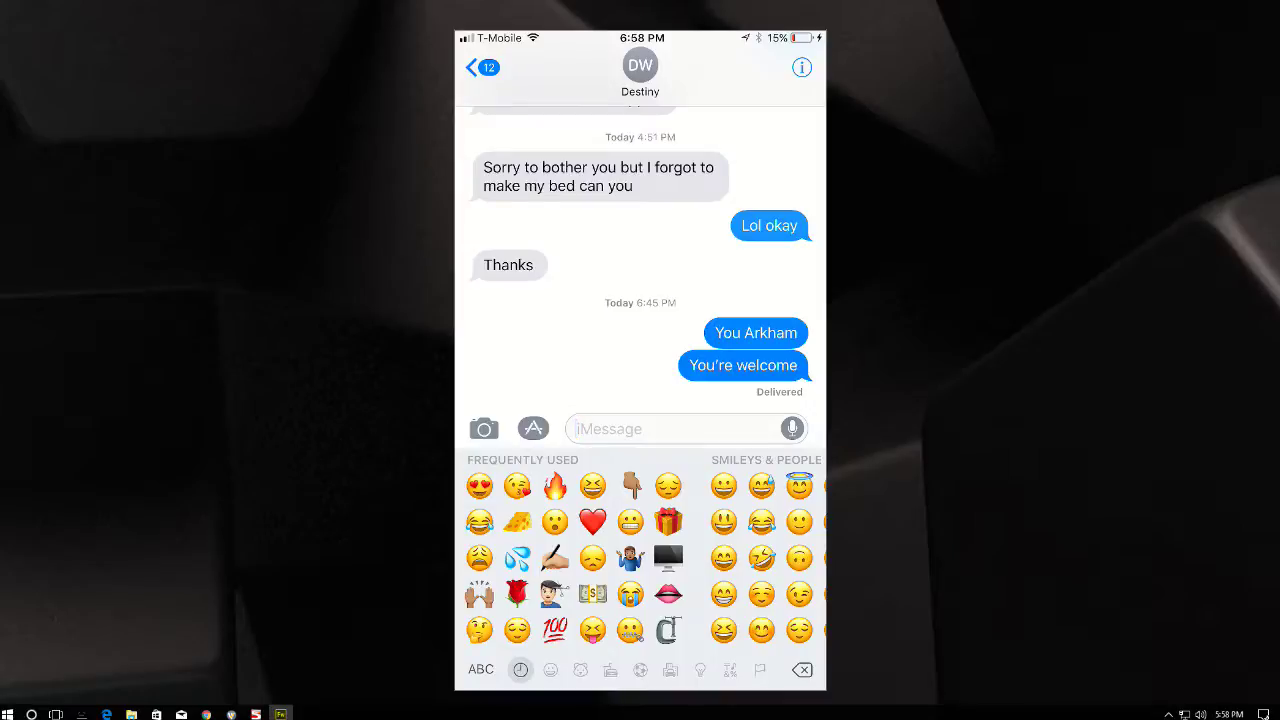
- Enter the tongue-out squinting emoji 😝 as the new iMessage text
type("😝")
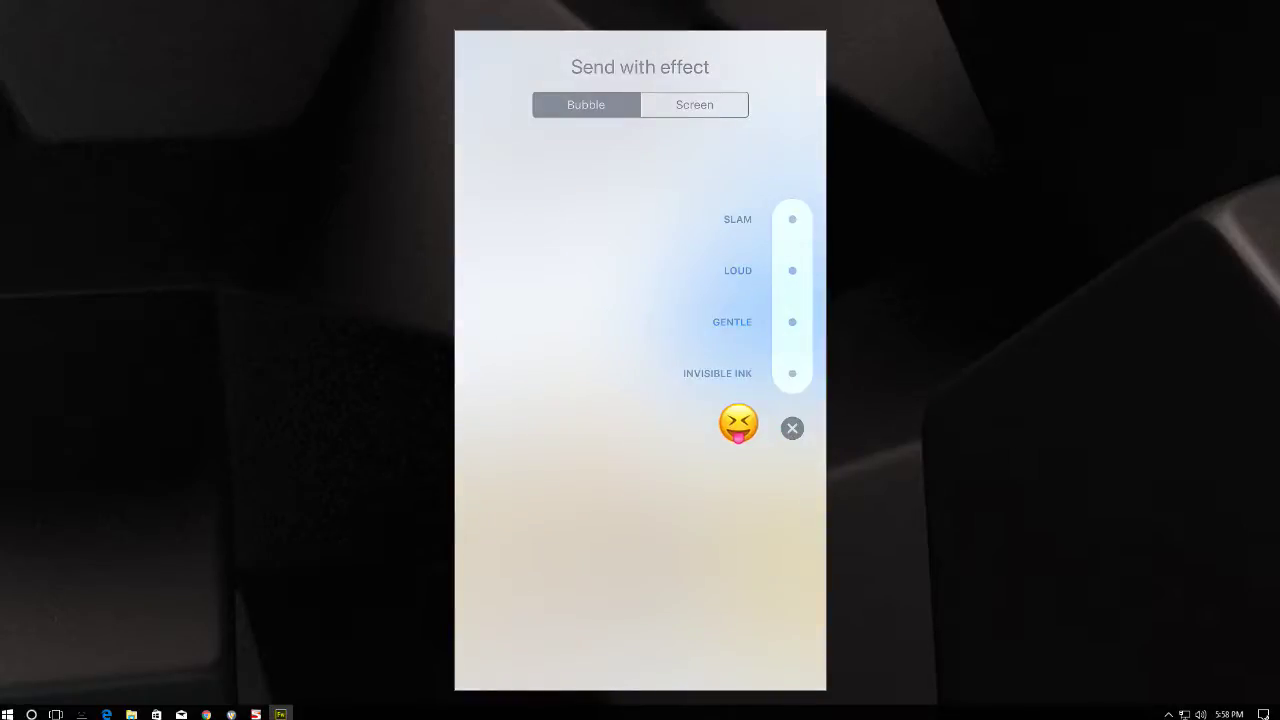
- Preview the Slam and Loud bubble effects, then the screen effects from Spotlight to Celebration
left_click(792, 219)
left_click(792, 270)
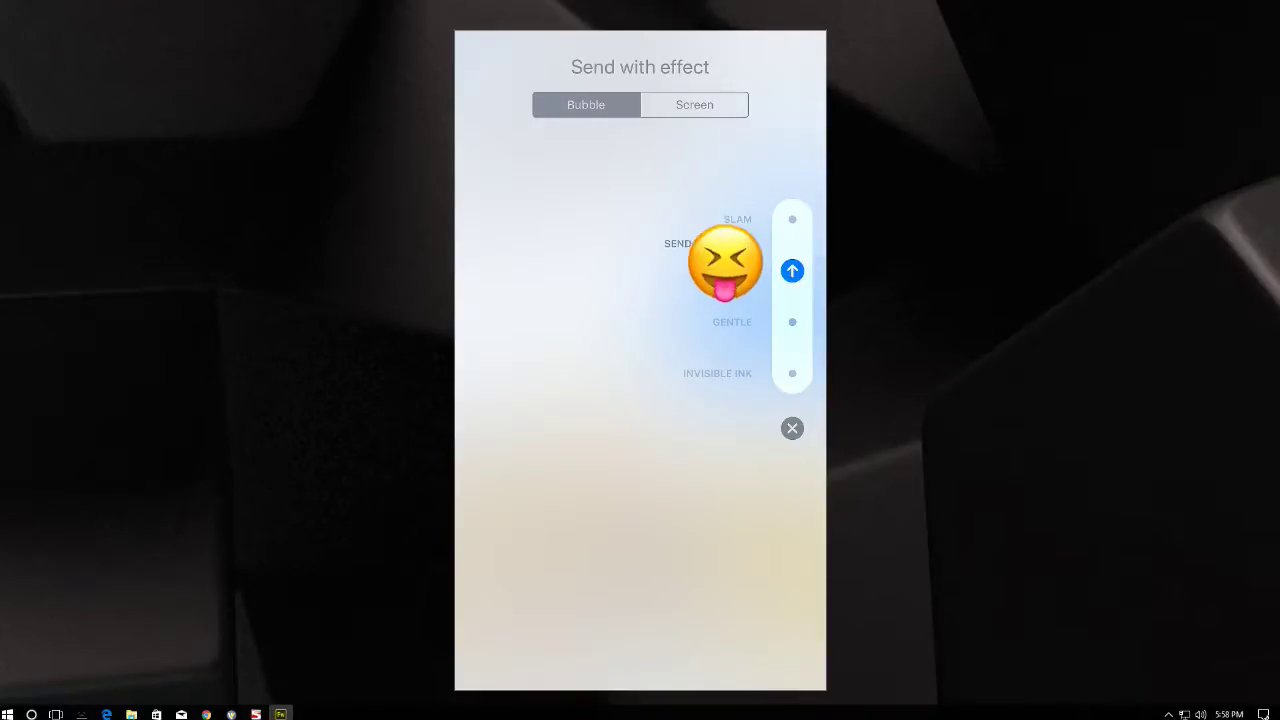
left_click(694, 104)
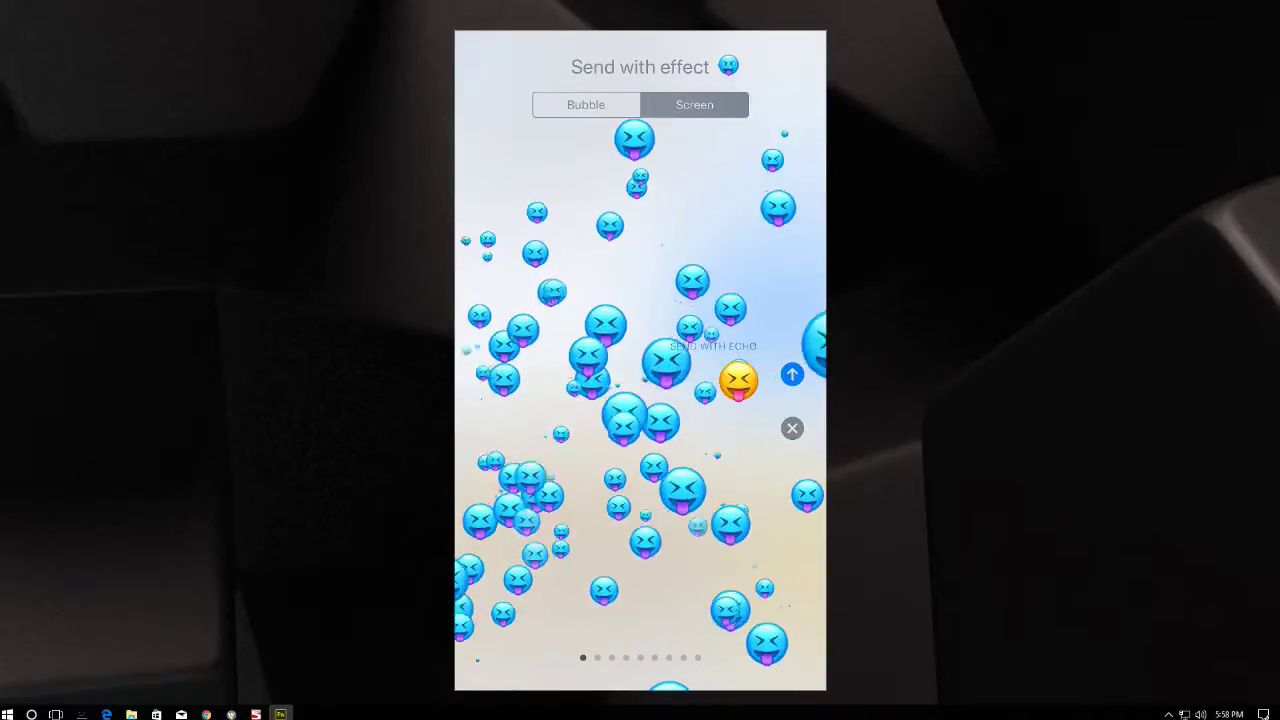
left_click_drag(760, 500, 520, 500)
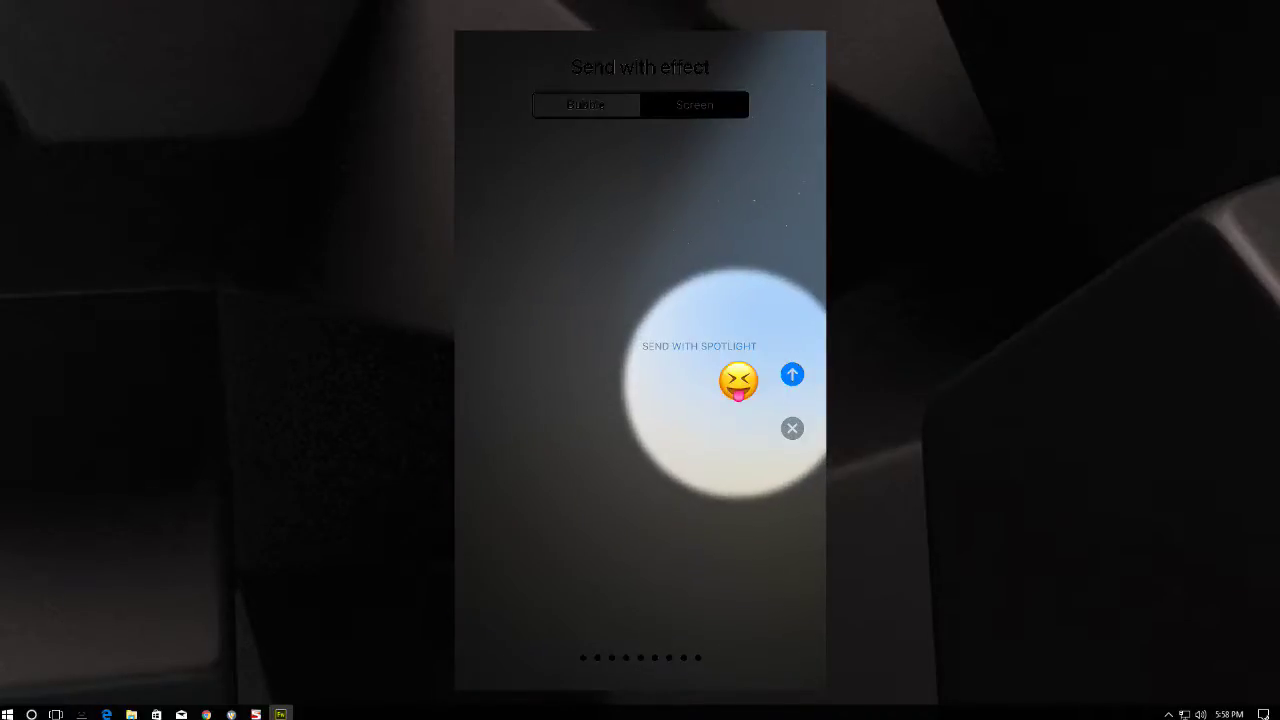
left_click_drag(760, 500, 520, 500)
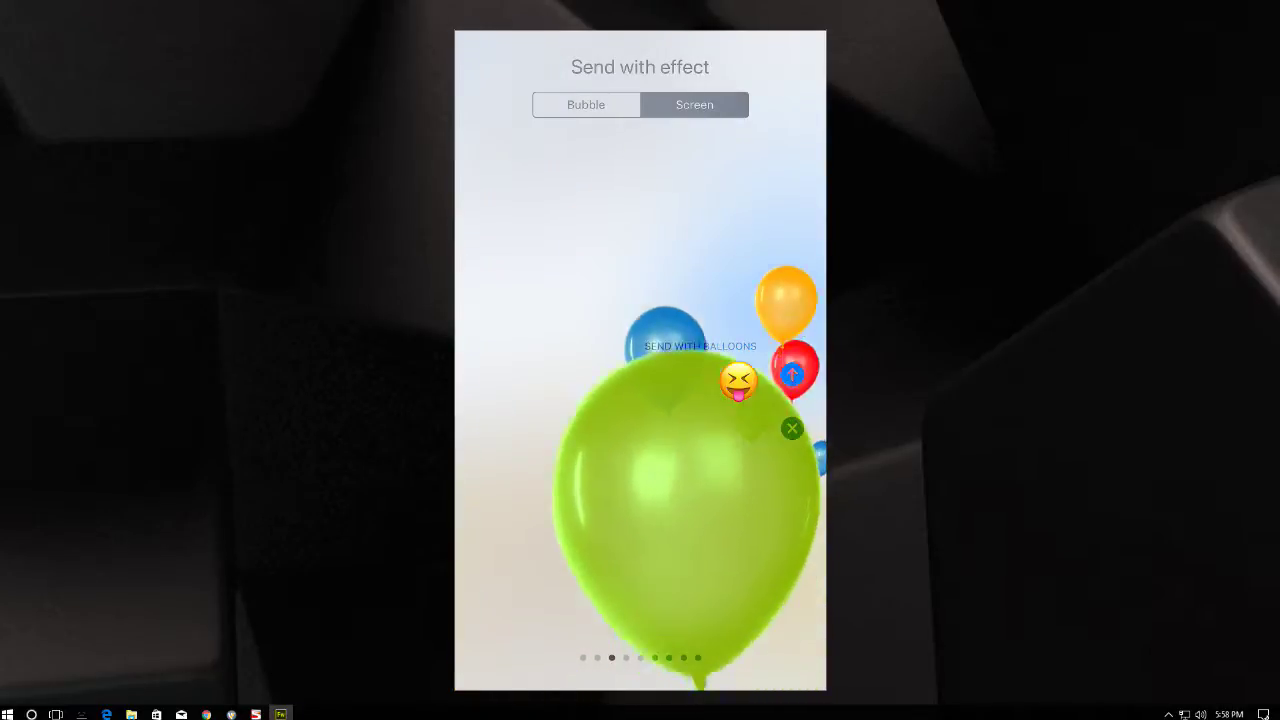
left_click_drag(760, 500, 520, 500)
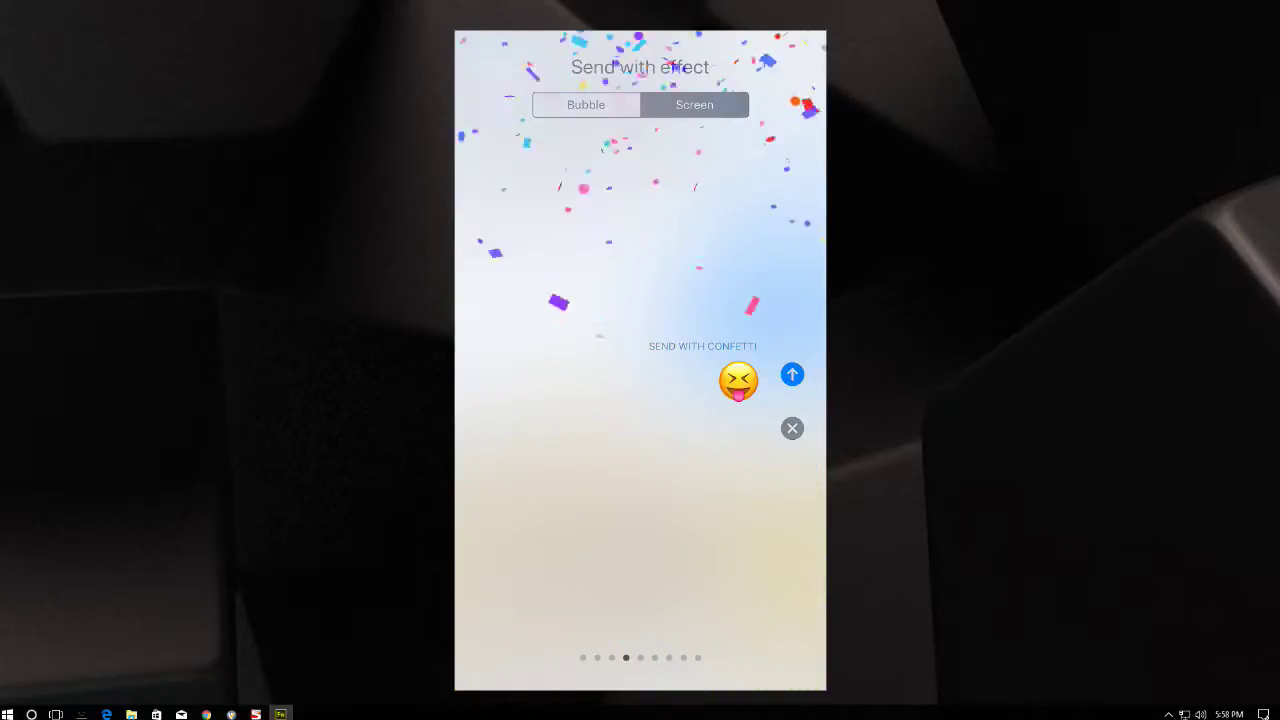
left_click_drag(760, 500, 520, 500)
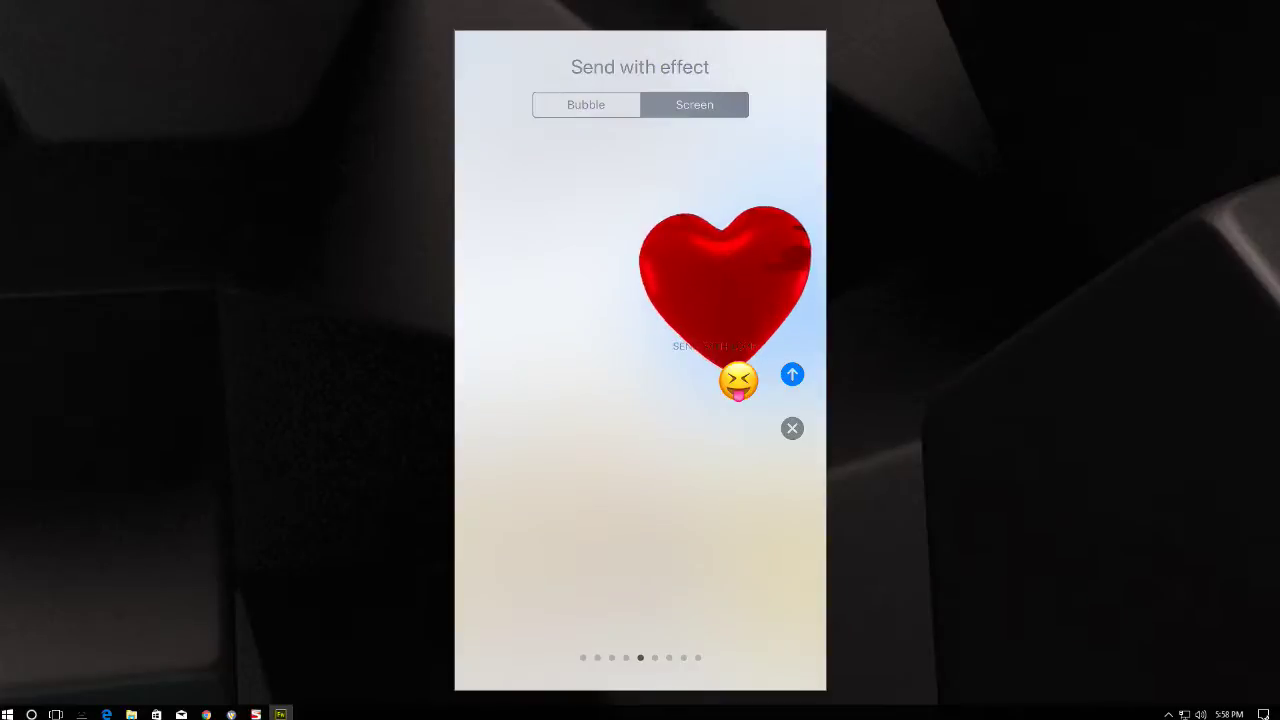
left_click_drag(760, 500, 520, 500)
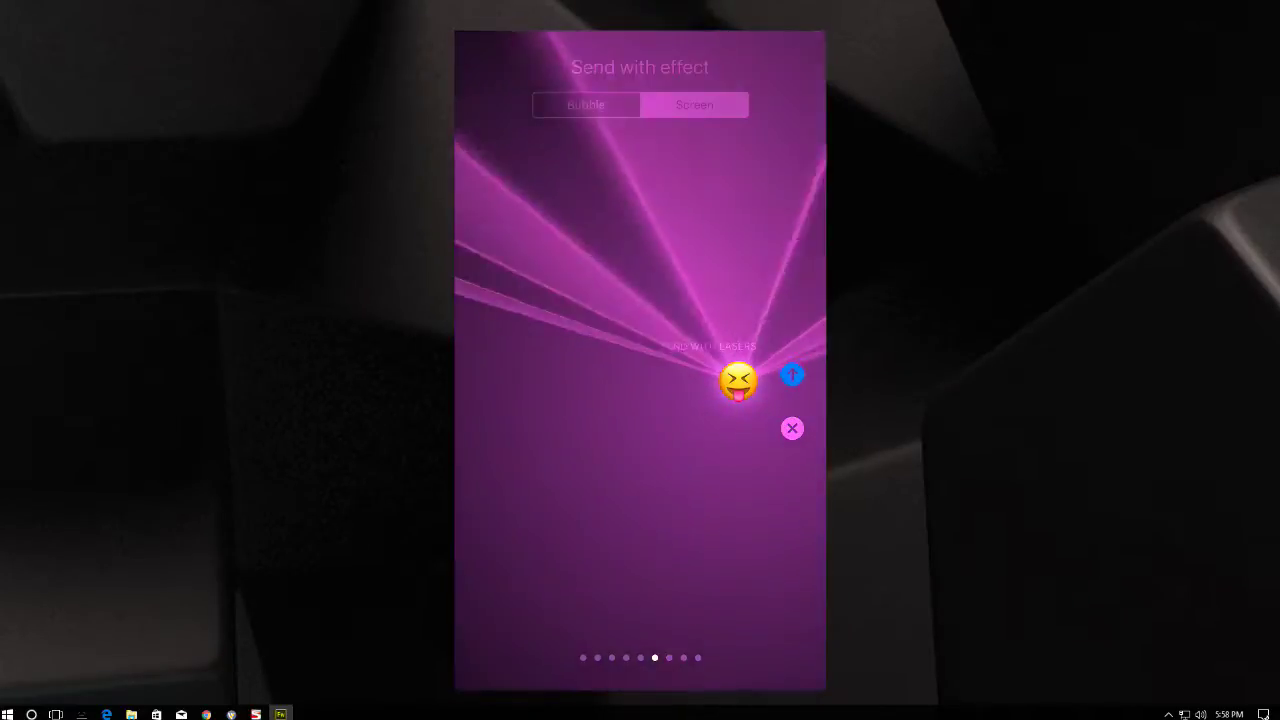
left_click_drag(760, 500, 520, 500)
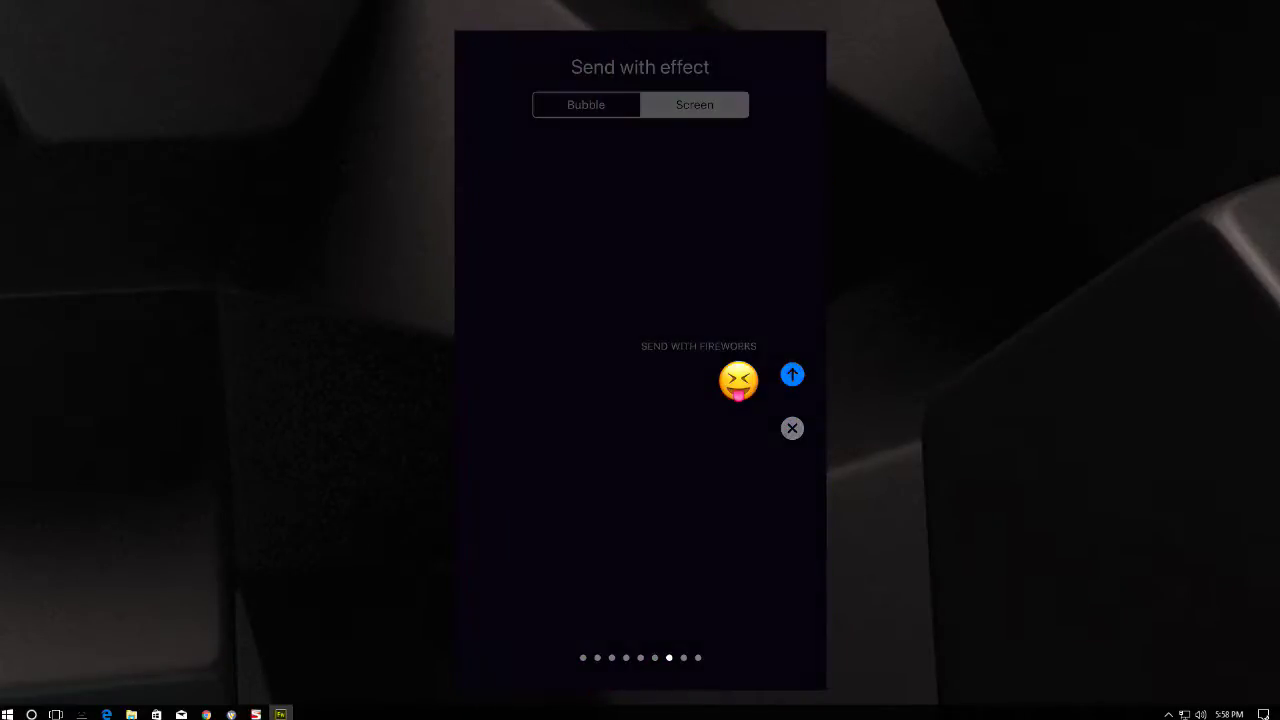
left_click_drag(760, 500, 520, 500)
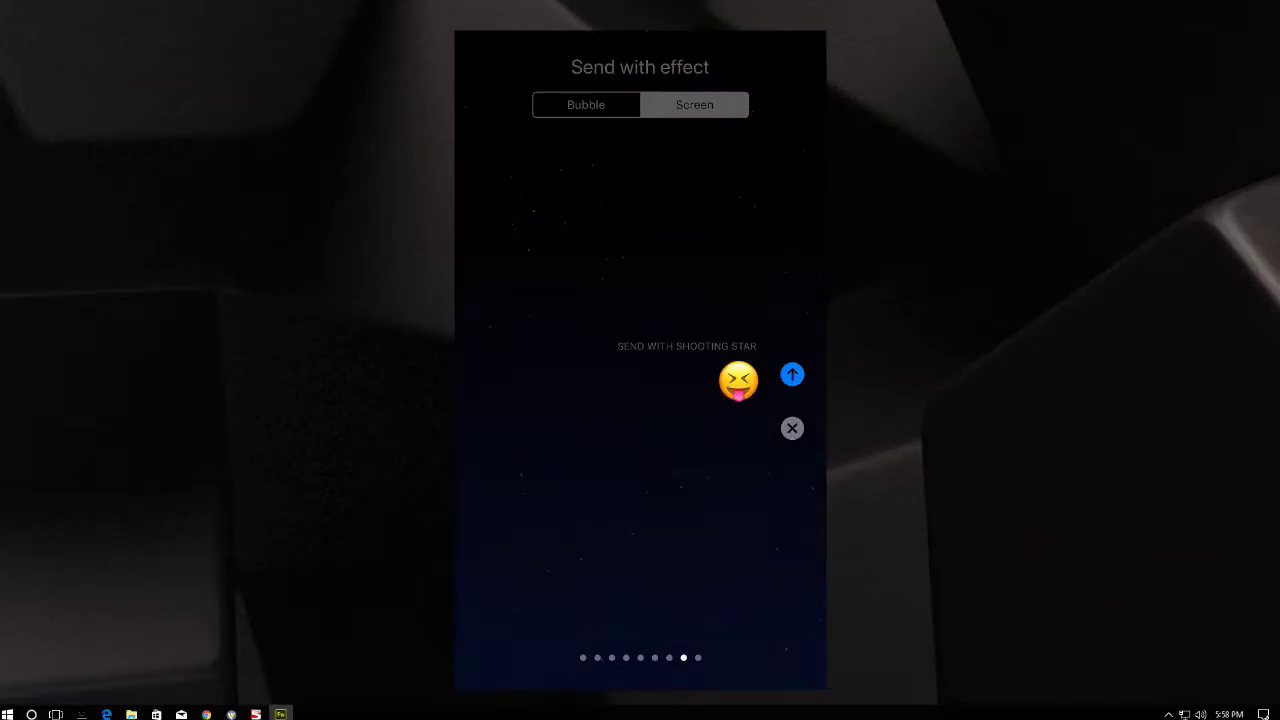
left_click_drag(760, 500, 520, 500)
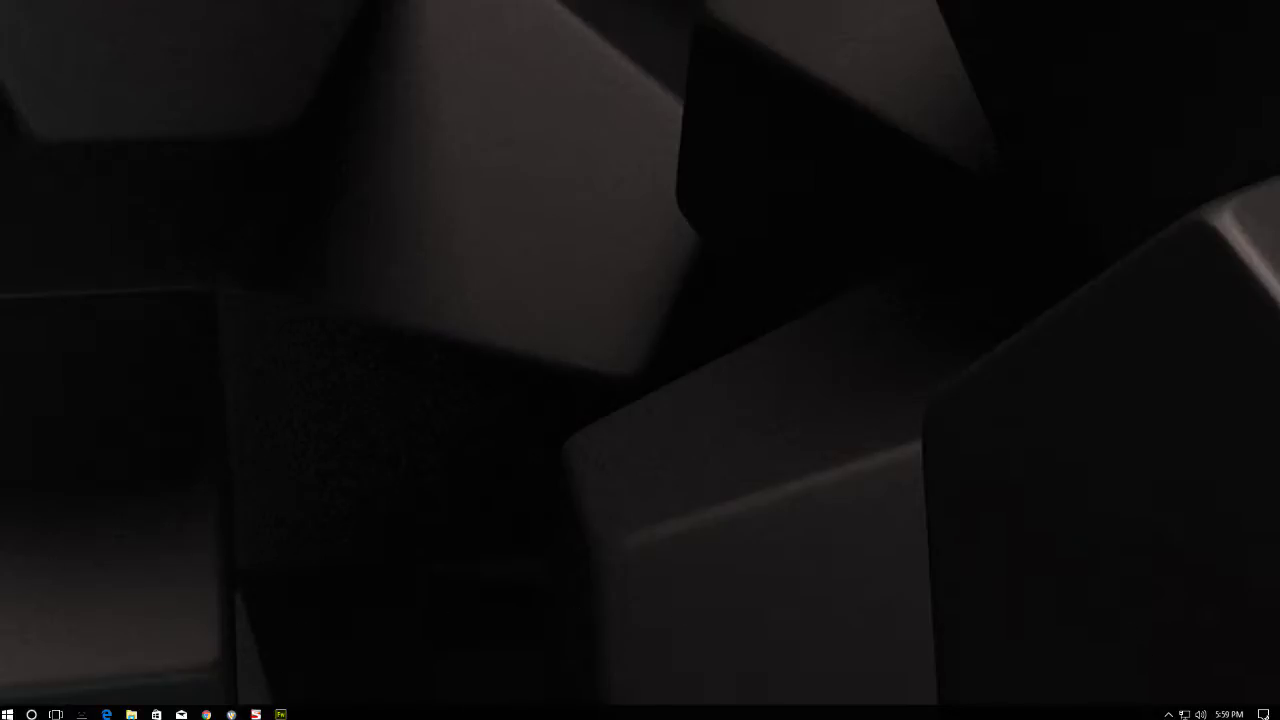
- Open a new maximized Chrome window and load telestream.net
key("super+shift+Left")
key("ctrl+n")
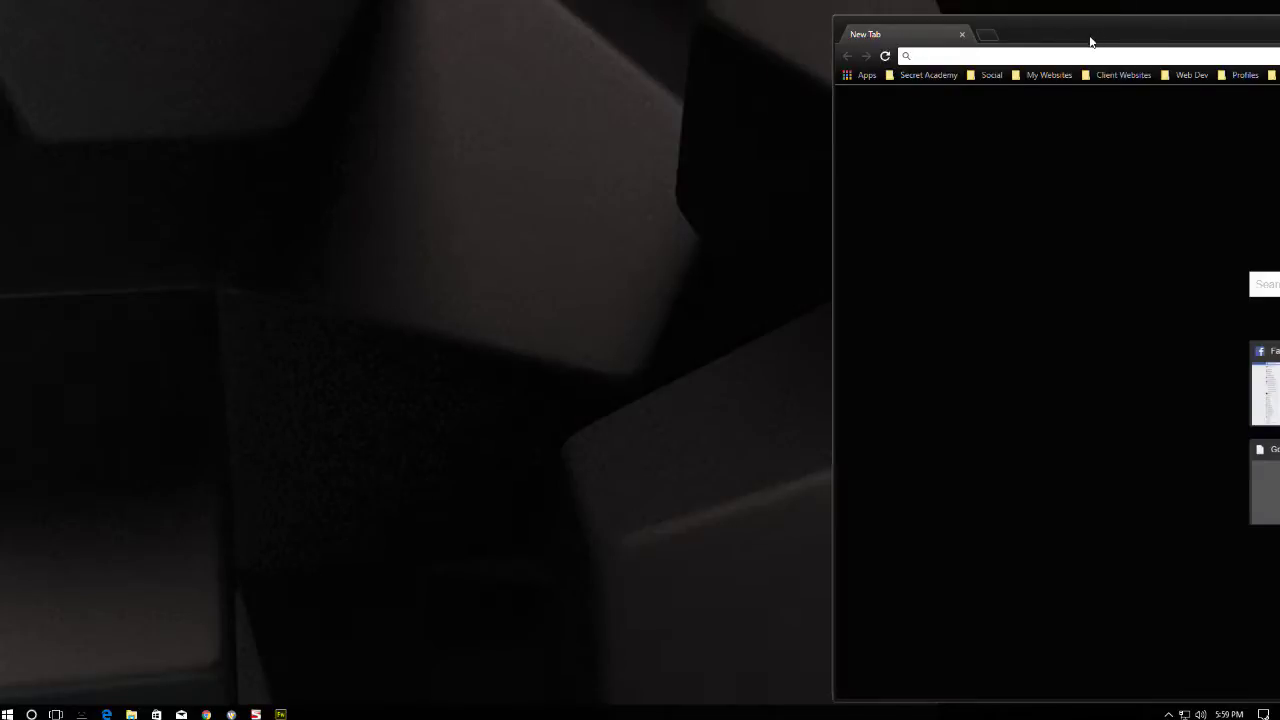
double_click(1089, 38)
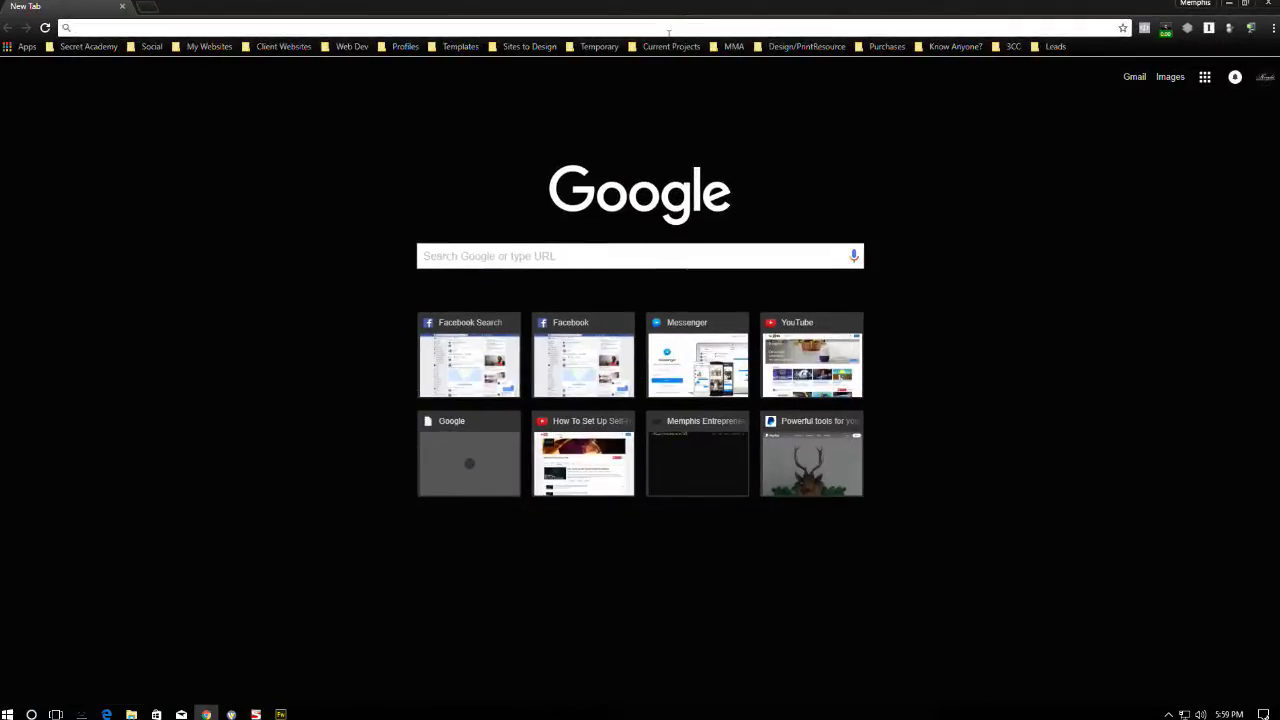
type("telestream.ne")
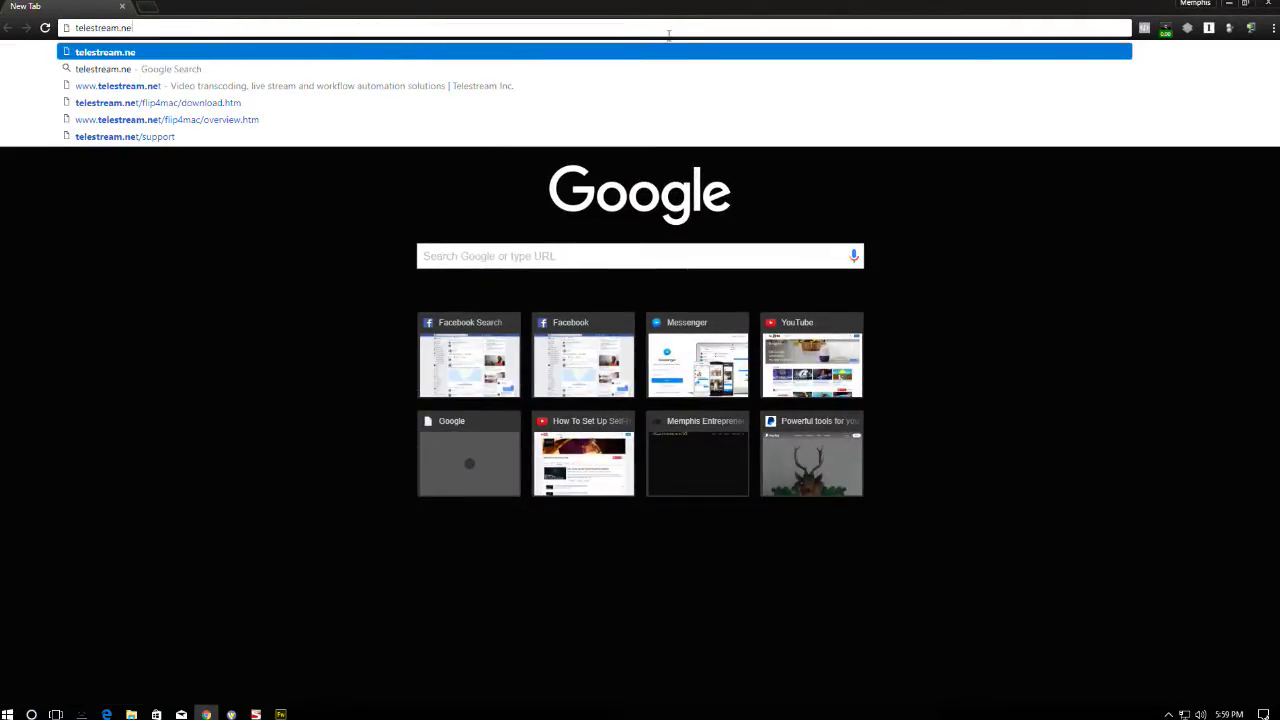
type("t")
key("Return")
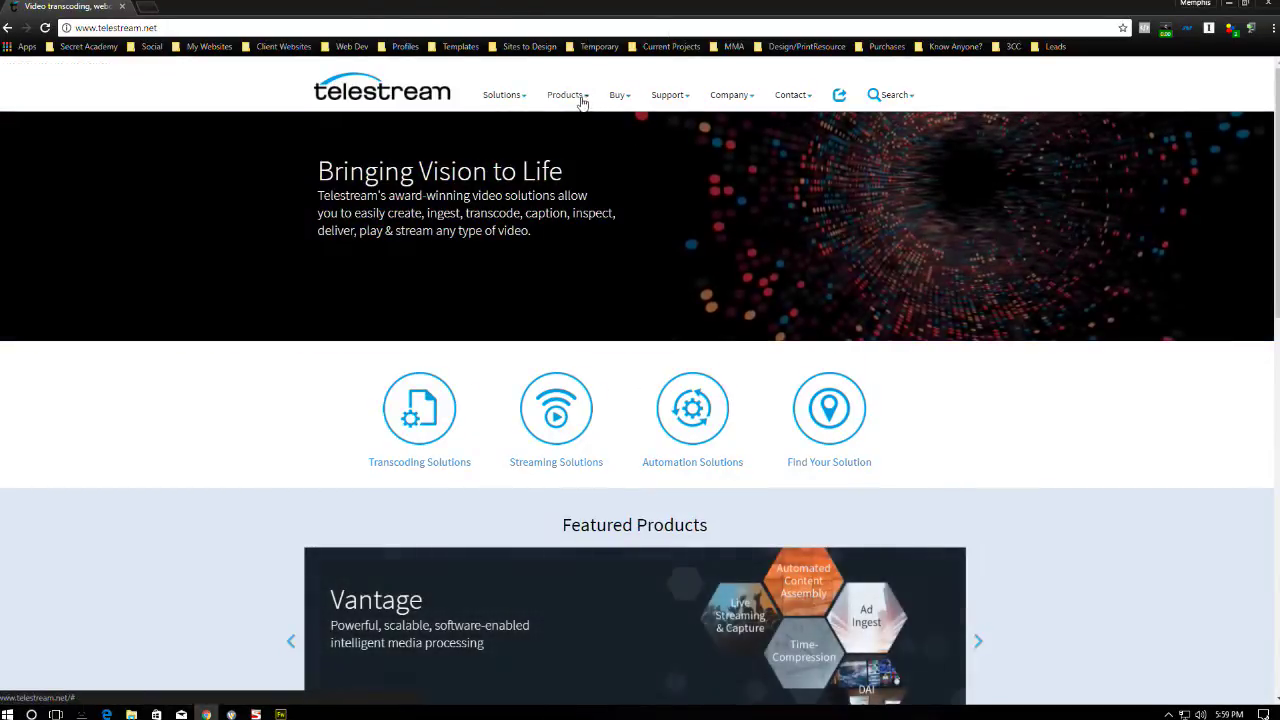
- Go to the Wirecast buy page under Products, then open its Specs page
left_click(583, 100)
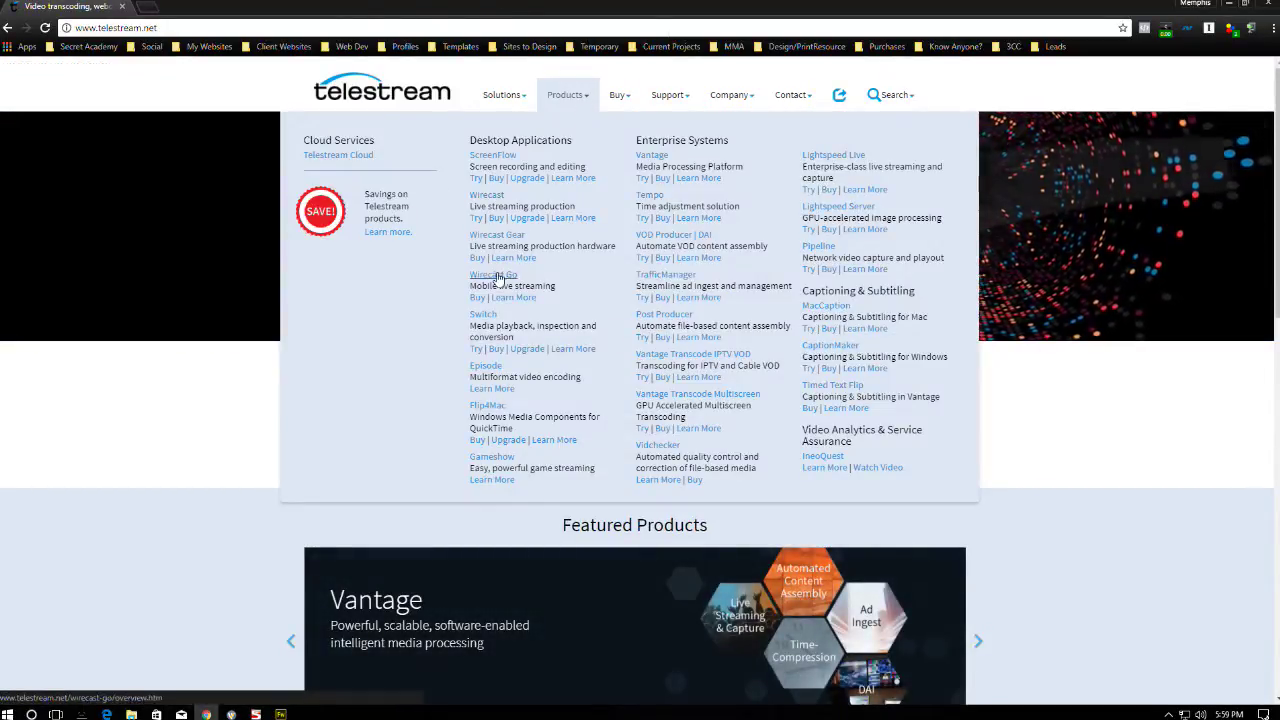
left_click(497, 219)
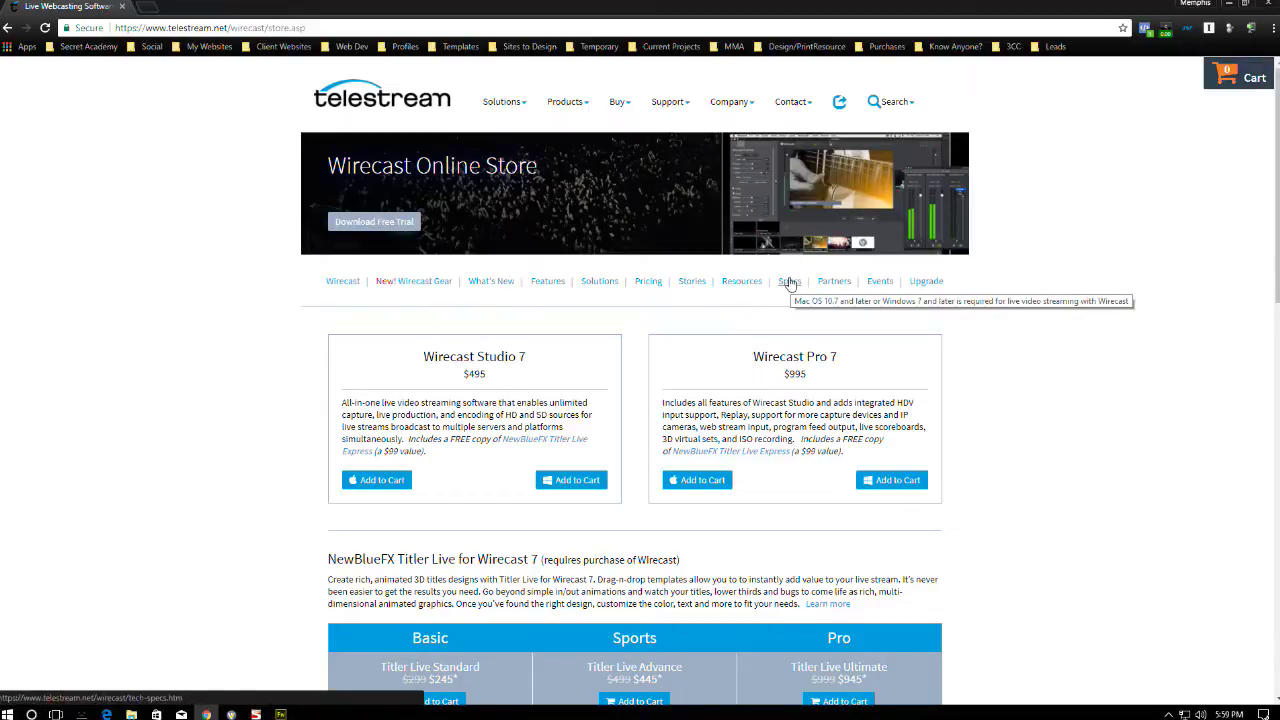
scroll(767, 328, "down", 10)
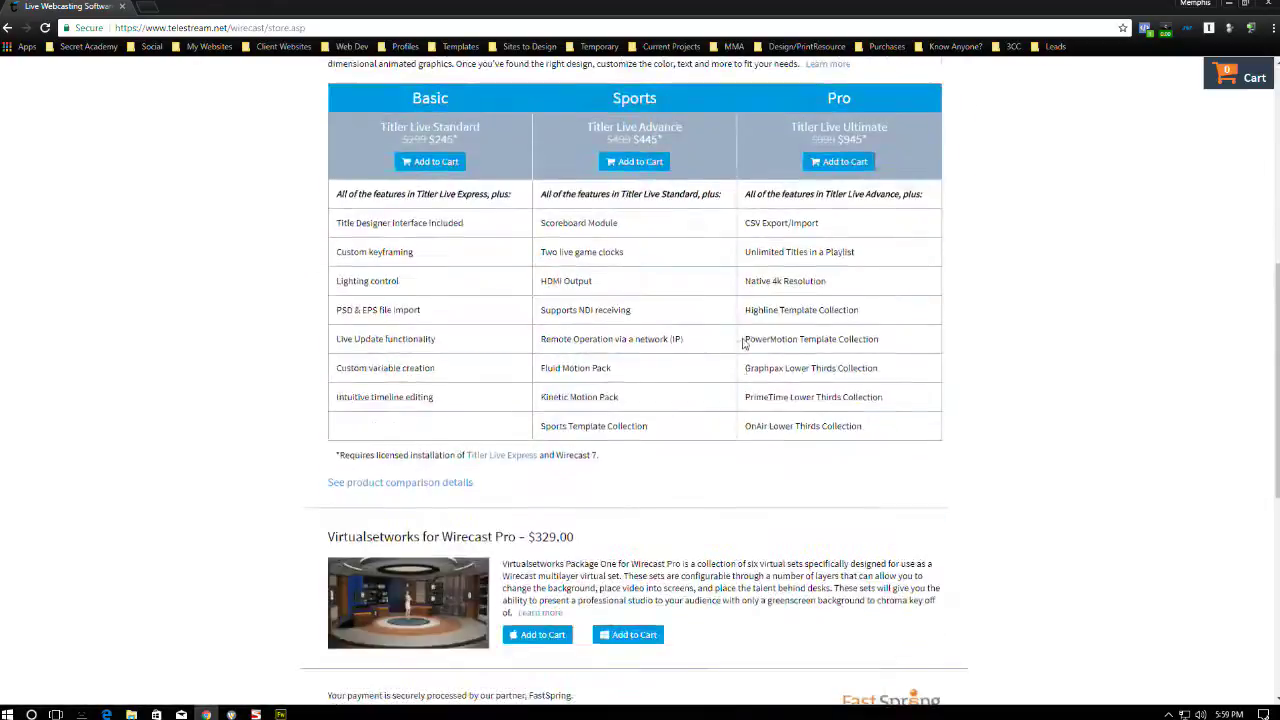
scroll(686, 285, "up", 10)
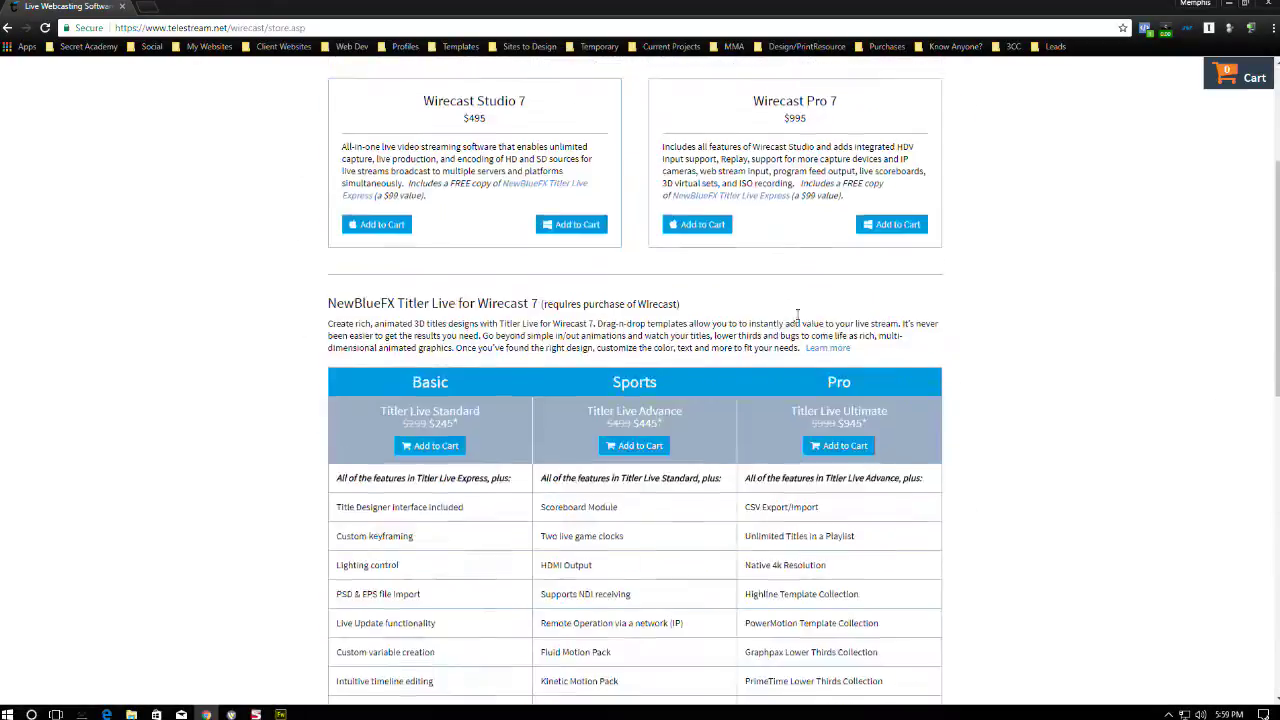
left_click(789, 284)
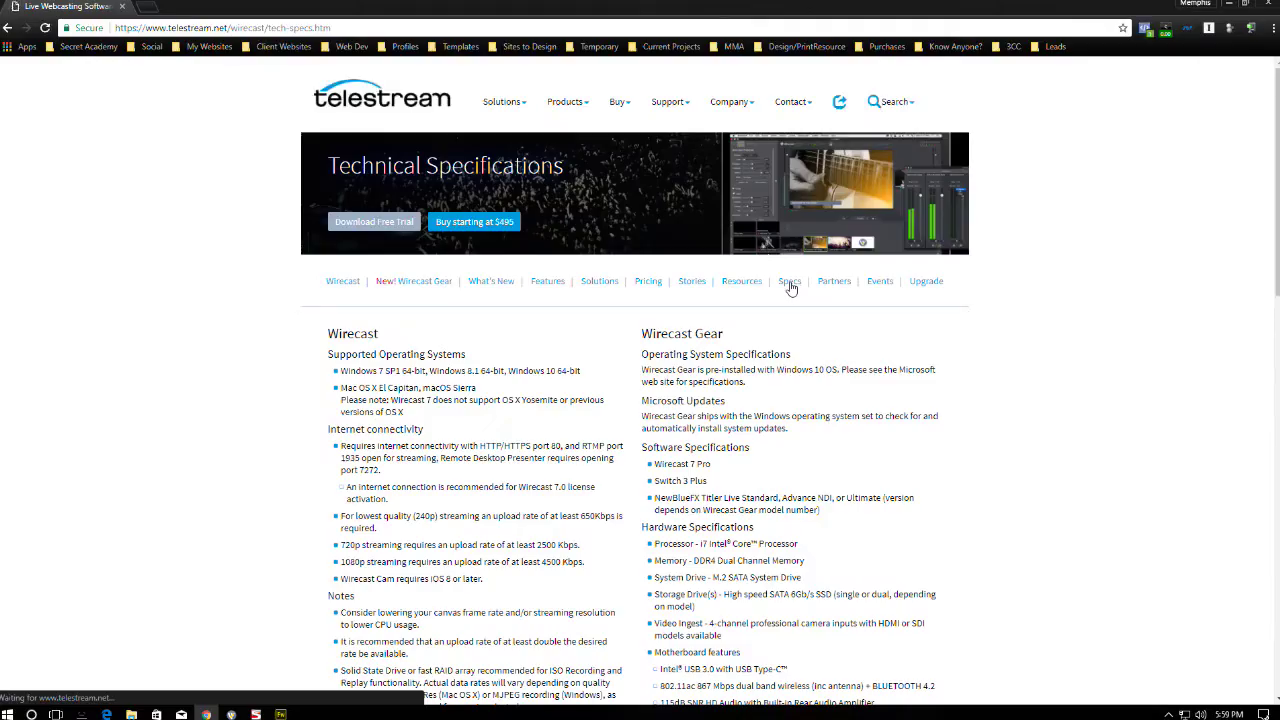
- Scroll through the Wirecast specifications and back to the top, then close the browser
scroll(443, 385, "down", 3)
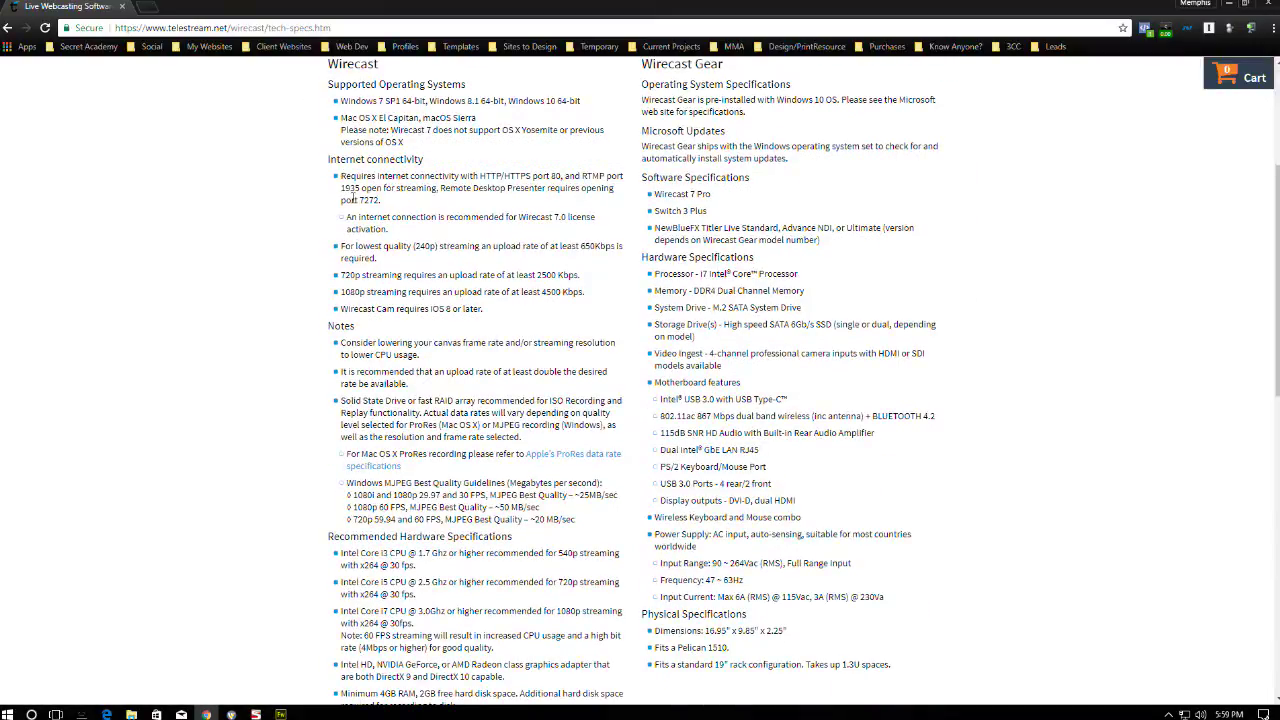
scroll(352, 198, "down", 5)
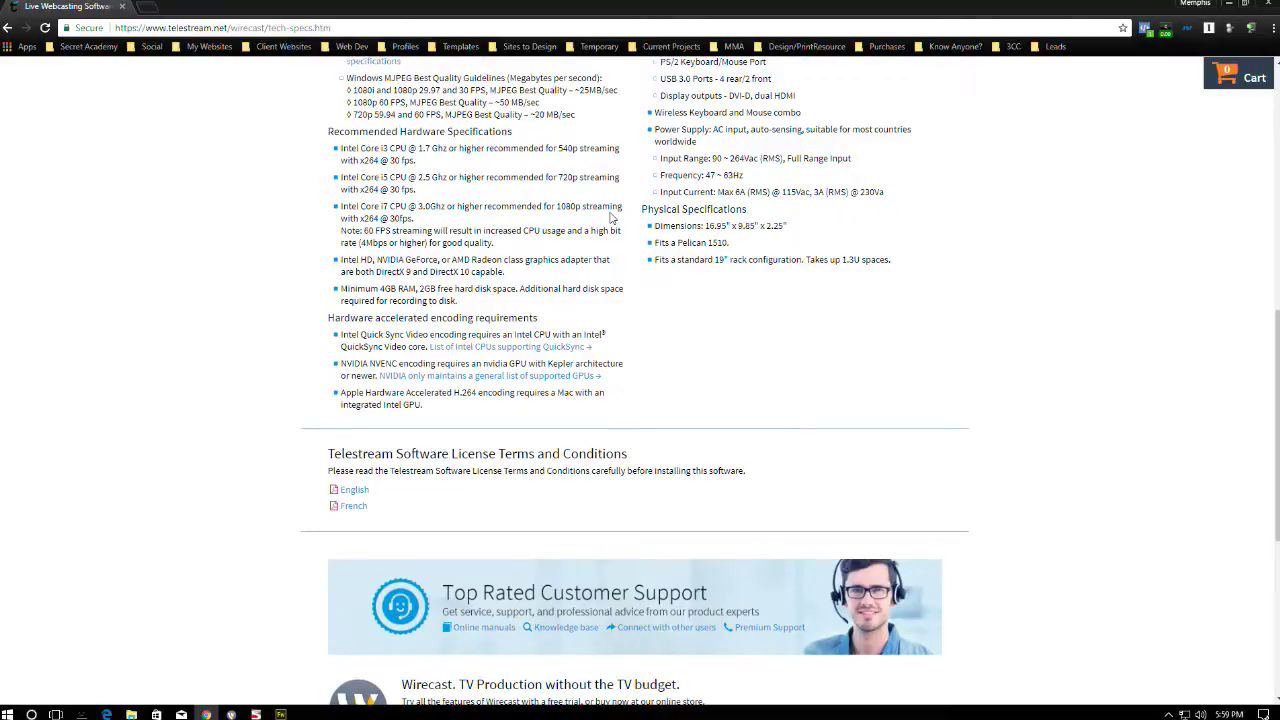
scroll(571, 229, "up", 5)
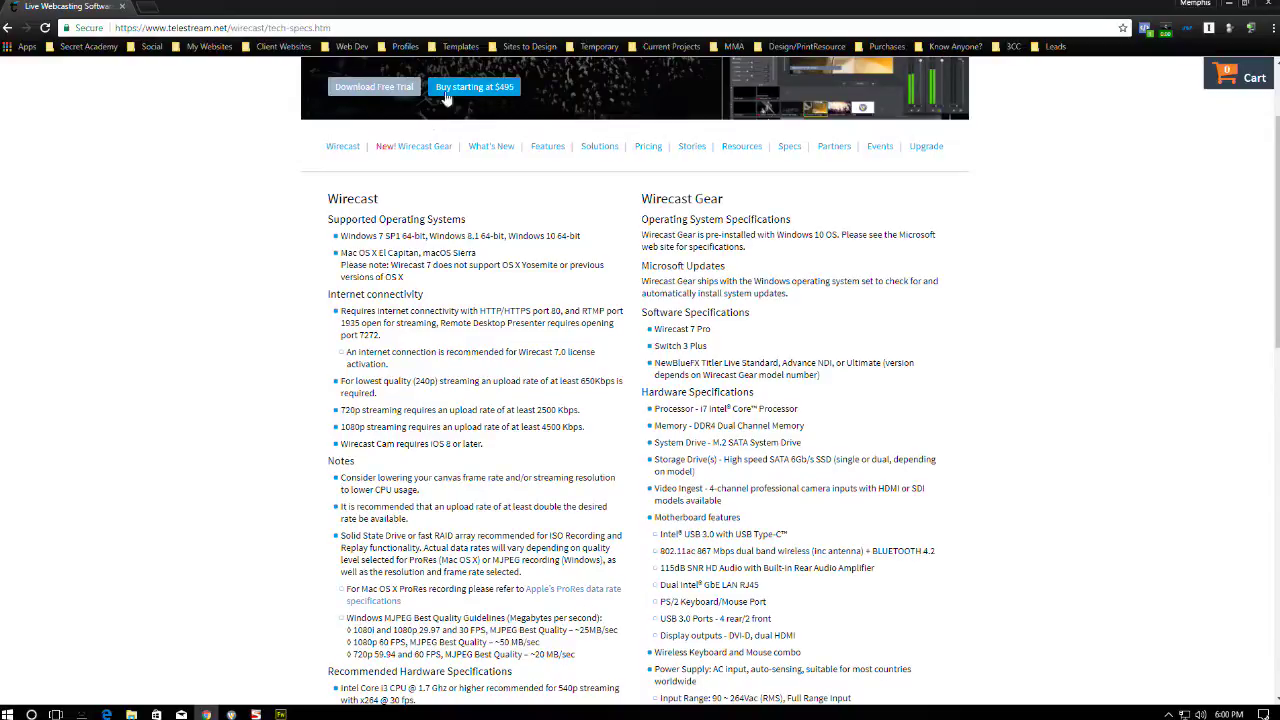
scroll(528, 260, "up", 2)
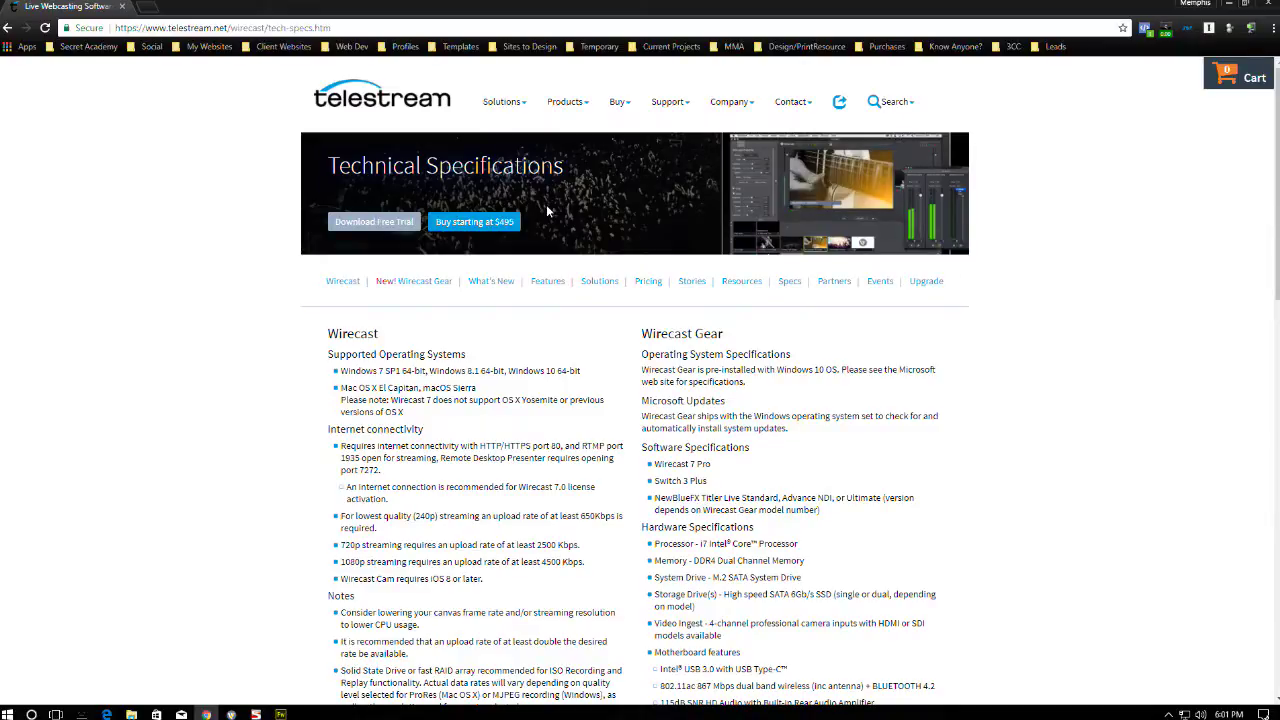
left_click(1268, 10)
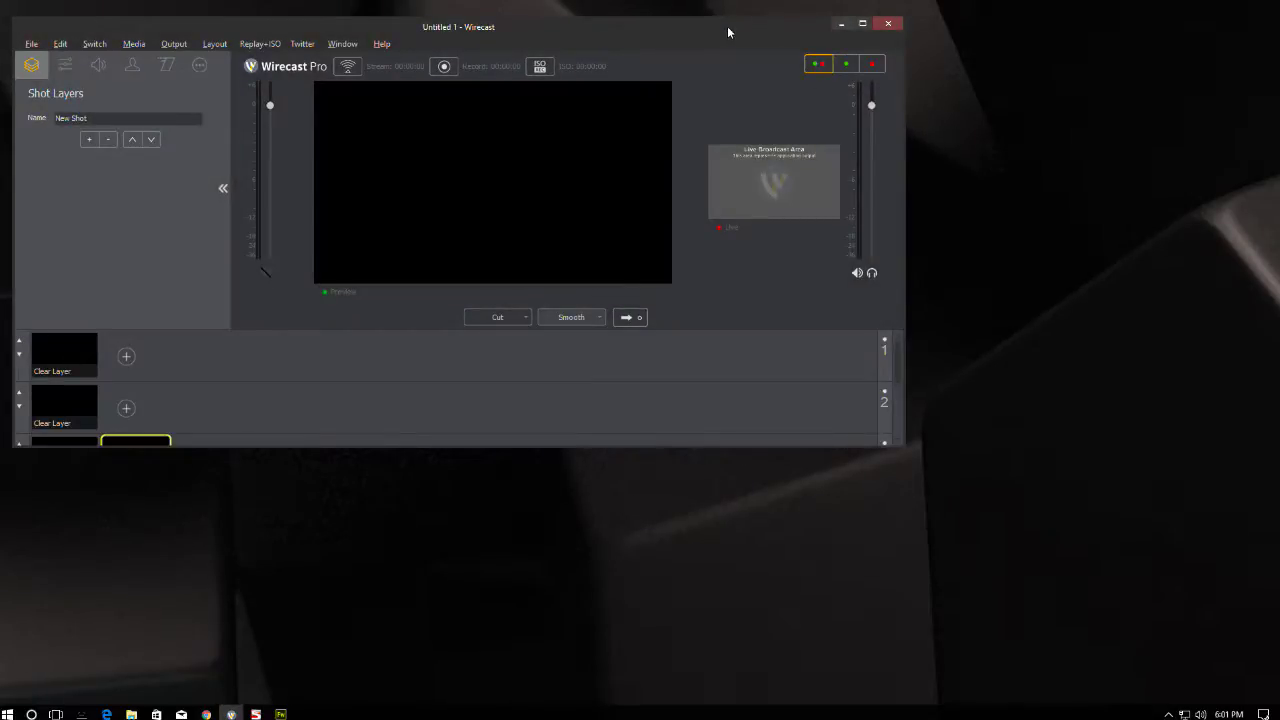
- Maximize Wirecast, widen the live output to match the preview, and take New Shot live
double_click(727, 26)
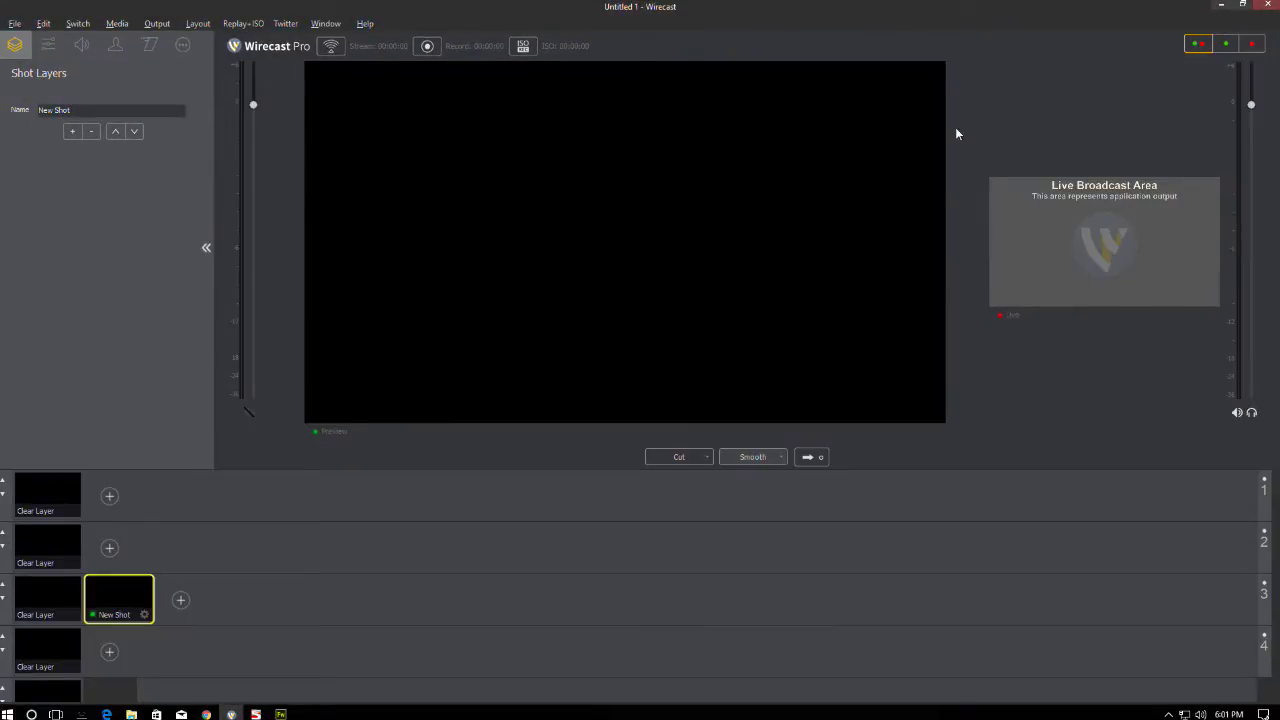
left_click_drag(980, 194, 250, 204)
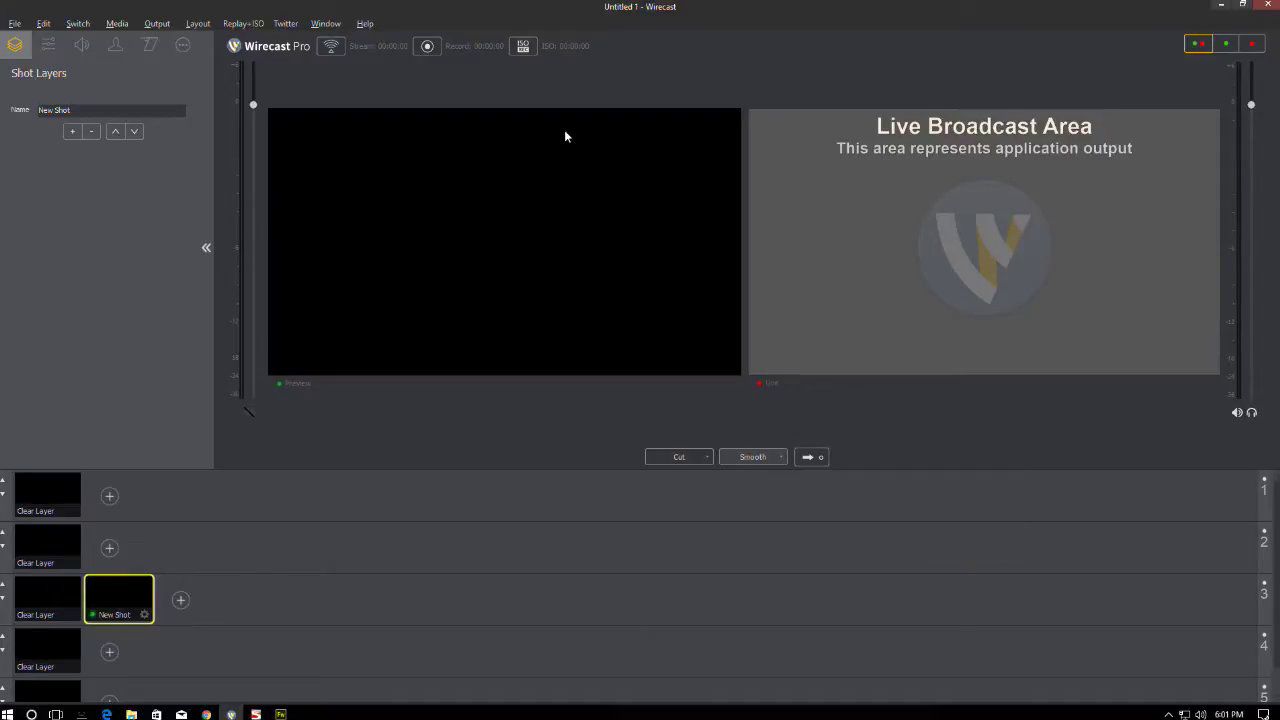
left_click(816, 459)
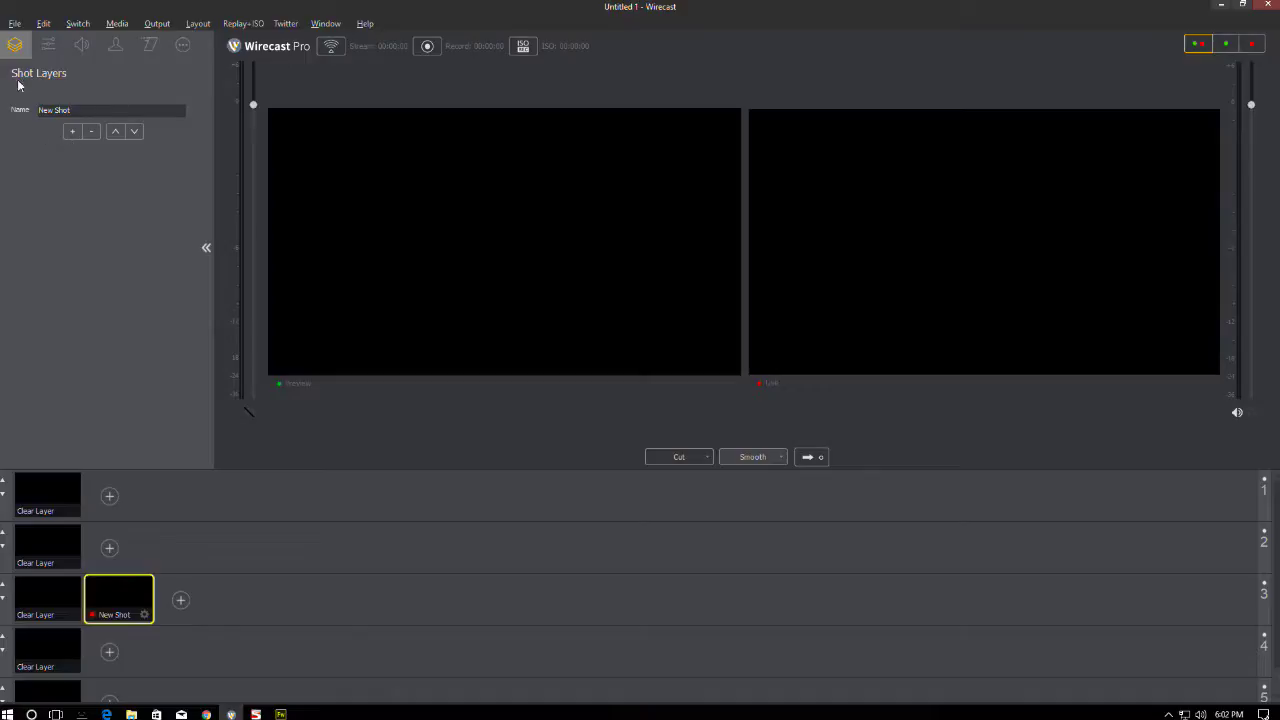
- Remove the empty New Shot thumbnail from layer 3 with Delete Shot
scroll(97, 512, "down", 1)
scroll(95, 518, "up", 1)
scroll(141, 678, "down", 1)
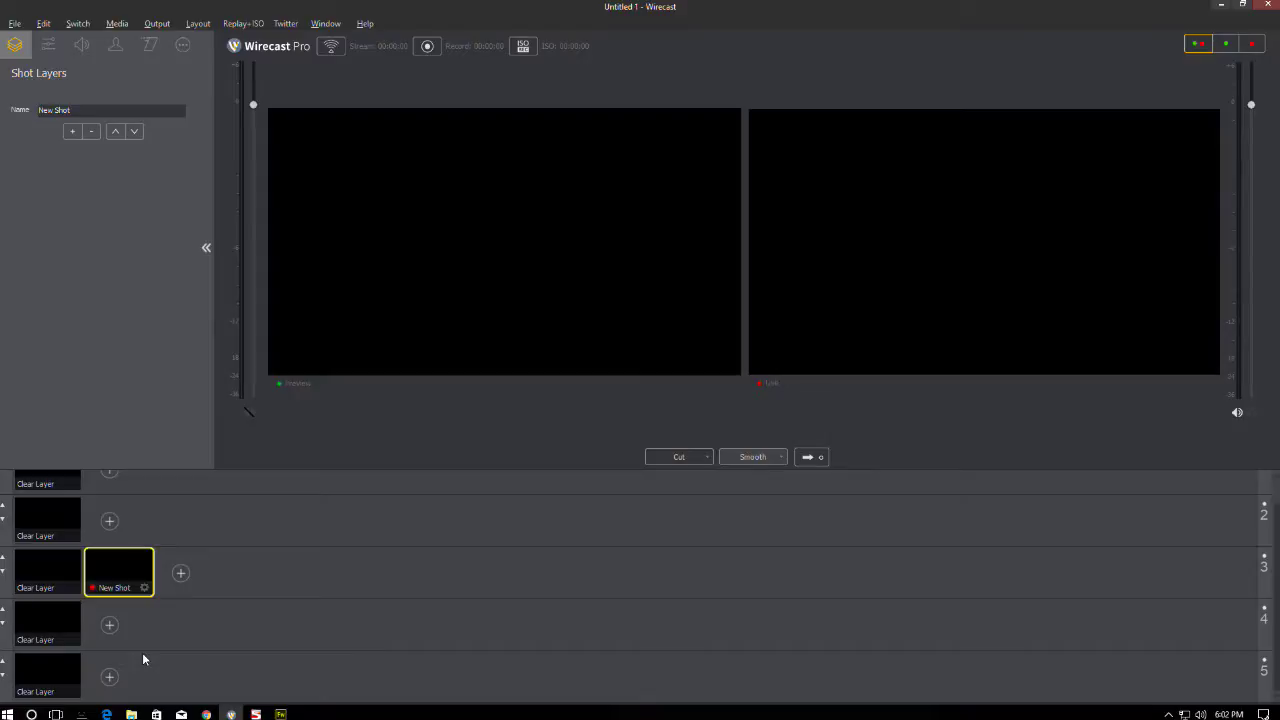
scroll(69, 537, "up", 1)
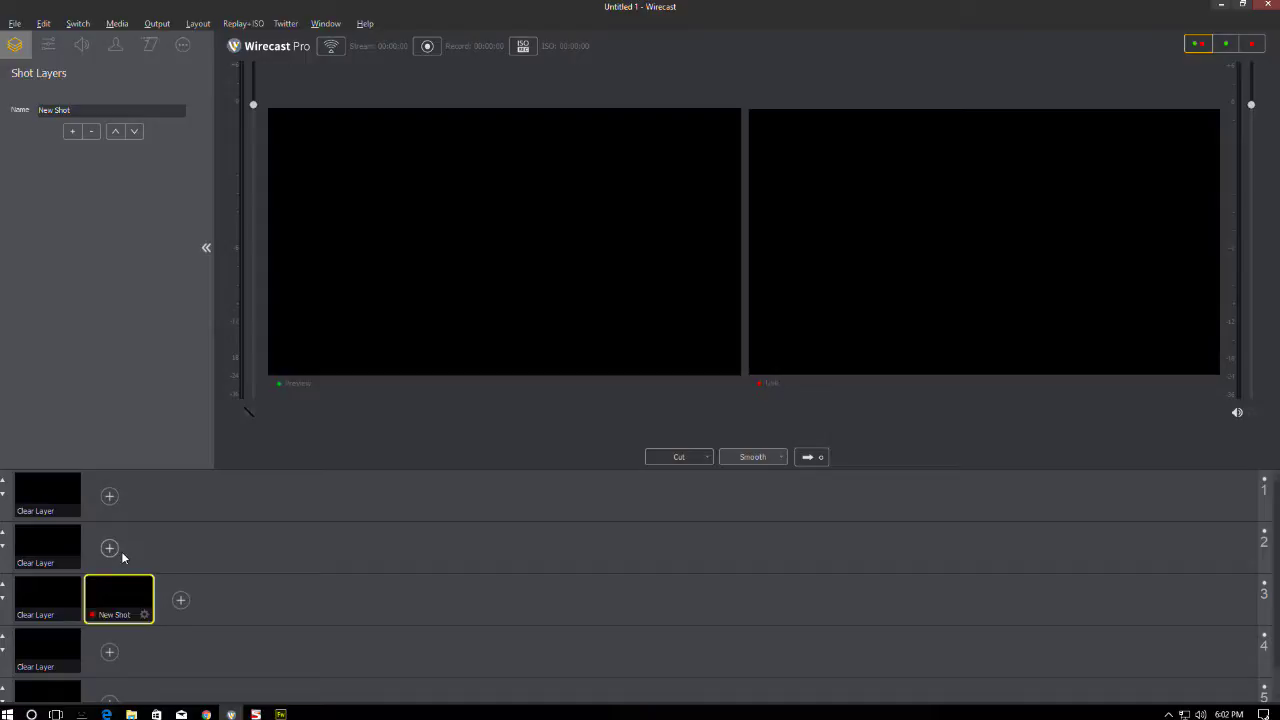
scroll(121, 551, "down", 1)
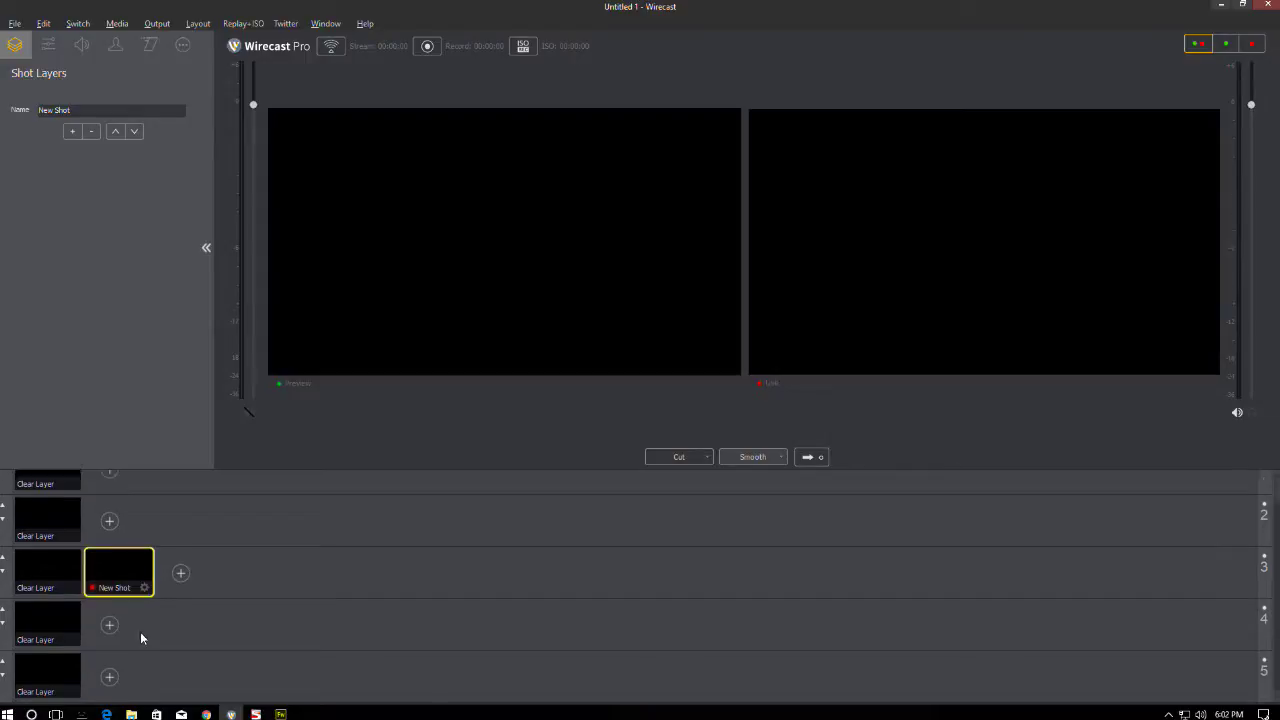
right_click(134, 566)
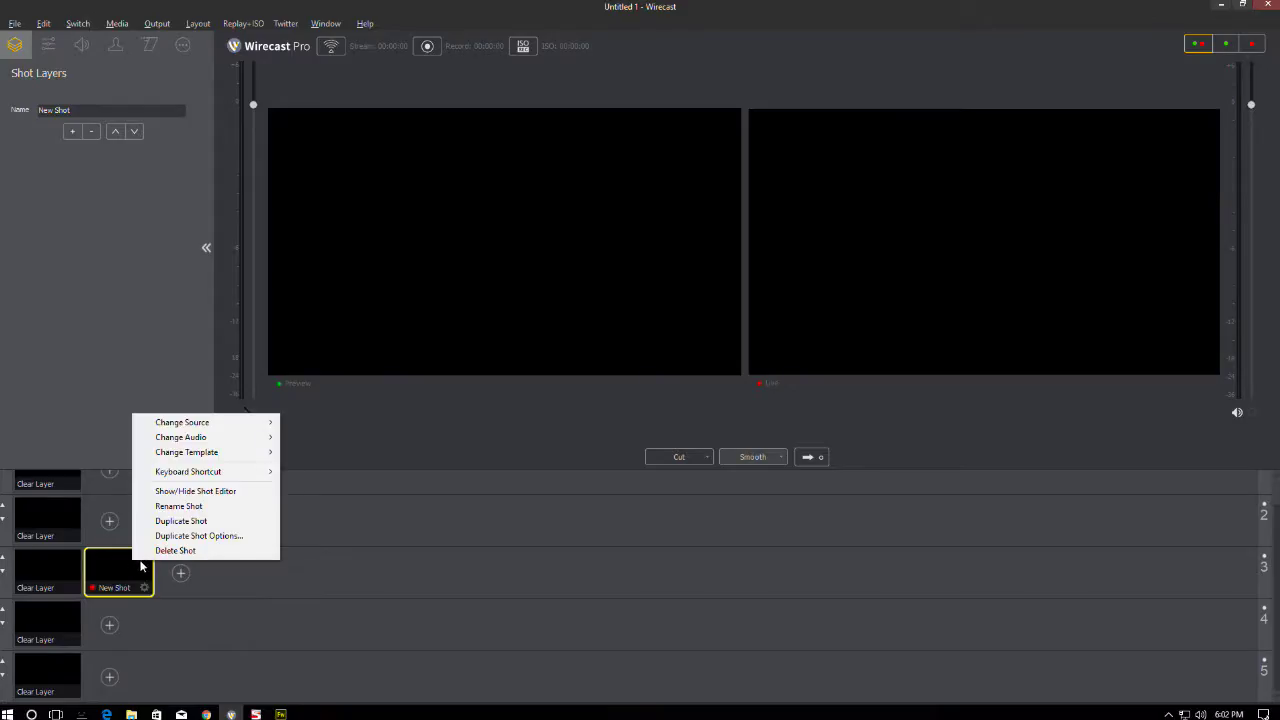
left_click(168, 551)
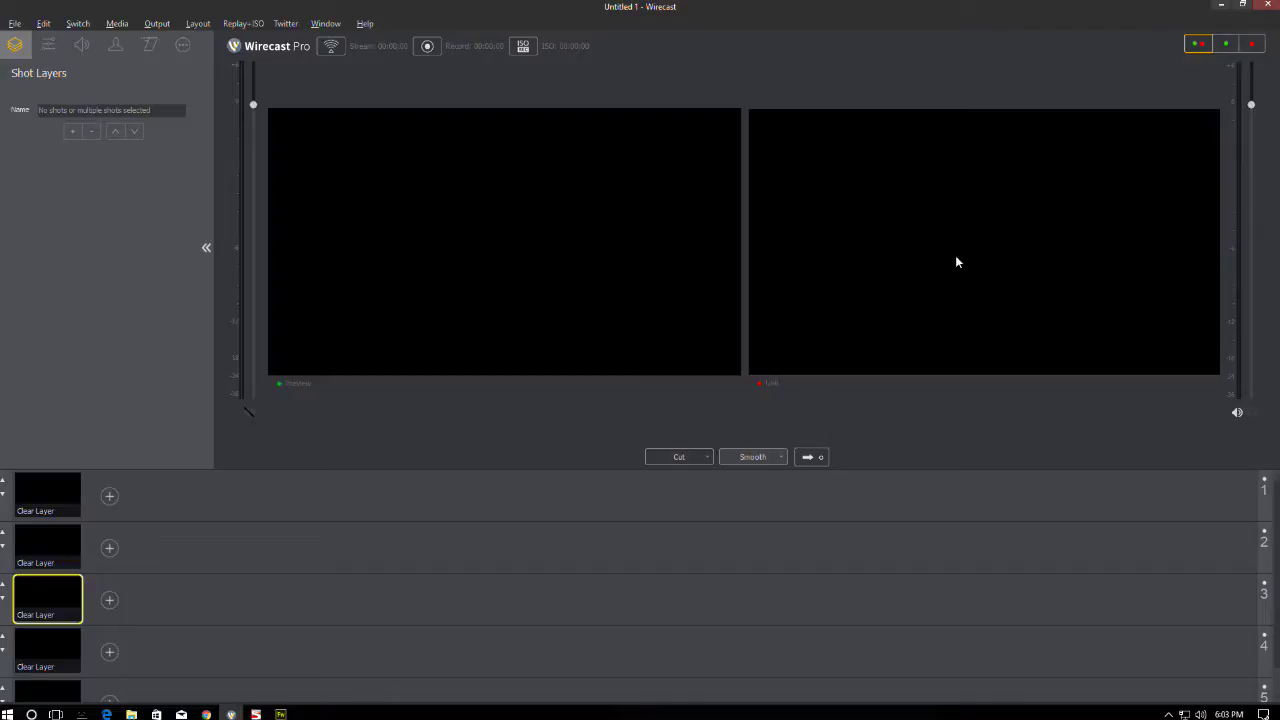
left_click(1225, 44)
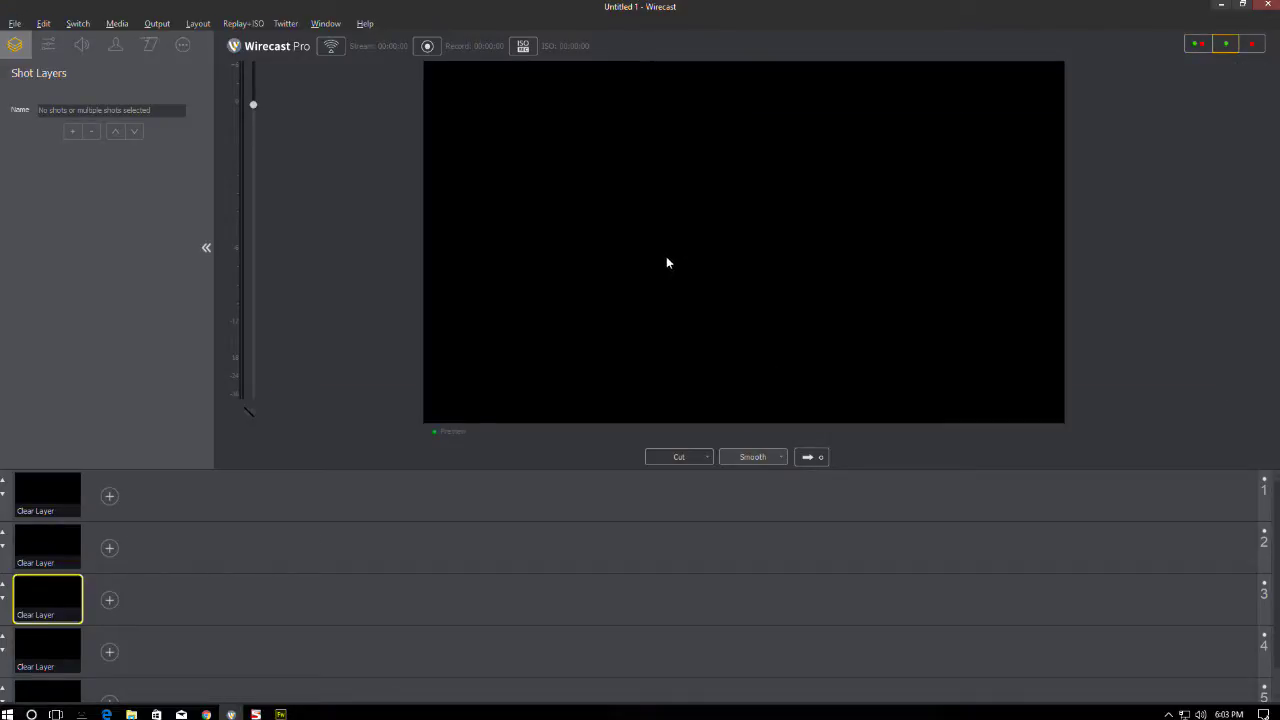
left_click(1245, 47)
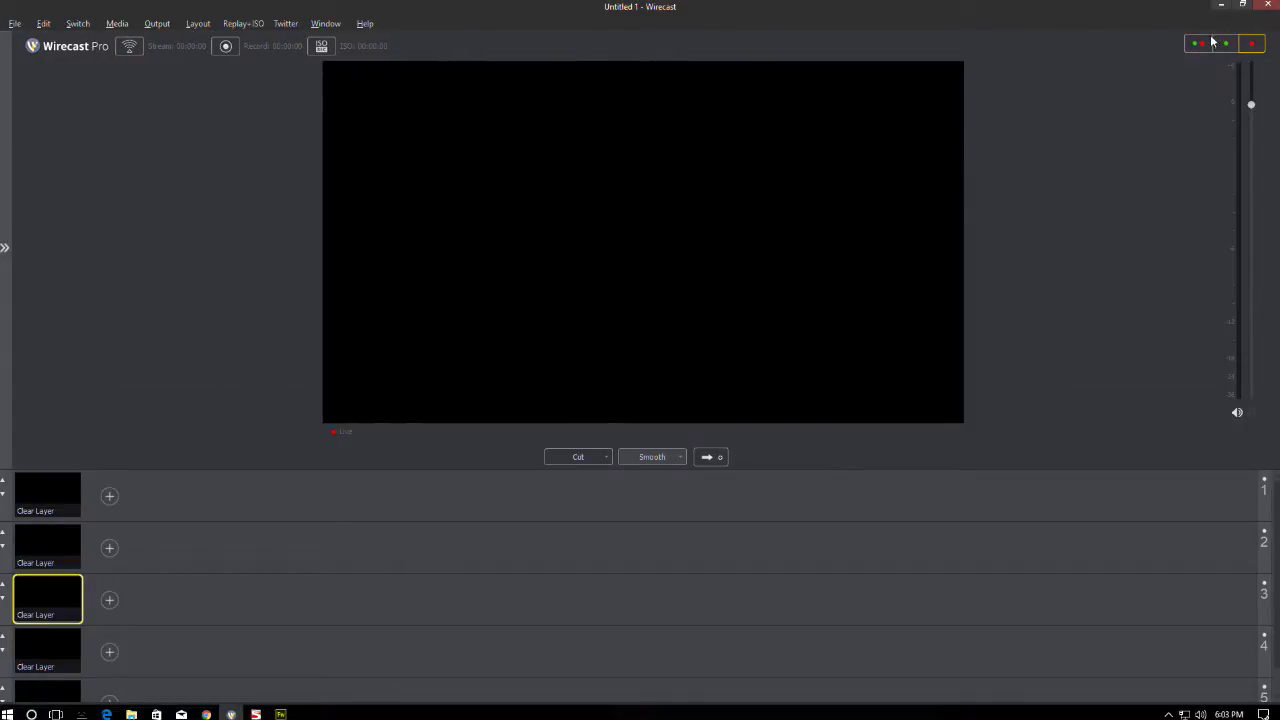
left_click(1198, 45)
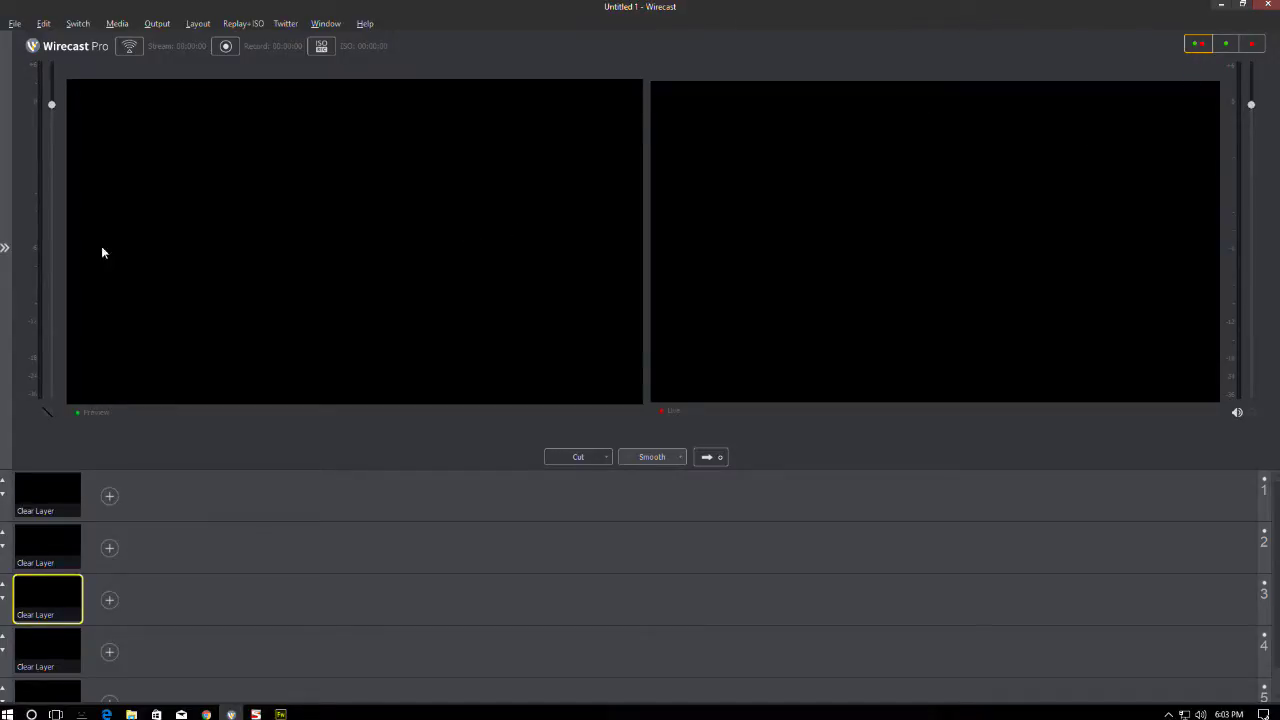
left_click(6, 249)
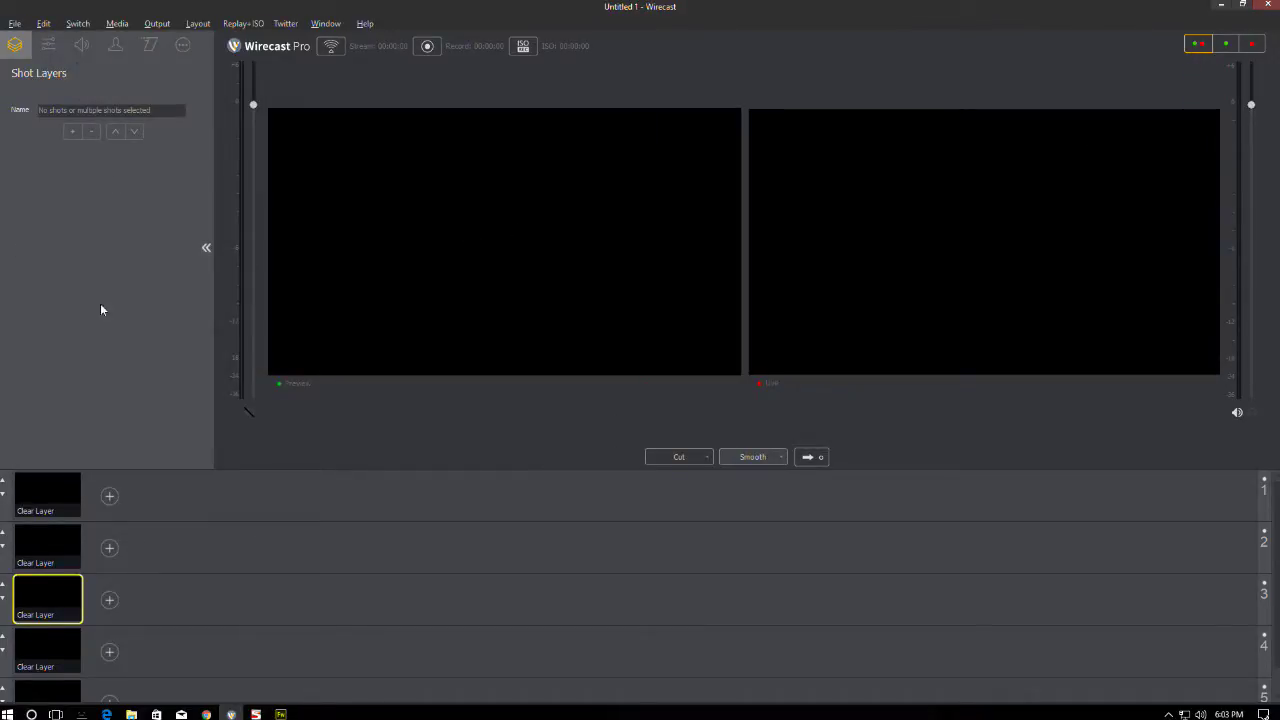
scroll(119, 606, "down", 1)
scroll(68, 627, "up", 1)
scroll(48, 655, "down", 1)
left_click(44, 660)
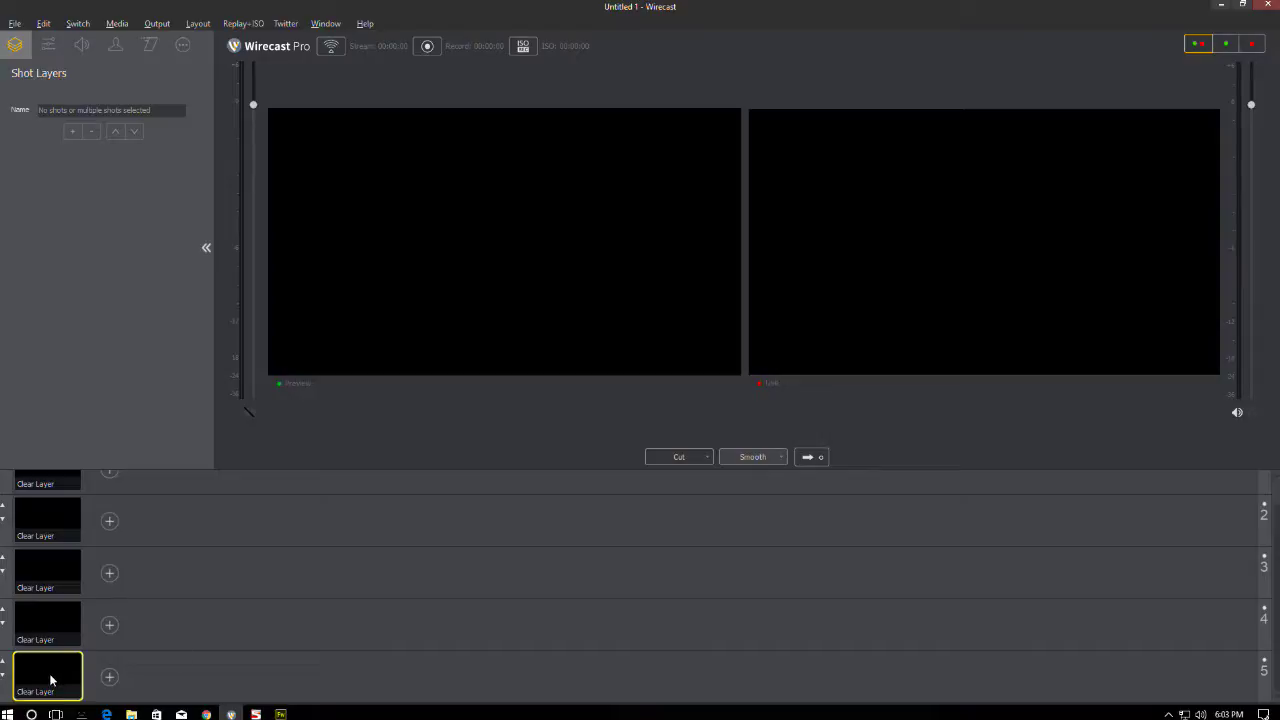
- Start a Screen Capture shot on layer 5 and rename it to Desktop
left_click(110, 677)
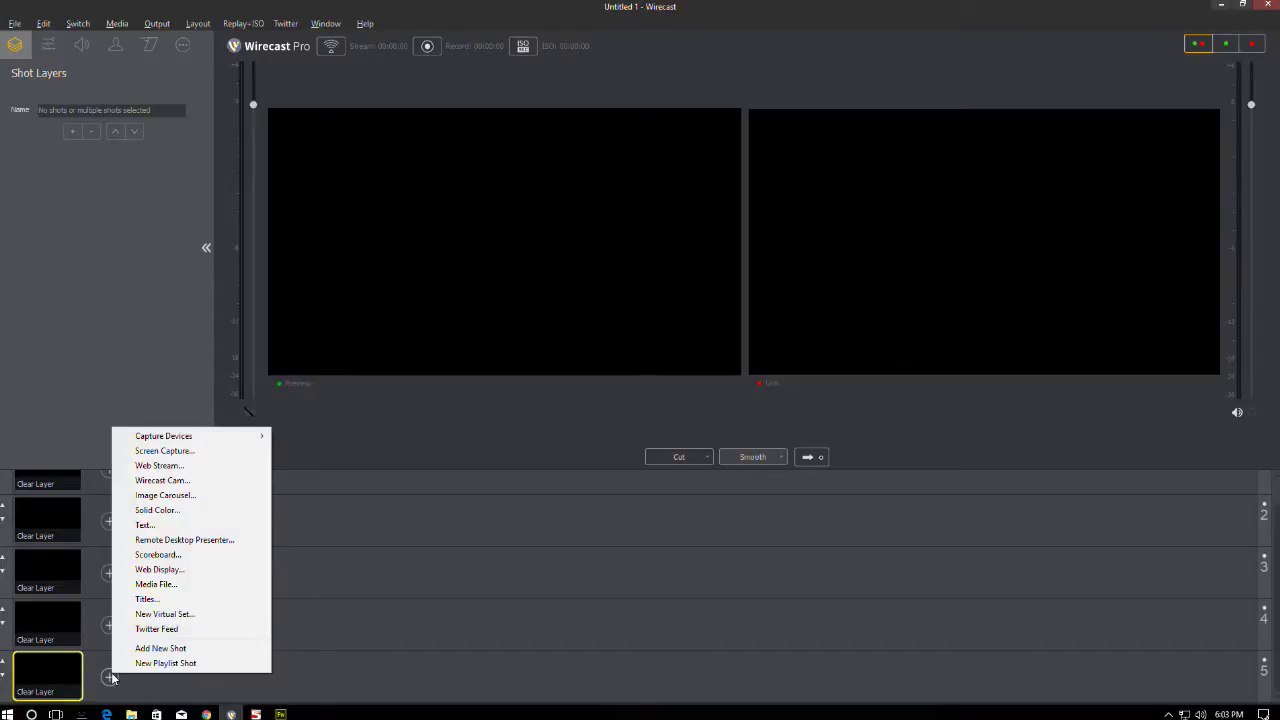
left_click(195, 451)
left_click(688, 376)
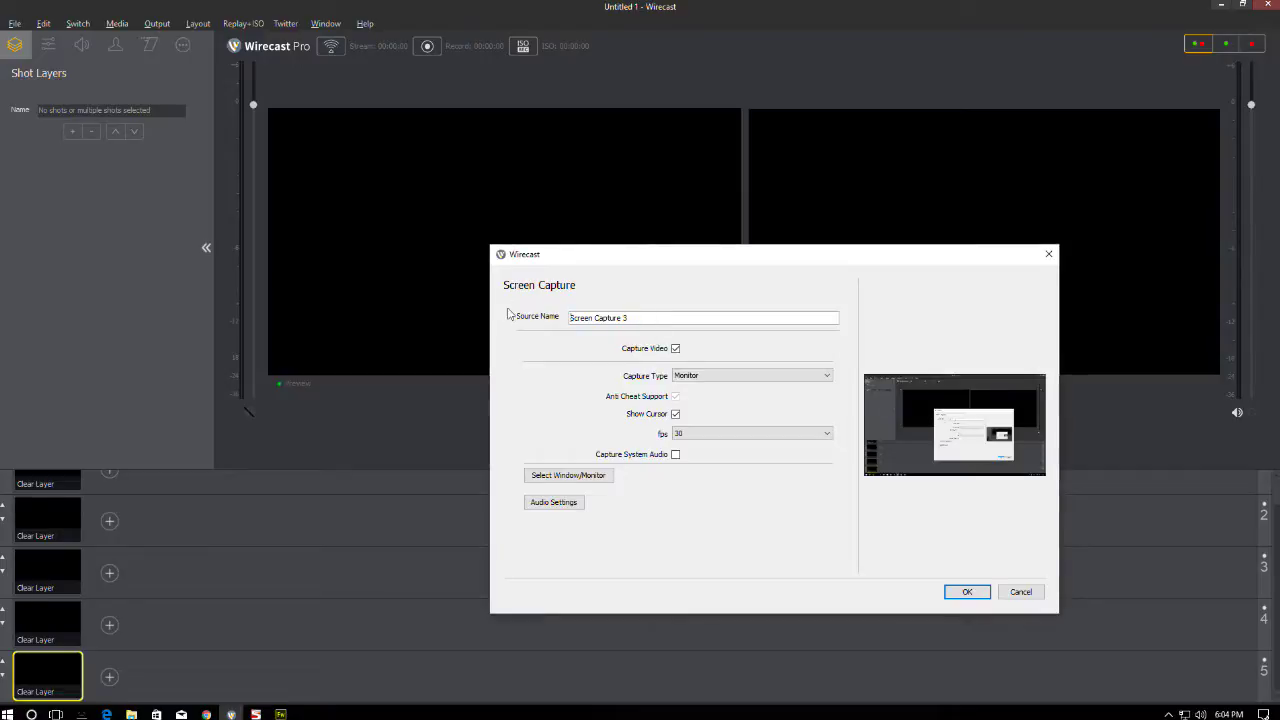
triple_click(615, 320)
type("Desktop 1")
- Set the capture type to Monitor, show the cursor, and use 25 fps
left_click(686, 377)
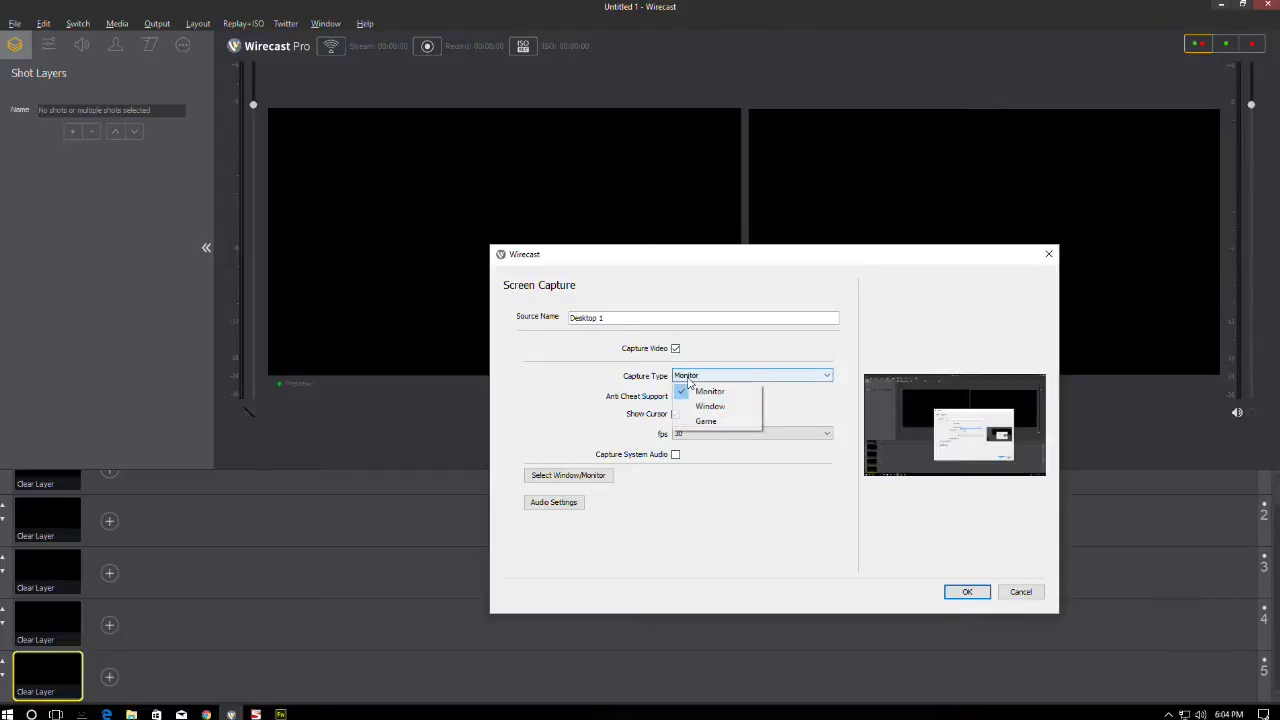
left_click(704, 391)
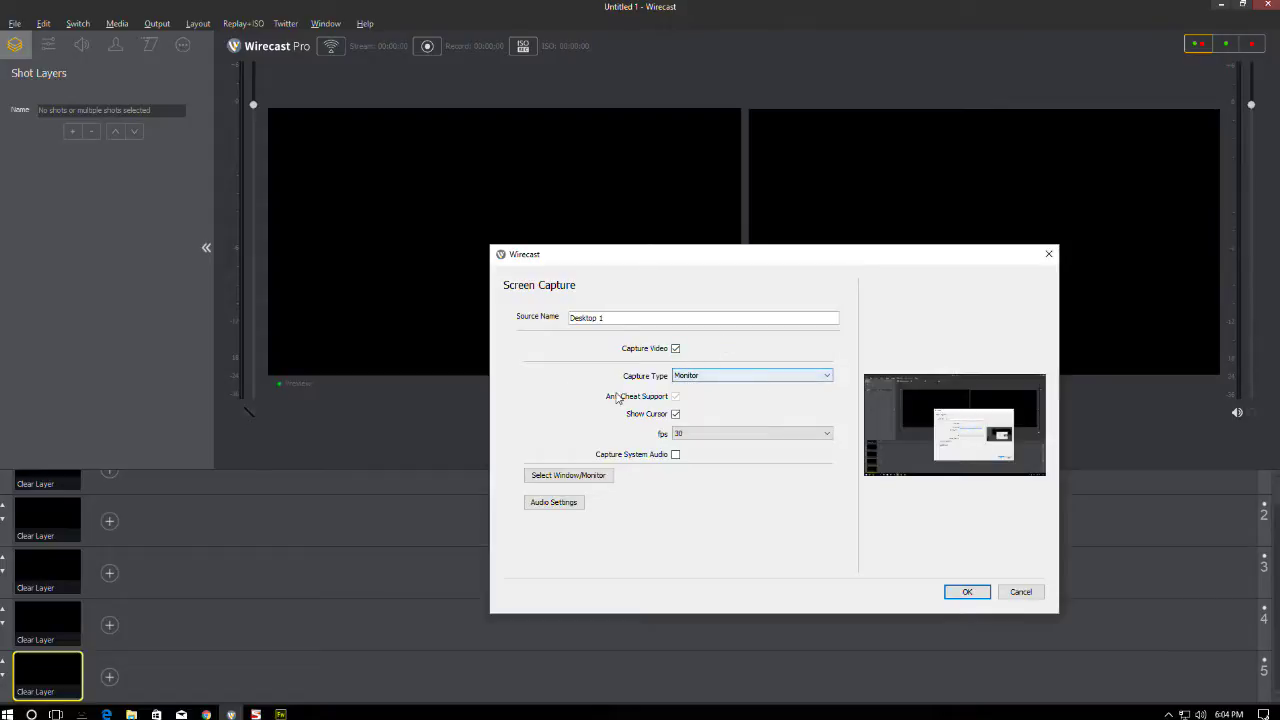
left_click(676, 418)
left_click(697, 437)
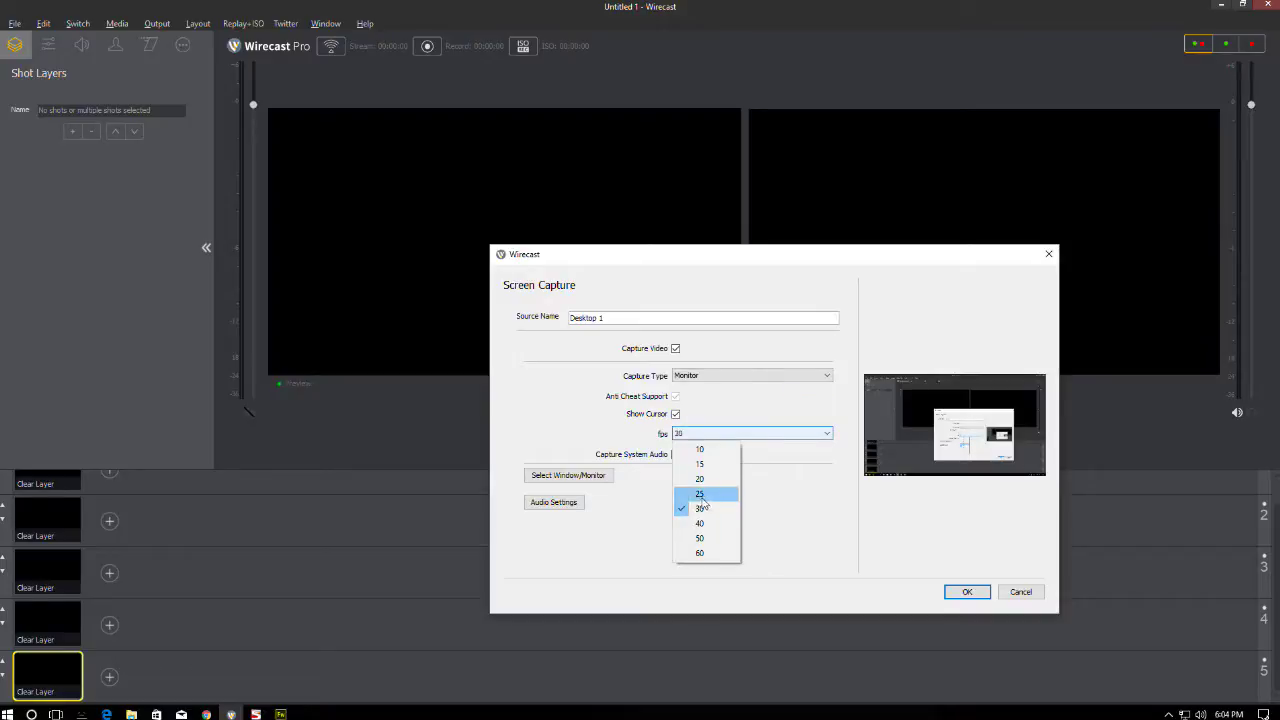
left_click(700, 494)
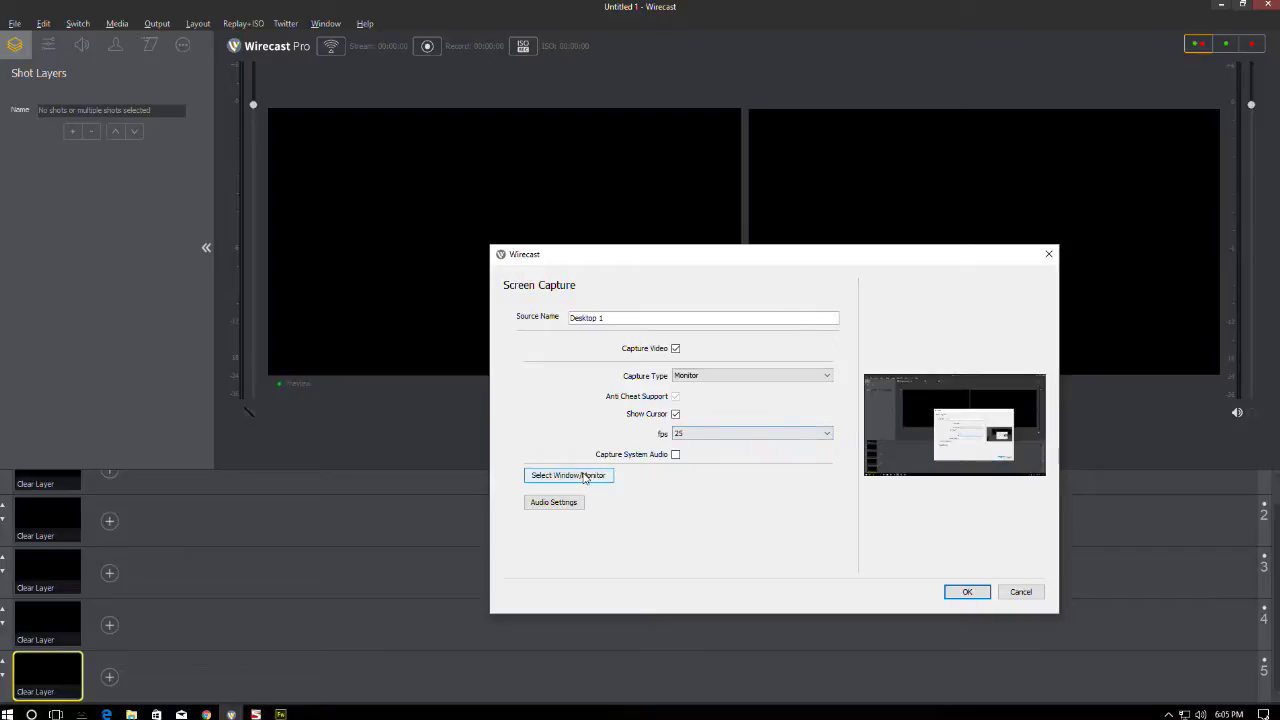
- Choose Monitor 2 as the capture source and finish the Desktop 1 shot
left_click(580, 475)
left_click(643, 335)
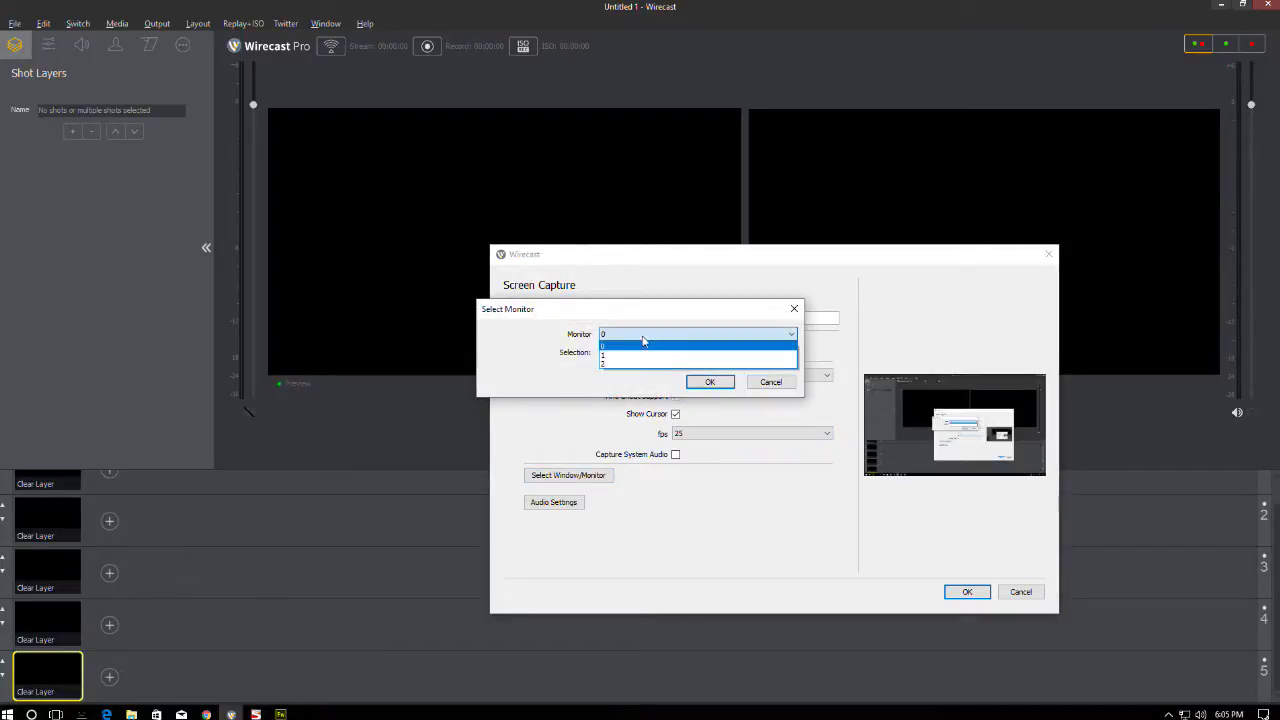
left_click(624, 353)
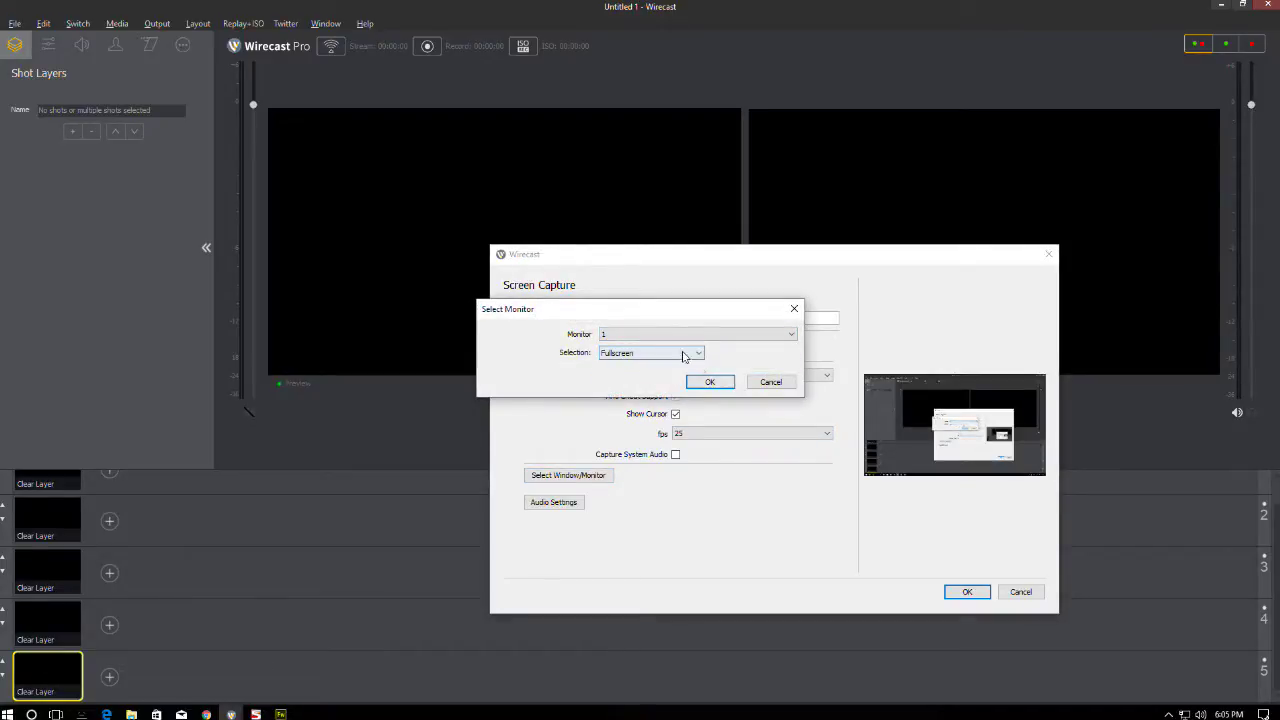
left_click(710, 382)
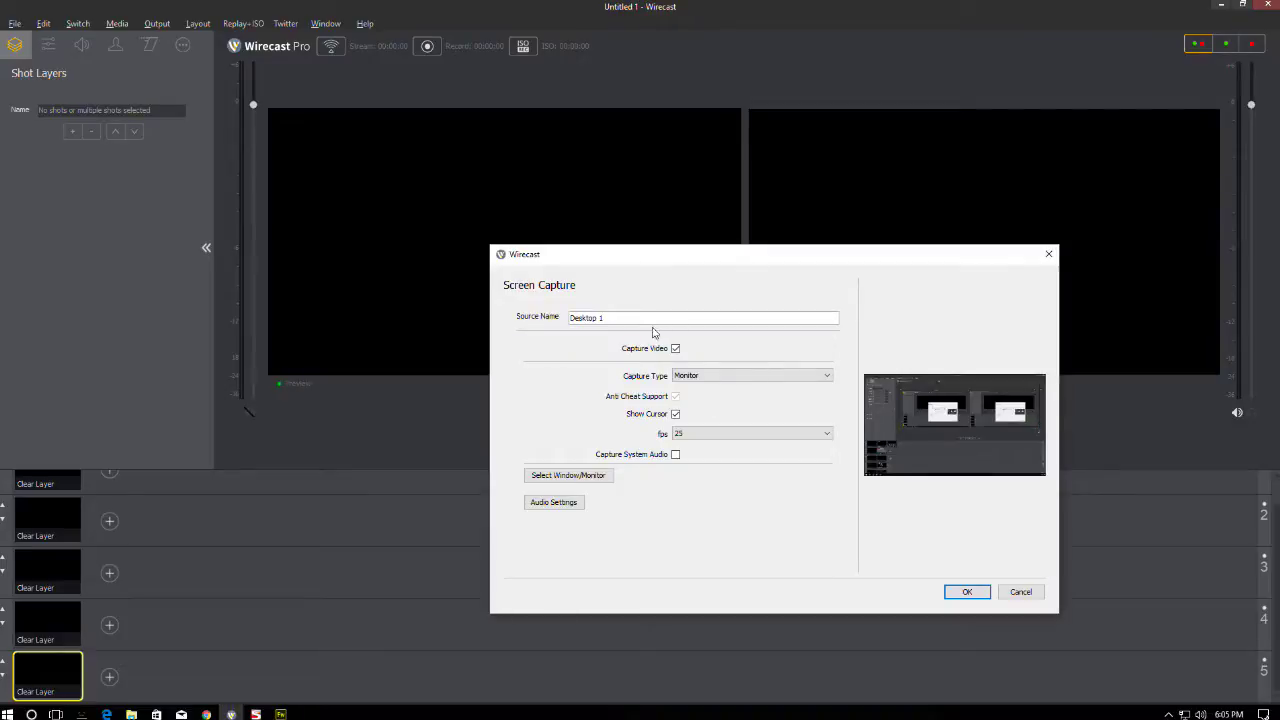
left_click(570, 479)
left_click(628, 334)
left_click(623, 362)
left_click(705, 379)
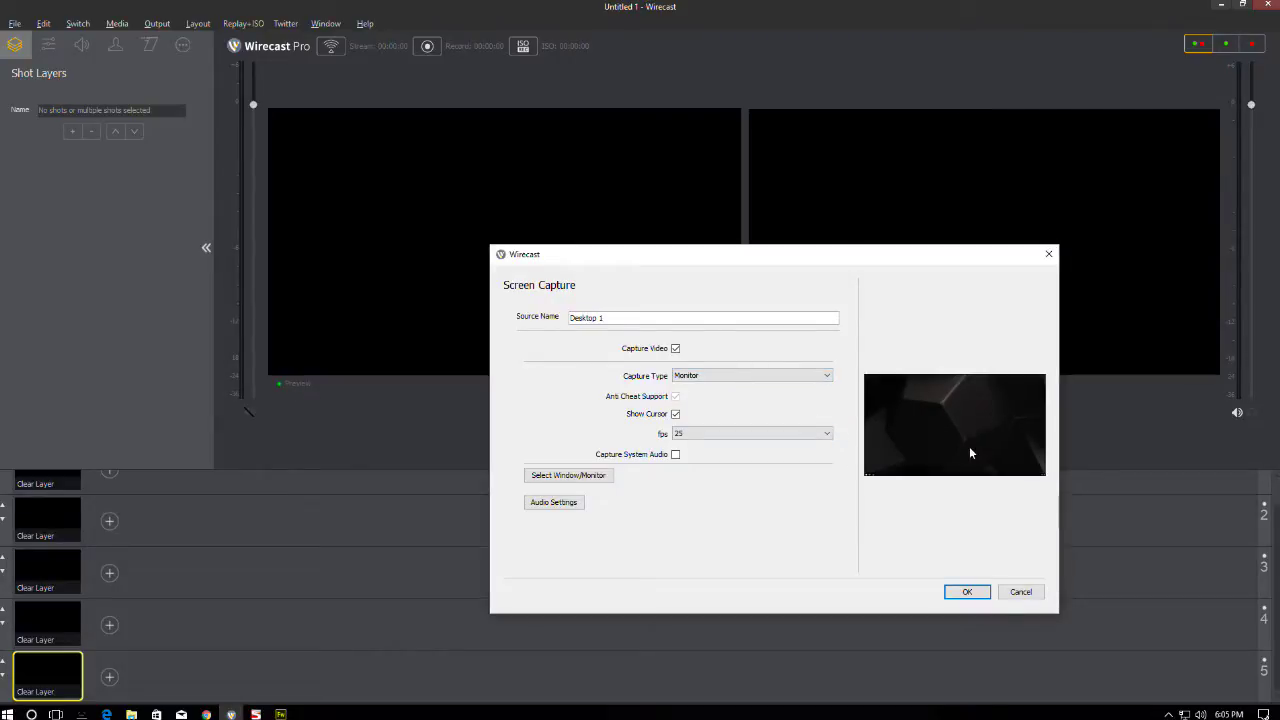
left_click(967, 591)
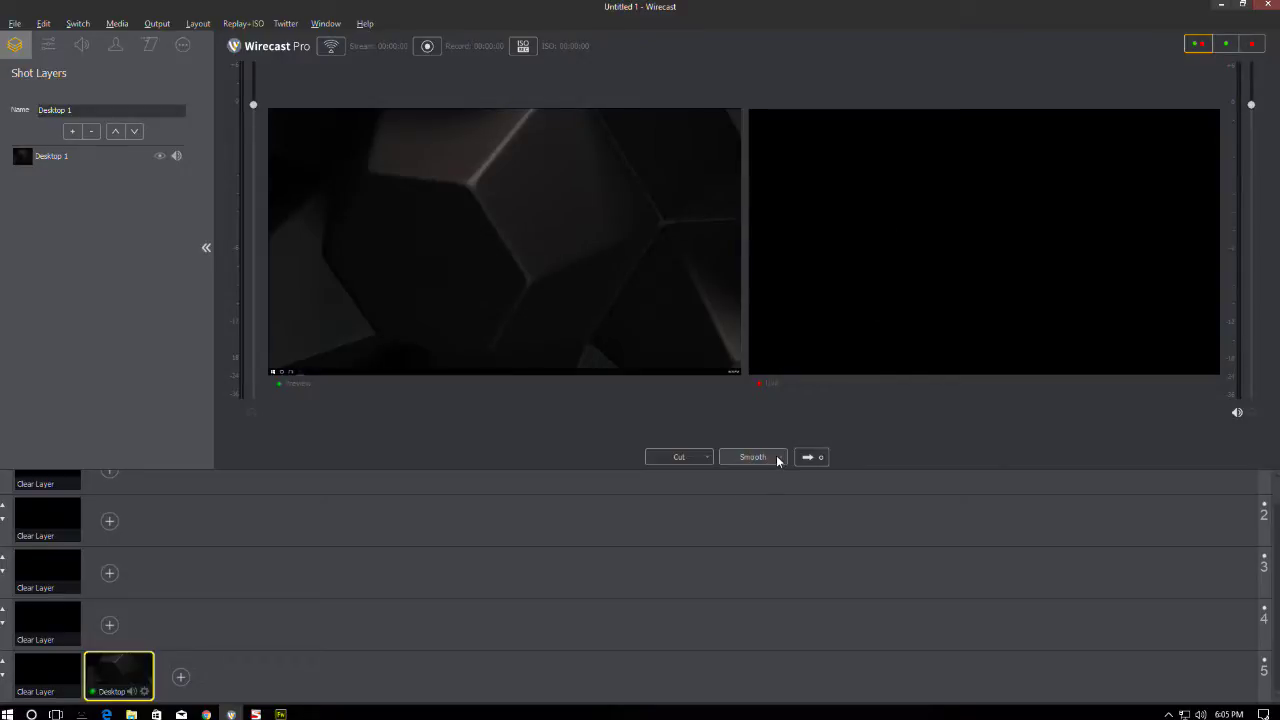
left_click_drag(708, 459, 680, 490)
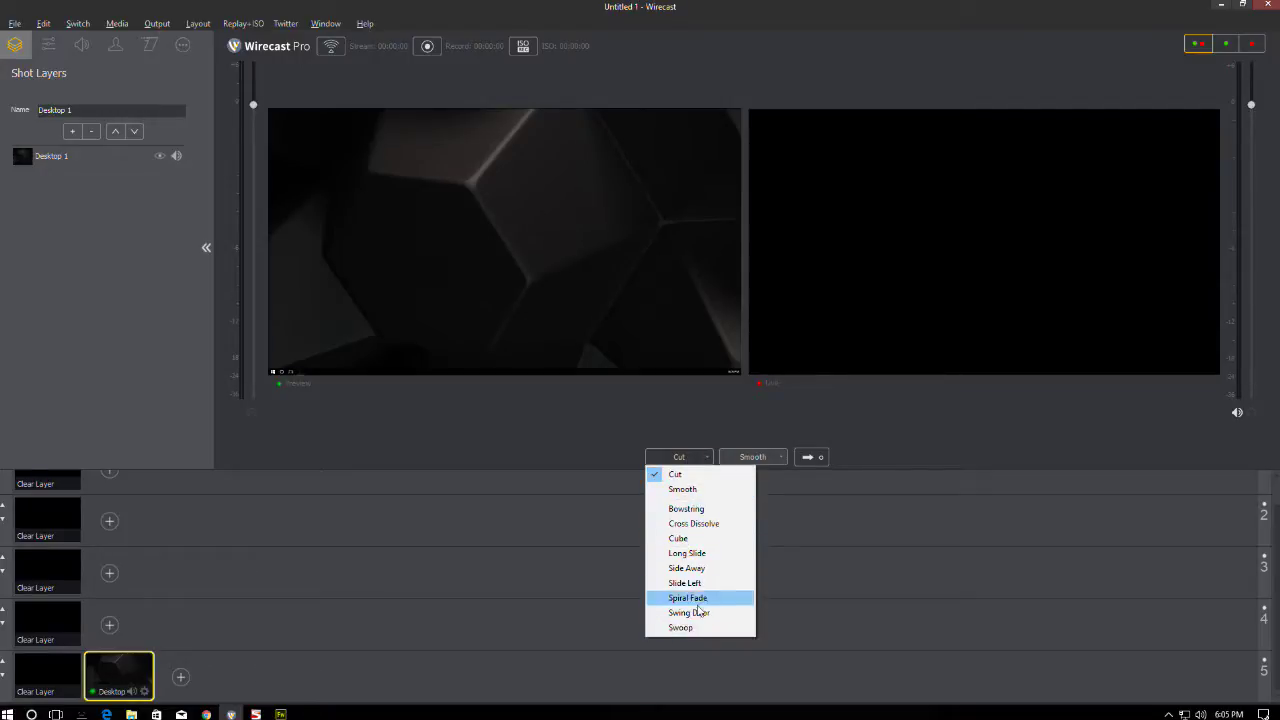
left_click(766, 428)
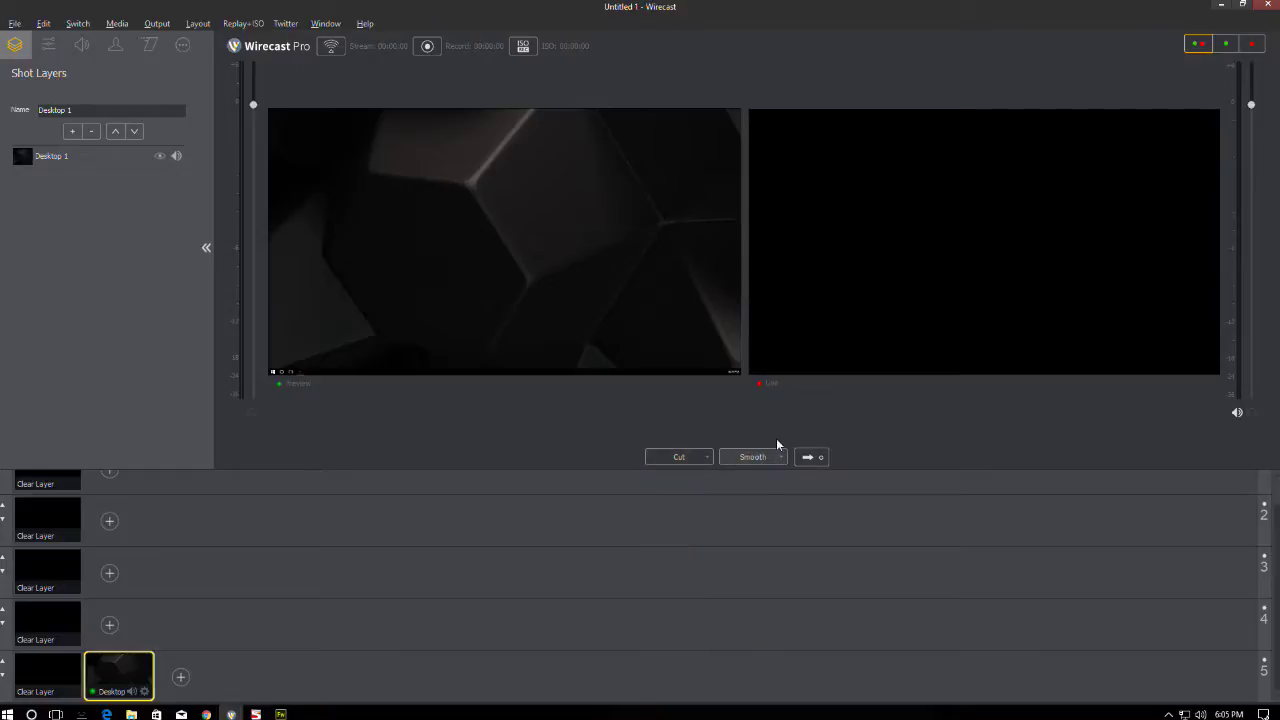
left_click(808, 458)
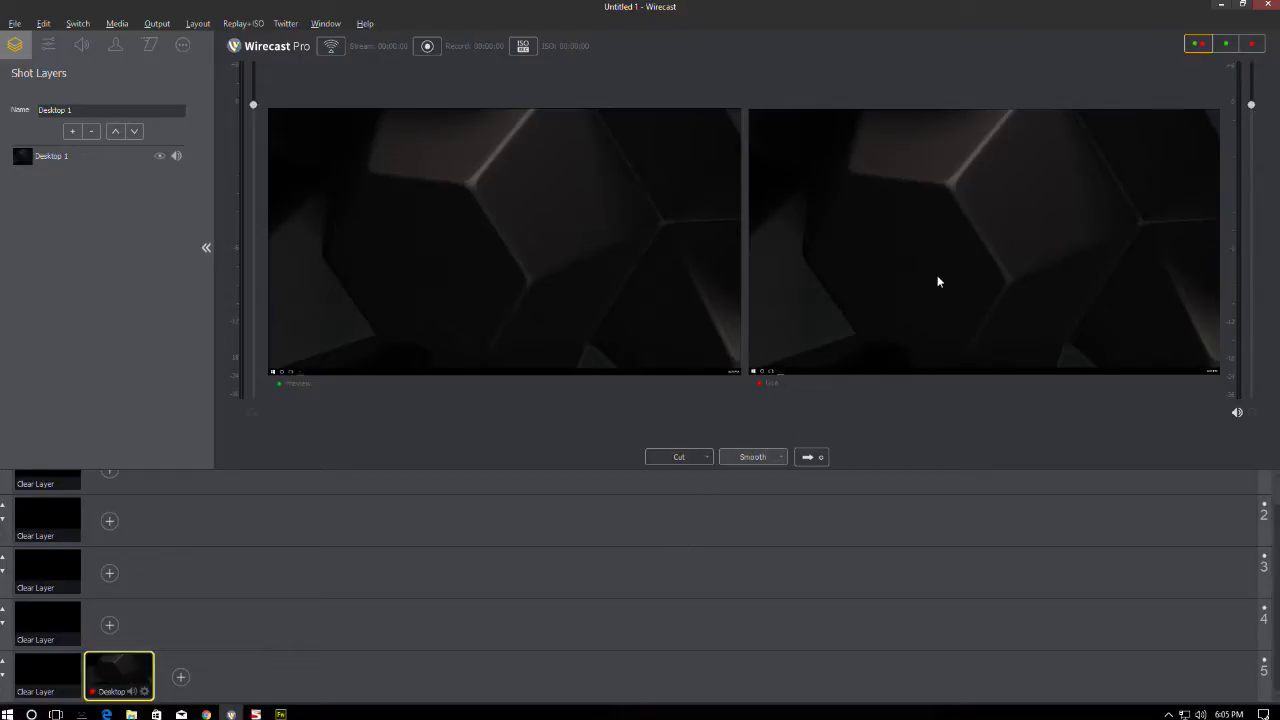
left_click(48, 675)
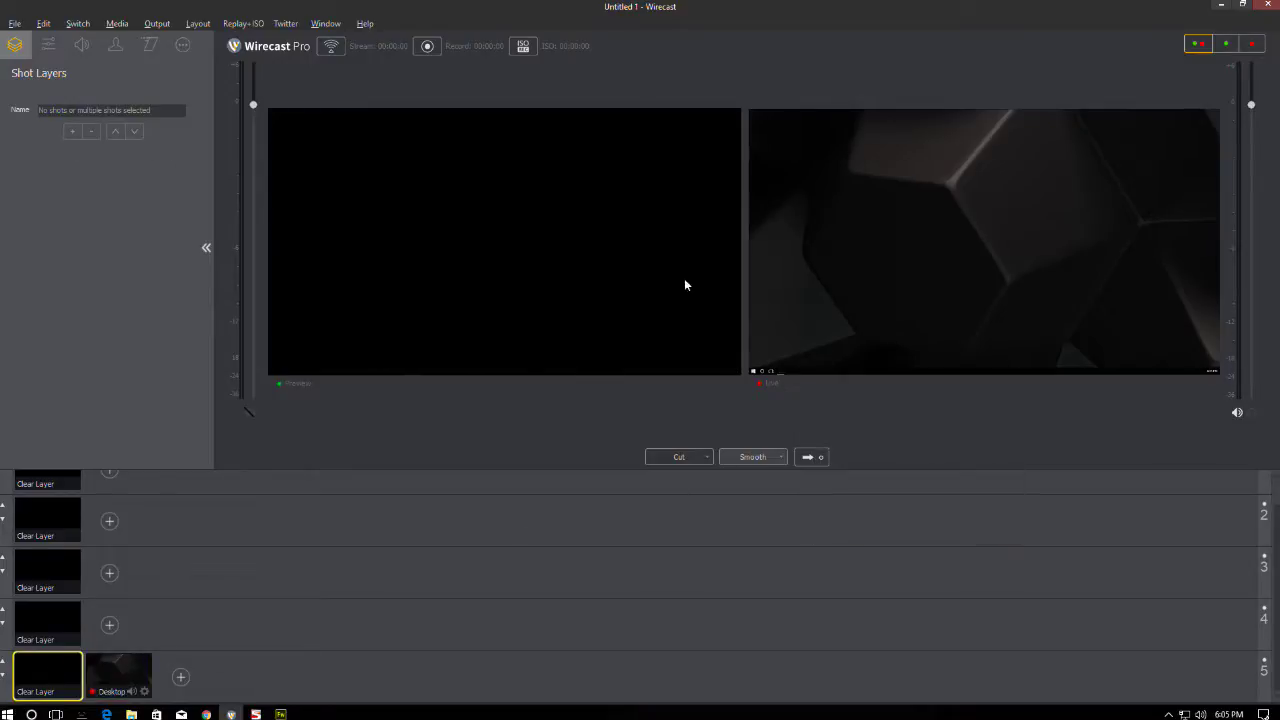
left_click(816, 456)
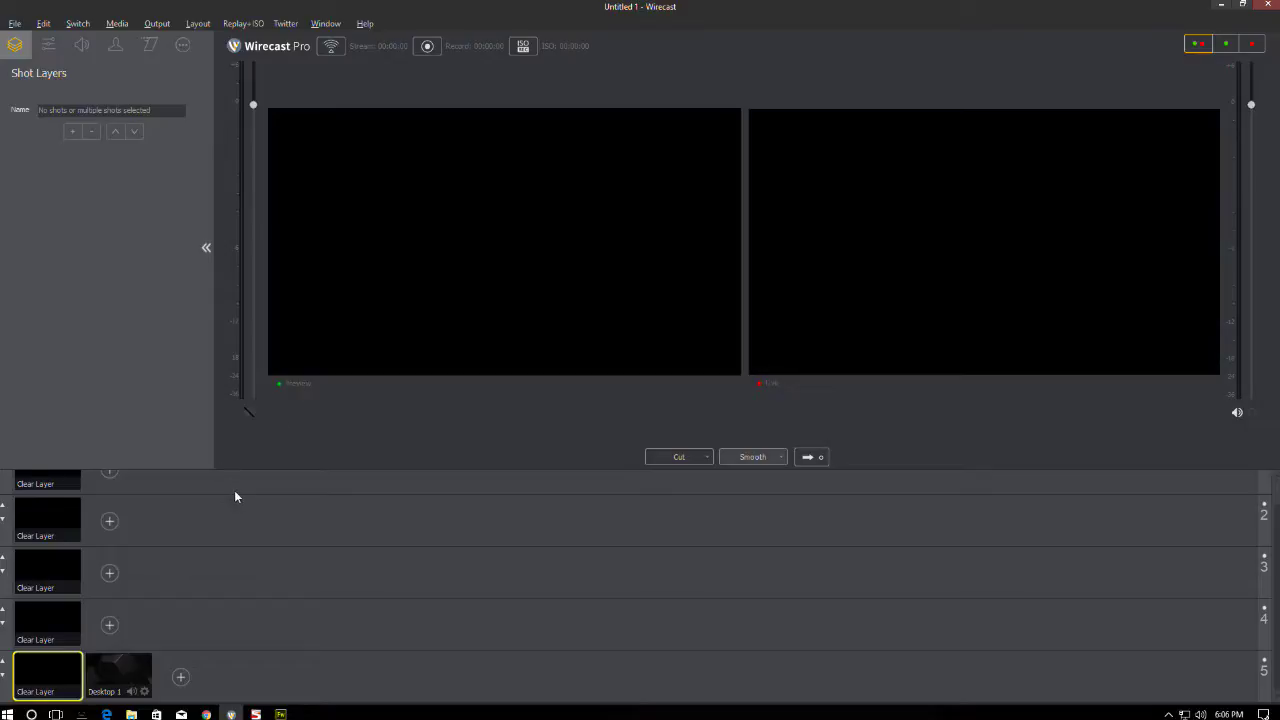
left_click(110, 673)
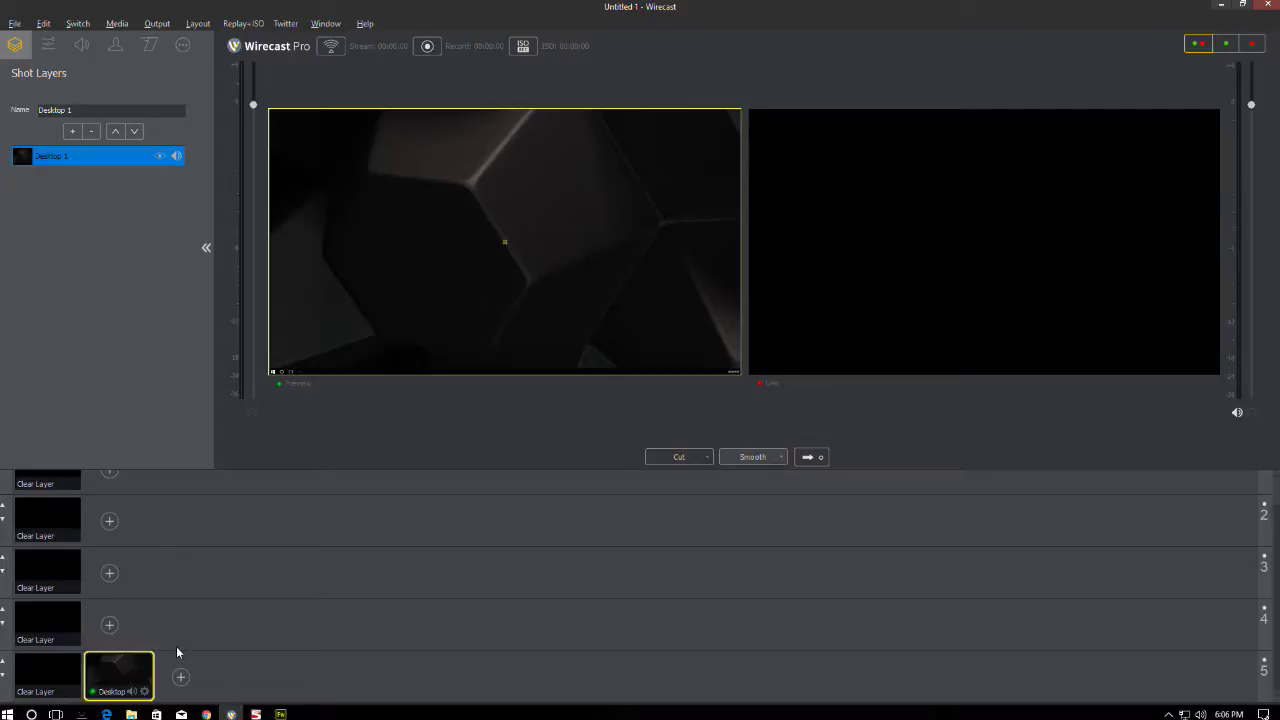
- Start a media-file shot on layer 4 and browse the M: drive to Audio > Music > Instrumentals
left_click(110, 630)
left_click(300, 636)
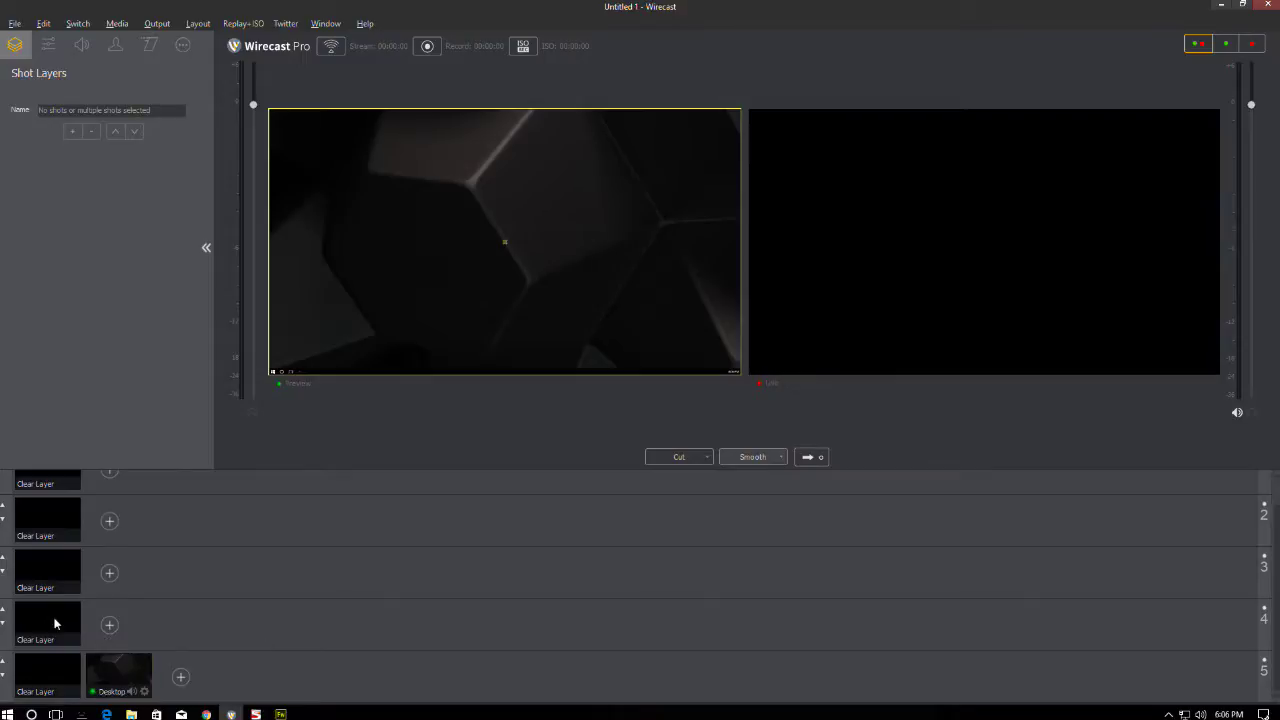
left_click(109, 626)
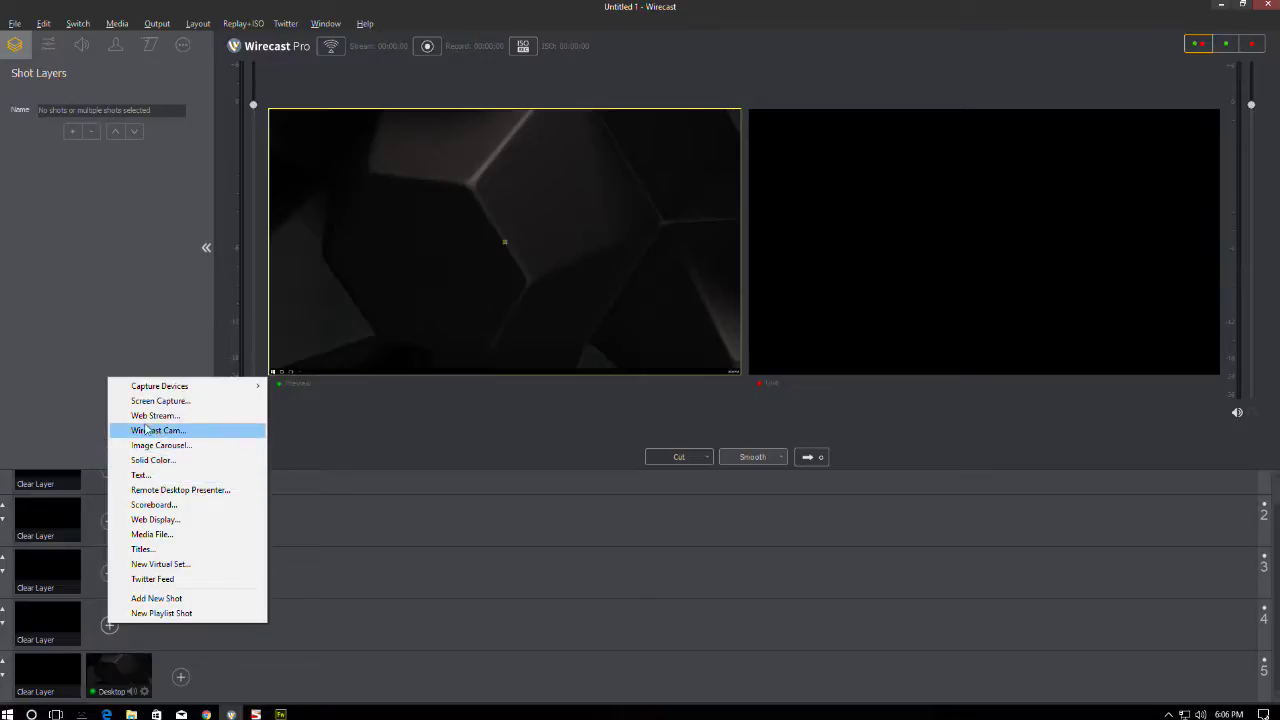
left_click(155, 534)
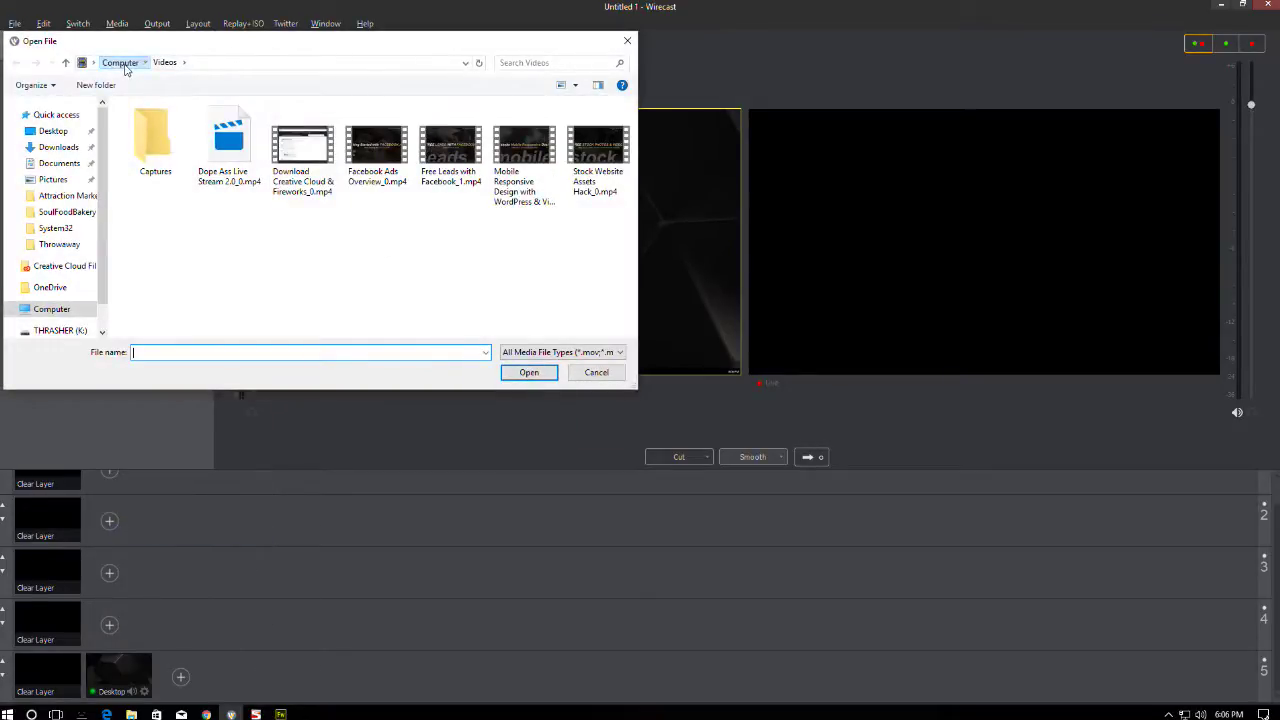
left_click(122, 62)
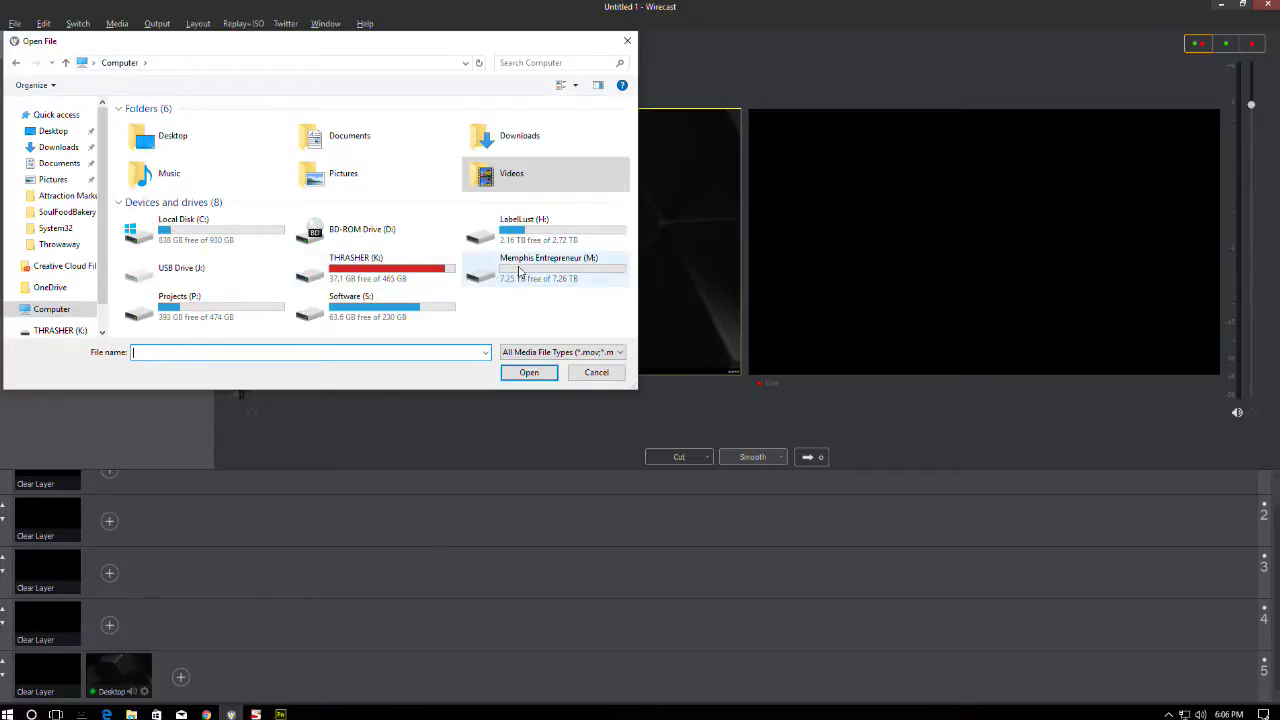
double_click(510, 264)
double_click(148, 139)
double_click(146, 125)
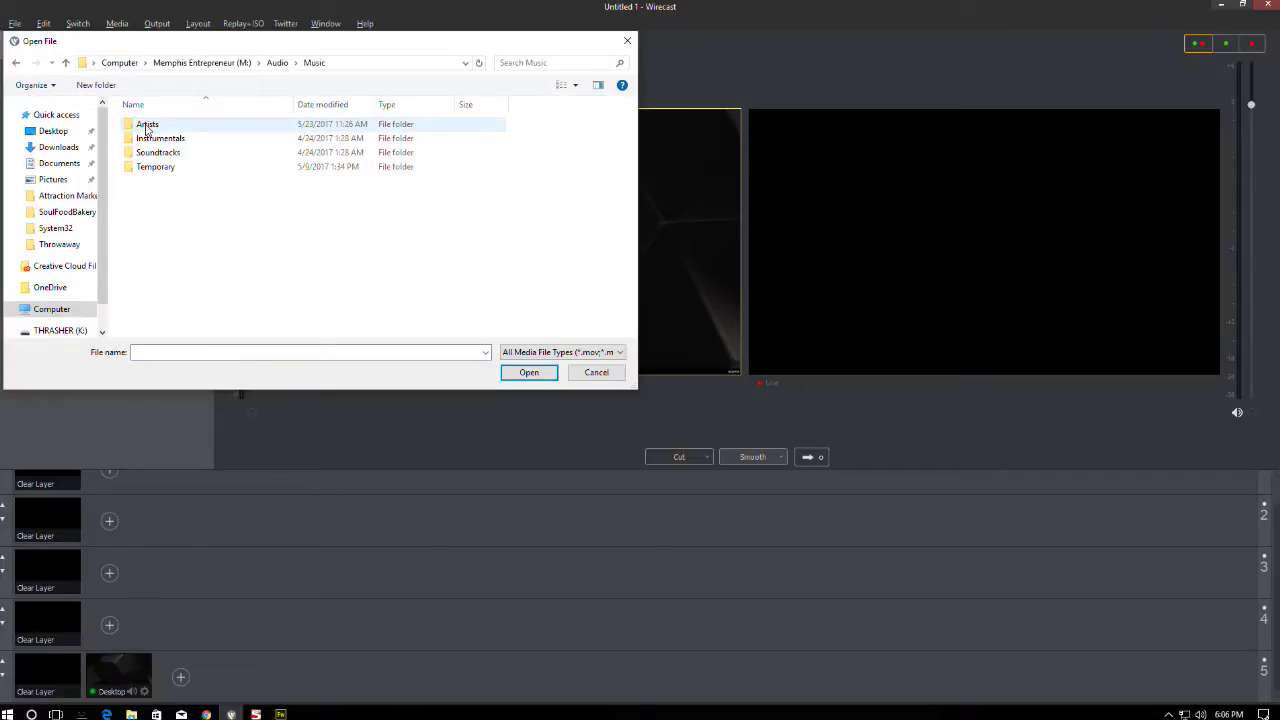
left_click(152, 140)
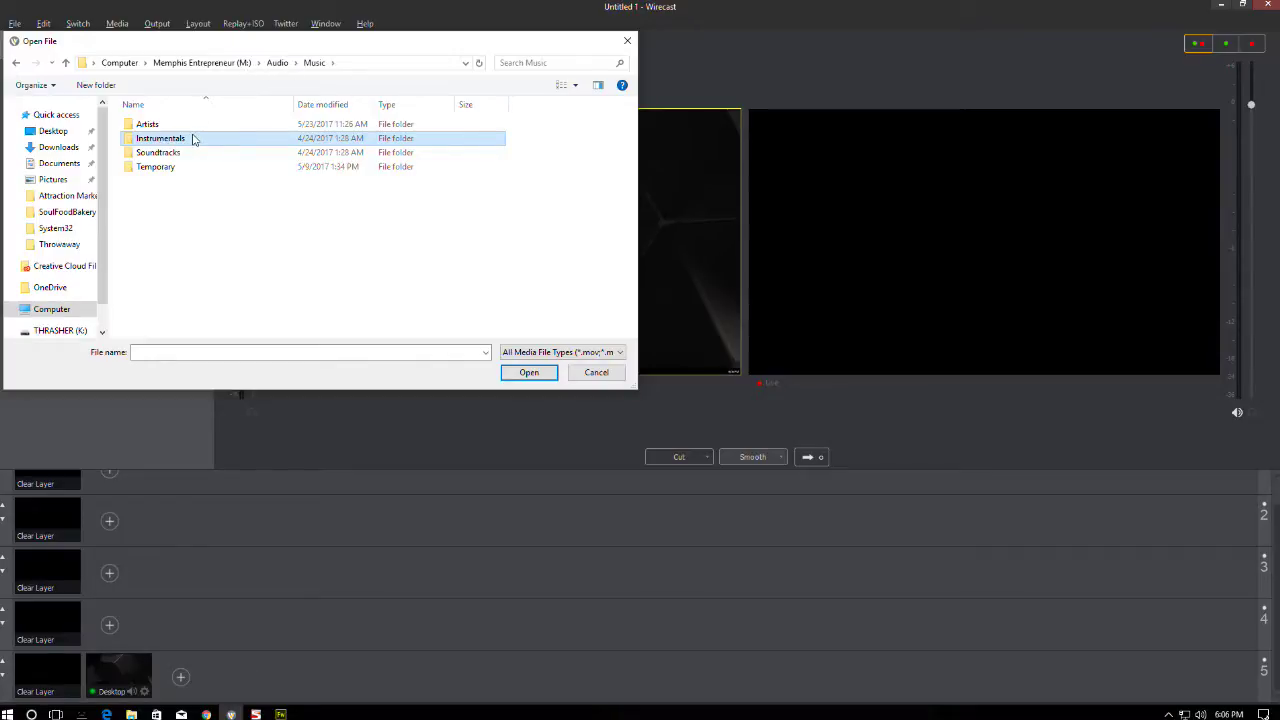
double_click(193, 139)
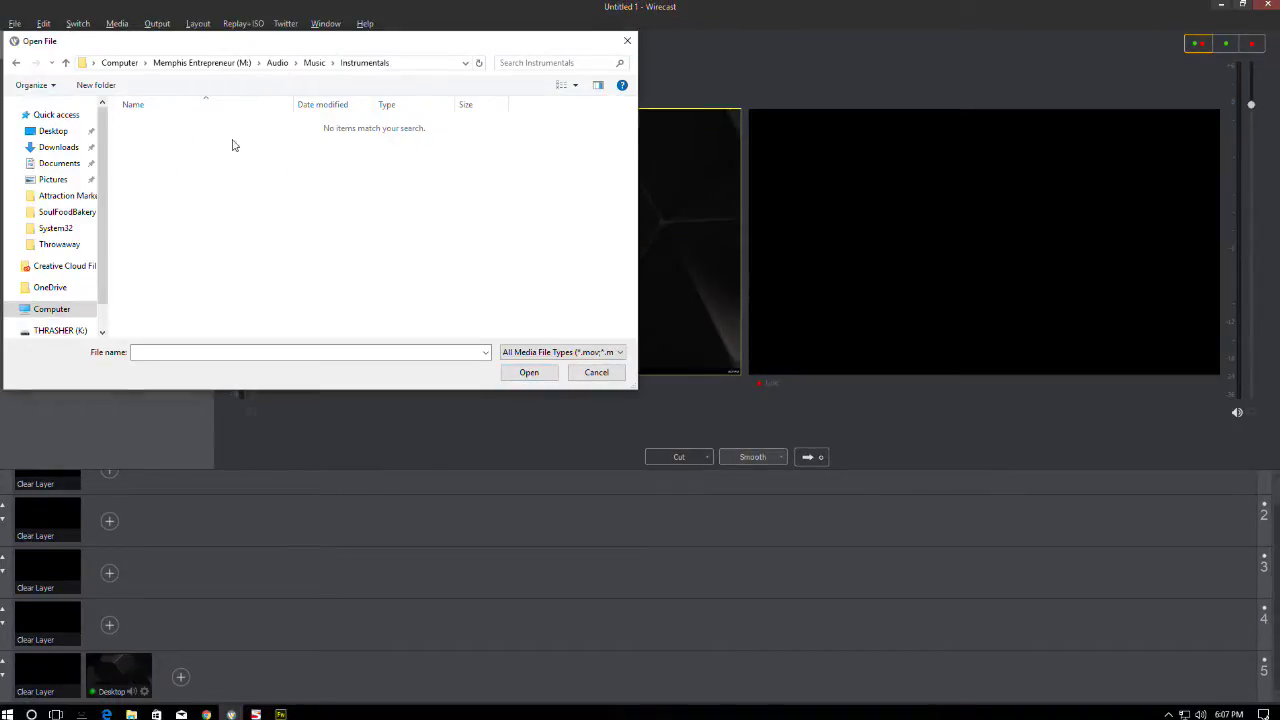
- Open the HYPETRAK Mix Drive Slow mp3 from Music > Artists > HYPETRAK as the shot
left_click(312, 63)
double_click(150, 124)
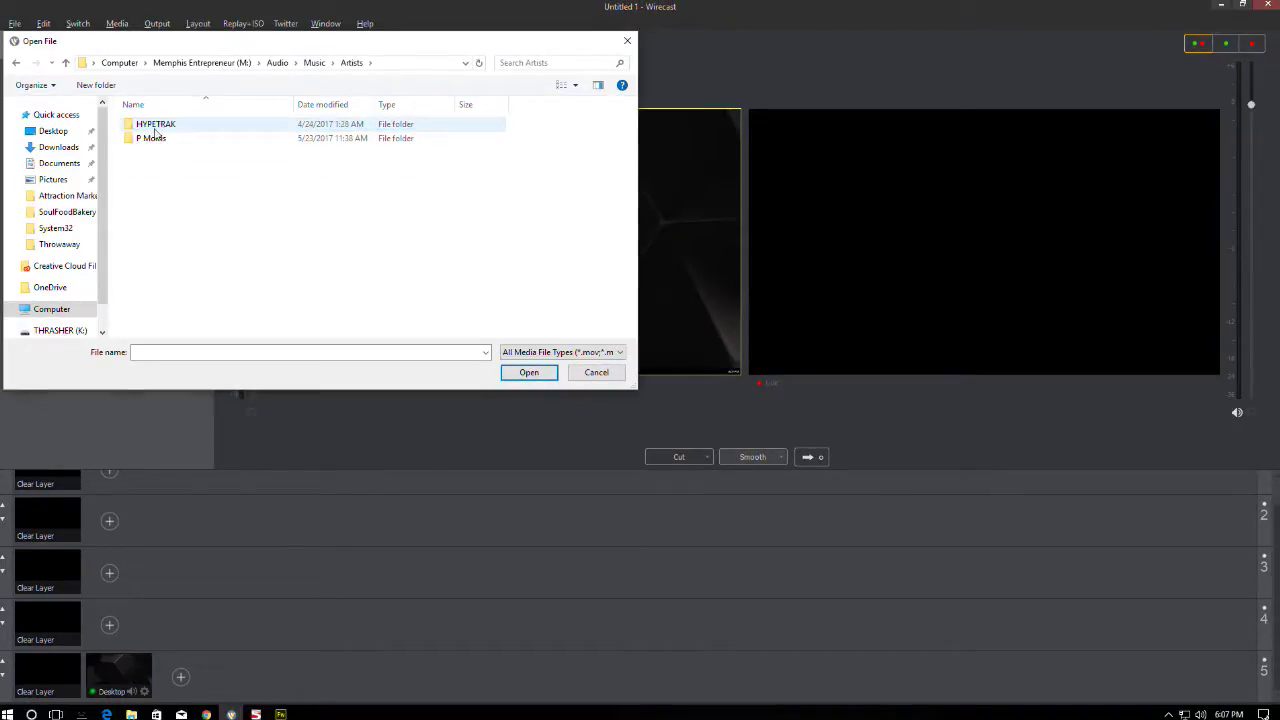
double_click(158, 124)
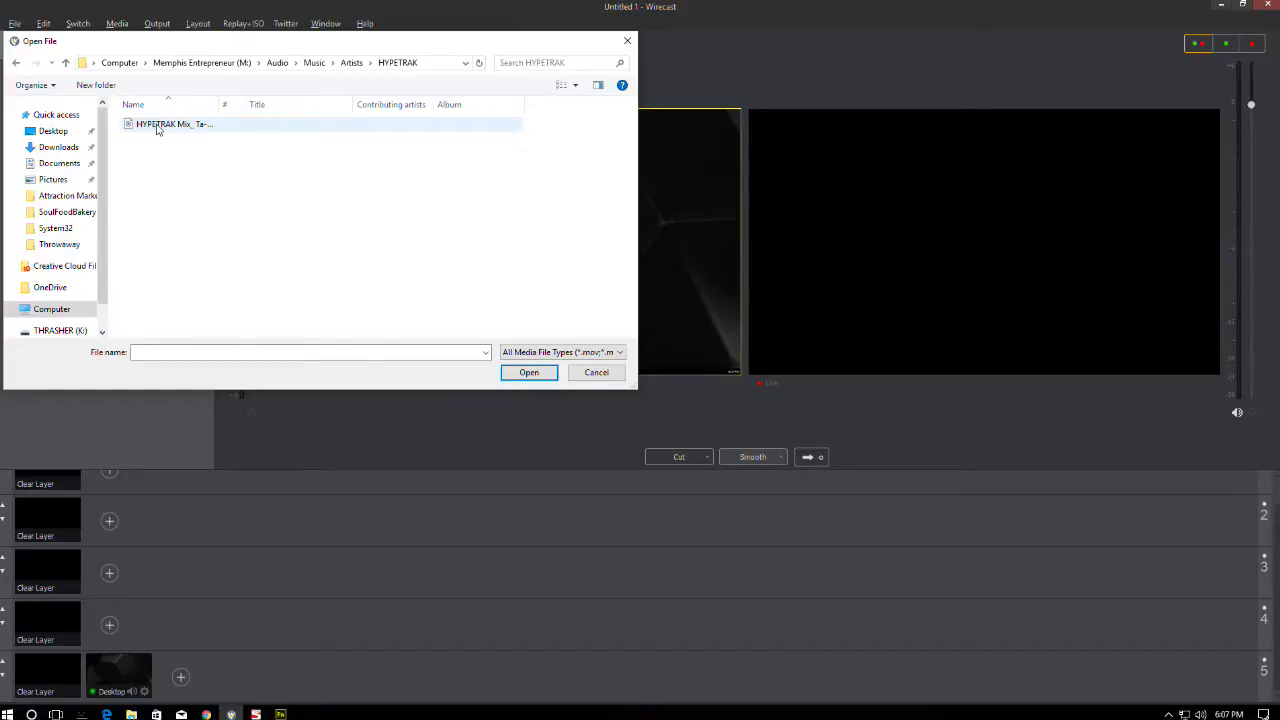
left_click(157, 124)
left_click_drag(219, 104, 456, 105)
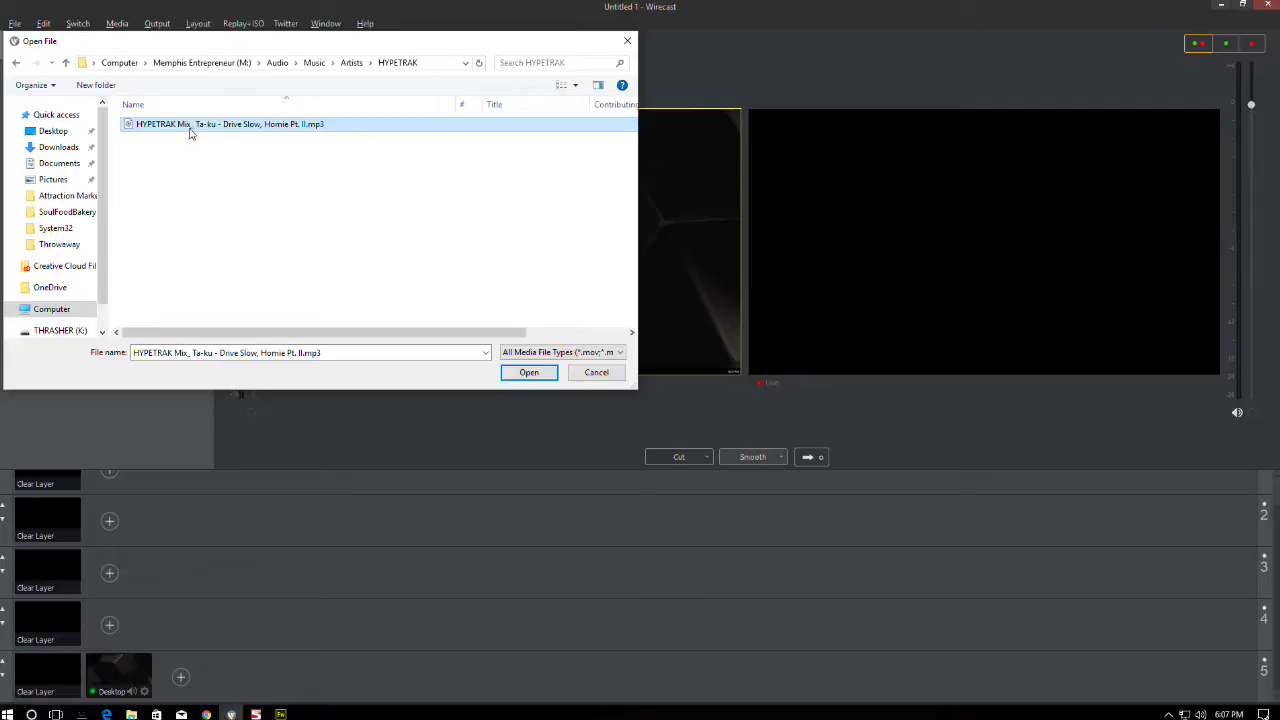
double_click(190, 128)
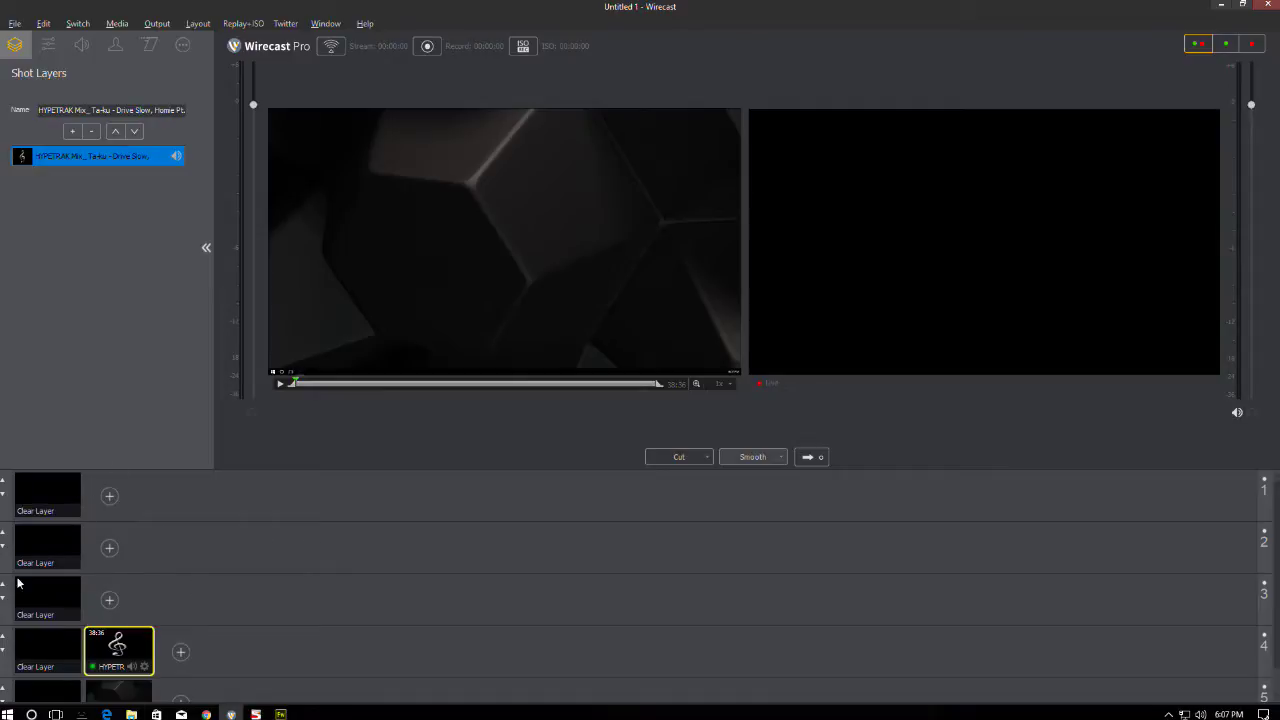
- Click through the layer 4 and 5 shots, ending with Desktop 1 in preview
scroll(100, 605, "down", 1)
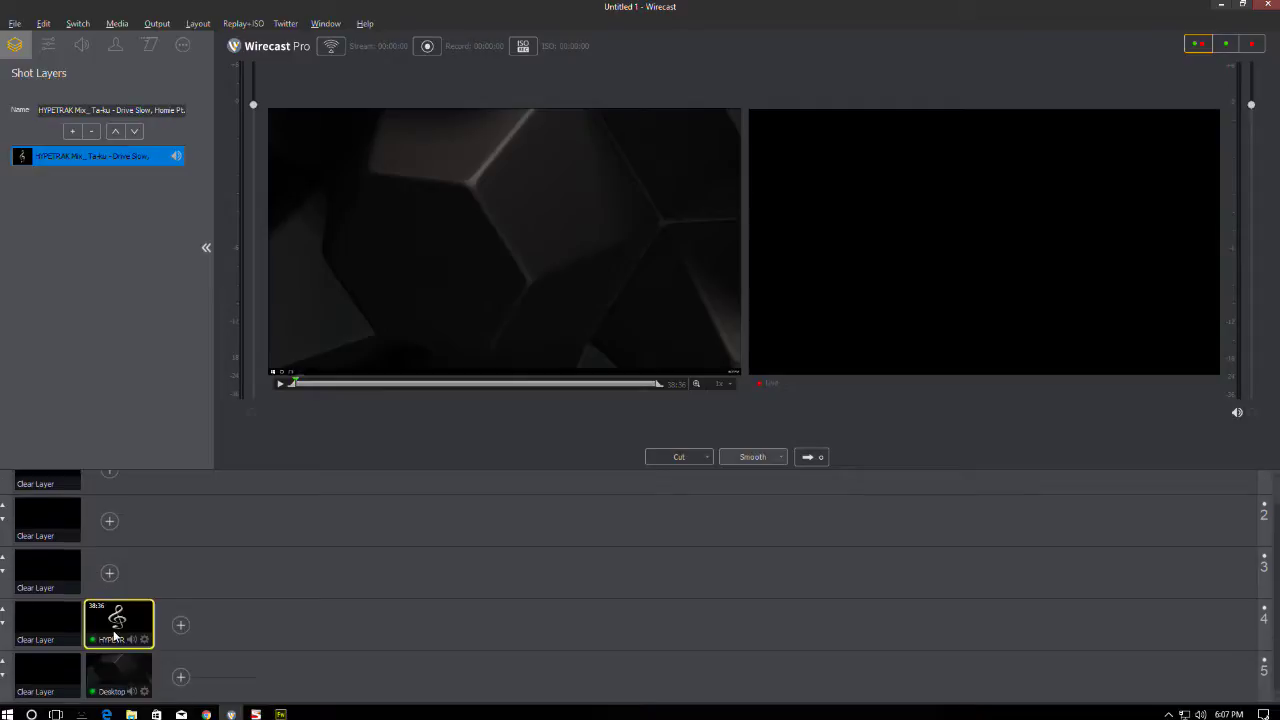
left_click(116, 658)
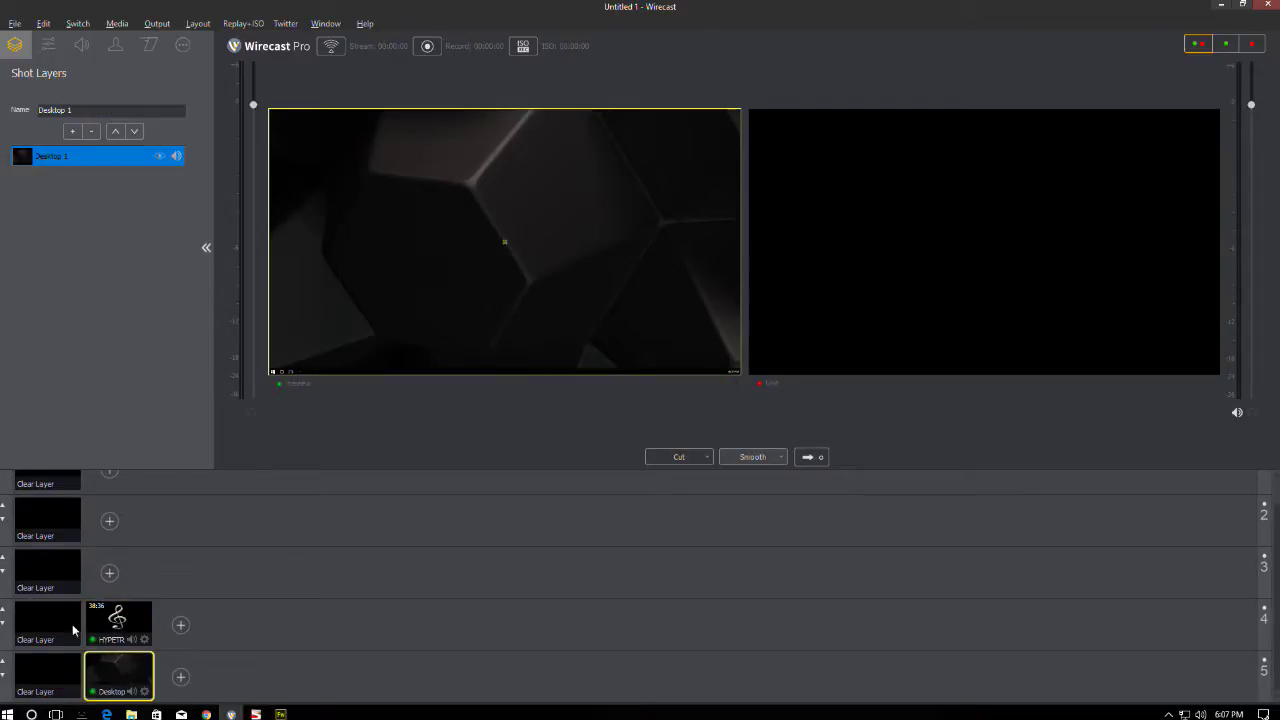
left_click(72, 624)
left_click(71, 674)
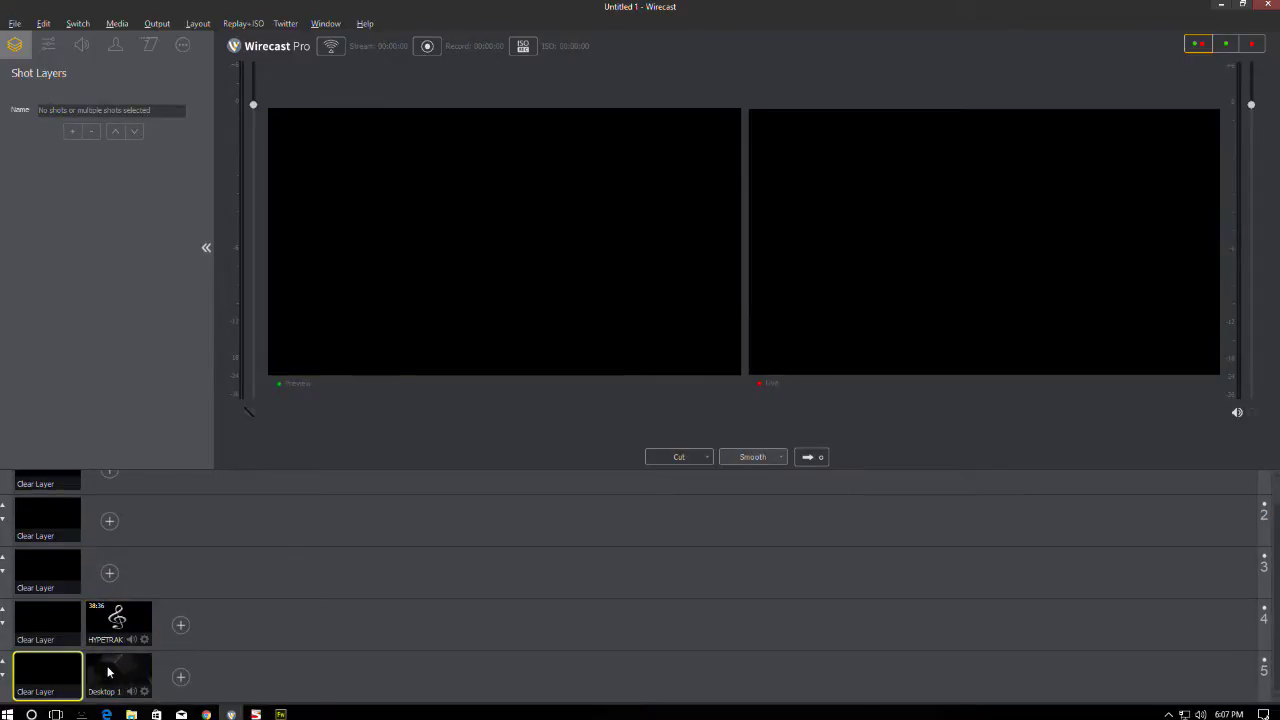
left_click(108, 672)
left_click(114, 613)
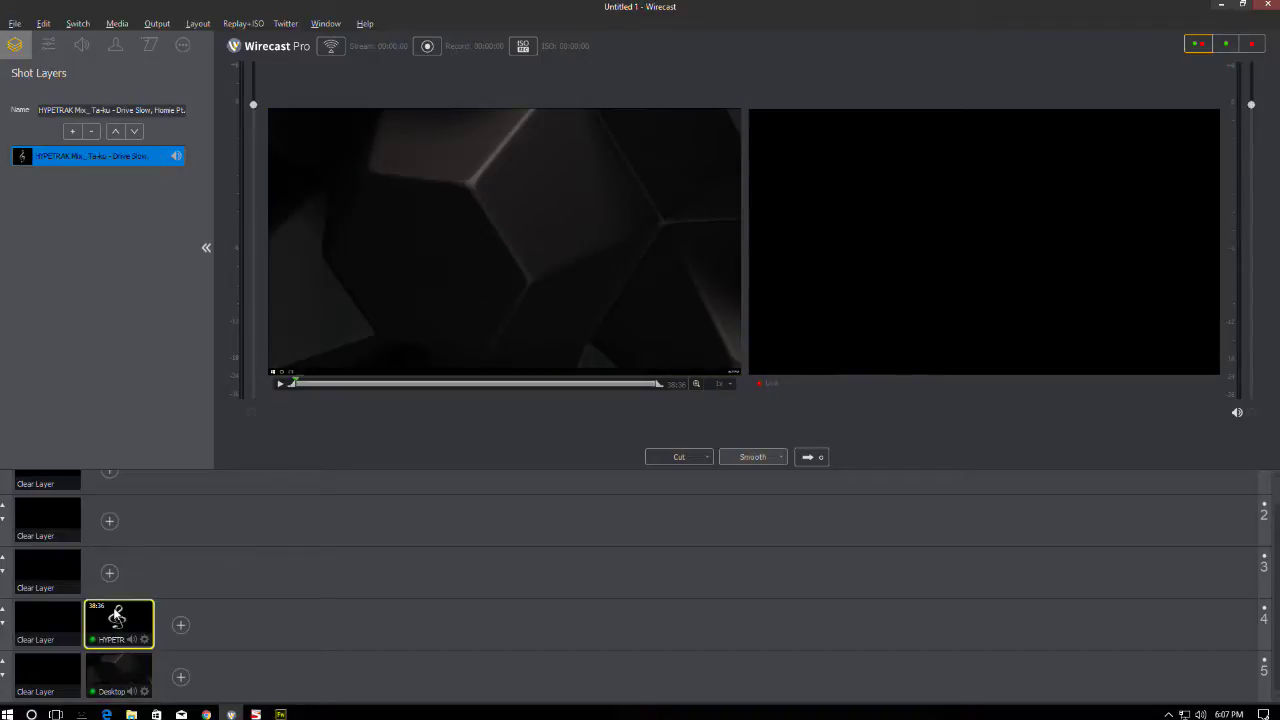
left_click(64, 616)
left_click(113, 665)
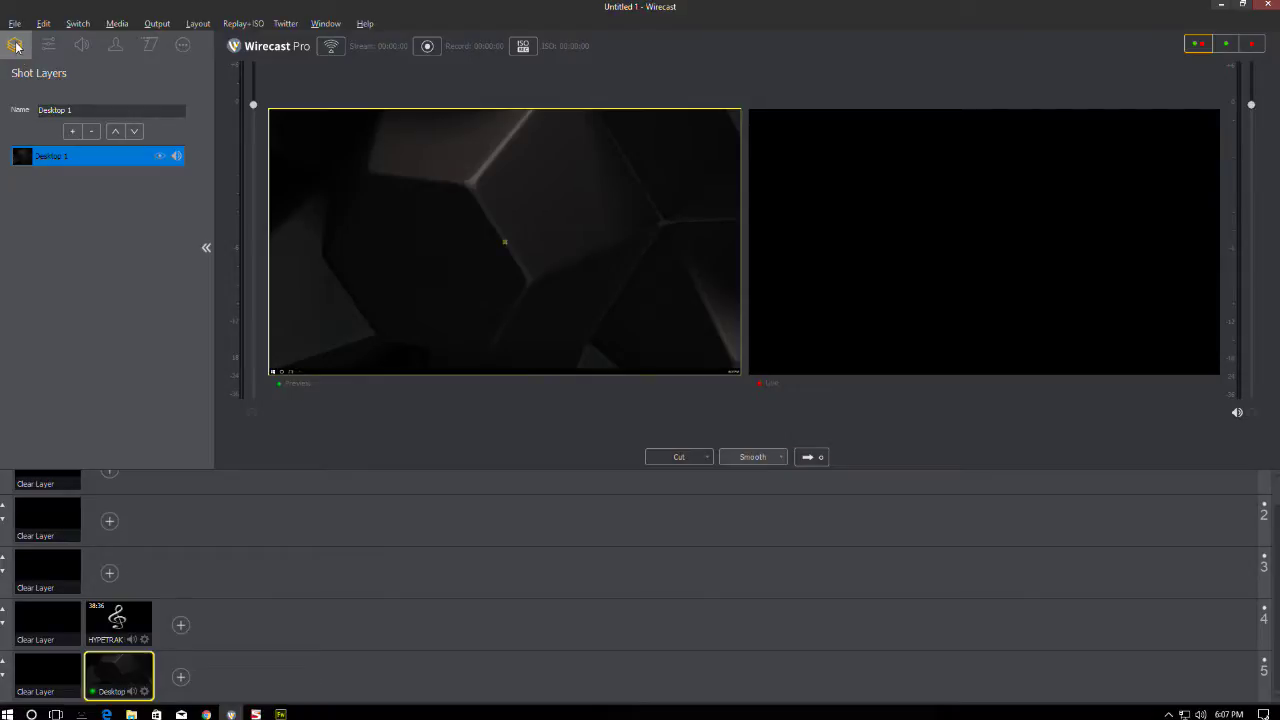
- Add a media-file layer to the shot, browsing Projects (P:) to the Throwaway folder
left_click(72, 131)
left_click(120, 296)
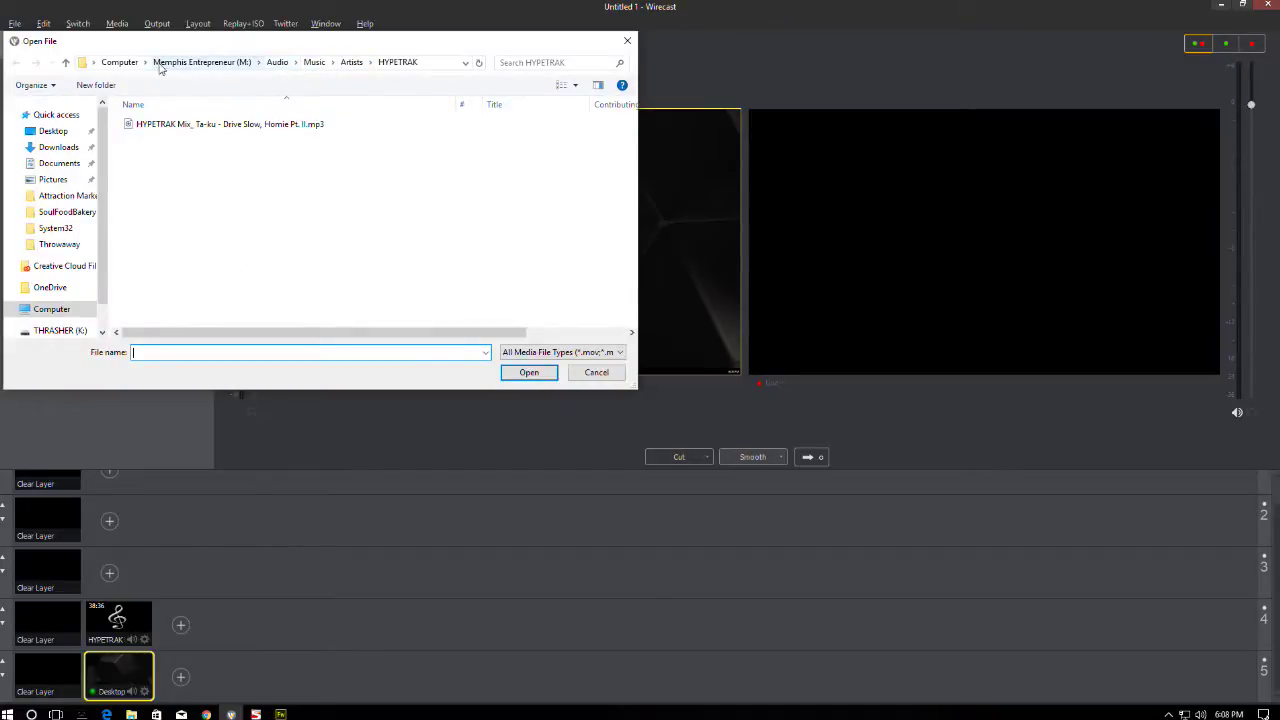
left_click(128, 64)
double_click(224, 305)
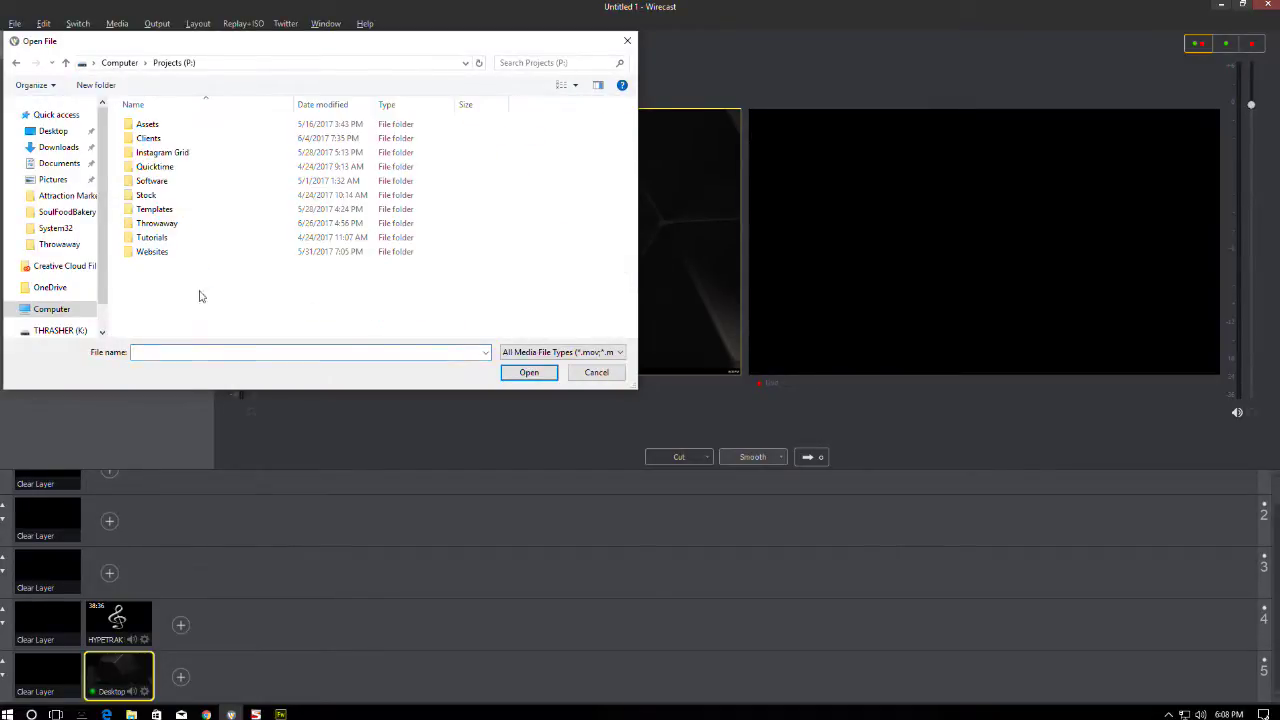
double_click(170, 224)
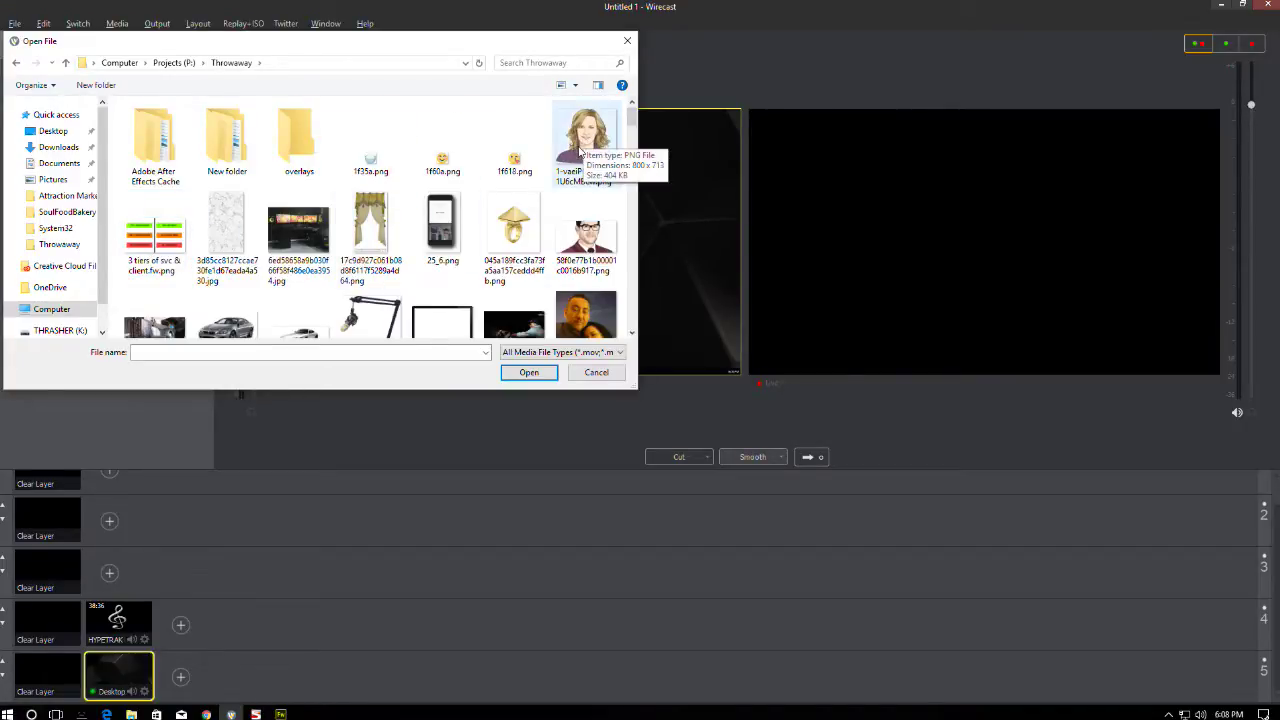
- Insert the illustrated portrait PNG and nudge it right and down in the preview
scroll(581, 148, "down", 2)
scroll(560, 170, "up", 1)
scroll(516, 190, "down", 2)
scroll(516, 190, "down", 4)
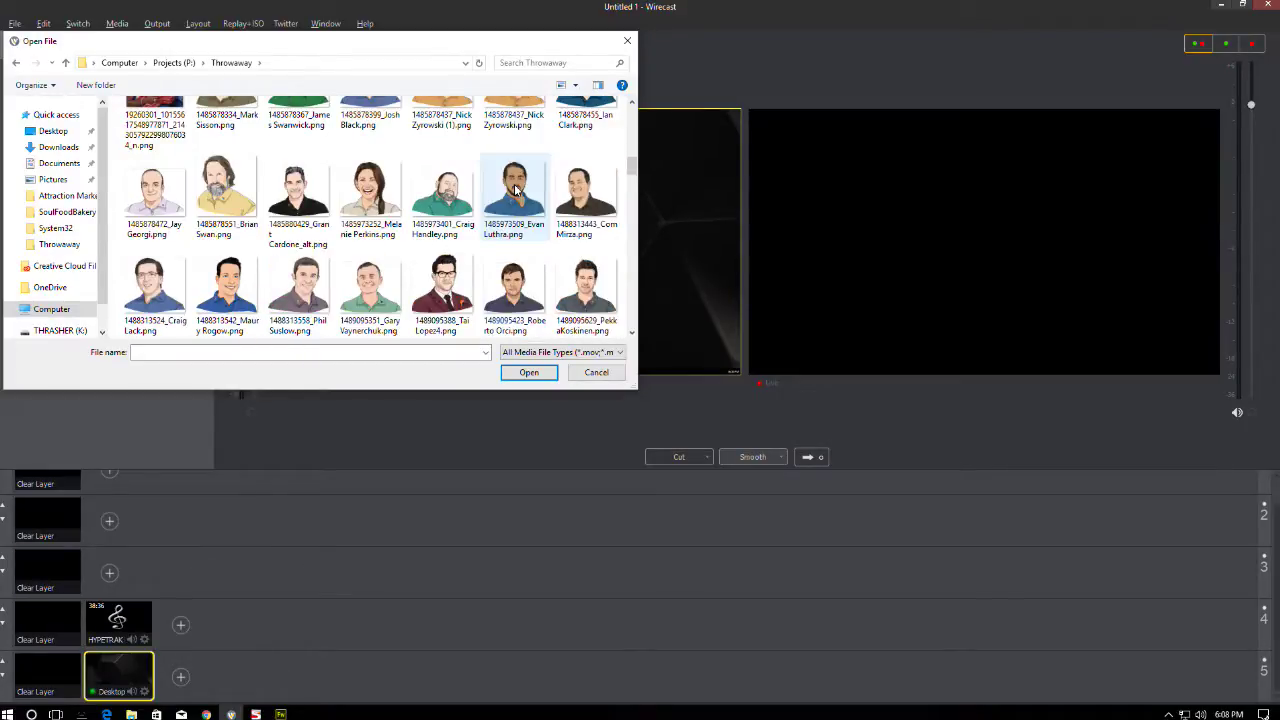
scroll(516, 190, "down", 1)
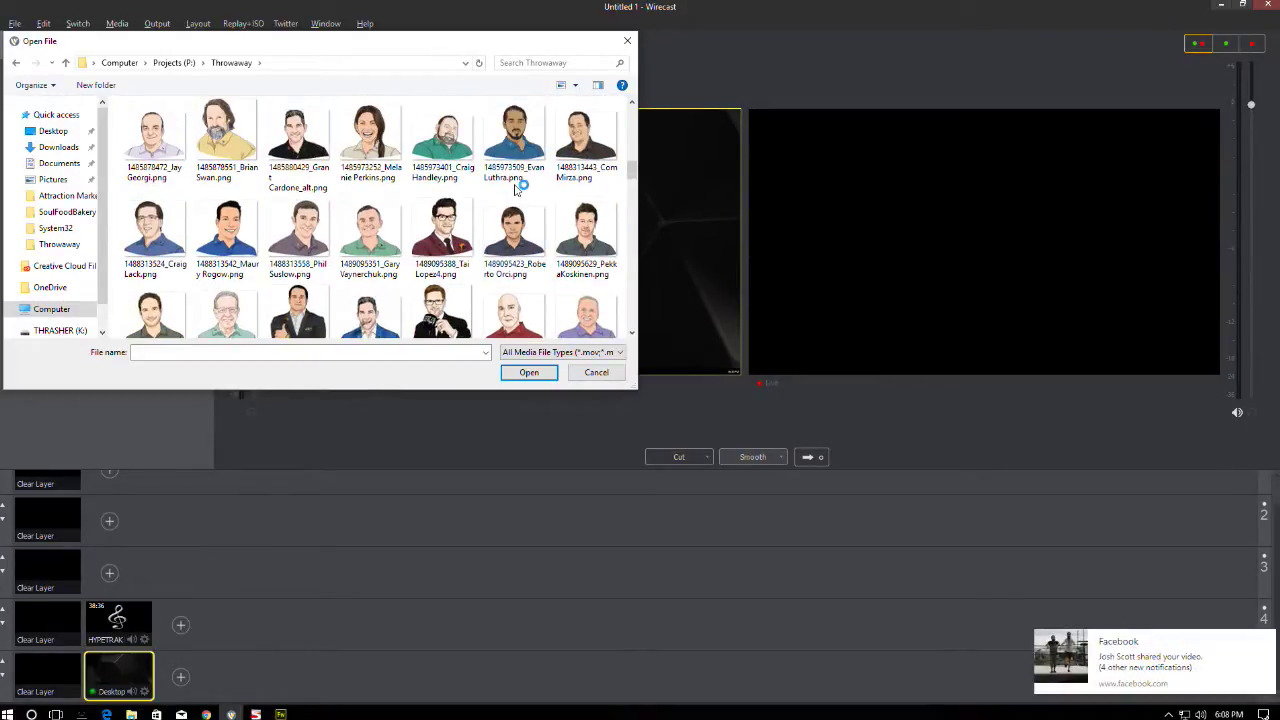
scroll(516, 190, "down", 1)
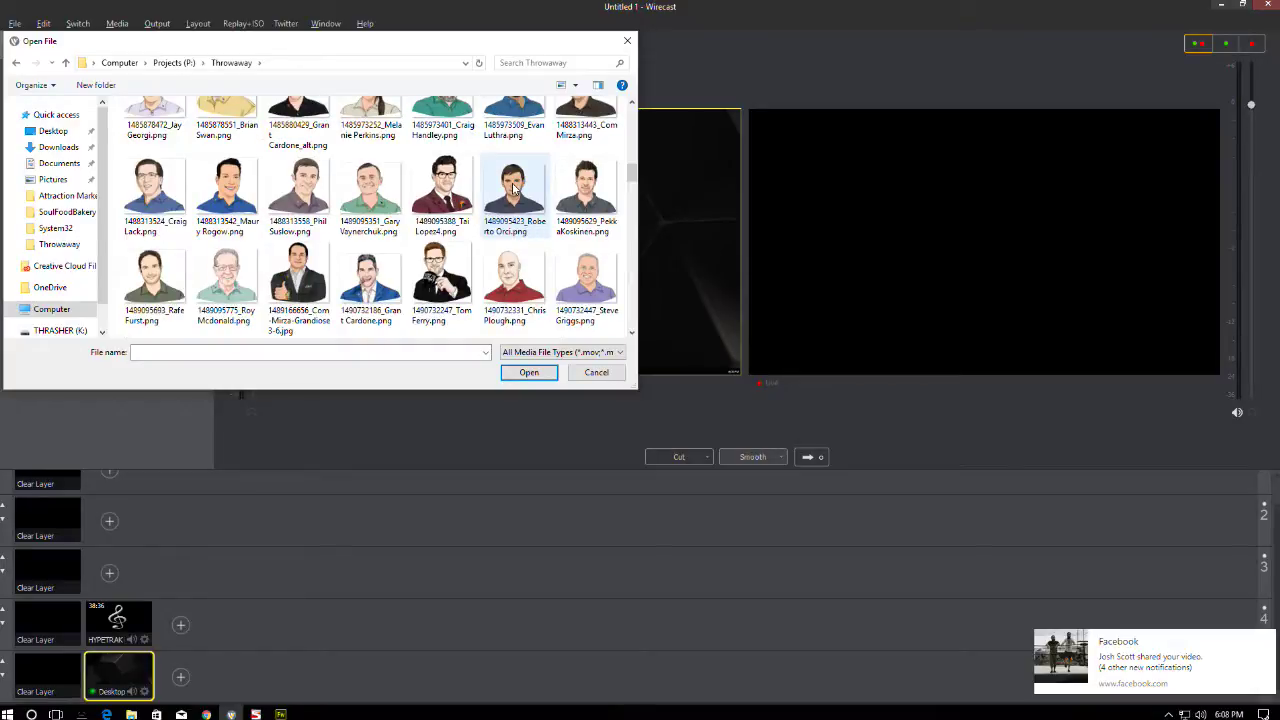
scroll(513, 188, "down", 2)
scroll(372, 148, "down", 10)
double_click(441, 180)
left_click_drag(480, 225, 504, 232)
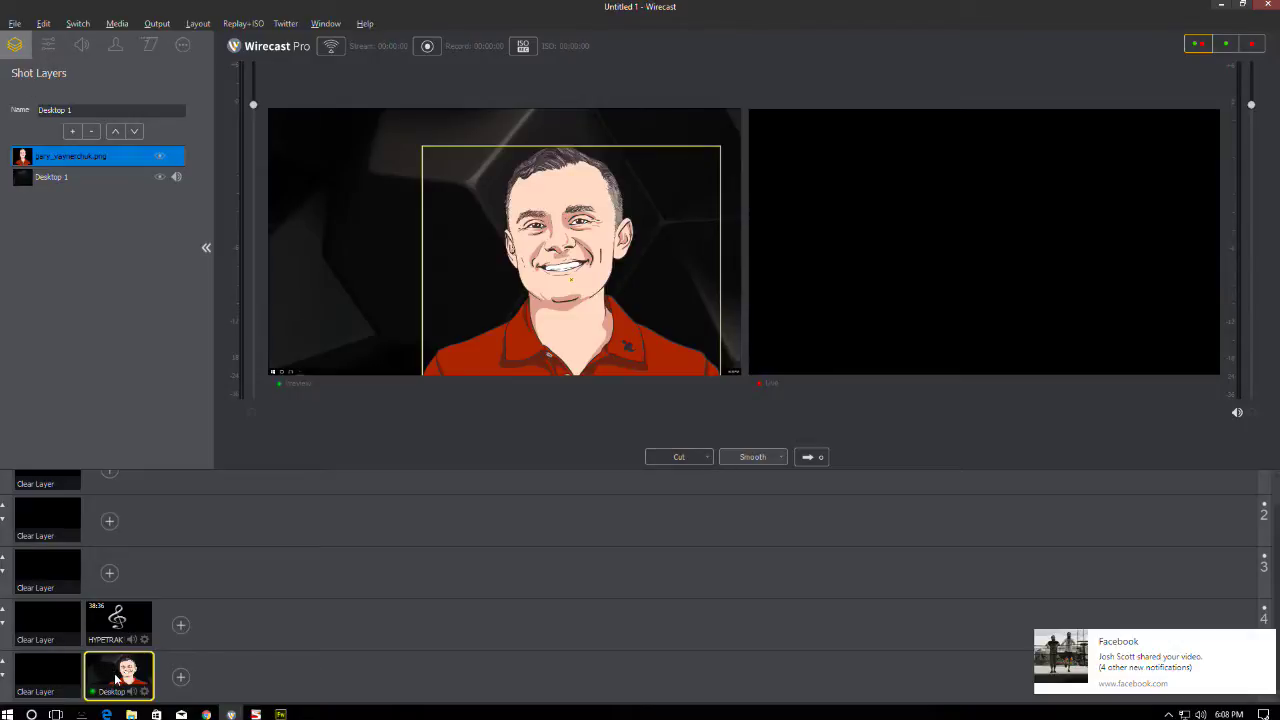
- Scale the portrait layer to 15%, move it to the lower-right corner, and try the crop sliders
left_click(52, 177)
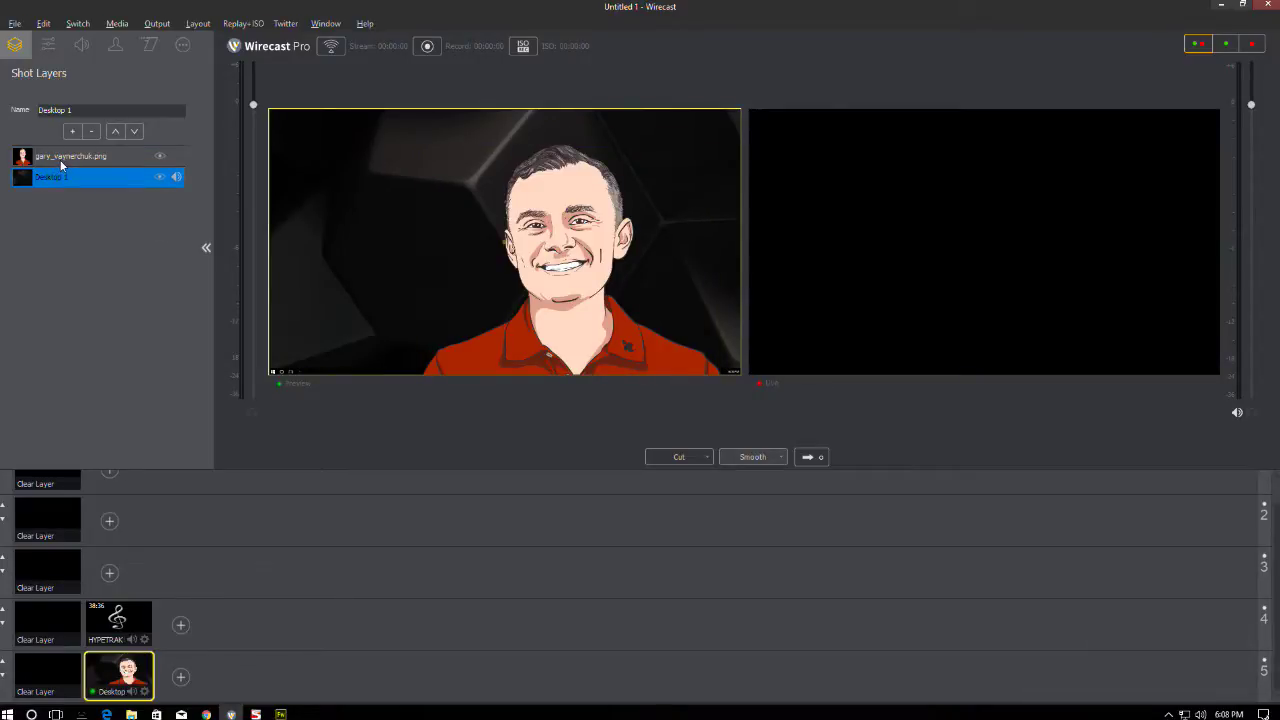
left_click(65, 158)
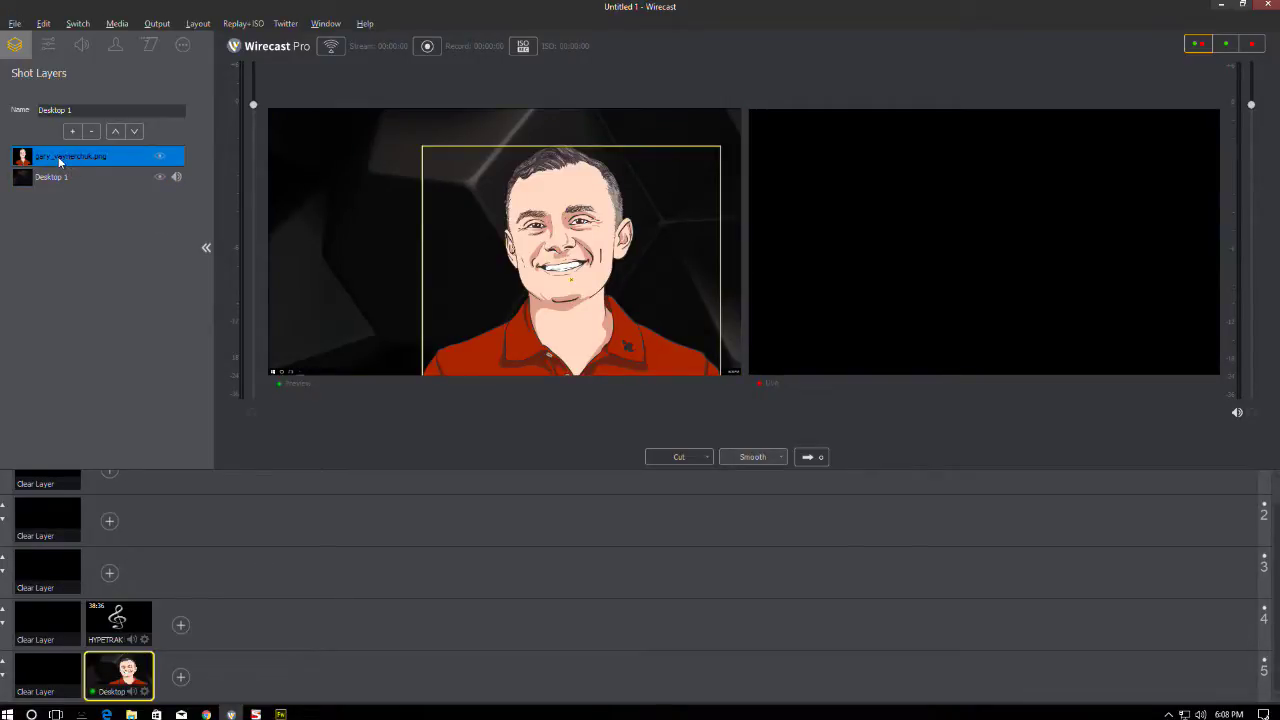
left_click(47, 46)
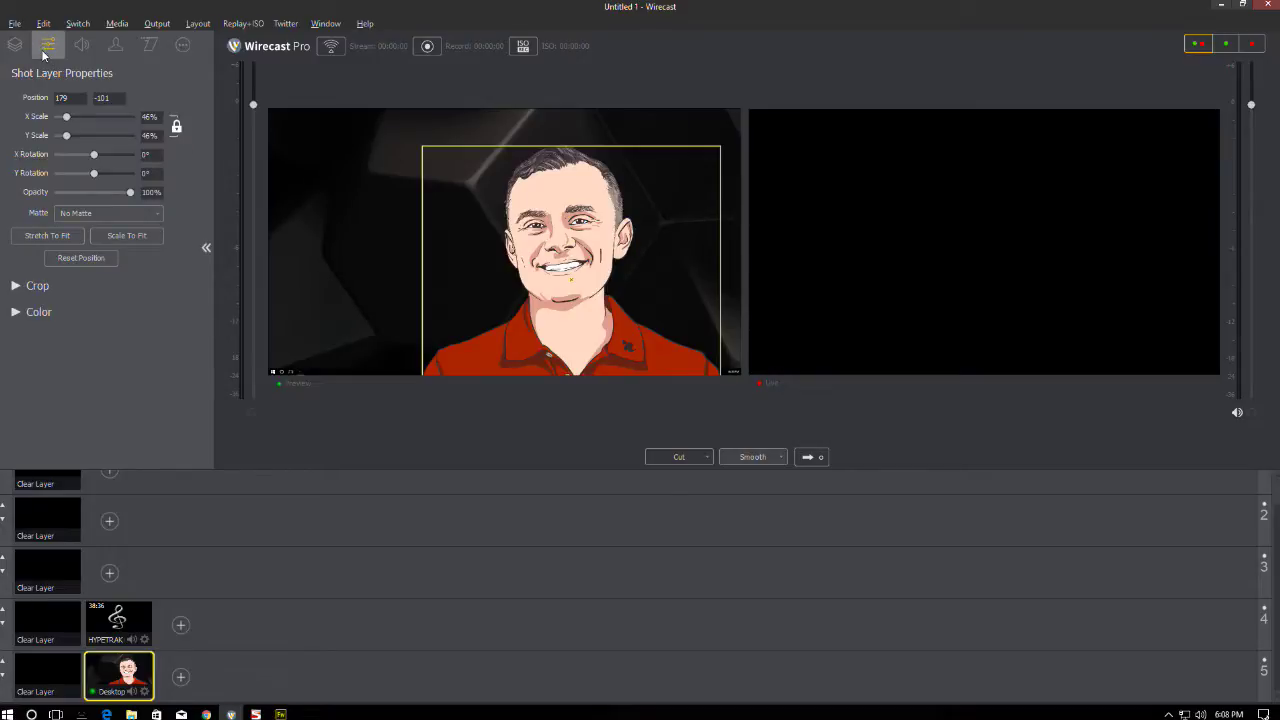
left_click(18, 46)
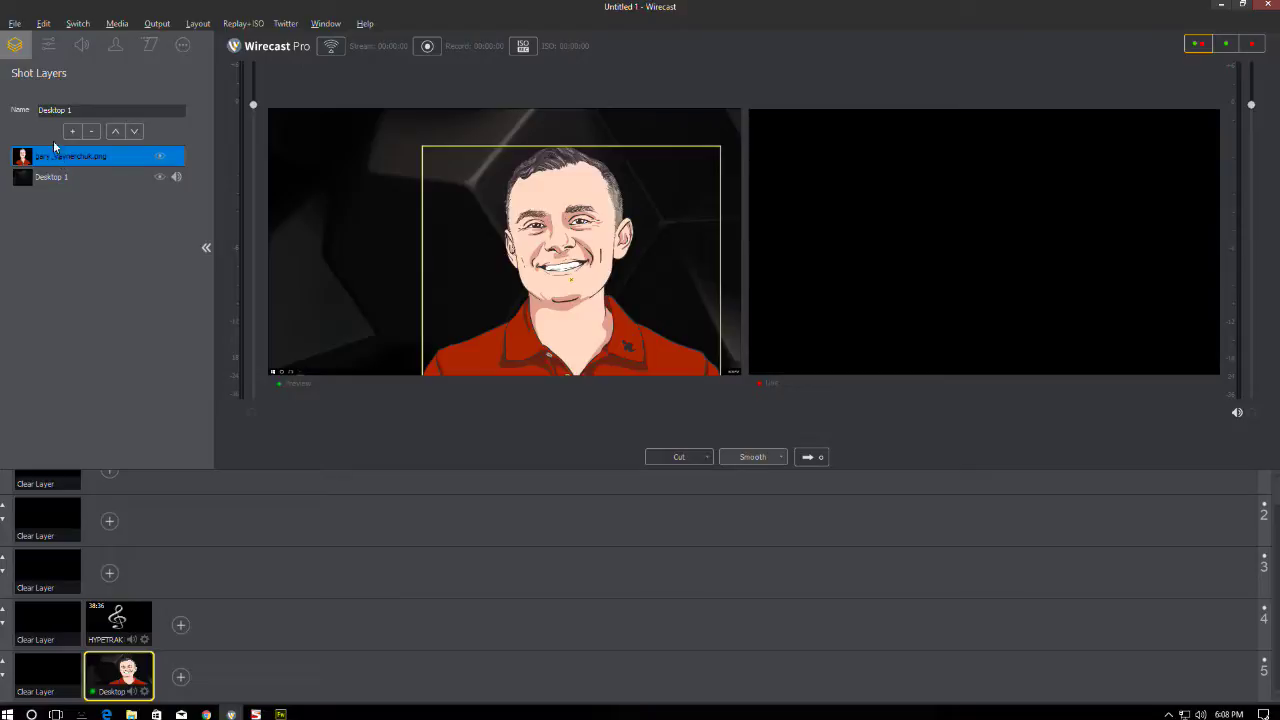
left_click(49, 46)
left_click_drag(79, 117, 61, 117)
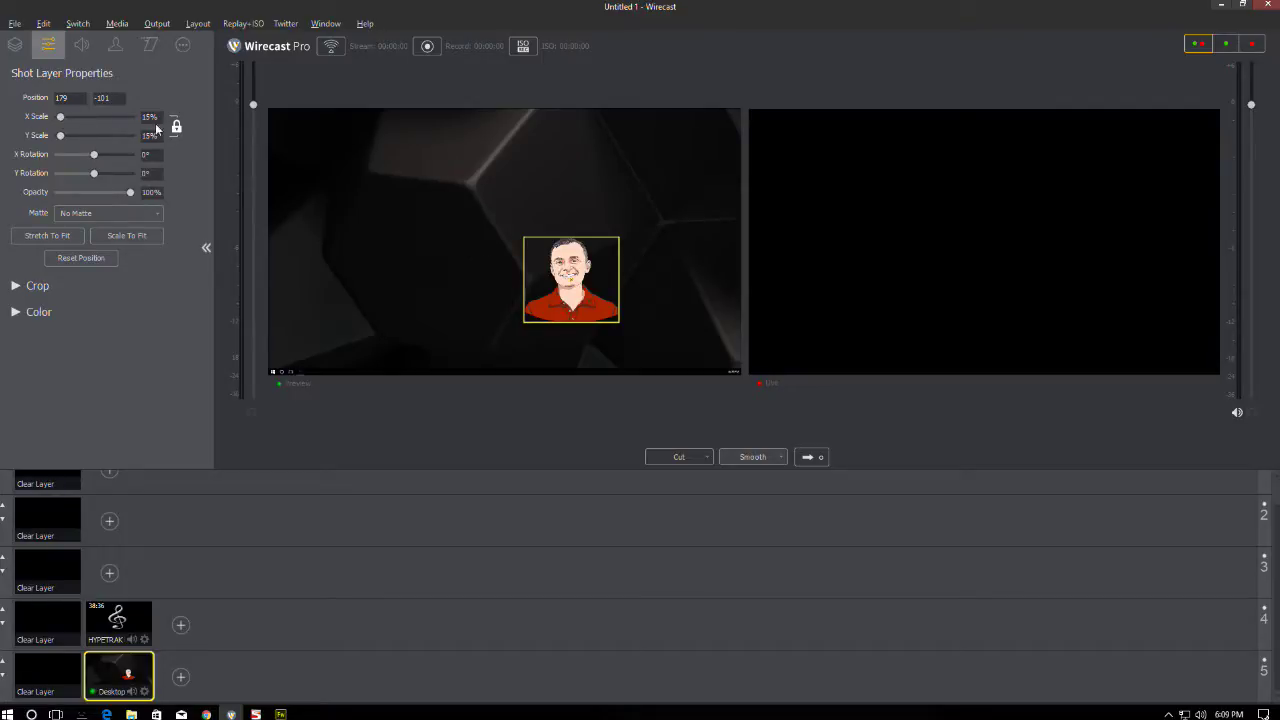
left_click_drag(565, 270, 668, 330)
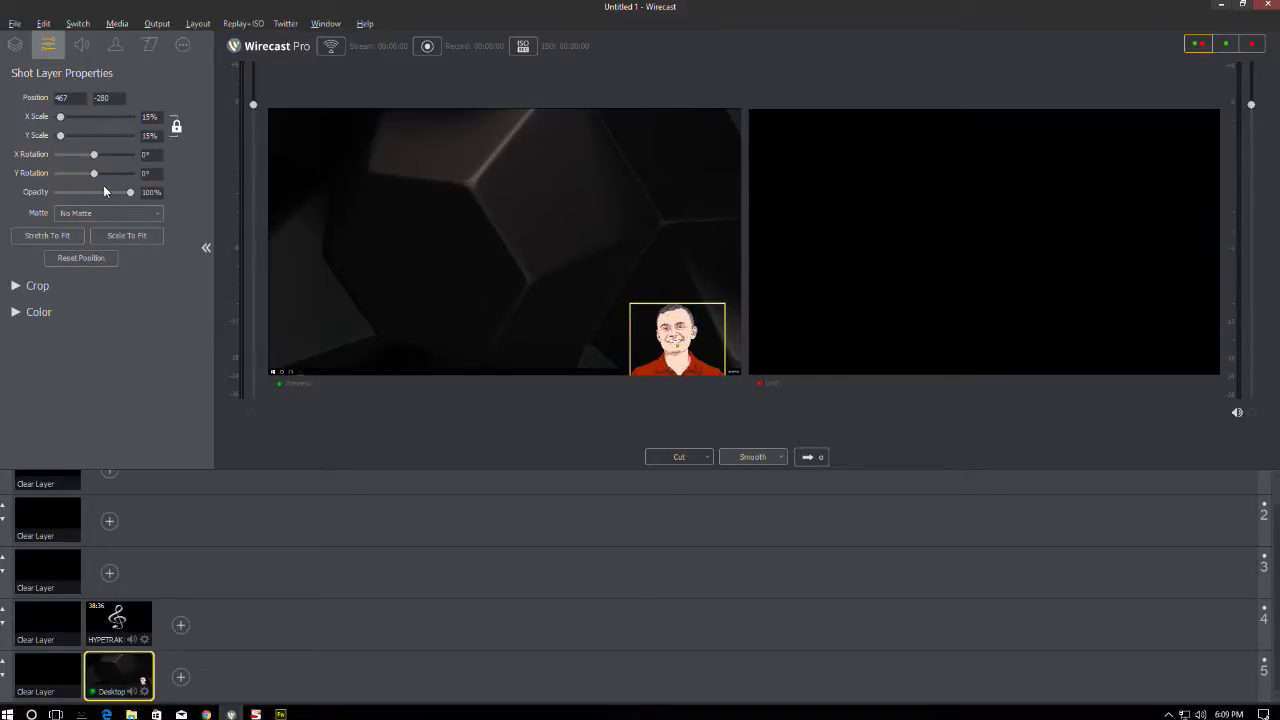
left_click(16, 287)
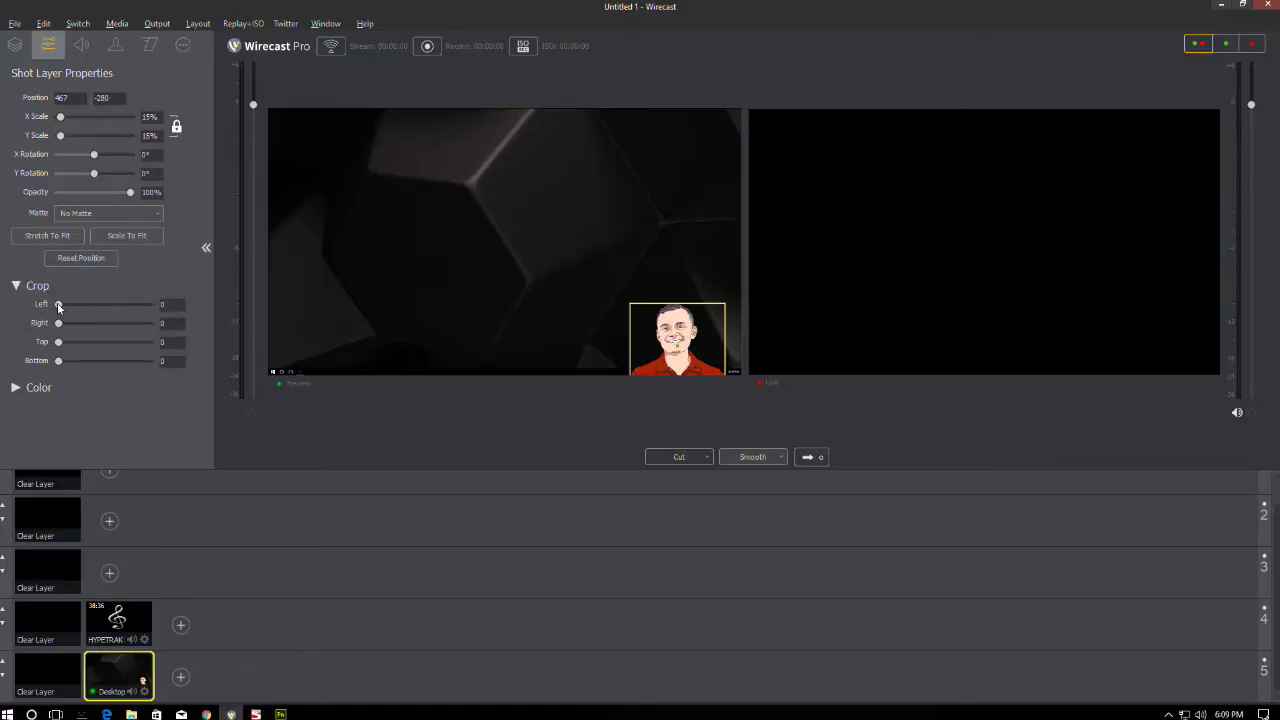
left_click_drag(58, 306, 37, 352)
- Nudge the portrait slightly up-left and drag the Desktop 1 layer's volume to 0%
left_click_drag(668, 346, 666, 344)
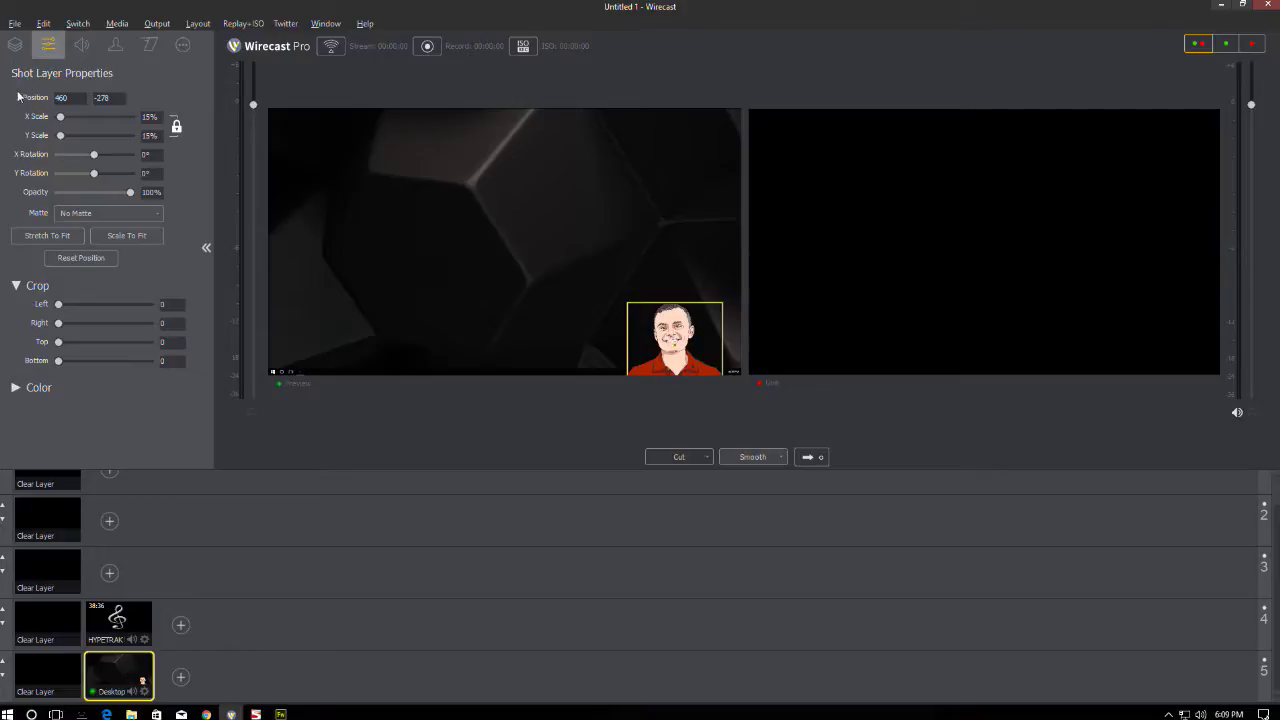
left_click(14, 45)
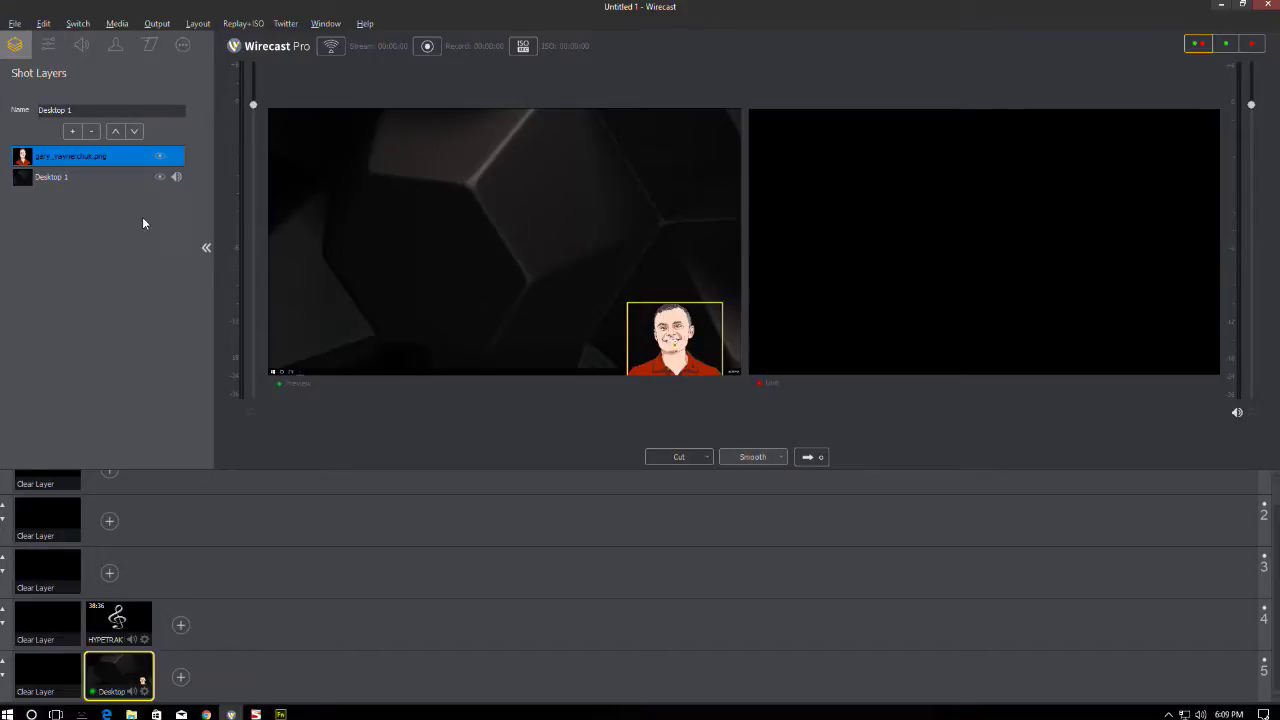
left_click(53, 175)
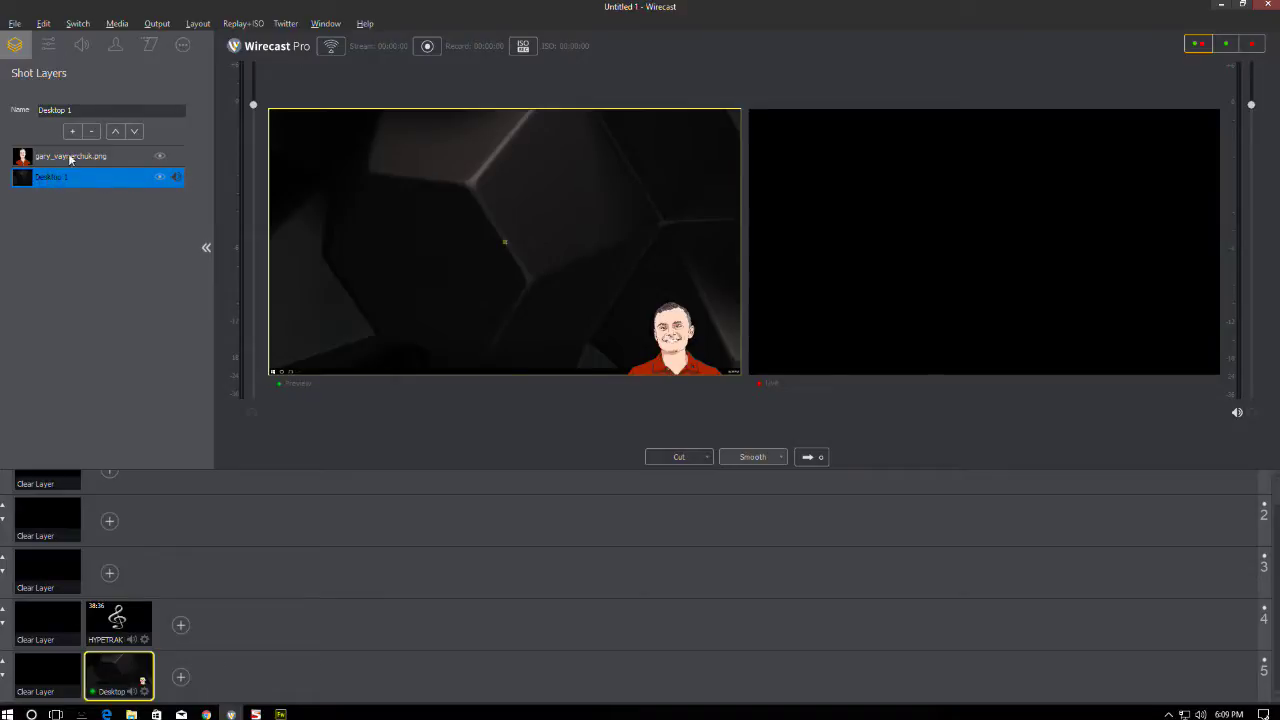
left_click(82, 45)
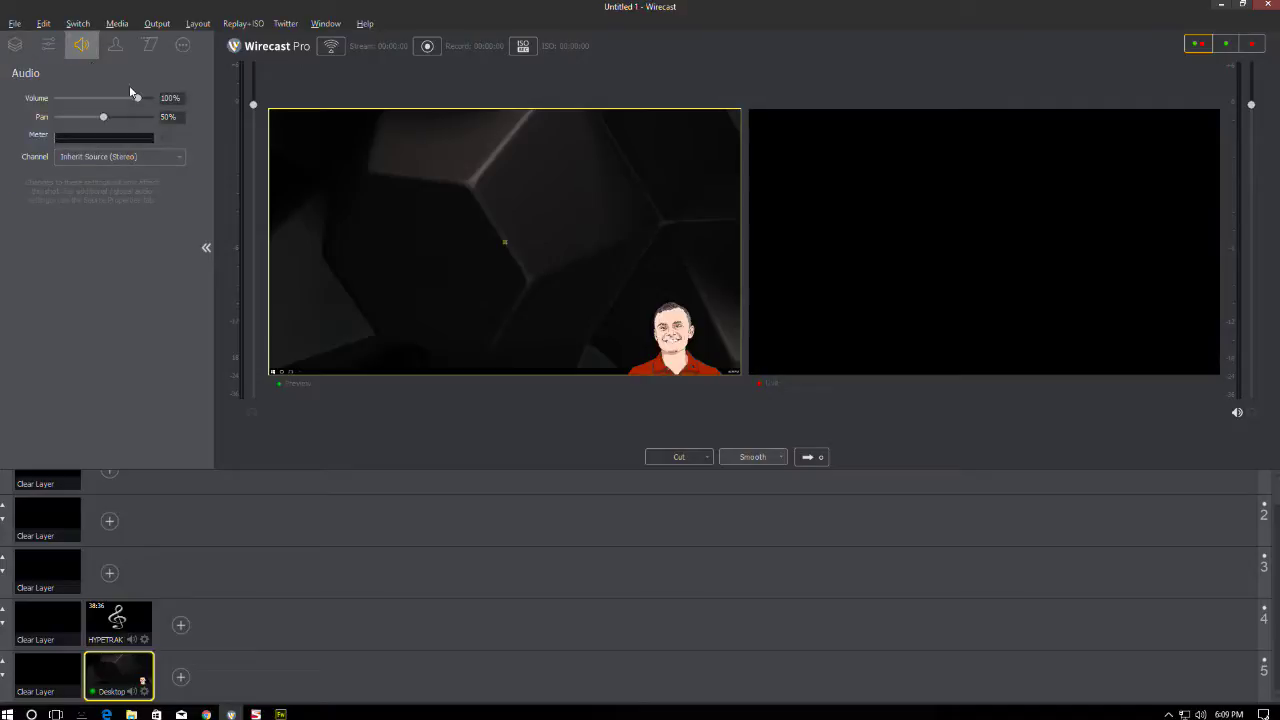
left_click_drag(91, 96, 62, 95)
left_click(14, 46)
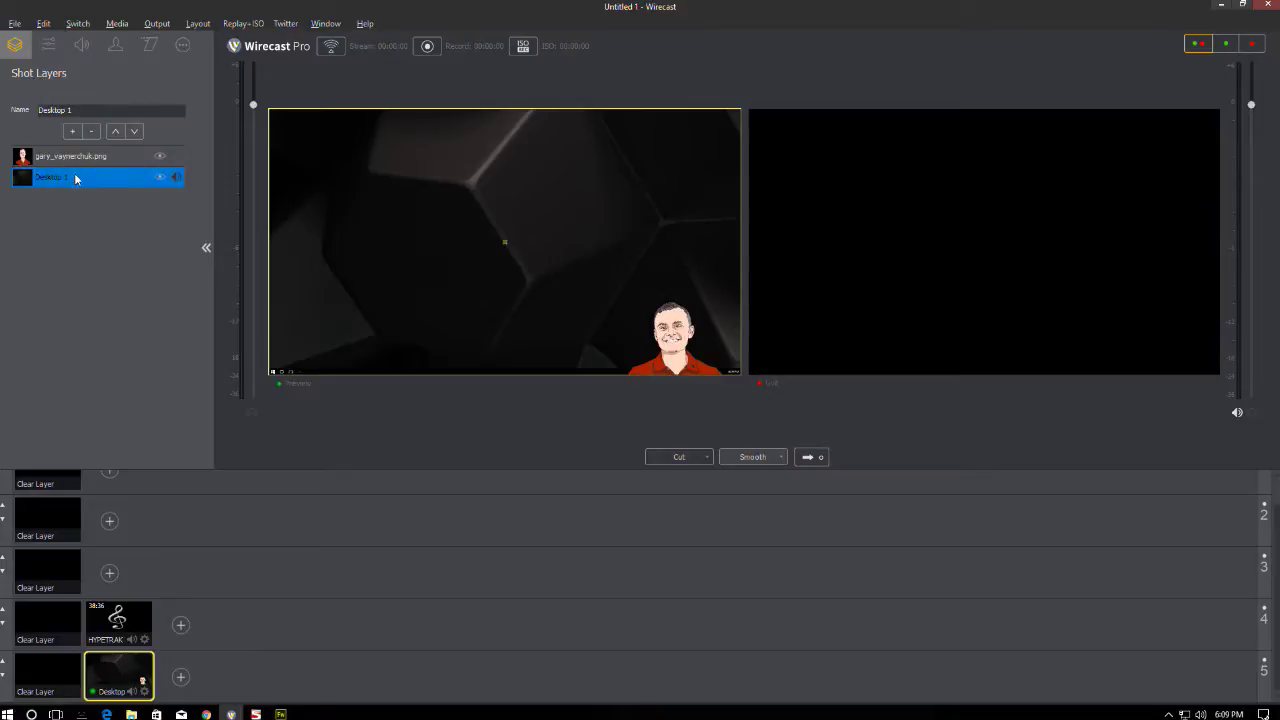
- Check the portrait layer's audio settings, then go back to the Shot Layers list
left_click(81, 158)
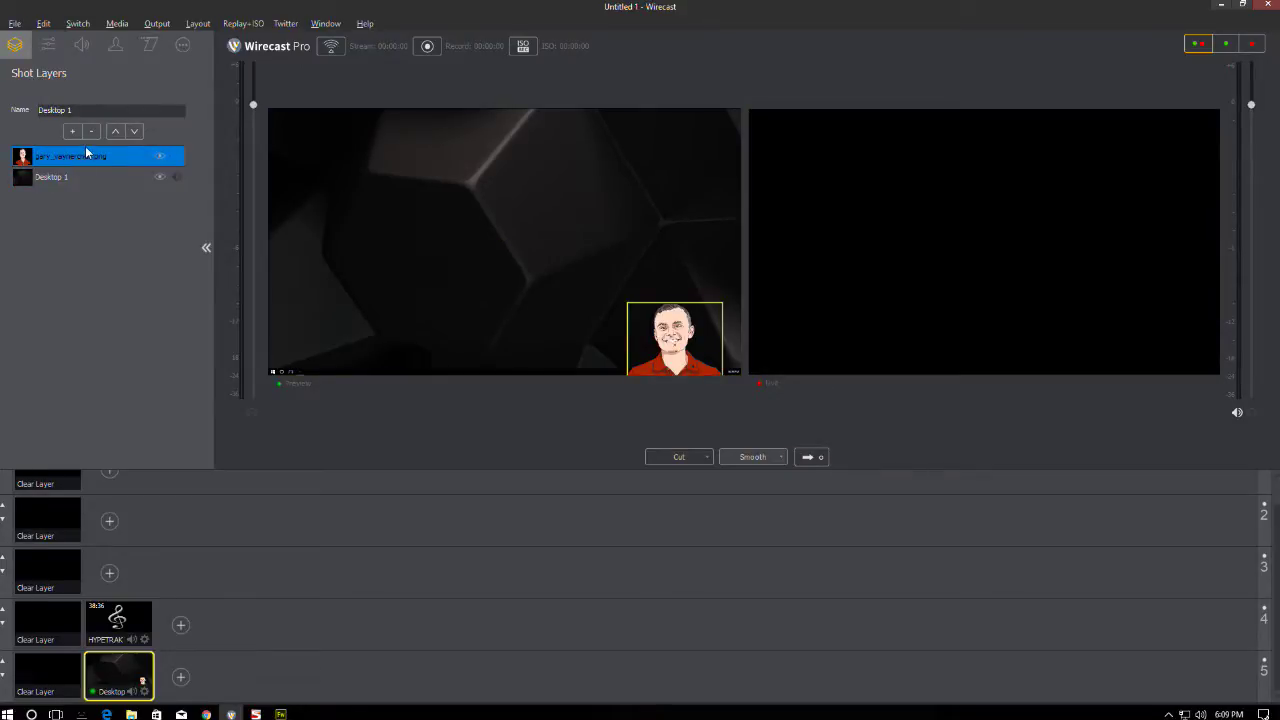
left_click(81, 46)
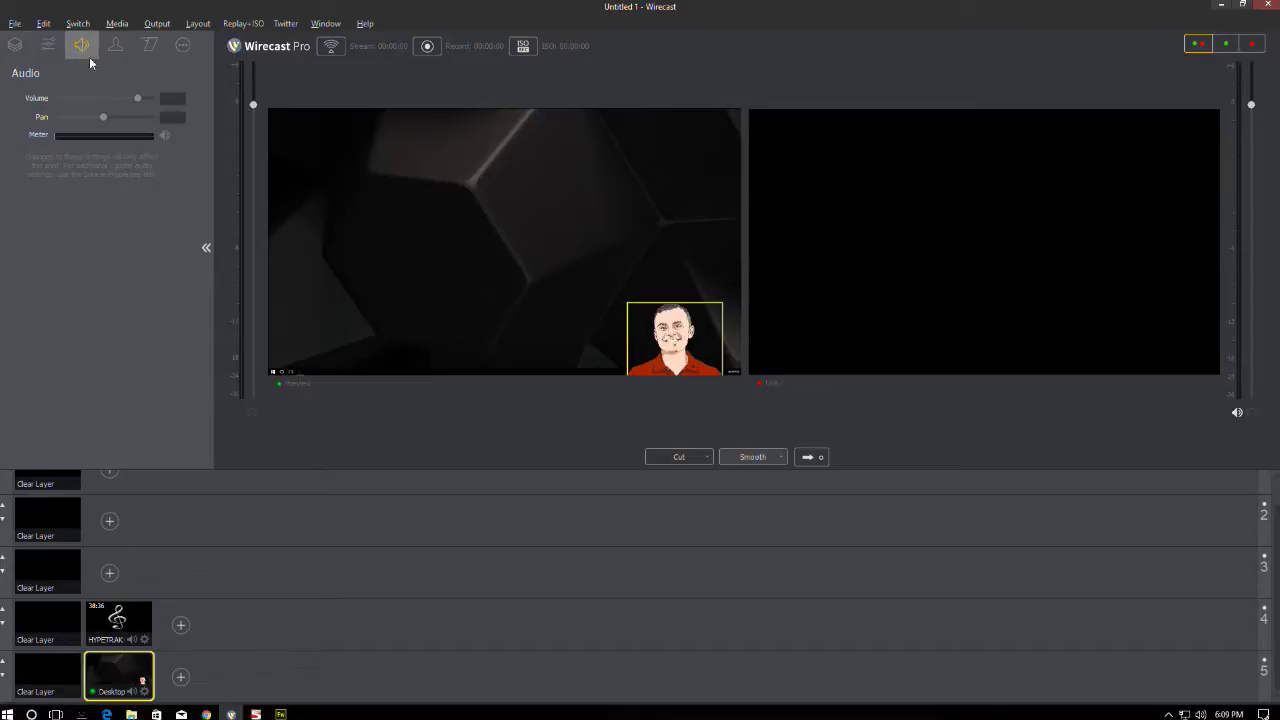
left_click(18, 47)
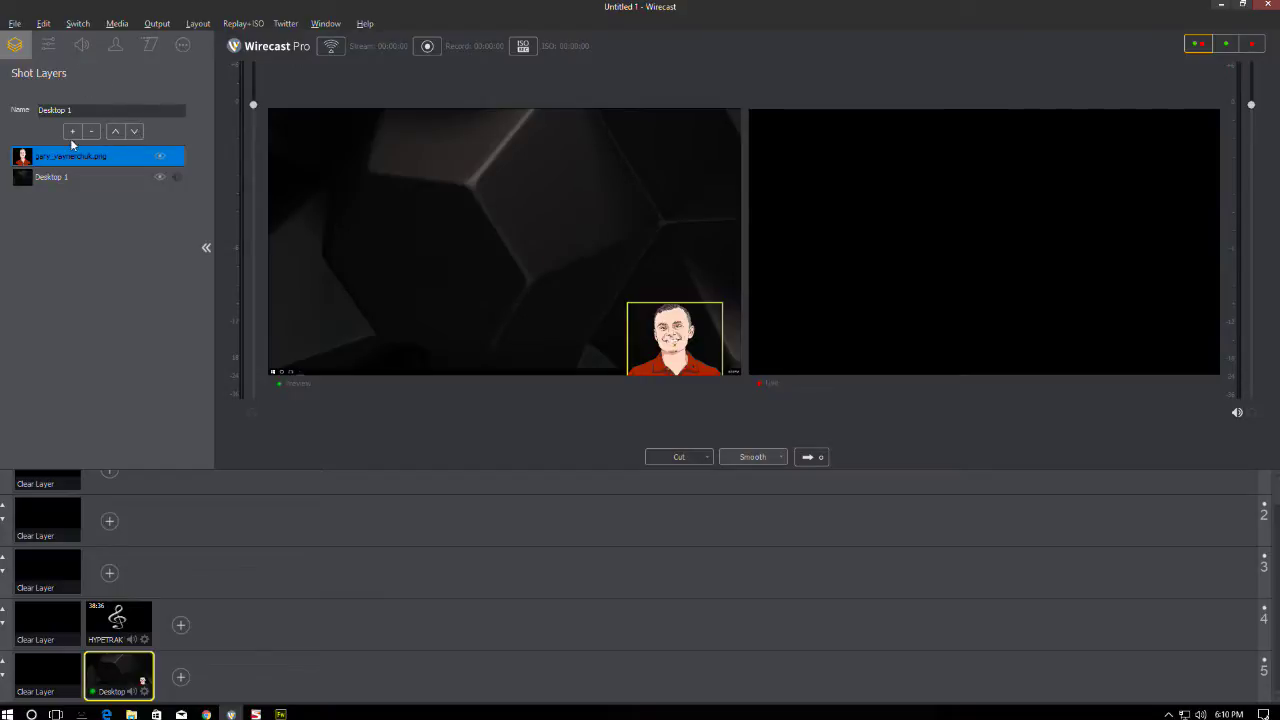
- Try moving the portrait below and back above Desktop 1, then send the shot live
left_click(68, 177)
left_click(68, 161)
left_click(134, 132)
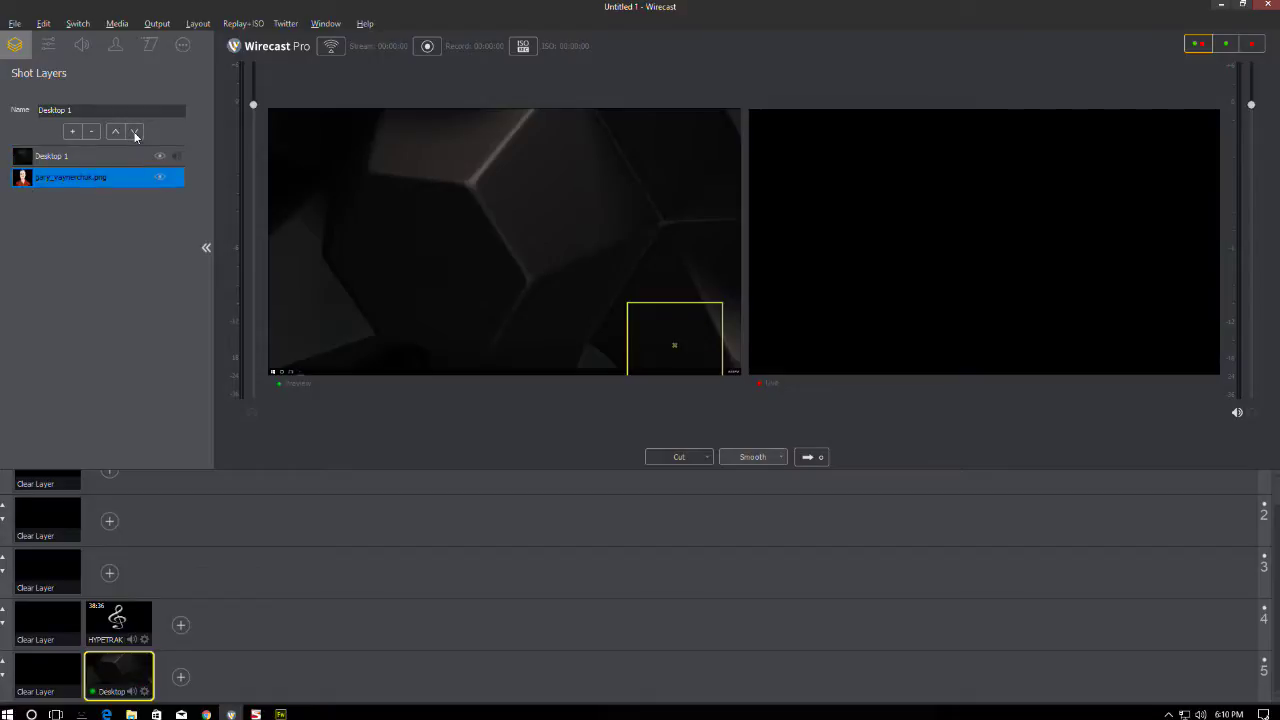
left_click(114, 134)
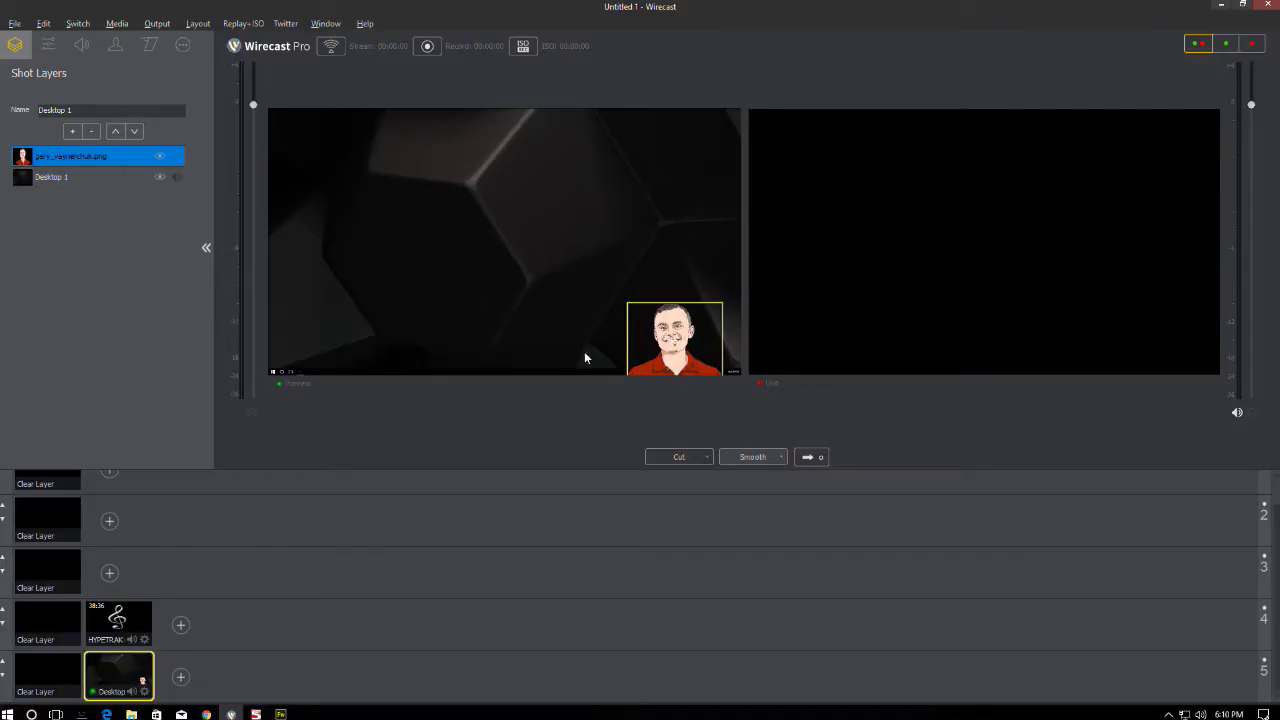
left_click(577, 210)
left_click(668, 329)
left_click(815, 459)
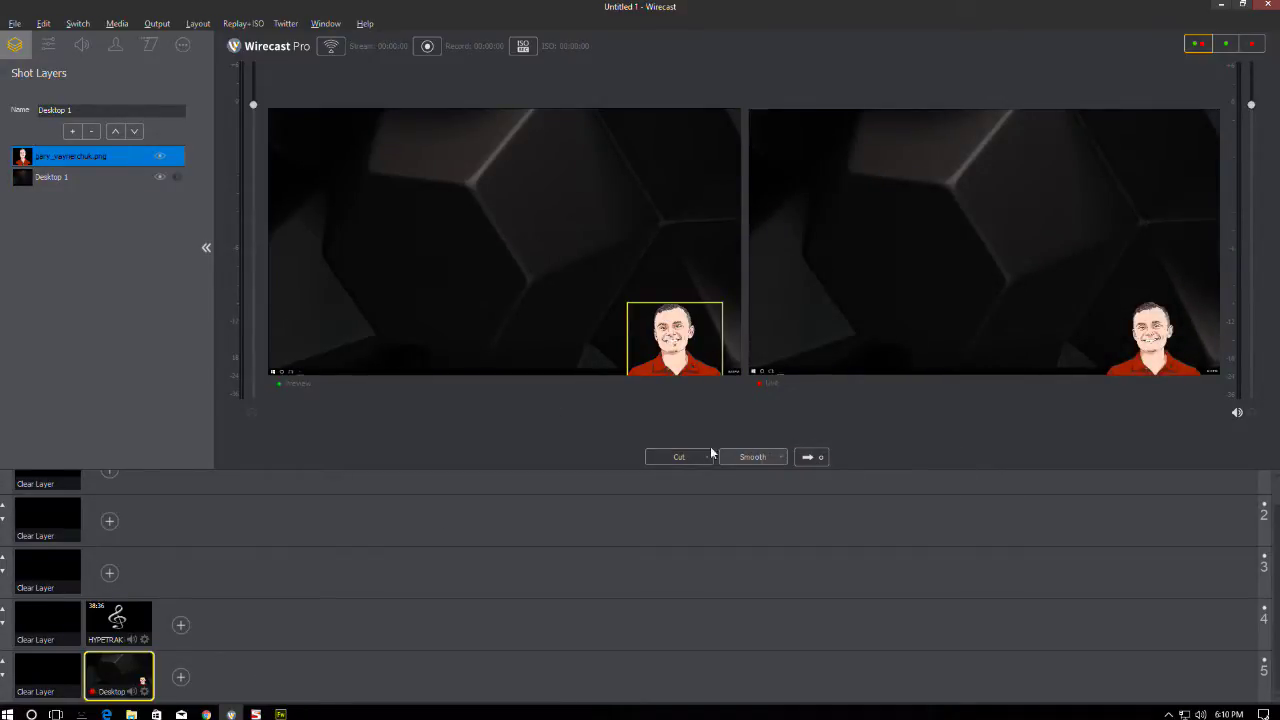
- Take the blank Clear Layer shot live and load the Desktop shot back into preview
left_click(58, 680)
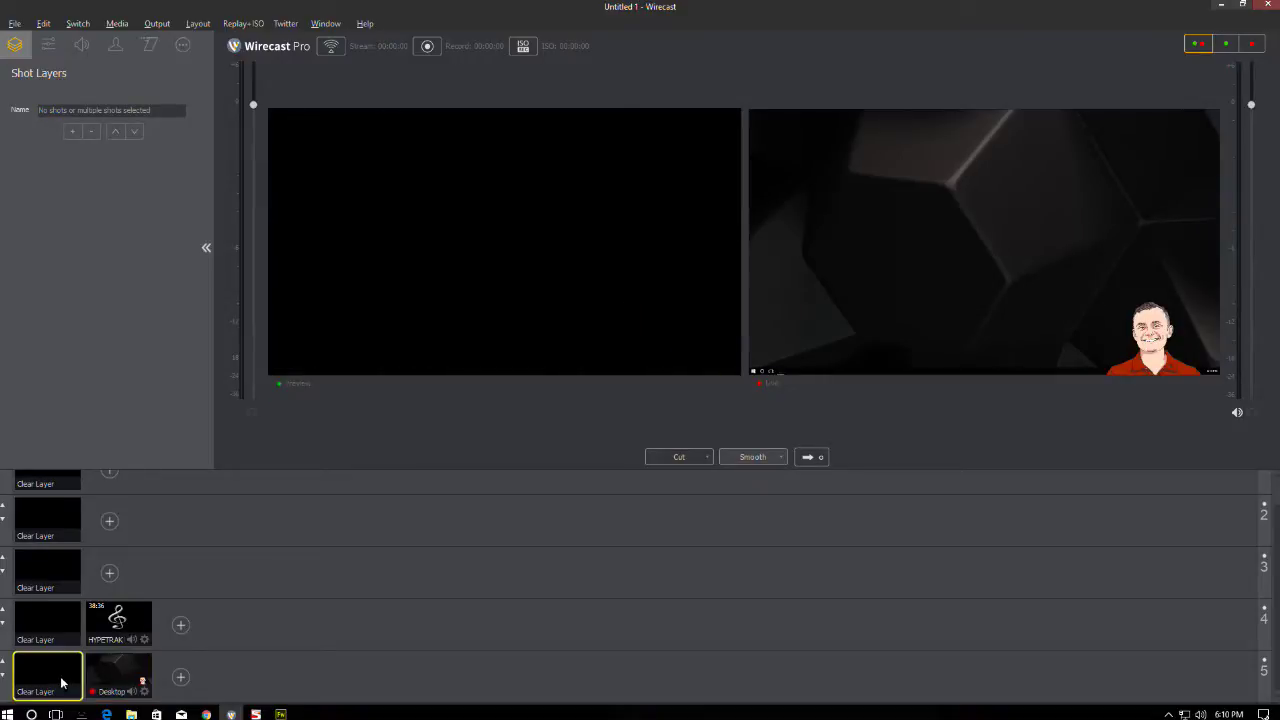
left_click(824, 459)
left_click(118, 672)
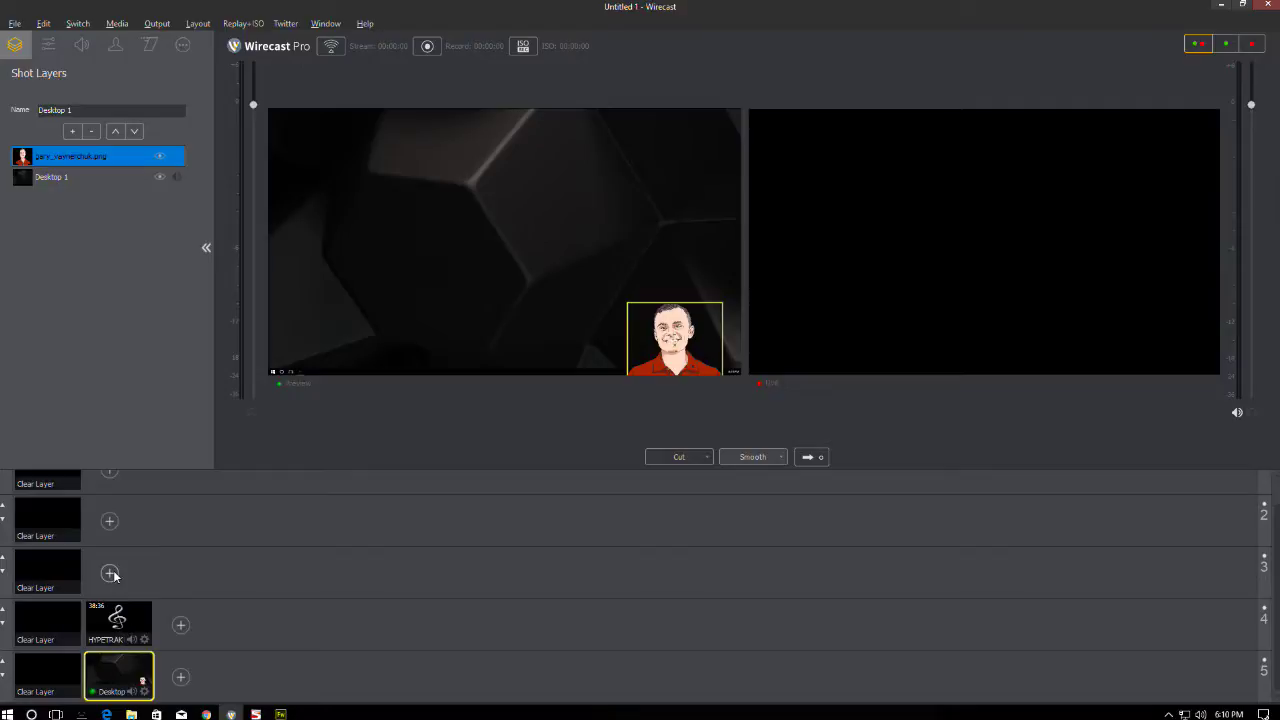
- Add Aquatext3.fw.png from the Throwaway folder as a media-file layer on the Desktop shot
left_click(71, 132)
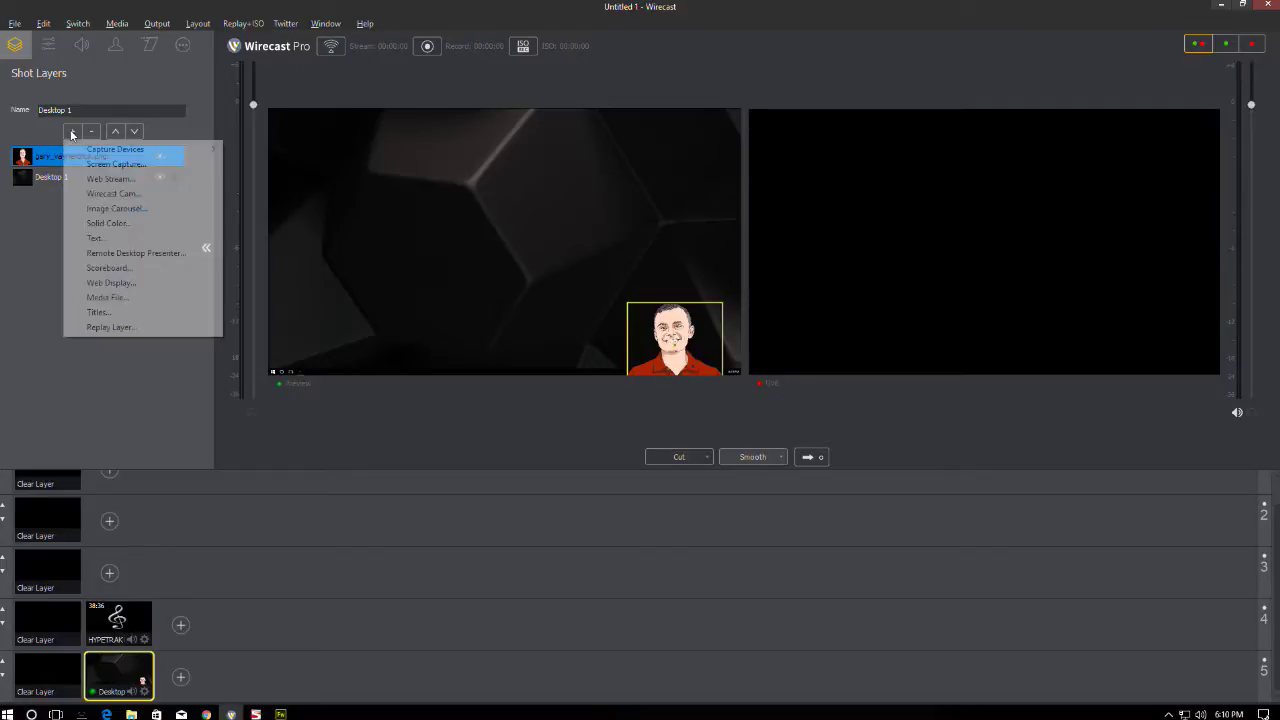
left_click(105, 298)
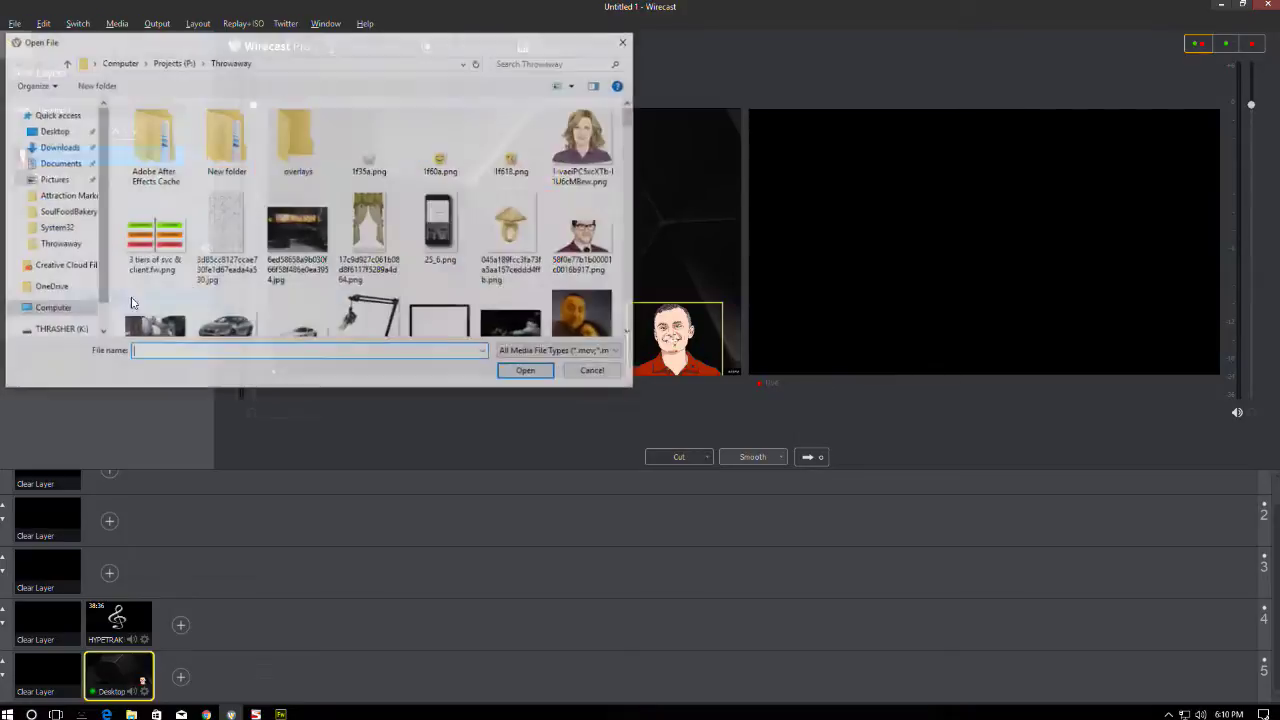
scroll(491, 214, "down", 2)
scroll(495, 216, "down", 8)
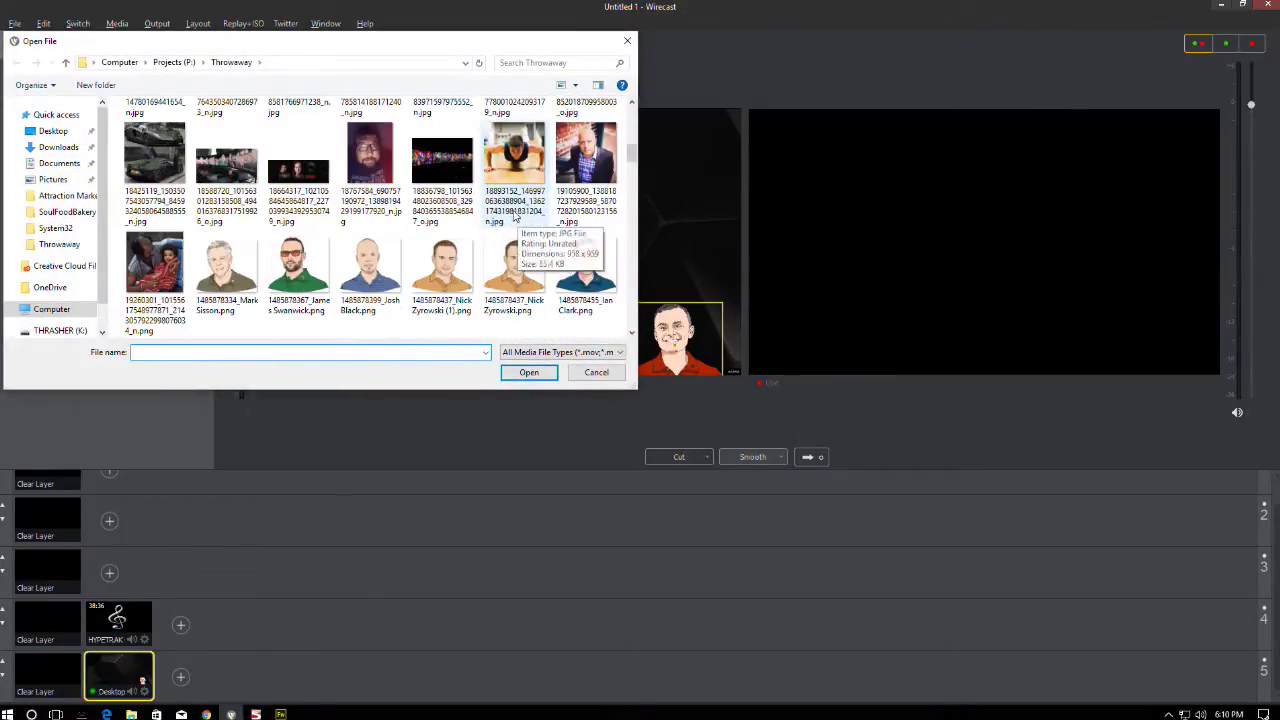
scroll(507, 220, "down", 5)
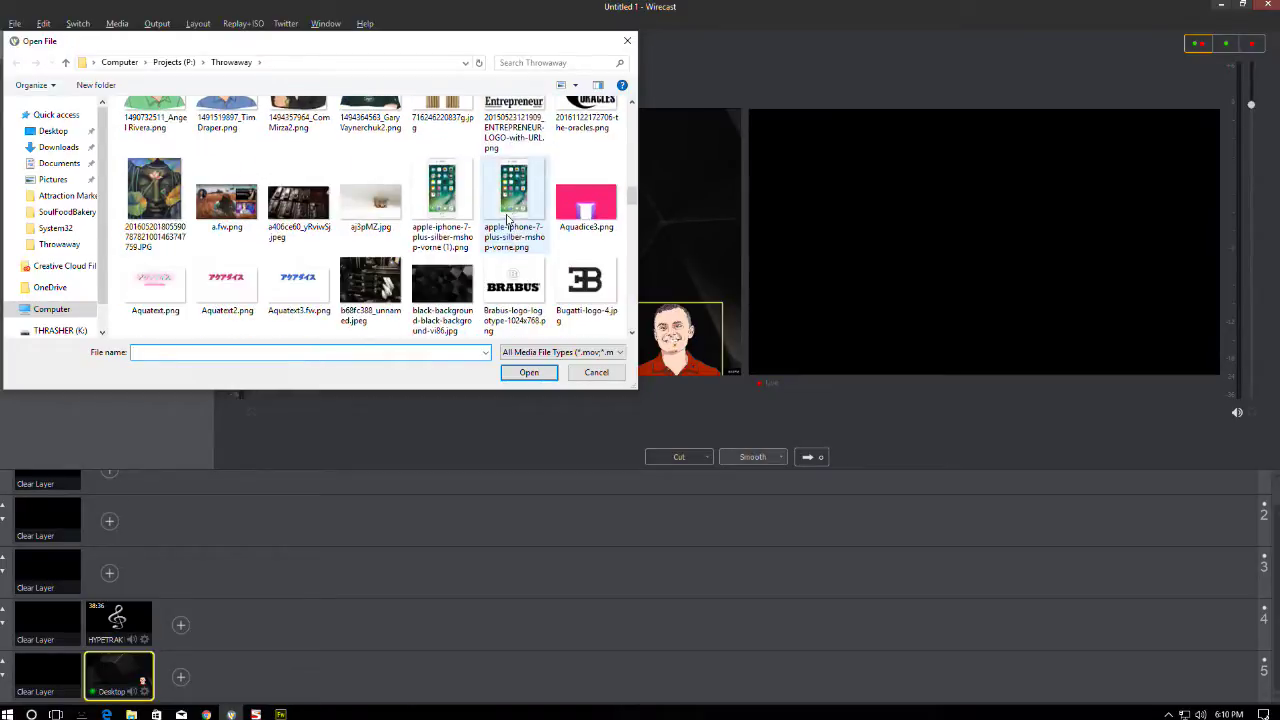
scroll(507, 220, "up", 2)
left_click(510, 222)
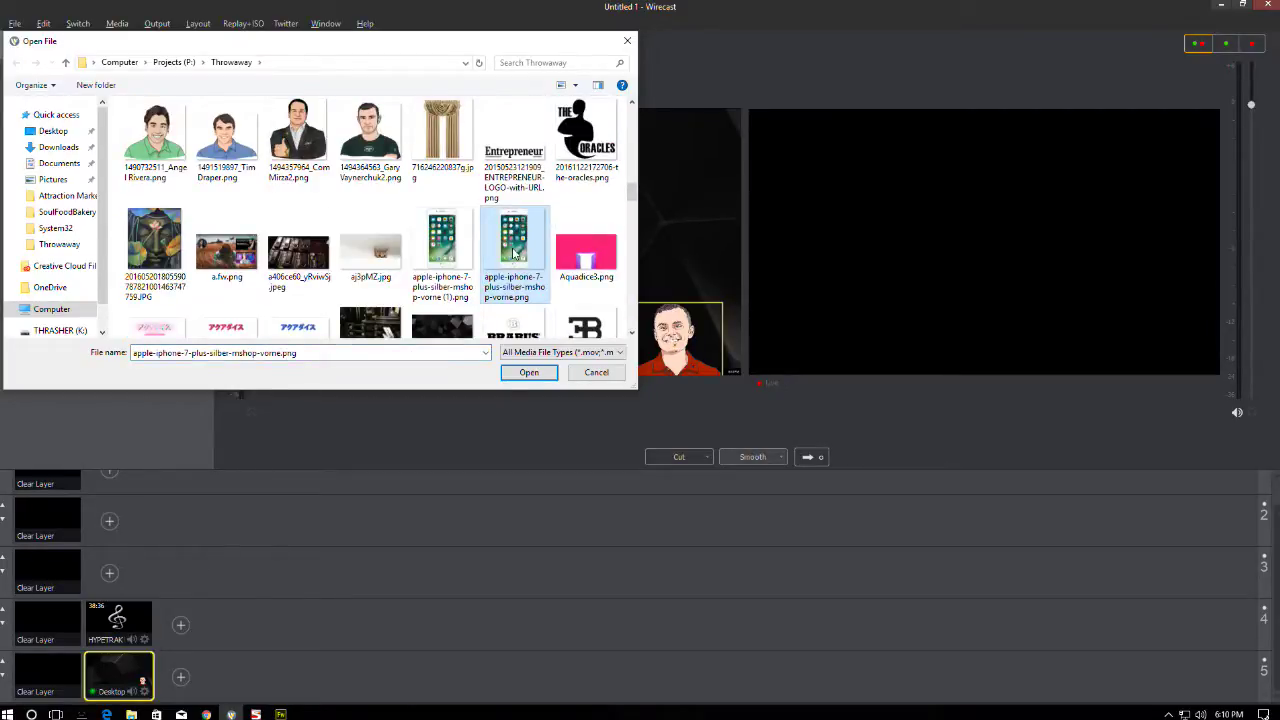
scroll(512, 245, "down", 1)
scroll(434, 247, "down", 1)
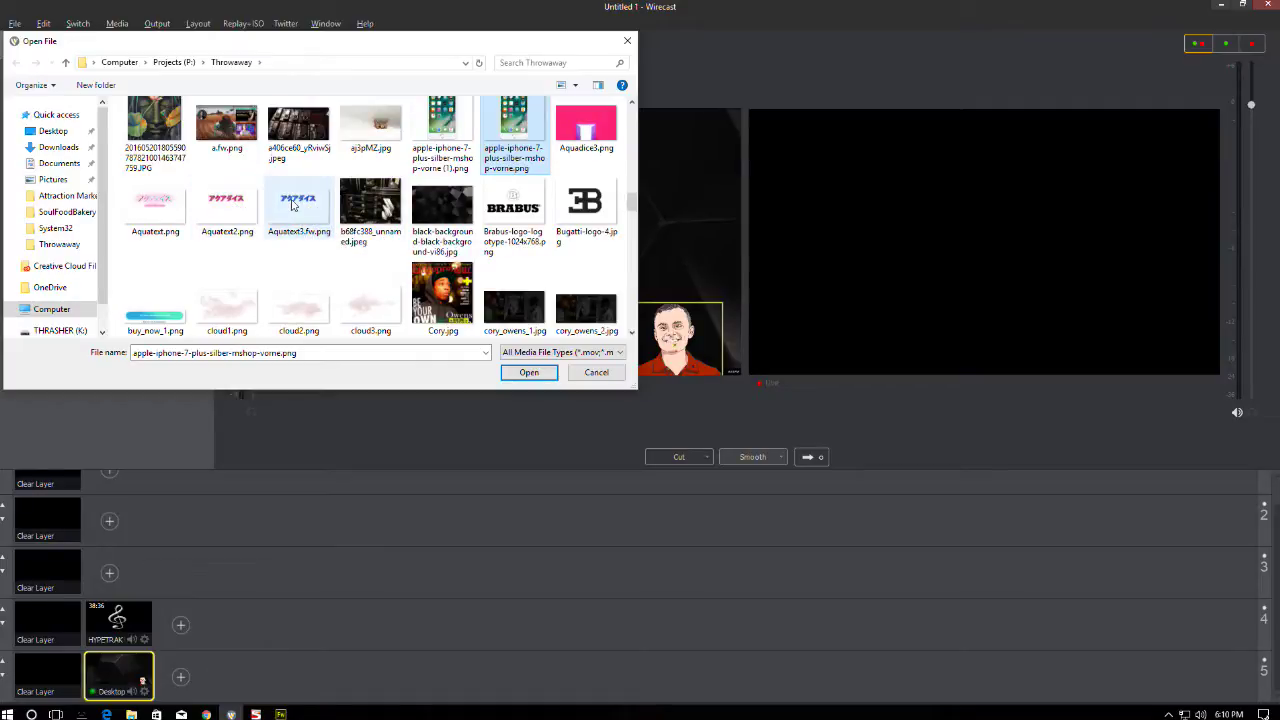
left_click(295, 206)
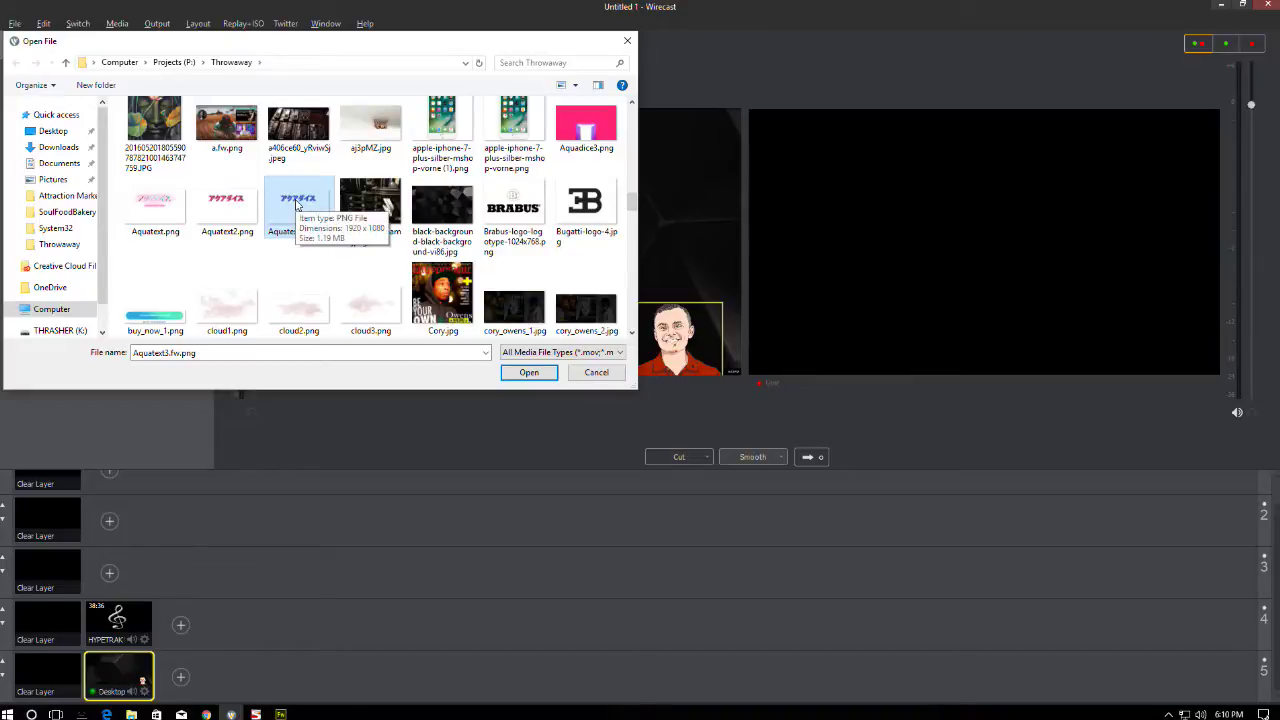
left_click(167, 318)
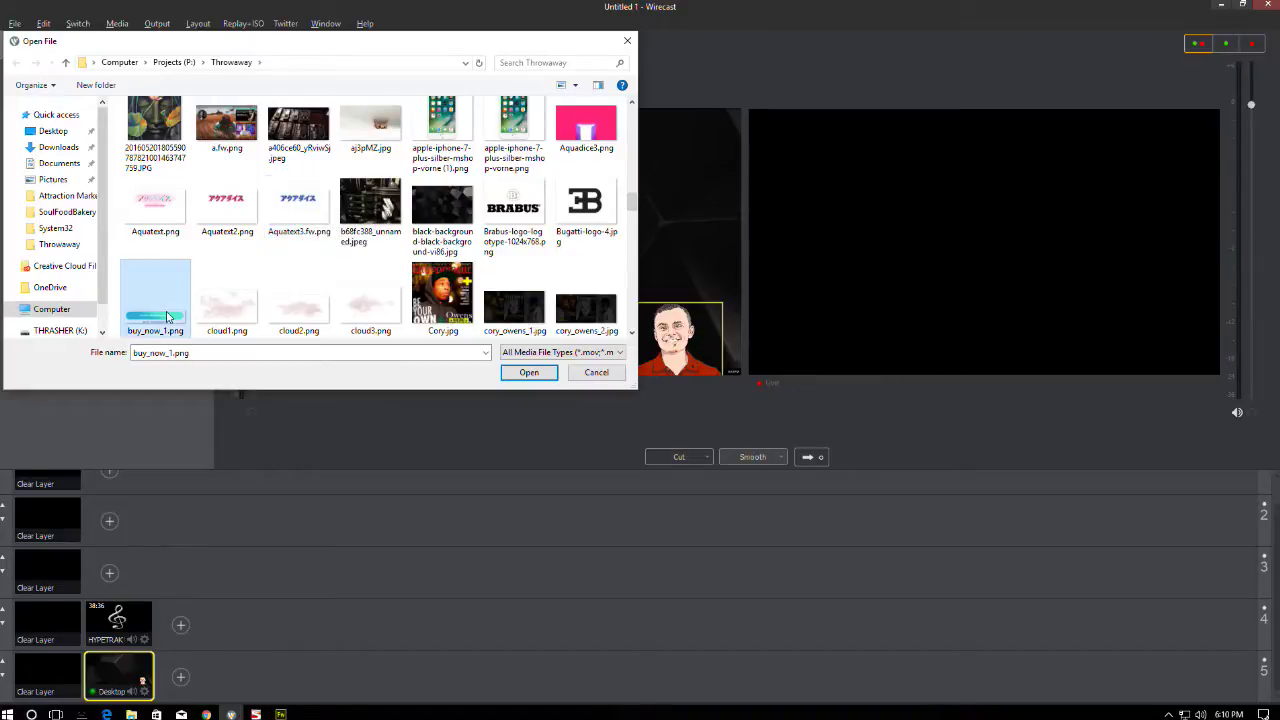
double_click(313, 206)
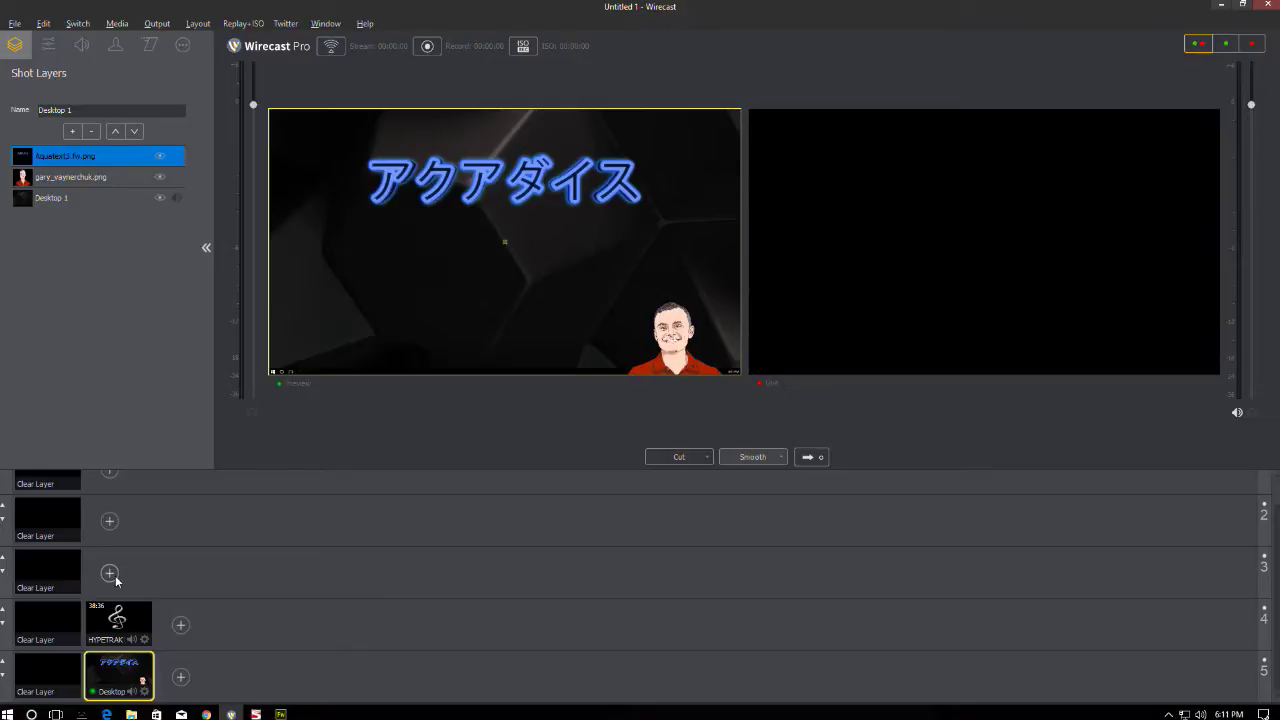
- Crop the empty space around the katakana title, scale it to 22% and drag it top-right
scroll(113, 574, "up", 1)
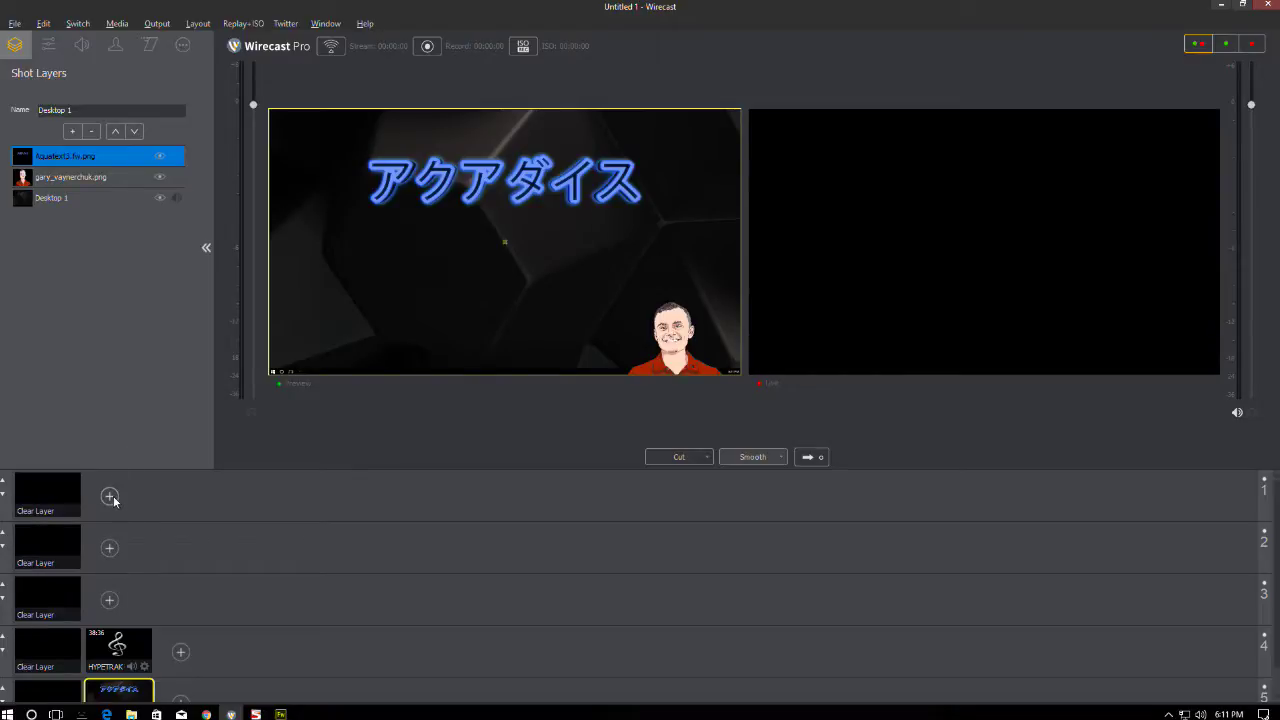
left_click(48, 44)
left_click_drag(72, 118, 68, 117)
left_click_drag(59, 305, 114, 359)
left_click_drag(74, 304, 76, 304)
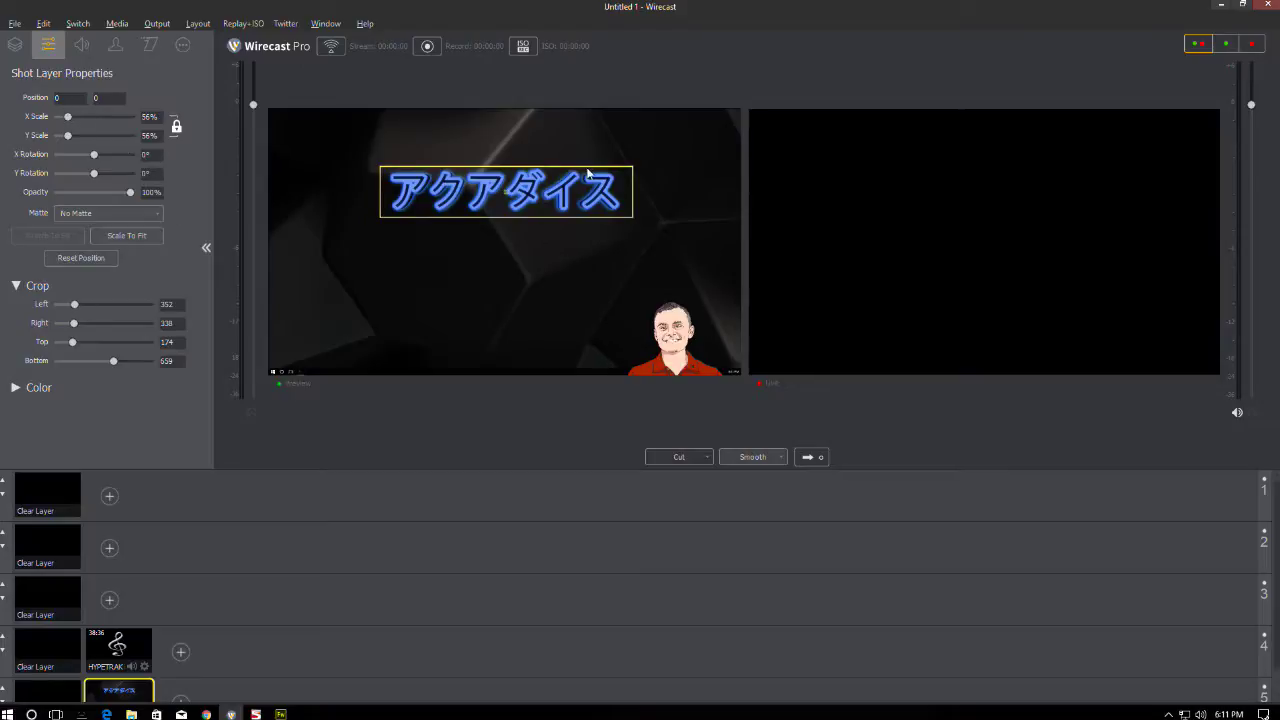
left_click_drag(560, 201, 665, 147)
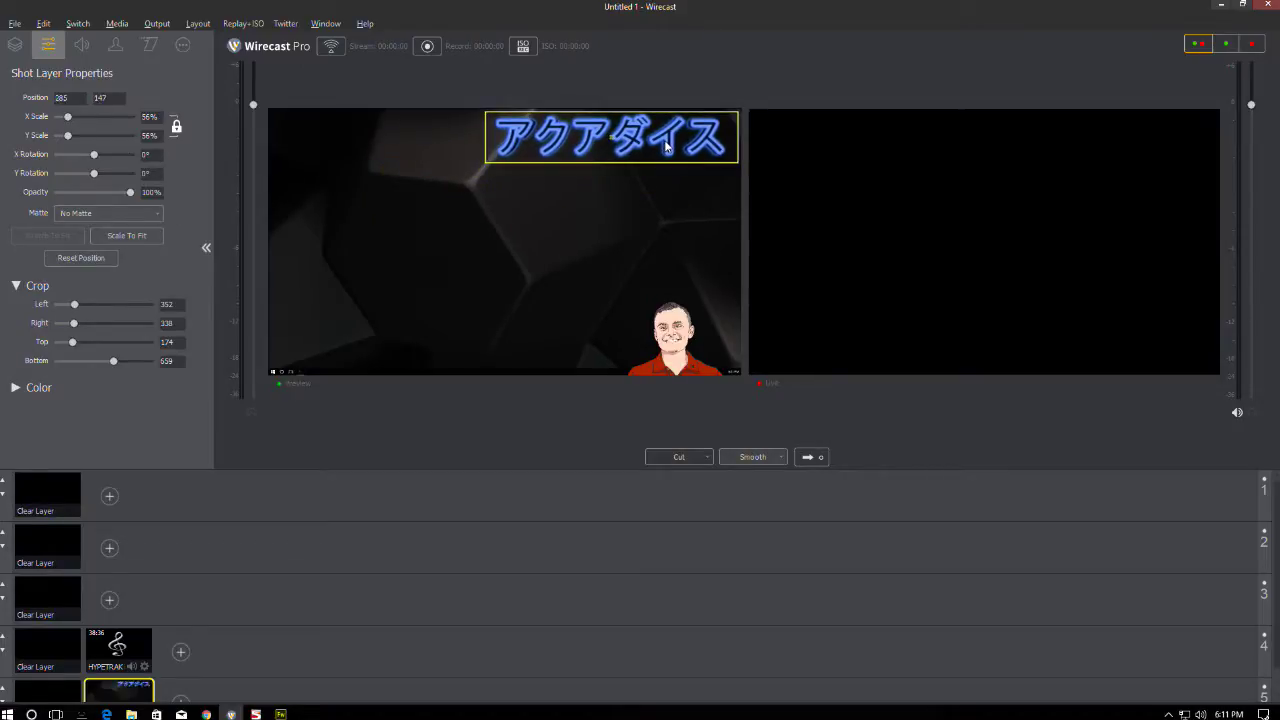
left_click_drag(68, 117, 62, 117)
left_click_drag(603, 177, 676, 132)
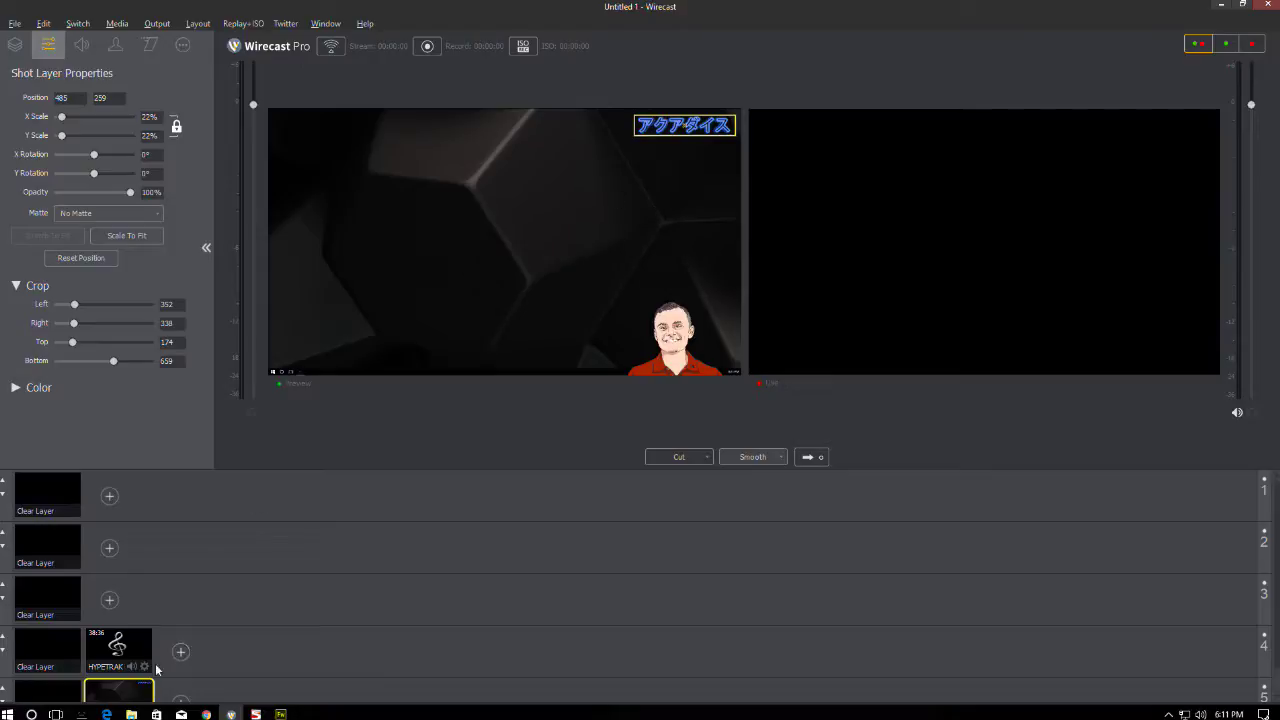
scroll(126, 686, "down", 1)
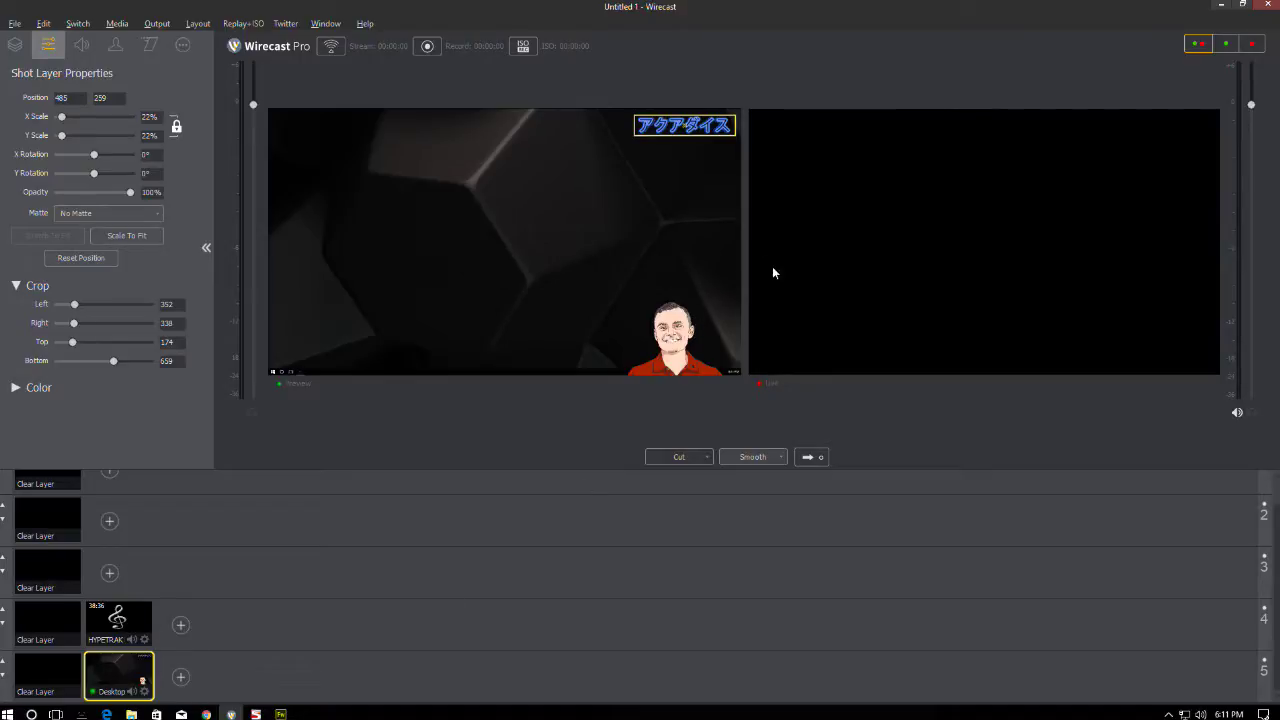
scroll(325, 548, "up", 1)
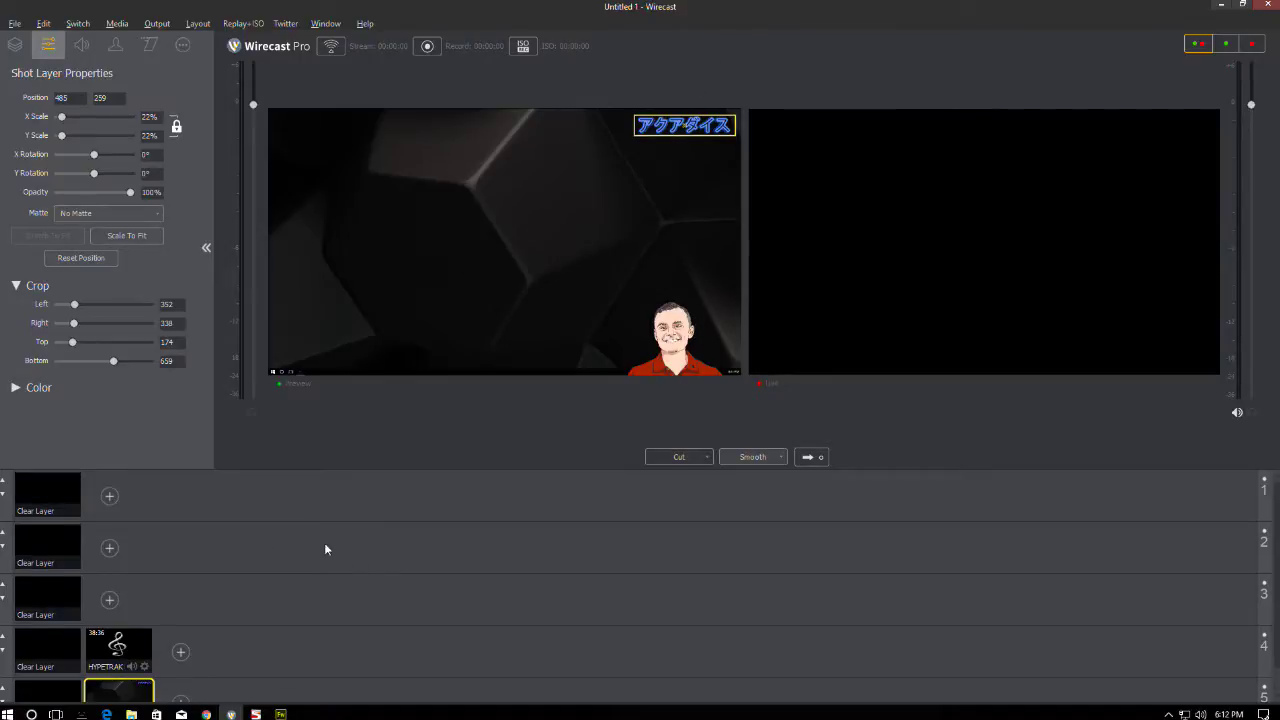
- Add Diamond-Background-02.mp4 from P:\Stock\Video\Loops as a new shot on layer 3
left_click(110, 498)
left_click(109, 603)
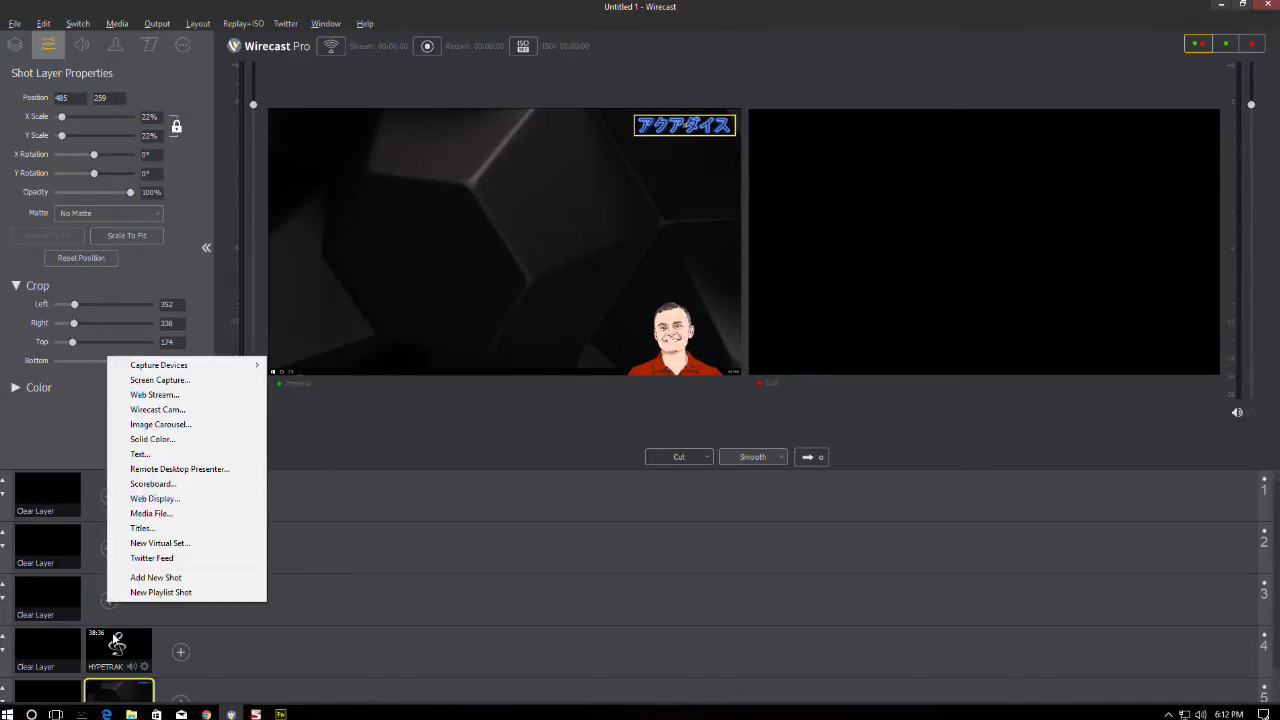
left_click(165, 513)
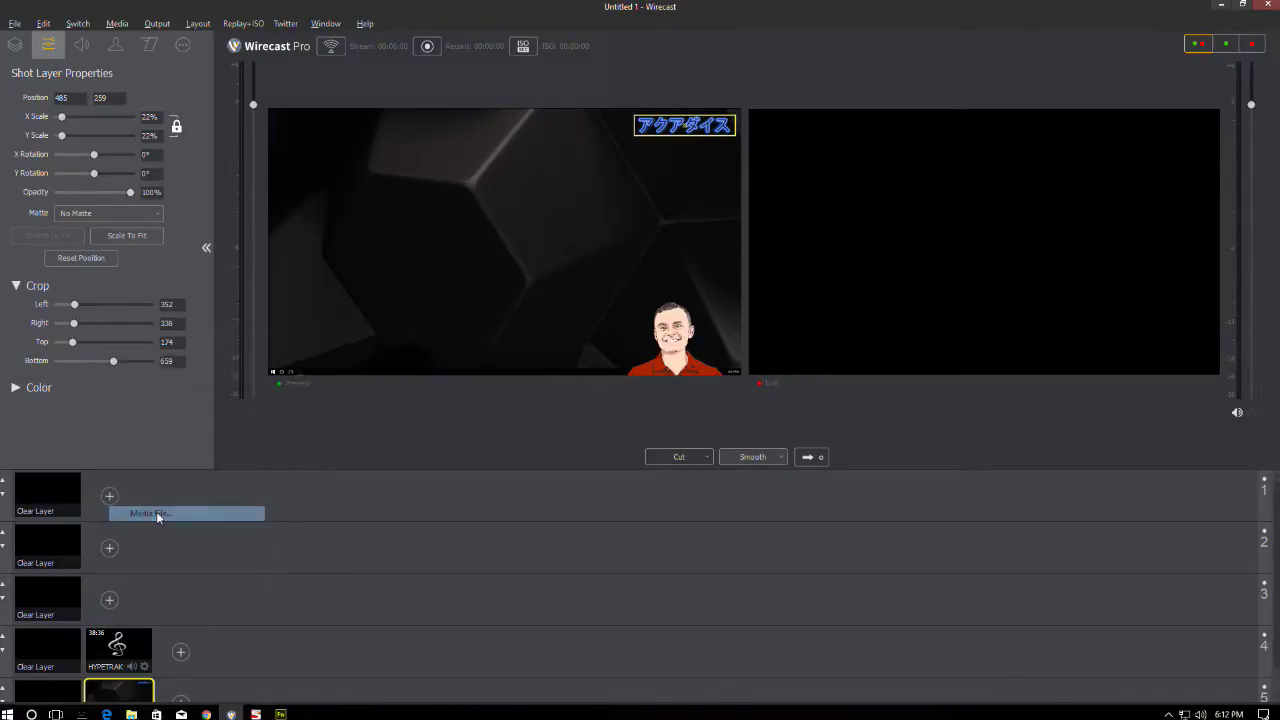
left_click(174, 62)
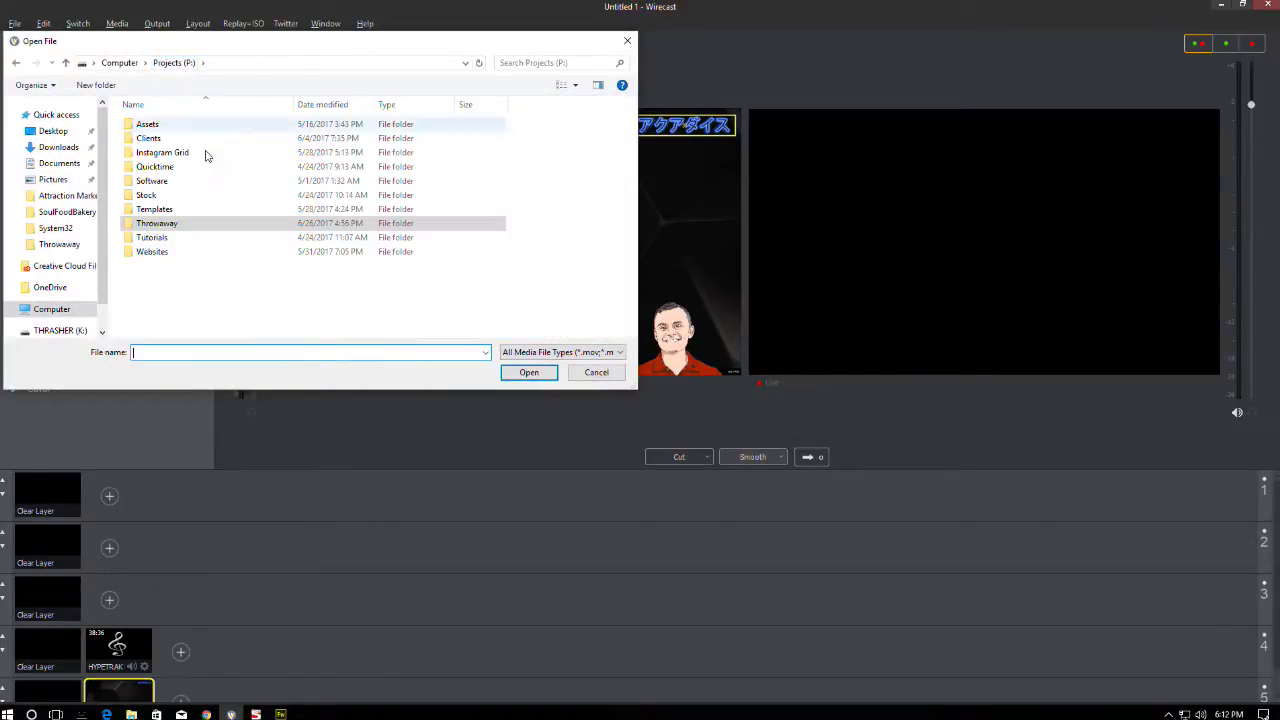
double_click(160, 178)
left_click(157, 140)
double_click(157, 140)
double_click(150, 138)
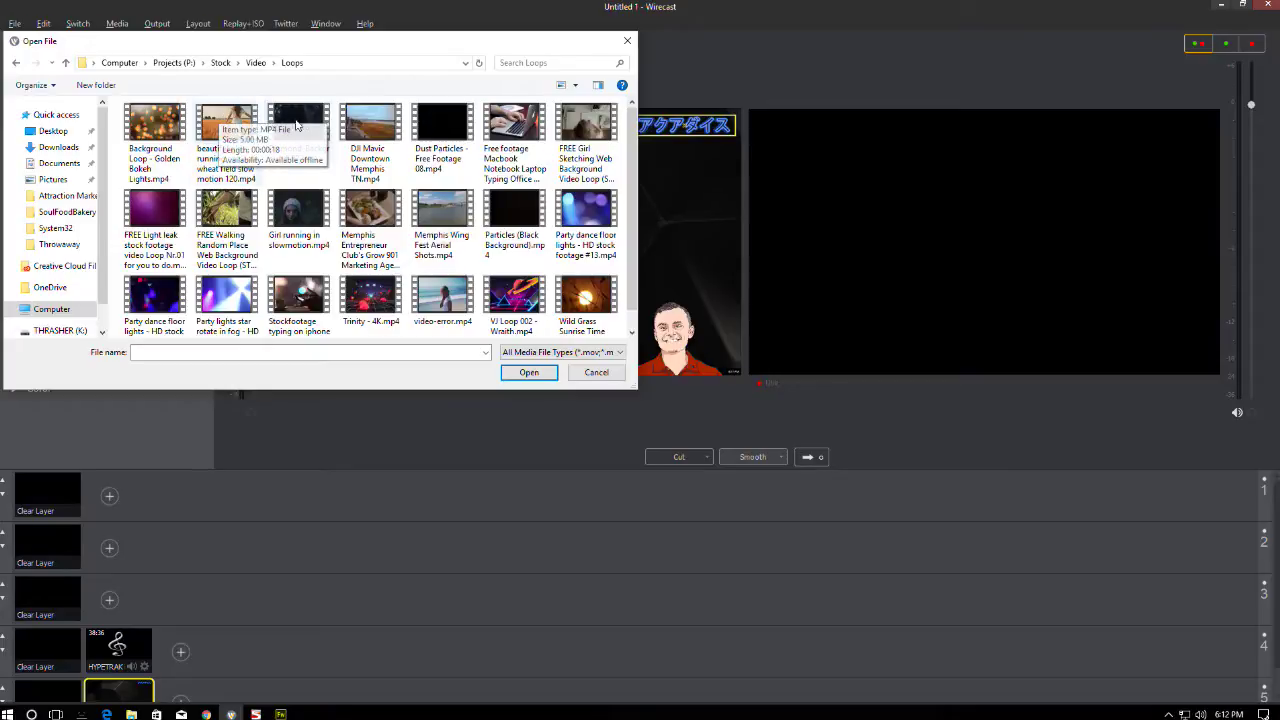
double_click(298, 122)
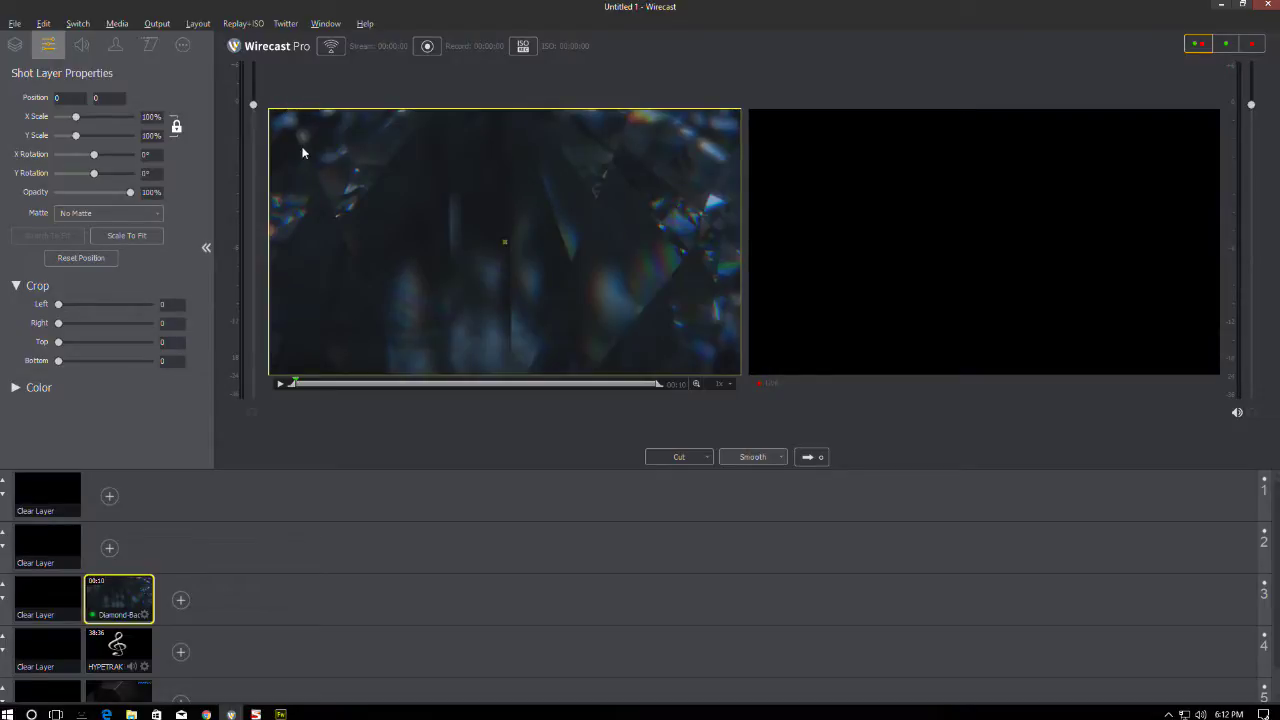
- Set the Diamond background clip's X Scale to 101%
left_click(148, 116)
type("101")
key("Return")
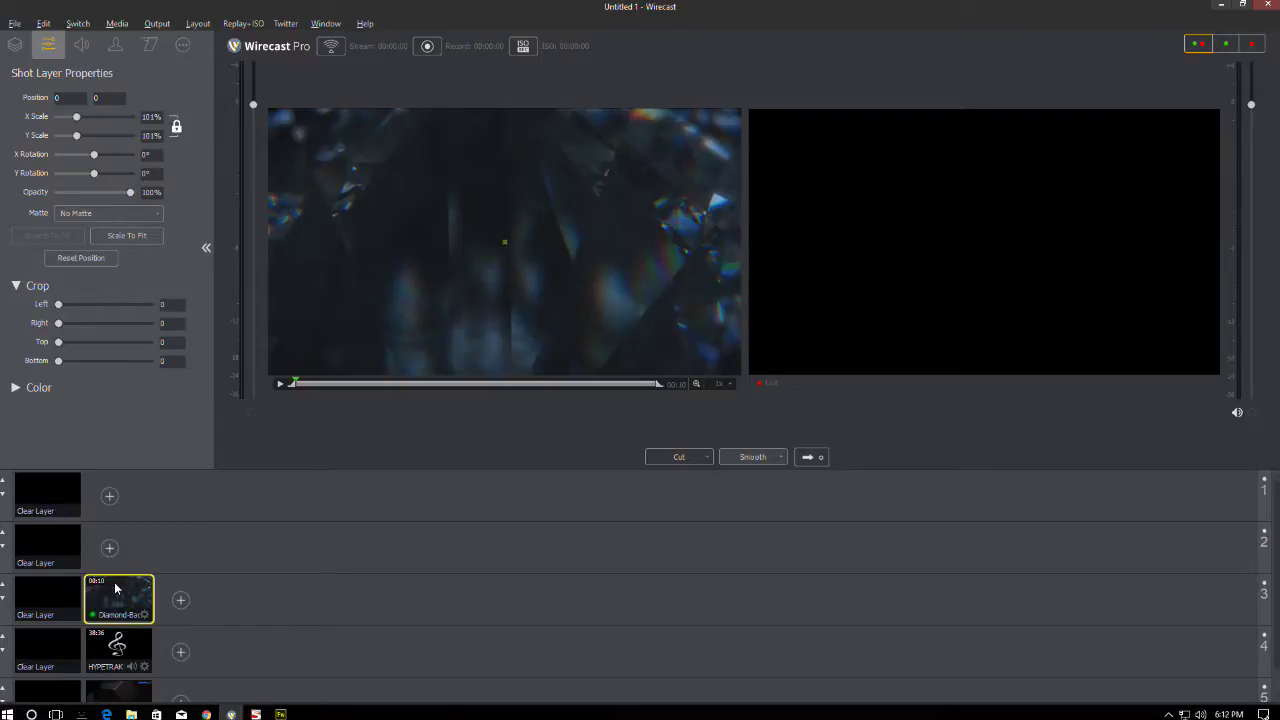
scroll(240, 565, "down", 1)
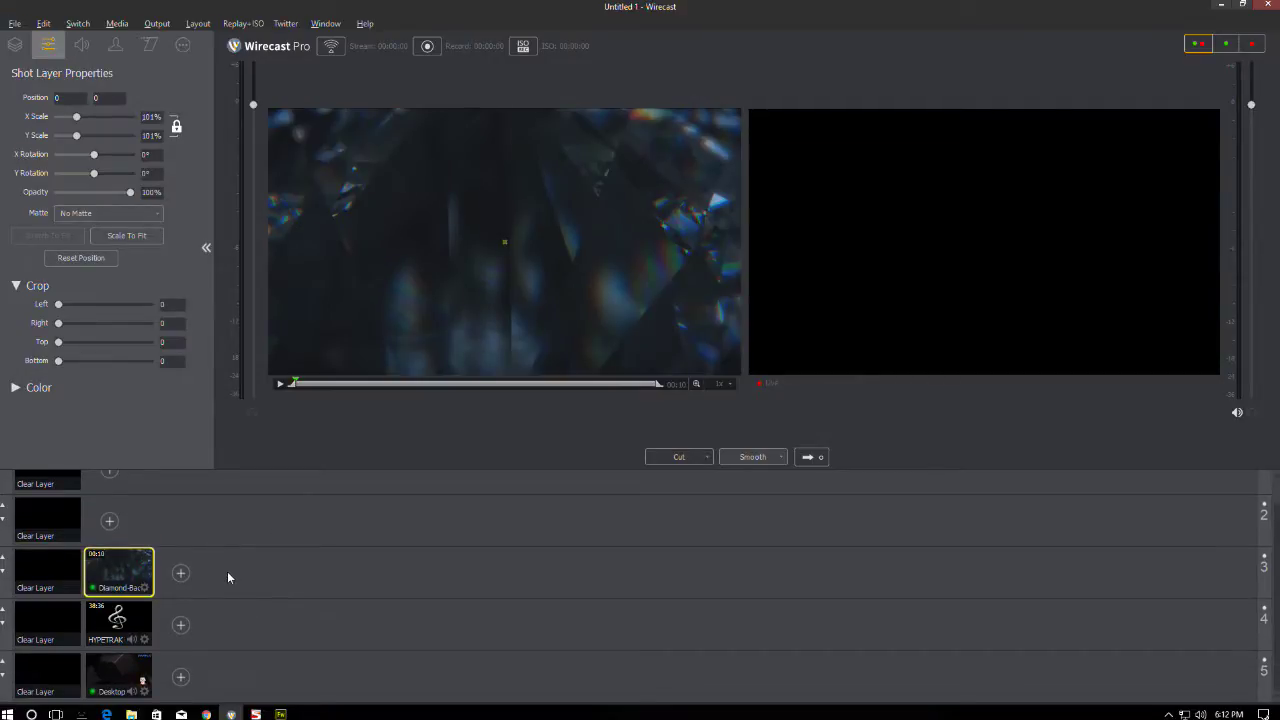
- Duplicate the Desktop shot onto layer 2 and remove the Desktop 1 layer from the copy
left_click(110, 686)
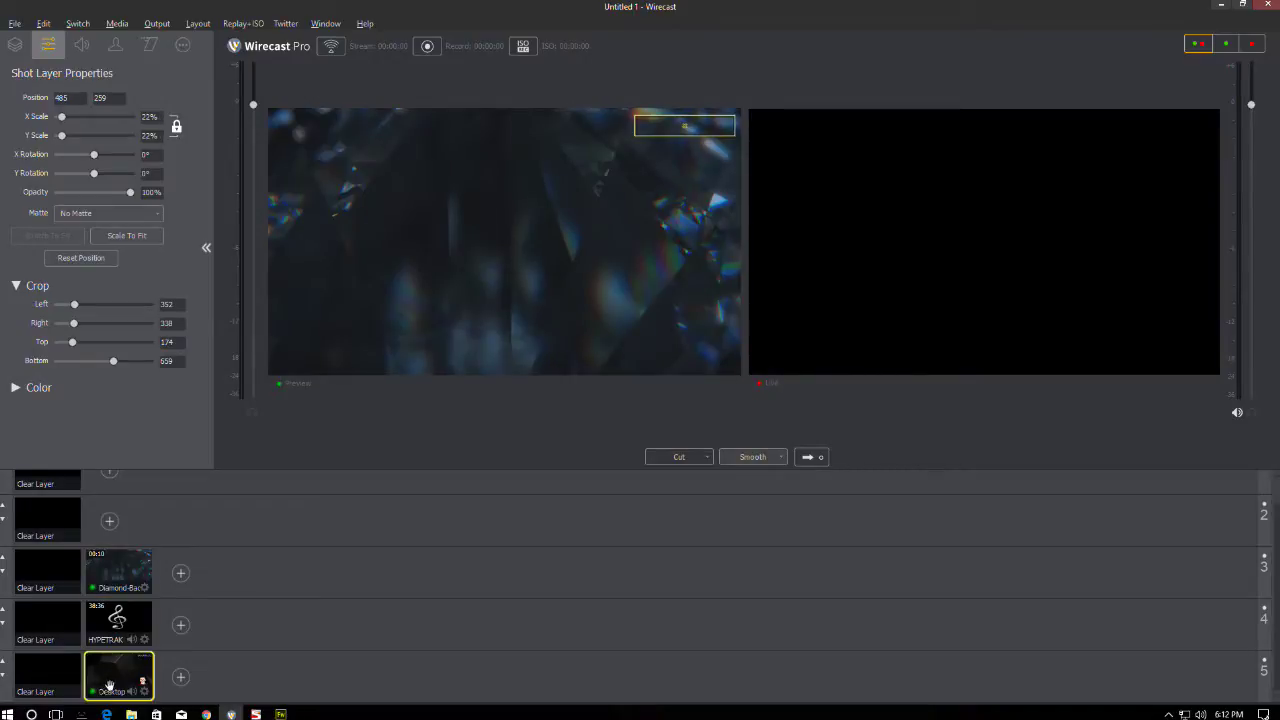
right_click(110, 693)
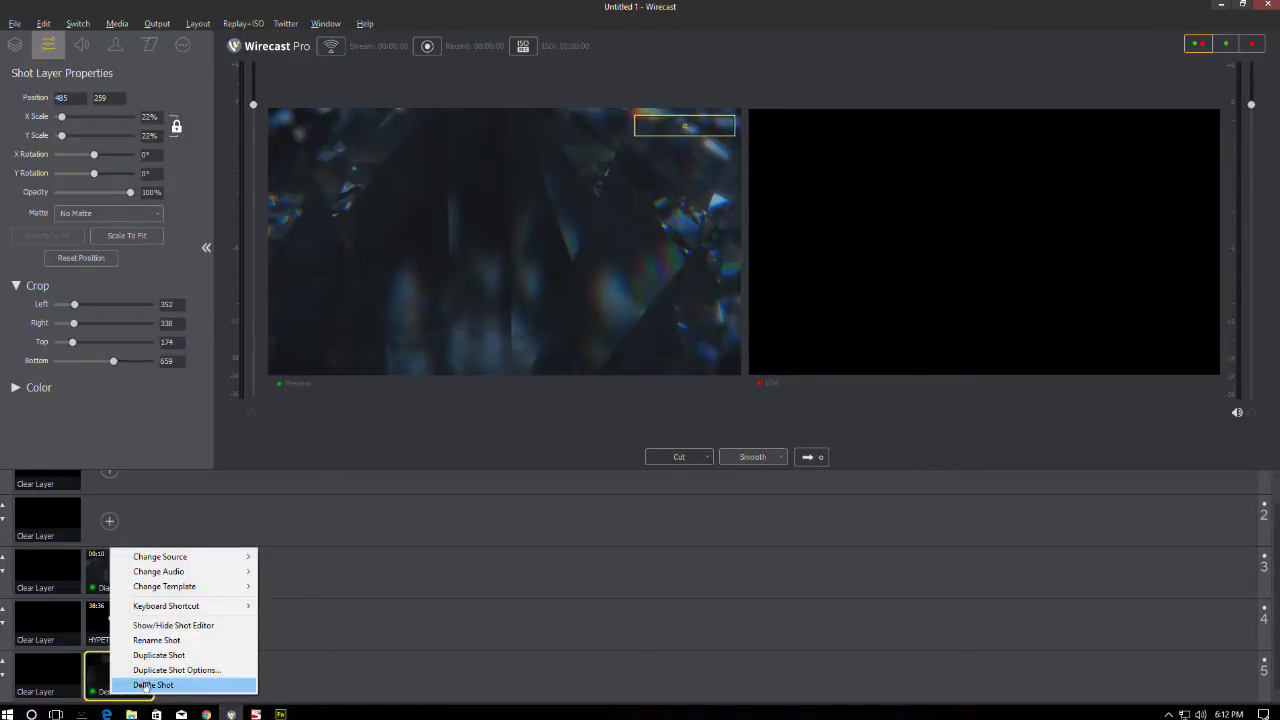
left_click(180, 656)
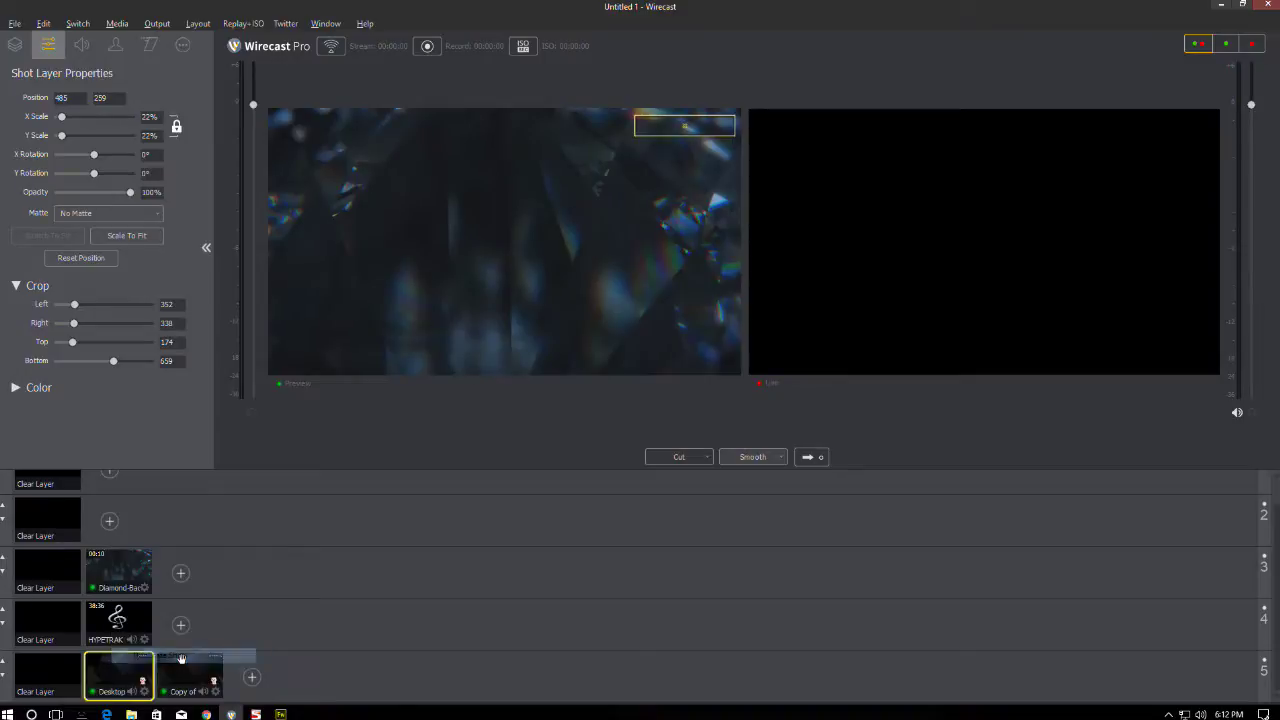
left_click_drag(173, 692, 276, 515)
left_click(116, 517)
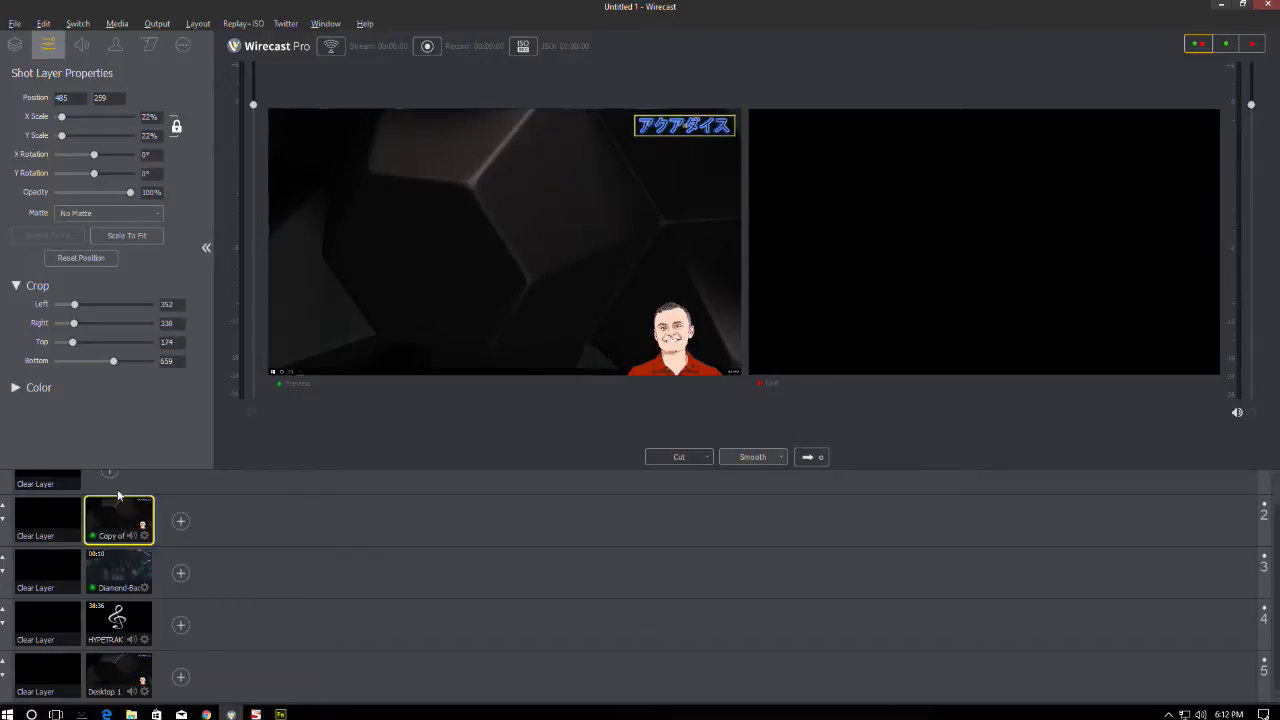
left_click(15, 45)
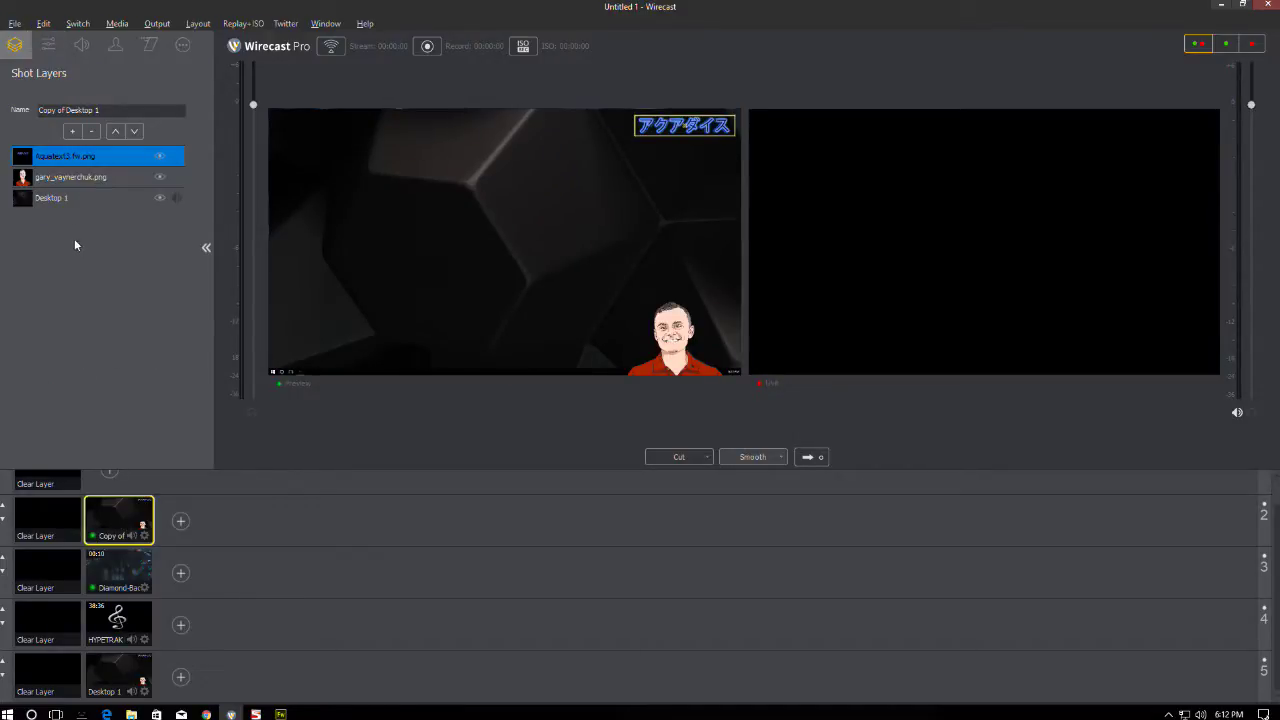
left_click(92, 199)
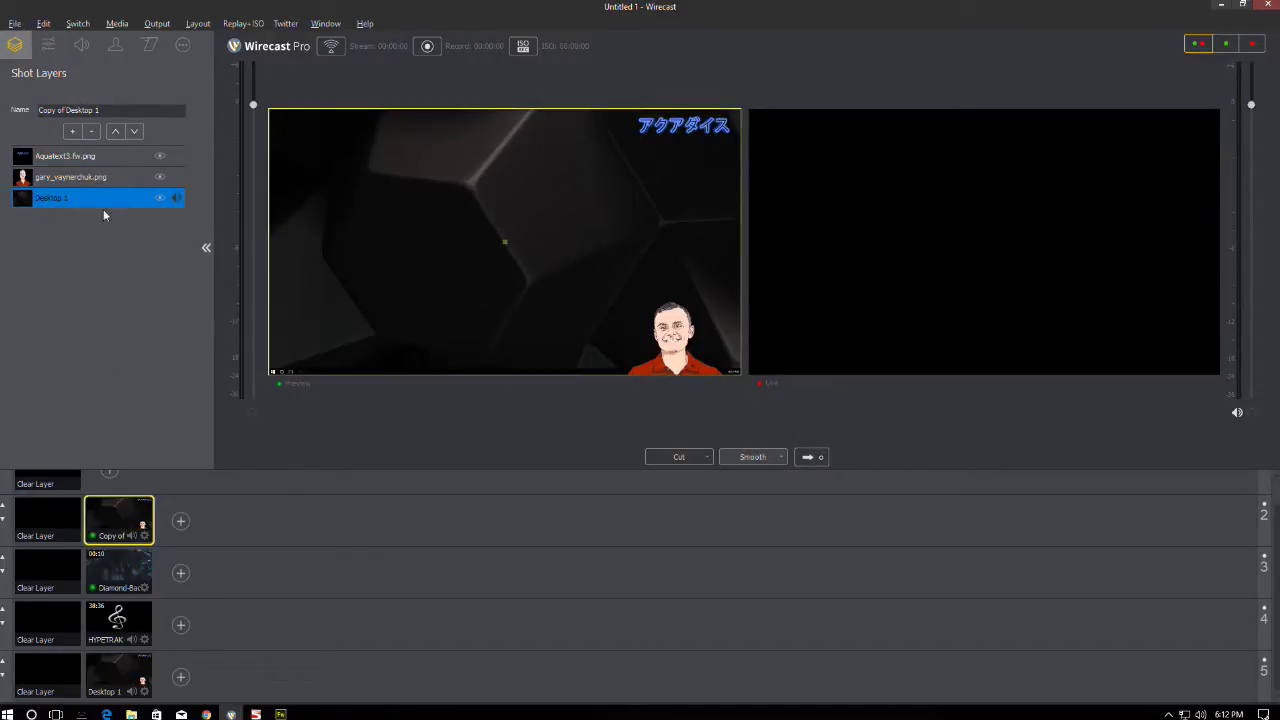
left_click(93, 132)
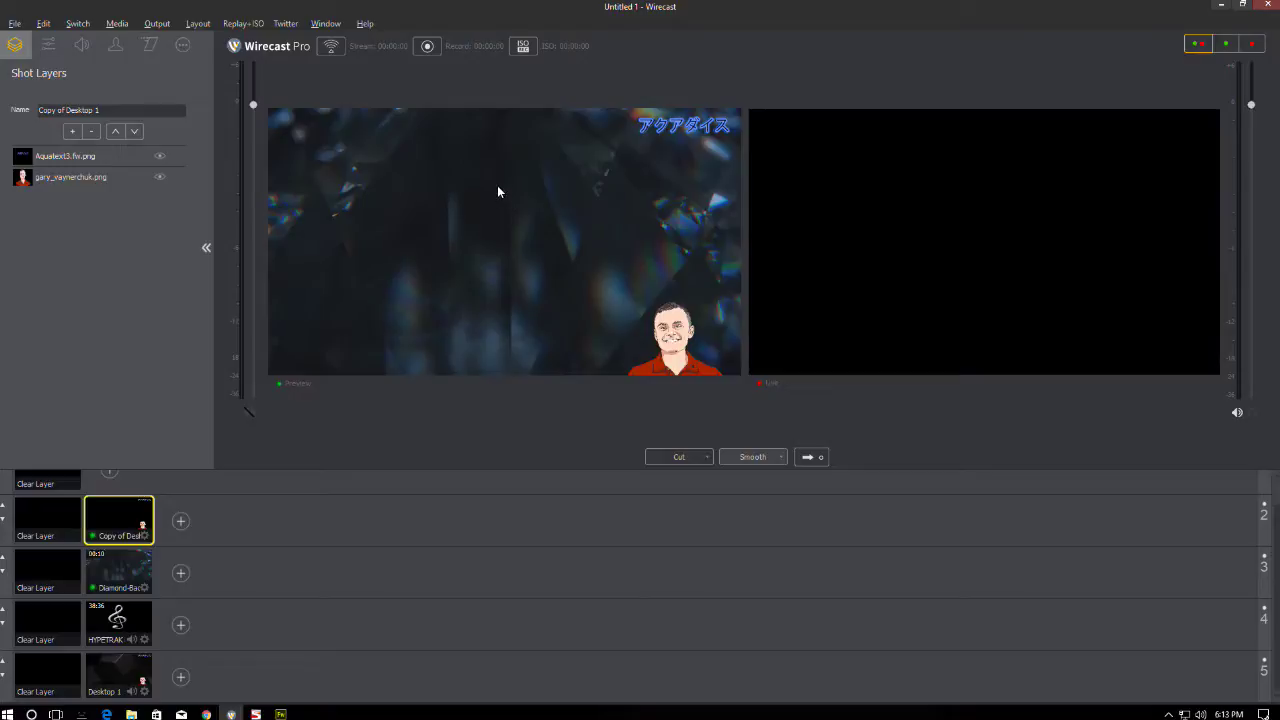
- Remove the Aquatext title and face image layers from the original Desktop 1 shot
left_click(119, 667)
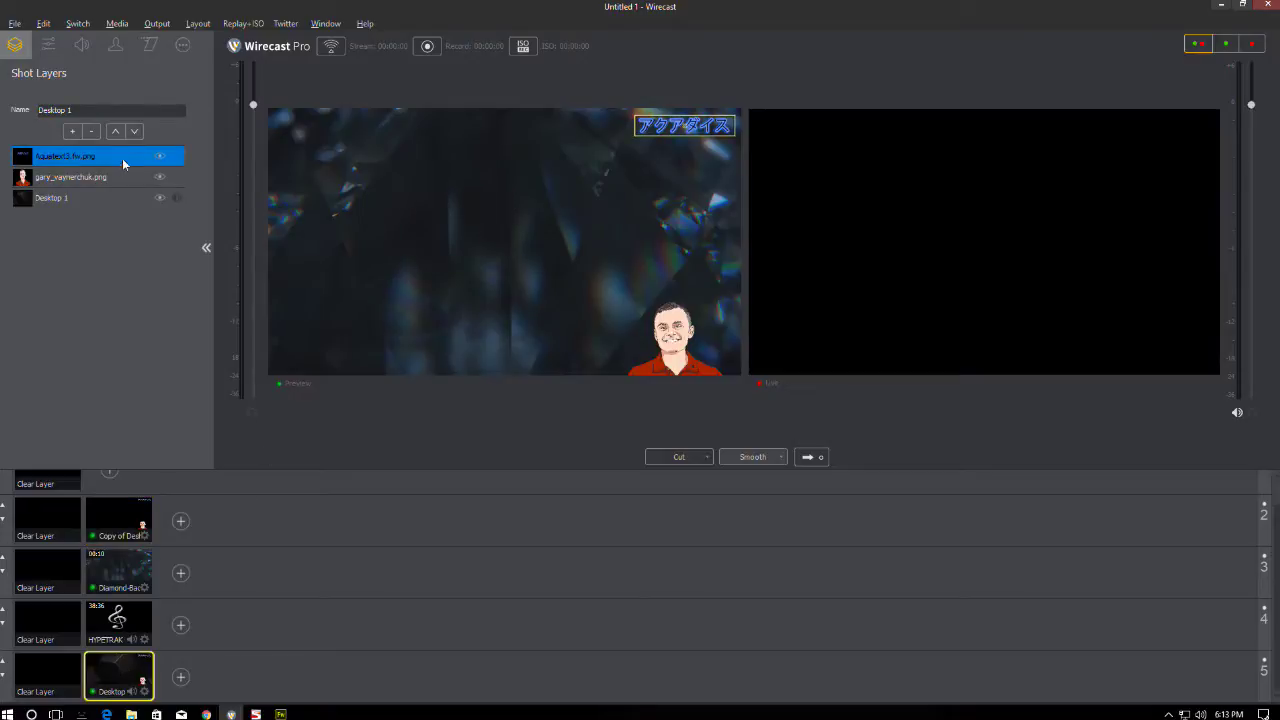
left_click(90, 132)
left_click(94, 158)
left_click(92, 134)
- Clear layers 2–5, preview each shot in turn, and hide the face image in the title shot
left_click(68, 530)
left_click(45, 580)
left_click(48, 630)
left_click(48, 664)
left_click(127, 660)
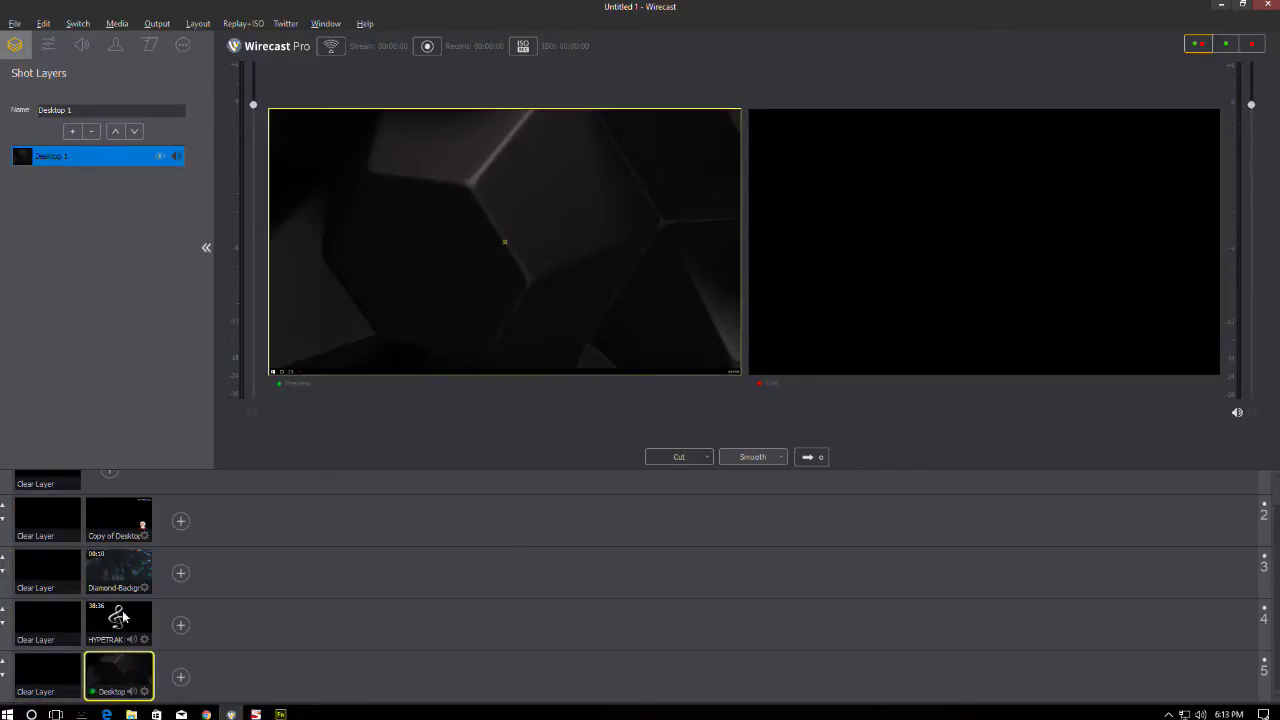
left_click(119, 614)
left_click(117, 570)
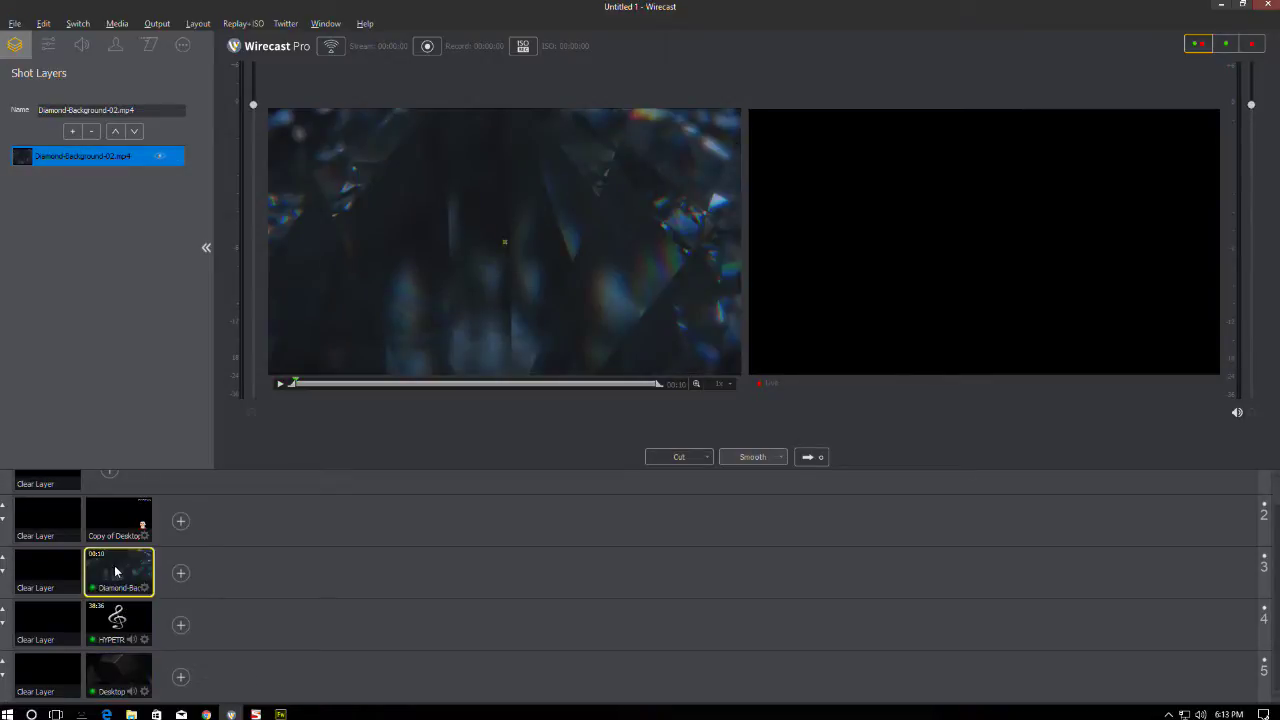
left_click(120, 522)
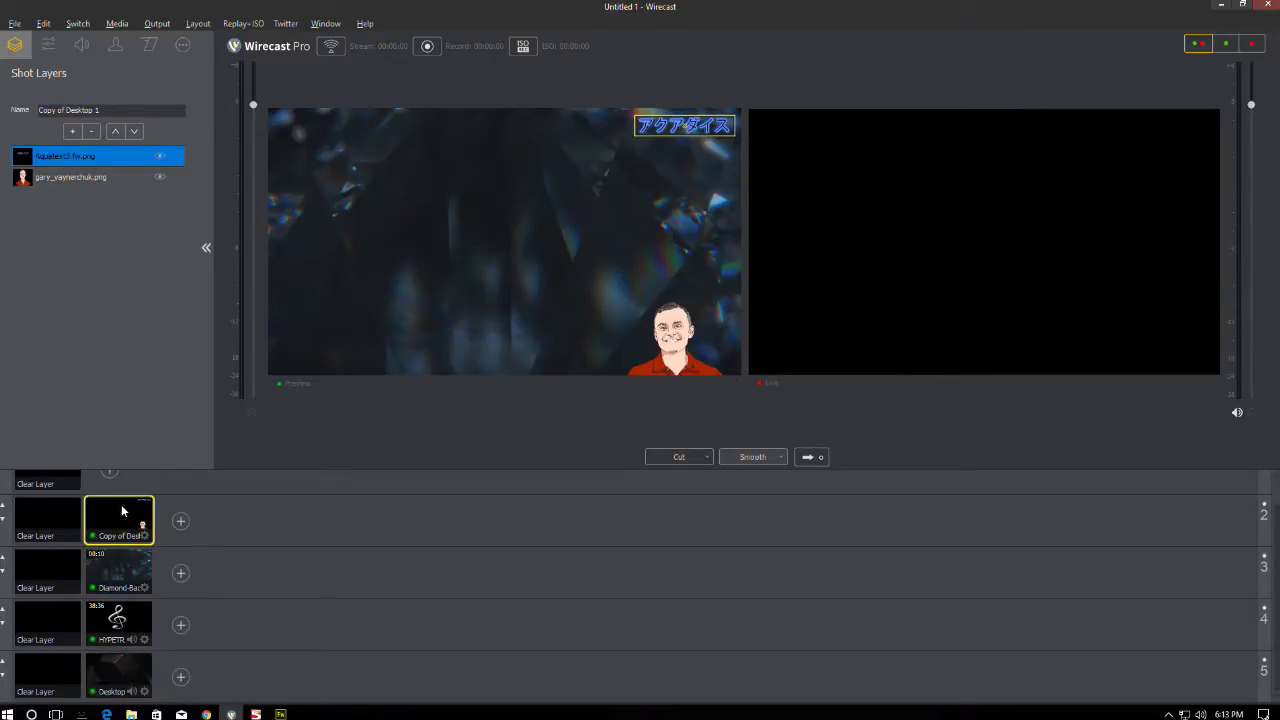
left_click(159, 177)
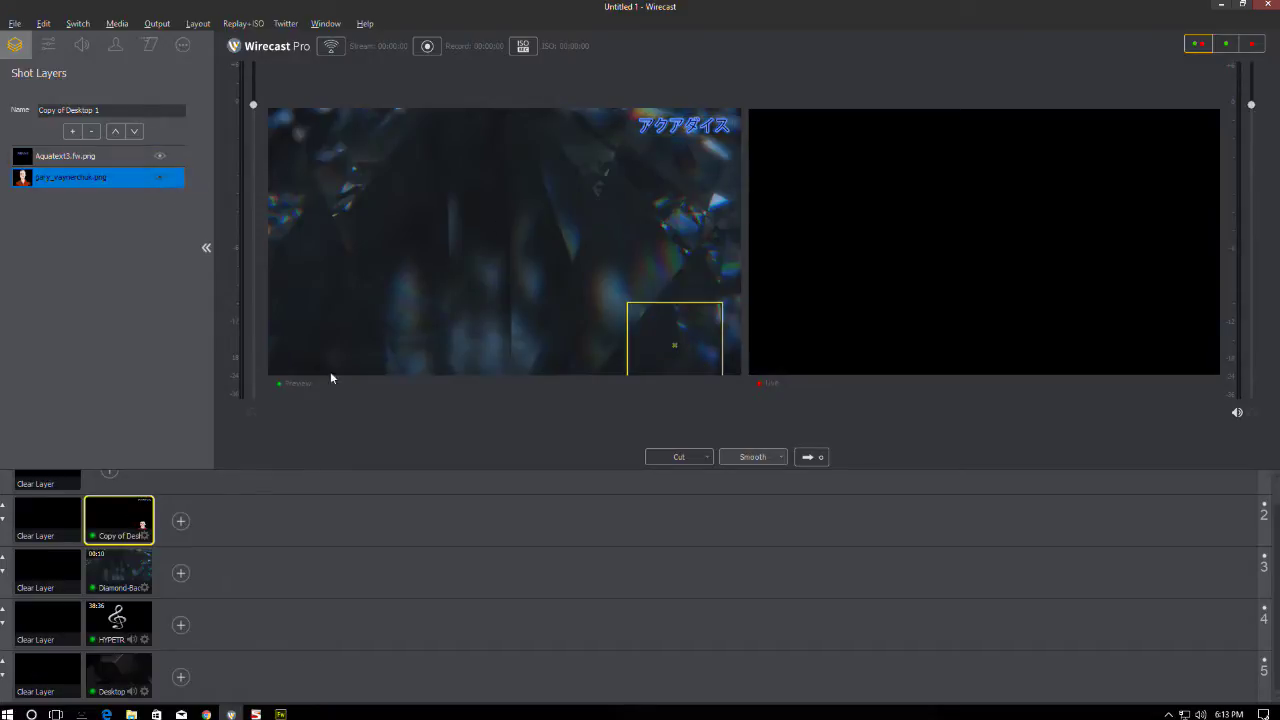
- Preview only the title shot over the Diamond background and send it live
left_click(46, 668)
left_click(52, 614)
left_click(58, 568)
left_click(67, 510)
left_click(129, 507)
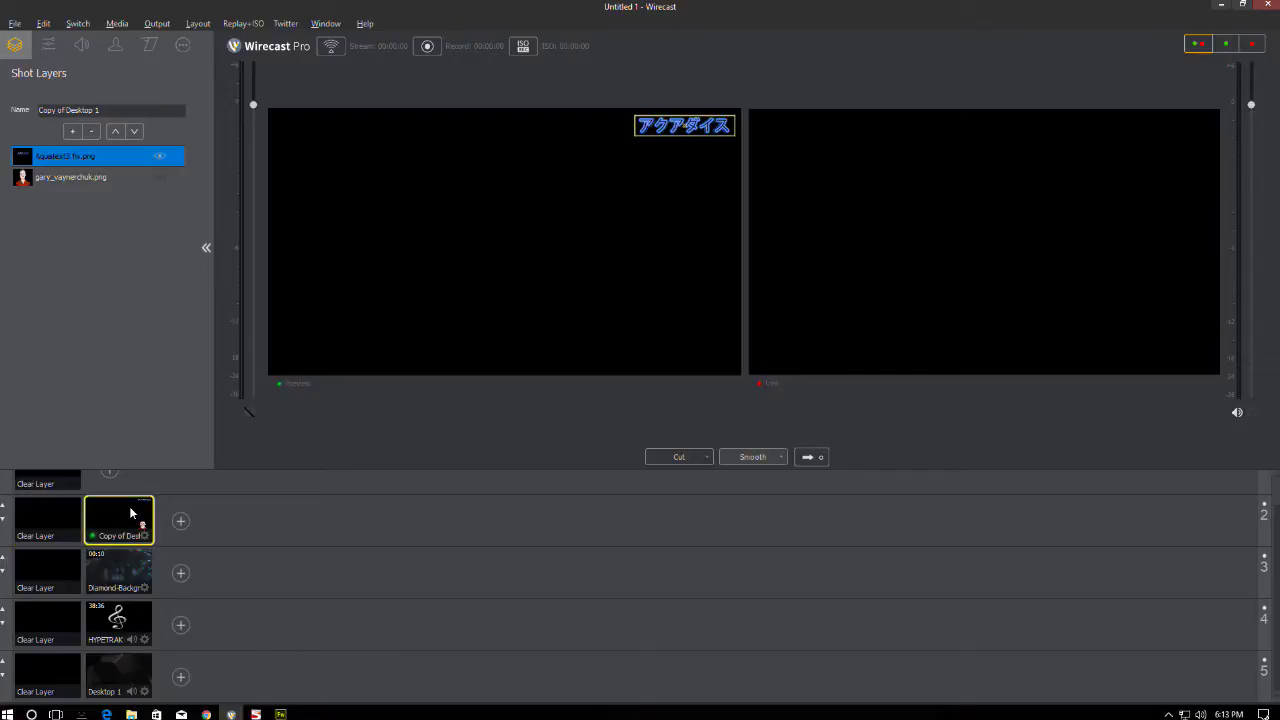
left_click(118, 572)
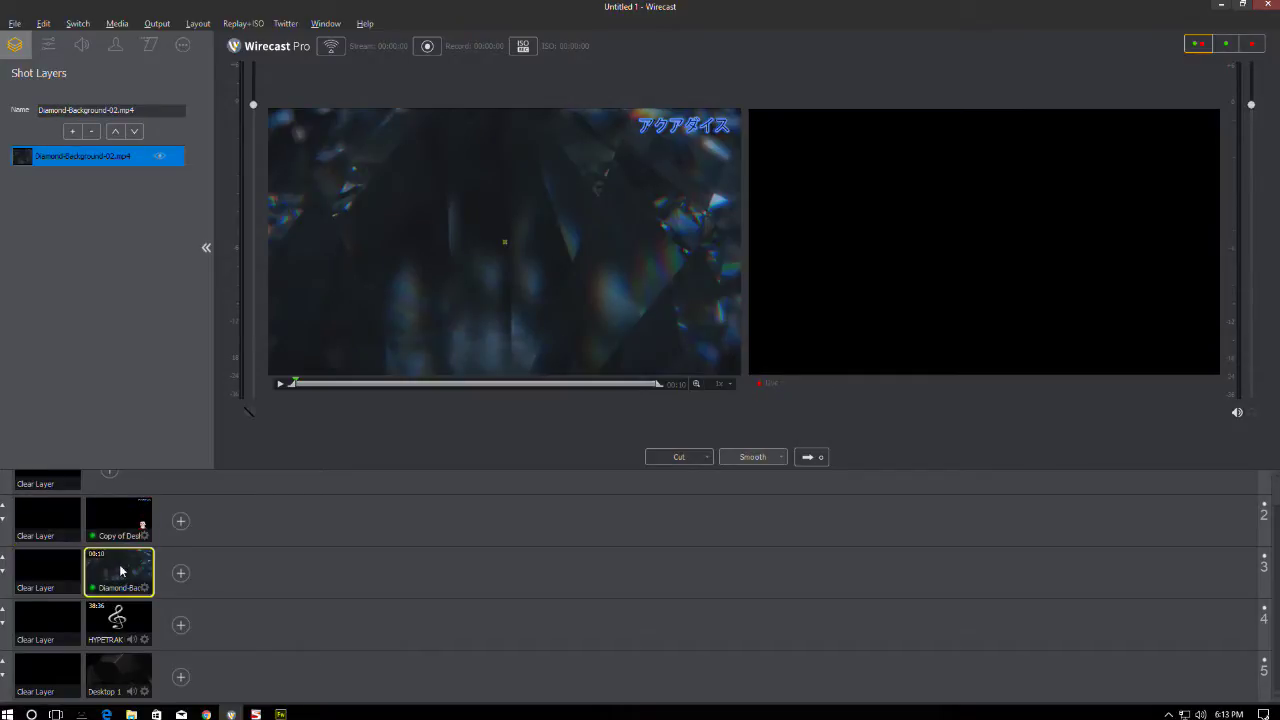
left_click(811, 457)
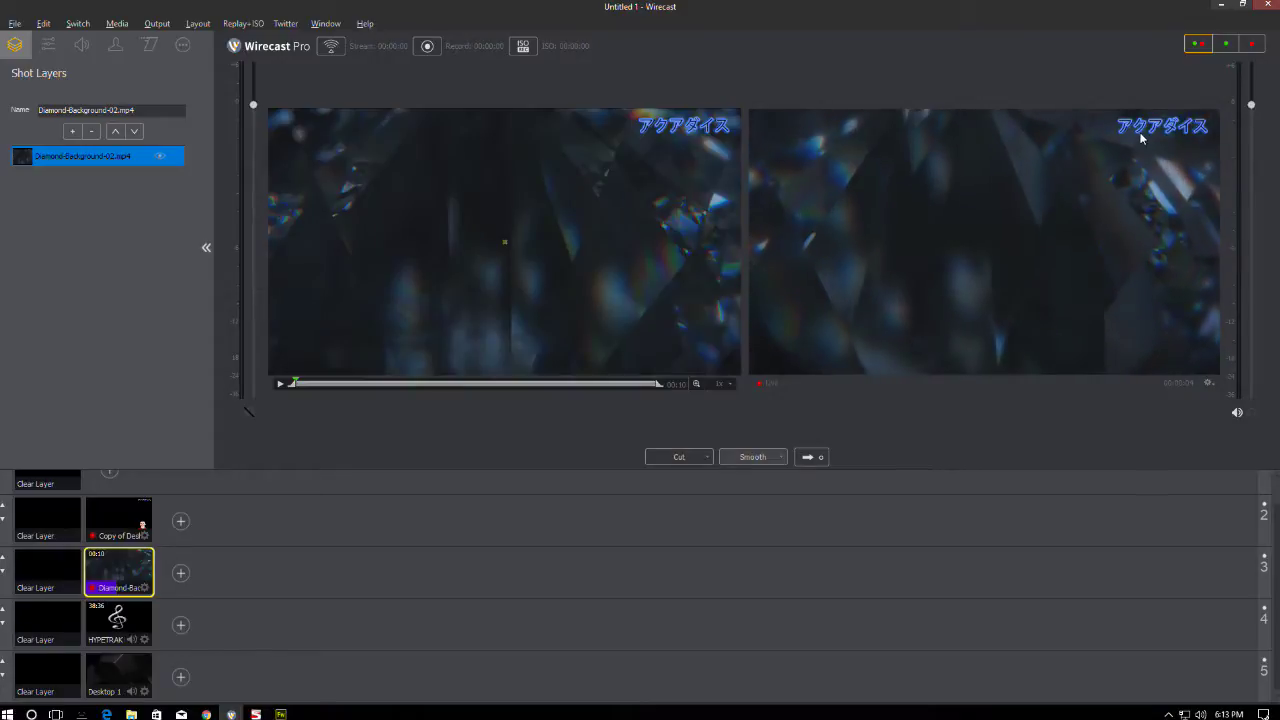
- Replace the Diamond background with the layer-5 Desktop 1 shot in preview and take it live
left_click(69, 560)
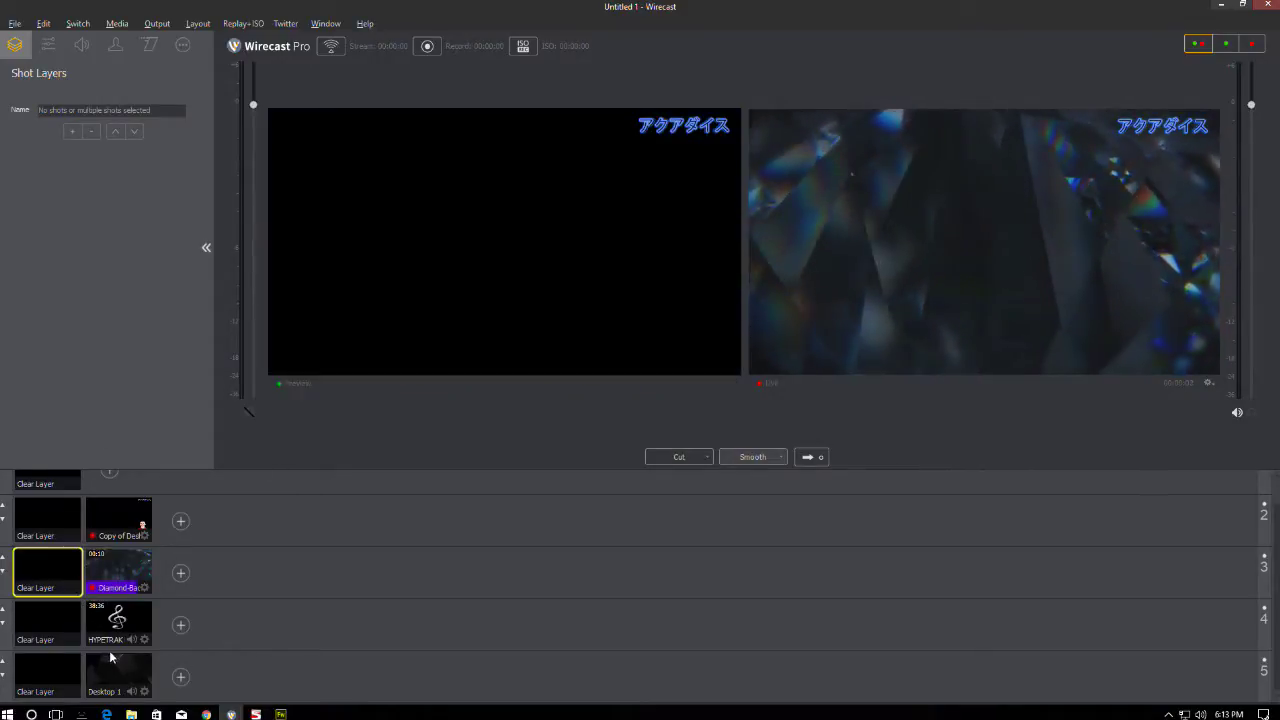
left_click(118, 662)
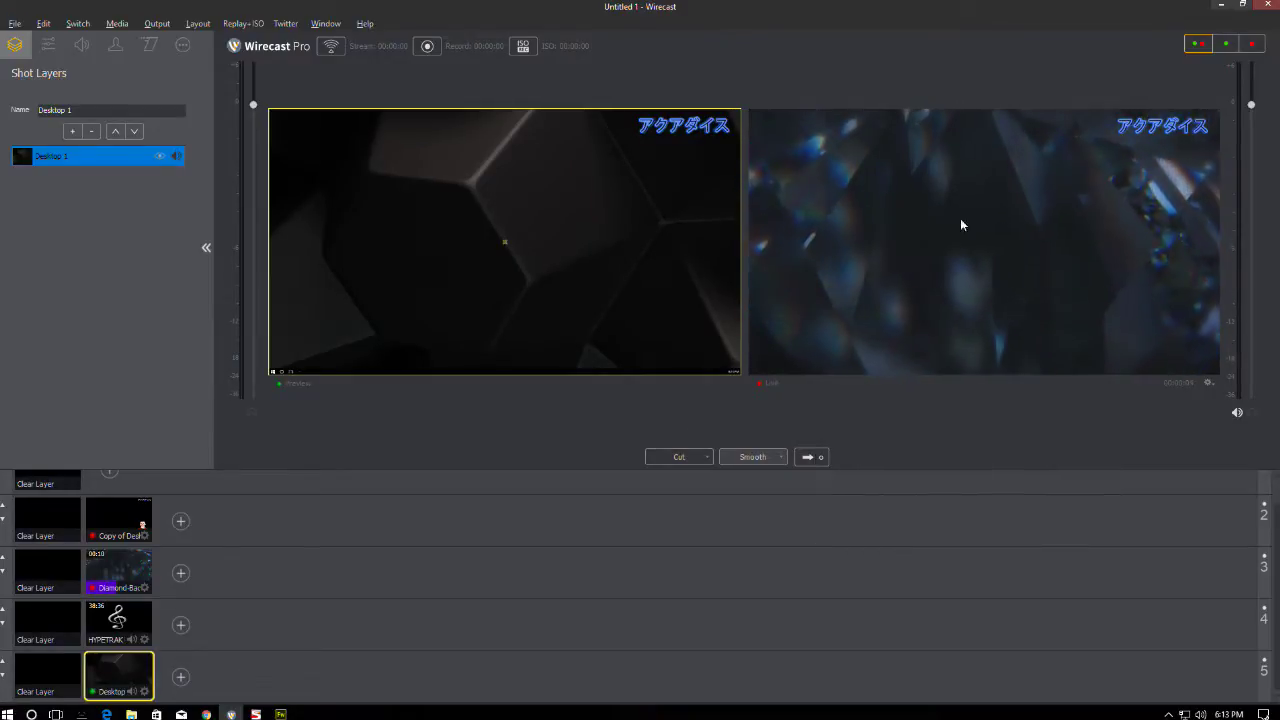
left_click(810, 457)
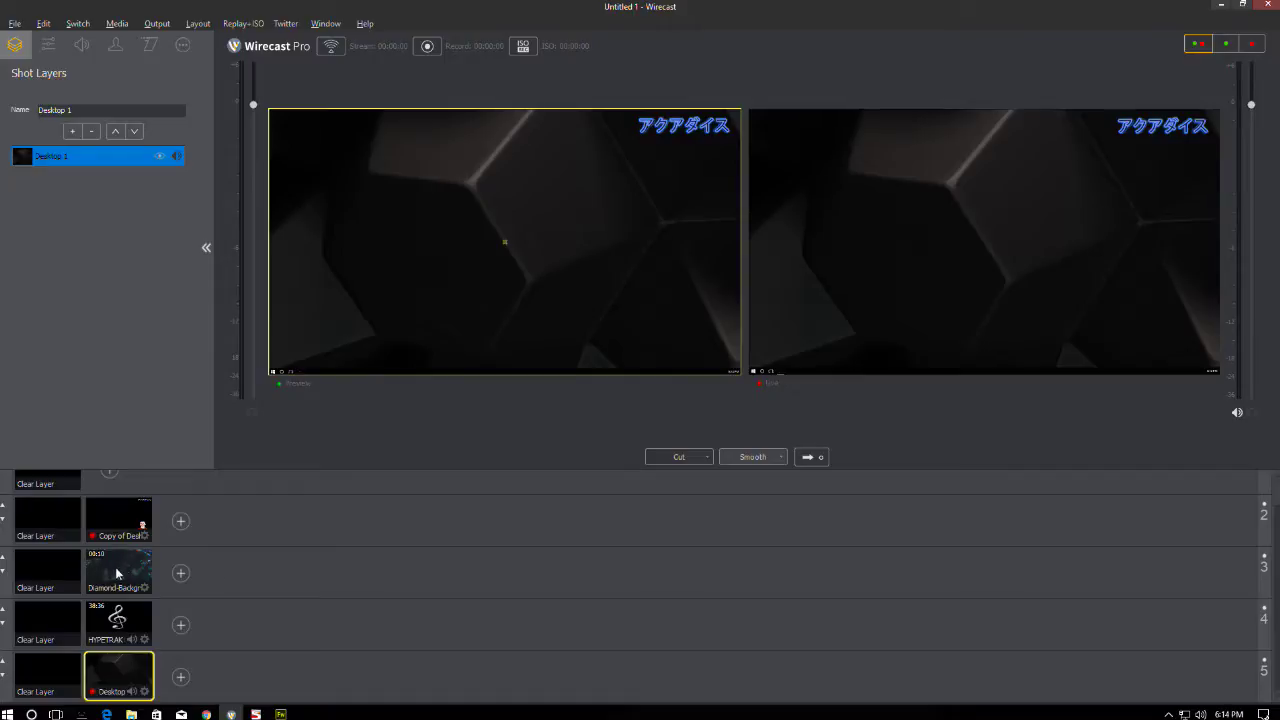
scroll(130, 535, "up", 1)
scroll(138, 517, "up", 1)
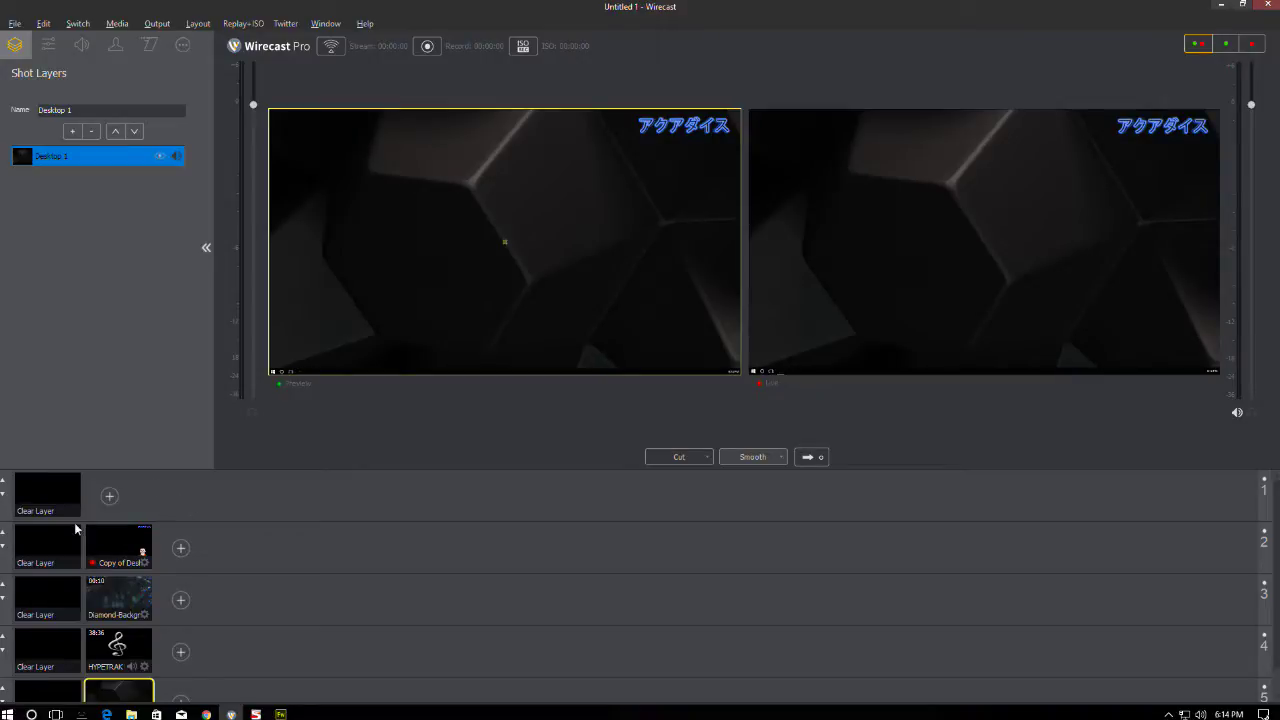
- Delete the Copy of Desktop 1, Diamond-Background and HYPETRAK shots, then minimize Wirecast for Fireworks
right_click(128, 535)
left_click(165, 666)
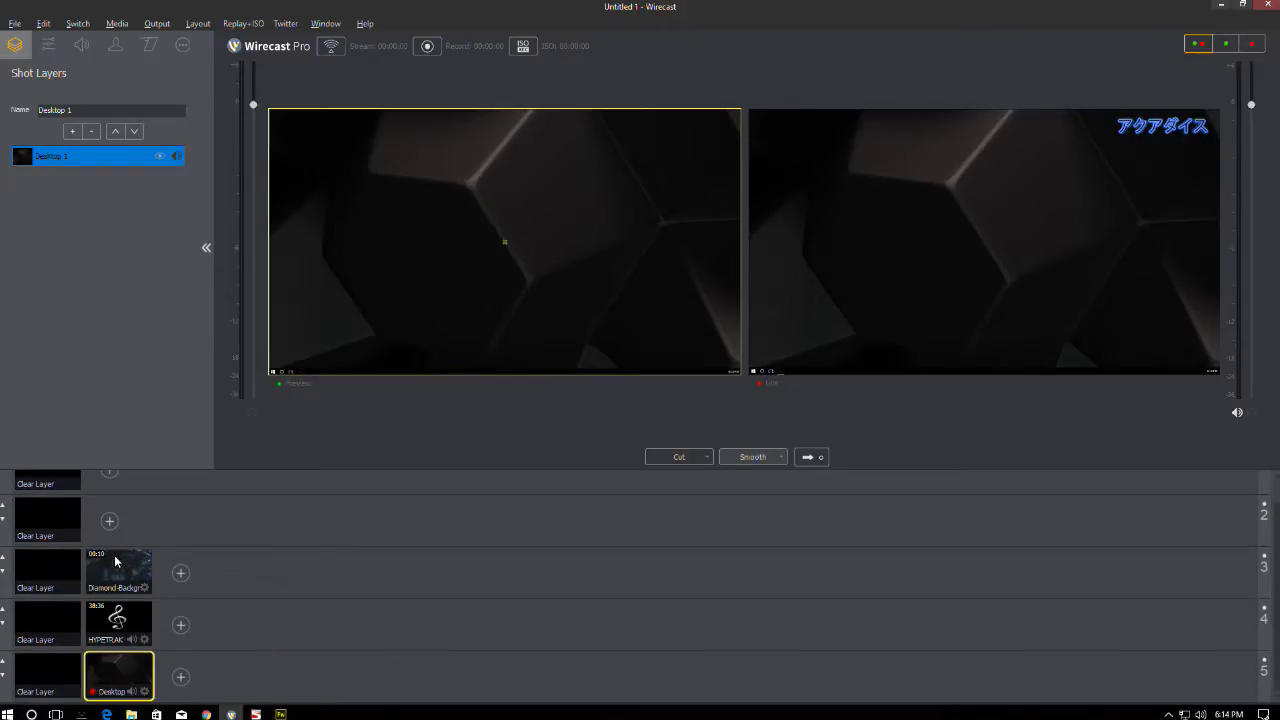
right_click(116, 561)
left_click(135, 690)
right_click(105, 623)
left_click(150, 611)
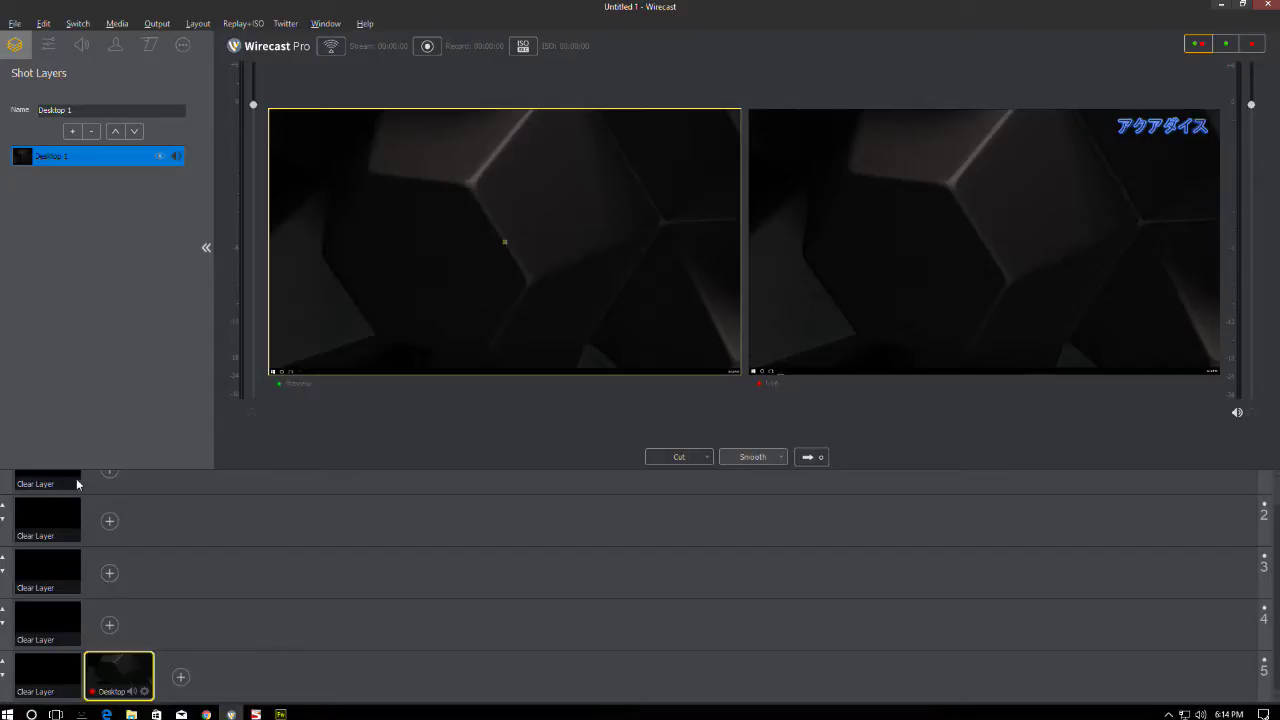
left_click(1220, 5)
left_click(280, 714)
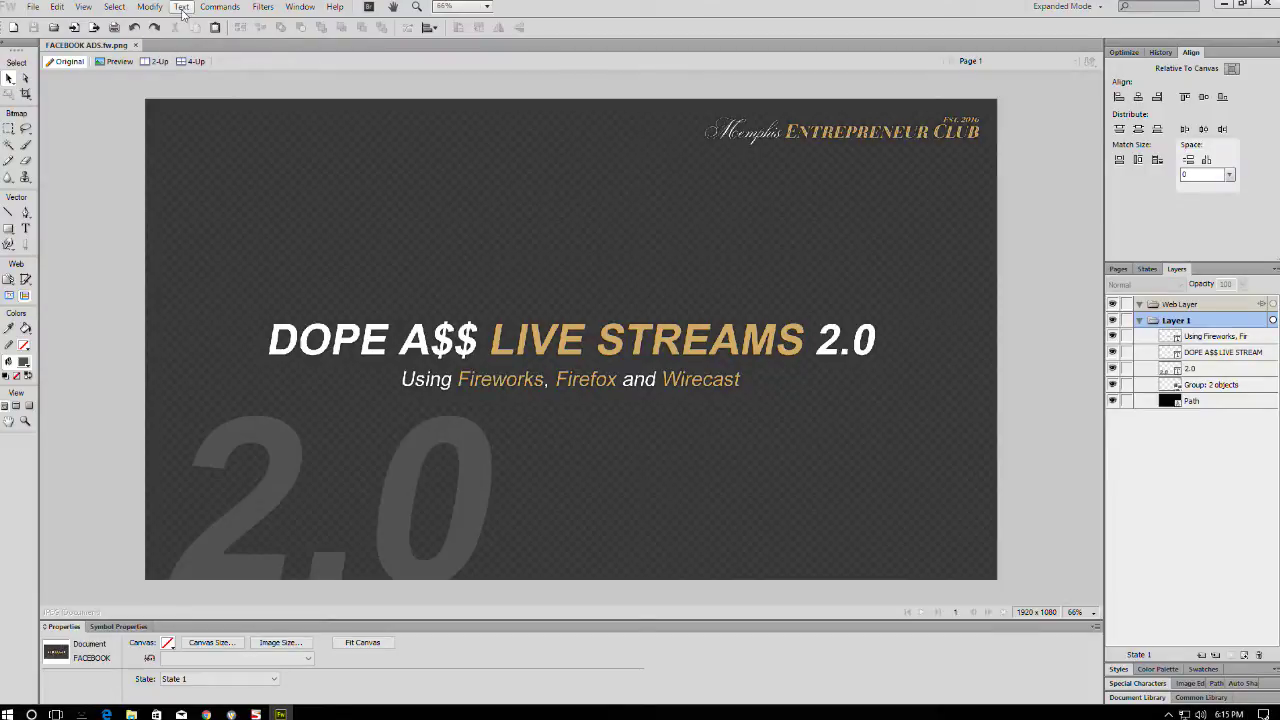
- Start a new Fireworks document with Ctrl+N
key("ctrl+n")
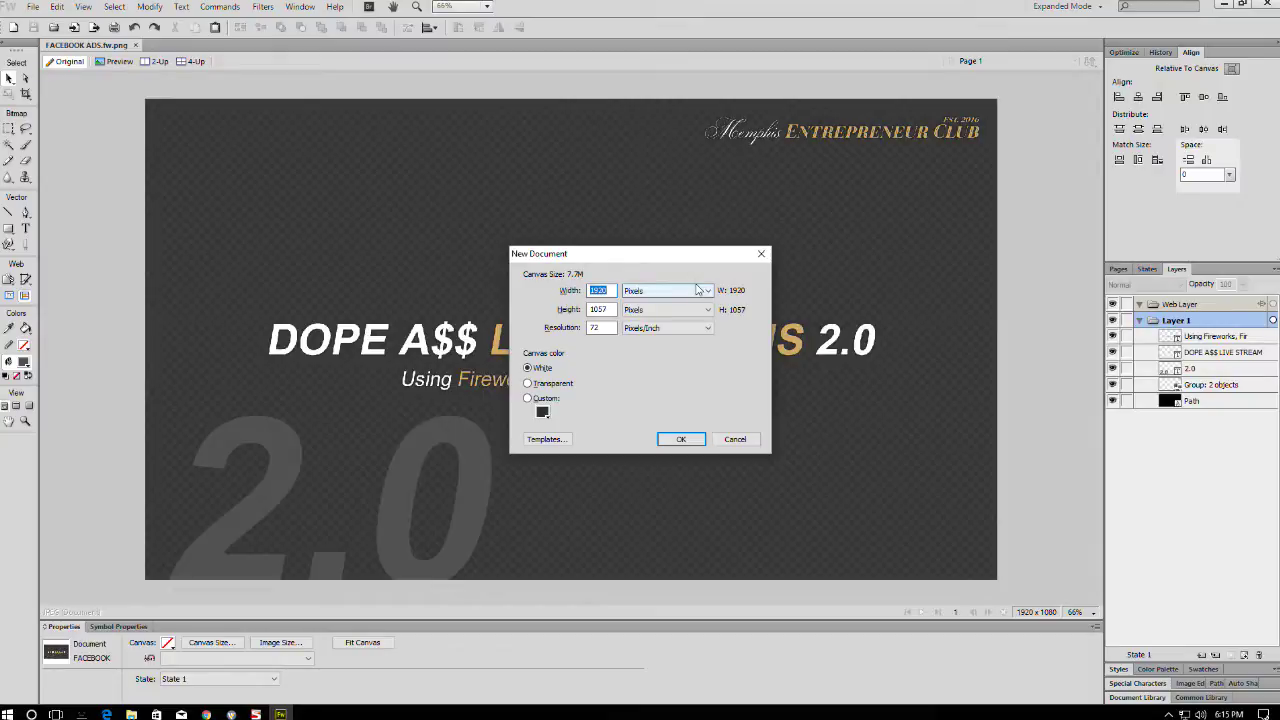
- Create the new document at 1920 × 1080 pixels
key("Tab")
type("1080")
key("Return")
- Fit the canvas in view and set the canvas colour to transparent
key("ctrl+minus")
key("ctrl+minus")
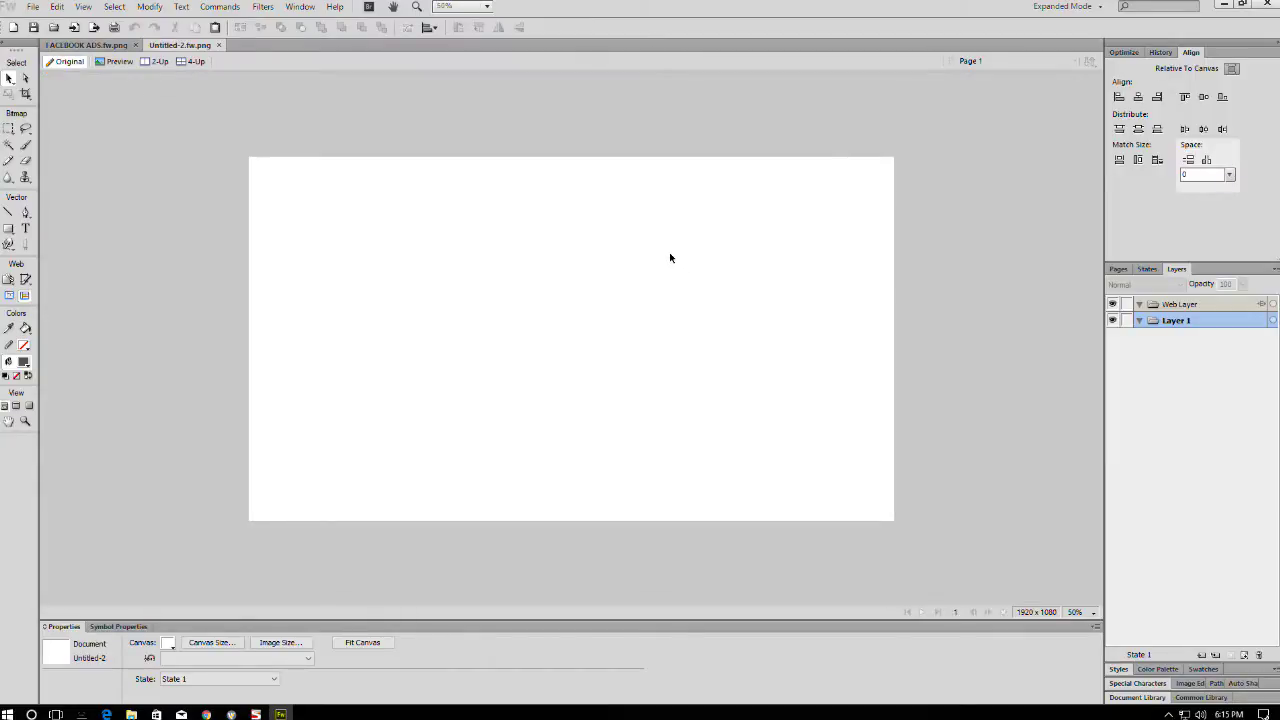
key("ctrl+equal")
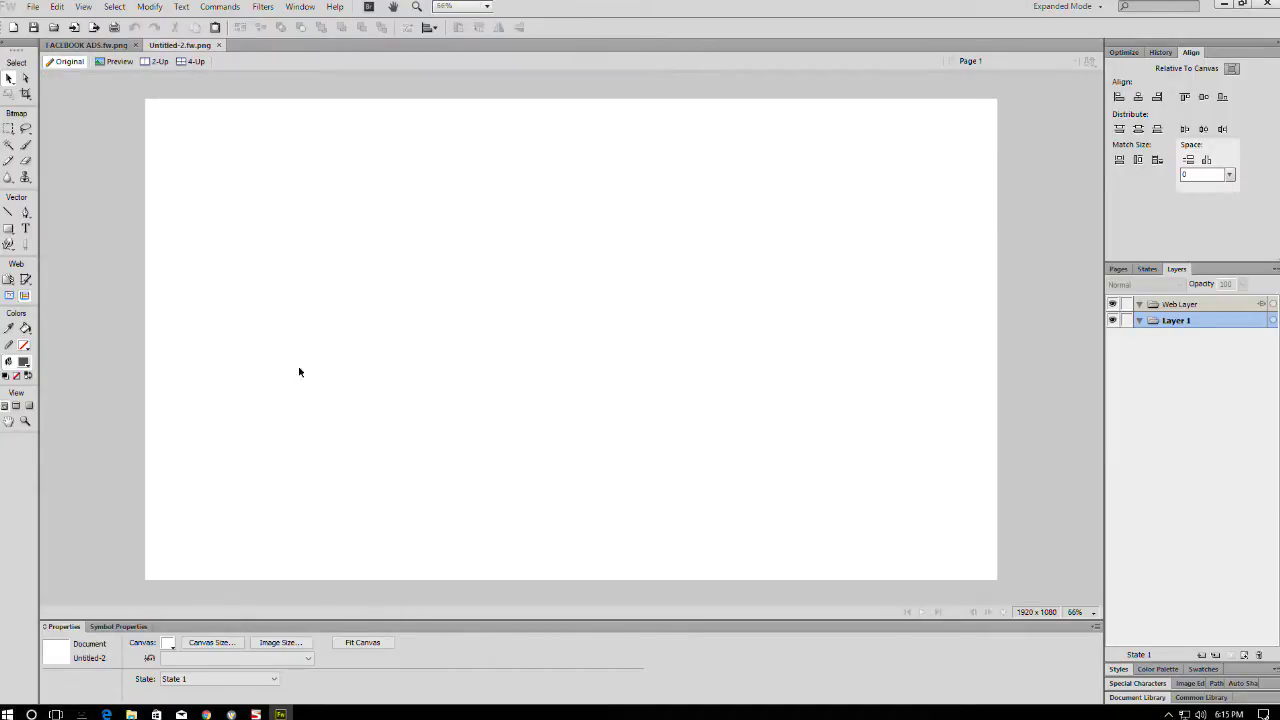
left_click(170, 645)
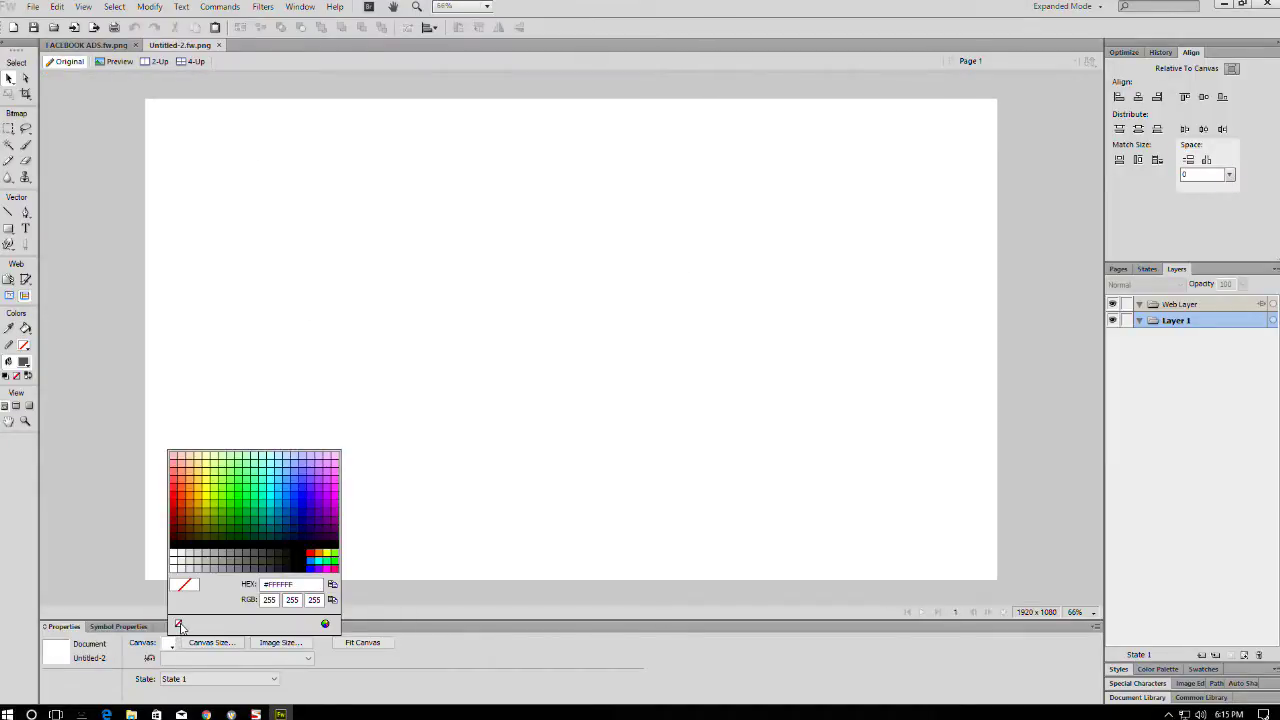
left_click(179, 624)
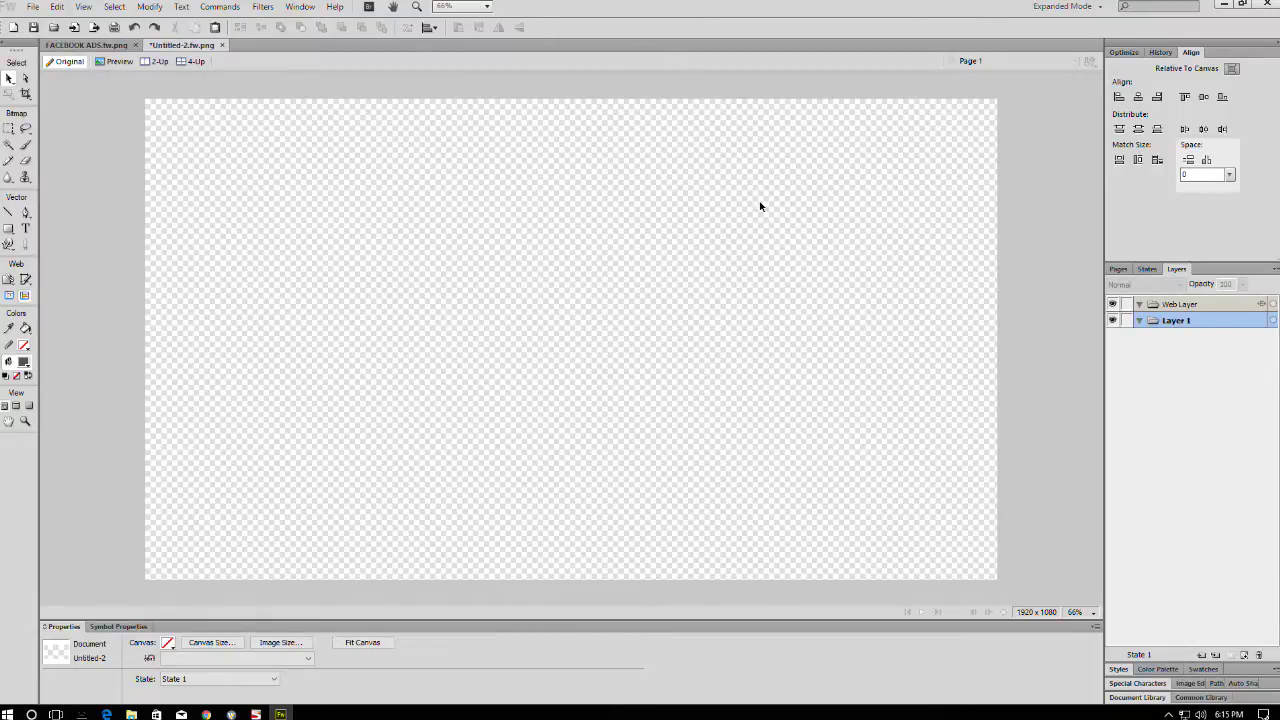
- Draw a rectangle and size it to W 1920, H 1080 at X 0, Y 0
left_click(9, 229)
left_click_drag(177, 151, 651, 412)
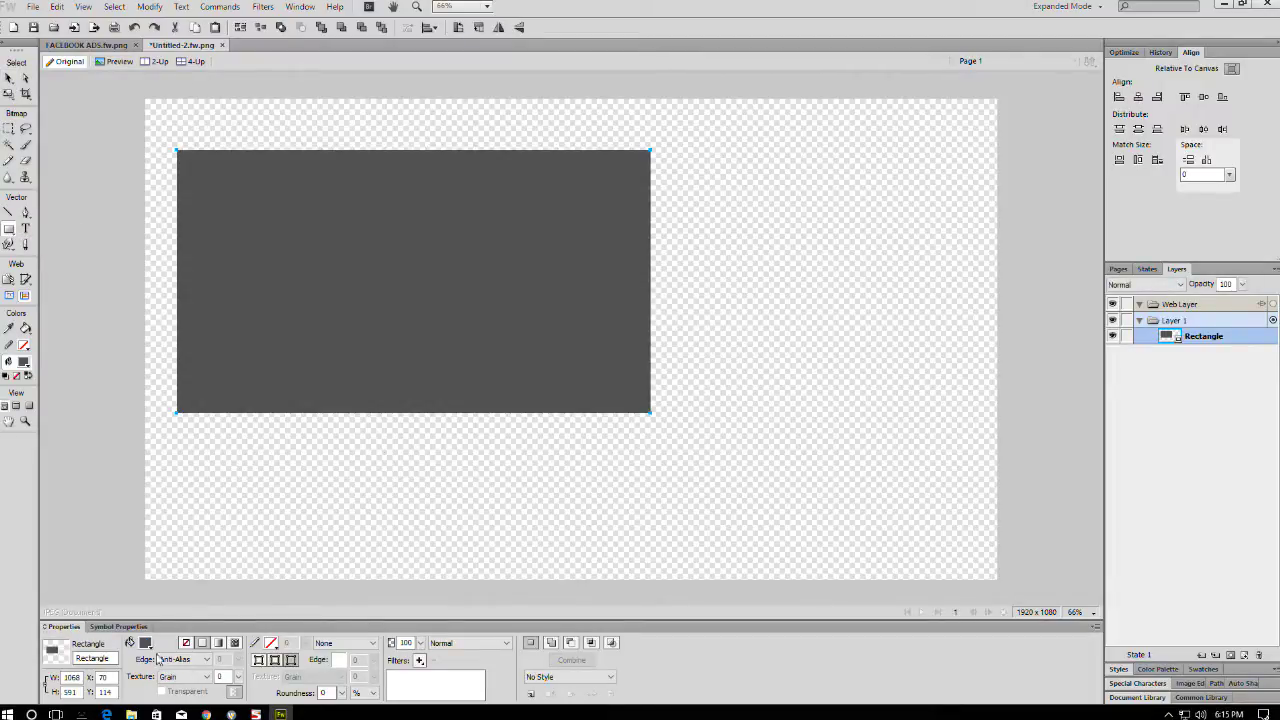
left_click(68, 678)
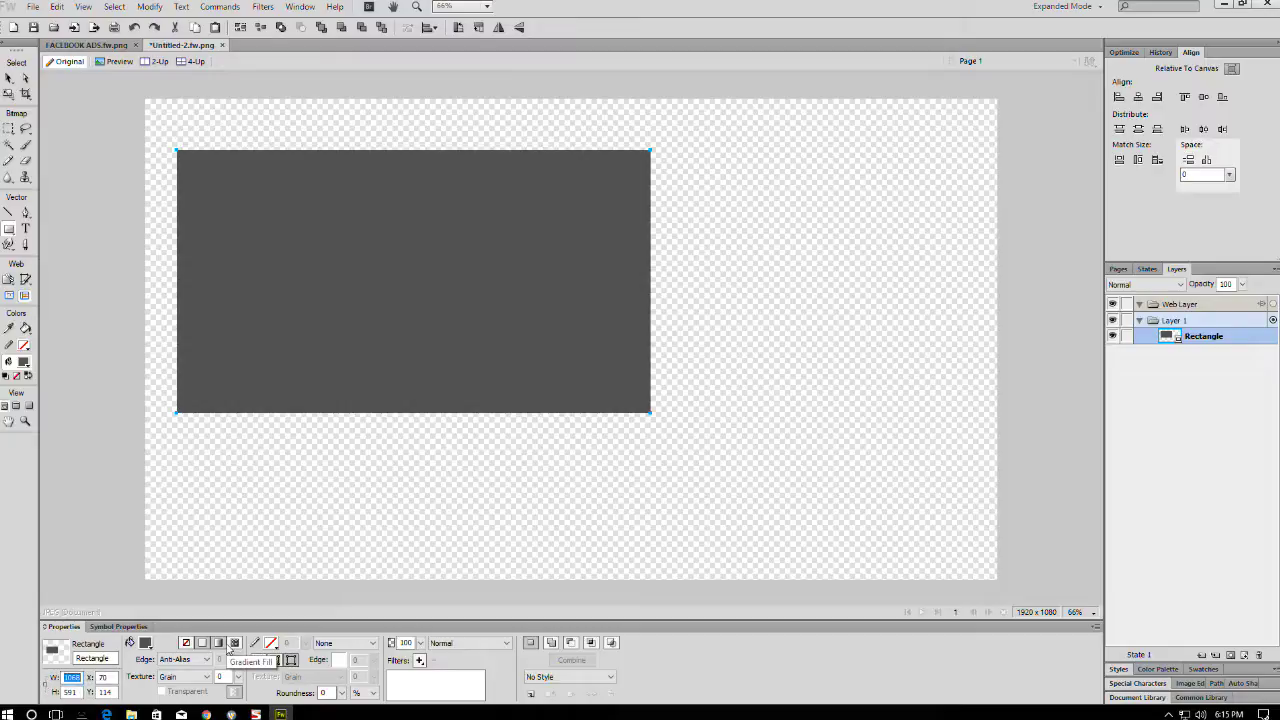
type("1920")
key("Tab")
type("1080")
key("Tab")
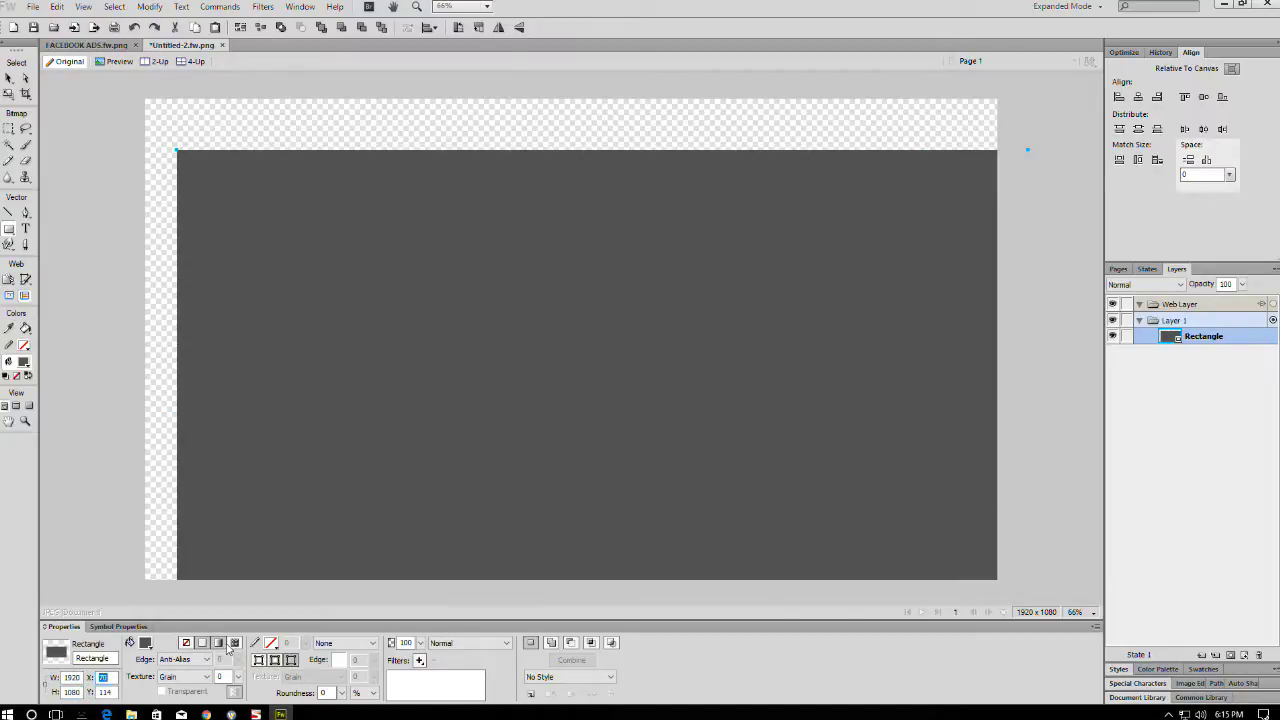
type("0")
key("Tab")
type("0")
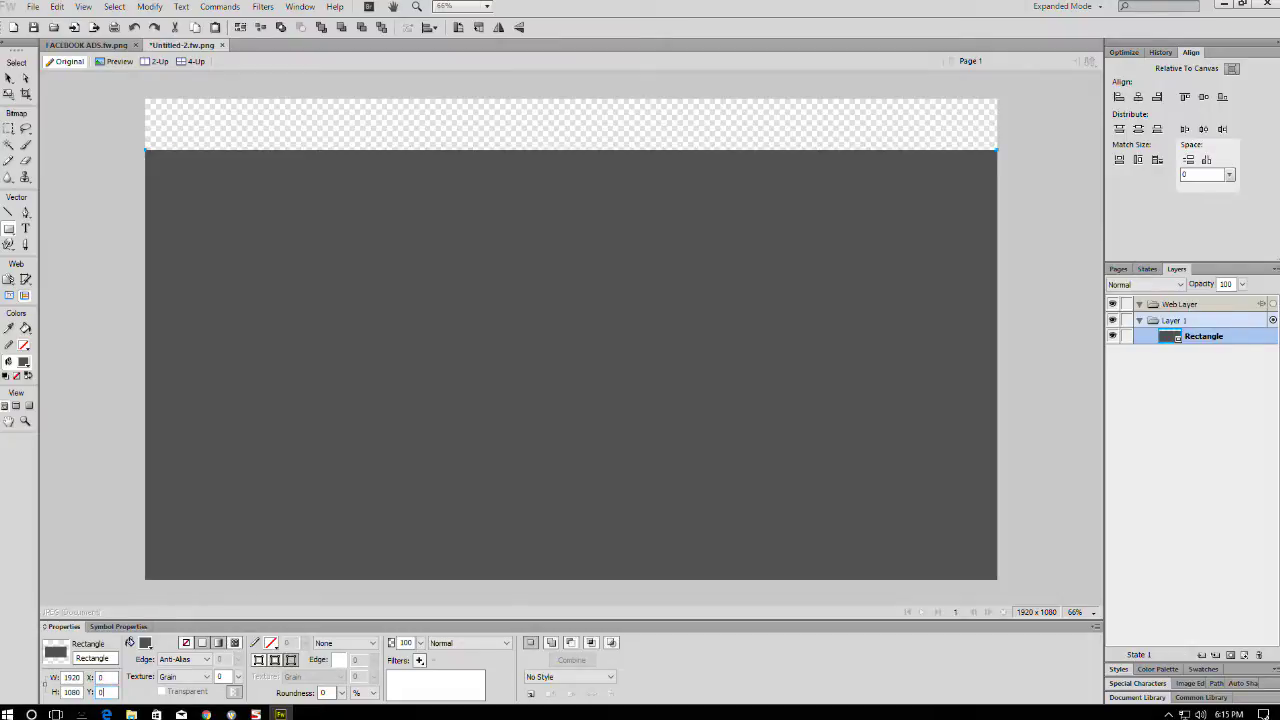
key("Tab")
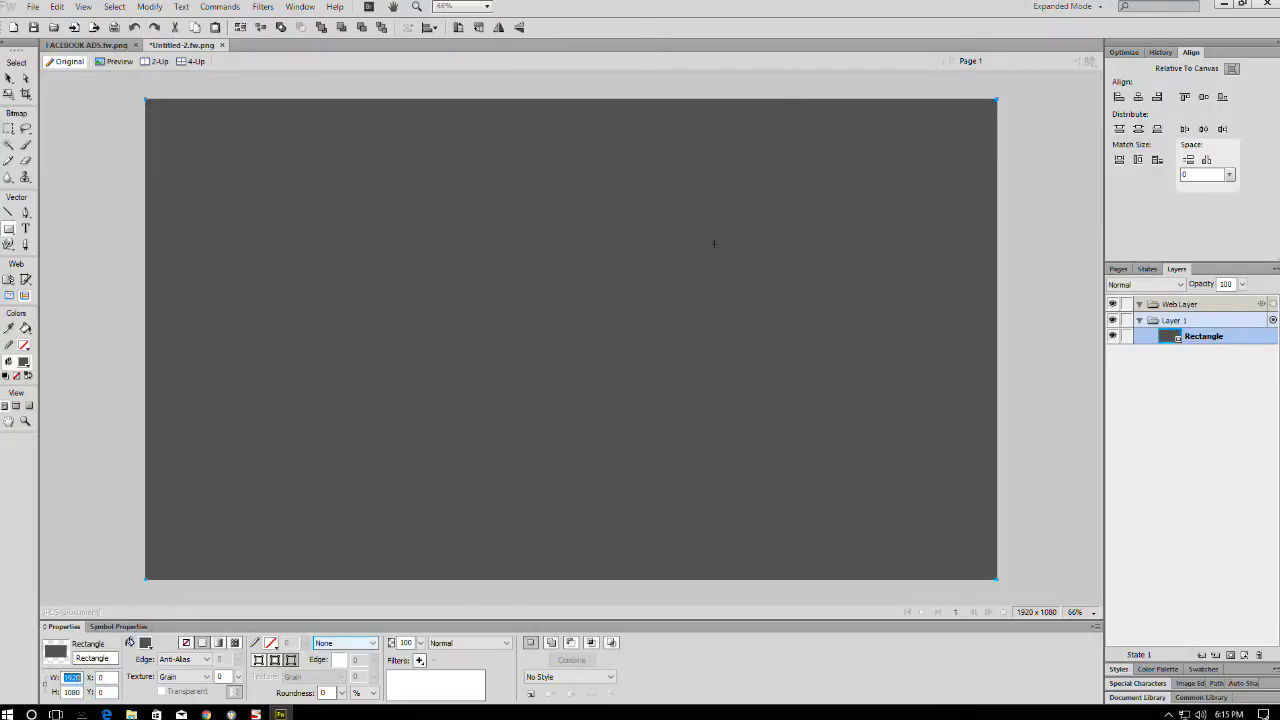
- Undo an accidental move, ungroup the rectangle into a plain path, and reselect it
left_click(9, 78)
left_click_drag(306, 194, 346, 228)
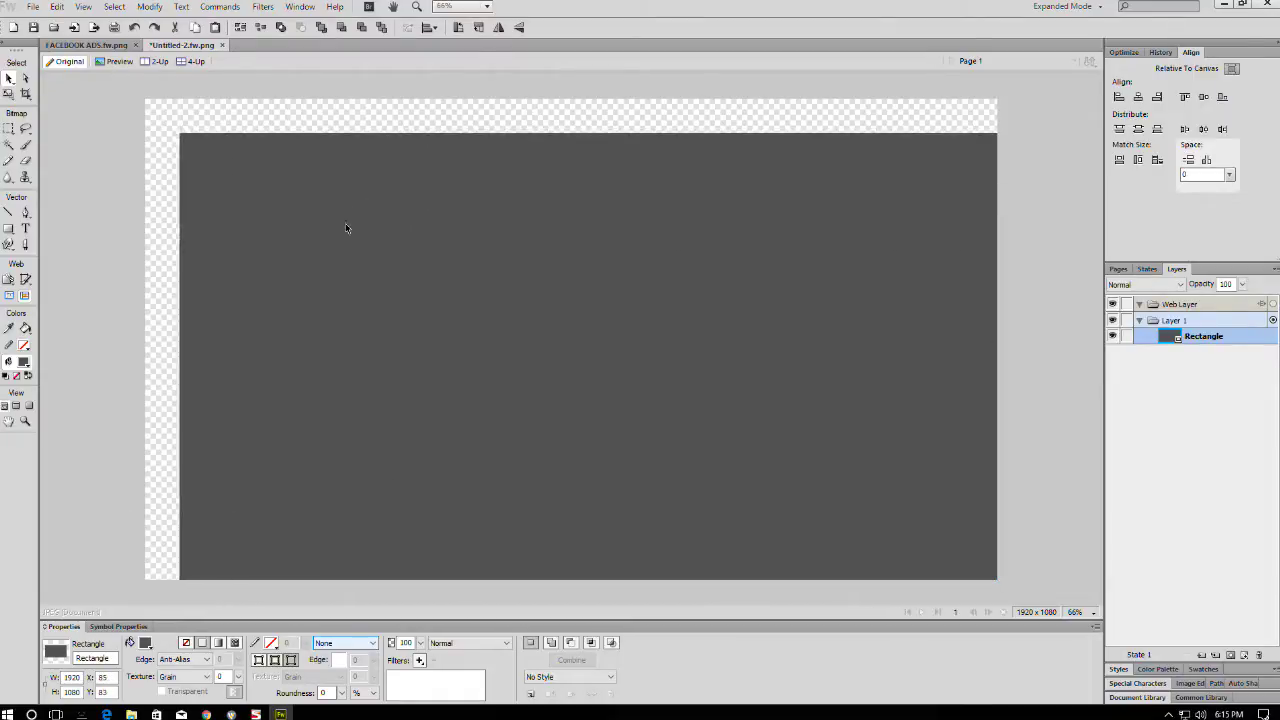
key("ctrl+z")
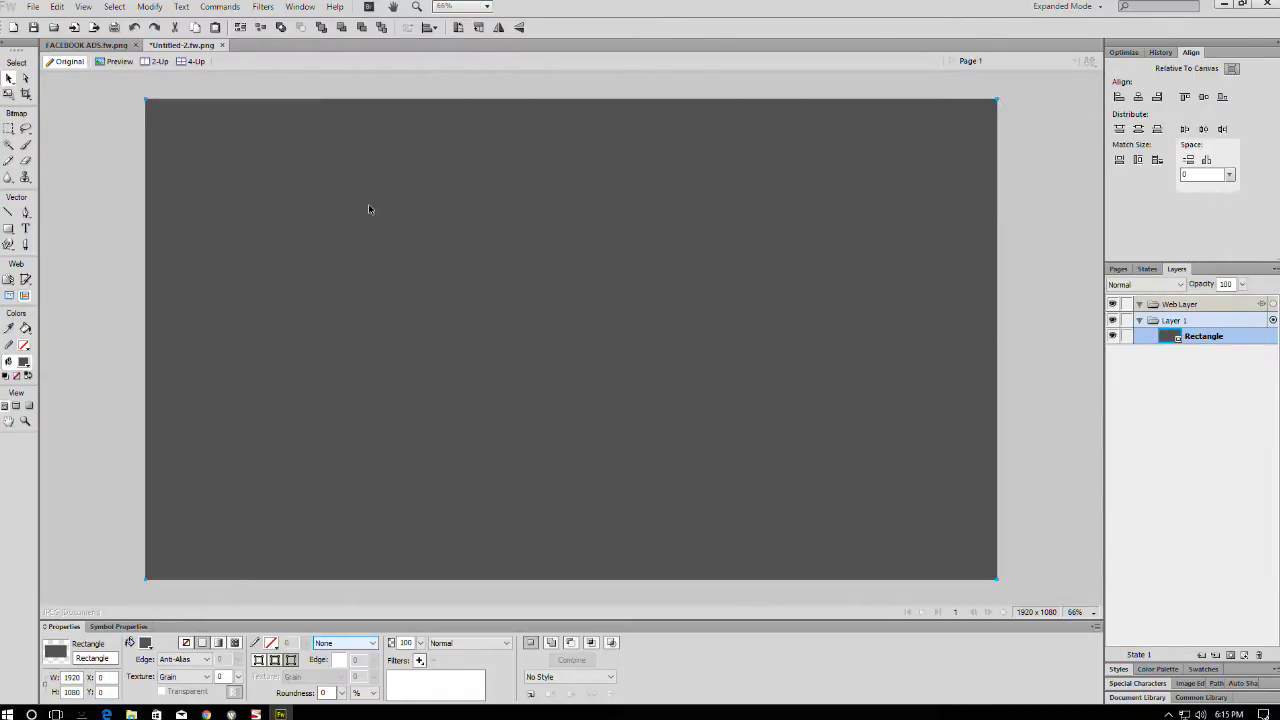
key("ctrl+shift+g")
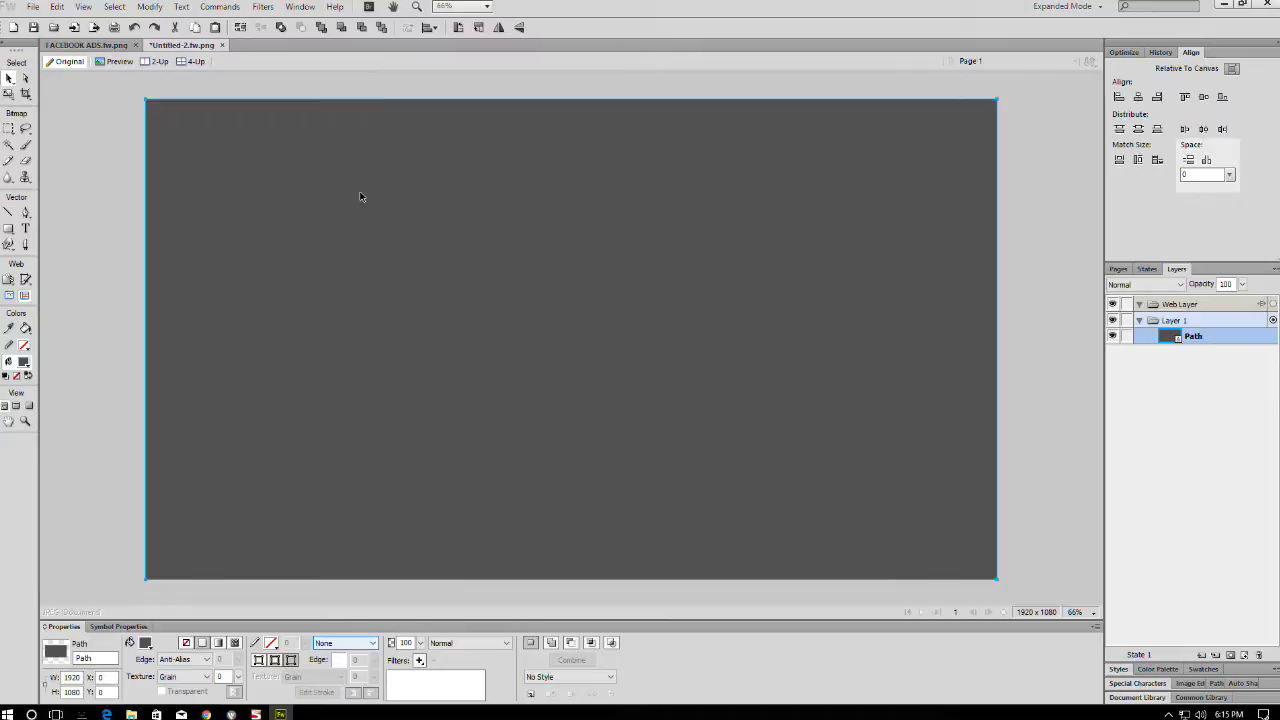
key("ctrl+d")
left_click(157, 228)
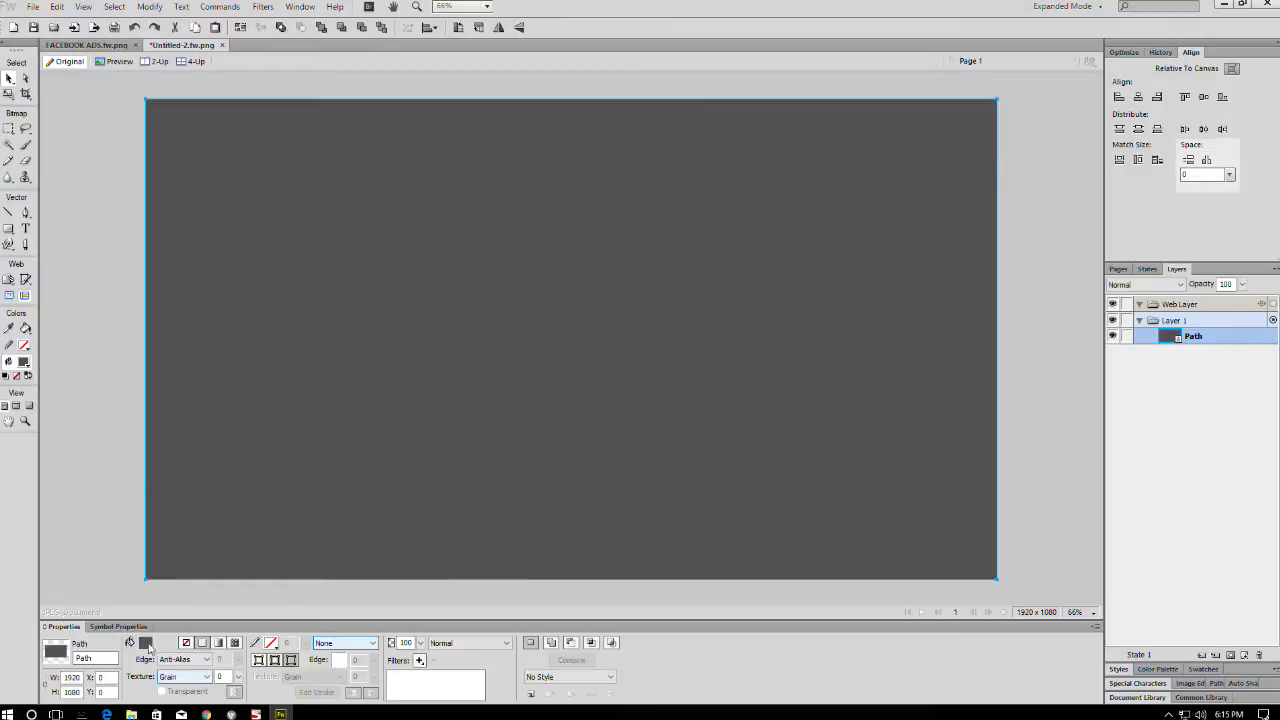
- Fill the full-canvas path with black at 50% opacity
left_click(146, 643)
left_click(157, 547)
double_click(405, 642)
type("5")
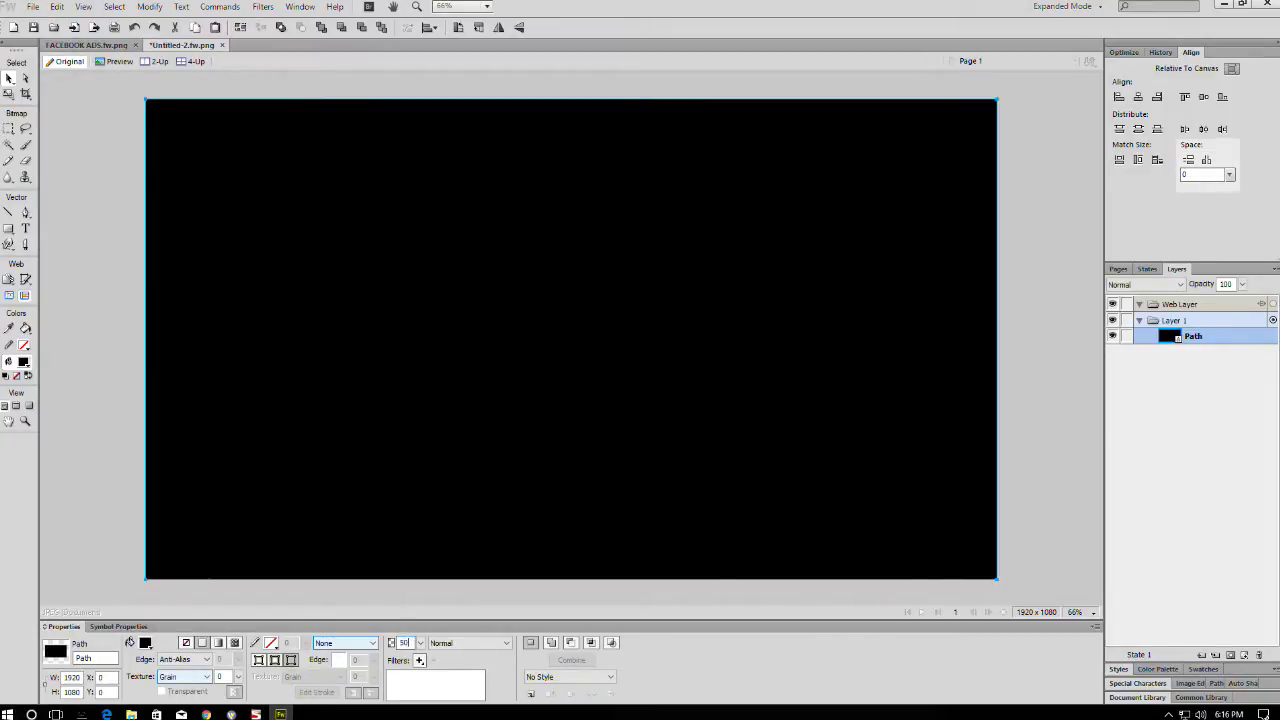
type("0")
key("Return")
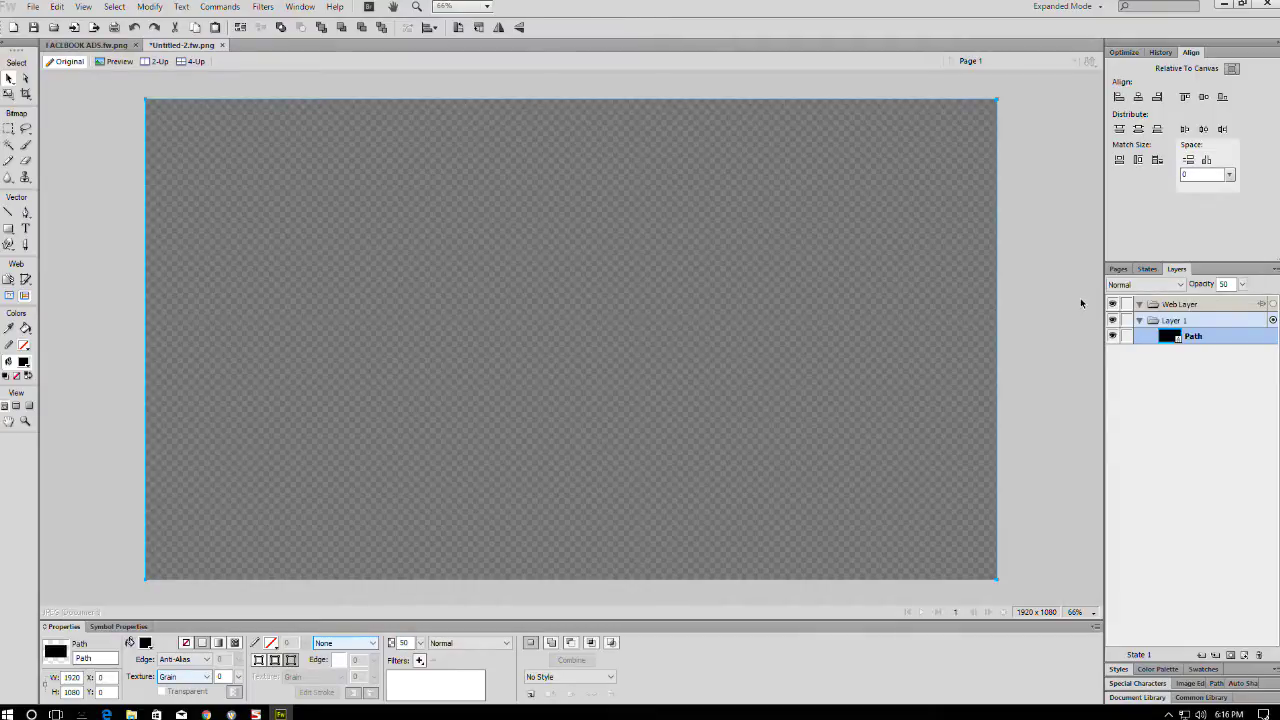
left_click(1077, 302)
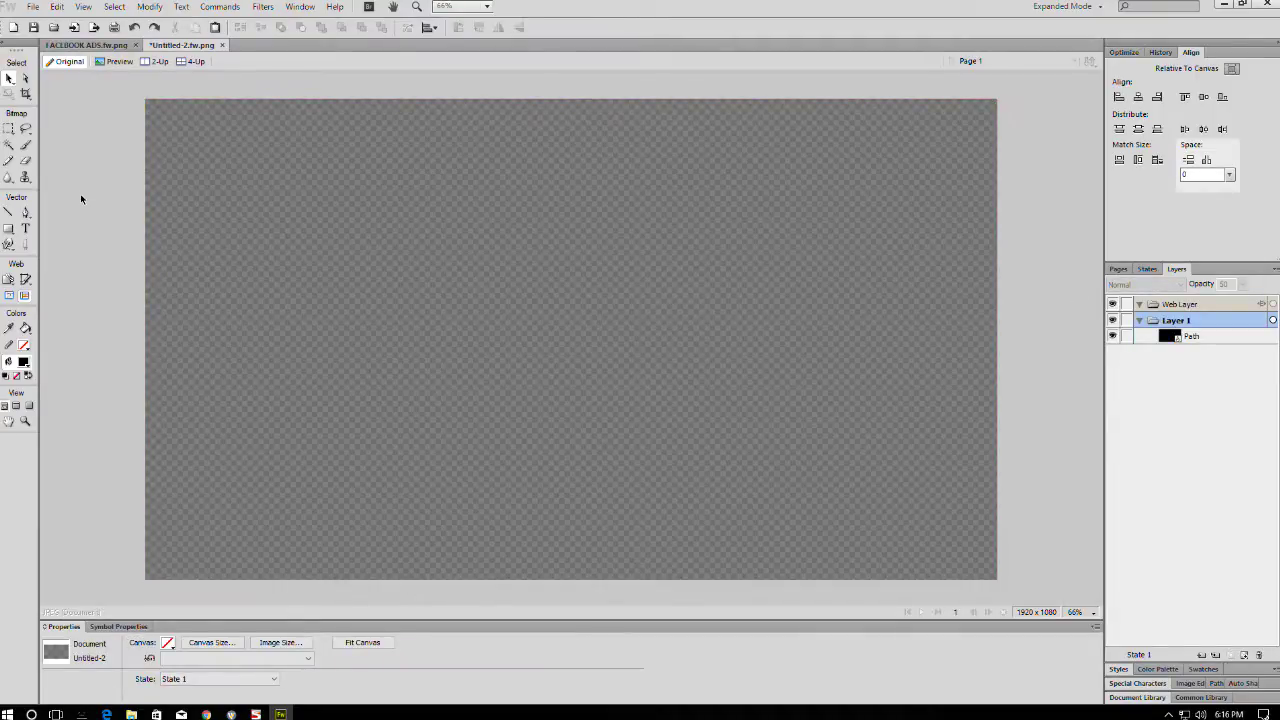
left_click(26, 228)
- Add italic text reading 'COOL LIVE STREAM' and move it toward the canvas centre
left_click(355, 283)
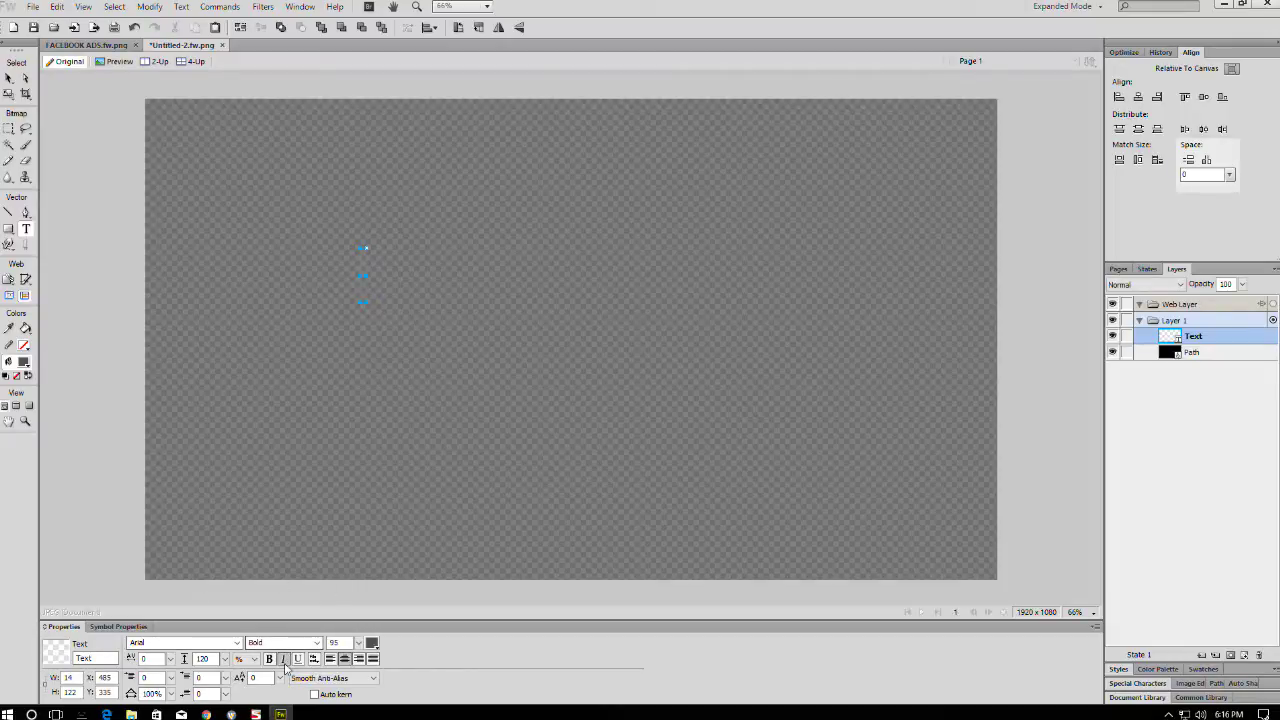
left_click(283, 658)
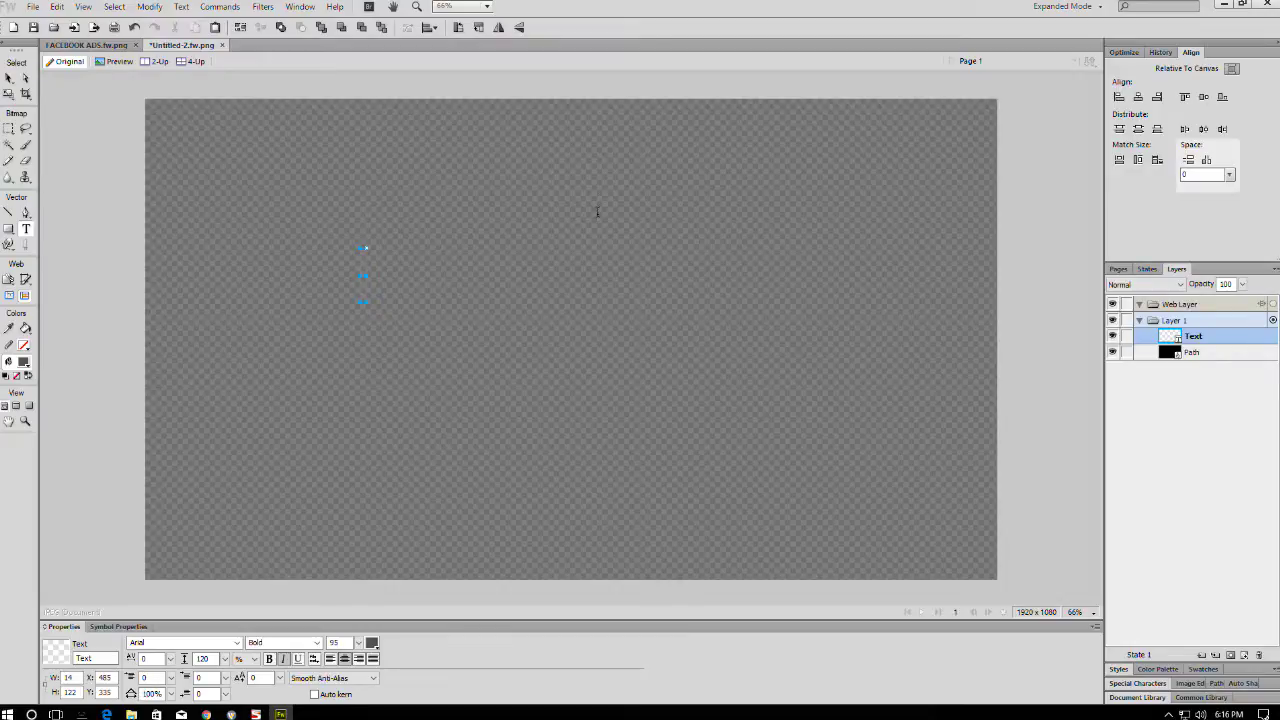
type("COOL LI")
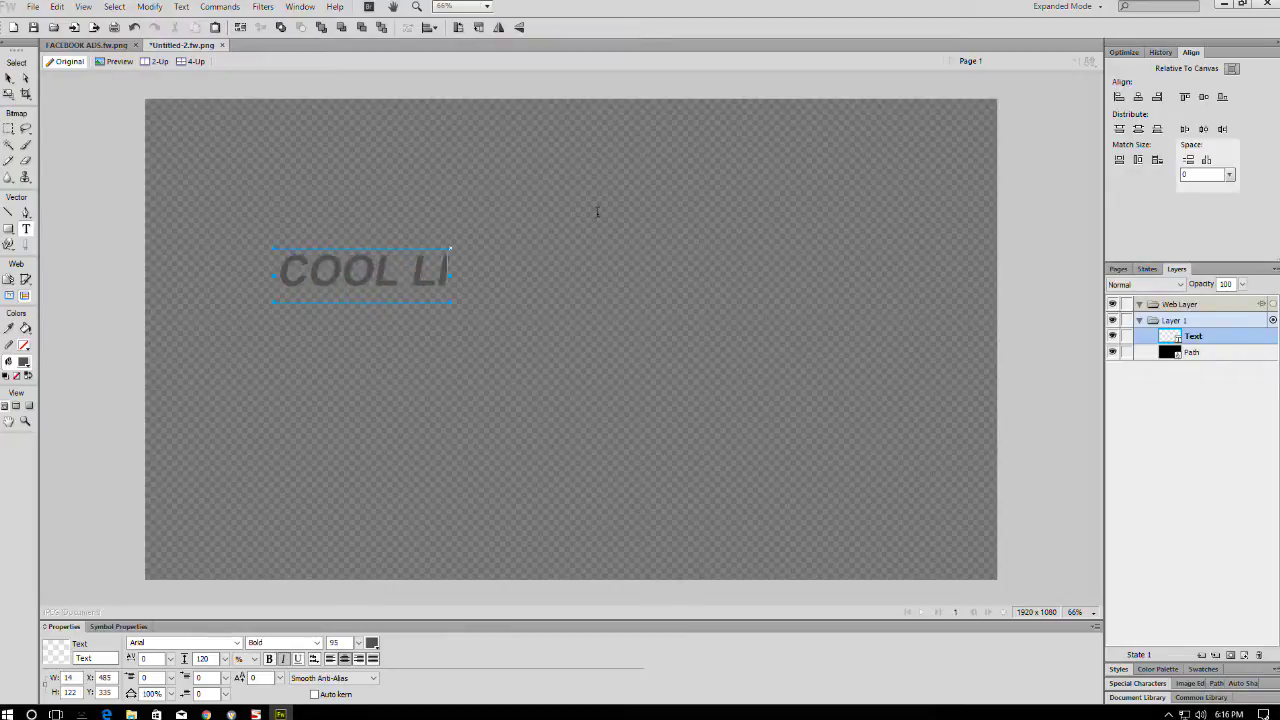
type("VE STREAM")
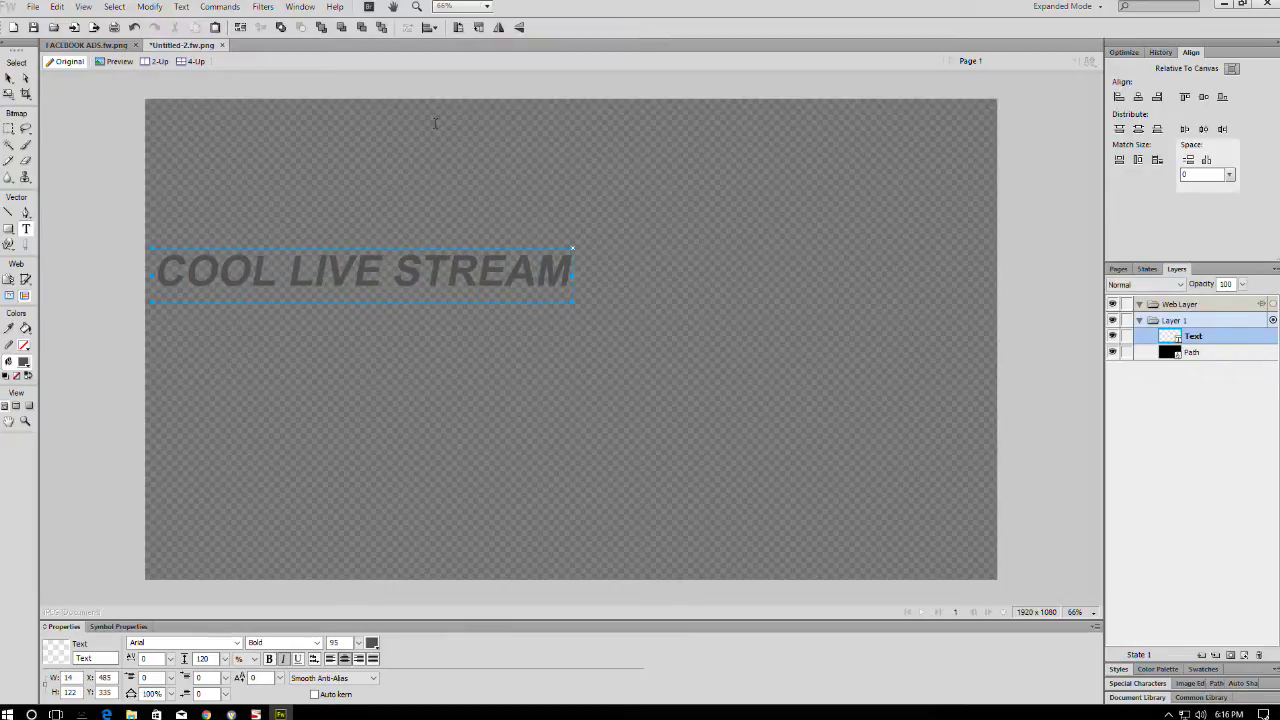
left_click(9, 78)
left_click_drag(250, 245, 500, 312)
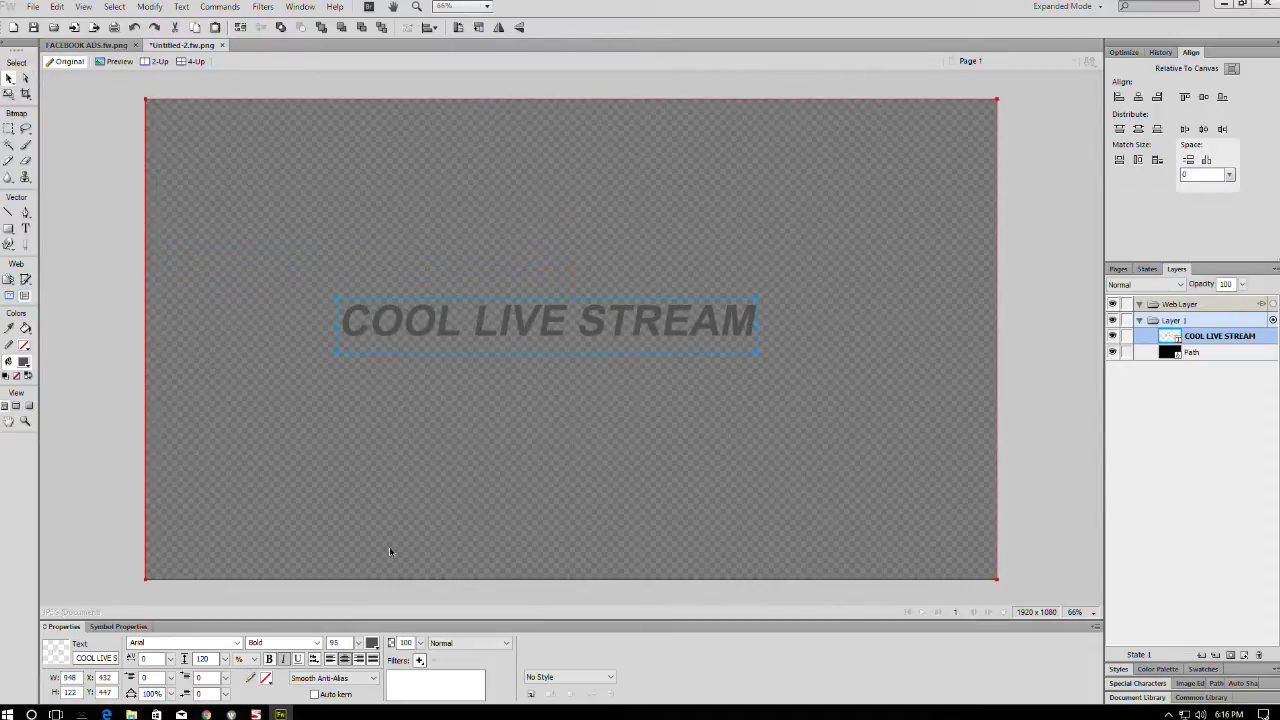
- Centre the title on the canvas both ways, make it white, and enlarge it
left_click(345, 661)
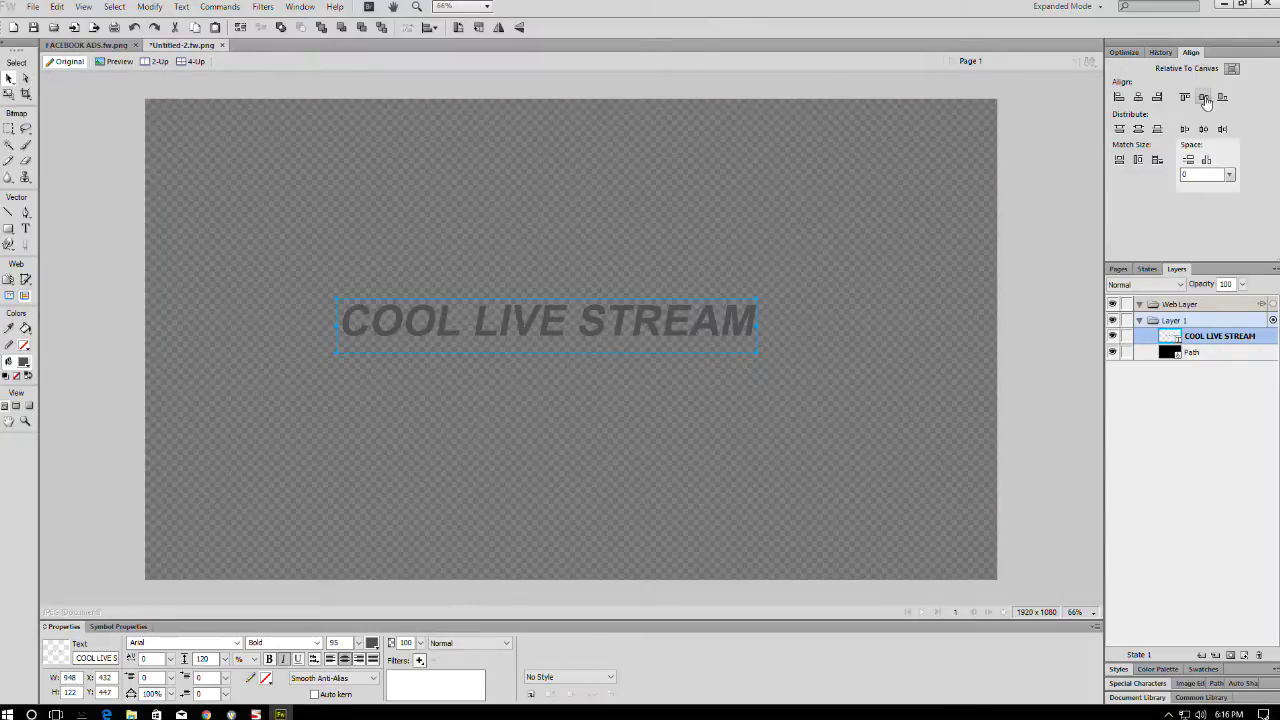
left_click(1204, 97)
left_click(1140, 99)
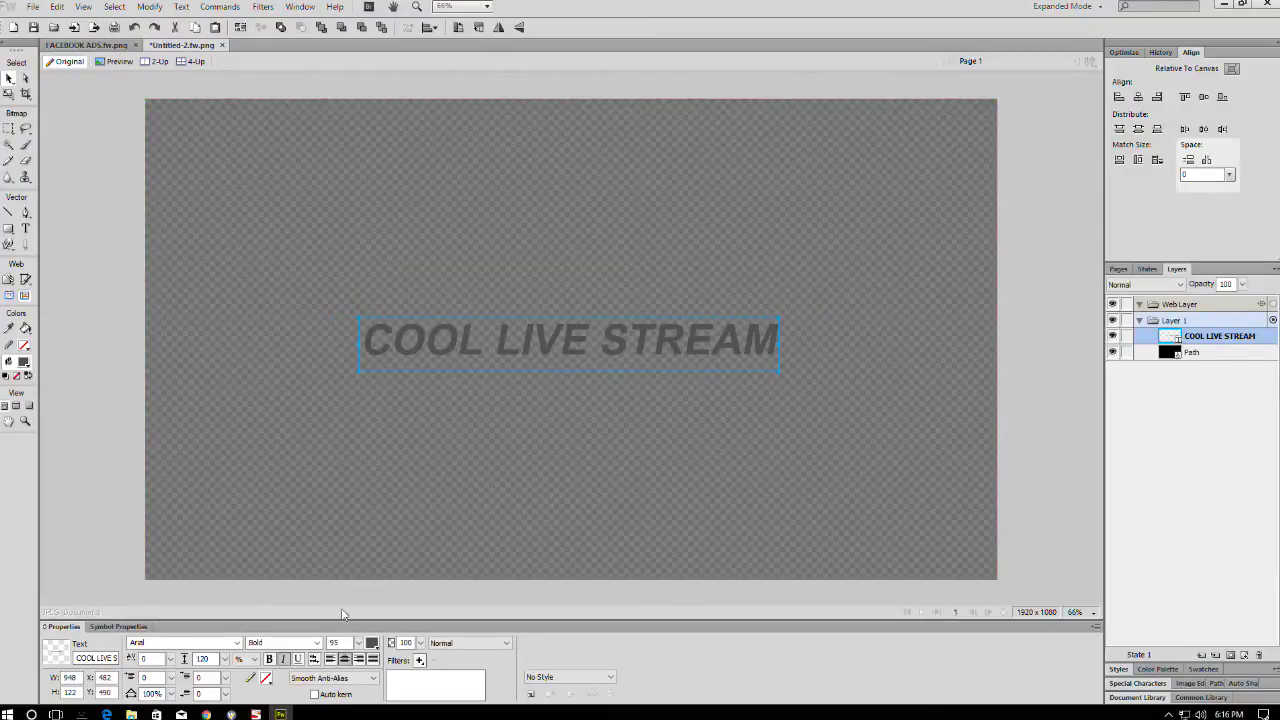
left_click(371, 643)
left_click(424, 683)
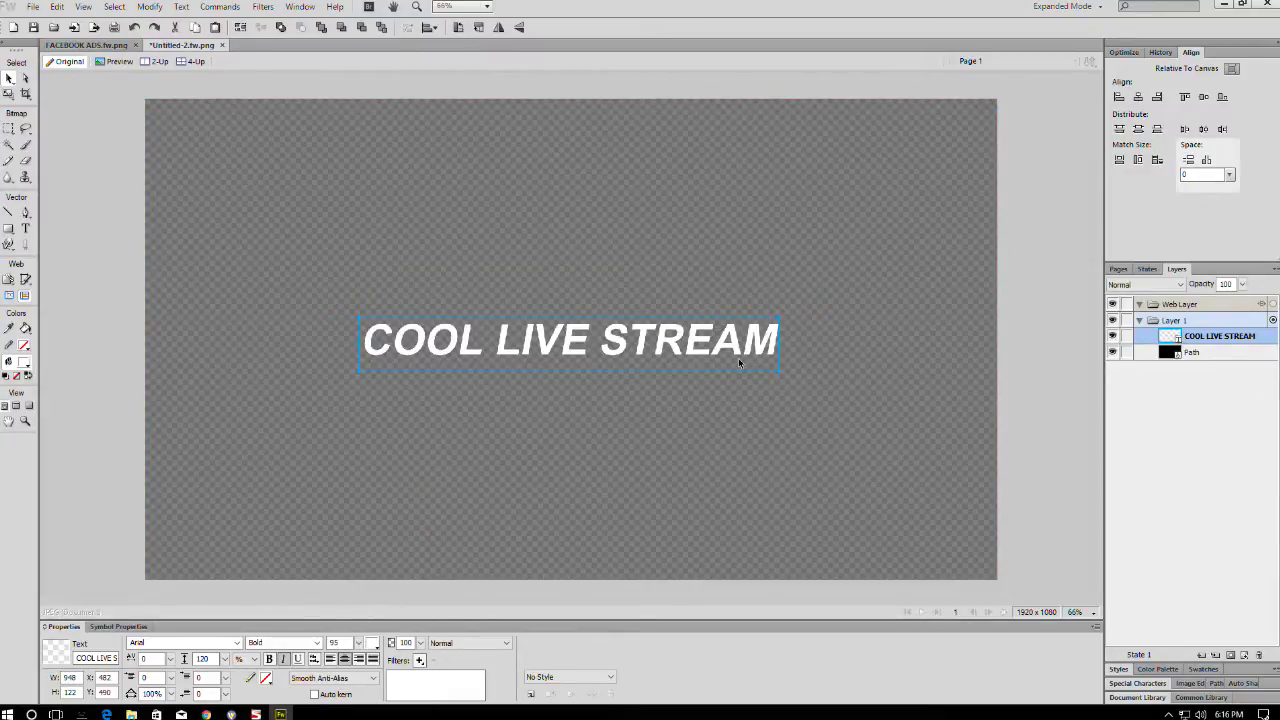
key("ctrl+t")
left_click_drag(841, 309, 909, 266)
key("Return")
- Set 'LIVE STREAM' to Black weight and 'COOL' to Regular weight
key("t")
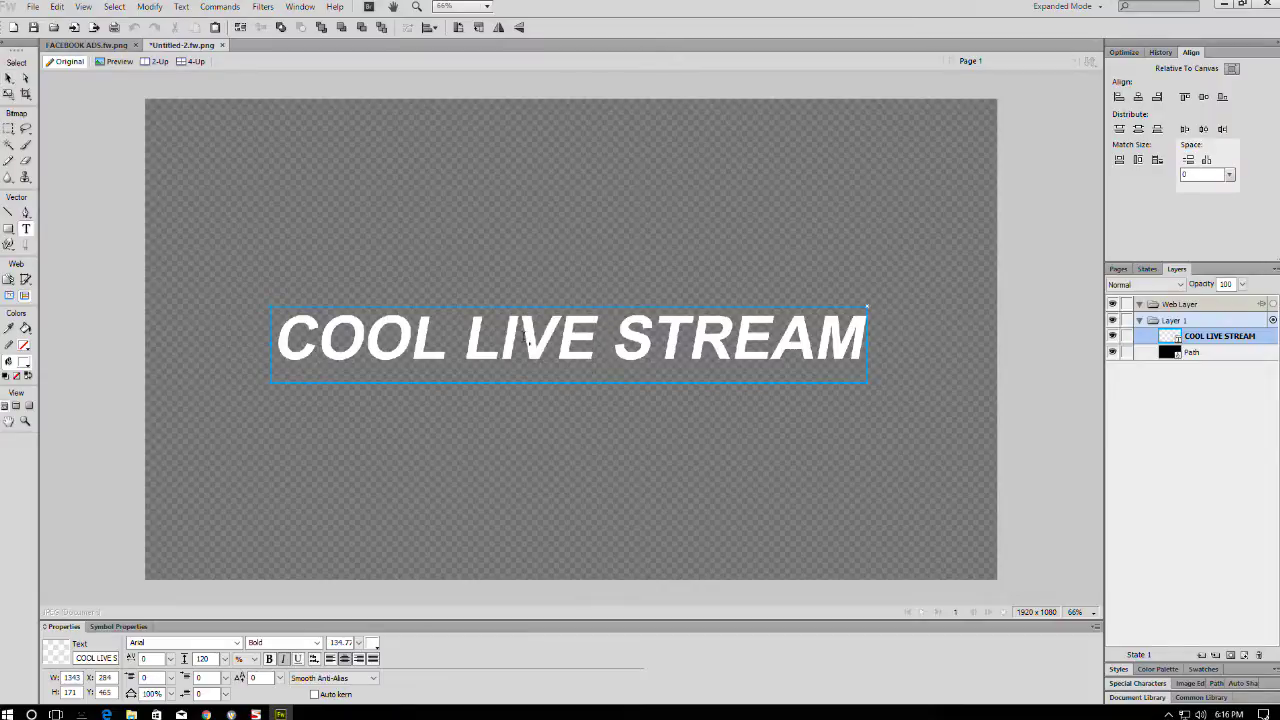
left_click_drag(471, 340, 994, 366)
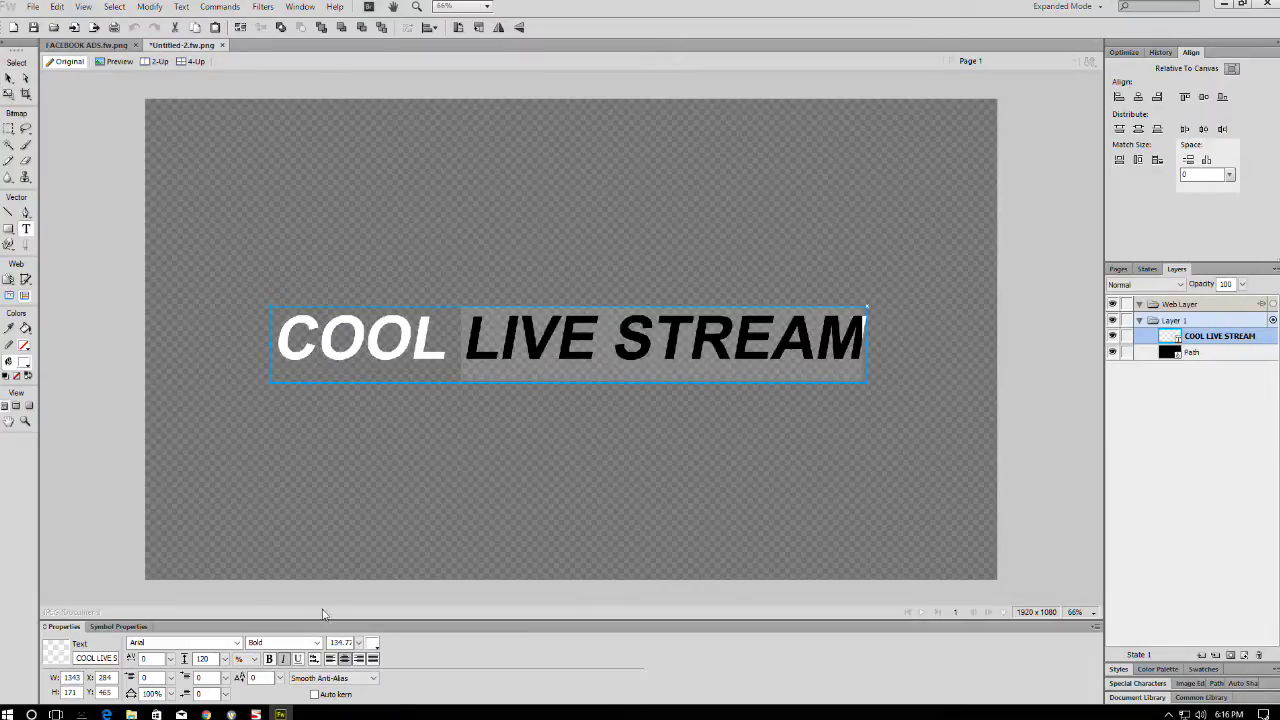
left_click(316, 642)
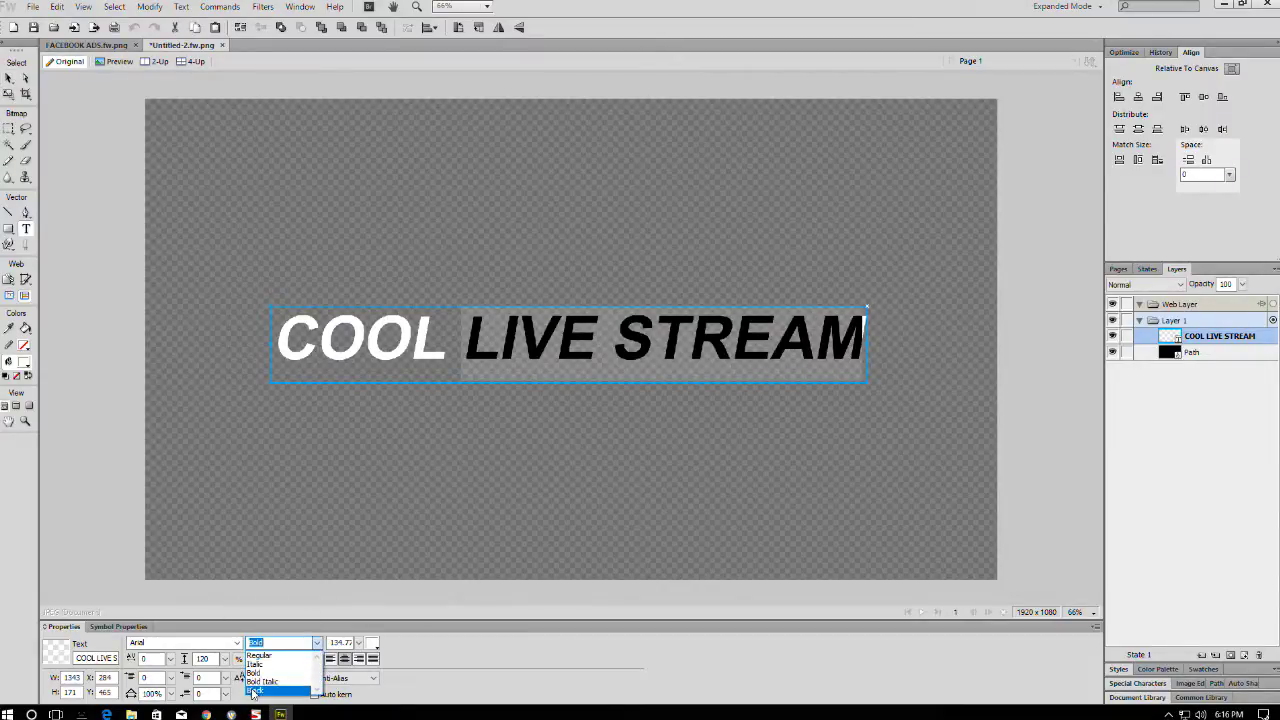
left_click(253, 692)
left_click_drag(438, 344, 194, 338)
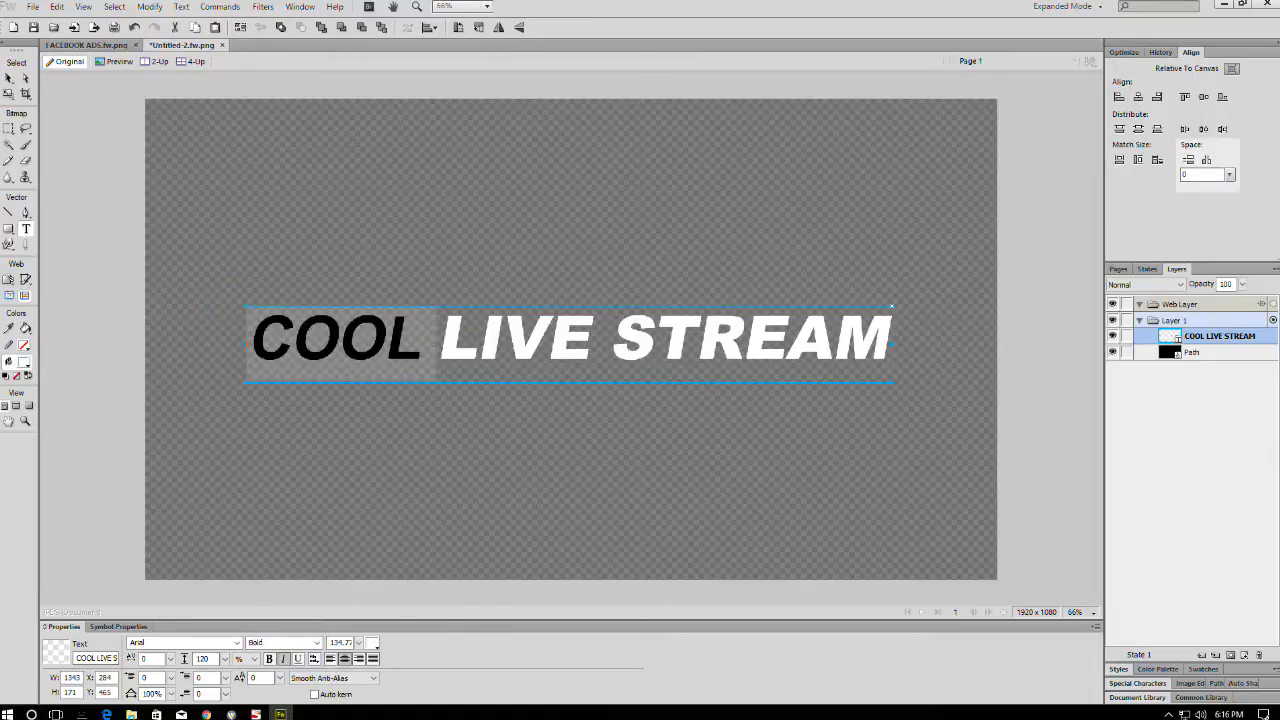
left_click(316, 642)
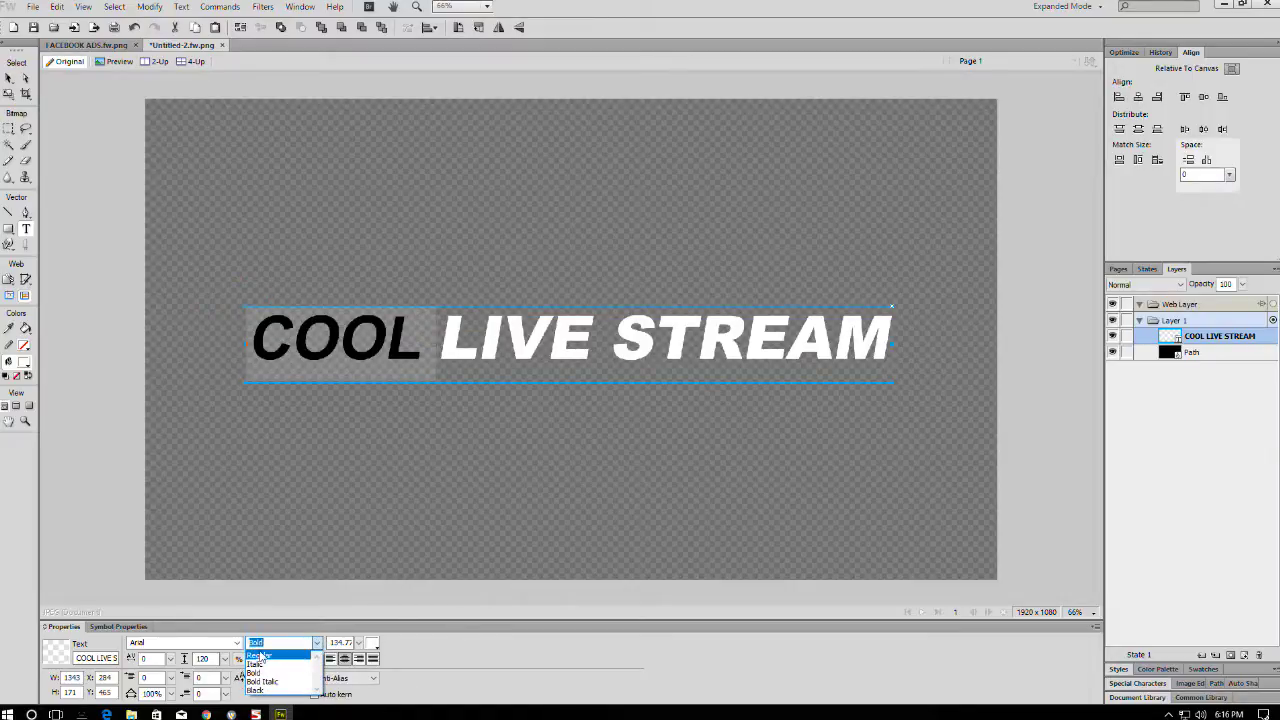
left_click(259, 655)
left_click(451, 323)
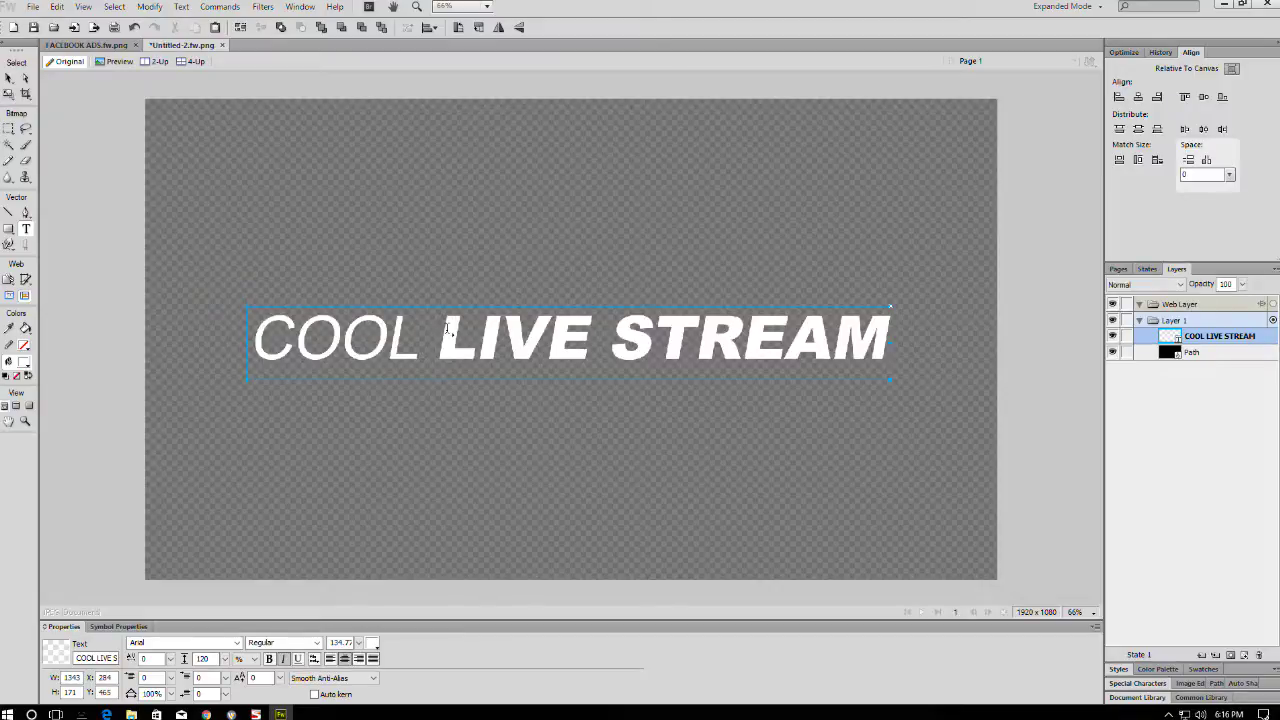
- Remove the spaces to read 'COOLLIVESTREAM' and set 'STREAM' to Regular weight
key("BackSpace")
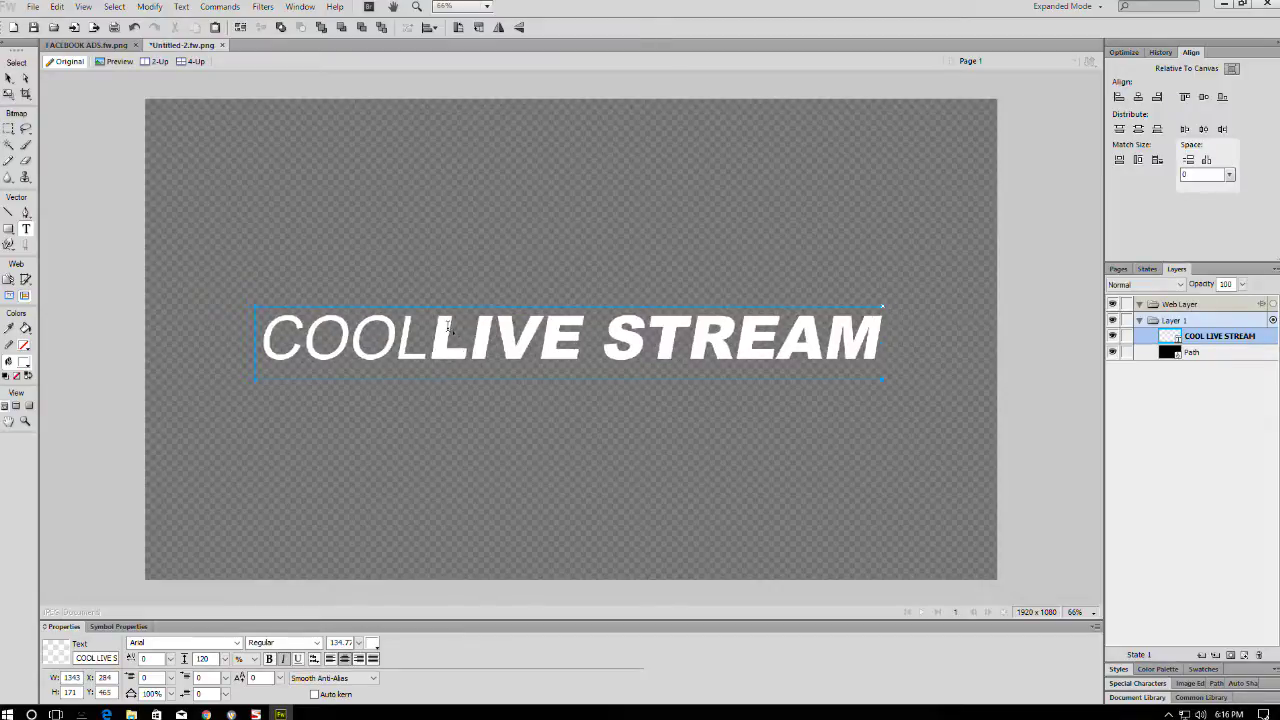
left_click_drag(590, 338, 657, 423)
left_click(596, 350)
key("BackSpace")
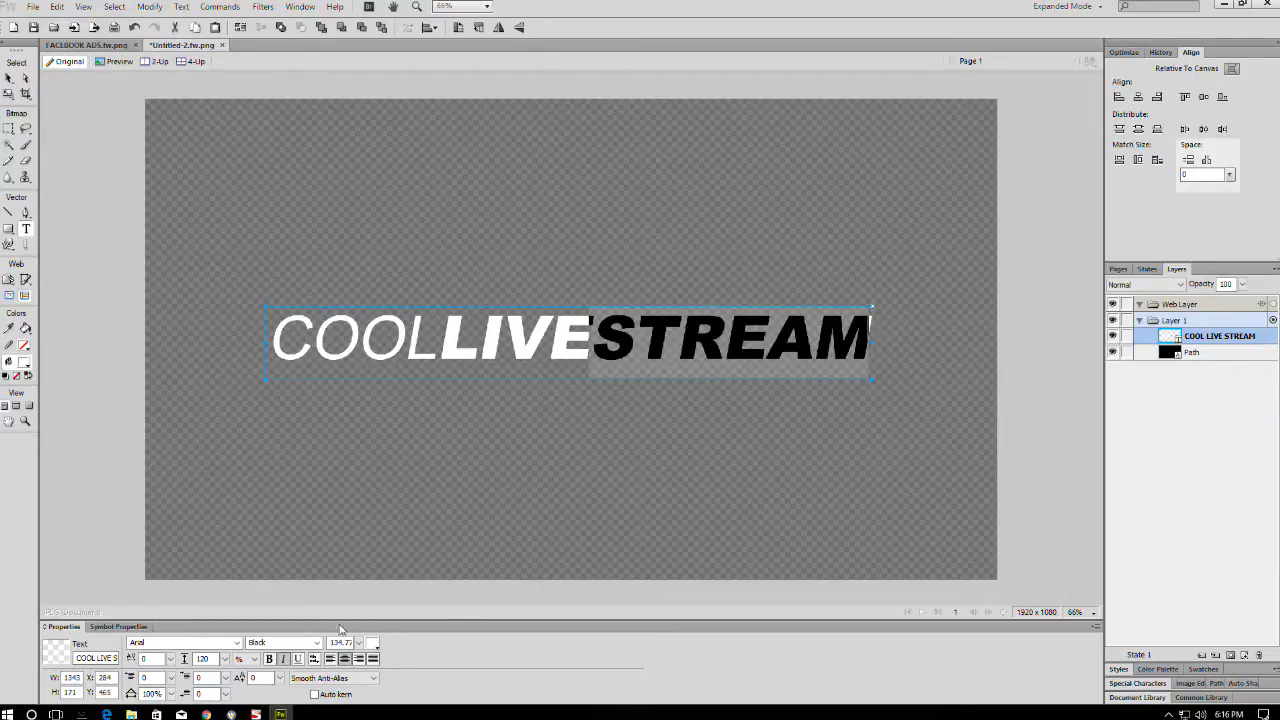
left_click(317, 642)
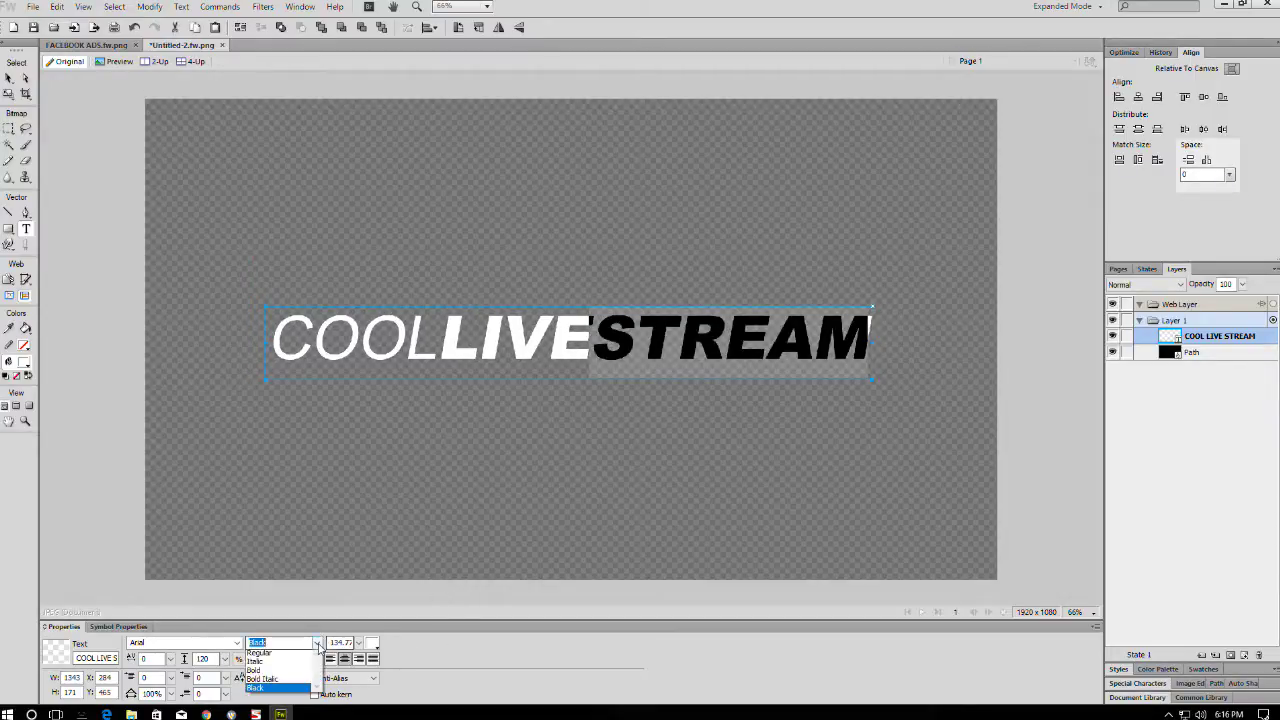
left_click(259, 655)
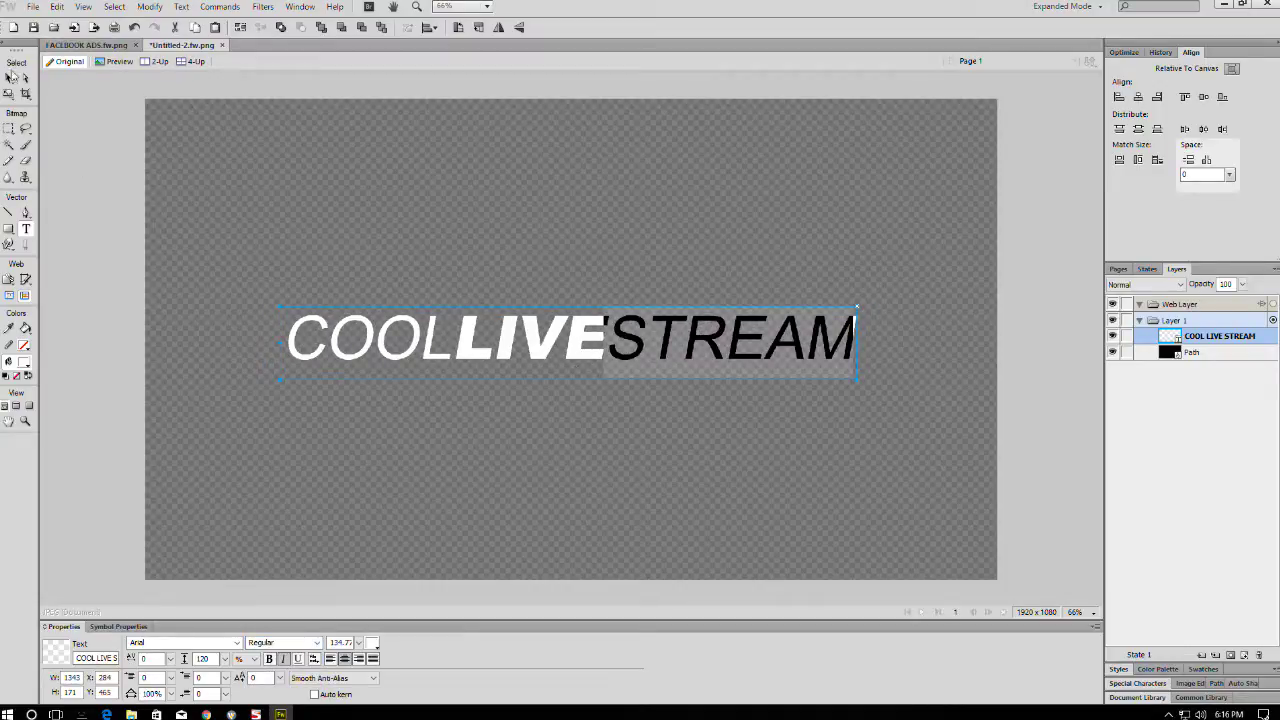
left_click(9, 79)
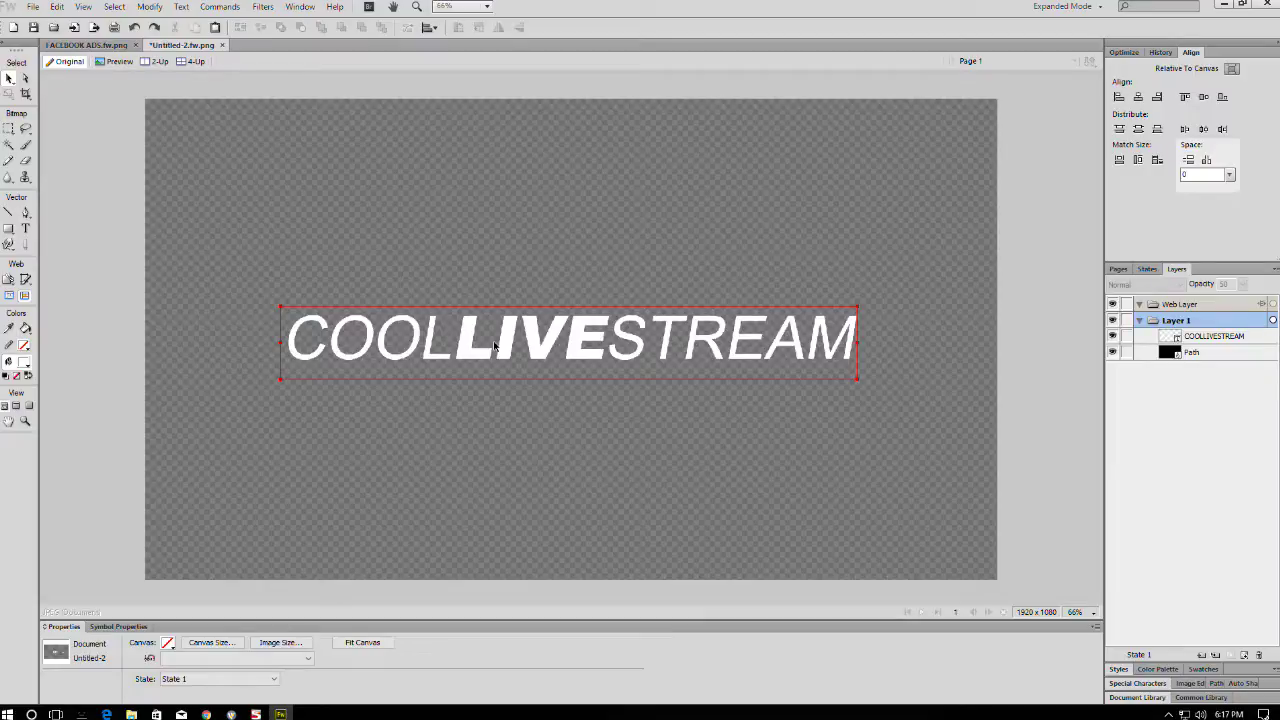
- Colour the word 'LIVE' red
double_click(490, 345)
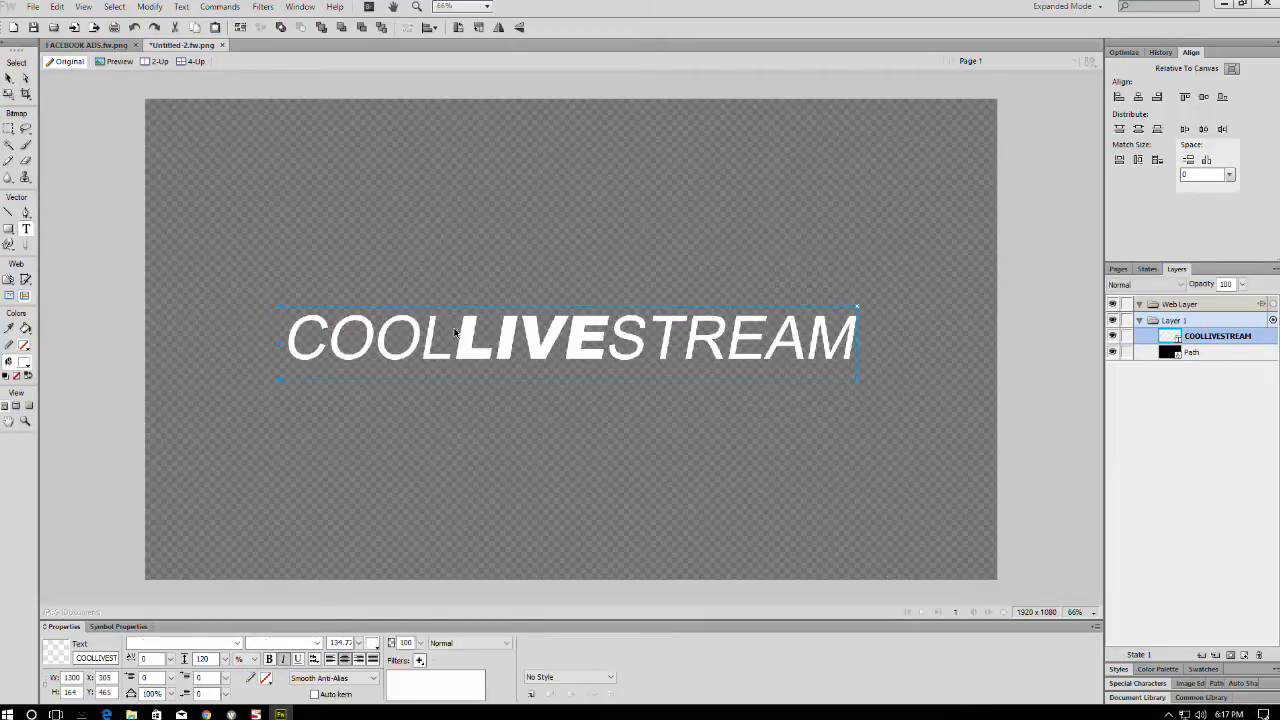
key("ctrl+a")
left_click(497, 320)
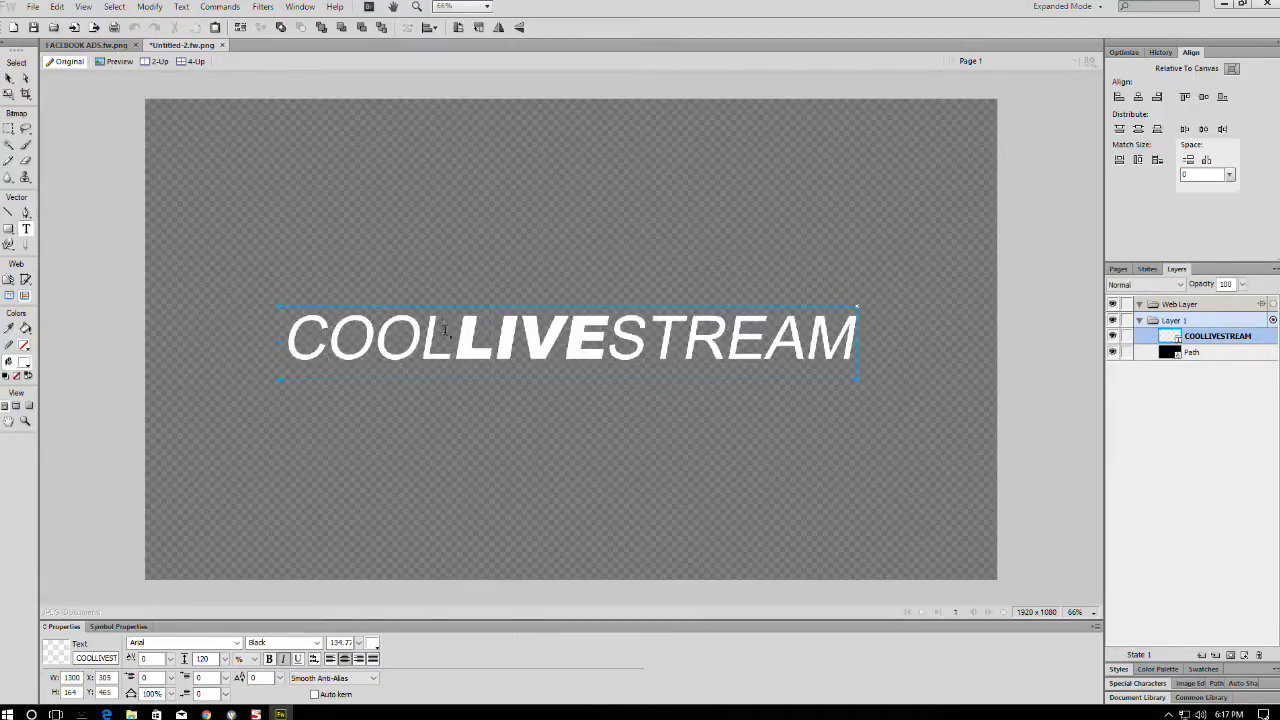
left_click_drag(452, 335, 608, 335)
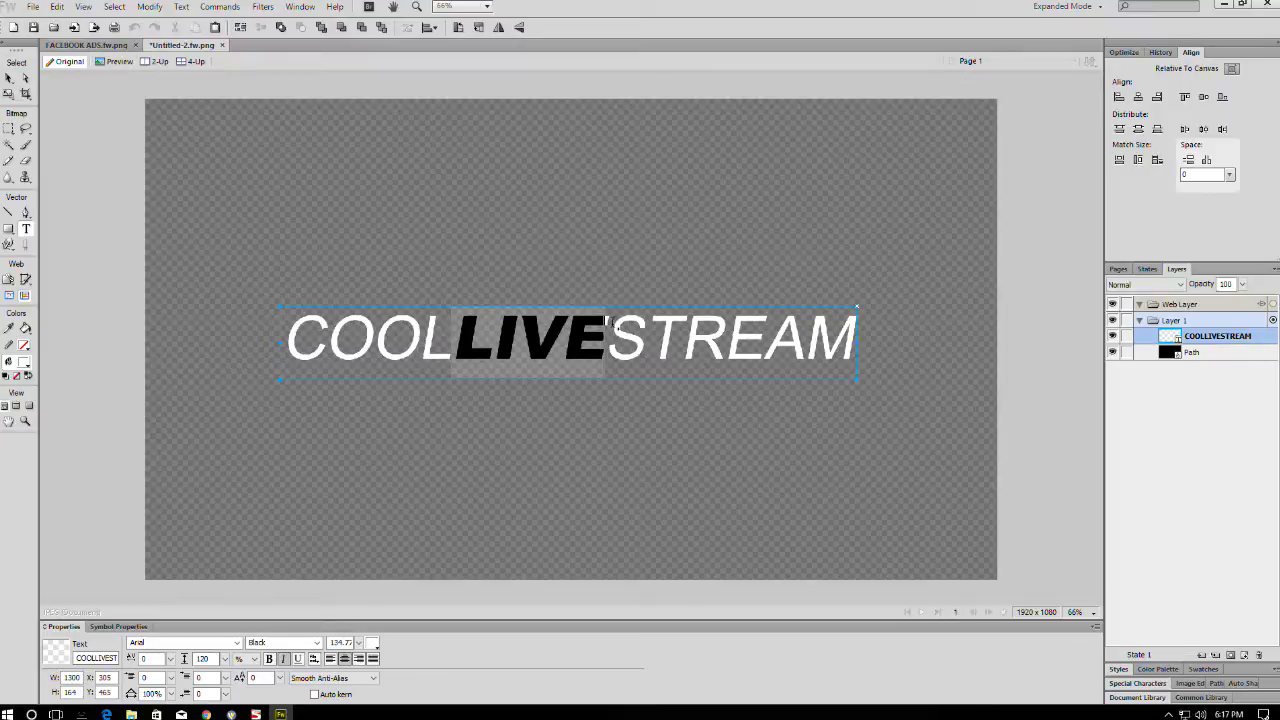
left_click(372, 643)
left_click(515, 553)
key("v")
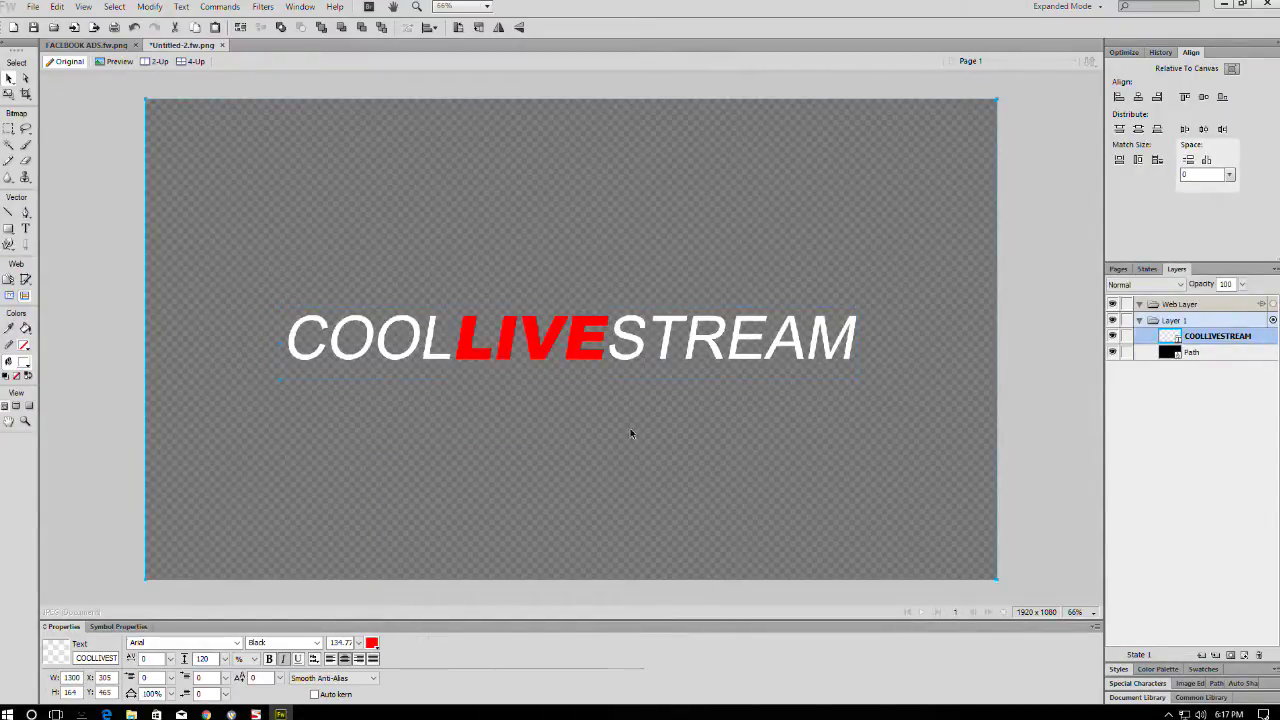
left_click(750, 413)
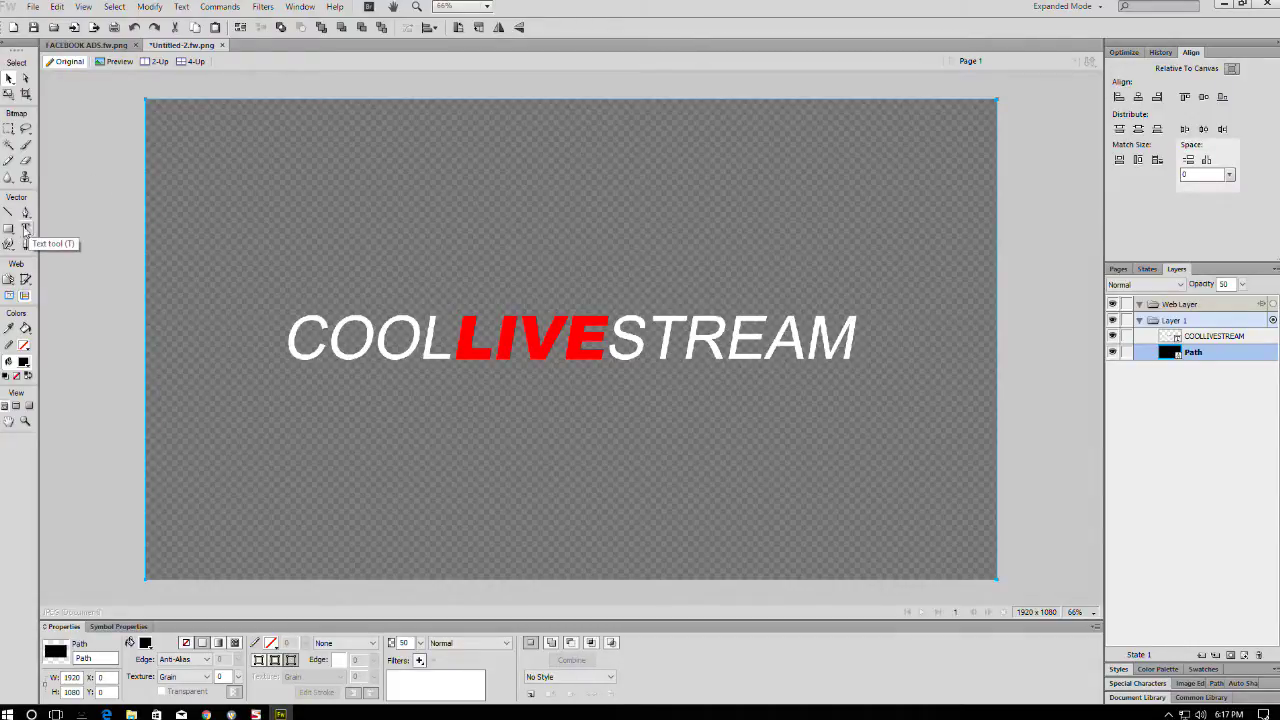
- Paste the Memphis Entrepreneur Club logo group from the FACEBOOK ADS design into Untitled-2
left_click(33, 8)
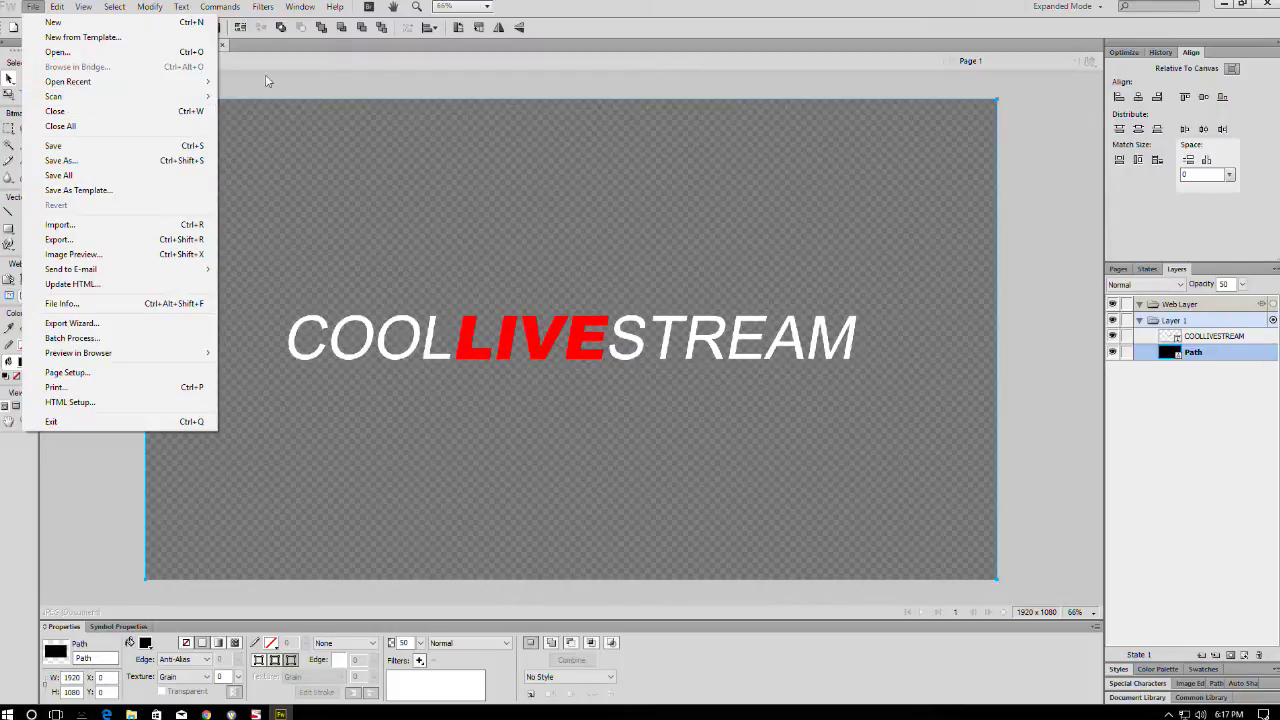
left_click(233, 78)
left_click(86, 45)
left_click(820, 135)
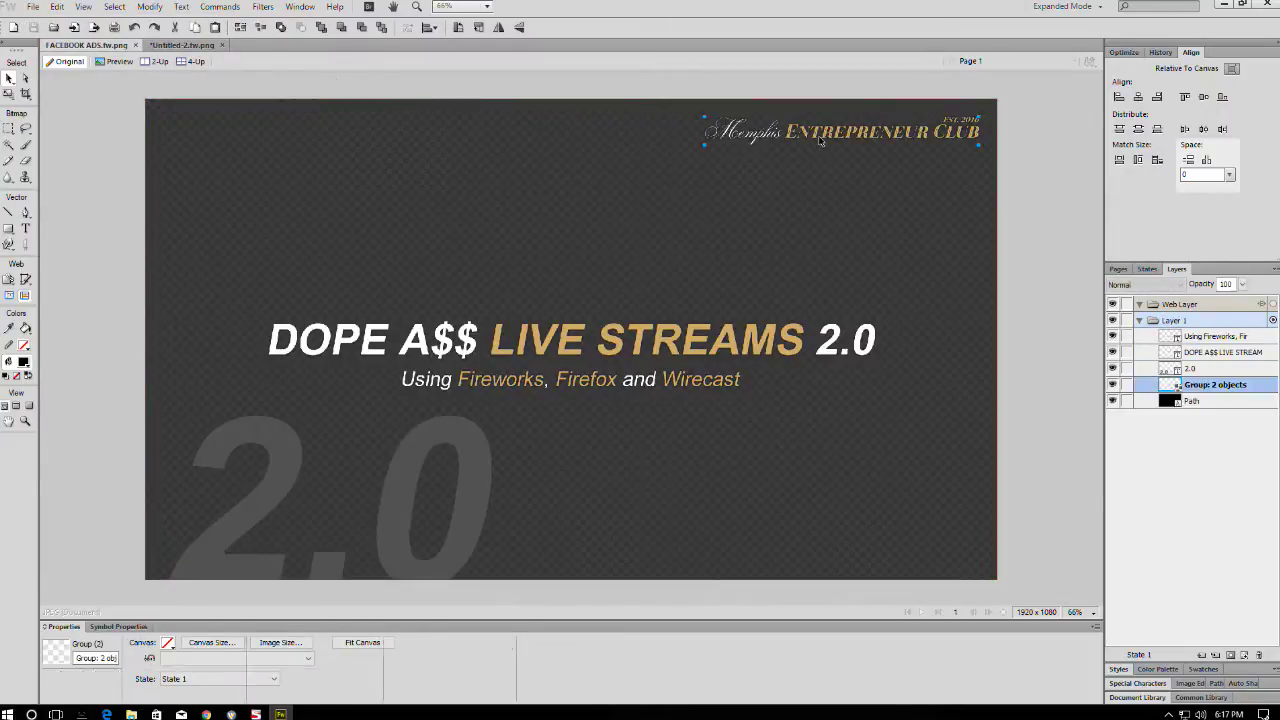
left_click(183, 45)
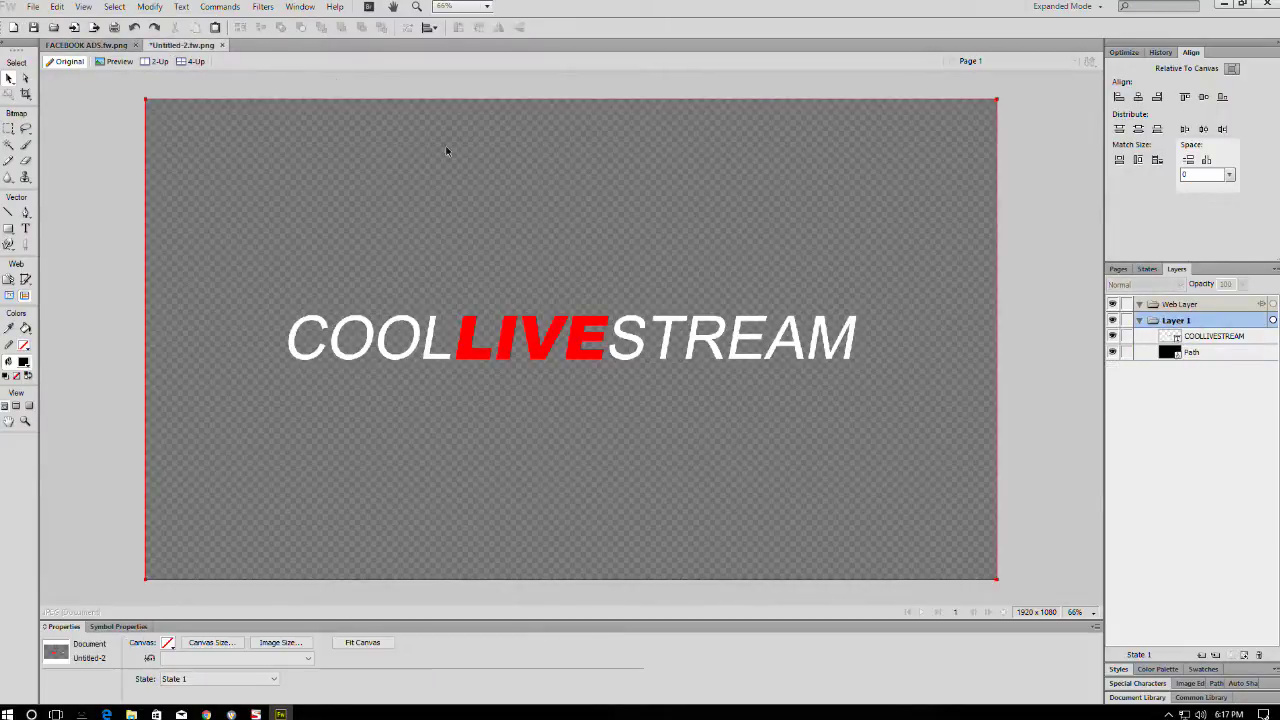
key("ctrl+v")
left_click(1030, 141)
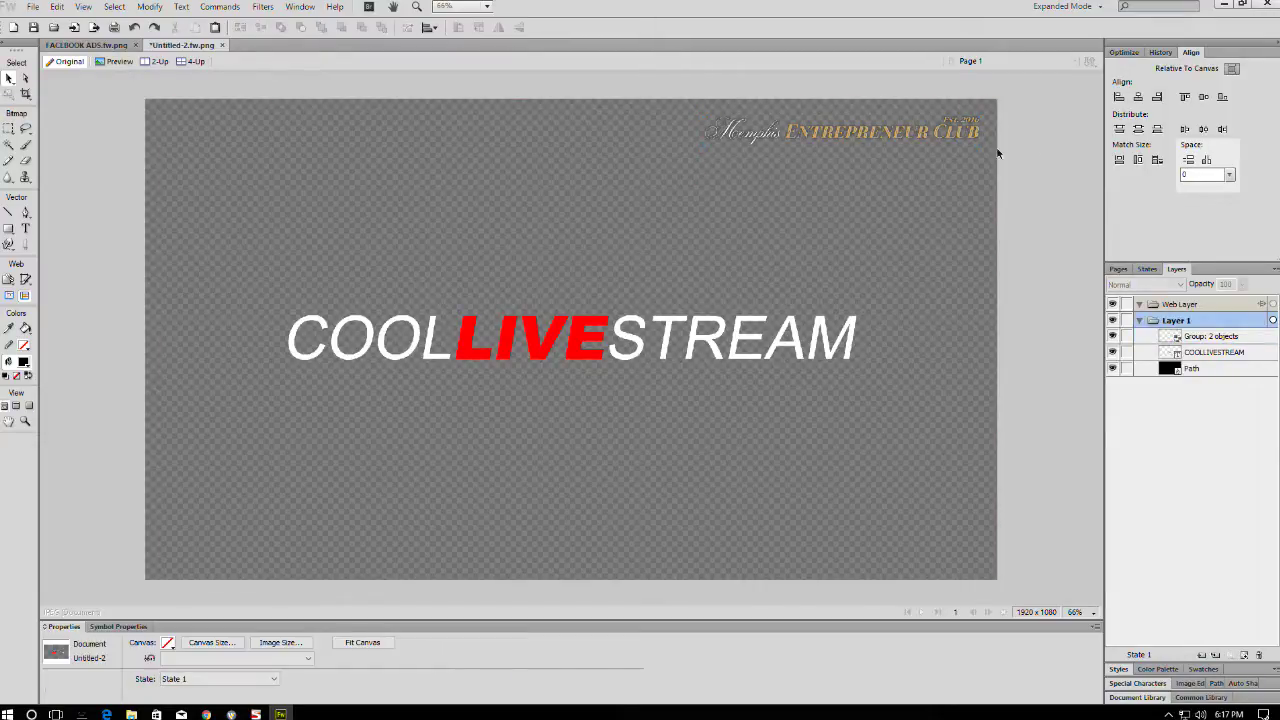
- Hide the title text and dark background, leaving the logo group selected
left_click_drag(1025, 180, 823, 442)
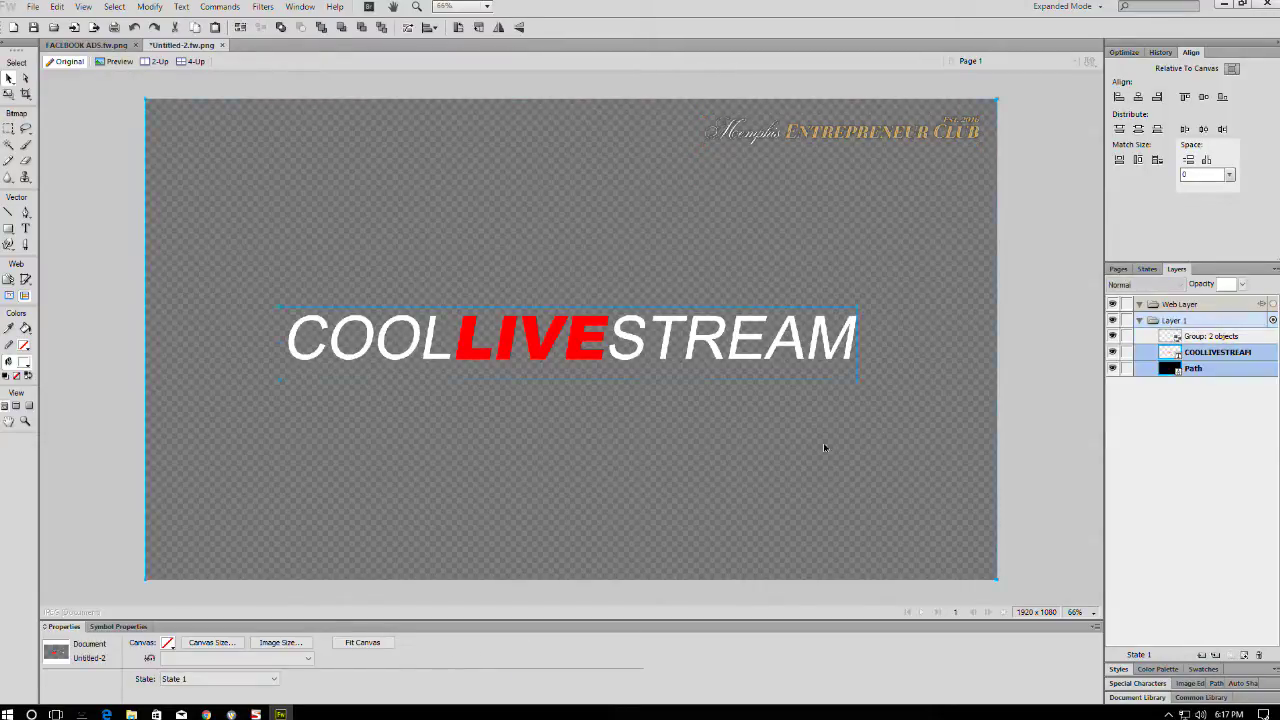
left_click(1113, 370)
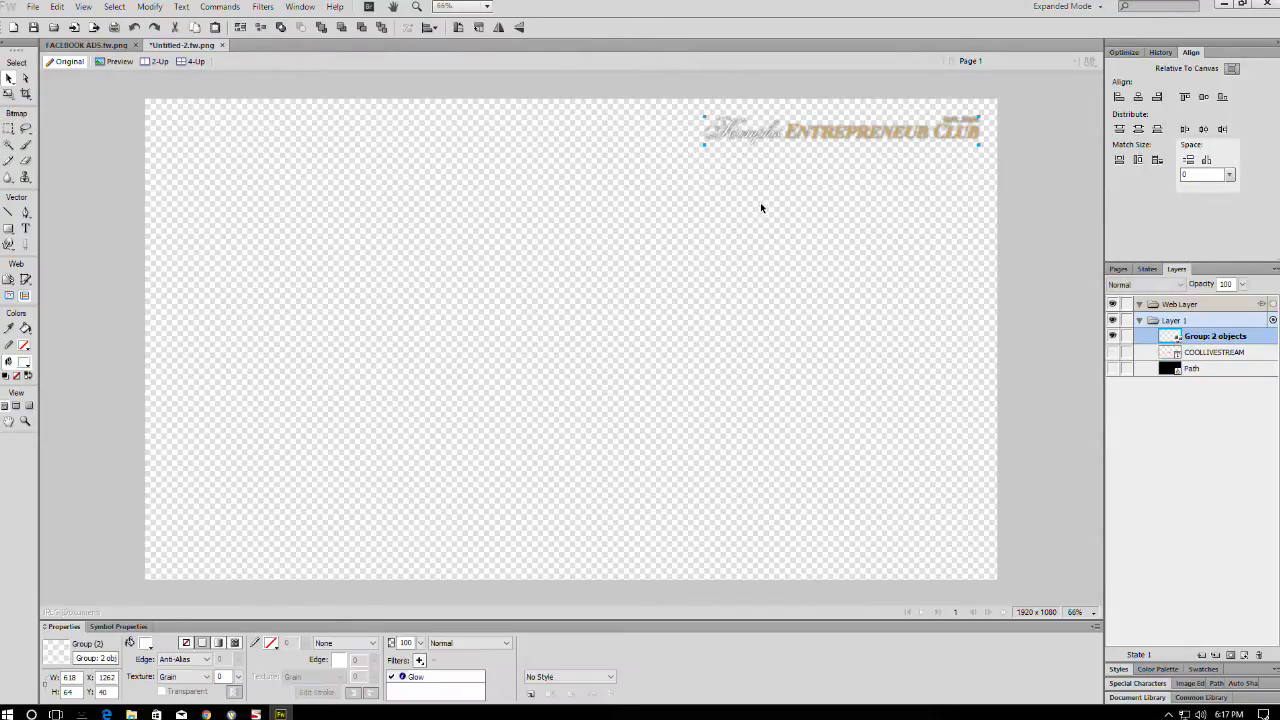
left_click(1113, 369)
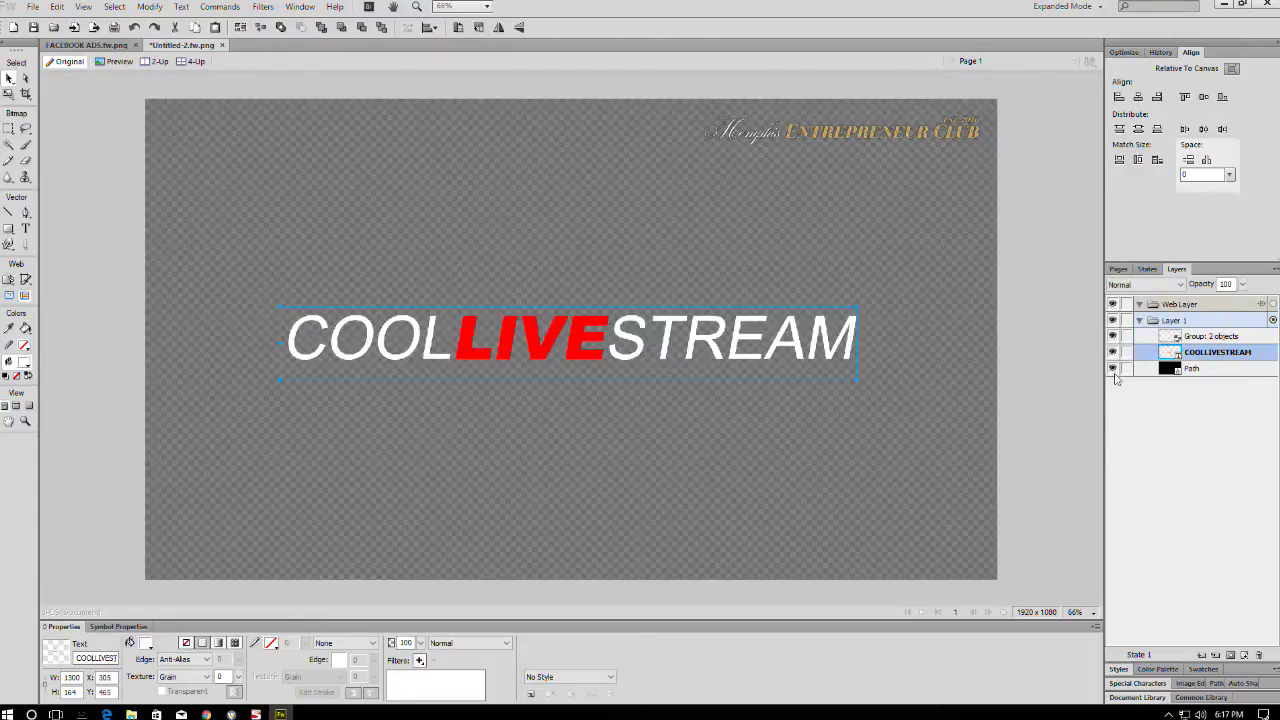
left_click(1052, 278)
left_click_drag(1054, 116, 963, 181)
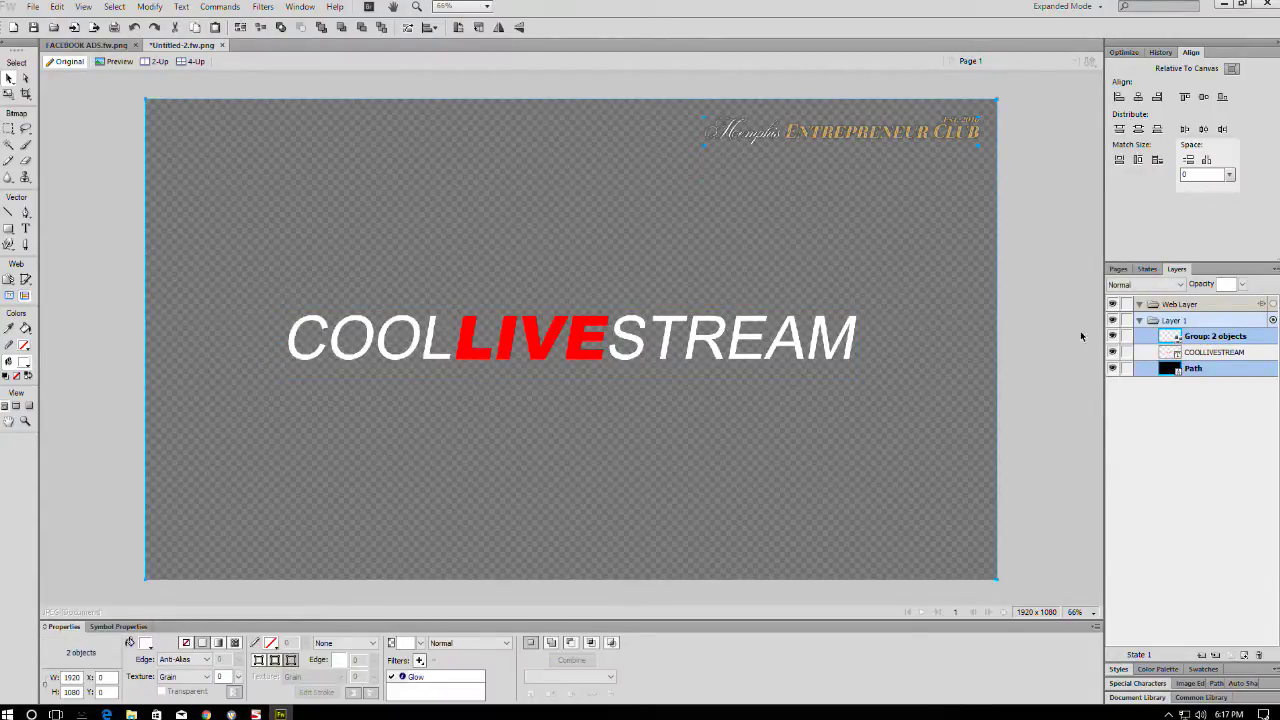
left_click(1113, 369)
left_click(1066, 242)
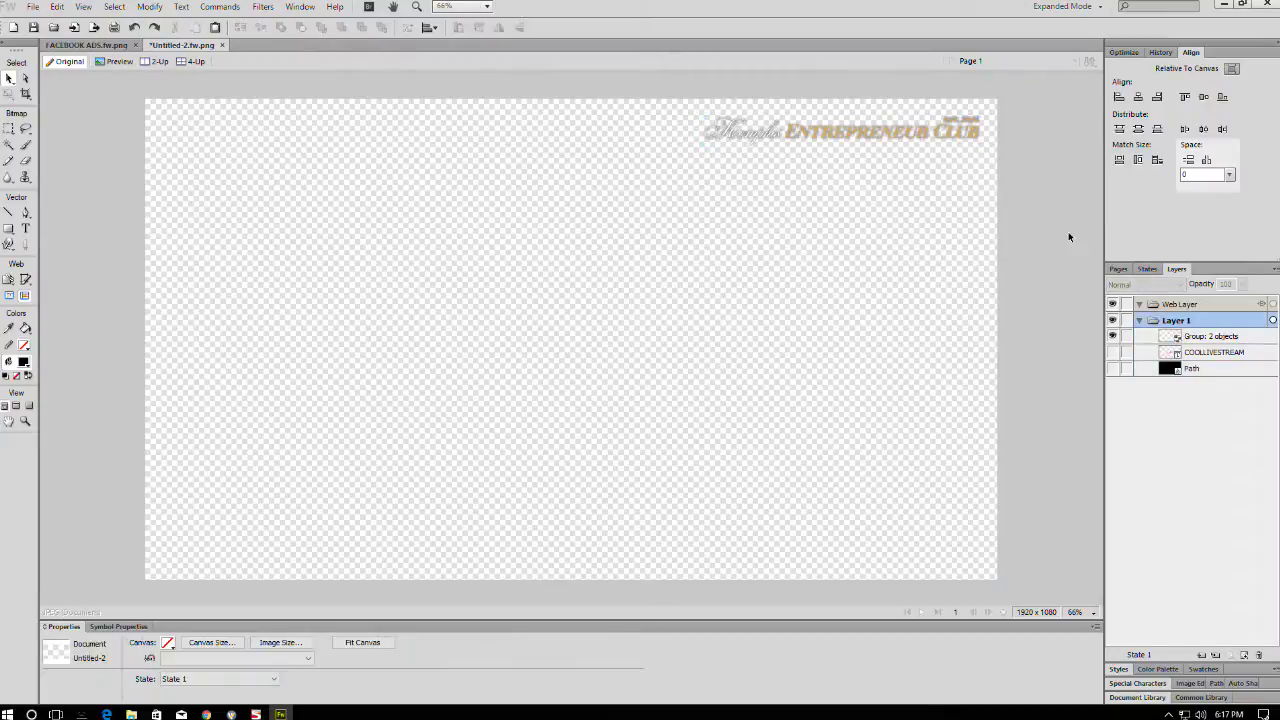
left_click_drag(1050, 112, 672, 218)
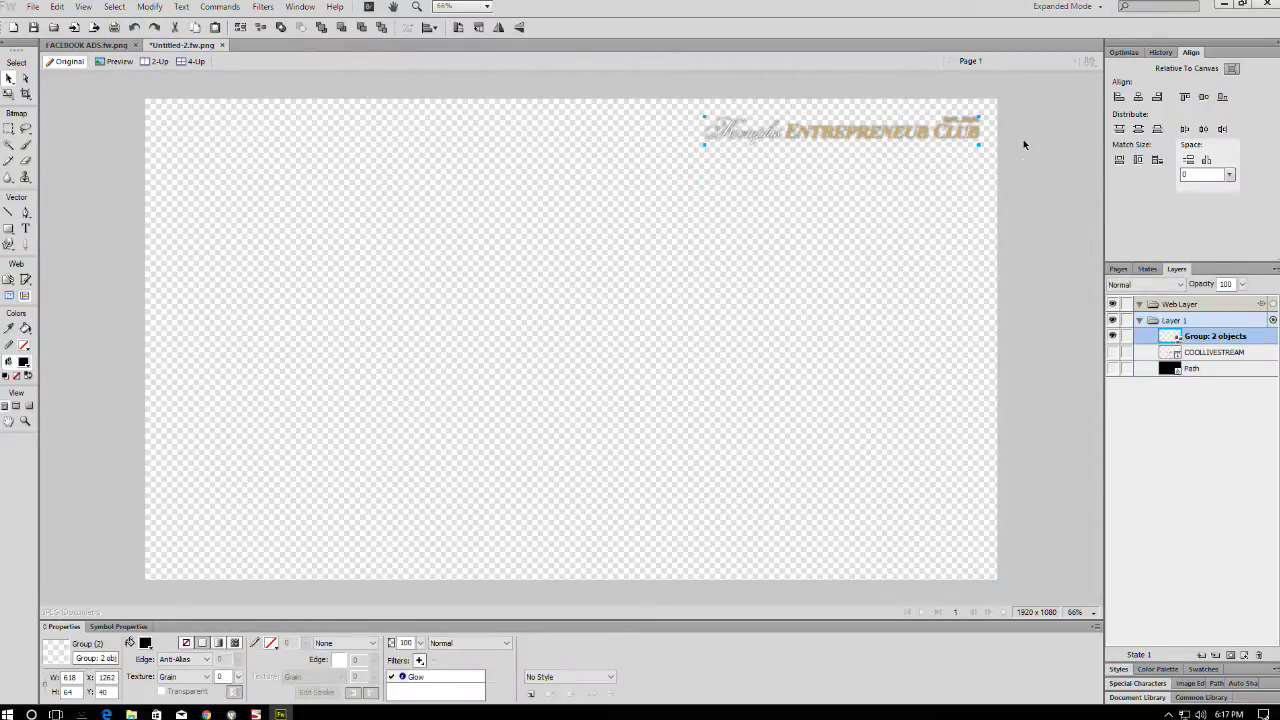
- Adjust the opacity of the logo's Glow filter, then bring up Save As
left_click(400, 679)
left_click(400, 679)
left_click(402, 677)
left_click_drag(517, 659, 588, 613)
left_click(800, 331)
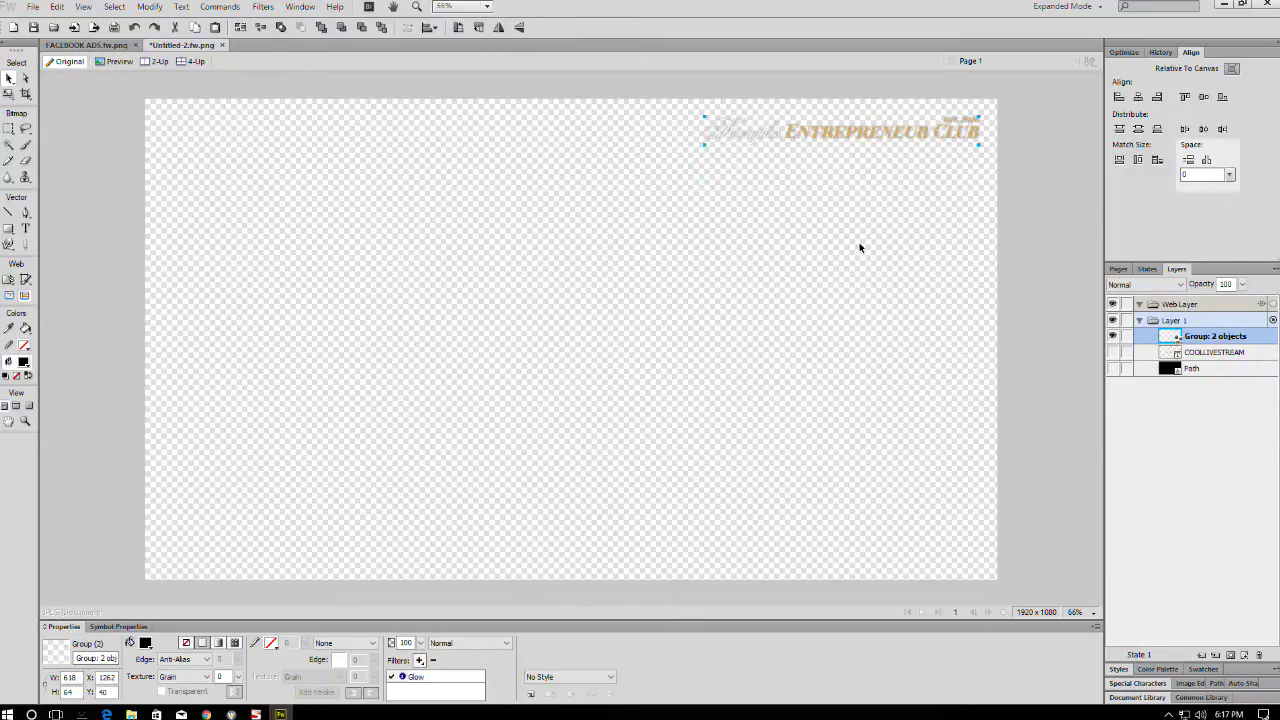
key("ctrl+s")
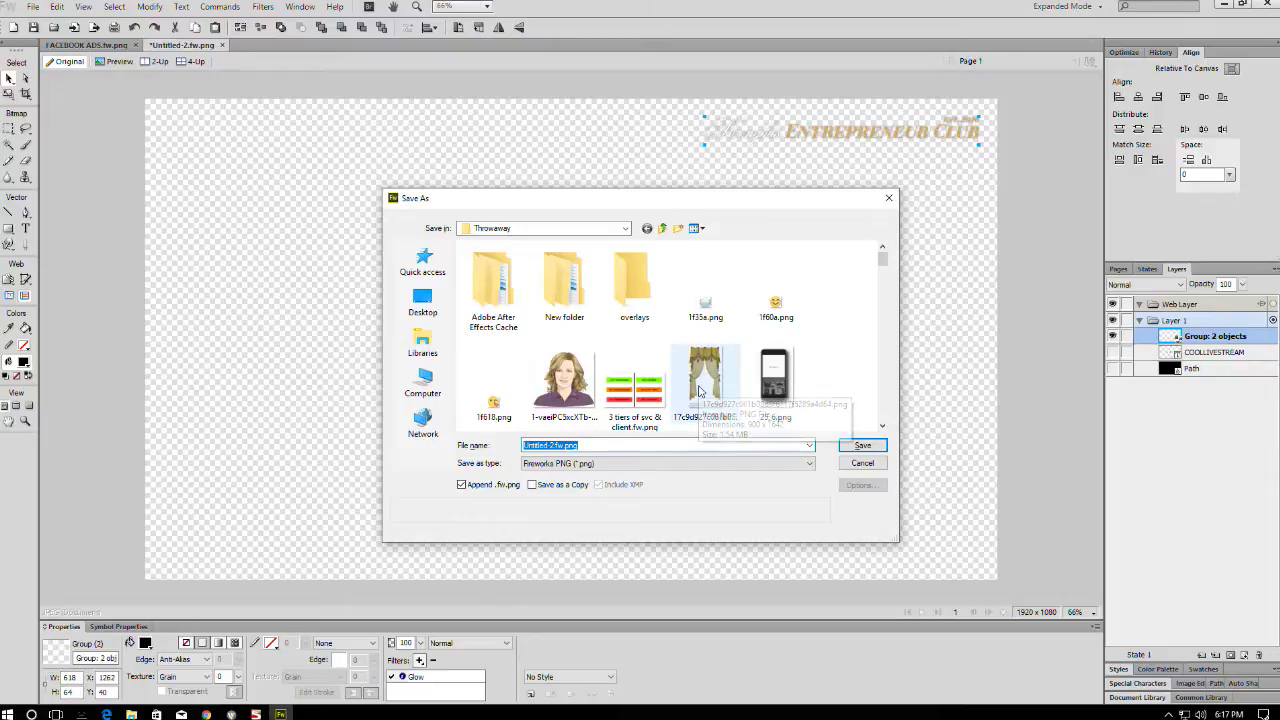
- Save the document as LOGO.fw.png and hide the logo group
type("LOGO")
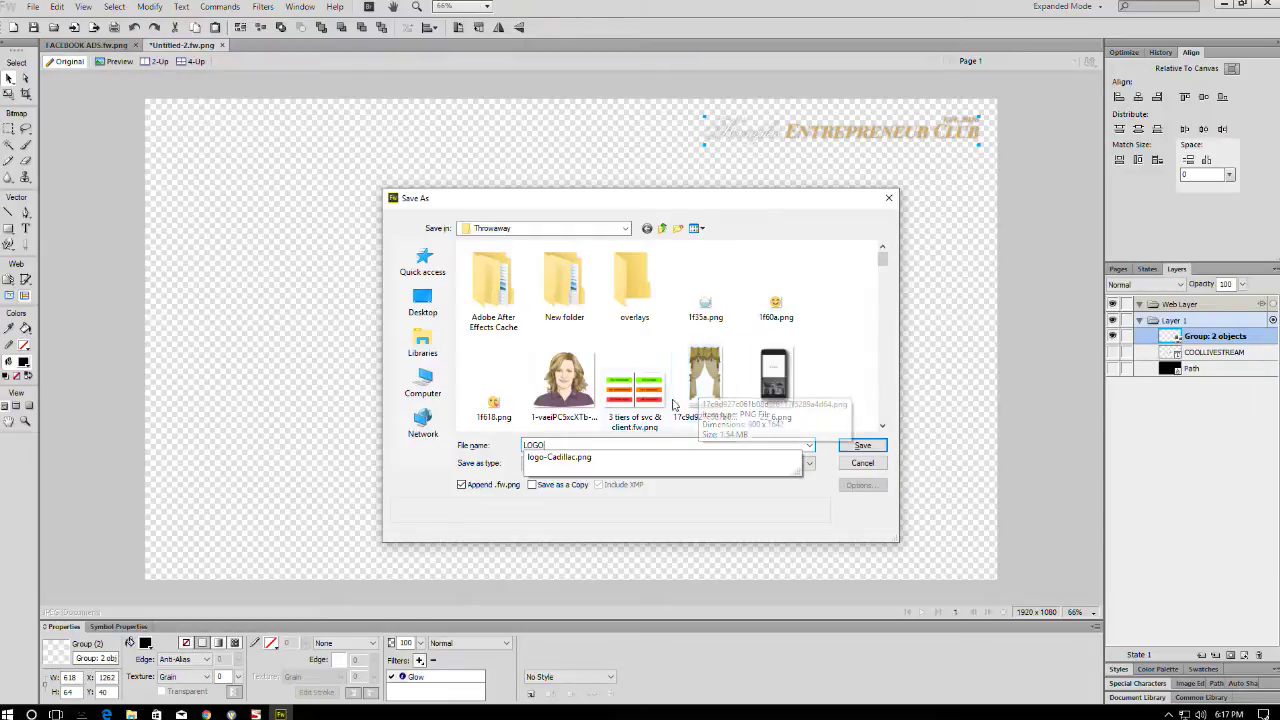
left_click(694, 500)
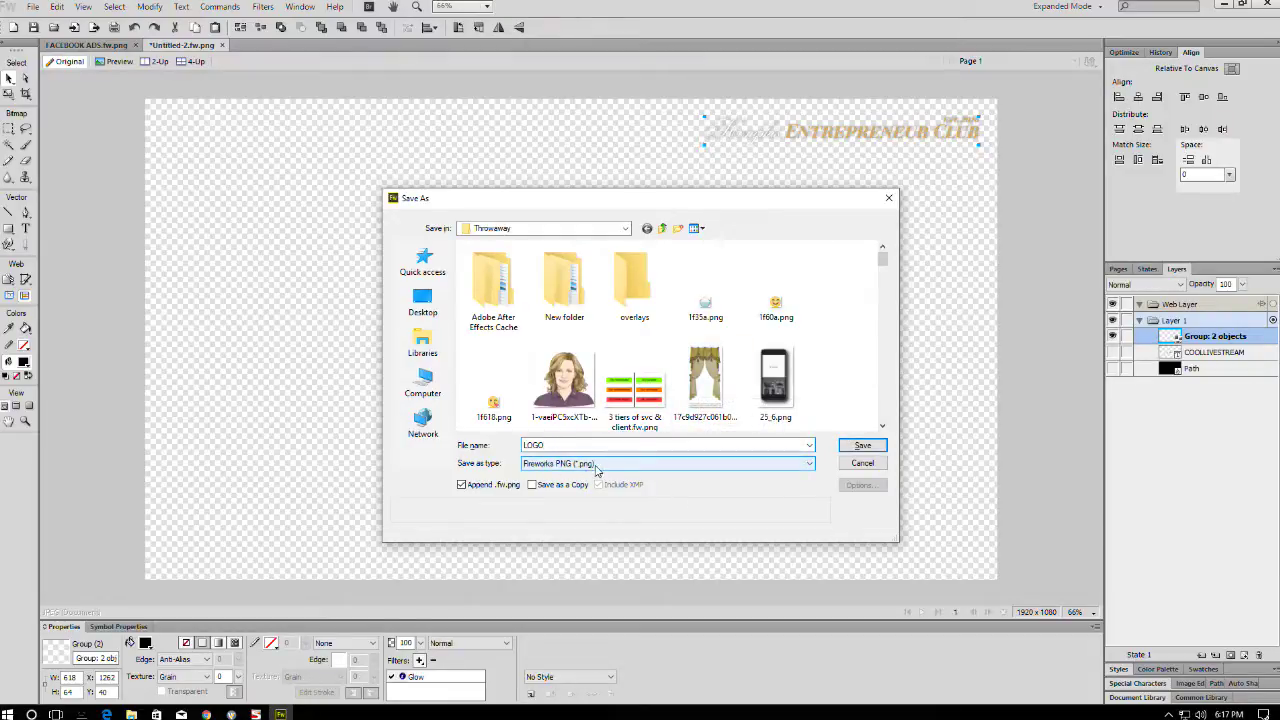
left_click(866, 445)
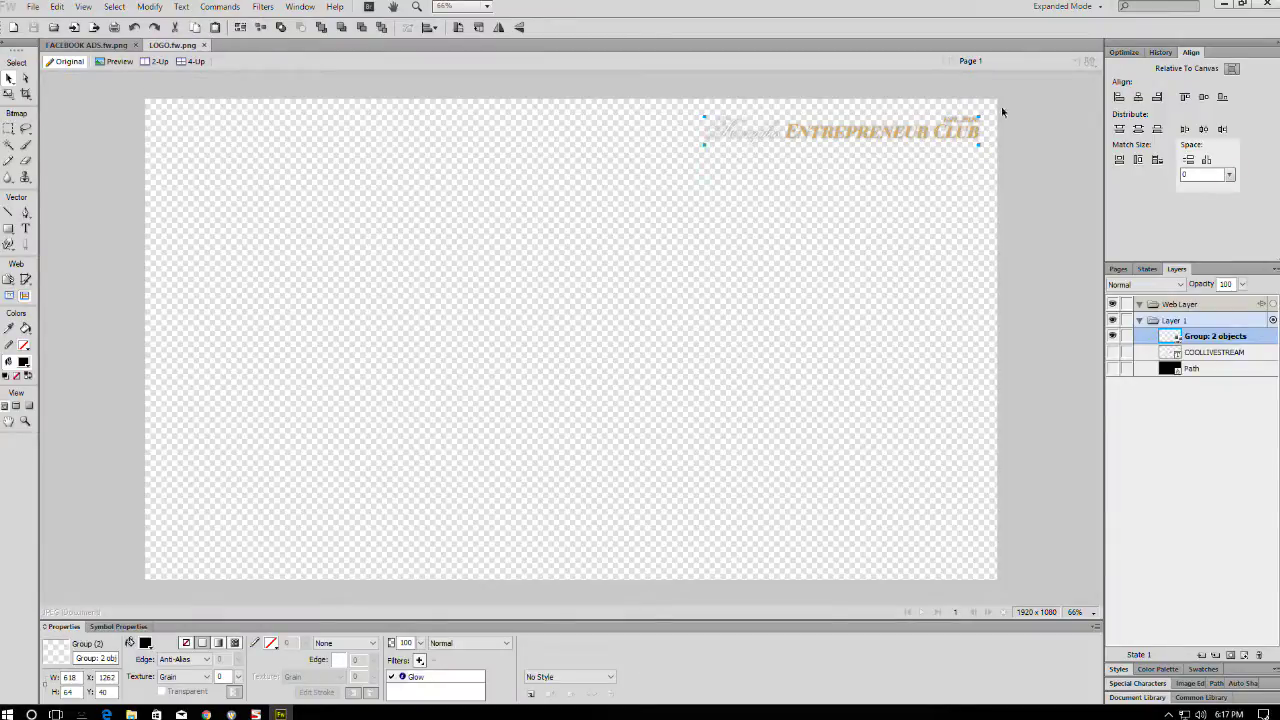
left_click(1113, 336)
- Show the title and dark background, then duplicate the title below the original
left_click(1113, 352)
left_click(1113, 368)
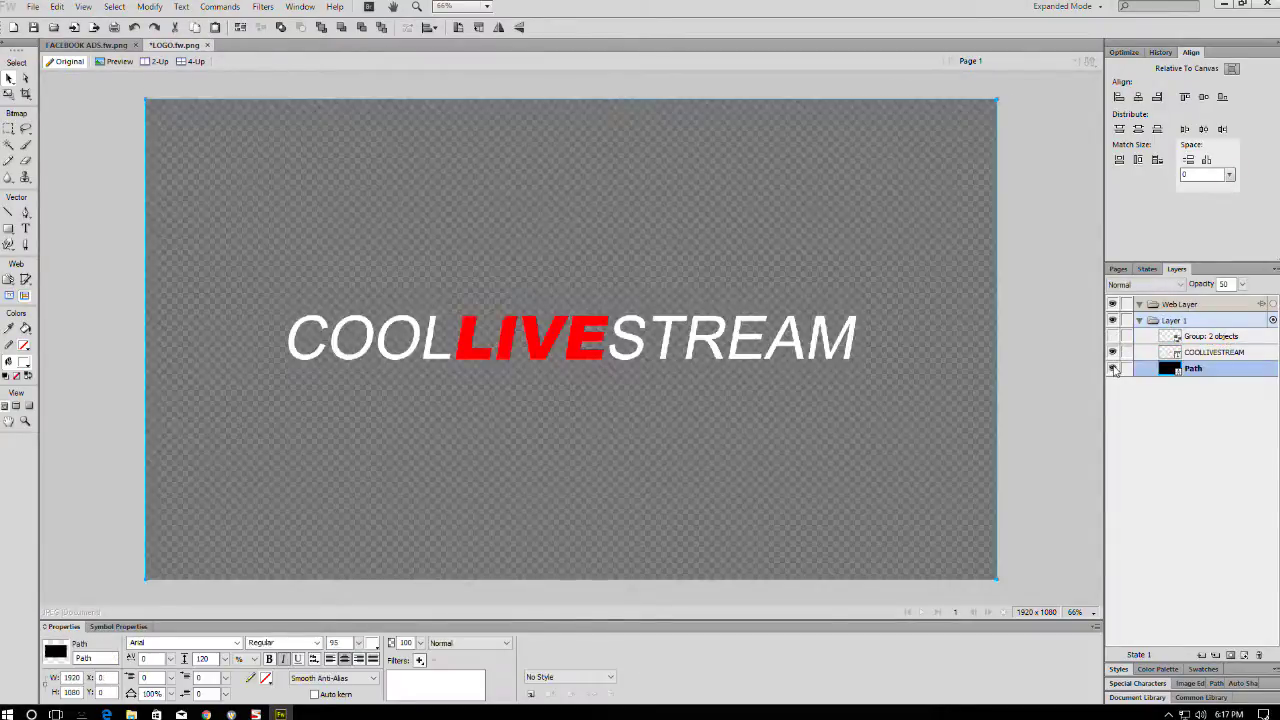
left_click(1057, 286)
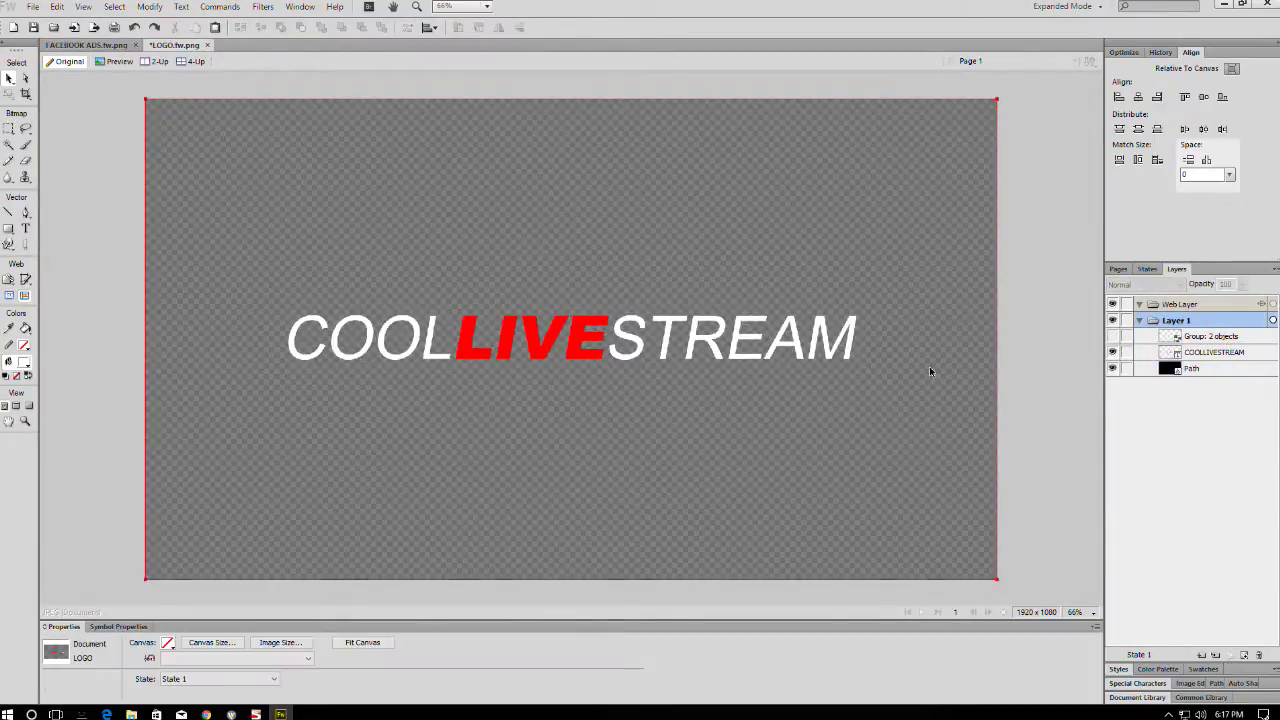
left_click(716, 349)
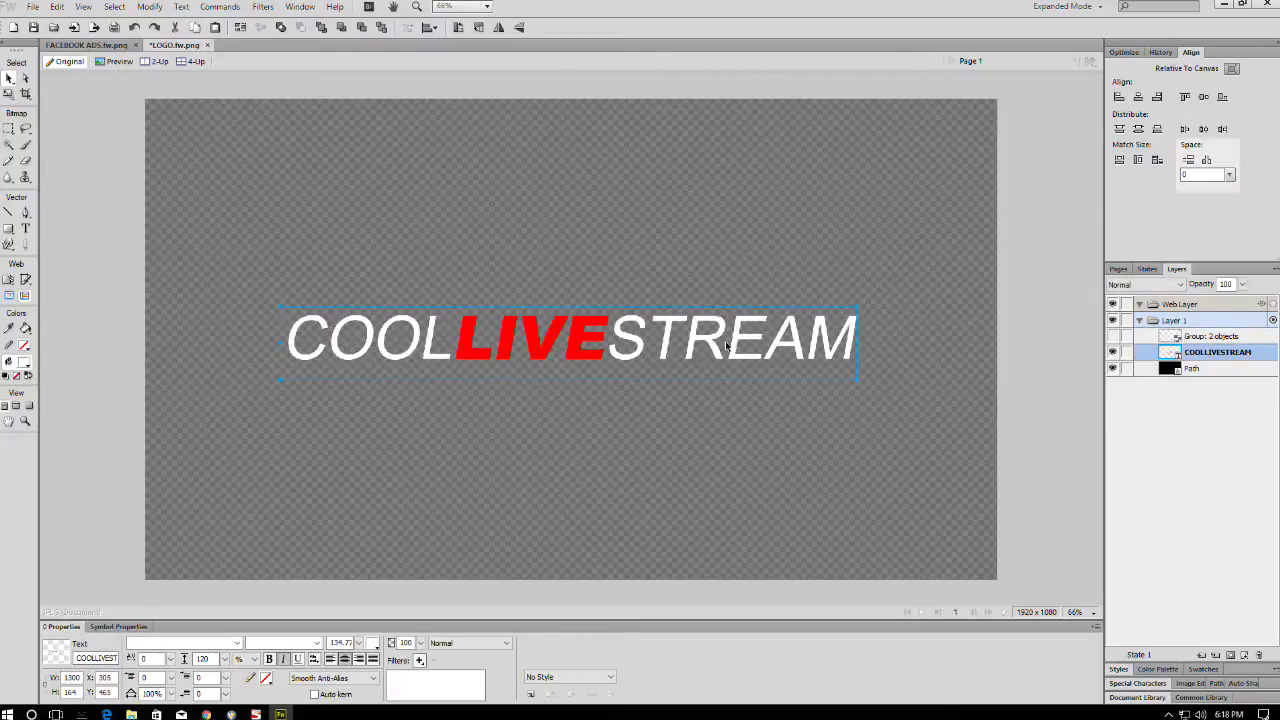
key("ctrl+shift+d")
left_click_drag(726, 342, 710, 383)
- Retype the copy as 'PRESENTED BY:' plus the presenter's name, with the name in Black weight
double_click(712, 383)
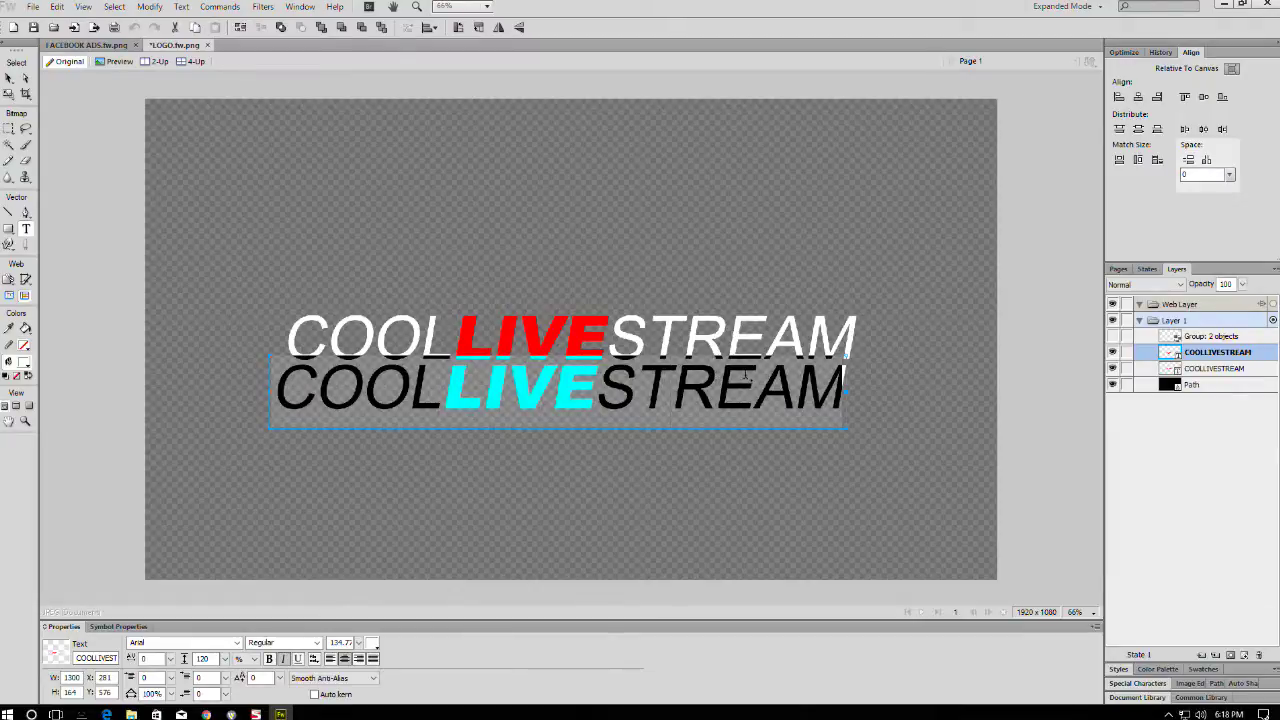
type("PRE")
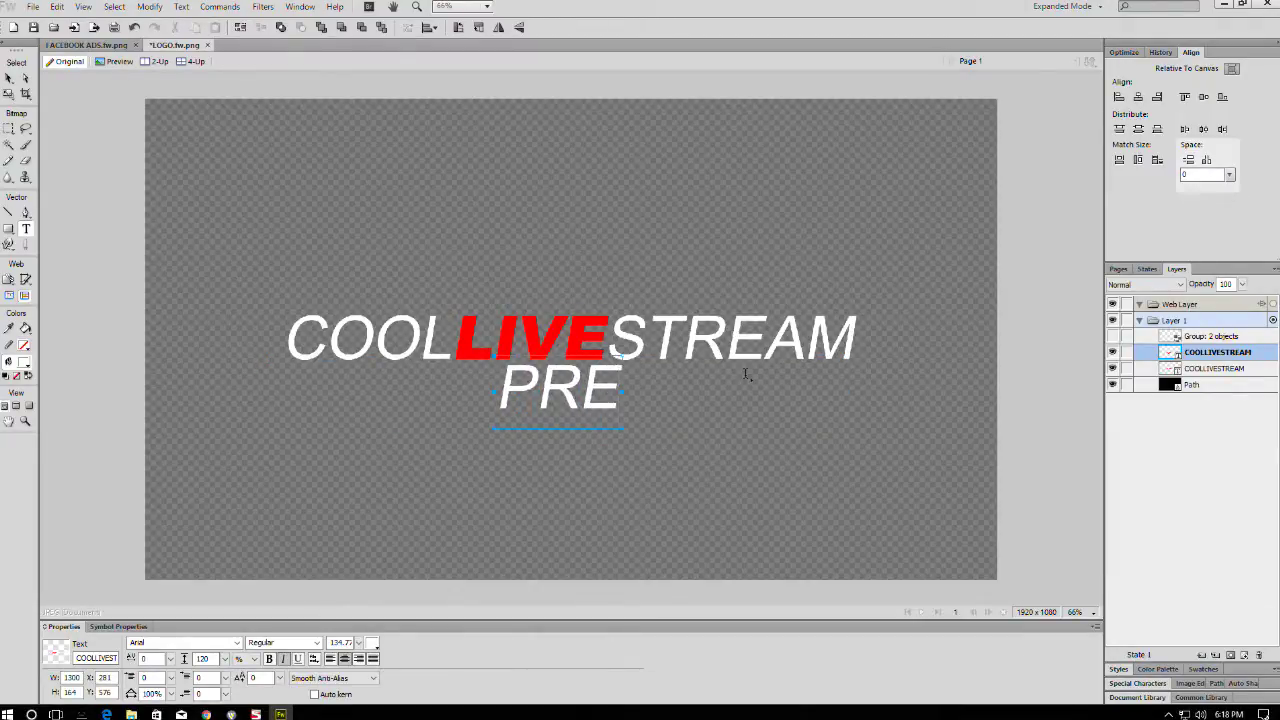
type("SENTED BY:")
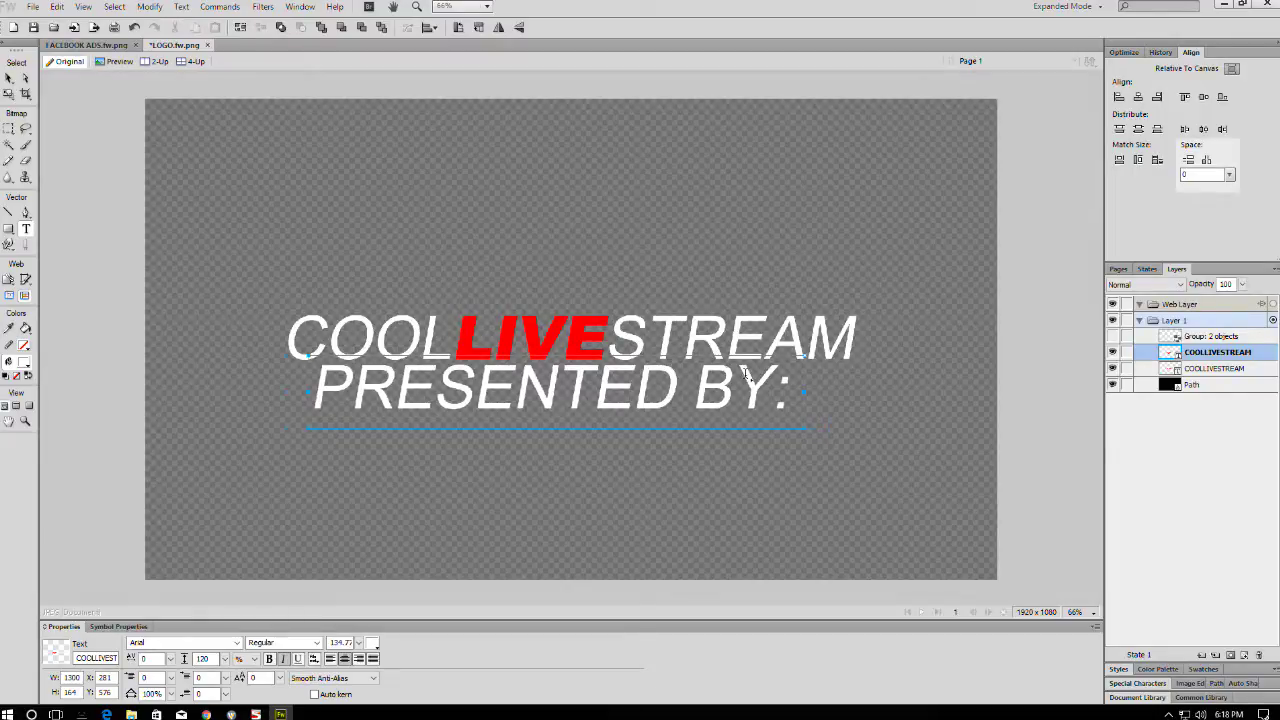
type(" CORY OWENS")
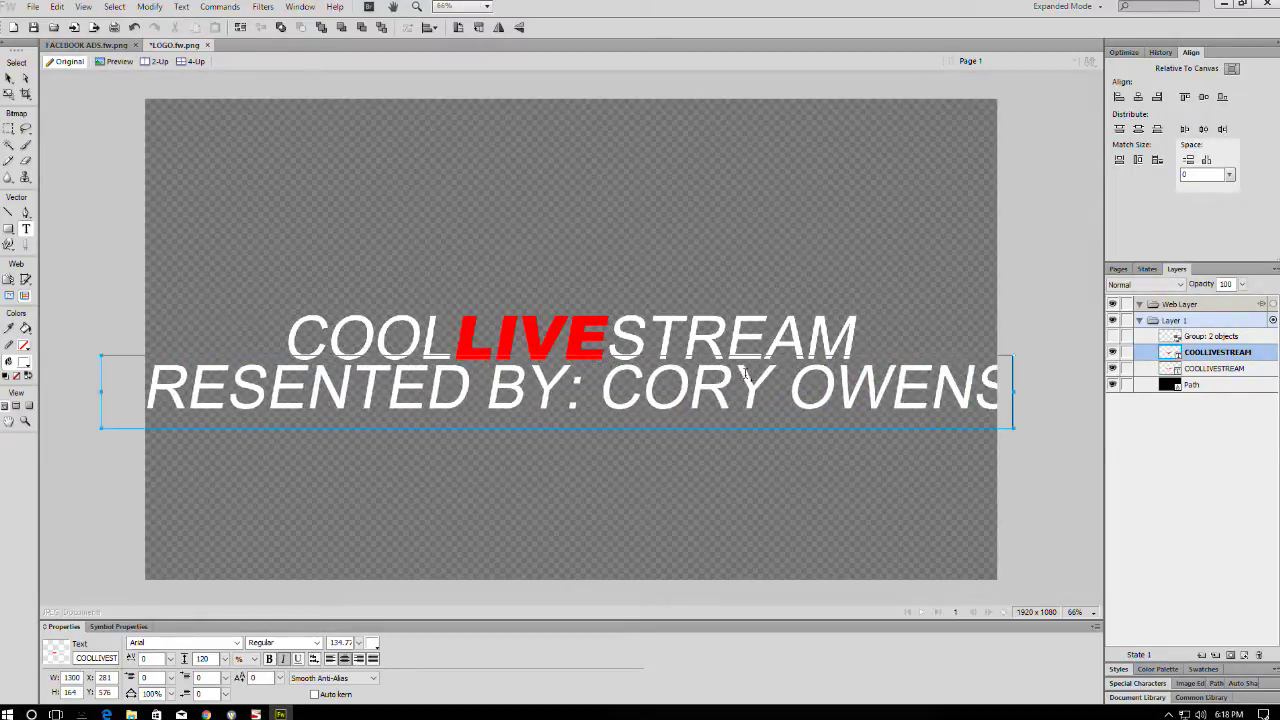
left_click_drag(597, 385, 1010, 390)
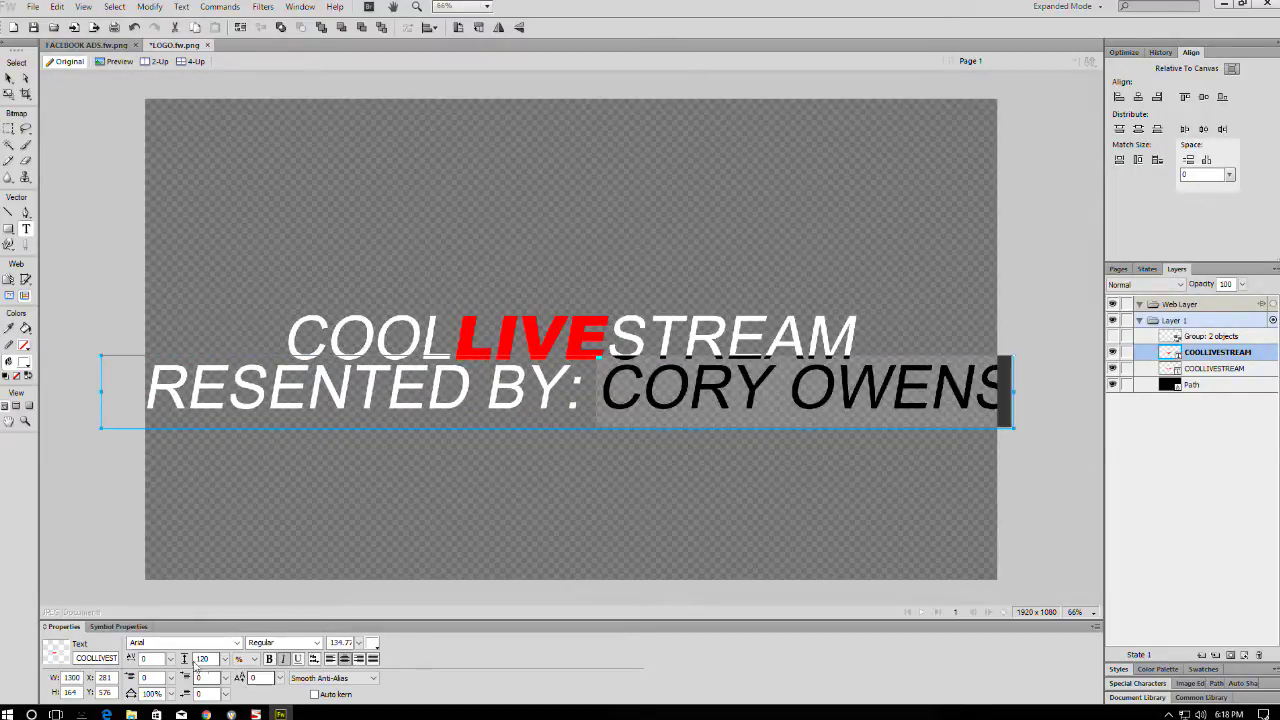
left_click(283, 642)
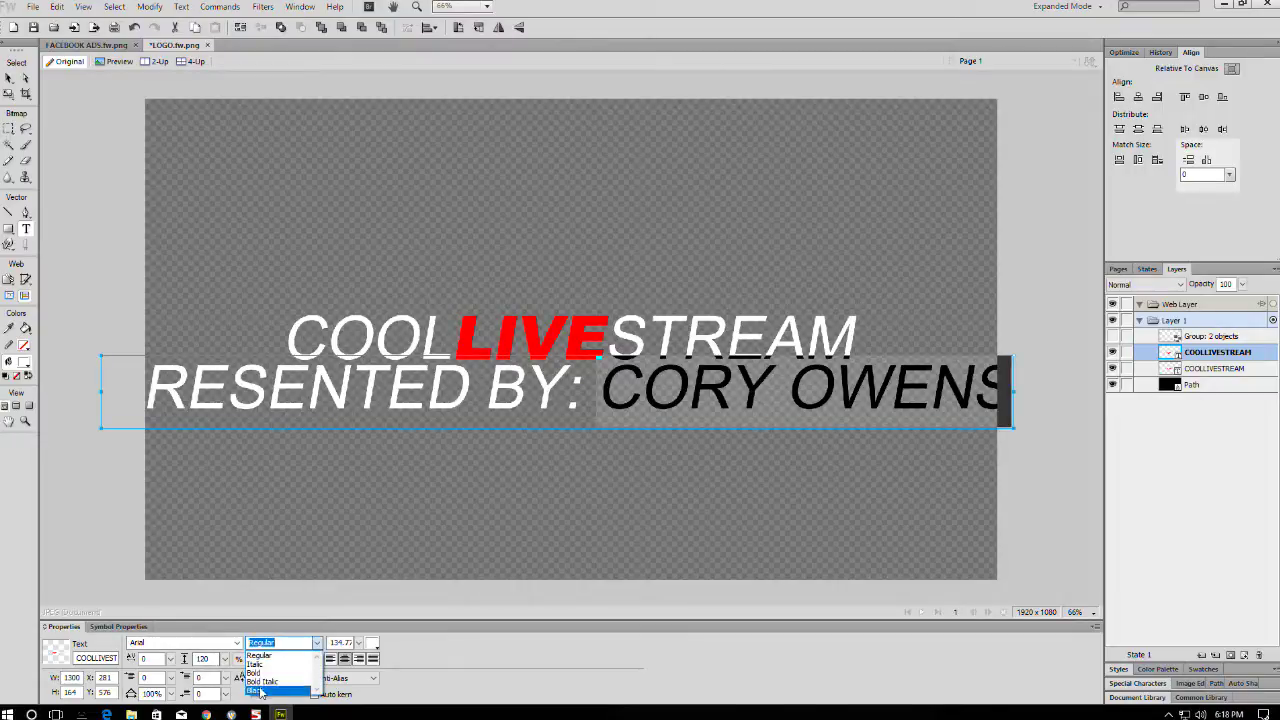
left_click(259, 692)
left_click(562, 388)
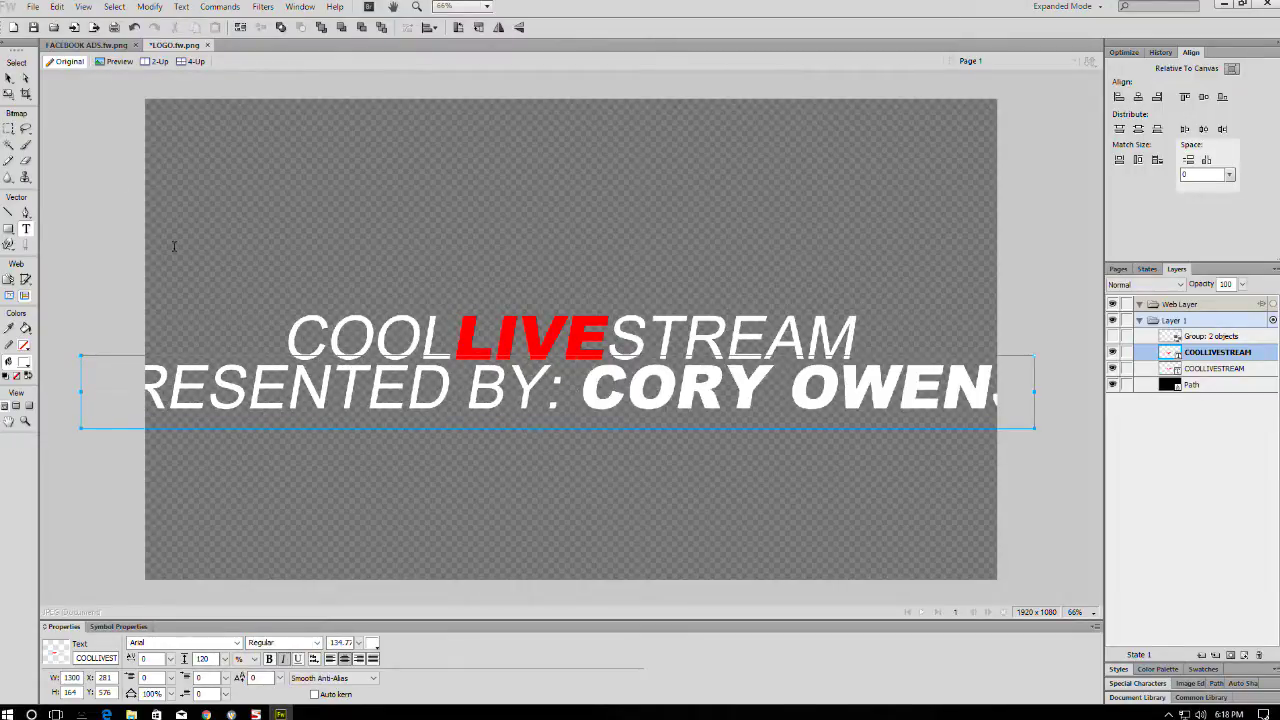
- Shrink the PRESENTED BY line, place it under STREAM, and colour the name red
left_click(9, 78)
left_click(368, 645)
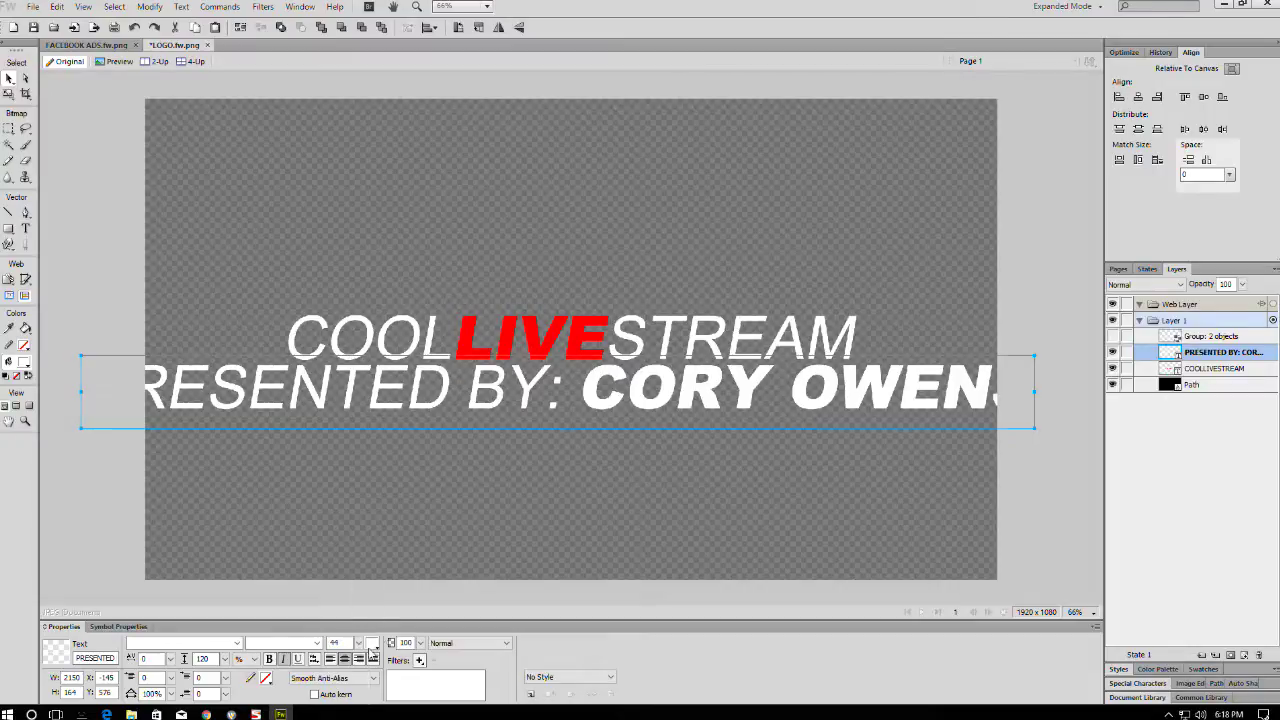
left_click_drag(368, 648, 366, 662)
left_click_drag(629, 404, 764, 377)
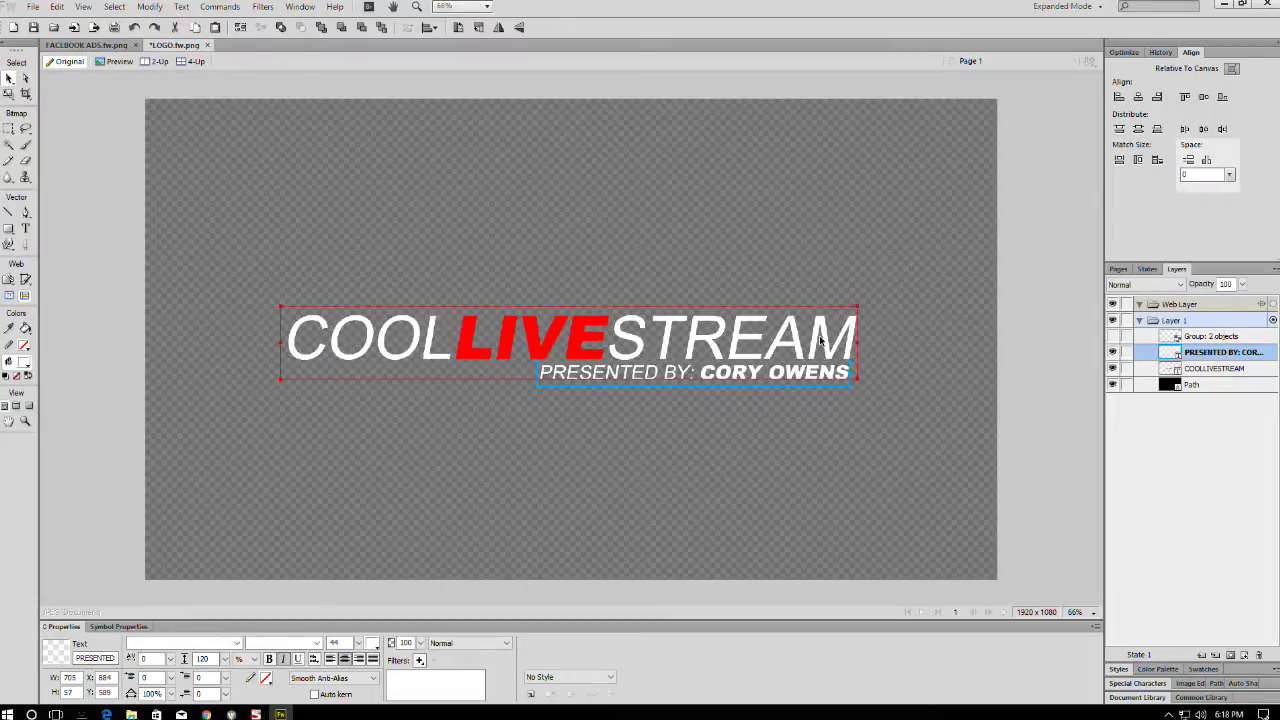
double_click(700, 376)
left_click_drag(700, 374, 850, 376)
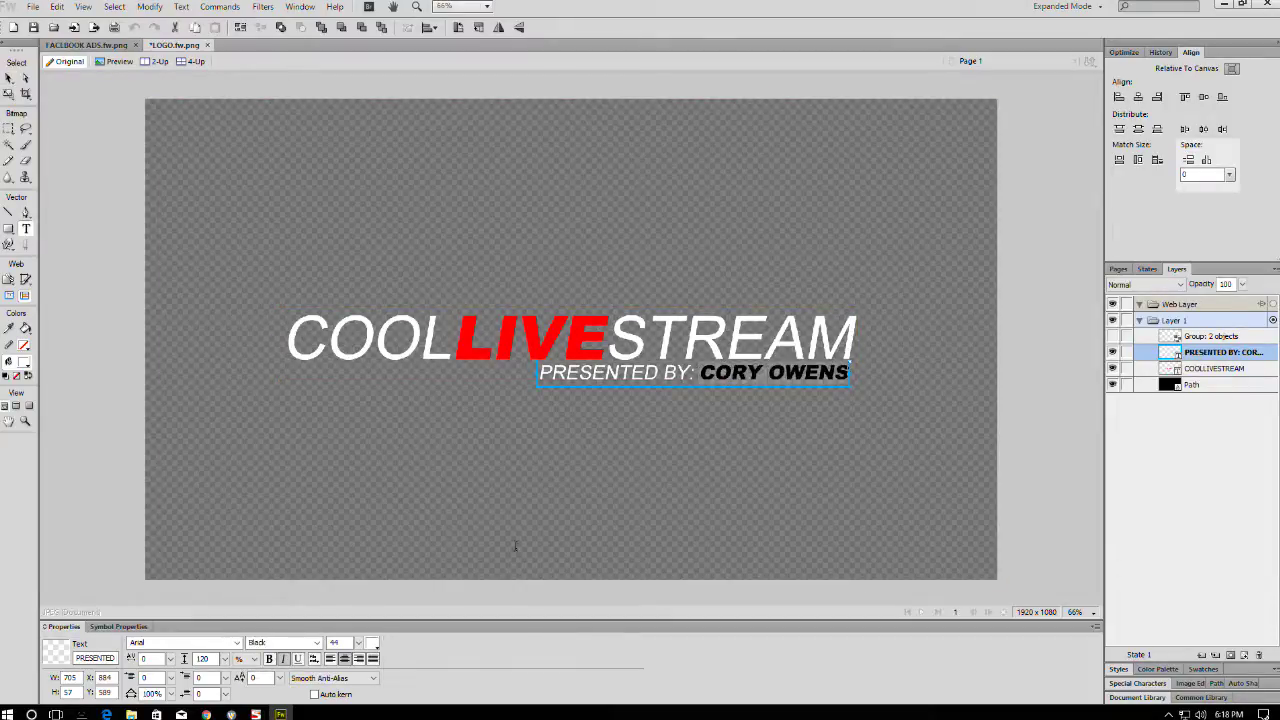
left_click(373, 642)
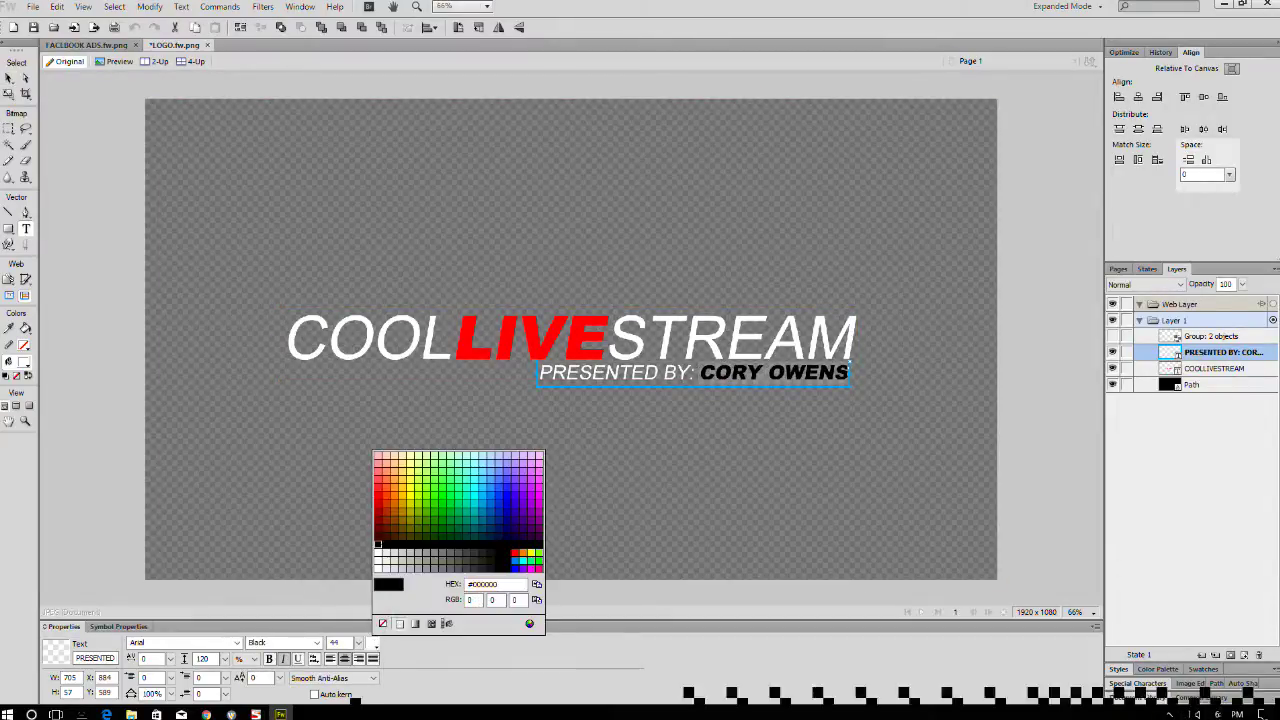
left_click(515, 552)
left_click(1043, 365)
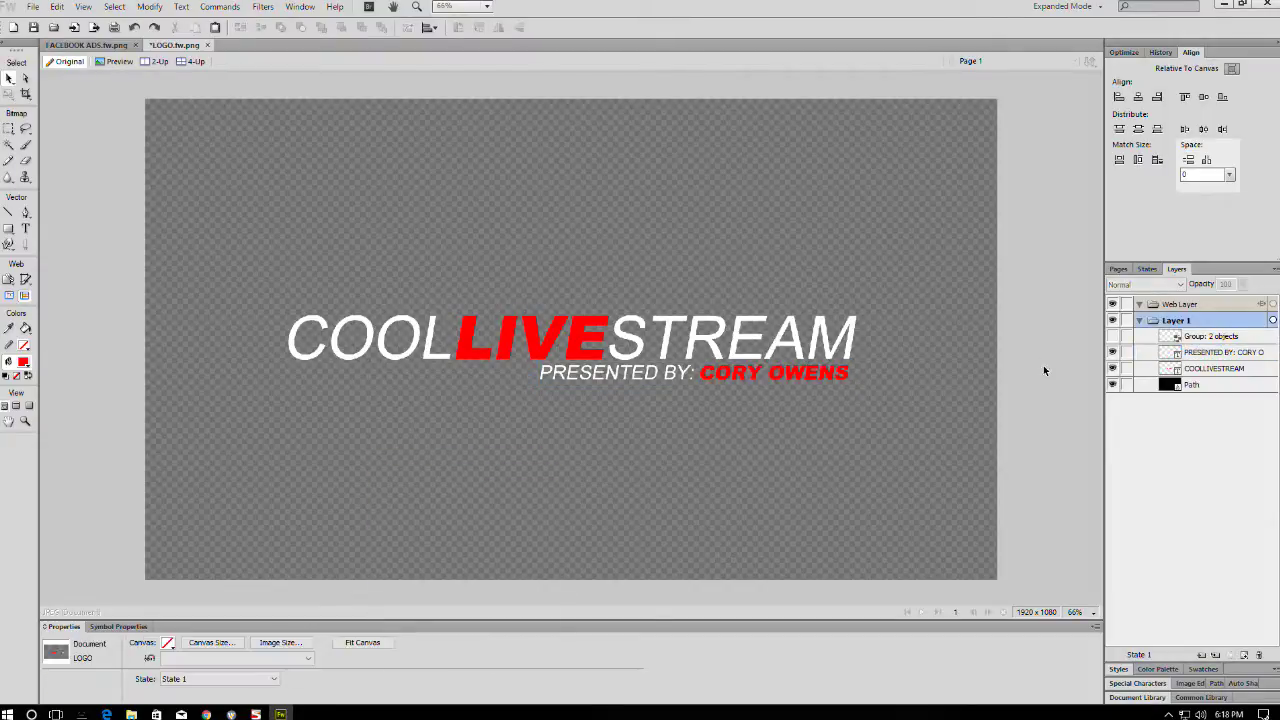
- Recolour the presenter's name blue, then settle on yellow
double_click(697, 372)
left_click_drag(700, 372, 848, 373)
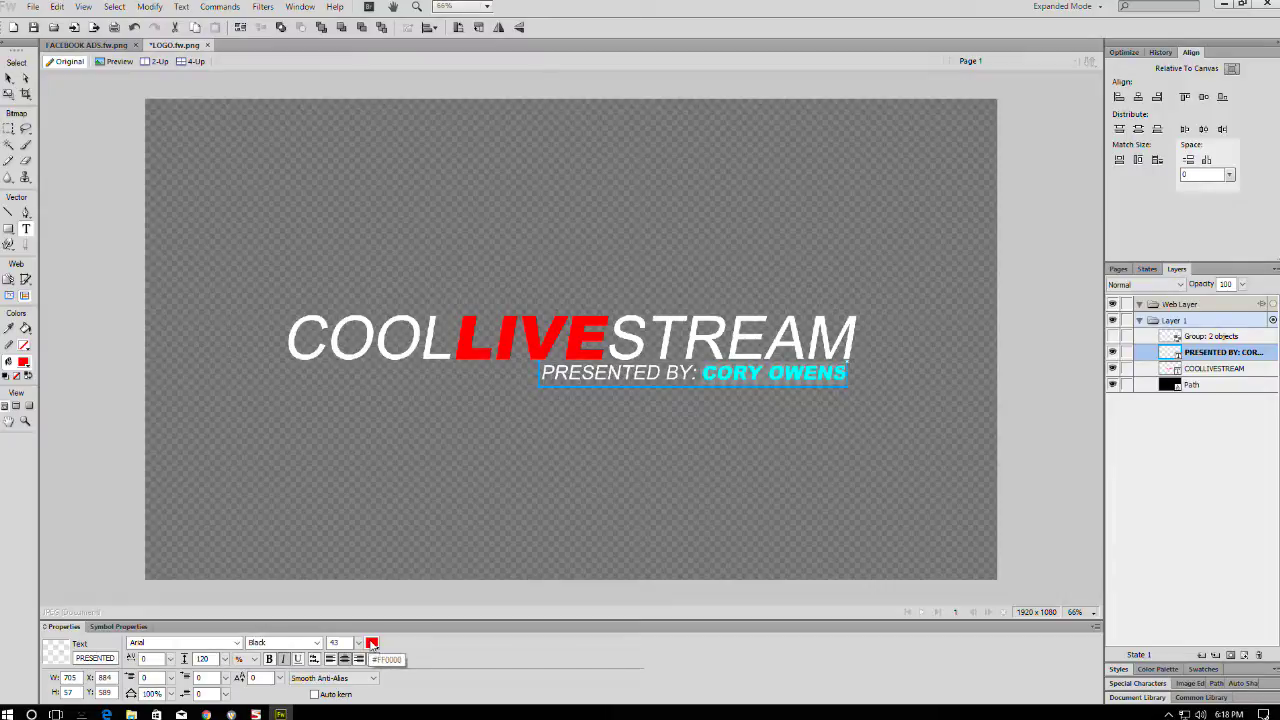
left_click(372, 643)
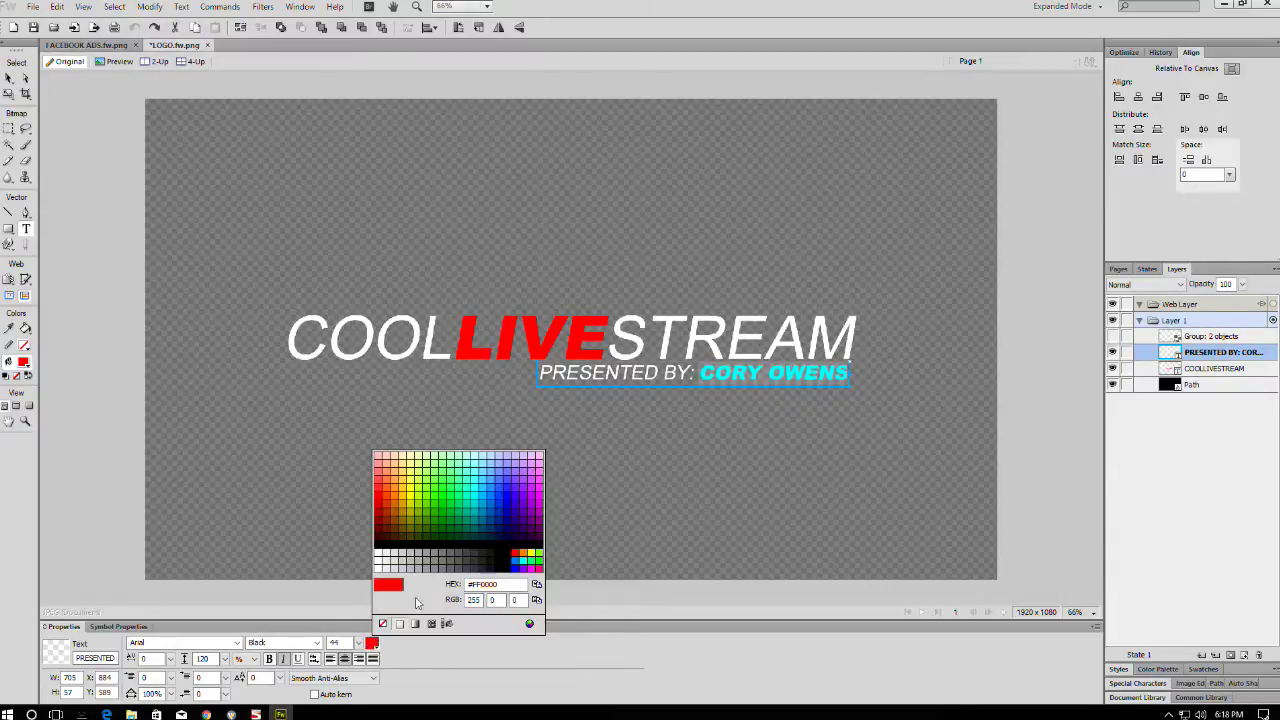
left_click(521, 558)
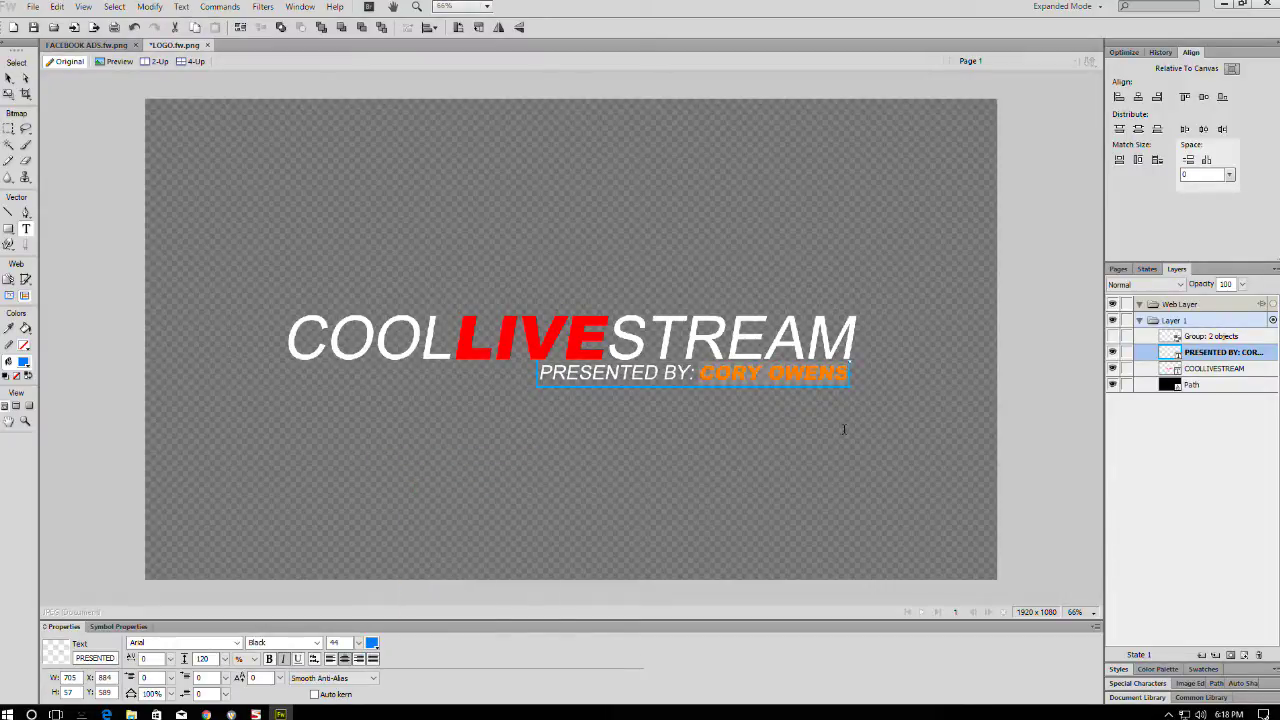
left_click(1005, 332)
left_click(731, 370)
left_click_drag(700, 372, 903, 374)
left_click(372, 643)
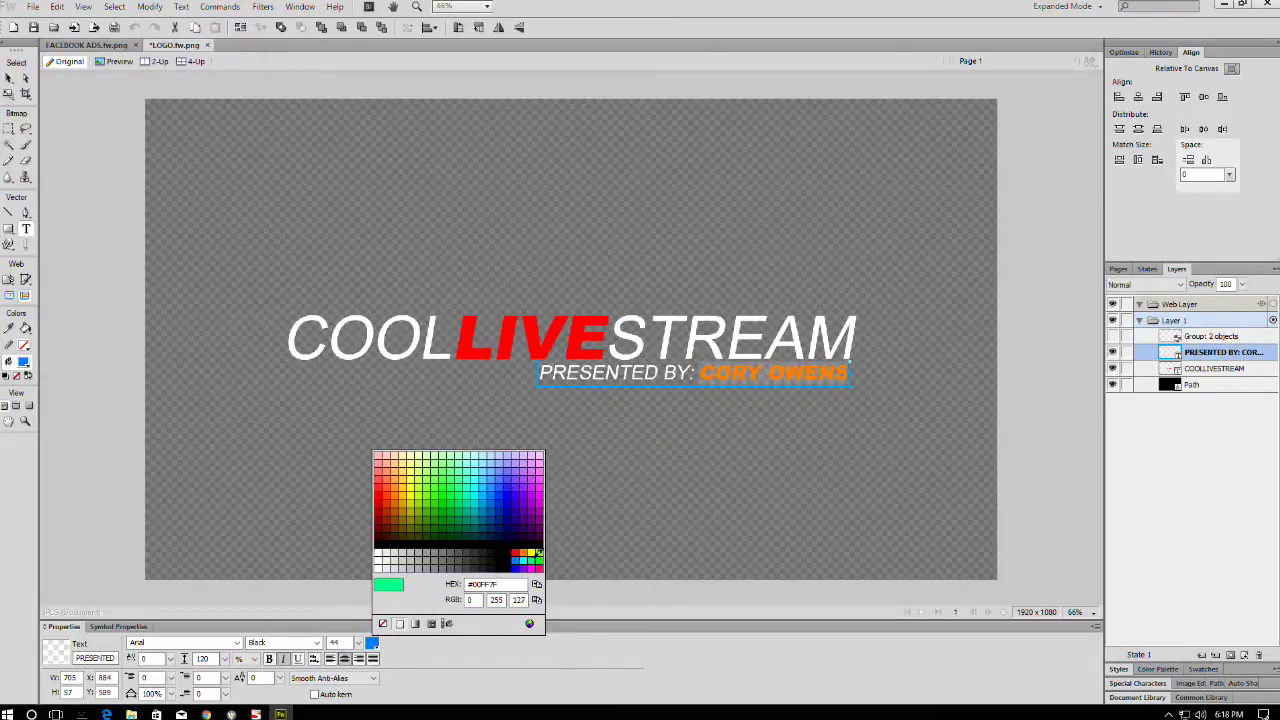
left_click(527, 552)
left_click(1025, 388)
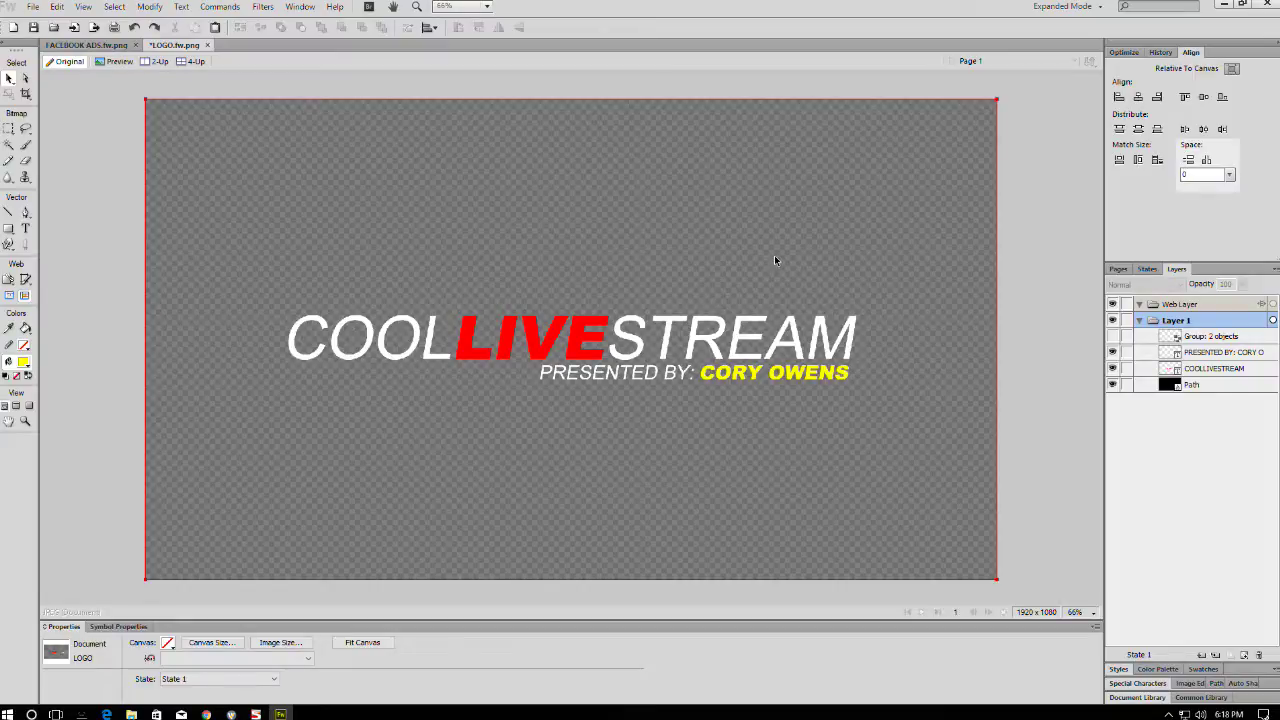
- Save the title artwork under the new name TITLE1
key("ctrl+shift+s")
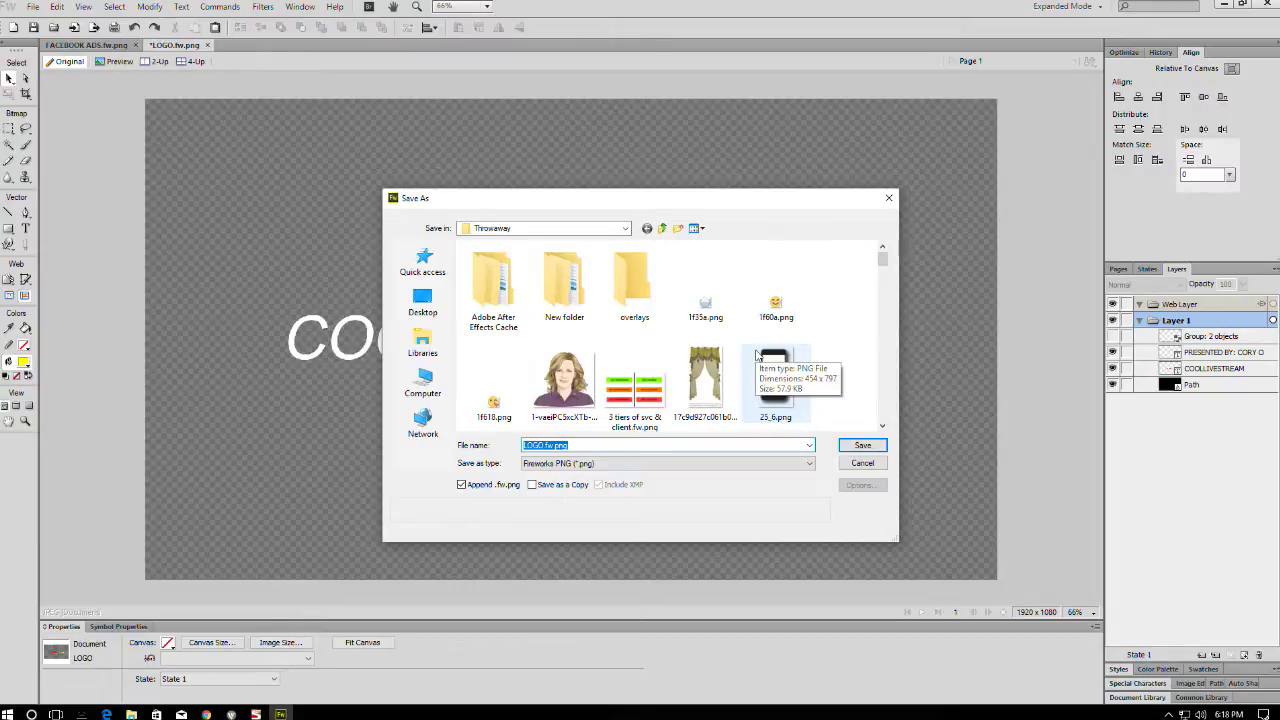
type("TITLE1")
key("Return")
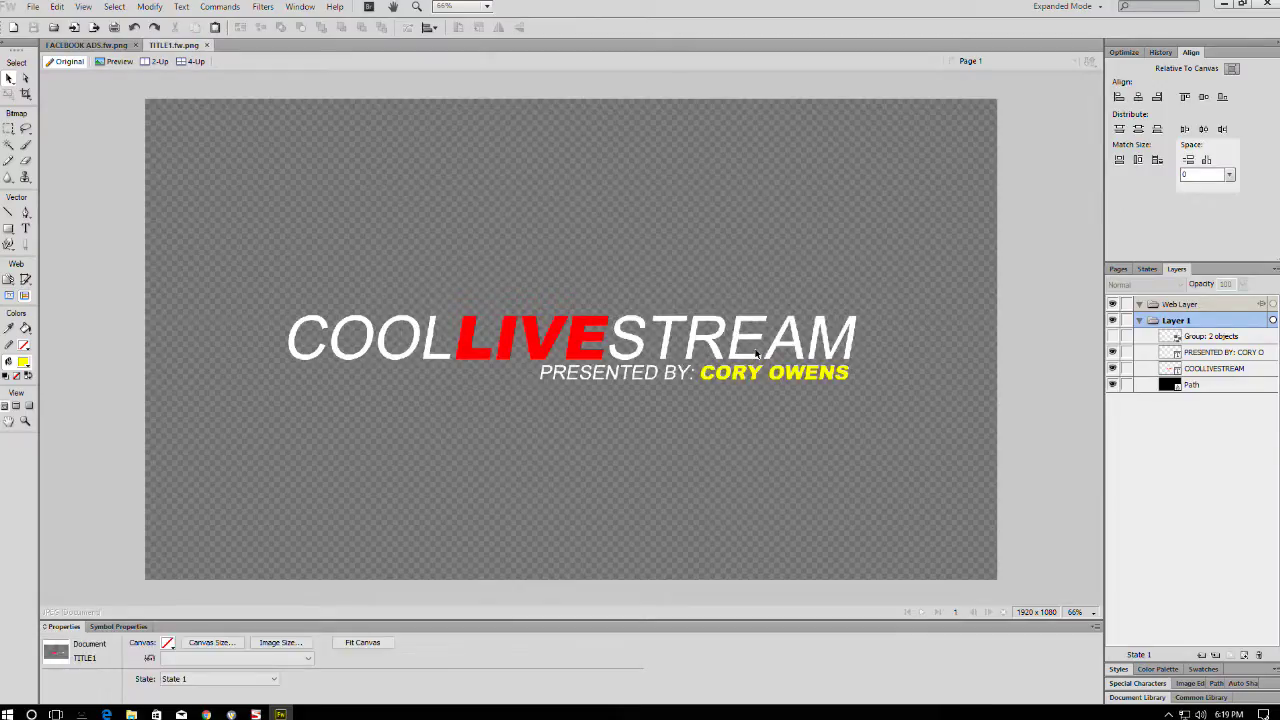
- Minimize Fireworks and bring the Wirecast window forward
left_click(1224, 5)
left_click(231, 714)
scroll(220, 559, "up", 1)
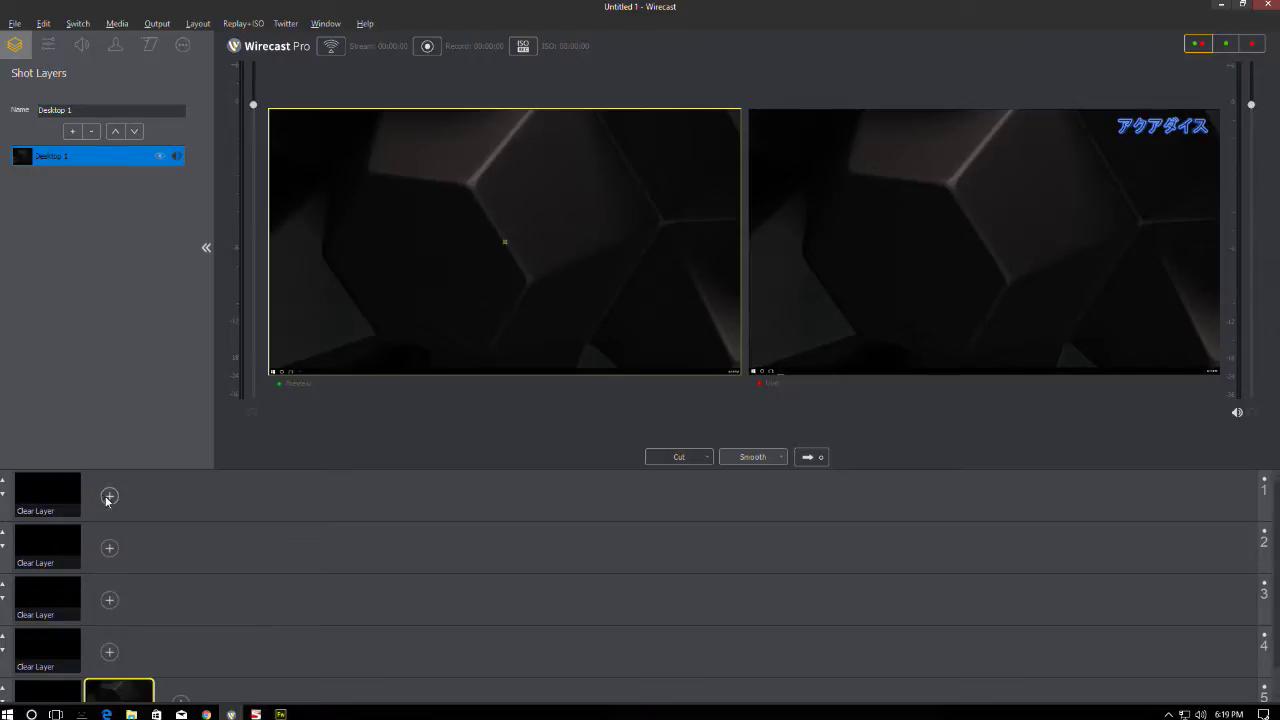
- Load LOGO.fw.png from the Throwaway folder into layer 1 and drag it to the preview's top right
left_click(109, 496)
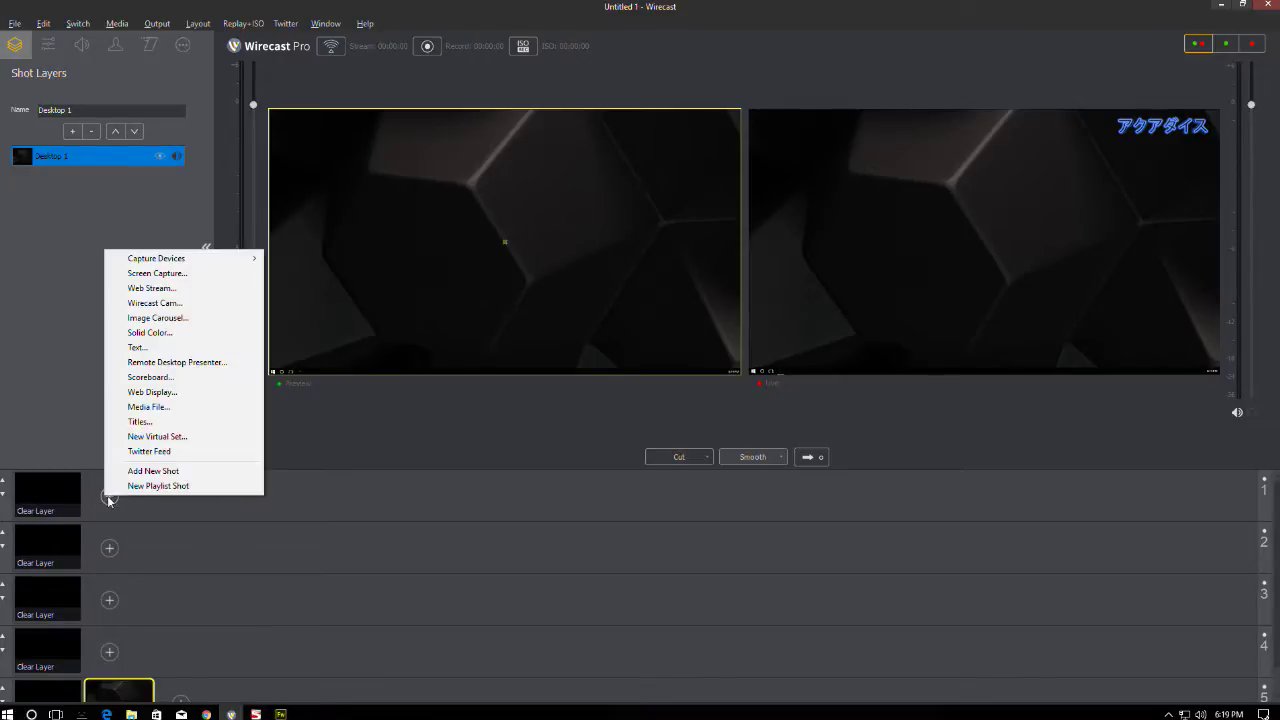
left_click(150, 407)
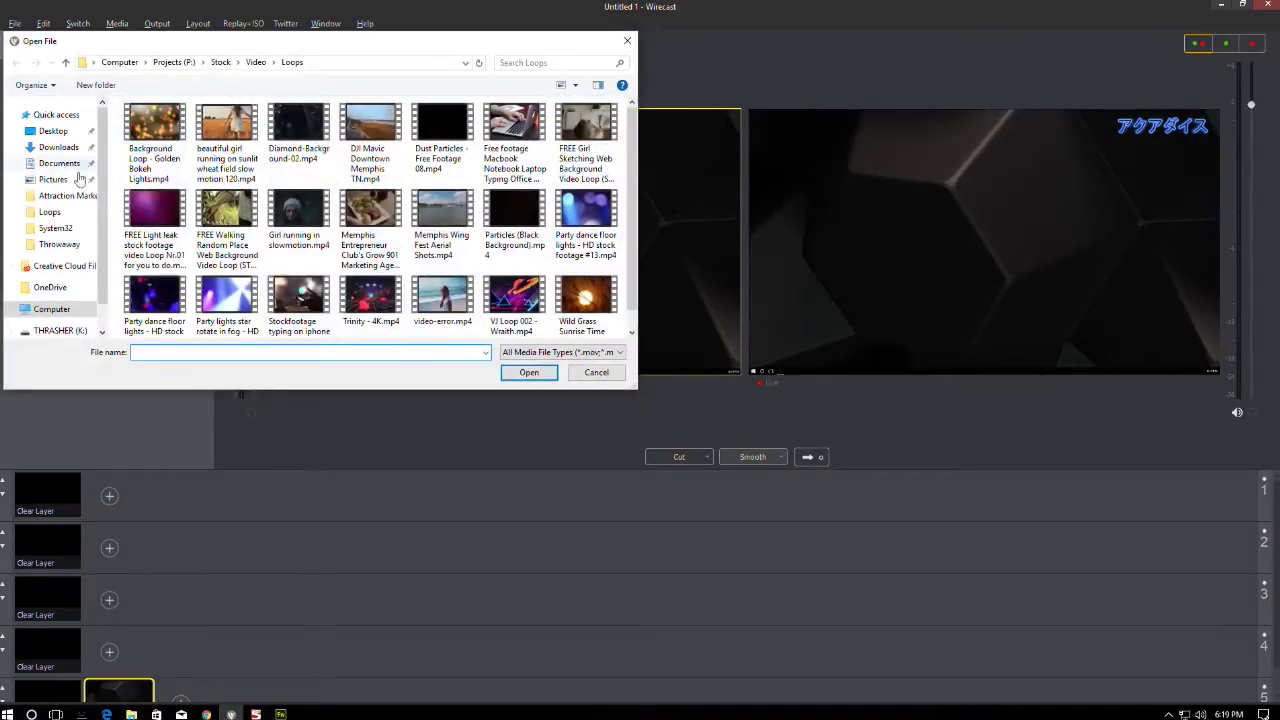
left_click(50, 245)
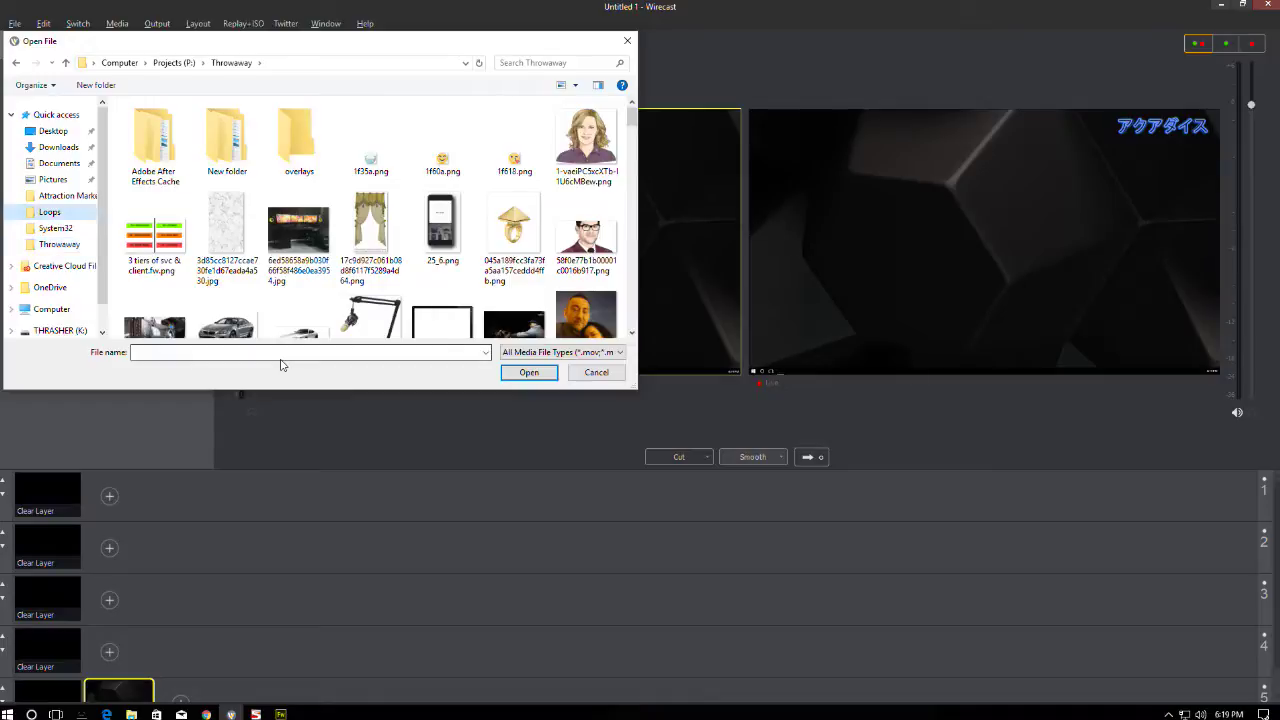
left_click(255, 235)
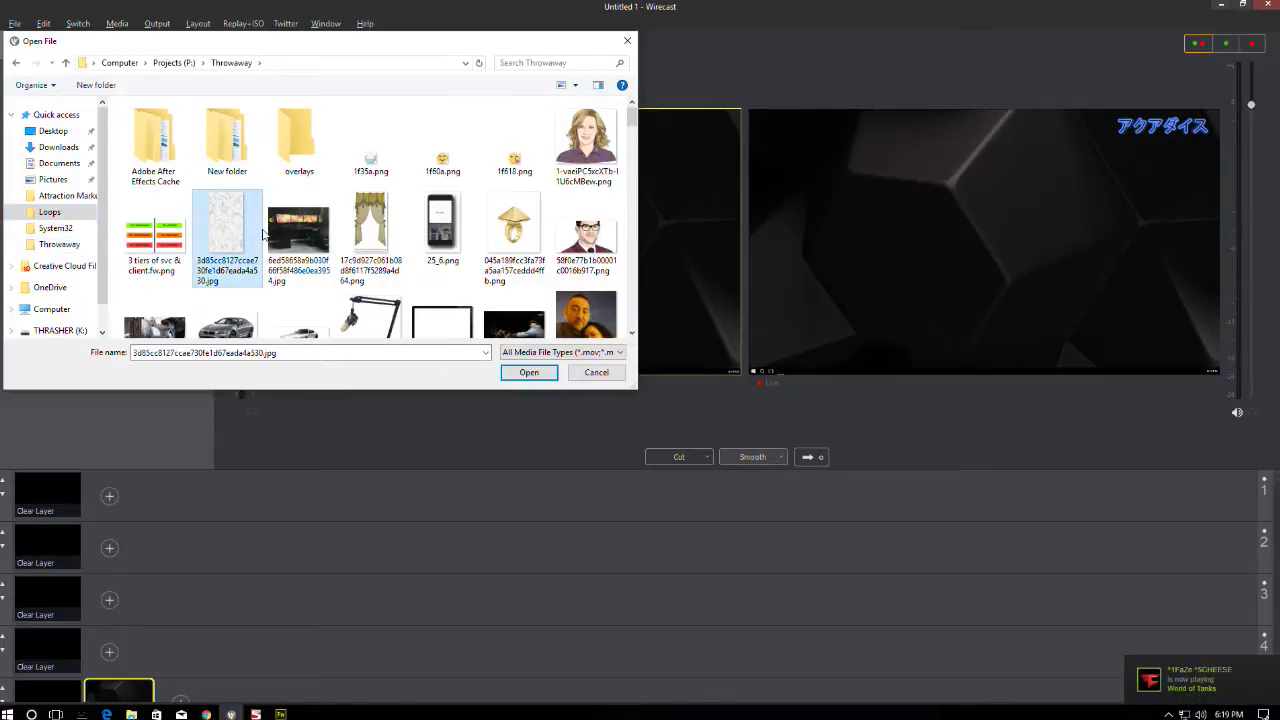
type("logo")
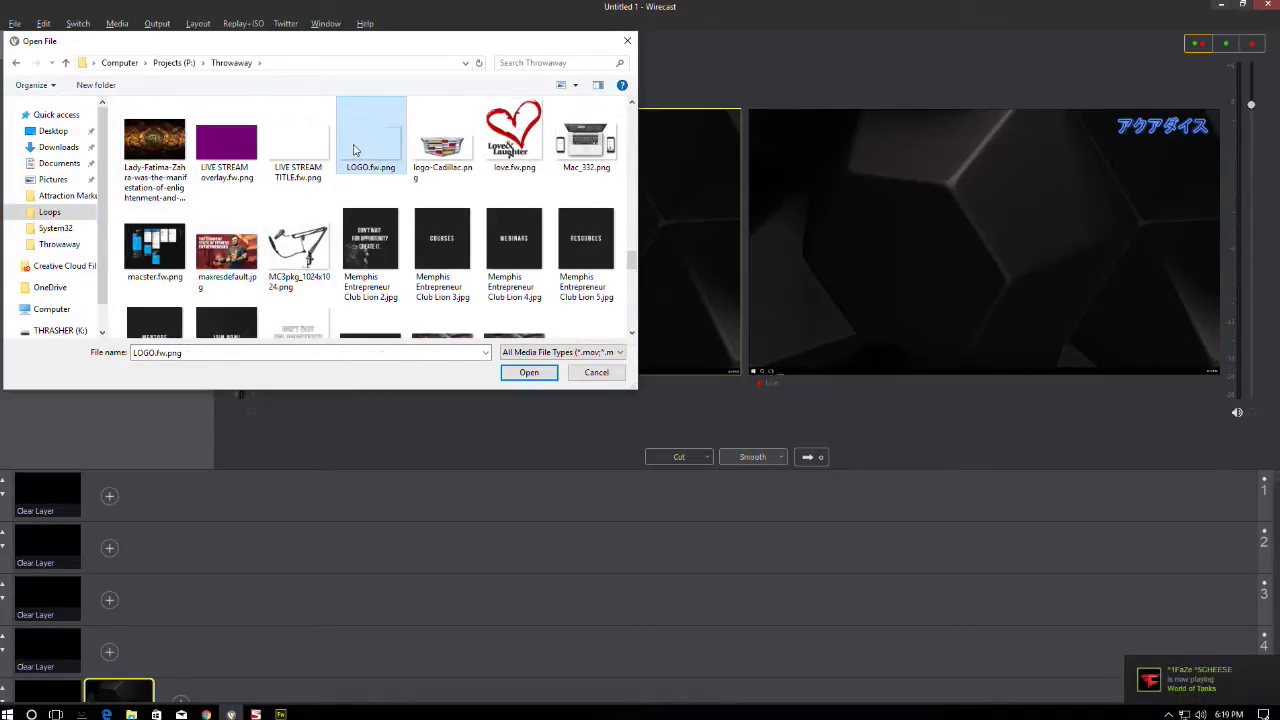
double_click(356, 150)
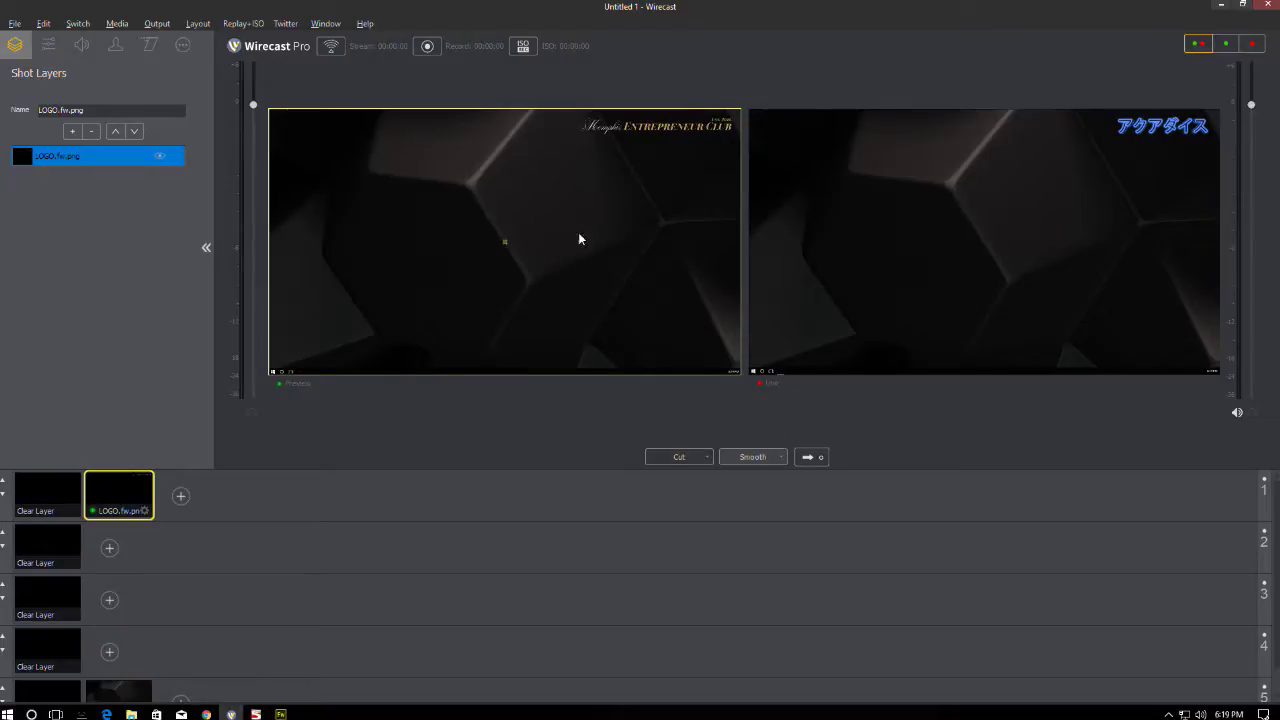
left_click_drag(680, 126, 677, 143)
left_click(109, 549)
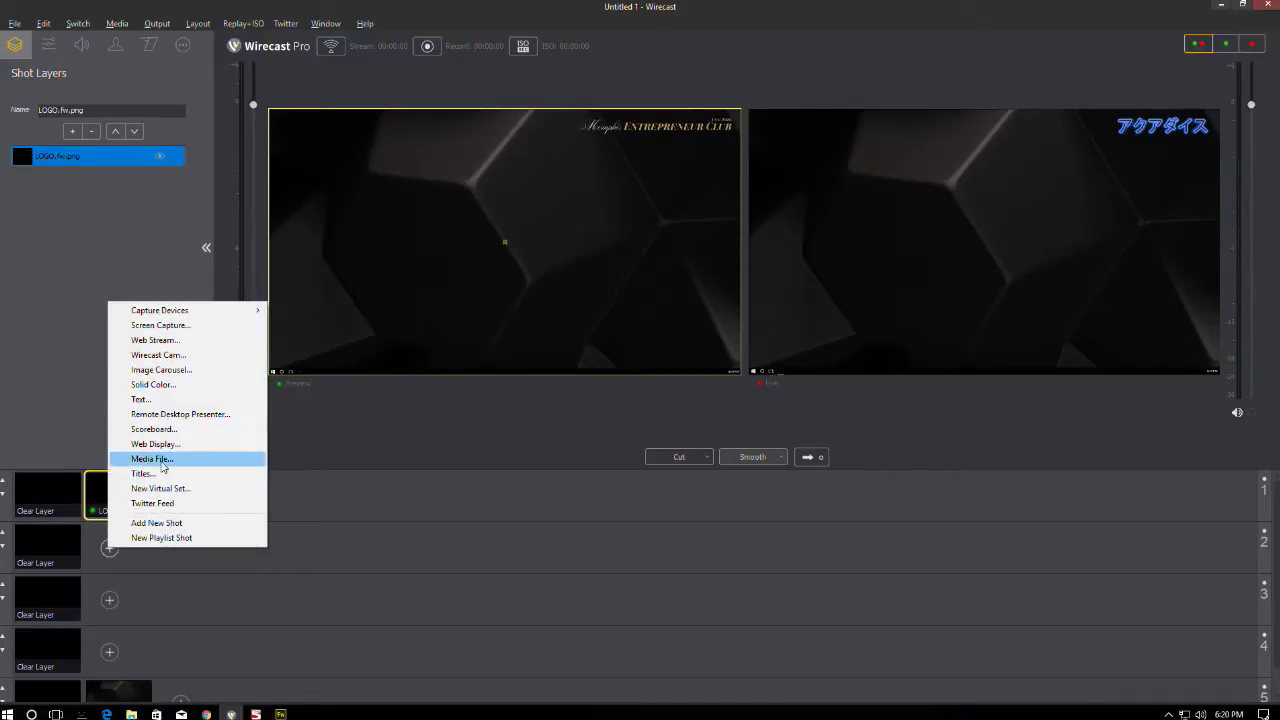
- Add TITLE1.fw.png as a media file shot on layer 2
left_click(151, 458)
scroll(497, 232, "down", 5)
type("T")
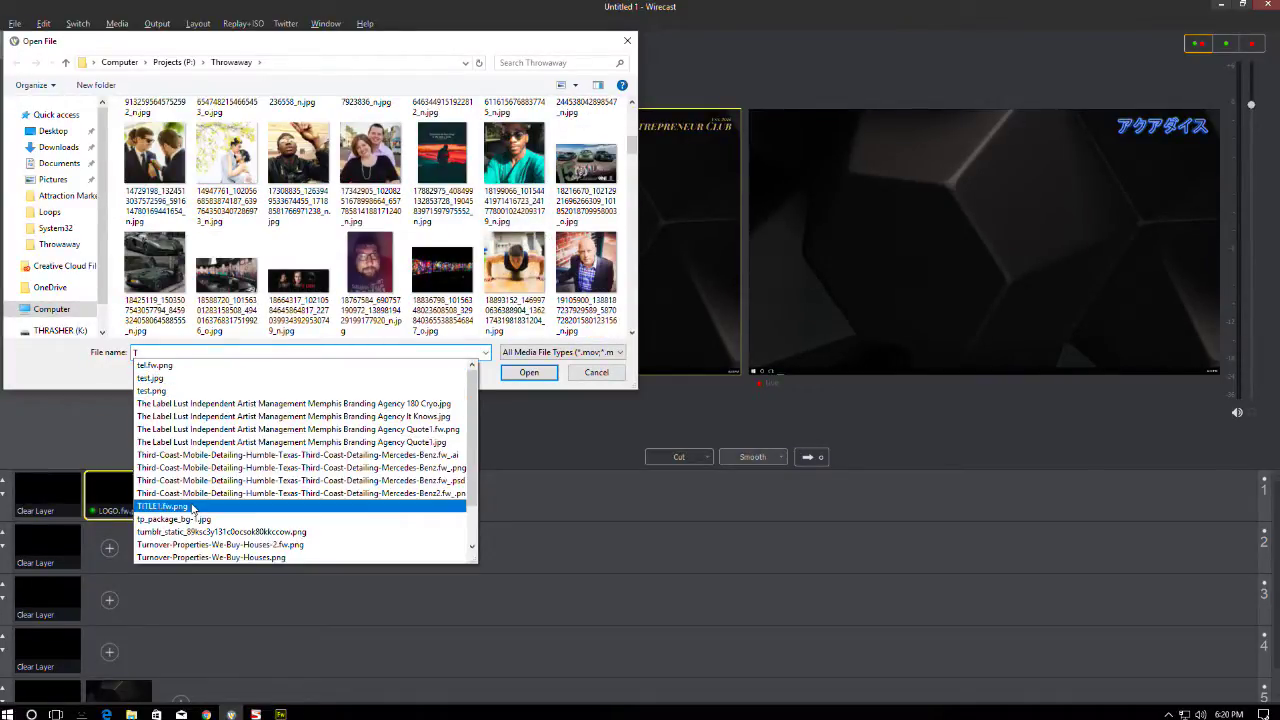
left_click(192, 508)
left_click(528, 372)
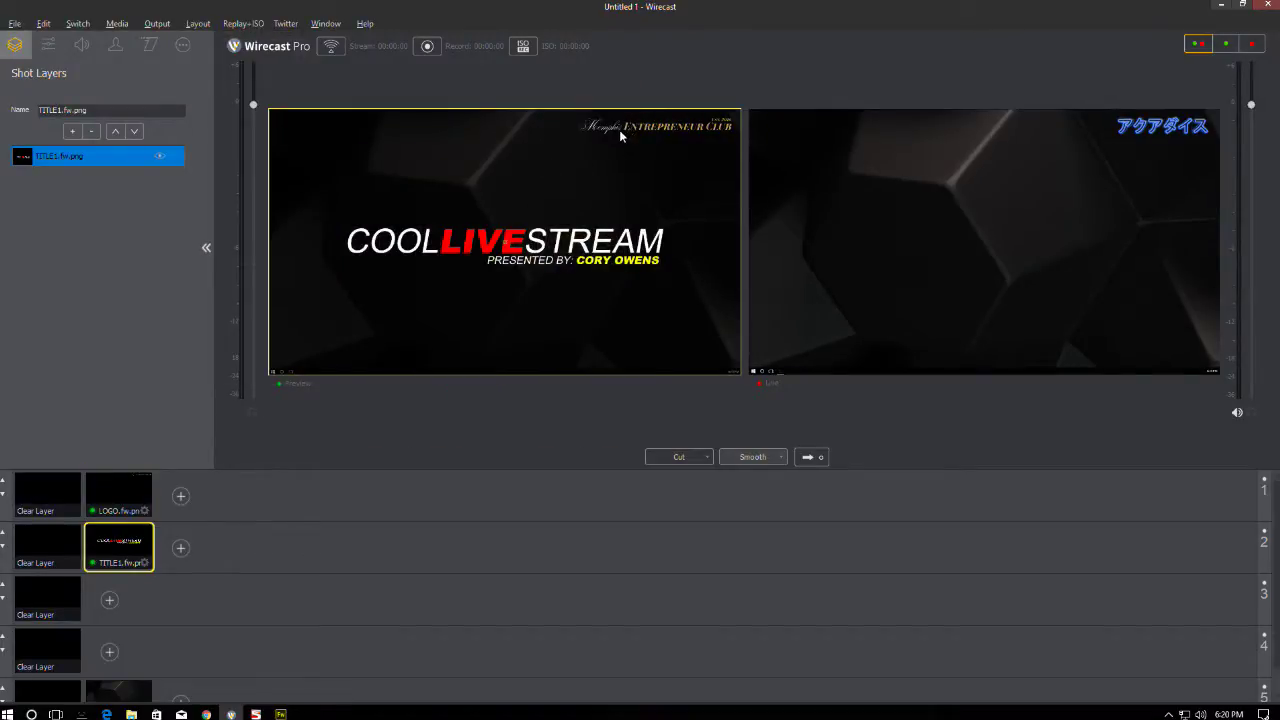
- Centre the COOL LIVE STREAM title in the preview and set its X Scale to 68%
left_click_drag(436, 169, 486, 171)
left_click(482, 152)
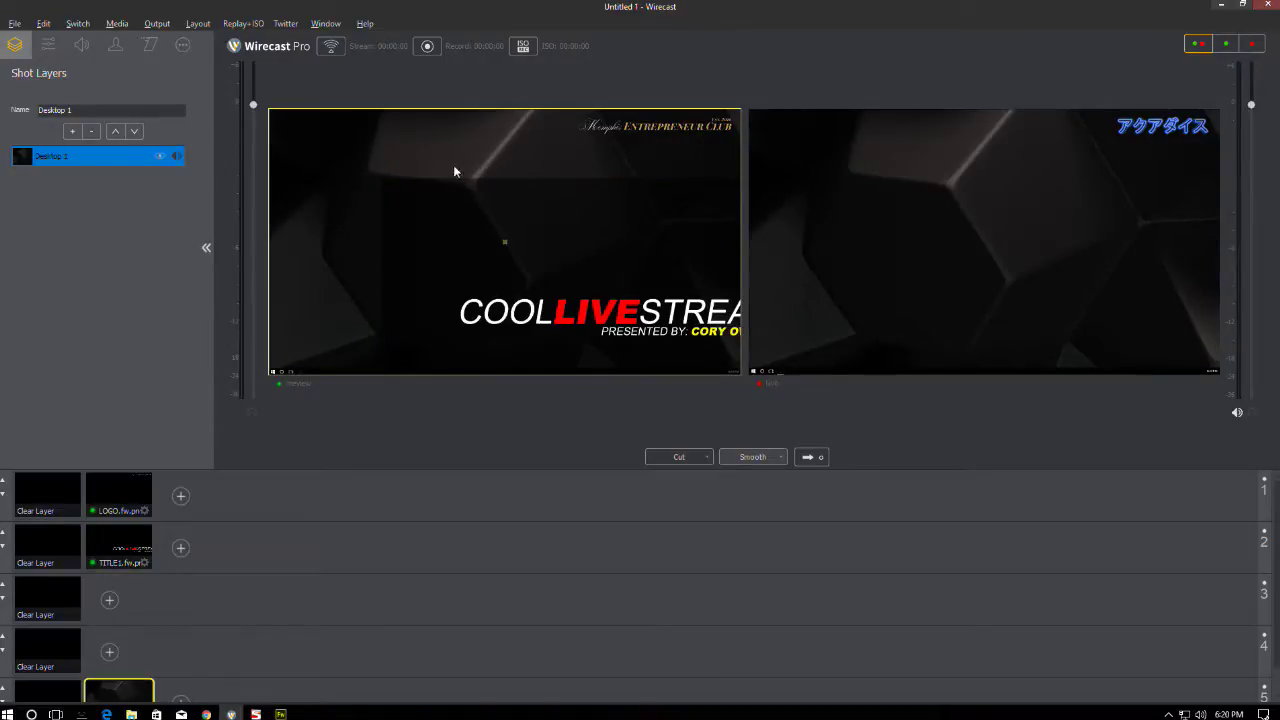
left_click(469, 235)
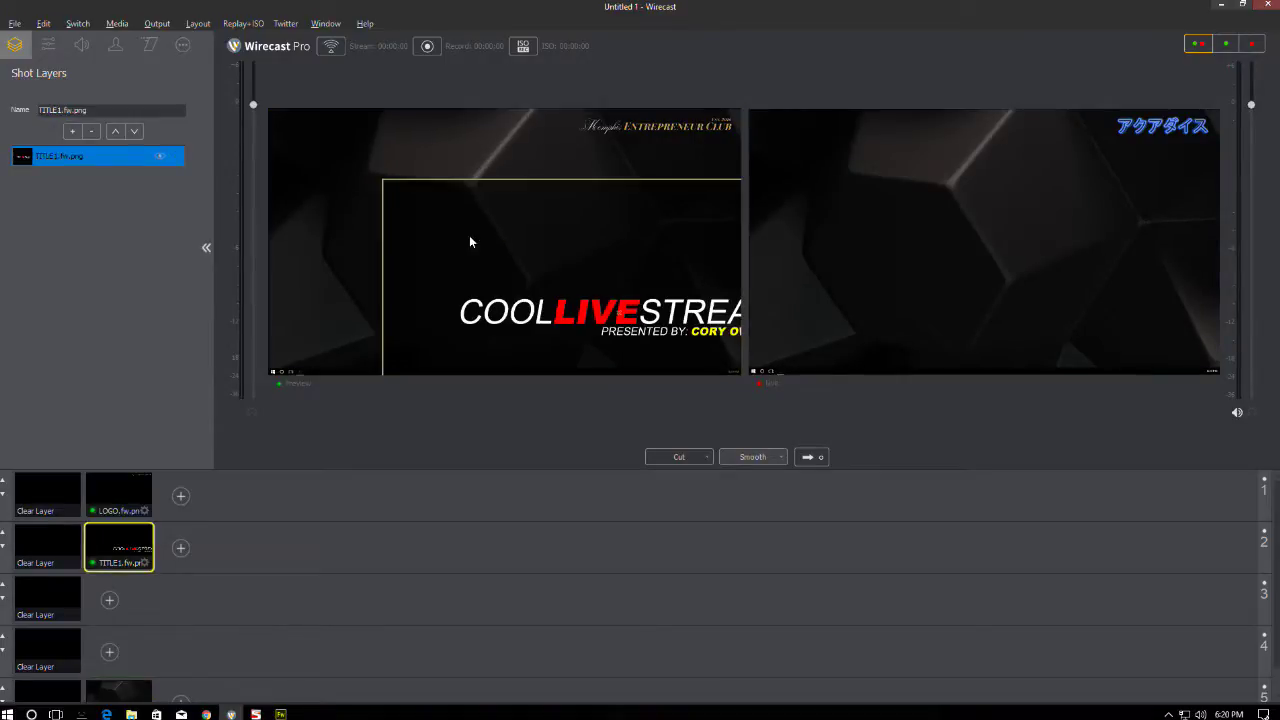
left_click_drag(592, 271, 498, 210)
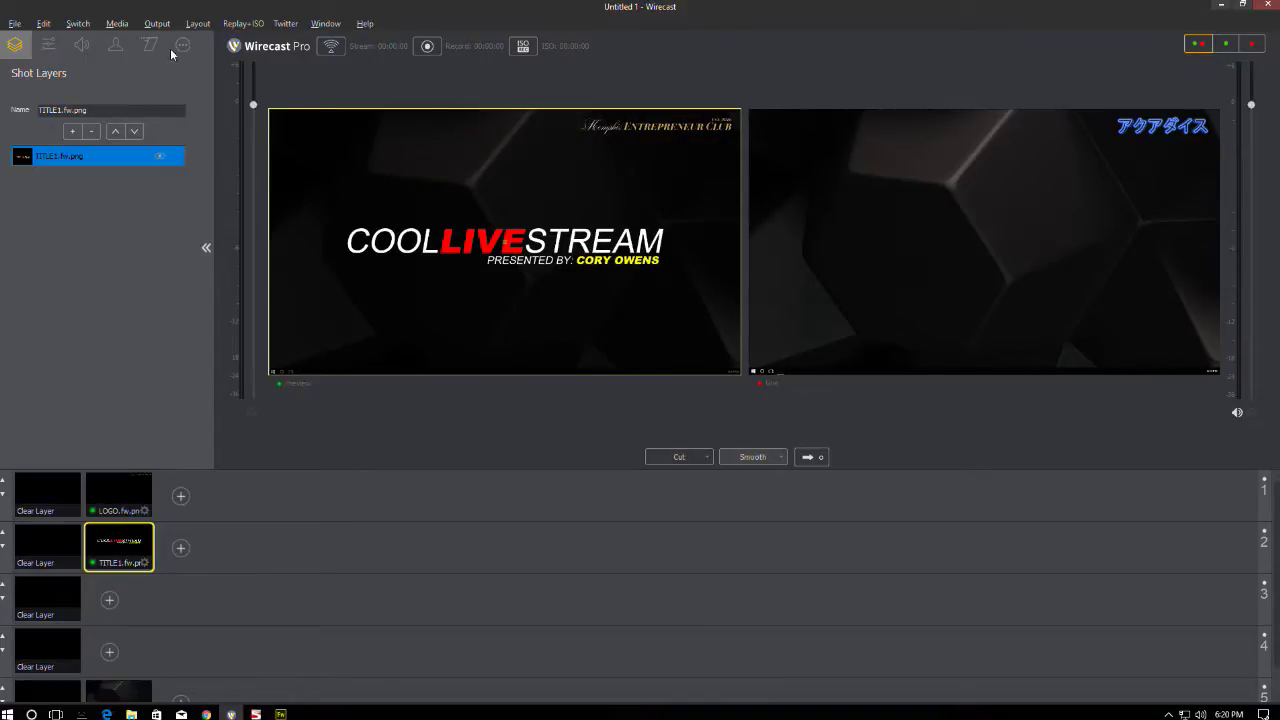
left_click(49, 45)
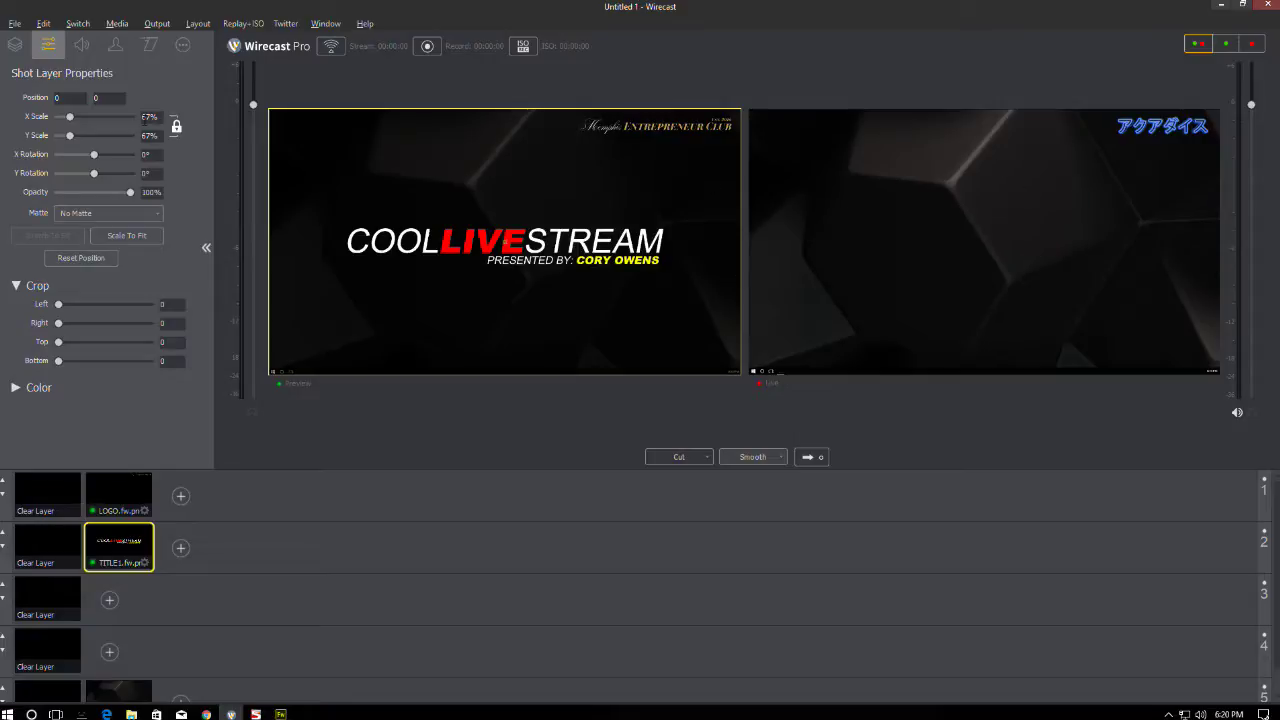
left_click(146, 117)
double_click(146, 117)
type("68")
key("Return")
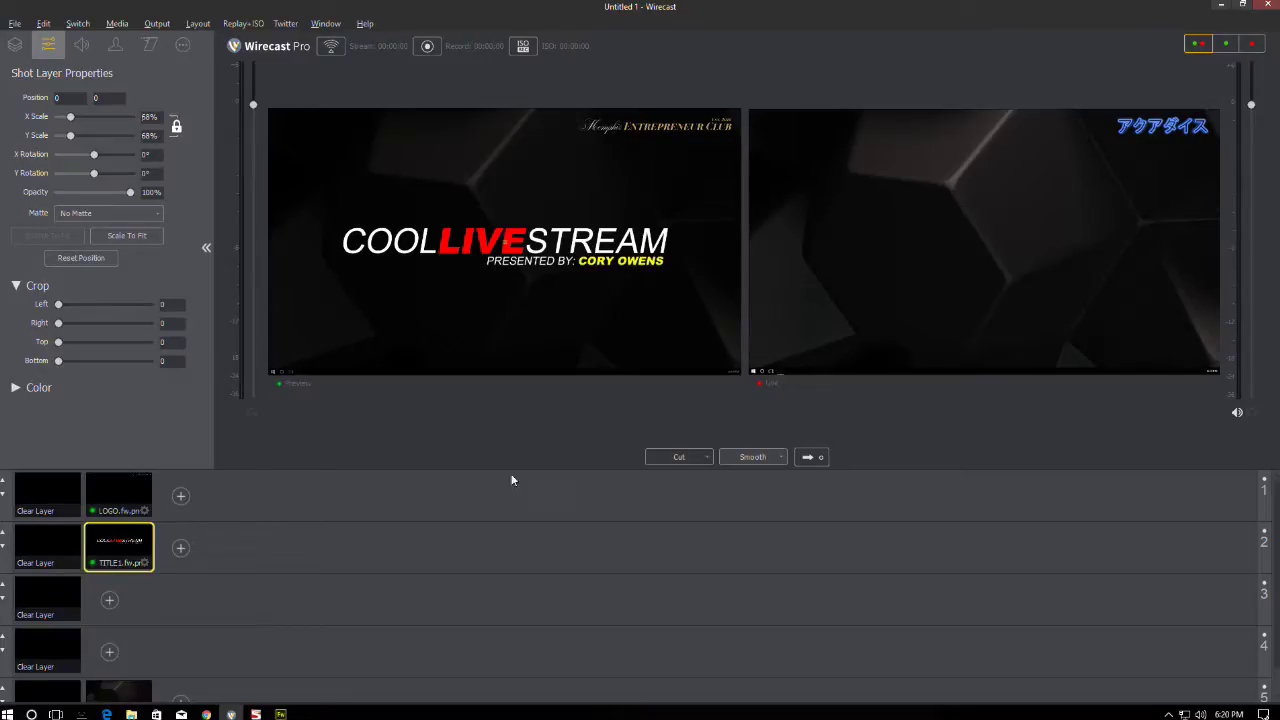
left_click(110, 600)
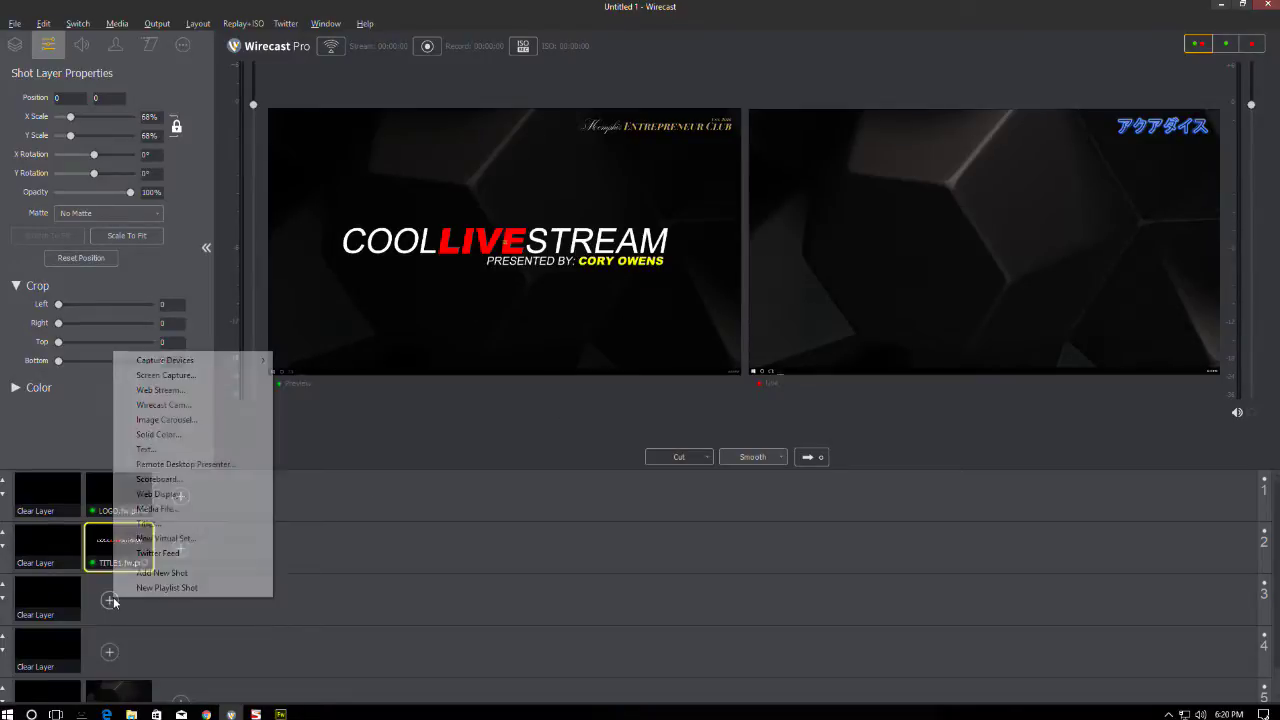
- Load VJ Loop 002 - Wraith.mp4 from Projects (P:) Stock > Video > Loops as the layer 3 shot
left_click(162, 508)
left_click(176, 63)
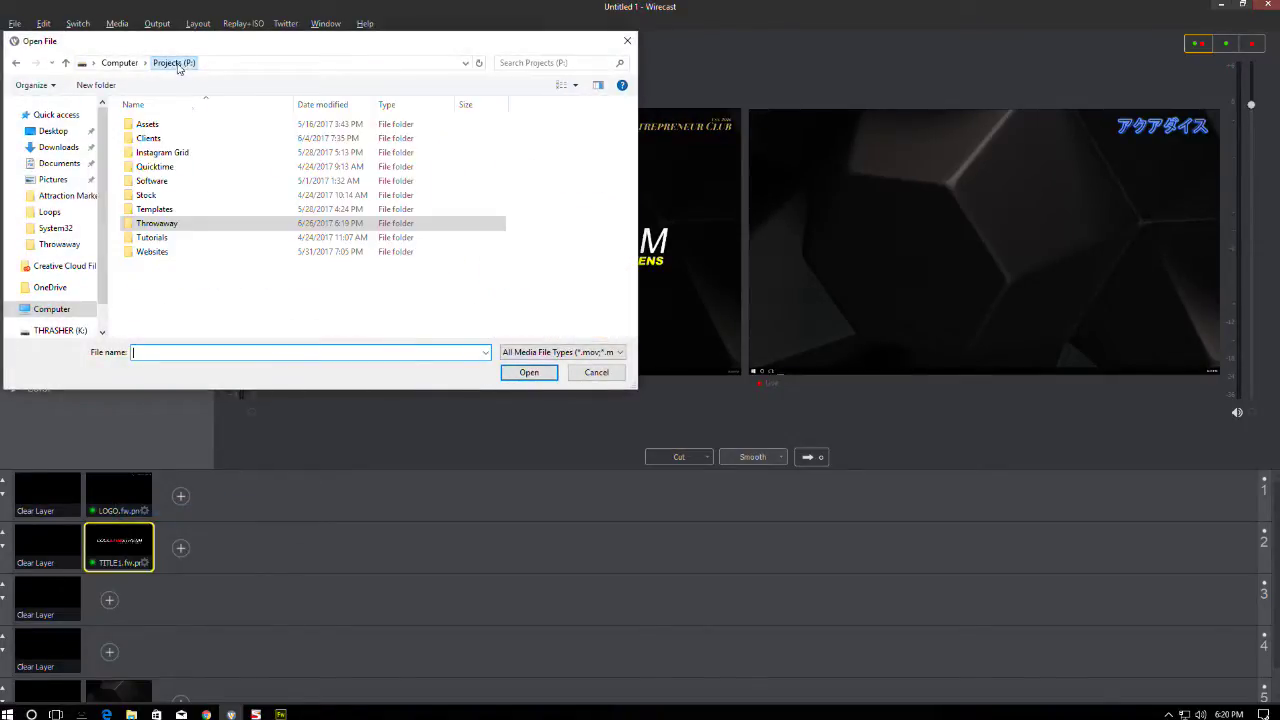
double_click(152, 197)
double_click(149, 139)
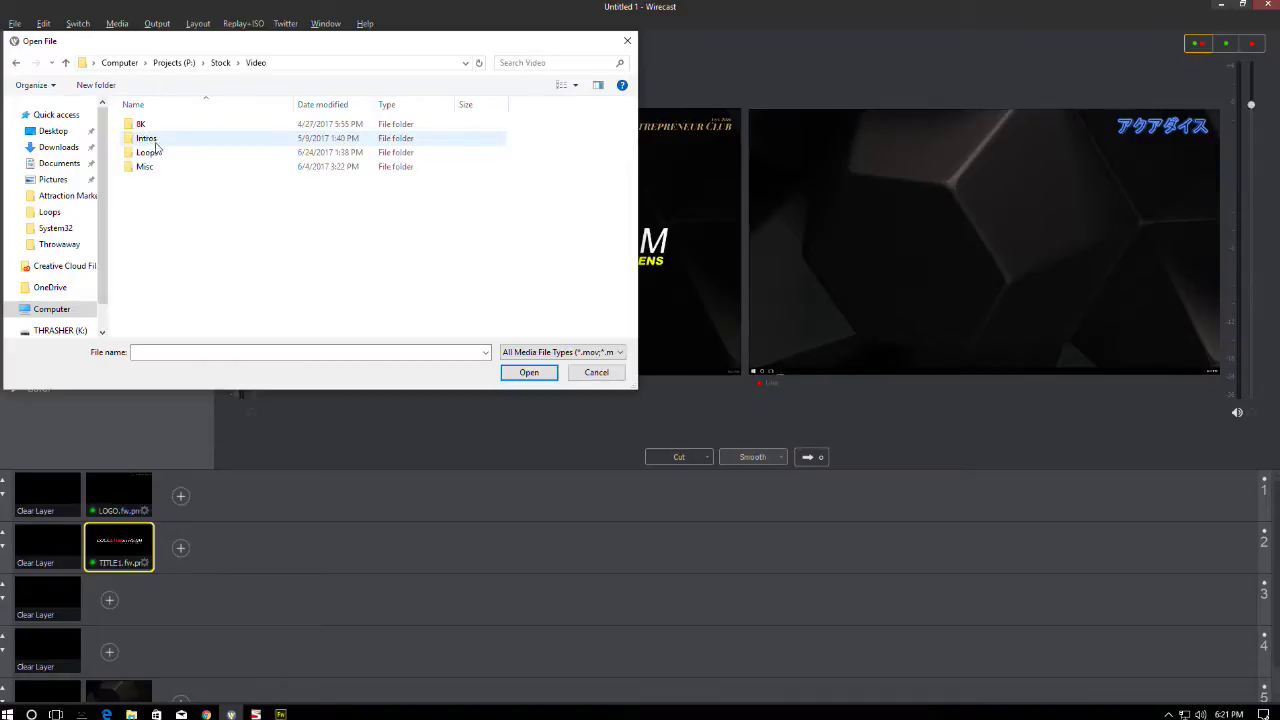
double_click(148, 153)
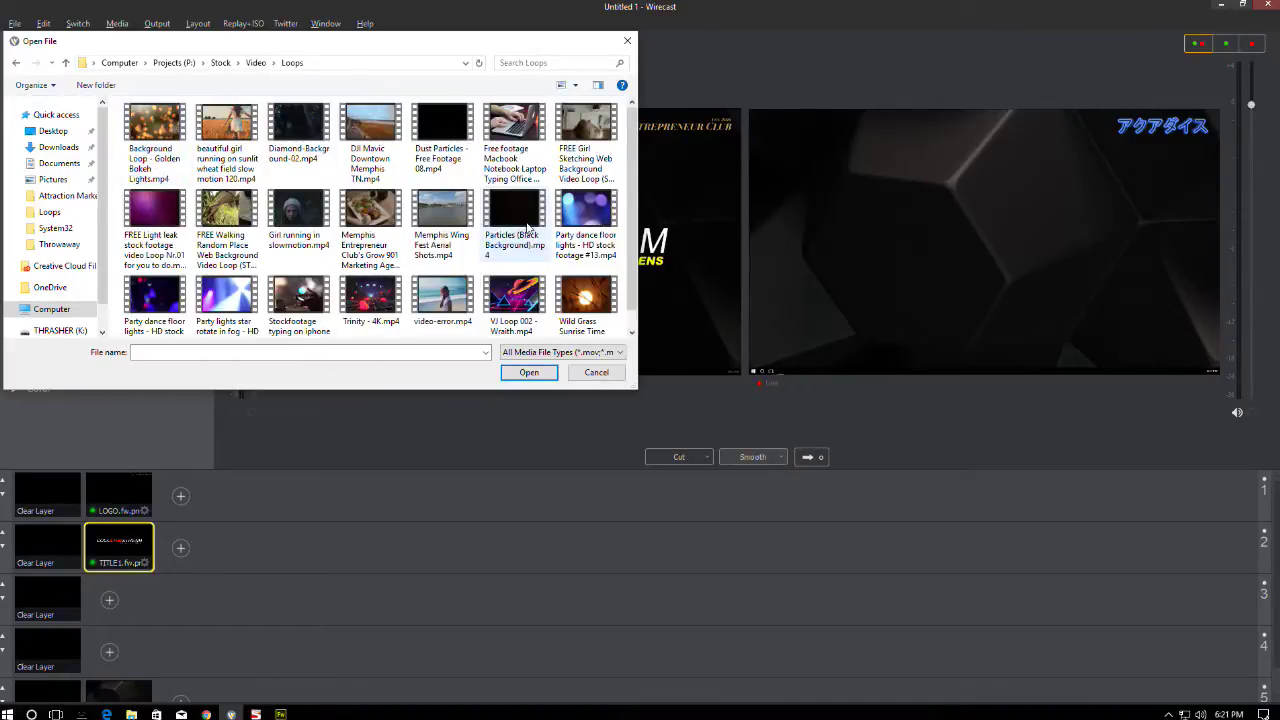
scroll(520, 222, "down", 1)
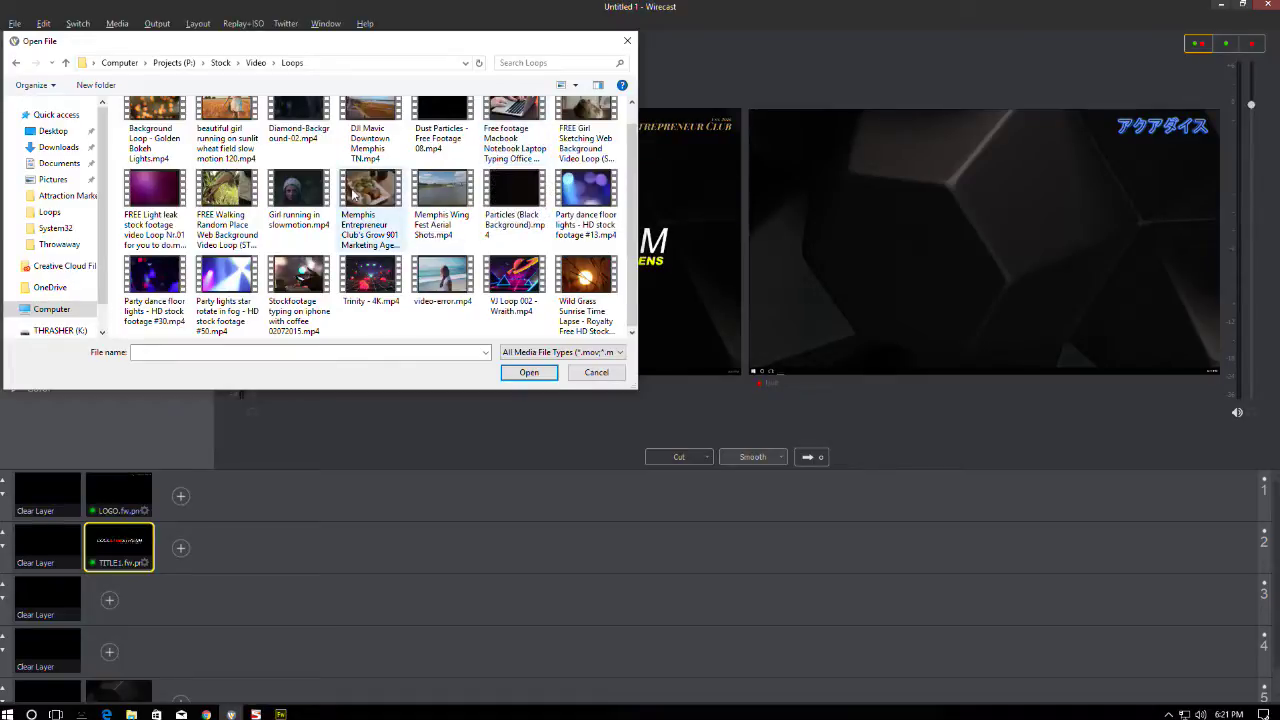
scroll(351, 190, "up", 1)
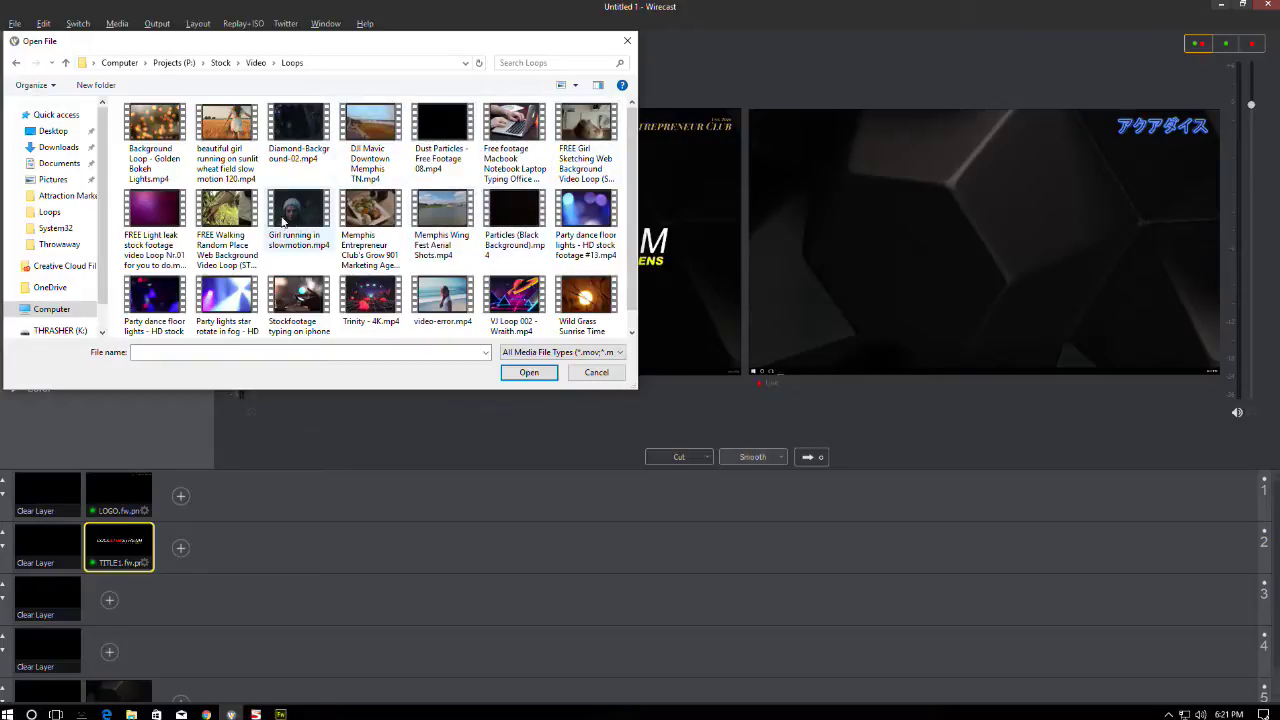
scroll(328, 230, "down", 1)
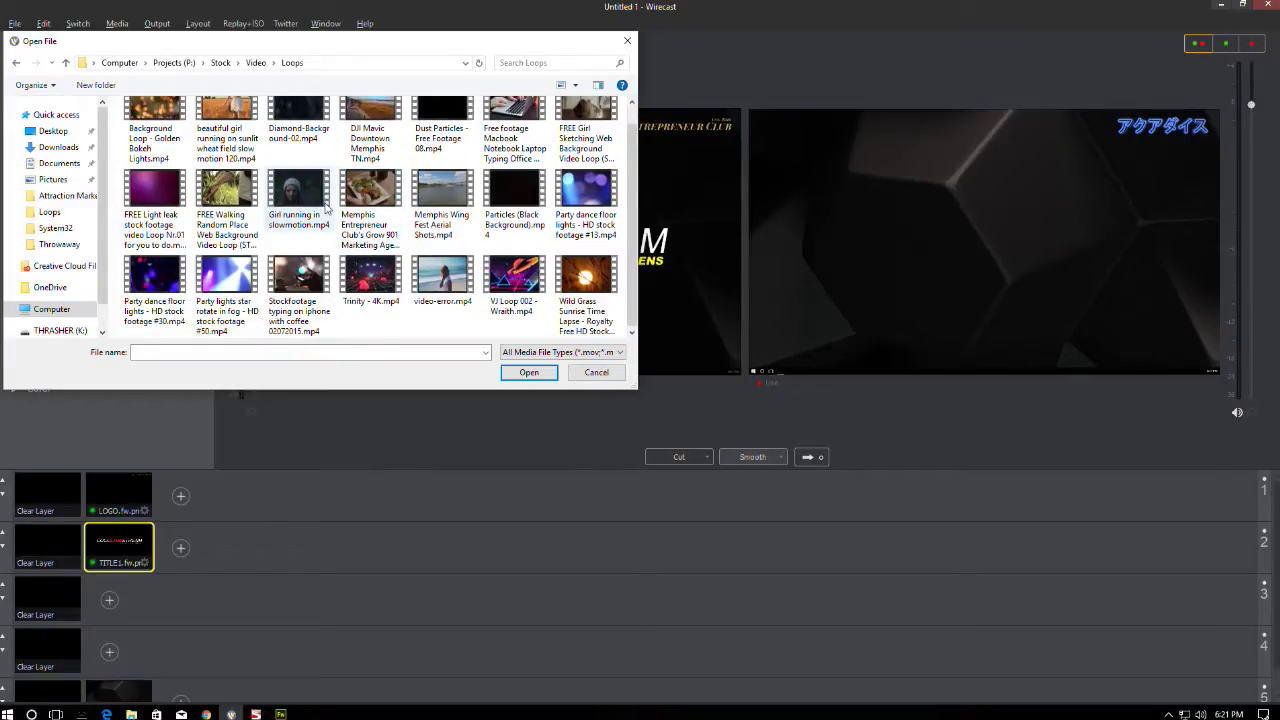
double_click(493, 283)
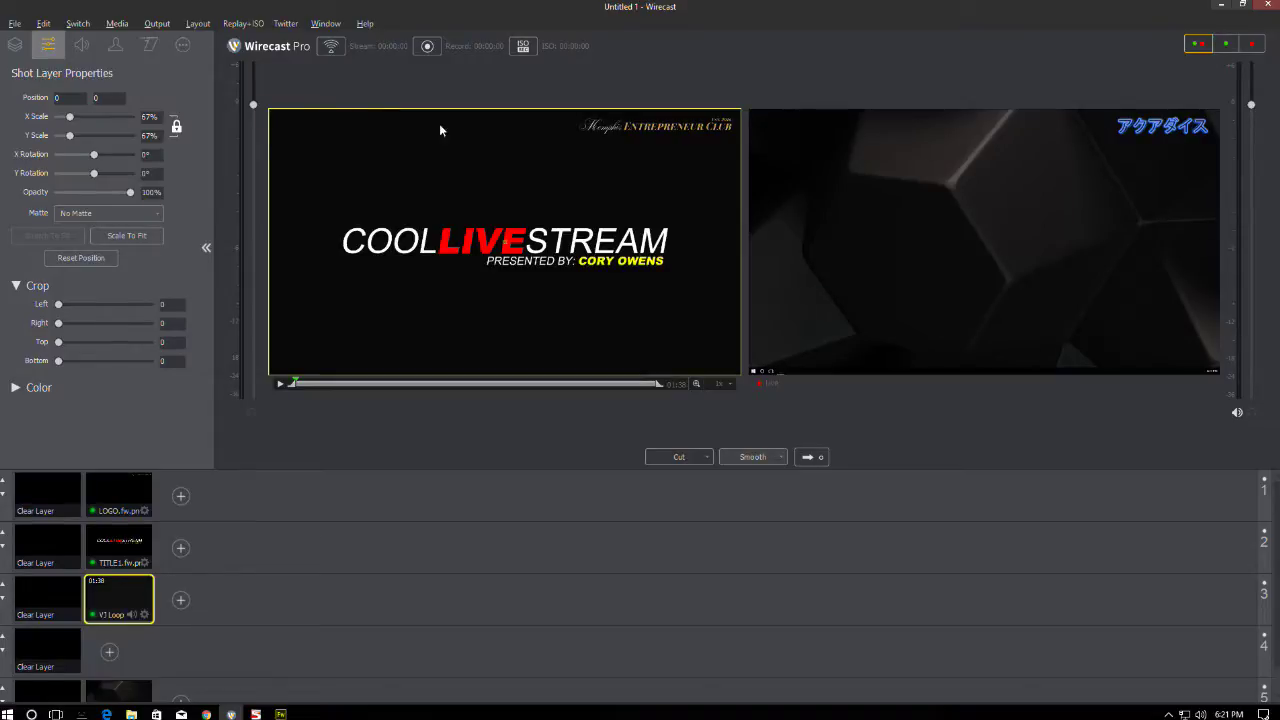
- Scale the VJ loop to 68%, send the composition live, then nudge the title's grey background in Fireworks
left_click(147, 116)
left_click(175, 124)
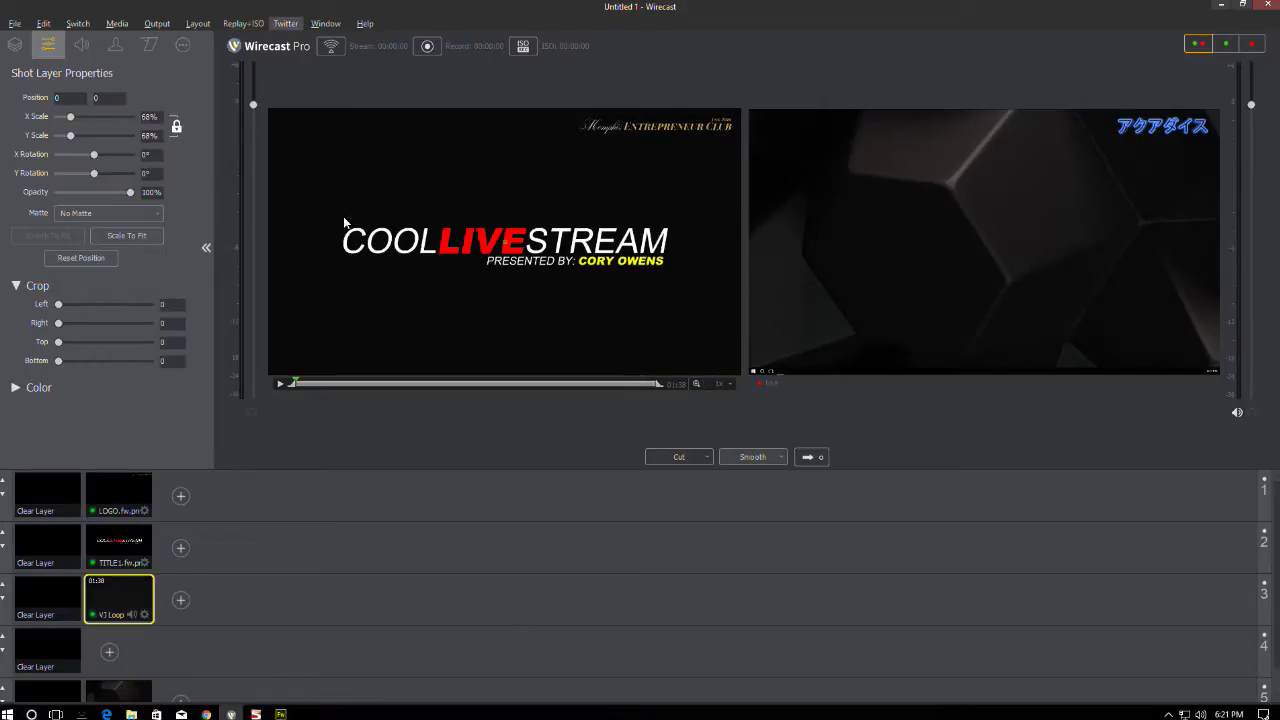
left_click(812, 457)
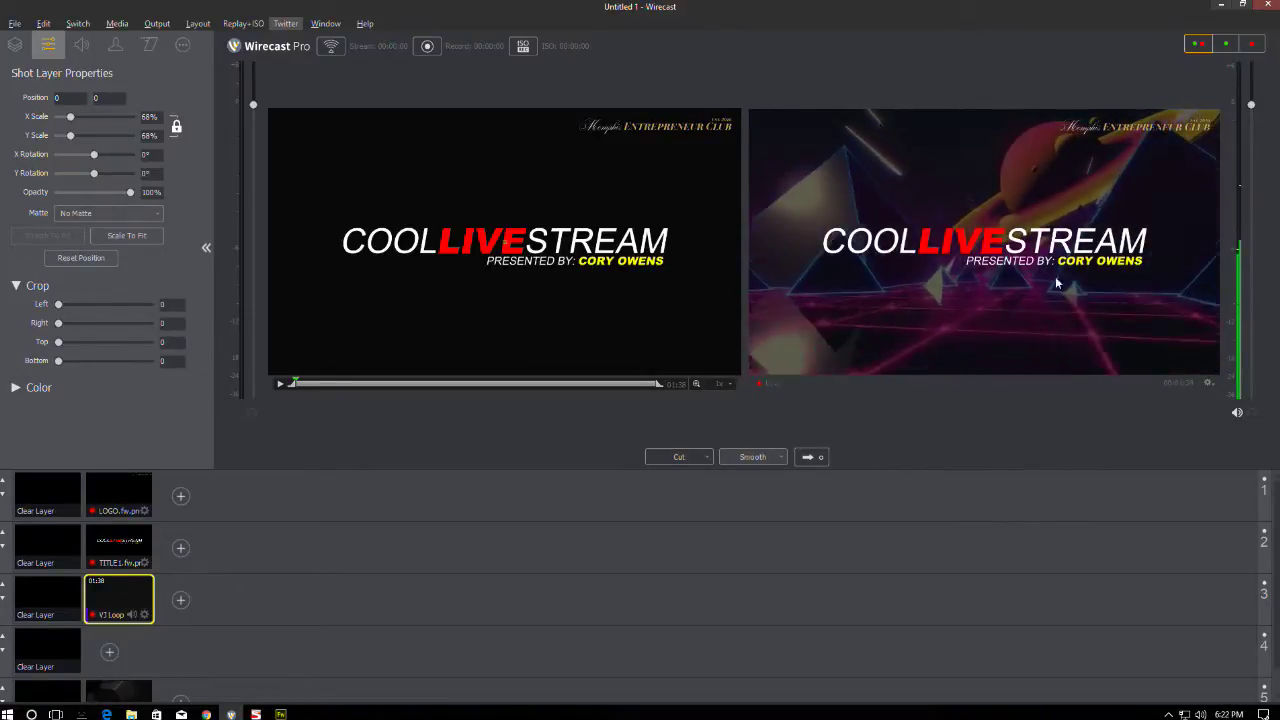
left_click(280, 714)
left_click_drag(574, 191, 516, 157)
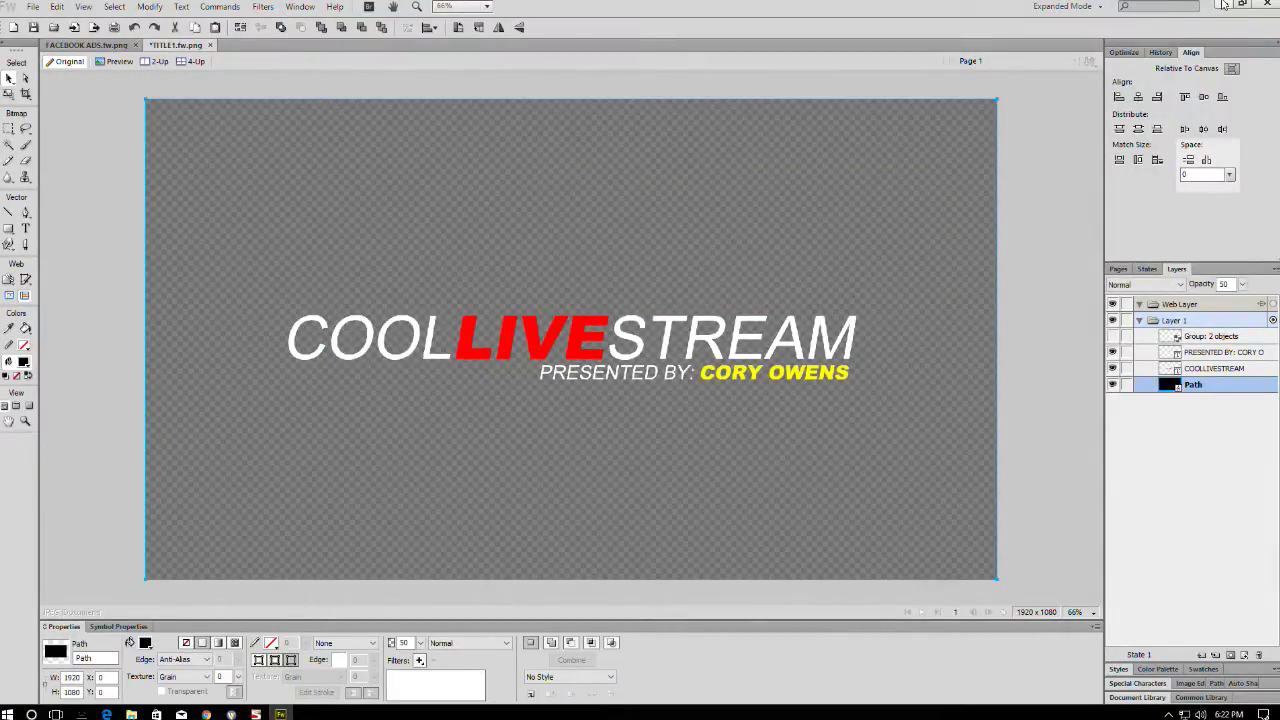
- Select all objects on the TITLE1.fw.png canvas, deselect them, and return to Wirecast Pro
left_click(1043, 129)
key("ctrl+a")
left_click(1068, 150)
key("alt+Tab")
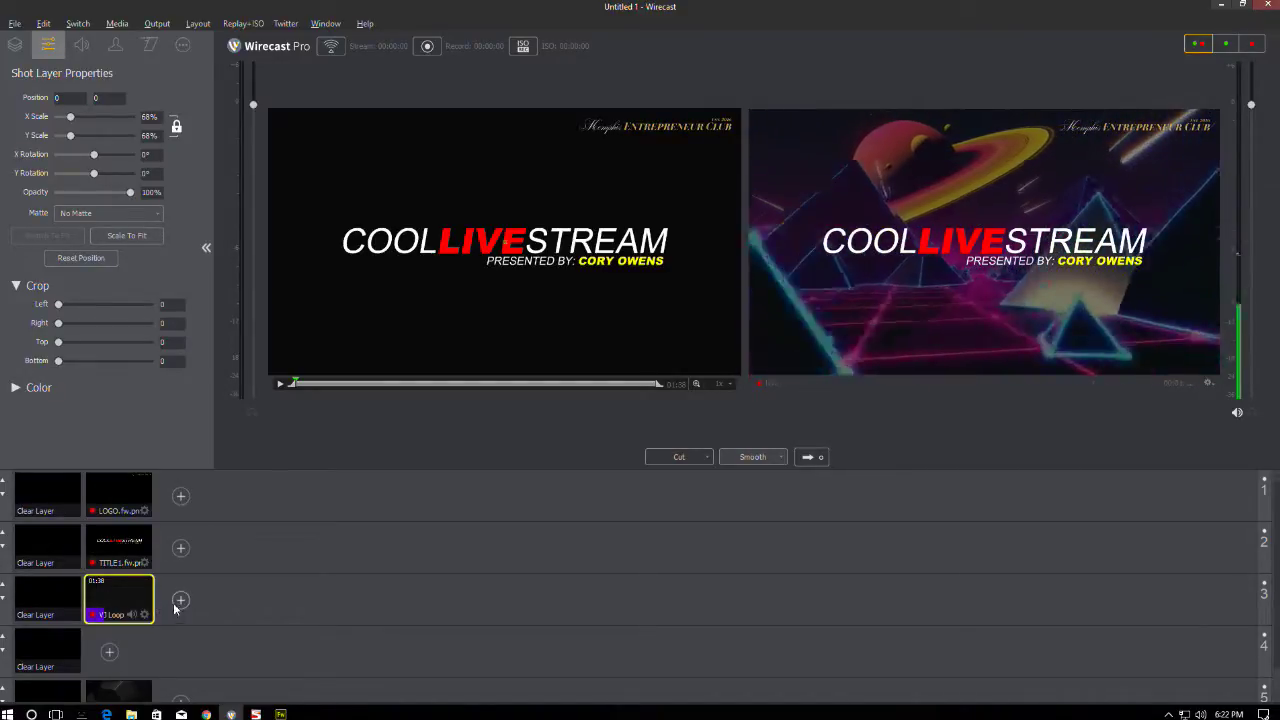
- Add the Desktop Microphone capture shot to layer 3, then delete it
left_click(181, 600)
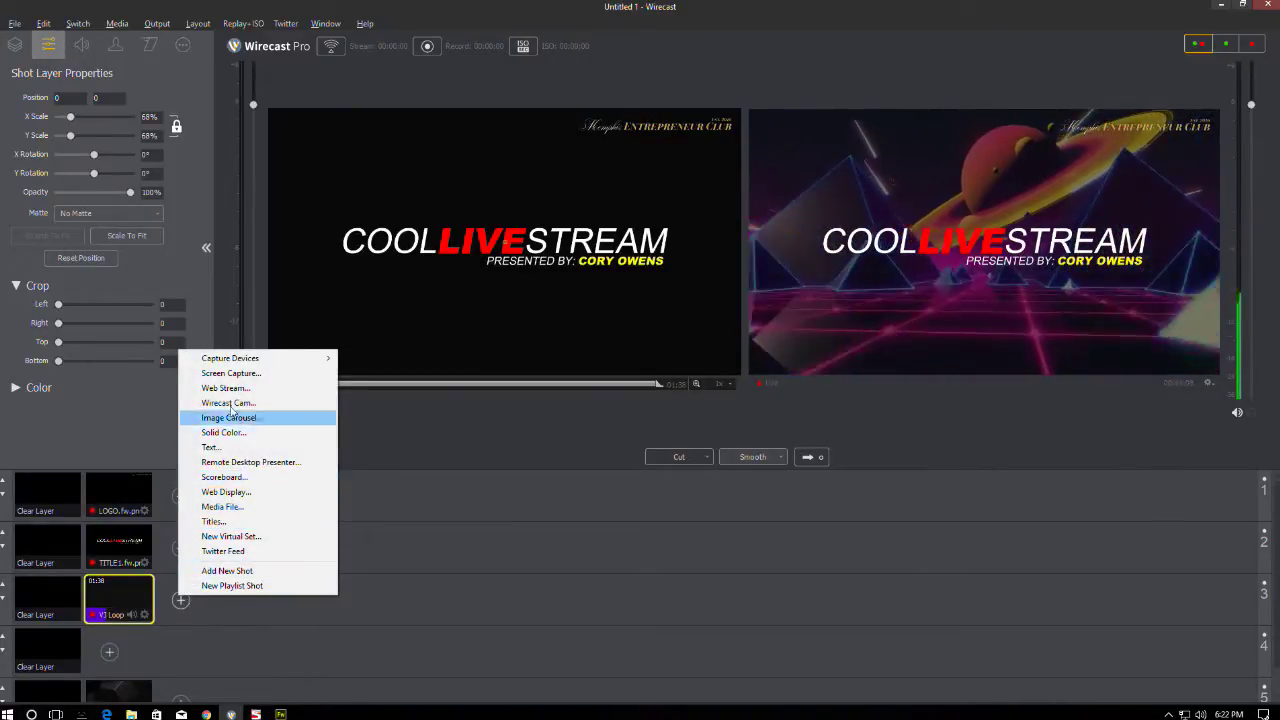
mouse_move(260, 358)
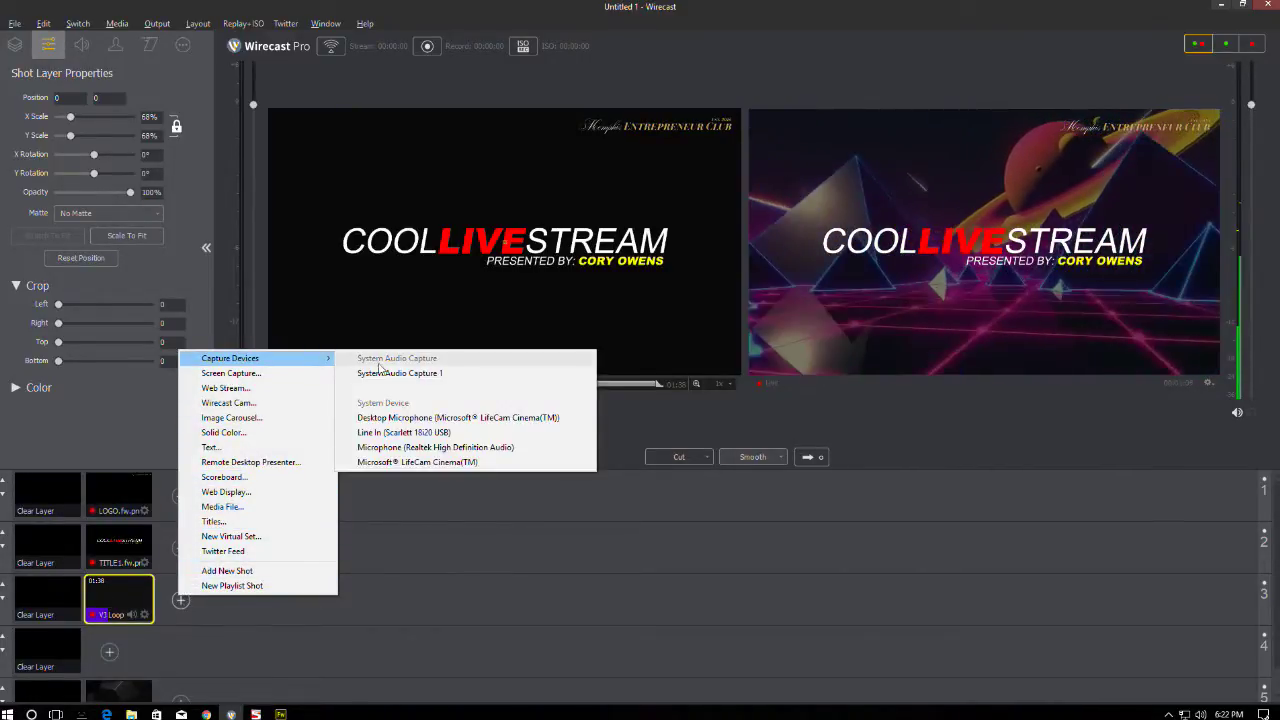
left_click(488, 418)
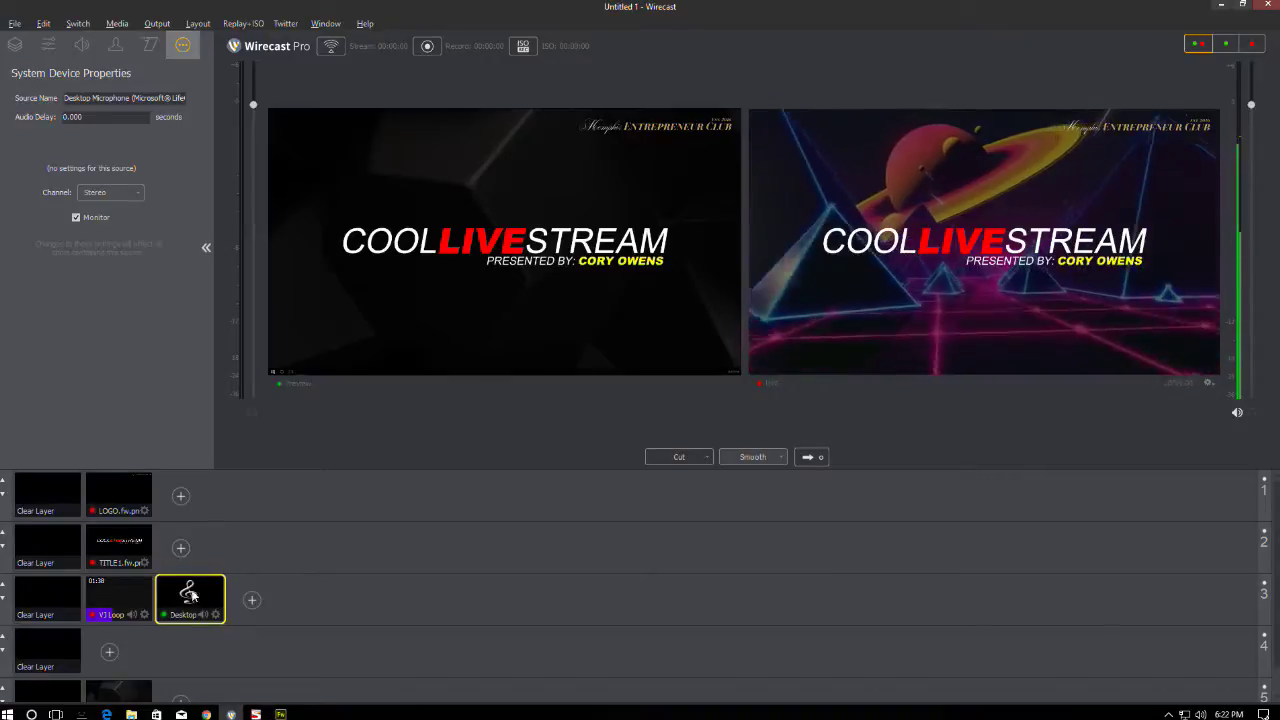
right_click(172, 612)
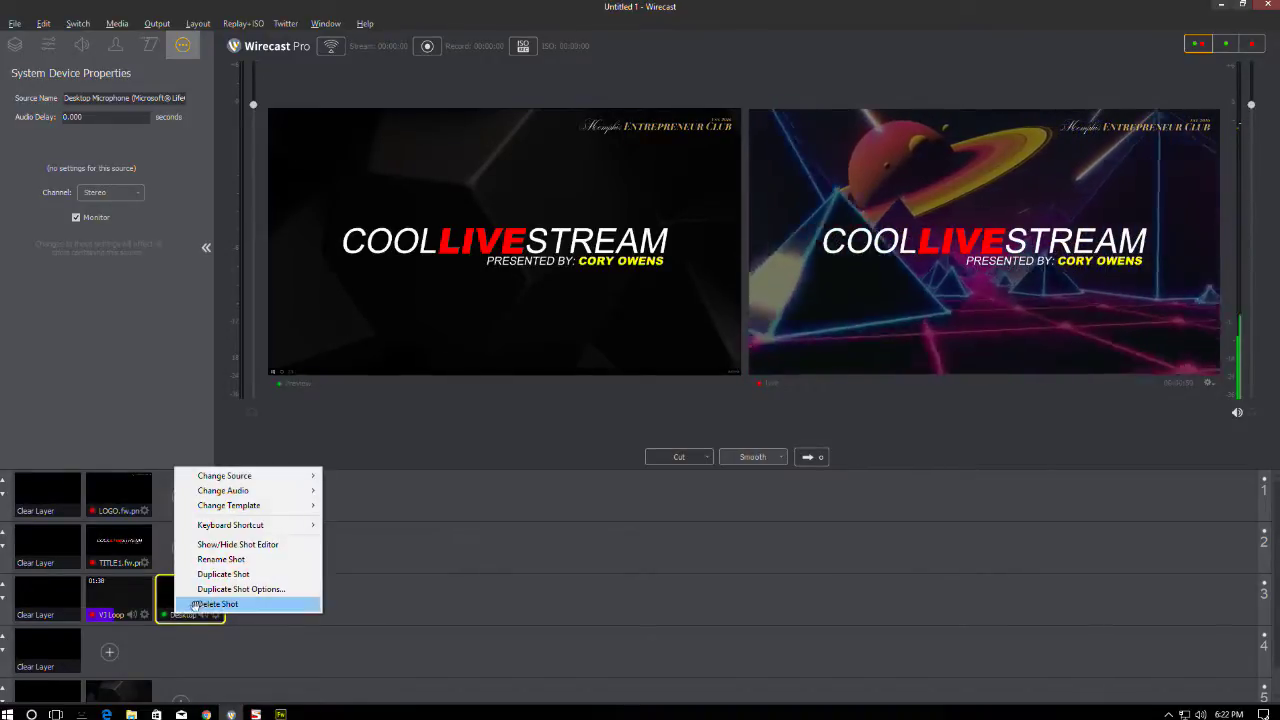
left_click(204, 604)
- Add the Microsoft® LifeCam Cinema(TM) webcam as a layer 3 capture shot
left_click(180, 600)
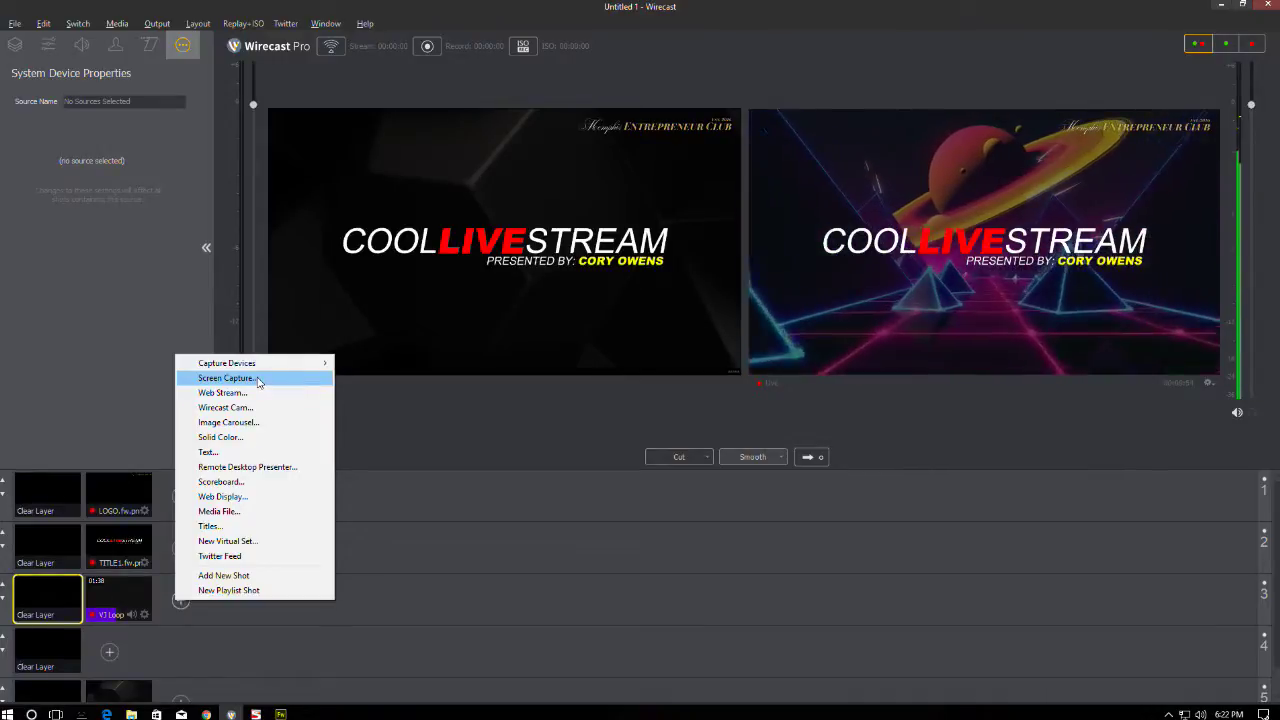
mouse_move(241, 366)
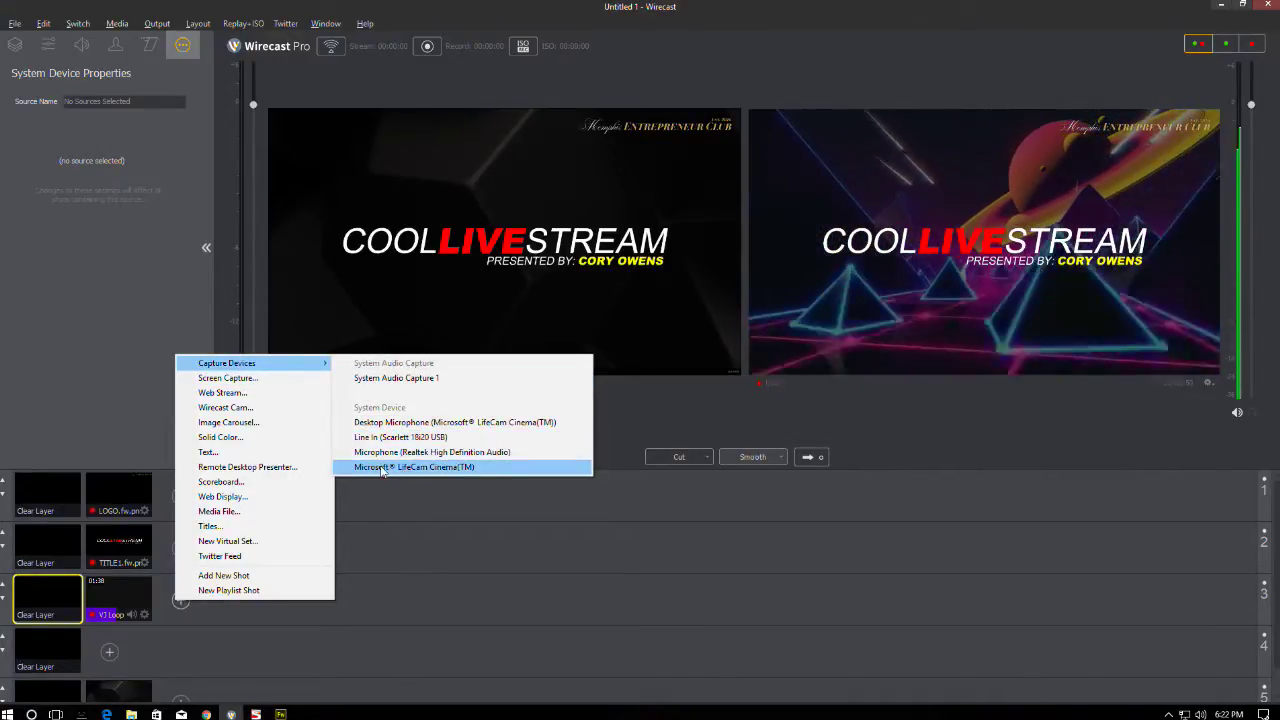
left_click(414, 467)
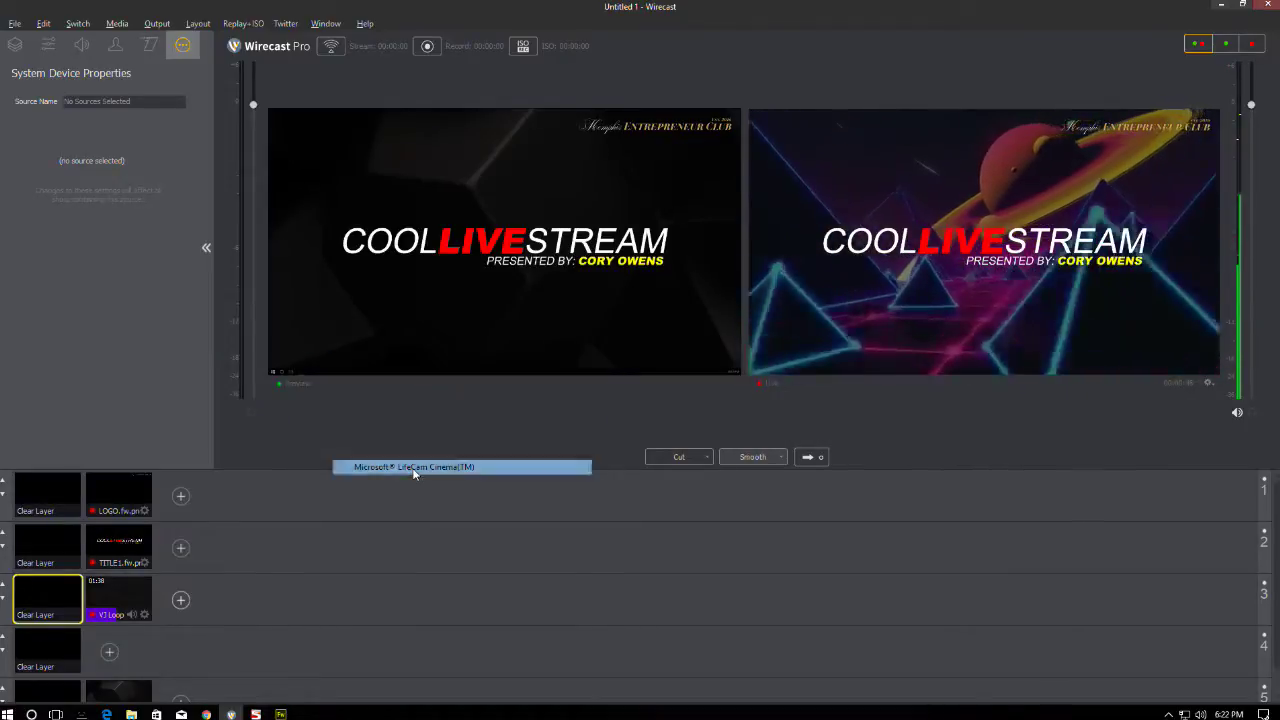
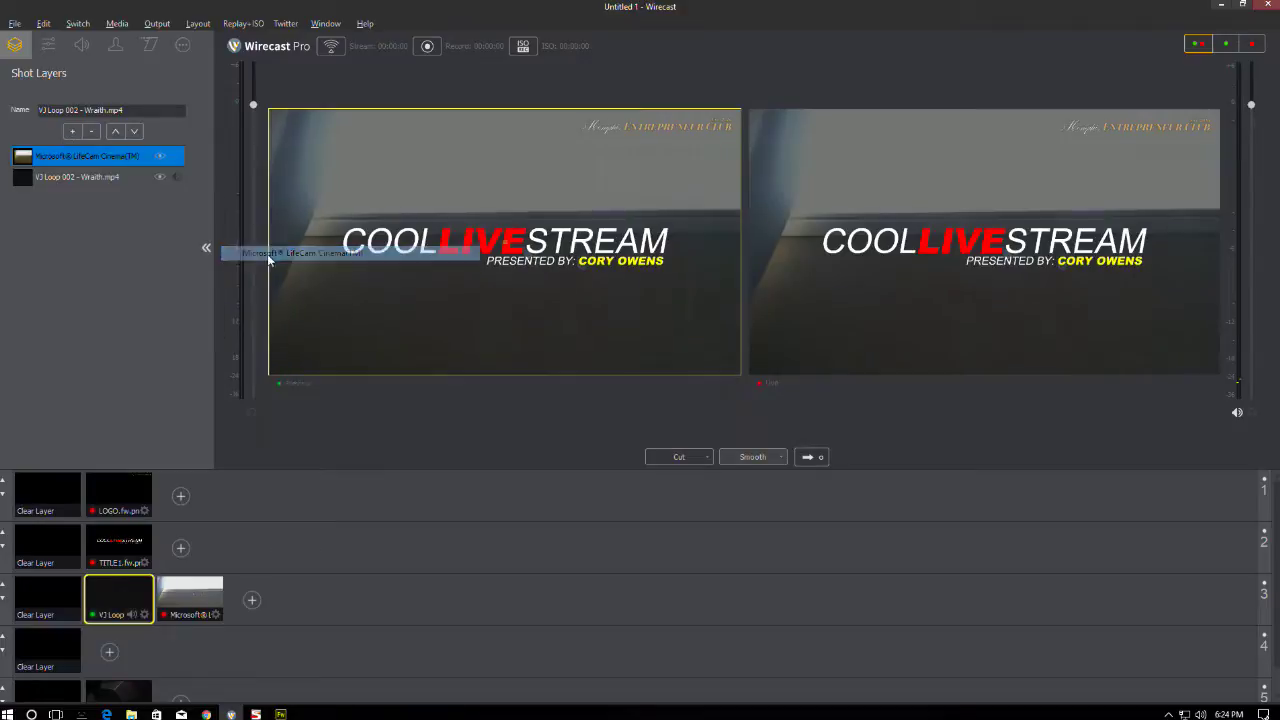
- Scale the webcam layer inside the VJ Loop shot to 96%, then reselect the VJ Loop shot
left_click(48, 44)
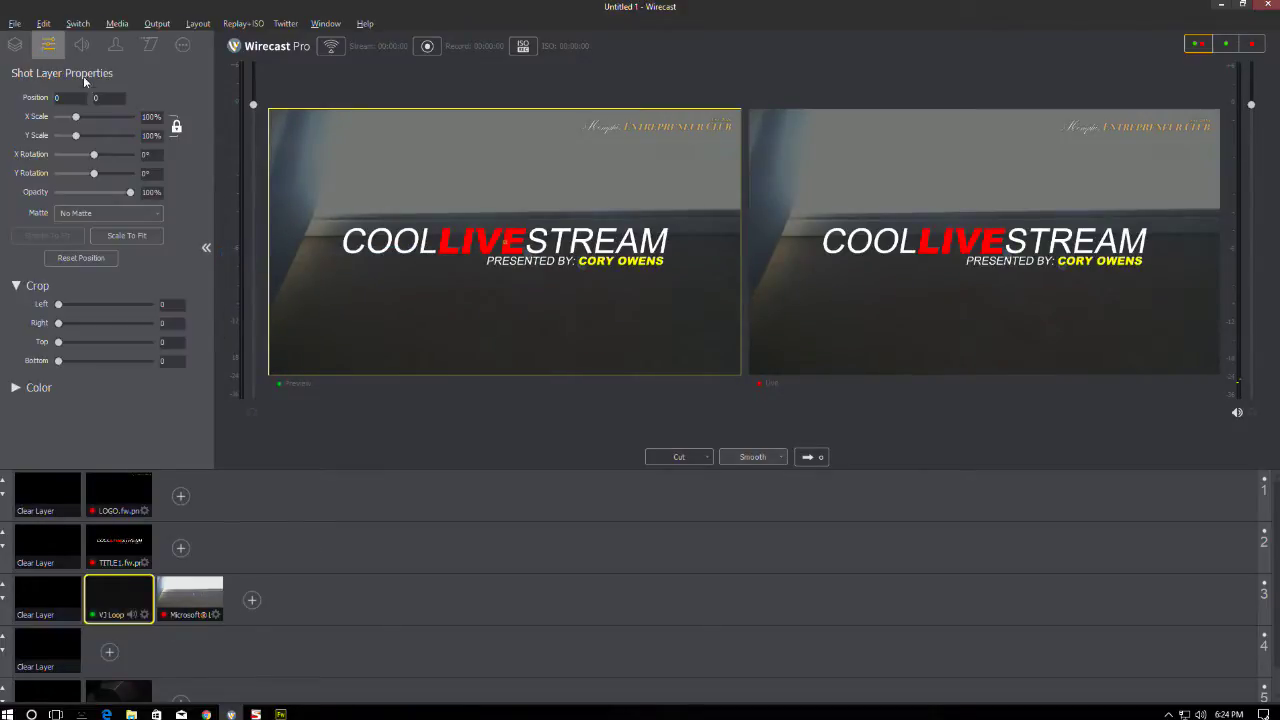
left_click_drag(76, 116, 75, 117)
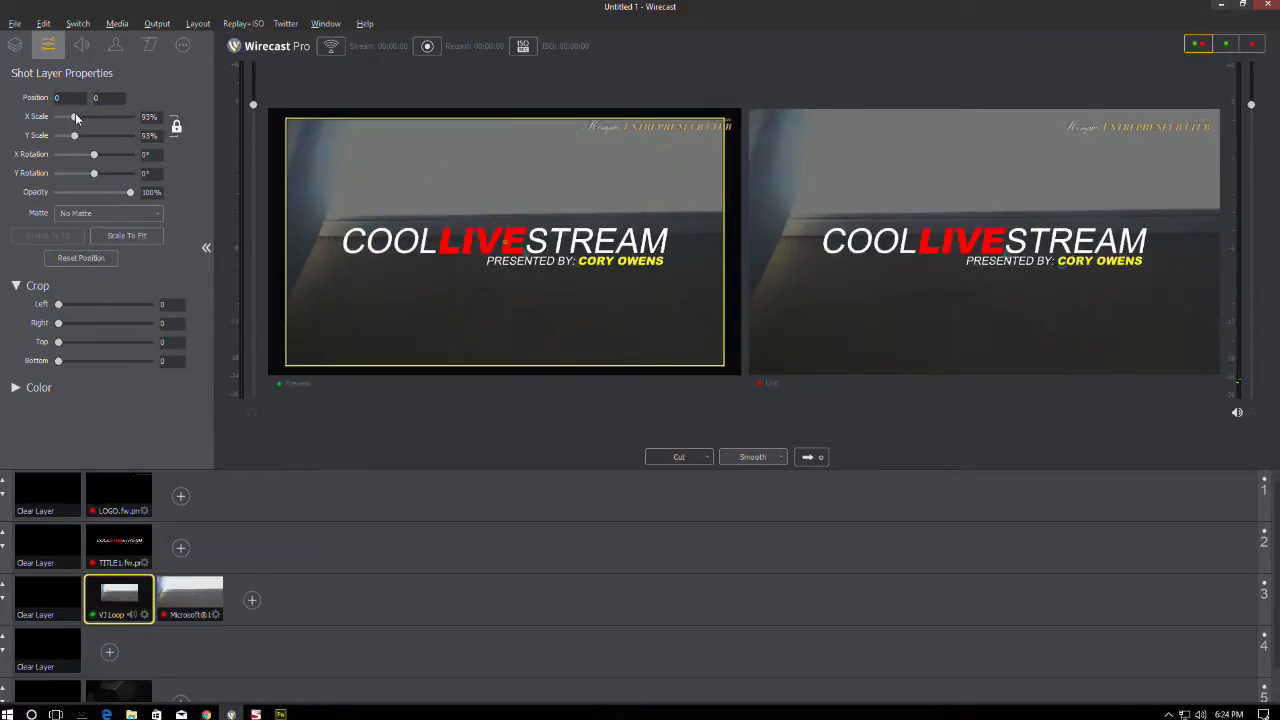
left_click_drag(75, 117, 76, 117)
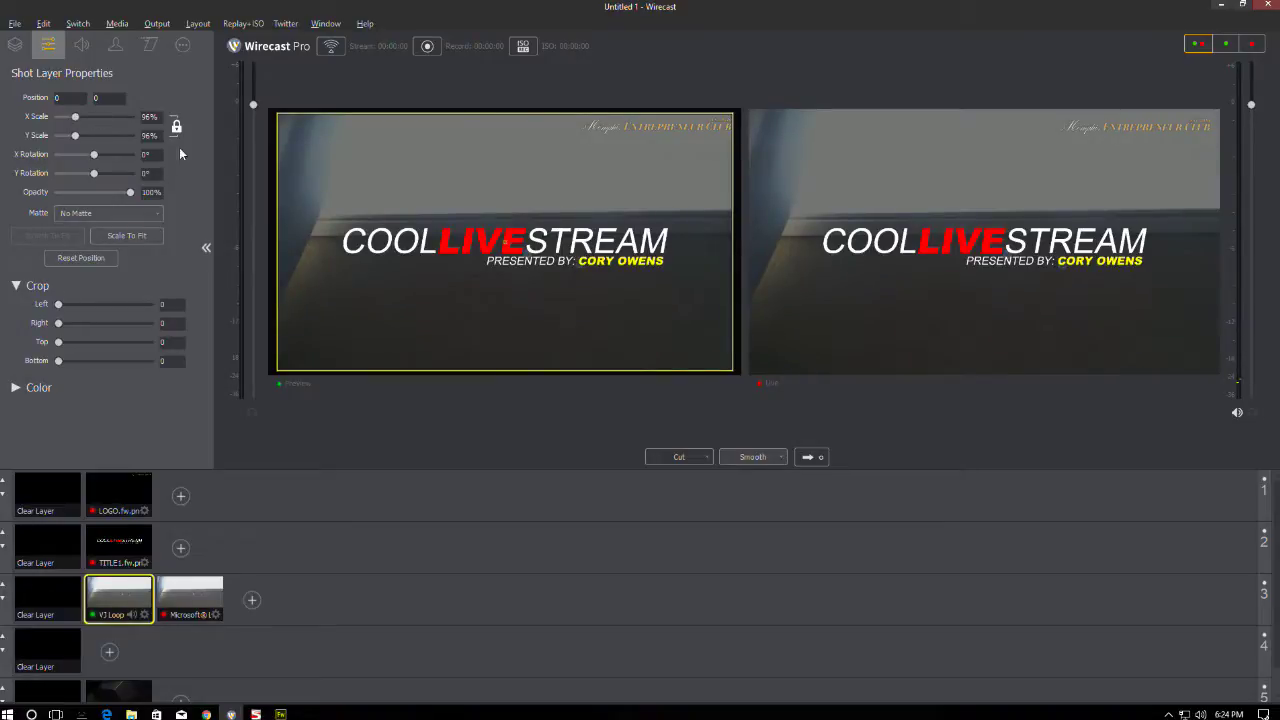
left_click(180, 590)
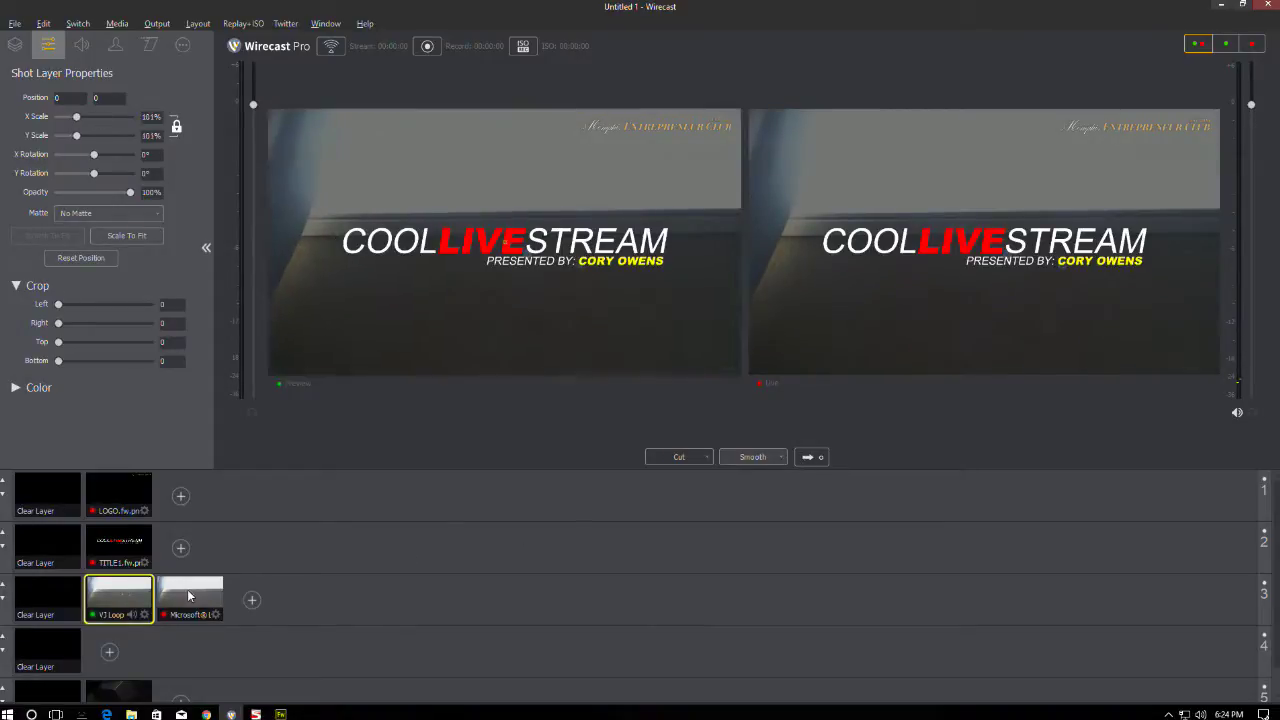
left_click(113, 589)
- Alternate the VJ Loop and Microsoft LifeCam shots live with Go to compare them
left_click(15, 44)
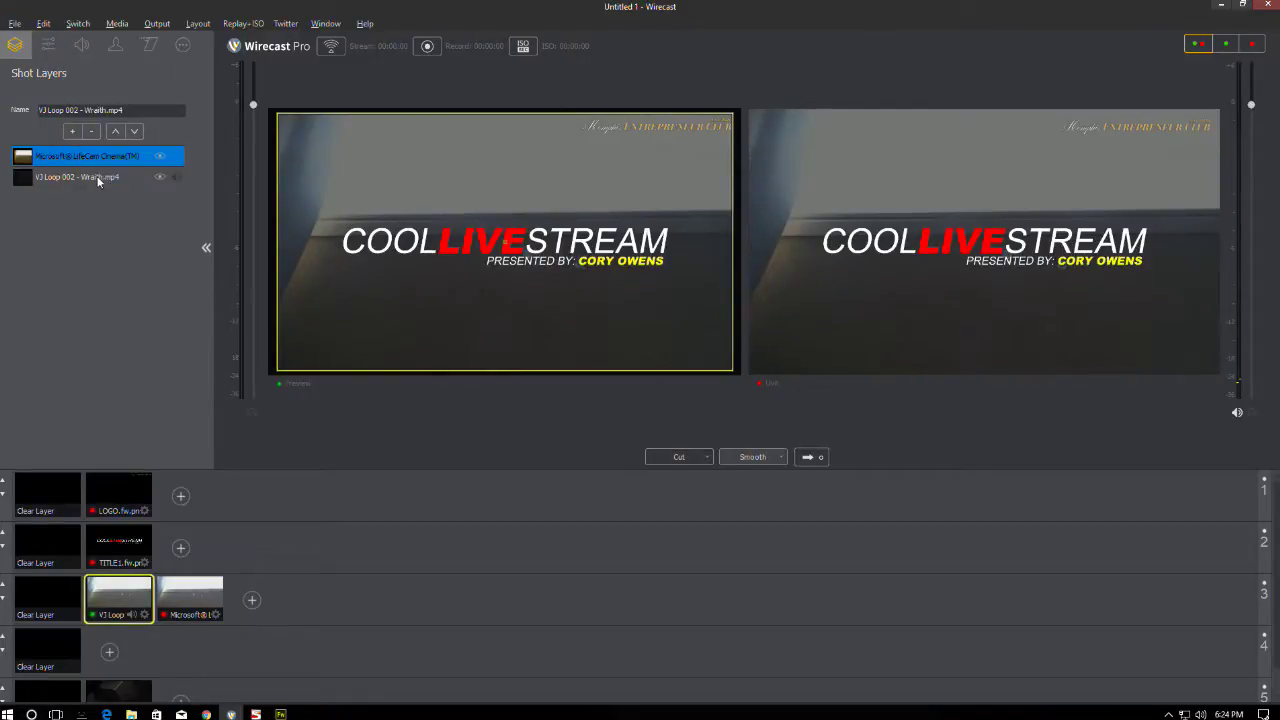
left_click(810, 457)
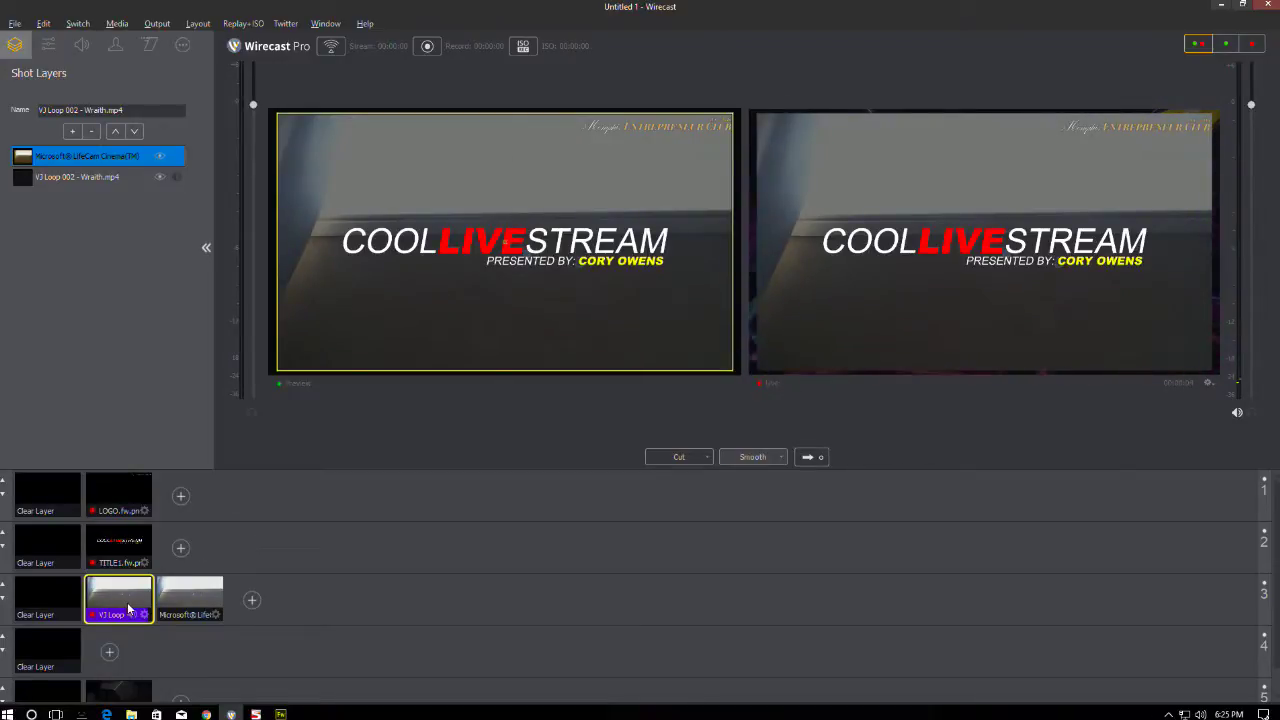
left_click(190, 596)
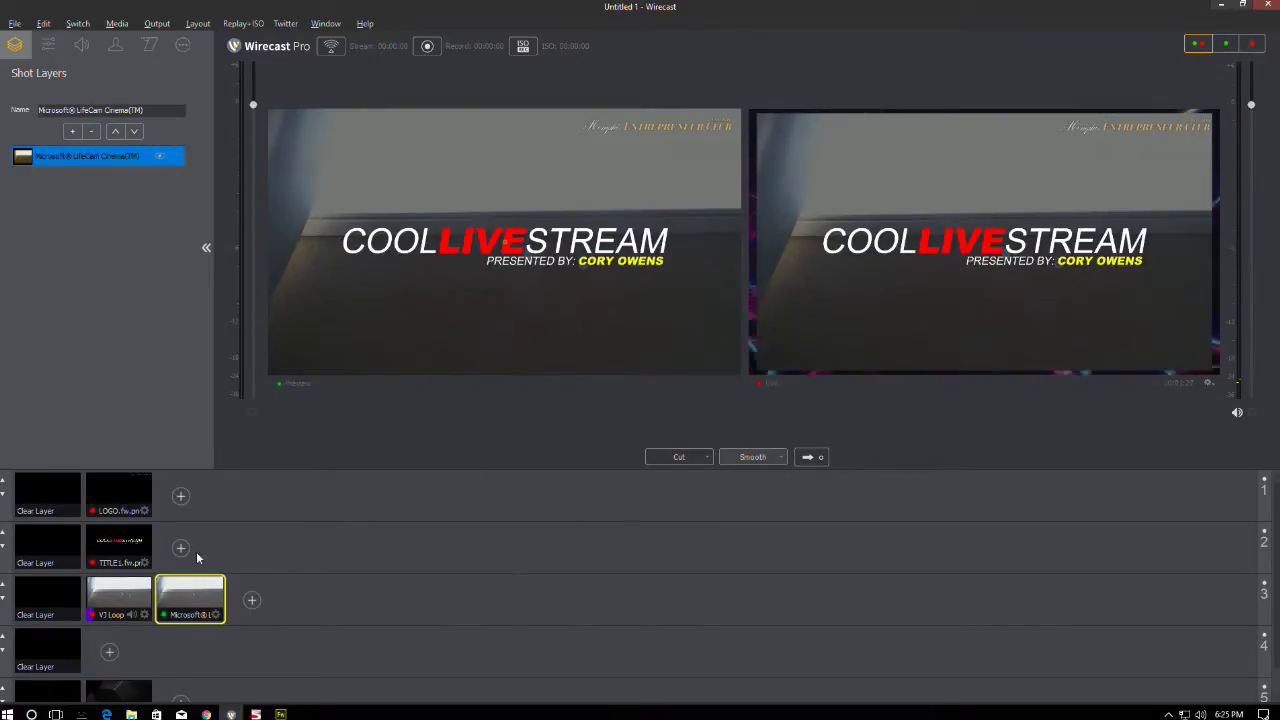
left_click(122, 595)
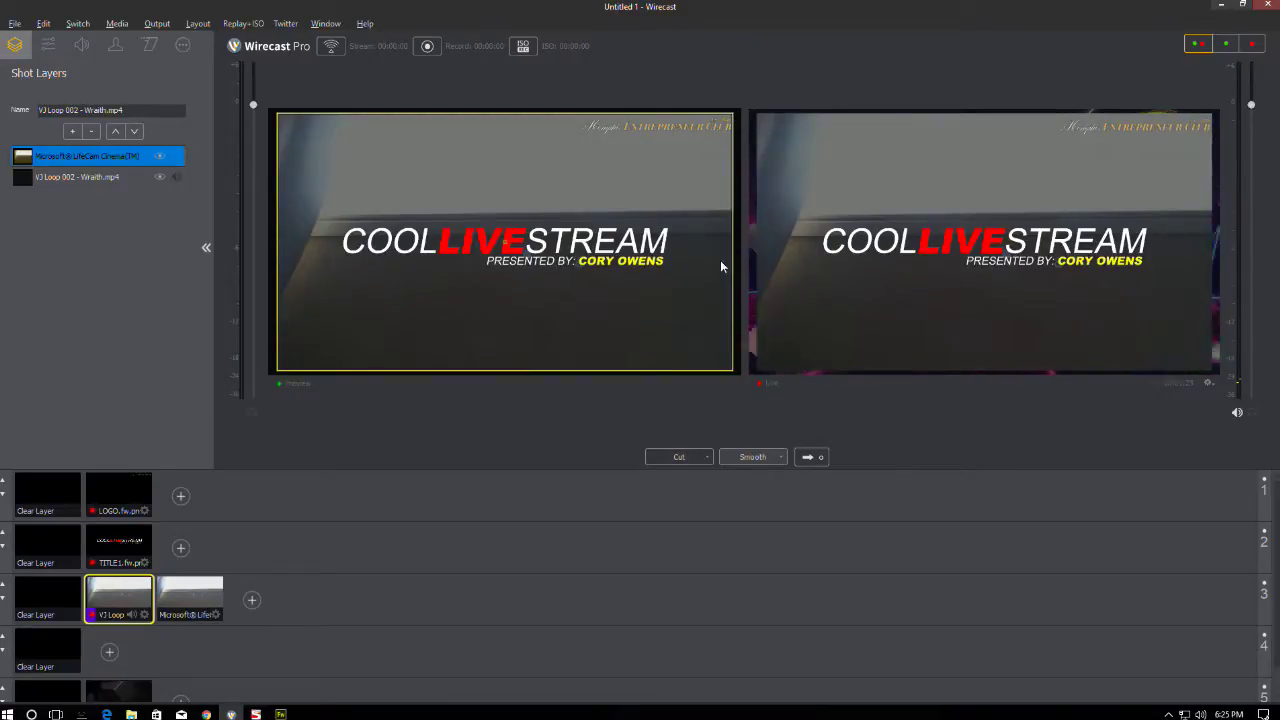
left_click(190, 598)
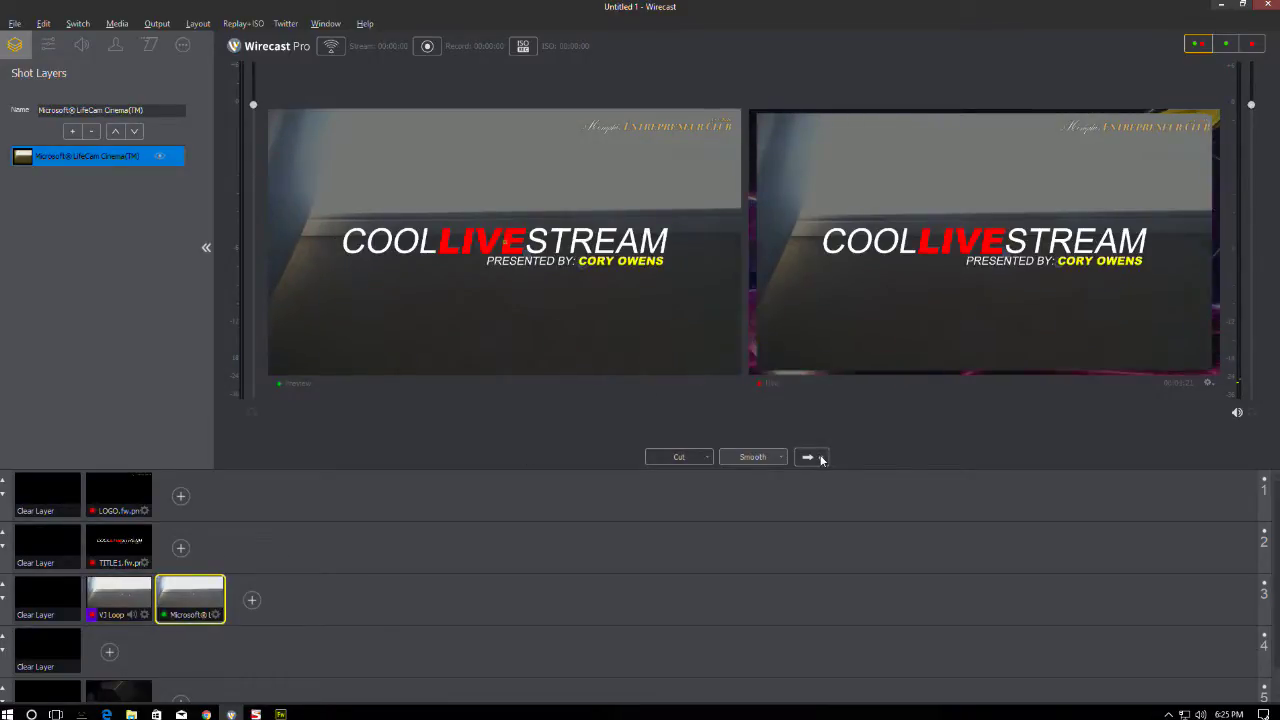
left_click(815, 456)
left_click(122, 598)
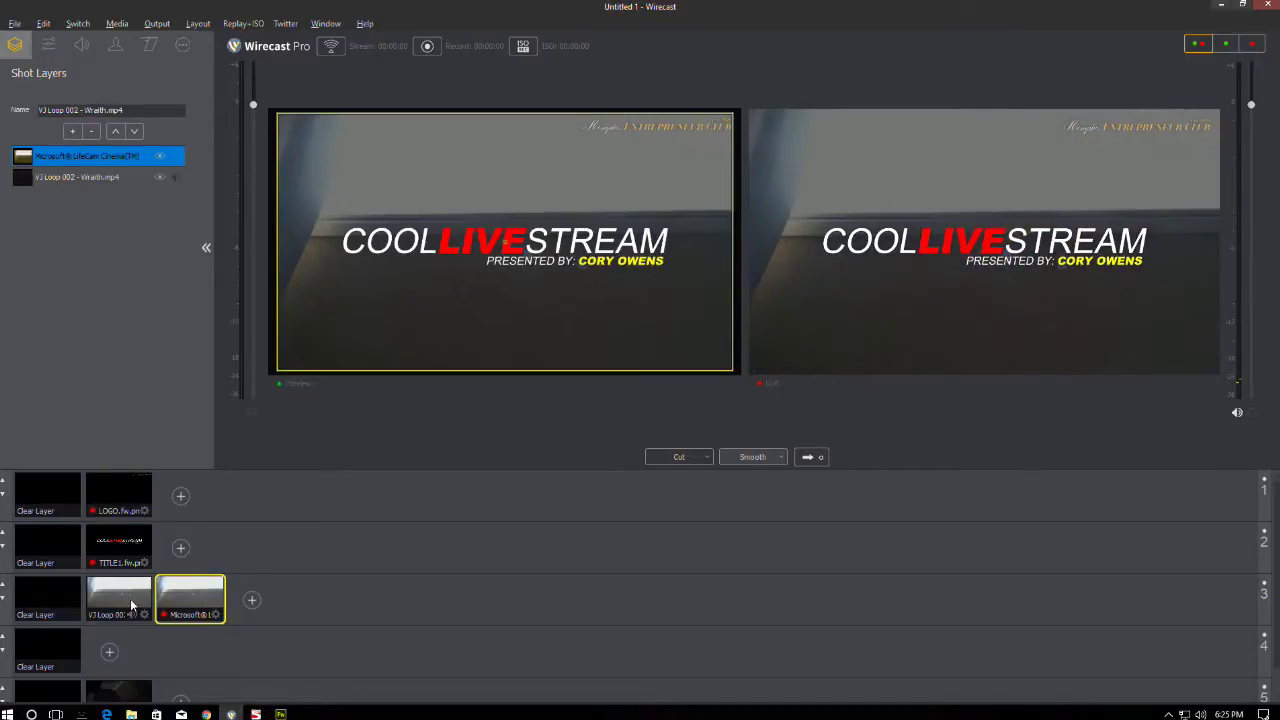
left_click(815, 457)
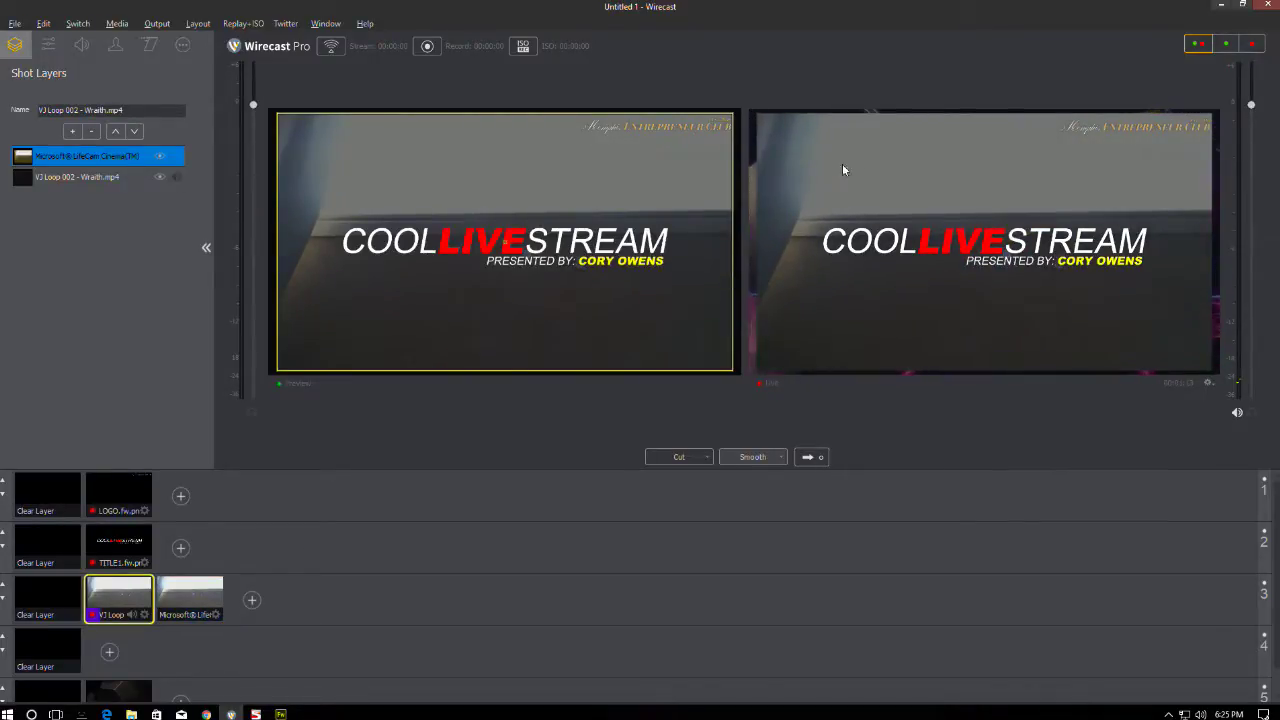
- Leave the LifeCam shot live and delete the webcam layer from the VJ Loop shot
left_click(192, 598)
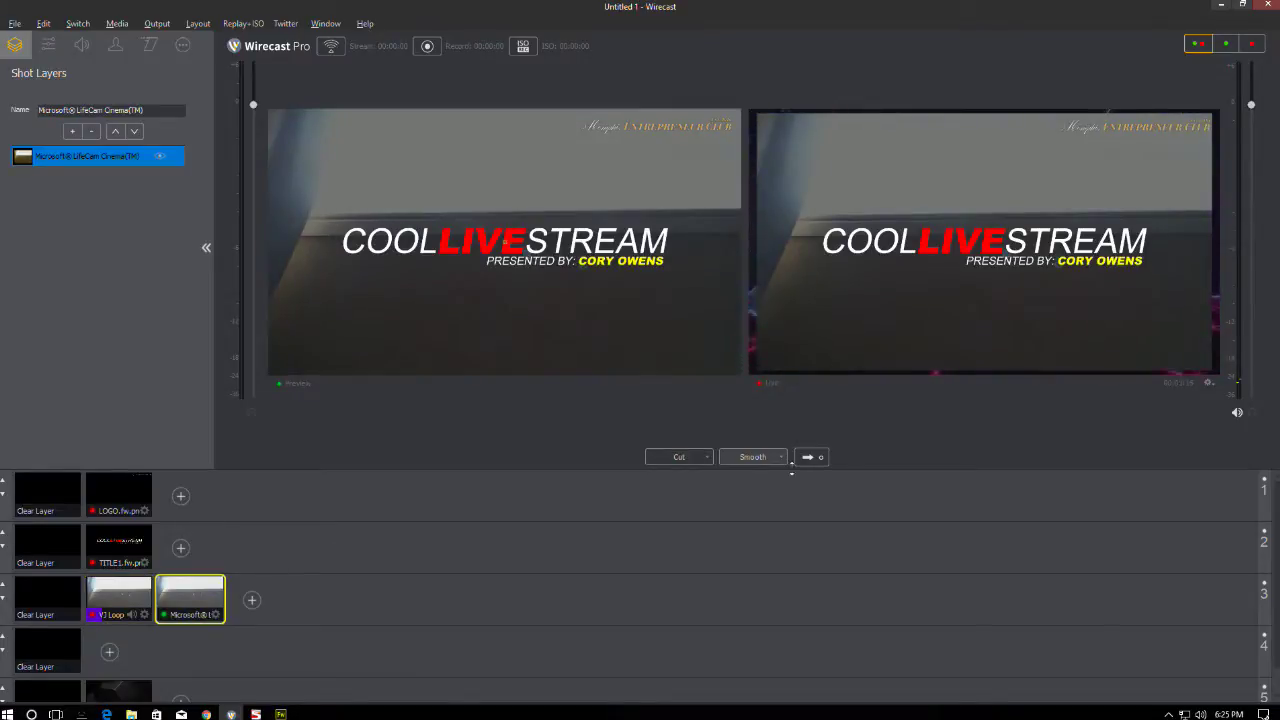
left_click(810, 457)
left_click(117, 599)
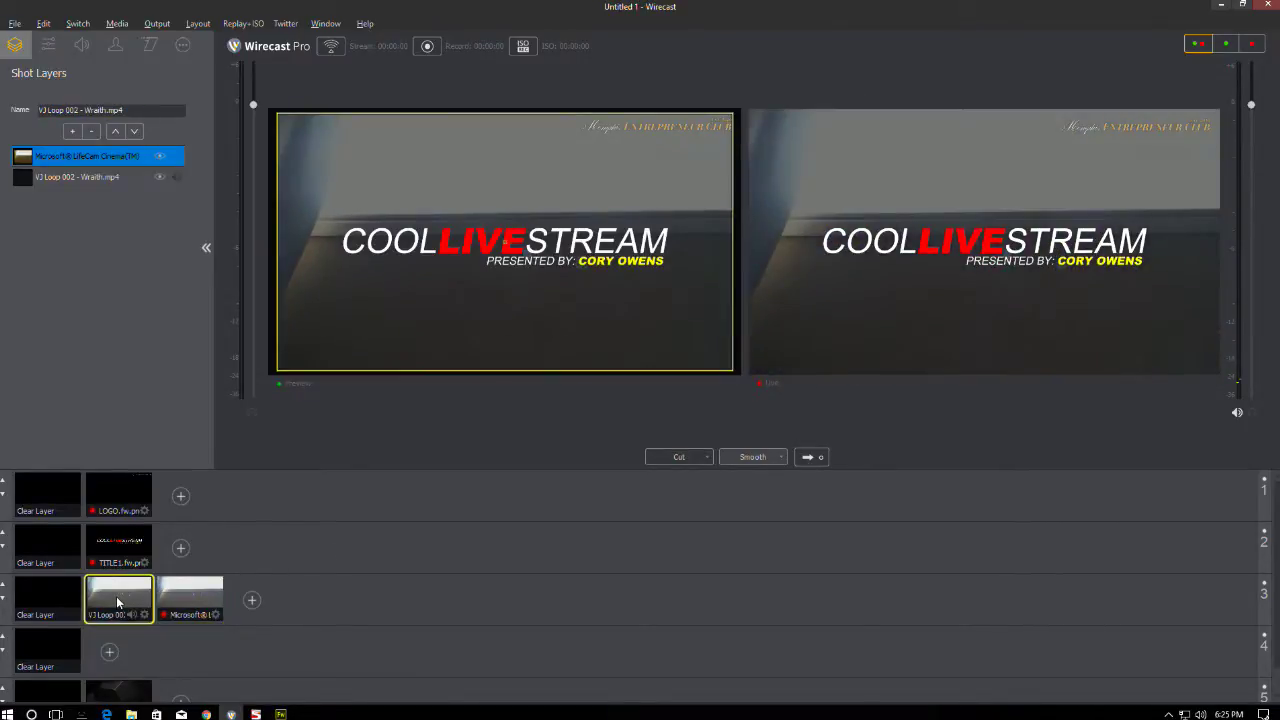
left_click(818, 458)
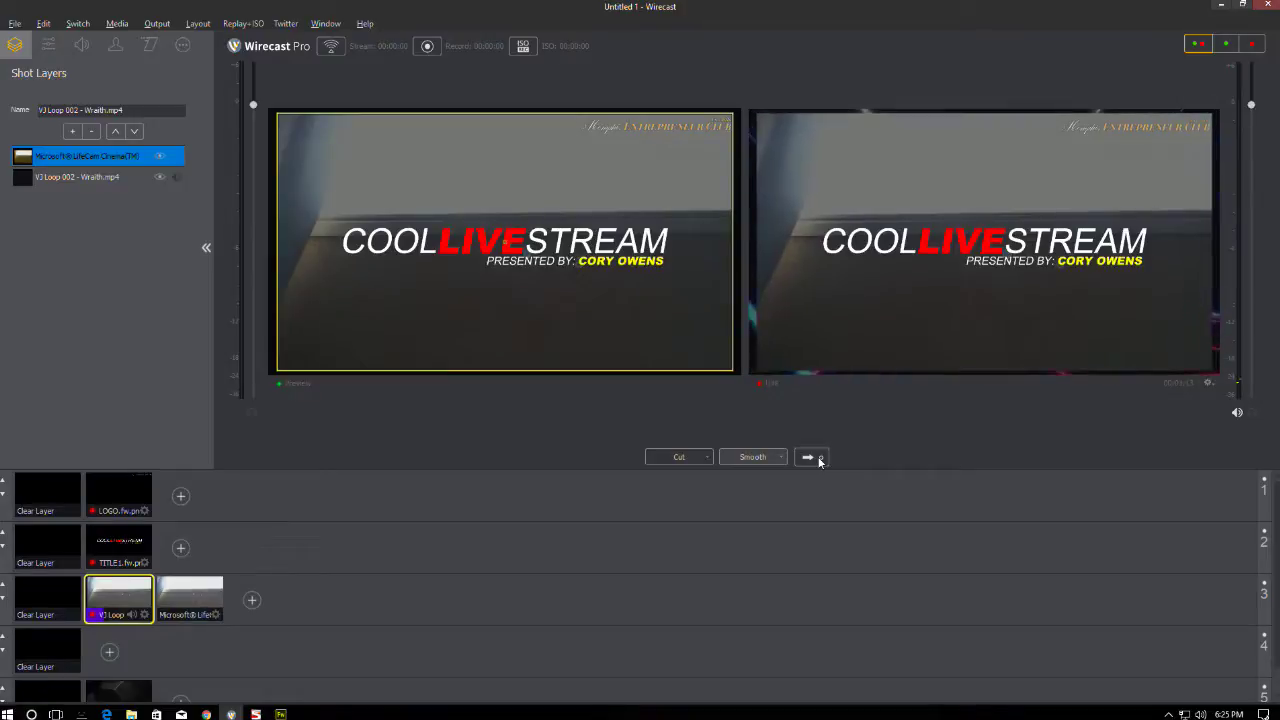
left_click(190, 588)
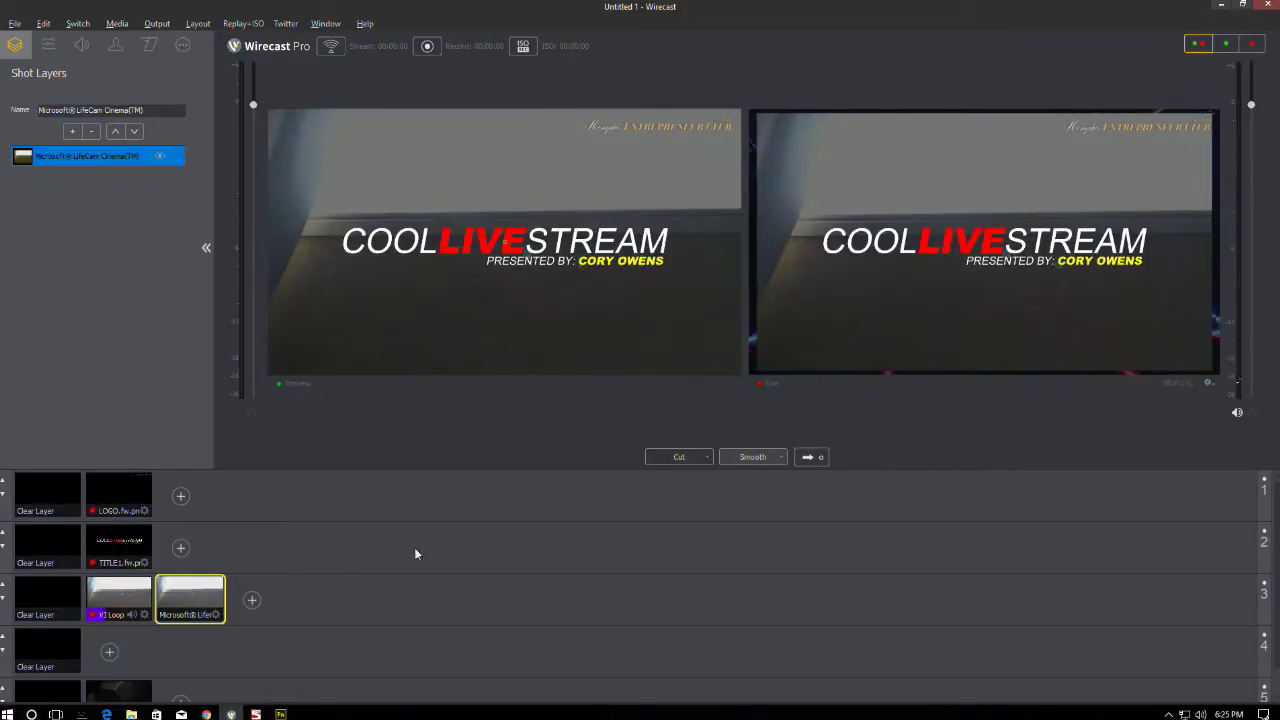
left_click(814, 459)
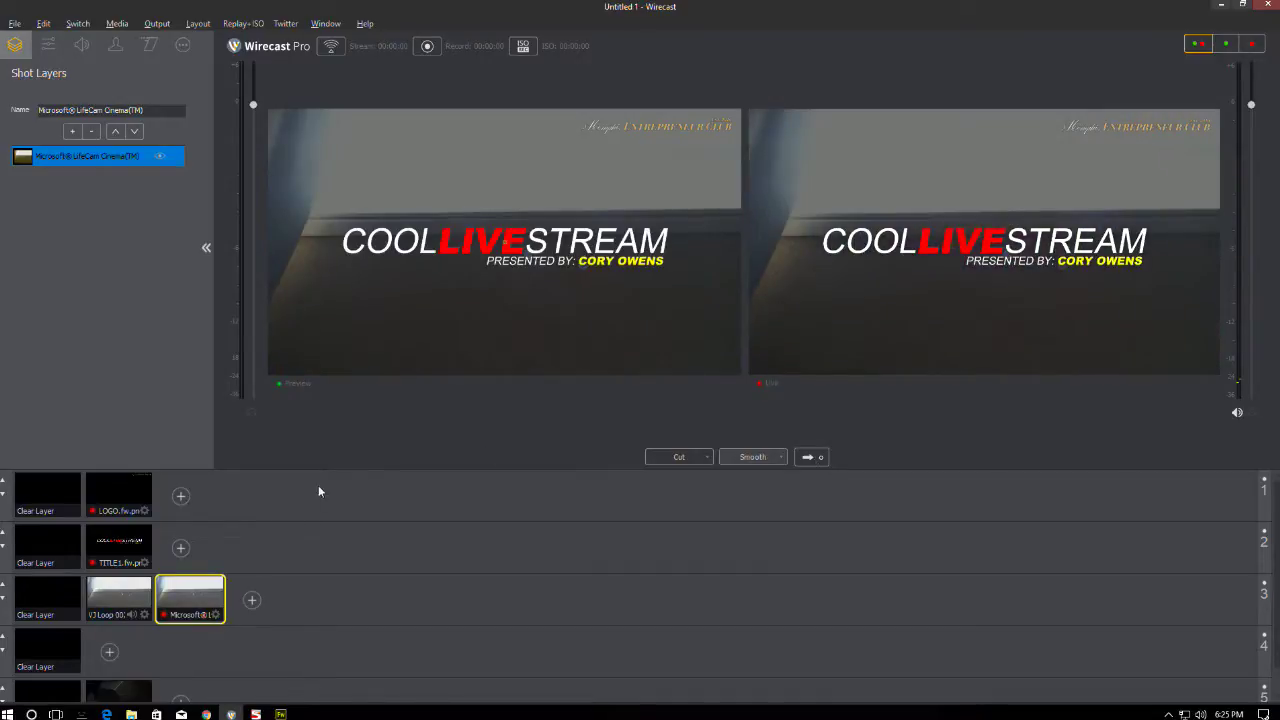
left_click(115, 593)
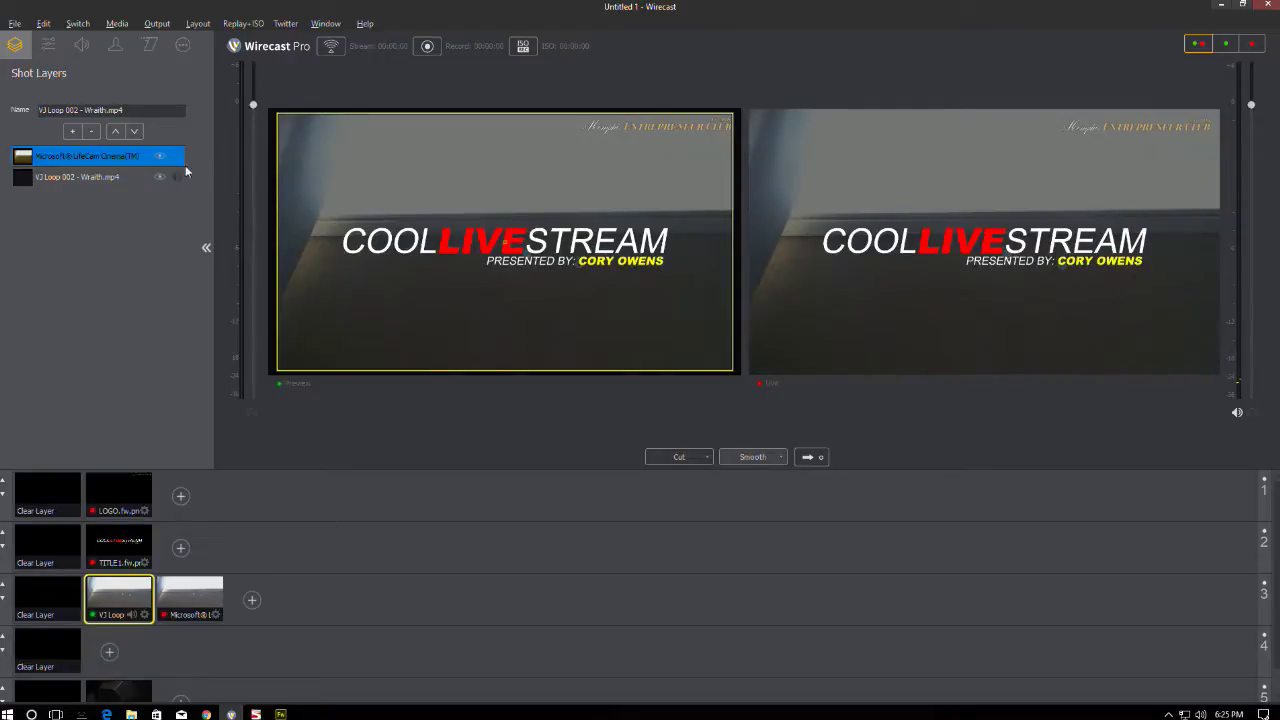
left_click(91, 131)
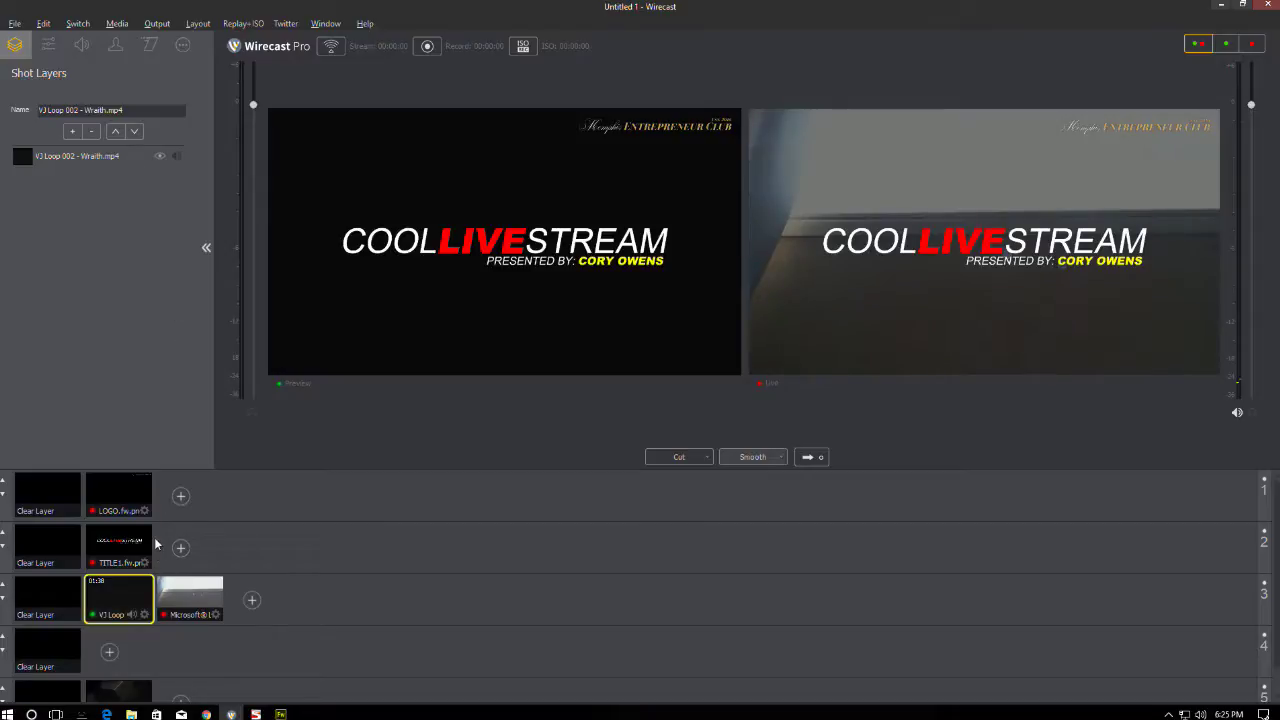
- Clear the TITLE1.fw.png title from layer 2
left_click(115, 540)
left_click(101, 492)
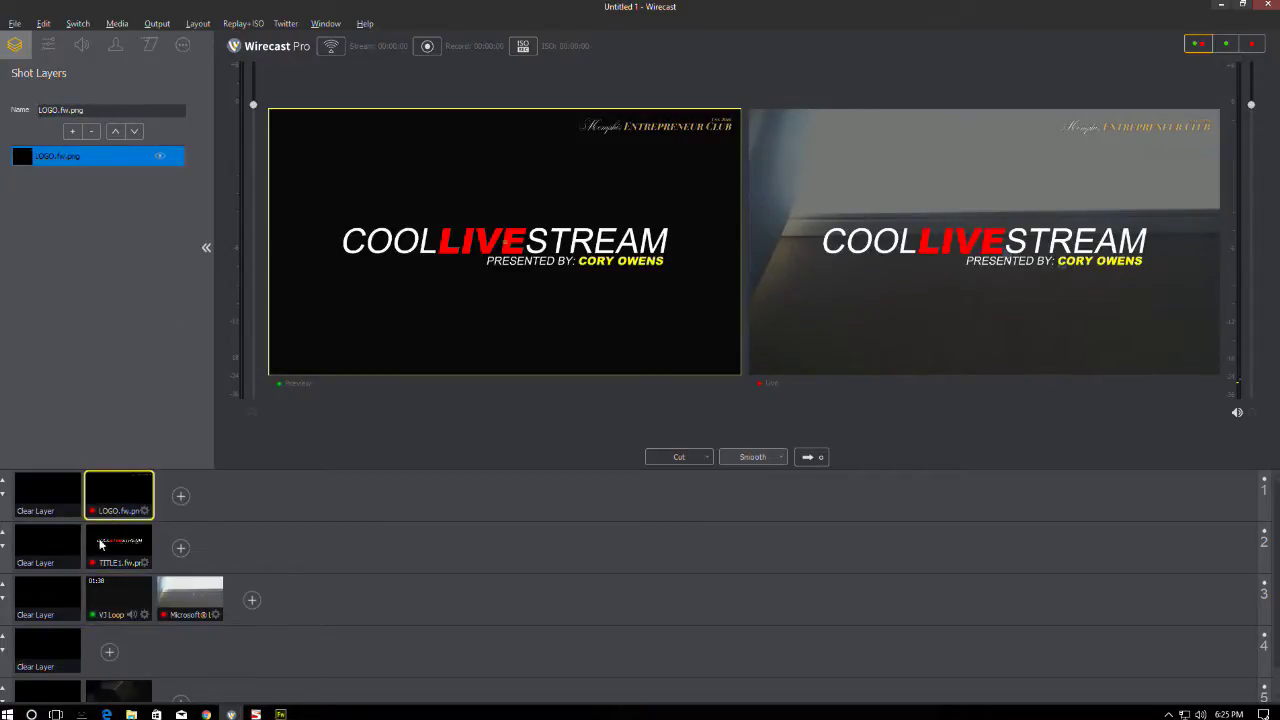
left_click(108, 550)
left_click(66, 545)
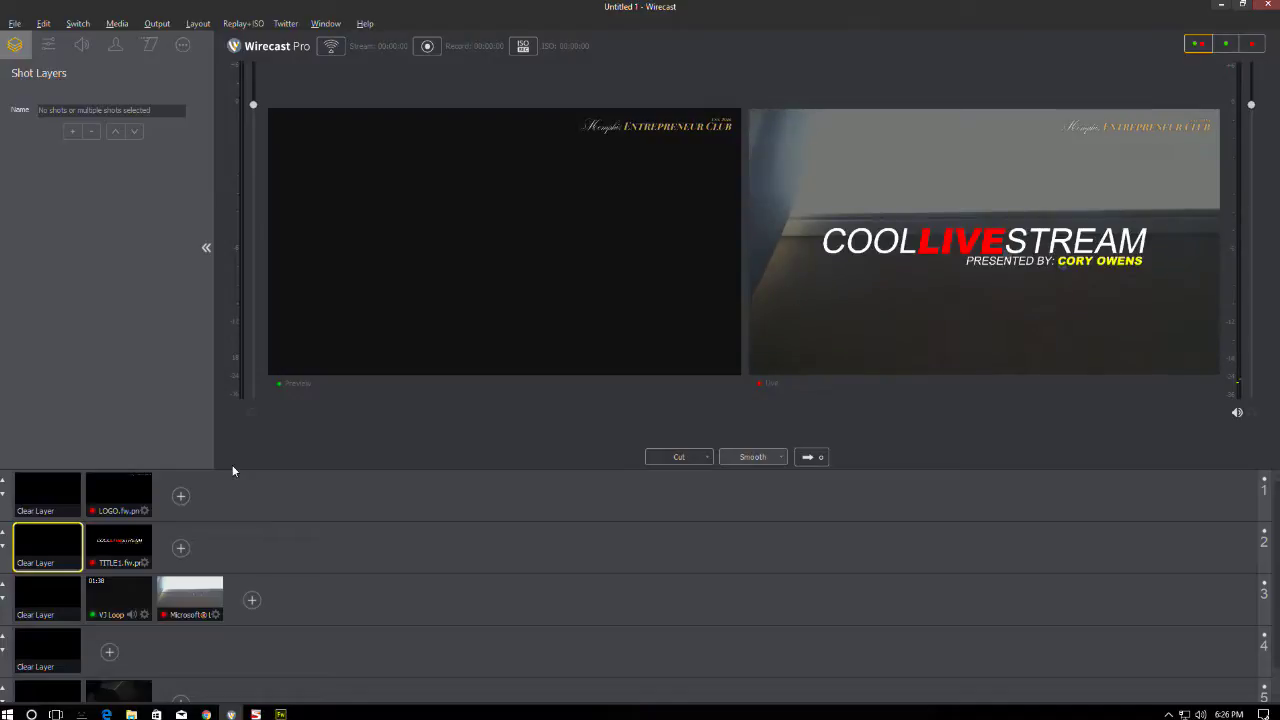
- Add llad.mp4 from Websites > The Label Lust > Advertisements (Video) as a media-file shot in layer 1
left_click(181, 496)
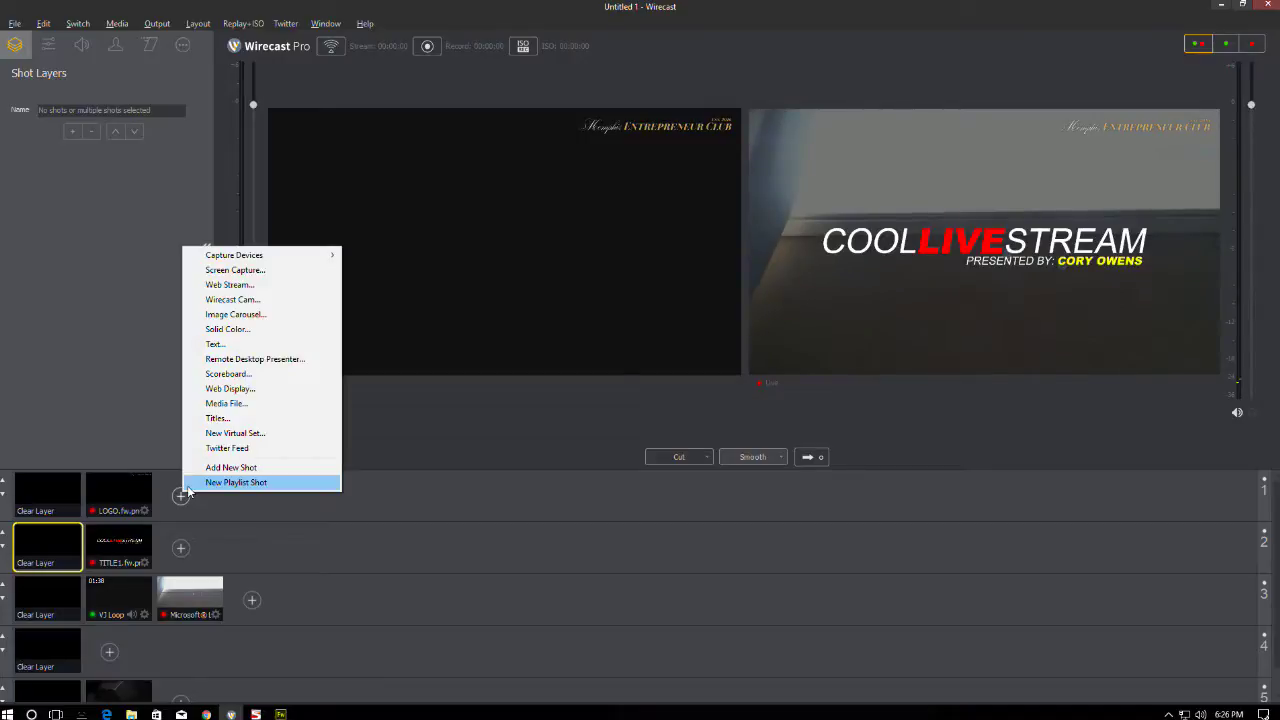
left_click(228, 403)
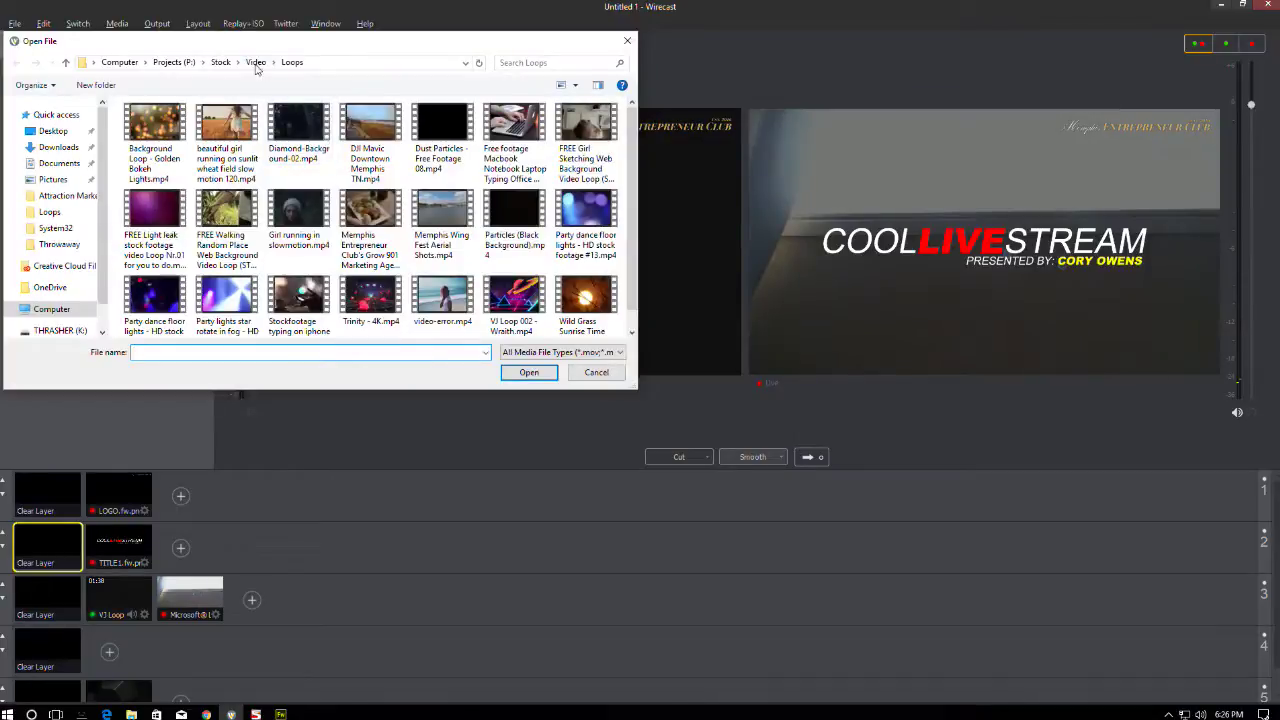
left_click(255, 62)
left_click(220, 62)
left_click(172, 62)
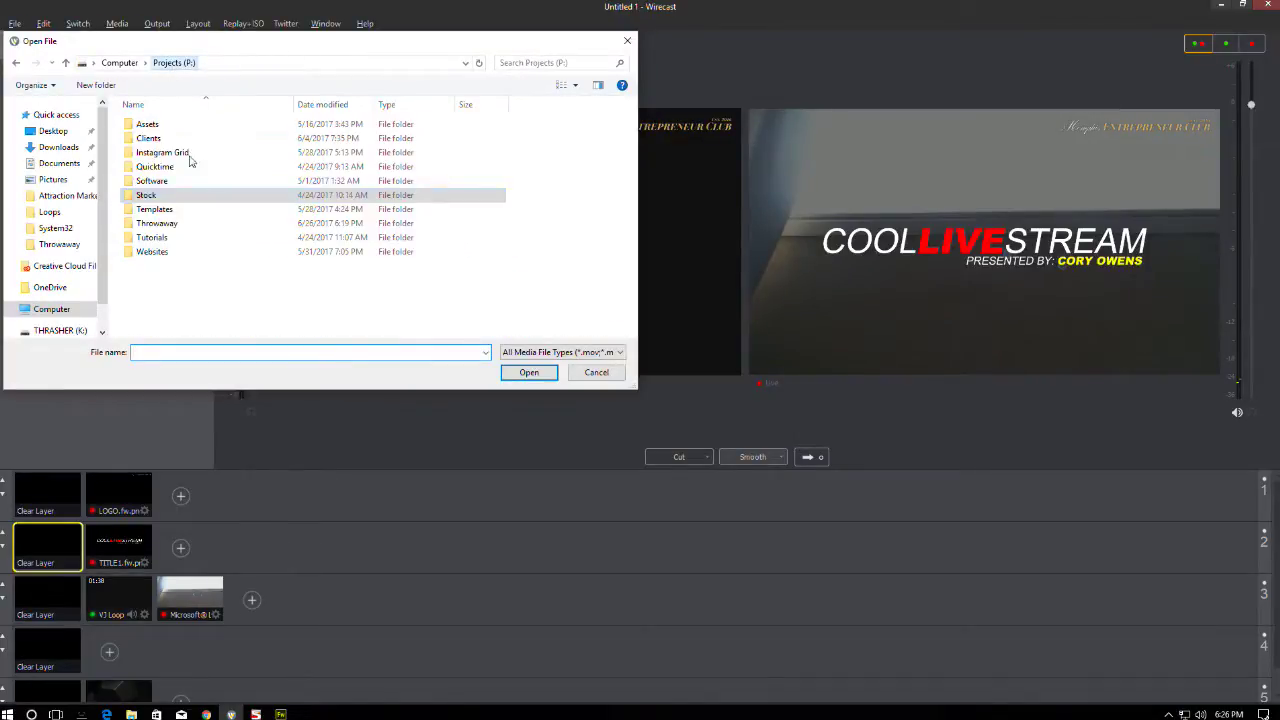
double_click(145, 251)
double_click(171, 166)
double_click(160, 122)
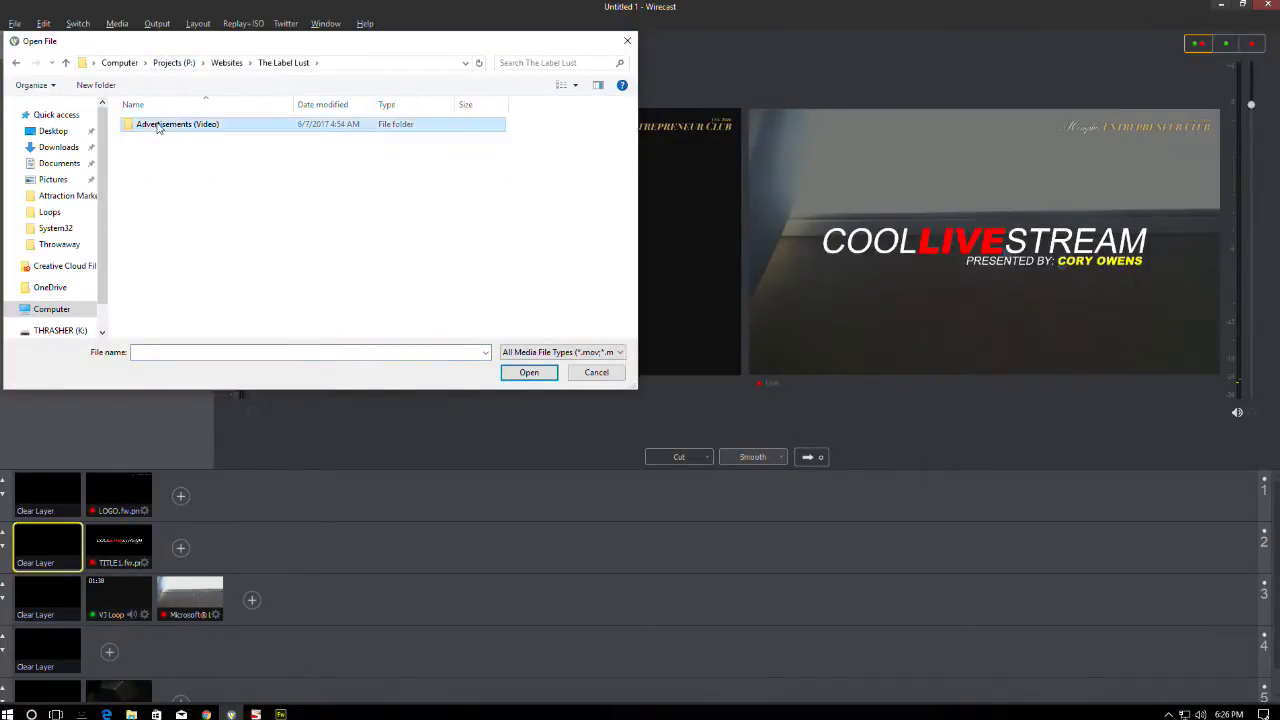
double_click(153, 155)
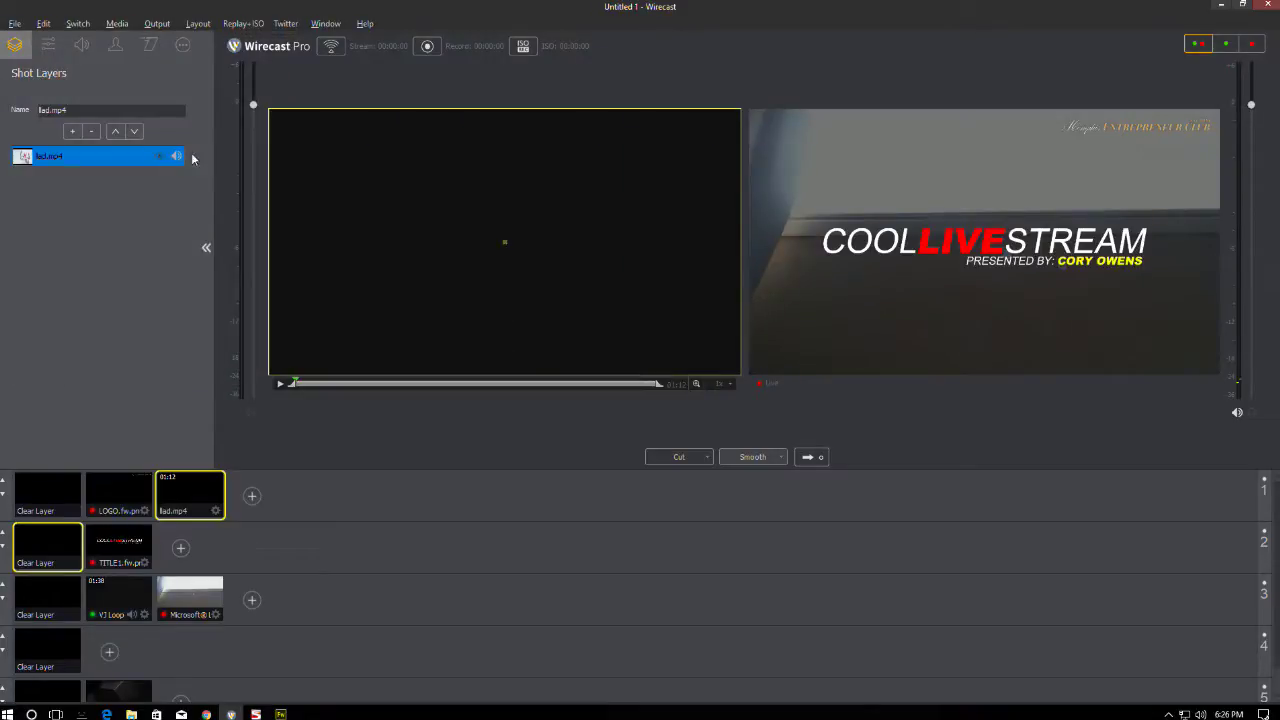
- Set the ad shot's X Scale to 68%
left_click(48, 44)
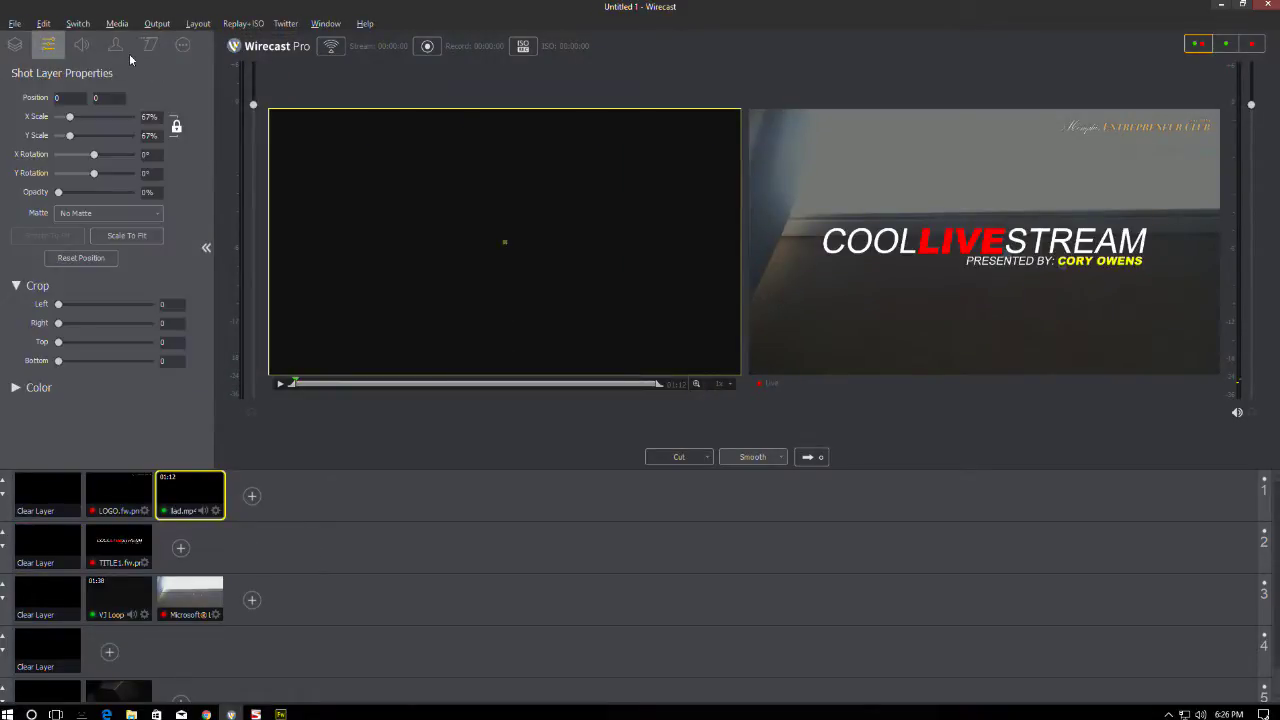
left_click(148, 117)
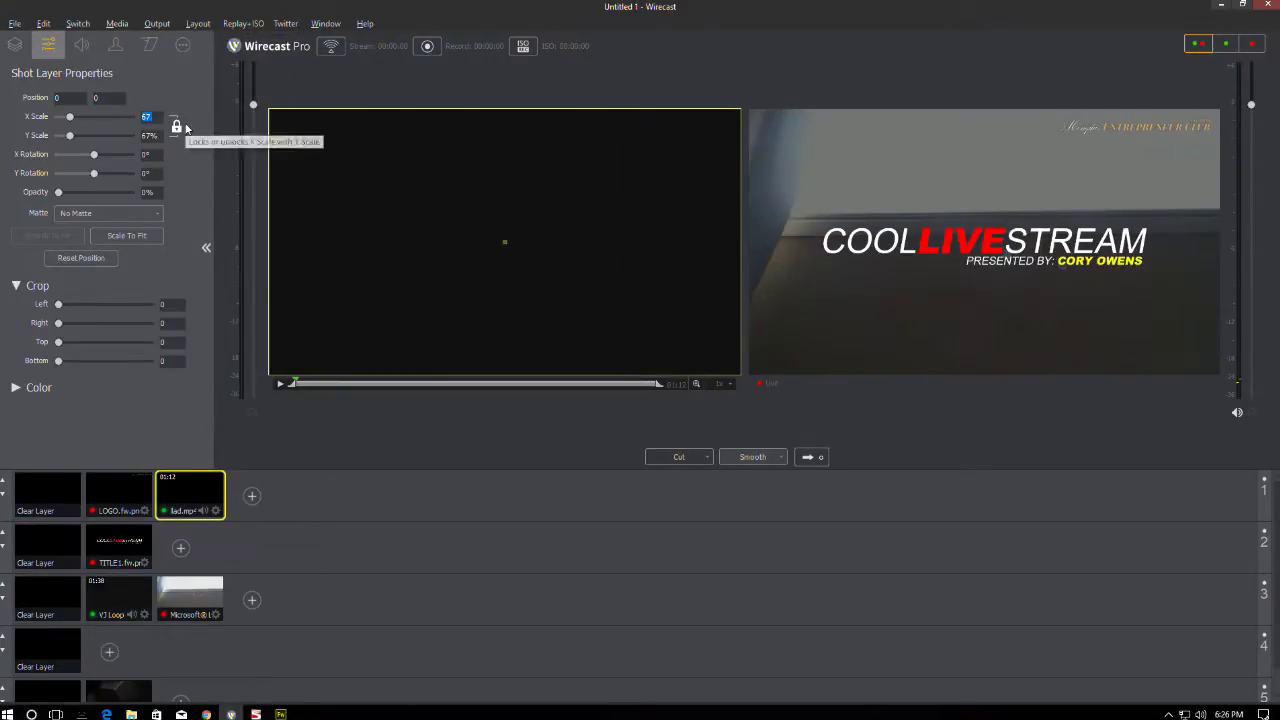
type("68")
key("Return")
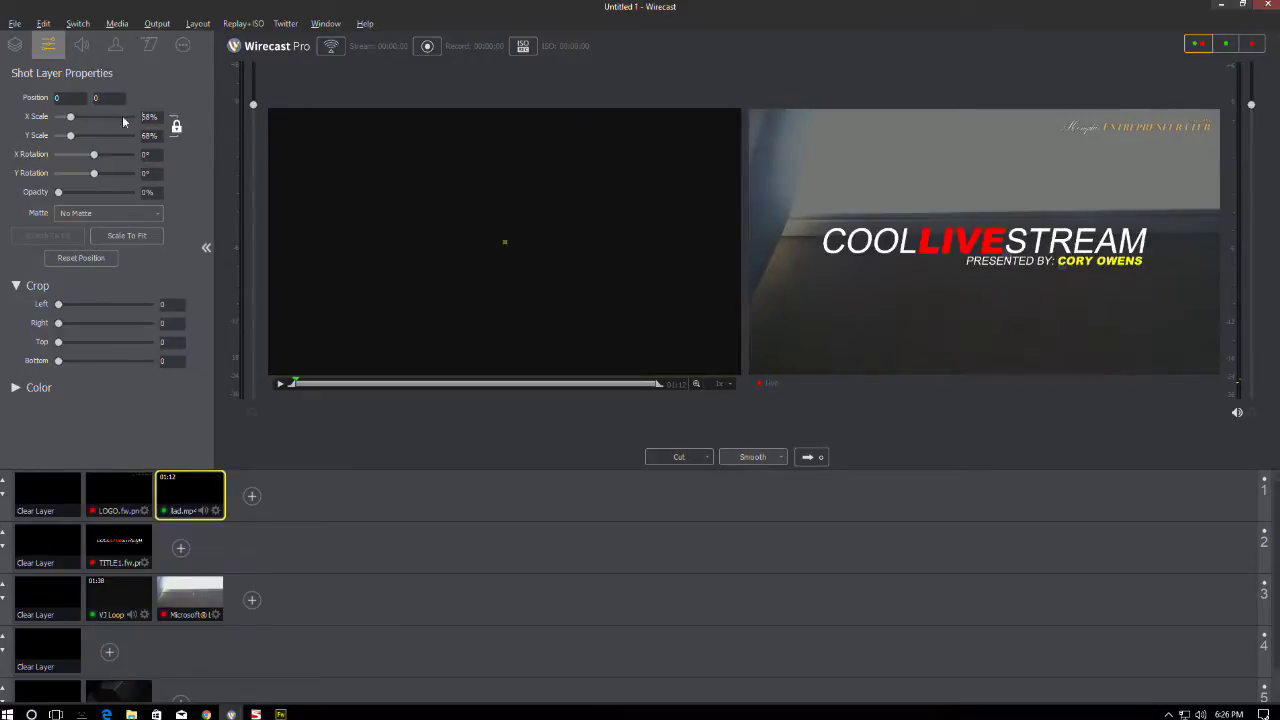
- Make the lad.mp4 layer visible, send it live, then preview the COOL LIVE STREAM title shot
left_click(81, 44)
left_click(24, 45)
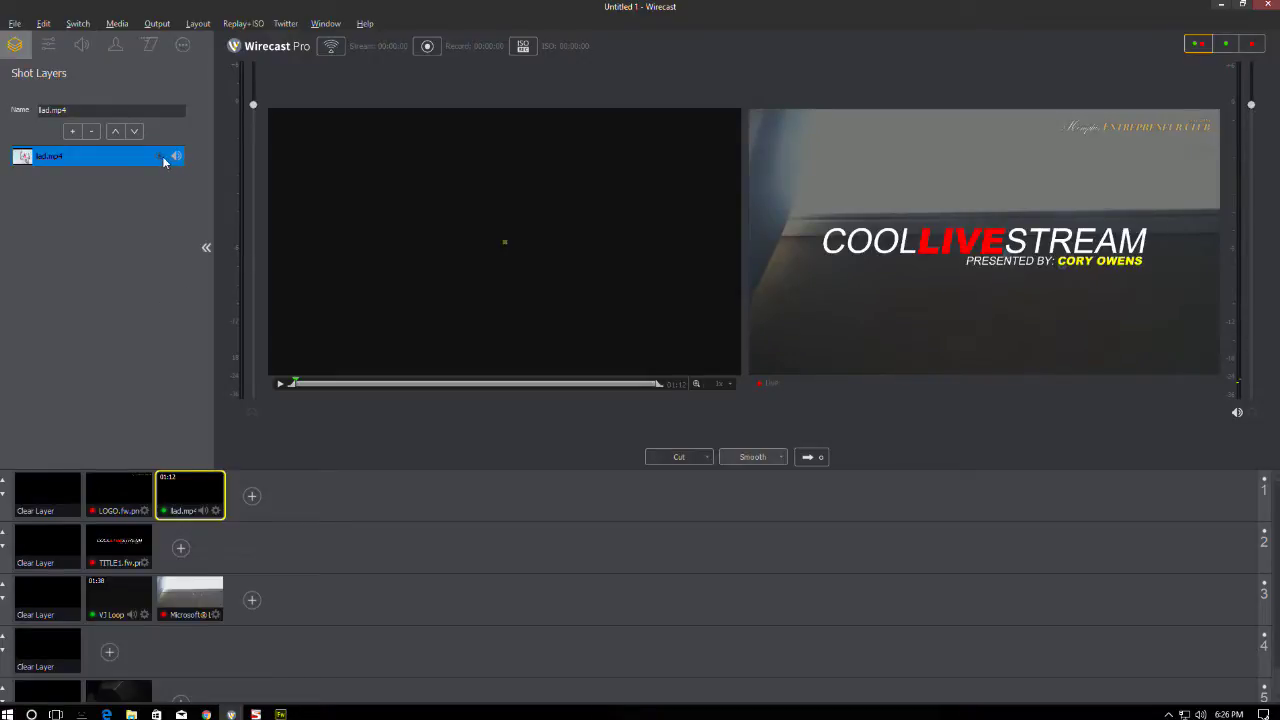
left_click(161, 158)
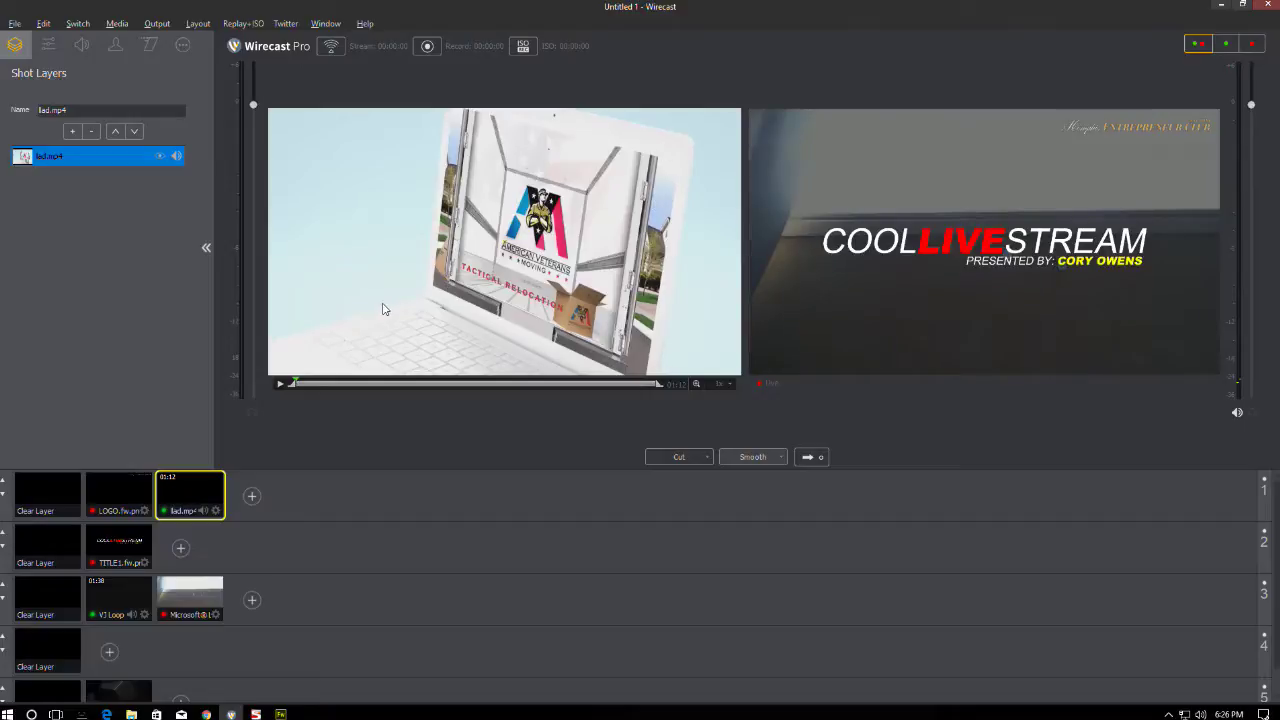
left_click(808, 458)
left_click(125, 542)
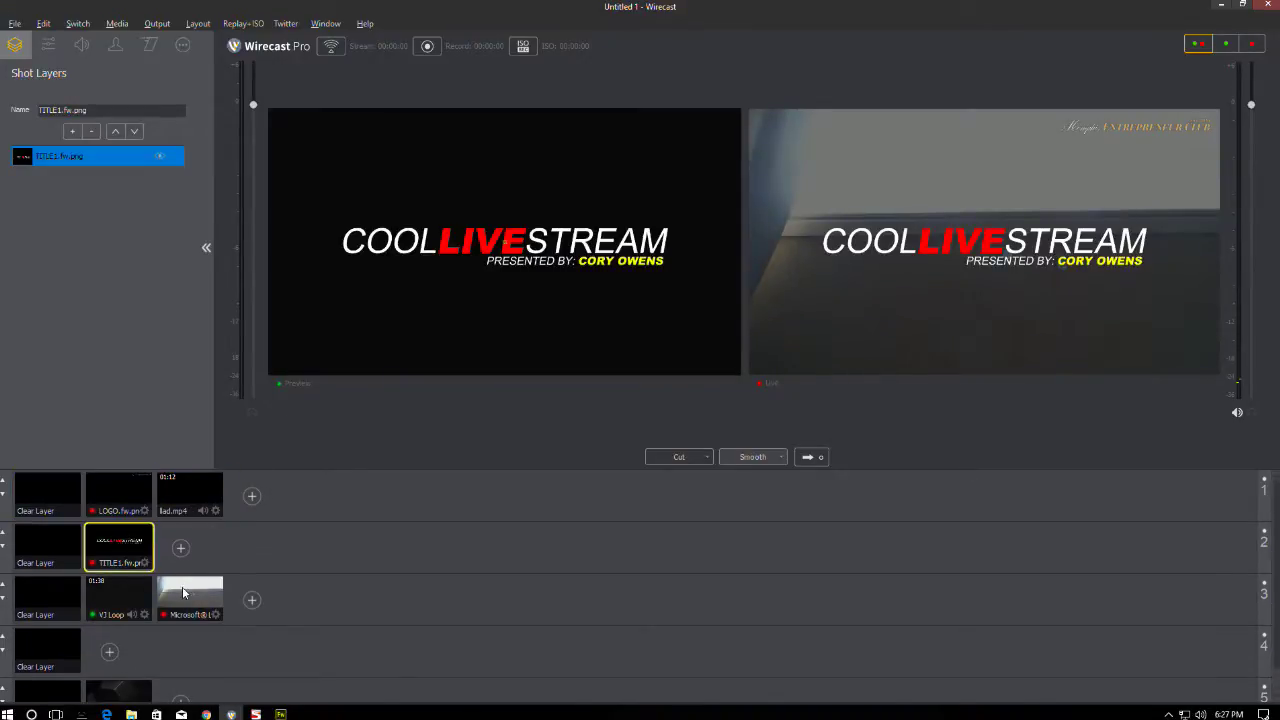
- Take the VJ Loop and Desktop shots live, then transition the lad.mp4 ad live
left_click(136, 586)
scroll(136, 586, "down", 1)
left_click(120, 679)
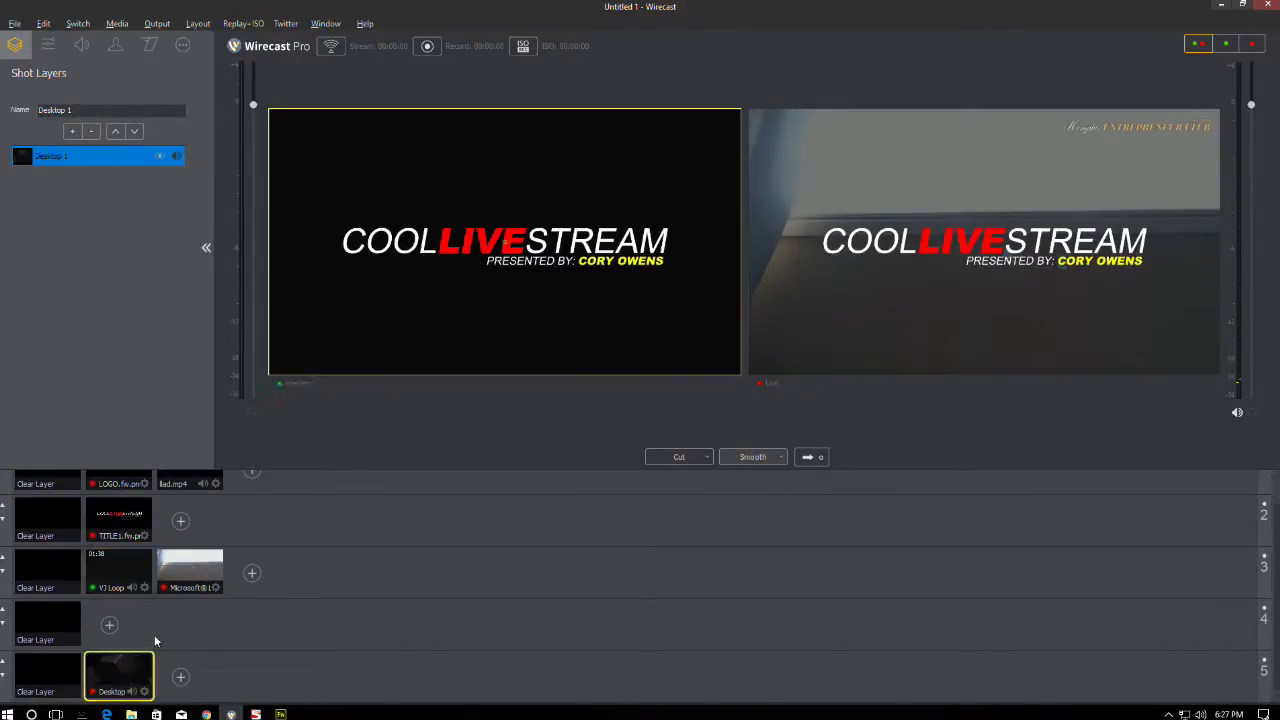
left_click(818, 457)
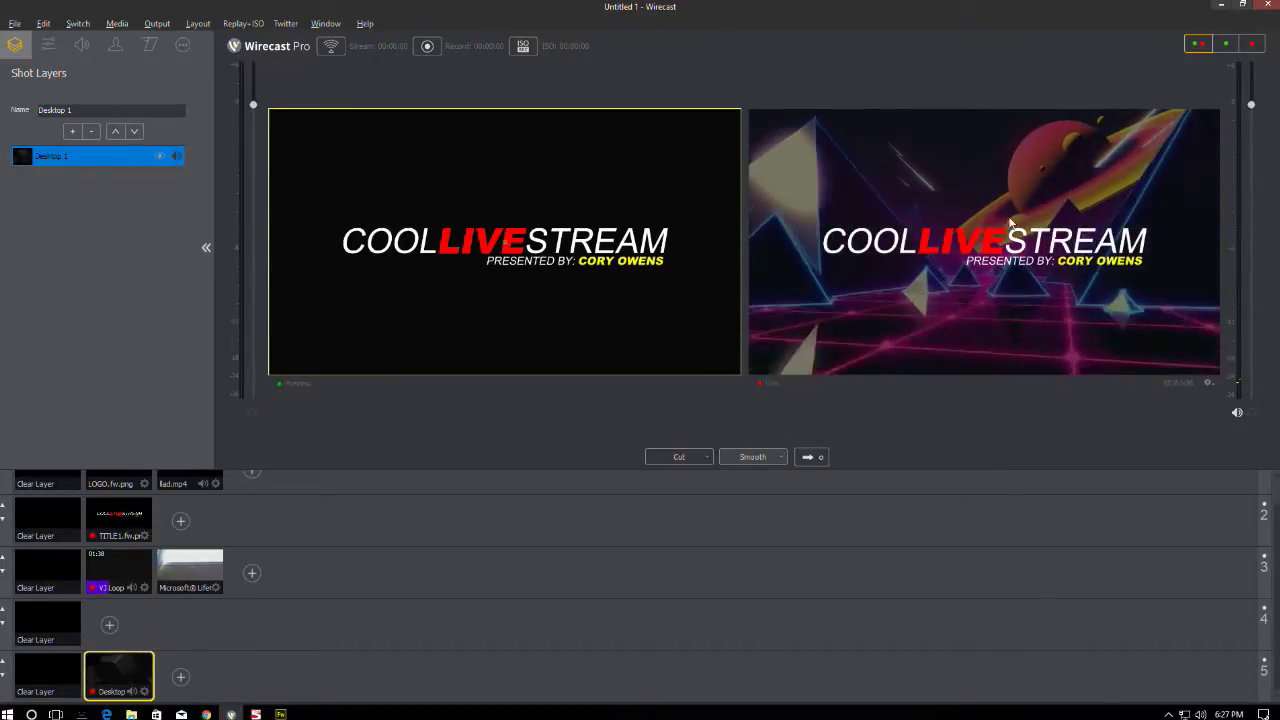
scroll(463, 534, "up", 1)
left_click(190, 495)
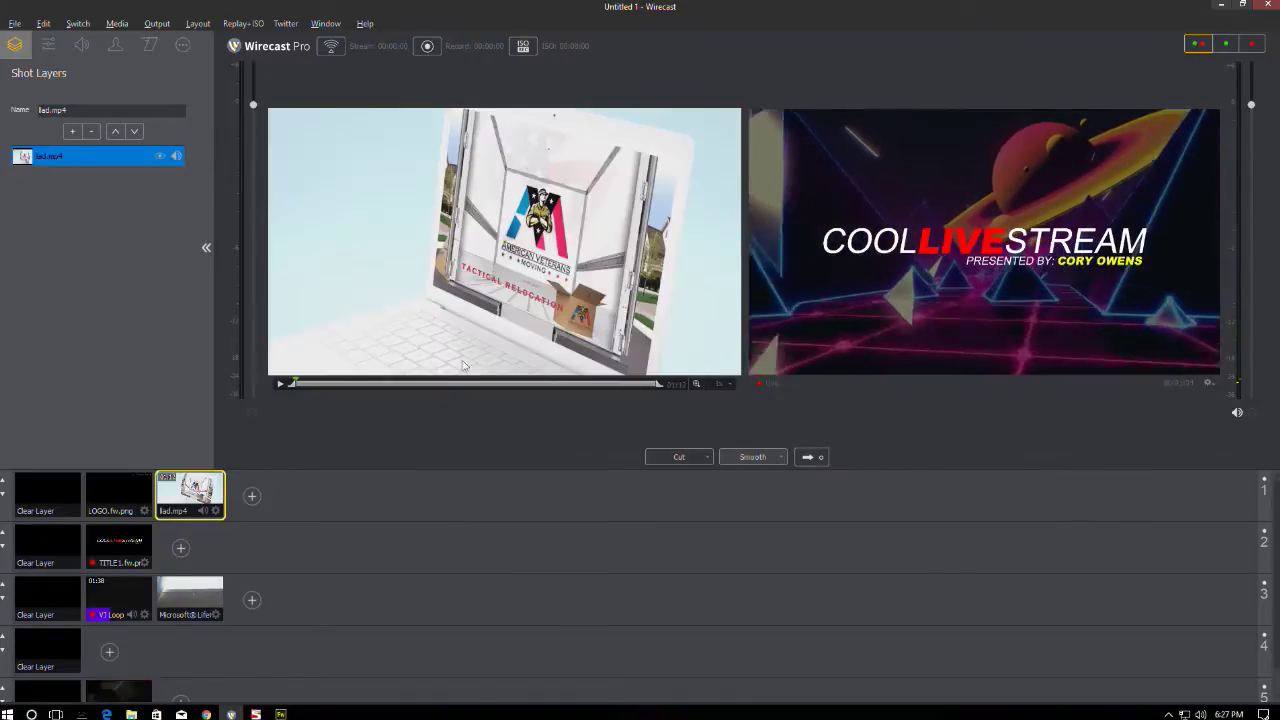
left_click(810, 457)
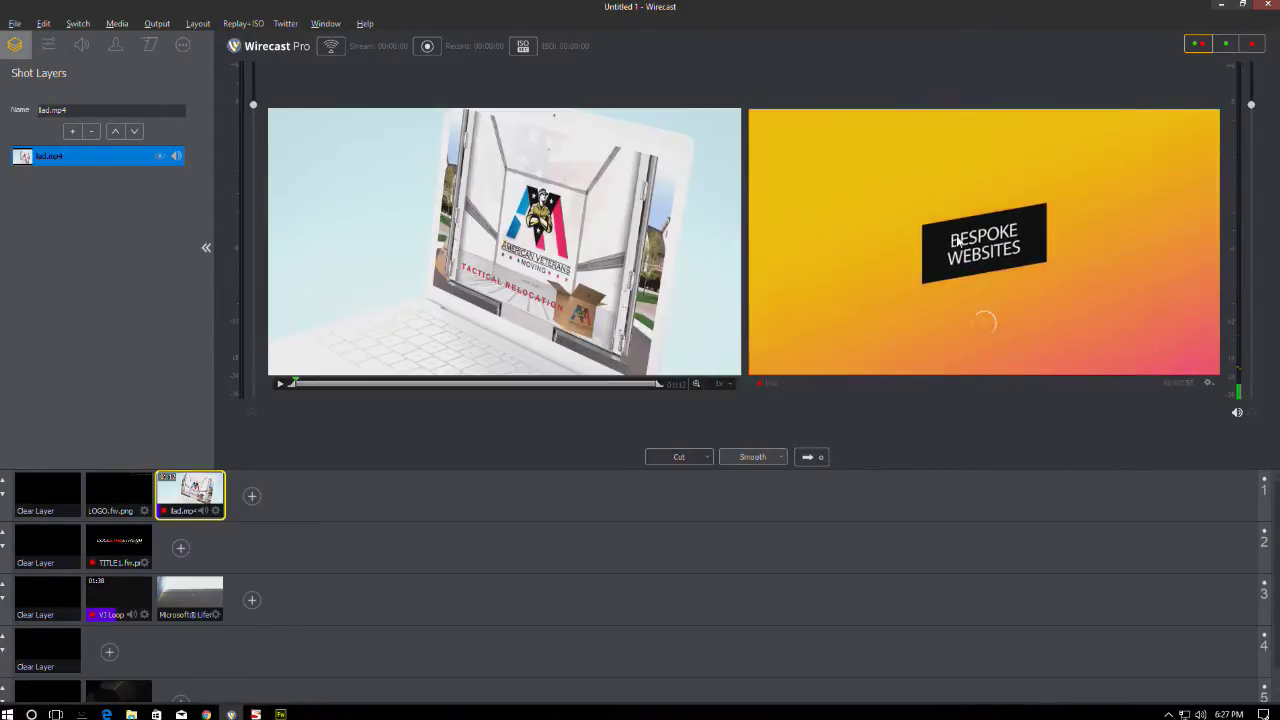
- Select the empty Clear Layer shots on layers 1 and 5 to black out the outputs
scroll(252, 587, "down", 1)
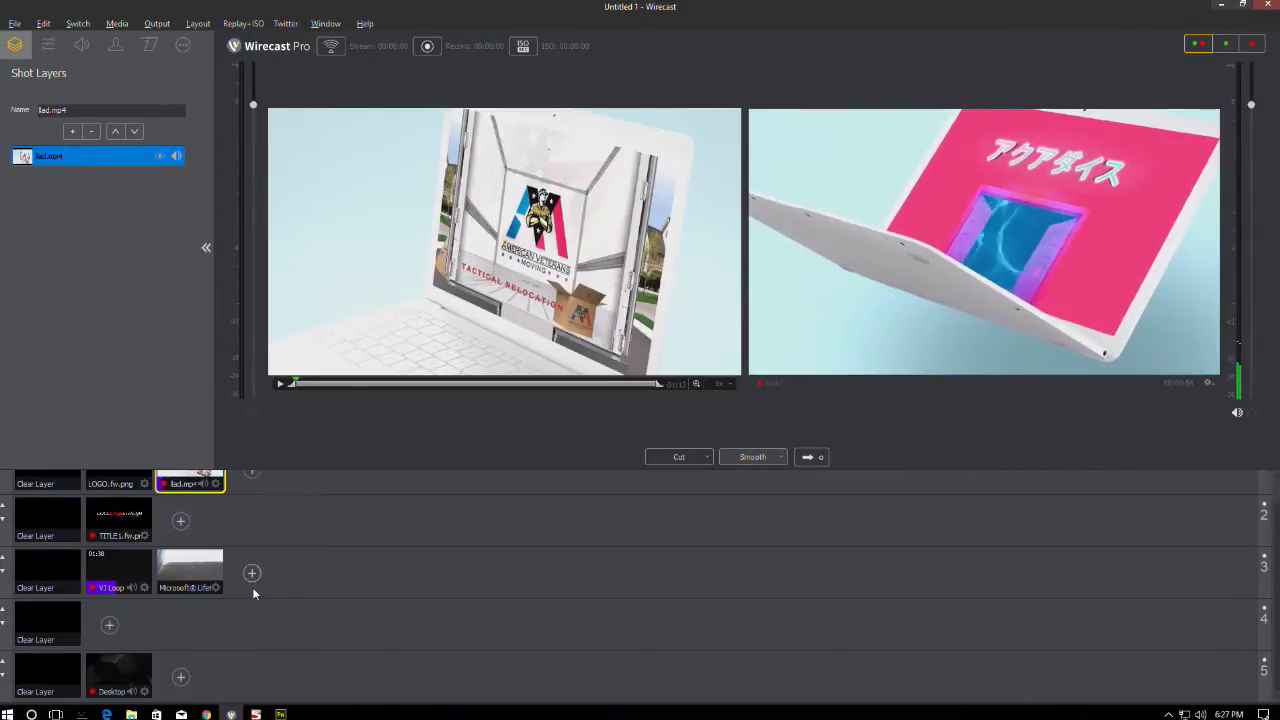
left_click(70, 672)
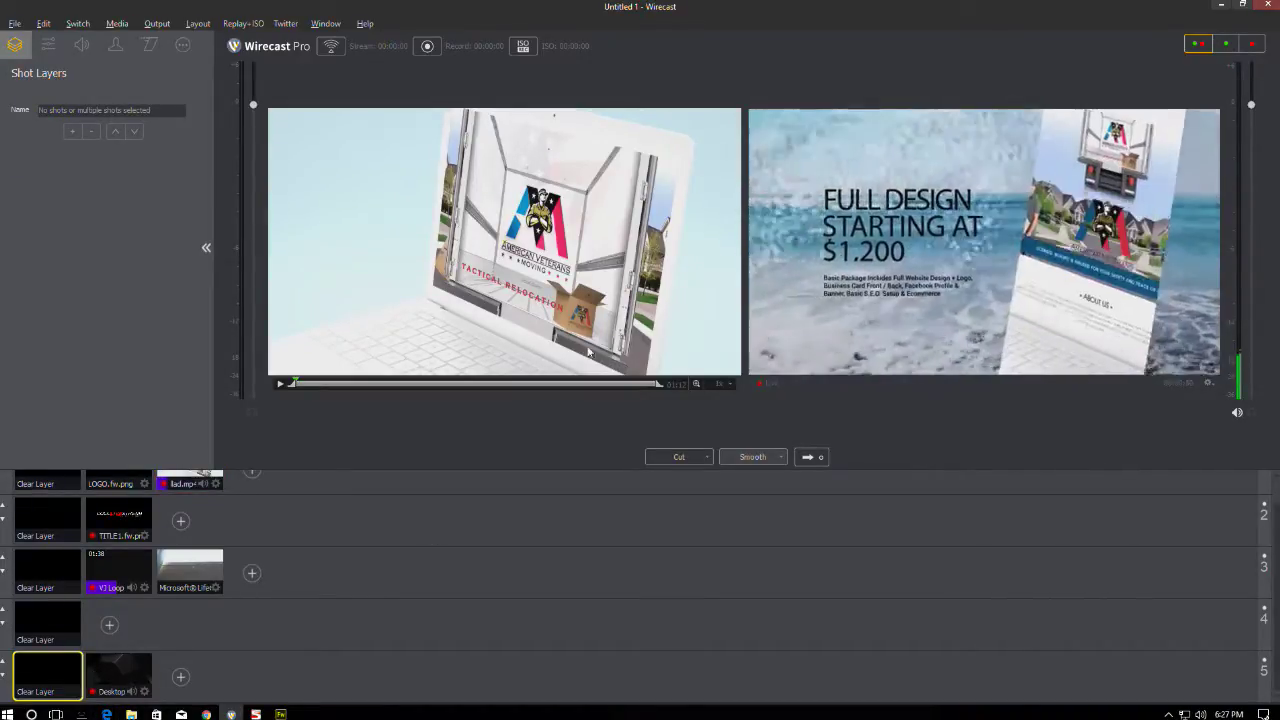
left_click(129, 665)
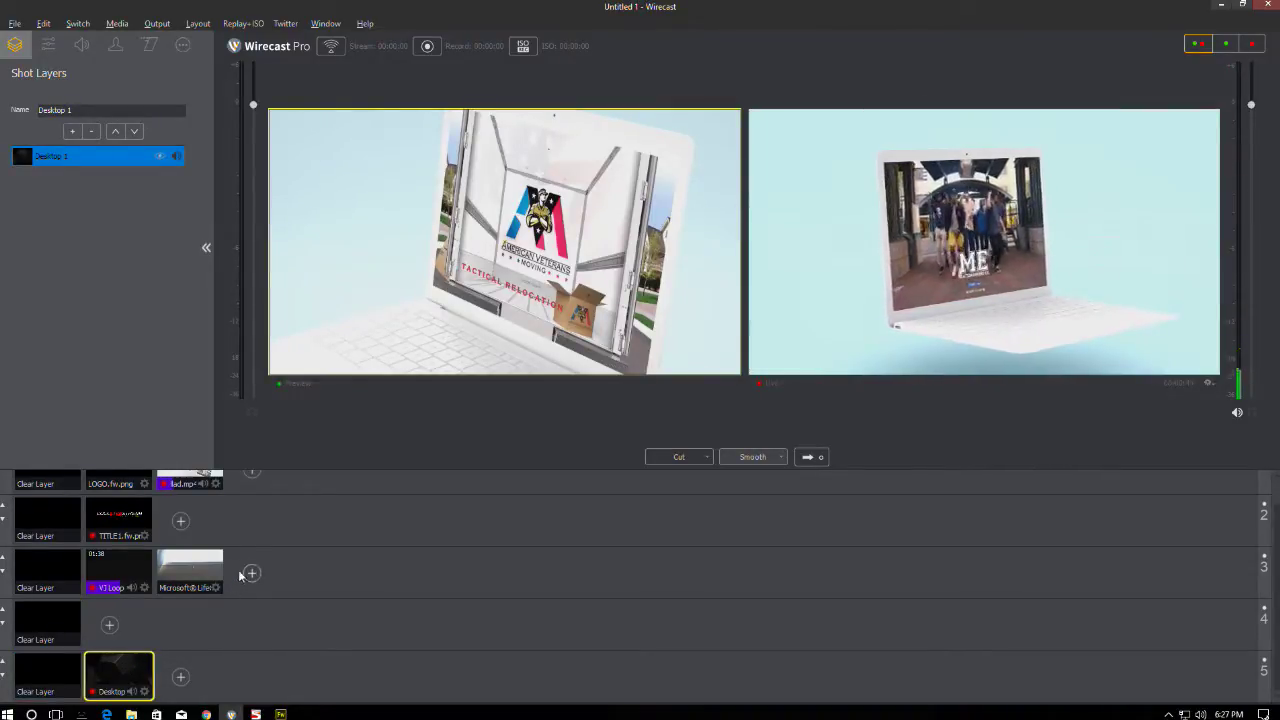
scroll(330, 578, "up", 1)
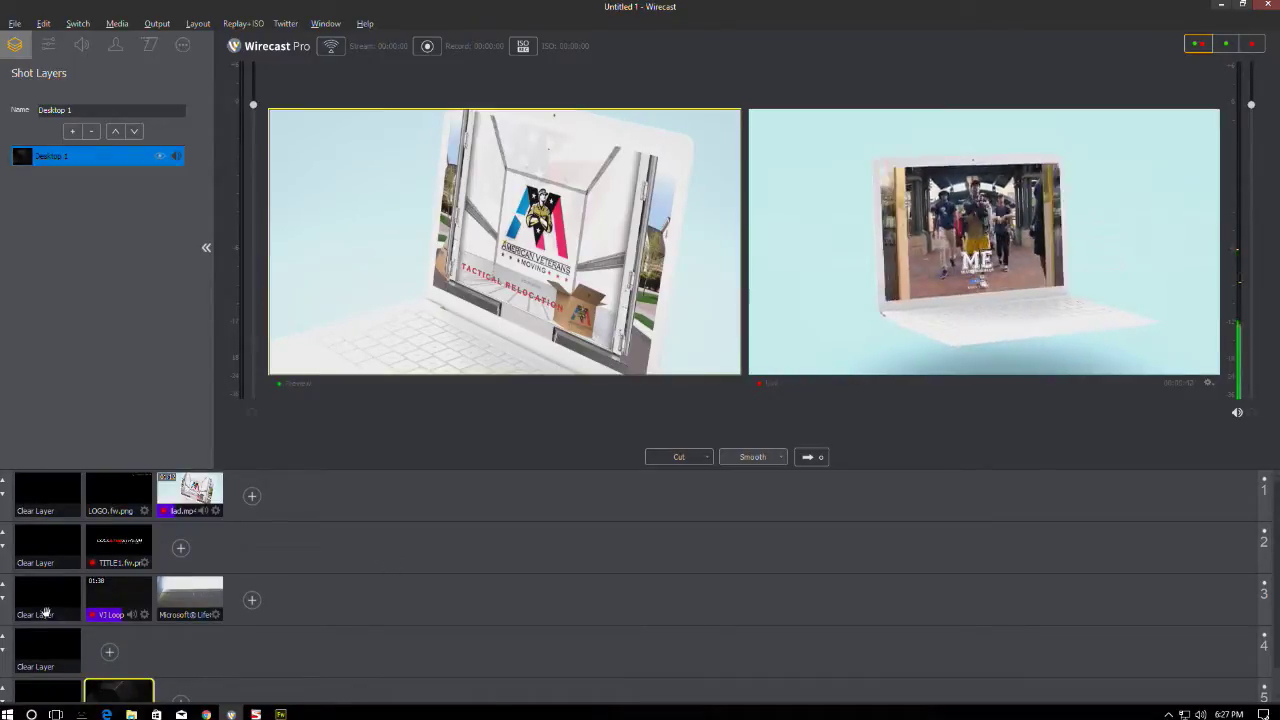
left_click(47, 497)
left_click(61, 694)
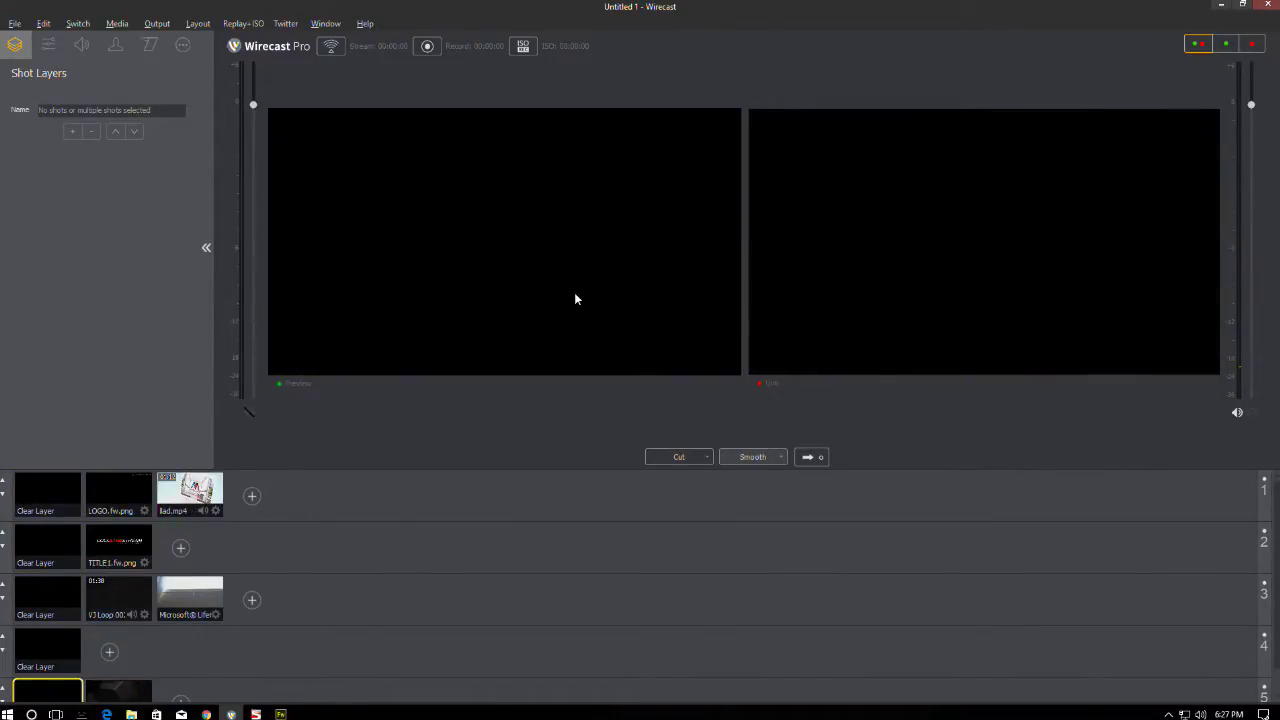
- Load the lad.mp4 ad shot from layer 1 into Preview
left_click(181, 500)
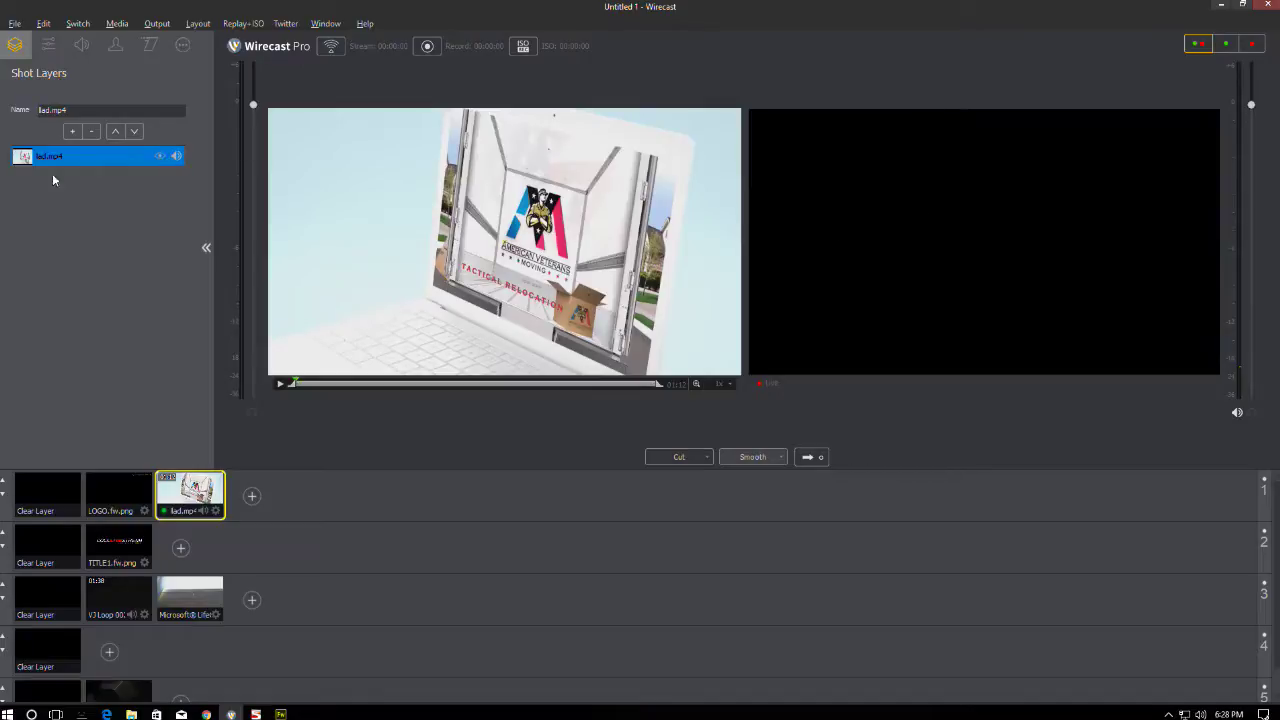
- Show the ad's Build-in/Build-out properties: From Middle with Fade In, To Middle with Fade Out
left_click(150, 46)
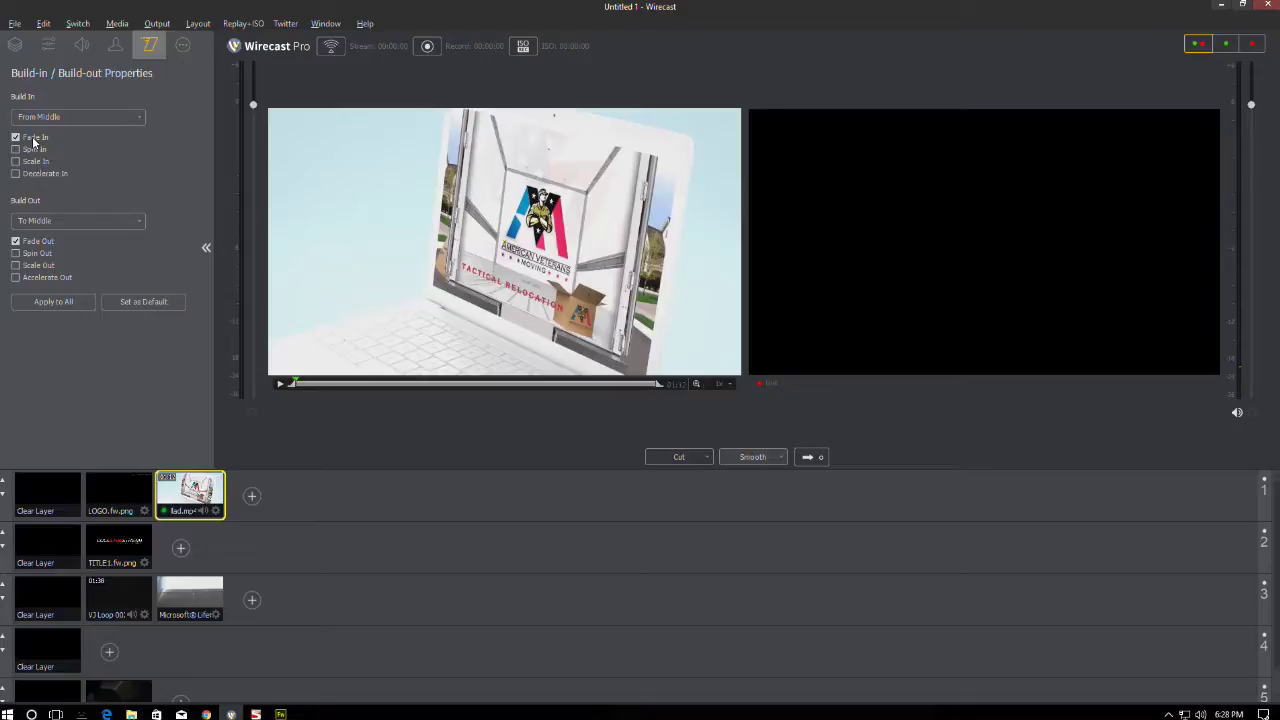
- Keep From Middle as the build-in direction and view the ad's Source Properties
left_click(65, 118)
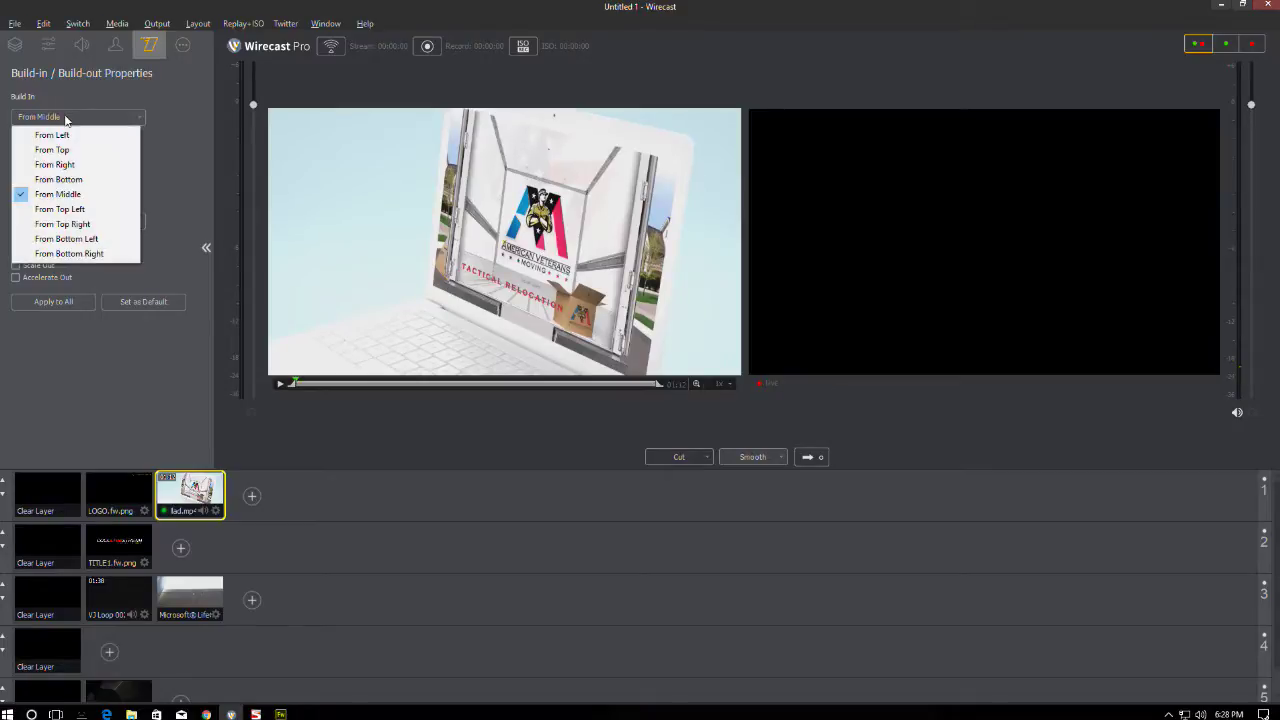
left_click(150, 115)
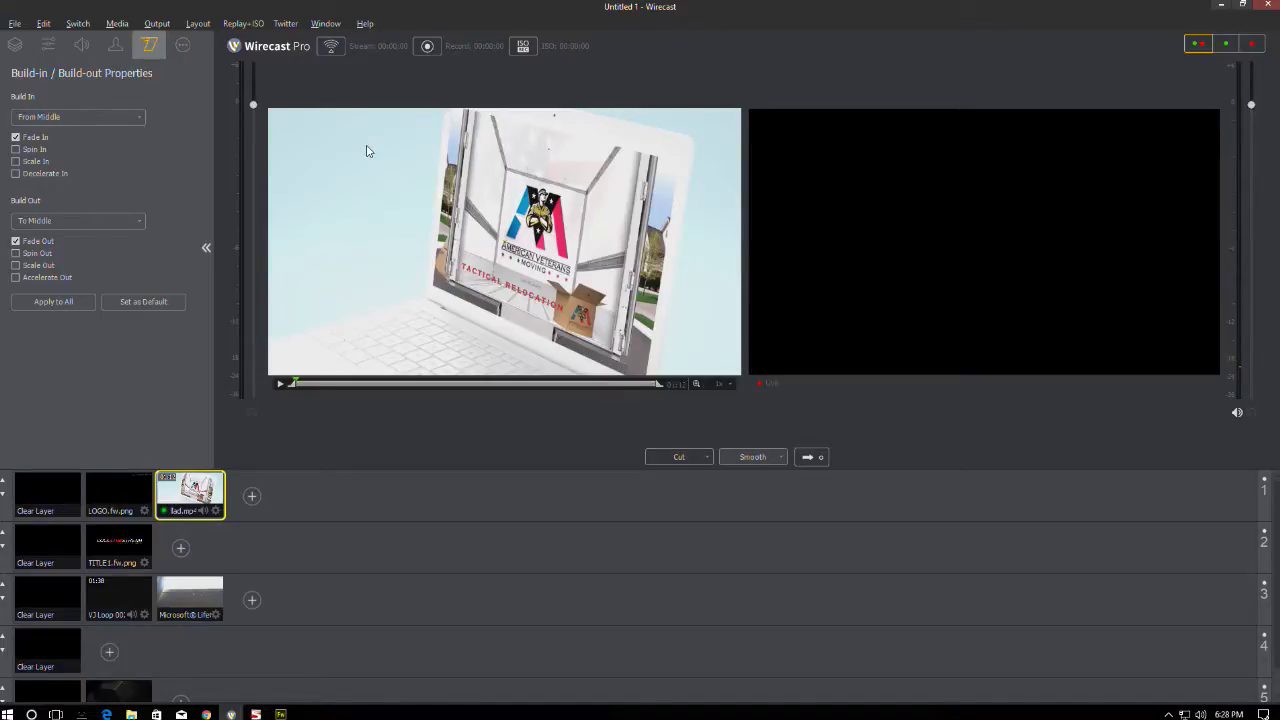
left_click(183, 46)
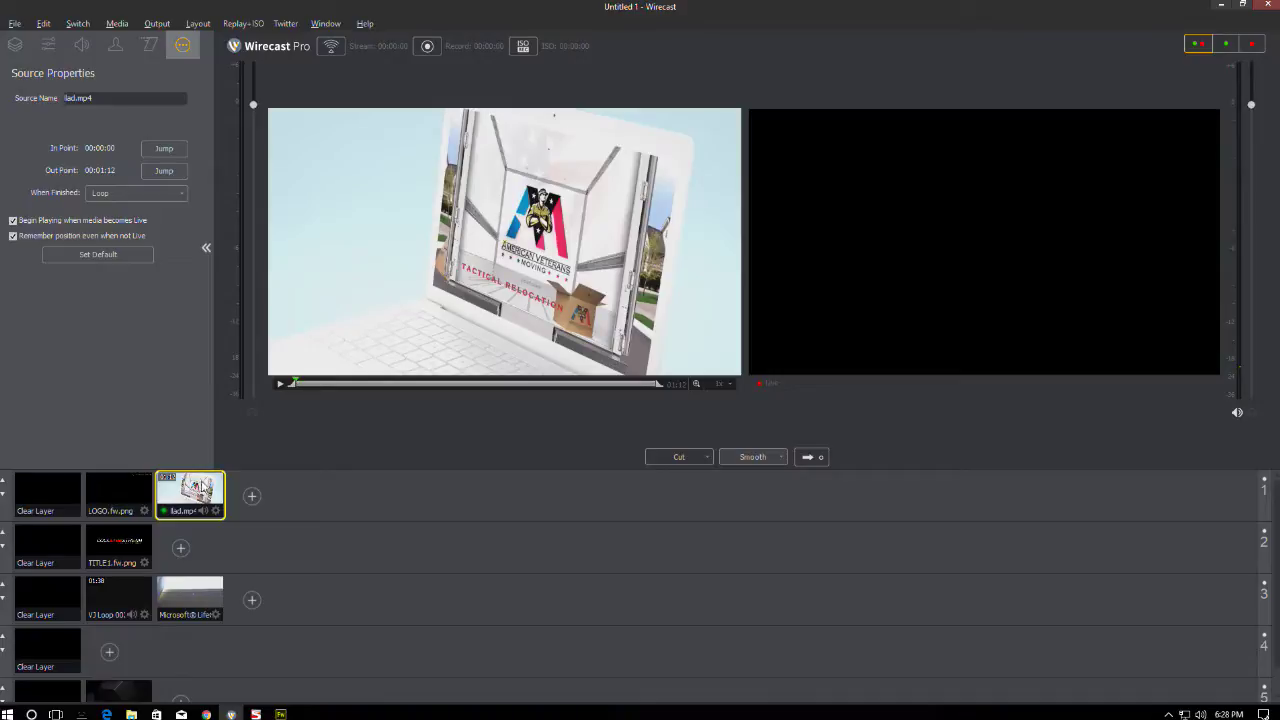
left_click(15, 44)
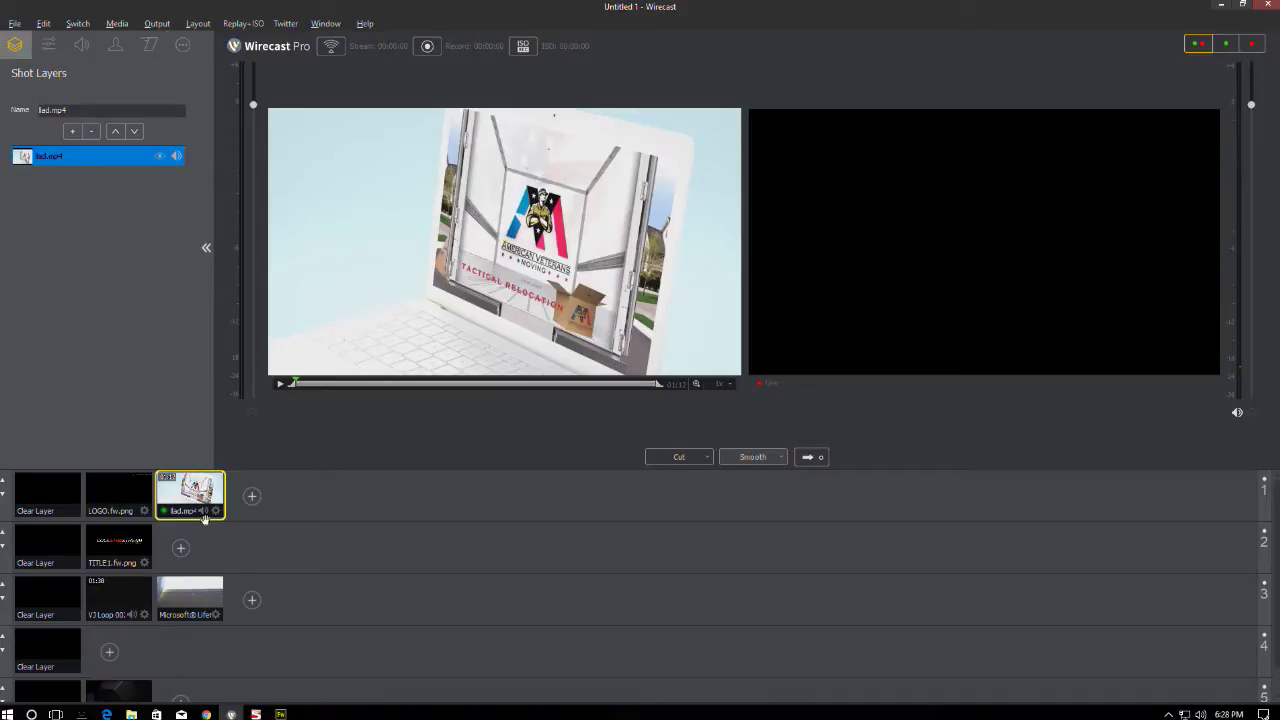
key("Left")
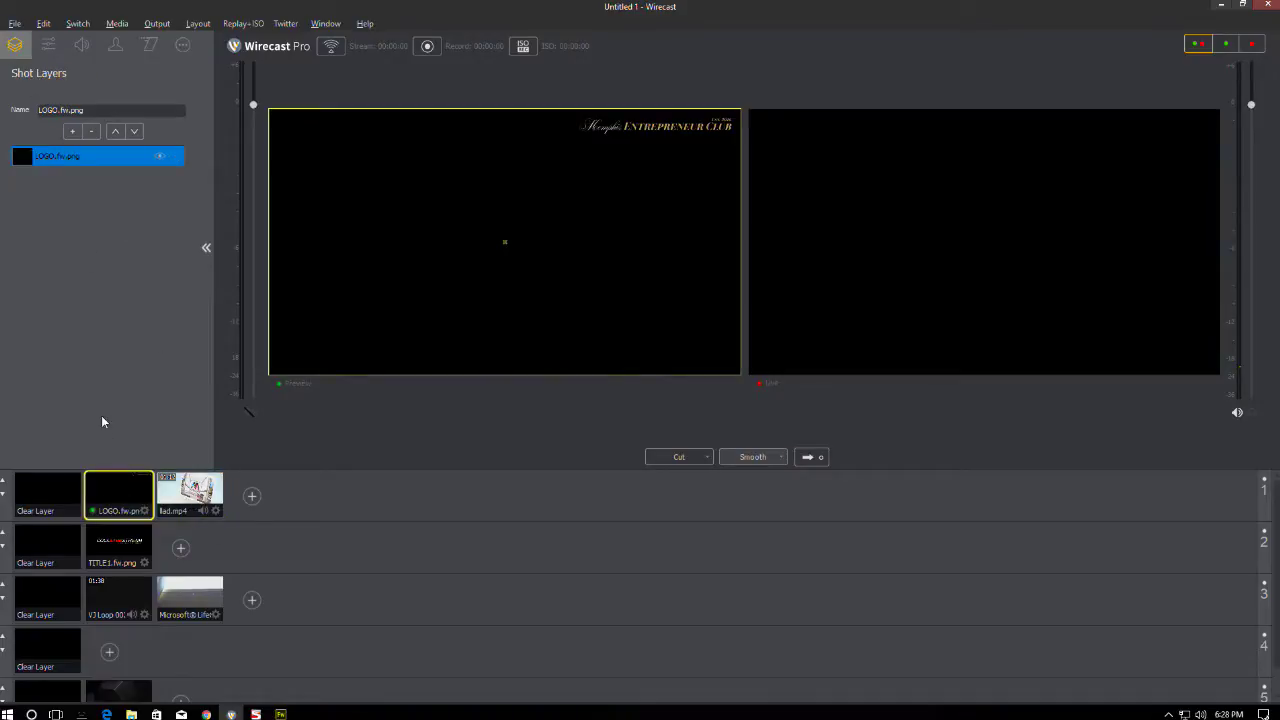
left_click(110, 555)
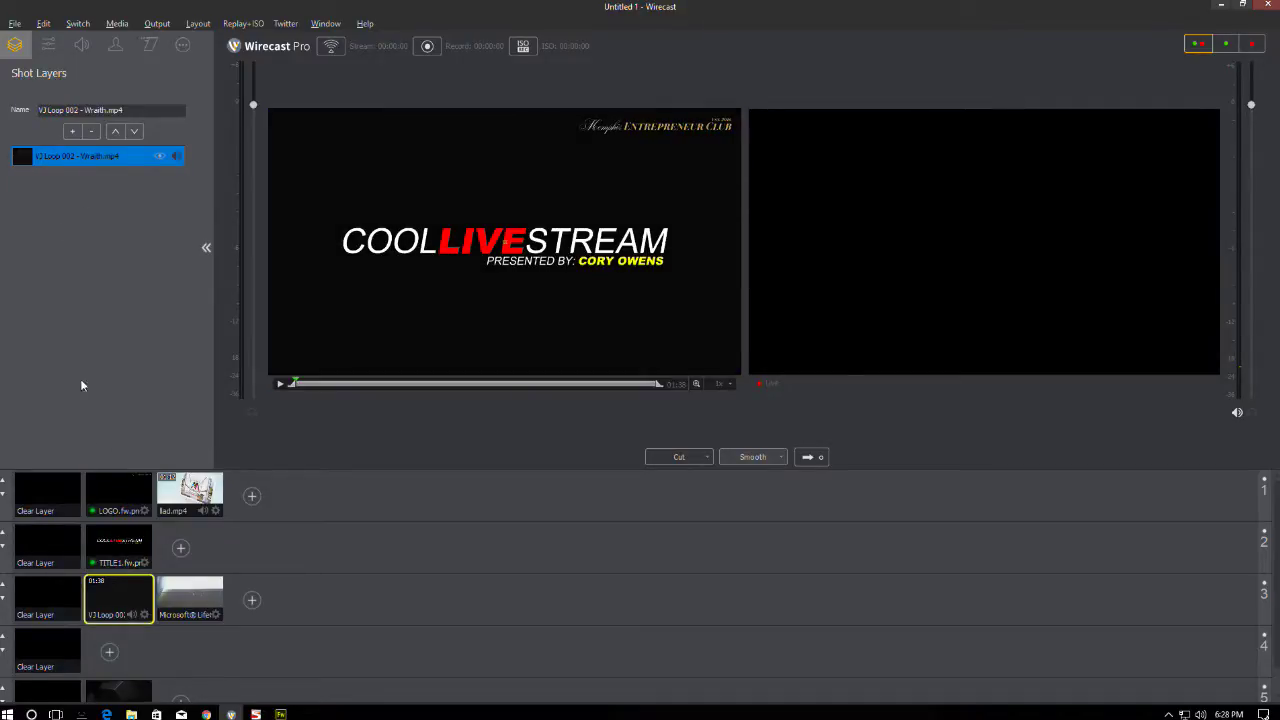
left_click(178, 600)
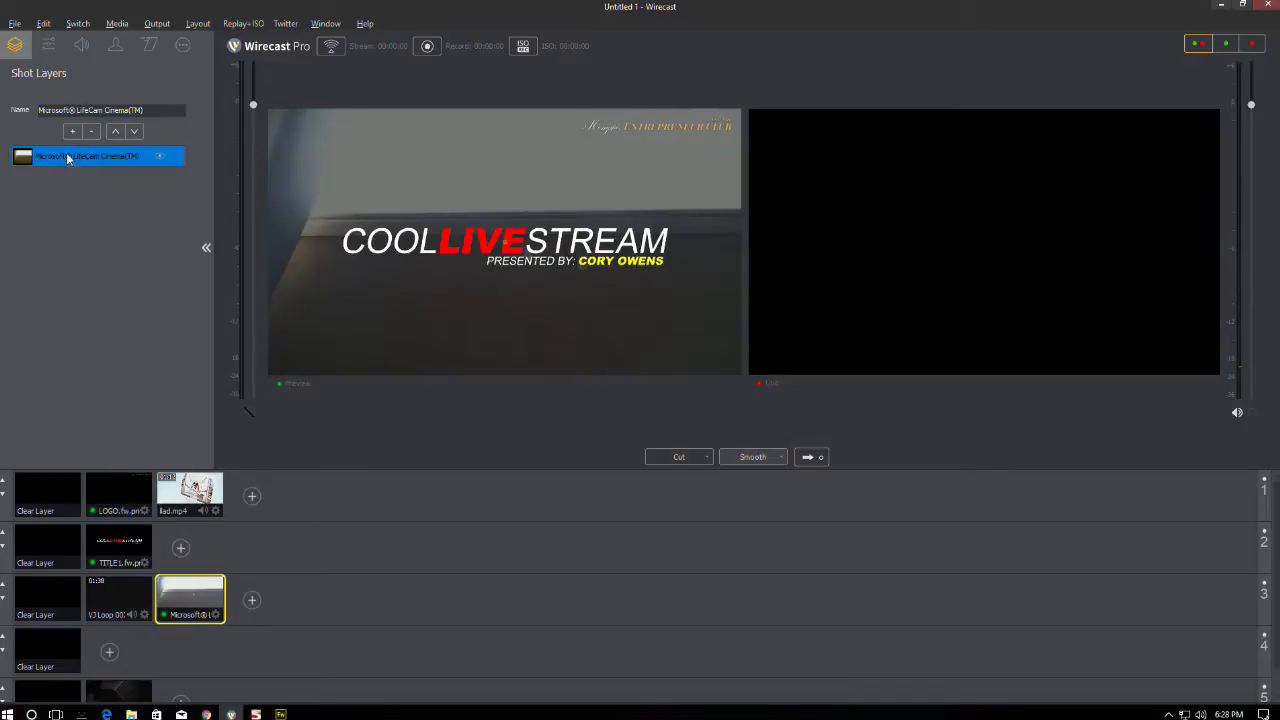
left_click(140, 688)
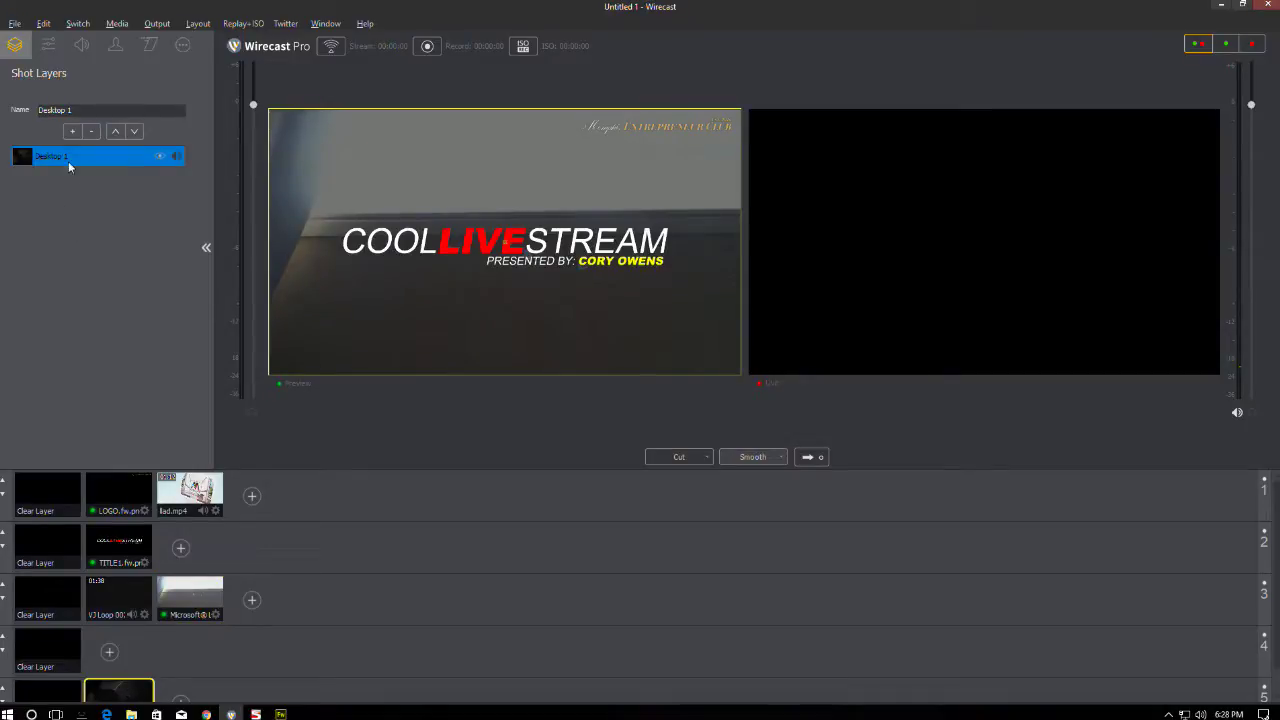
left_click(160, 478)
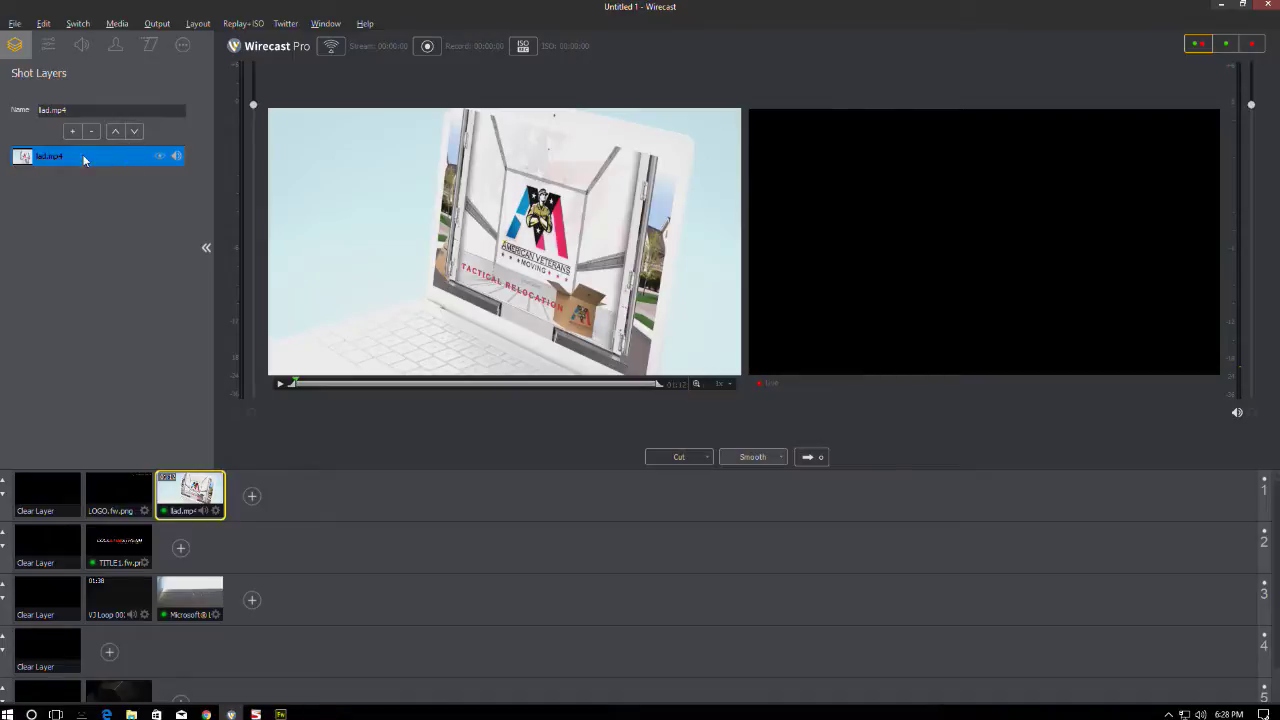
left_click(188, 45)
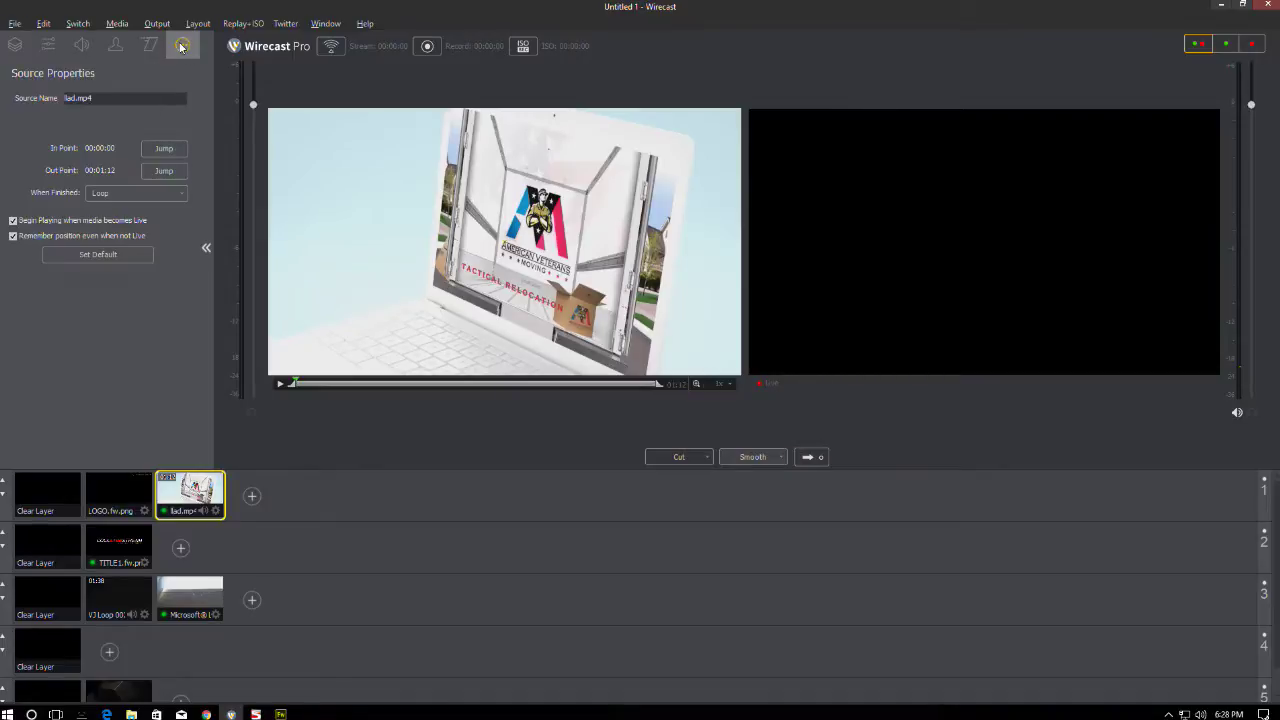
- Set the ad's When Finished option to Remove and send lad.mp4 live
left_click(108, 194)
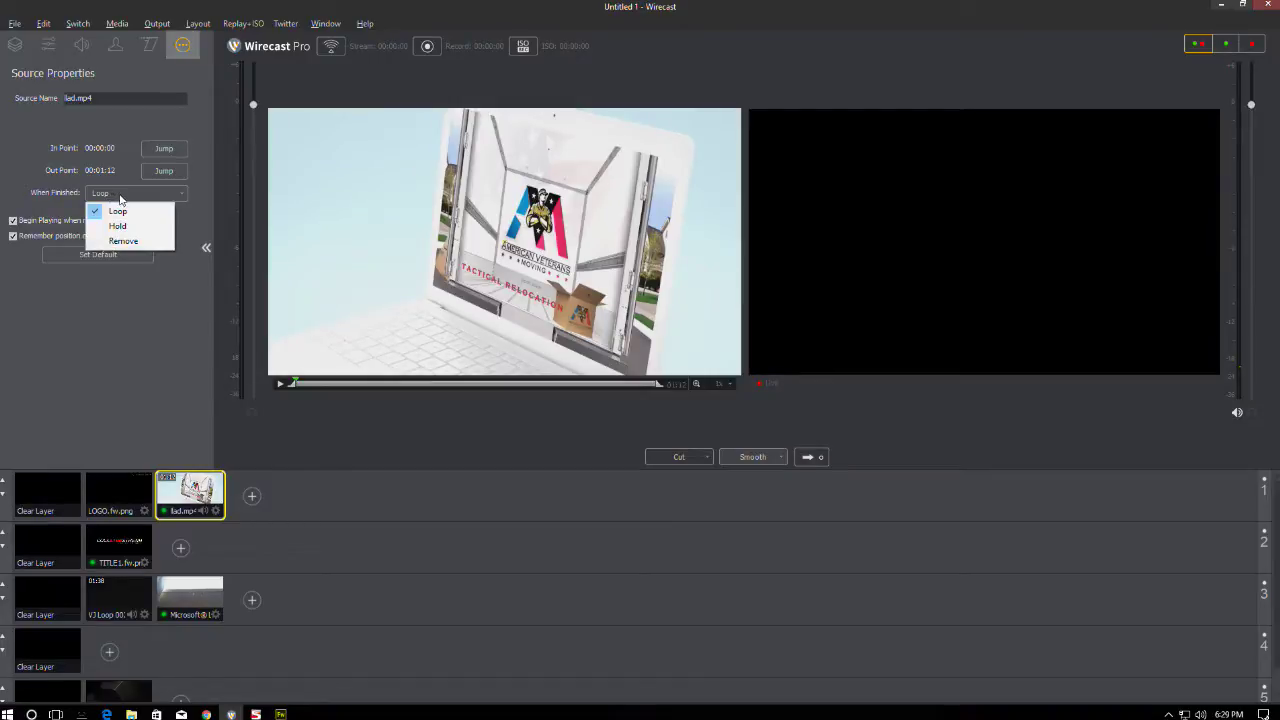
left_click(124, 243)
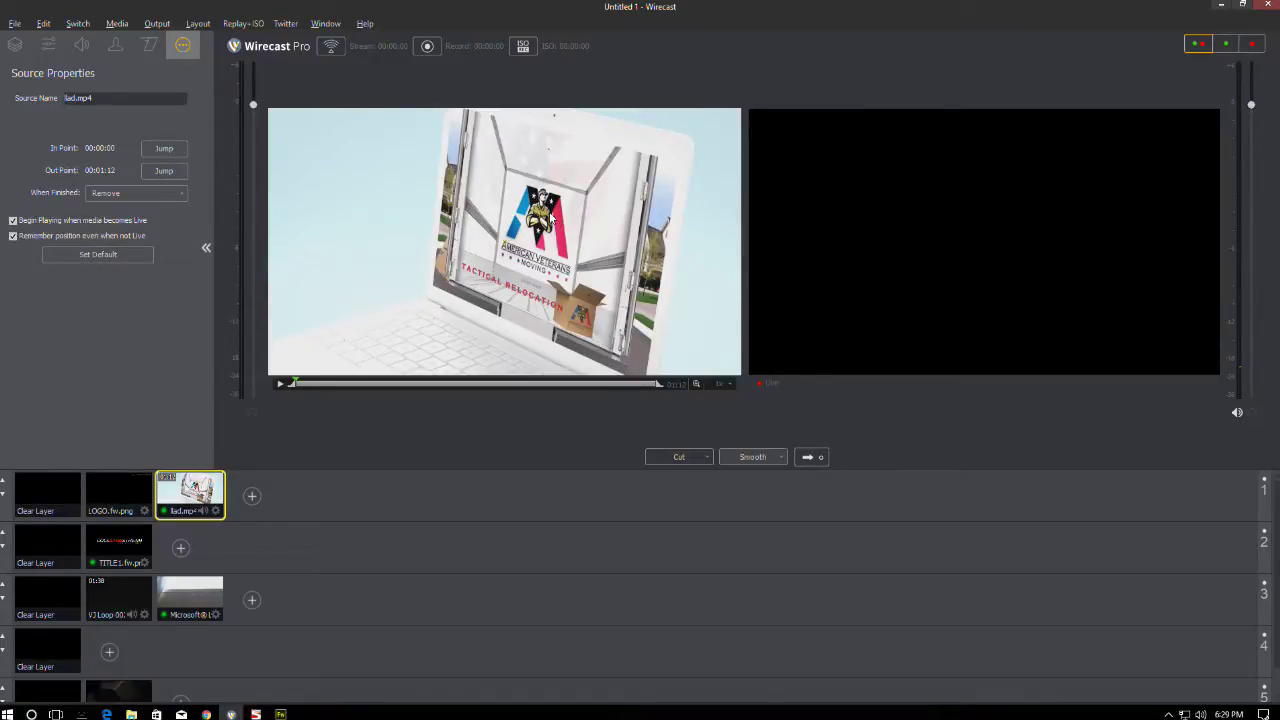
left_click(812, 457)
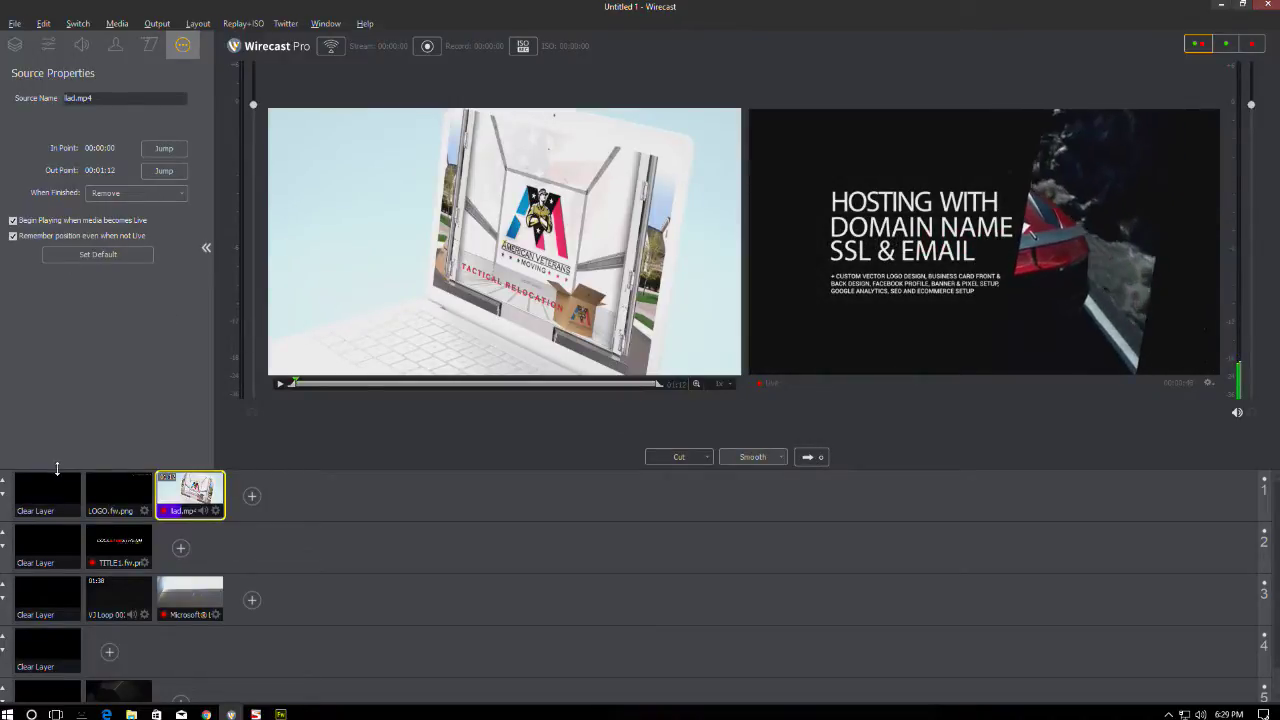
- Fade live to black, then test sending the ad video live, off, and live again
left_click(42, 531)
left_click(44, 606)
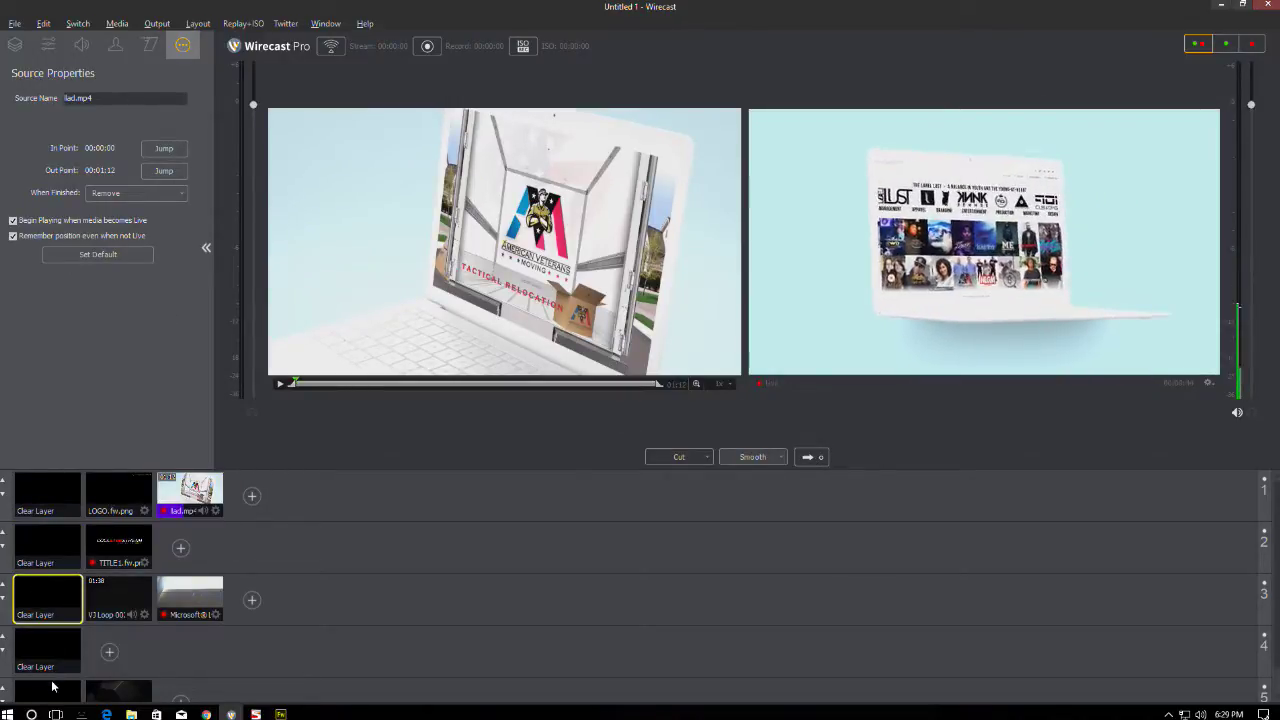
left_click(53, 483)
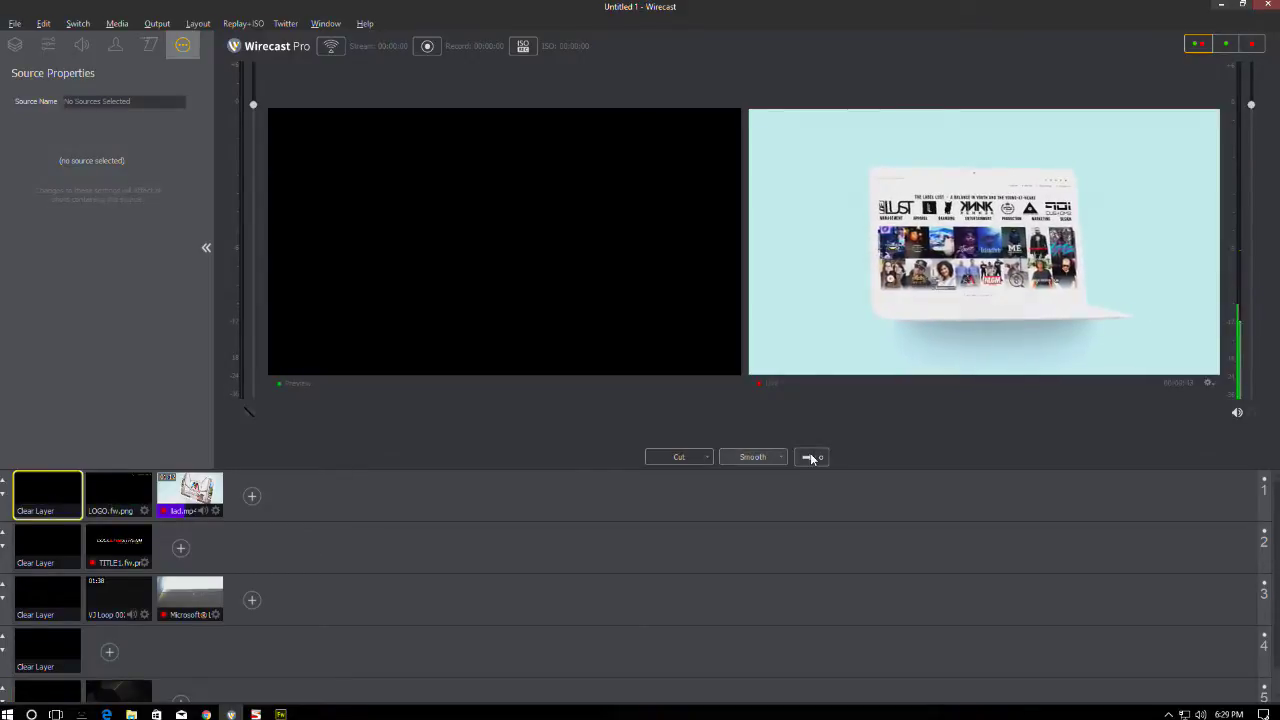
left_click(810, 457)
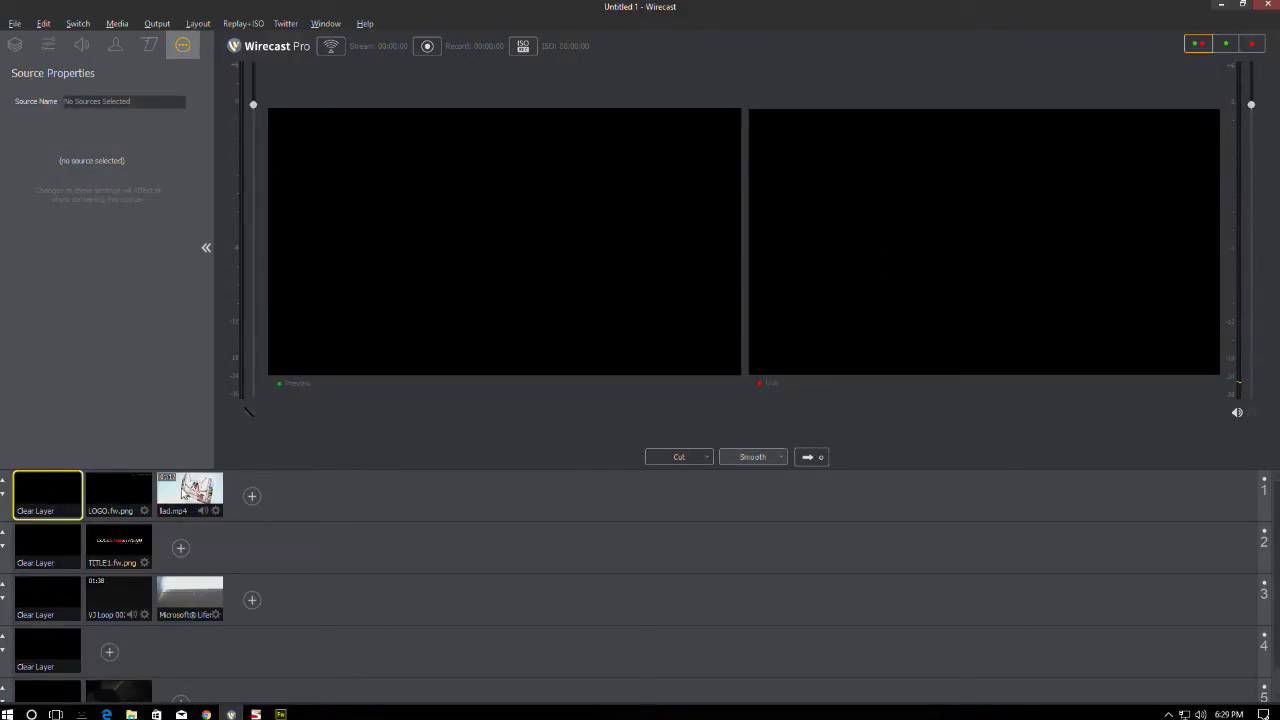
left_click(190, 493)
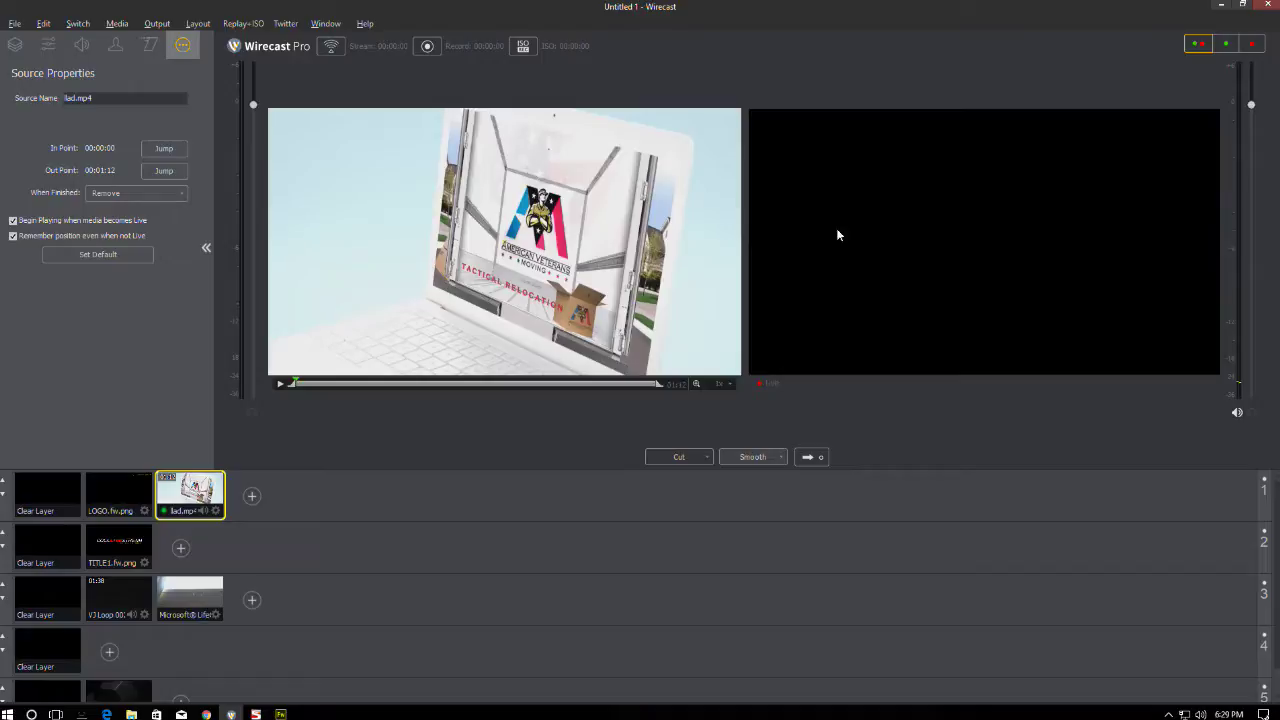
left_click(810, 456)
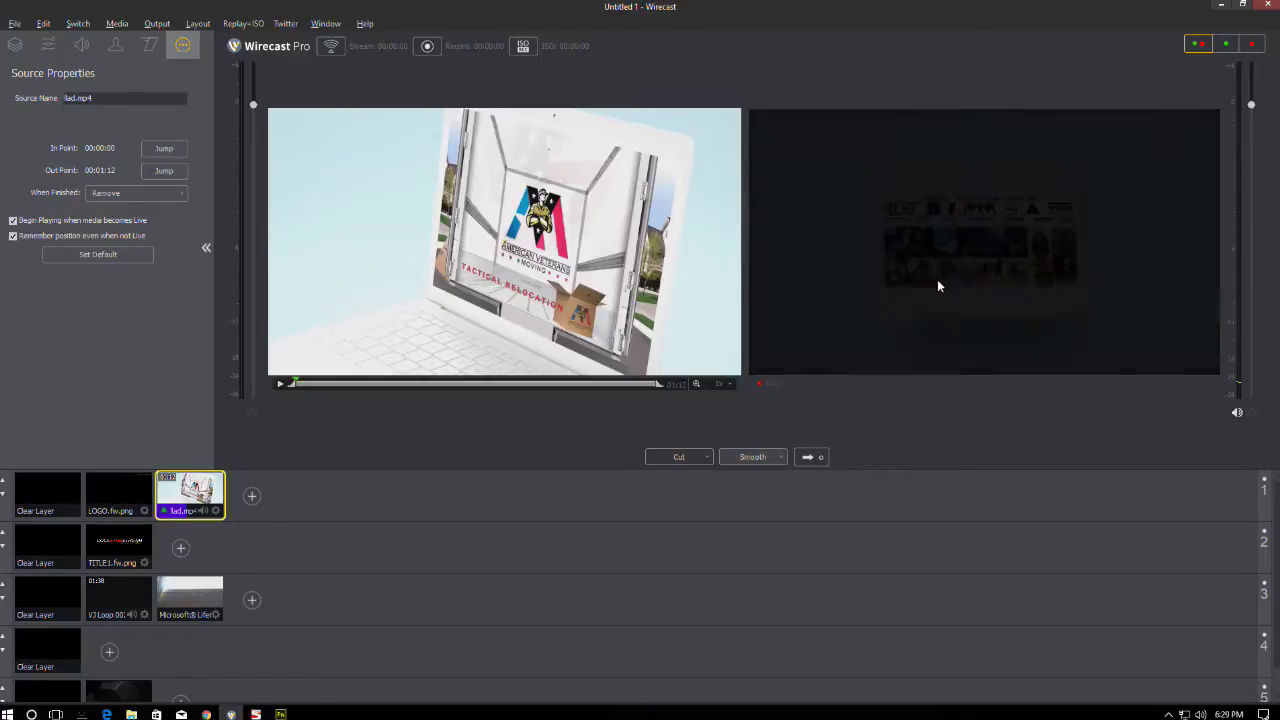
left_click(40, 481)
left_click(810, 456)
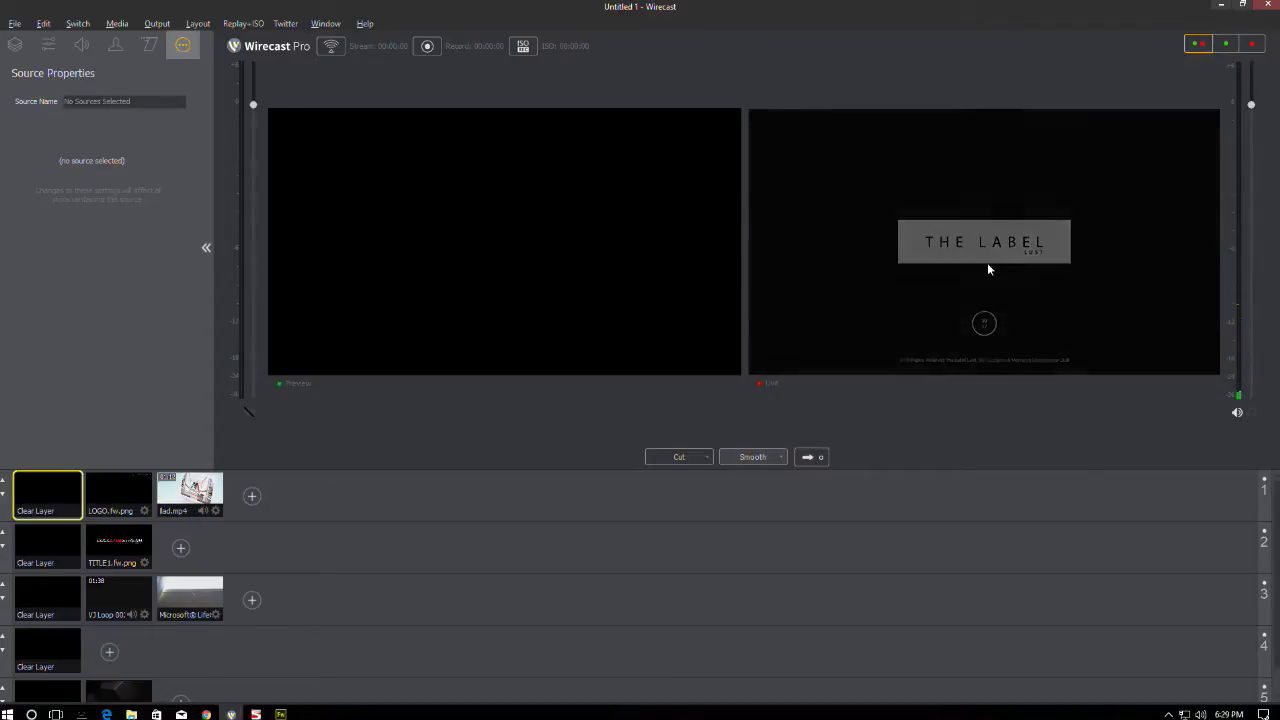
left_click(185, 503)
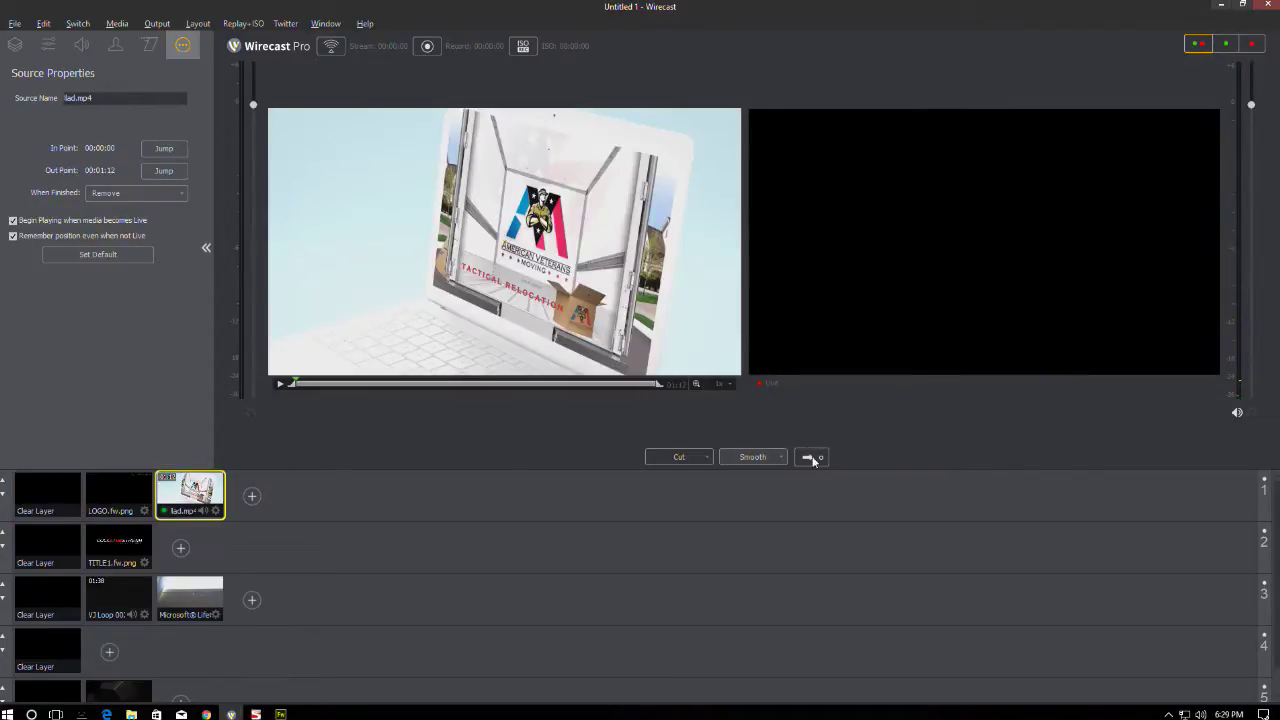
left_click(812, 457)
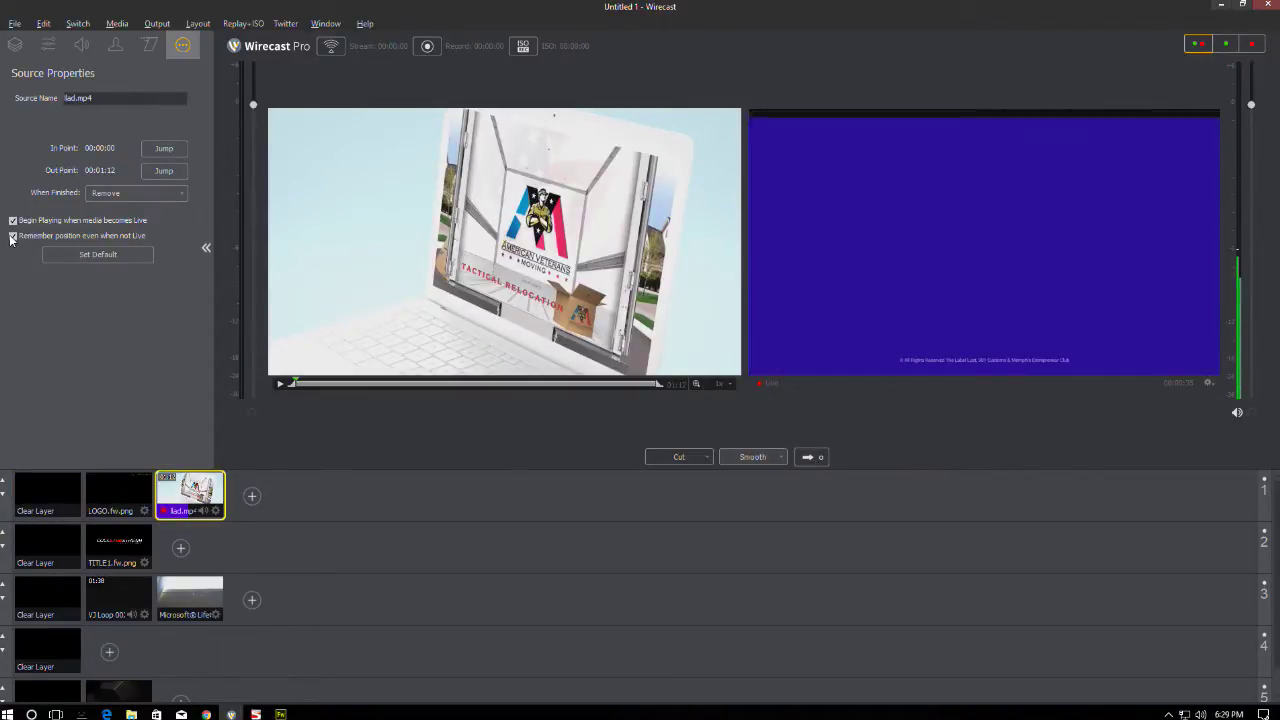
- Uncheck 'Remember position even when not Live', fade live to black, and re-preview the ad
left_click(12, 237)
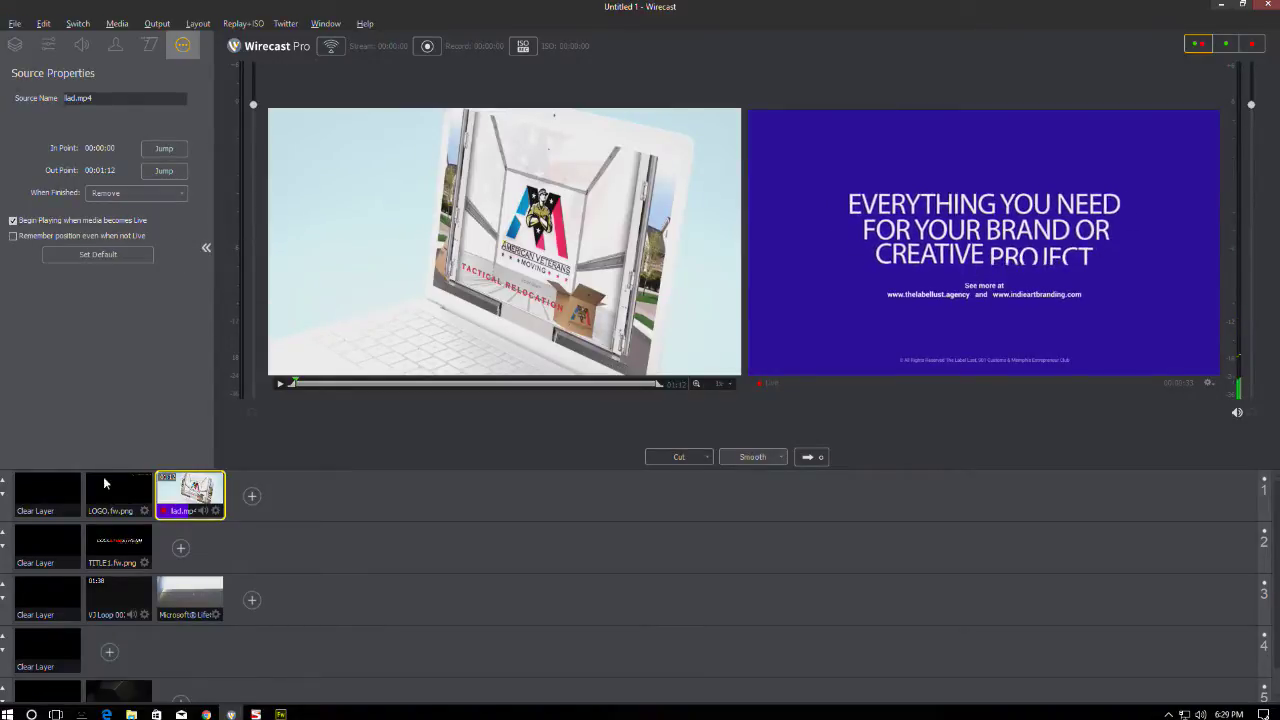
left_click(47, 493)
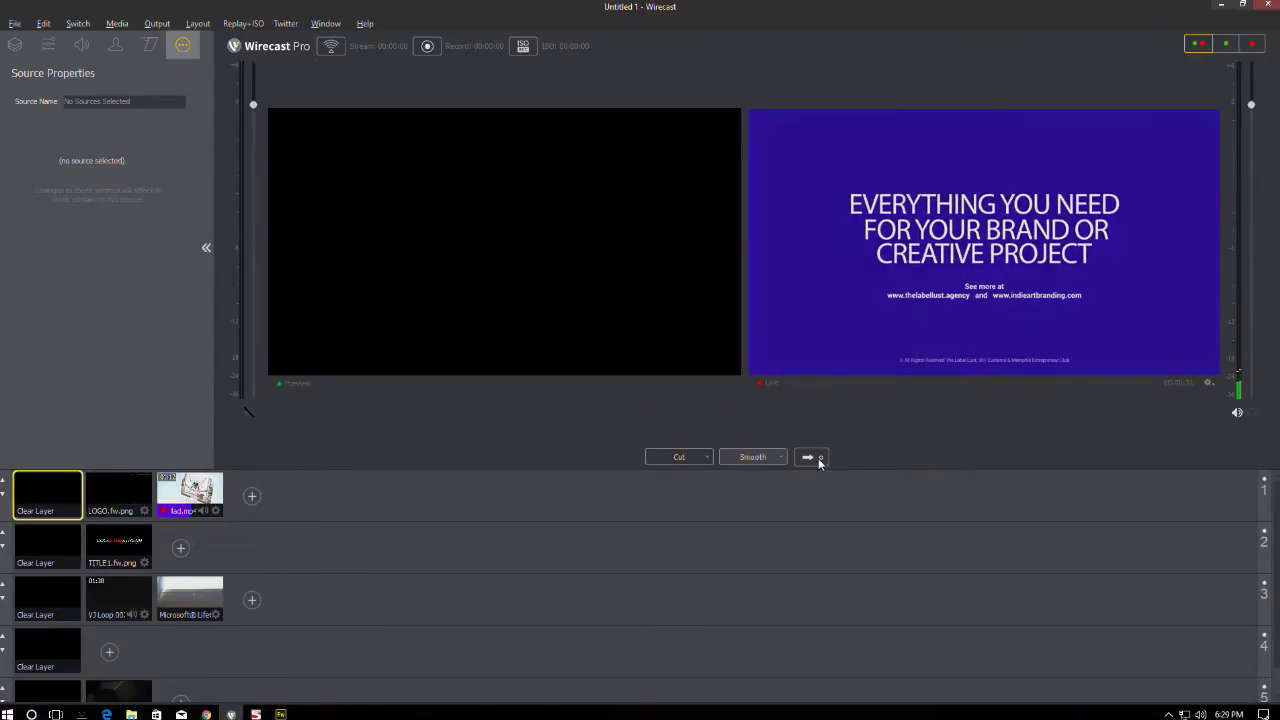
left_click(819, 462)
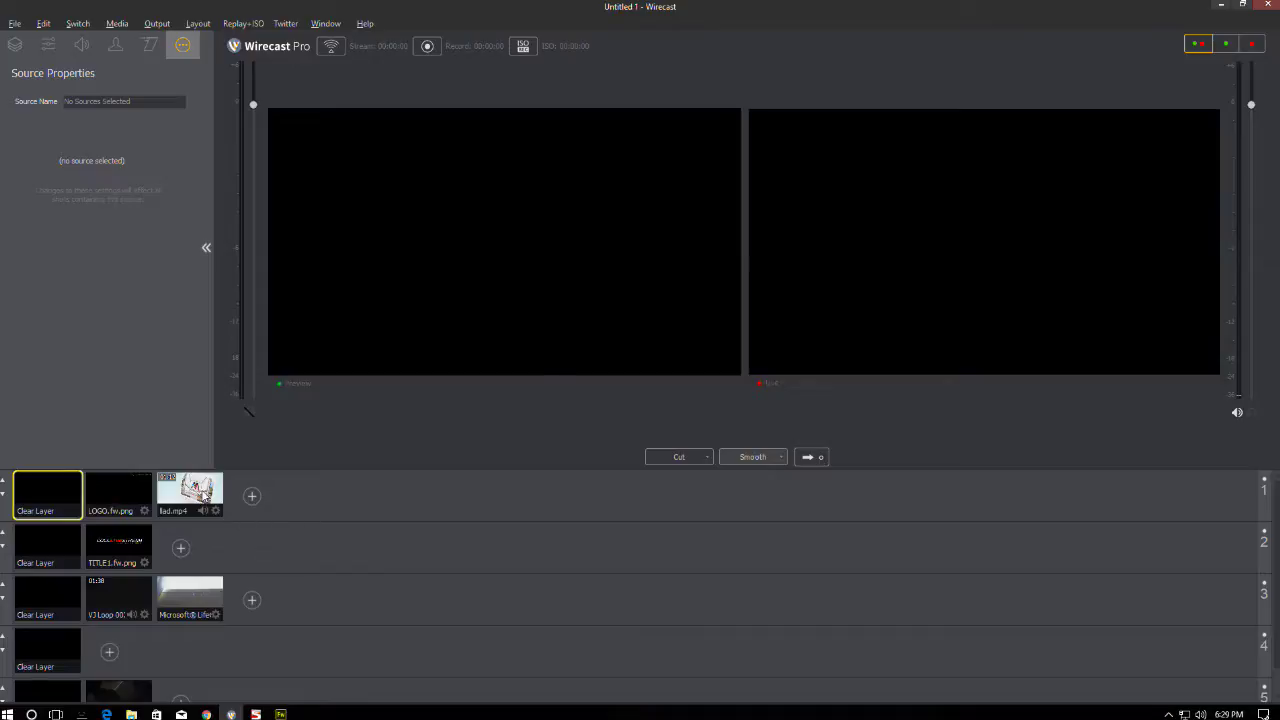
left_click(204, 493)
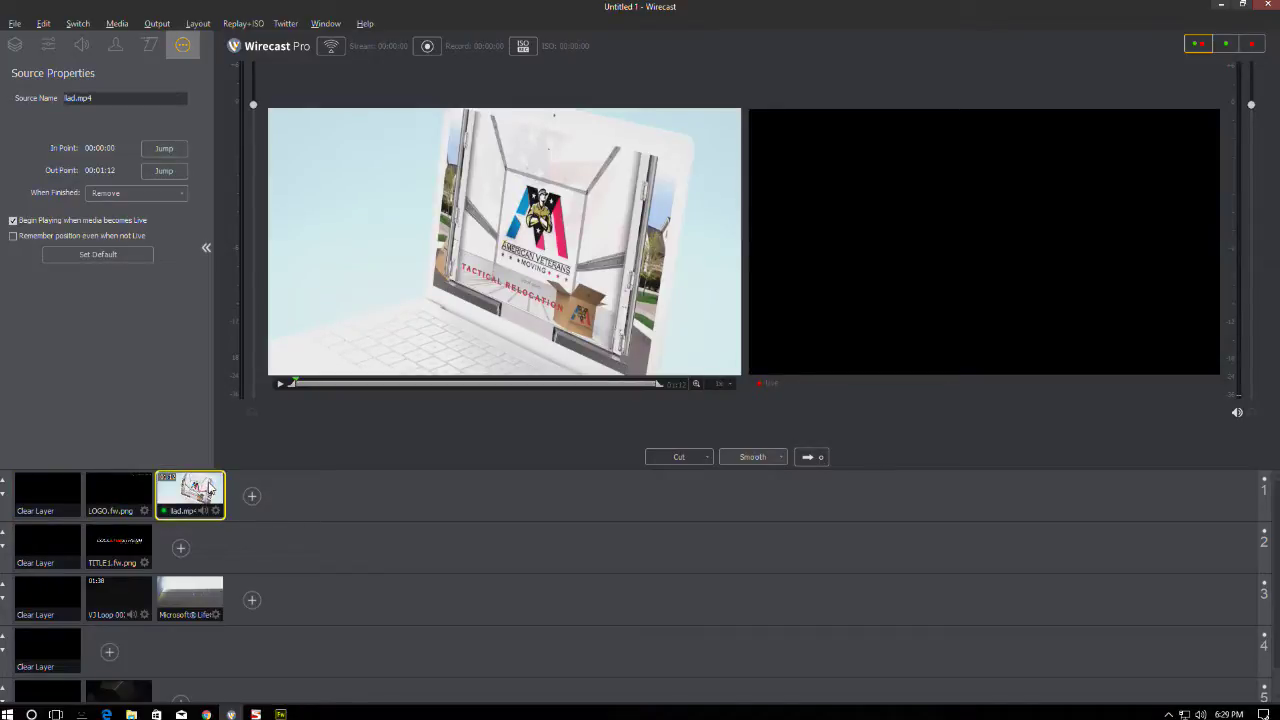
left_click(814, 456)
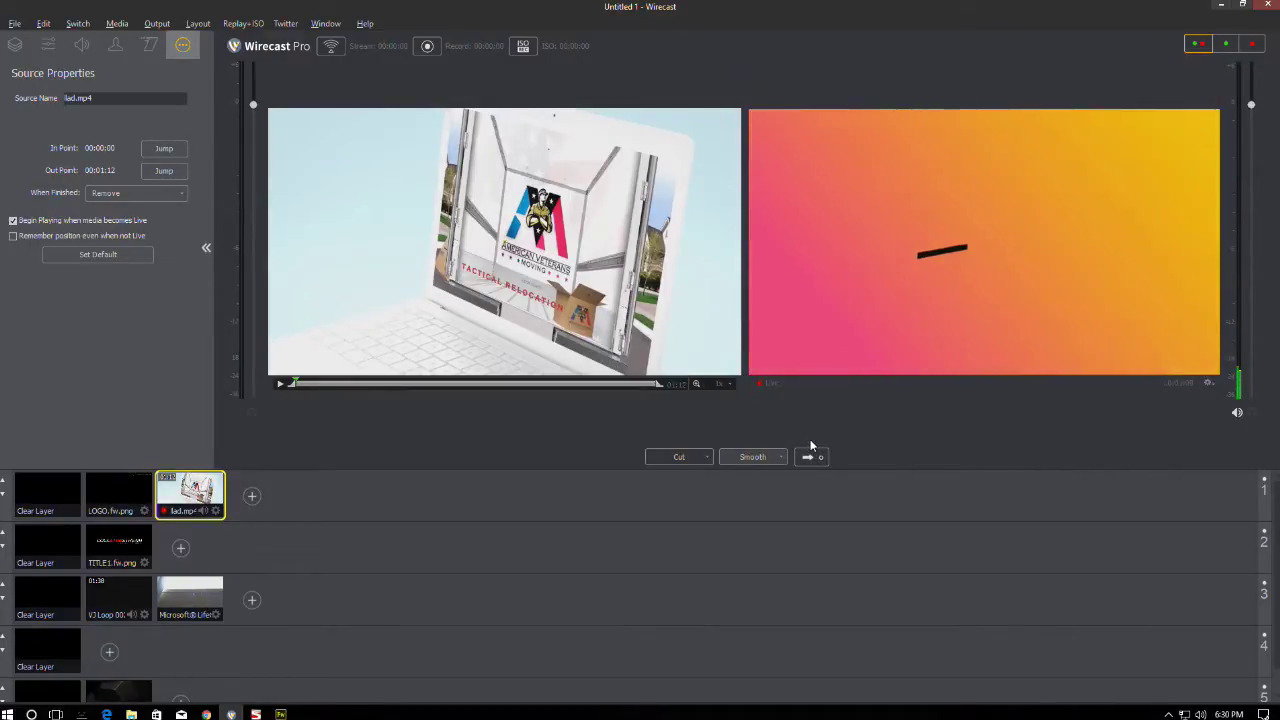
left_click(47, 492)
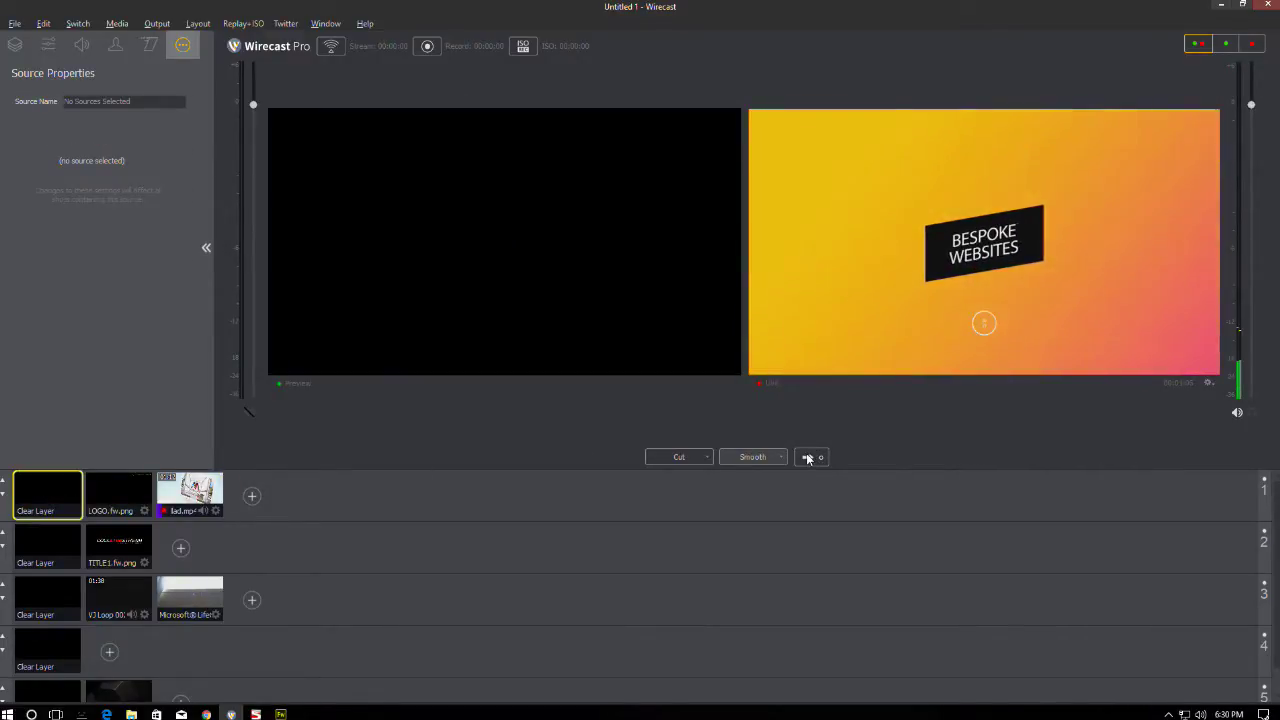
left_click(808, 458)
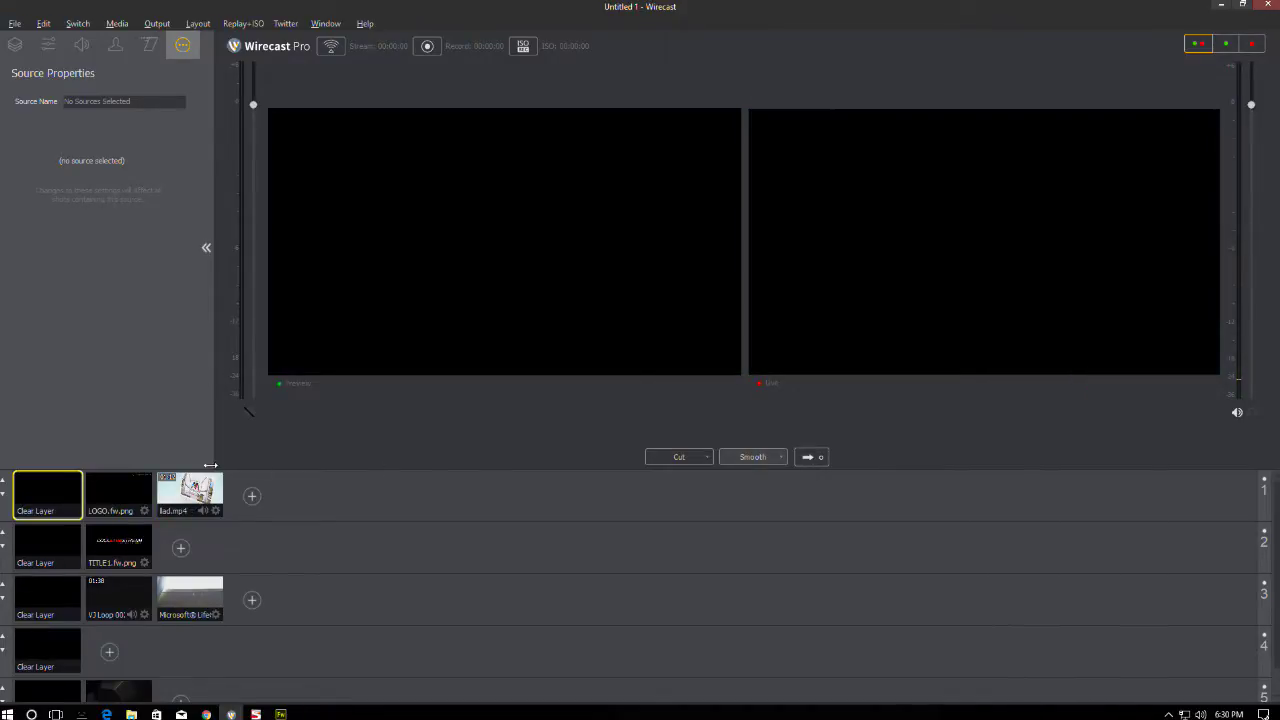
left_click(203, 480)
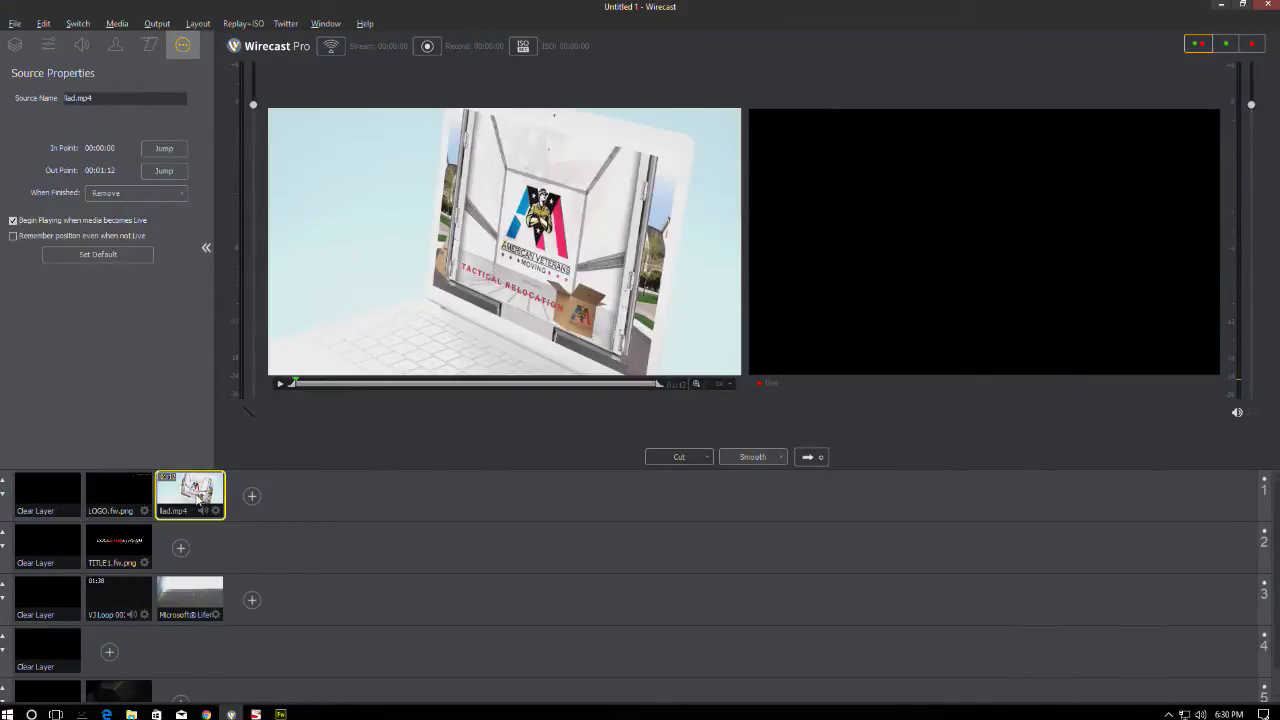
left_click(812, 457)
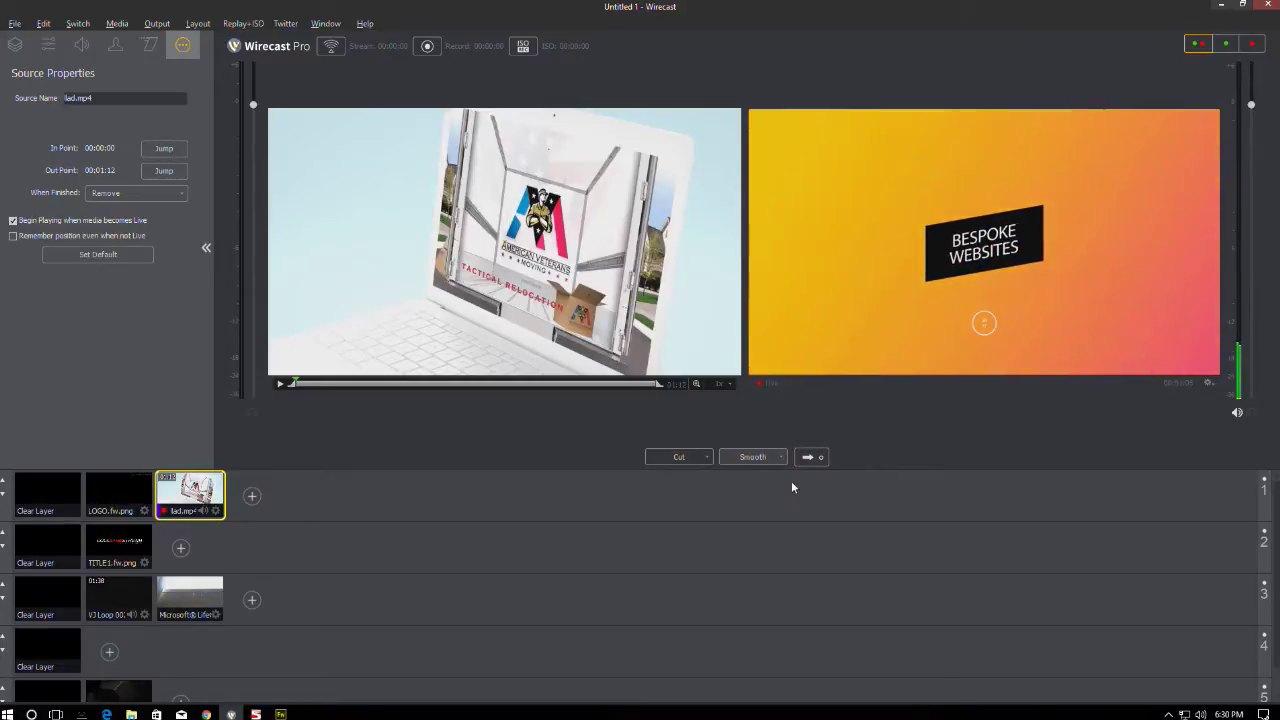
left_click(58, 497)
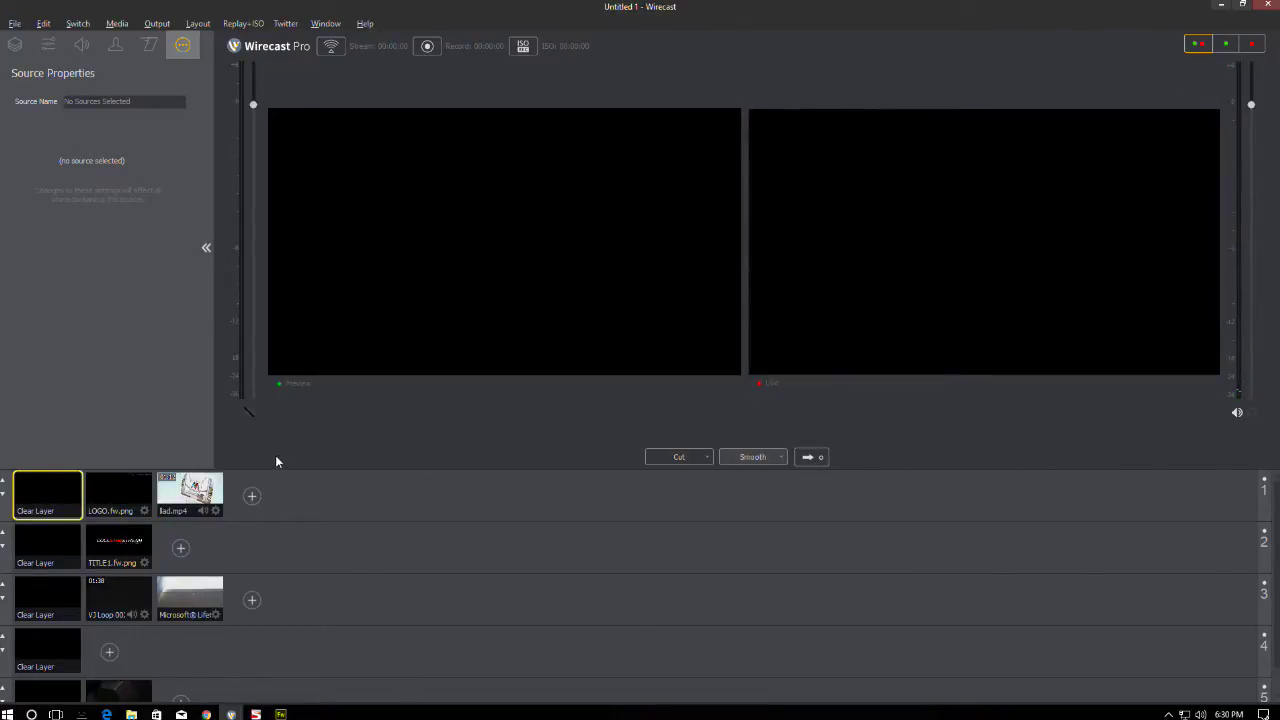
left_click(198, 488)
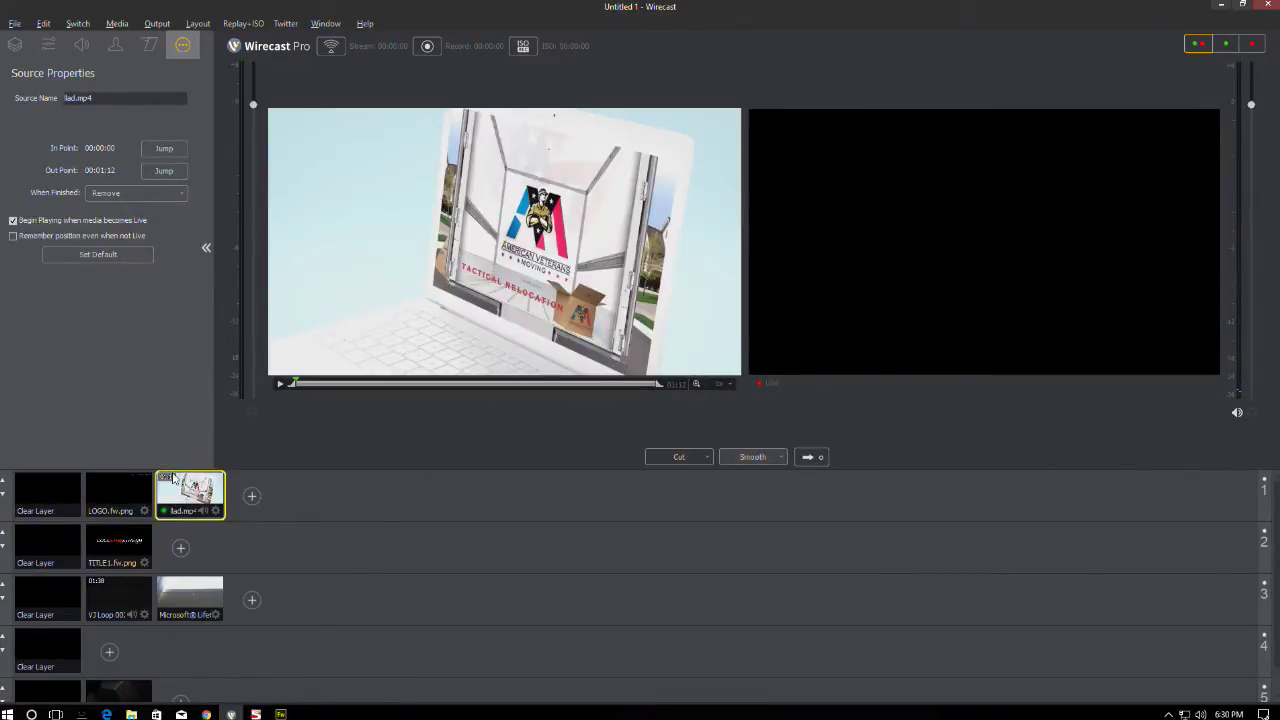
- Build the preview from the LOGO.fw.png, TITLE1.fw.png and VJ Loop shots, checking layer 5's desktop capture
left_click(121, 488)
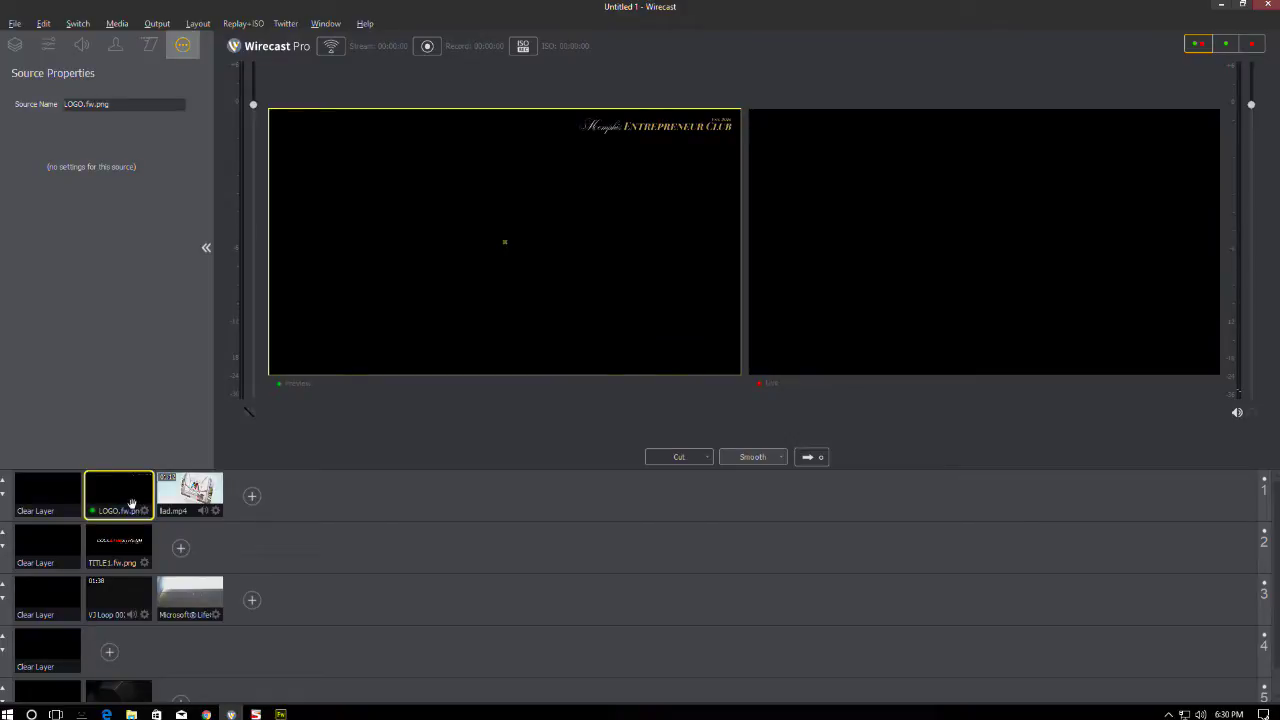
left_click(183, 493)
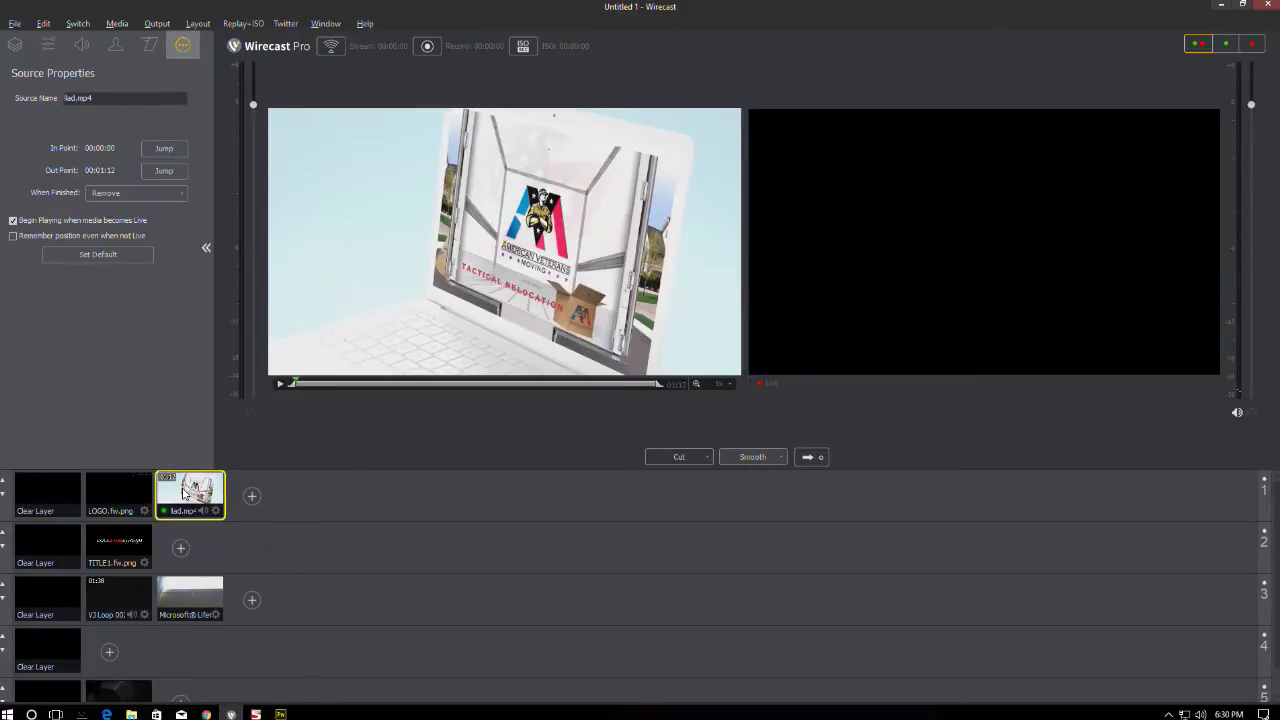
left_click(106, 492)
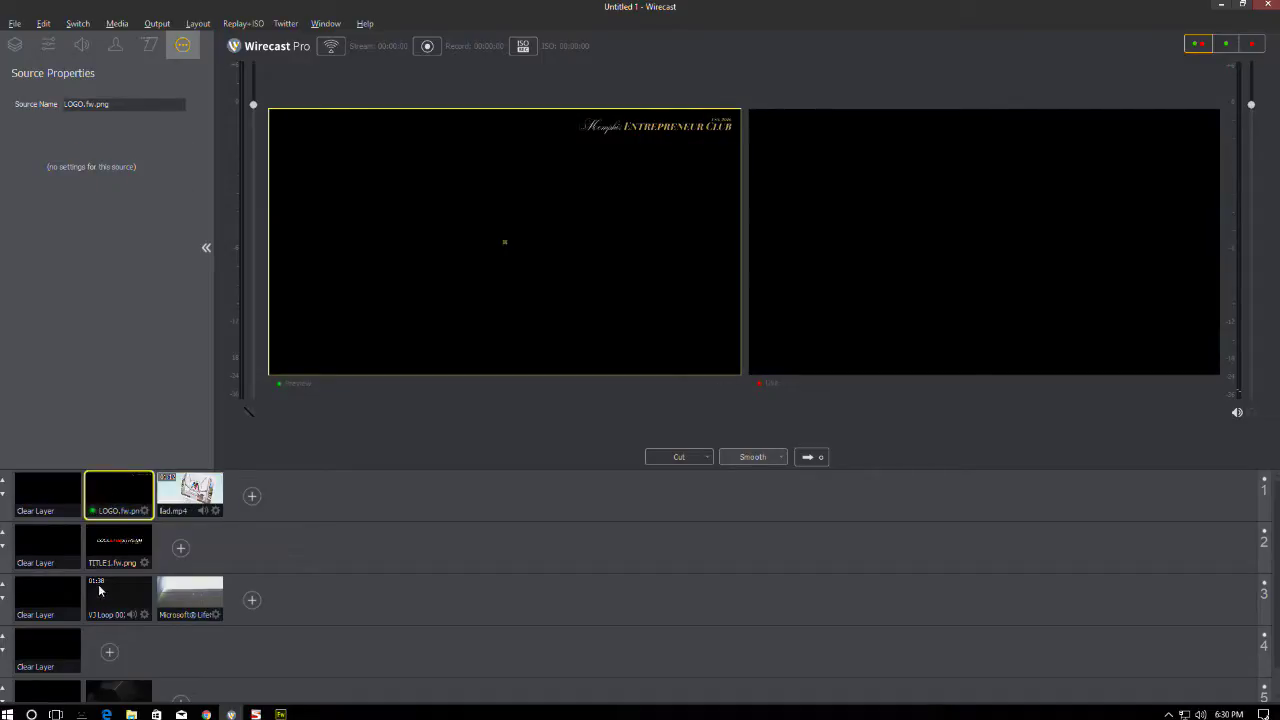
left_click(120, 560)
left_click(127, 585)
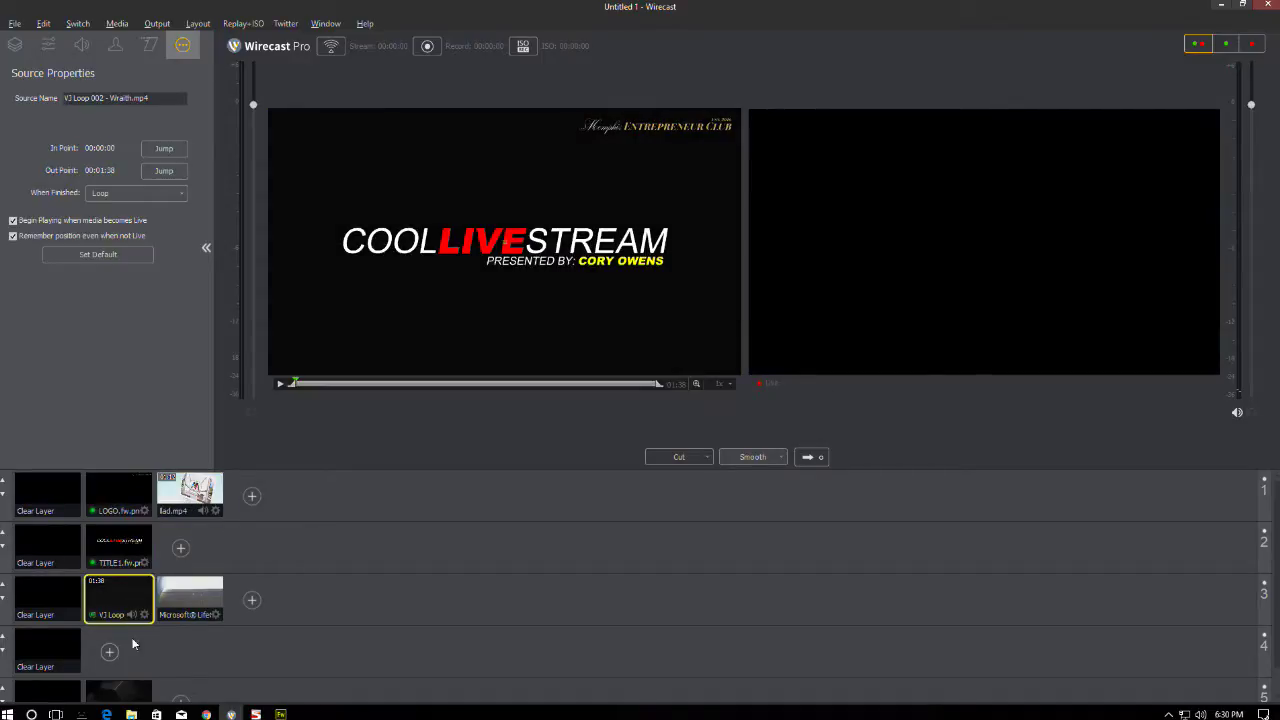
left_click(118, 690)
- Replace the ad with LOGO.fw.png on layer 1 and show that shot's layer list
left_click(200, 505)
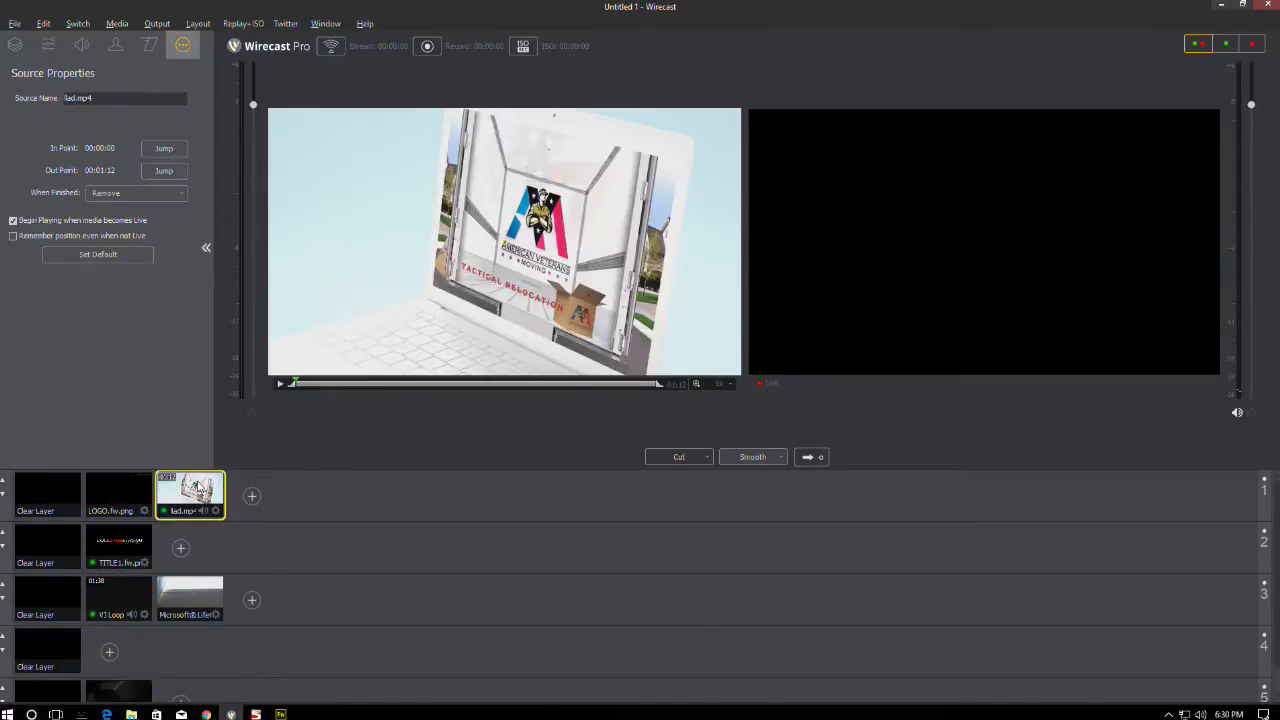
left_click(127, 487)
left_click(141, 492)
left_click(138, 487)
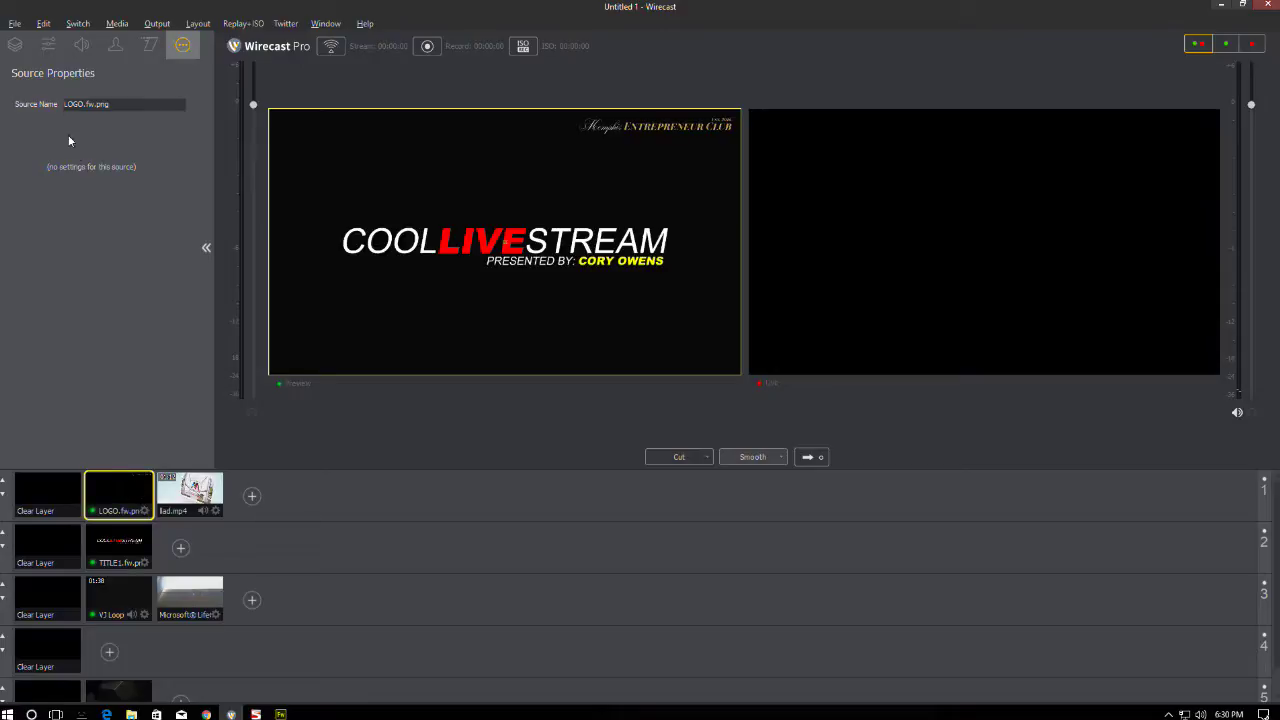
left_click(15, 45)
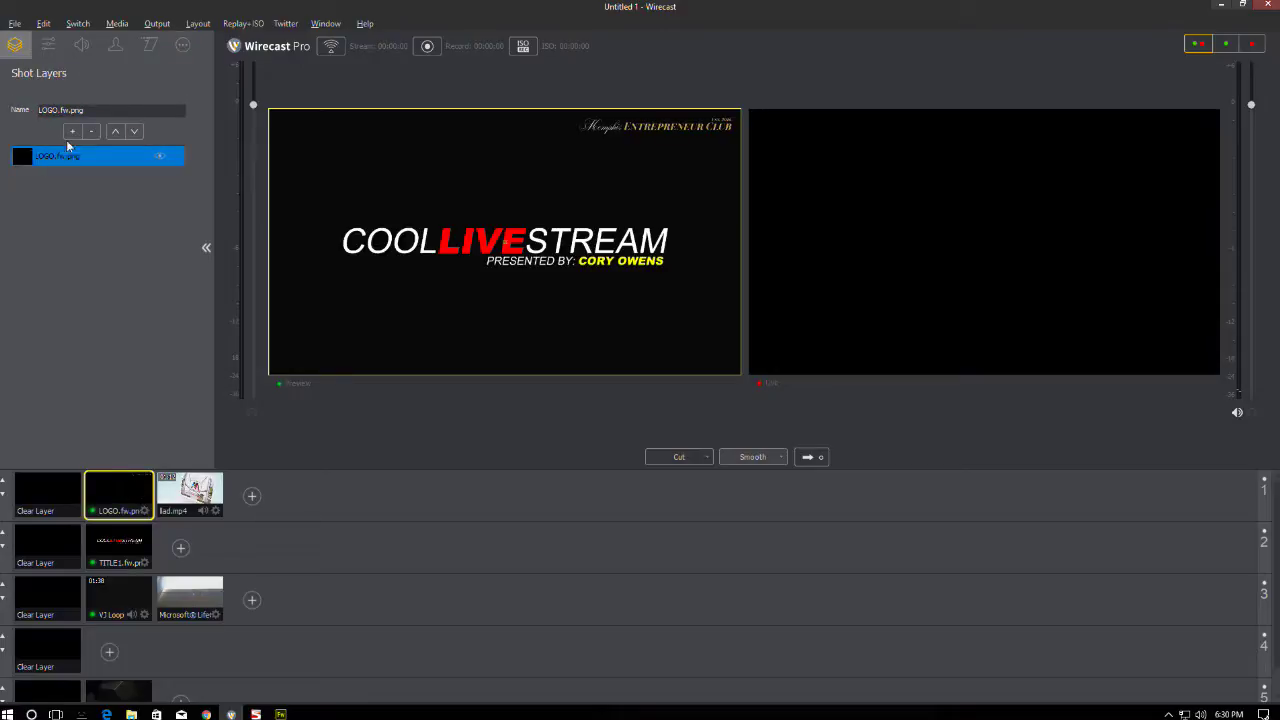
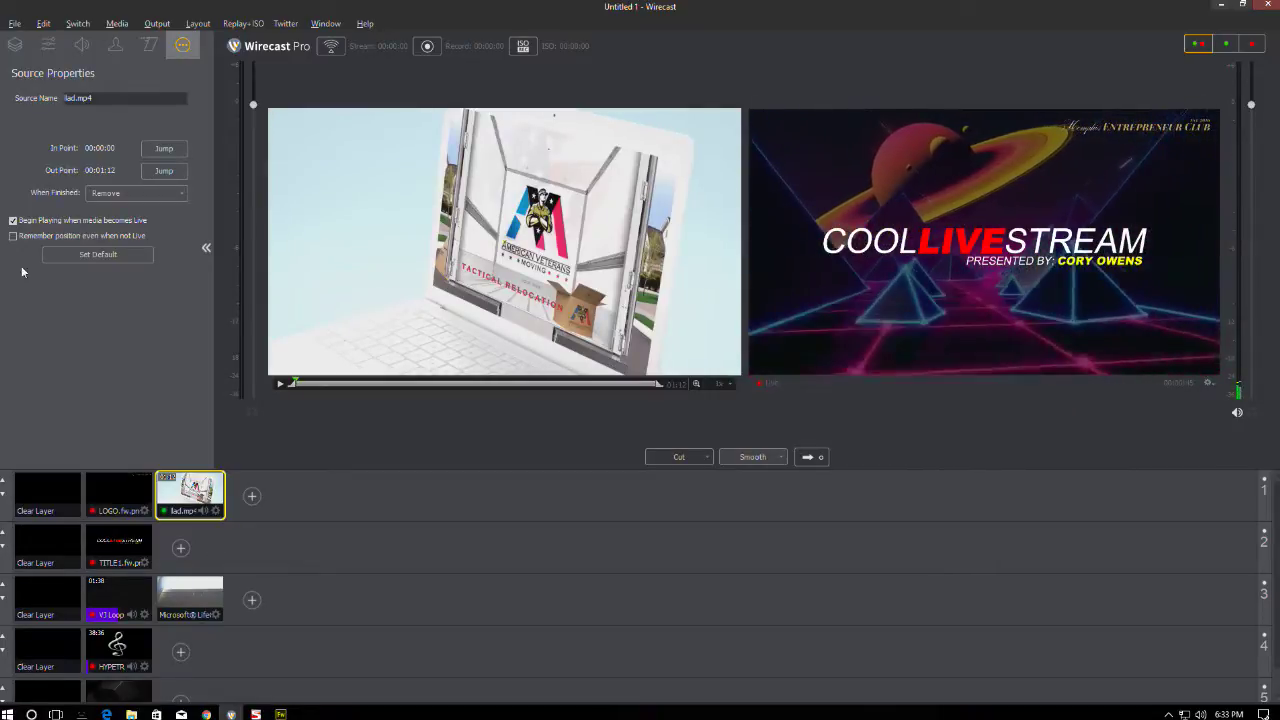
- Inspect the shot properties of the clip's end action, the layer 2 title shot and the VJ Loop shot
left_click(125, 193)
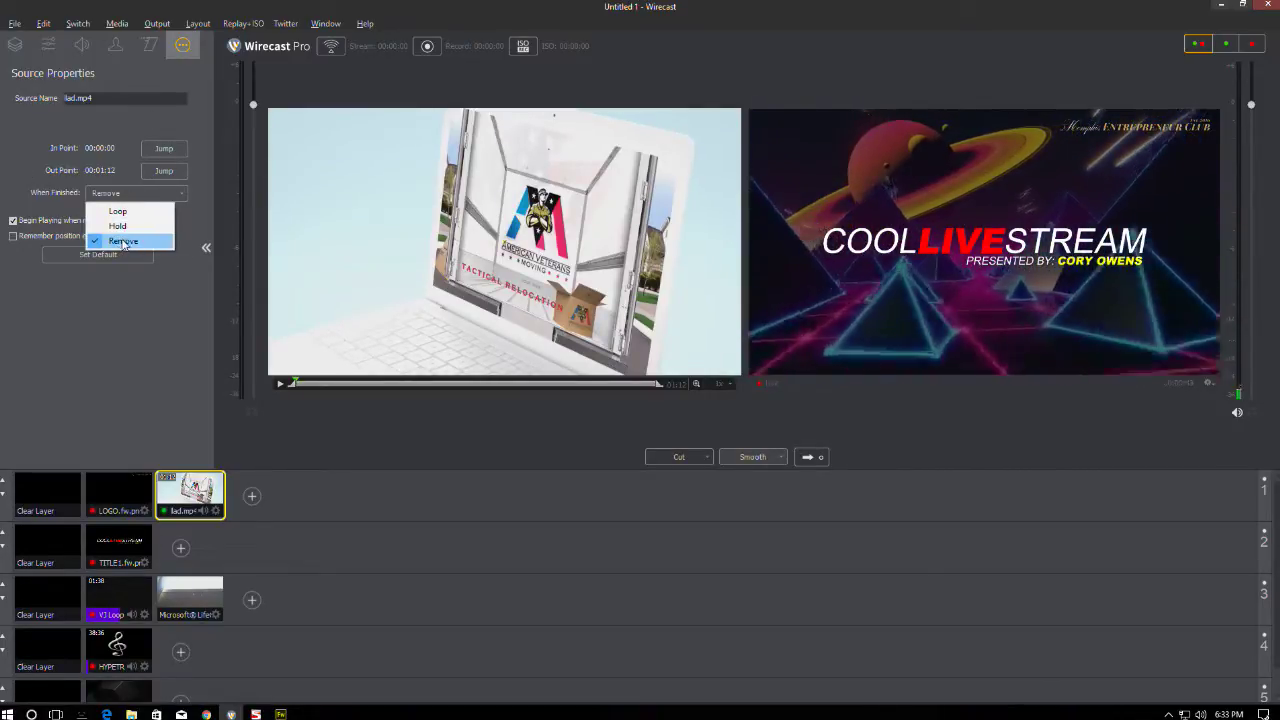
left_click(114, 545)
left_click(111, 587)
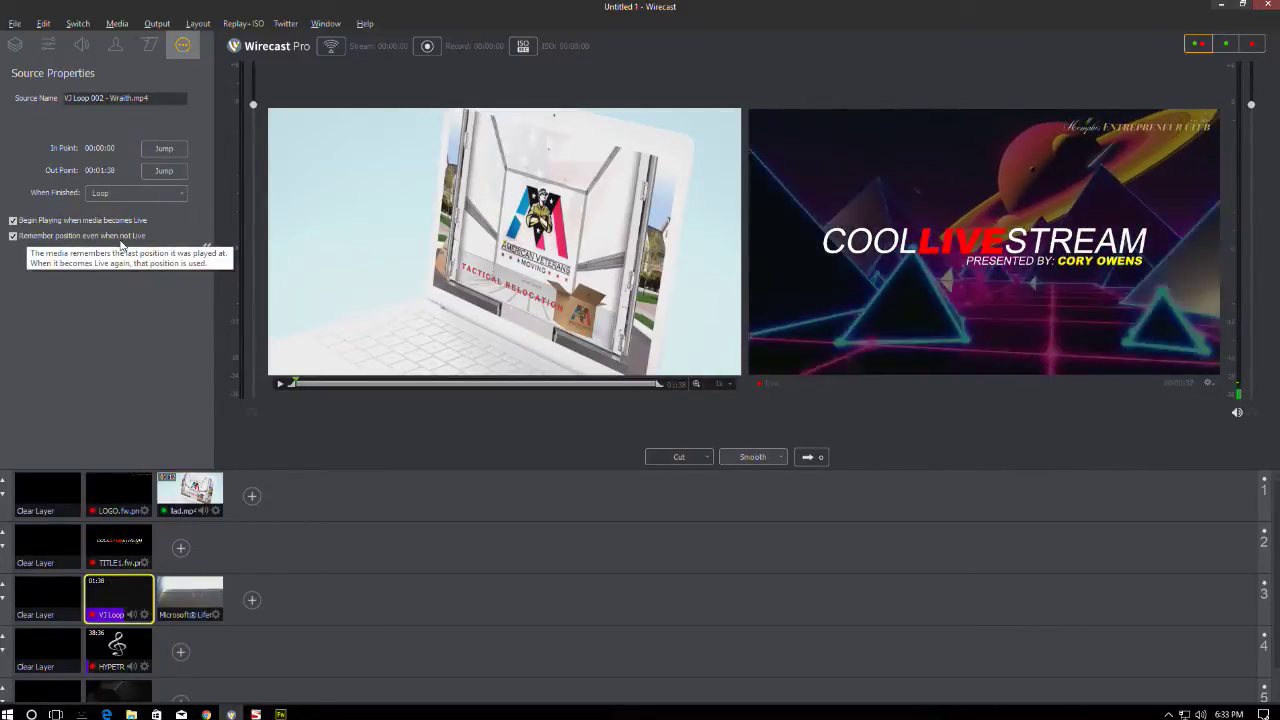
- Clear the logo, title and loop layers from the preview, leaving only the hexagon background
left_click(129, 489)
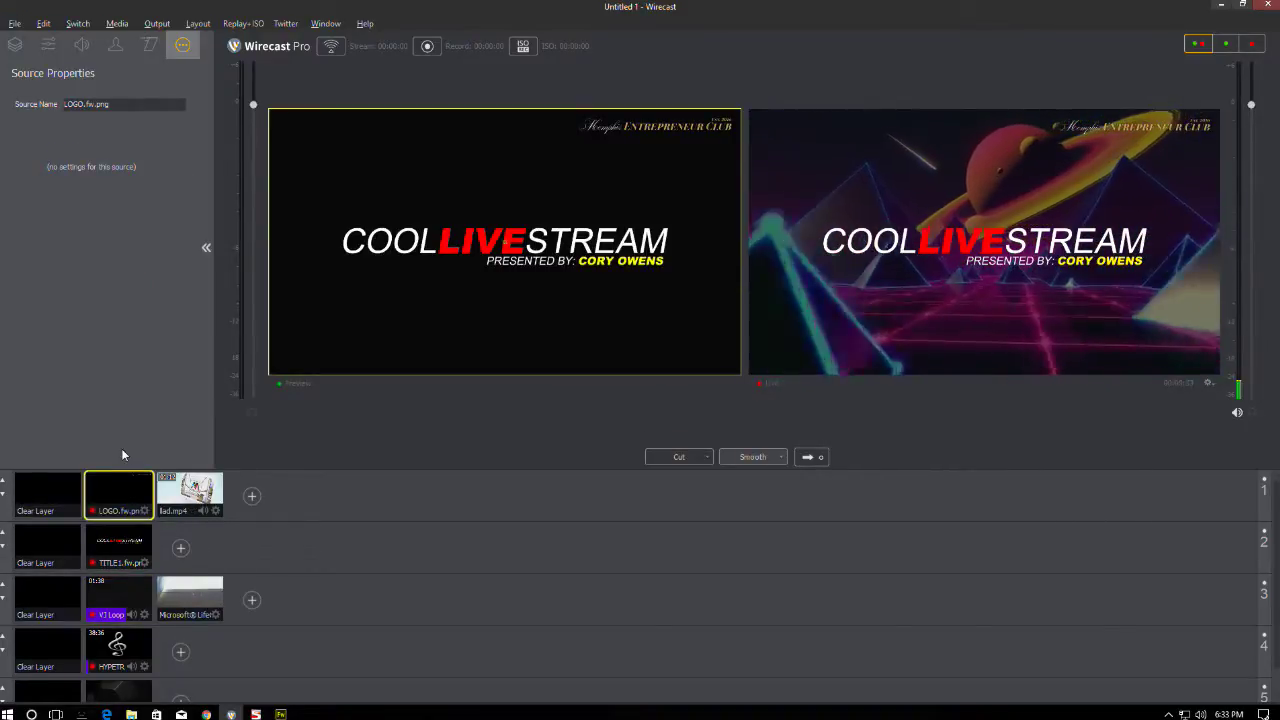
left_click(62, 503)
left_click(66, 540)
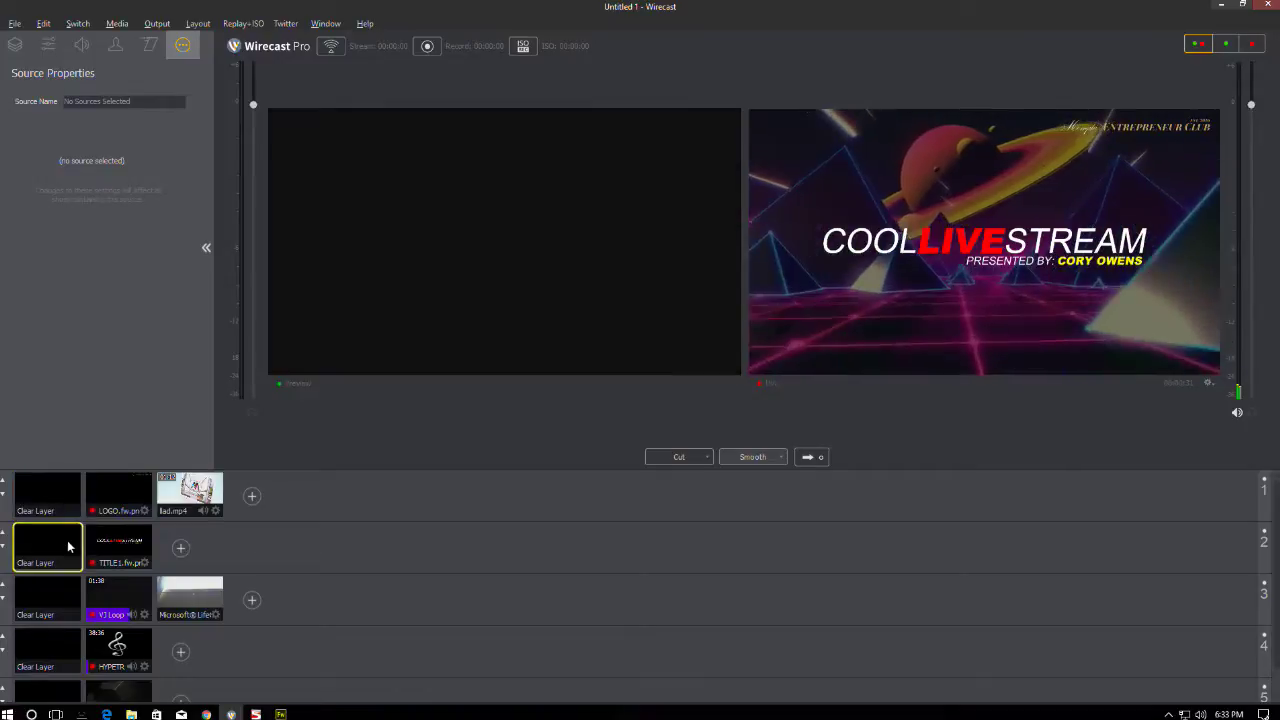
left_click(60, 597)
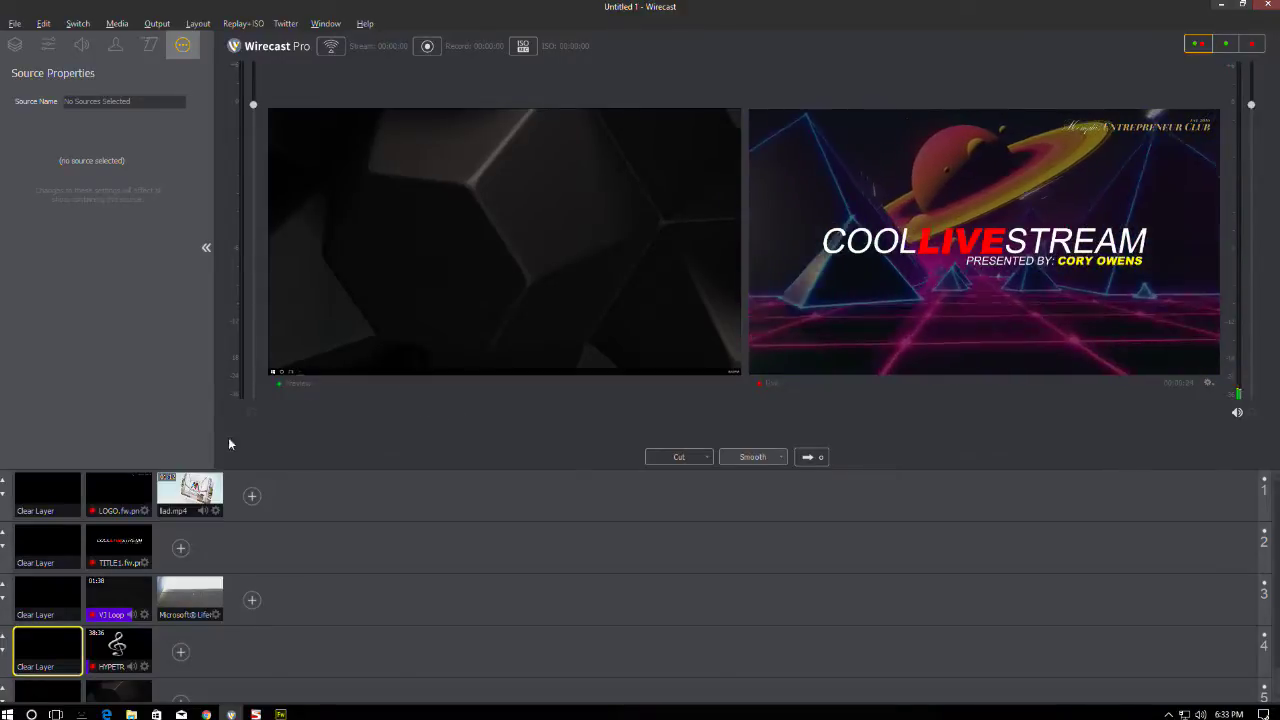
scroll(162, 533, "down", 1)
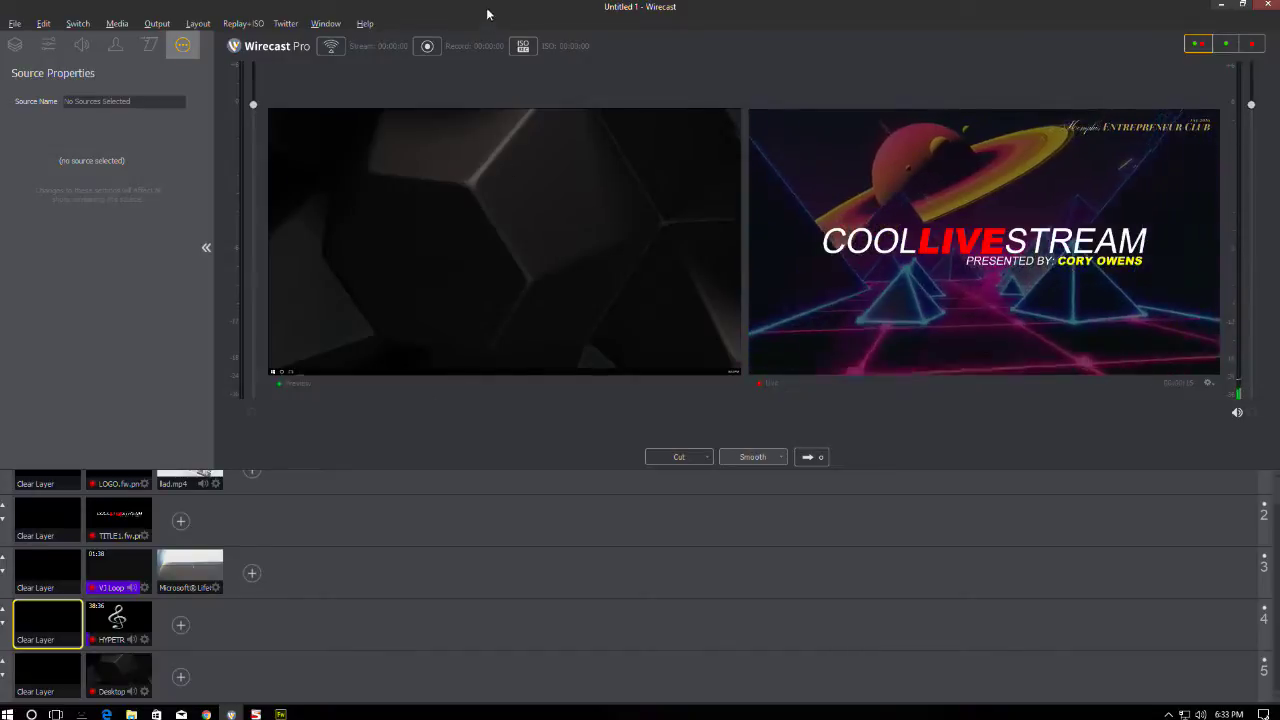
left_click(283, 23)
mouse_move(323, 25)
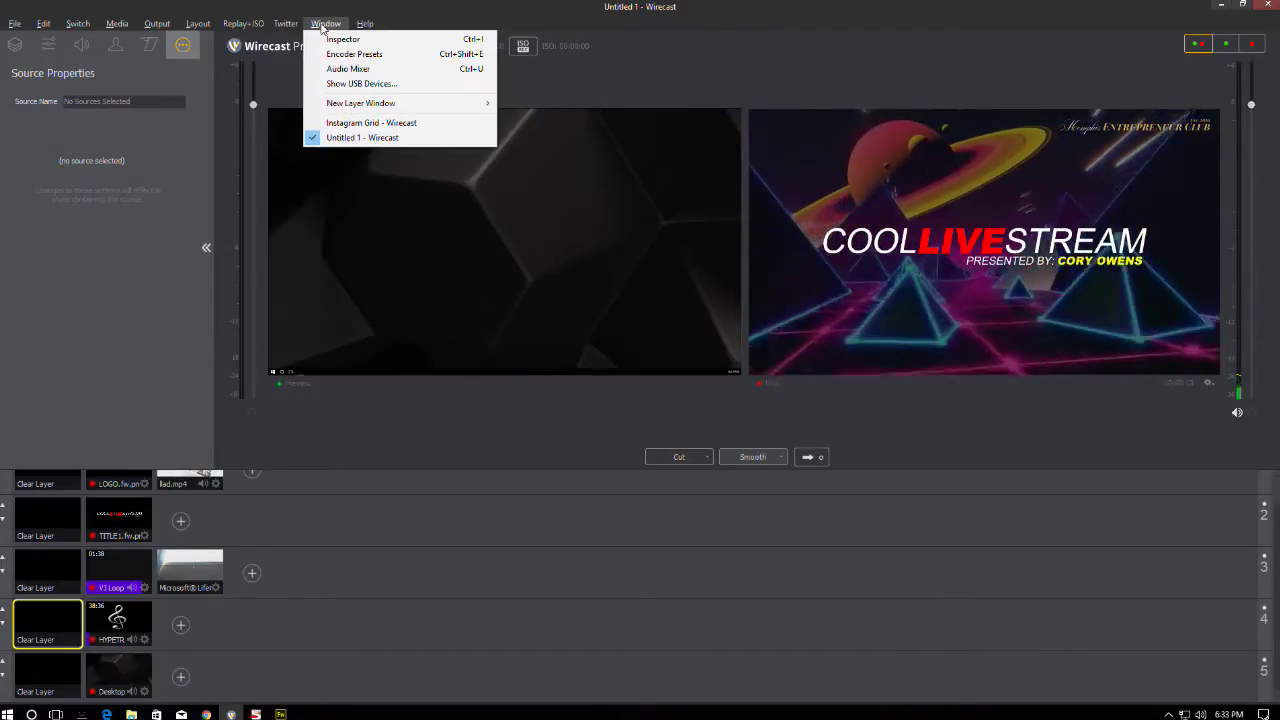
mouse_move(205, 25)
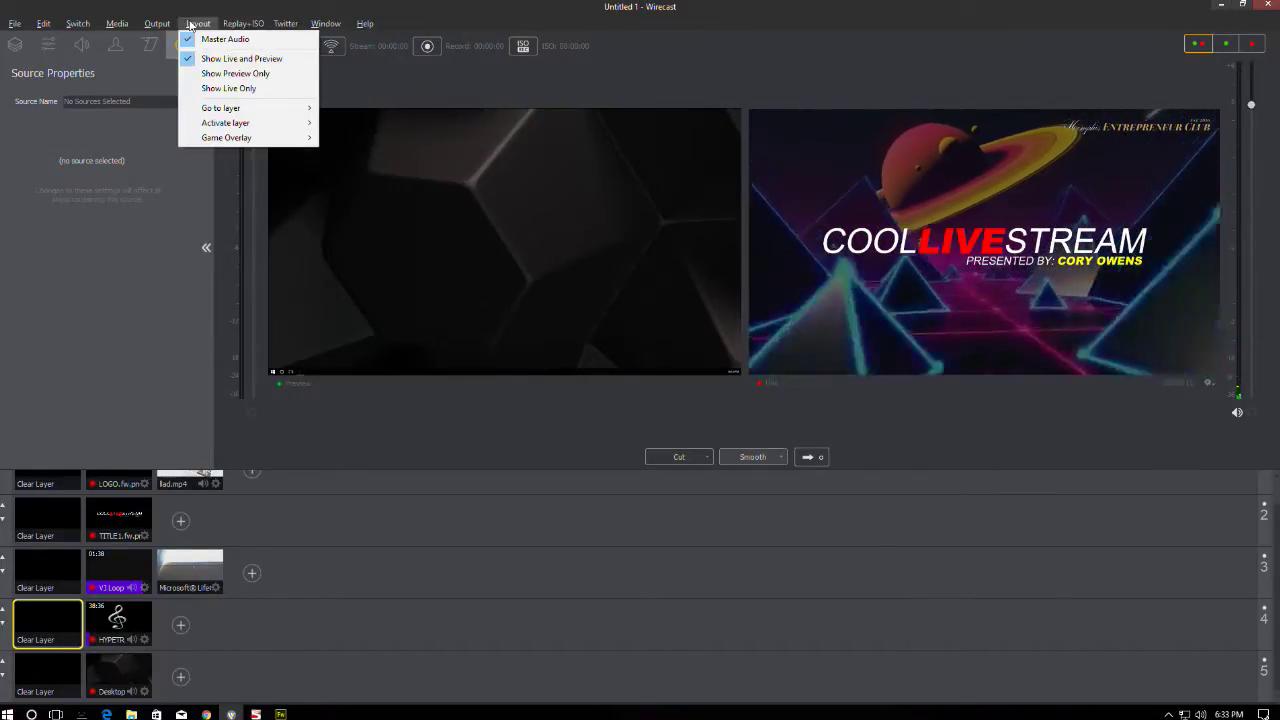
mouse_move(45, 25)
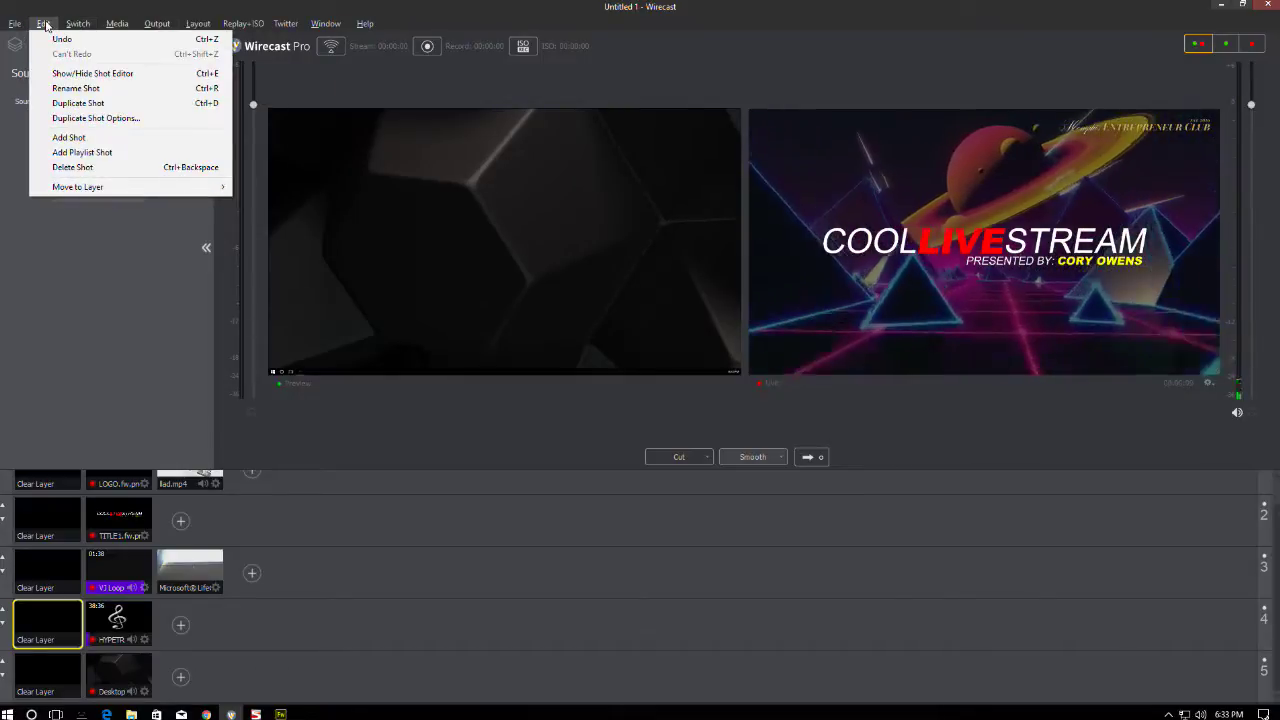
left_click(52, 176)
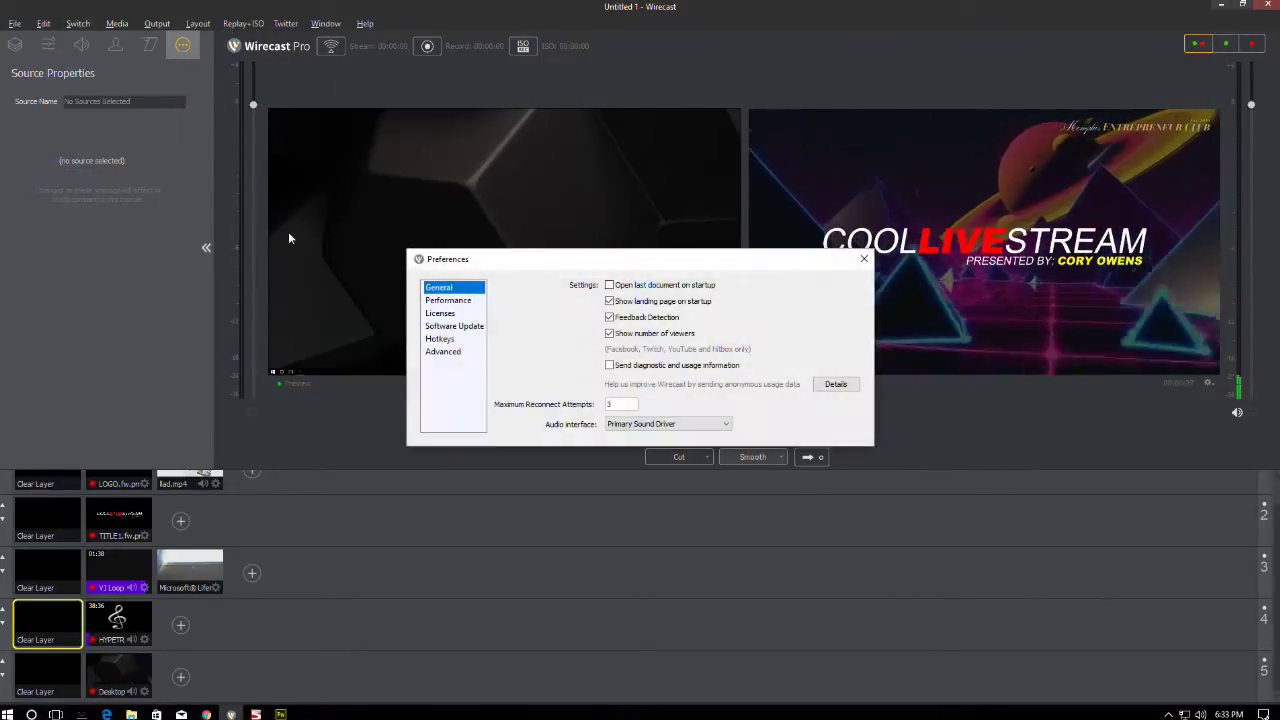
left_click(659, 424)
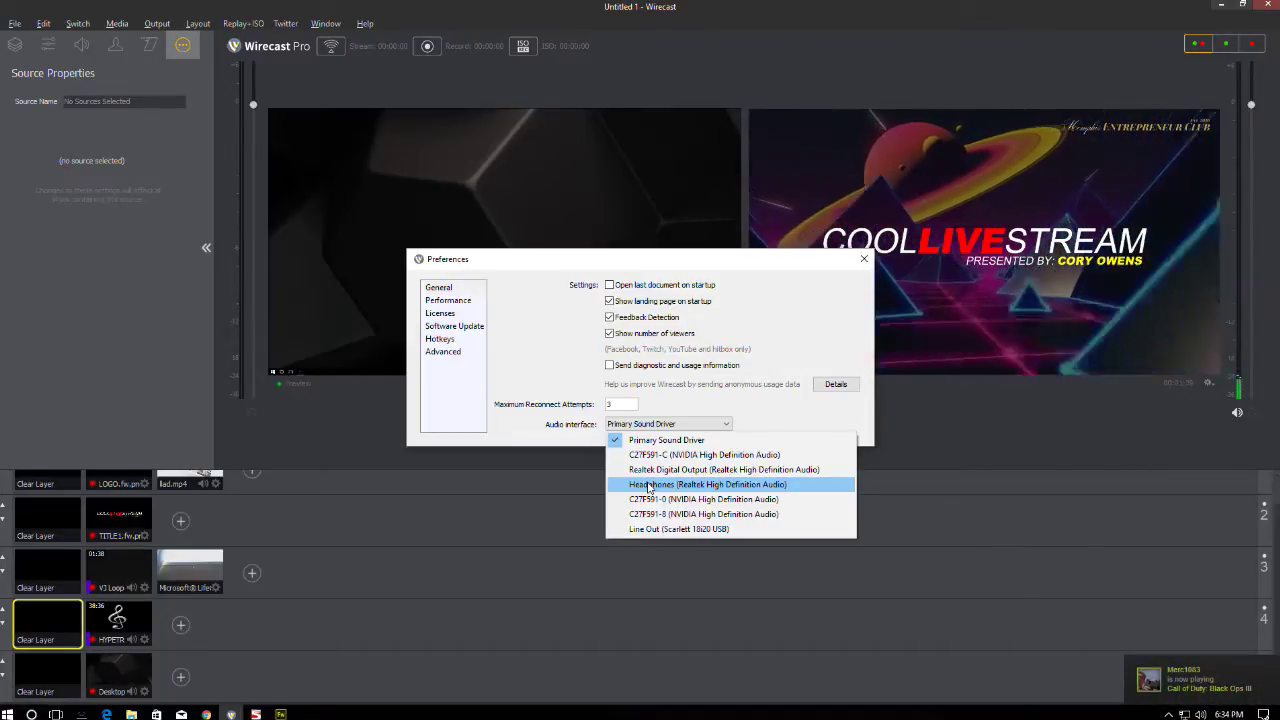
left_click(833, 302)
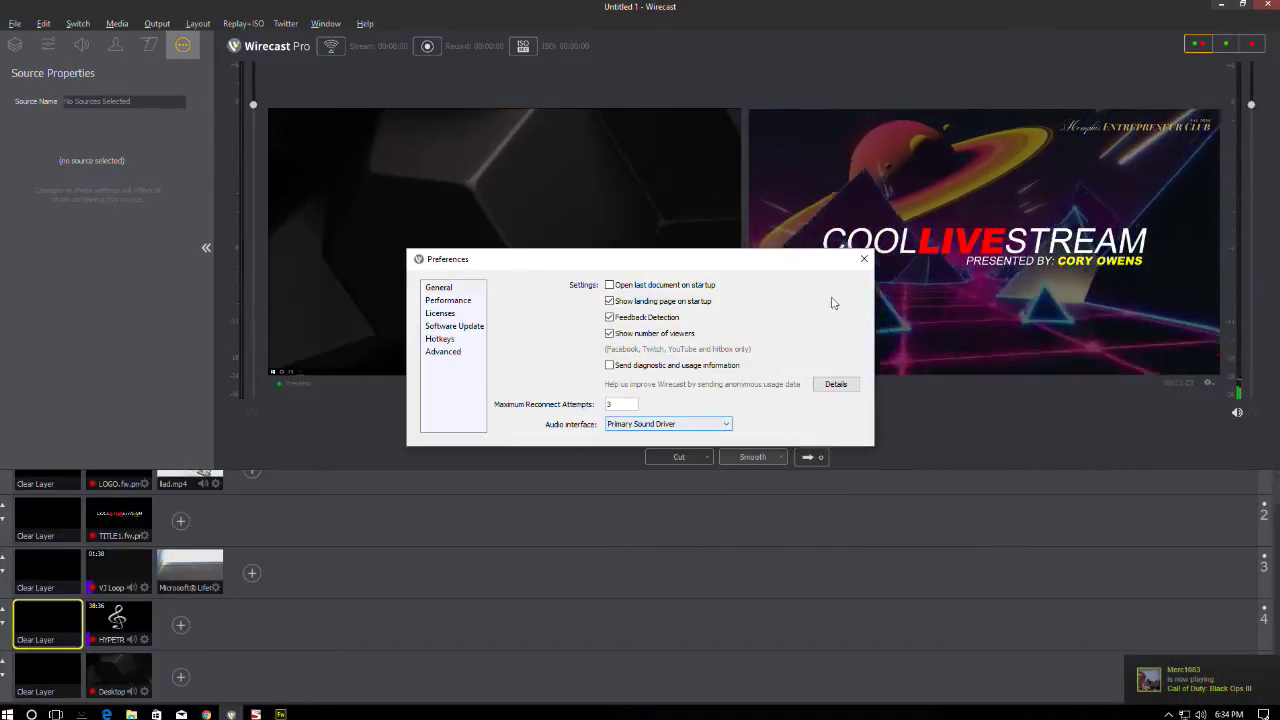
left_click(864, 258)
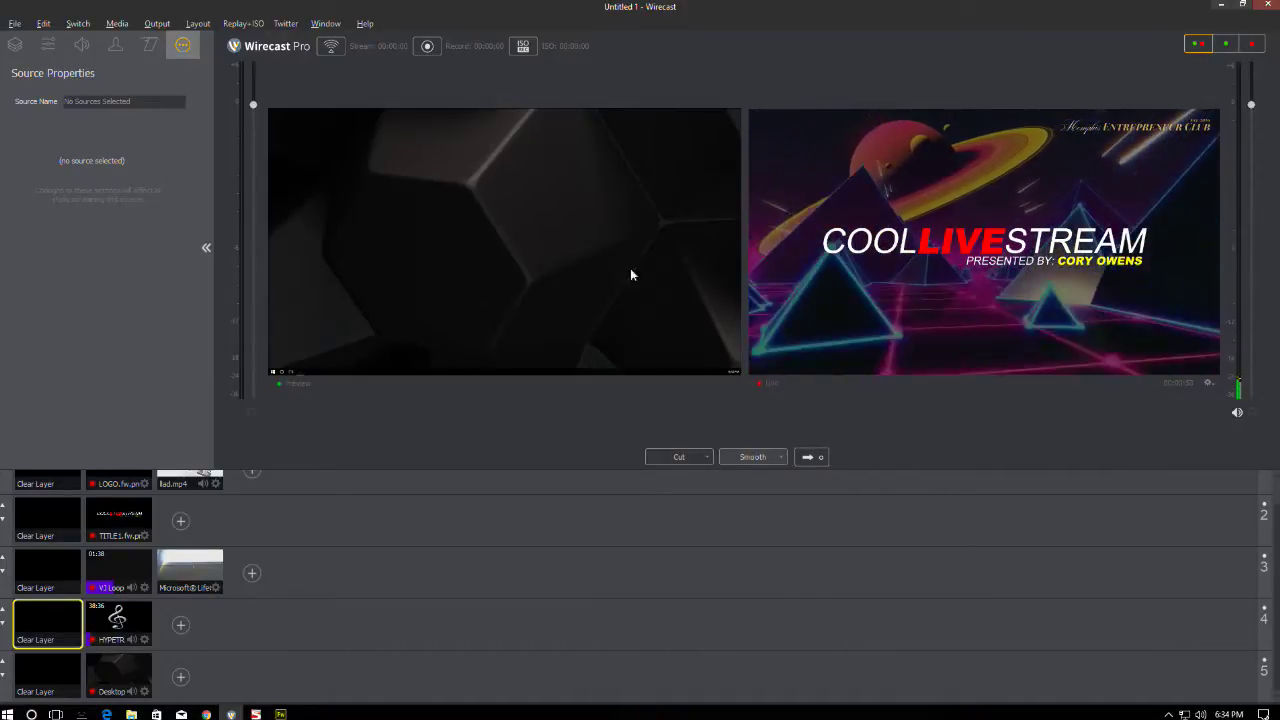
left_click(256, 714)
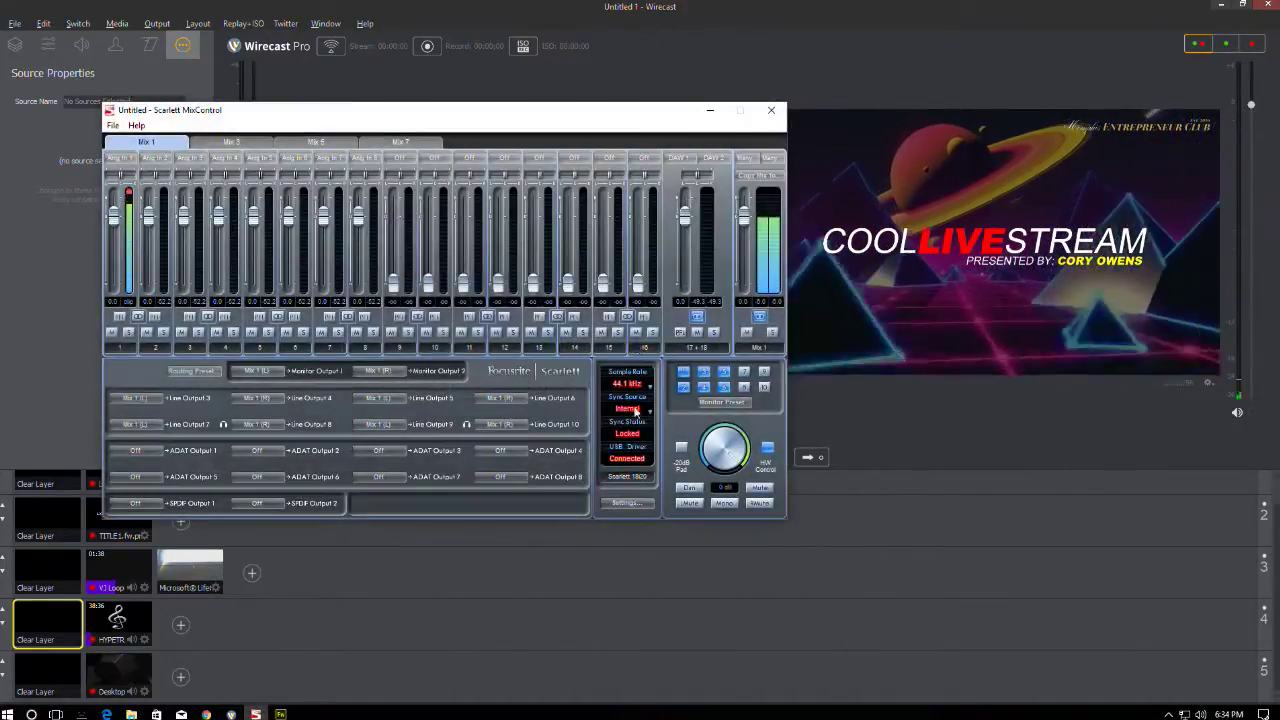
left_click_drag(657, 113, 904, 125)
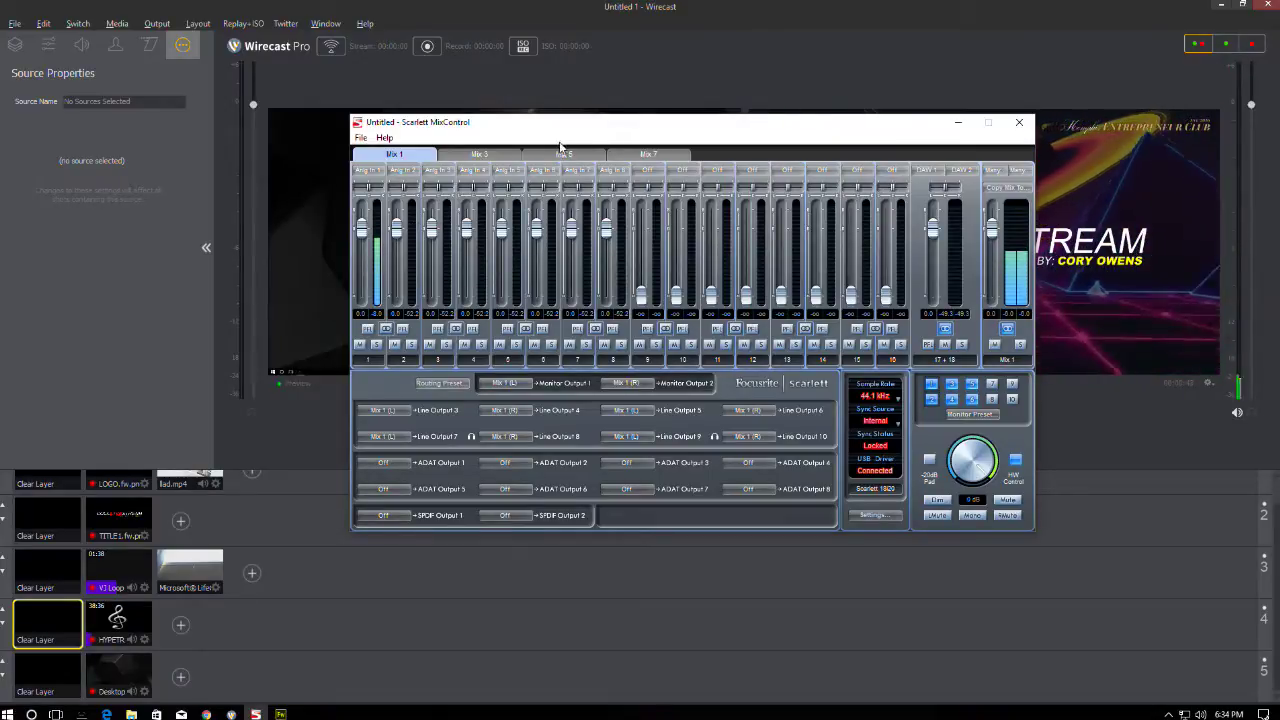
left_click_drag(561, 126, 411, 153)
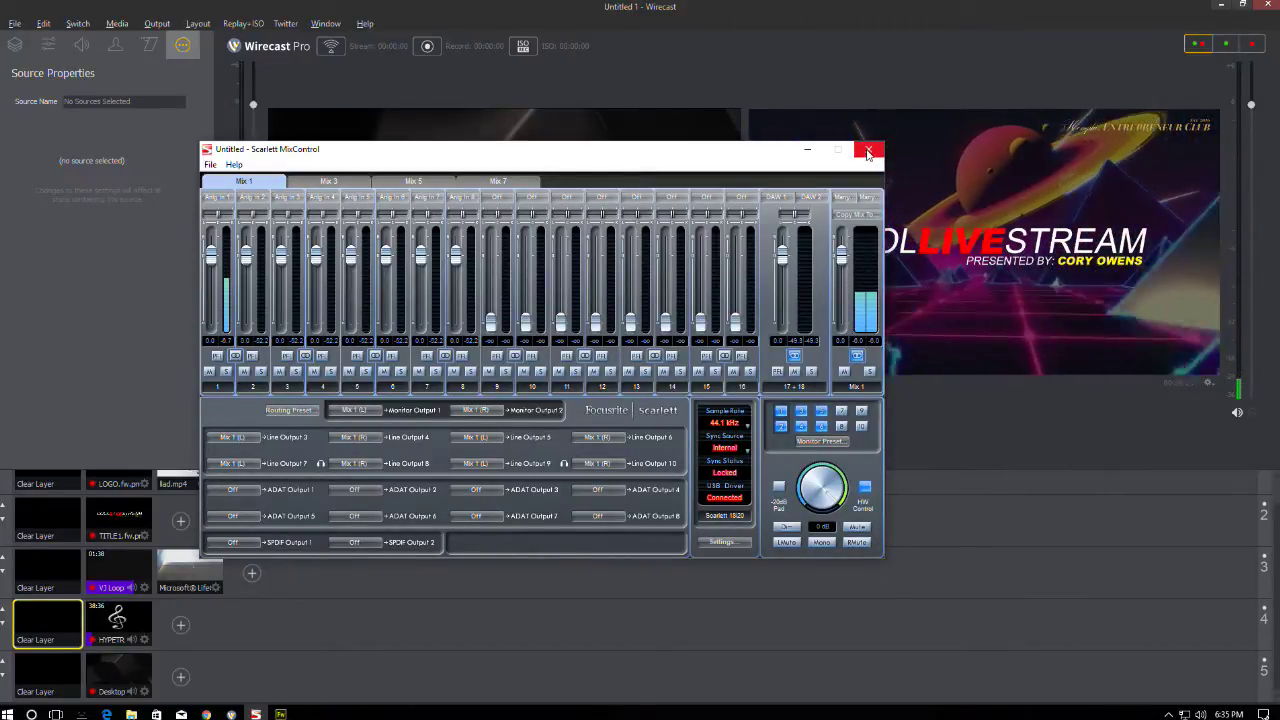
left_click(868, 152)
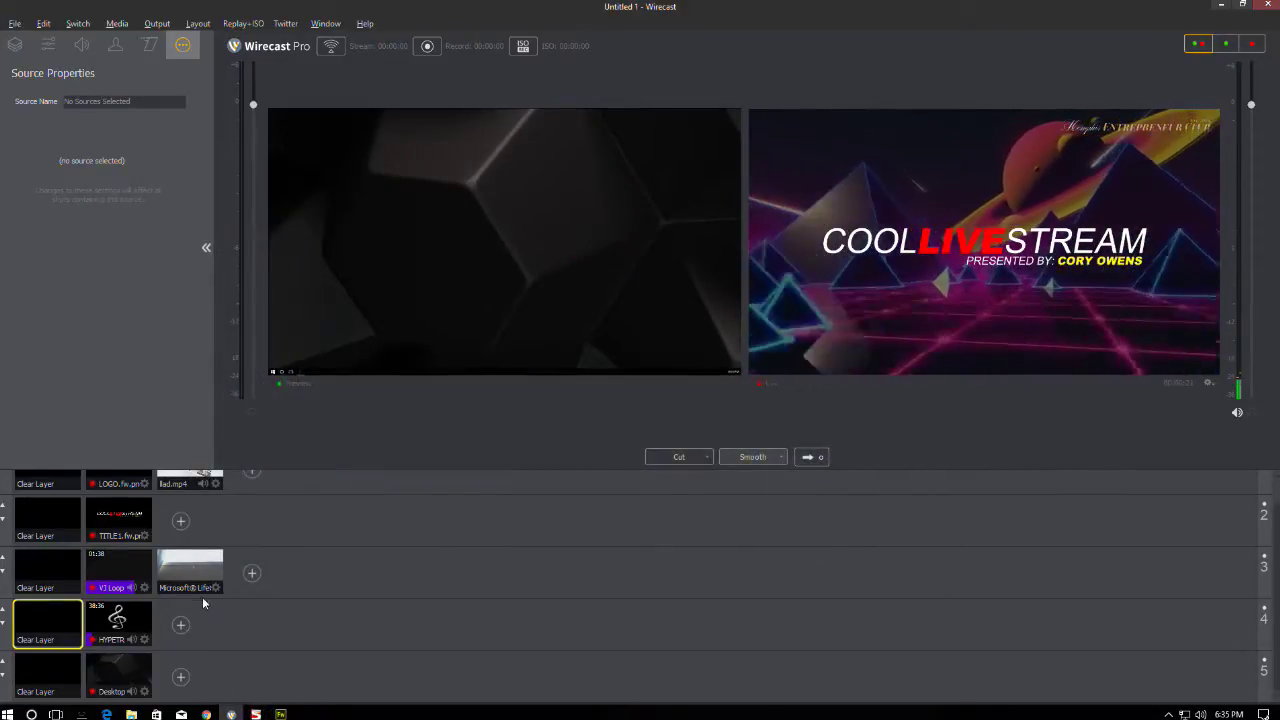
- Bring Fireworks to the front showing TITLE1.fw.png
scroll(155, 505, "up", 1)
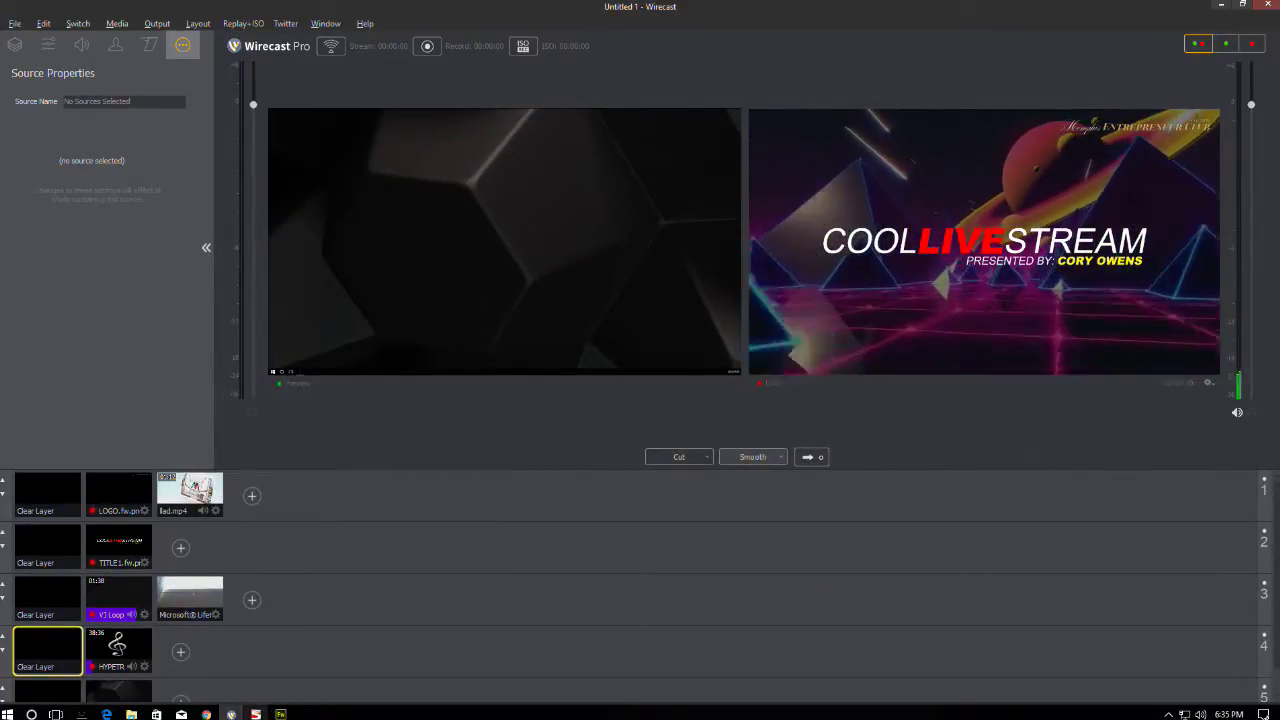
mouse_move(281, 714)
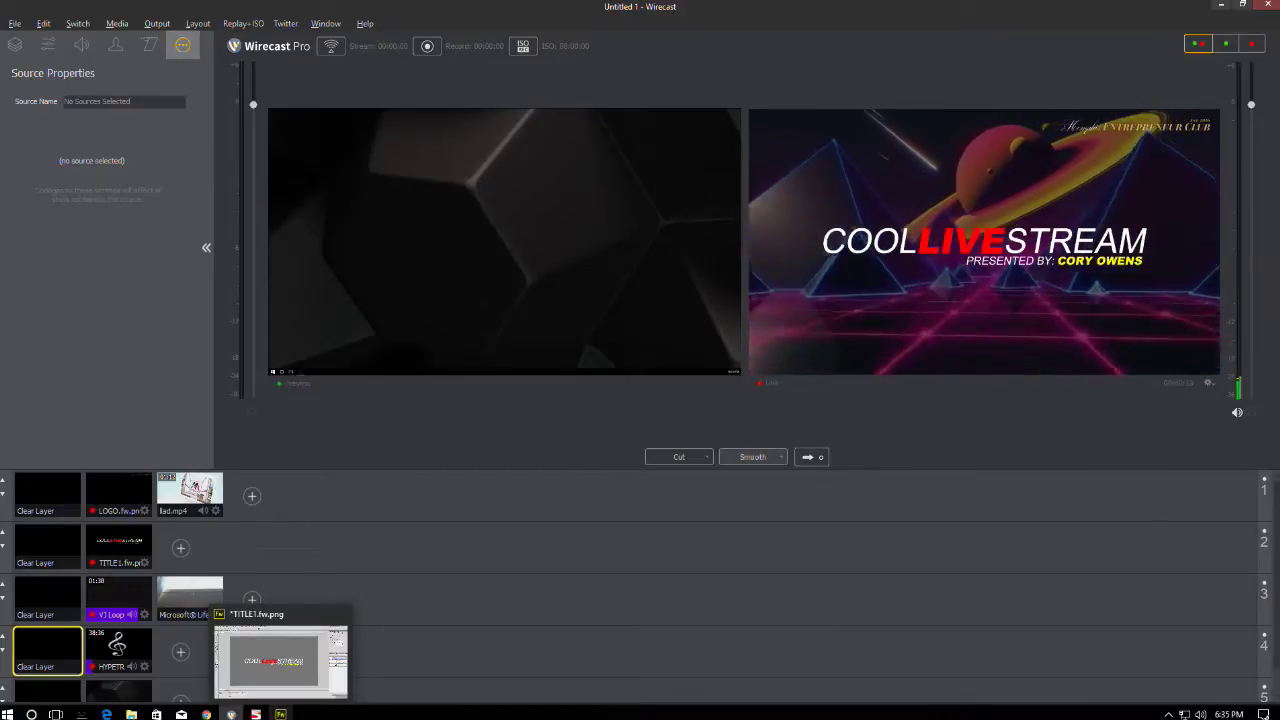
left_click(281, 660)
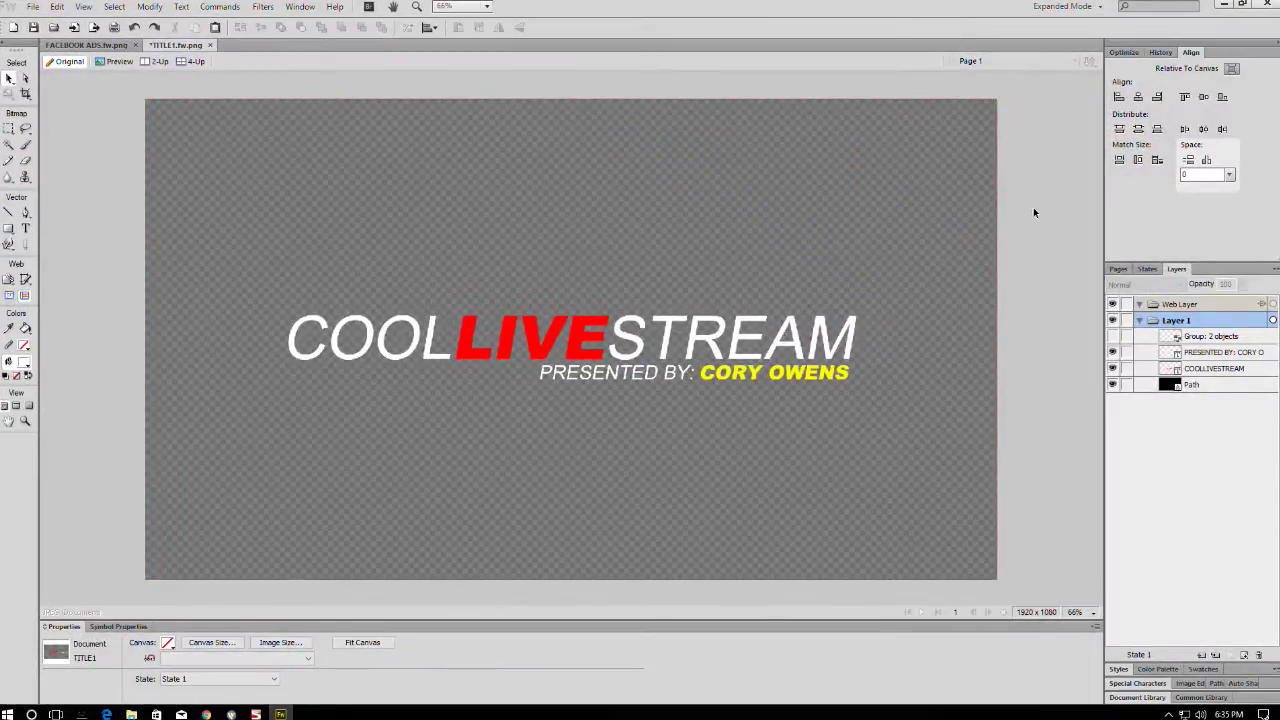
- Select the background, title and subtitle objects on the canvas to inspect them, then deselect
left_click(936, 239)
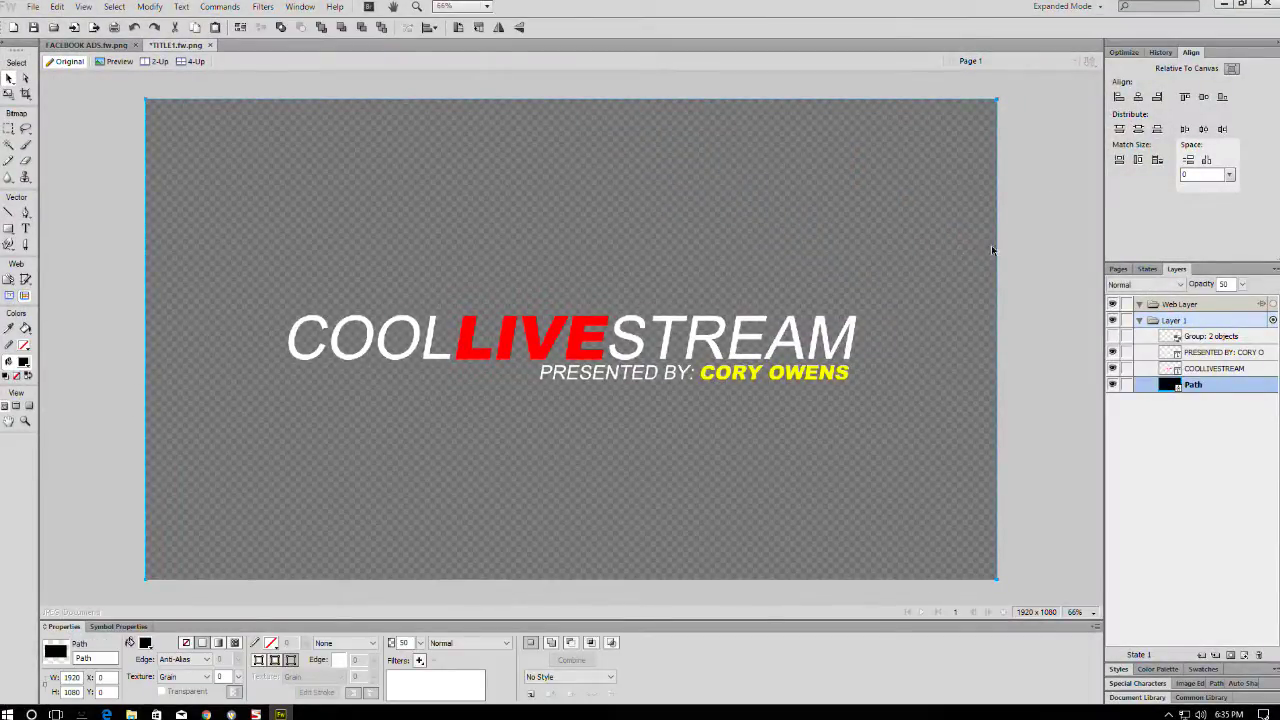
left_click(1047, 234)
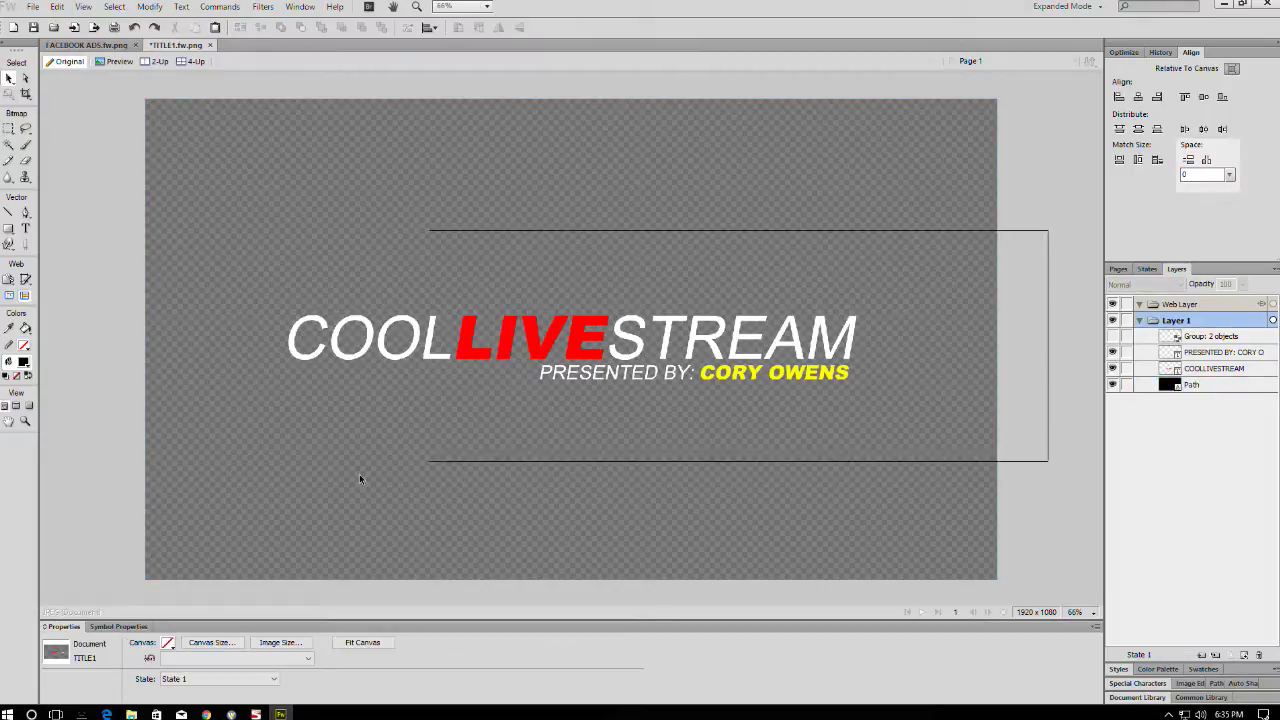
left_click_drag(360, 479, 285, 448)
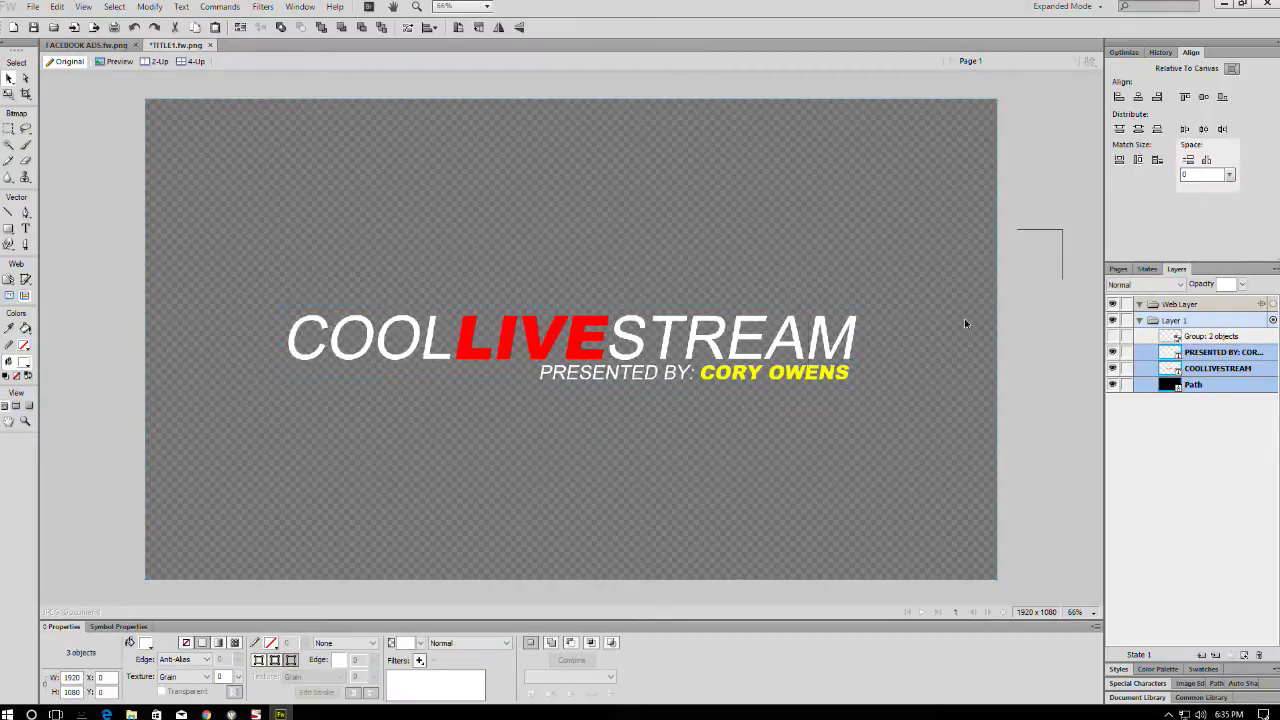
left_click(1032, 296)
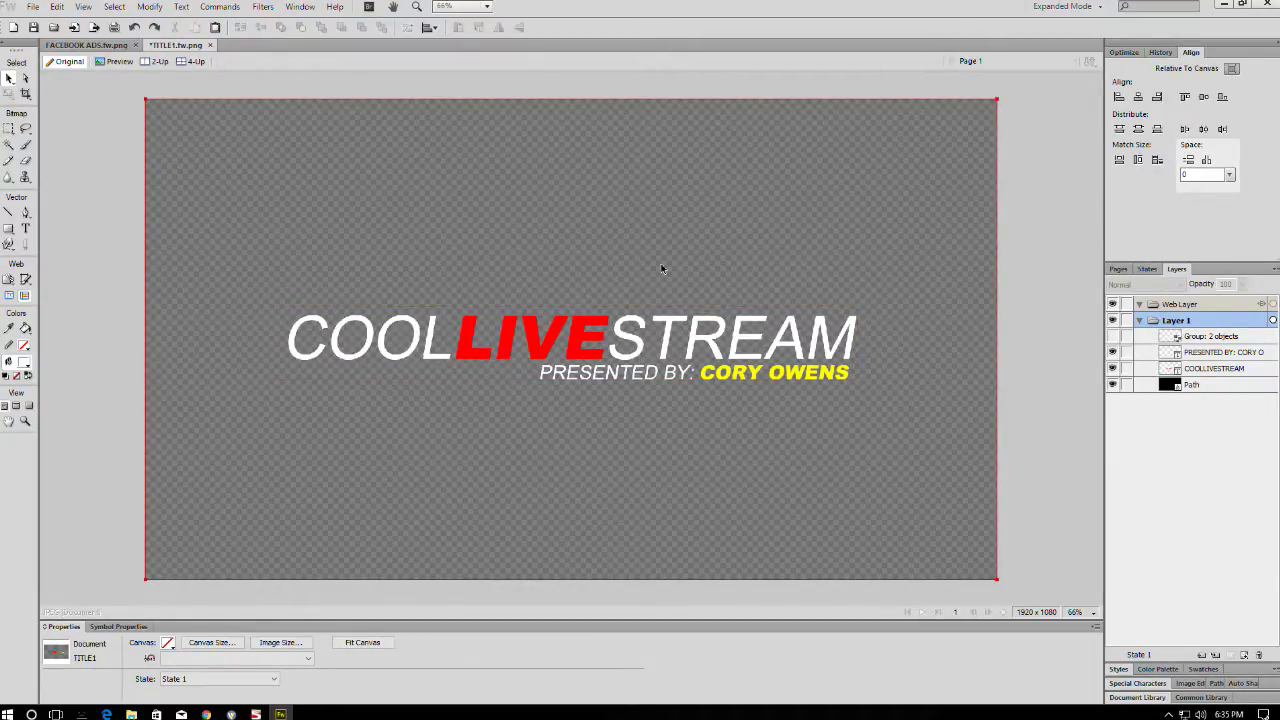
- Convert the COOLLIVESTREAM and PRESENTED BY text to paths, ungroup the subtitle, and check background transparency
right_click(584, 343)
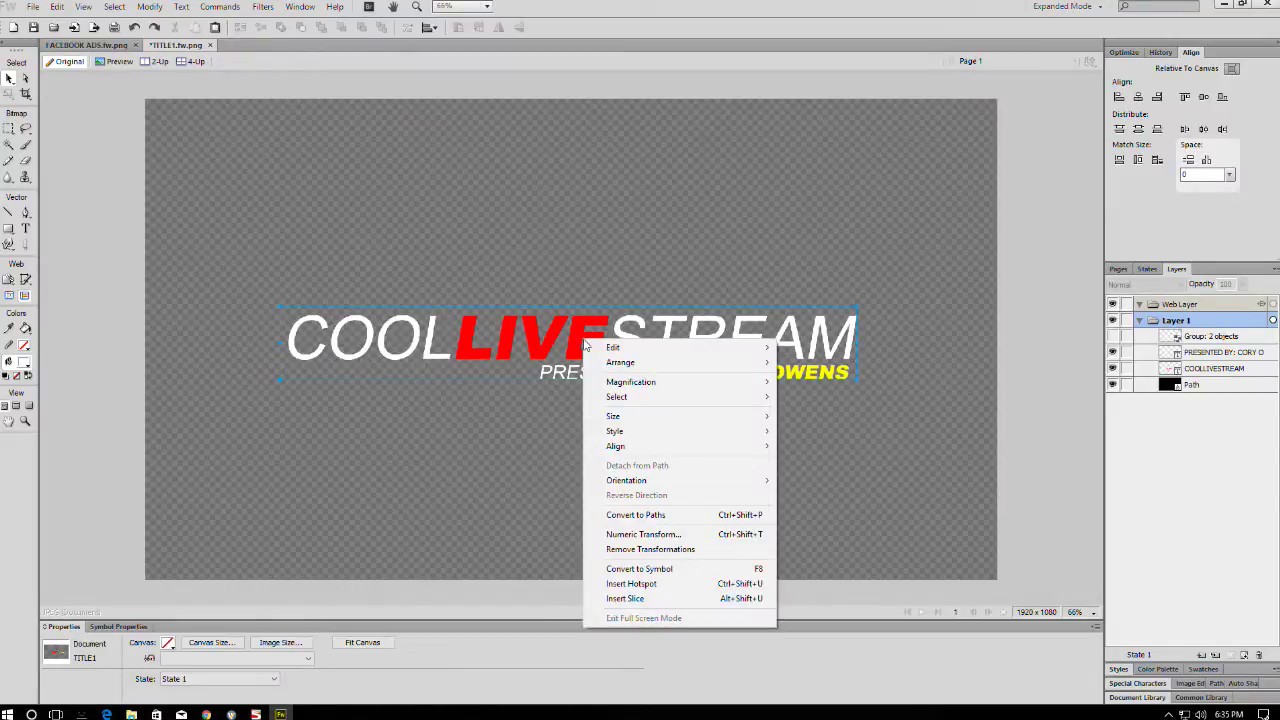
left_click(640, 514)
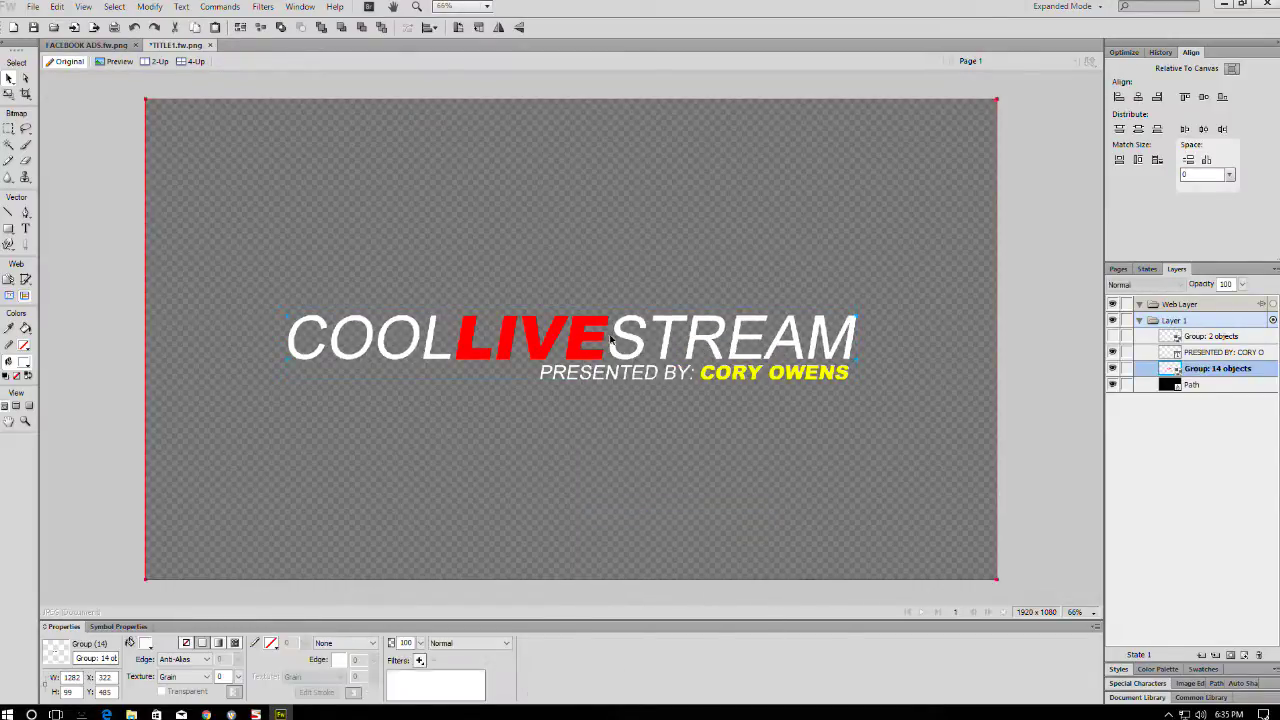
right_click(628, 374)
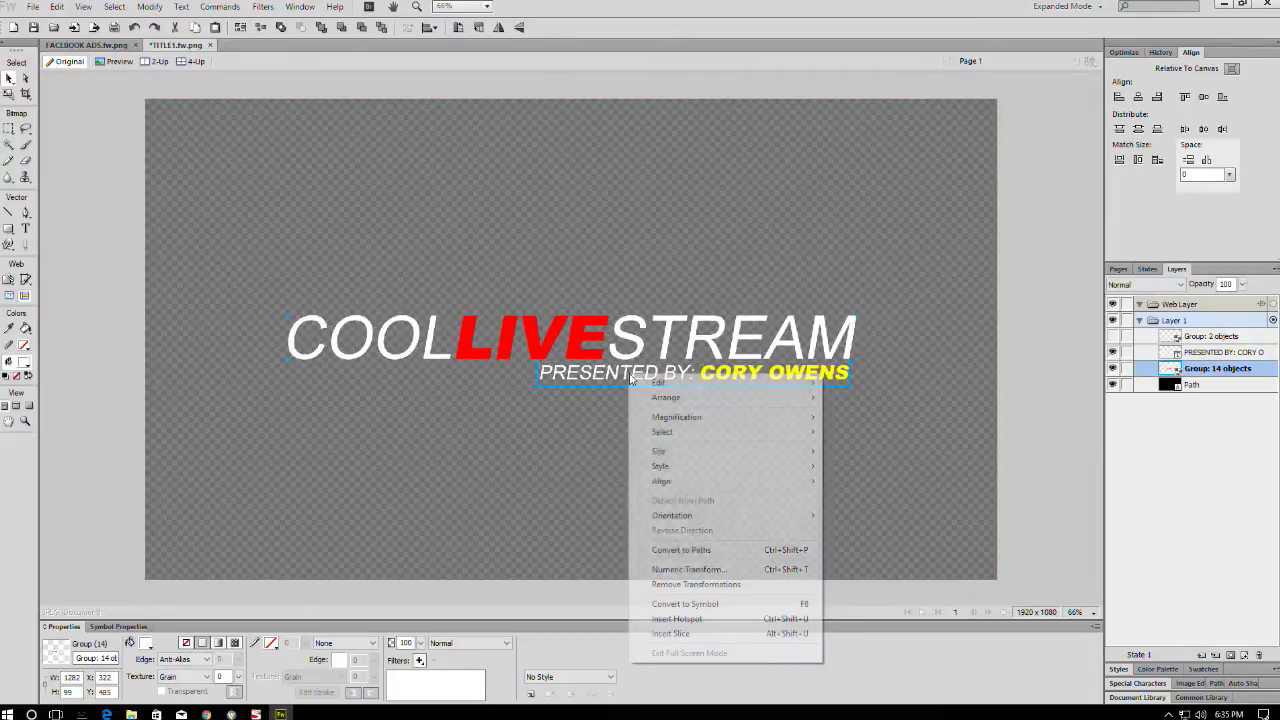
left_click(676, 551)
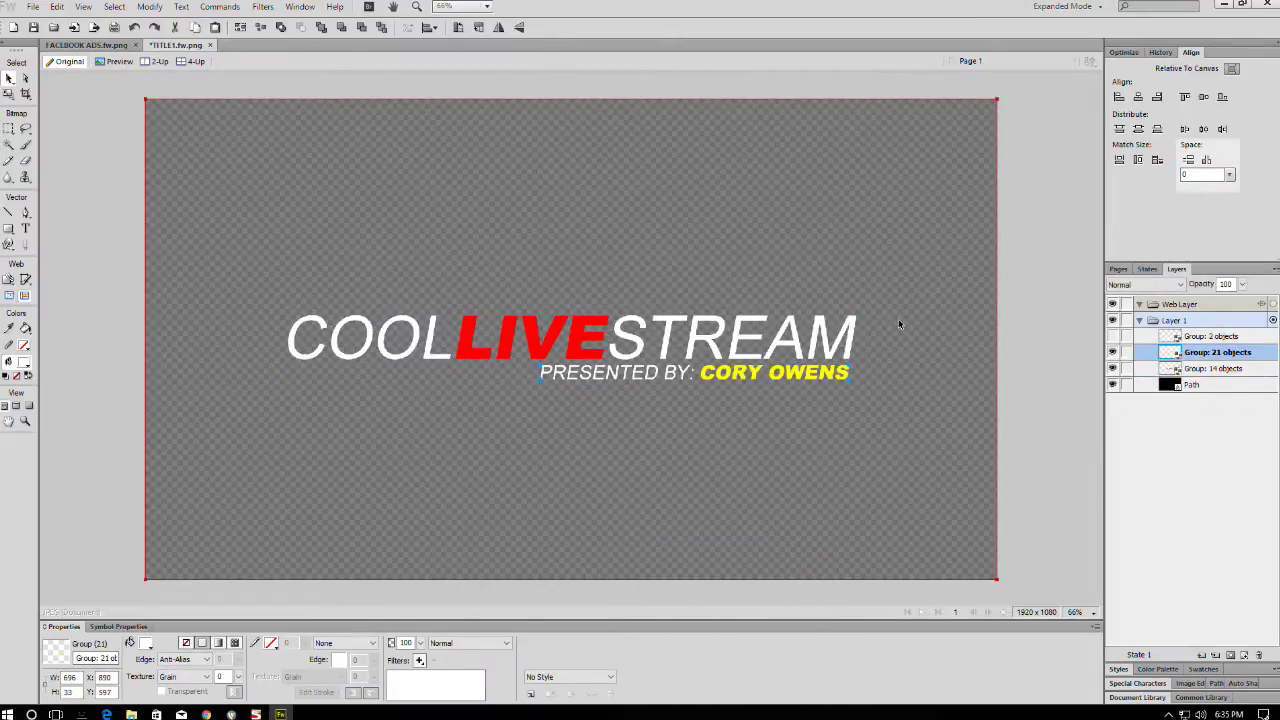
key("ctrl+shift+g")
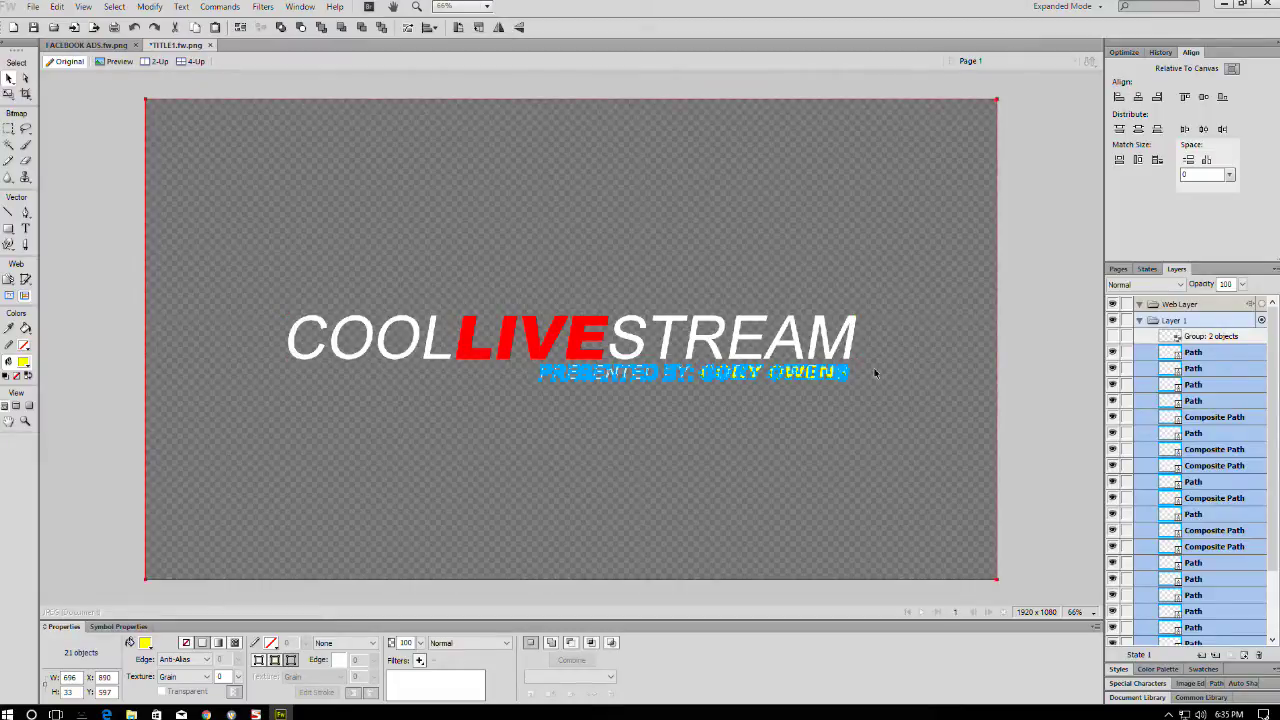
left_click(1045, 391)
scroll(1112, 462, "down", 3)
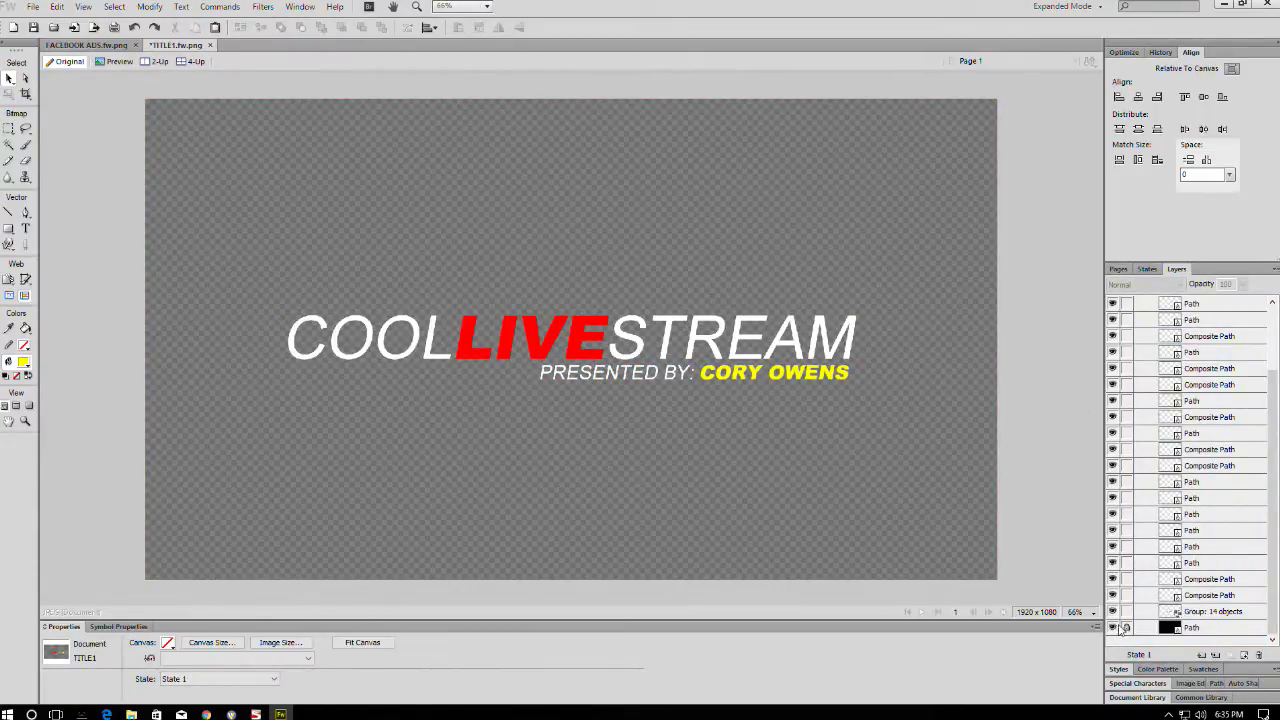
left_click(1113, 627)
left_click(1113, 627)
left_click_drag(750, 404, 717, 401)
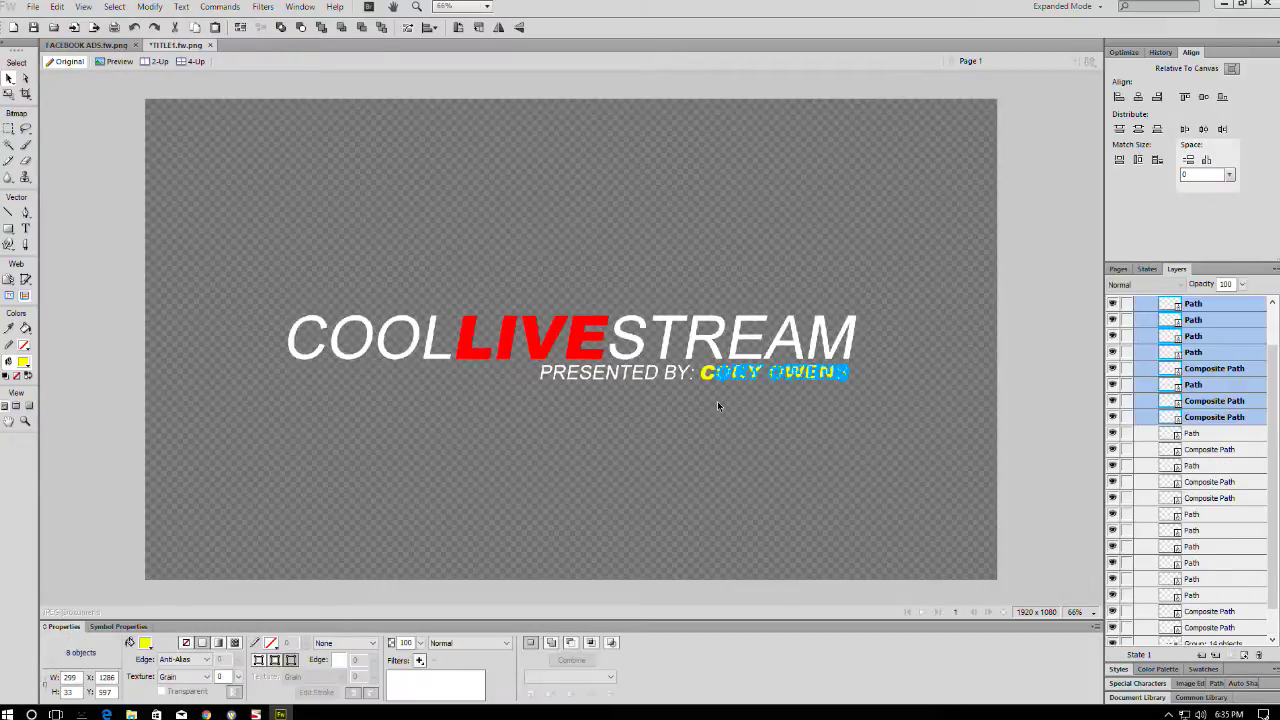
left_click_drag(880, 373, 707, 421)
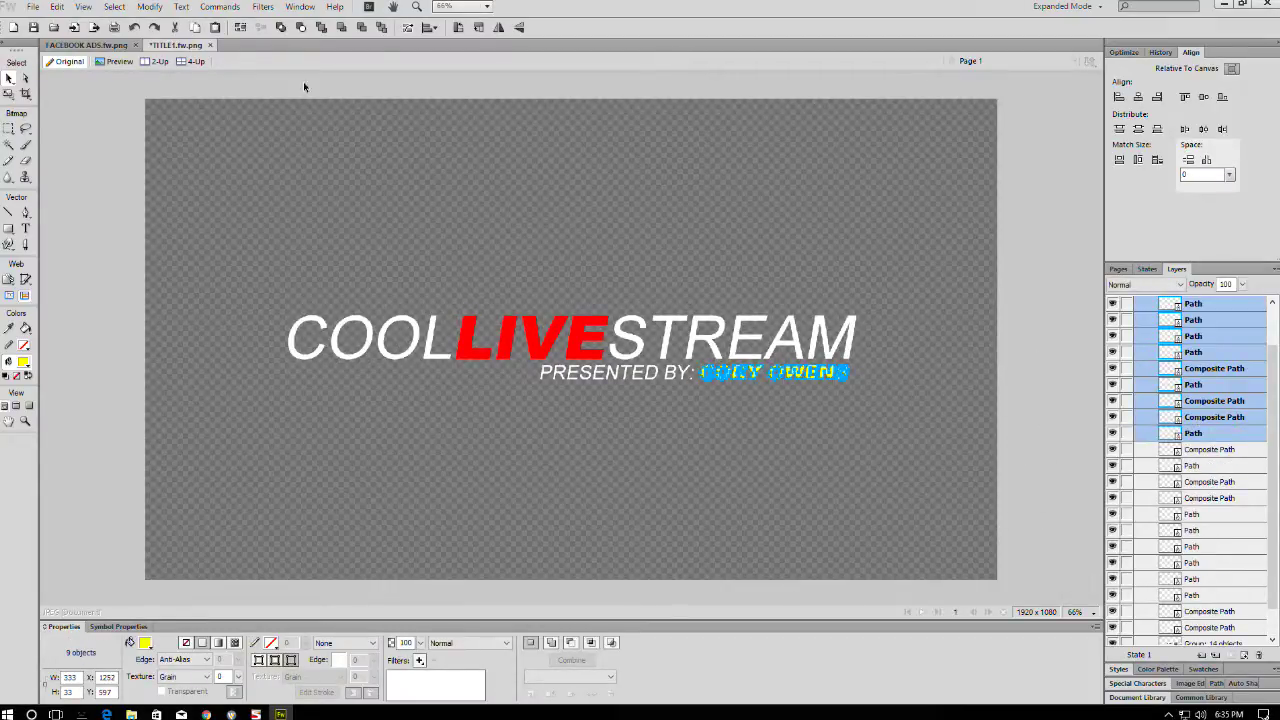
left_click(150, 7)
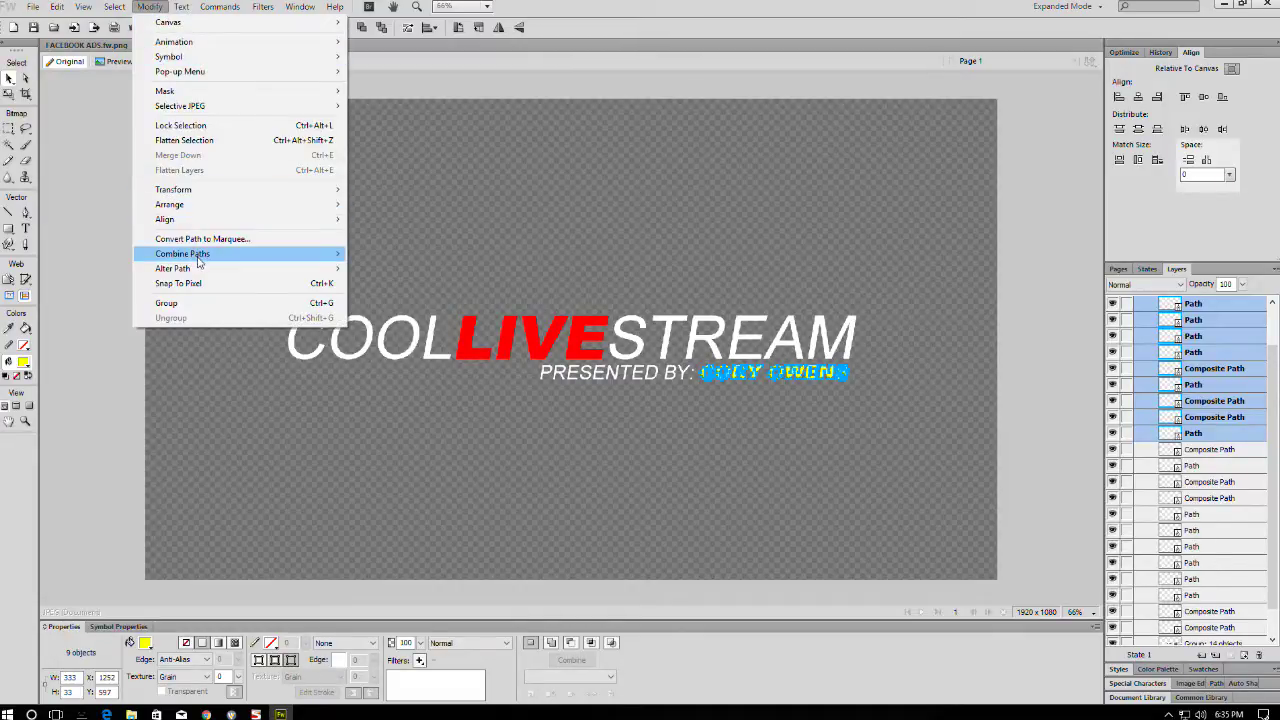
mouse_move(198, 258)
left_click(378, 288)
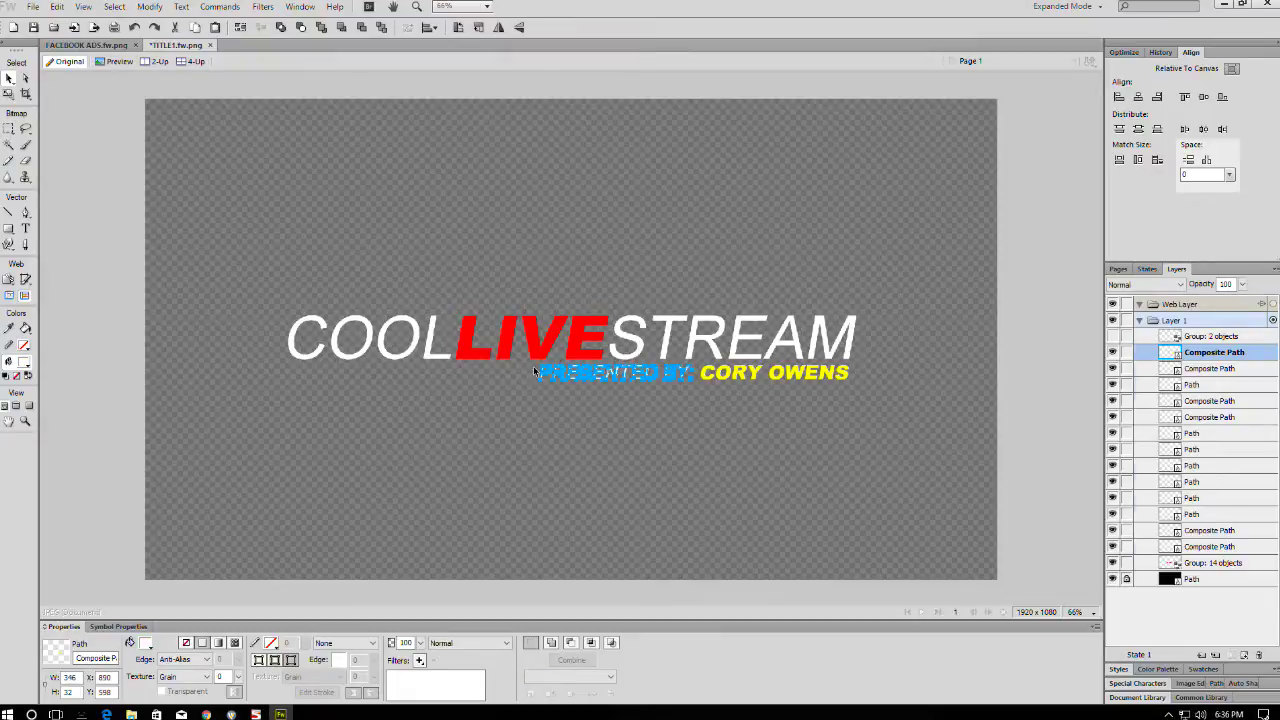
- Ungroup the title and Union the COOL, STREAM and PRESENTED BY letters into composite paths
key("ctrl+shift+i")
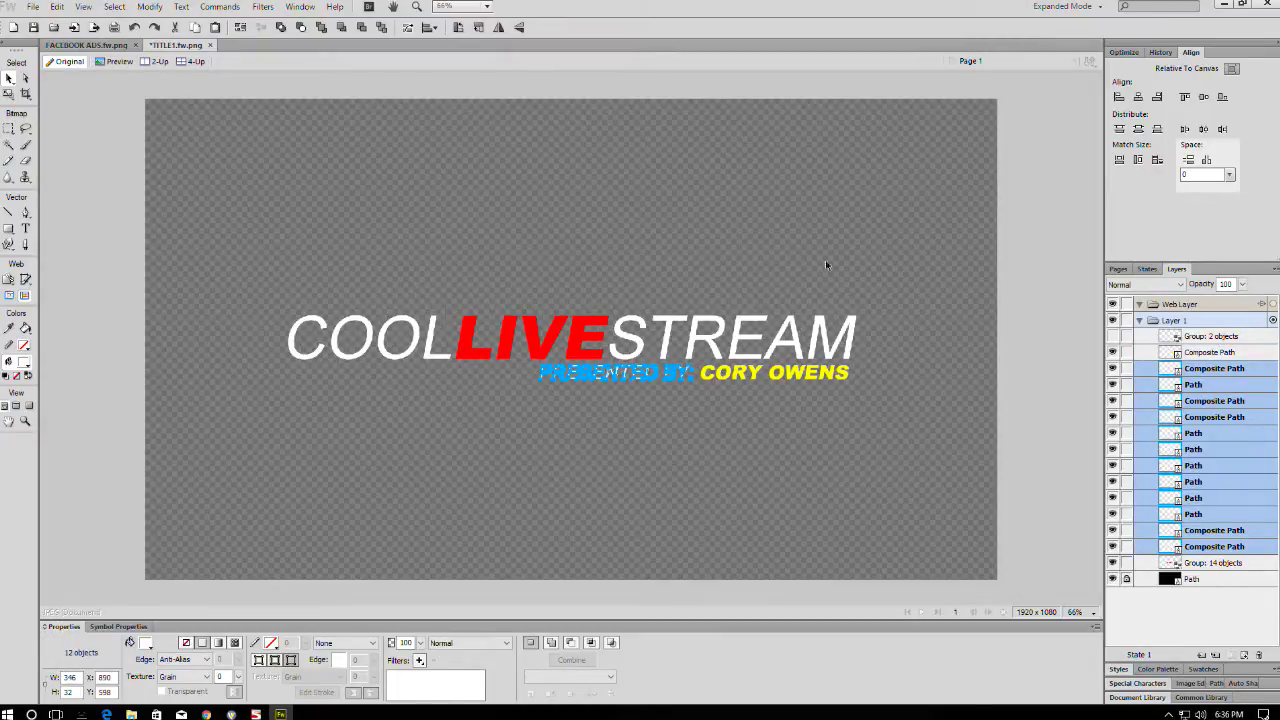
left_click(843, 336)
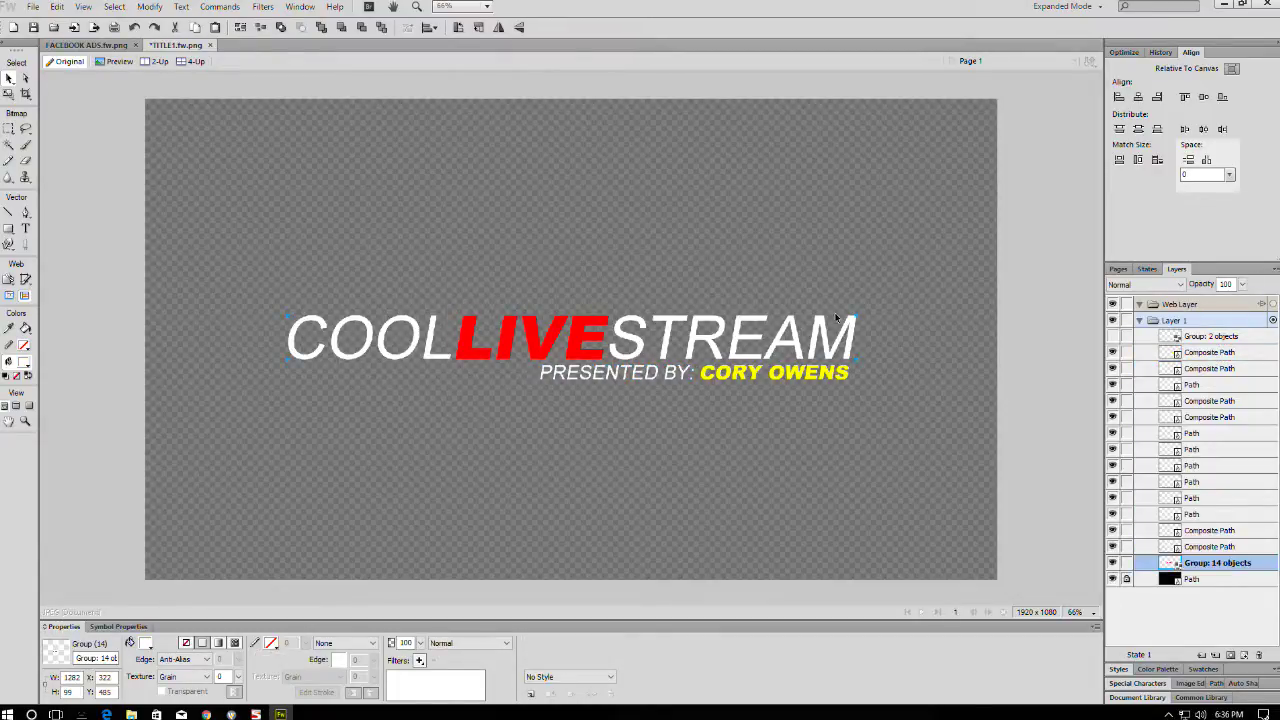
key("ctrl+shift+g")
left_click_drag(906, 234, 620, 344)
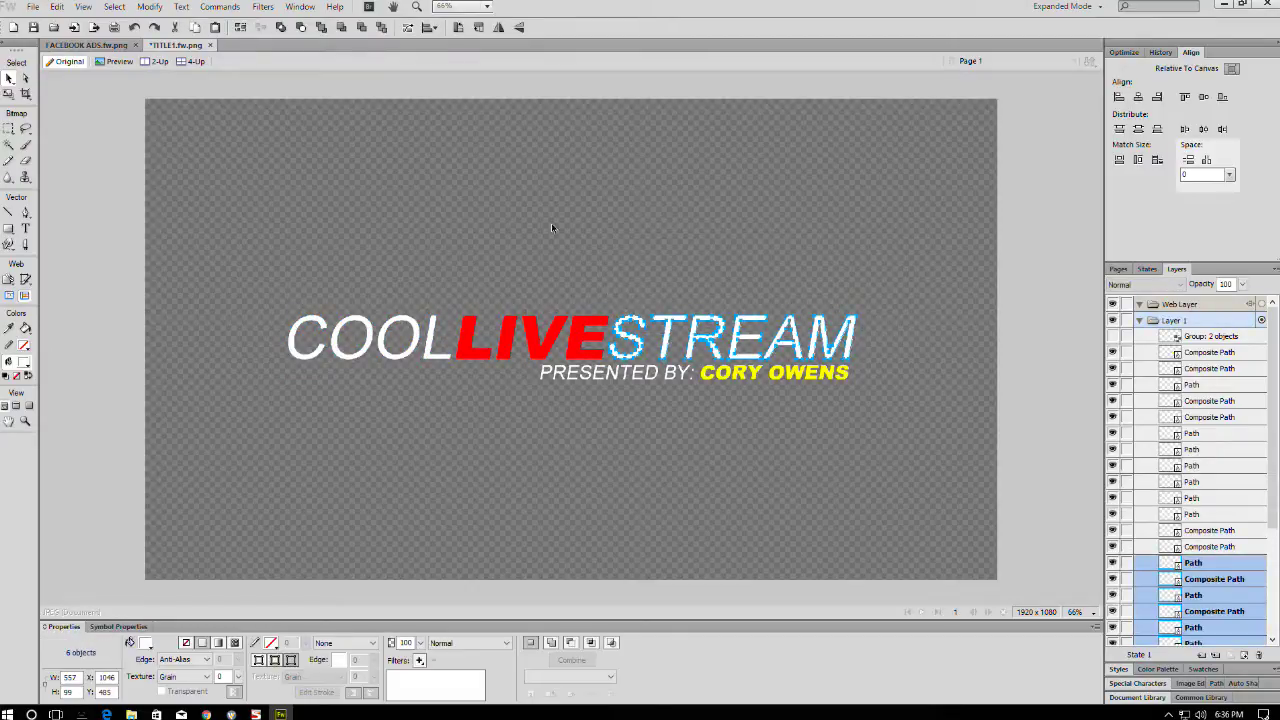
left_click_drag(258, 387, 258, 388)
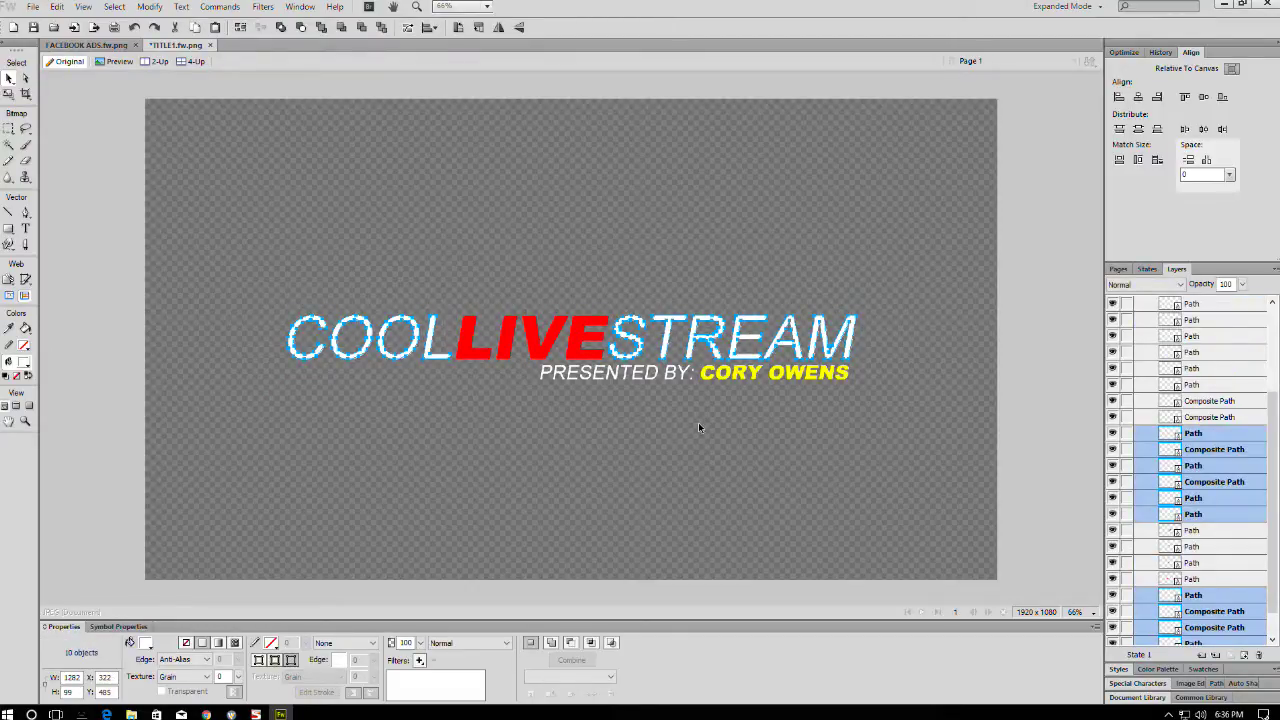
left_click_drag(550, 372, 714, 376)
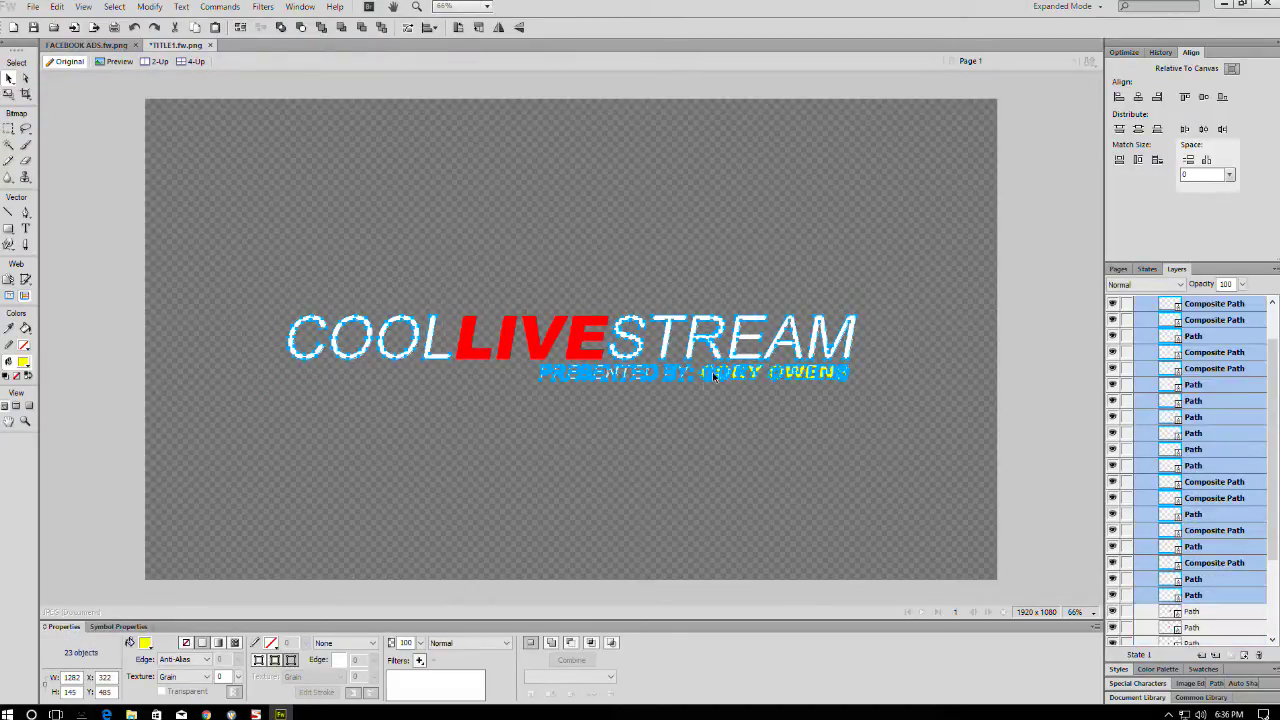
left_click(150, 7)
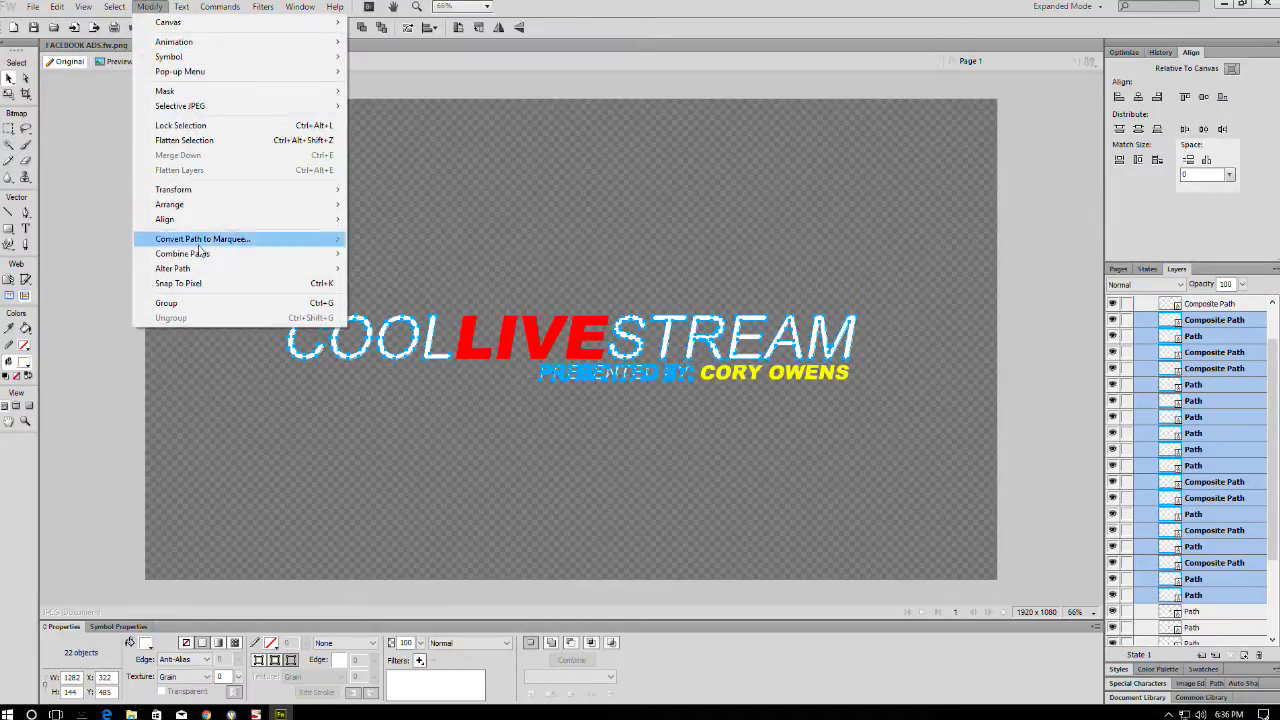
mouse_move(200, 253)
left_click(378, 288)
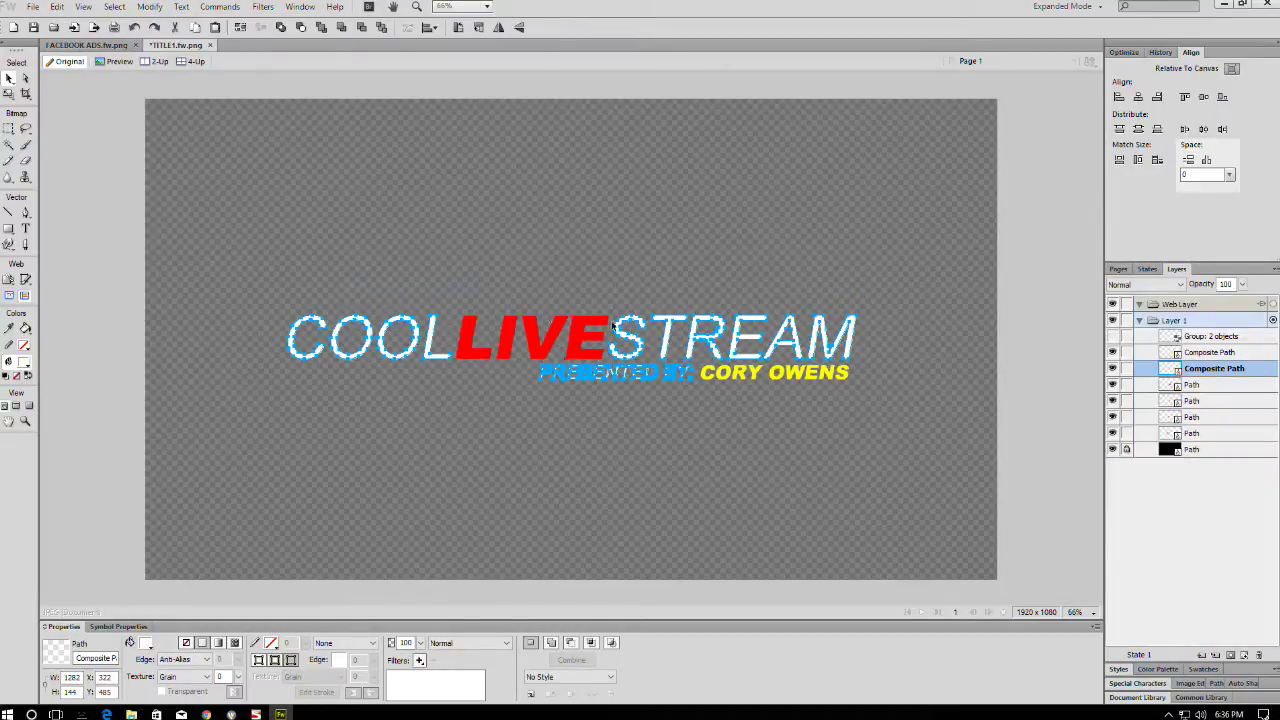
- Union the four LIVE letters into one composite path
left_click_drag(478, 352, 477, 353)
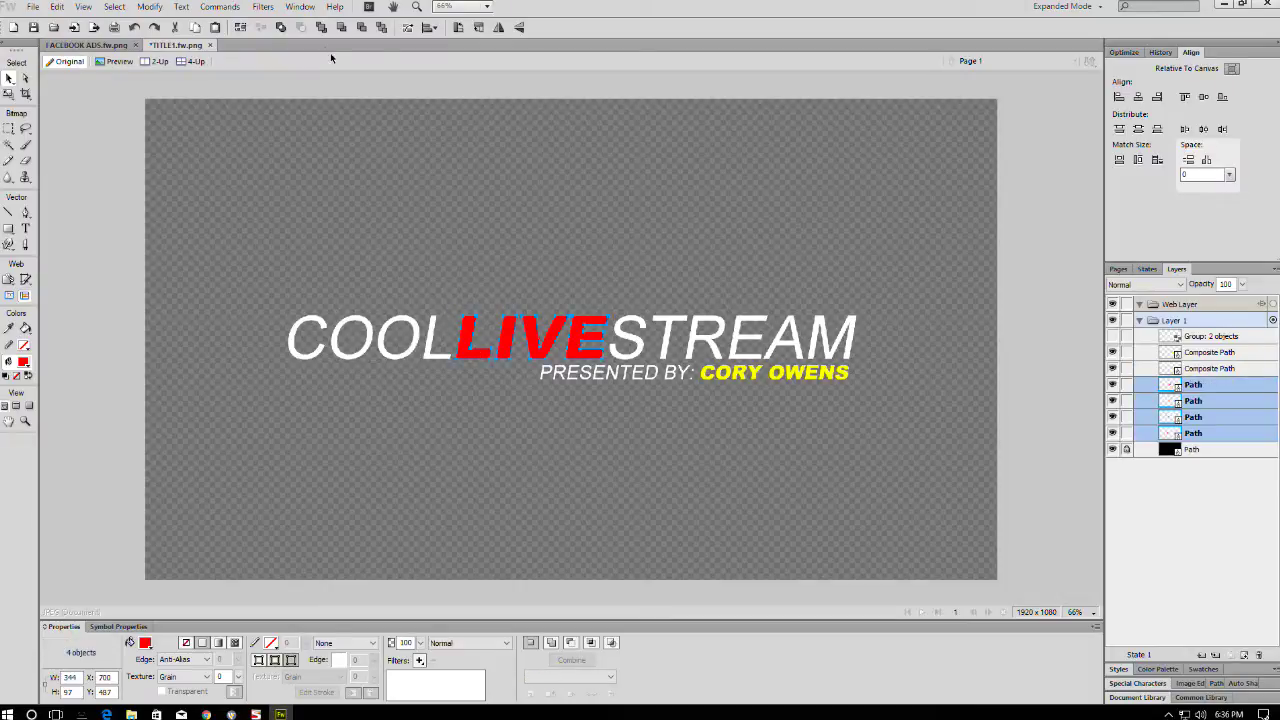
left_click(150, 7)
mouse_move(270, 253)
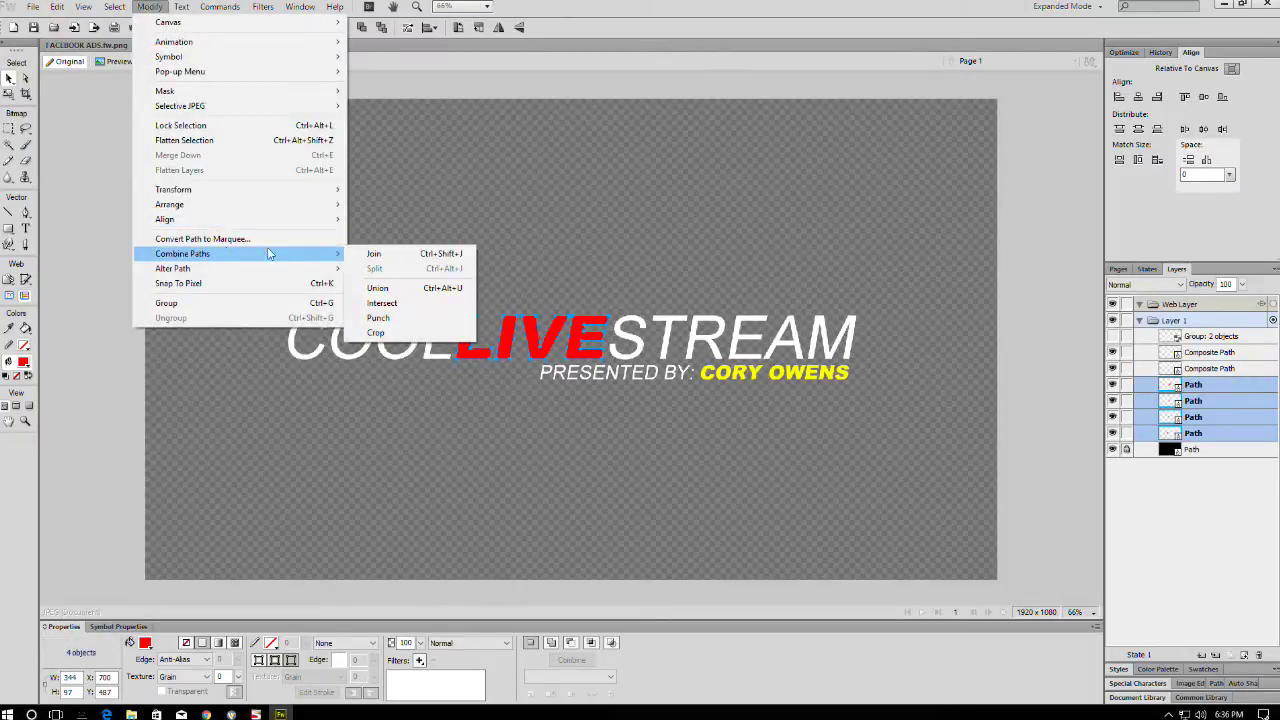
left_click(380, 287)
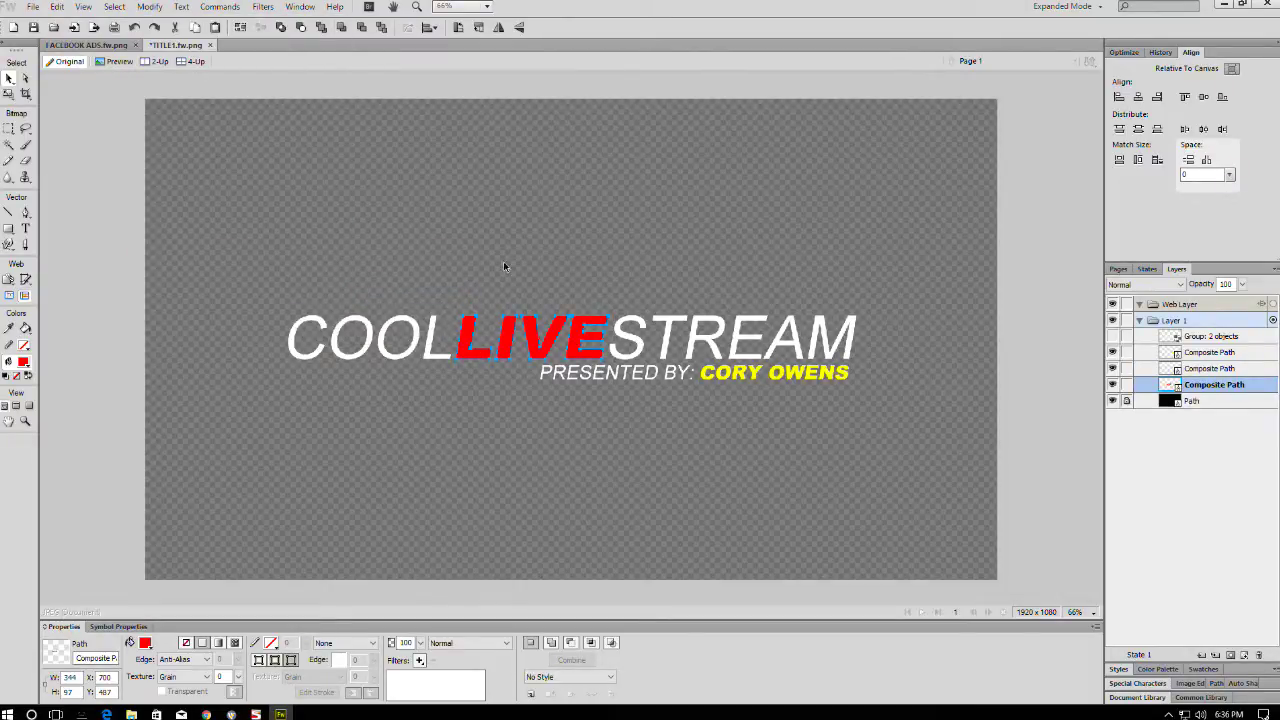
- Select the COOL composite path to check the merged title, then clear the selection
right_click(723, 323)
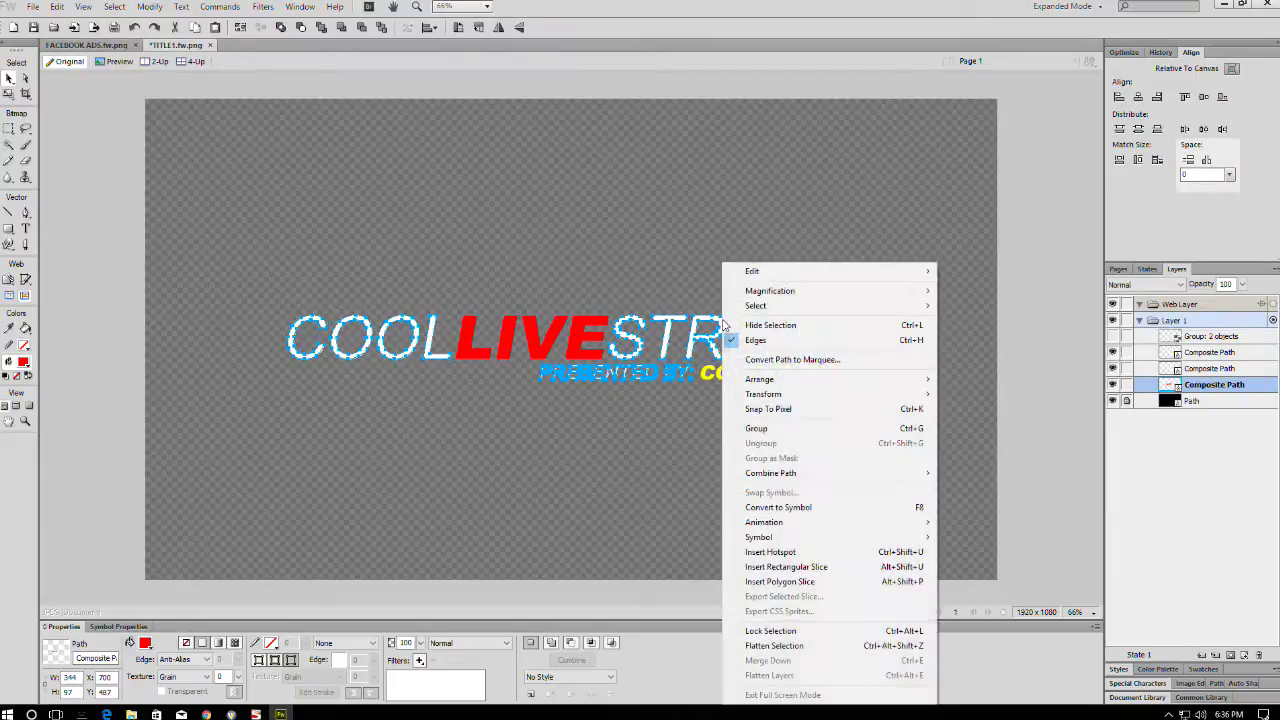
left_click(703, 241)
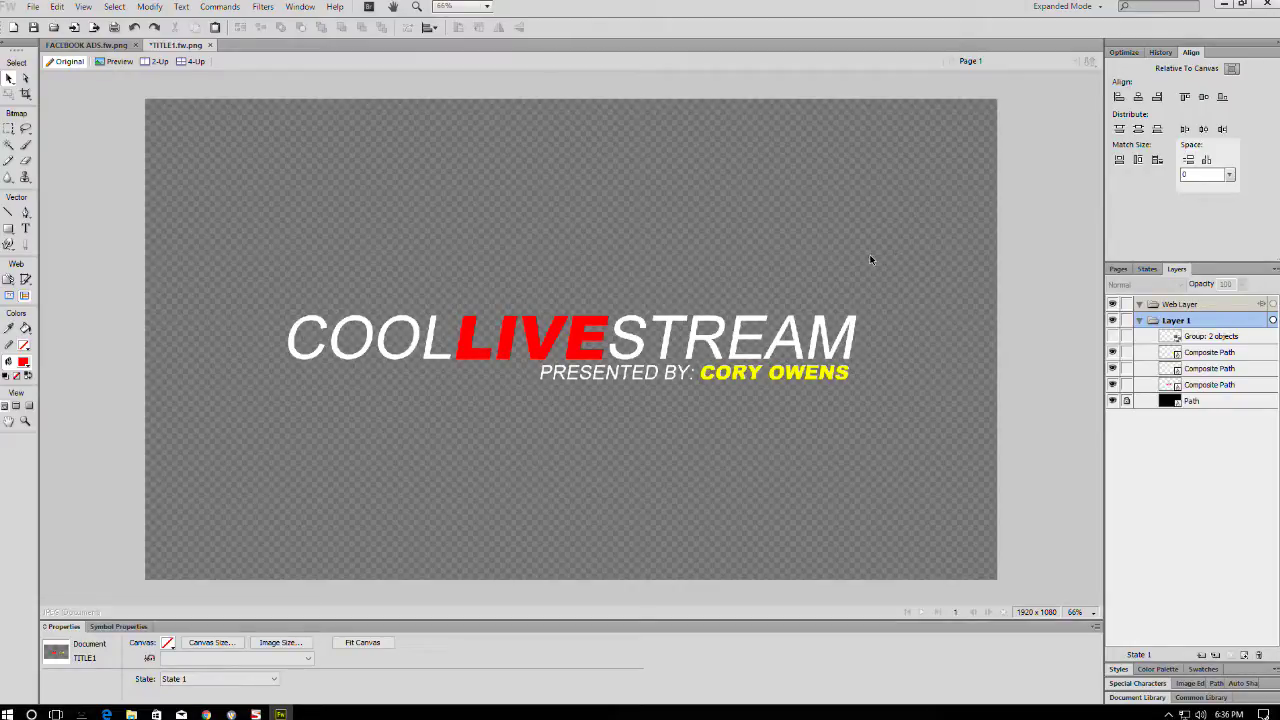
left_click_drag(906, 244, 636, 355)
left_click_drag(623, 200, 299, 347)
left_click(520, 211)
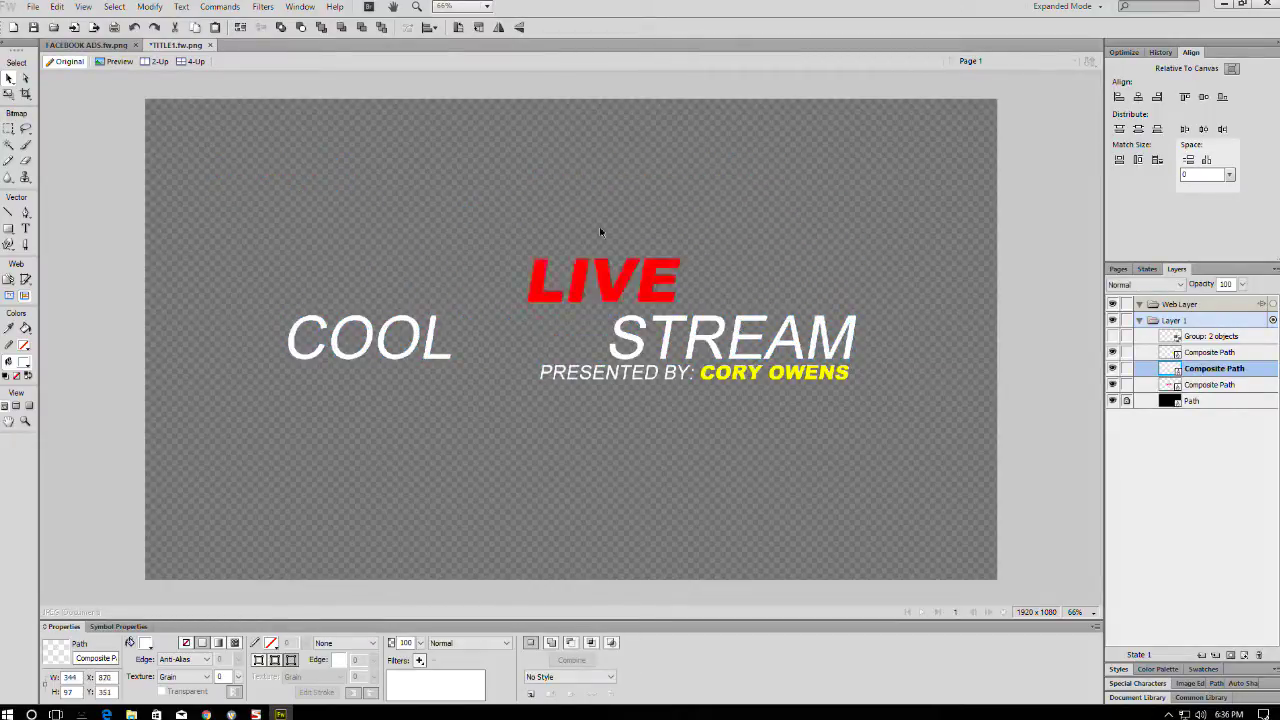
- Undo the stray move so LIVE sits back between COOL and STREAM
key("ctrl+z")
left_click_drag(785, 373, 856, 446)
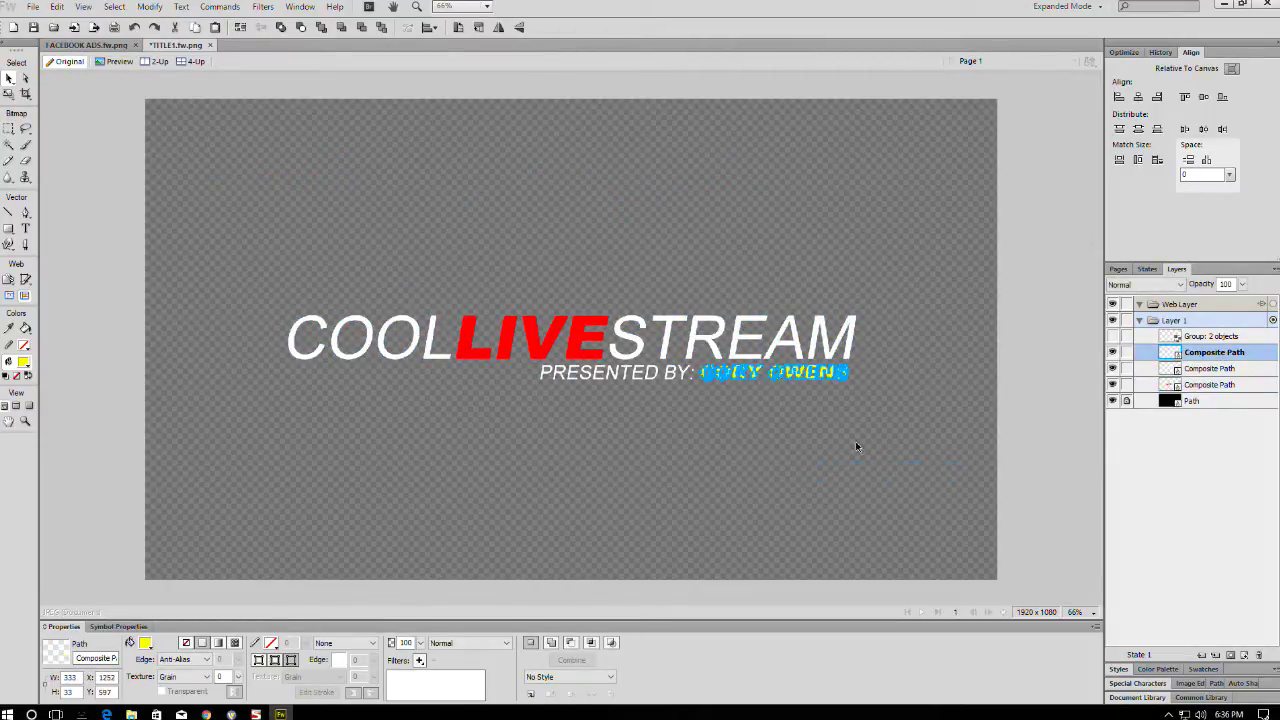
left_click(933, 259)
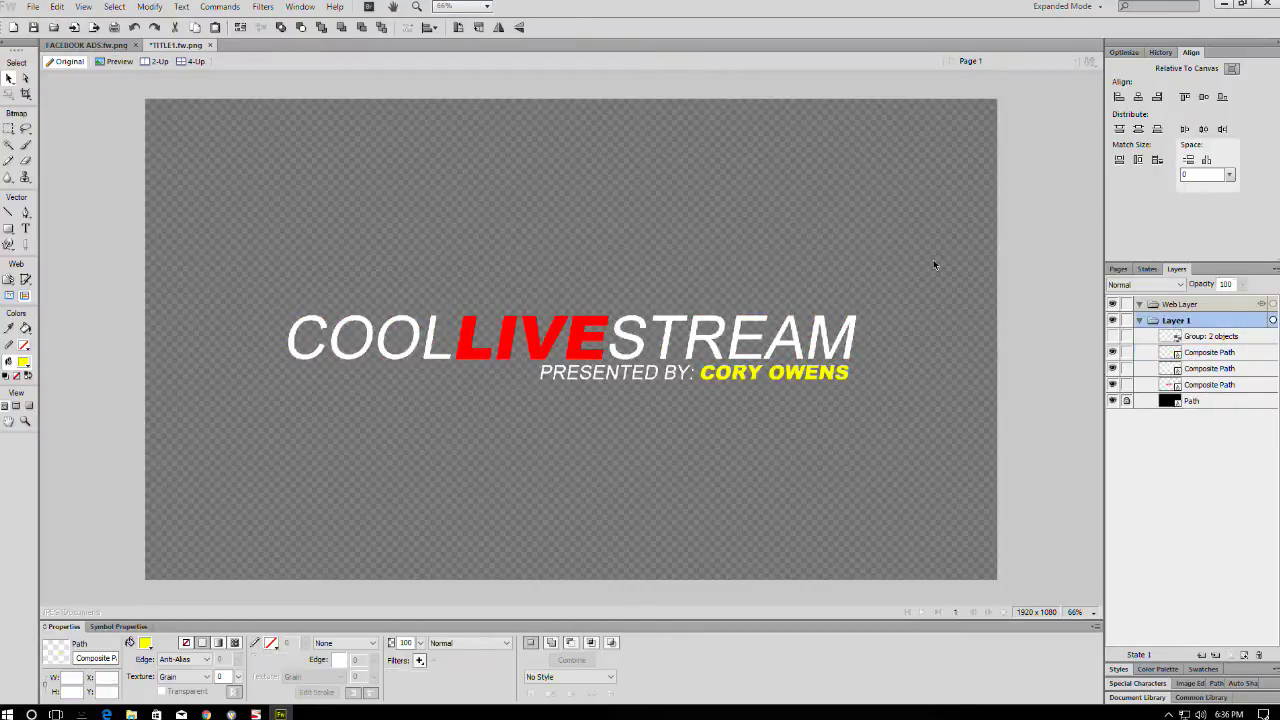
- Set the full-canvas black background to 100% opacity and minimize Fireworks
left_click(1132, 403)
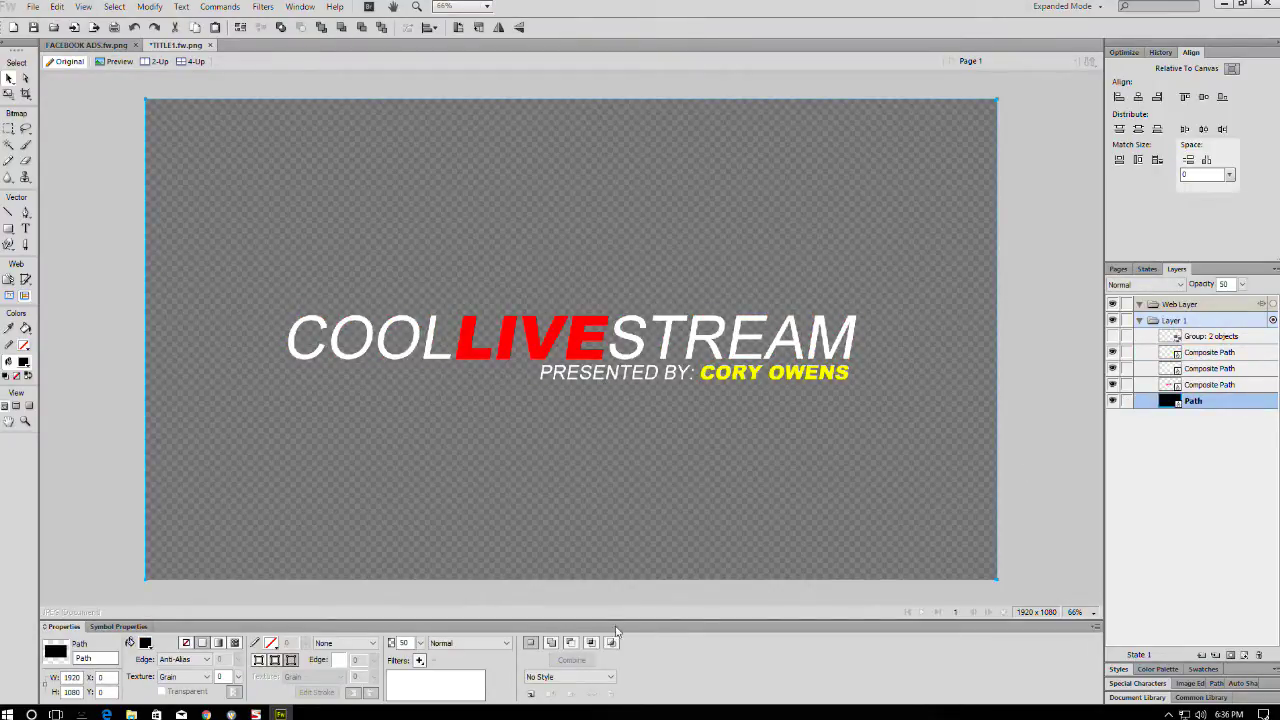
left_click(418, 643)
left_click_drag(424, 634, 434, 460)
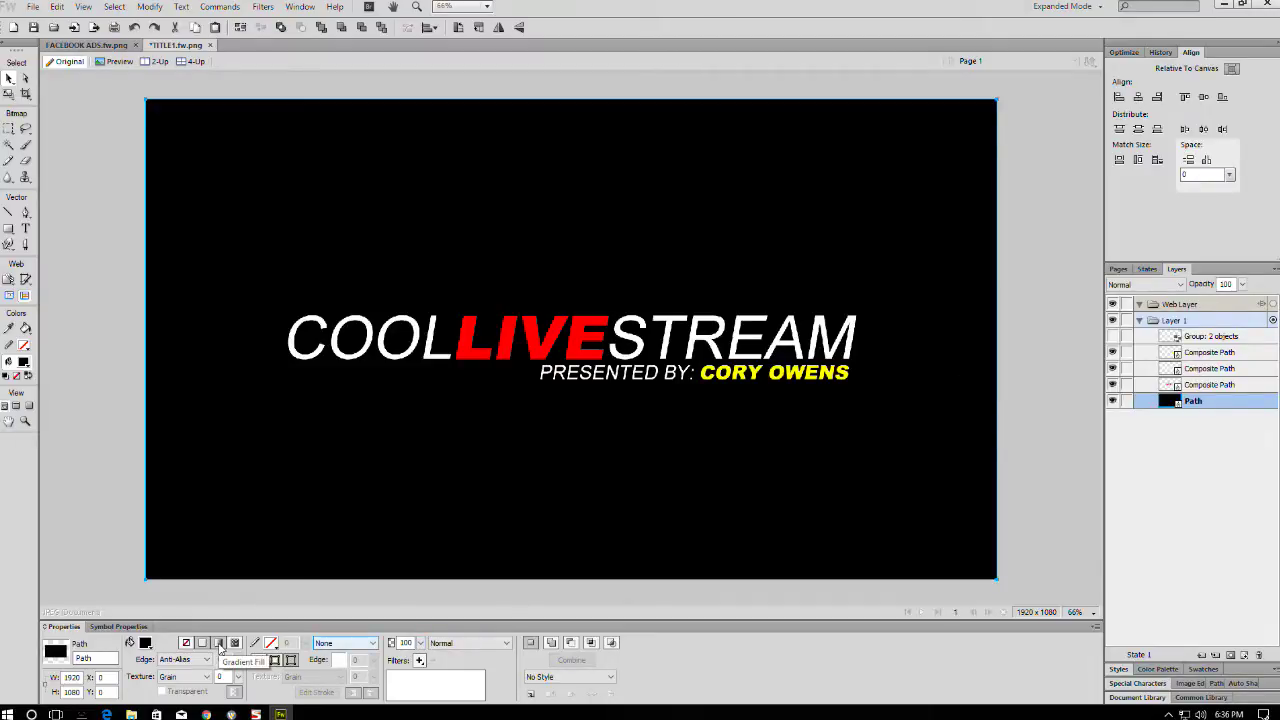
left_click(1224, 4)
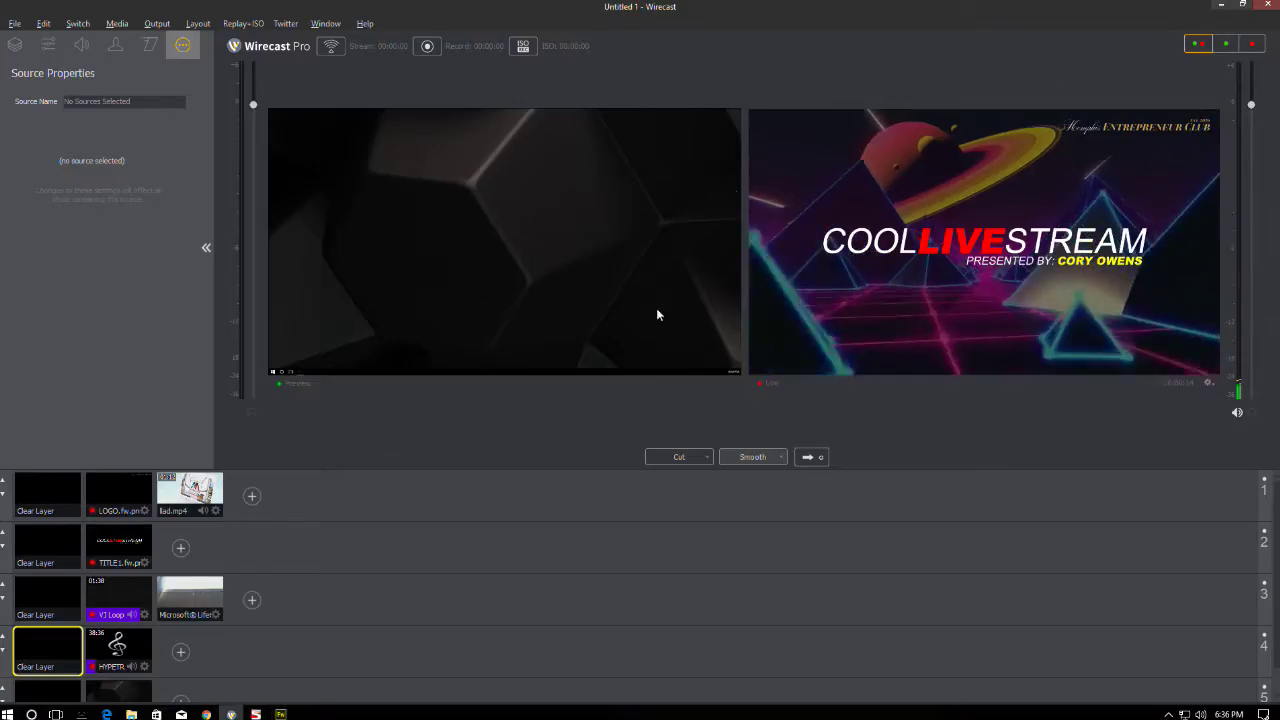
- Open a maximized browser window and search Google for 'gradient'
left_click(1221, 5)
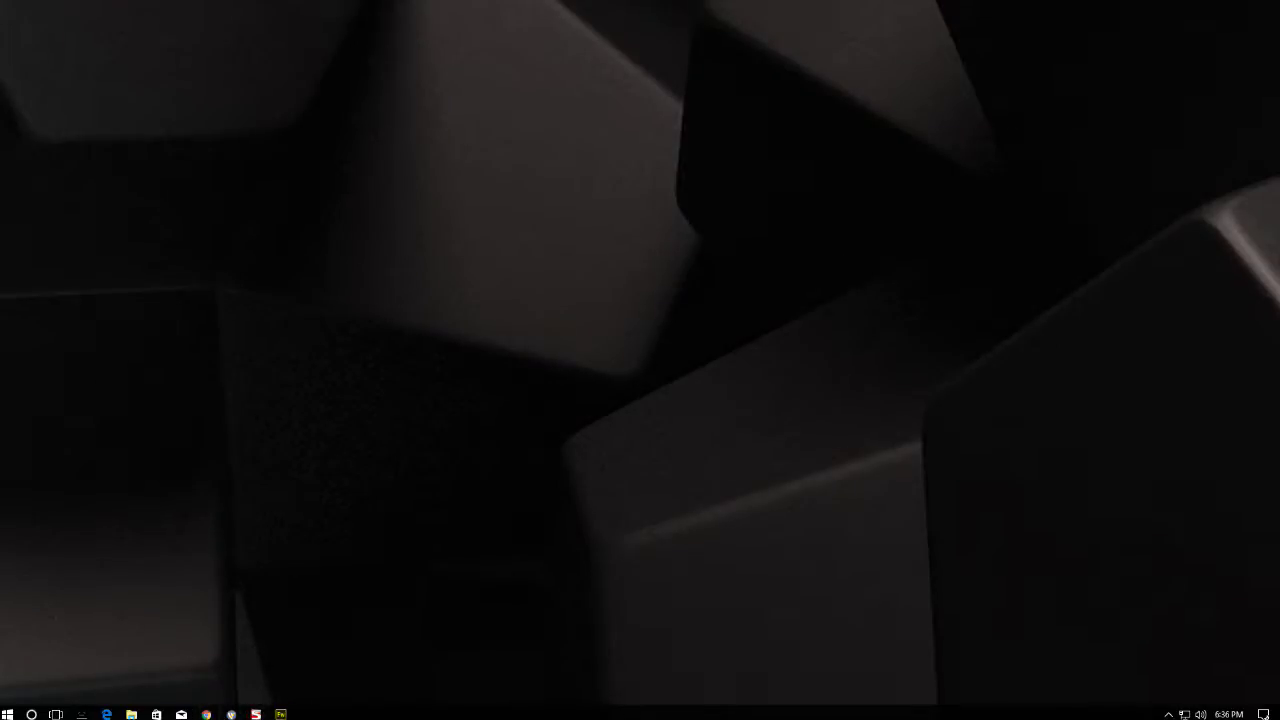
left_click(206, 714)
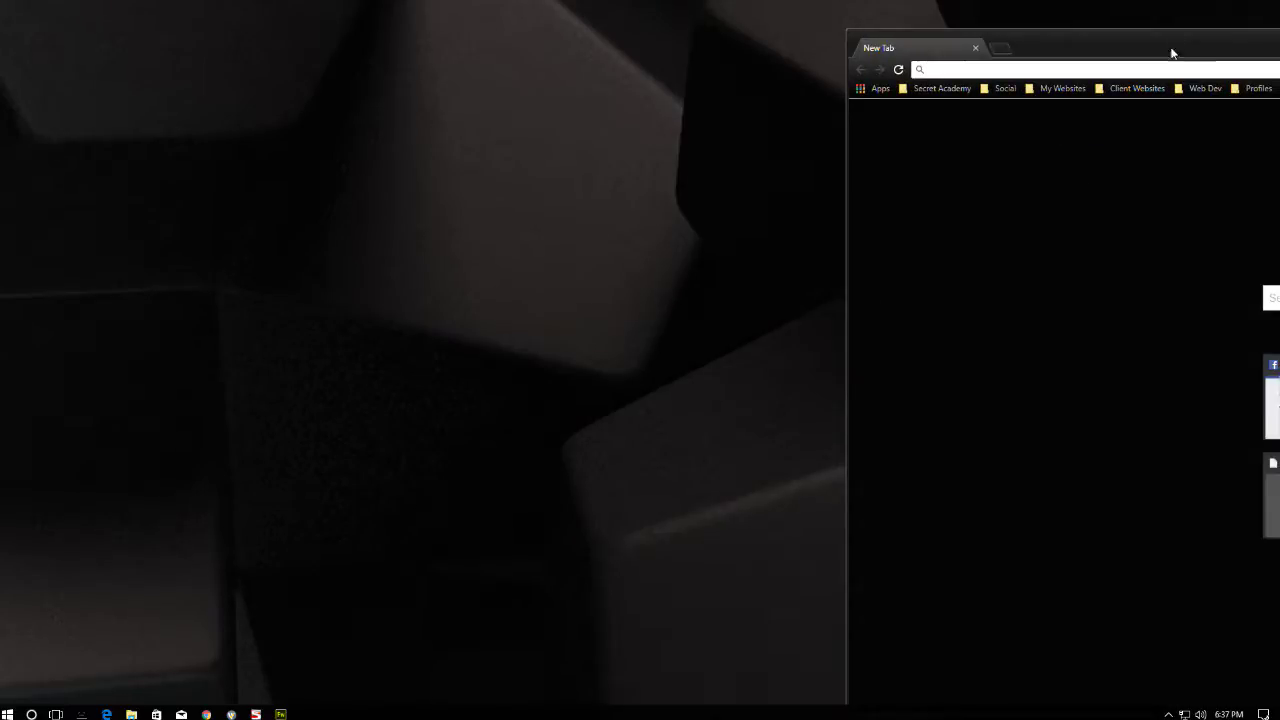
double_click(1171, 48)
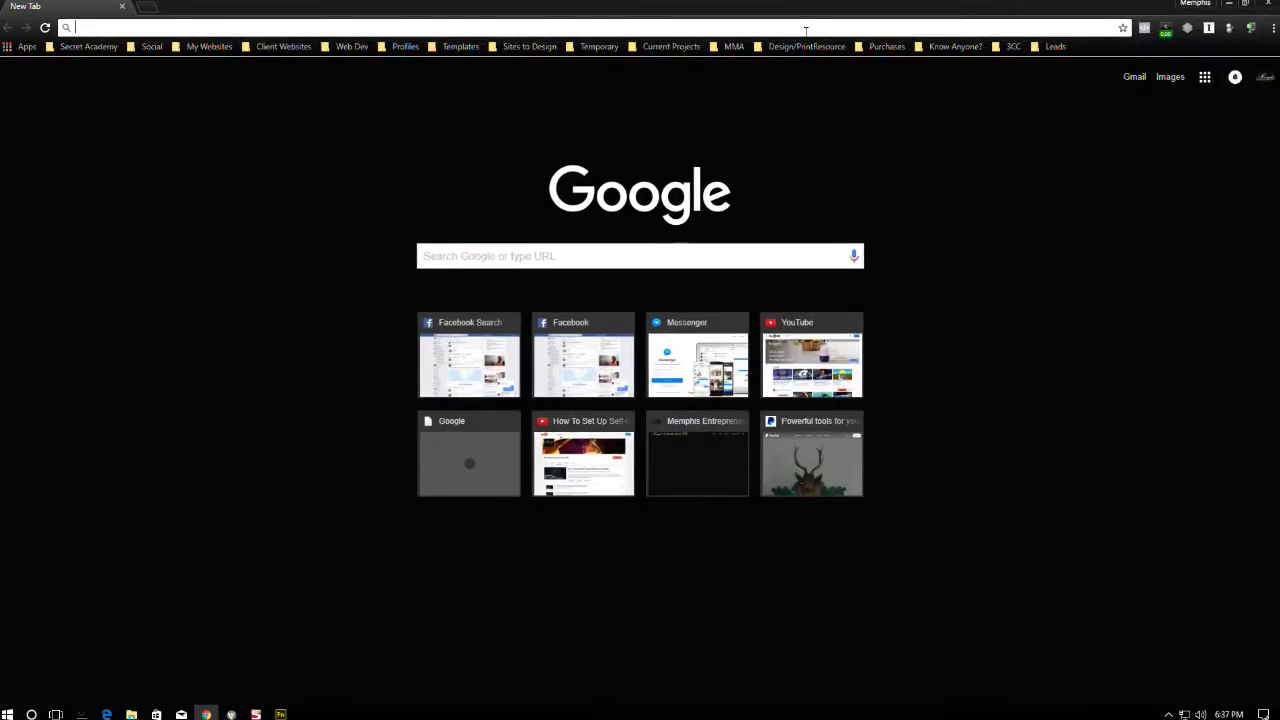
type("google")
key("Return")
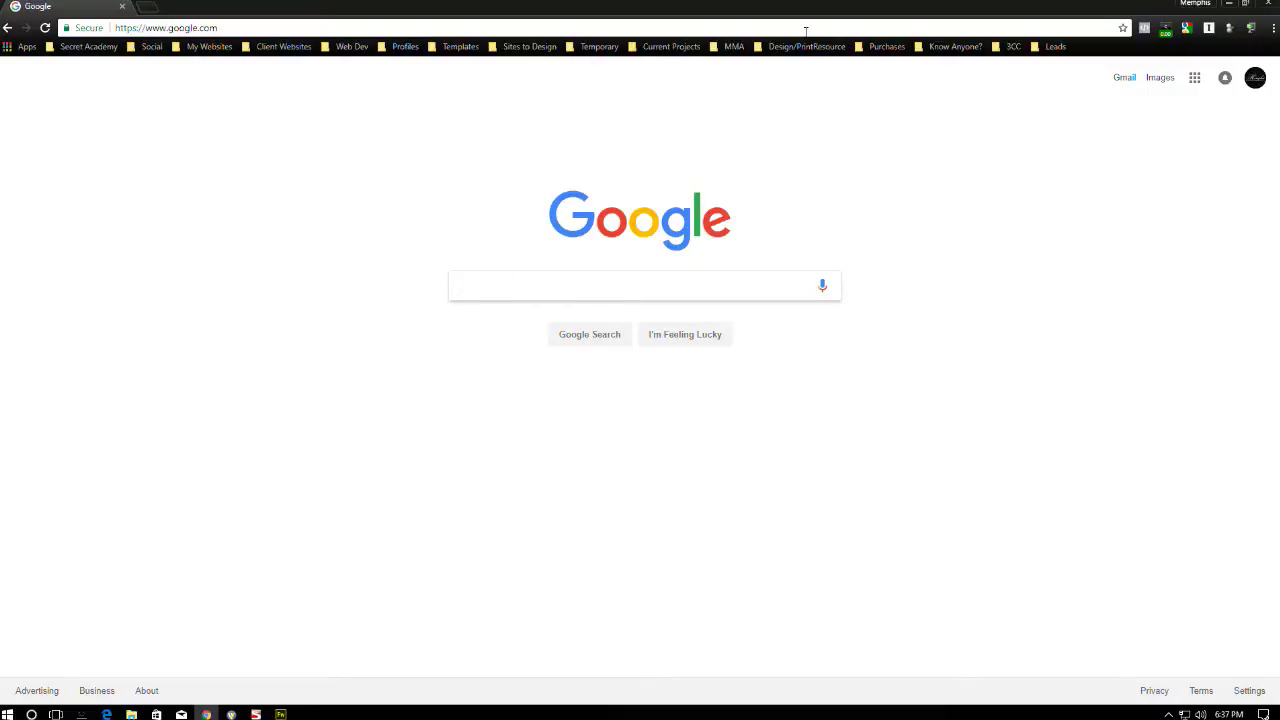
type("gradient")
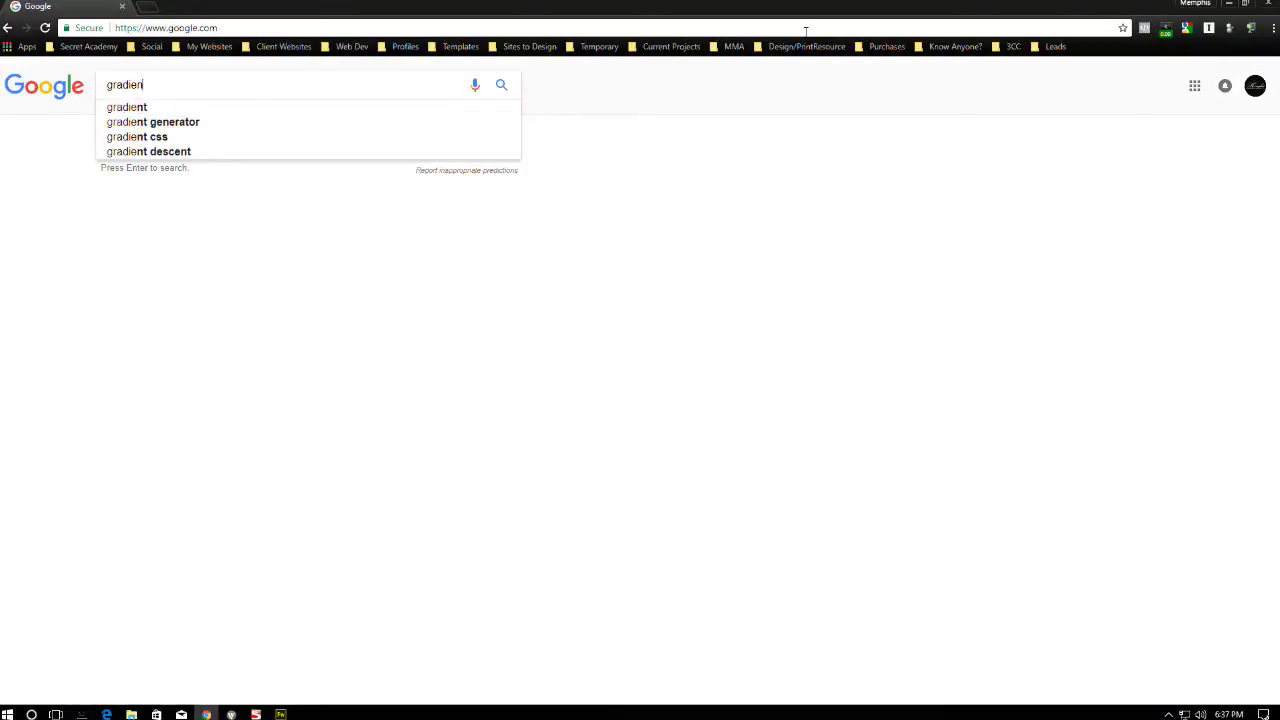
key("Return")
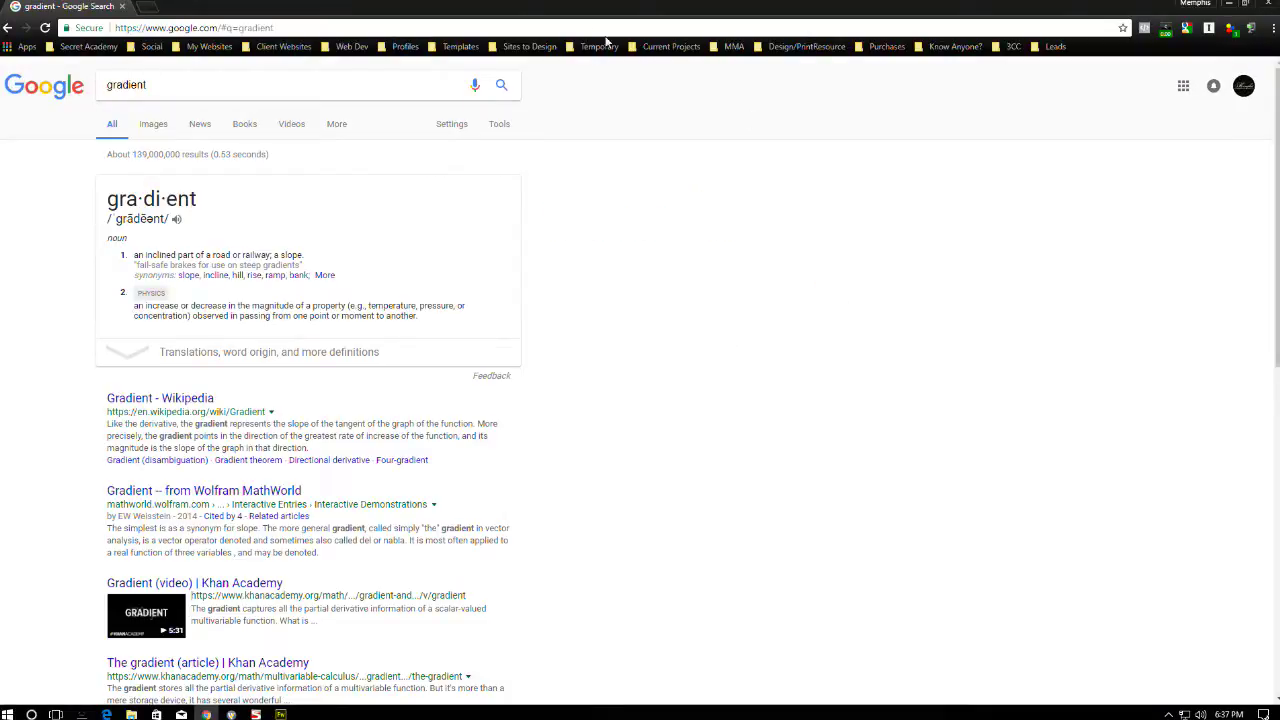
- Show image results filtered to Large size and preview the first gradient
left_click(160, 125)
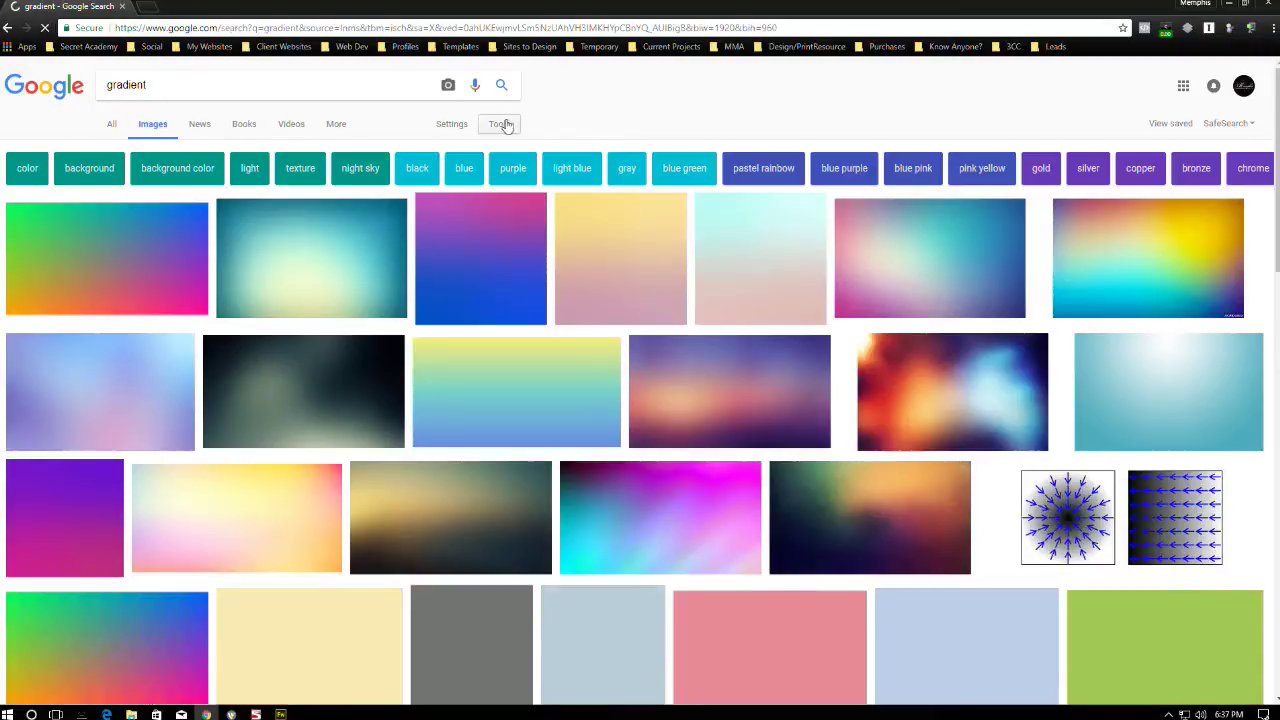
left_click(500, 126)
left_click(118, 149)
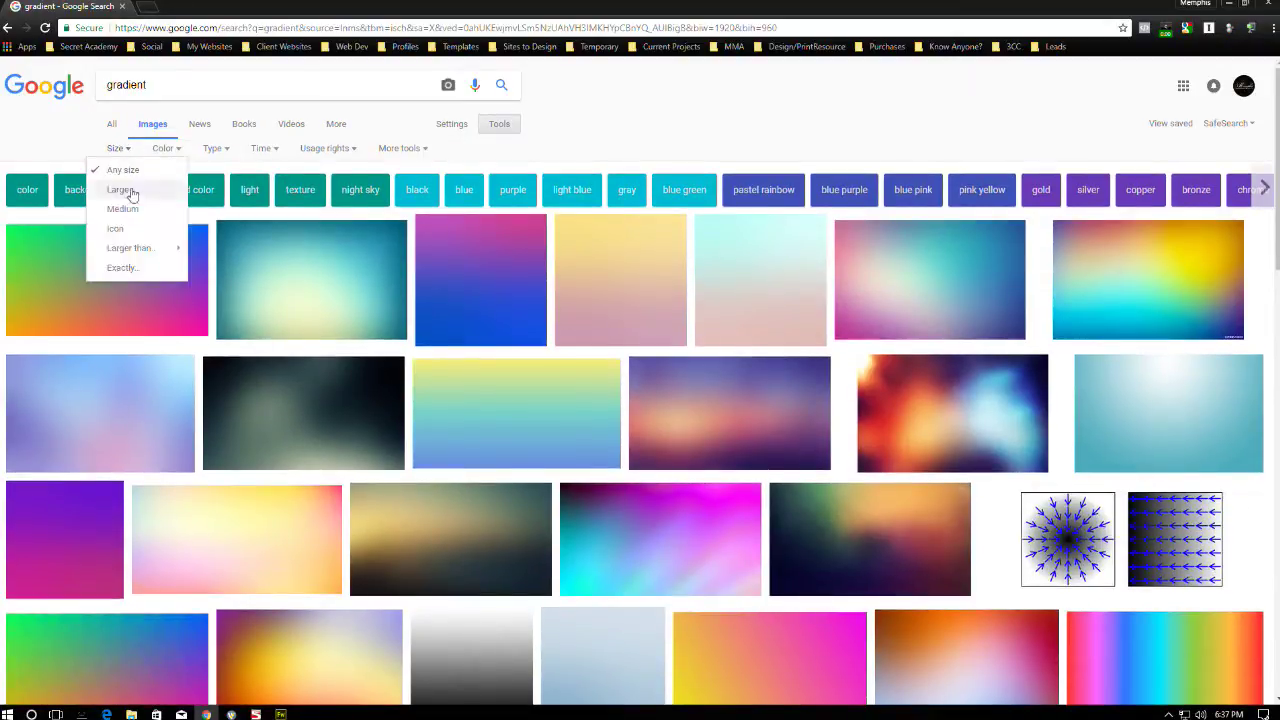
left_click(120, 190)
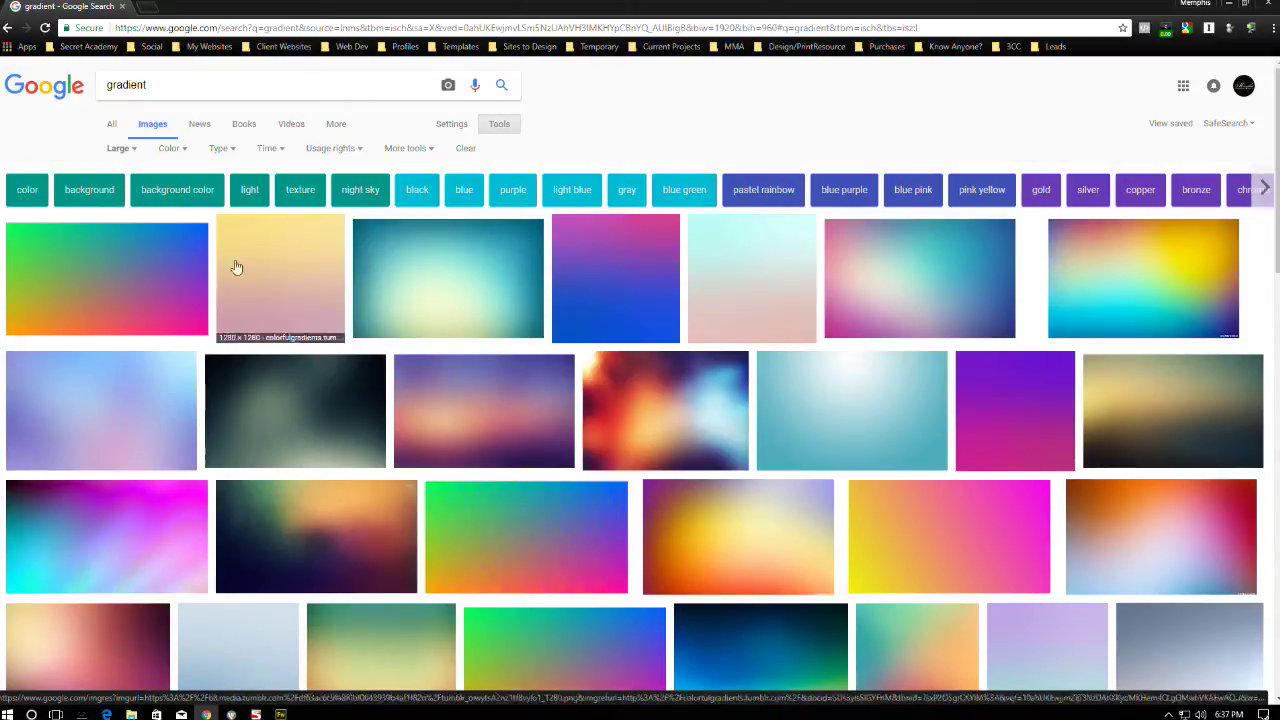
left_click(110, 274)
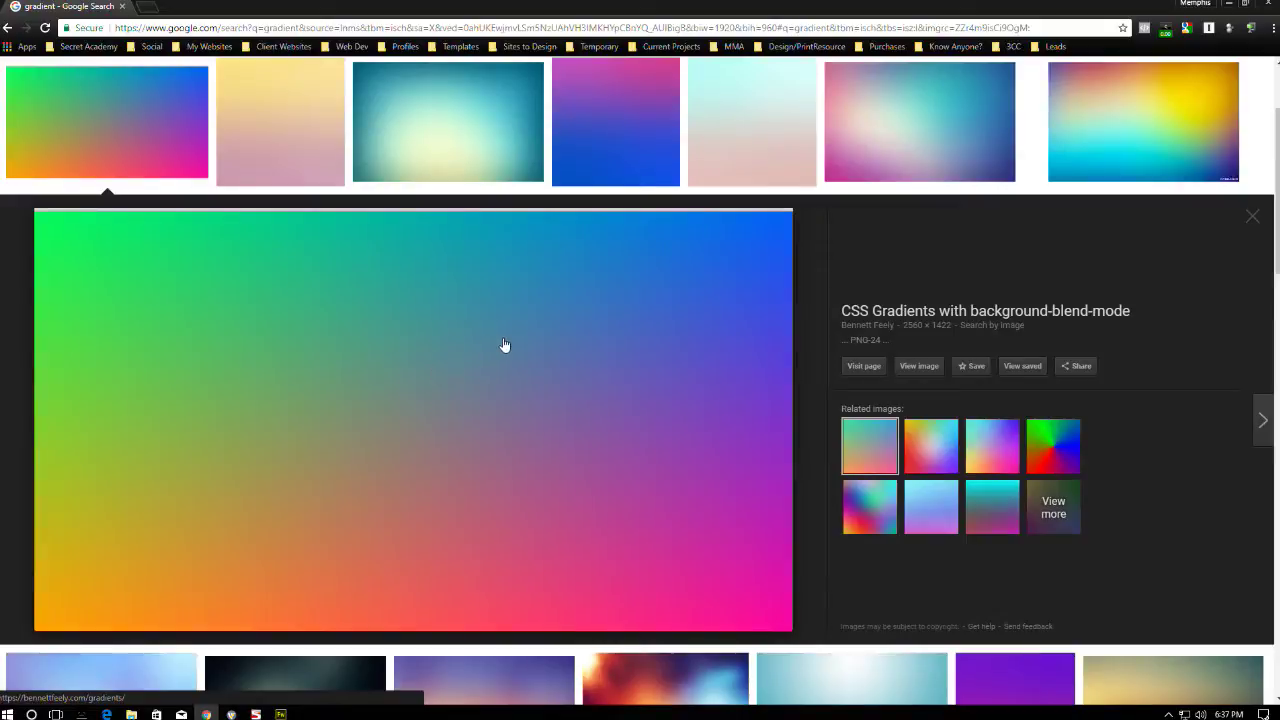
- Copy the gradient image and return to the Fireworks title document
right_click(376, 343)
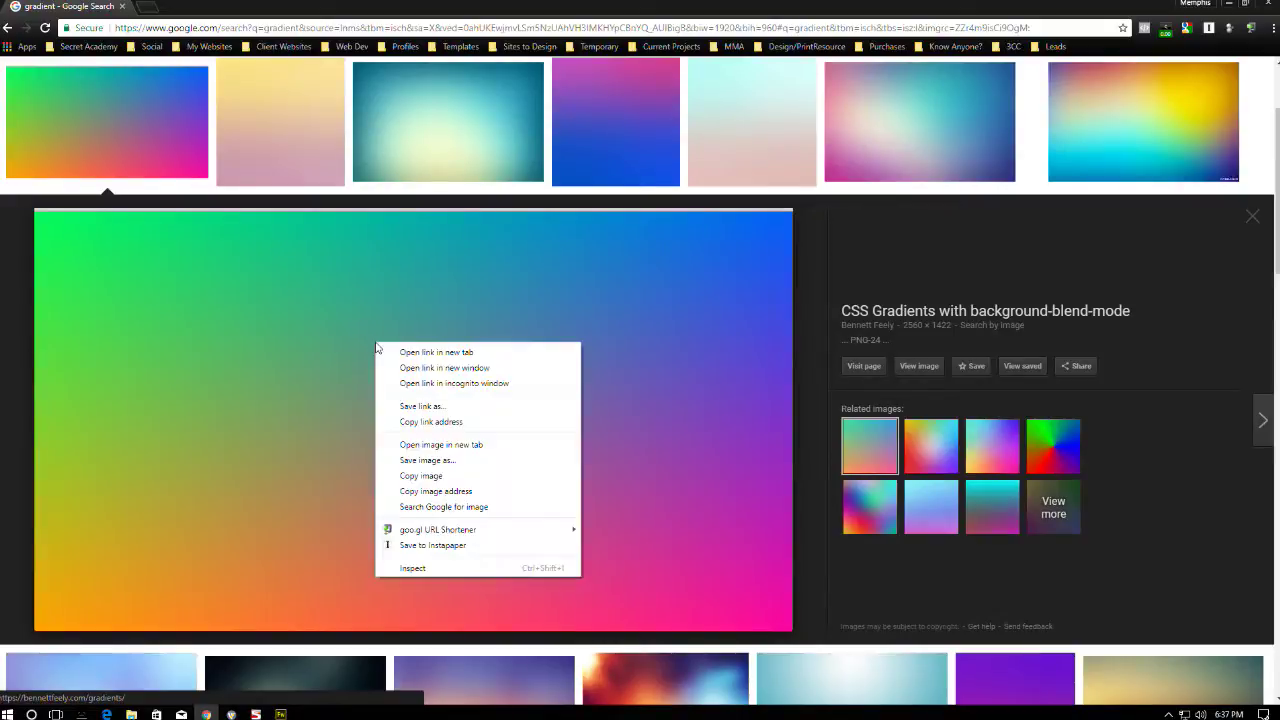
left_click(420, 476)
scroll(338, 611, "down", 1)
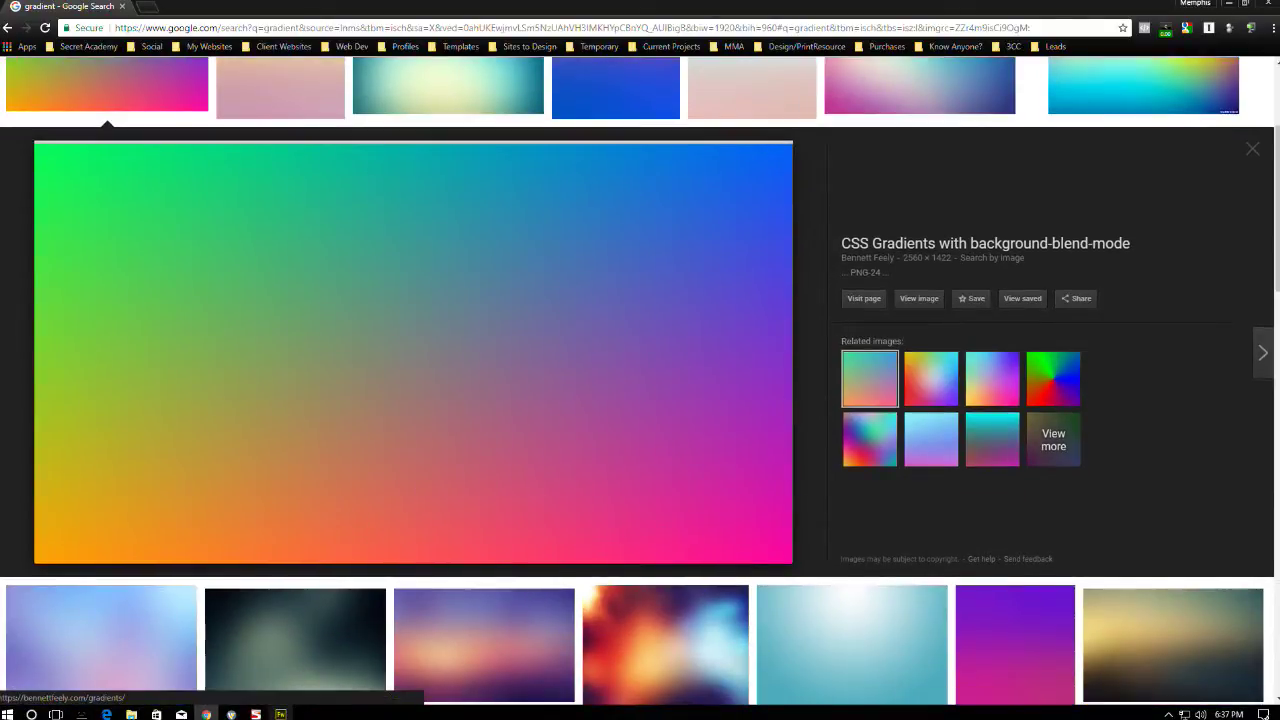
left_click(280, 714)
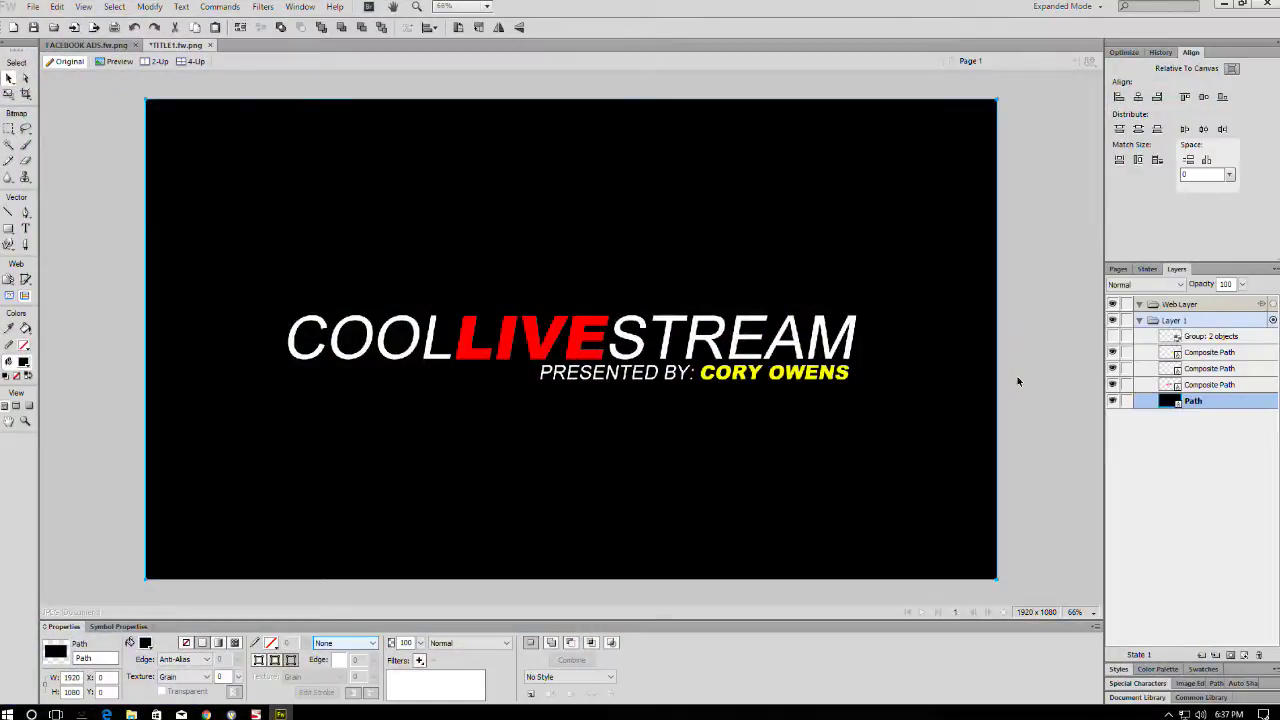
- Paste the green gradient into the title, then copy the cyan and magenta gradient from the results
key("ctrl+v")
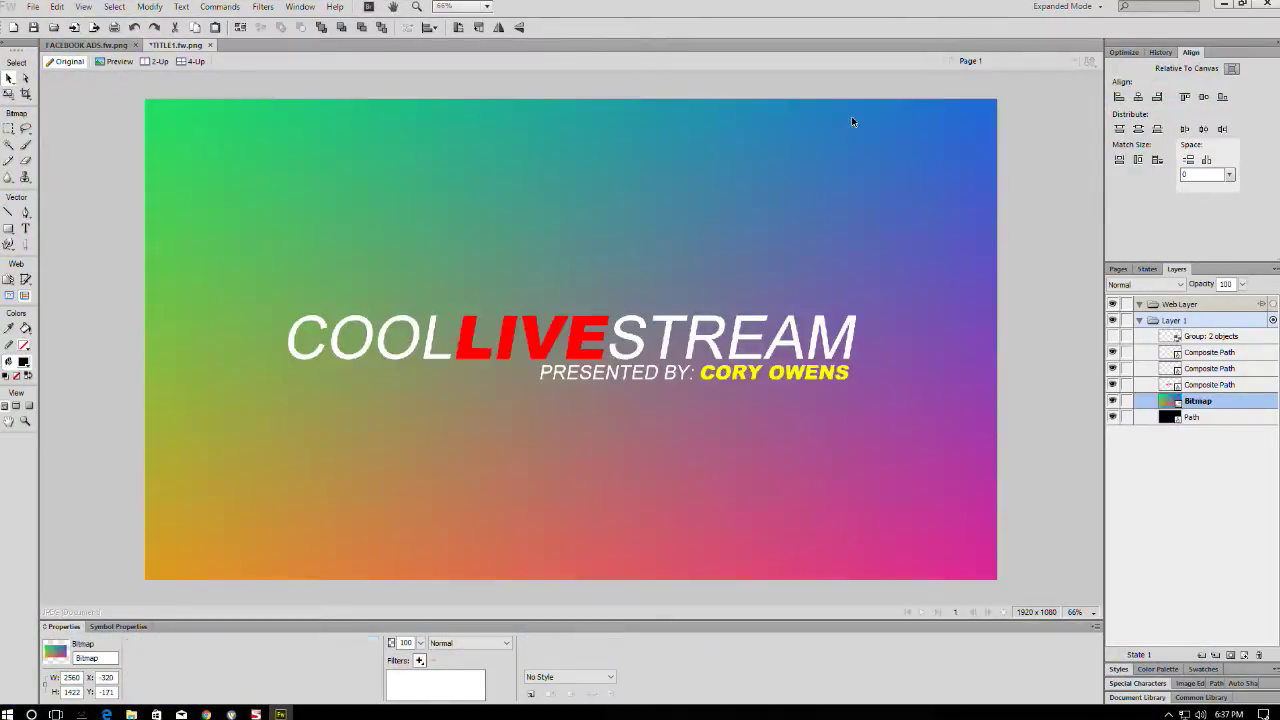
key("ctrl+minus")
key("ctrl+minus")
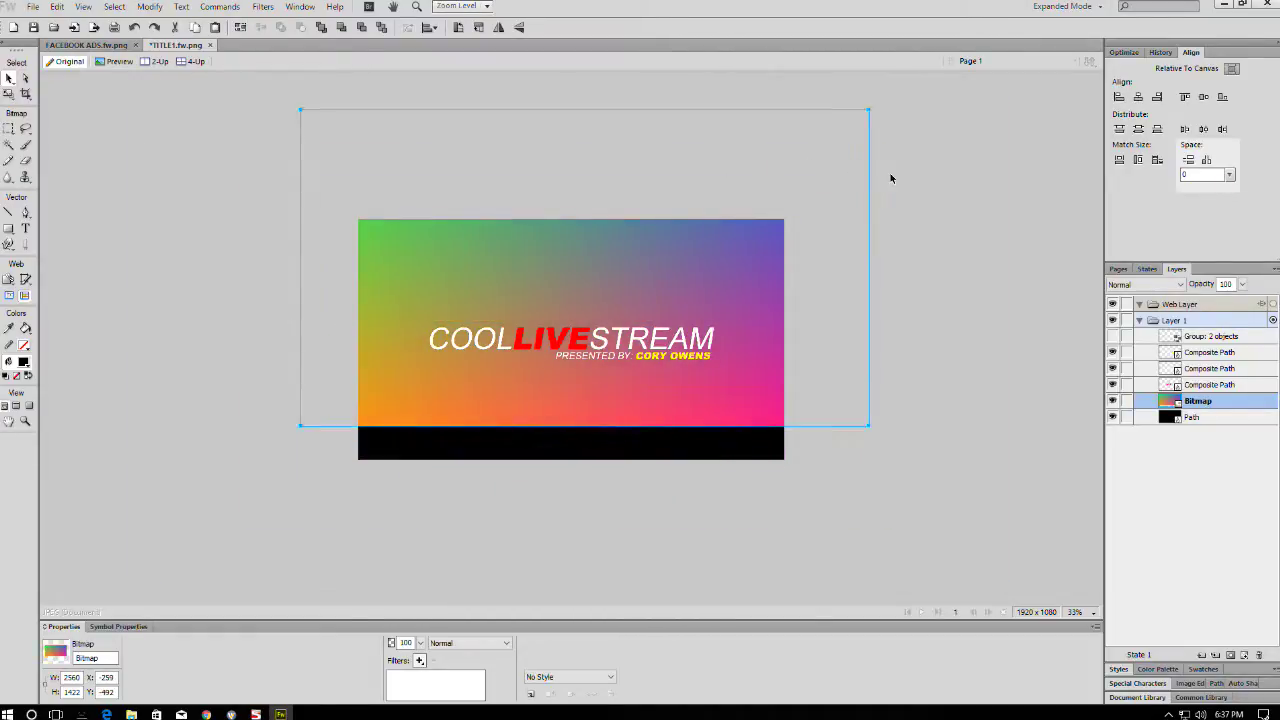
left_click(1224, 5)
scroll(286, 414, "down", 3)
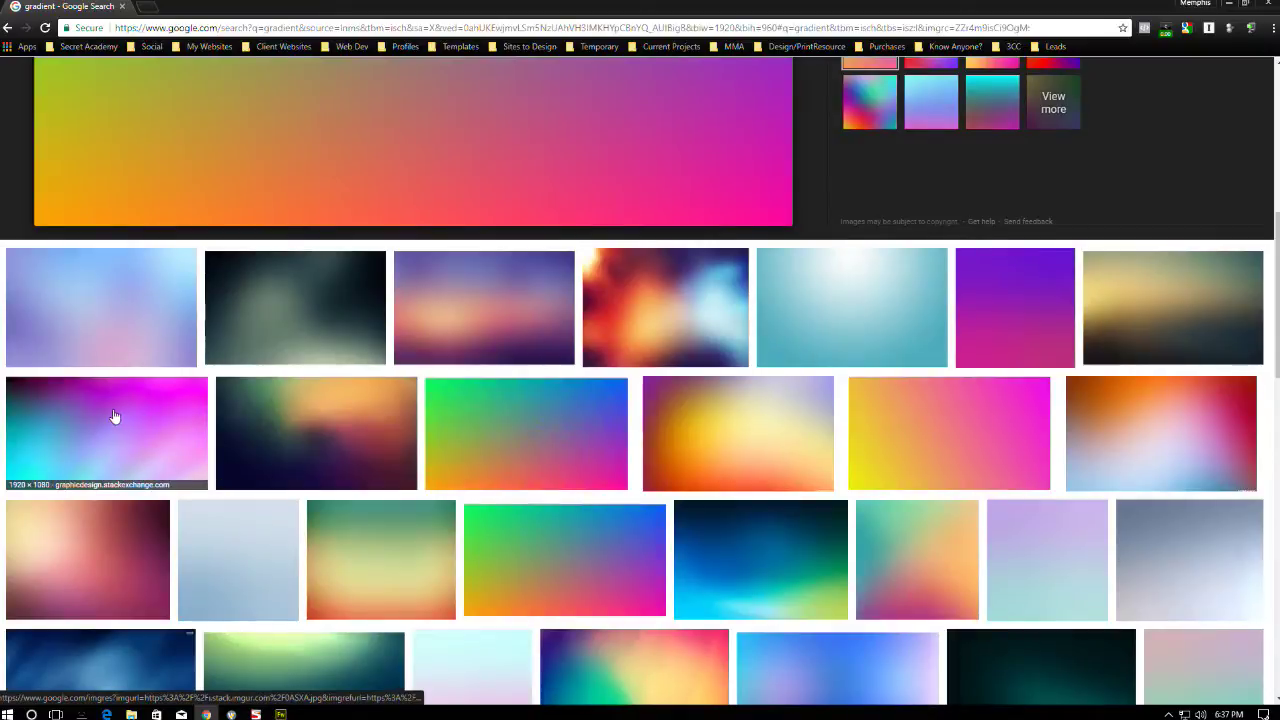
left_click(115, 416)
right_click(406, 377)
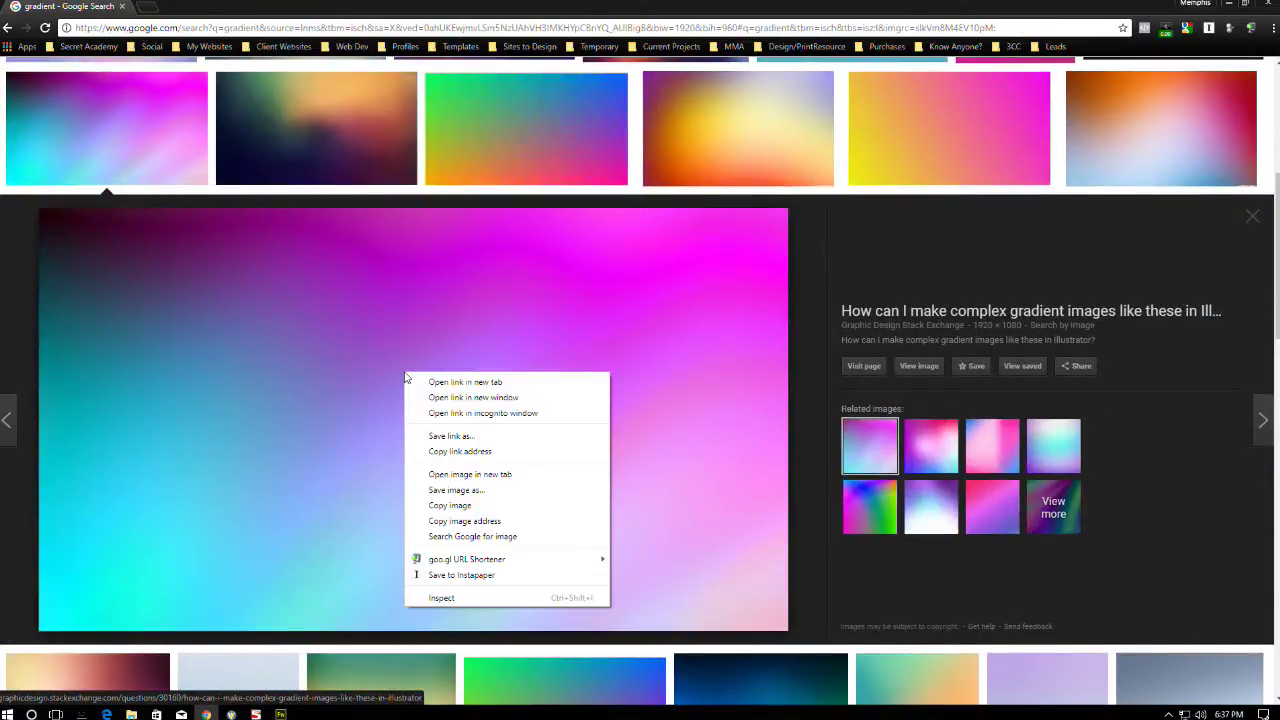
left_click(450, 505)
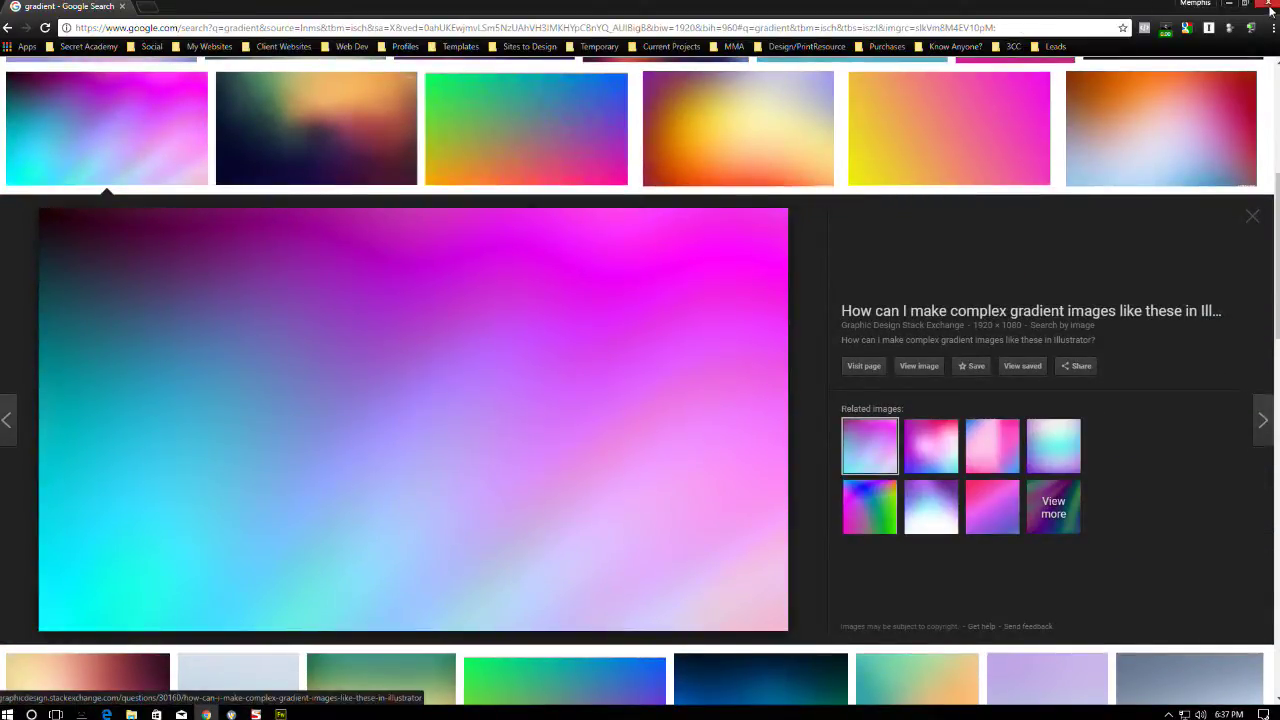
- Close the browser, paste the cyan-magenta gradient in Fireworks, and delete the older green gradient bitmap
left_click(1268, 6)
left_click(280, 714)
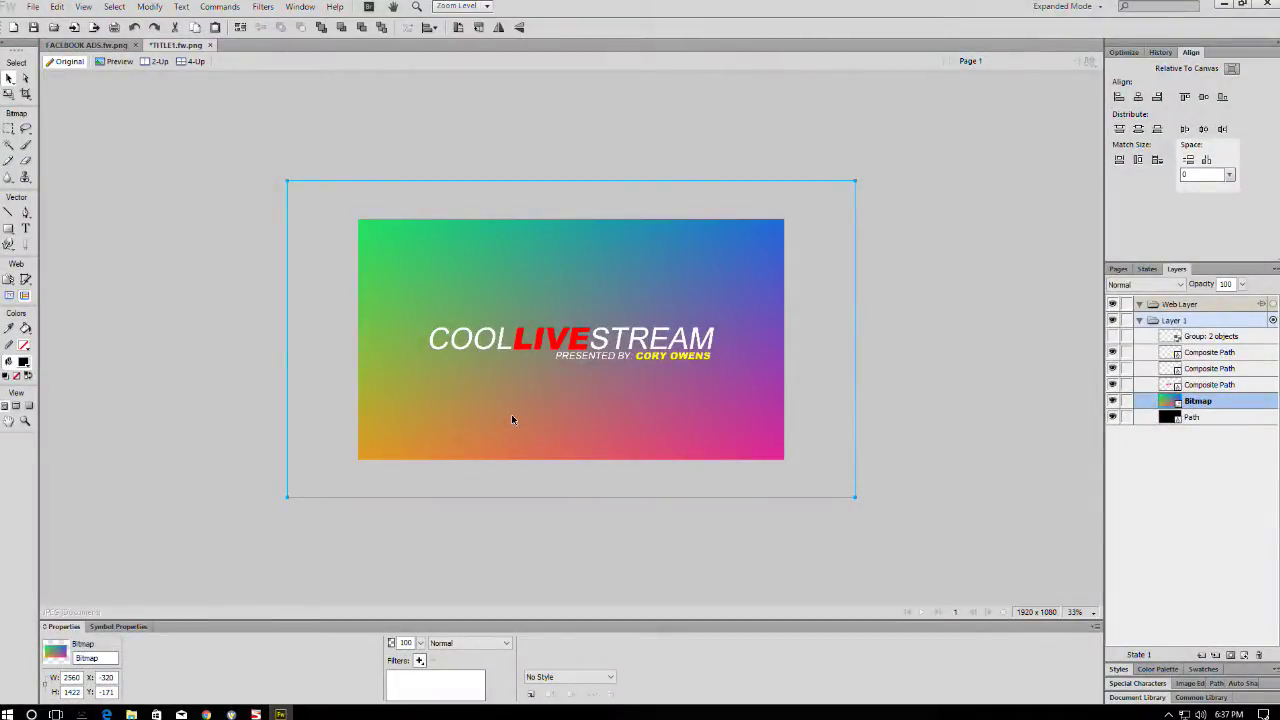
key("ctrl+v")
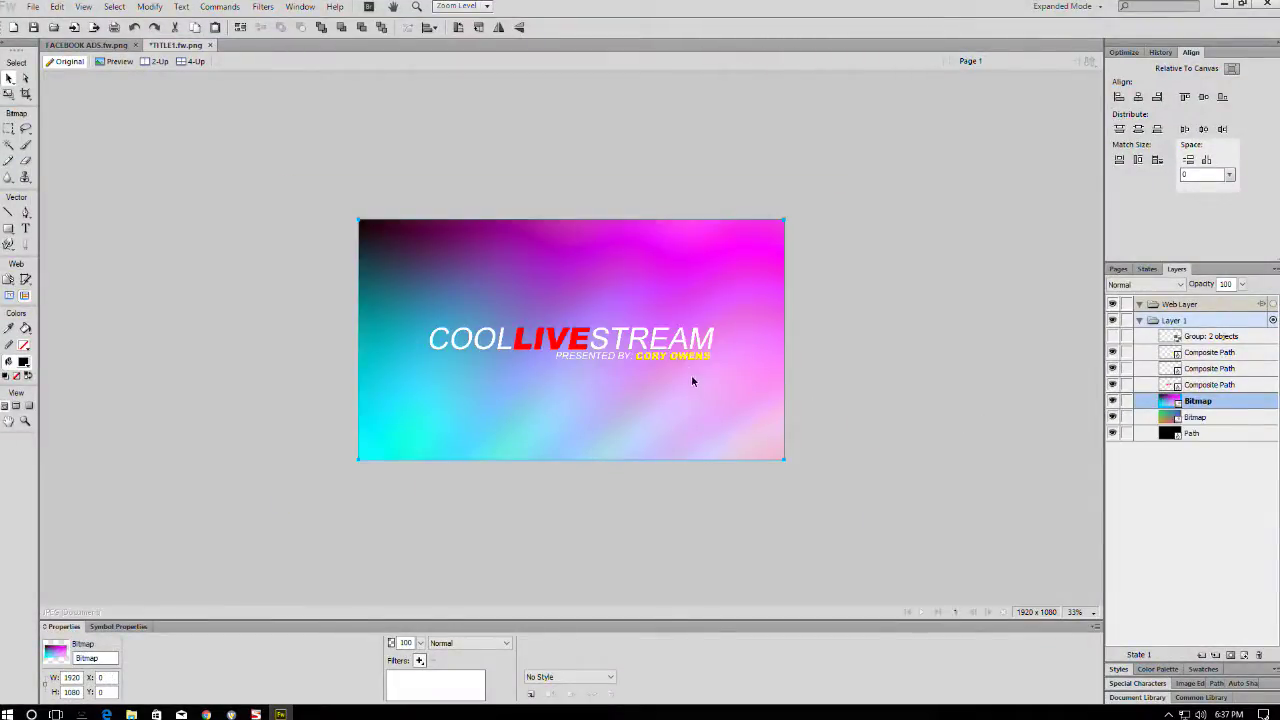
left_click(1182, 418)
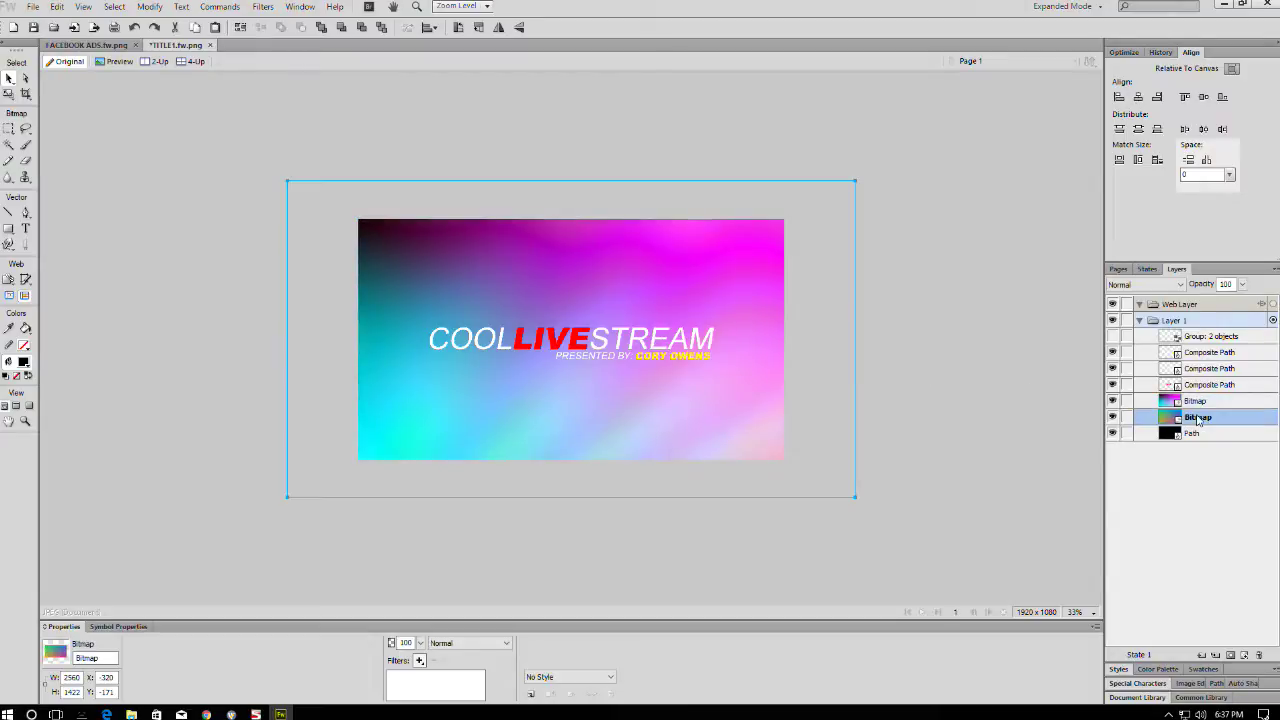
key("Delete")
left_click(706, 370)
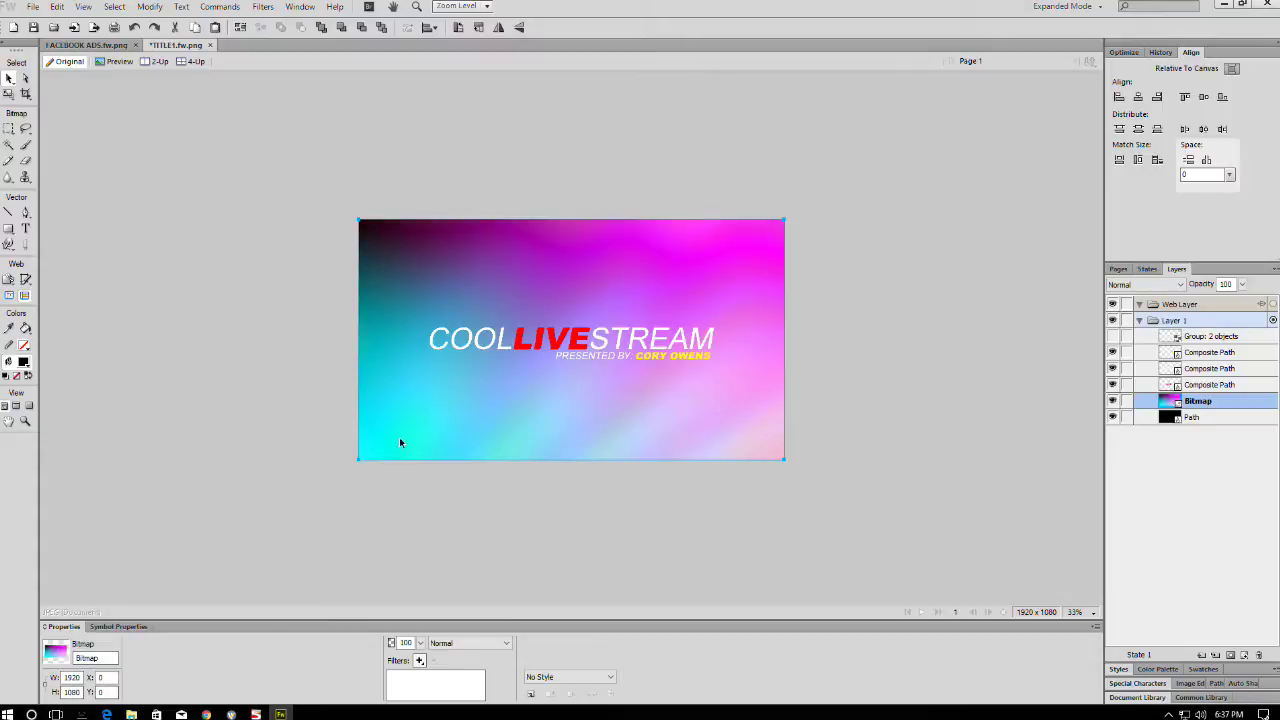
scroll(523, 264, "up", 6)
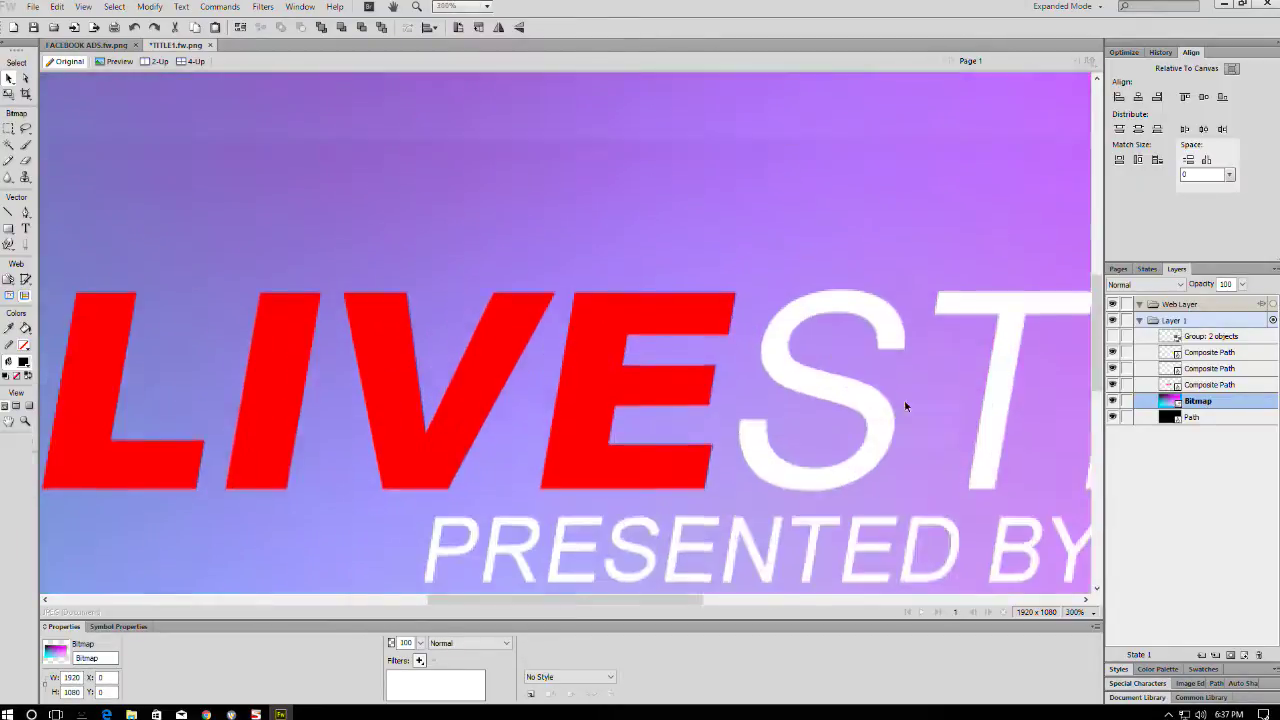
key("ctrl+d")
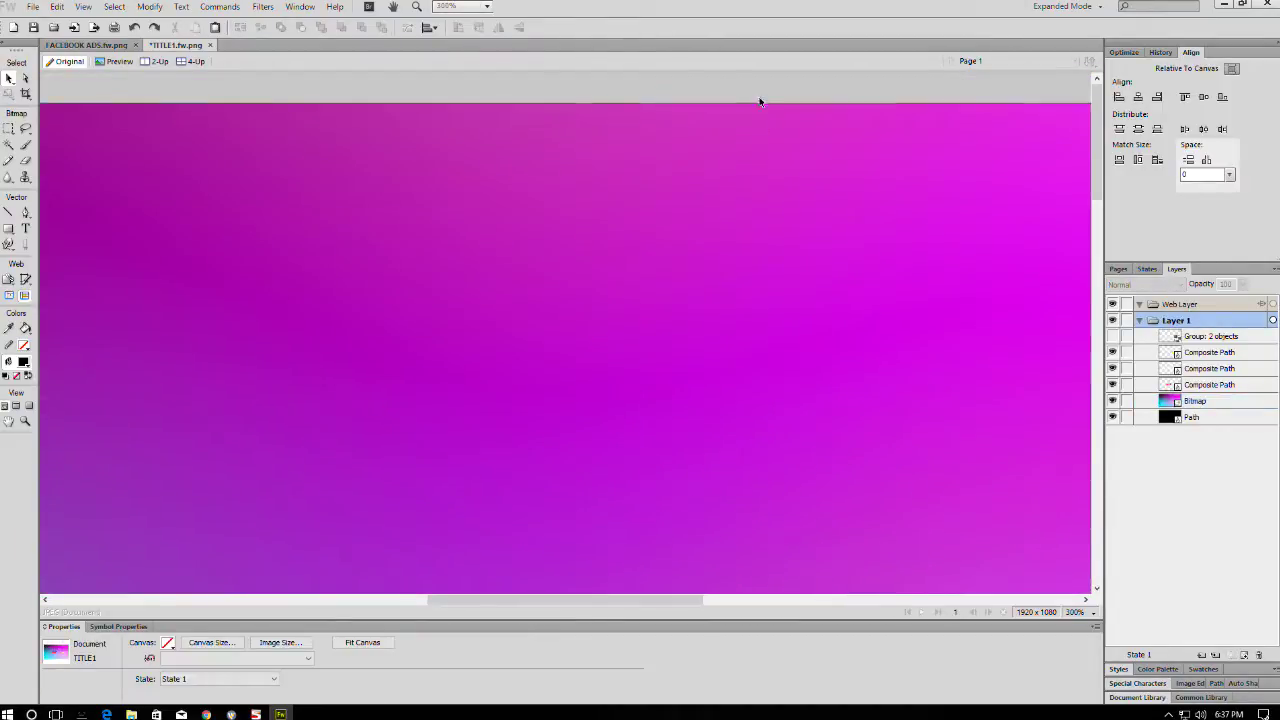
scroll(798, 122, "down", 5)
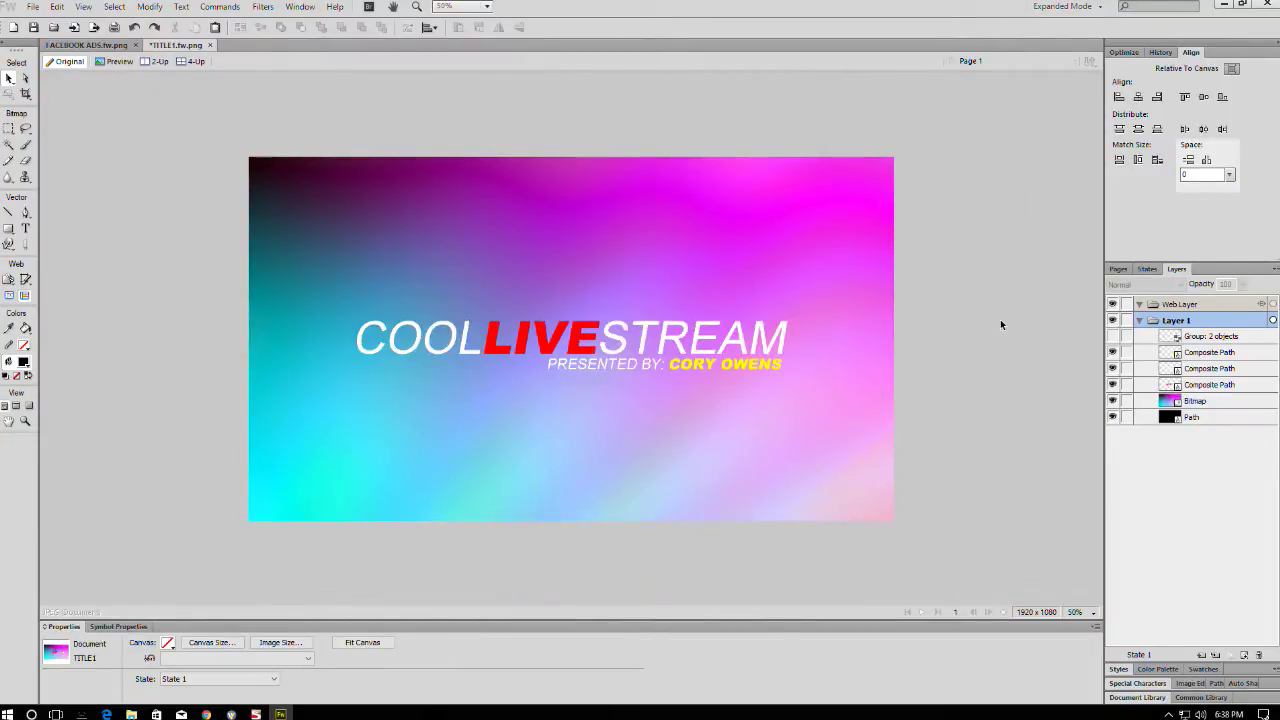
- Hide the black background layer while keeping the gradient background visible
left_click(1112, 401)
left_click(1112, 401)
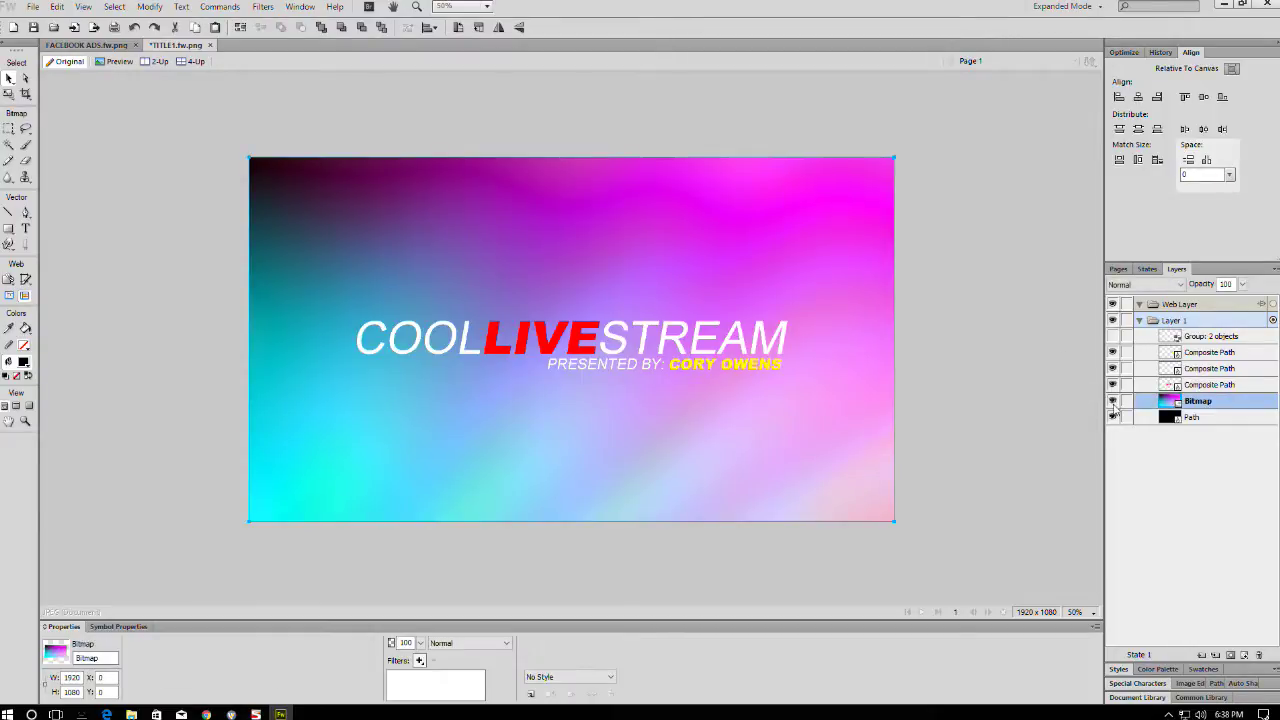
left_click(1112, 401)
left_click(1112, 417)
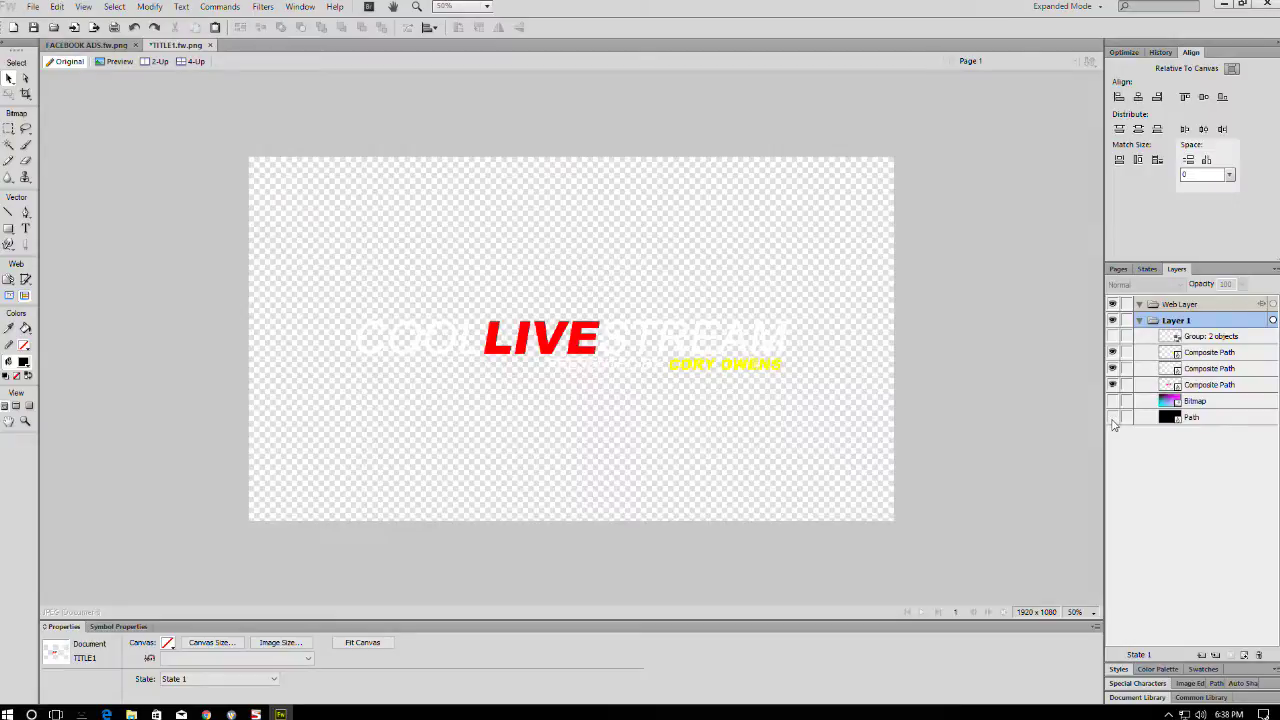
left_click(1113, 401)
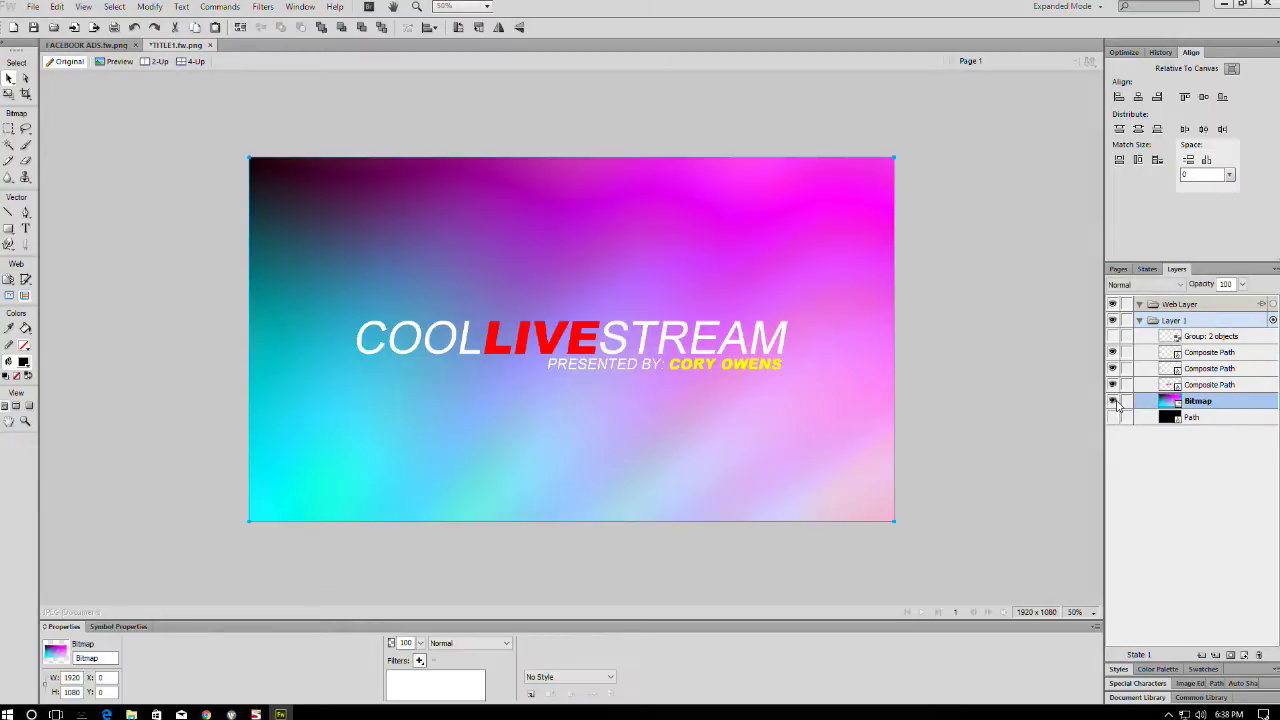
left_click(1018, 371)
- Select the three title text paths and clone them in place with Ctrl+Shift+D
left_click(733, 328)
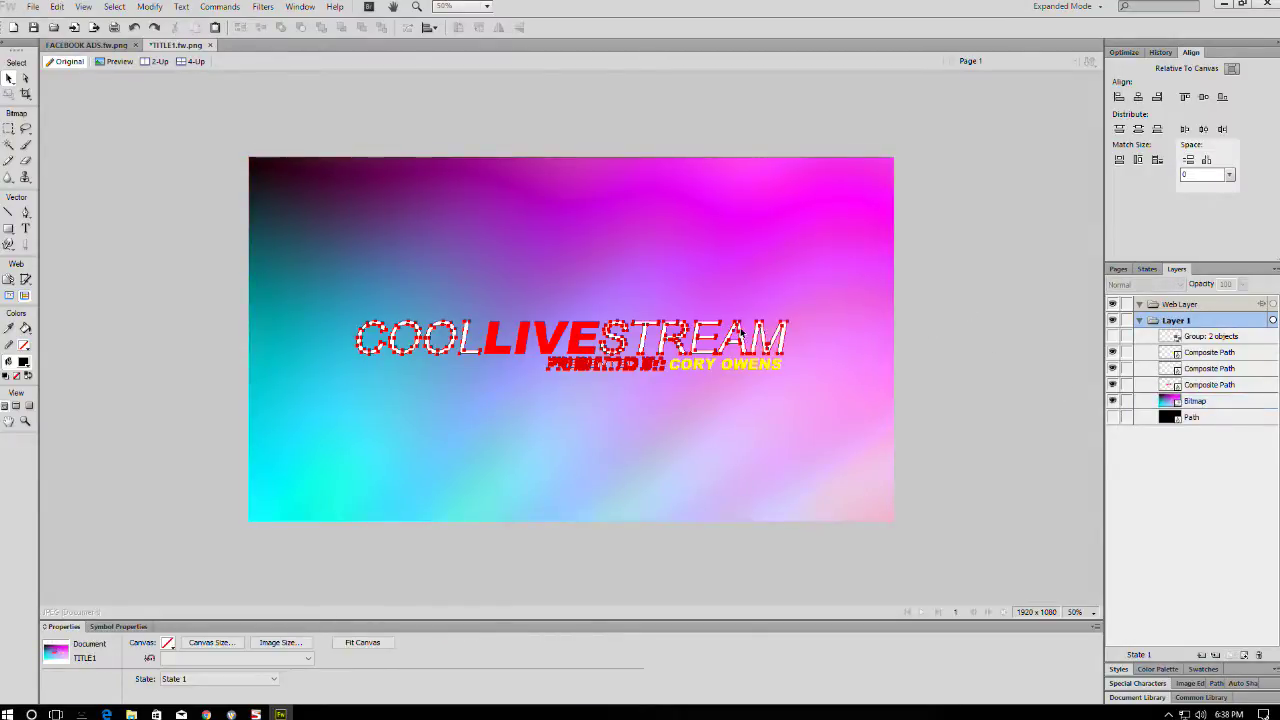
left_click(740, 332)
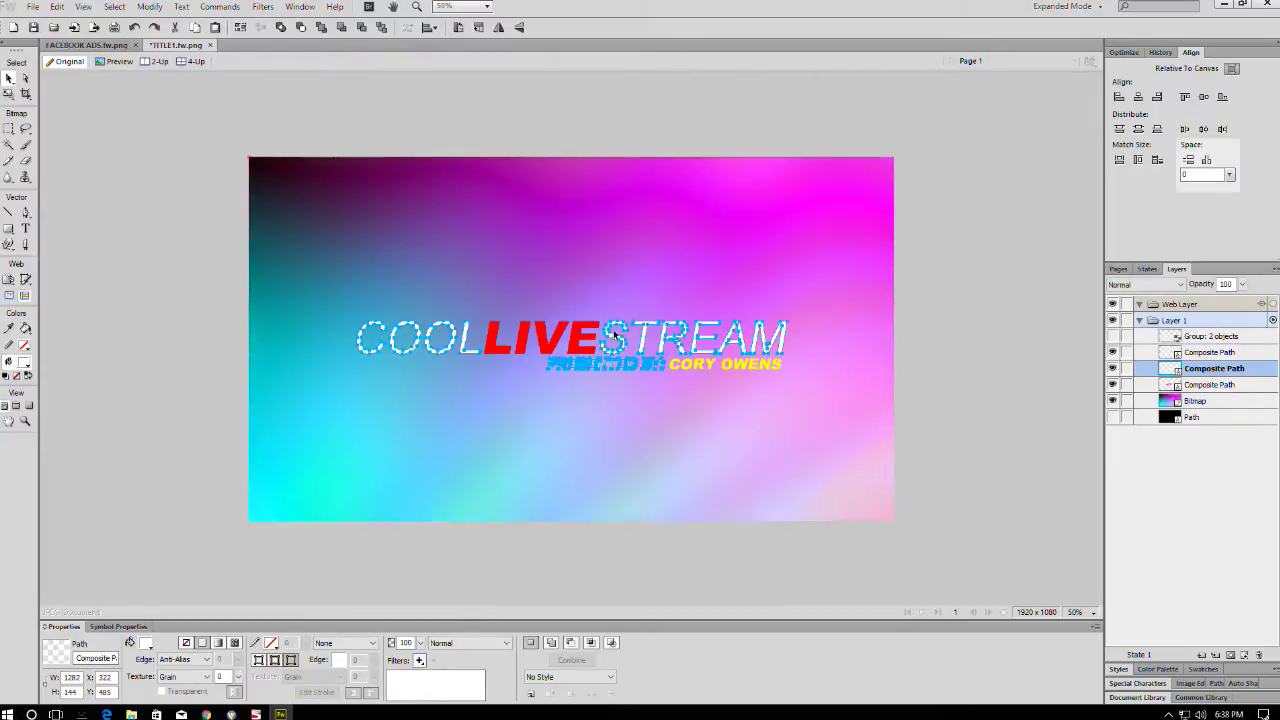
left_click(688, 366, "shift")
left_click(717, 352, "shift")
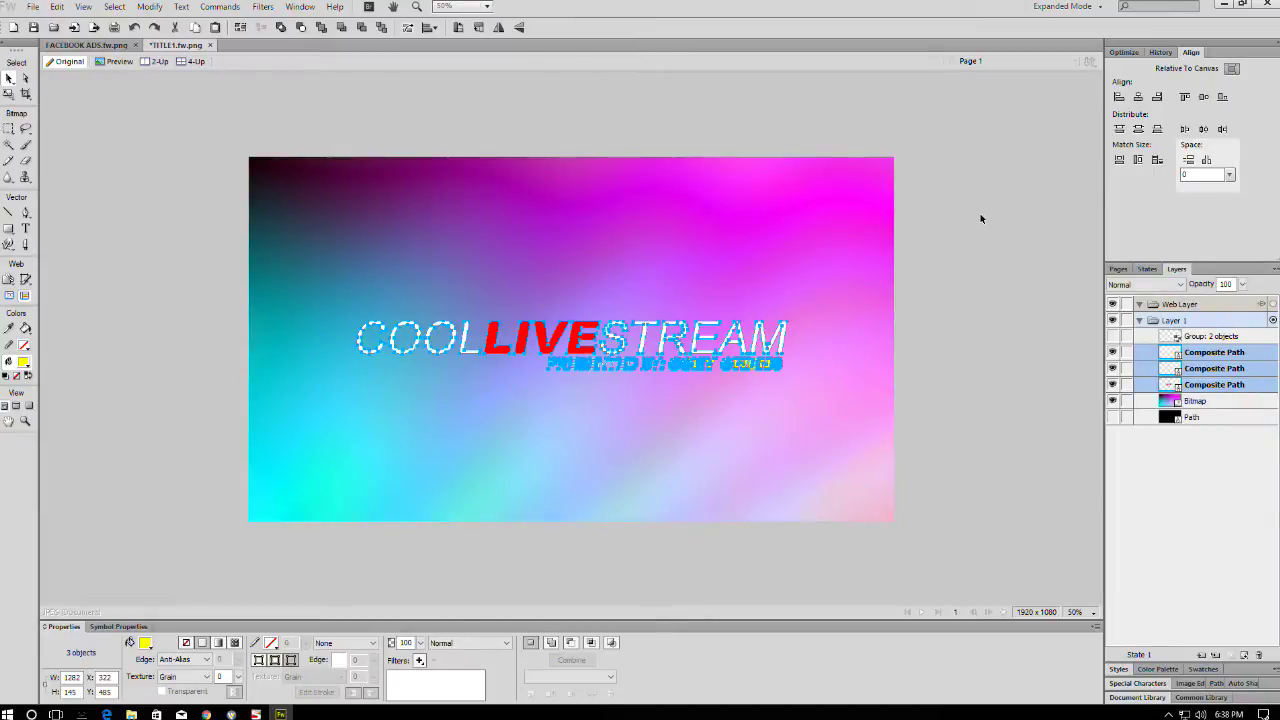
key("ctrl+shift+d")
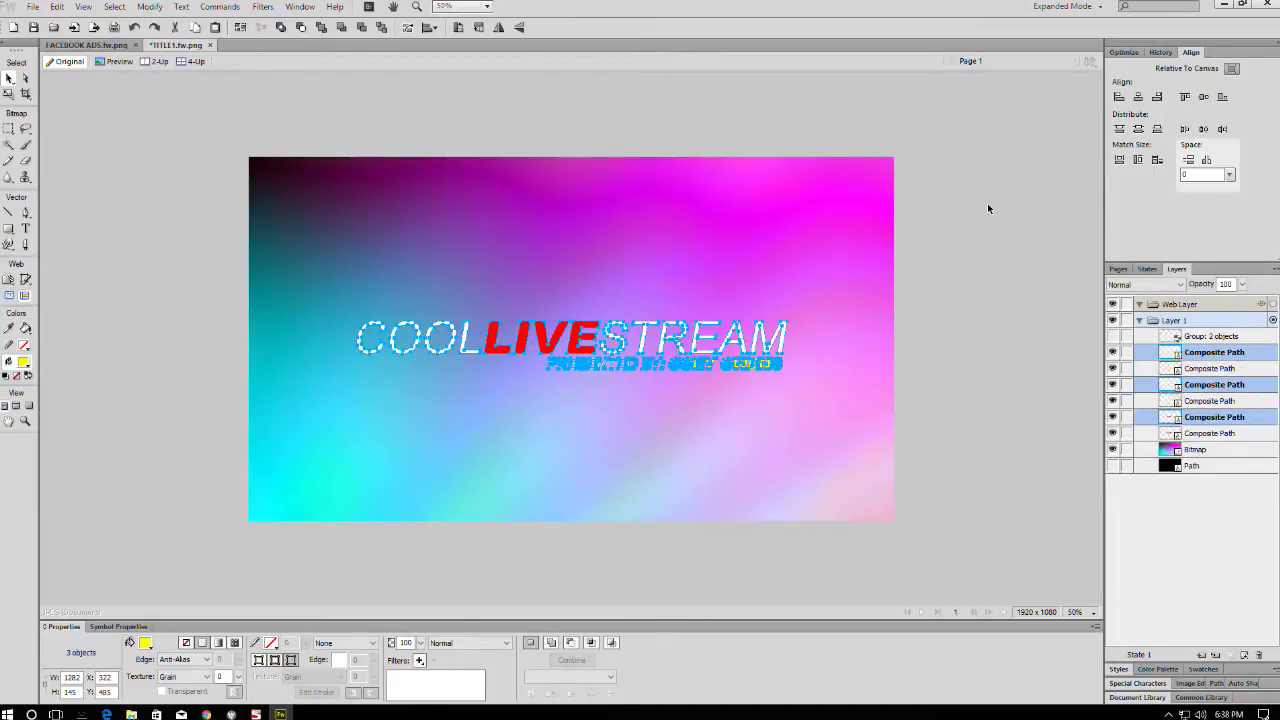
left_click_drag(688, 304, 612, 158)
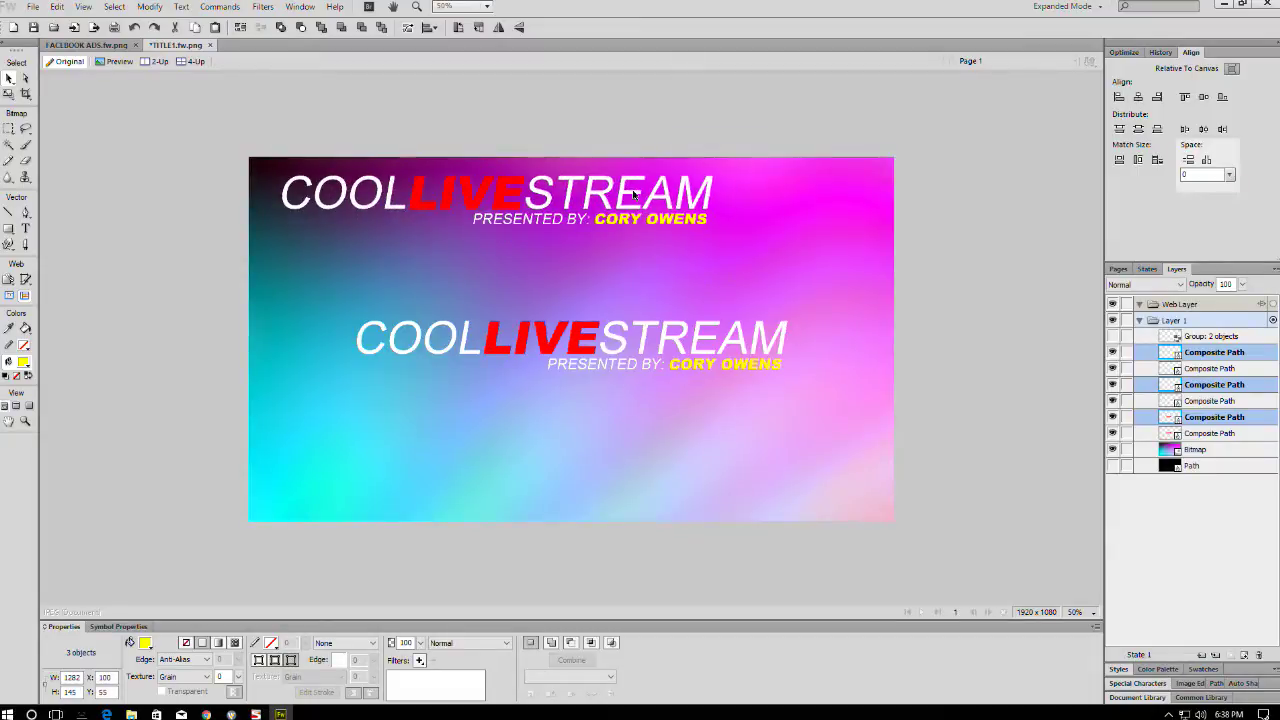
key("ctrl+z")
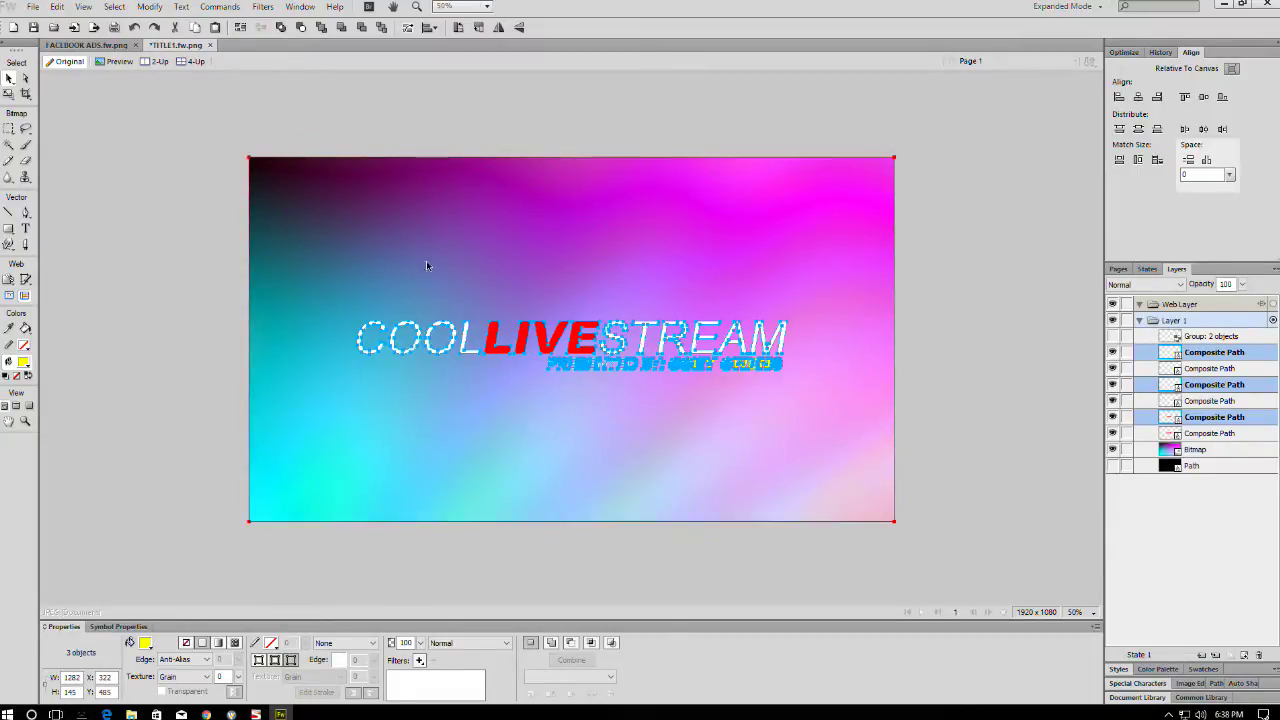
- Union the three copied paths into one and stack it behind the white title text
left_click(150, 7)
mouse_move(197, 258)
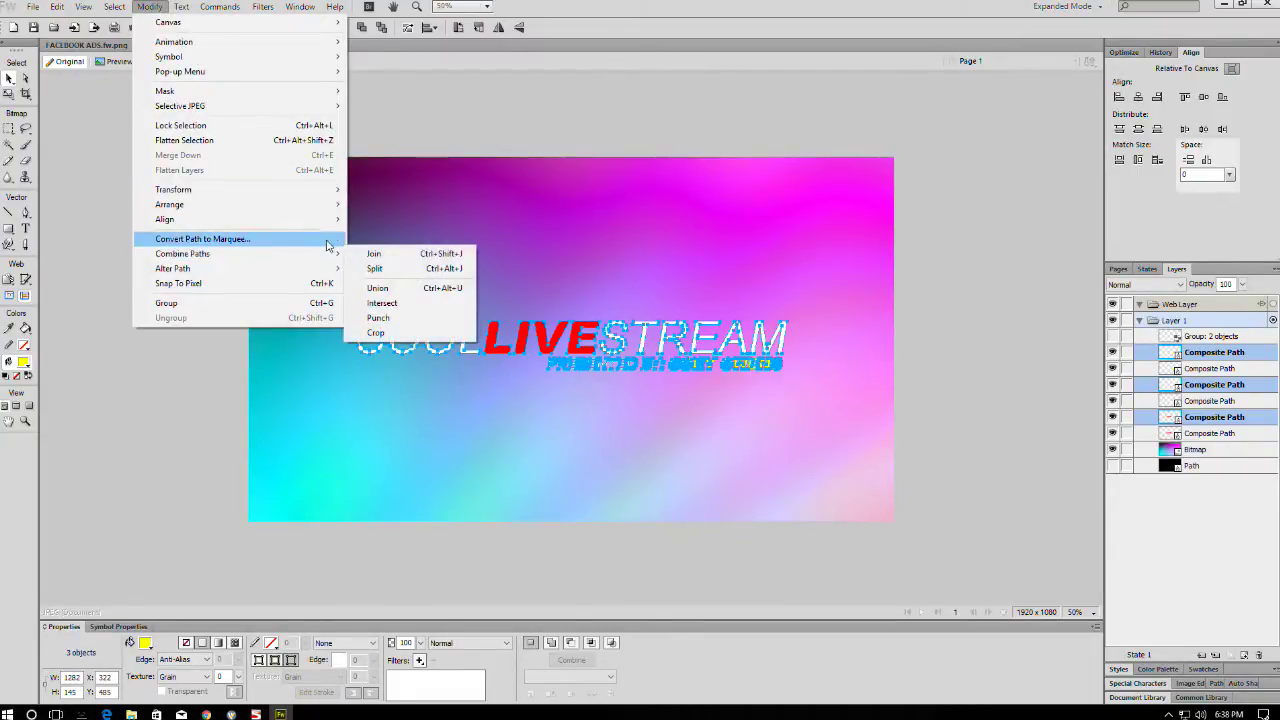
left_click(367, 289)
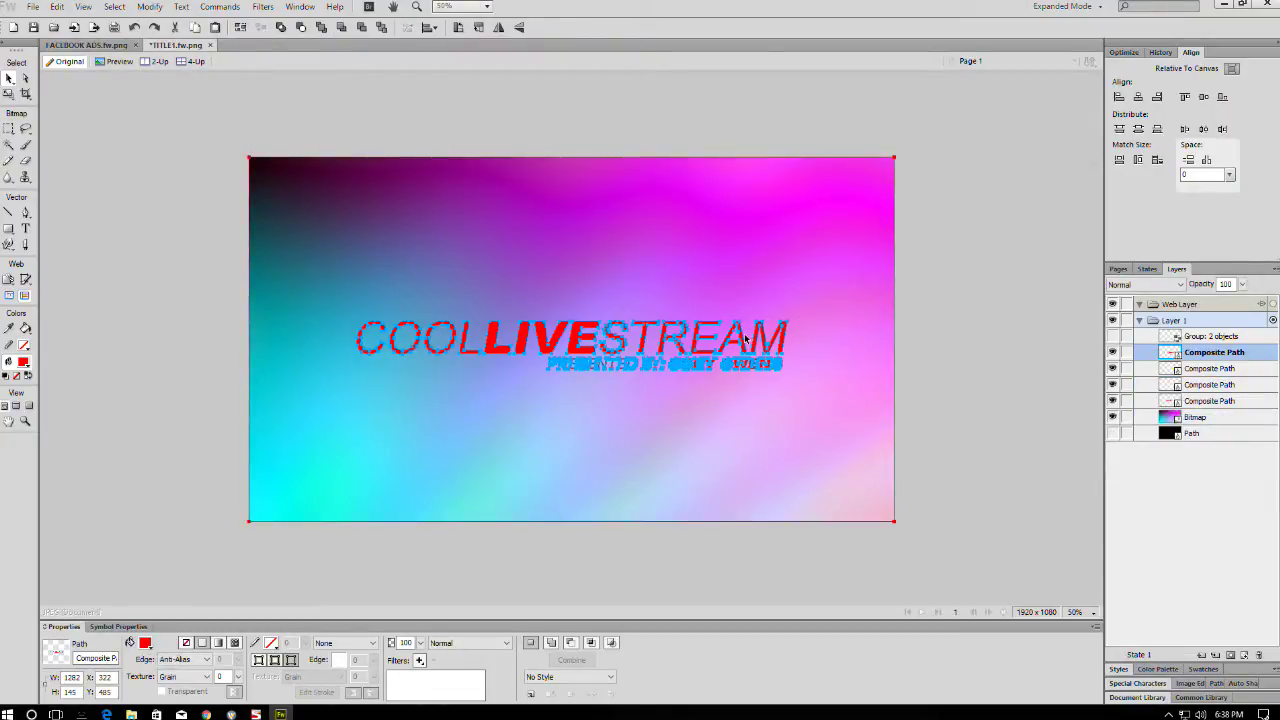
left_click_drag(743, 342, 801, 233)
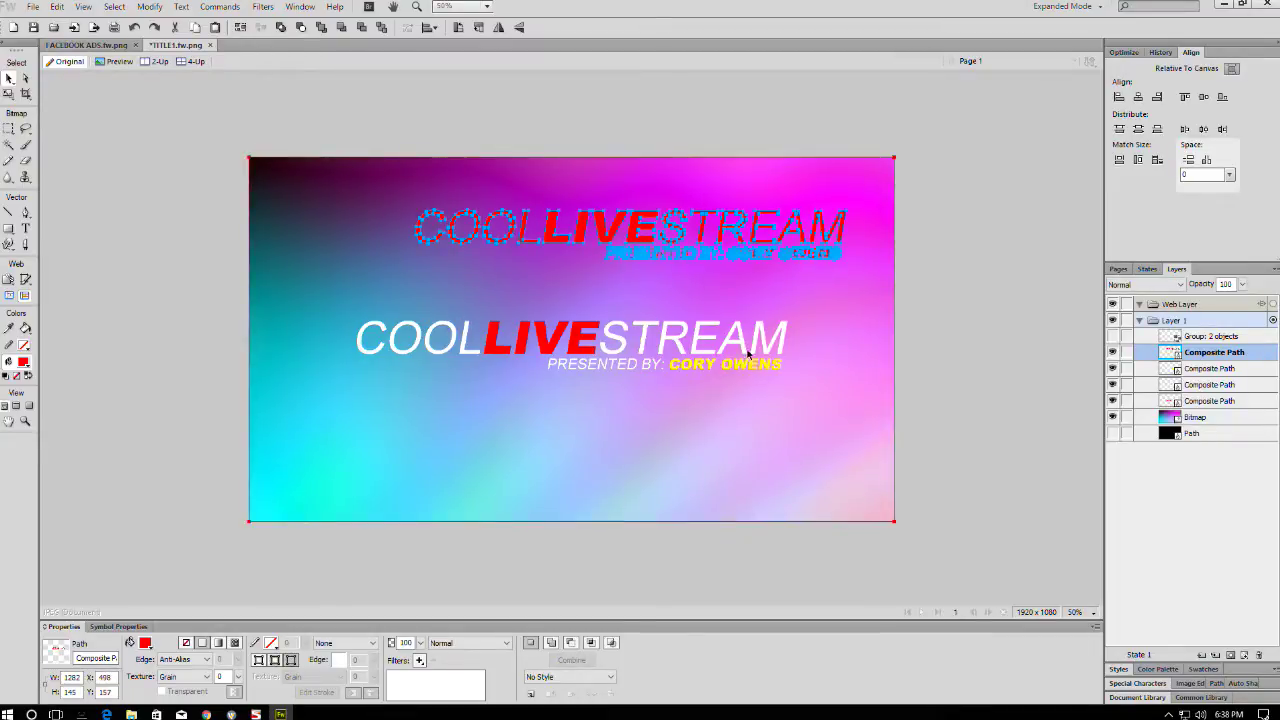
key("ctrl+z")
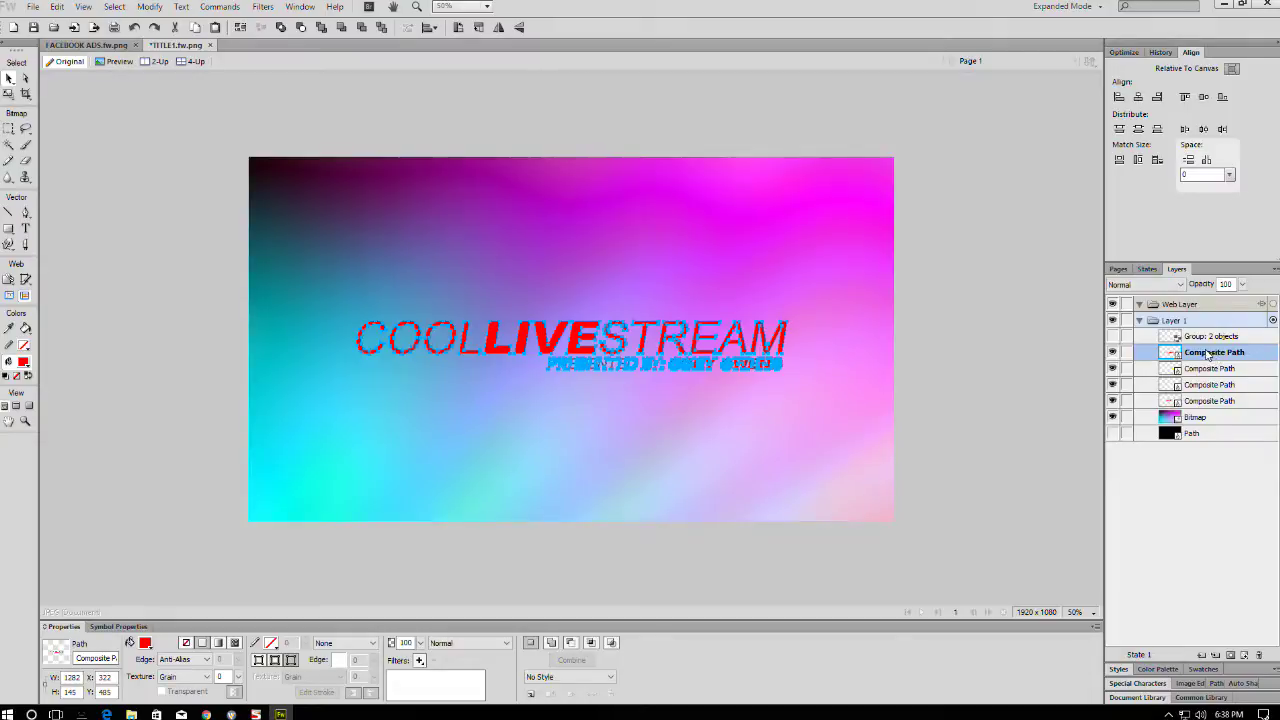
left_click_drag(1208, 354, 1203, 410)
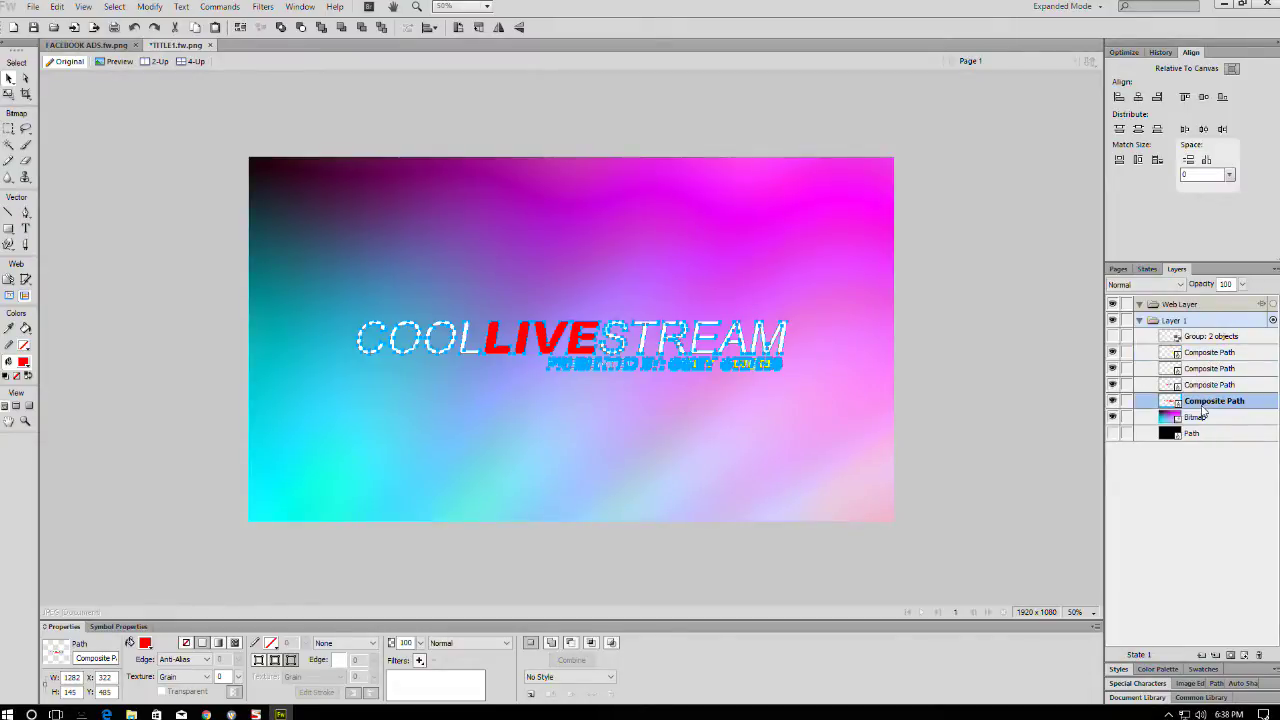
- Give the combined text copy the Erase blend mode
left_click(452, 643)
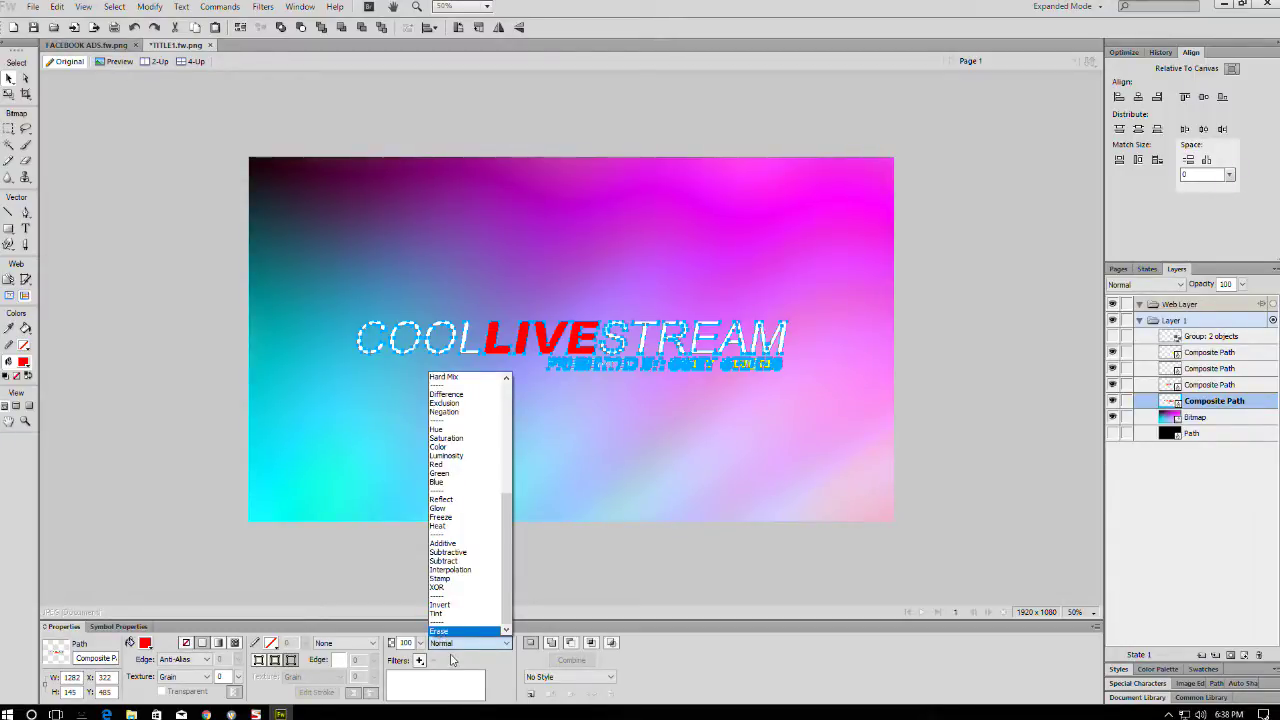
left_click(451, 660)
left_click(455, 645)
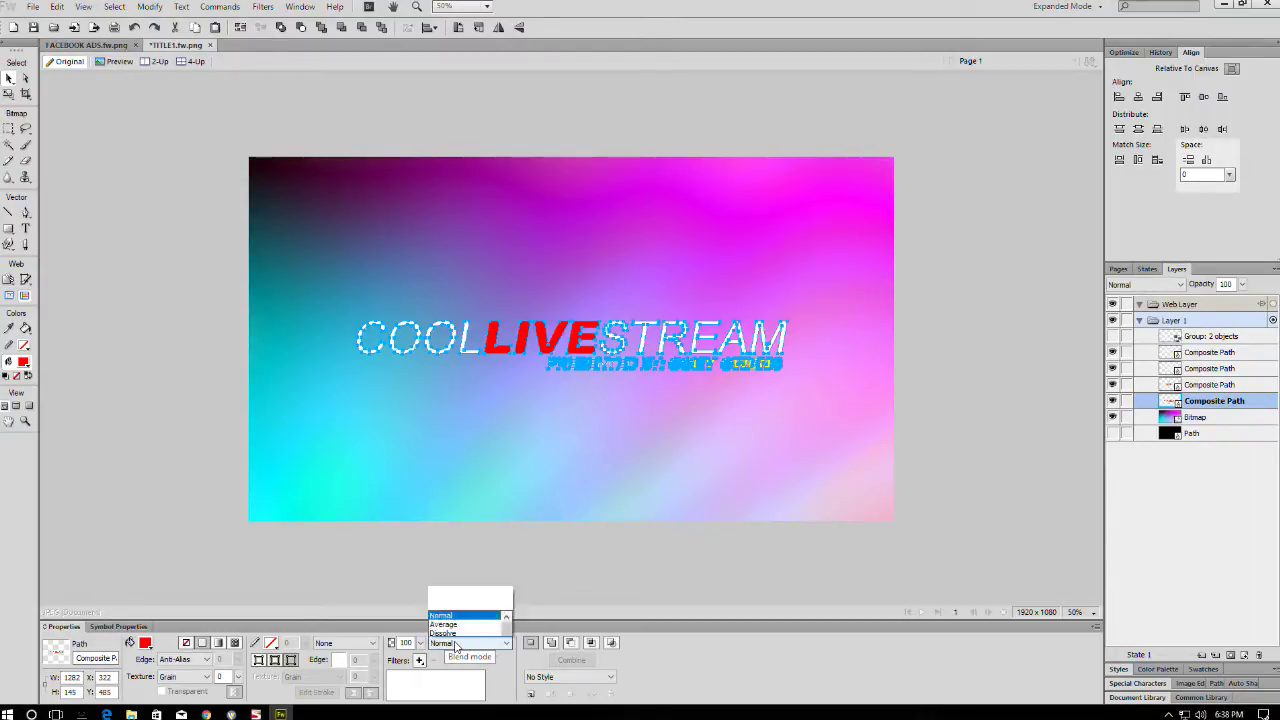
key("Escape")
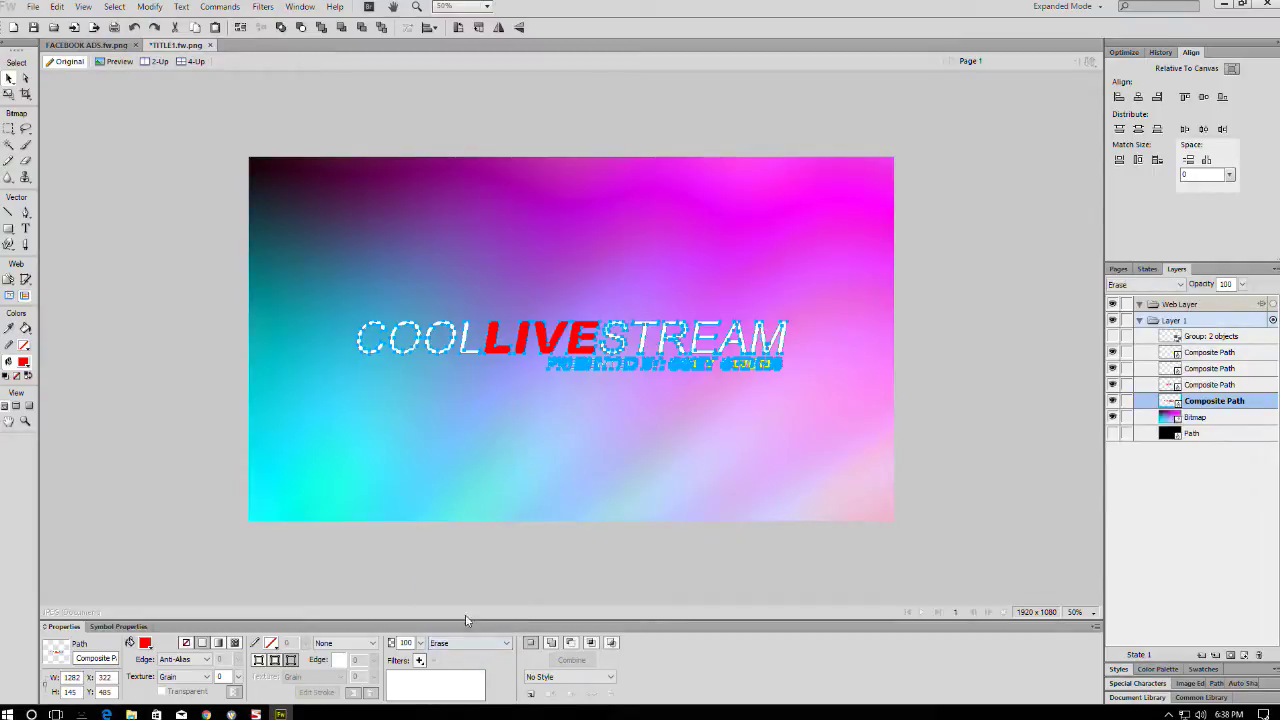
left_click(955, 316)
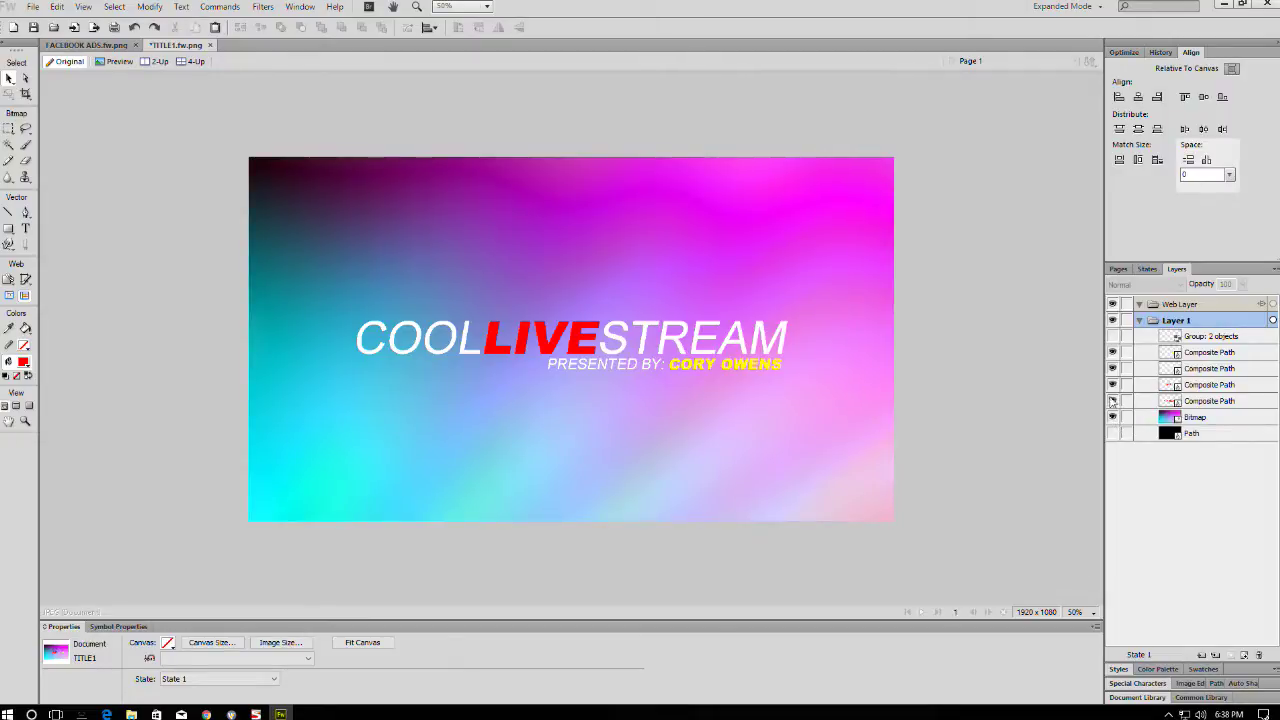
- Toggle the Composite Path layers' visibility back on, then select LIVE on the canvas
left_click(1112, 352)
left_click(1112, 368)
left_click(1112, 384)
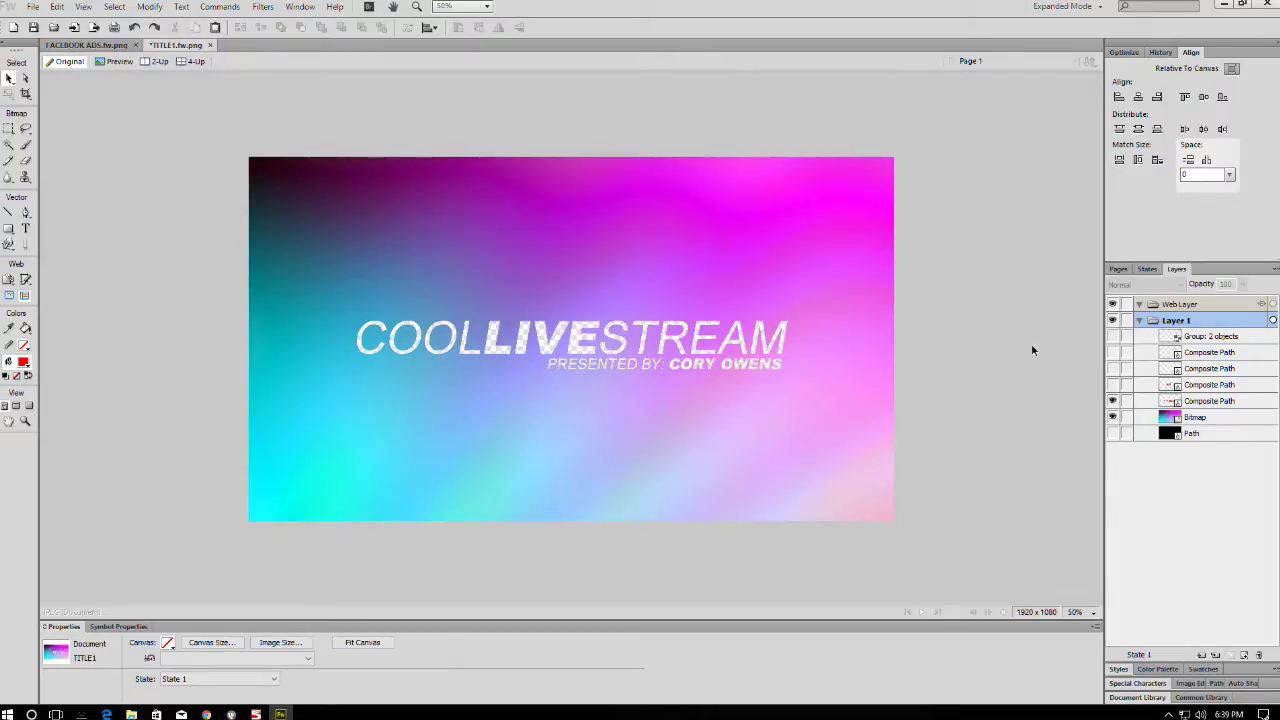
scroll(582, 335, "up", 5)
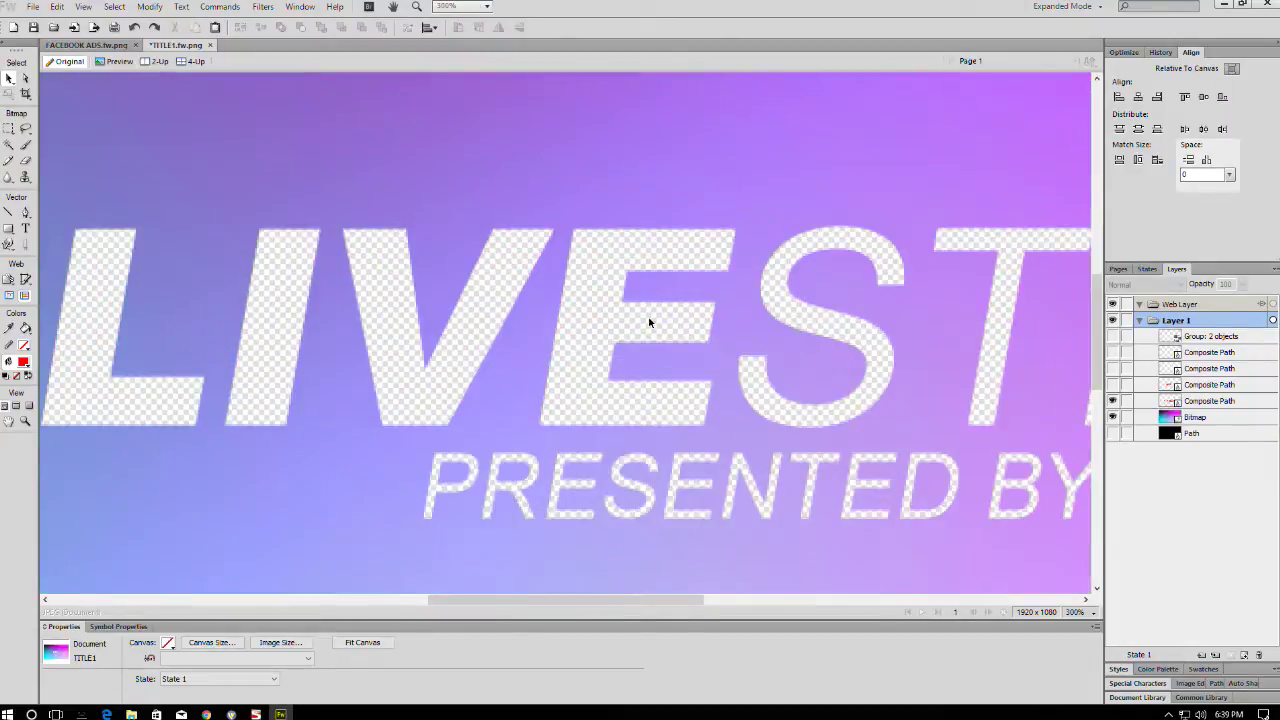
scroll(570, 320, "down", 5)
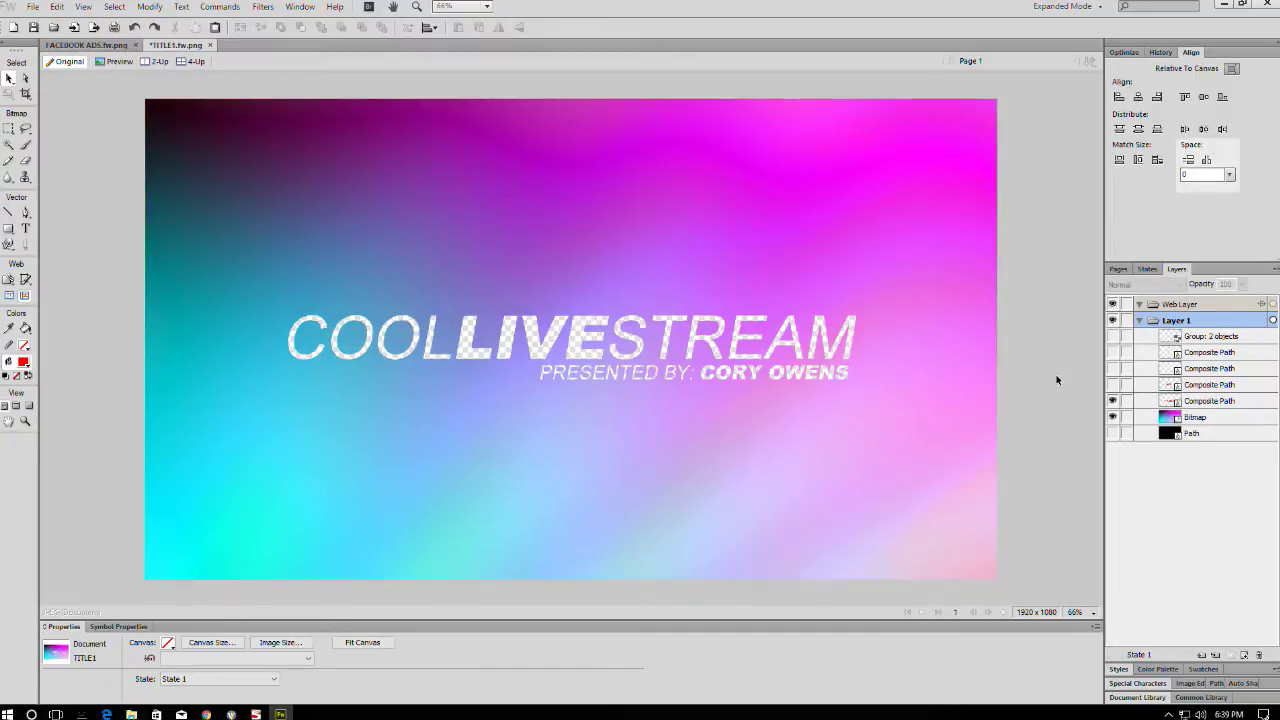
left_click_drag(1113, 387, 1117, 356)
left_click(1115, 355)
left_click(1030, 340)
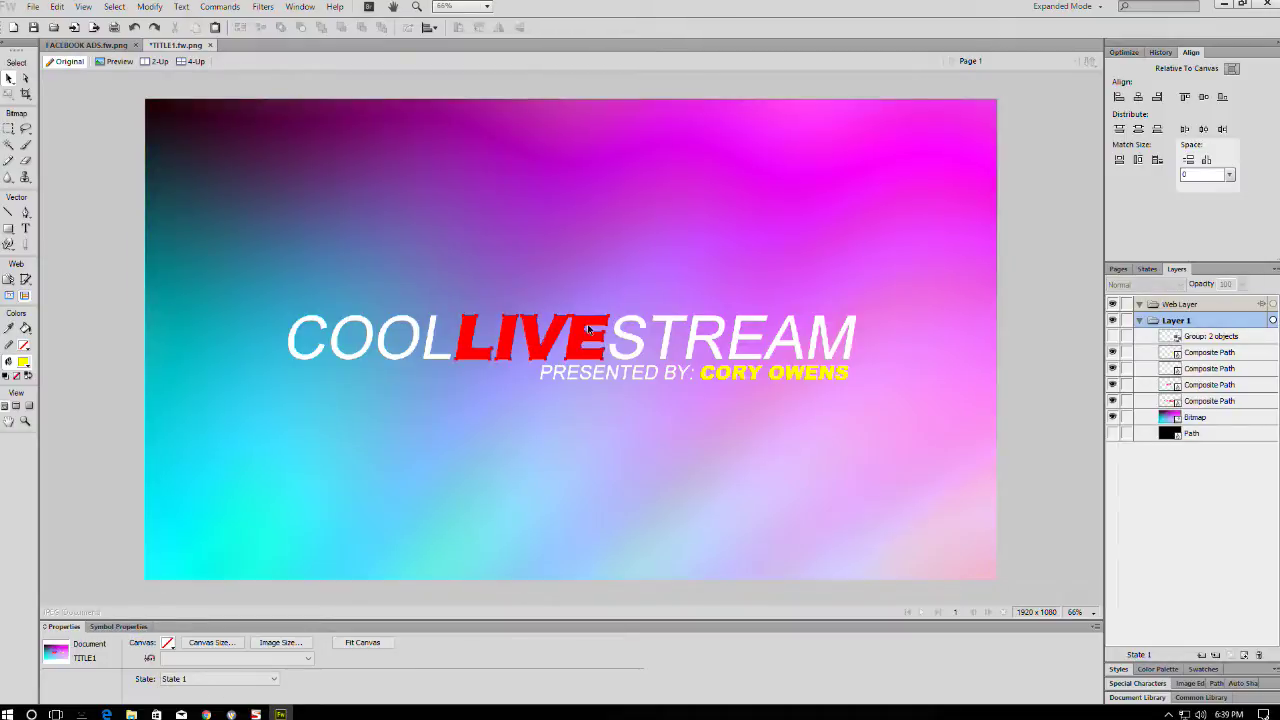
left_click(587, 328)
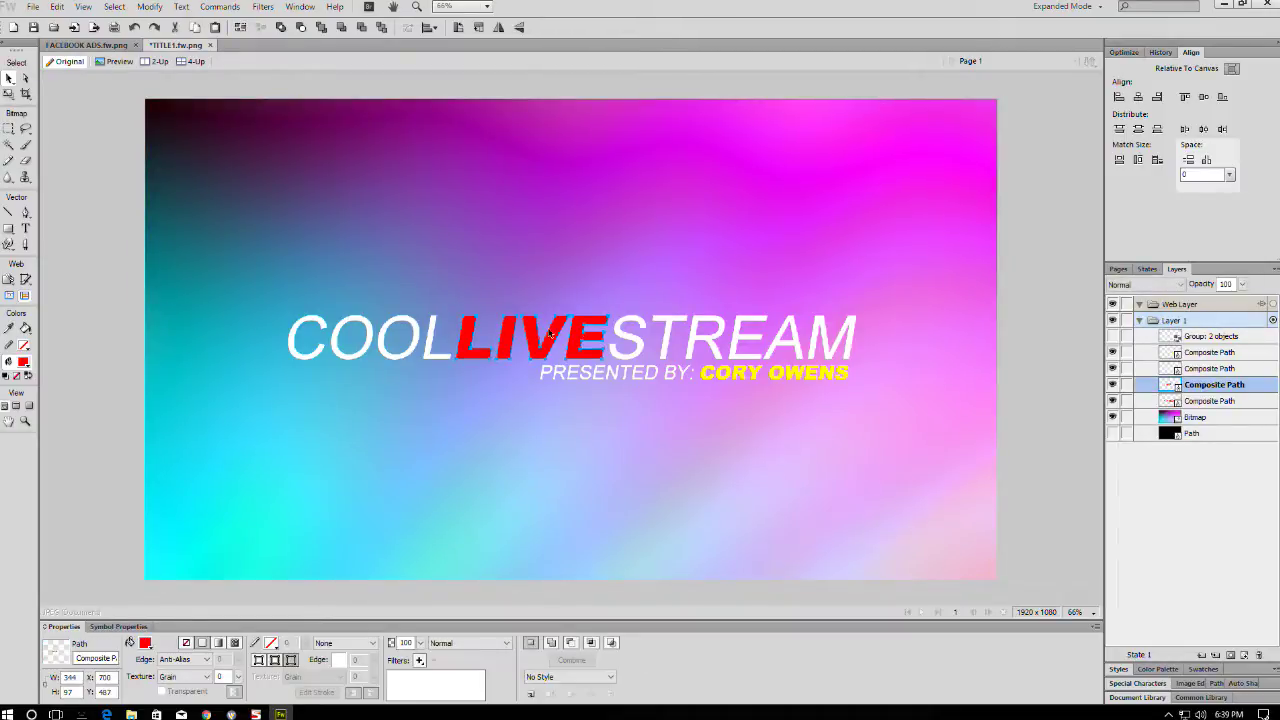
- Set the LIVE and CORY OWENS text to 50% opacity
double_click(405, 642)
key("Return")
key("ctrl+a")
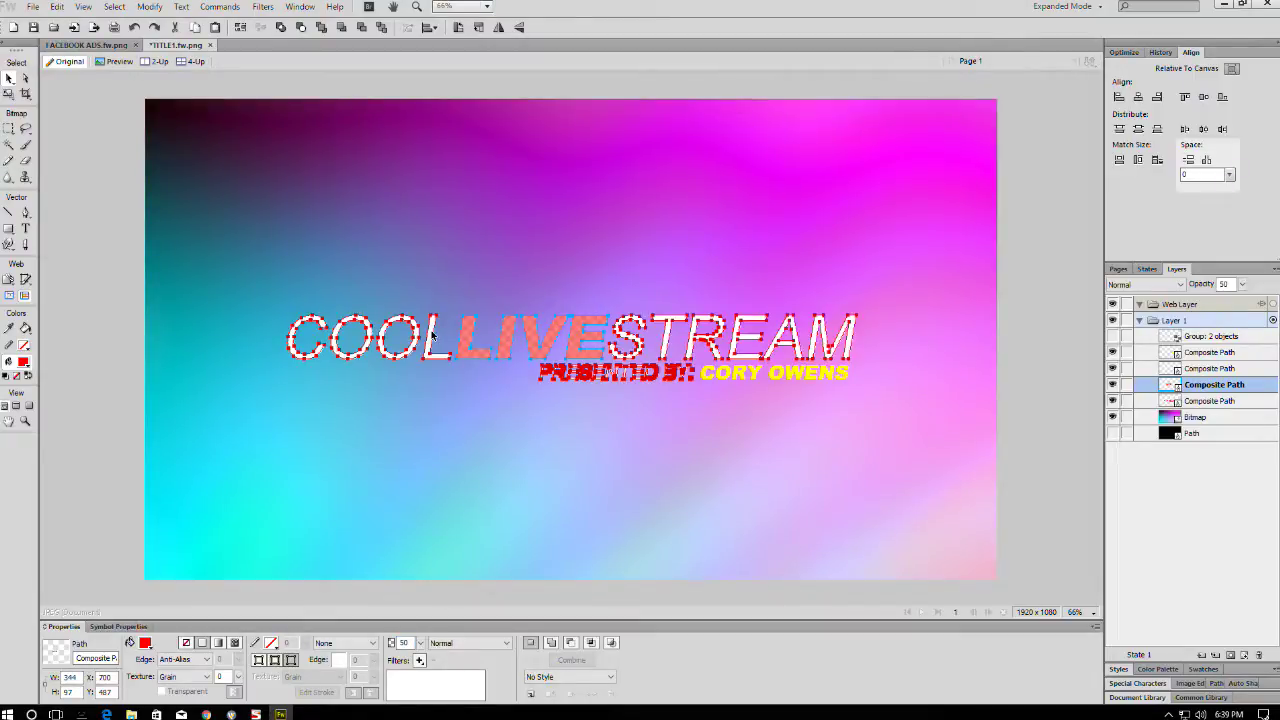
double_click(406, 642)
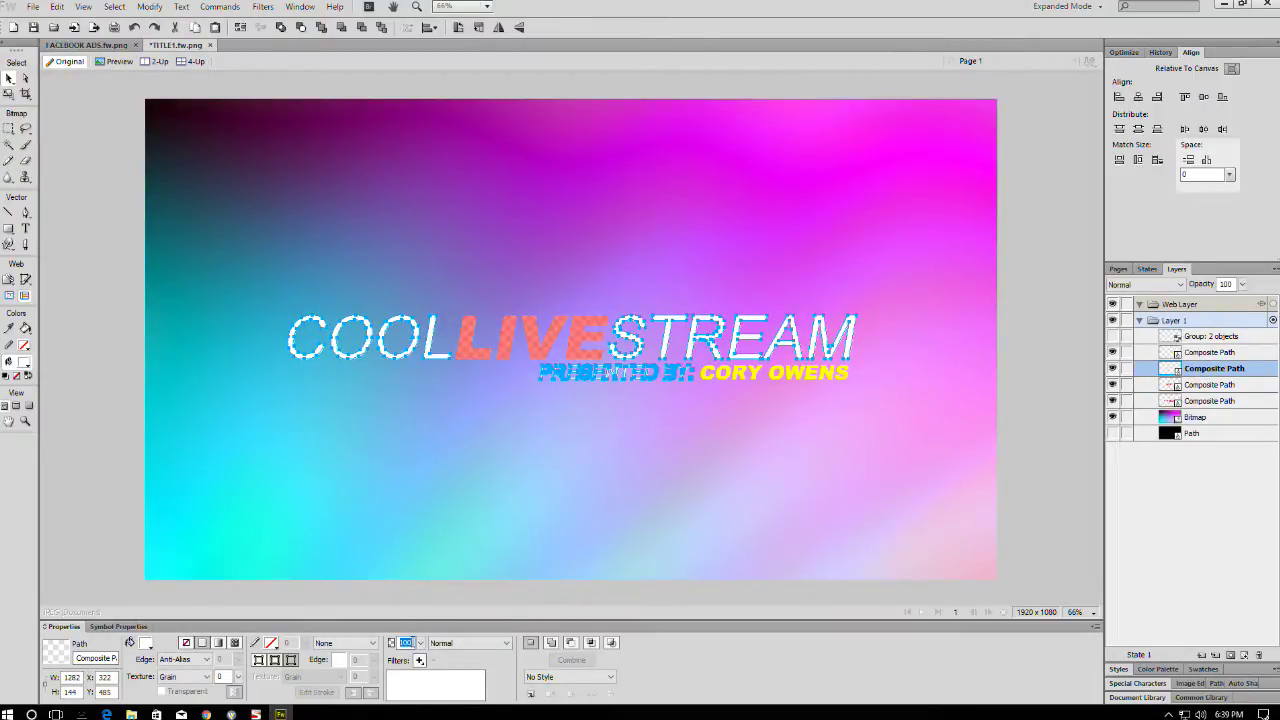
left_click(718, 378)
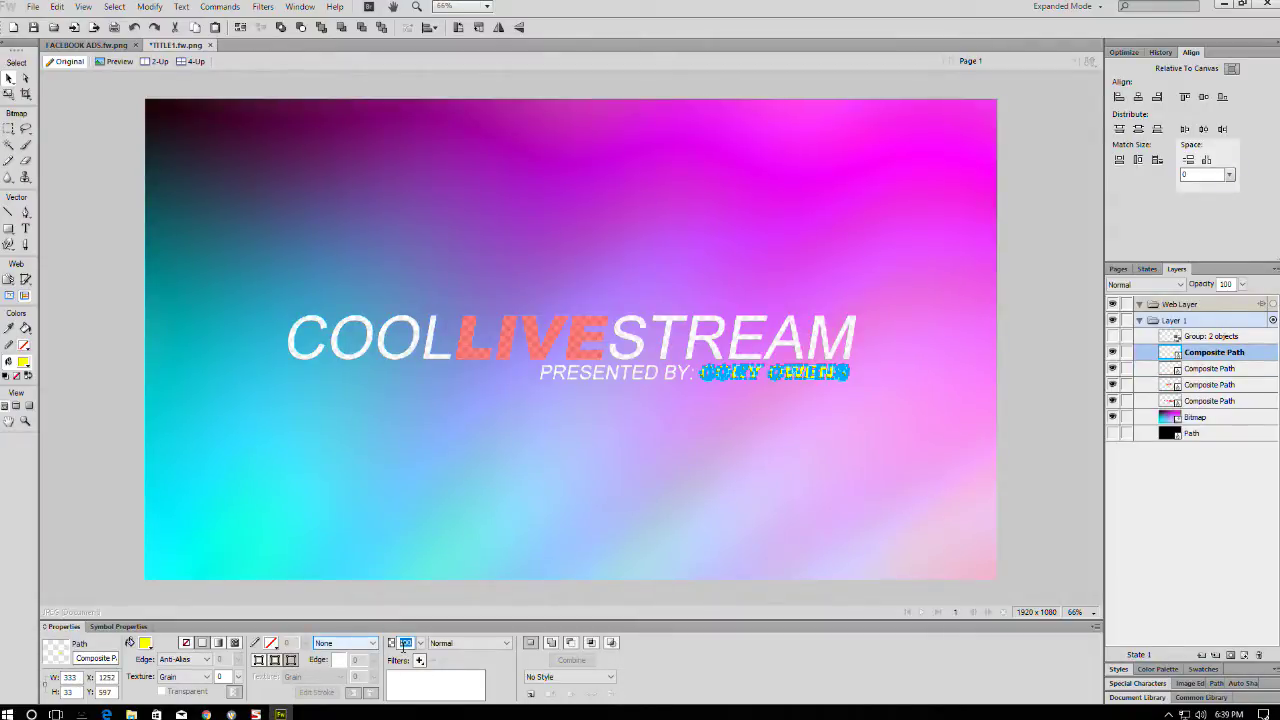
left_click(1074, 339)
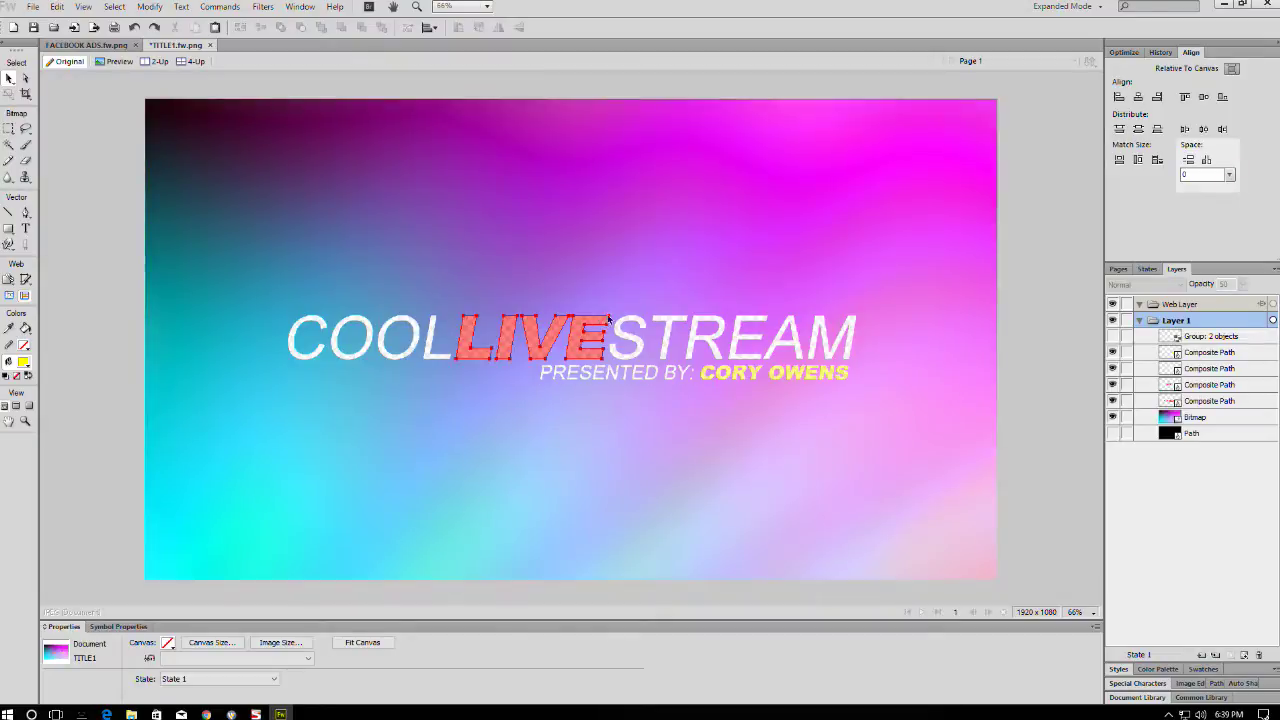
- Zoom in and out to check the faded text, then start Save As
key("ctrl+equal")
key("ctrl+equal")
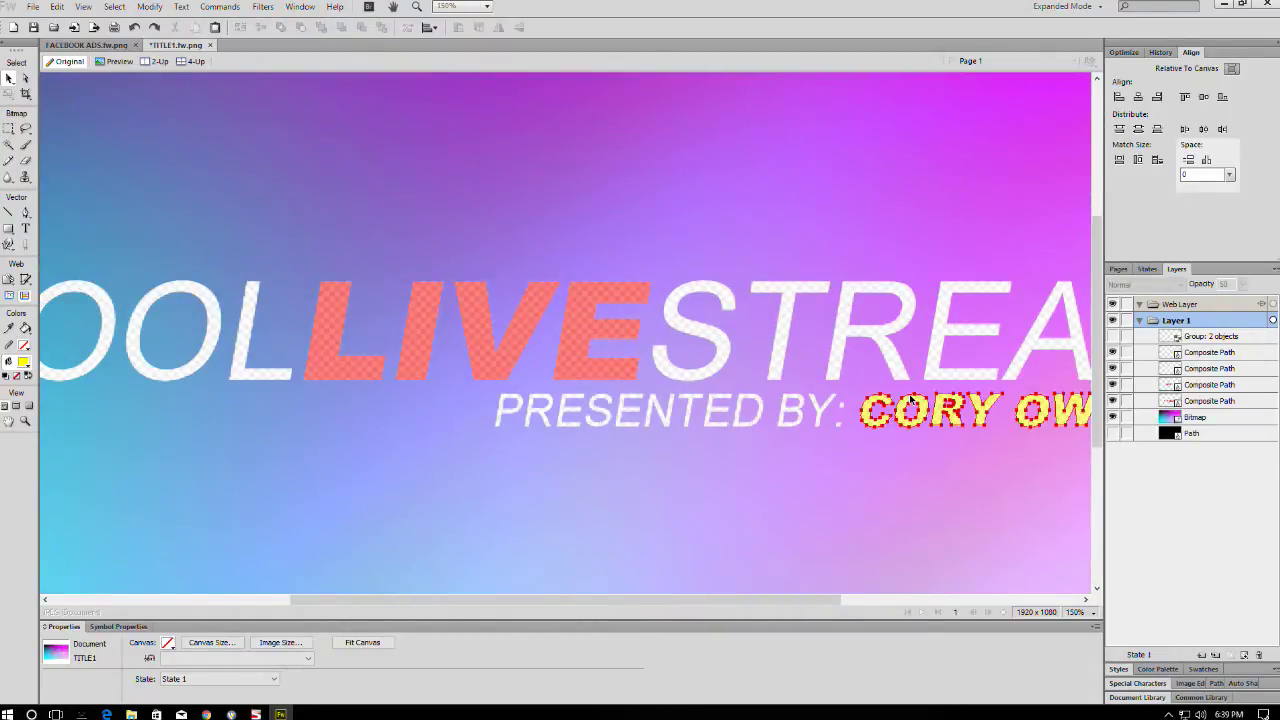
key("ctrl+minus")
key("ctrl+minus")
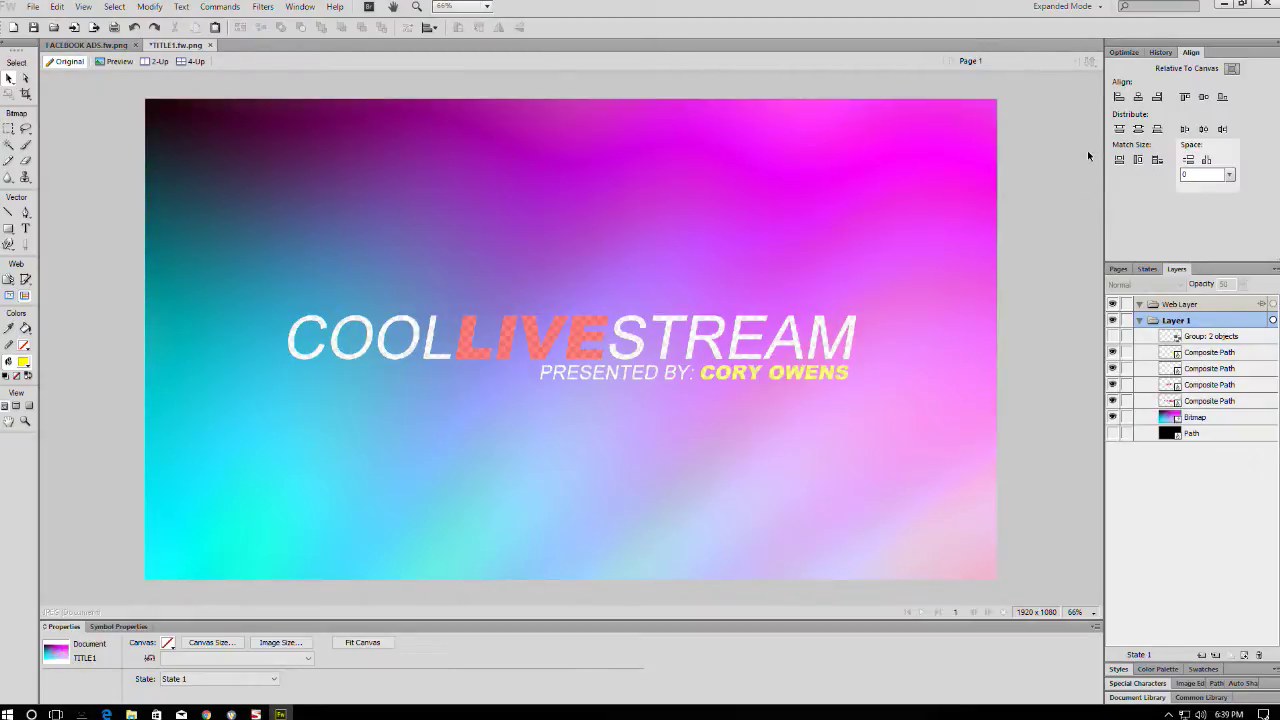
key("ctrl+shift+s")
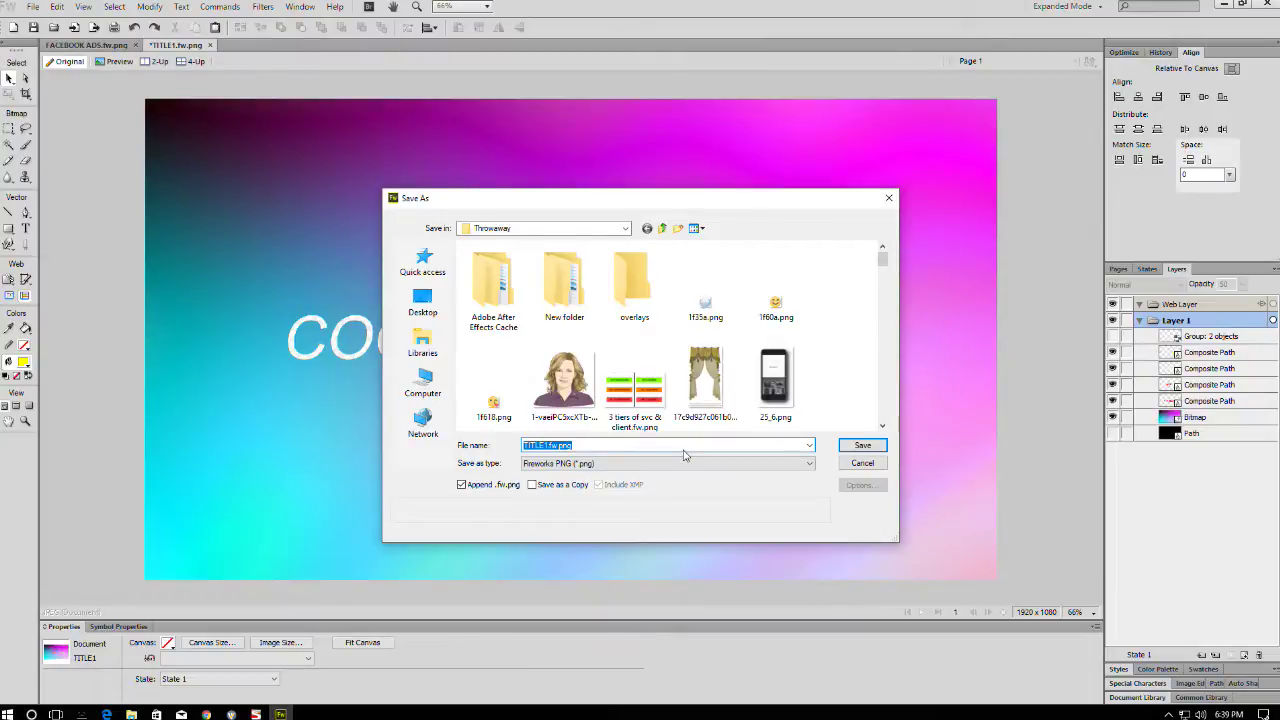
- Save the title as Transparent Title1.fw.png and minimize Fireworks to the desktop
type("Transparent Title1")
key("Return")
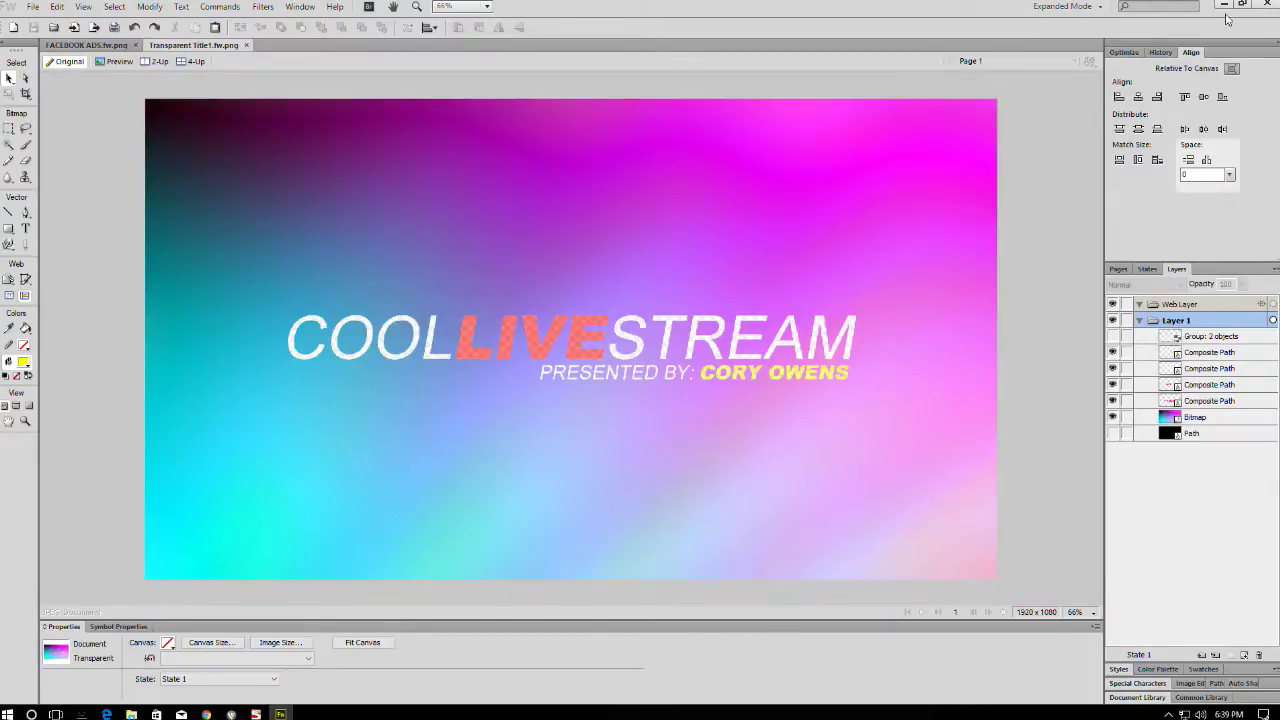
left_click(1224, 8)
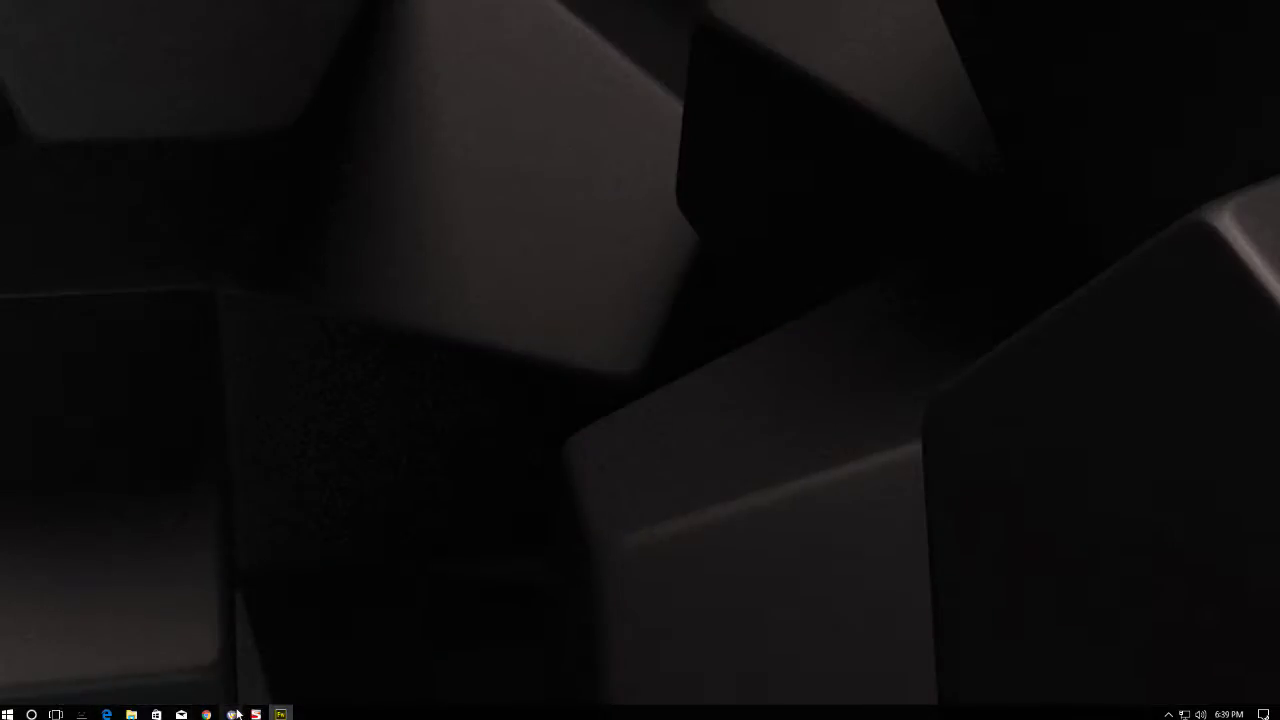
- In Wirecast, choose to add a media file as a new shot in layer 2
left_click(231, 714)
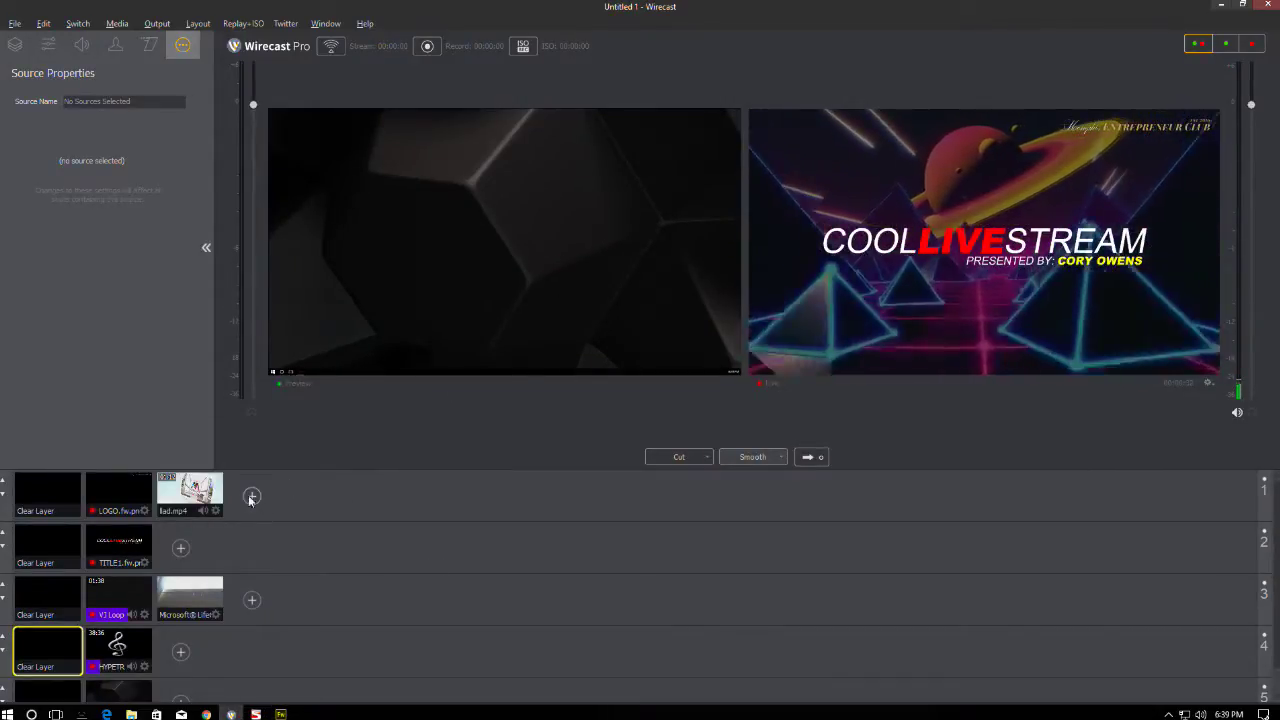
left_click(135, 535)
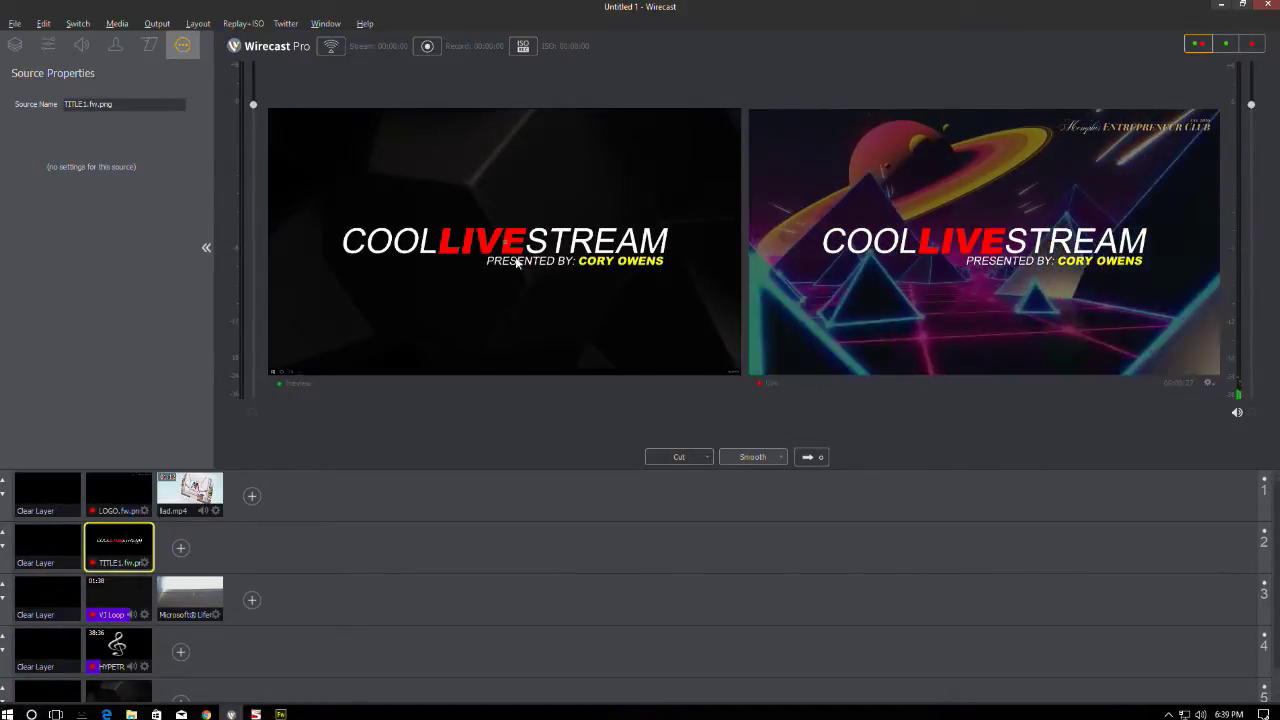
left_click(181, 549)
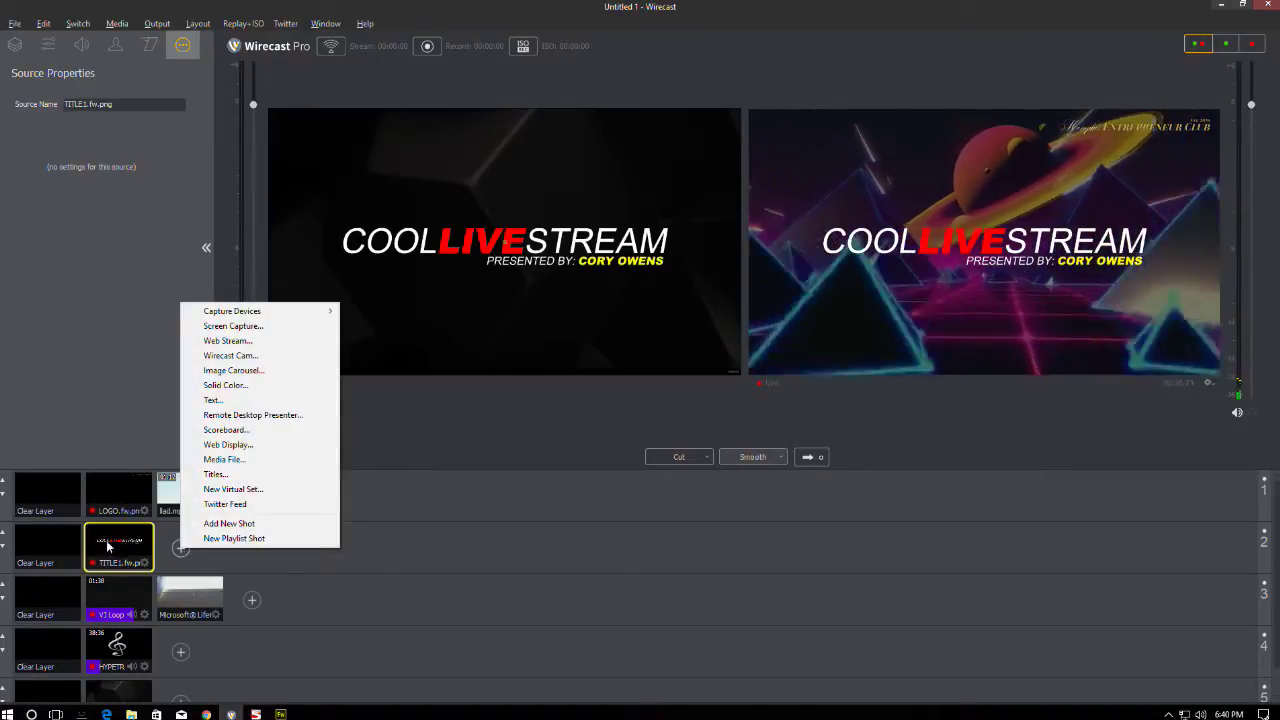
left_click(43, 542)
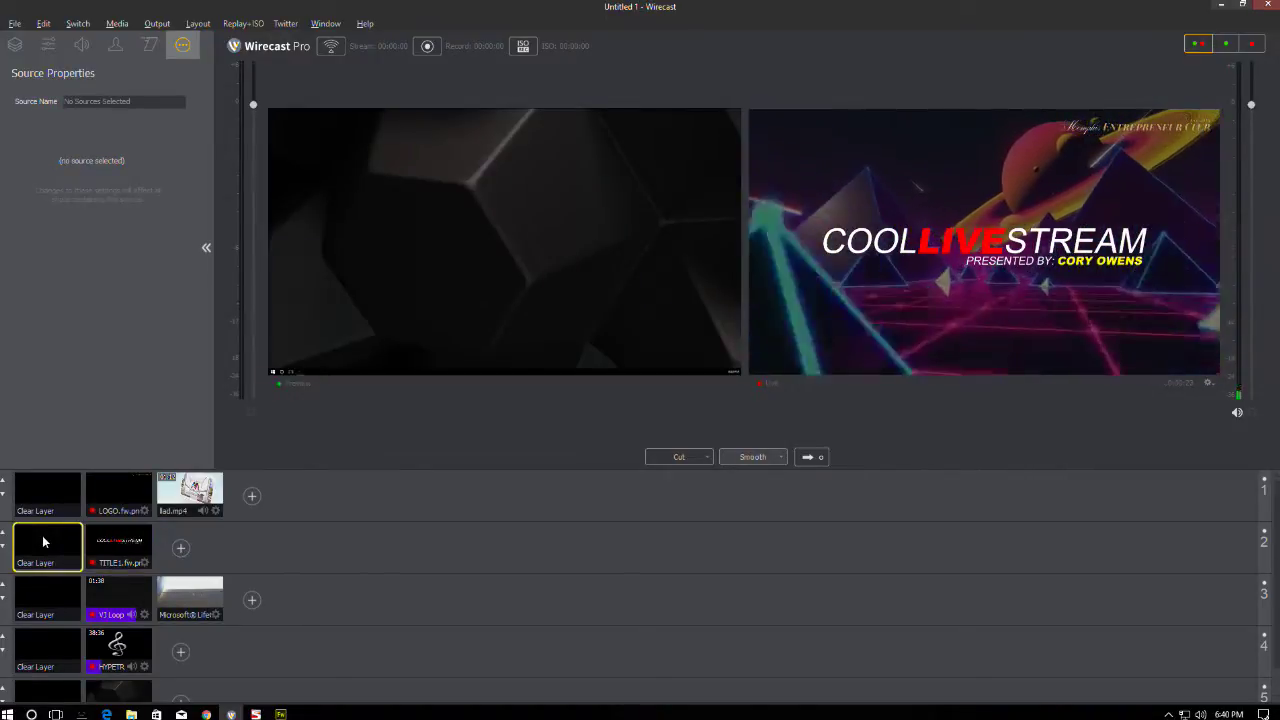
left_click(118, 543)
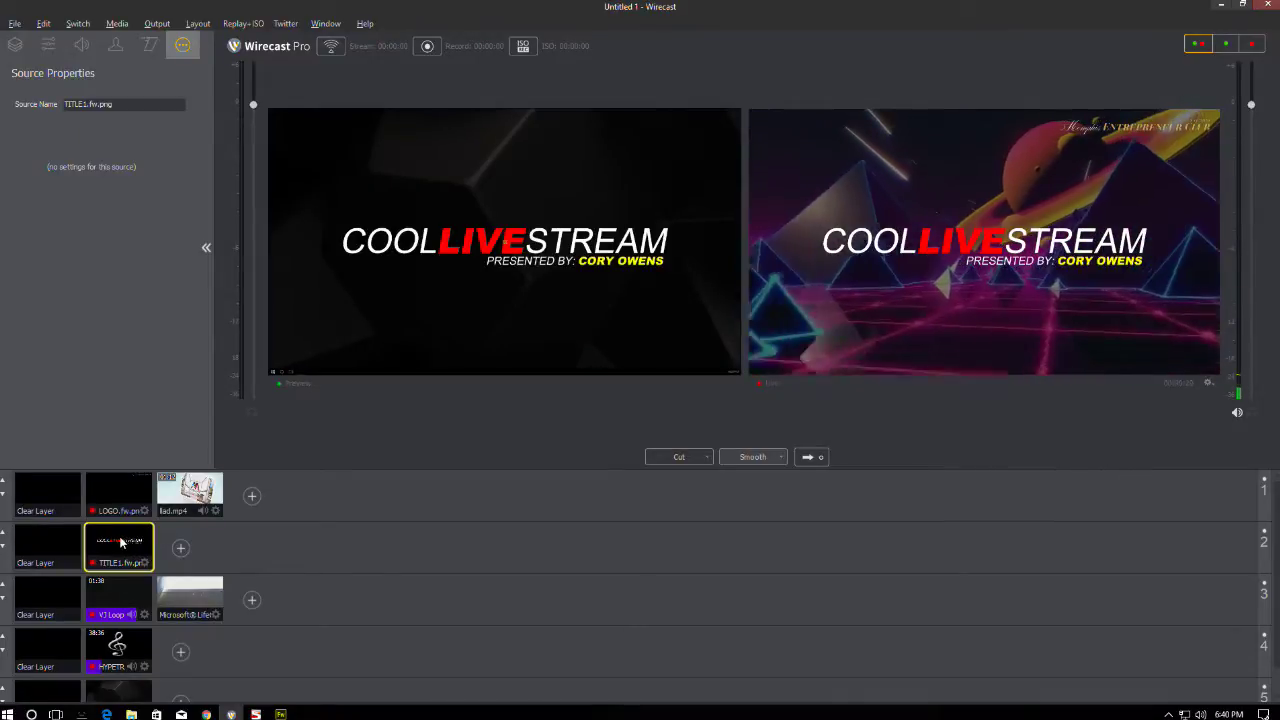
left_click(181, 548)
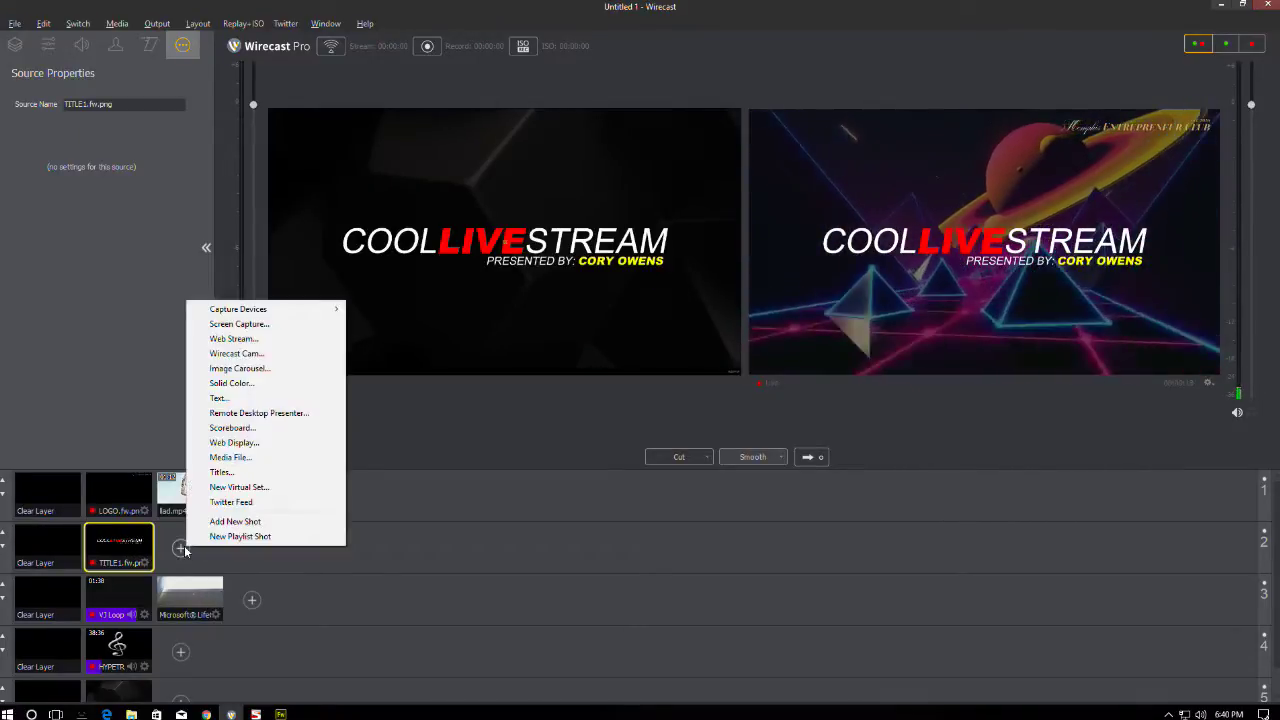
left_click(240, 457)
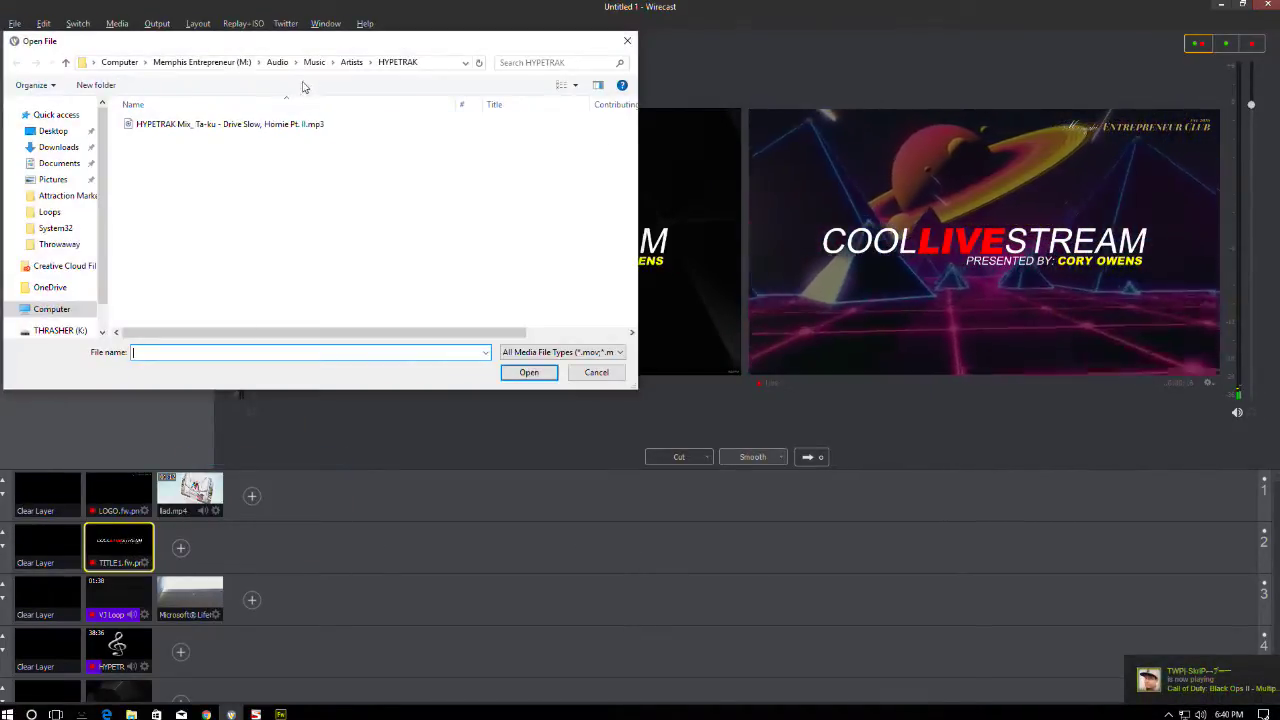
- Browse to Projects (P:) > Throwaway and add Transparent Title1.fw.png as the shot
left_click(136, 64)
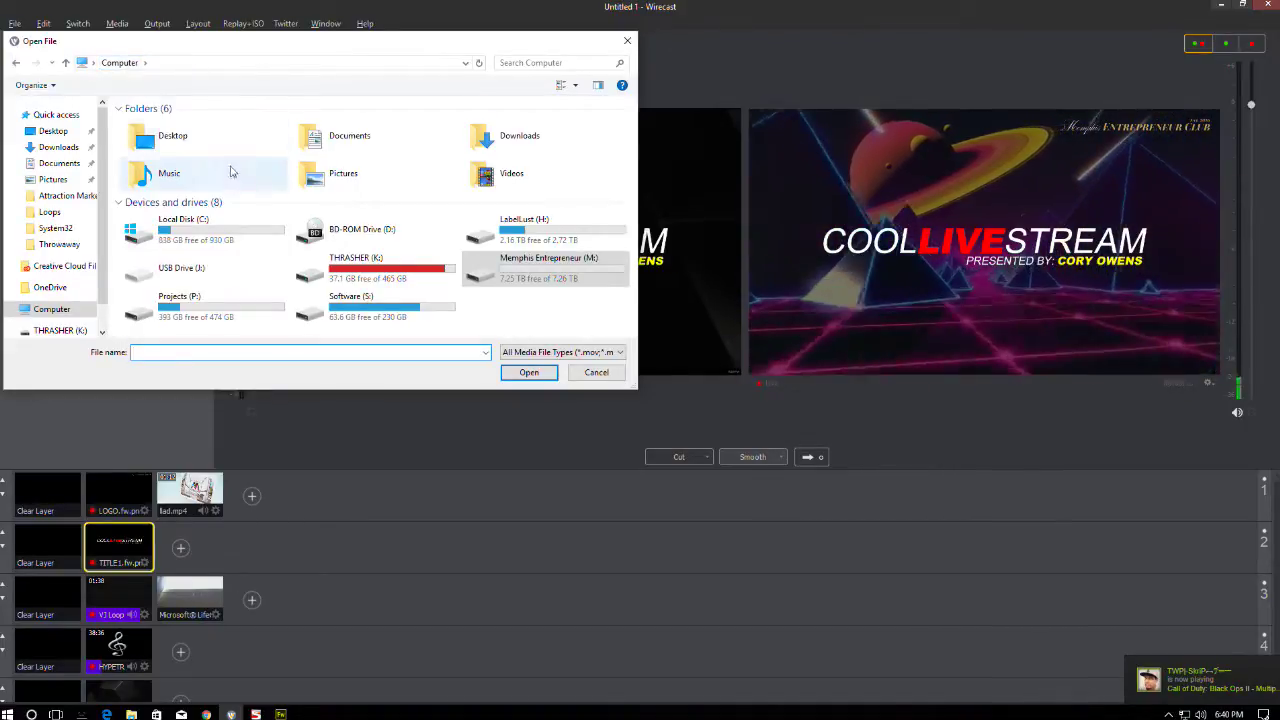
double_click(188, 302)
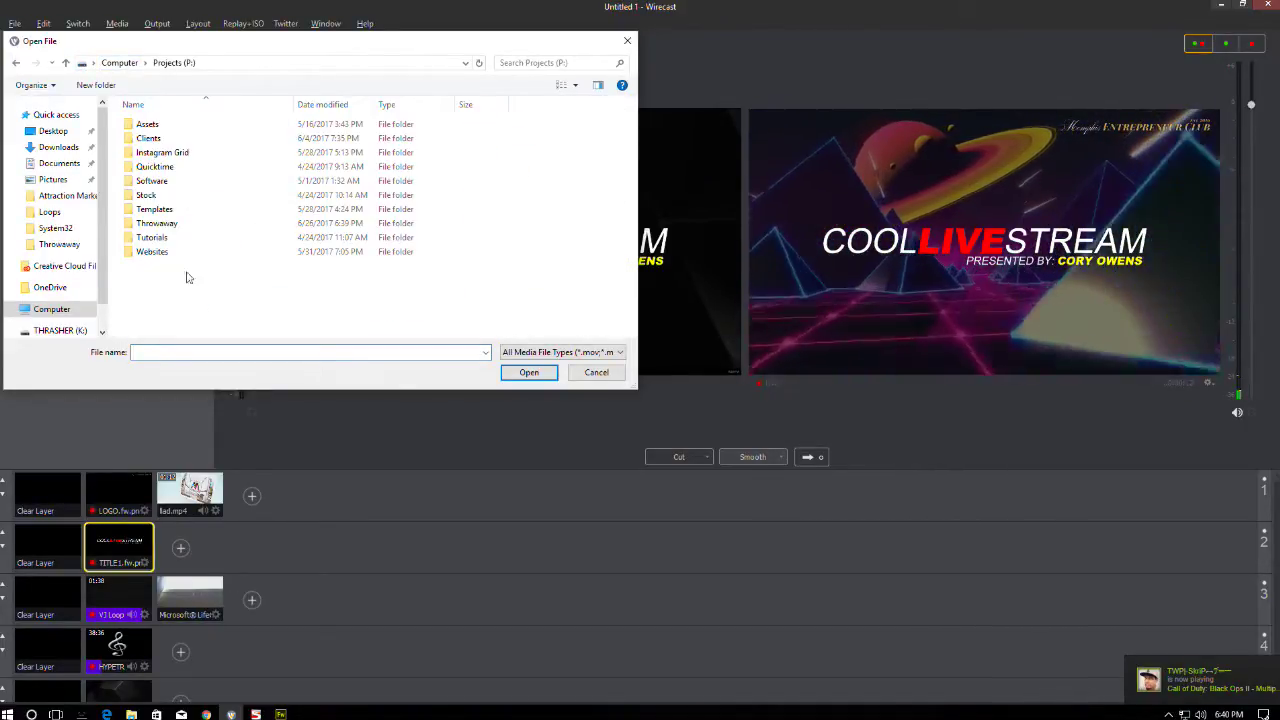
double_click(160, 223)
scroll(293, 203, "down", 1)
scroll(293, 203, "down", 10)
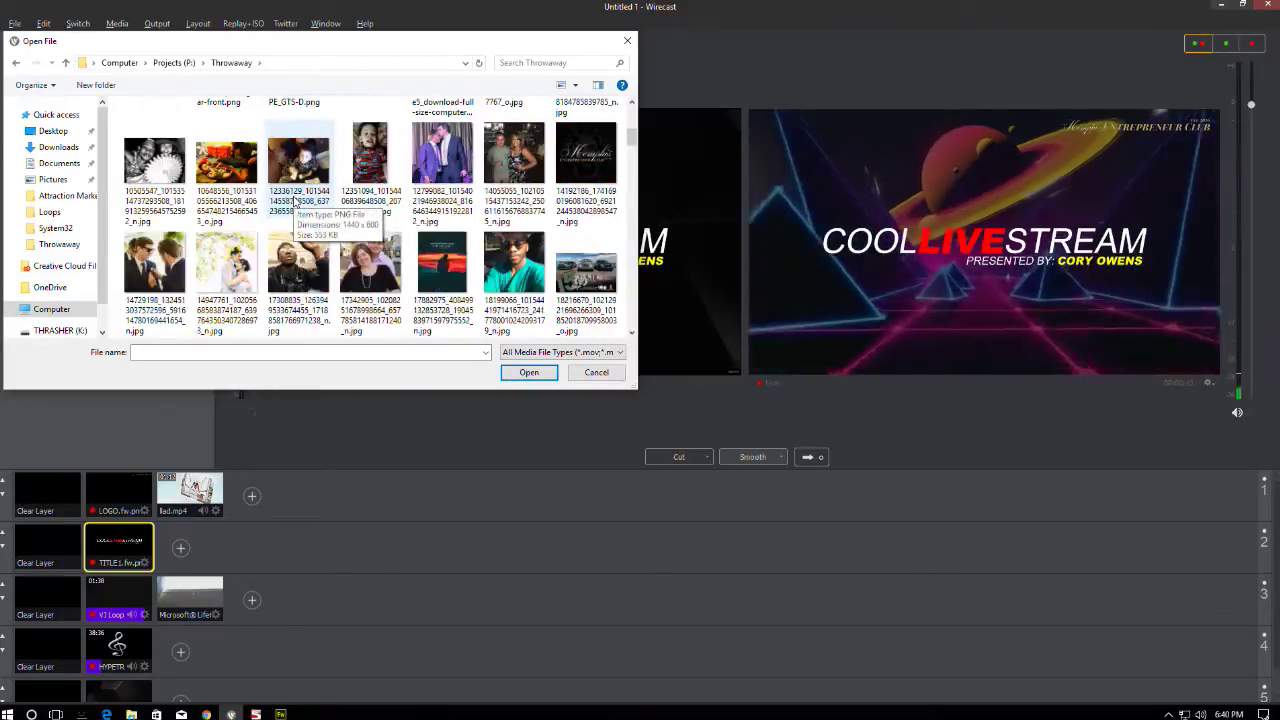
scroll(293, 203, "down", 8)
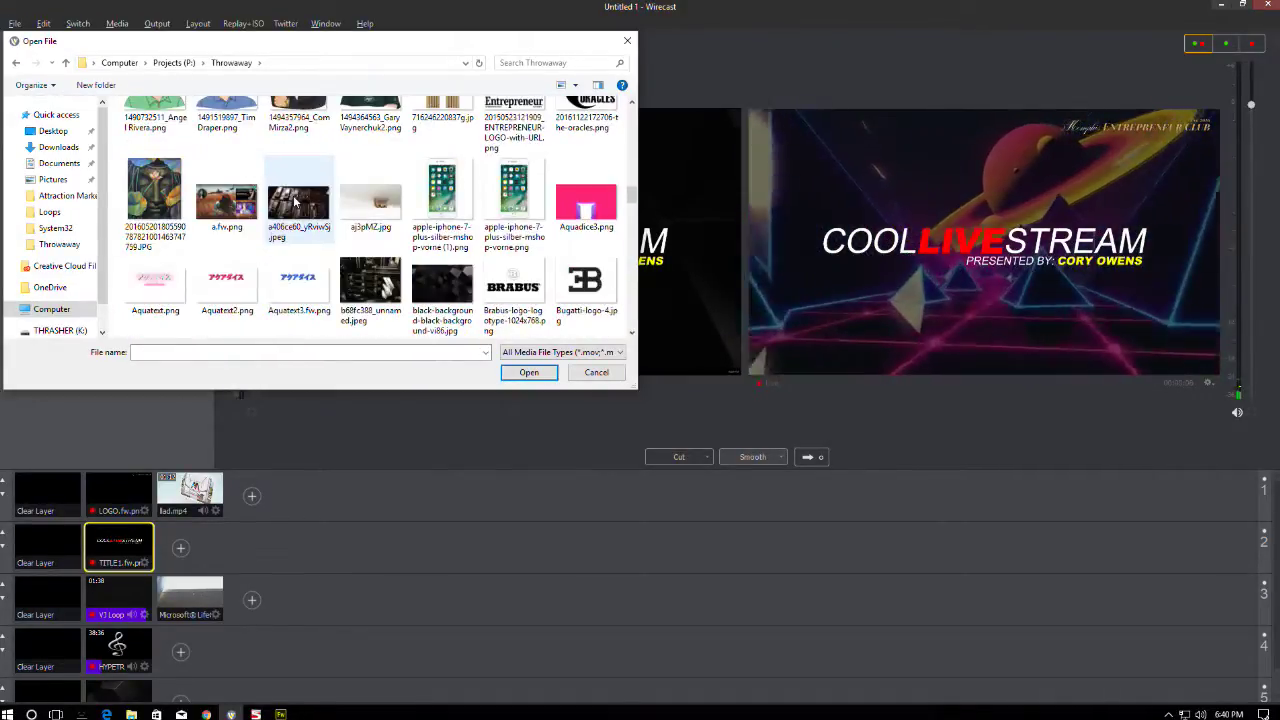
scroll(296, 203, "down", 6)
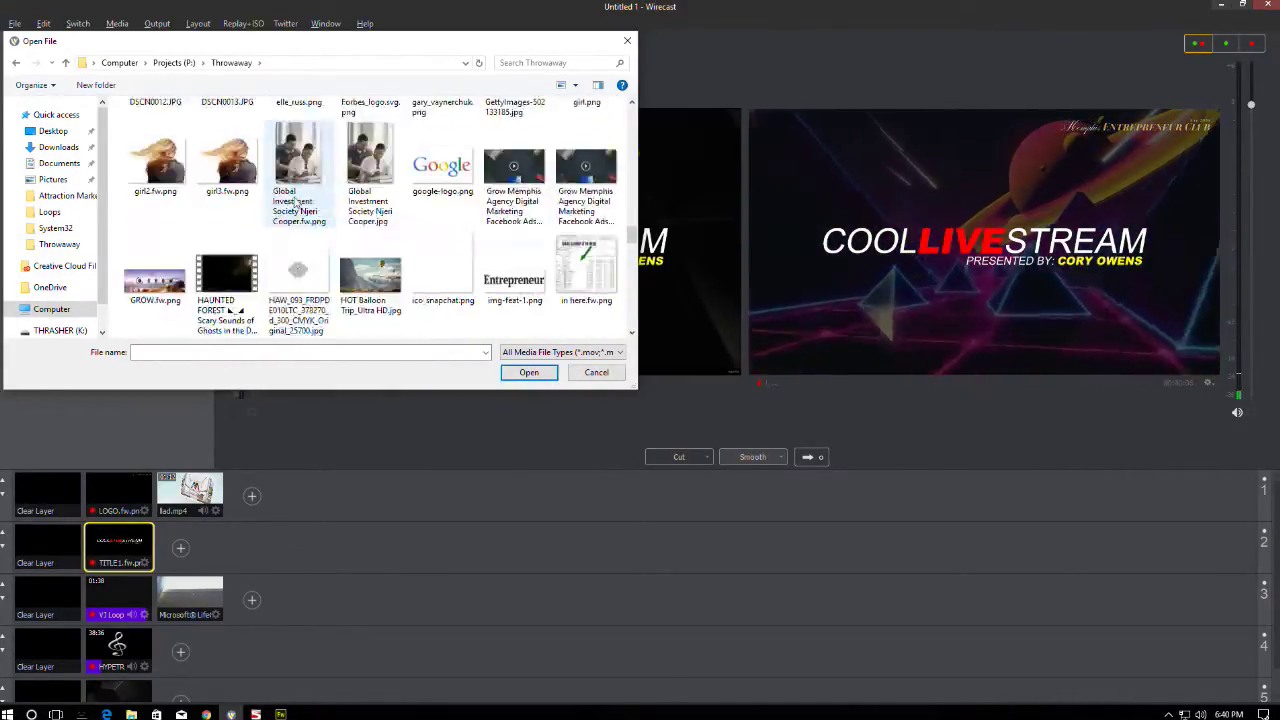
scroll(432, 207, "down", 8)
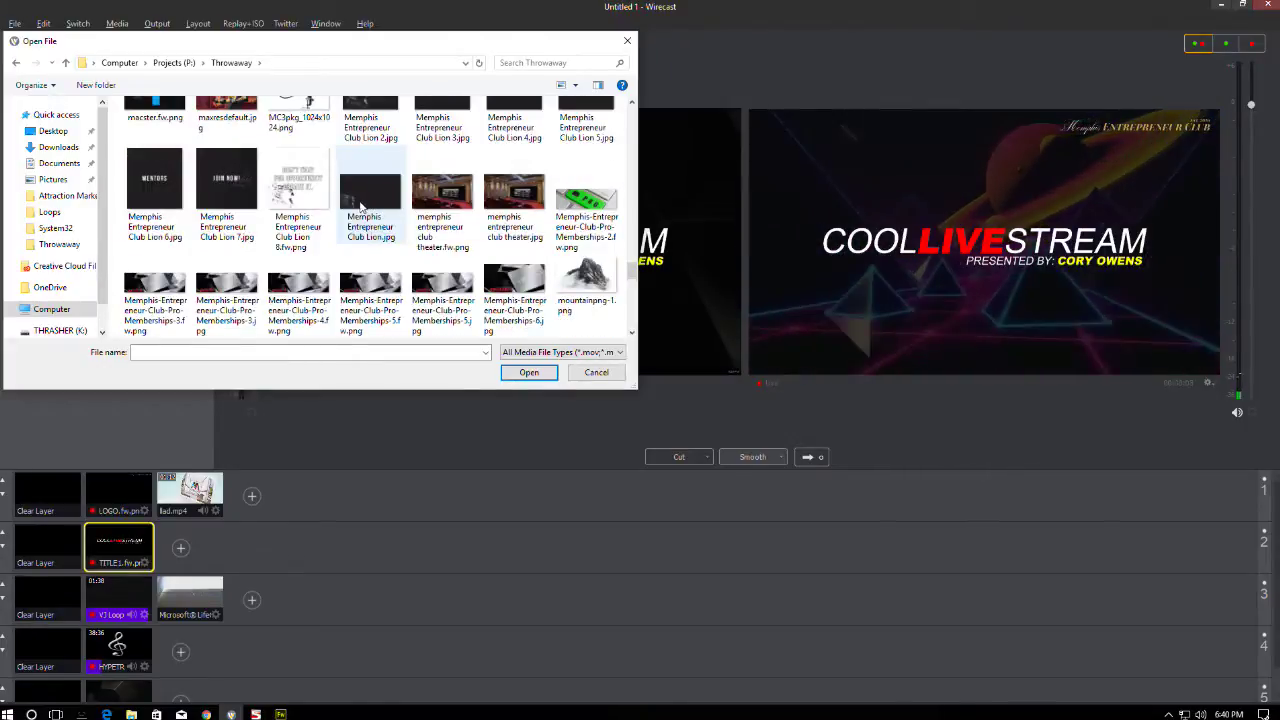
scroll(366, 193, "down", 6)
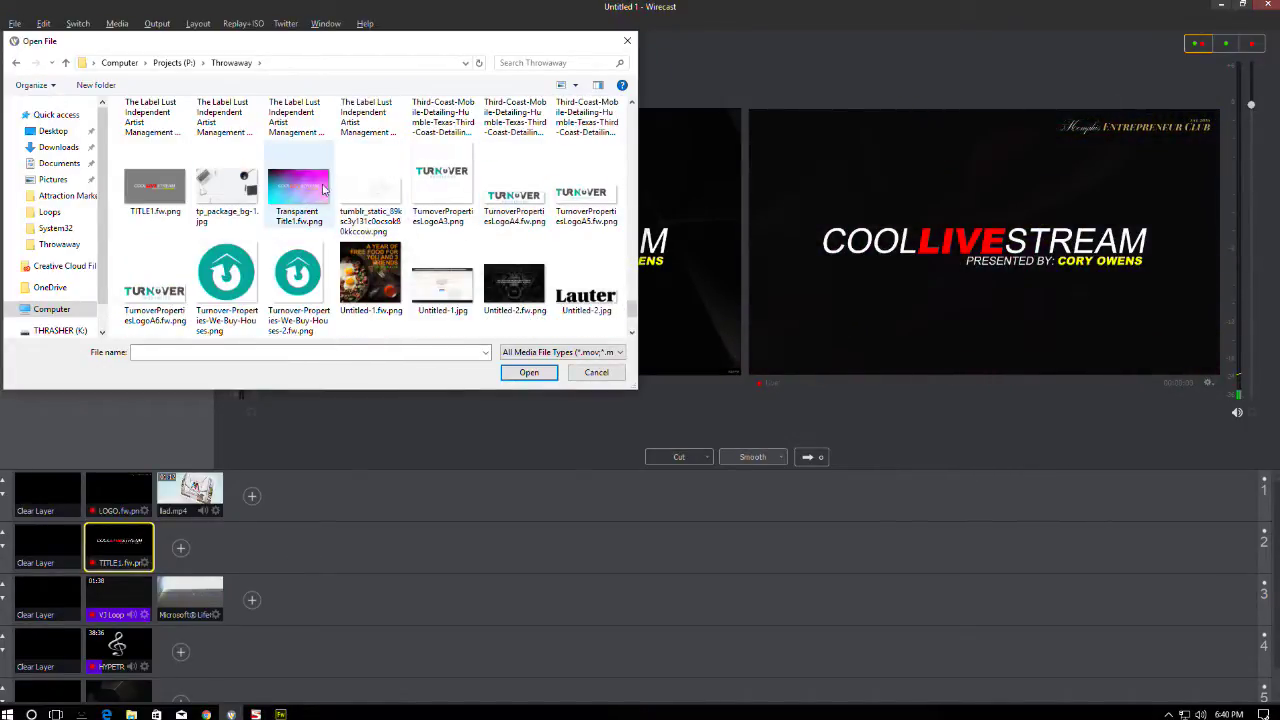
left_click(306, 194)
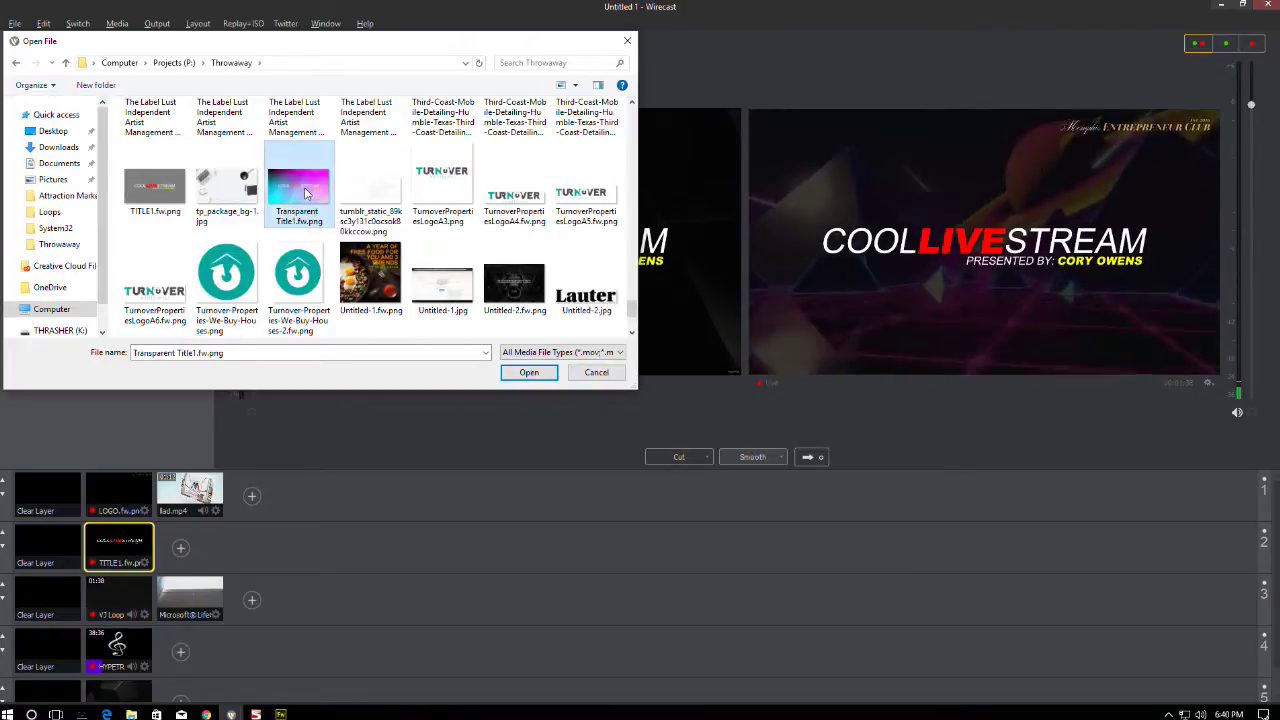
double_click(306, 194)
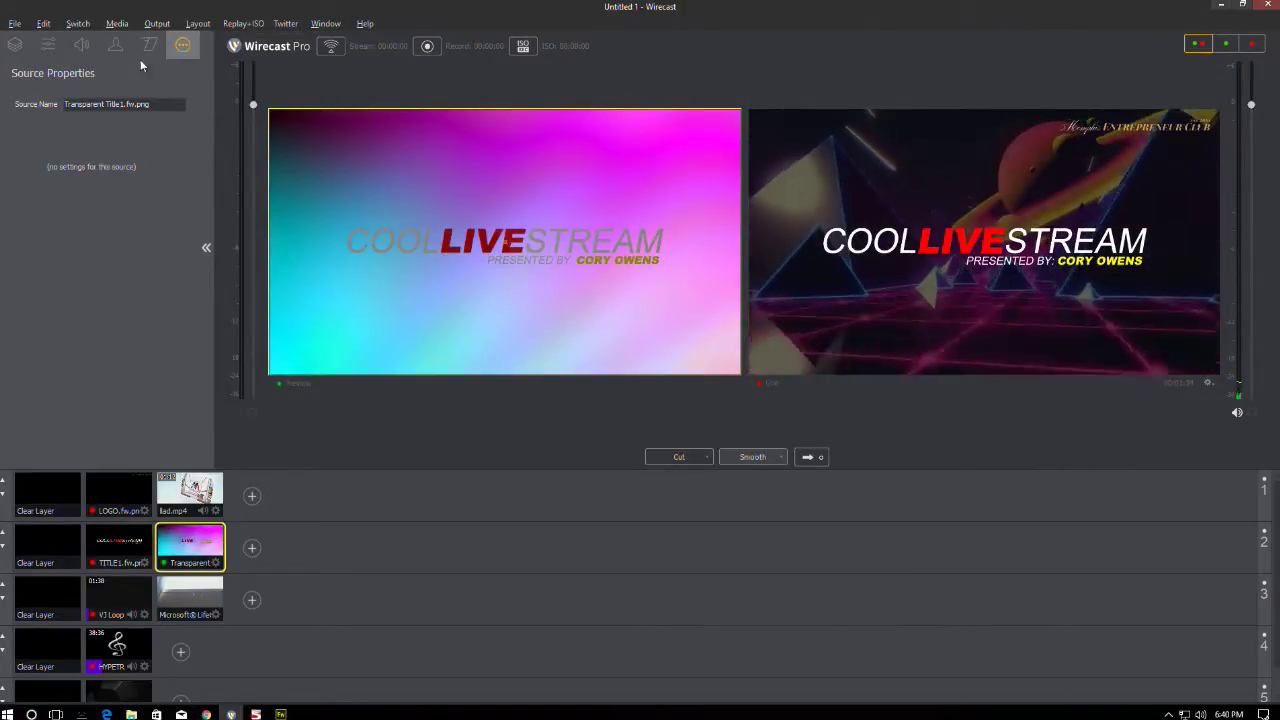
- Scale the new title shot to 68%, take it live, then send the VJ Loop shot live
left_click(48, 44)
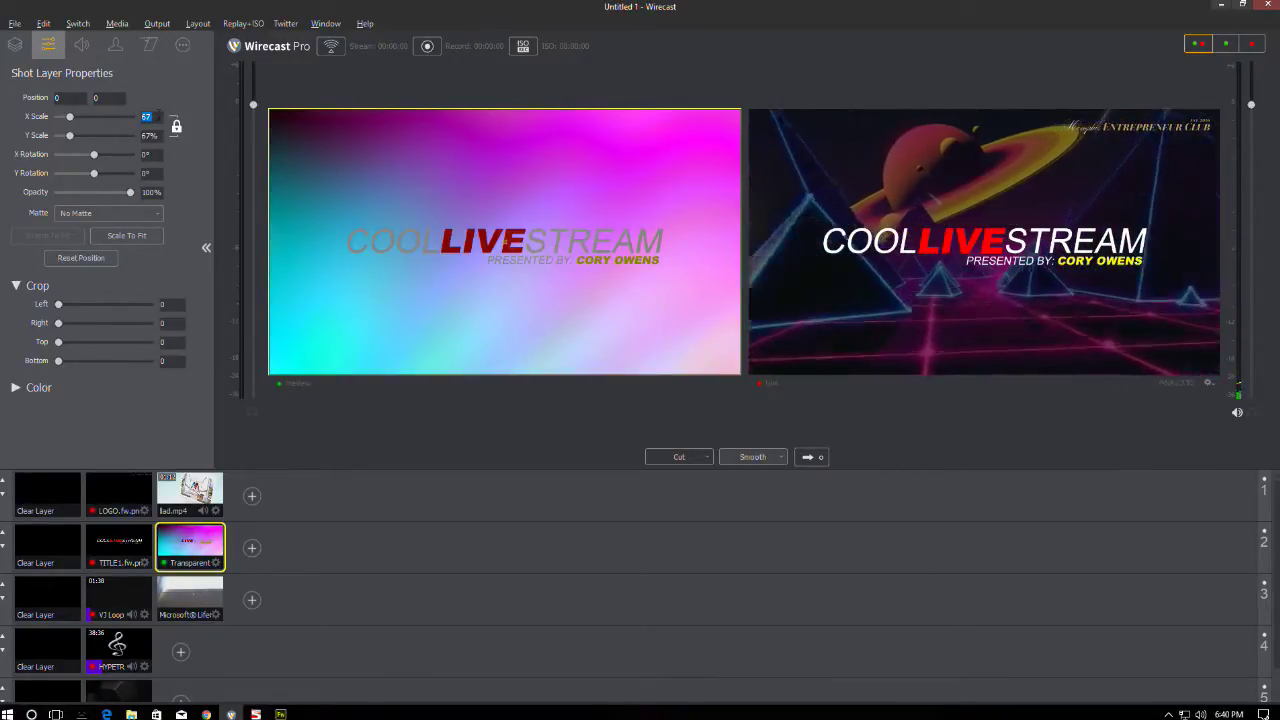
key("Return")
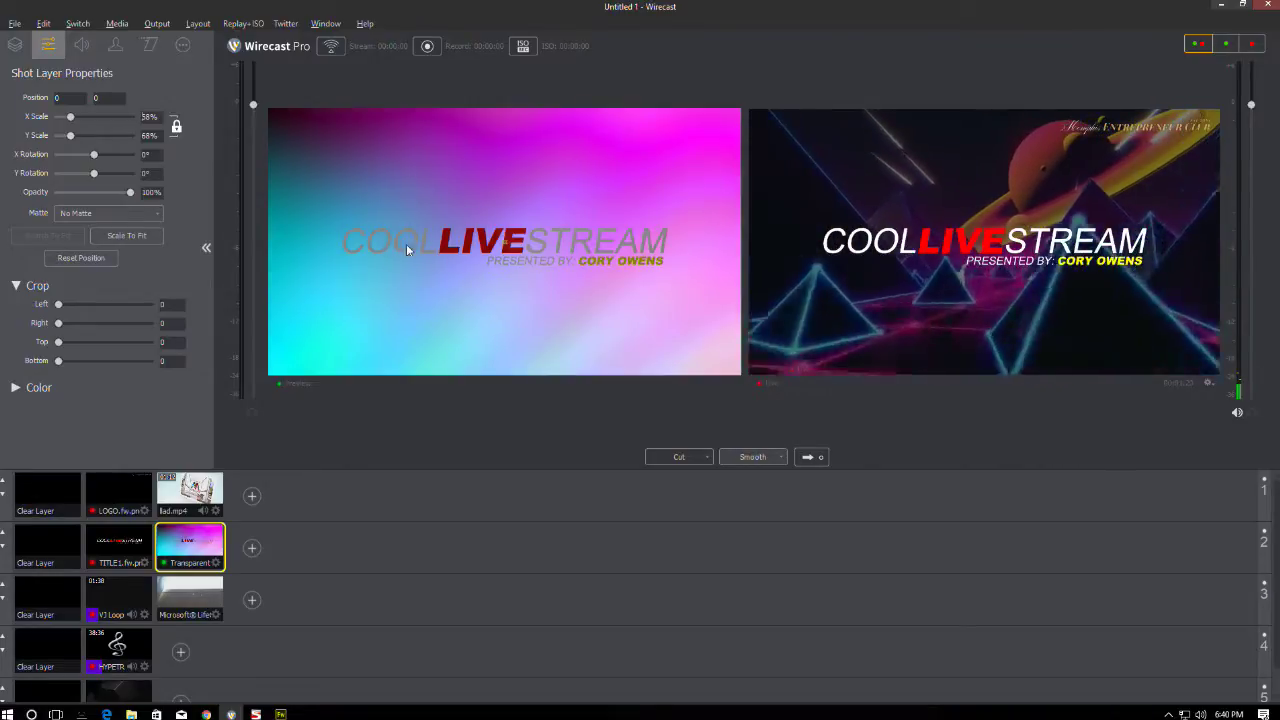
left_click(808, 457)
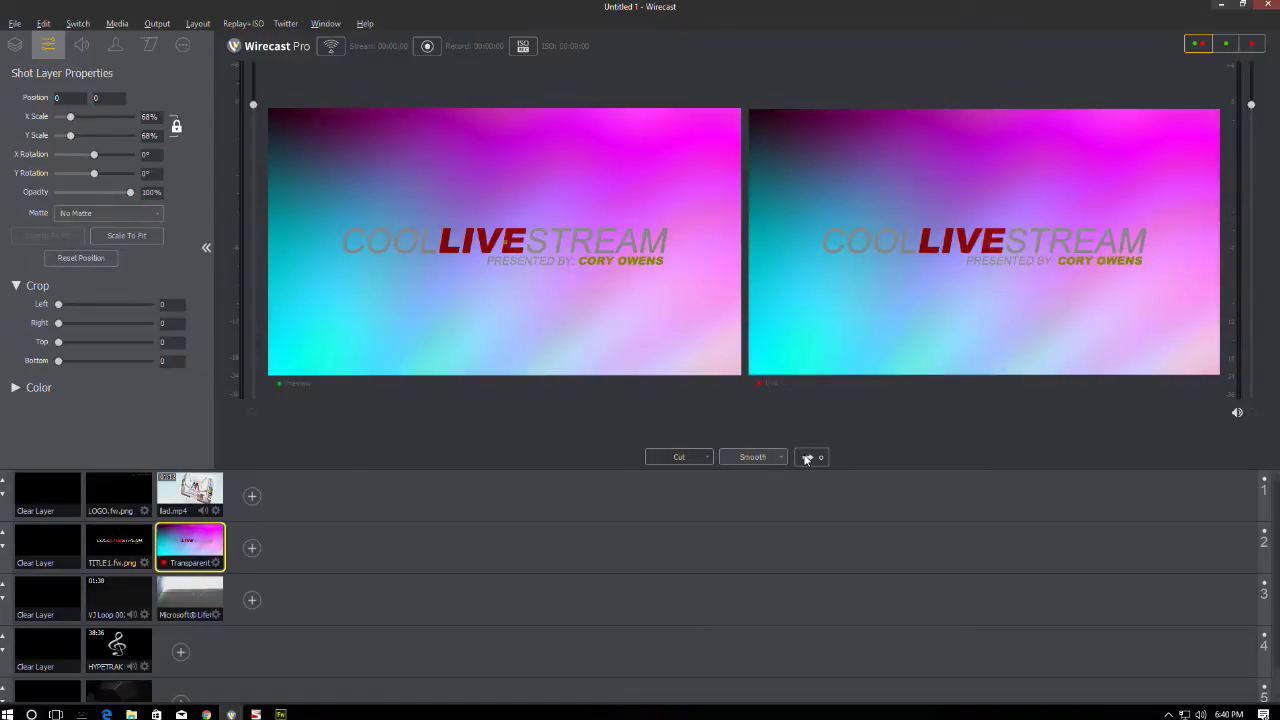
left_click(118, 597)
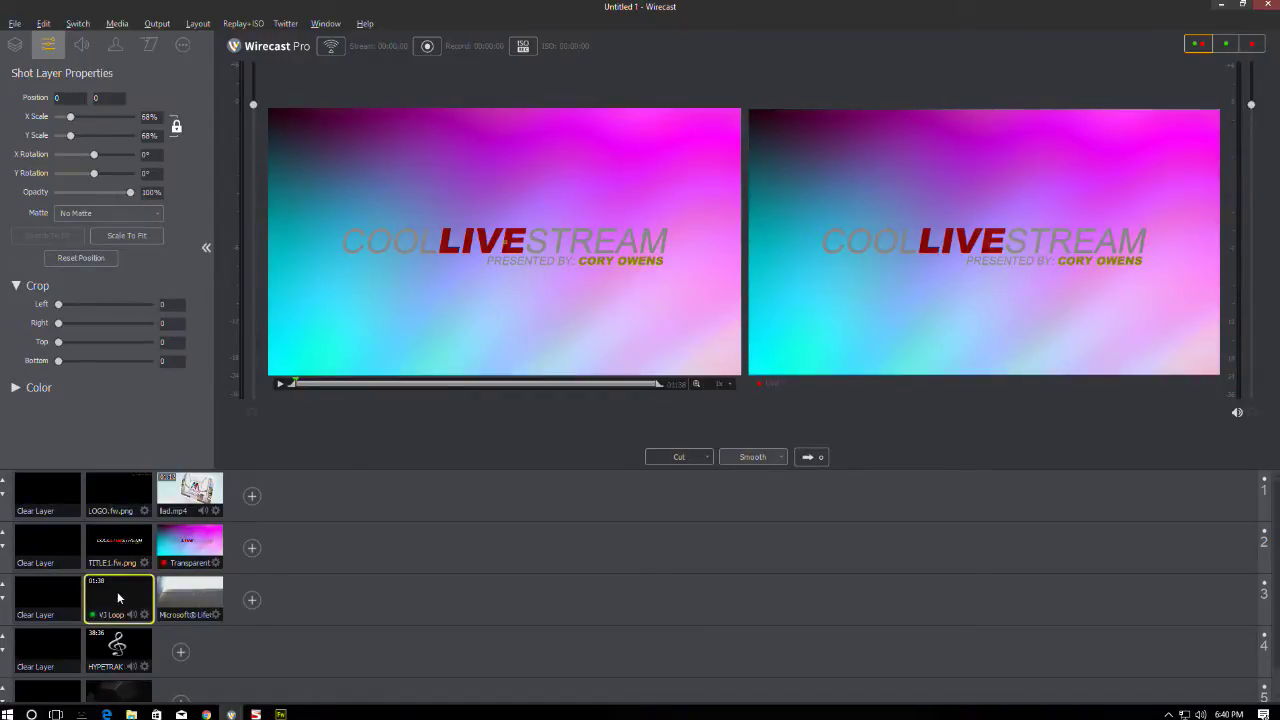
left_click(806, 457)
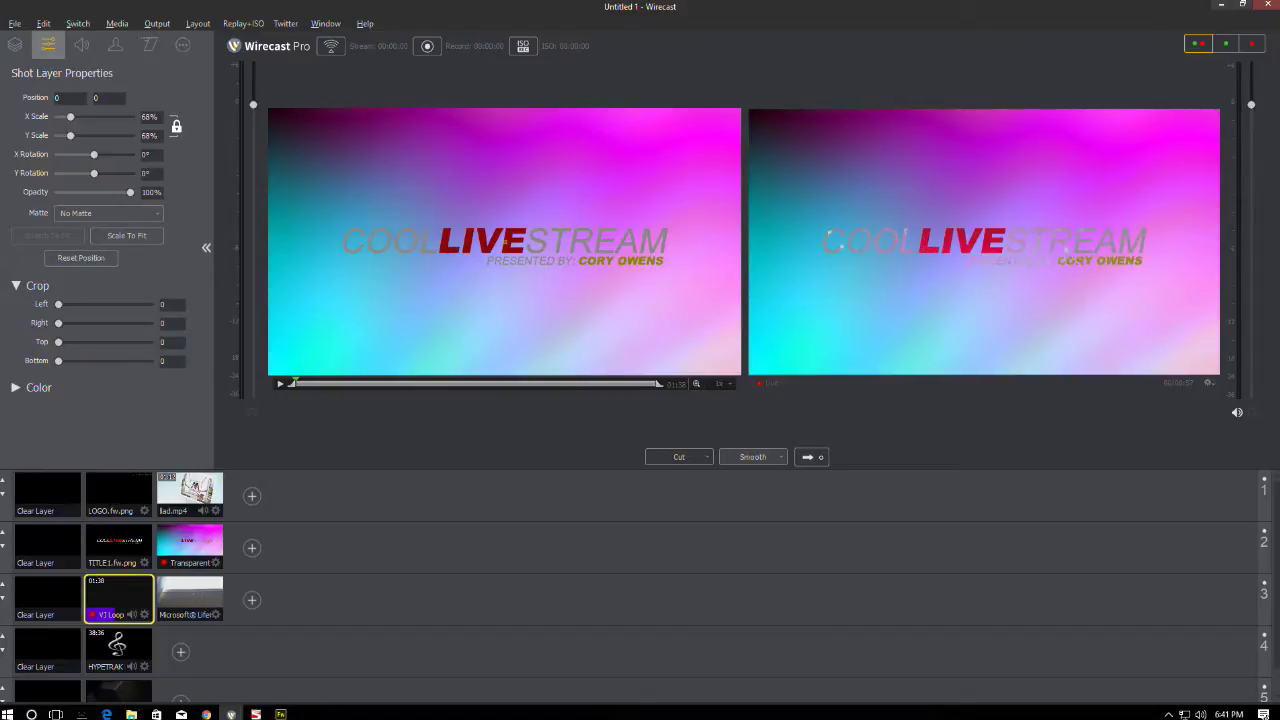
- Recolour the COOL and STREAM lettering green, after trying blue first
left_click(280, 714)
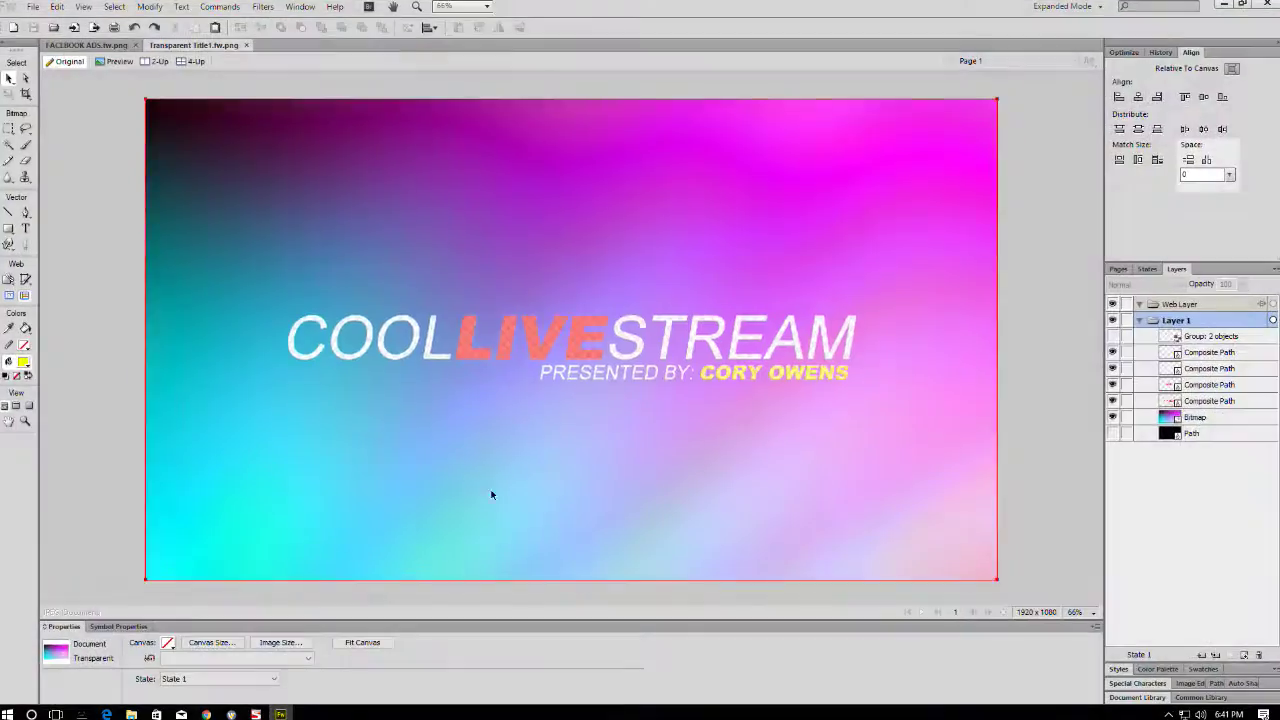
left_click(431, 345)
left_click(145, 643)
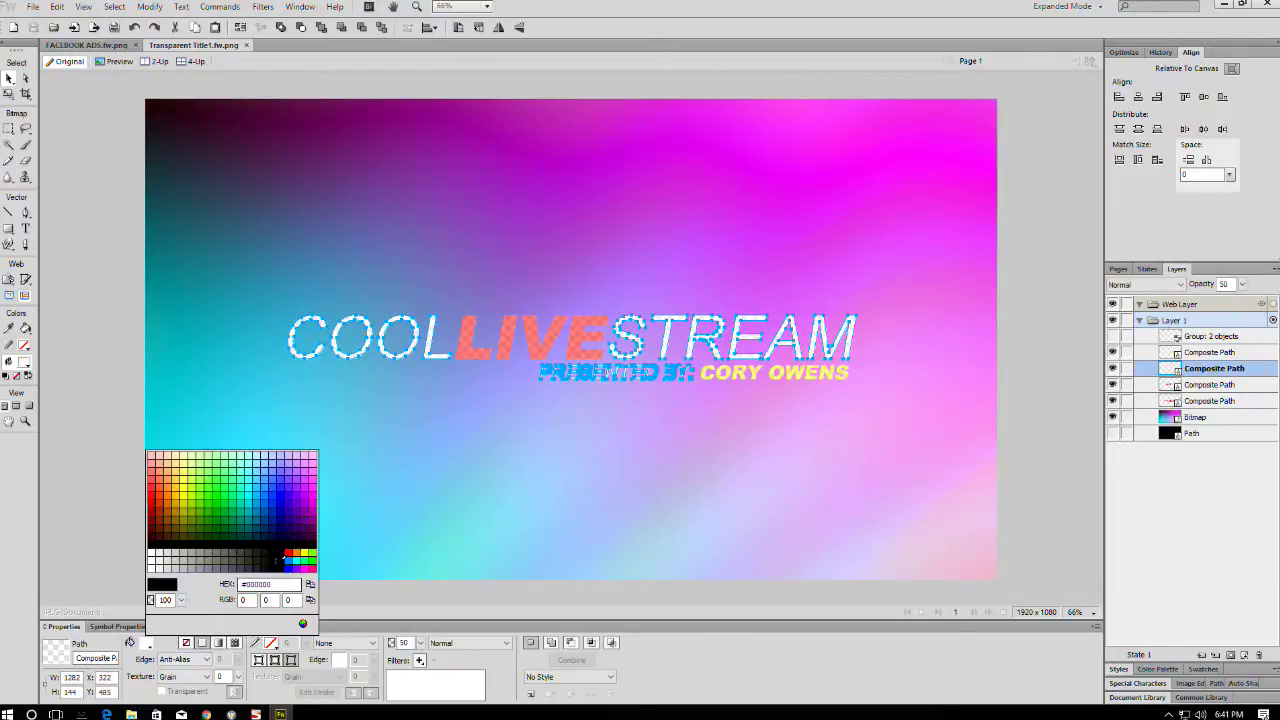
left_click(288, 561)
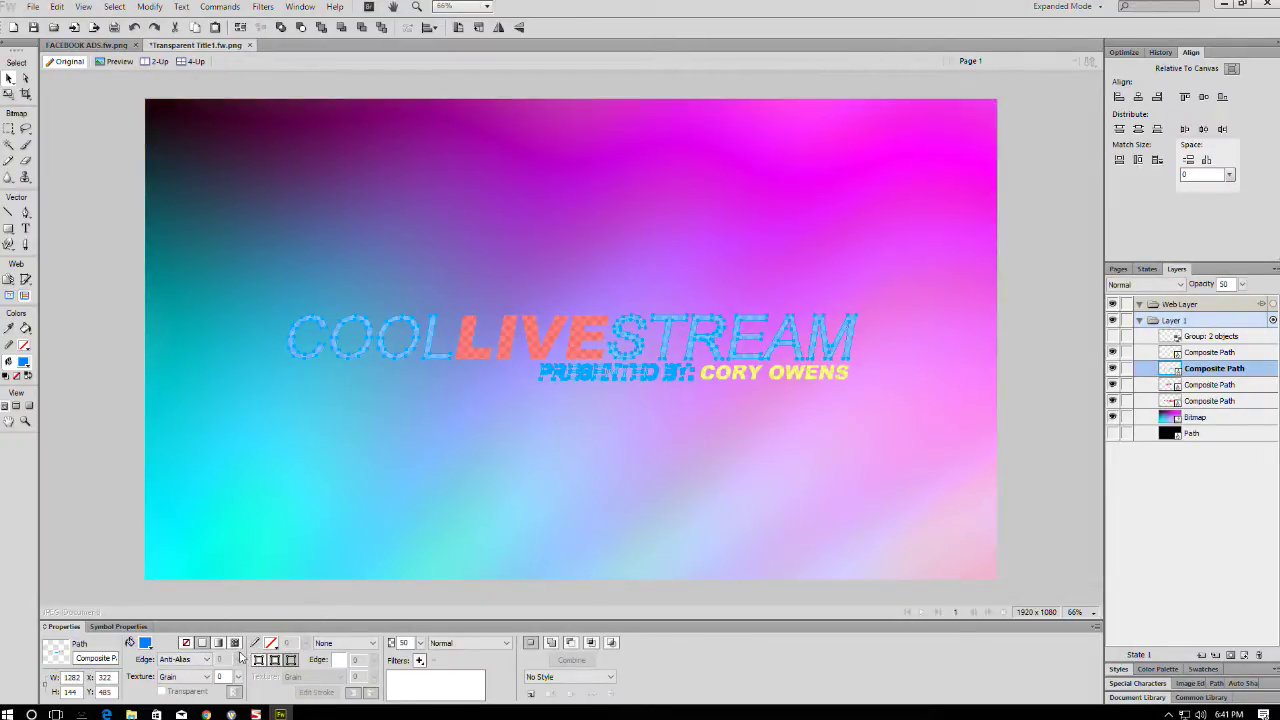
left_click(145, 643)
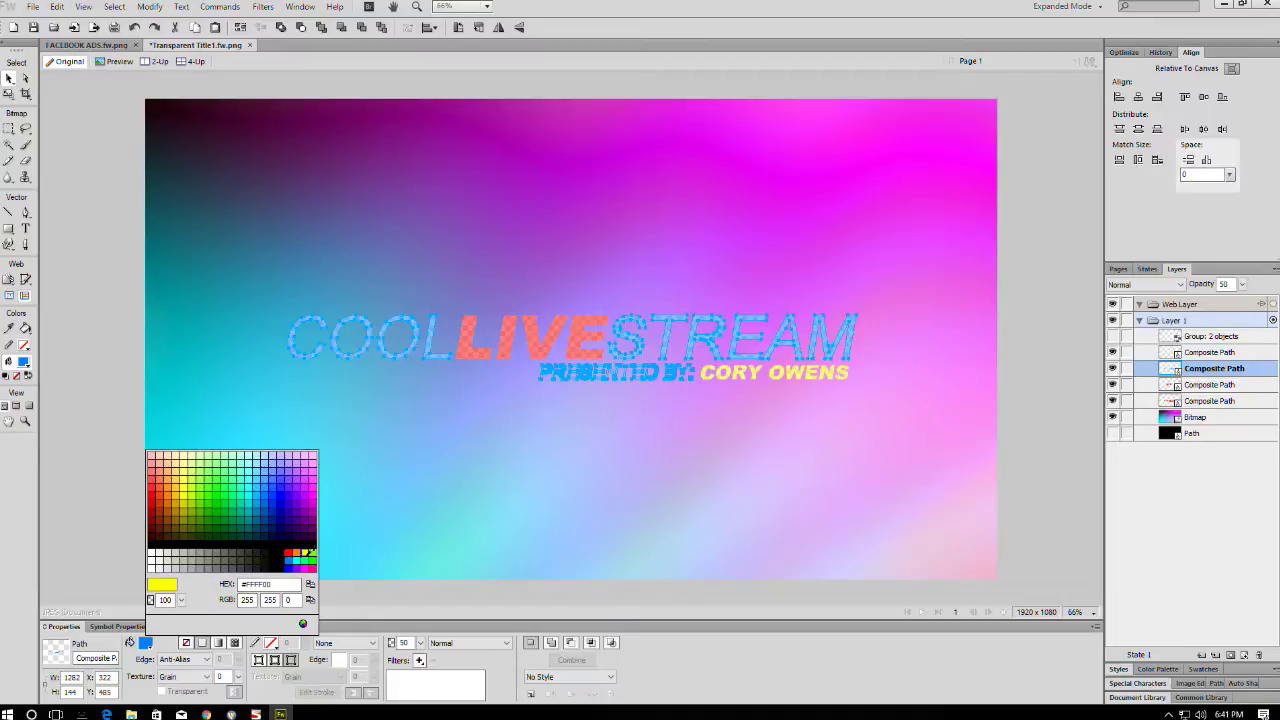
left_click(307, 553)
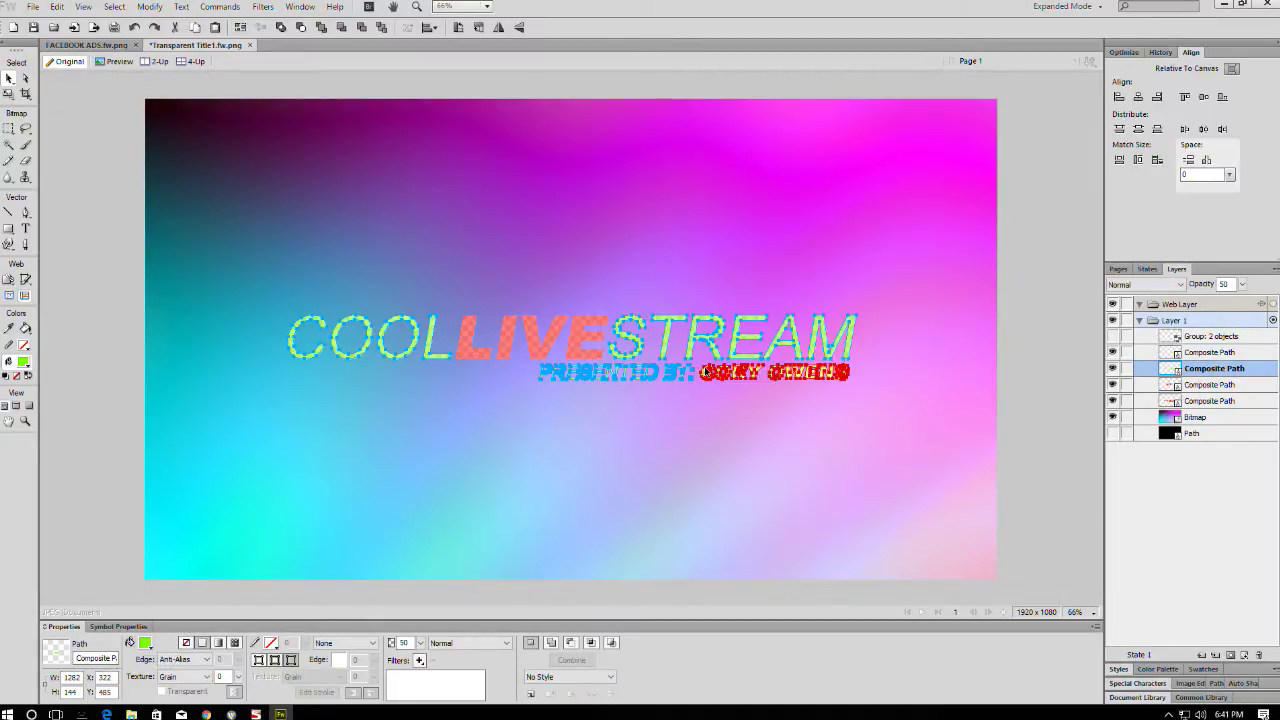
- Save the recoloured title and check it in Wirecast before returning to Fireworks
left_click(703, 374)
left_click(145, 643)
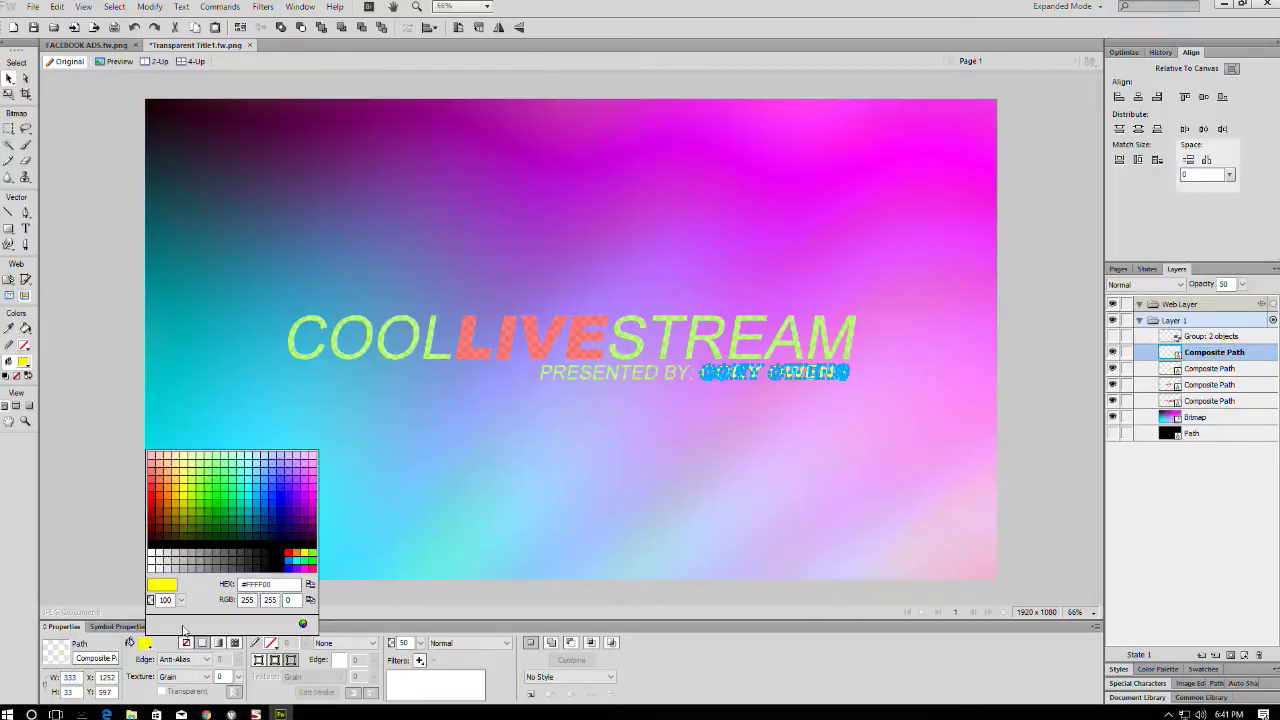
left_click(500, 325)
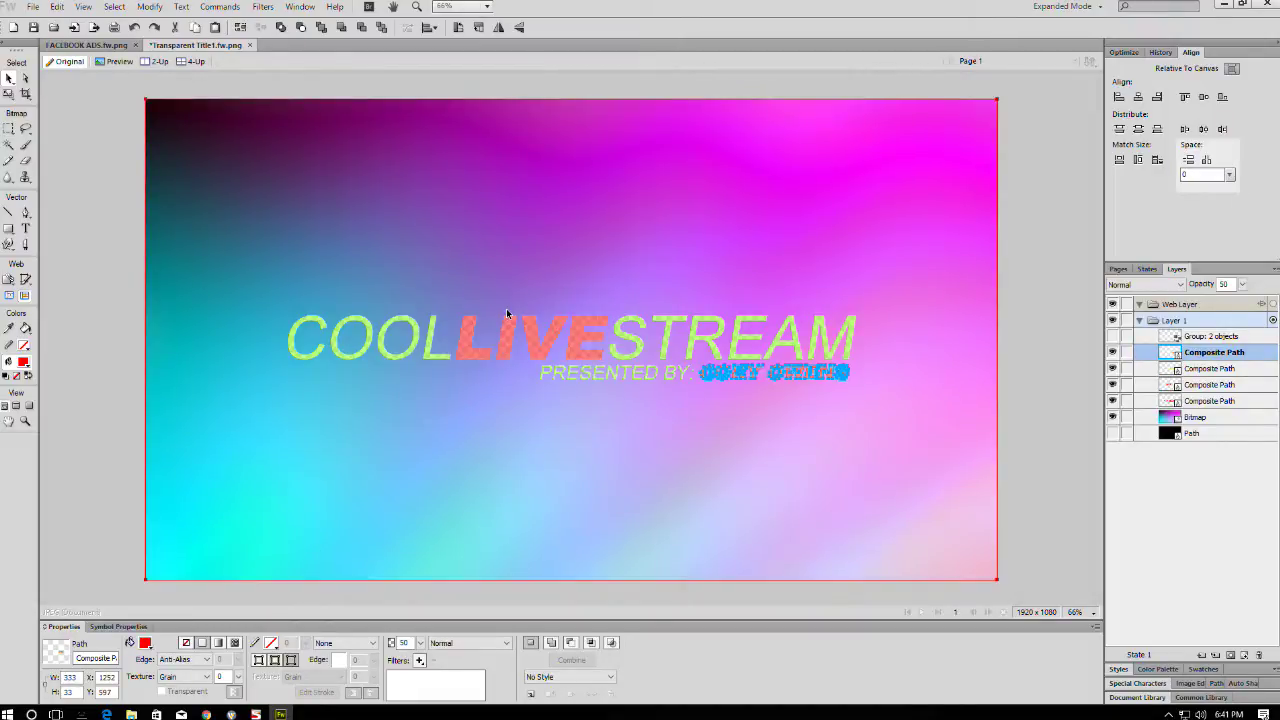
key("ctrl+s")
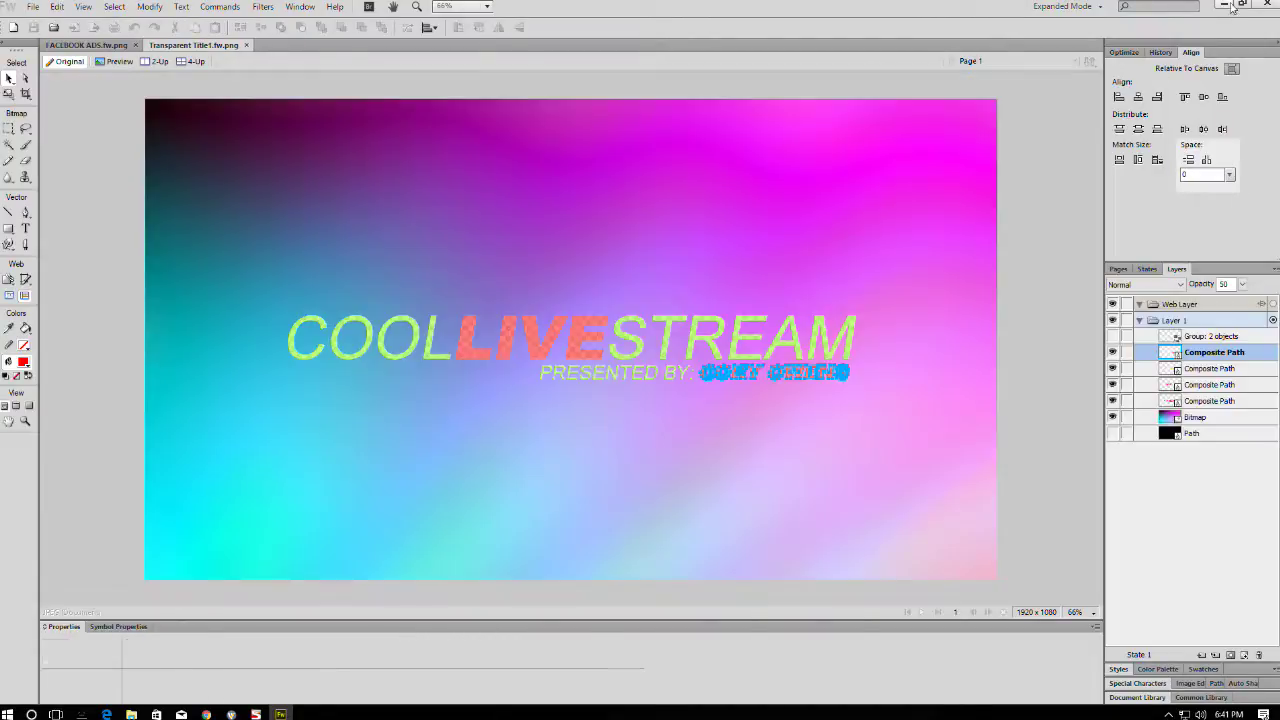
key("alt+Tab")
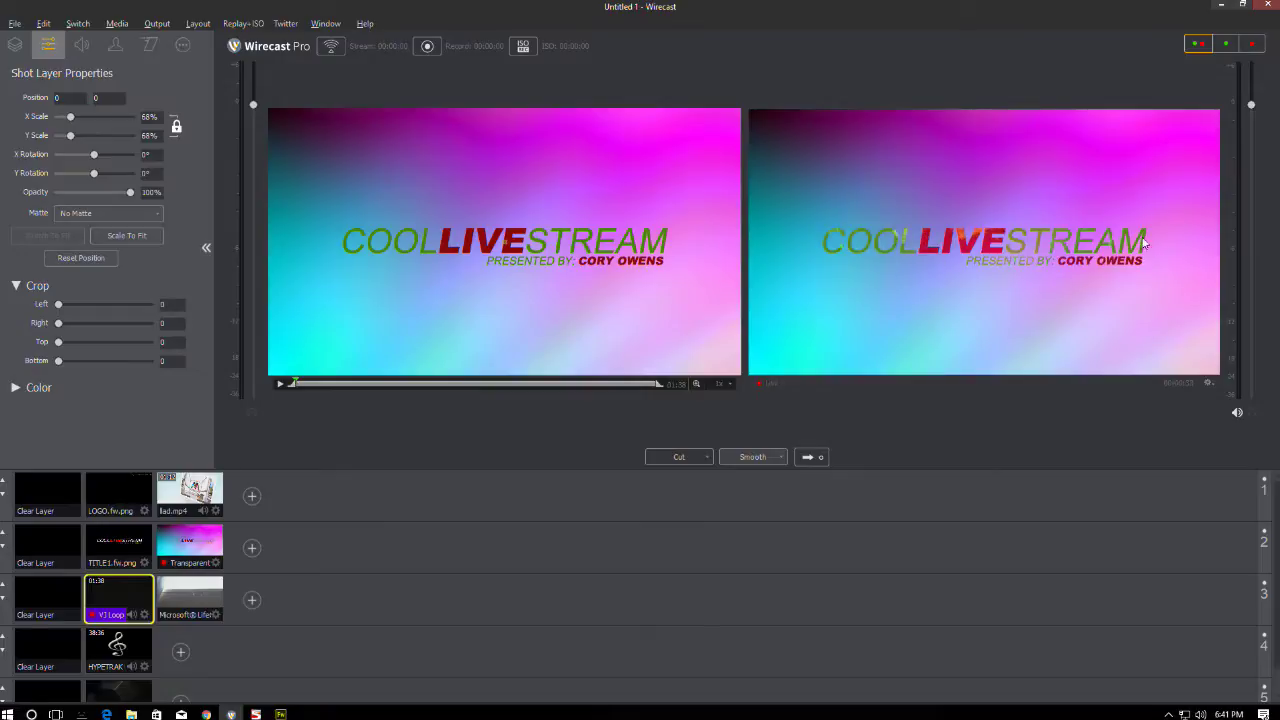
key("alt+Tab")
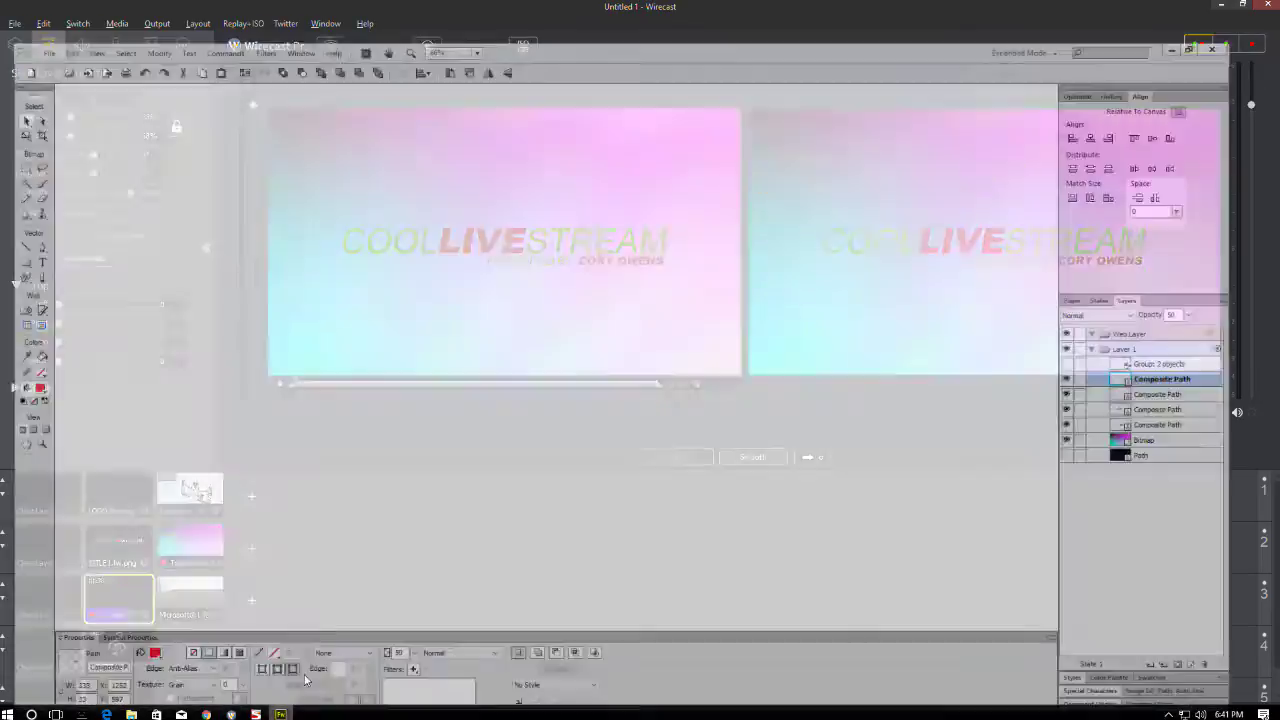
- Make the COOL and STREAM lettering cyan and save the title
left_click(395, 358)
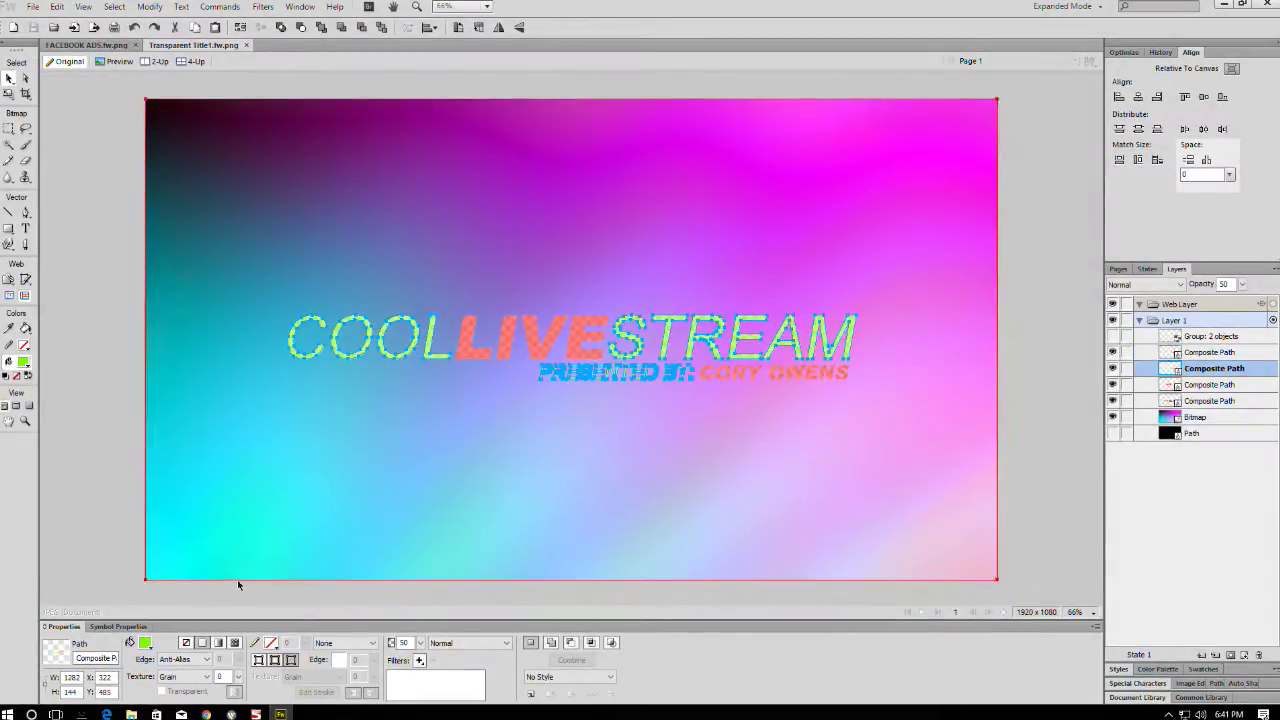
left_click(145, 643)
left_click(298, 559)
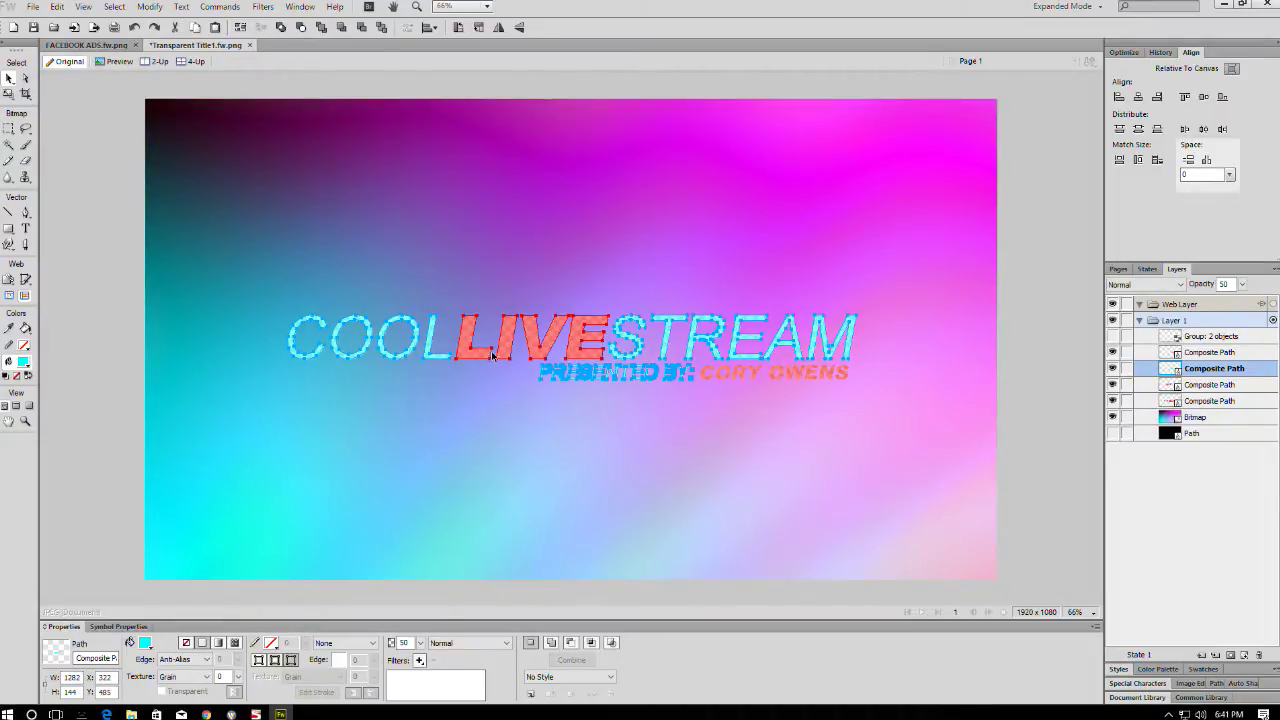
key("ctrl+s")
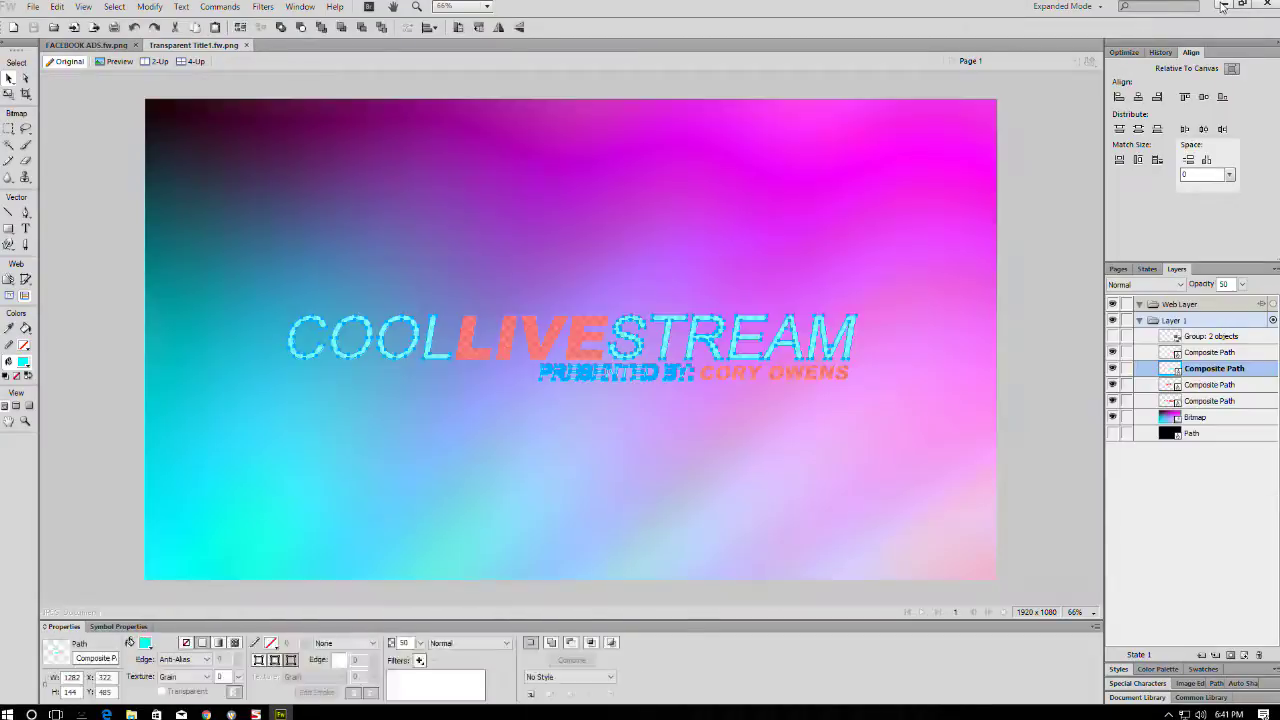
- Check the cyan title in Wirecast, then minimize Wirecast and bring Fireworks back
key("alt+Tab")
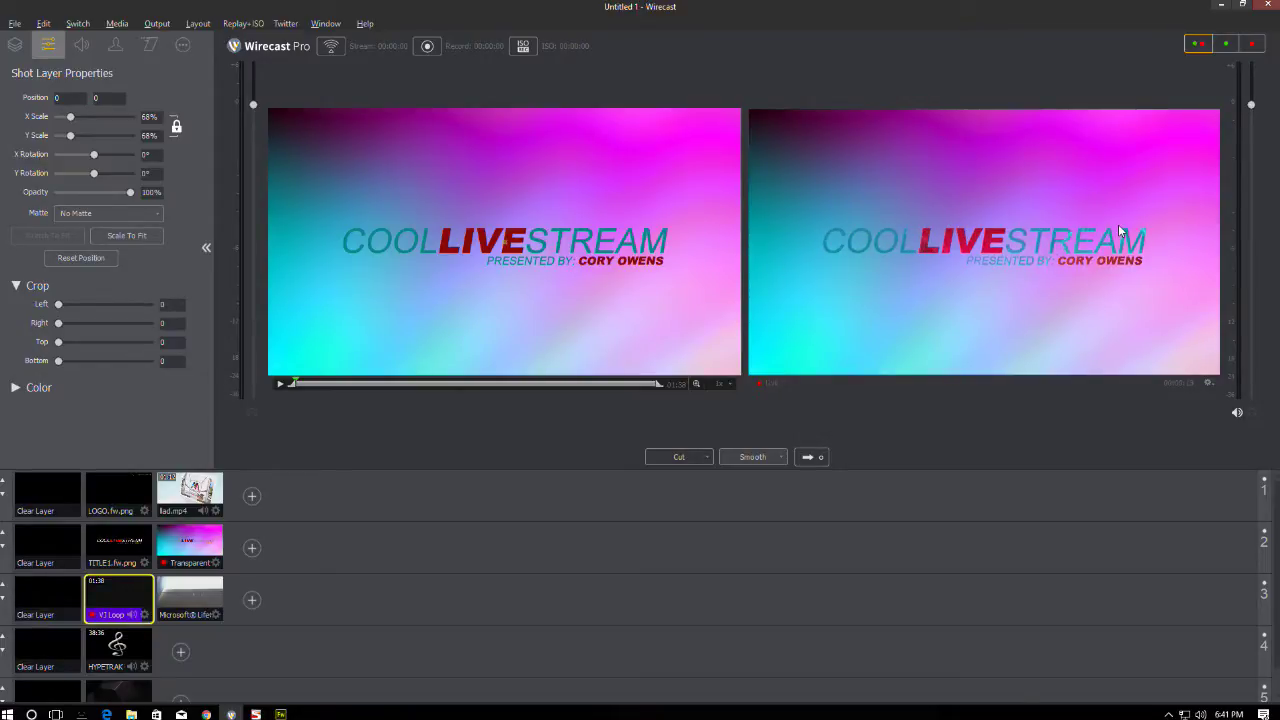
left_click(1220, 6)
left_click(281, 714)
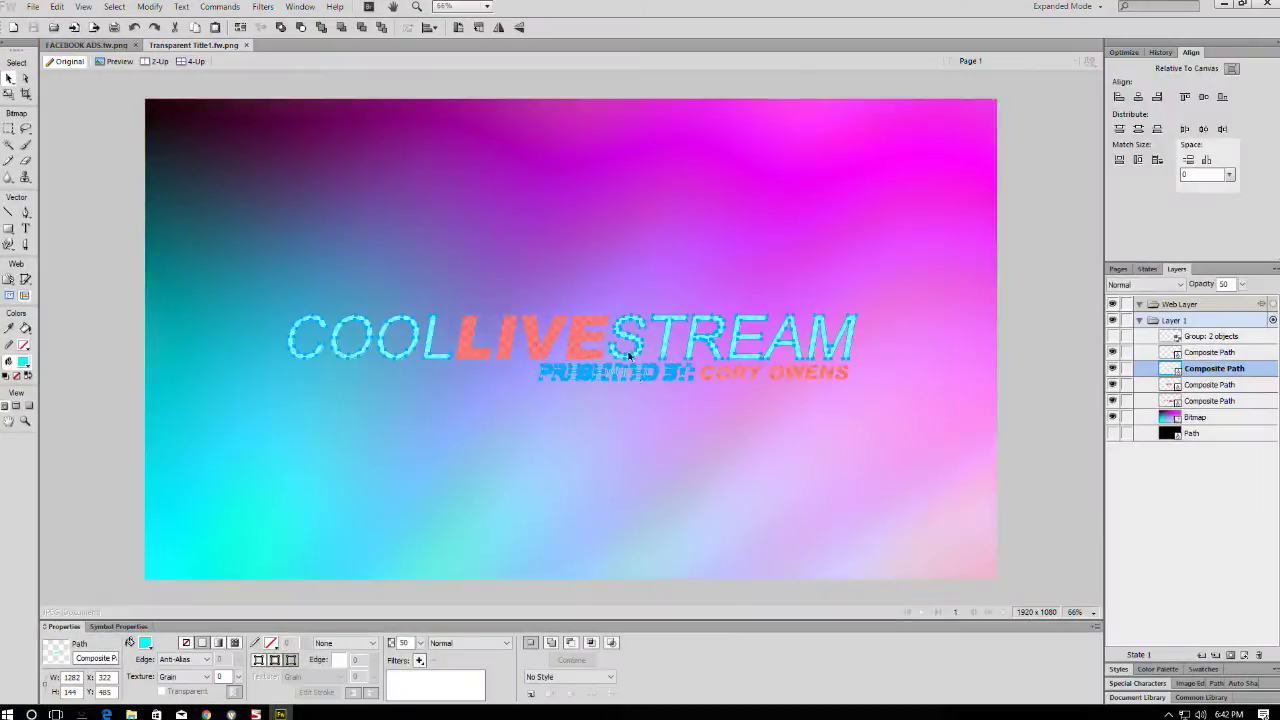
- Deselect the lettering and open the File menu to reach recent files
left_click(1029, 316)
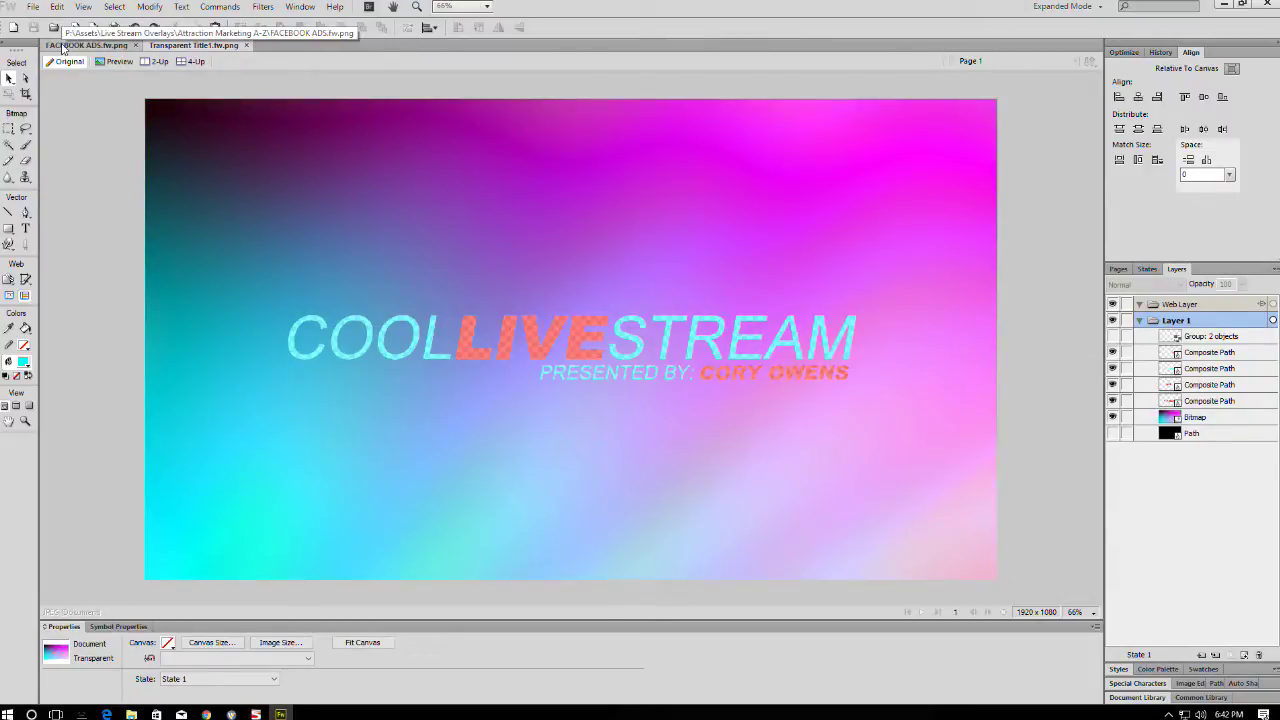
left_click(33, 6)
- Open TITLE1.fw.png and start editing the PRESENTED BY line, undoing a first attempt
mouse_move(76, 82)
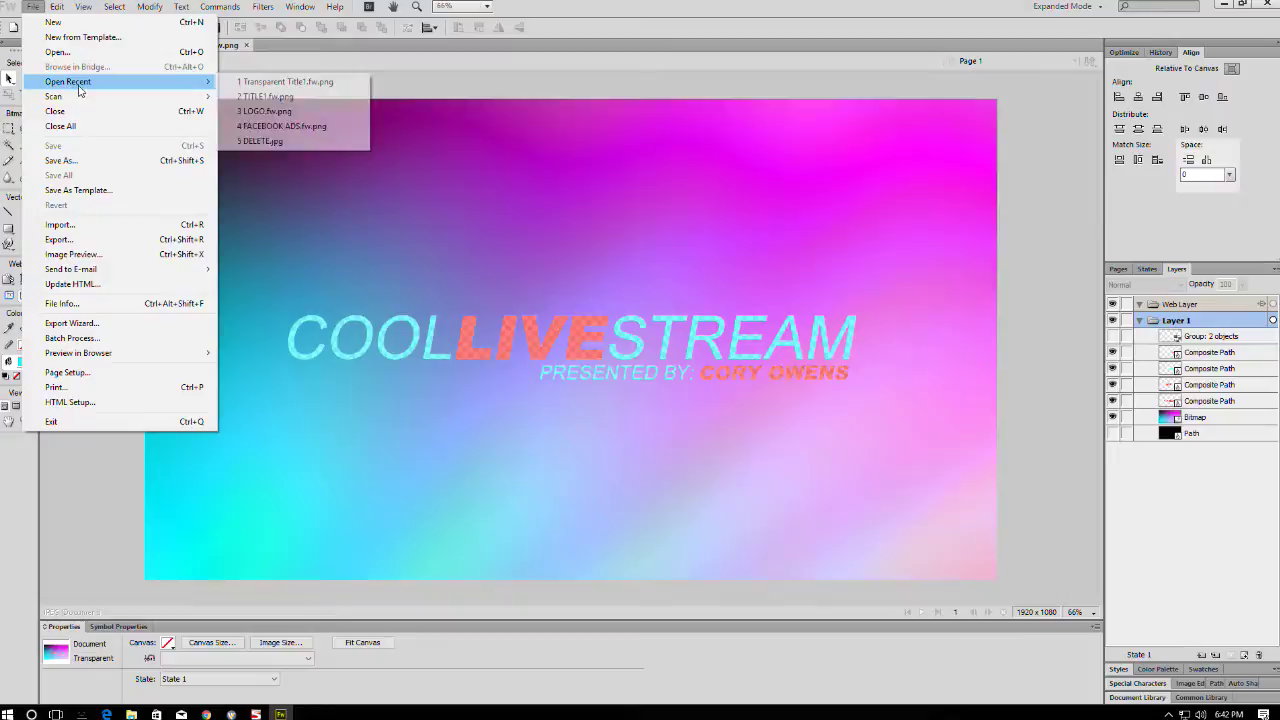
left_click(264, 96)
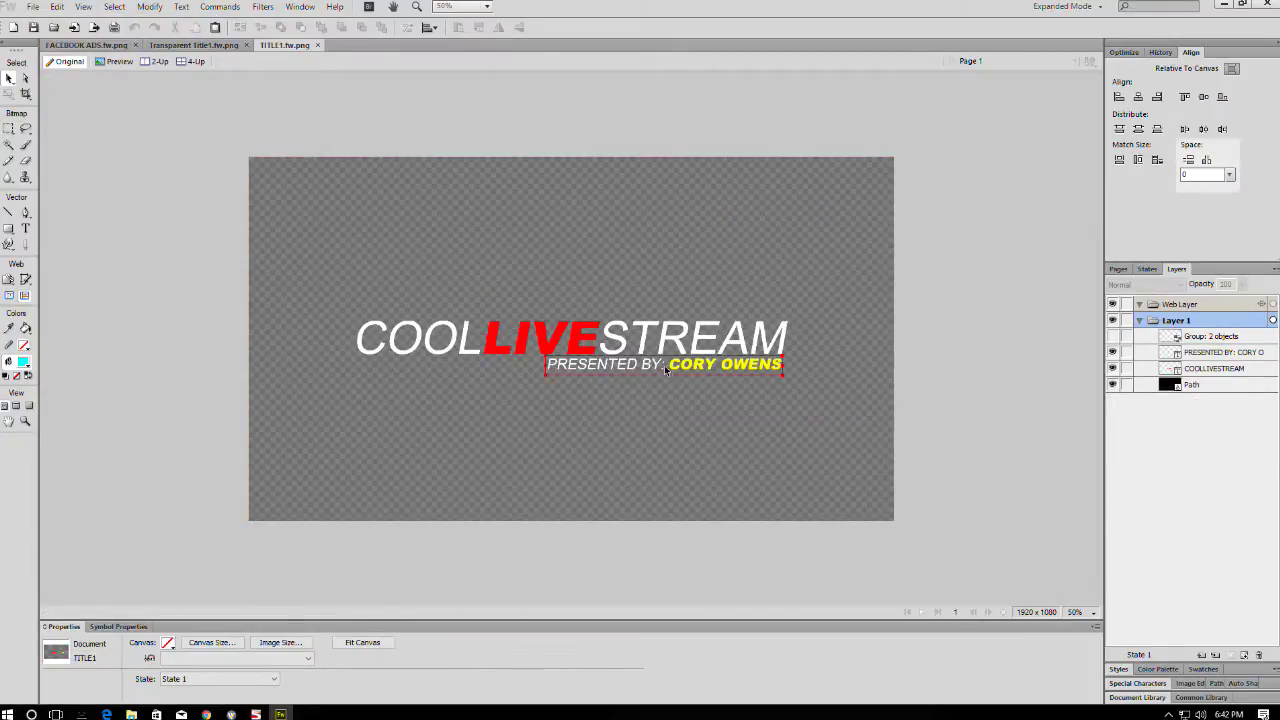
double_click(666, 368)
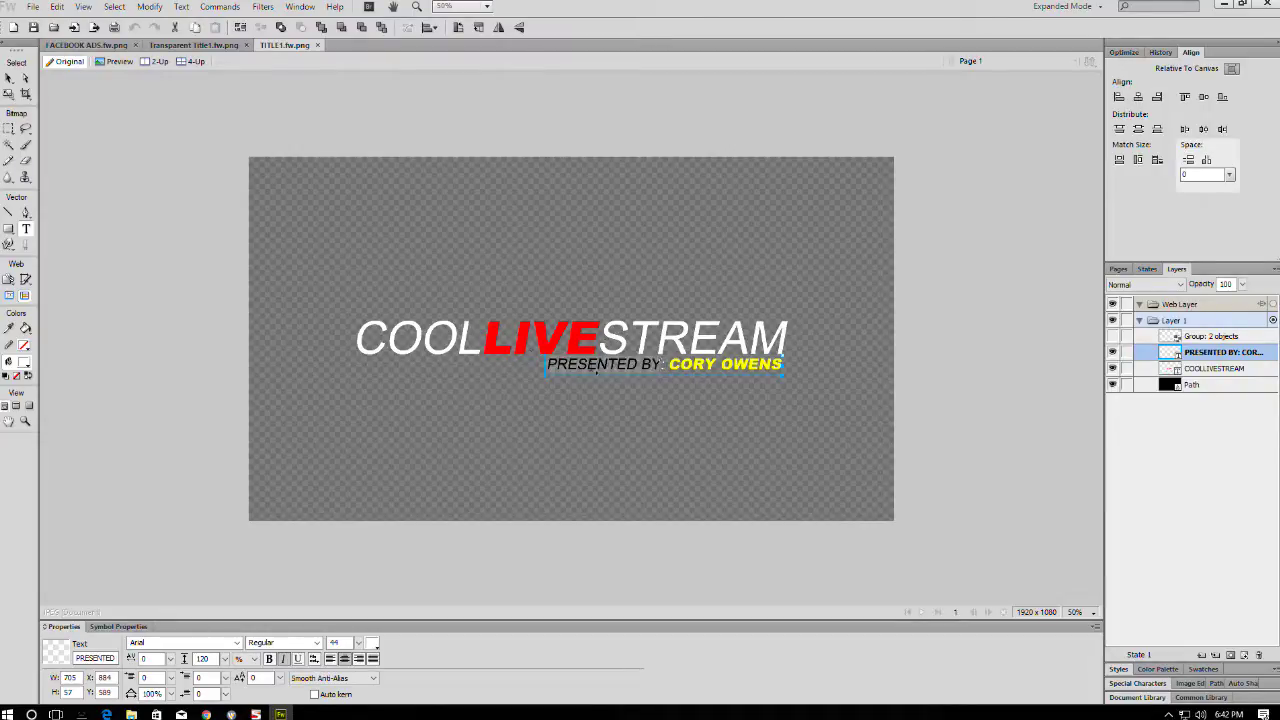
left_click_drag(612, 365, 411, 350)
type("PLEA")
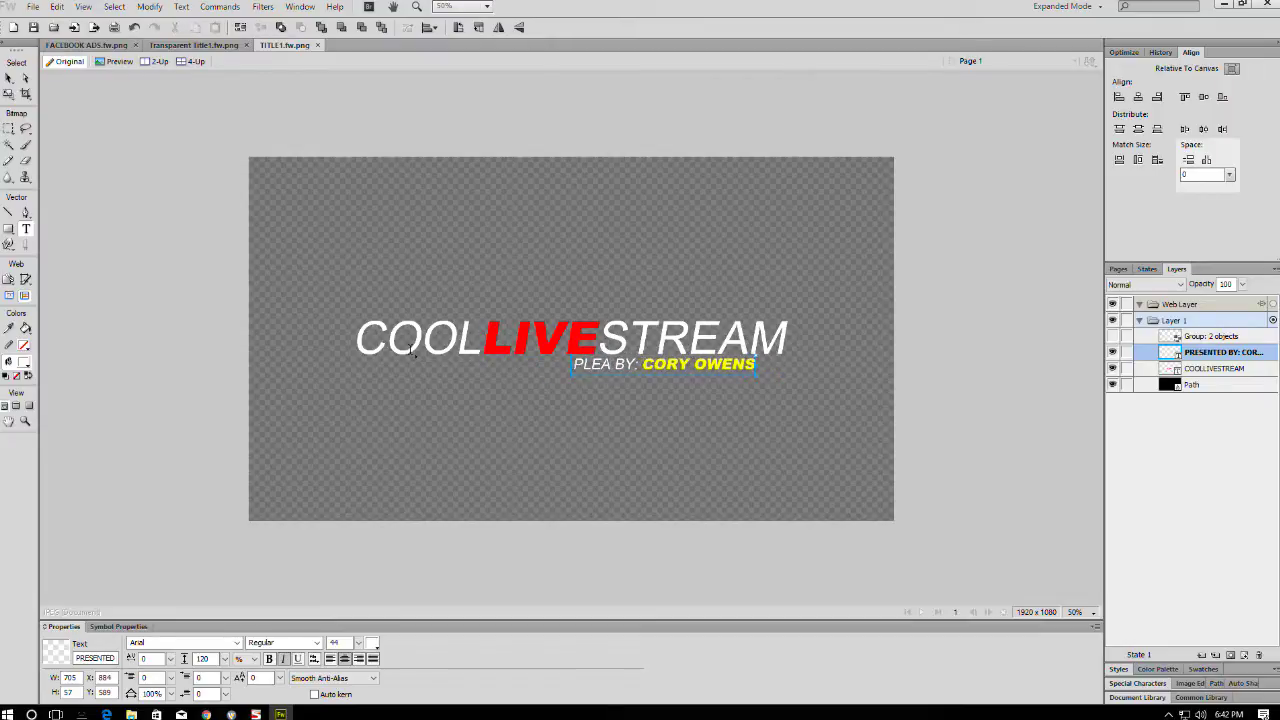
key("BackSpace")
key("BackSpace")
key("BackSpace")
key("ctrl+z")
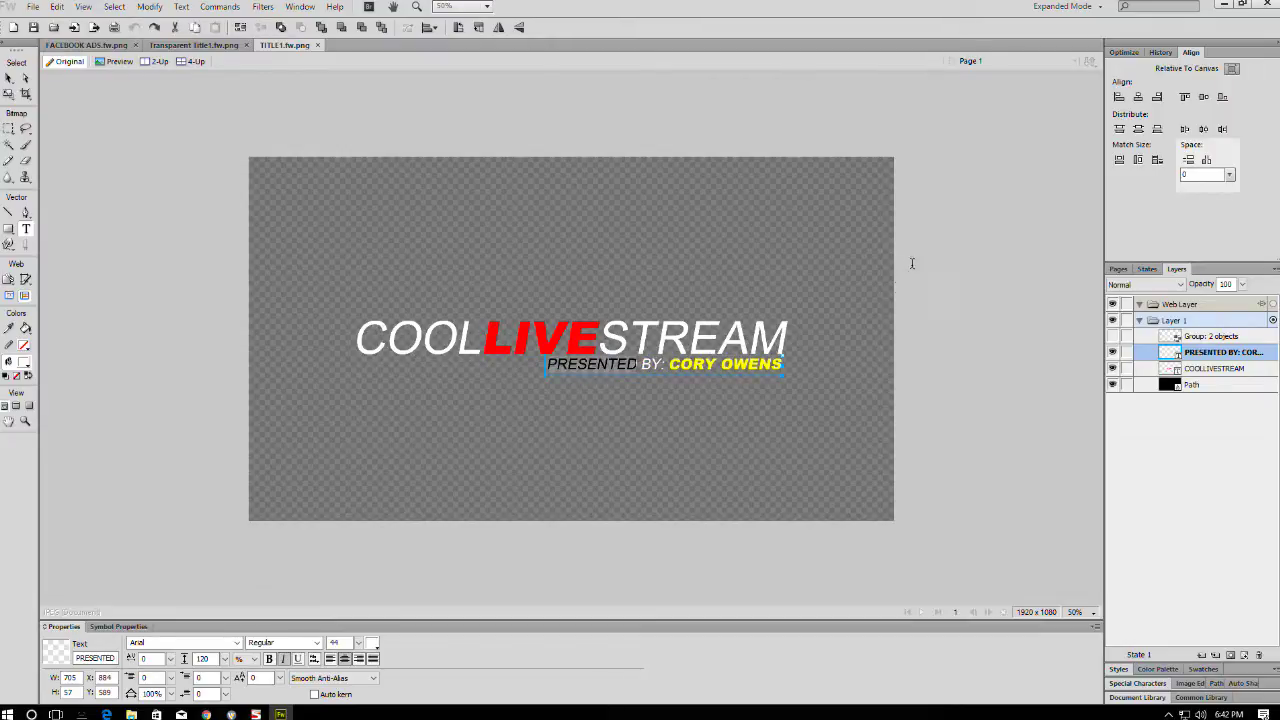
key("Escape")
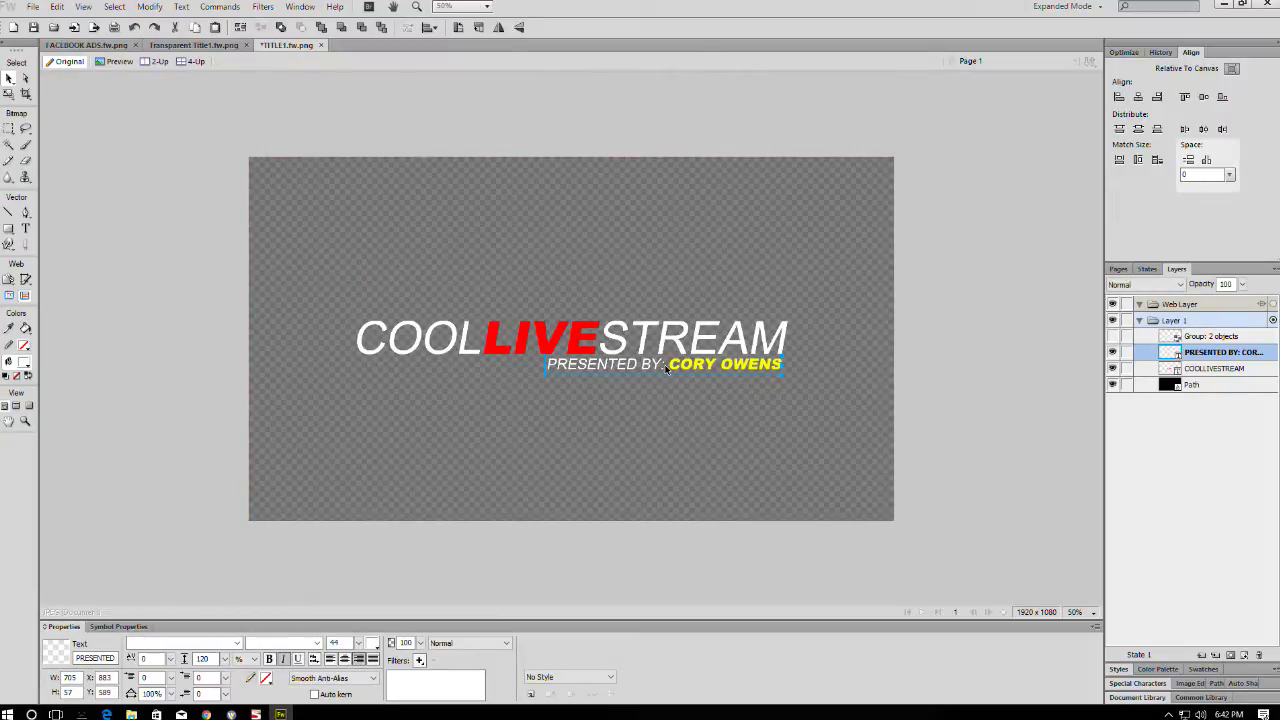
left_click(880, 350)
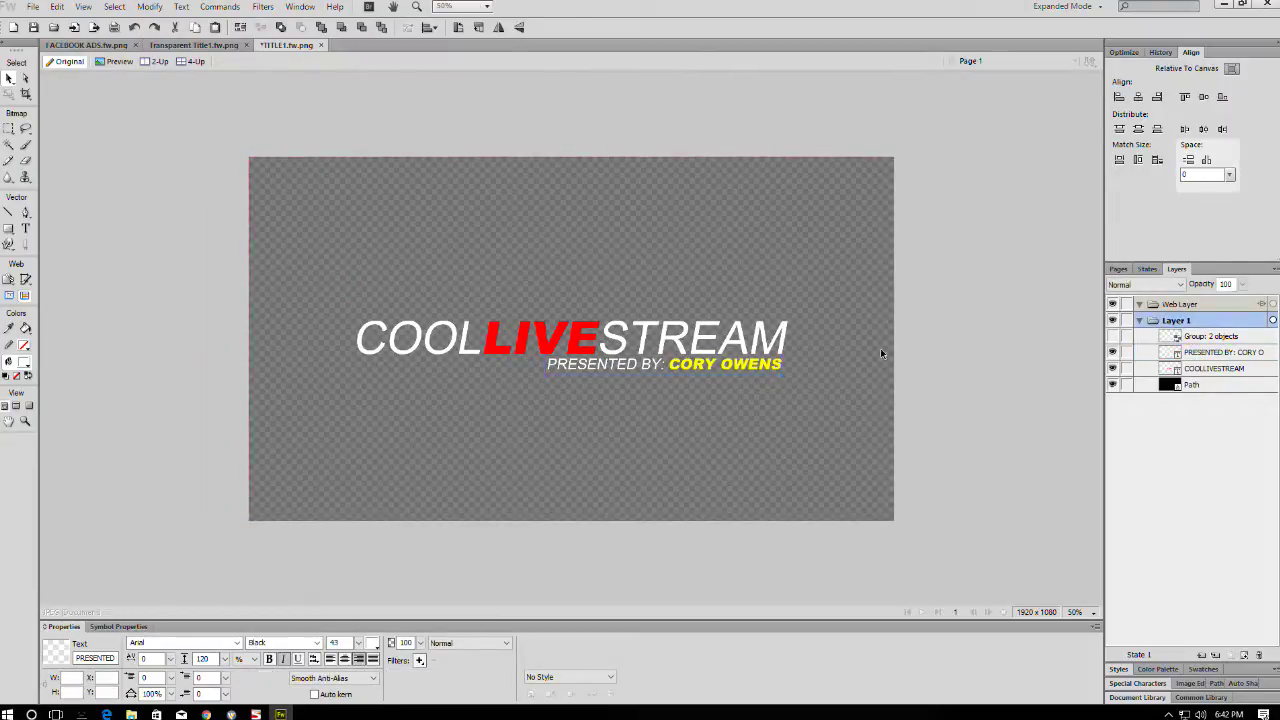
- Retype the yellow subtitle words as PLEASE STAND BY
double_click(657, 370)
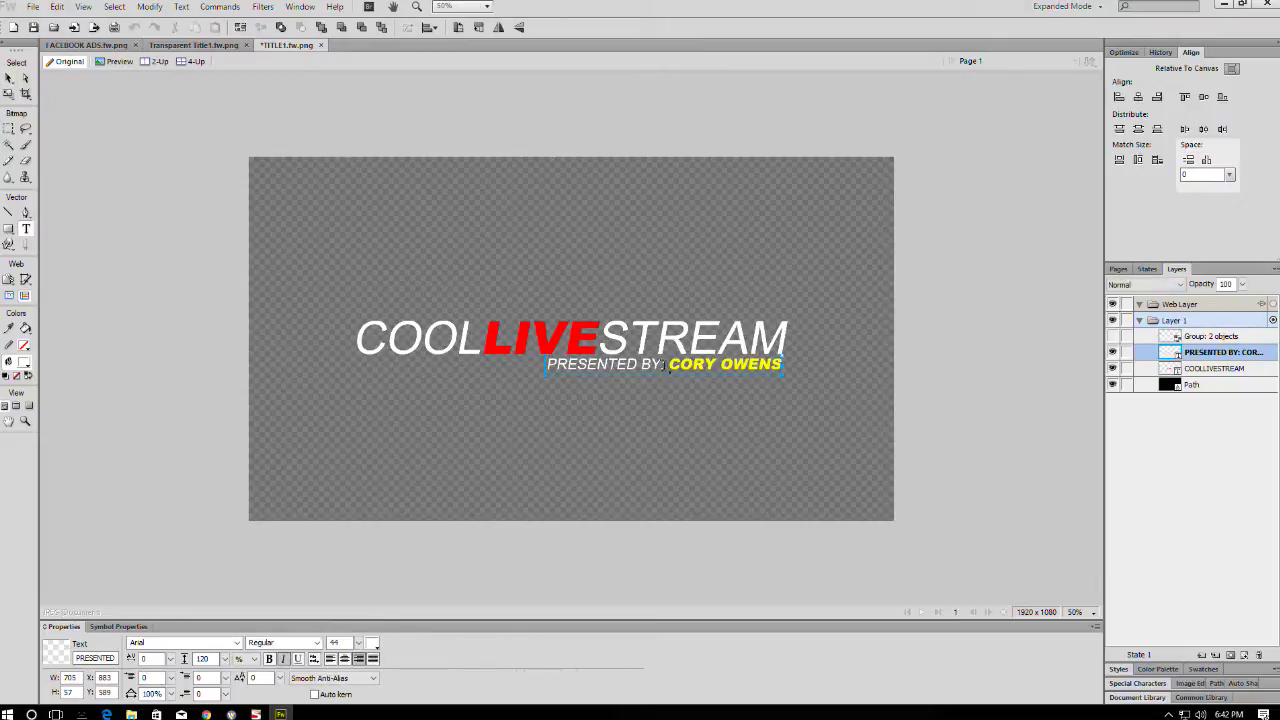
left_click_drag(643, 370, 441, 361)
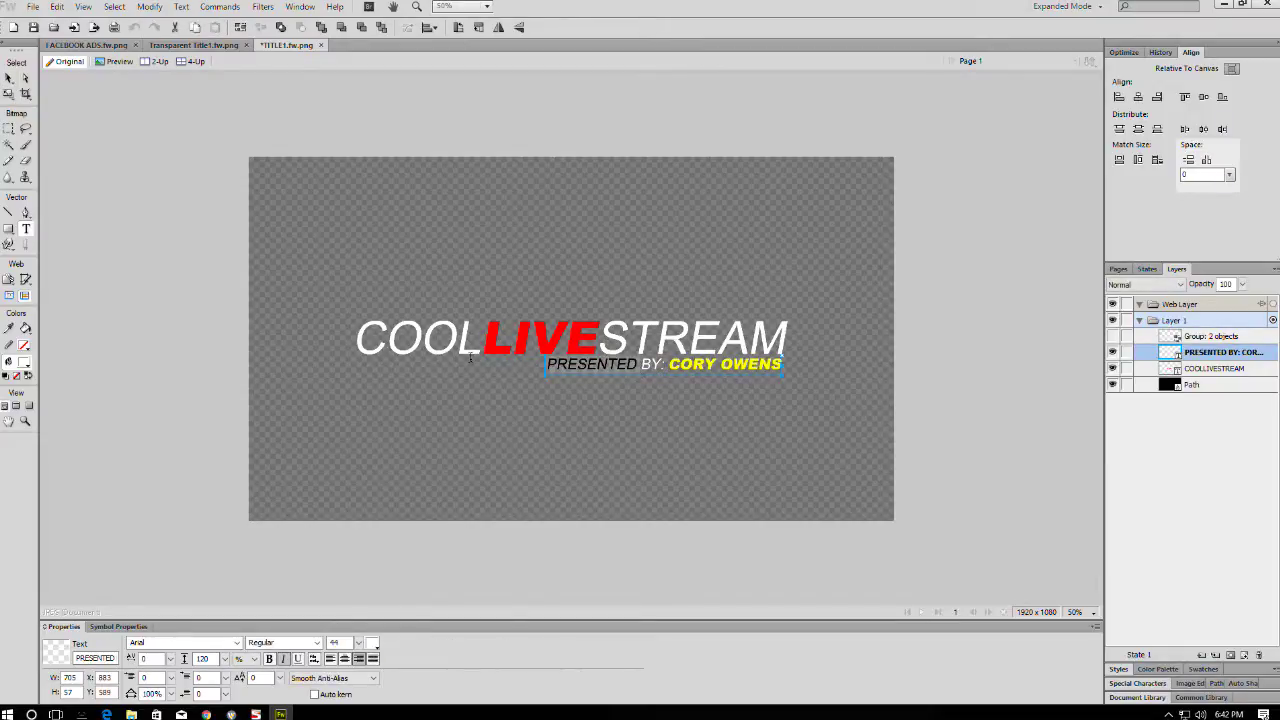
type("PLEASE STA")
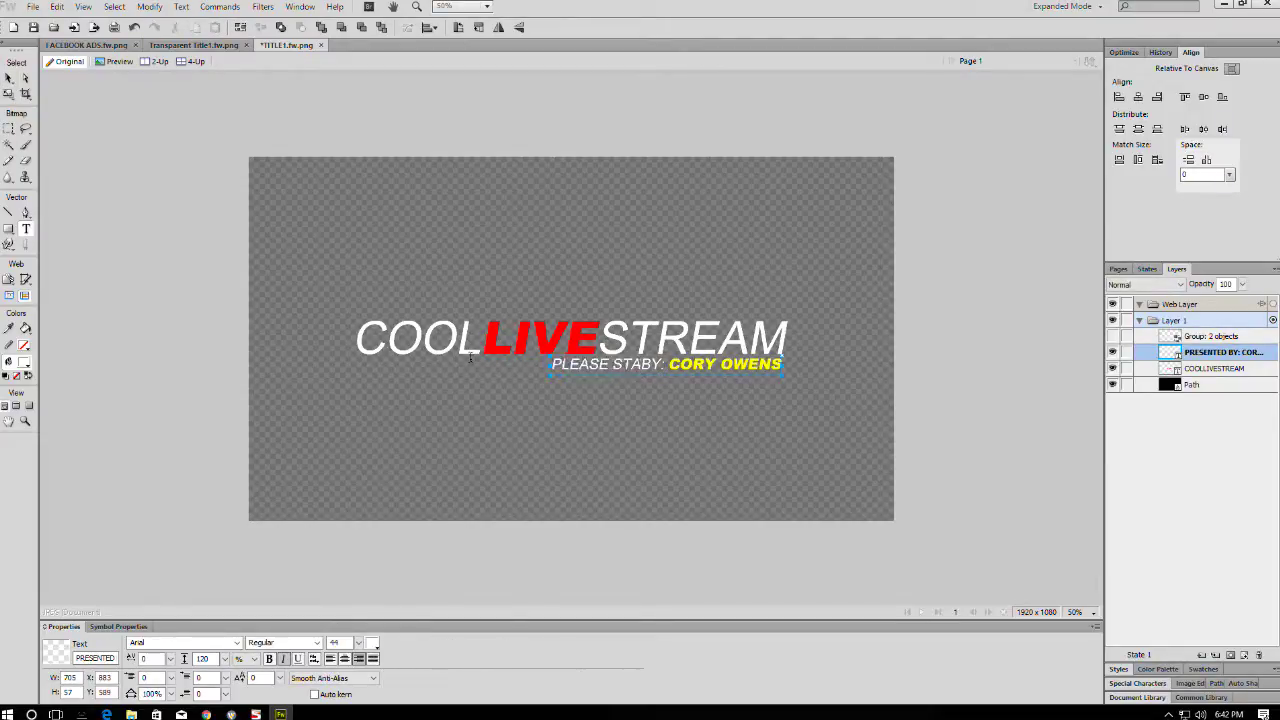
type("ND")
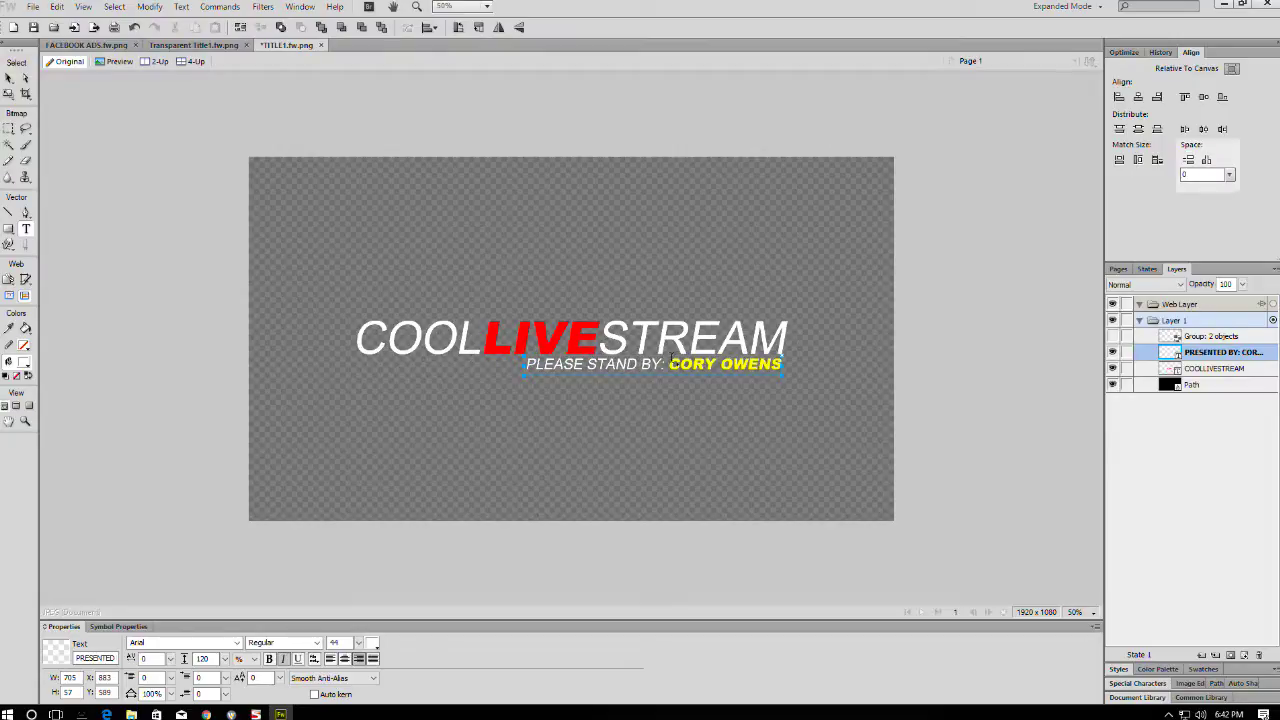
left_click_drag(670, 365, 784, 360)
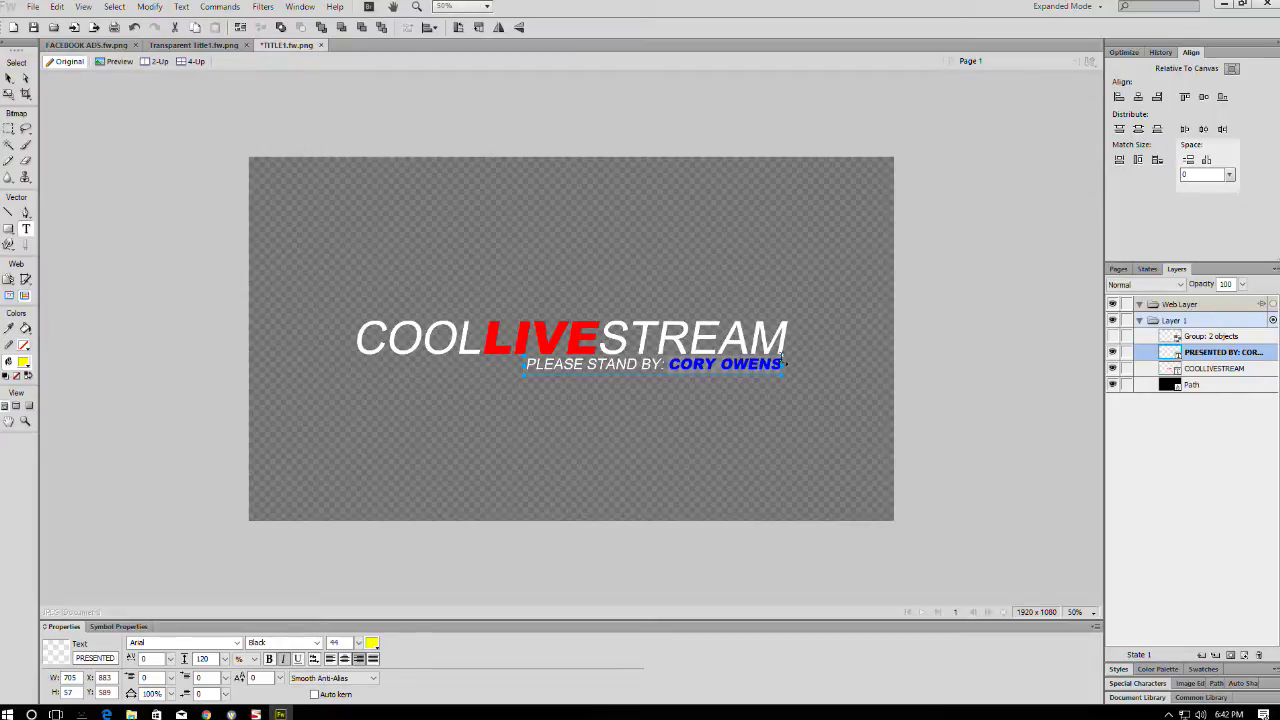
type("BROADCAST")
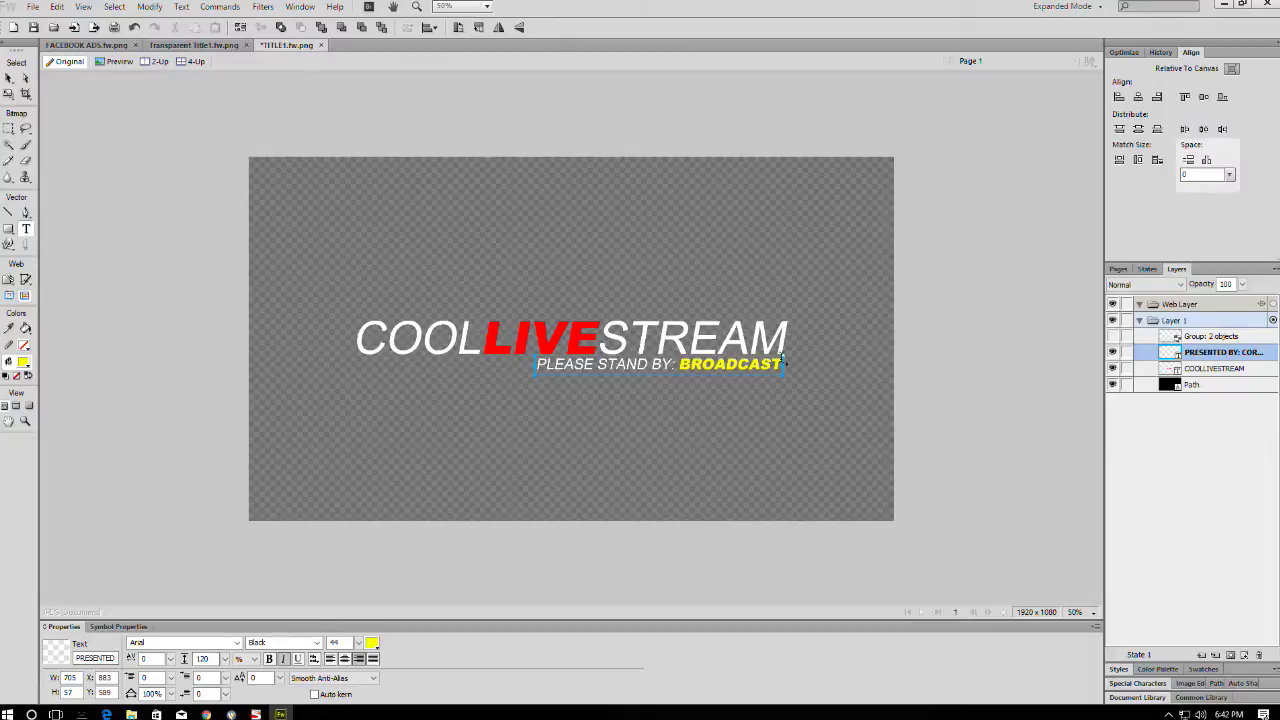
type(" W")
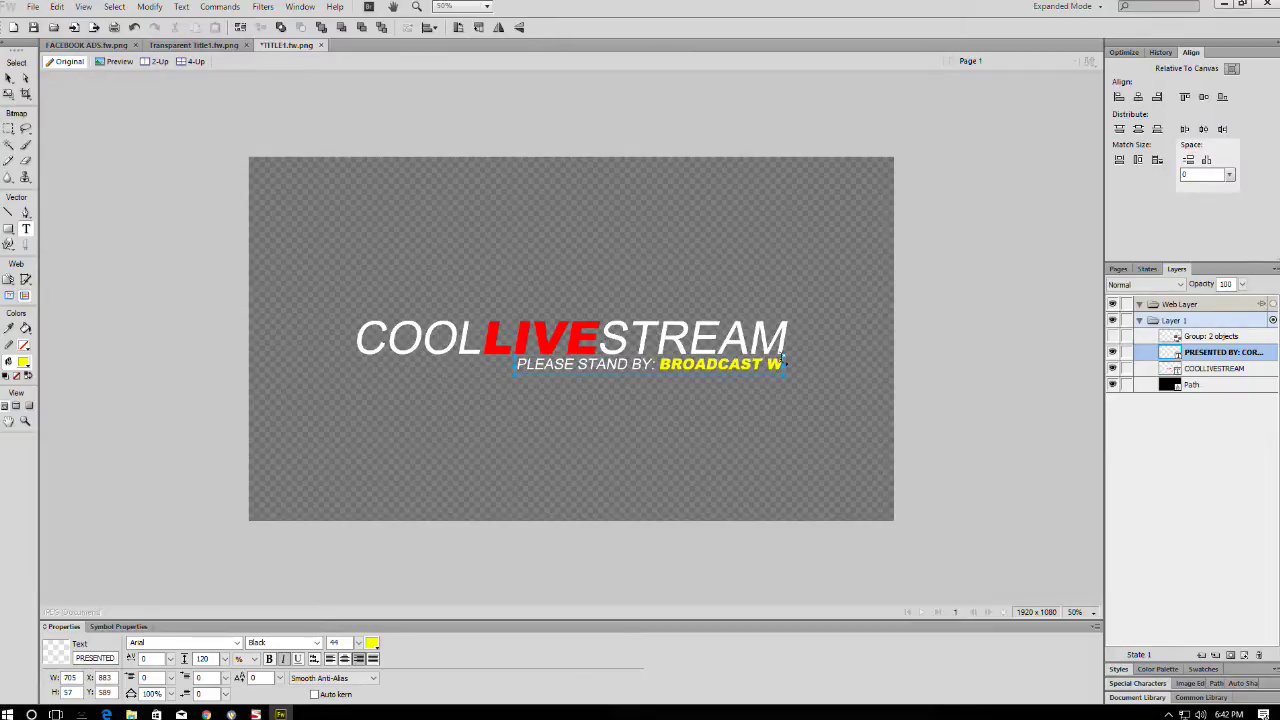
key("BackSpace")
key("BackSpace")
key("BackSpace")
key("BackSpace")
key("BackSpace")
key("BackSpace")
key("BackSpace")
key("BackSpace")
key("BackSpace")
key("BackSpace")
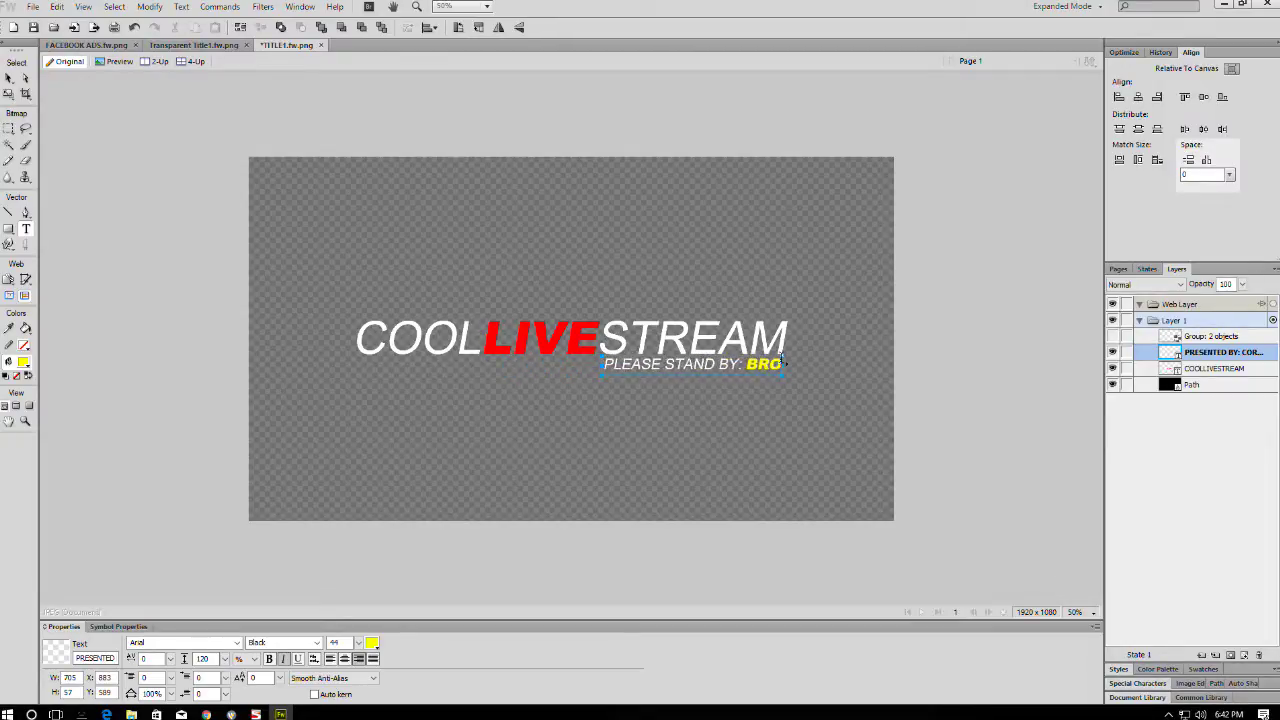
key("BackSpace")
type("PLEASE")
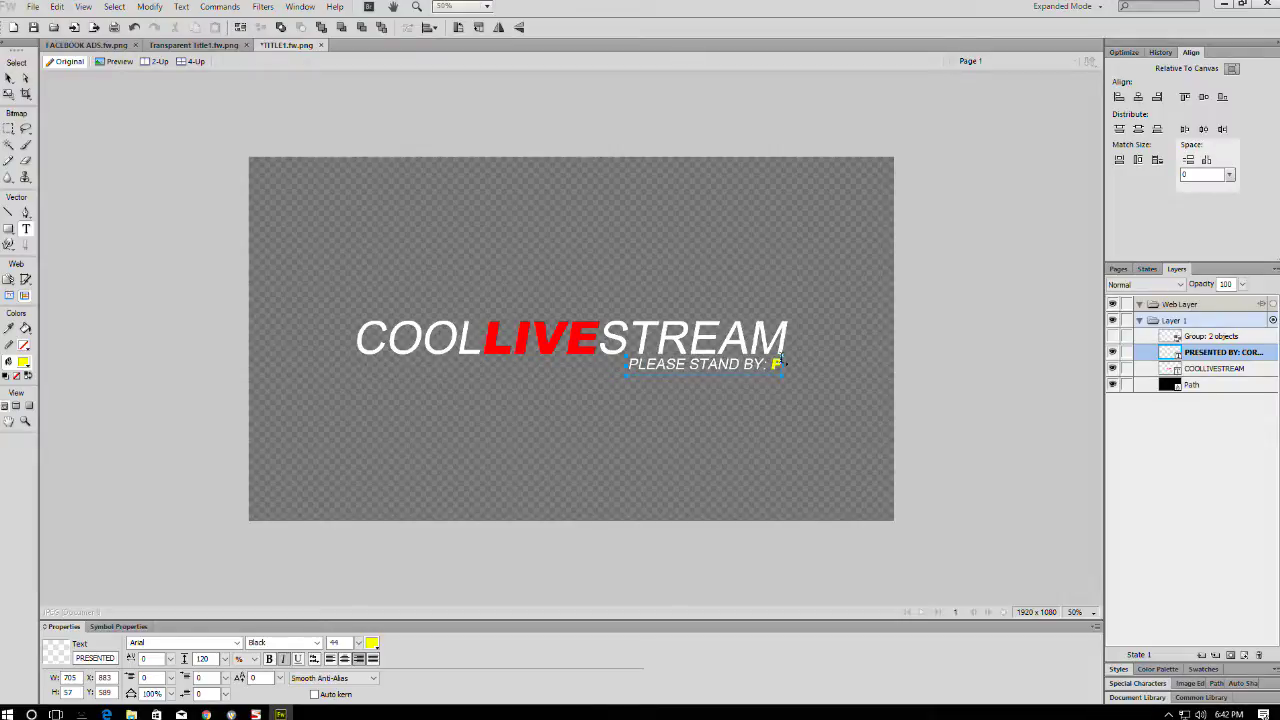
key("BackSpace")
key("BackSpace")
key("BackSpace")
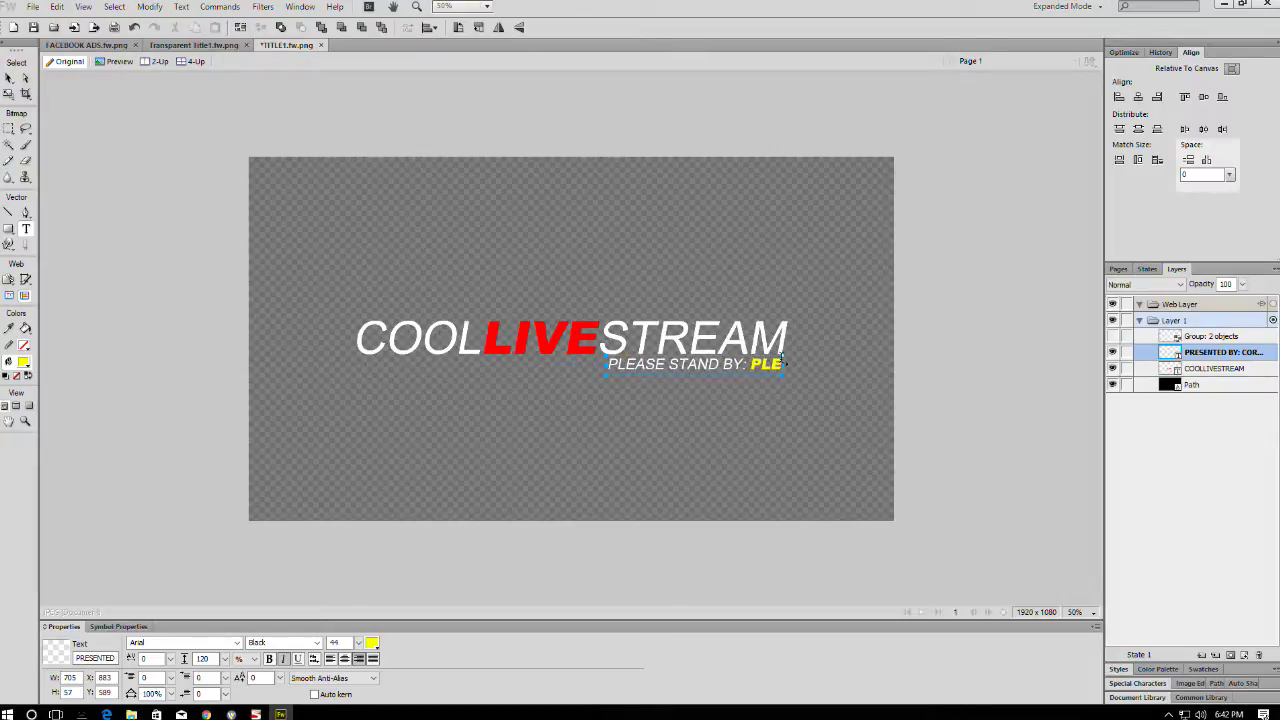
type("ASE STAND BY")
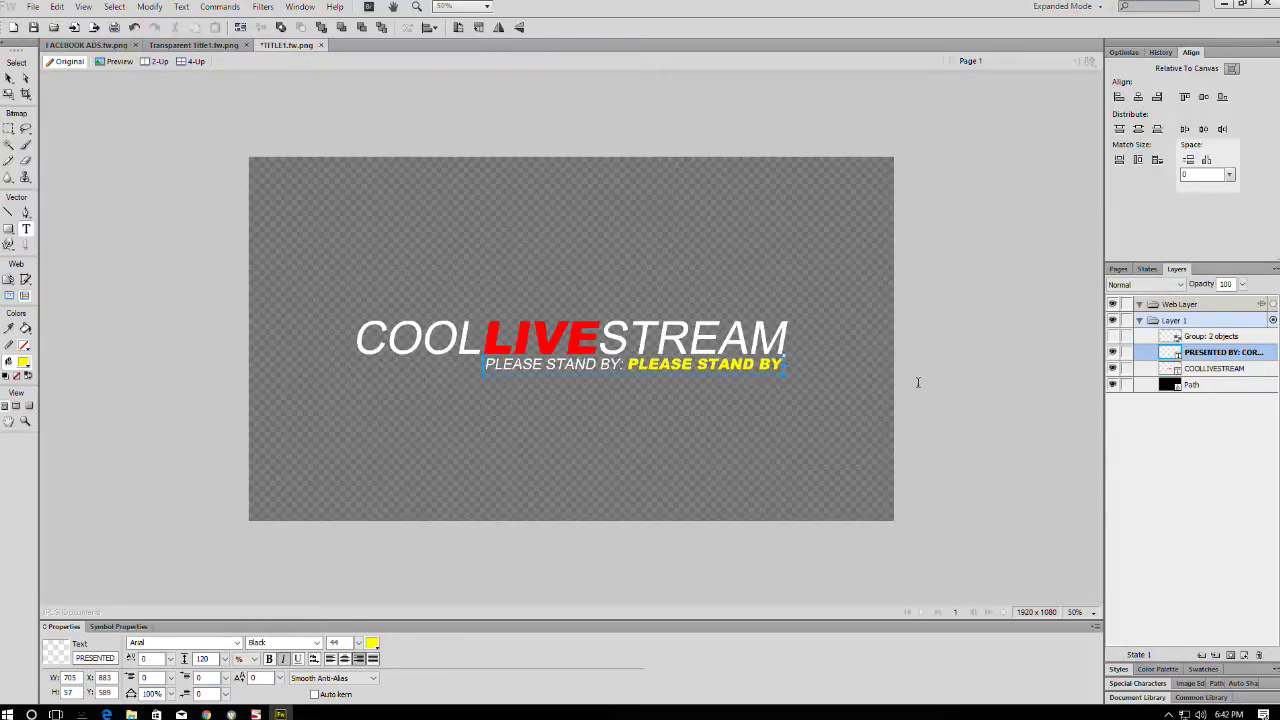
- Replace the white subtitle text with BROADCAST STARTING SOON:
left_click_drag(621, 370, 429, 372)
type("BROADCAS")
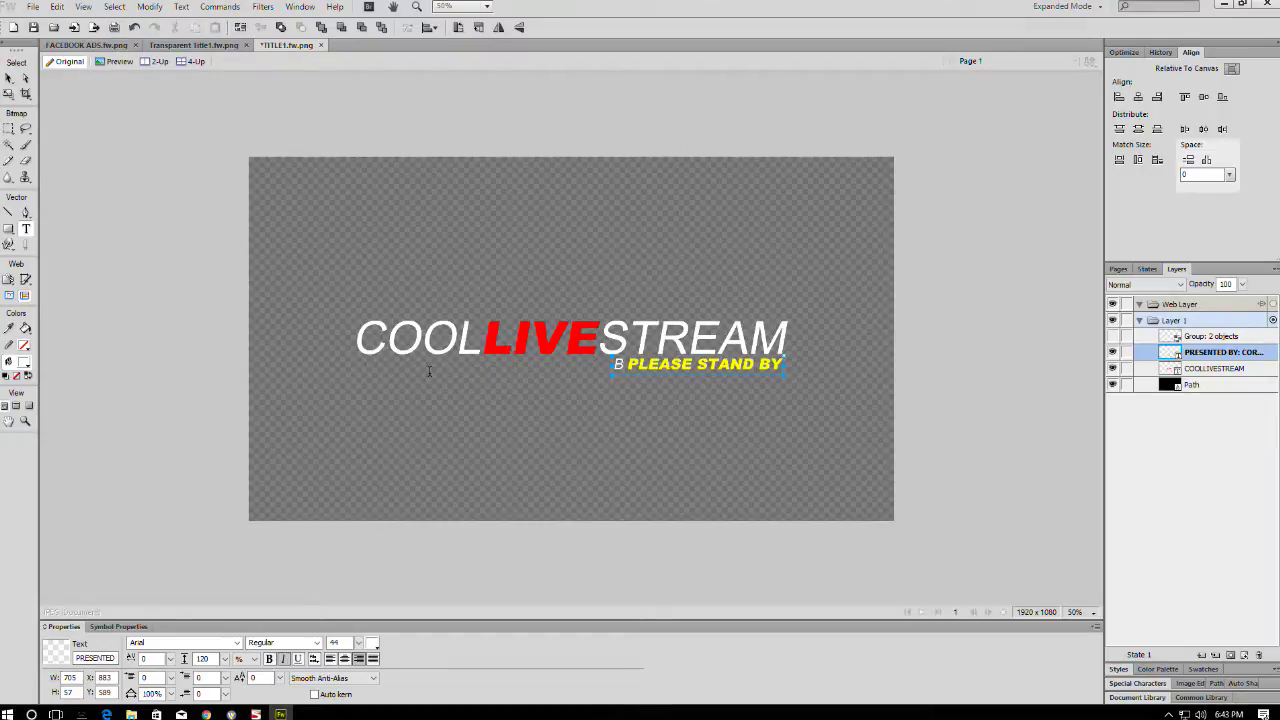
type("STARTING SOON:")
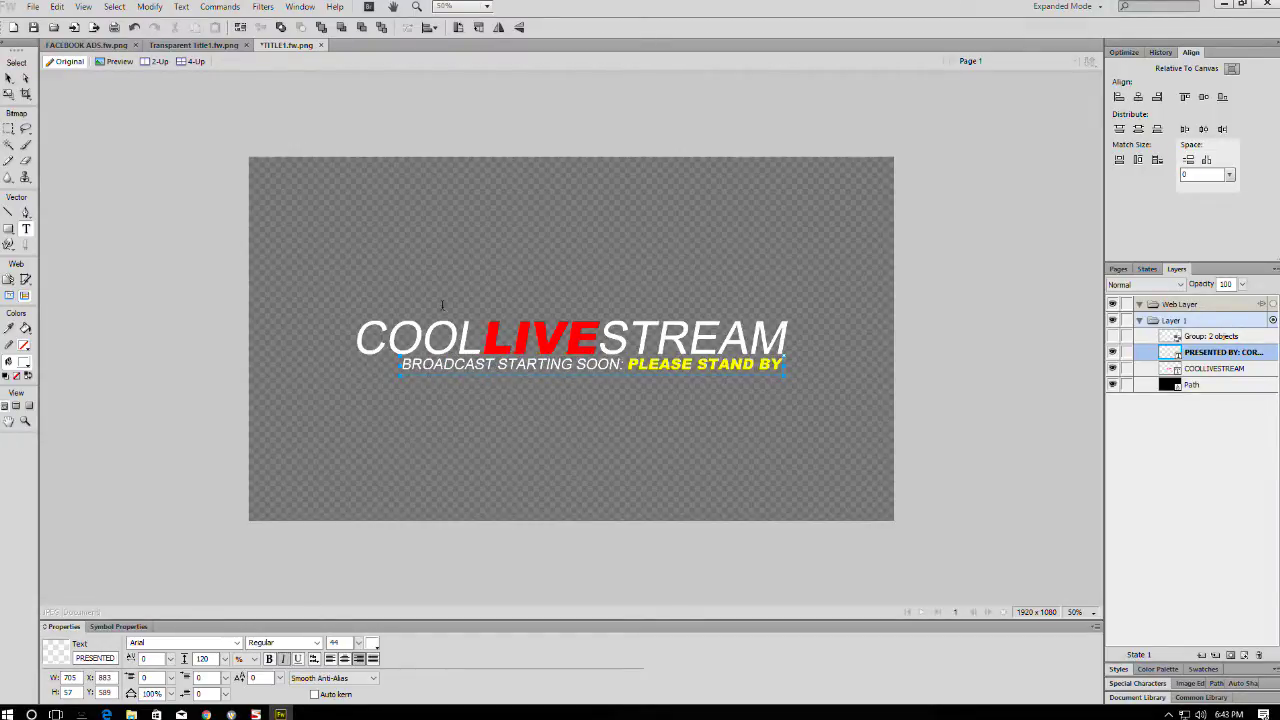
left_click(966, 225)
- Copy the COOLLIVESTREAM title and subtitle into the Transparent Title1 design, nudged down
key("v")
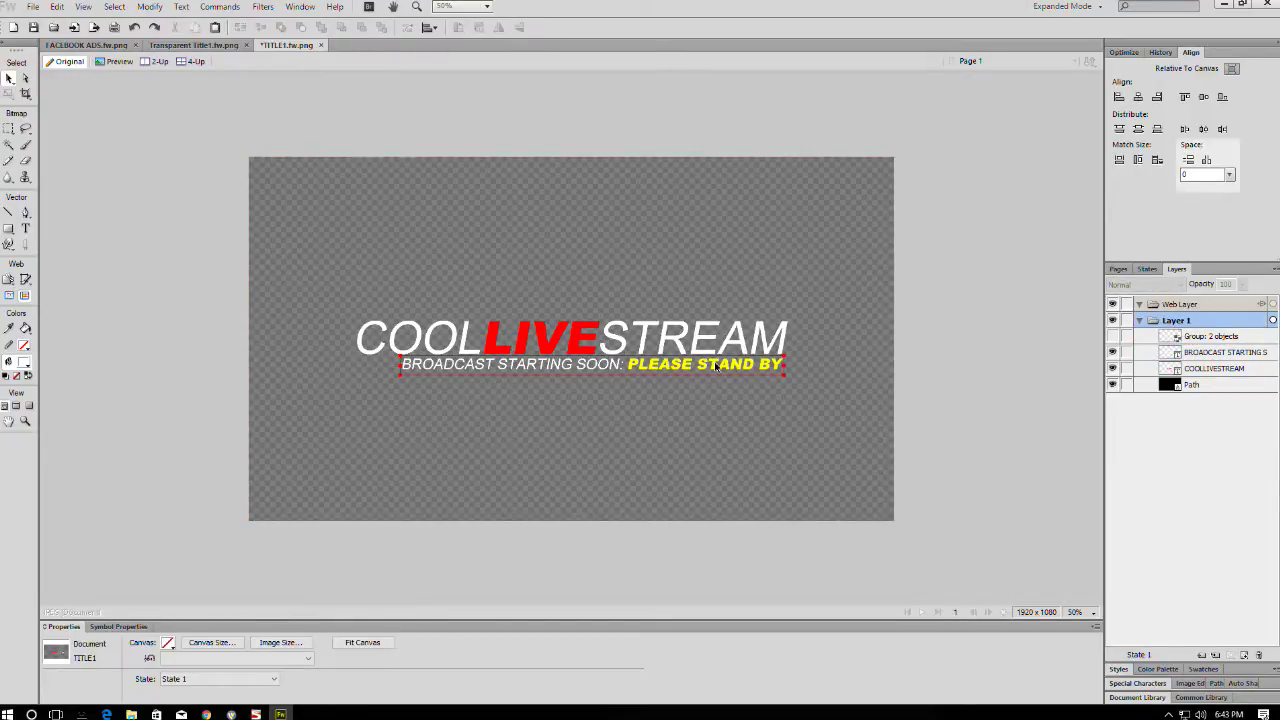
left_click(716, 365)
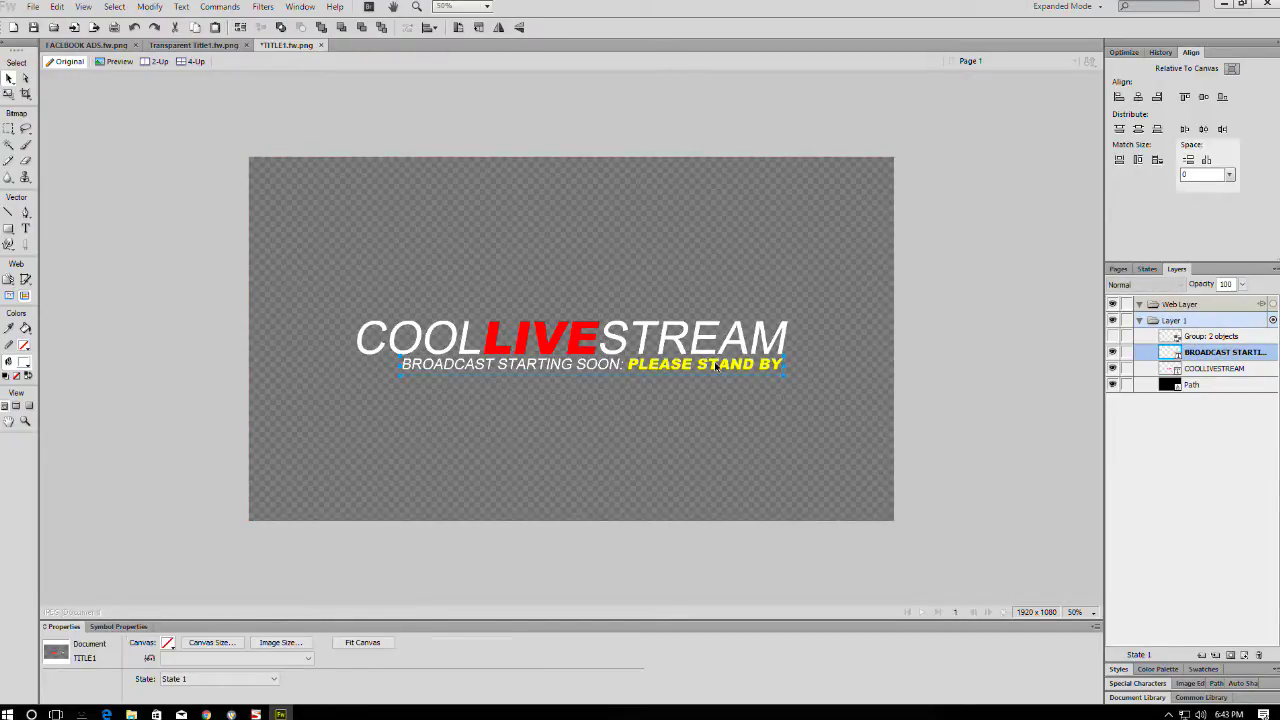
left_click(668, 333, "shift")
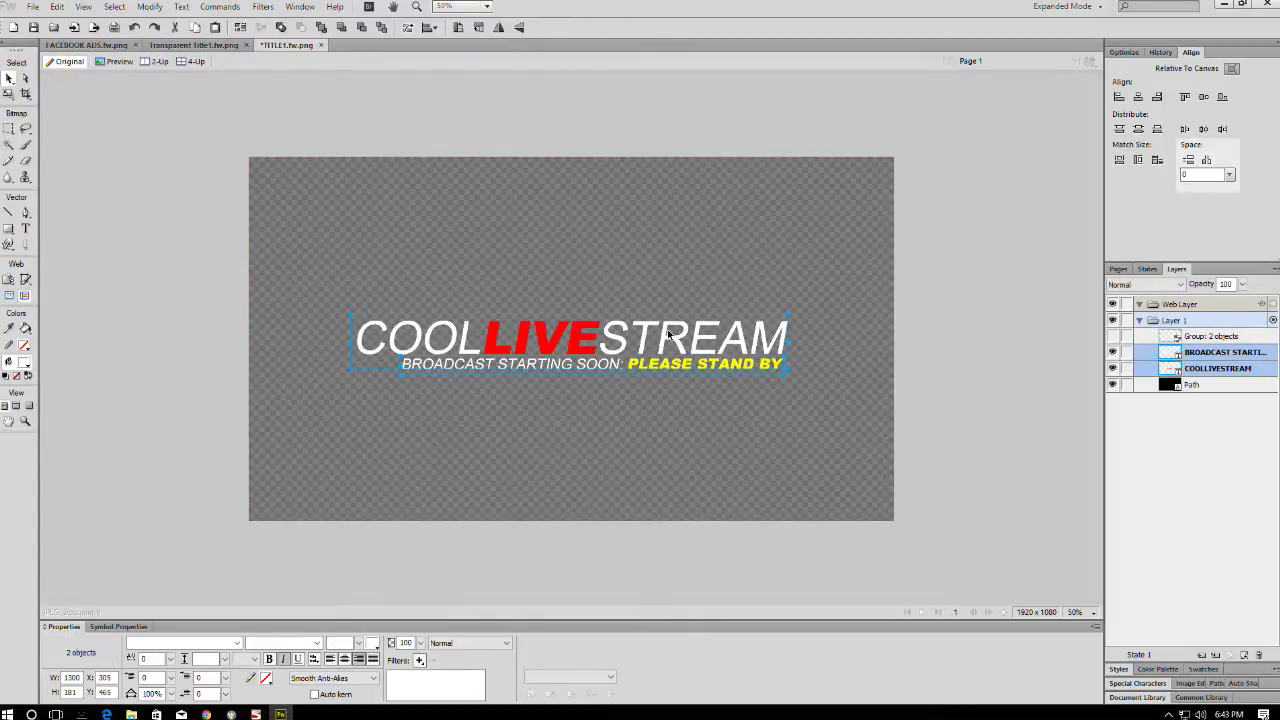
left_click(194, 45)
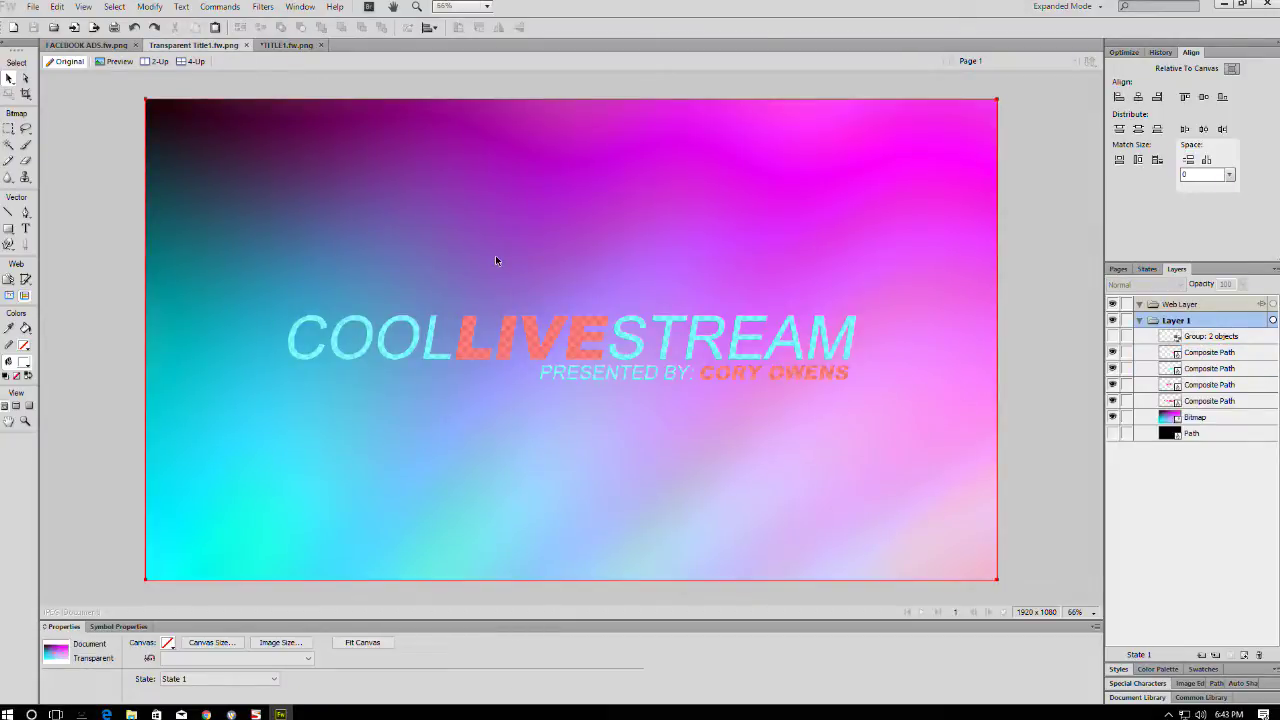
key("ctrl+v")
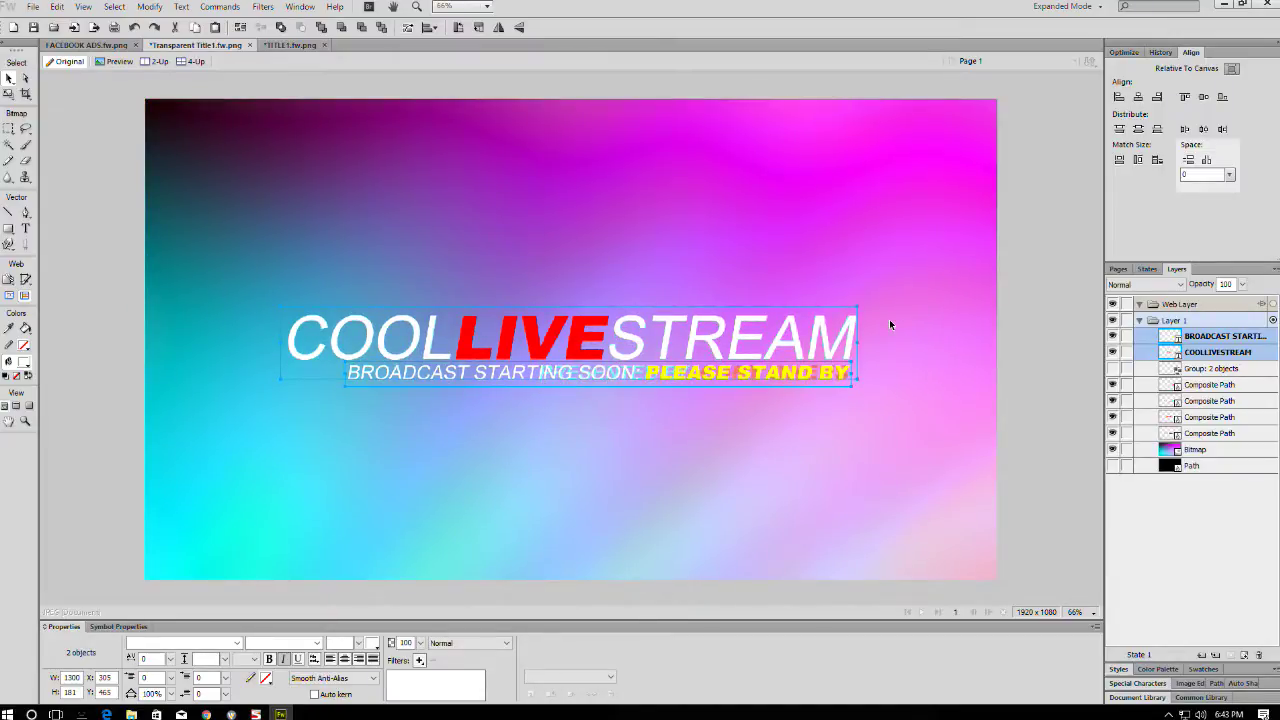
key("Down")
key("Down")
key("Down")
key("Down")
key("Down")
key("Down")
key("Down")
key("Down")
key("Down")
key("Down")
key("Down")
key("Down")
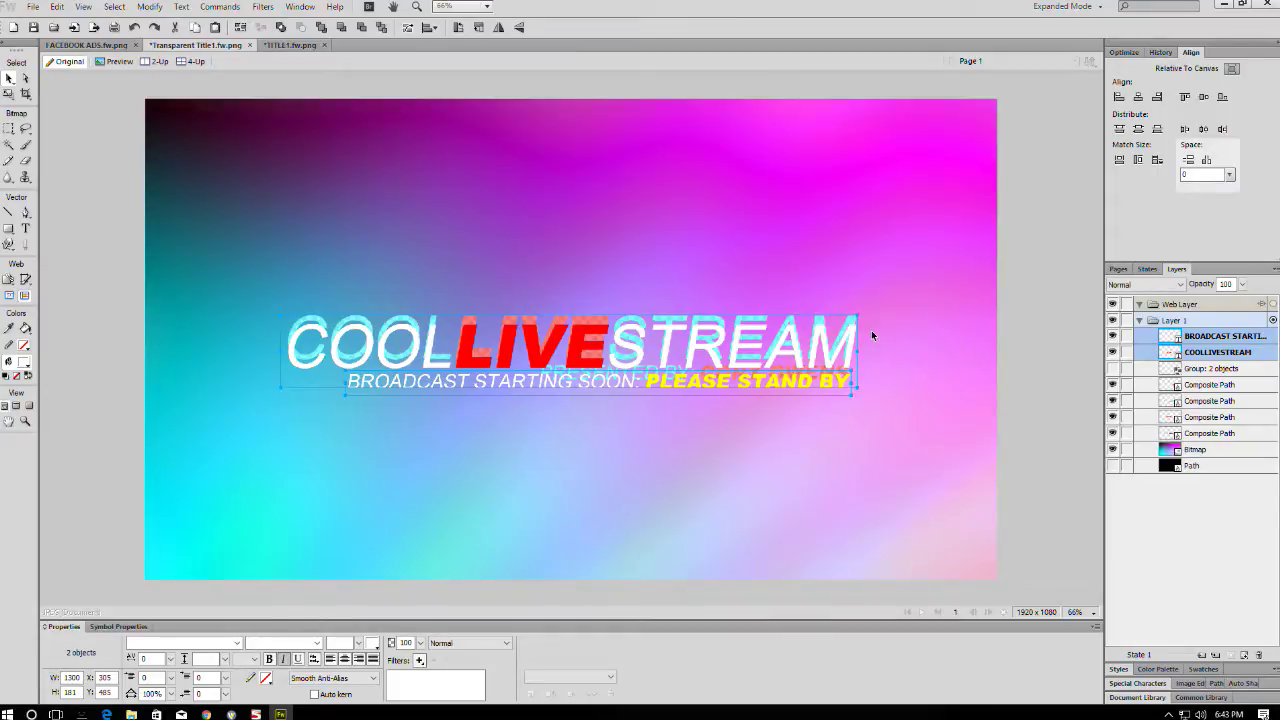
- Convert both the title text and the subtitle text to paths
right_click(757, 329)
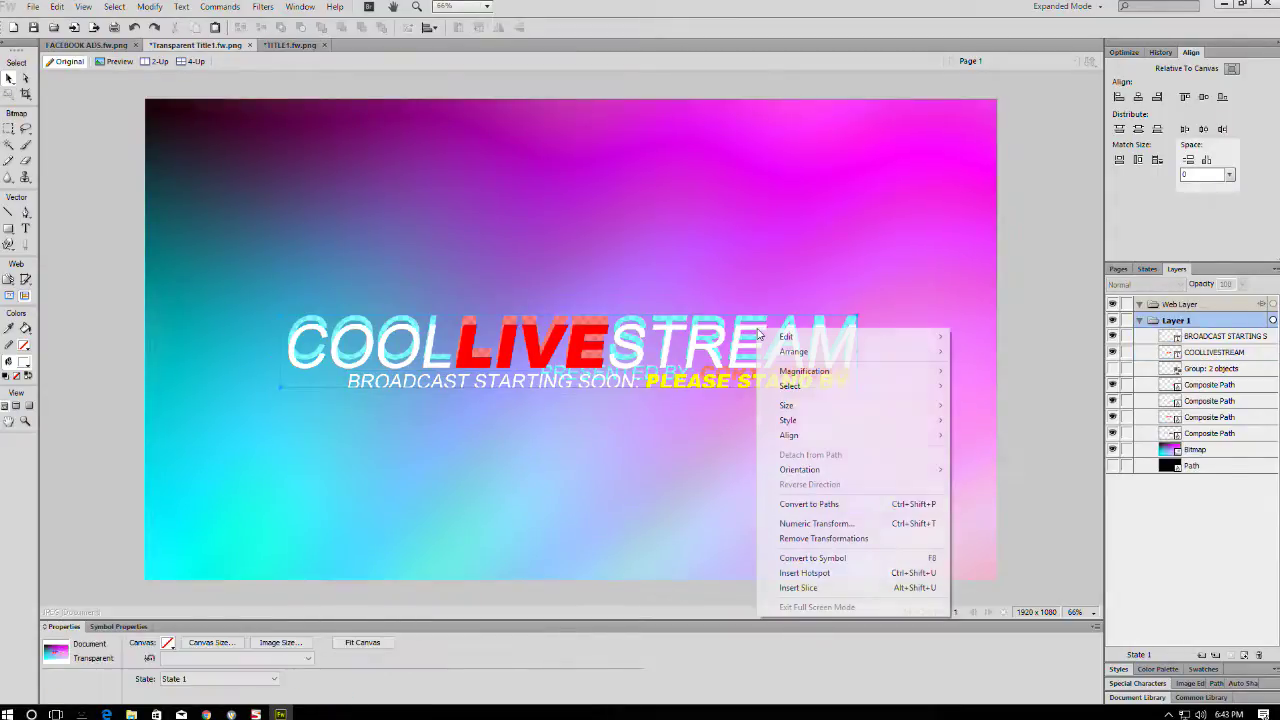
left_click(809, 504)
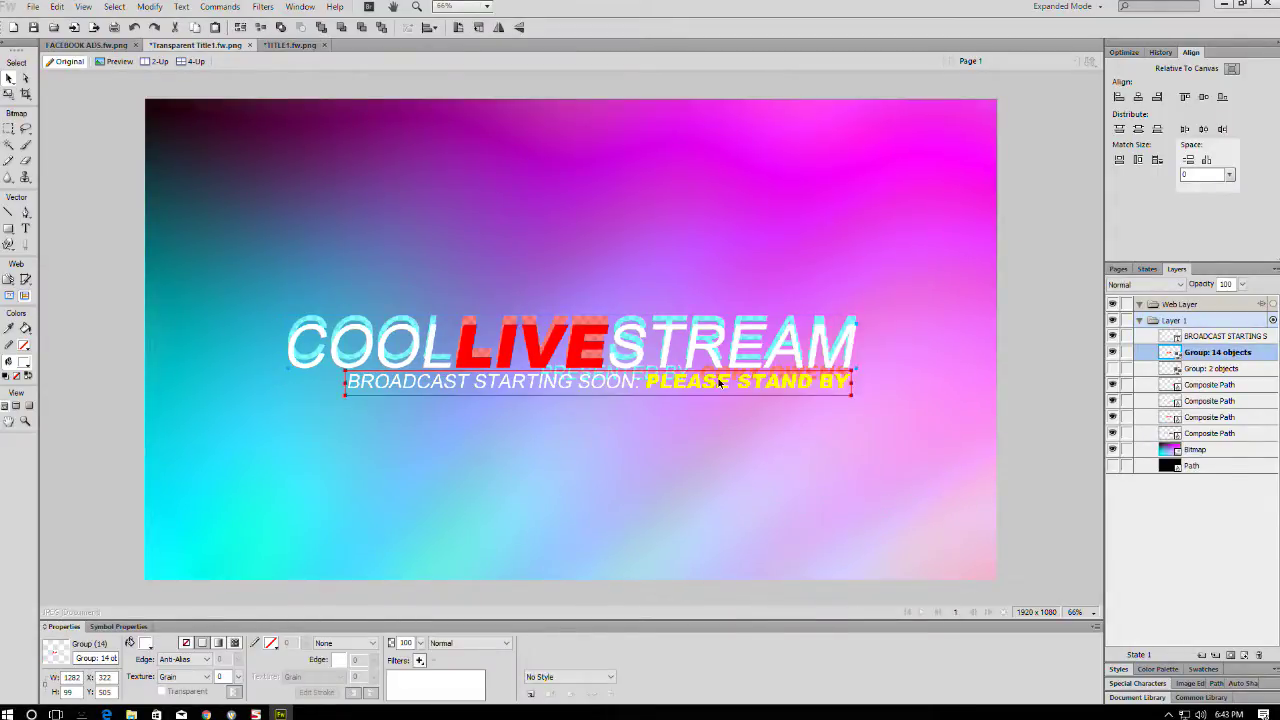
right_click(720, 382)
left_click(771, 557)
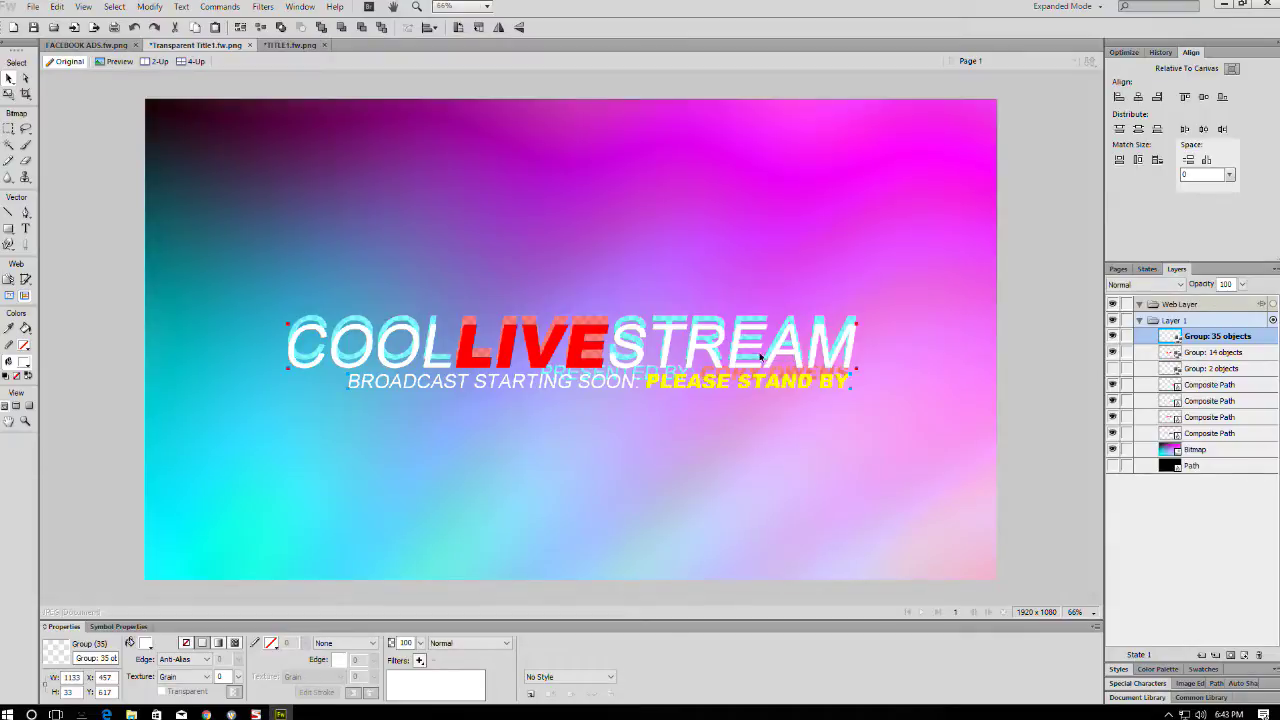
- Hide the three old glitch overlay layers and ungroup the title groups into letter paths
left_click(1113, 417)
left_click(1113, 401)
left_click(1113, 385)
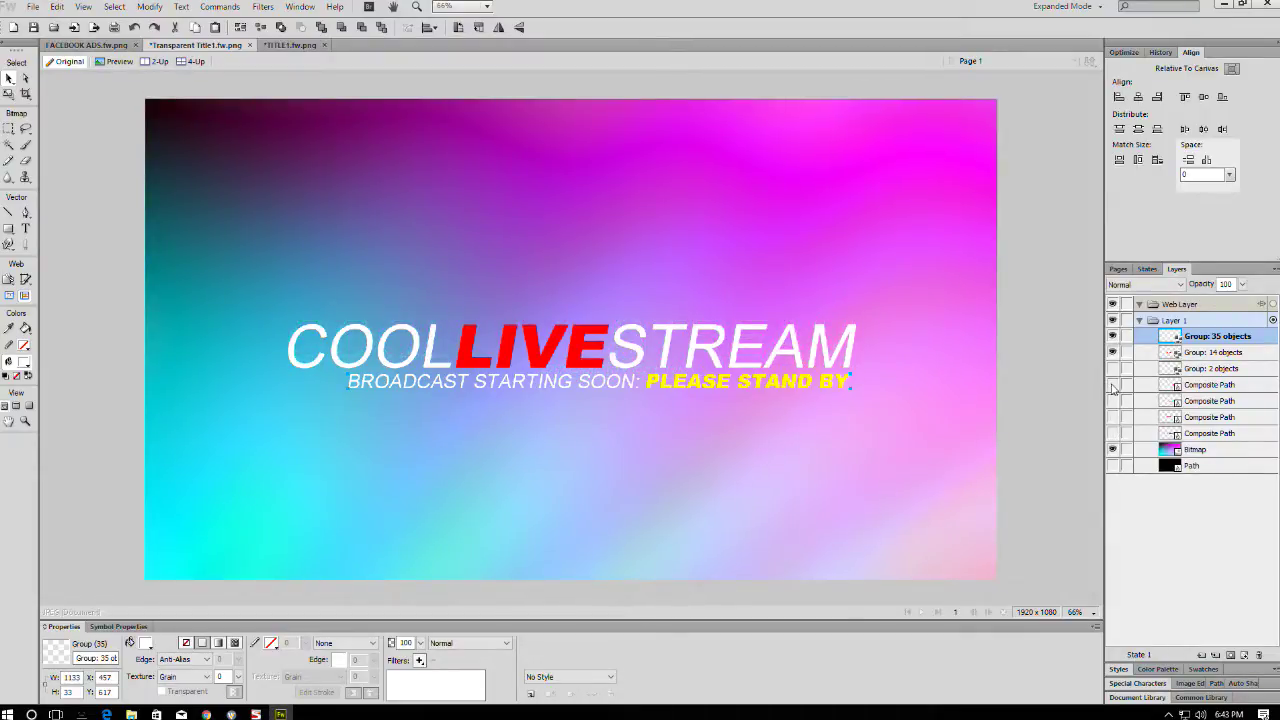
left_click(780, 345, "shift")
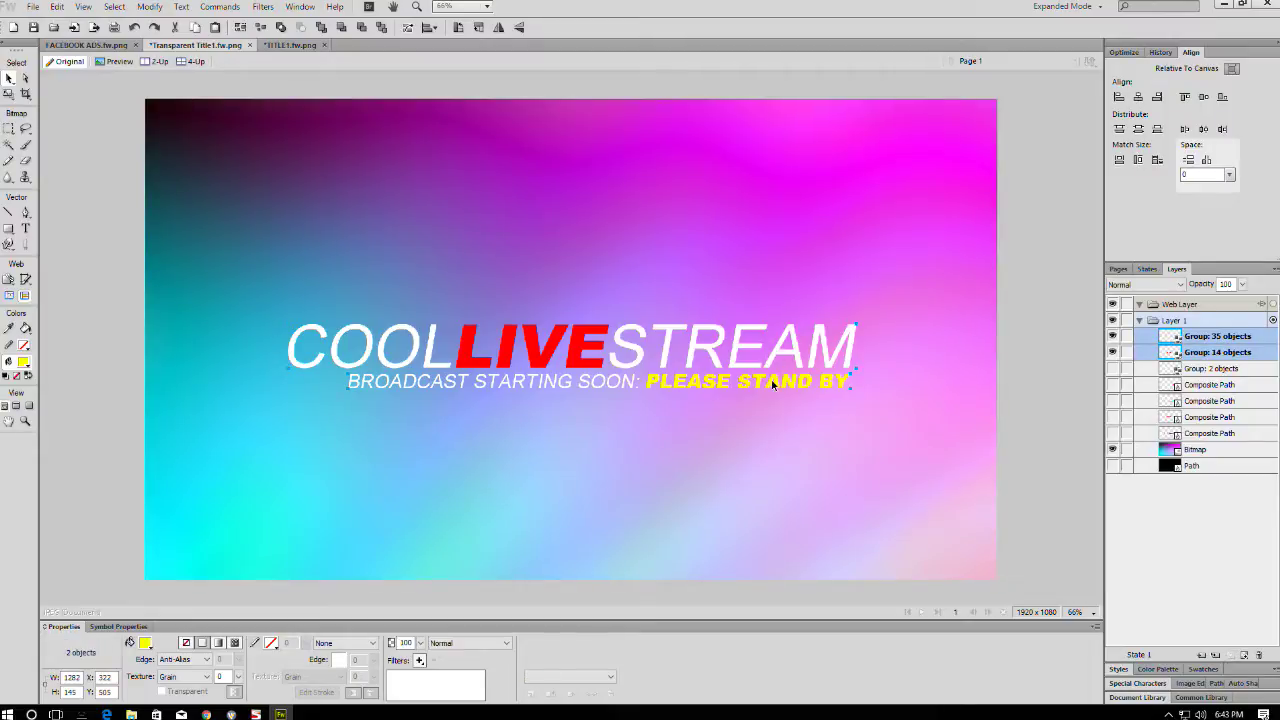
key("shift+Up")
key("shift+Up")
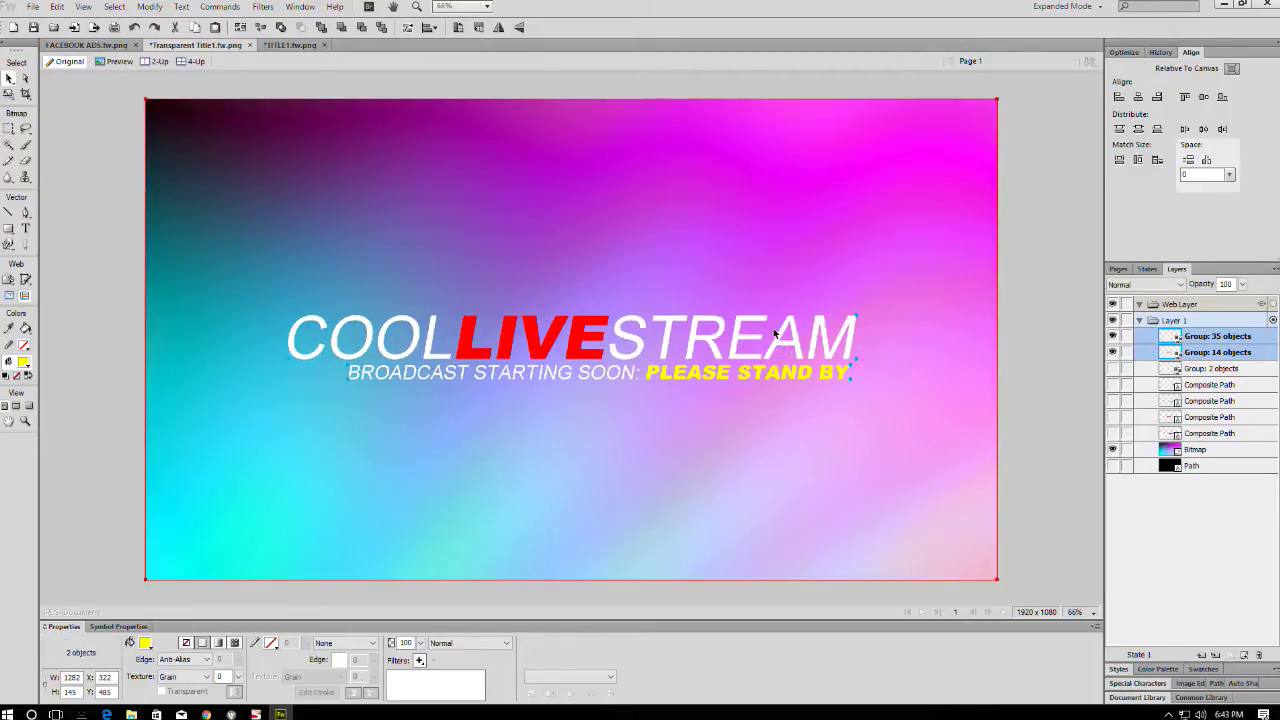
key("ctrl+shift+g")
key("ctrl+d")
- Union the COOL, STREAM and BROADCAST STARTING SOON letters into one composite path
scroll(1157, 614, "down", 10)
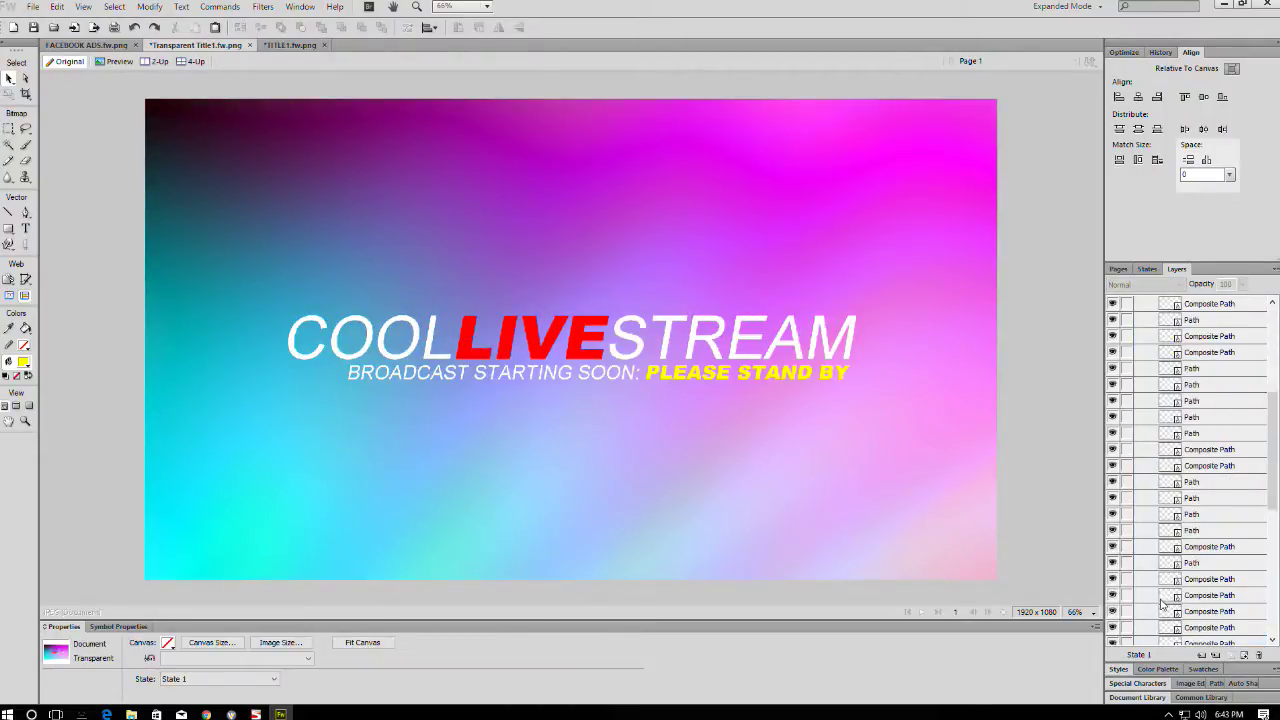
scroll(1157, 614, "down", 3)
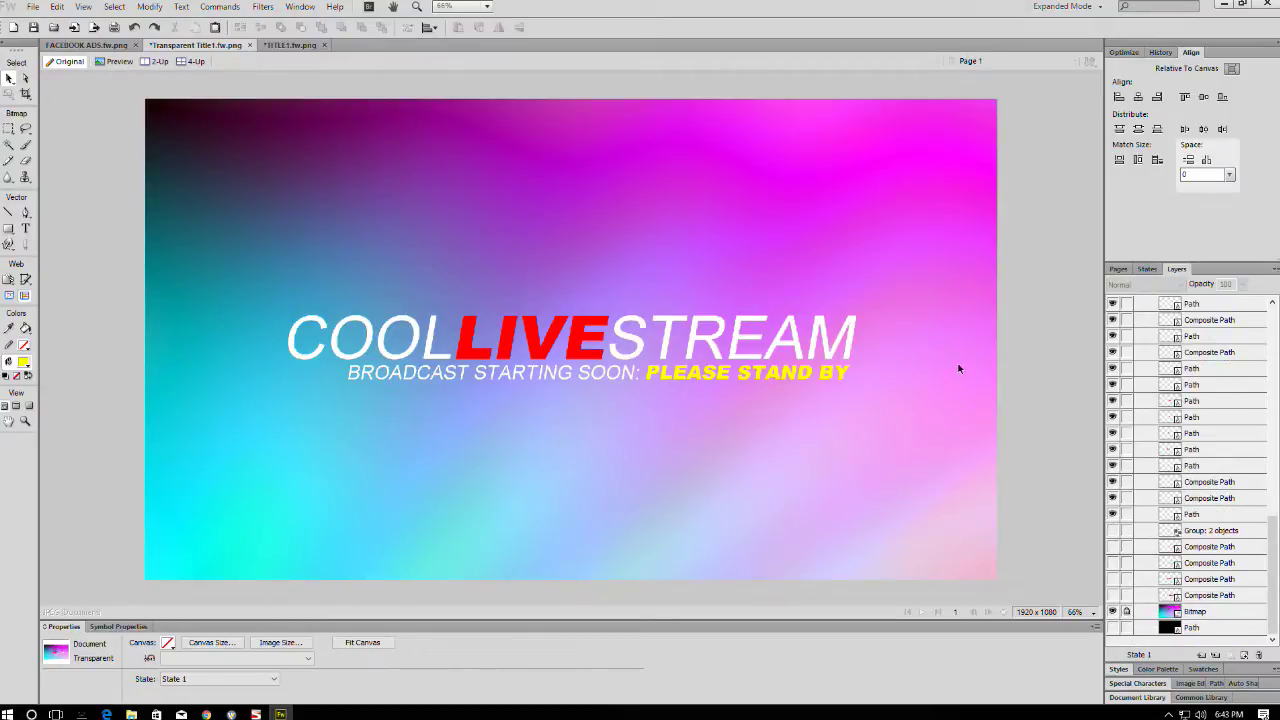
left_click_drag(890, 300, 340, 362)
left_click_drag(458, 272, 274, 340)
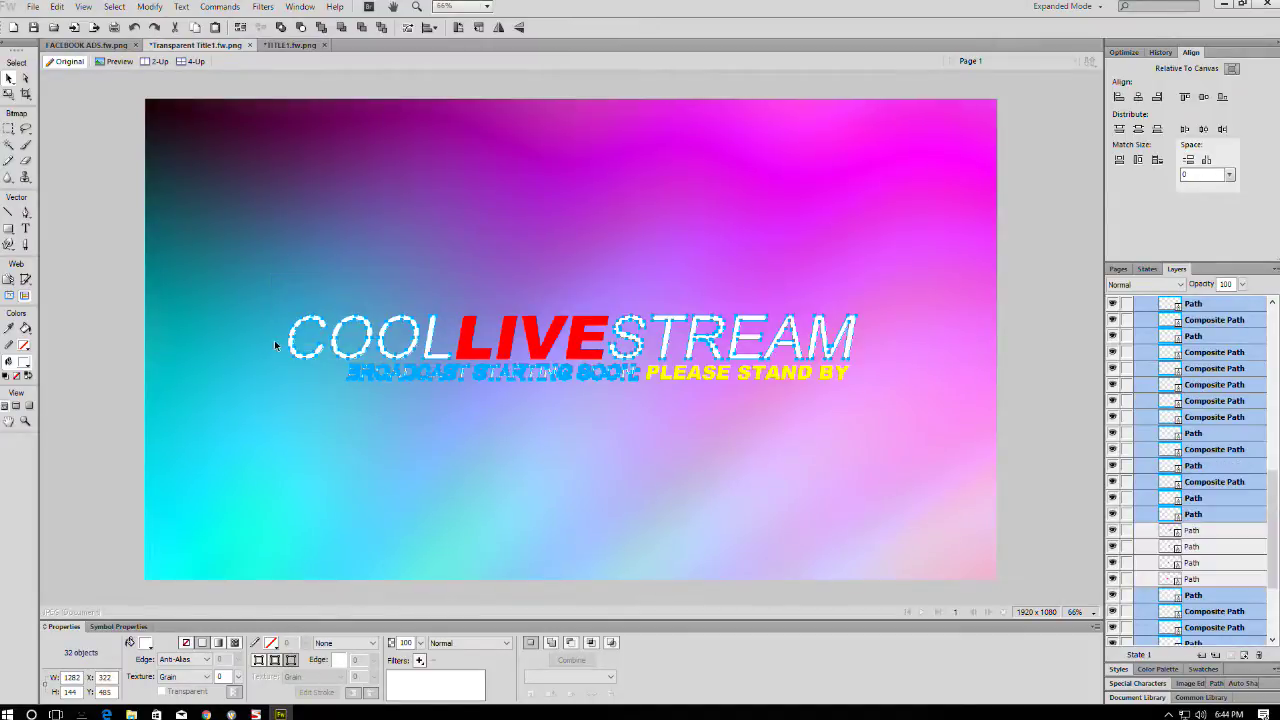
left_click(149, 8)
mouse_move(200, 251)
left_click(385, 289)
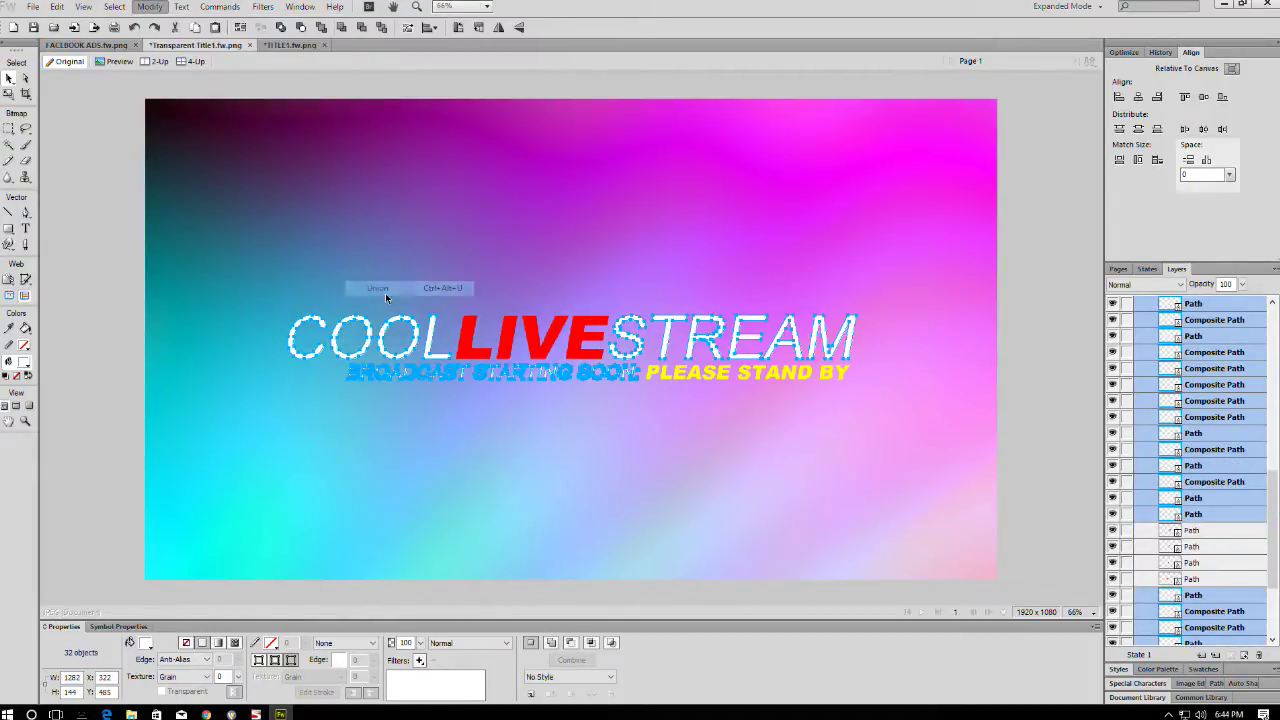
- Union the LIVE and PLEASE STAND BY letters, and fill the white letter shape cyan
left_click_drag(590, 290, 430, 352)
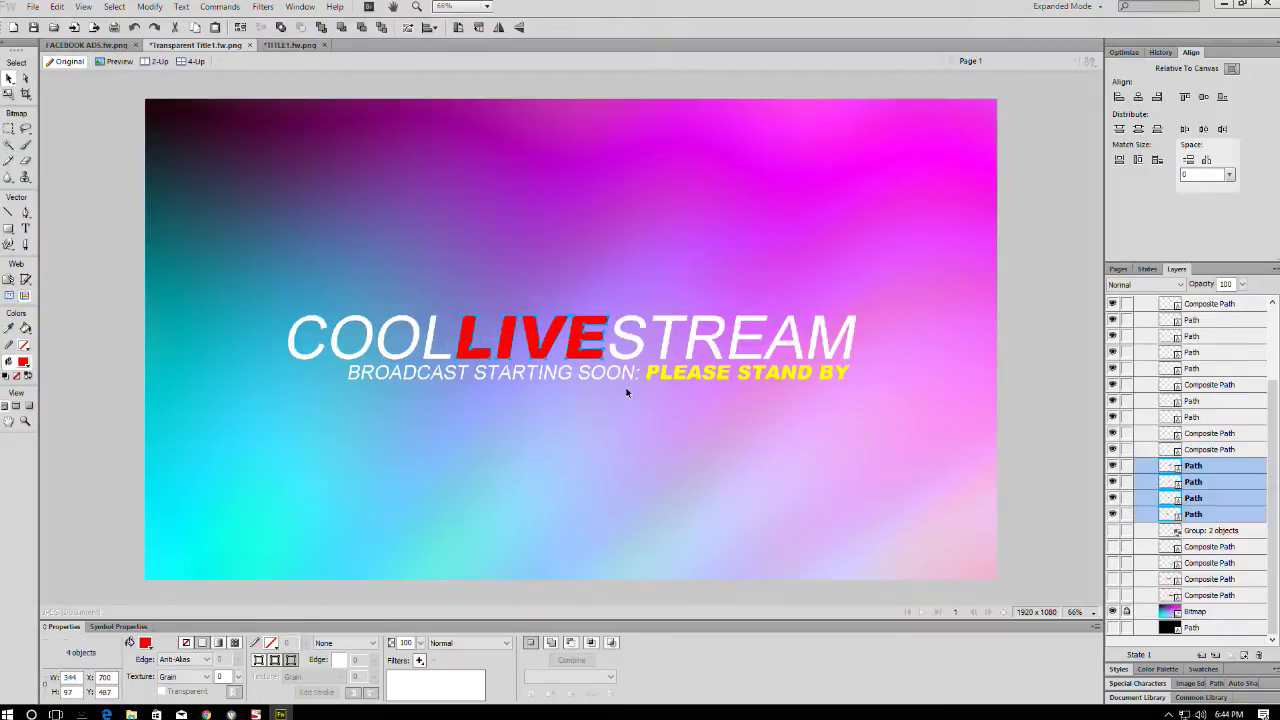
left_click_drag(651, 386, 850, 362)
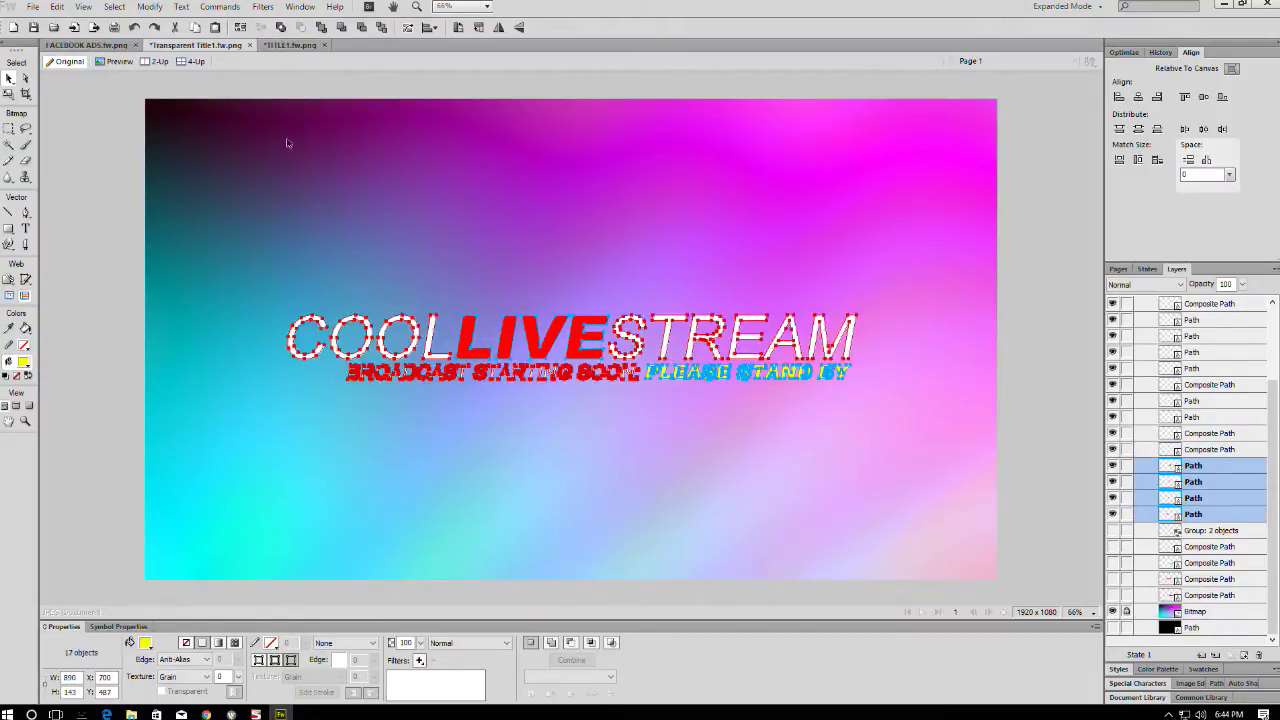
left_click_drag(287, 143, 287, 143)
left_click(149, 8)
mouse_move(200, 253)
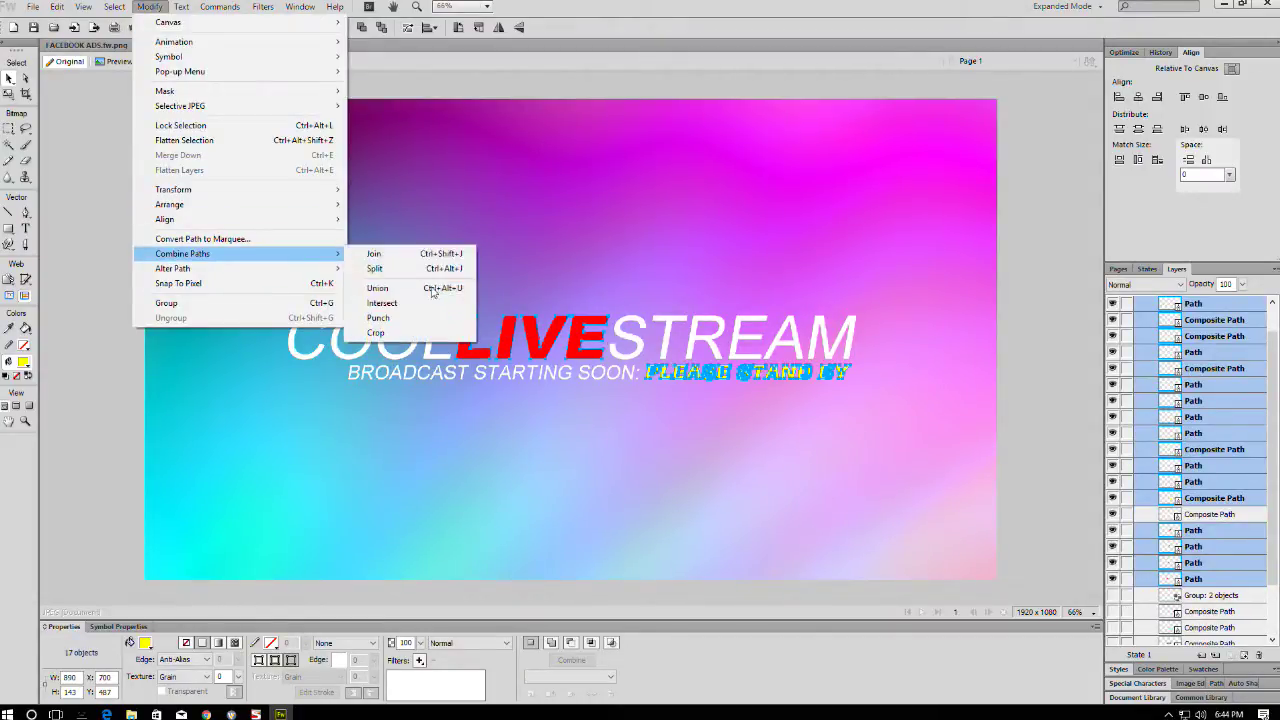
left_click(378, 288)
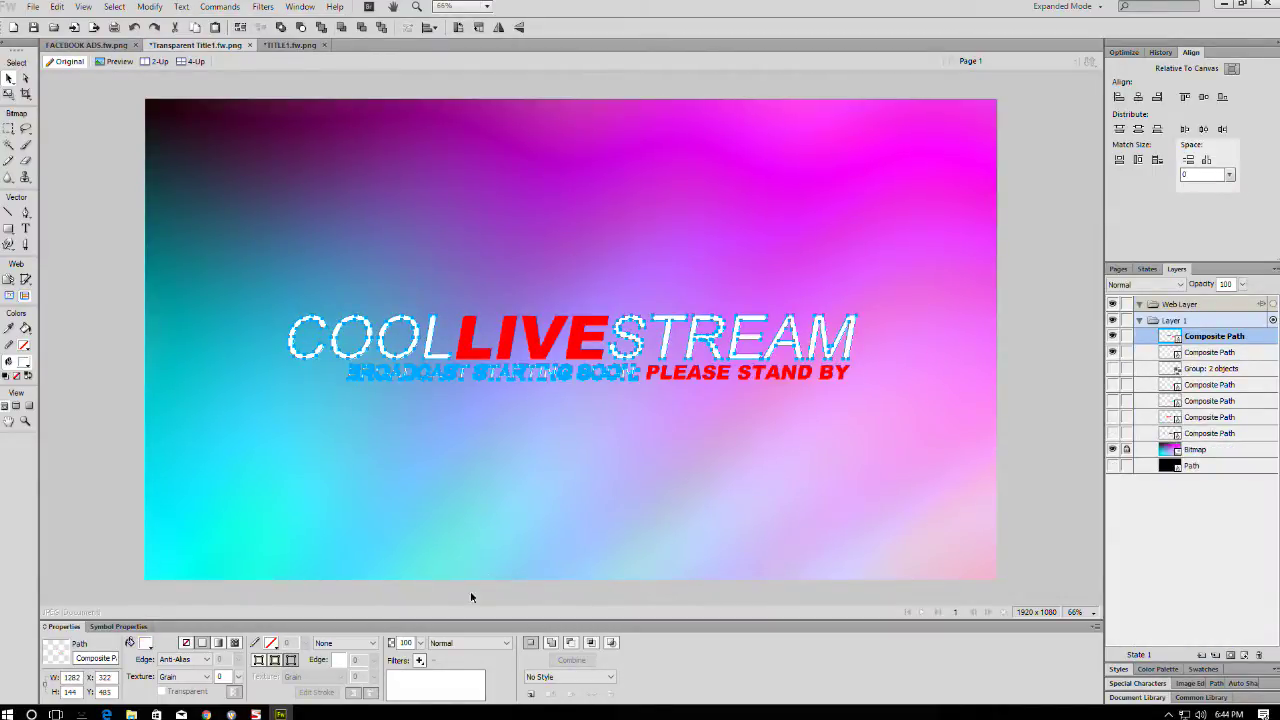
left_click(144, 644)
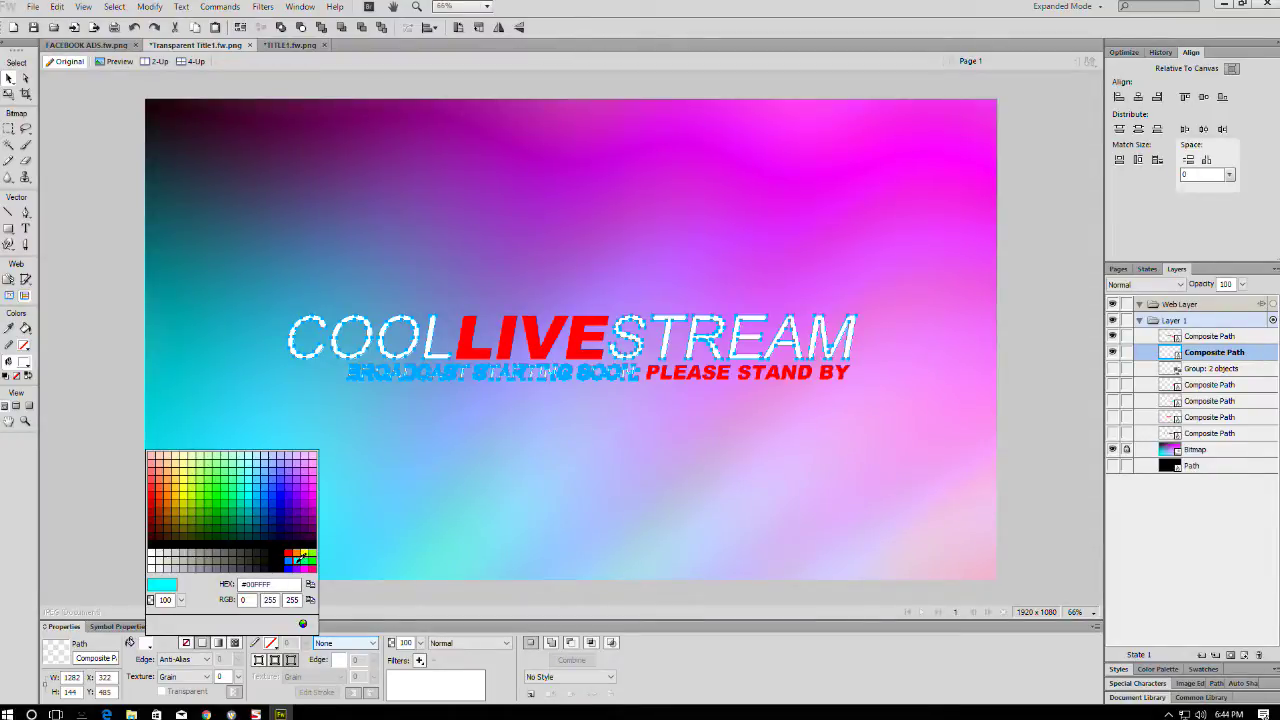
left_click(298, 557)
- Duplicate the cyan letter shape and combine the copies by their overlap
left_click(1003, 354)
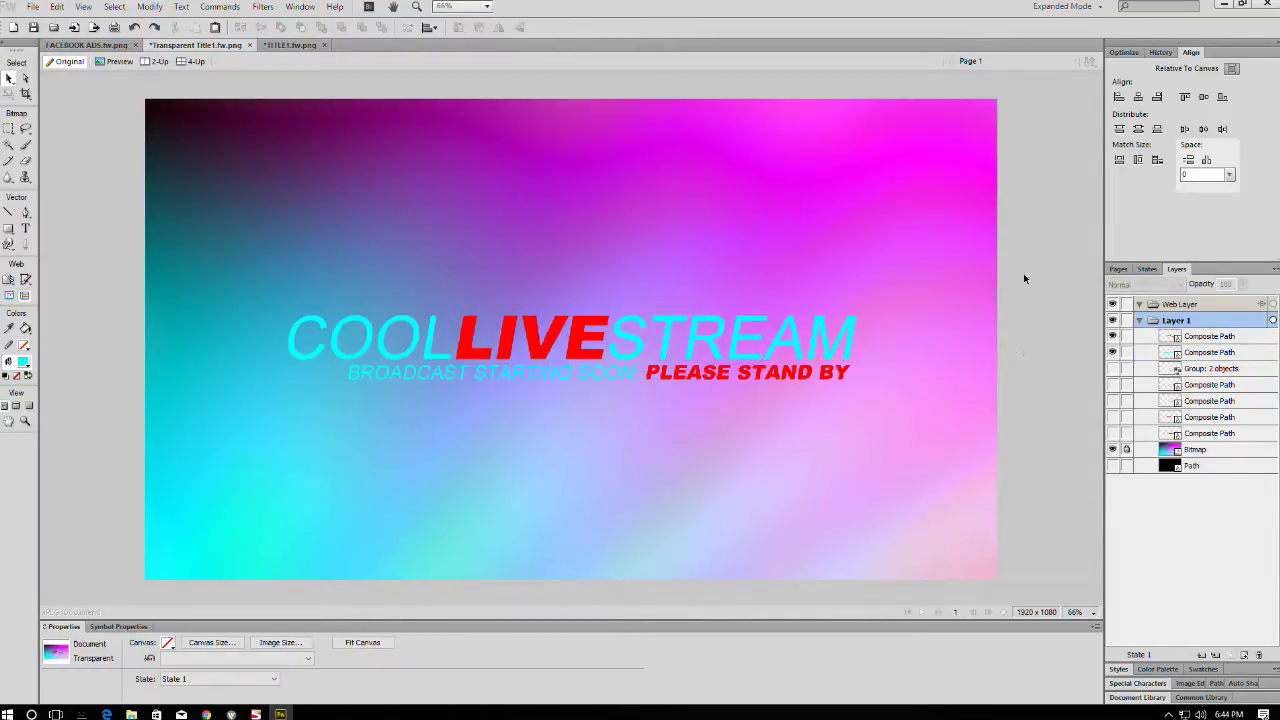
left_click(771, 350)
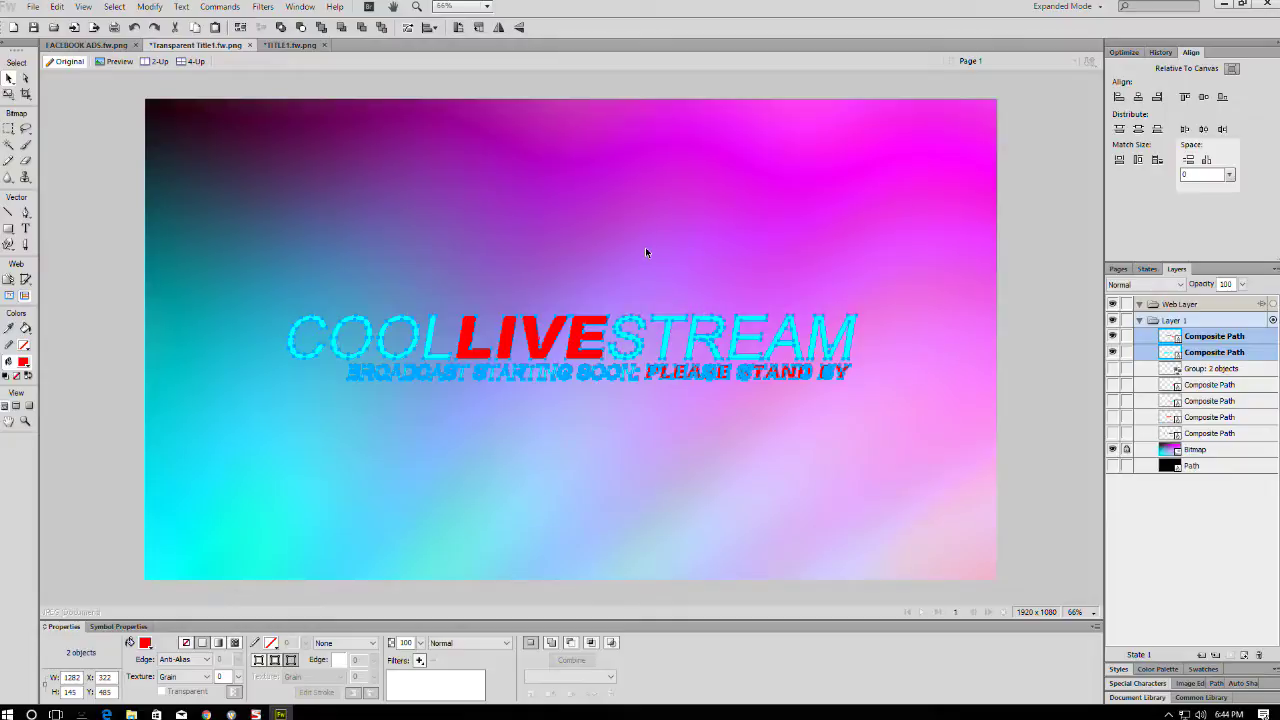
key("ctrl+shift+d")
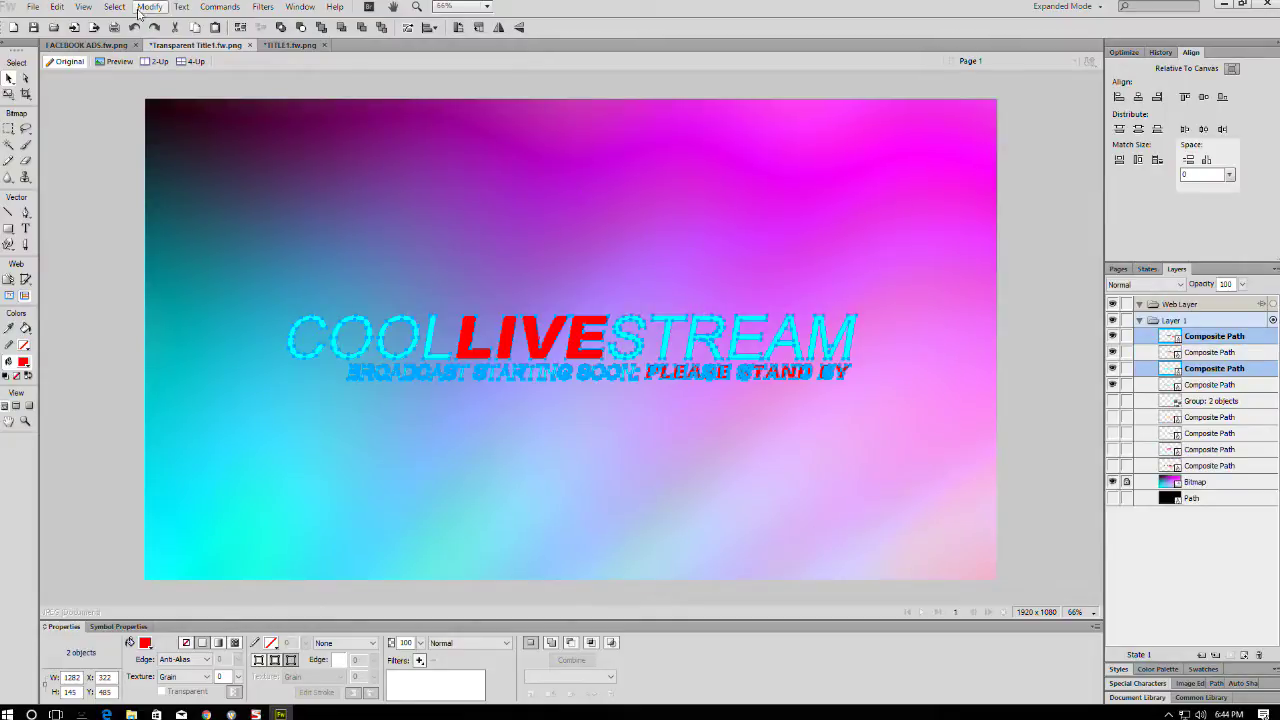
left_click(150, 6)
mouse_move(250, 254)
left_click(400, 298)
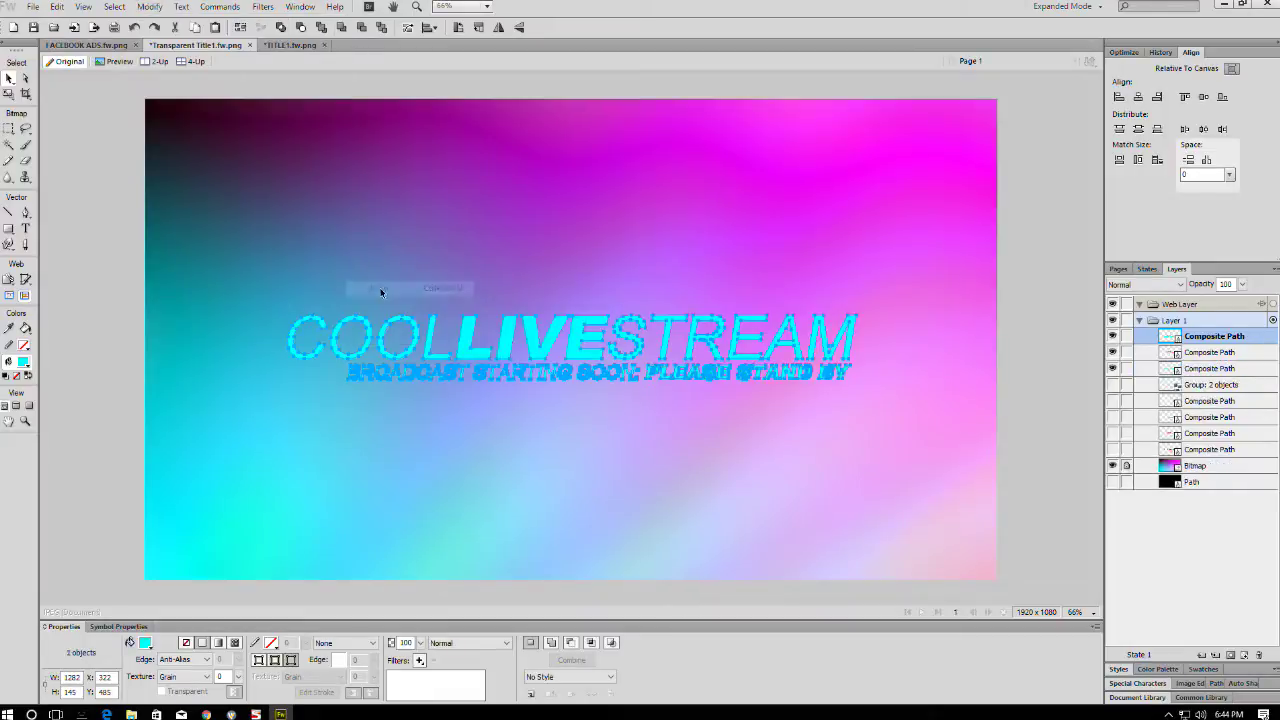
- Set the text paths' blend mode to Erase and move the top path above the Bitmap
left_click(447, 643)
scroll(455, 600, "down", 5)
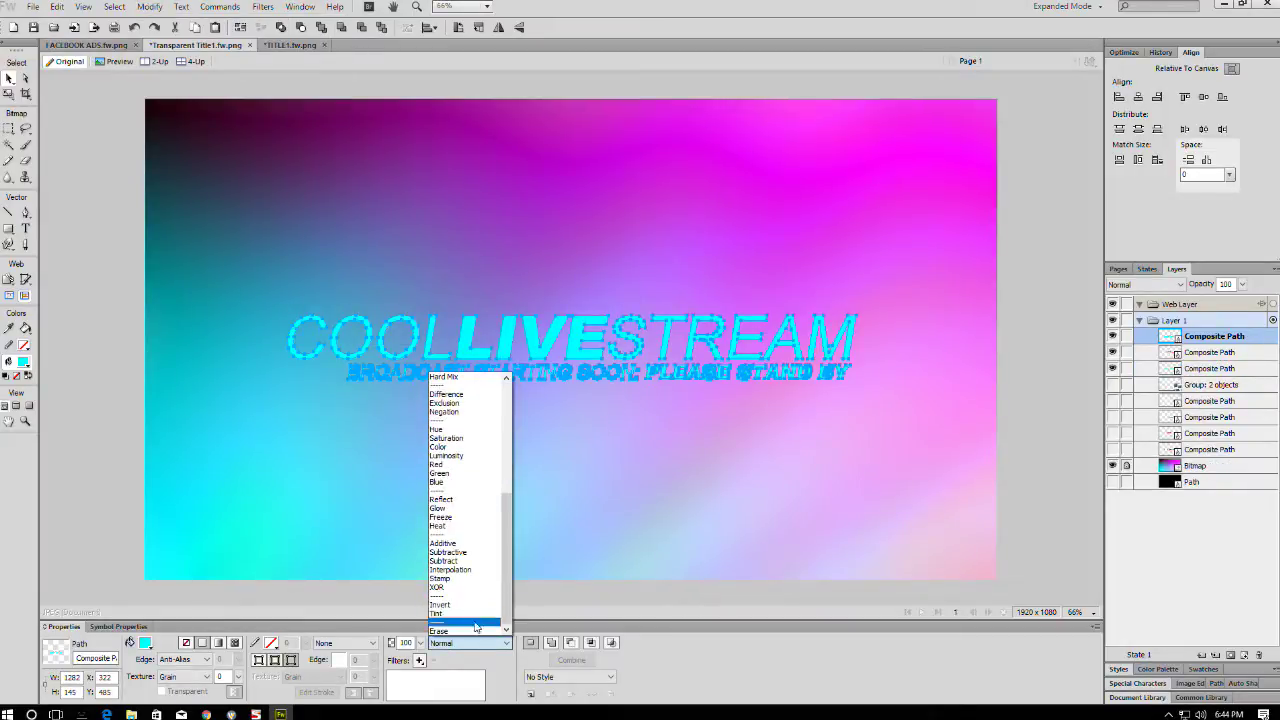
left_click(452, 632)
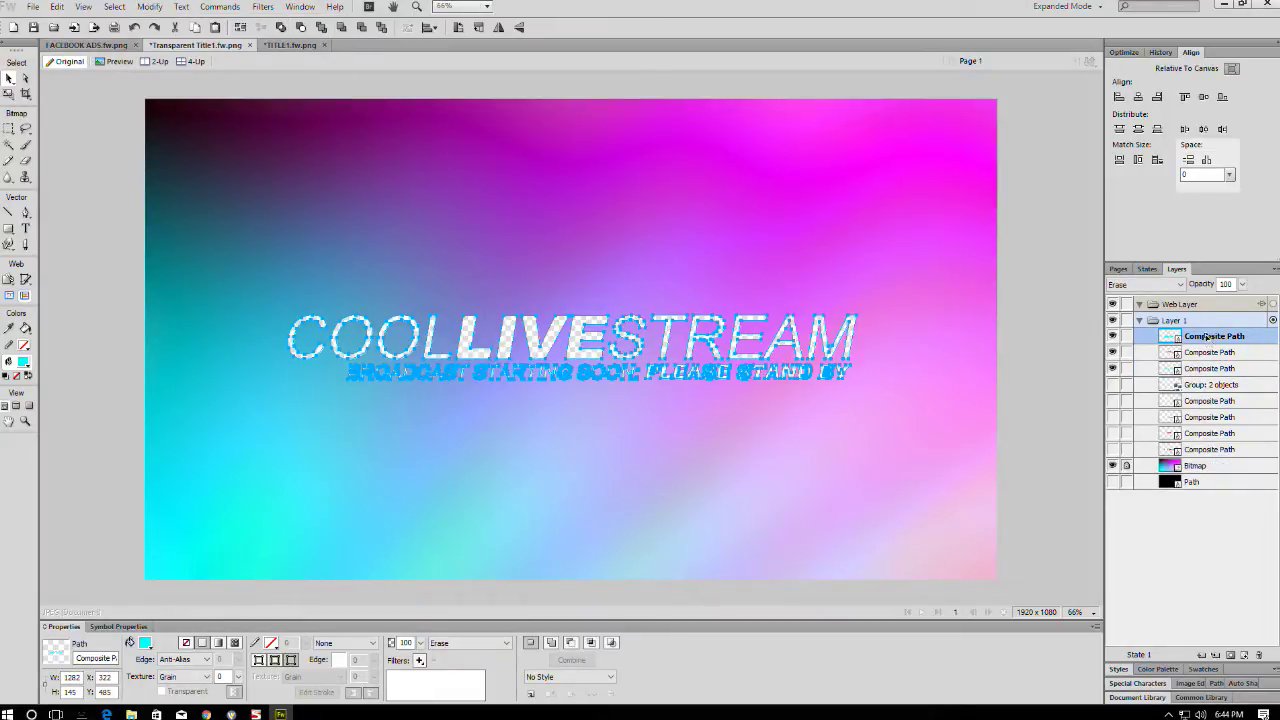
left_click_drag(1207, 338, 1190, 460)
- Set the main title and BROADCAST subtitle paths to 50 opacity
left_click(1078, 372)
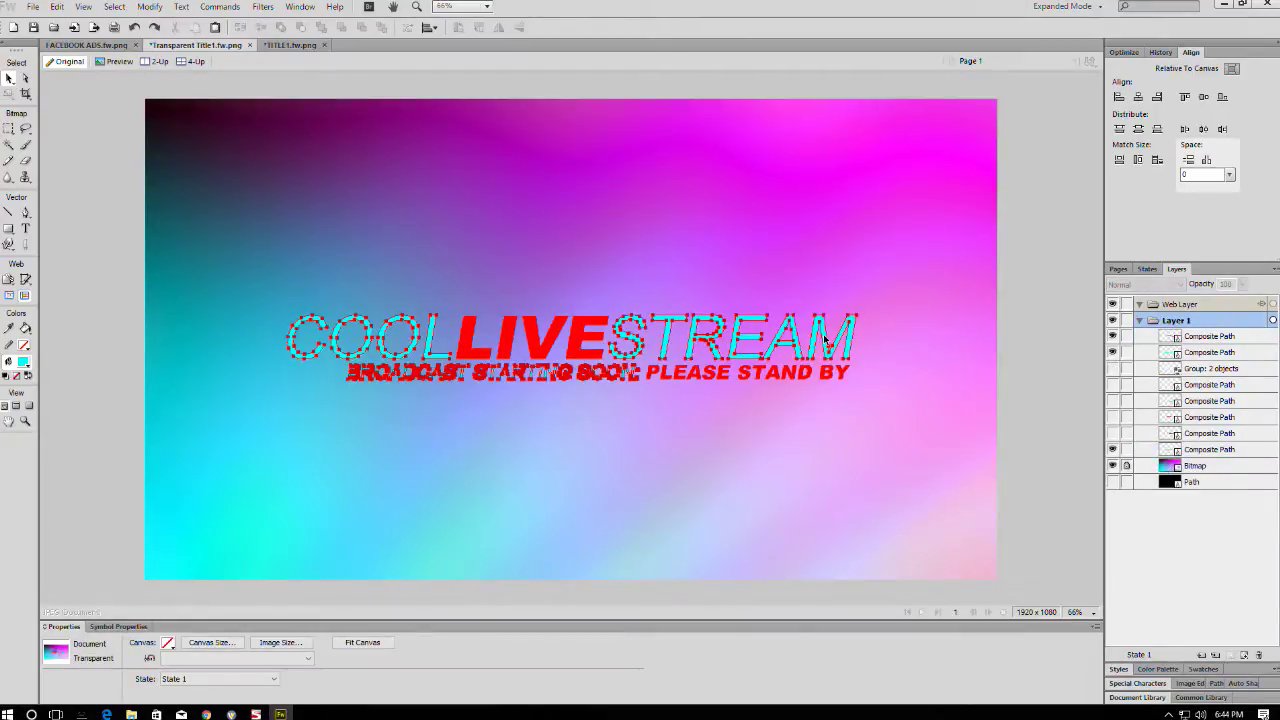
left_click(826, 343)
left_click(700, 372, "shift")
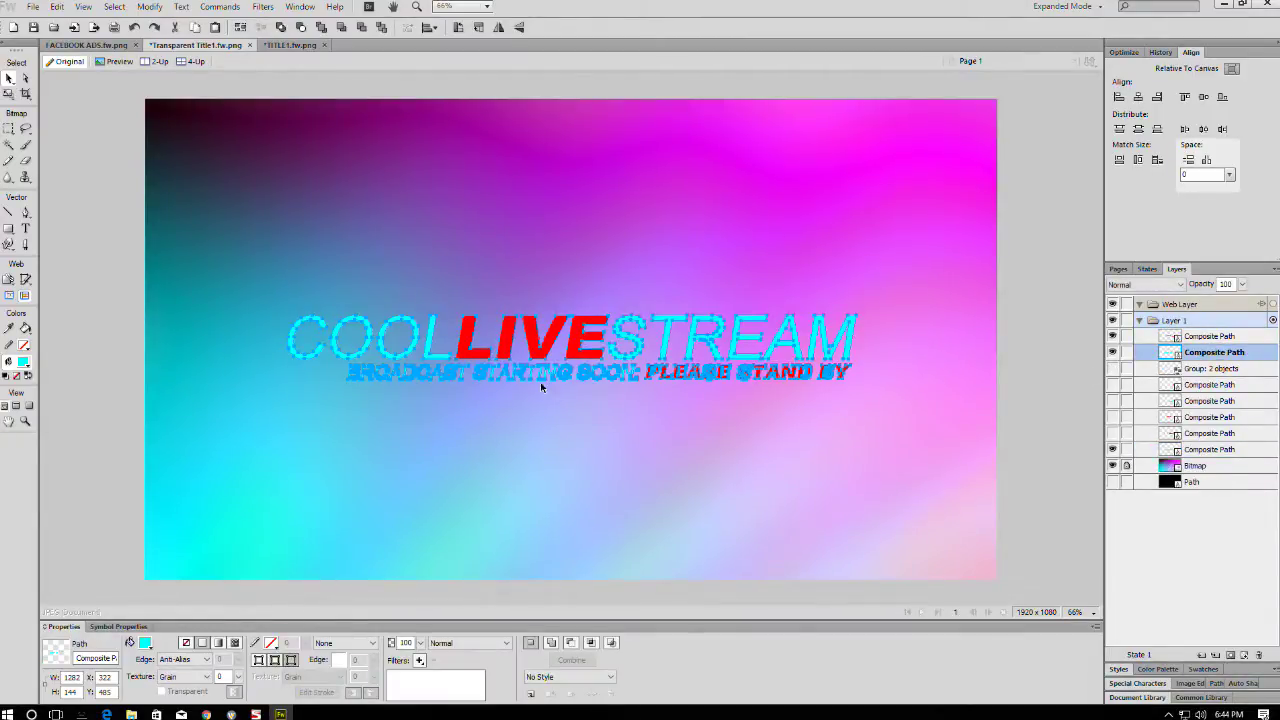
type("5")
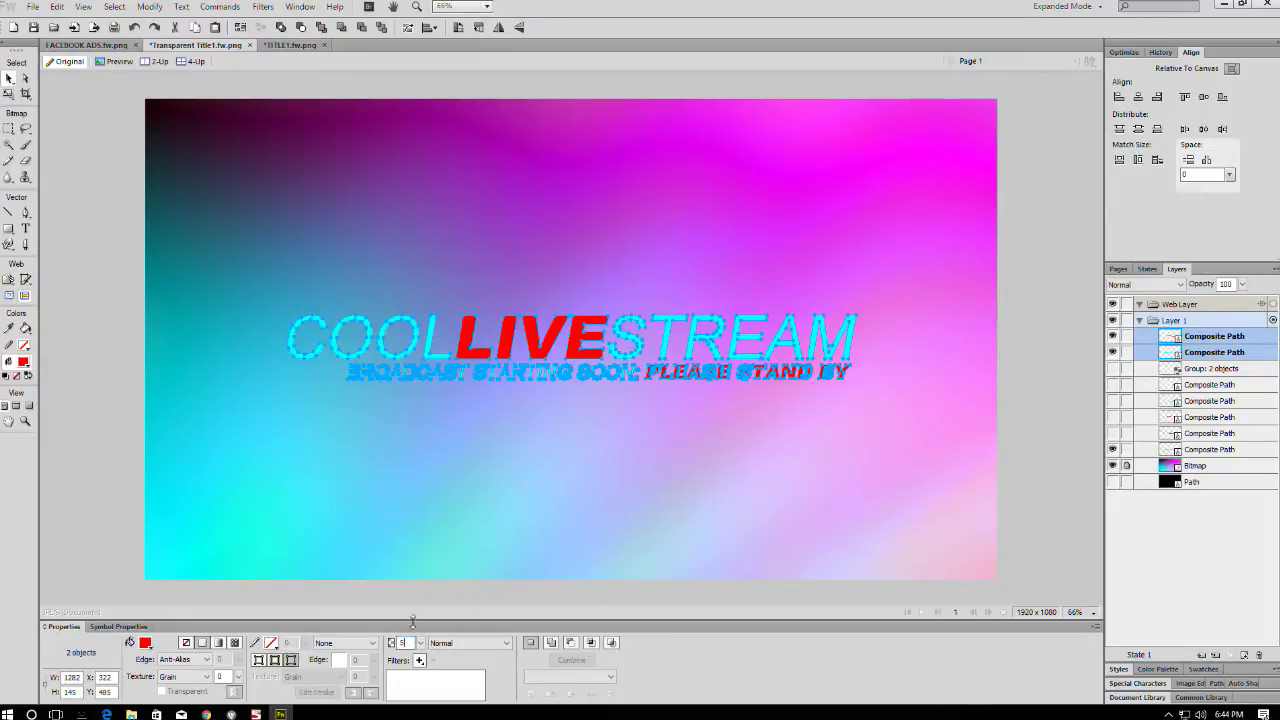
type("0")
key("Return")
left_click(1042, 290)
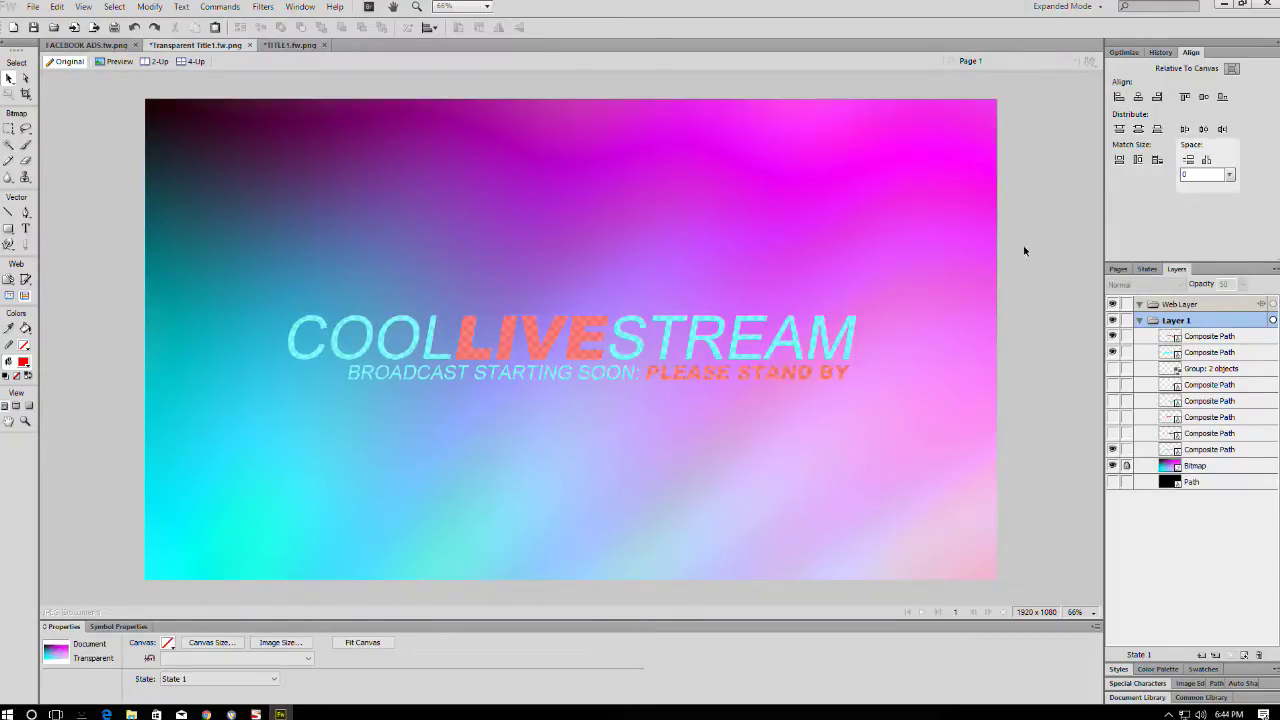
- Save the design under a new file name and minimize Fireworks
key("ctrl+shift+s")
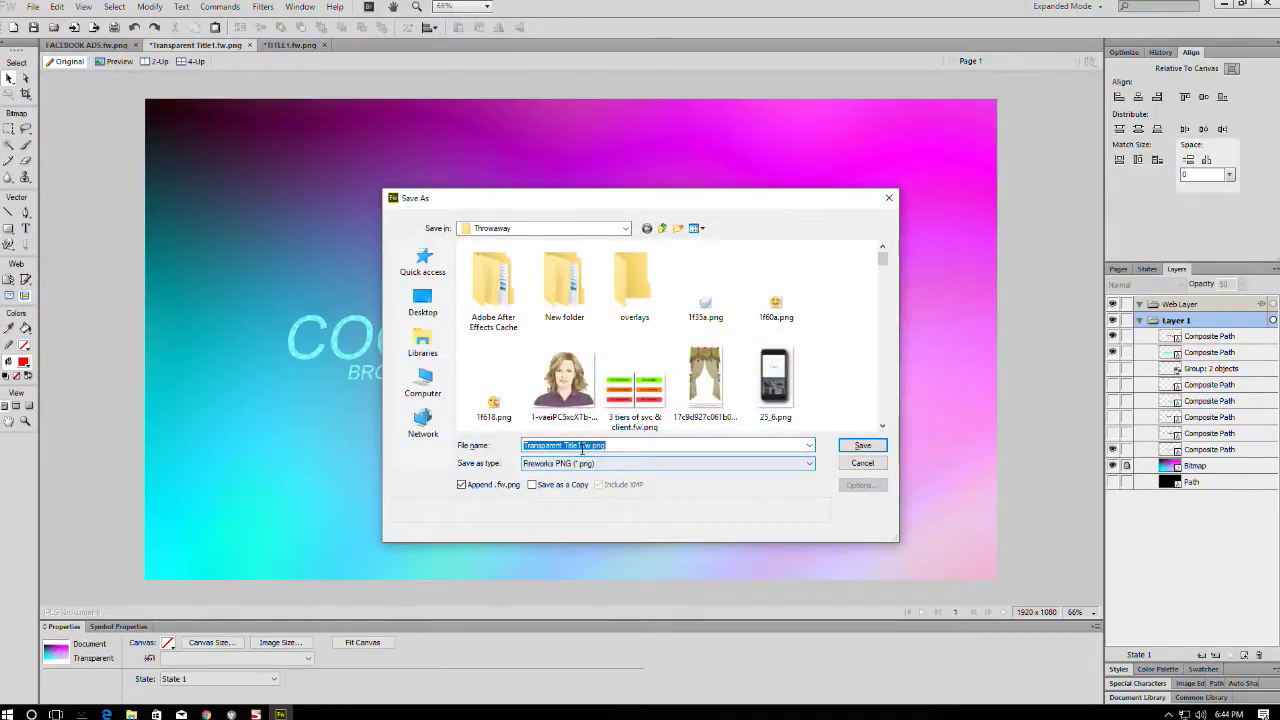
left_click(575, 446)
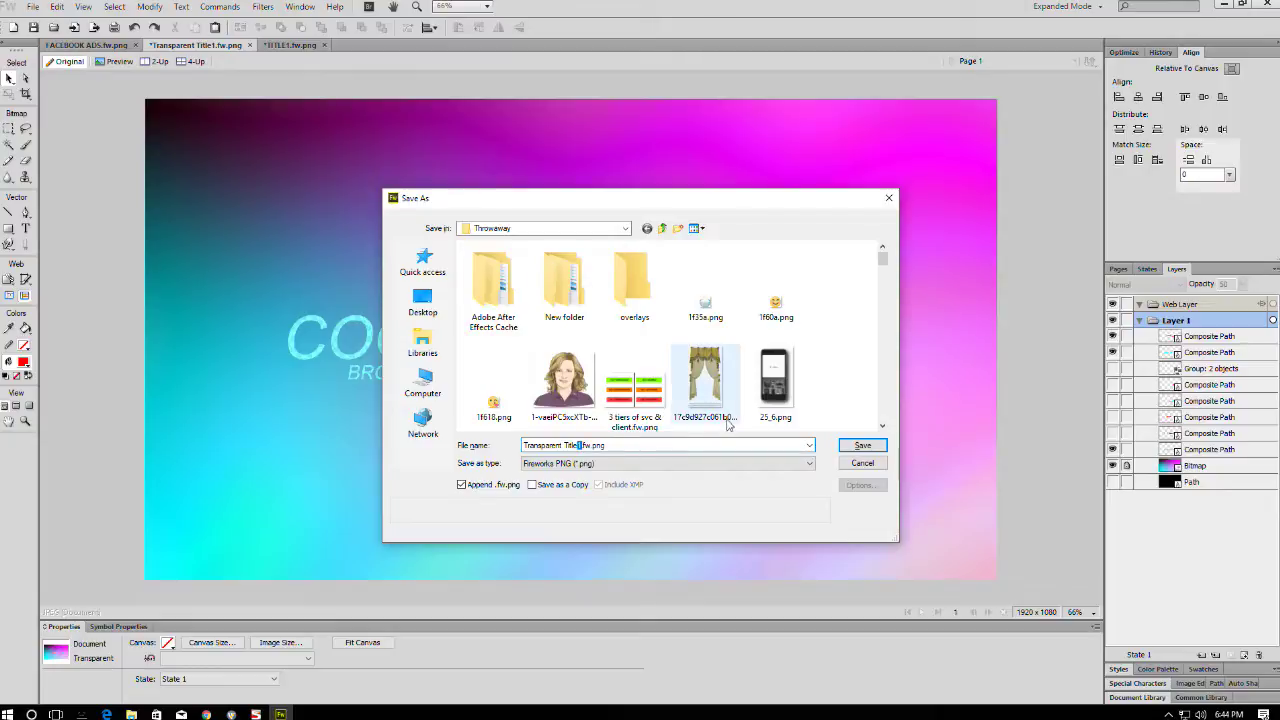
key("Return")
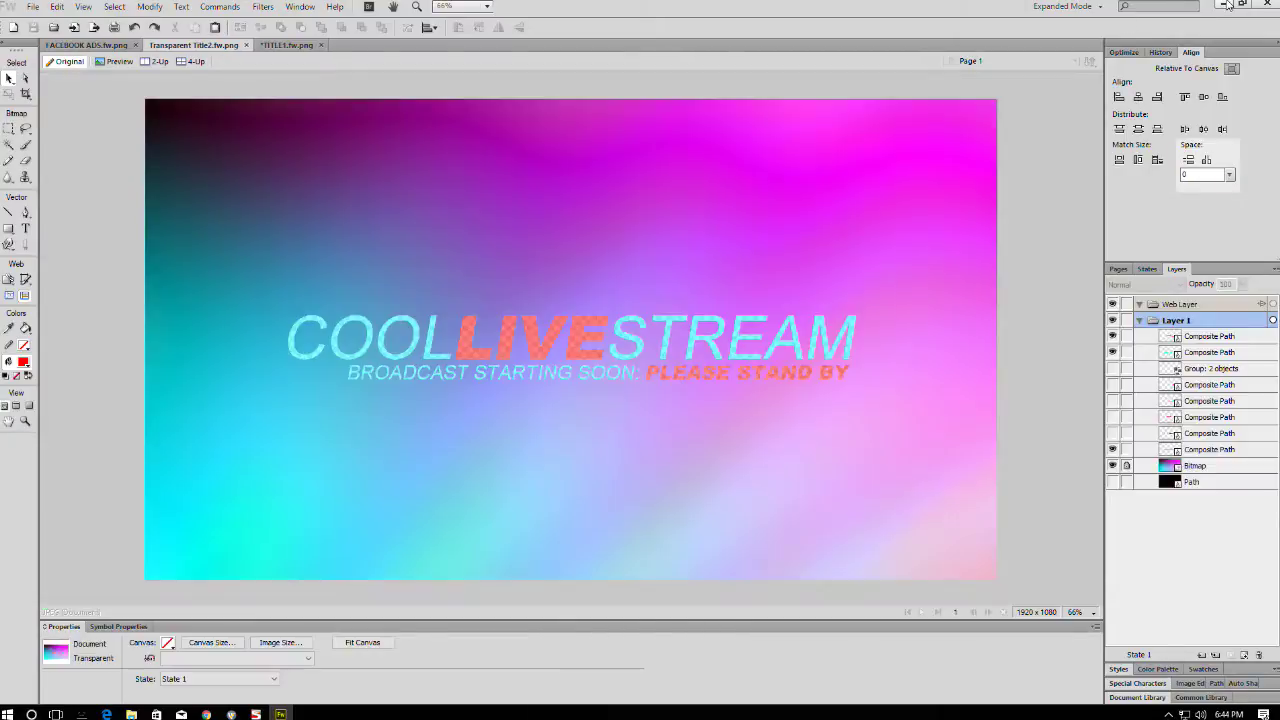
left_click(1224, 4)
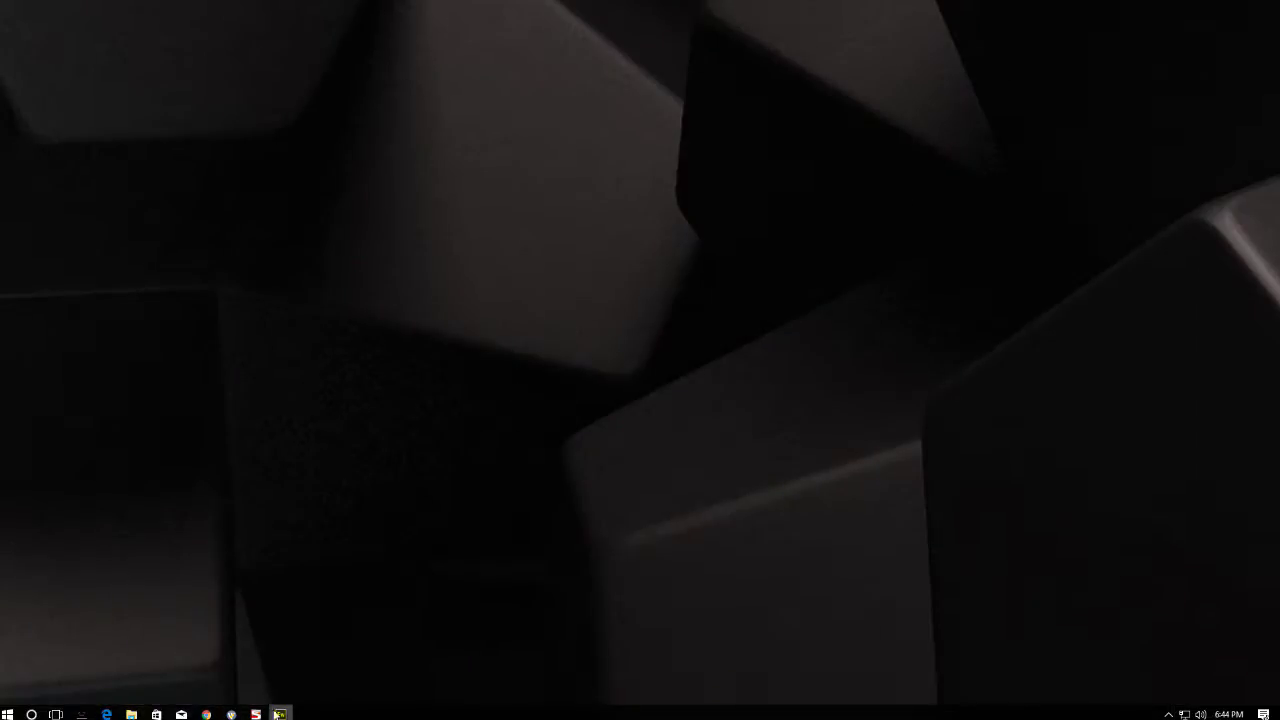
- In Wirecast, add Transparent Title2.fw.png as a layer 2 media shot and move it before the first title shot
left_click(231, 714)
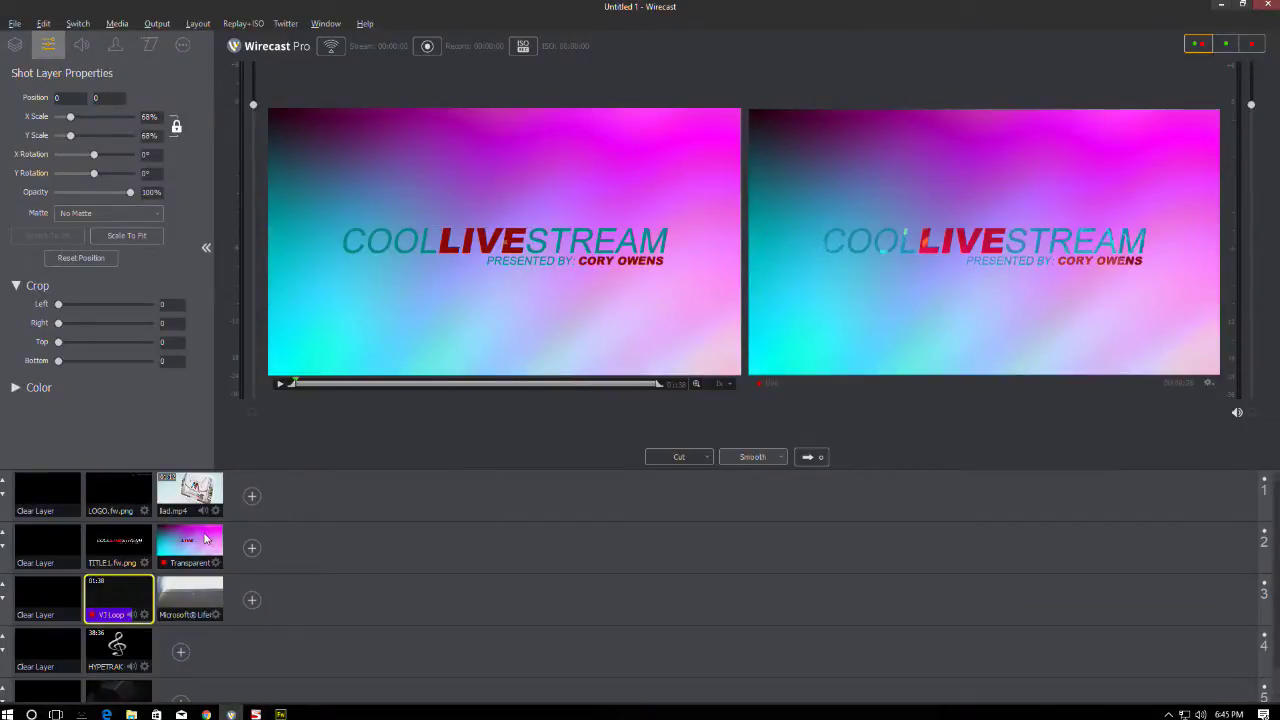
left_click(252, 548)
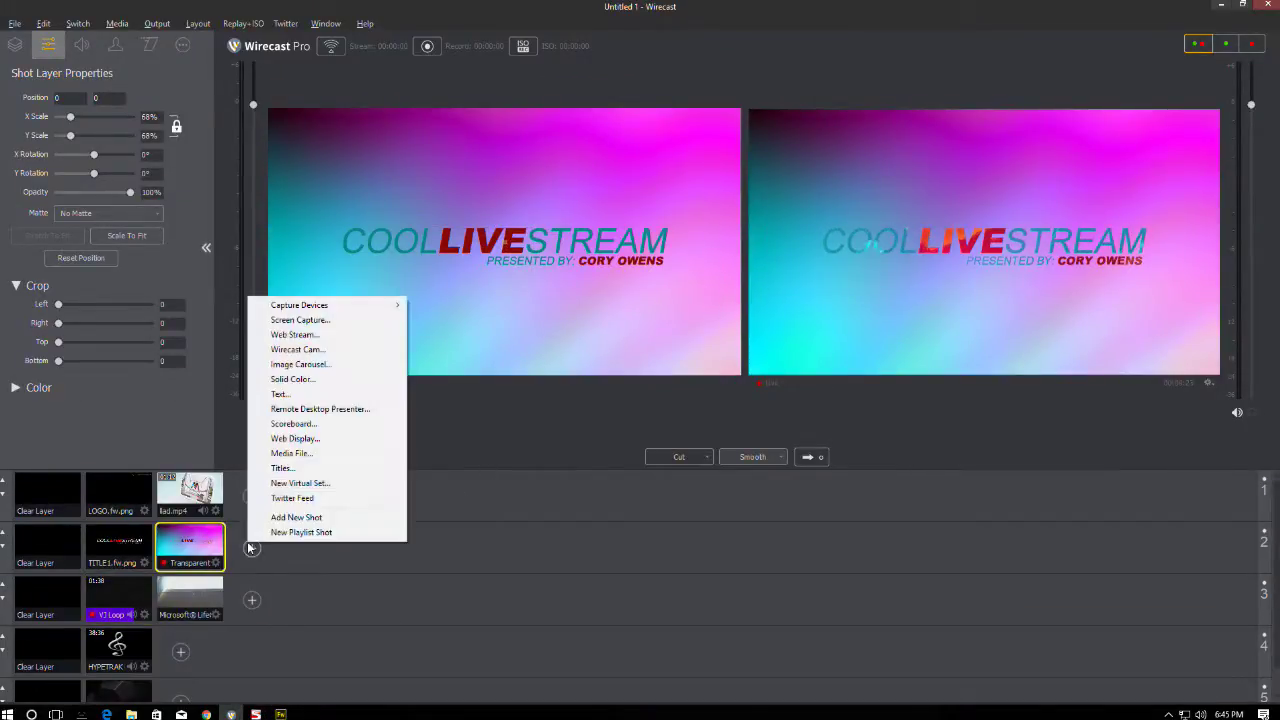
left_click(291, 453)
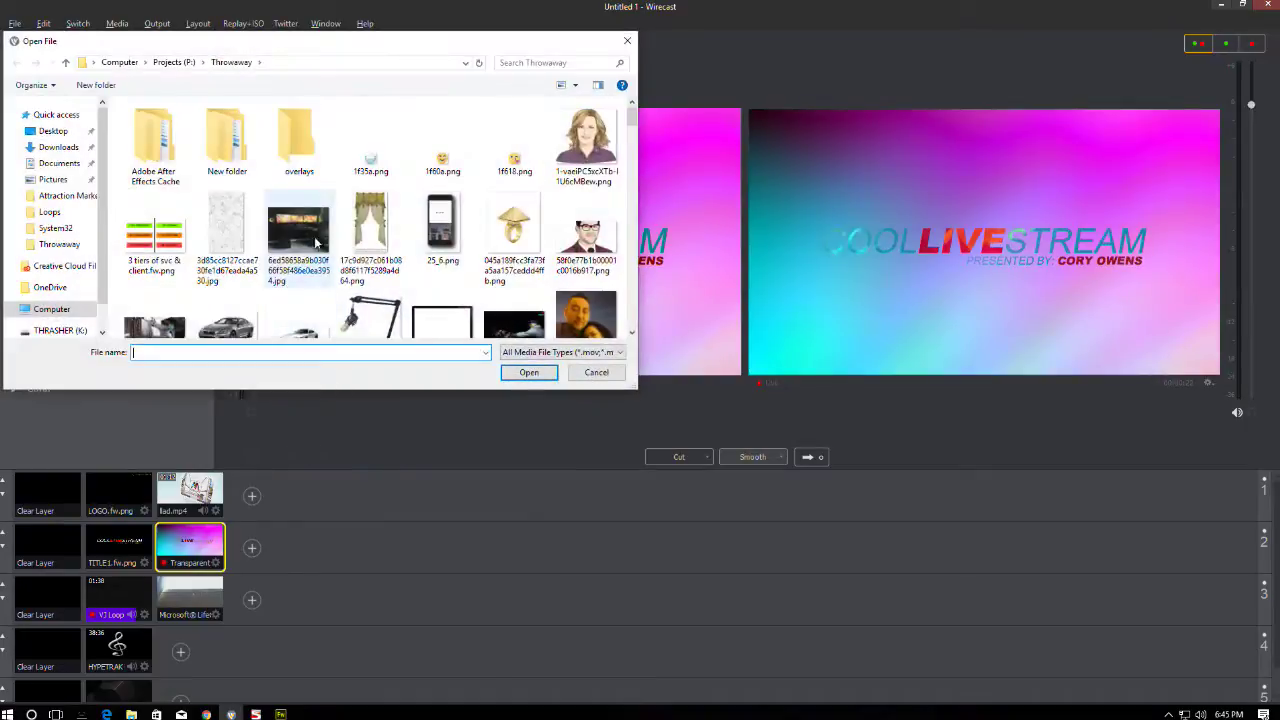
scroll(375, 245, "down", 15)
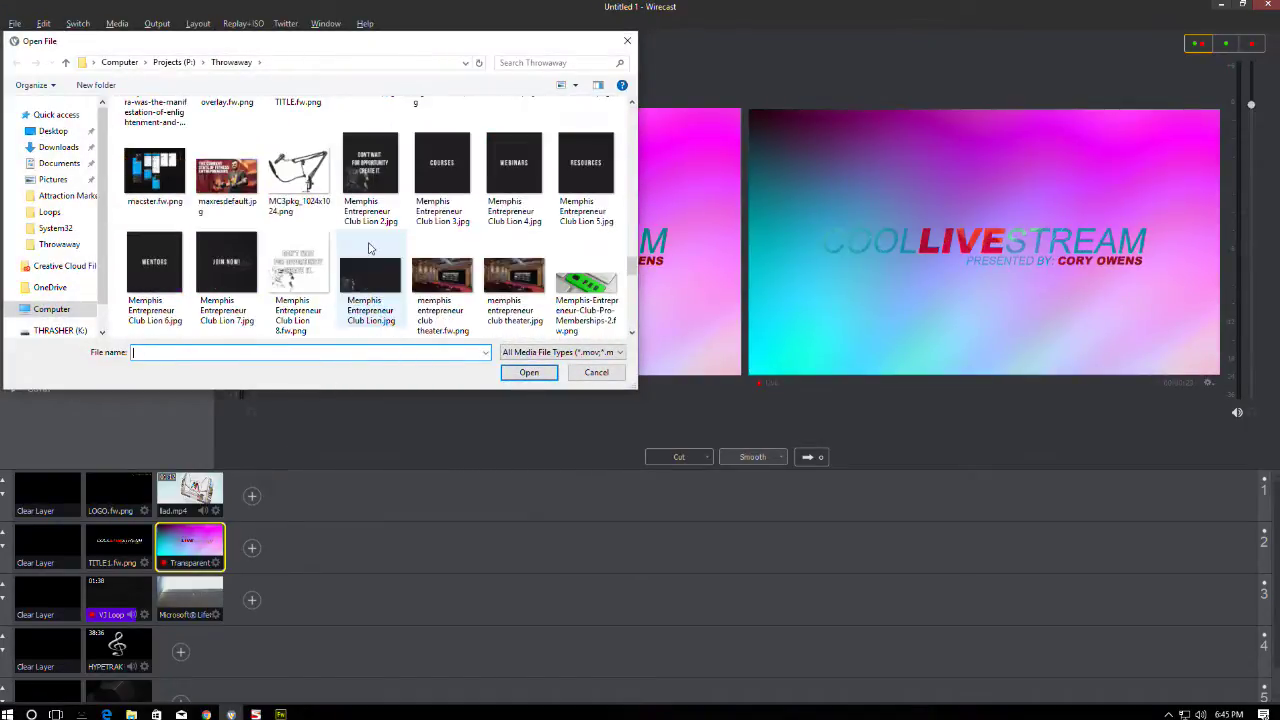
scroll(370, 250, "down", 8)
scroll(372, 252, "up", 1)
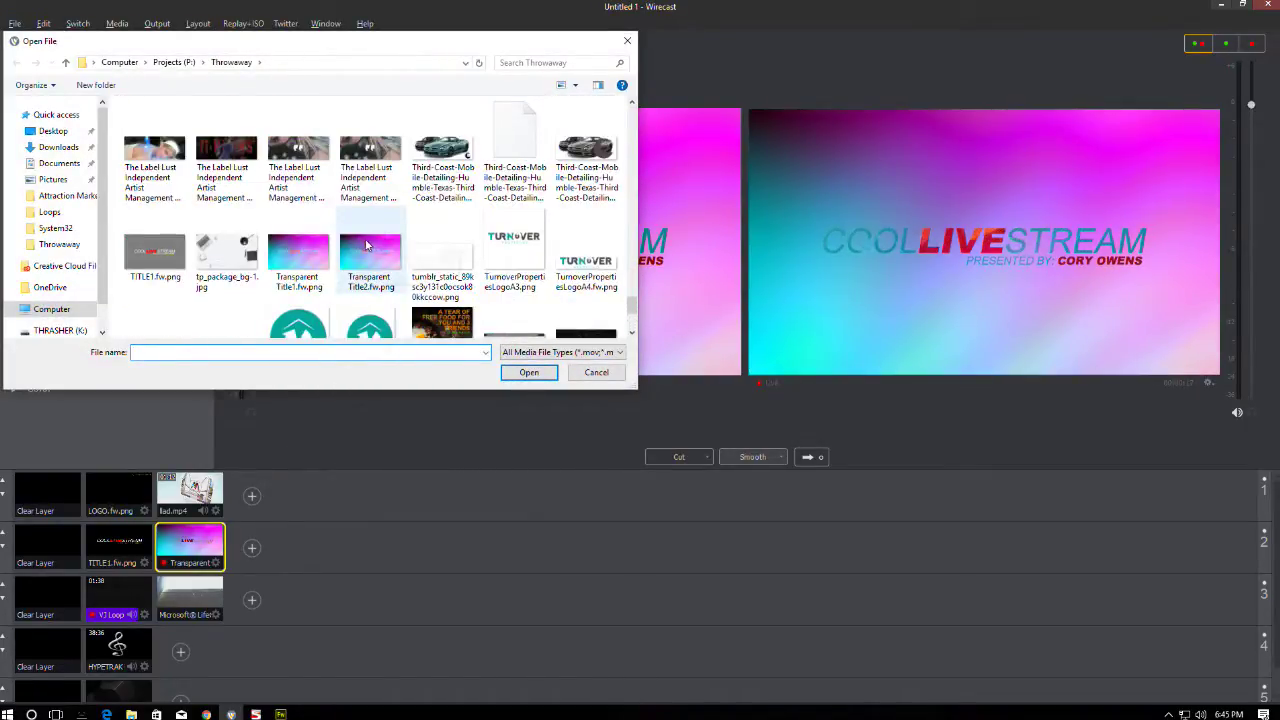
left_click(372, 252)
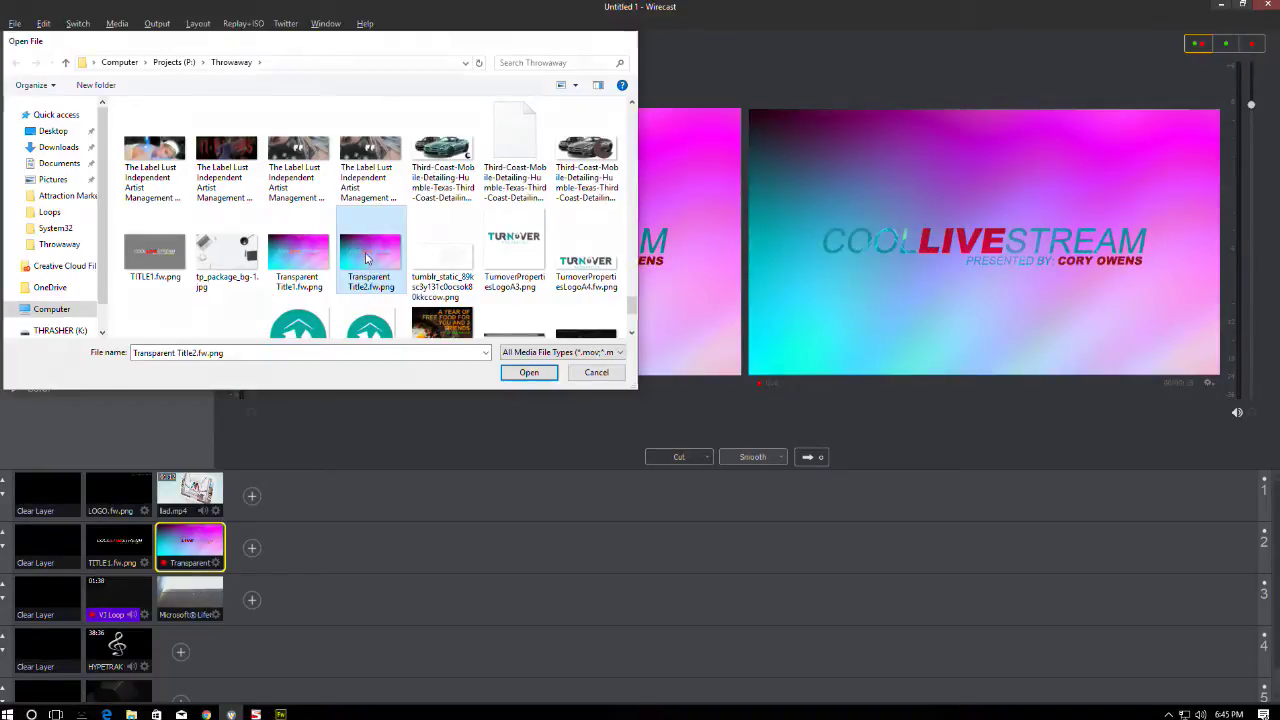
double_click(372, 252)
left_click_drag(262, 556, 158, 565)
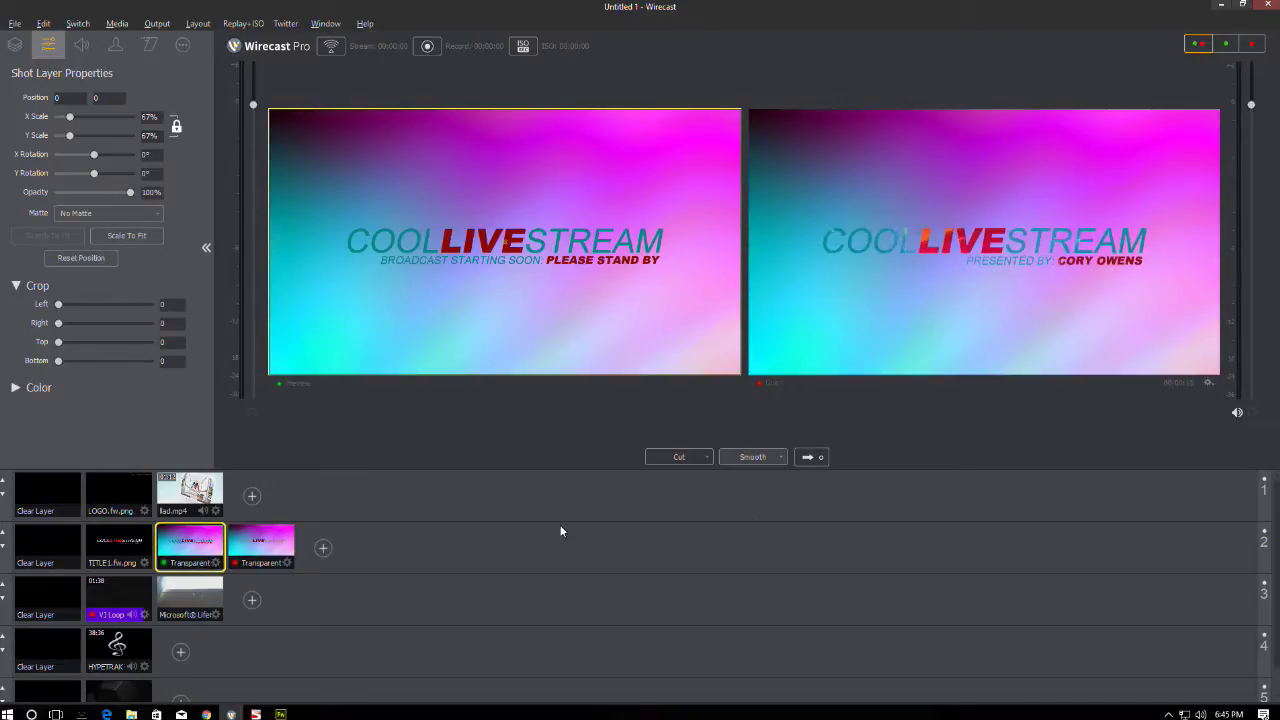
- Send the stand-by title live, then put the presenter-credit title back on the live output
left_click(807, 456)
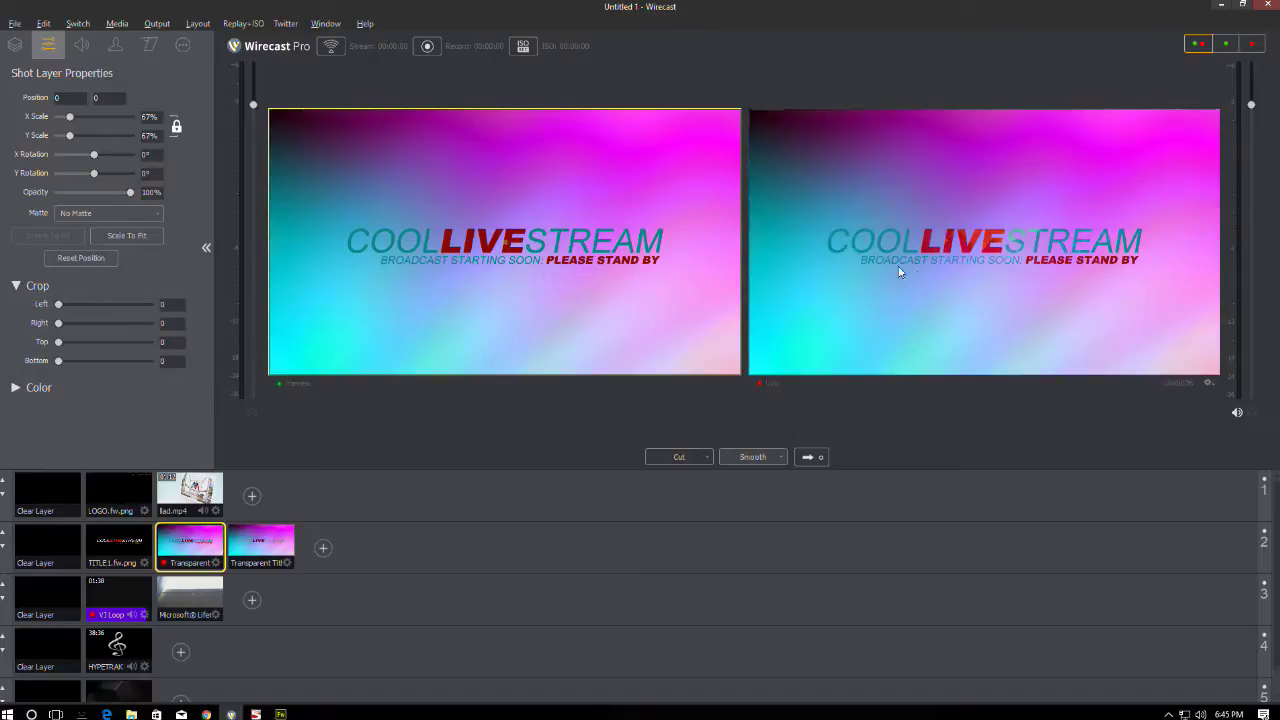
left_click(257, 547)
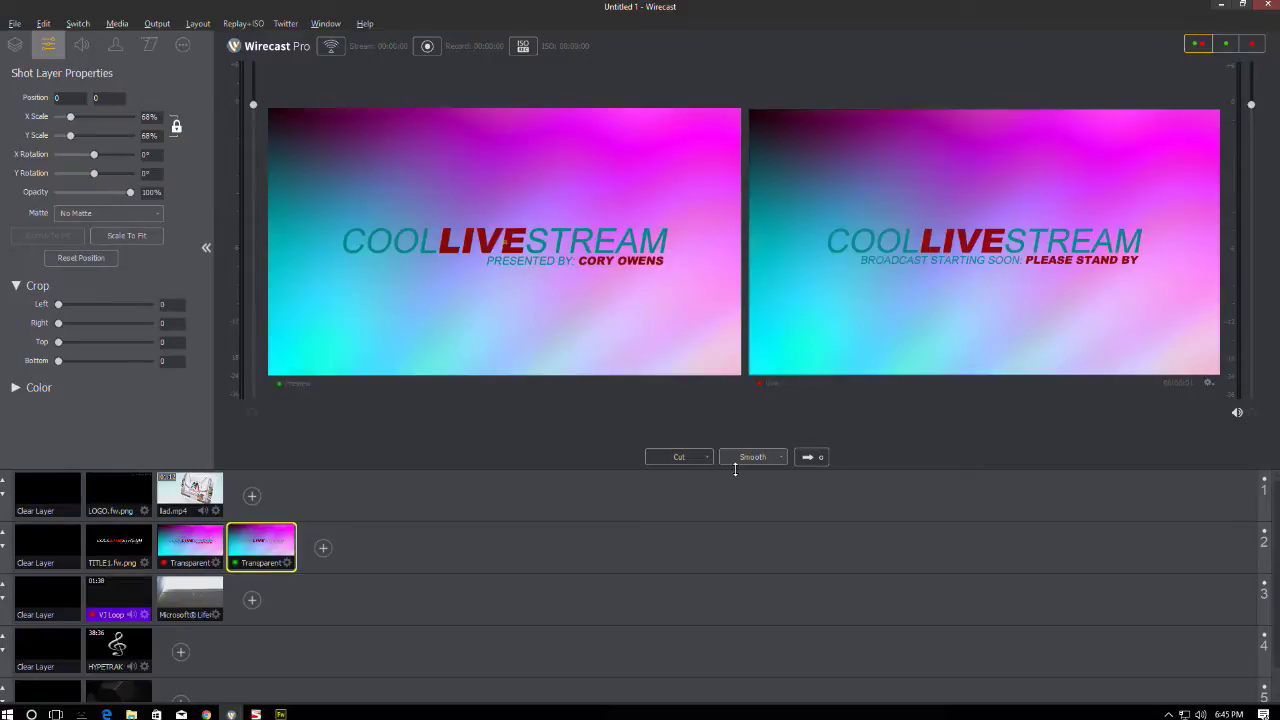
left_click(810, 458)
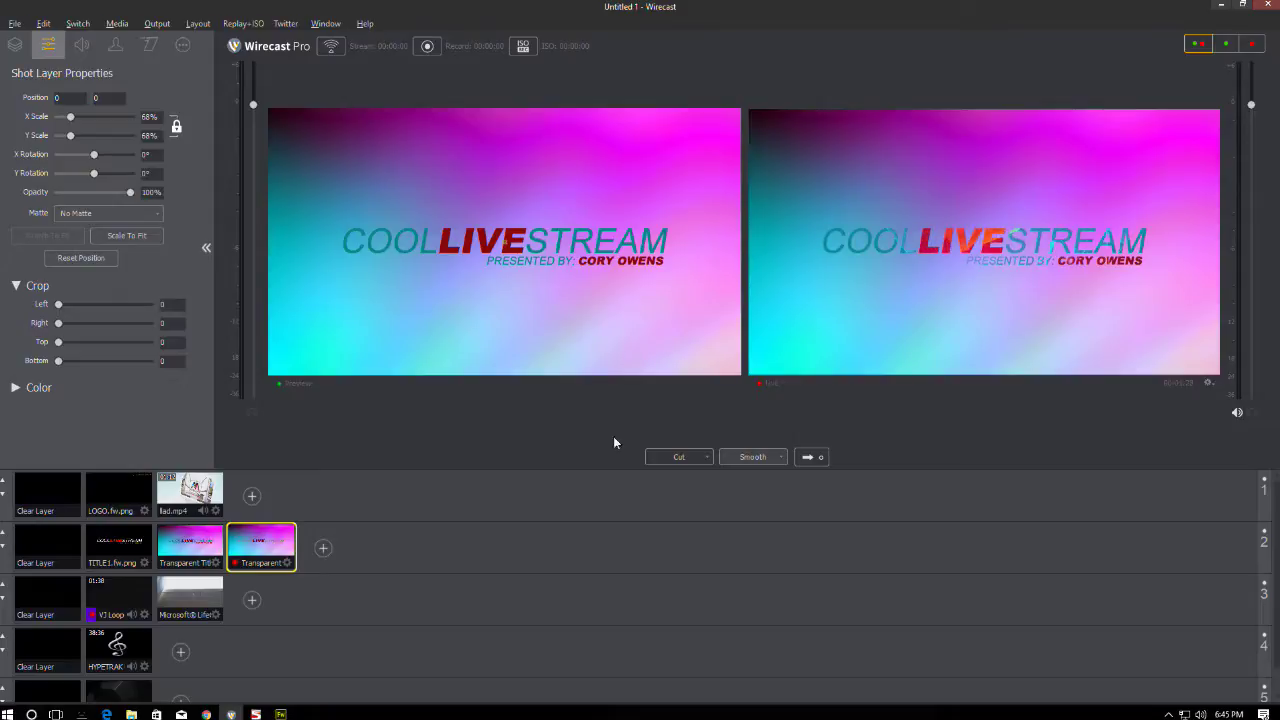
left_click(280, 714)
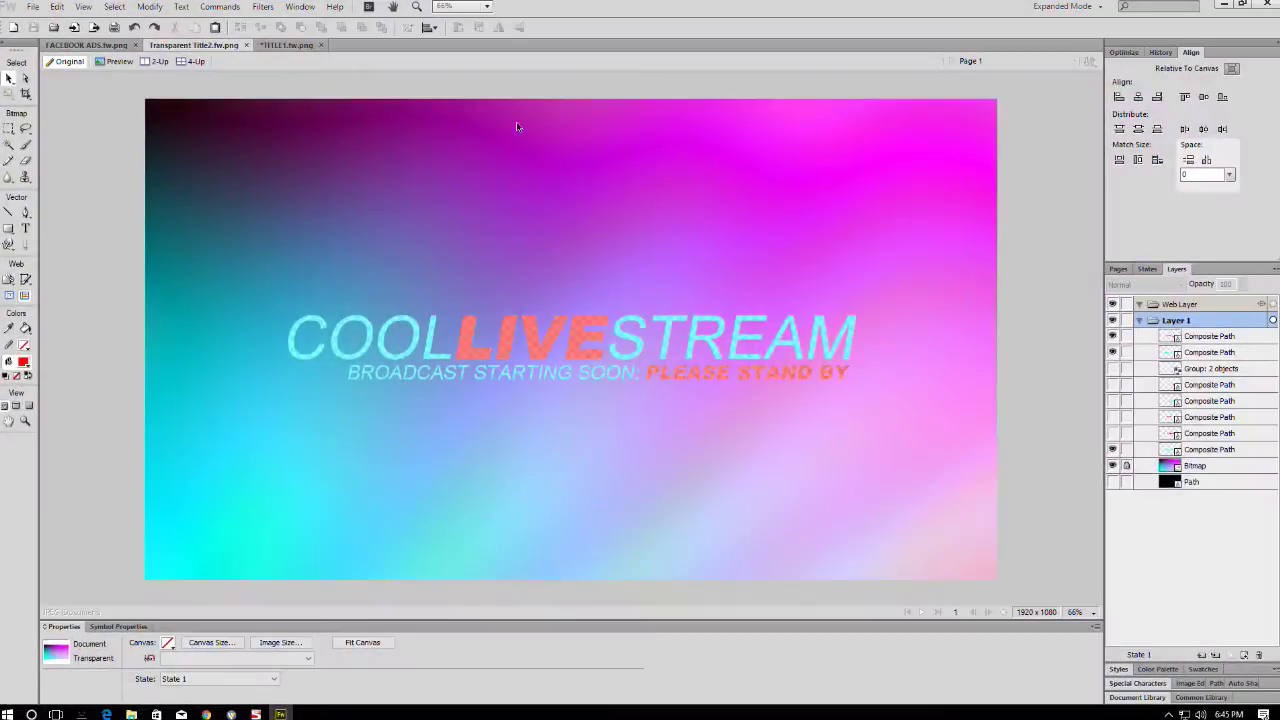
- In TITLE1, replace the subtitle words BROADCAST STARTING SOON with THIS BORADCAST HAS CONCLUDED
left_click(284, 45)
left_click(563, 406)
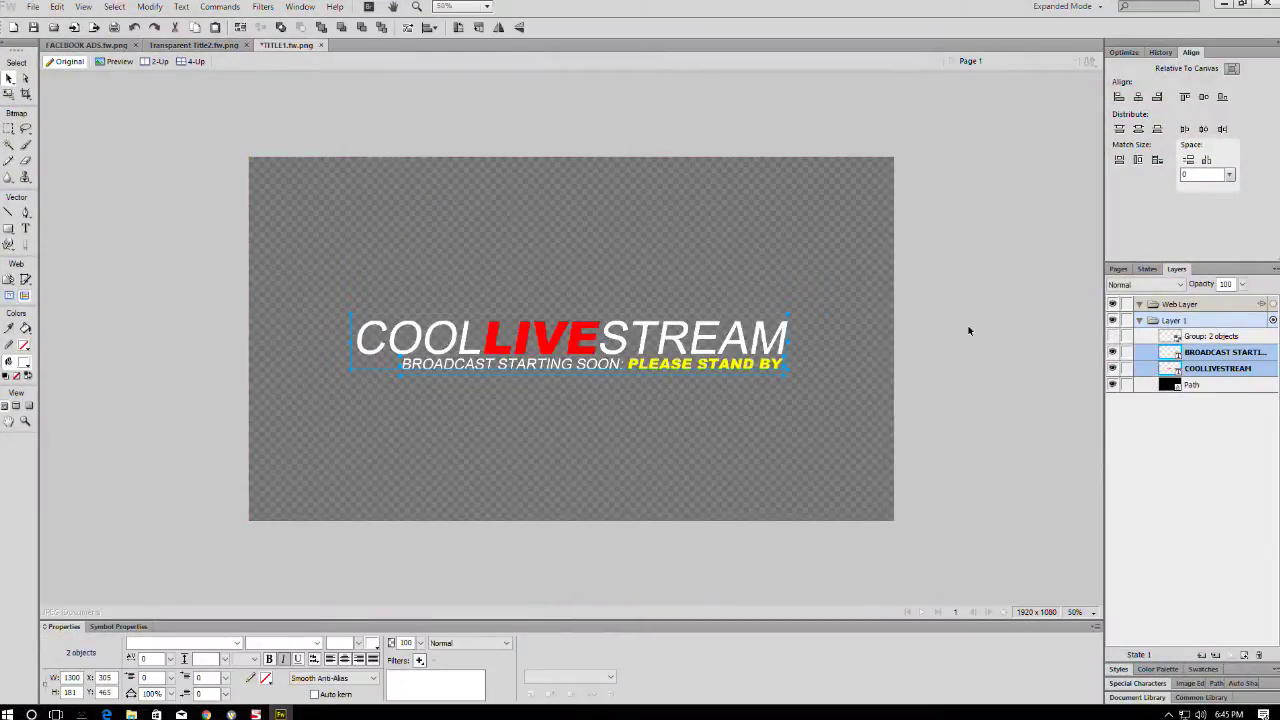
left_click(518, 366)
double_click(518, 368)
left_click_drag(618, 366, 352, 382)
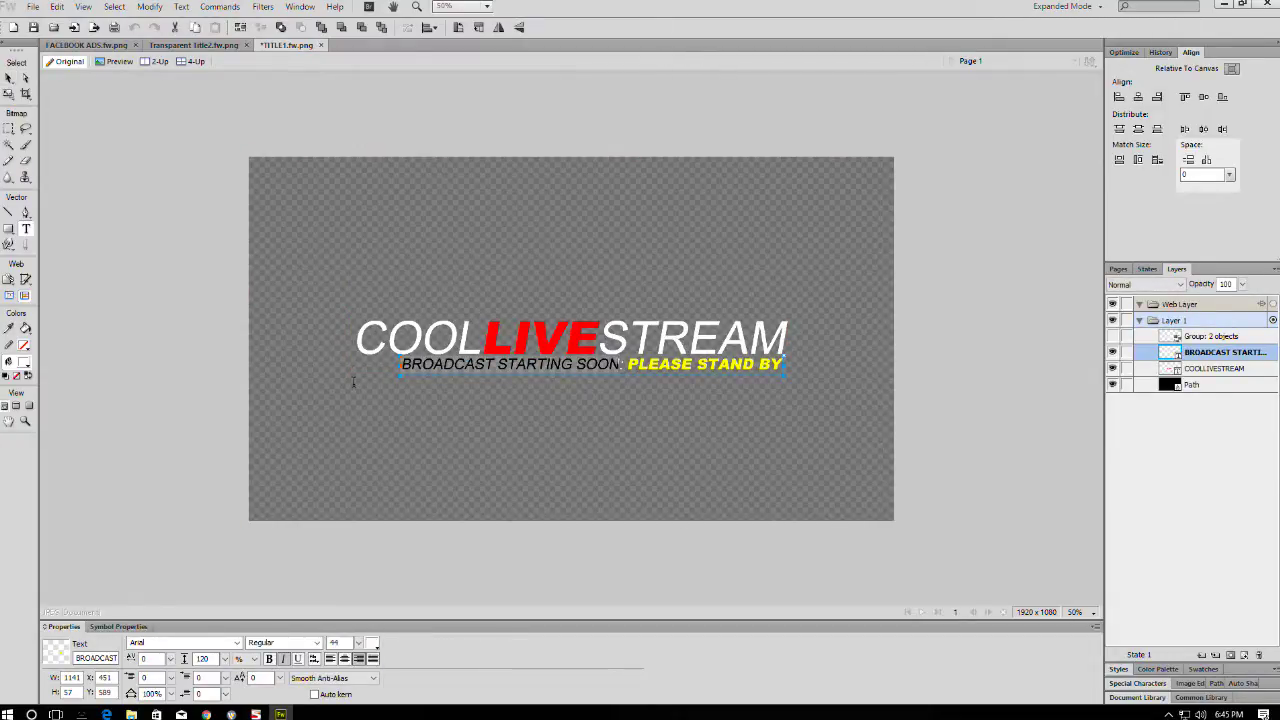
key("BackSpace")
type("THIS BORADCAS")
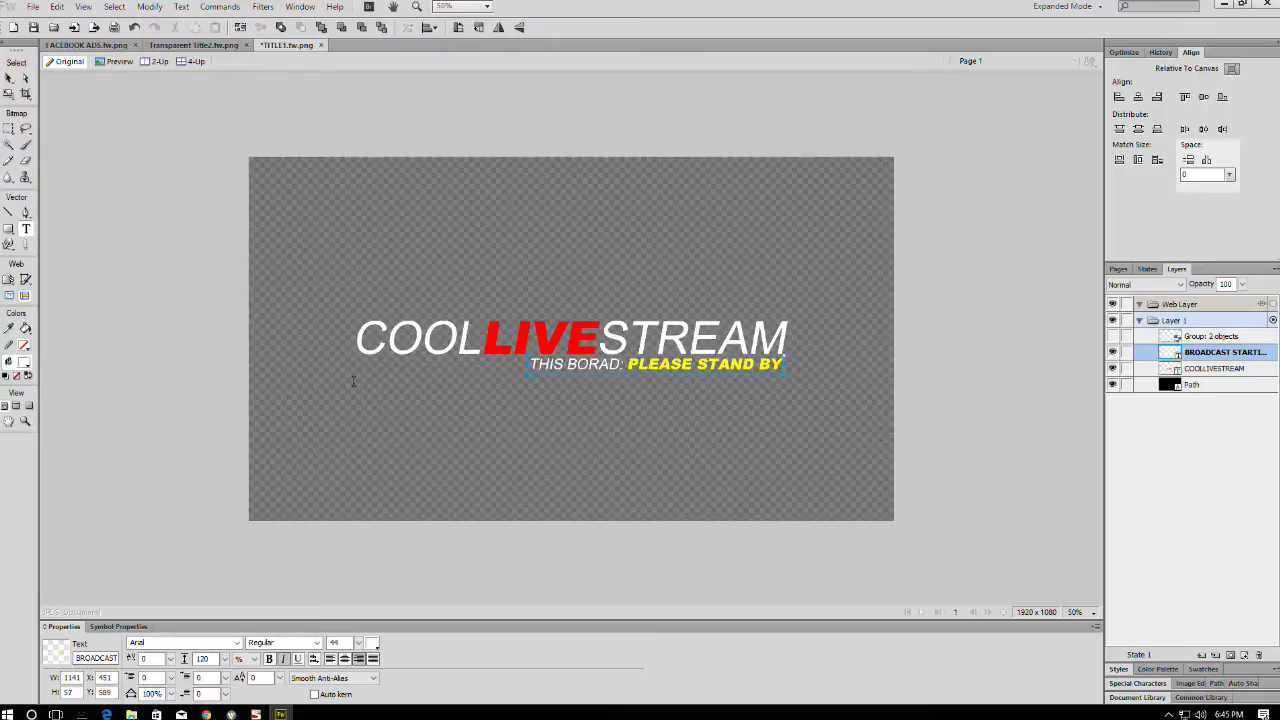
type("T HAS CONCLUDE")
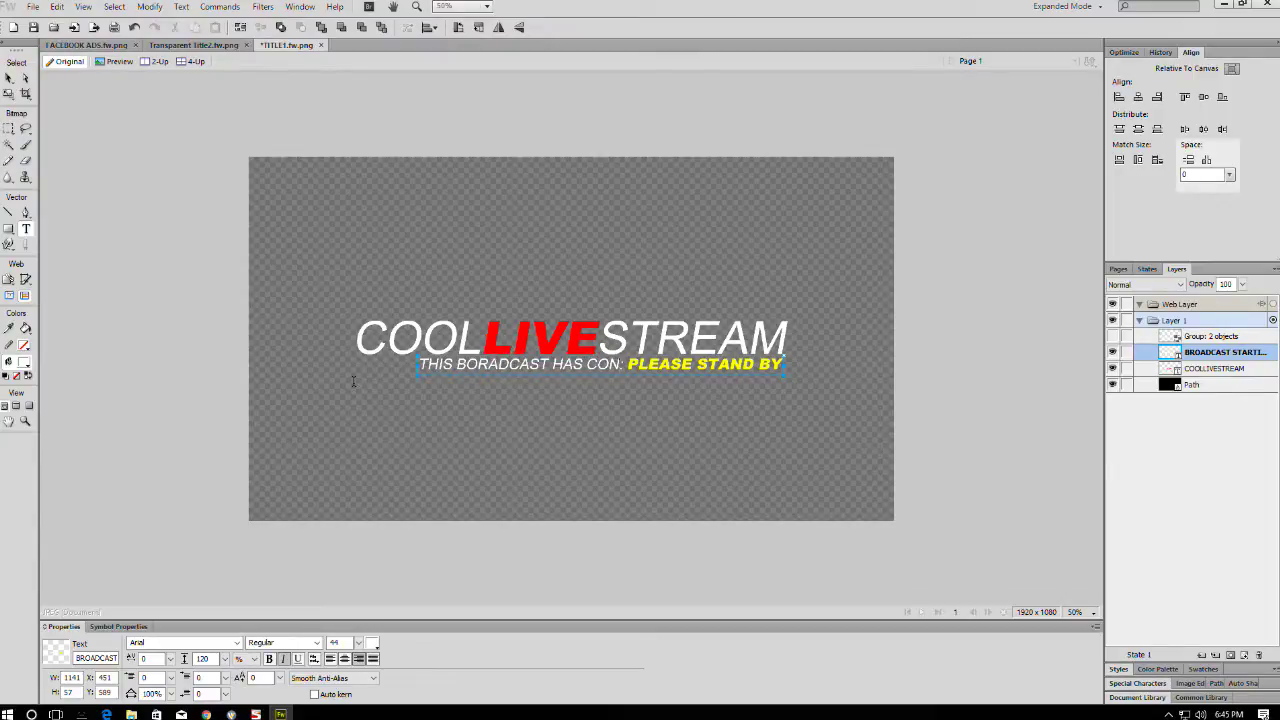
type("D")
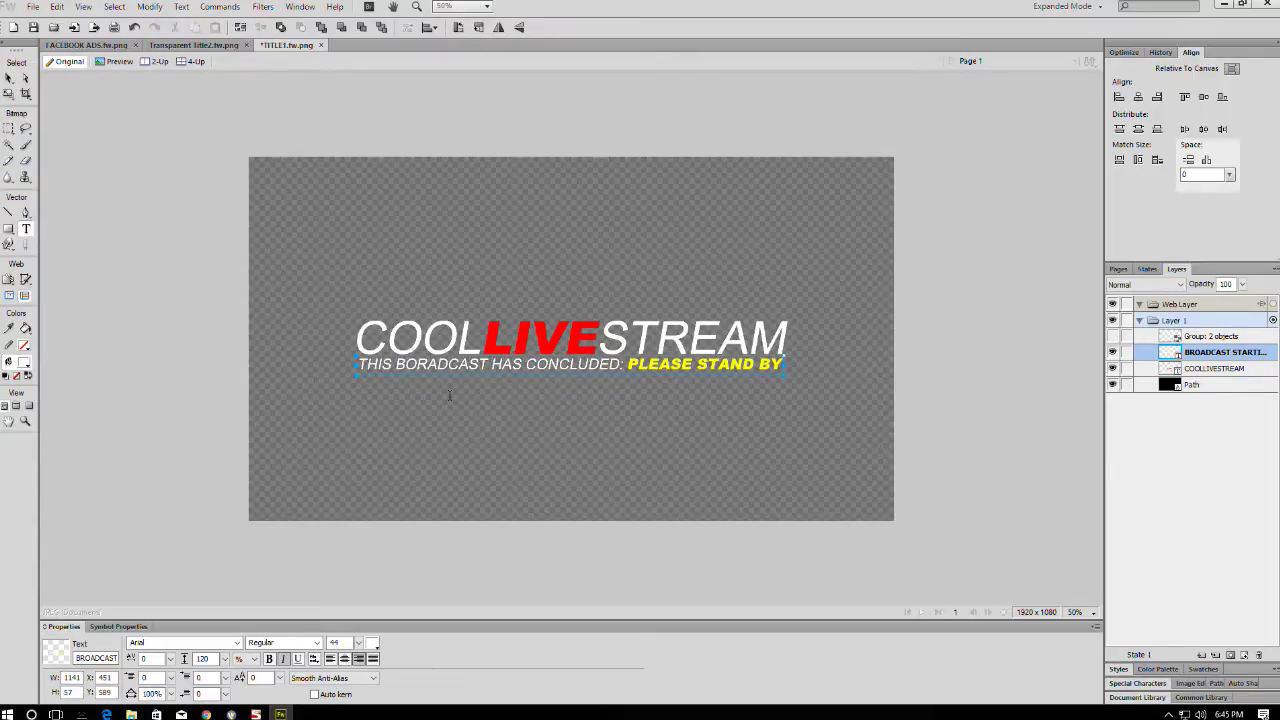
- Replace PLEASE STAND BY with FEATURING and the presenter's name, then delete HAS and THIS
left_click_drag(632, 367, 891, 378)
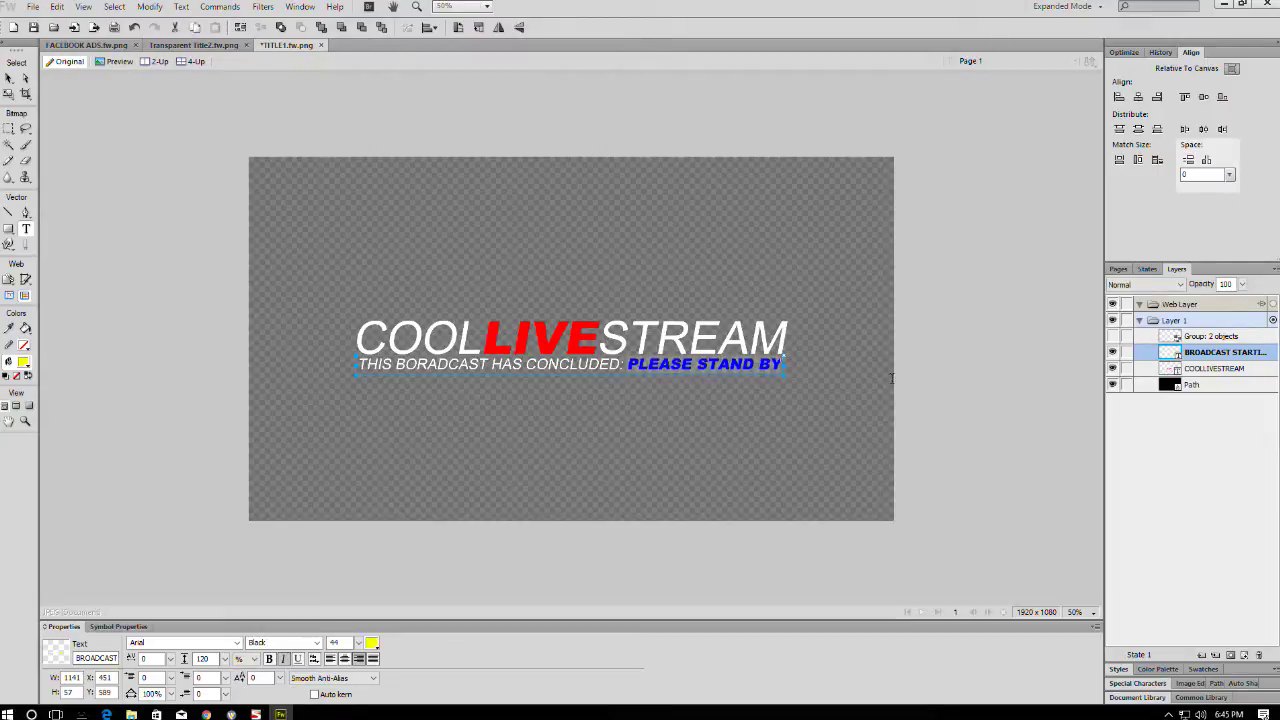
type("FEATUR")
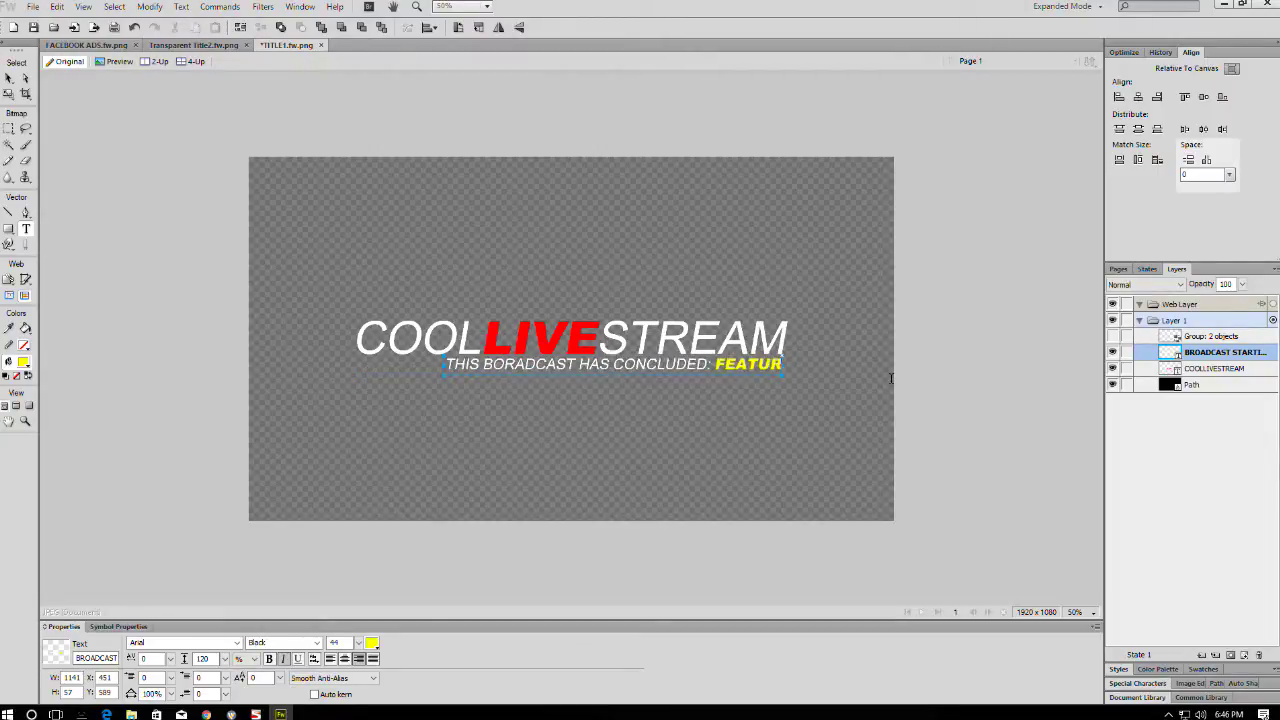
type("ING CORY OWENS")
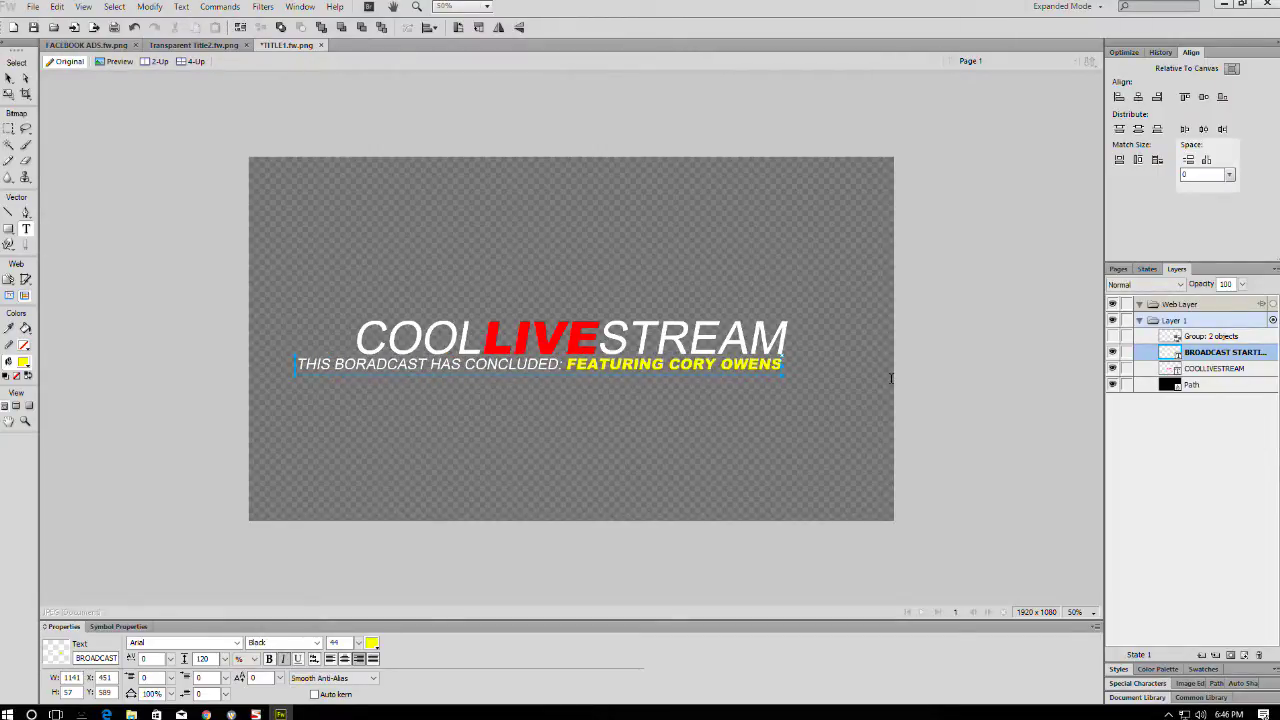
double_click(455, 364)
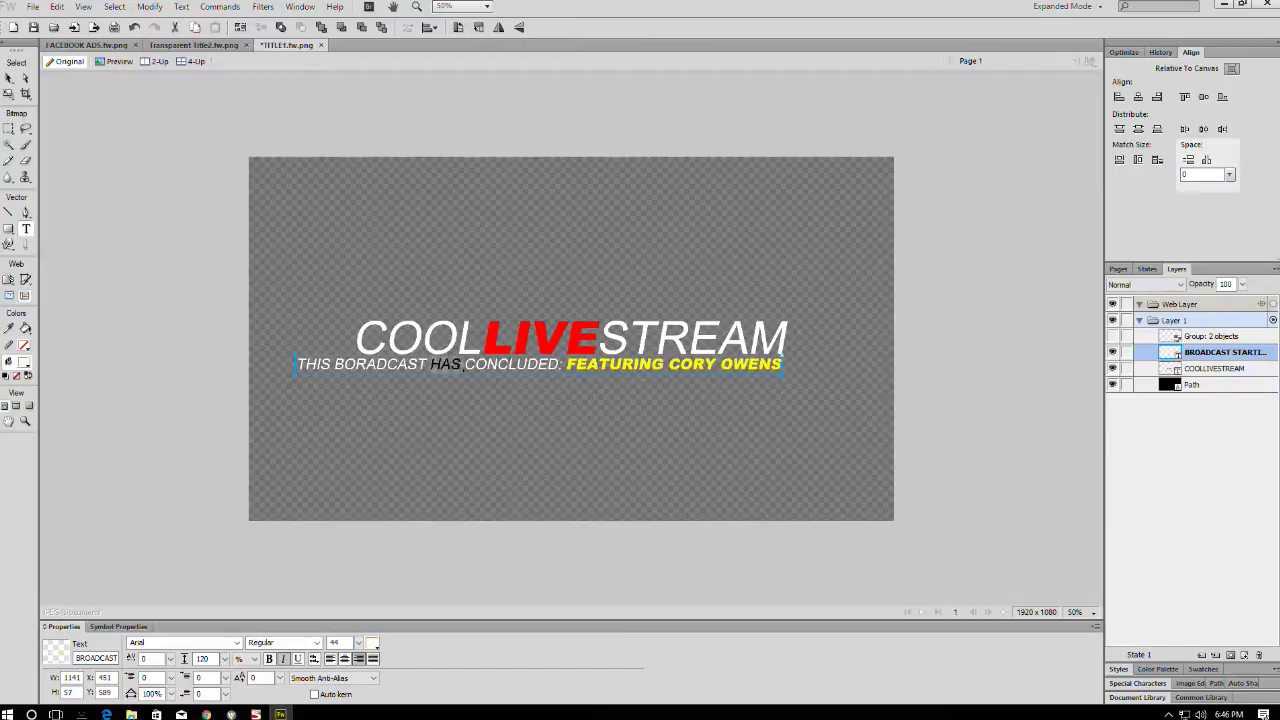
key("BackSpace")
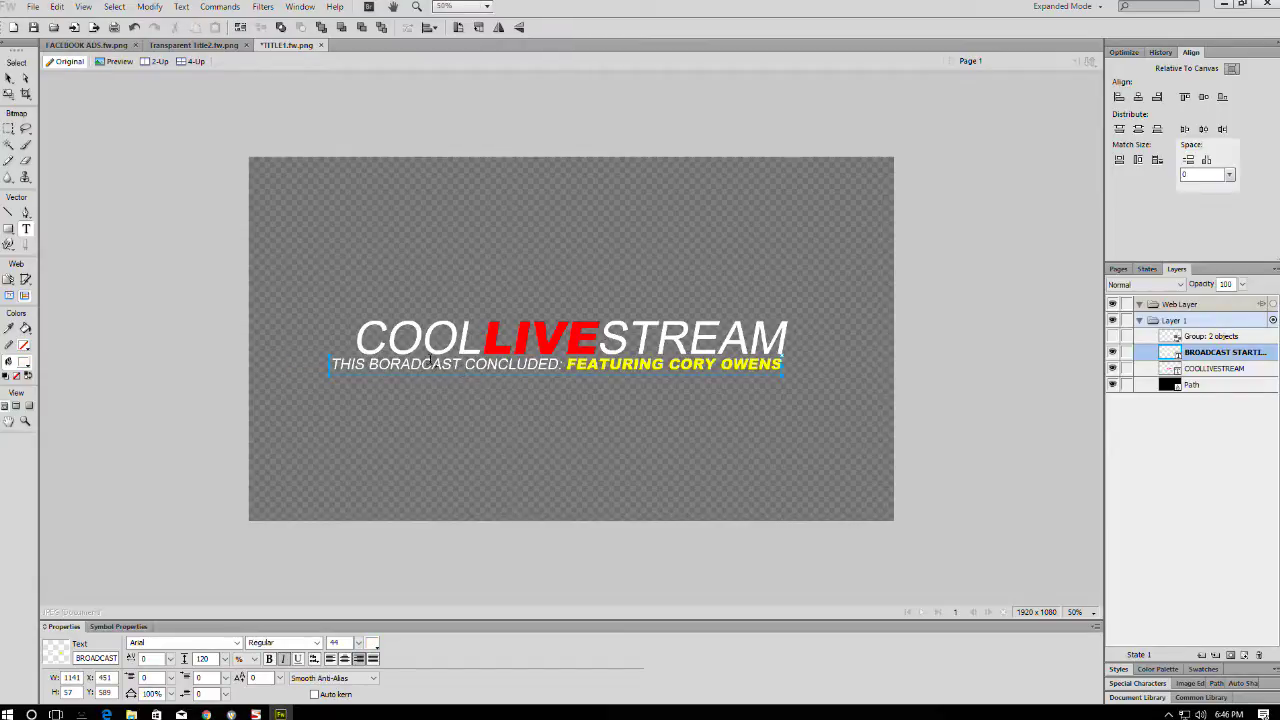
left_click_drag(366, 367, 265, 360)
key("BackSpace")
key("Escape")
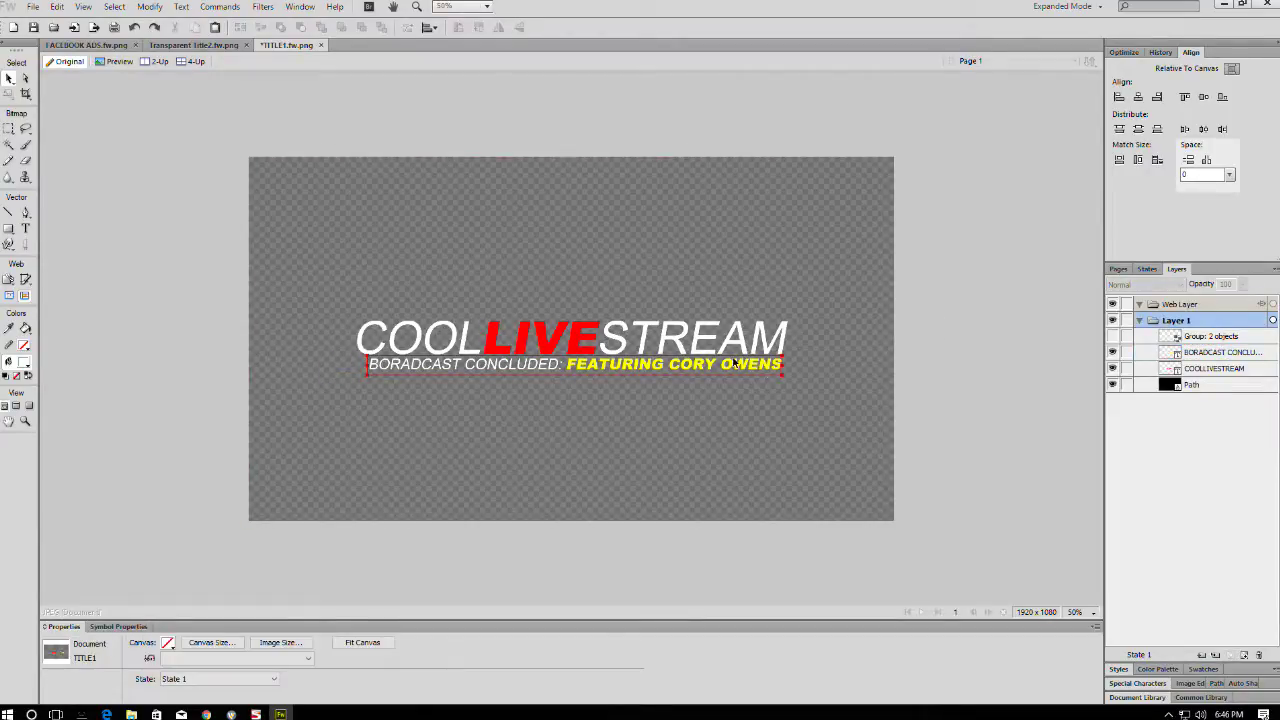
- Convert the COOLLIVESTREAM and subtitle text to paths and ungroup the subtitle letters
left_click(743, 365)
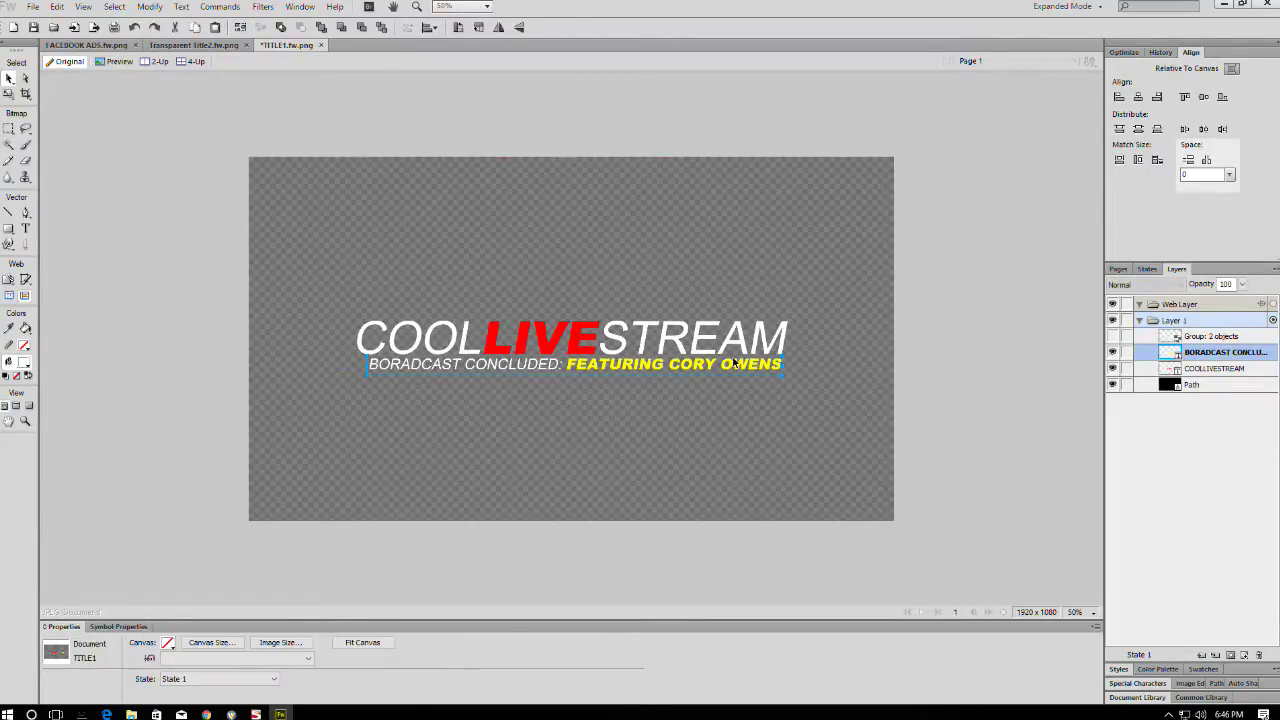
right_click(661, 338)
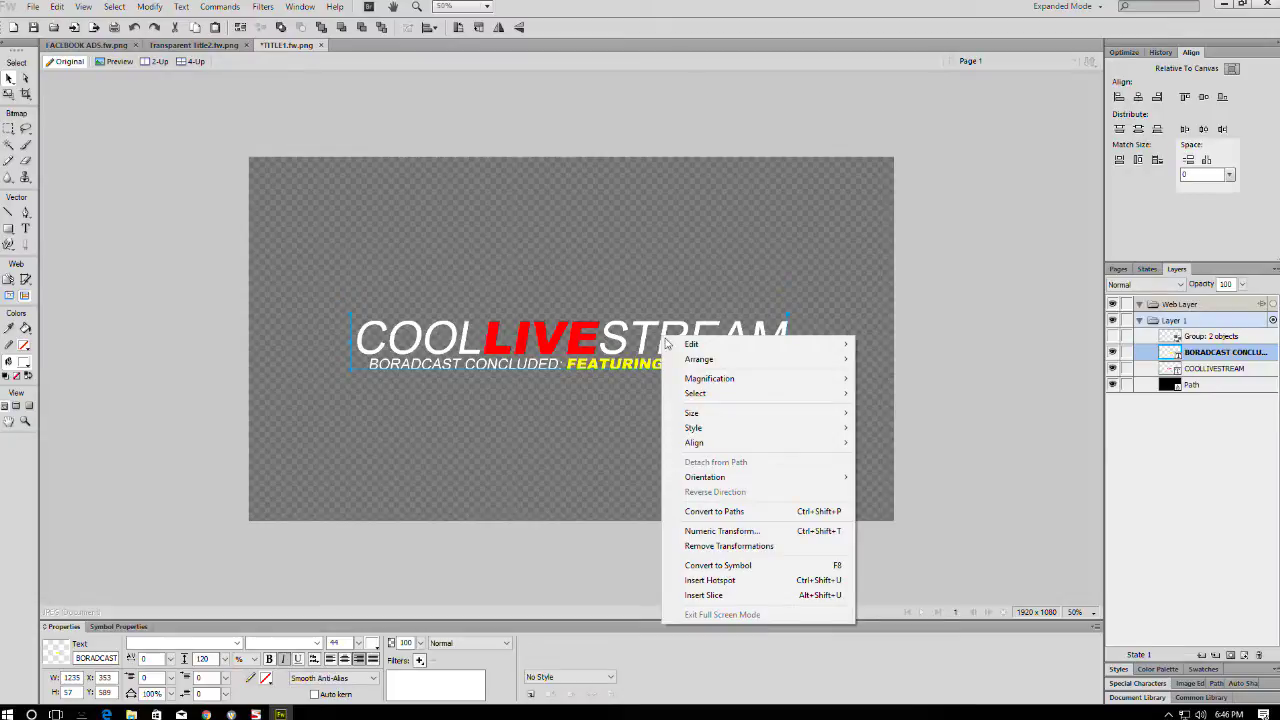
left_click(700, 511)
right_click(621, 363)
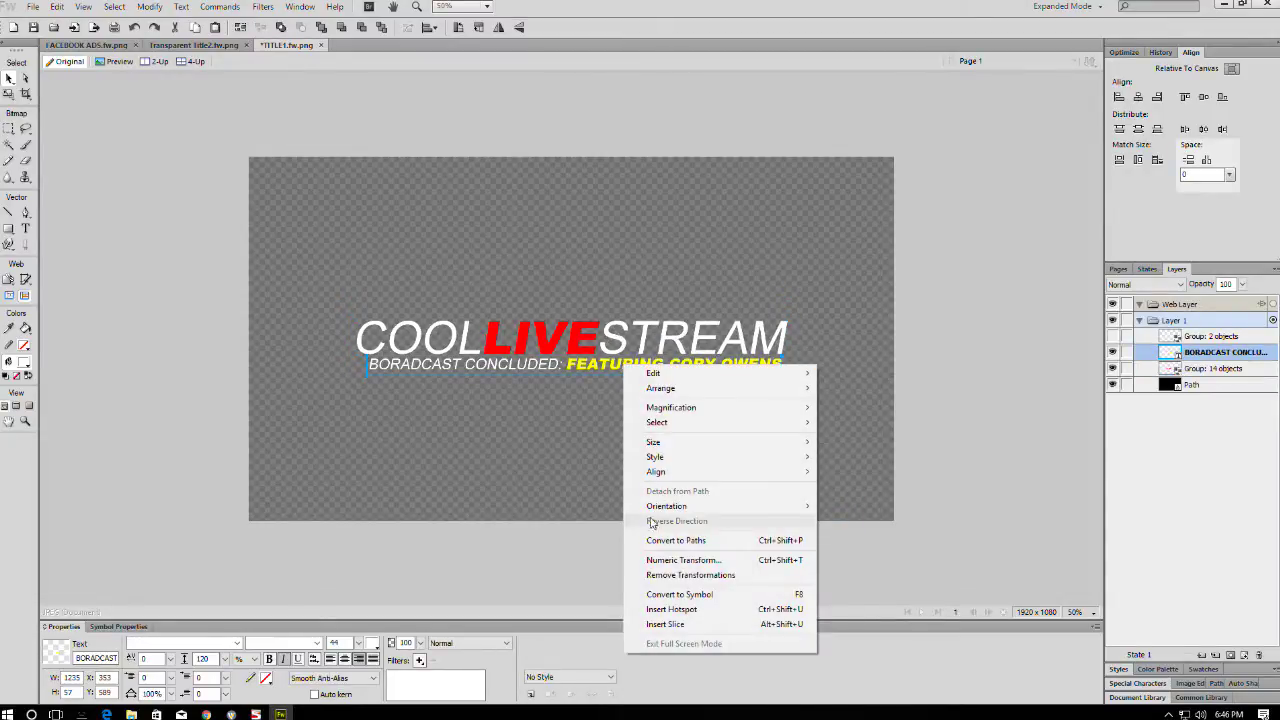
left_click(680, 540)
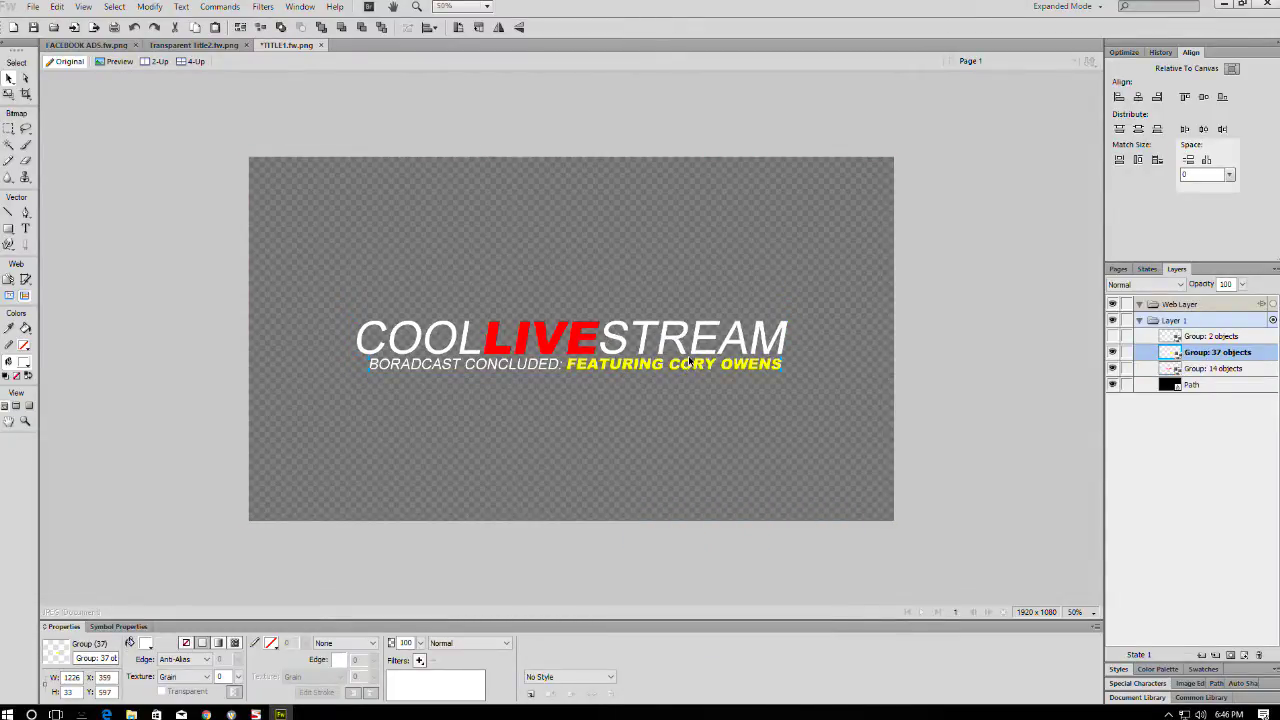
key("ctrl+shift+g")
scroll(1129, 560, "down", 7)
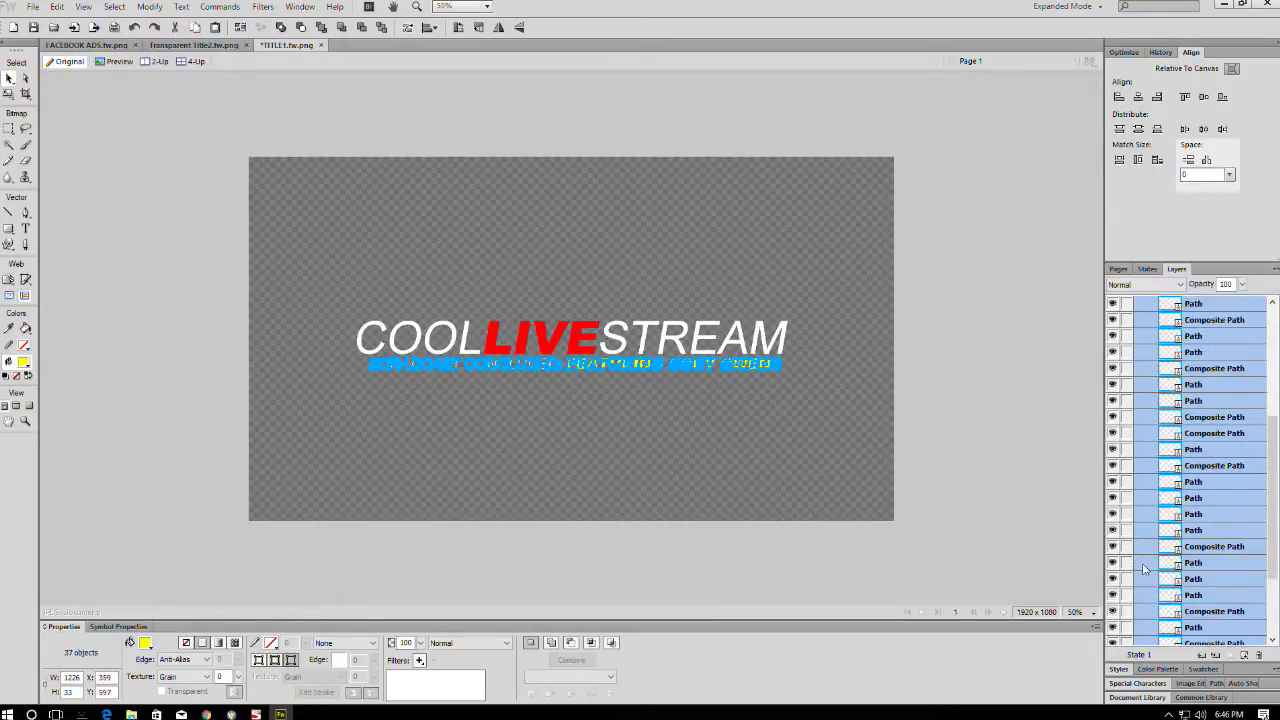
left_click(720, 346)
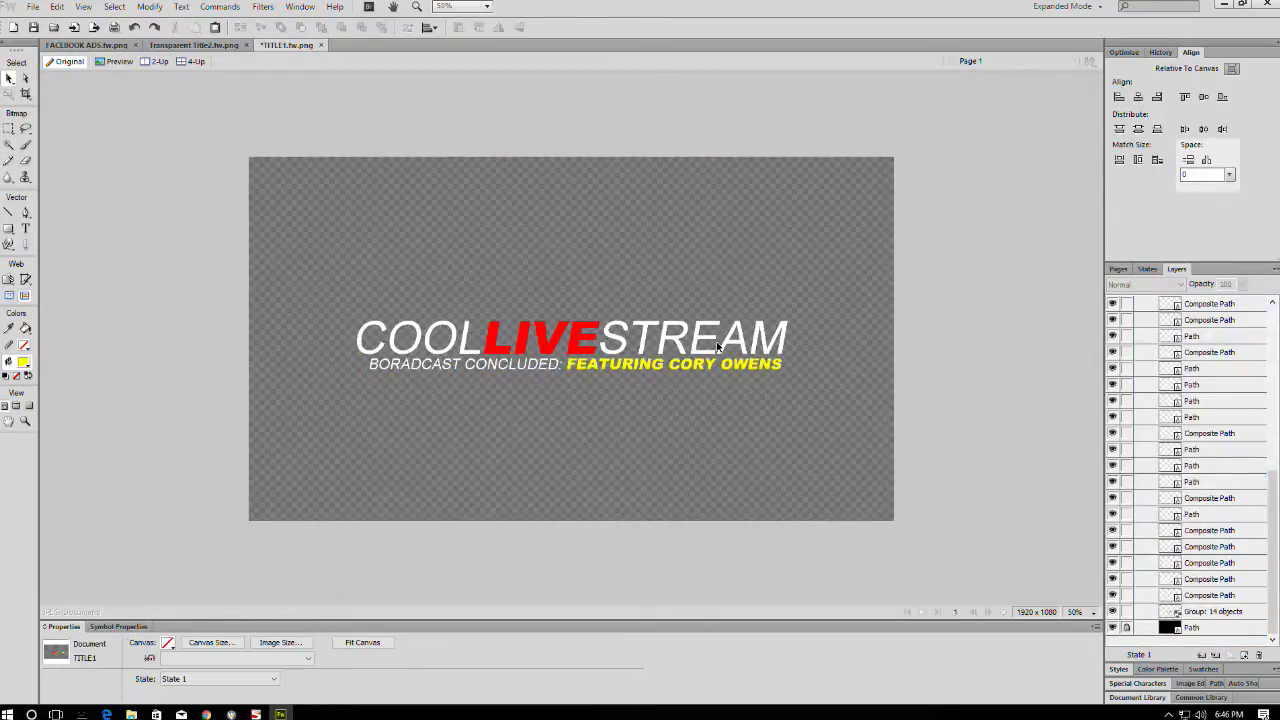
- Union the COOL, STREAM and BORADCAST CONCLUDED letter paths into one path
left_click(710, 343)
left_click_drag(969, 349, 604, 284)
left_click_drag(486, 274, 372, 356)
left_click_drag(477, 357, 572, 382)
left_click(148, 6)
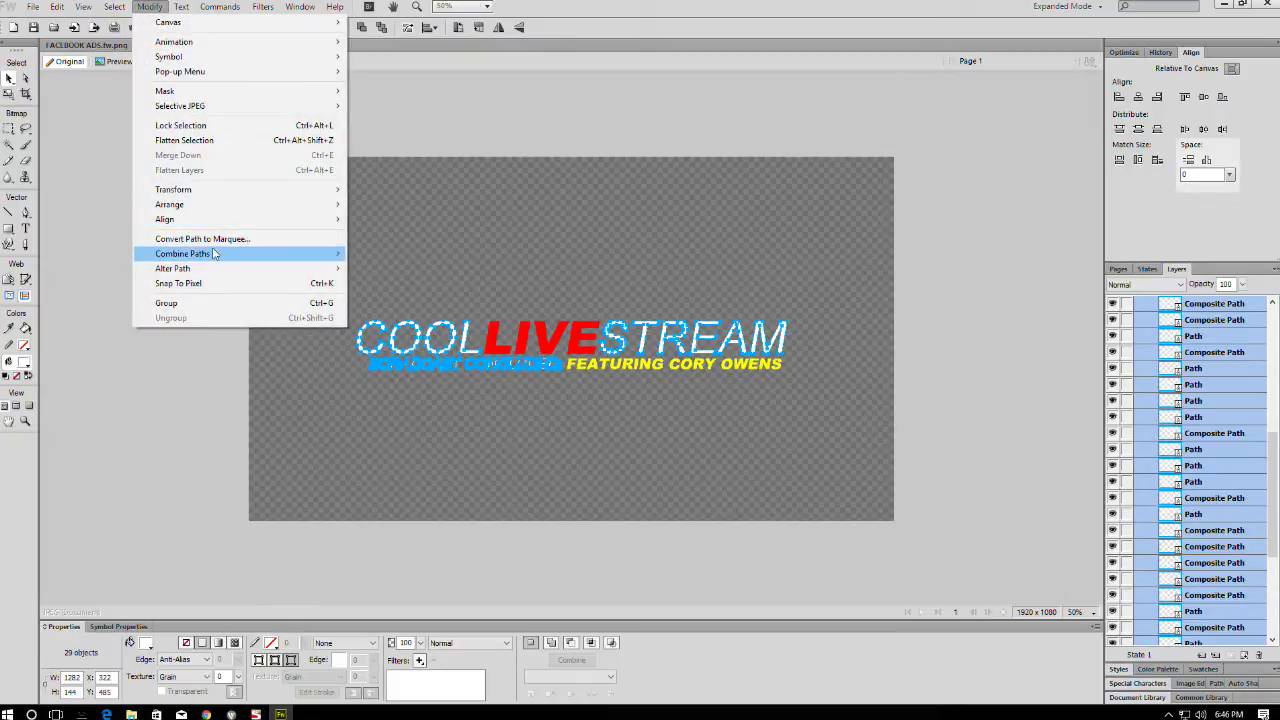
mouse_move(280, 258)
left_click(388, 290)
- Union the LIVE and featuring-line letter paths into one path
left_click_drag(585, 290, 480, 362)
left_click_drag(804, 404, 566, 352)
left_click(160, 7)
mouse_move(214, 257)
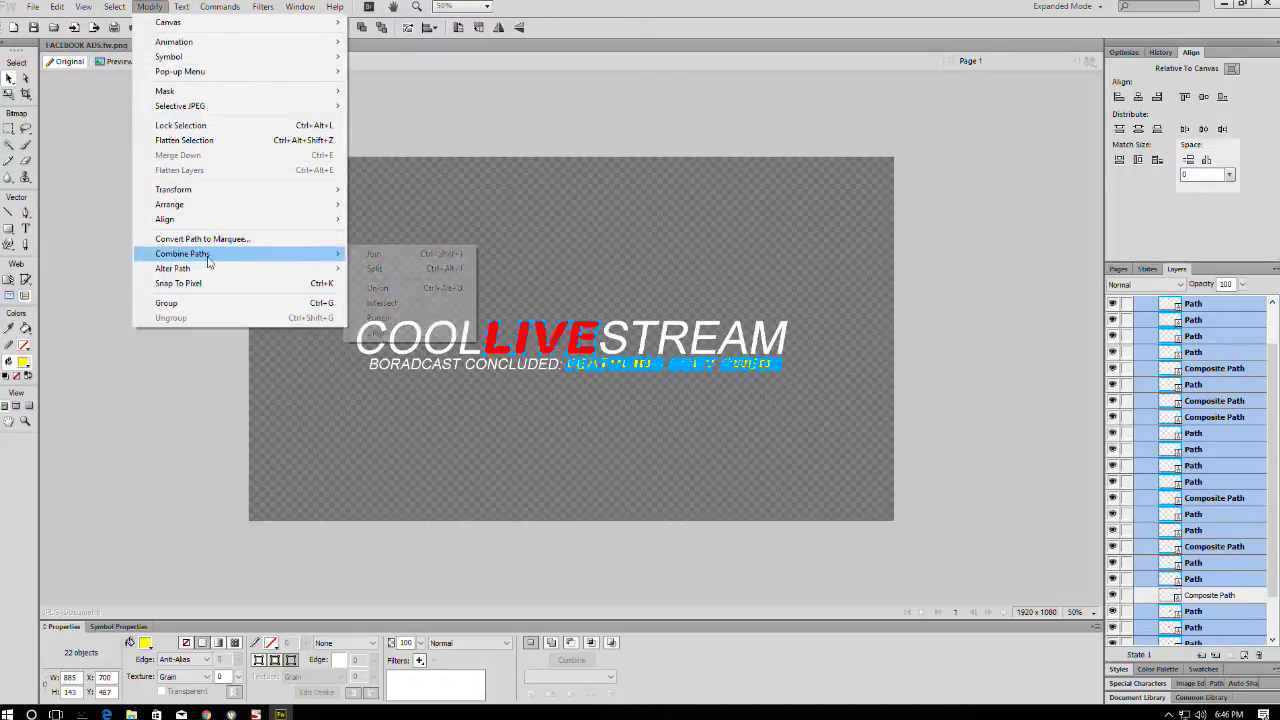
left_click(389, 289)
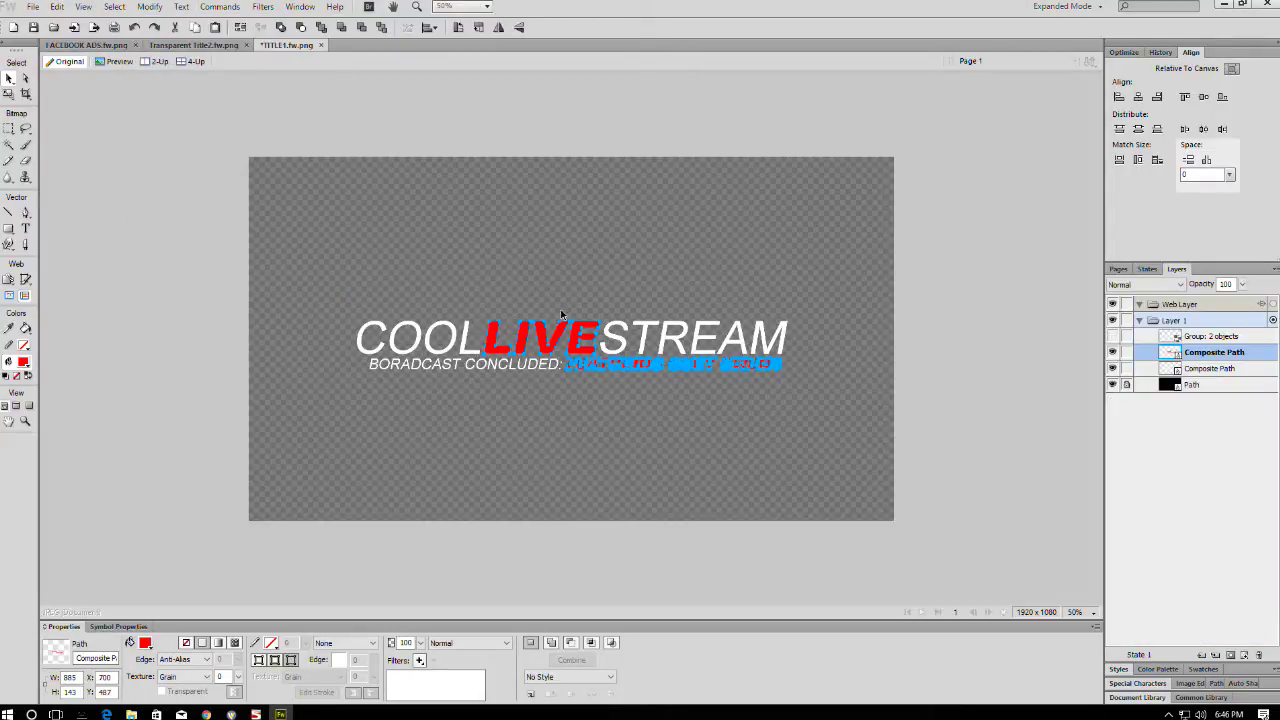
- Duplicate both merged paths, union the duplicates into an Erase-blend path above the background, and hide it
left_click(612, 331, "shift")
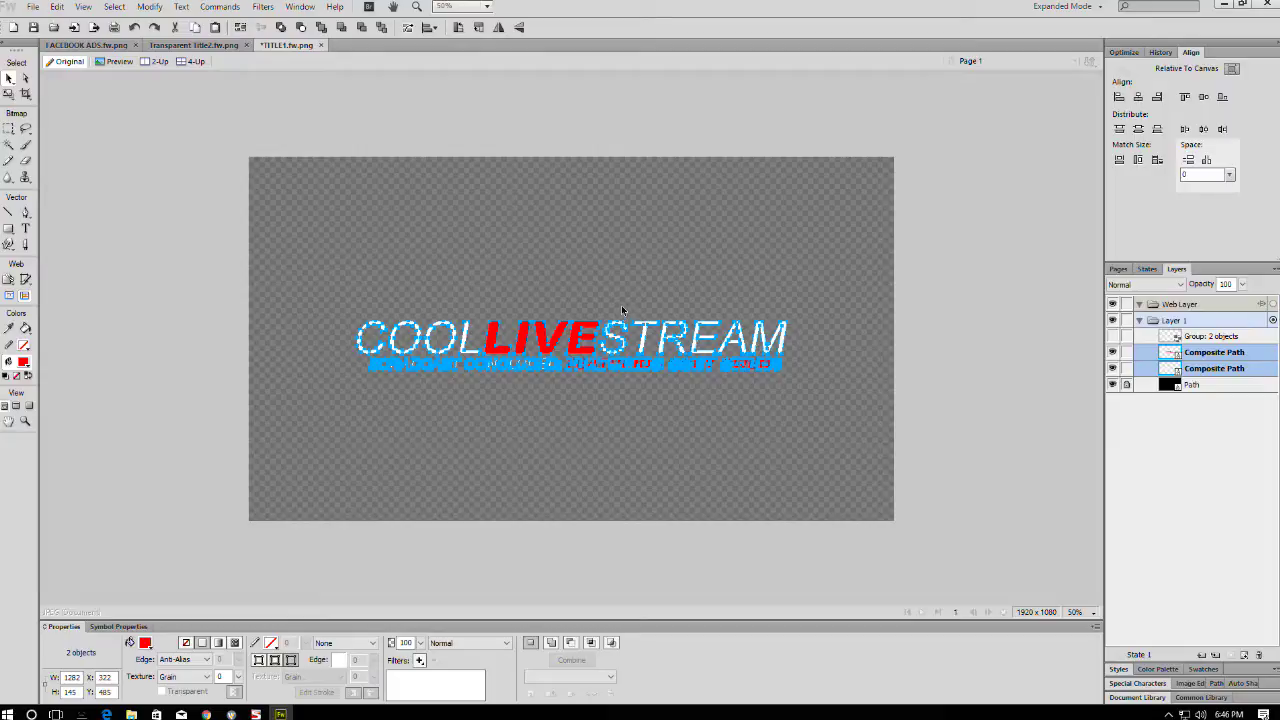
key("ctrl+shift+d")
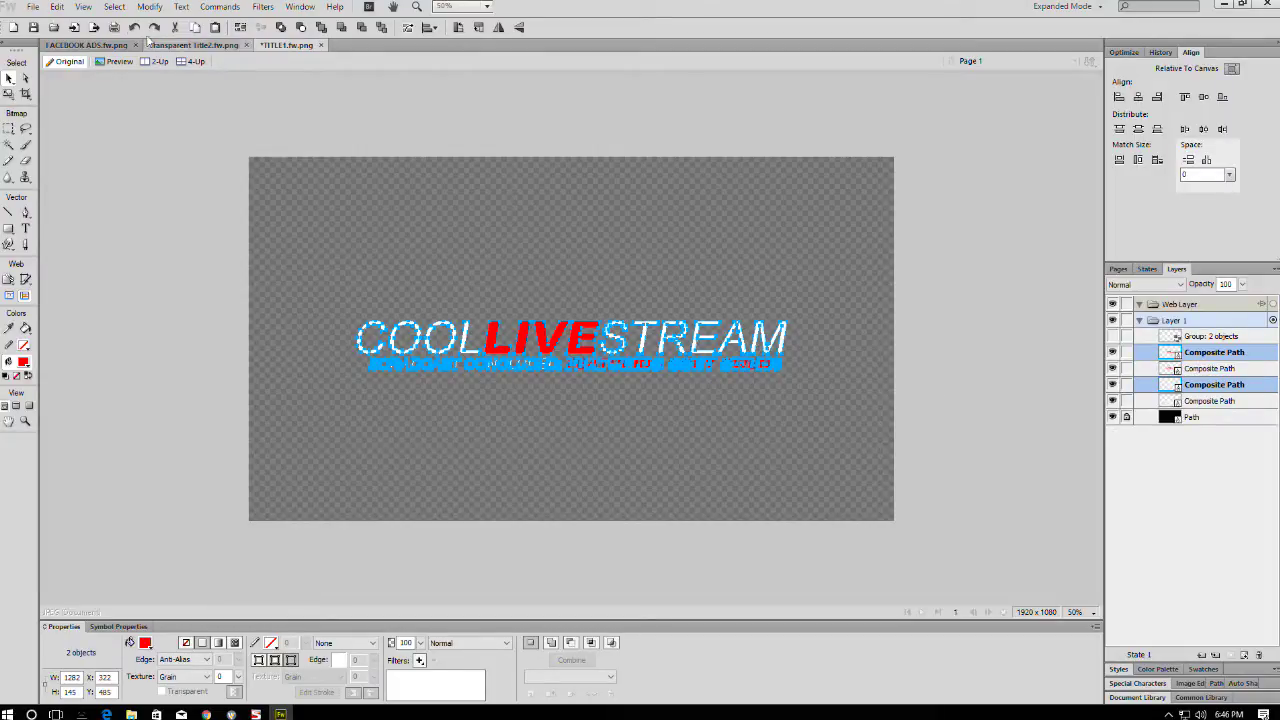
left_click(150, 6)
mouse_move(275, 268)
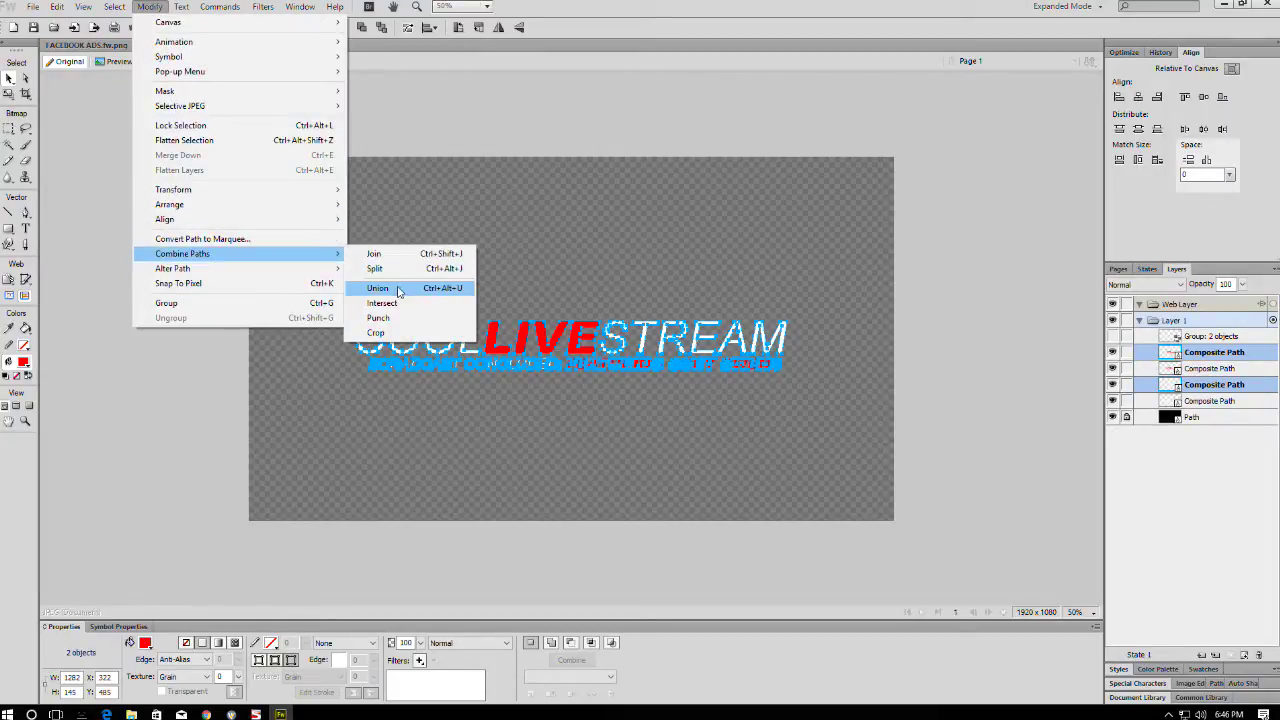
left_click(380, 288)
left_click(440, 643)
scroll(450, 520, "down", 5)
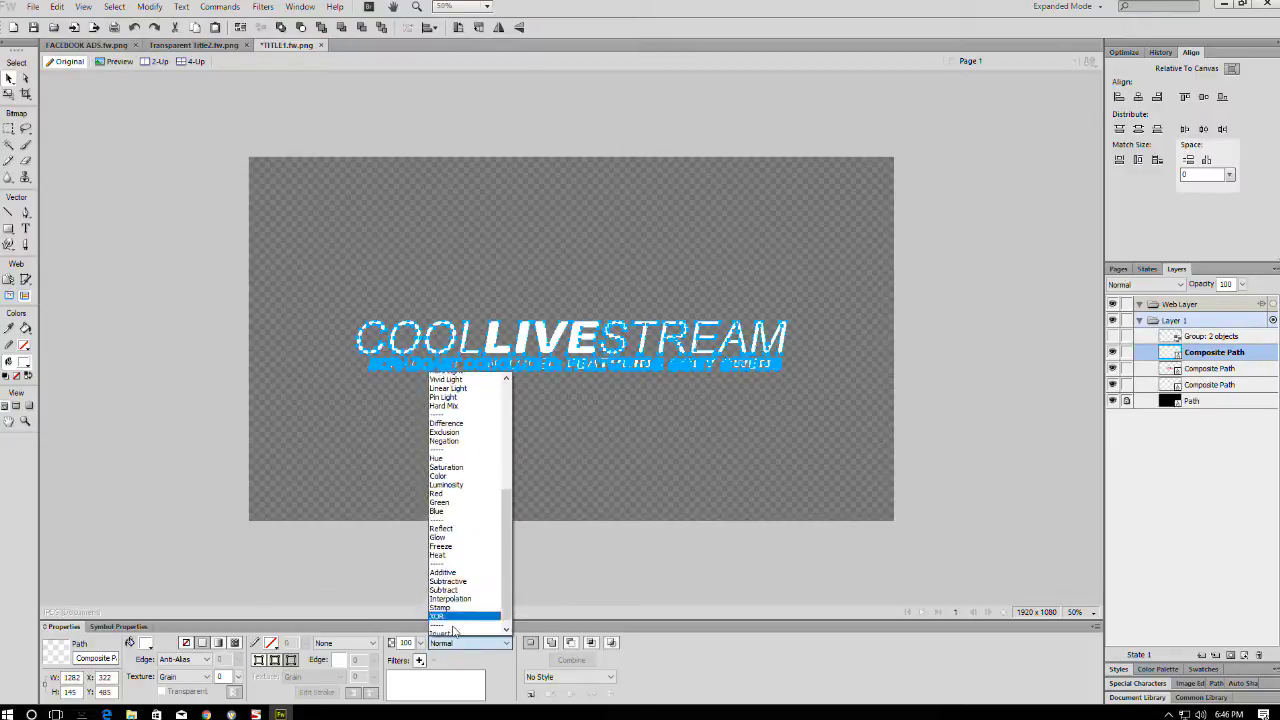
left_click(453, 630)
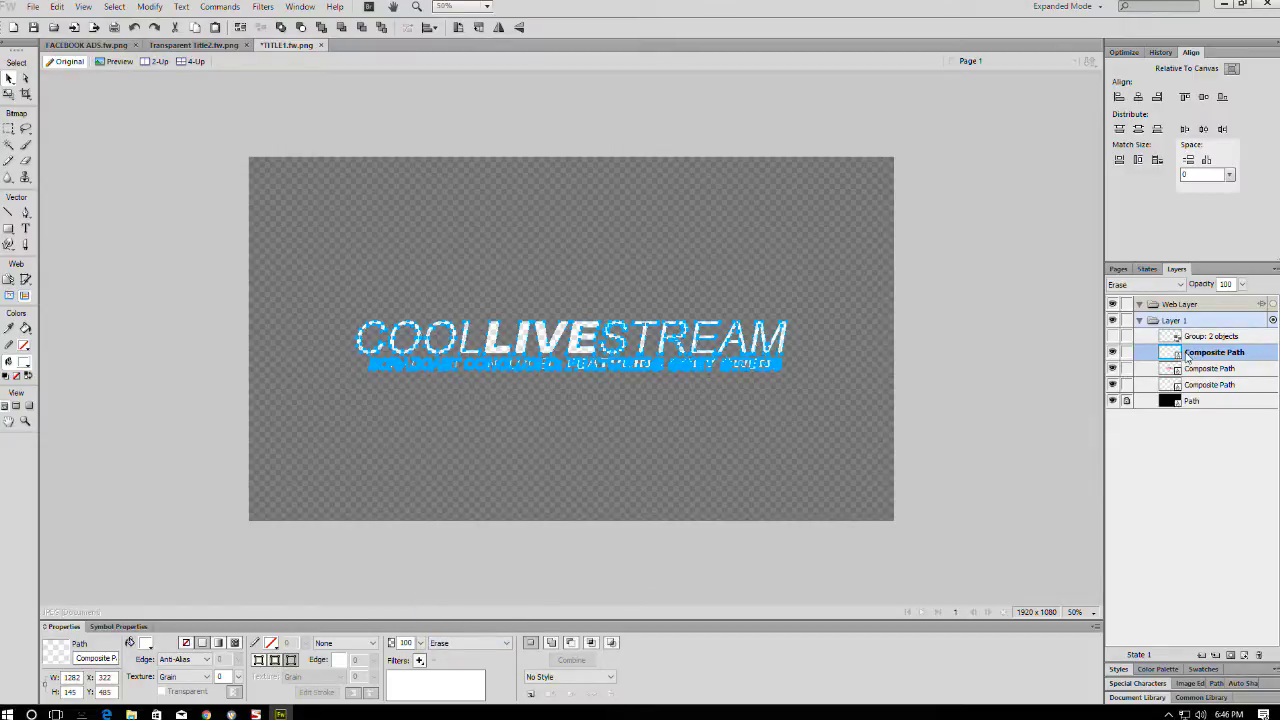
left_click_drag(1187, 357, 1188, 392)
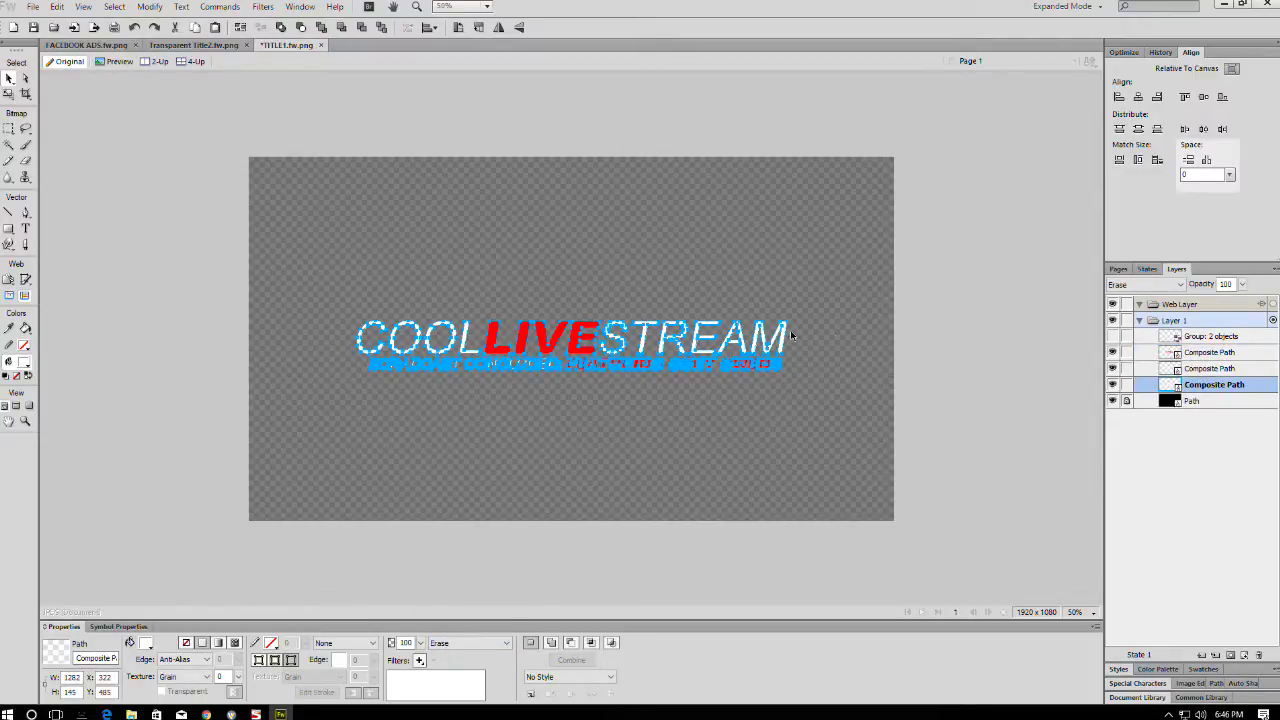
left_click(1112, 384)
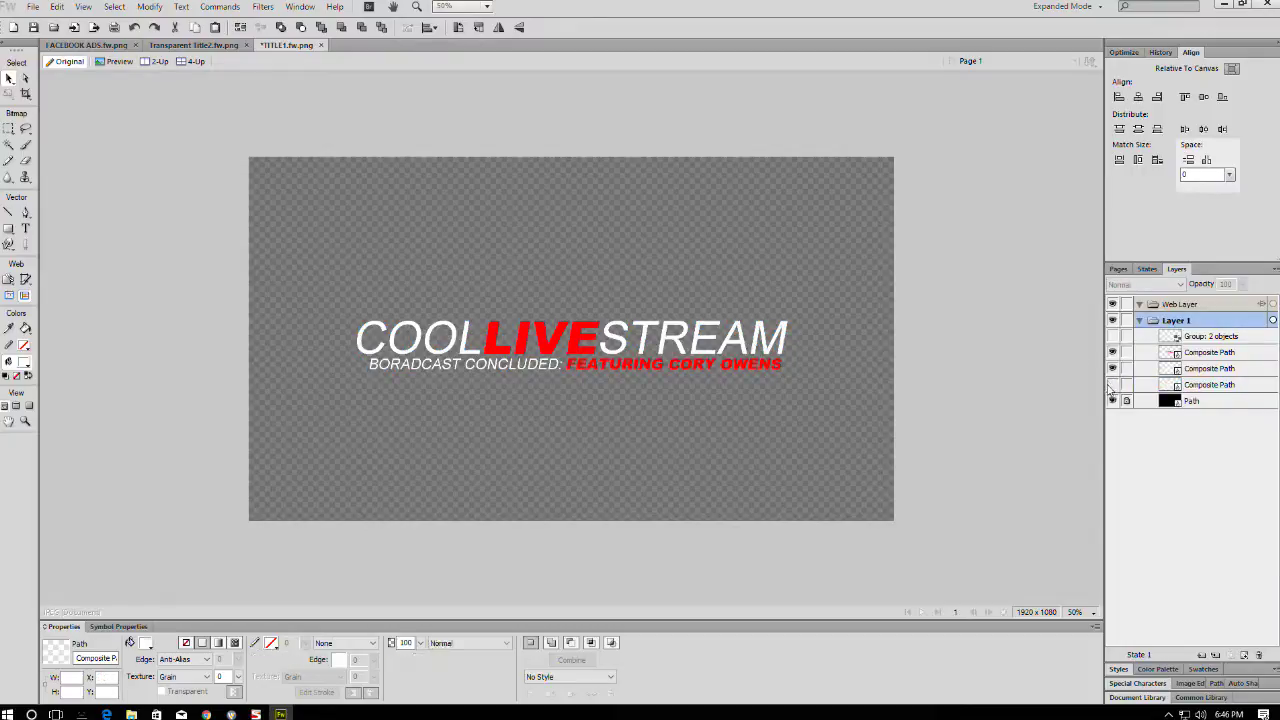
- Fill the COOL STREAM copy with cyan and set both coloured copies to 50% opacity
left_click(615, 330)
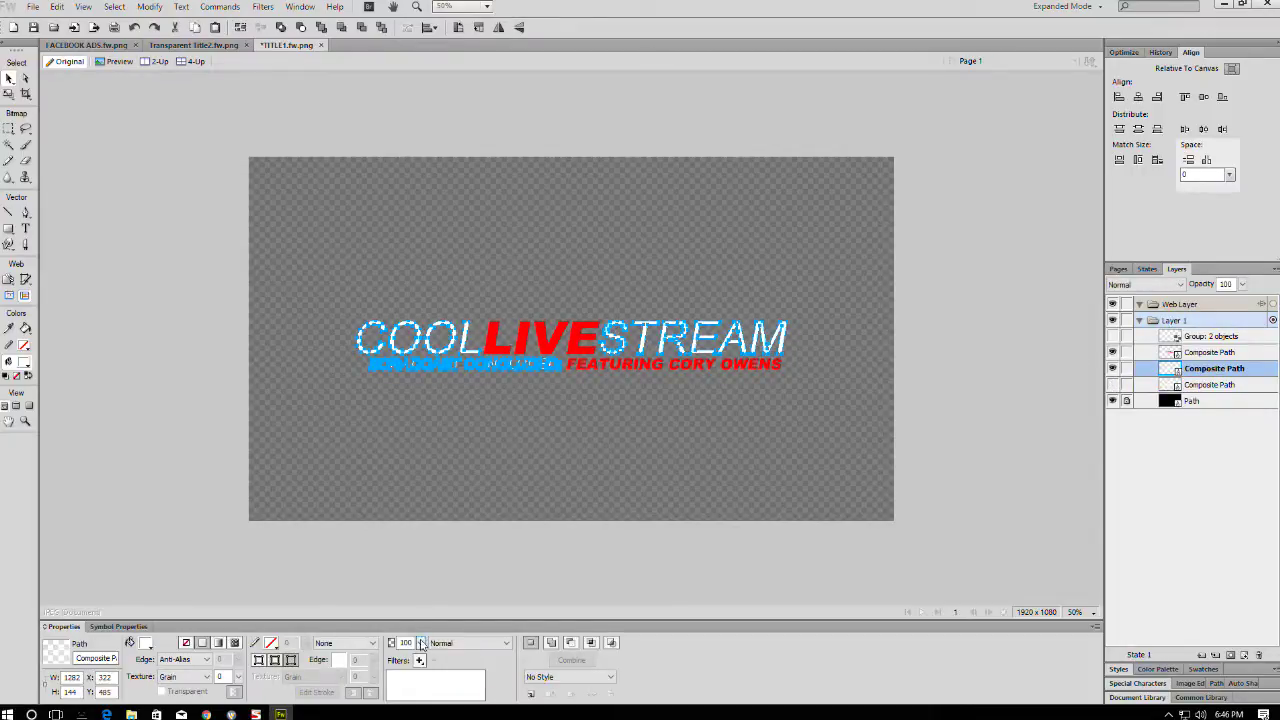
left_click(145, 643)
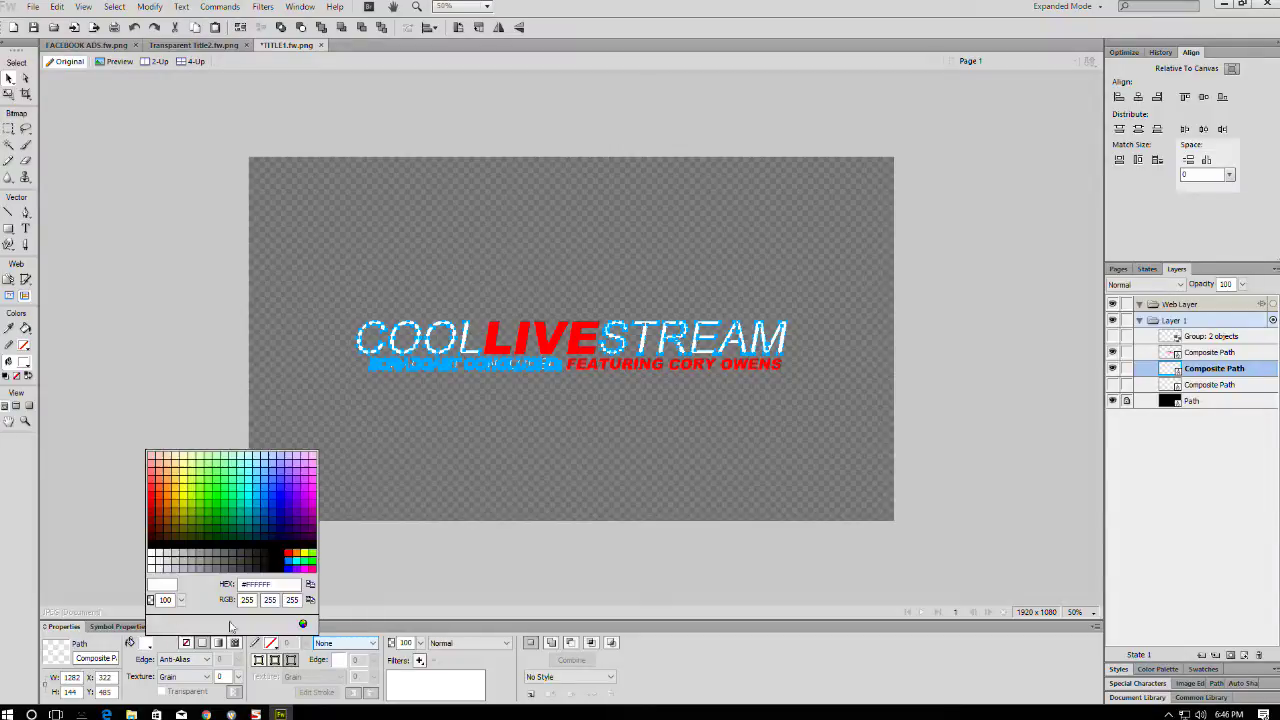
left_click(298, 556)
left_click(590, 364, "shift")
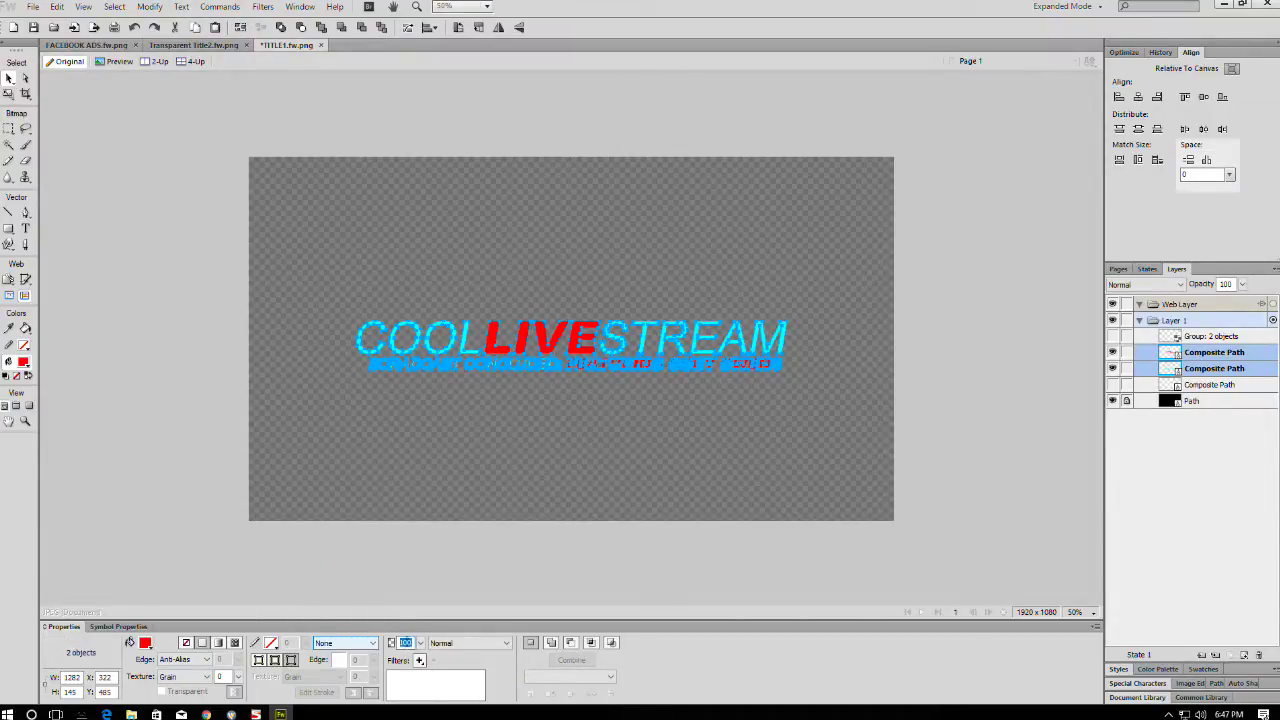
key("Return")
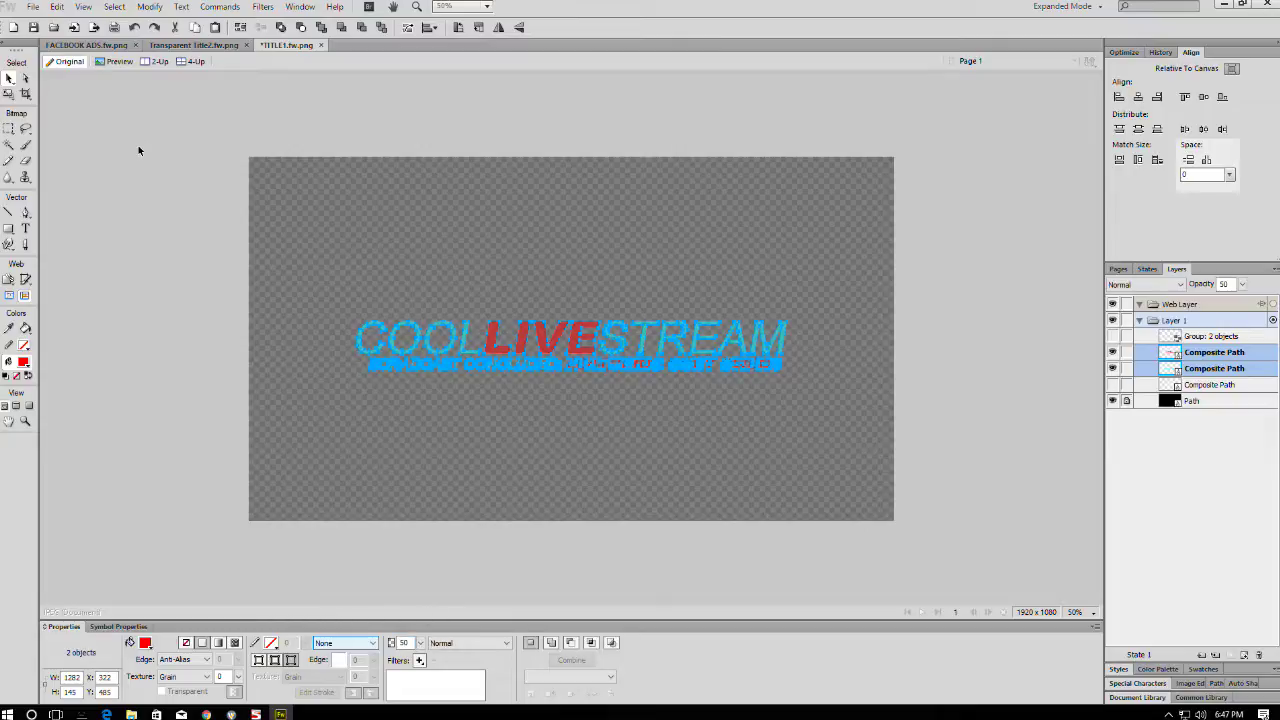
left_click(68, 104)
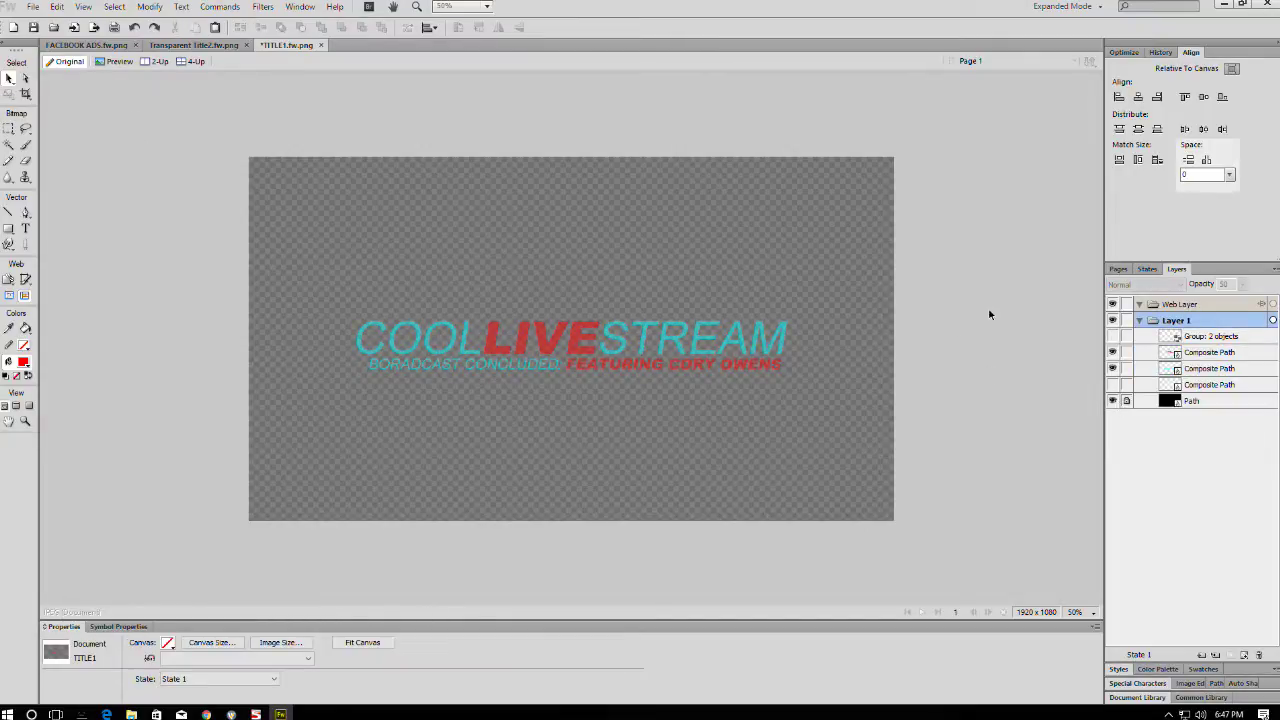
- Toggle the erase and coloured overlay paths to compare the result, then select all three title paths
left_click(1112, 385)
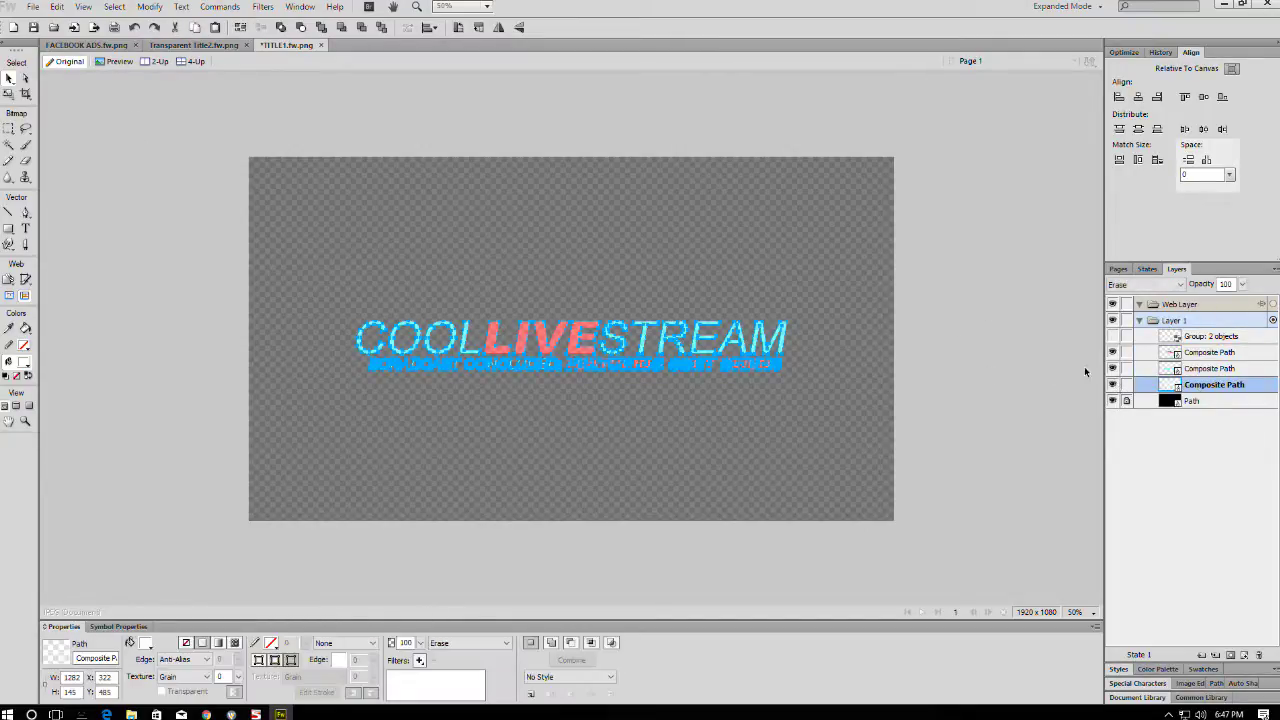
left_click(1032, 358)
left_click(1113, 369)
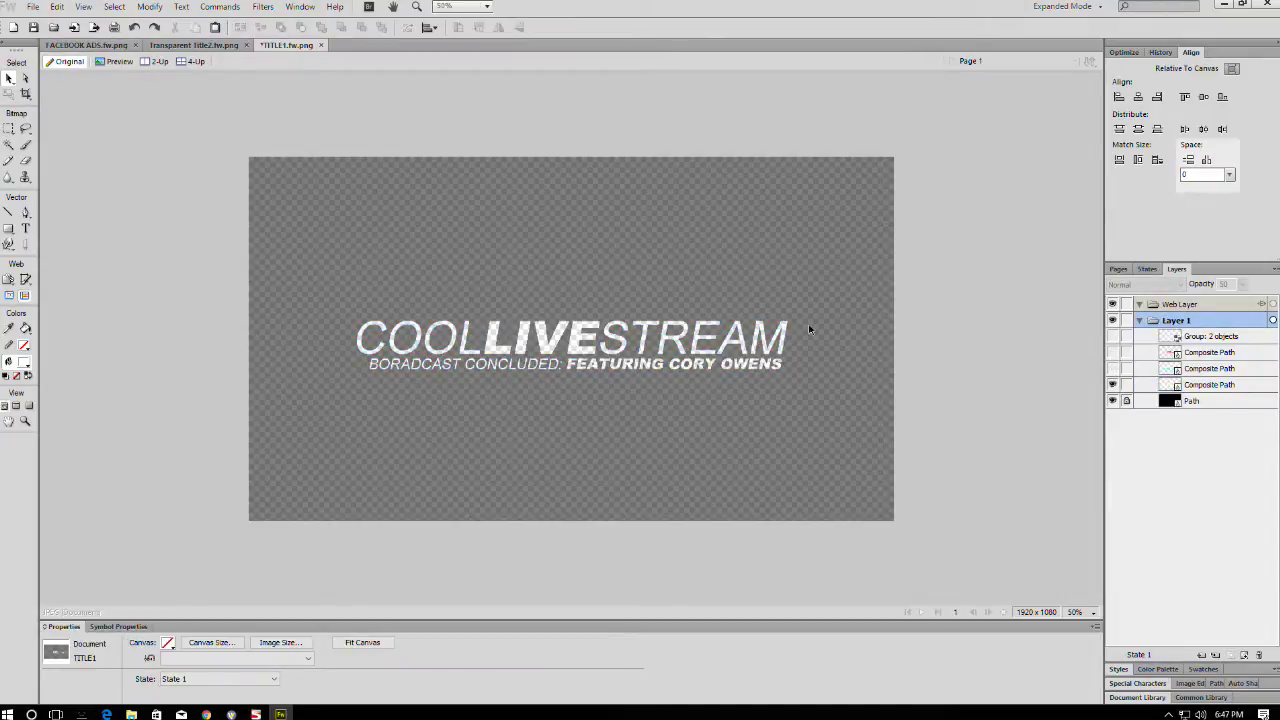
left_click(1112, 369)
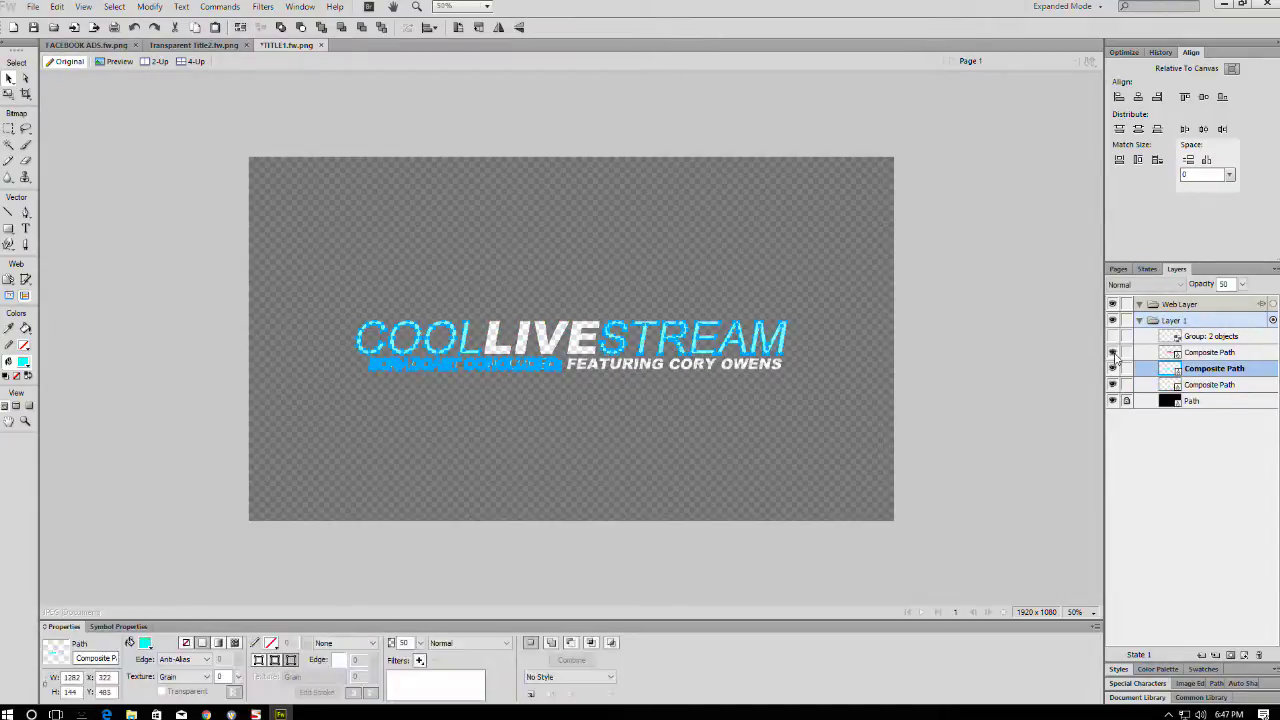
left_click(1112, 353)
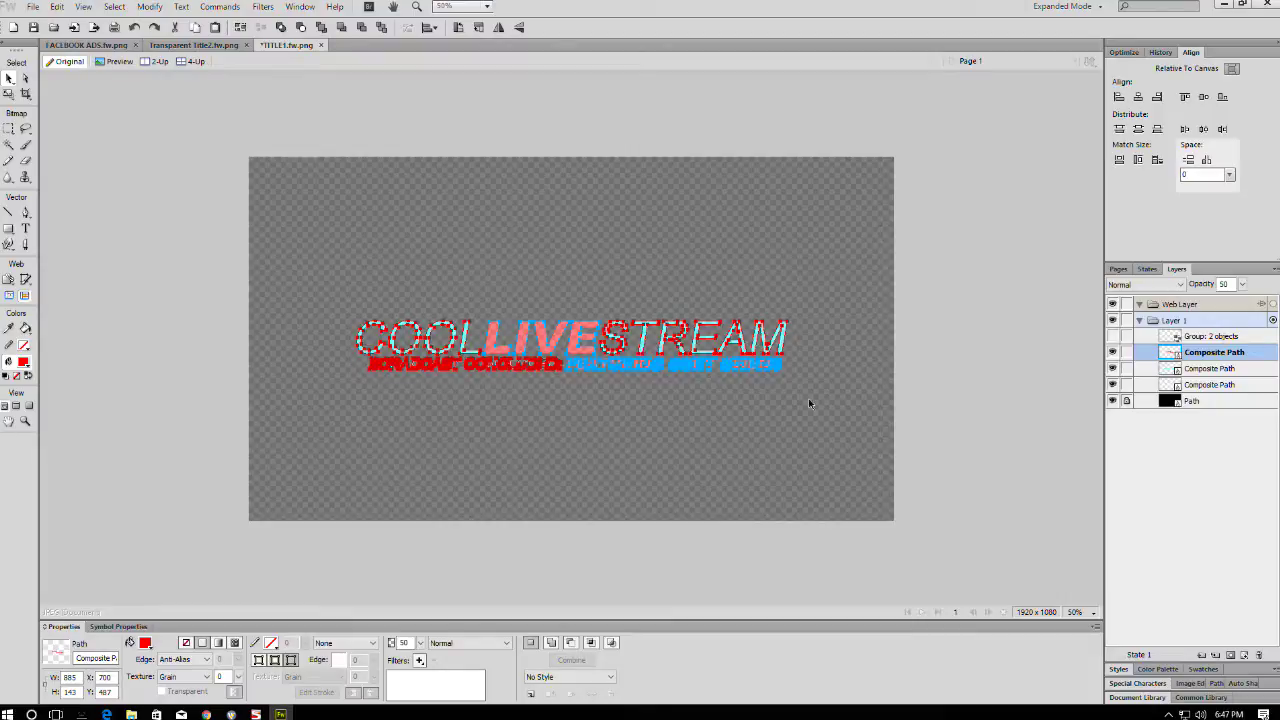
left_click(1112, 368)
left_click(1112, 352)
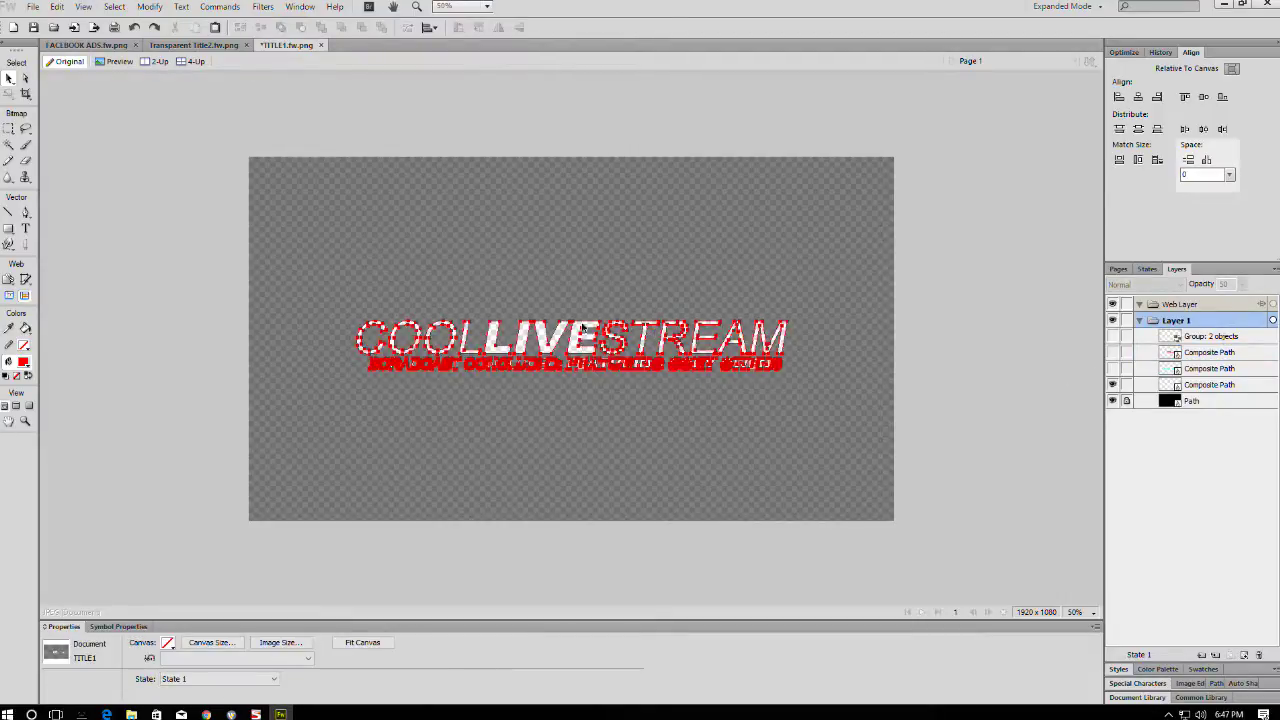
left_click_drag(580, 339, 581, 339)
left_click(1112, 368)
left_click(1112, 352)
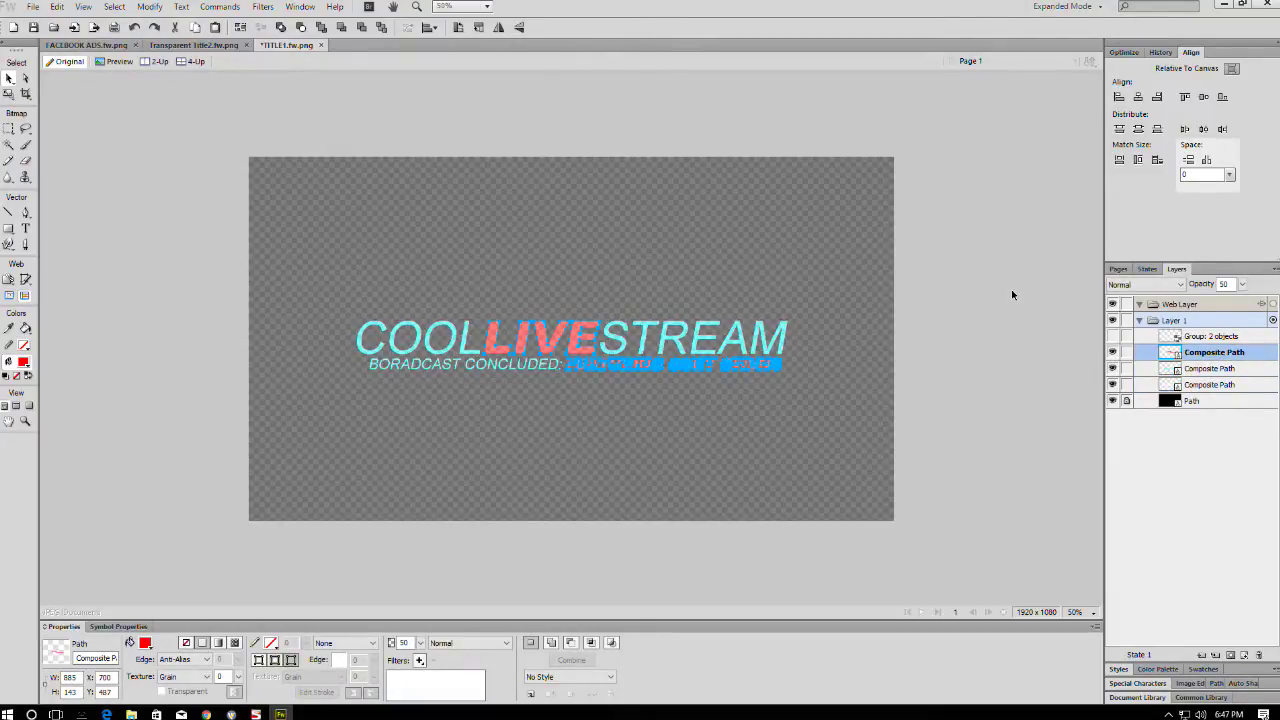
left_click_drag(1028, 261, 250, 443)
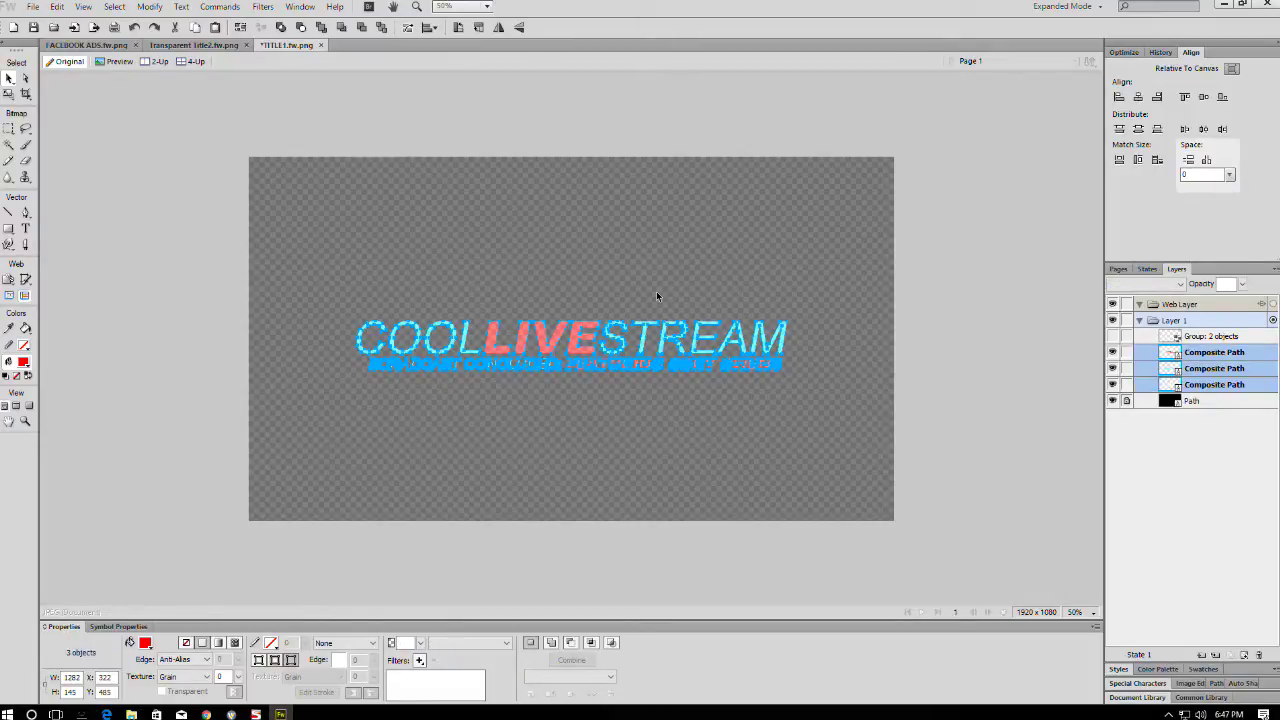
- In Transparent Title2, hide its three title paths and paste in the copied concluded-broadcast paths
left_click(194, 45)
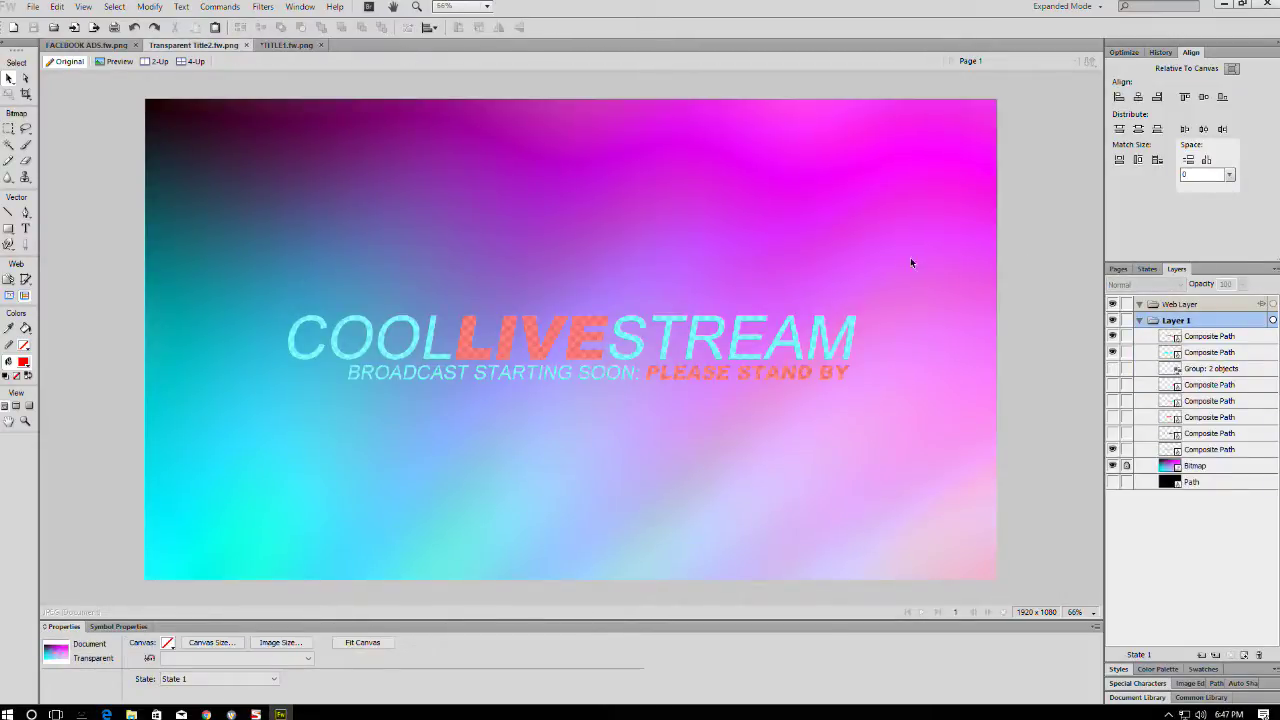
left_click_drag(938, 264, 222, 472)
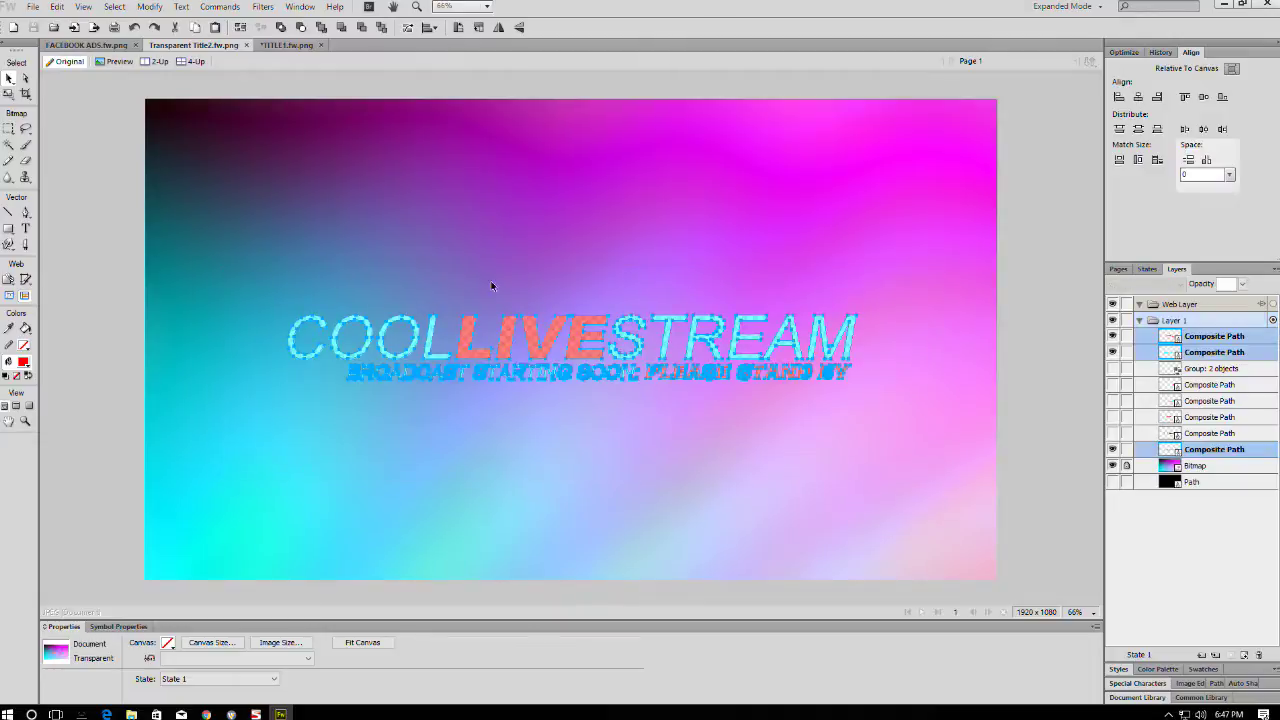
left_click(1112, 451)
left_click(1112, 345)
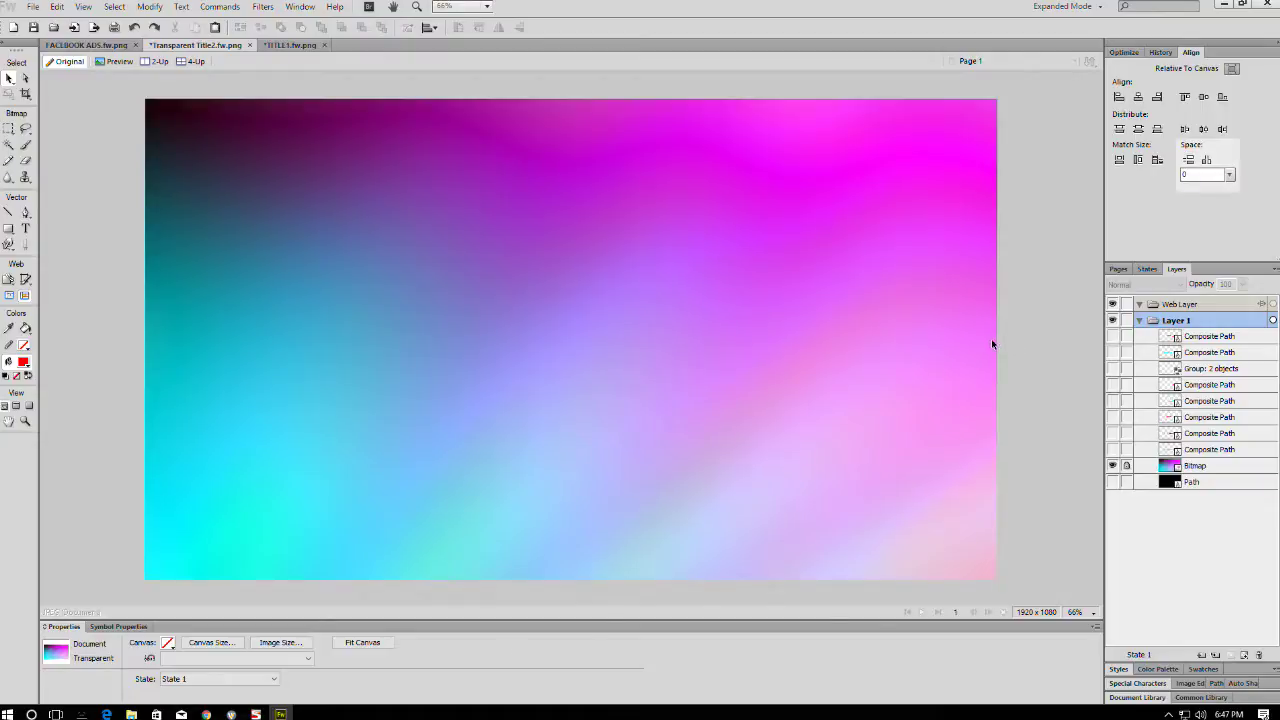
key("ctrl+minus")
key("ctrl+minus")
key("ctrl+v")
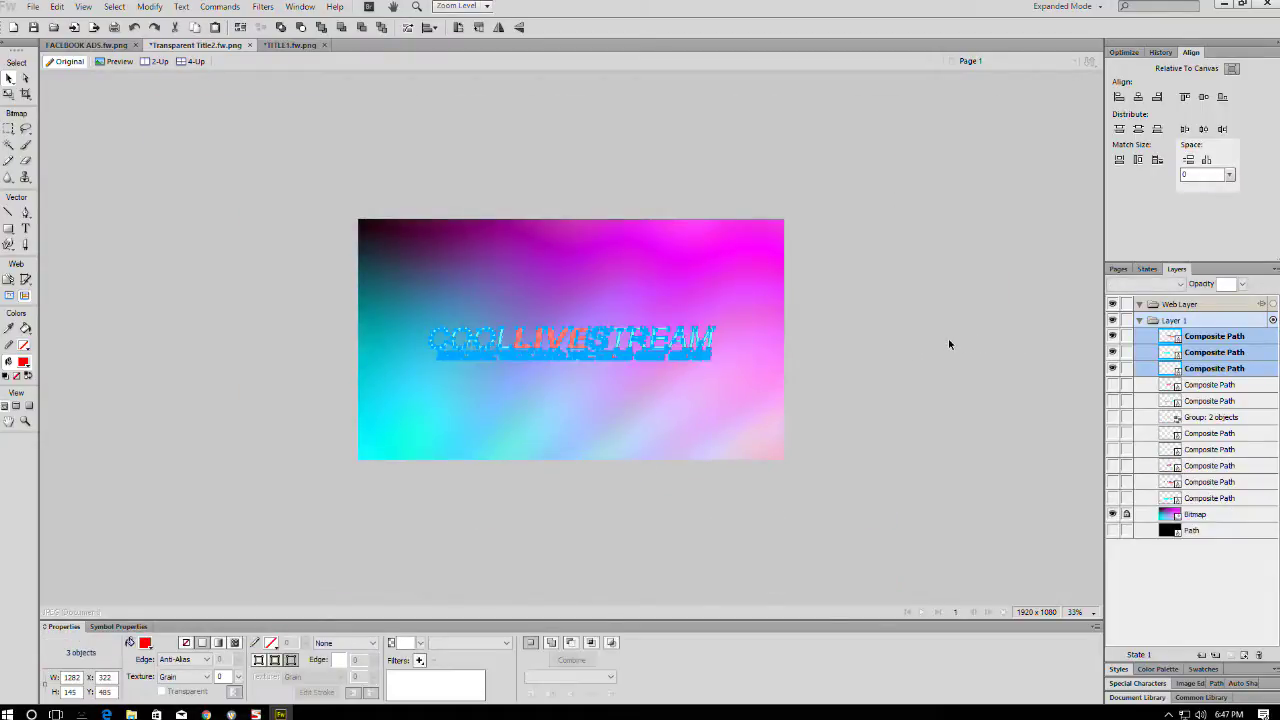
key("ctrl+plus")
key("ctrl+plus")
key("ctrl+plus")
key("ctrl+minus")
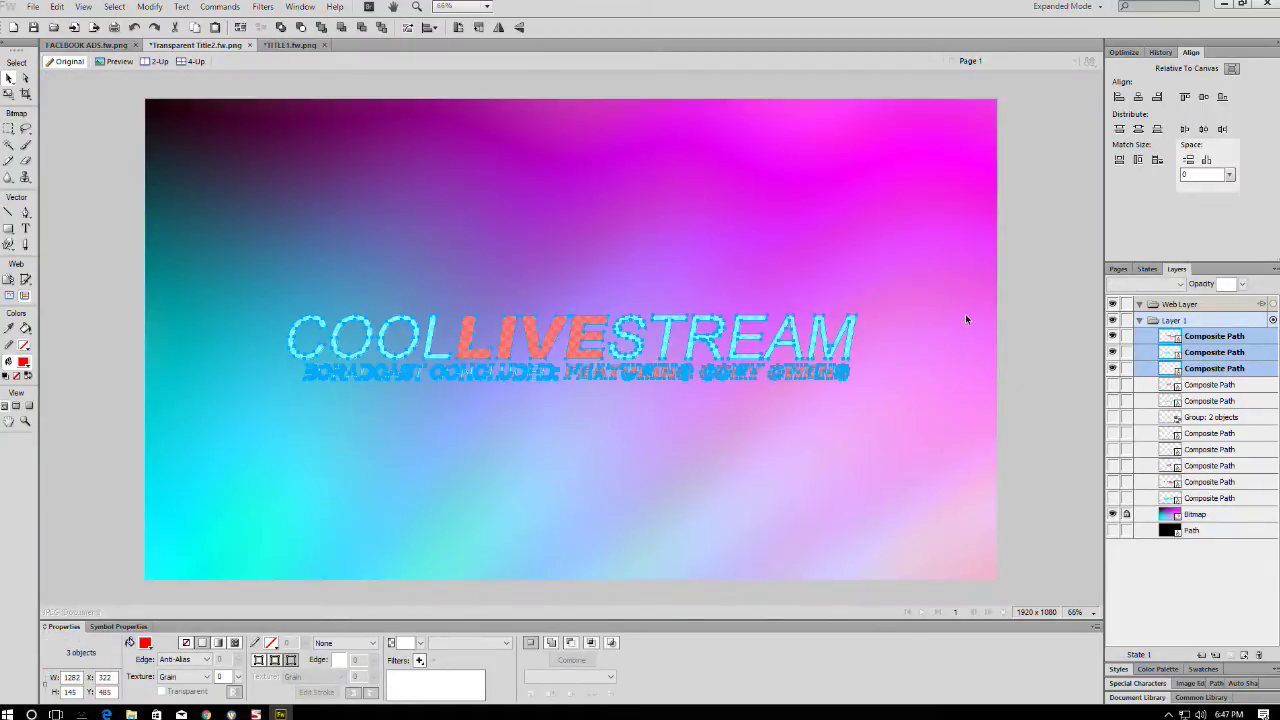
key("ctrl+minus")
left_click(1001, 313)
- Save the design as a new file, Transparent Title3.fw.png
key("ctrl+shift+s")
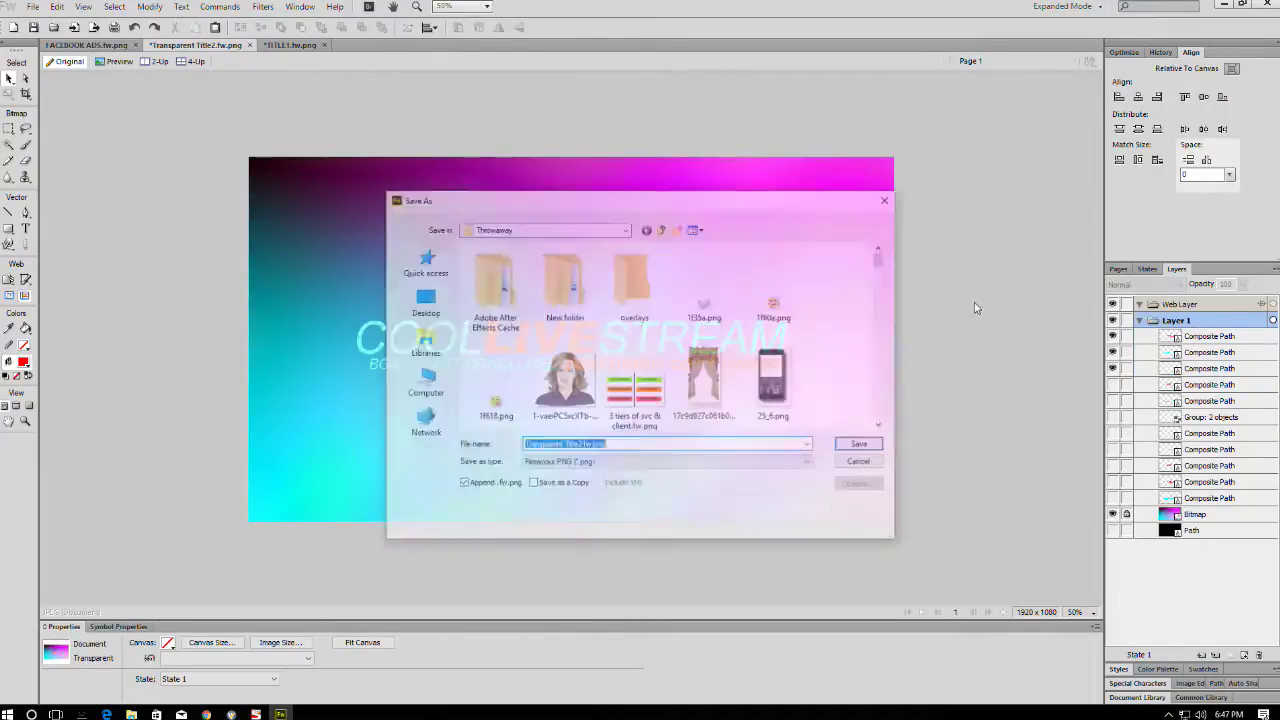
left_click(577, 445)
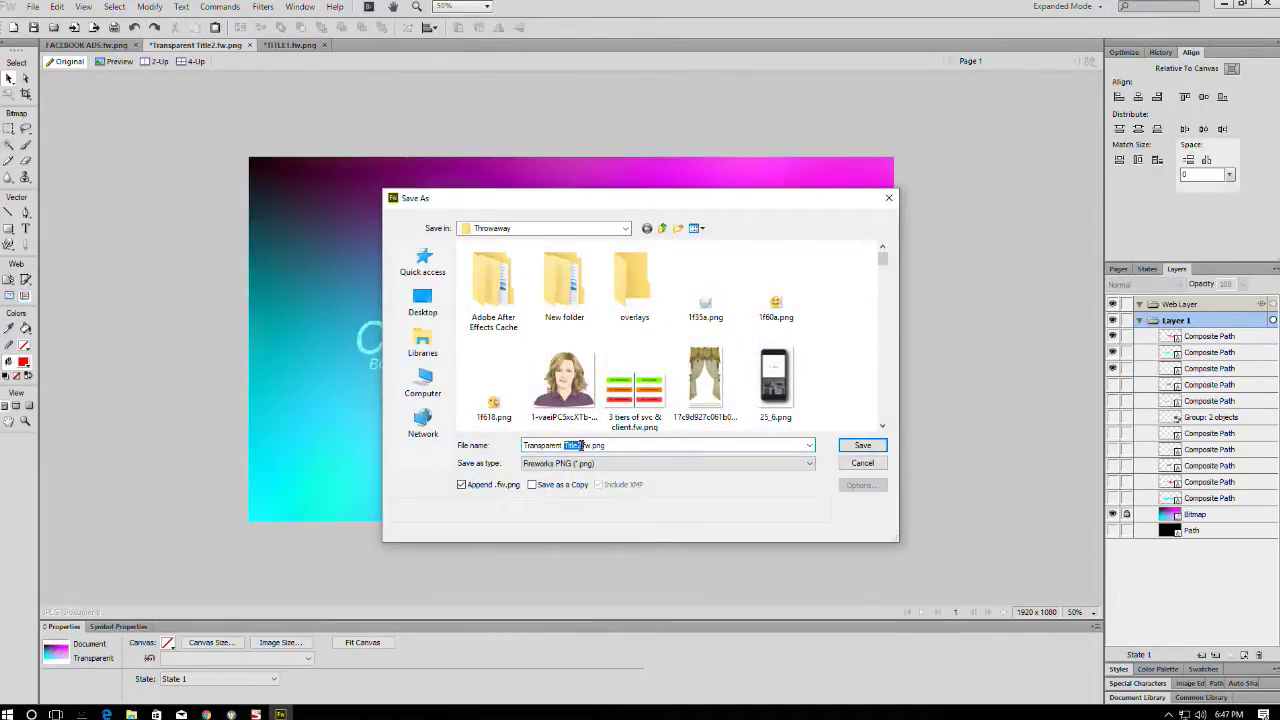
type("3")
key("Return")
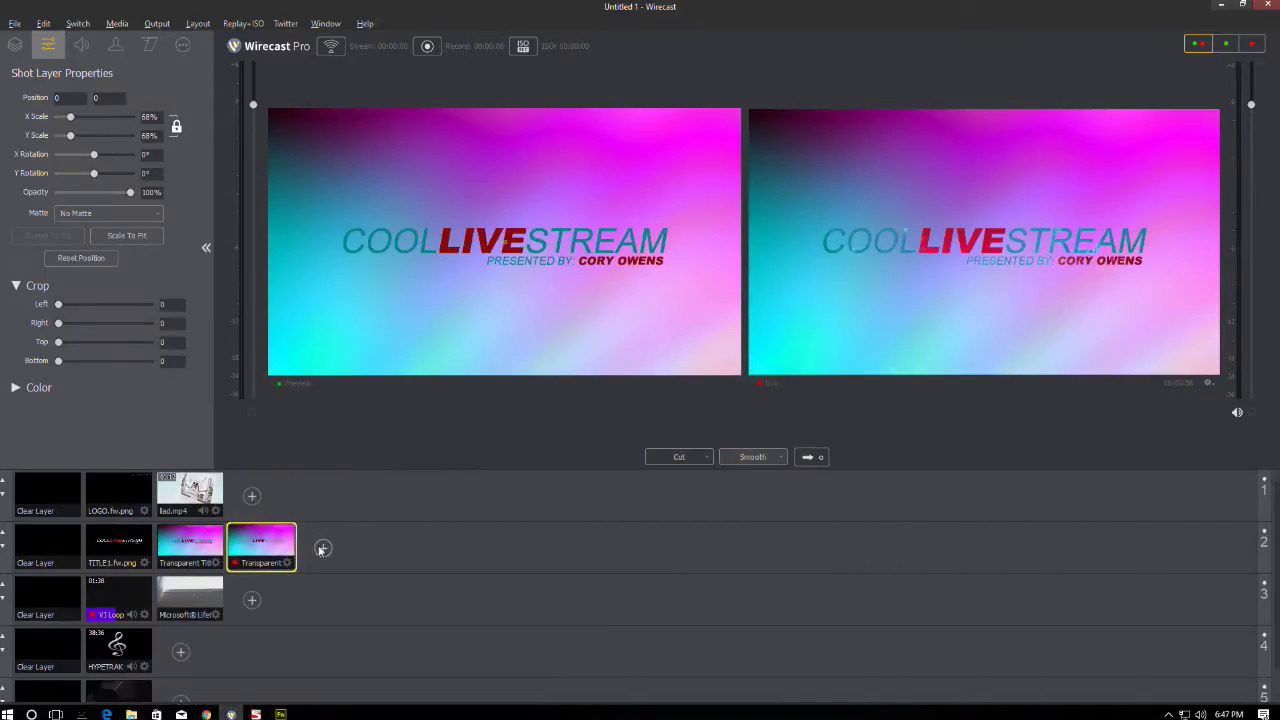
- Add Transparent Title3 as a new media file shot in layer 2
left_click(322, 548)
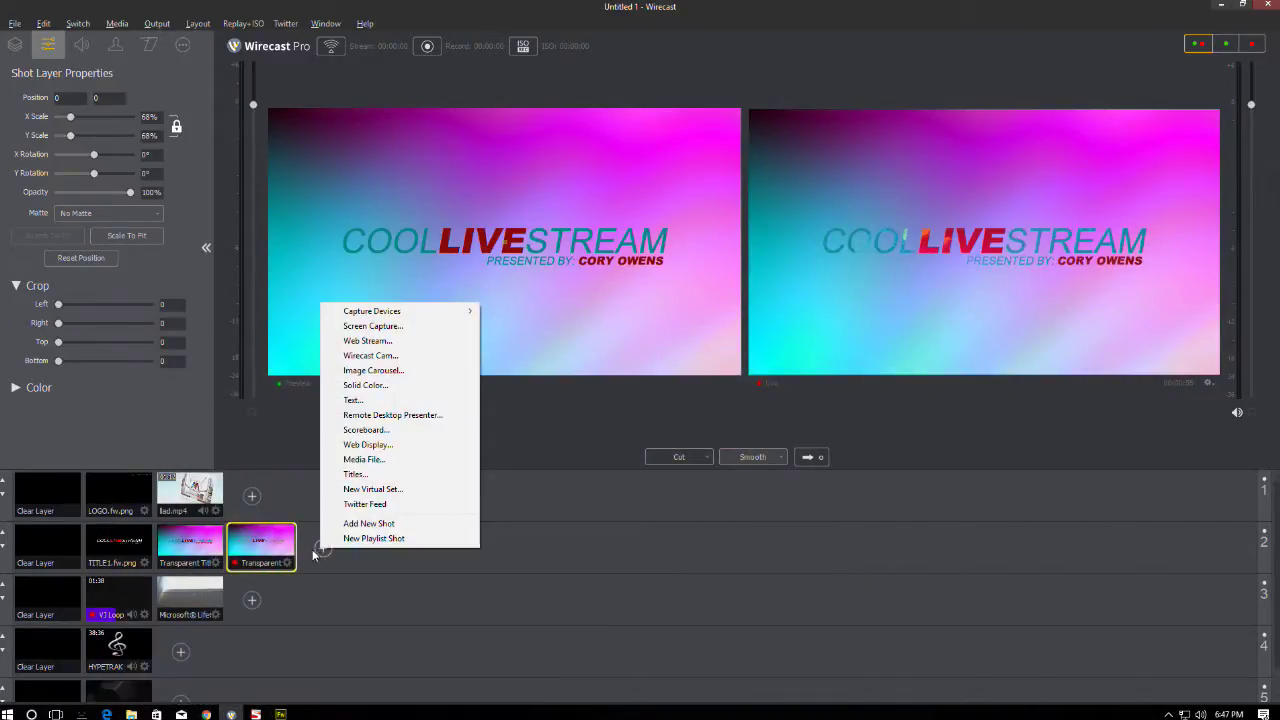
left_click(321, 553)
left_click(323, 550)
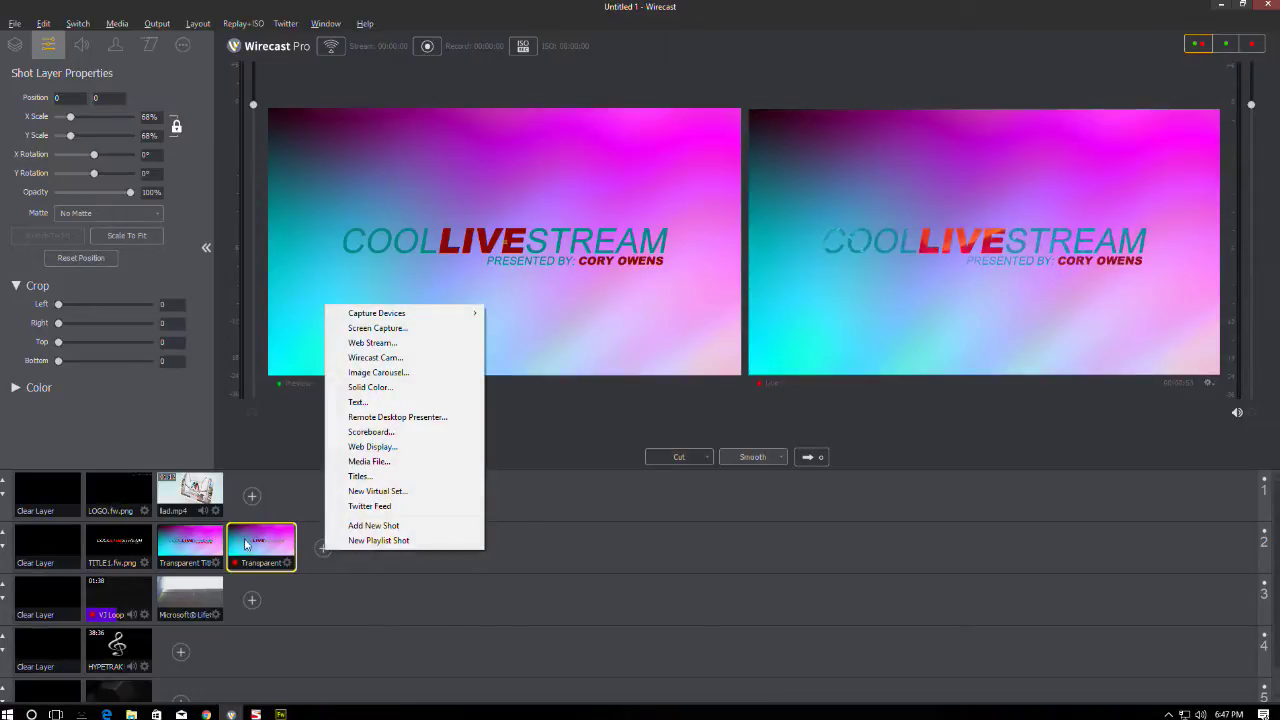
left_click(370, 461)
scroll(375, 315, "down", 15)
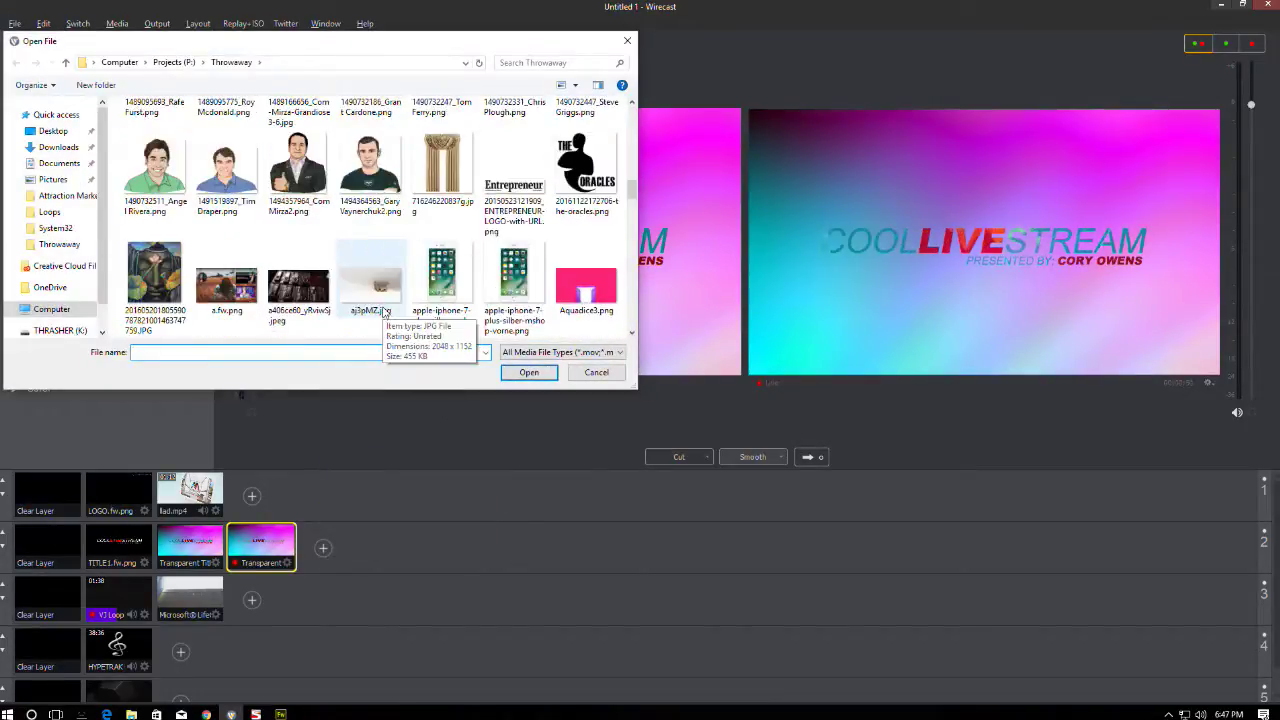
scroll(378, 318, "down", 5)
scroll(374, 314, "up", 1)
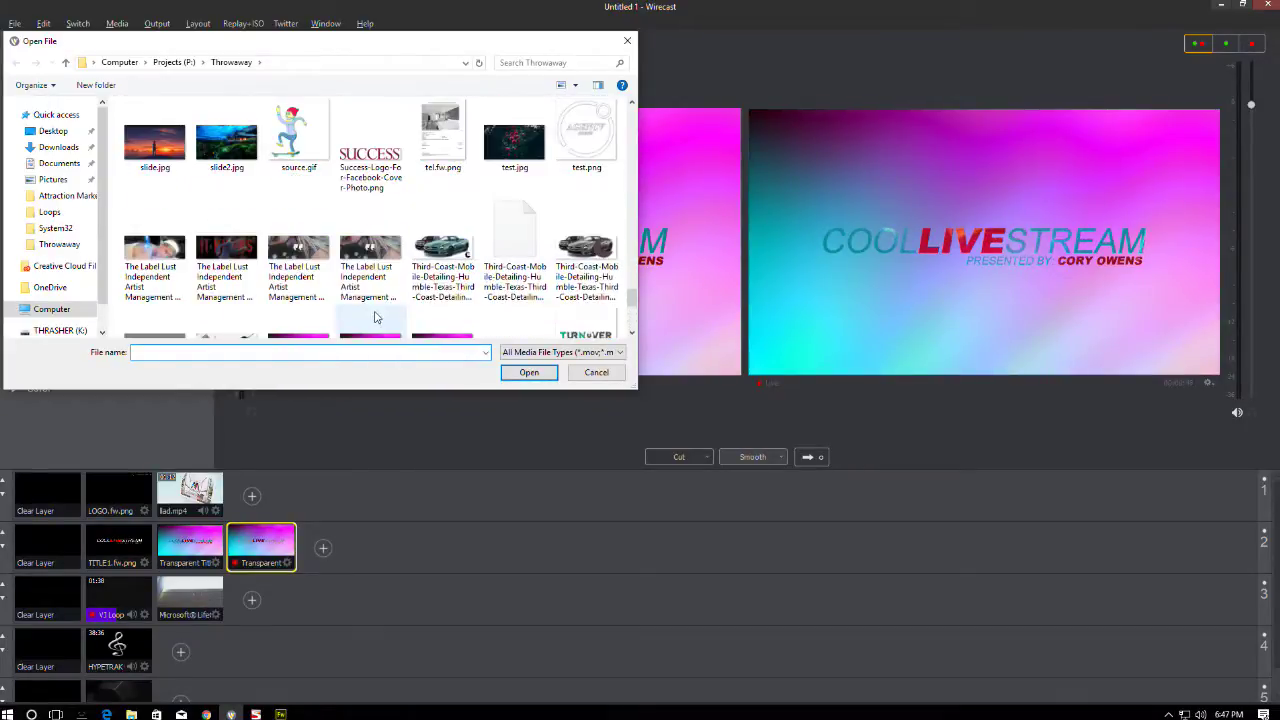
scroll(374, 314, "down", 1)
double_click(437, 299)
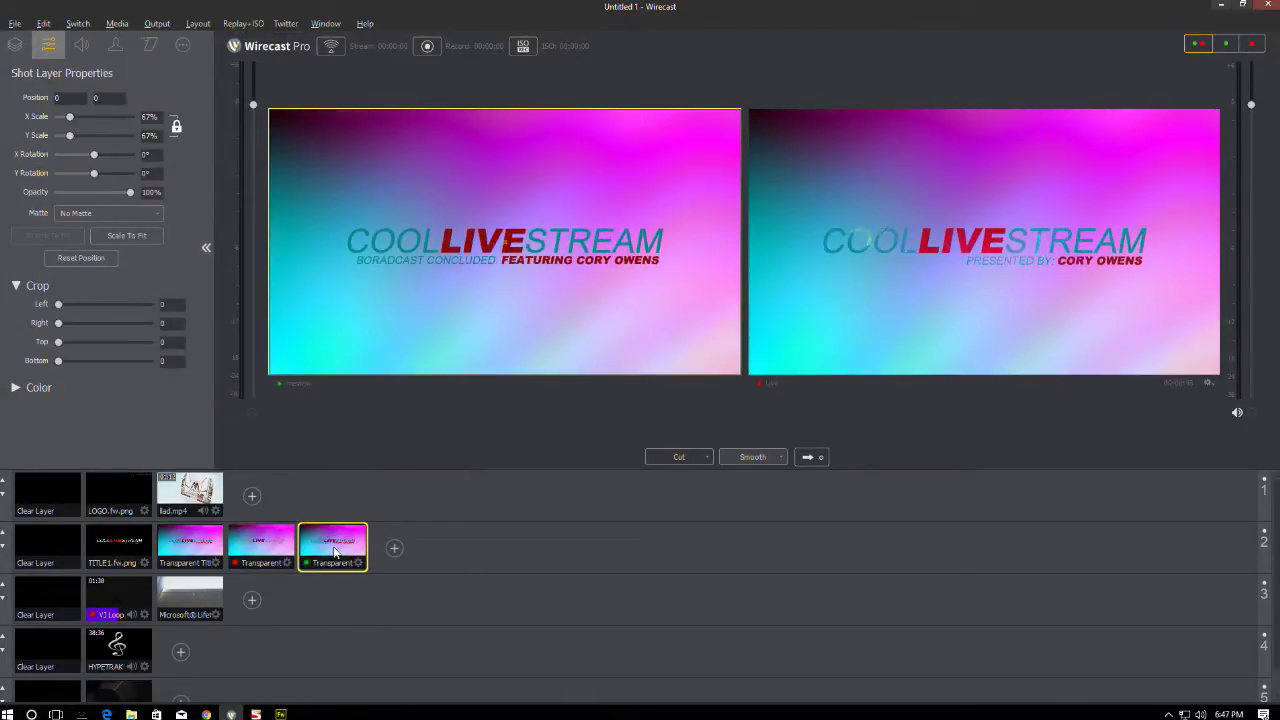
- Set the new Transparent Title3 shot's X Scale to 68%
left_click(247, 537)
left_click(309, 543)
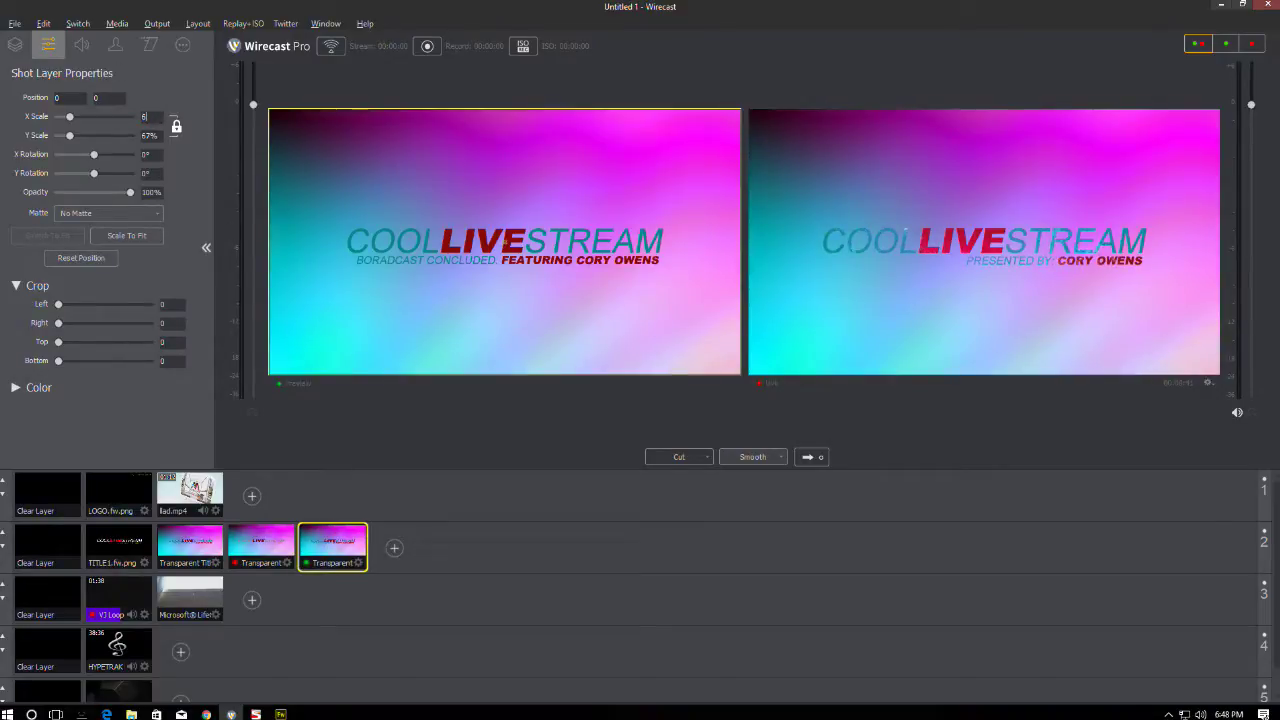
type("68")
key("Return")
key("alt")
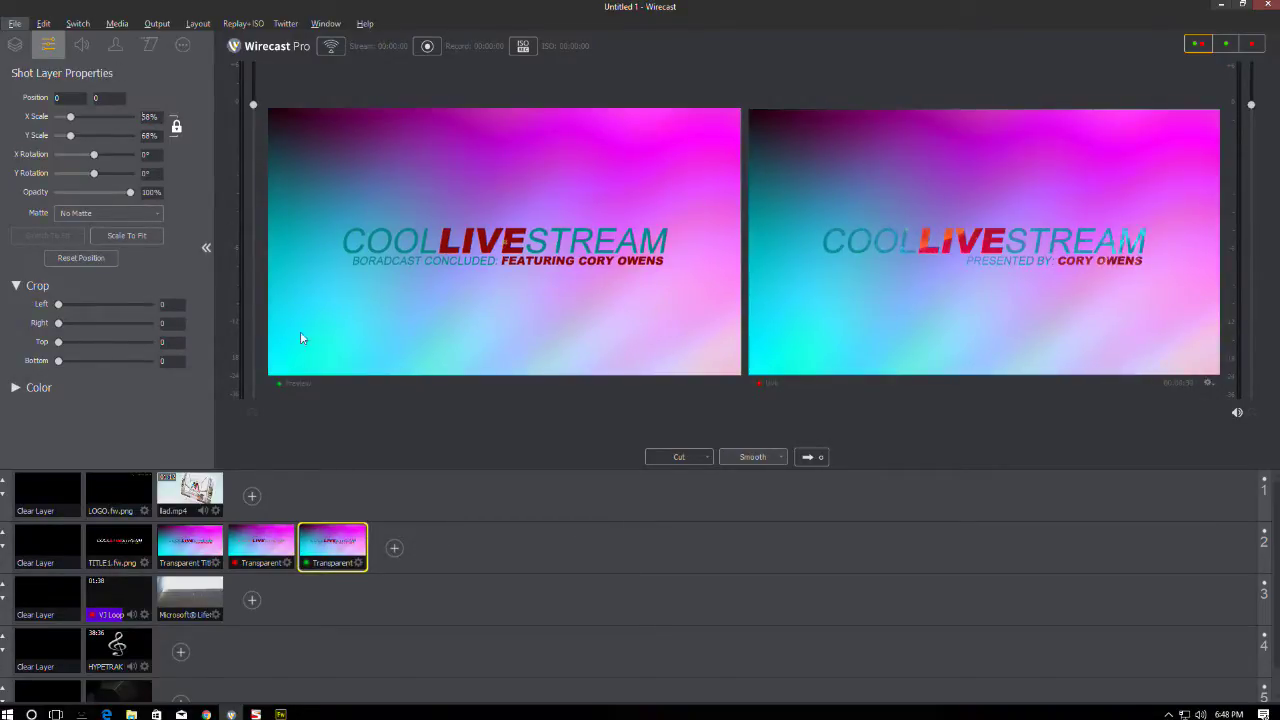
key("alt")
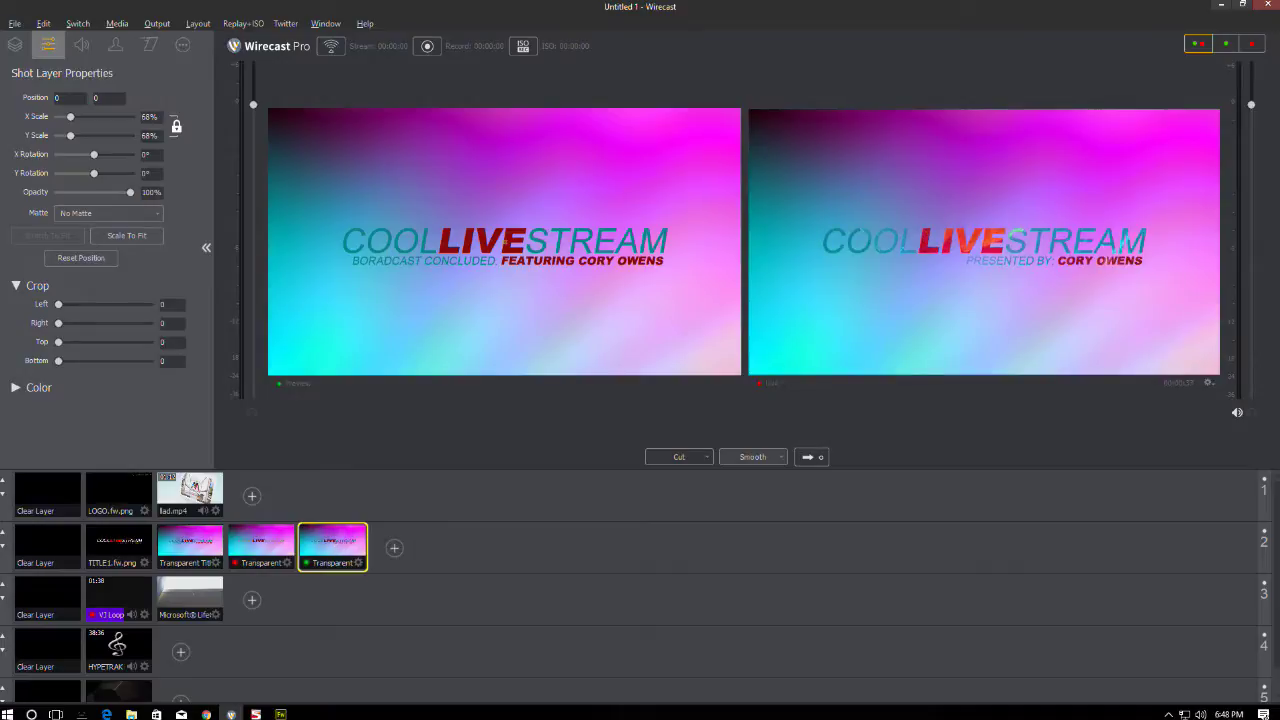
- From the shot's layer list, start adding a media file layer
left_click(15, 45)
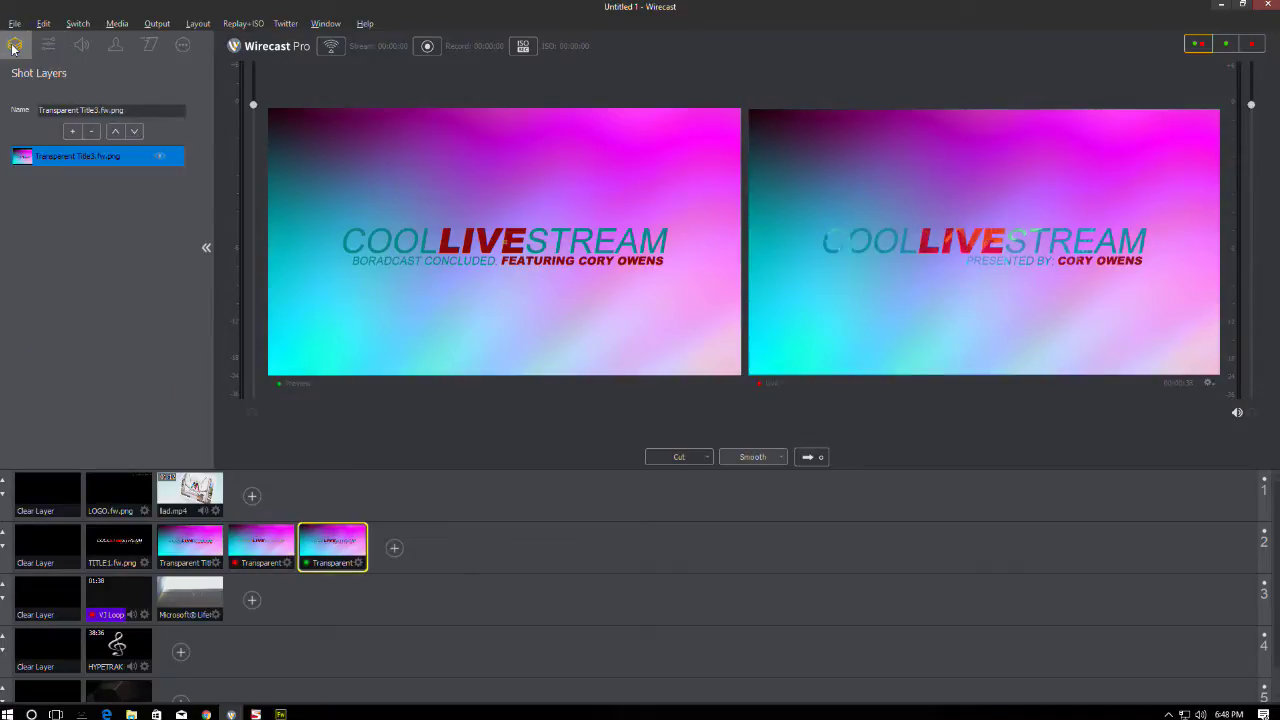
left_click(73, 130)
left_click(105, 297)
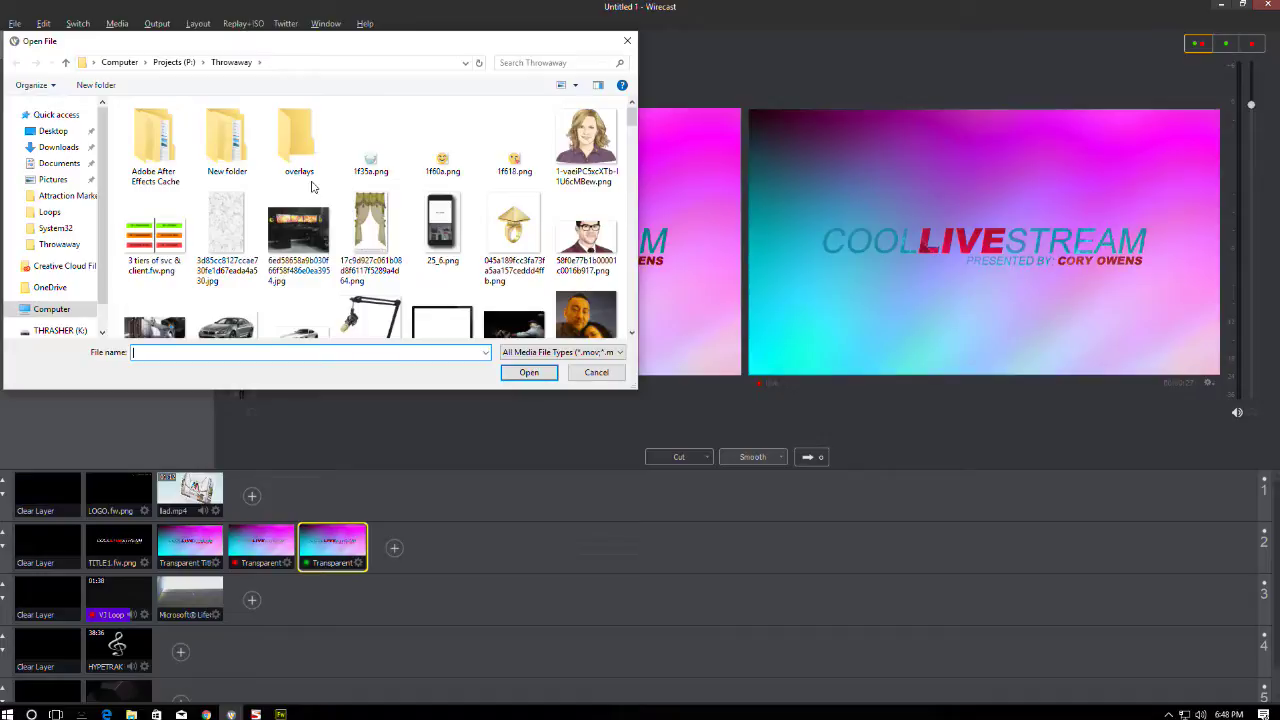
- Browse to M: > Audio > Music > Artists > artist folder and add Quick Cash.mp3 as a layer
left_click(174, 62)
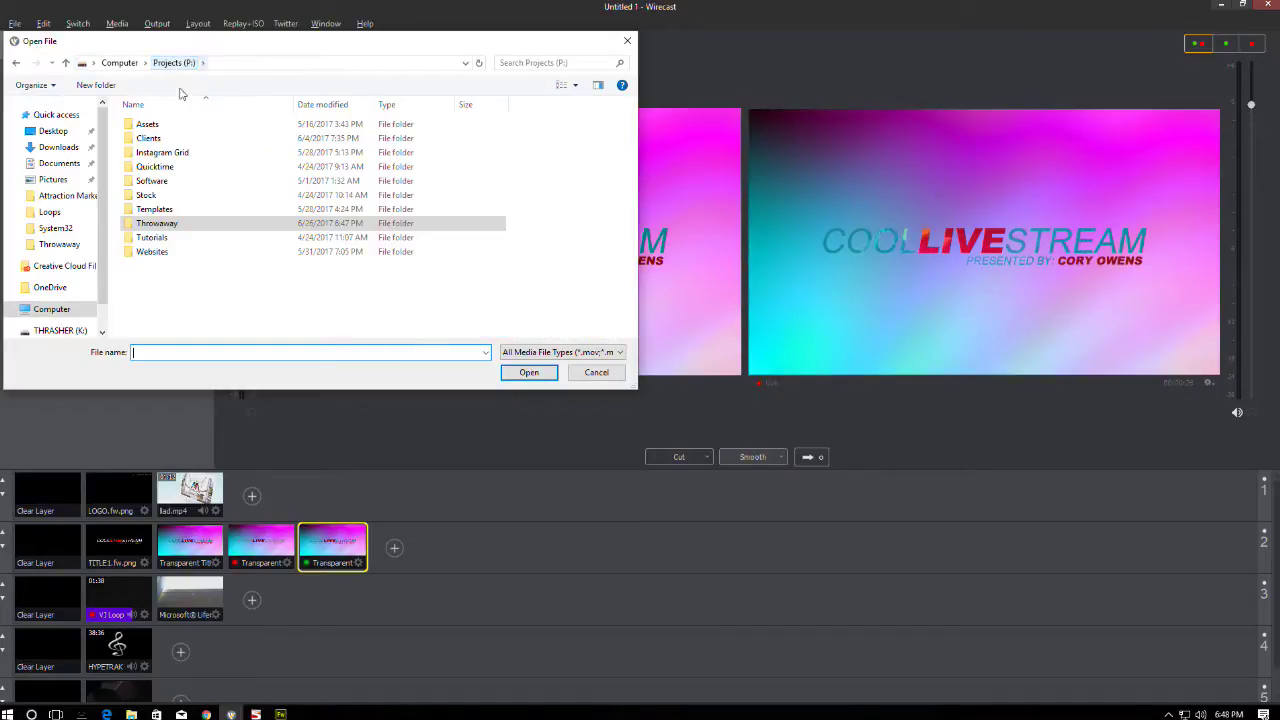
left_click(128, 63)
double_click(520, 266)
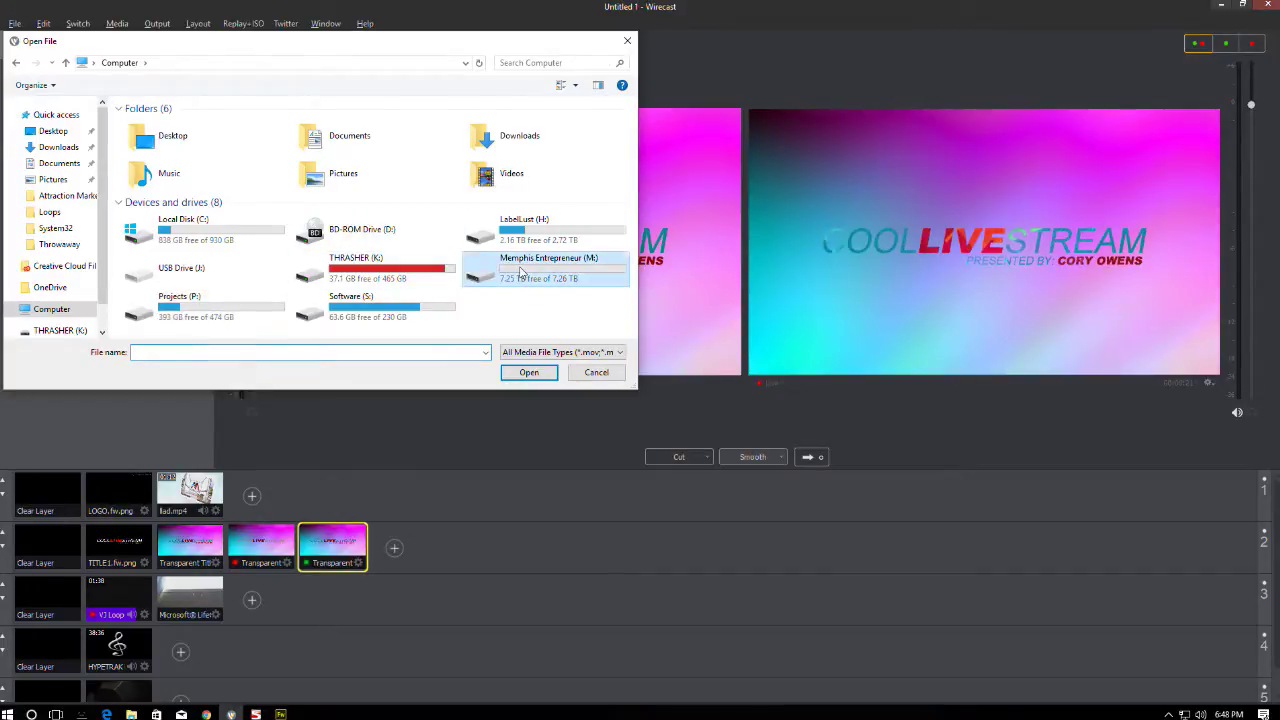
double_click(153, 150)
double_click(148, 124)
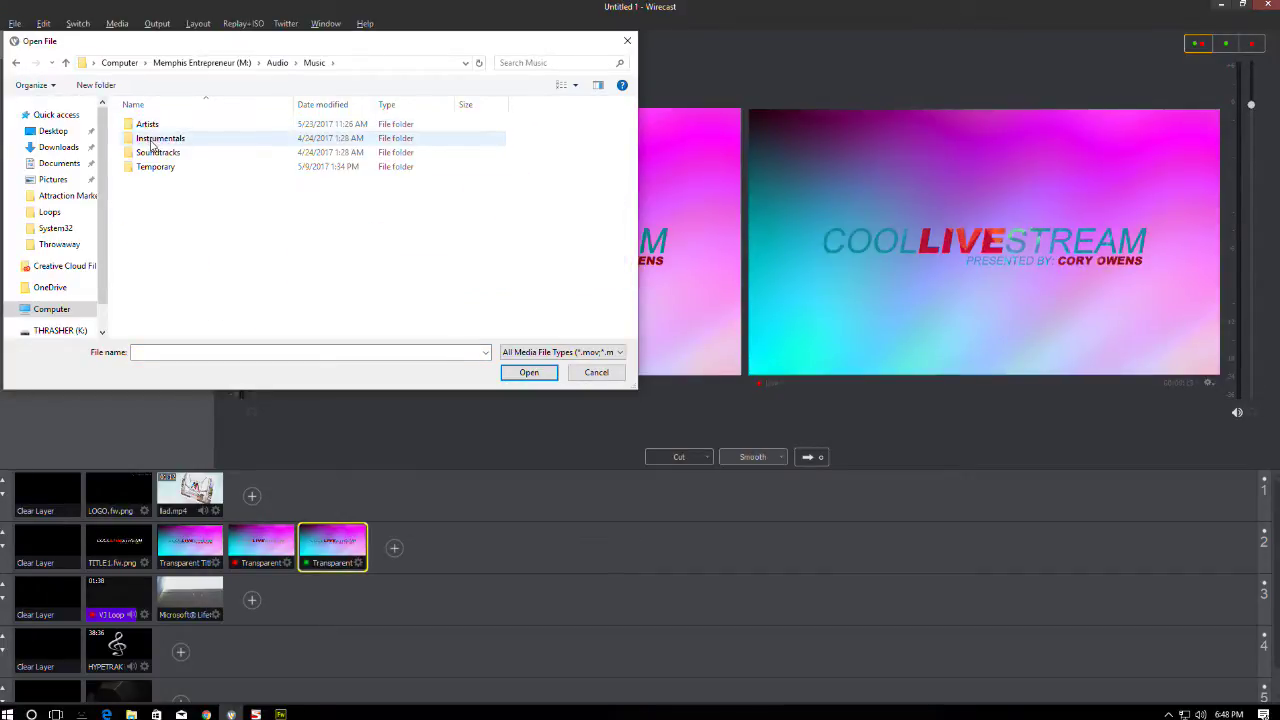
double_click(150, 125)
left_click(153, 142)
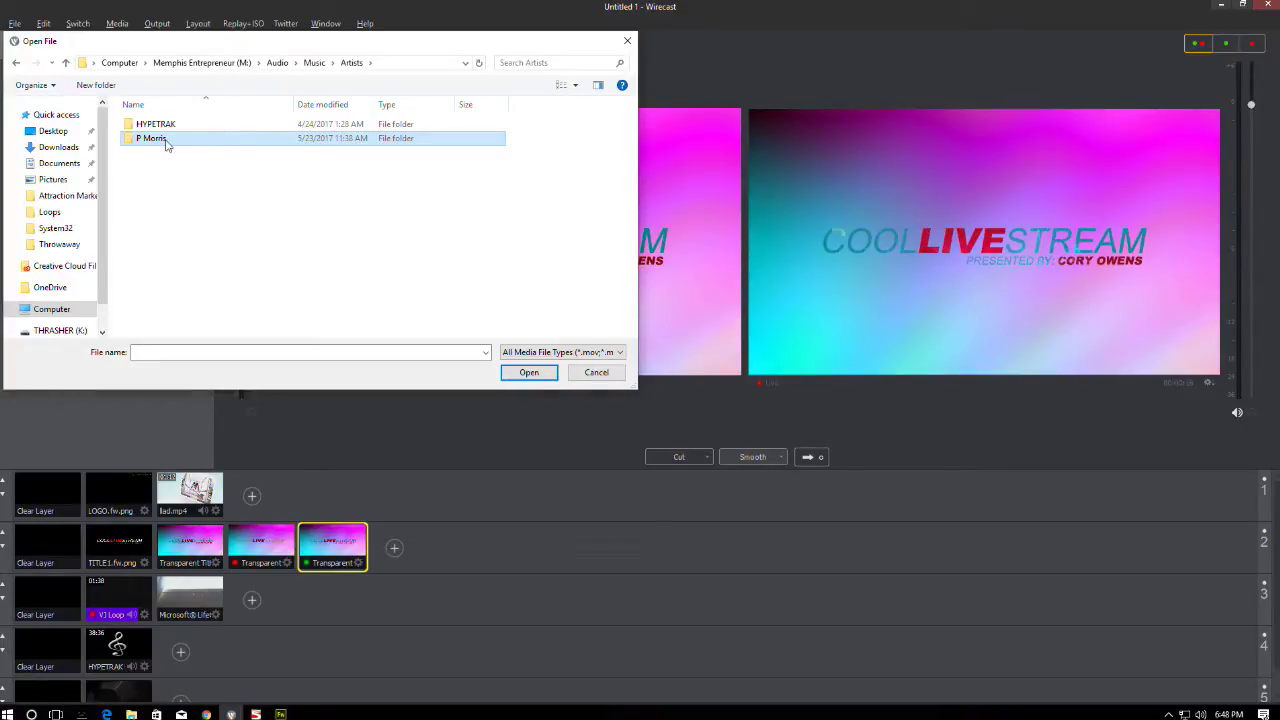
double_click(165, 139)
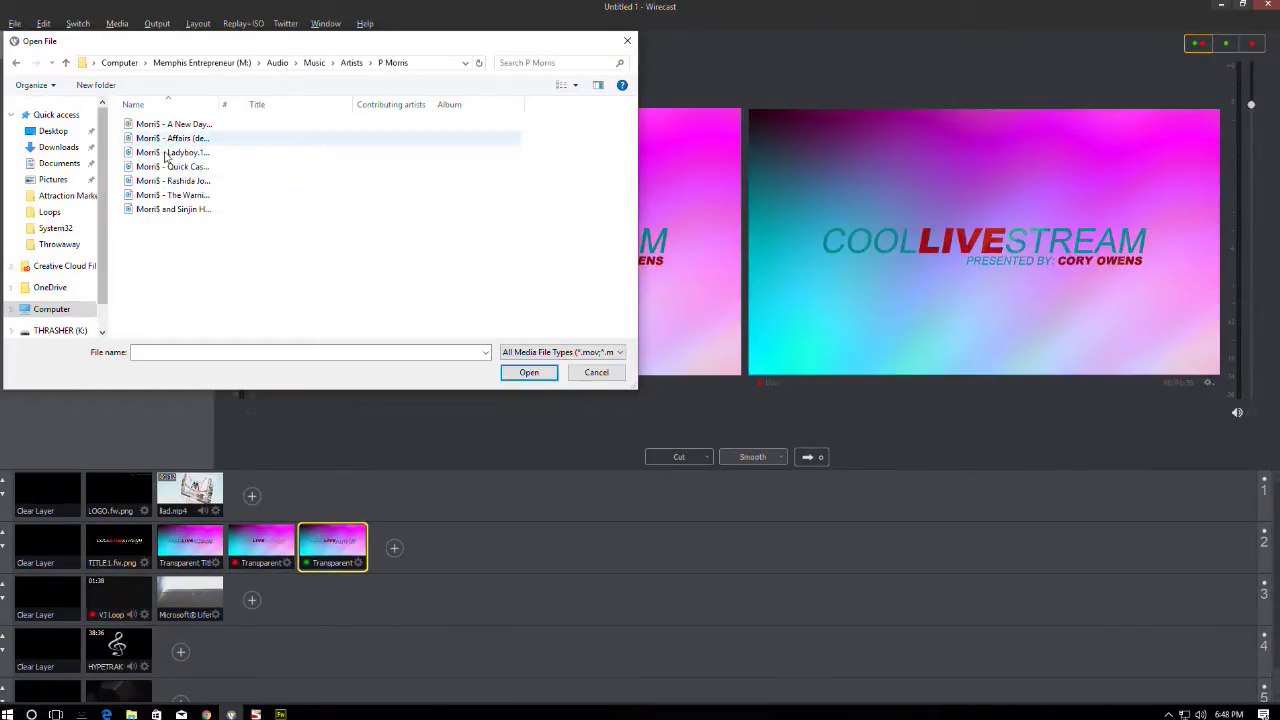
left_click_drag(217, 104, 352, 105)
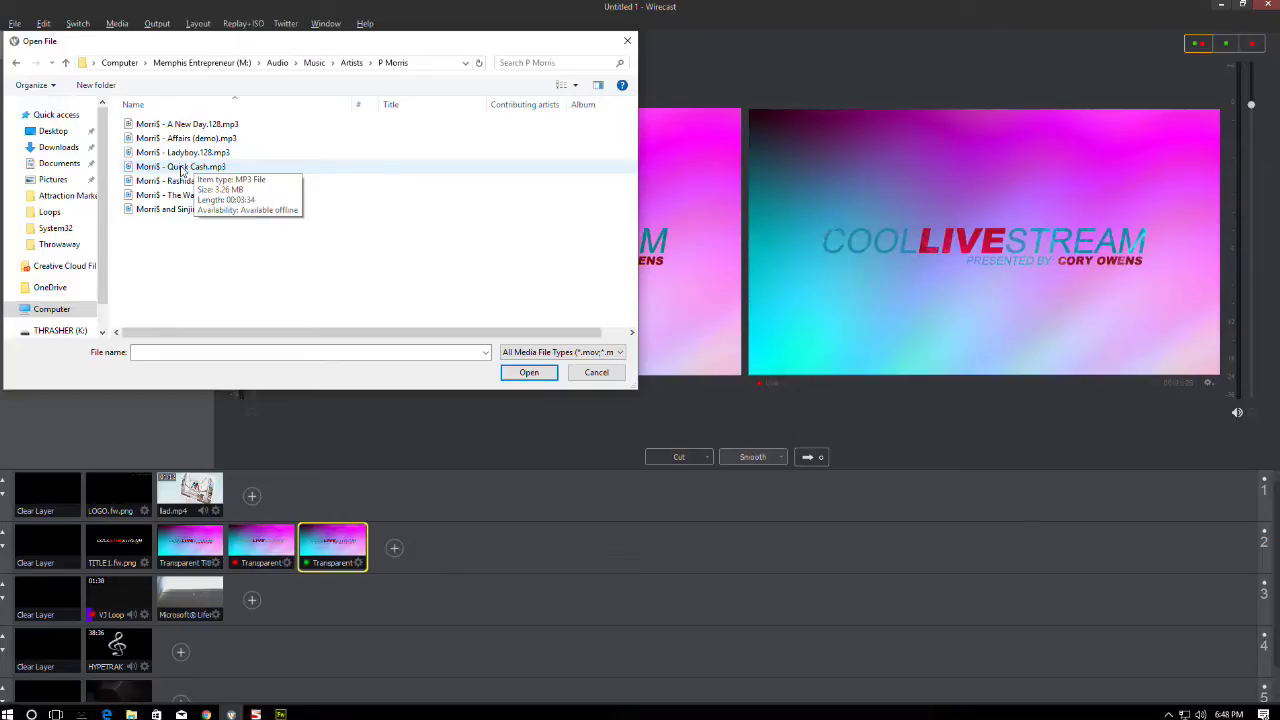
double_click(181, 169)
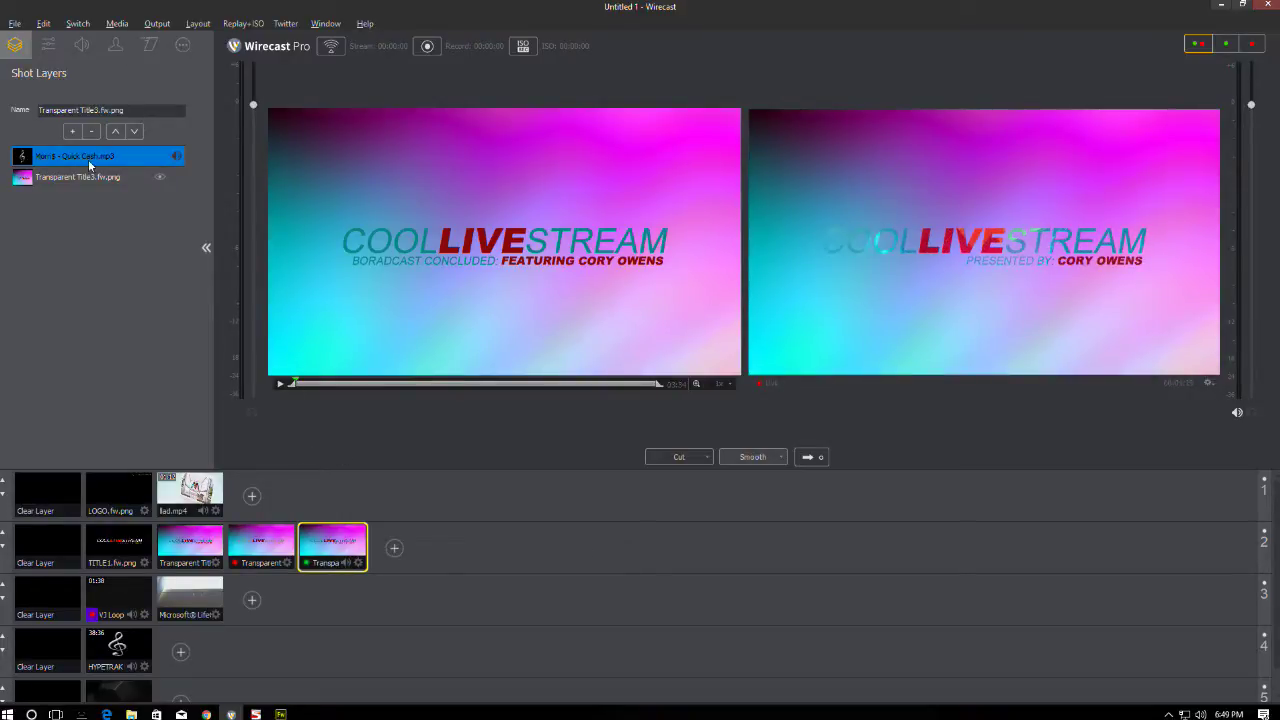
- In Quick Cash.mp3's source properties, change When Finished from Loop to Remove
left_click(184, 45)
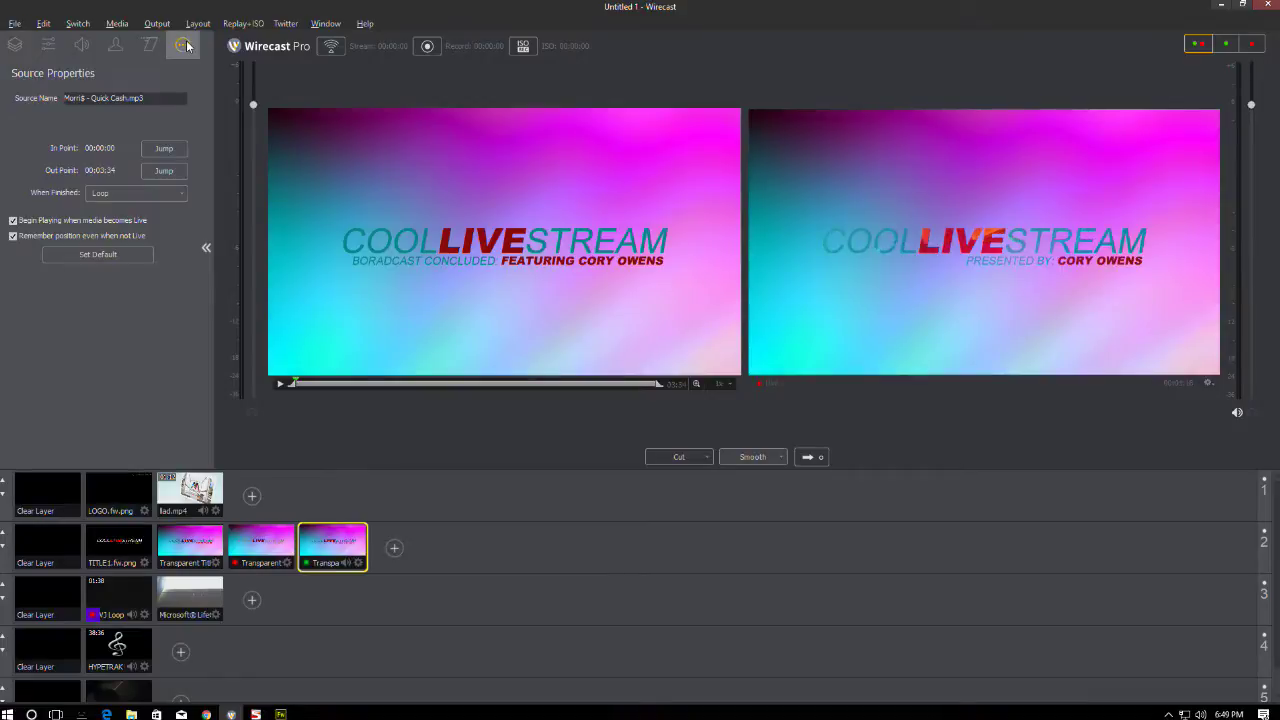
left_click(15, 44)
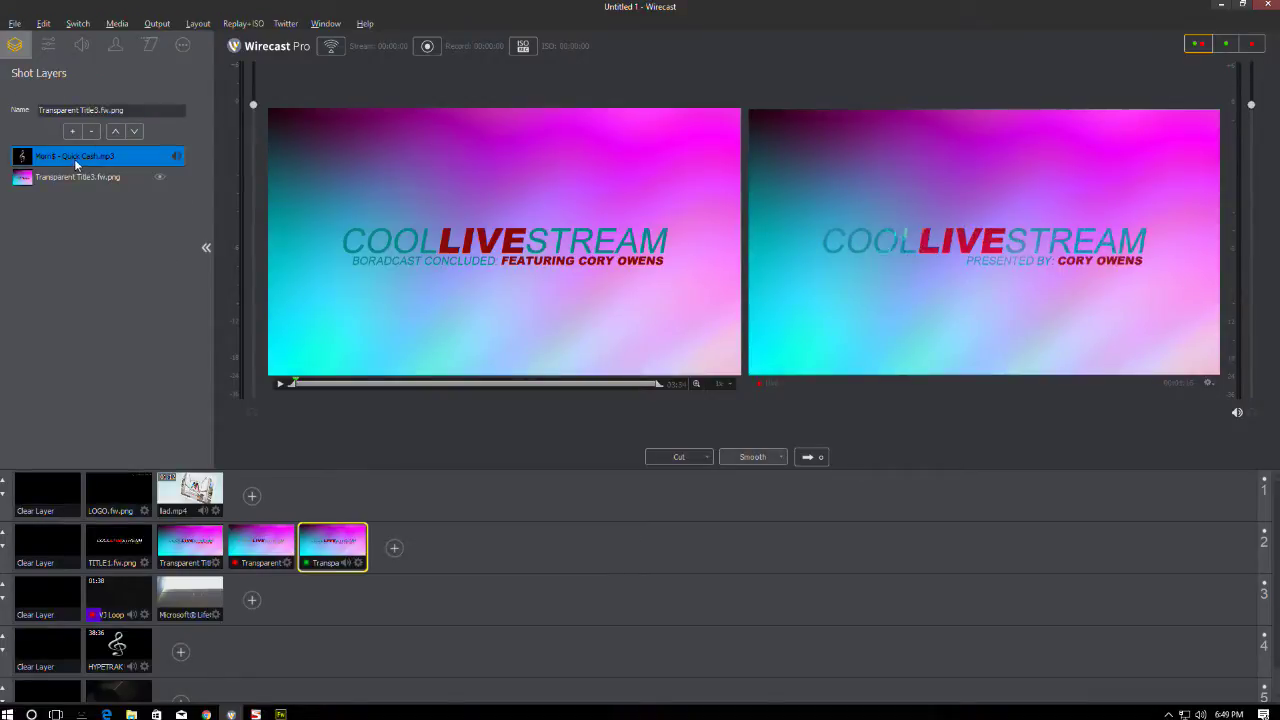
left_click(183, 45)
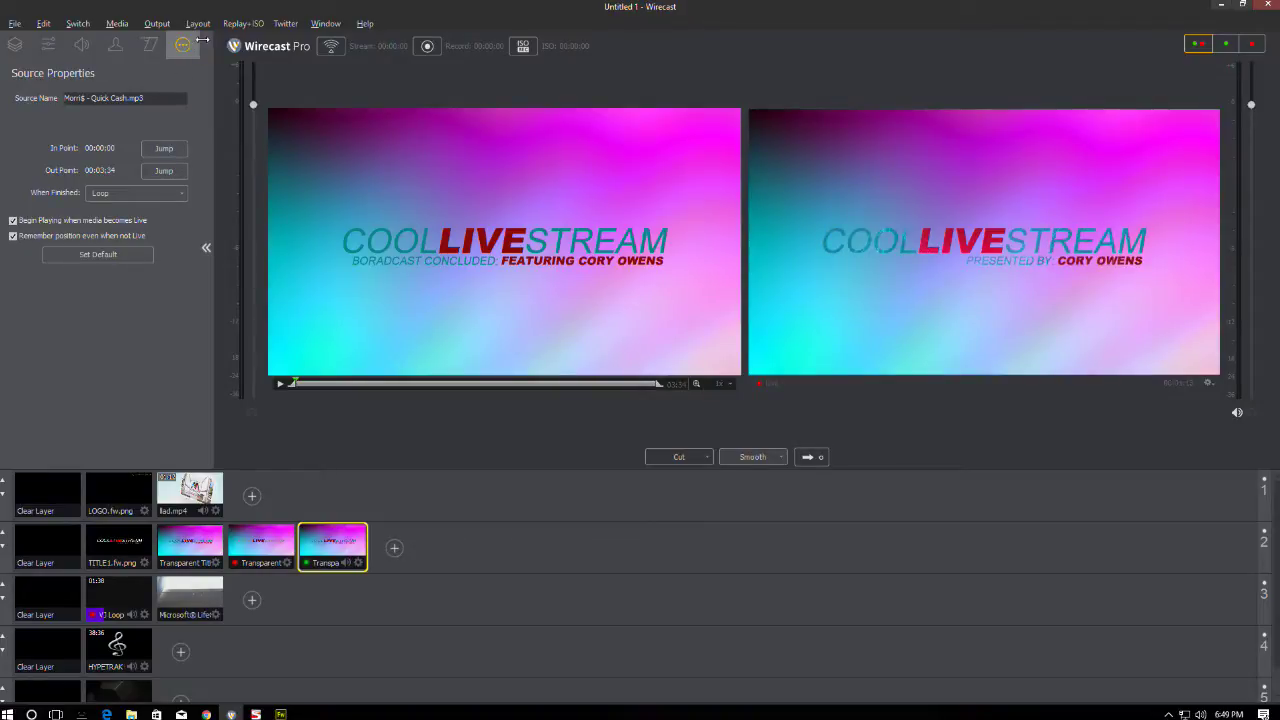
left_click(135, 193)
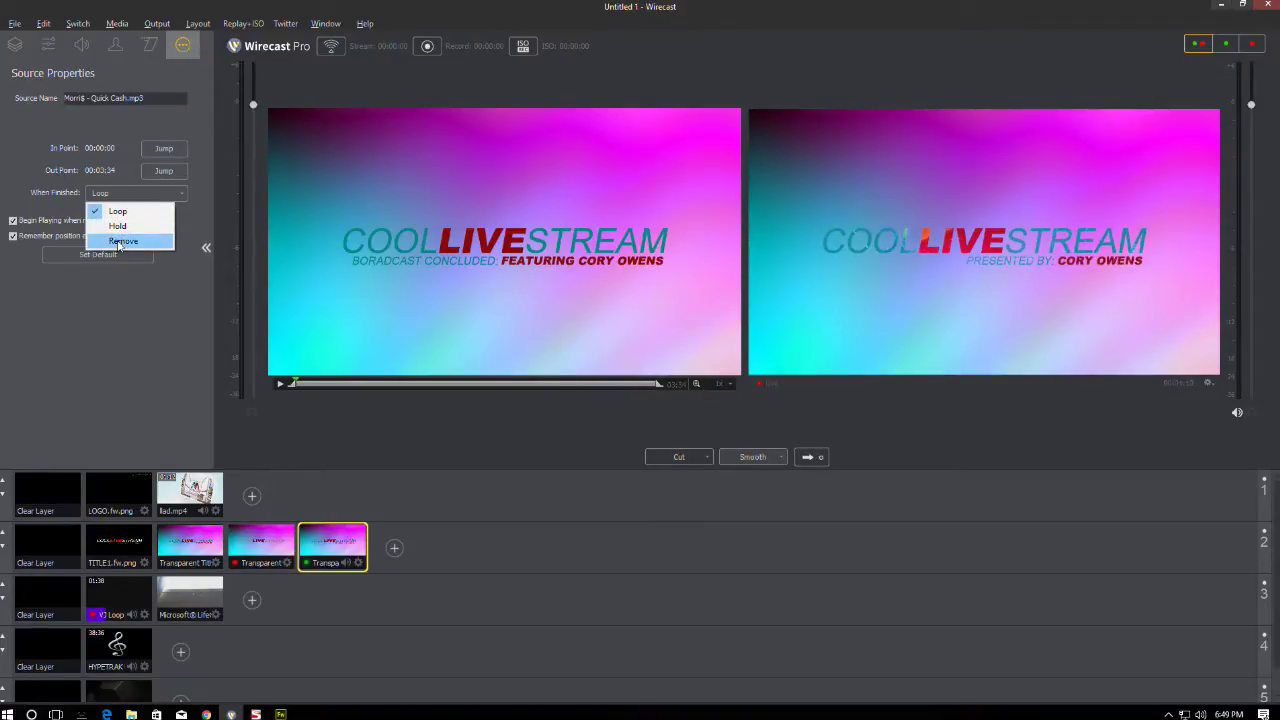
left_click(110, 242)
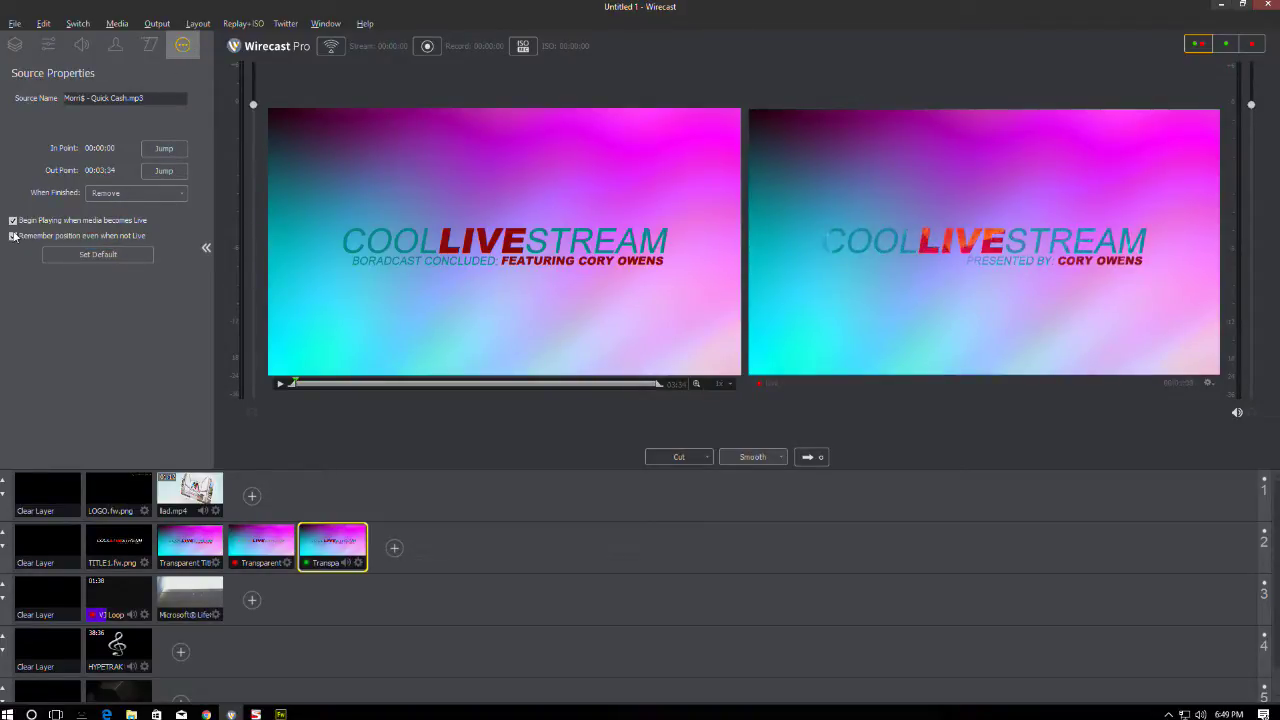
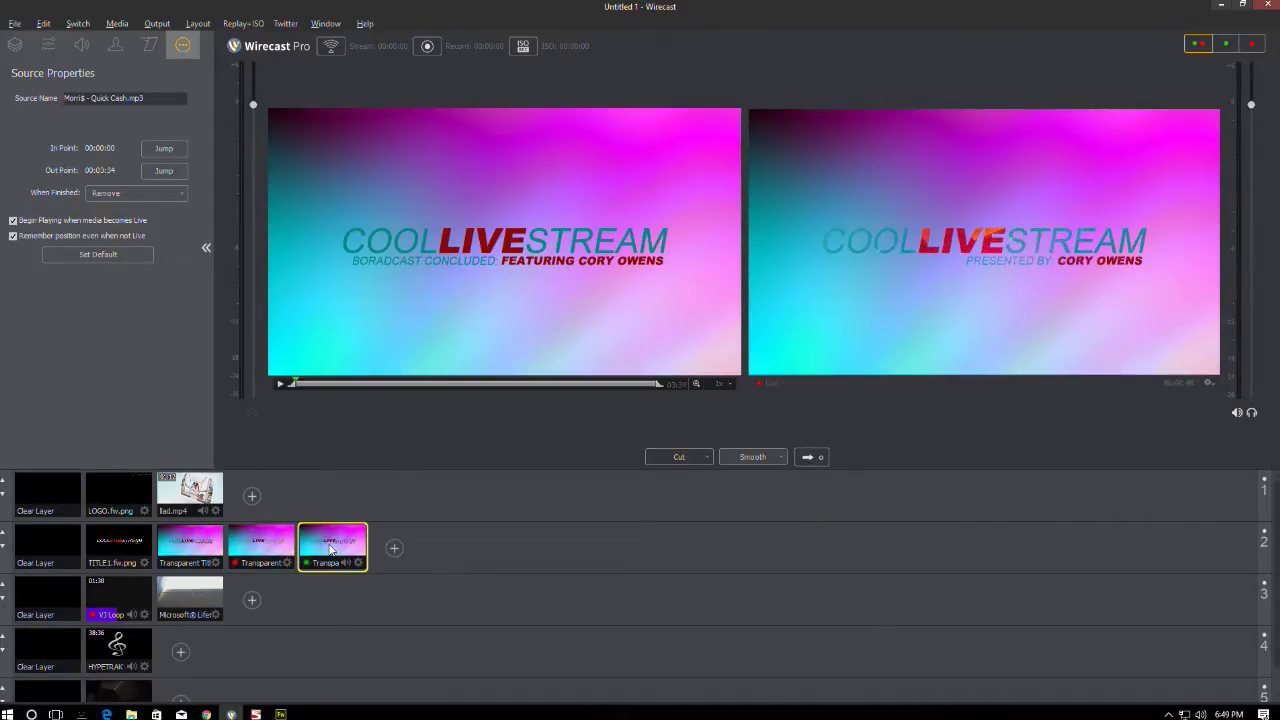
- Inspect the layer shots and check the closing title shot's audio levels
left_click(75, 650)
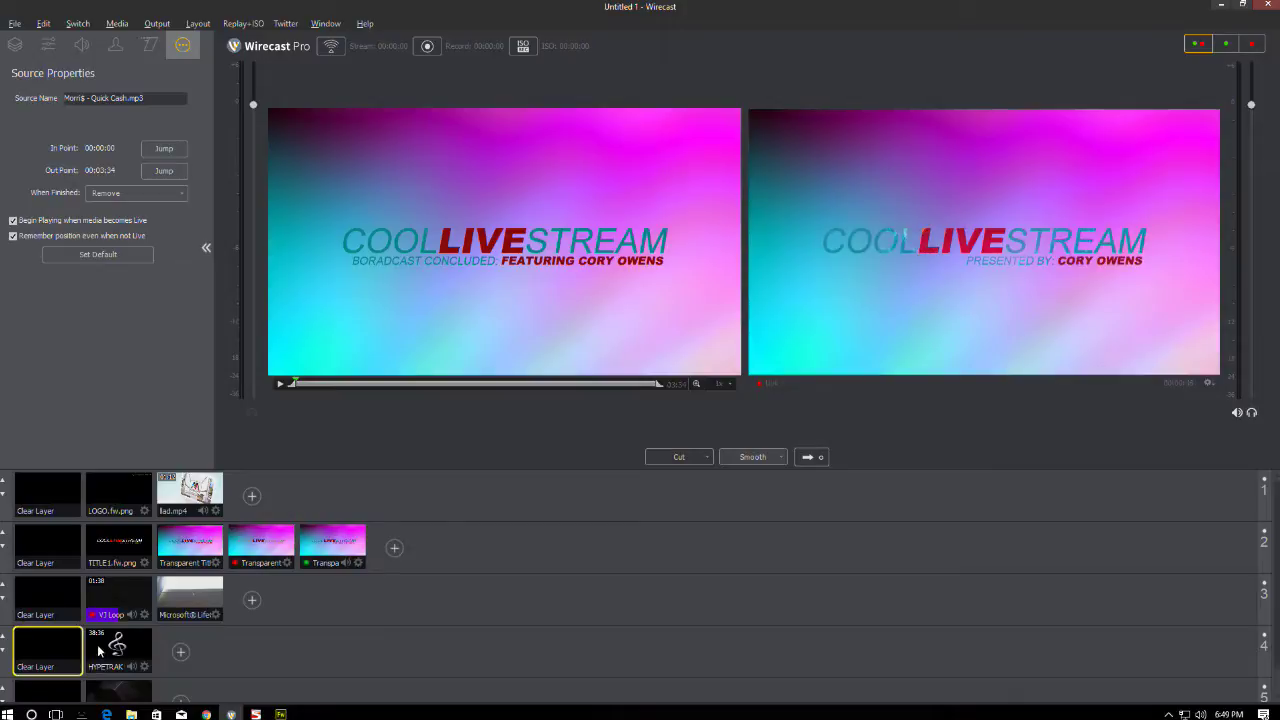
left_click(118, 648)
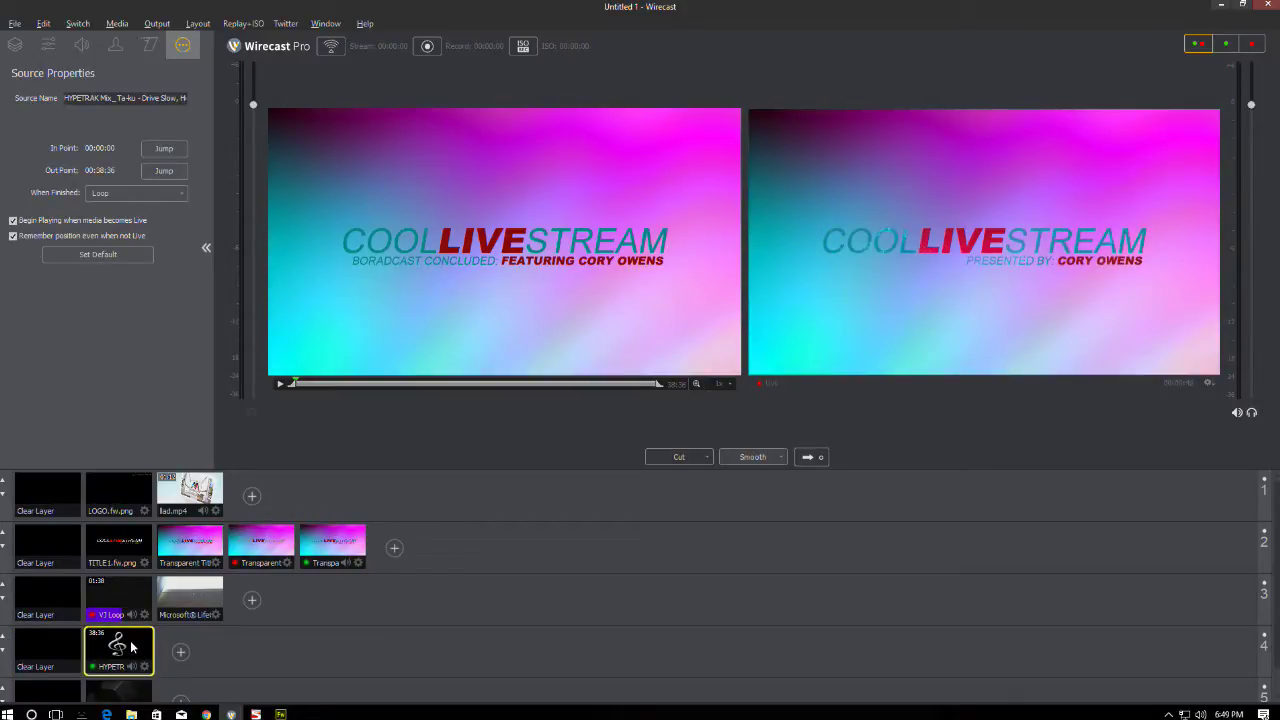
left_click(47, 646)
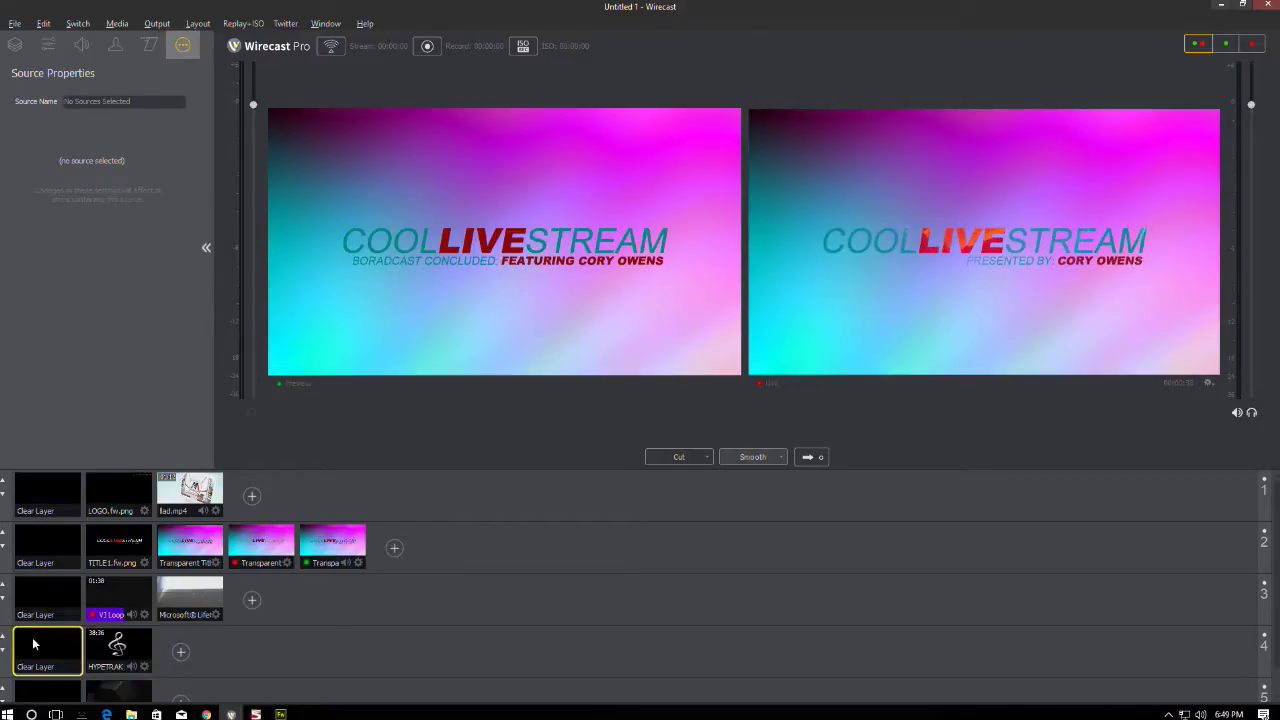
left_click(320, 544)
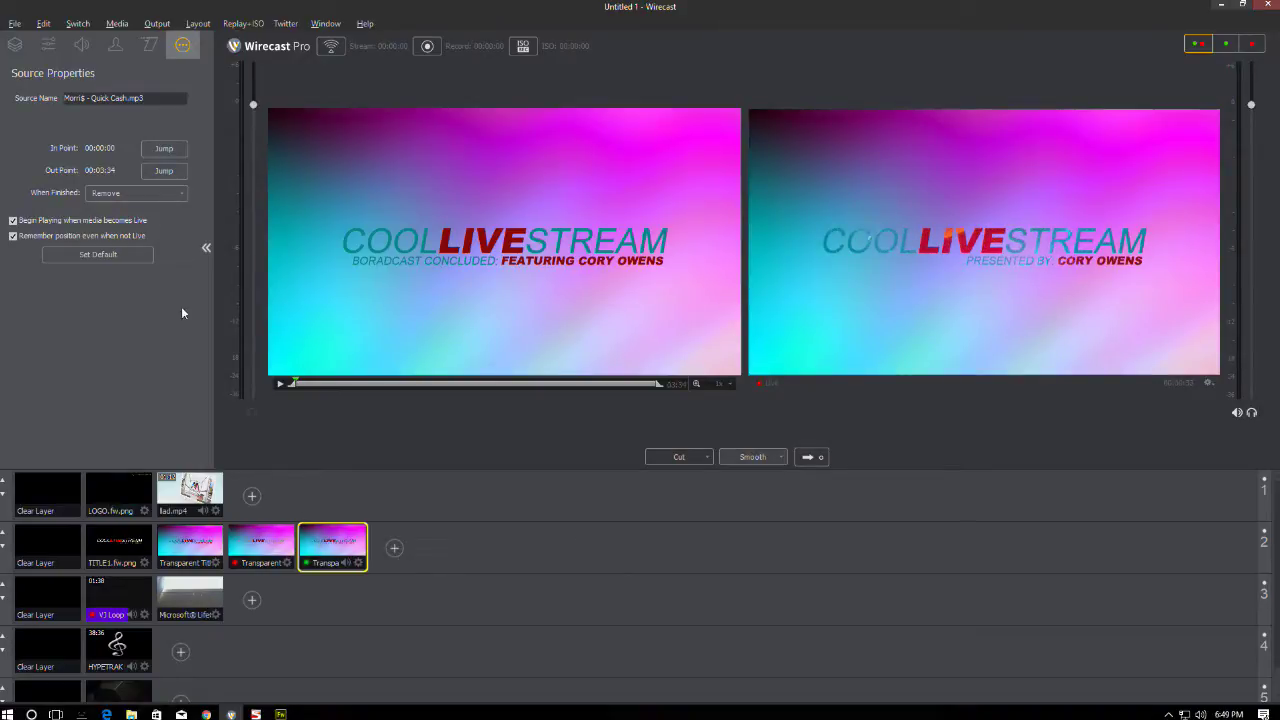
left_click(82, 45)
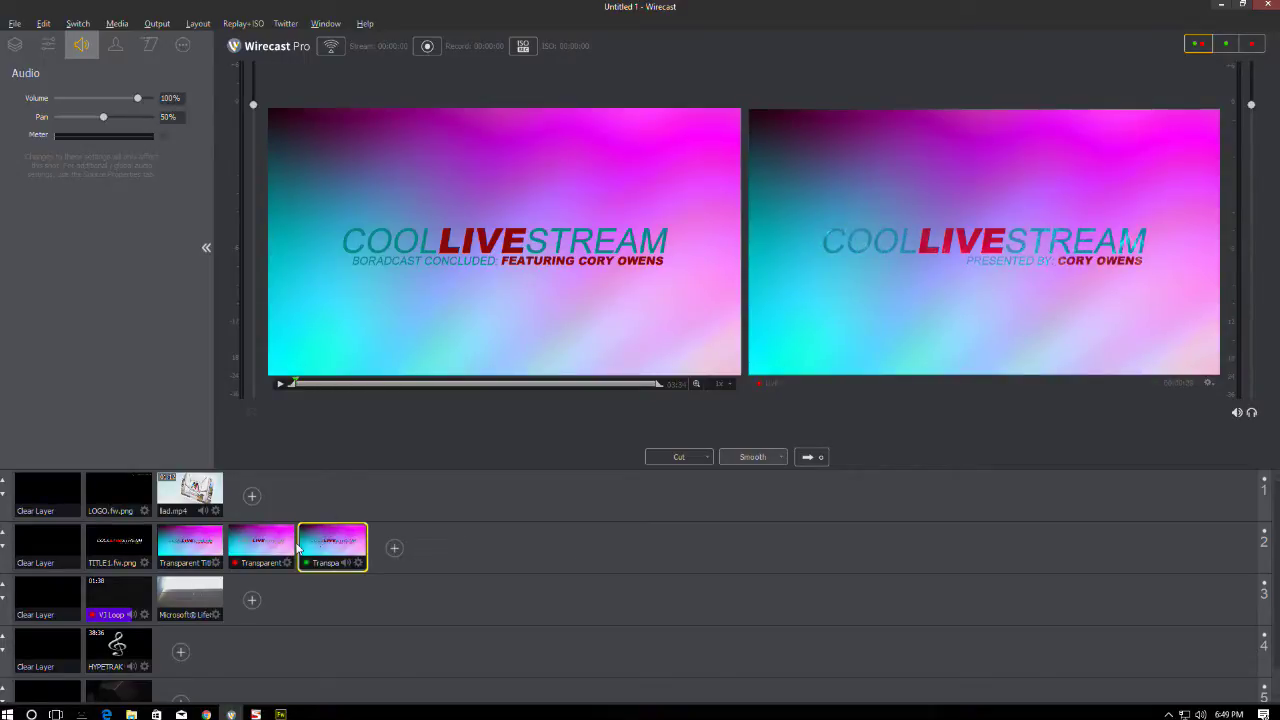
- Take the BORADCAST CONCLUDED title live and view its shot layers
left_click(65, 649)
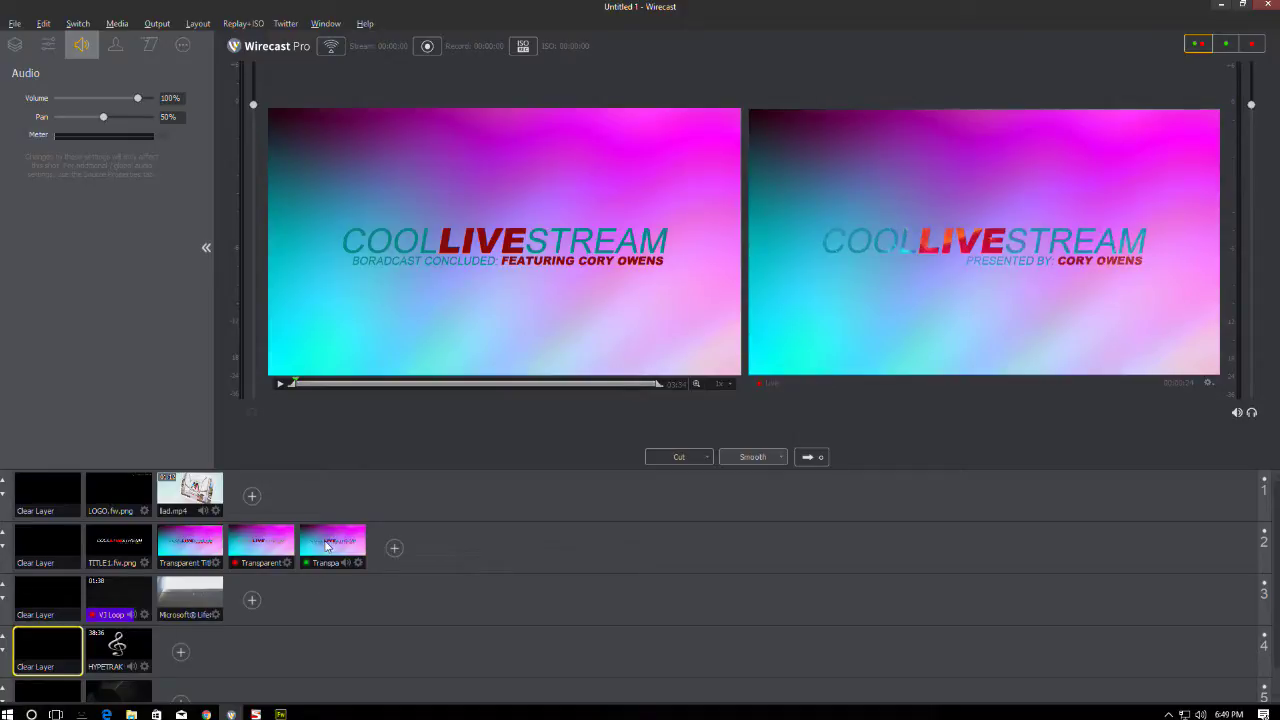
left_click(330, 543)
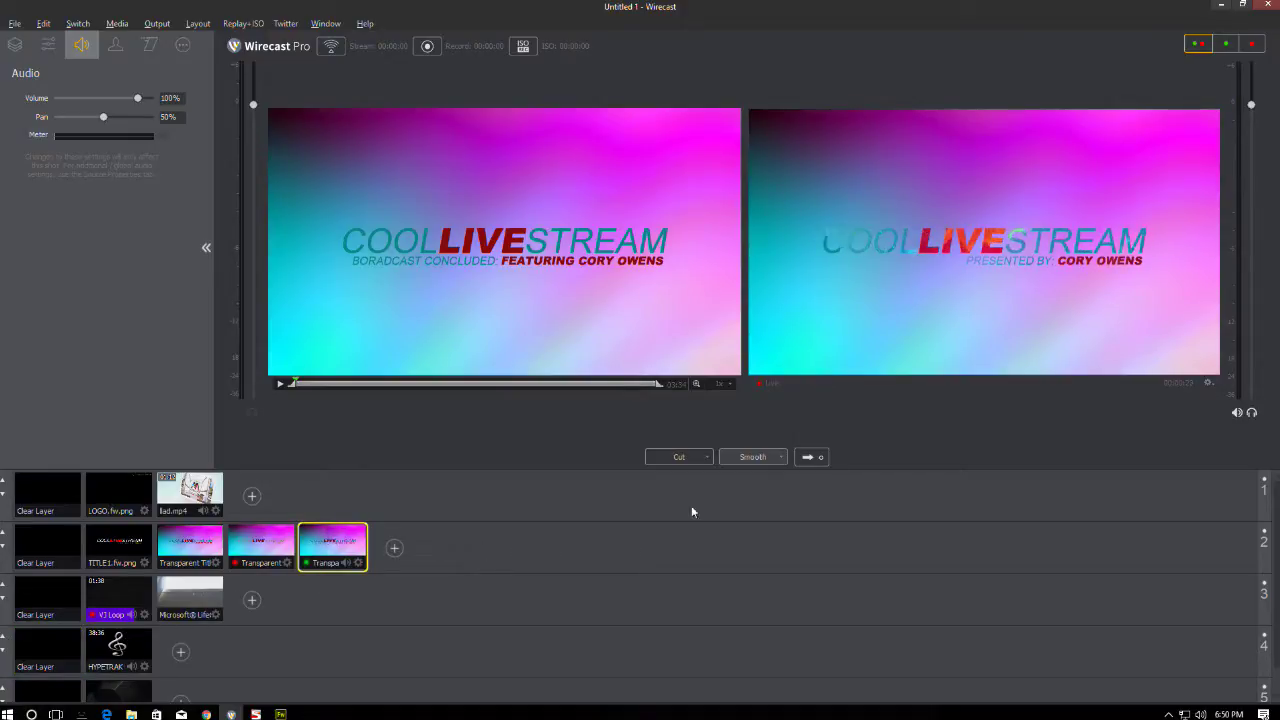
left_click(818, 457)
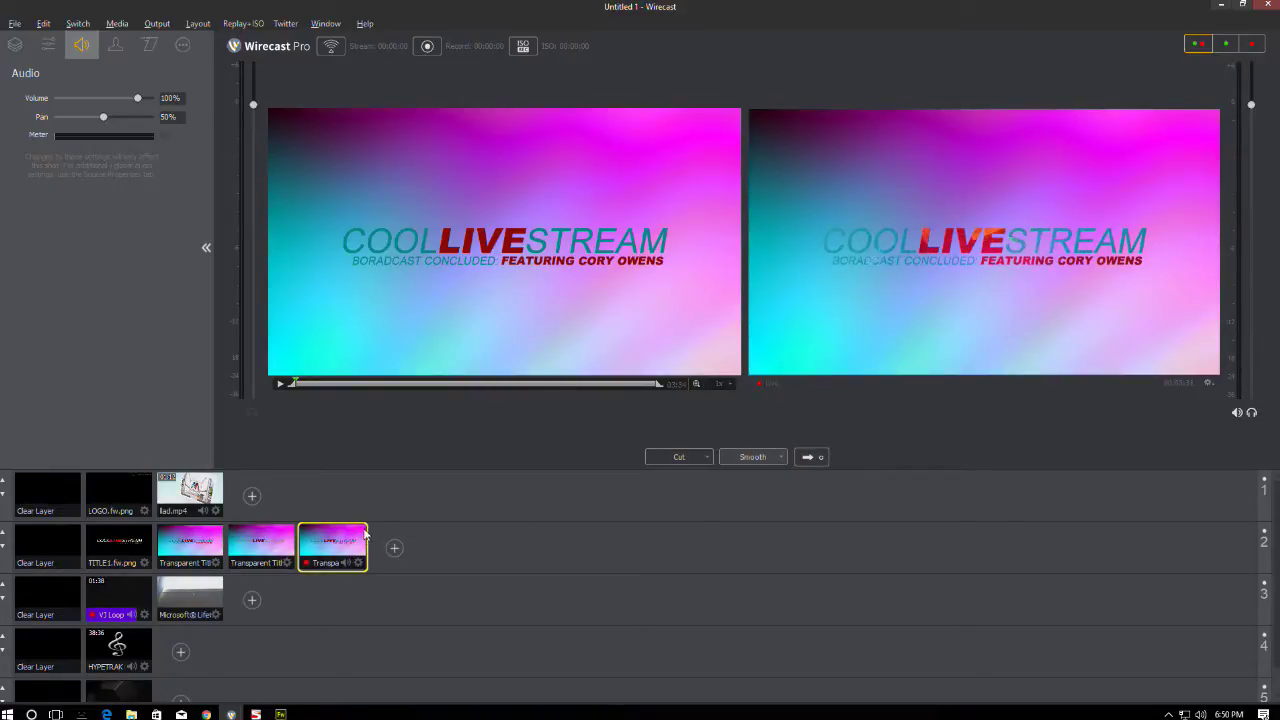
left_click(24, 44)
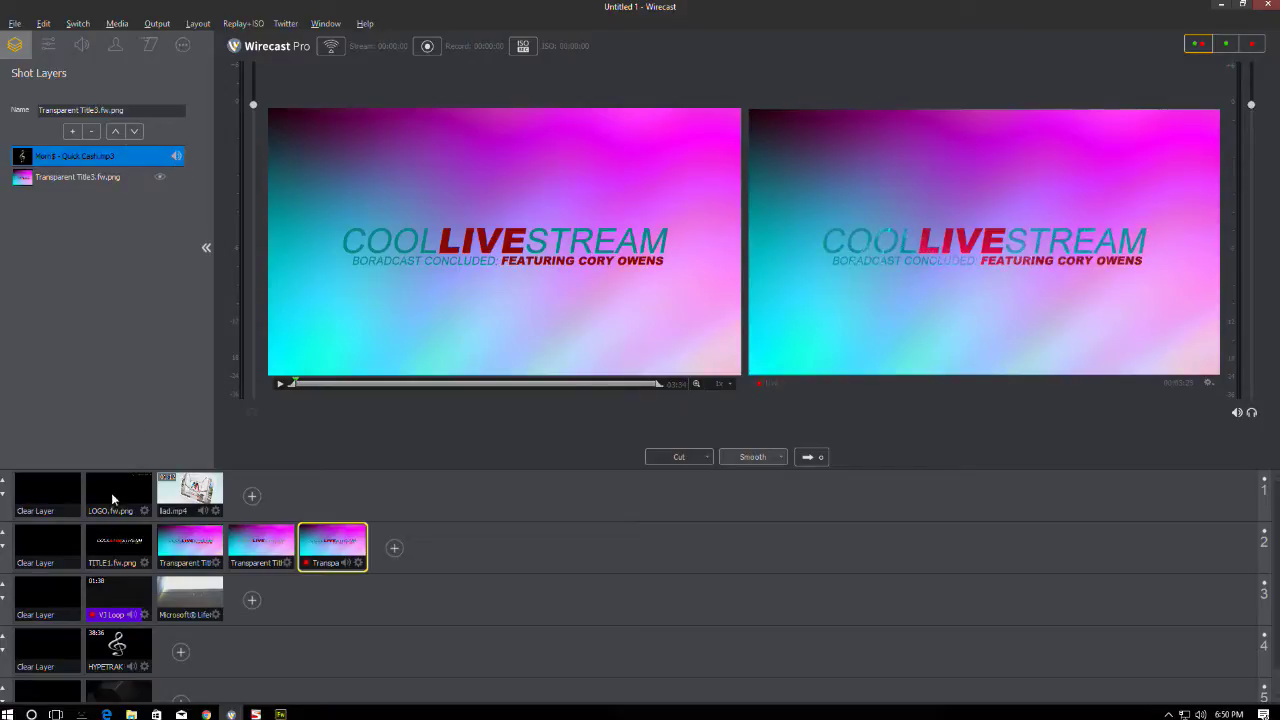
- Air the PRESENTED BY title, then replace it with the BORADCAST CONCLUDED title
left_click(50, 547)
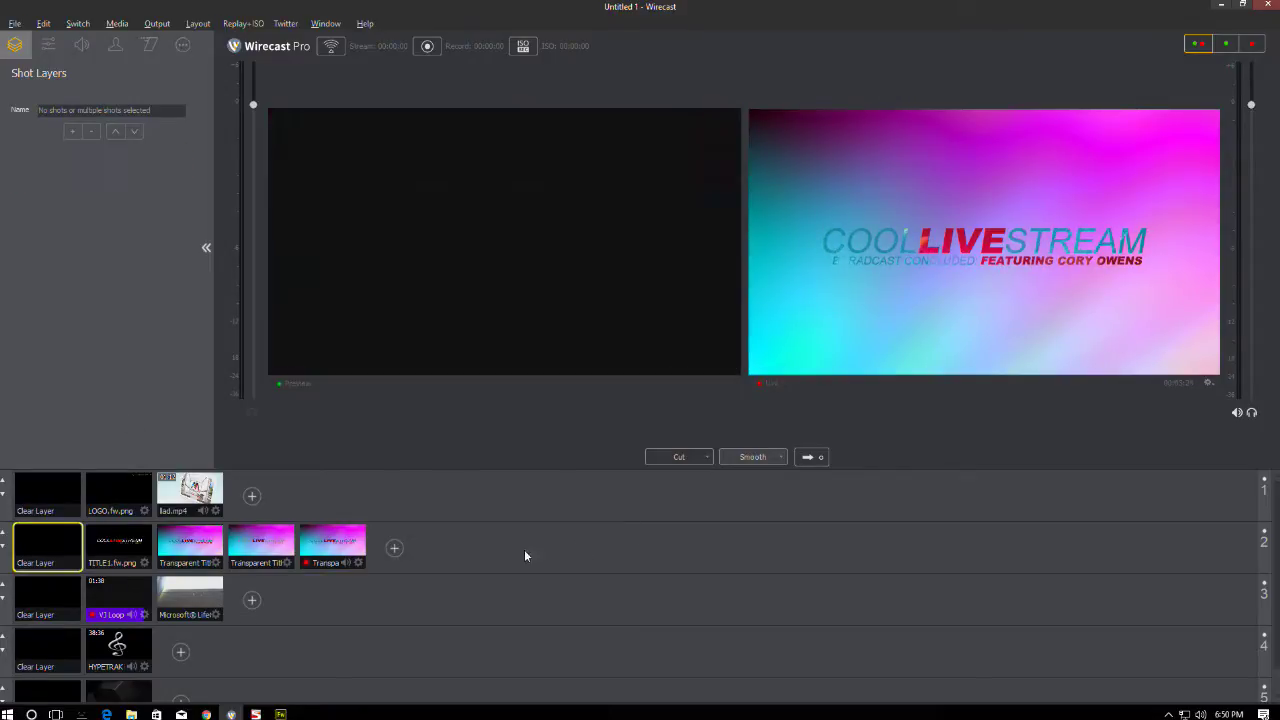
left_click(119, 550)
left_click(254, 547)
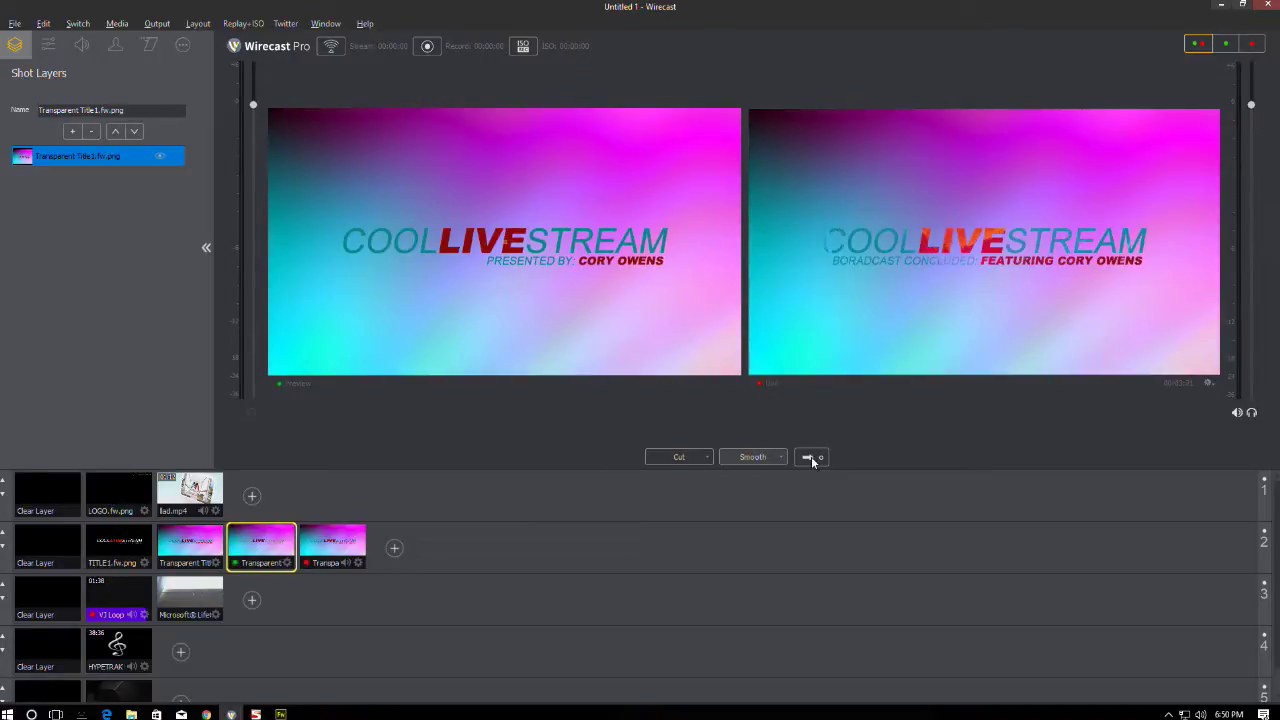
left_click(810, 458)
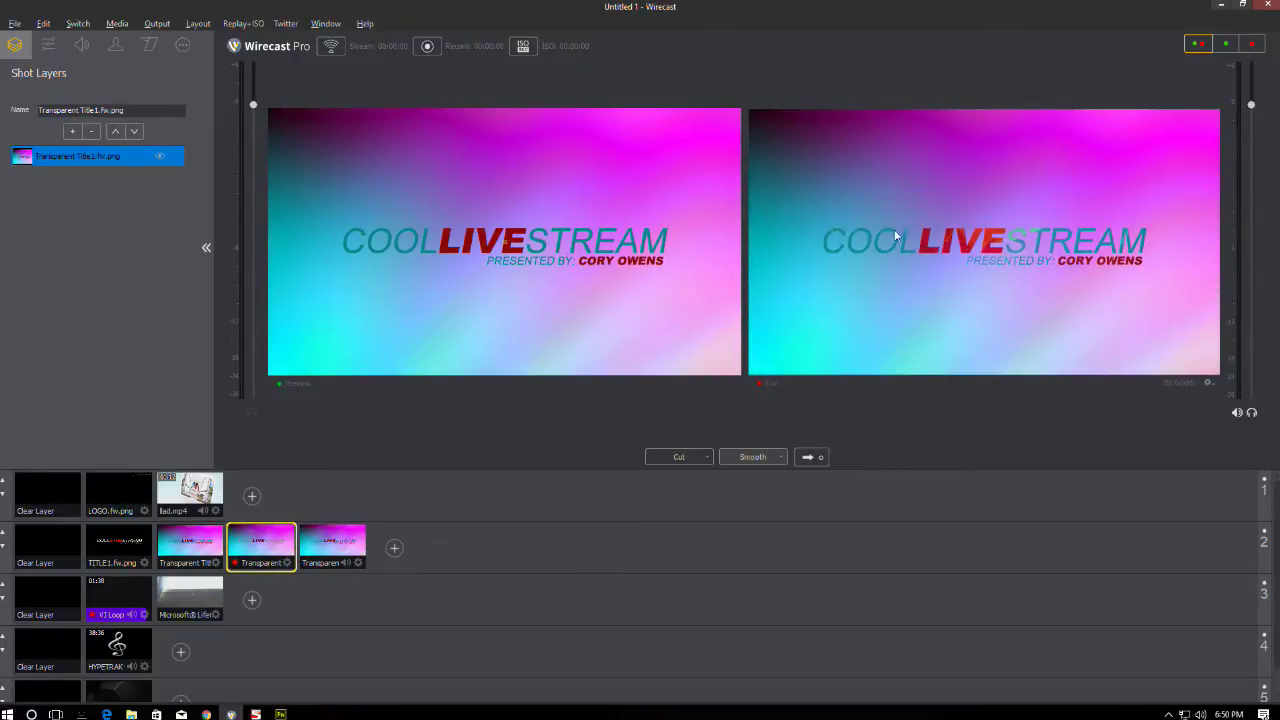
left_click(322, 545)
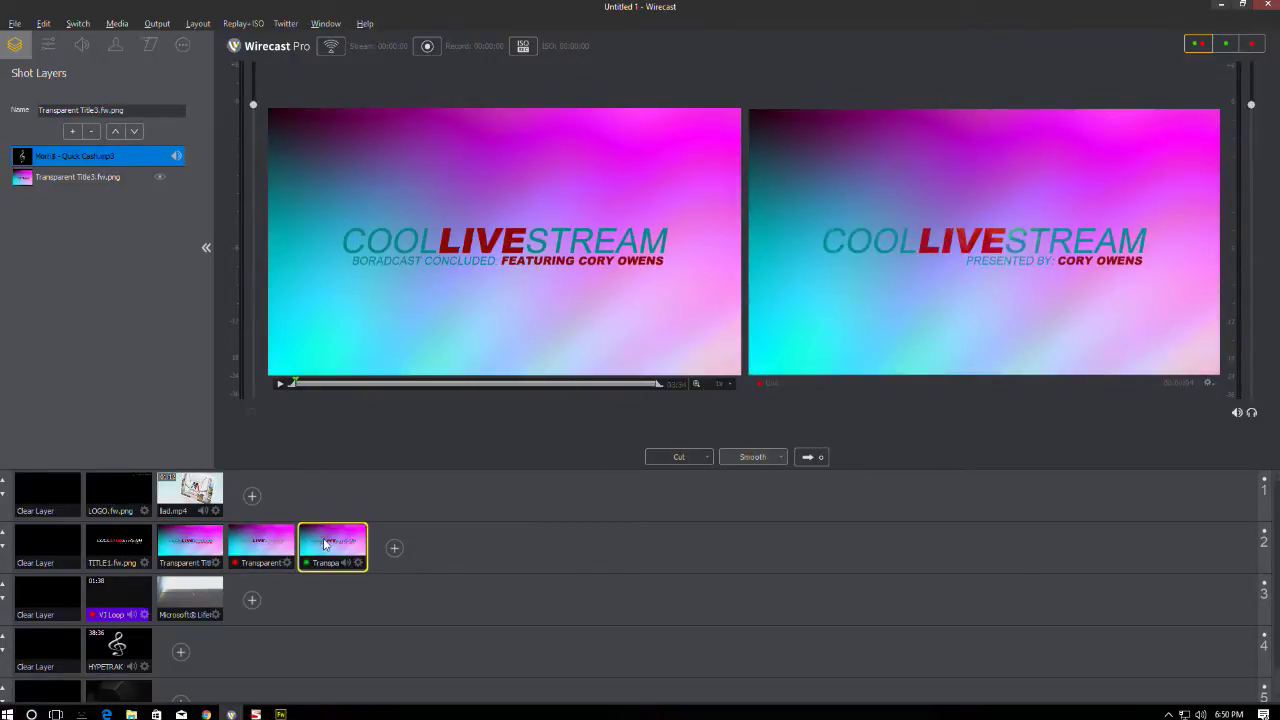
left_click(810, 458)
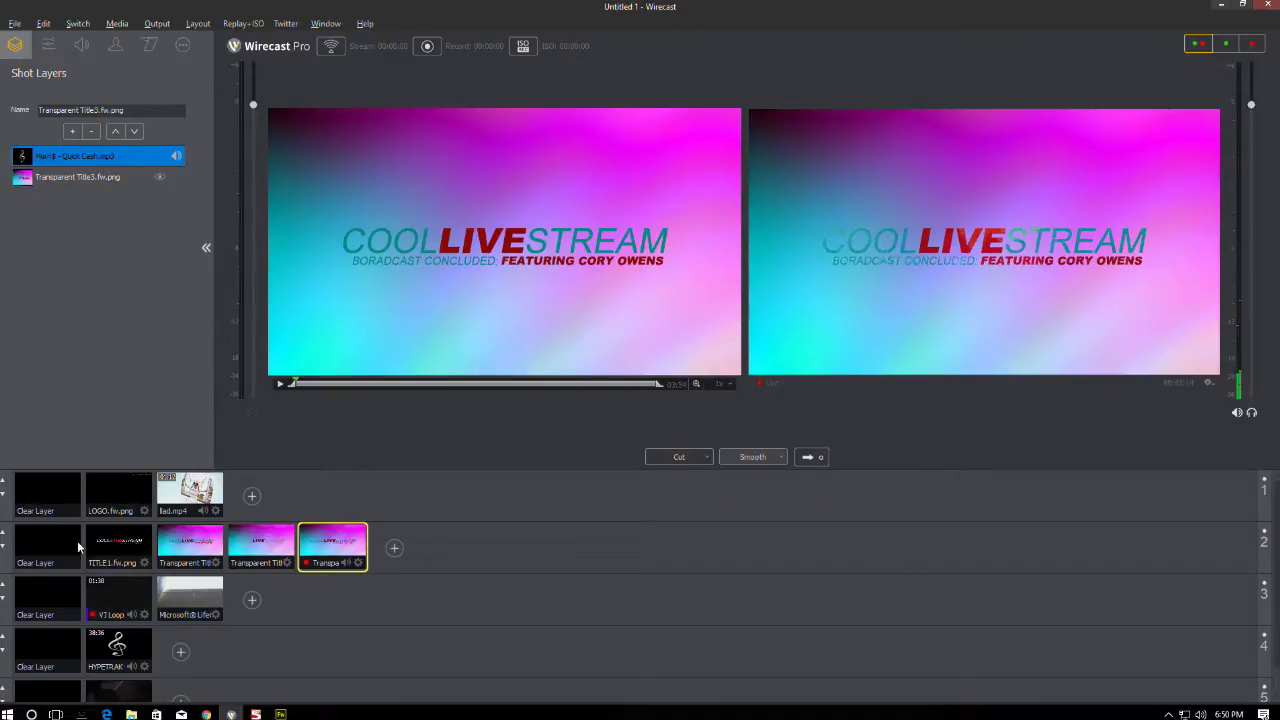
- Clear the title, bring PRESENTED BY back on air, and open the closing shot's mp3 settings
left_click(46, 543)
left_click(810, 456)
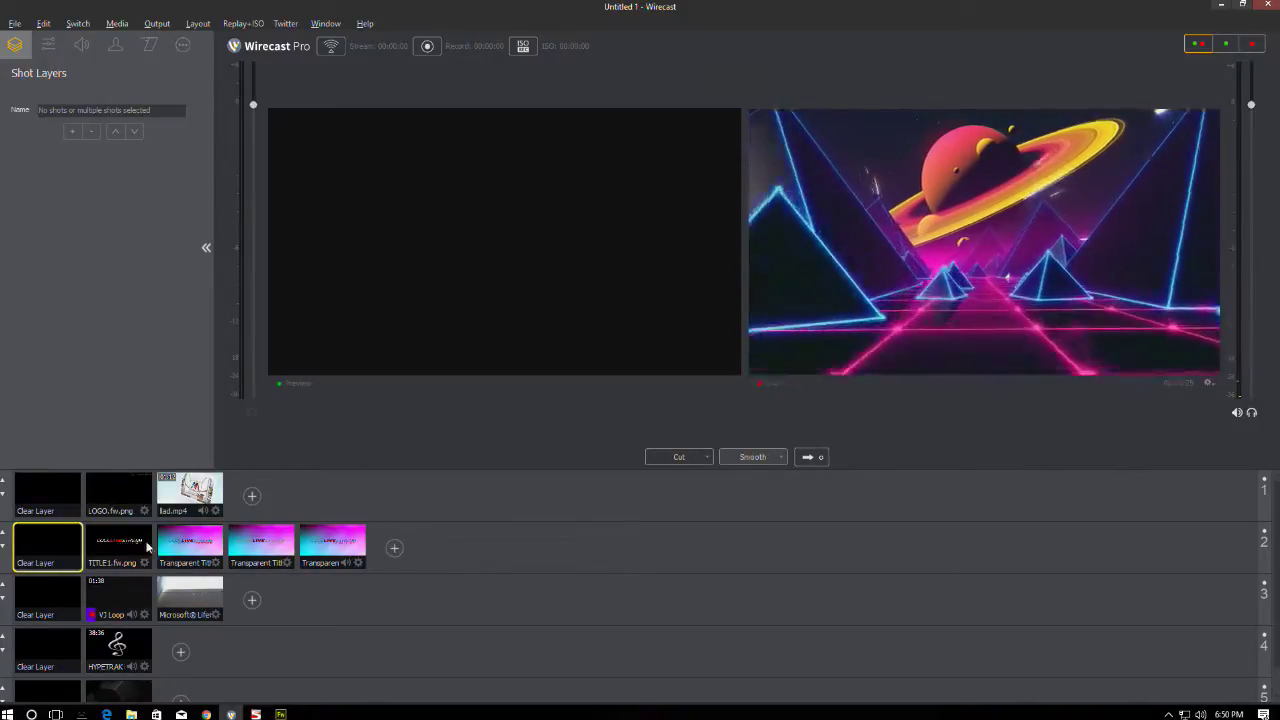
left_click(261, 545)
left_click(742, 463)
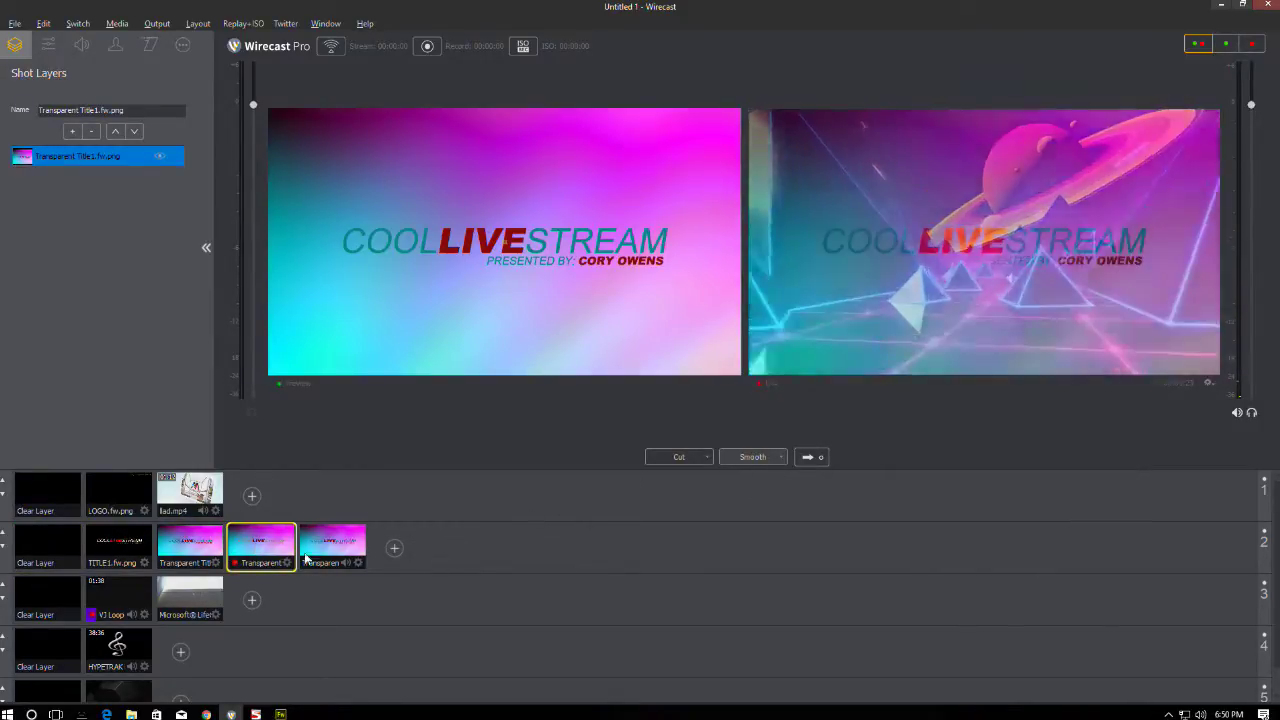
left_click(332, 545)
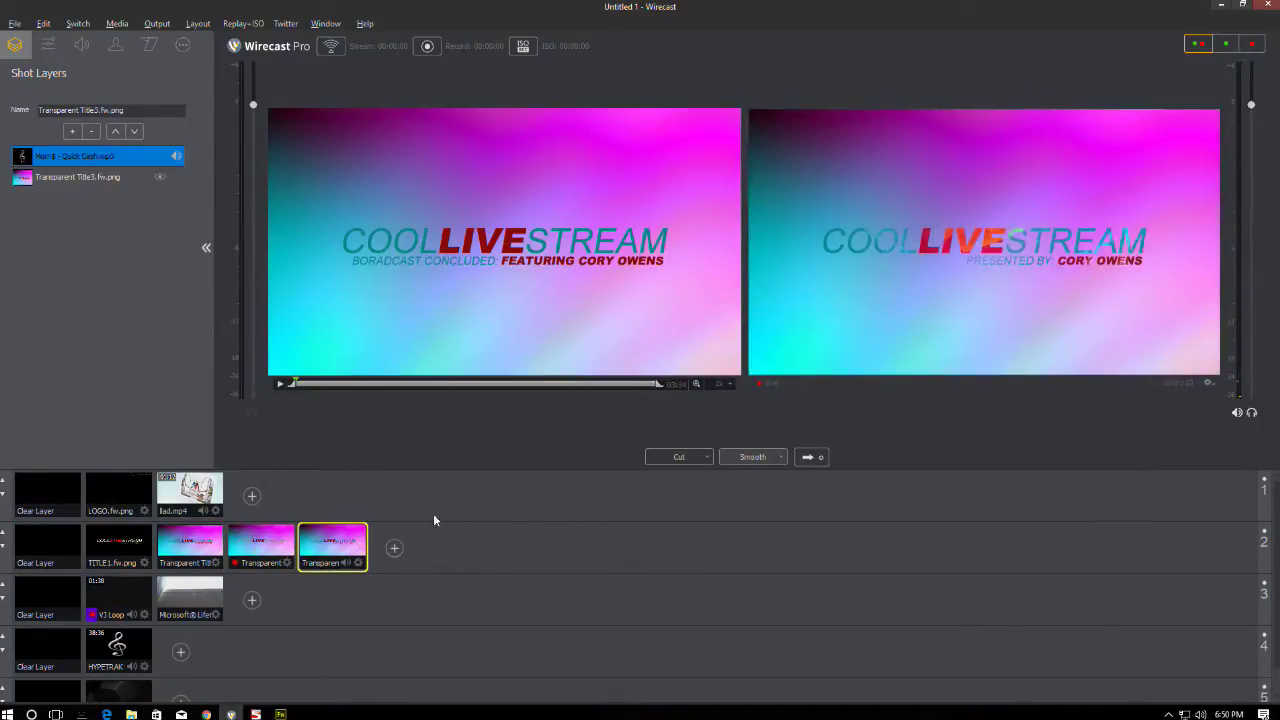
double_click(153, 155)
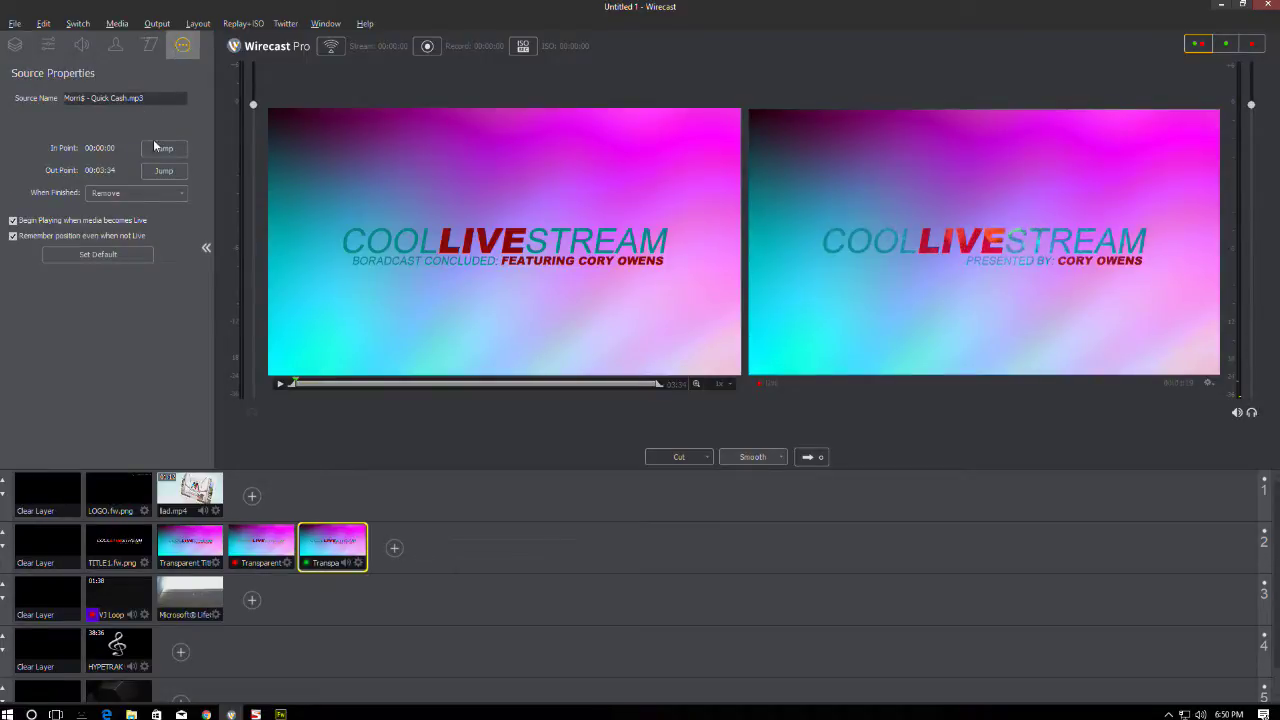
- Turn off 'Remember position even when not Live' and cross-fade lad.mp4 to air
left_click(13, 236)
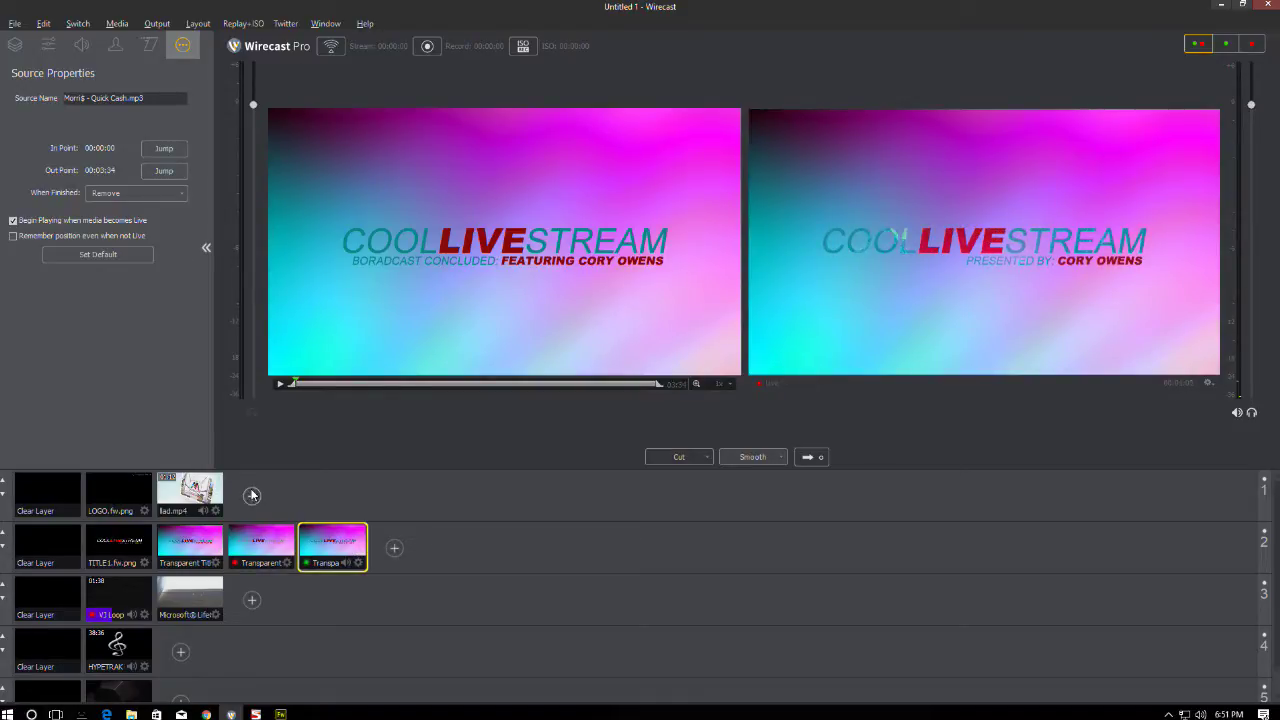
left_click(200, 493)
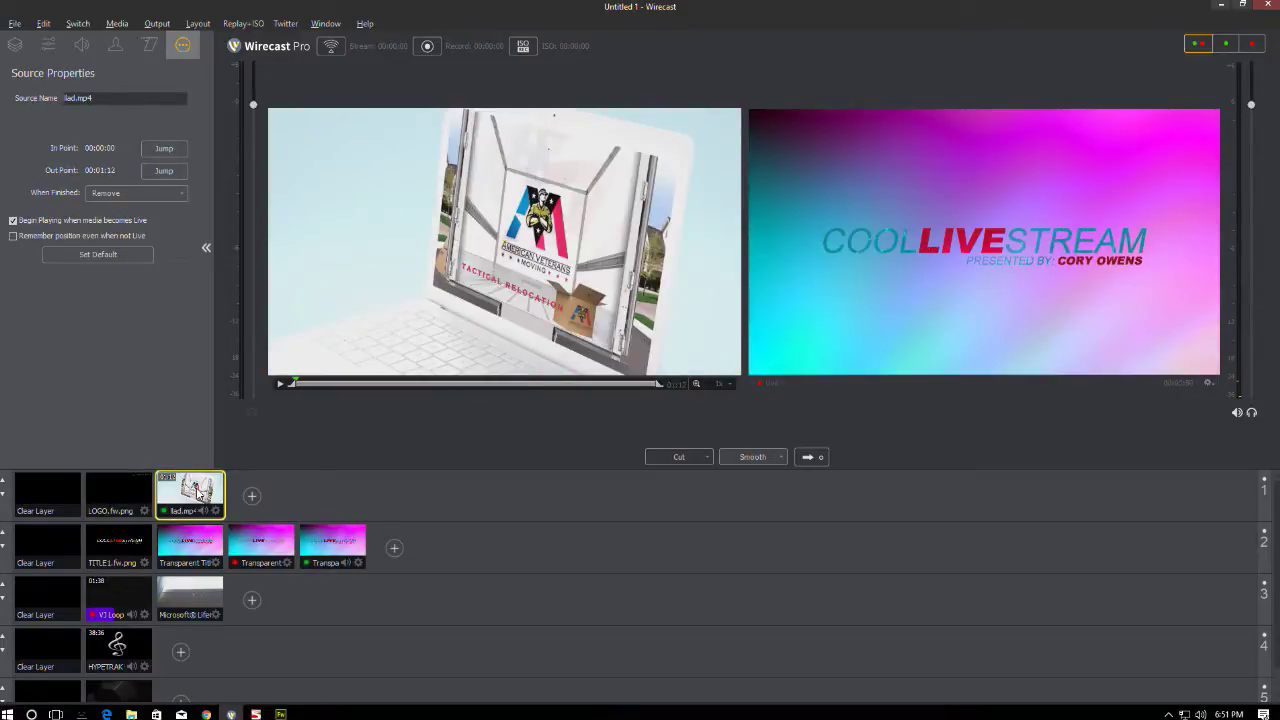
left_click(46, 545)
left_click(41, 594)
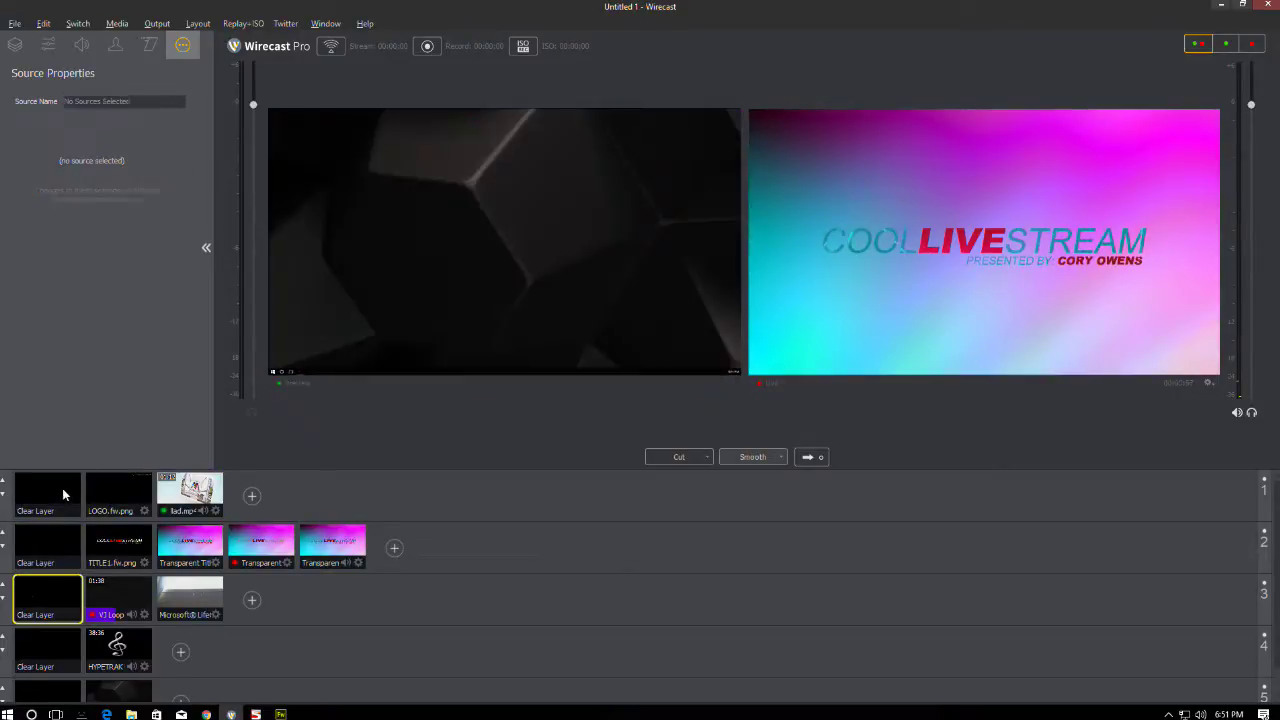
left_click(190, 493)
left_click(810, 457)
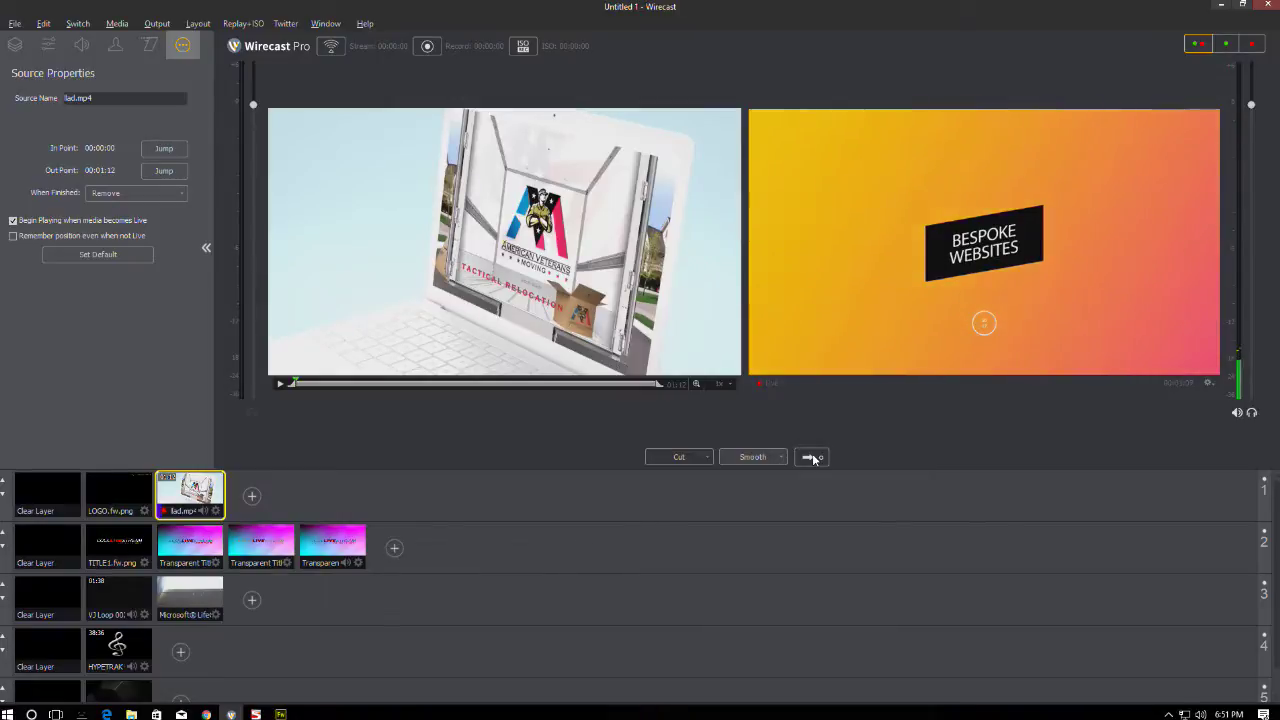
- Take lad.mp4 off air and put the PRESENTED BY title back live
left_click(41, 490)
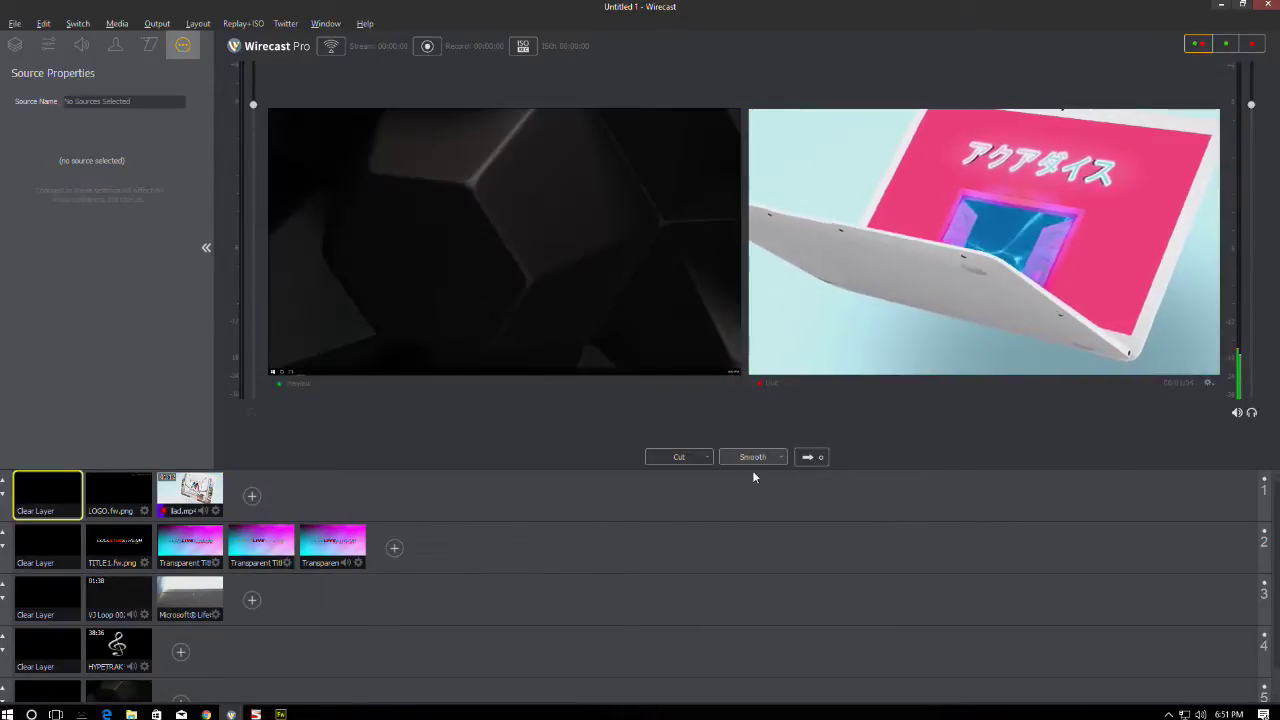
left_click(808, 458)
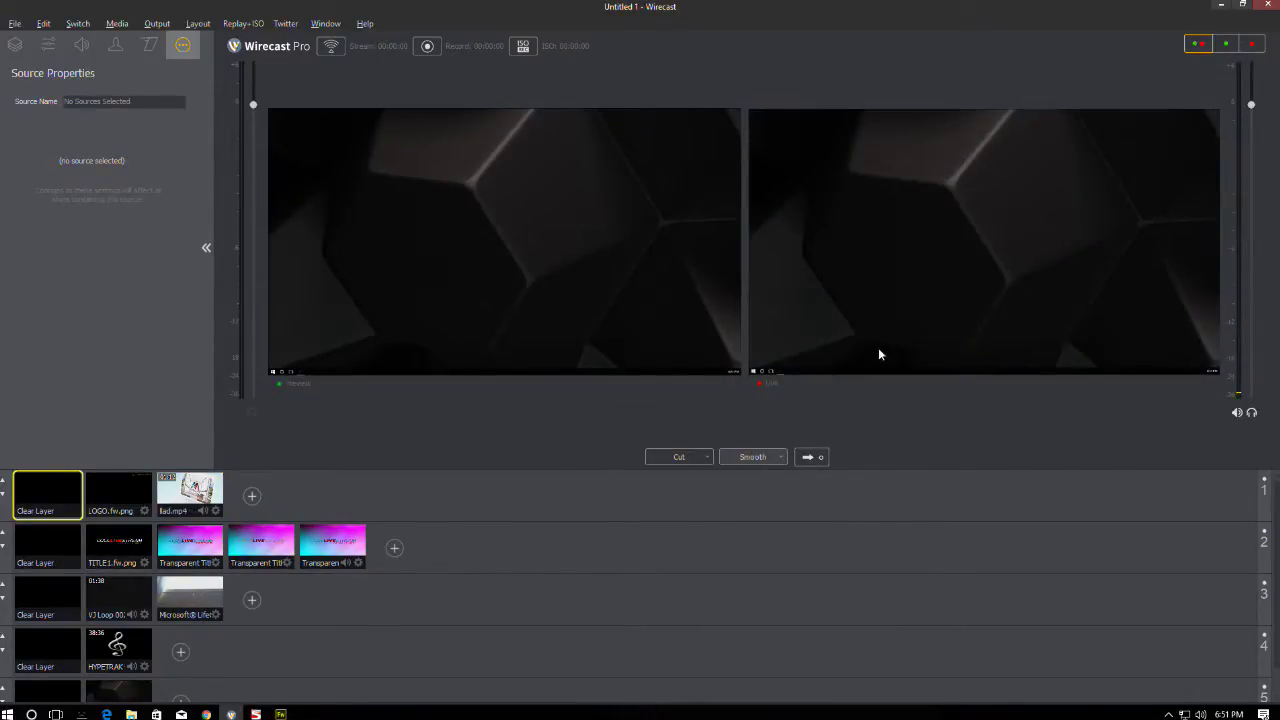
left_click(252, 550)
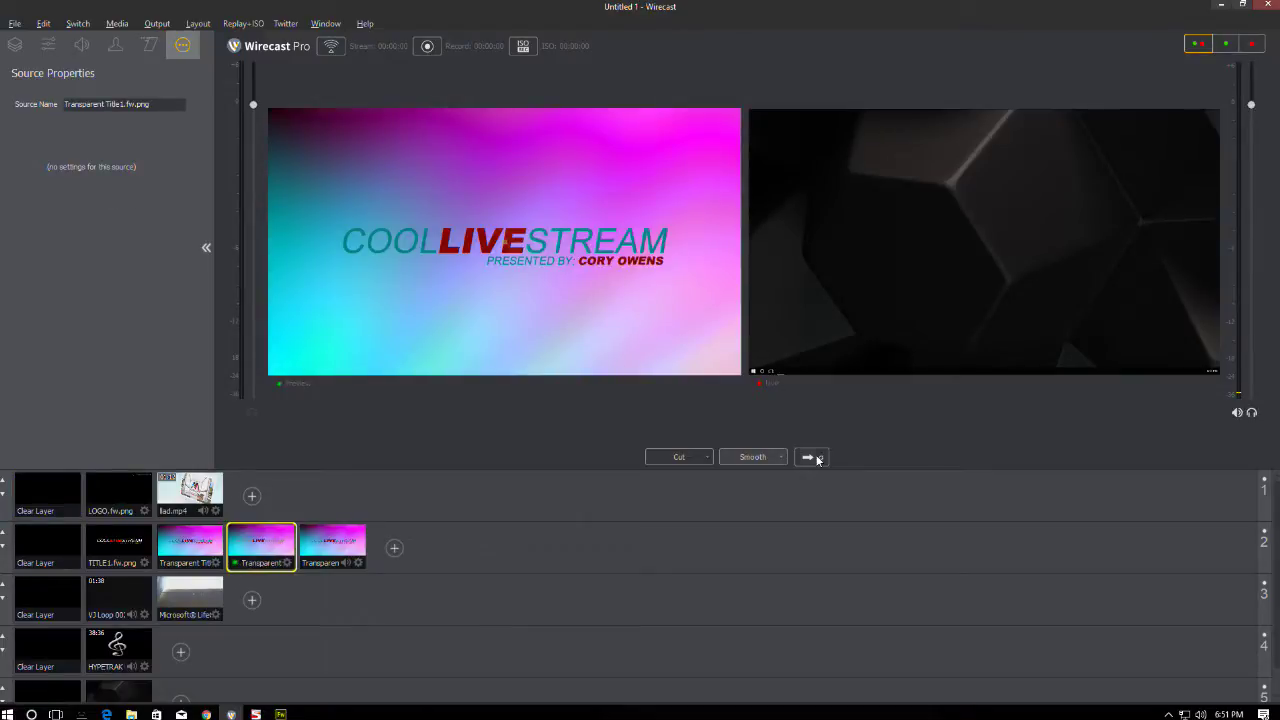
left_click(818, 458)
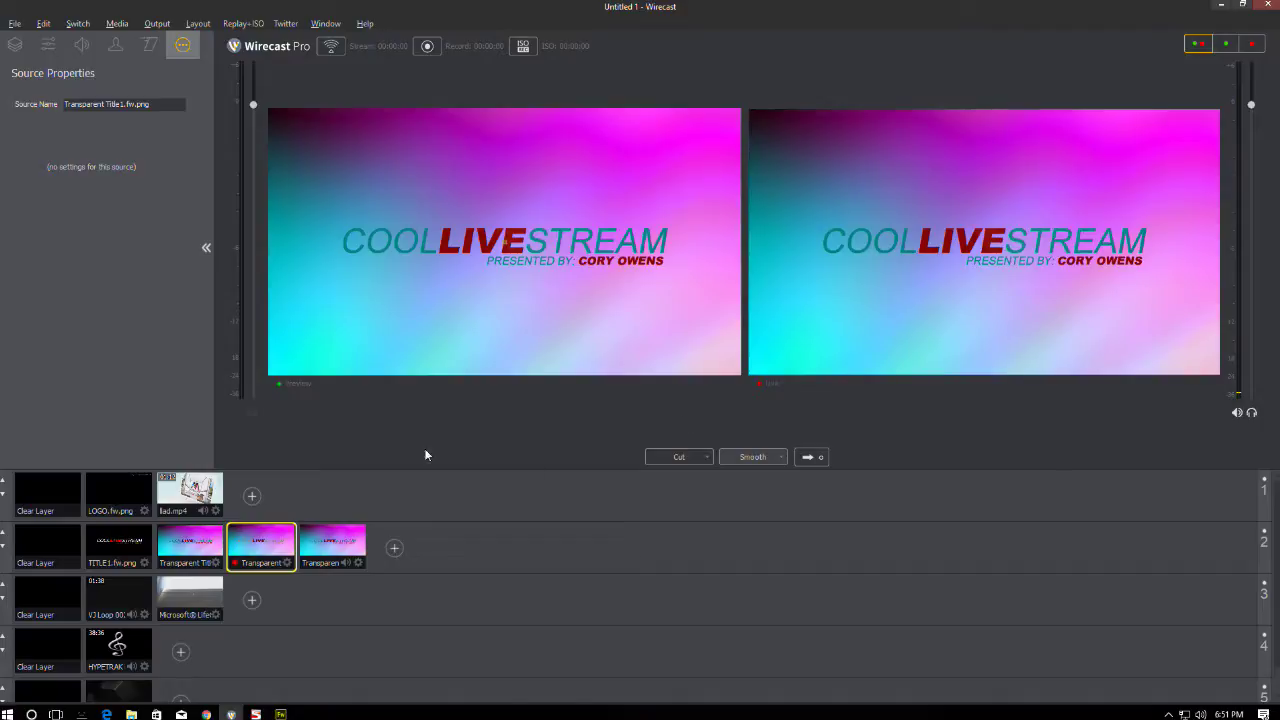
right_click(275, 489)
left_click(278, 497)
- Air the BORADCAST CONCLUDED title over the VJ loop and widen the live monitor
left_click(341, 543)
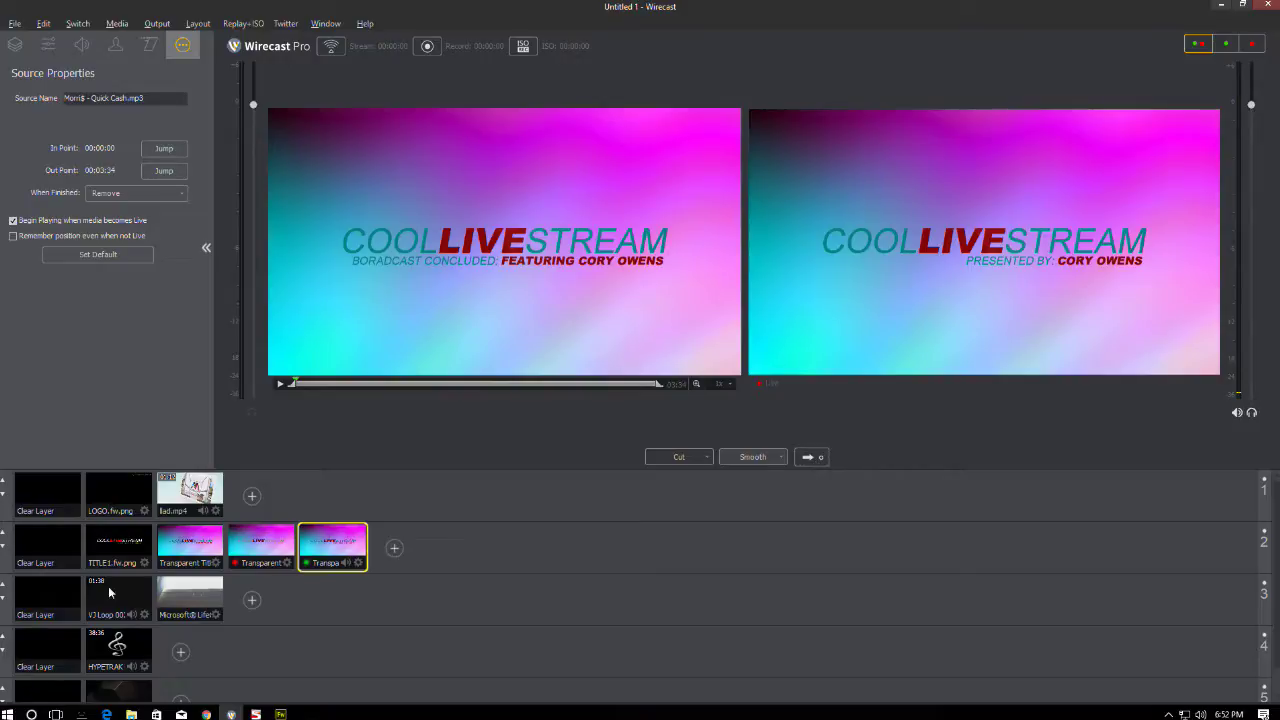
left_click(140, 598)
left_click(819, 457)
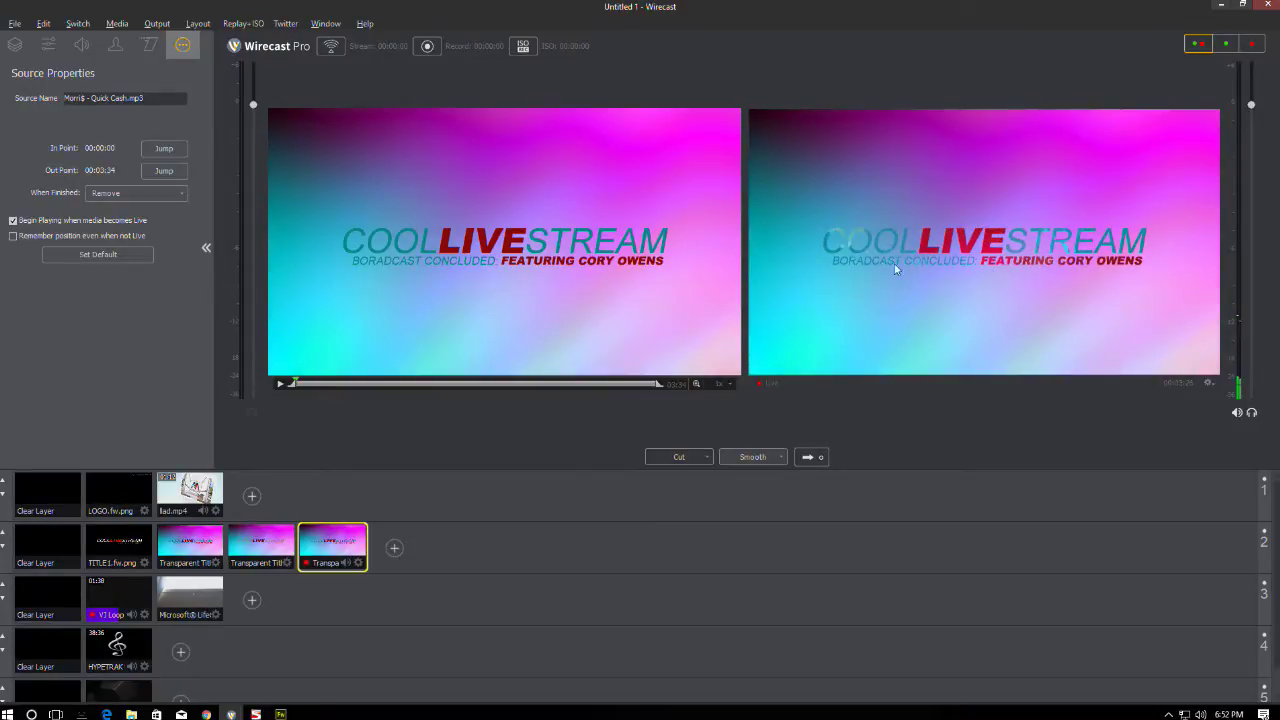
left_click_drag(743, 309, 474, 329)
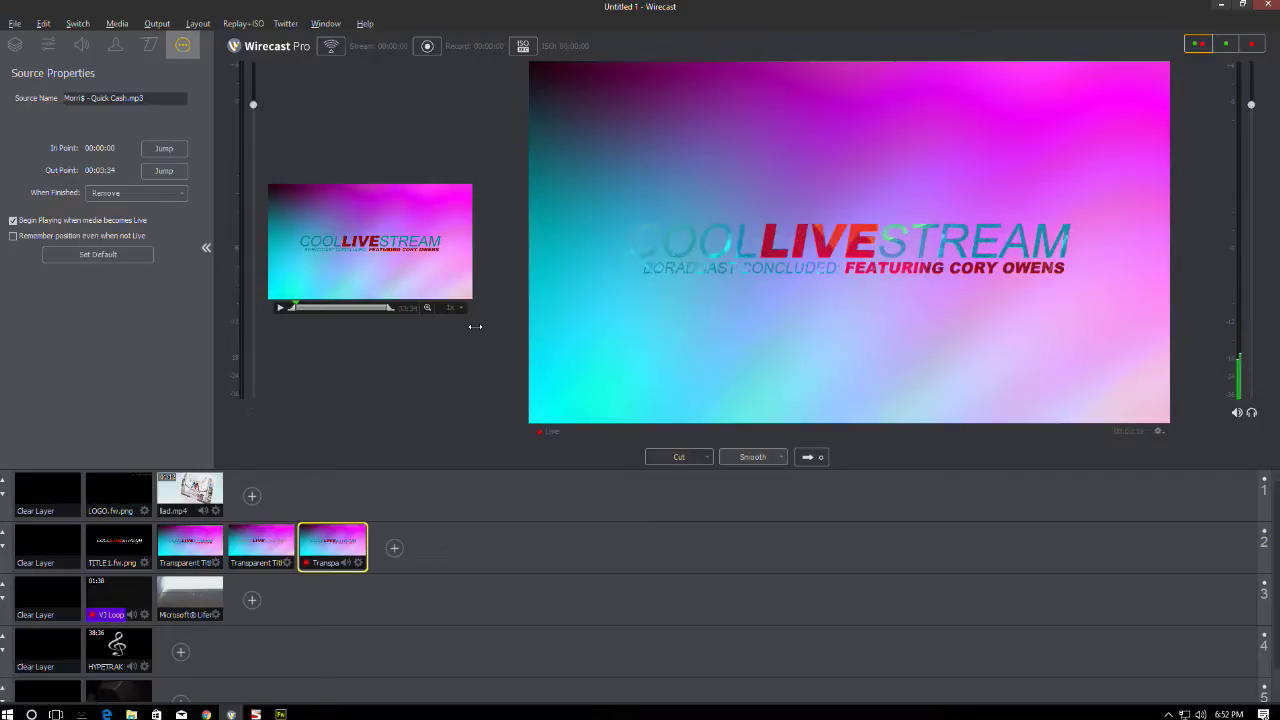
- Take the LOGO.fw.png shot live, then the last Transparent title shot
left_click(124, 496)
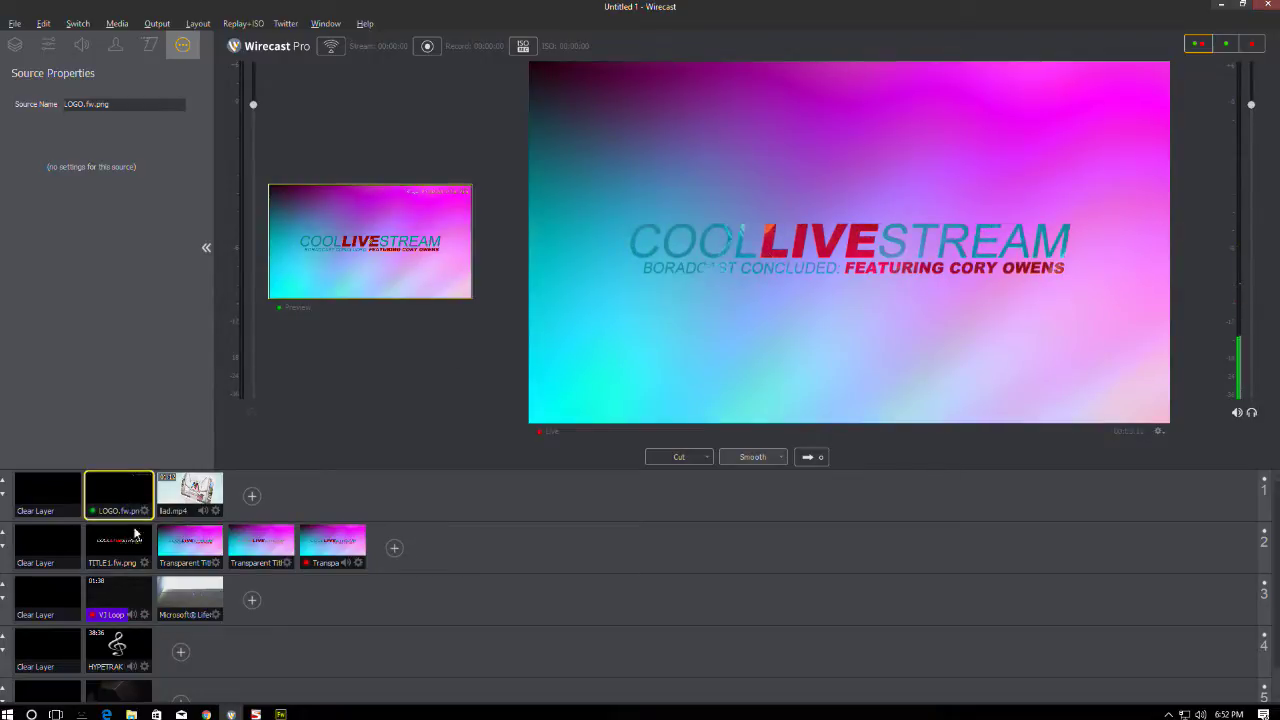
left_click(48, 548)
left_click(119, 496)
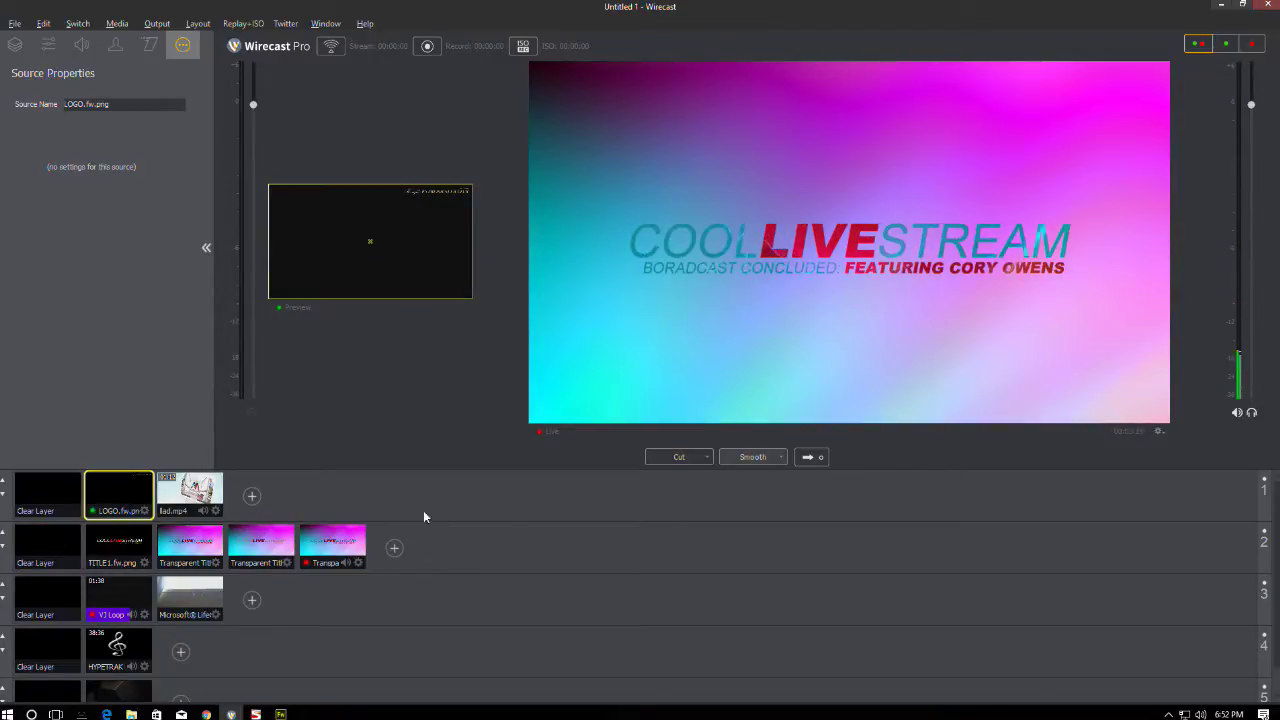
left_click(818, 458)
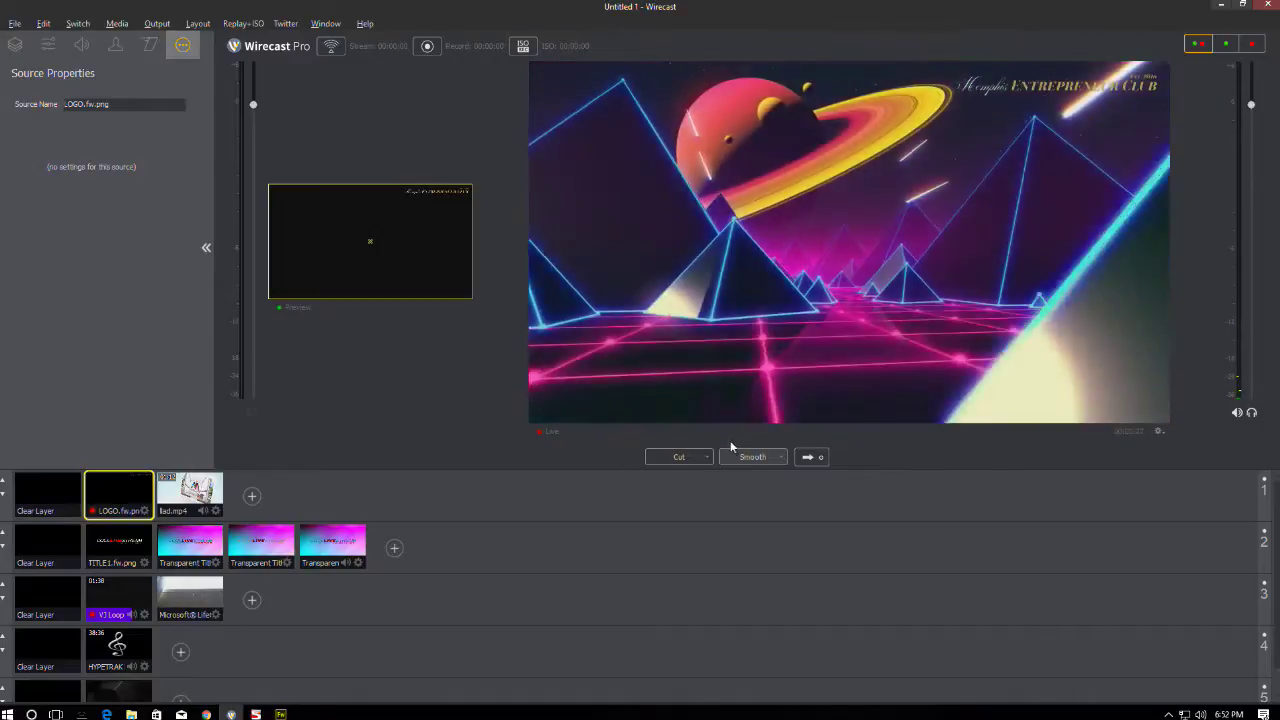
left_click(333, 545)
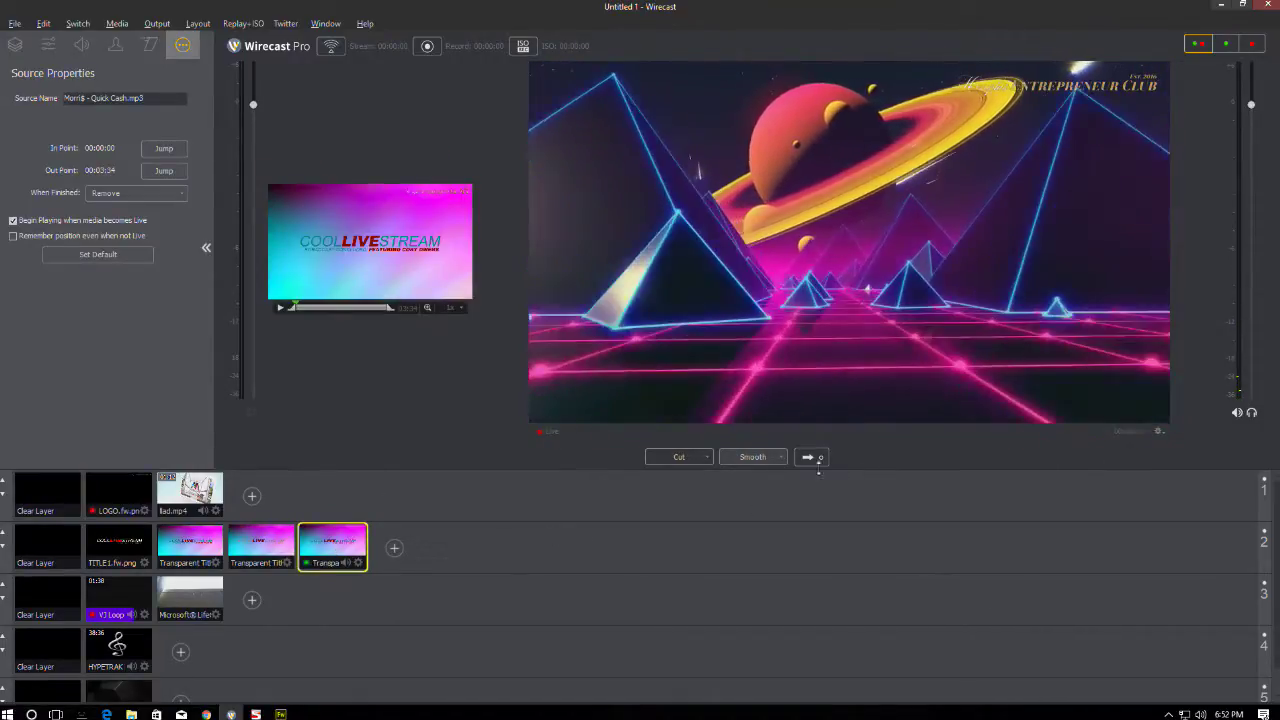
left_click(810, 458)
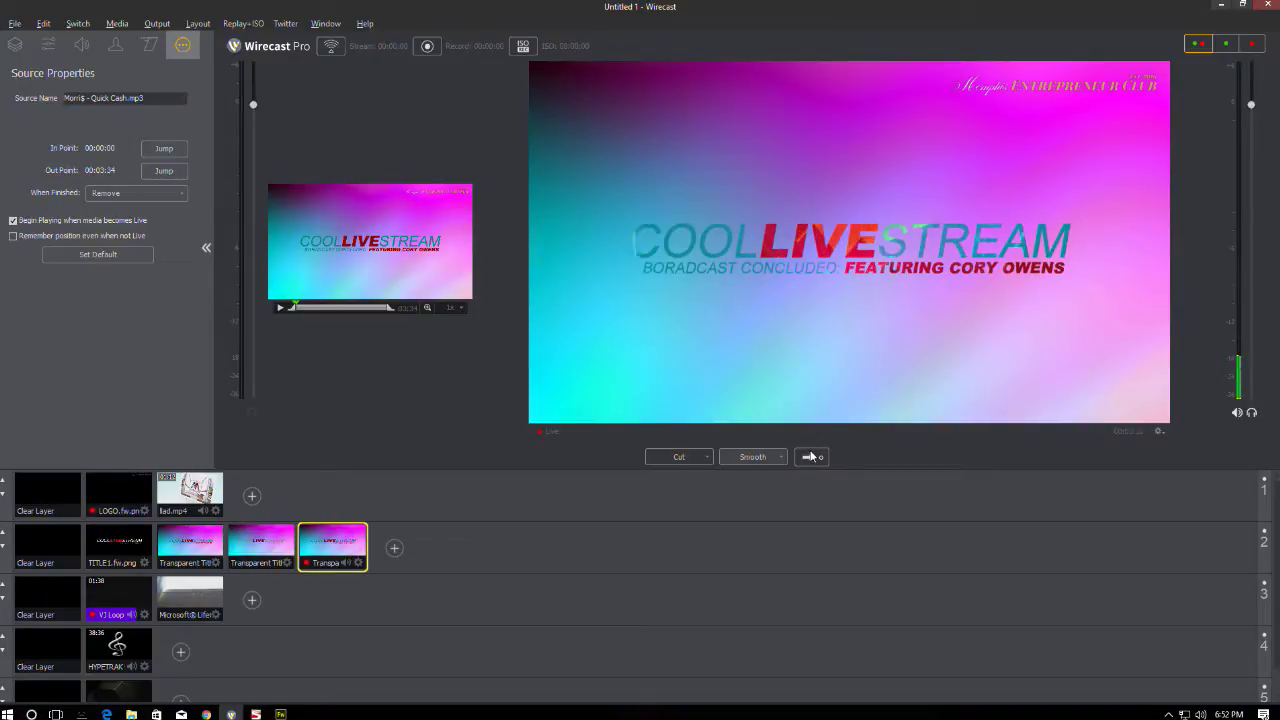
- Clear the logo and title layers from air, leaving the Saturn video live
left_click(48, 495)
left_click(48, 547)
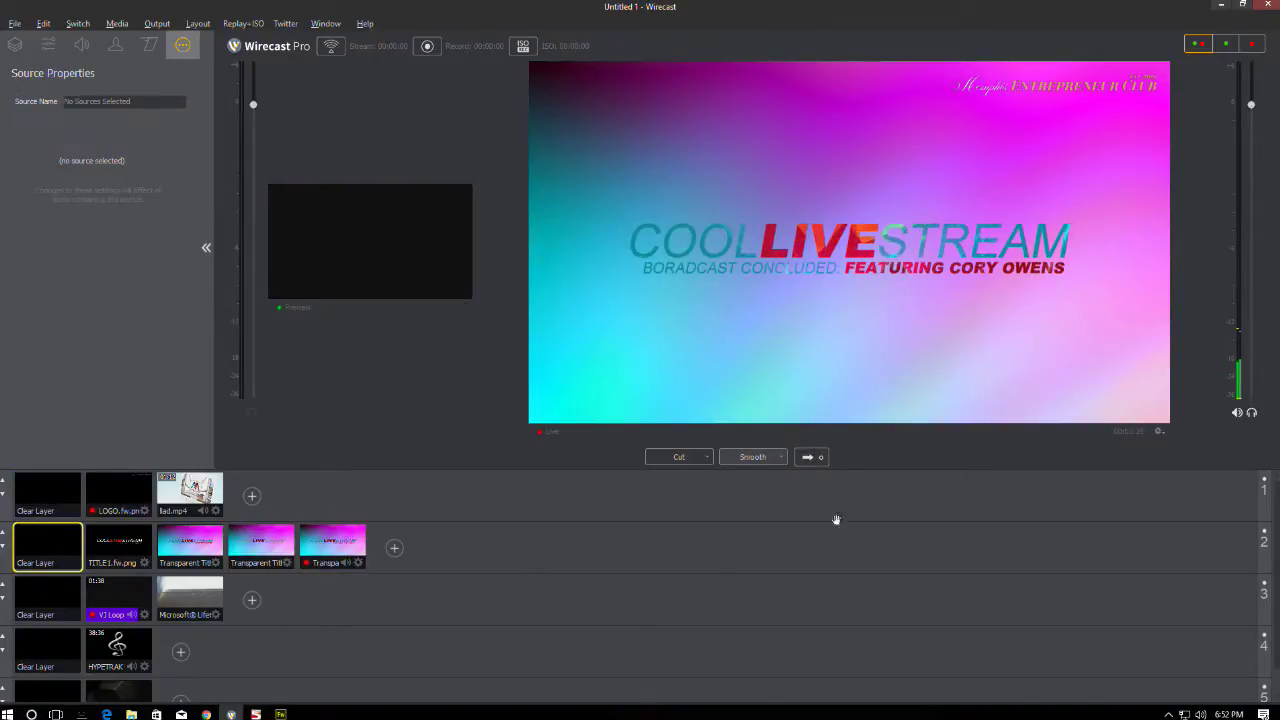
left_click(810, 457)
left_click(280, 714)
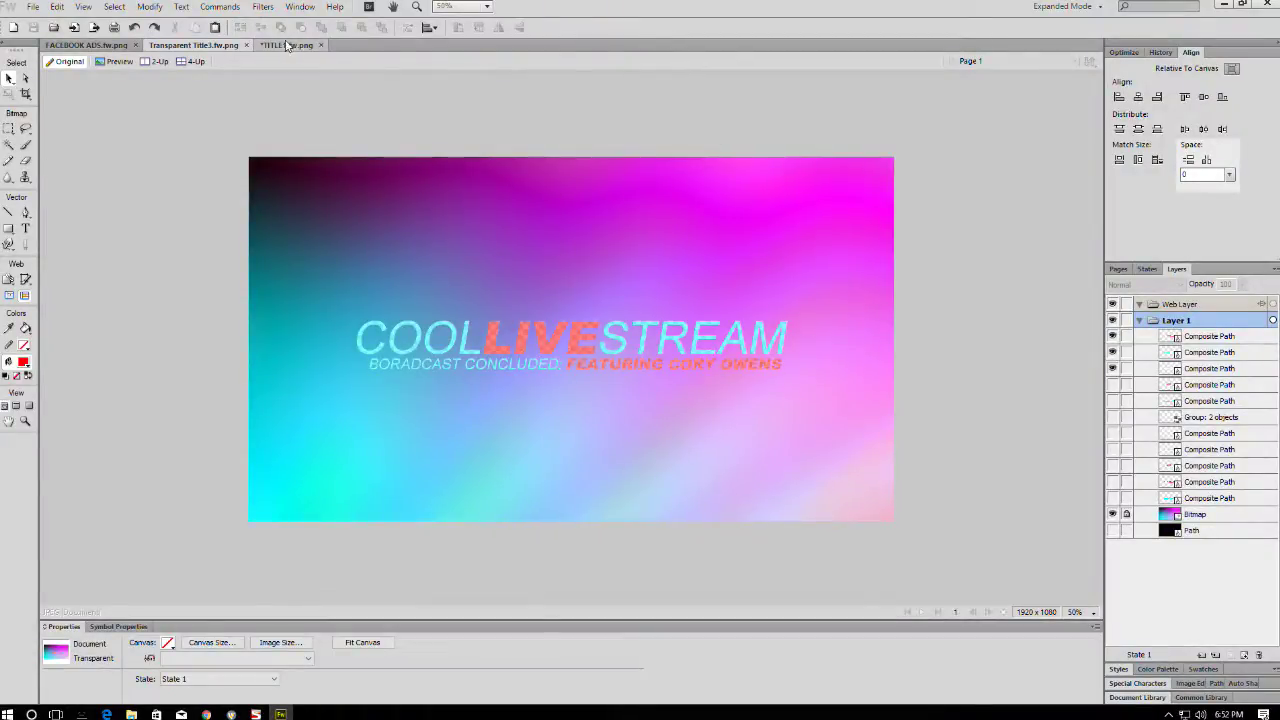
- Reopen LOGO.fw.png in Fireworks from the recent files list
left_click(33, 7)
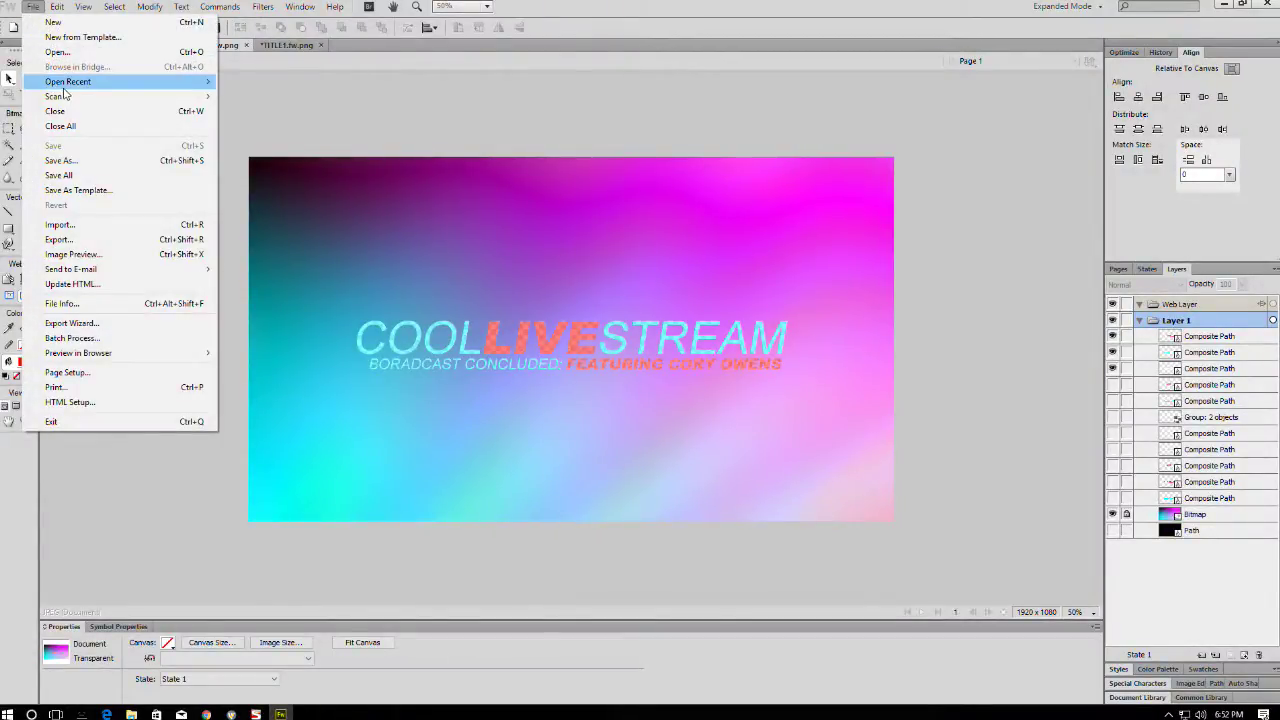
mouse_move(66, 83)
left_click(259, 141)
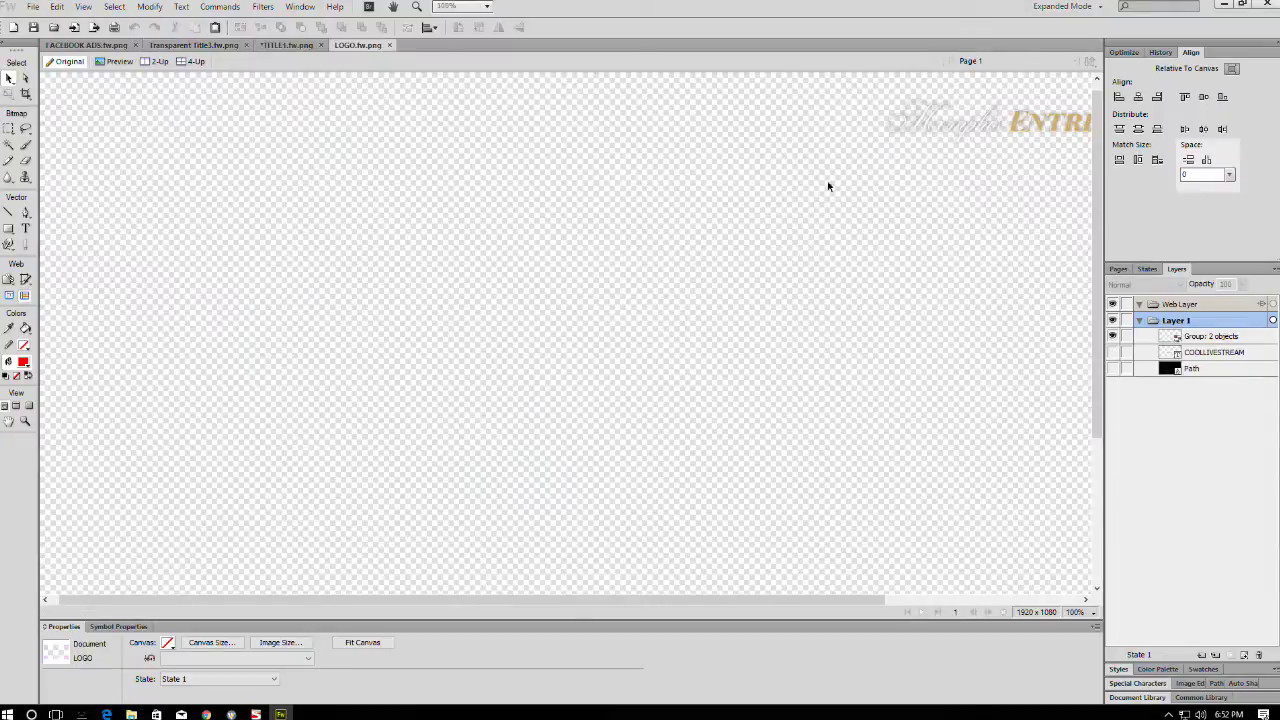
- Fill the Memphis Entrepreneur Club logo black, then cue the last title shot in Wirecast
left_click(939, 132)
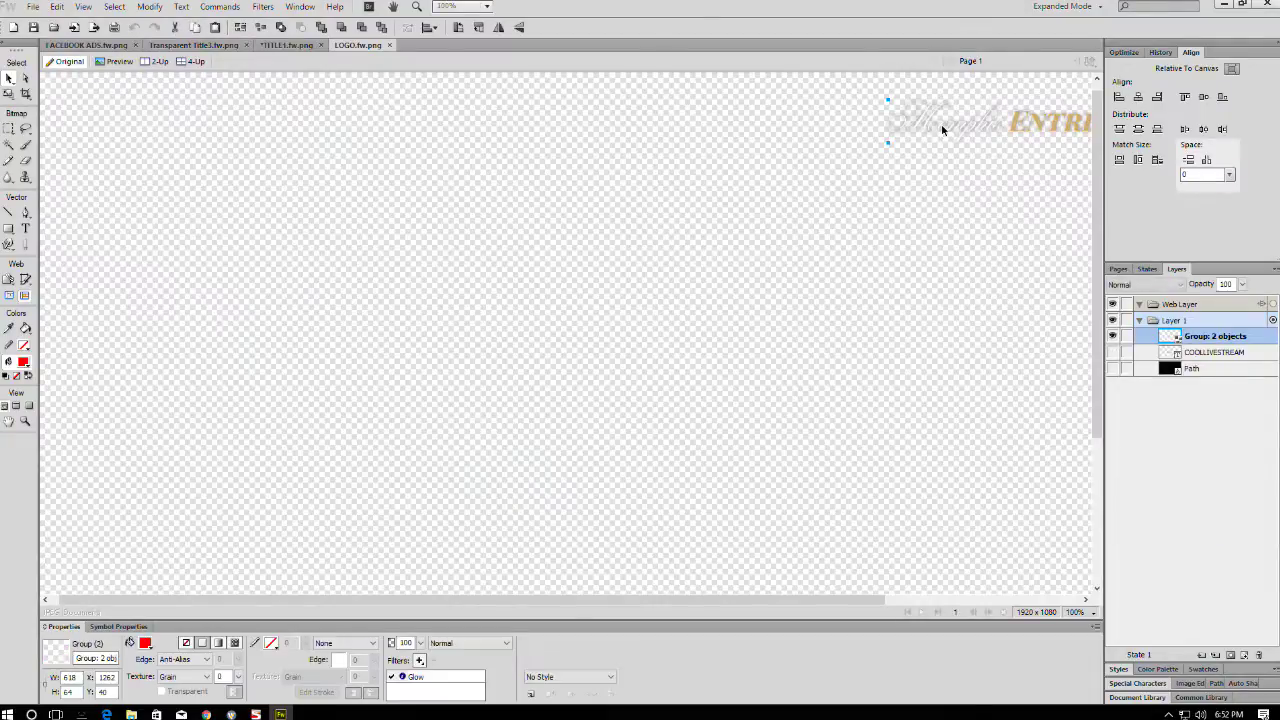
left_click(145, 643)
left_click(165, 546)
scroll(728, 372, "down", 1)
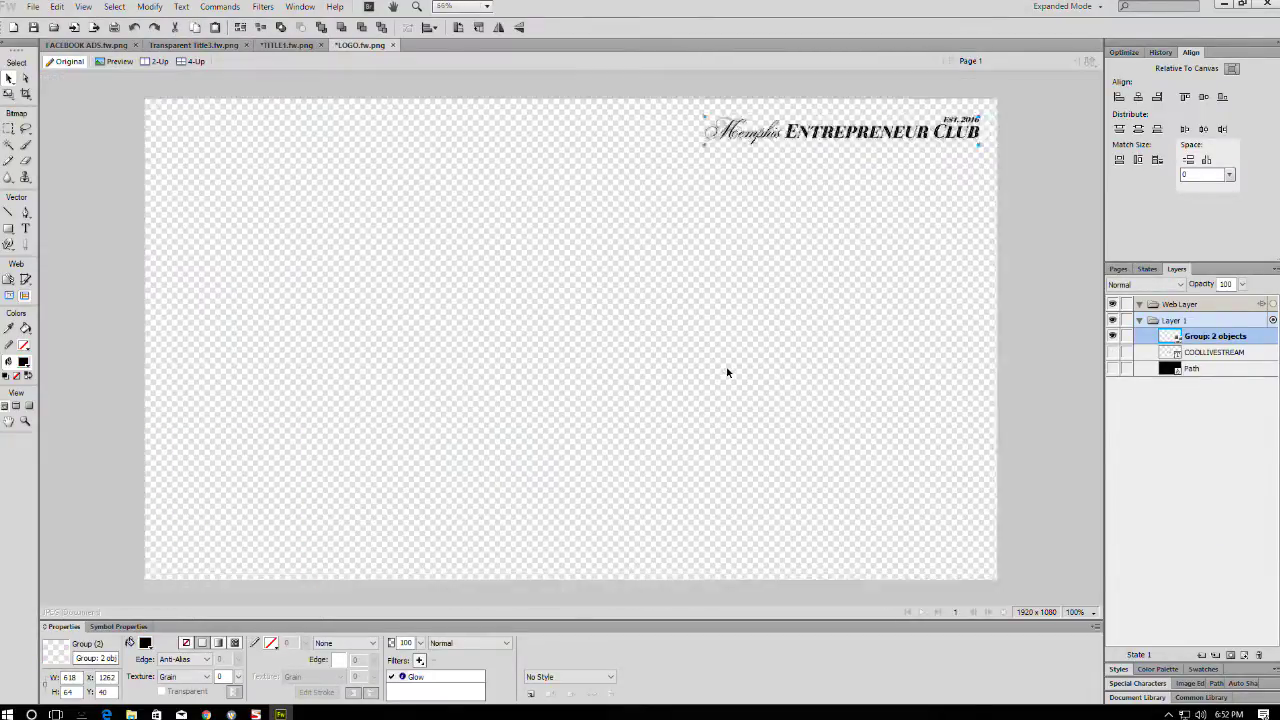
scroll(728, 372, "up", 1)
scroll(728, 372, "down", 1)
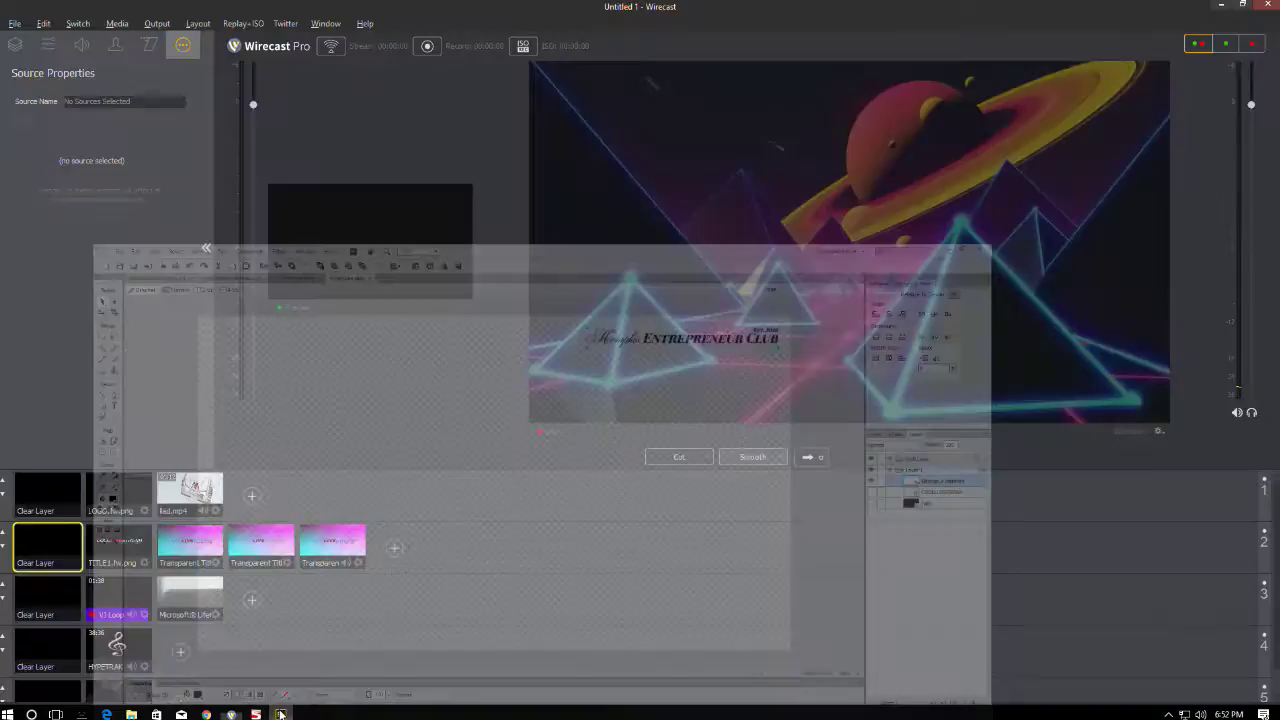
left_click(231, 714)
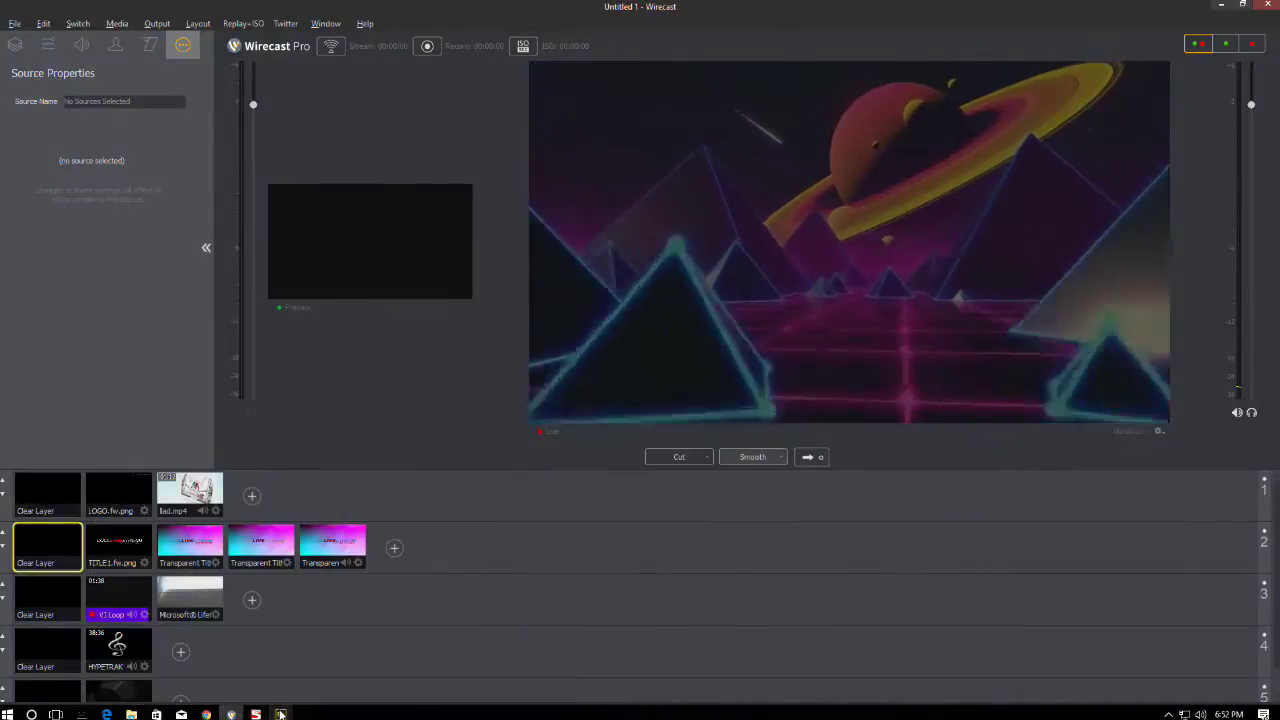
left_click(333, 545)
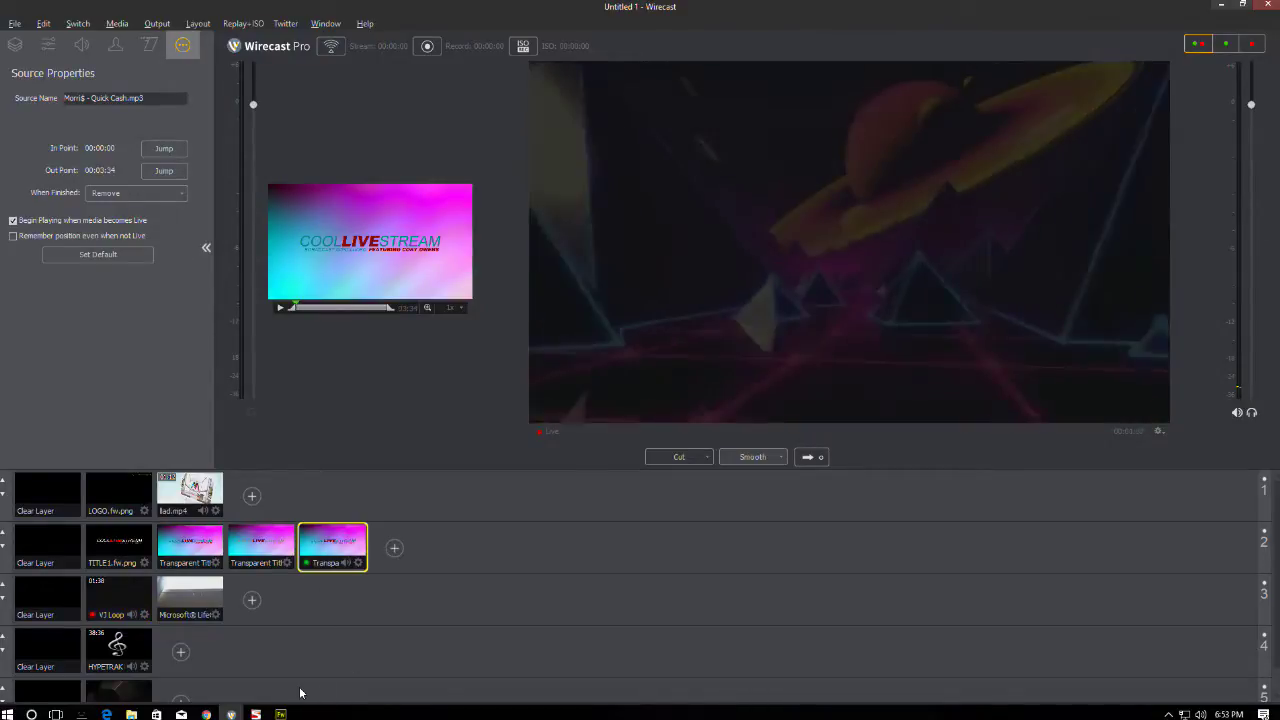
- Fill the logo white and save it as LOGO2.fw.png
left_click(280, 714)
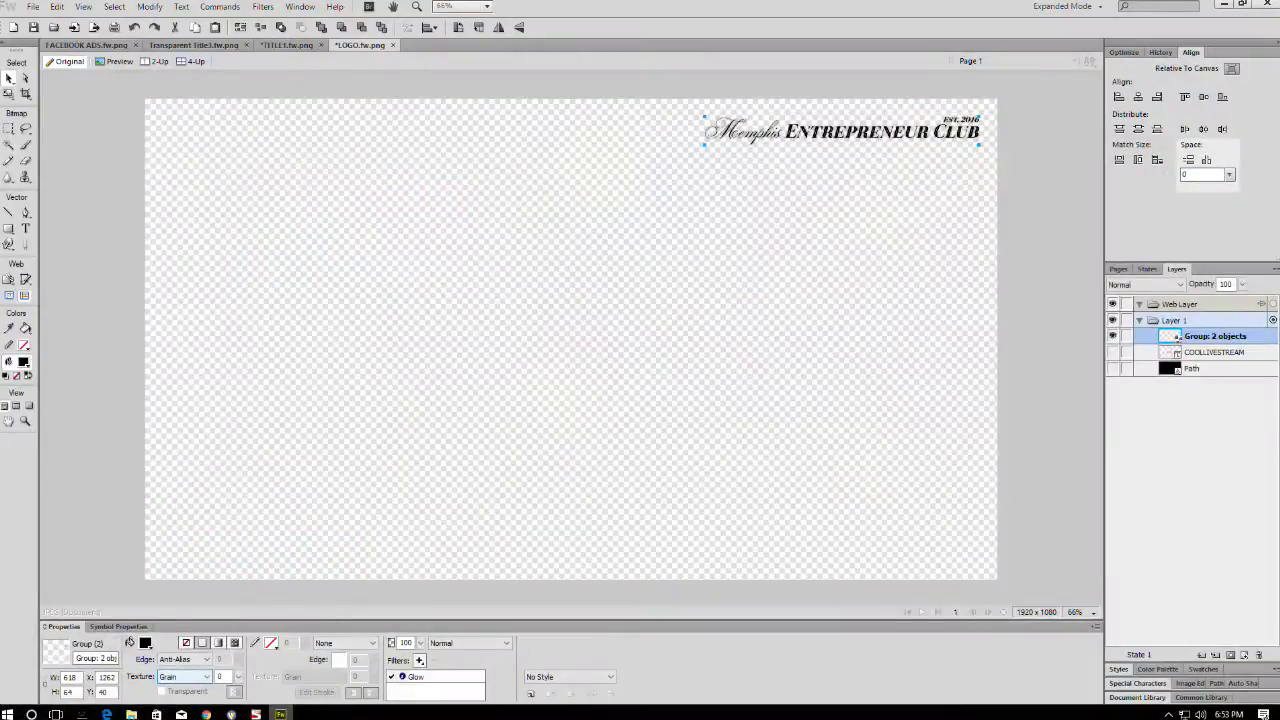
left_click(145, 643)
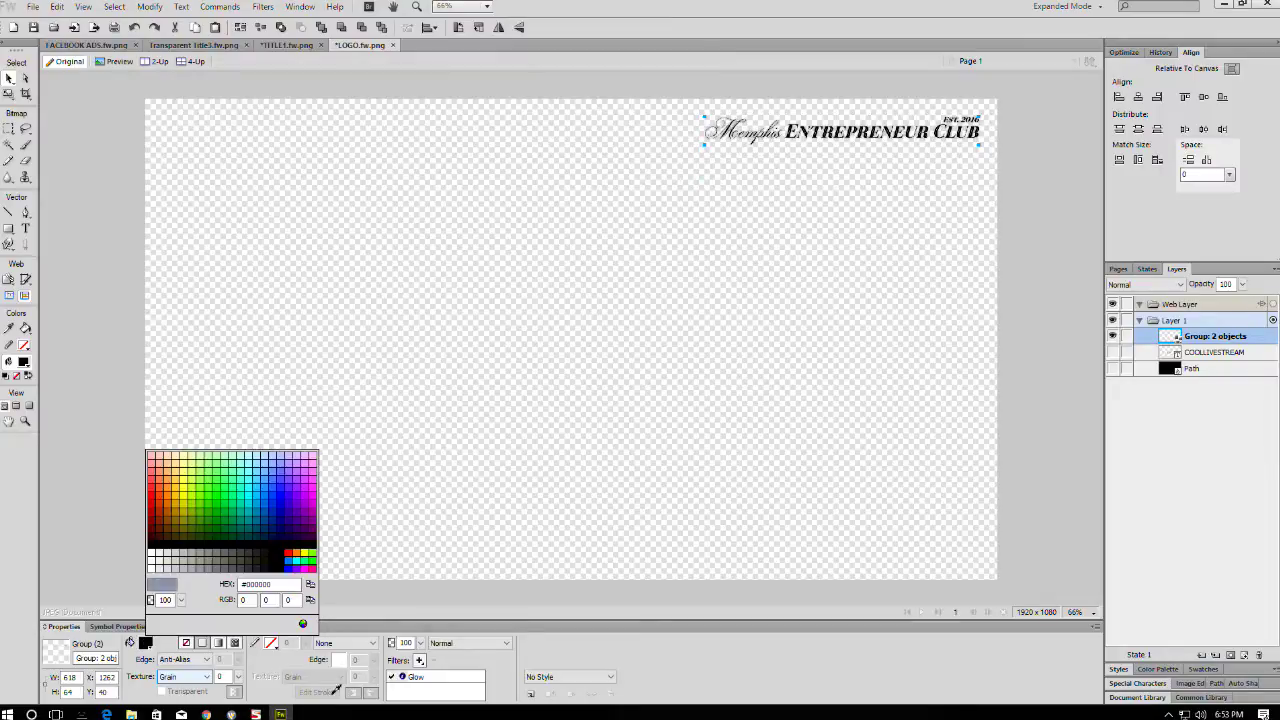
left_click(419, 688)
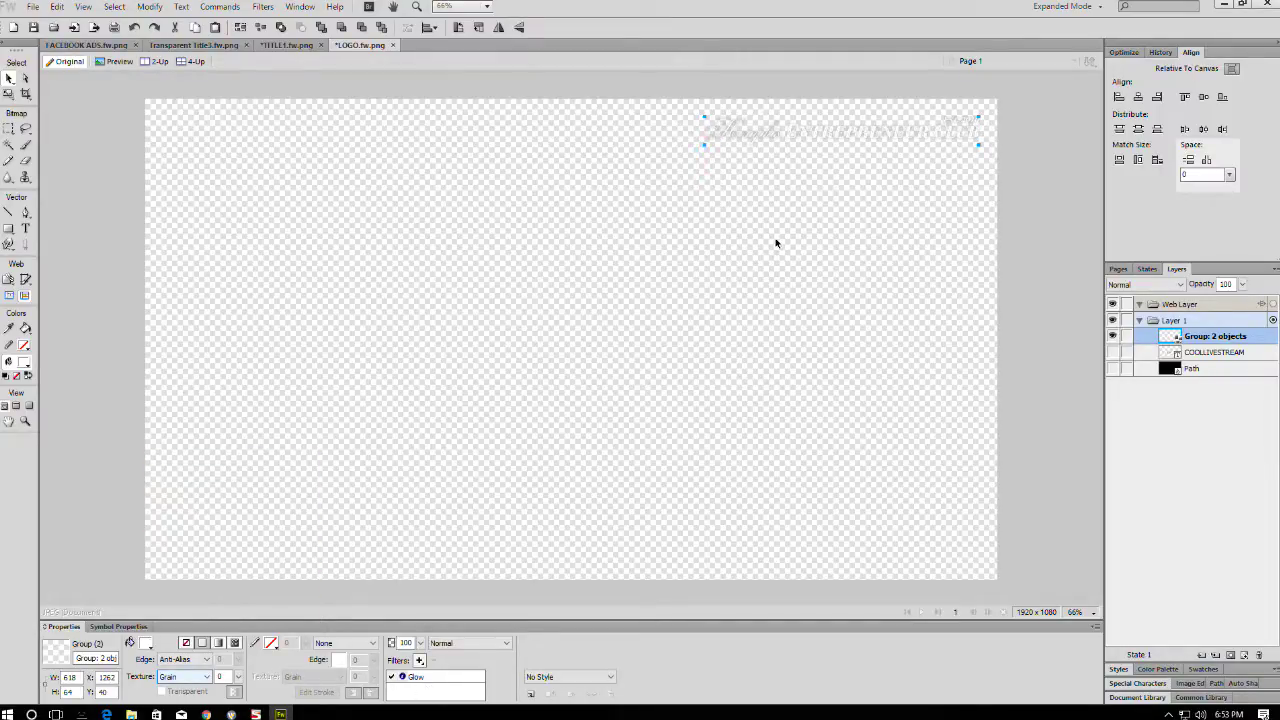
key("ctrl+shift+s")
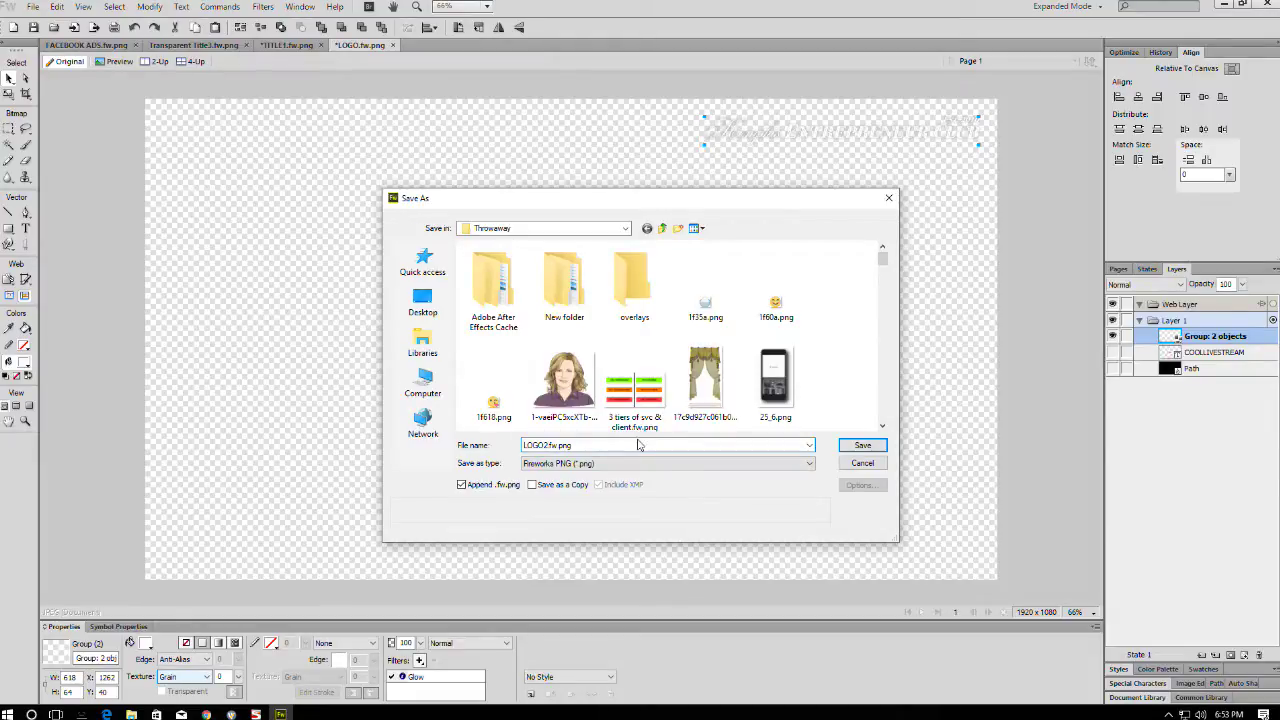
key("Return")
left_click(1222, 5)
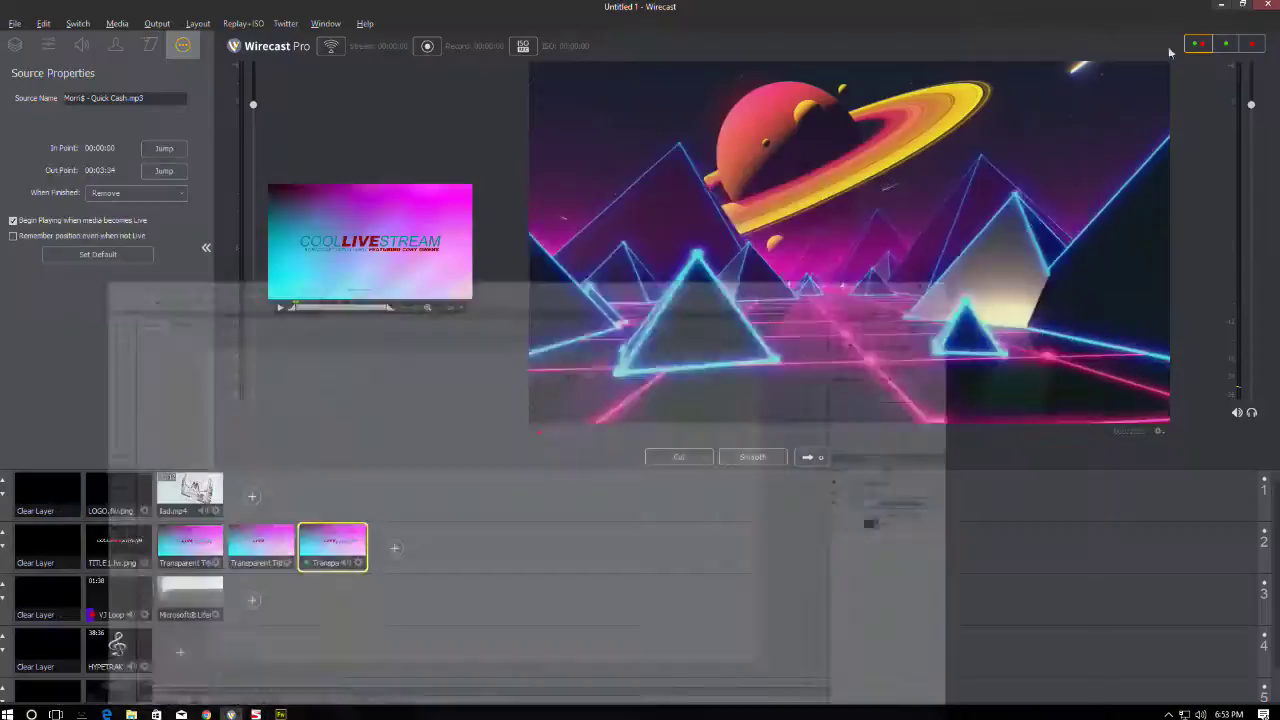
- Add P:\Throwaway\LOGO2.fw.png as a new media shot in layer 1
right_click(242, 506)
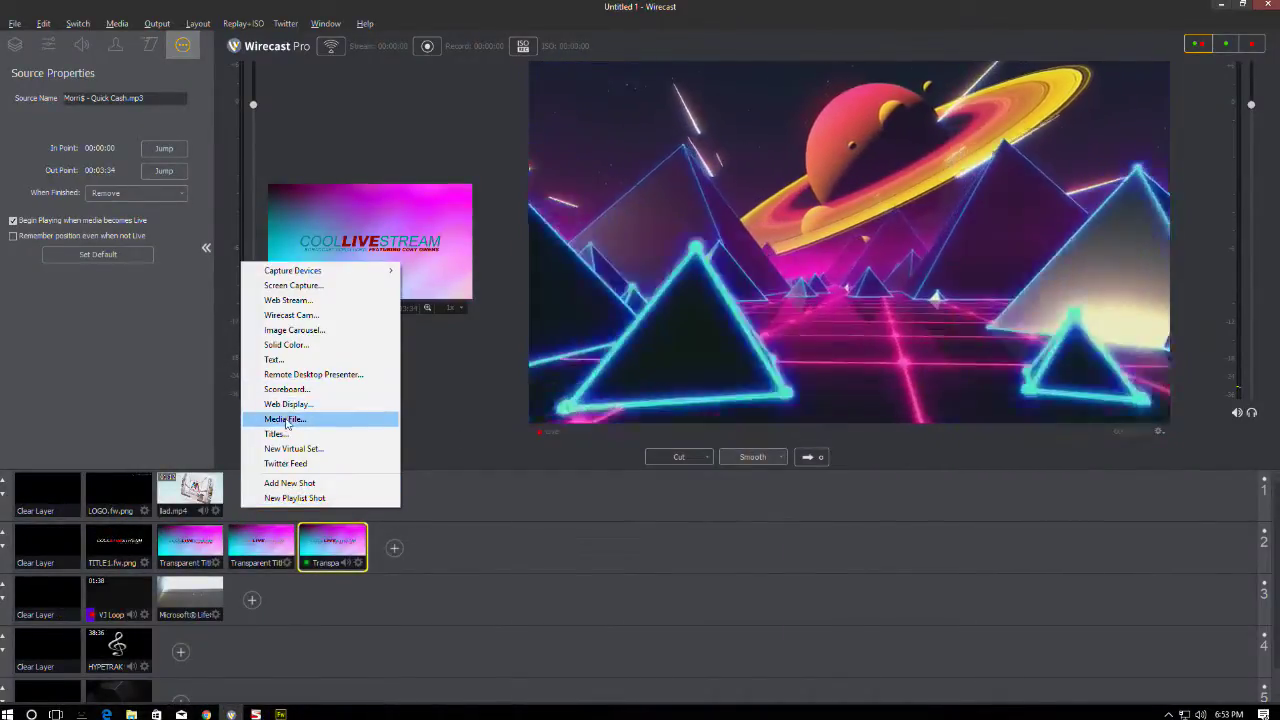
left_click(285, 418)
left_click(196, 62)
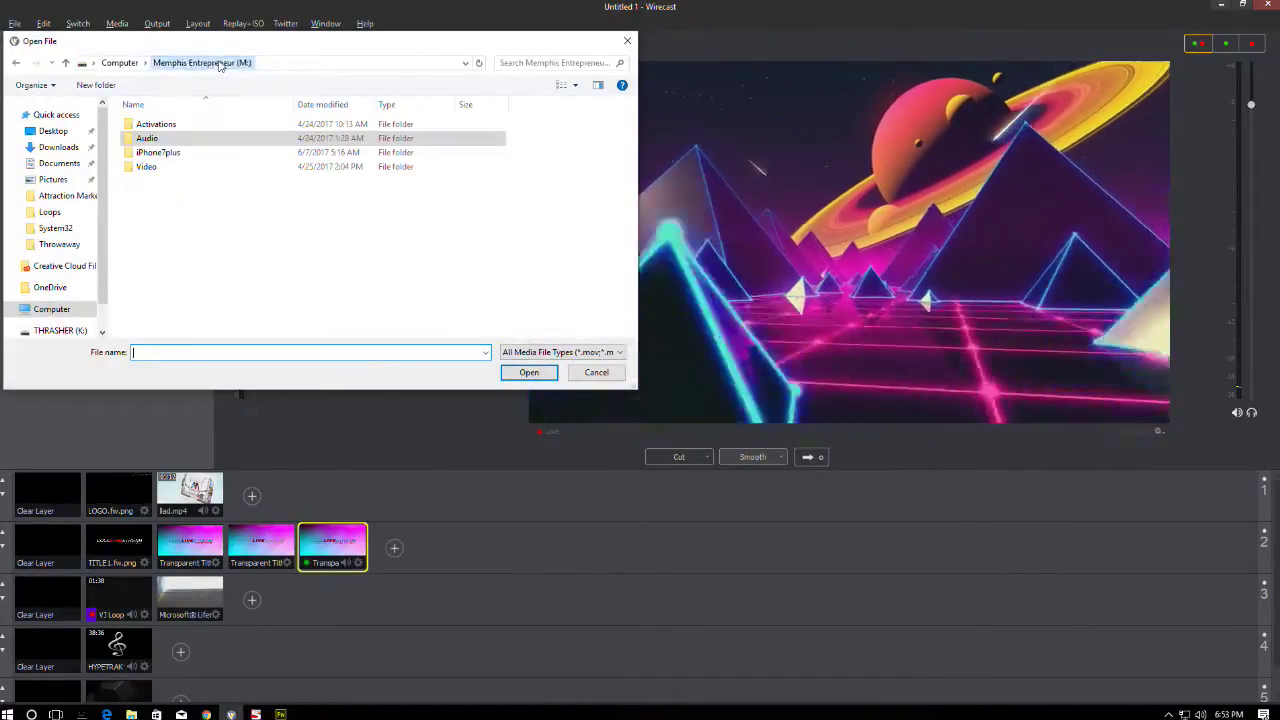
left_click(119, 62)
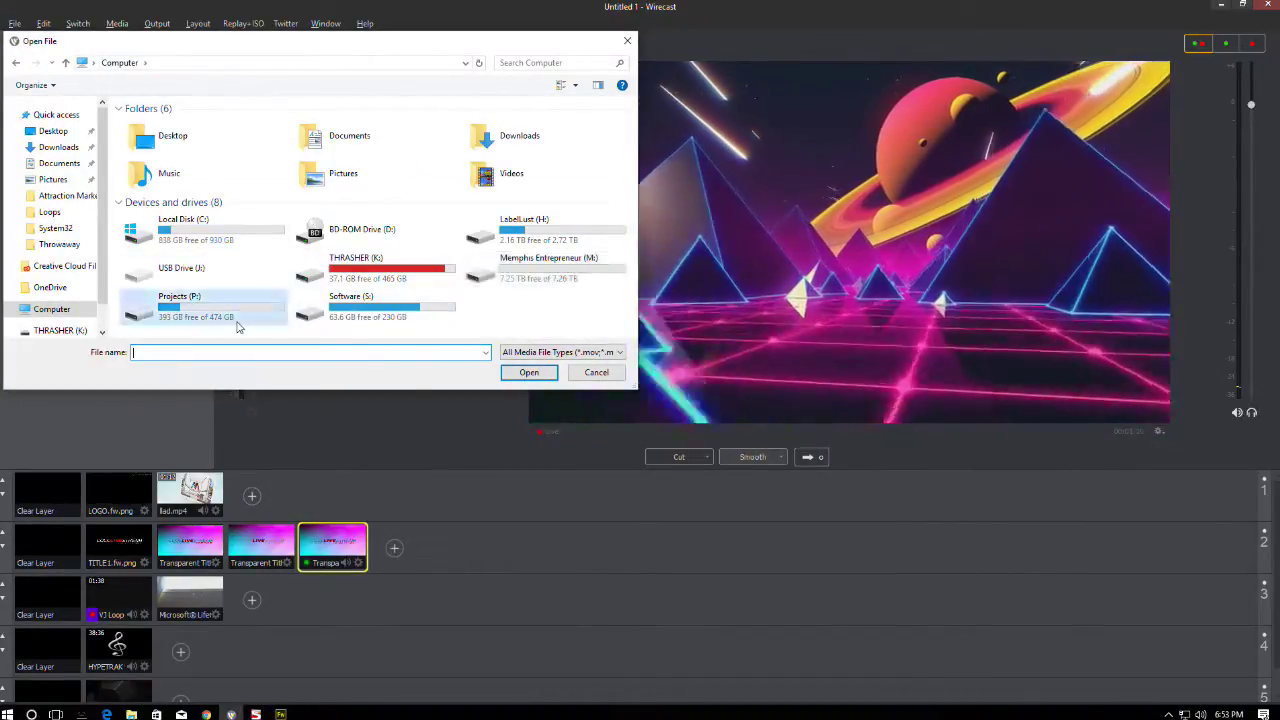
double_click(235, 318)
double_click(150, 224)
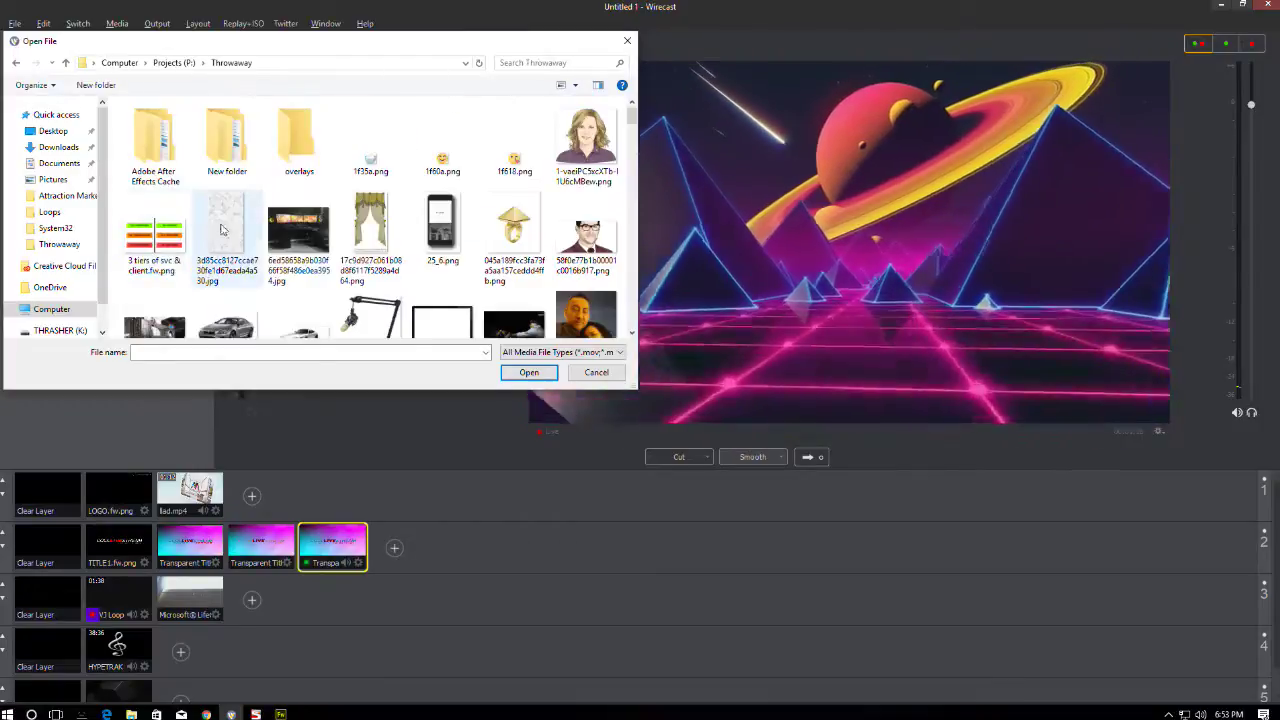
scroll(300, 220, "down", 3)
left_click(155, 250)
scroll(268, 240, "down", 1)
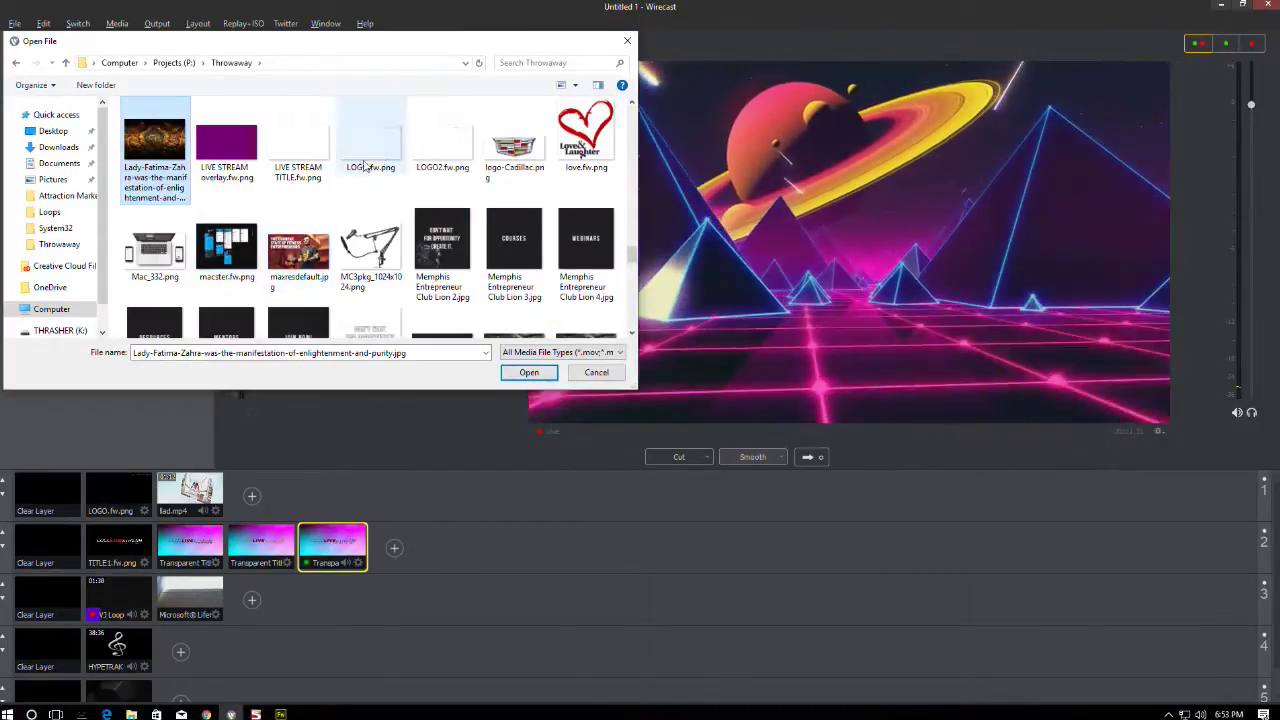
double_click(442, 148)
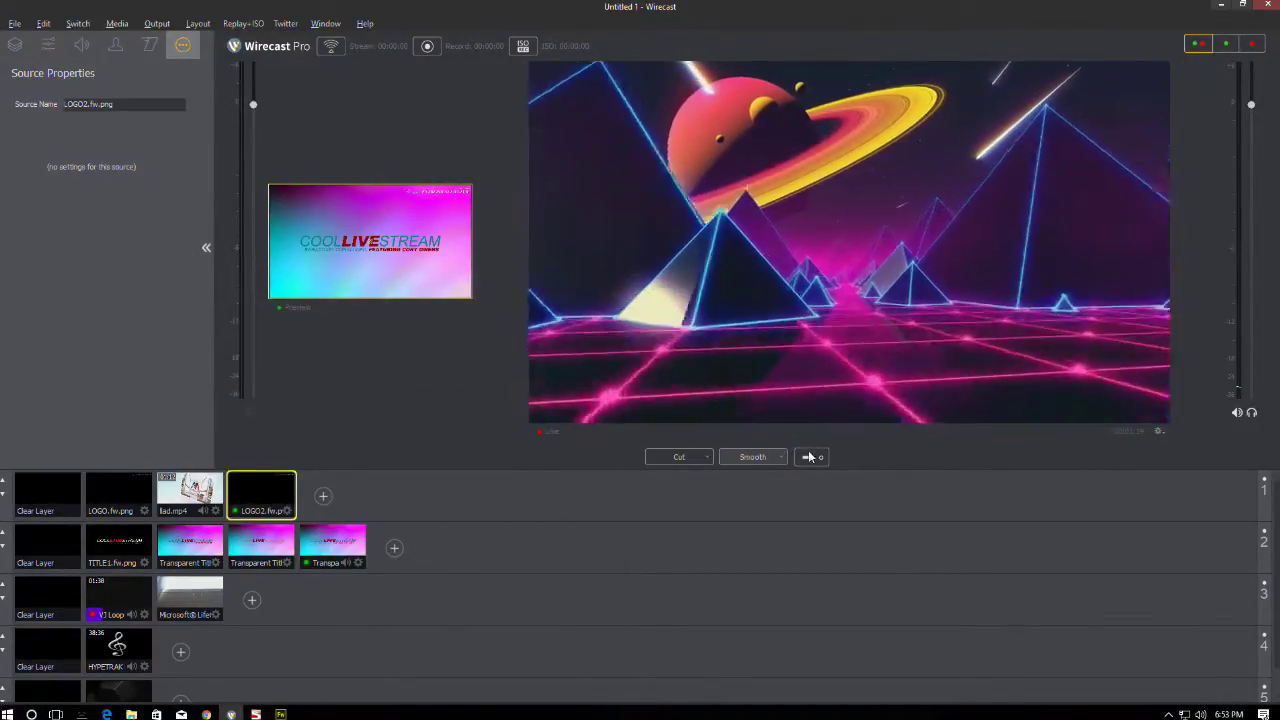
- Air the last title with the new logo, then take the PRESENTED BY title live
left_click(333, 545)
left_click(810, 457)
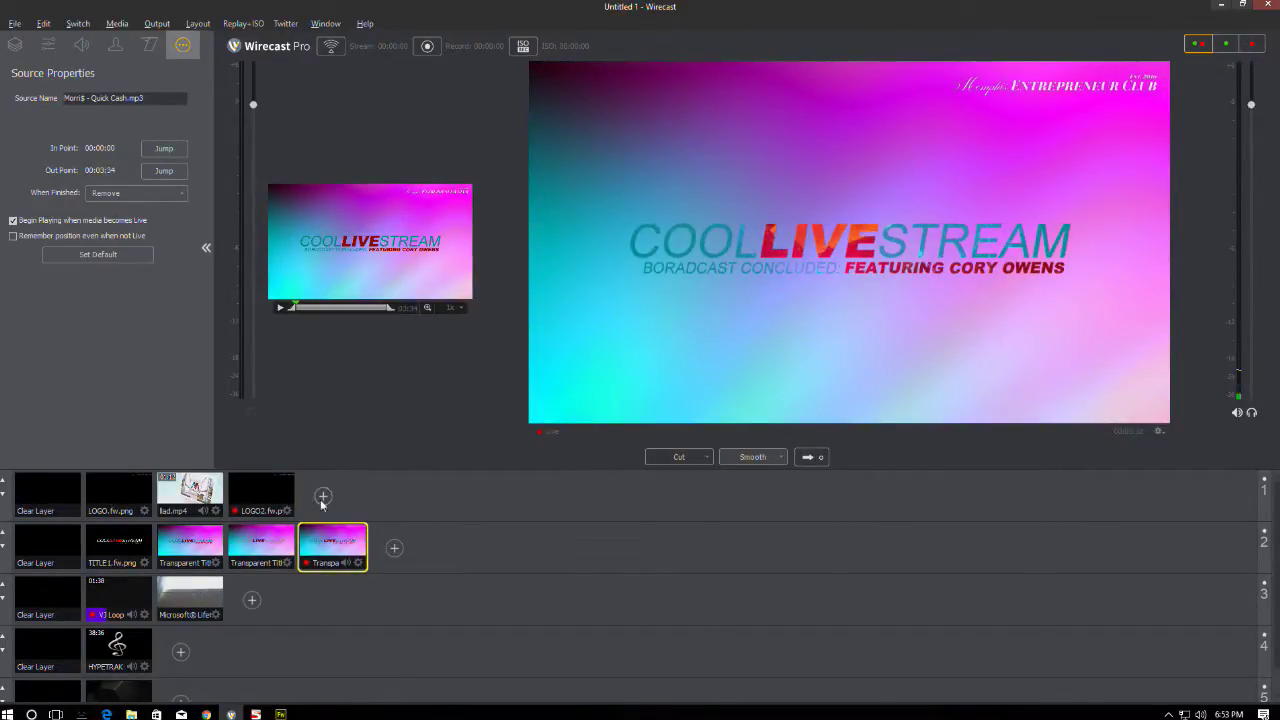
left_click(61, 549)
left_click(261, 545)
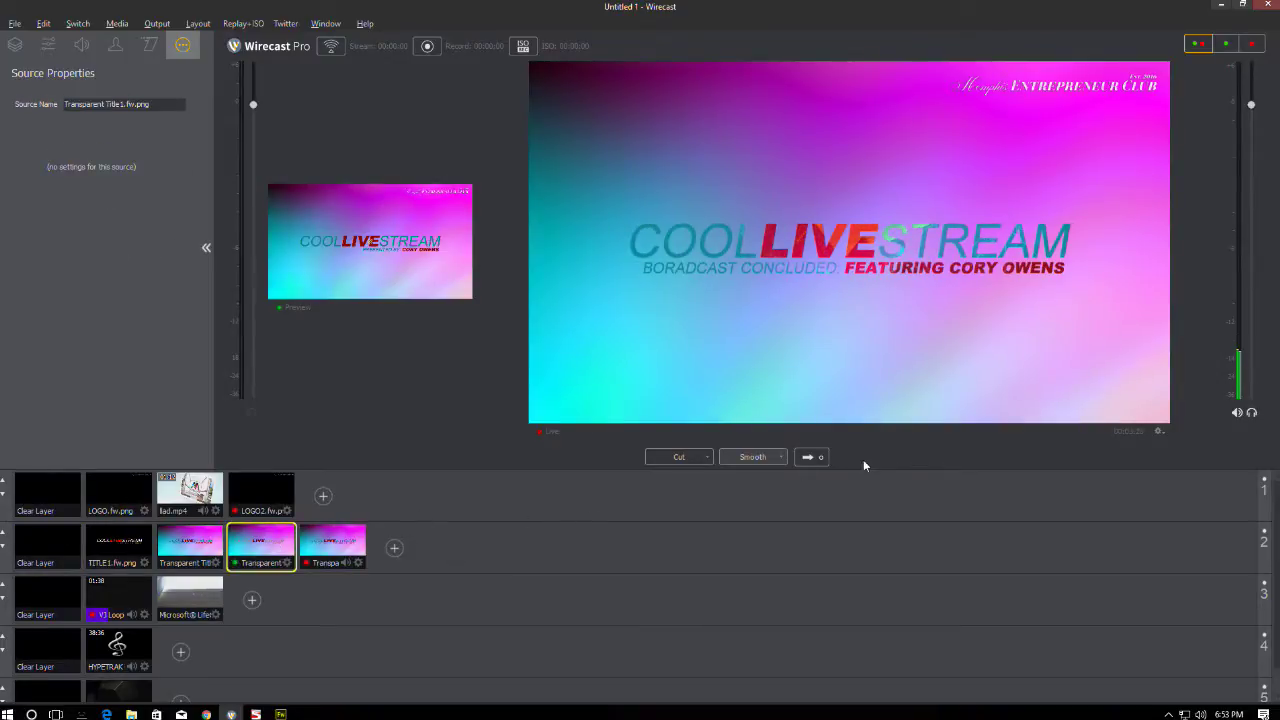
left_click(817, 457)
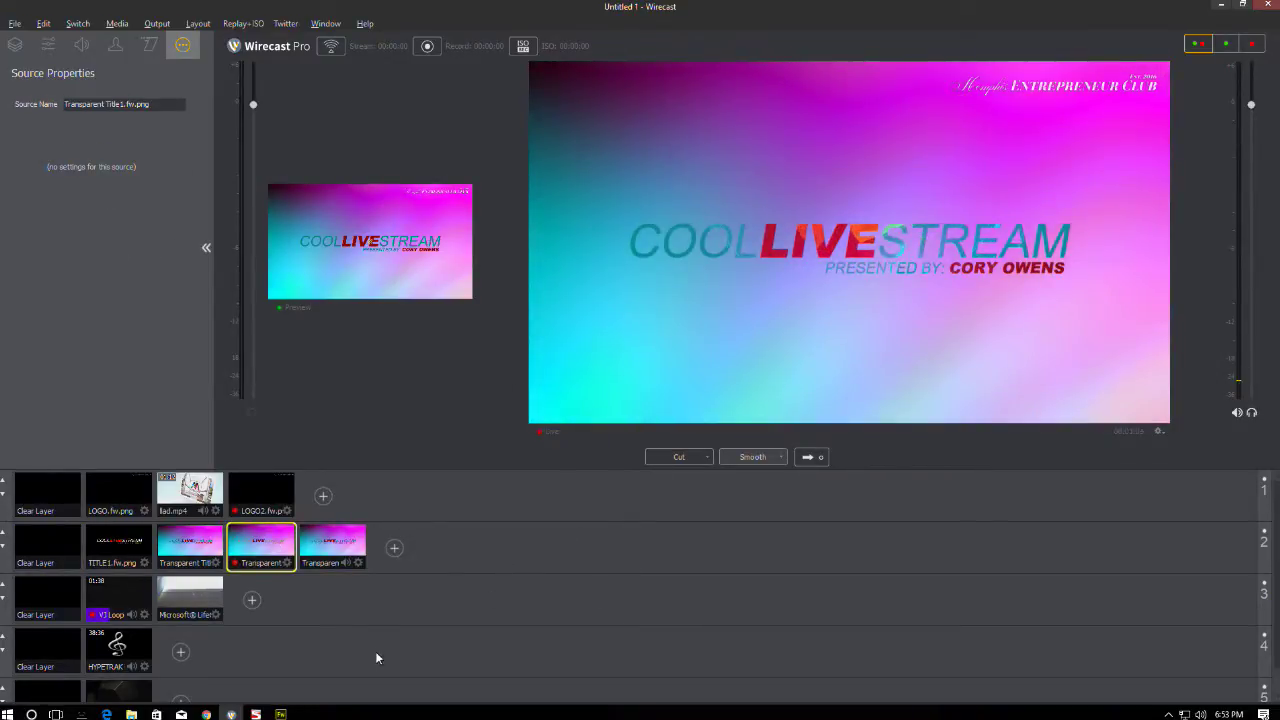
left_click(281, 714)
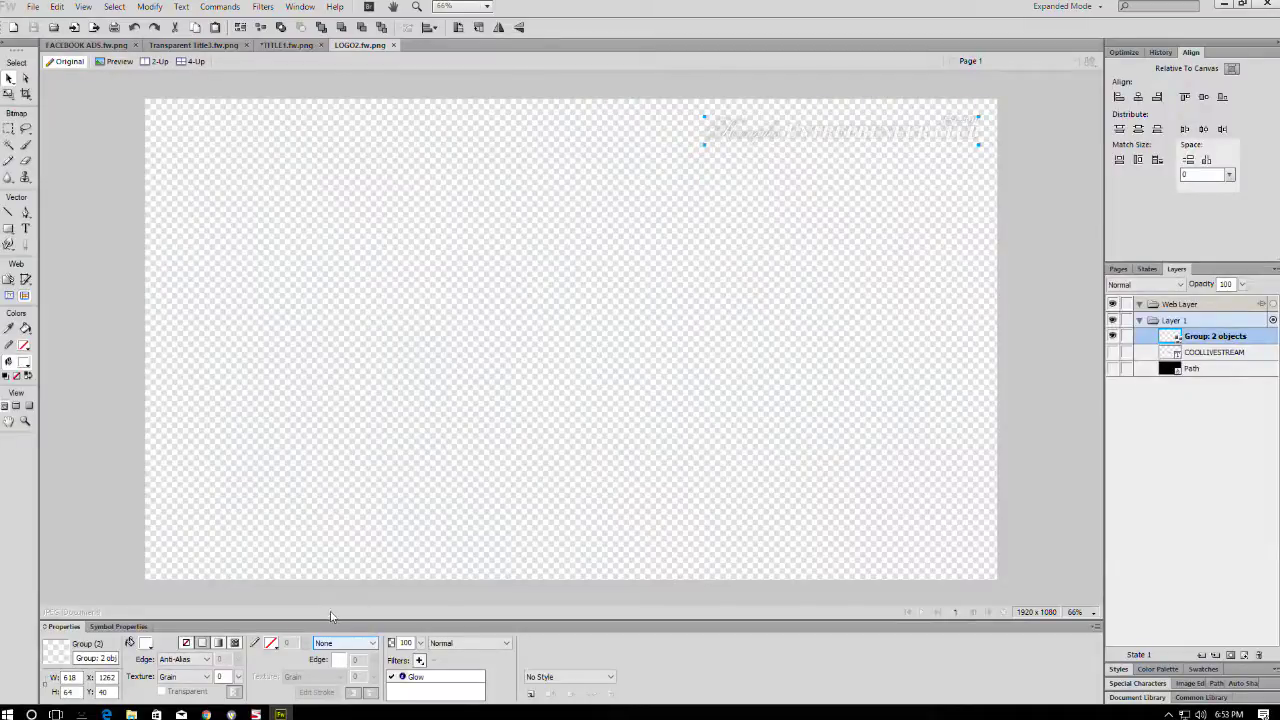
- Fill the LOGO2 logo black, delete its Glow filter, and deselect it
left_click(145, 644)
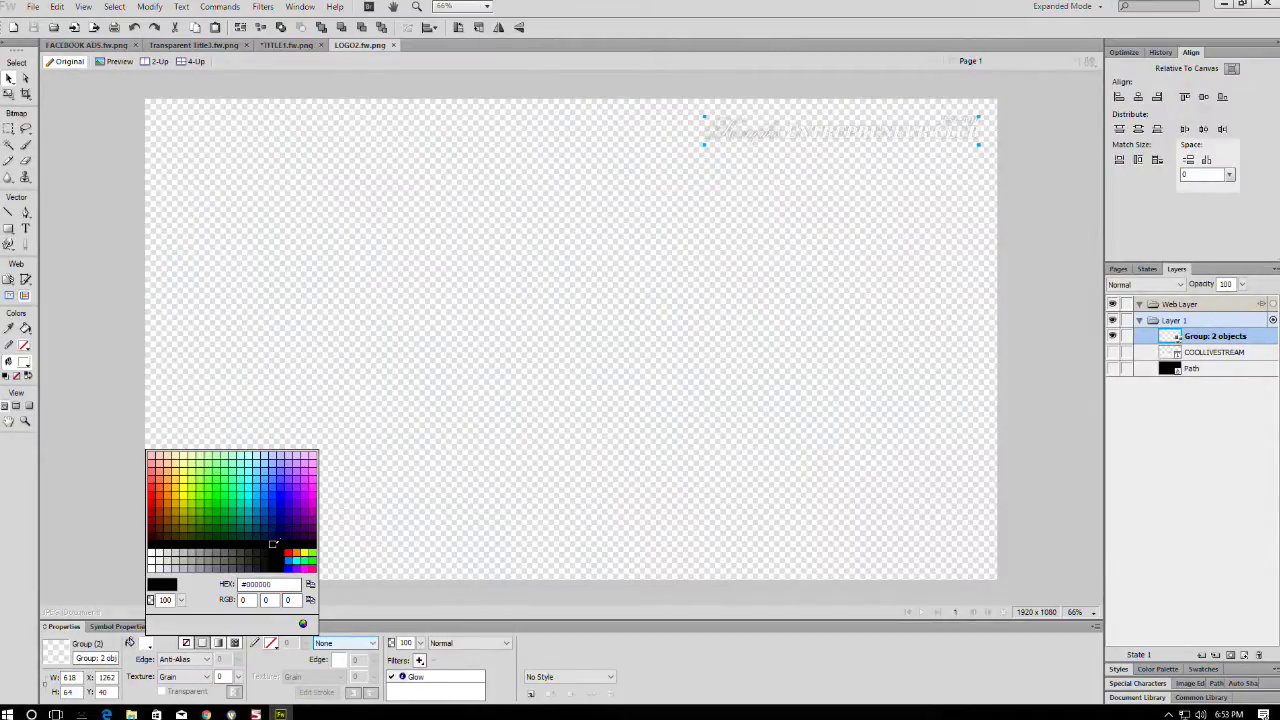
left_click(275, 560)
left_click(440, 677)
left_click(433, 660)
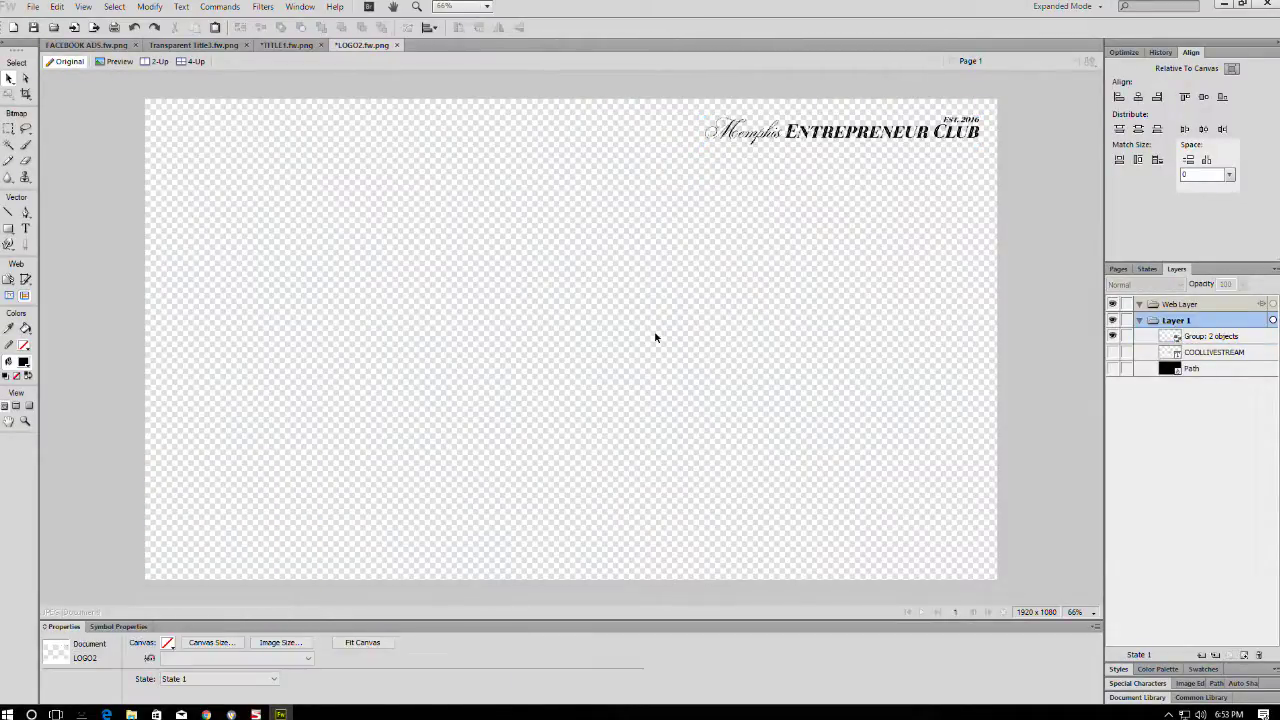
left_click(651, 331)
left_click(1221, 5)
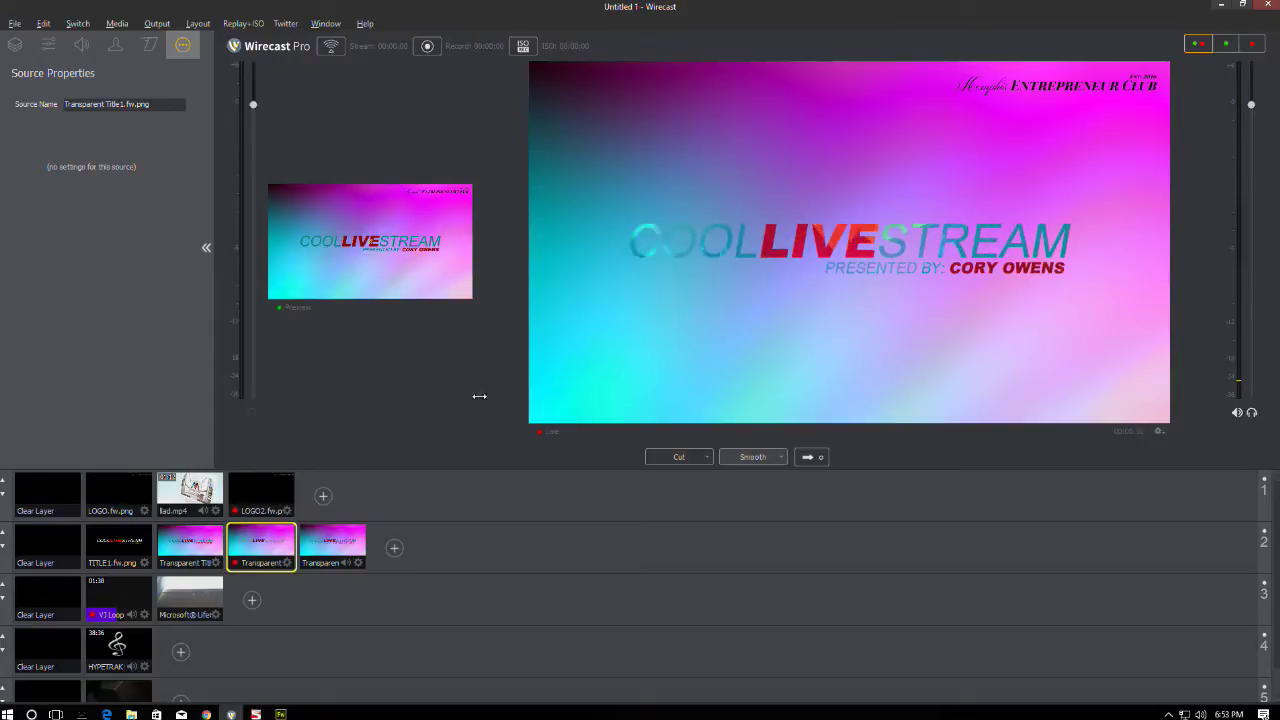
- Delete the LOGO2.fw.png shot from layer 1
left_click(258, 490)
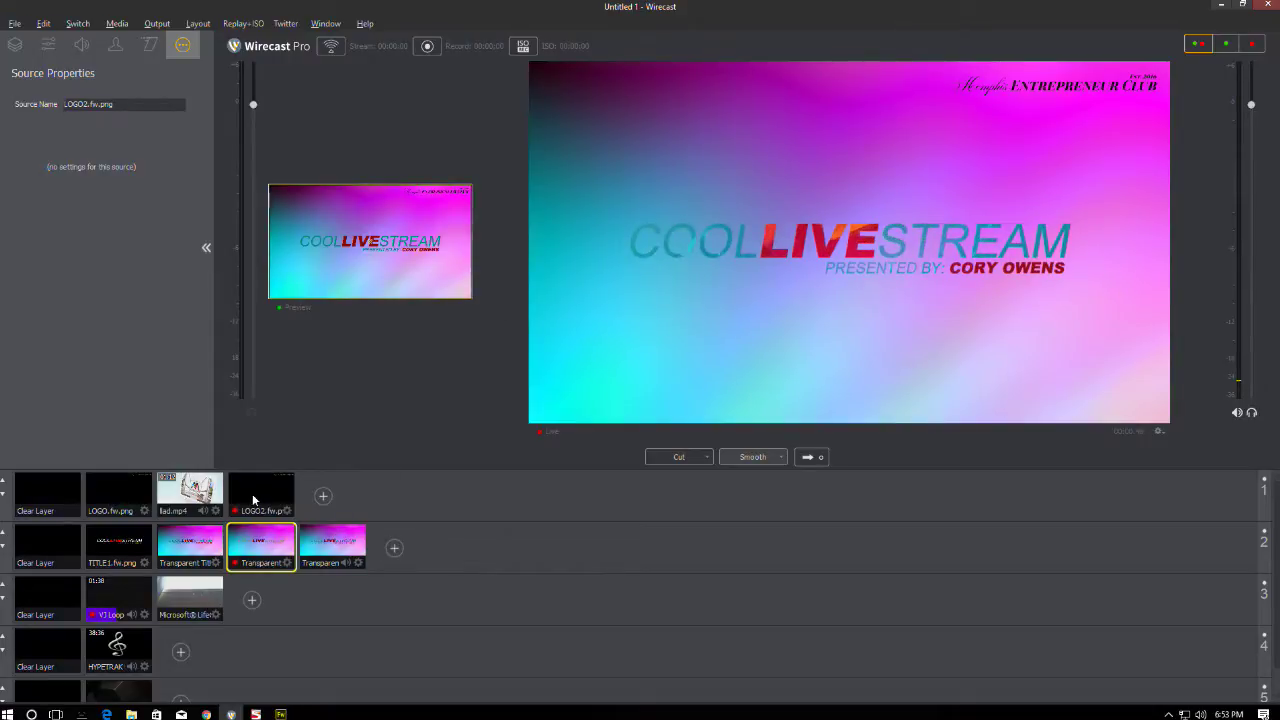
right_click(259, 505)
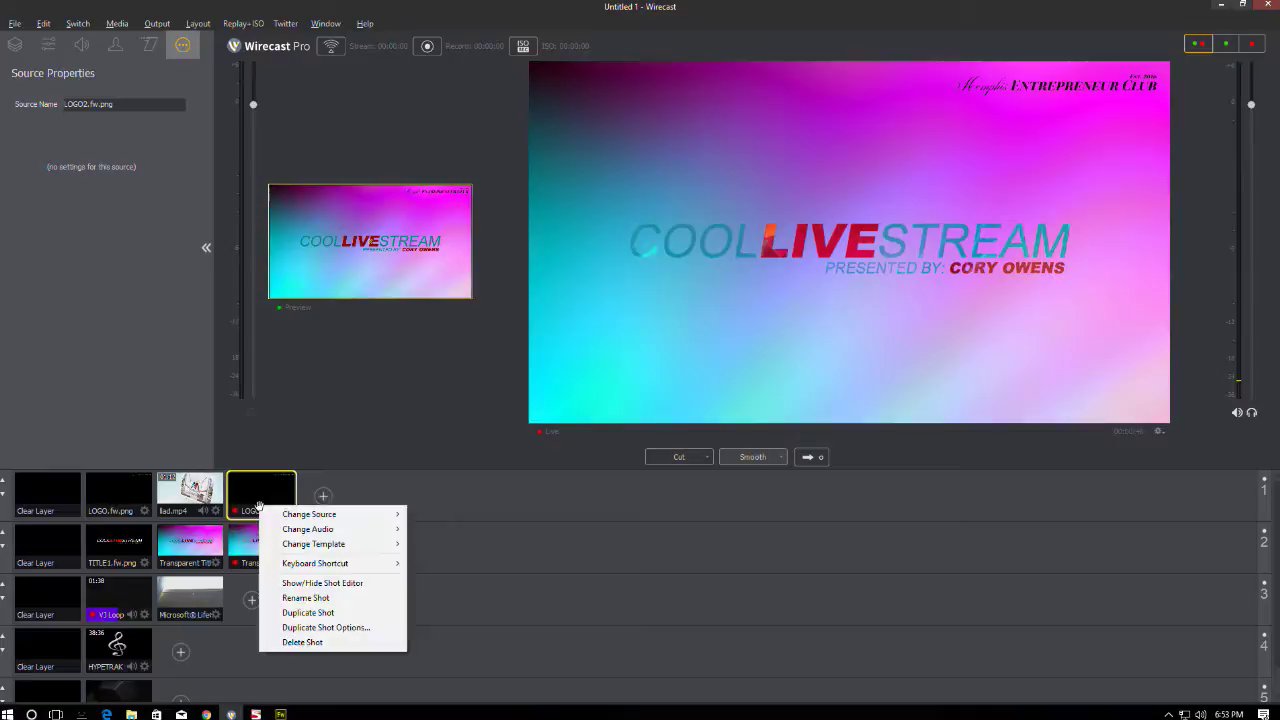
left_click(302, 642)
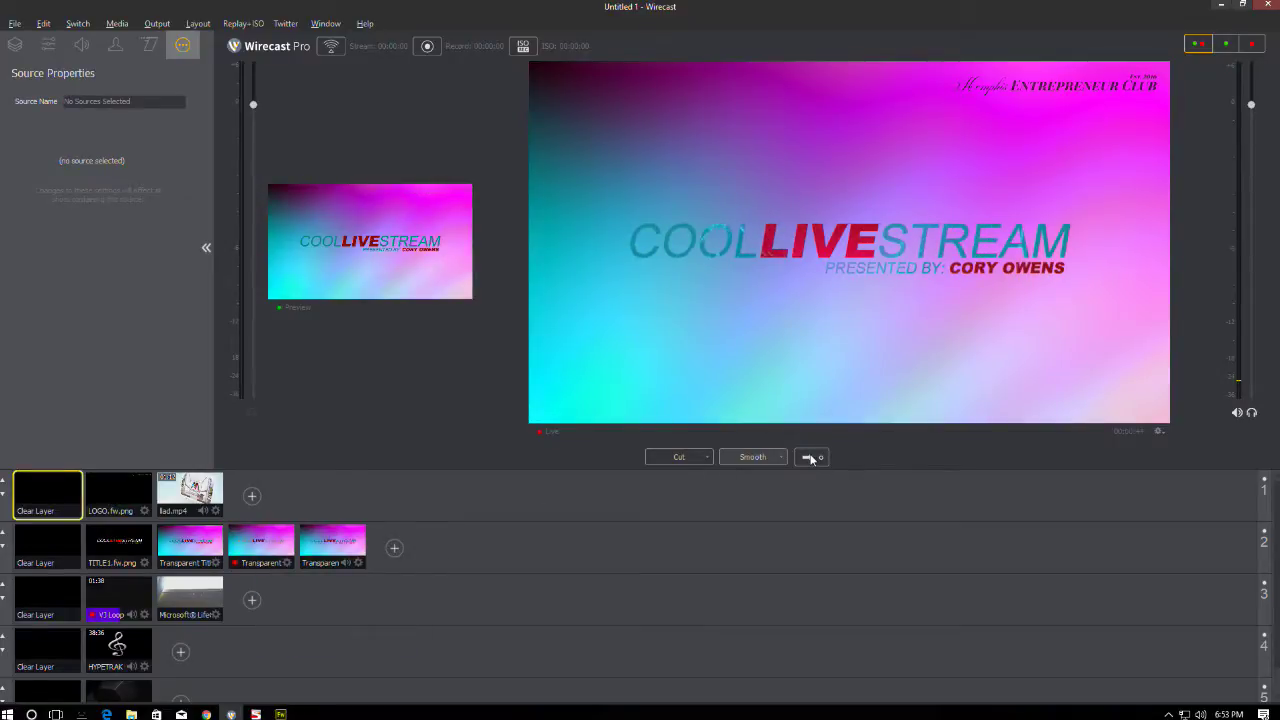
- Bring Fireworks forward showing the COOLLIVESTREAM title document
key("super+d")
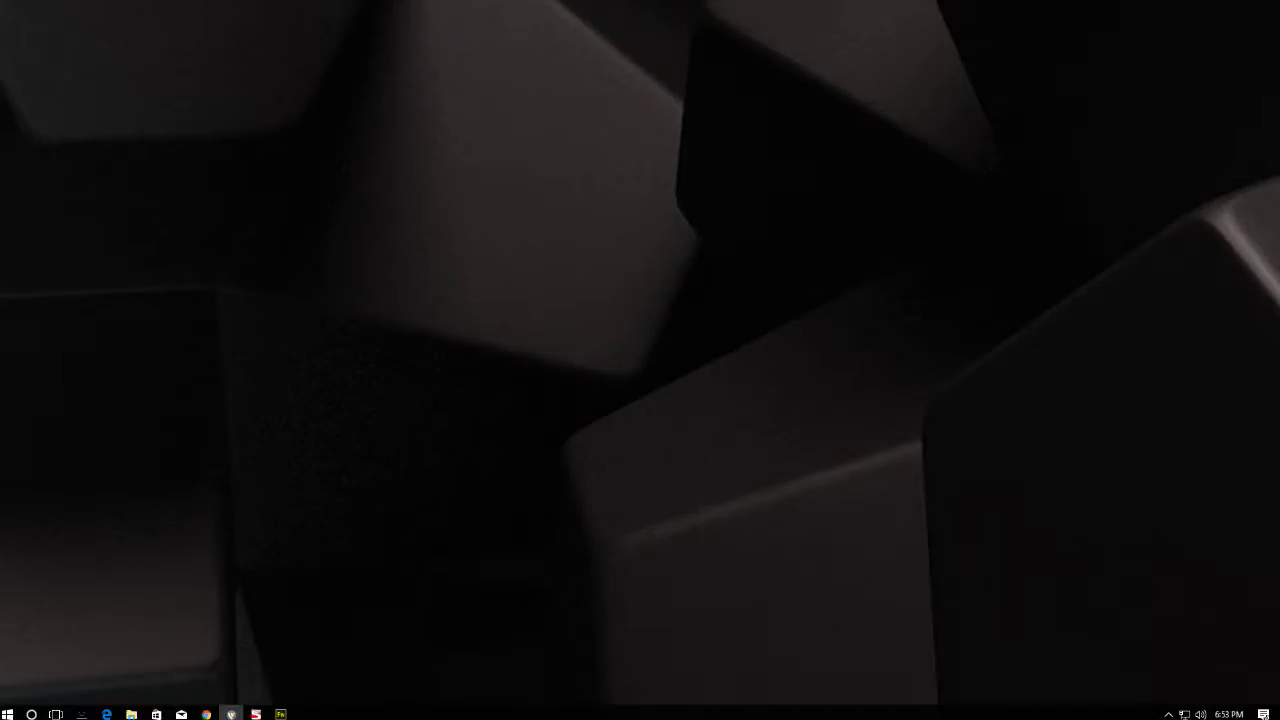
left_click(281, 714)
key("ctrl+Tab")
key("ctrl+Tab")
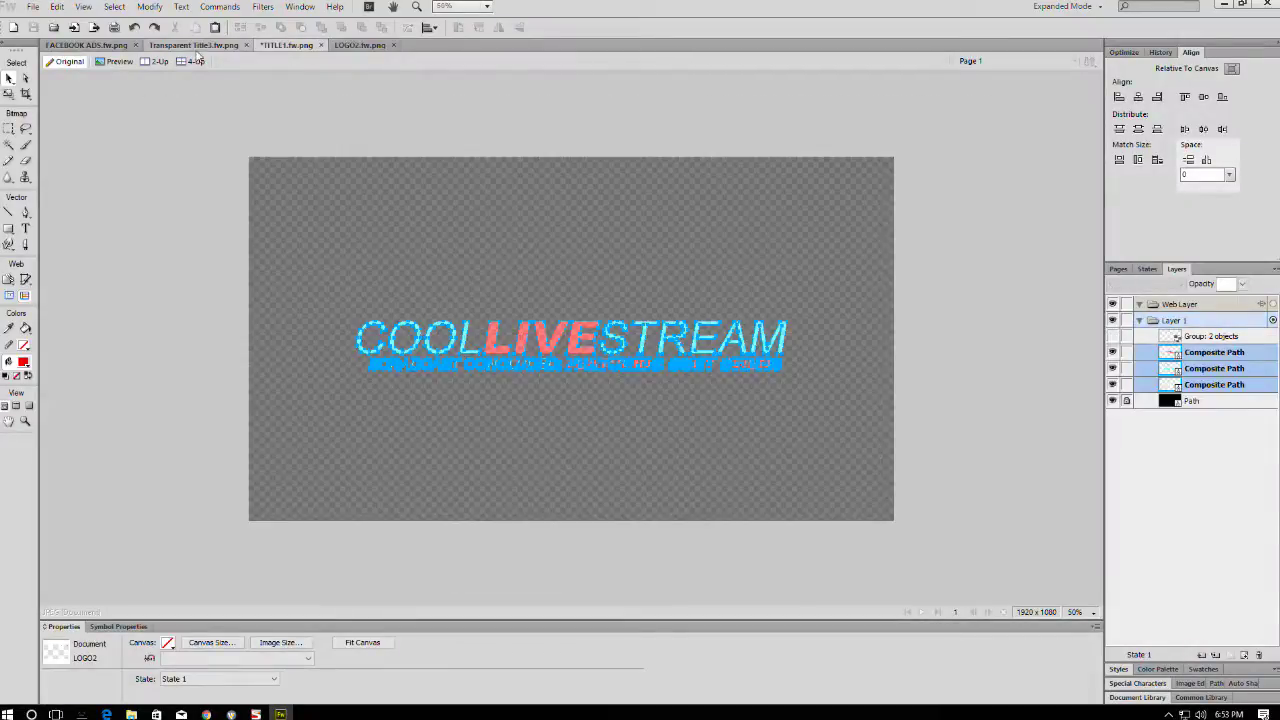
- Paste the Entrepreneur Club logo from LOGO2.fw.png into Transparent Title3 with Erase blend mode
left_click(364, 45)
left_click(733, 133)
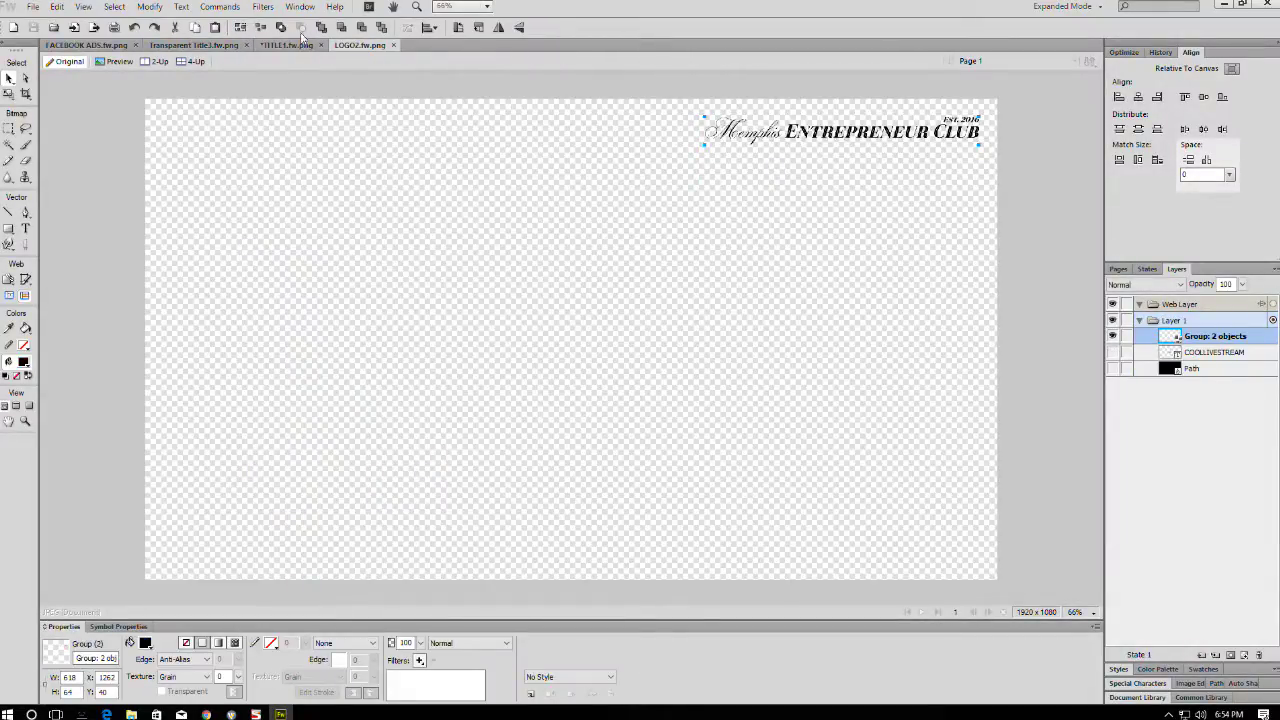
left_click(194, 45)
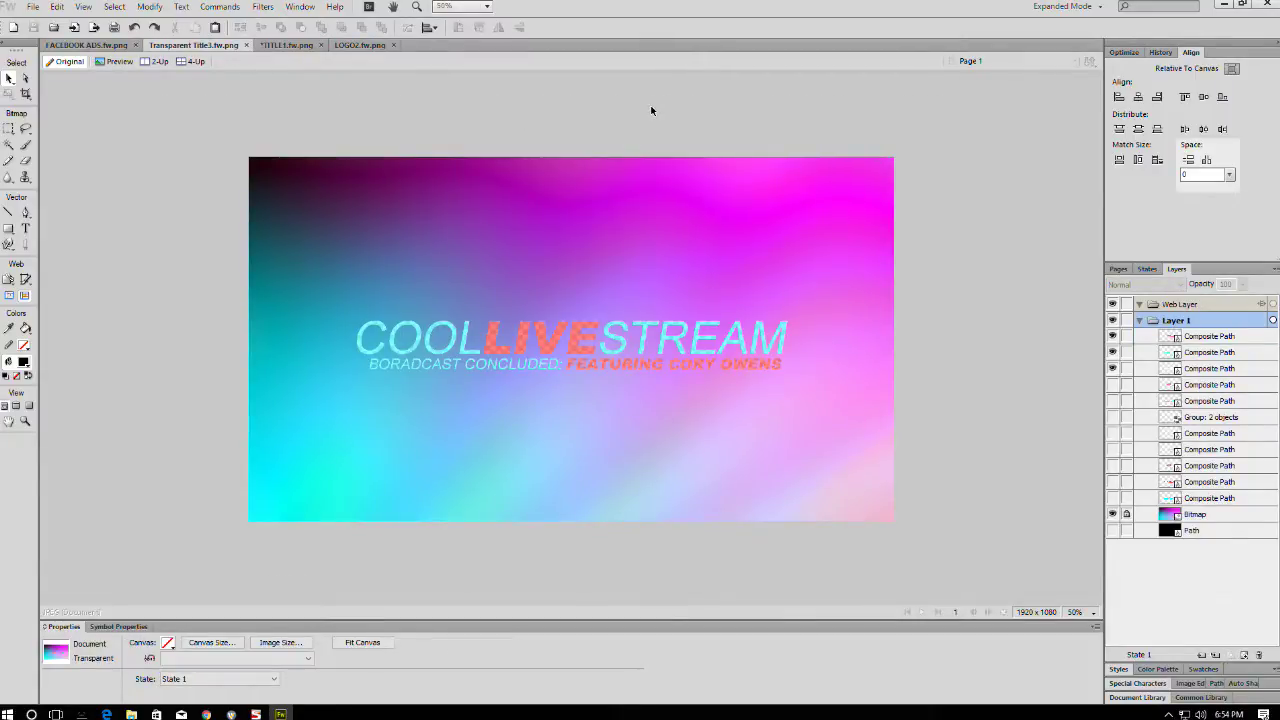
key("ctrl+v")
left_click(455, 643)
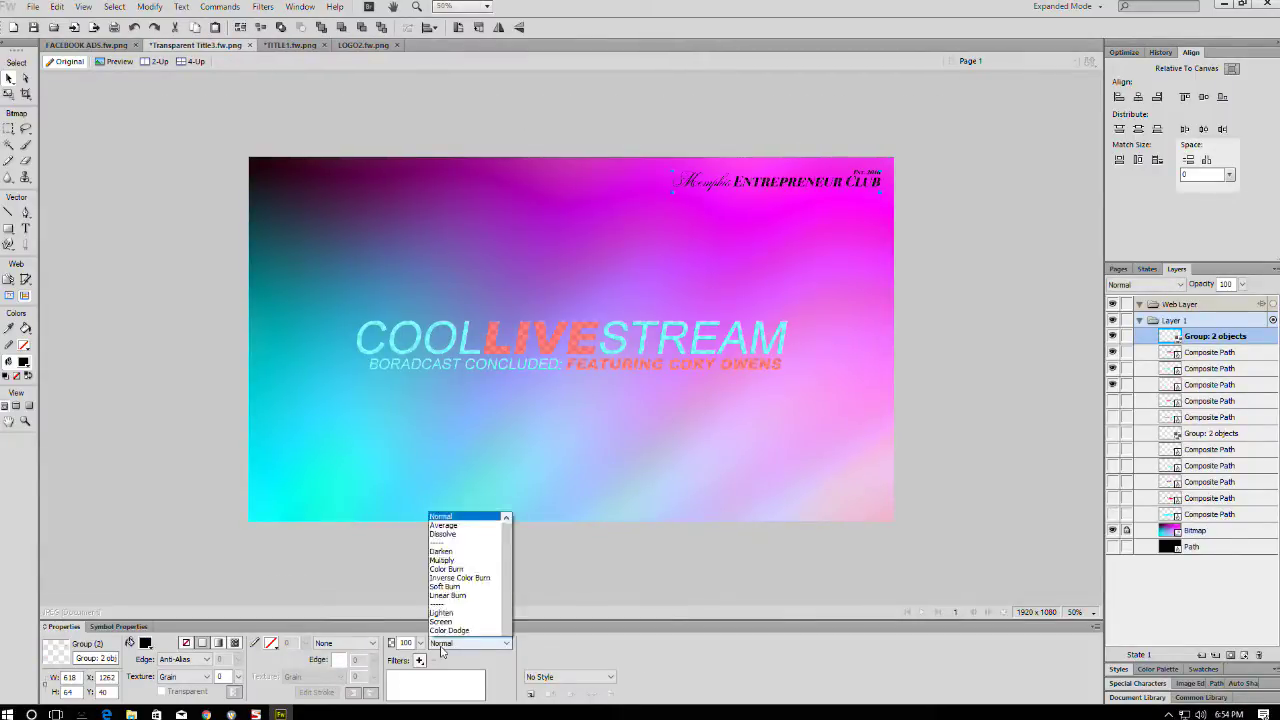
scroll(450, 560, "down", 5)
left_click(440, 632)
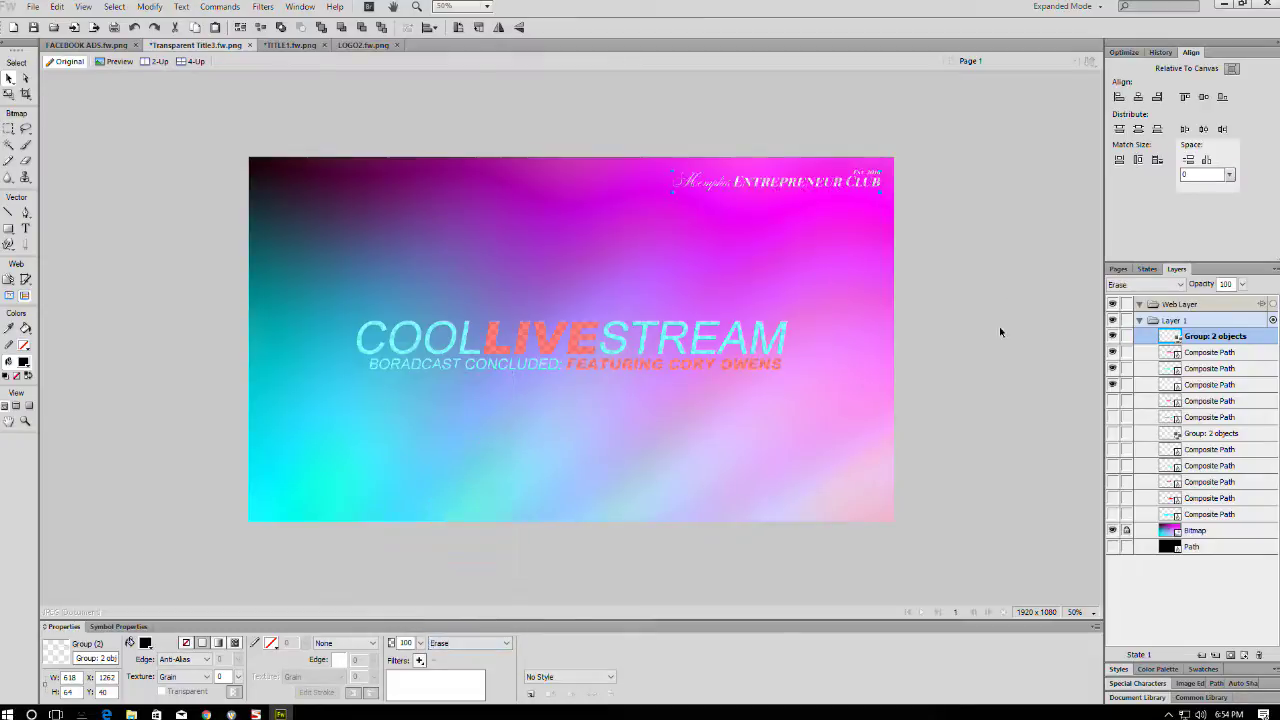
left_click(979, 205)
- Save the title document and bring Wirecast back in front of Fireworks
key("ctrl+s")
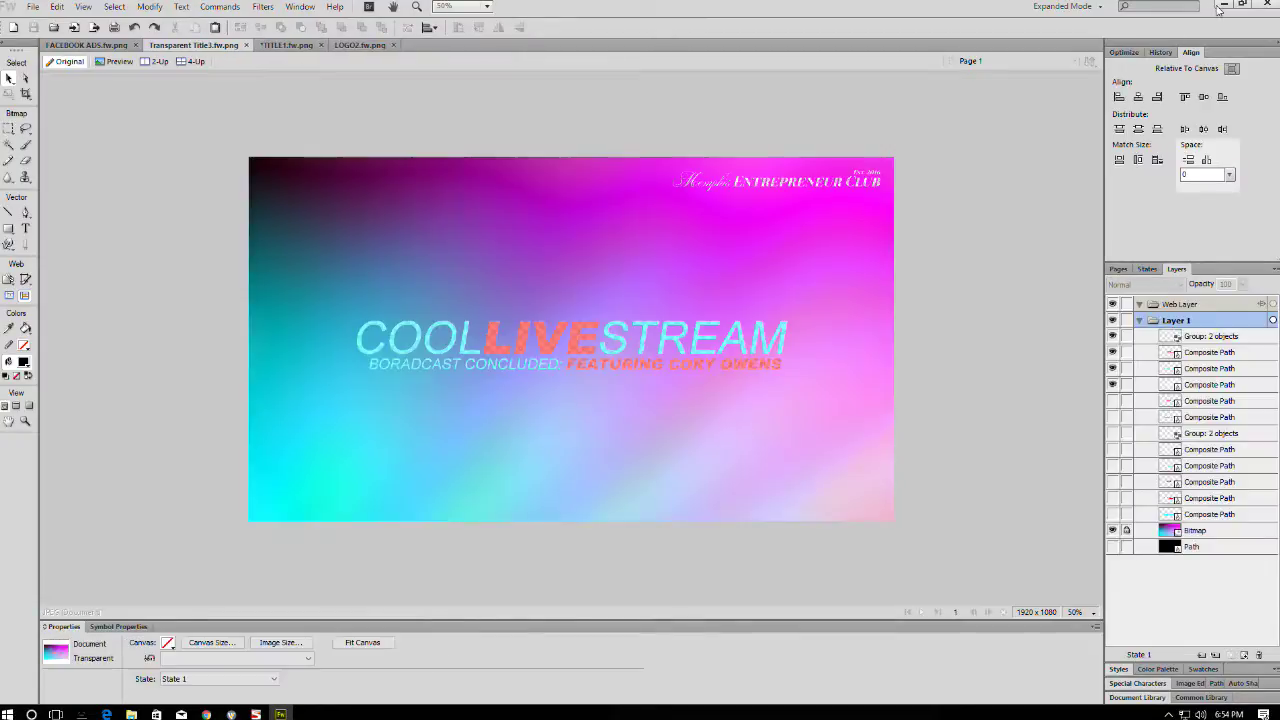
left_click(1224, 5)
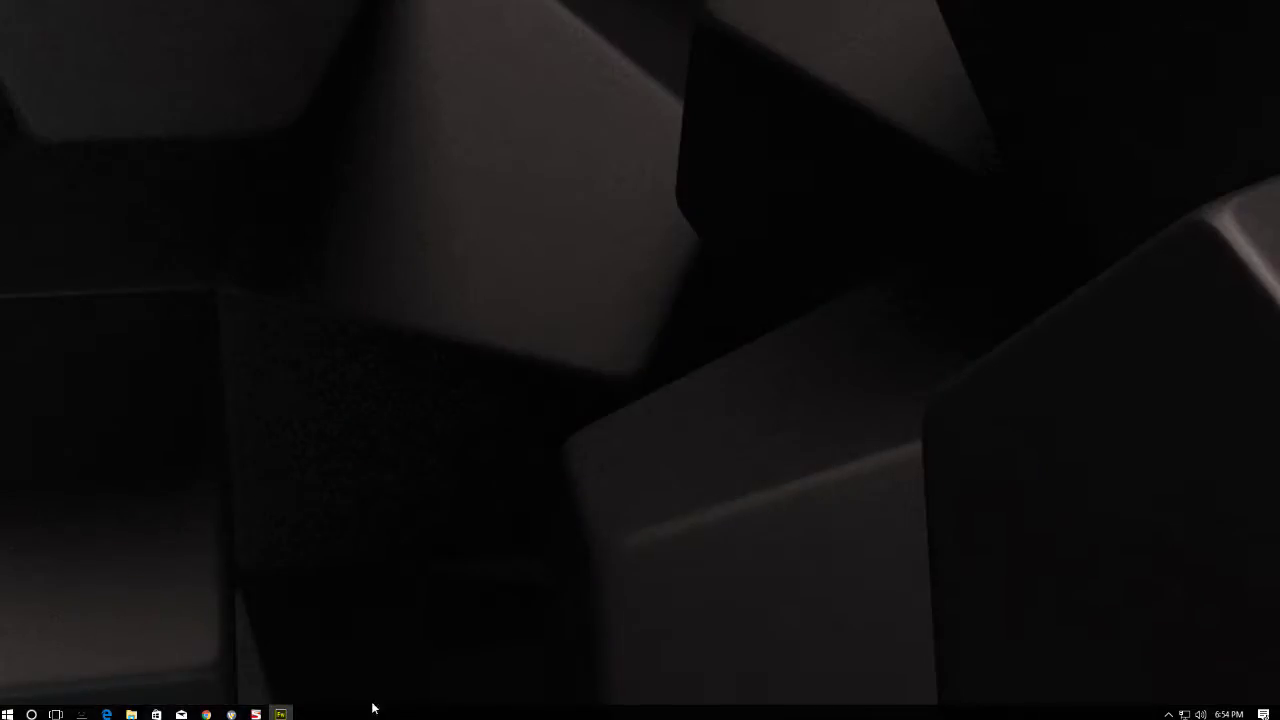
left_click(232, 714)
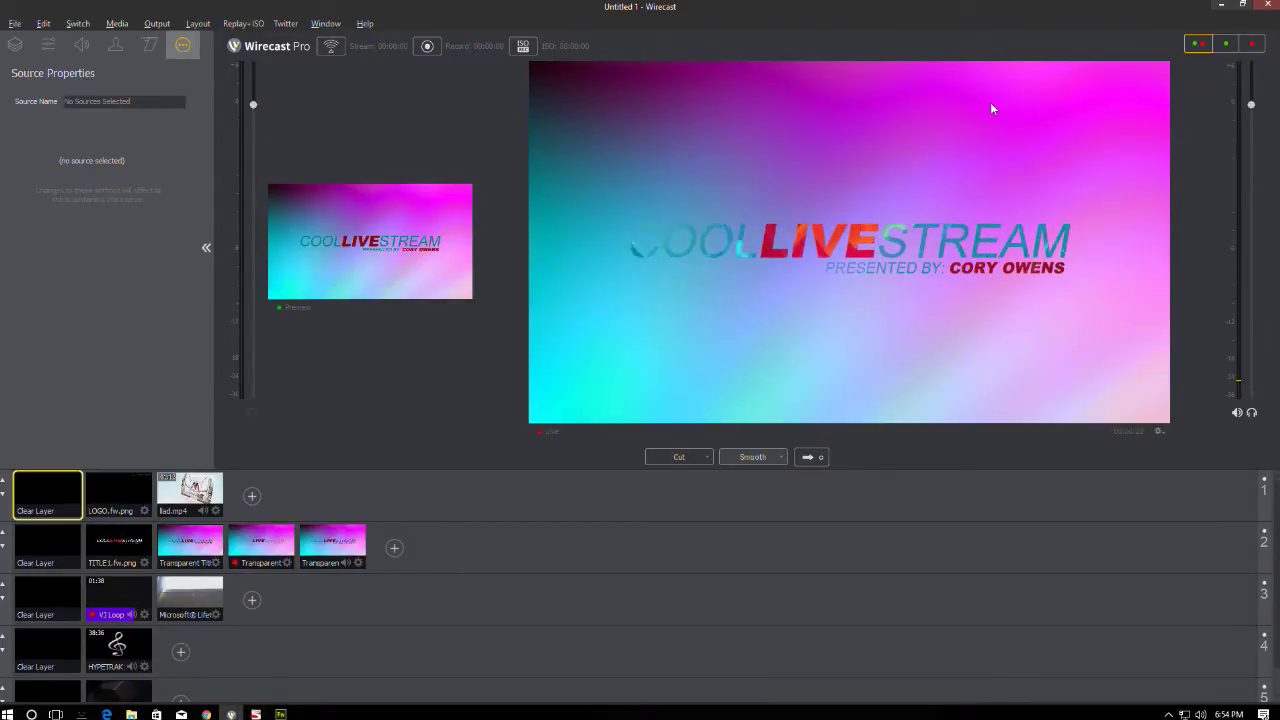
- Air the broadcast-concluded title, then the presented-by title, and return to Fireworks
left_click(361, 549)
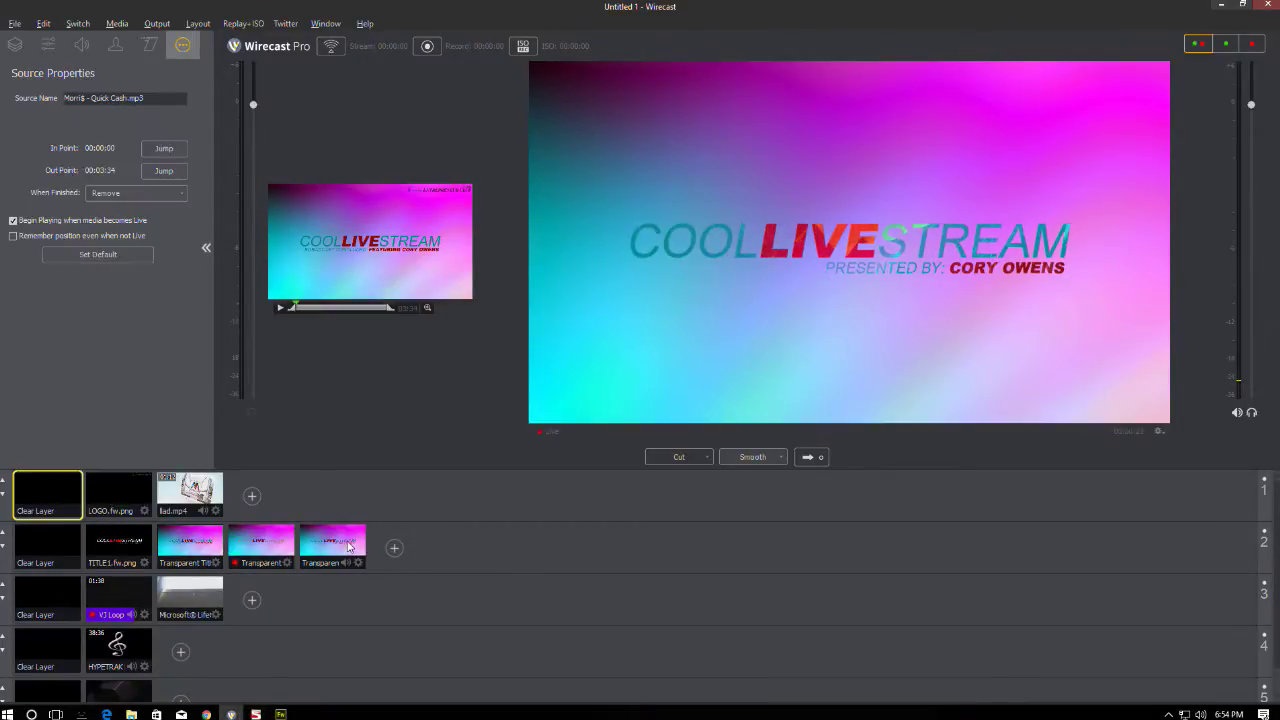
left_click(815, 459)
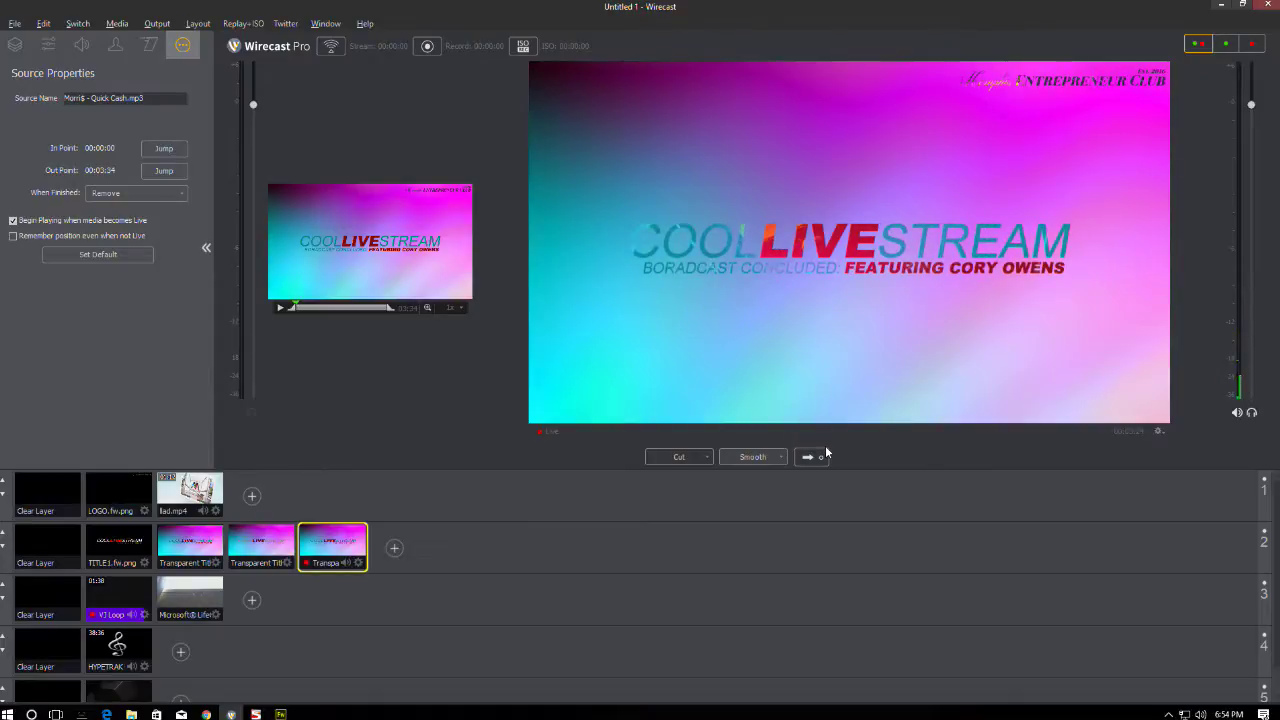
key("Left")
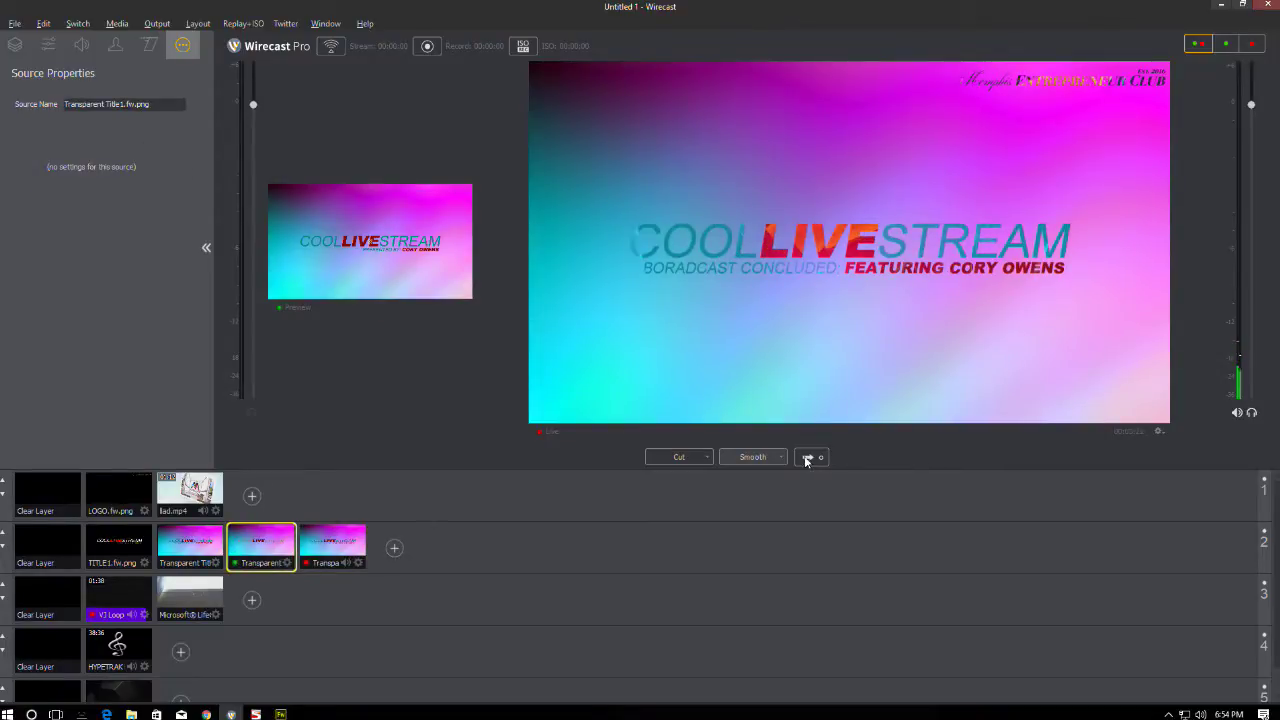
left_click(809, 458)
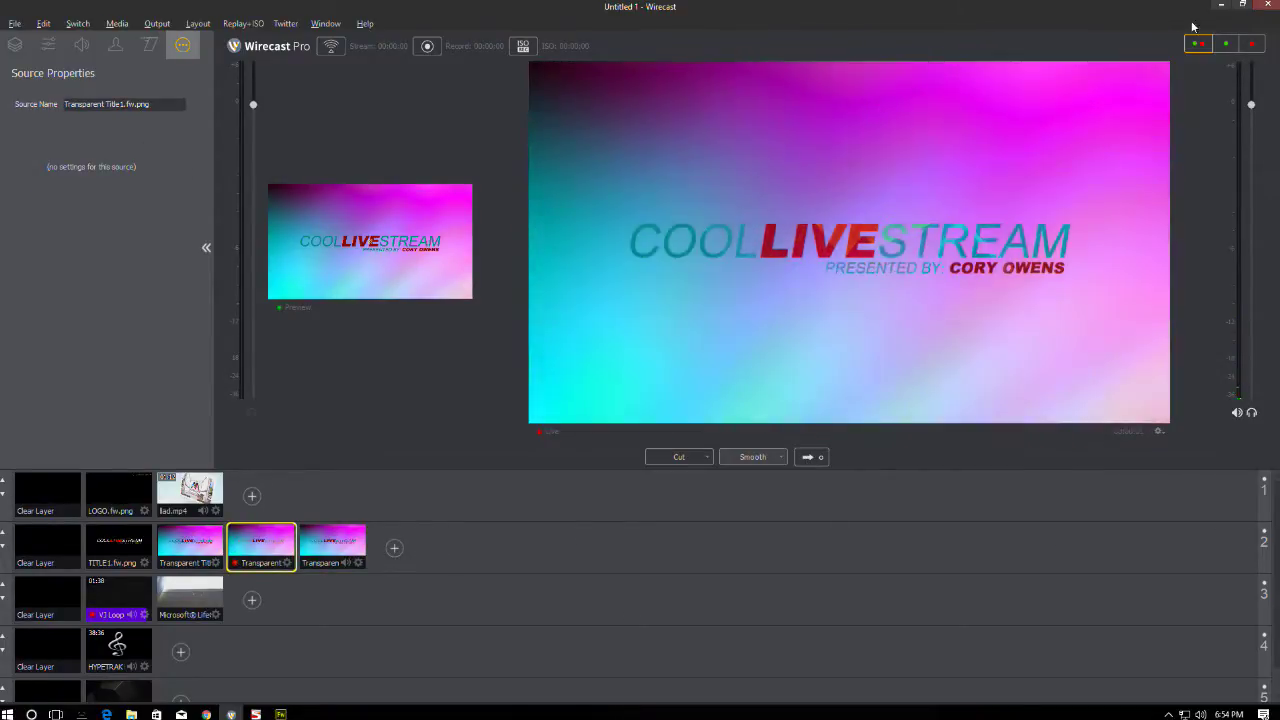
left_click(1213, 12)
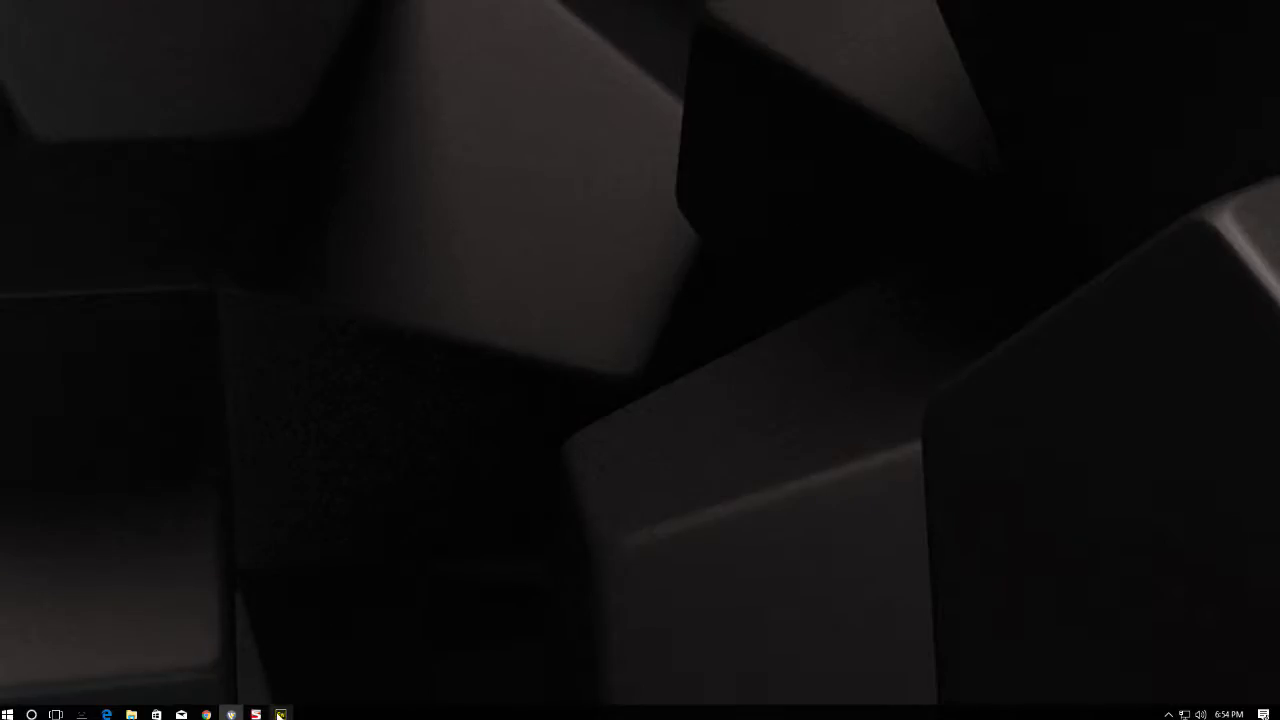
left_click(281, 713)
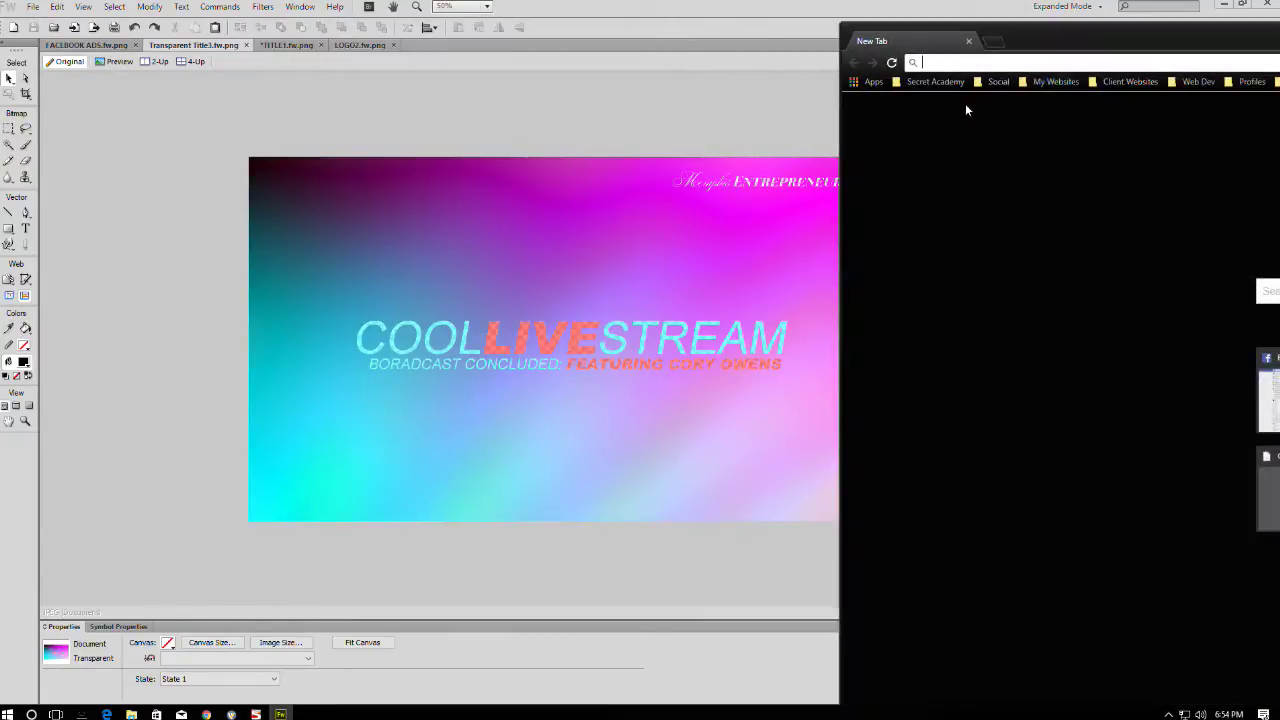
- Search Google Images for 'LUXURY LIFESTYLE WALLPAPER' filtered to large images
left_click_drag(1070, 55, 628, 3)
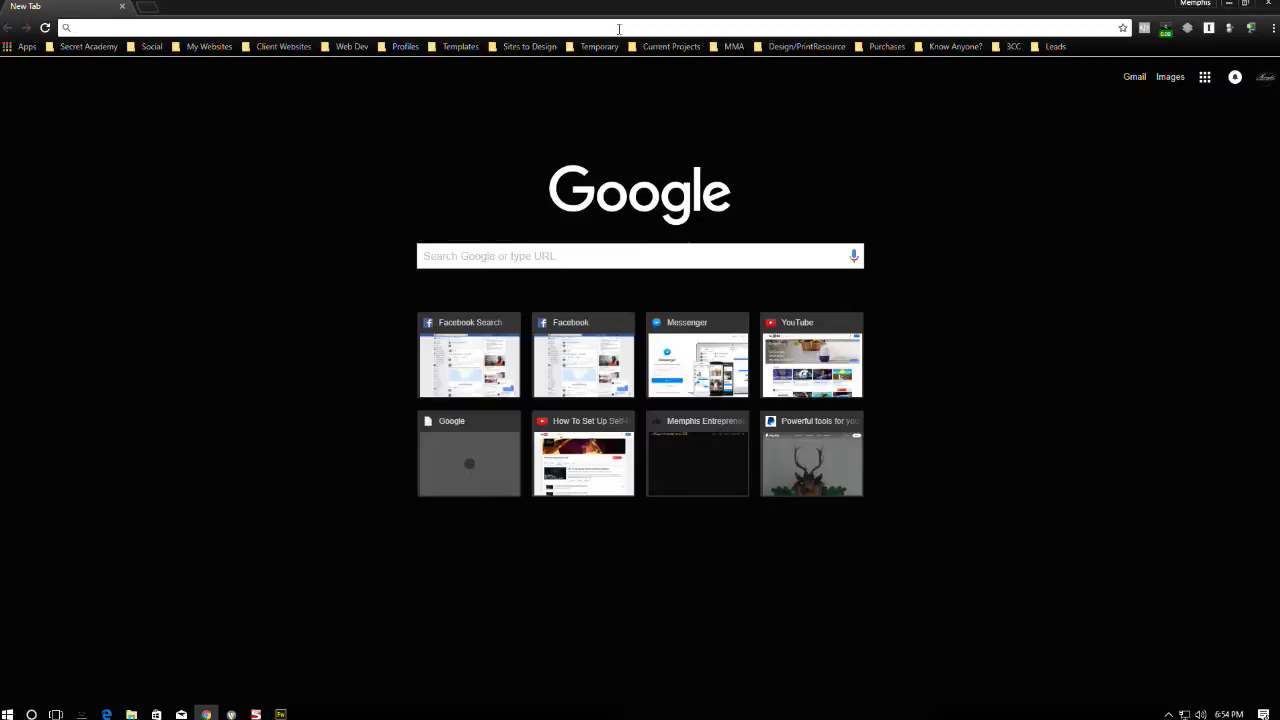
type("LUXURY ")
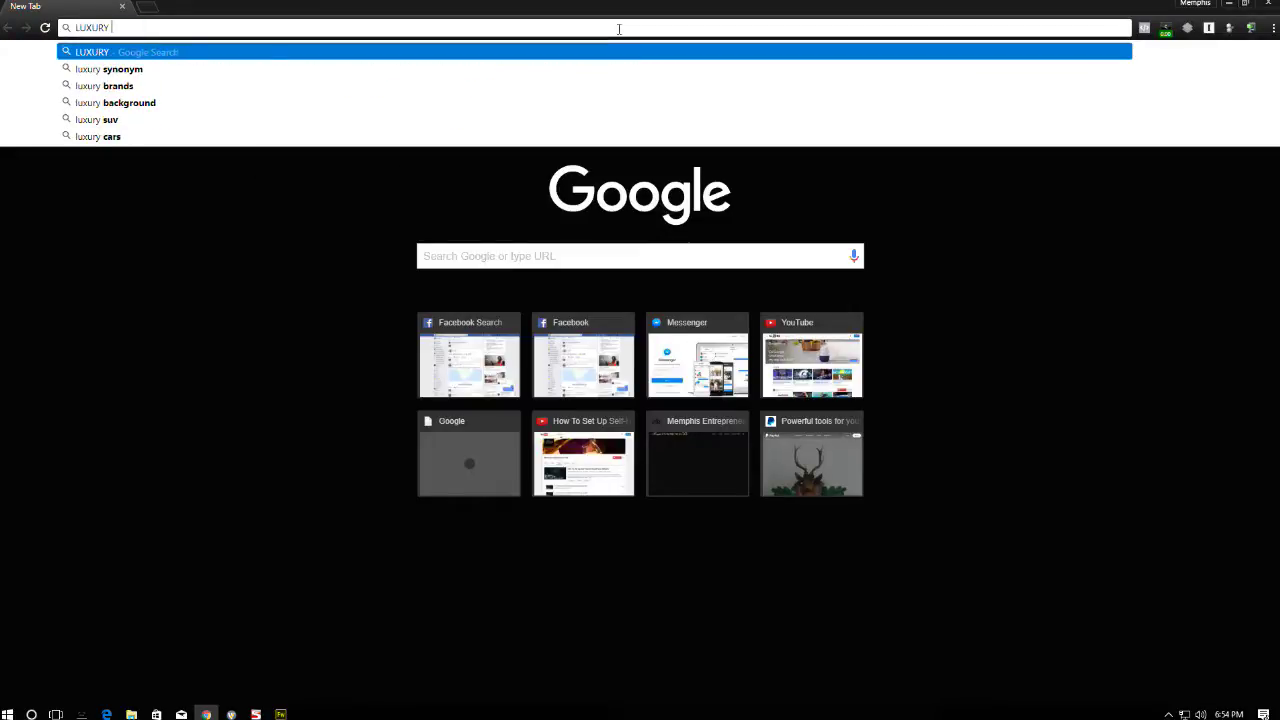
type("LIFESTYLE WALLPAPER")
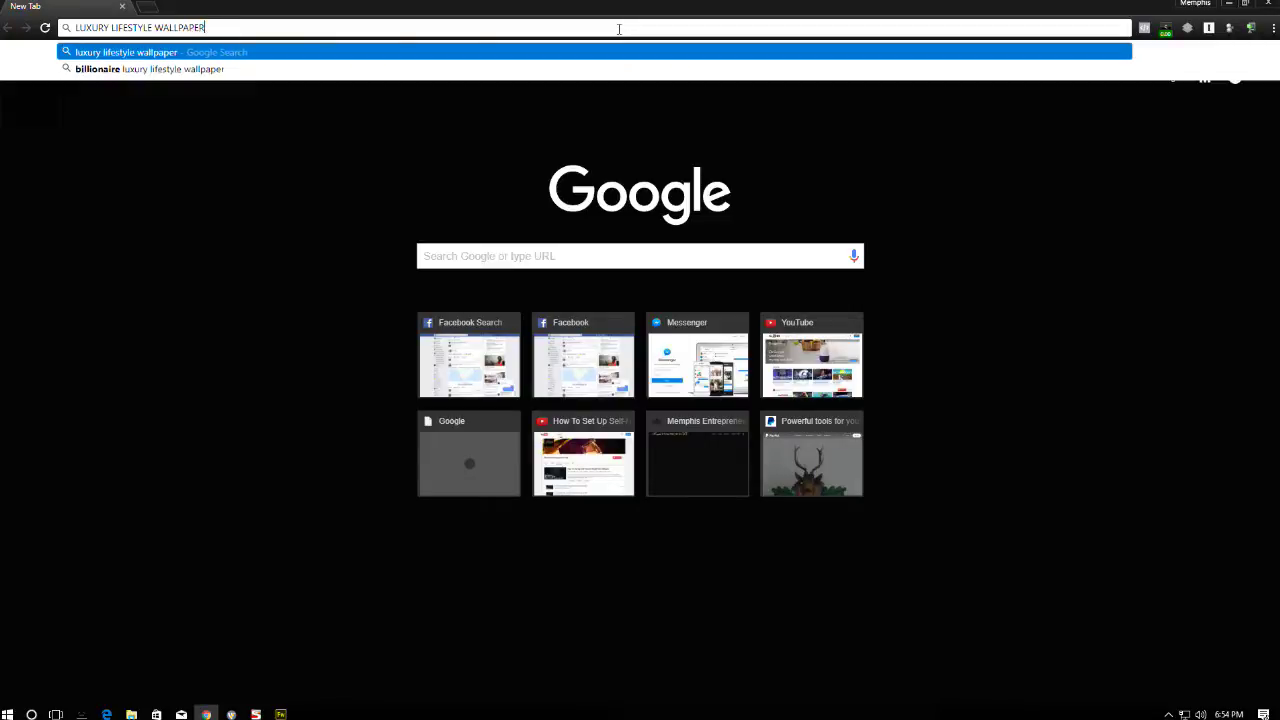
key("Return")
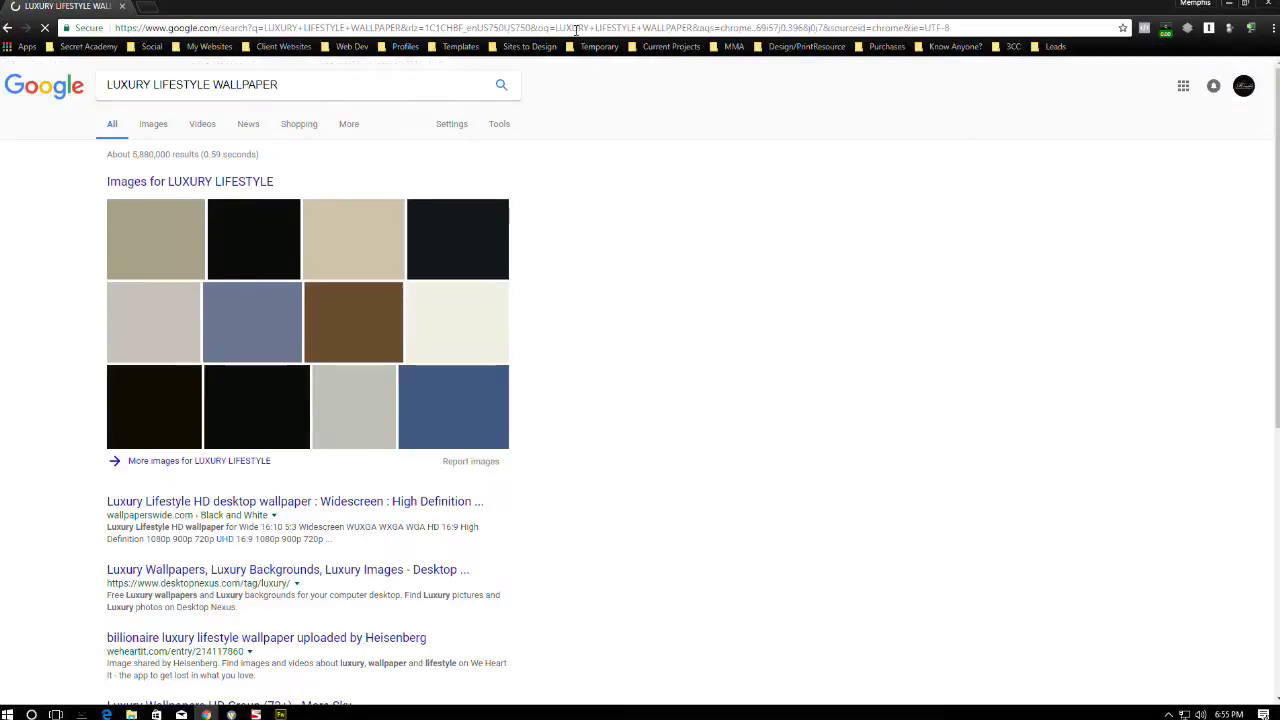
left_click(155, 125)
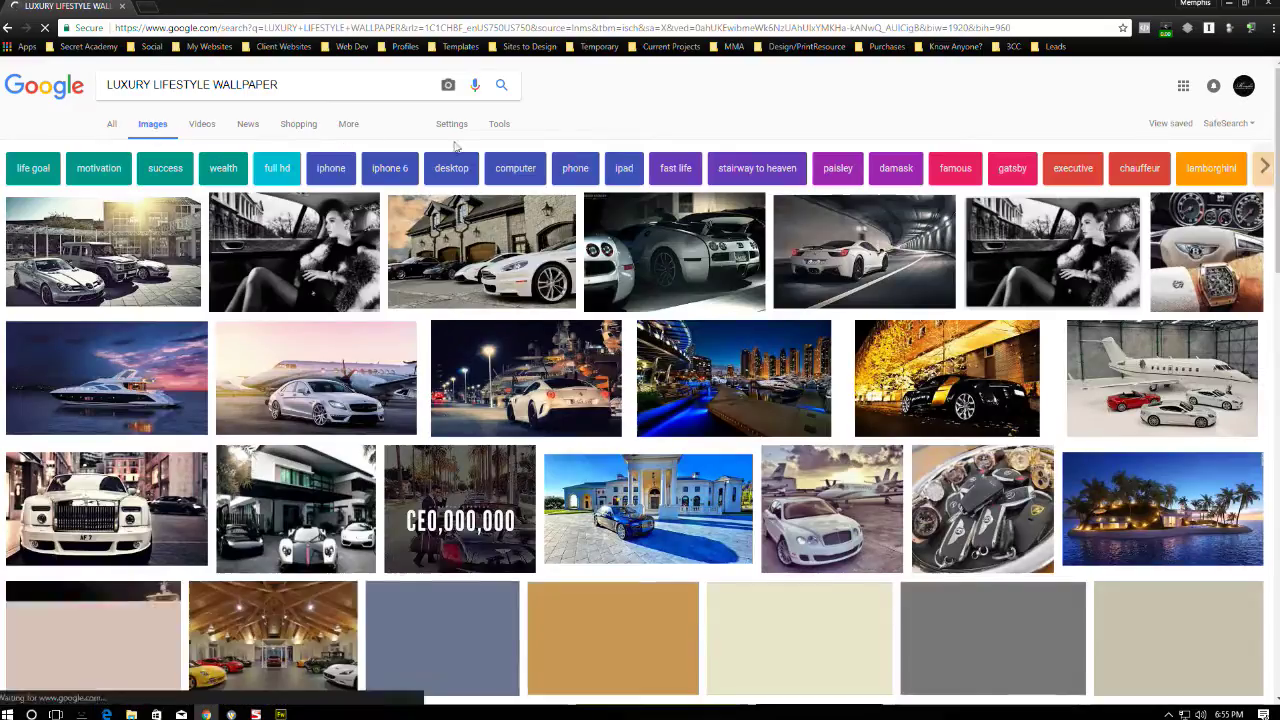
left_click(500, 124)
left_click(118, 148)
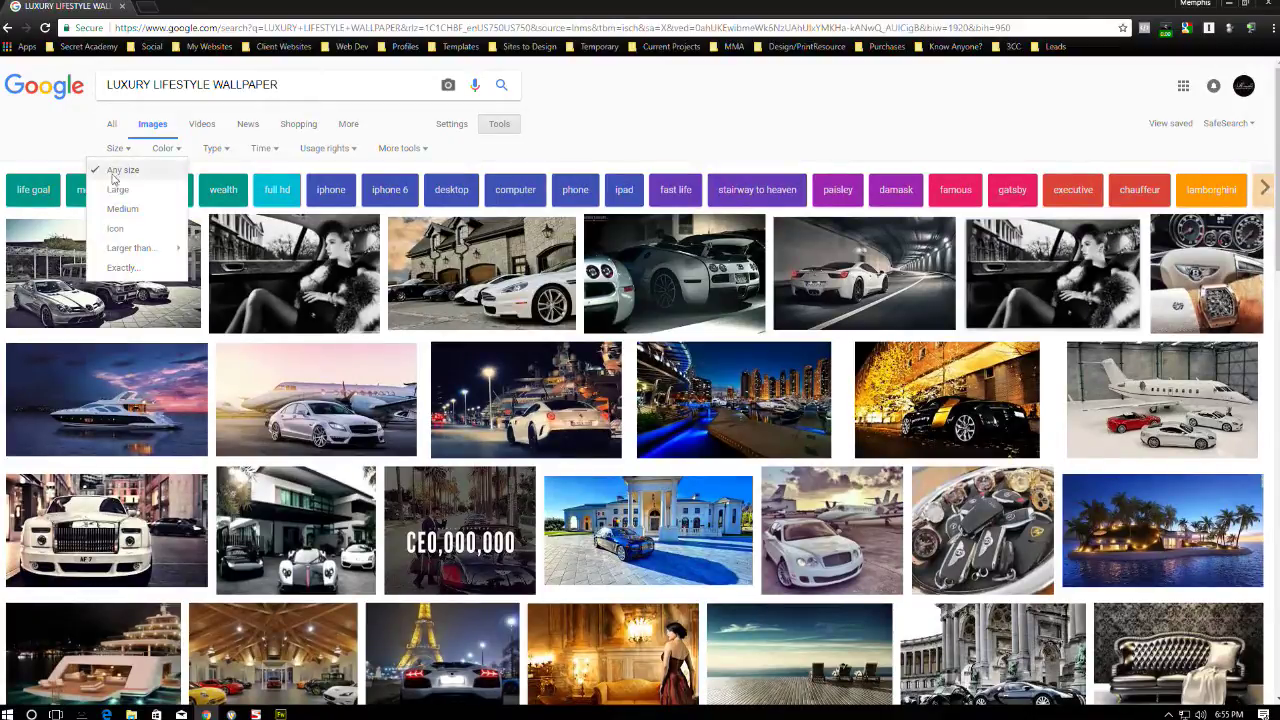
left_click(118, 190)
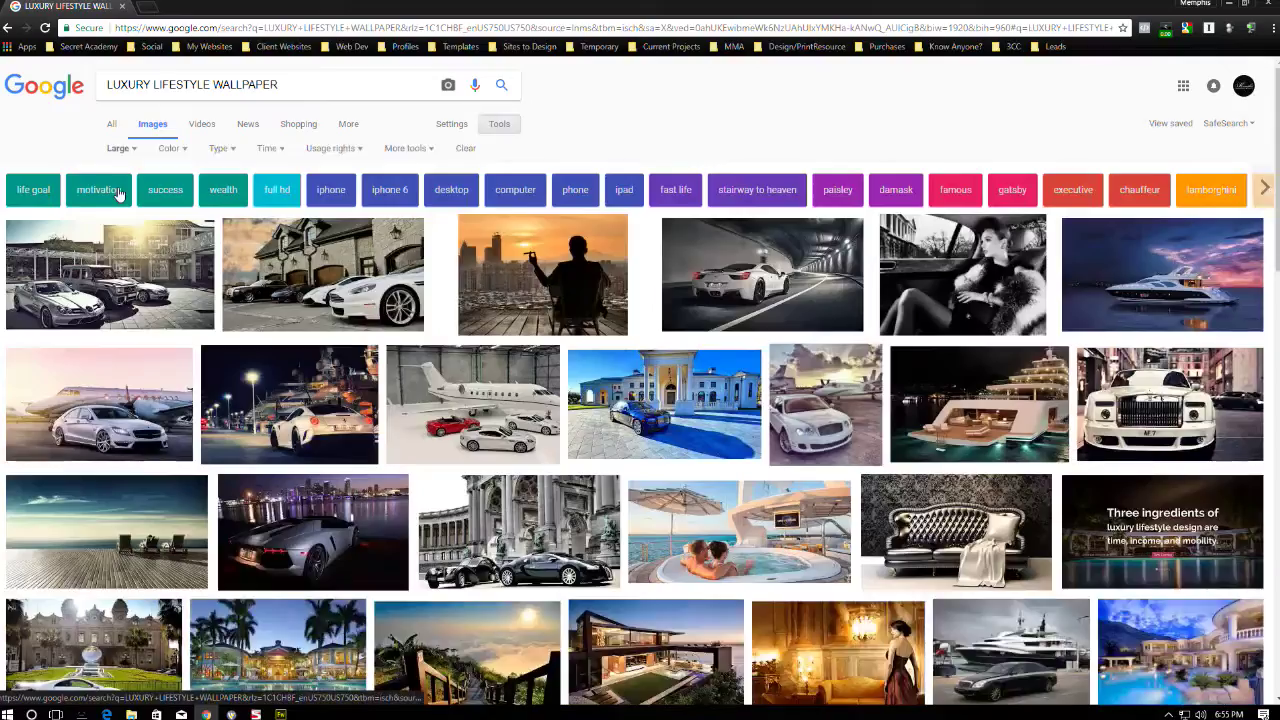
- Copy the first result, the silver cars wallpaper, and return to Fireworks
left_click(150, 275)
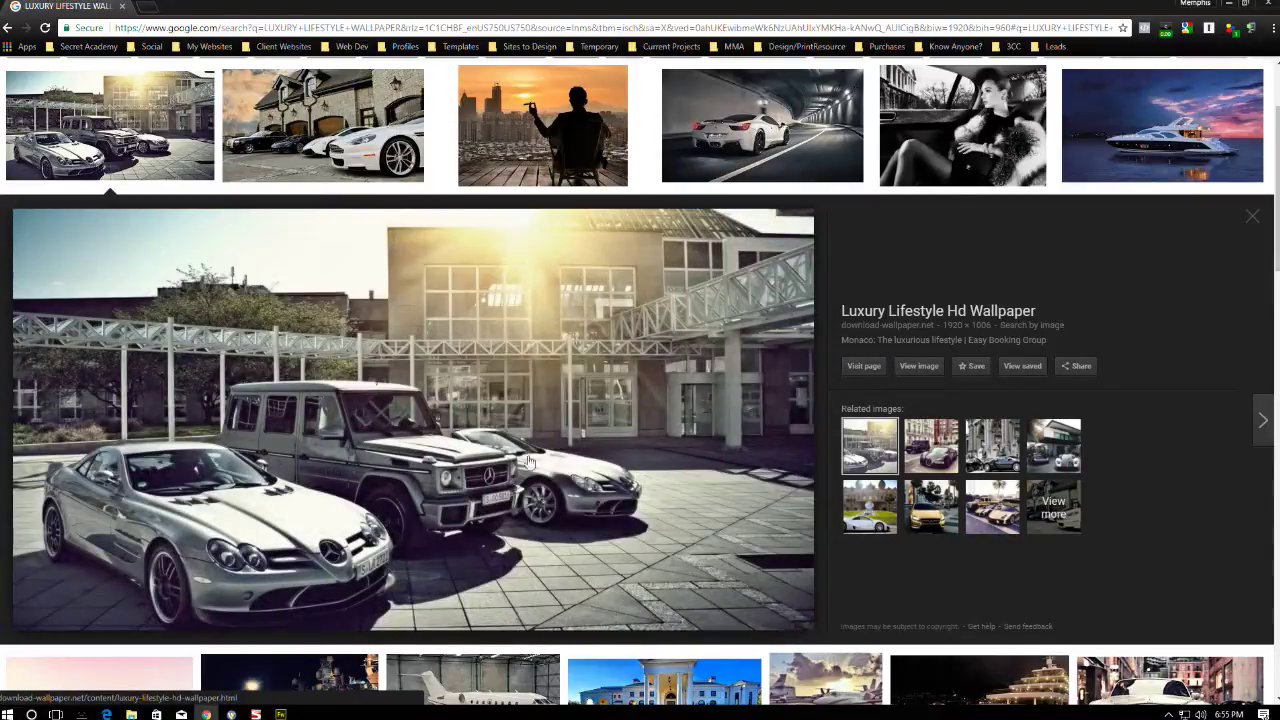
right_click(464, 416)
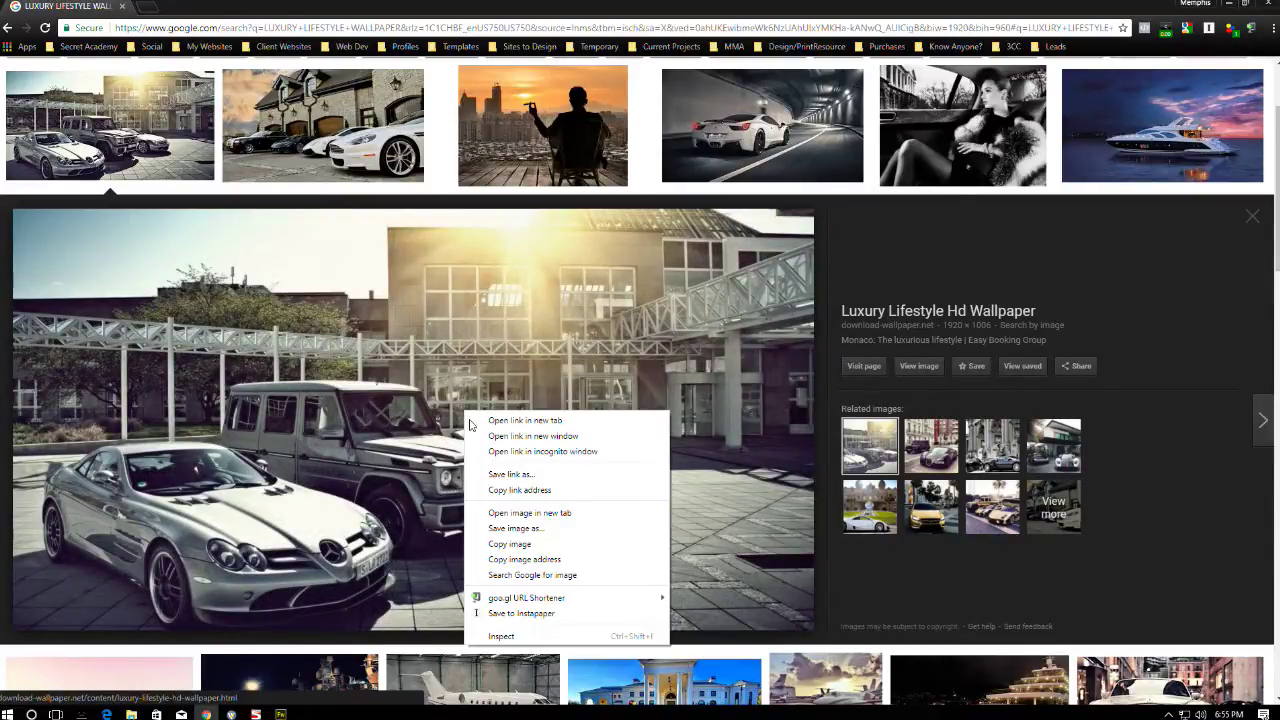
left_click(533, 540)
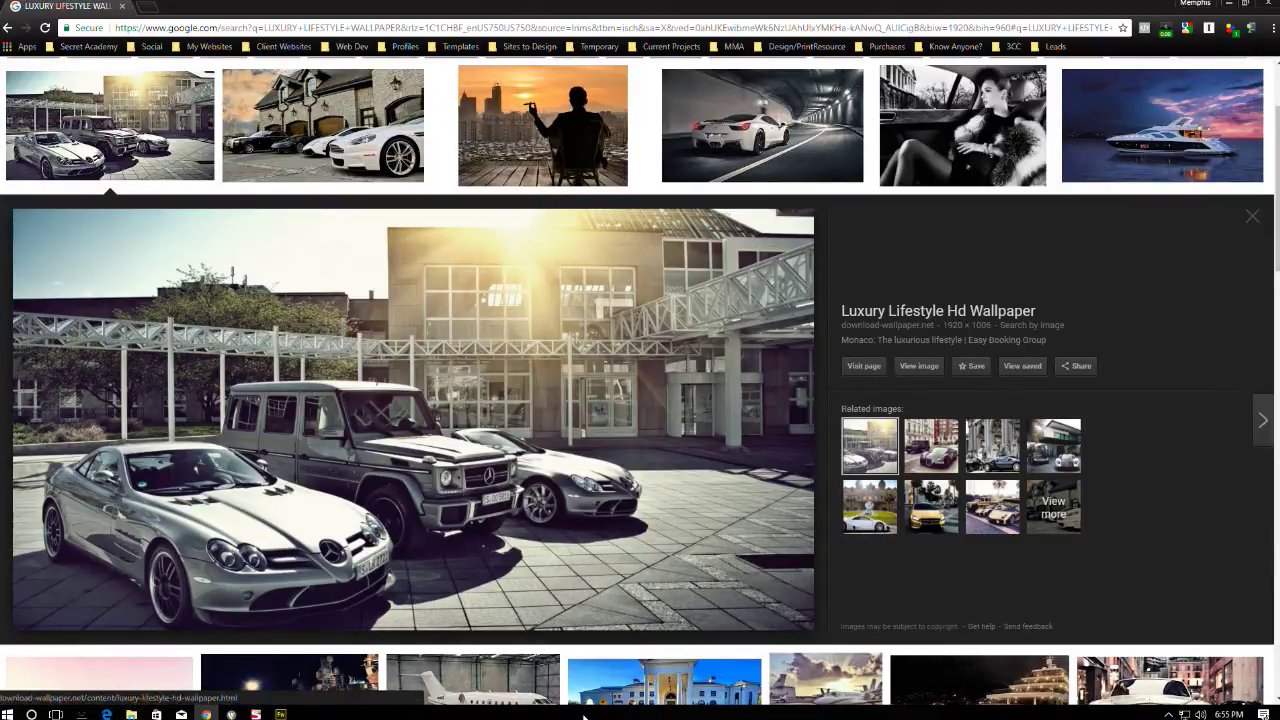
left_click(283, 714)
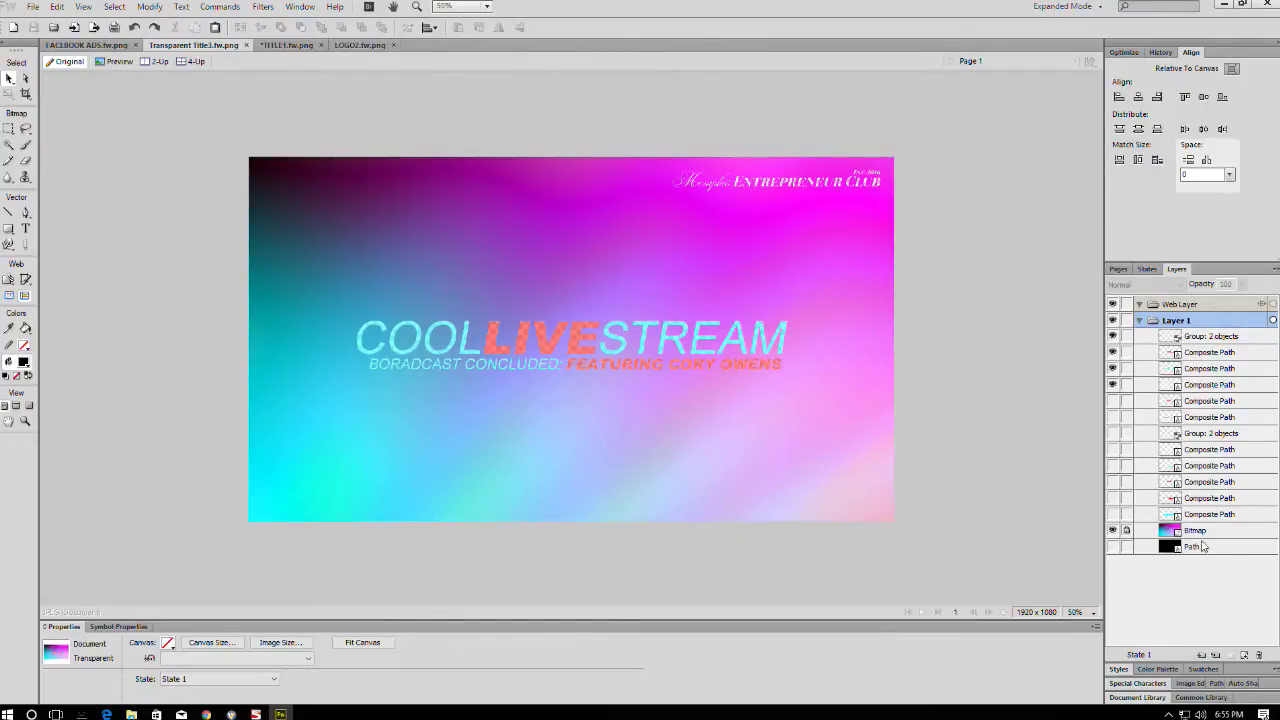
- Paste the car wallpaper above the gradient bitmap, scale it to fill the canvas, and save
left_click(1144, 531)
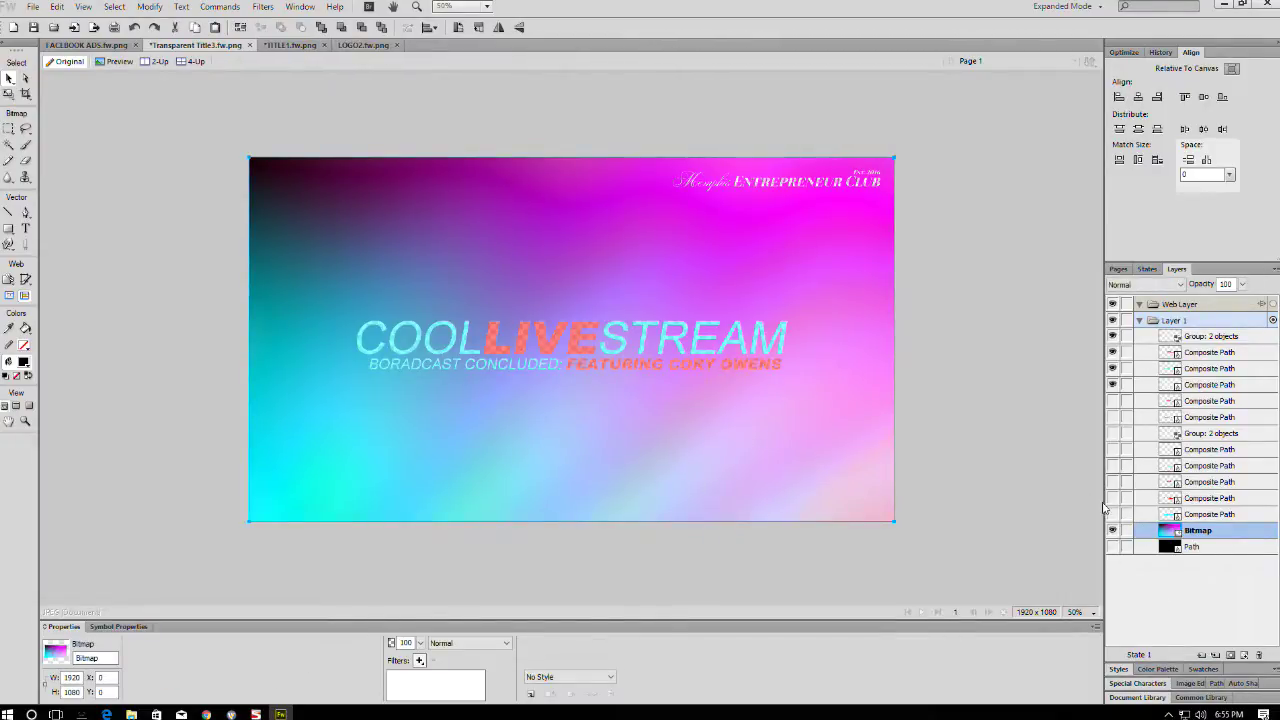
key("ctrl+v")
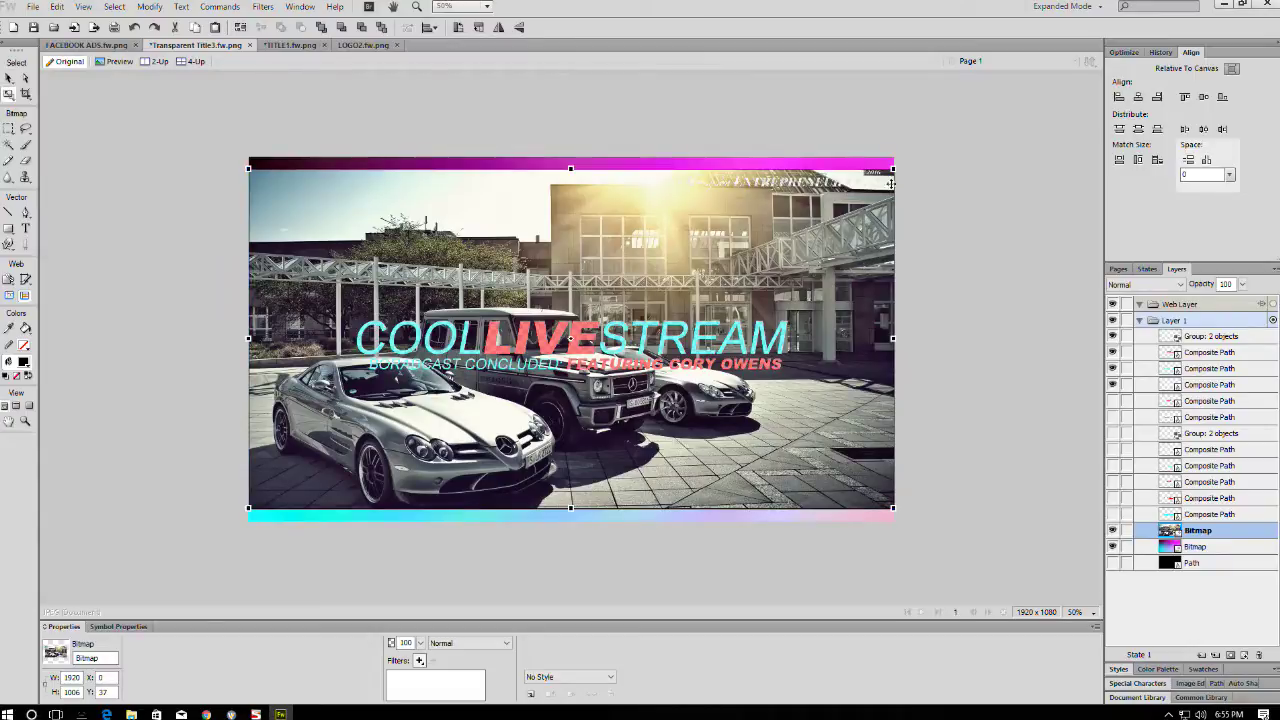
key("ctrl+t")
left_click_drag(894, 158, 916, 170)
key("Return")
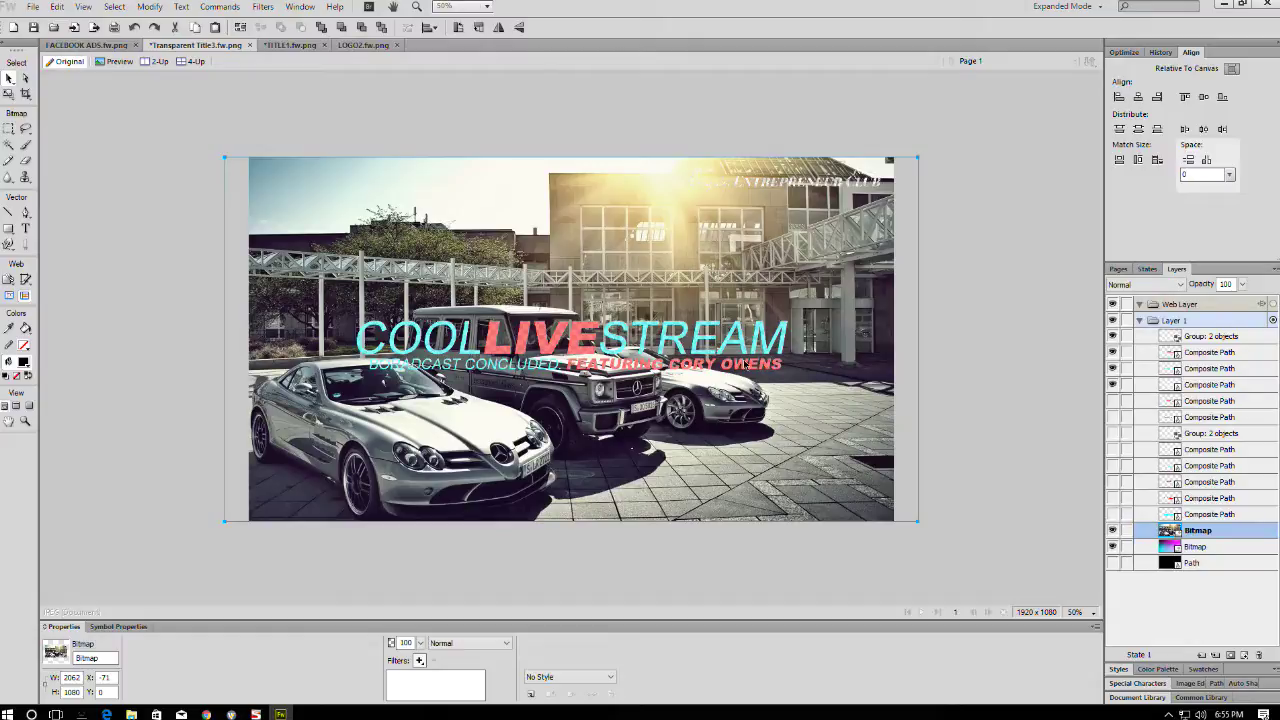
key("ctrl+s")
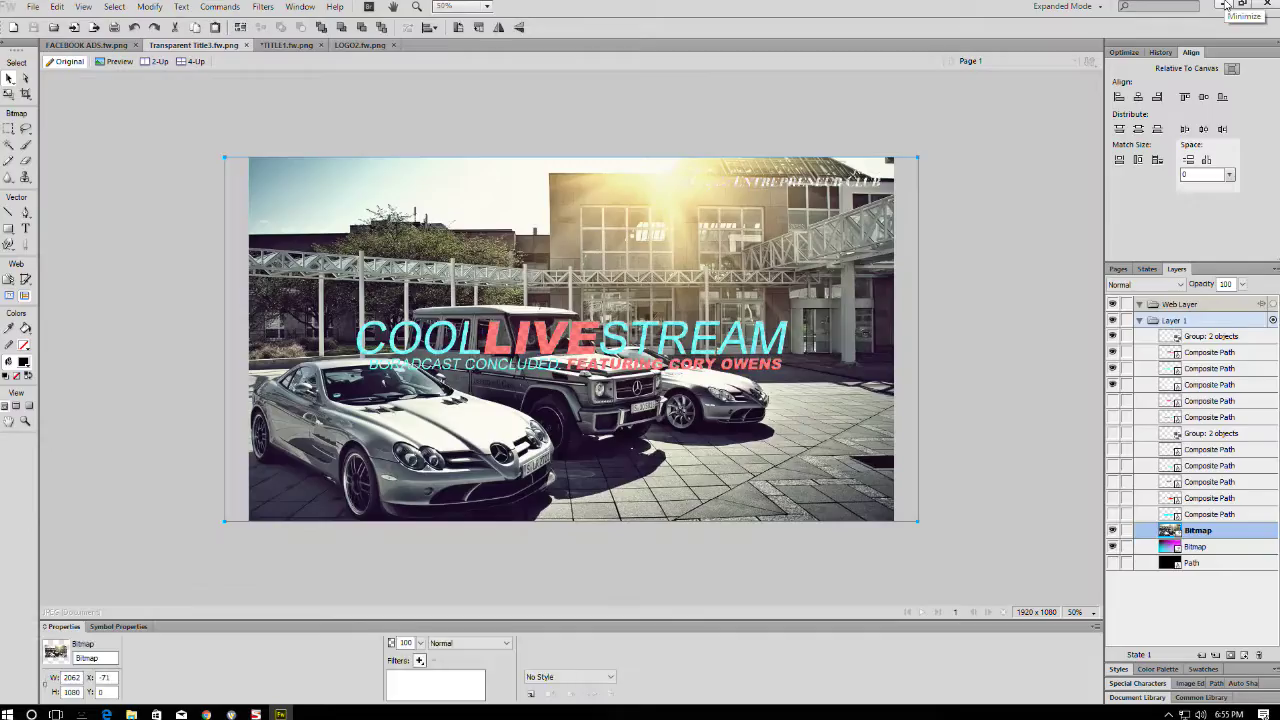
left_click(1224, 5)
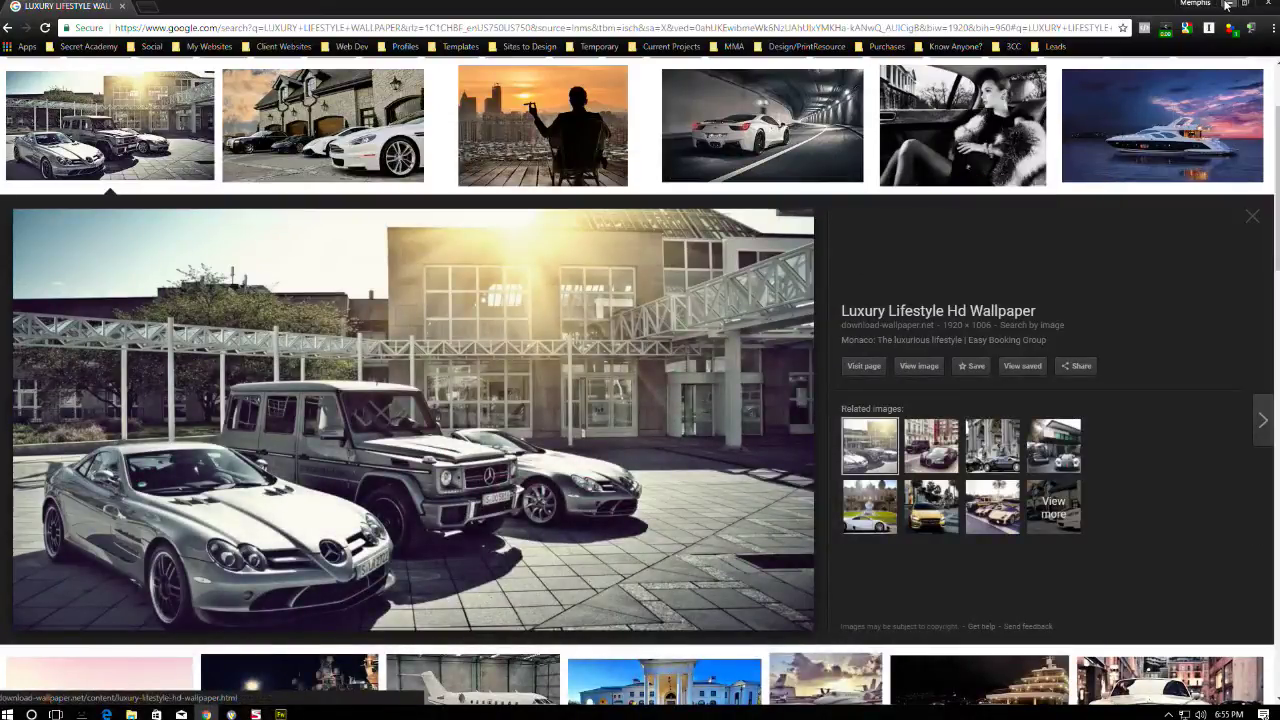
- Put the third layer-2 title shot with the cars background live in Wirecast
left_click(1226, 5)
left_click(231, 714)
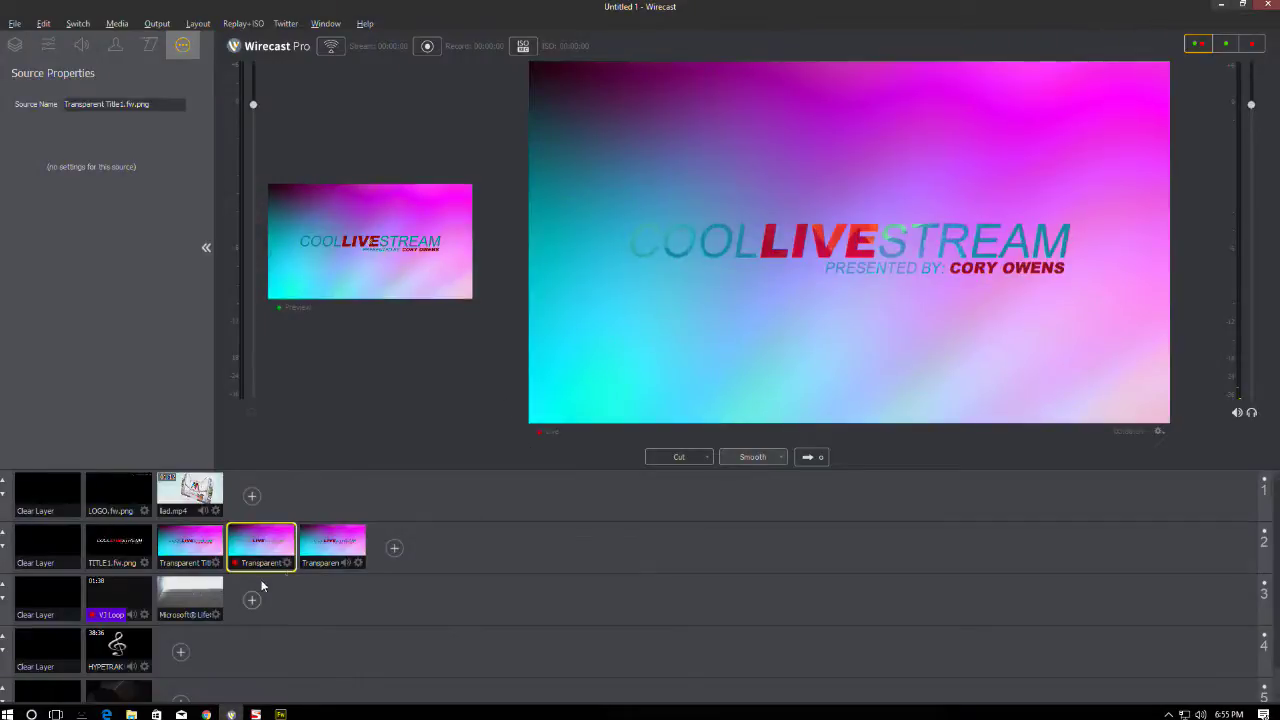
left_click(332, 545)
left_click(815, 456)
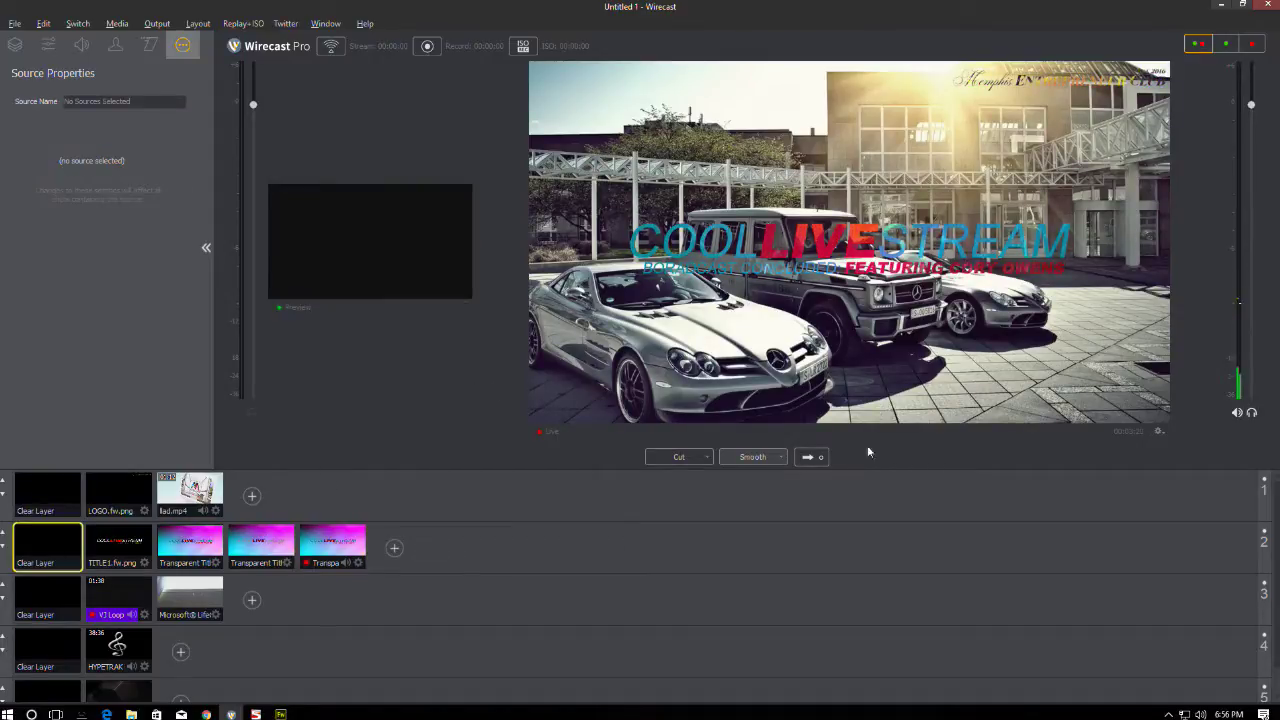
- Return the output to the gradient title shot, then bring Chrome's image search forward
left_click(274, 533)
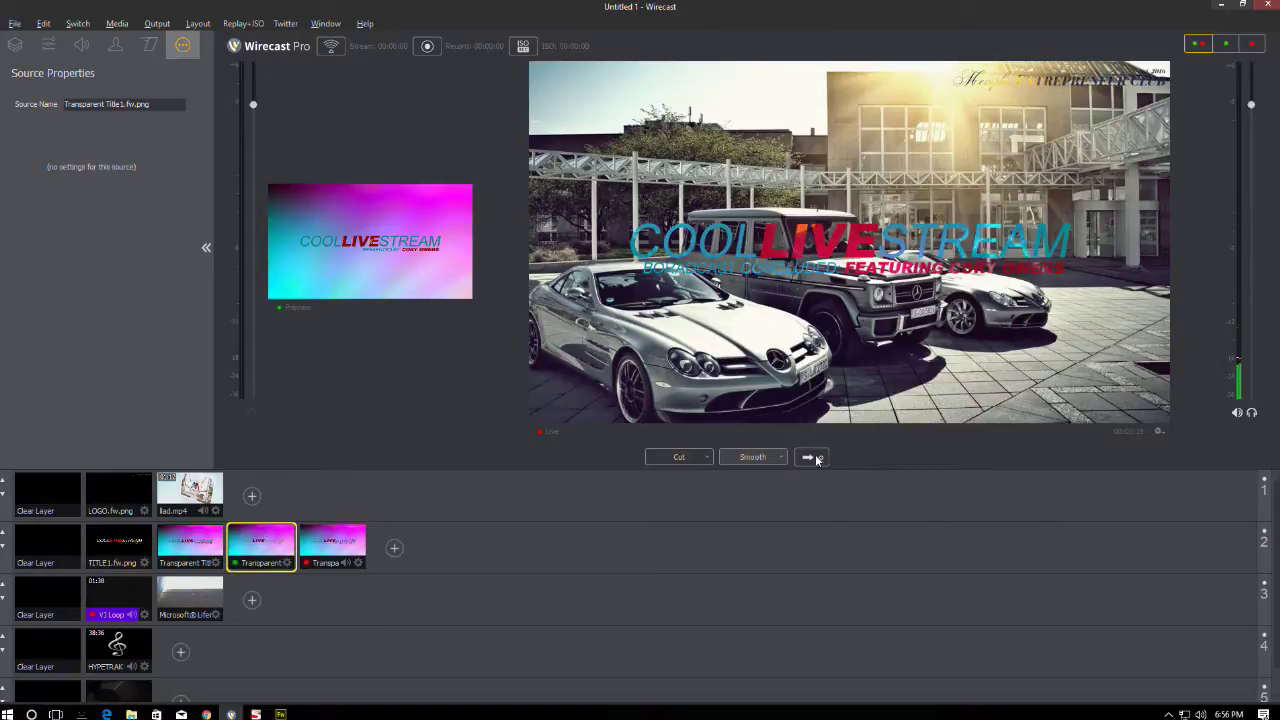
left_click(810, 456)
left_click(1221, 7)
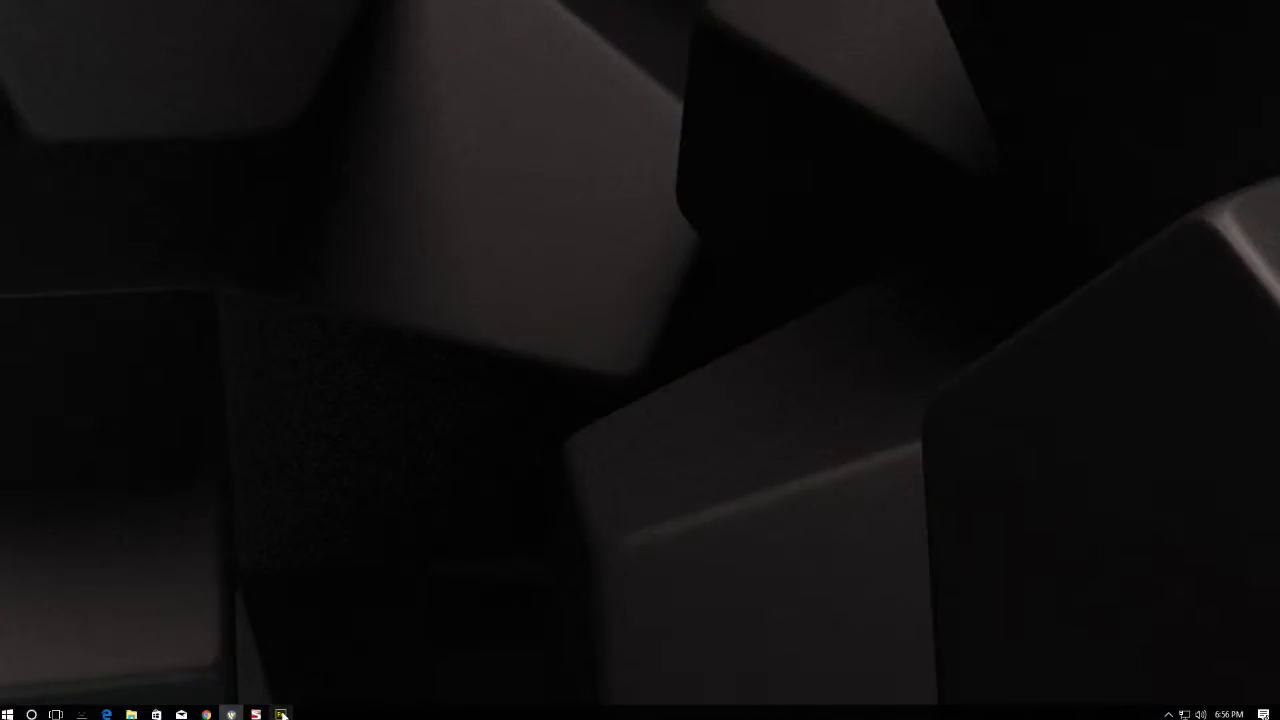
left_click(281, 714)
left_click(281, 714)
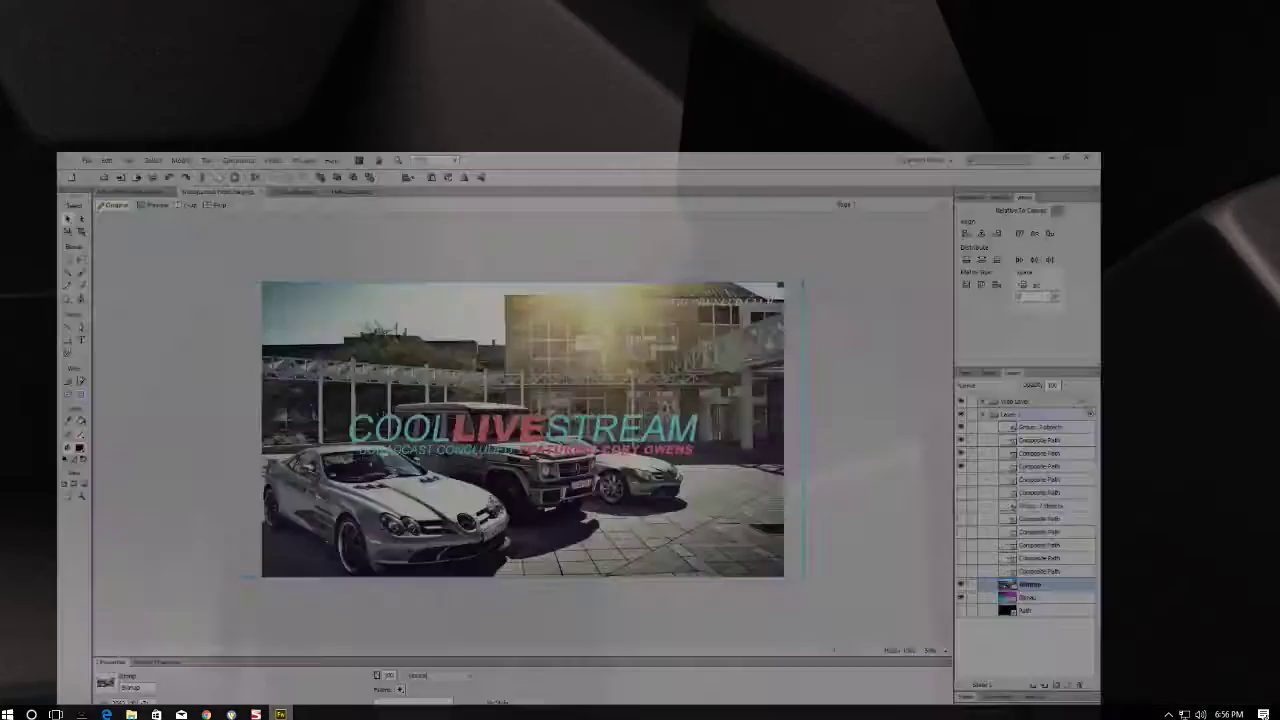
left_click(231, 714)
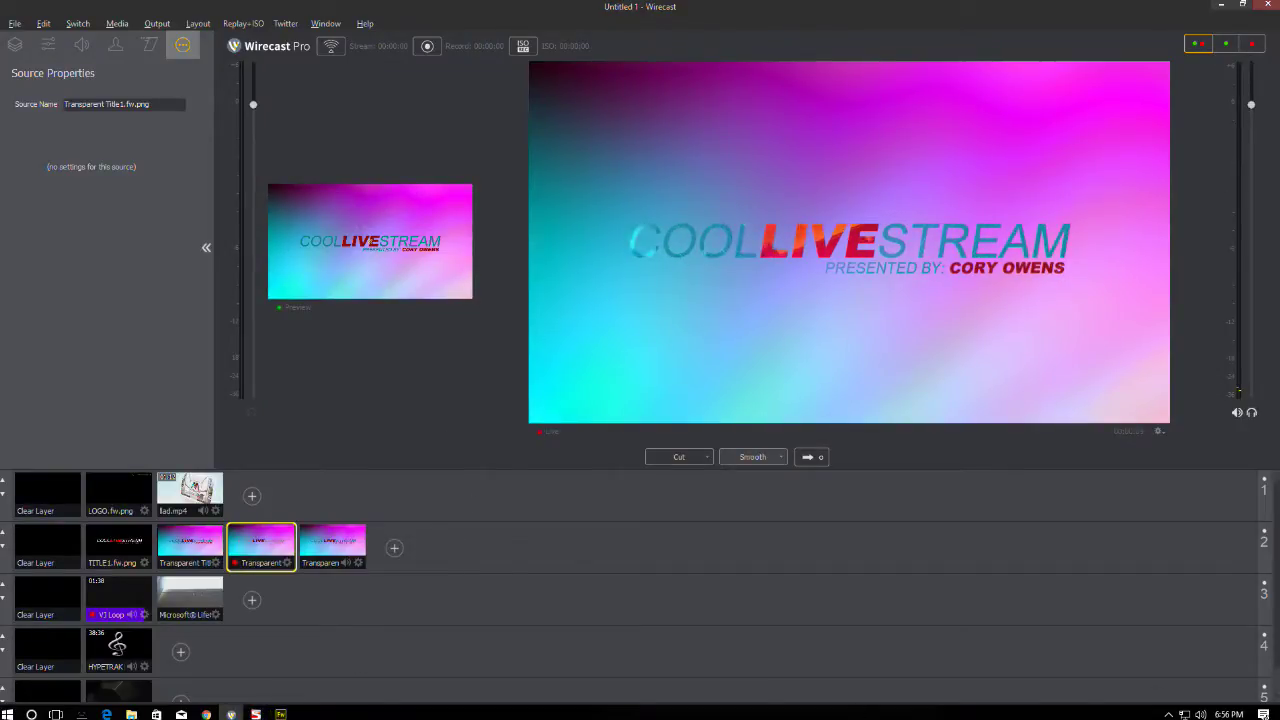
left_click(206, 714)
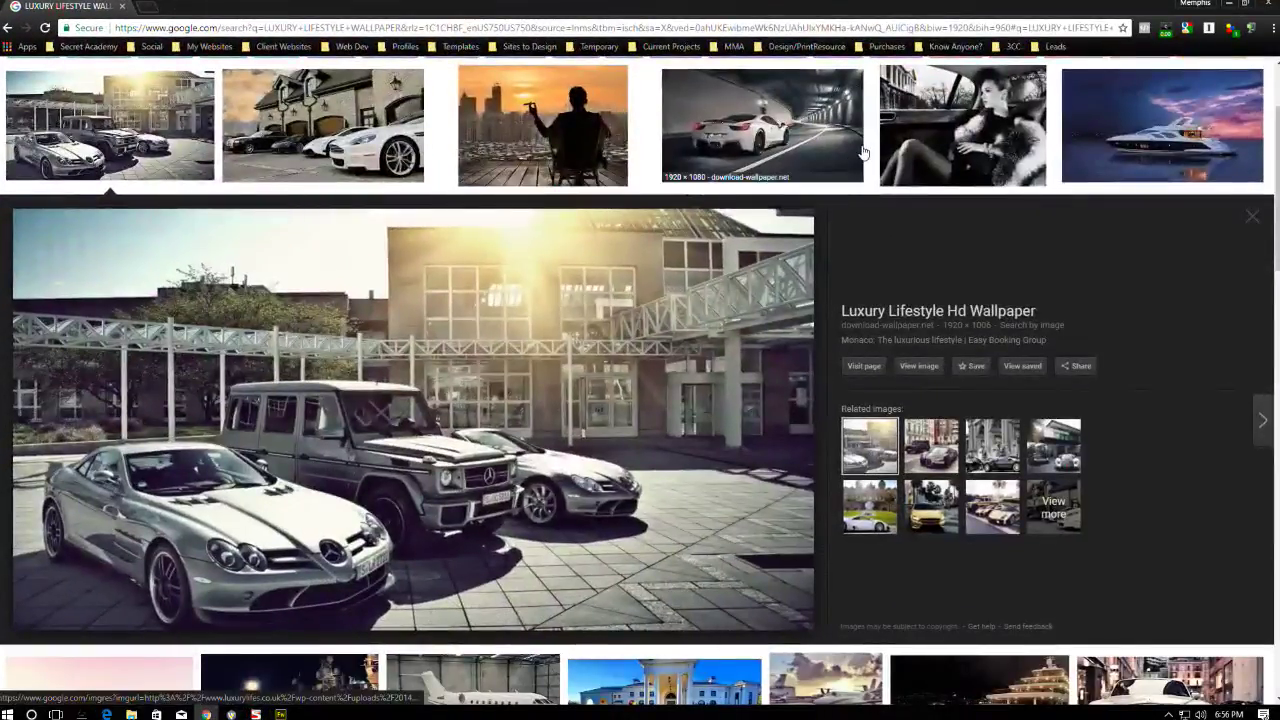
- Preview the Ferrari tunnel, woman-in-car and Lamborghini city-night wallpapers in the results
left_click(797, 133)
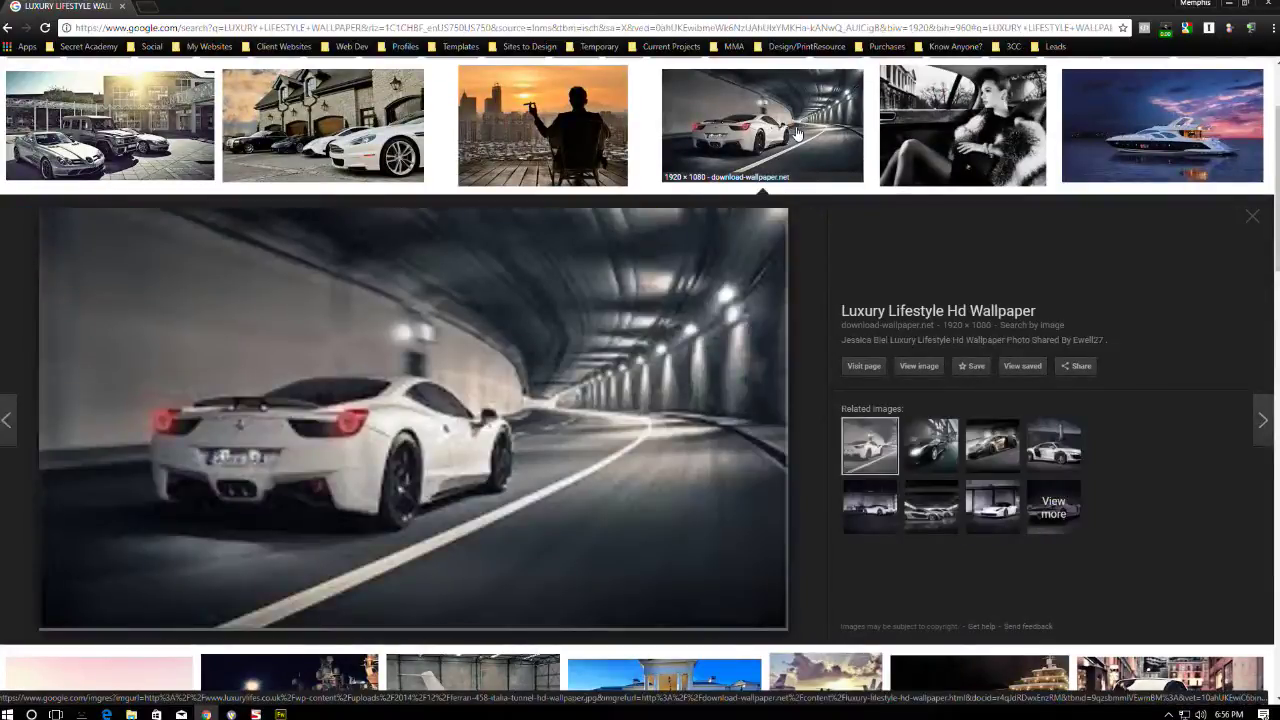
left_click(953, 122)
scroll(948, 125, "down", 4)
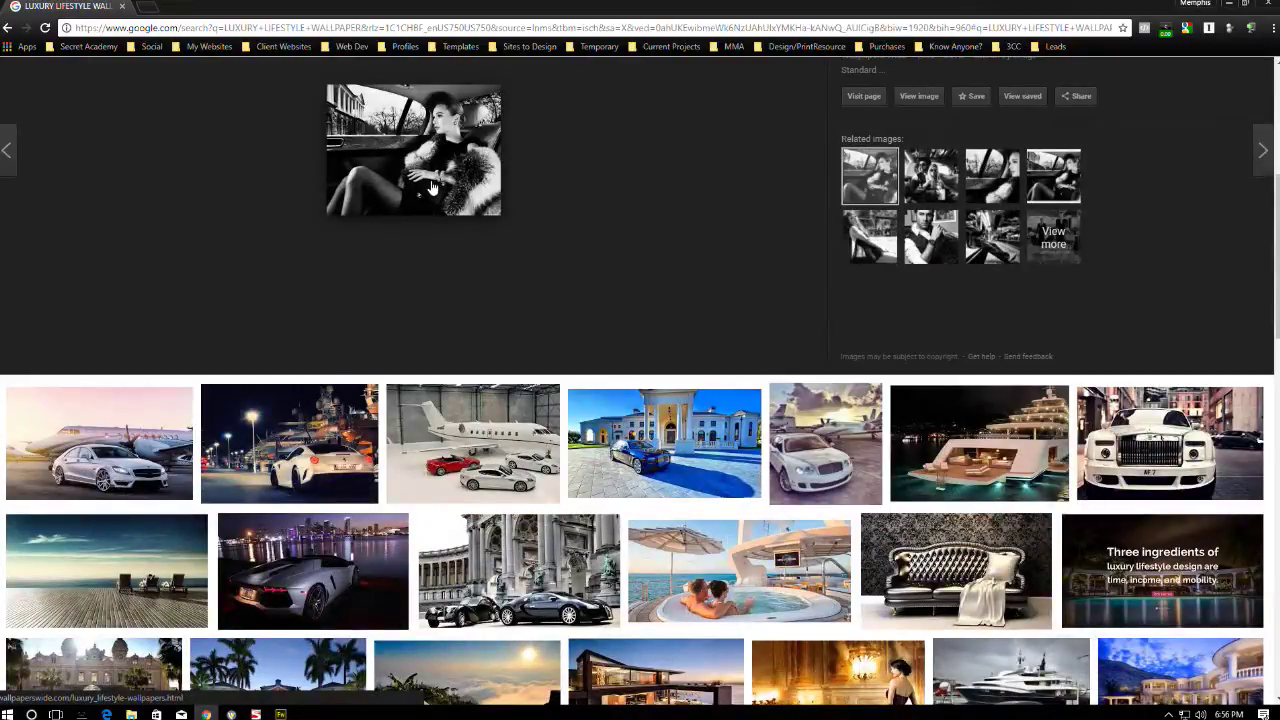
scroll(433, 190, "down", 2)
left_click(385, 440)
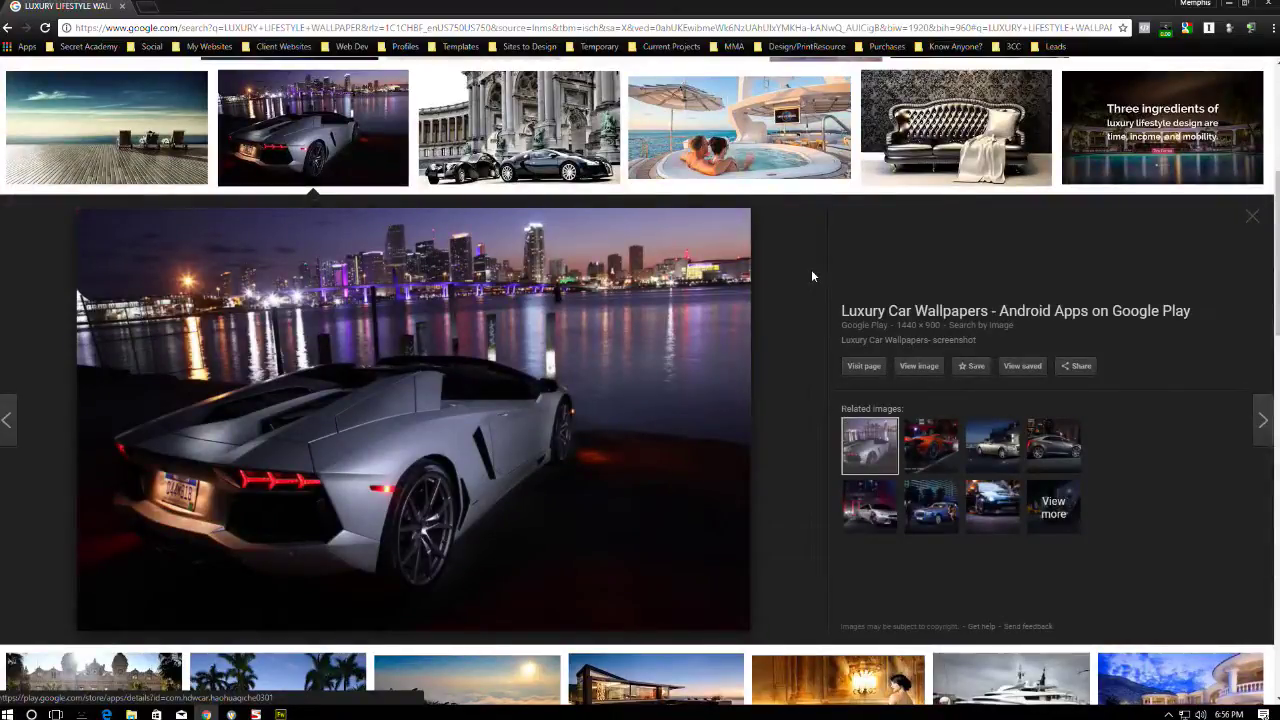
scroll(811, 269, "up", 3)
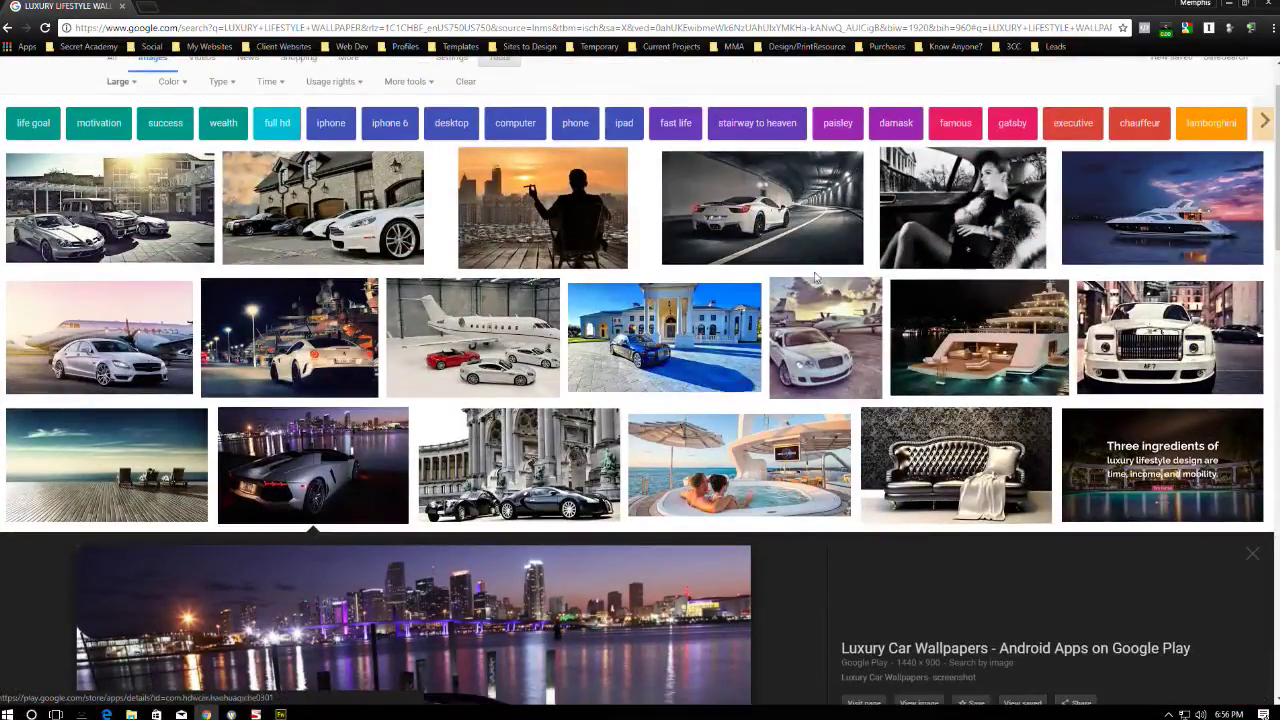
scroll(847, 252, "down", 7)
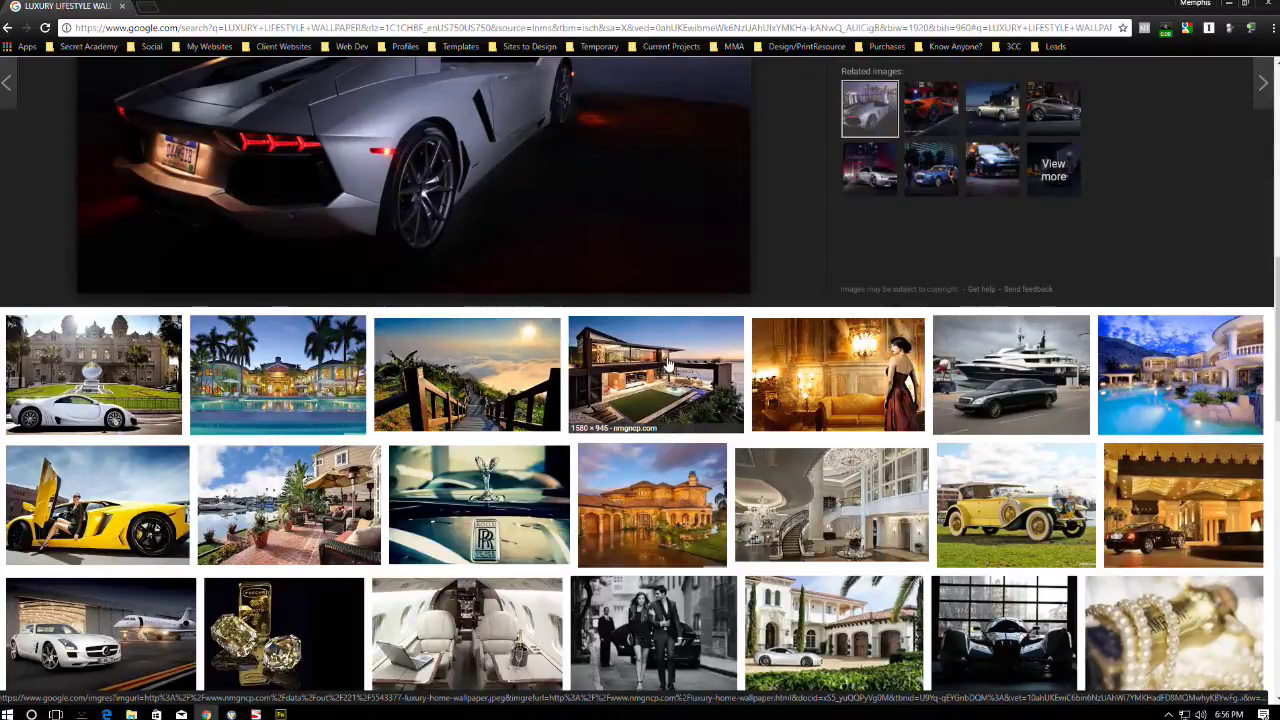
- Open the modern cliffside house wallpaper and copy the image
left_click(668, 362)
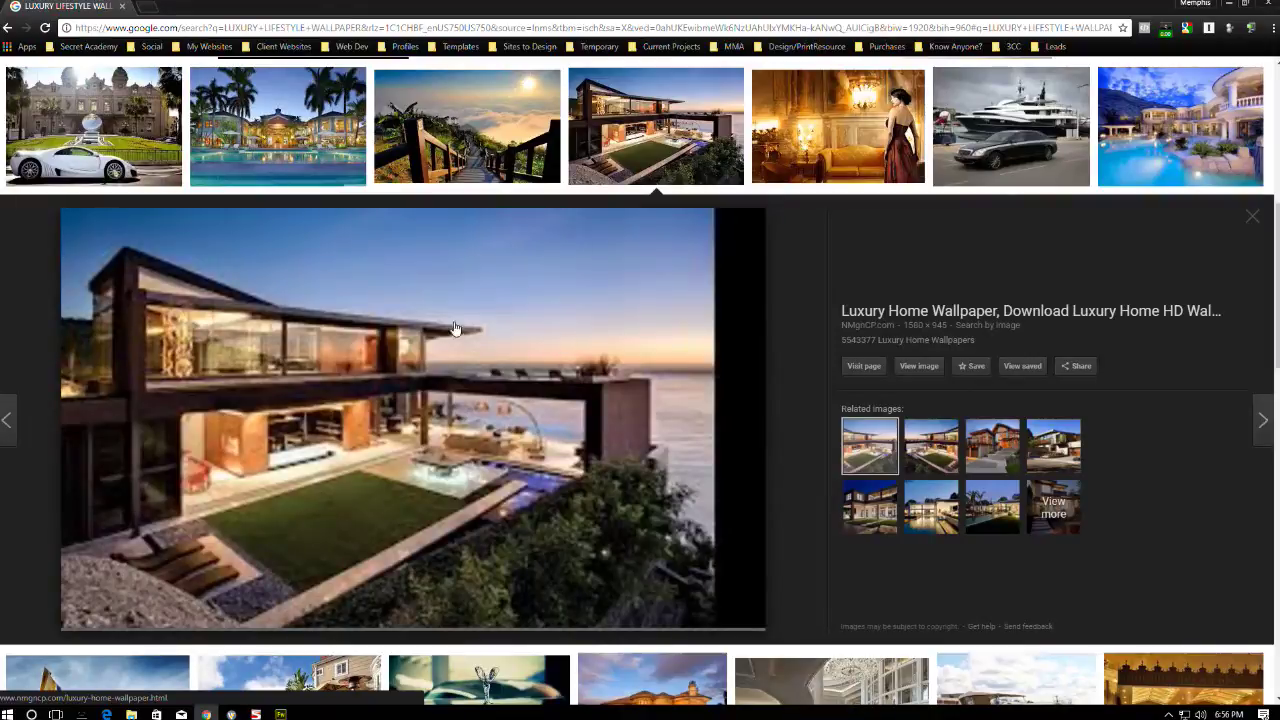
scroll(776, 340, "down", 2)
scroll(774, 334, "up", 3)
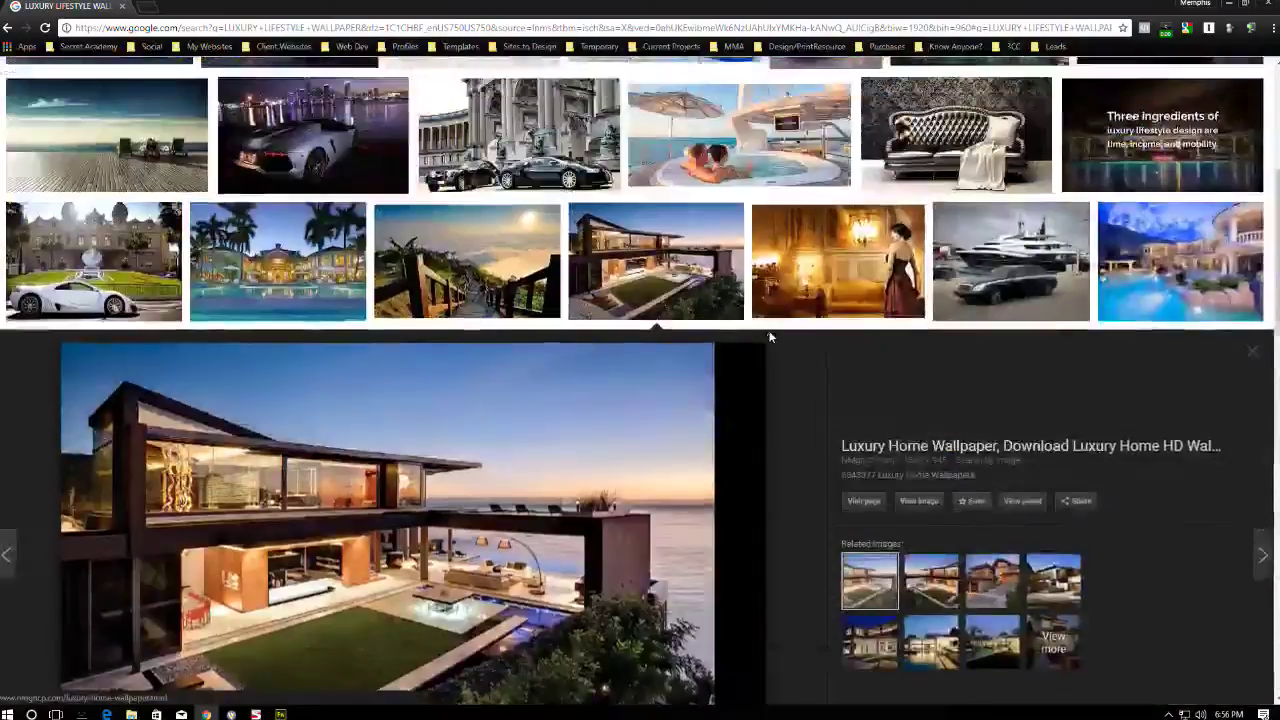
scroll(774, 334, "down", 1)
right_click(444, 314)
left_click(494, 448)
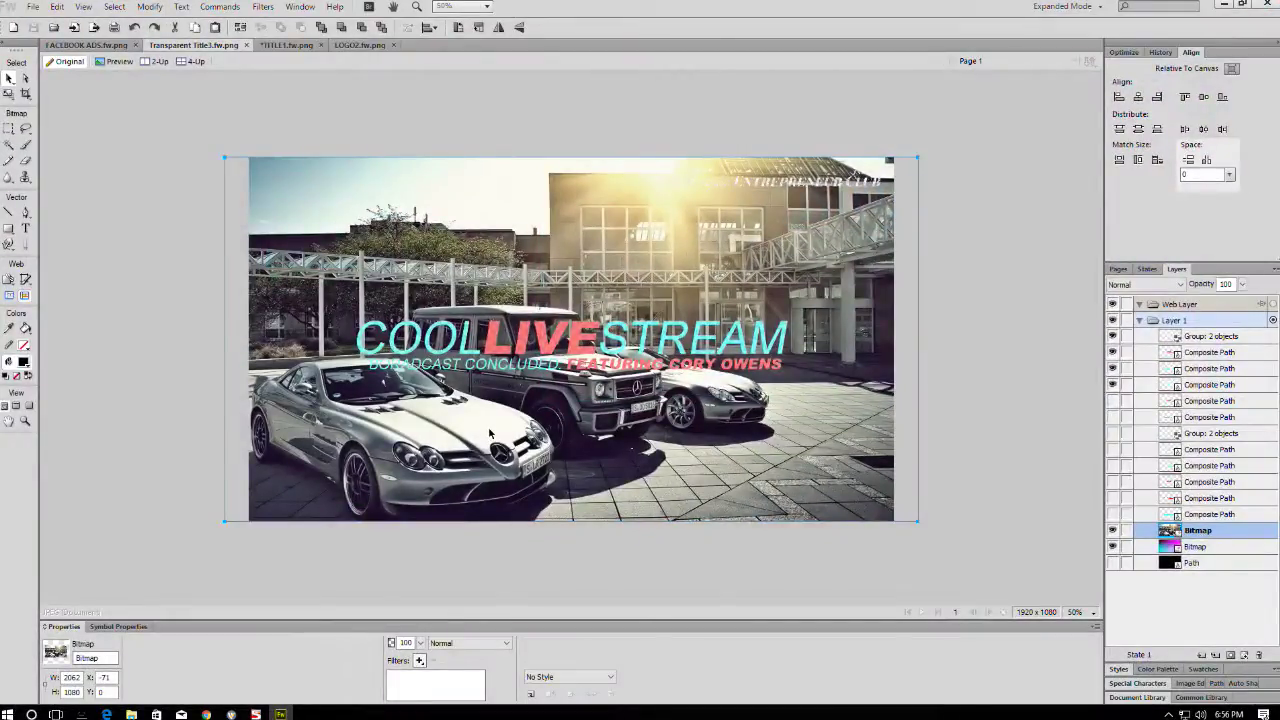
- Paste the house photo and scale it to fill the canvas, nudging it slightly lower
key("ctrl+v")
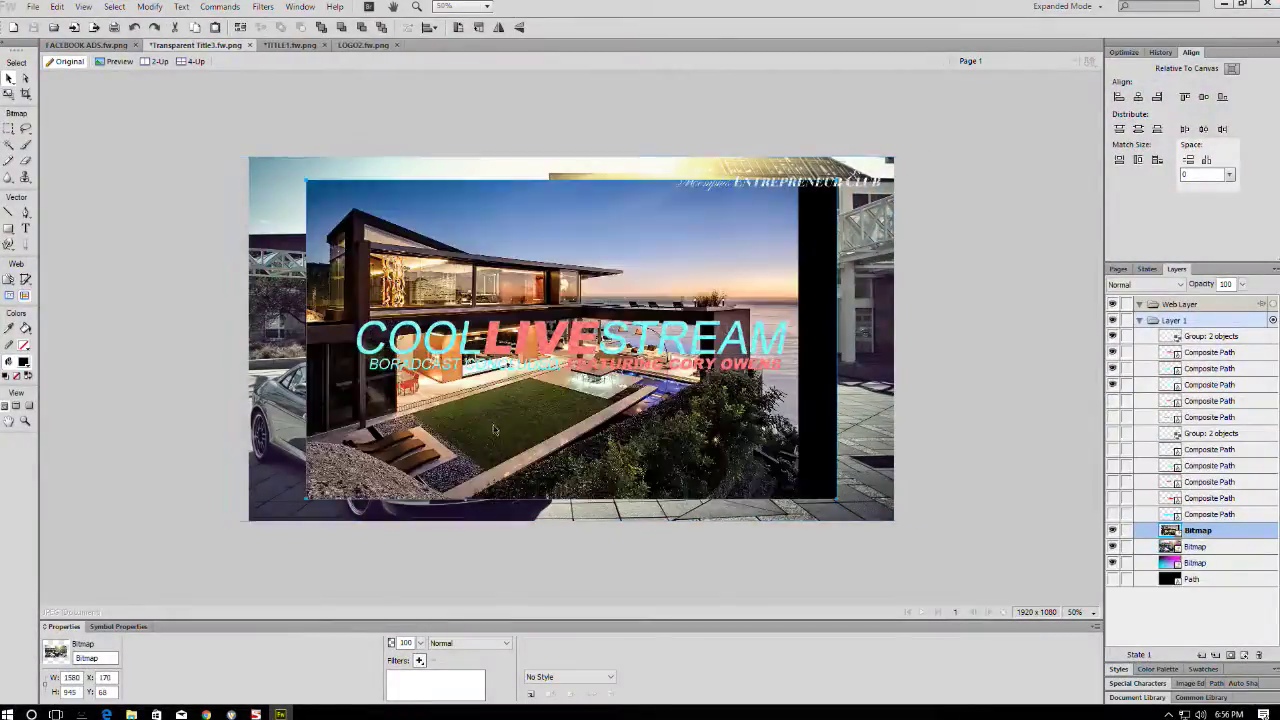
key("ctrl+t")
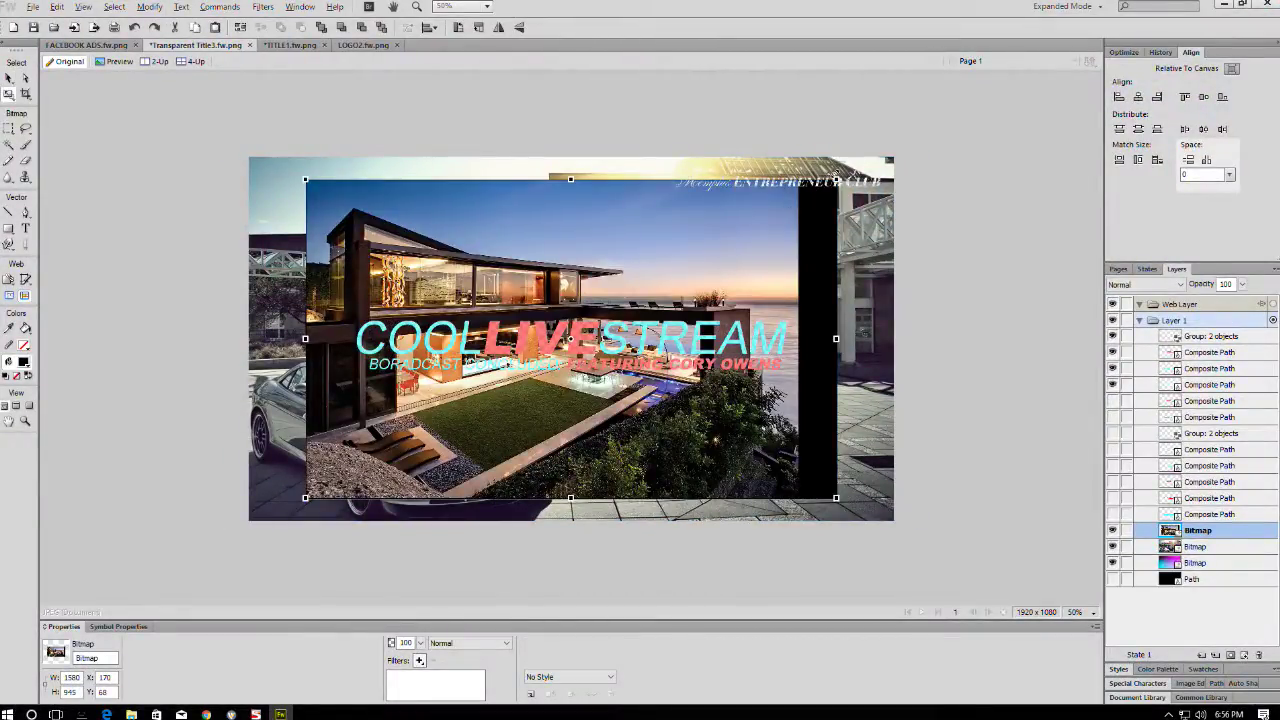
left_click_drag(886, 160, 958, 103)
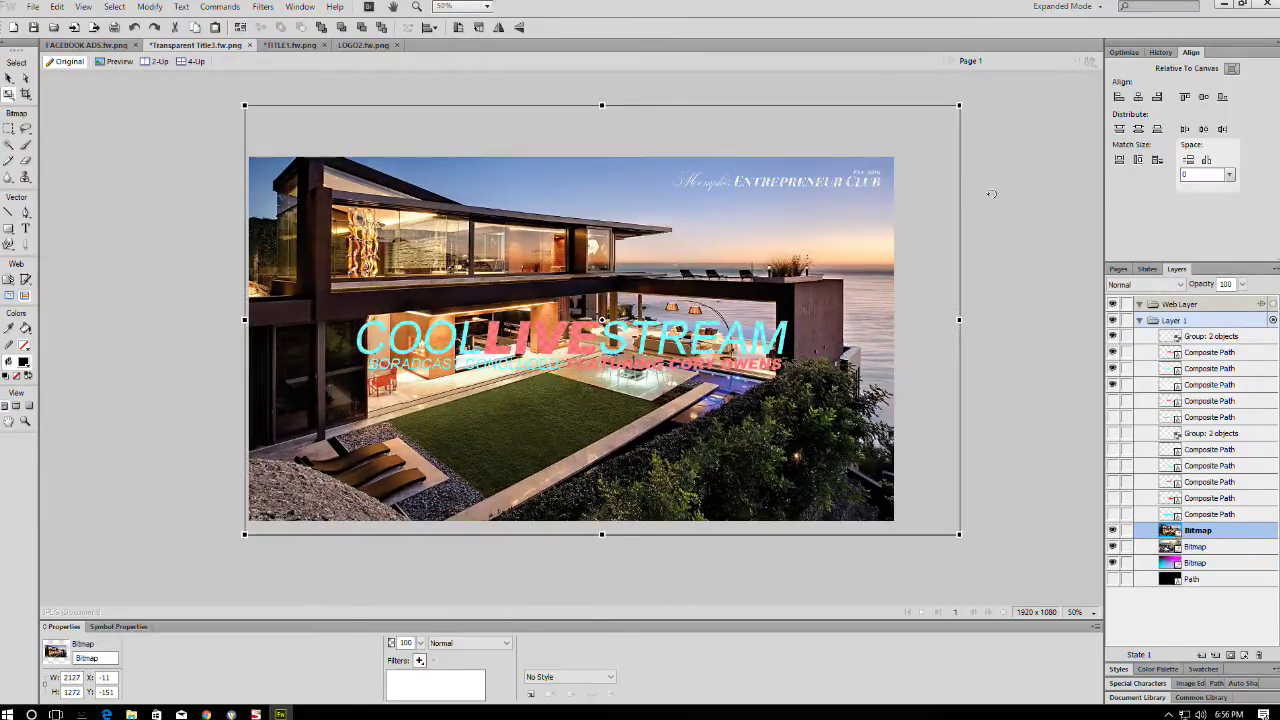
key("Return")
left_click_drag(909, 224, 883, 240)
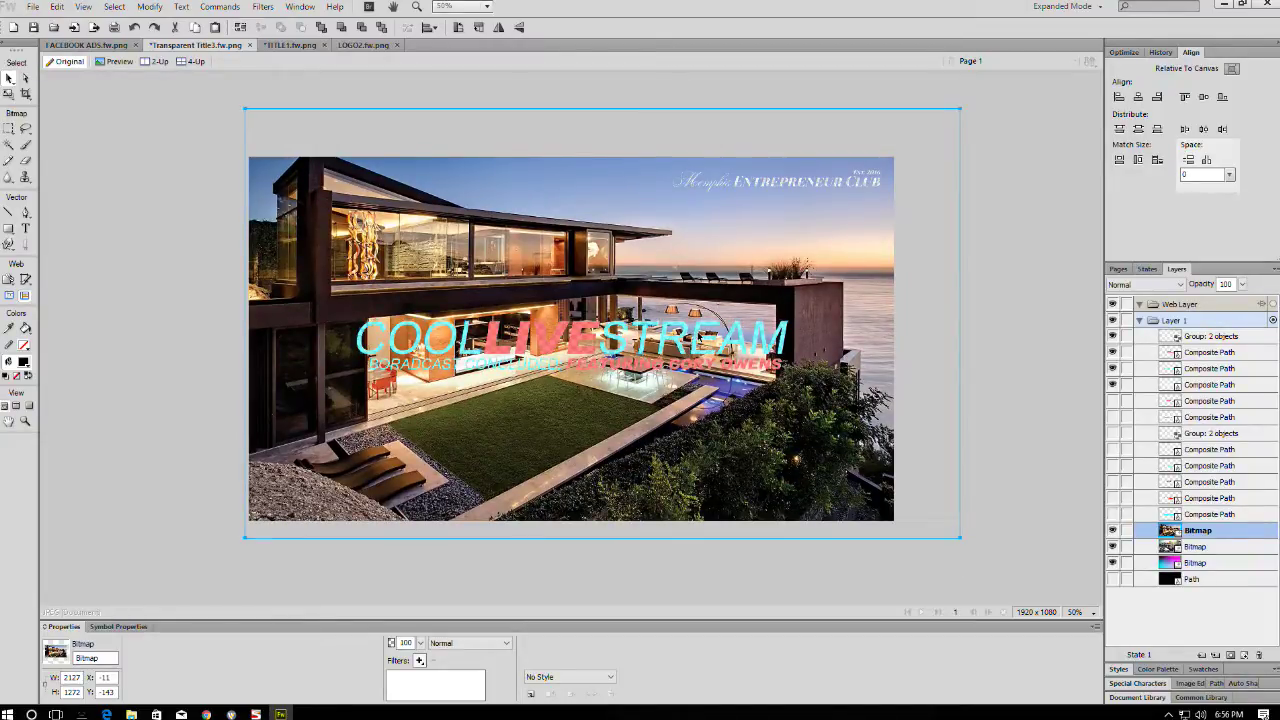
- Change the fill of the COOL and STREAM text to white
left_click(420, 340)
left_click(600, 364, "shift")
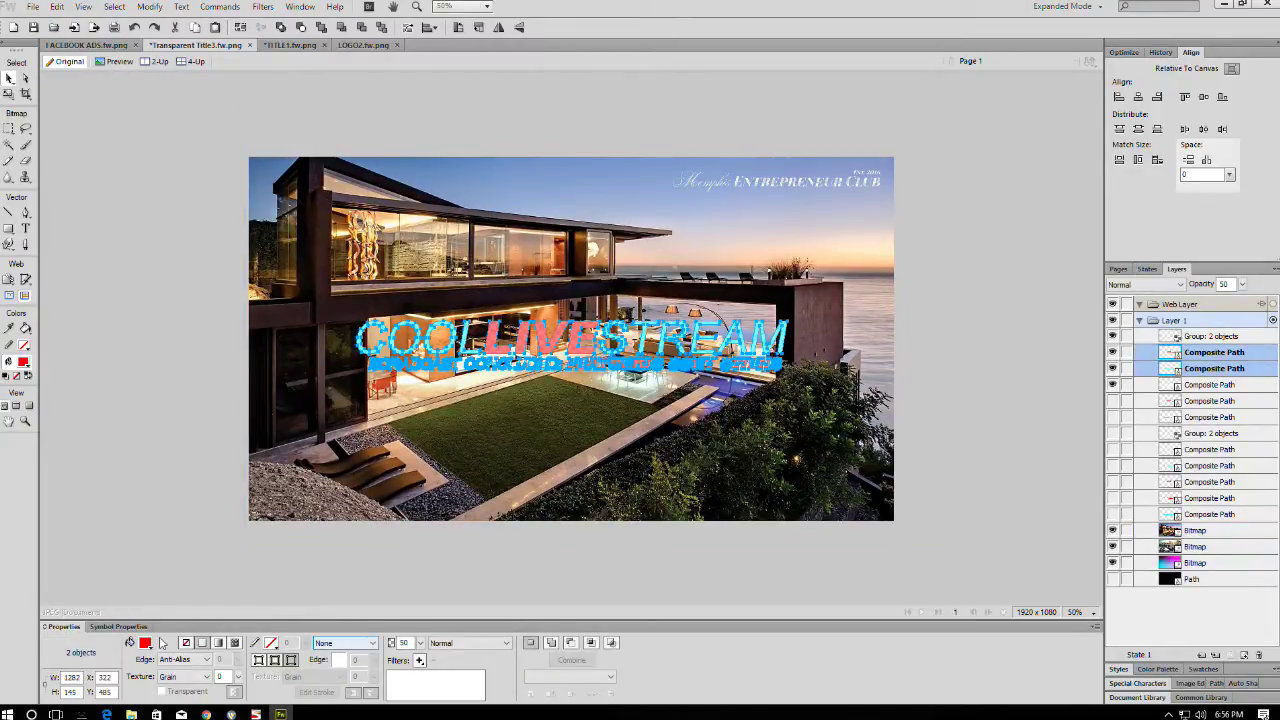
left_click(145, 643)
left_click(152, 507)
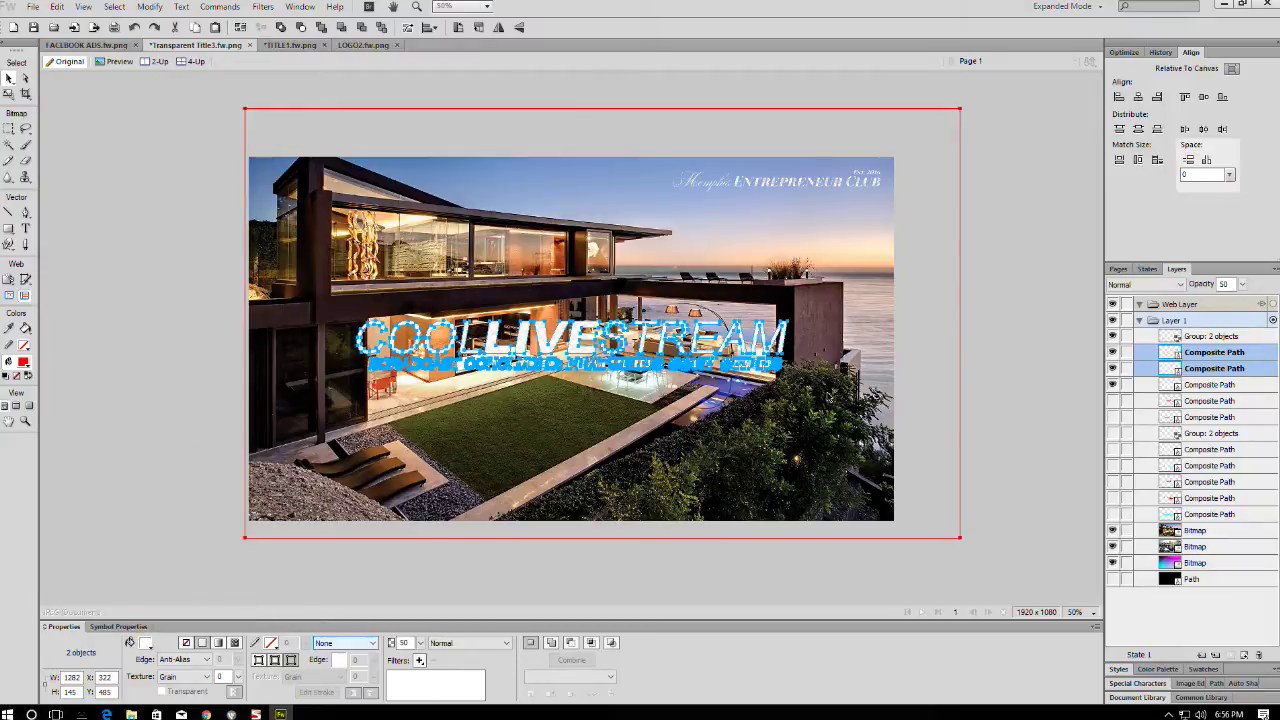
key("ctrl+z")
key("ctrl+z")
key("ctrl+z")
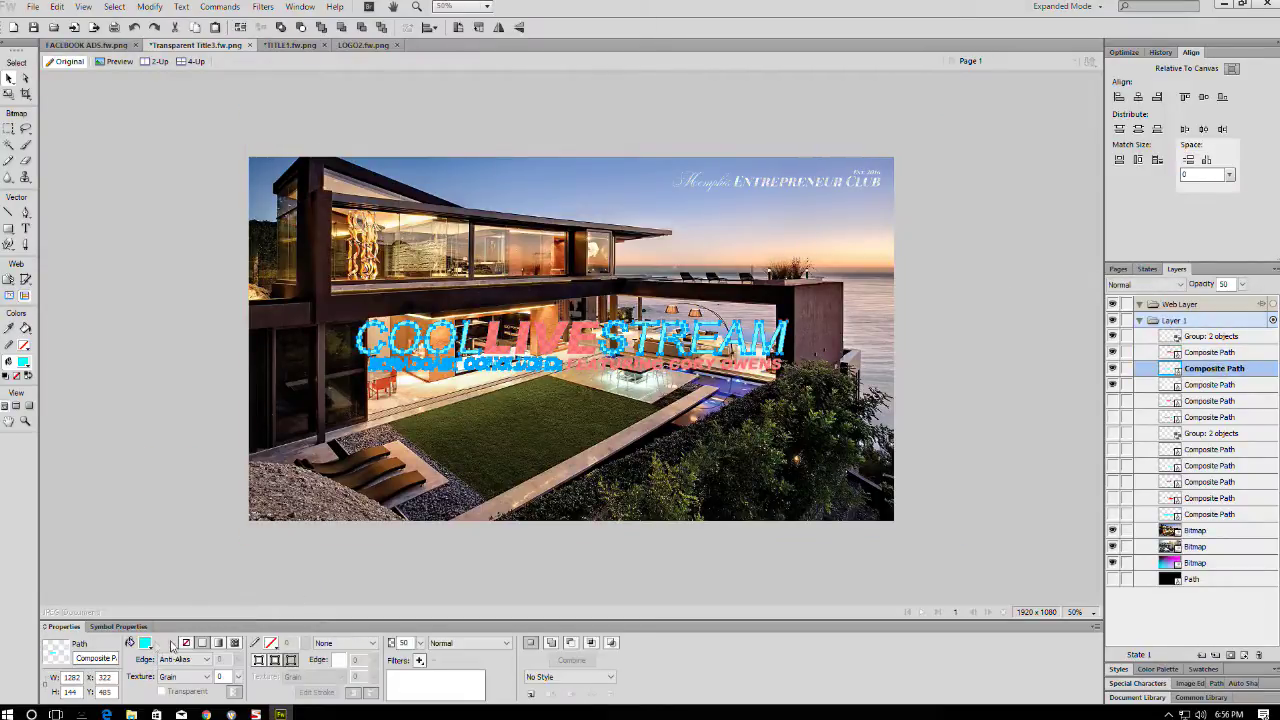
left_click(145, 643)
left_click(152, 507)
left_click(945, 227)
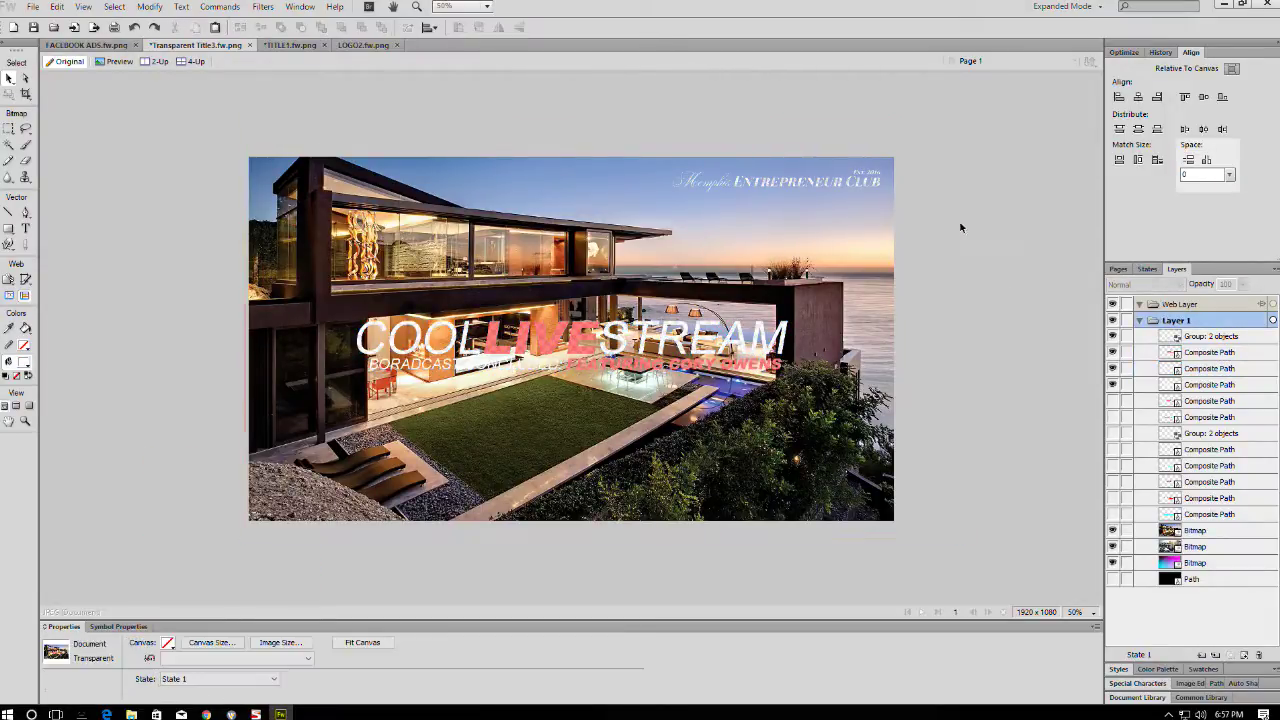
- Hide the house photo layer and delete the cars photo layer
left_click(888, 248)
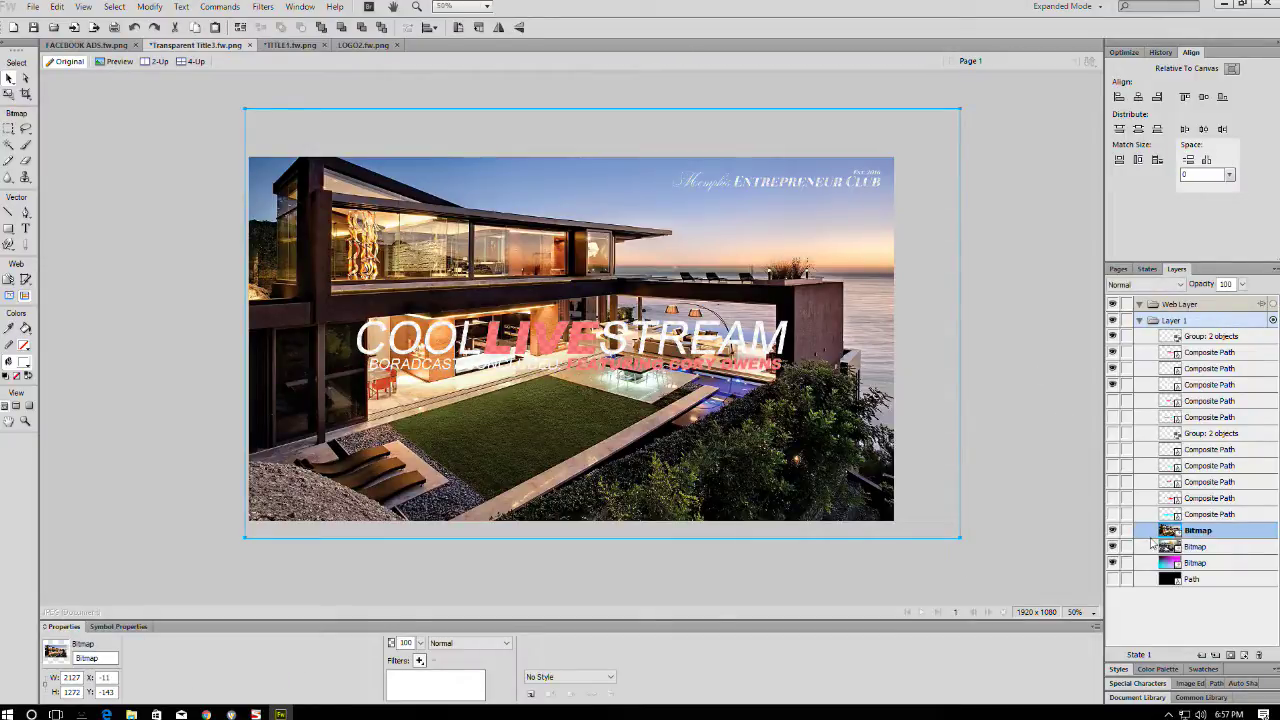
left_click(1113, 530)
left_click(1135, 546)
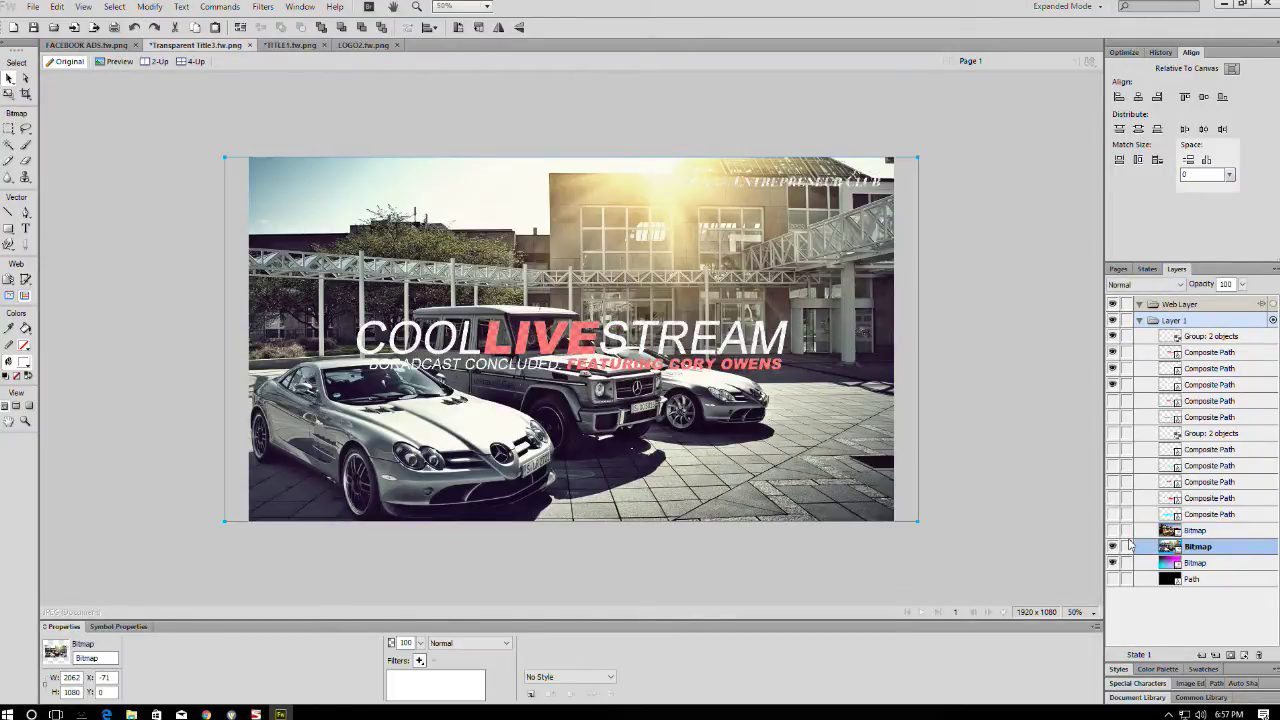
key("Delete")
left_click(1114, 564)
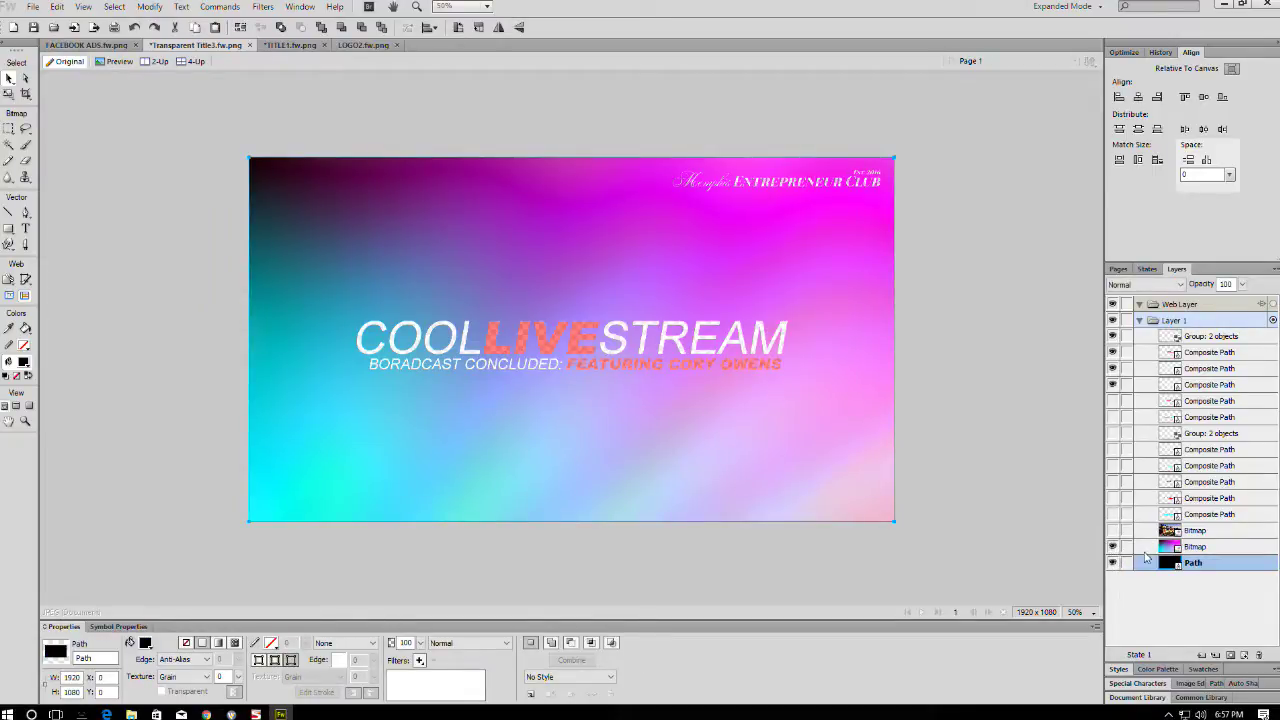
- Delete the gradient, move the black path above the visible house photo at half opacity
left_click(1146, 550)
key("Delete")
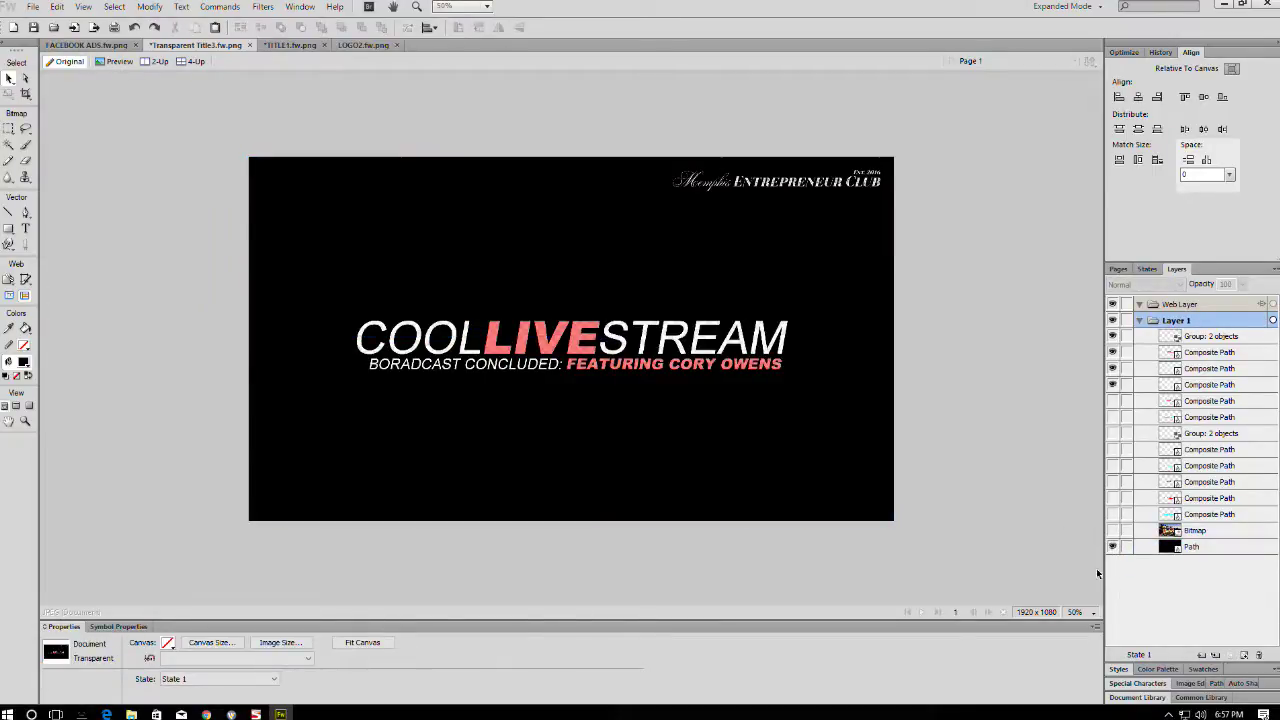
left_click(1147, 547)
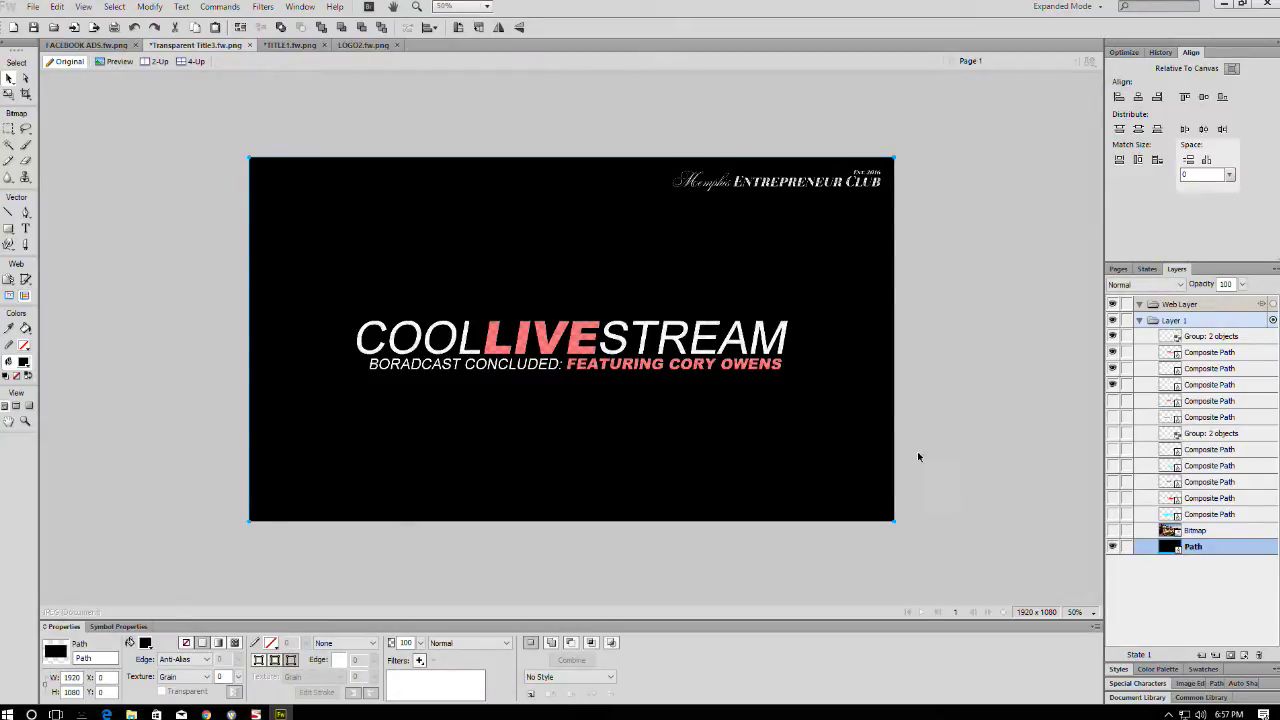
left_click_drag(1150, 547, 1148, 524)
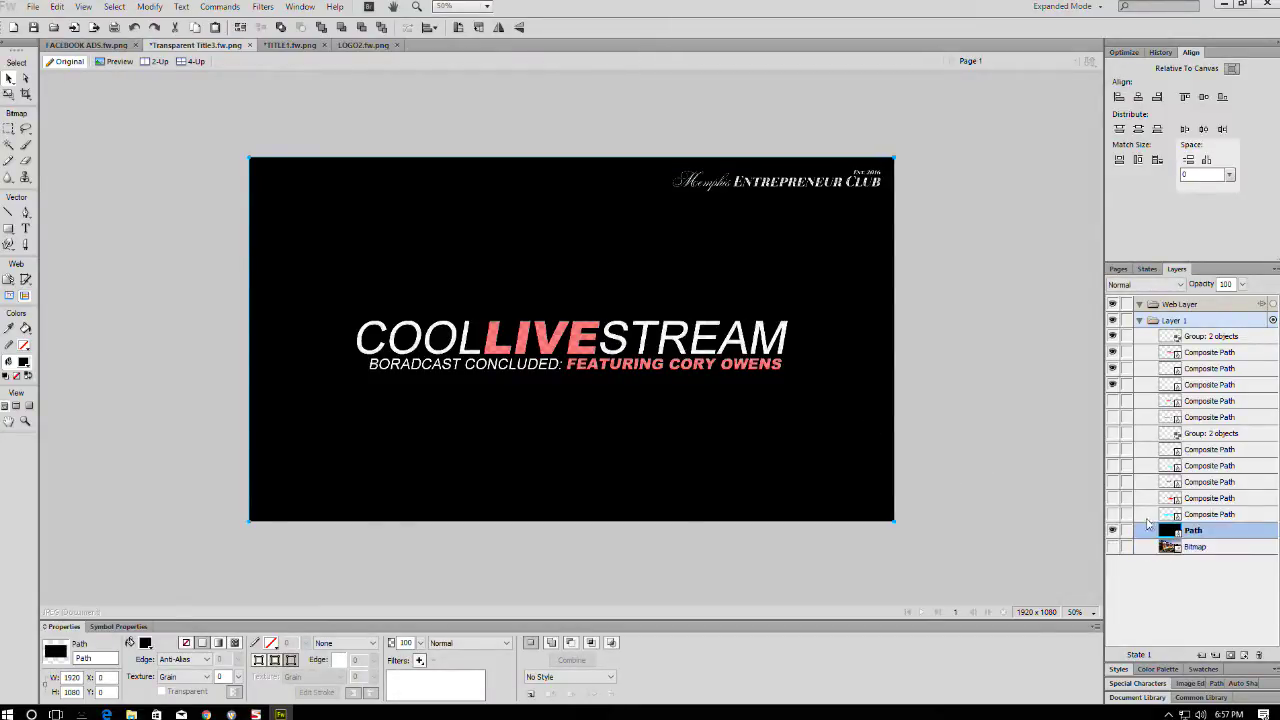
left_click(1113, 547)
key("Return")
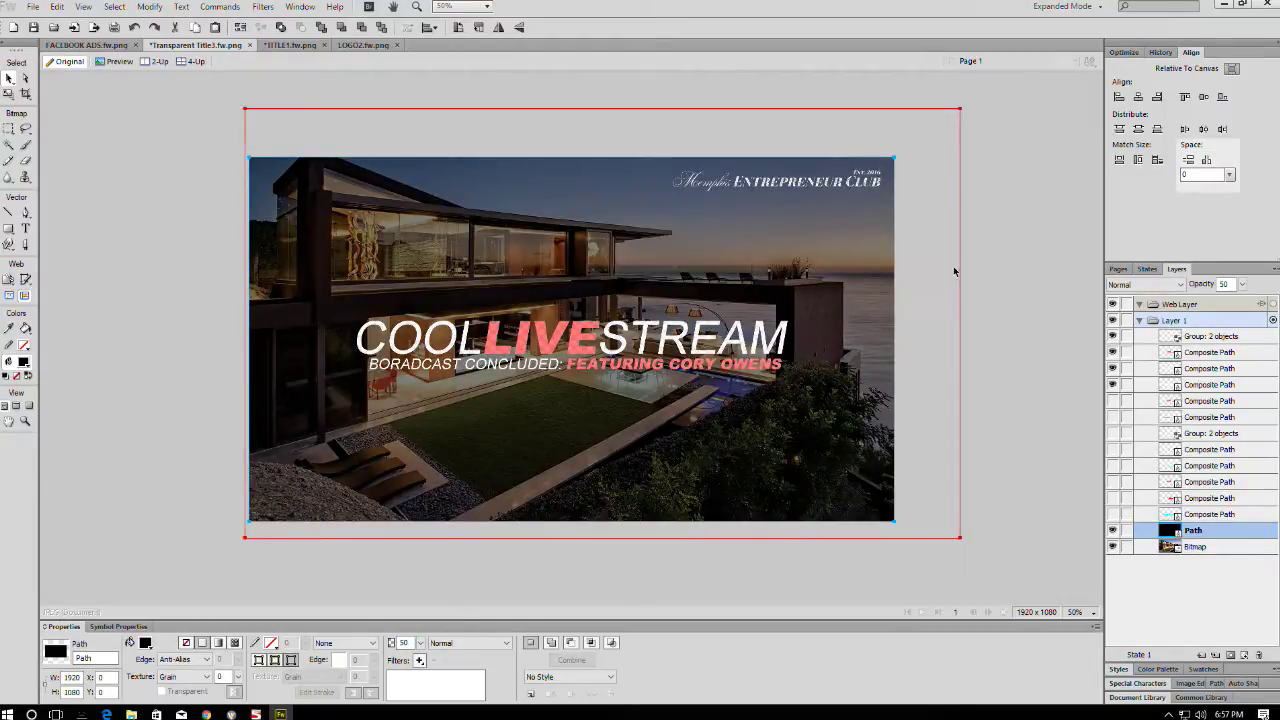
- Test-shift the dark overlay off the photo, then undo it
left_click_drag(826, 262, 1020, 374)
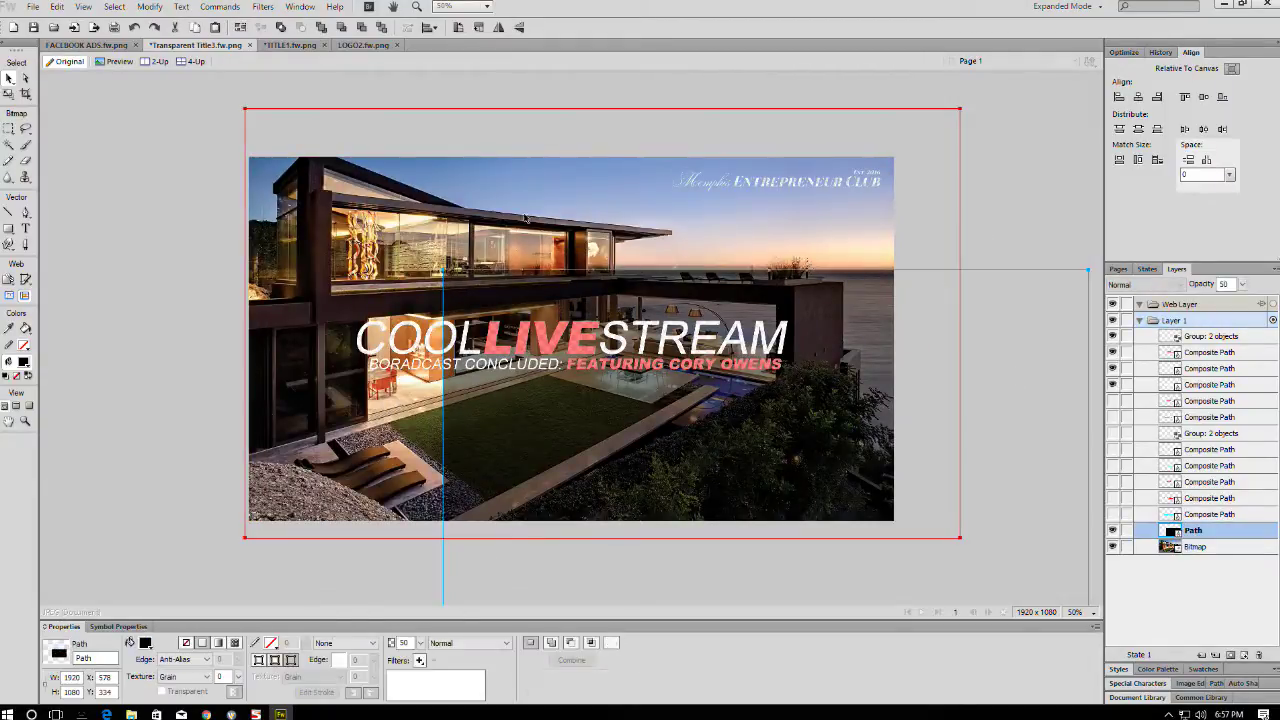
key("ctrl+z")
key("ctrl+a")
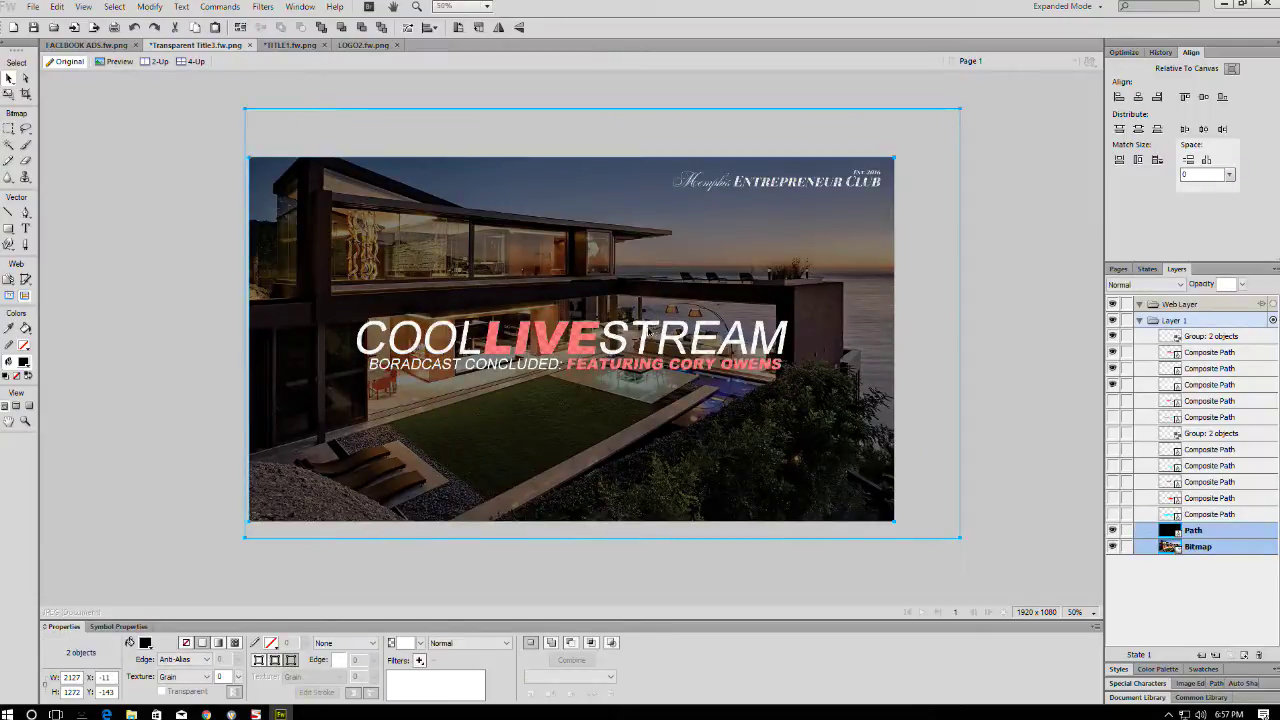
scroll(648, 331, "up", 3)
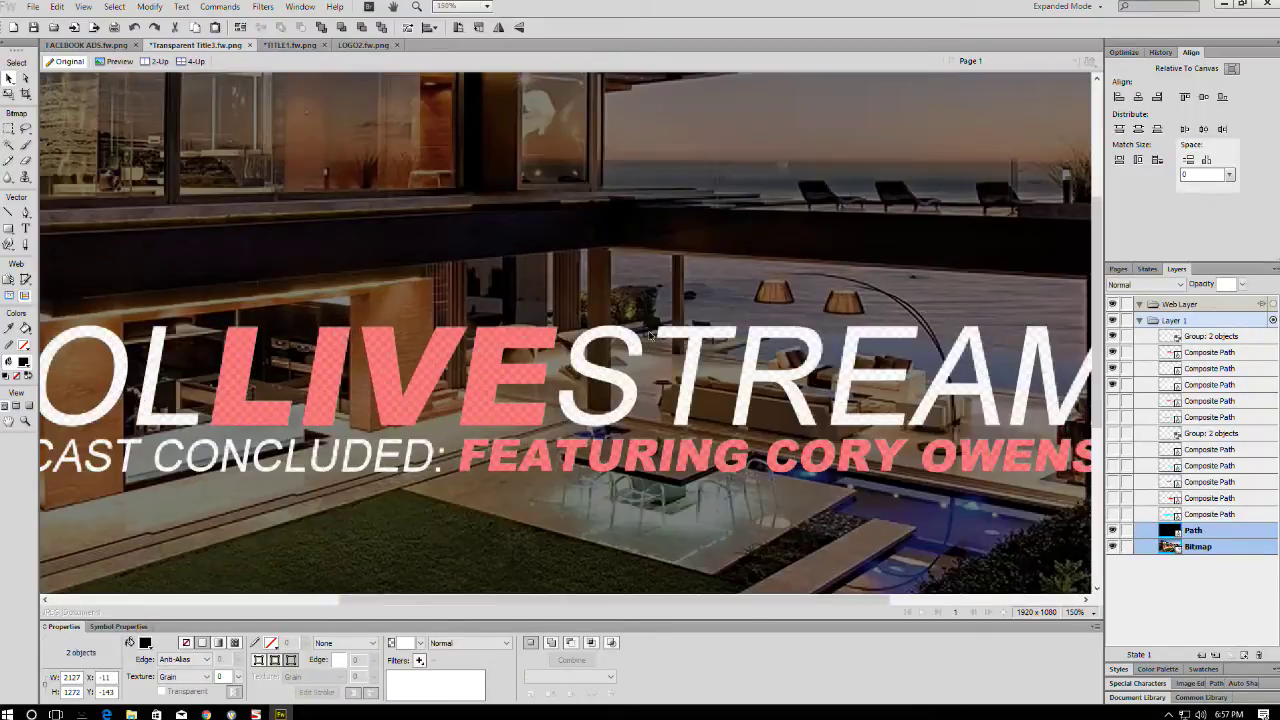
- Test-move the title text, undo it, save the file and return to Wirecast
left_click(688, 338)
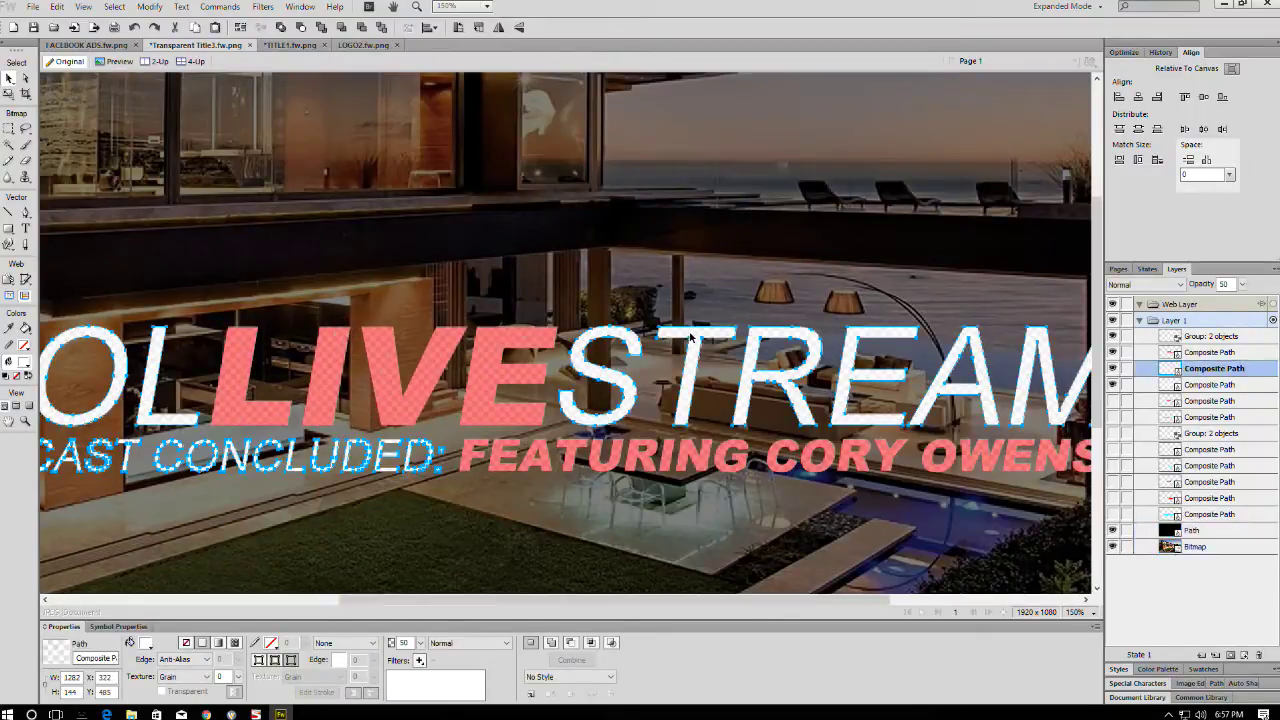
left_click_drag(525, 341, 536, 116)
left_click(512, 340)
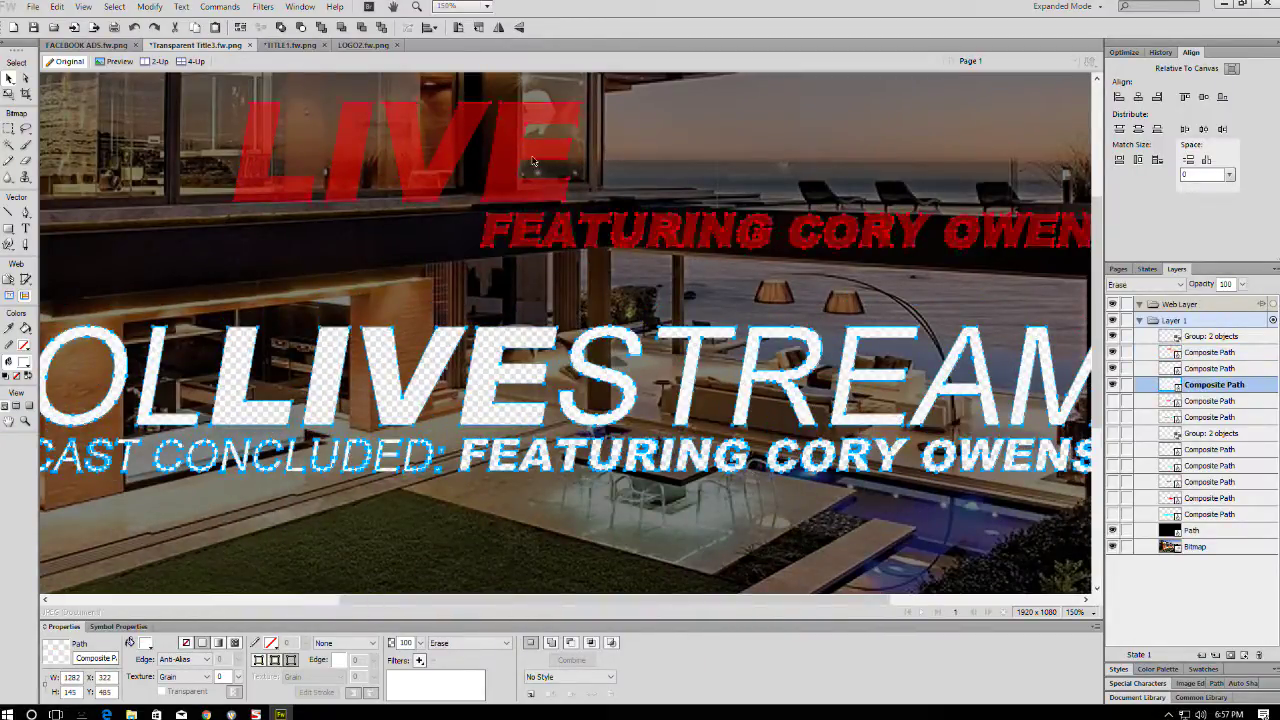
key("ctrl+z")
key("ctrl+minus")
key("ctrl+minus")
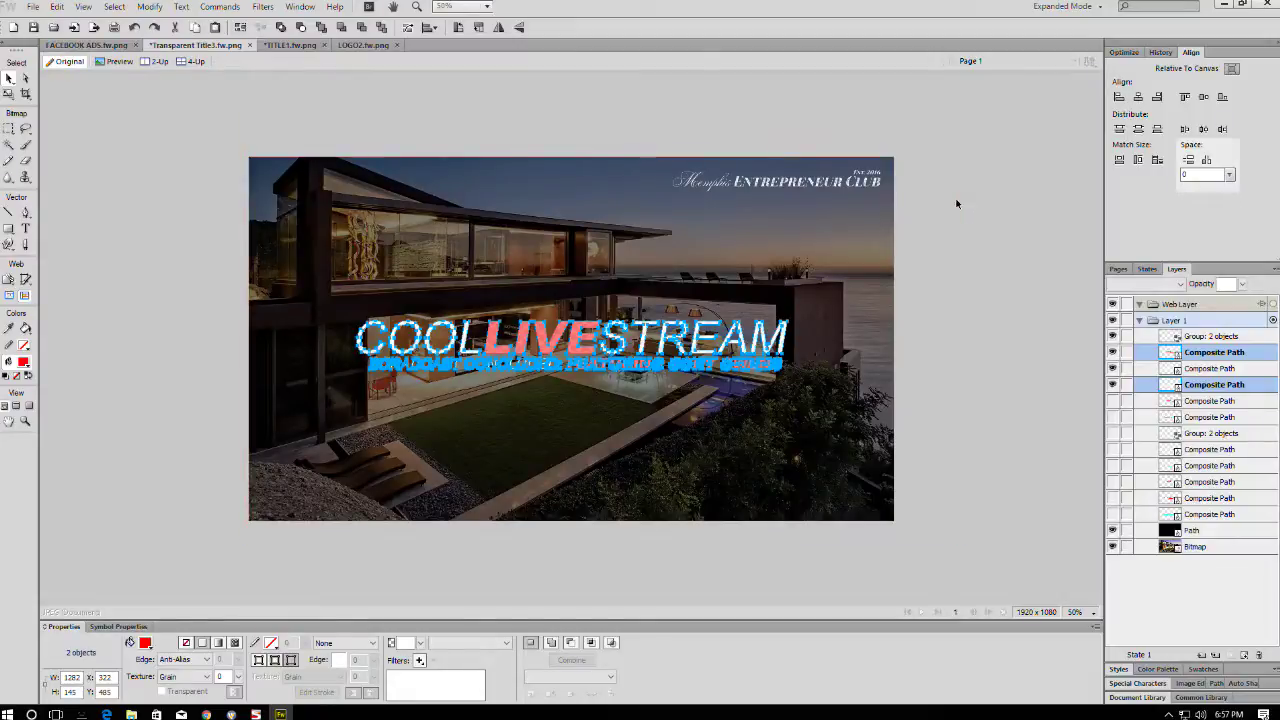
left_click(942, 194)
key("ctrl+s")
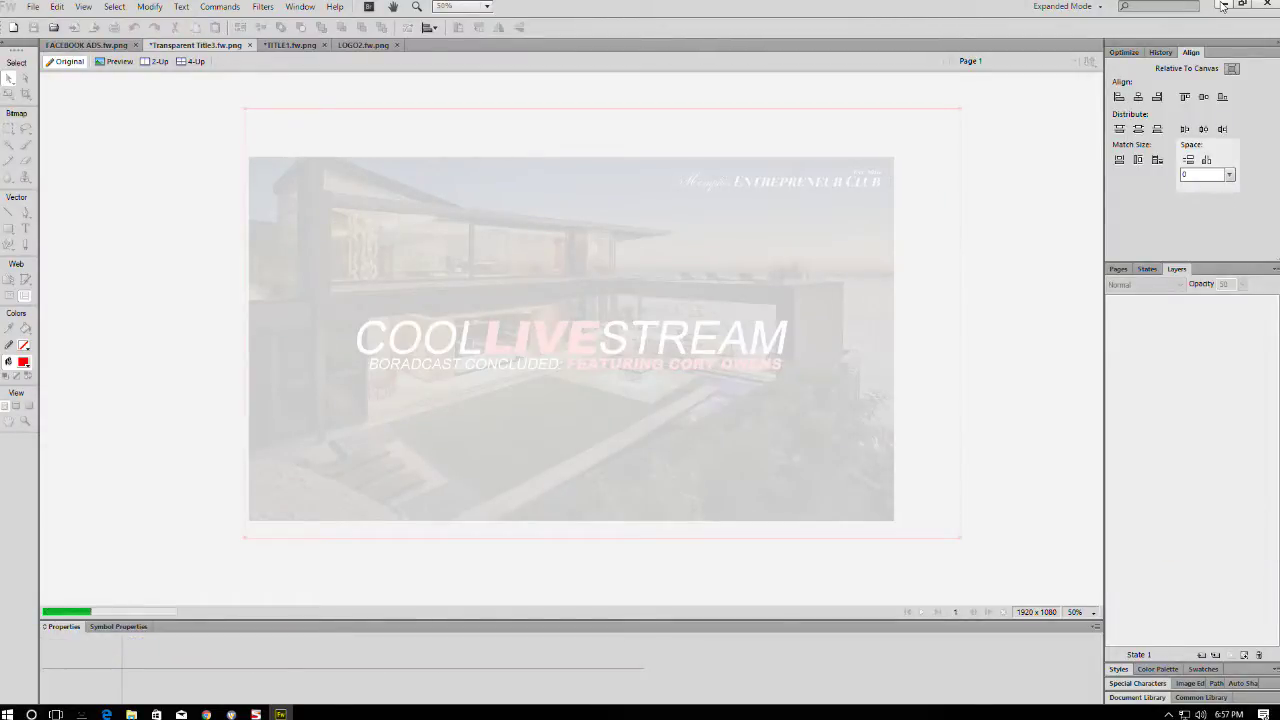
left_click(1222, 5)
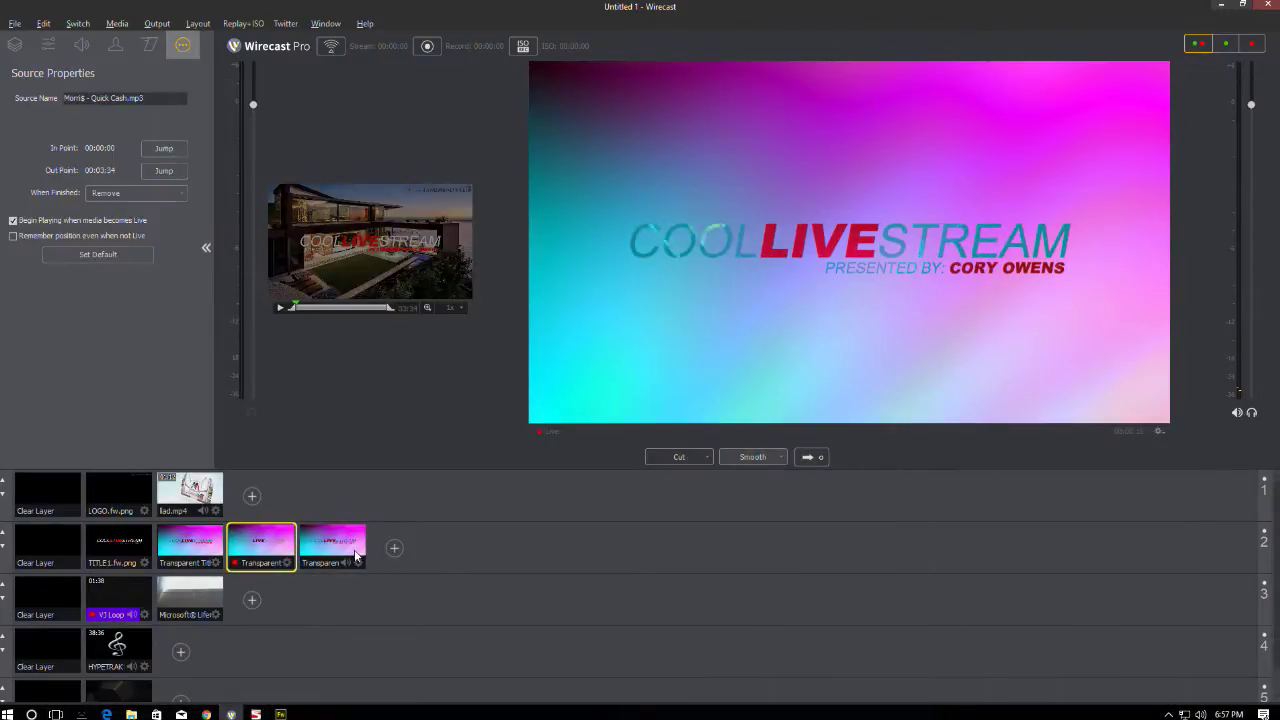
- Preview the third title shot, enlarge the live view, and take the house title live
left_click(355, 556)
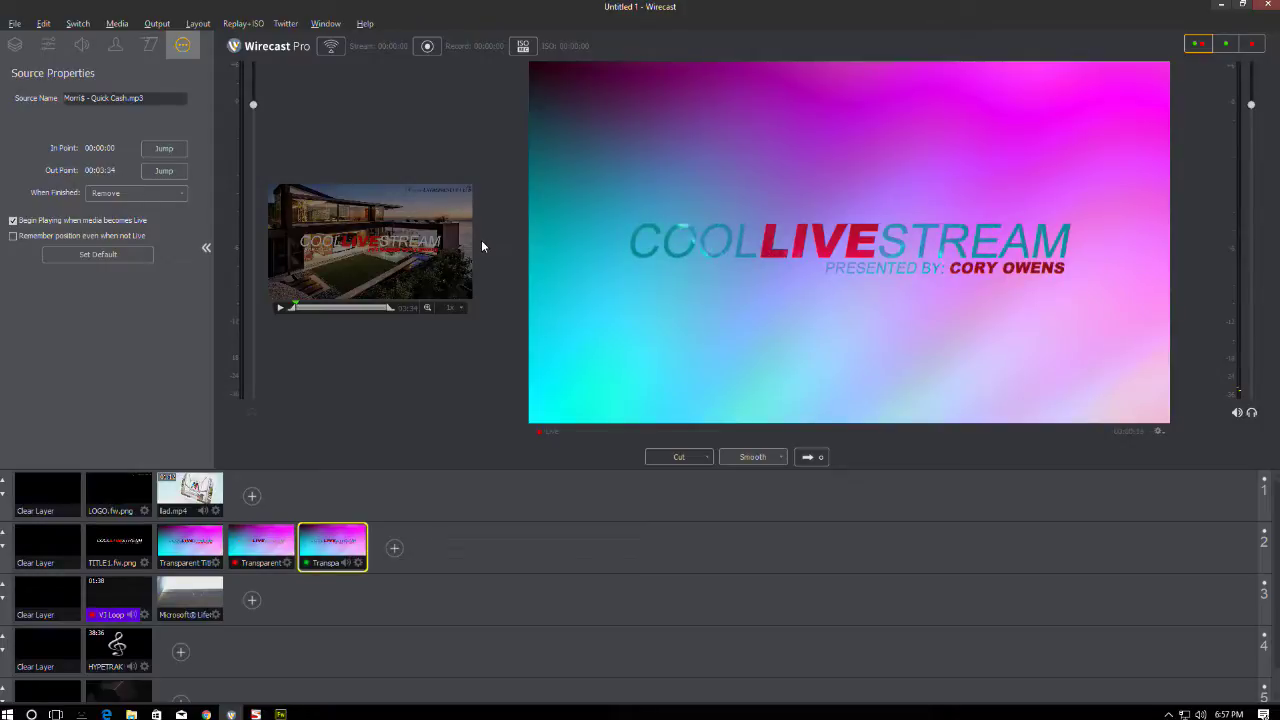
left_click_drag(481, 246, 359, 206)
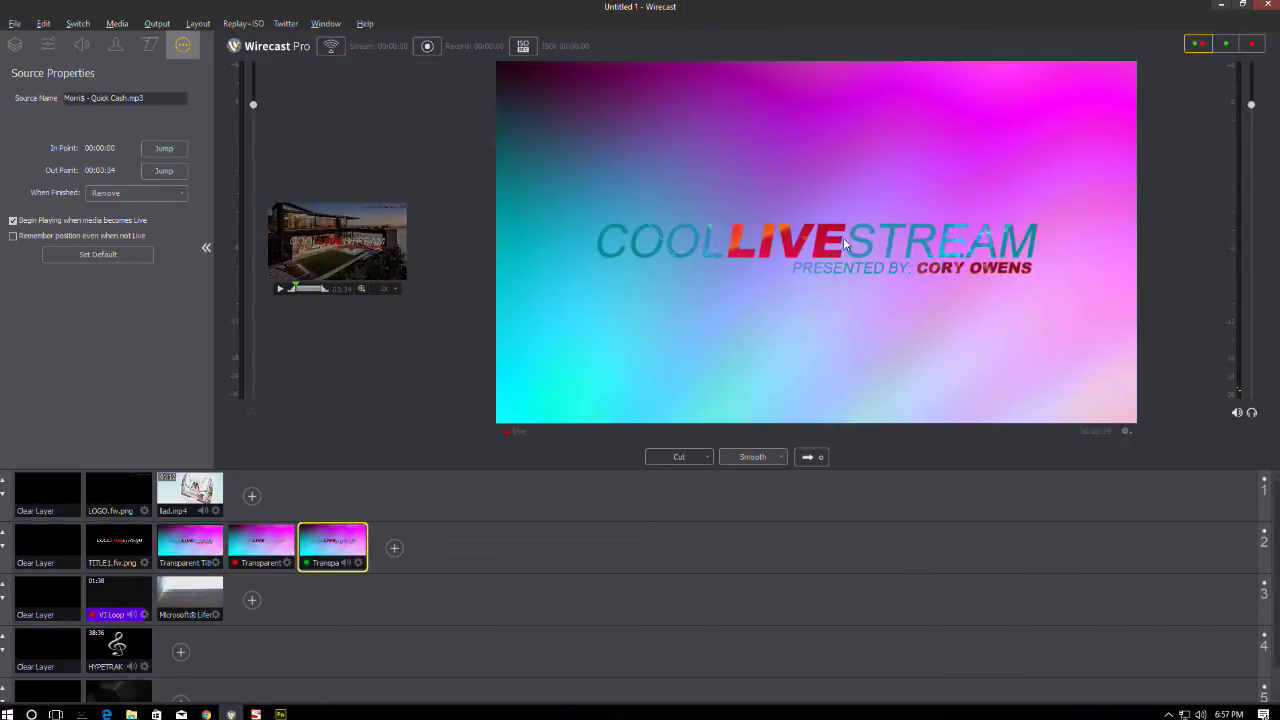
left_click(815, 458)
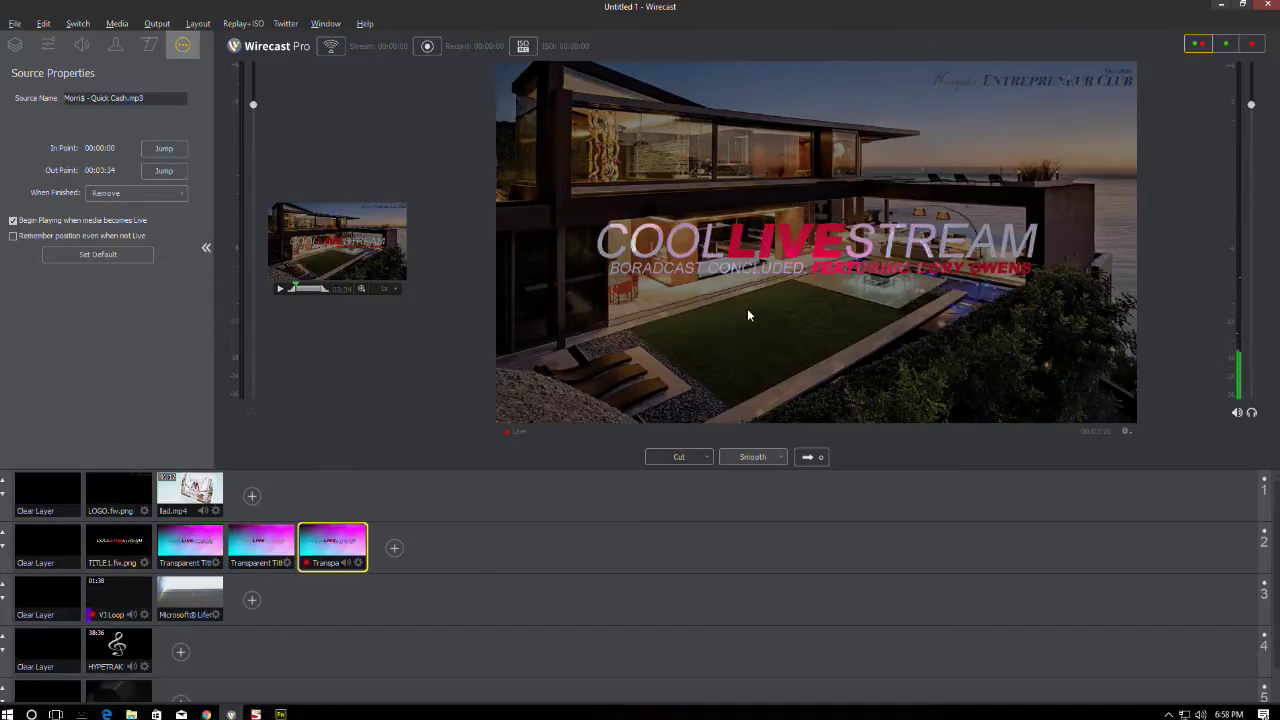
- Clear layer 2 live to show the VJ loop and cue the house title in preview
left_click(47, 547)
left_click(810, 457)
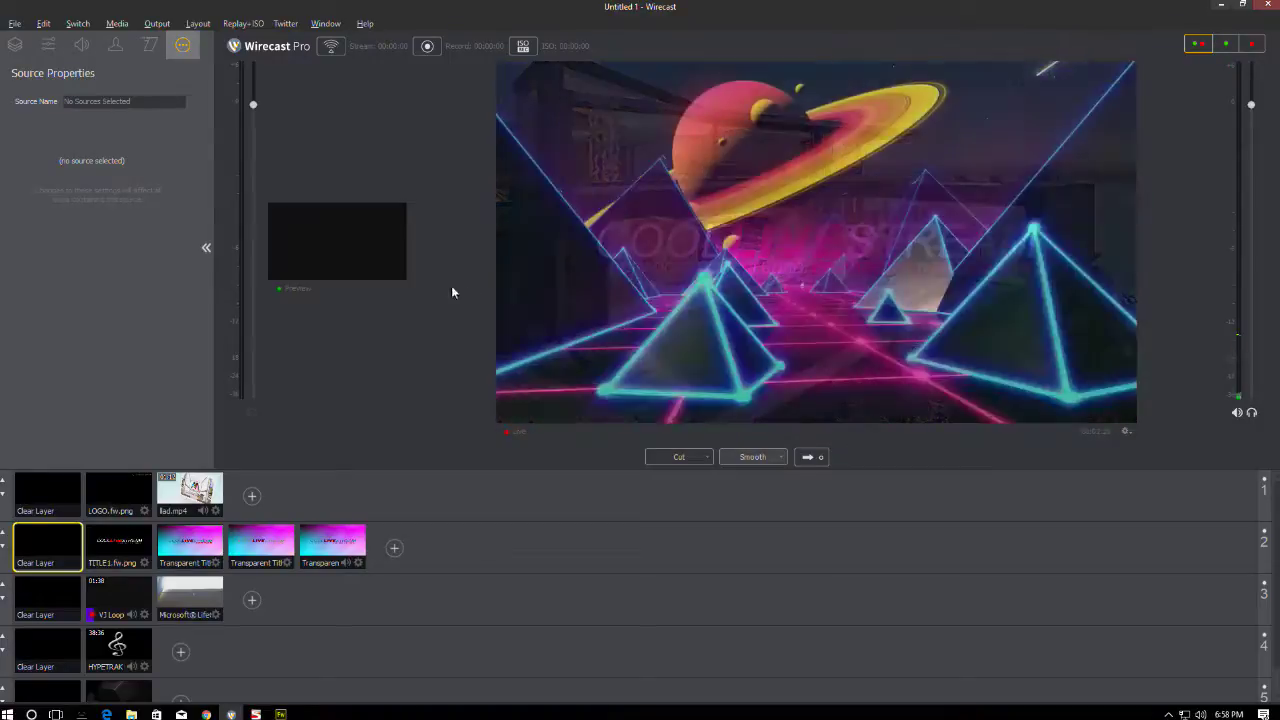
left_click_drag(418, 281, 1108, 292)
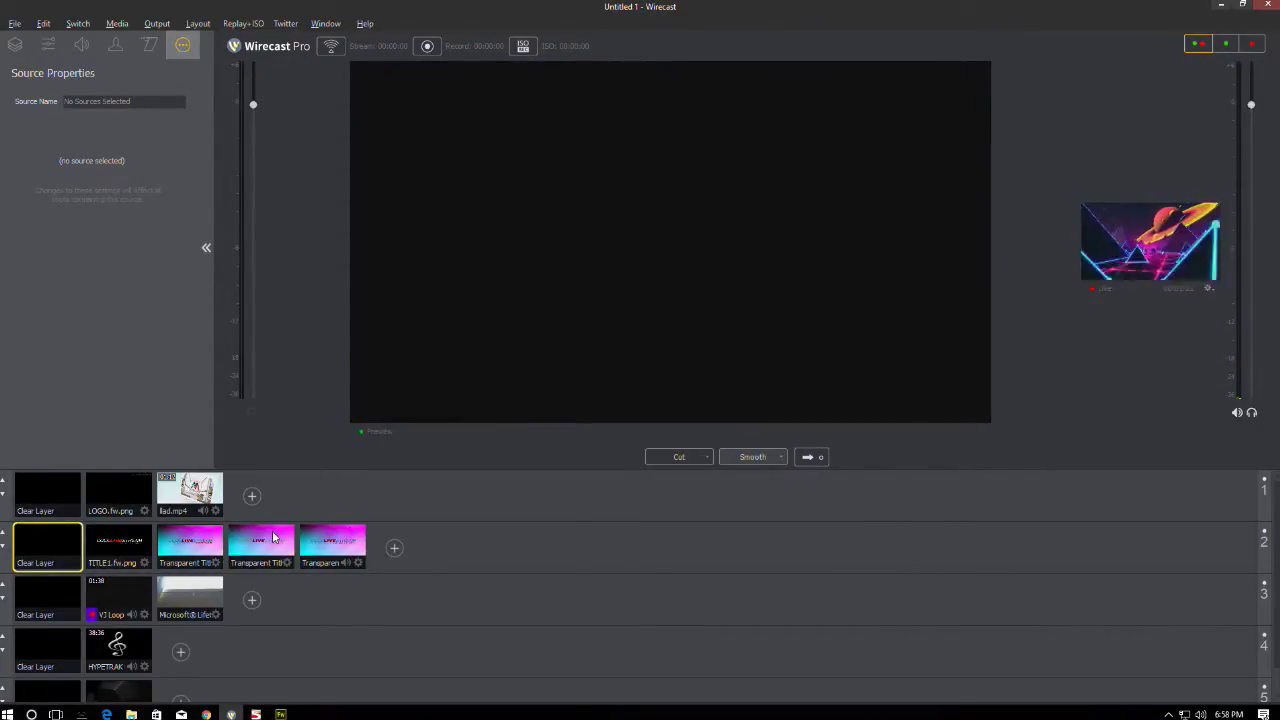
left_click(333, 543)
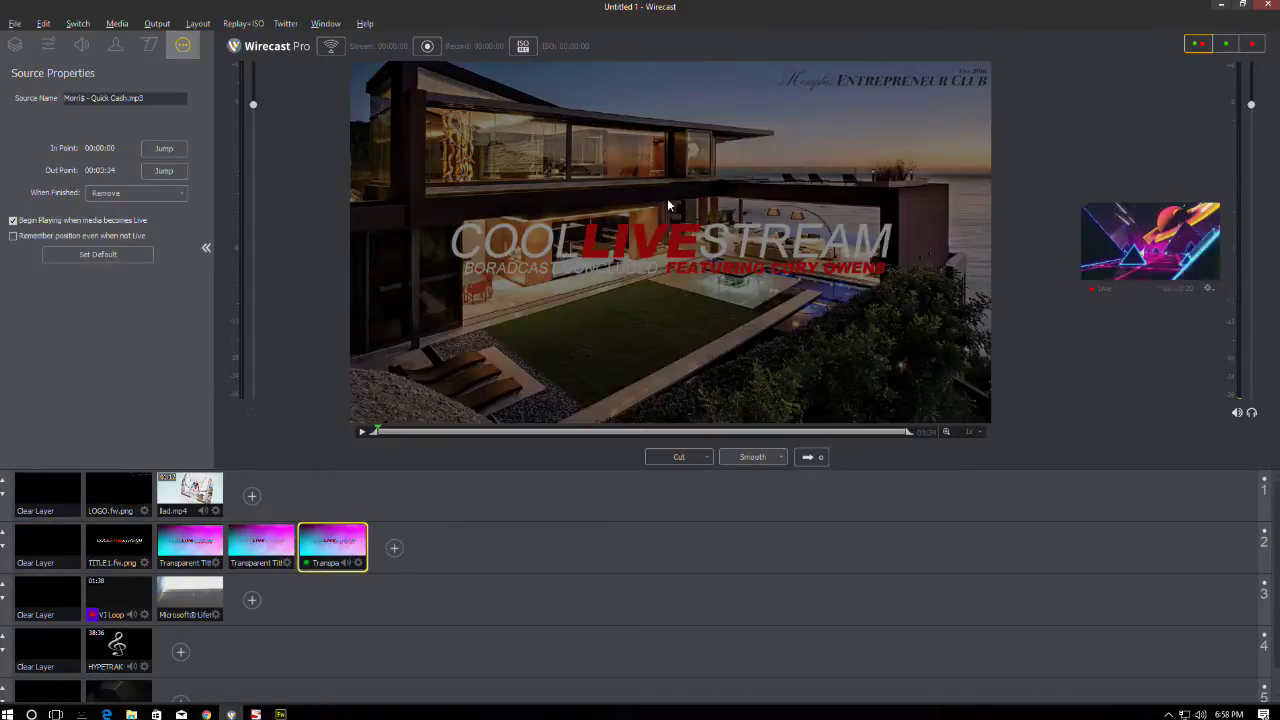
- Drag the house title image and VJ loop video around within the preview
left_click(130, 603)
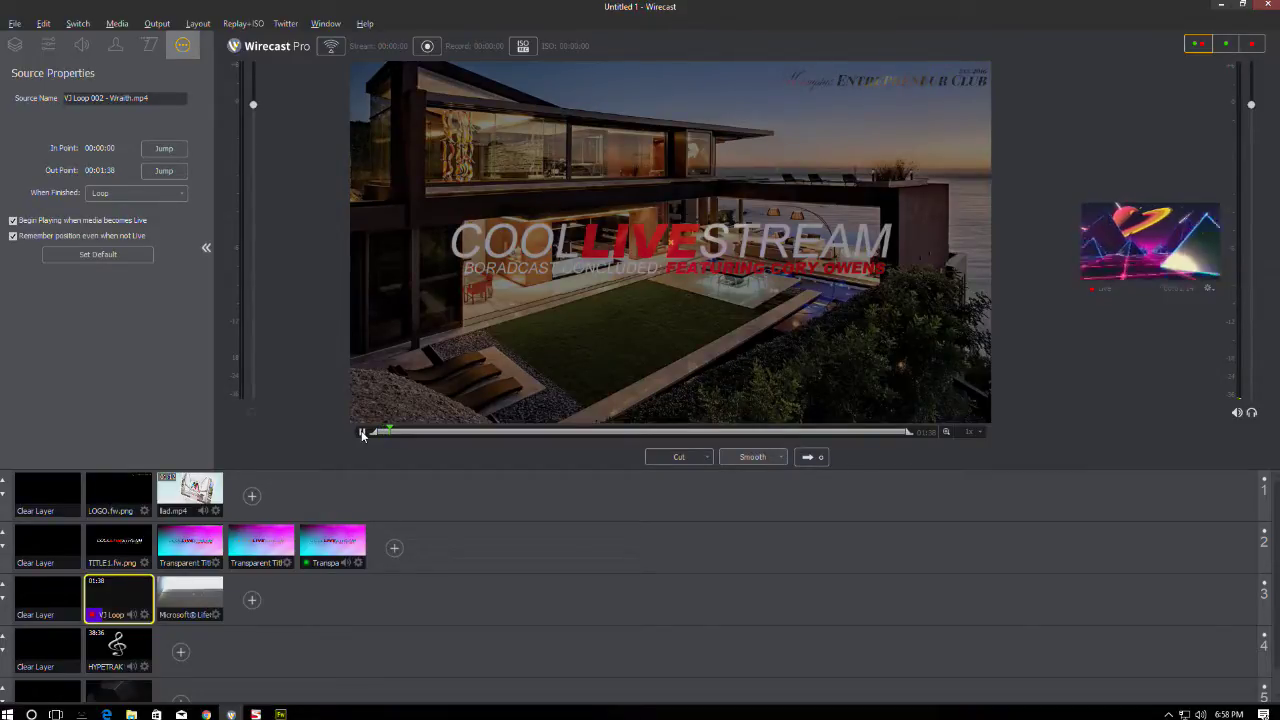
left_click(484, 196)
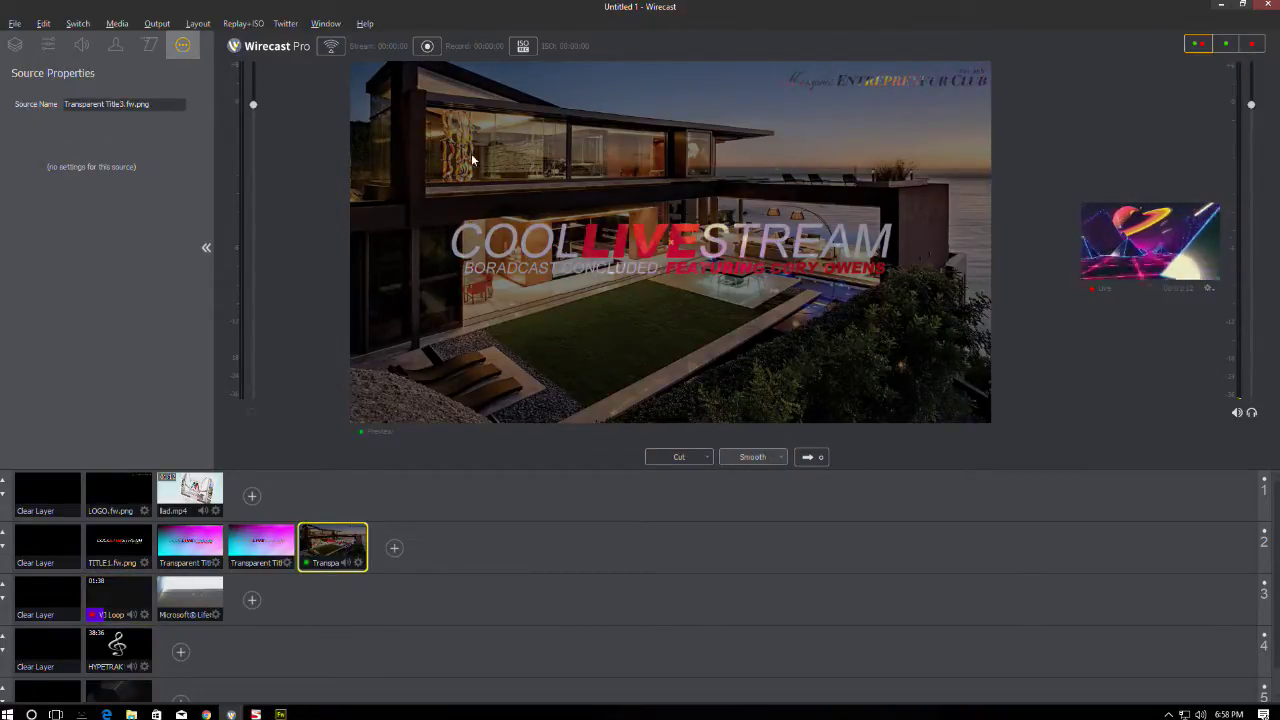
left_click_drag(471, 153, 731, 177)
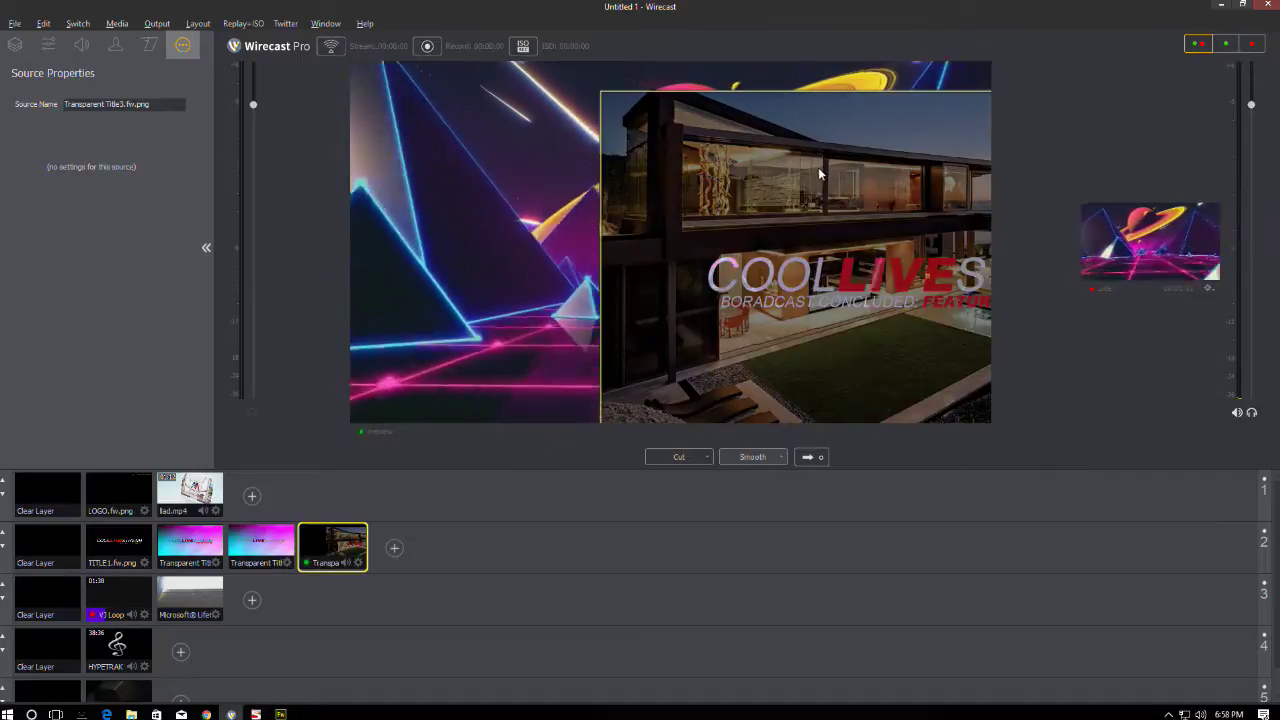
left_click_drag(818, 165, 797, 142)
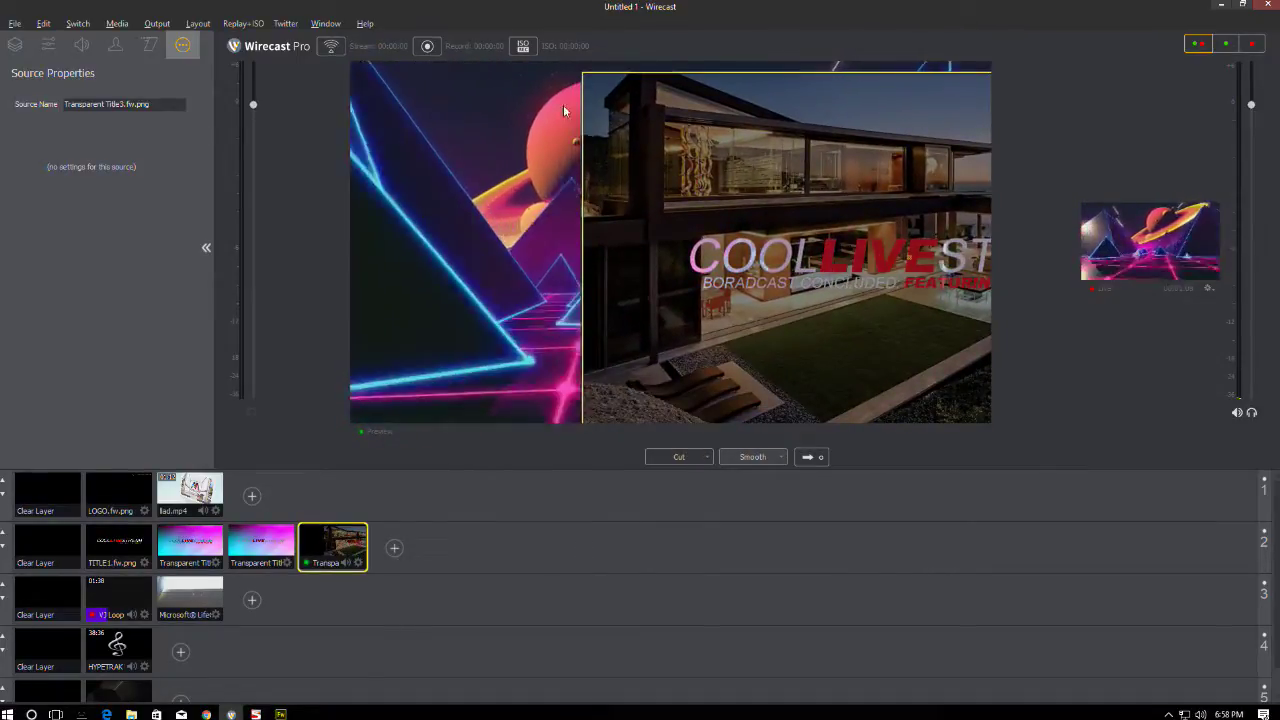
left_click(563, 104)
left_click_drag(548, 92, 525, 153)
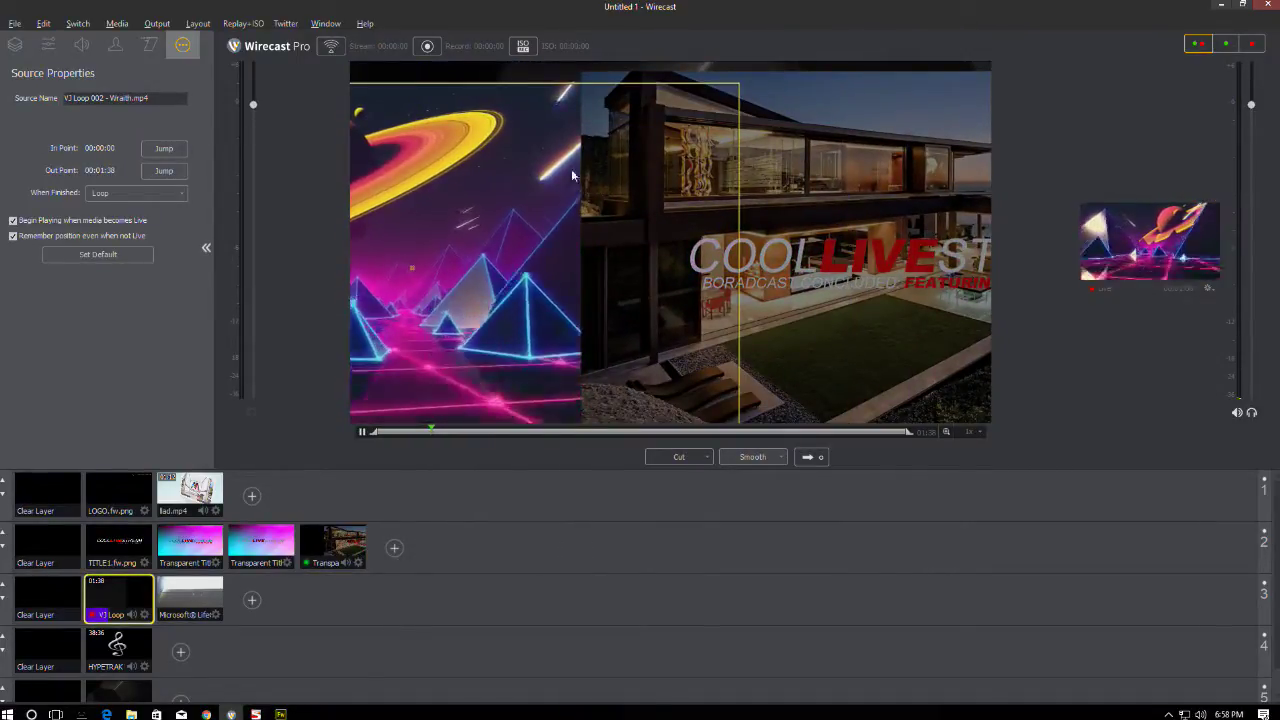
left_click_drag(836, 132, 724, 193)
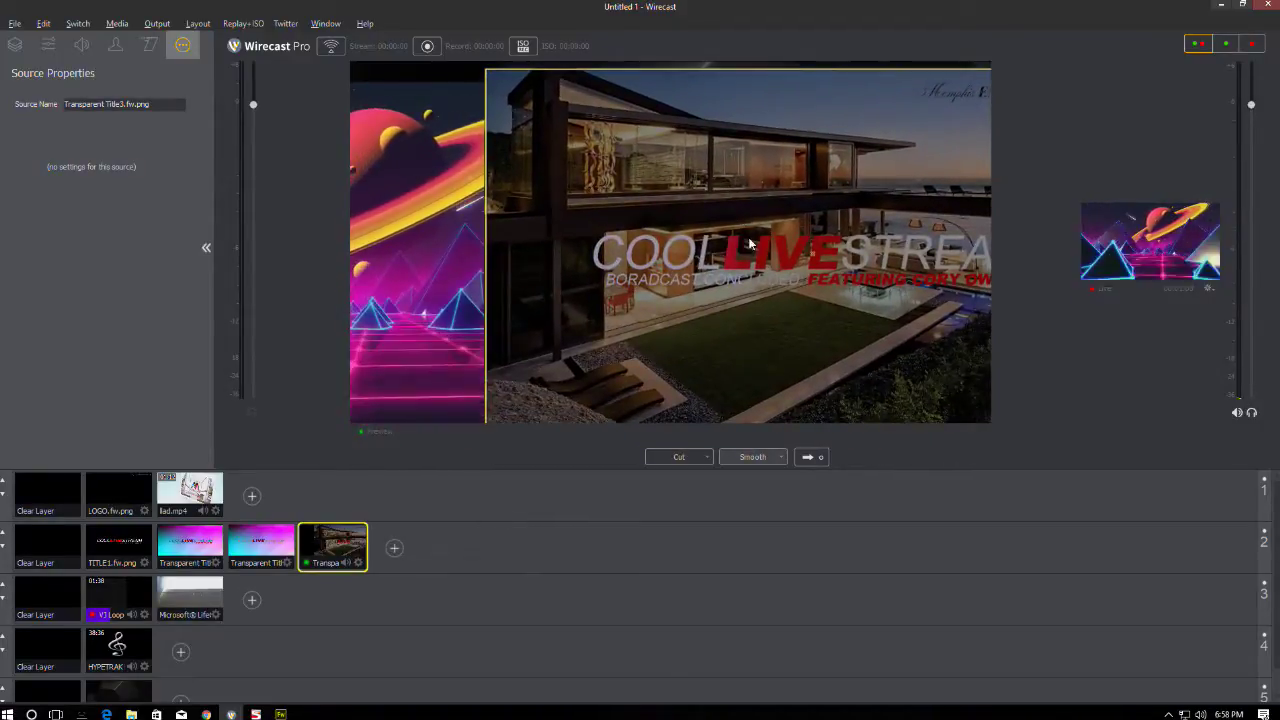
left_click(469, 207)
left_click_drag(500, 200, 605, 247)
left_click(494, 174)
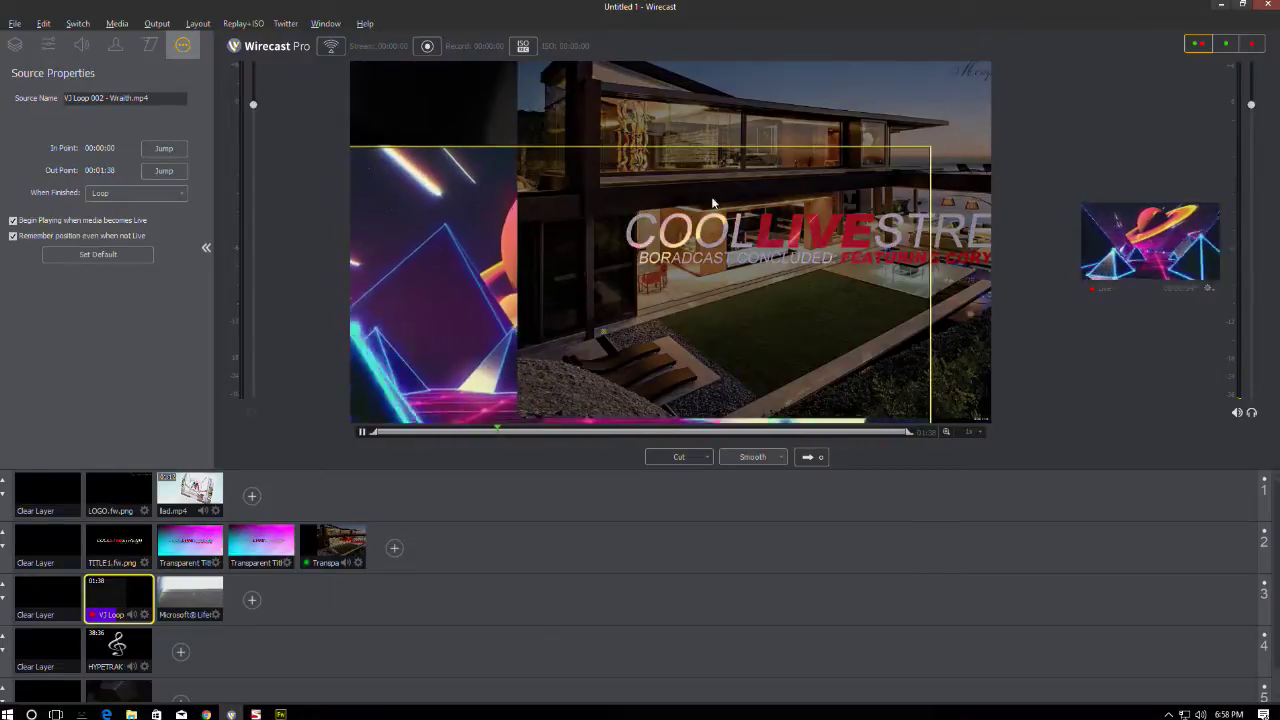
- Undo the moves so the house image fills the preview, then enlarge the live view
left_click(775, 107)
left_click_drag(775, 107, 627, 127)
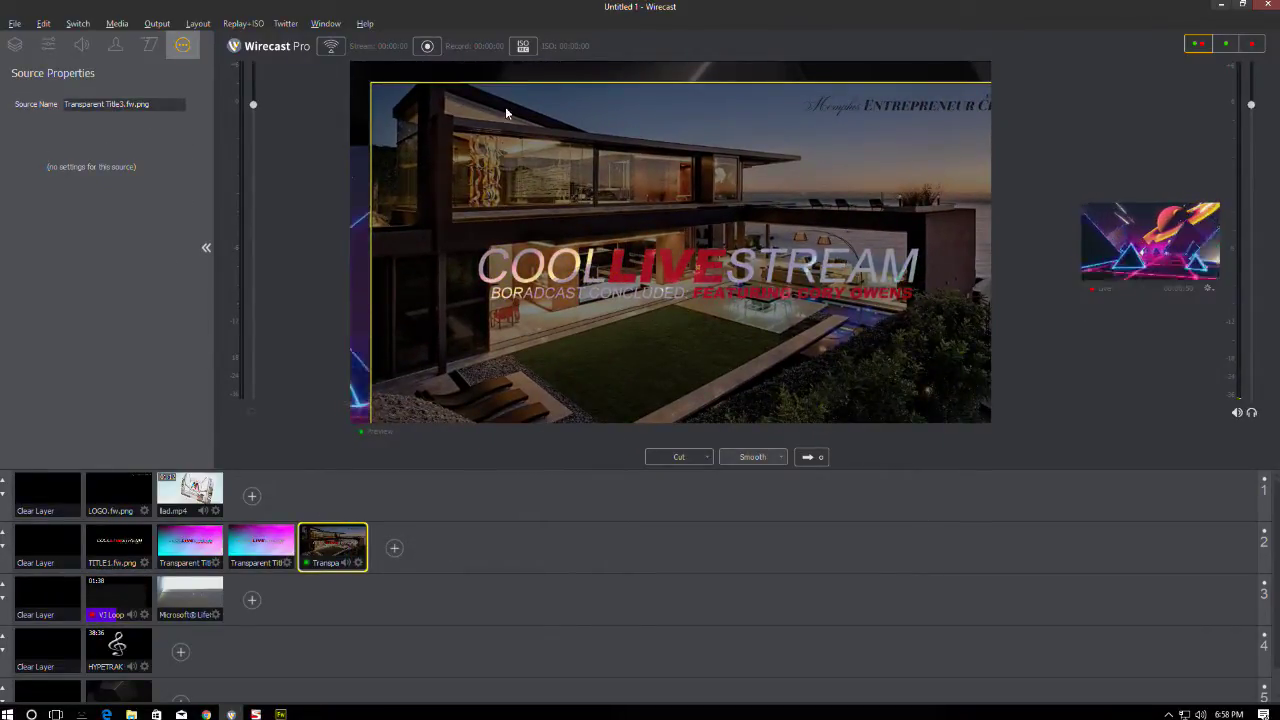
key("ctrl+z")
key("ctrl+z")
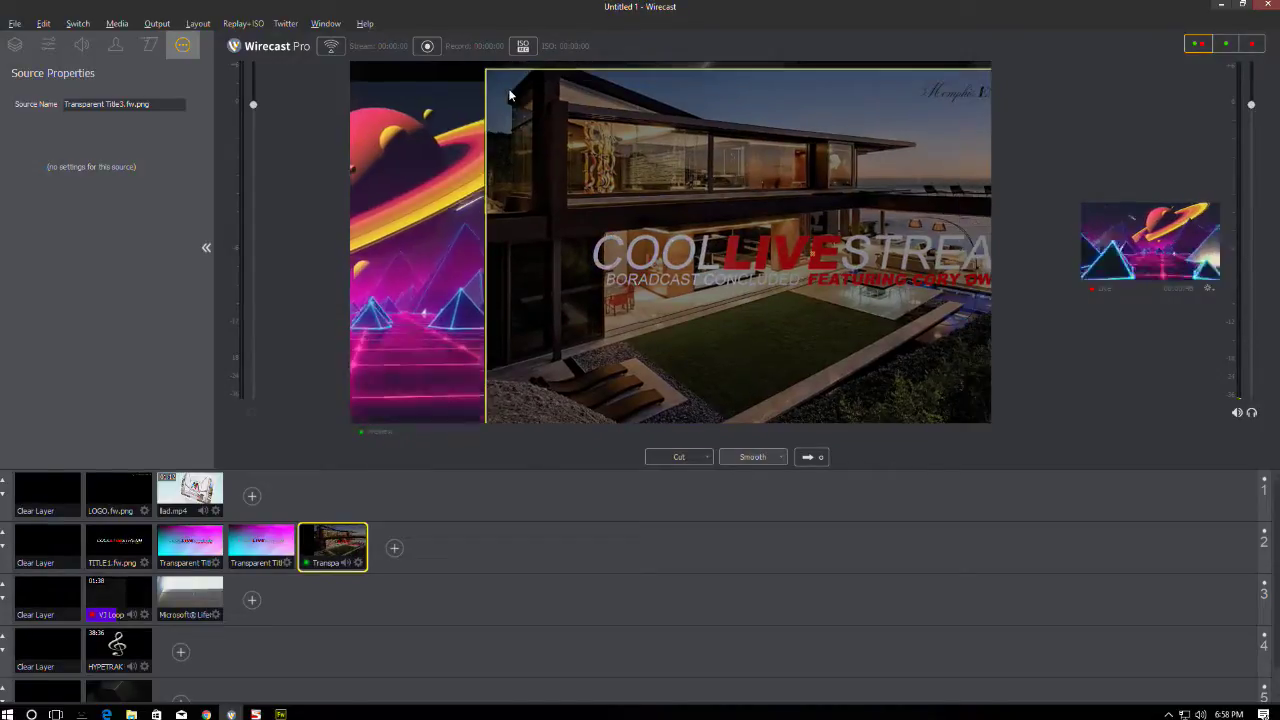
key("ctrl+z")
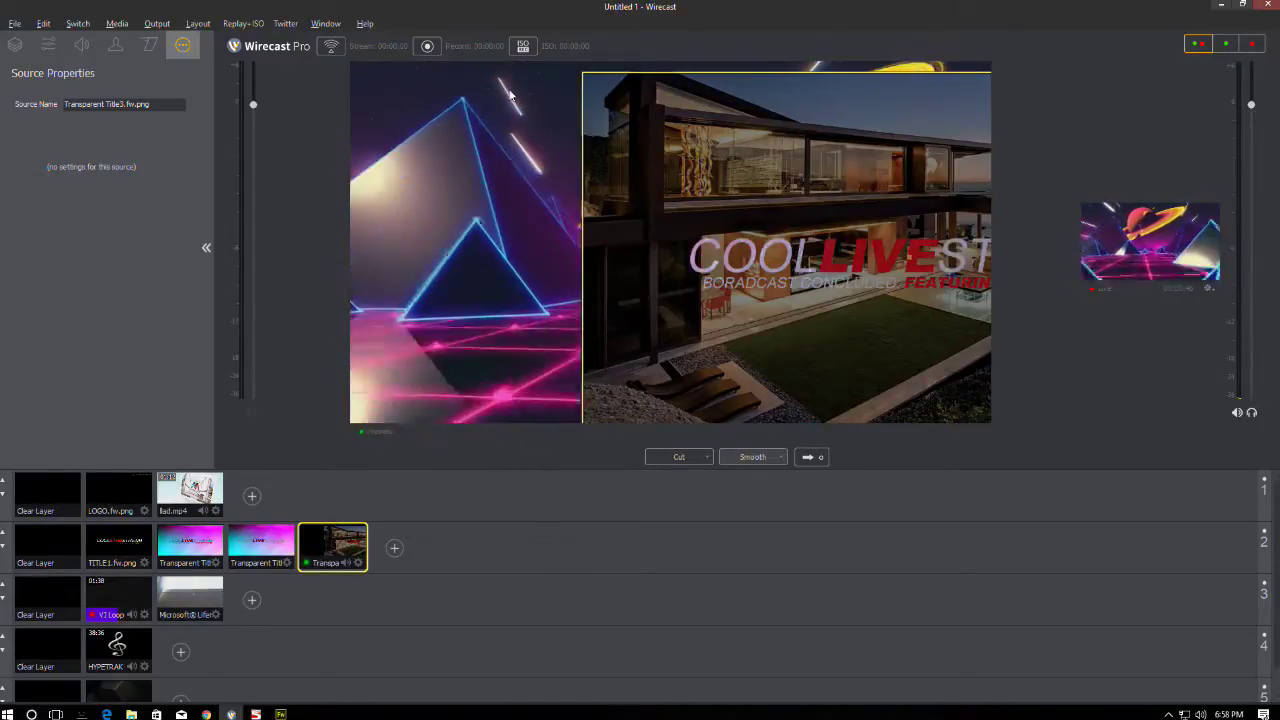
key("ctrl+z")
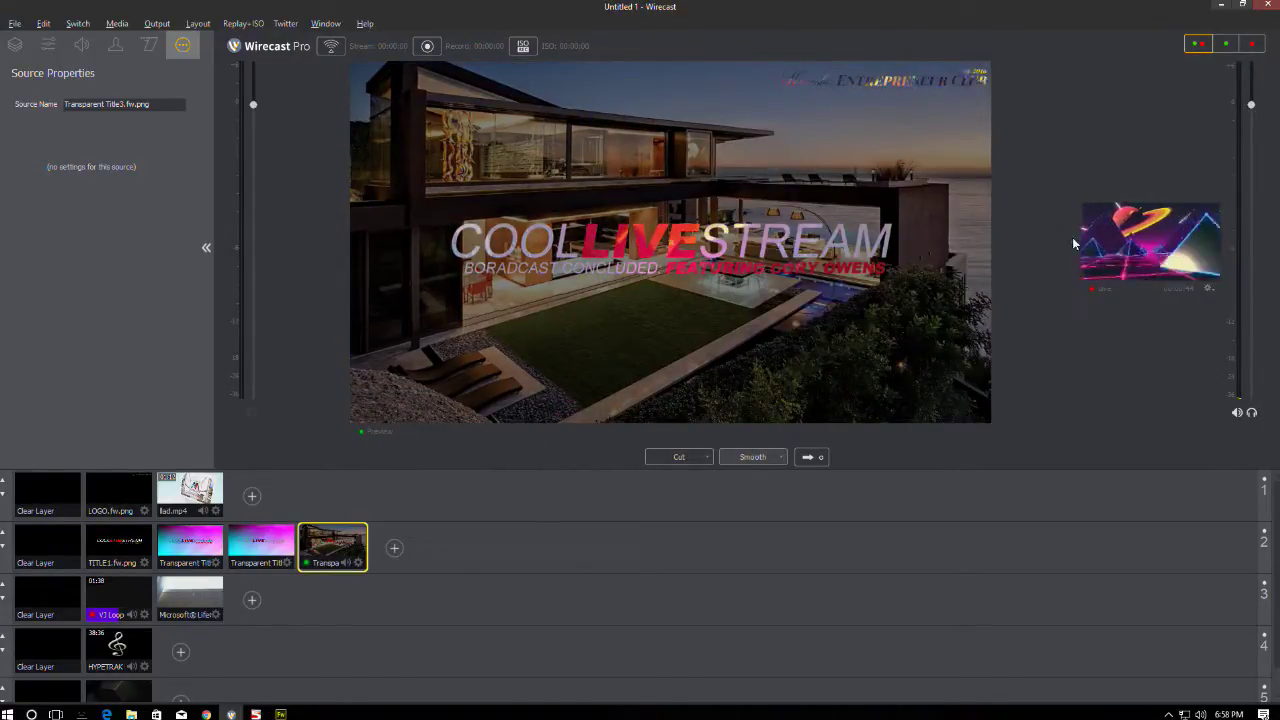
left_click_drag(1078, 240, 430, 240)
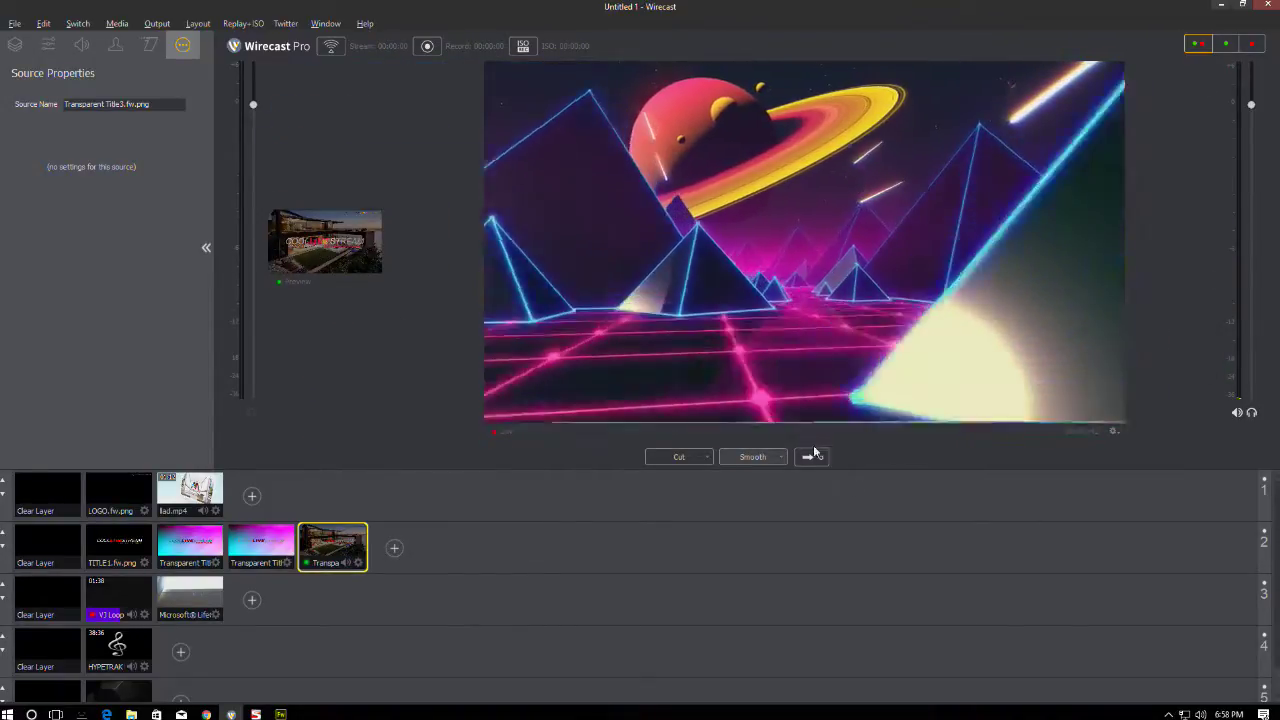
- Take the house-background COOL LIVE STREAM title live with the Smooth transition, replacing the VJ loop
key("ctrl+shift+g")
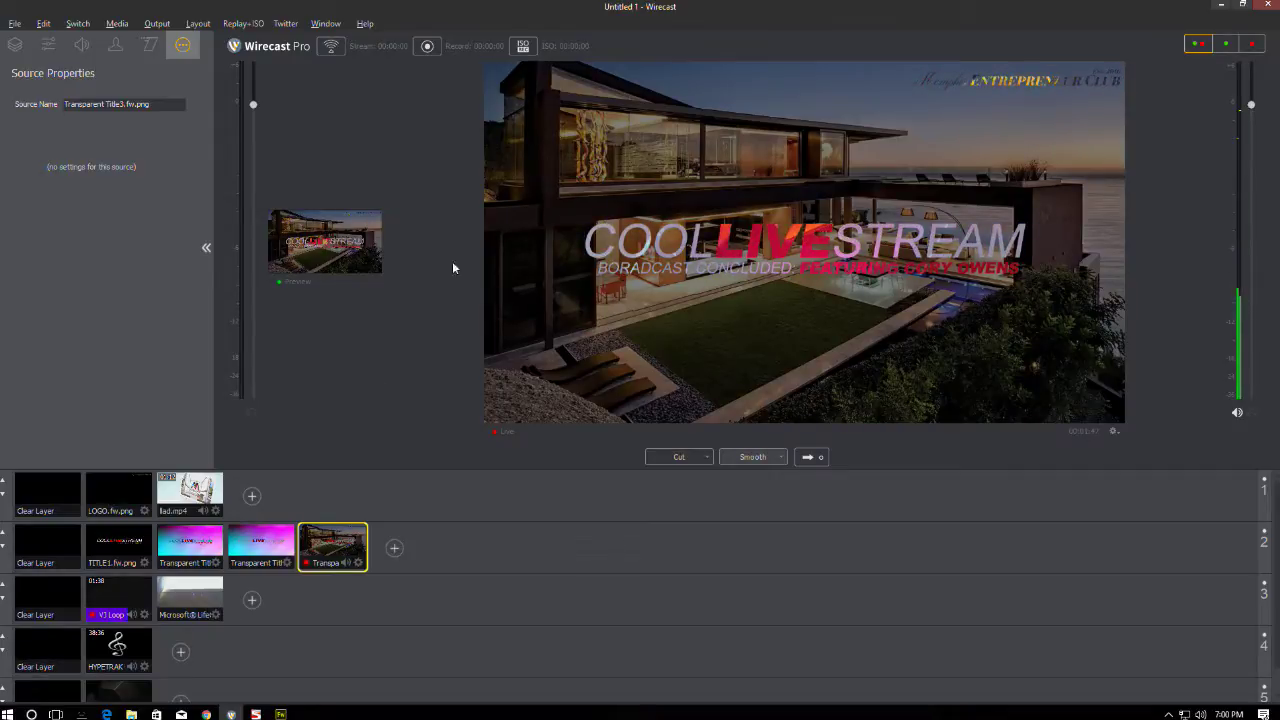
- Open Output Settings and pick Record To Disk - MP4 as the new output destination
left_click(157, 23)
left_click(176, 40)
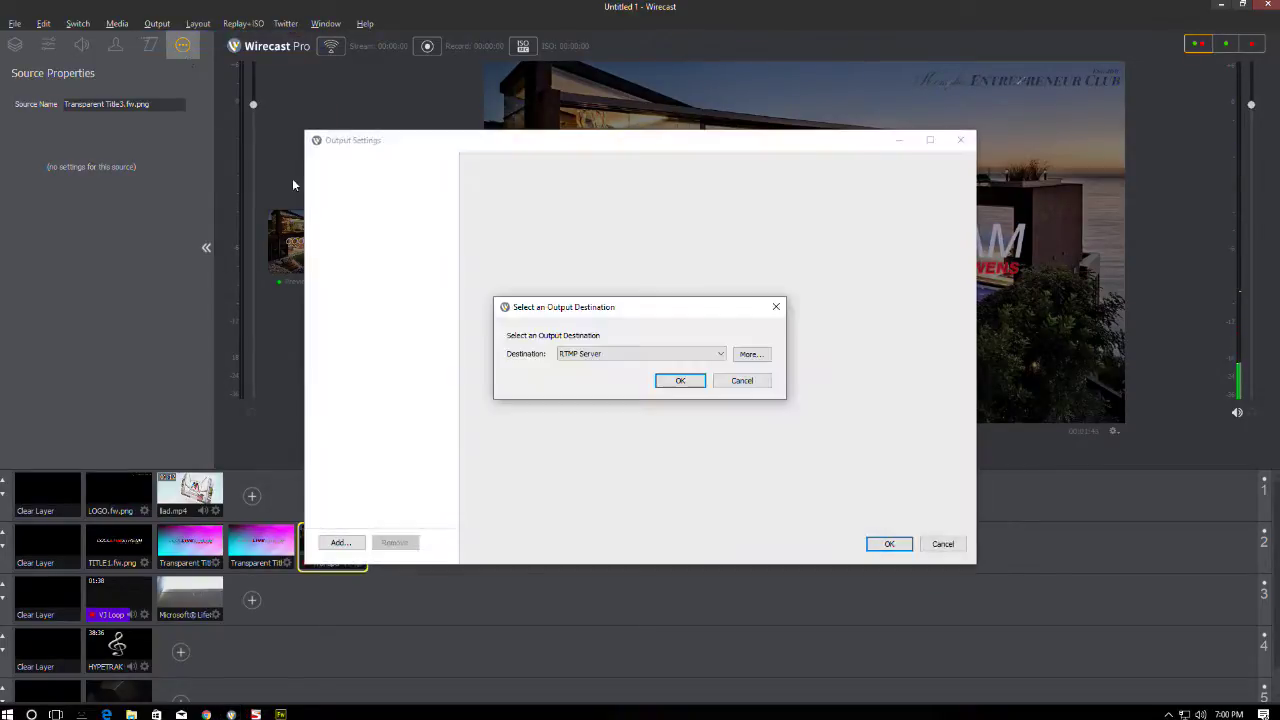
left_click(597, 356)
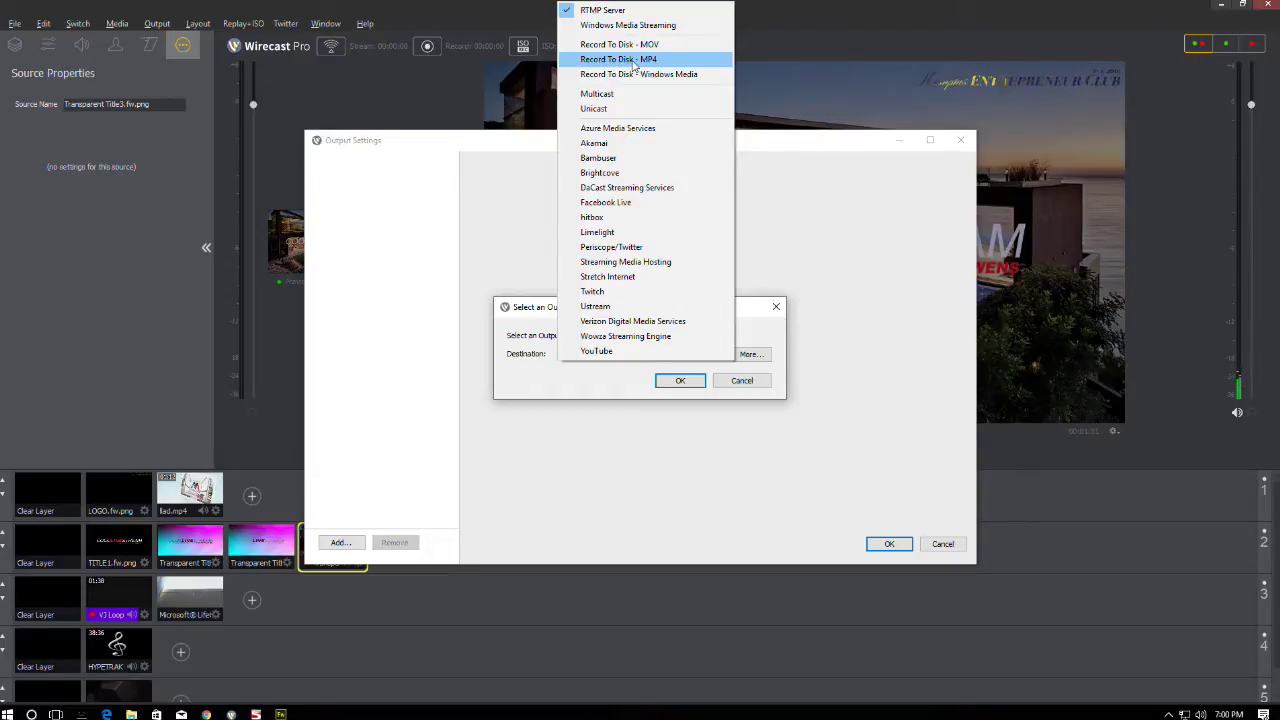
left_click(633, 59)
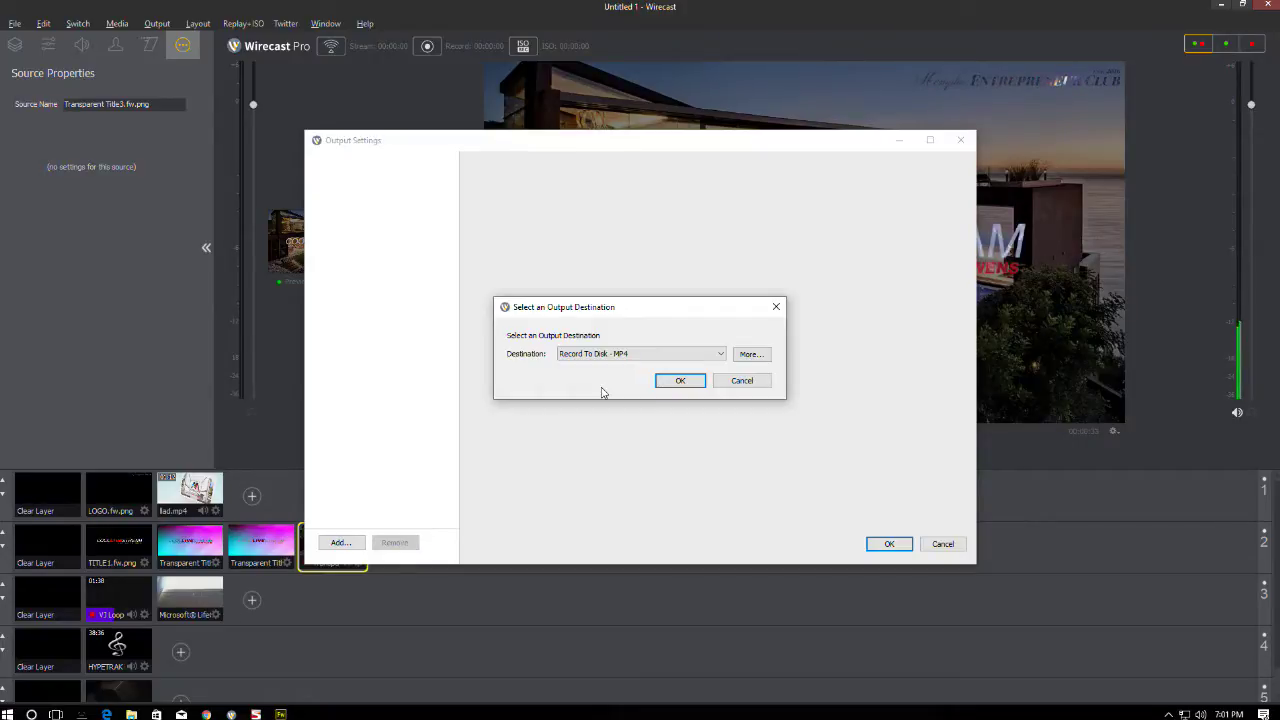
- Name the MP4 recording 'My Live Stream Tutorial' with 1080p60 (7Mbps) x264 H.264 encoding
left_click(680, 381)
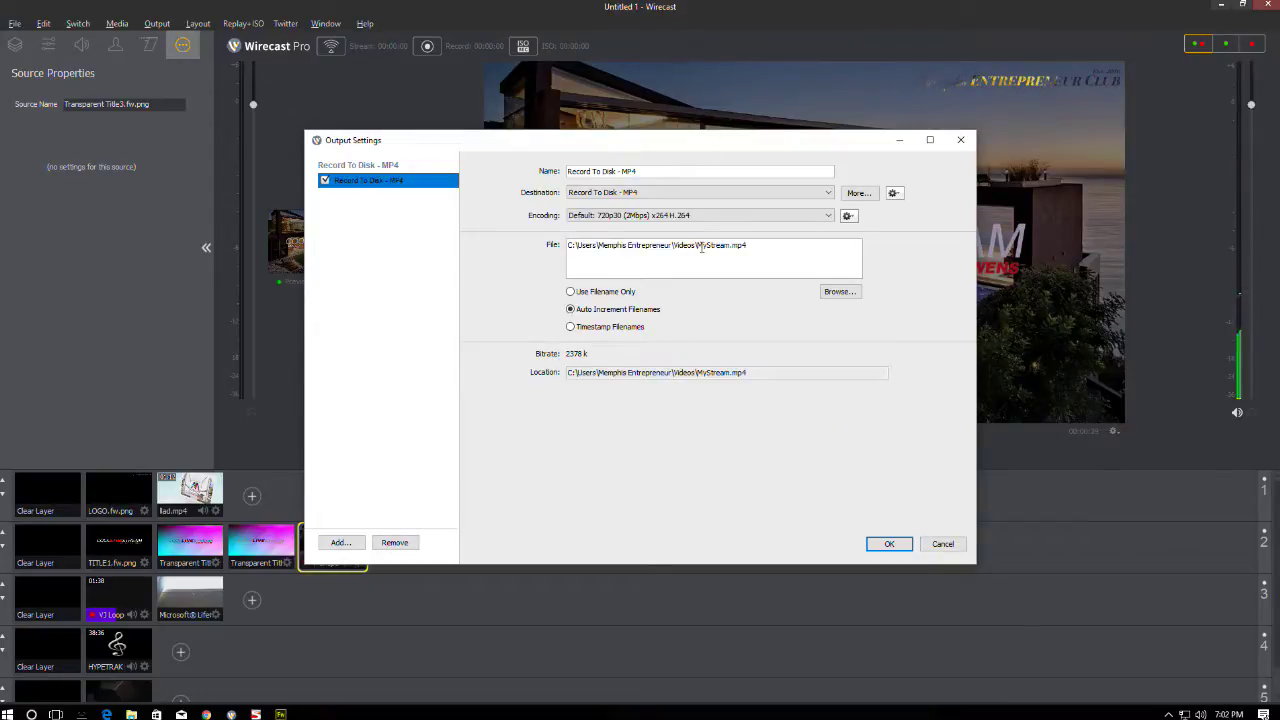
left_click_drag(698, 247, 732, 249)
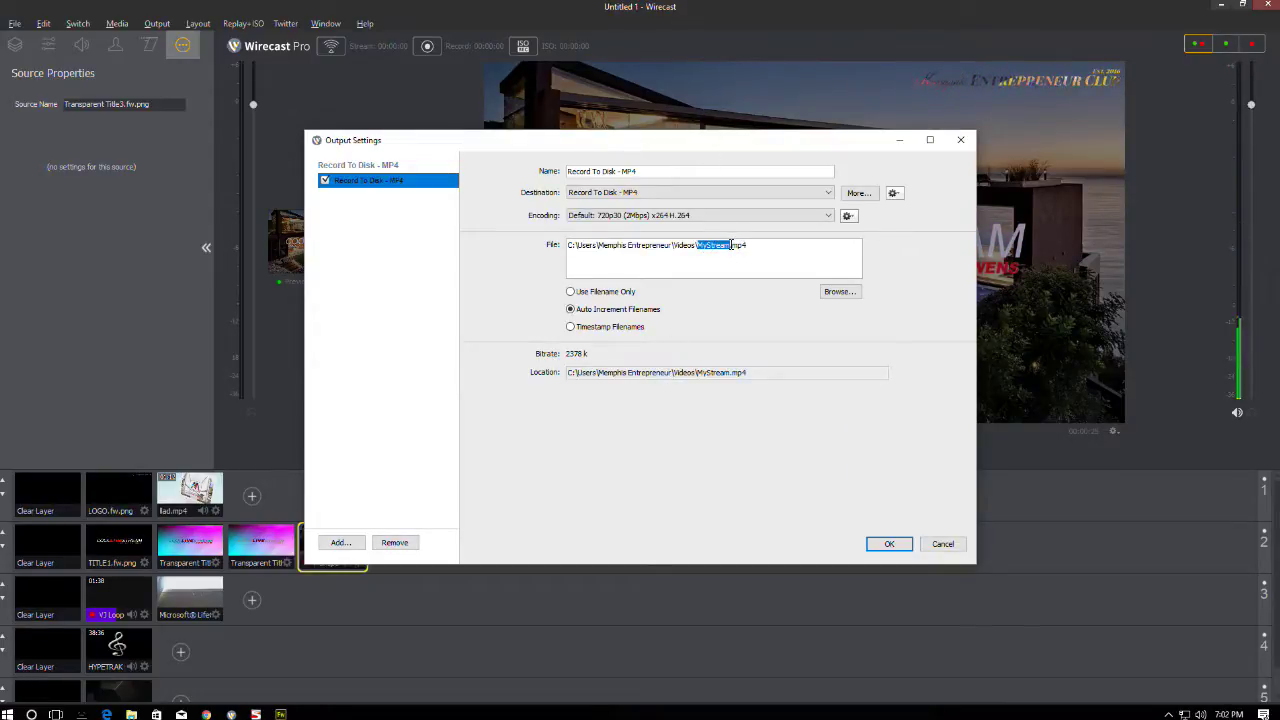
type("My Live Stre")
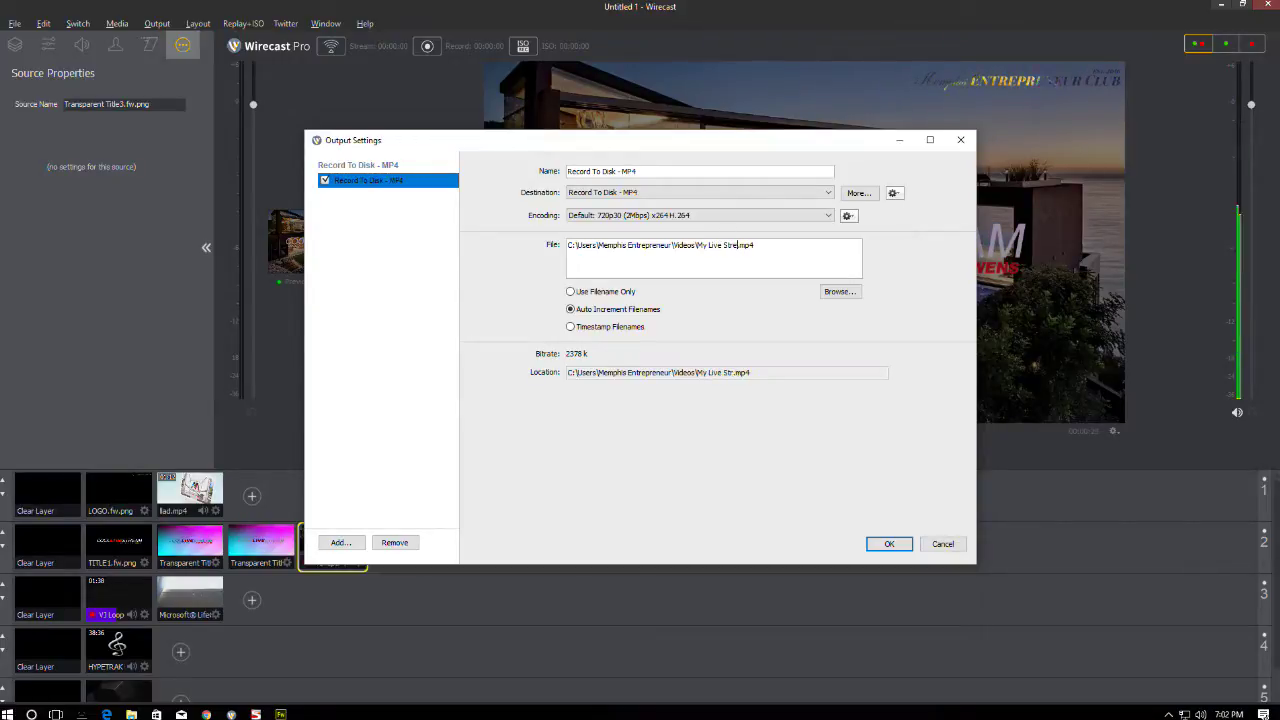
type("am T")
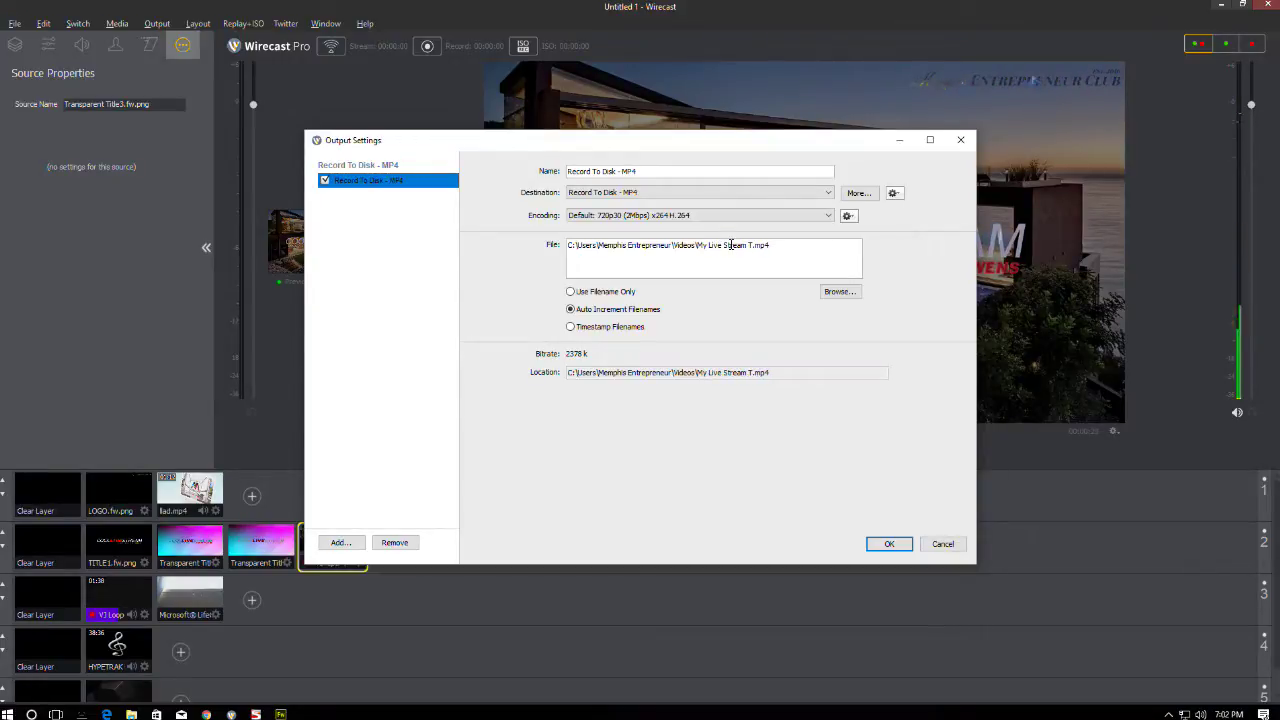
type("utorial")
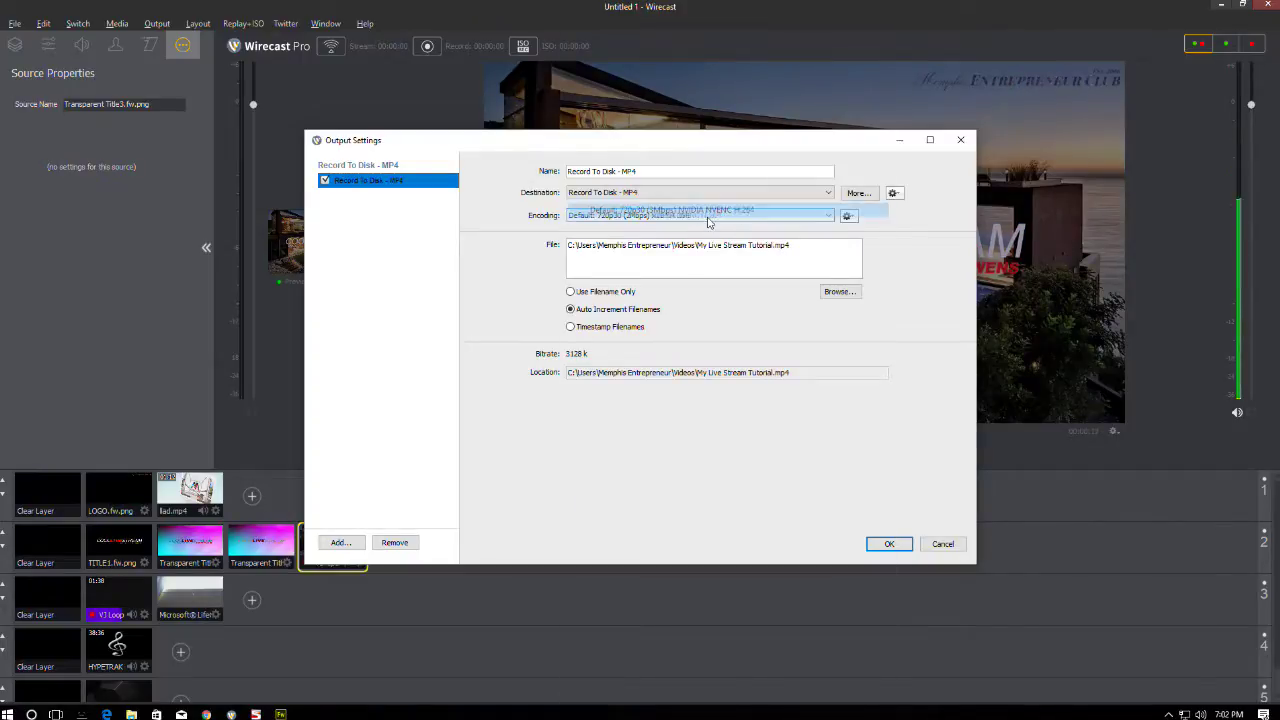
left_click(661, 214)
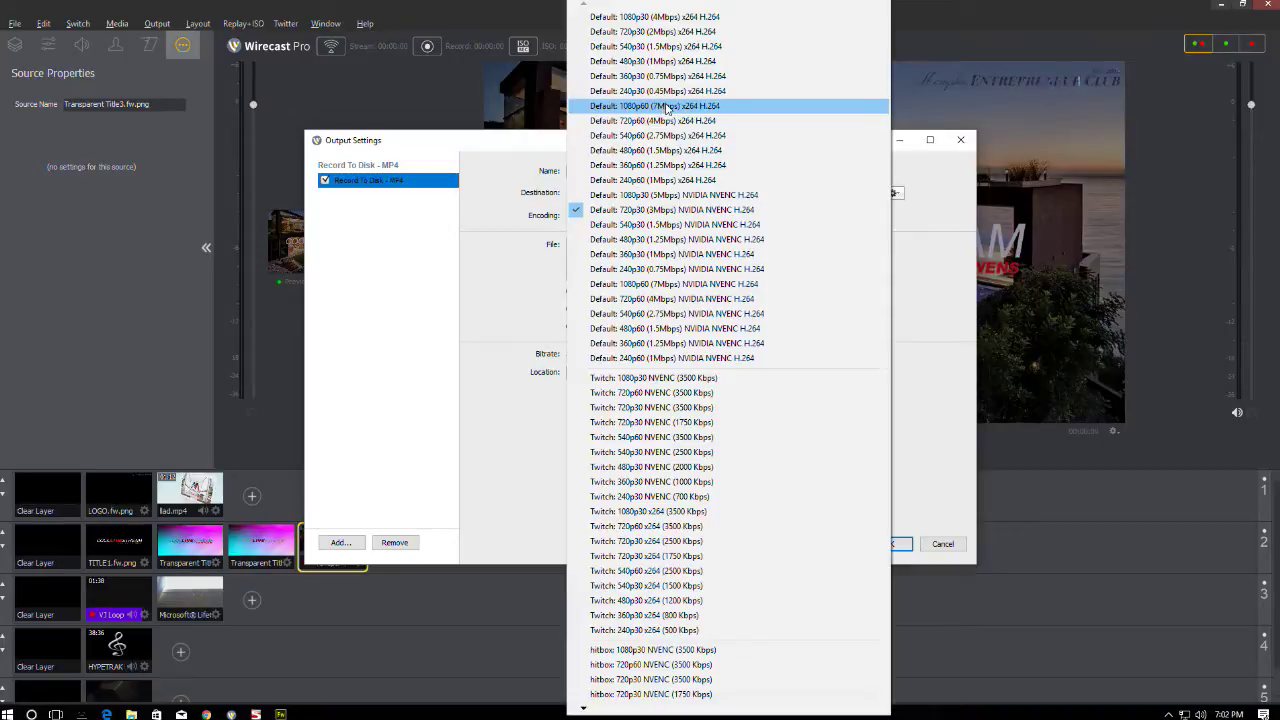
left_click(670, 107)
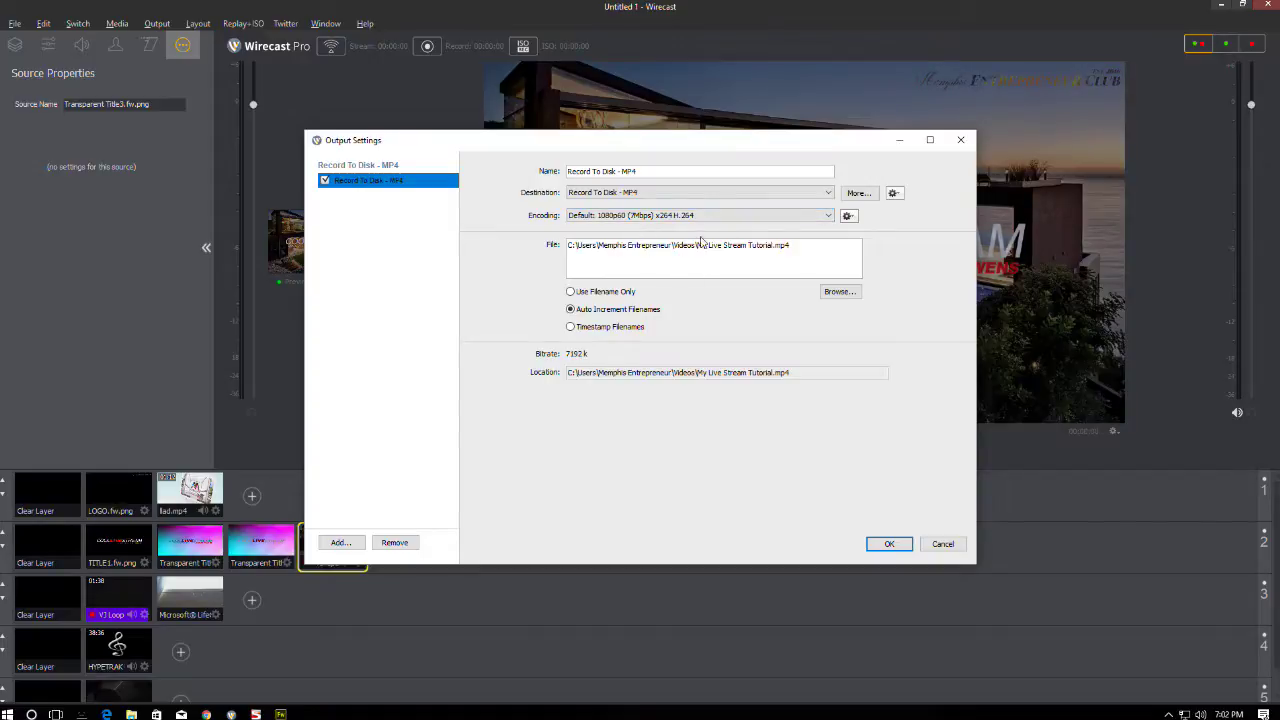
- Set the recording file's save location to the Desktop
left_click(840, 292)
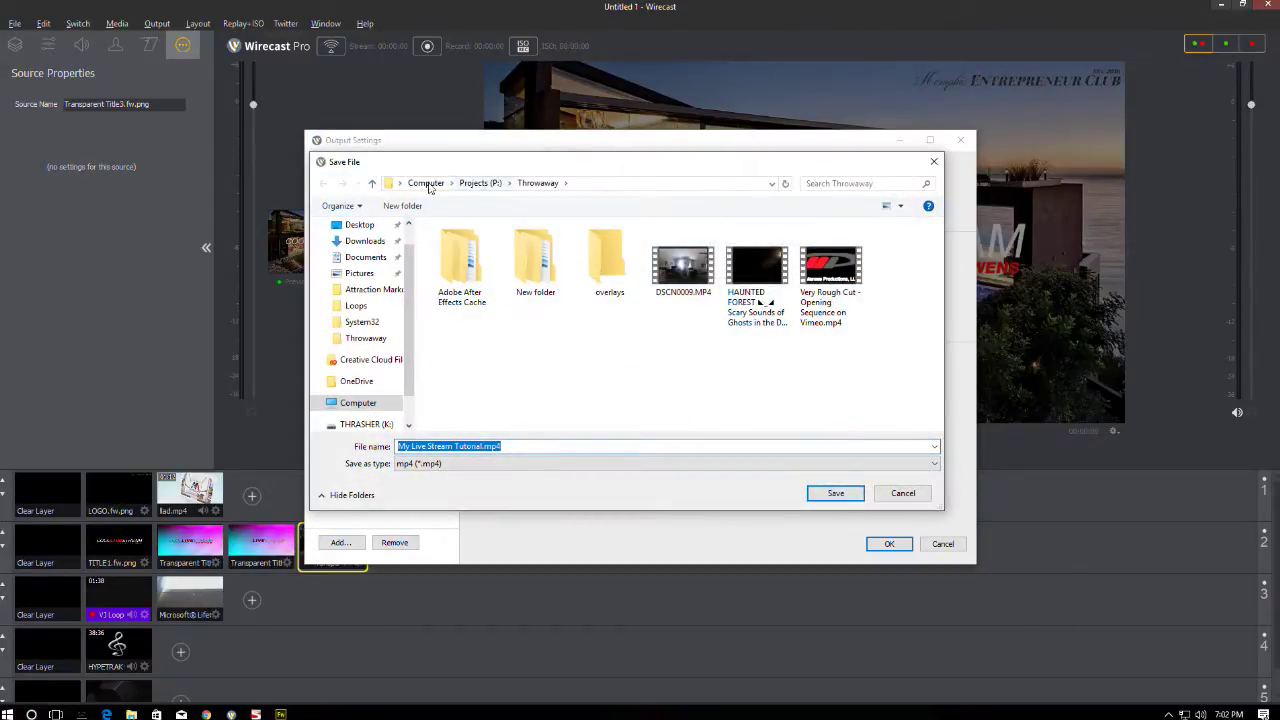
left_click(398, 183)
left_click(430, 191)
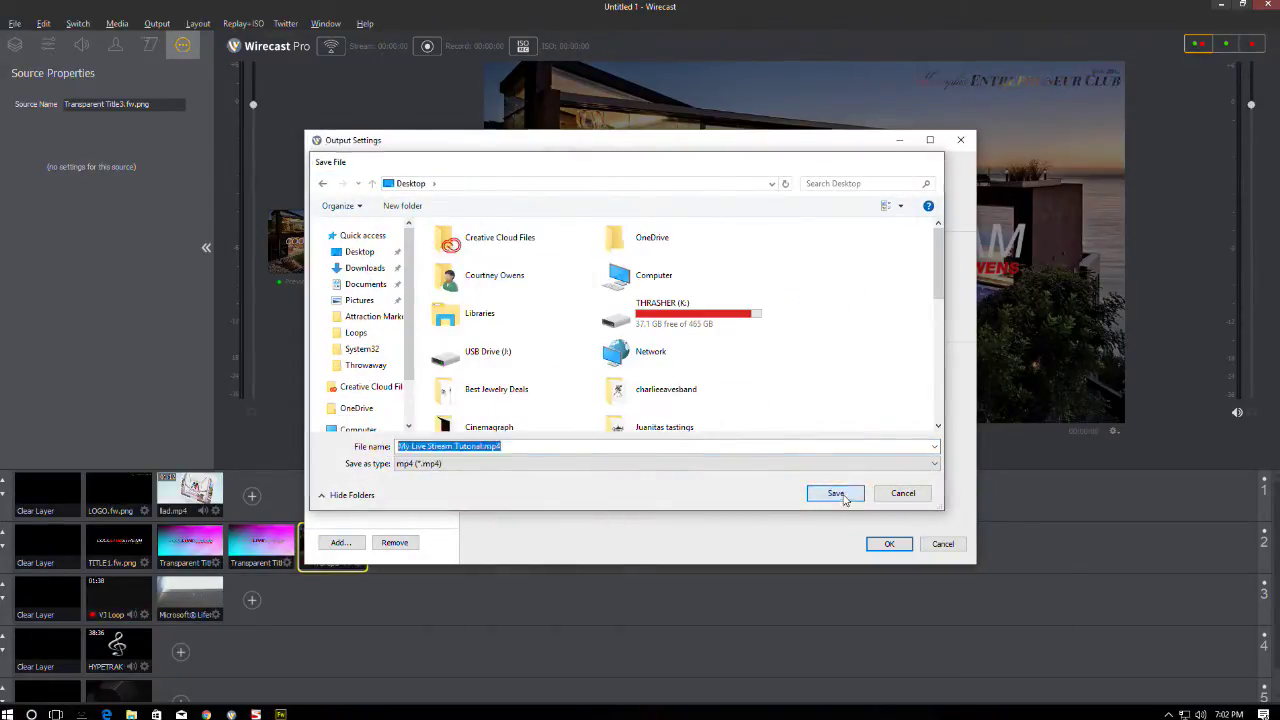
left_click(836, 493)
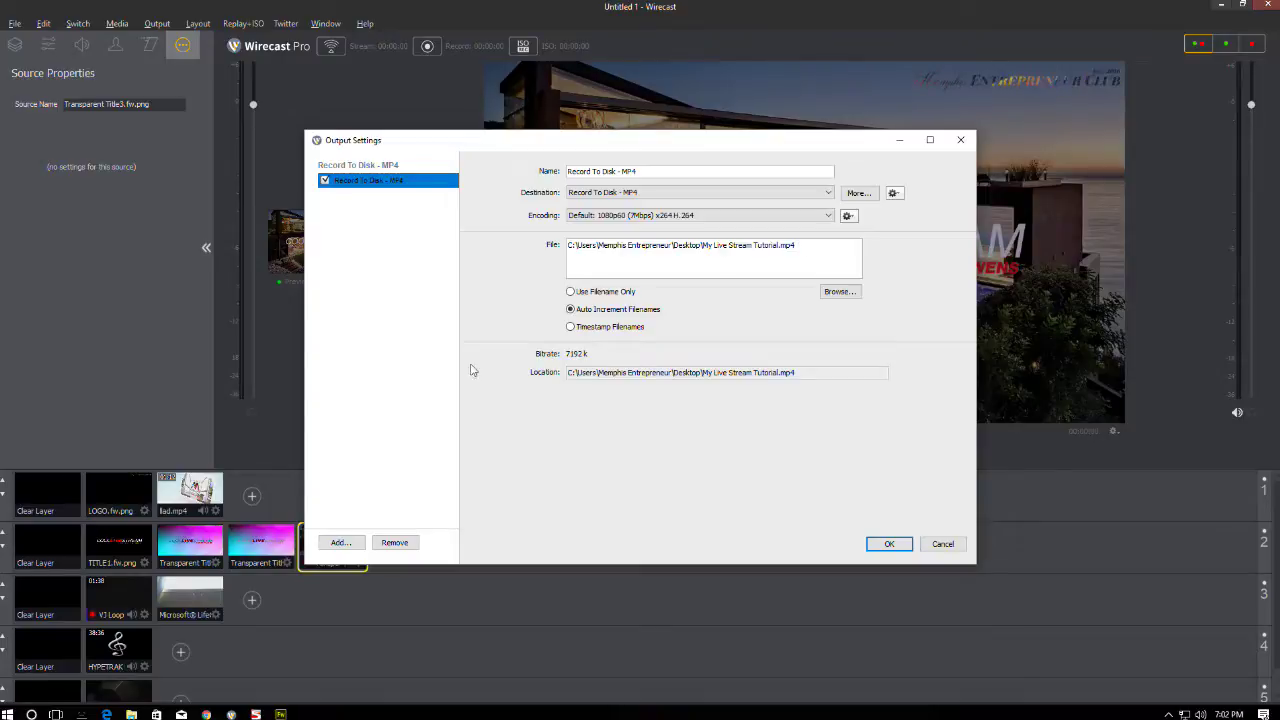
- Add a Facebook Live output alongside the MP4 recording
left_click(339, 542)
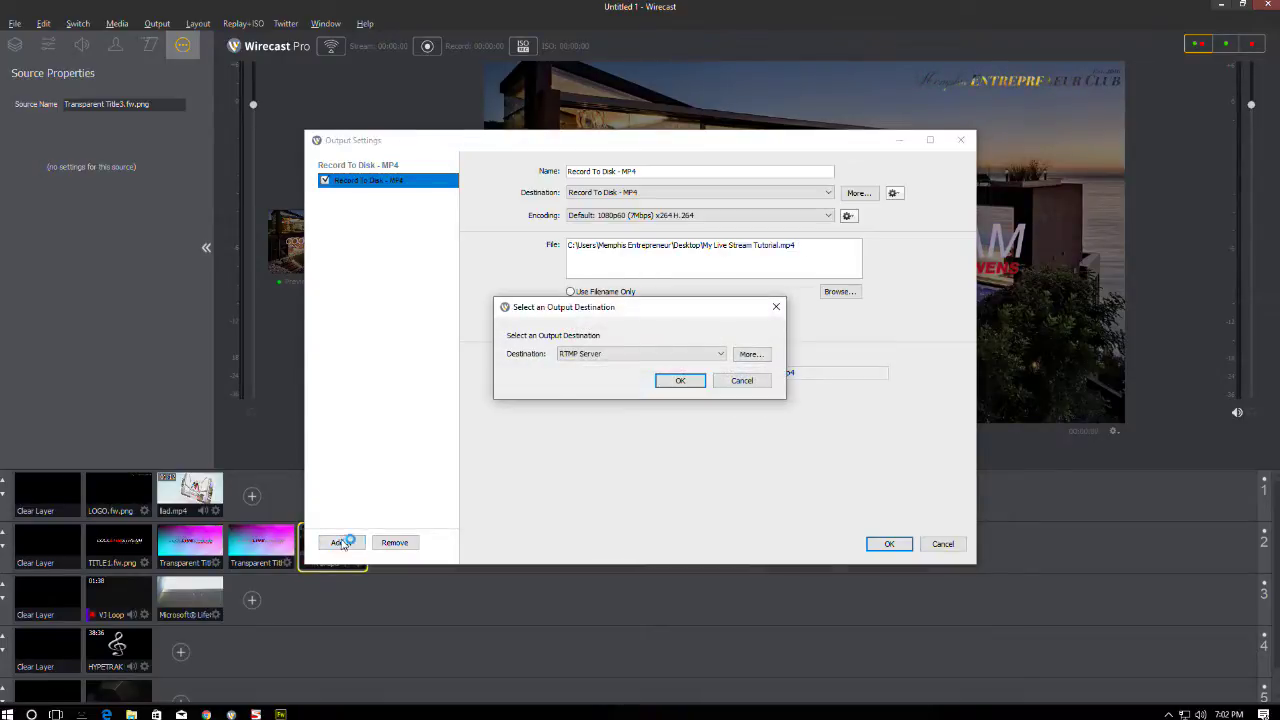
left_click(602, 355)
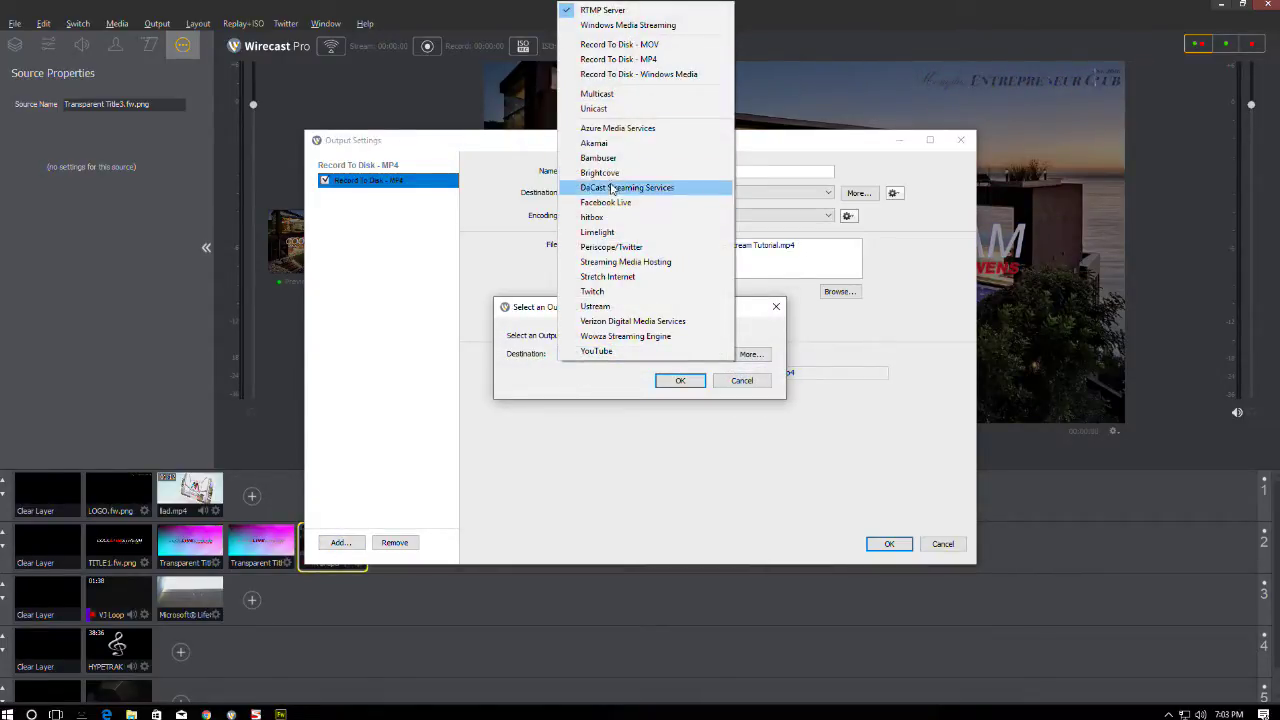
left_click(622, 203)
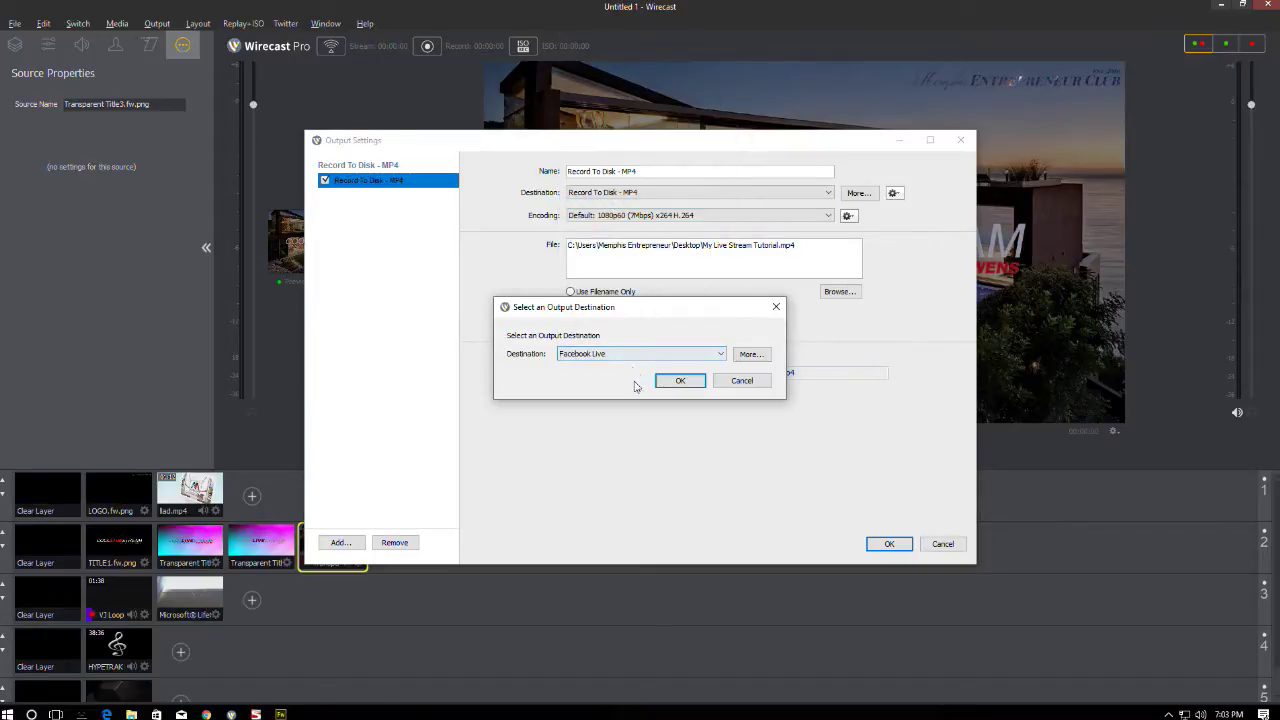
left_click(677, 381)
- Sign in to Facebook with the account e-mail and password, and post to the profile
left_click(595, 246)
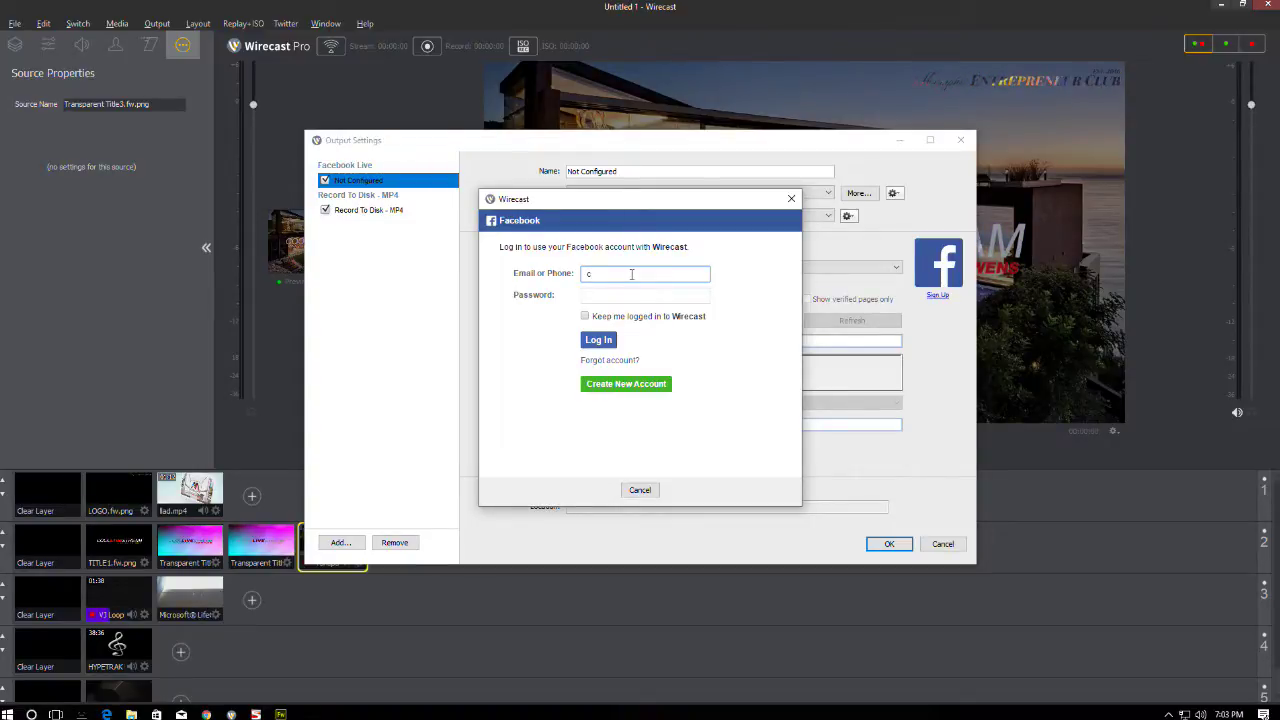
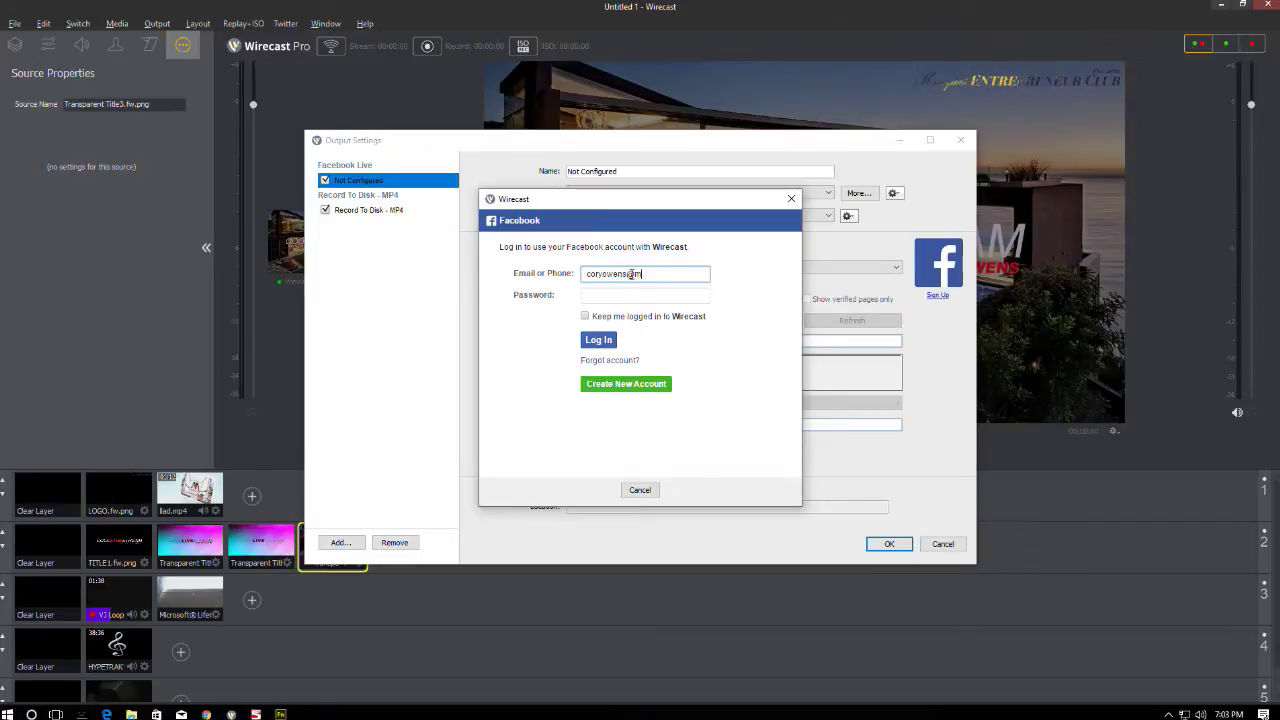
key("Tab")
type("**********")
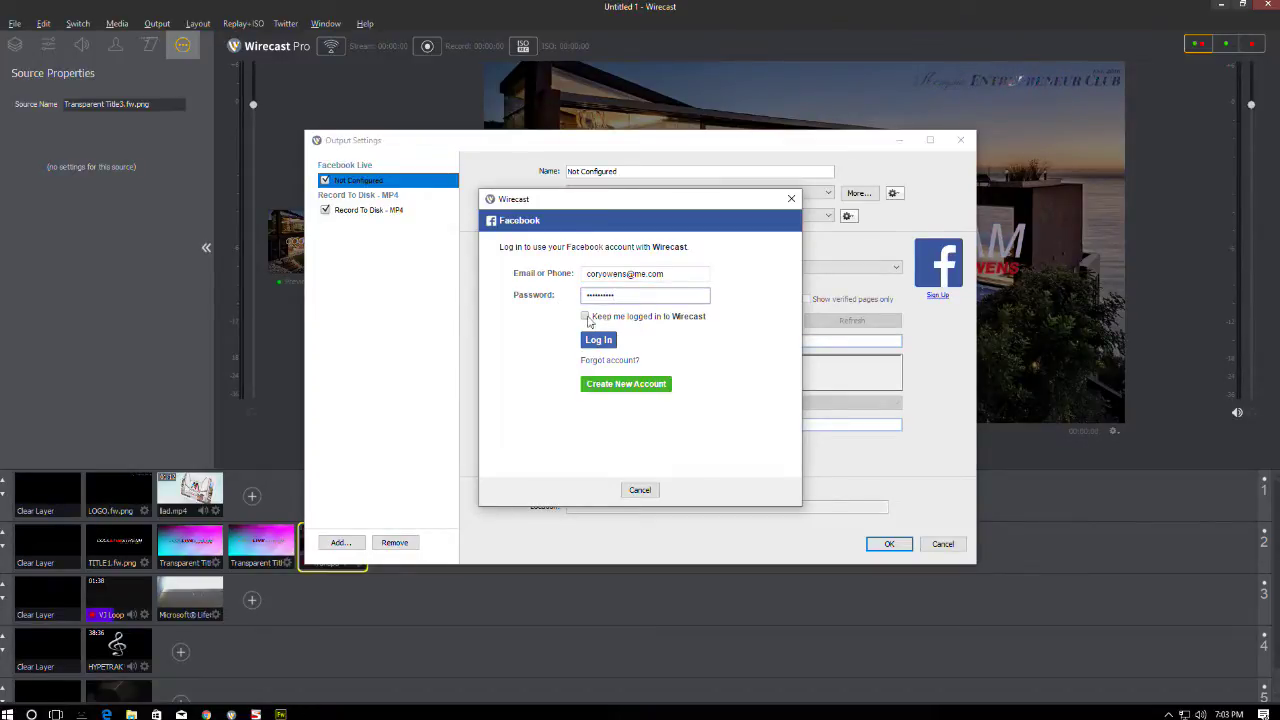
left_click(585, 316)
left_click(607, 342)
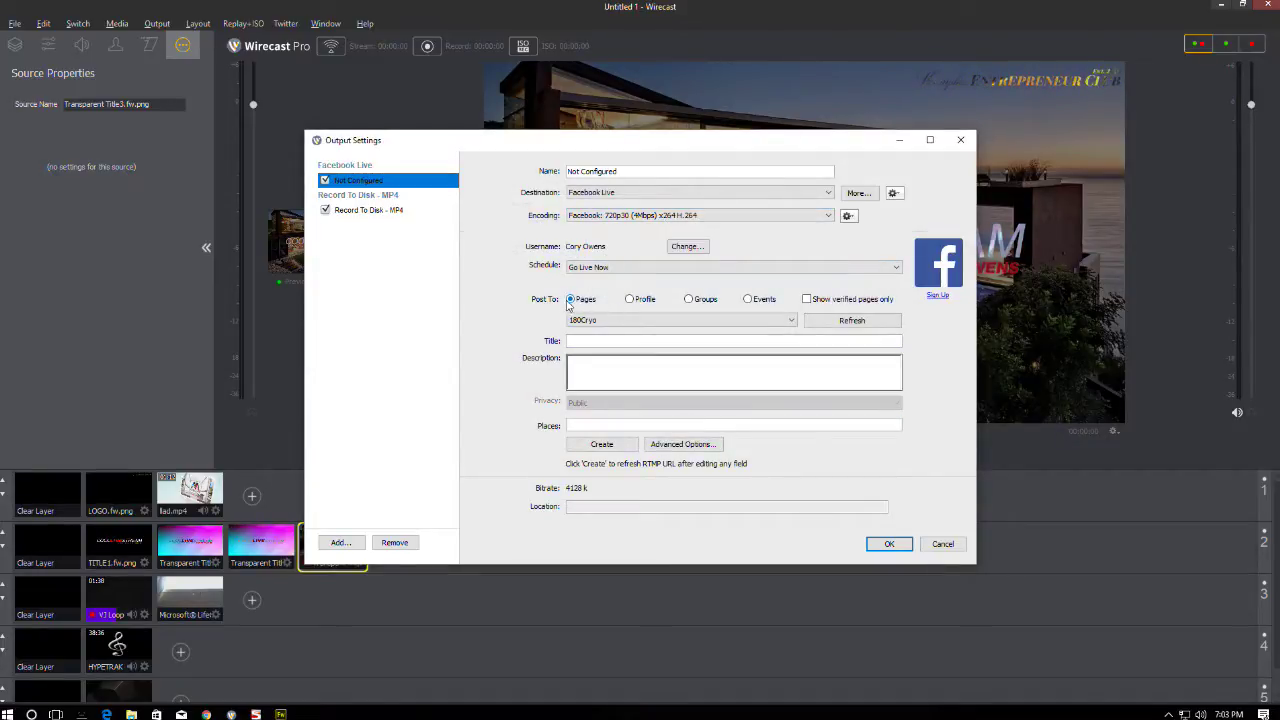
left_click(630, 300)
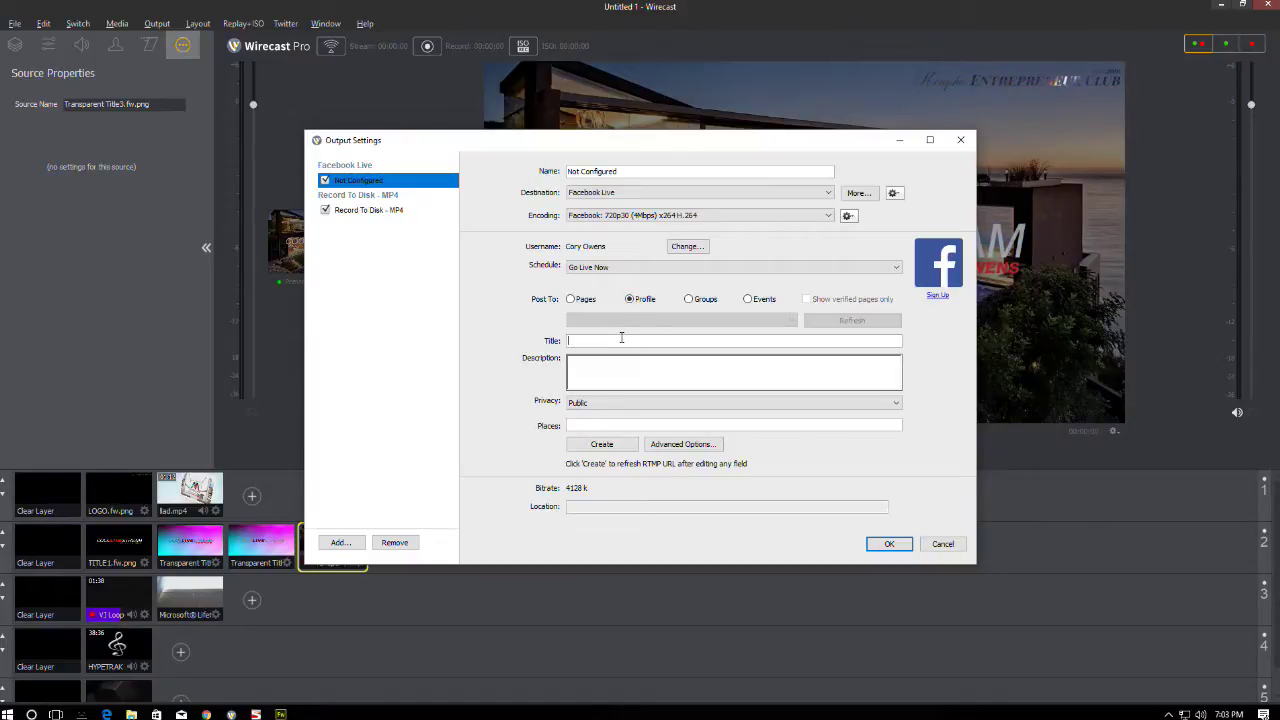
- Title the Facebook Live stream 'Dope LIVE Stream Tutorial Example'
type("Dope Liv")
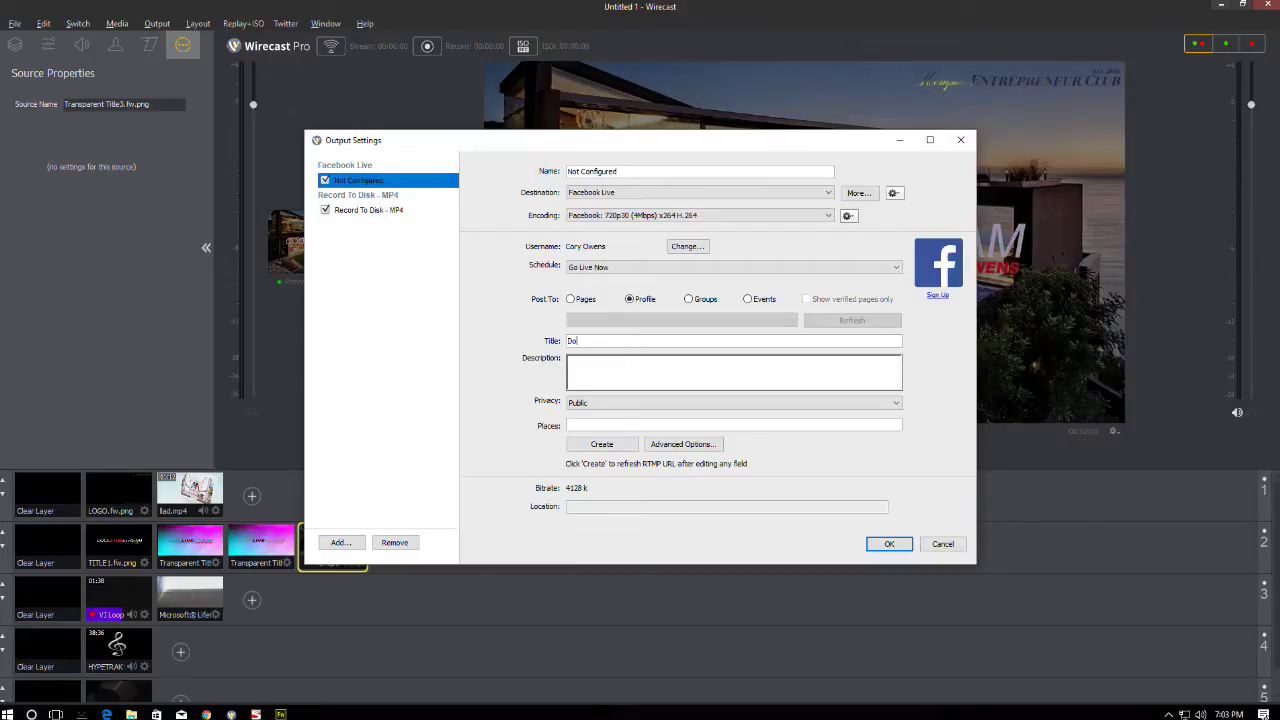
key("BackSpace")
key("BackSpace")
key("BackSpace")
type("IVE Stream ")
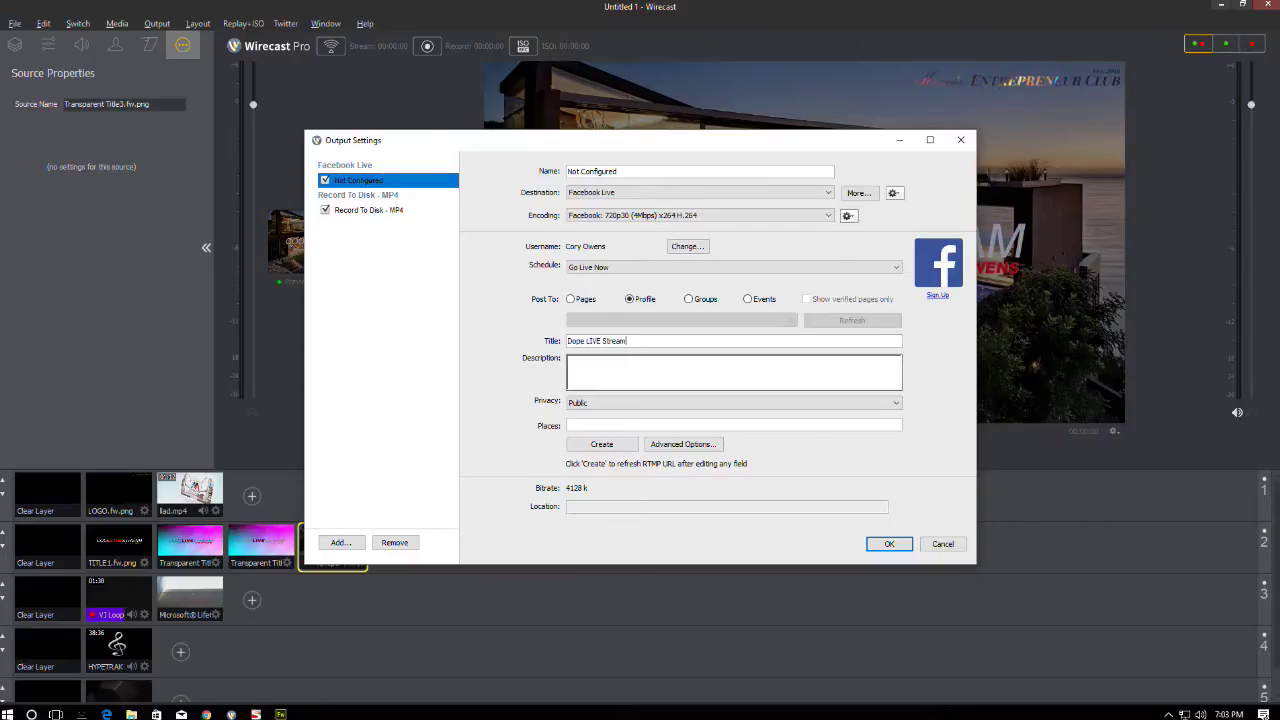
type("Tutorial Example")
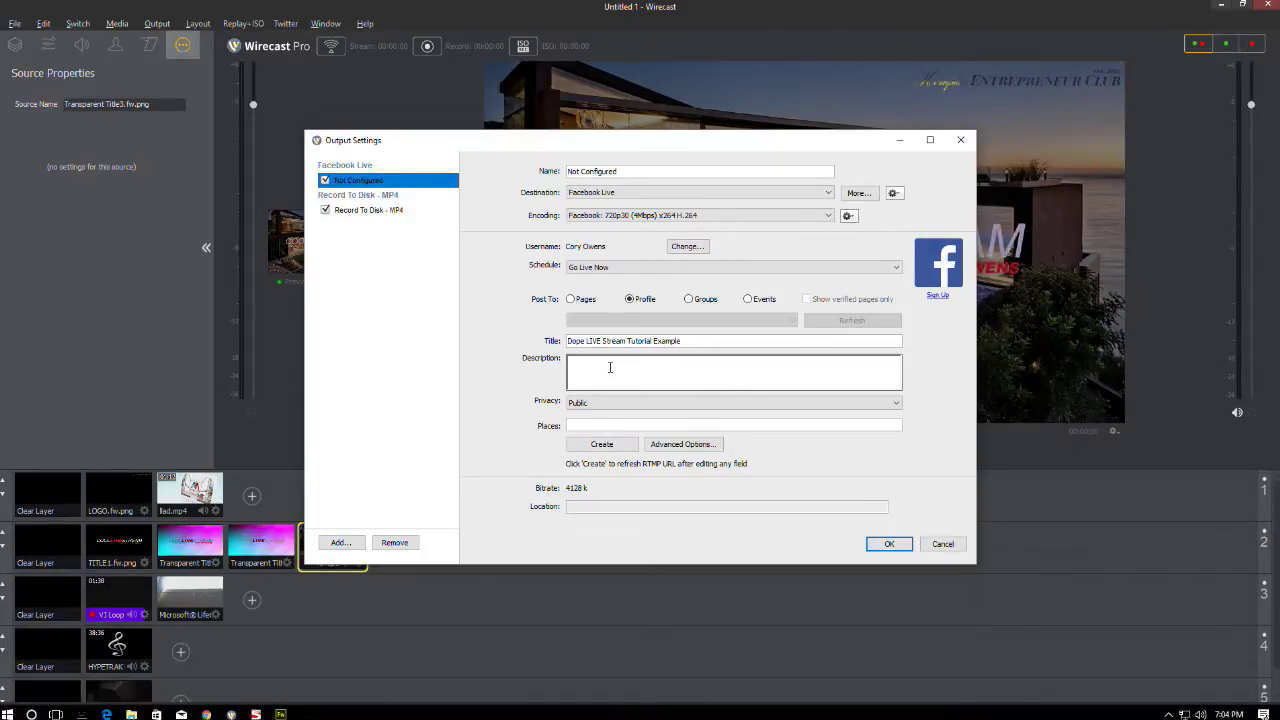
- Write a description saying this is the example live stream for the Facebook profile
type("This is the example of the live")
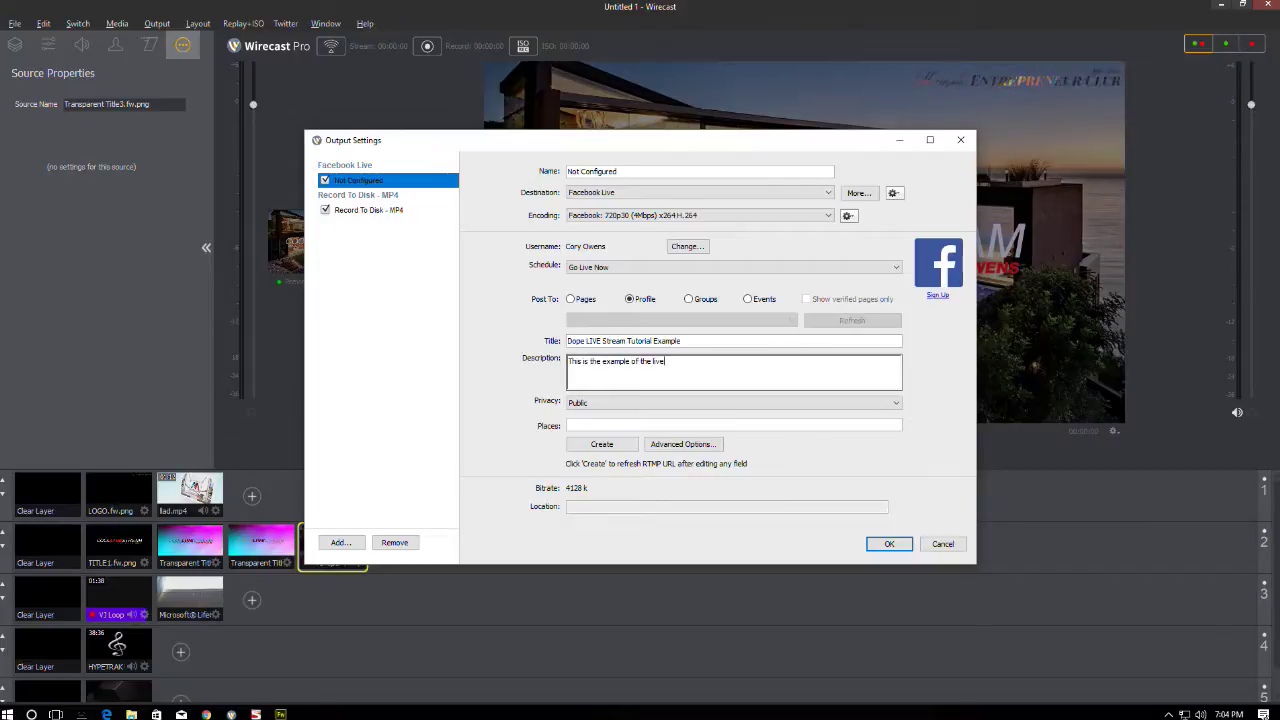
type(" stream that I'm")
key("BackSpace")
type("'m showing you how to c")
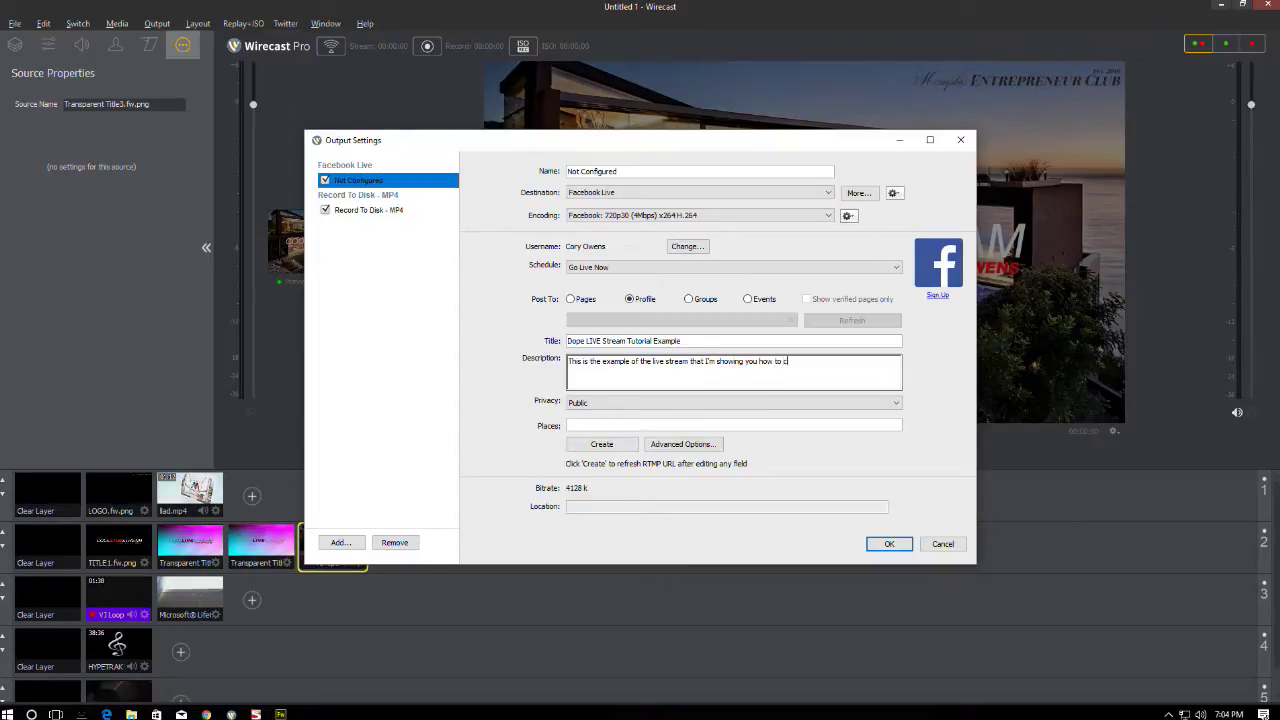
type("reat in my oth")
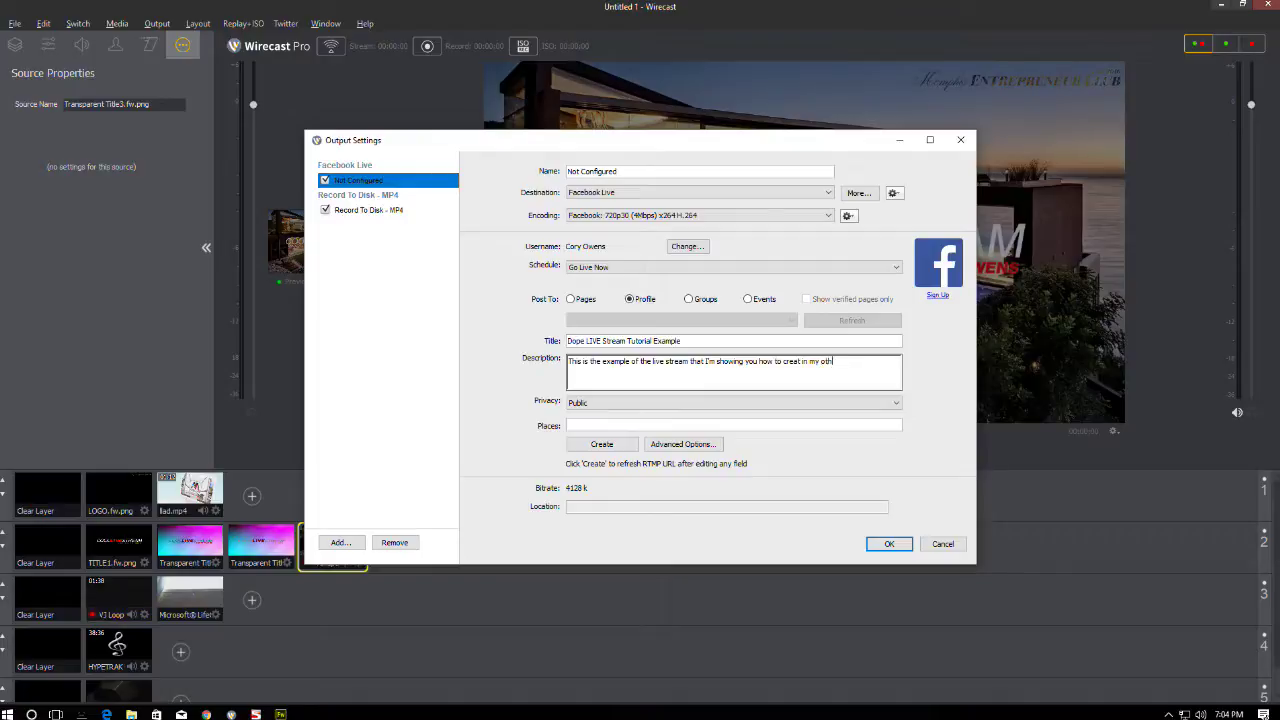
type("er live stream on m")
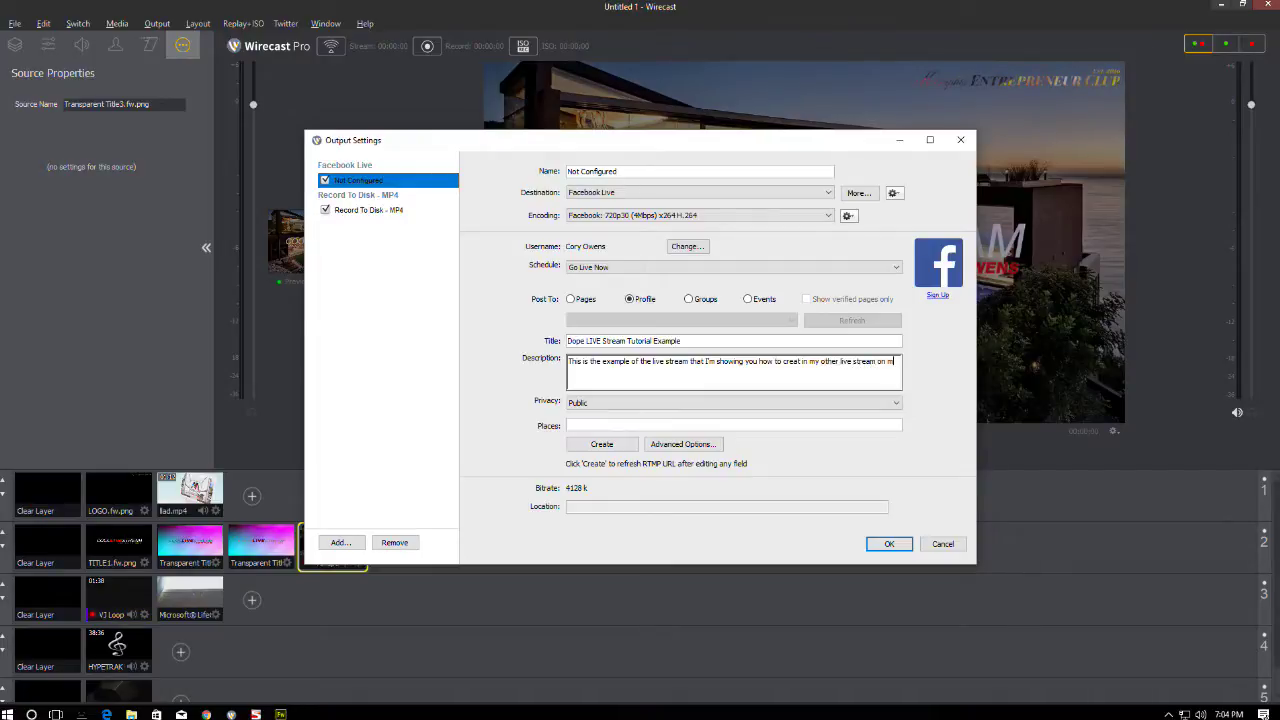
type("y facebook p")
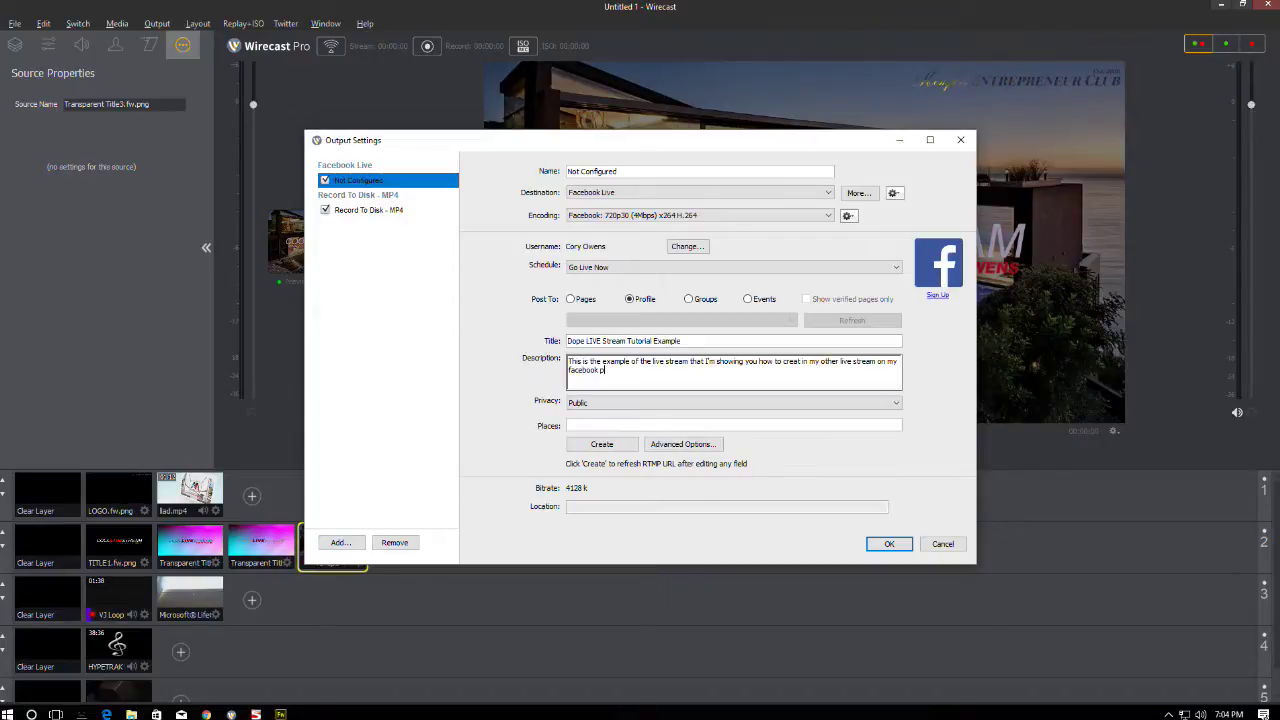
type("rofile")
left_click_drag(625, 369, 564, 360)
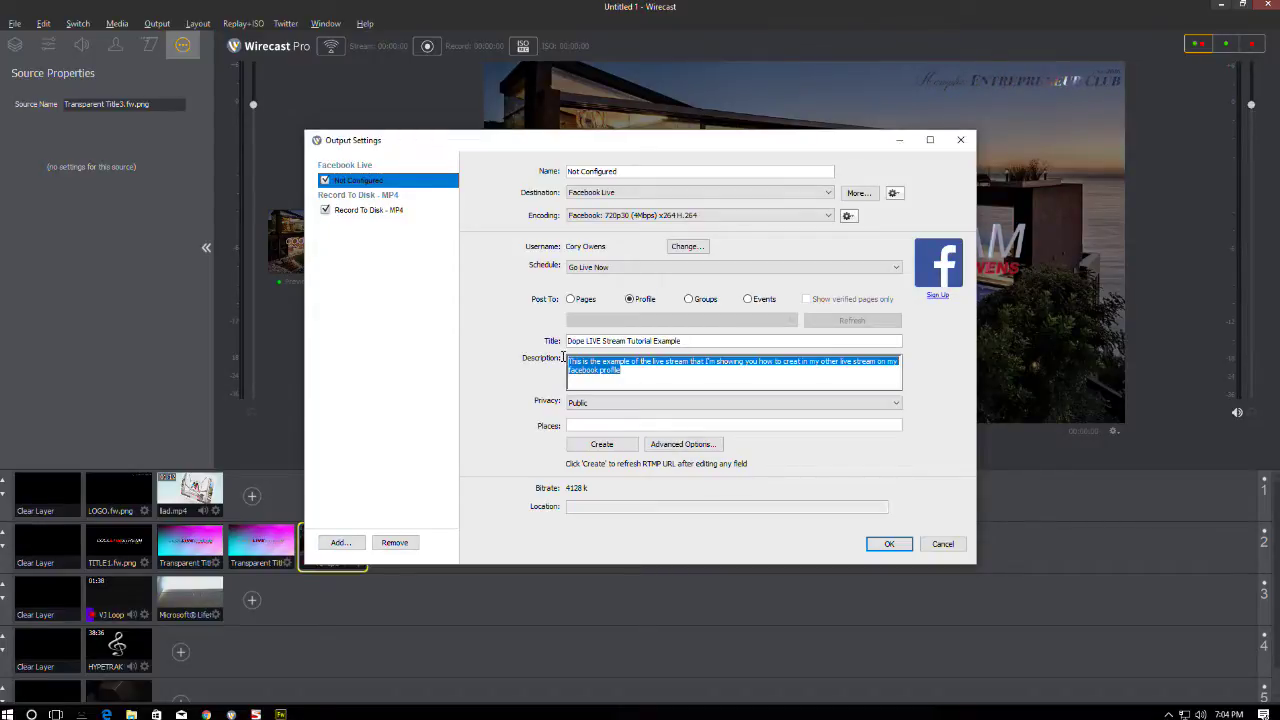
left_click(588, 341)
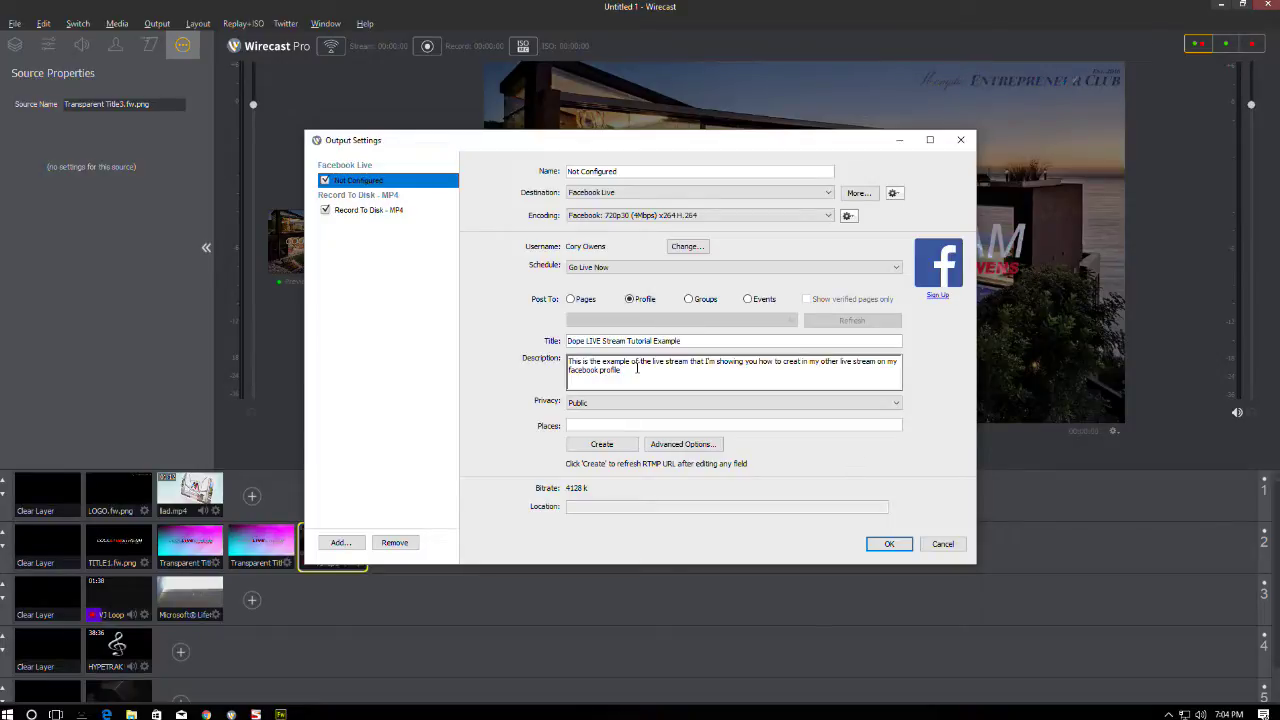
- Add a 'Go to my website at' line with the website link, then generate the RTMP location
key("Return")
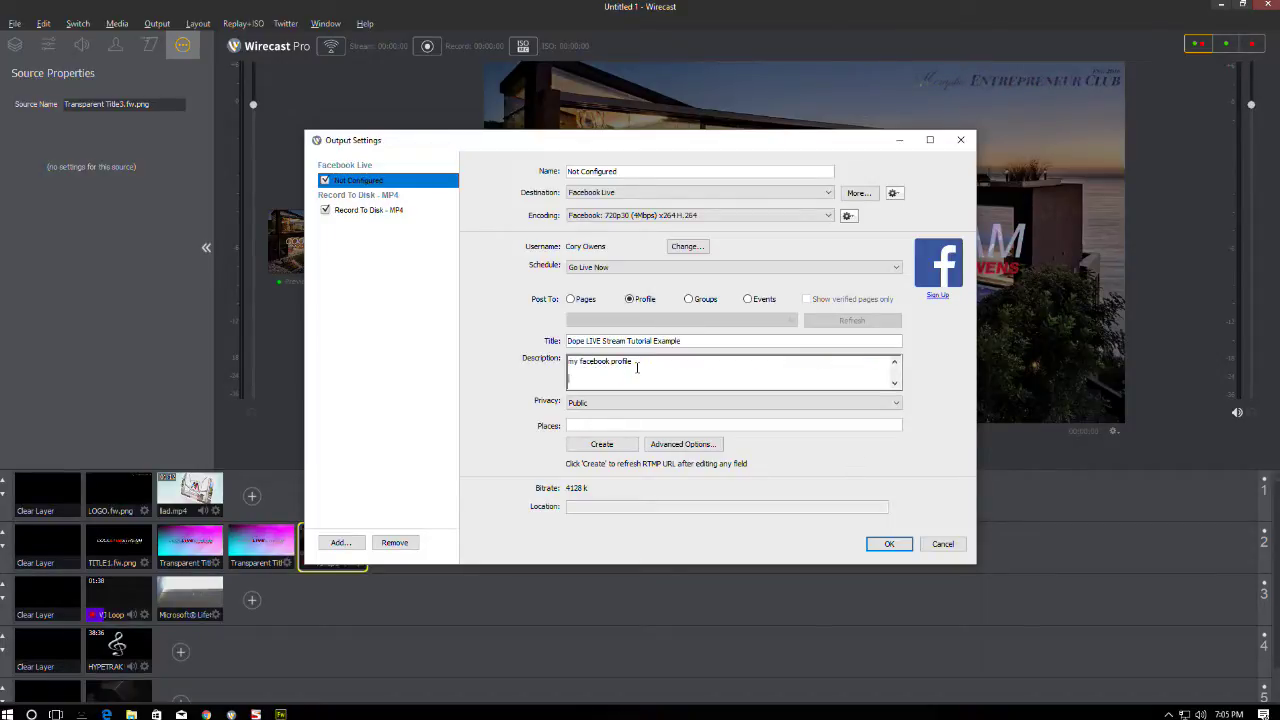
type("Go to")
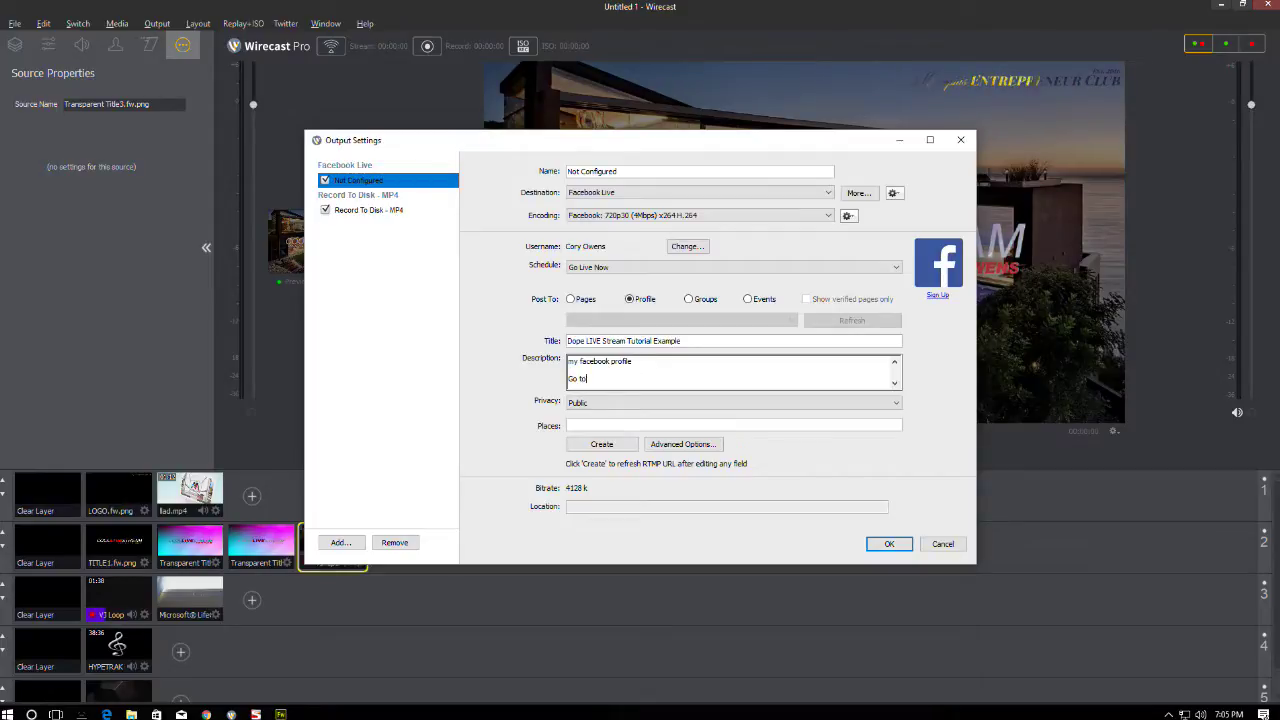
type(" my website a")
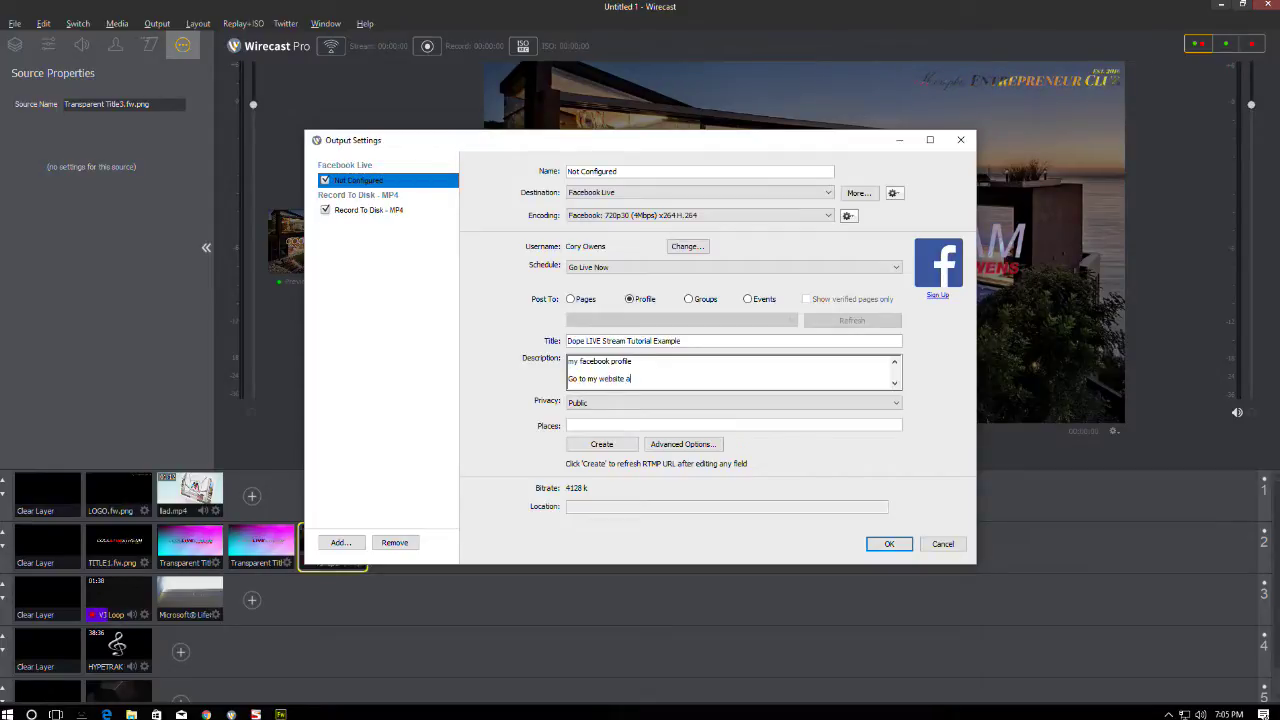
type("t ww")
key("BackSpace")
key("BackSpace")
key("BackSpace")
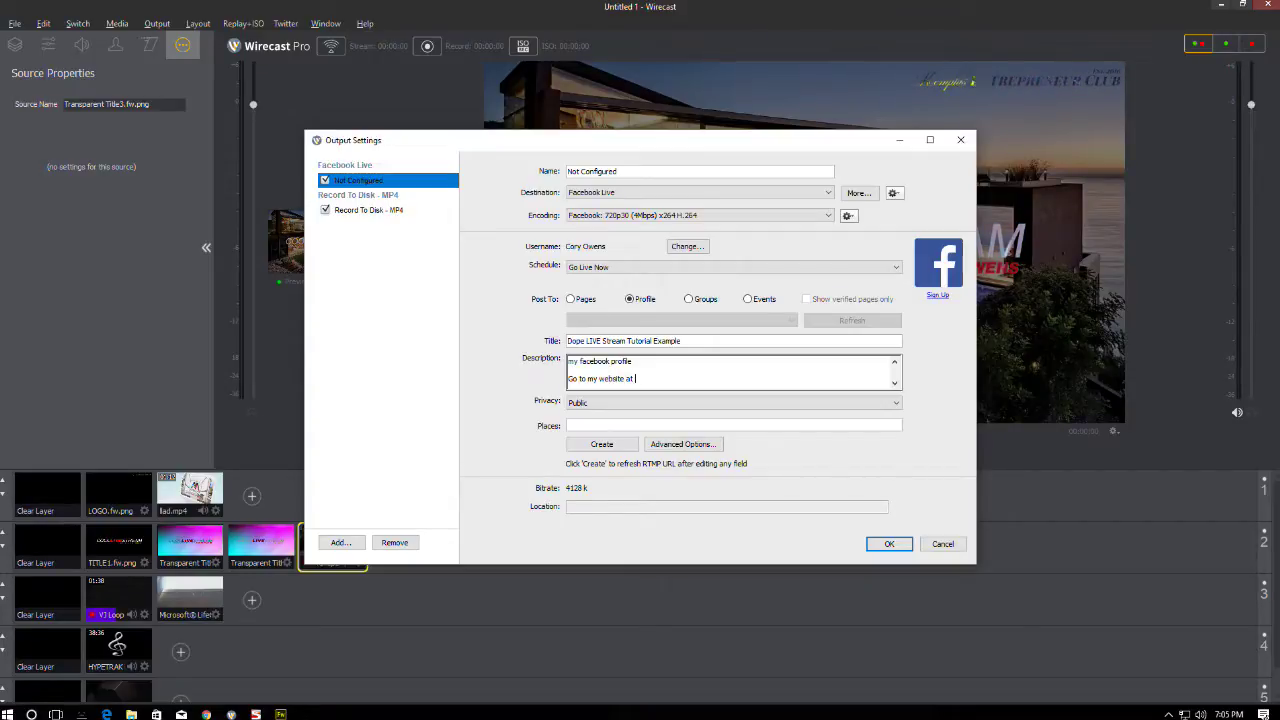
type("http://")
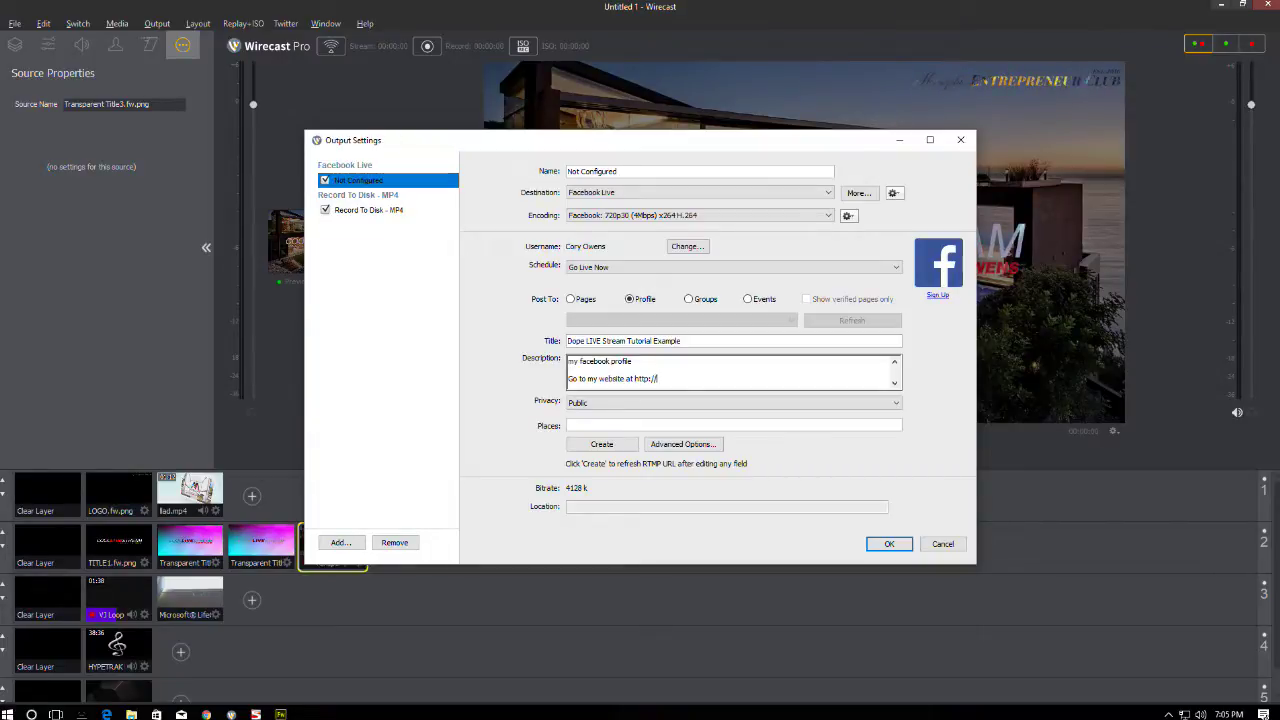
type("www.cory")
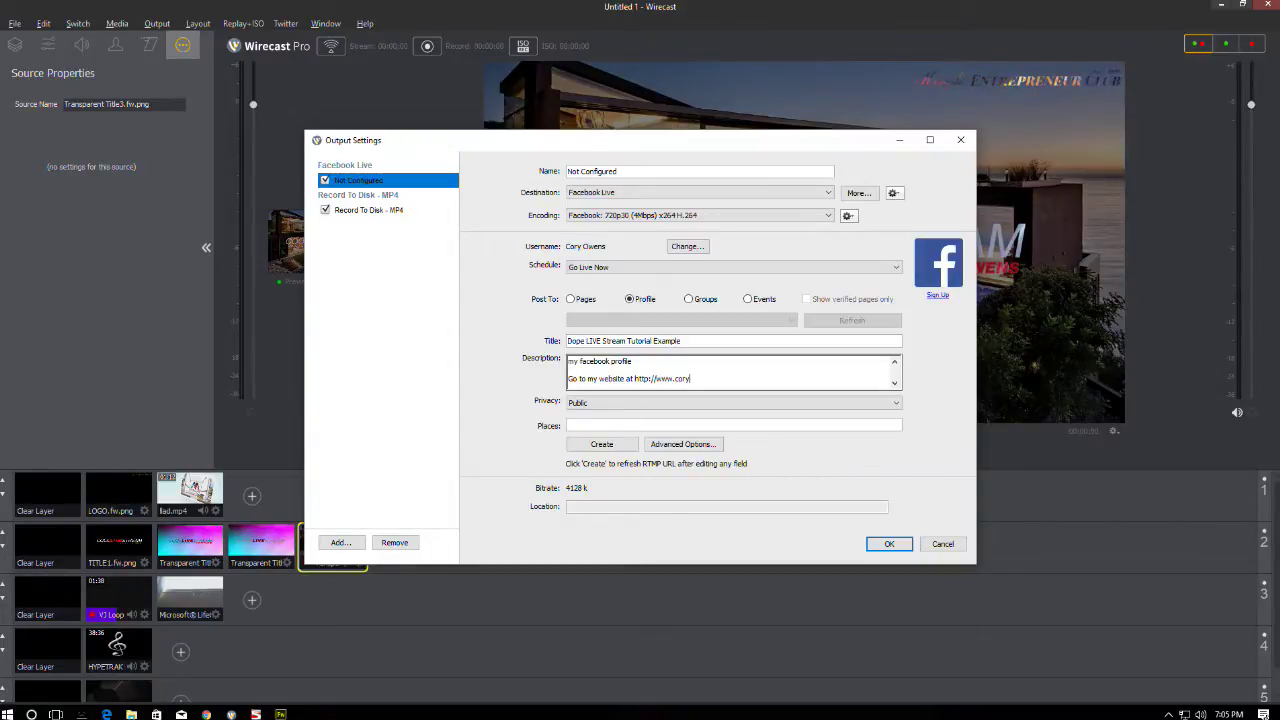
type("owens.com")
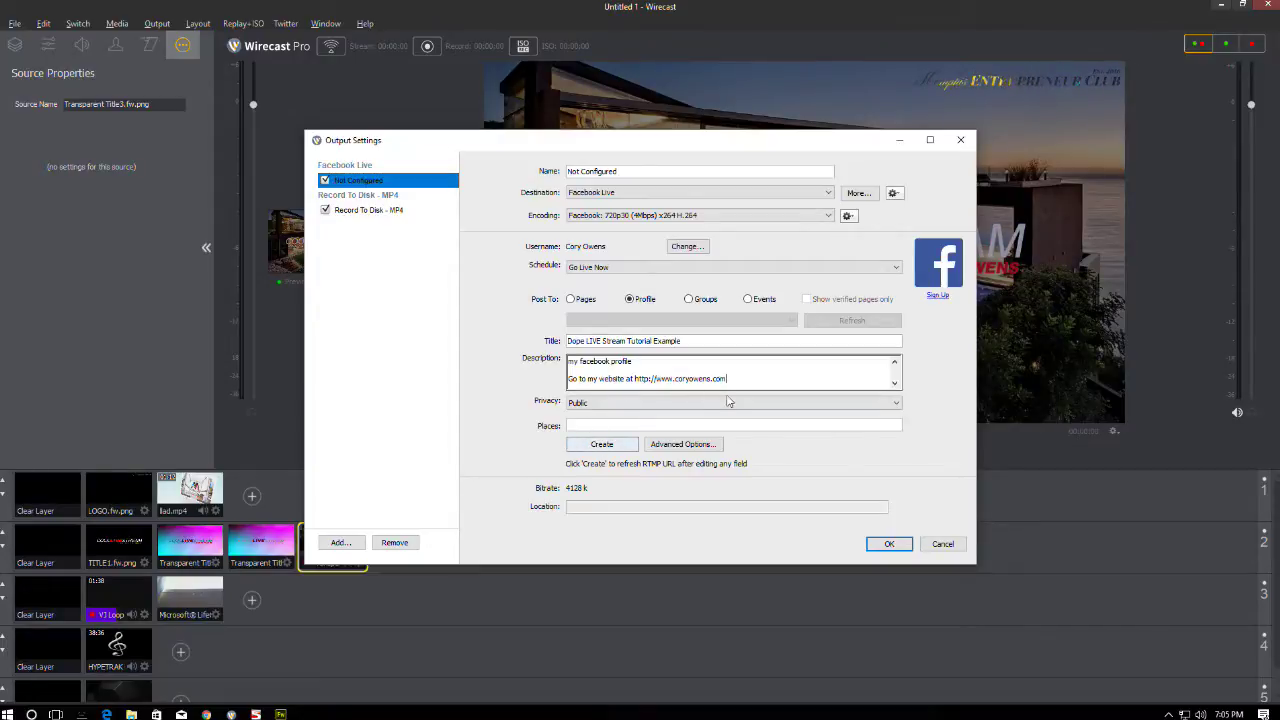
left_click_drag(746, 378, 487, 297)
left_click(584, 444)
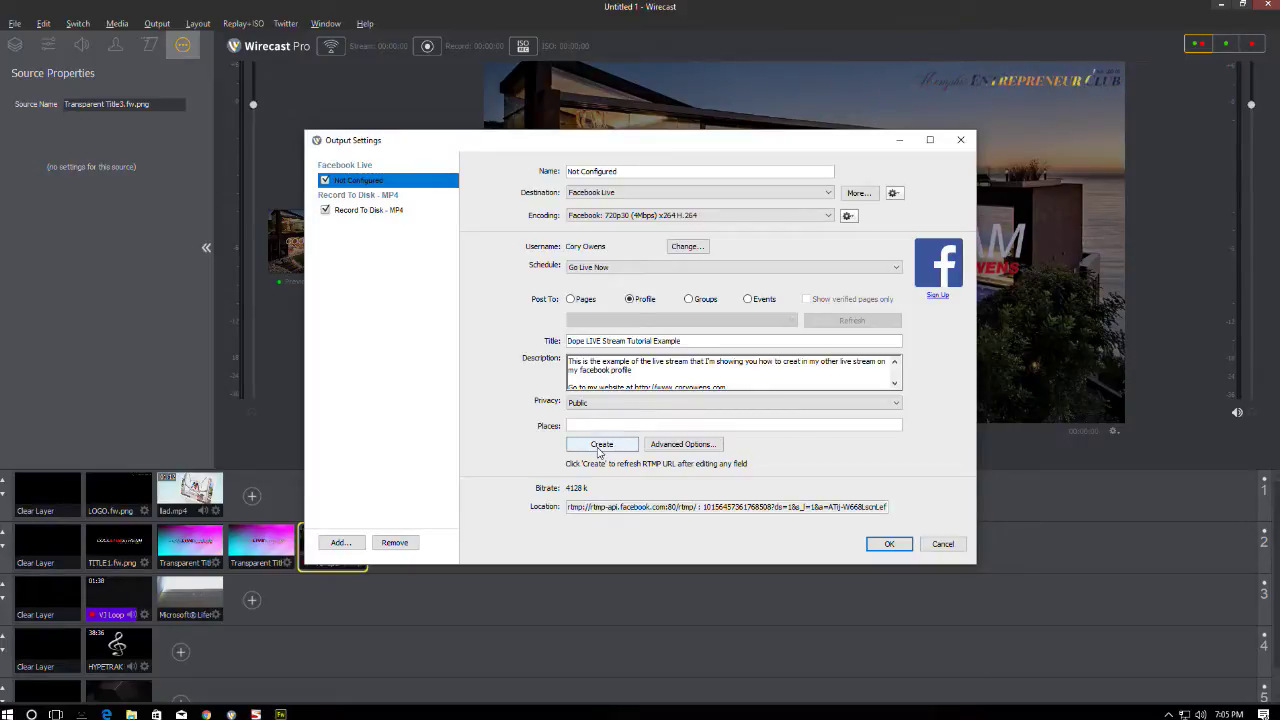
- Rename the first output 'Facebook Profile' and add a second Facebook Live output
triple_click(587, 172)
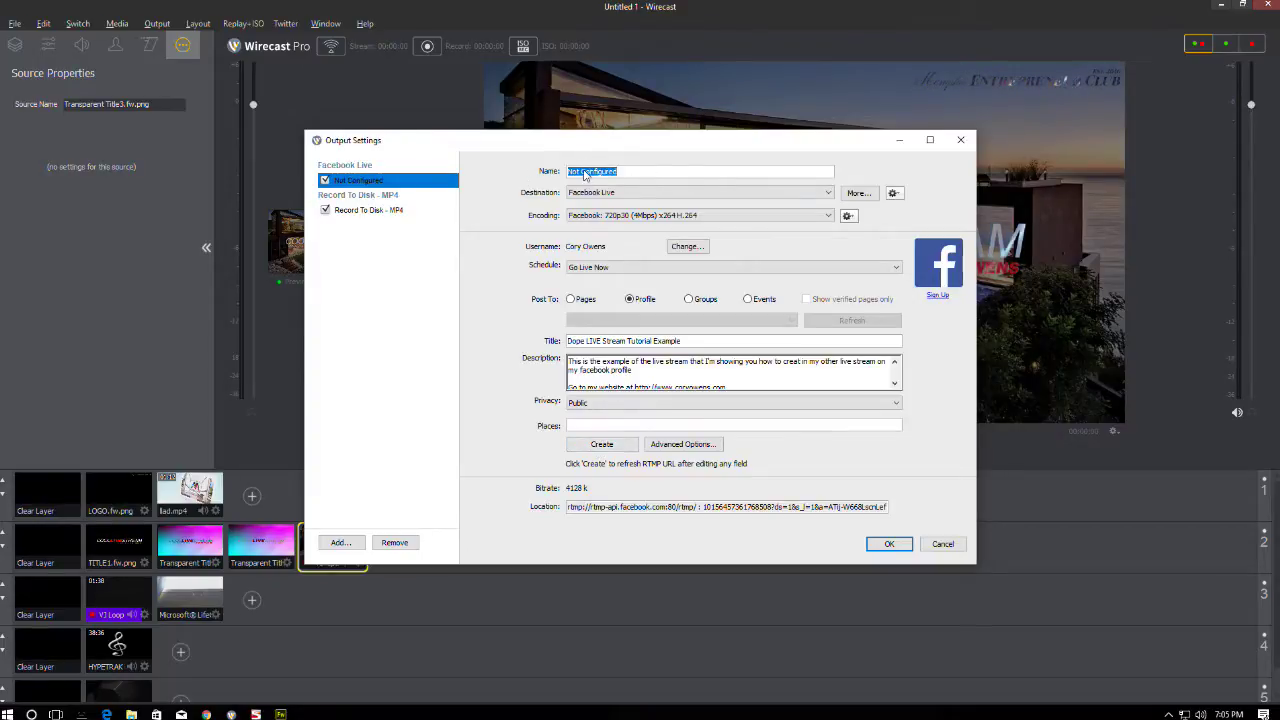
type("Facebook Pr")
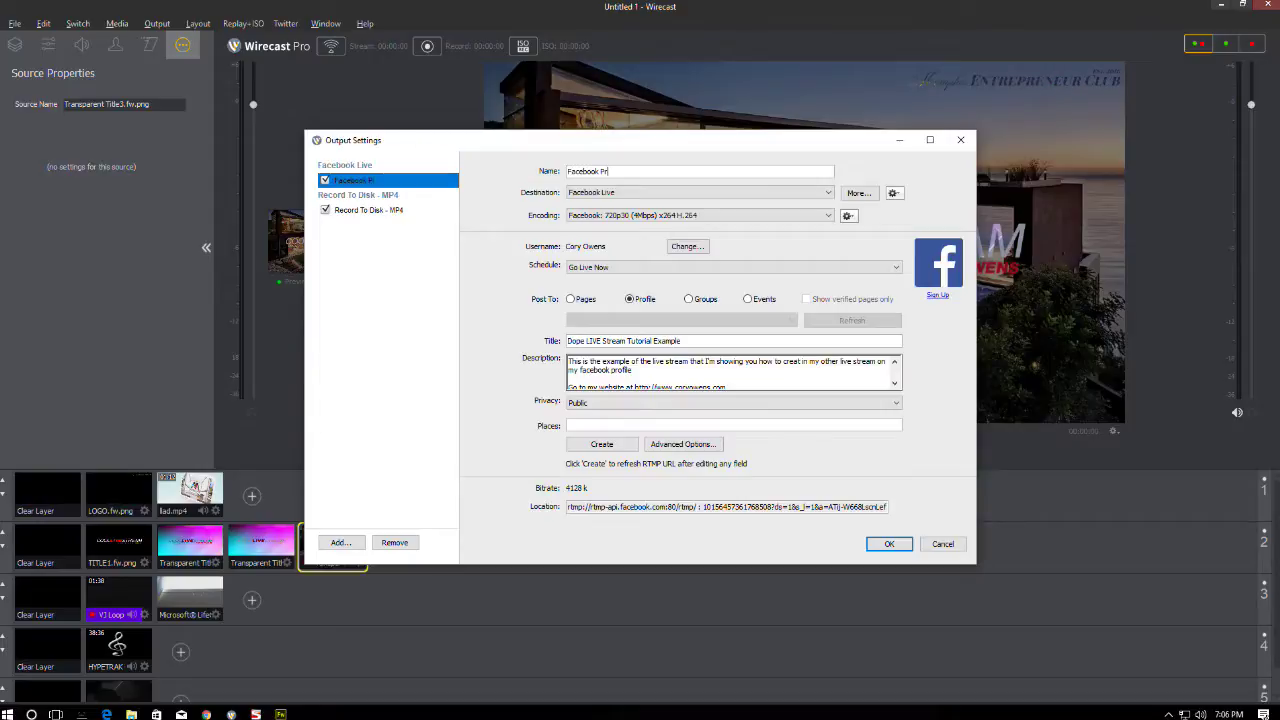
type("ofile")
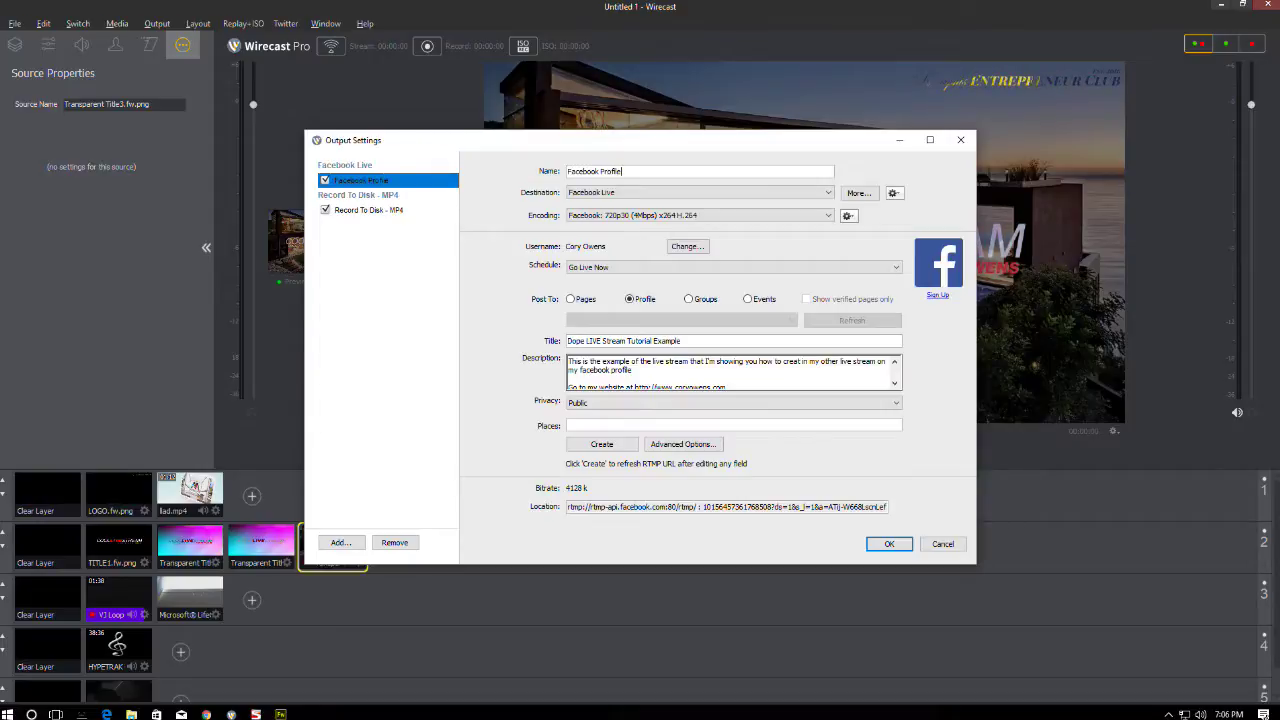
left_click(340, 543)
left_click(600, 354)
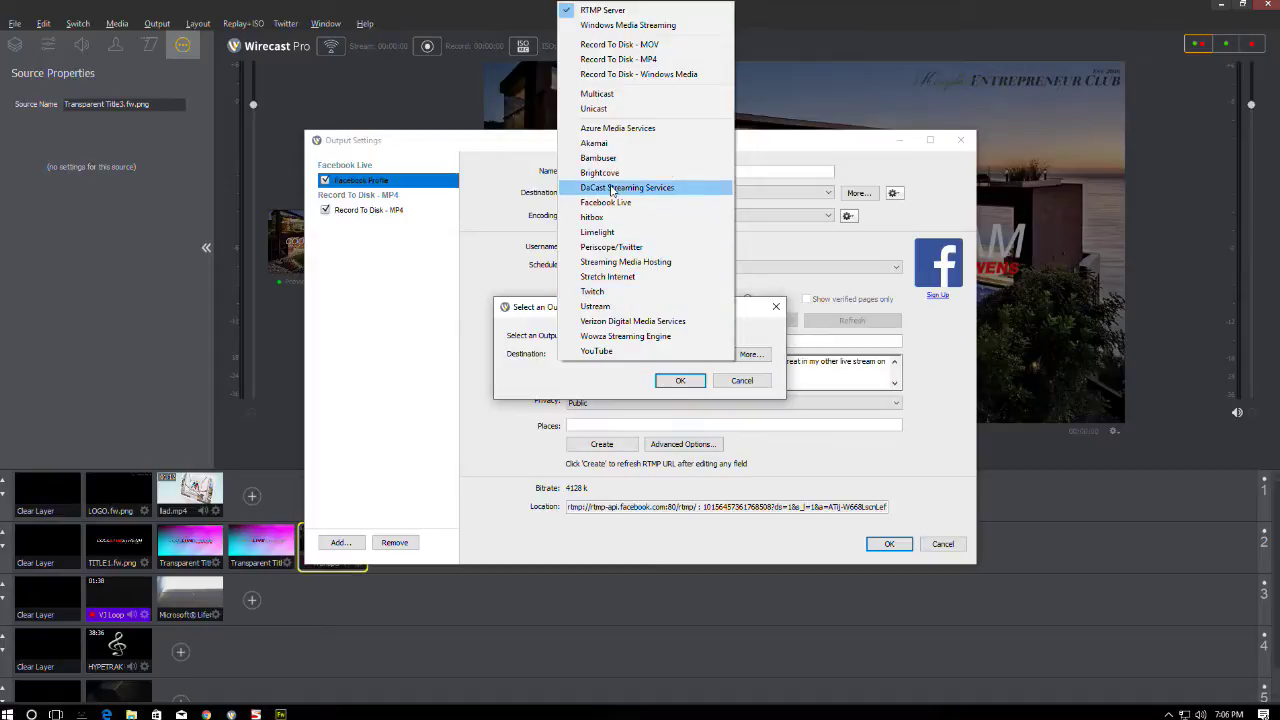
left_click(605, 202)
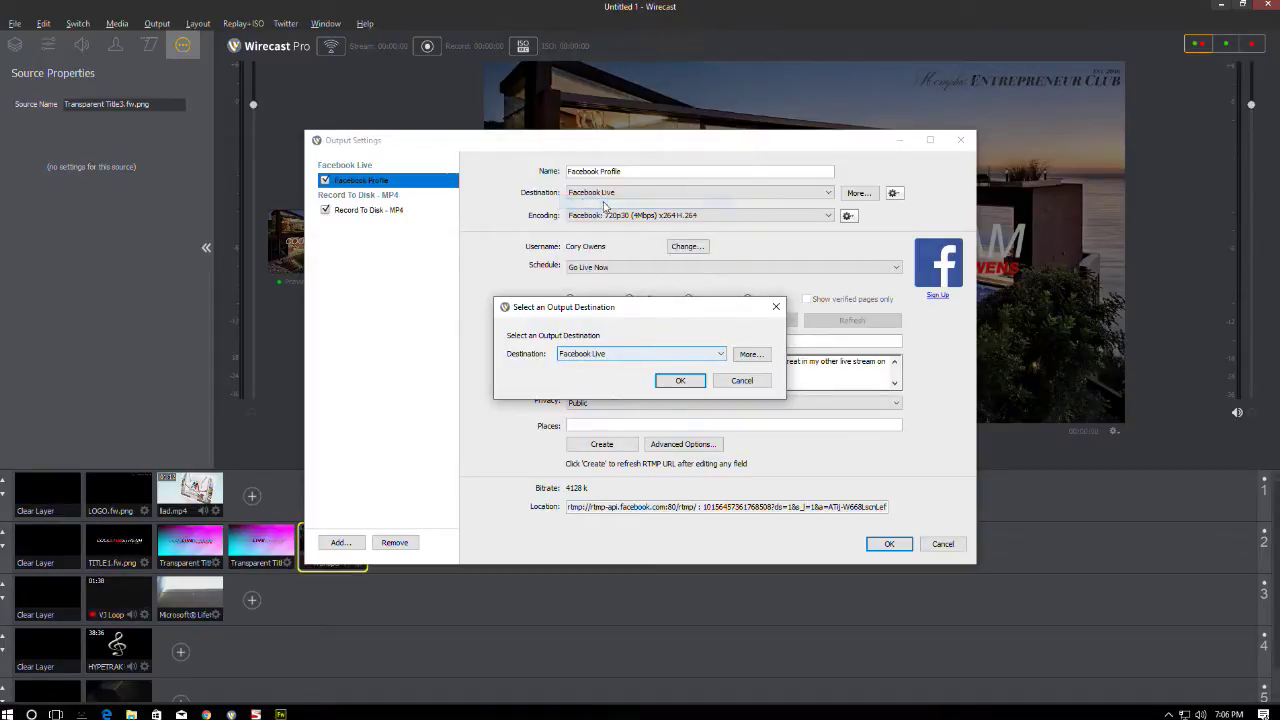
left_click(680, 384)
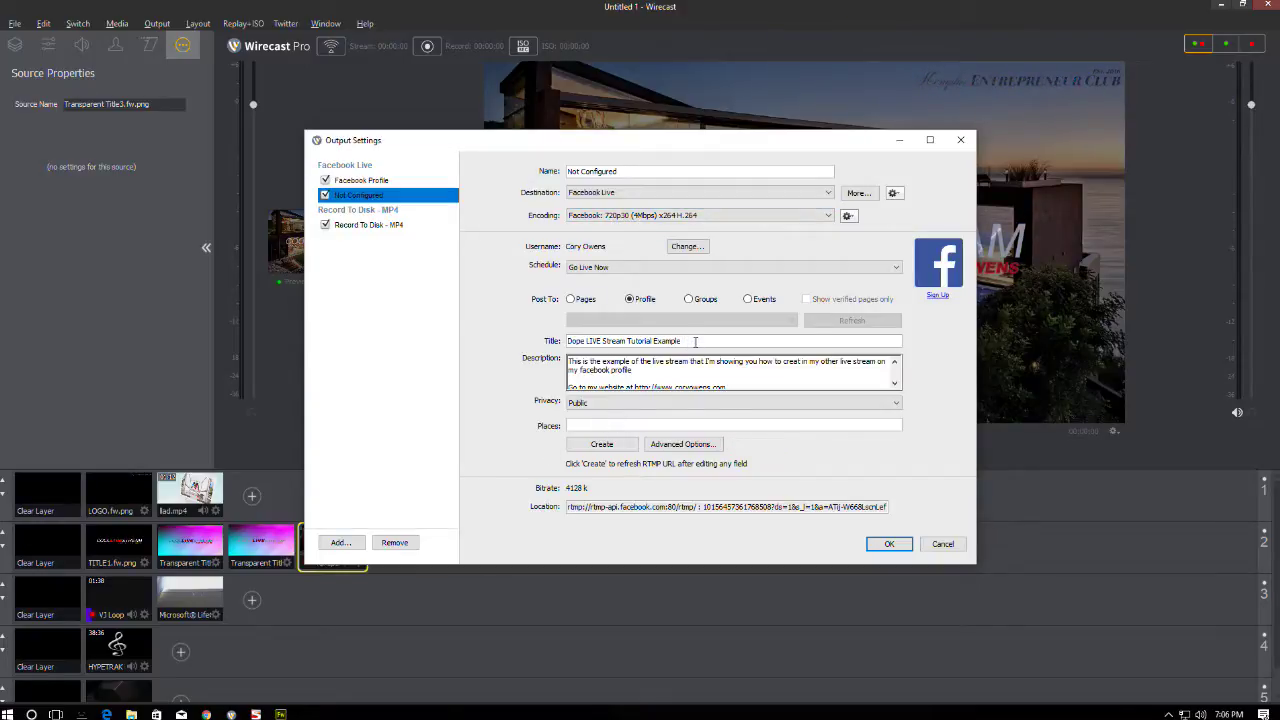
- Point the second output at the person's Facebook page, rename it, and generate its stream location
left_click(573, 301)
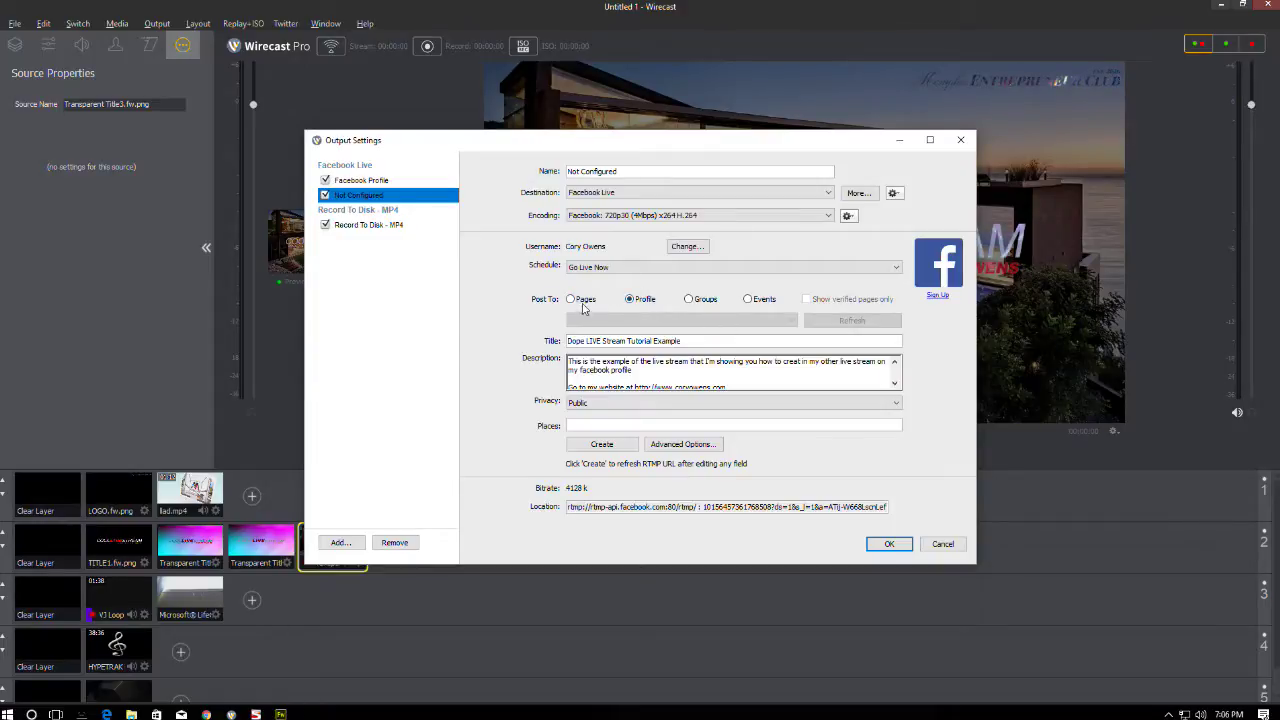
left_click(600, 322)
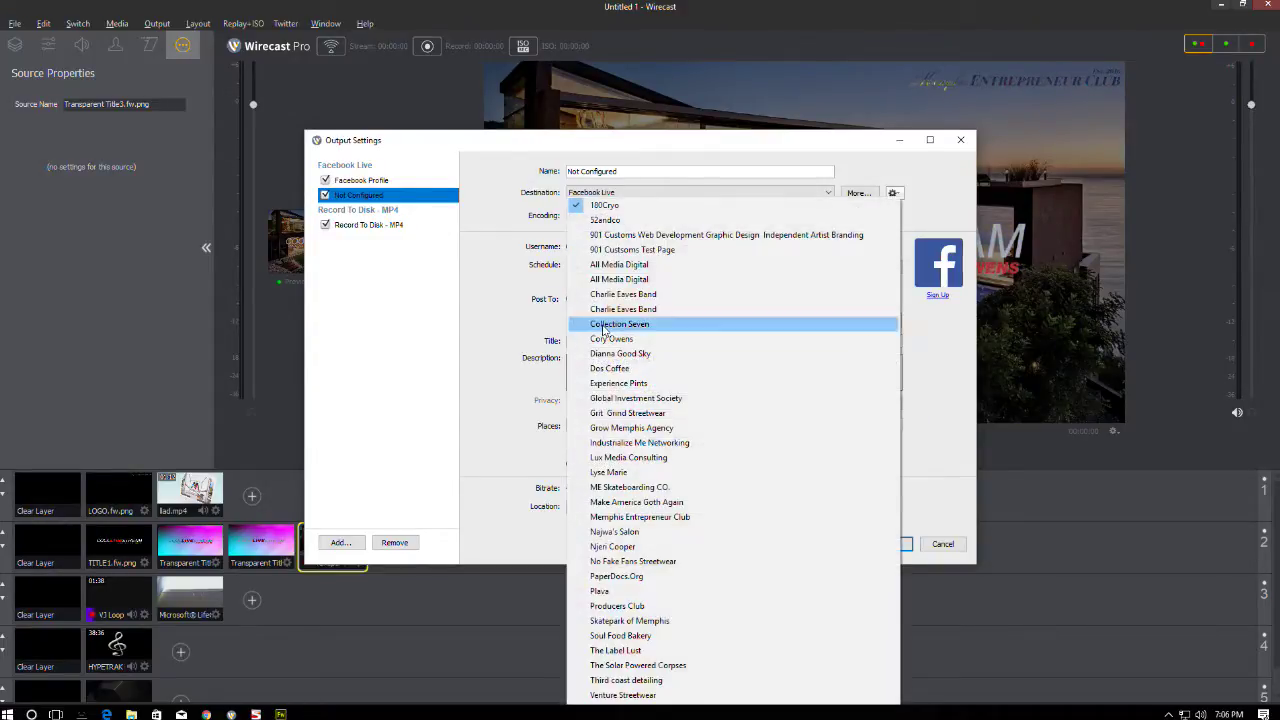
left_click(614, 332)
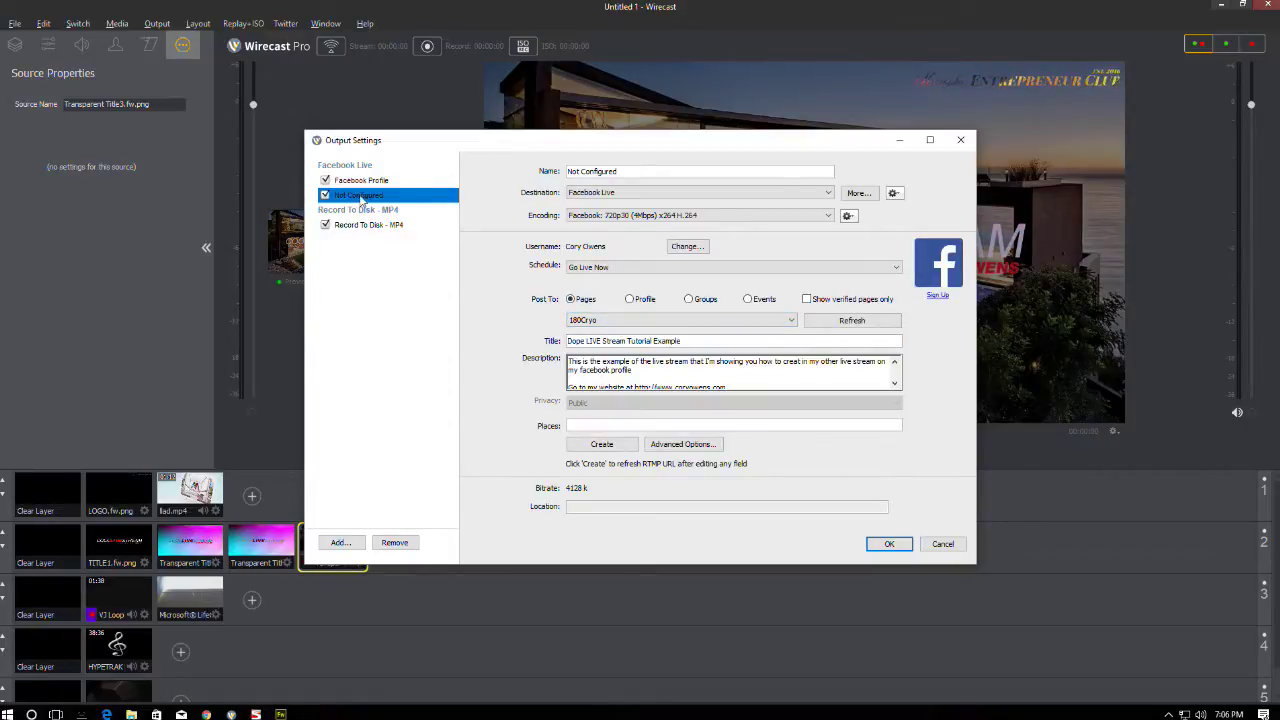
left_click(583, 322)
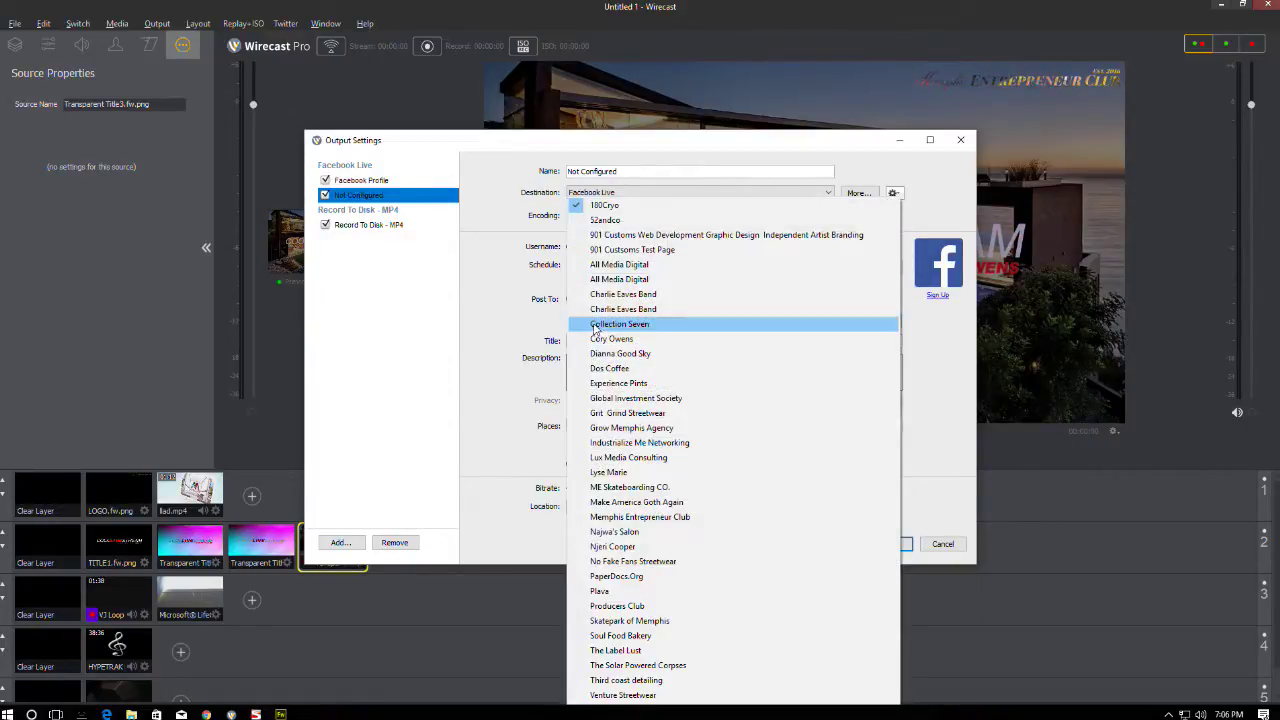
left_click(622, 333)
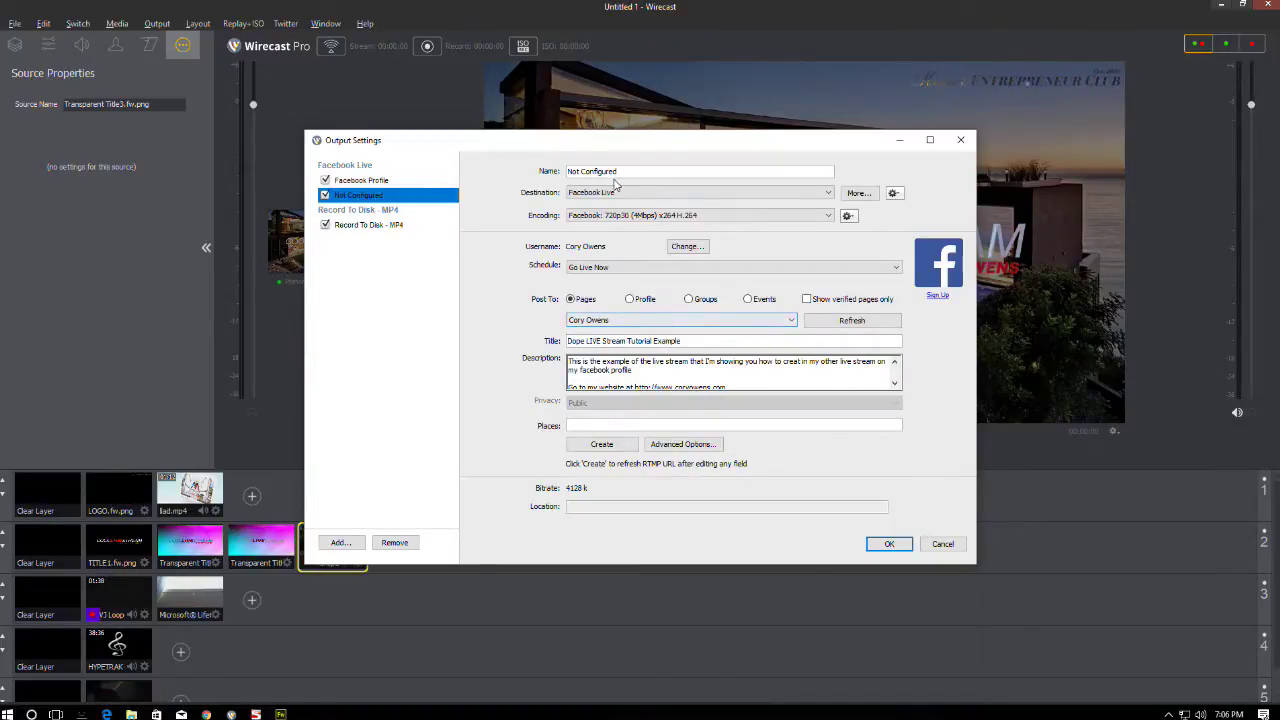
left_click_drag(622, 171, 548, 171)
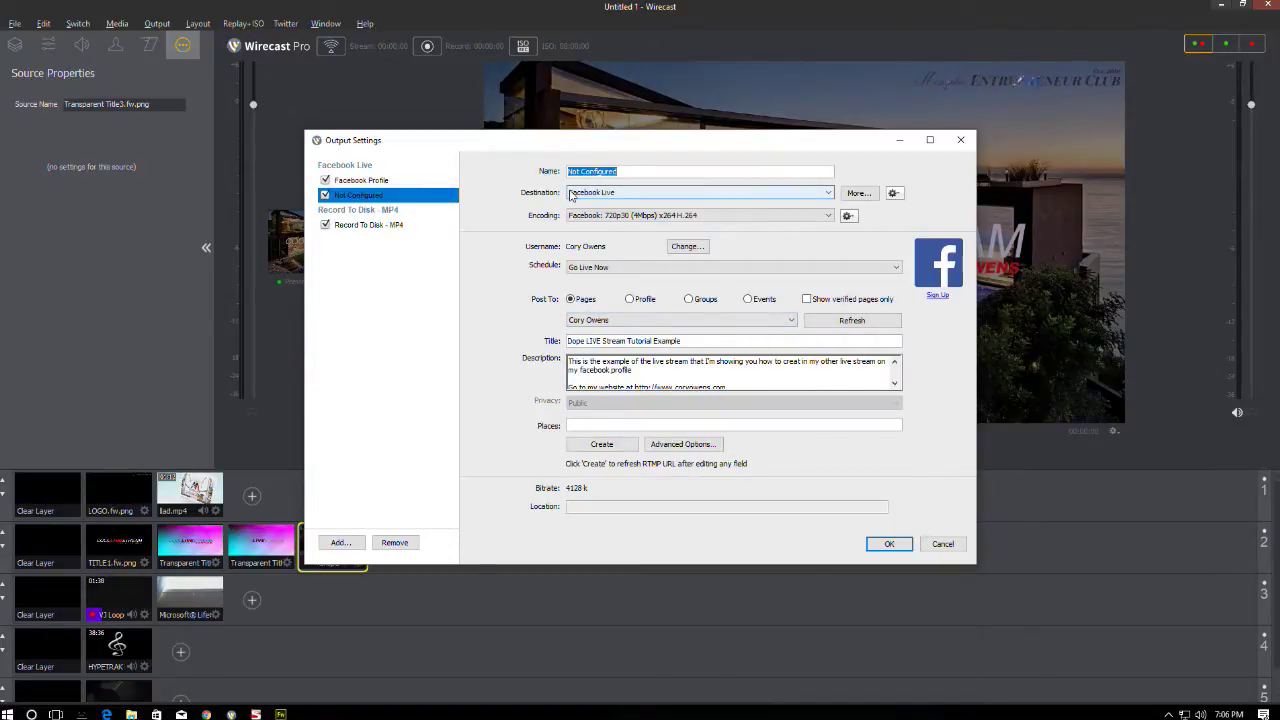
type("Facebook")
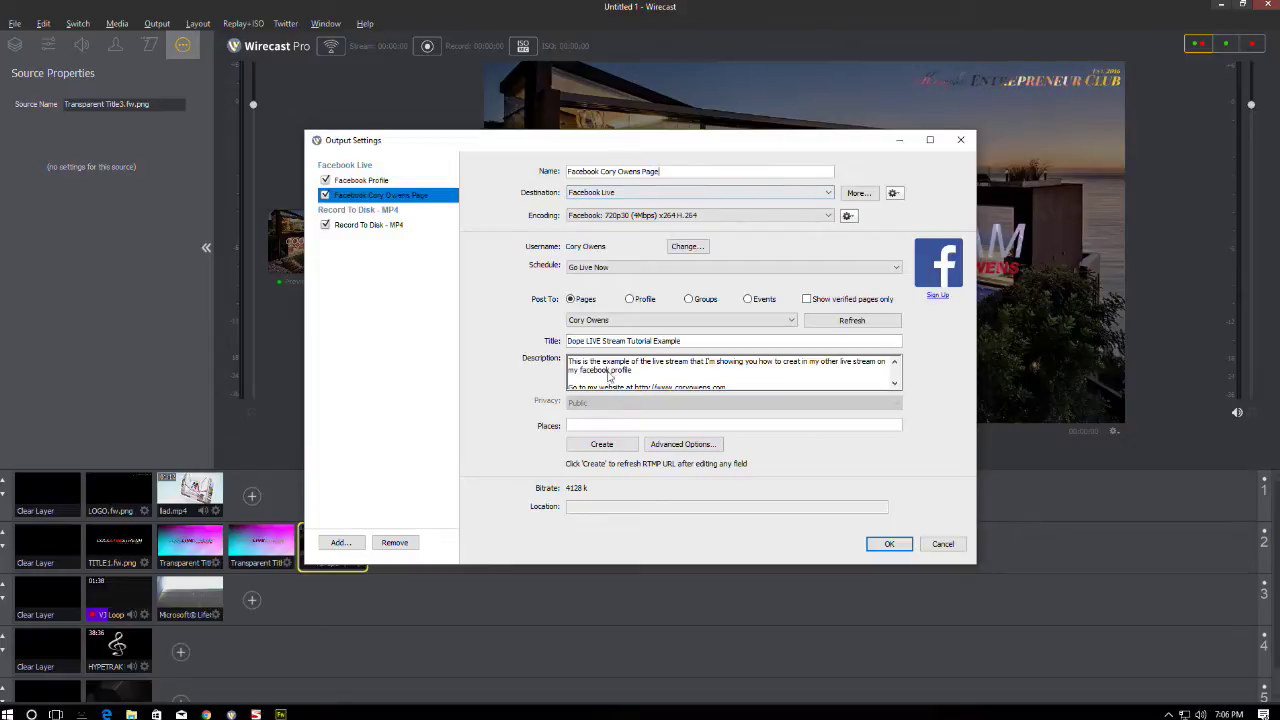
left_click(584, 448)
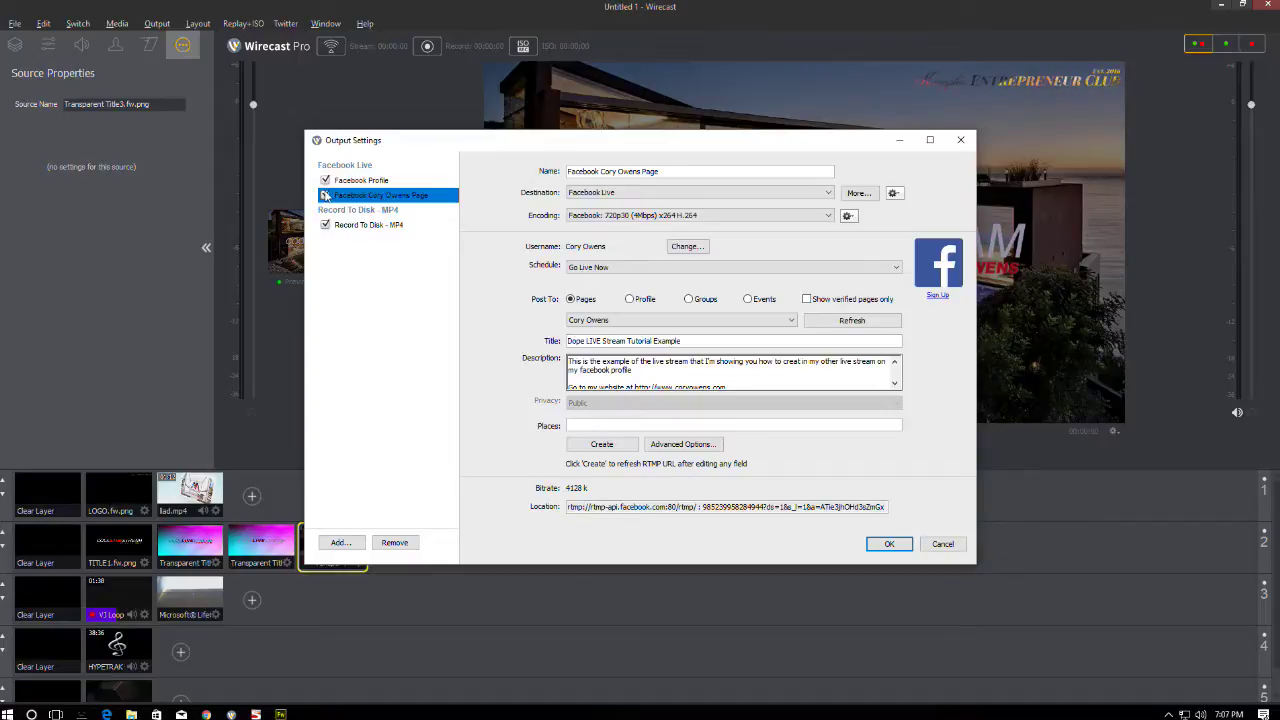
- Toggle the Facebook page output off and back on so it stays enabled
left_click(324, 196)
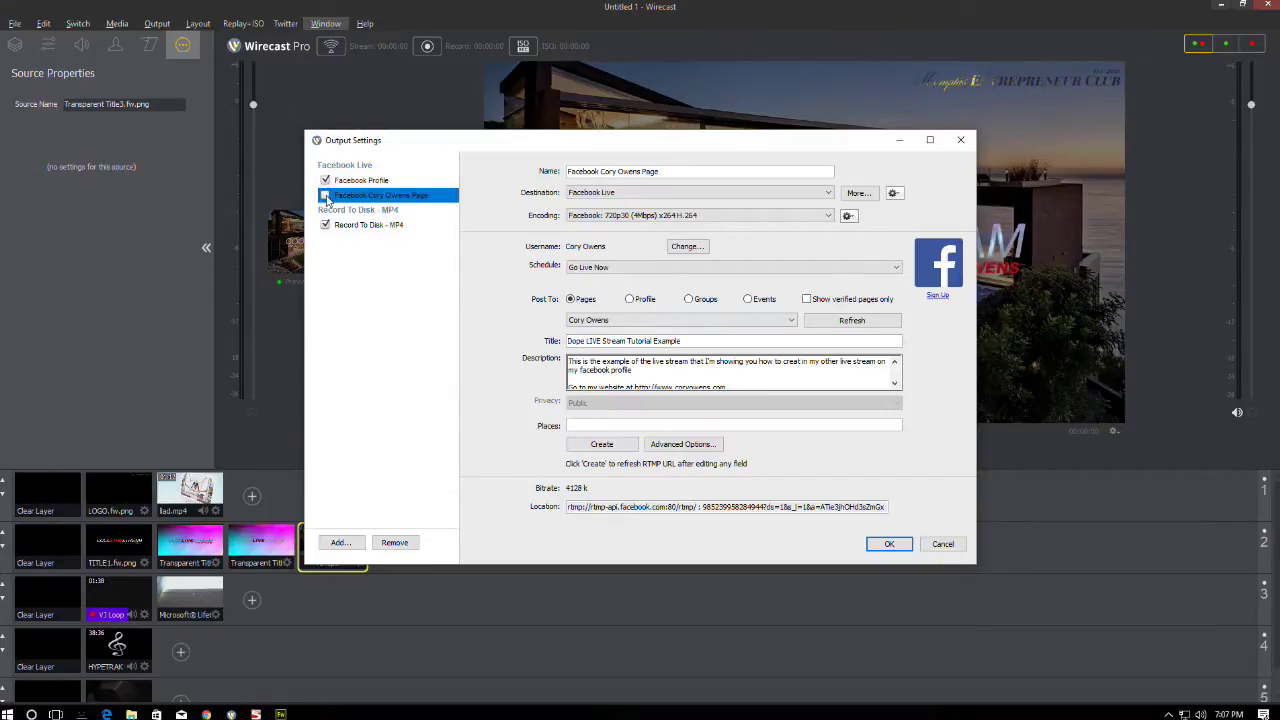
left_click(324, 196)
left_click(325, 196)
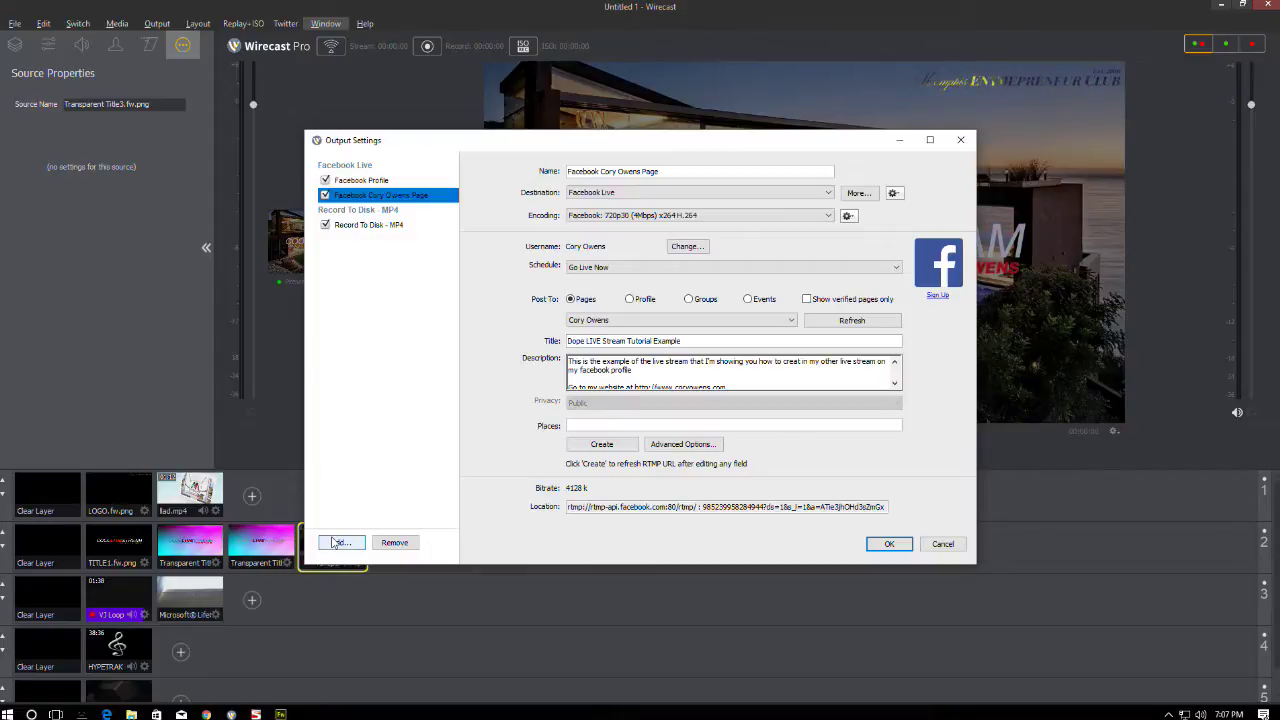
- Close Output Settings with all three outputs kept, without adding another destination
left_click(334, 542)
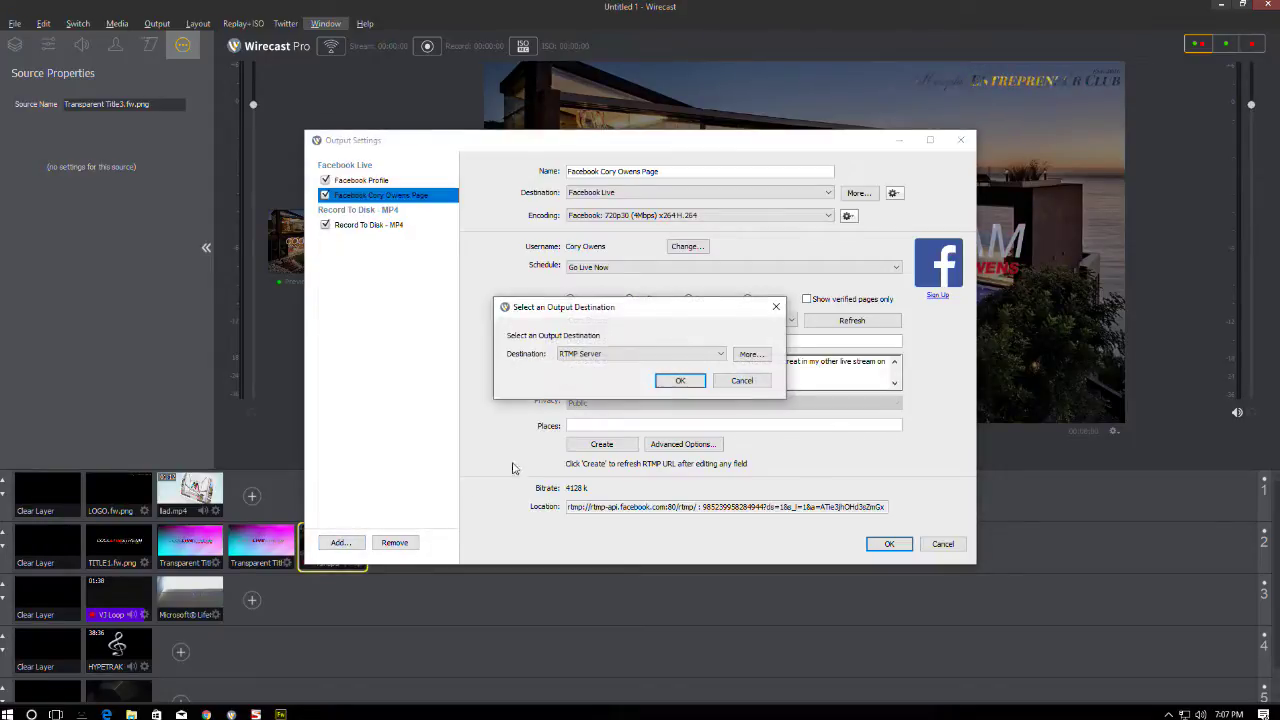
left_click(577, 356)
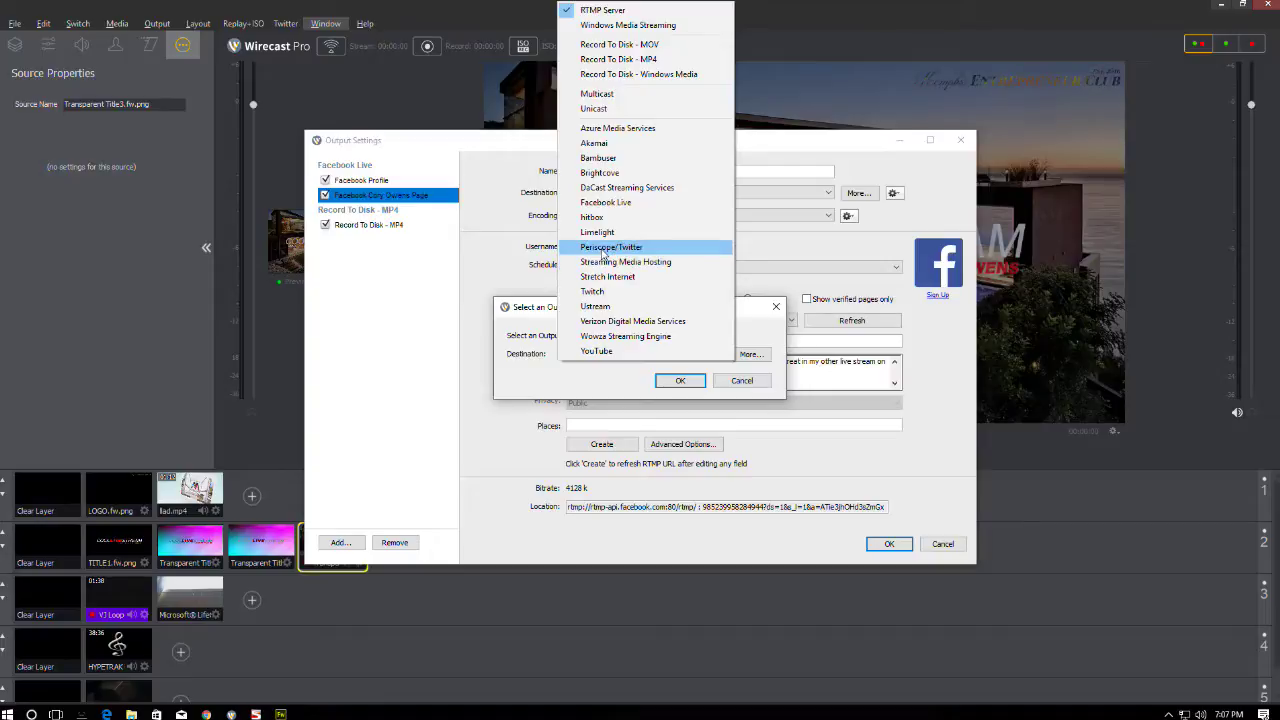
left_click(545, 370)
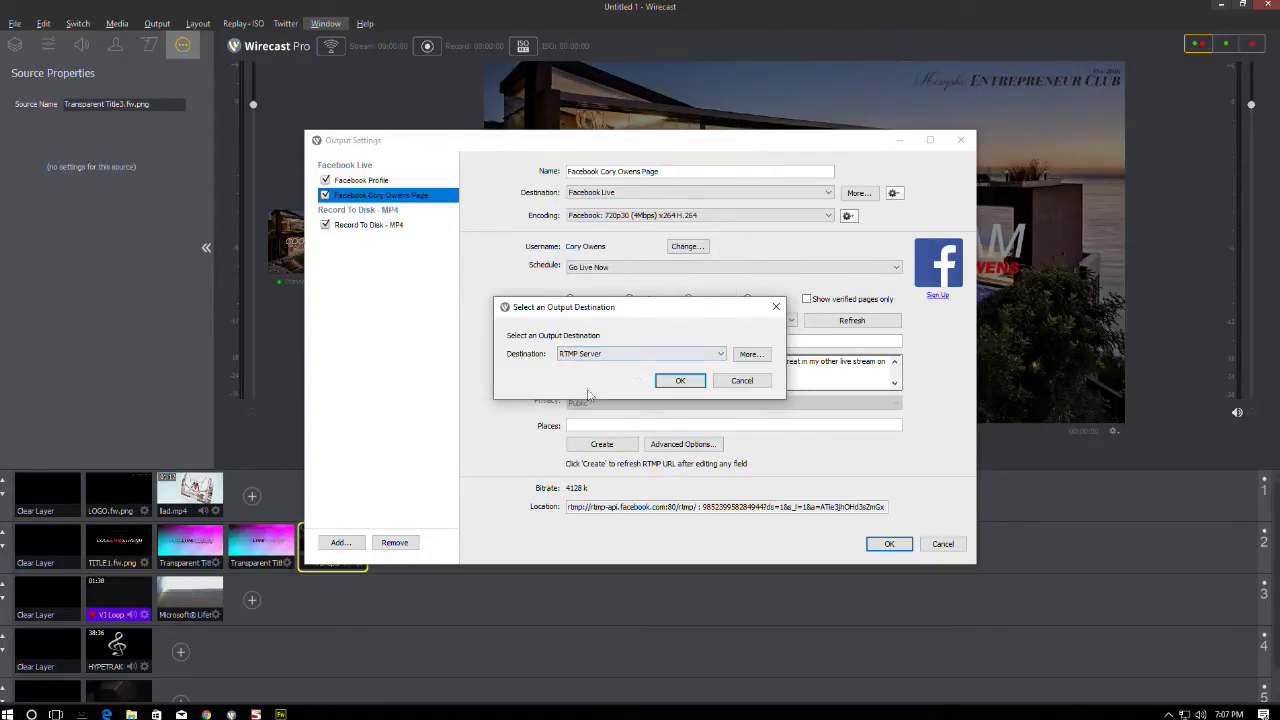
left_click(742, 381)
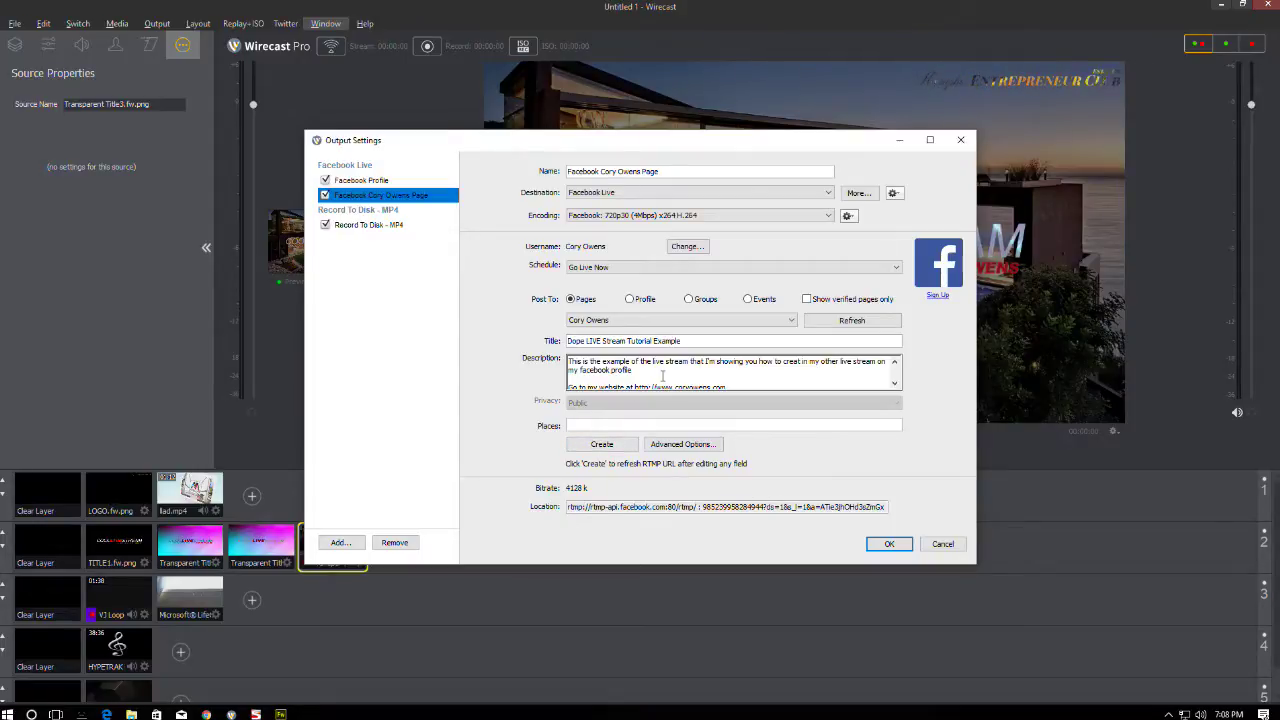
left_click(898, 545)
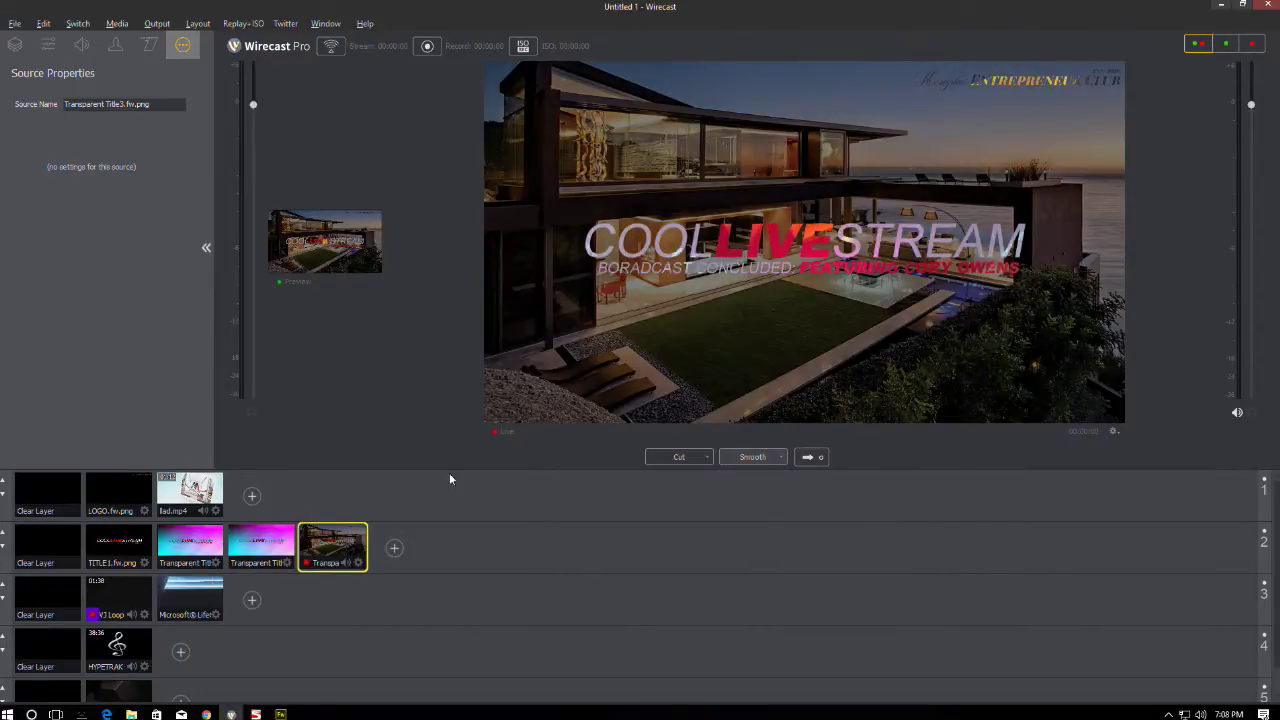
- Cue the Transparent Title2 gradient COOL LIVE STREAM shot and take it live with Smooth
left_click(183, 542)
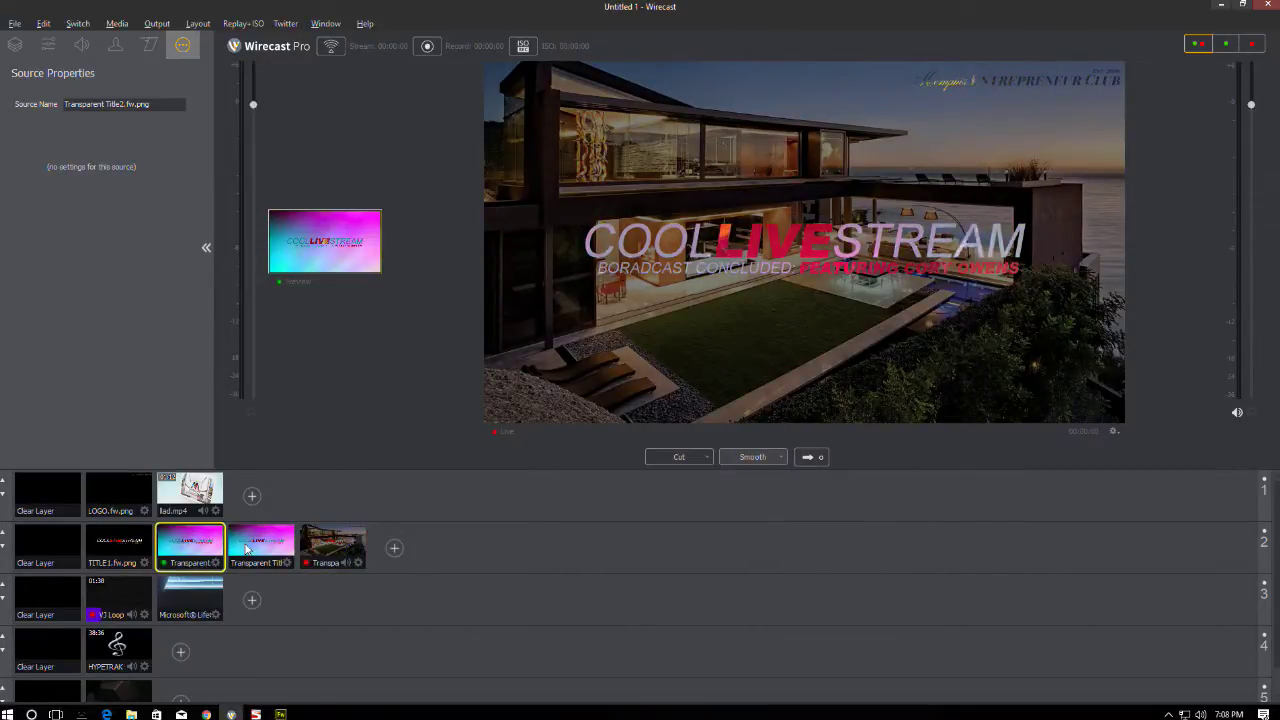
left_click(806, 456)
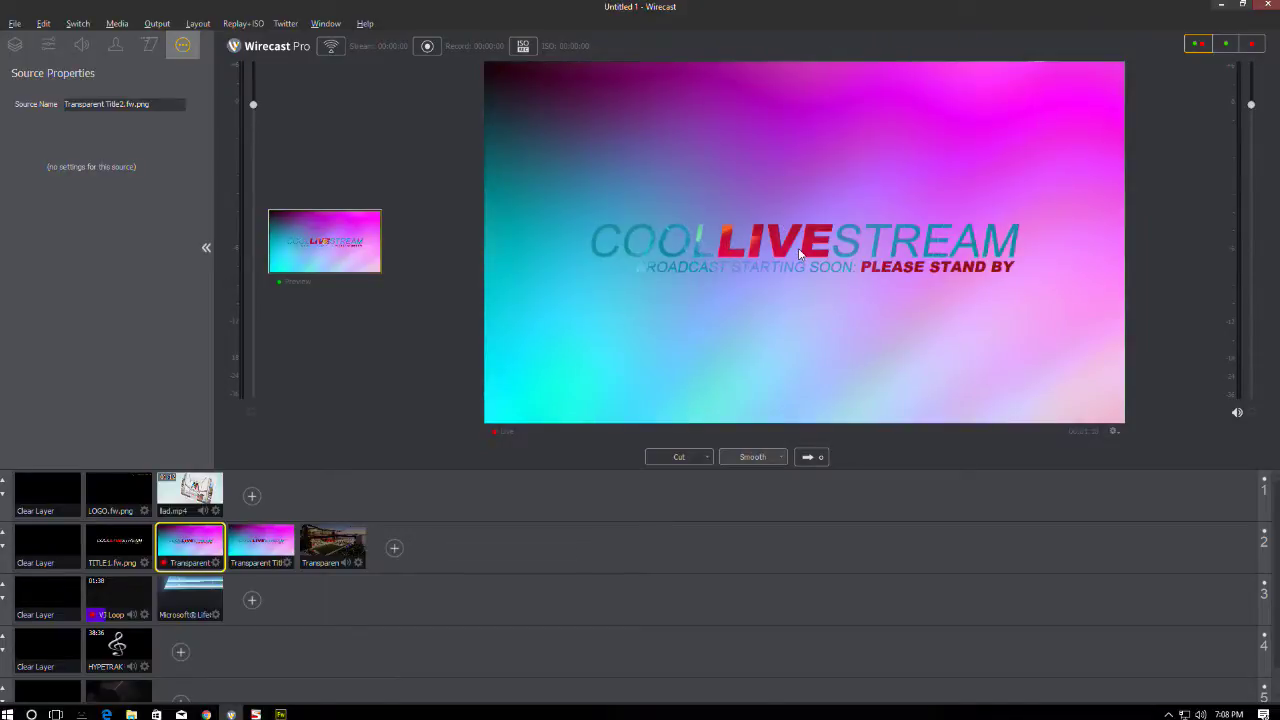
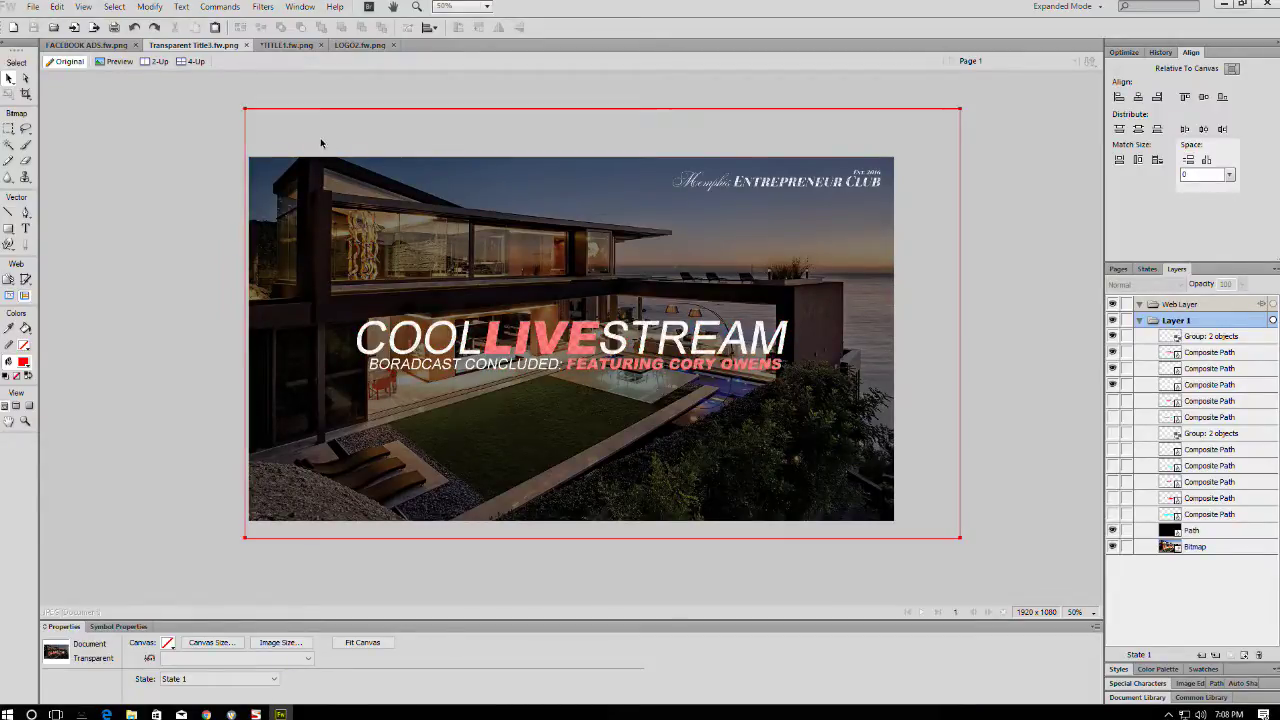
- Reopen Transparent Title2 and Transparent Title1 from the recent files list
left_click(33, 6)
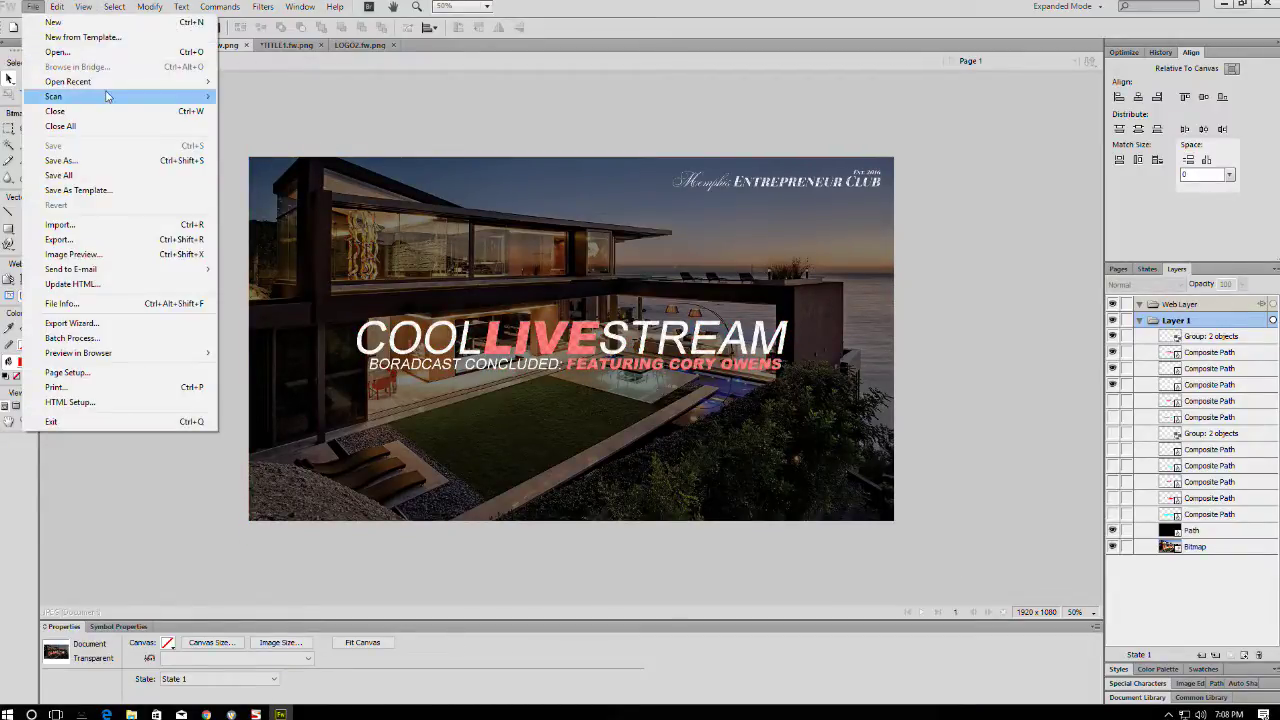
mouse_move(108, 84)
left_click(306, 128)
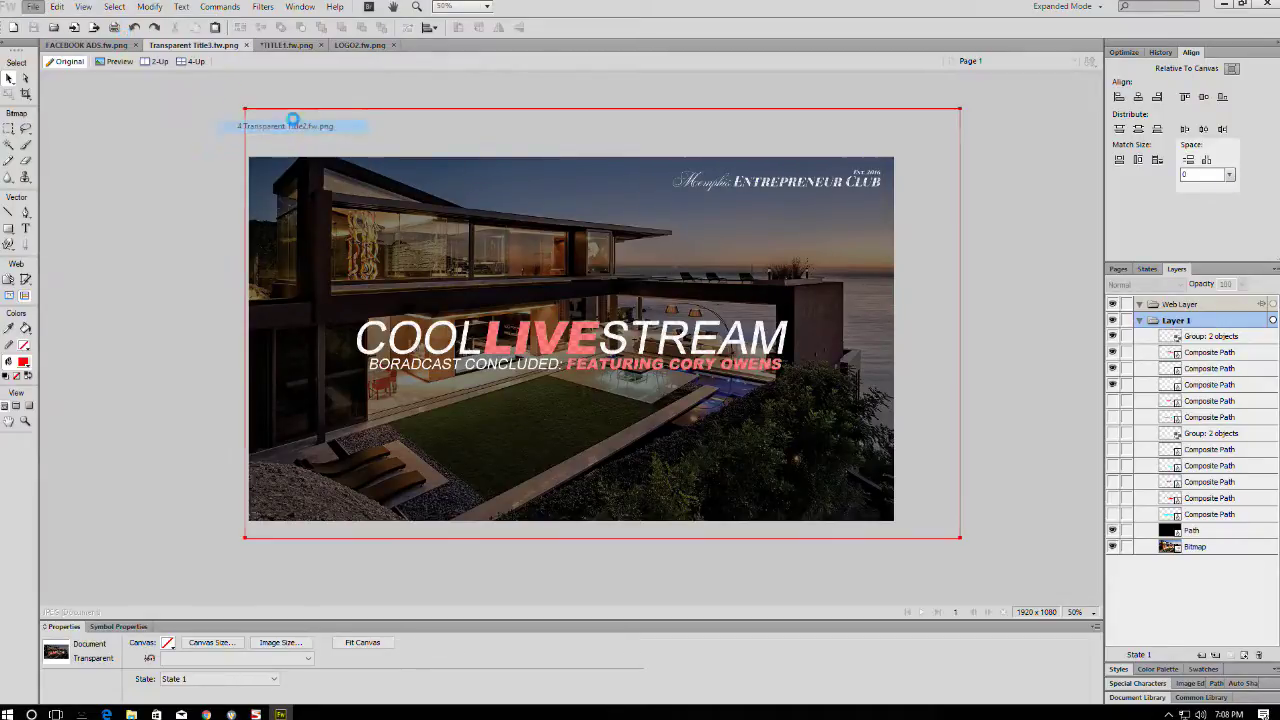
left_click(57, 6)
mouse_move(90, 88)
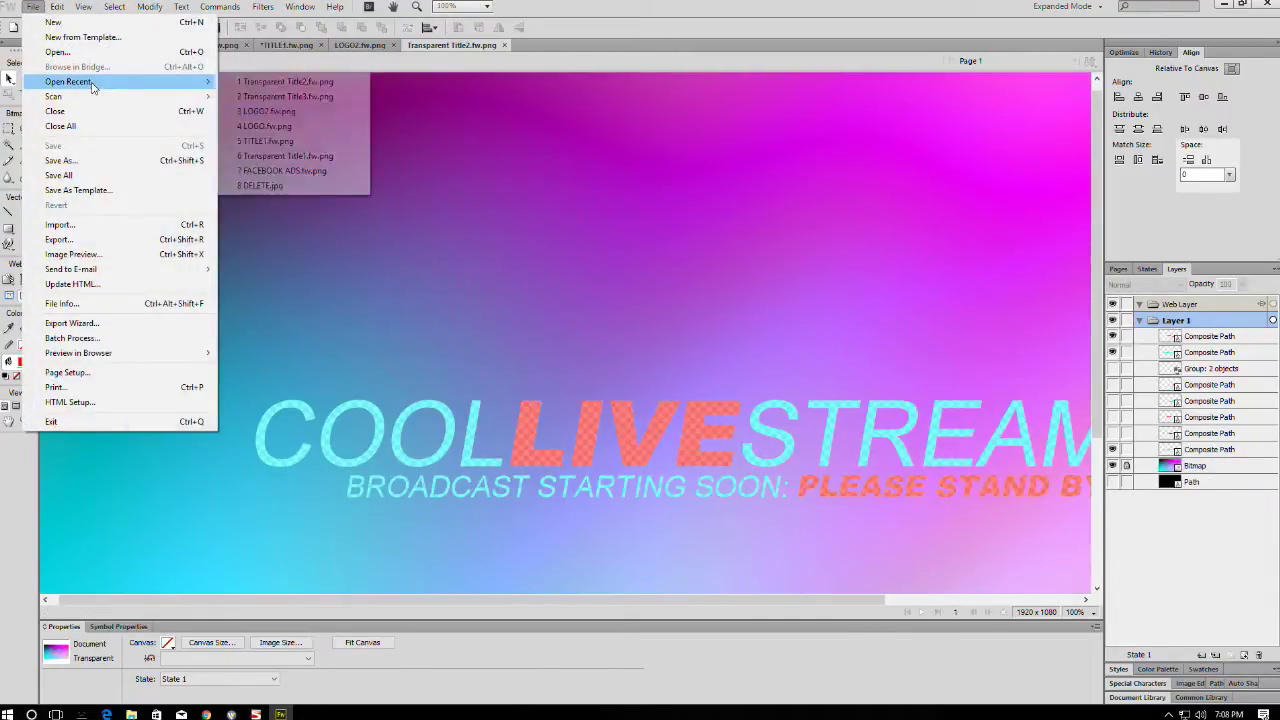
left_click(290, 153)
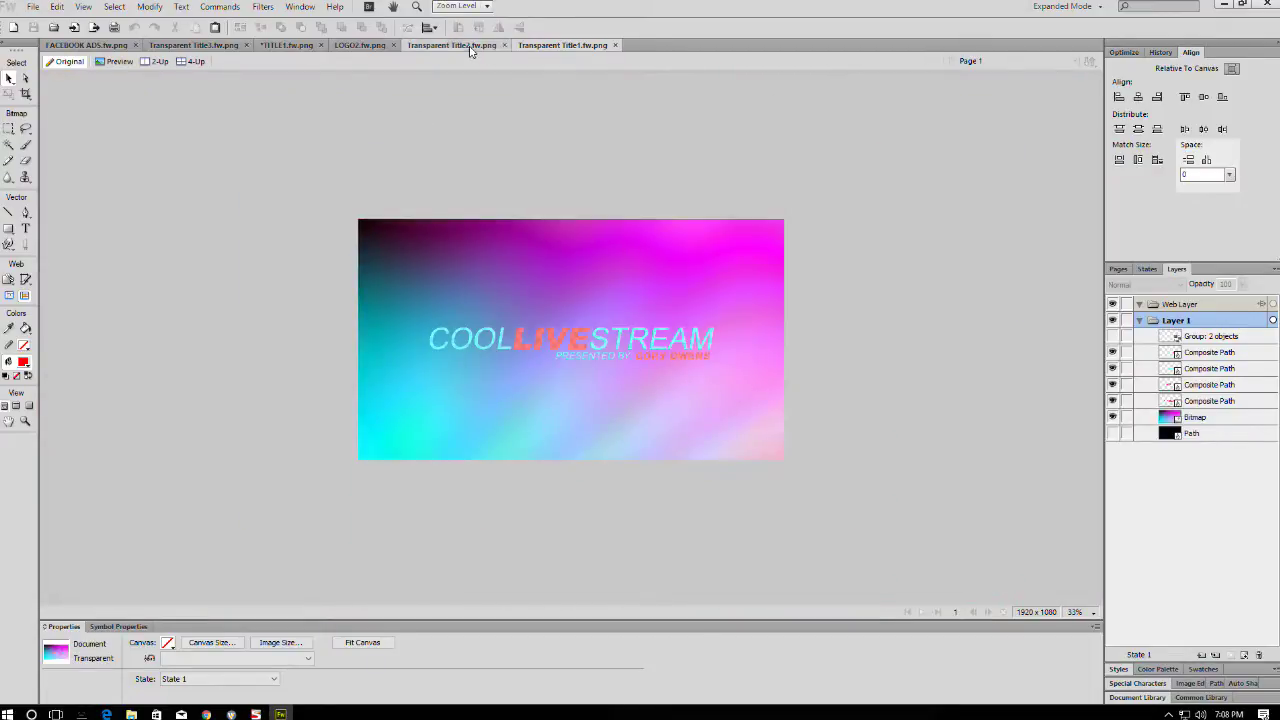
- Close LOGO2 and TITLE1, discarding the unsaved changes to TITLE1
left_click(455, 47)
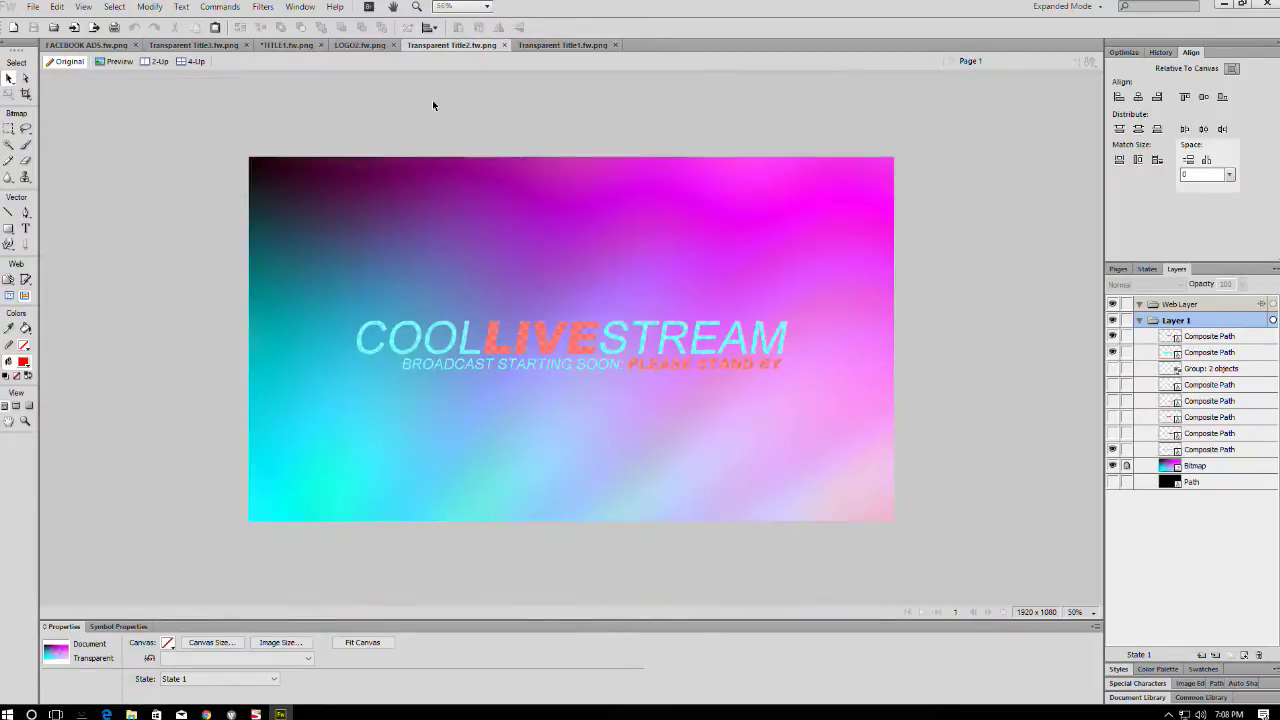
left_click(365, 45)
left_click(320, 45)
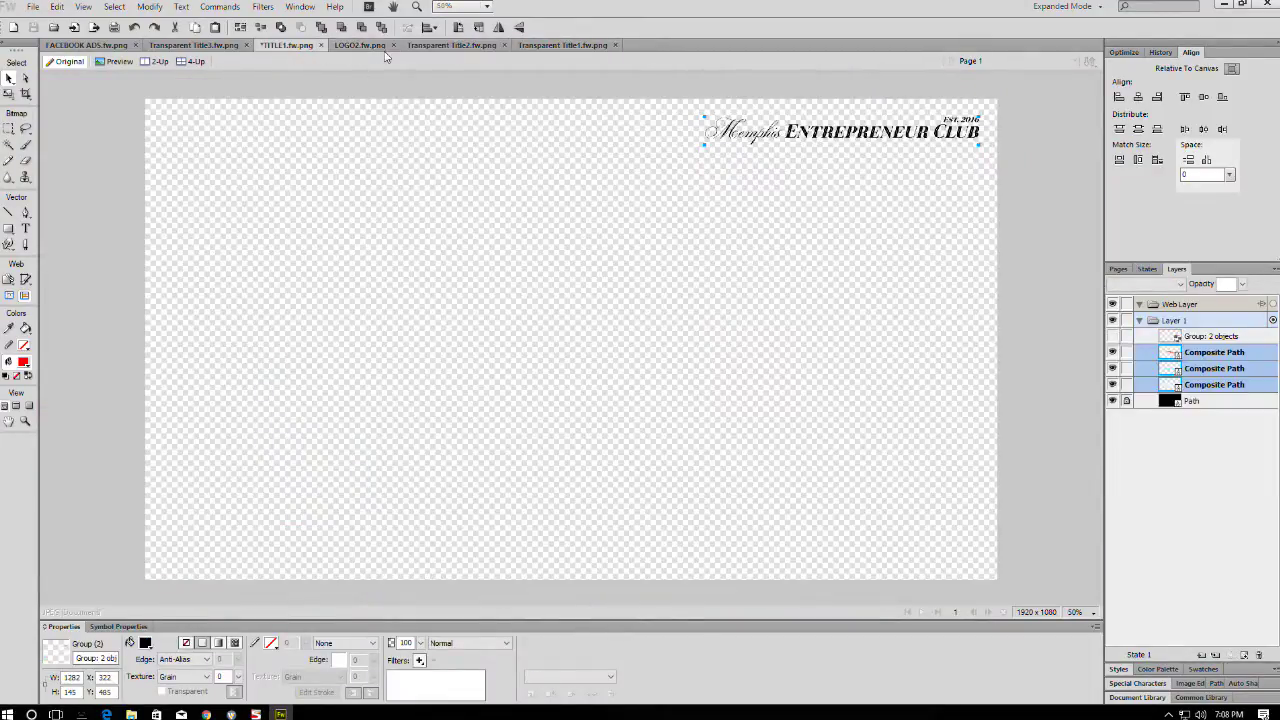
left_click(320, 45)
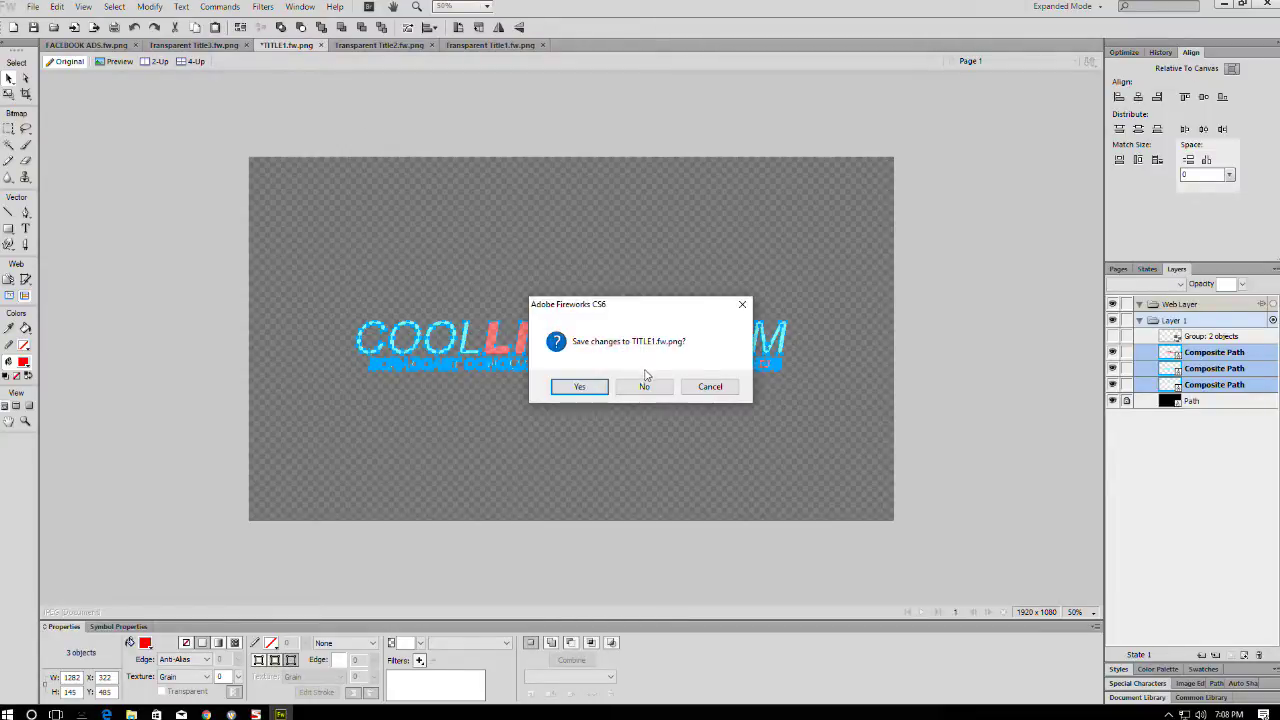
left_click(643, 385)
- In Transparent Title3, select the logo group, dark overlay path and house photo bitmap
left_click(222, 46)
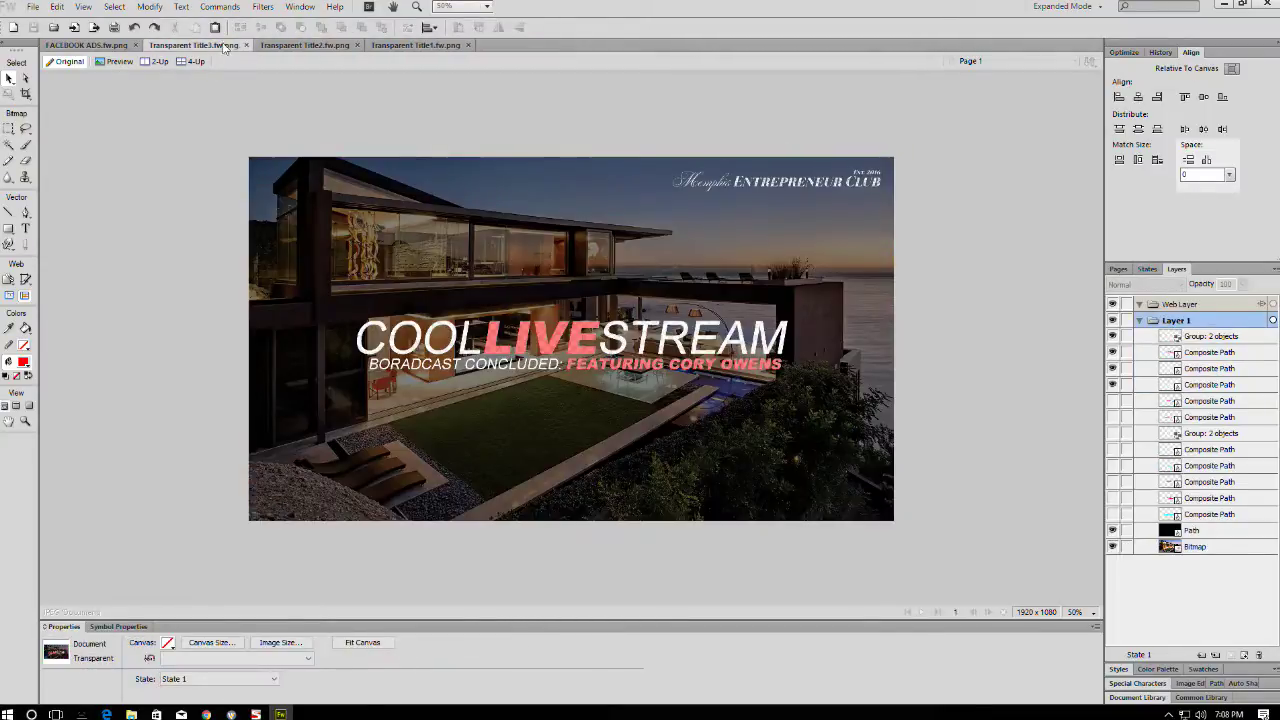
left_click(756, 191)
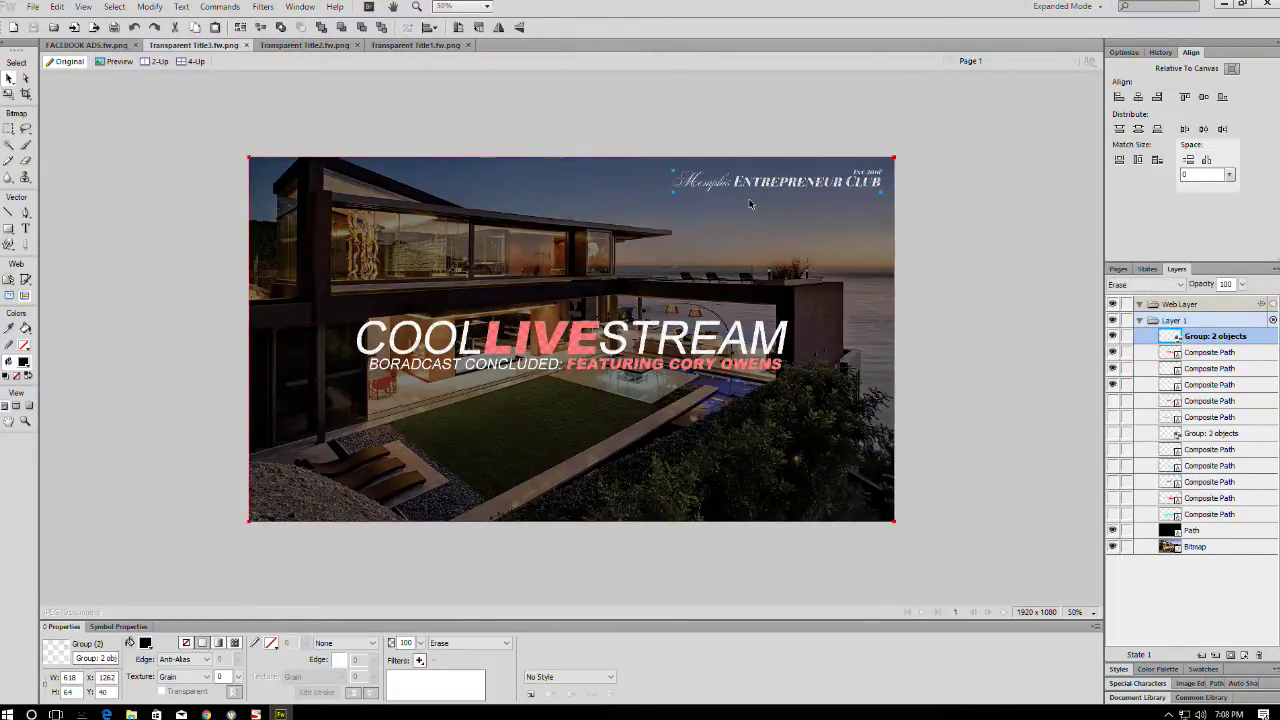
left_click(856, 260, "shift")
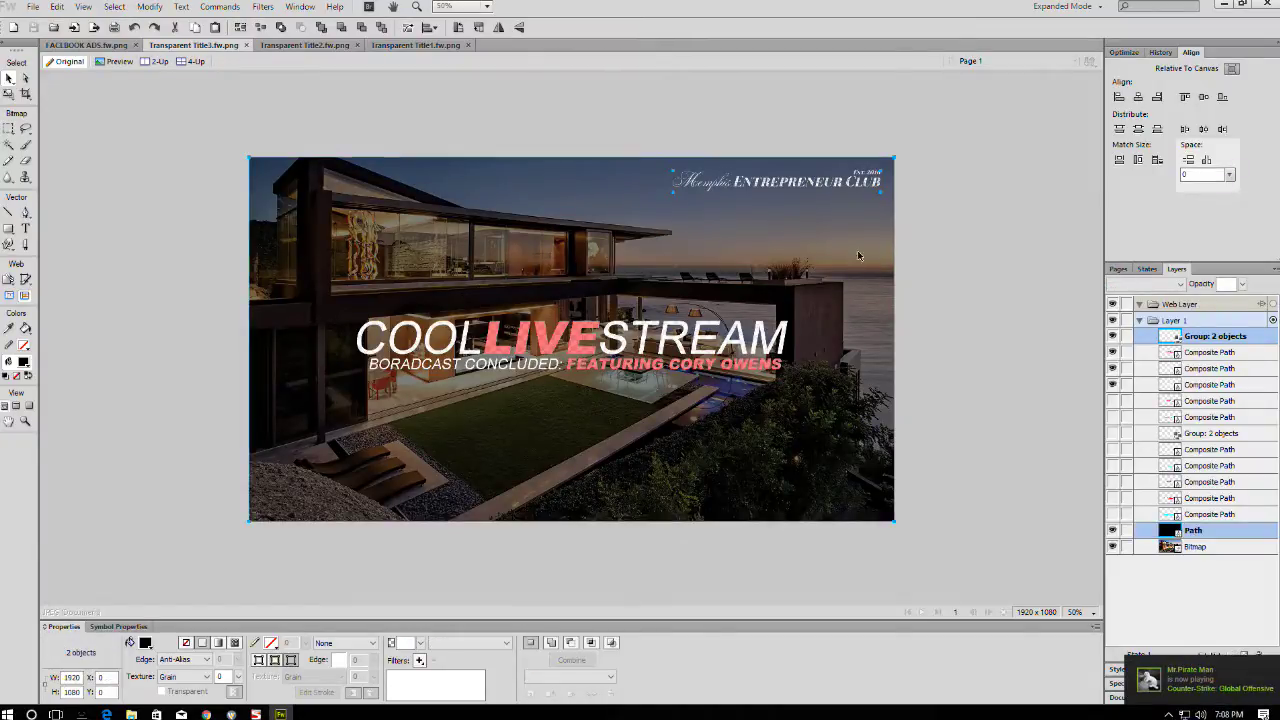
left_click(1150, 548, "shift")
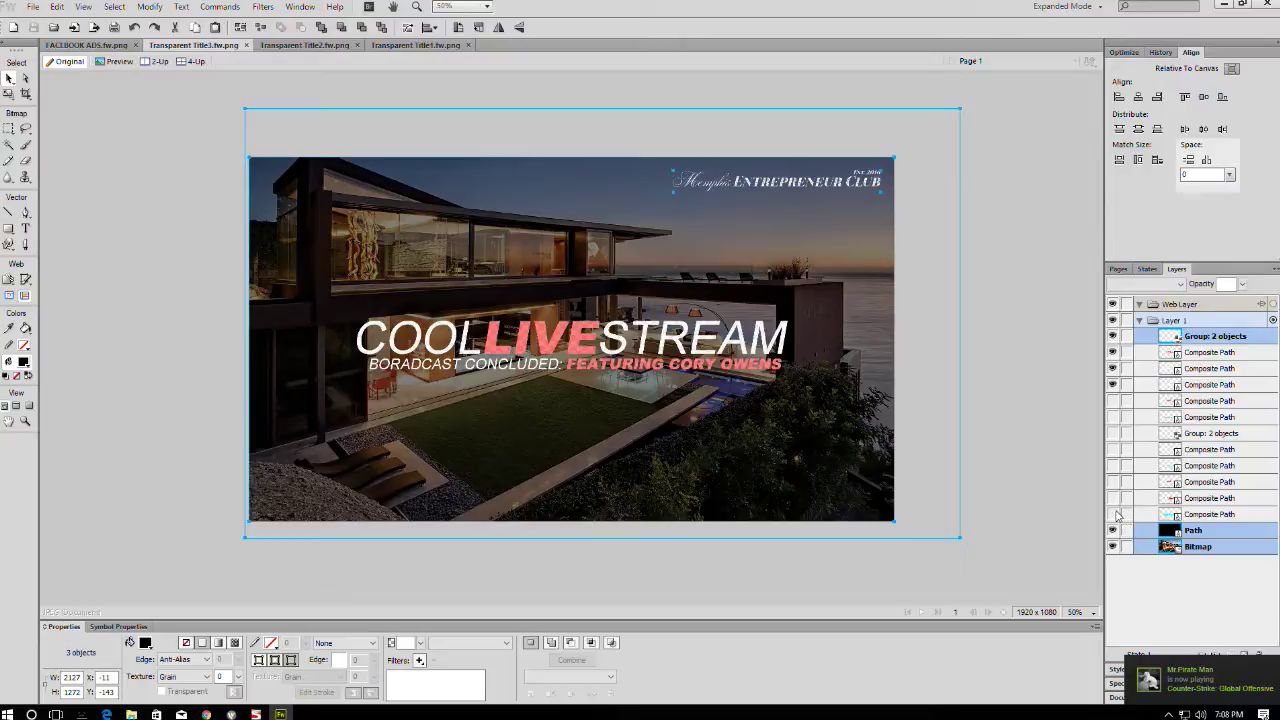
left_click(305, 45)
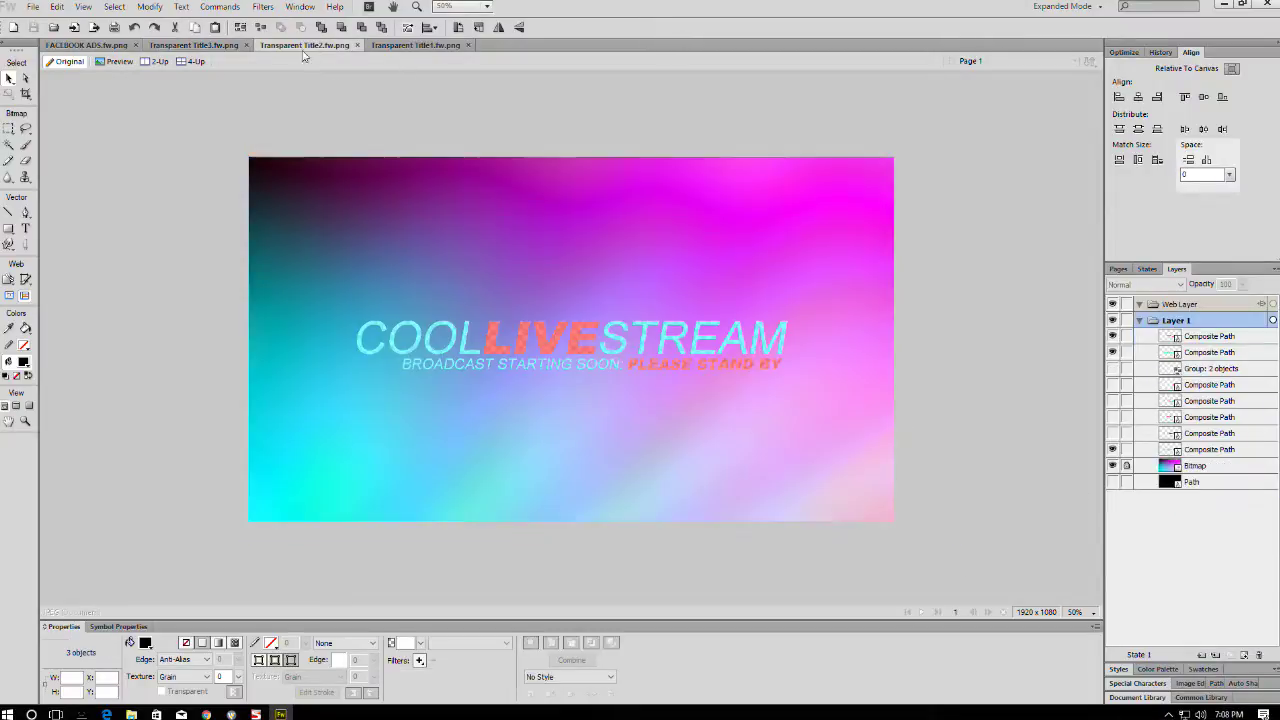
- Delete Transparent Title2's gradient bitmap and black background path layers
left_click(1128, 466)
left_click(1142, 481)
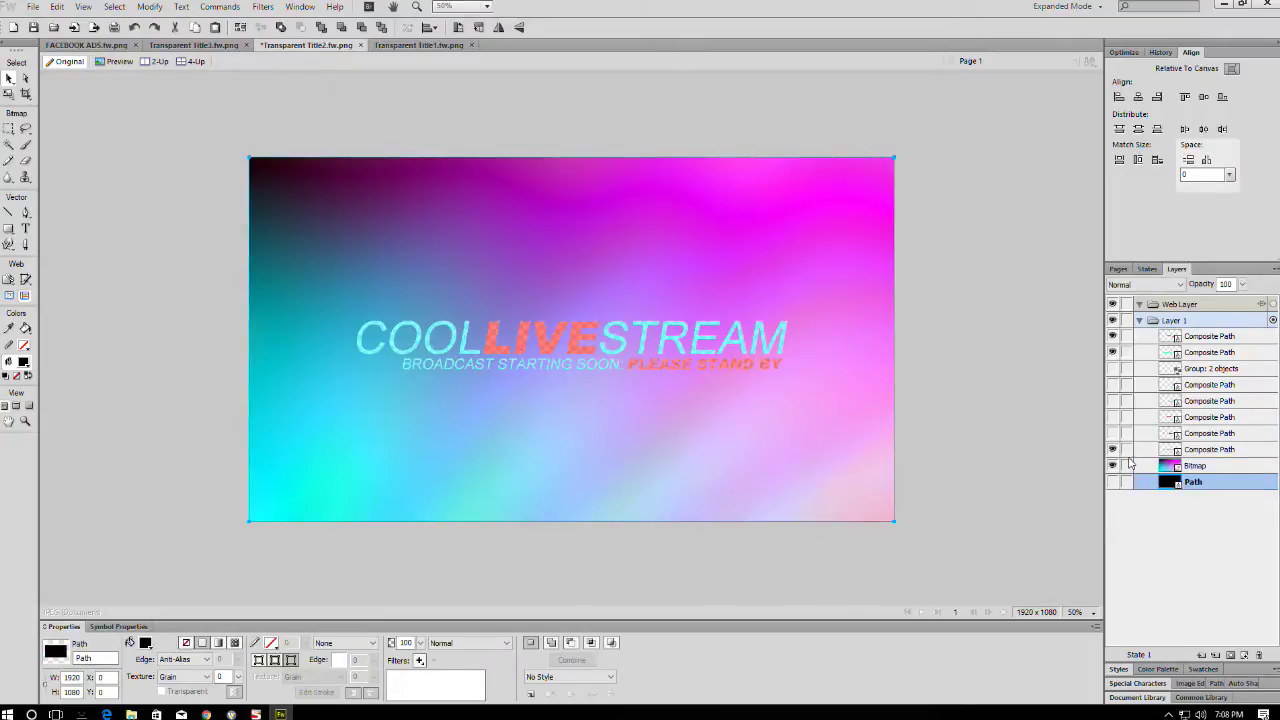
left_click(1130, 465, "shift")
key("Delete")
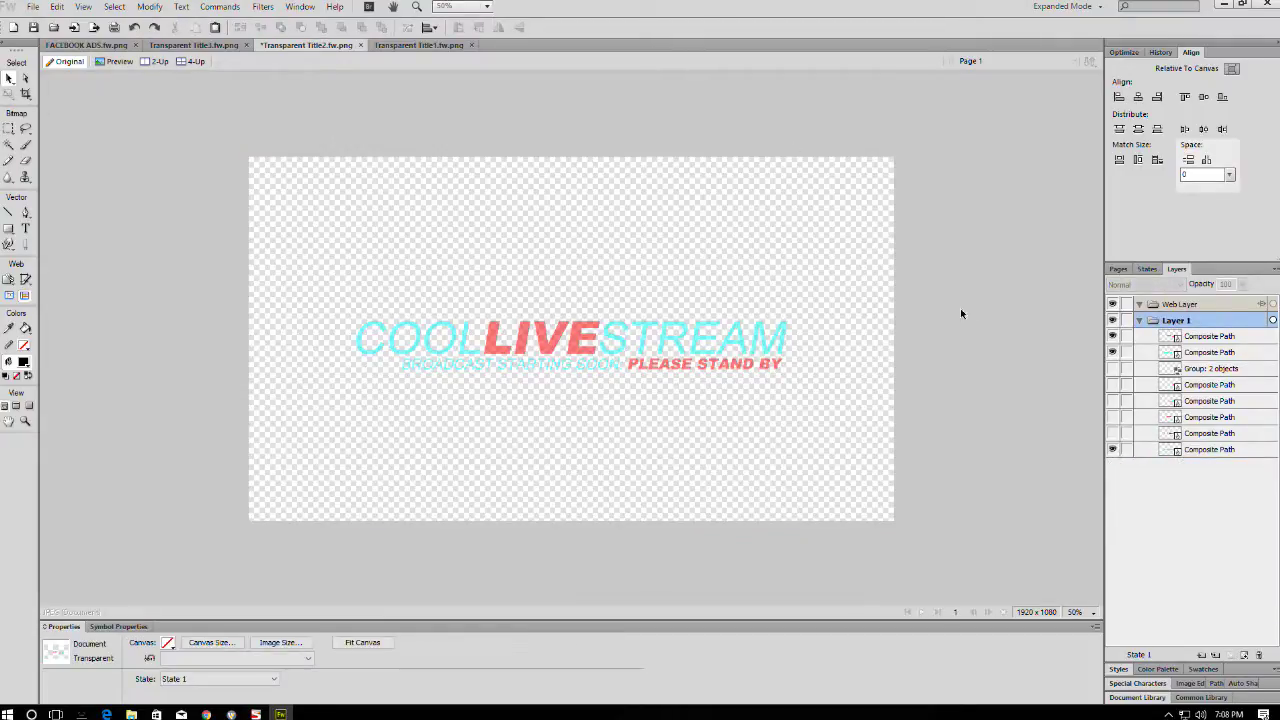
- Paste the house photo, overlay and logo group, nudge it, then remove it again
key("ctrl+v")
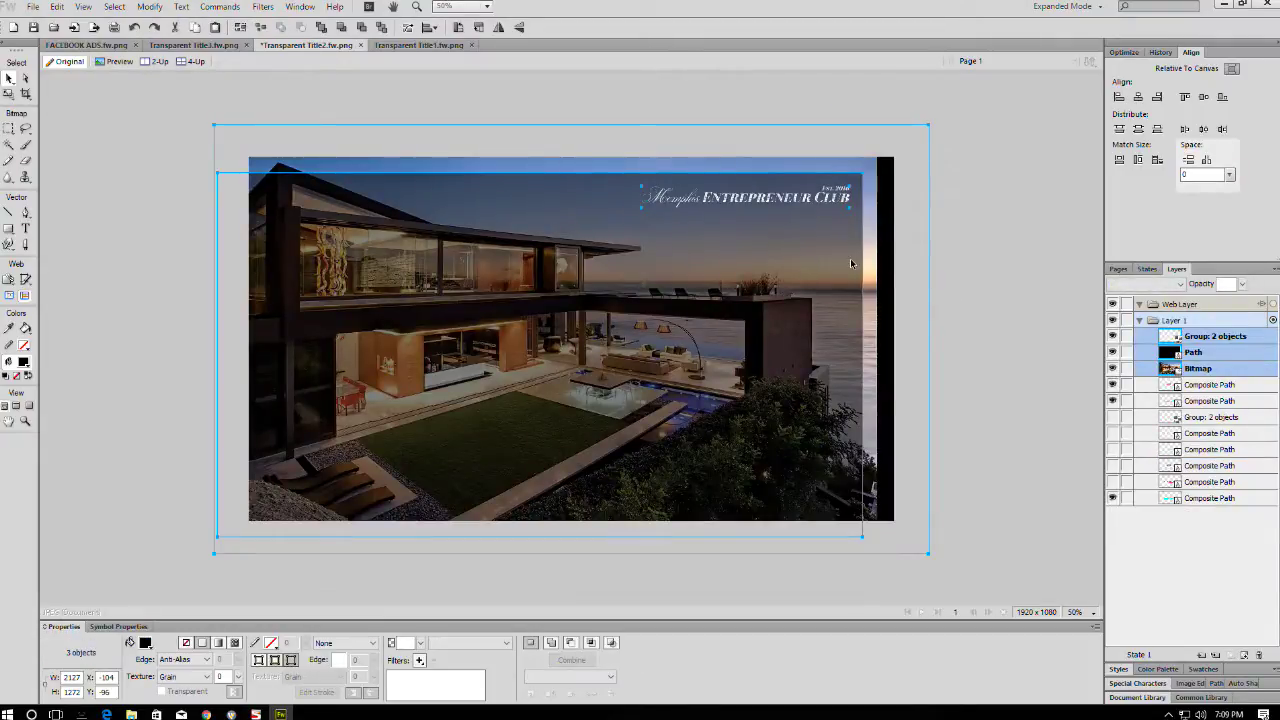
left_click_drag(842, 265, 871, 246)
scroll(870, 243, "down", 2)
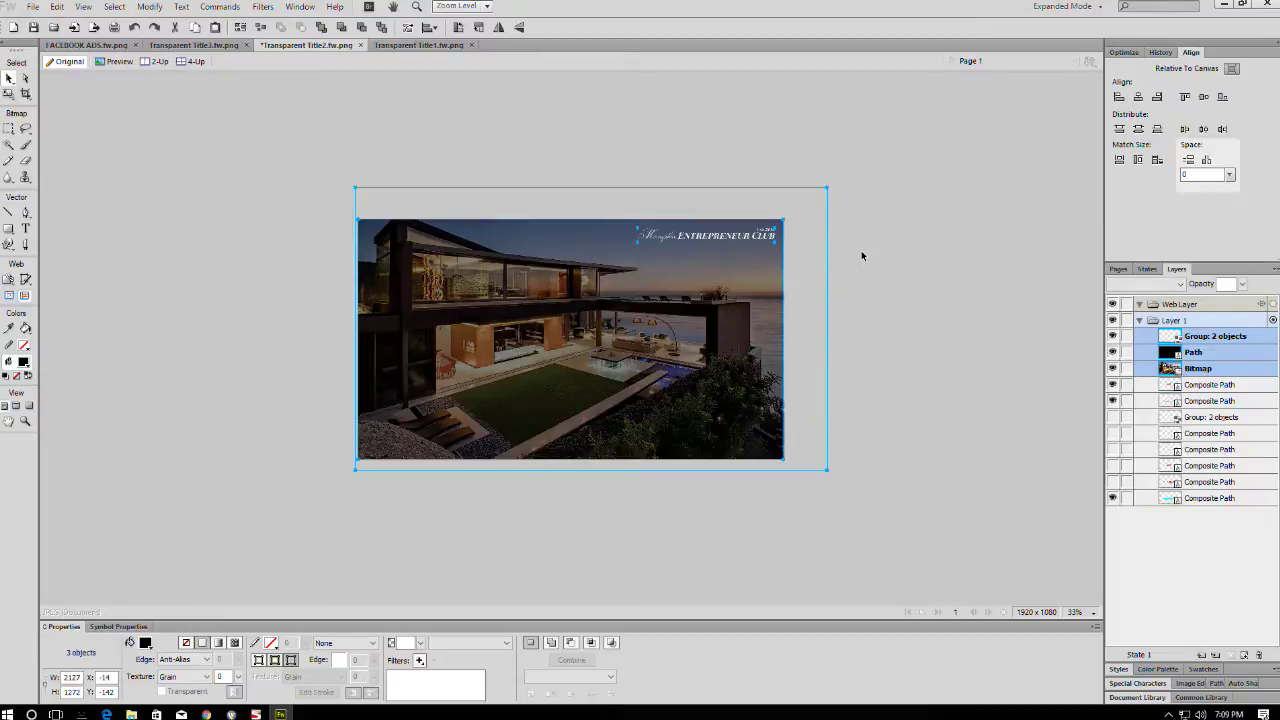
key("Delete")
- In Transparent Title3, confirm the 1920 × 1080 canvas and marquee-select logo, photo and overlay
left_click(194, 45)
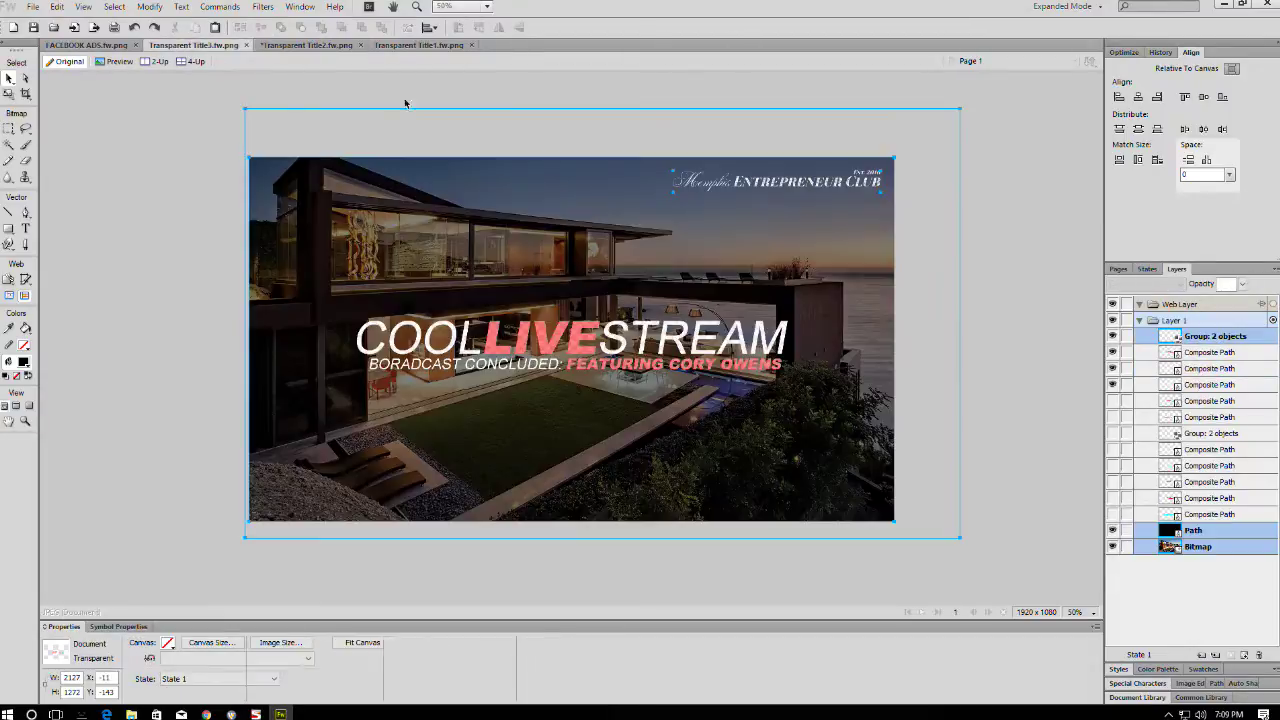
left_click(995, 274)
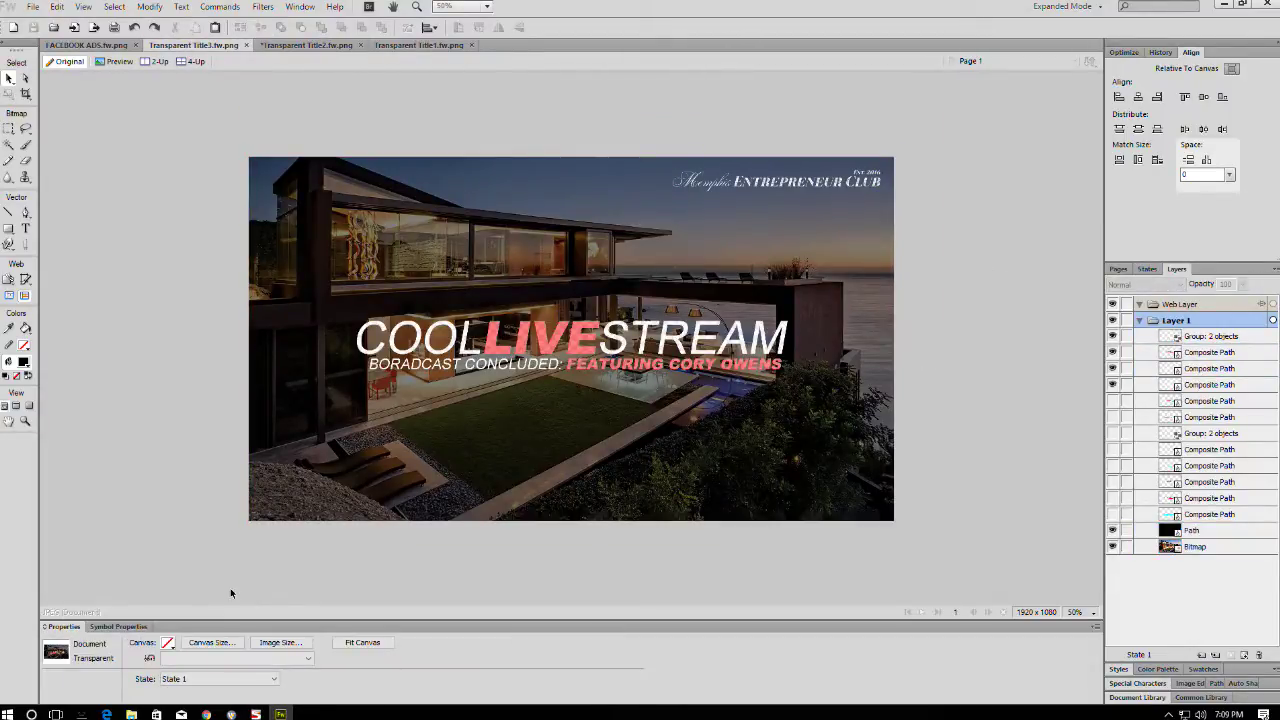
left_click(211, 642)
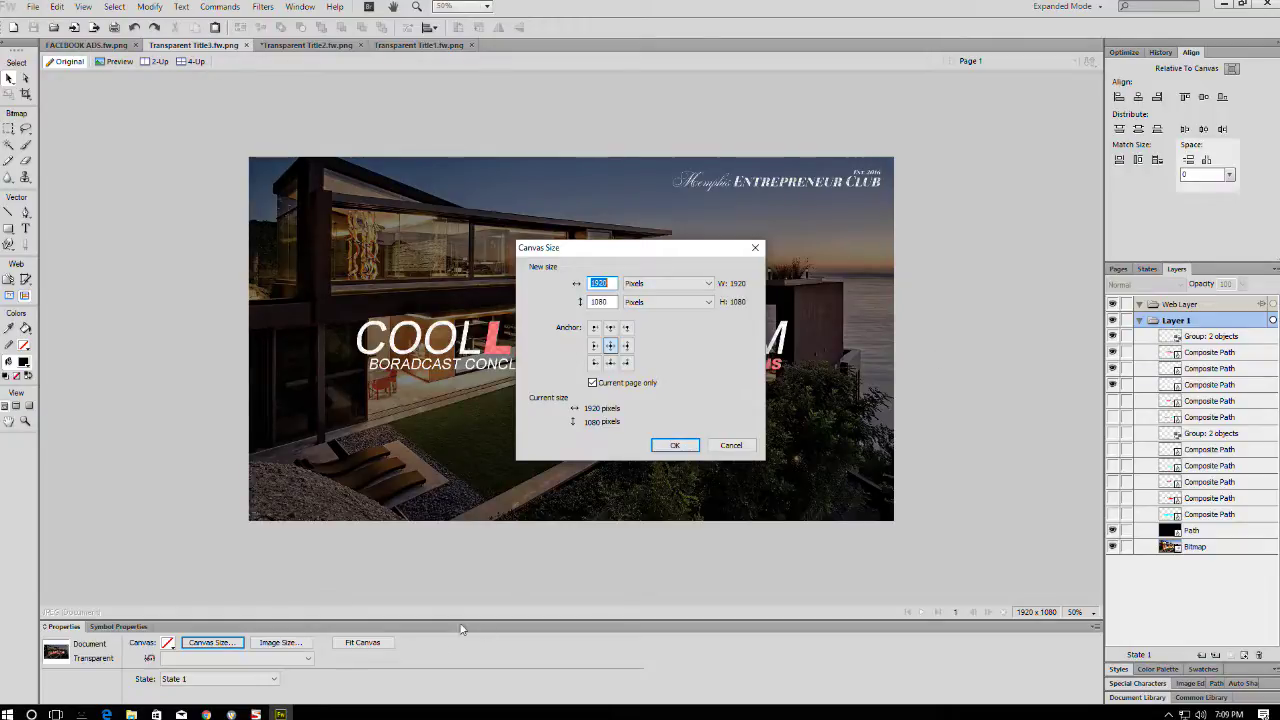
left_click(673, 449)
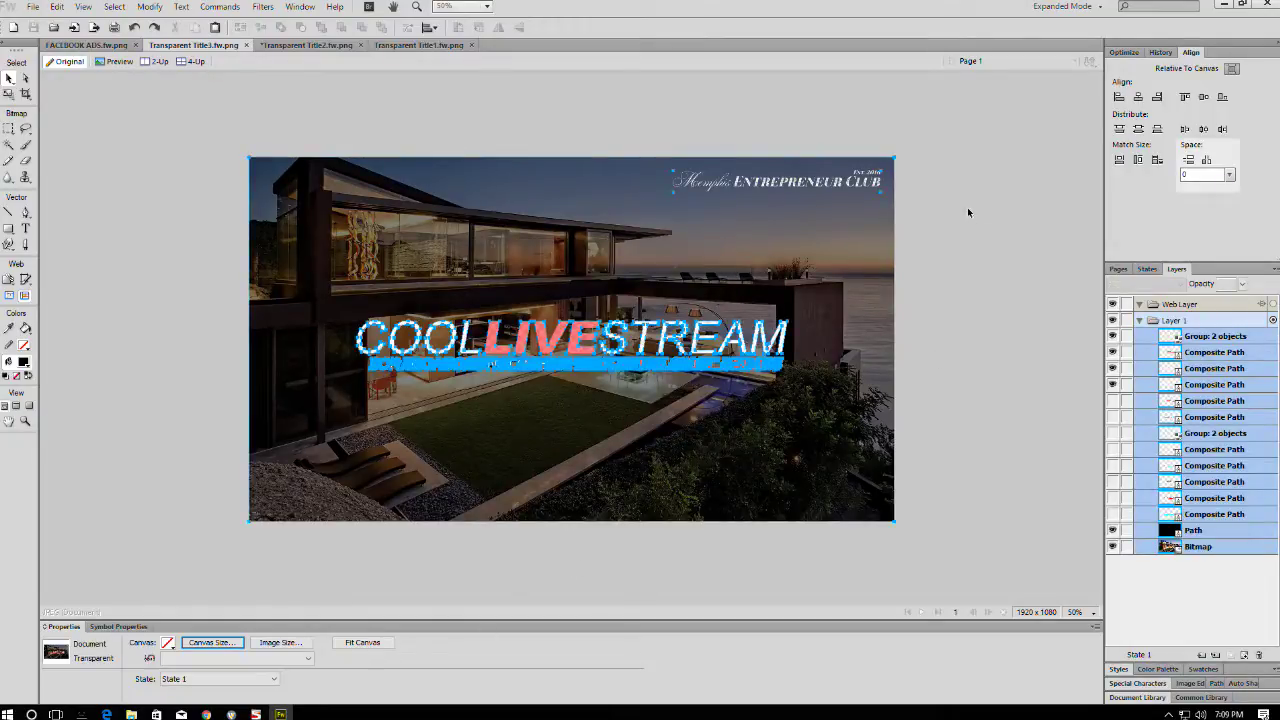
left_click_drag(975, 148, 684, 233)
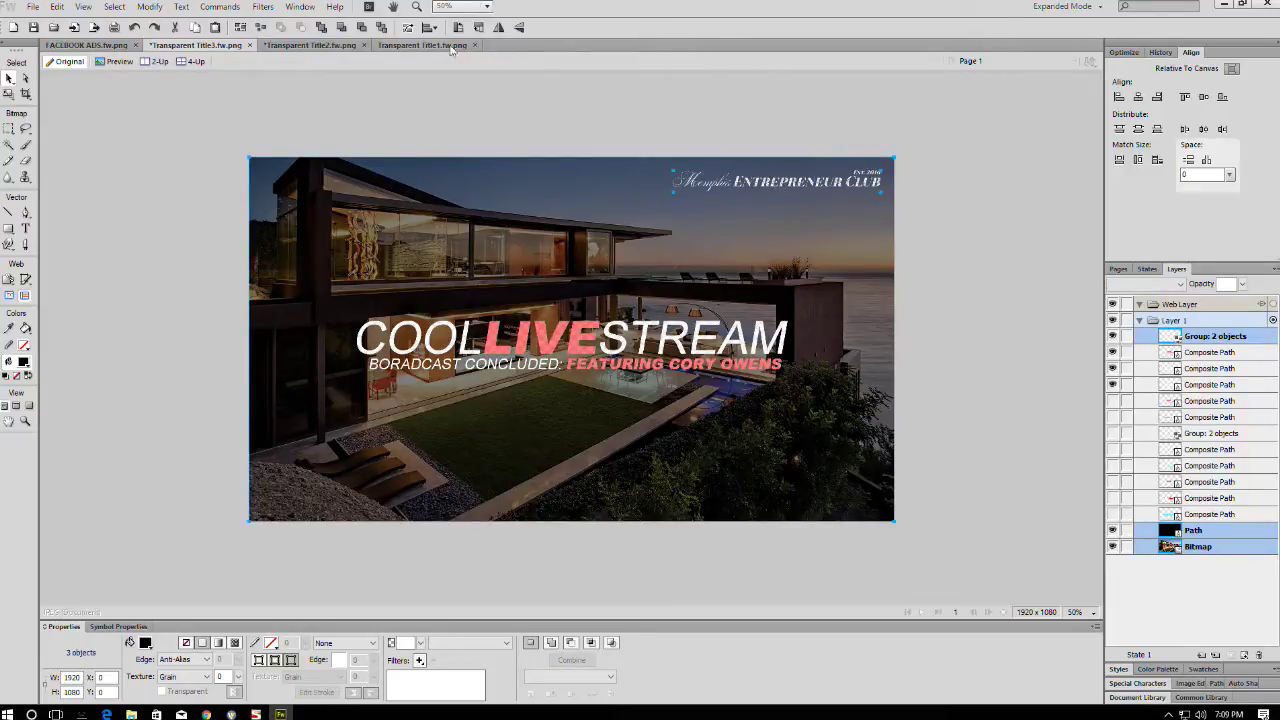
- Paste the house photo, overlay and logo beneath Transparent Title2's text and save
left_click(300, 47)
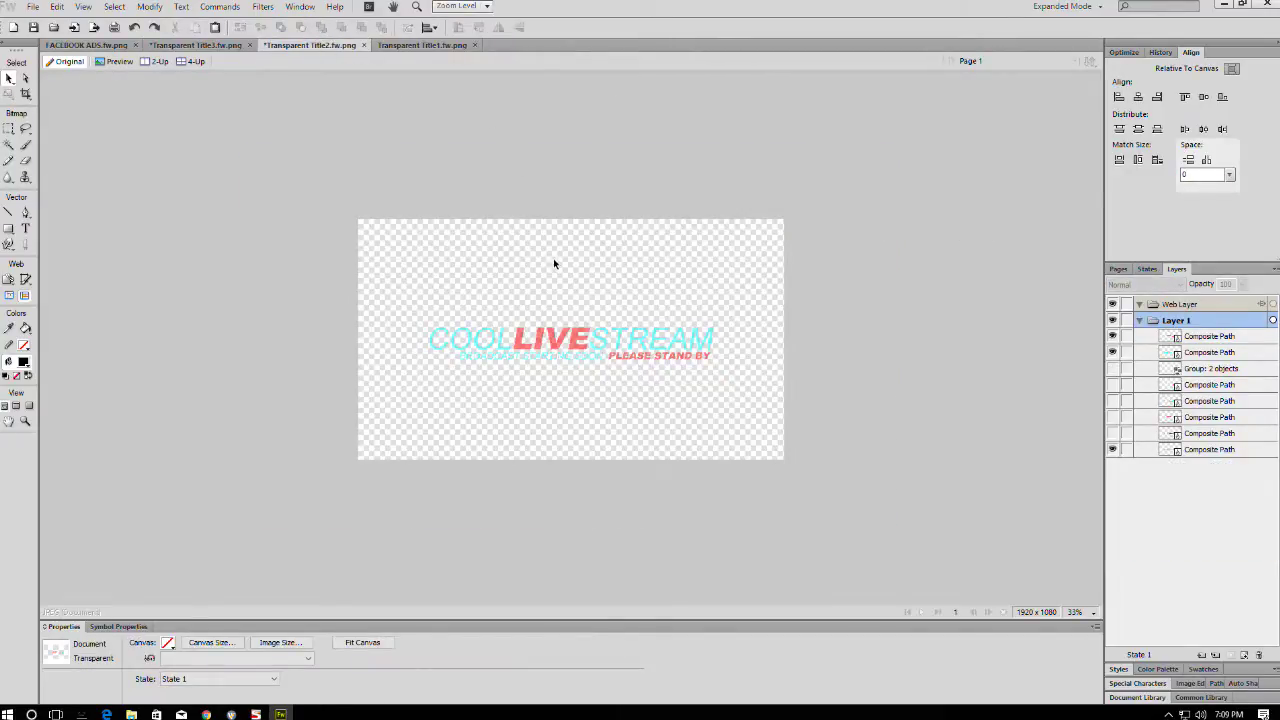
key("ctrl+v")
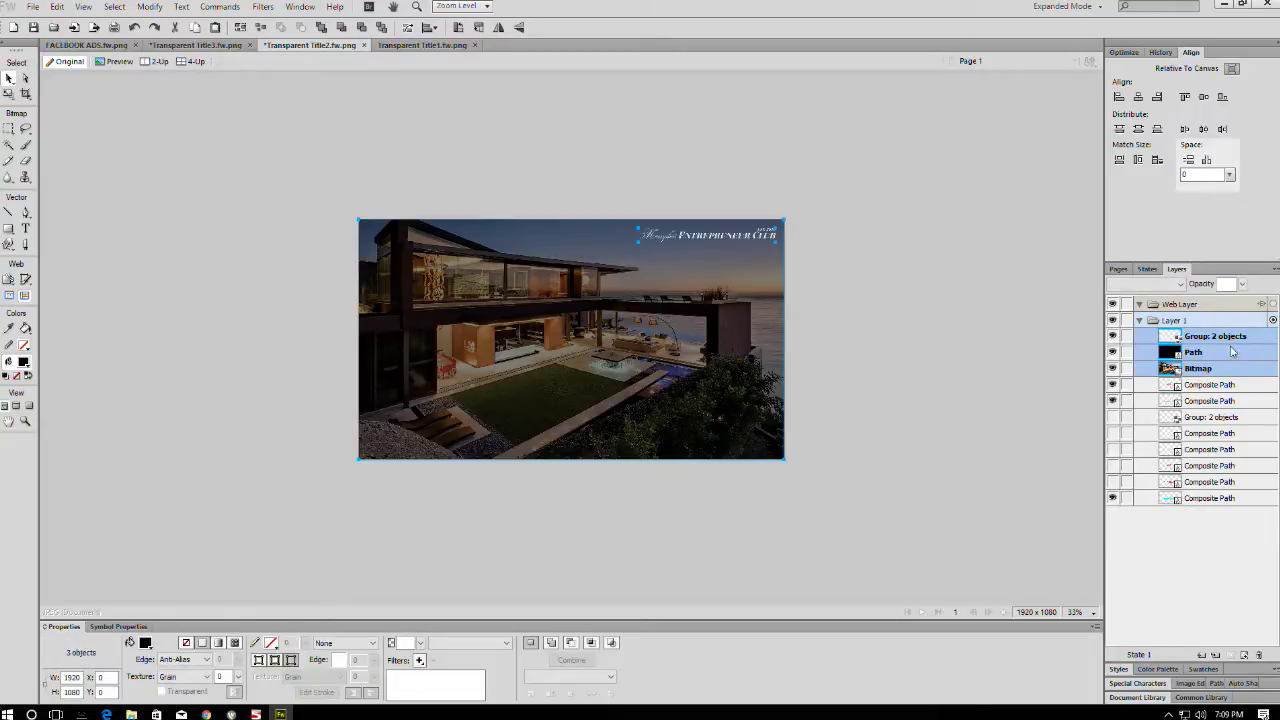
left_click_drag(1208, 488, 1197, 503)
left_click(889, 320)
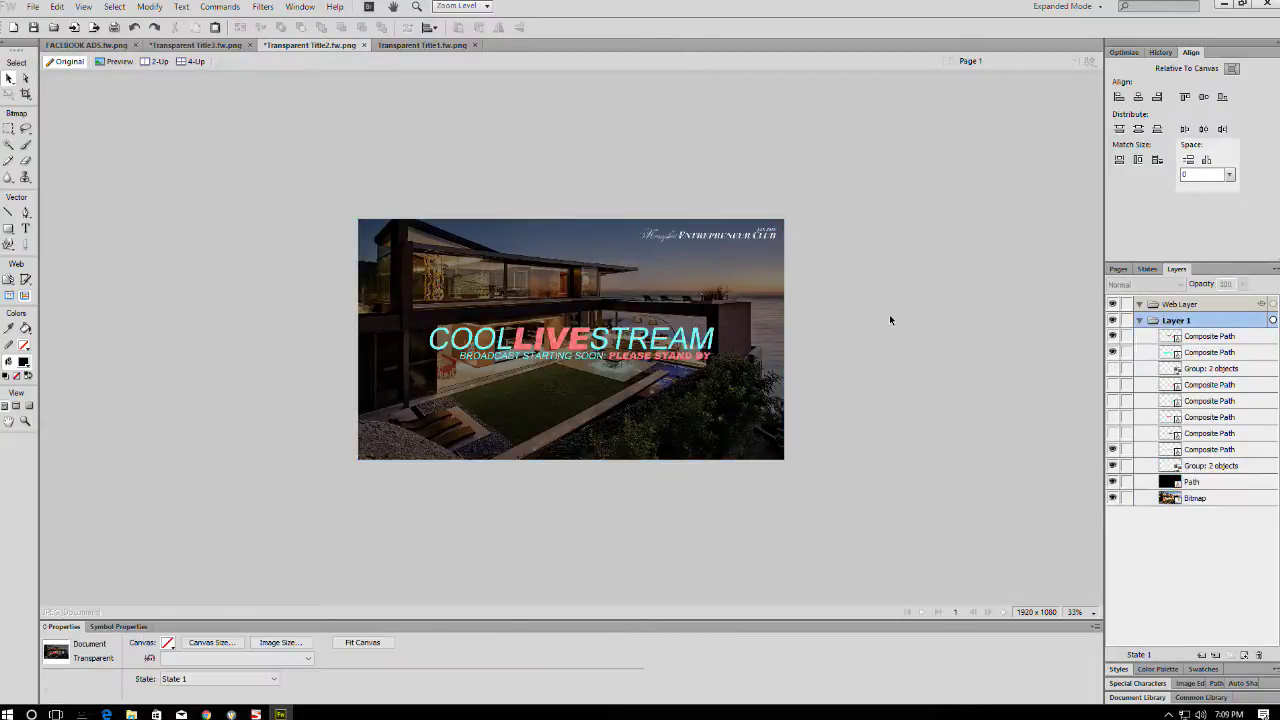
key("ctrl+s")
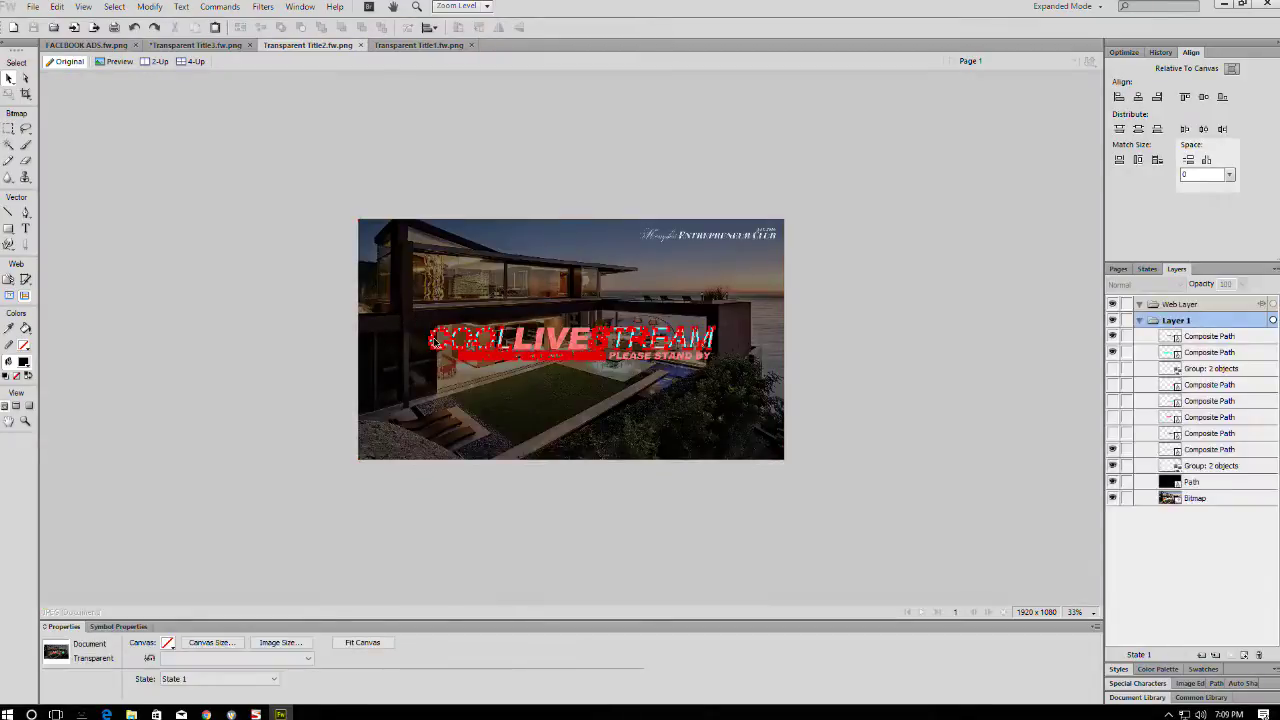
- Make Transparent Title2's COOL and STREAM letters white and save
left_click(470, 338)
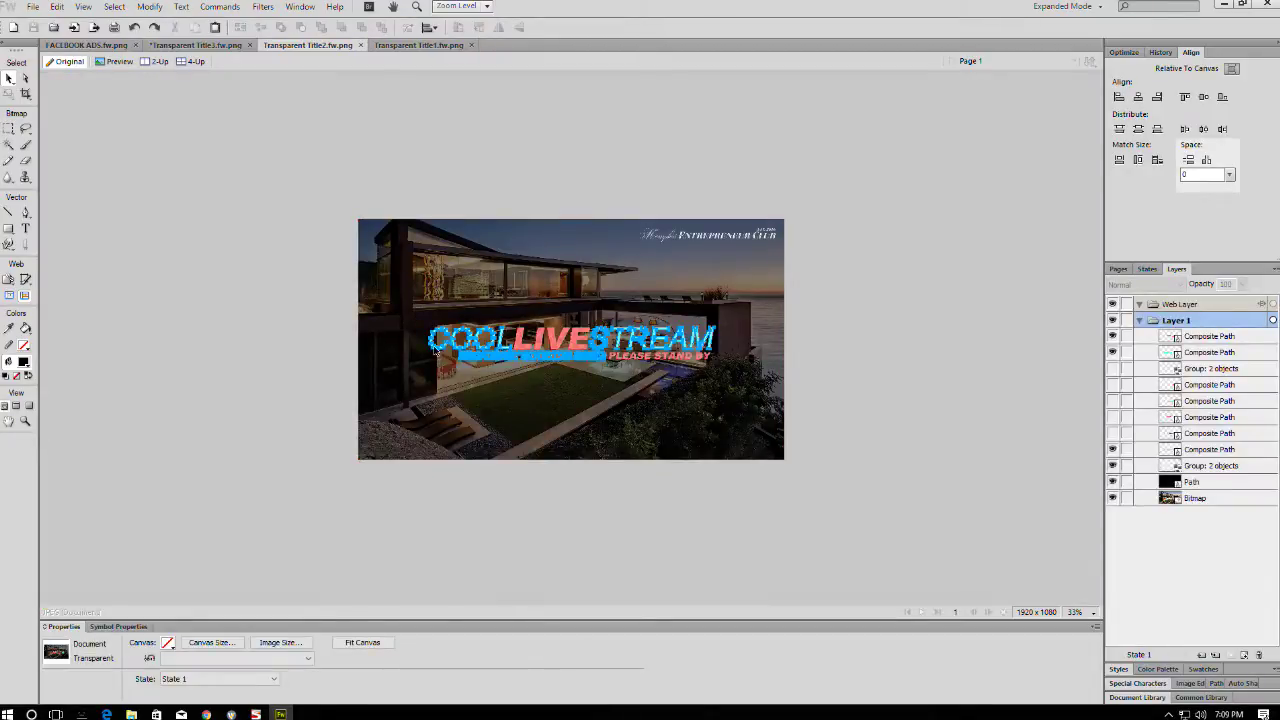
left_click(145, 643)
left_click(291, 494)
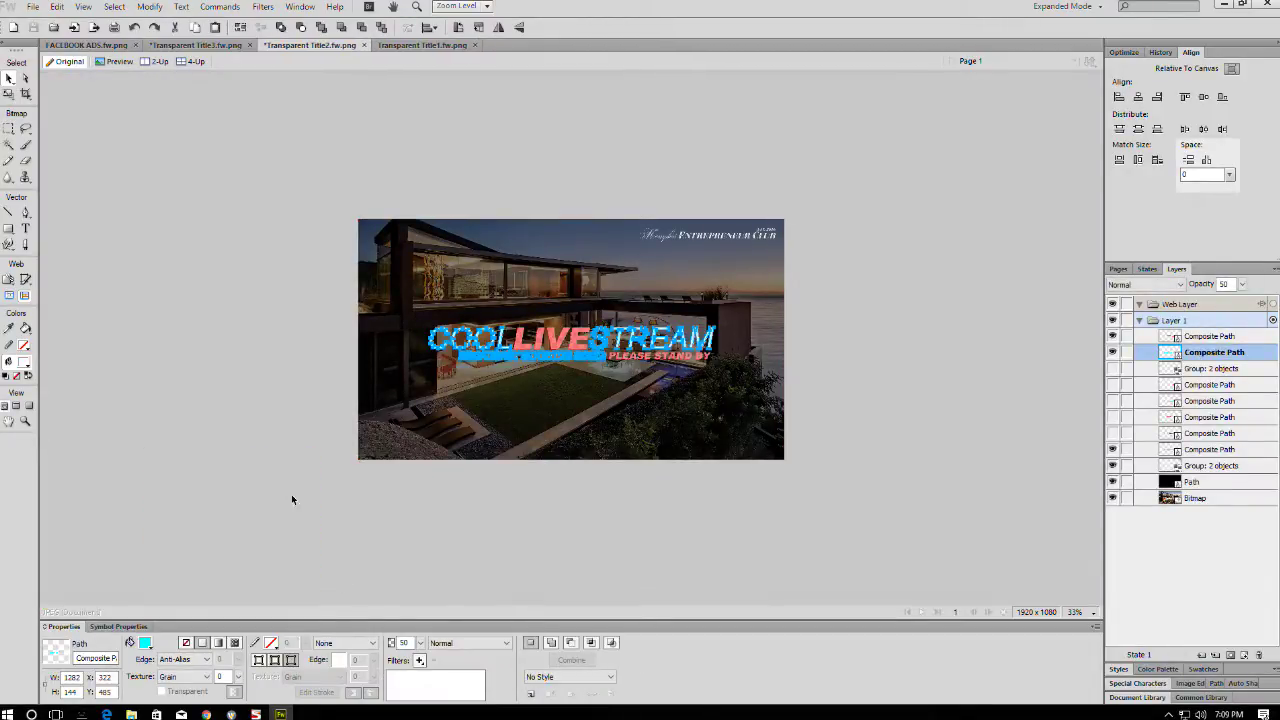
left_click(288, 489)
key("ctrl+s")
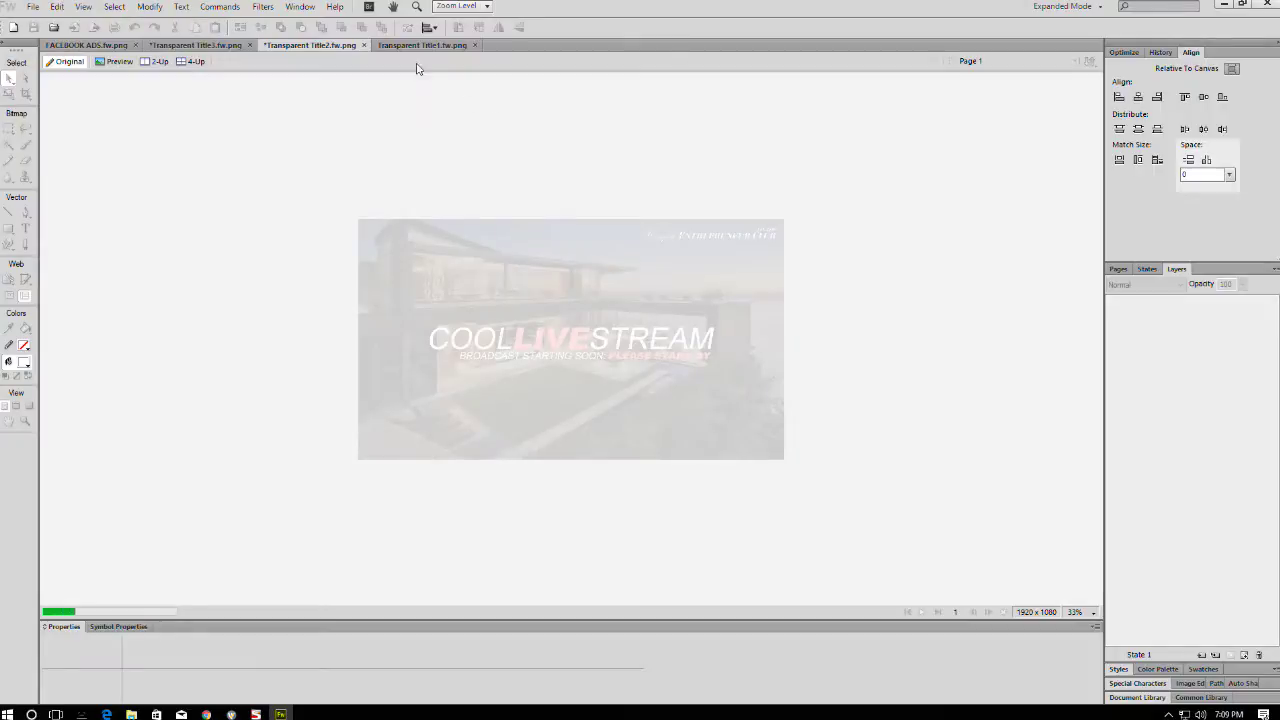
- Replace Transparent Title1's gradient and black backgrounds with the pasted house photo layers beneath the title
left_click(421, 46)
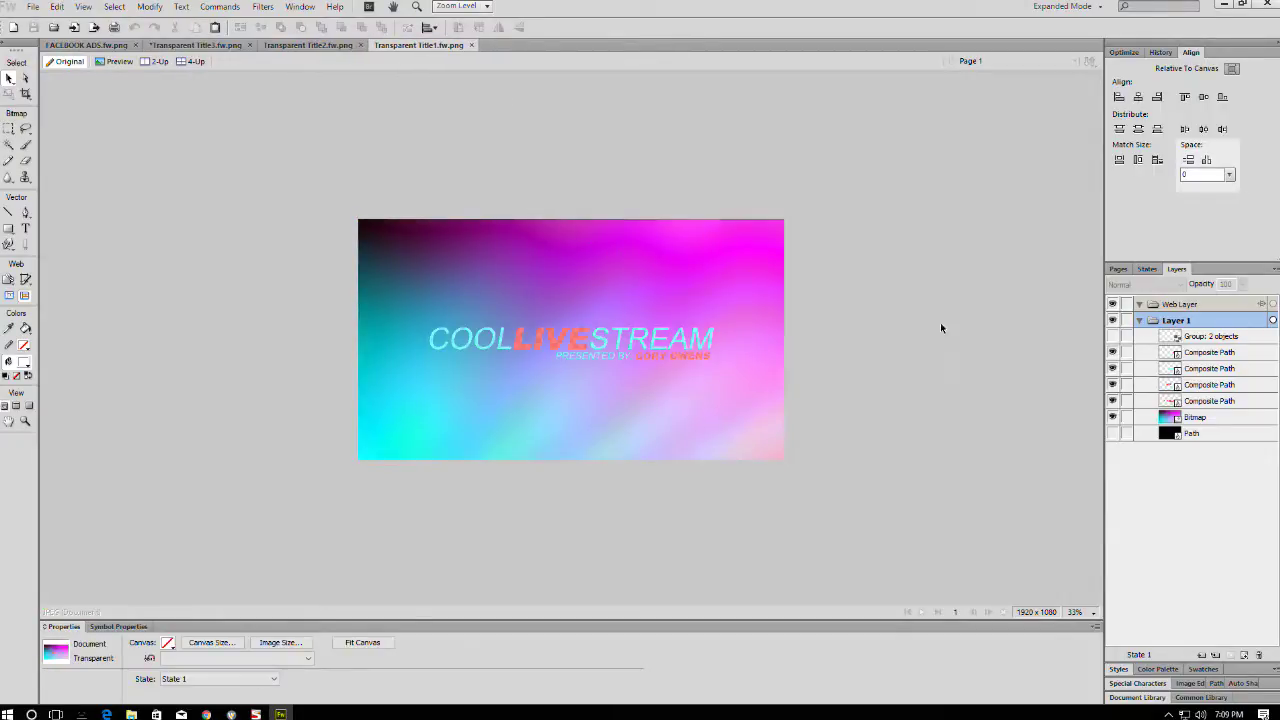
left_click(1153, 417)
left_click(1150, 433, "shift")
key("Delete")
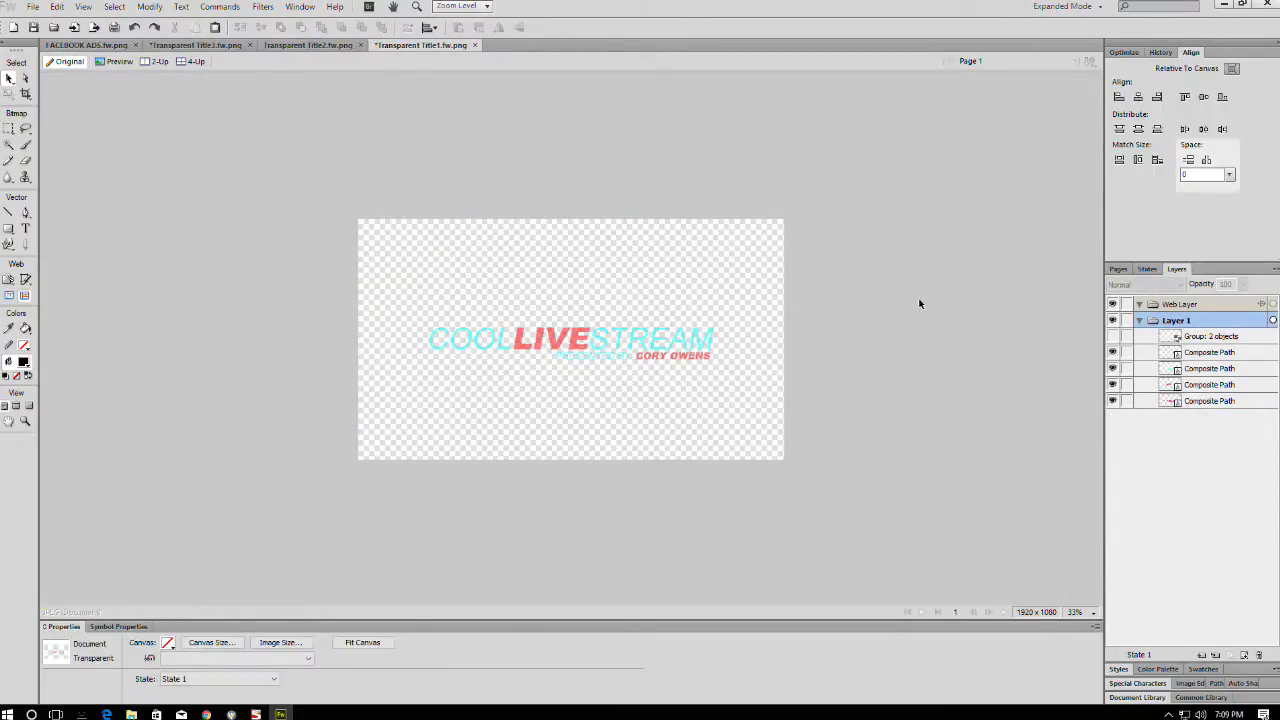
key("ctrl+v")
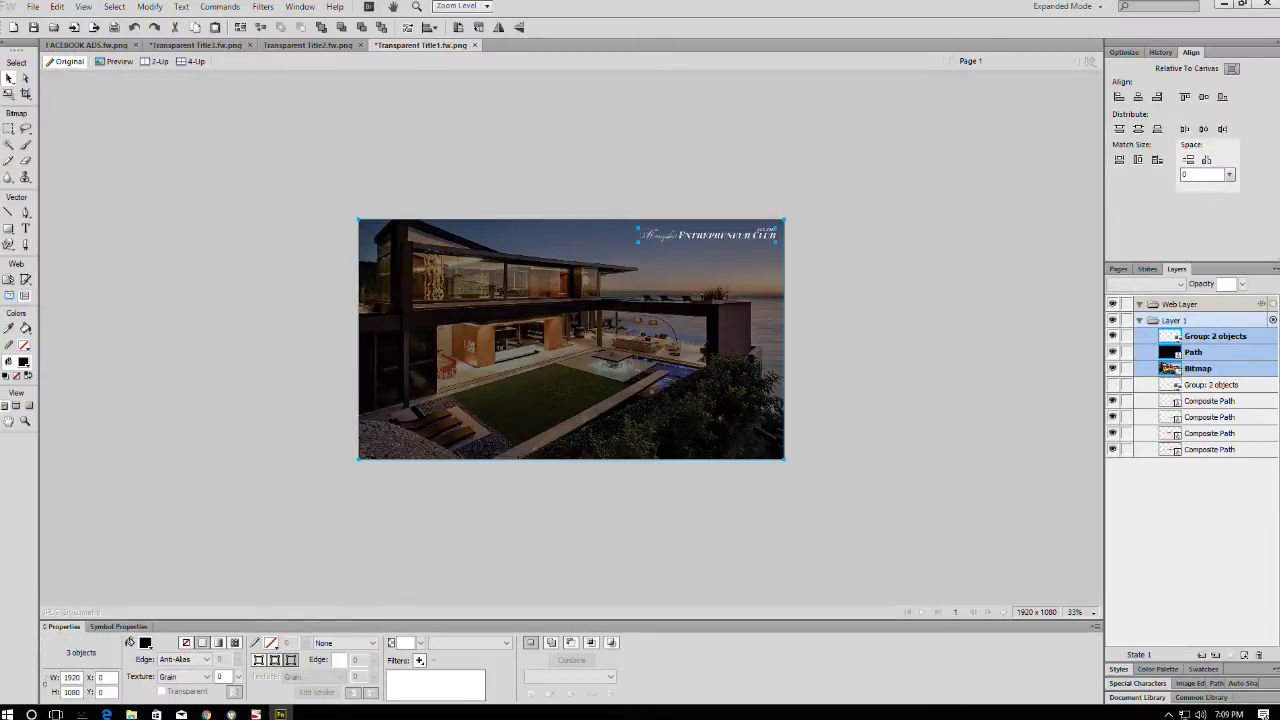
left_click_drag(1197, 355, 1198, 452)
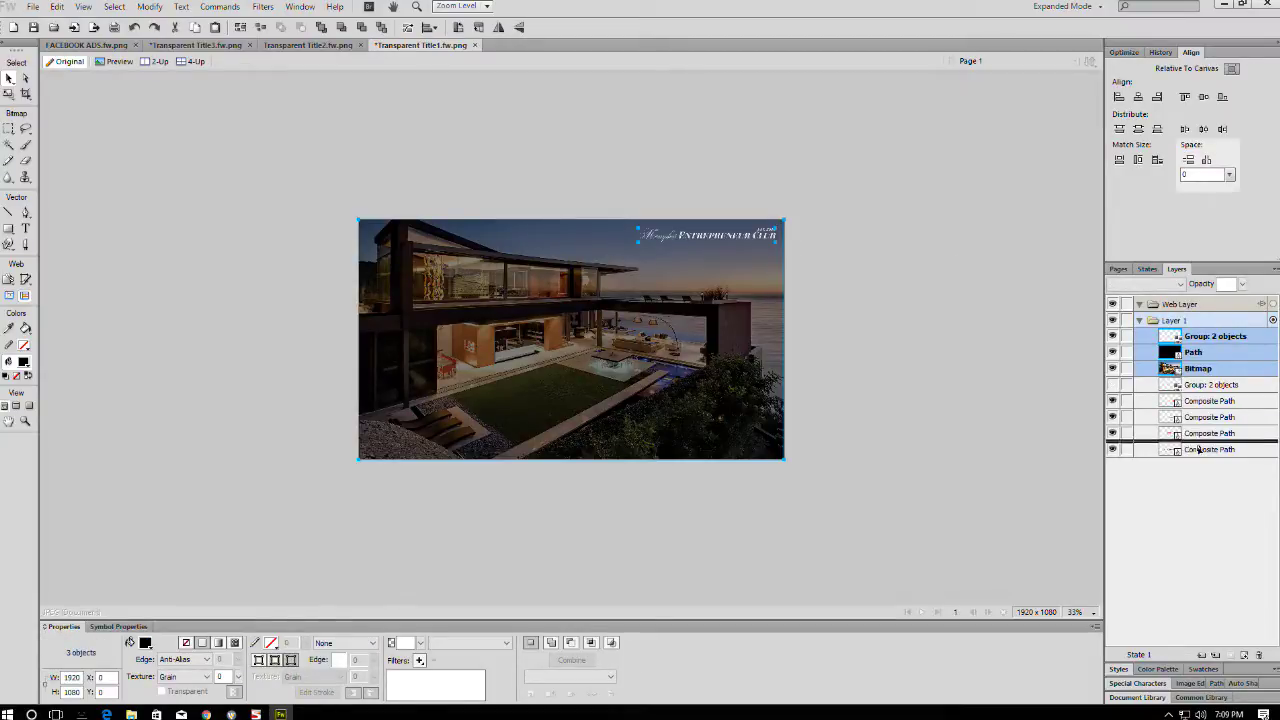
- Make Transparent Title1's COOL and STREAM lettering white and minimize Fireworks
left_click(994, 320)
left_click(480, 338)
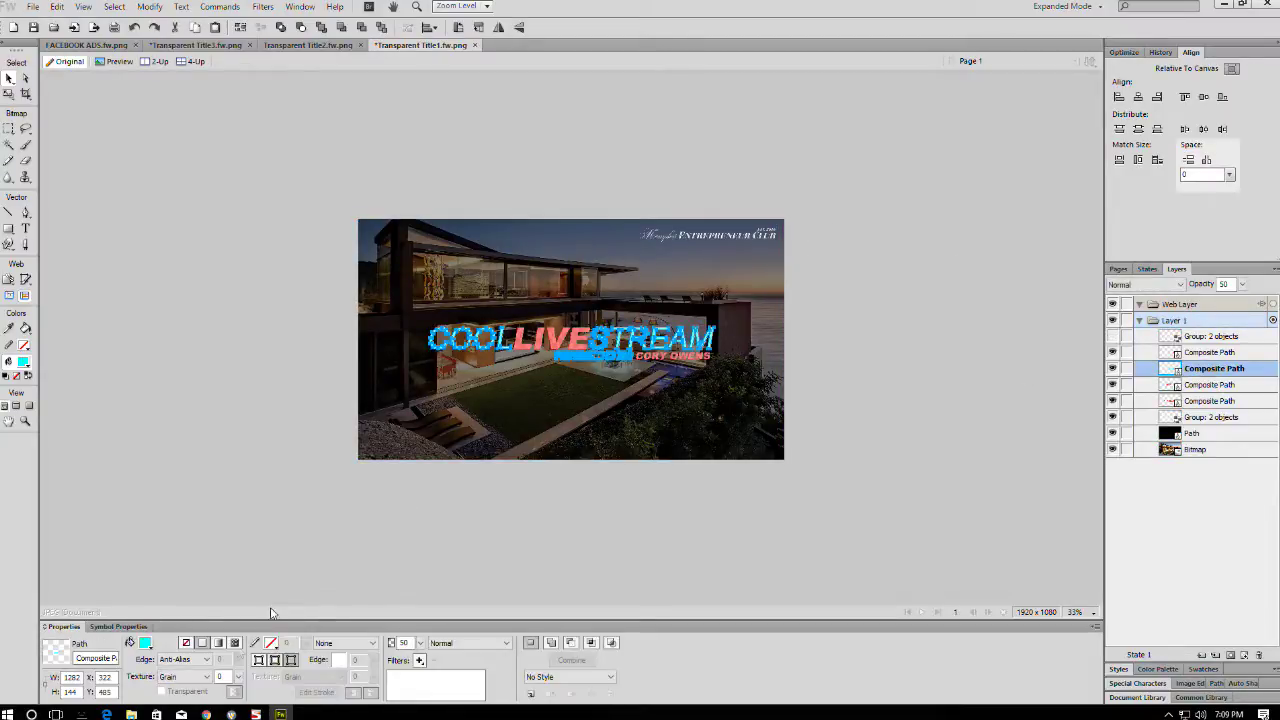
left_click(145, 642)
left_click(413, 688)
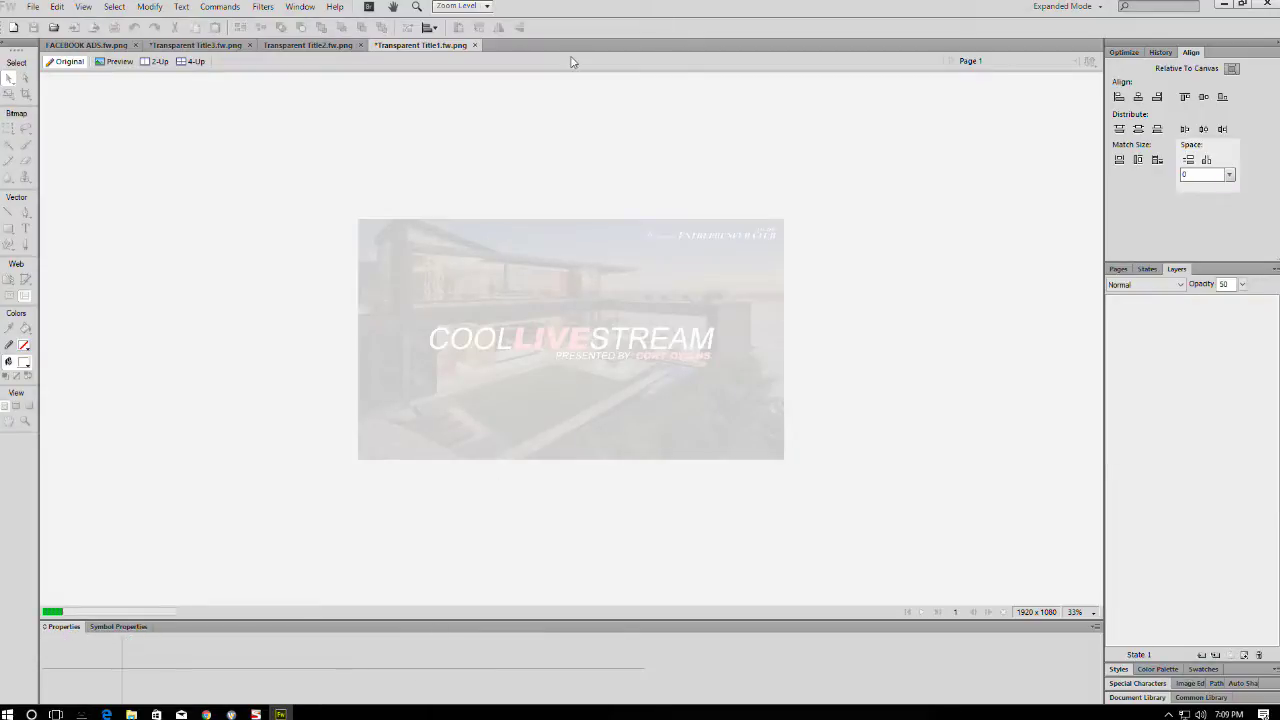
left_click(1225, 5)
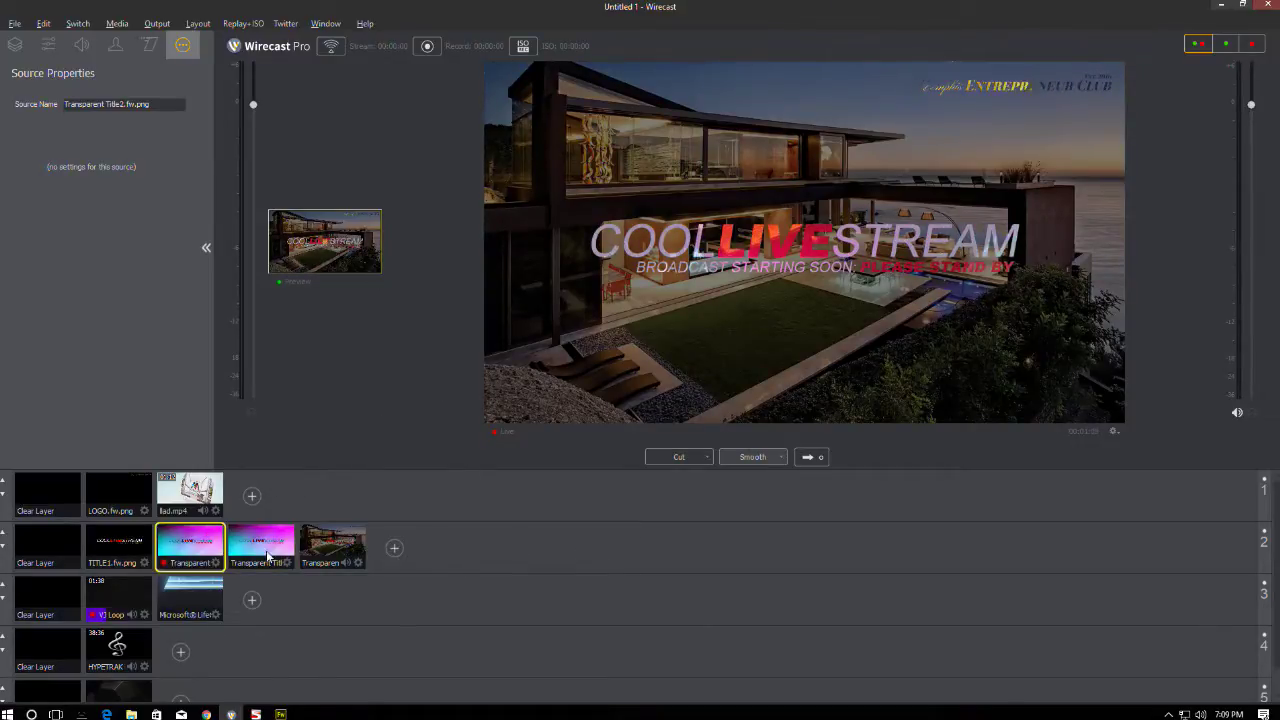
- Enlarge the preview beside live output and set the title shot's X scale to 101
left_click_drag(387, 269, 728, 370)
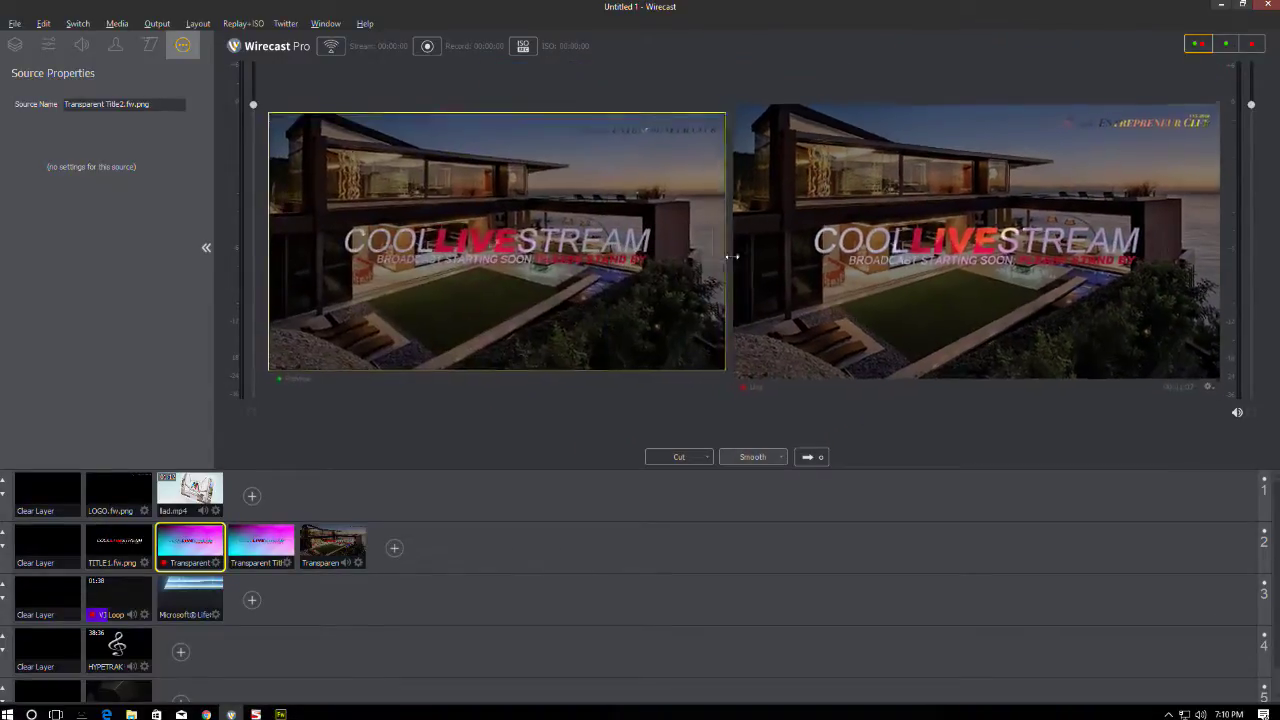
left_click(808, 456)
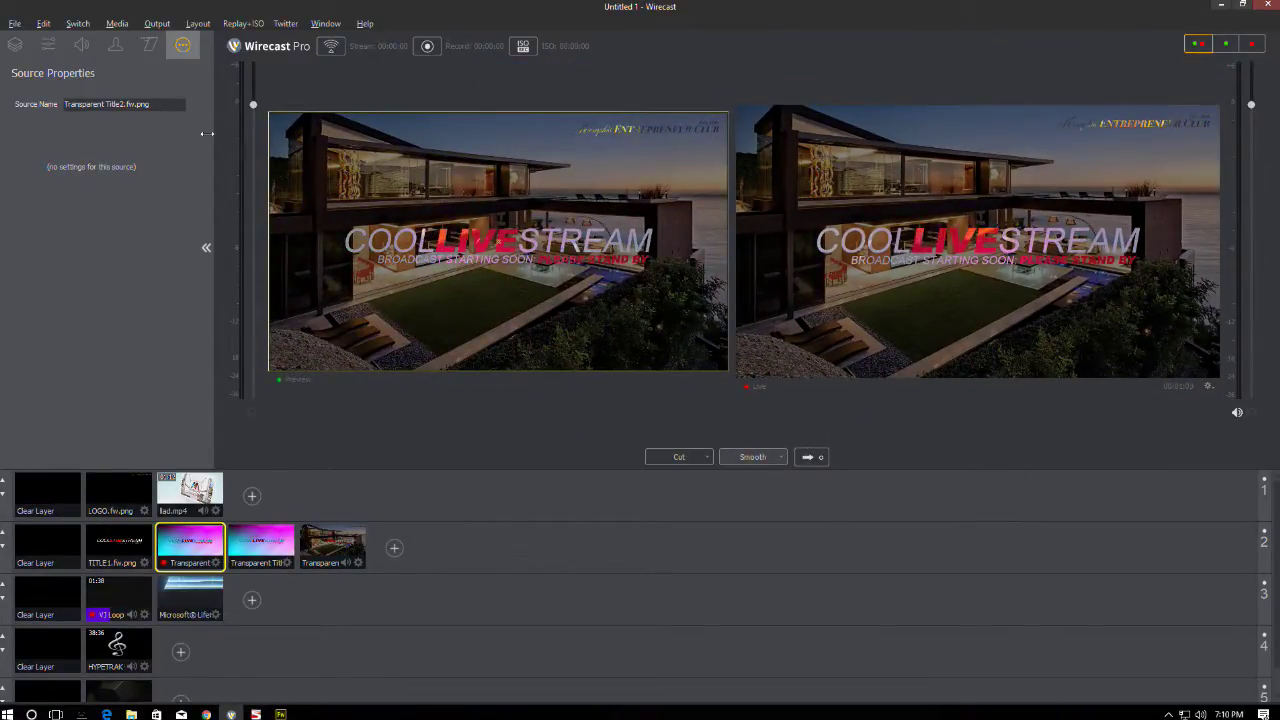
left_click(48, 44)
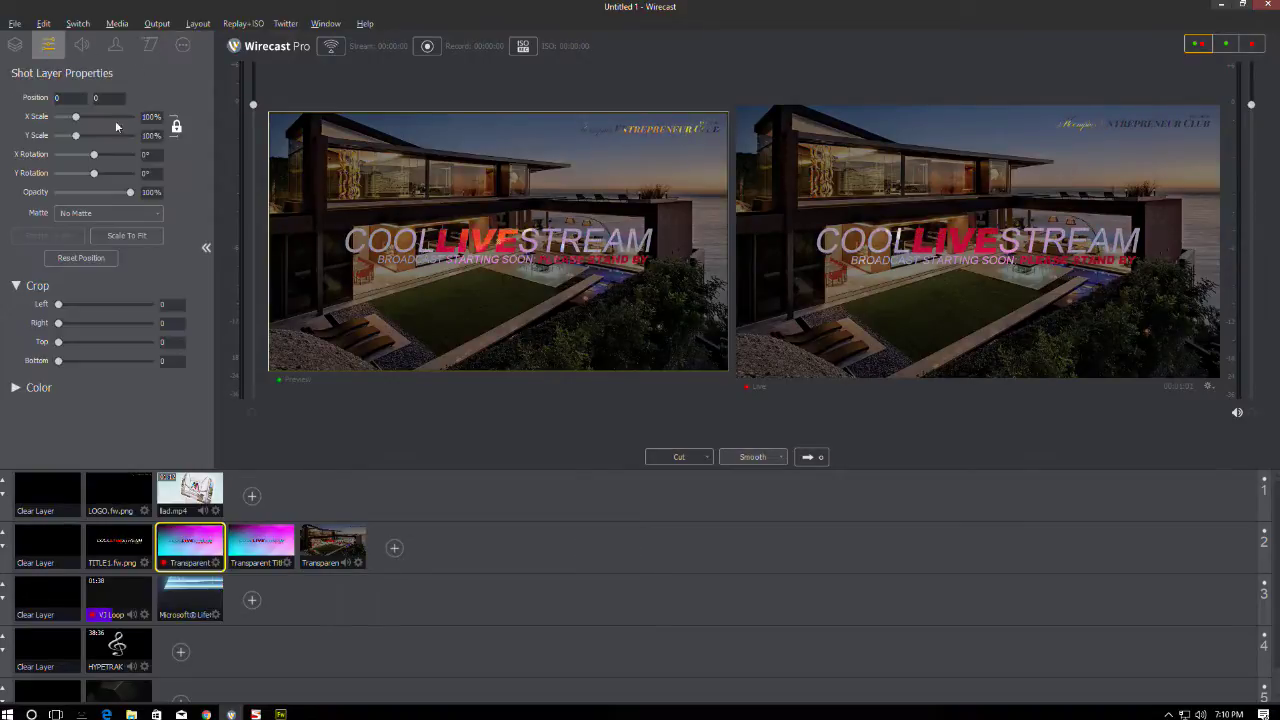
left_click(170, 118)
type("101")
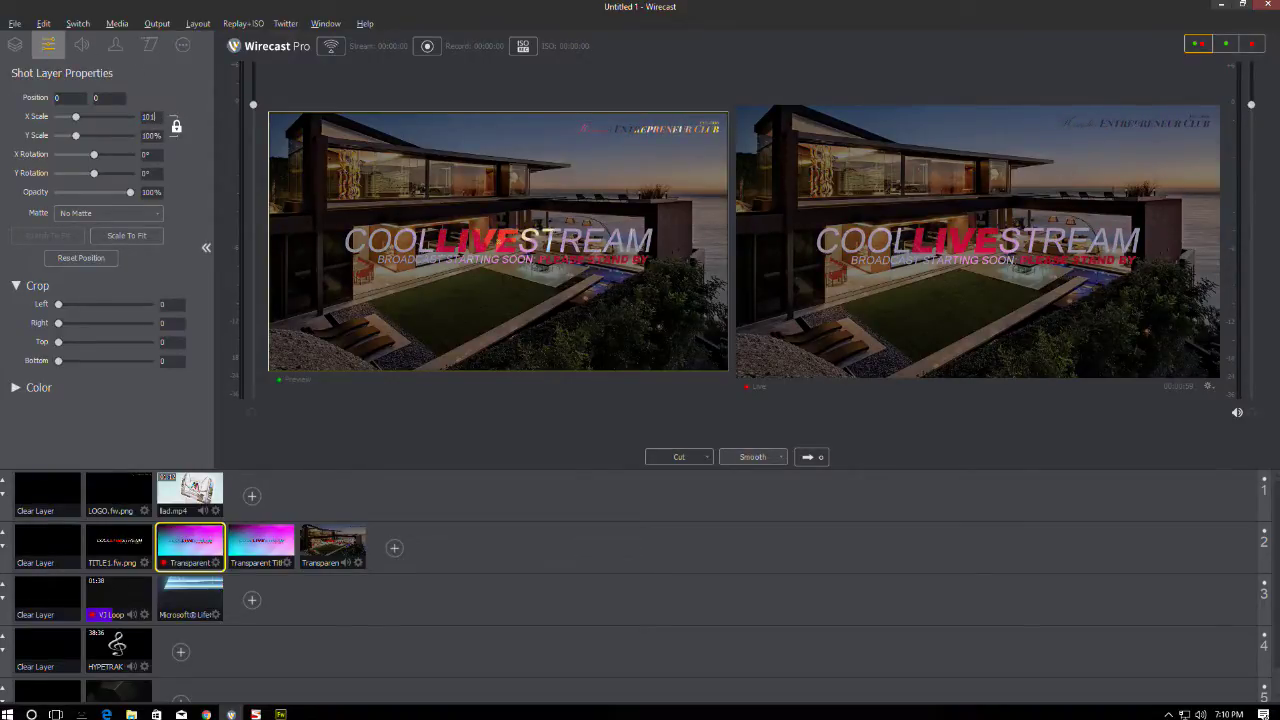
key("Return")
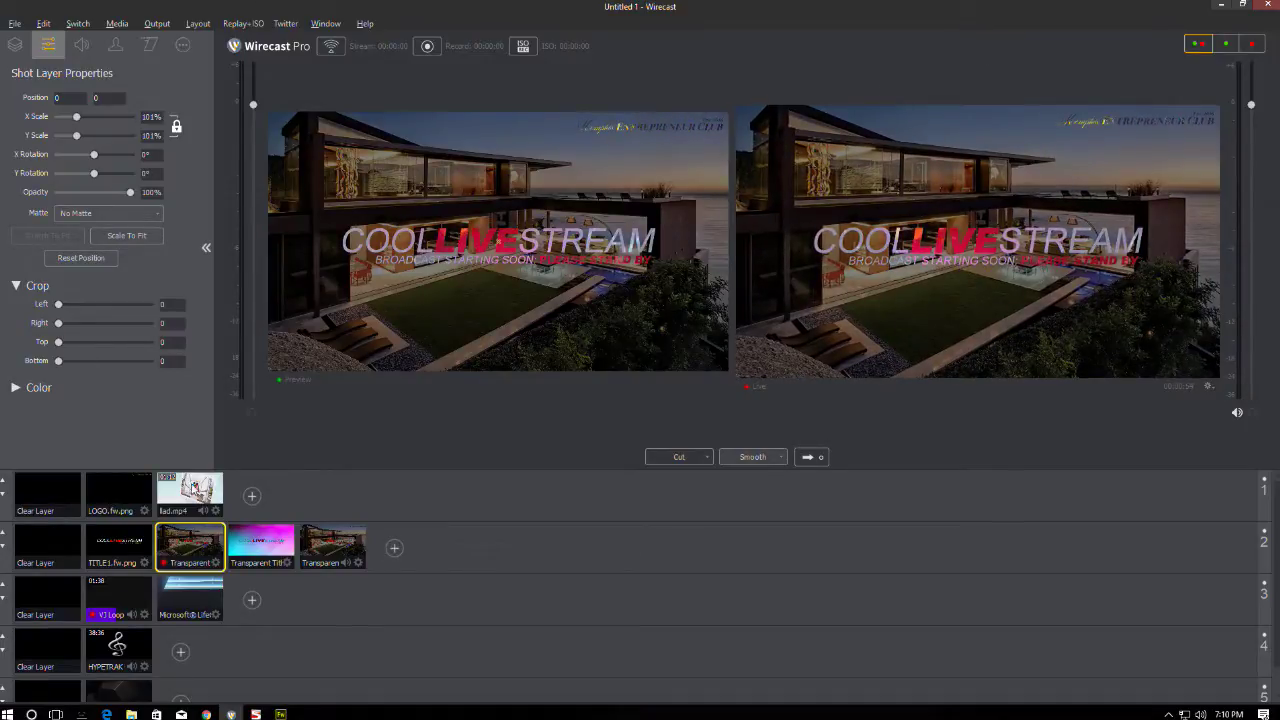
- Set the PRESENTED BY shot's X scale to 101 and take it live
left_click(262, 555)
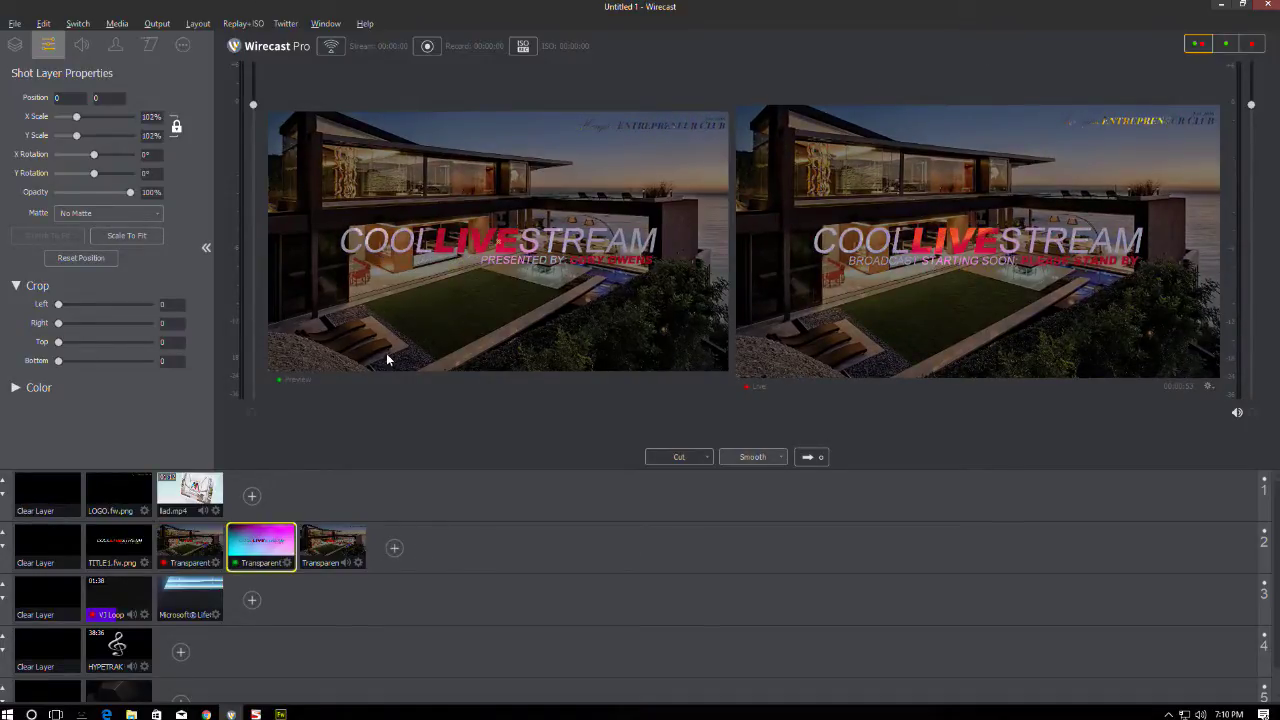
left_click(150, 116)
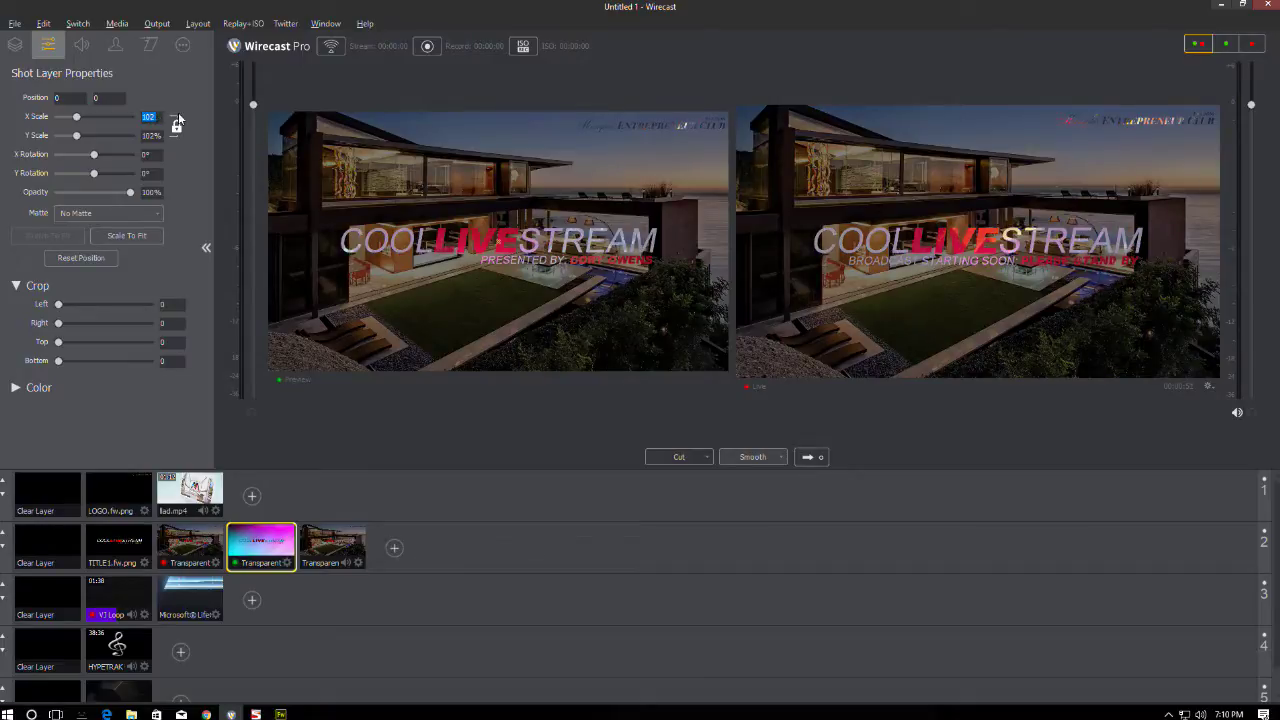
type("101")
key("Return")
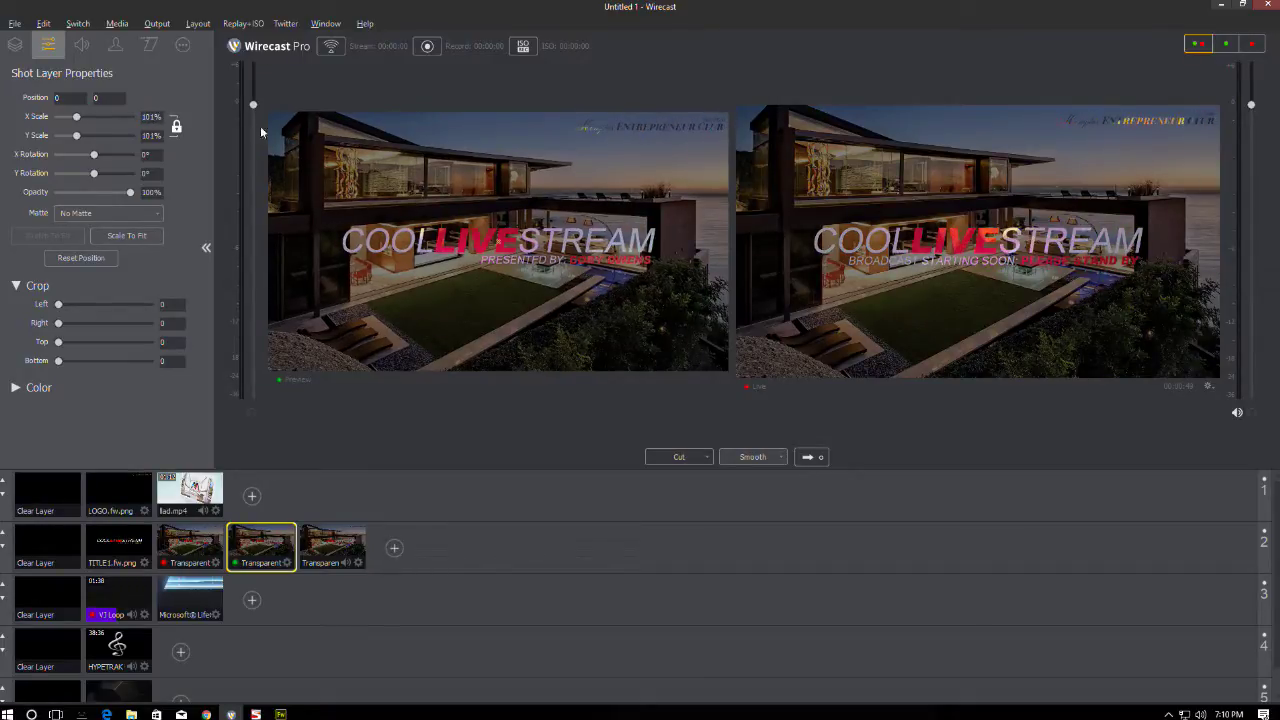
left_click(814, 456)
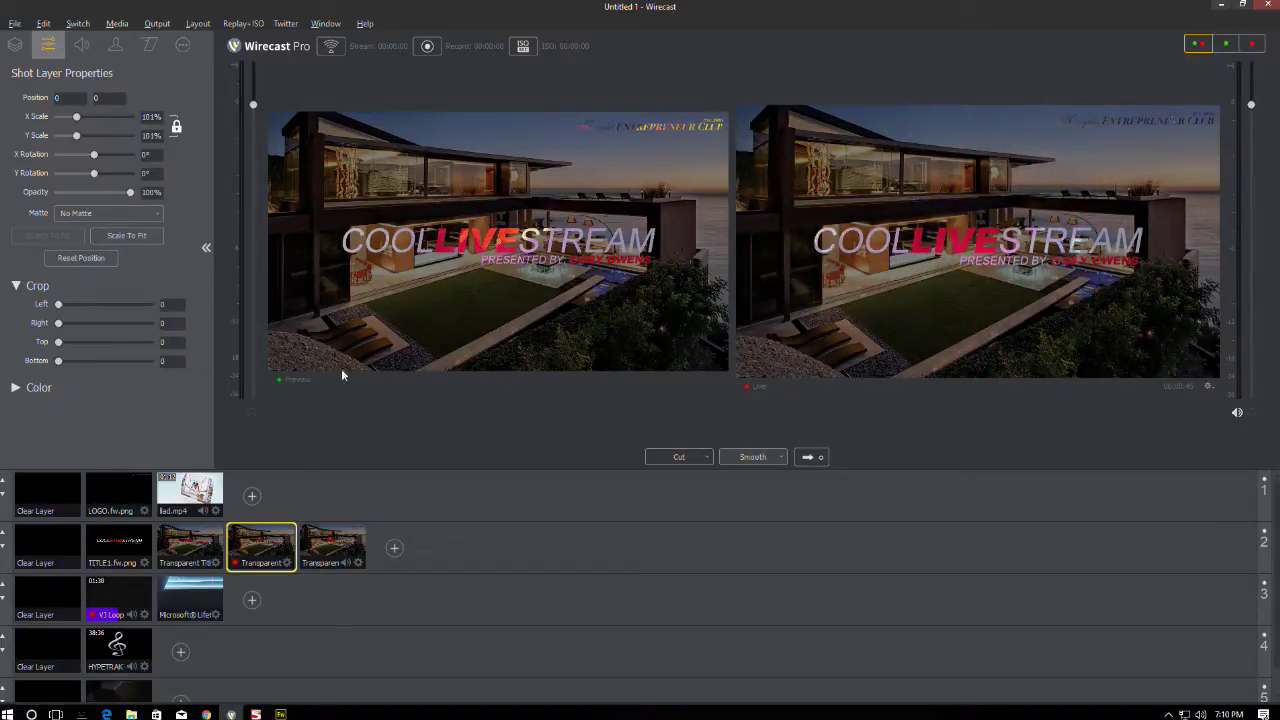
- Set the broadcast-concluded title shot's horizontal scale to 101
left_click(355, 545)
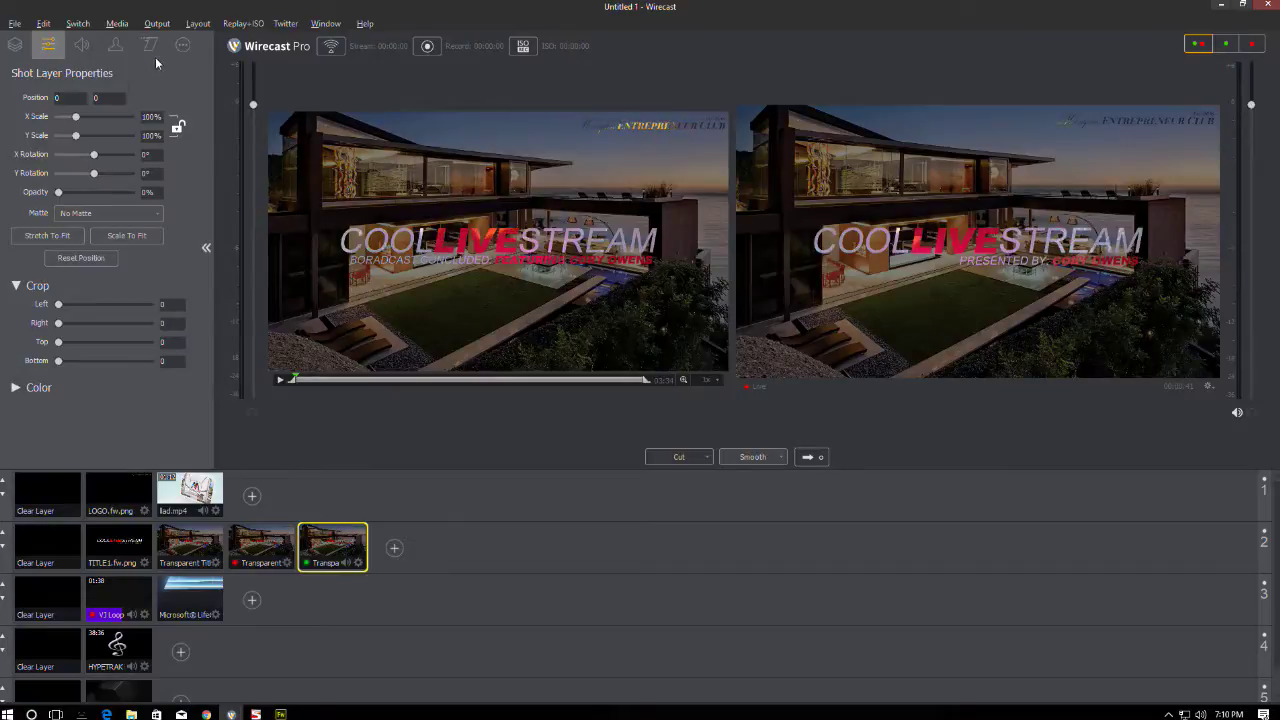
left_click(150, 117)
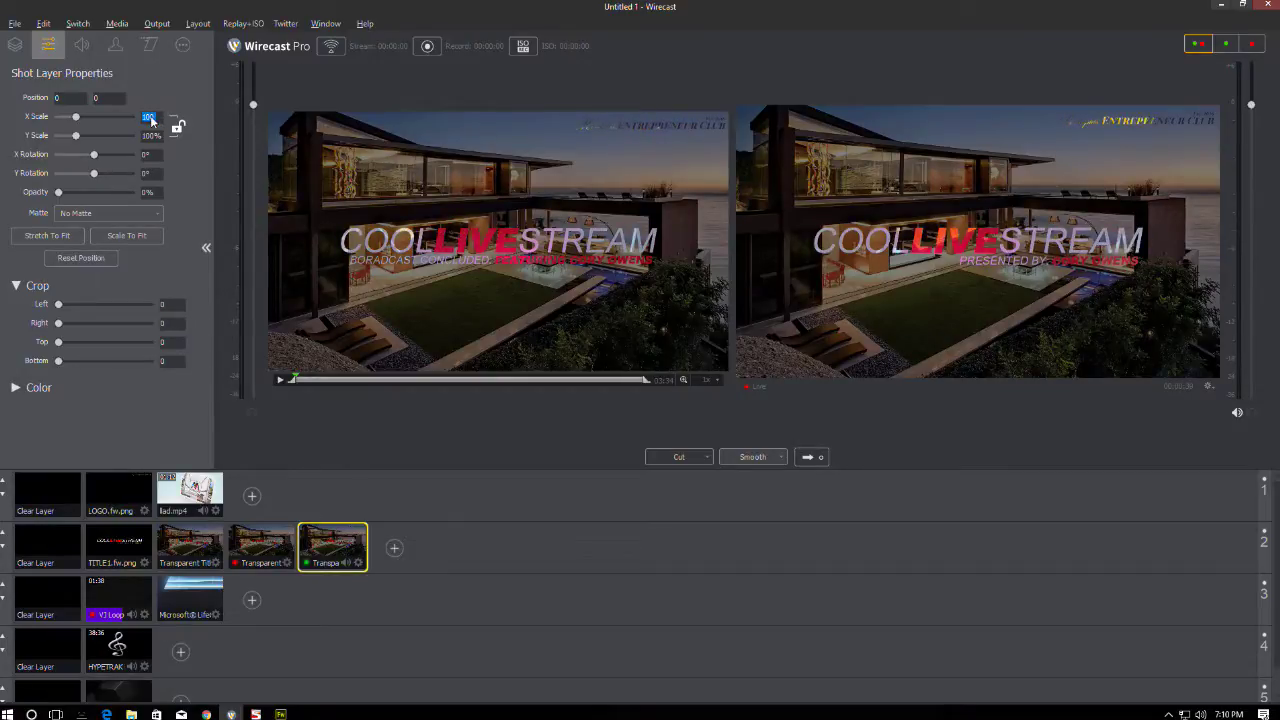
type("101")
key("Return")
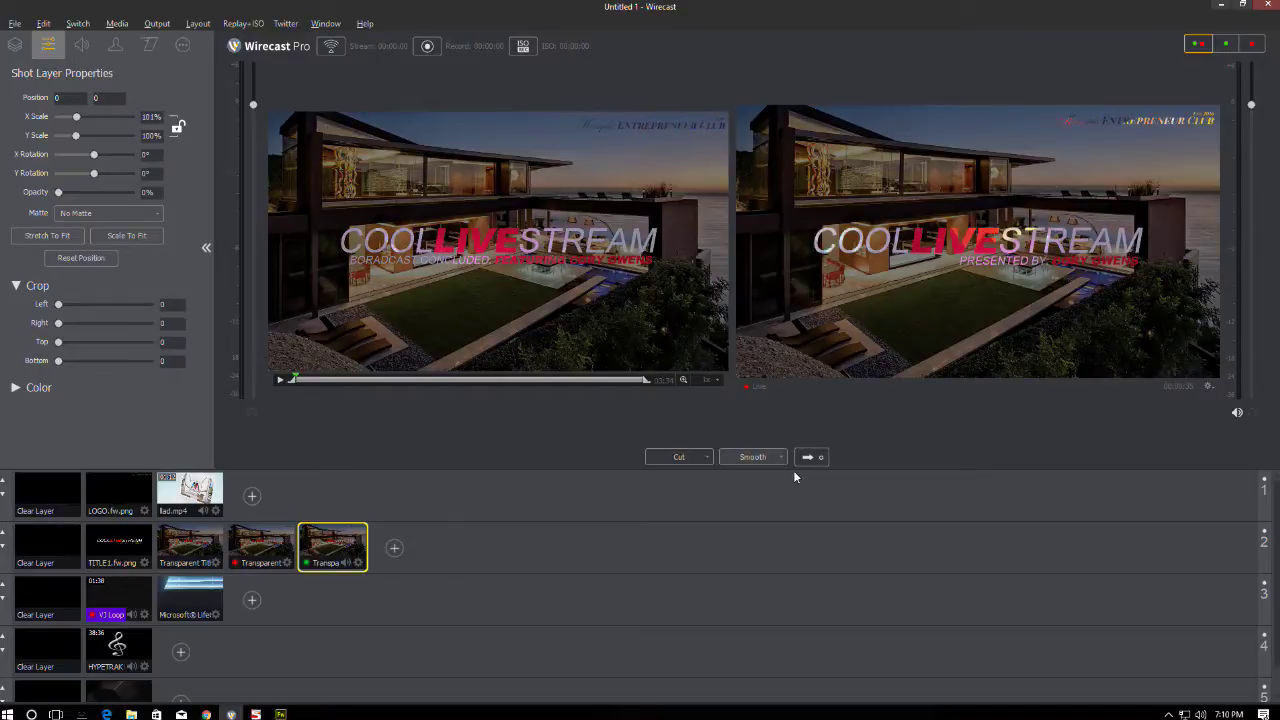
left_click(114, 610)
- Clear layers 2 and 3 and send the dark background live
left_click(47, 547)
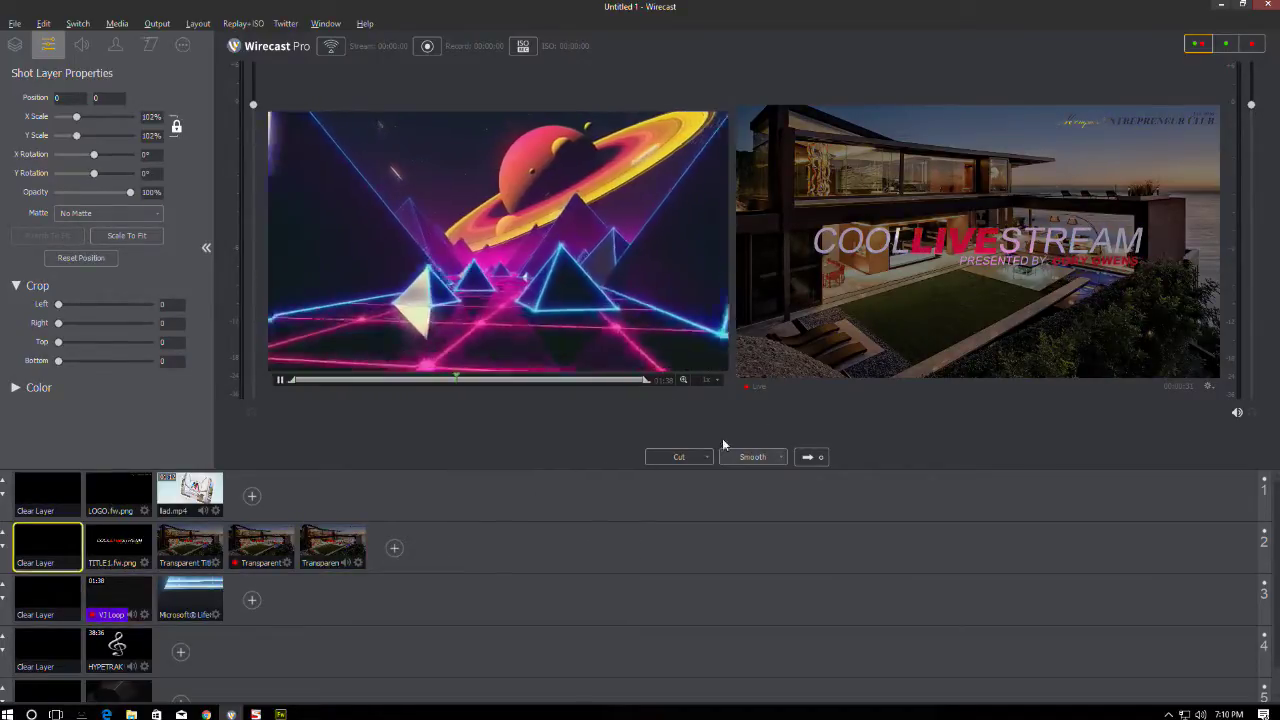
left_click(72, 593)
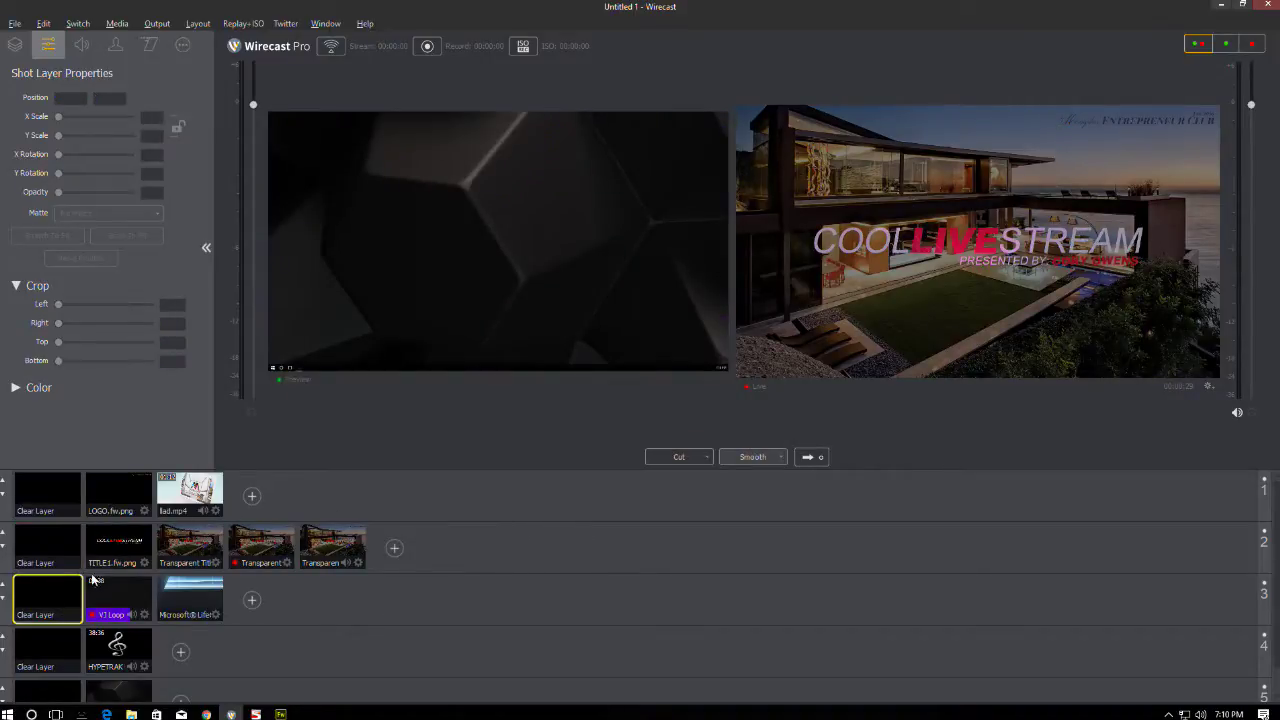
left_click(808, 456)
- Cycle through the title shots, ending with the broadcast-concluded title in preview
left_click(205, 545)
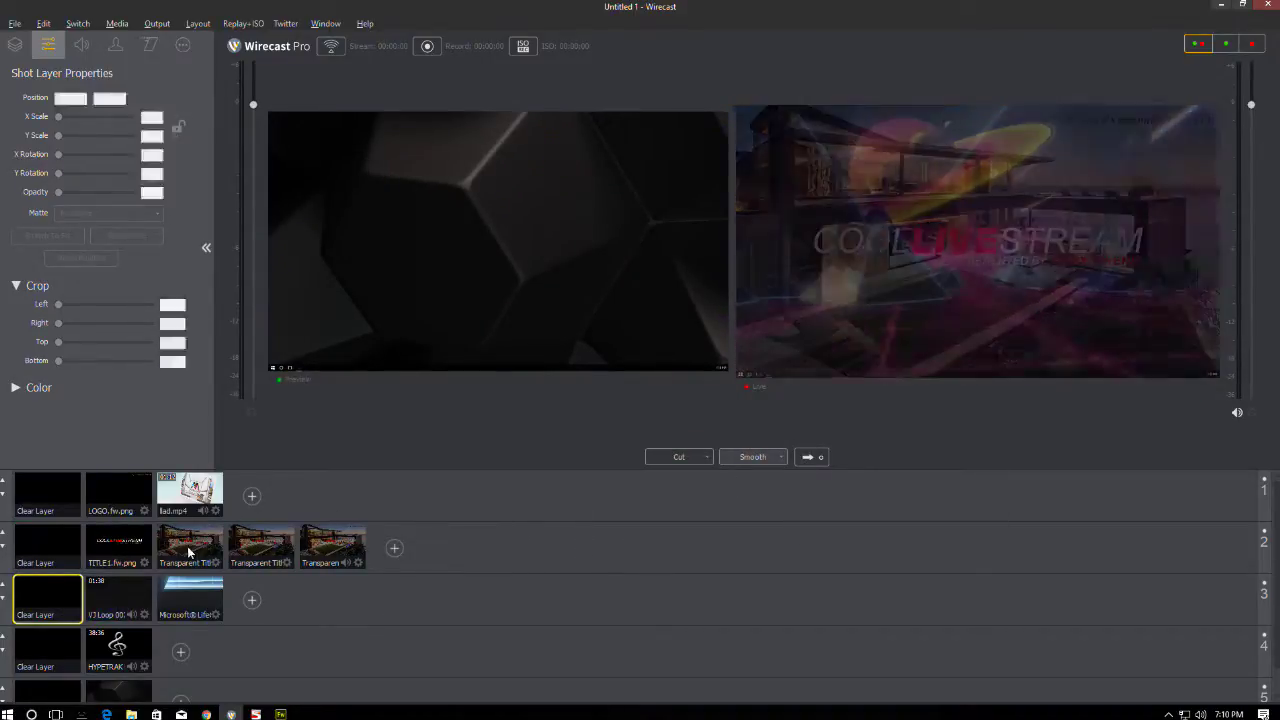
left_click(333, 545)
left_click(196, 543)
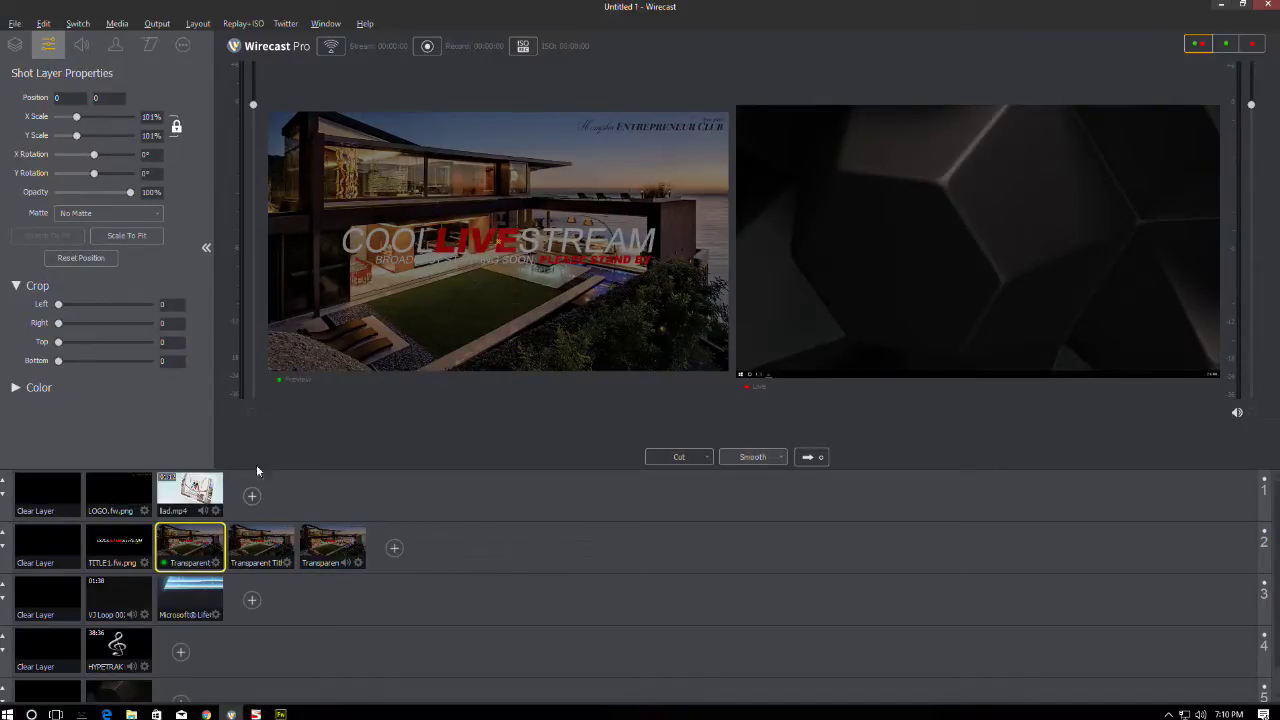
left_click(262, 545)
left_click(333, 545)
left_click(170, 548)
left_click(312, 542)
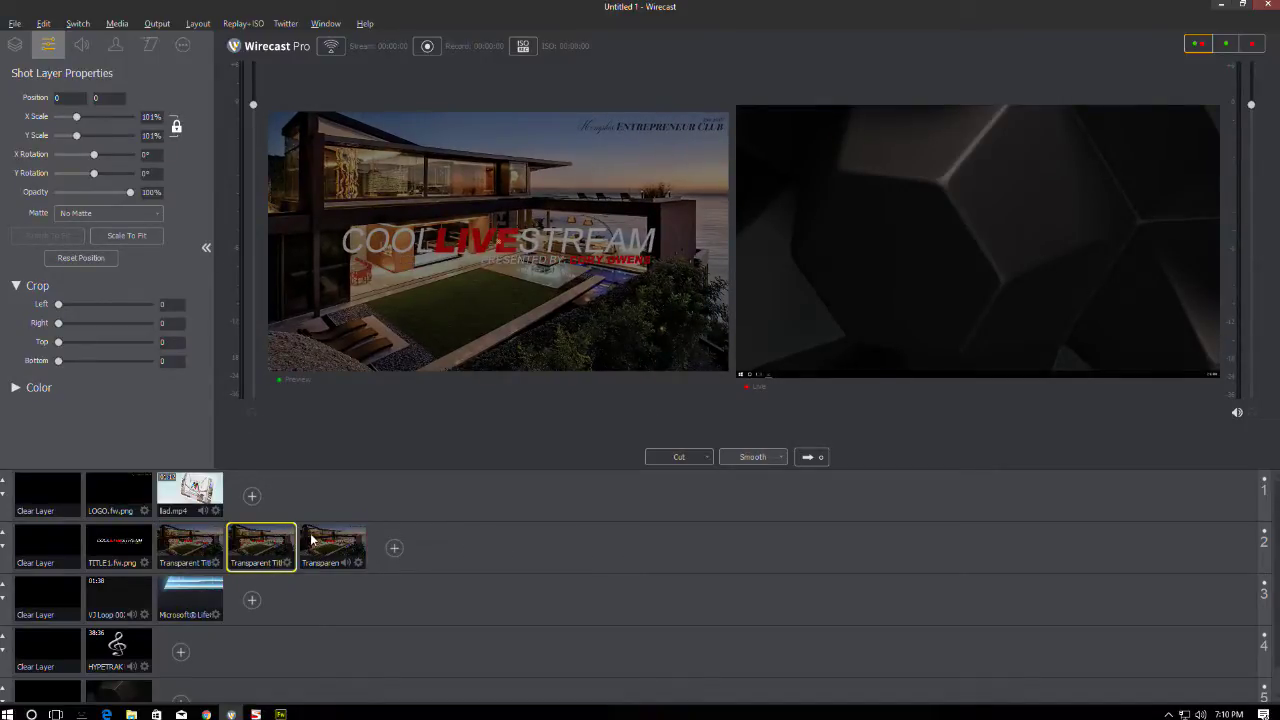
- Toggle the scale link, commit the 101 horizontal scale, and reload the last title shot
left_click(175, 126)
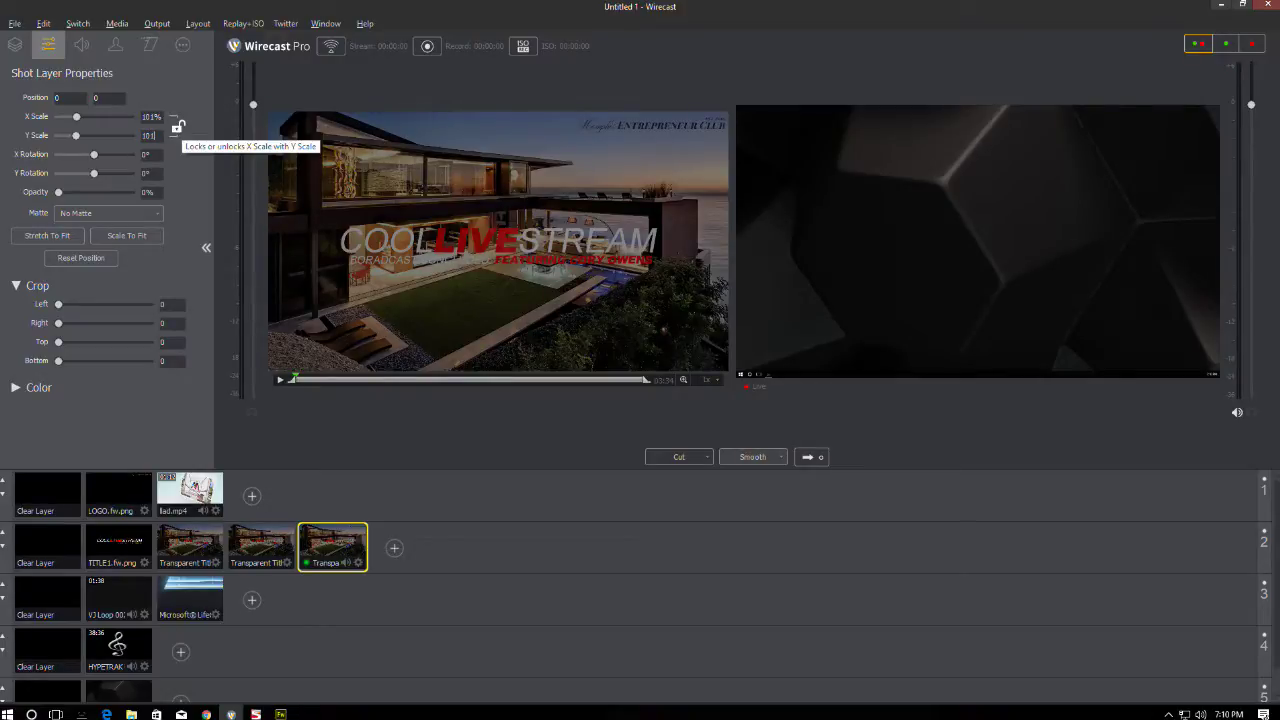
left_click(178, 129)
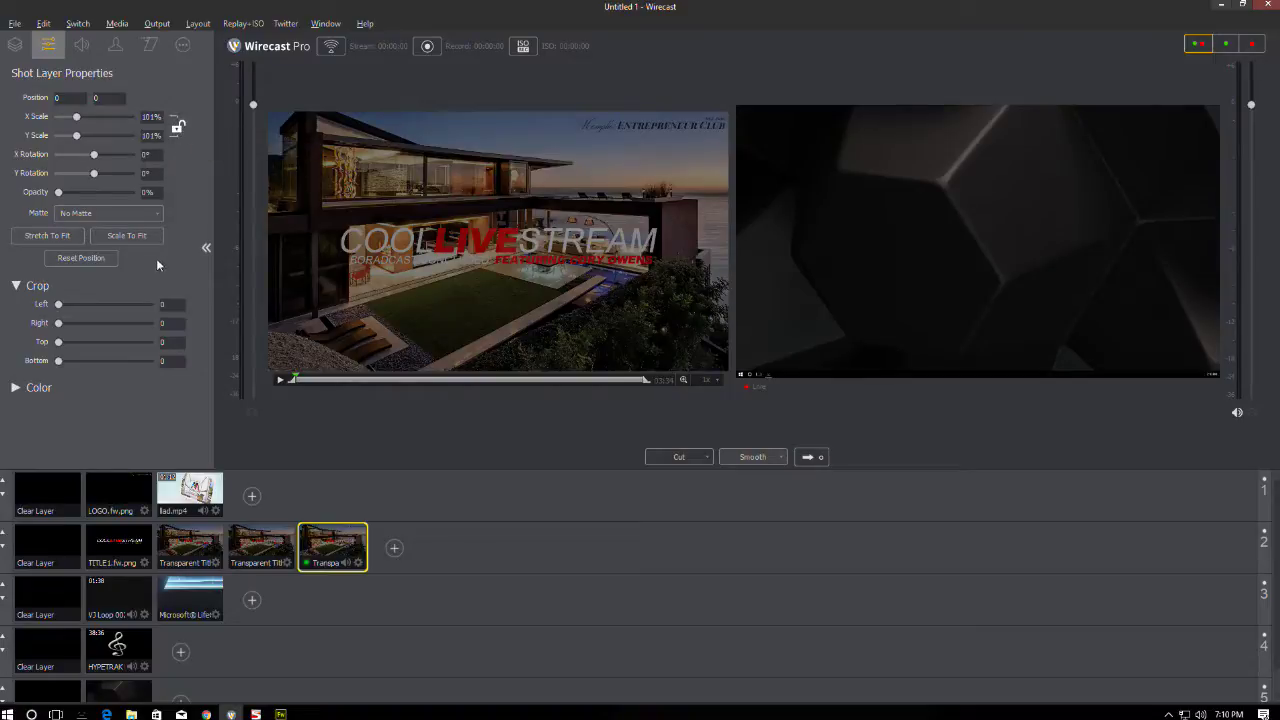
left_click(176, 126)
left_click(268, 559)
left_click(259, 549)
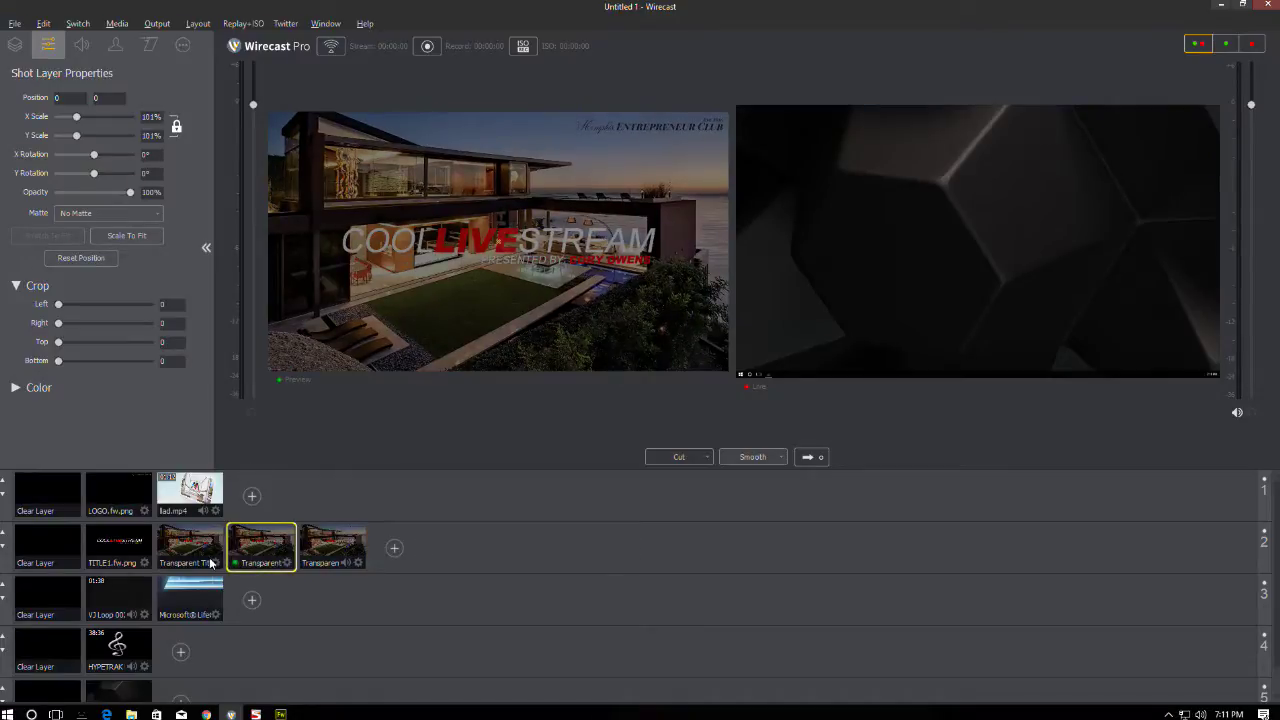
left_click(307, 558)
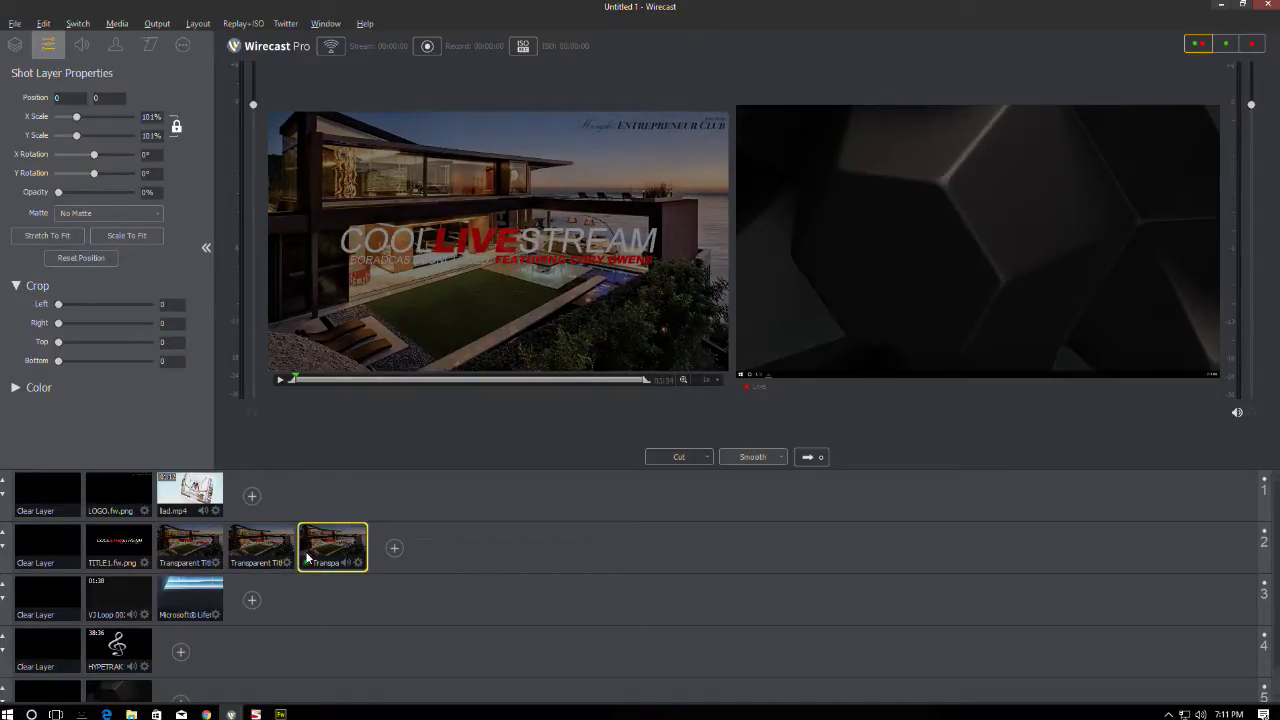
- Apply 101% scale to the Transparent Title3.fw.png layer of the last title shot
left_click(12, 46)
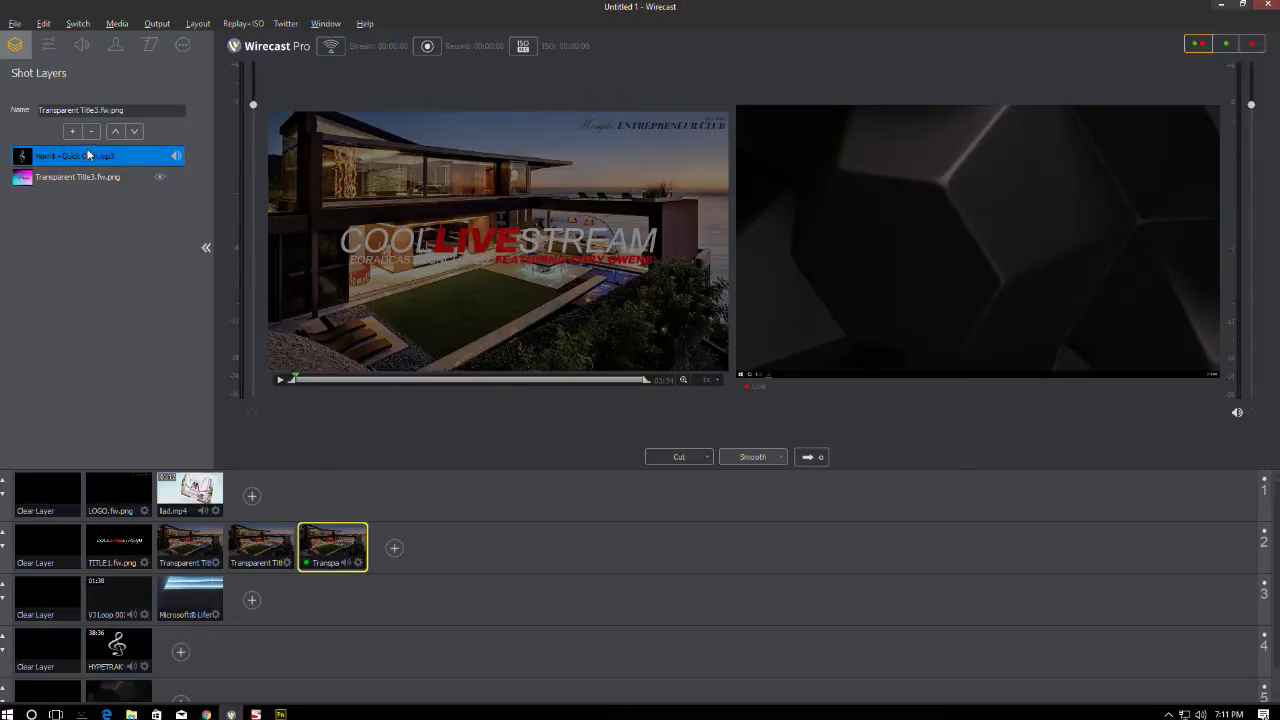
left_click(103, 176)
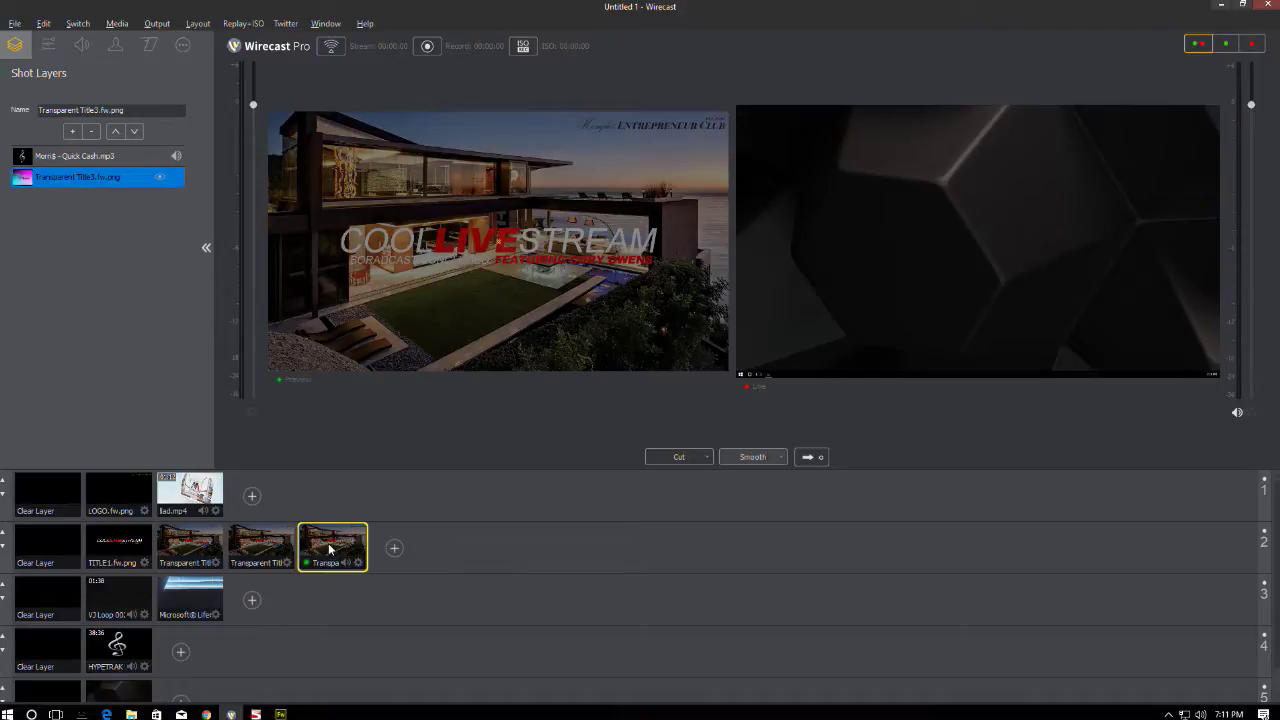
left_click(99, 157)
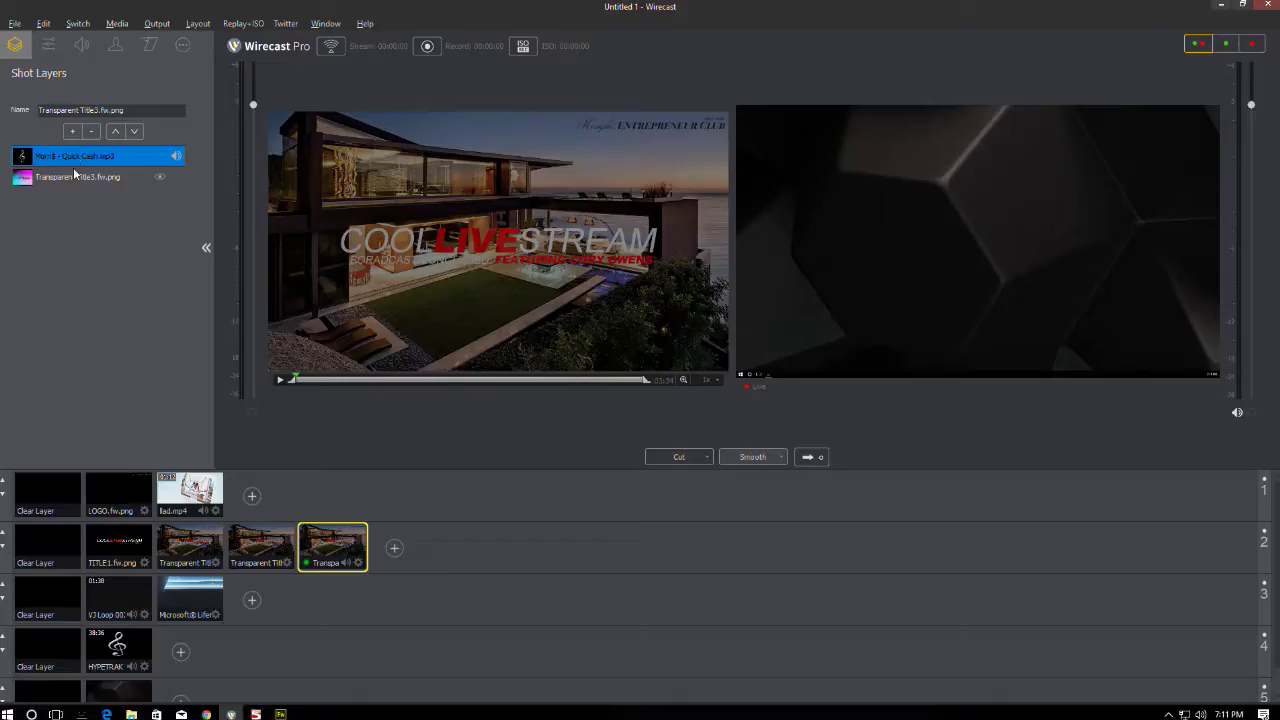
left_click(78, 176)
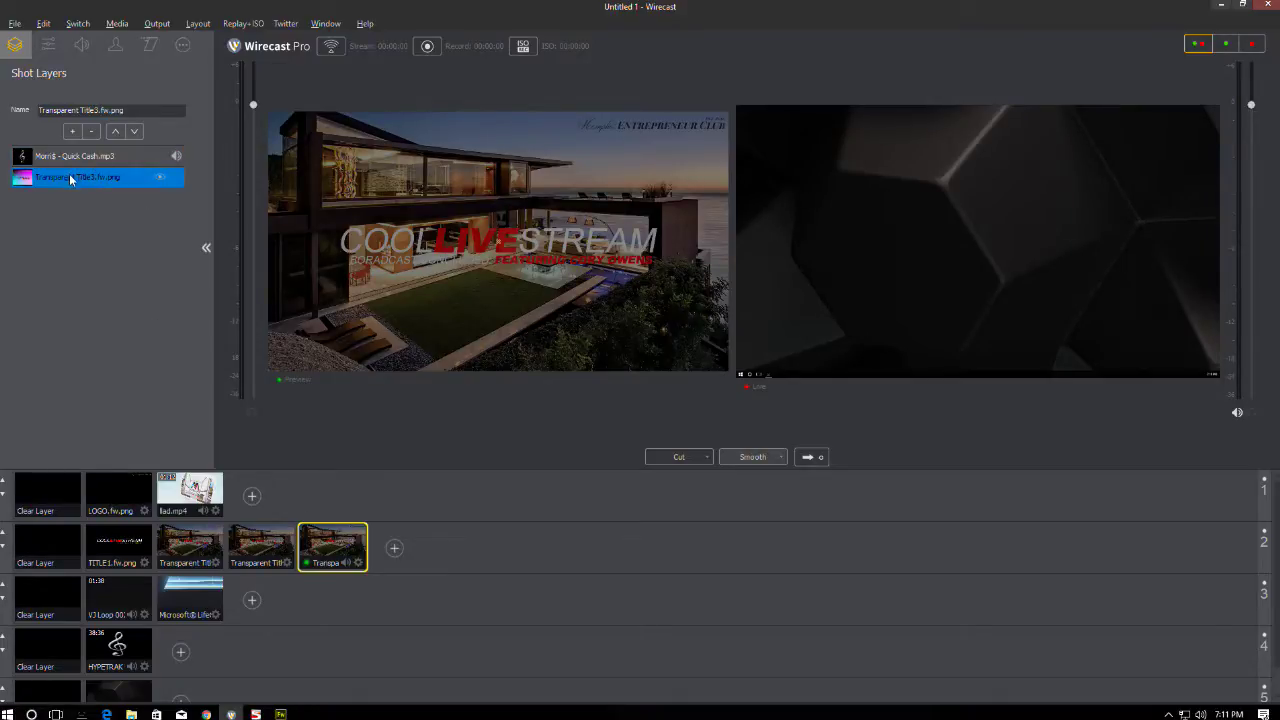
left_click(48, 45)
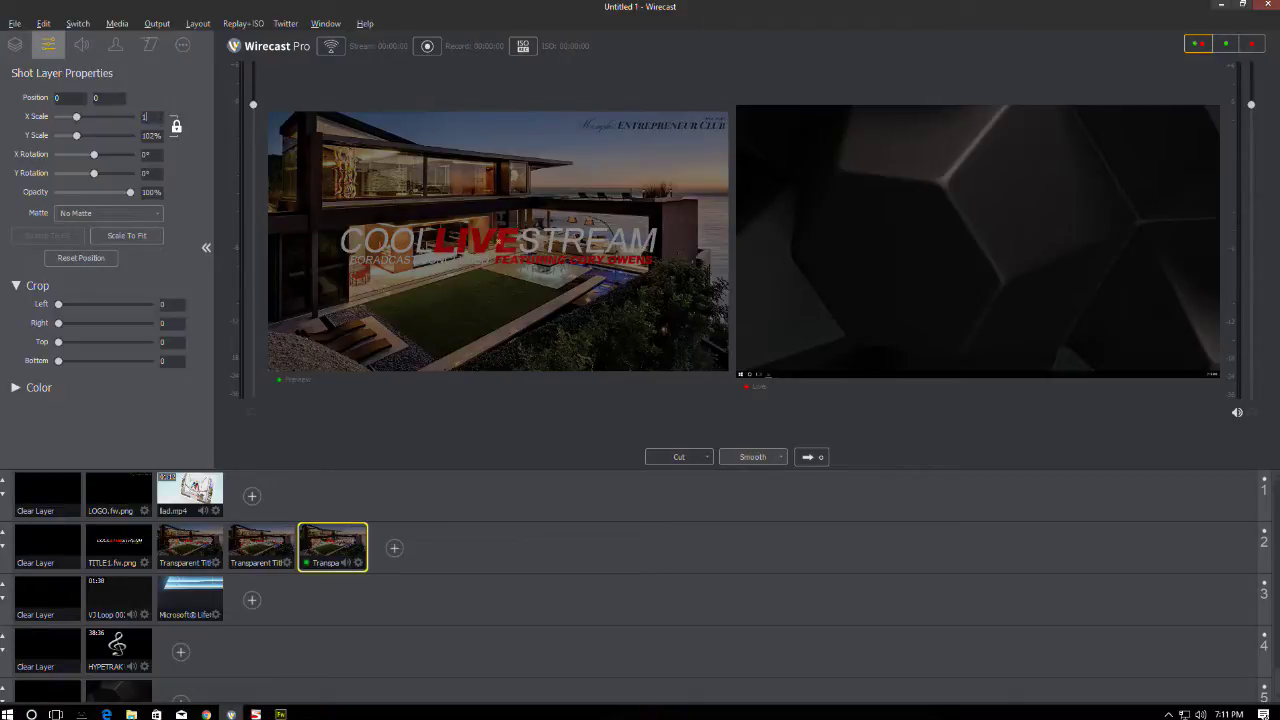
key("Return")
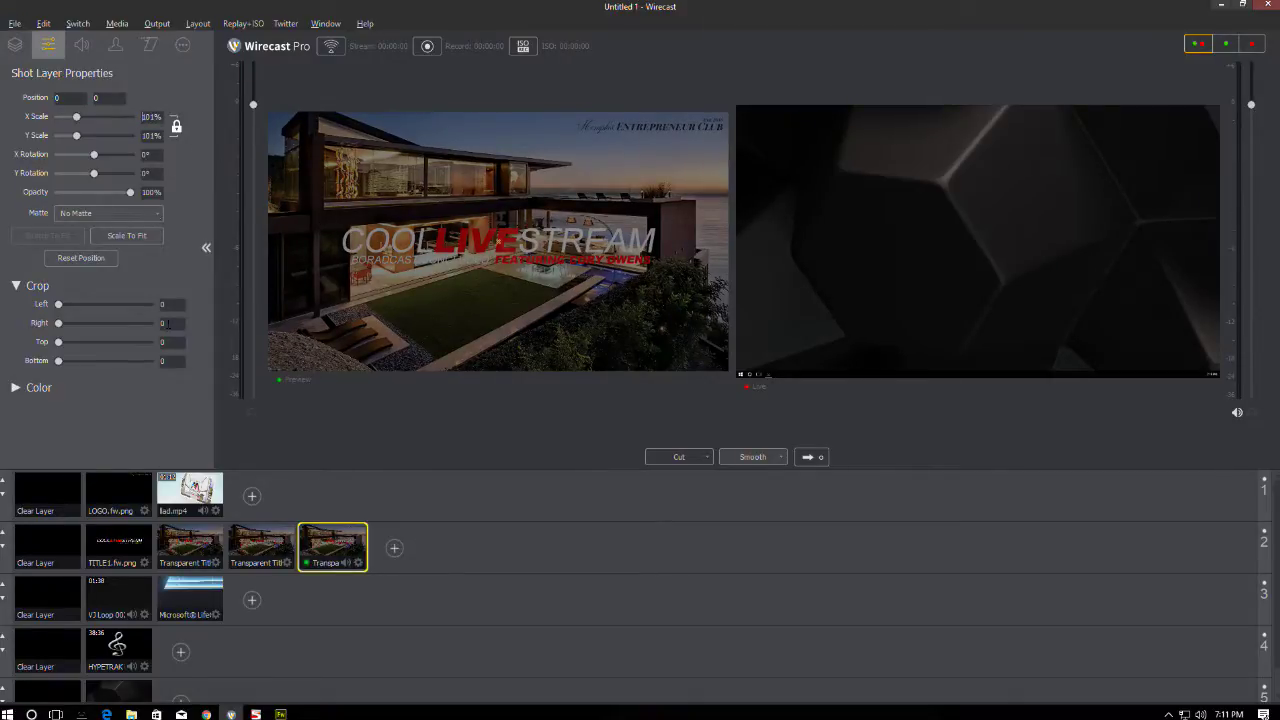
left_click(176, 539)
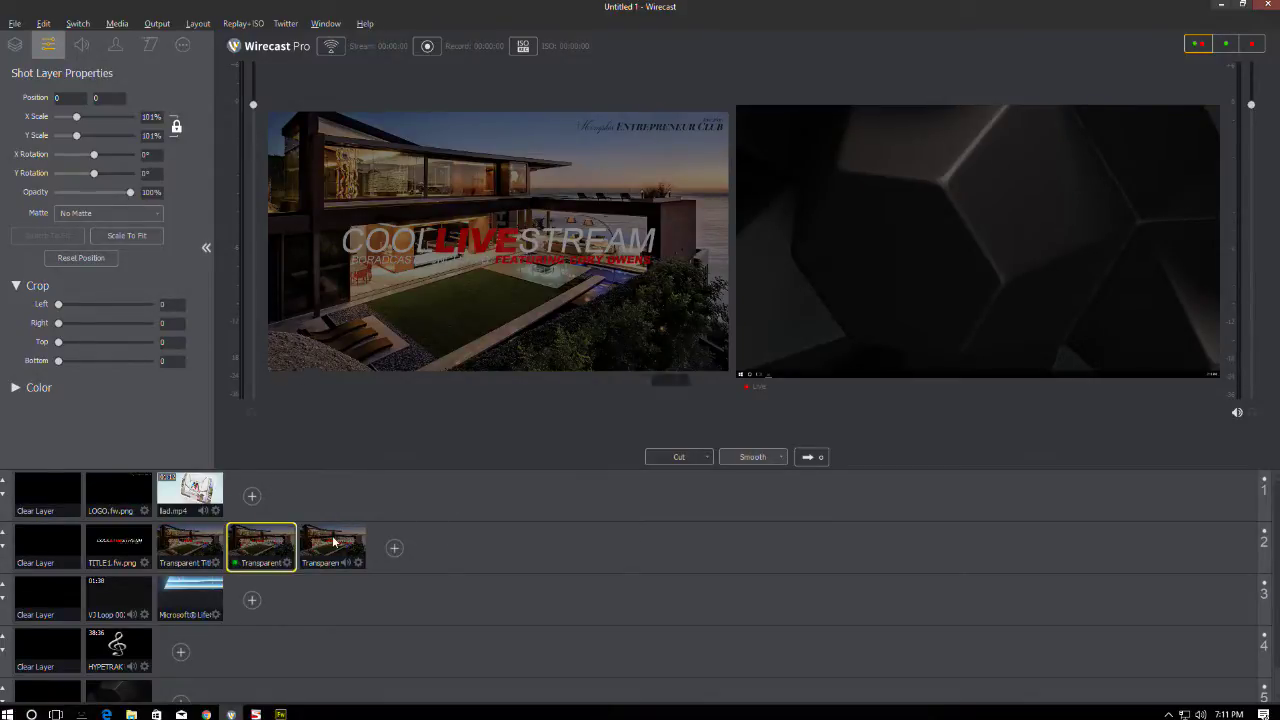
- Take the COOL LIVESTREAM title live, followed by its PRESENTED BY variant
left_click(118, 598)
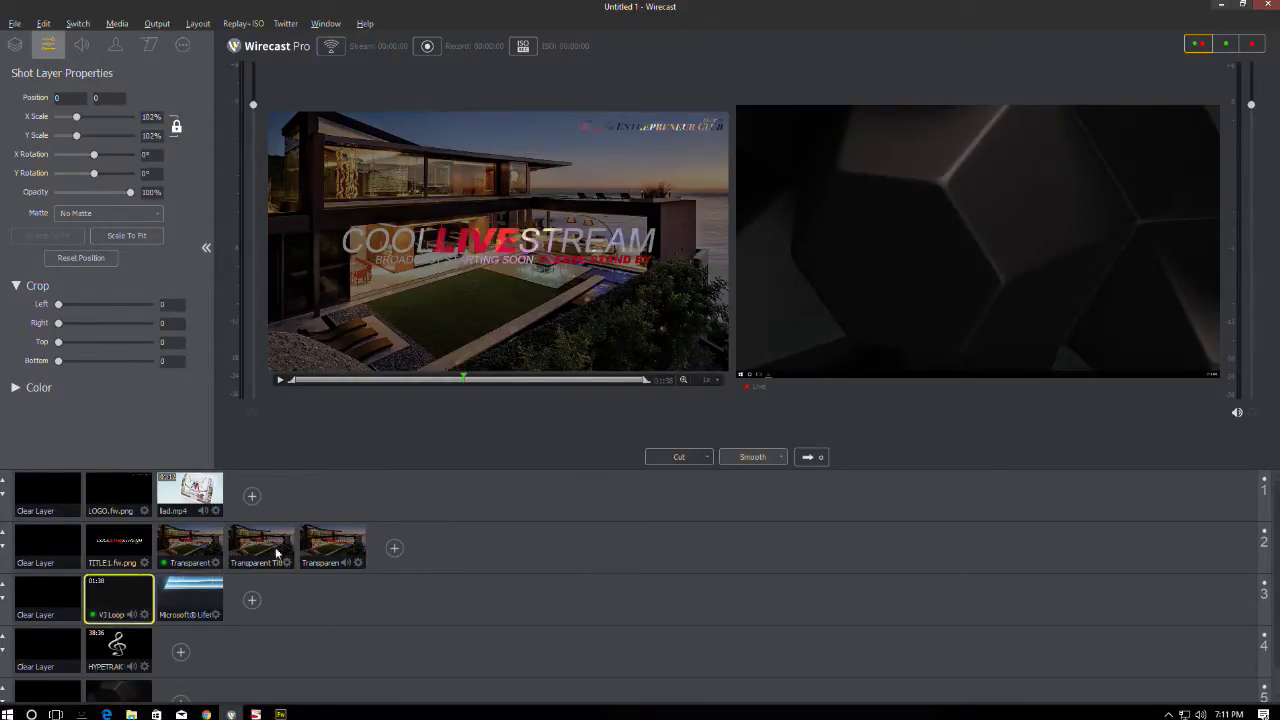
left_click(65, 539)
left_click(182, 545)
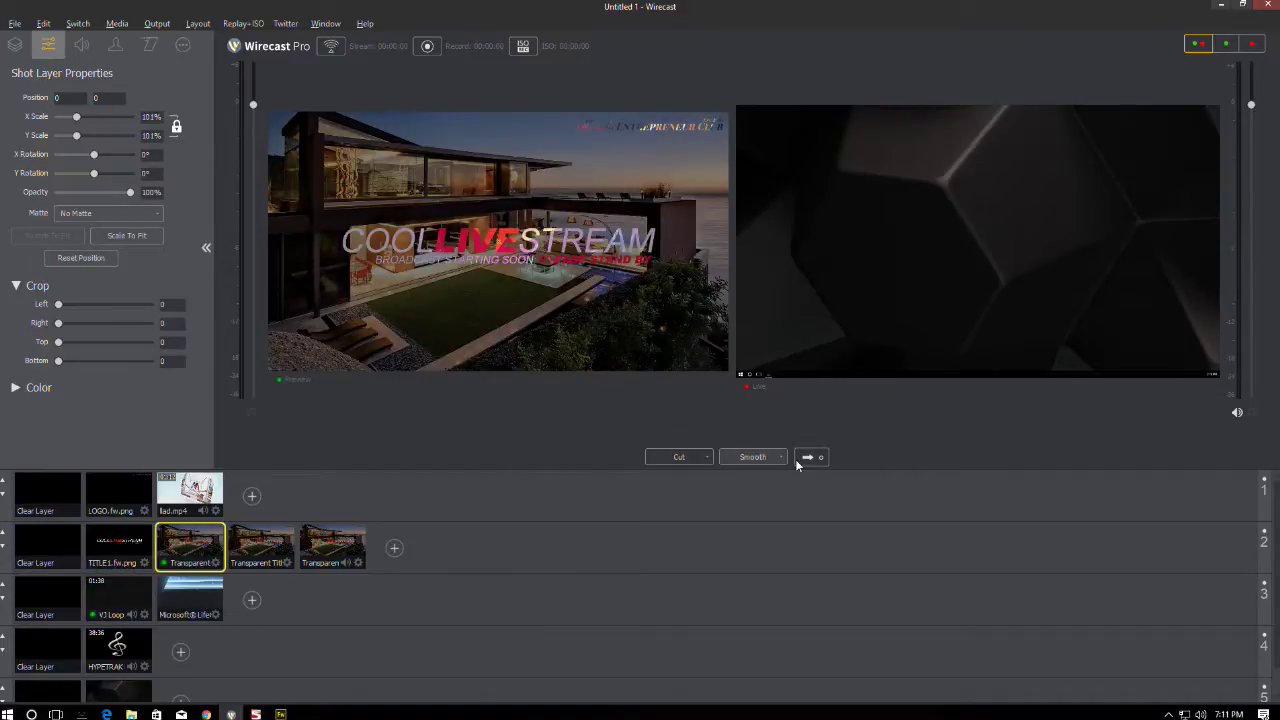
left_click(807, 457)
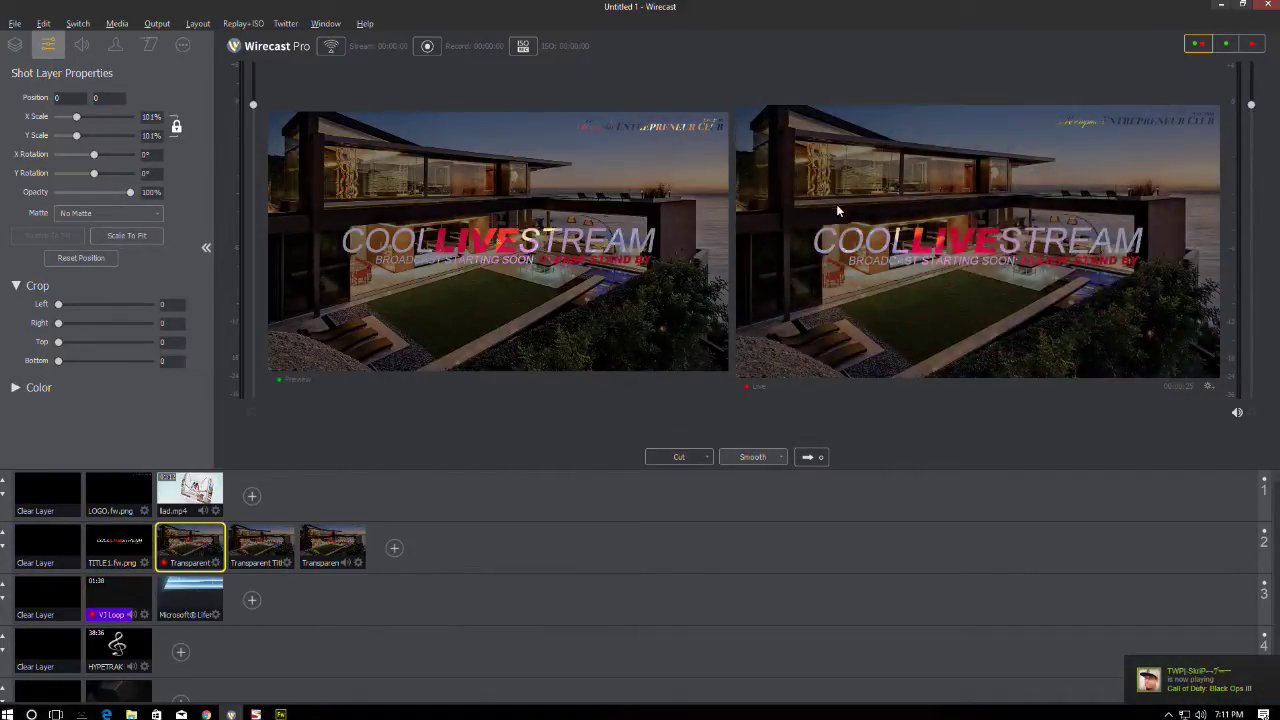
left_click(261, 545)
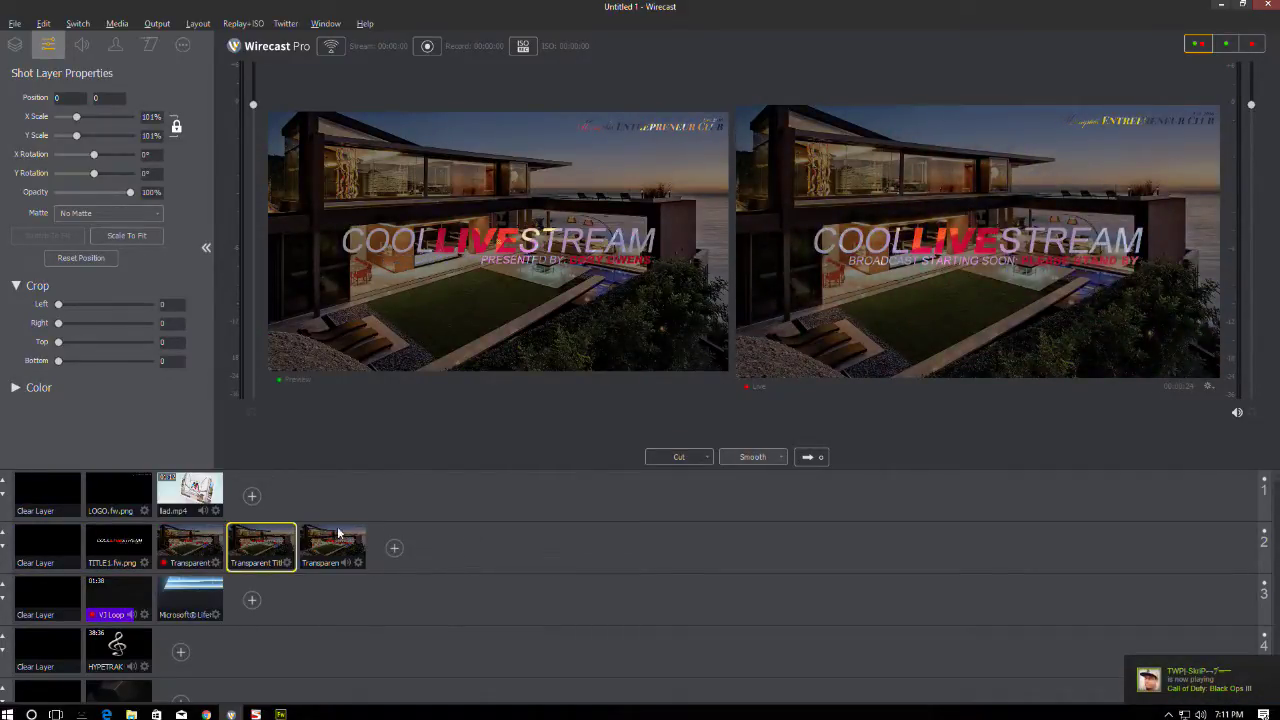
left_click(807, 457)
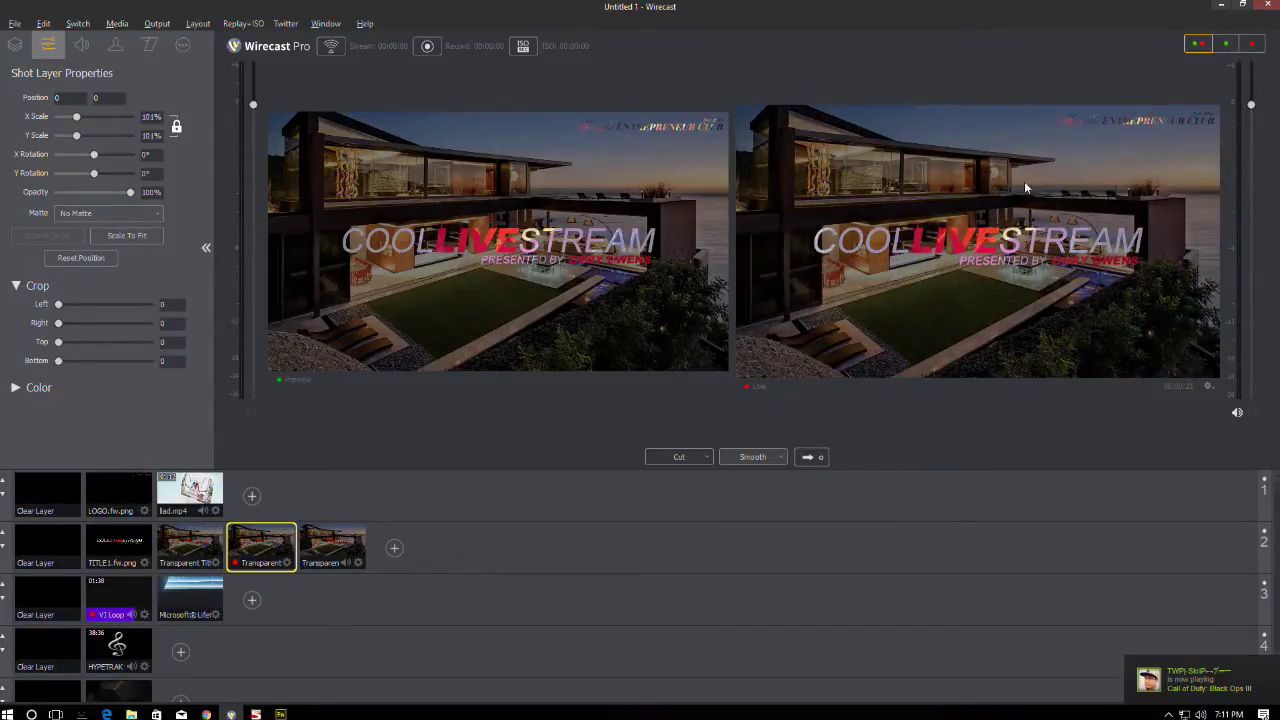
- Preview the BROADCAST STARTING SOON title with the VJ loop on layer 3 and list its layers
left_click(190, 545)
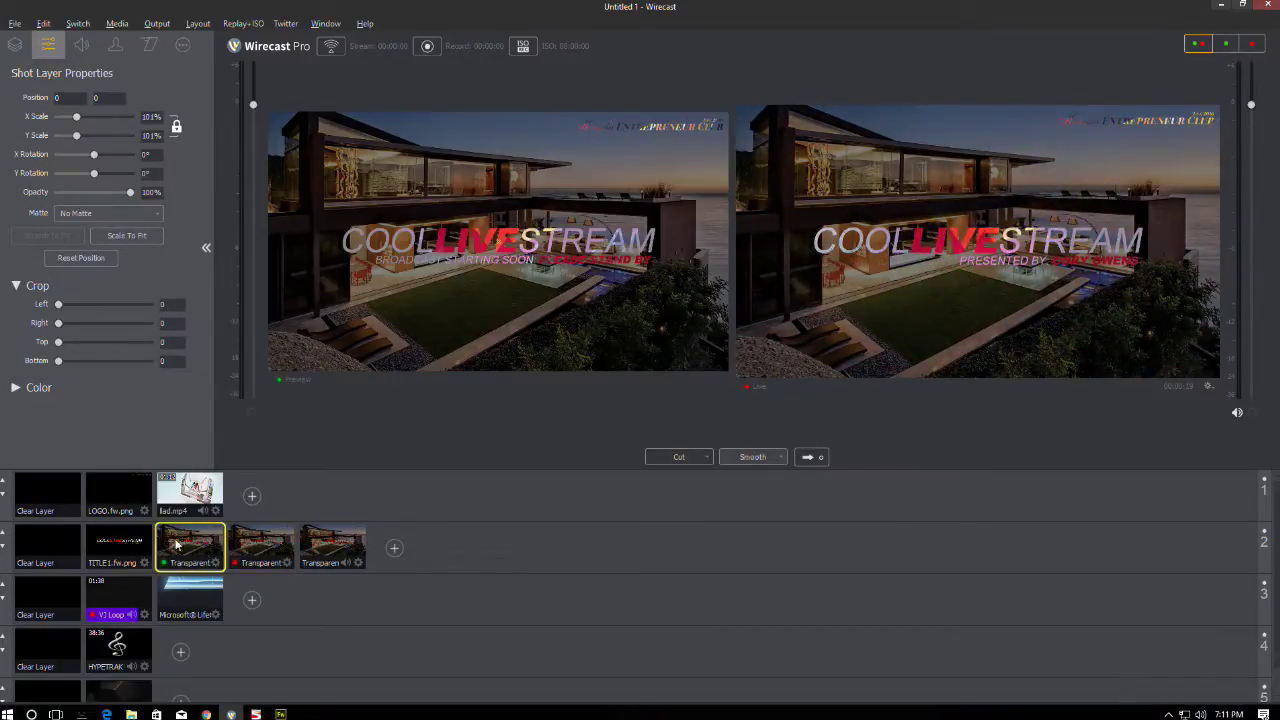
left_click(80, 598)
left_click(105, 588)
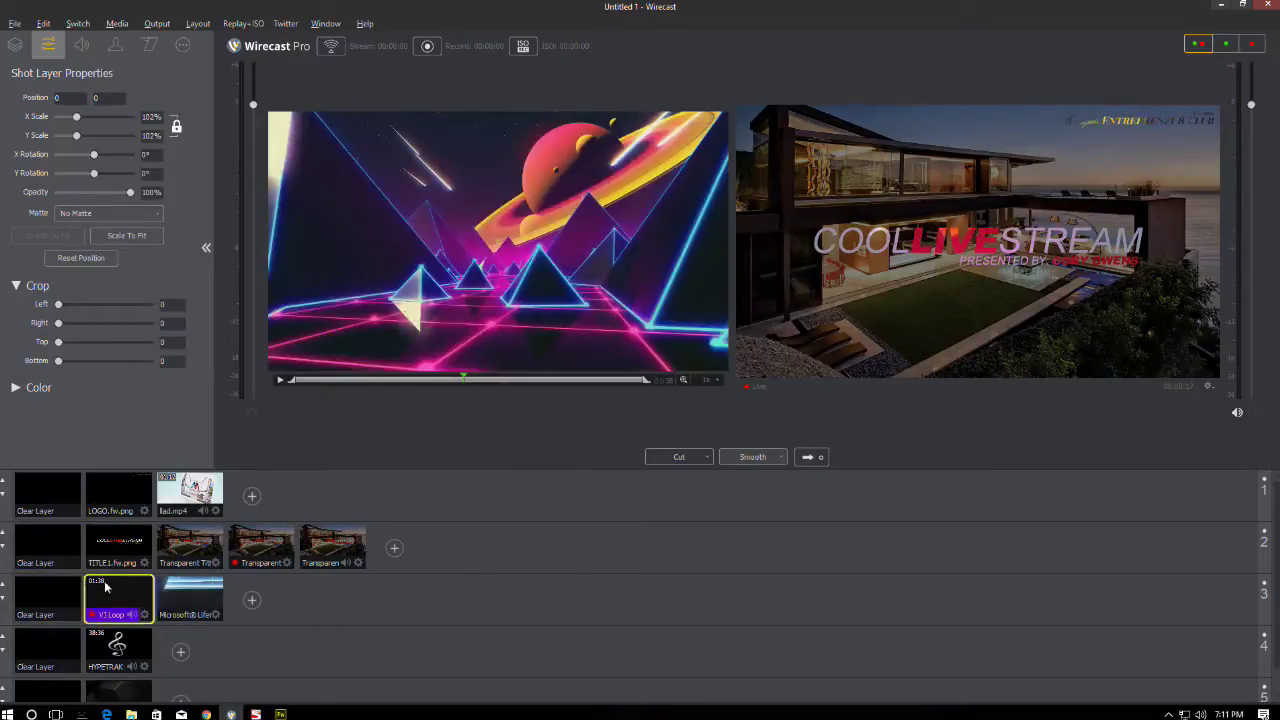
left_click(184, 530)
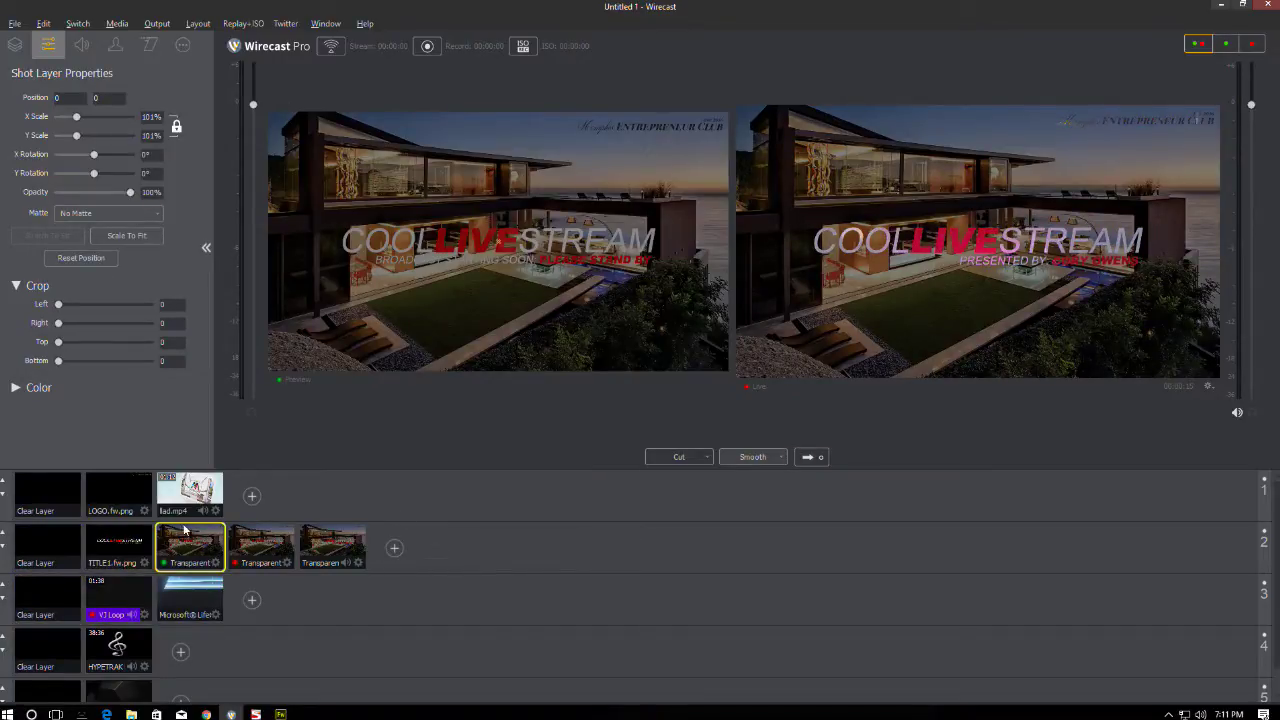
left_click(15, 44)
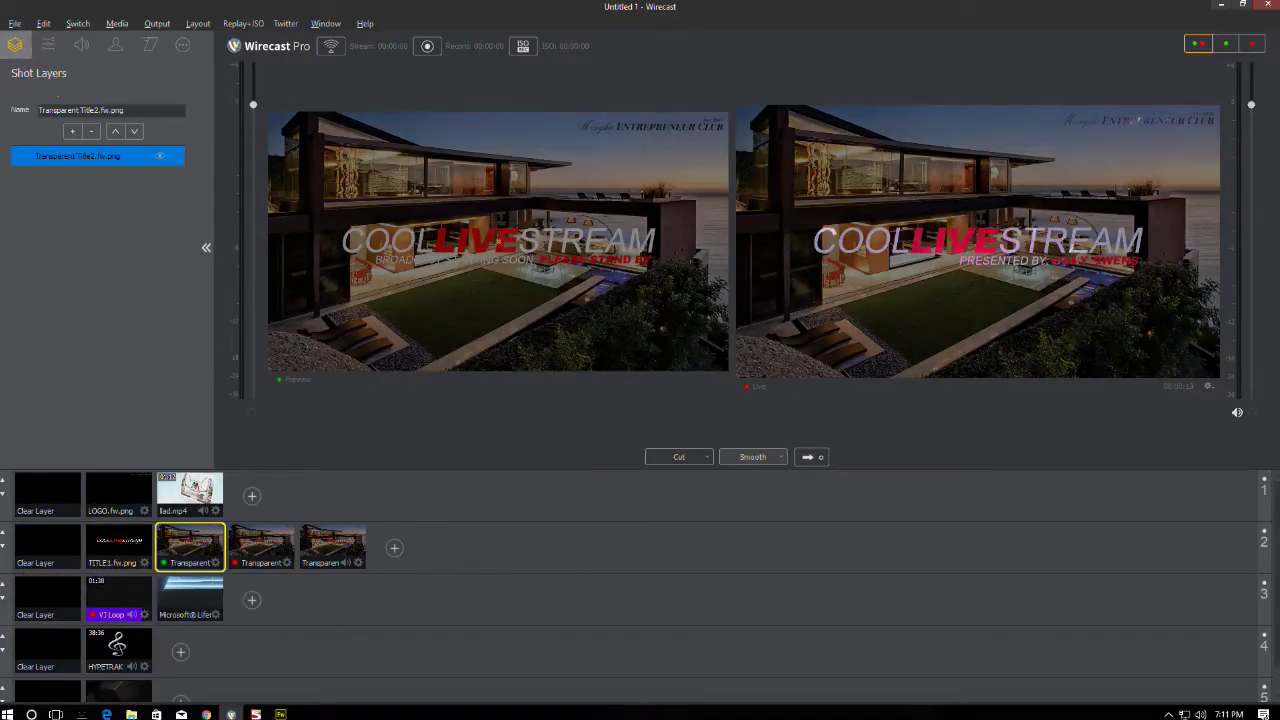
- Add VJ Loop 002 from Projects > Stock > Video > Loops below the last title shot's title image
left_click(72, 131)
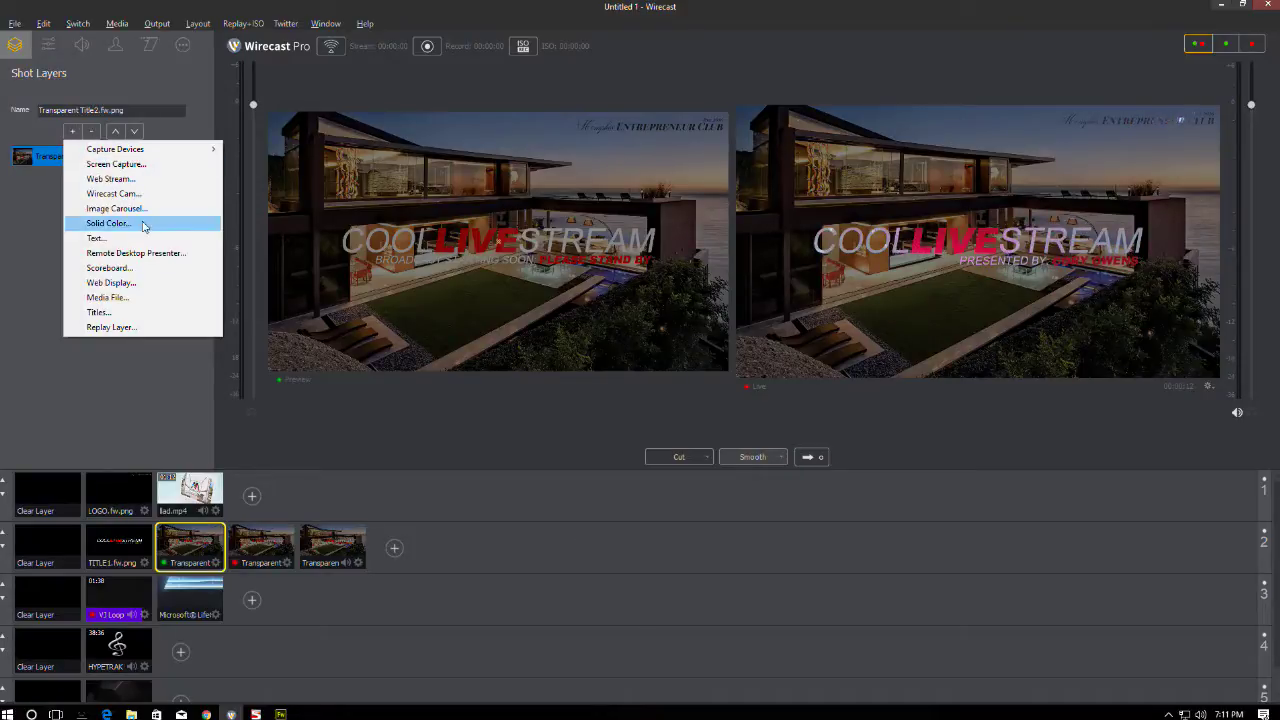
left_click(107, 297)
scroll(435, 222, "down", 5)
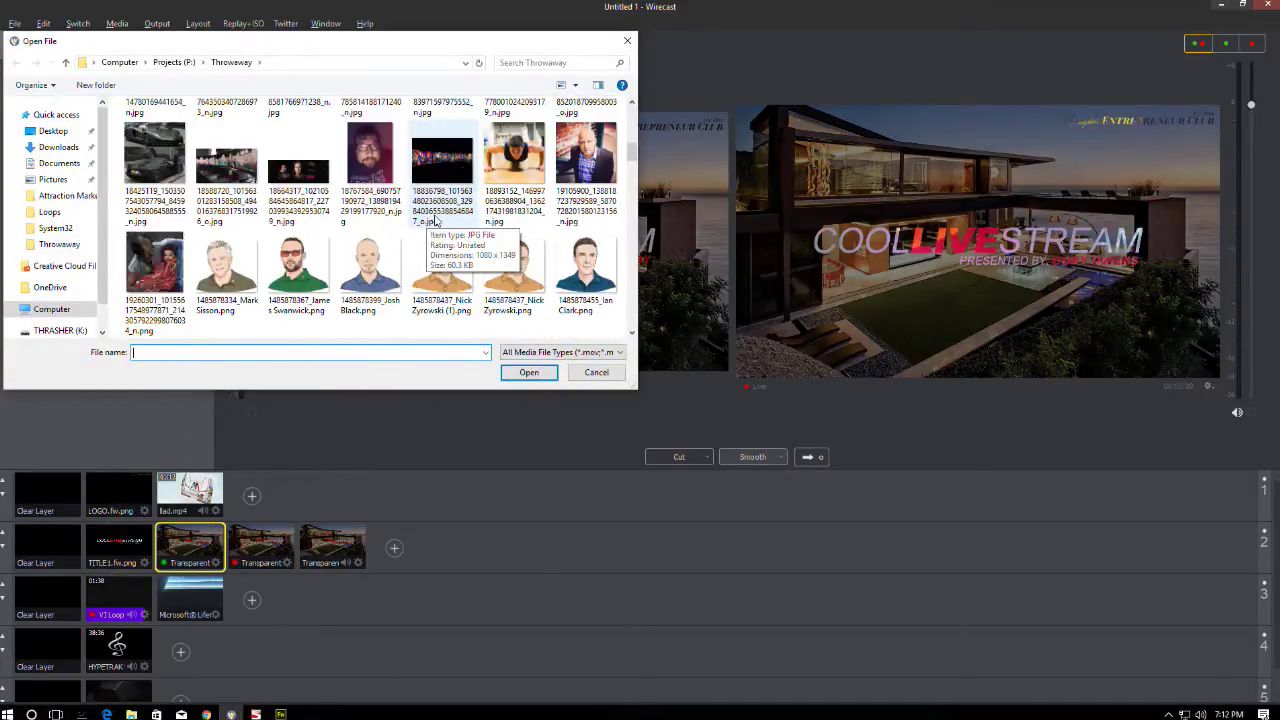
scroll(435, 222, "down", 10)
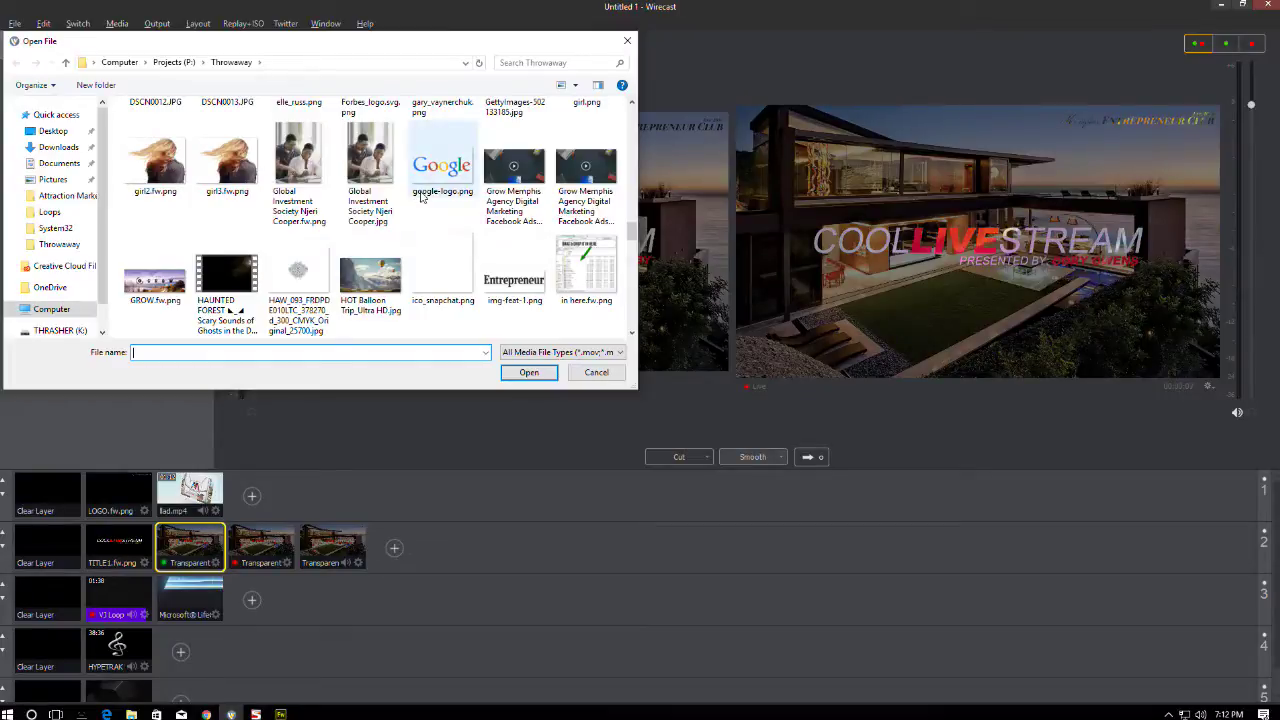
scroll(430, 210, "down", 3)
scroll(430, 210, "up", 5)
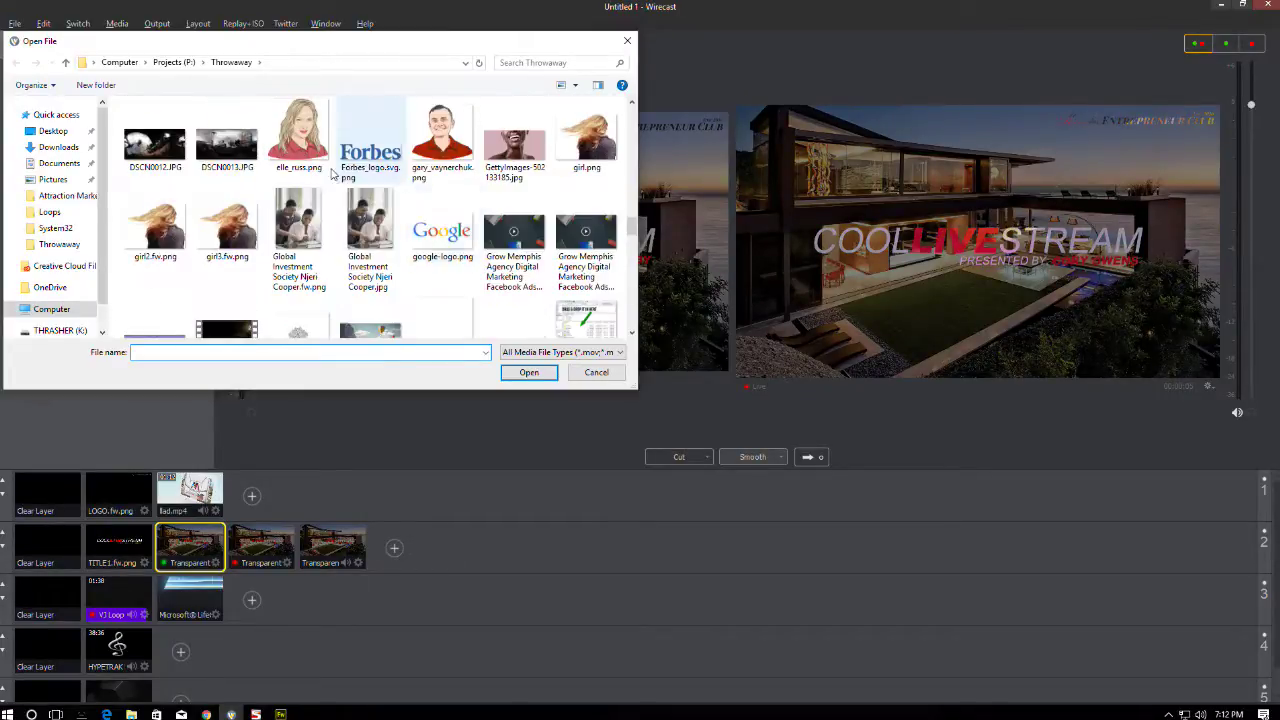
left_click(174, 62)
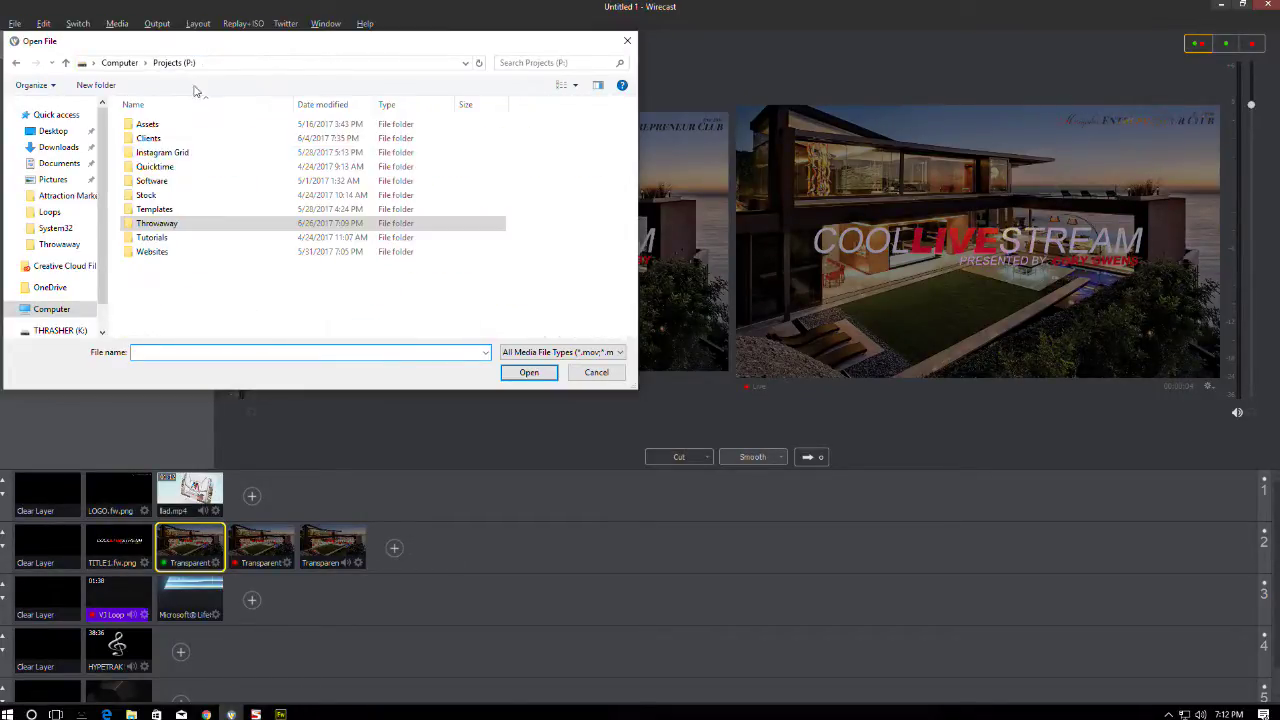
double_click(150, 197)
double_click(155, 142)
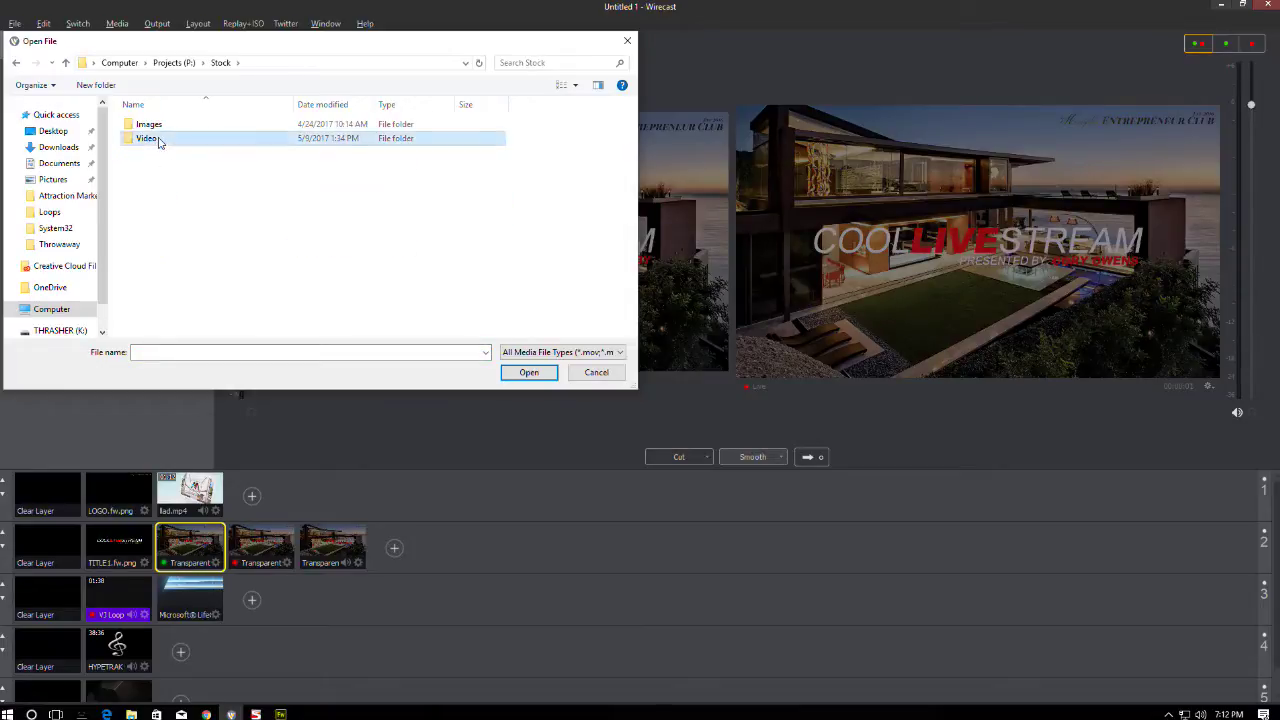
double_click(147, 152)
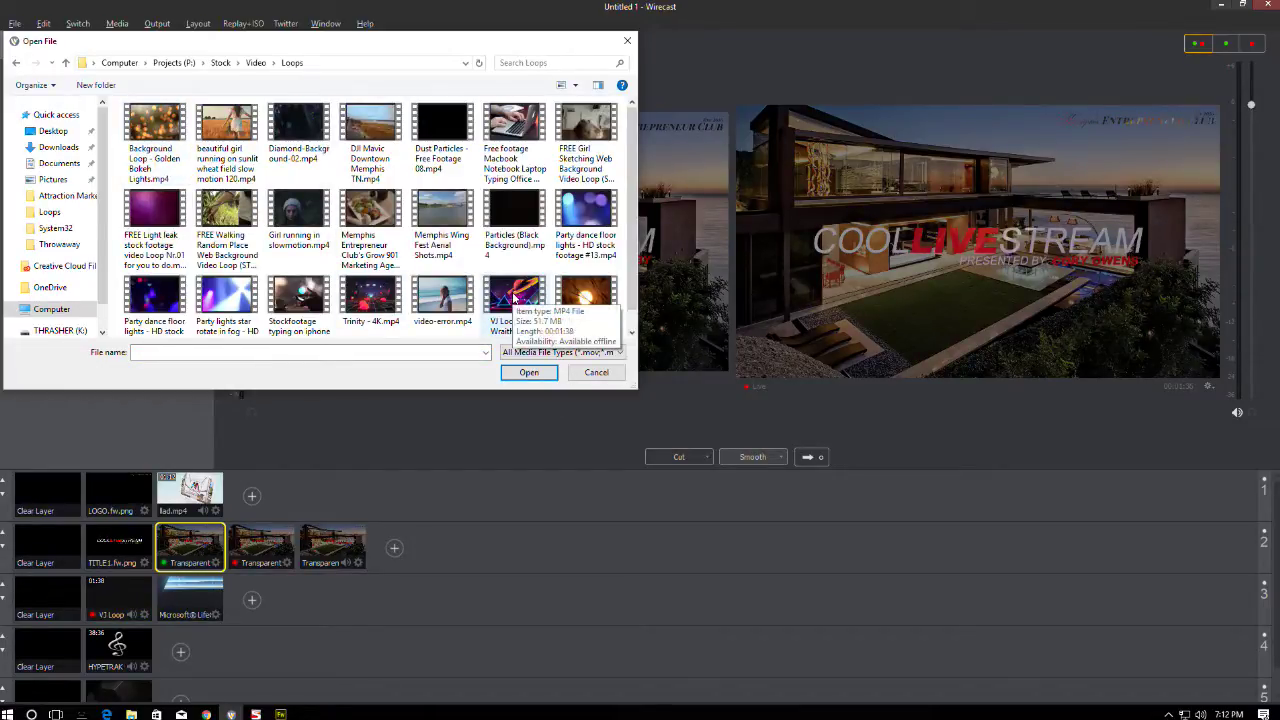
double_click(514, 295)
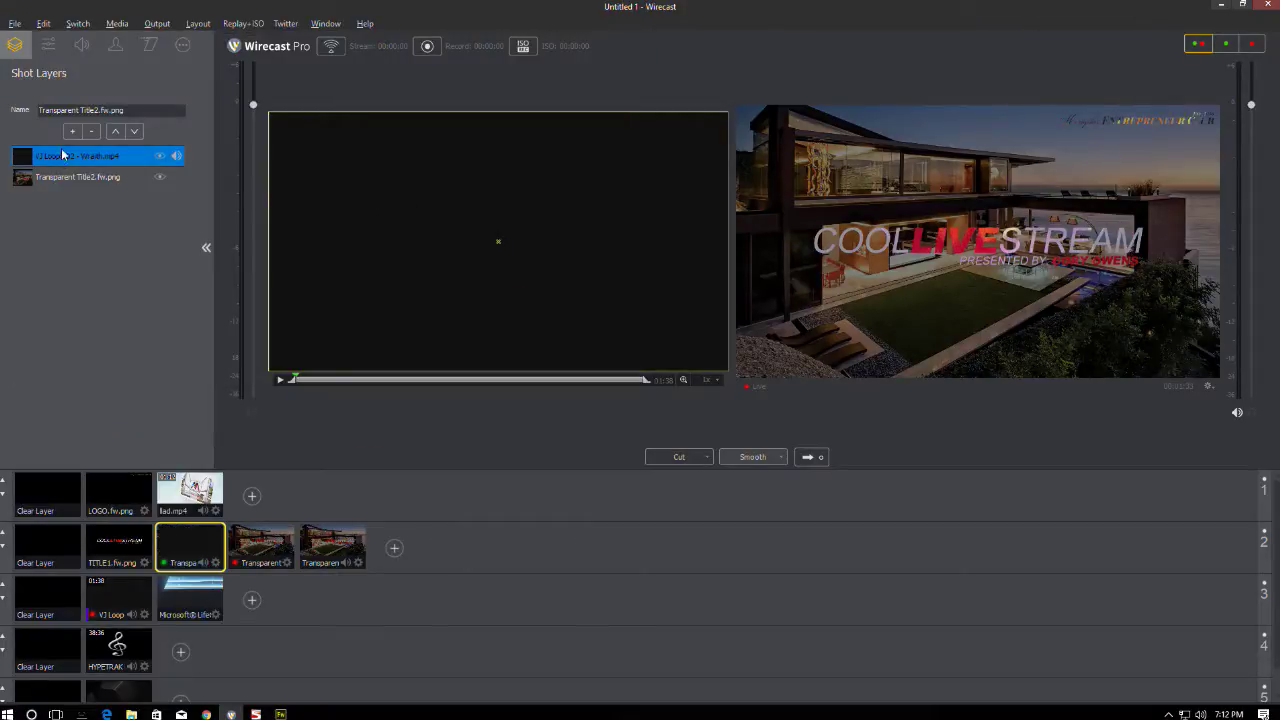
left_click(134, 132)
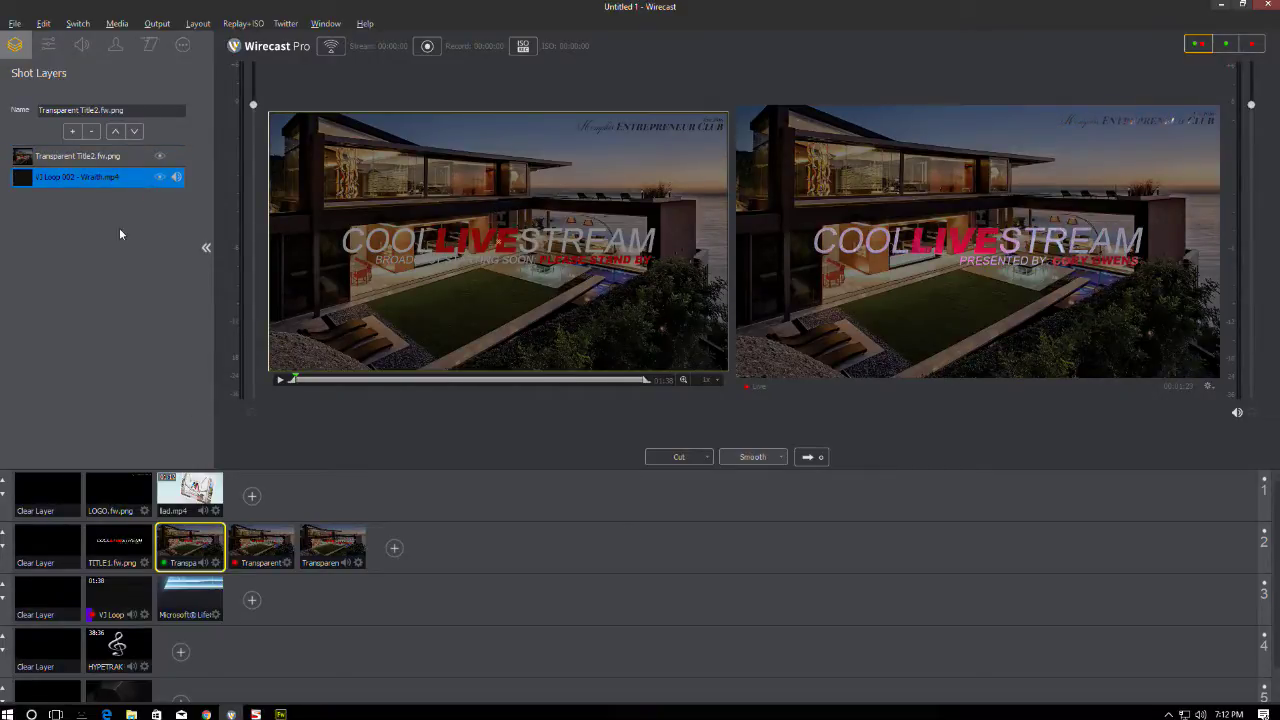
left_click(84, 157)
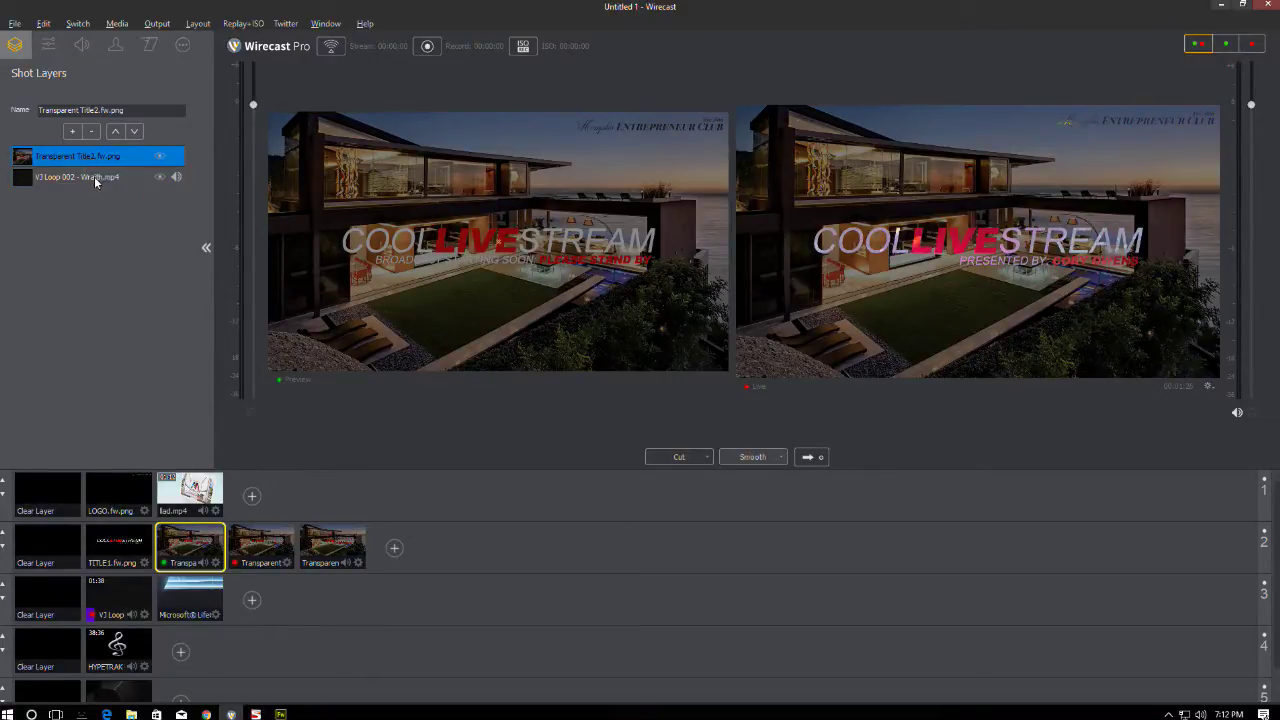
left_click(94, 176)
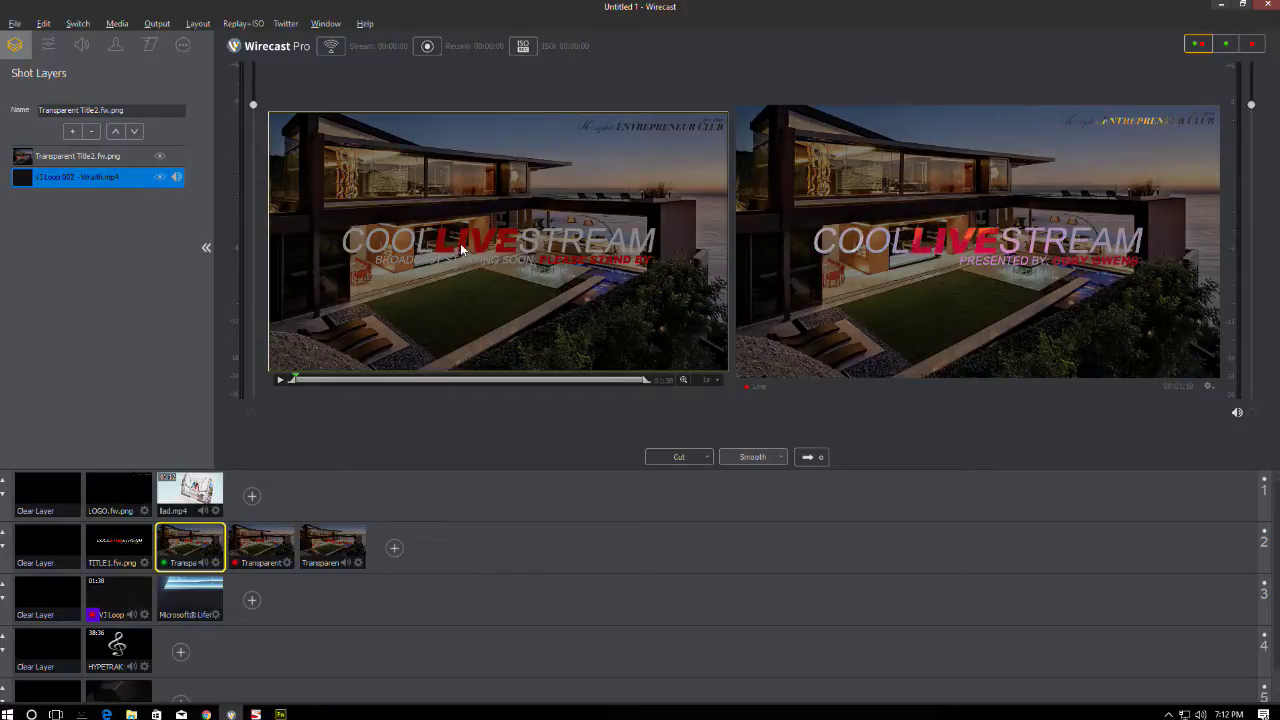
- Add the VJ Loop 002 video behind the second title shot's title and mute it
left_click(273, 534)
left_click(73, 133)
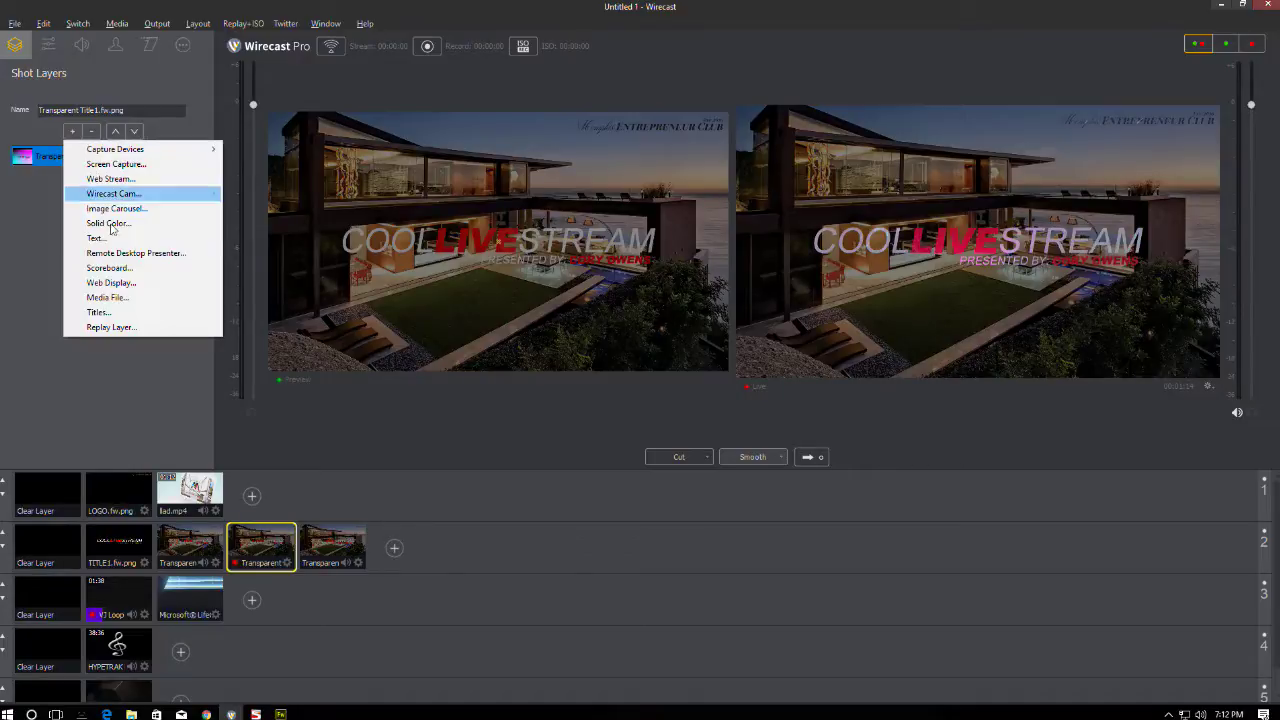
left_click(116, 297)
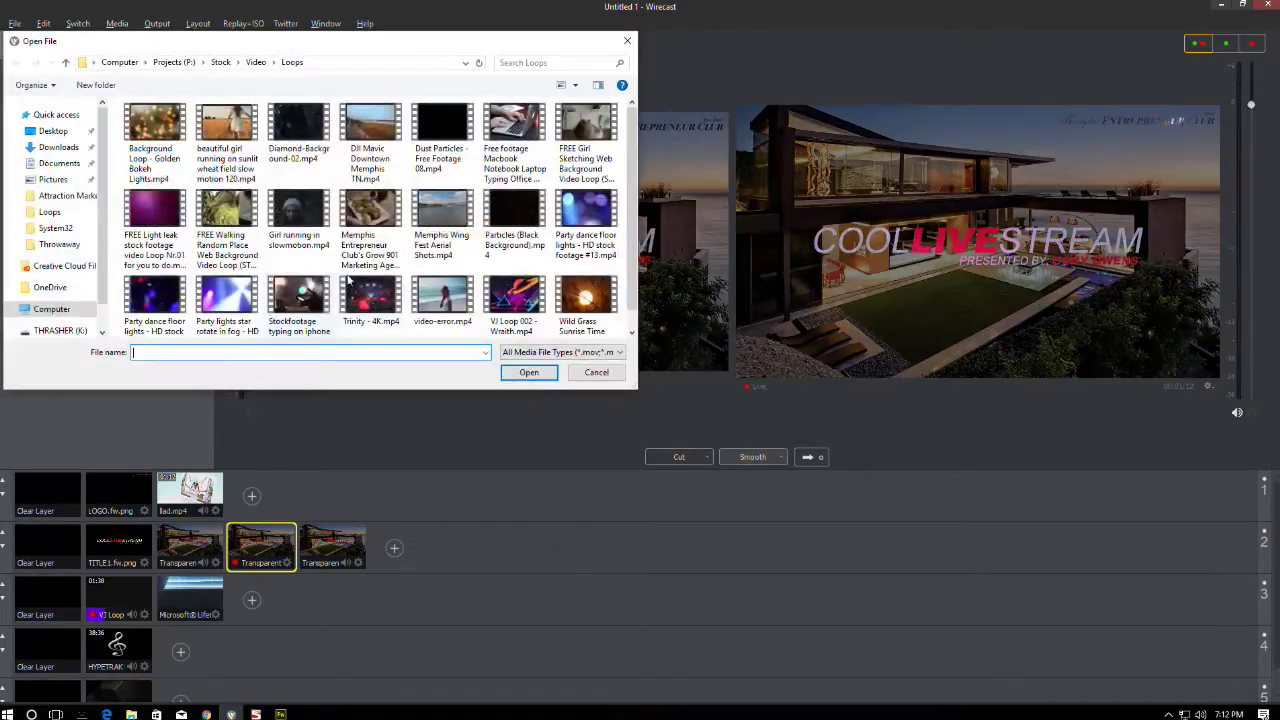
double_click(513, 297)
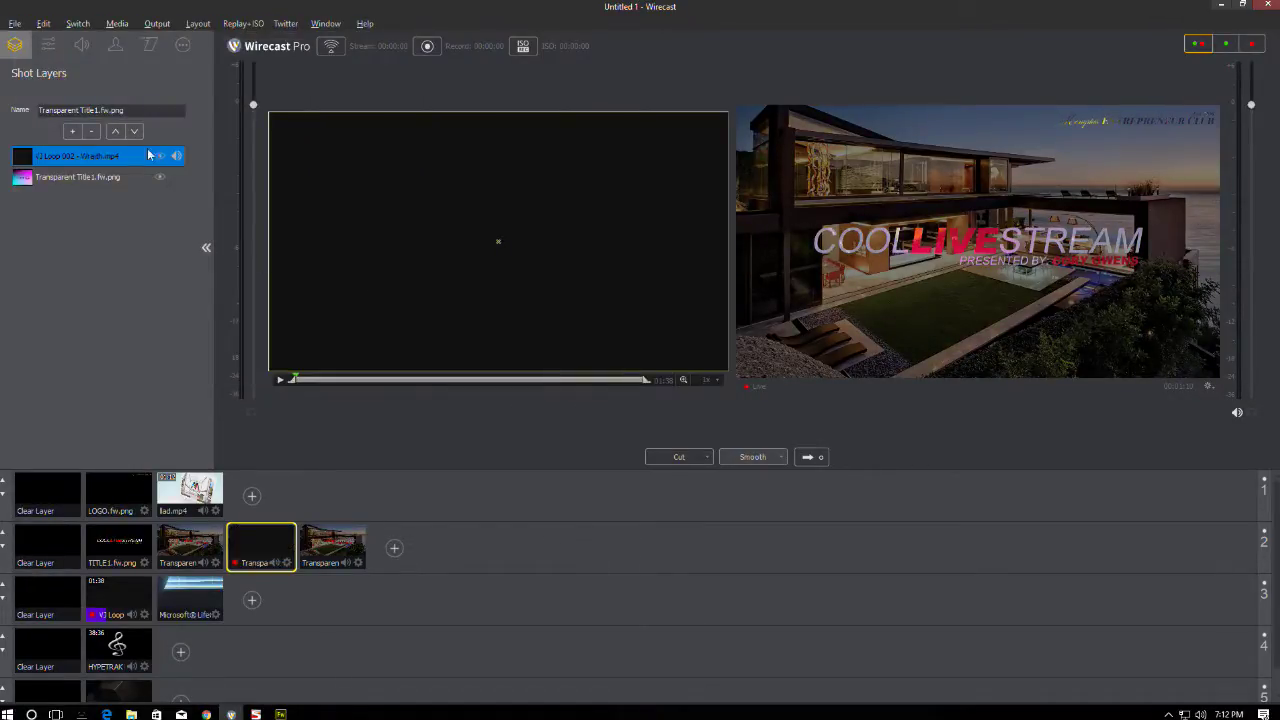
left_click(136, 132)
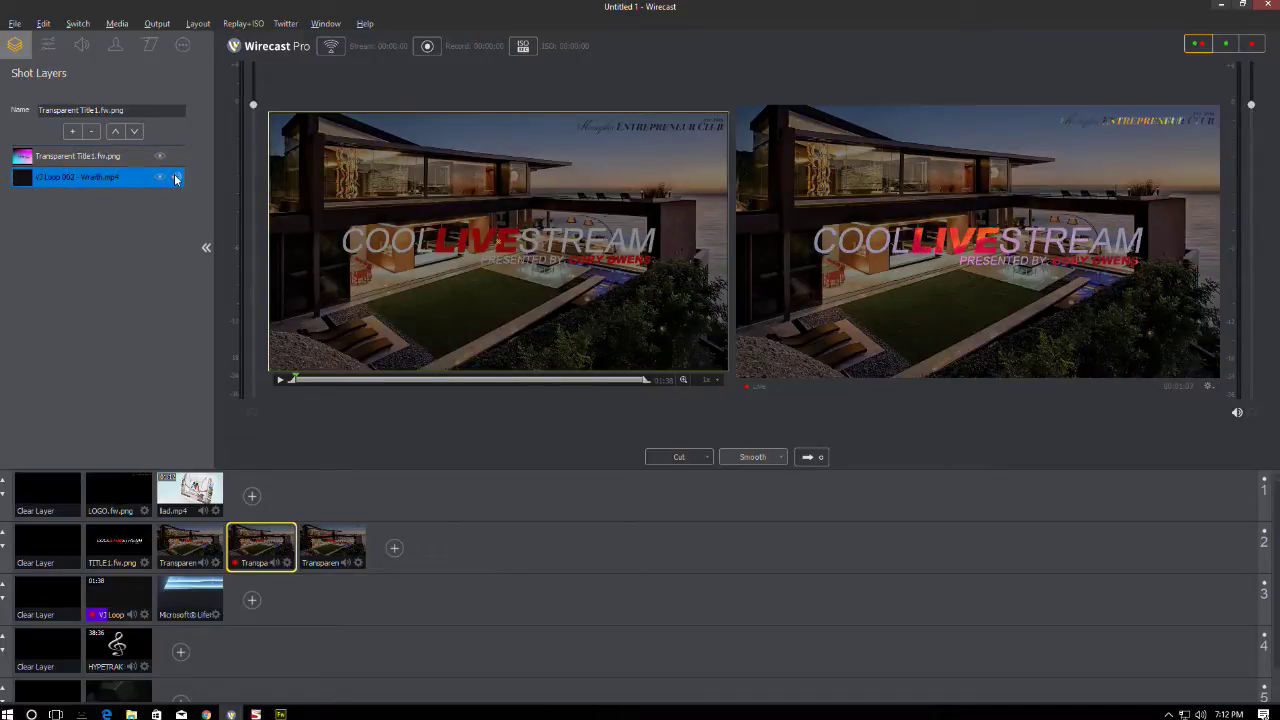
left_click(82, 44)
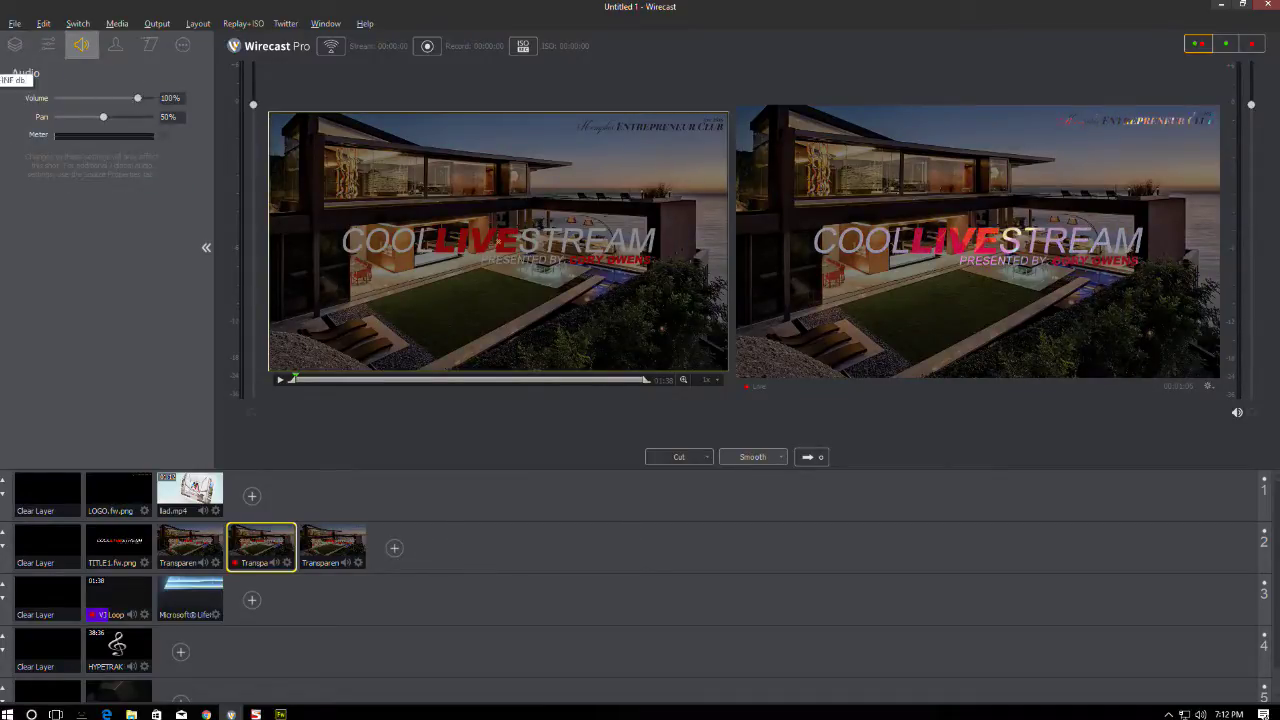
left_click_drag(128, 98, 58, 97)
- Turn another title shot's VJ Loop 002 layer volume down to 0%
left_click(201, 541)
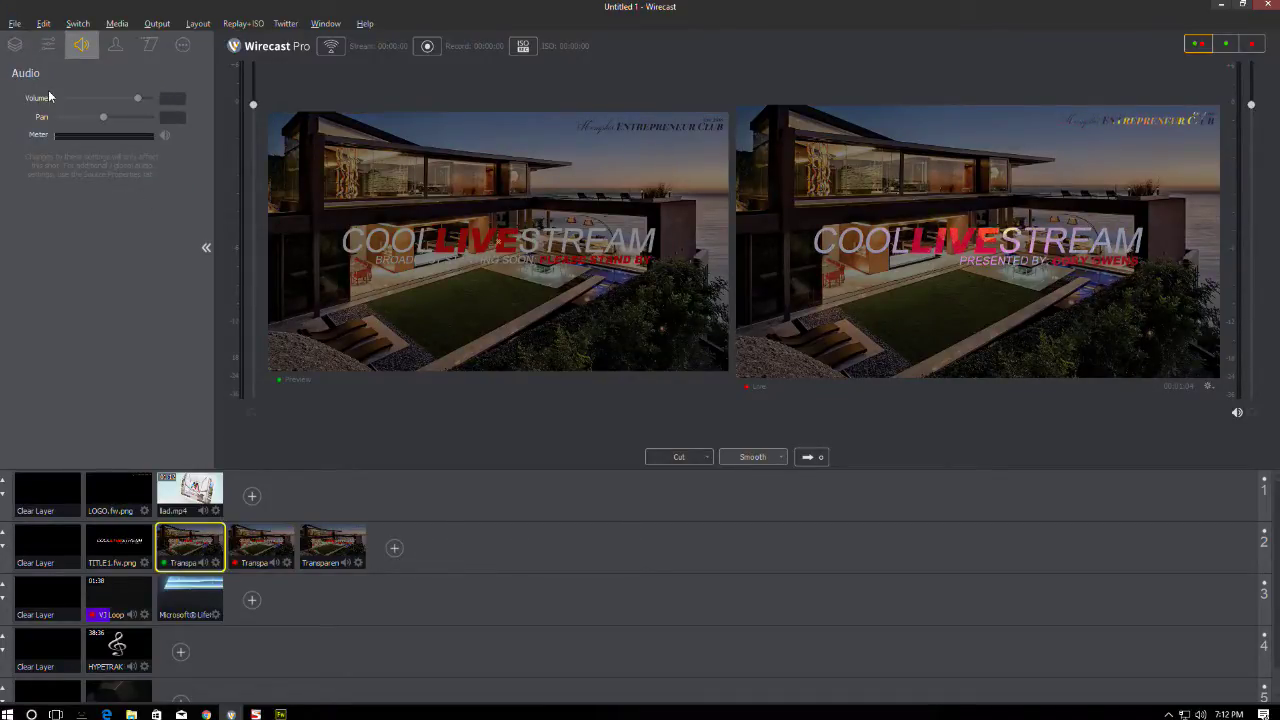
left_click(15, 44)
left_click(110, 177)
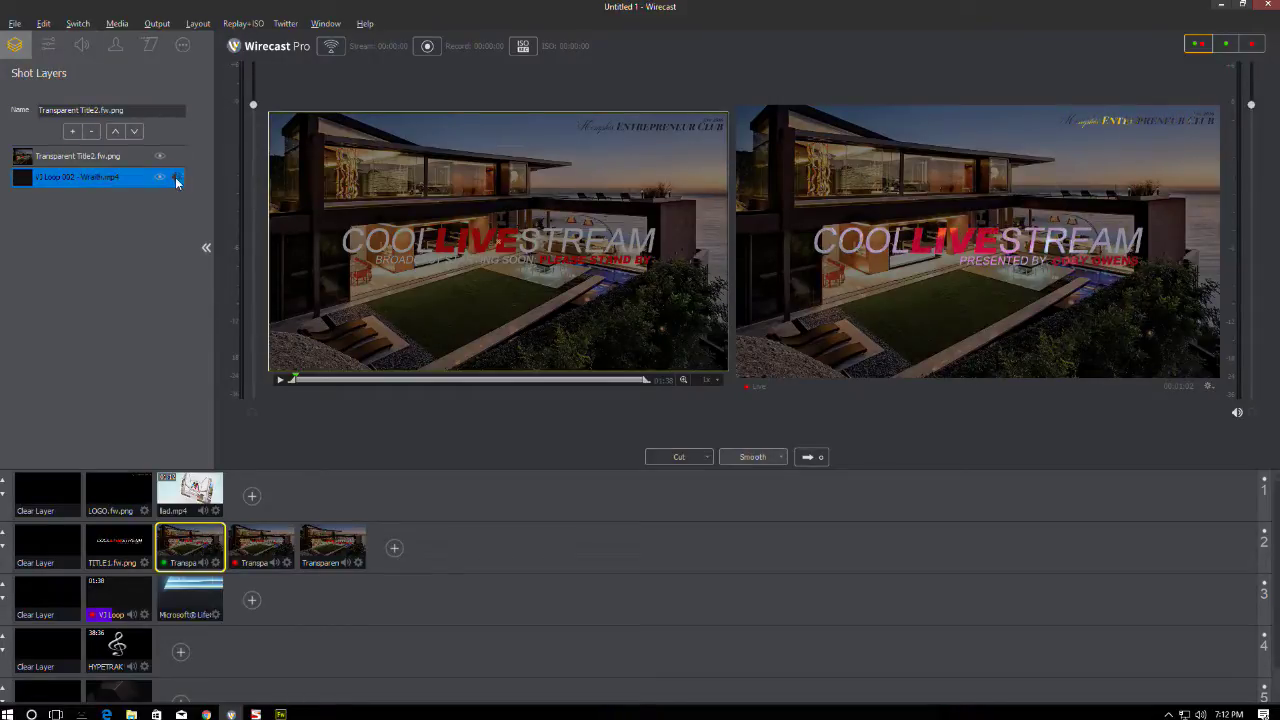
left_click(91, 50)
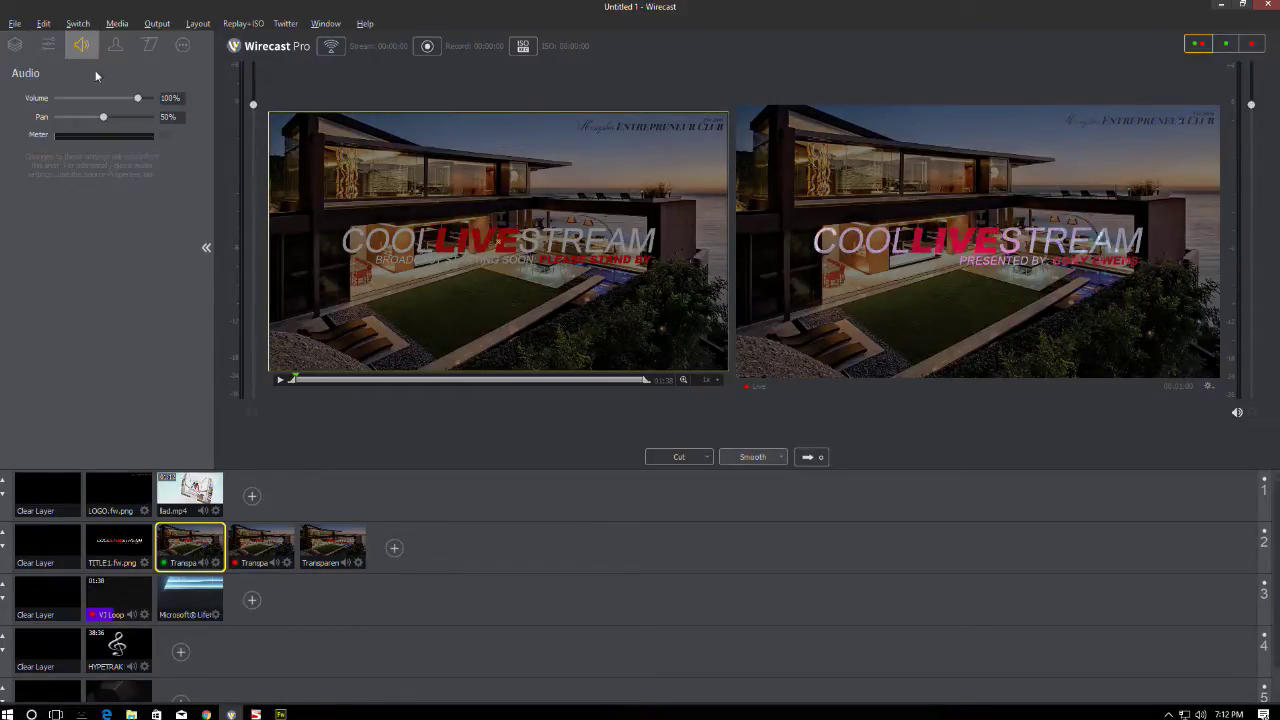
left_click_drag(132, 98, 38, 116)
- Add the loop video to the third title shot as its bottom layer, behind title and music
left_click(334, 555)
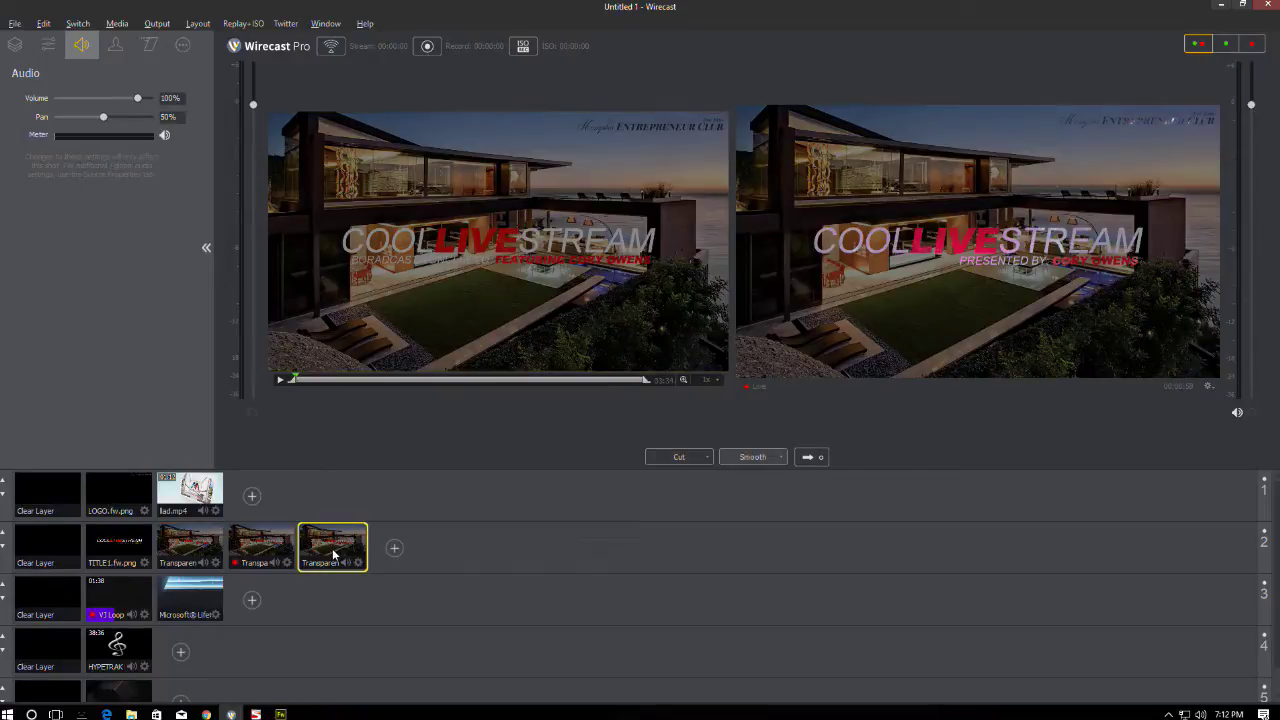
left_click(18, 45)
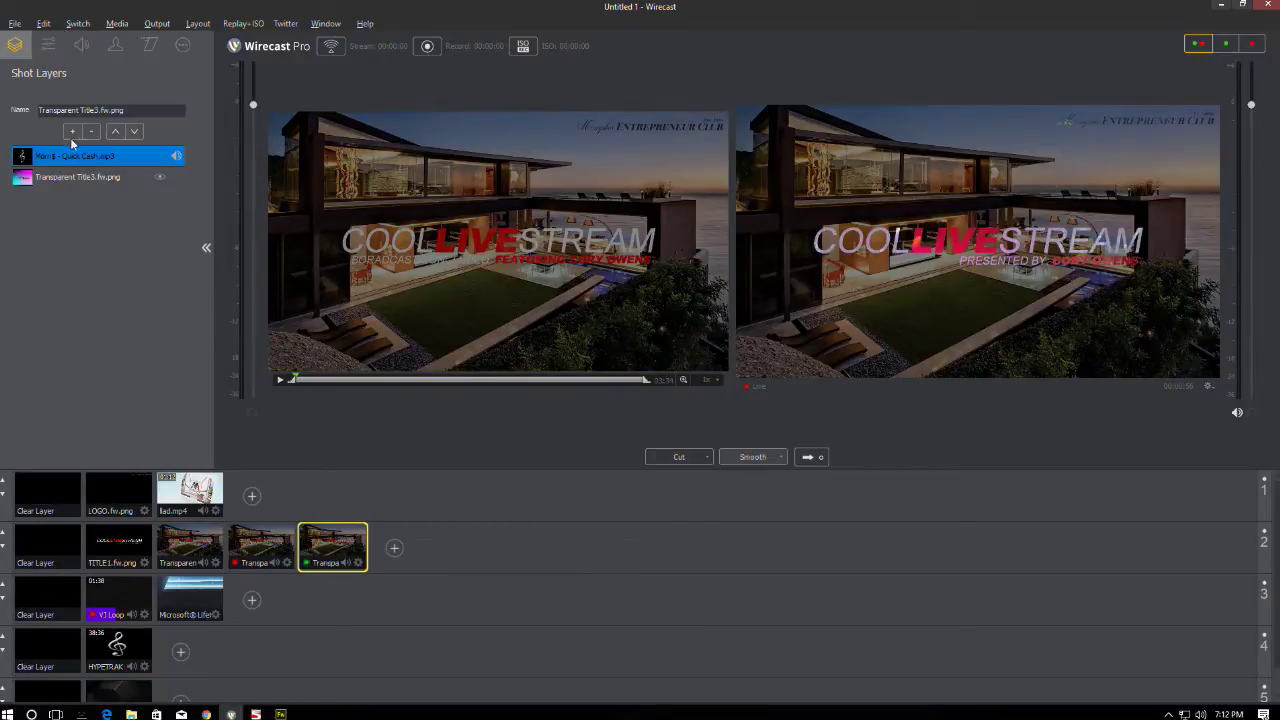
left_click(72, 131)
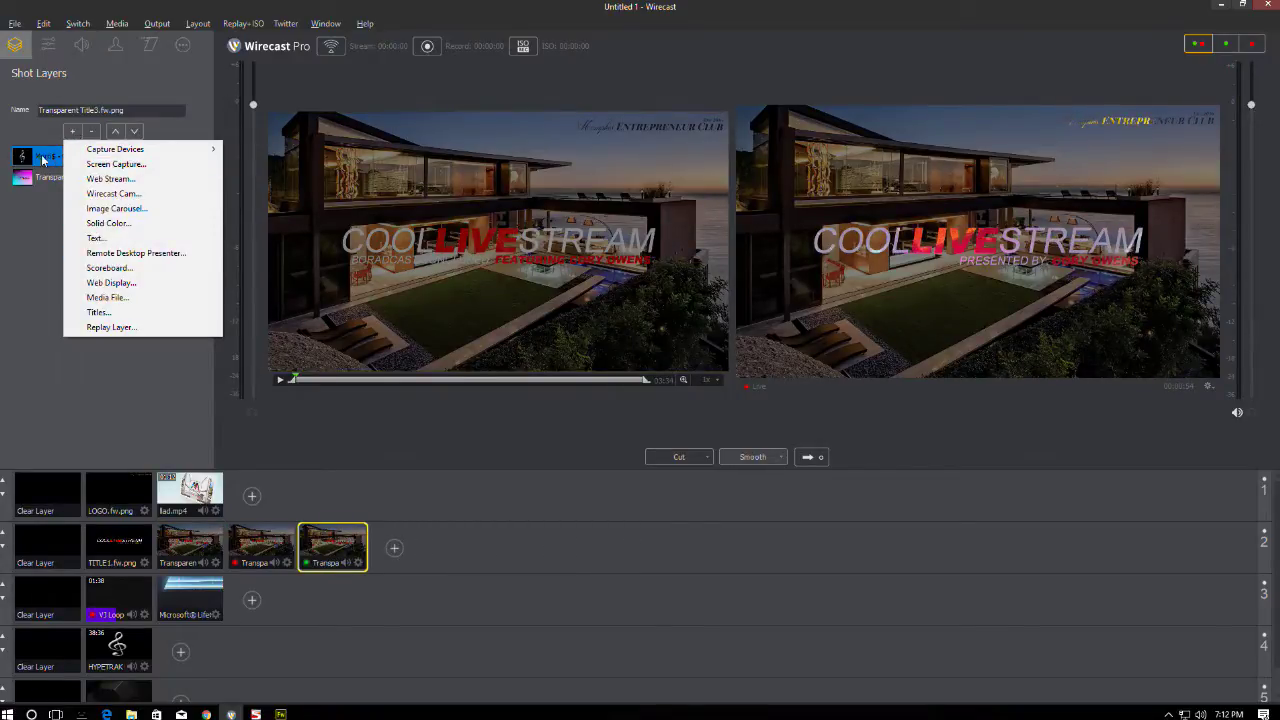
left_click(101, 298)
double_click(312, 219)
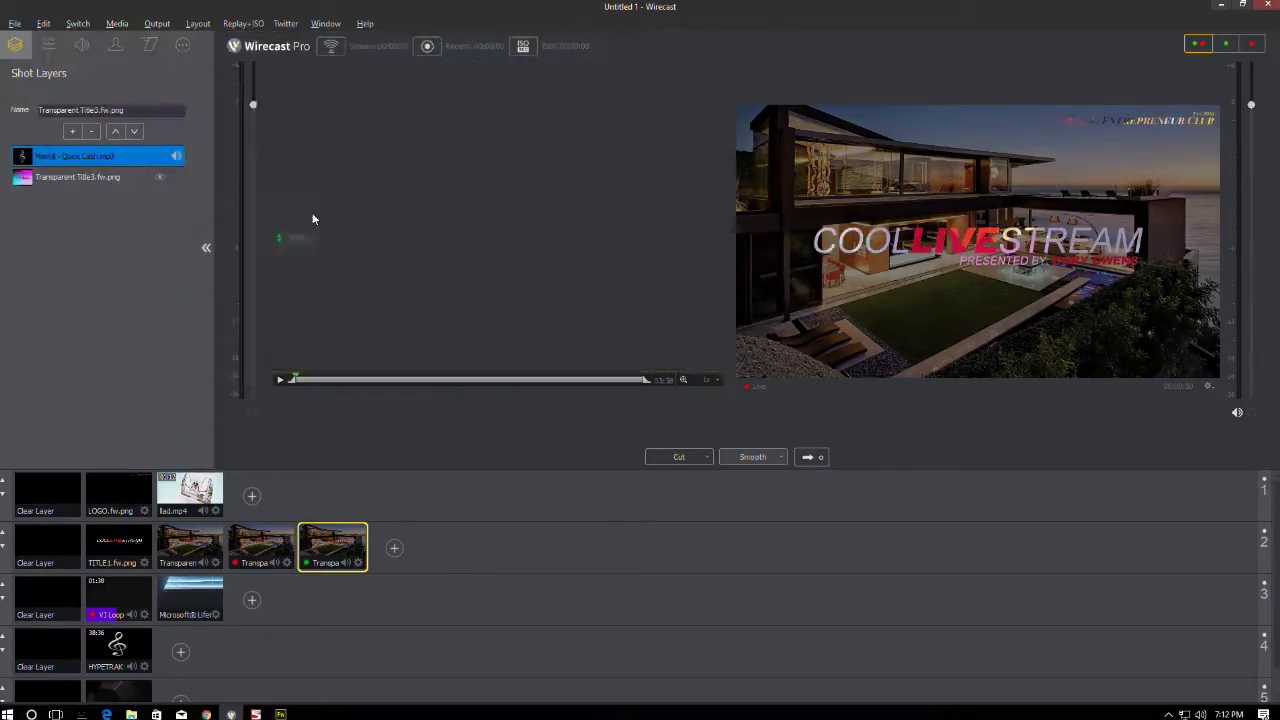
left_click(88, 44)
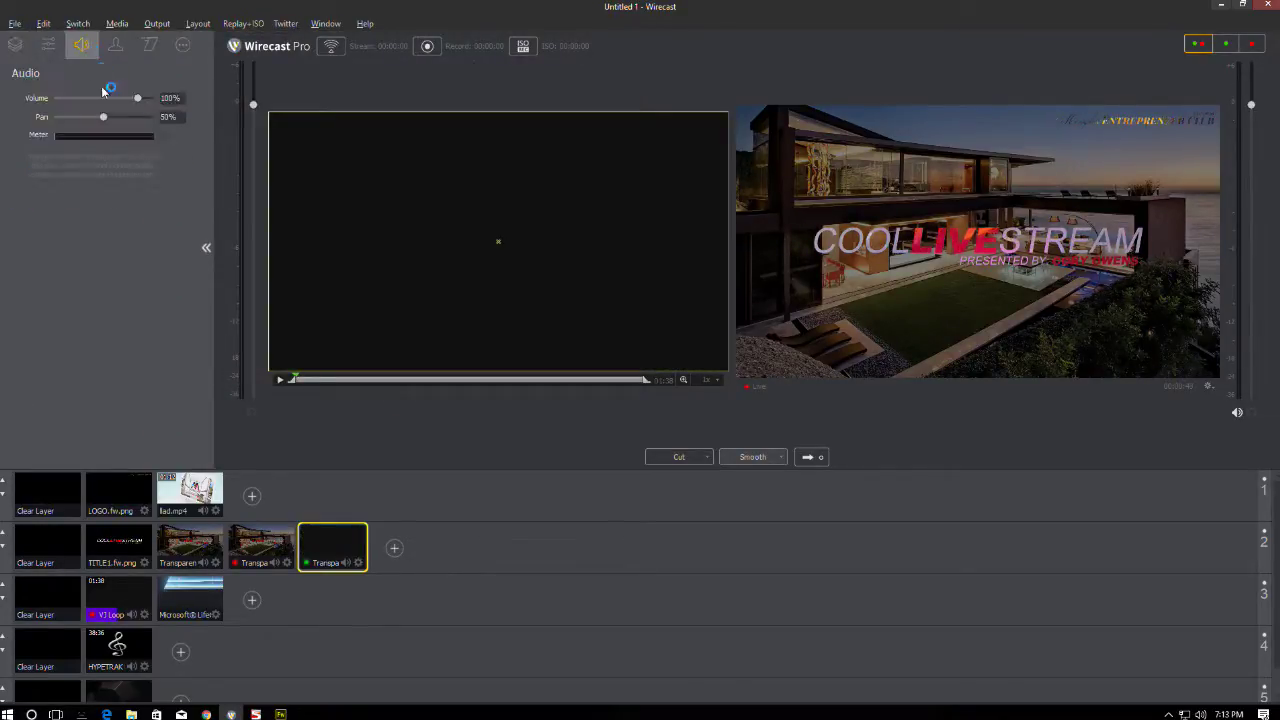
left_click(22, 48)
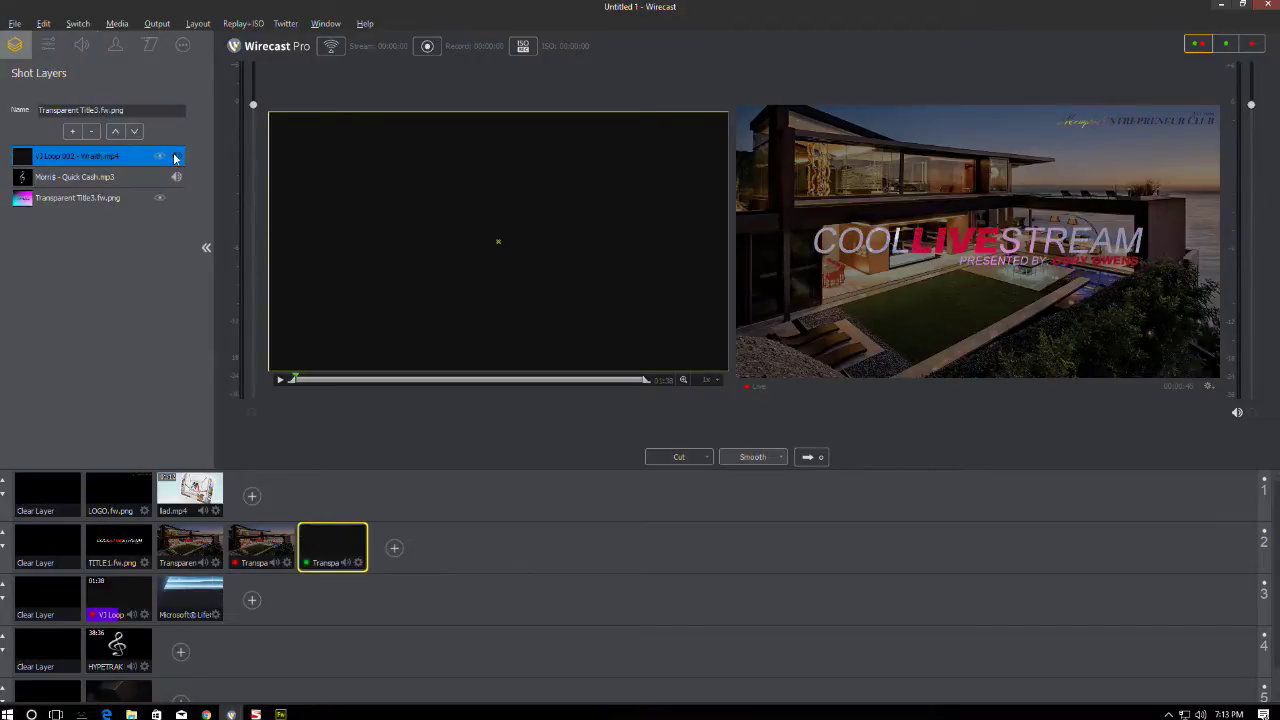
left_click(138, 133)
left_click(138, 132)
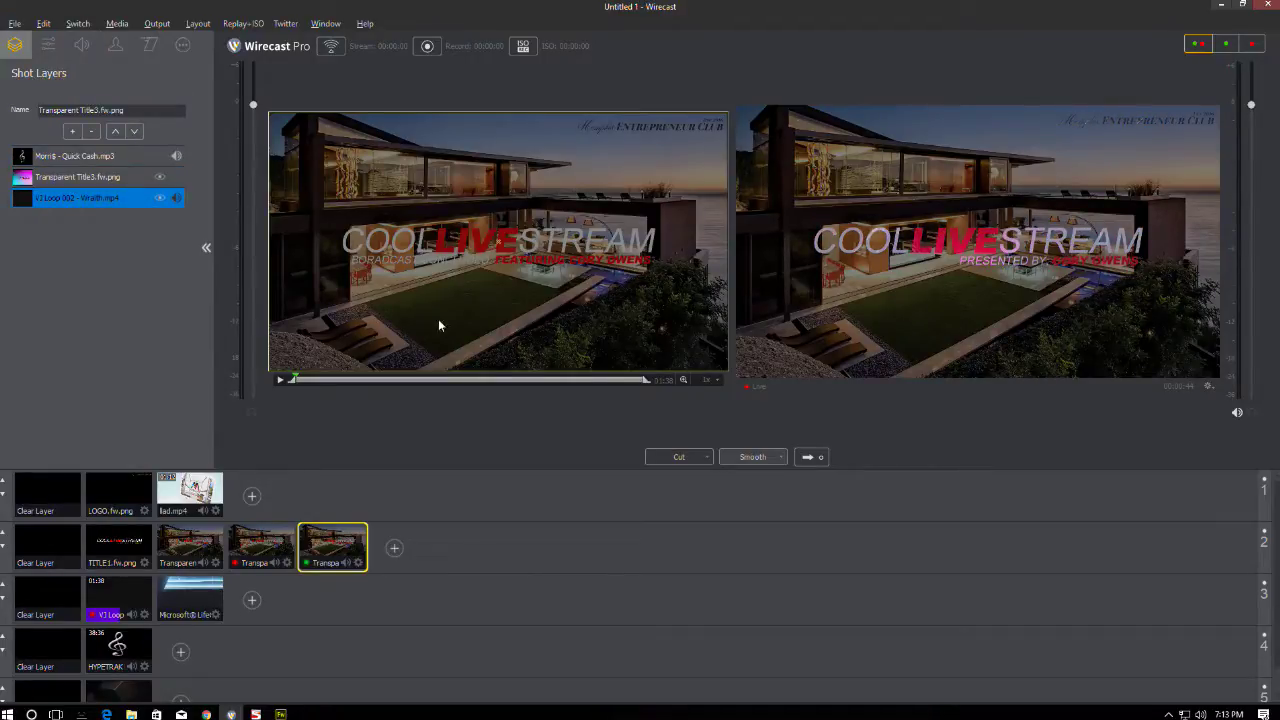
left_click(180, 541)
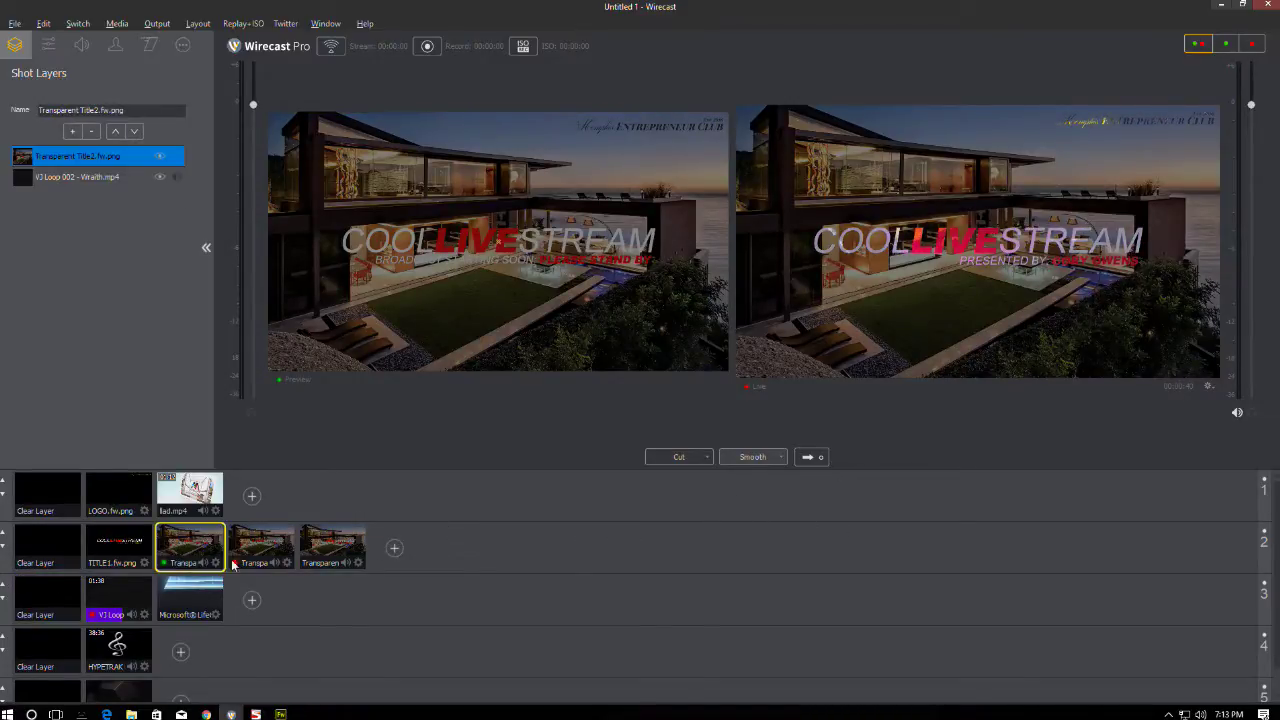
- Send the starting-soon title live, then the presented-by title
left_click(812, 457)
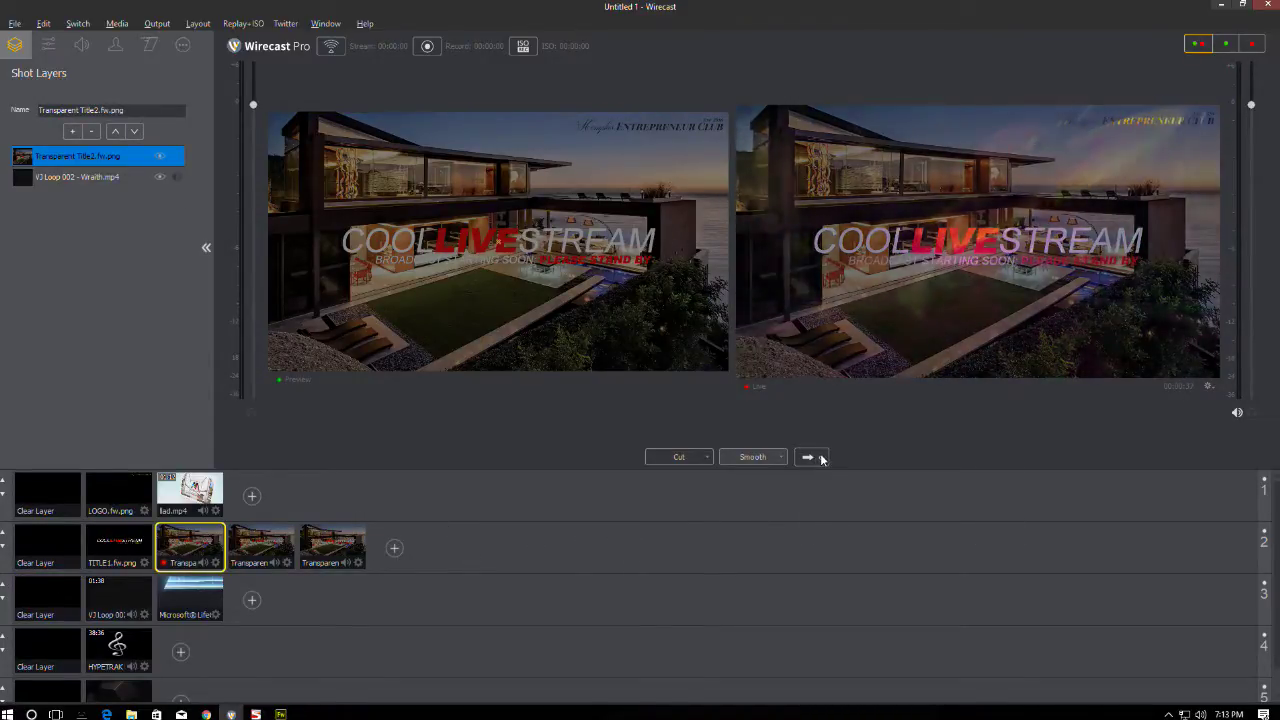
left_click(258, 542)
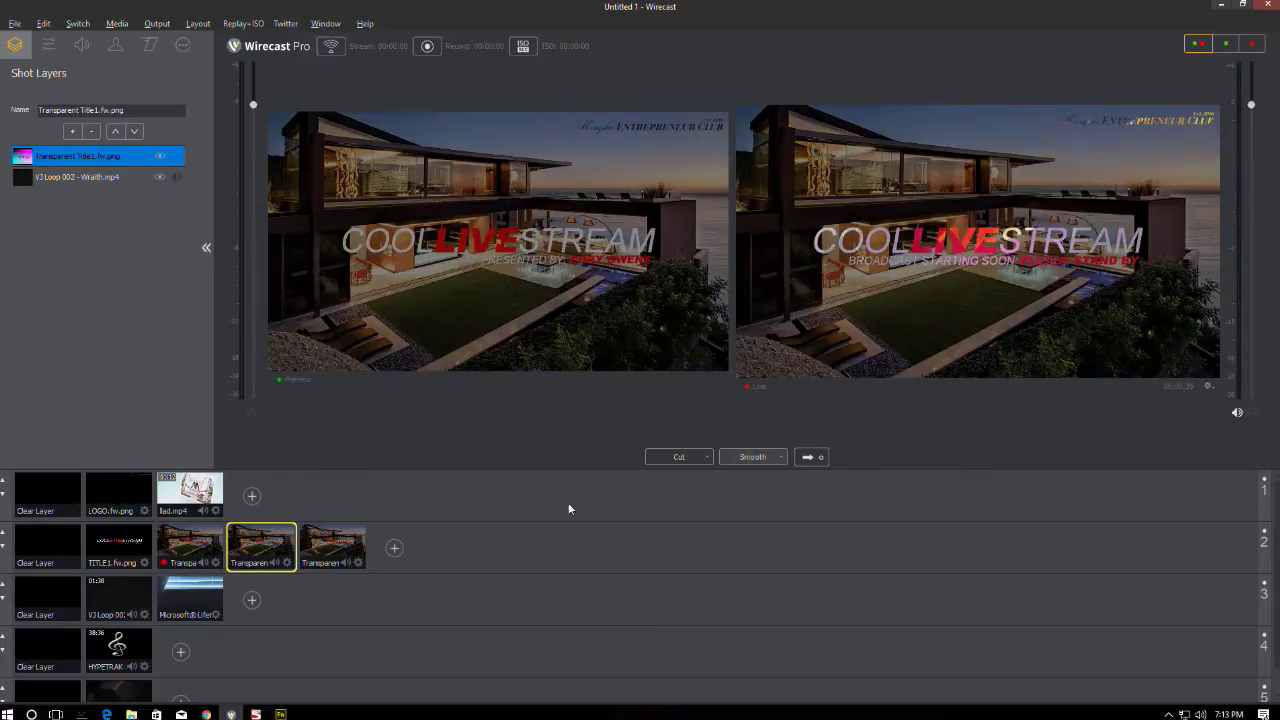
left_click(812, 457)
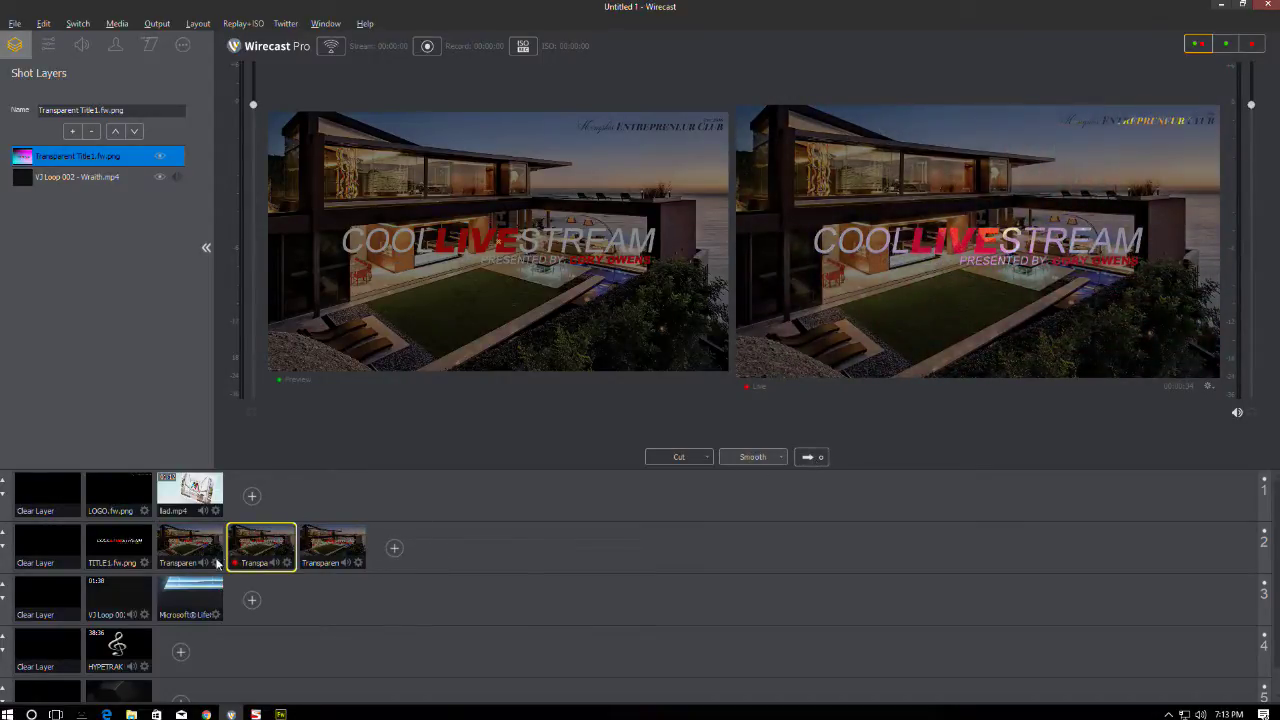
- Take the broadcast-concluded title live, then show the starting-soon shot's build-in/build-out settings
left_click(60, 600)
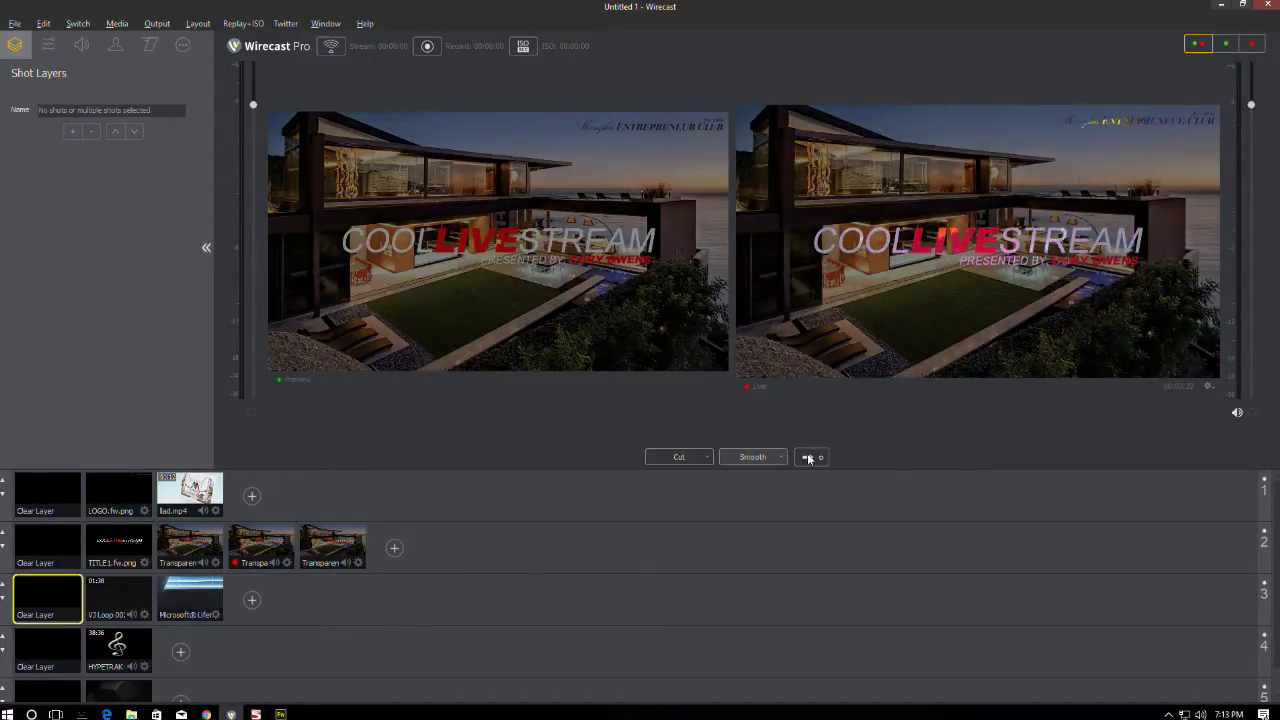
left_click(265, 537)
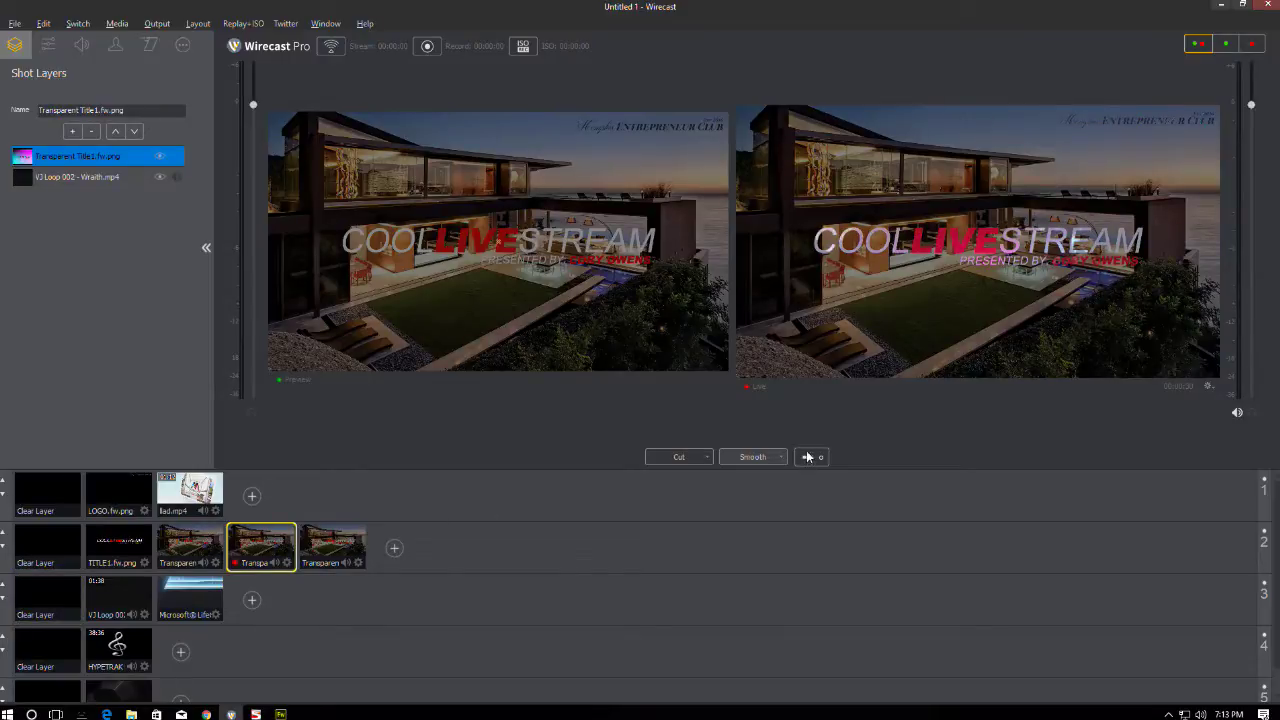
left_click(332, 547)
left_click(807, 457)
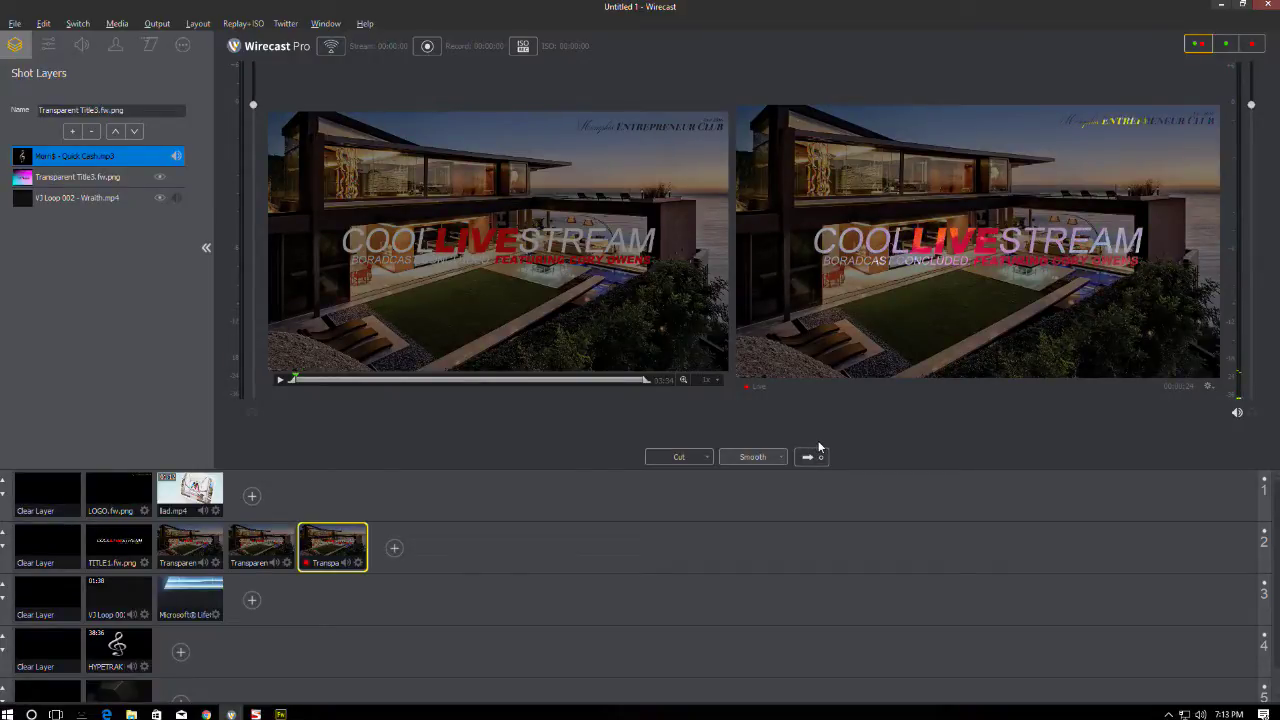
left_click(190, 543)
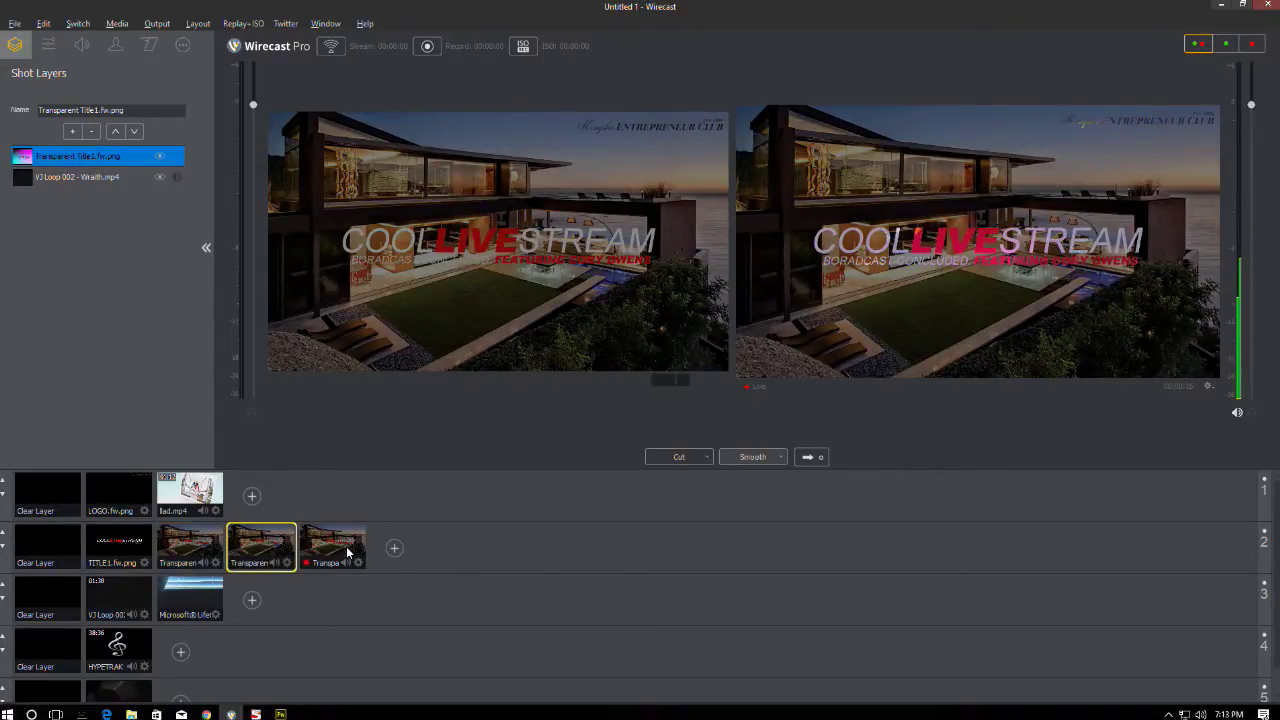
left_click(150, 45)
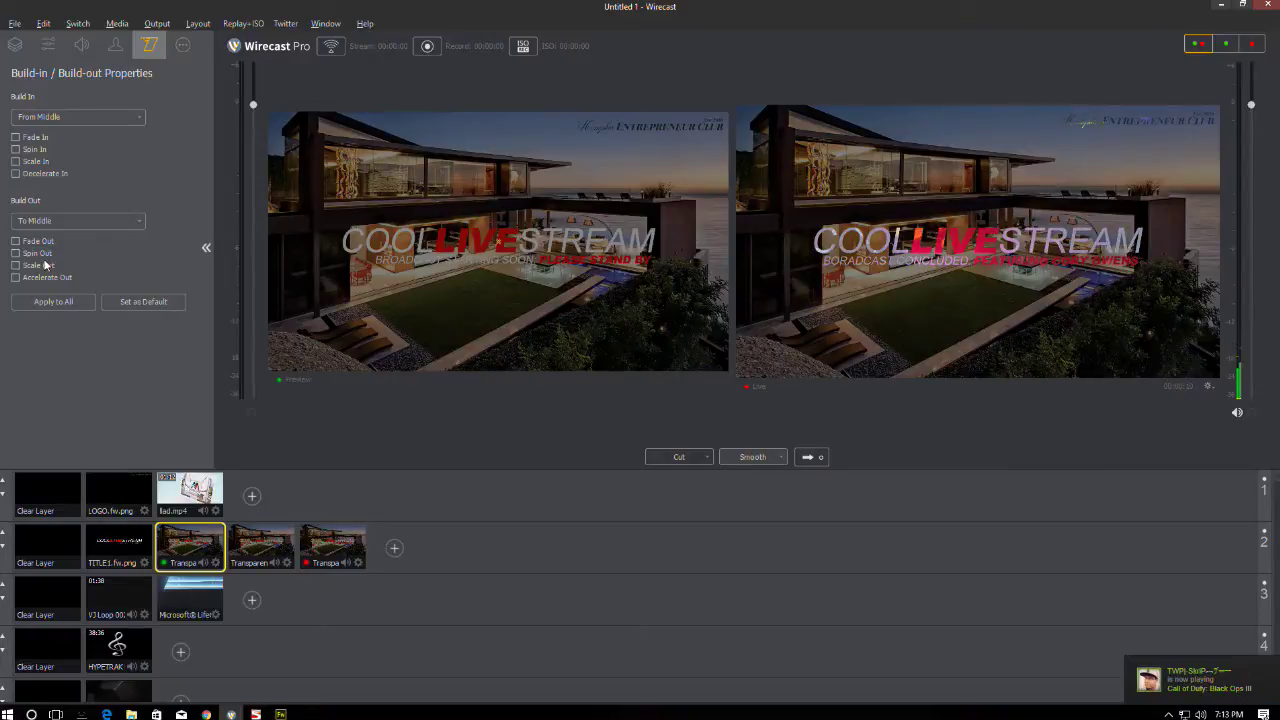
- Give the starting-soon title Fade In and switch off its Fade Out
left_click(250, 549)
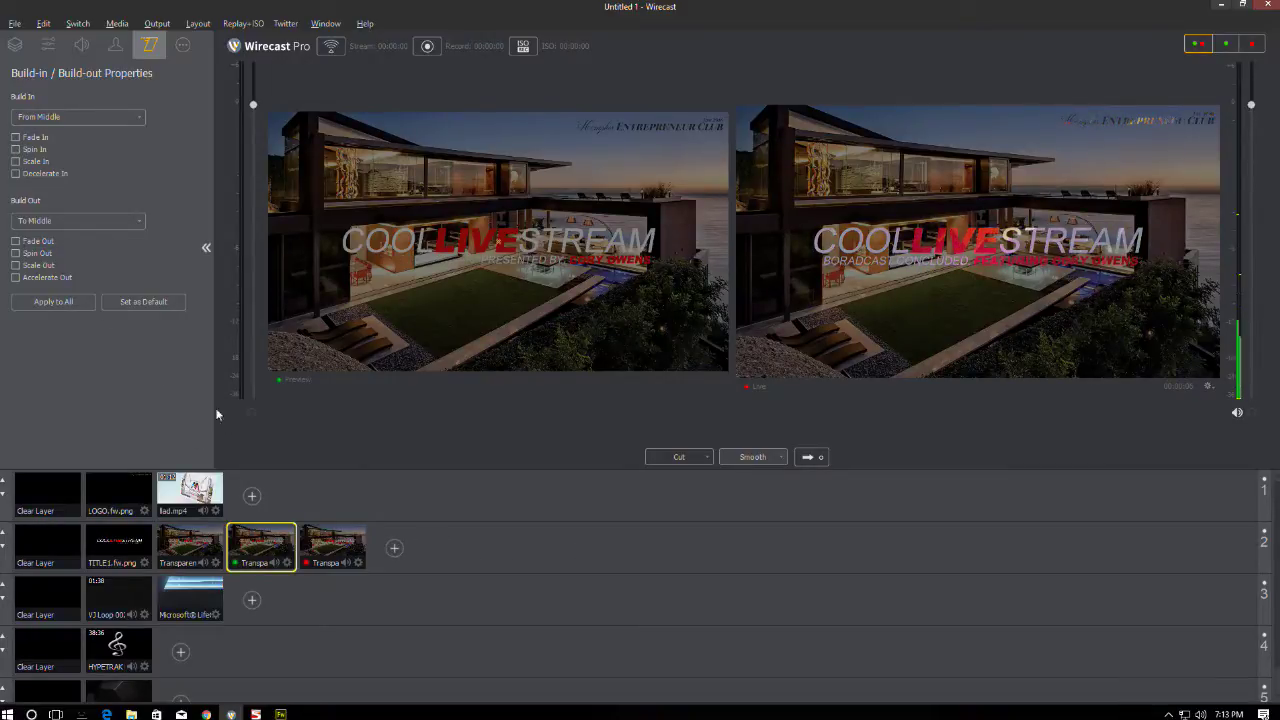
left_click(332, 547)
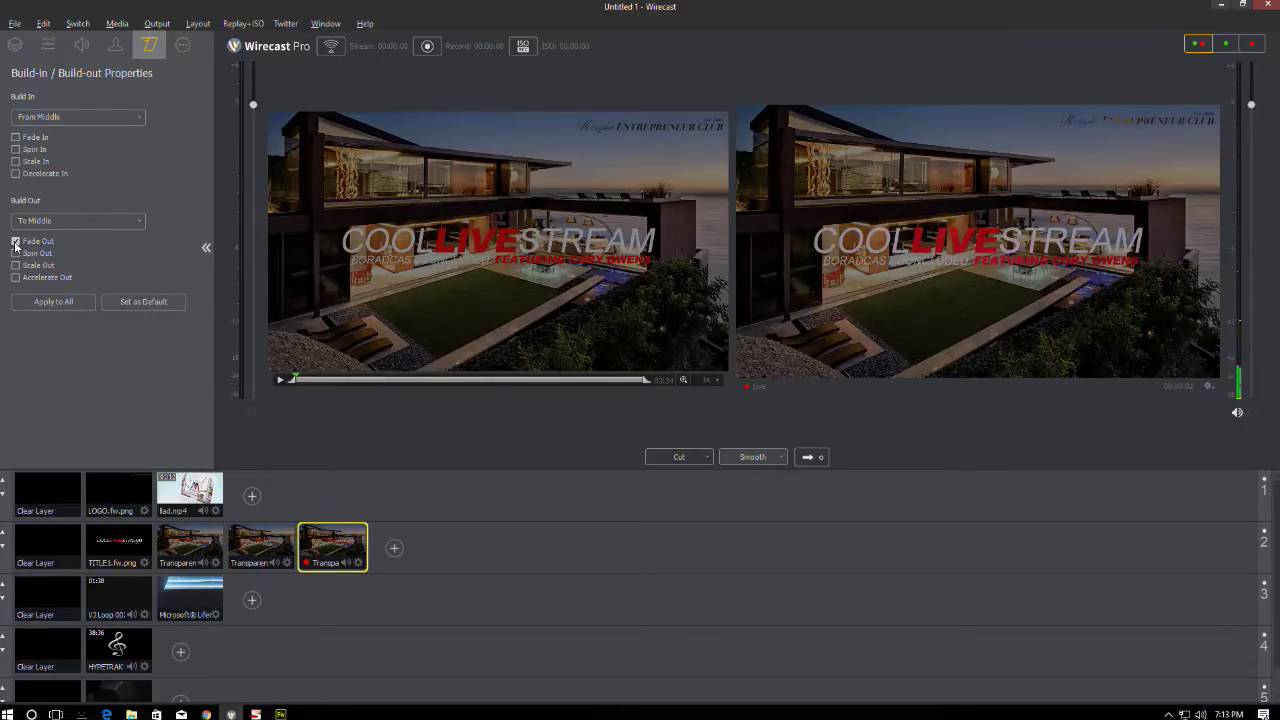
left_click(182, 546)
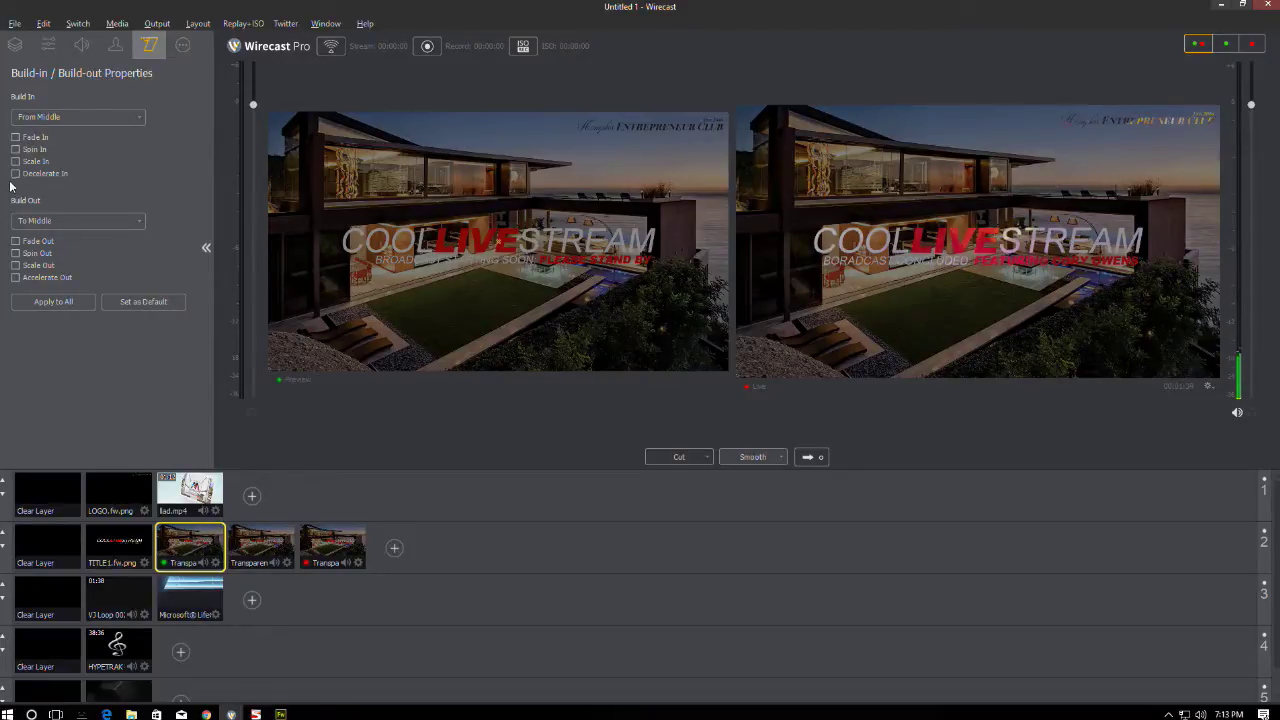
left_click(15, 137)
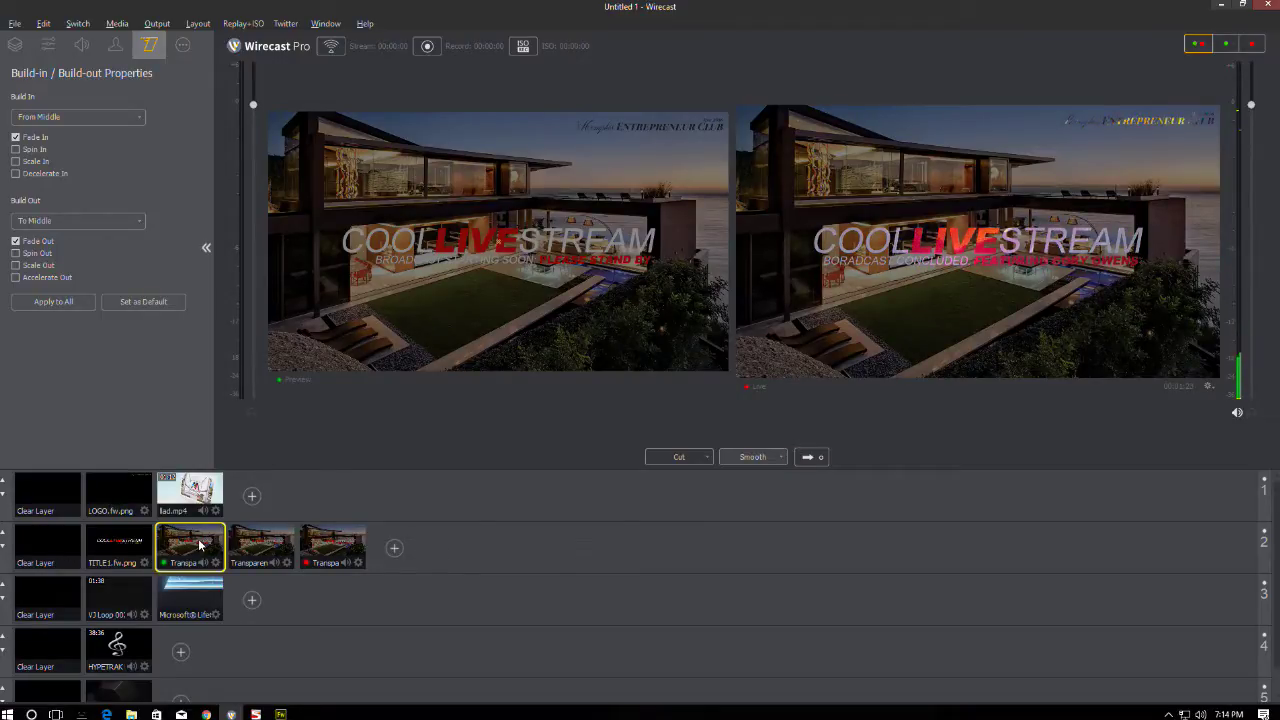
left_click(263, 541)
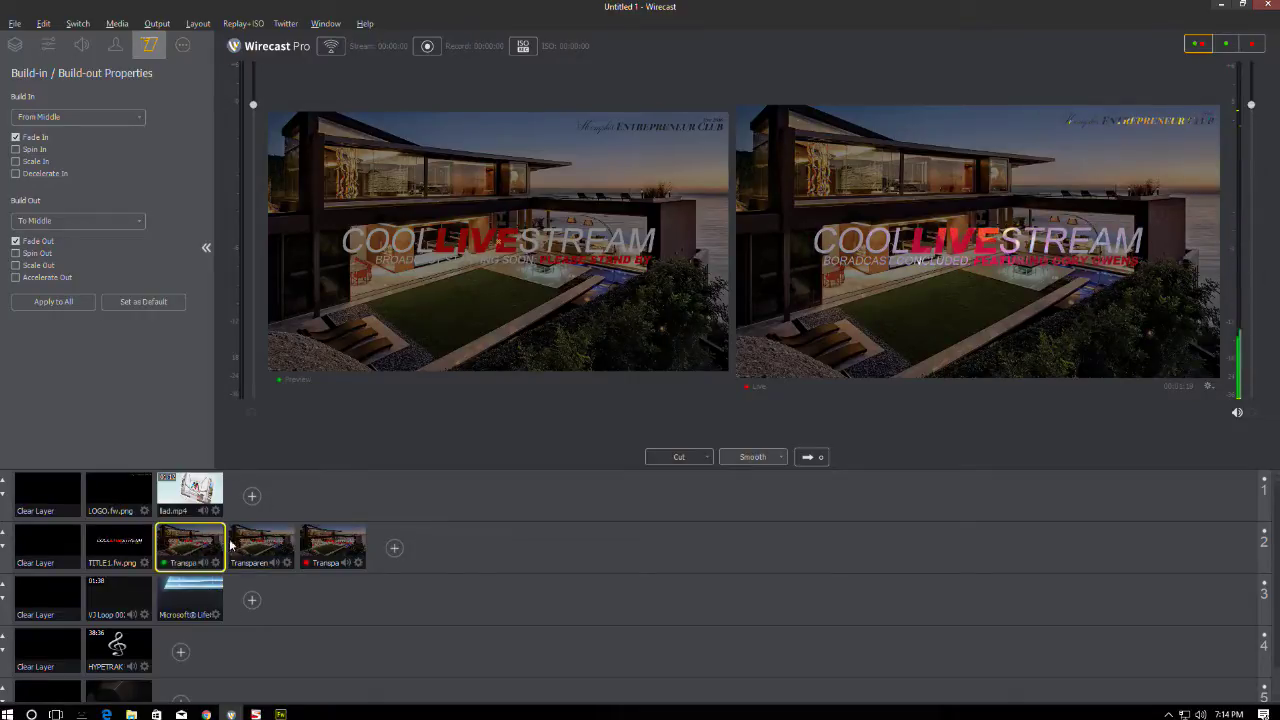
left_click(194, 548)
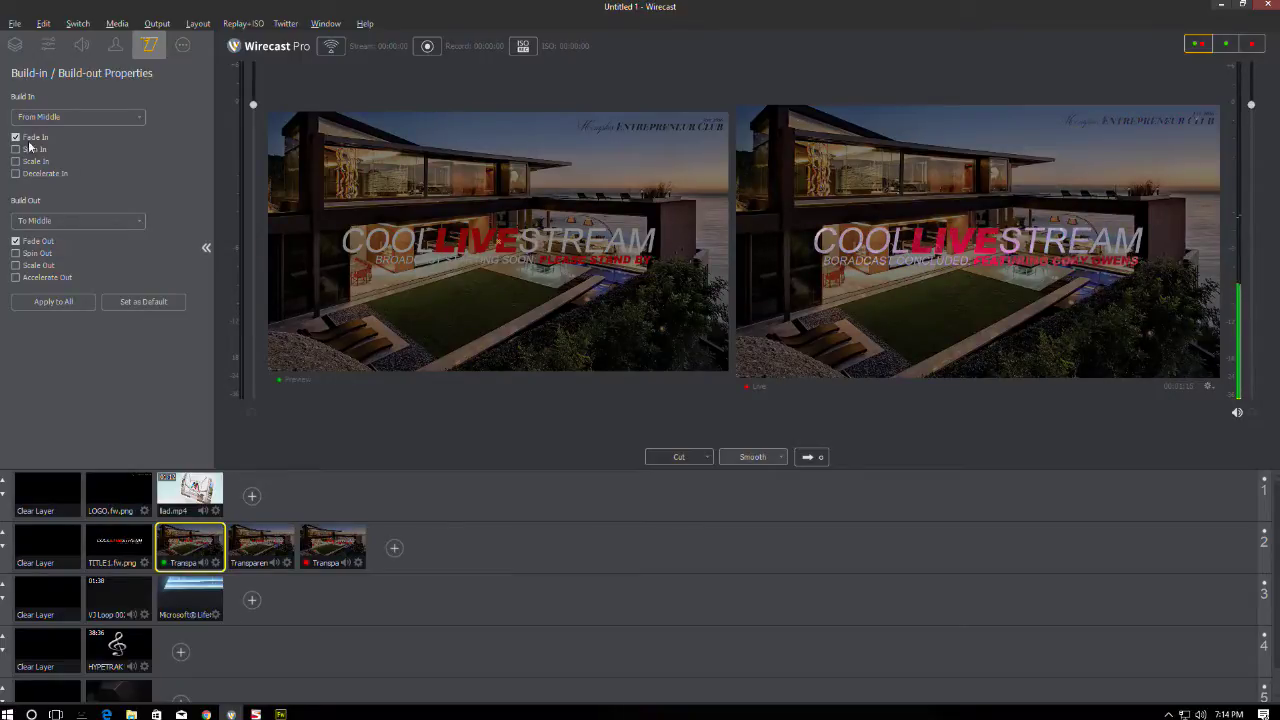
left_click(15, 241)
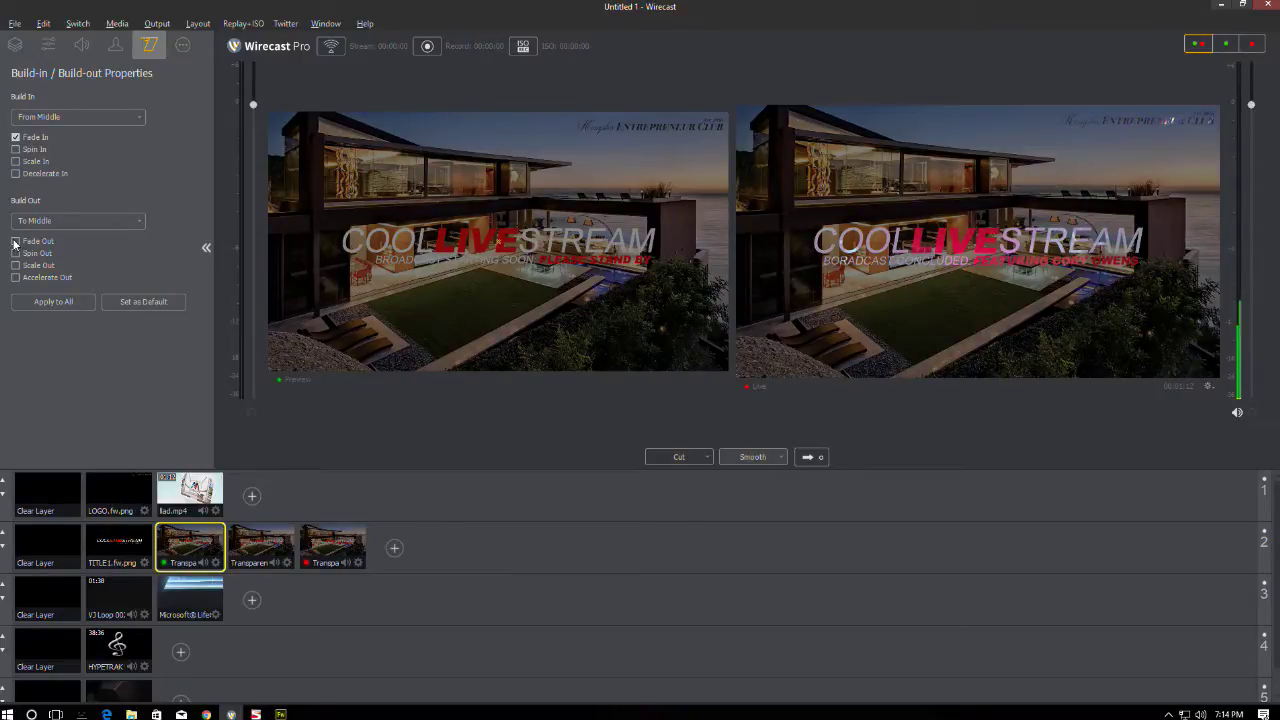
- Give the presented-by title Fade Out, and the broadcast-concluded title both Fade In and Fade Out
left_click(243, 537)
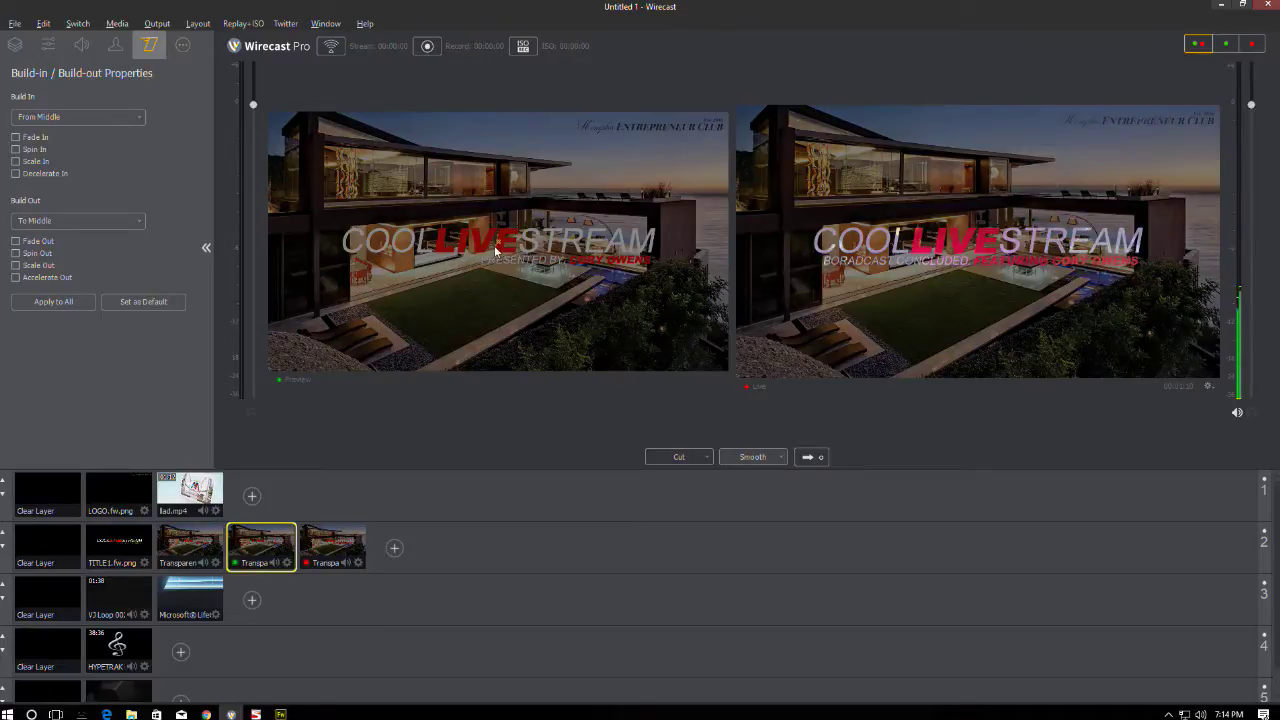
left_click(15, 242)
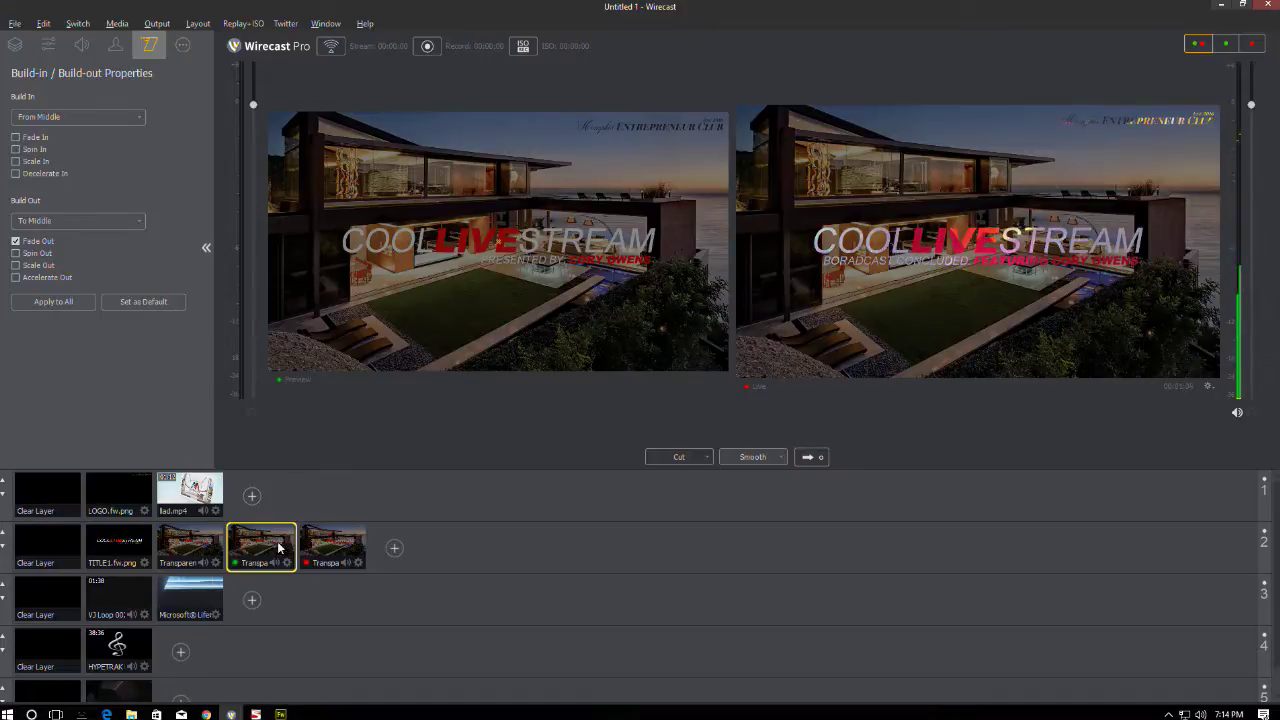
left_click(336, 545)
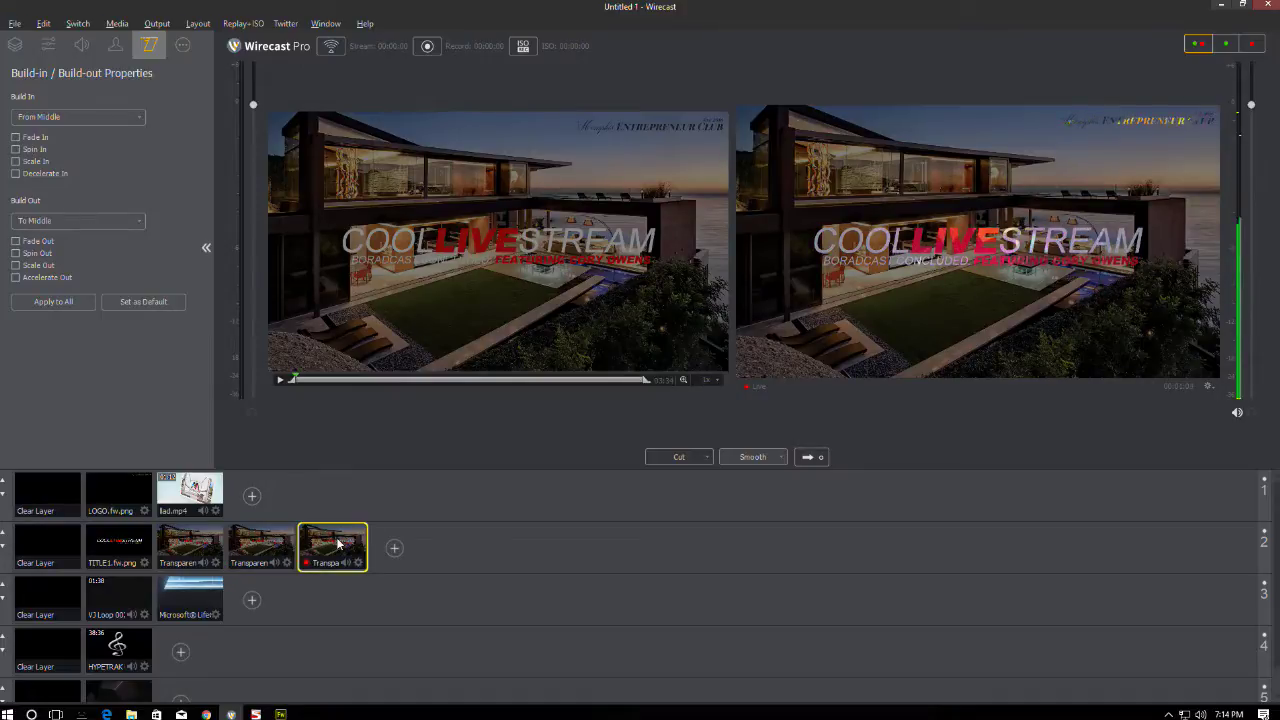
left_click(15, 137)
left_click(15, 241)
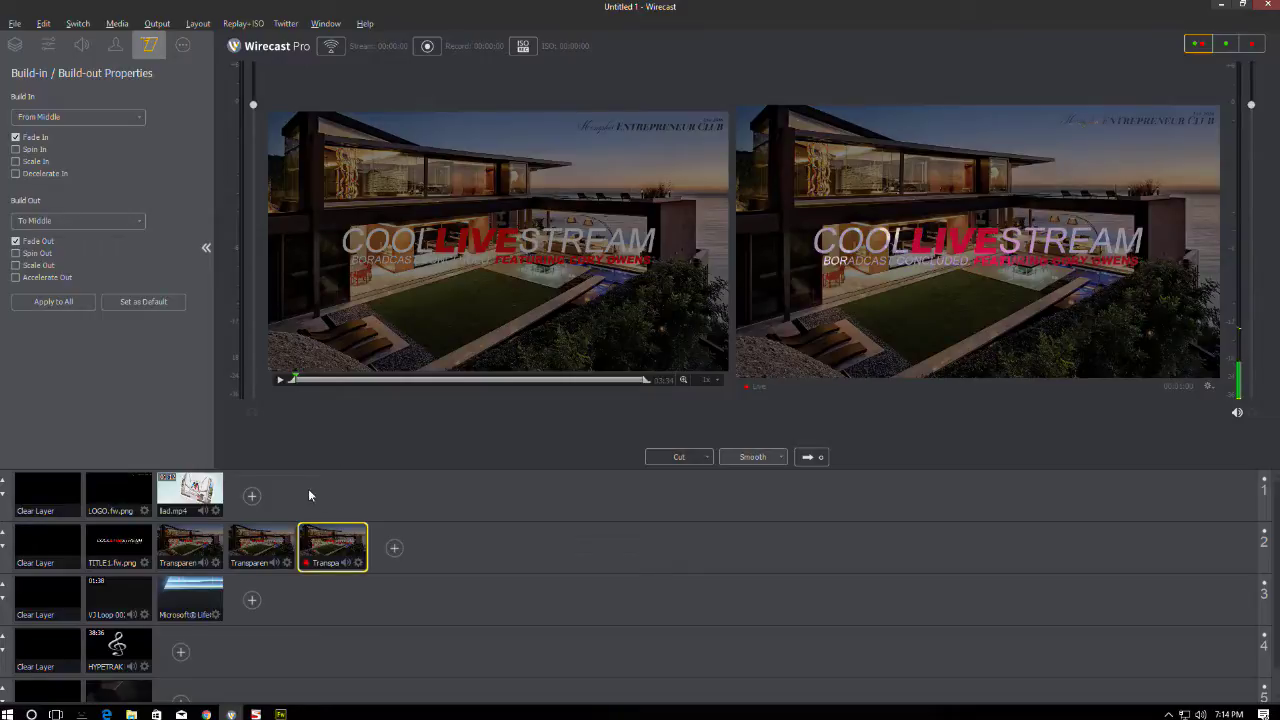
left_click(184, 550)
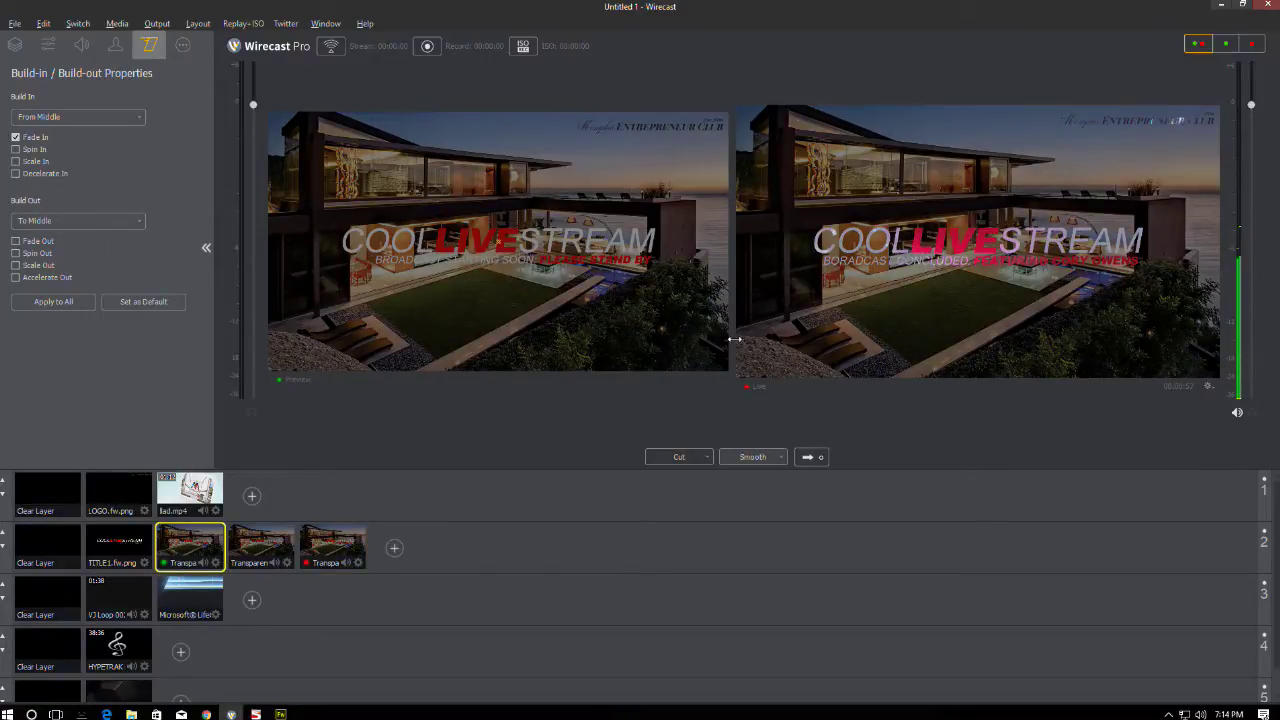
- Switch to the single large live view and air the starting-soon and presented-by titles
key("ctrl+2")
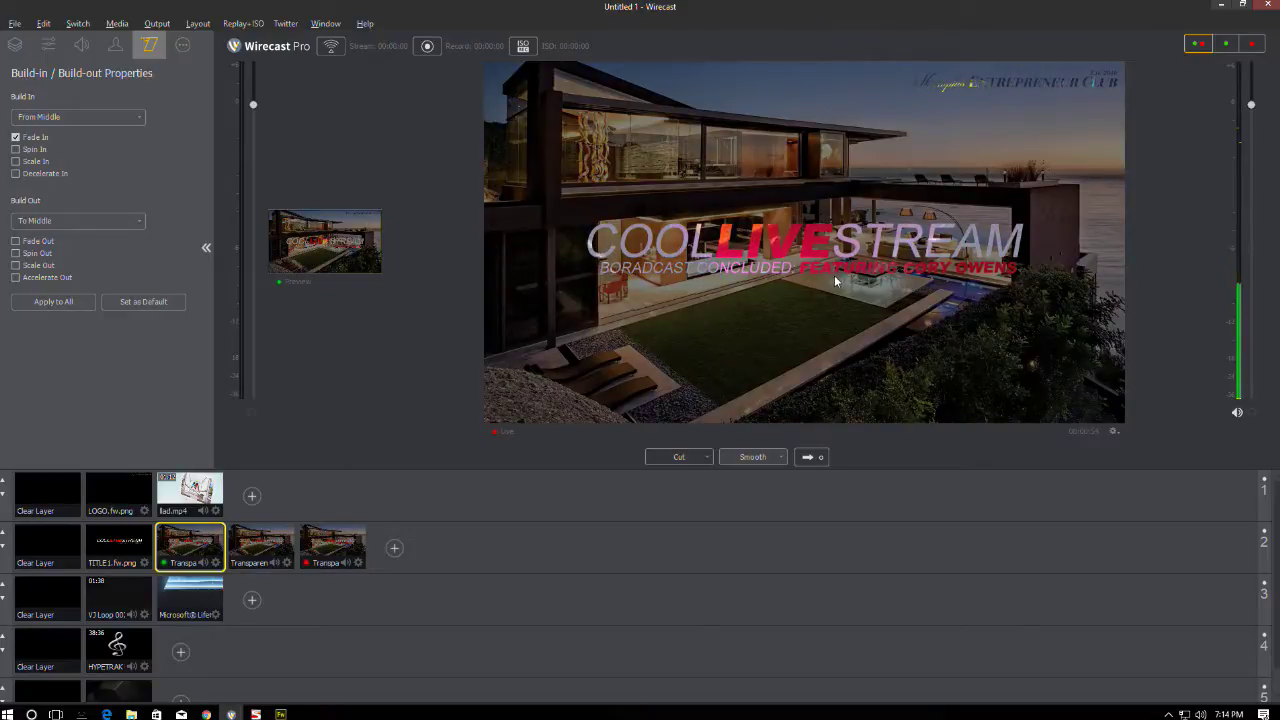
left_click(812, 457)
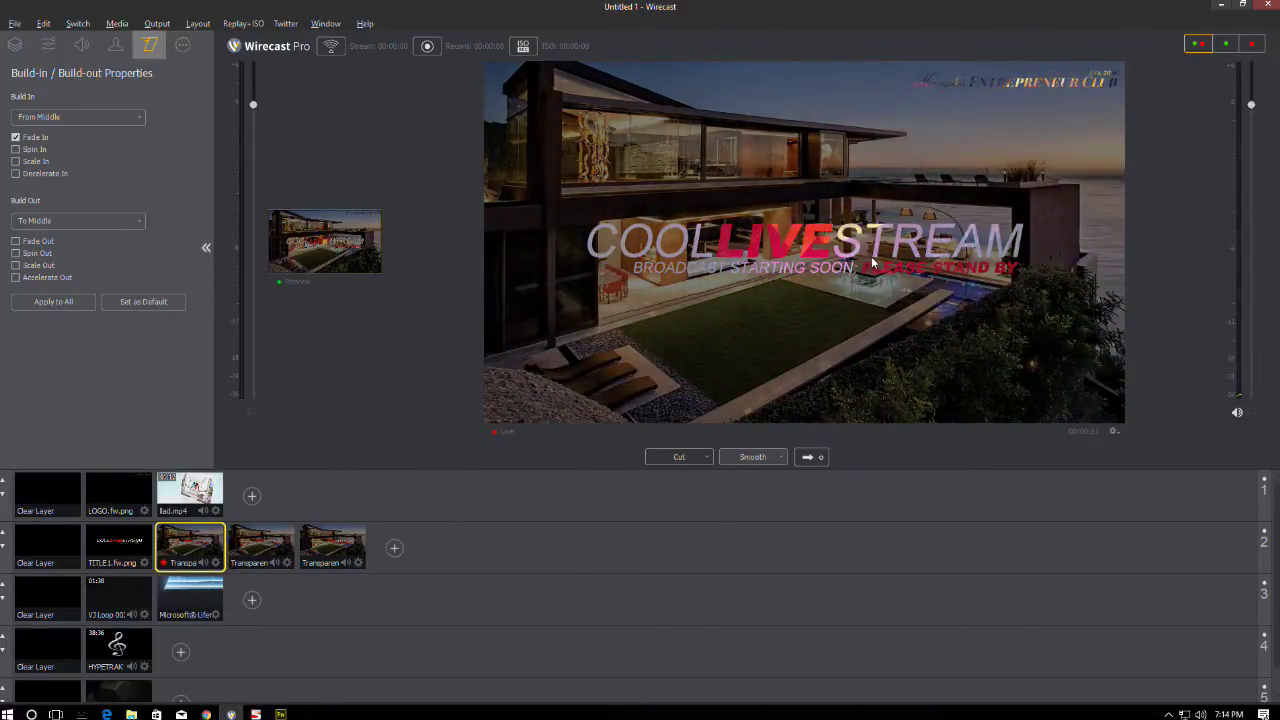
left_click(261, 545)
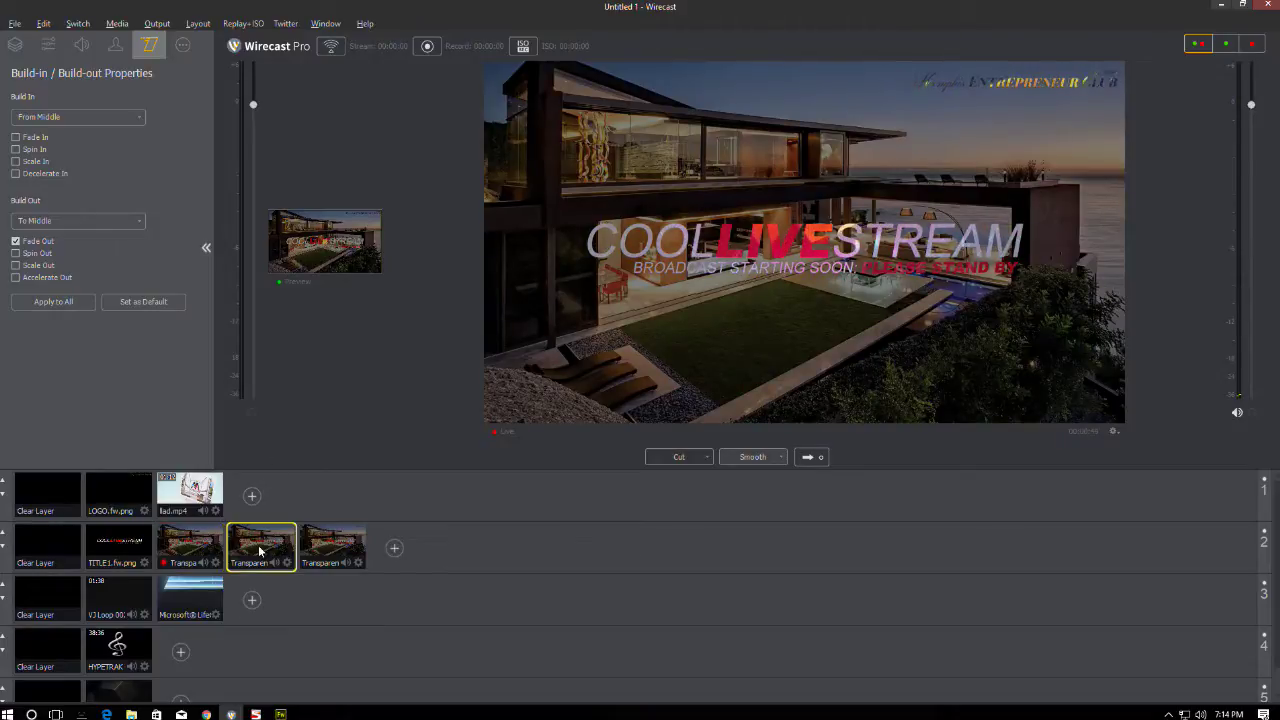
left_click(810, 459)
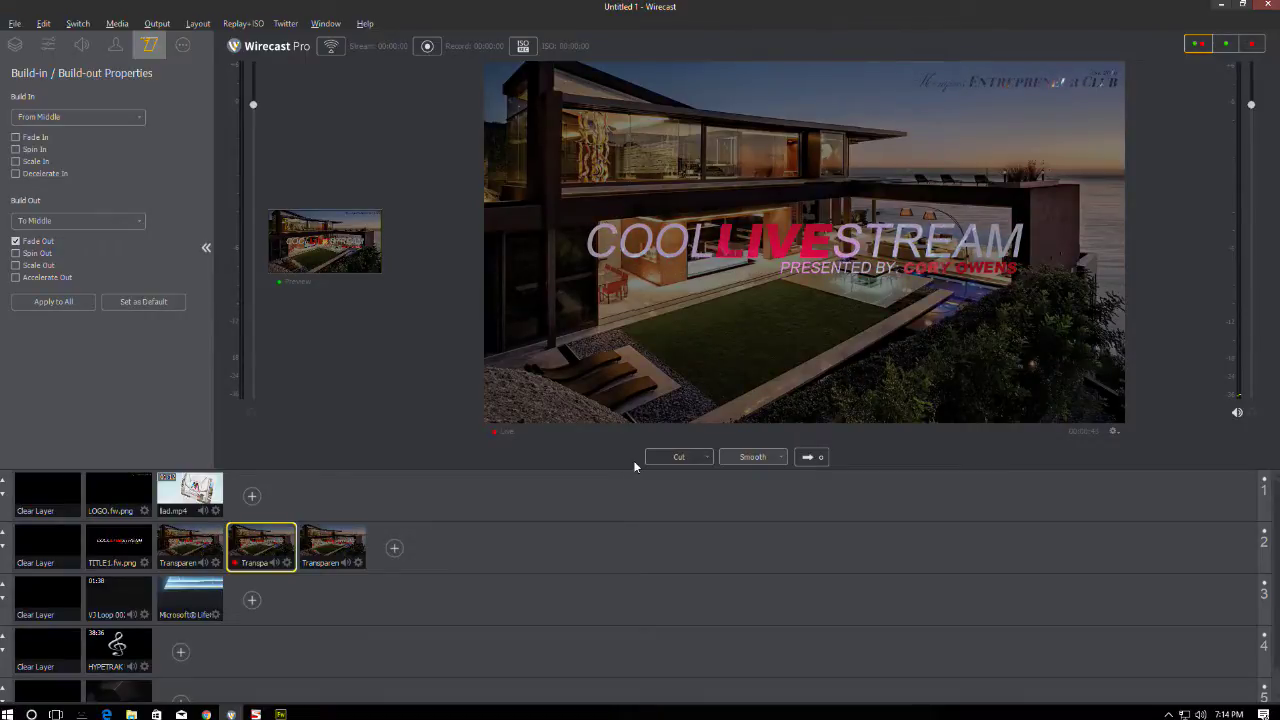
left_click(193, 555)
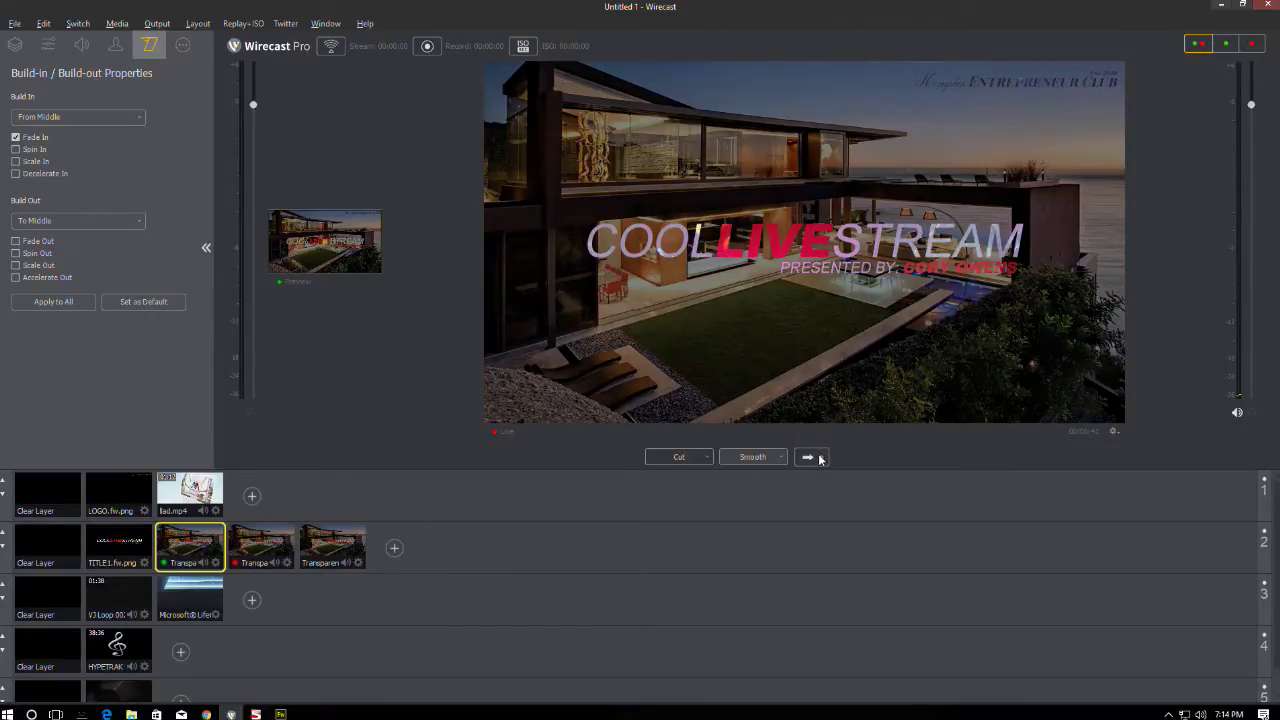
left_click(820, 459)
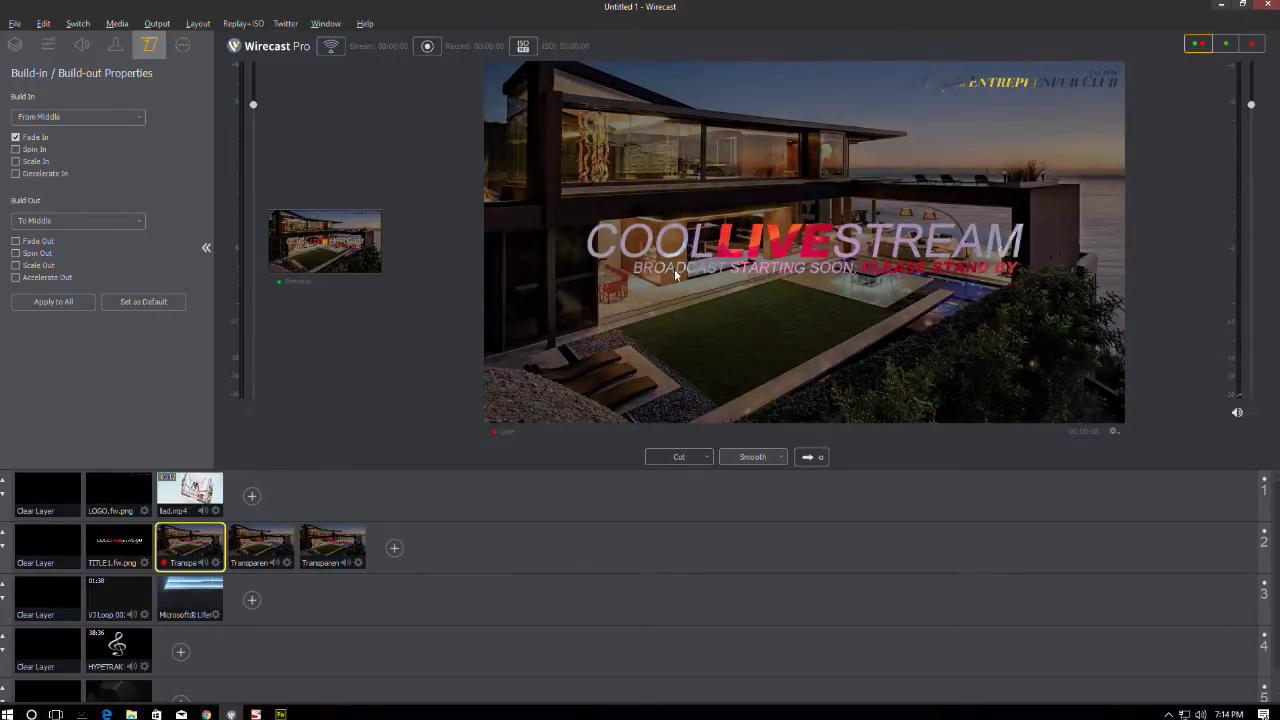
- Air the lad.mp4 video, take it off, end on the closing house title, and switch to Fireworks
left_click(260, 550)
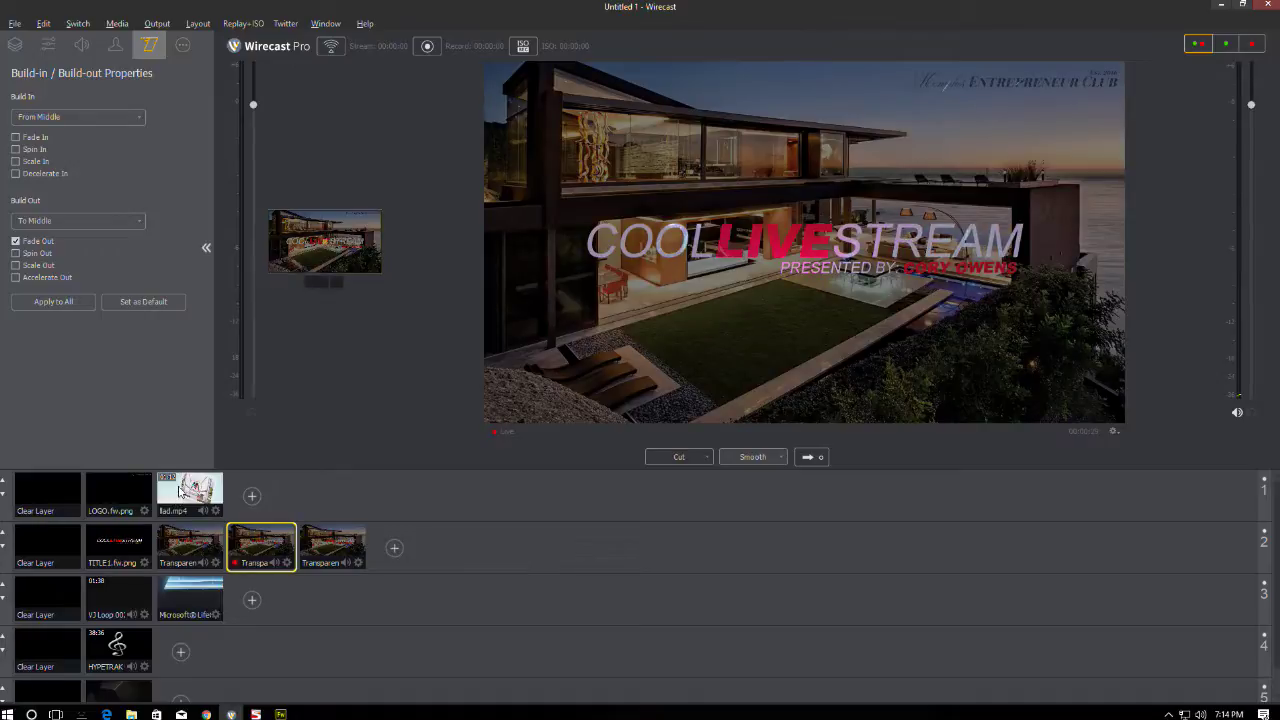
left_click(180, 494)
left_click(808, 459)
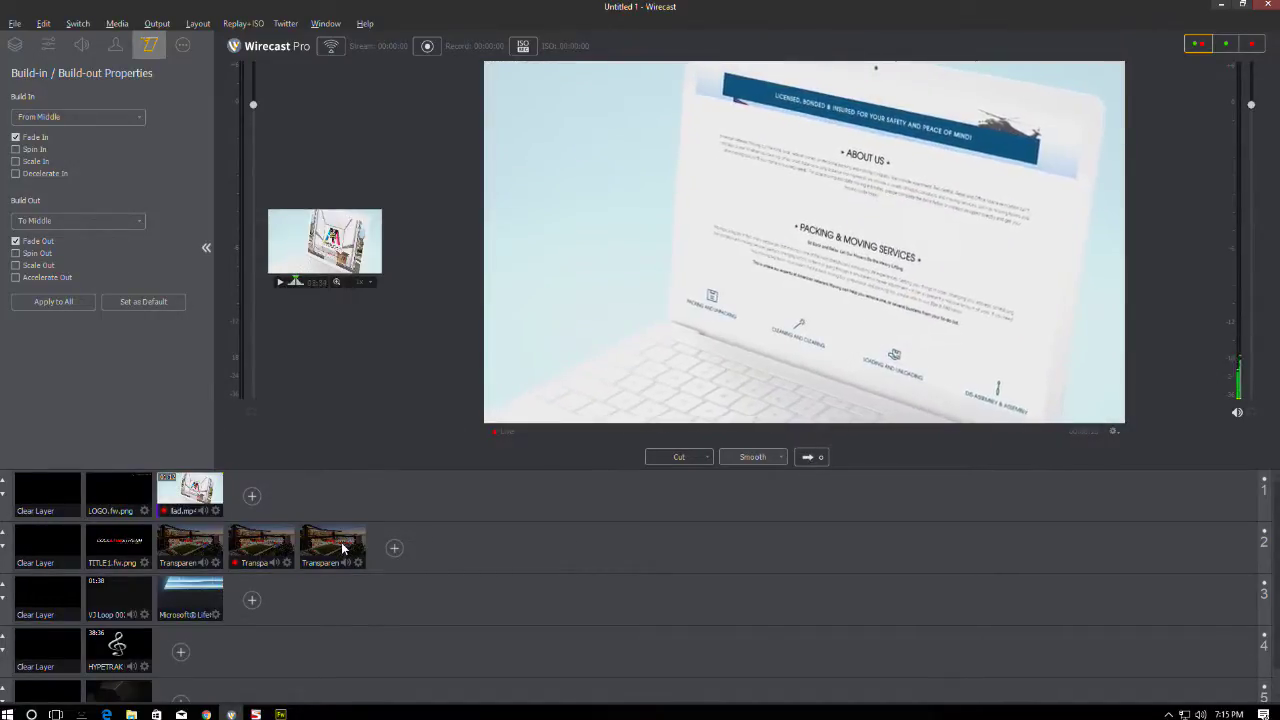
left_click(354, 563)
left_click(810, 457)
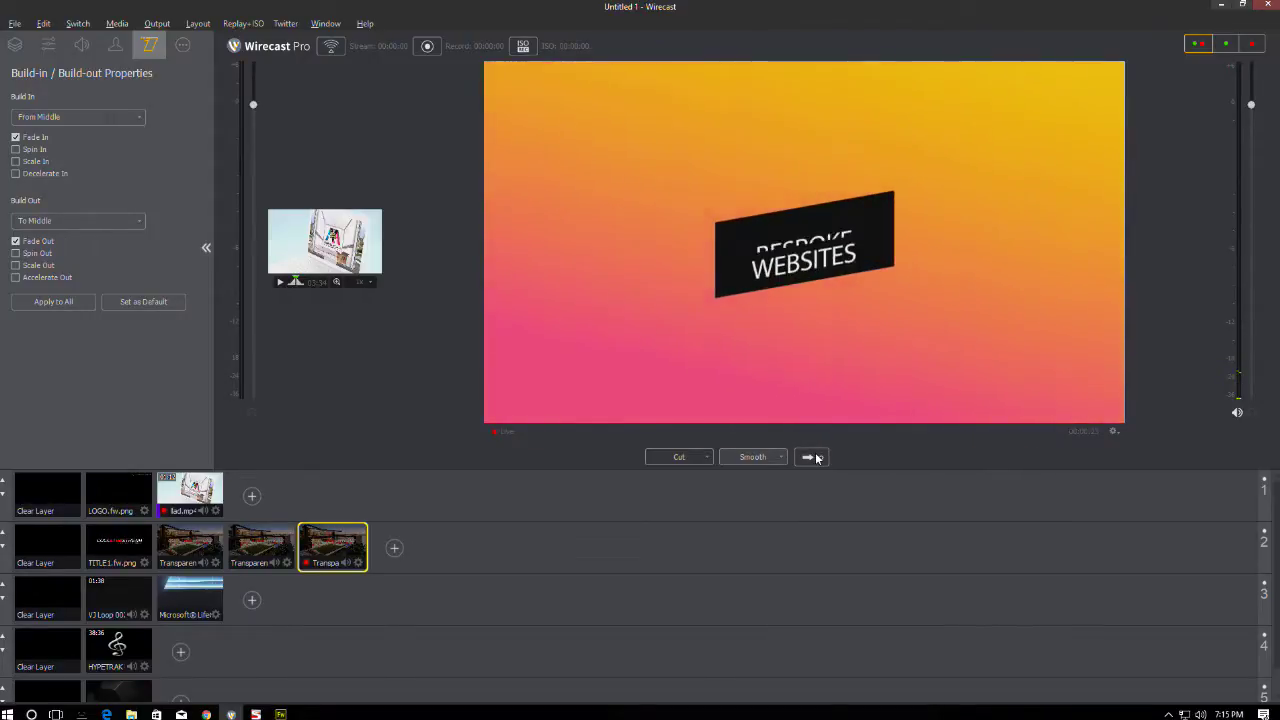
left_click(59, 491)
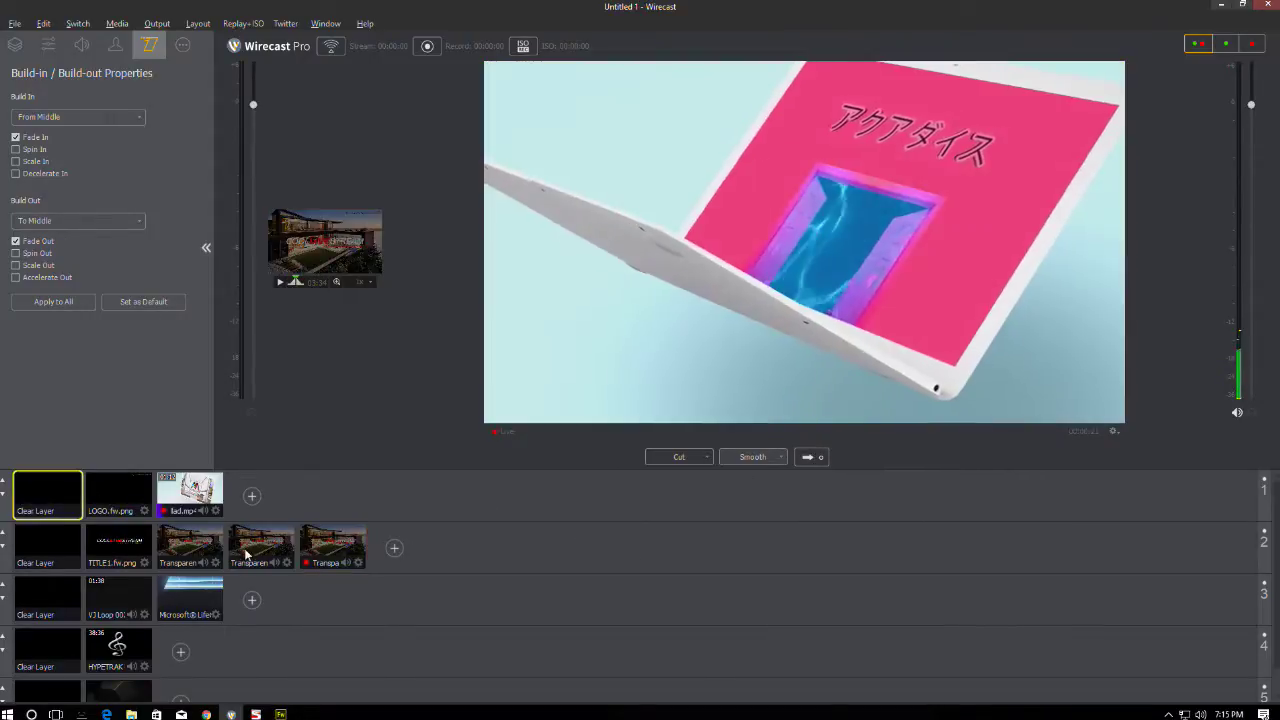
left_click(190, 494)
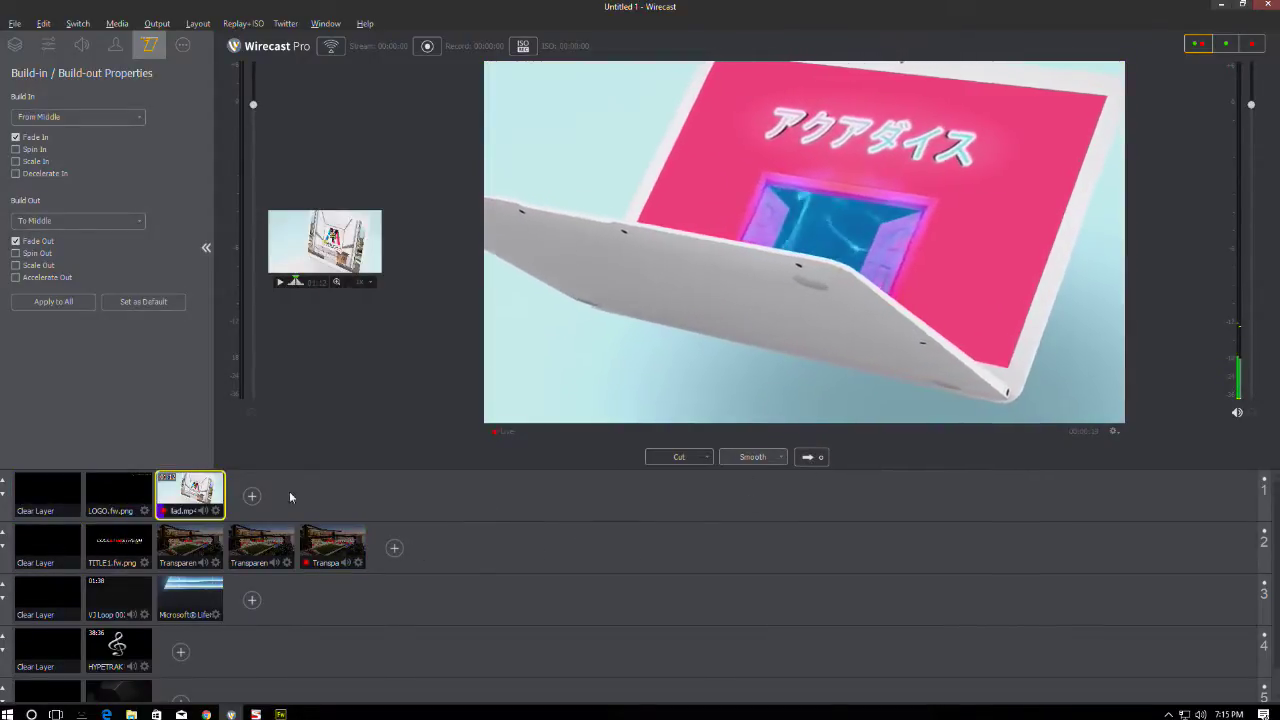
left_click(48, 495)
left_click(333, 547)
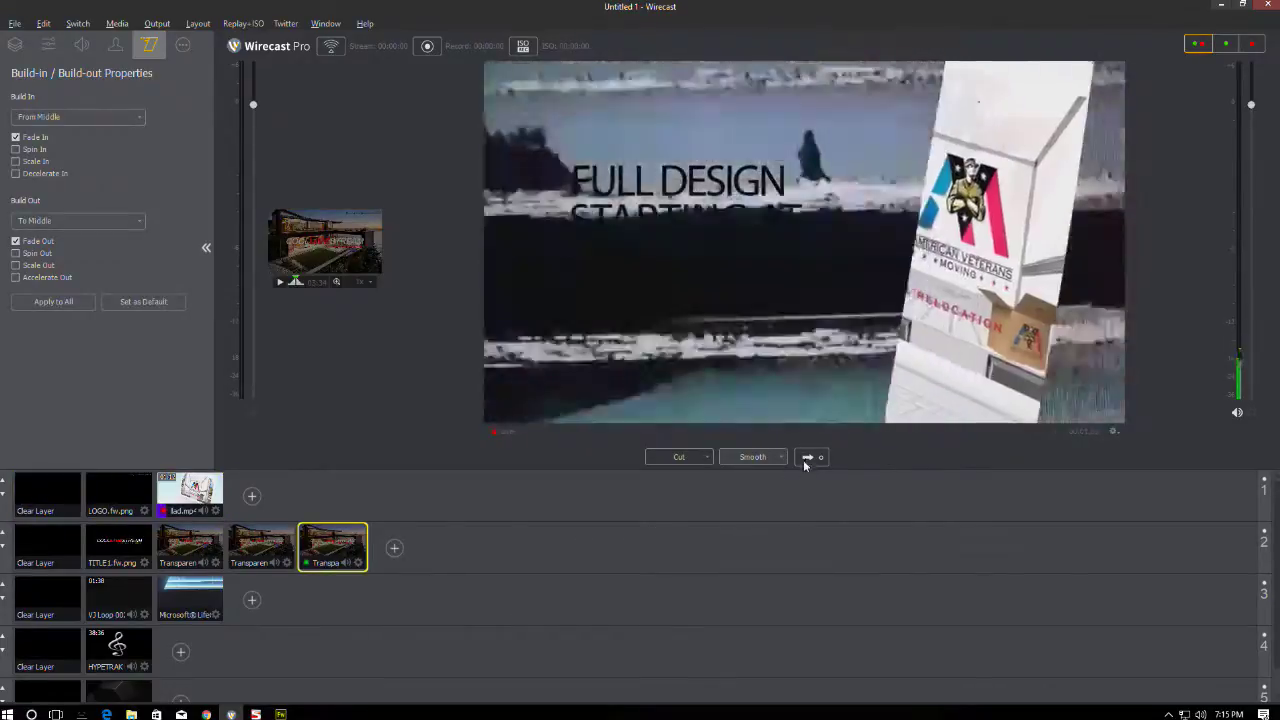
left_click(808, 457)
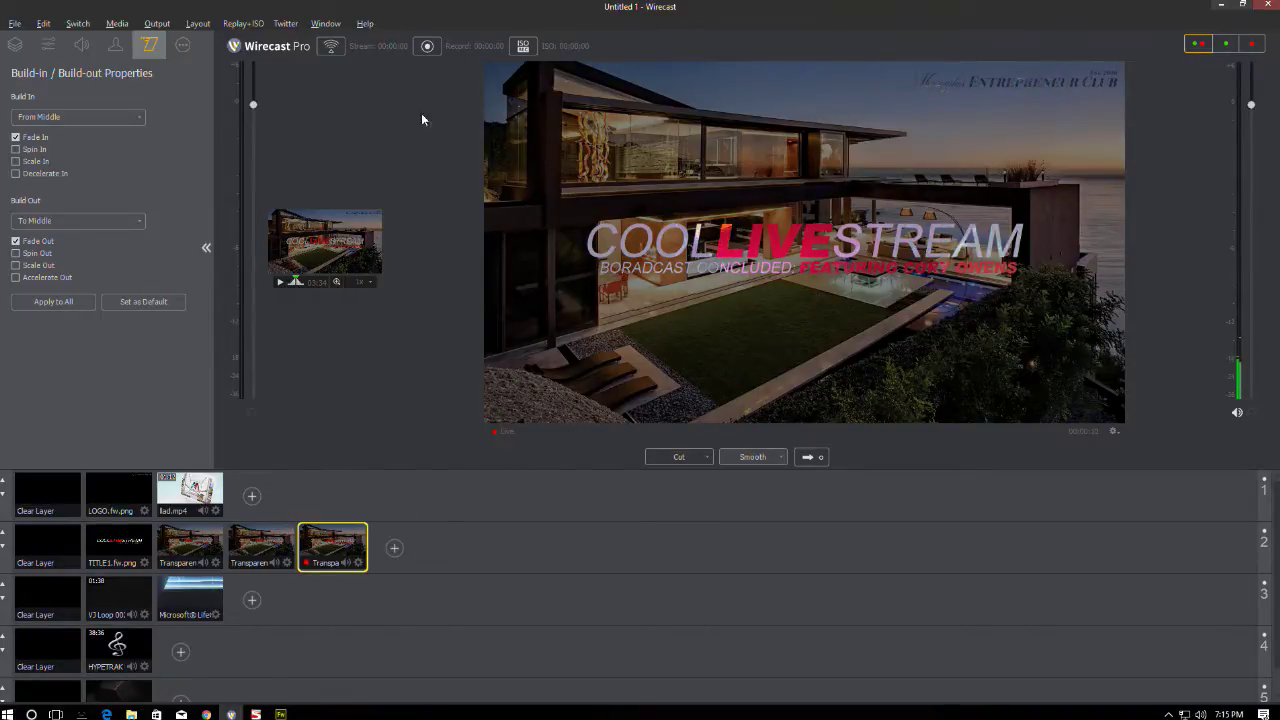
left_click(283, 712)
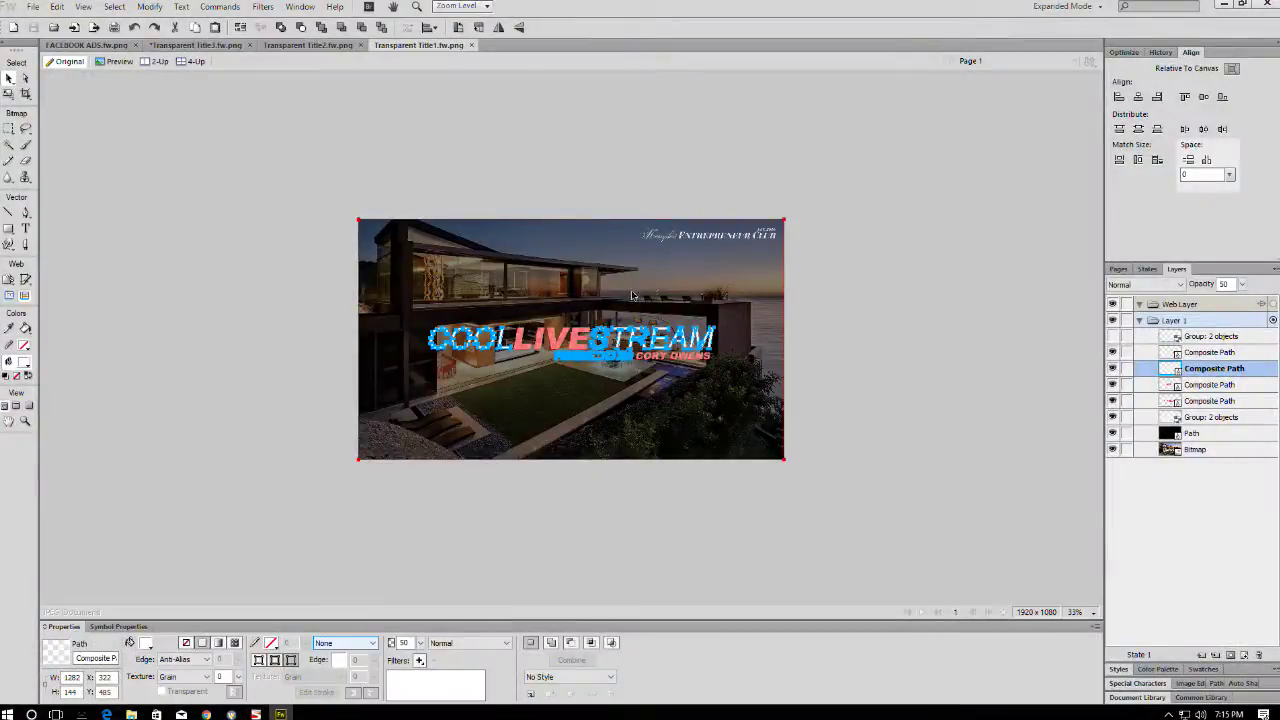
- Delete all seven old title objects from the canvas
left_click_drag(857, 167, 249, 311)
left_click(249, 311)
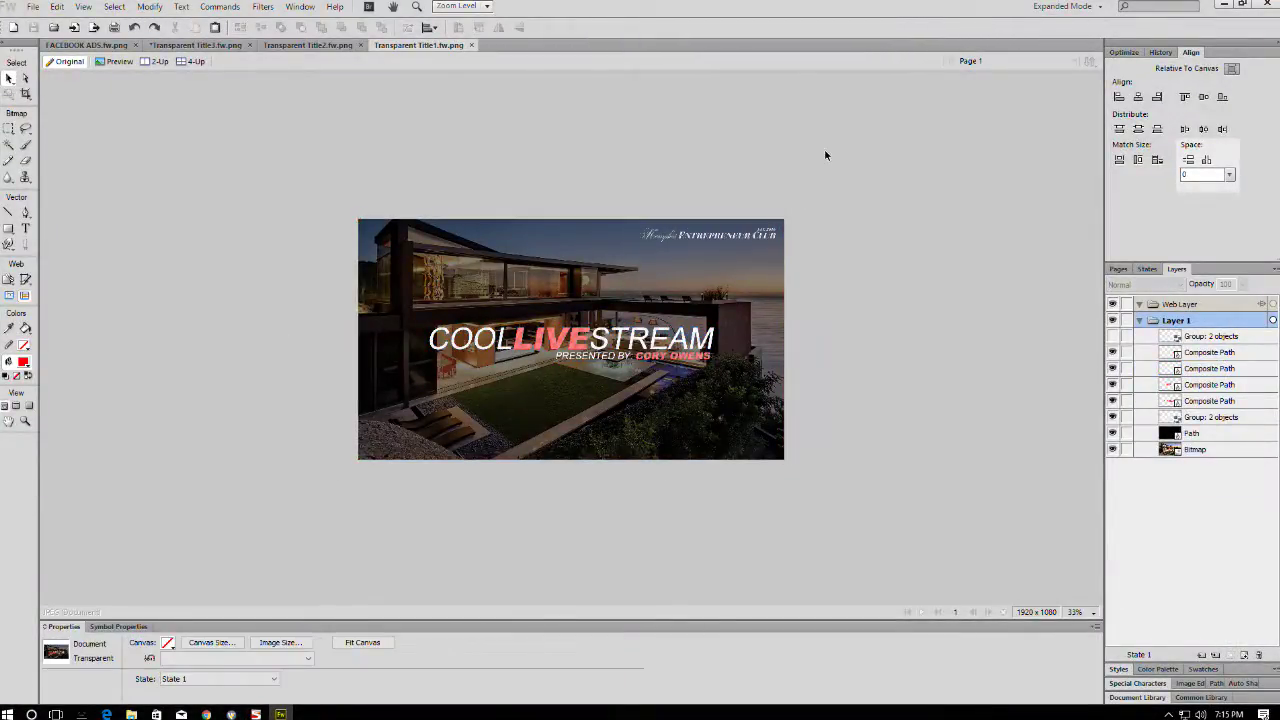
left_click_drag(825, 155, 313, 496)
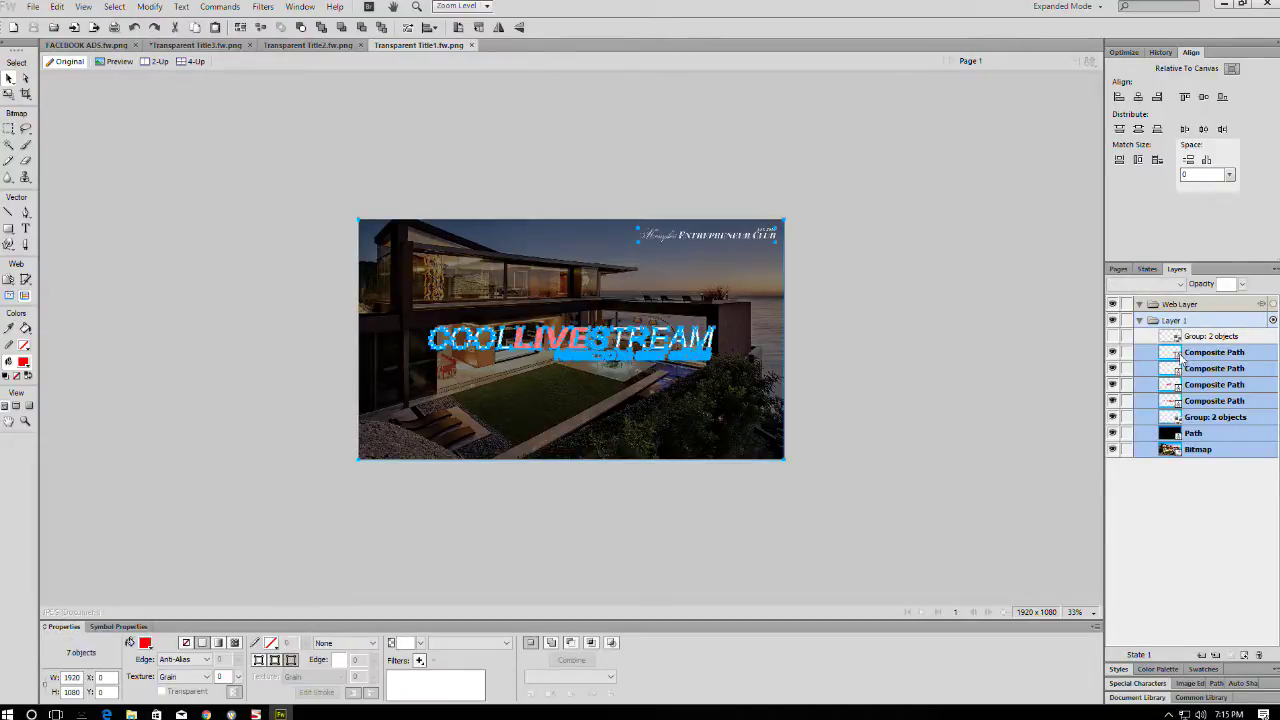
key("Delete")
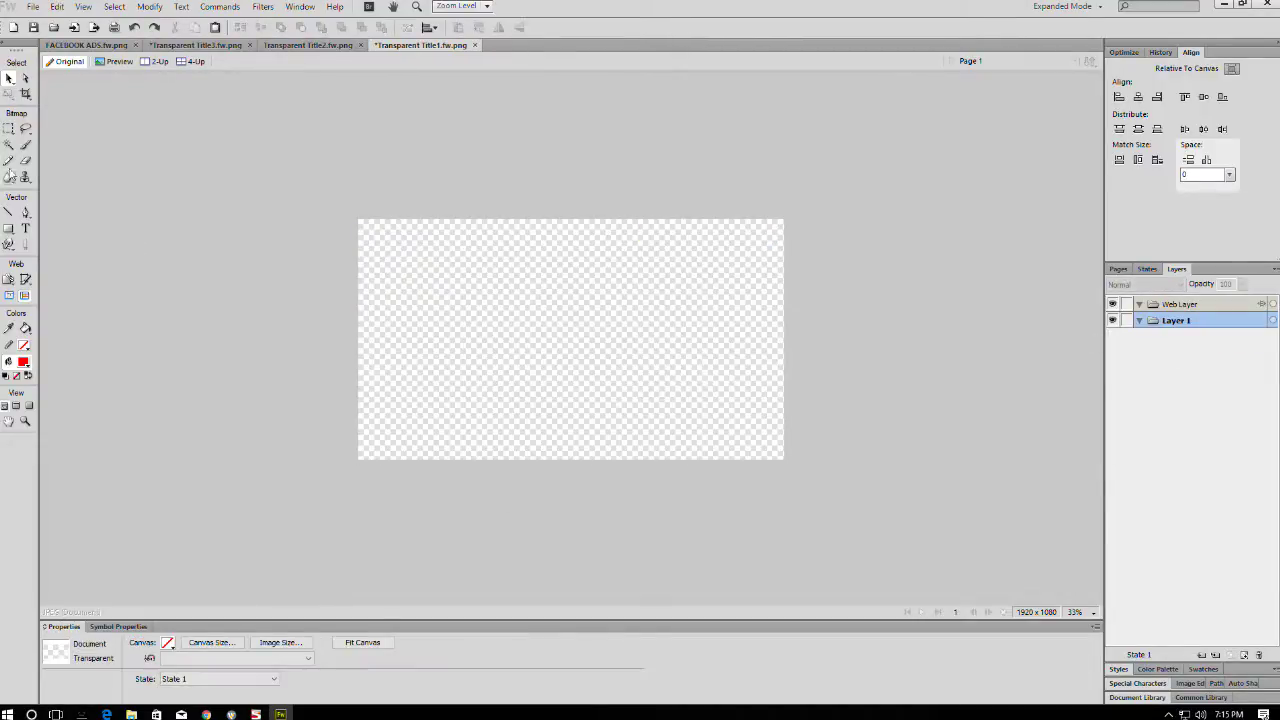
- Draw a rectangle and size it to W 1920, H 150 at X 0, Y 0
left_click(8, 228)
left_click_drag(390, 312, 740, 412)
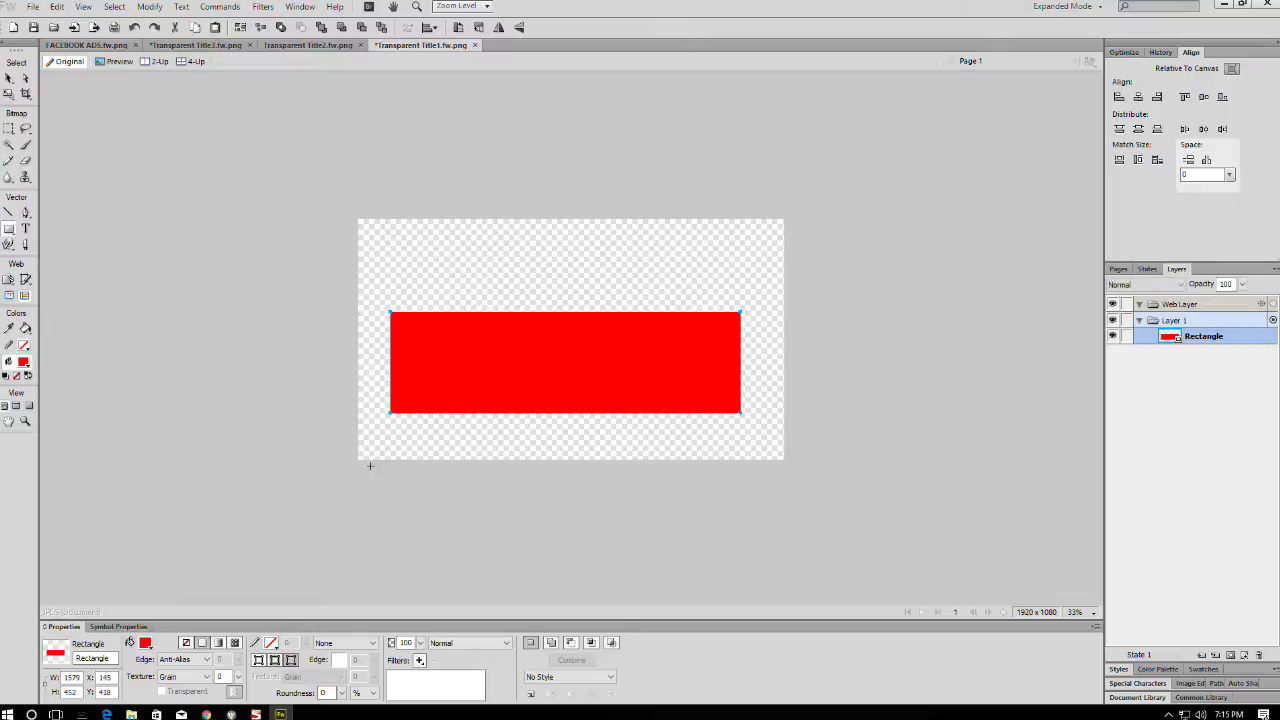
left_click(145, 643)
left_click(148, 640)
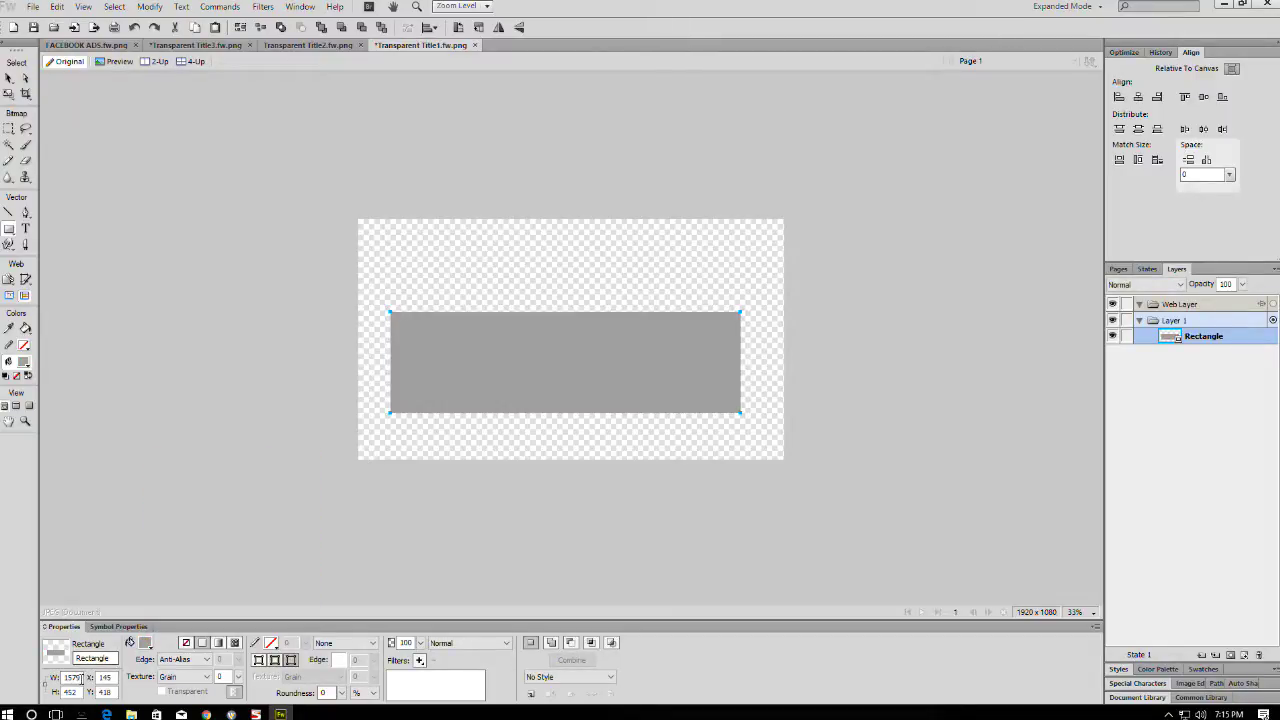
left_click_drag(82, 678, 64, 678)
key("BackSpace")
type("1920")
key("Tab")
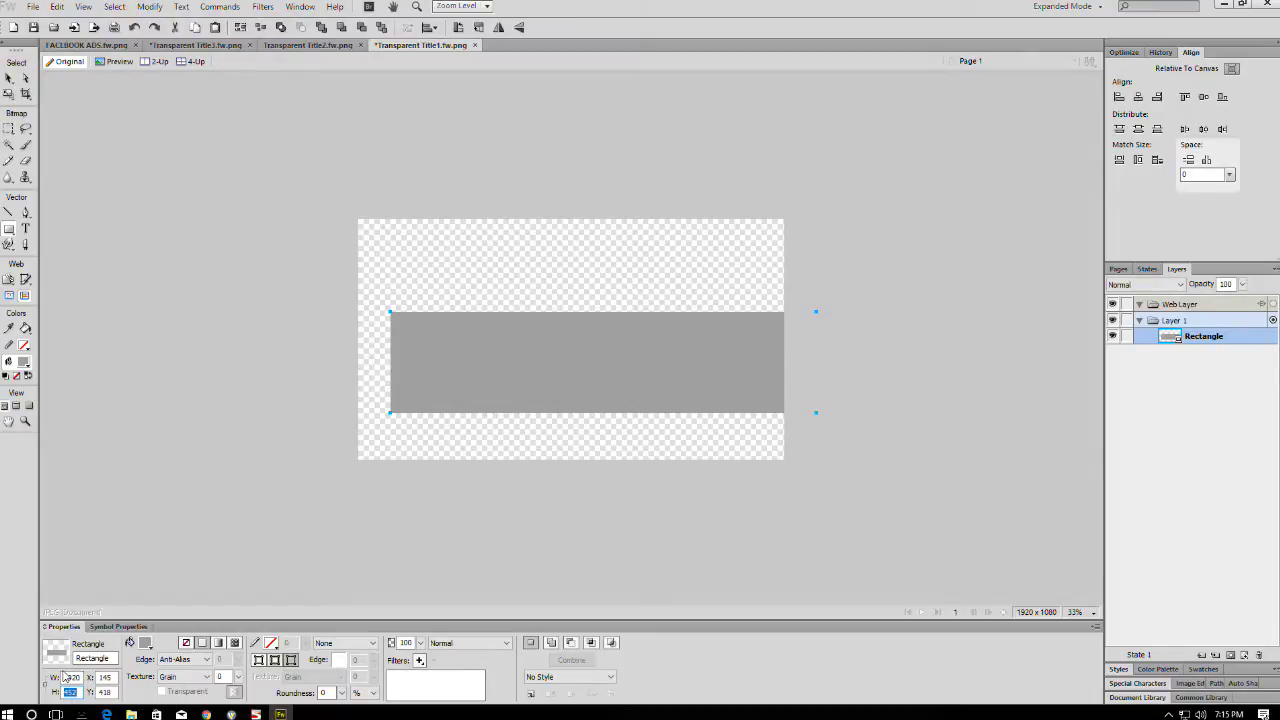
type("150")
key("Tab")
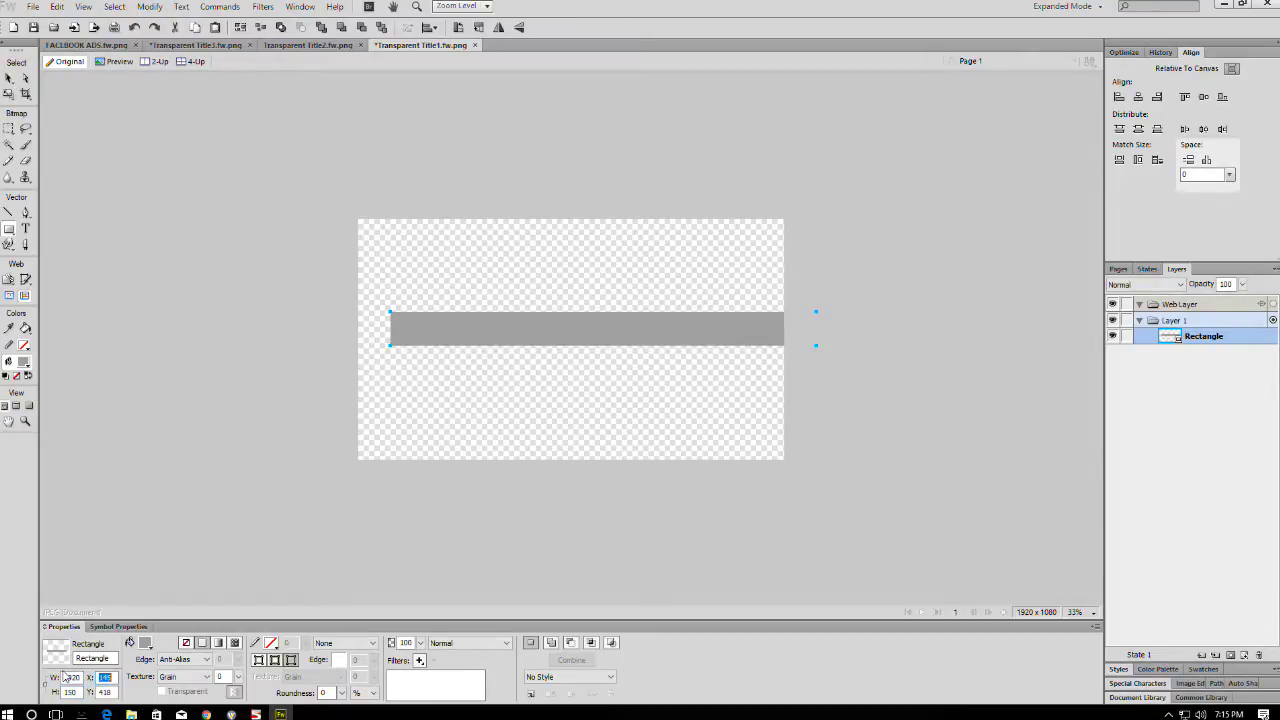
key("Tab")
type("0")
key("Tab")
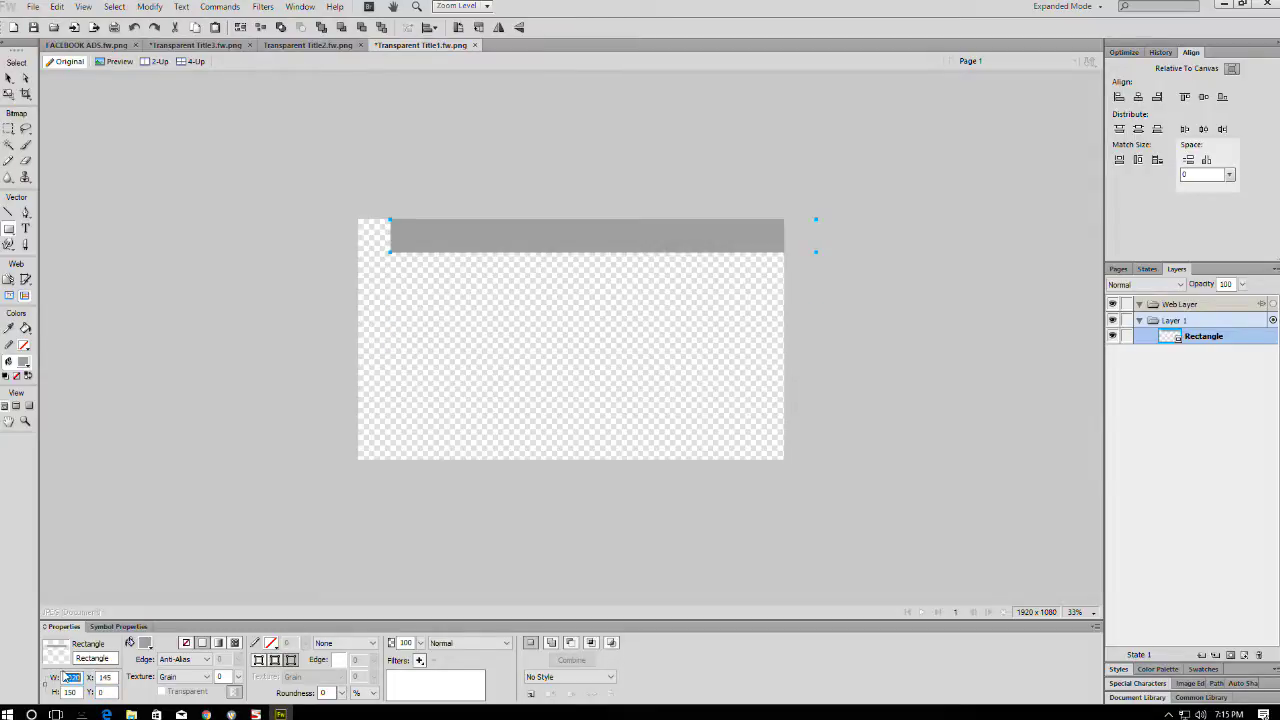
double_click(112, 678)
type("0")
key("Return")
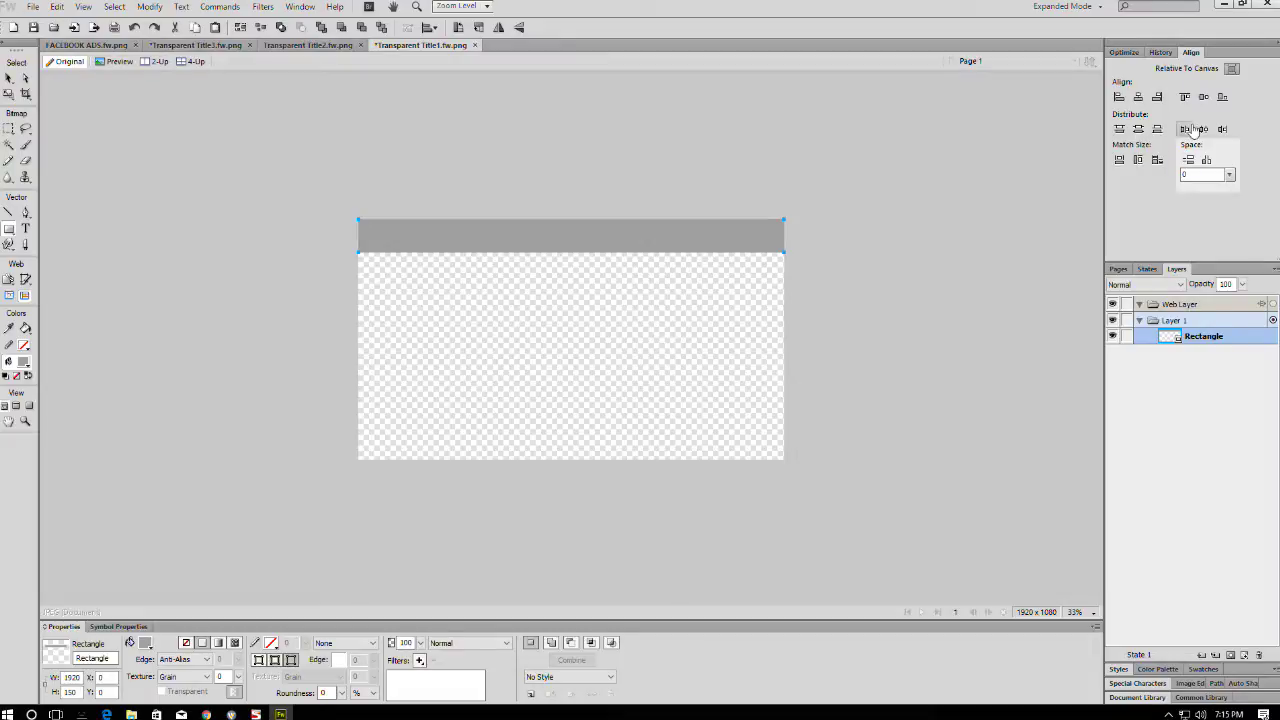
- Align the bar to the canvas bottom and fill it yellow
left_click(1222, 96)
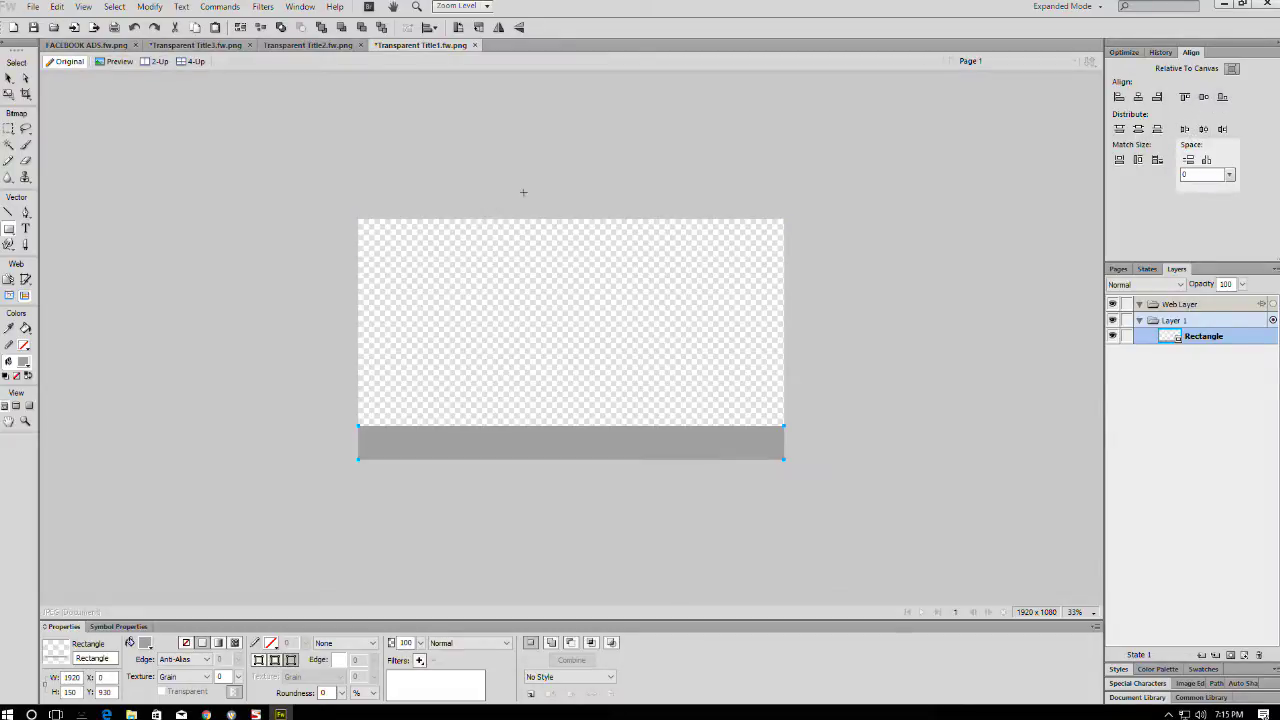
left_click(145, 642)
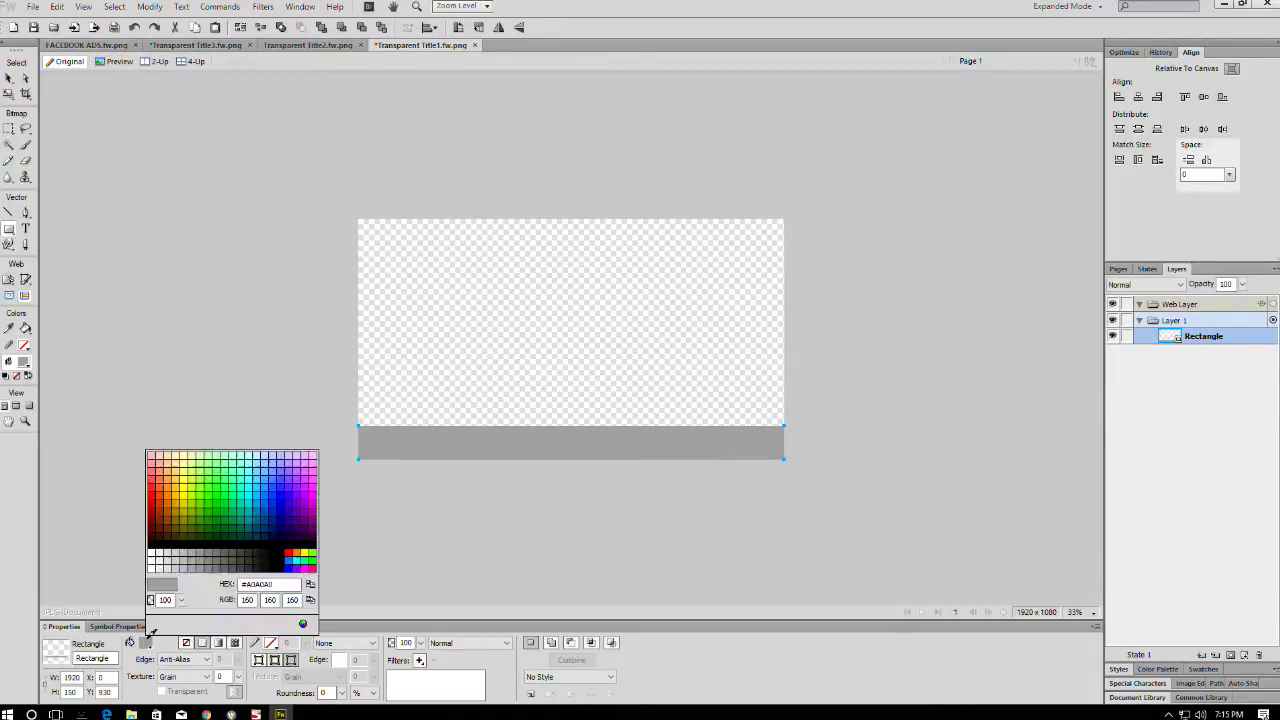
left_click(305, 552)
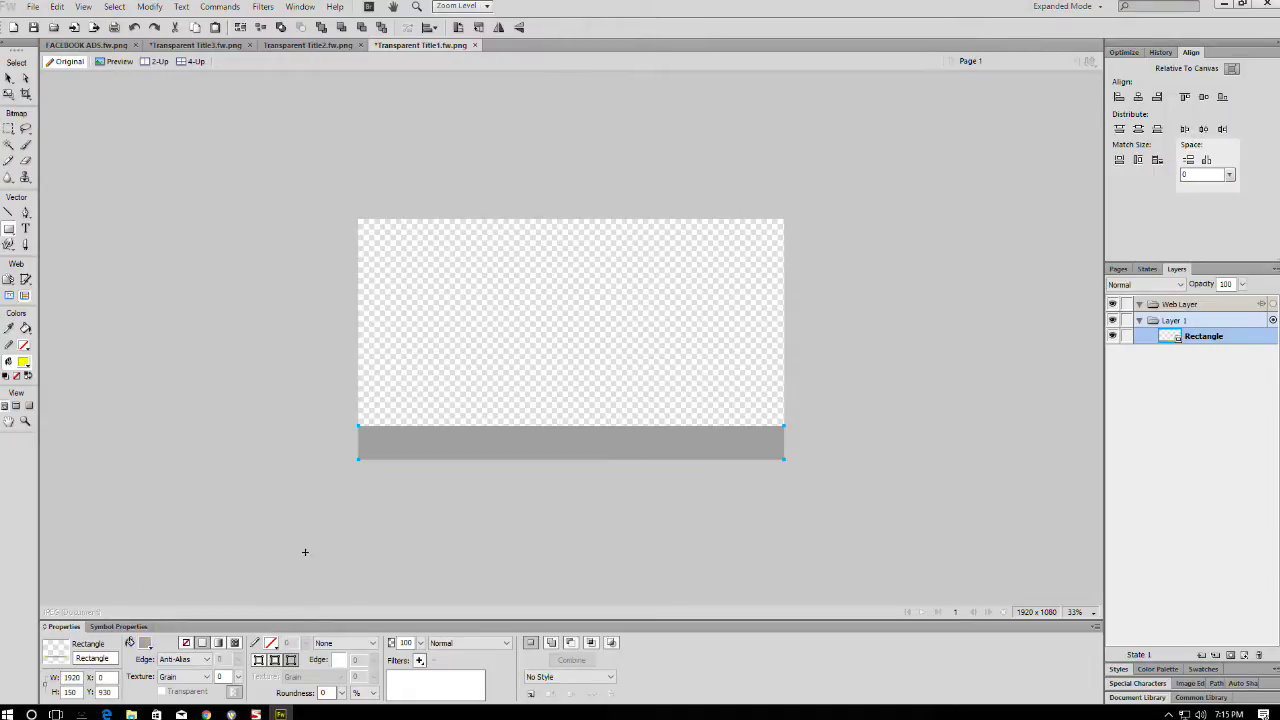
left_click(9, 78)
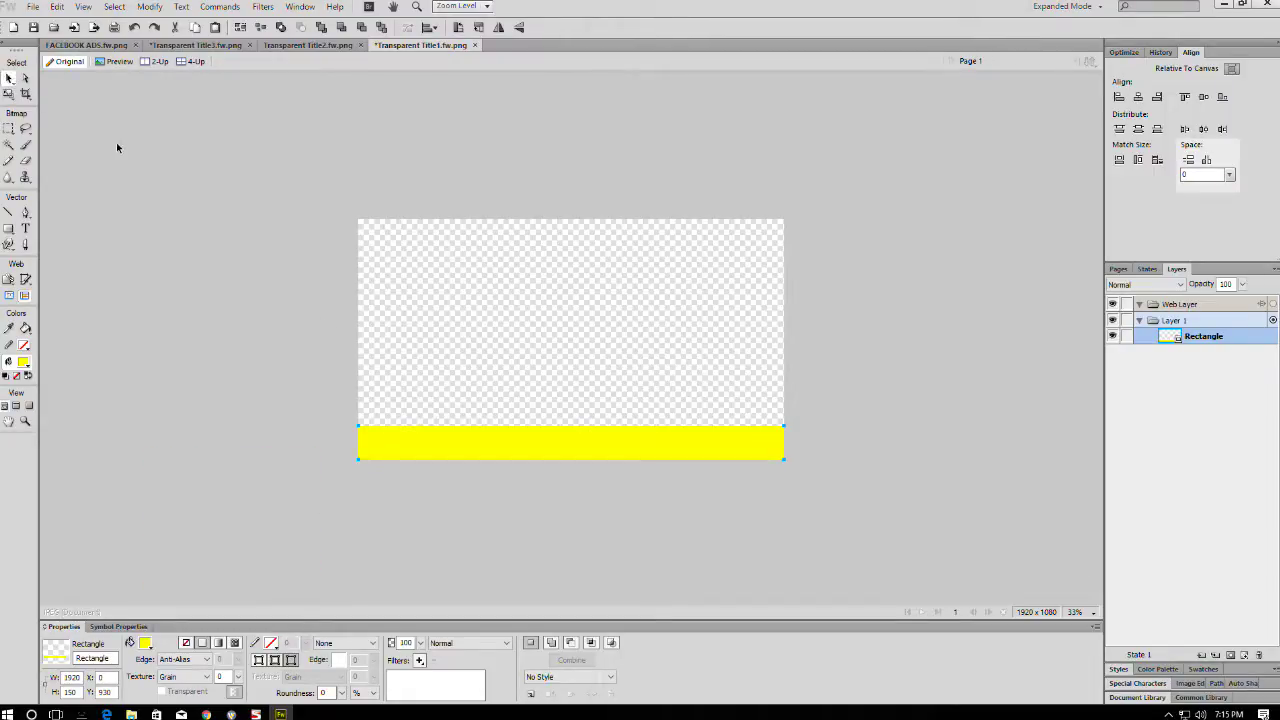
left_click(117, 149)
left_click(26, 228)
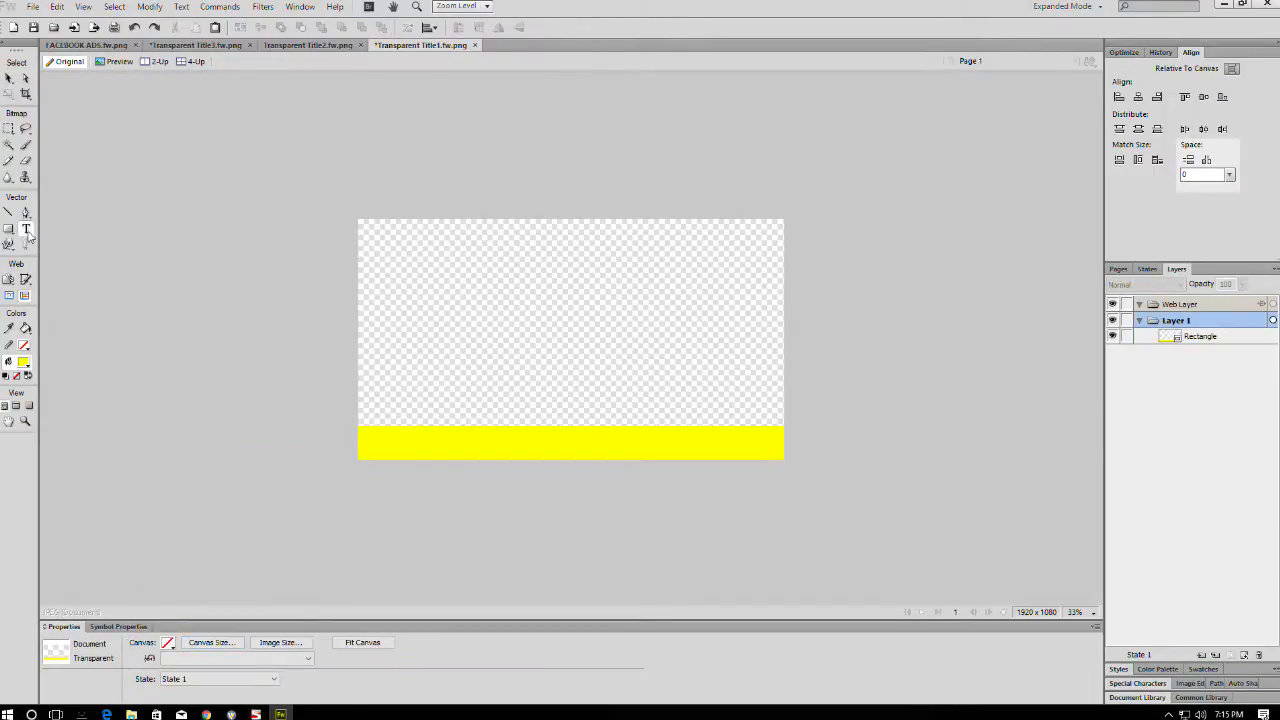
- Set the text colour to black and start a text box on the yellow bar
left_click(372, 444)
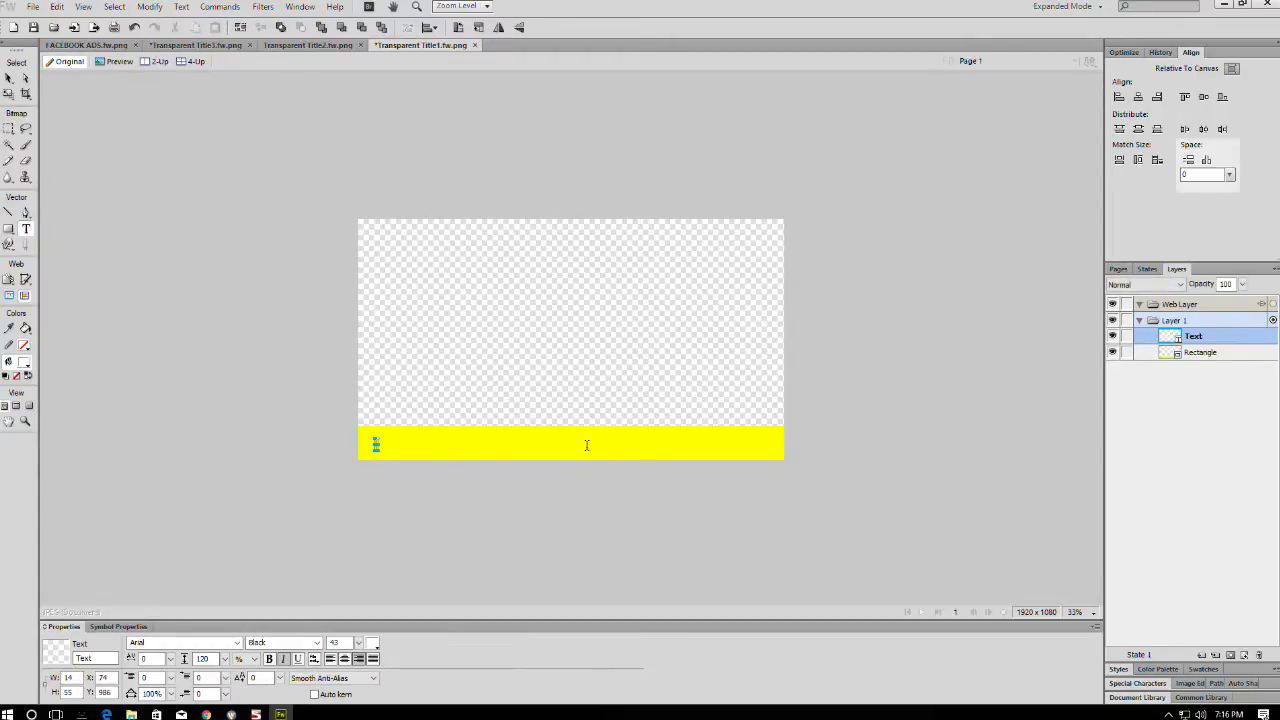
left_click(372, 643)
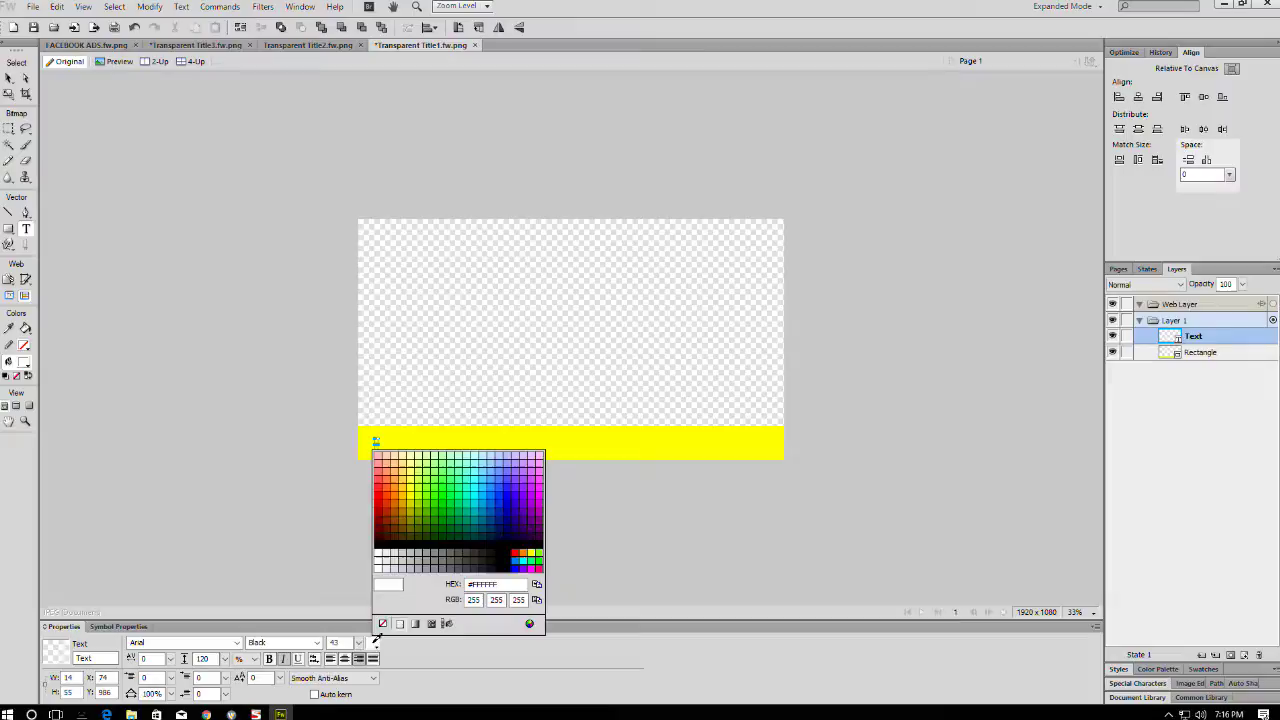
left_click(385, 531)
left_click(8, 84)
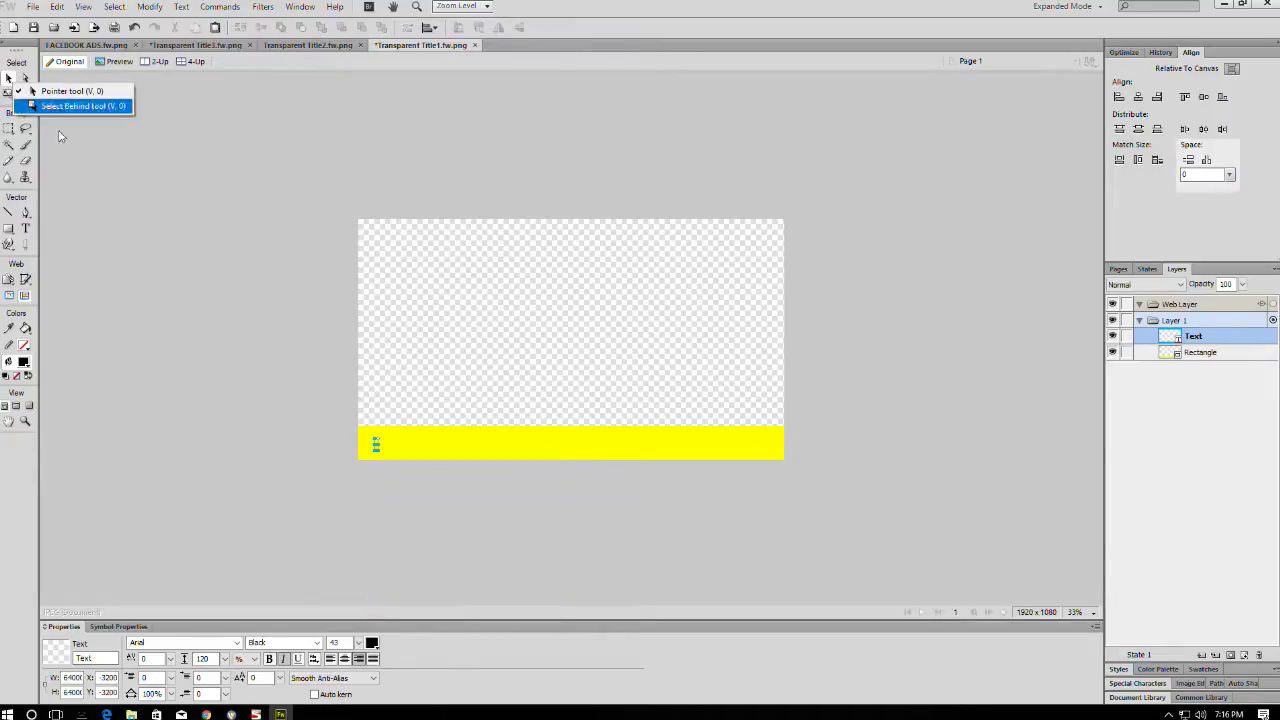
left_click(45, 89)
left_click(384, 455)
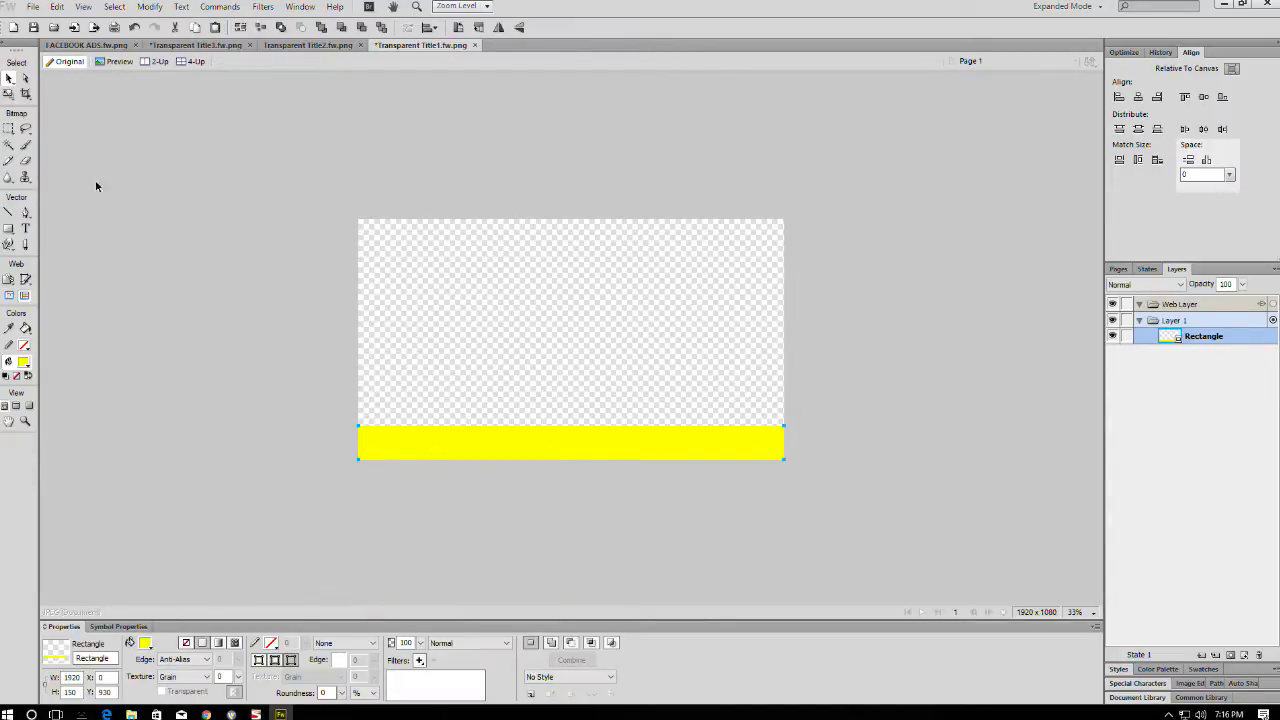
left_click(26, 228)
left_click(383, 443)
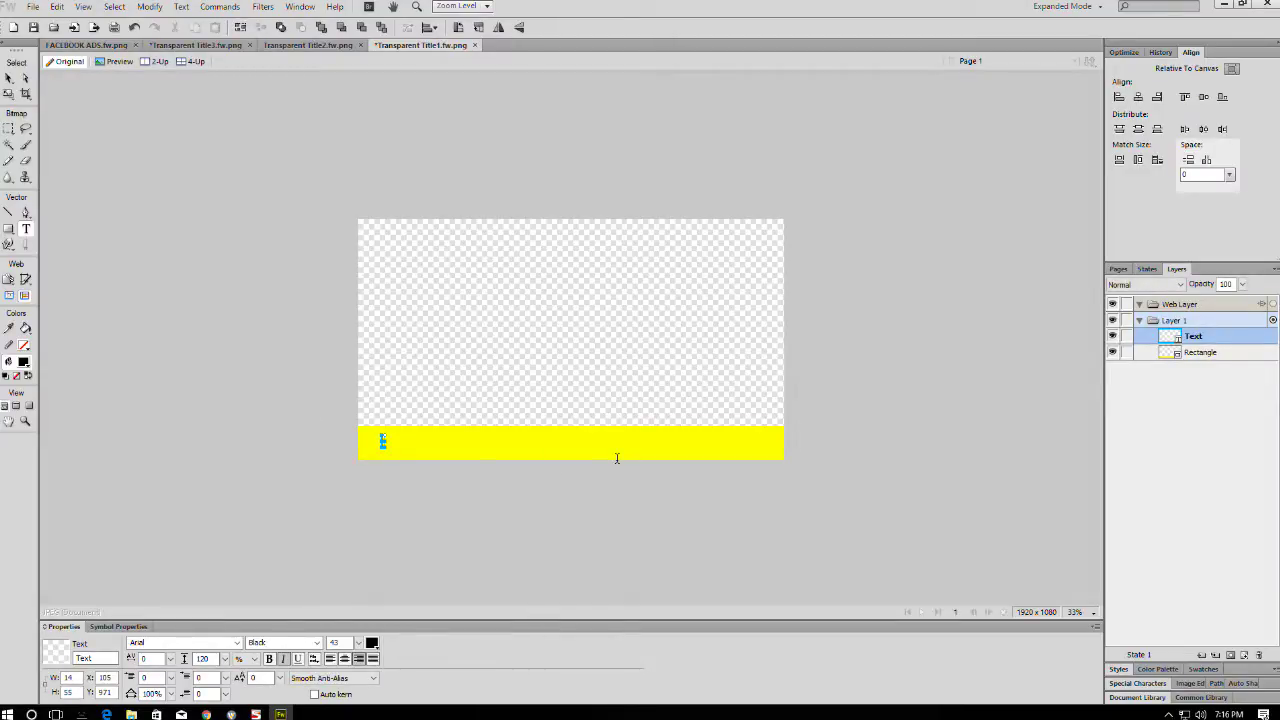
- Type the banner line 'WE'RE ON SNAPCHAT! SNAP US @' followed by the Snapchat handle
type("WE")
type(" ON")
type(" CHAT")
type("!")
key("BackSpace")
type("POP UP")
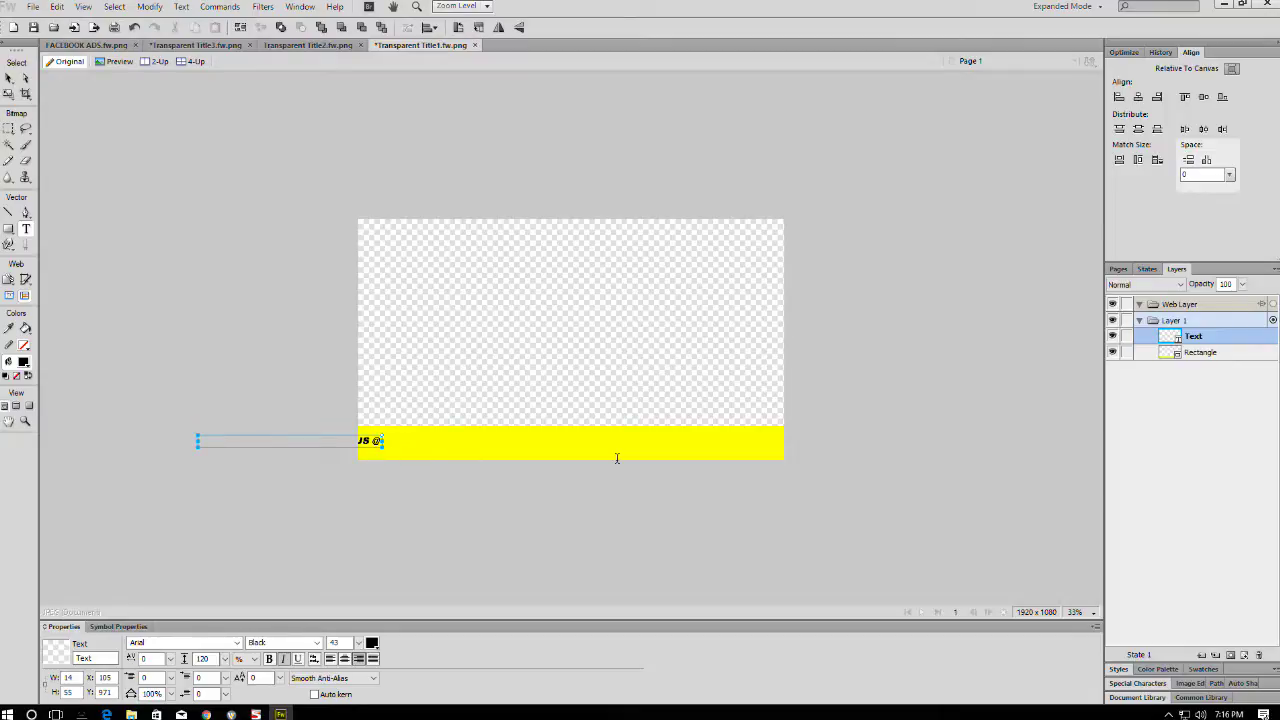
type("TEMP")
type("TURNR")
left_click(10, 78)
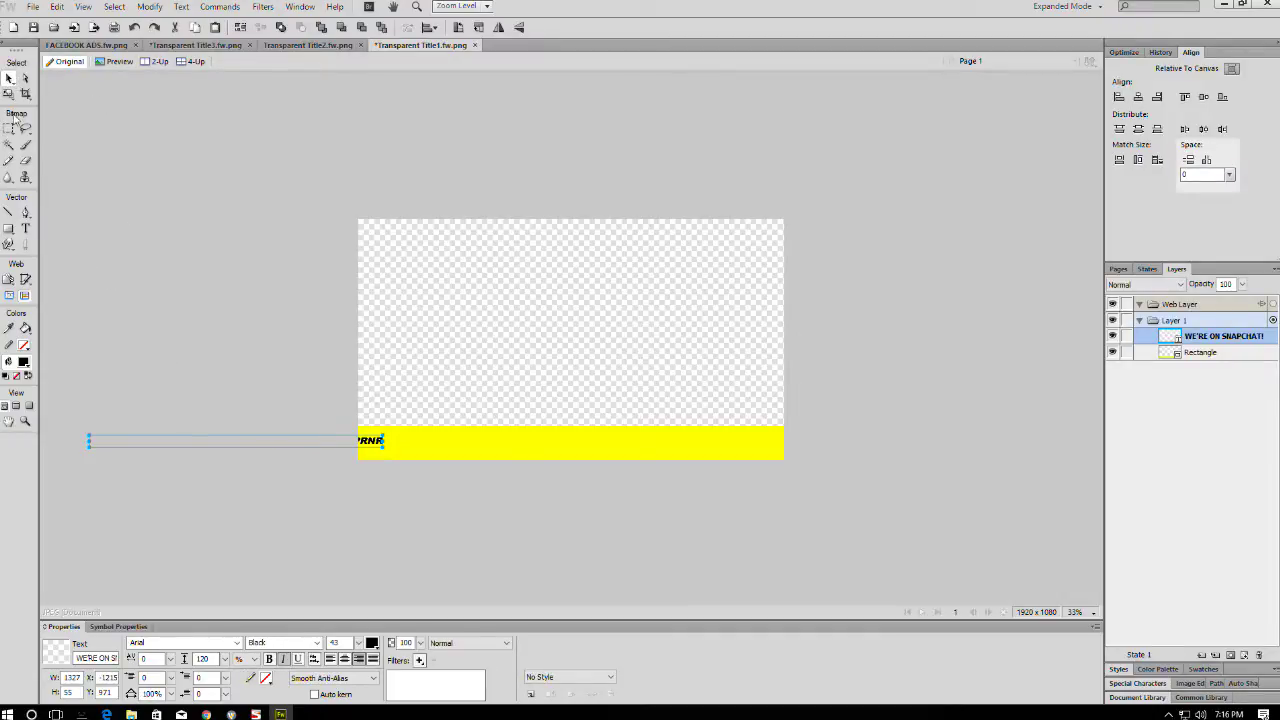
- Centre the text horizontally, then vertically on the yellow bar relative to the objects
left_click(1138, 96)
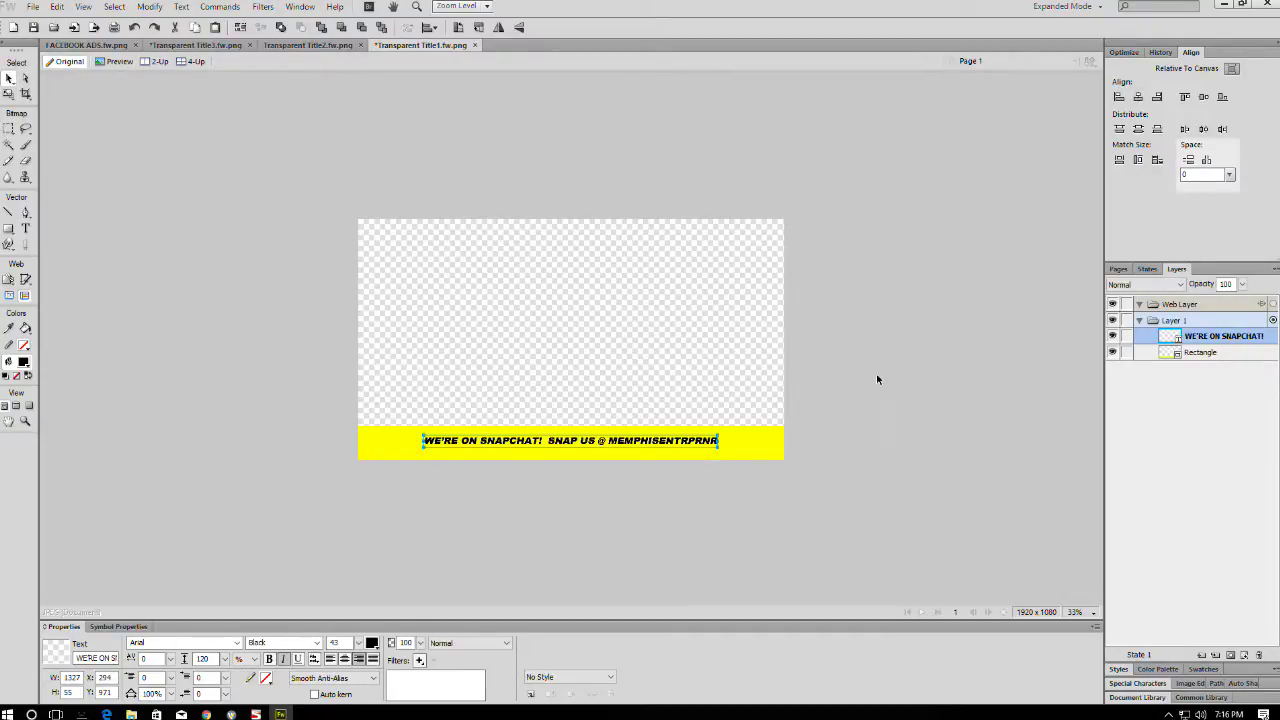
left_click_drag(907, 335, 388, 581)
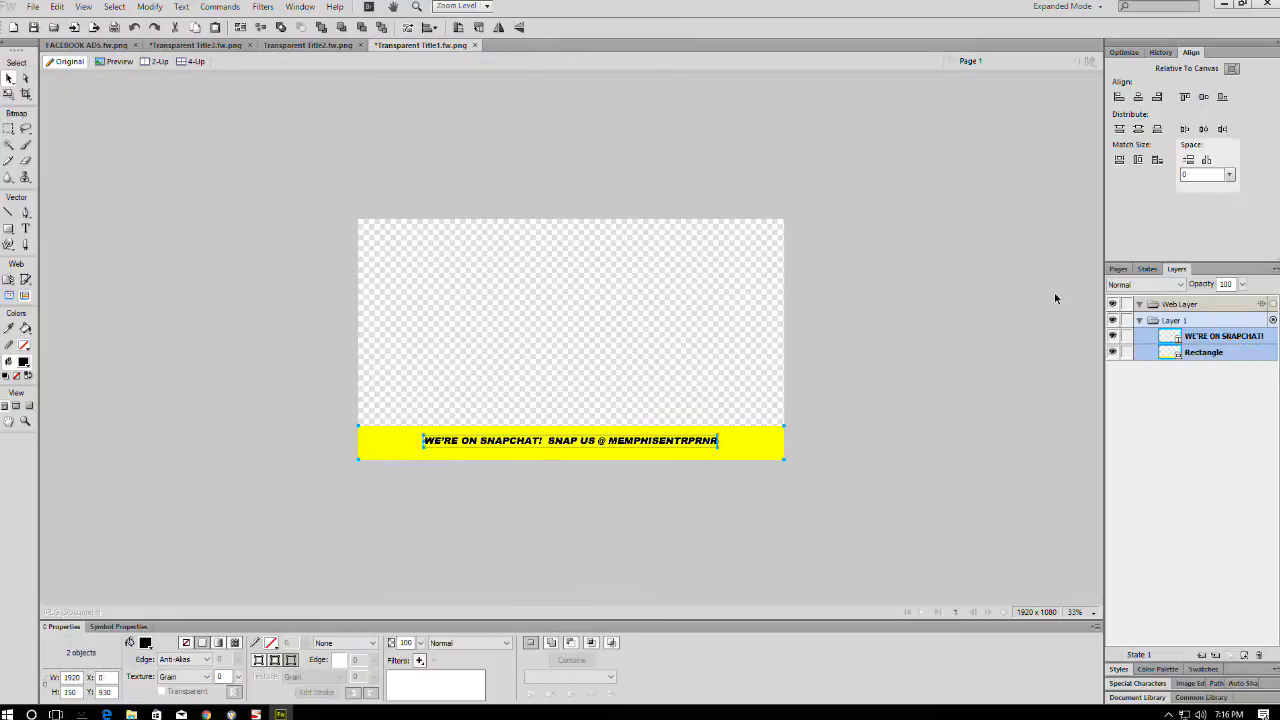
left_click(1232, 70)
left_click(1203, 96)
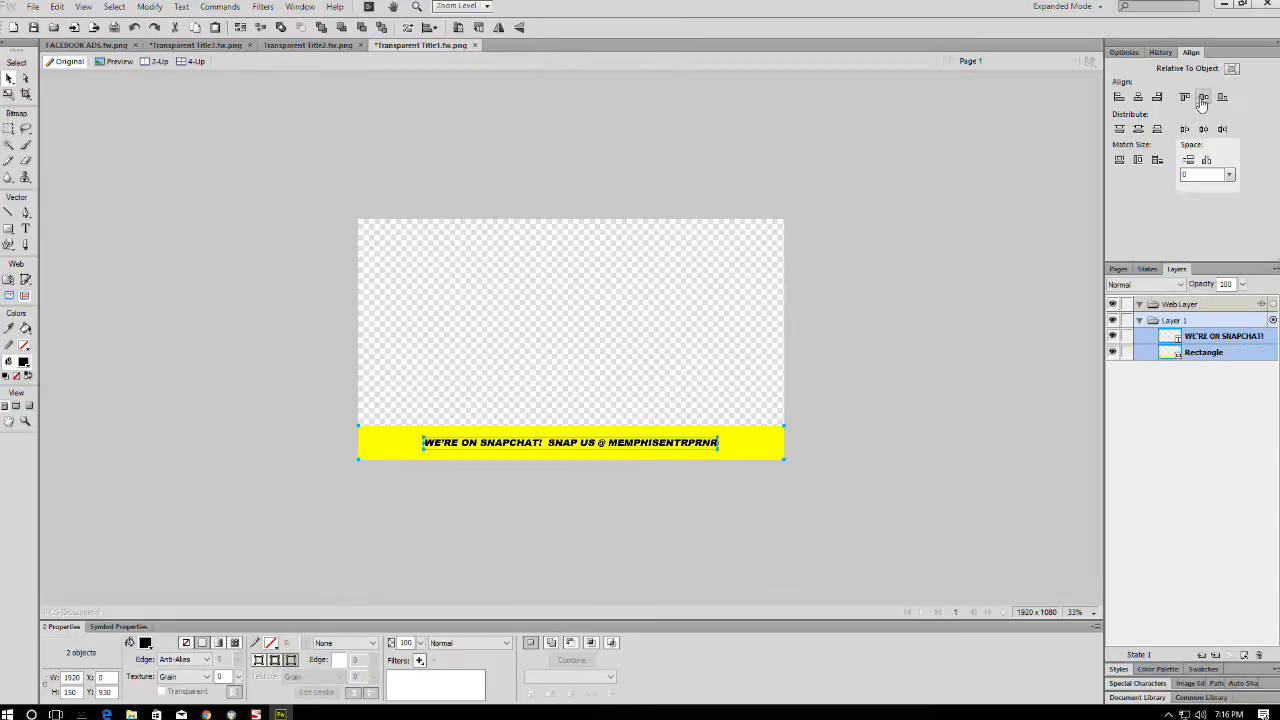
left_click(795, 405)
left_click(741, 436)
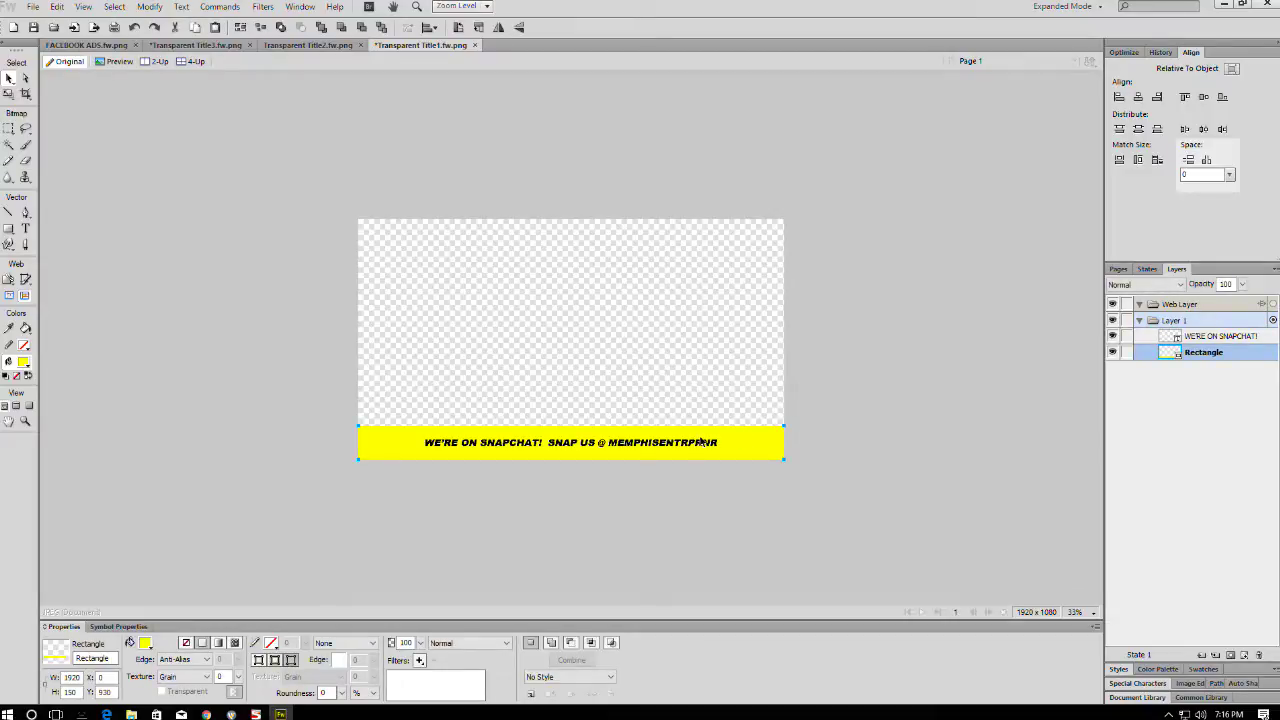
- Lower the bar's top edge, make the text size 53 centre-aligned, and re-centre it on the bar
key("q")
left_click_drag(569, 426, 570, 430)
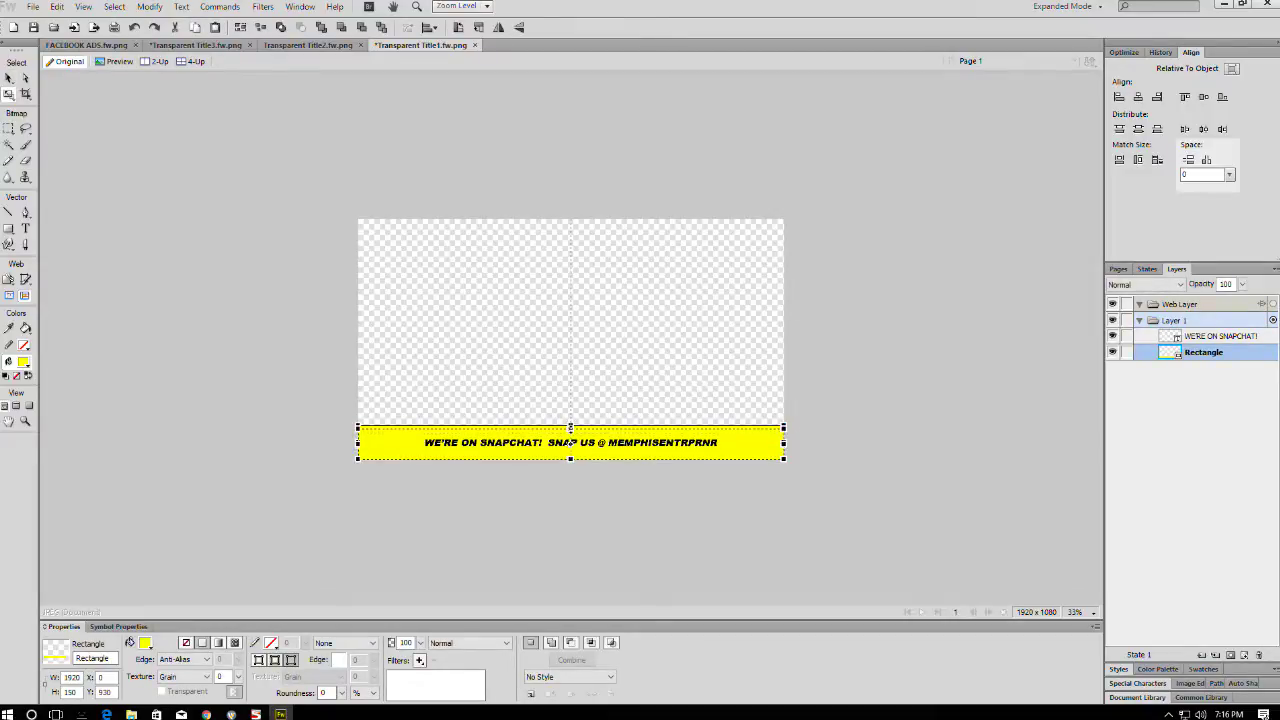
key("Return")
left_click(615, 449)
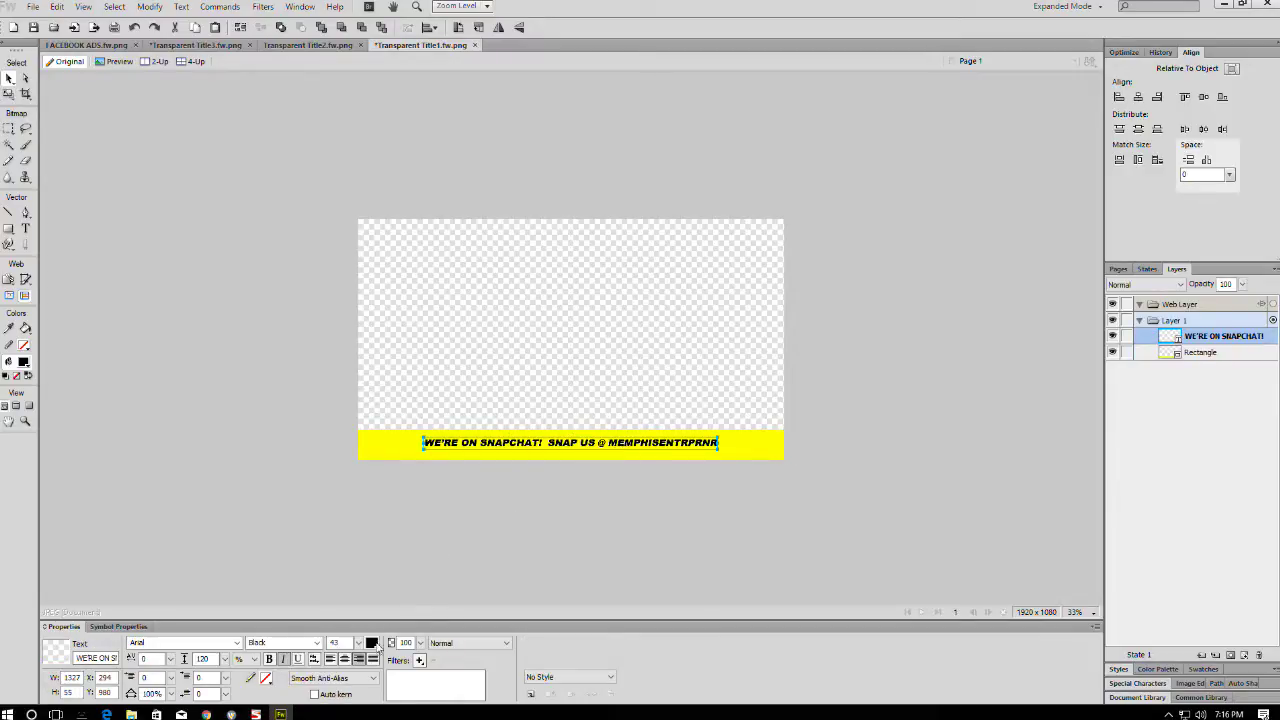
left_click_drag(358, 643, 355, 628)
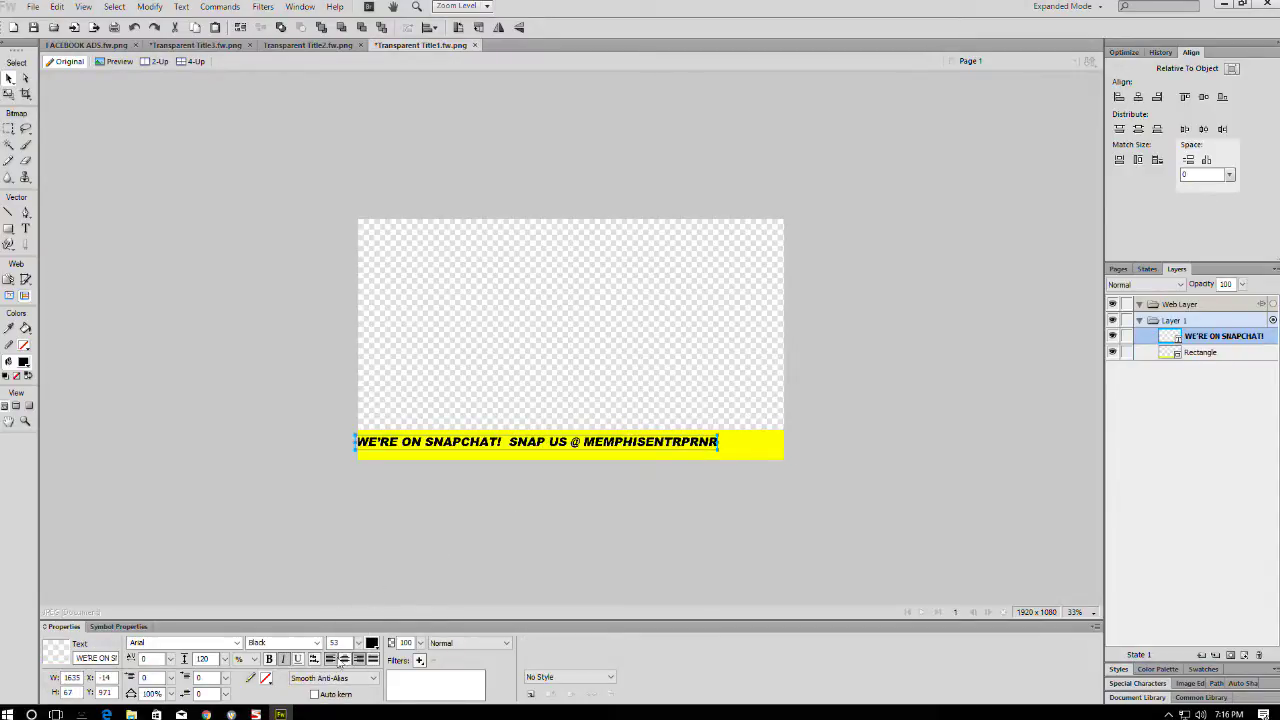
left_click(343, 660)
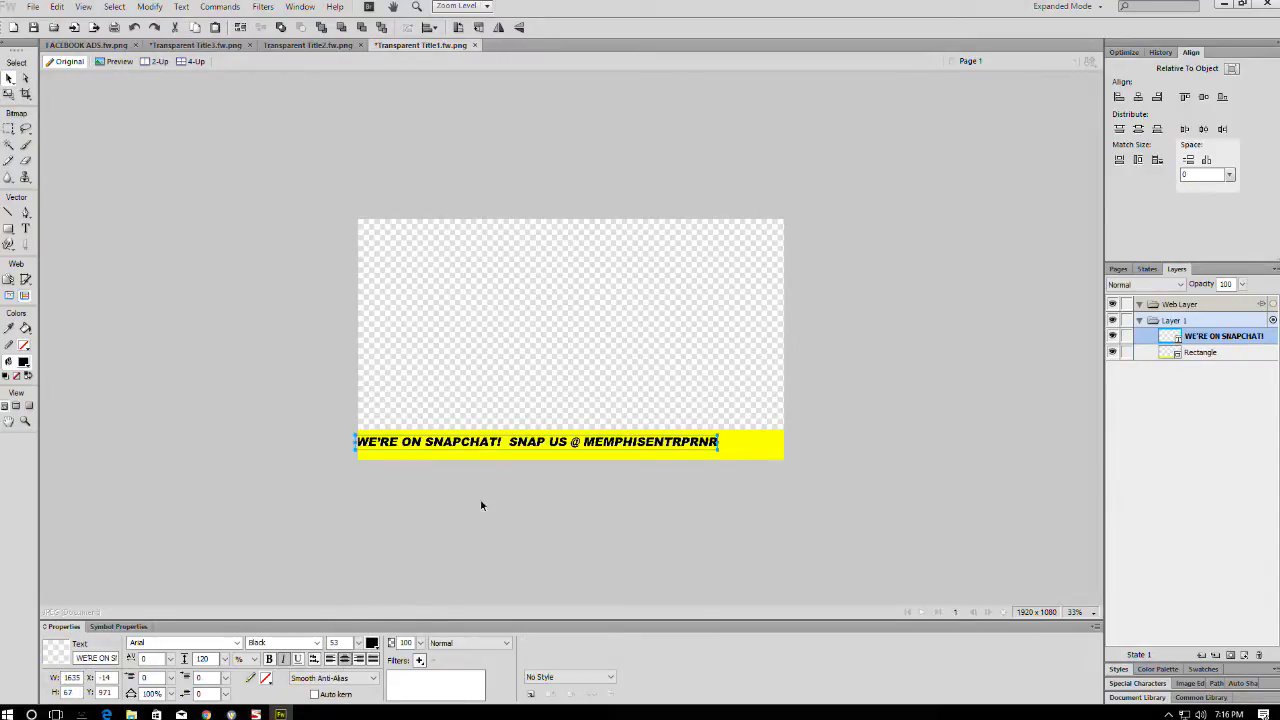
left_click(1138, 96)
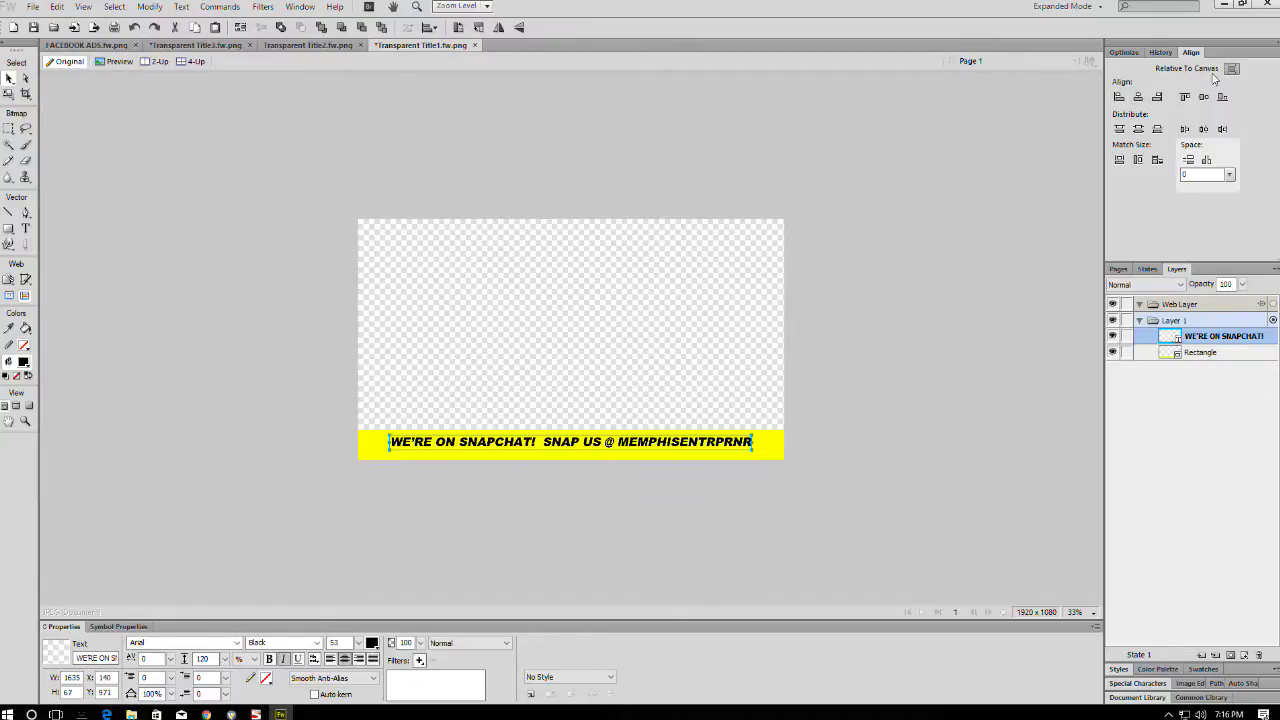
left_click(708, 453, "shift")
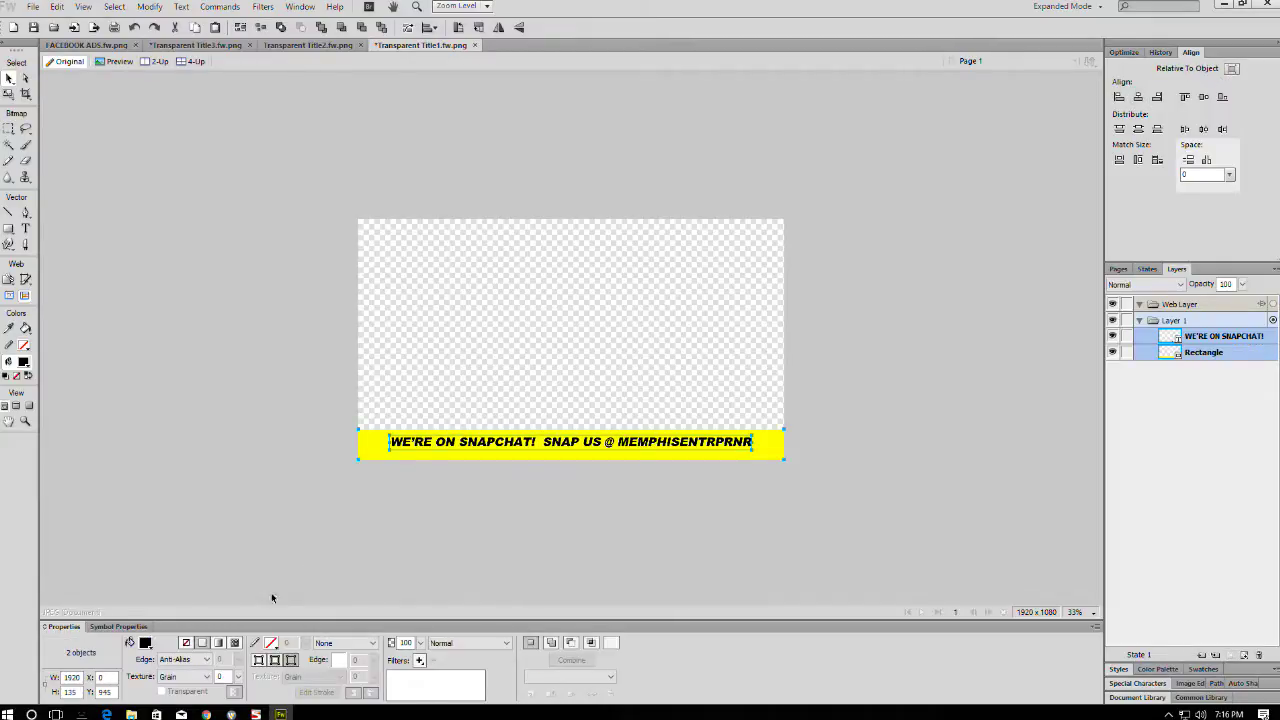
left_click(1203, 97)
left_click(865, 357)
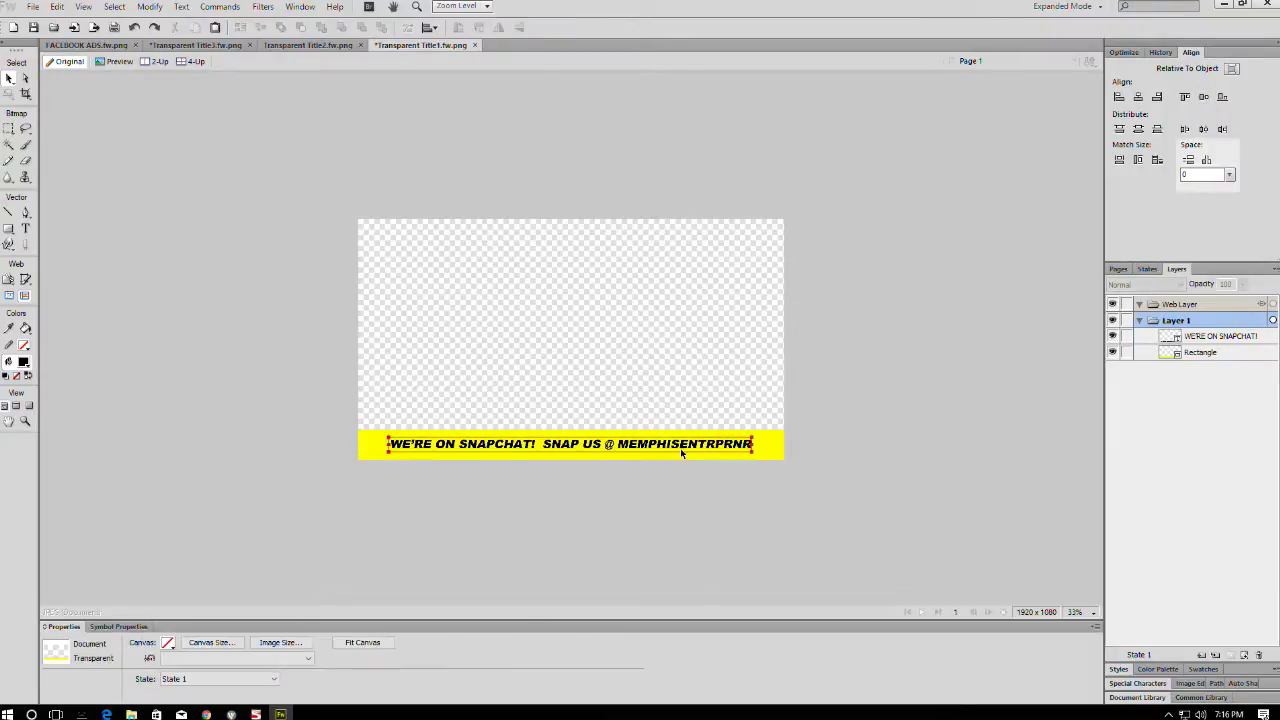
- Widen the Snapchat handle's letter spacing to 53
double_click(631, 447)
left_click_drag(618, 447, 754, 445)
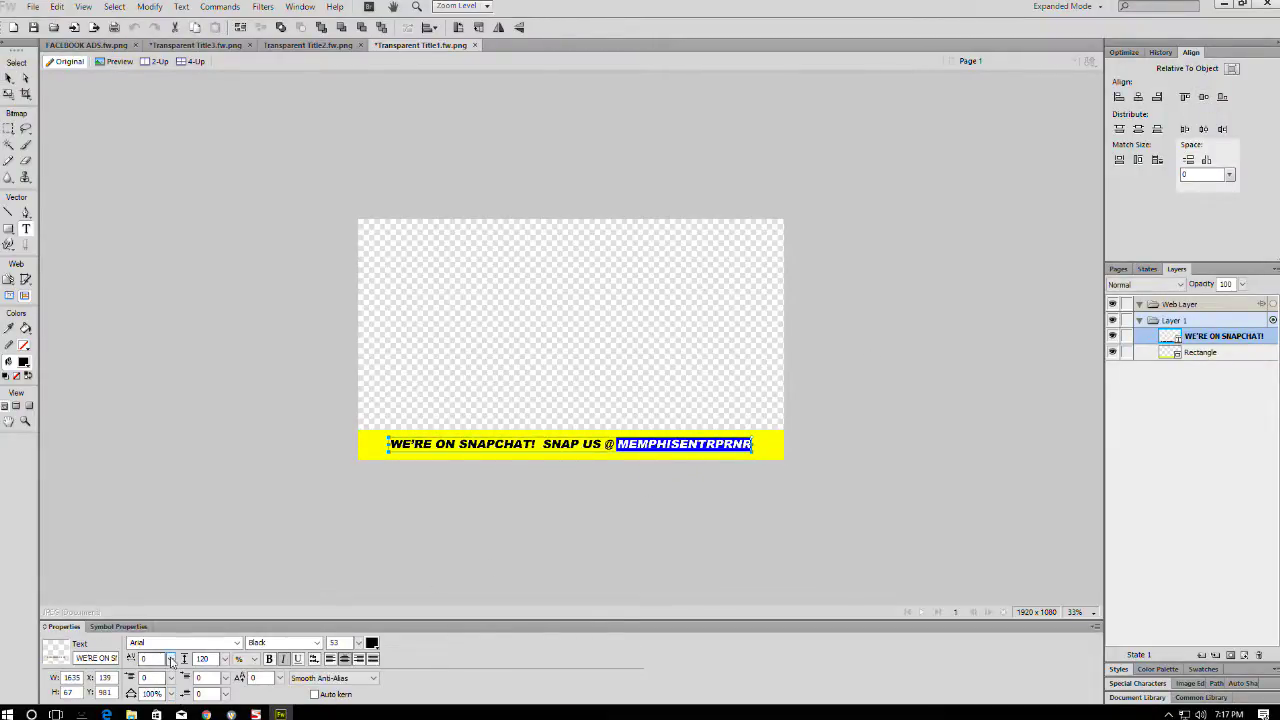
left_click_drag(170, 658, 191, 571)
left_click(839, 519)
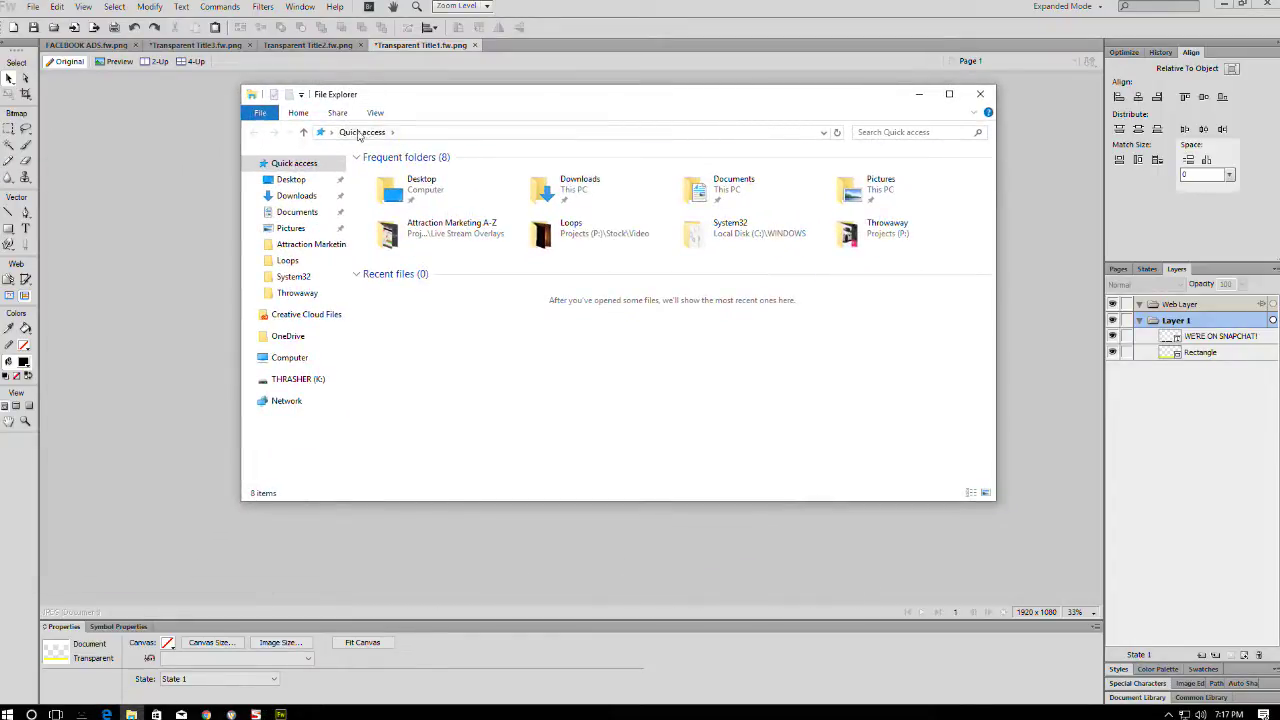
- Browse File Explorer to Computer > THRASHER (K:) > Graphic Design > Websites
left_click(331, 133)
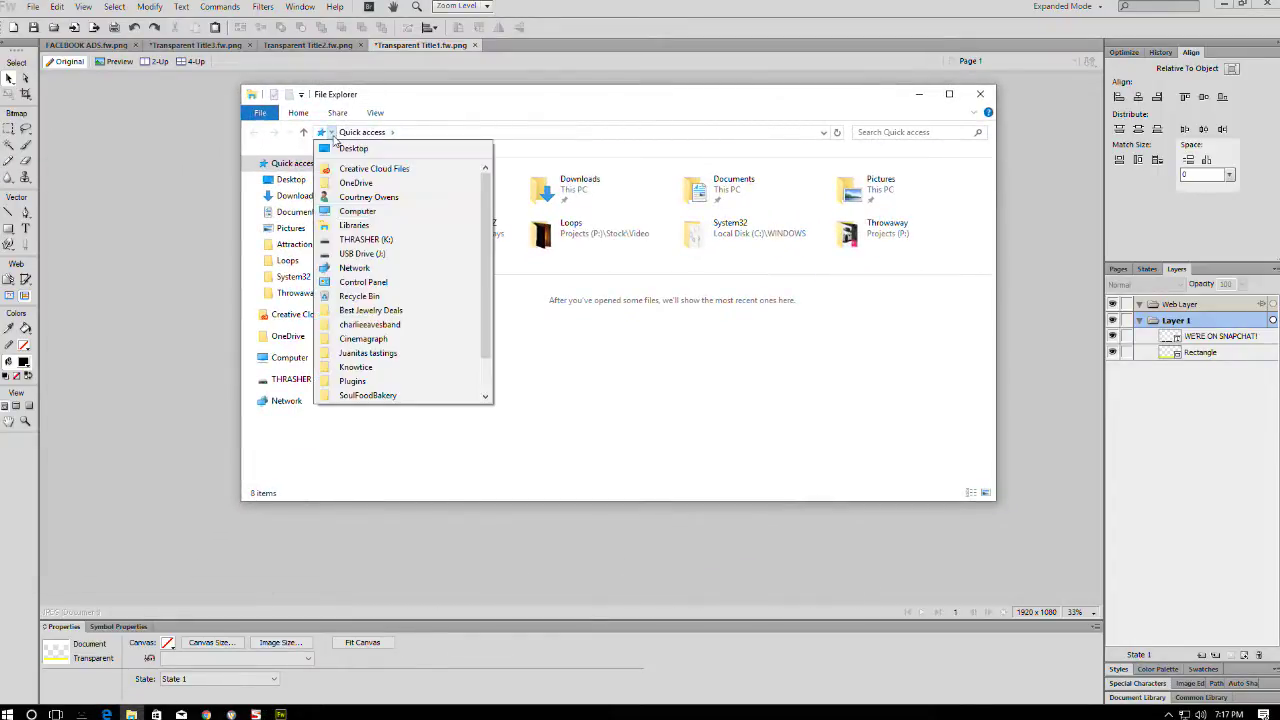
left_click(352, 211)
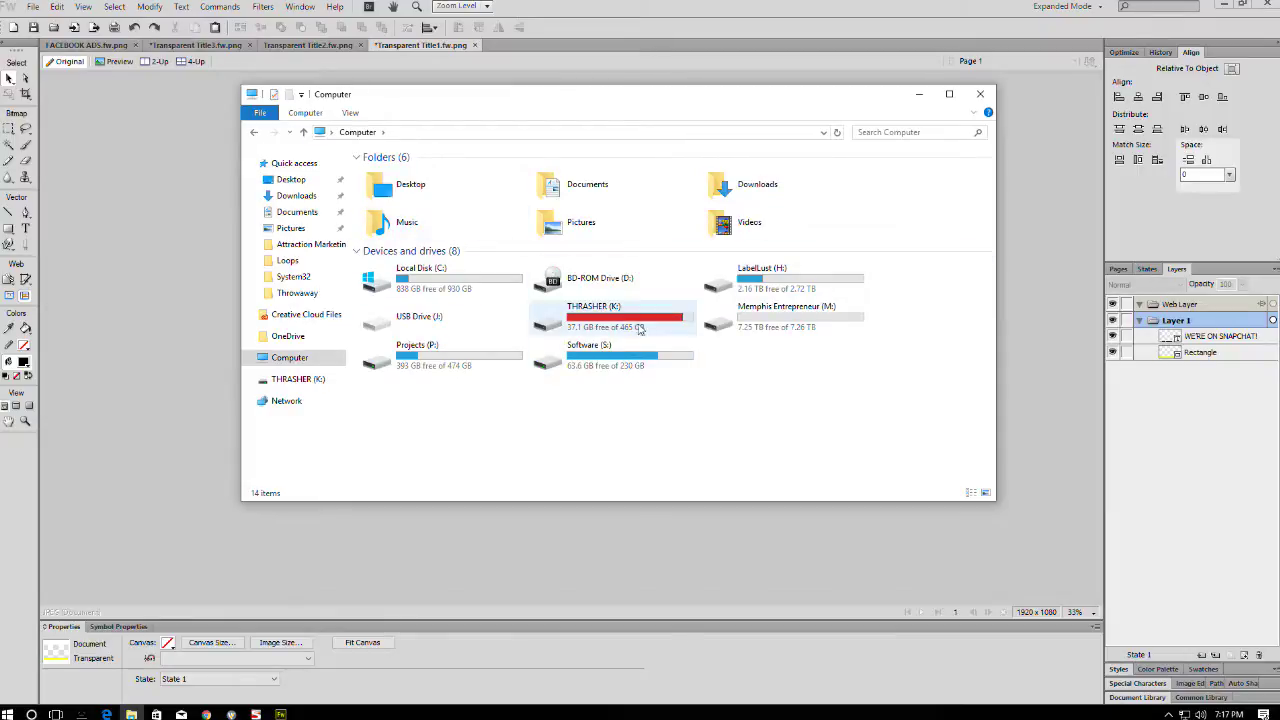
double_click(640, 329)
double_click(400, 277)
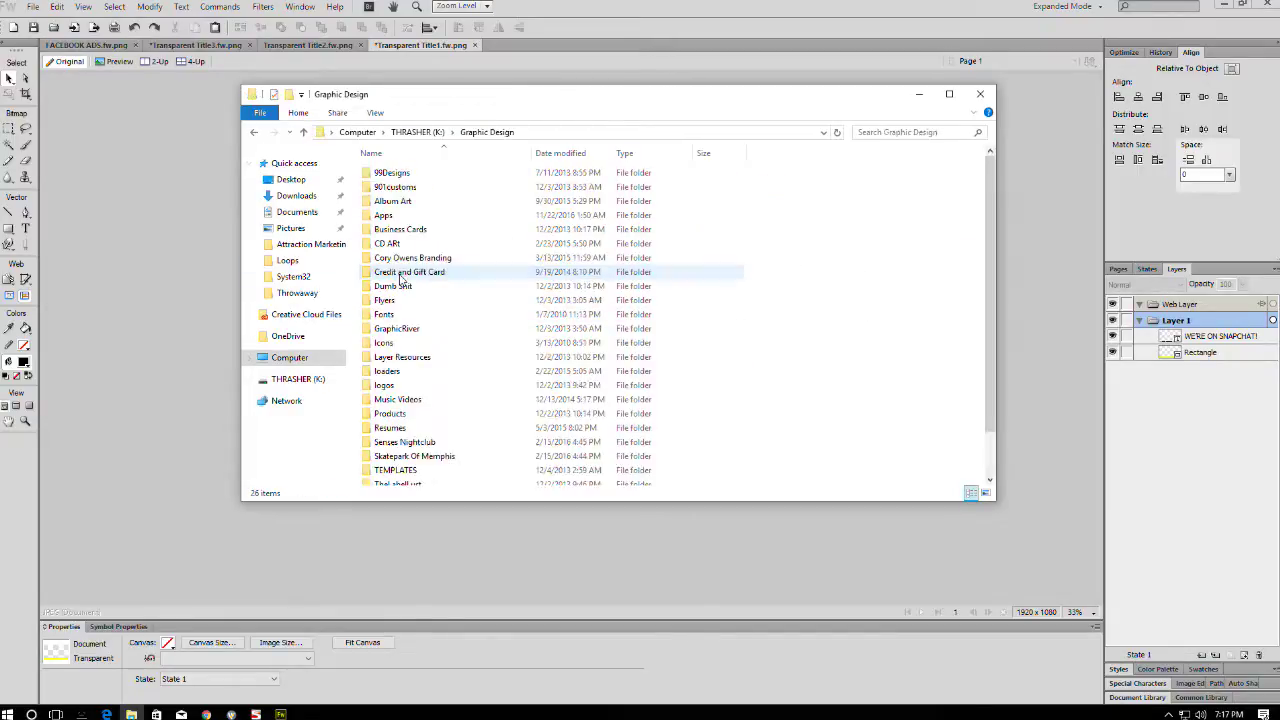
scroll(400, 427, "down", 2)
left_click(400, 449)
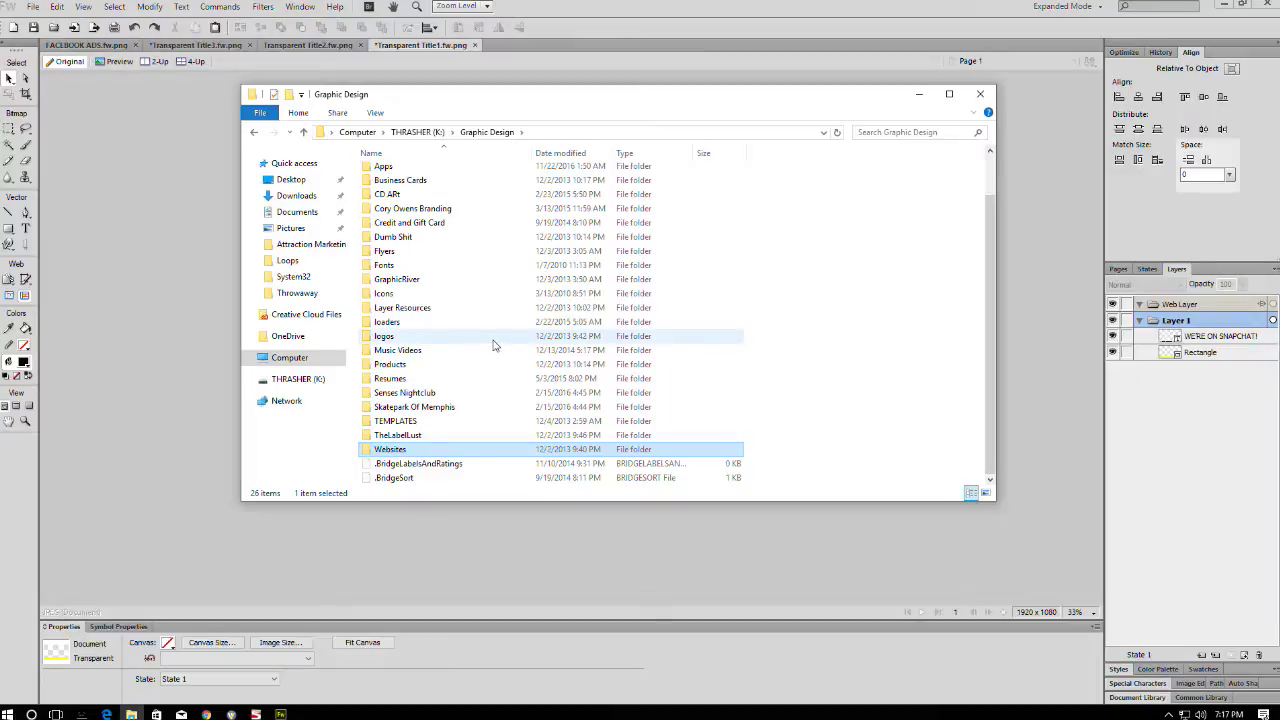
key("Return")
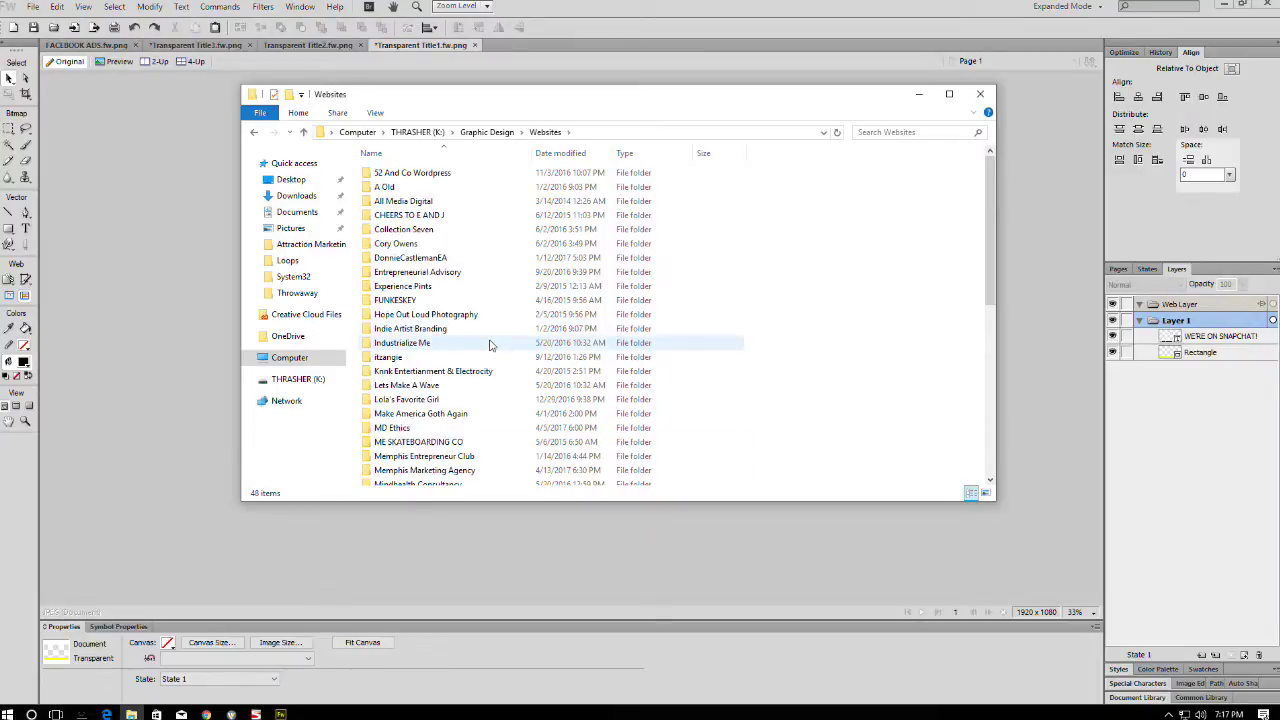
- Open Memphis Entrepreneur Club > Snapchat, select snapcode.png, and move the window aside
scroll(410, 390, "down", 5)
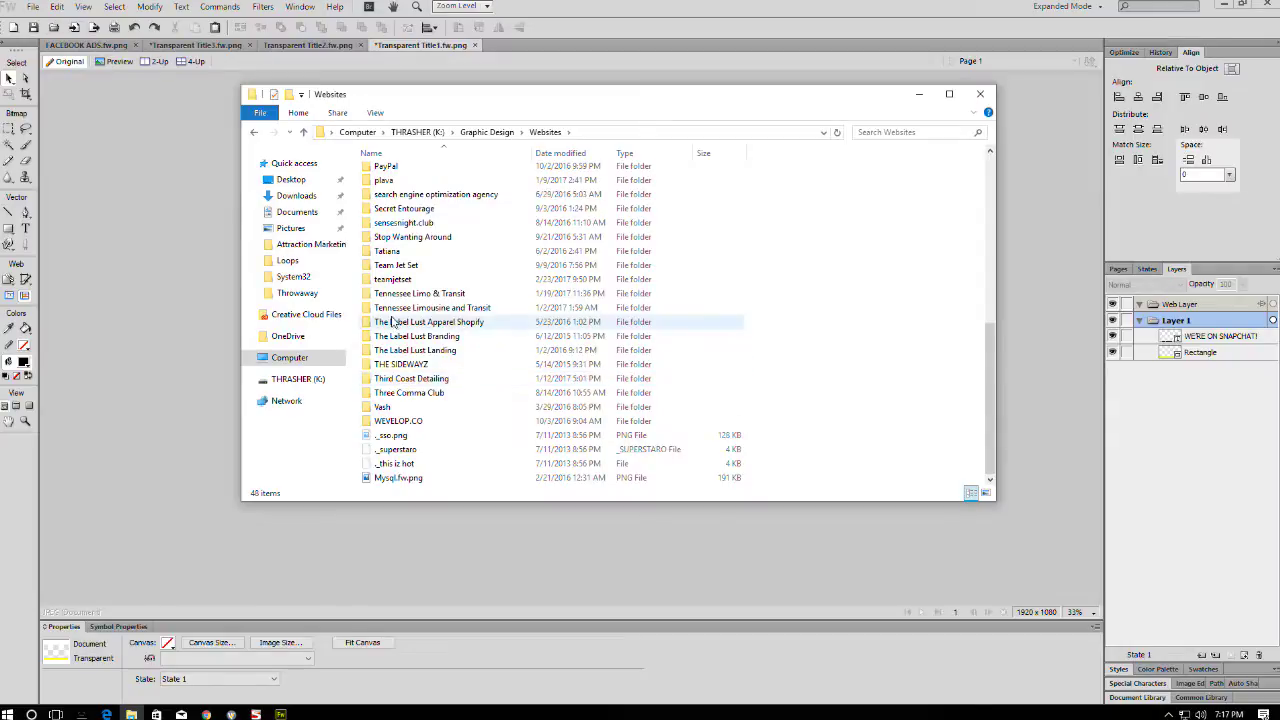
scroll(410, 320, "up", 2)
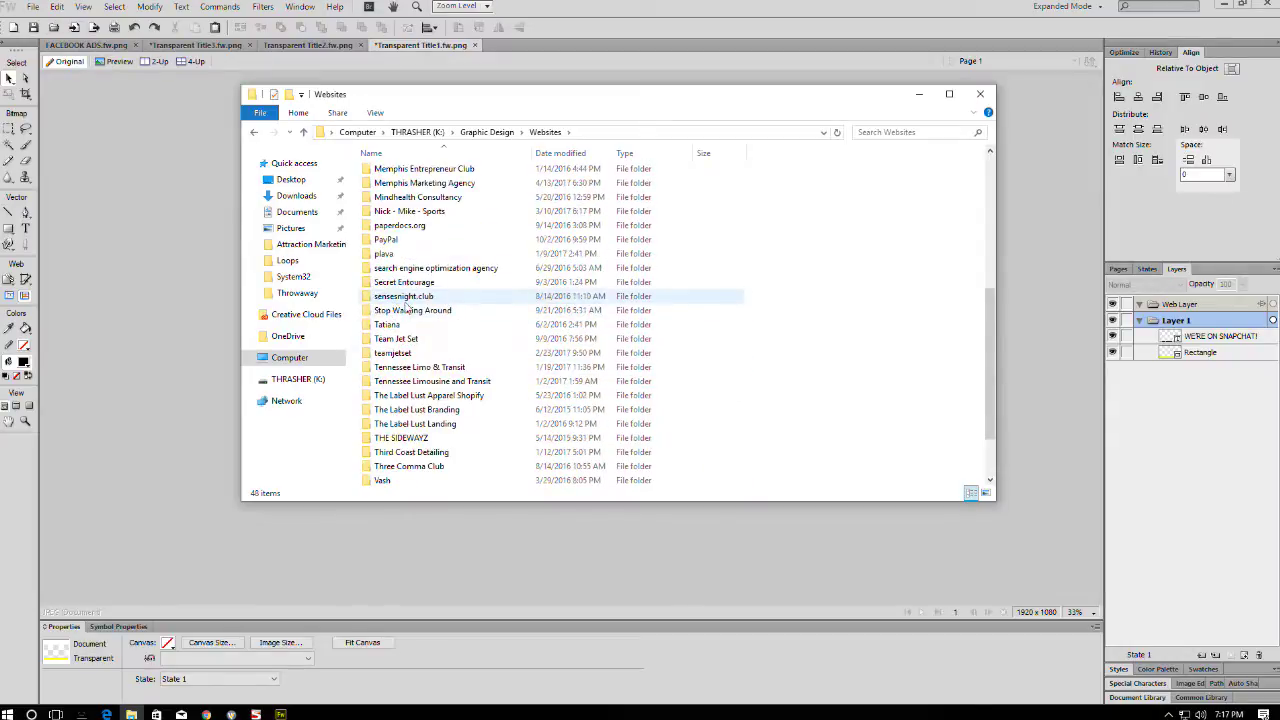
left_click(422, 171)
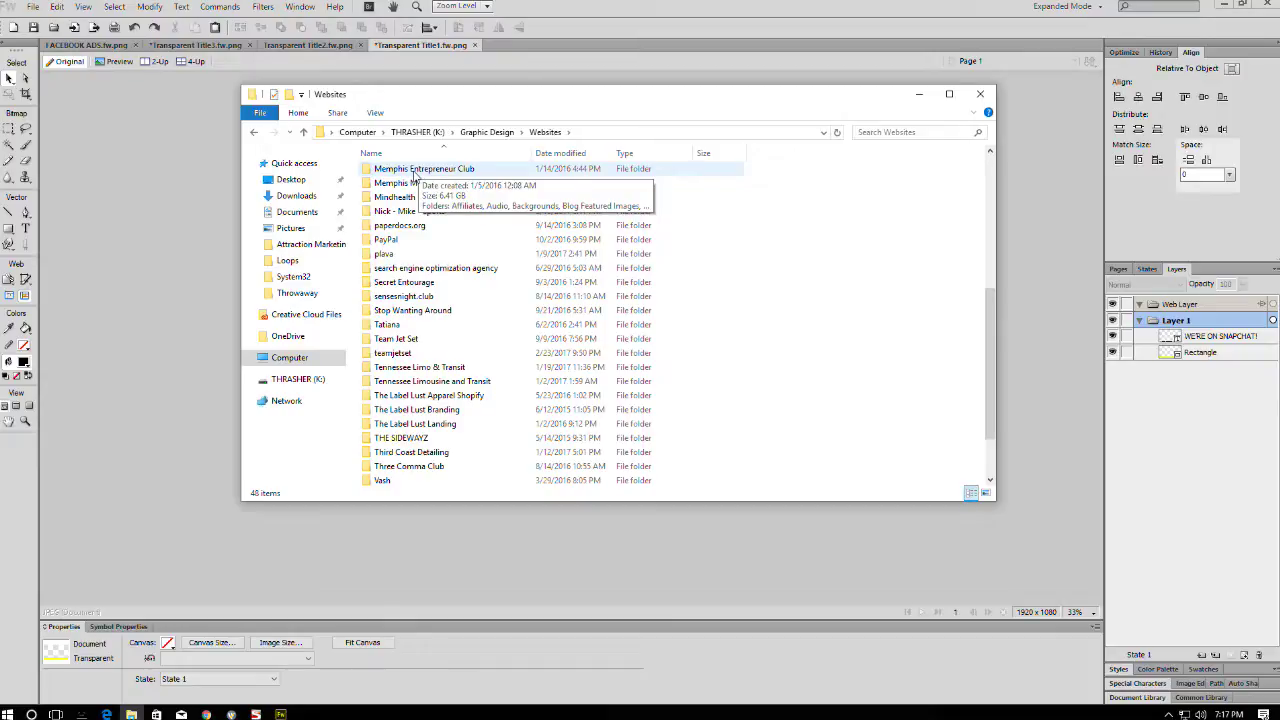
double_click(412, 170)
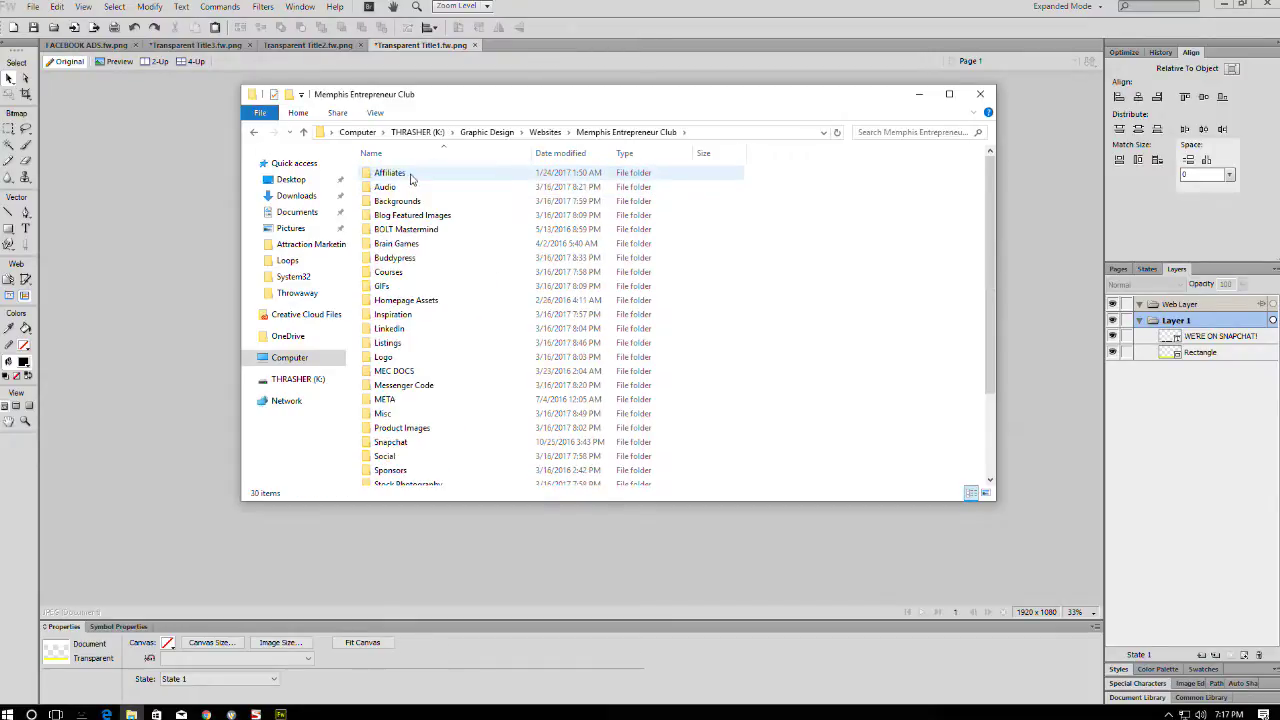
scroll(430, 200, "down", 3)
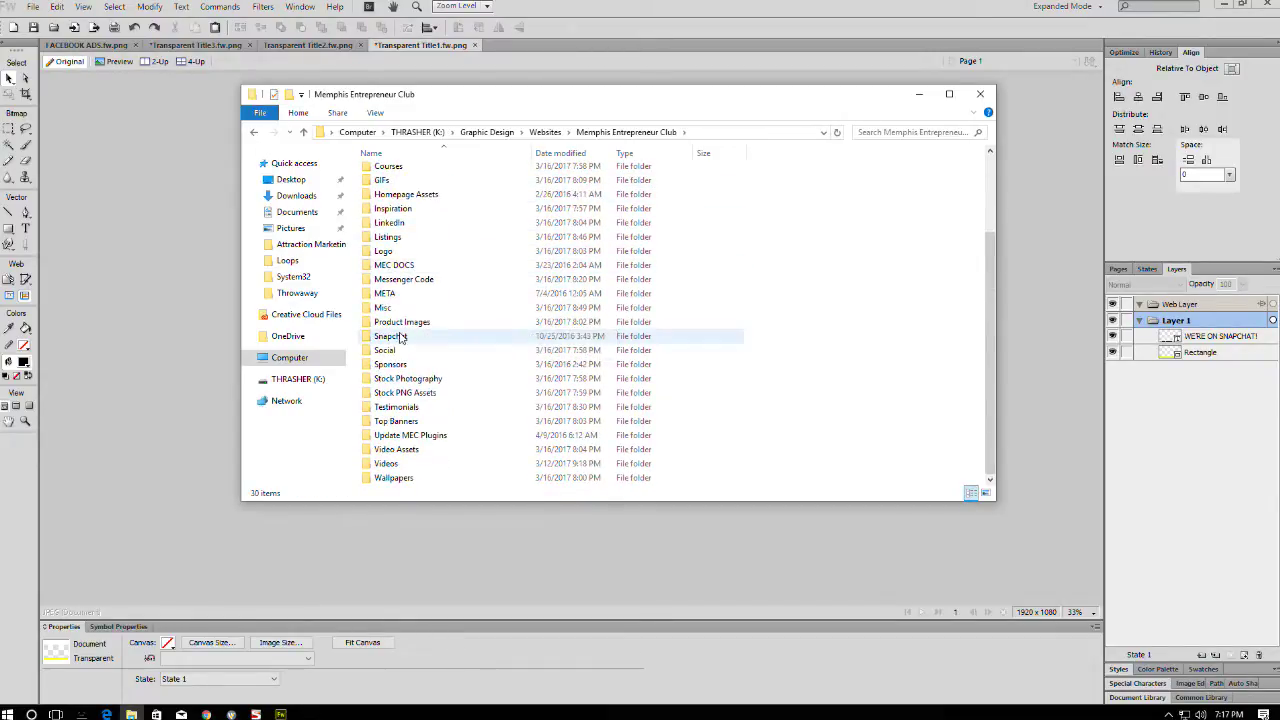
double_click(390, 337)
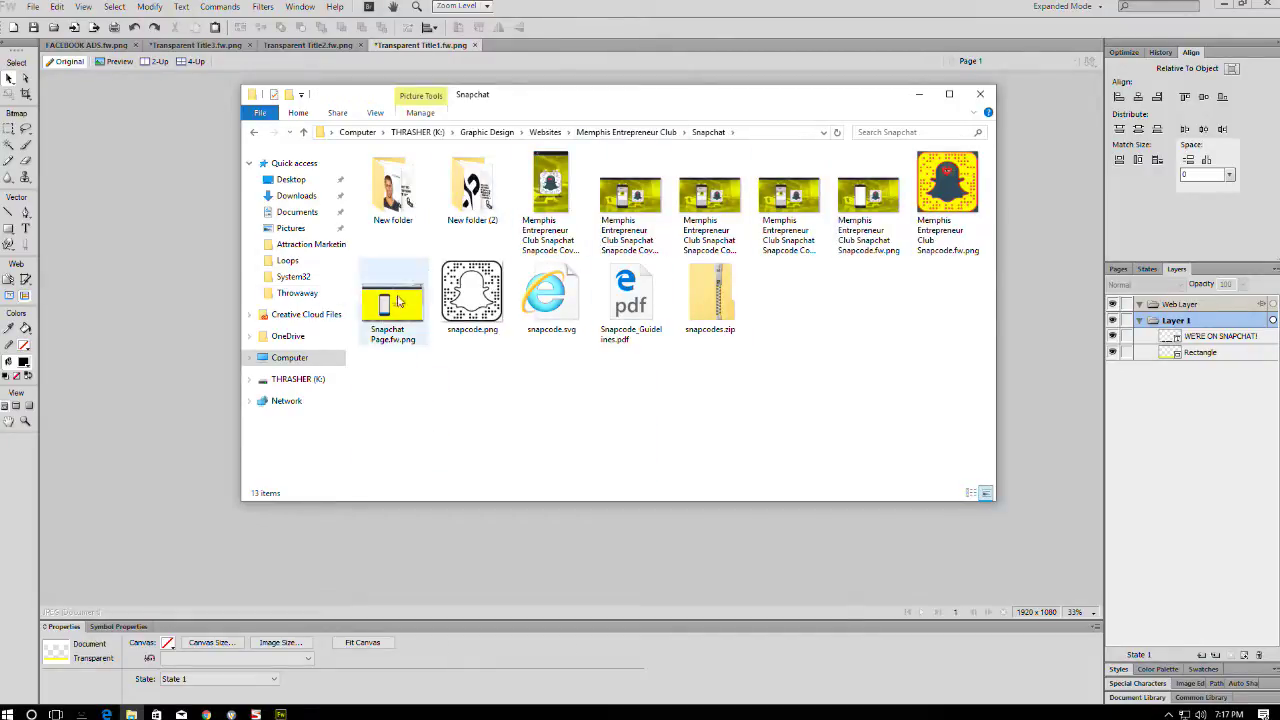
left_click(472, 295)
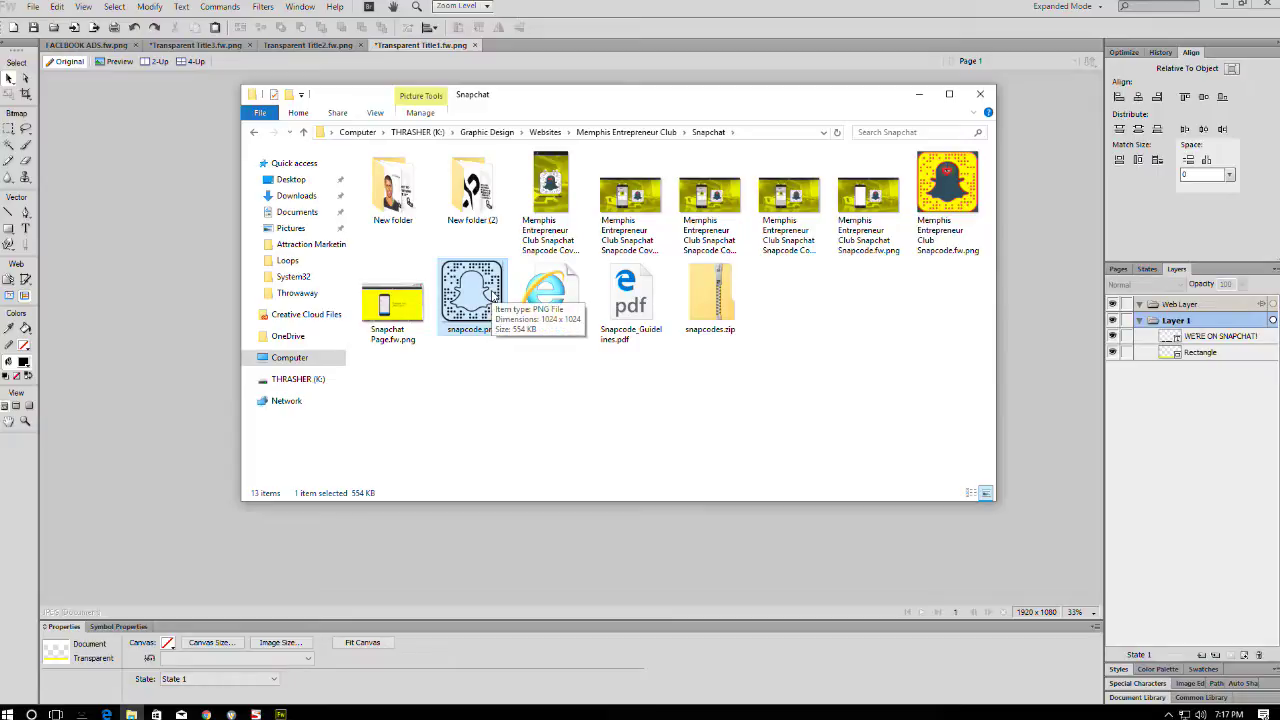
left_click_drag(535, 95, 946, 128)
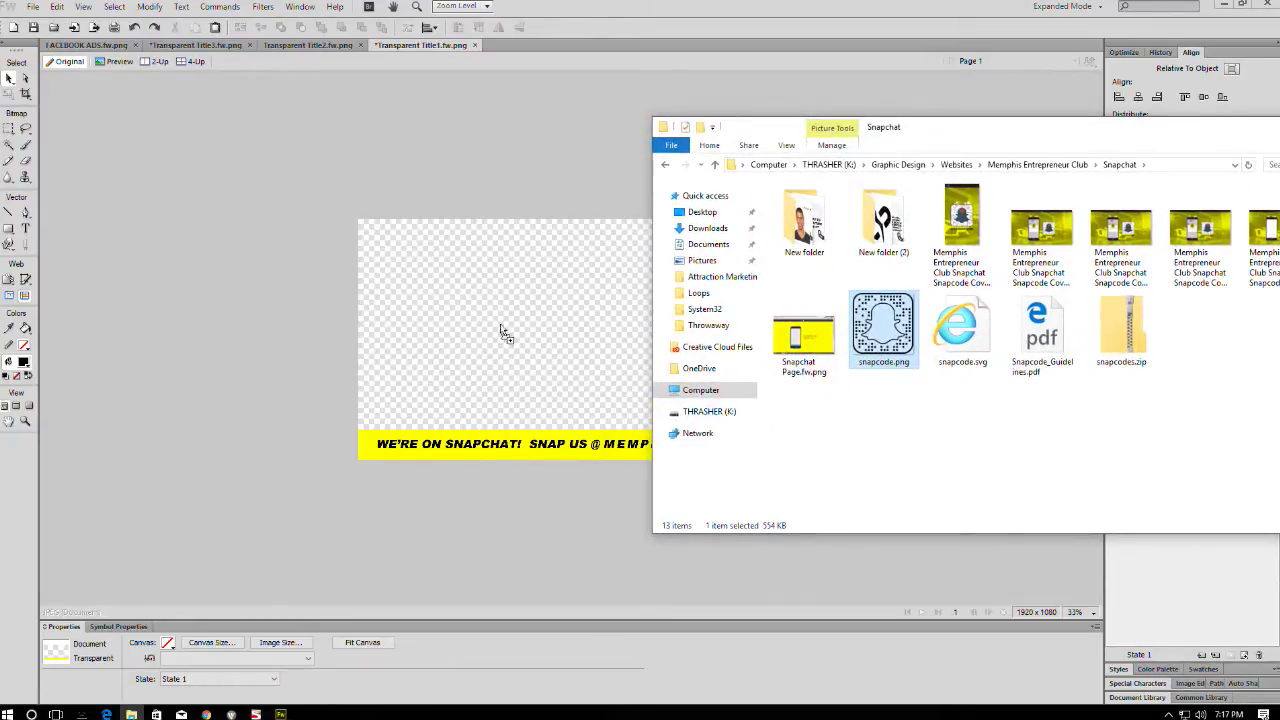
- Place snapcode.png on the canvas and delete its unwanted Composite Path, Path and Bitmap layers
left_click_drag(505, 335, 505, 335)
left_click(931, 5)
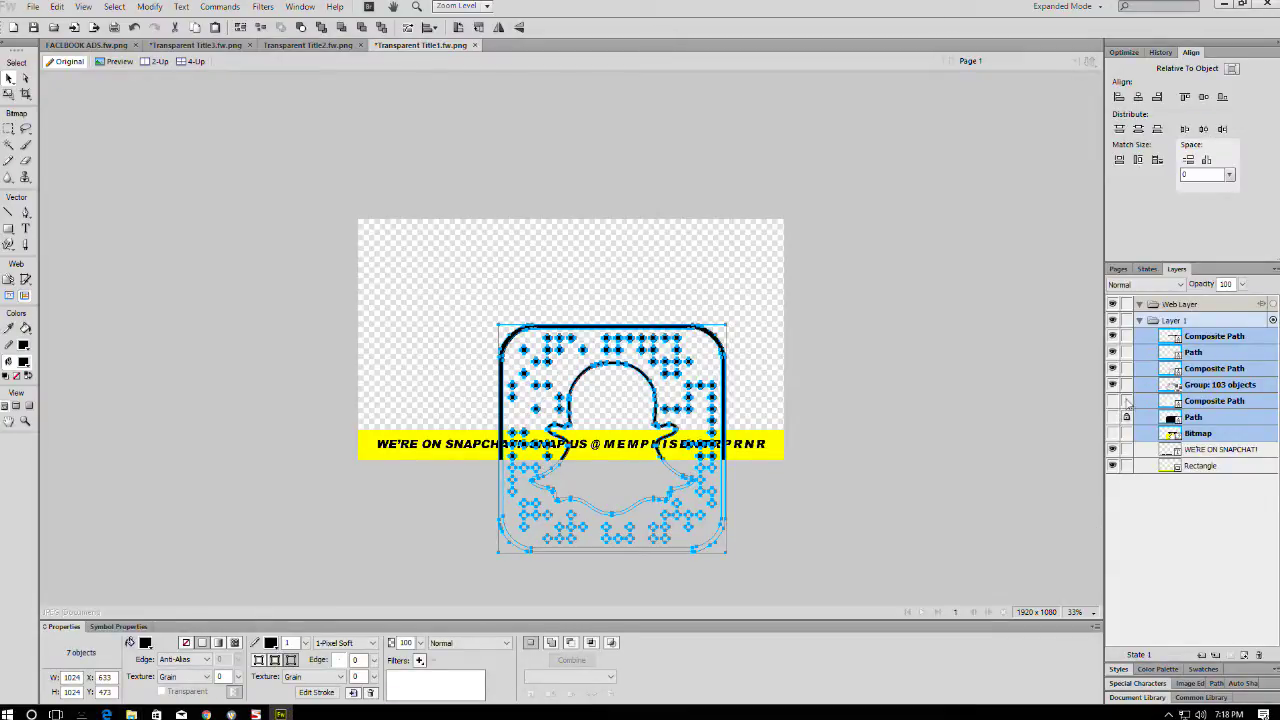
left_click(1210, 400)
left_click(1197, 434, "shift")
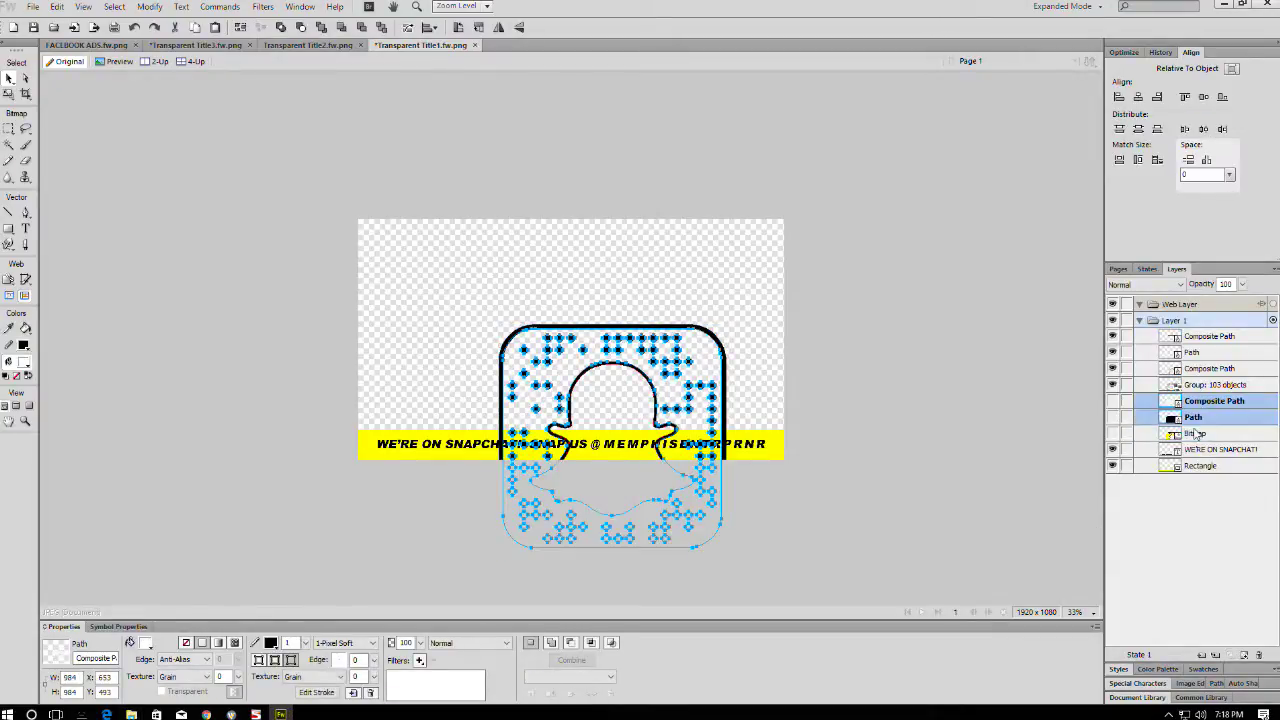
key("Delete")
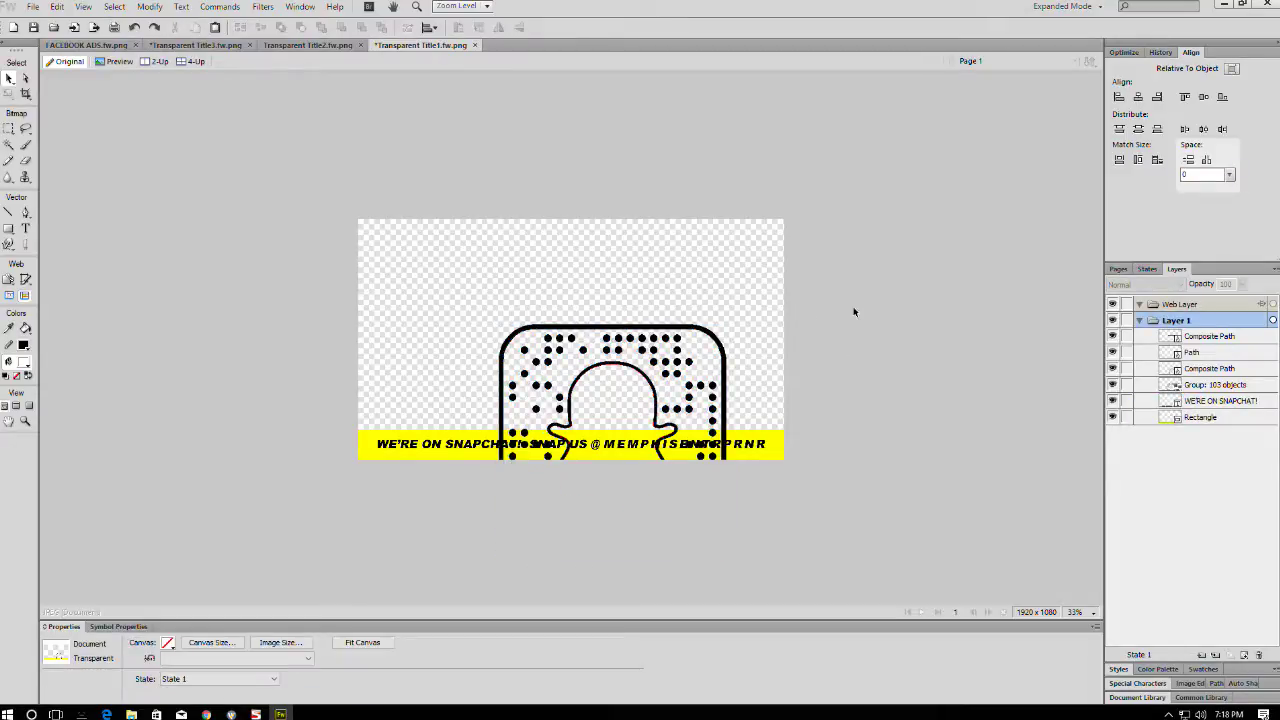
- Inspect the remaining logo layers: rounded-square path, ghost paths and the dots group
left_click(1220, 337)
left_click(1208, 352)
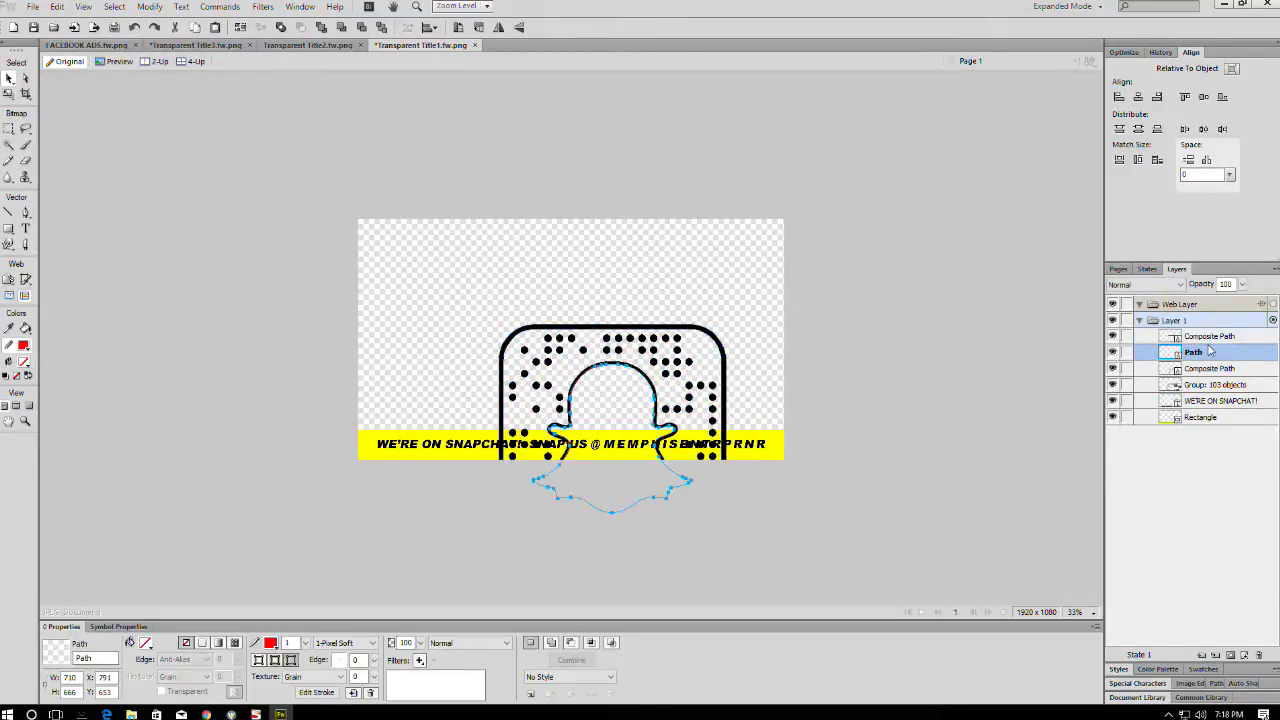
left_click(1209, 370)
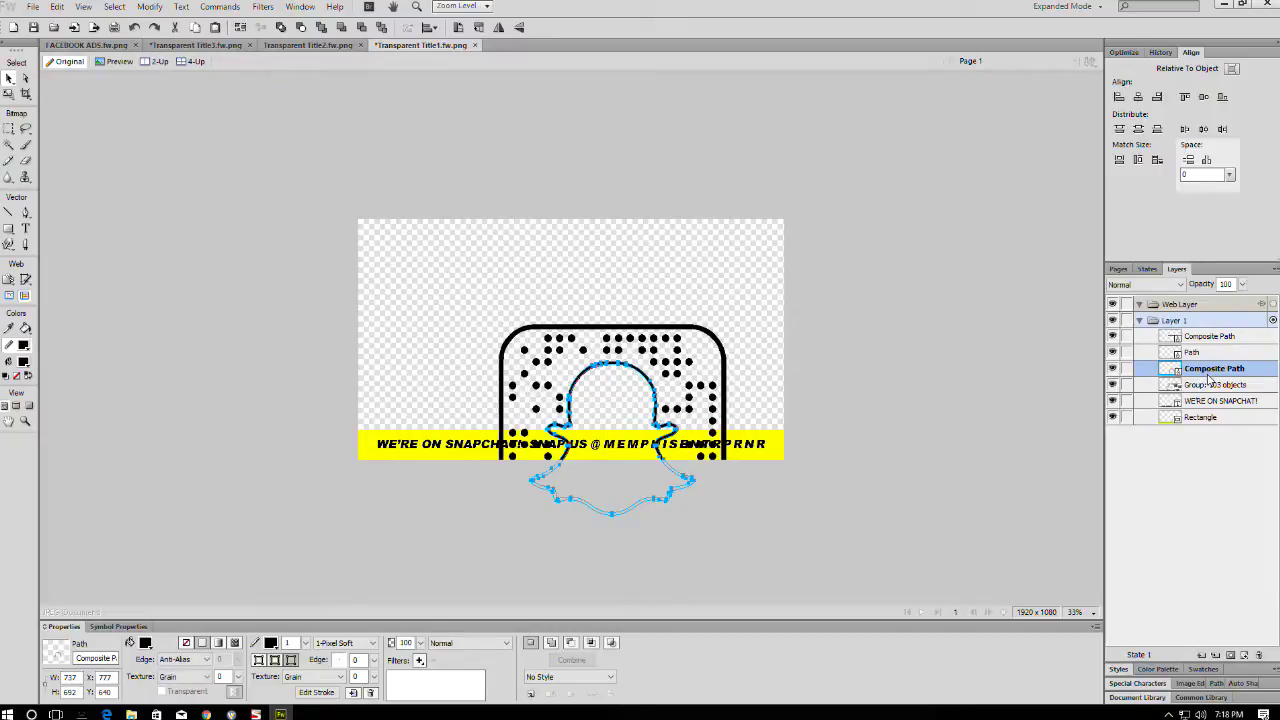
left_click(1199, 386)
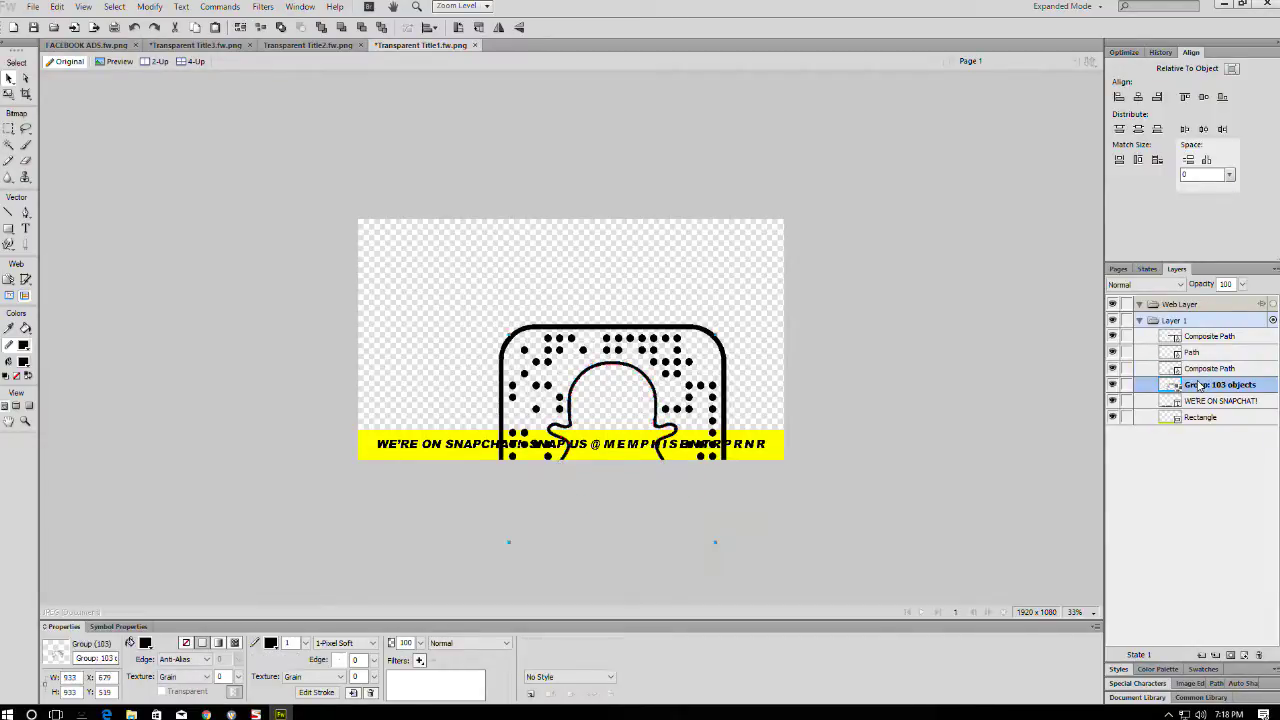
left_click(1114, 386)
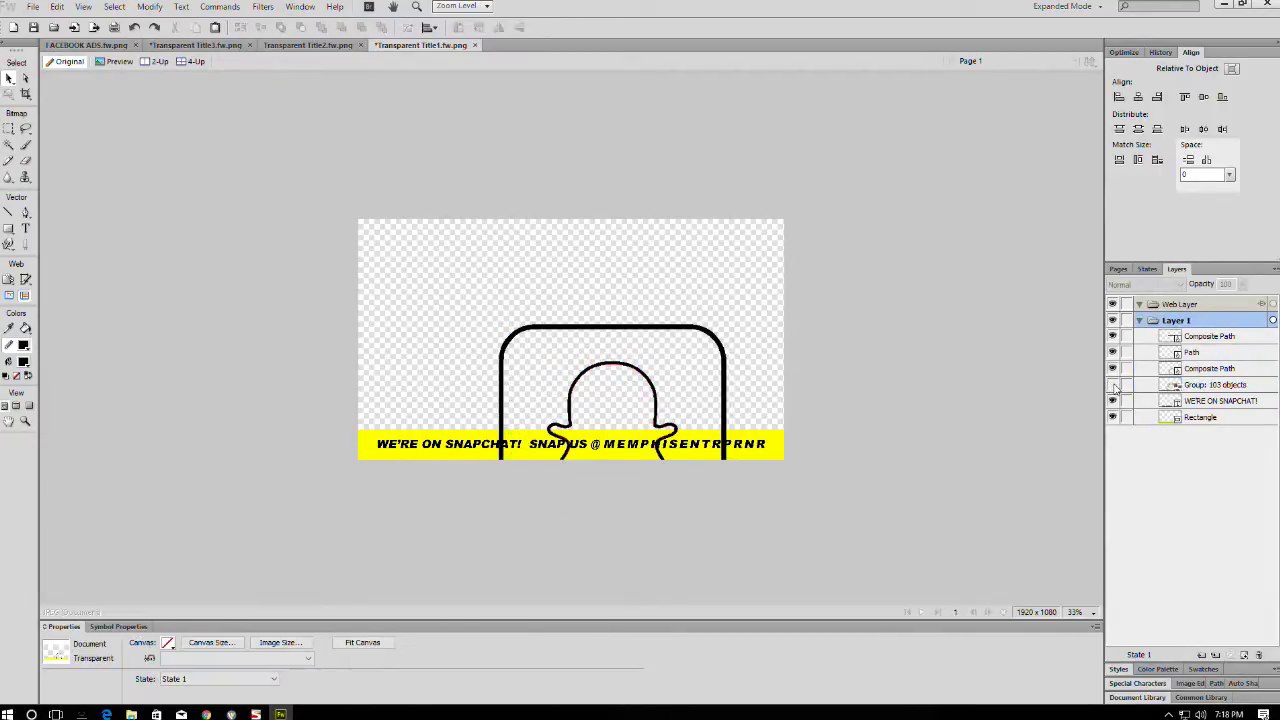
left_click(1114, 386)
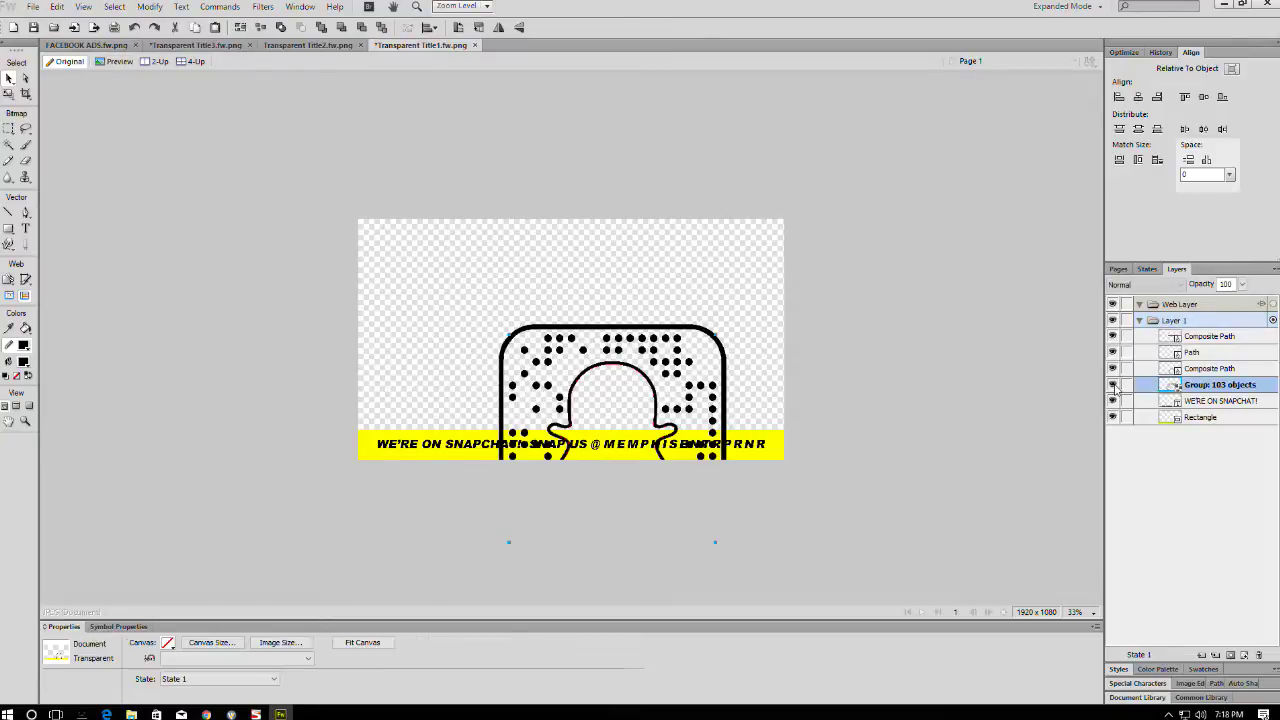
left_click(1200, 352)
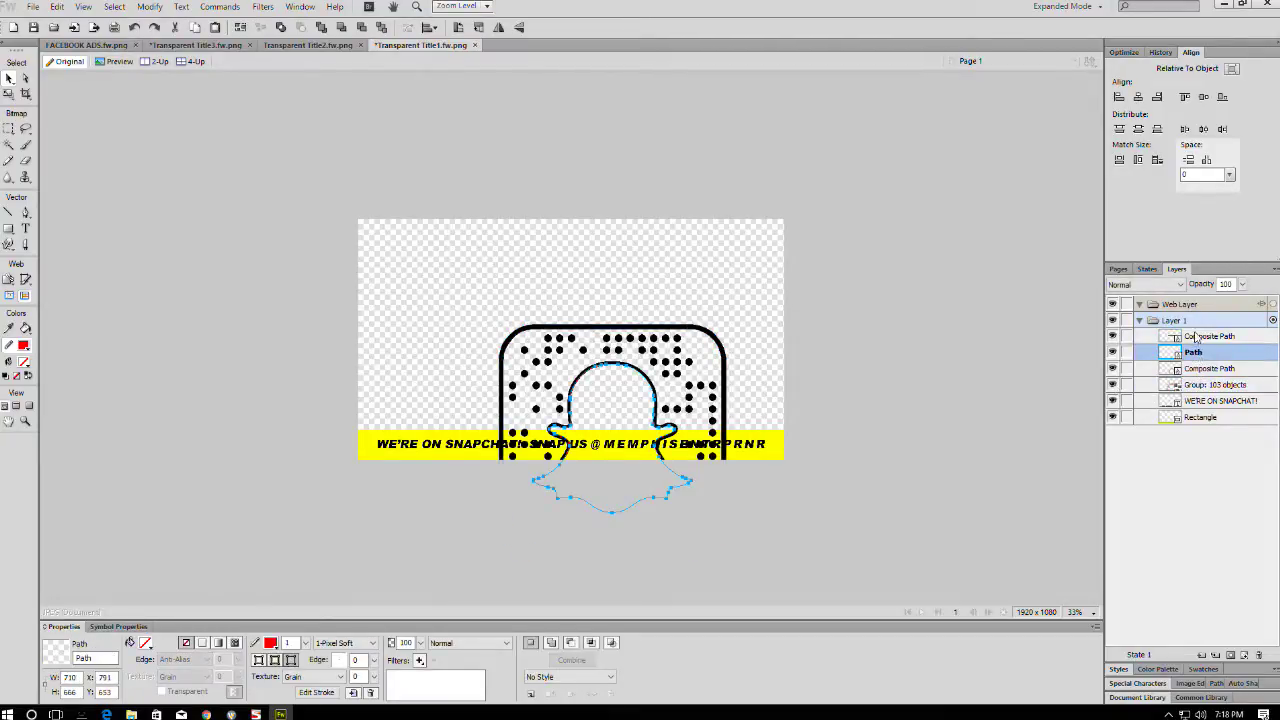
left_click(1196, 337)
- Scale the four Snapcode logo parts down to about 437 px and view at 100%
left_click_drag(806, 277, 497, 365)
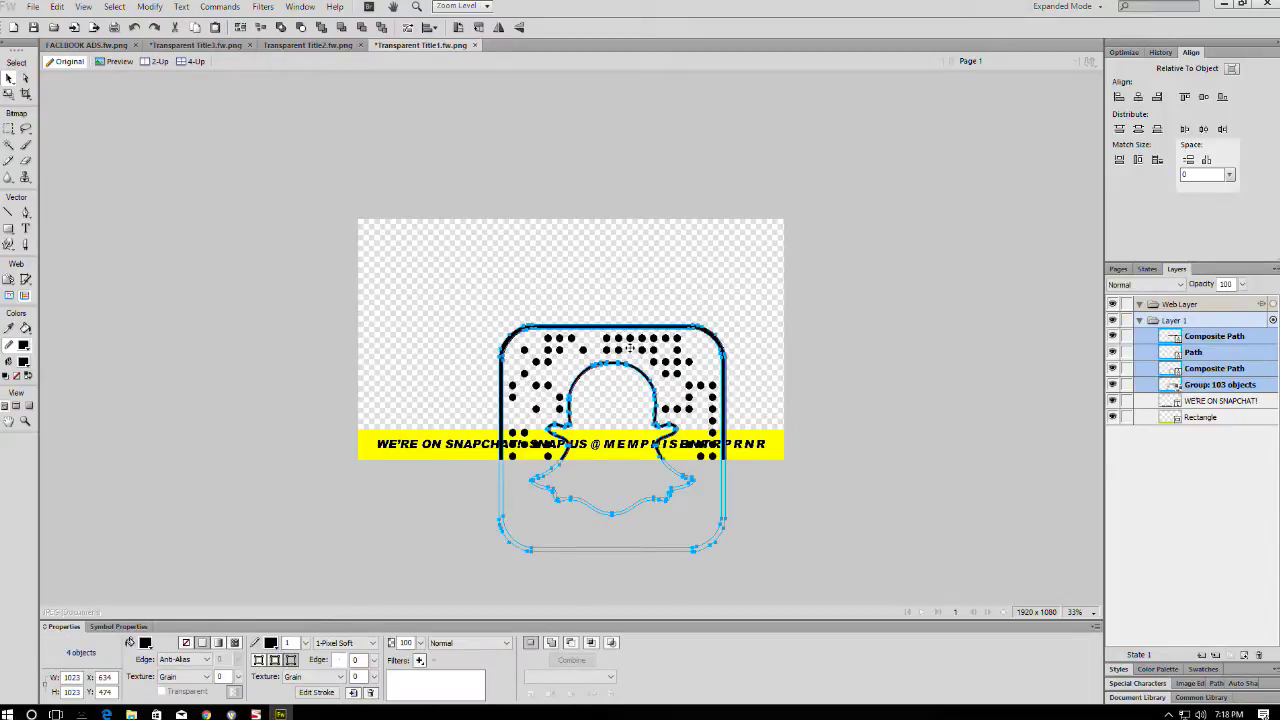
key("q")
left_click_drag(726, 551, 597, 422)
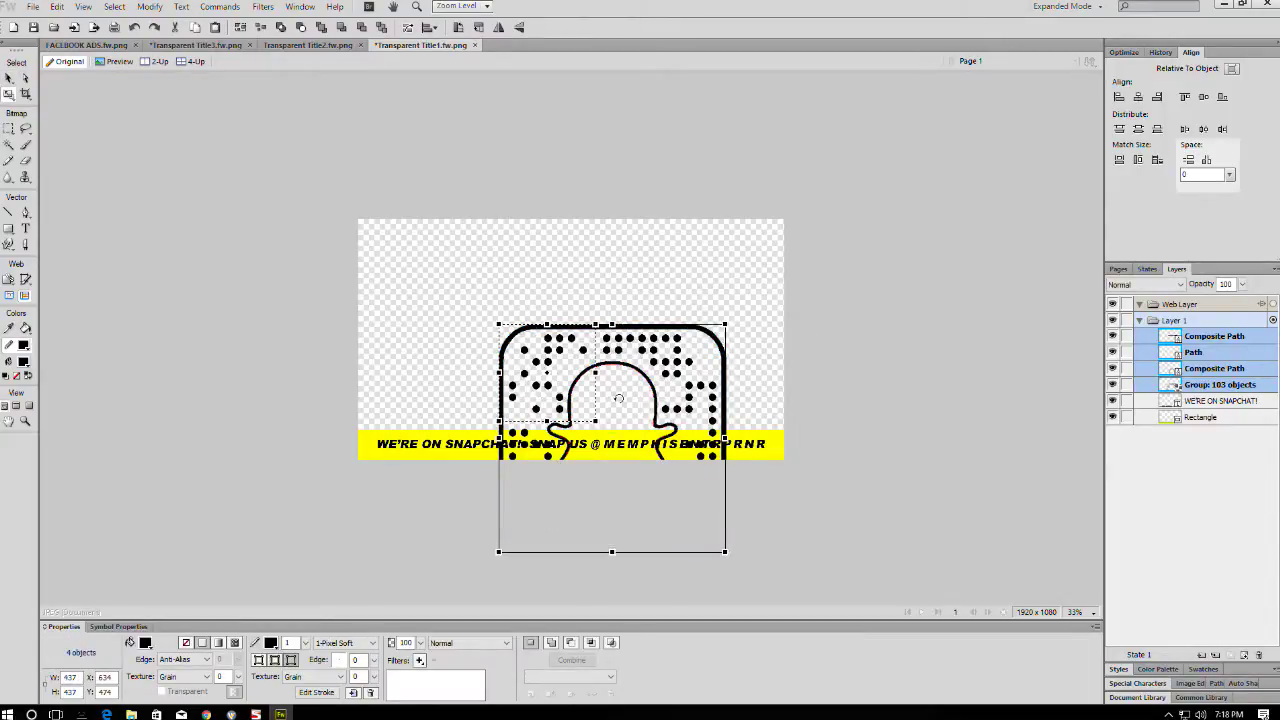
key("v")
key("ctrl+alt+0")
key("ctrl+0")
key("ctrl+alt+0")
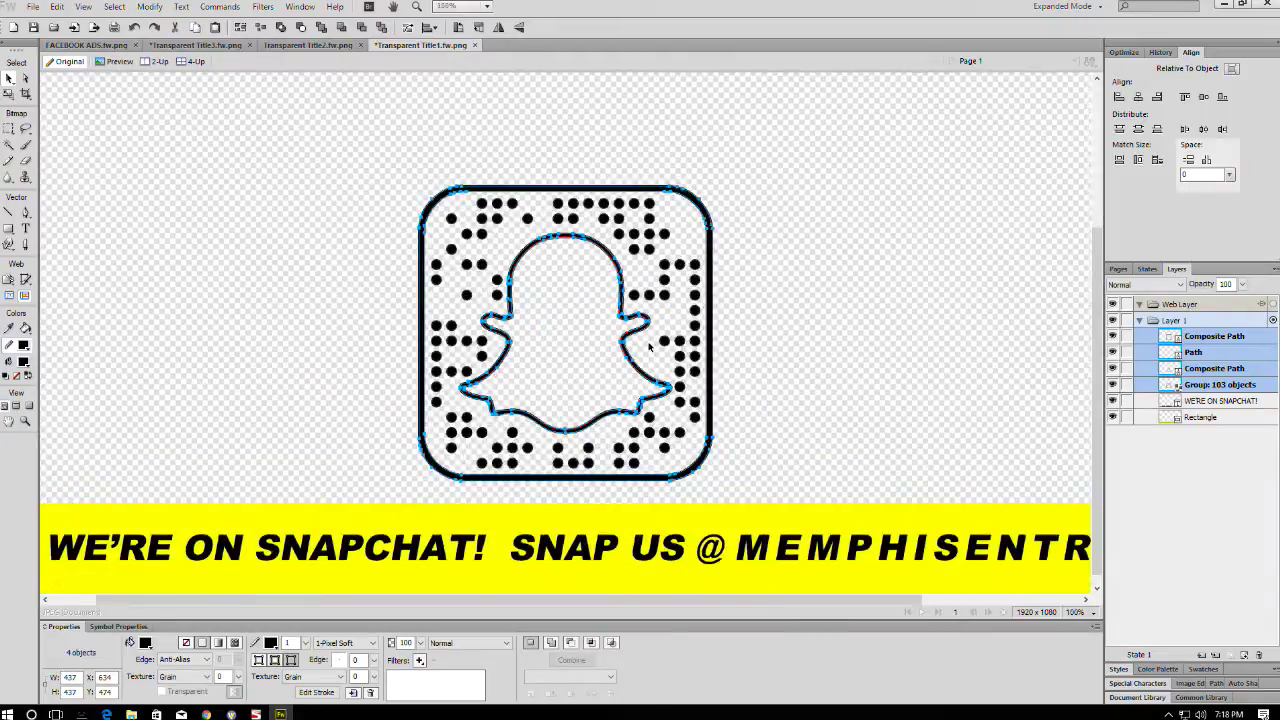
- Select only the Snapcode's outer rounded-square outline and convert it to a bitmap
left_click(732, 203)
left_click(711, 228)
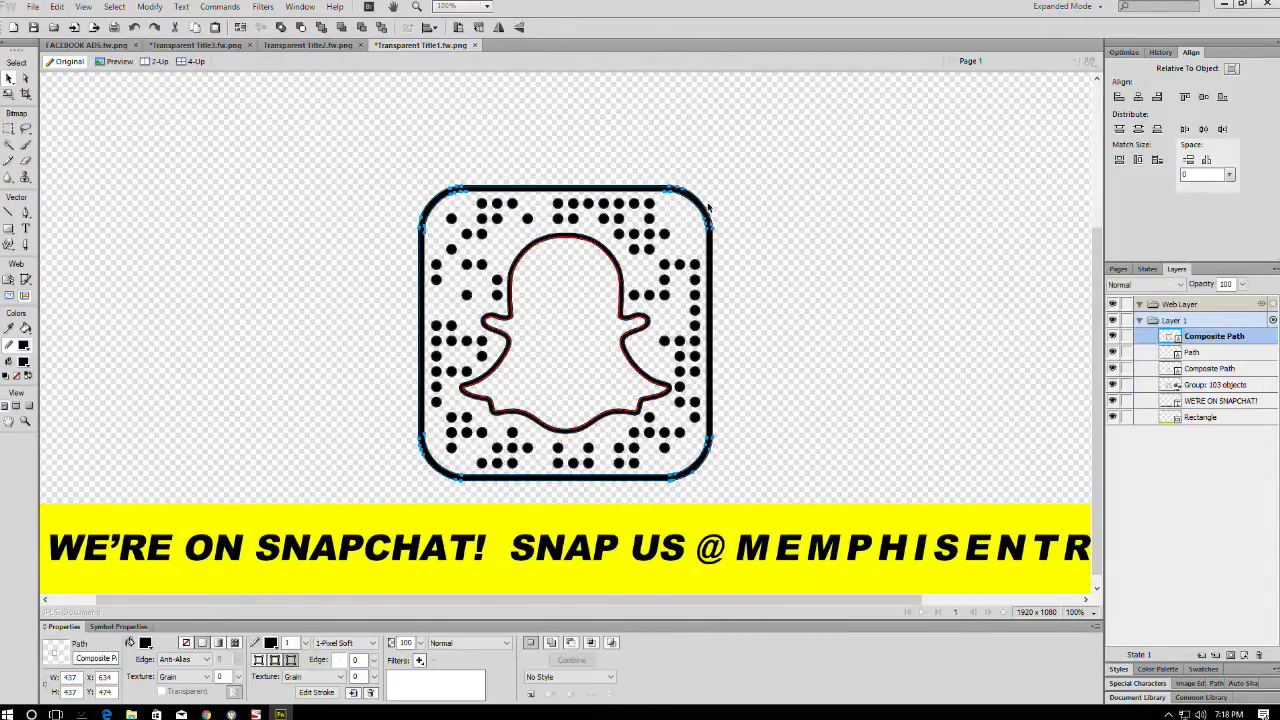
key("ctrl+shift+d")
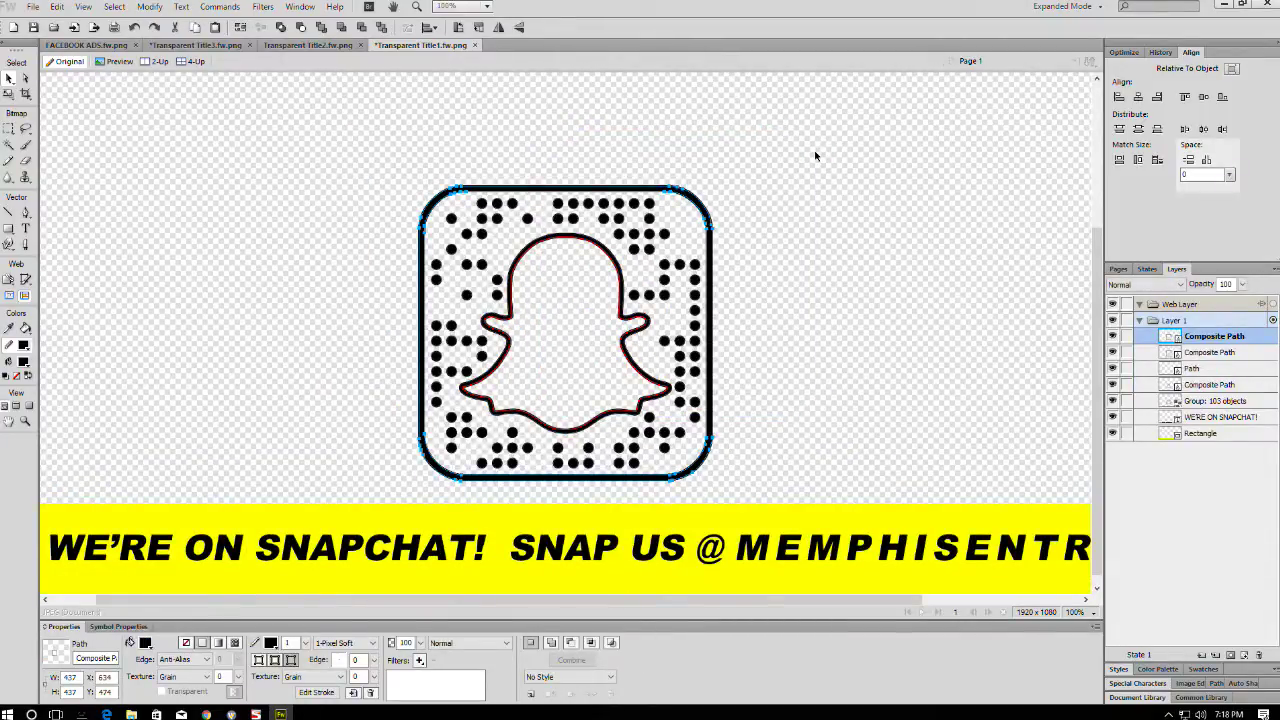
key("ctrl+alt+shift+z")
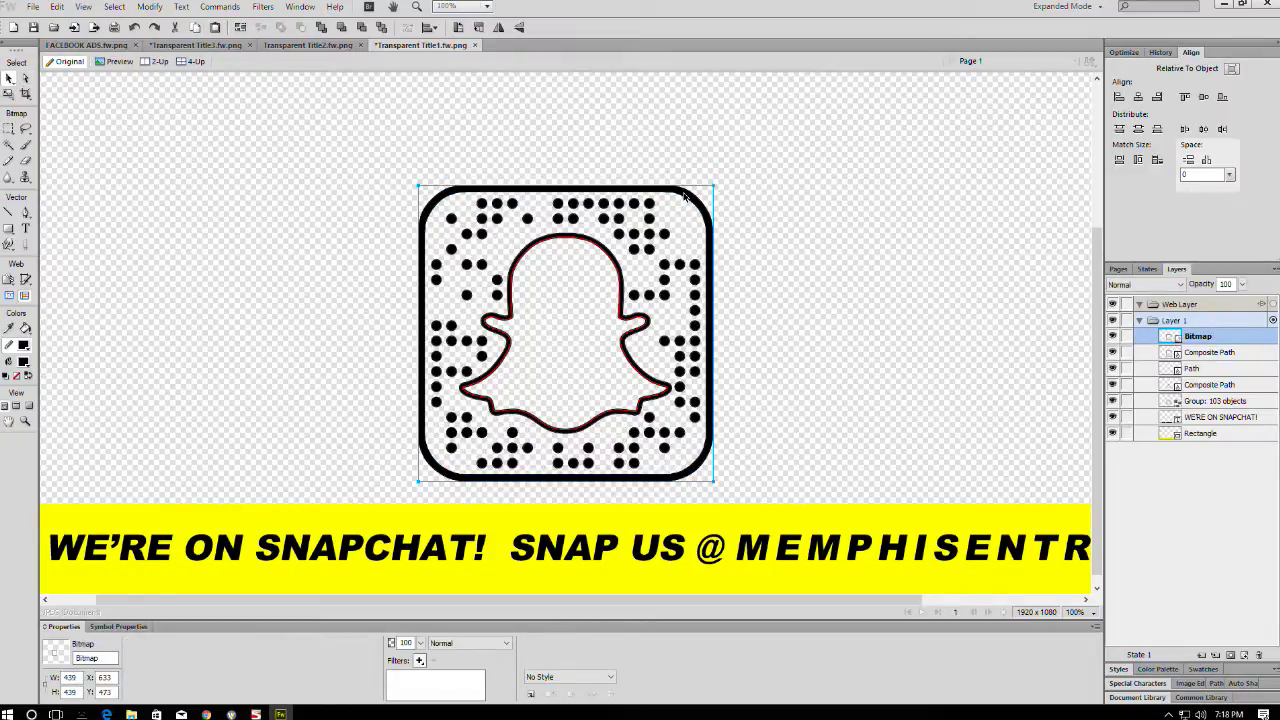
- Magic Wand the rounded-square area, contract the marquee, and convert it to a solid path
left_click(8, 144)
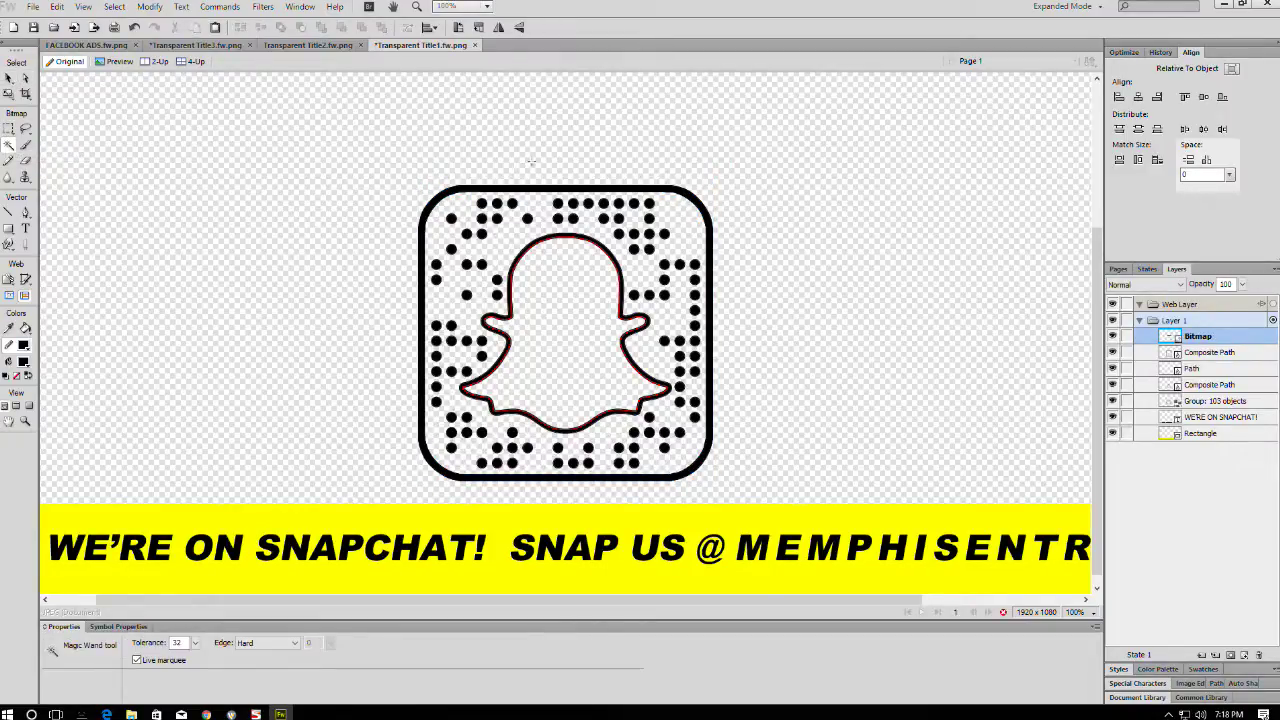
left_click(531, 162)
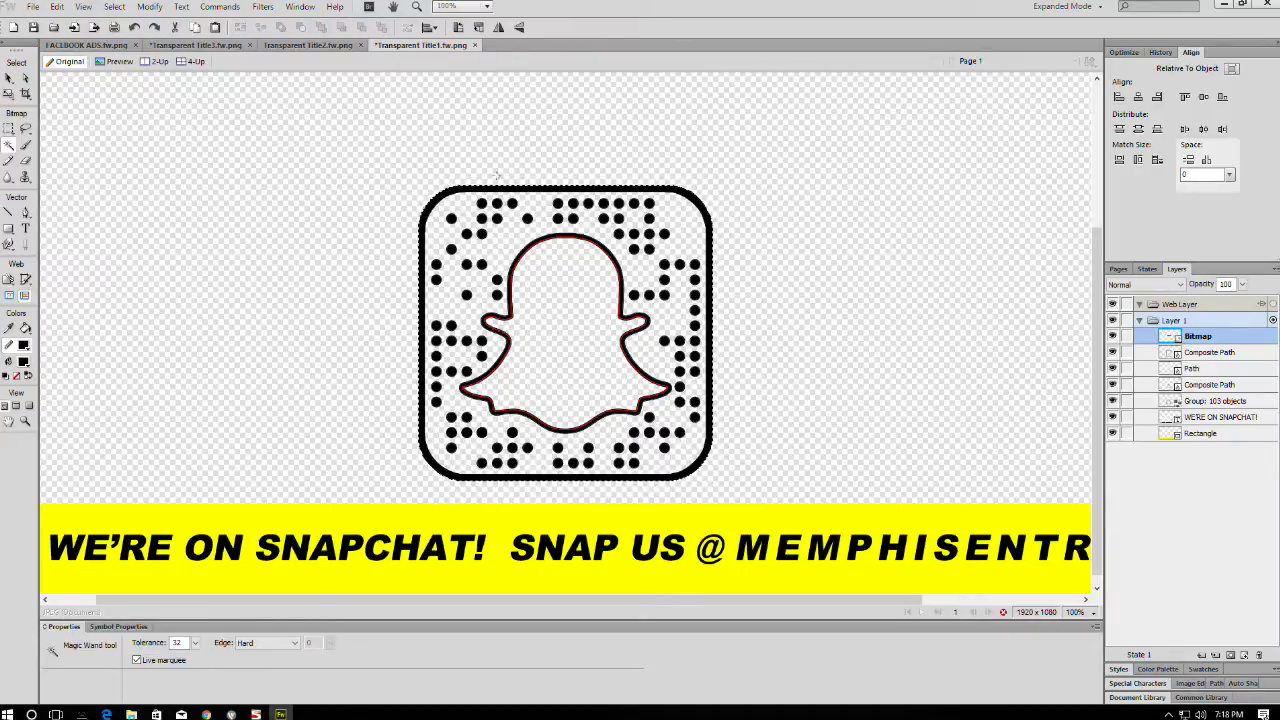
right_click(683, 200)
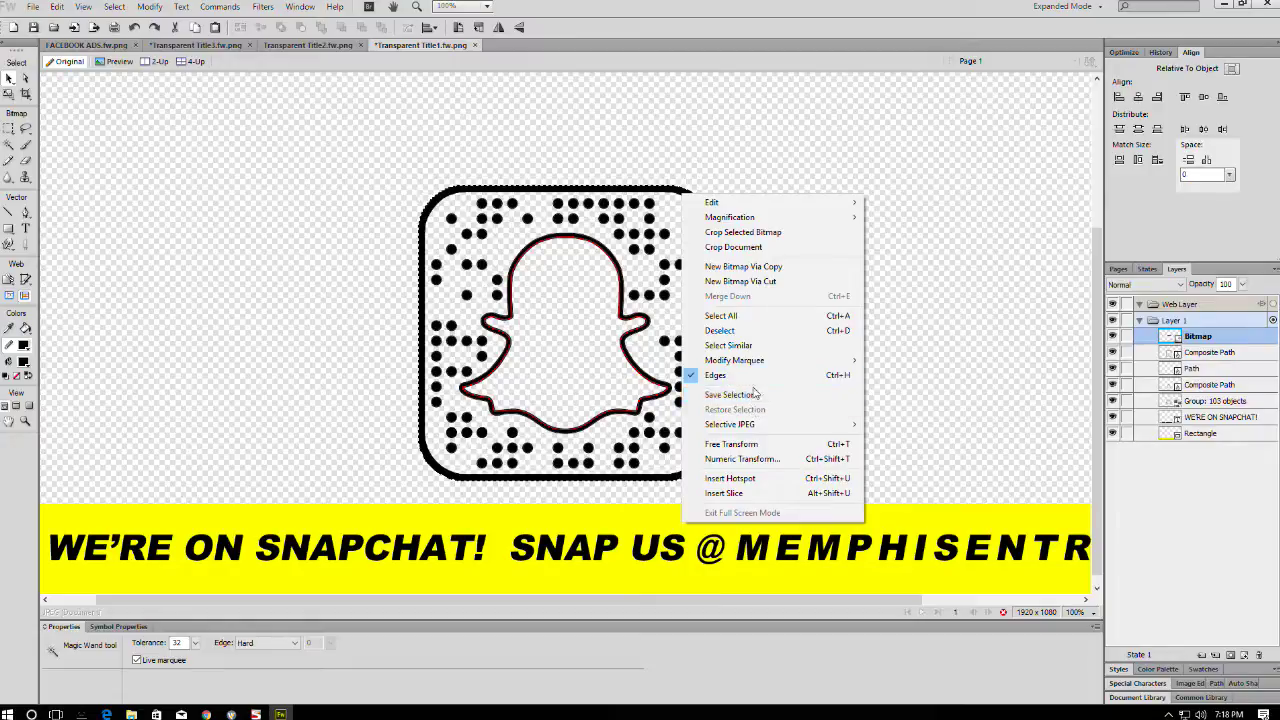
mouse_move(775, 362)
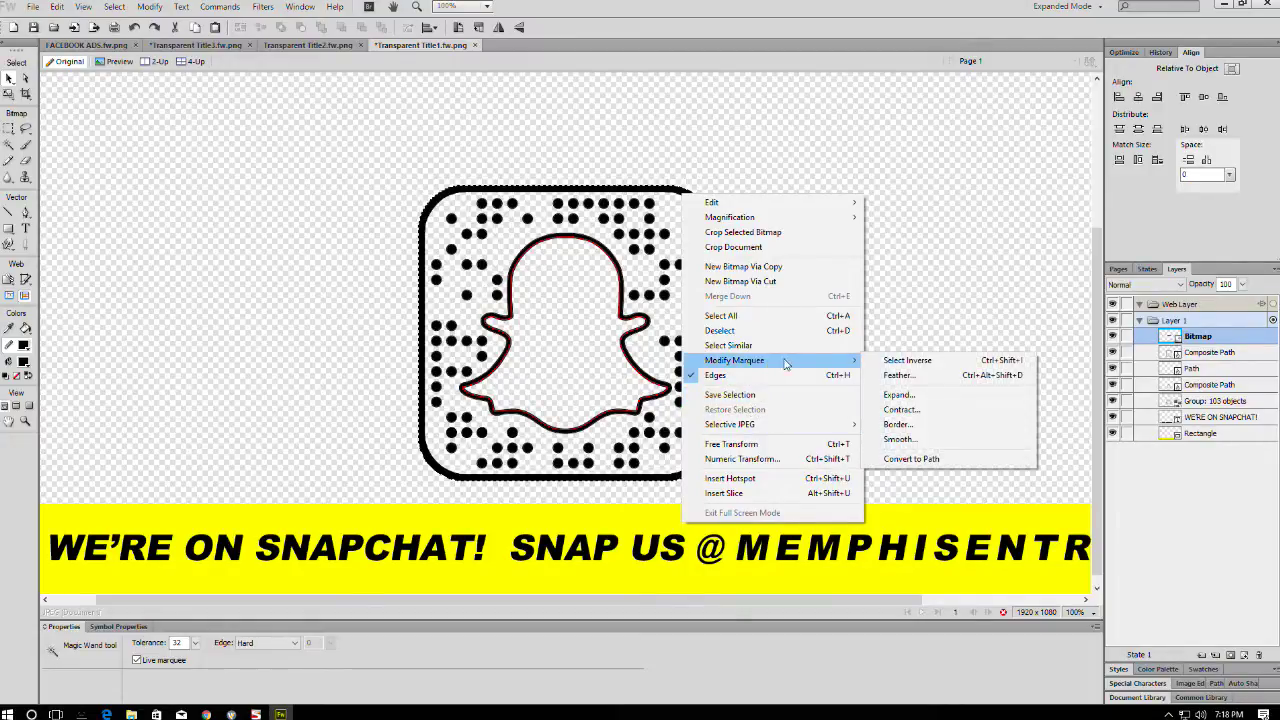
left_click(899, 408)
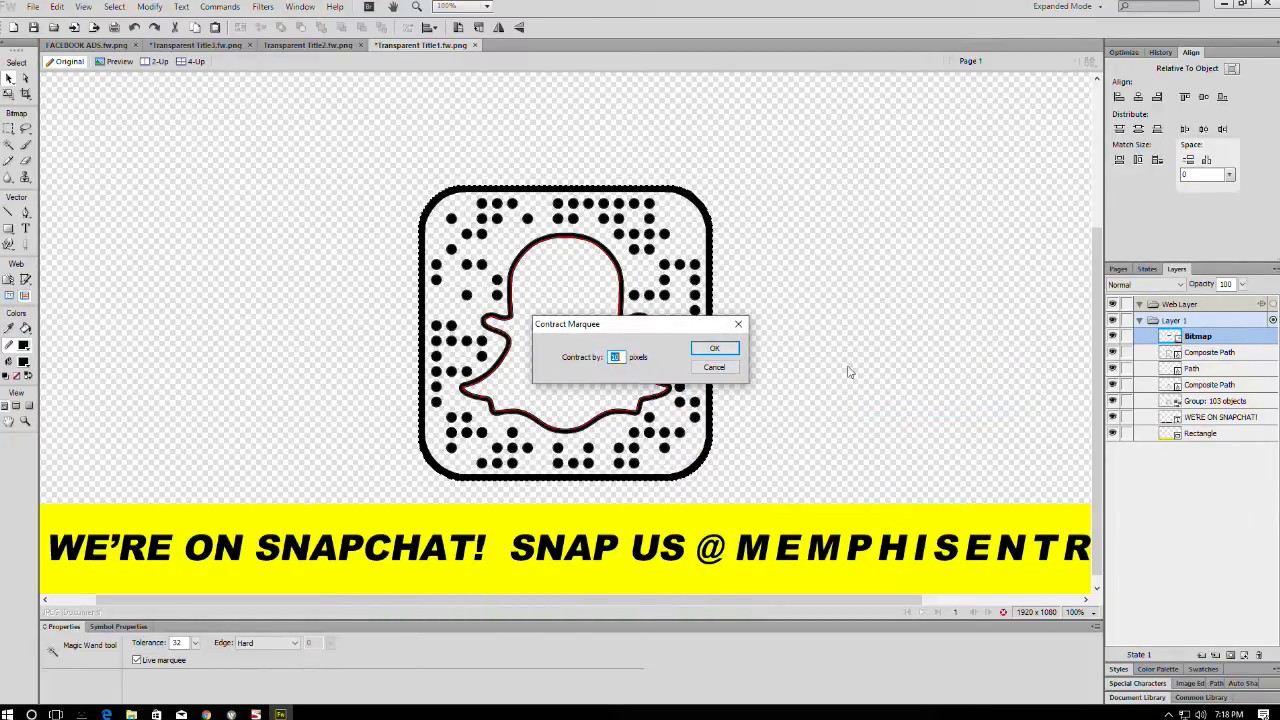
key("Return")
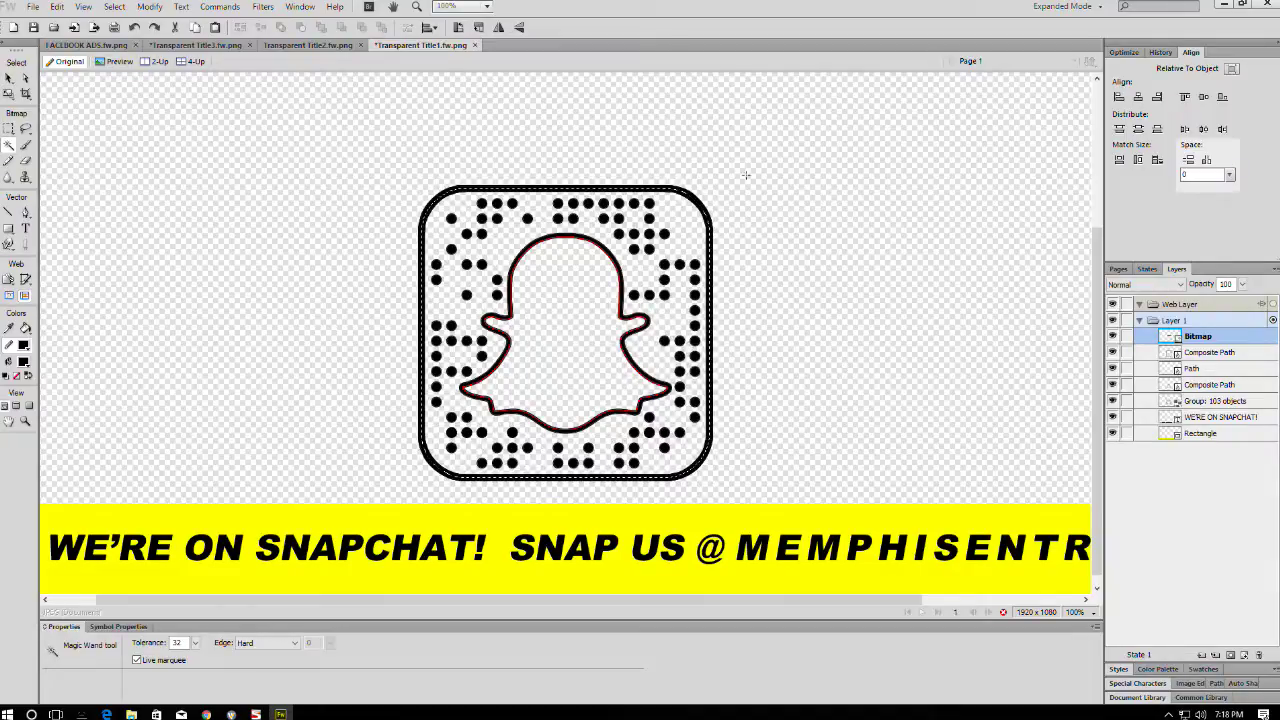
right_click(684, 237)
mouse_move(760, 400)
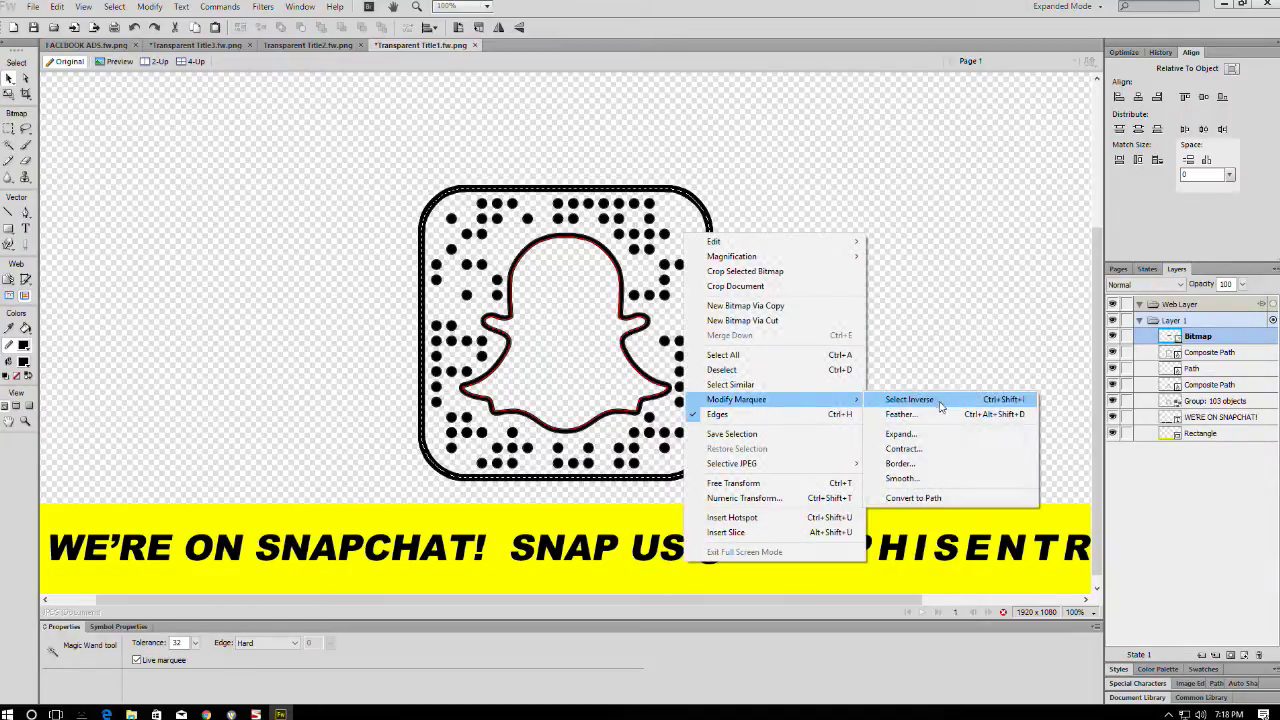
left_click(911, 494)
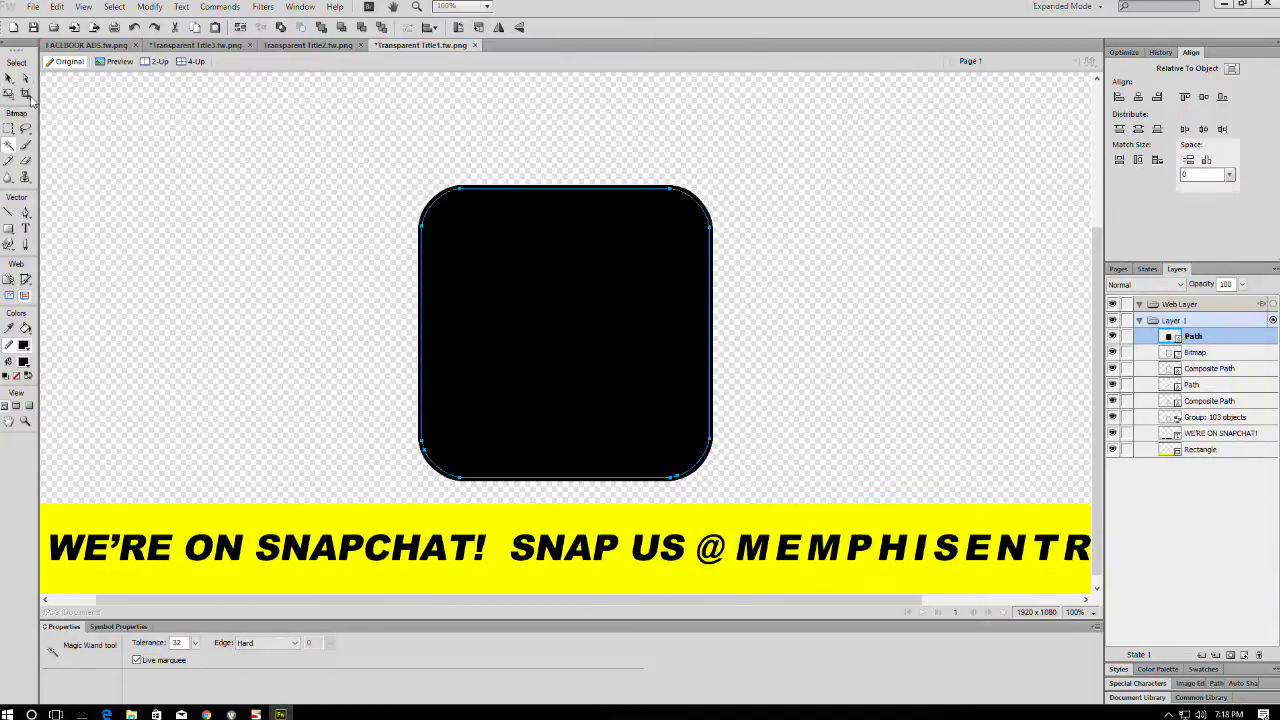
- Fill the new rounded square with the banner yellow, remove its stroke, and move it behind the dots
left_click(9, 78)
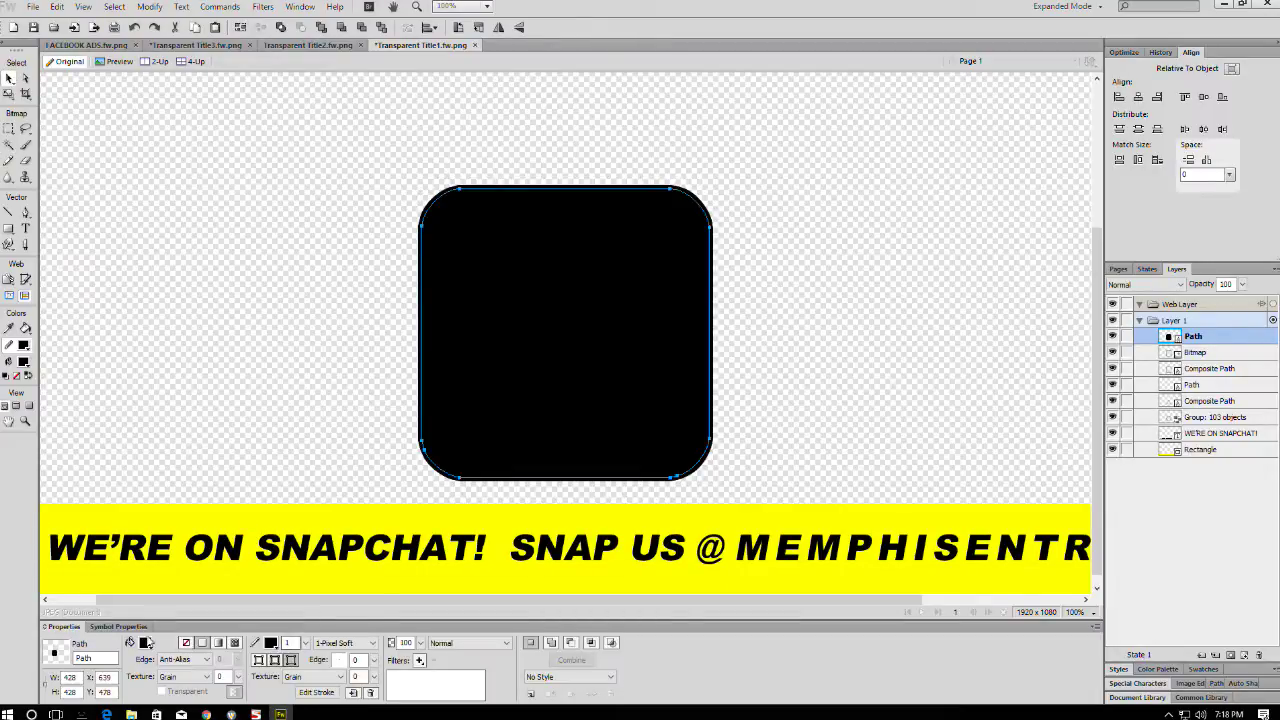
left_click(145, 642)
left_click(362, 523)
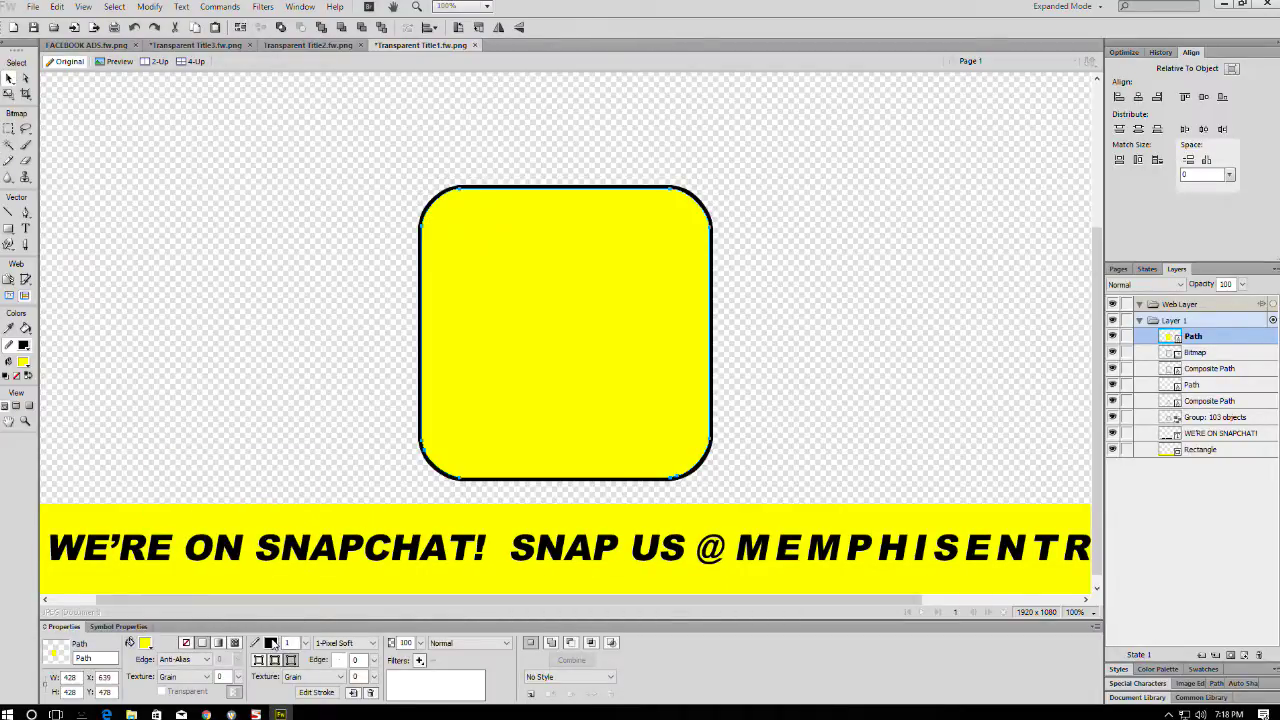
left_click(272, 643)
left_click(286, 592)
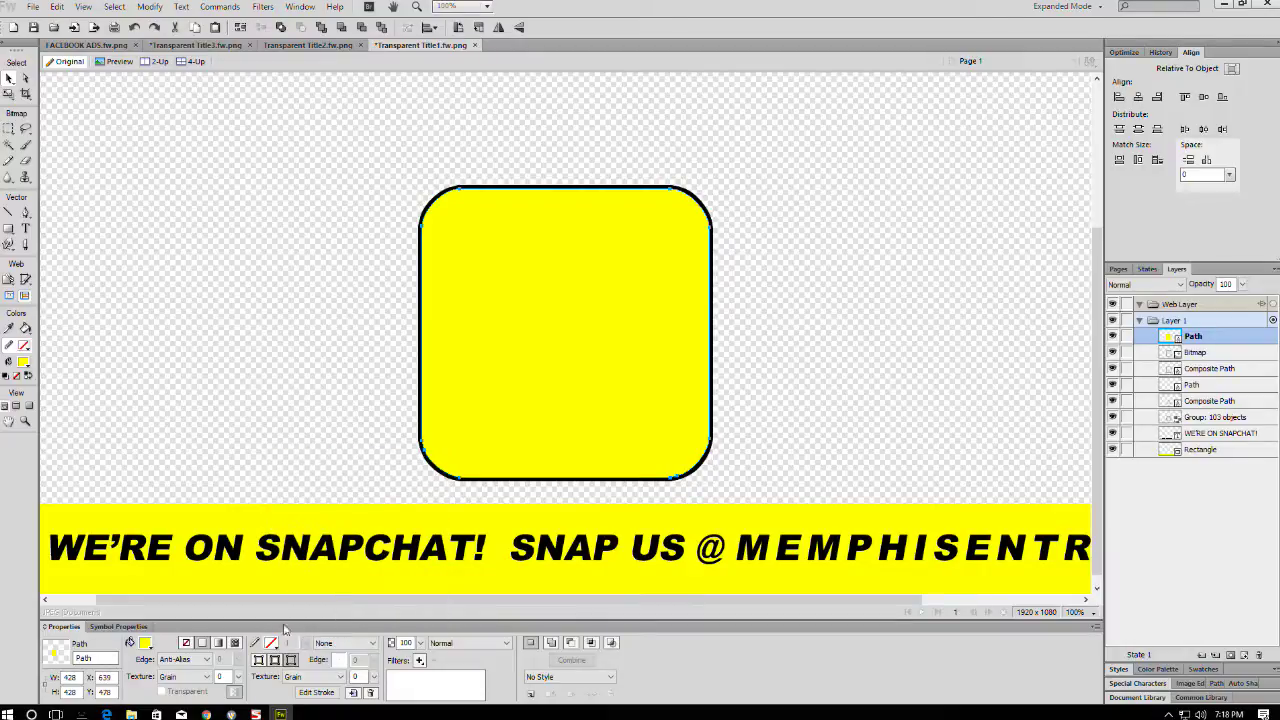
left_click_drag(1221, 342, 1220, 425)
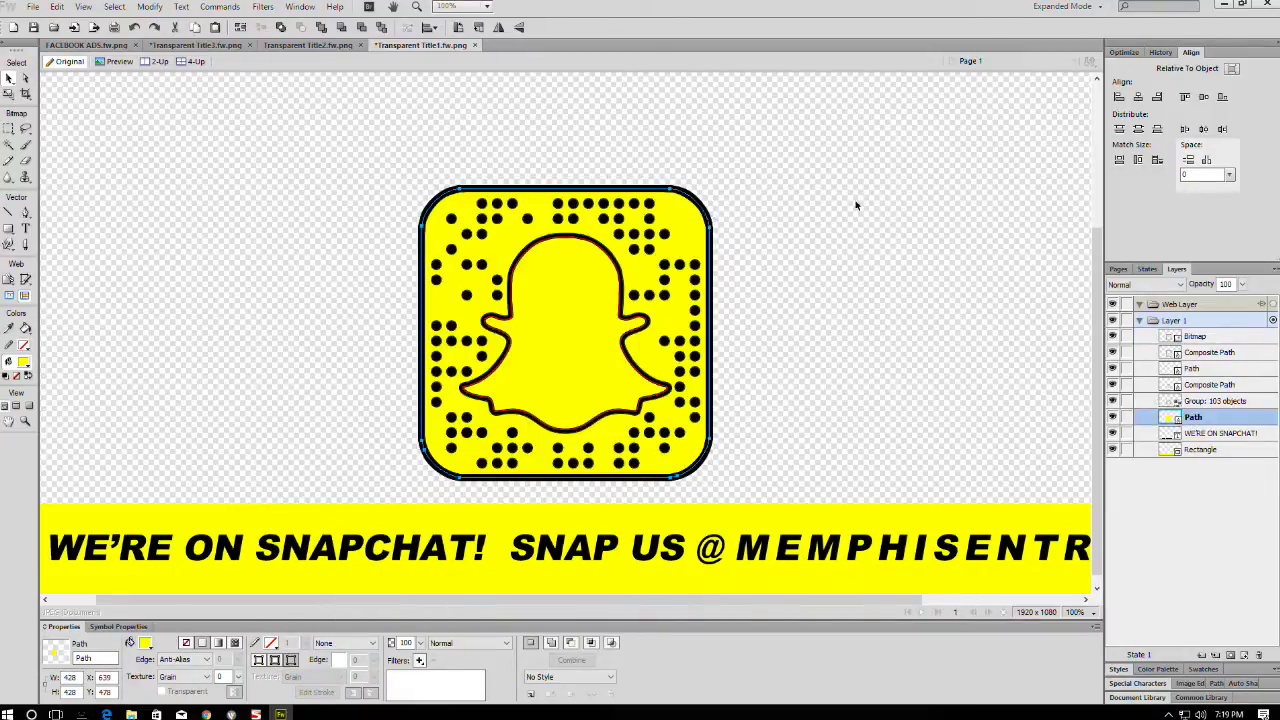
- Remove the ghost's red outline and fill the ghost white
left_click(614, 265)
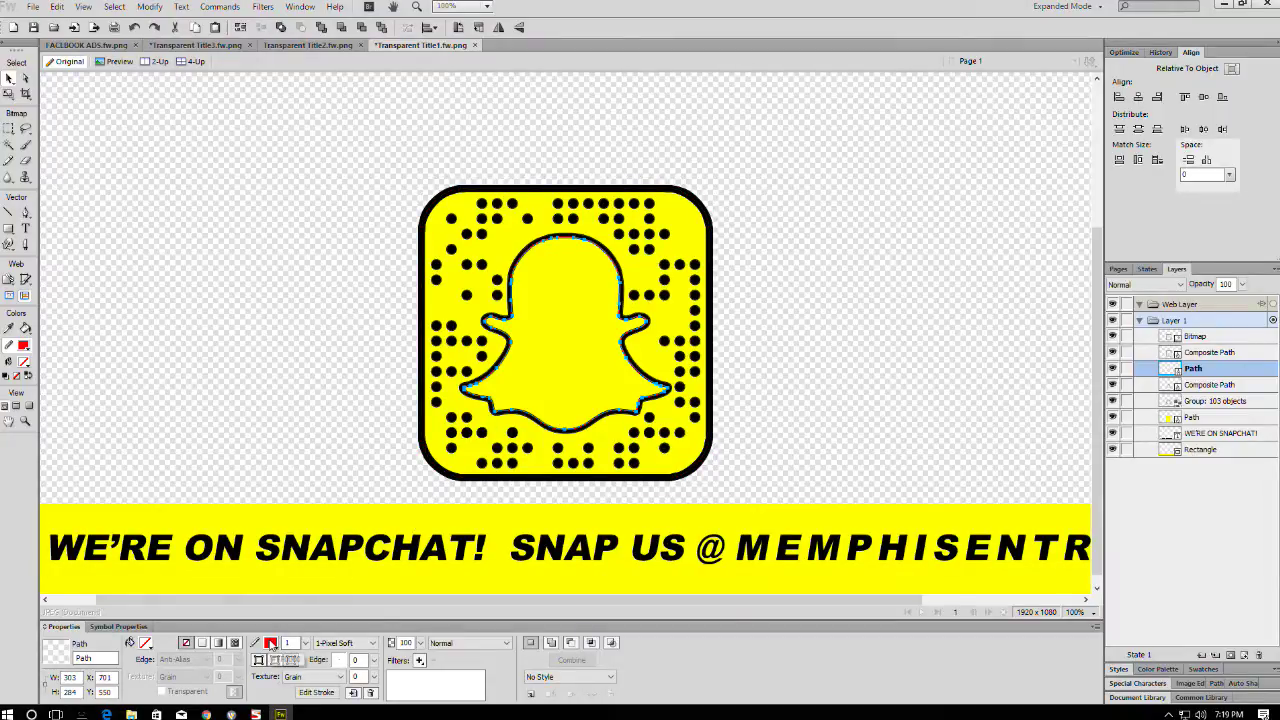
left_click(271, 643)
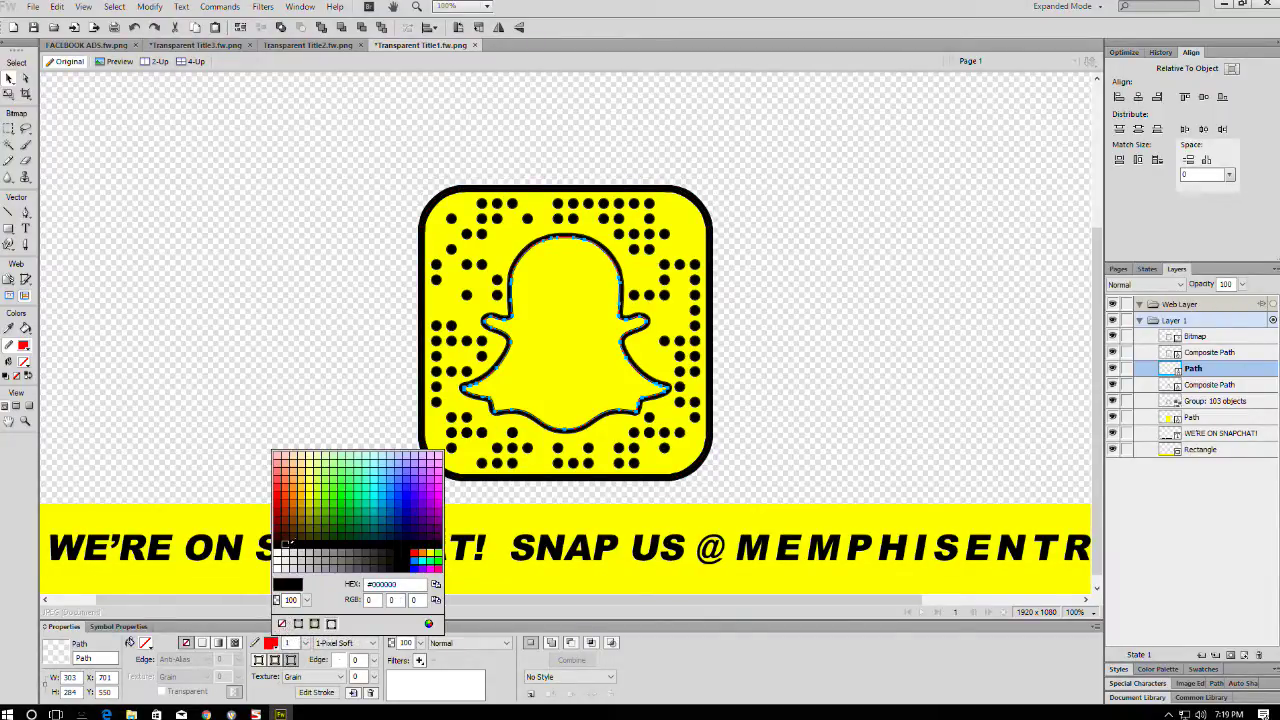
left_click(281, 624)
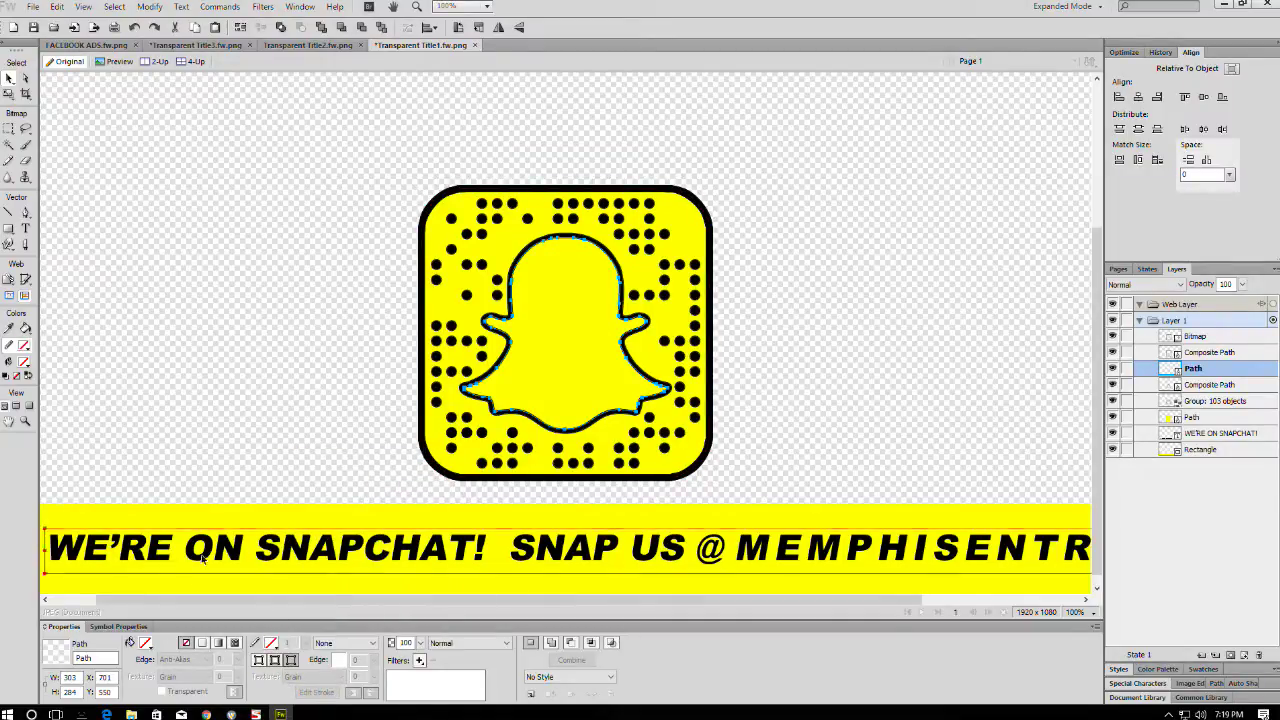
left_click(146, 643)
left_click(435, 680)
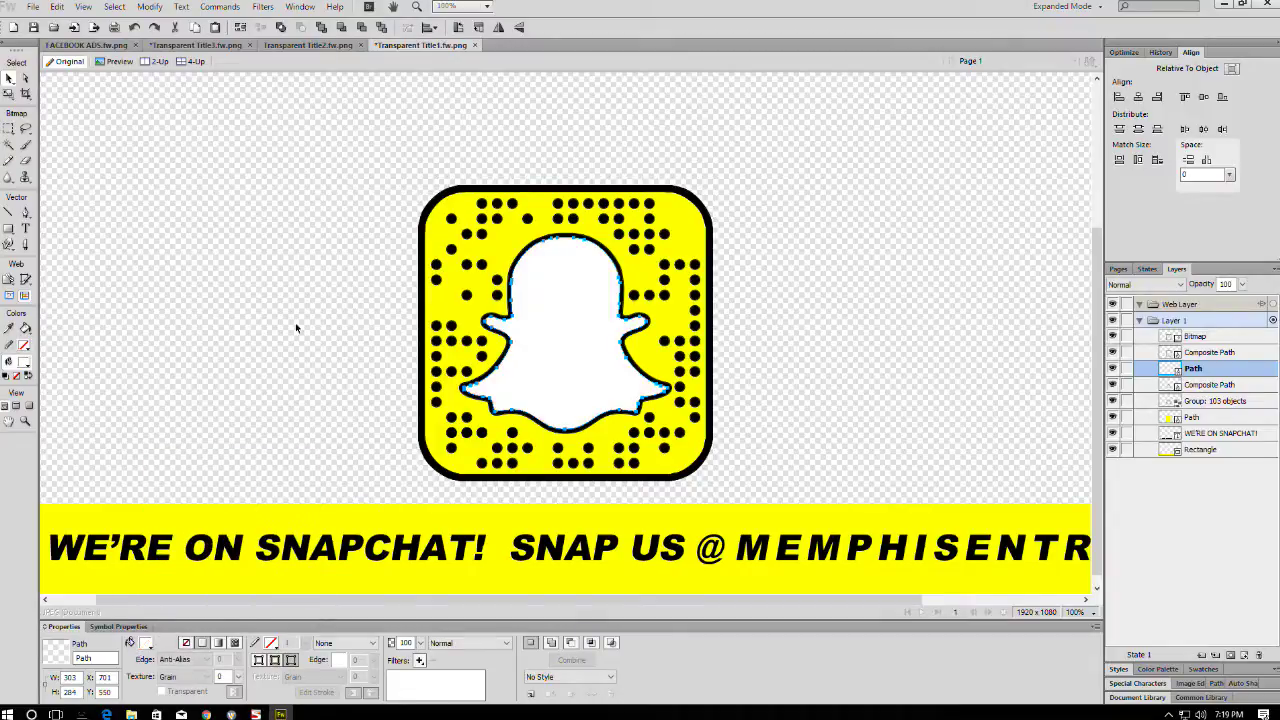
left_click(295, 322)
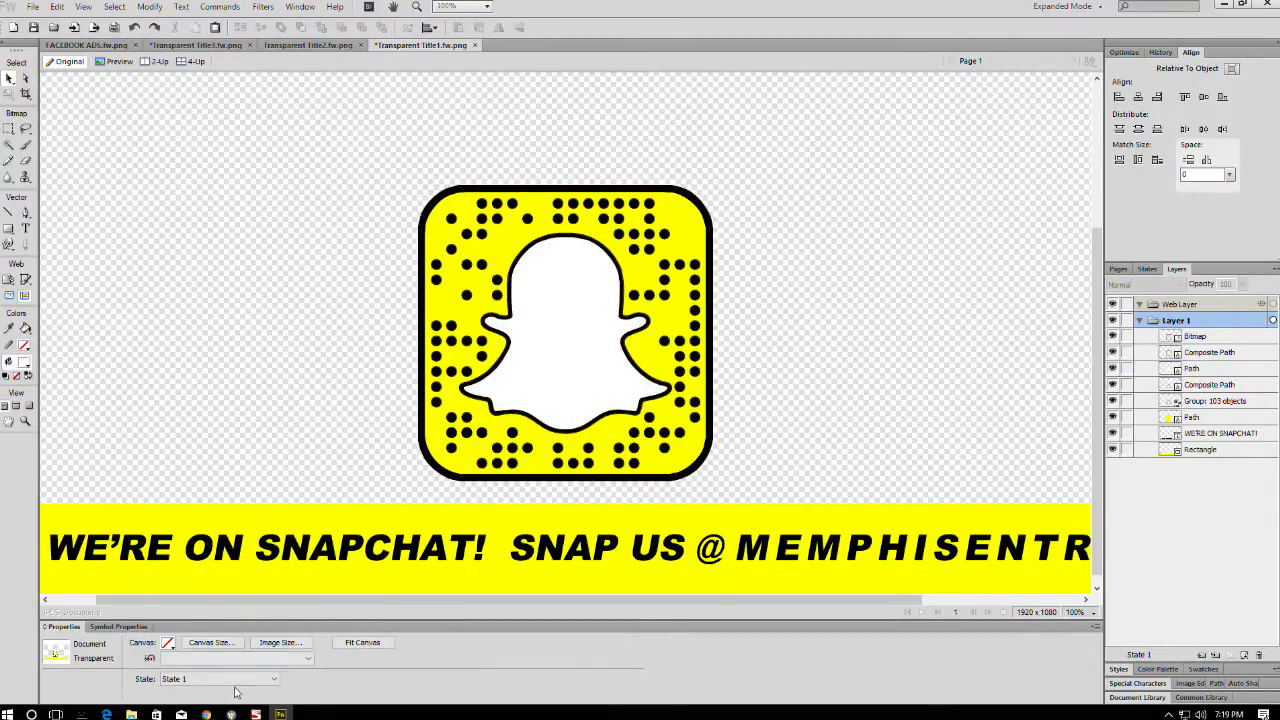
left_click(206, 714)
- Copy the silhouetted man-at-sunset wallpaper from Google Images, then select the white ghost in Fireworks
scroll(702, 312, "up", 3)
scroll(702, 312, "up", 2)
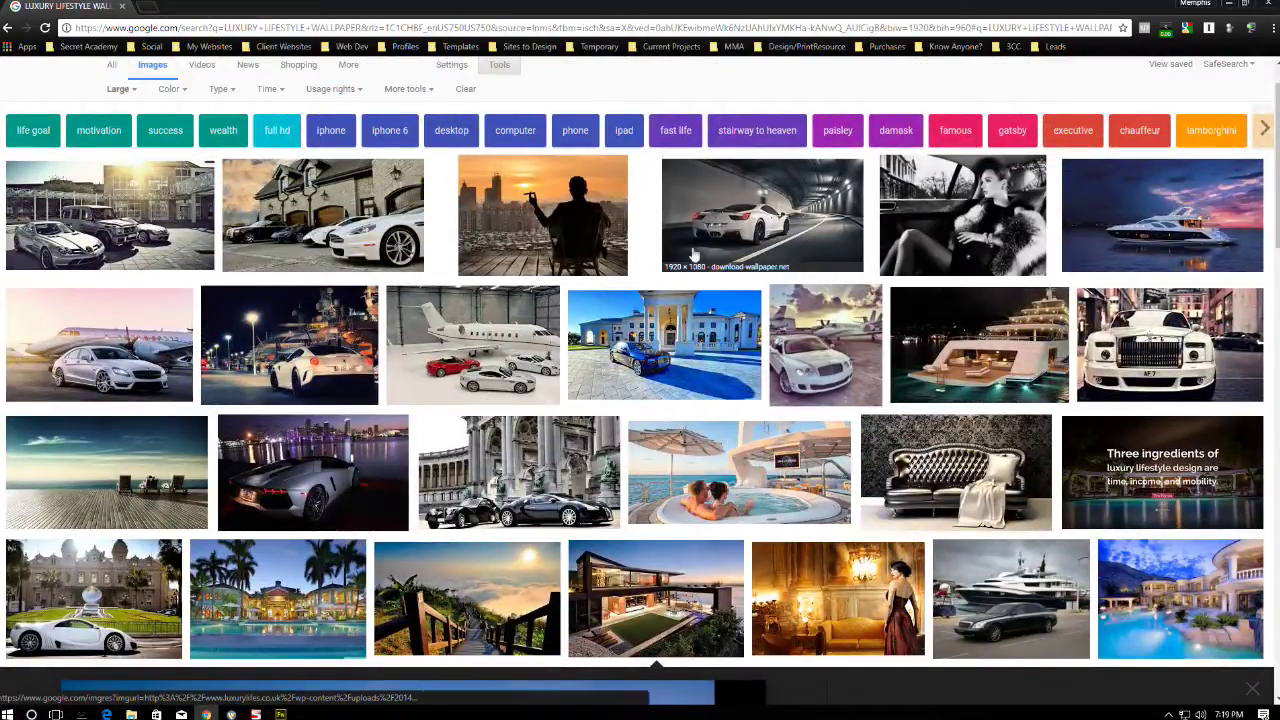
left_click(557, 199)
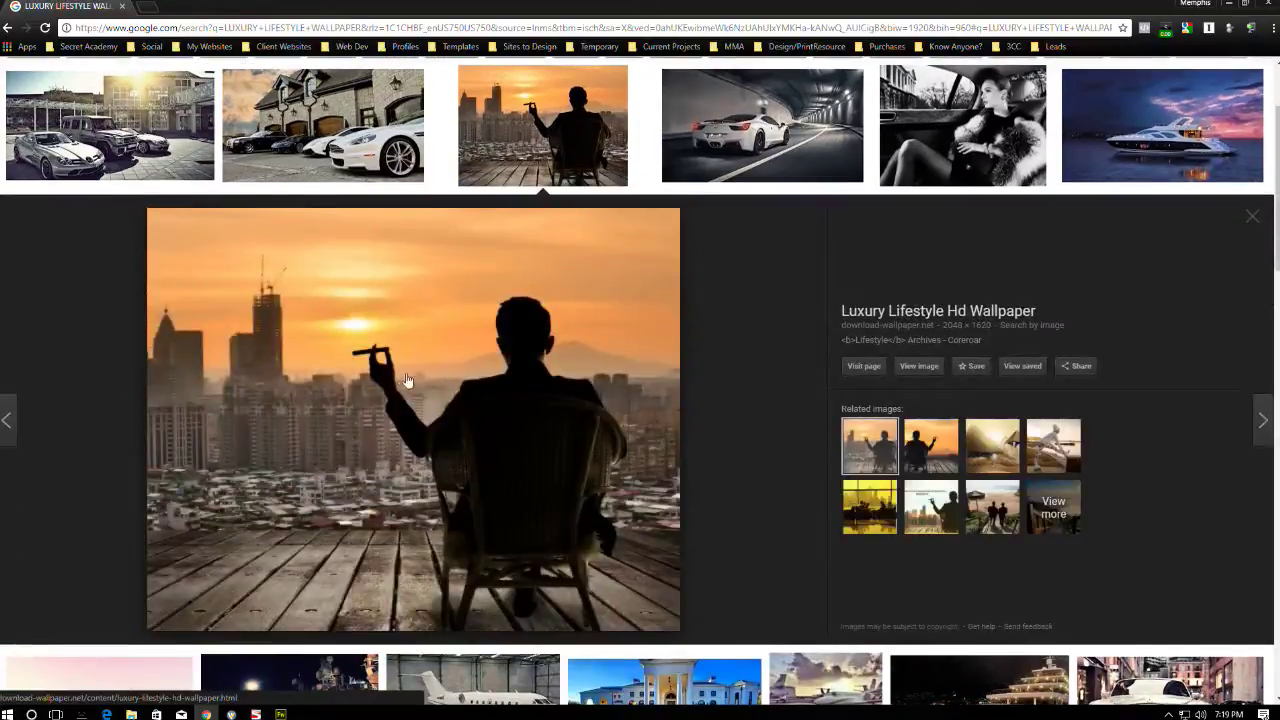
right_click(408, 374)
left_click(465, 512)
key("alt+Tab")
left_click(574, 318)
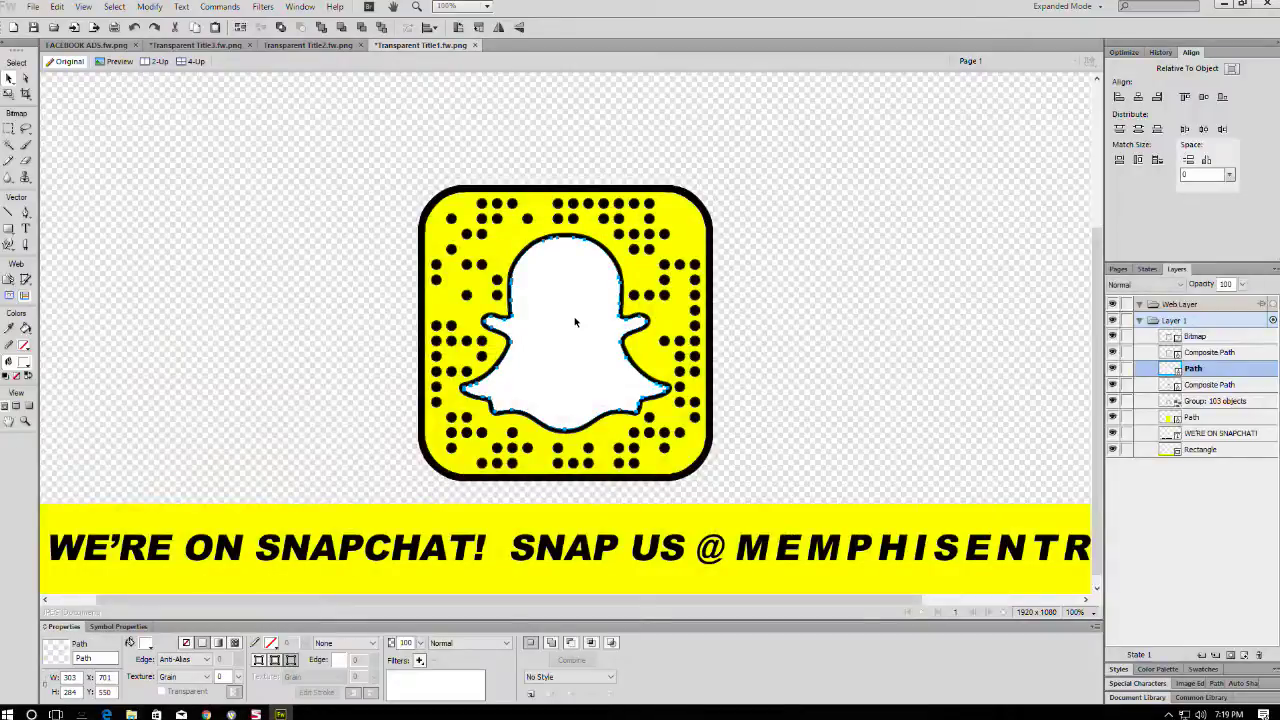
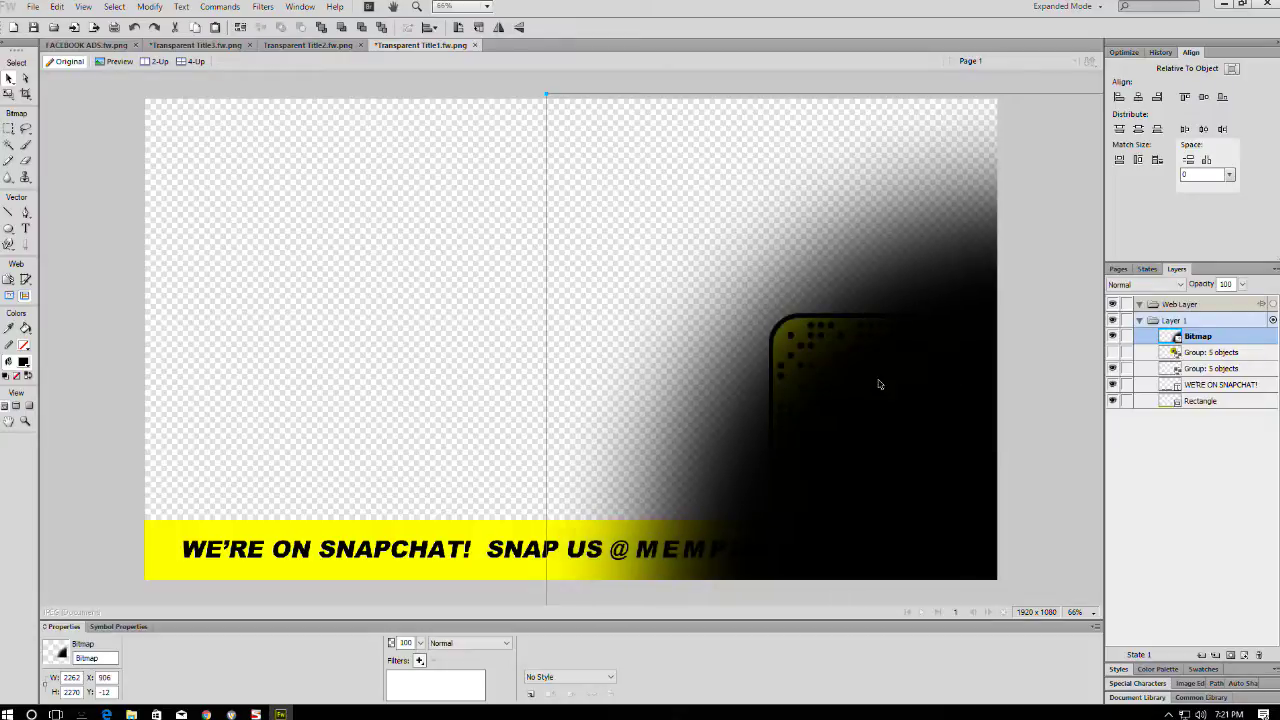
- Fade the black gradient bitmap, move it below Rectangle in Layers and shorten its height
left_click_drag(421, 643, 428, 618)
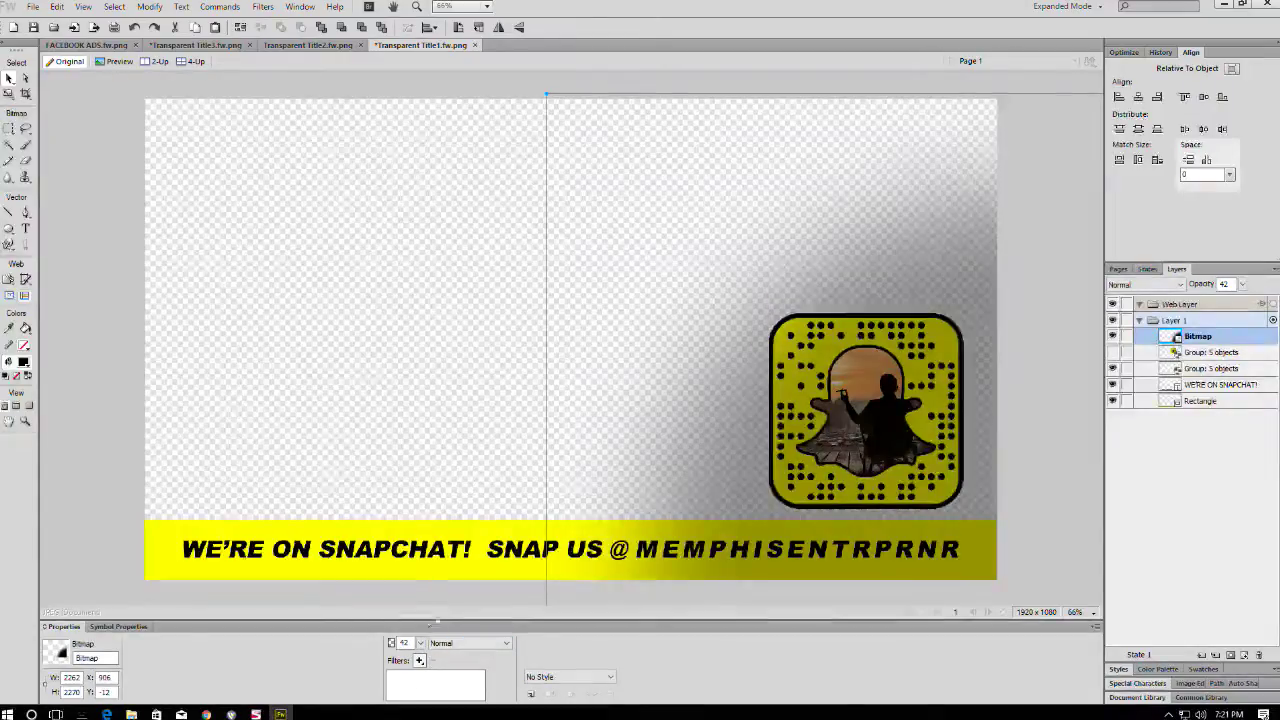
left_click_drag(1202, 340, 1200, 406)
left_click_drag(978, 273, 960, 261)
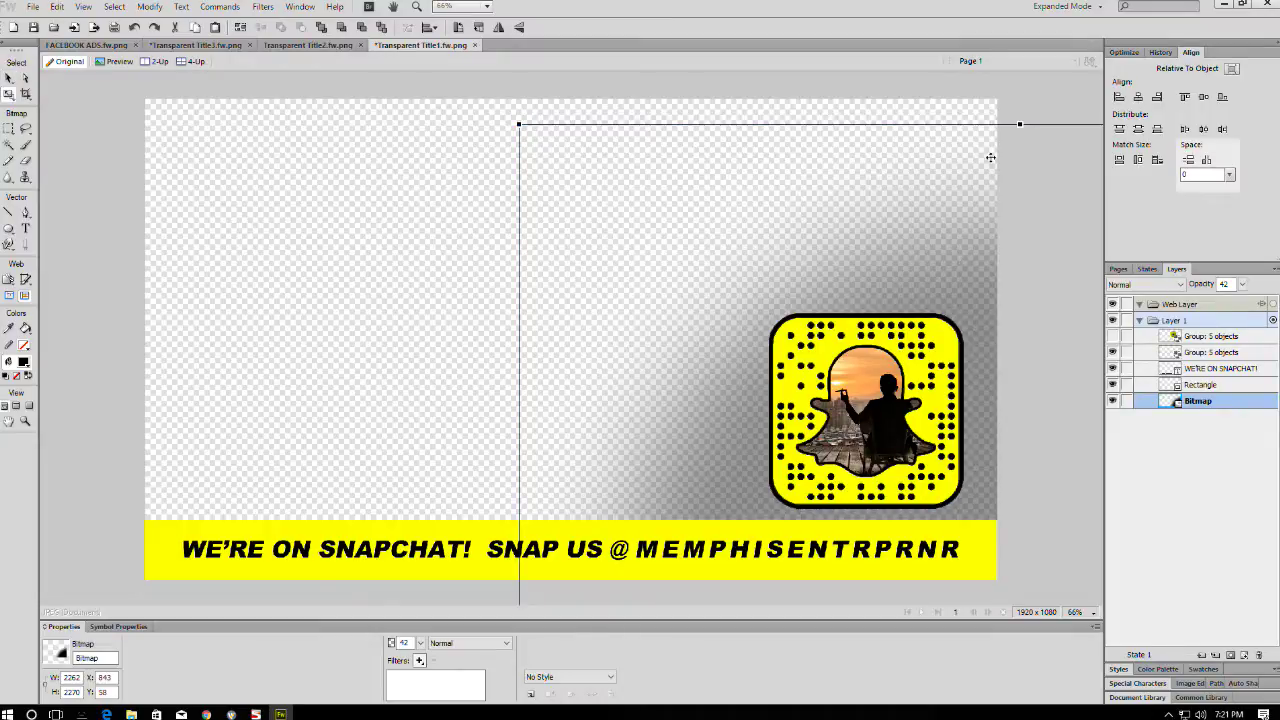
left_click_drag(1020, 123, 1020, 230)
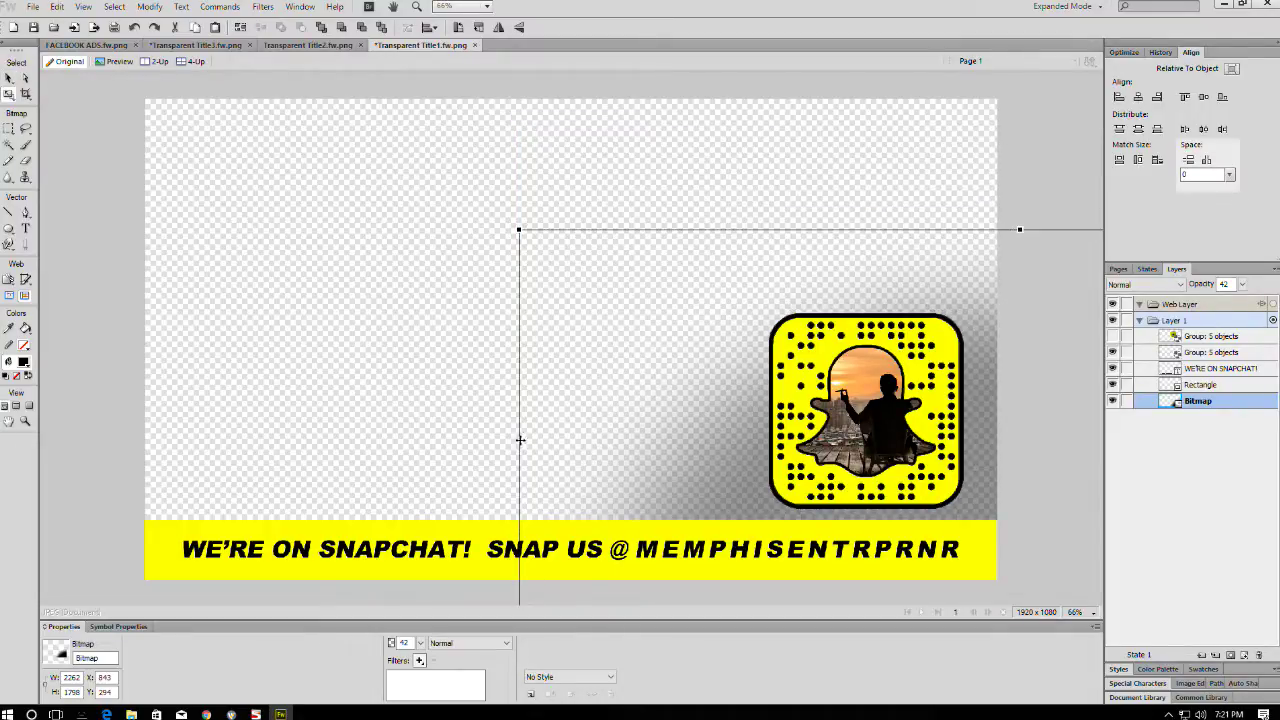
left_click_drag(1010, 260, 874, 186)
- Shrink the bitmap further, place it behind the snapcode and lower its opacity to 19%
key("ctrl+minus")
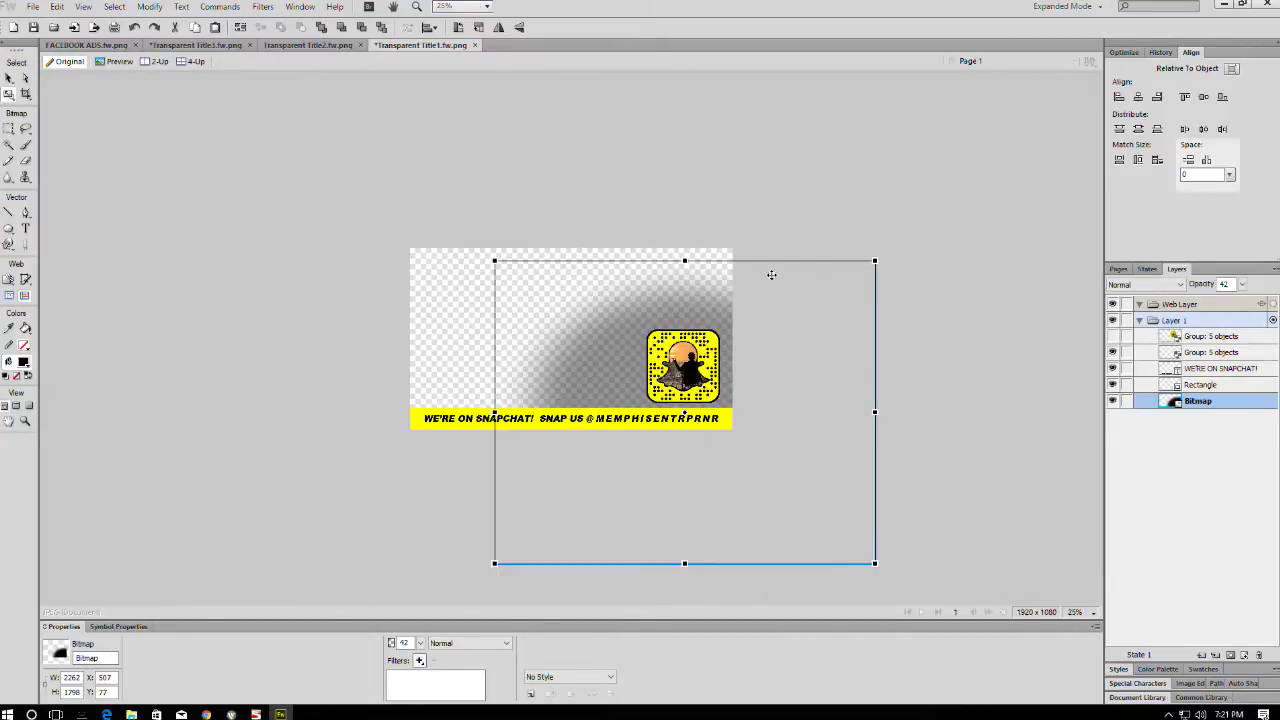
left_click_drag(686, 262, 686, 323)
key("v")
left_click_drag(598, 378, 685, 367)
key("q")
left_click_drag(960, 250, 900, 200)
key("Escape")
left_click_drag(803, 344, 773, 342)
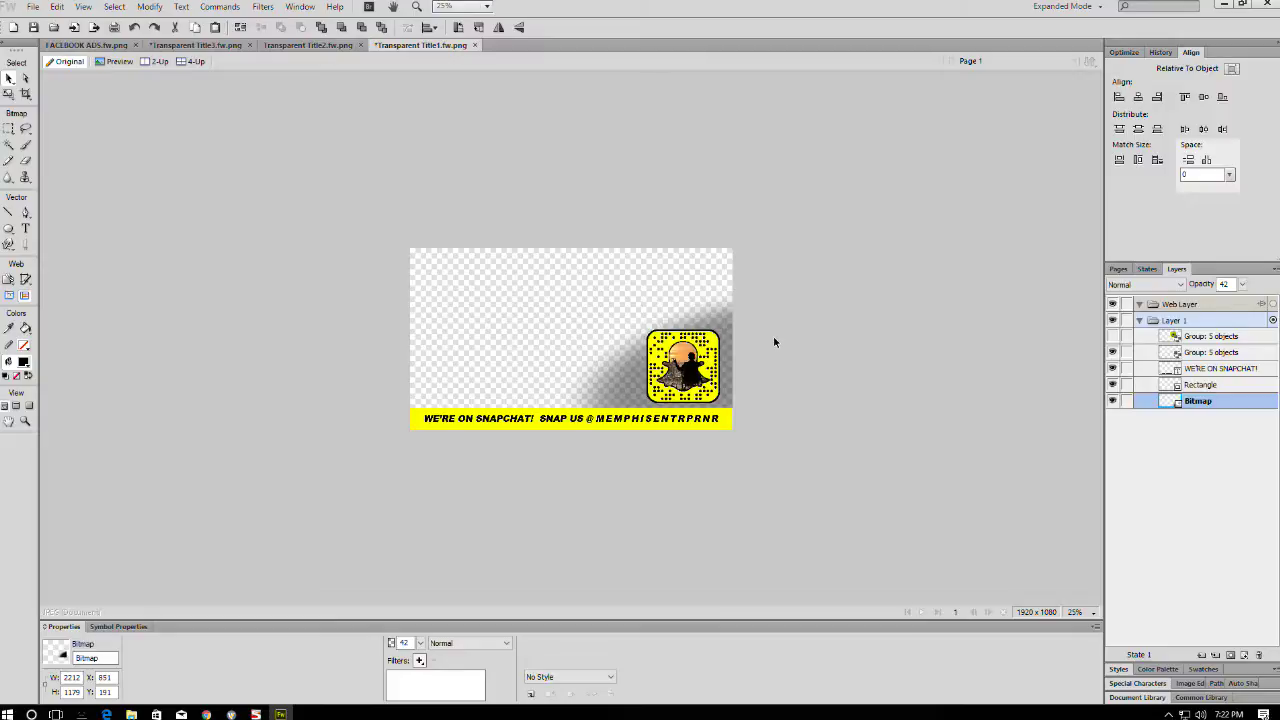
left_click_drag(421, 643, 425, 681)
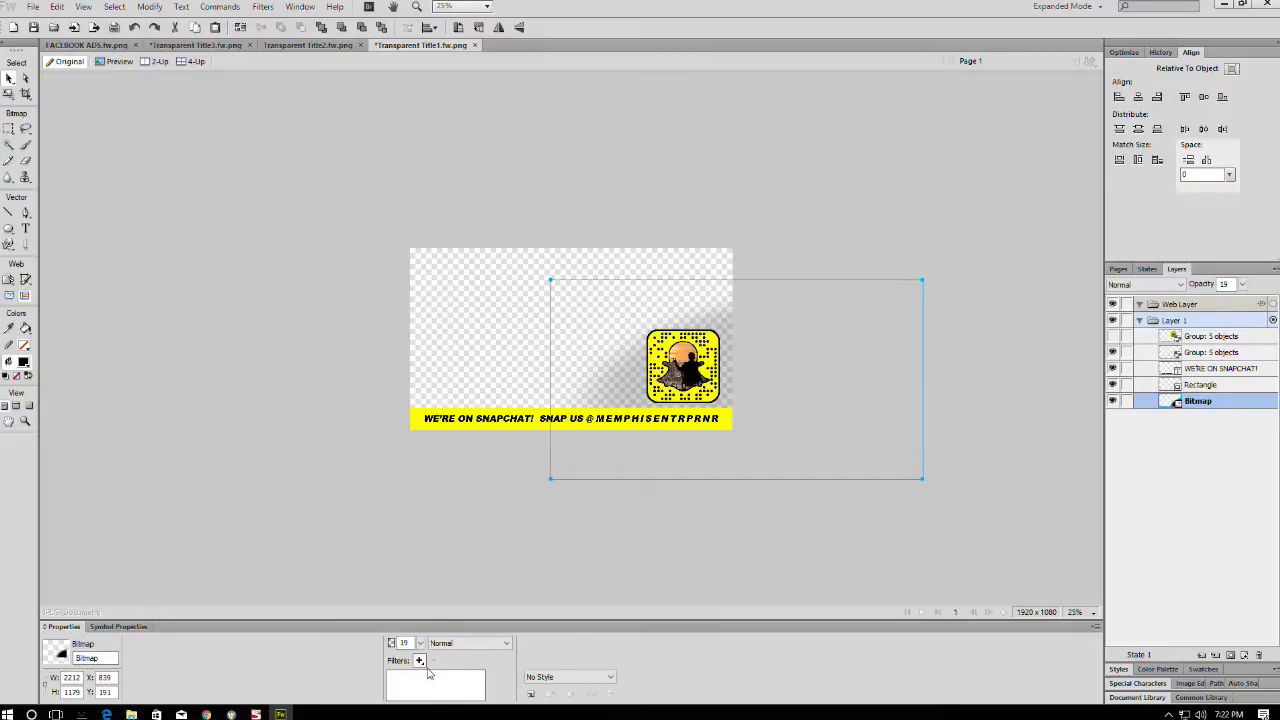
- Zoom to 50% and select the snapcode and shadow, undoing a trial shadow move
left_click(586, 561)
key("ctrl+=")
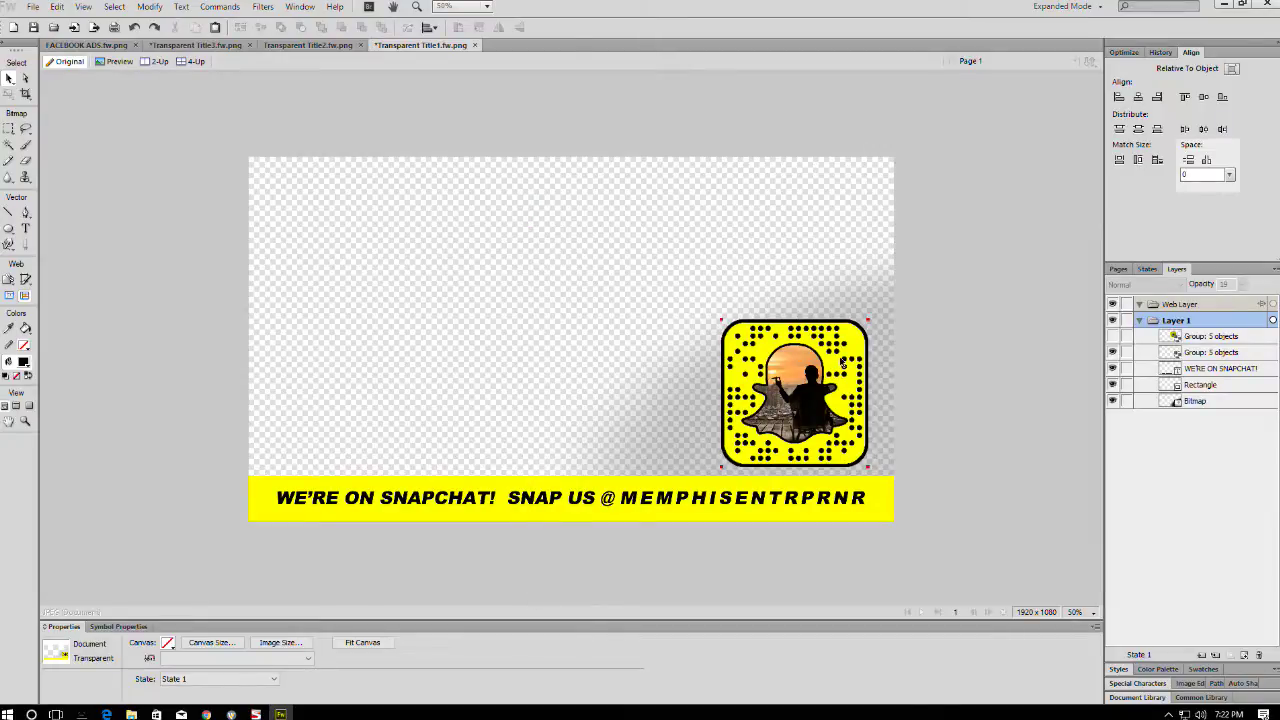
left_click(796, 322)
left_click(871, 296)
left_click_drag(902, 337, 491, 214)
key("ctrl+z")
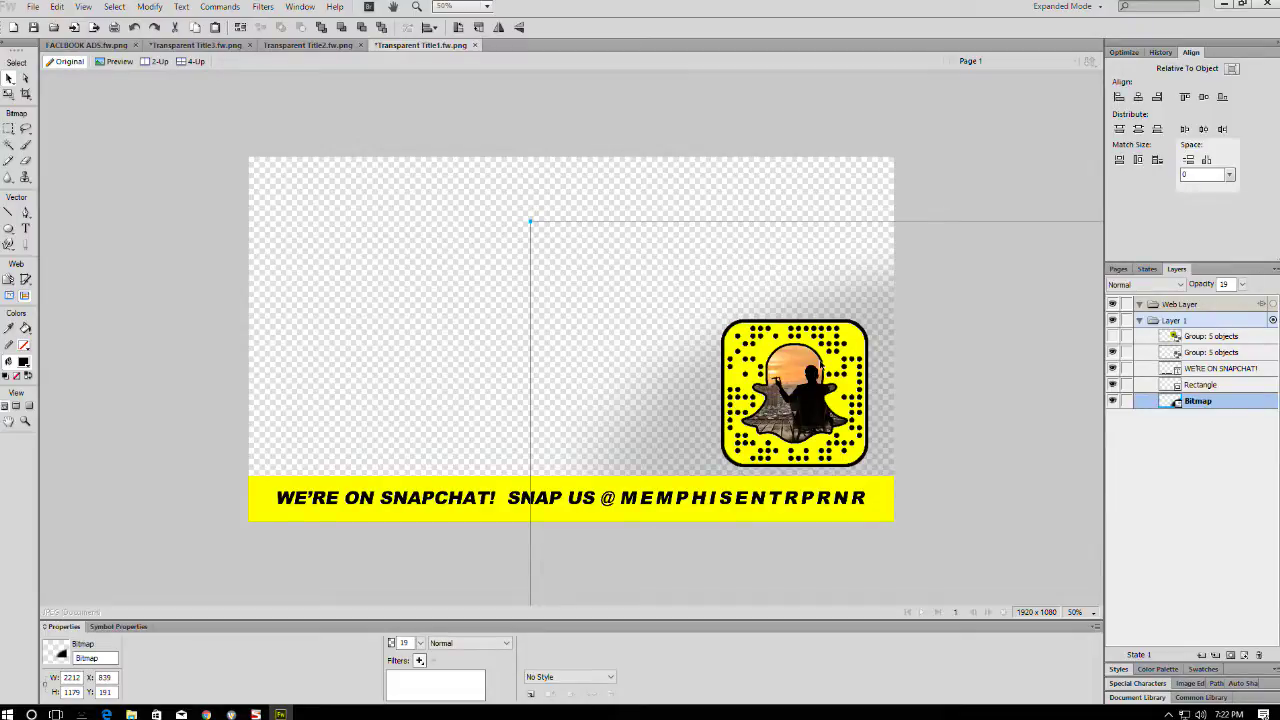
left_click(820, 368)
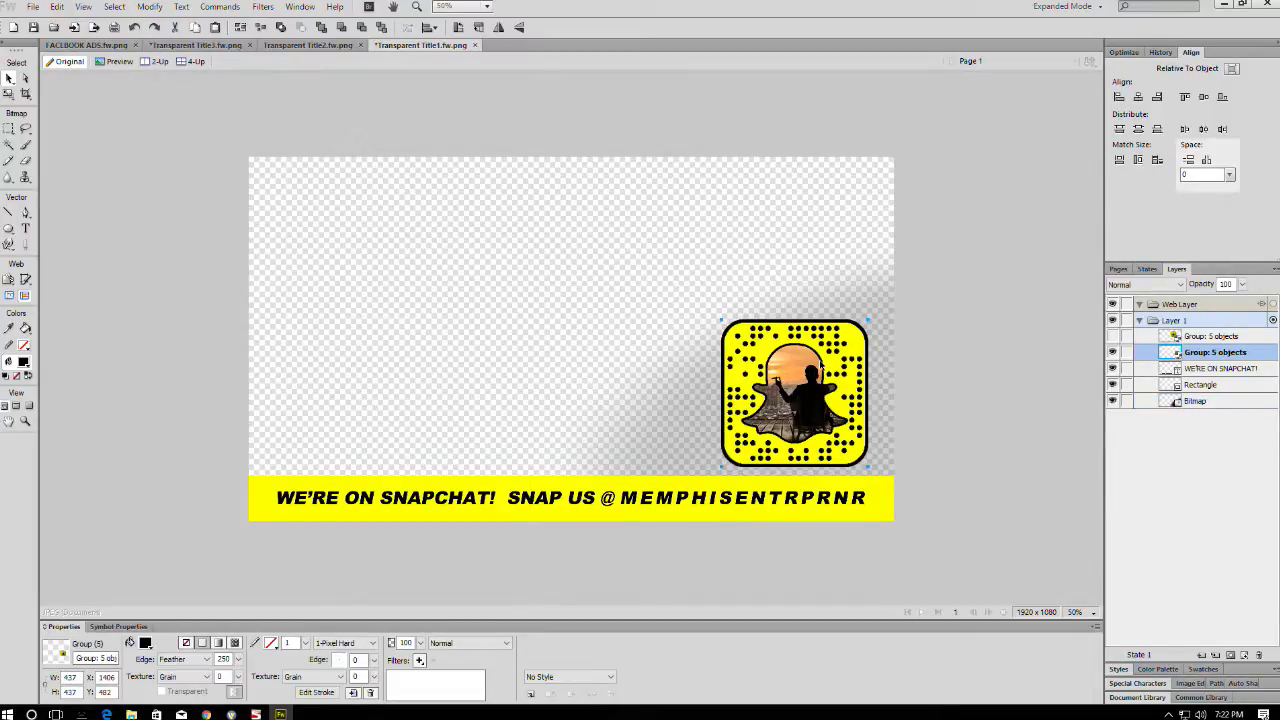
left_click(481, 308)
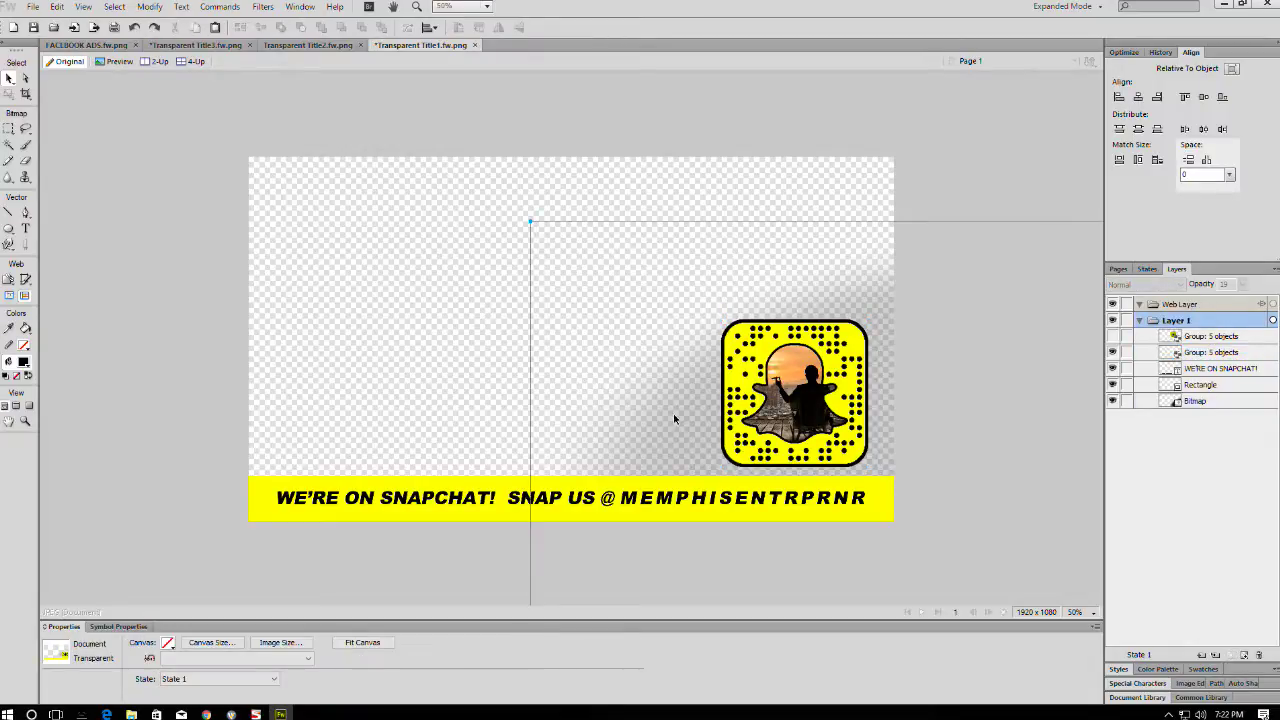
- Check Canvas Size without changes, then marquee-select the yellow banner strip
left_click(354, 543)
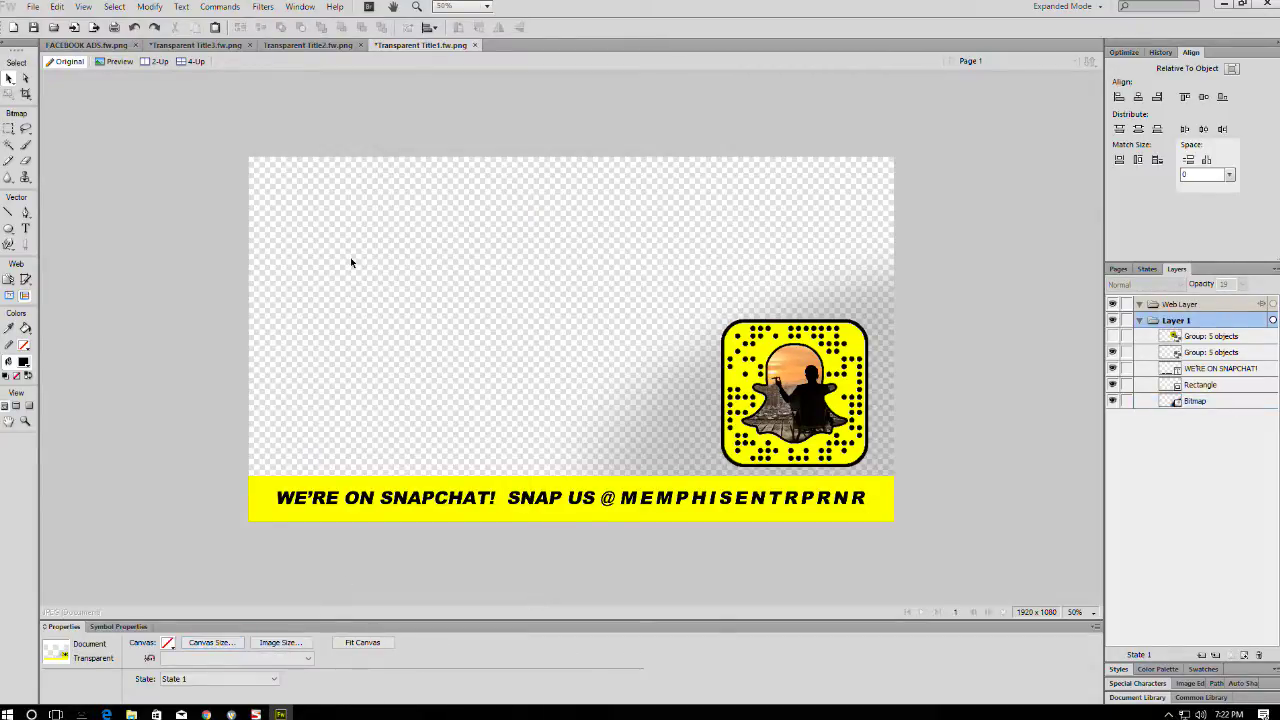
left_click(210, 642)
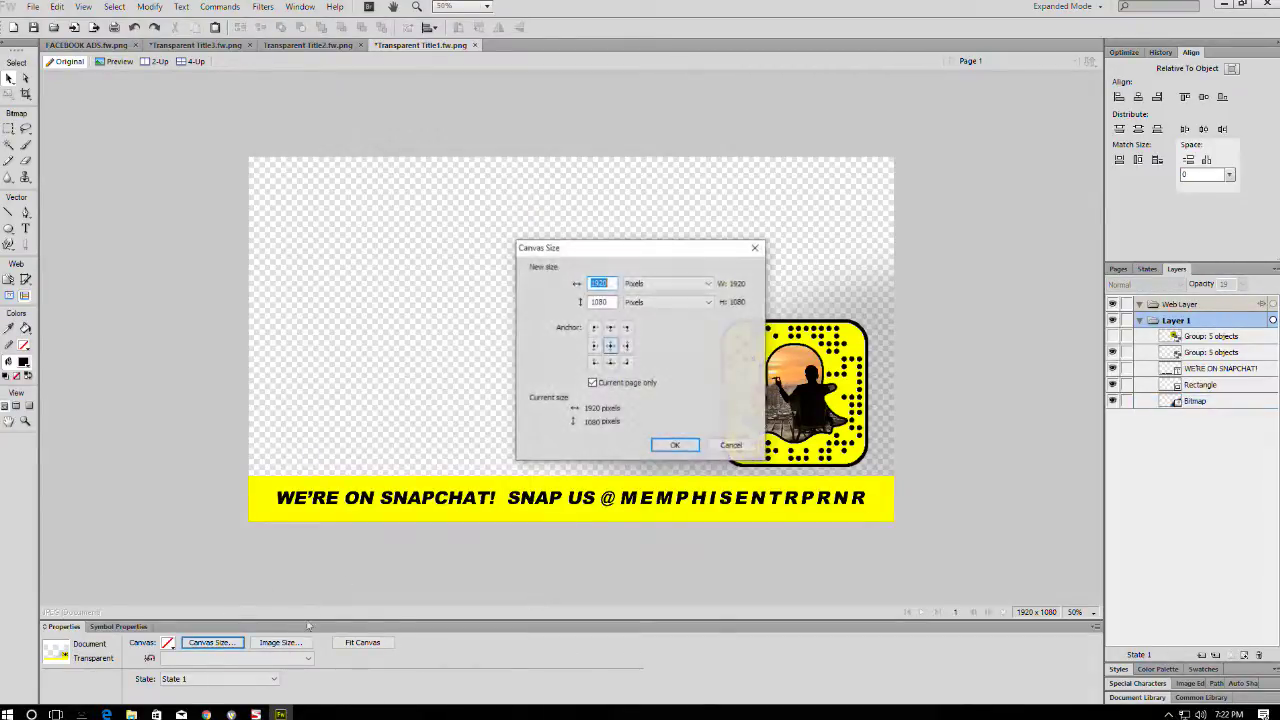
left_click(674, 445)
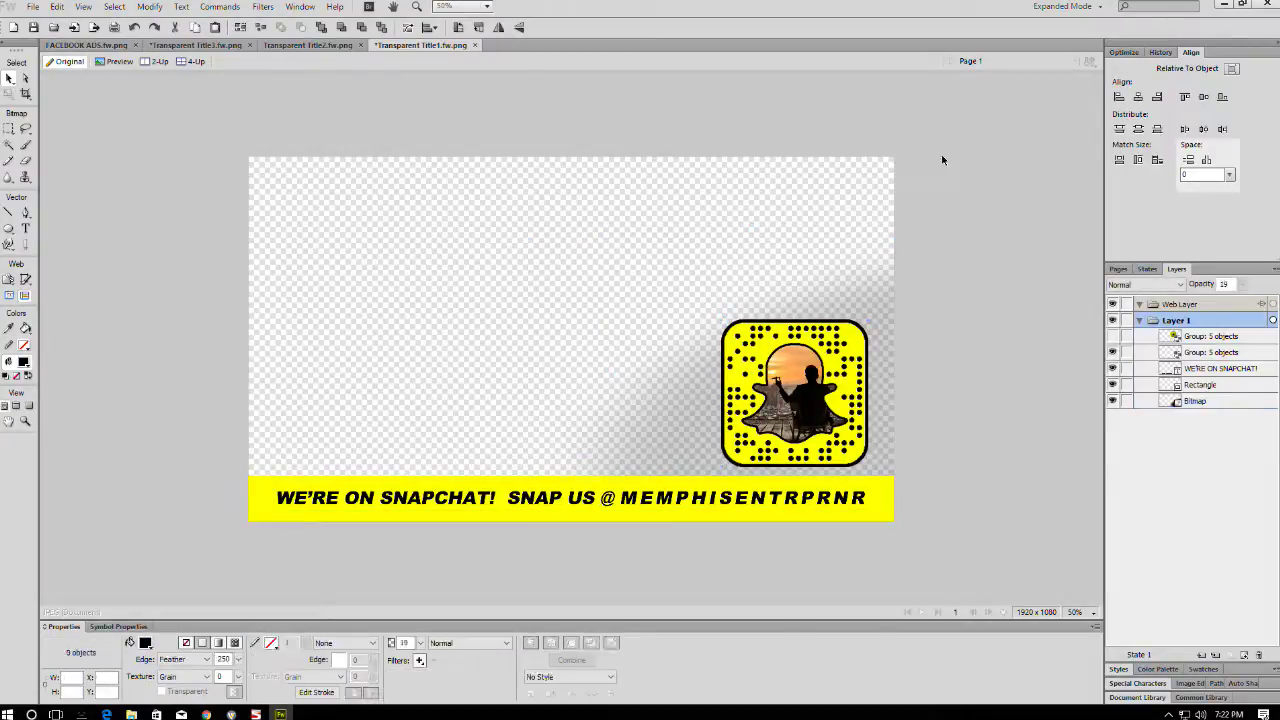
left_click_drag(887, 340, 619, 182)
key("ctrl+z")
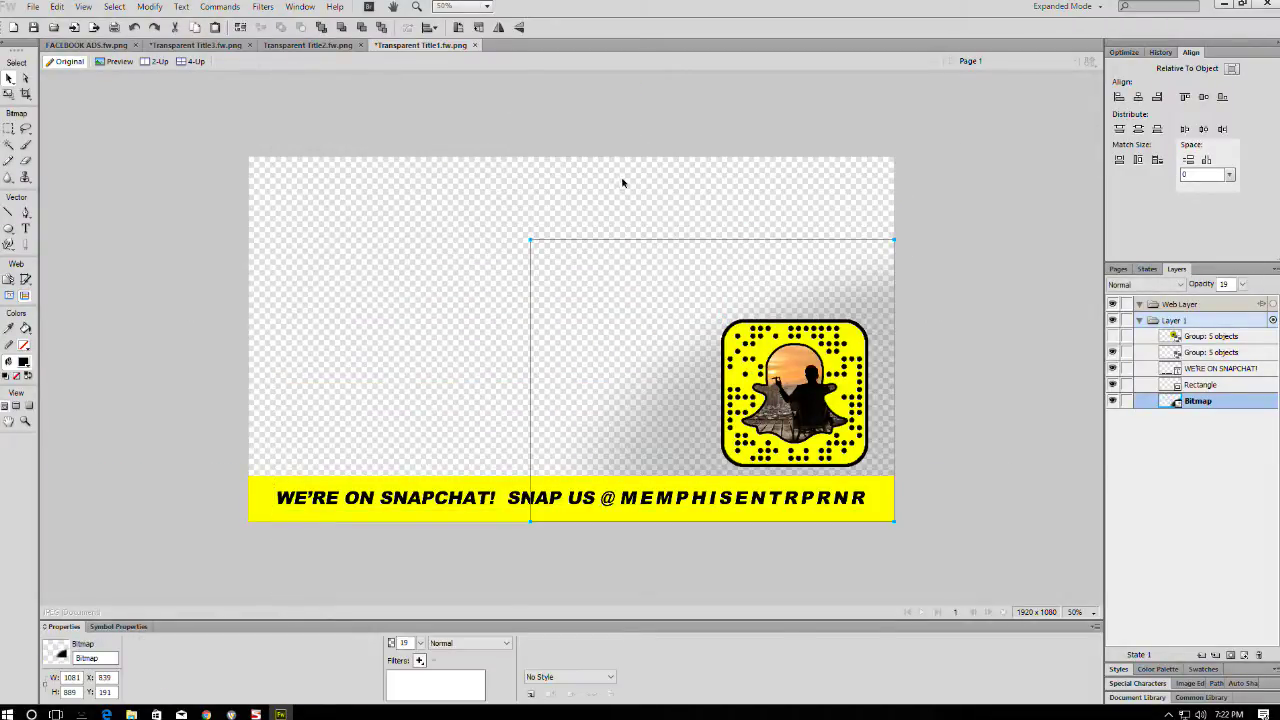
left_click(9, 129)
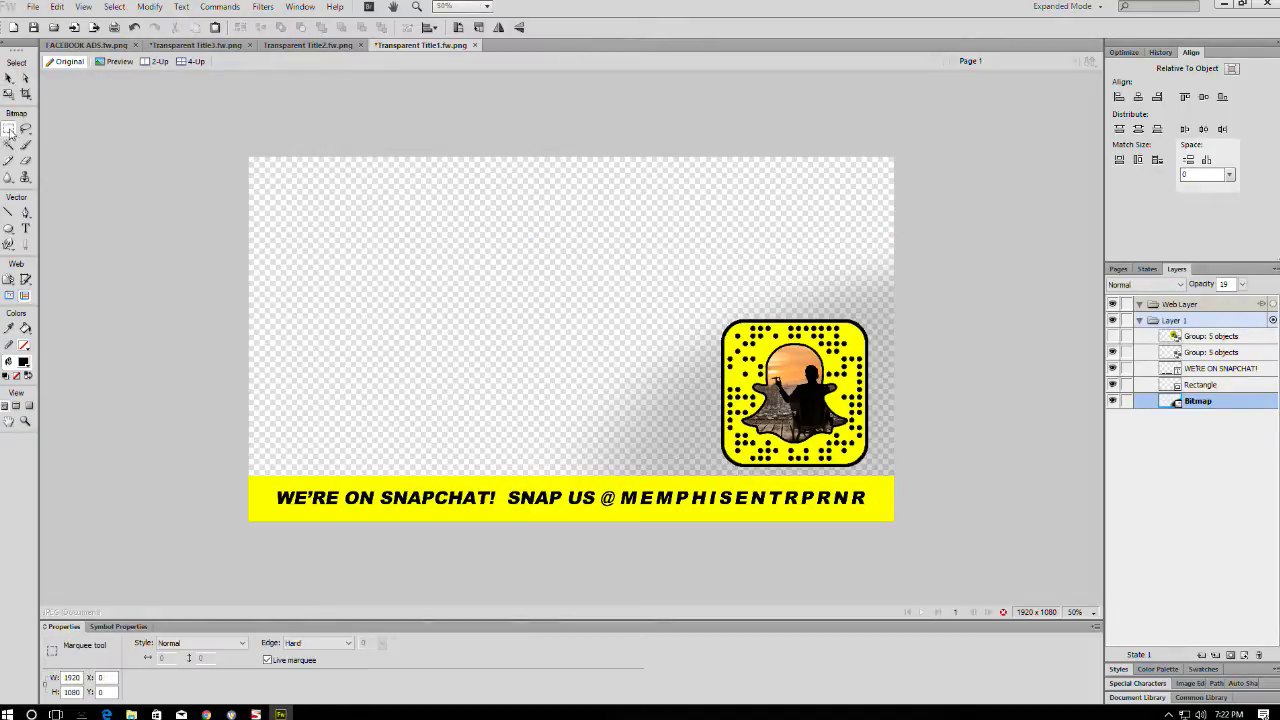
left_click_drag(208, 578, 951, 478)
left_click(28, 93)
left_click(361, 428)
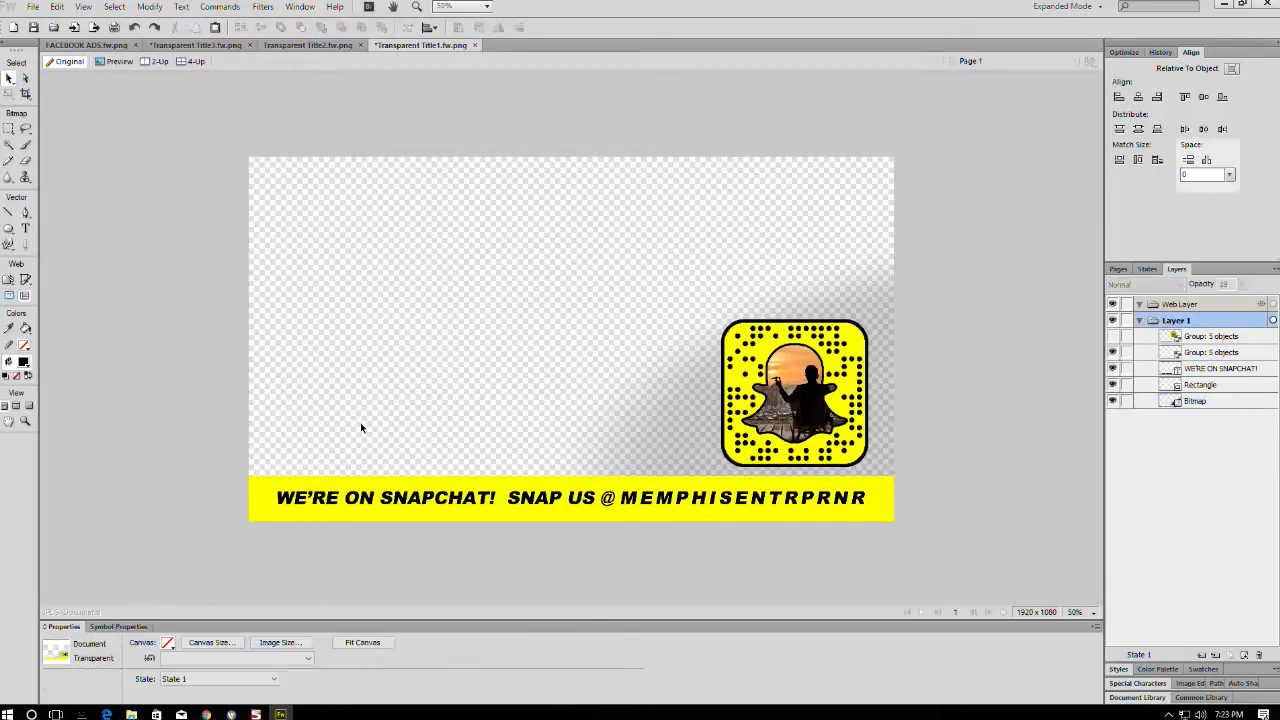
left_click(262, 484)
left_click(1113, 385)
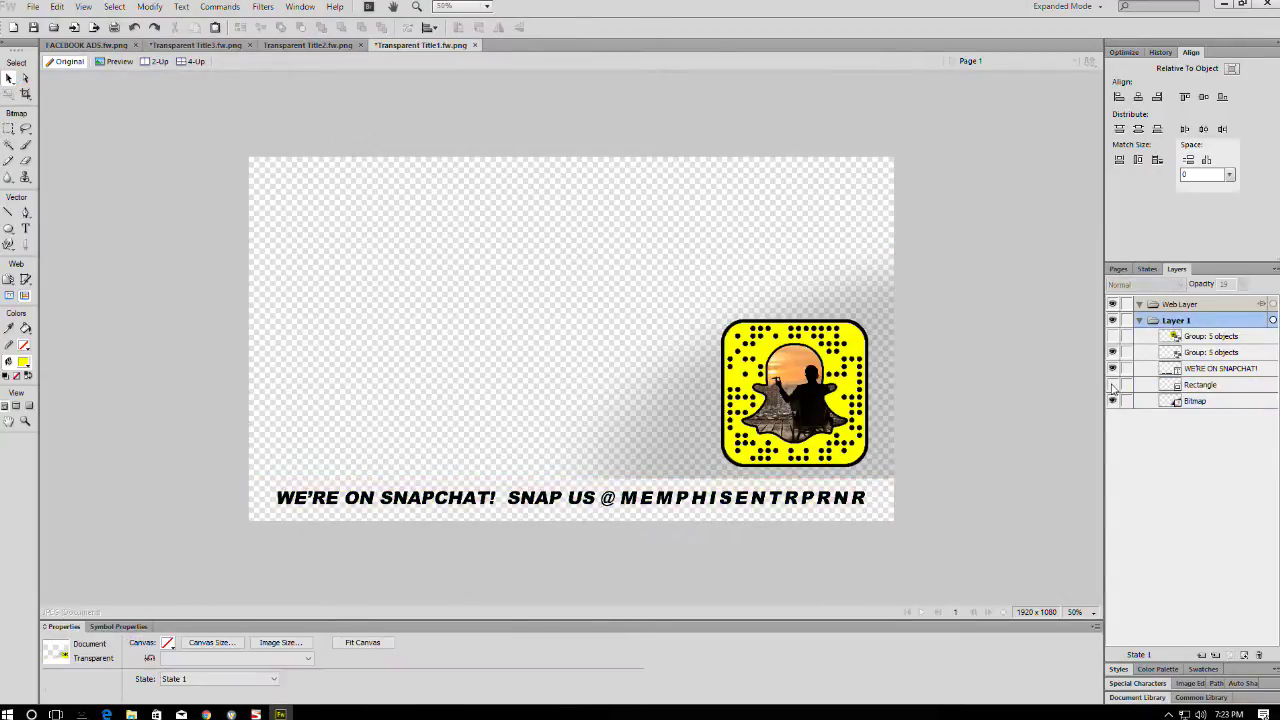
left_click_drag(681, 473, 586, 354)
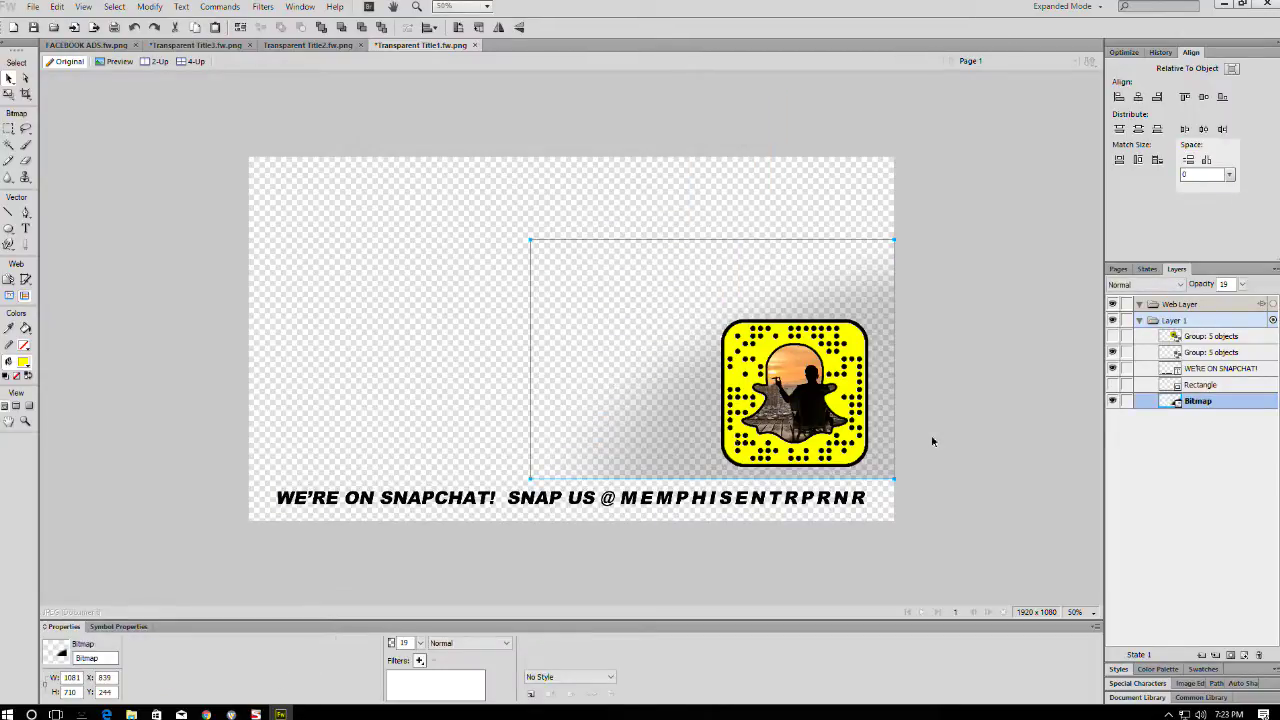
left_click(1113, 385)
left_click(632, 497)
left_click(632, 497)
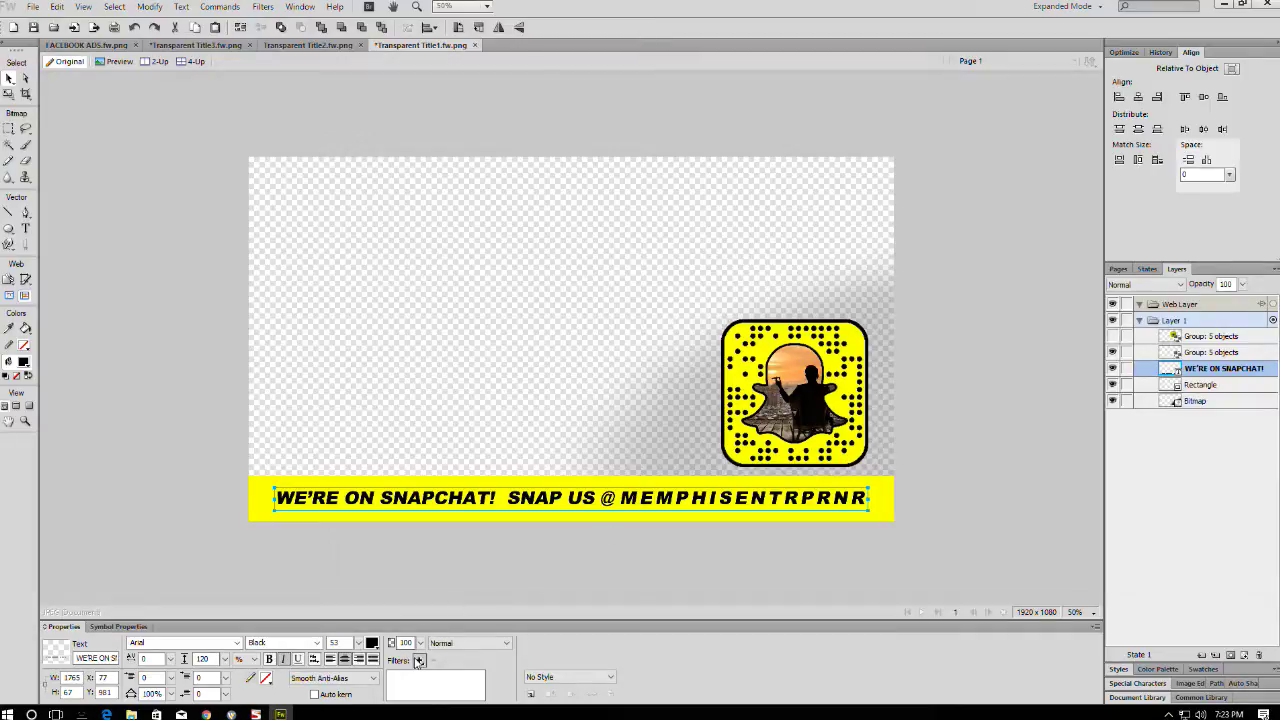
- Set the banner text's blend mode to Erase so it is knocked out
left_click(455, 643)
scroll(440, 630, "down", 8)
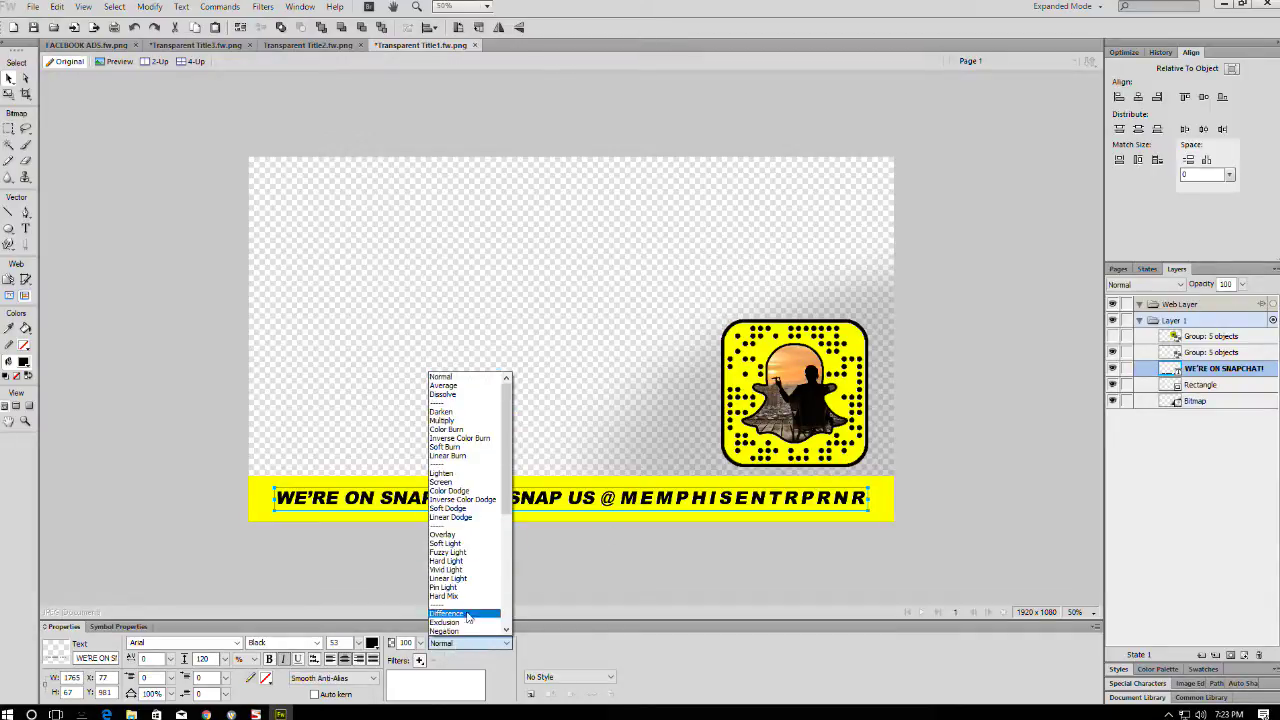
left_click(441, 633)
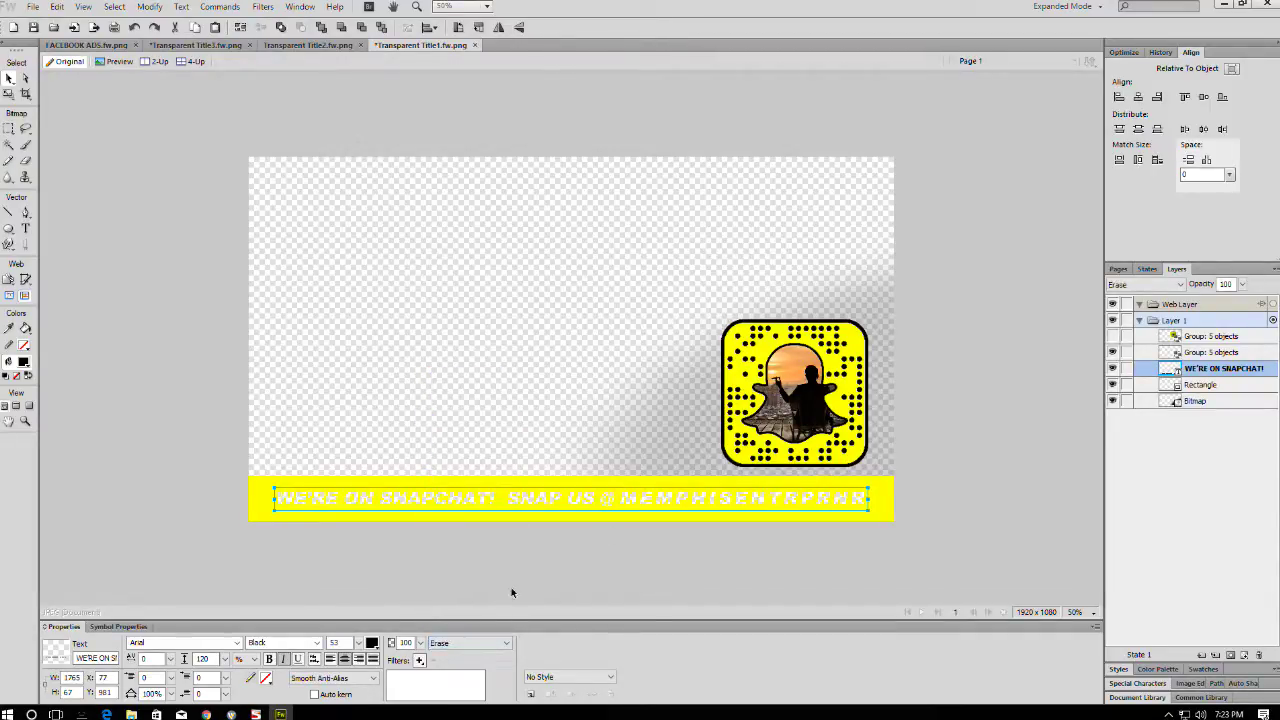
left_click(757, 554)
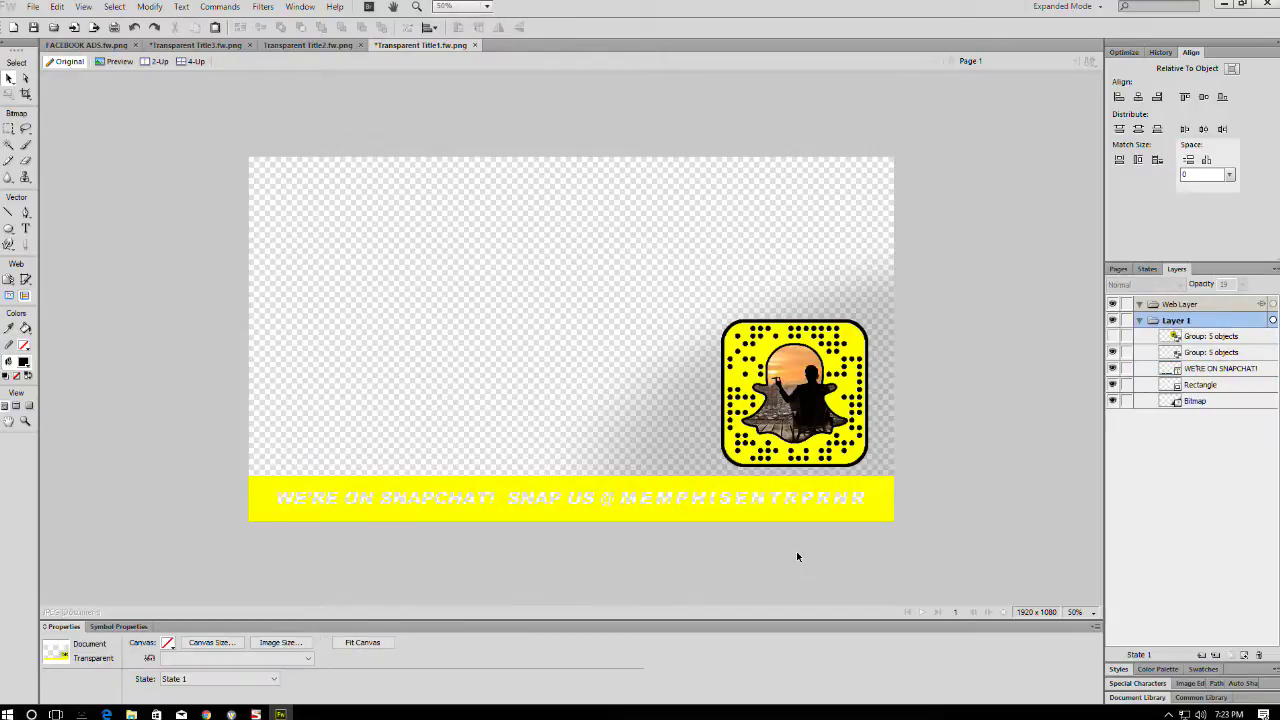
- Ungroup the snapcode and select the photo bitmap inside it
left_click(797, 386)
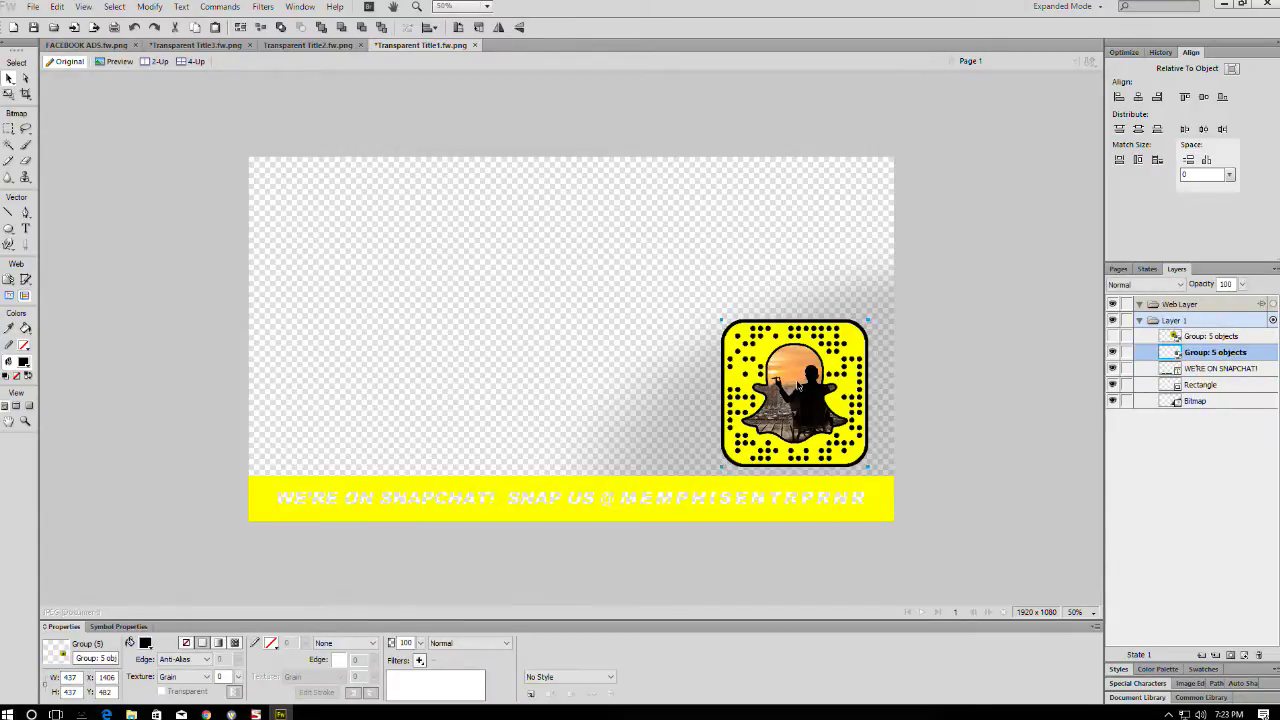
key("ctrl+shift+g")
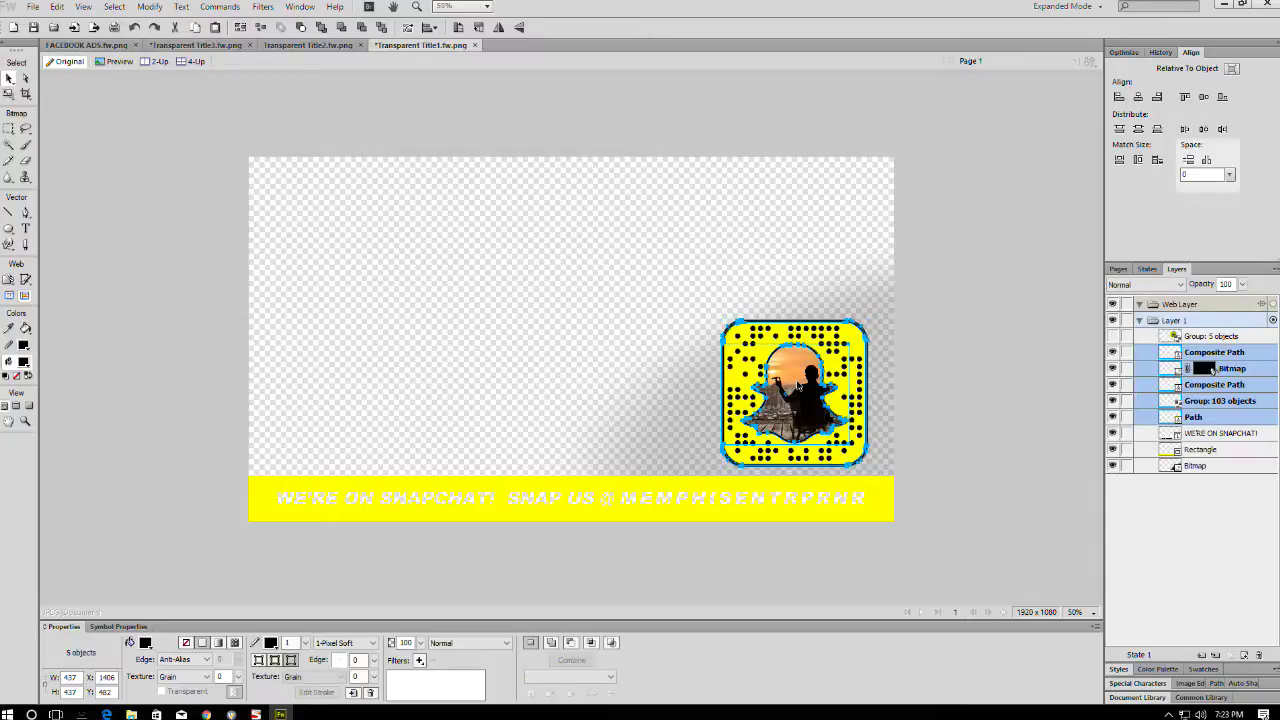
left_click(954, 300)
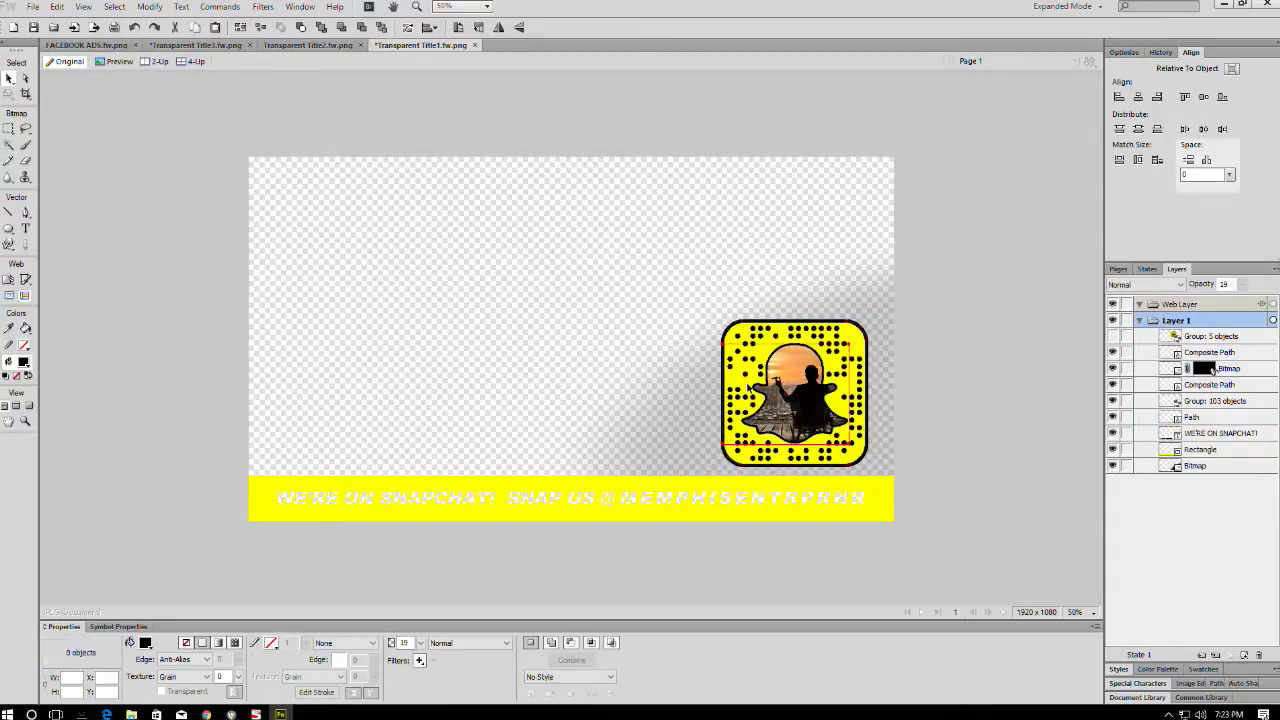
left_click(810, 368)
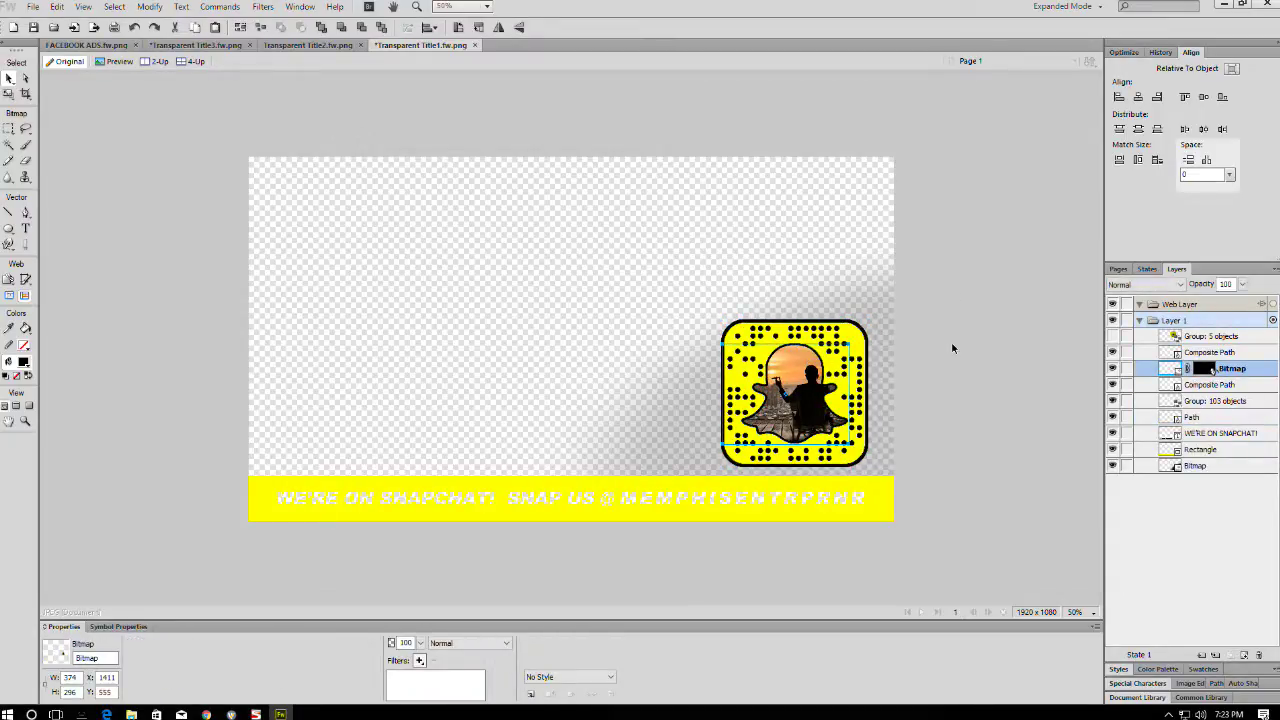
left_click_drag(809, 379, 596, 232)
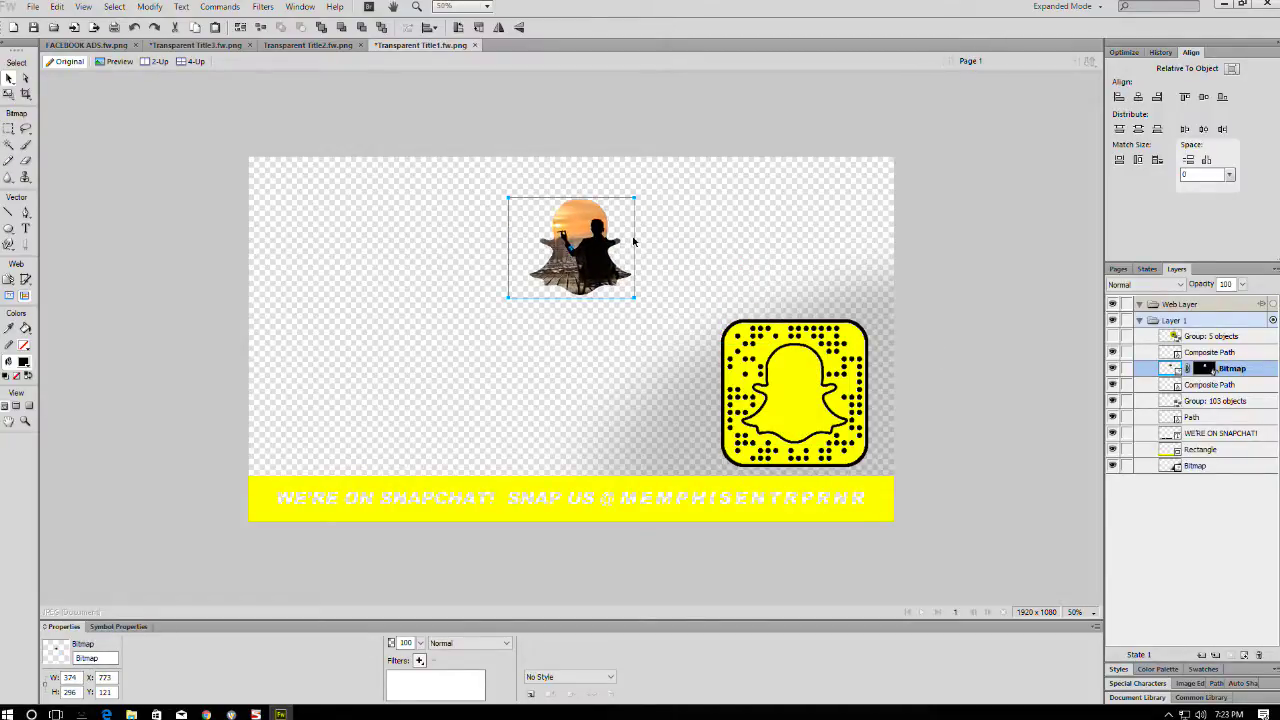
key("ctrl+z")
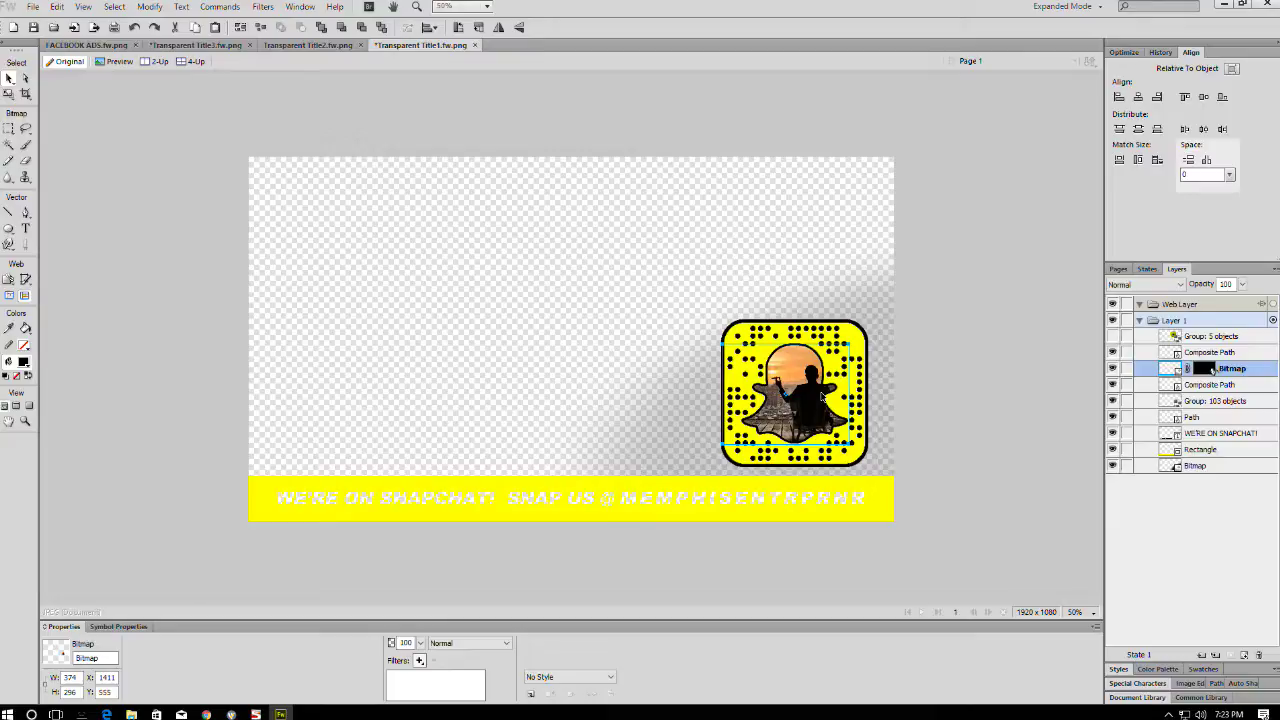
- Set the ghost photo bitmap's blend mode to Erase and deselect to check the blank ghost
left_click(443, 644)
scroll(460, 630, "down", 8)
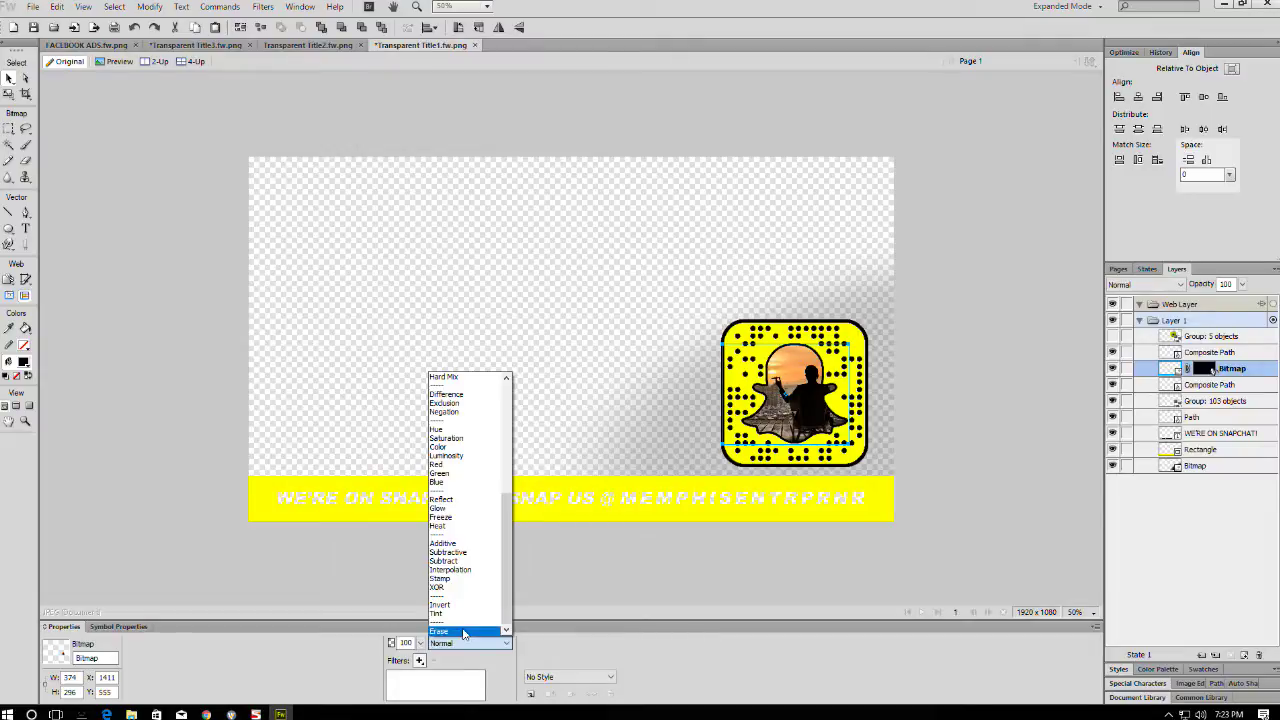
left_click(463, 632)
left_click(994, 320)
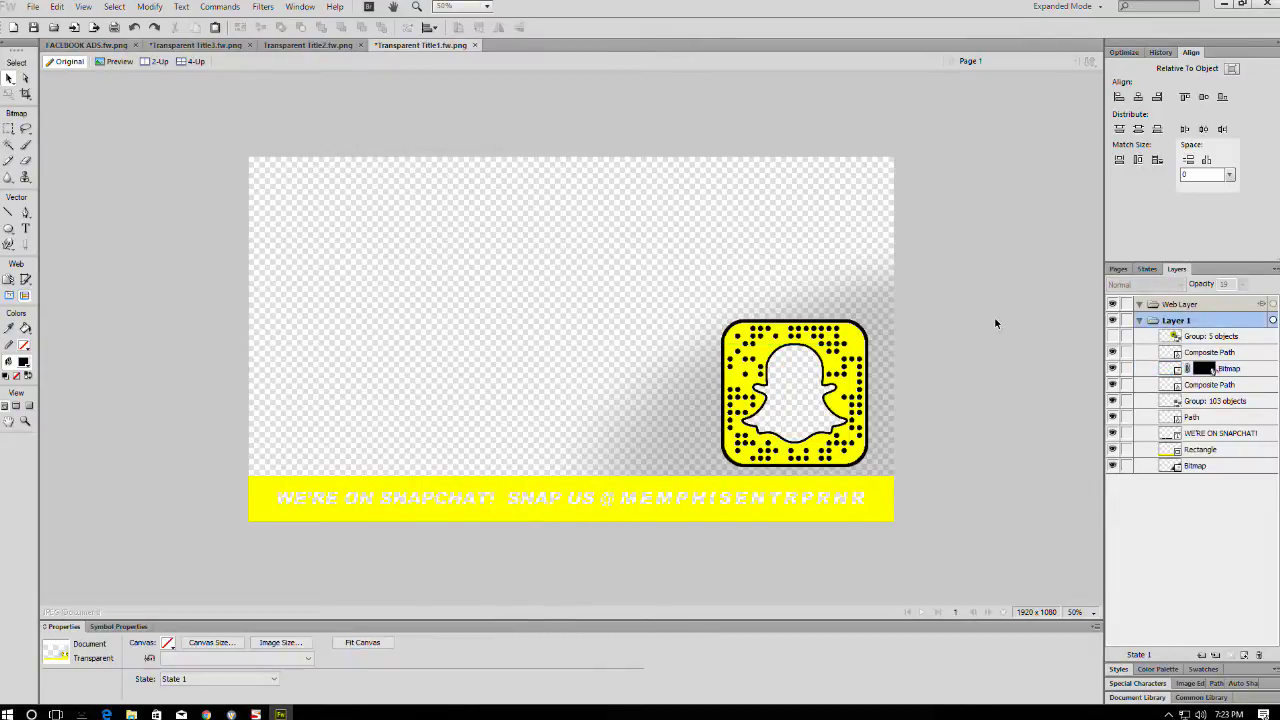
left_click_drag(797, 412, 612, 276)
key("Escape")
left_click_drag(901, 318, 766, 200)
key("Escape")
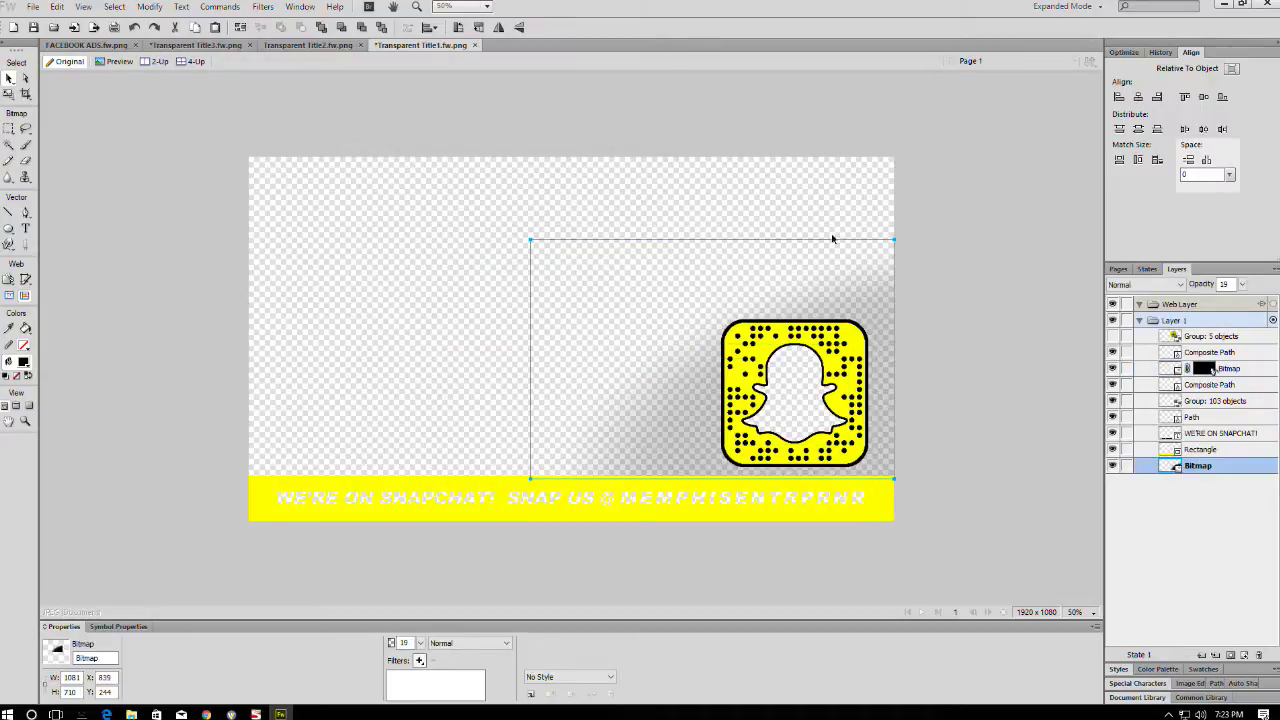
left_click(1007, 280)
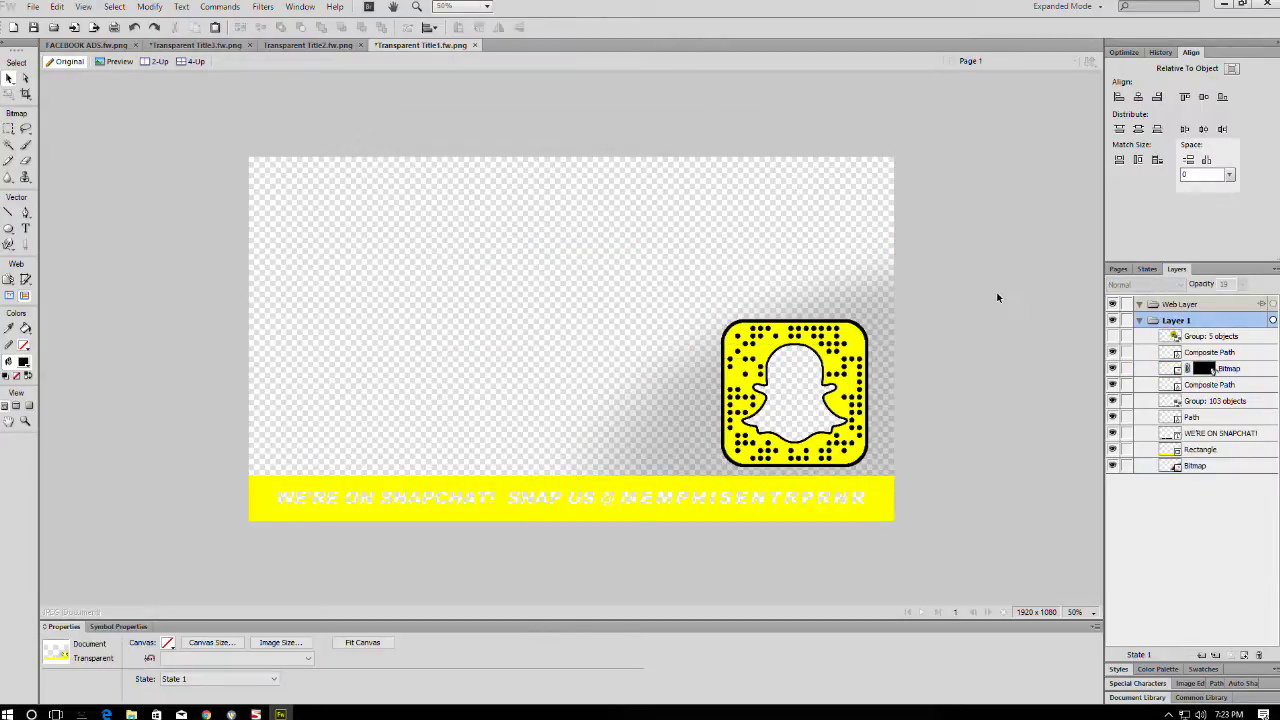
- Save the overlay with Save As under the name SNAPCHAT.fw.png
key("ctrl+shift+s")
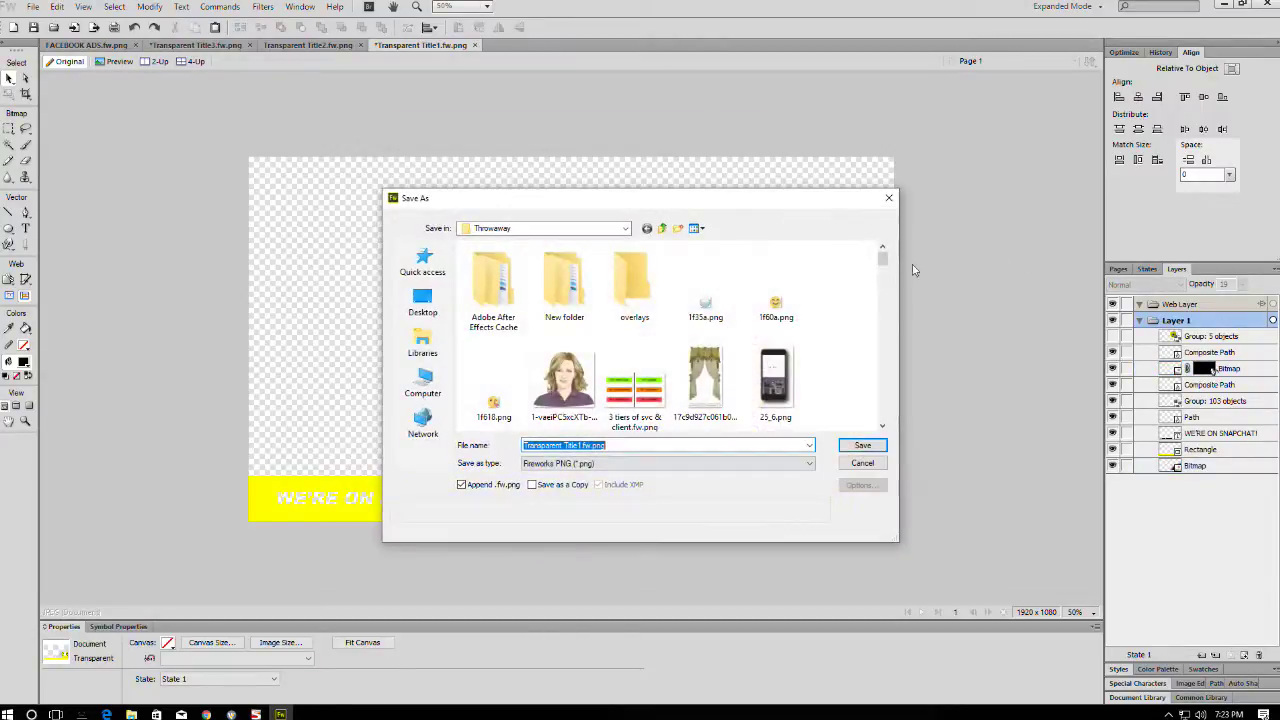
type("SNAPCHAT")
key("Return")
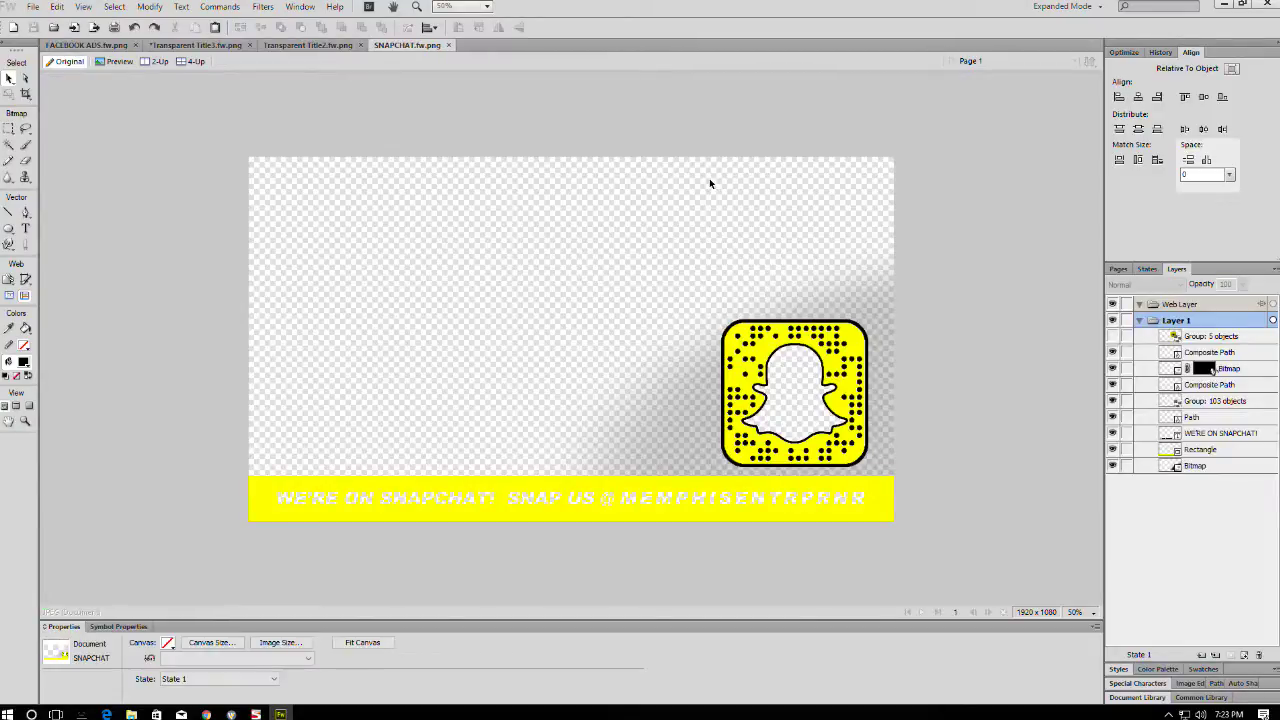
- Minimize Fireworks and the Snapchat folder window to return to Wirecast
left_click(1228, 5)
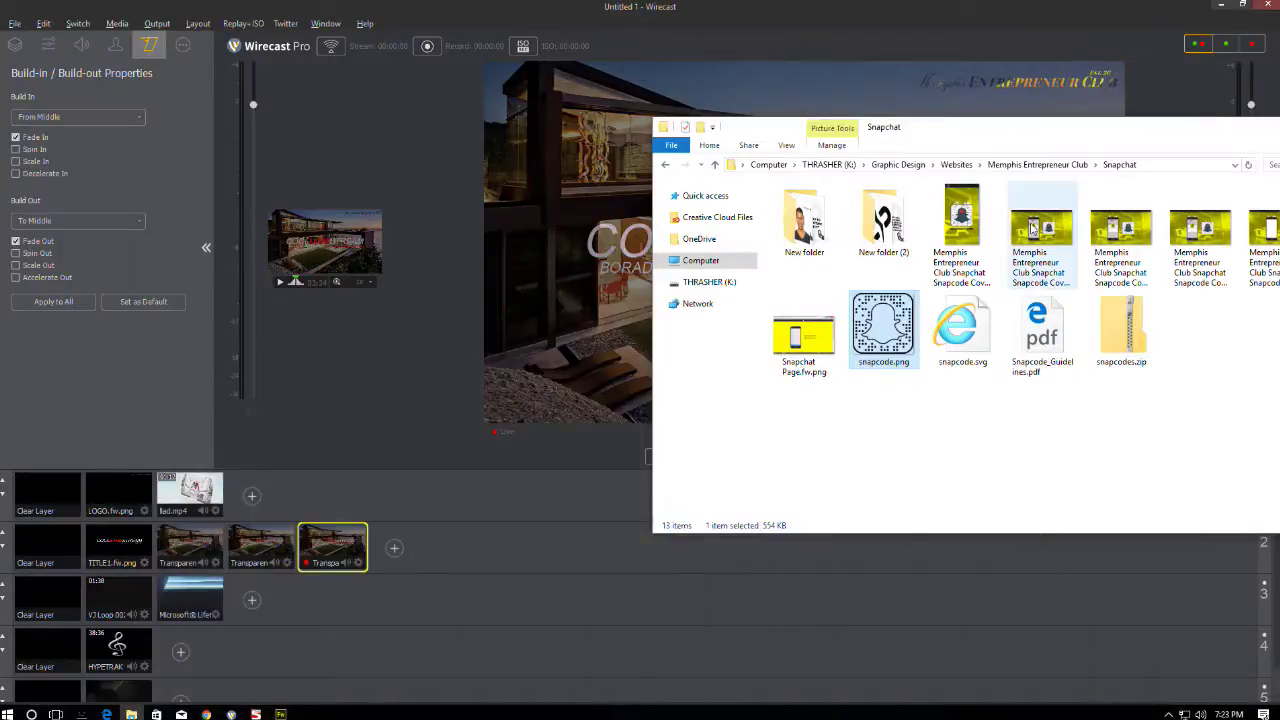
left_click_drag(1060, 115, 968, 110)
left_click(981, 106)
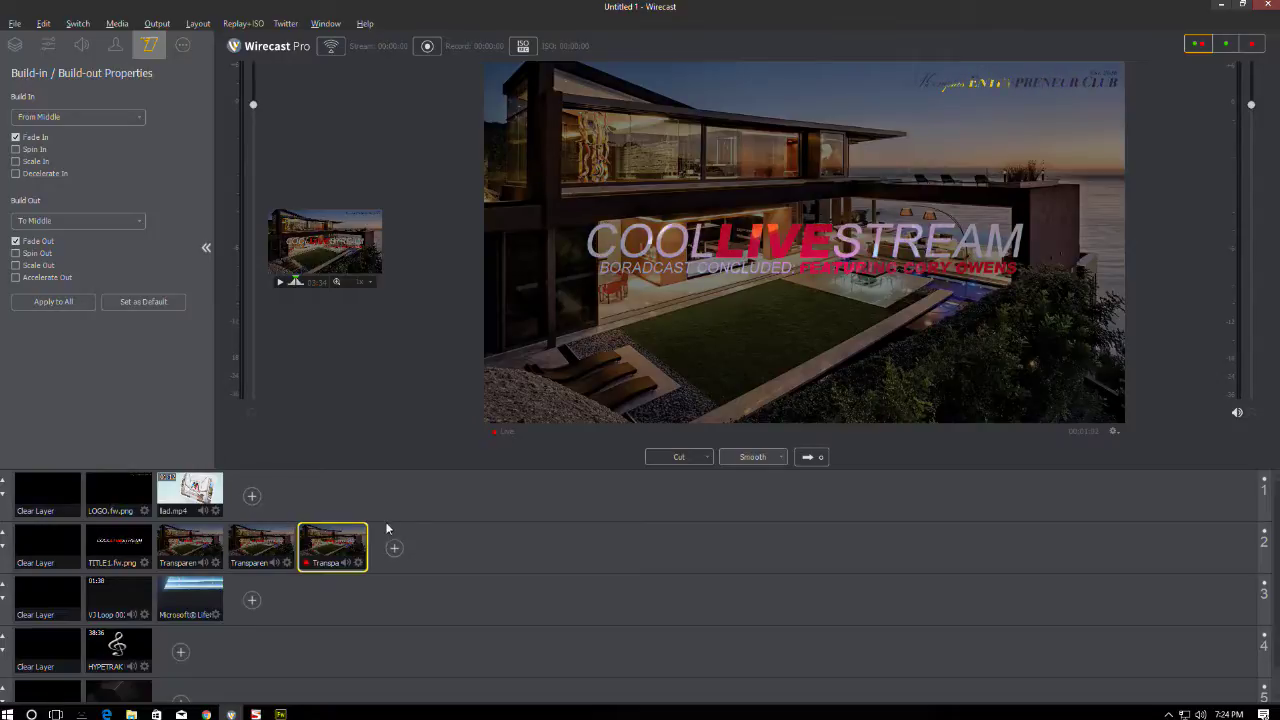
- Take layer 2's Clear Layer live, then put the layer 3 window-camera shot on air
left_click(104, 500)
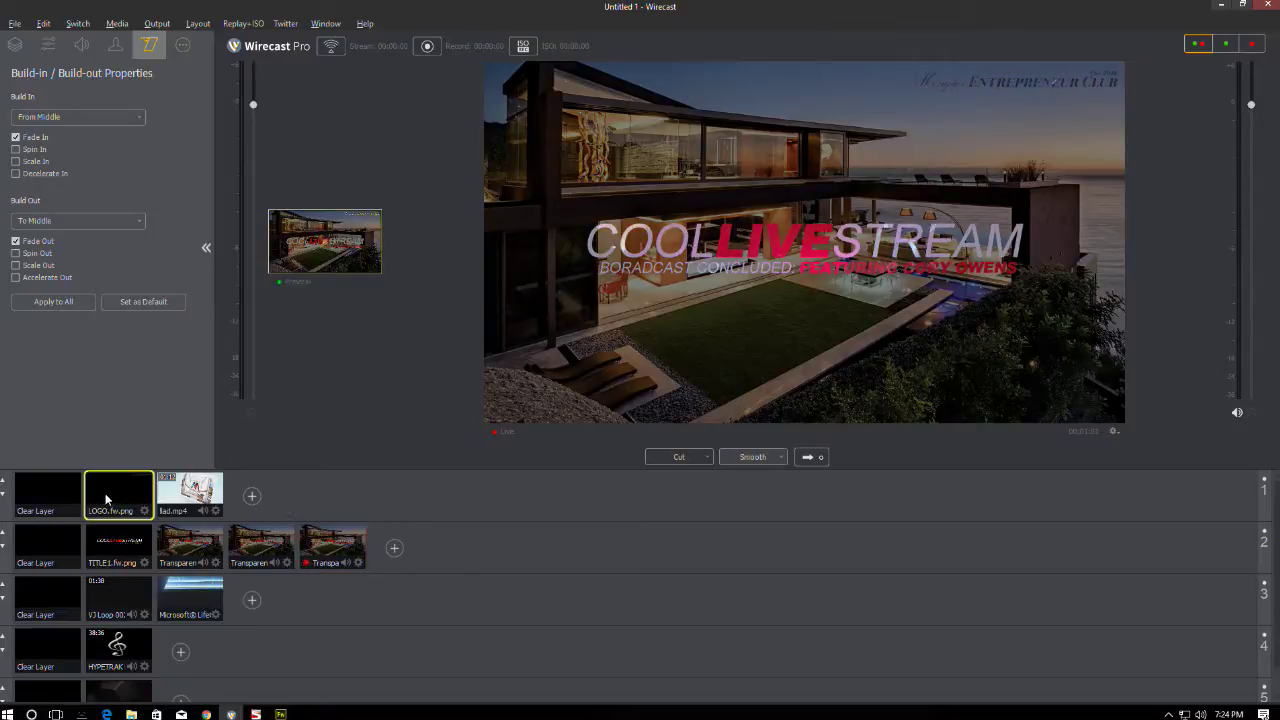
left_click(104, 690)
left_click(50, 645)
left_click(50, 600)
left_click(48, 548)
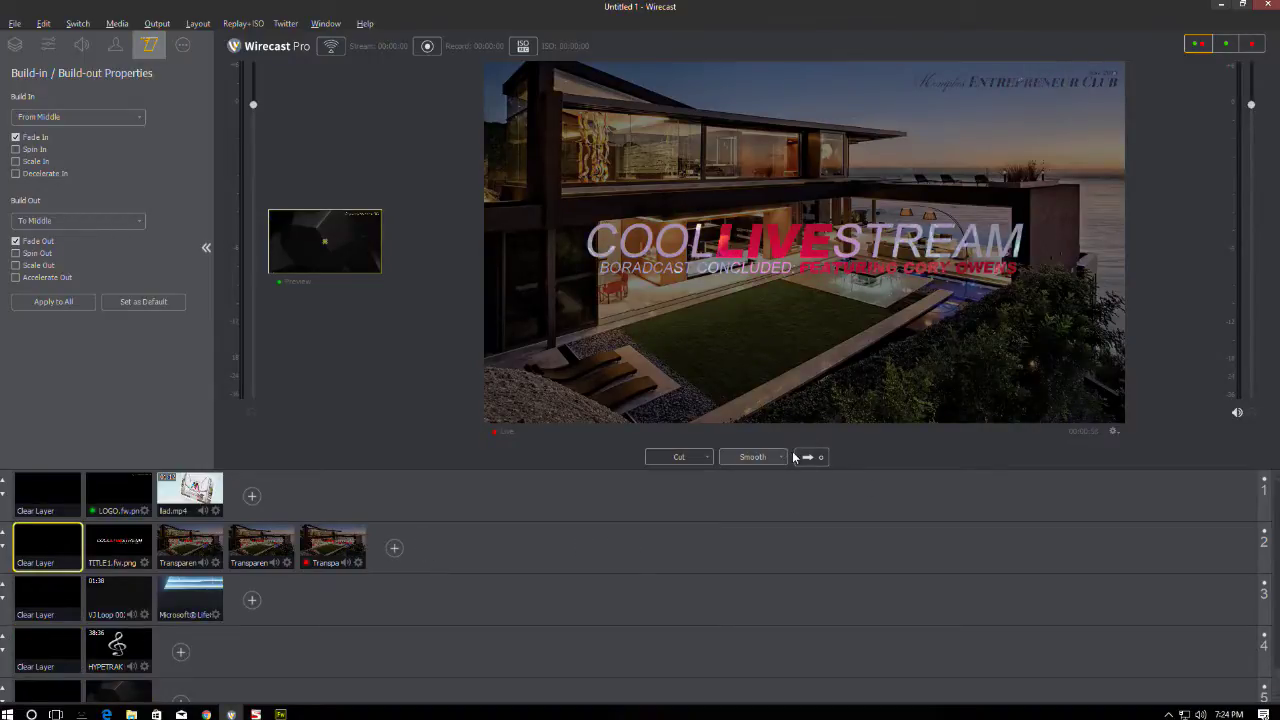
left_click(807, 457)
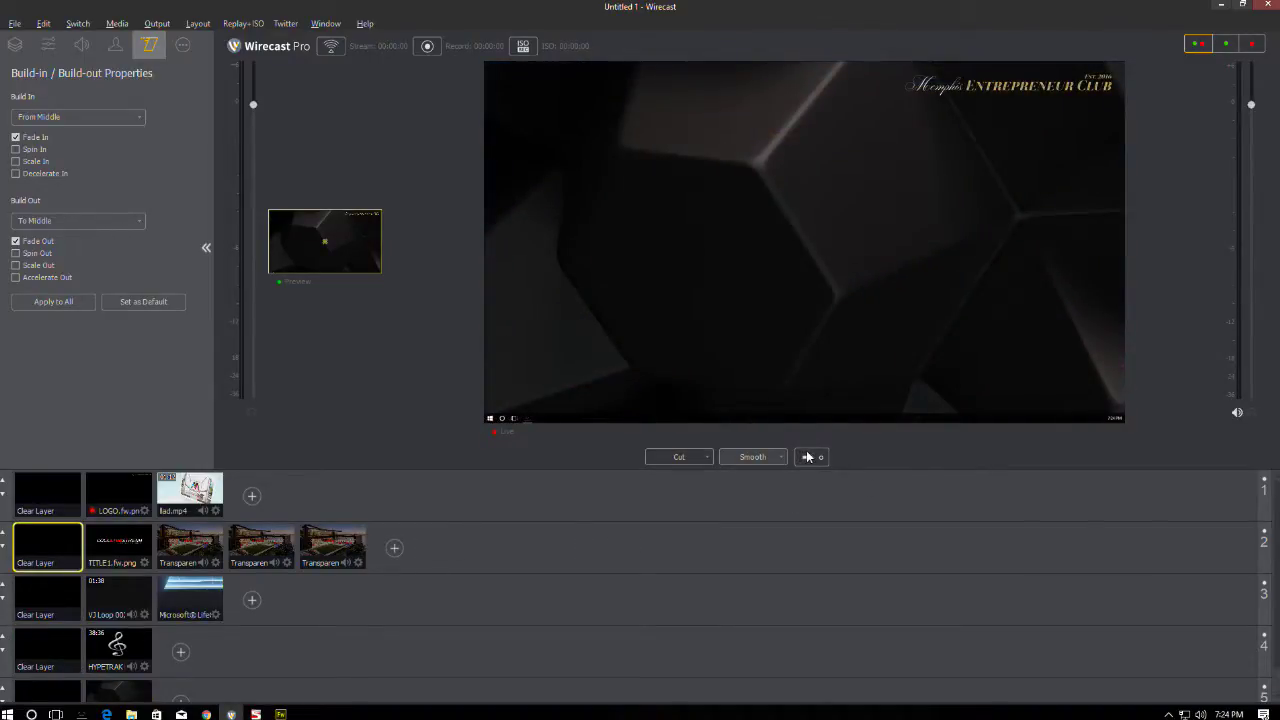
left_click(189, 593)
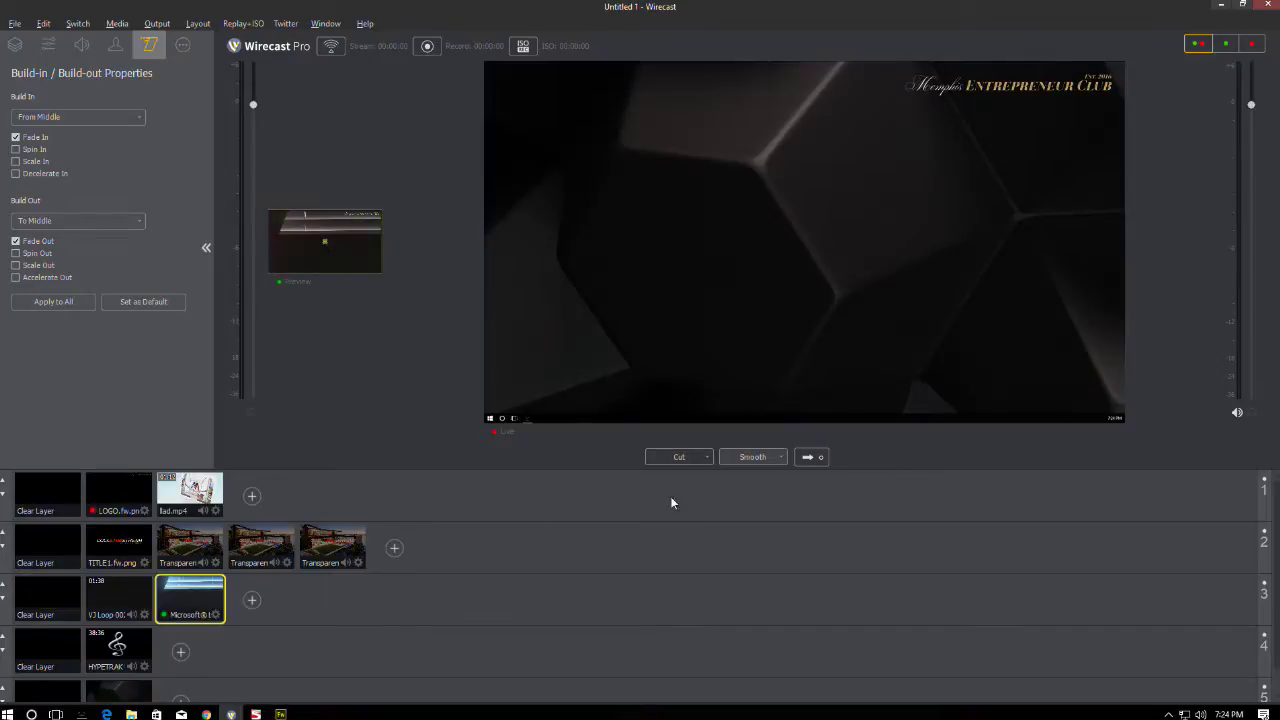
left_click(807, 457)
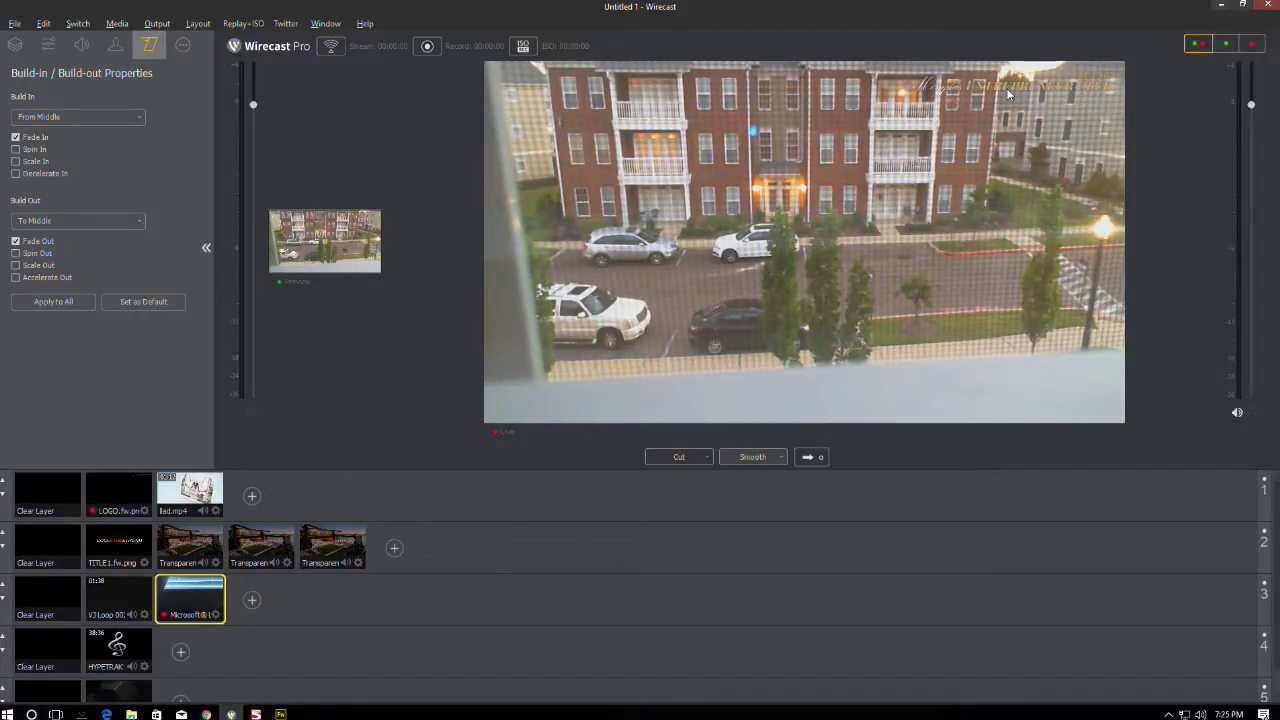
- Reopen LOGO.fw.png in Fireworks from the recent files list
left_click(280, 714)
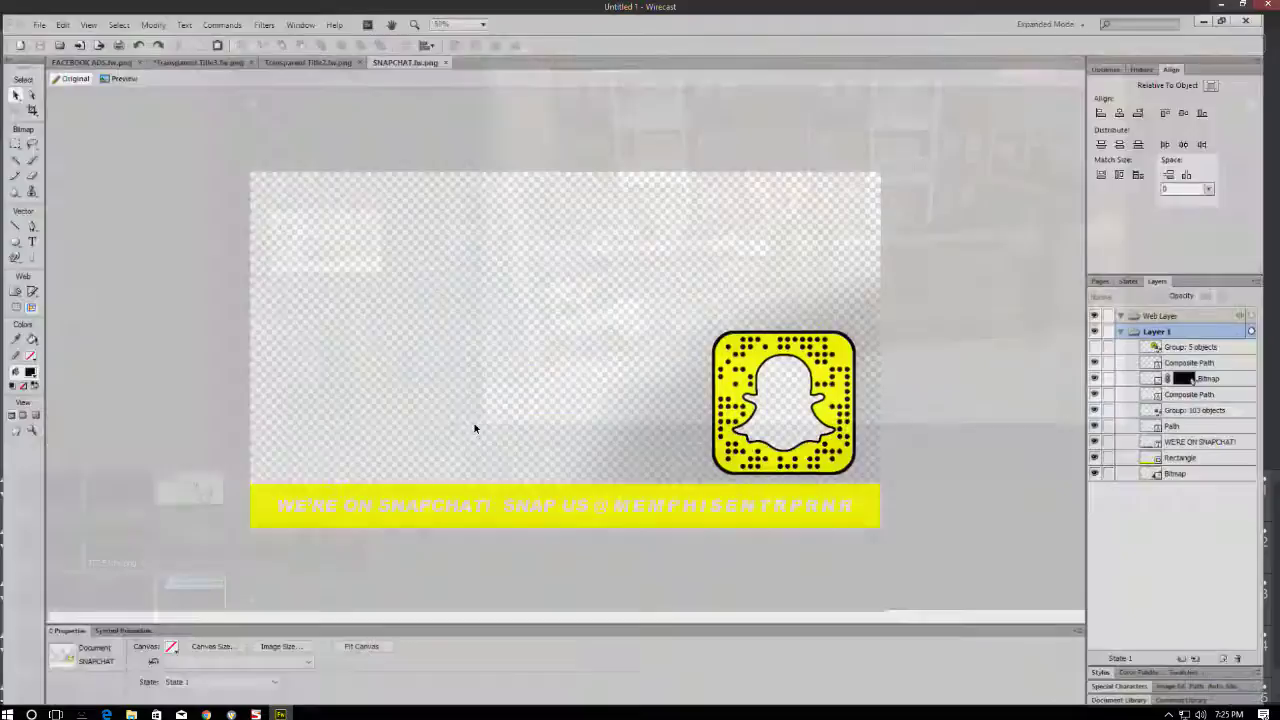
left_click(33, 6)
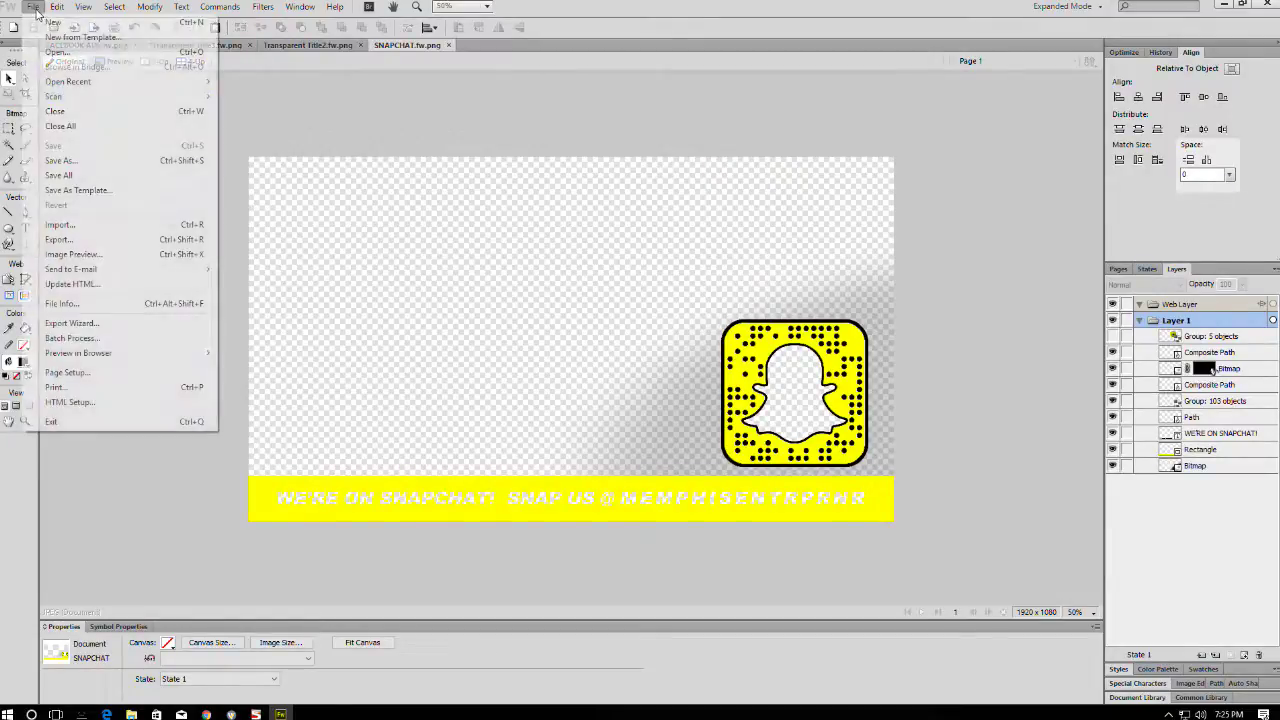
mouse_move(88, 83)
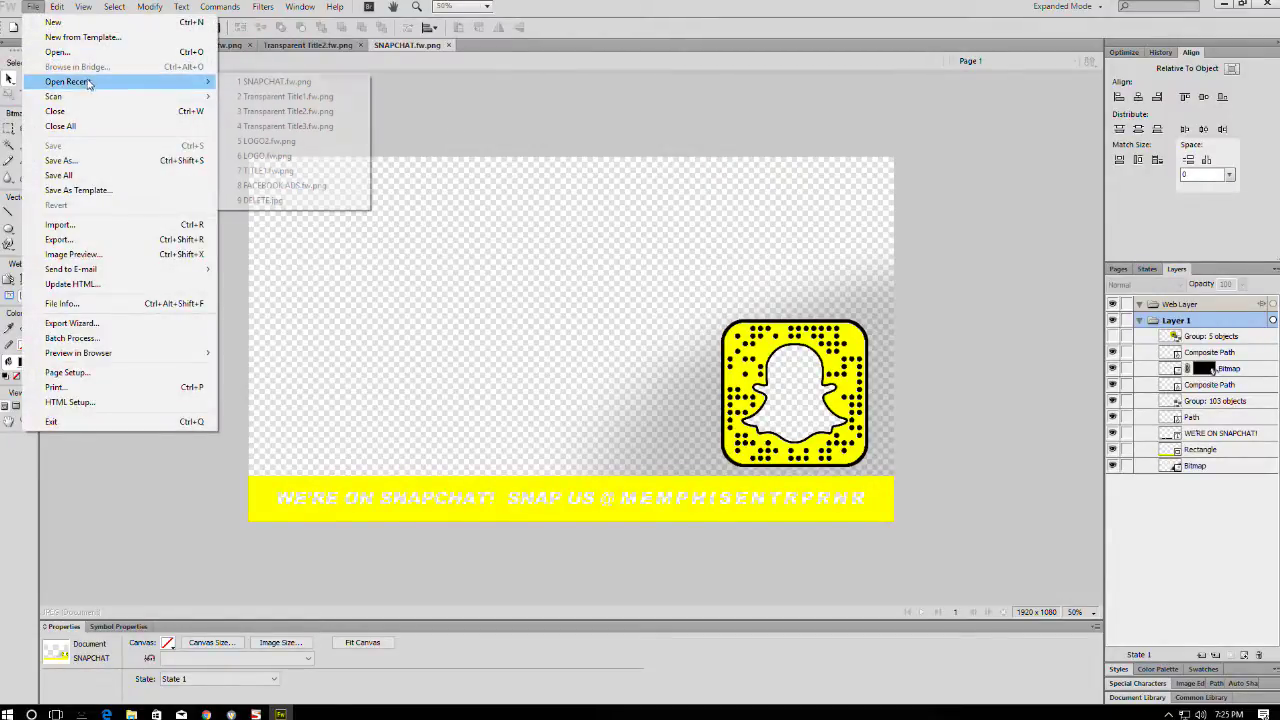
left_click(263, 157)
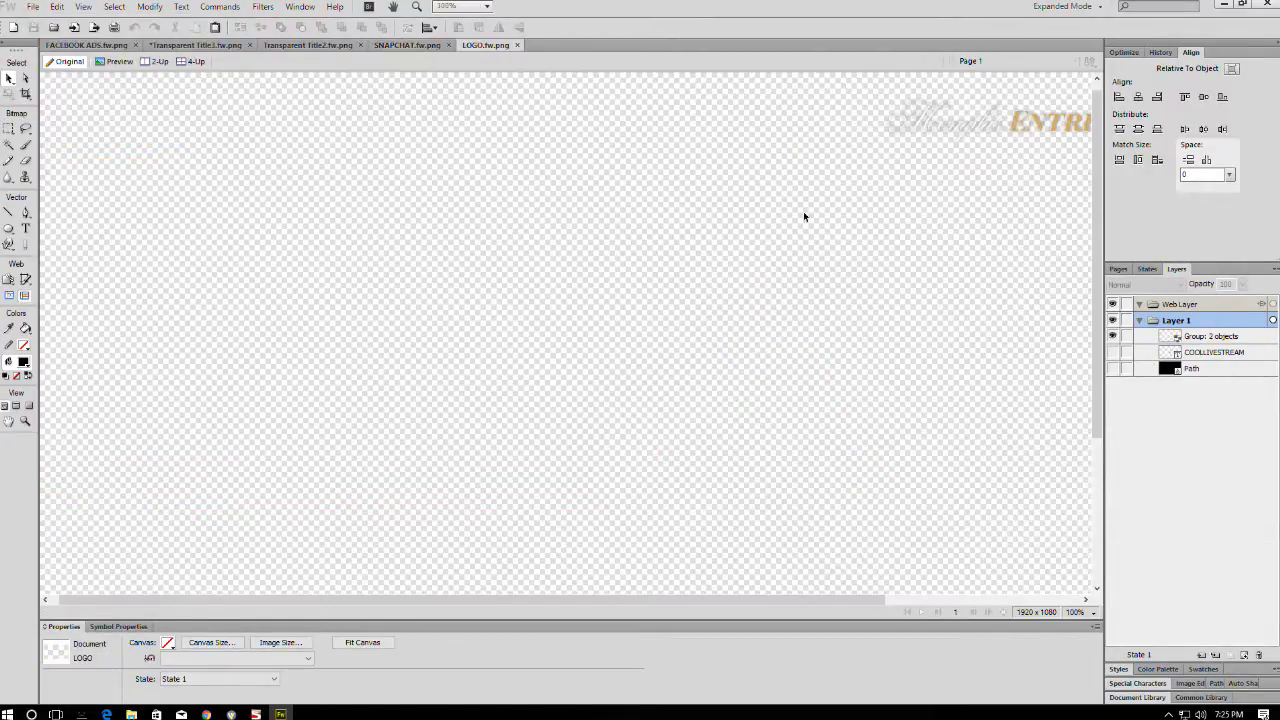
- Select the logo text group, set its fill to black and check it in Wirecast
left_click(977, 119)
left_click(146, 643)
left_click(146, 643)
left_click(146, 643)
left_click(146, 643)
left_click(146, 643)
left_click(150, 599)
left_click(146, 643)
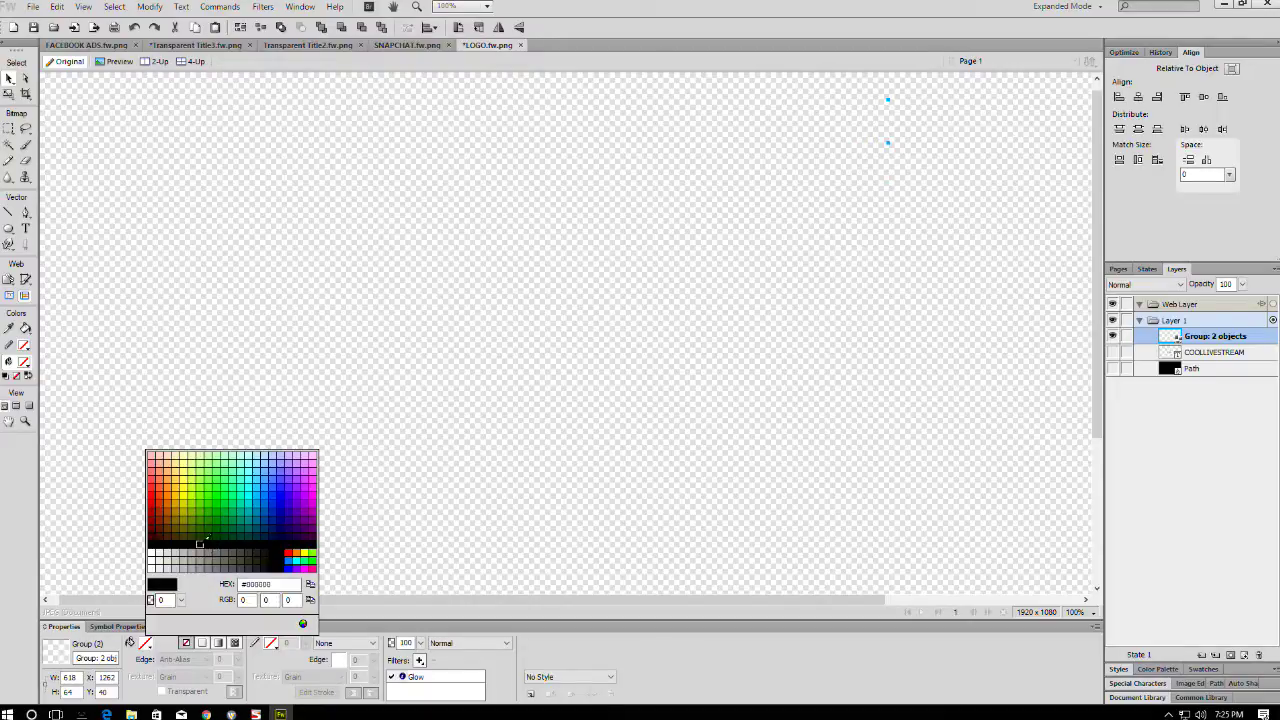
left_click(207, 545)
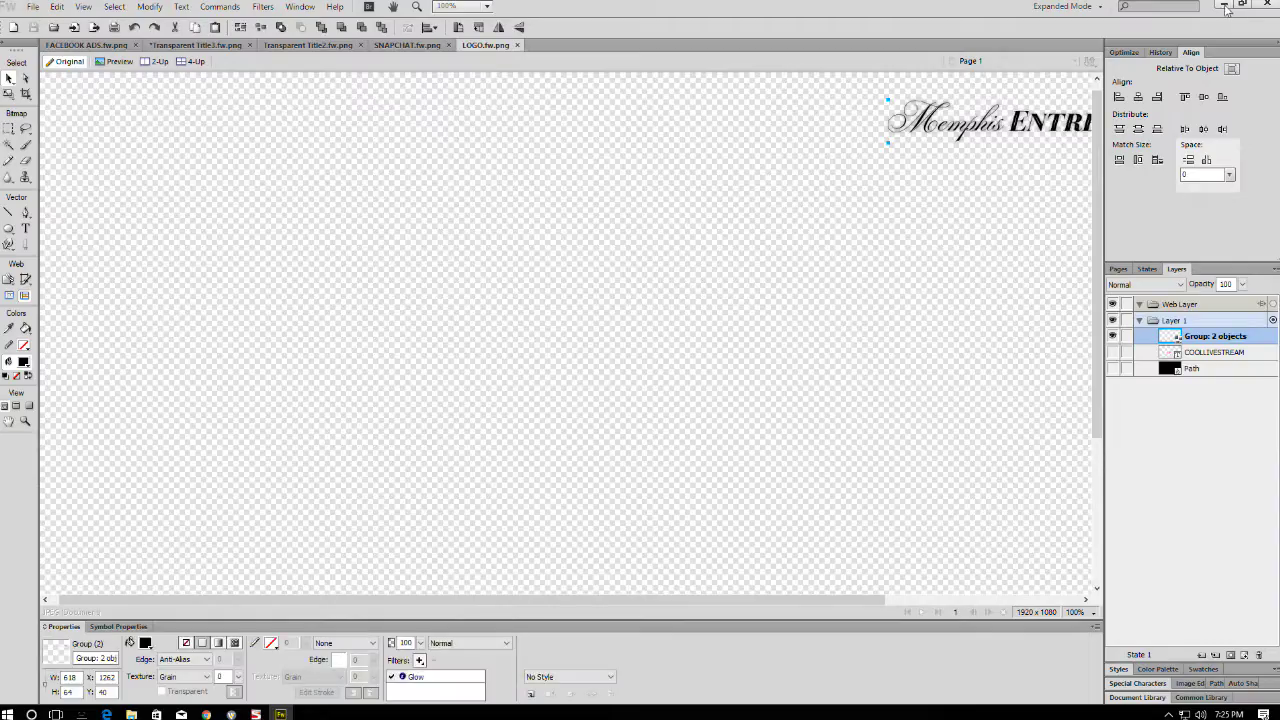
left_click(1224, 5)
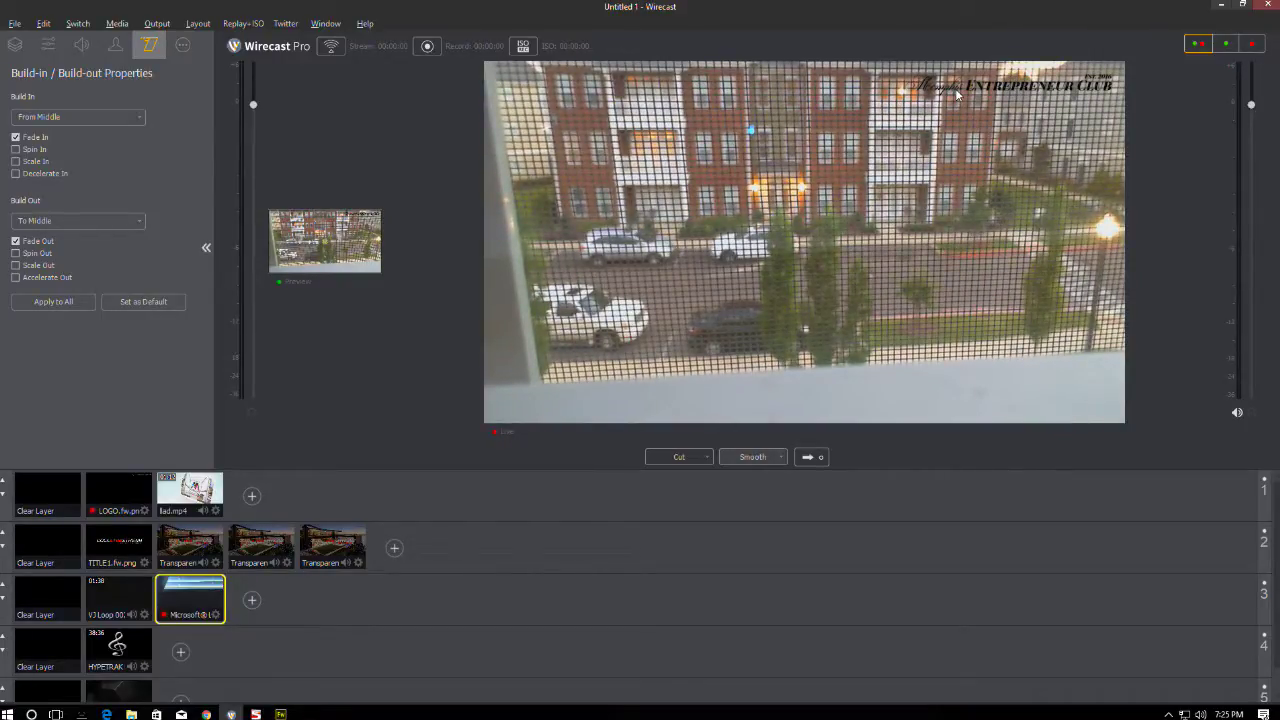
- Change the logo text fill to white and return to Wirecast
left_click(281, 714)
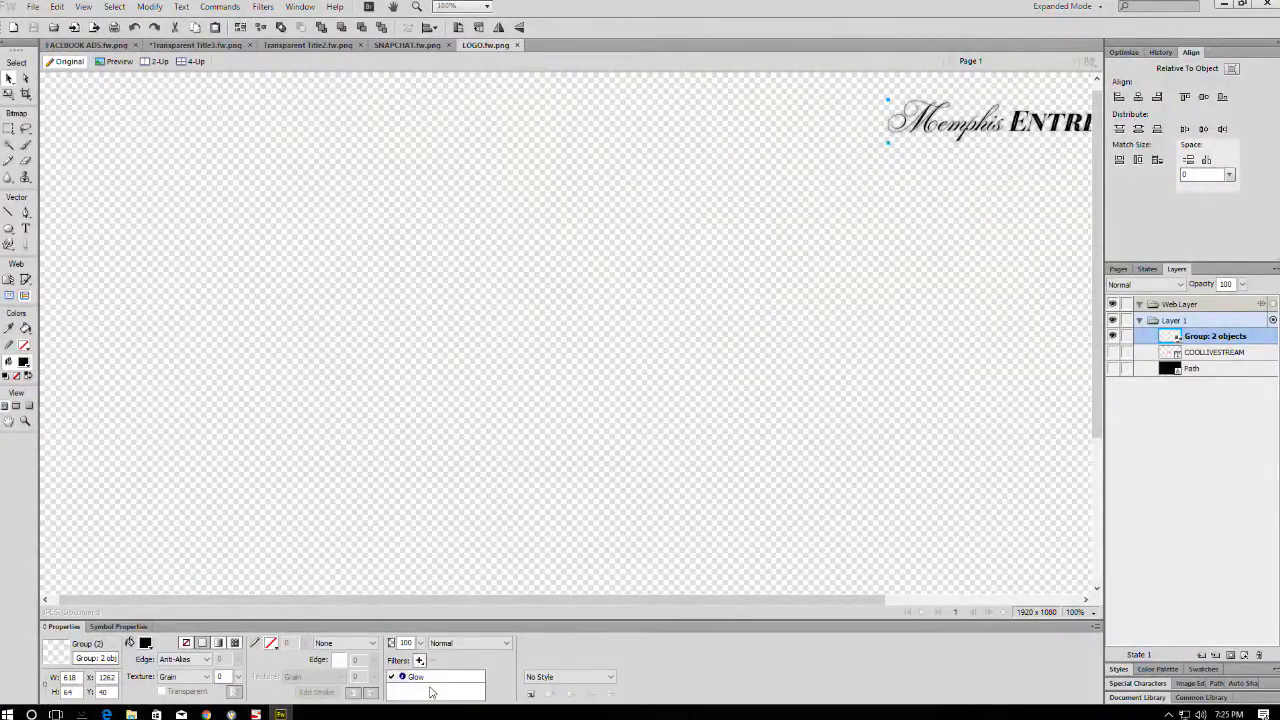
left_click(145, 643)
left_click(160, 503)
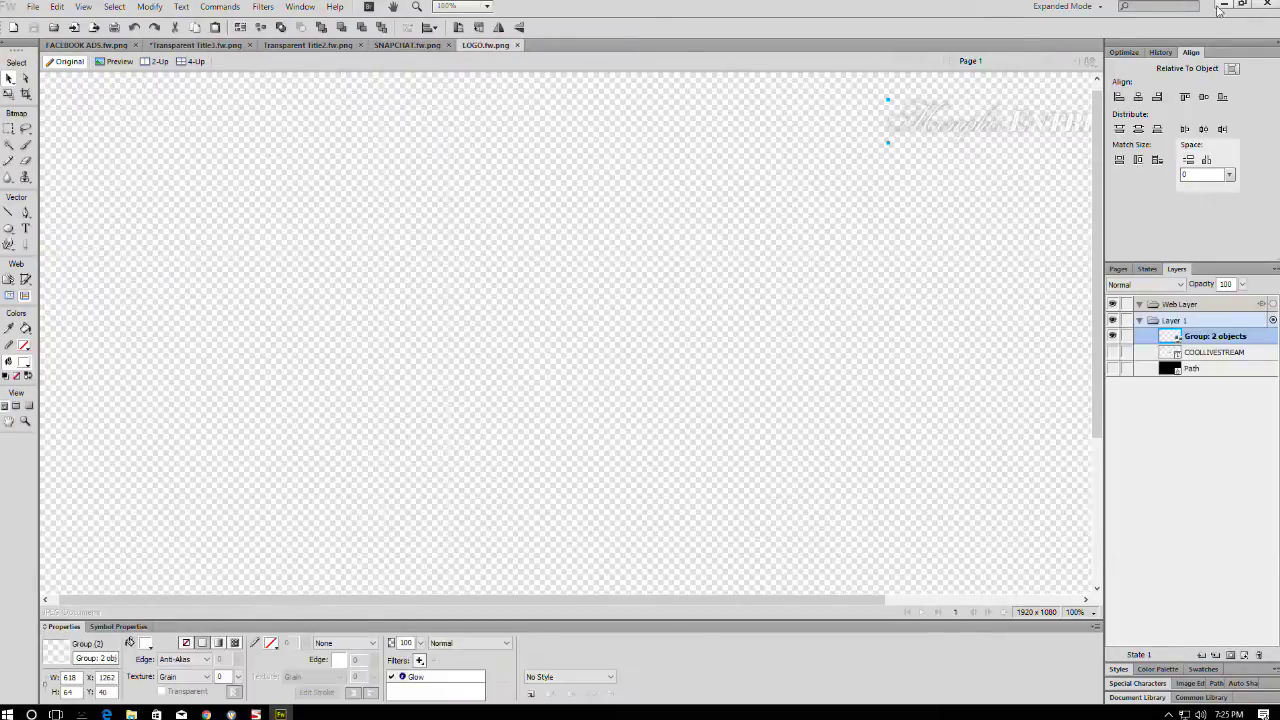
left_click(1222, 5)
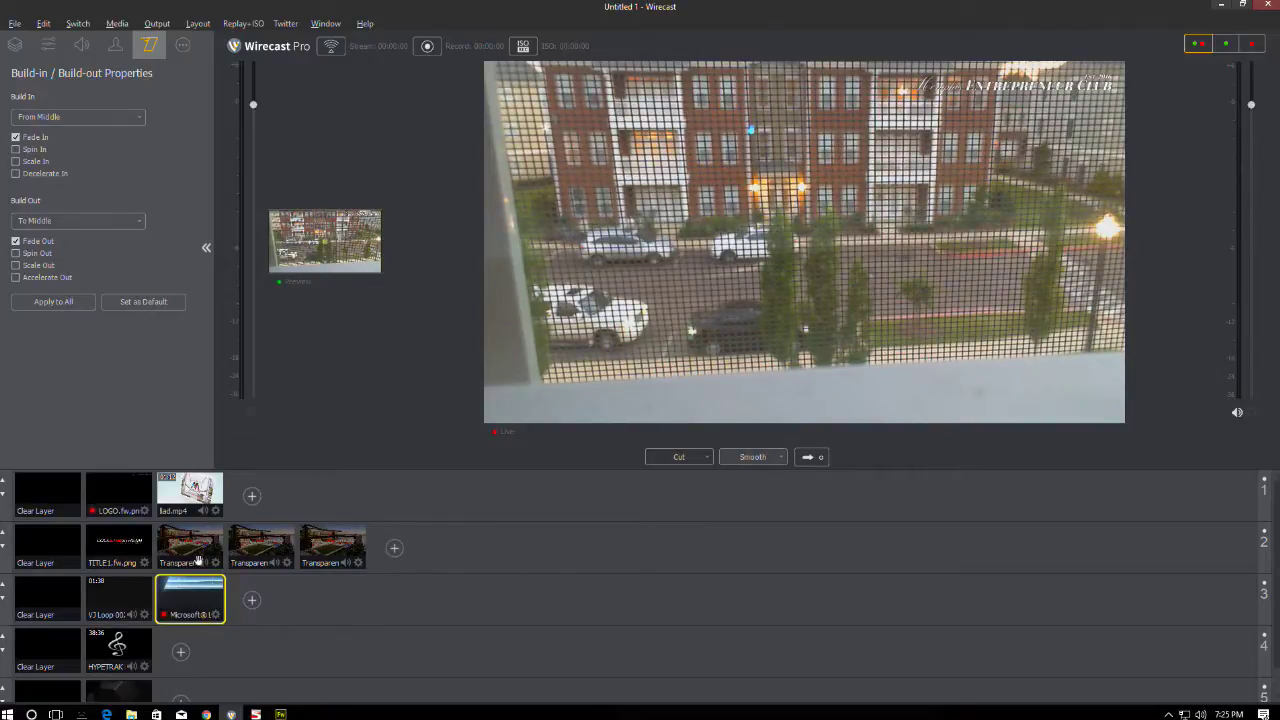
- Preview the LOGO and lad.mp4 shots, then open layer 2's + source menu
left_click(116, 489)
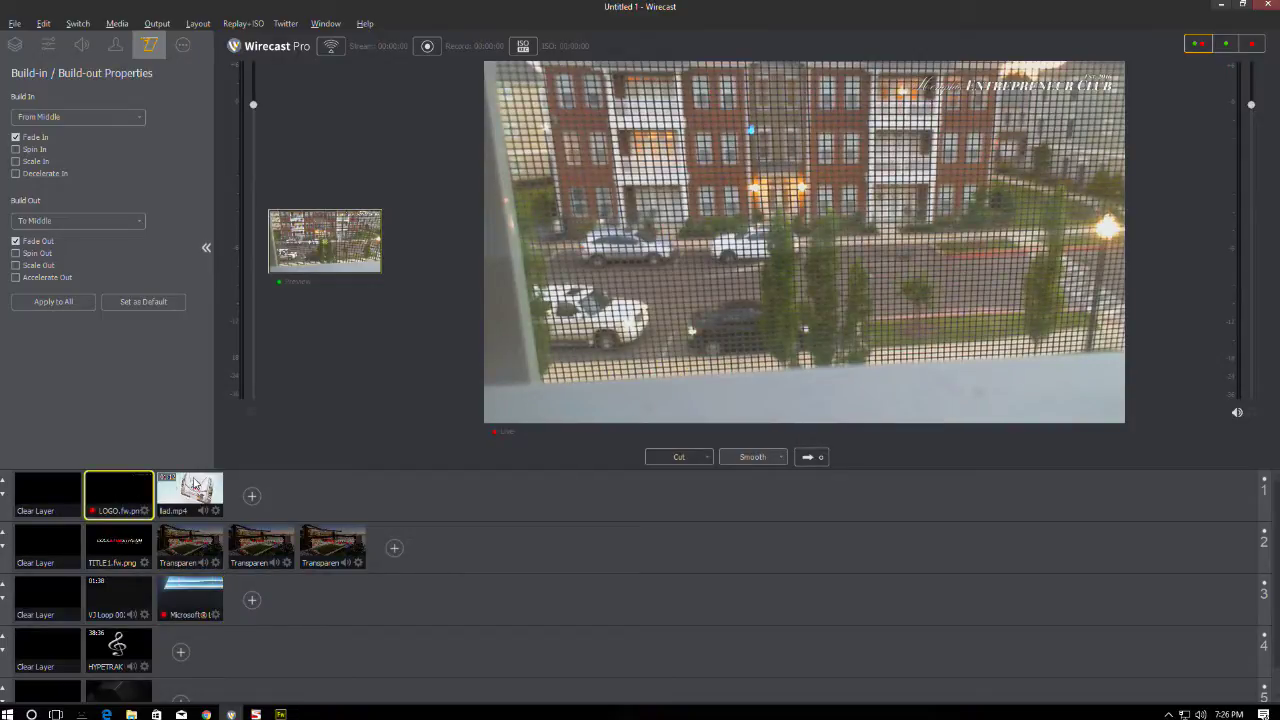
left_click(193, 487)
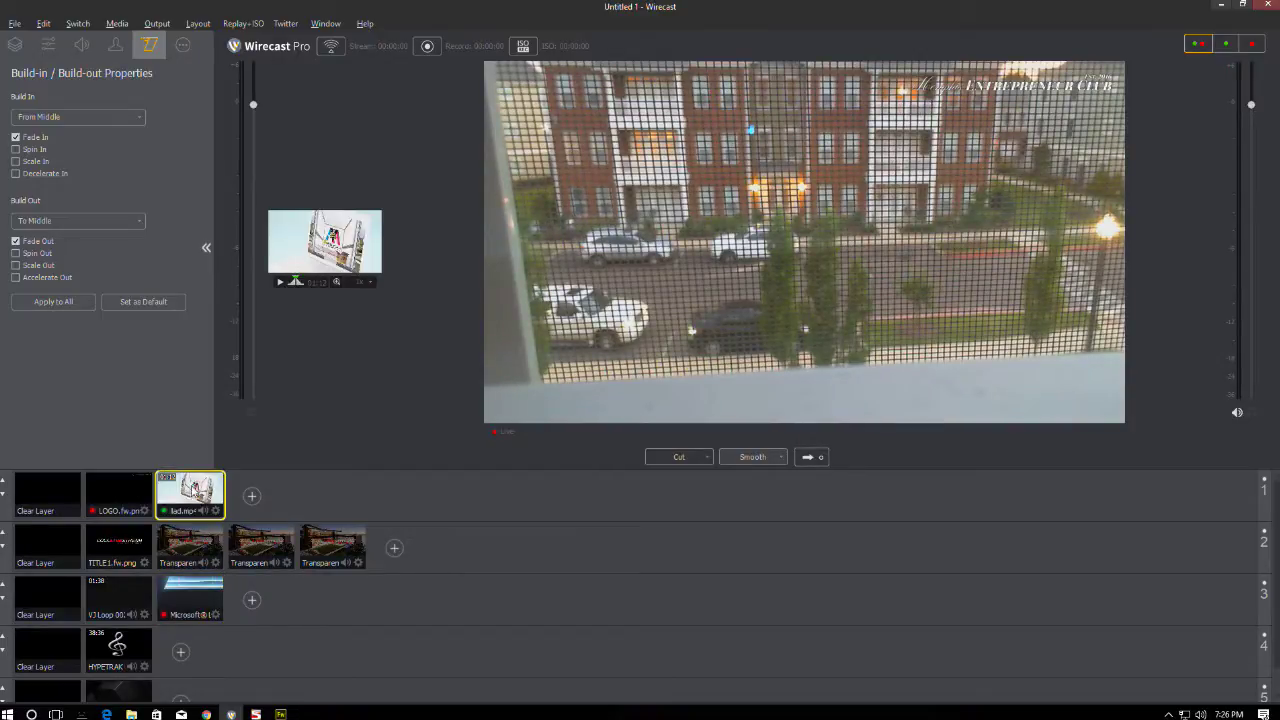
left_click(148, 492)
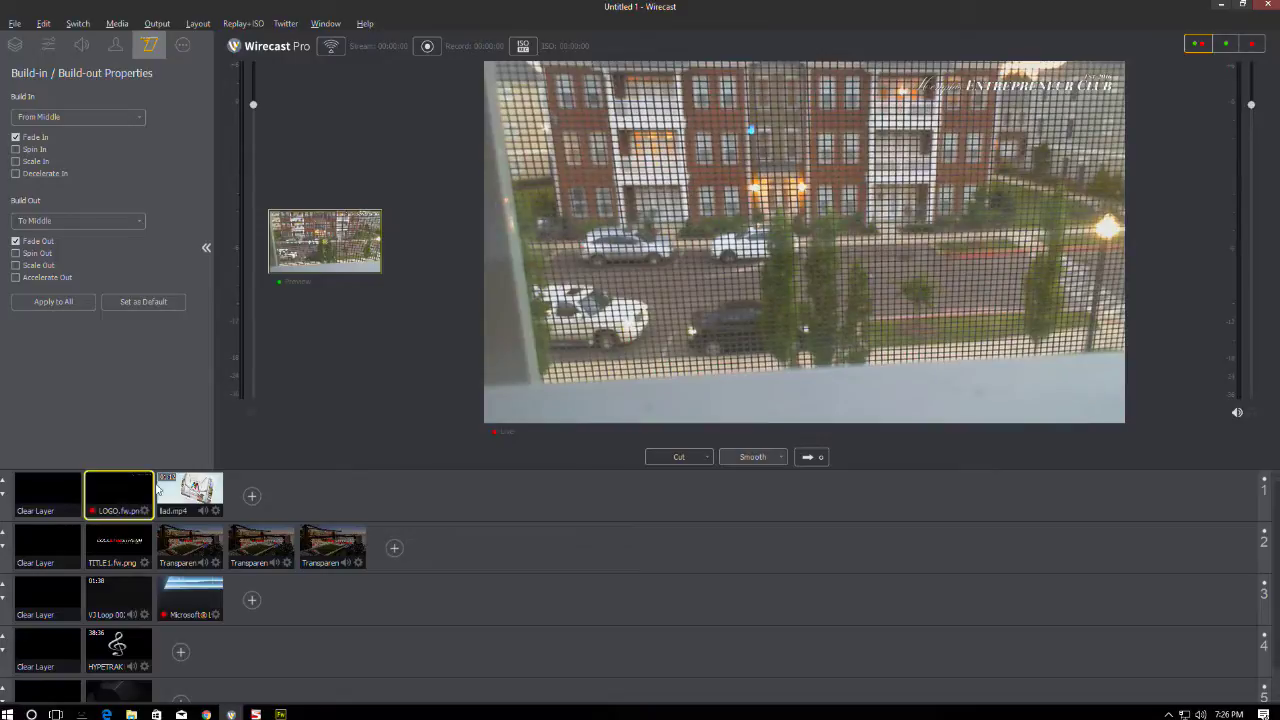
left_click(394, 547)
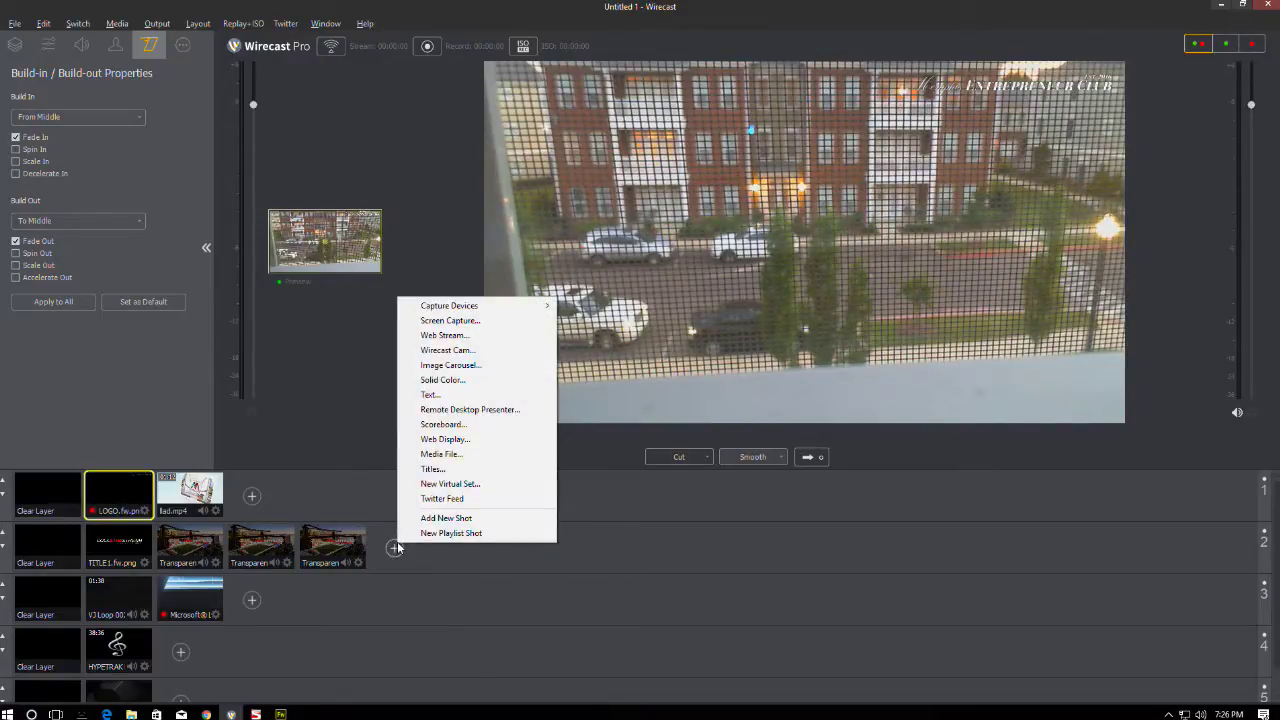
- Add SNAPCHAT.fw.png from the Throwaway folder as a media file shot and widen the preview
left_click(448, 454)
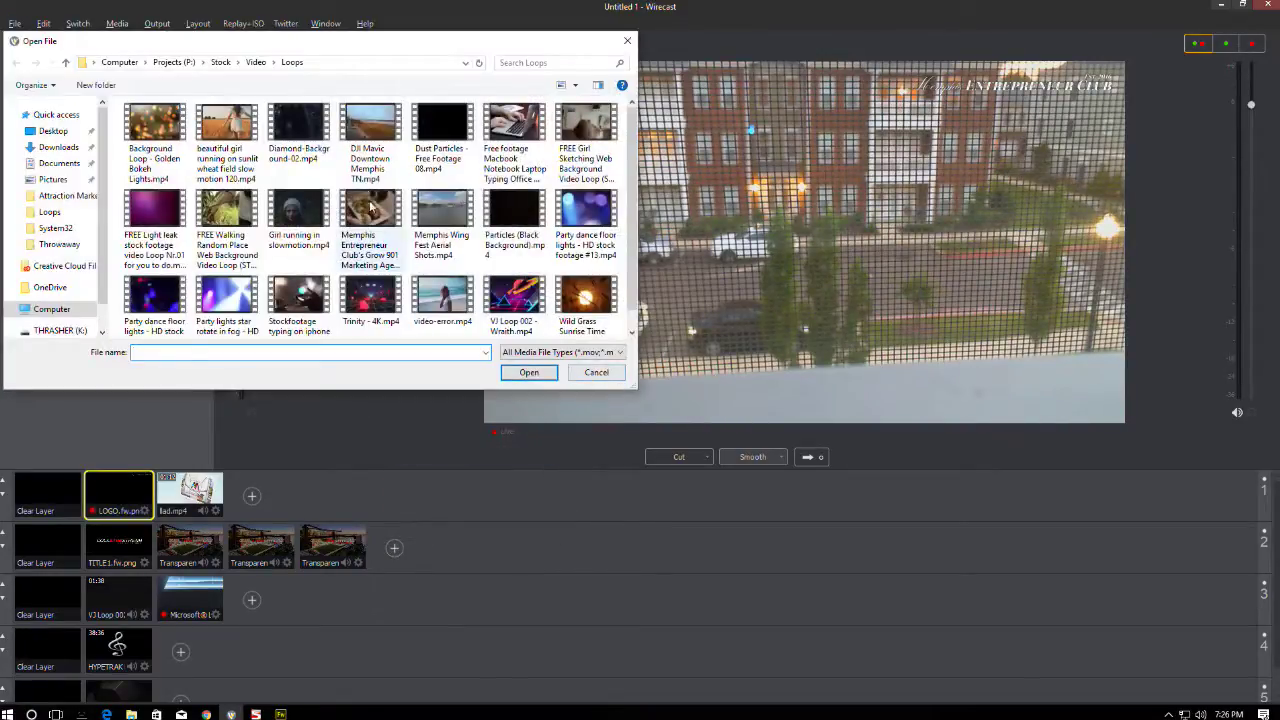
left_click(256, 62)
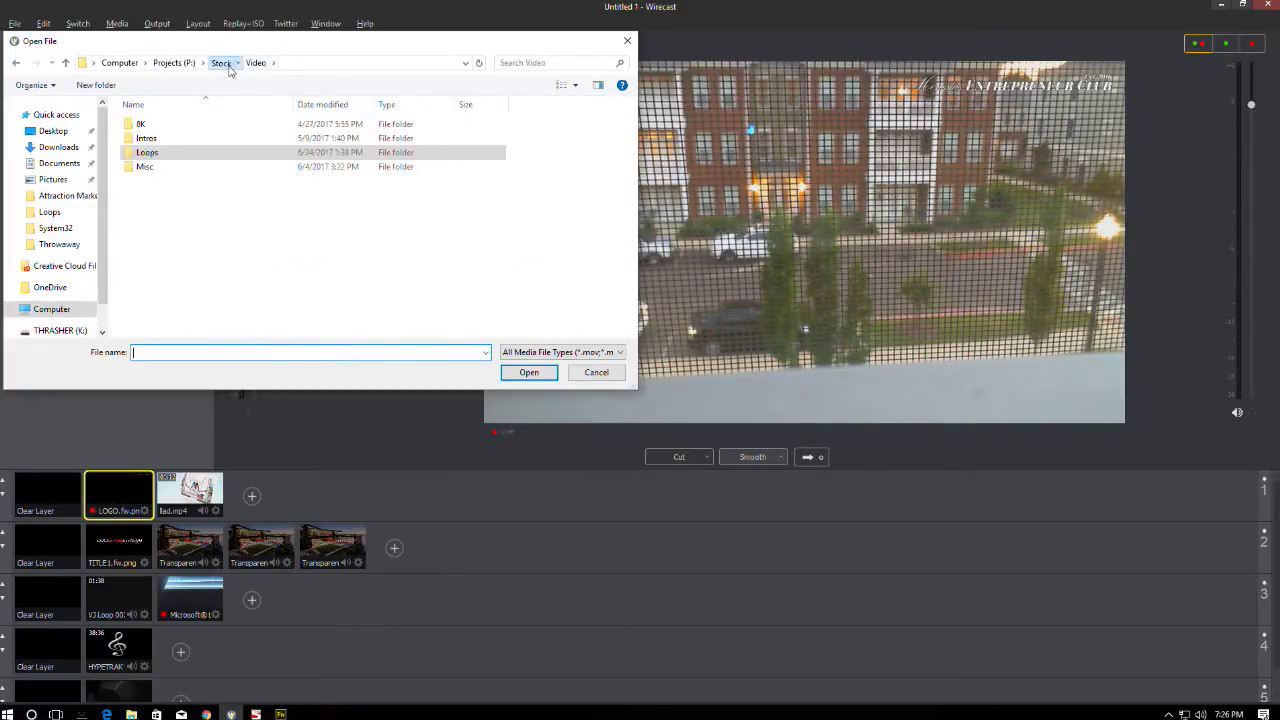
left_click(175, 63)
double_click(195, 223)
scroll(200, 220, "down", 8)
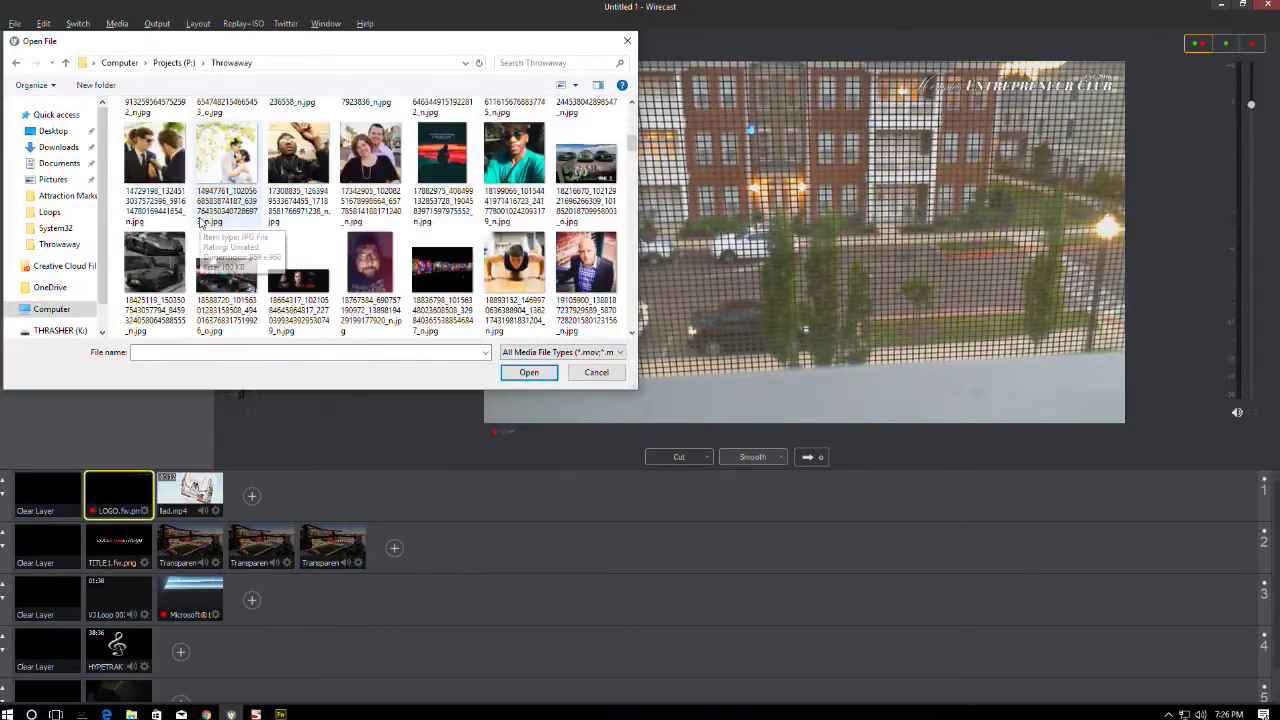
scroll(200, 222, "down", 15)
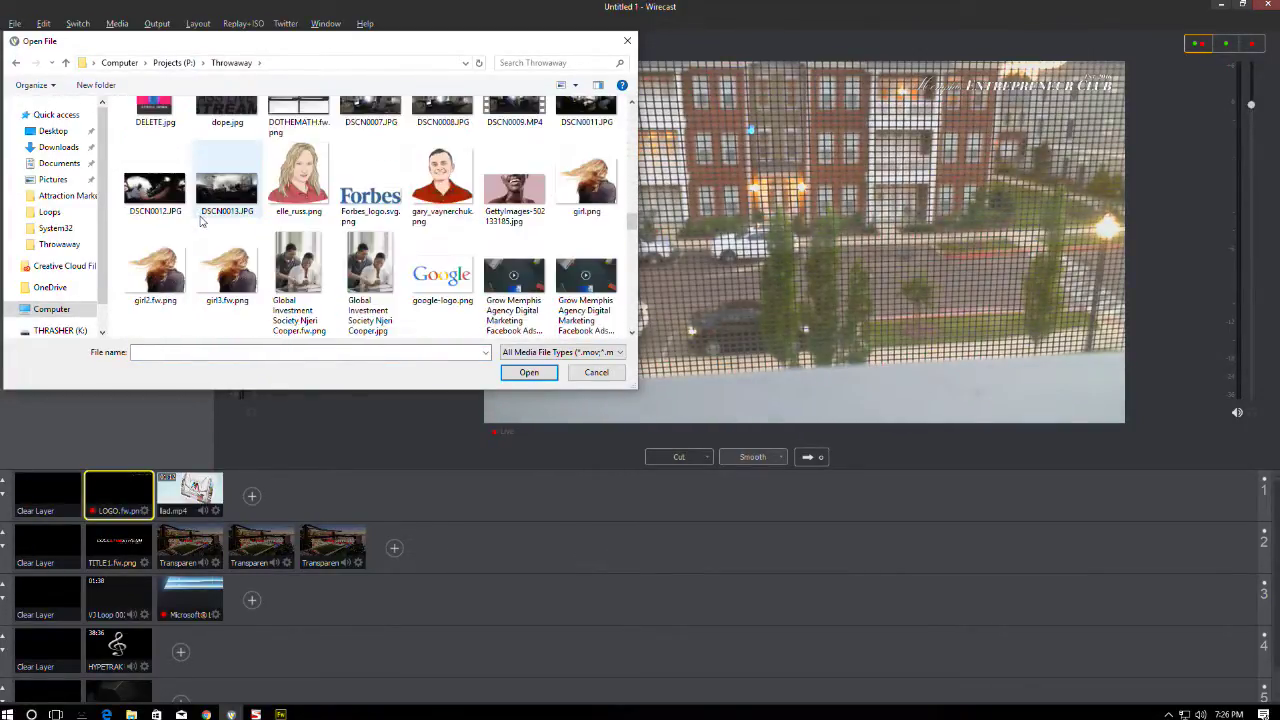
scroll(203, 221, "down", 12)
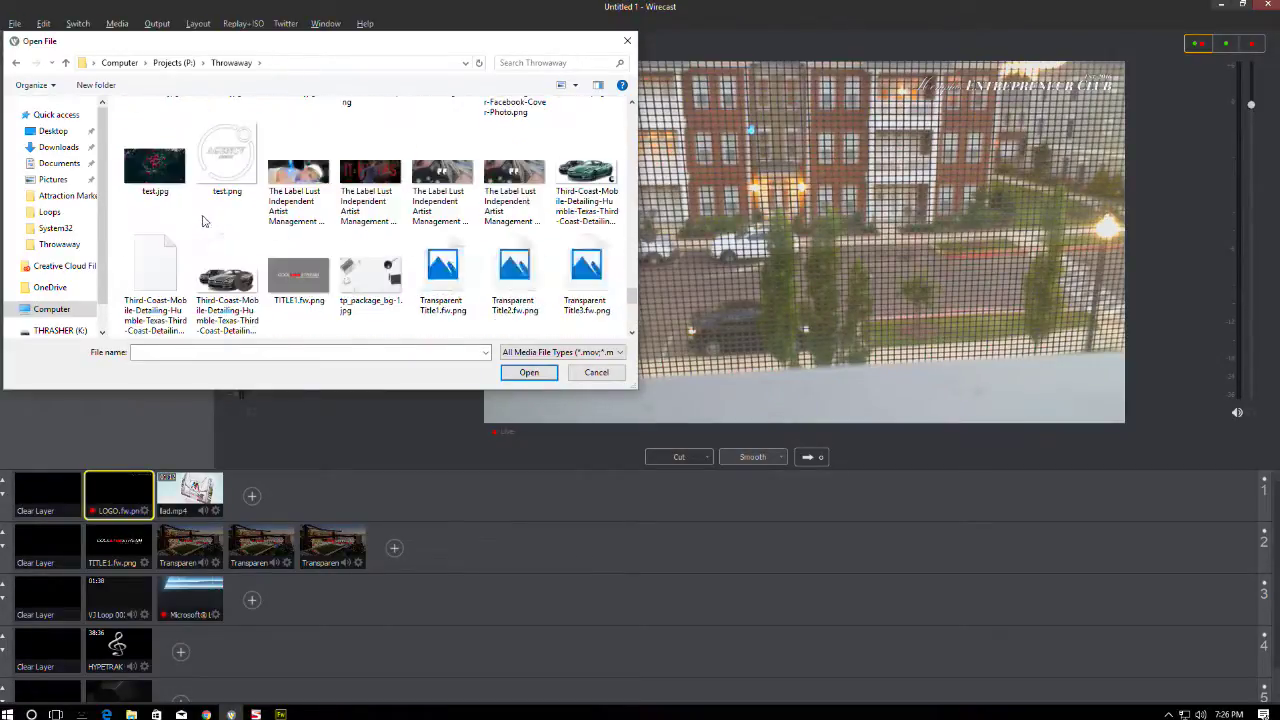
scroll(362, 245, "up", 2)
double_click(368, 249)
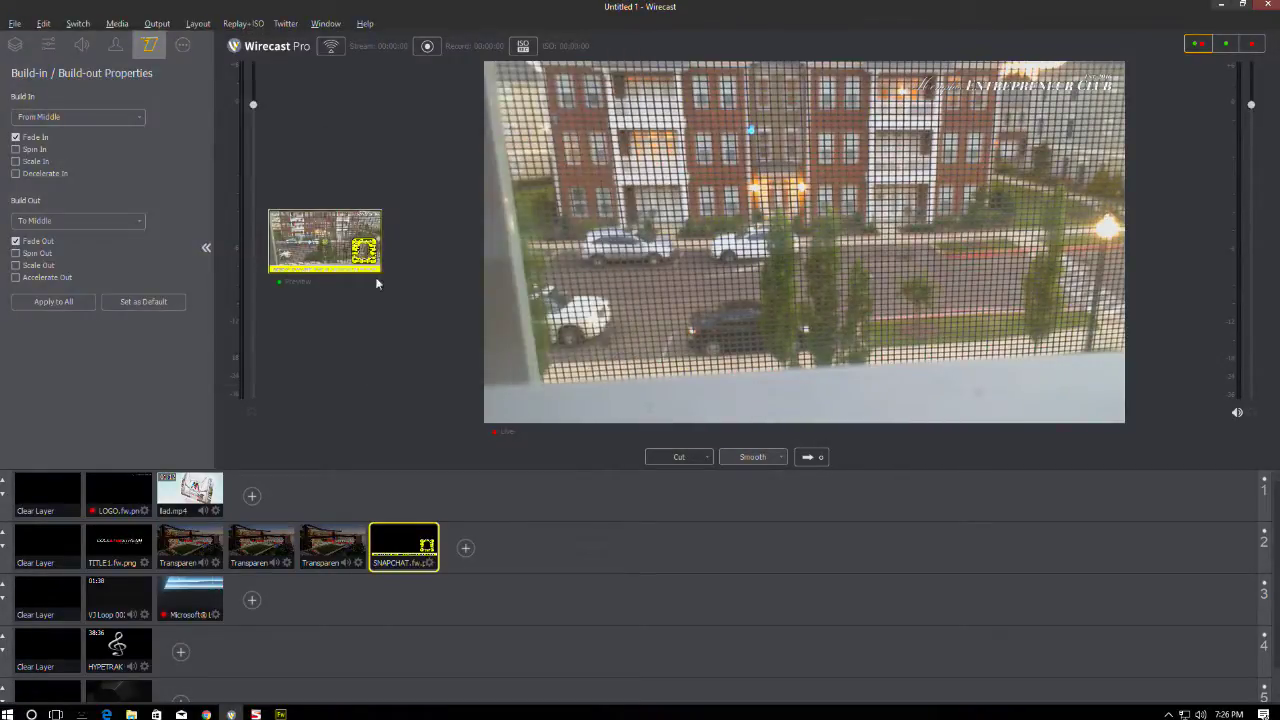
left_click_drag(387, 248, 741, 248)
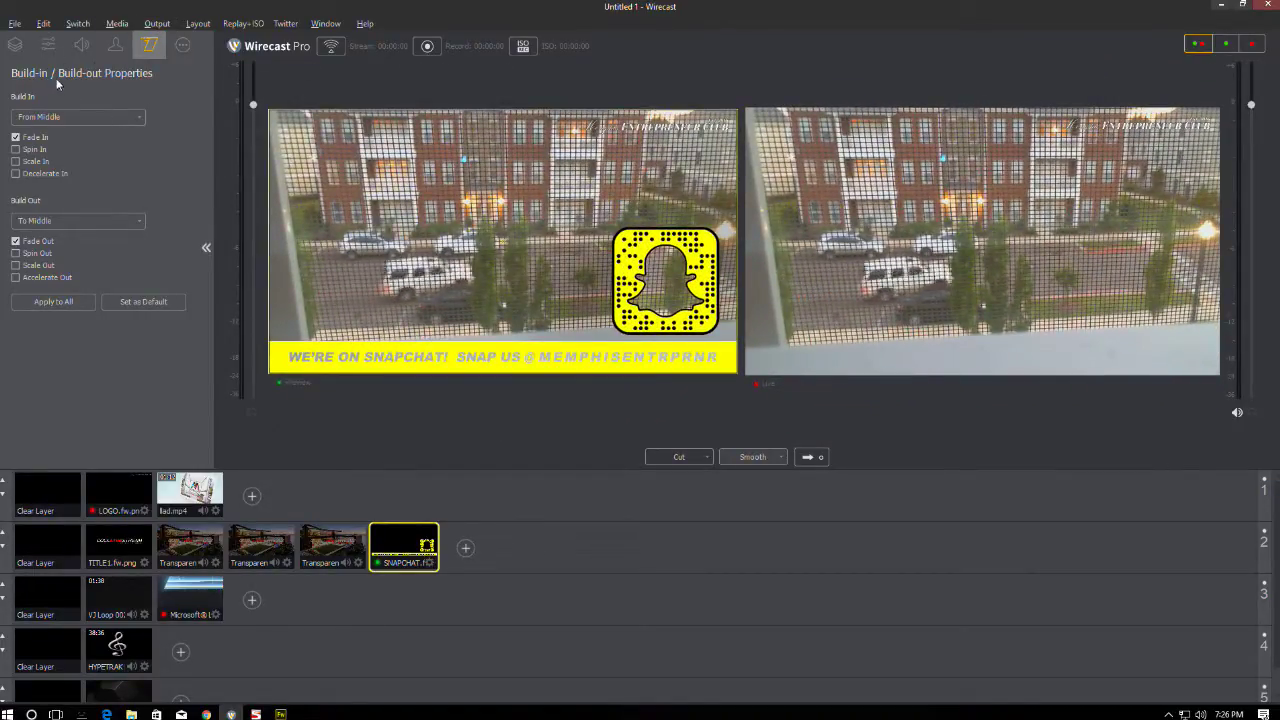
- Set the SNAPCHAT layer's X Scale to 101 in Shot Layer Properties
left_click(15, 44)
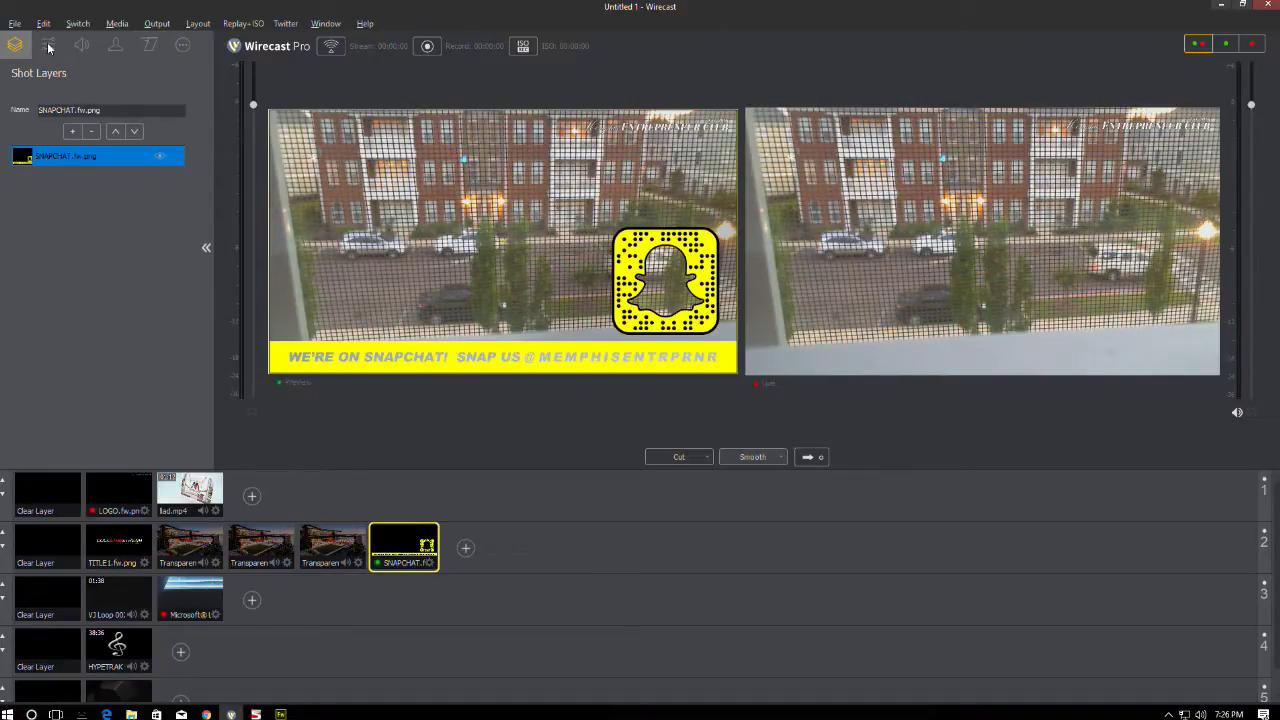
left_click(48, 44)
left_click(150, 117)
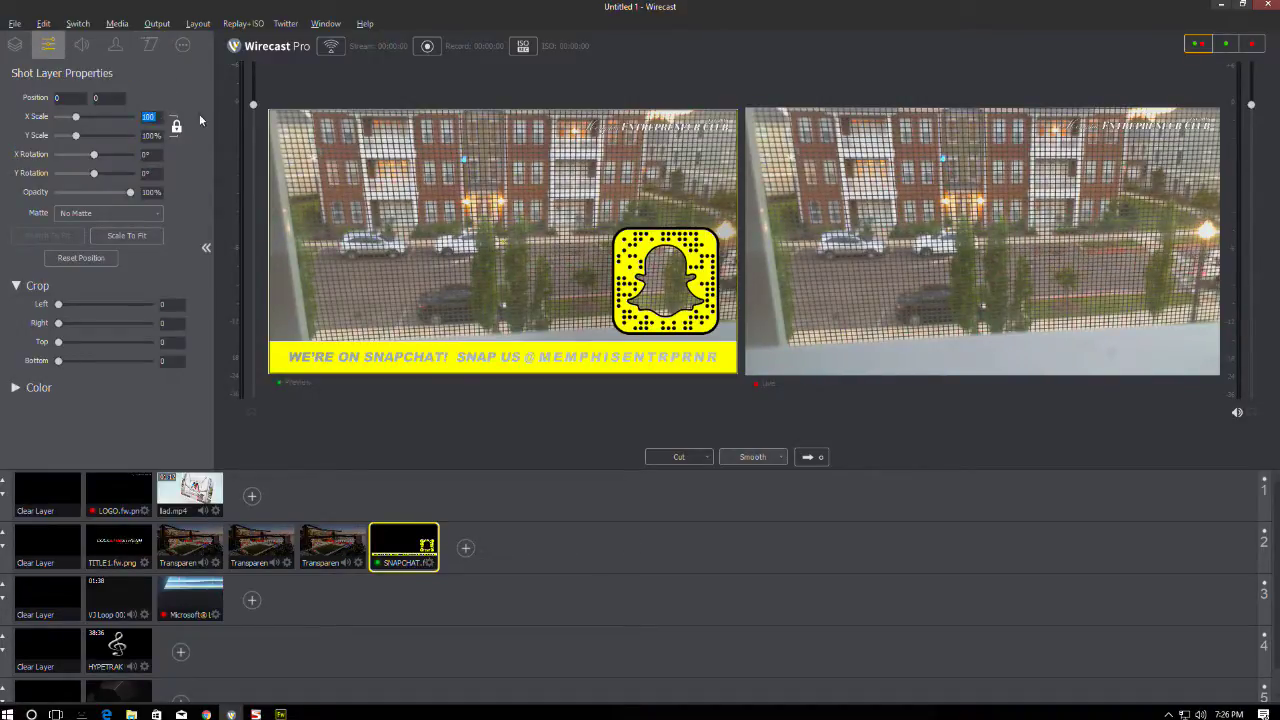
type("101")
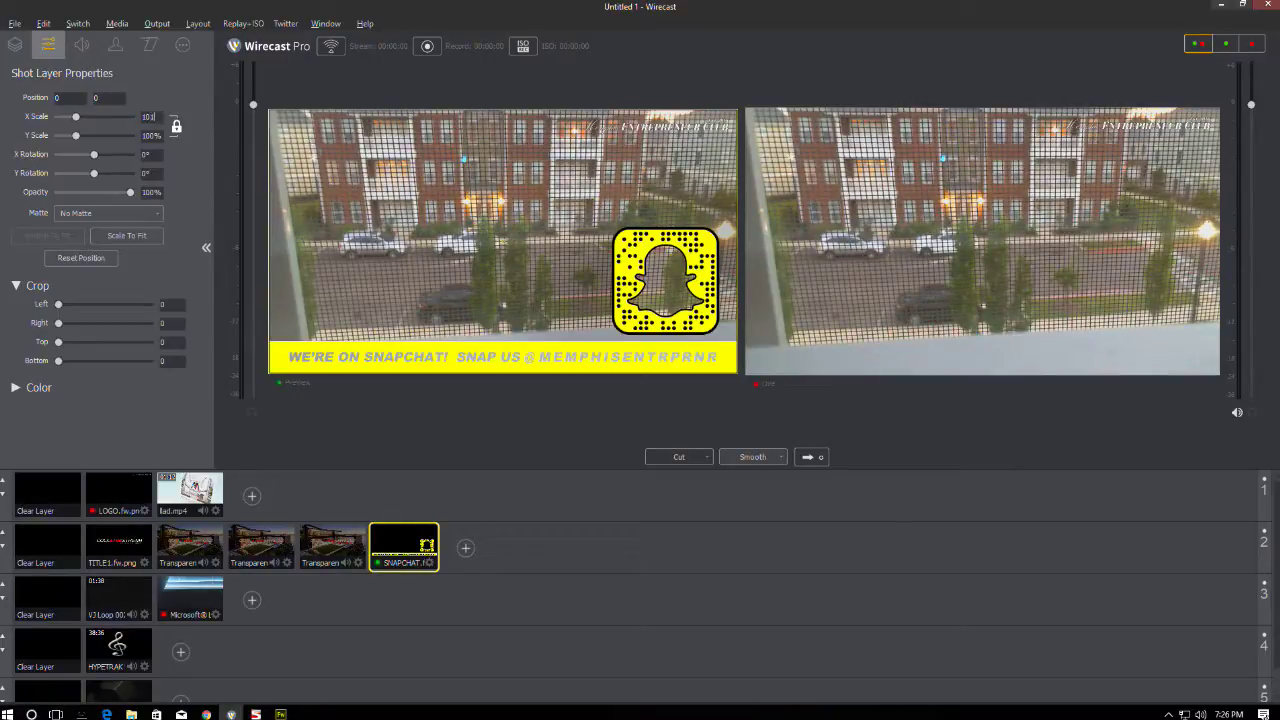
key("Return")
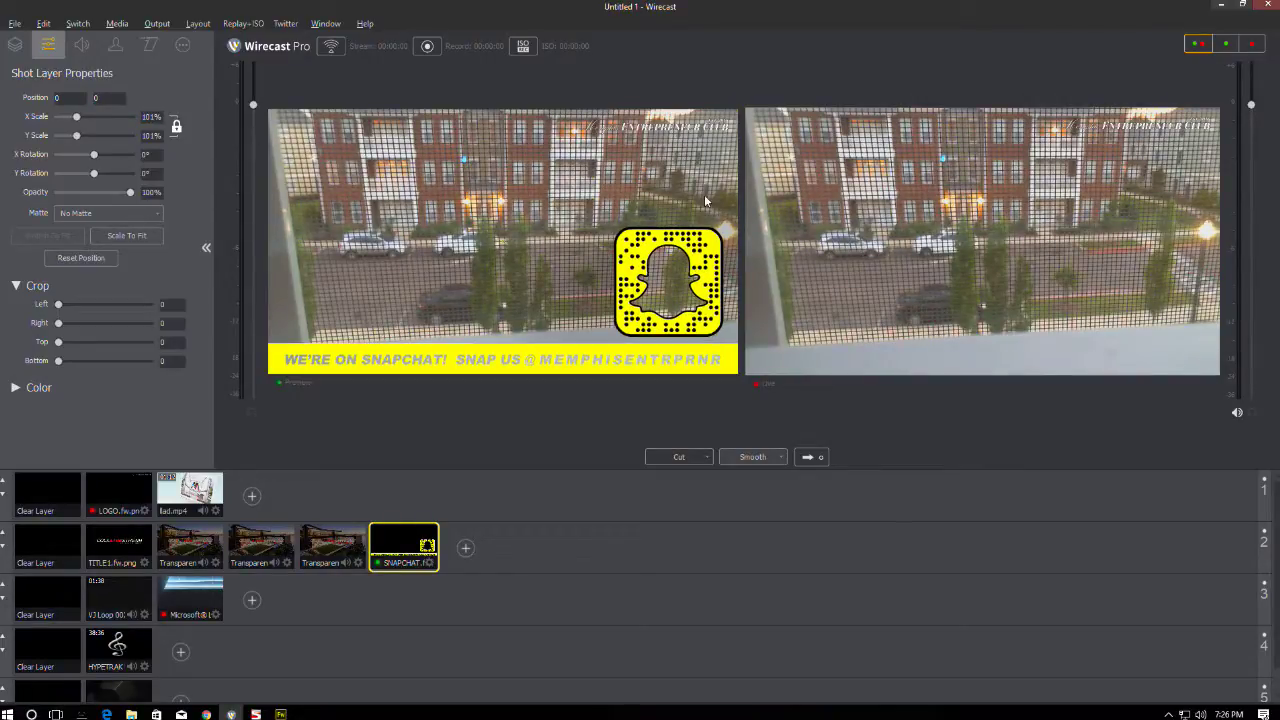
left_click(16, 46)
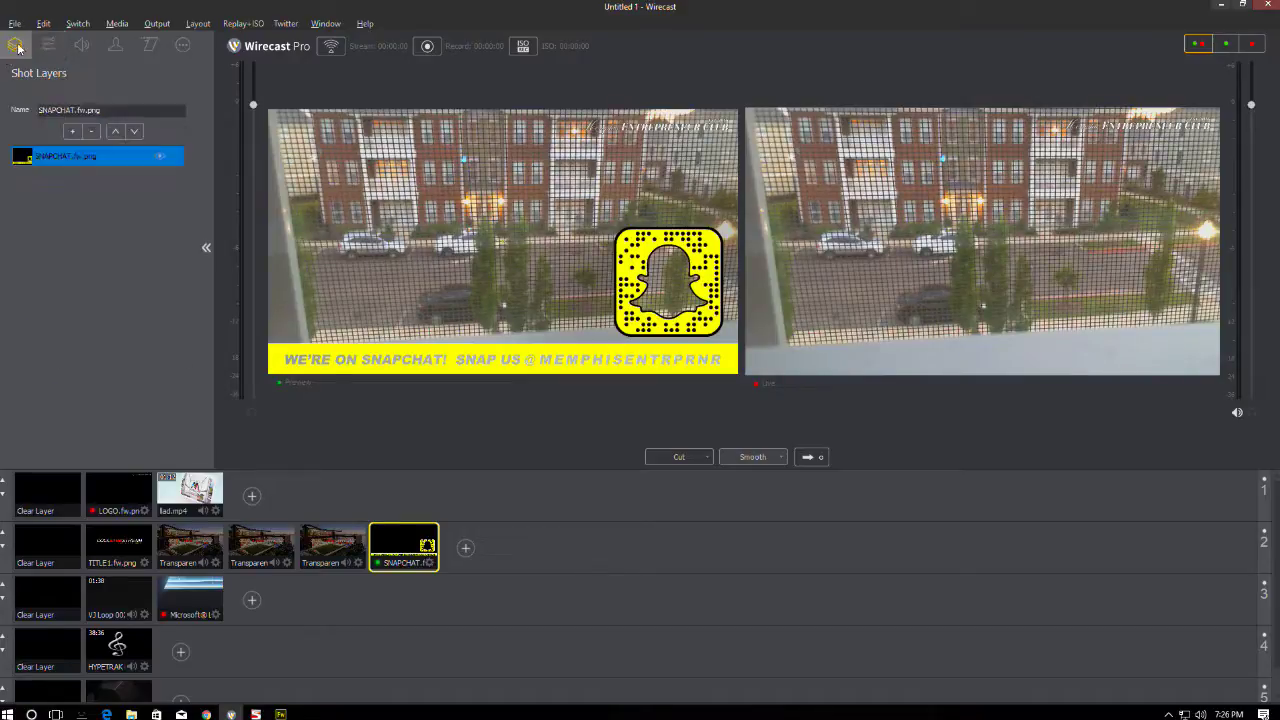
- Add Stock/Video/Loops/Particles (Black Background).mp4 as a media file layer in the shot
left_click(72, 131)
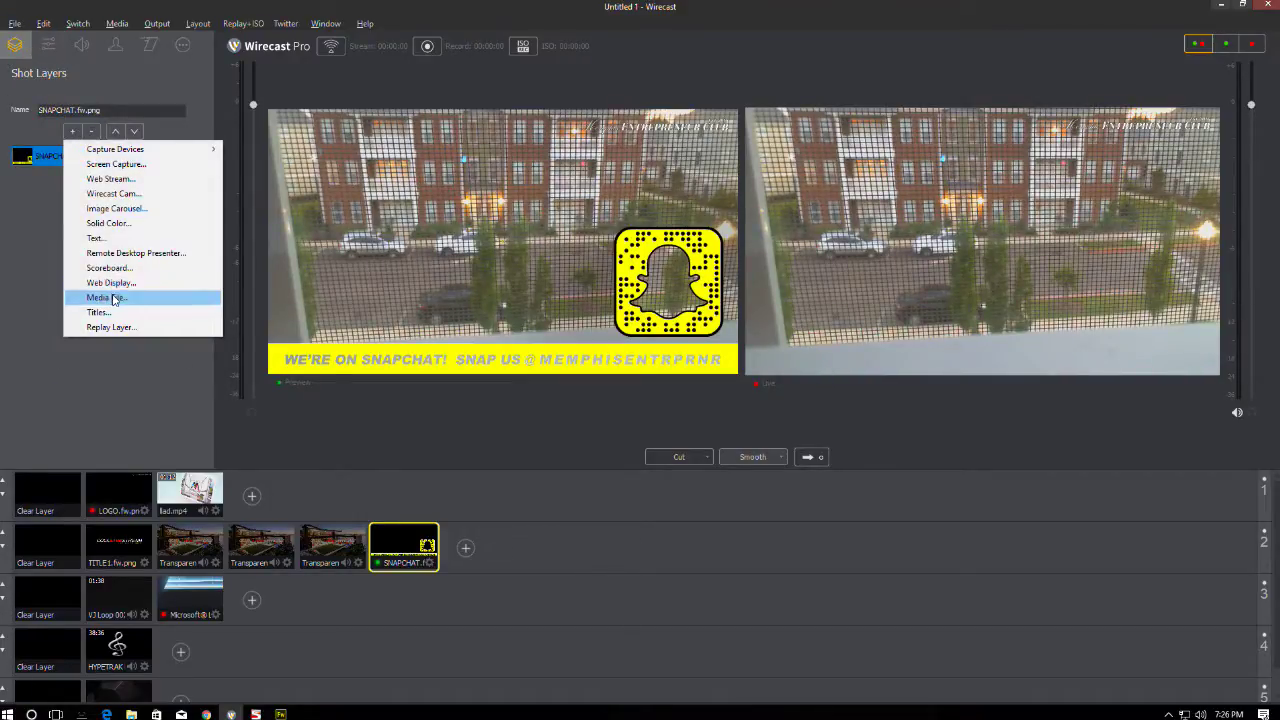
left_click(108, 297)
left_click(174, 62)
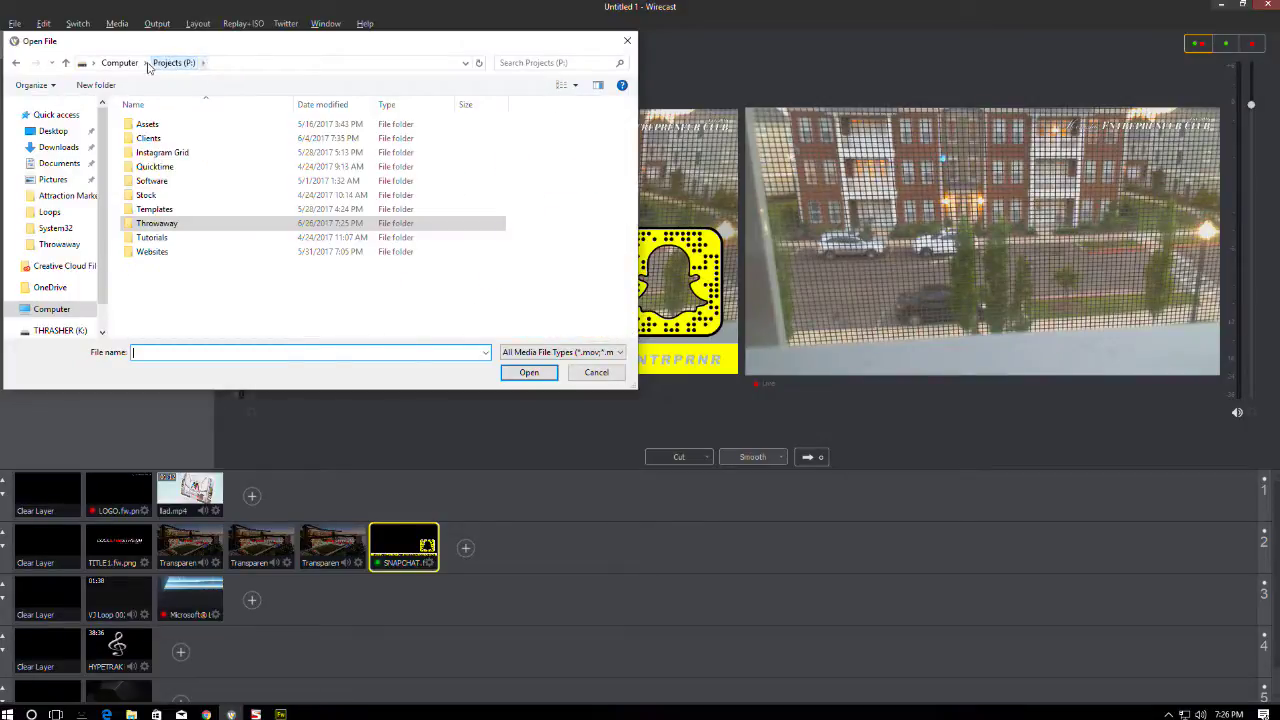
double_click(150, 212)
left_click(148, 141)
double_click(148, 141)
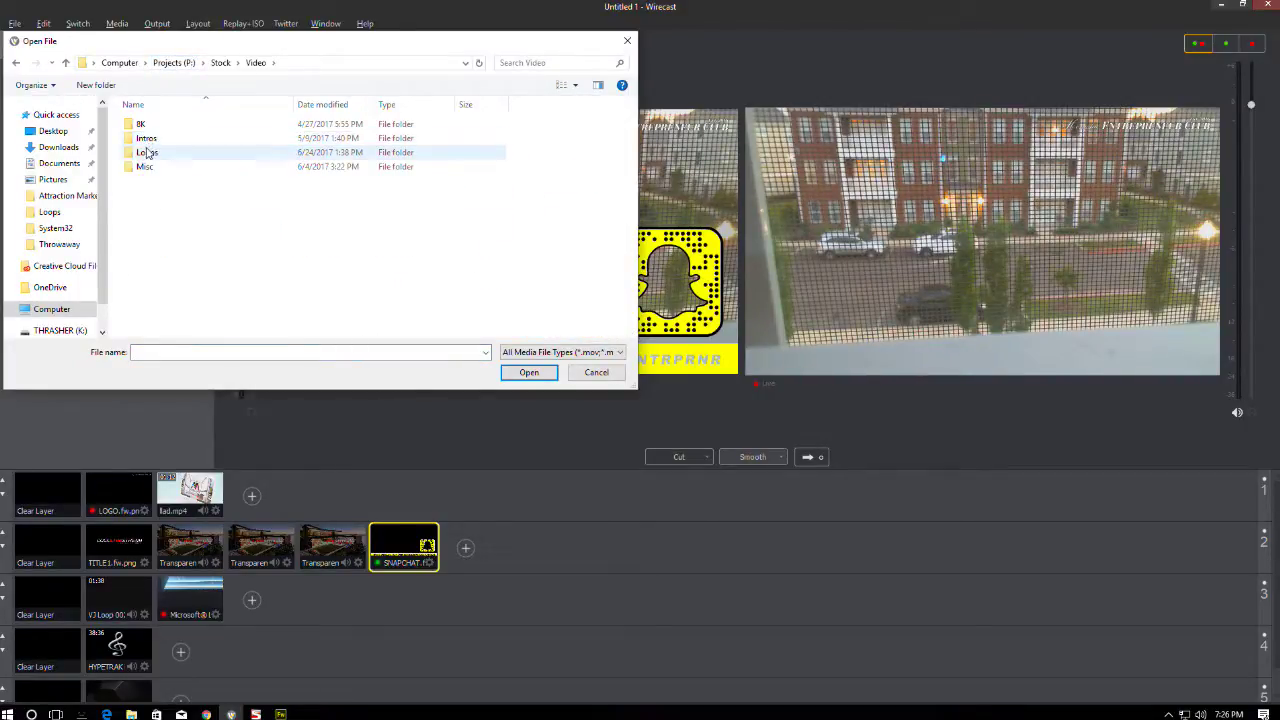
double_click(150, 152)
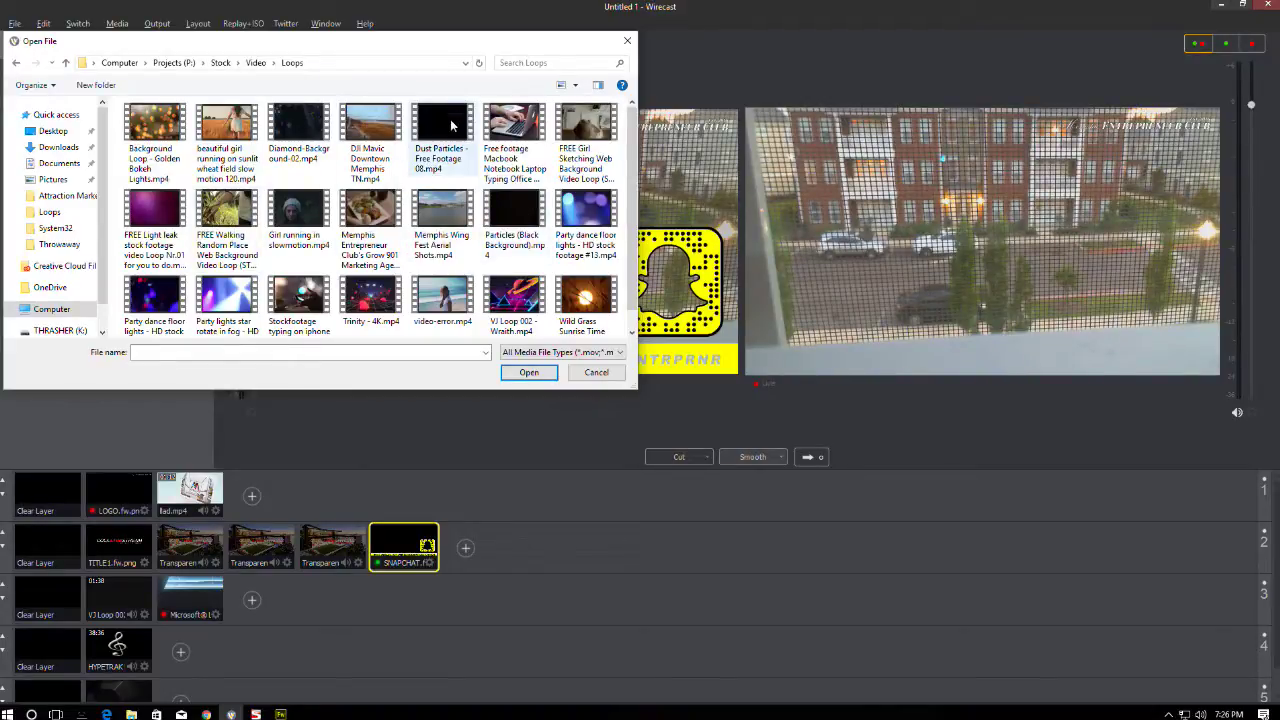
double_click(512, 212)
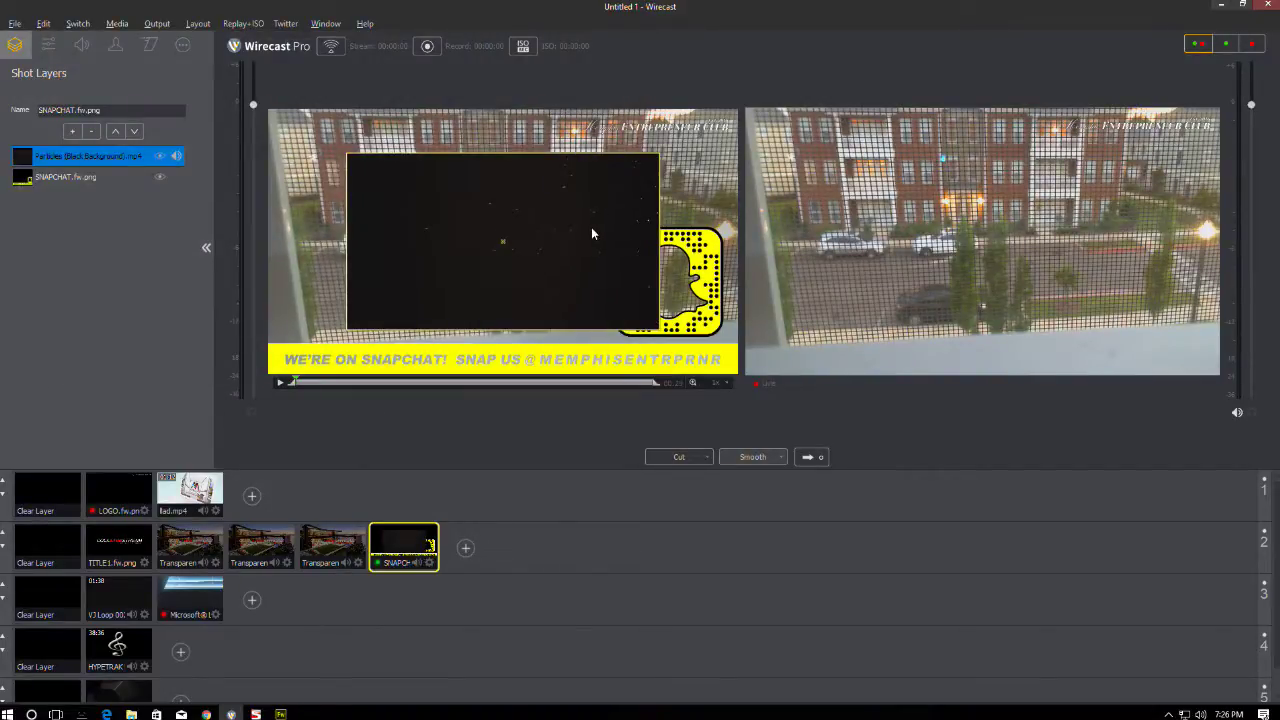
- Scale the particles layer to fit and move it below the SNAPCHAT layer
left_click(49, 45)
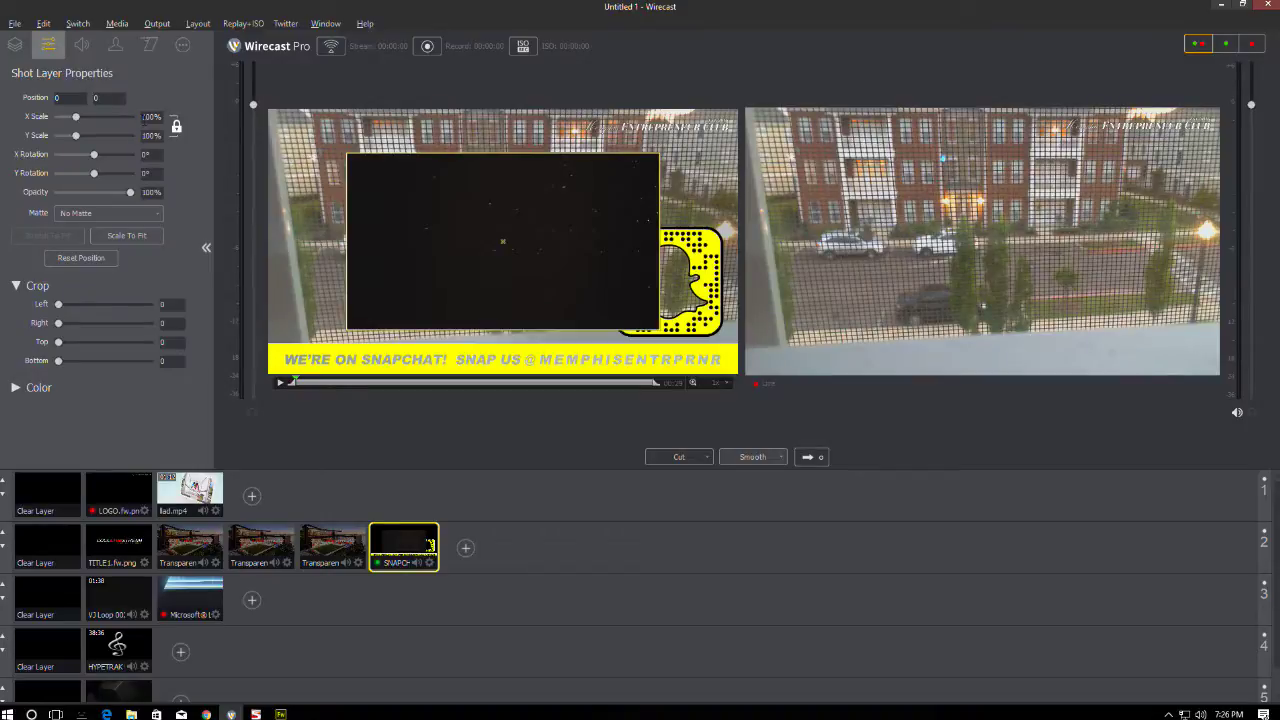
left_click(127, 236)
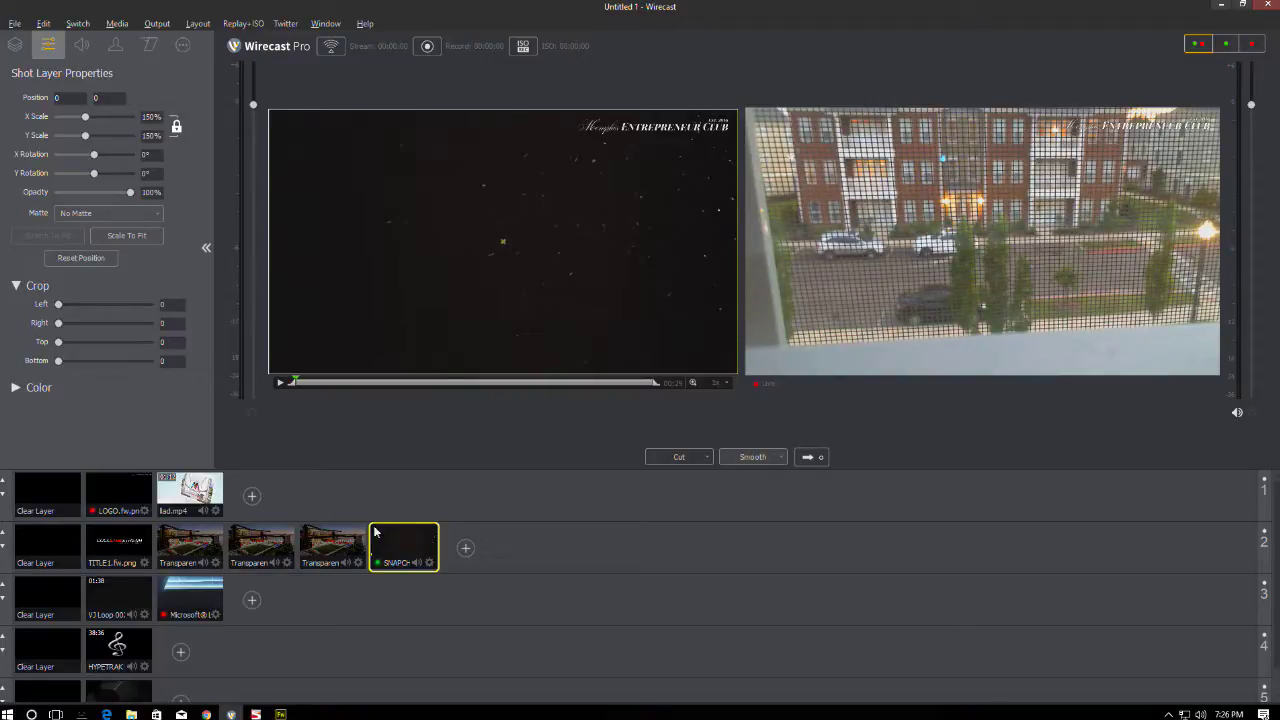
left_click(15, 44)
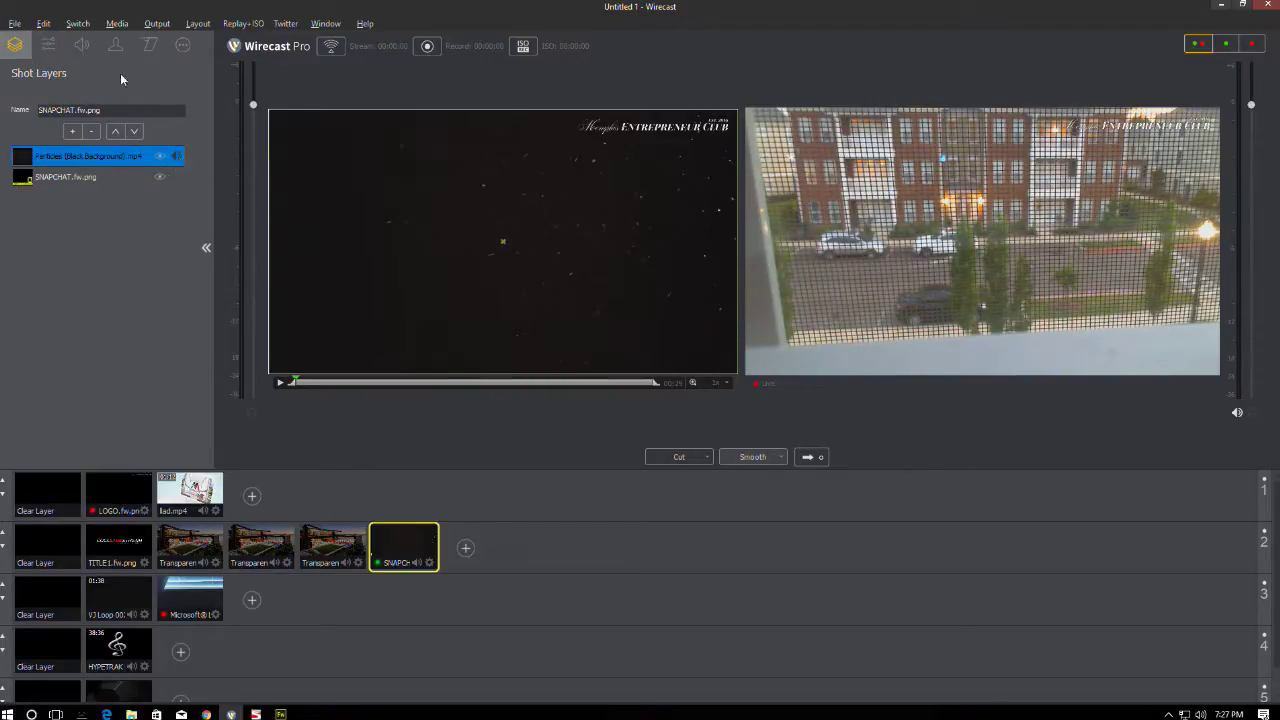
left_click(82, 45)
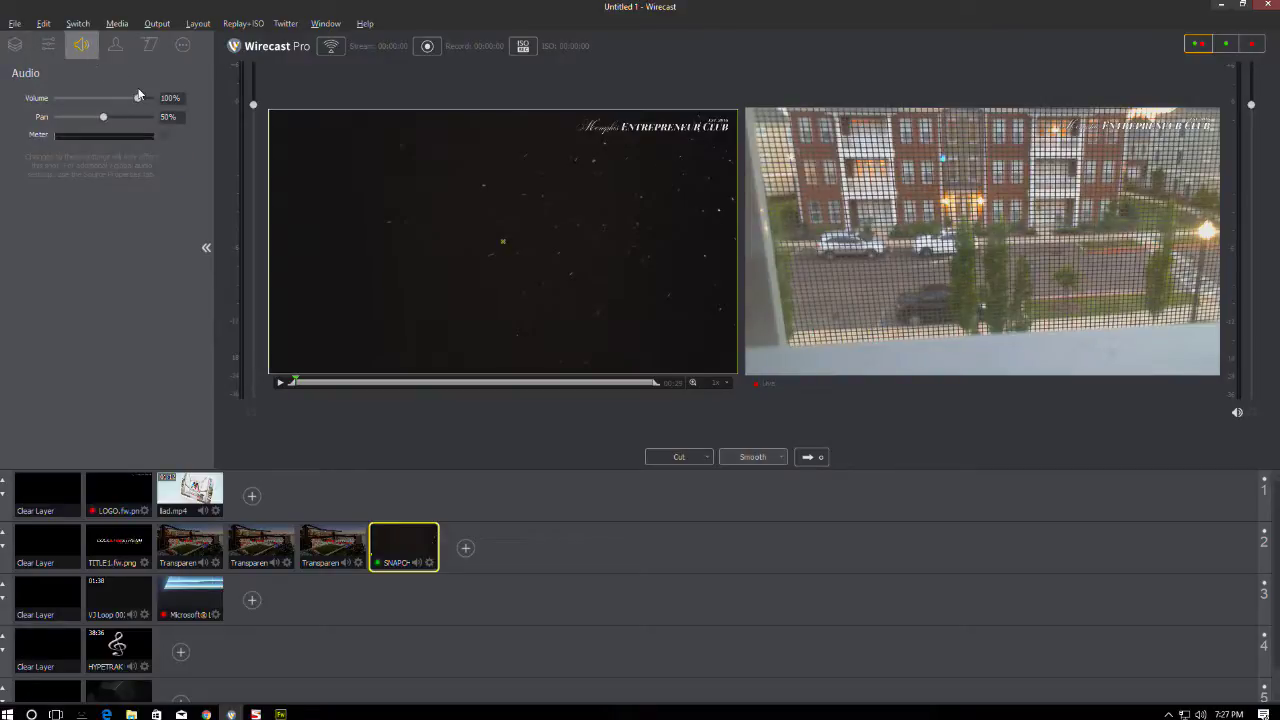
left_click(18, 45)
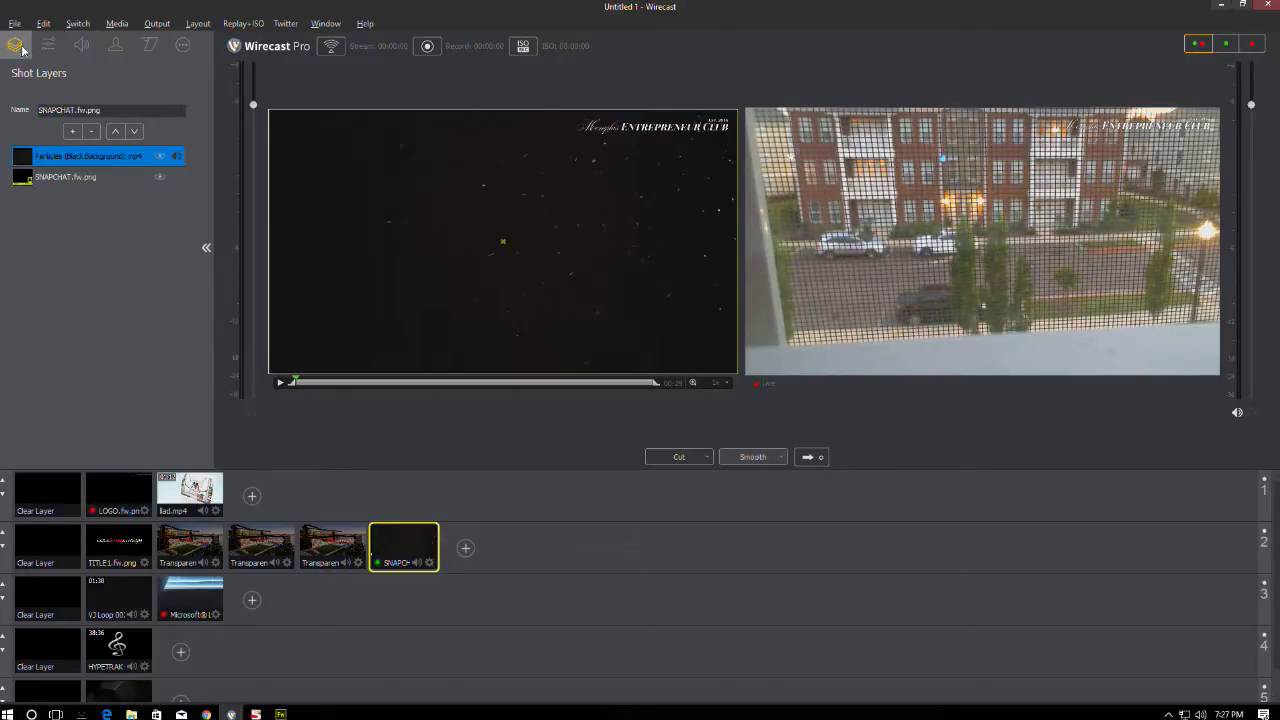
left_click(135, 131)
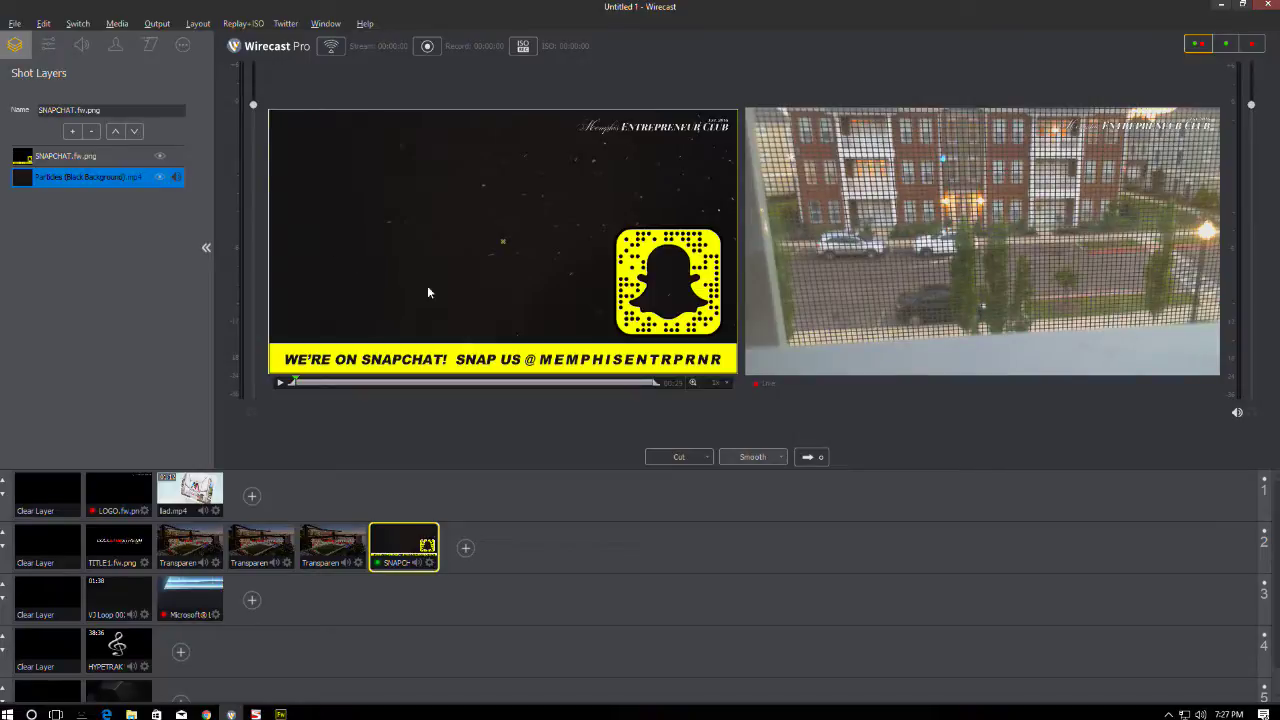
left_click(79, 538)
left_click(424, 546)
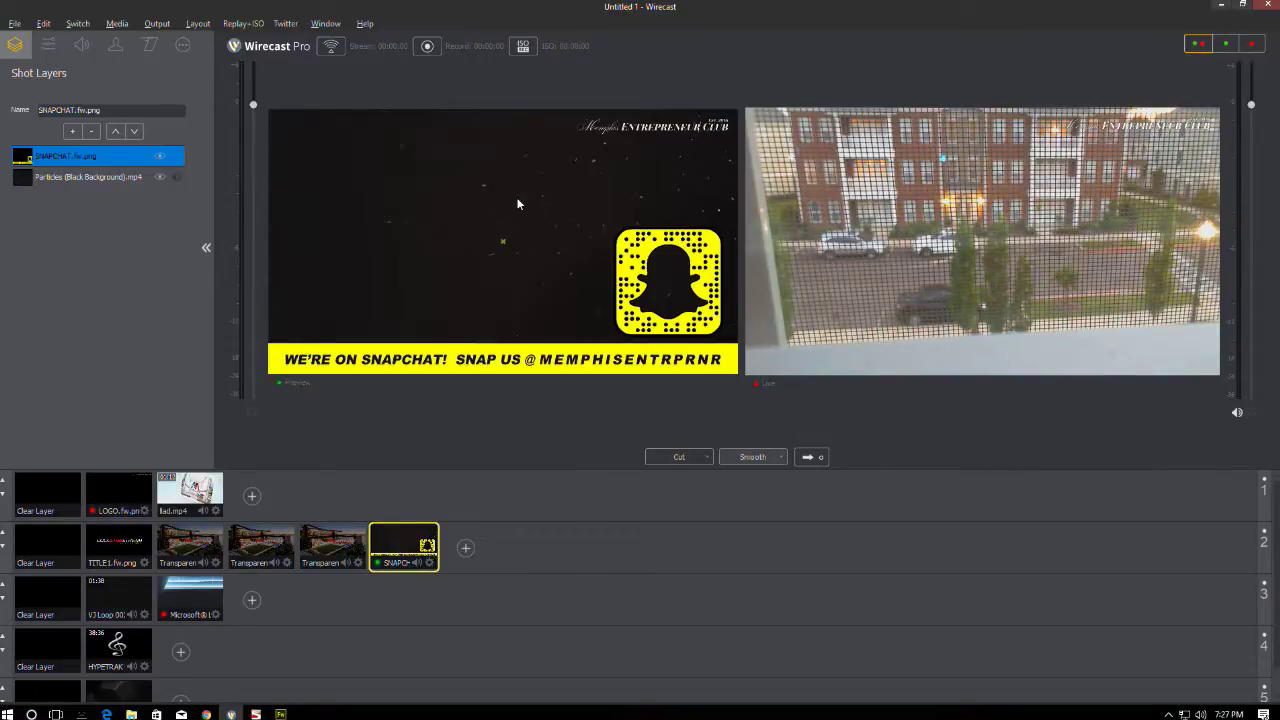
left_click(92, 177)
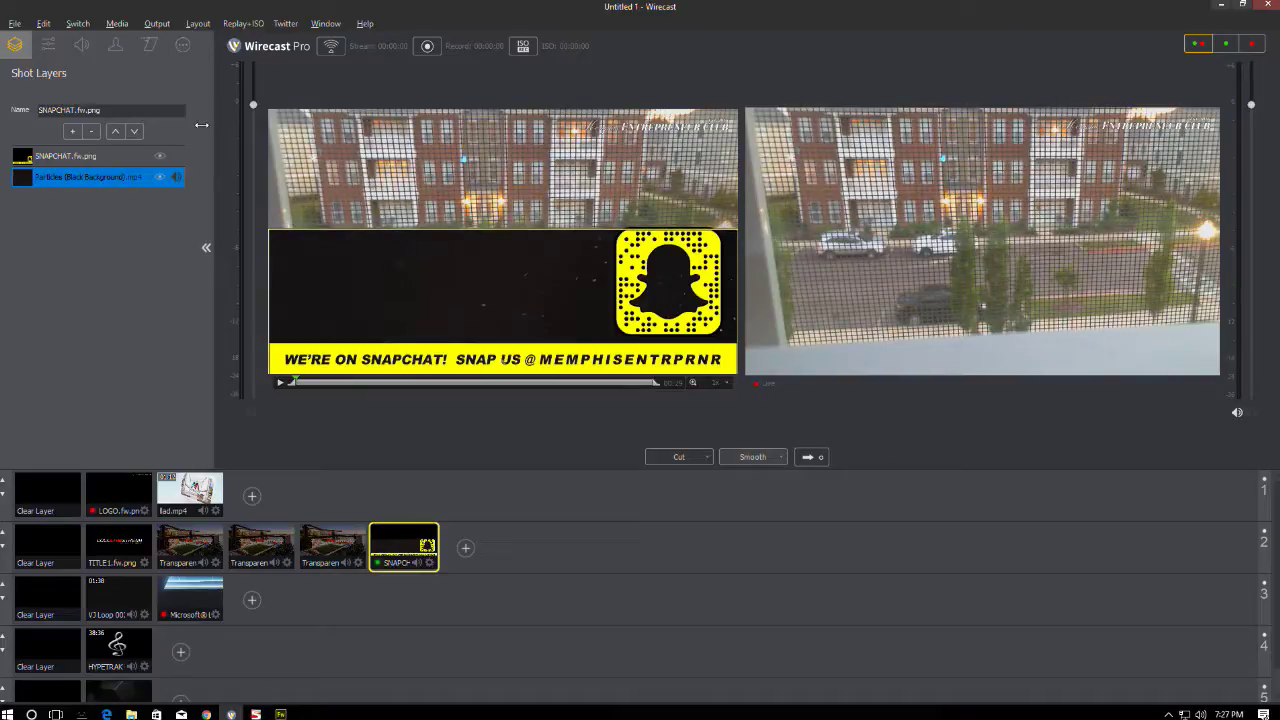
- Crop the particles layer 322 from top and 338 from bottom, leaving a band behind the banner
left_click(45, 48)
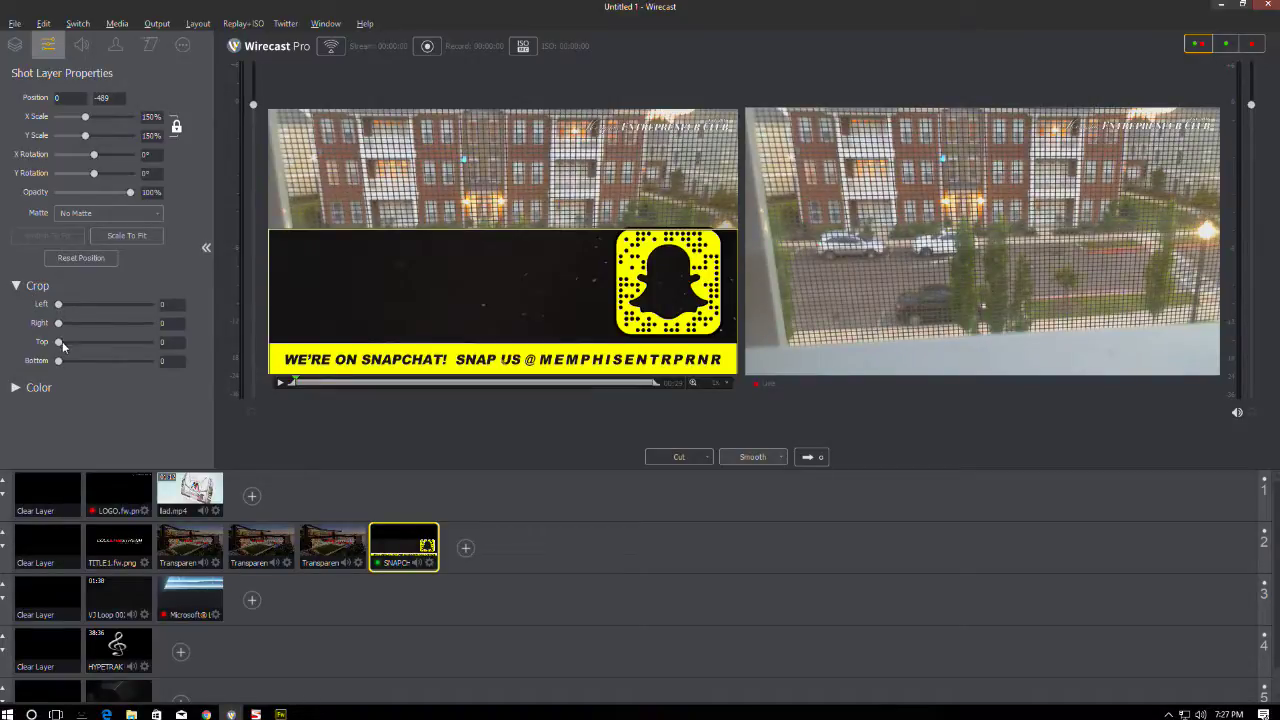
left_click_drag(59, 346, 101, 364)
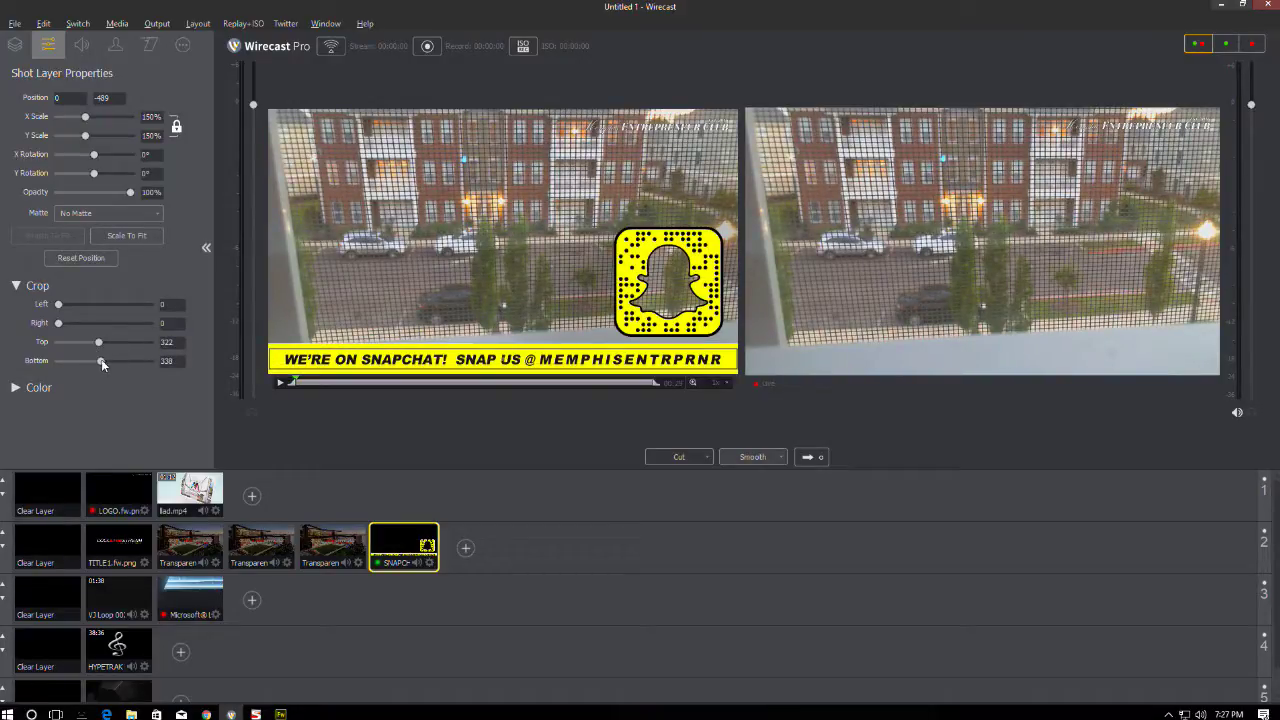
left_click(14, 46)
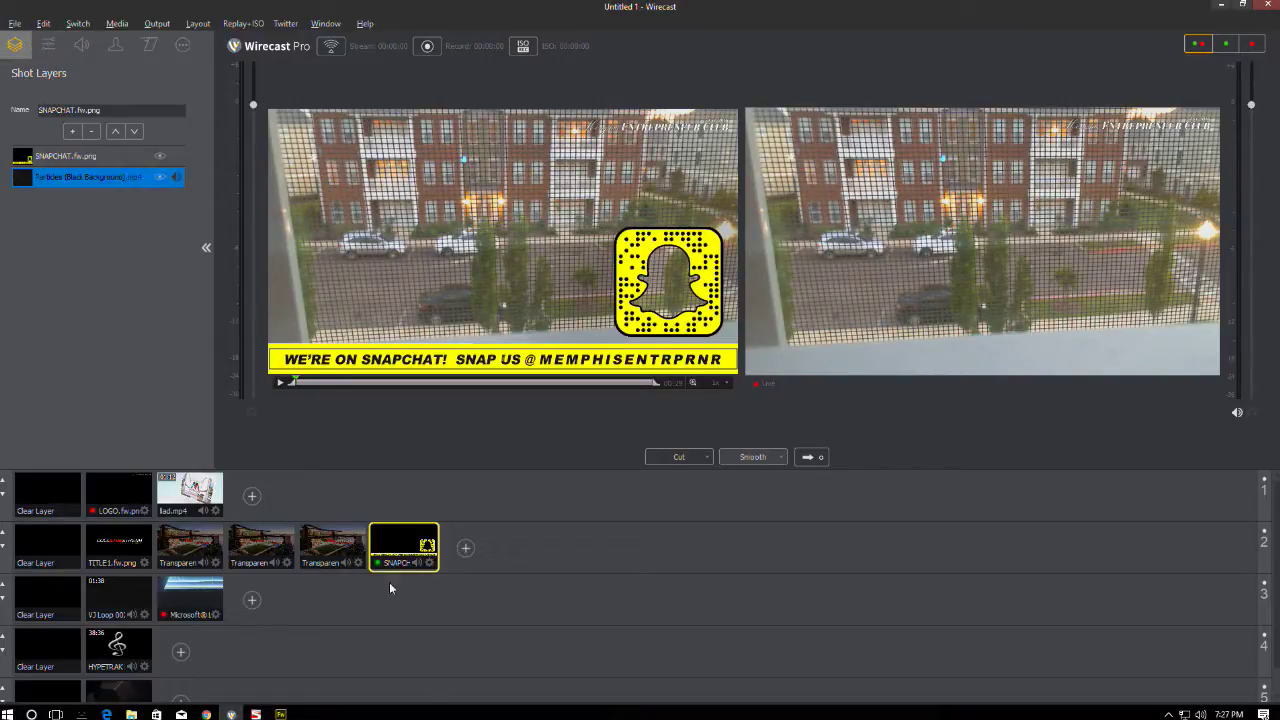
- Add 'Girl running in slowmotion.mp4' to the Snapchat shot as a media file layer
left_click(73, 132)
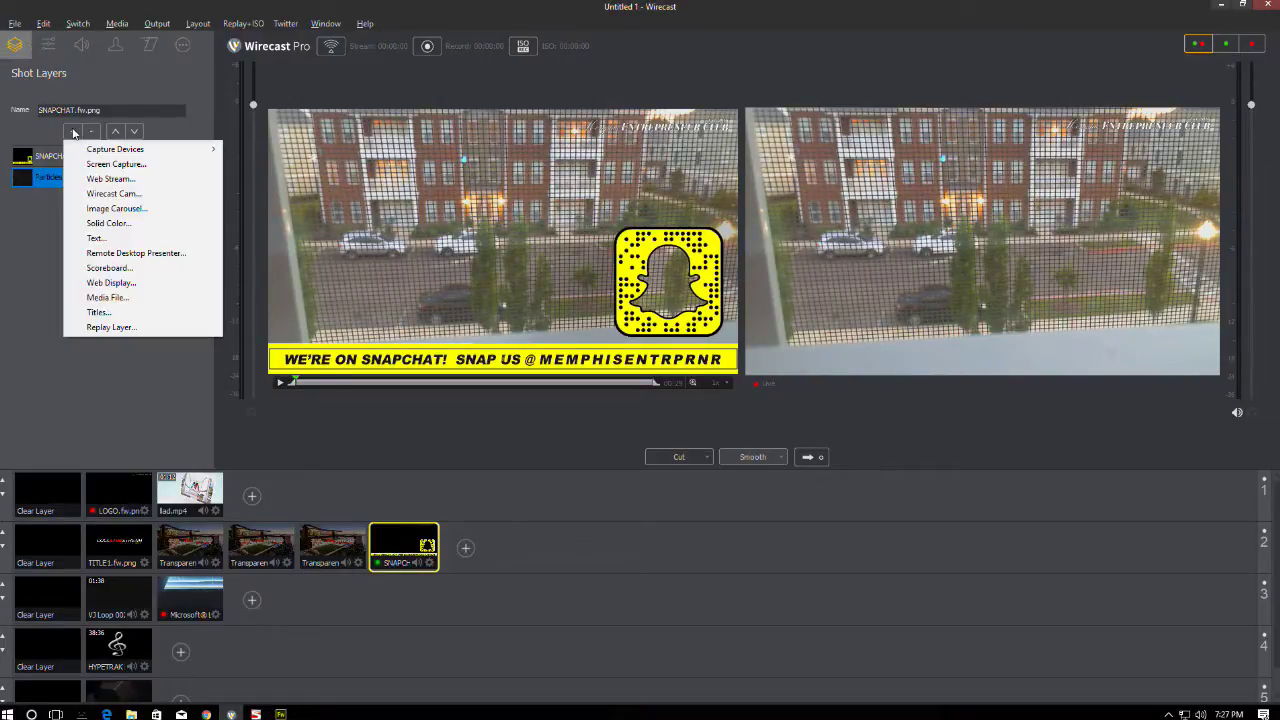
left_click(106, 297)
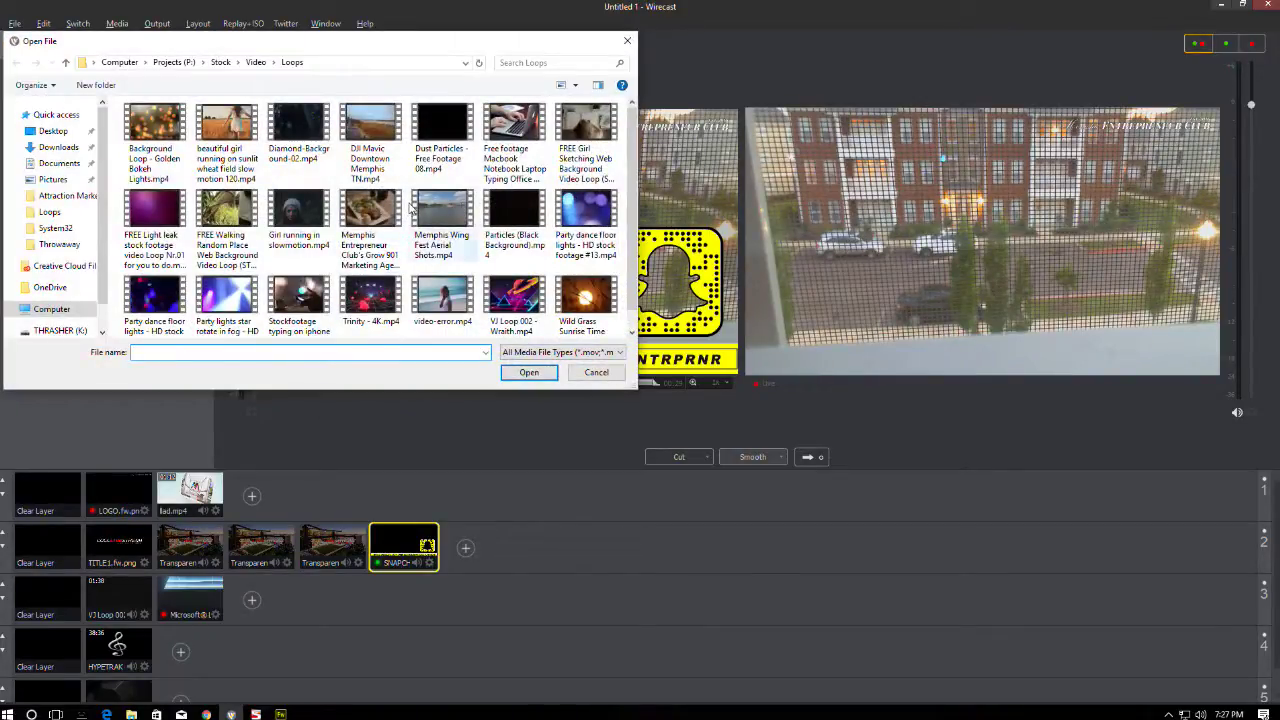
scroll(411, 205, "down", 1)
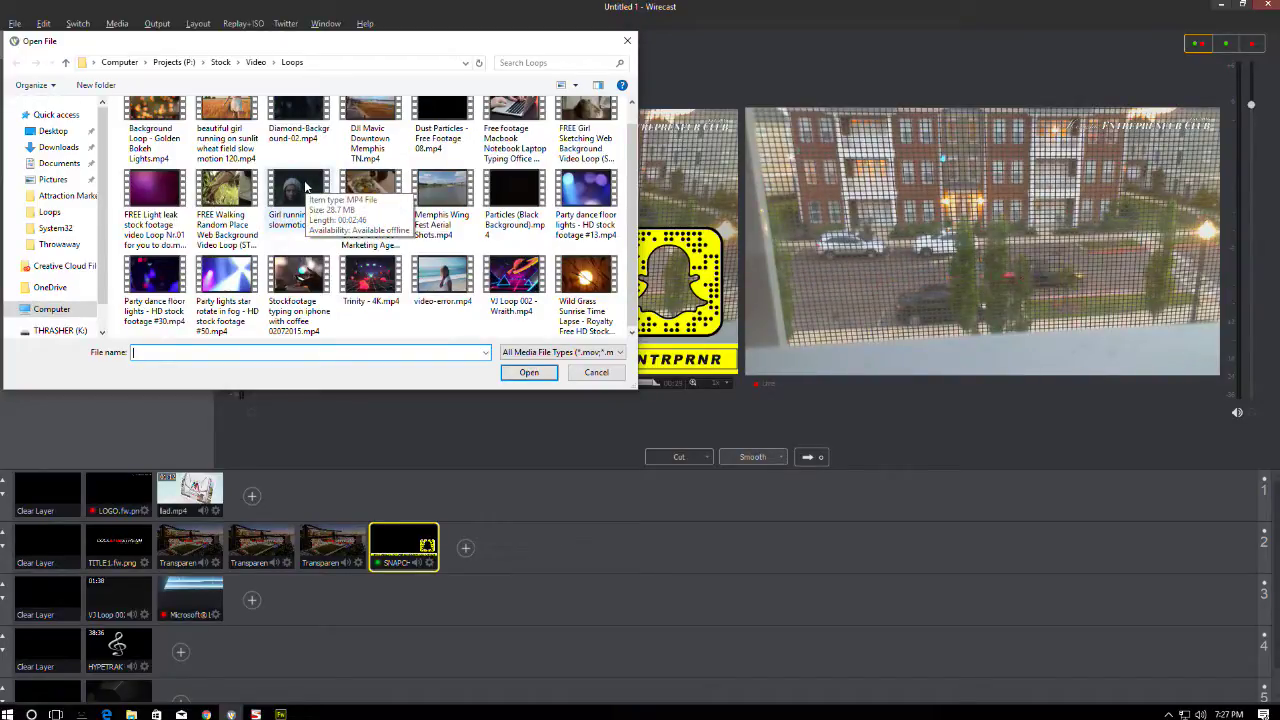
double_click(308, 205)
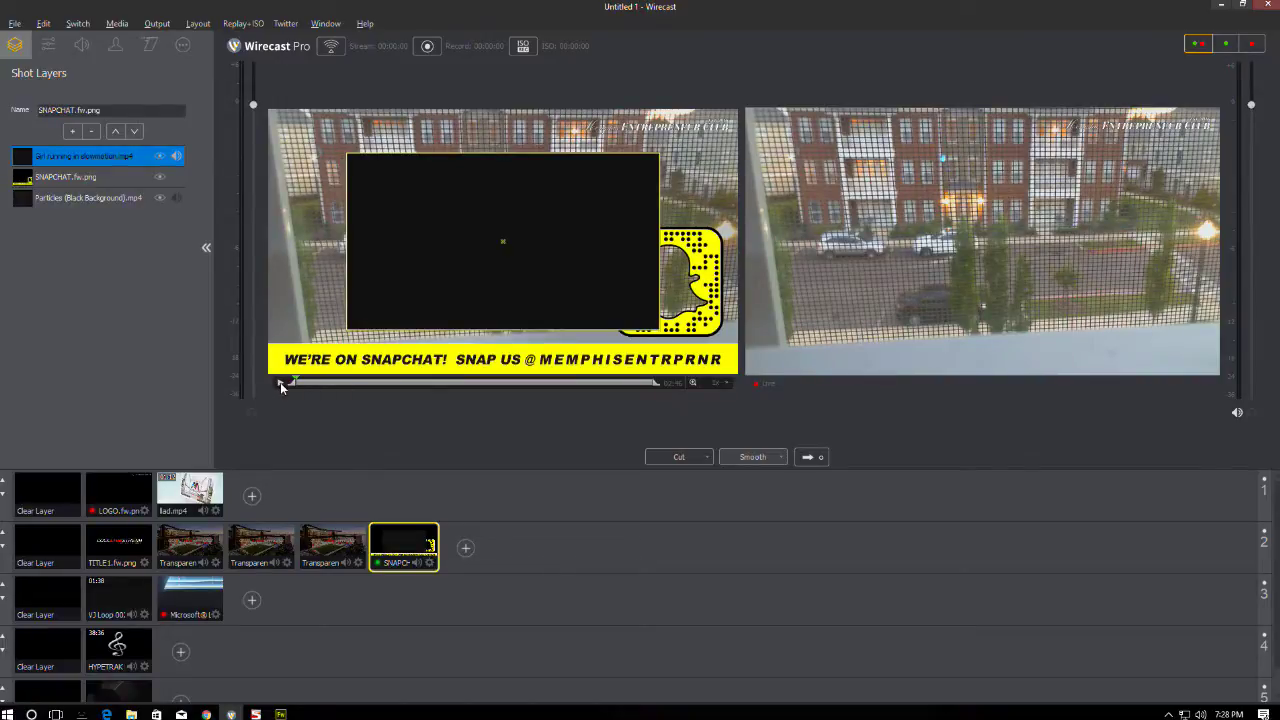
- Play the girl clip and mute its audio
left_click(280, 383)
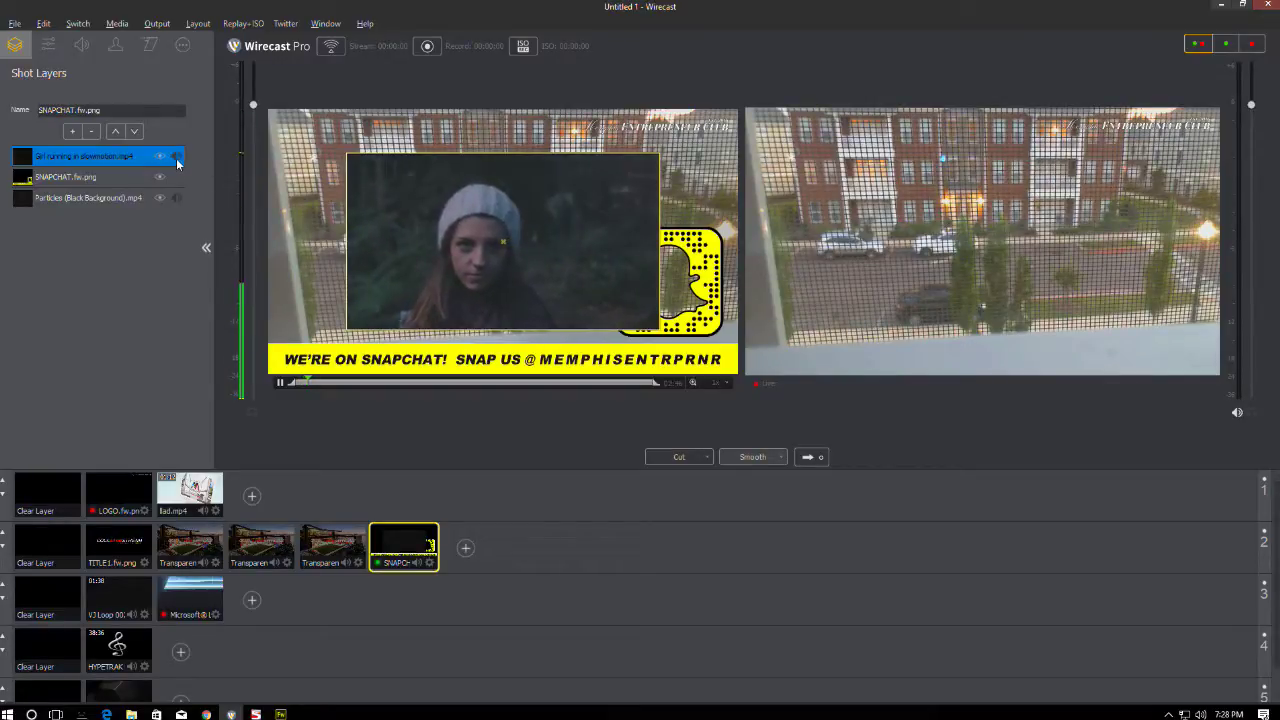
left_click(82, 44)
left_click_drag(137, 98, 12, 95)
left_click(15, 45)
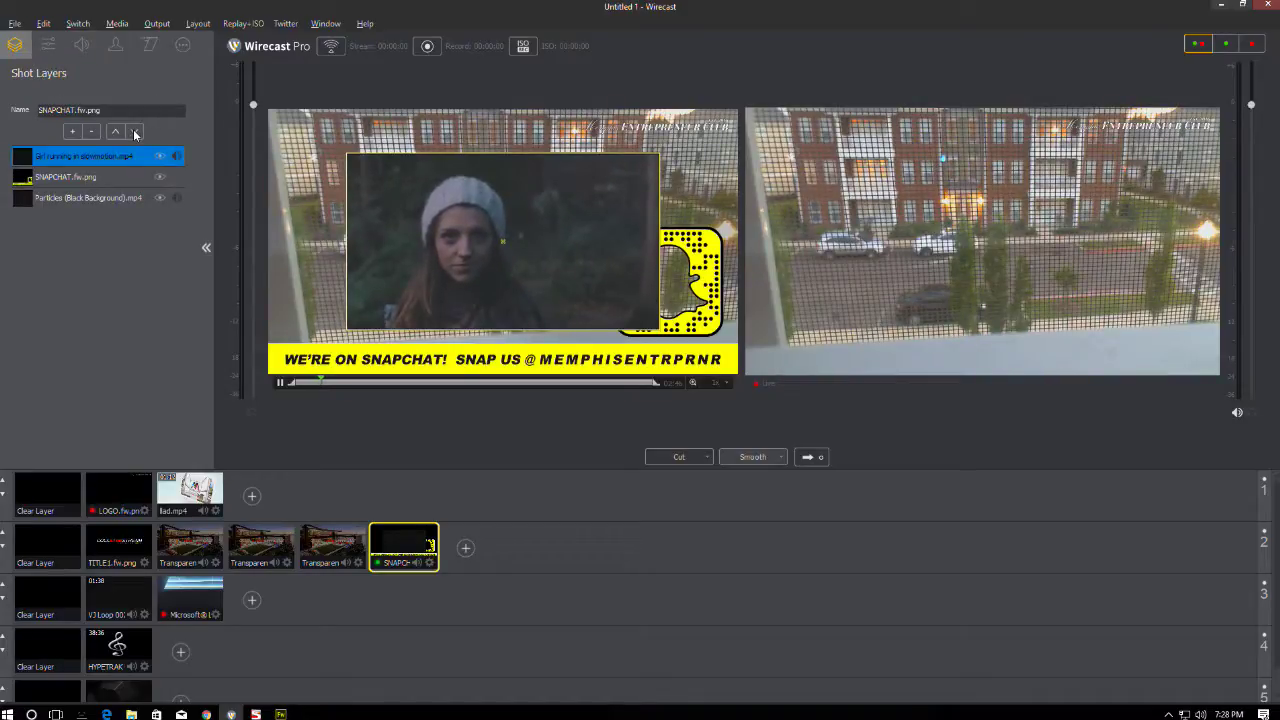
- Move the girl video beneath the Snapchat graphic, behind the snapcode, and scale it to 44%
left_click(135, 131)
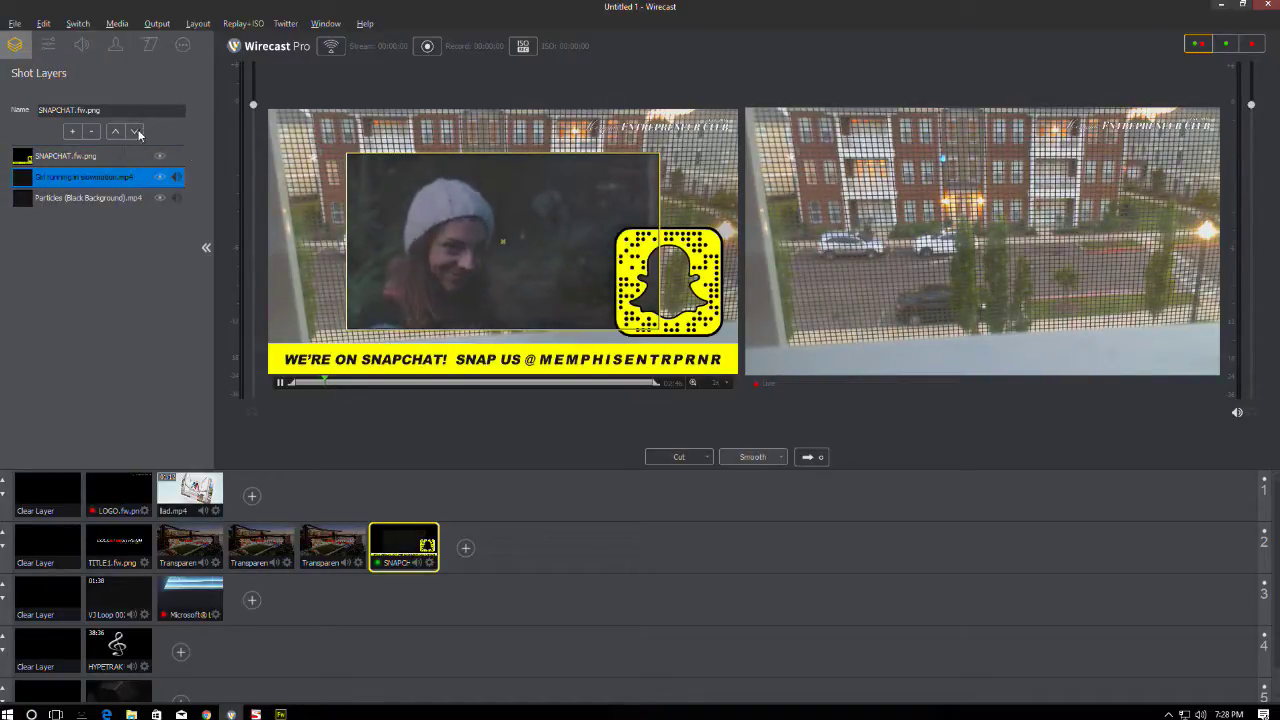
left_click_drag(404, 221, 556, 262)
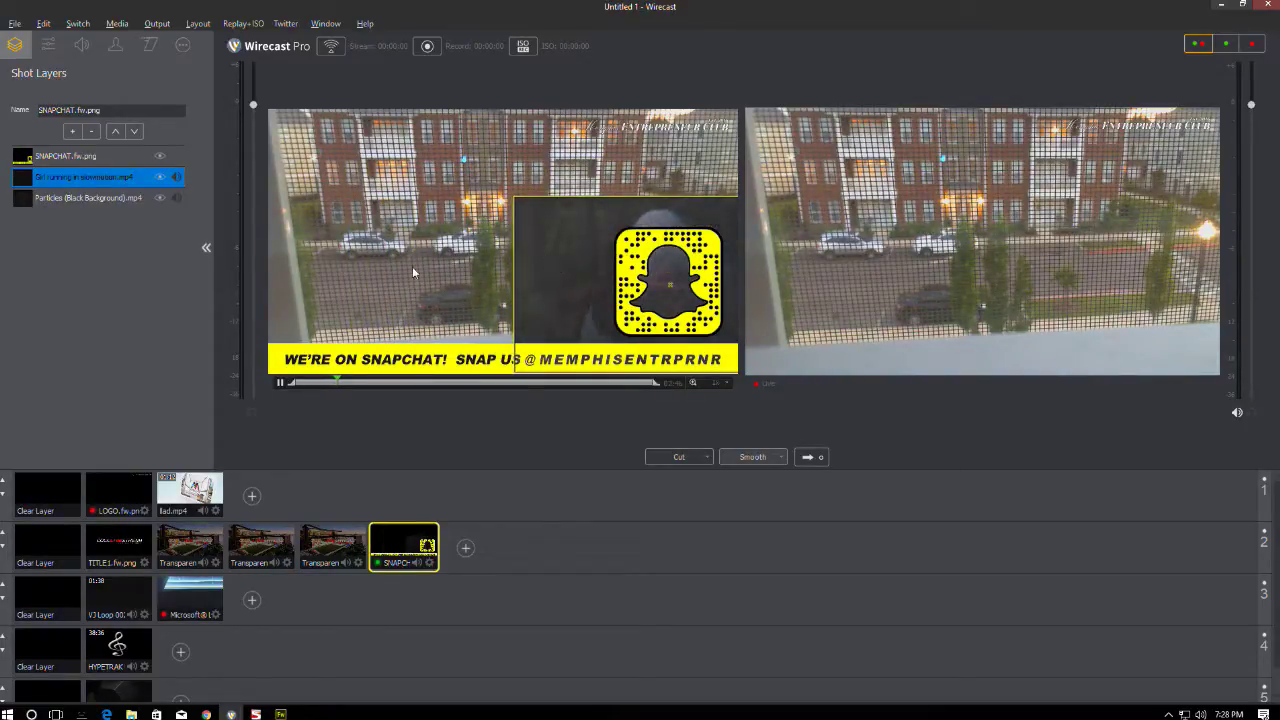
left_click(52, 45)
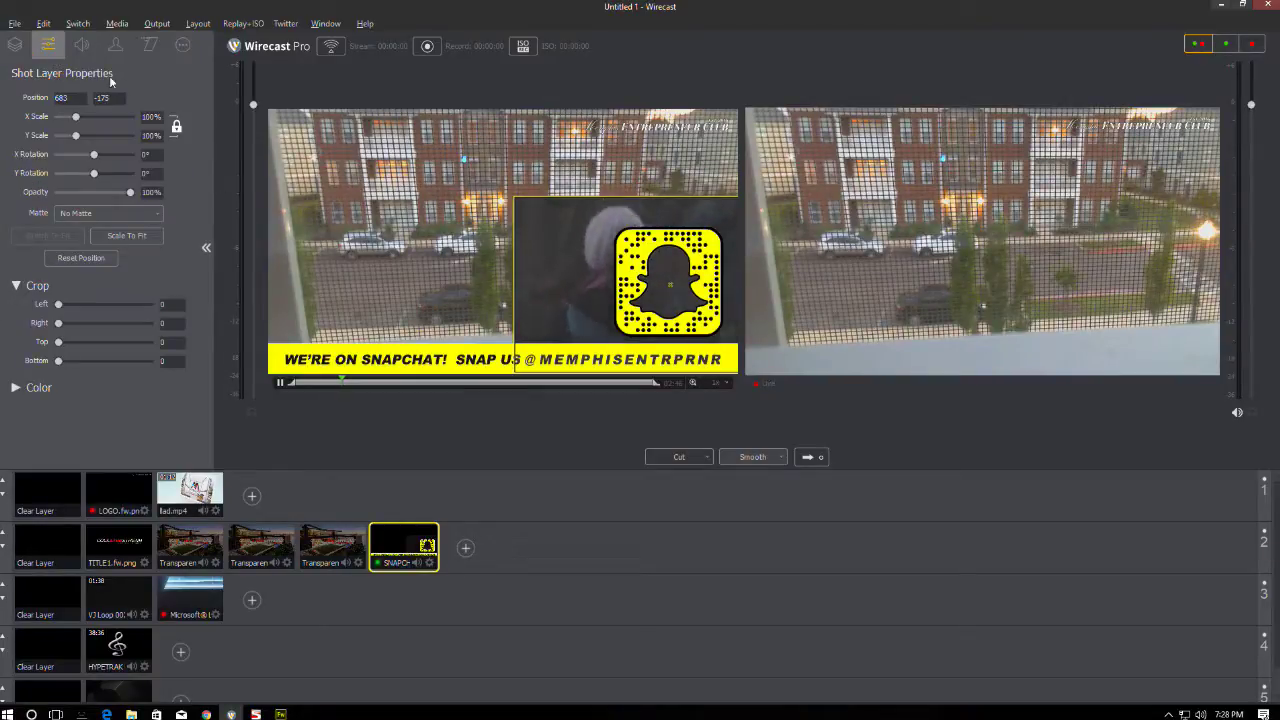
left_click_drag(59, 305, 78, 367)
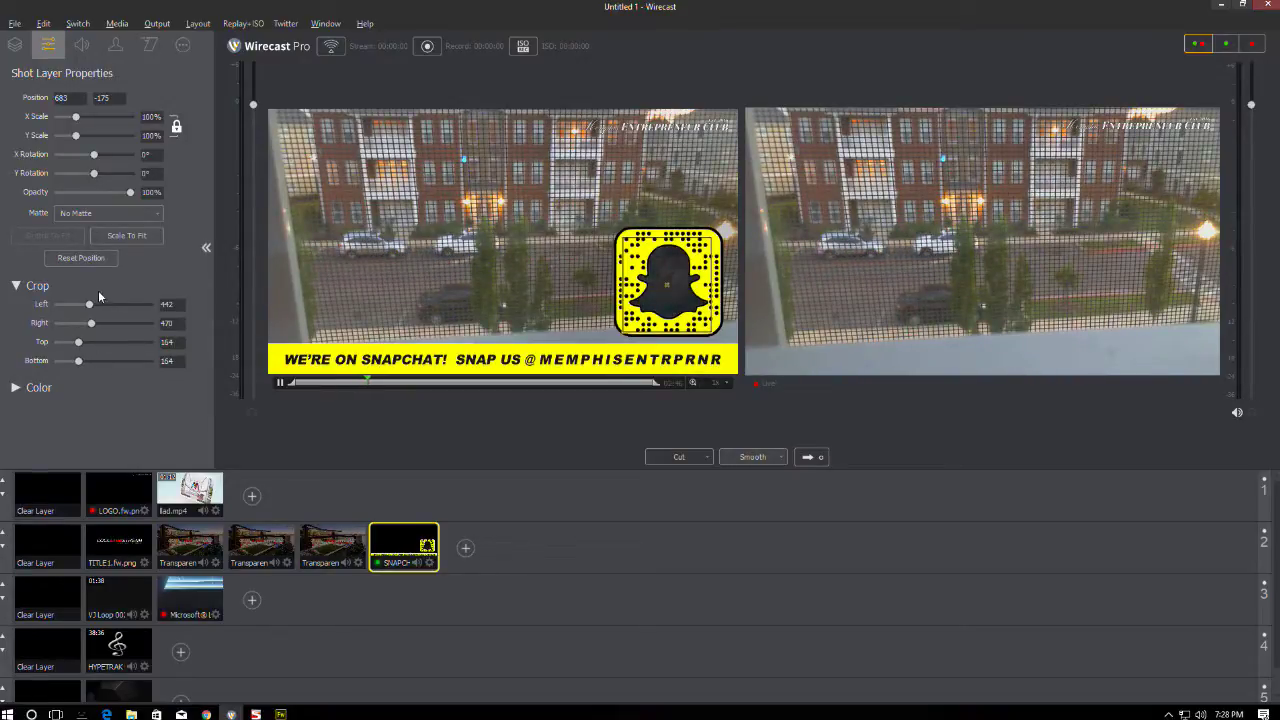
key("ctrl+z")
key("ctrl+z")
key("ctrl+z")
key("ctrl+z")
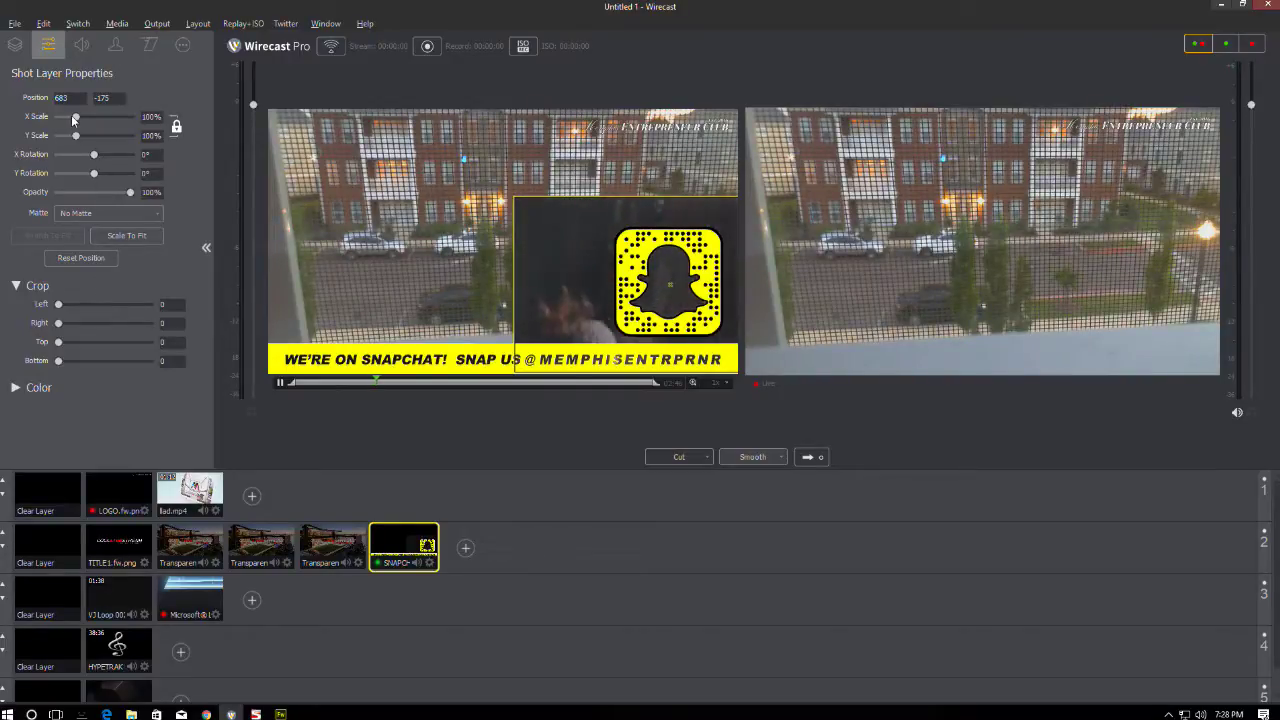
left_click_drag(76, 117, 66, 117)
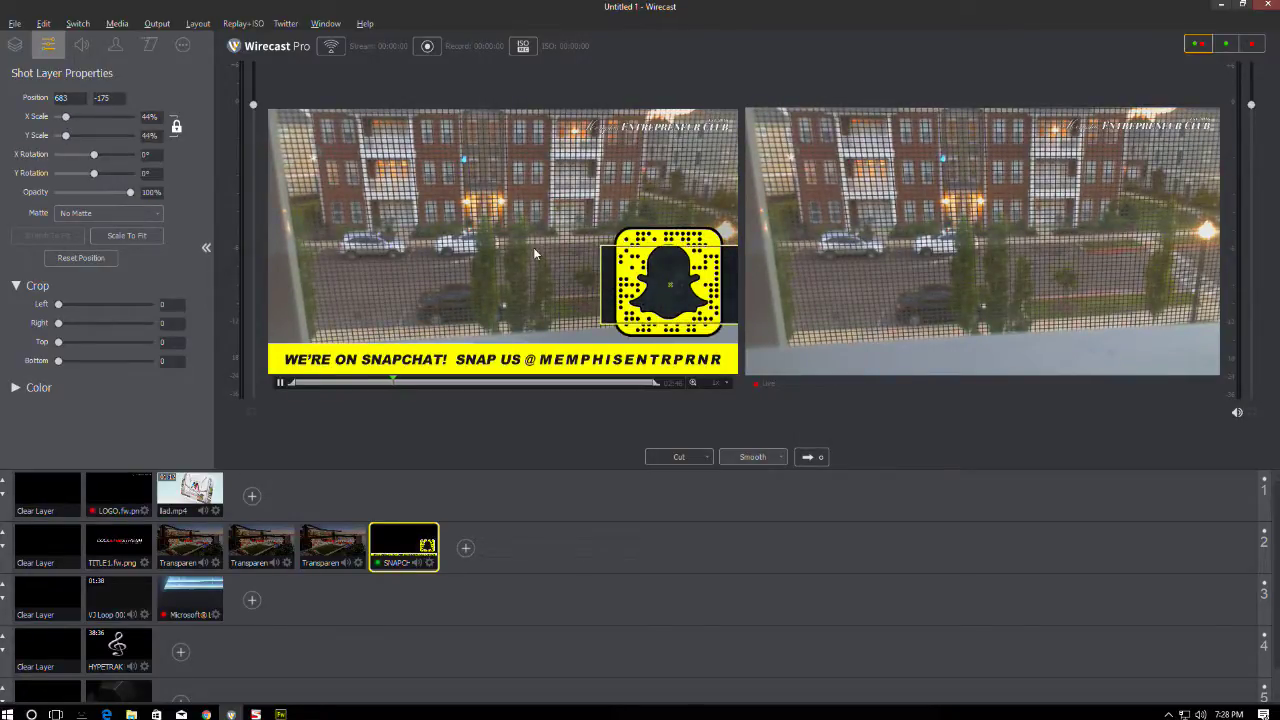
- Reselect the girl video layer and review its Shot Layer Properties
left_click(603, 263)
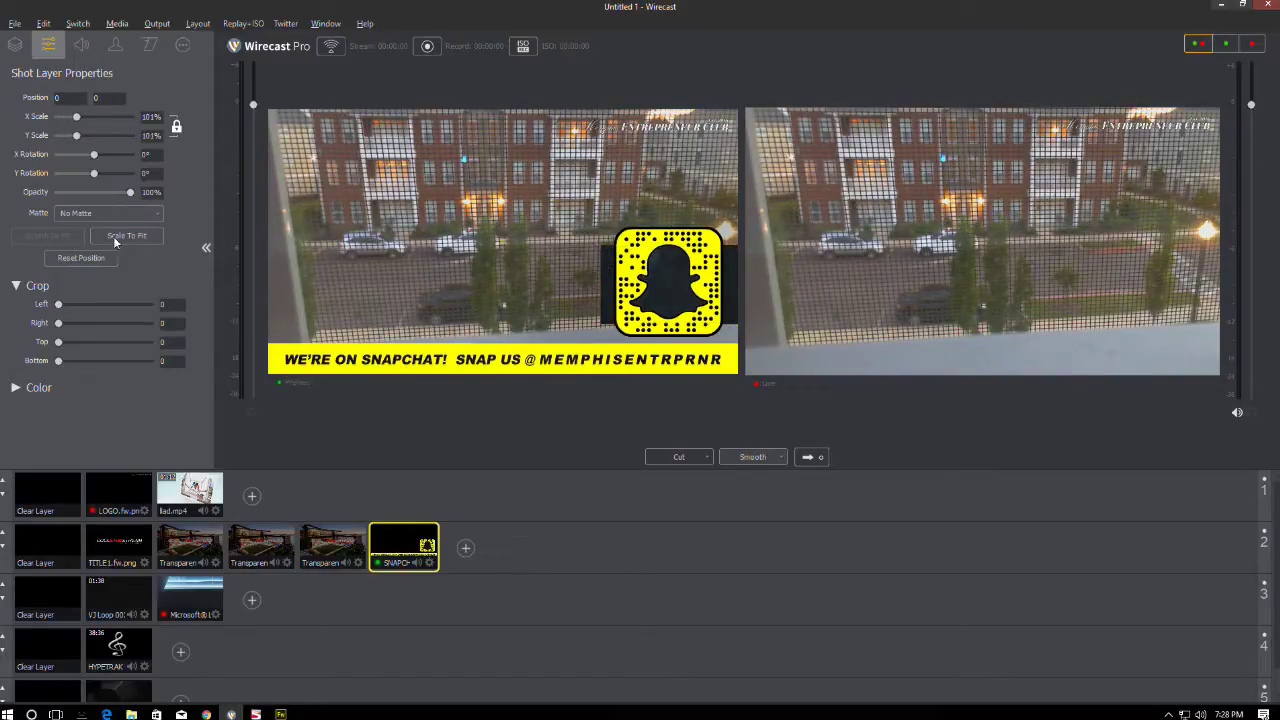
left_click(17, 46)
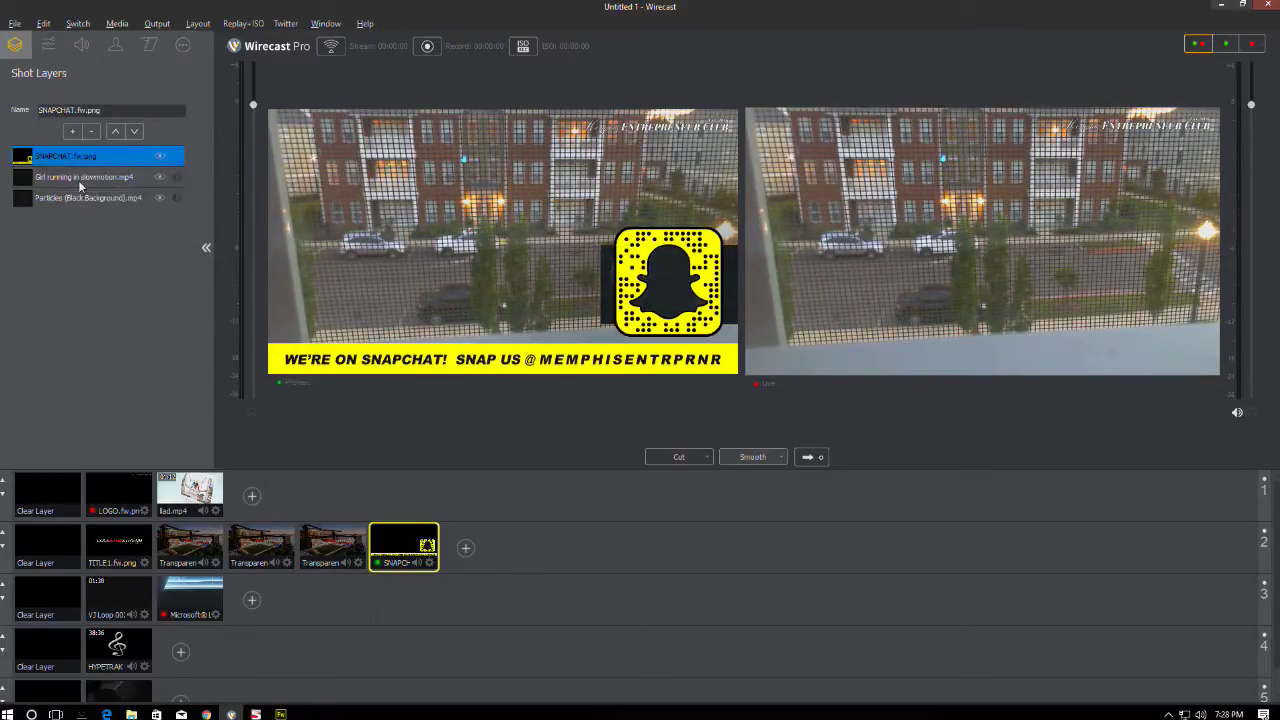
left_click(99, 179)
left_click(100, 191)
left_click(106, 184)
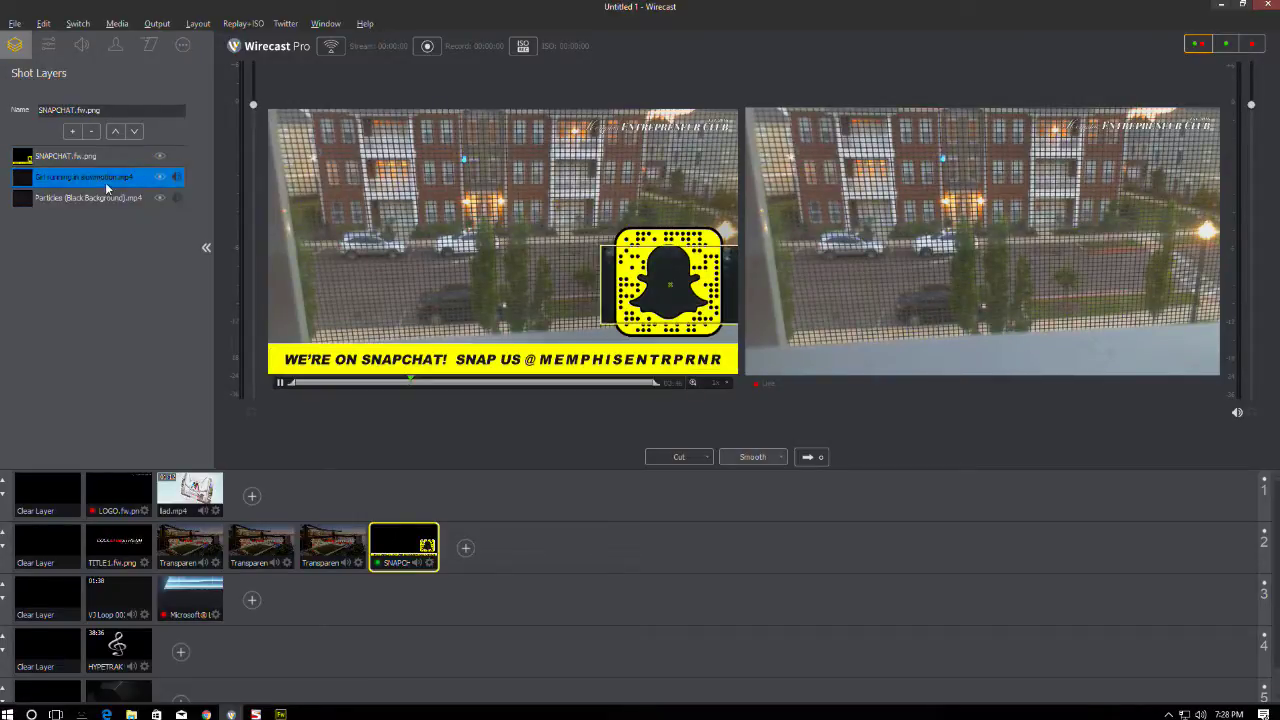
left_click(48, 46)
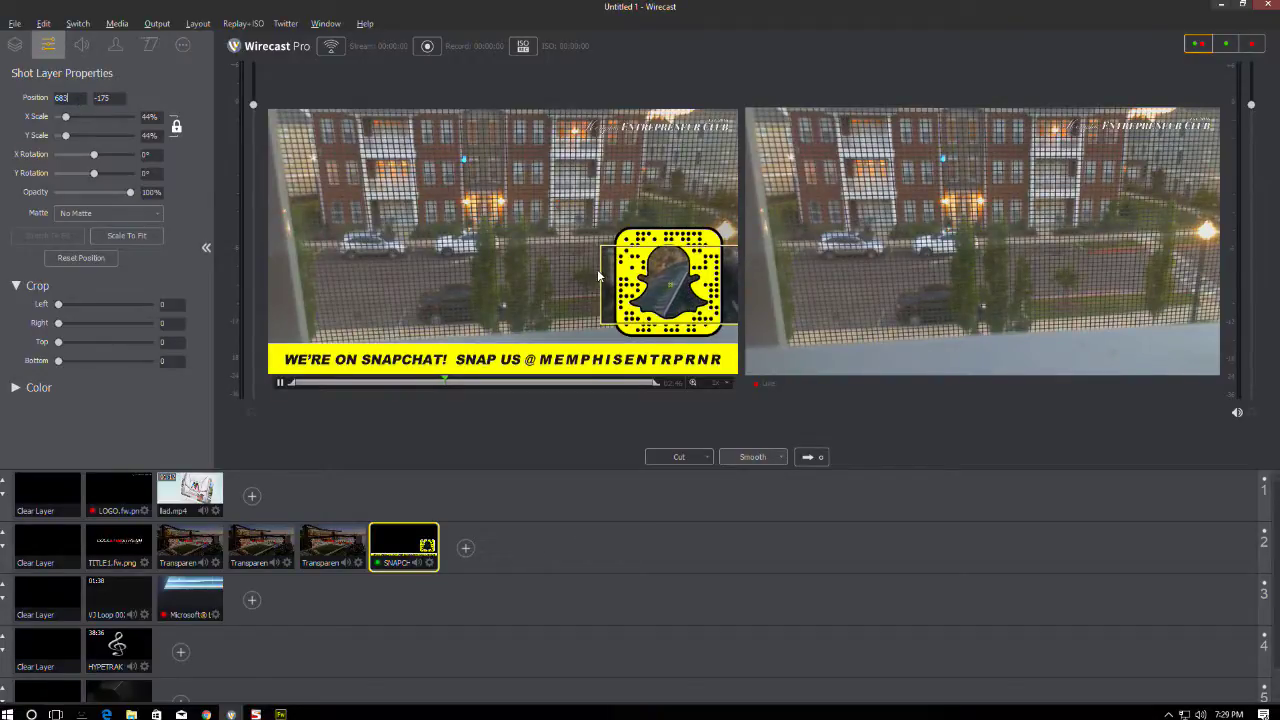
left_click(15, 44)
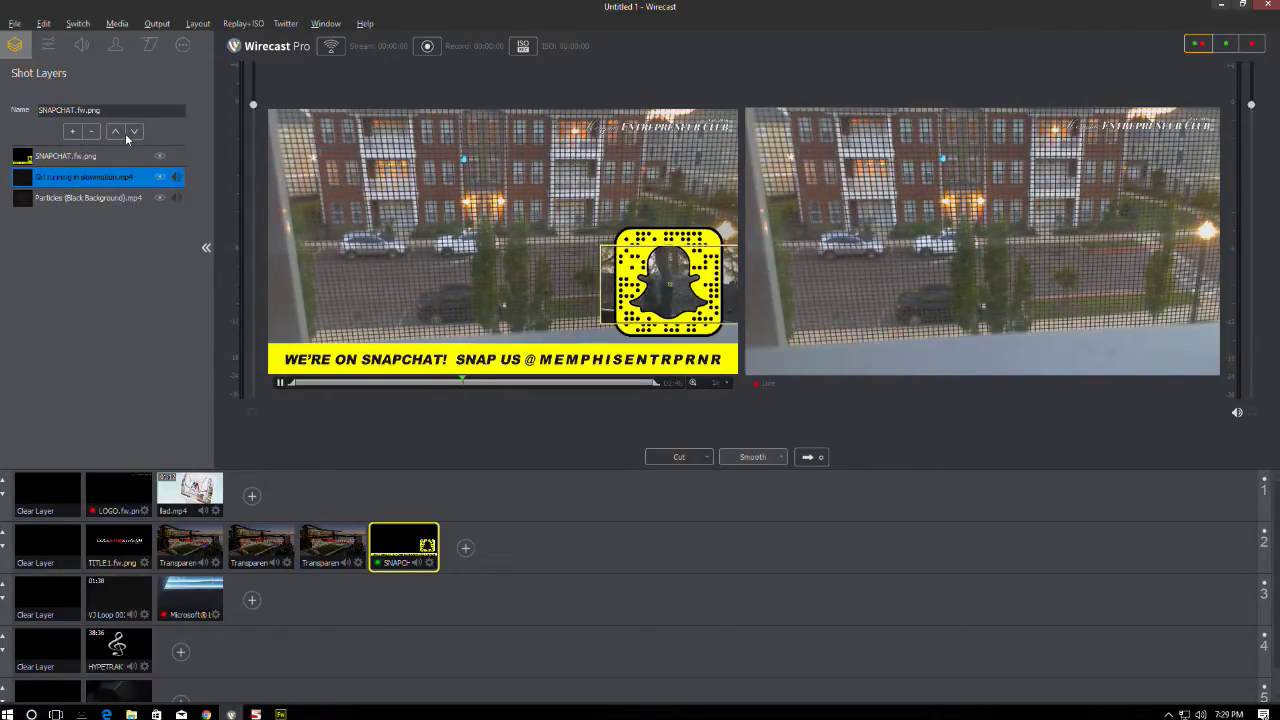
- Keep the girl layer below SNAPCHAT.fw.png and crop it 207 left and 225 right inside the ghost
left_click(117, 132)
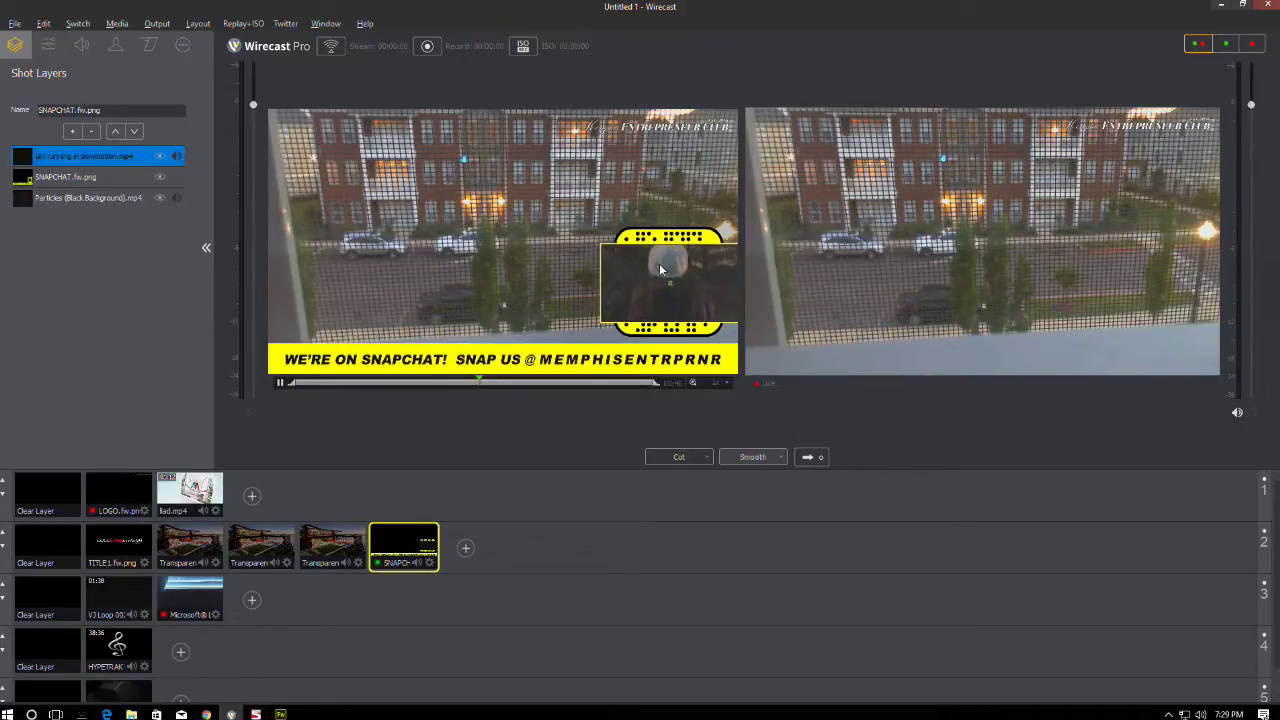
left_click(135, 131)
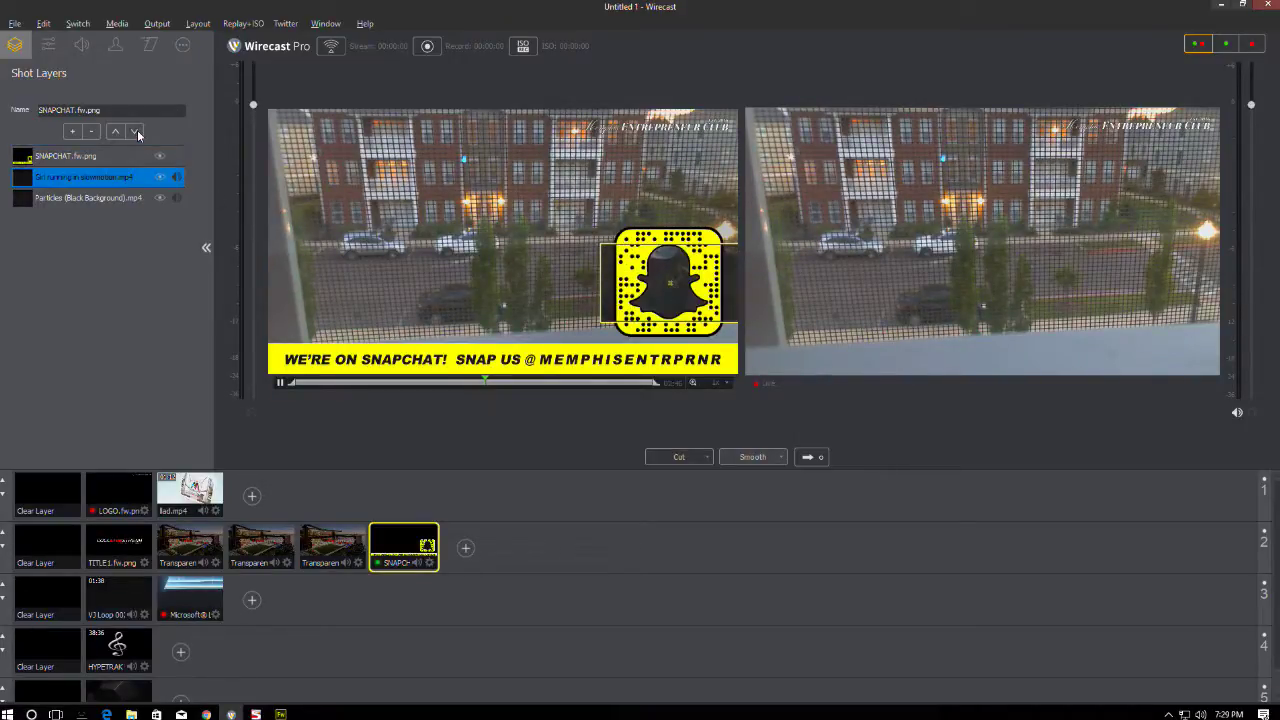
left_click(56, 48)
left_click_drag(58, 308, 74, 323)
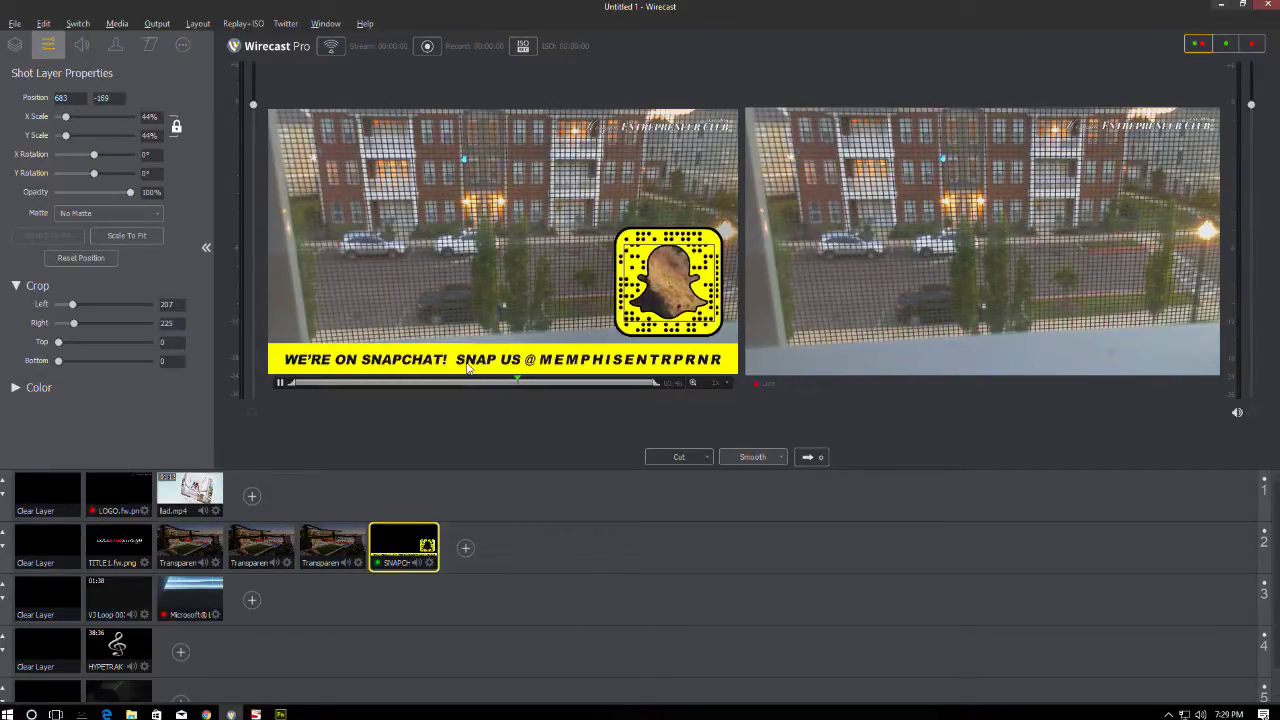
left_click(467, 367)
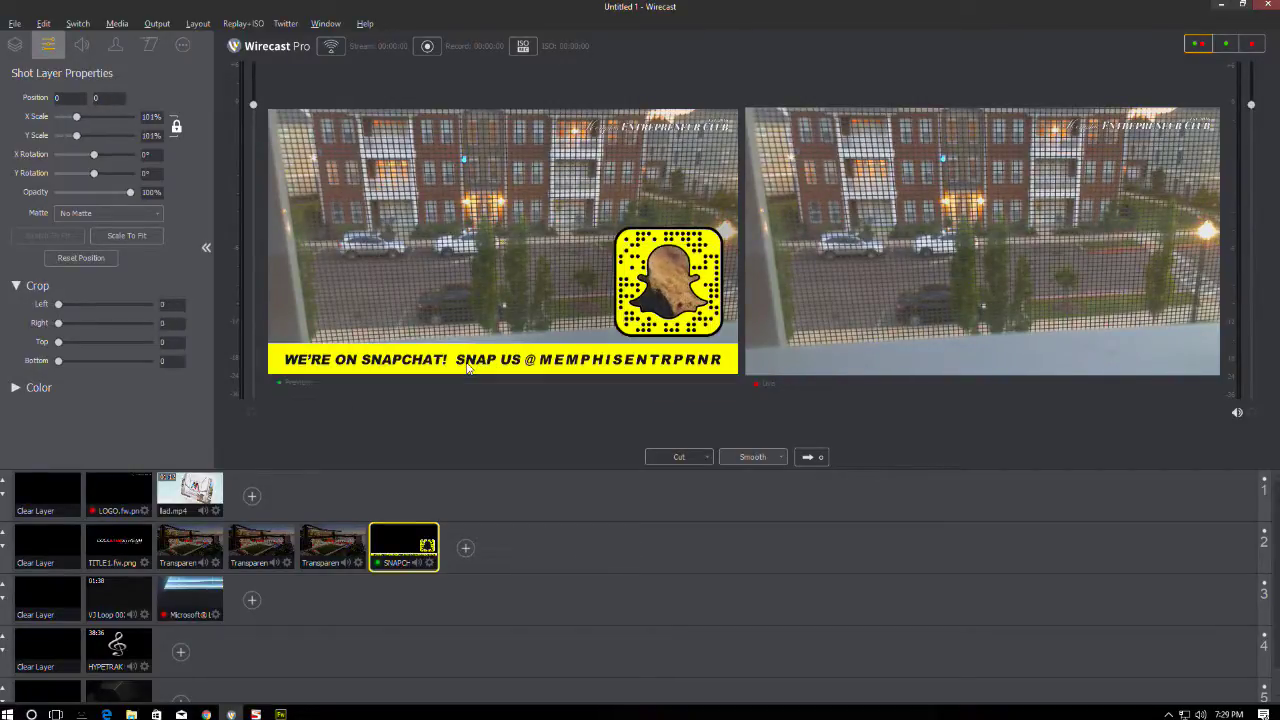
left_click(14, 46)
left_click(68, 198)
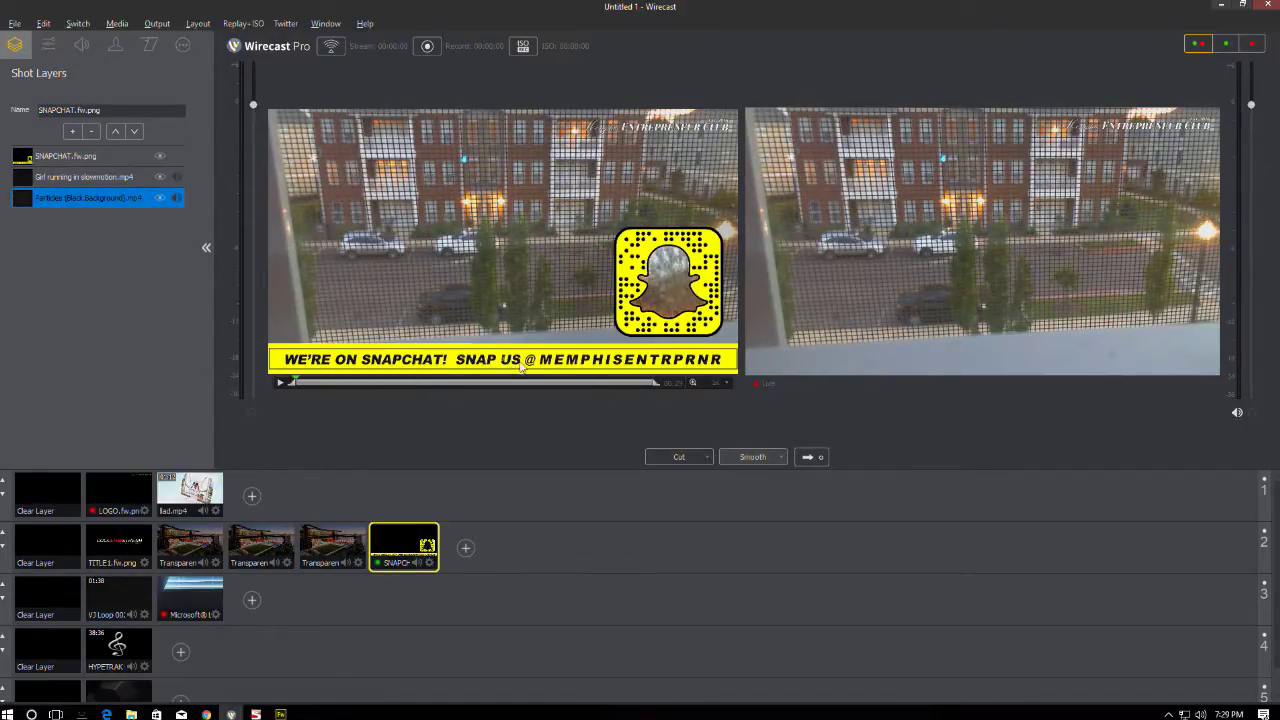
- Delete the Particles (Black Background) layer and add the FREE Light leak stock footage as a layer
left_click(88, 135)
left_click(72, 131)
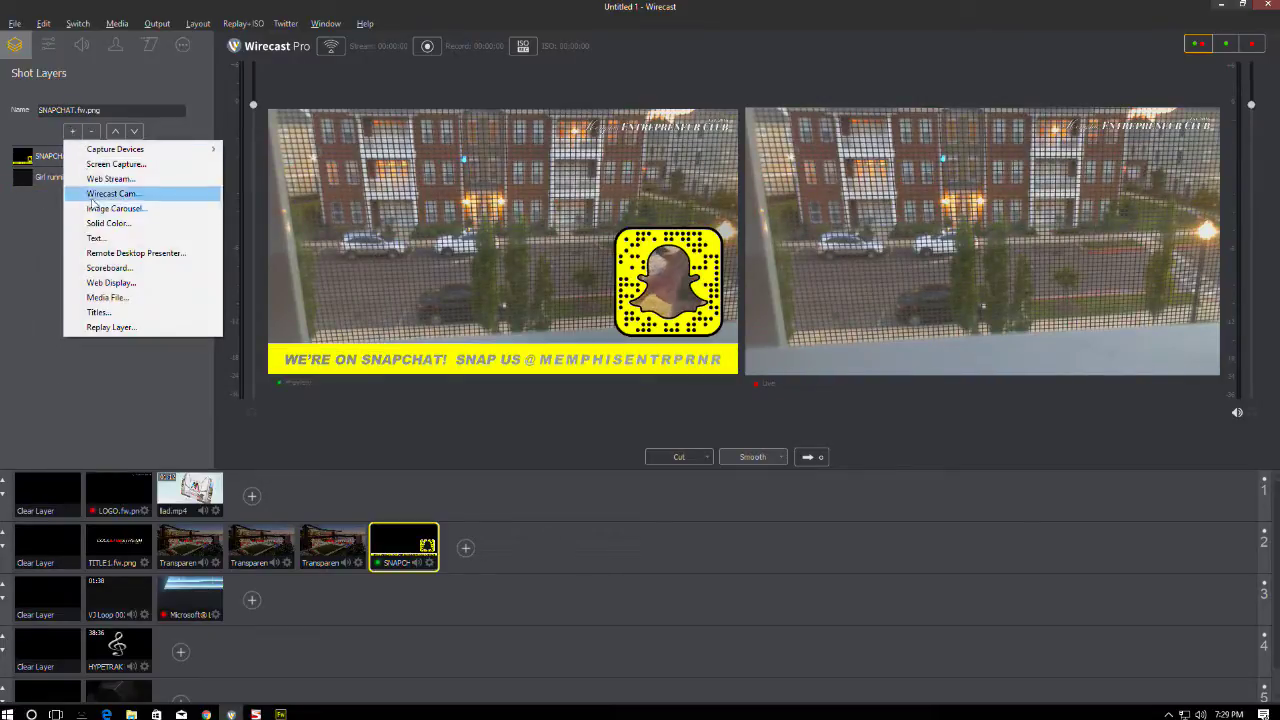
left_click(112, 297)
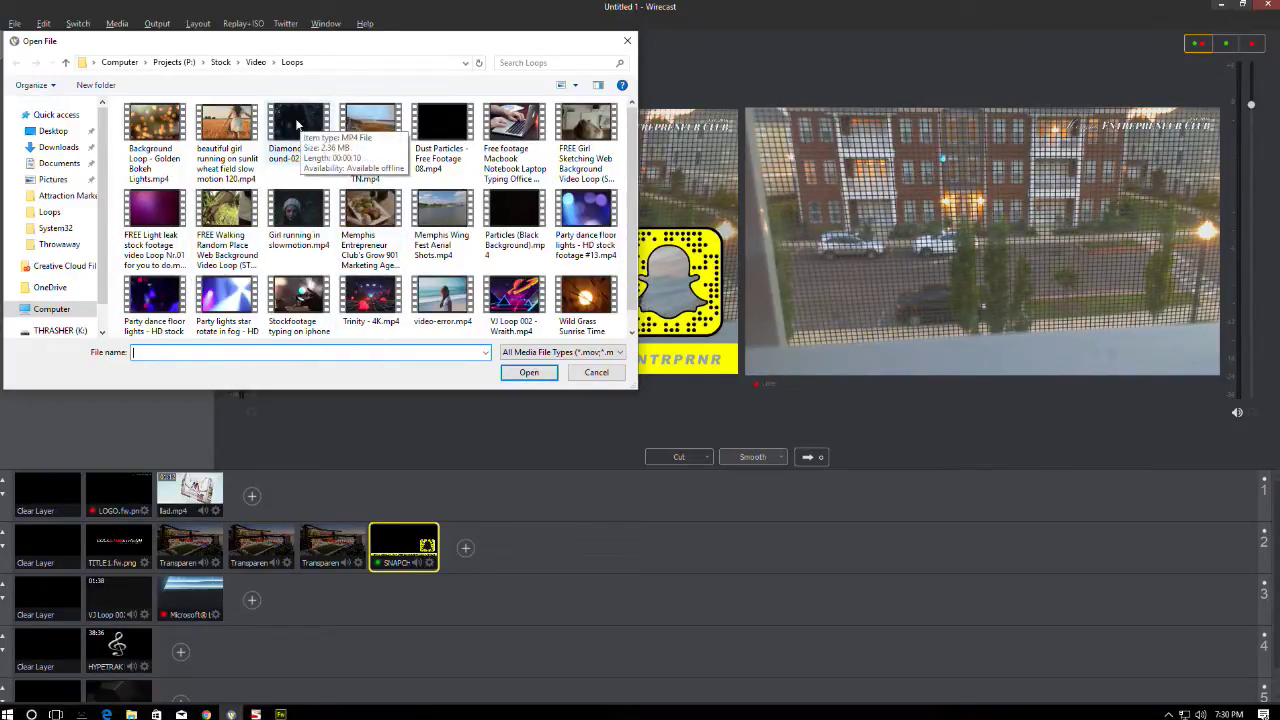
double_click(160, 205)
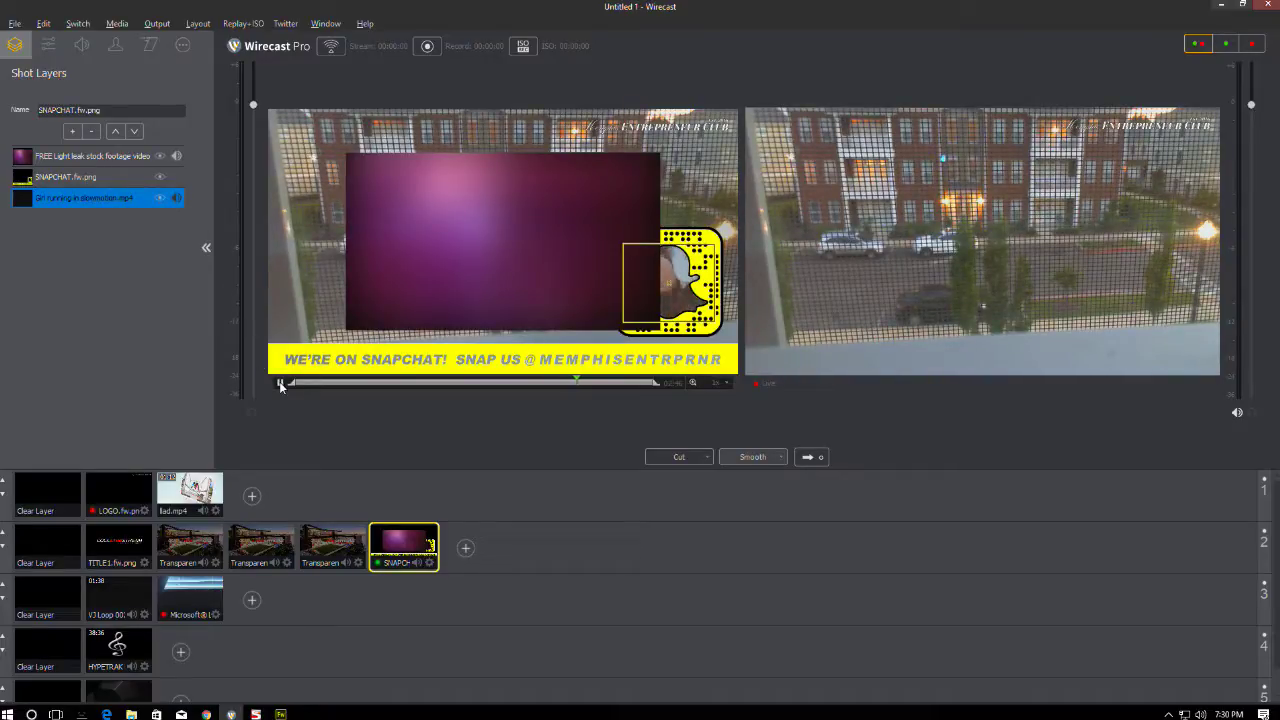
- Play the light-leak layer and move it beneath the Snapchat graphic
left_click(390, 243)
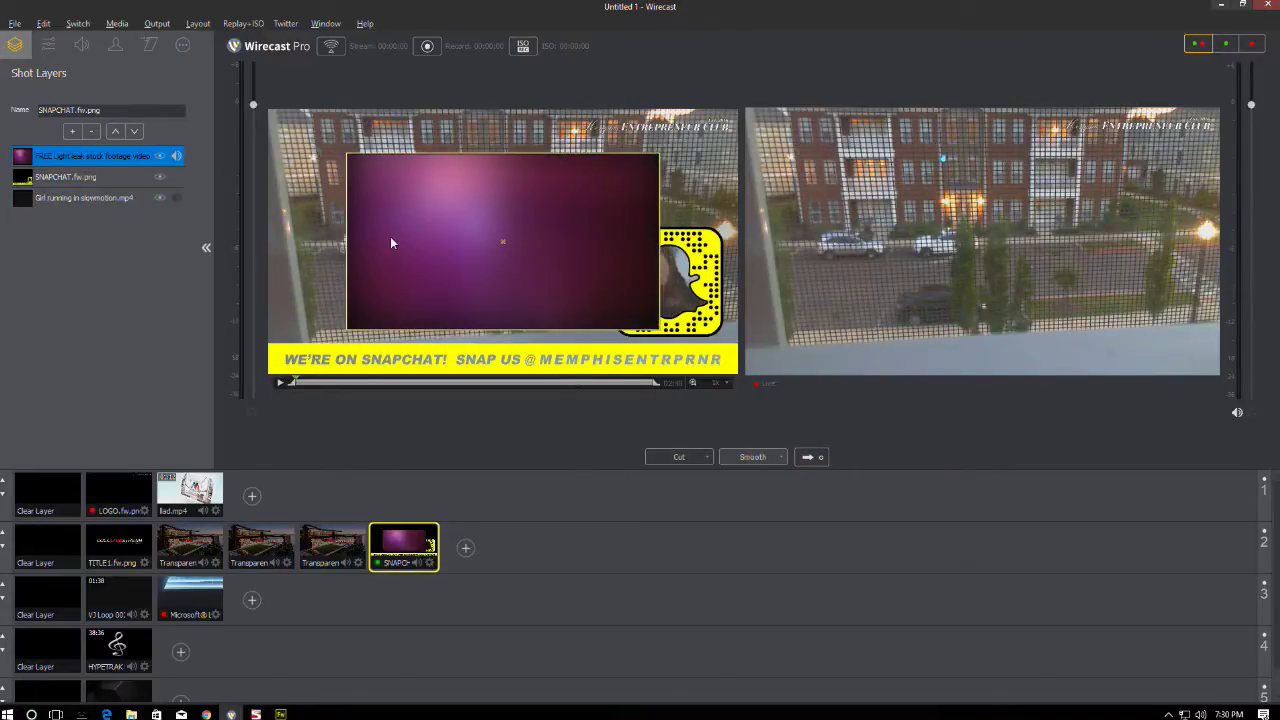
left_click(281, 383)
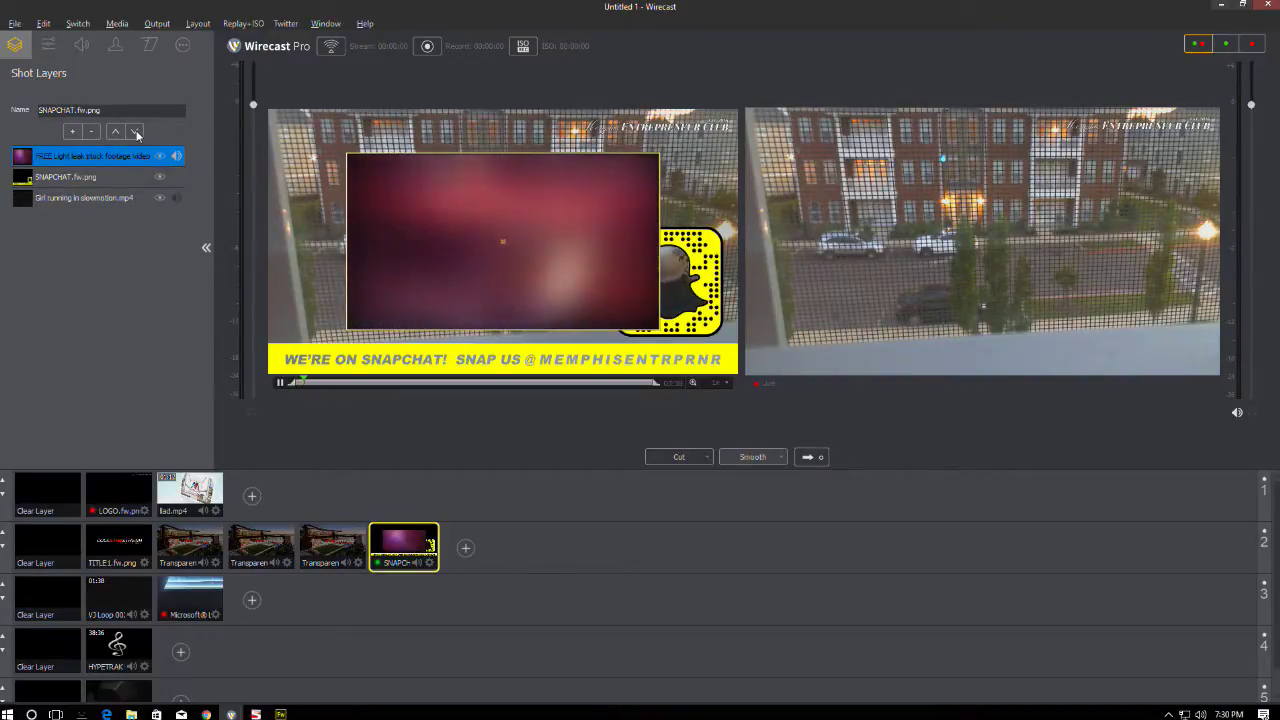
left_click(135, 132)
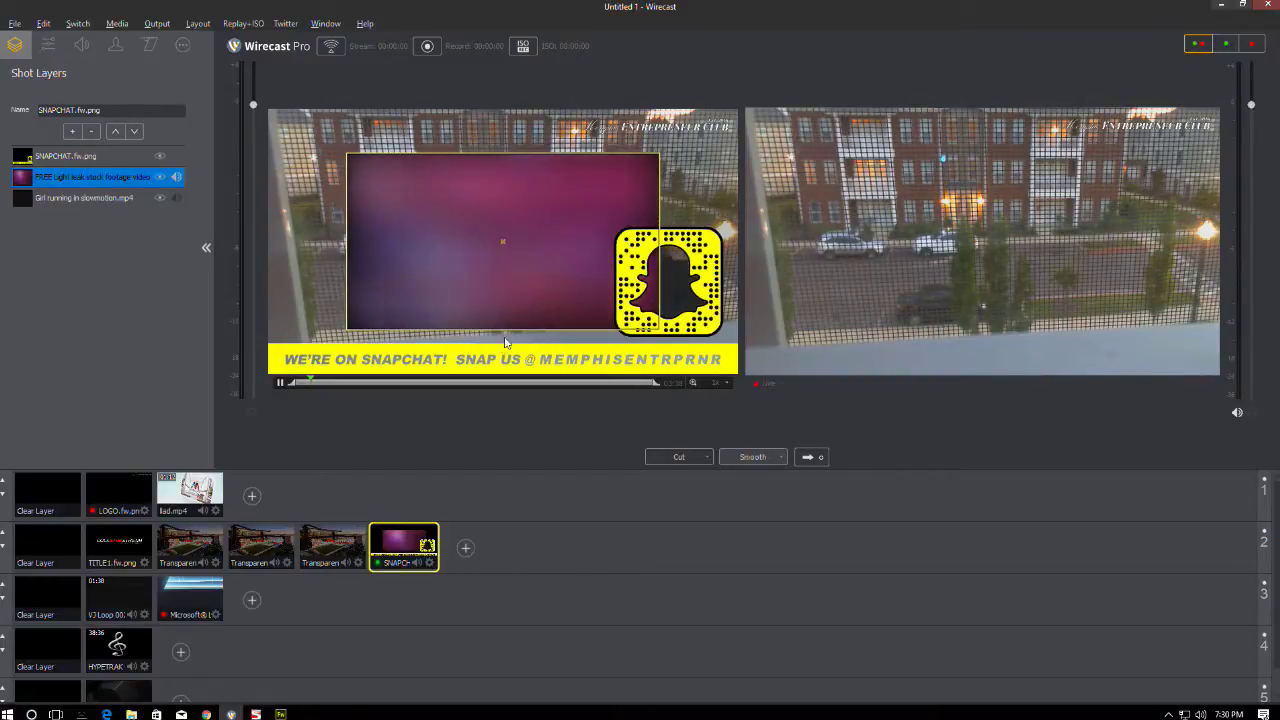
left_click(48, 44)
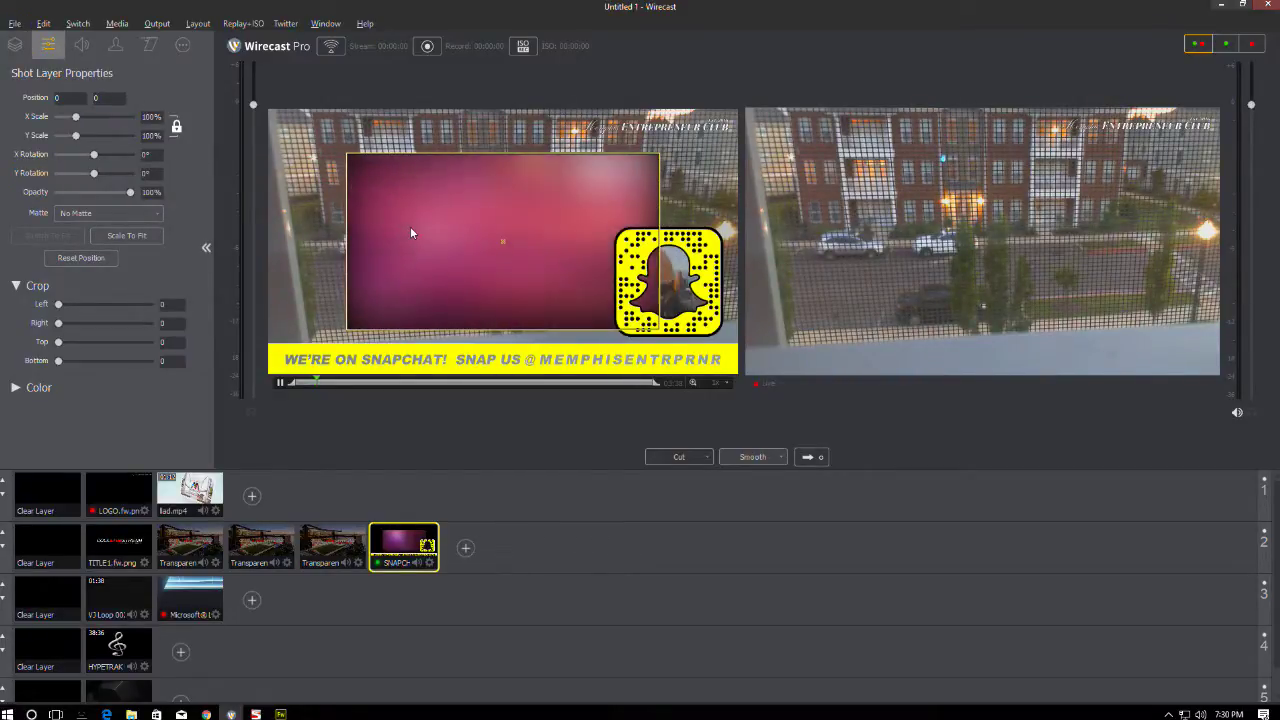
- Position the light leak at Y -482, scale it to 148%, and crop top and bottom to 328
key("shift+Down")
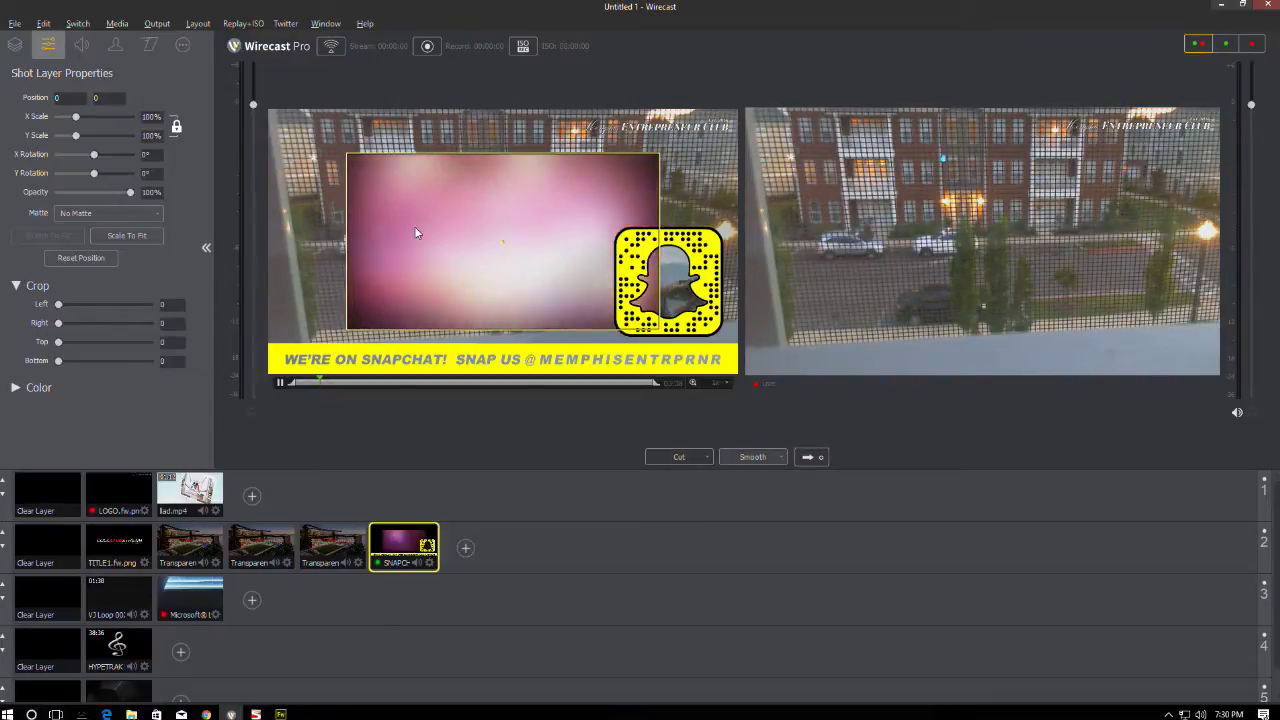
key("shift+Down")
key("shift+Down")
key("shift+Down")
key("shift+Down")
key("shift+Down")
key("shift+Down")
key("shift+Down")
key("shift+Down")
key("shift+Down")
key("shift+Down")
key("shift+Down")
key("shift+Down")
key("shift+Down")
key("shift+Down")
key("shift+Down")
key("shift+Down")
key("shift+Down")
key("shift+Down")
key("shift+Down")
key("shift+Down")
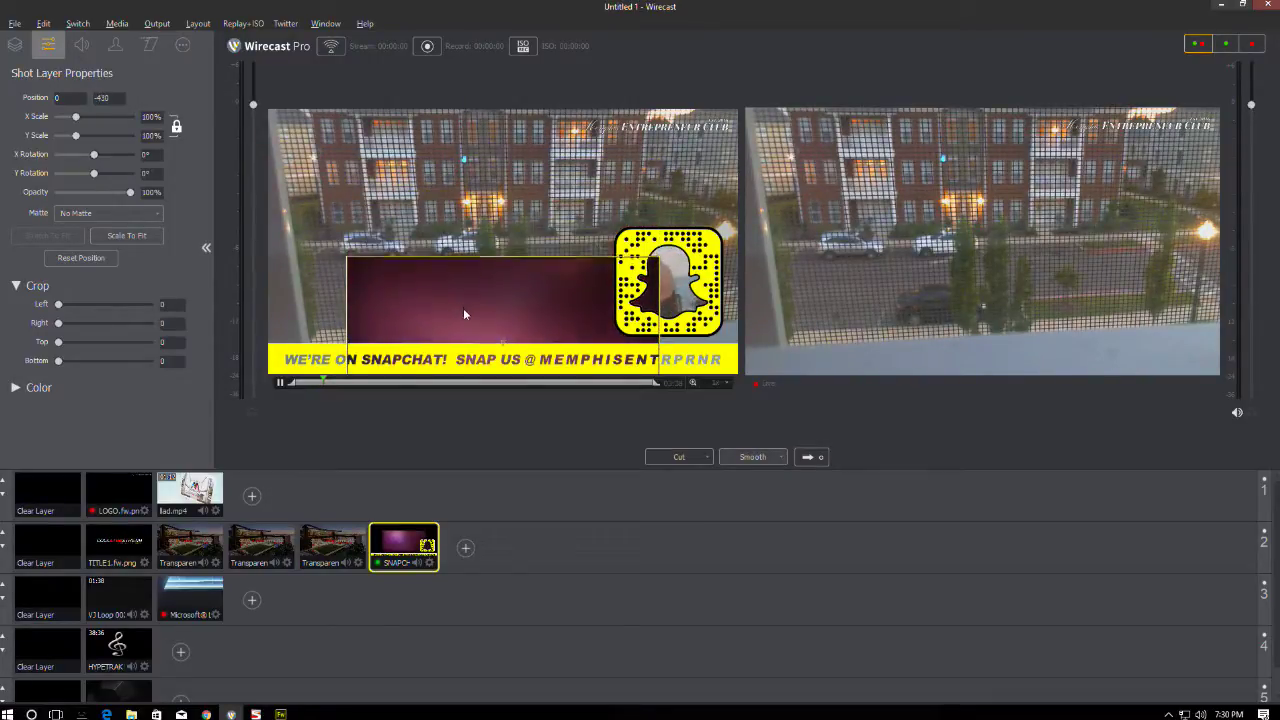
key("shift+Down")
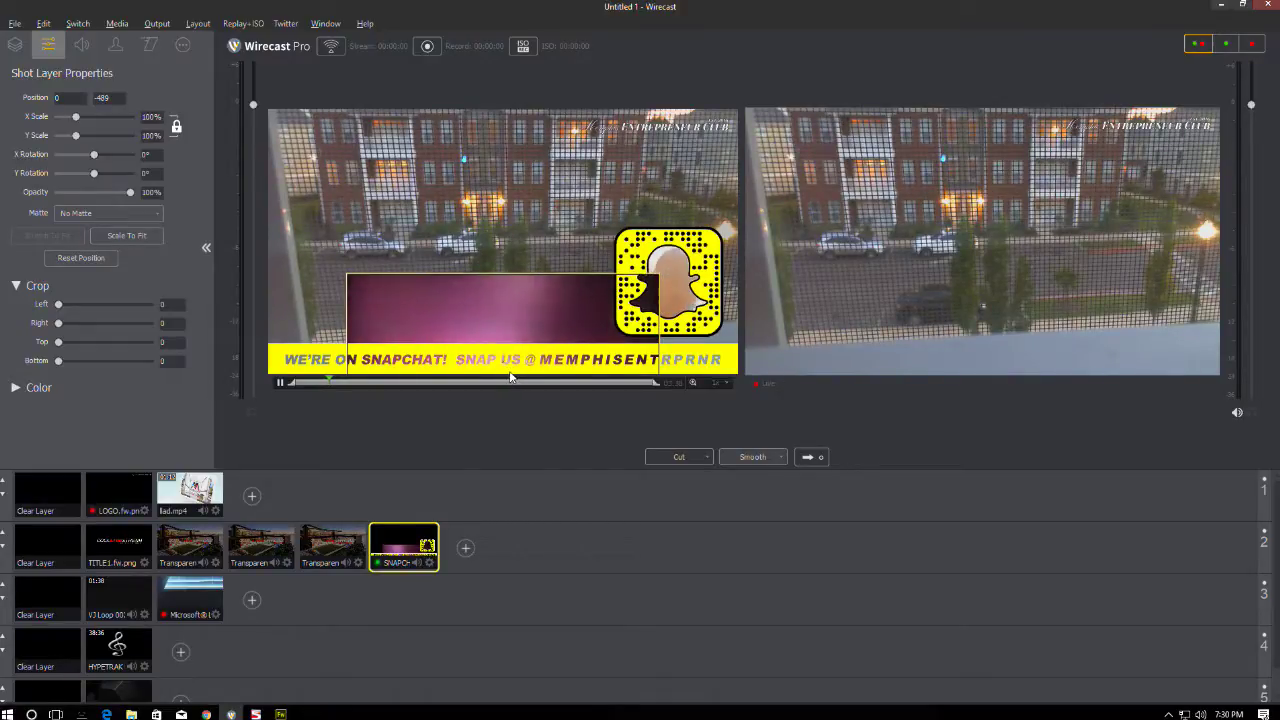
key("shift+Up")
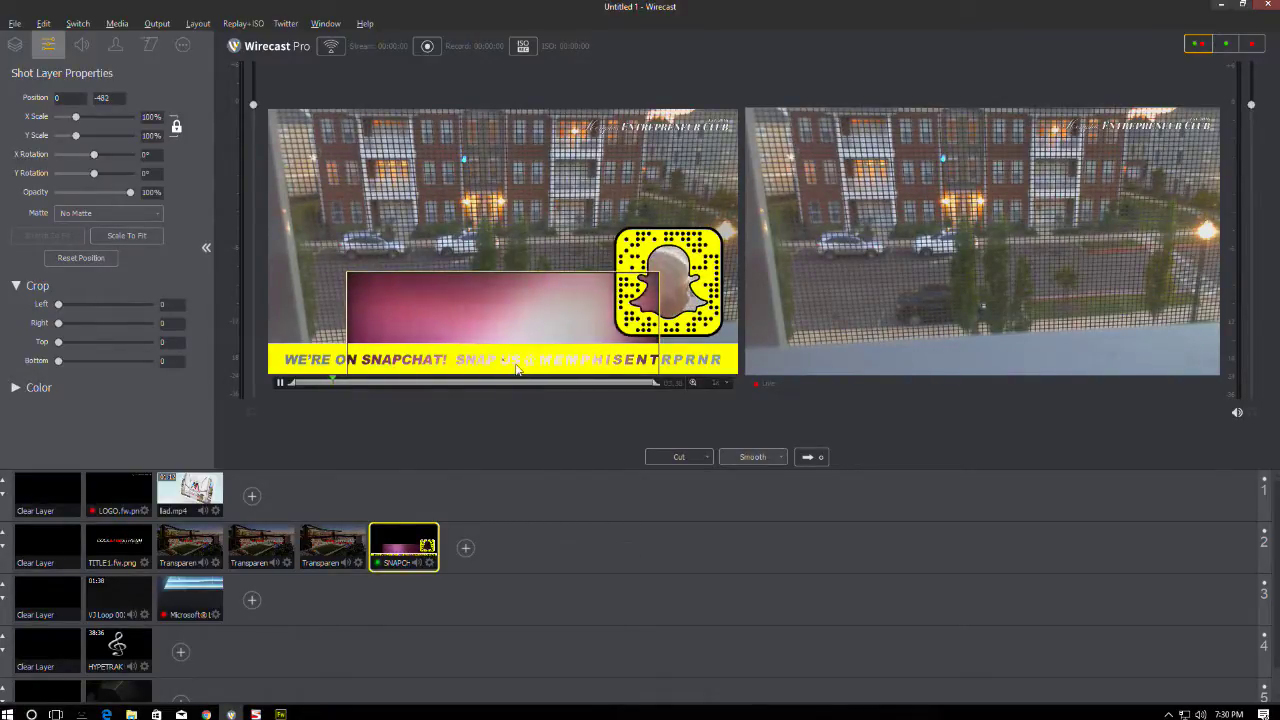
key("Down")
key("Down")
key("Down")
key("Down")
key("Up")
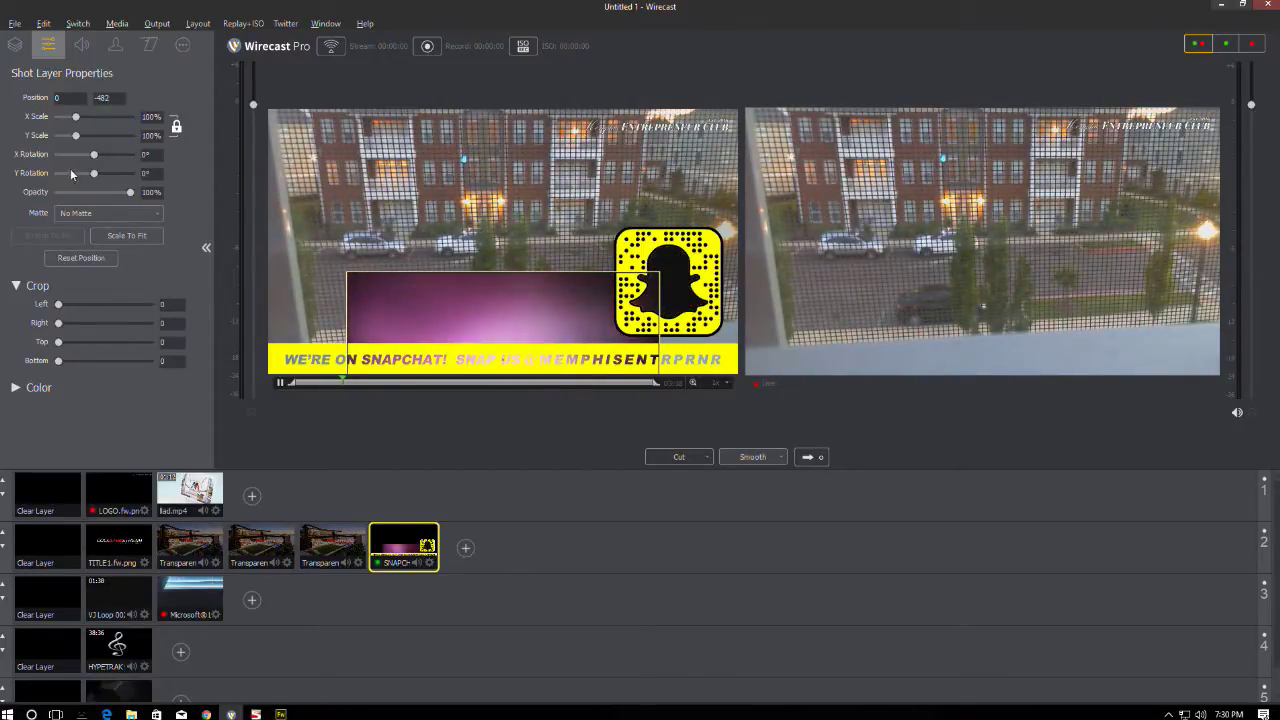
left_click_drag(76, 117, 85, 120)
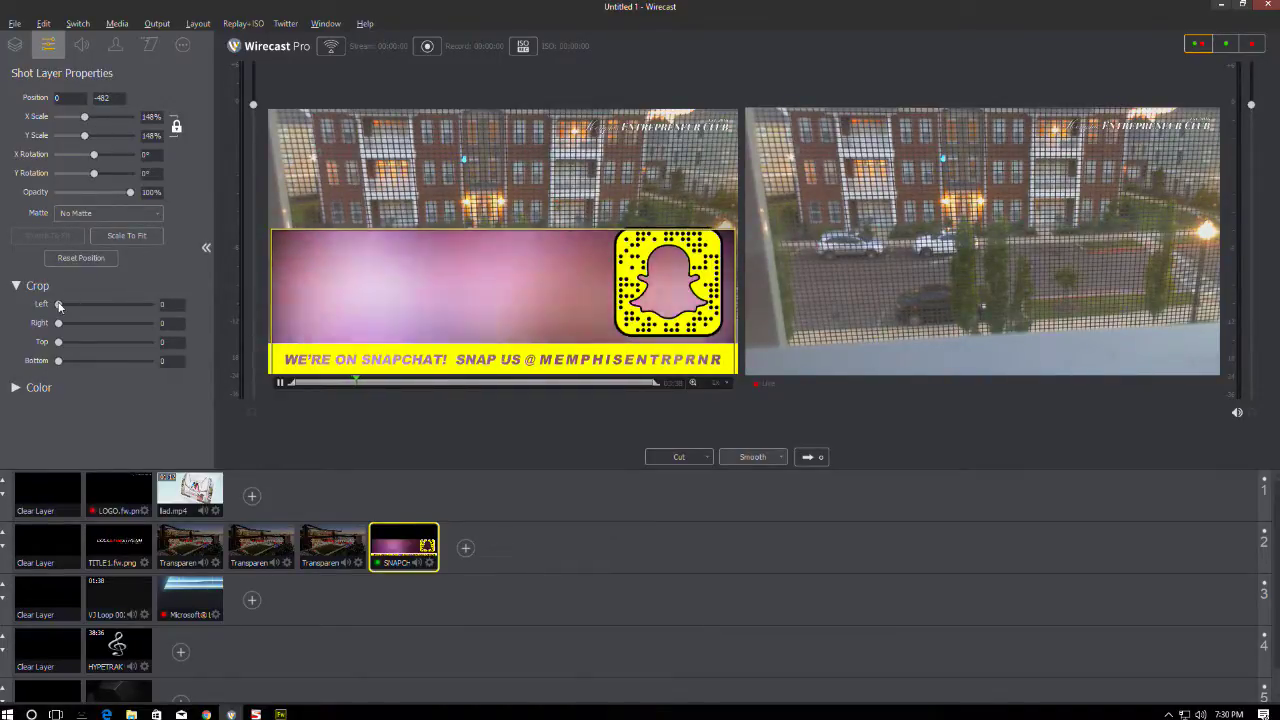
left_click_drag(58, 342, 99, 367)
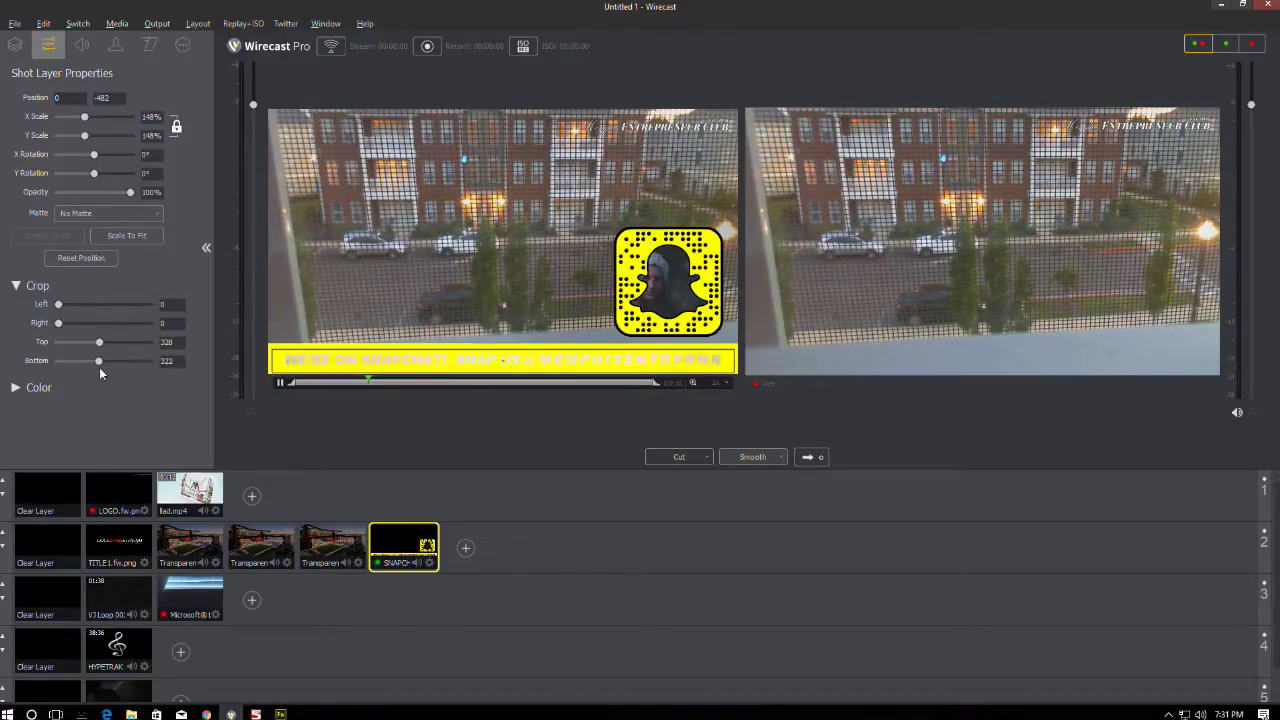
left_click(14, 45)
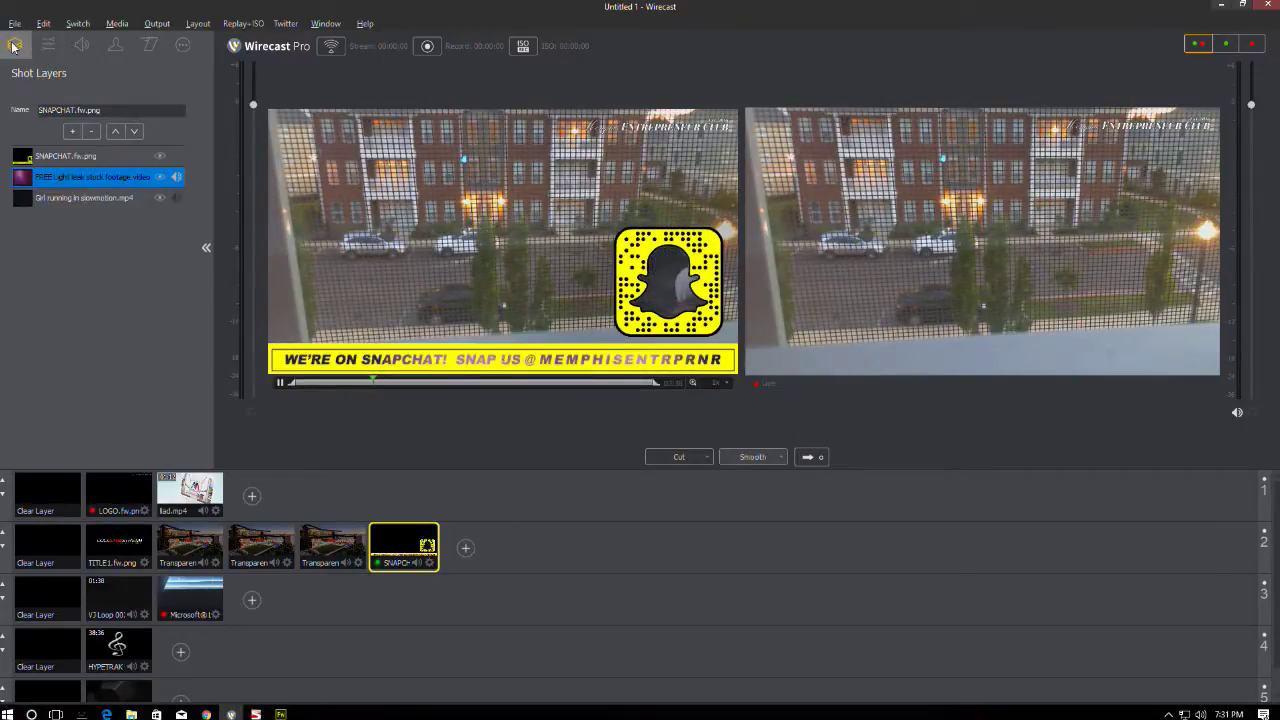
- Mute the light leak footage to 0% volume
left_click(60, 157)
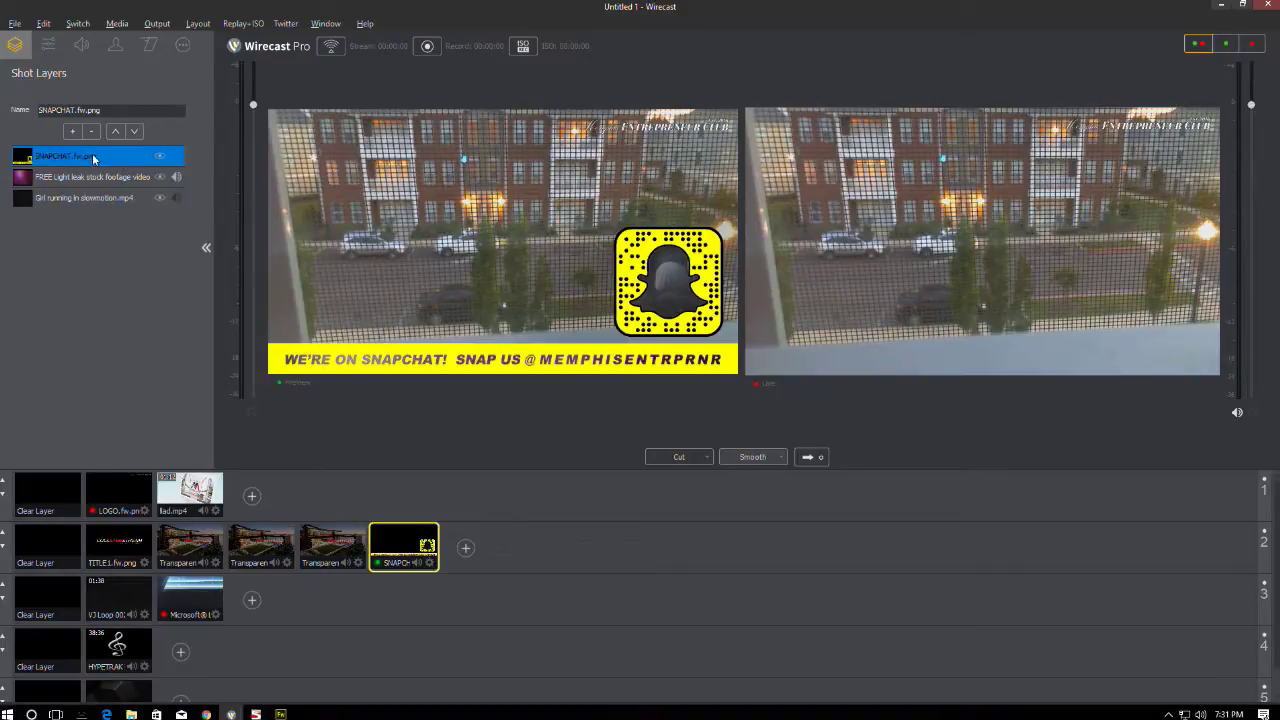
left_click(176, 179)
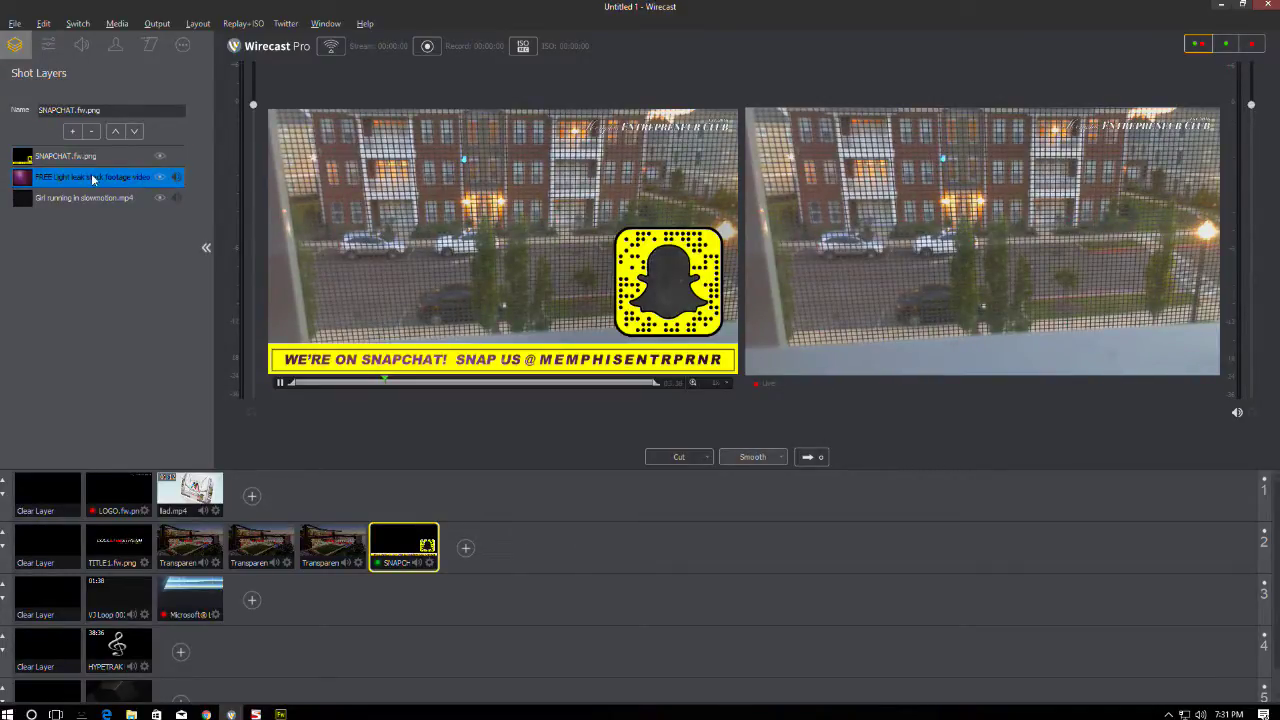
left_click(82, 44)
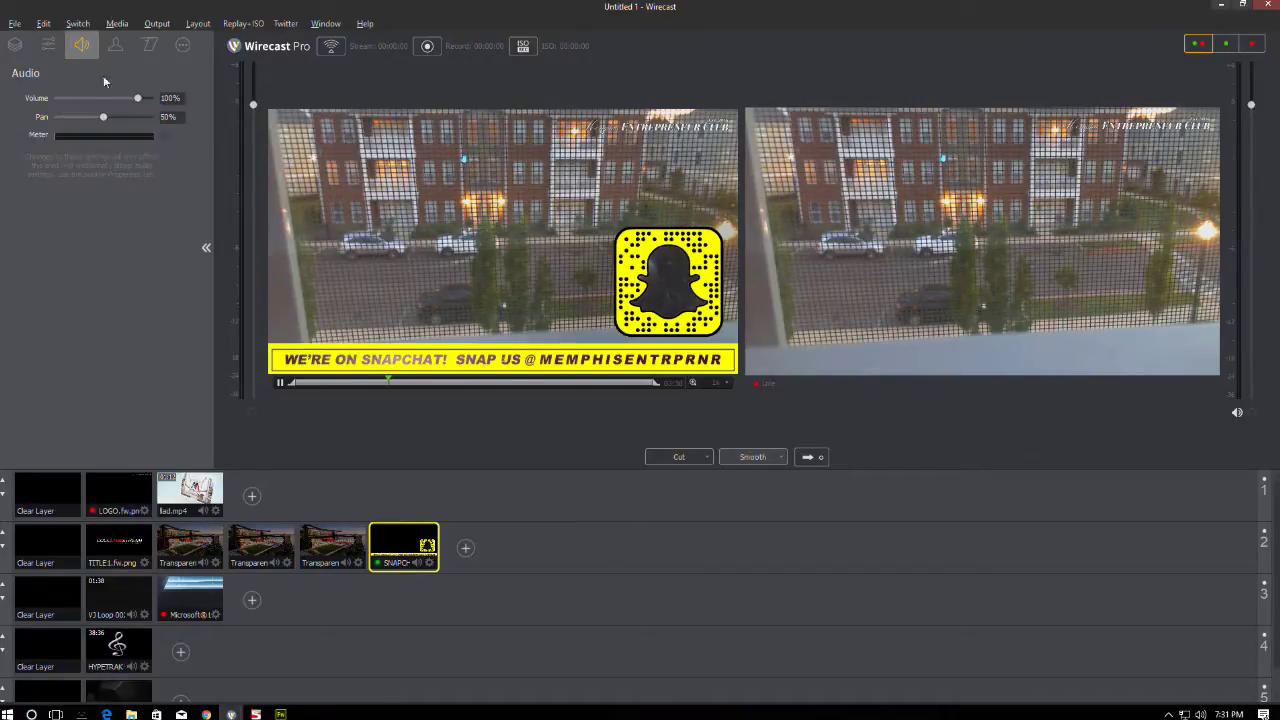
left_click_drag(140, 100, 27, 101)
left_click(15, 44)
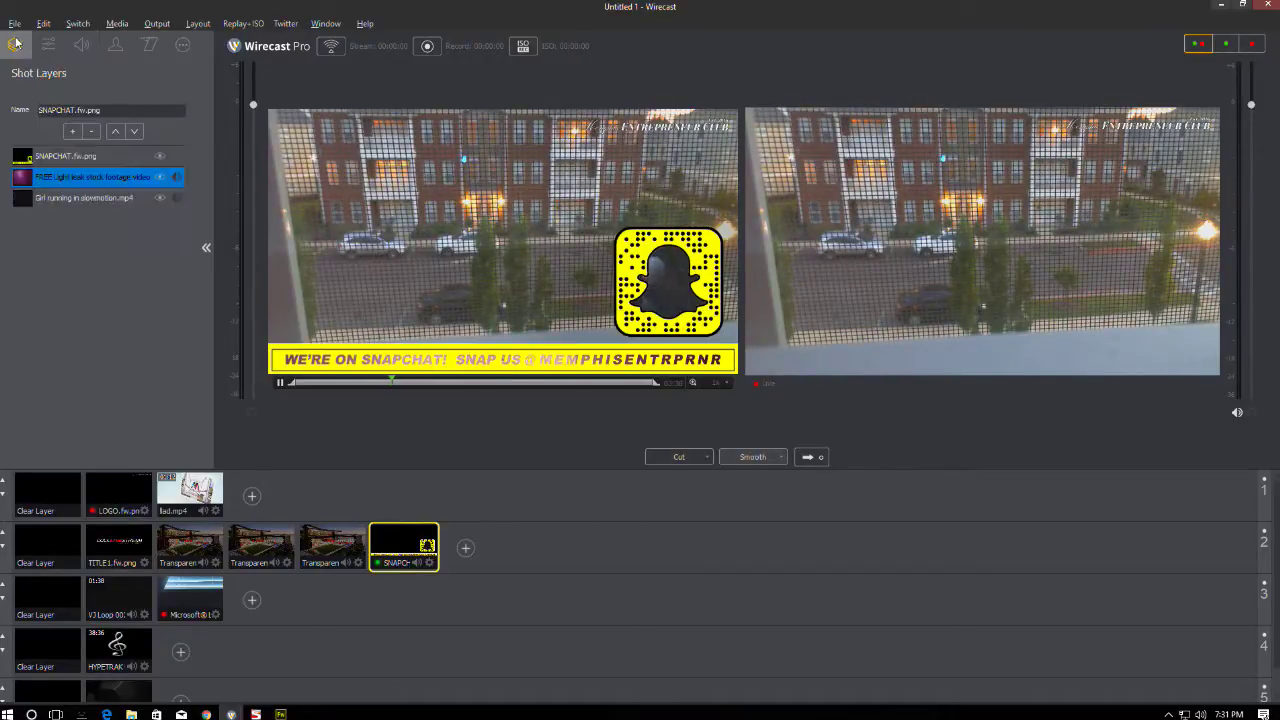
- Make SNAPCHAT.fw.png decelerate in from the bottom and build out to the bottom
left_click(68, 157)
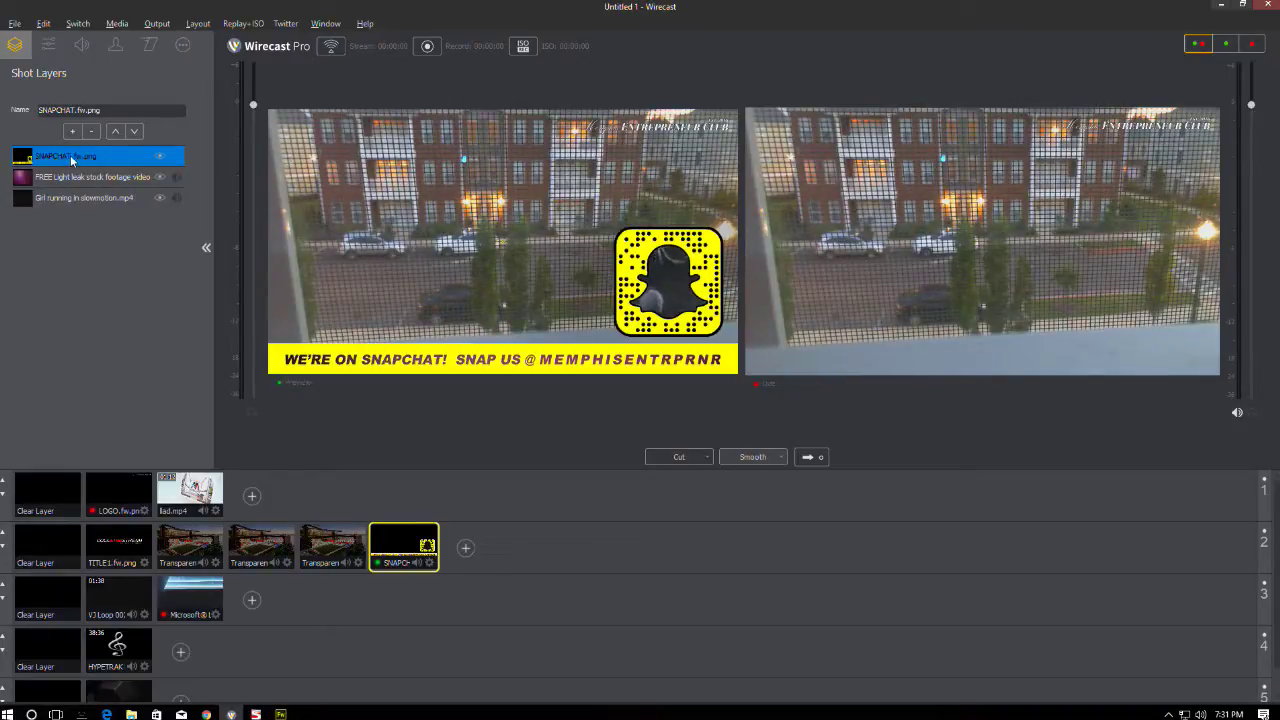
left_click(150, 44)
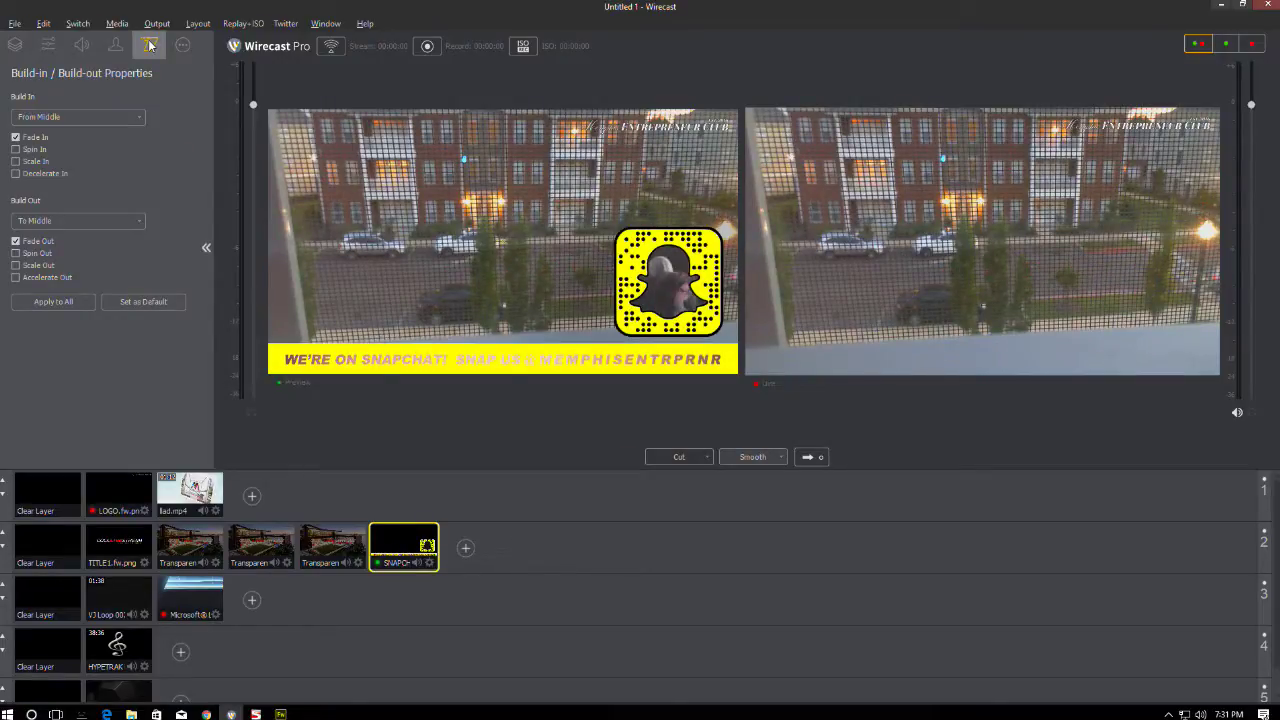
left_click(30, 175)
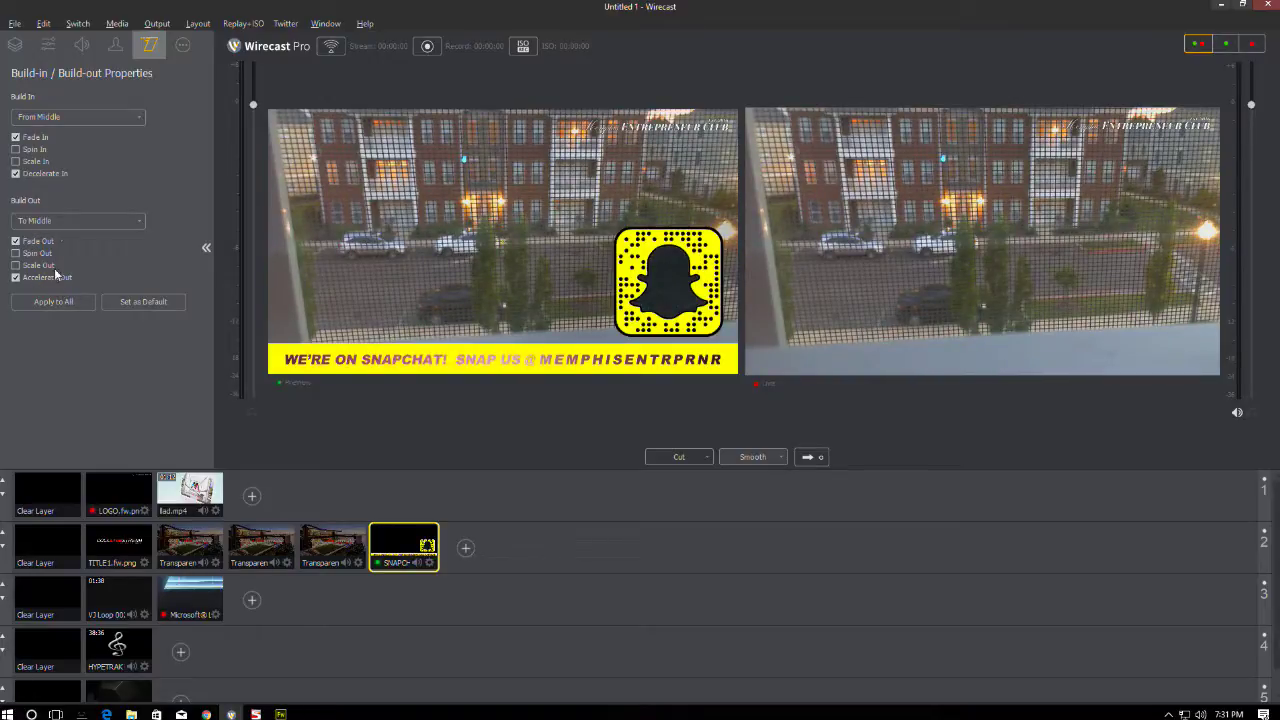
left_click(64, 116)
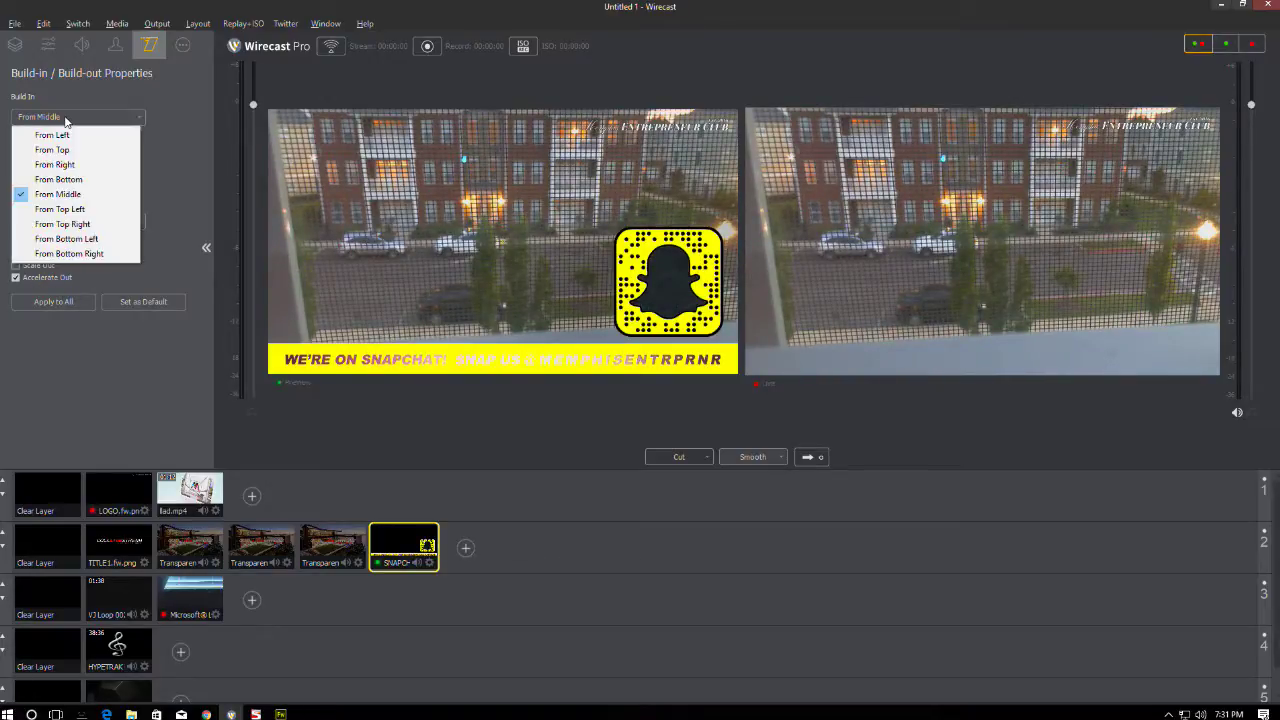
left_click(60, 180)
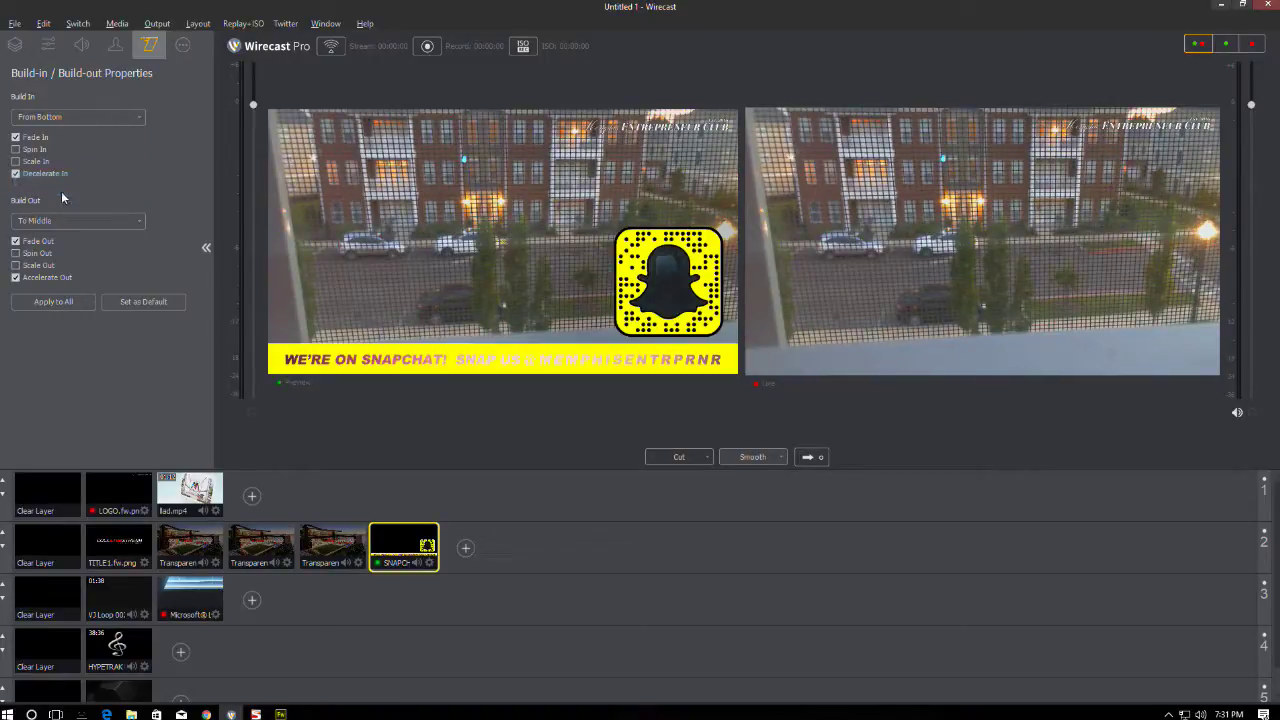
left_click(62, 224)
left_click(45, 288)
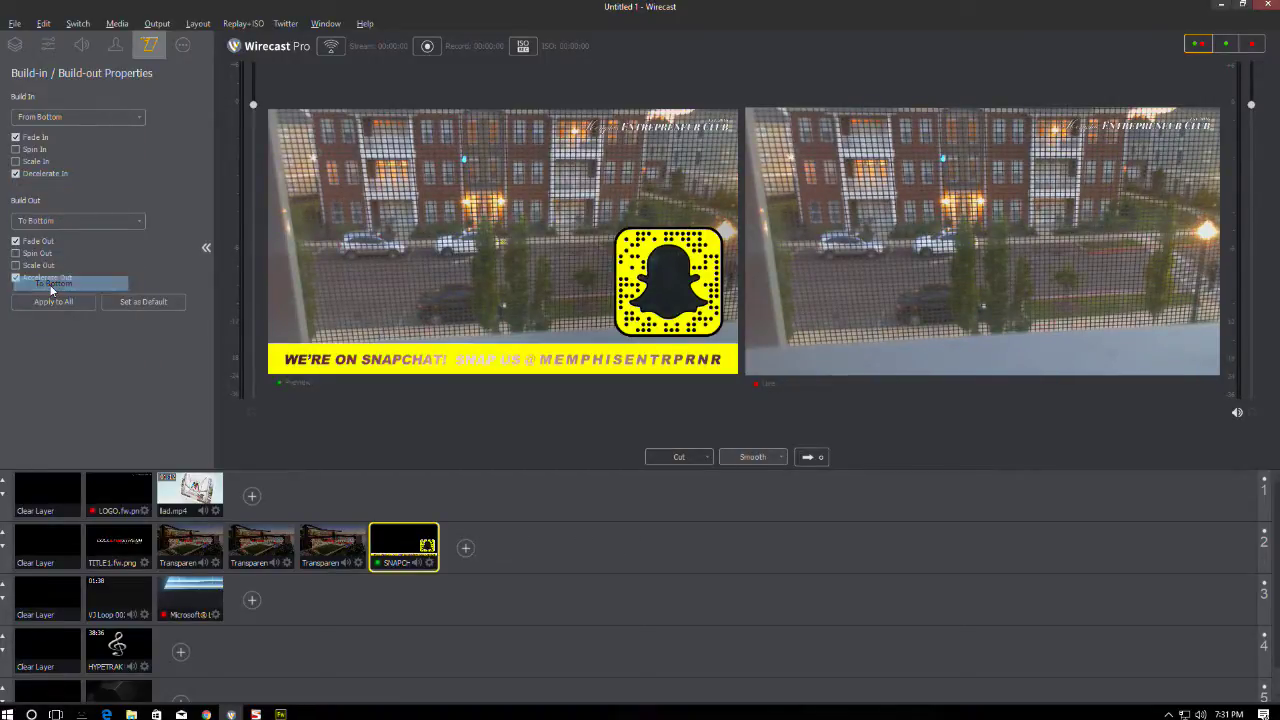
left_click(15, 44)
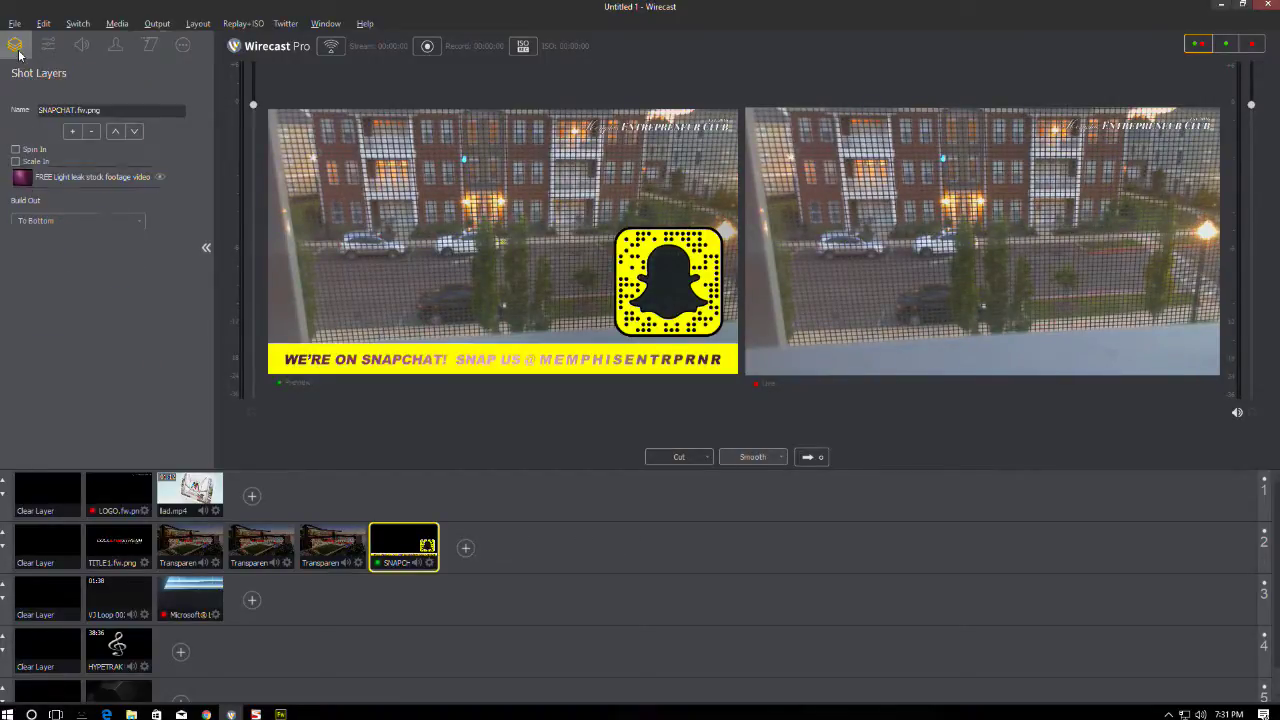
- Make the light leak layer build in from the bottom and out to the bottom
left_click(68, 180)
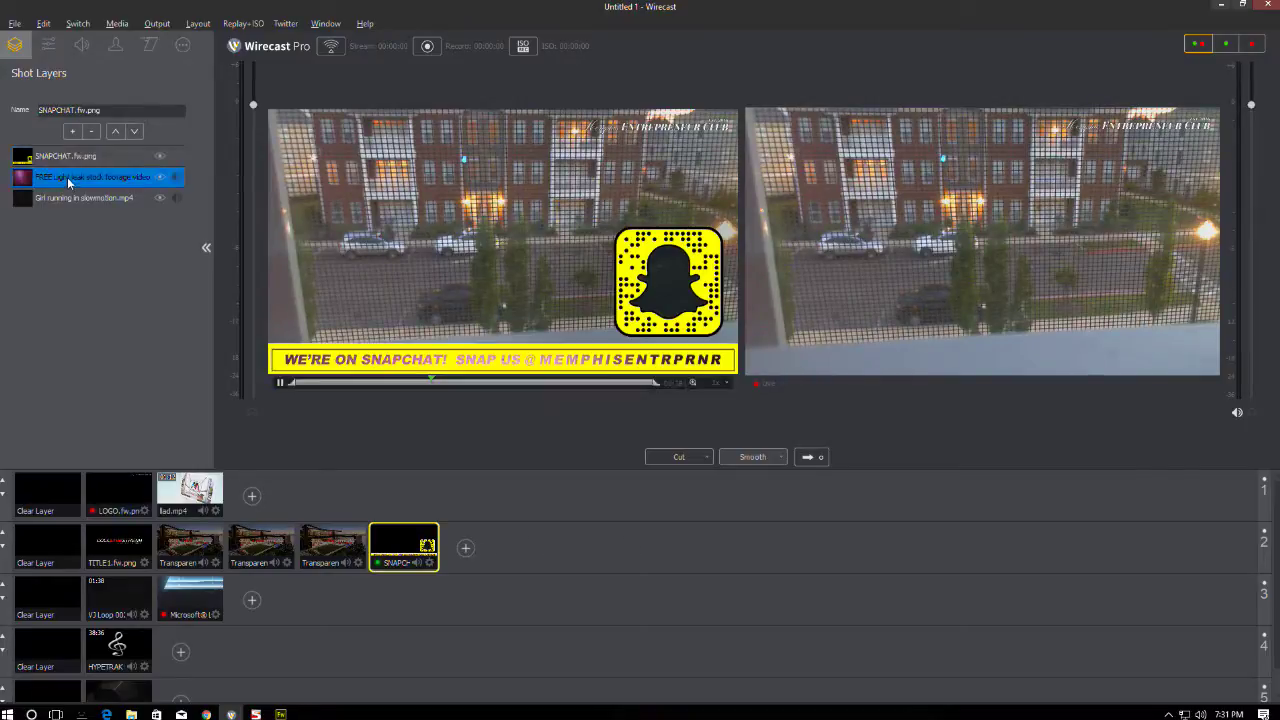
left_click(148, 45)
left_click(56, 118)
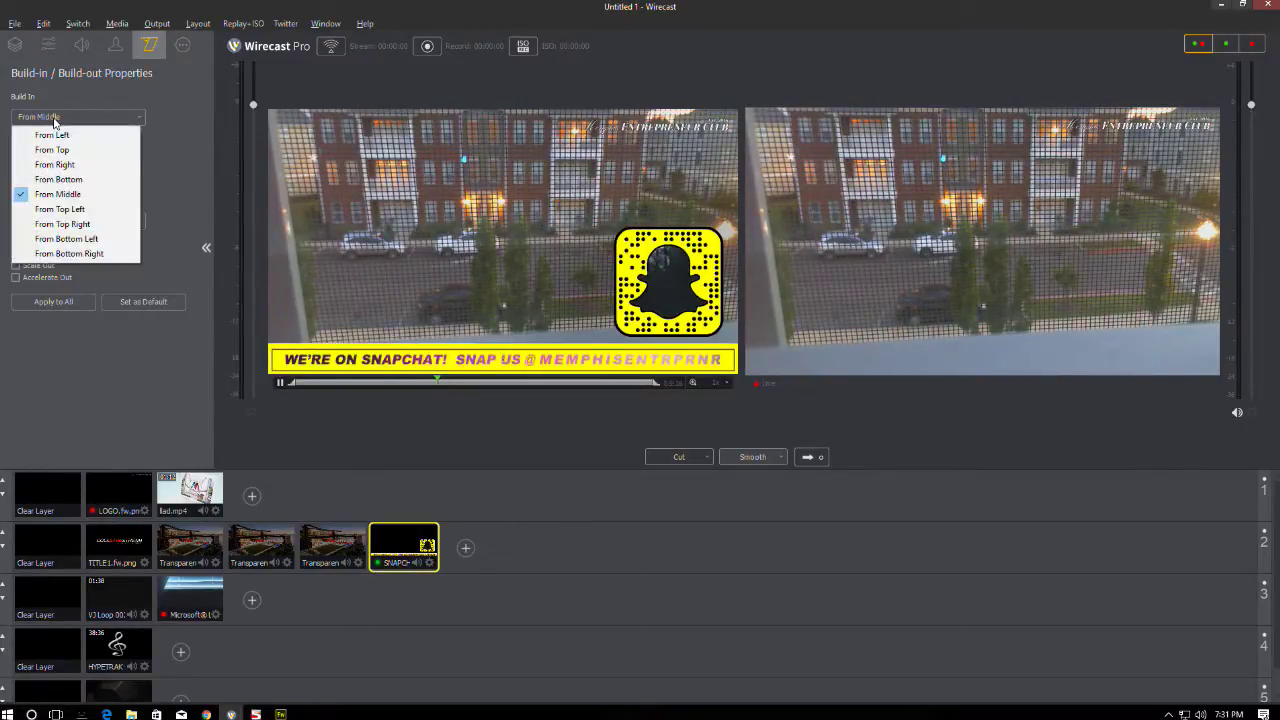
left_click(68, 180)
left_click(70, 220)
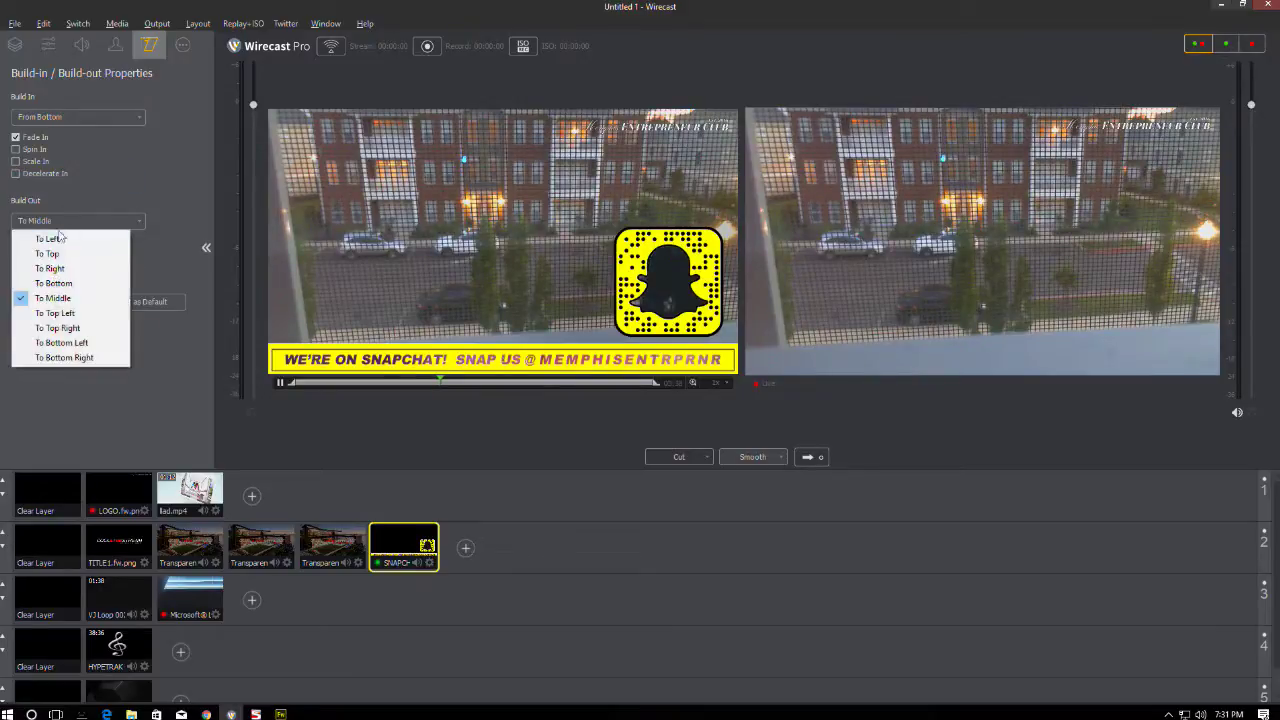
left_click(45, 280)
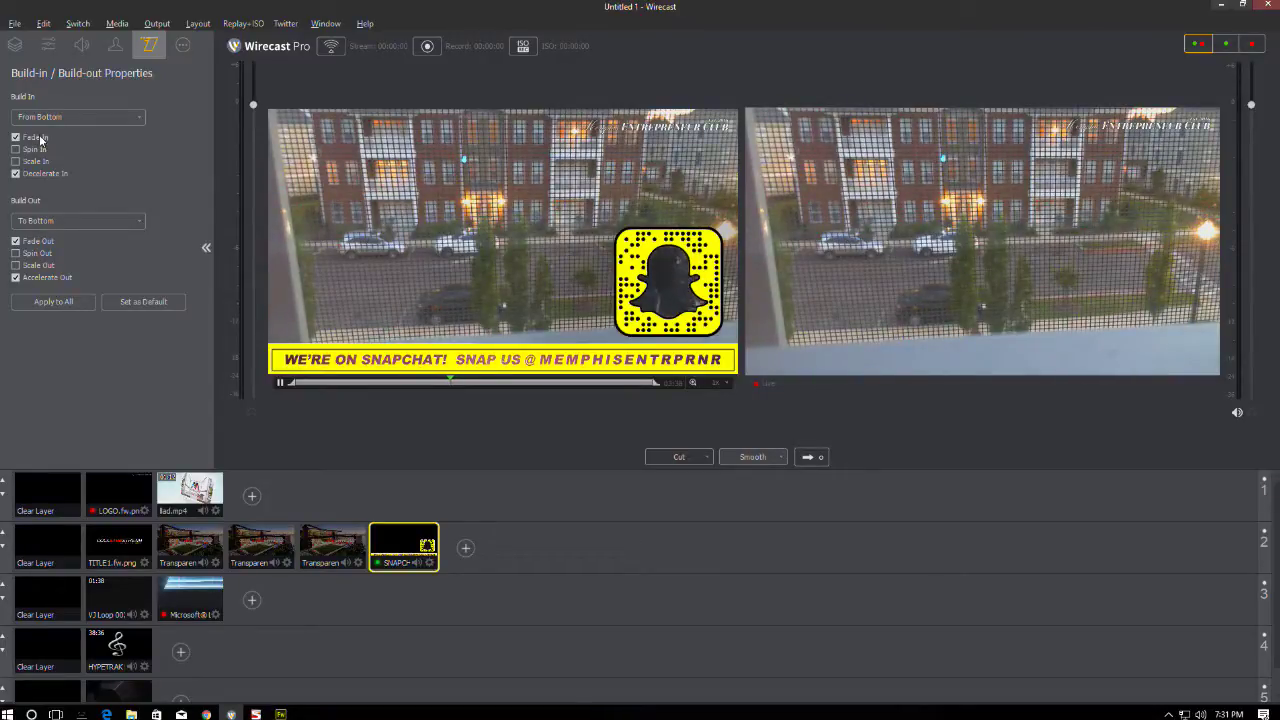
left_click(12, 46)
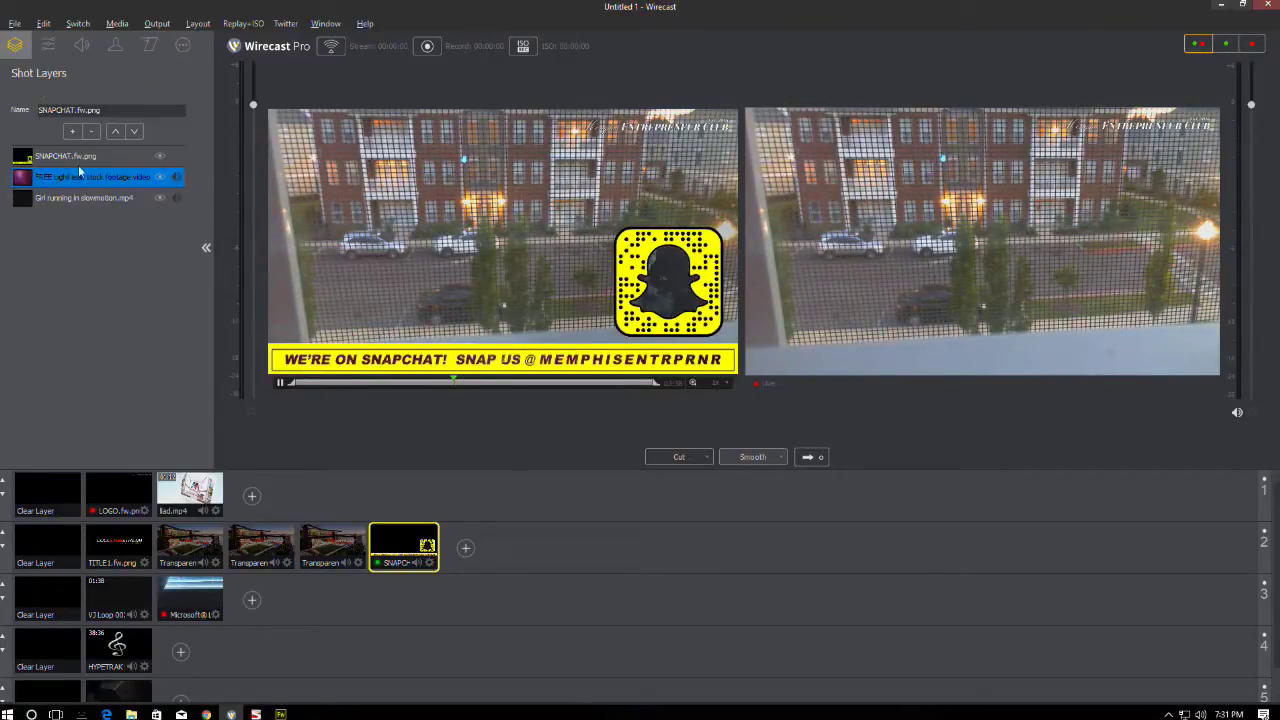
- Make the girl running layer build in from the bottom and out to the bottom
left_click(60, 198)
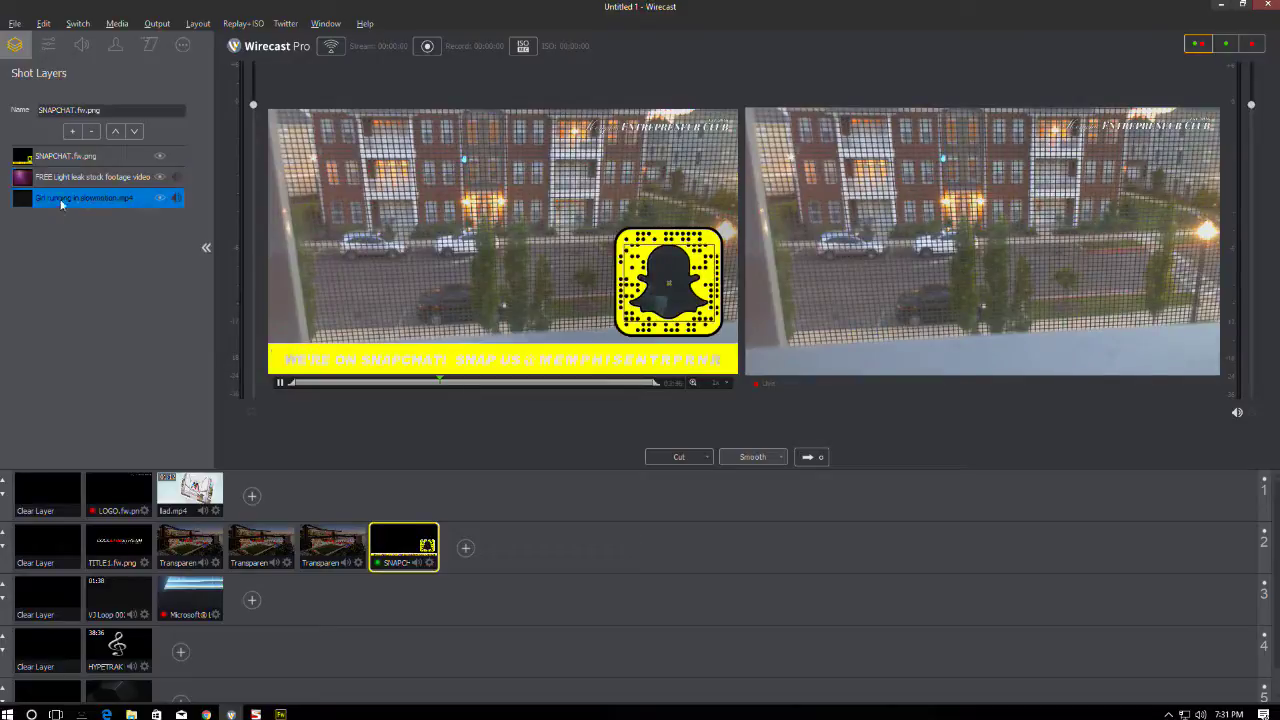
left_click(148, 46)
left_click(67, 117)
left_click(45, 180)
left_click(46, 220)
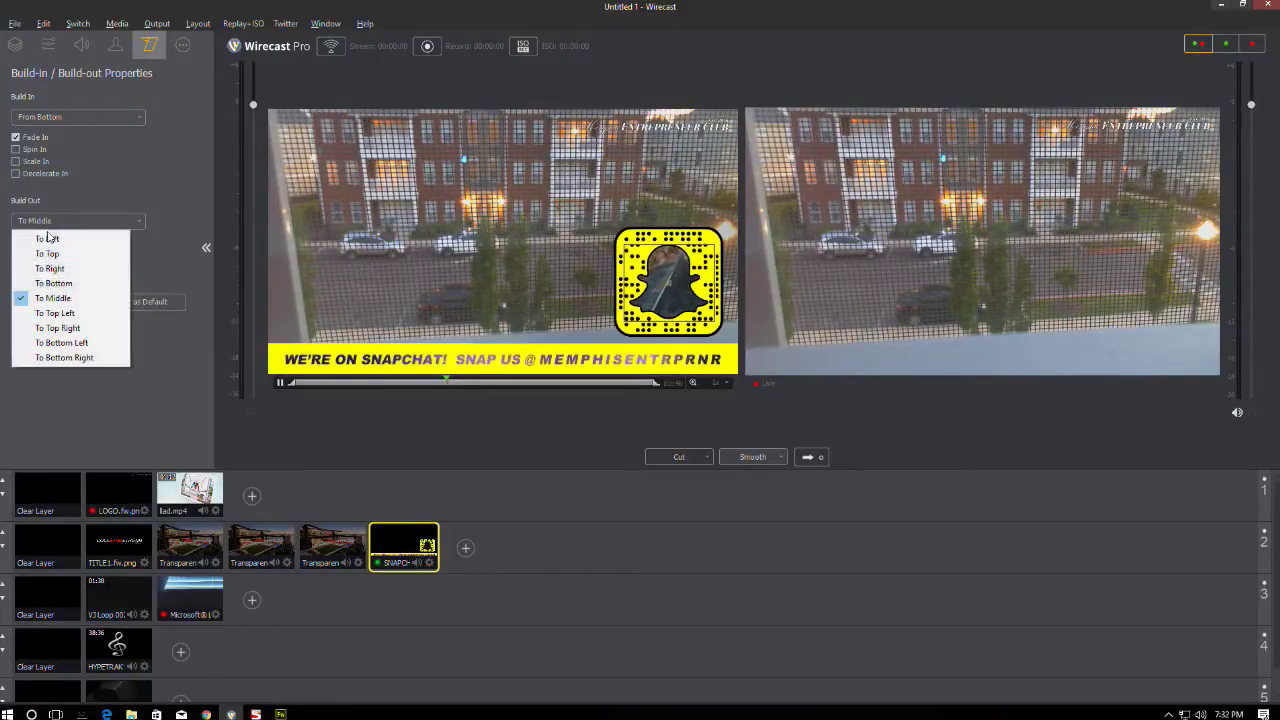
left_click(46, 284)
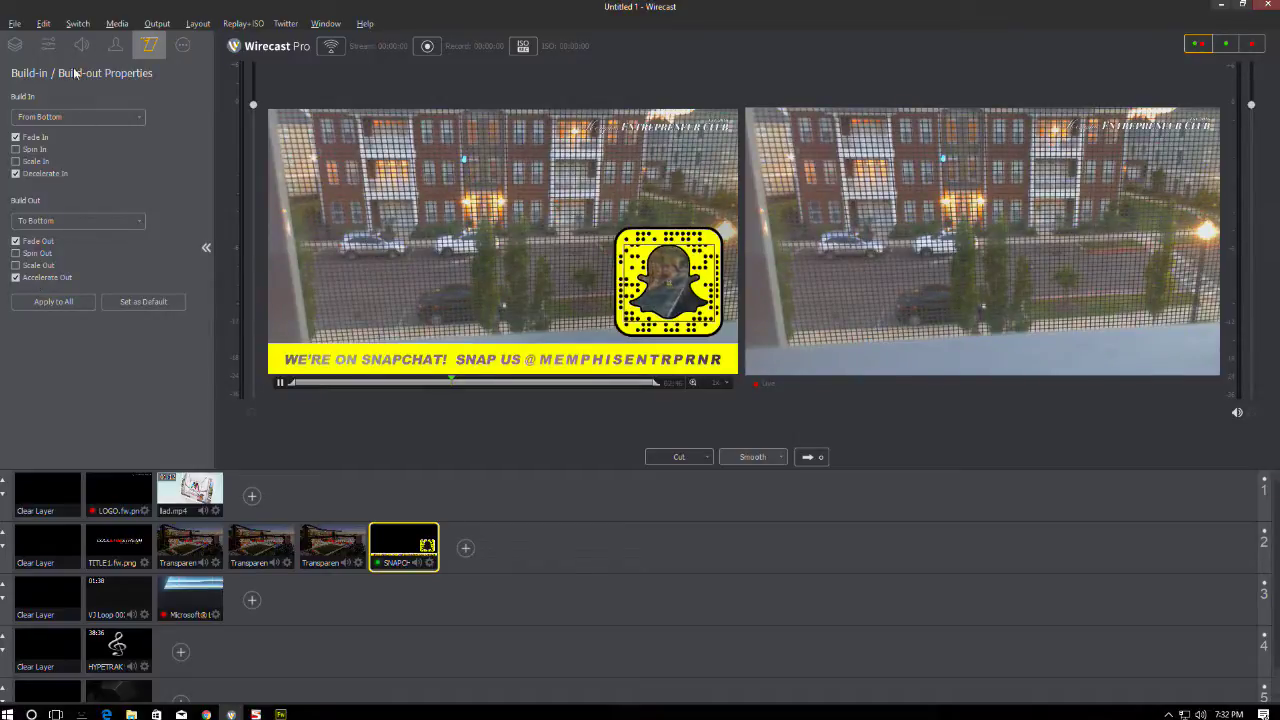
left_click(16, 46)
- Recheck the light leak layer's build-in and build-out settings
left_click(63, 176)
left_click(149, 45)
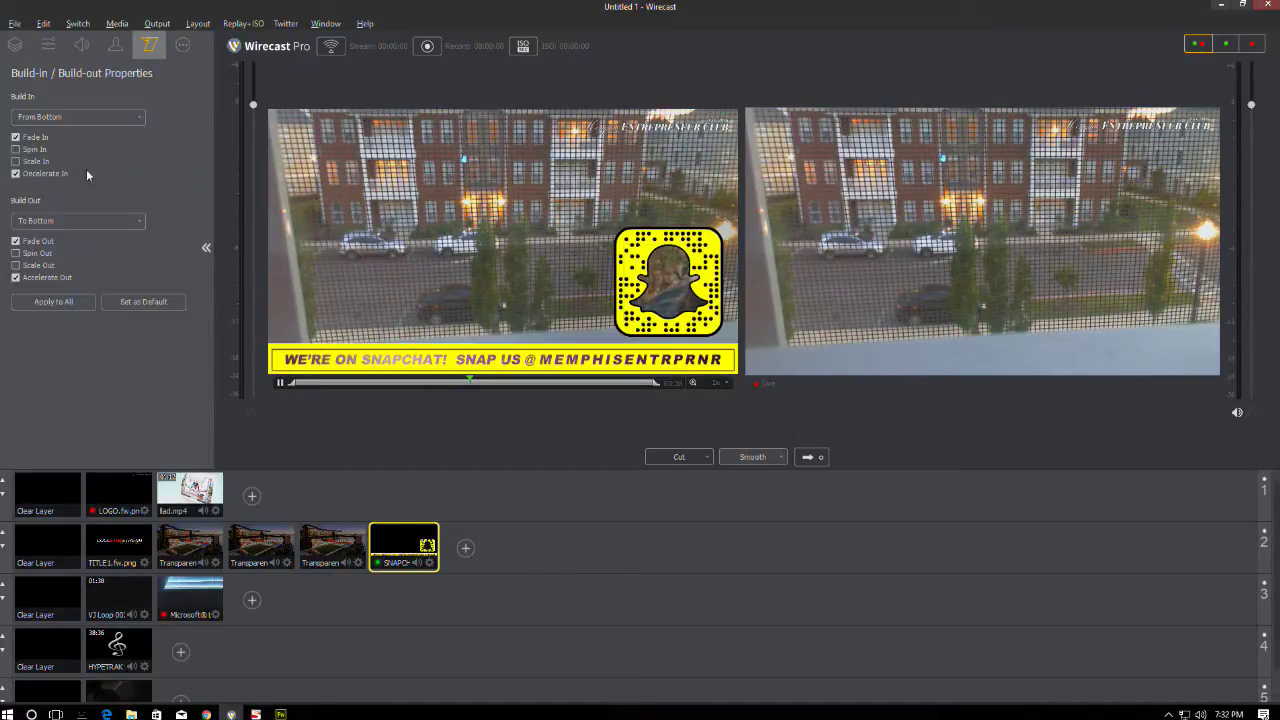
left_click(17, 46)
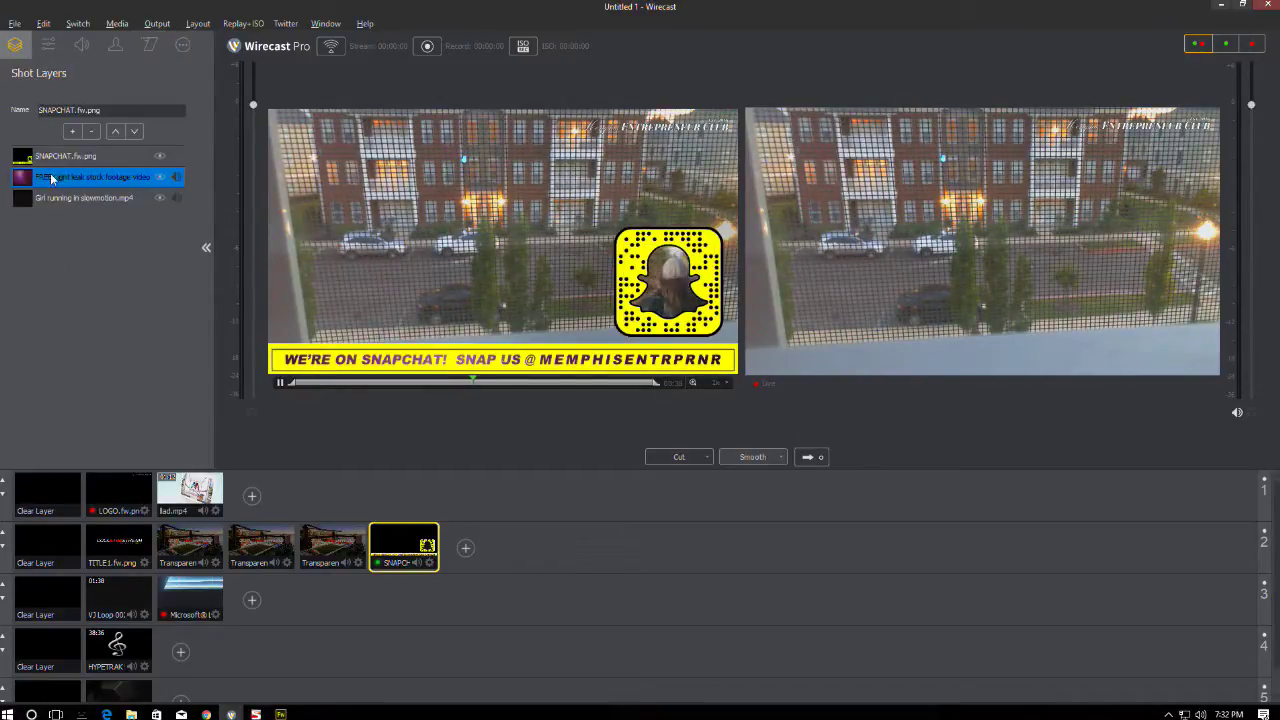
left_click(48, 161)
left_click(149, 45)
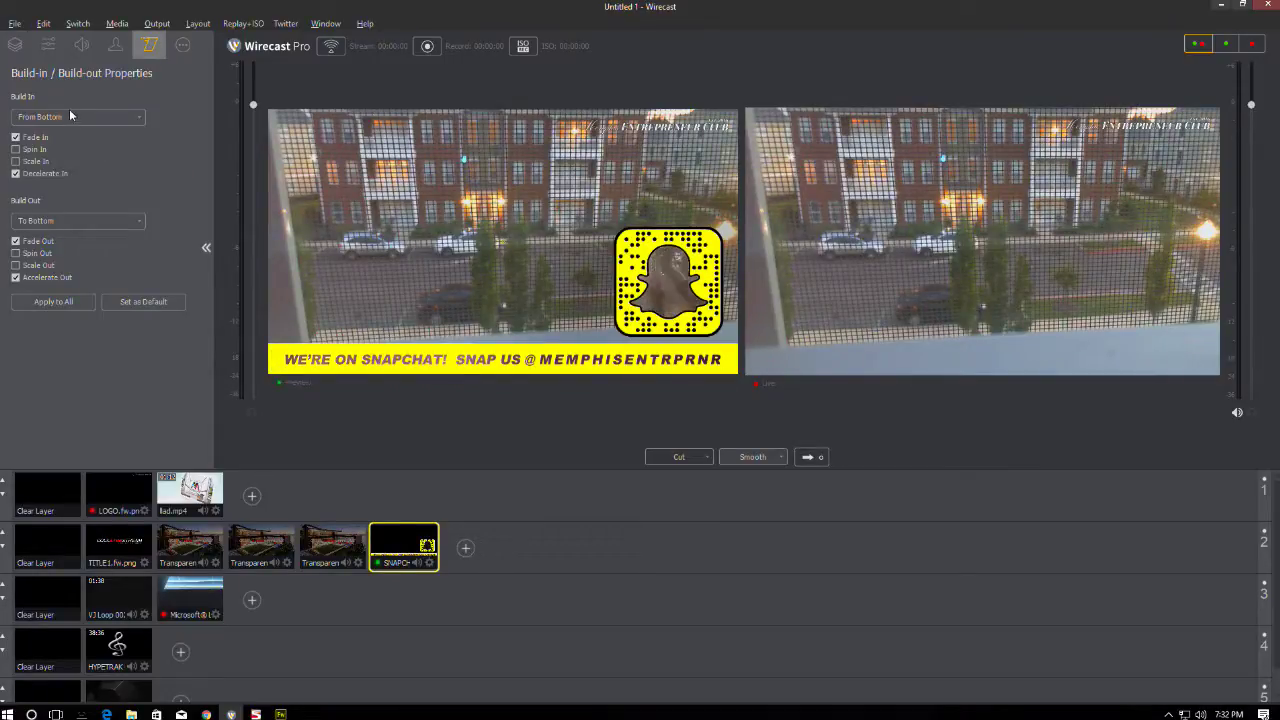
left_click(16, 46)
left_click(60, 176)
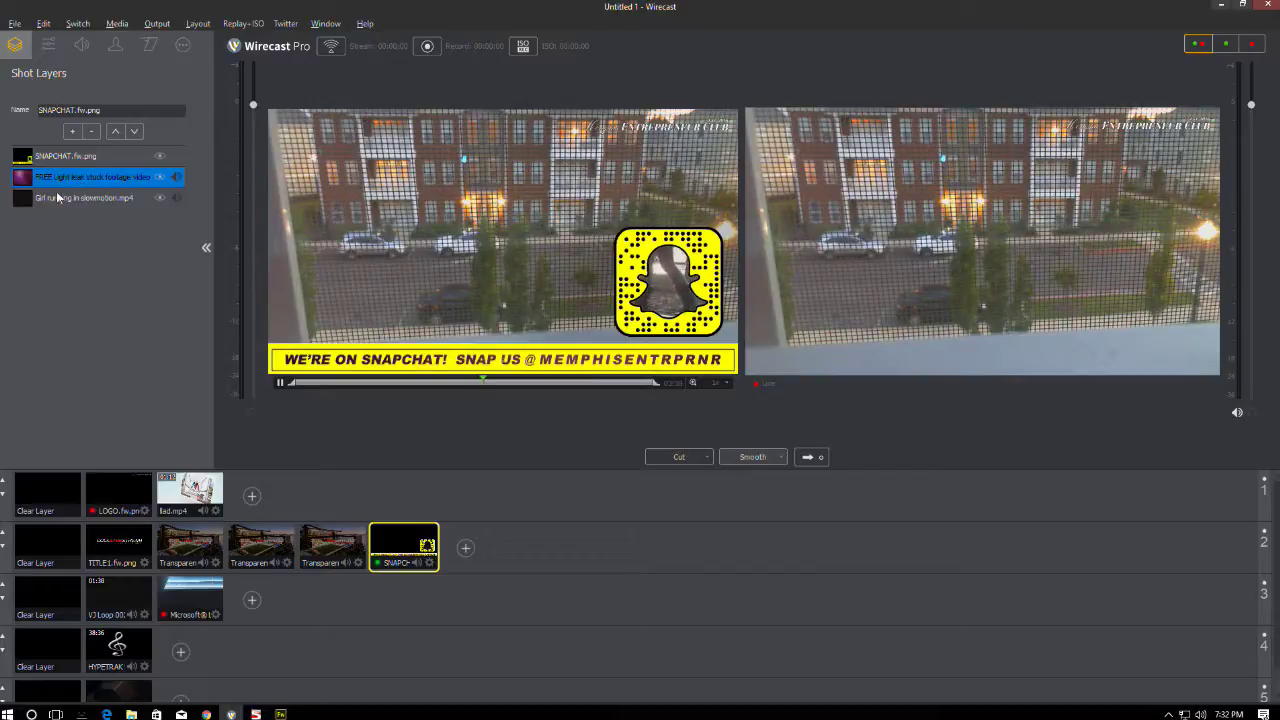
- Change the girl running layer to build in from the left and out to the left
left_click(64, 195)
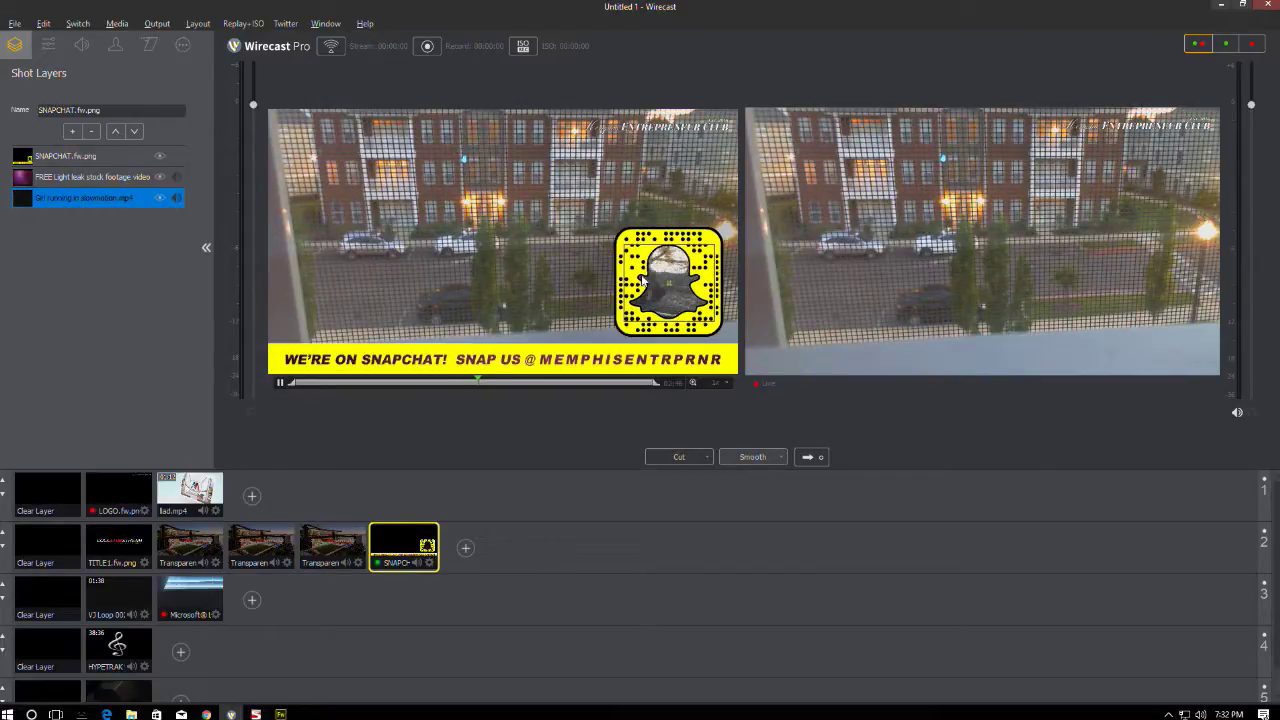
left_click(150, 45)
left_click(70, 117)
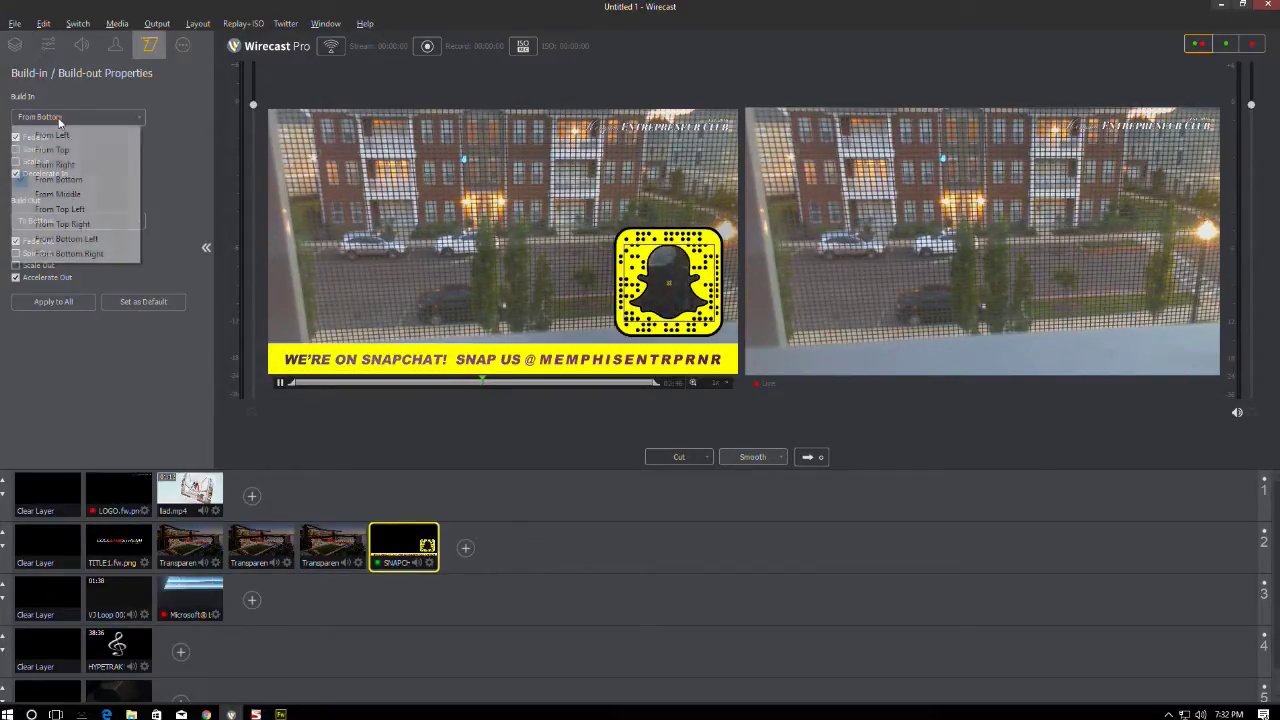
left_click(46, 132)
left_click(59, 218)
left_click(76, 236)
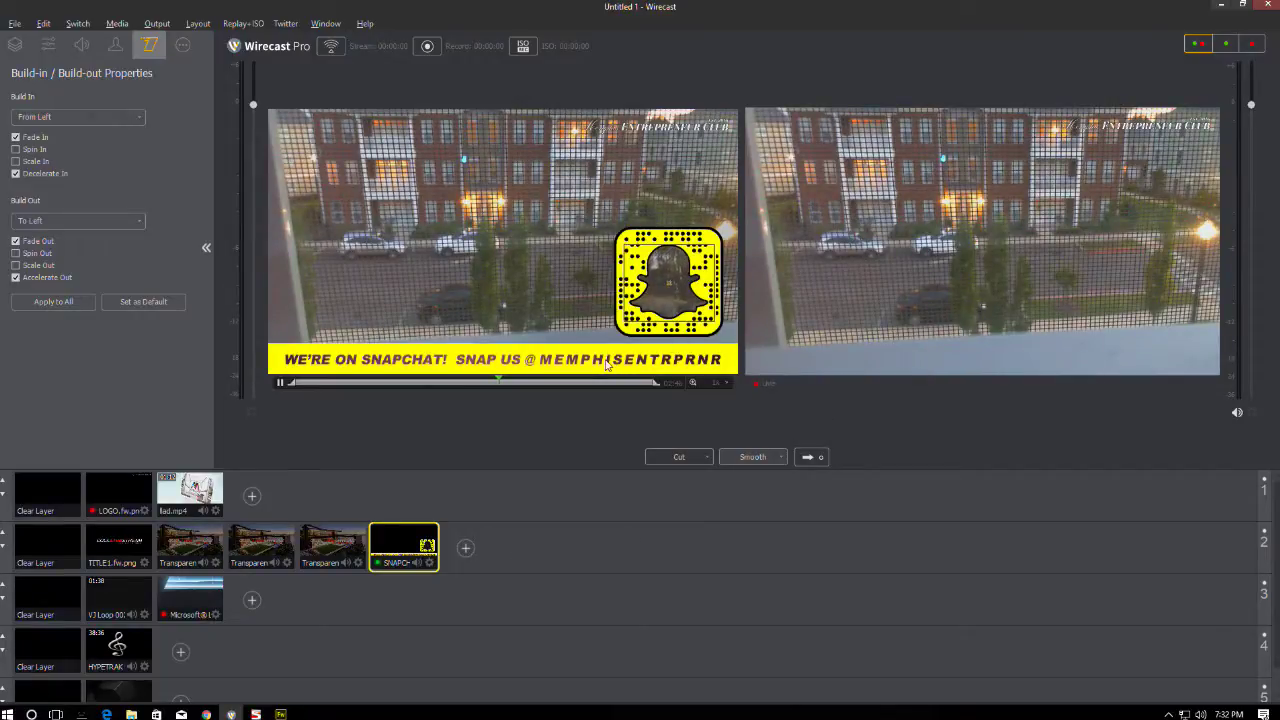
- Take the Snapchat shot live, and switch the girl layer back to building from and to the bottom
left_click(810, 457)
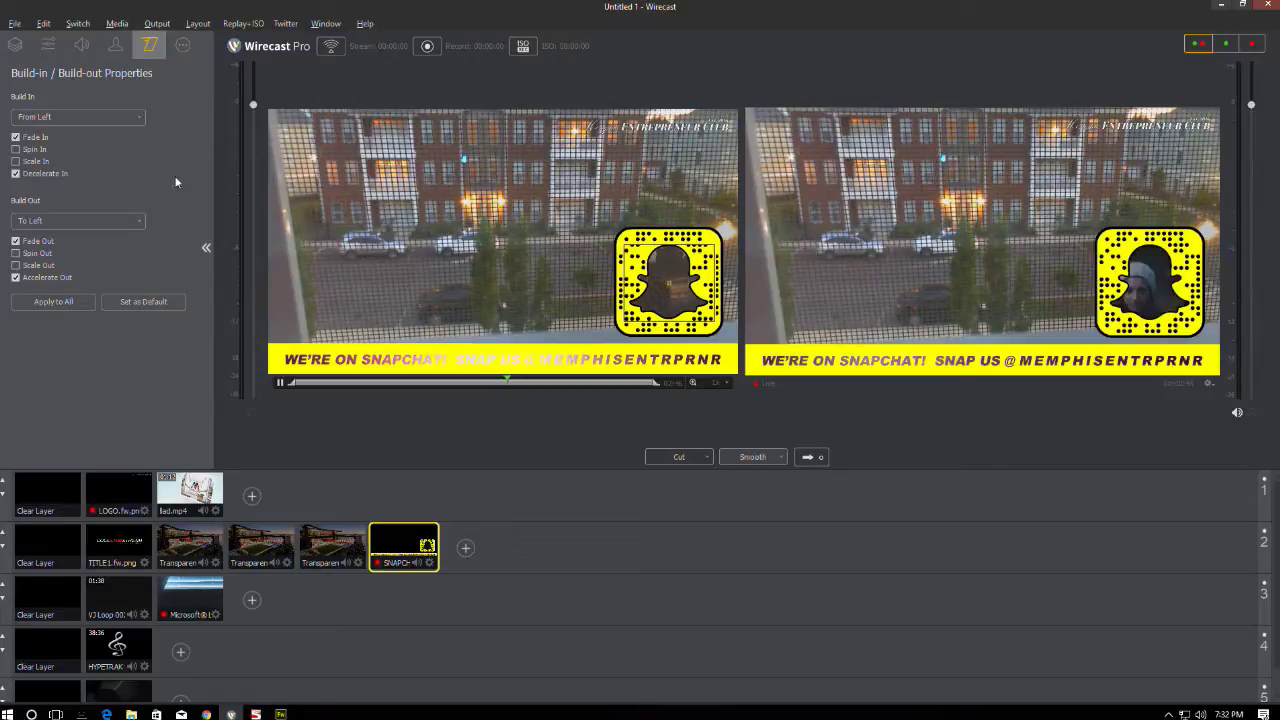
left_click(52, 122)
left_click(52, 180)
left_click(52, 220)
left_click(53, 283)
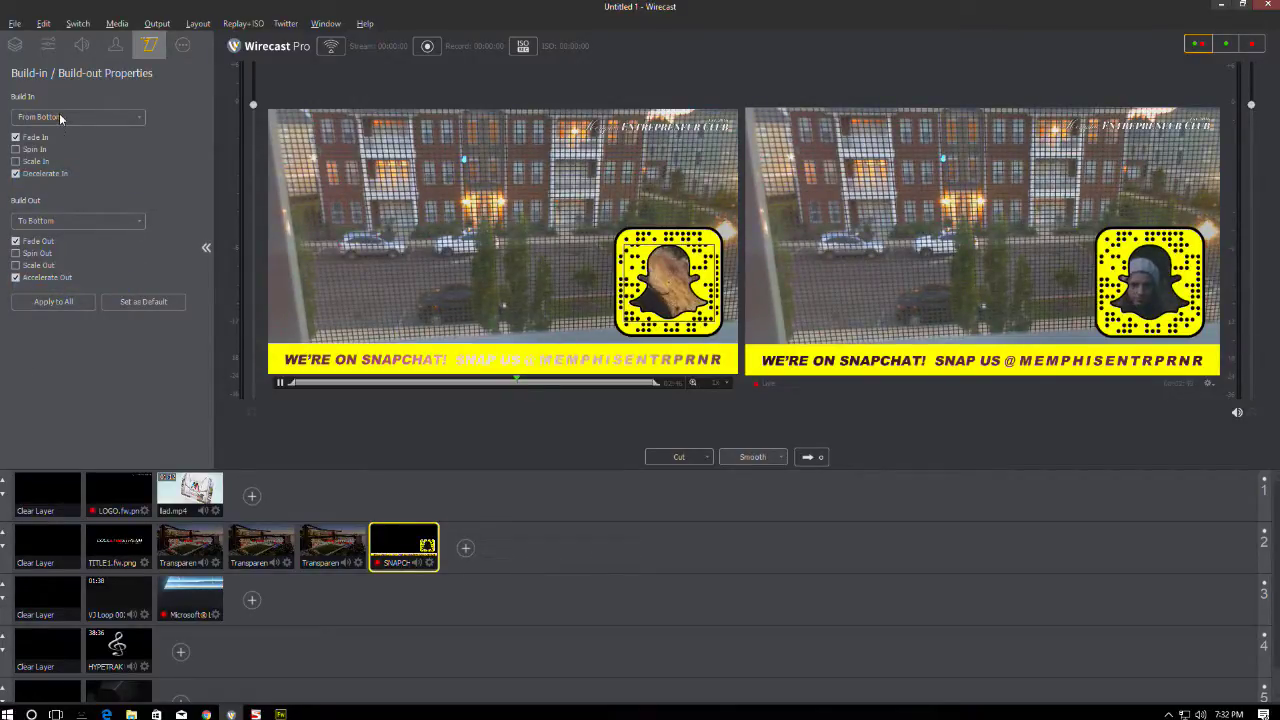
left_click(36, 536)
- Drop the overlay from live output, then take the Snapchat shot live again
left_click(815, 457)
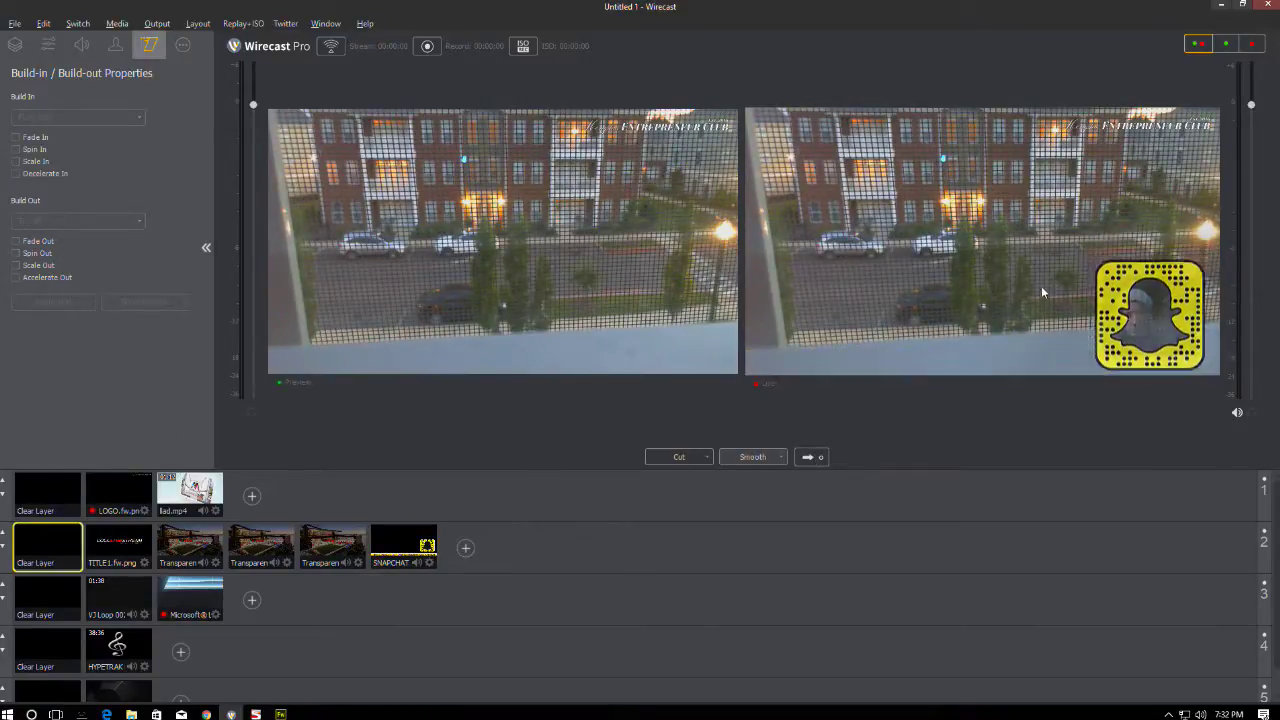
left_click(388, 544)
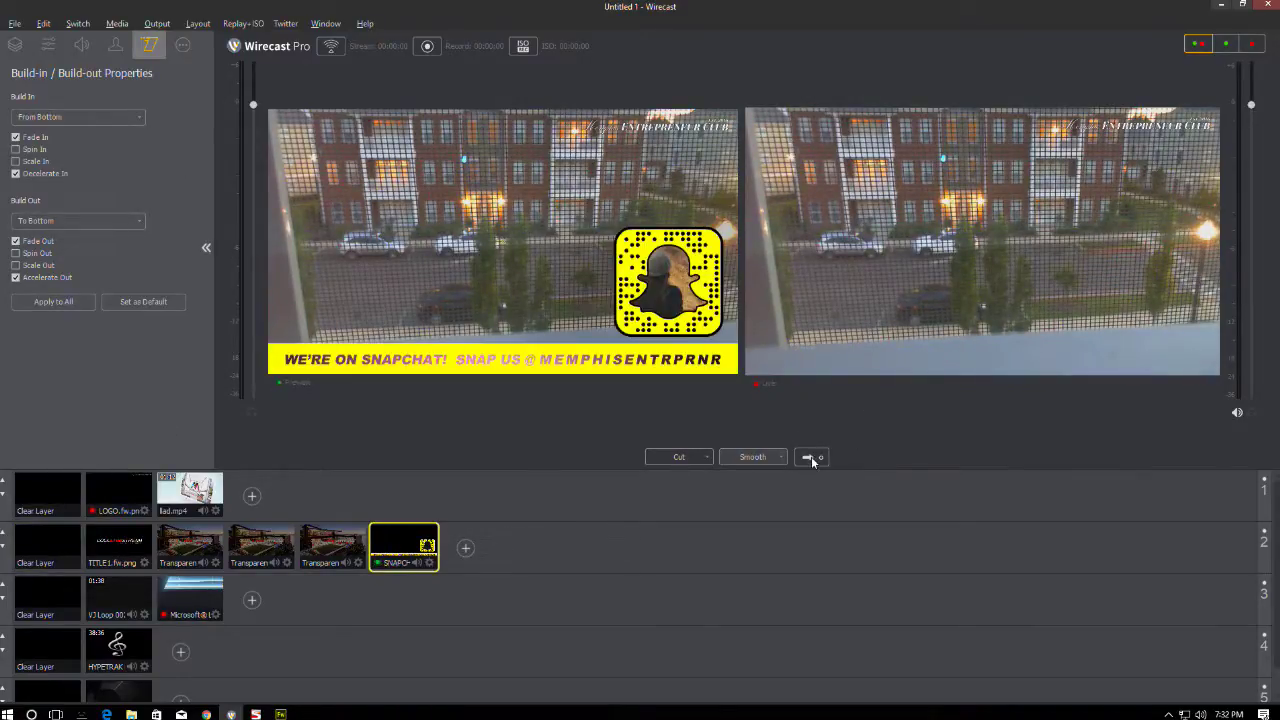
key("ctrl+shift+Return")
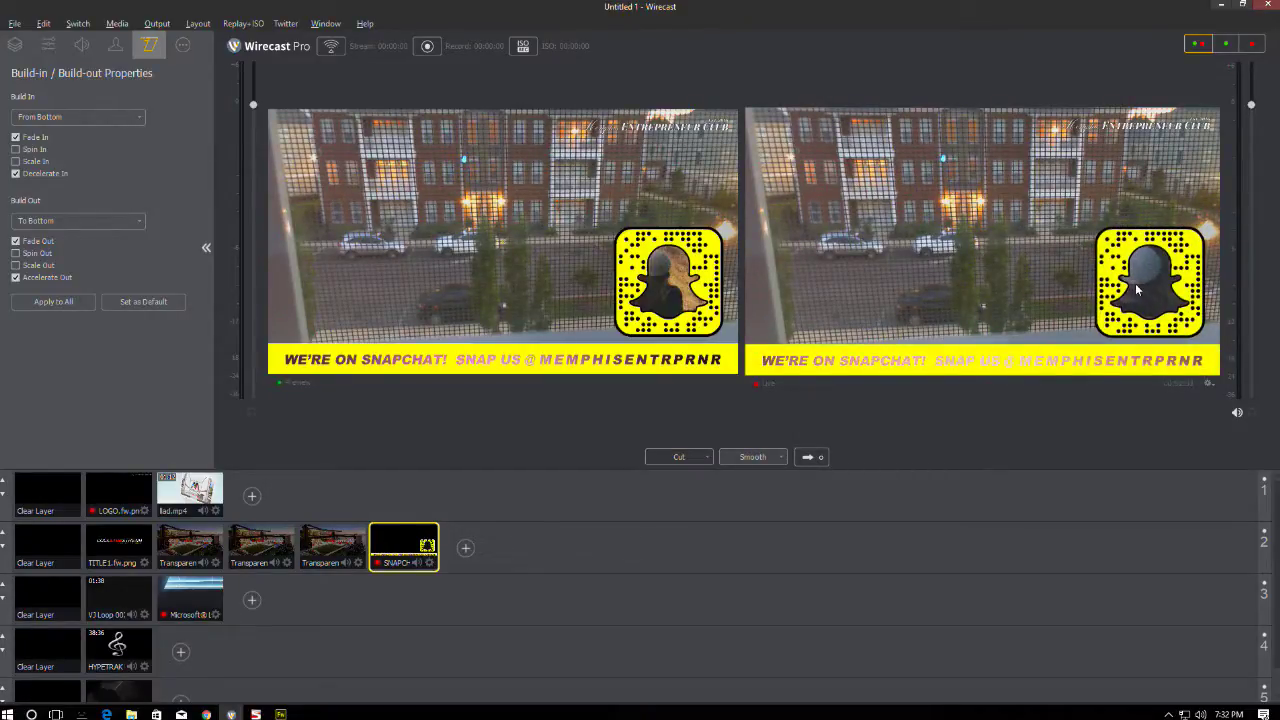
- Uncheck Remember position for both the light leak and girl running video layers
left_click(15, 44)
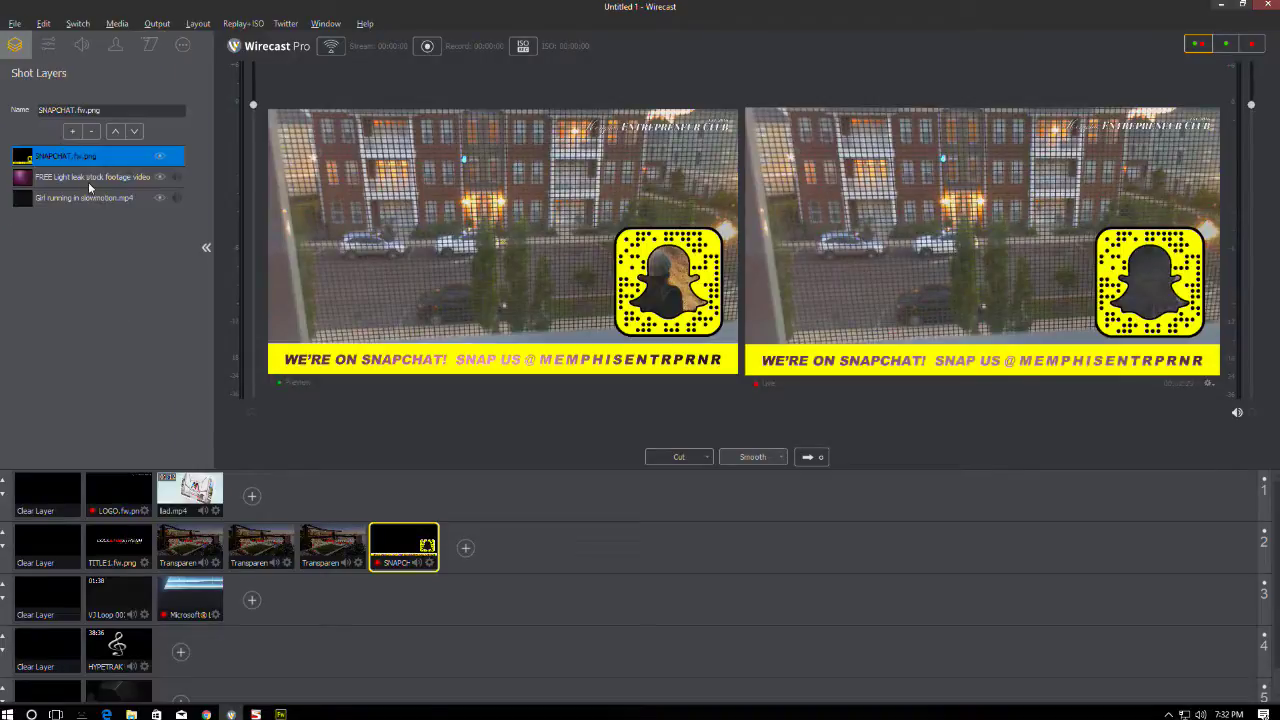
left_click(100, 177)
left_click(183, 45)
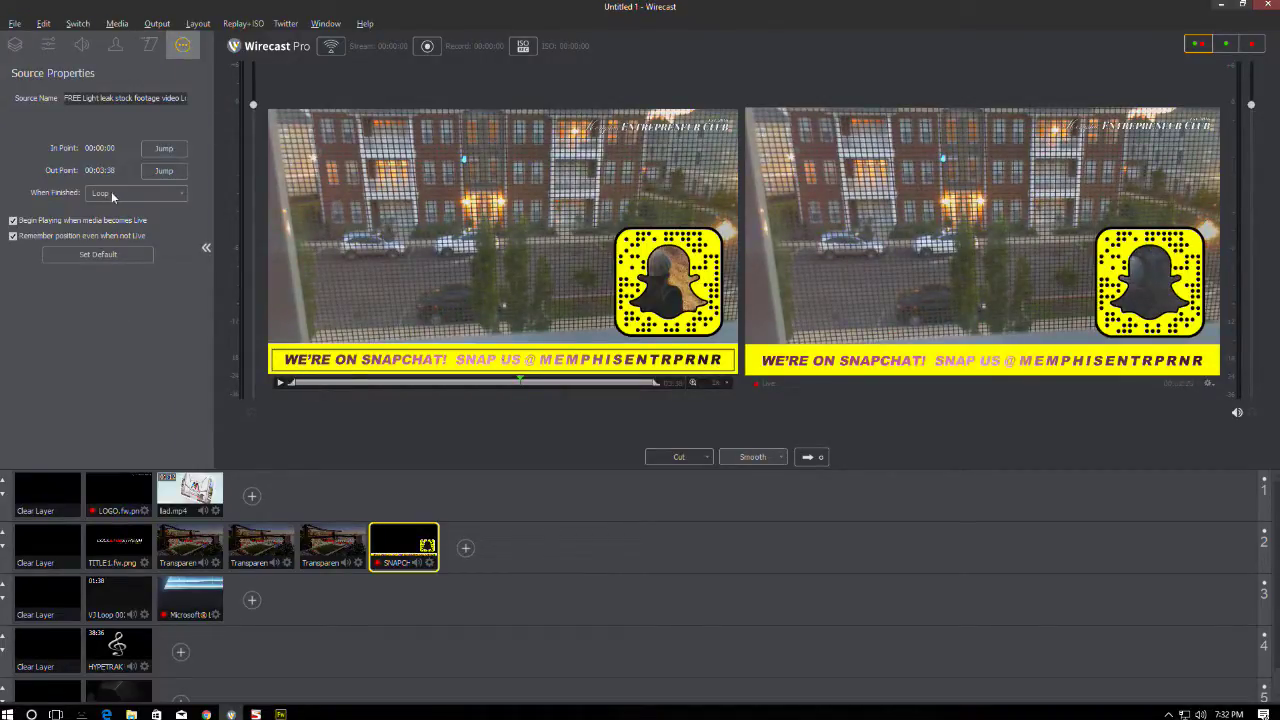
left_click(13, 236)
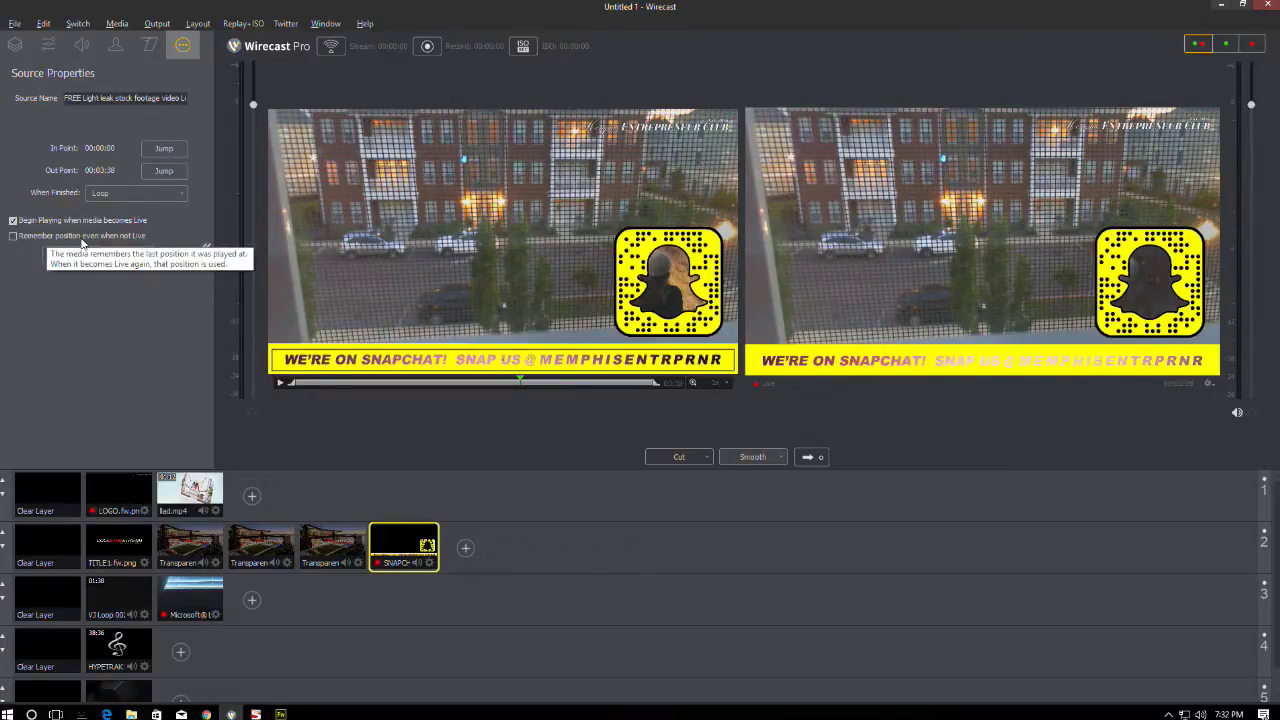
left_click(15, 44)
left_click(72, 197)
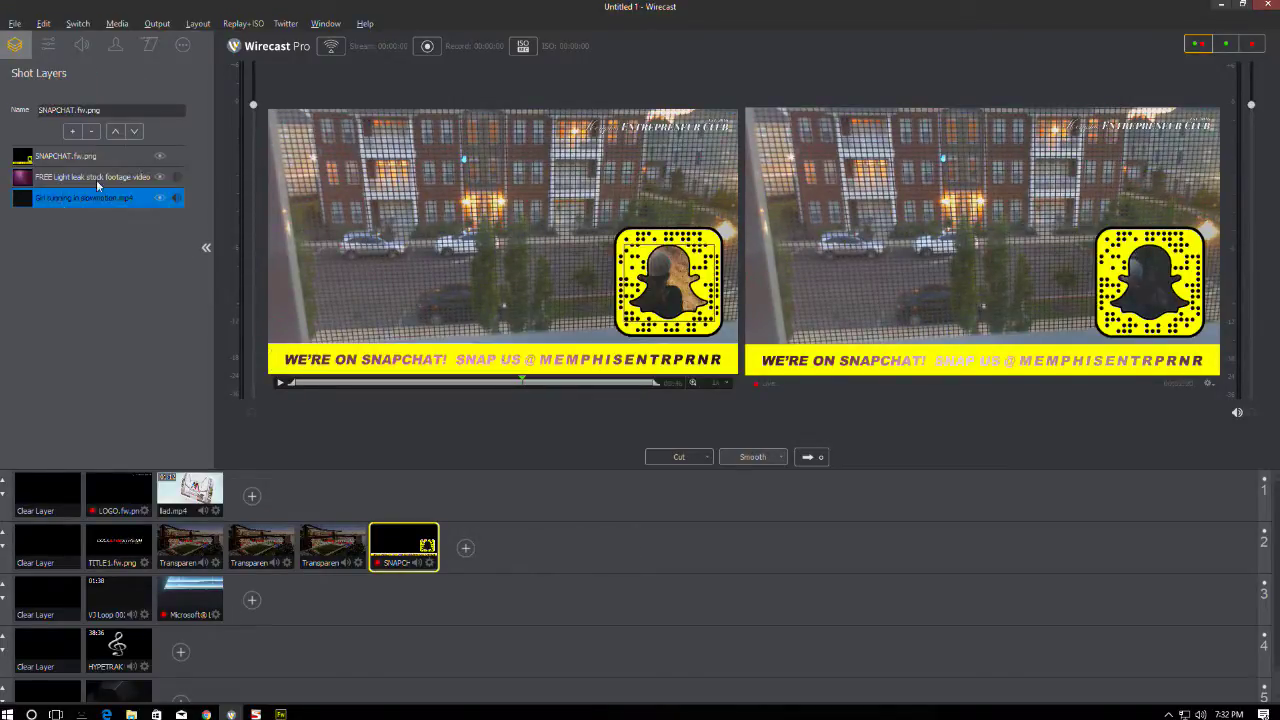
left_click(183, 44)
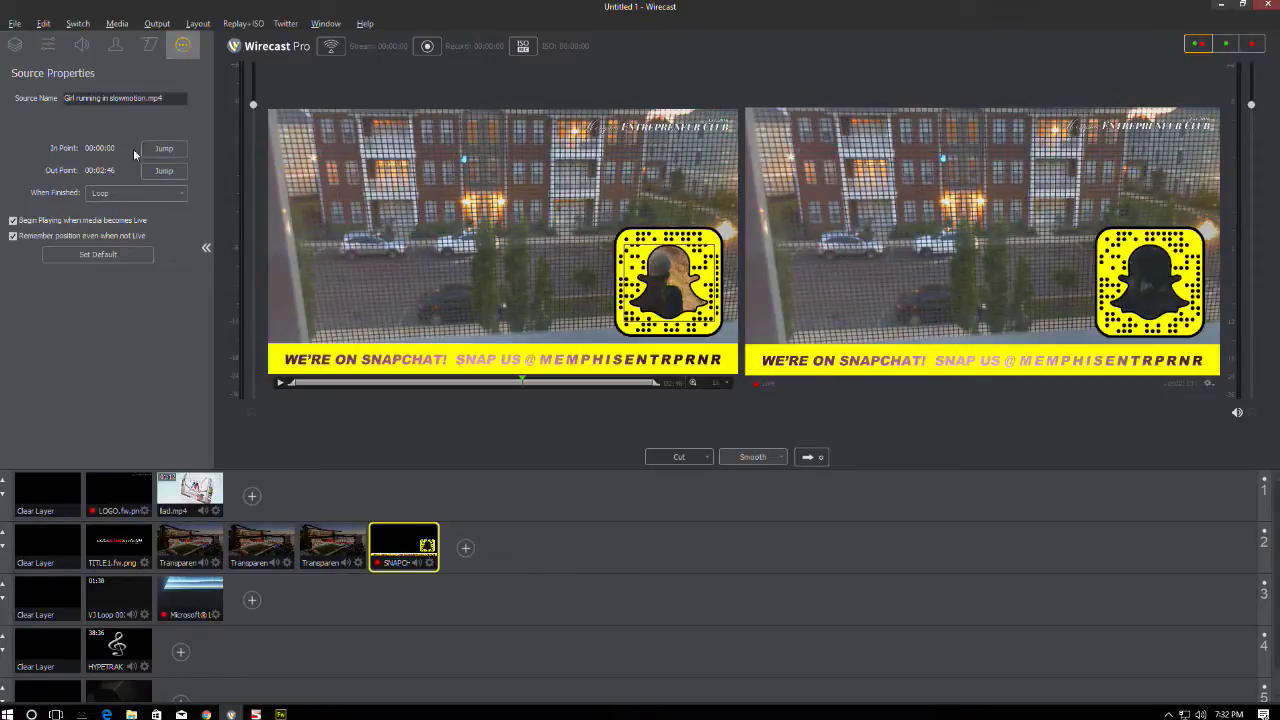
left_click(14, 236)
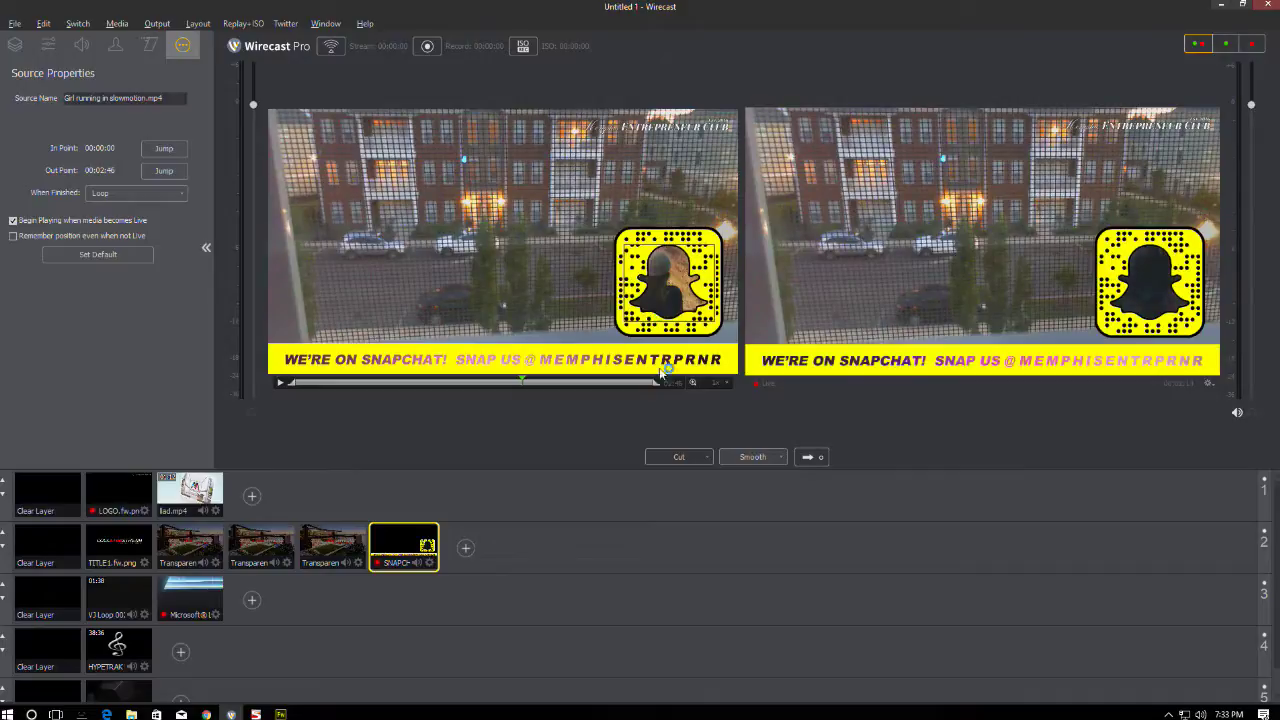
- Take an empty layer 2 live to remove the overlay, then reload the Snapchat shot into preview
left_click(53, 541)
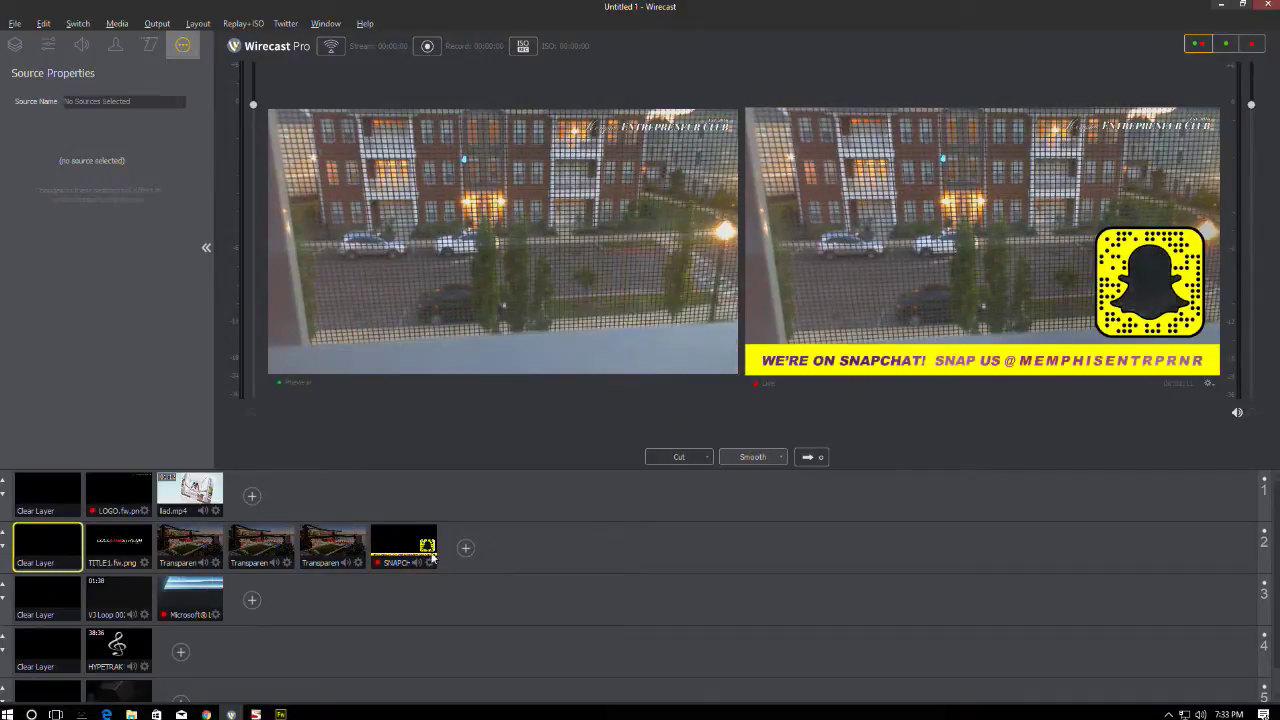
left_click(804, 458)
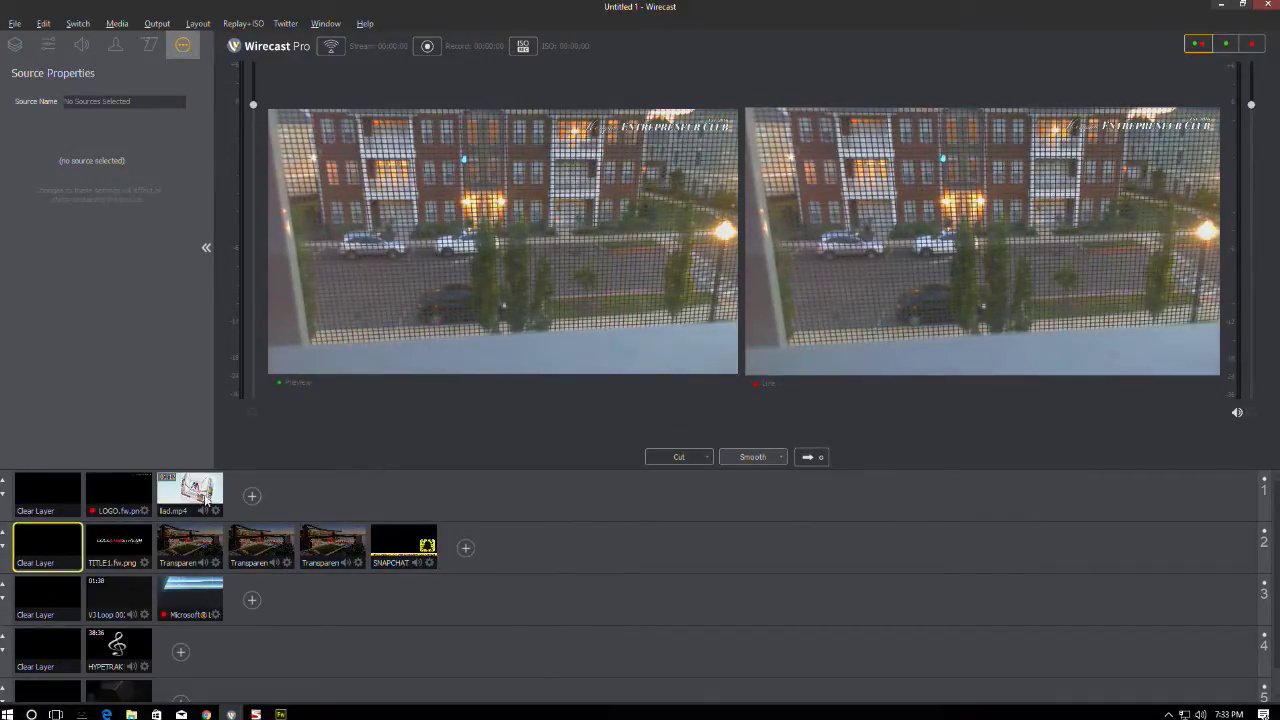
left_click(410, 530)
- Send the Snapchat overlay live, then take the VJ Loop background live
left_click(806, 458)
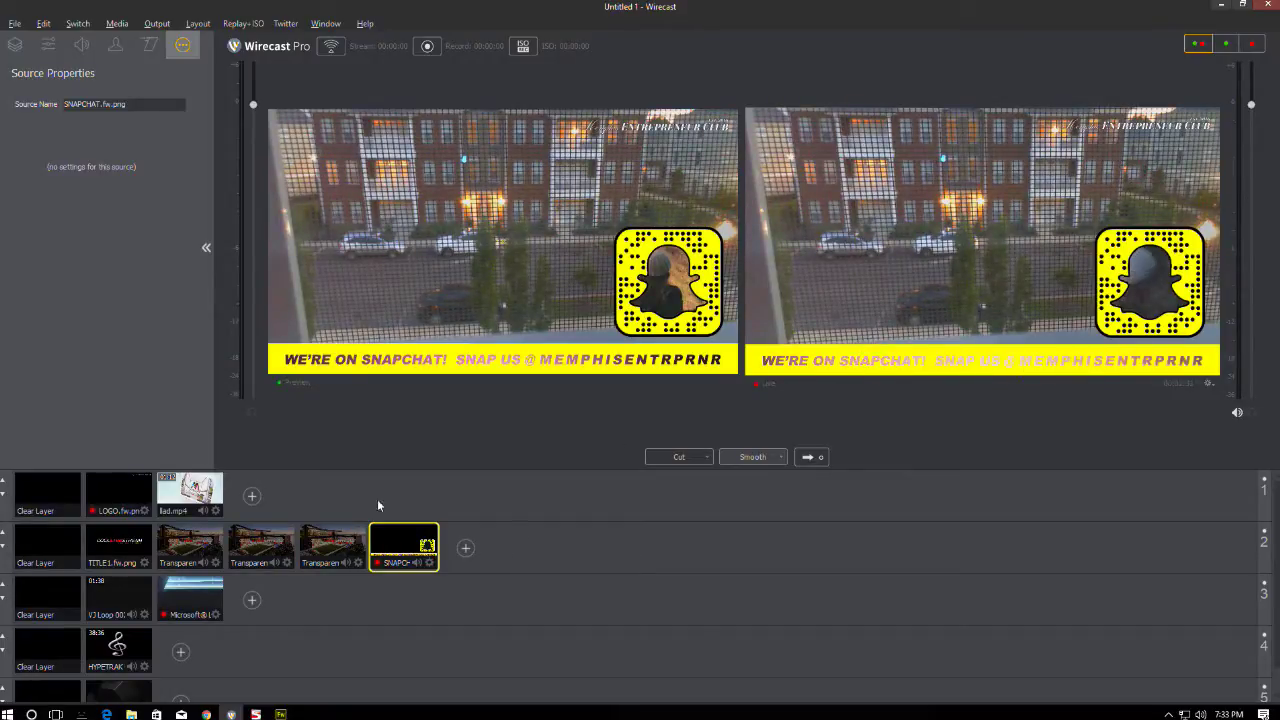
left_click(130, 587)
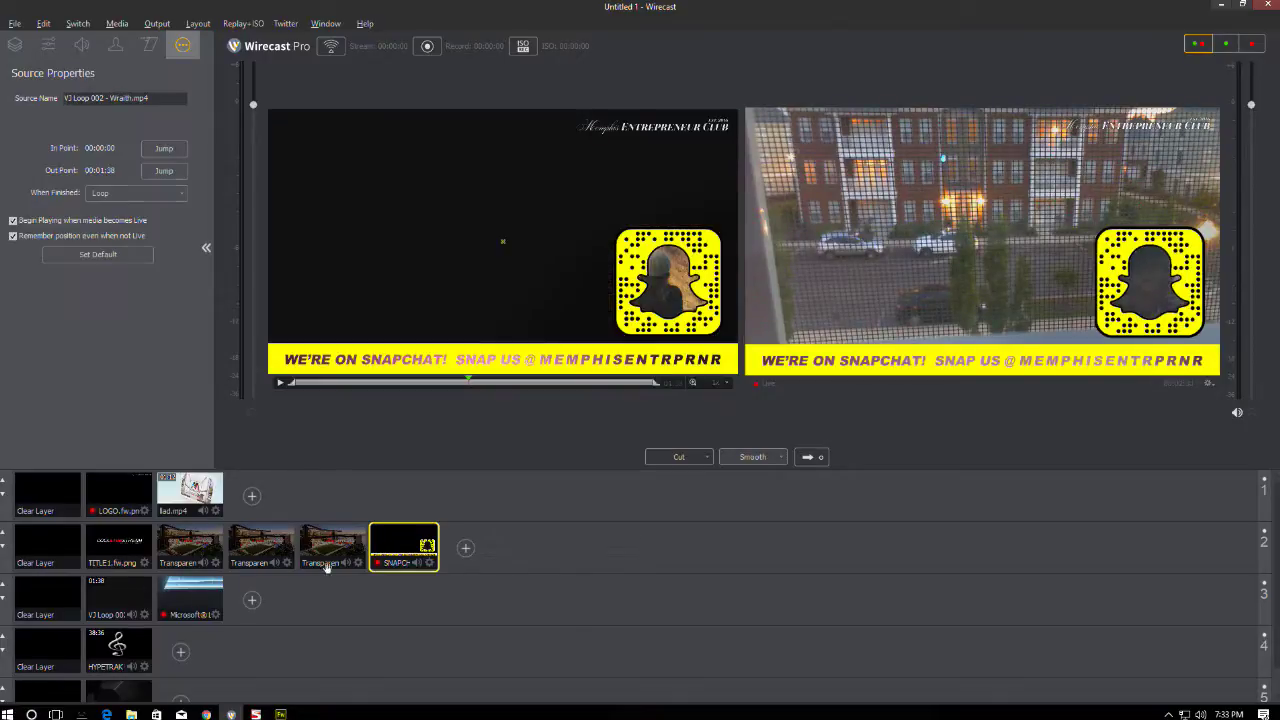
left_click(810, 457)
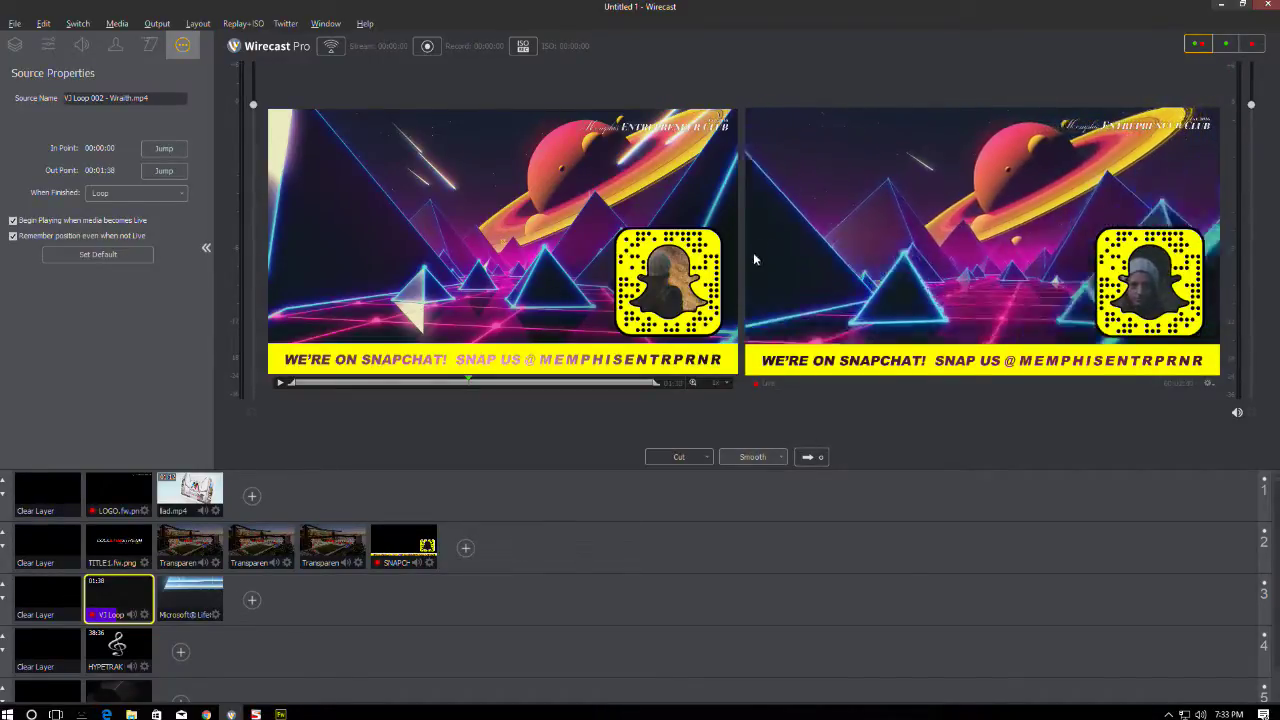
- Re-enable Remember position on the Girl running in slowmotion.mp4 layer
left_click(403, 547)
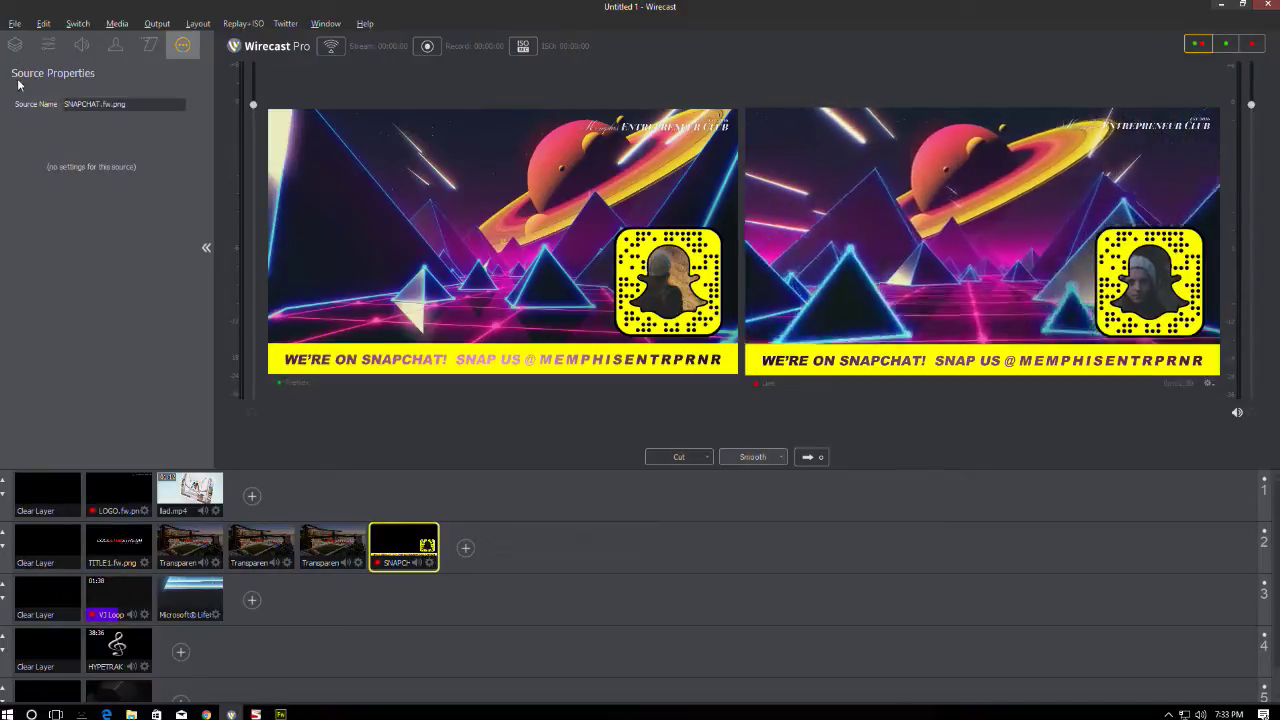
left_click(15, 44)
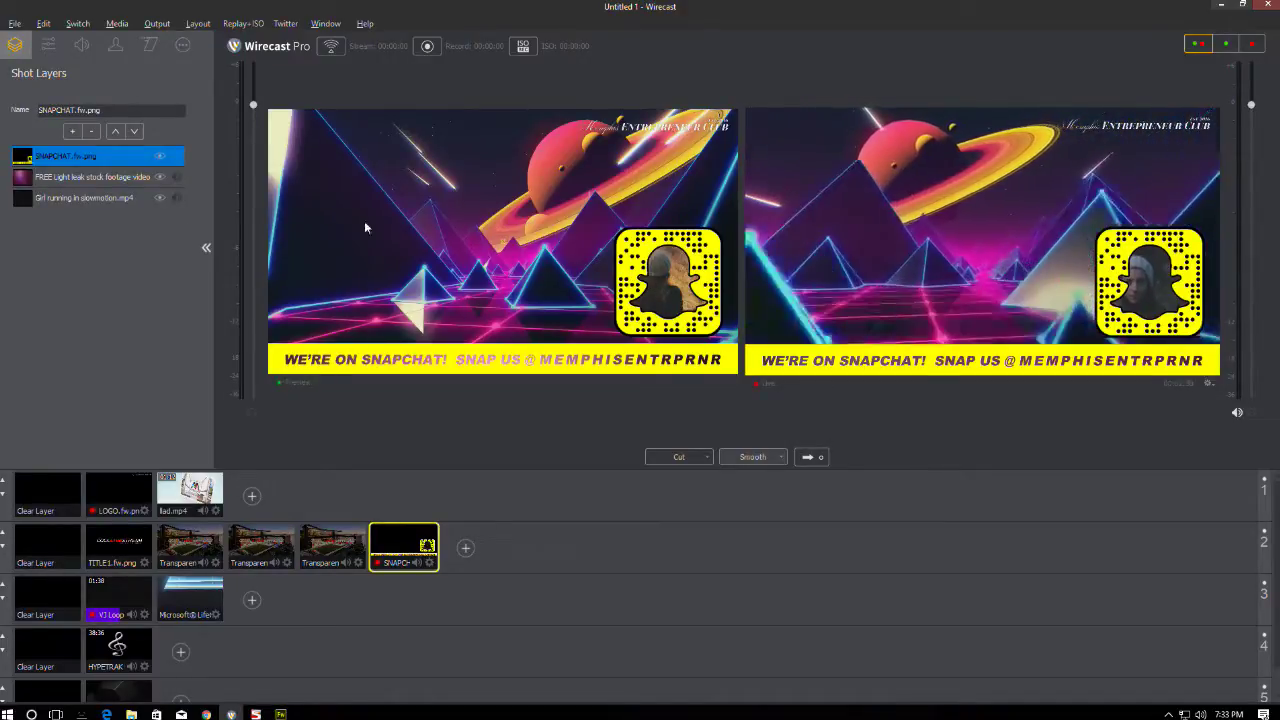
left_click(90, 176)
left_click(182, 44)
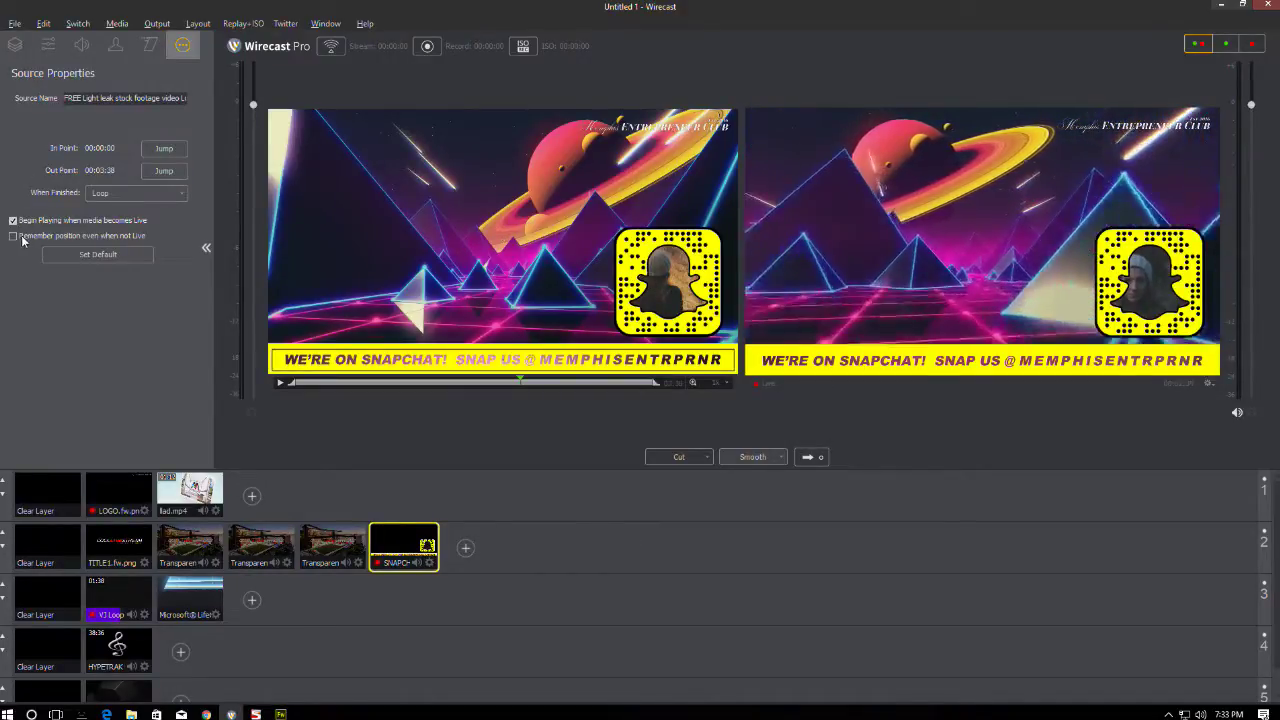
left_click(15, 44)
left_click(33, 200)
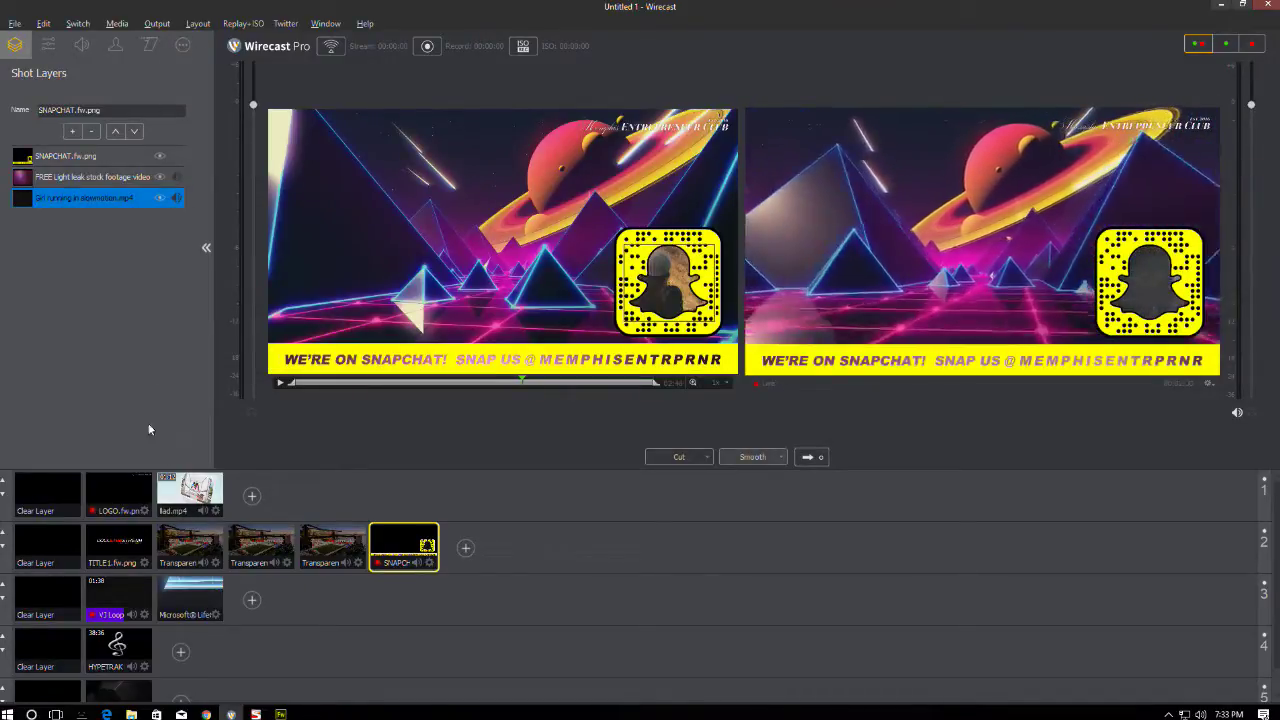
left_click(183, 46)
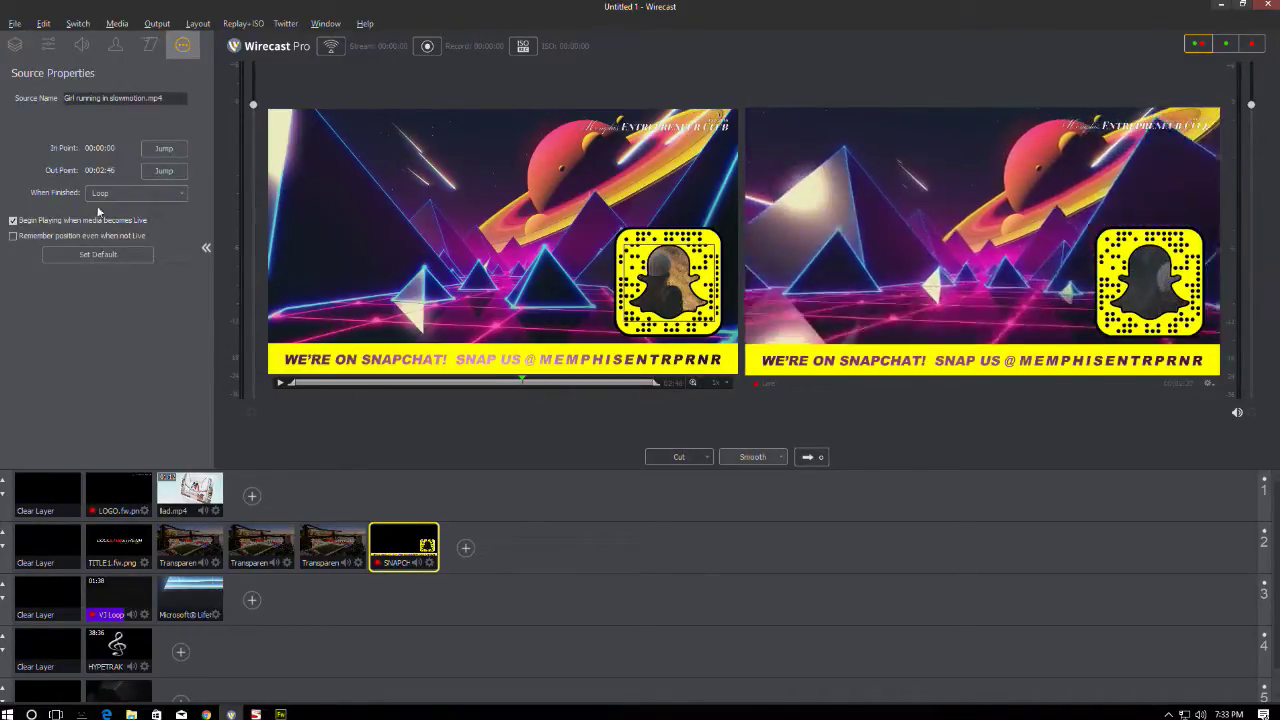
left_click(40, 238)
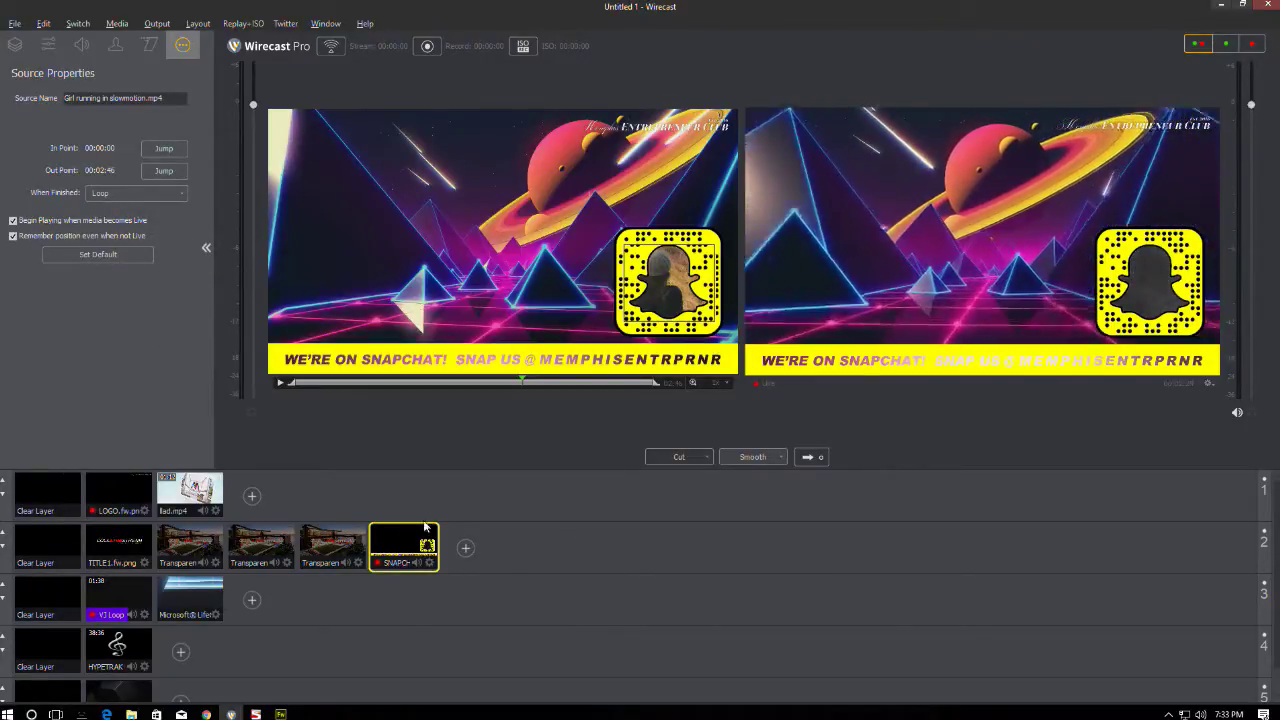
- Set up the preview with the Snapchat overlay and an empty layer 3
left_click(50, 545)
left_click(419, 541)
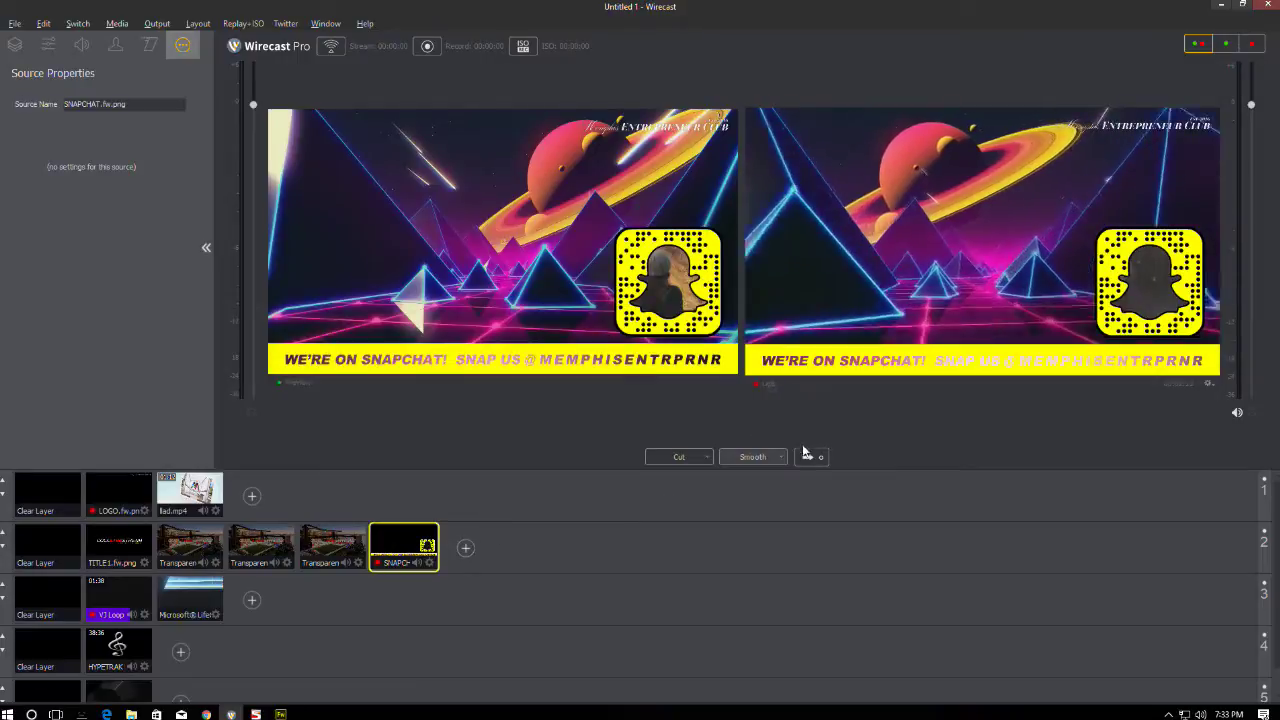
left_click(52, 590)
- Take the dark background live with Ctrl+Shift+G, then bring up SNAPCHAT.fw.png in Fireworks
key("ctrl+shift+g")
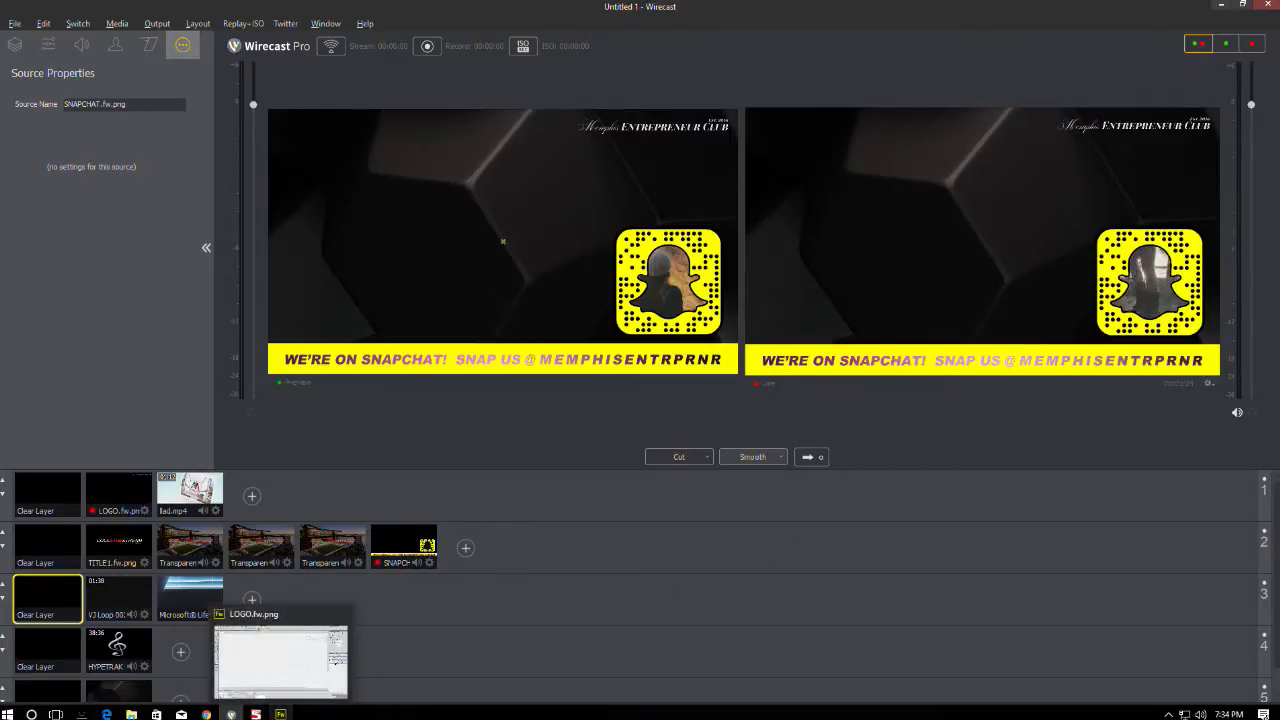
left_click(281, 714)
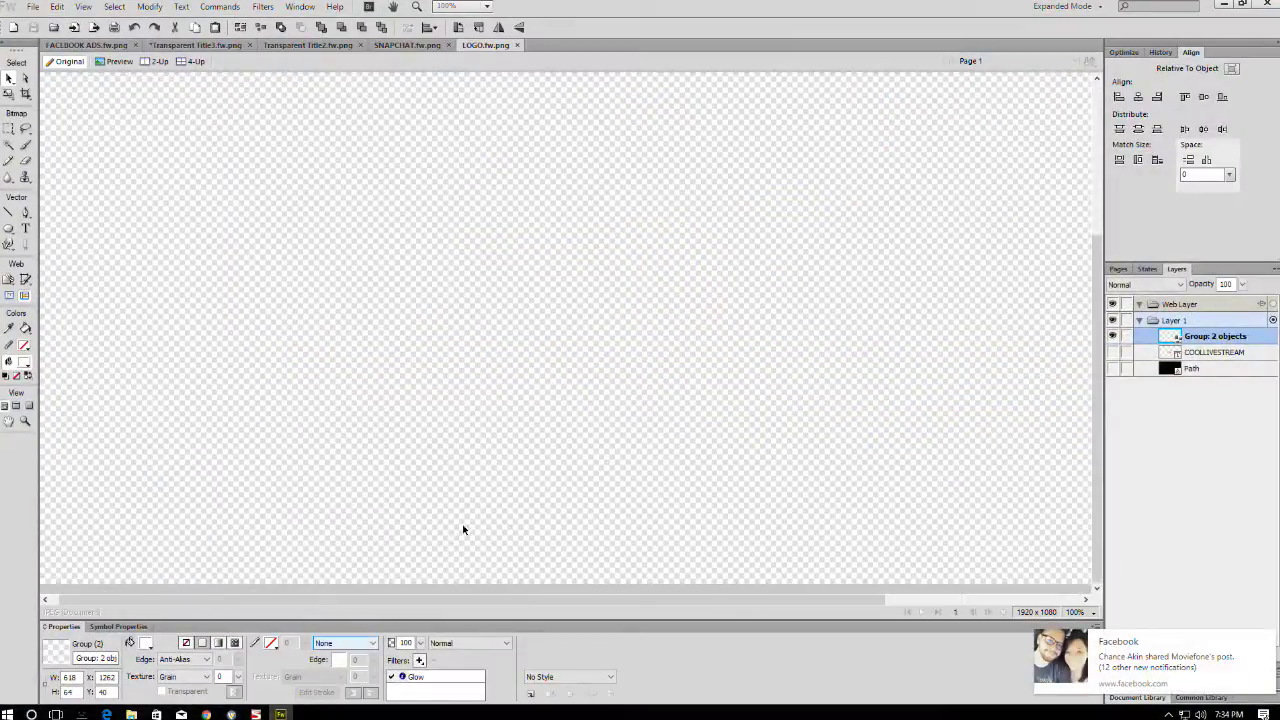
scroll(466, 526, "down", 3)
scroll(471, 503, "up", 1)
left_click(405, 45)
scroll(736, 301, "up", 1)
- Set the banner text to Normal, solid black, and remove MEMPHISENTRPRNR's wide letter spacing
left_click(568, 499)
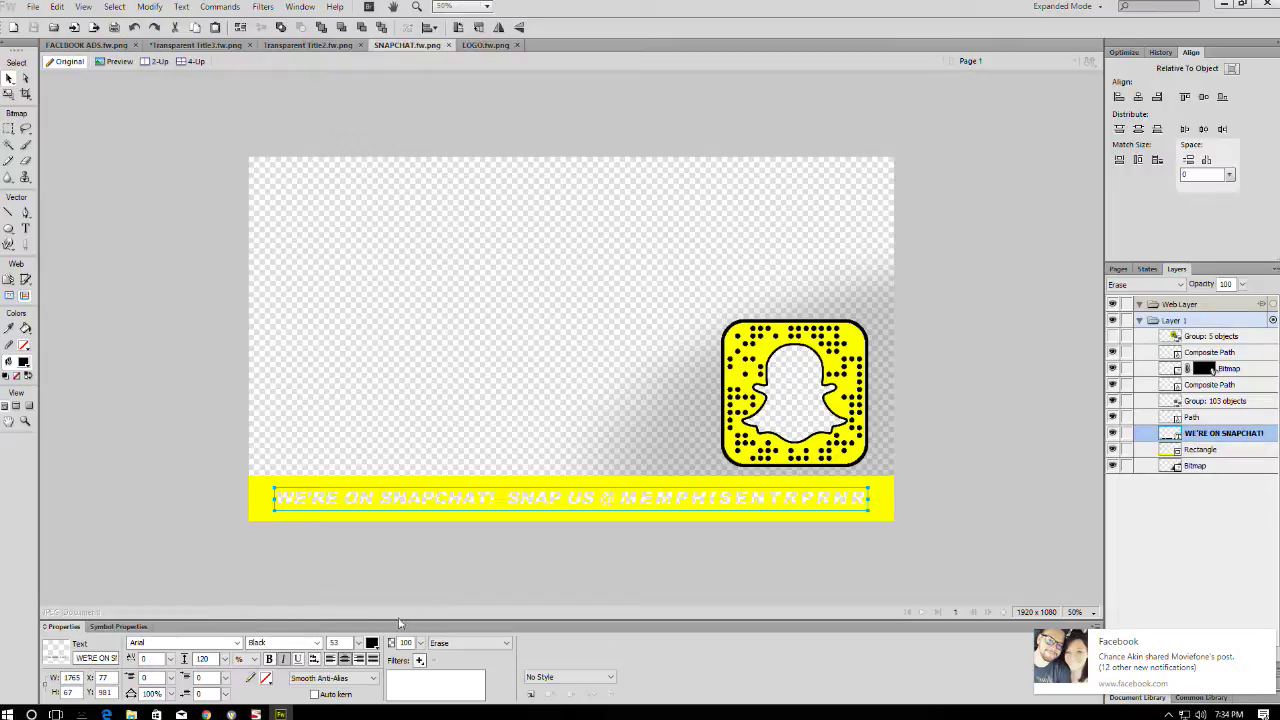
left_click(468, 643)
left_click(445, 374)
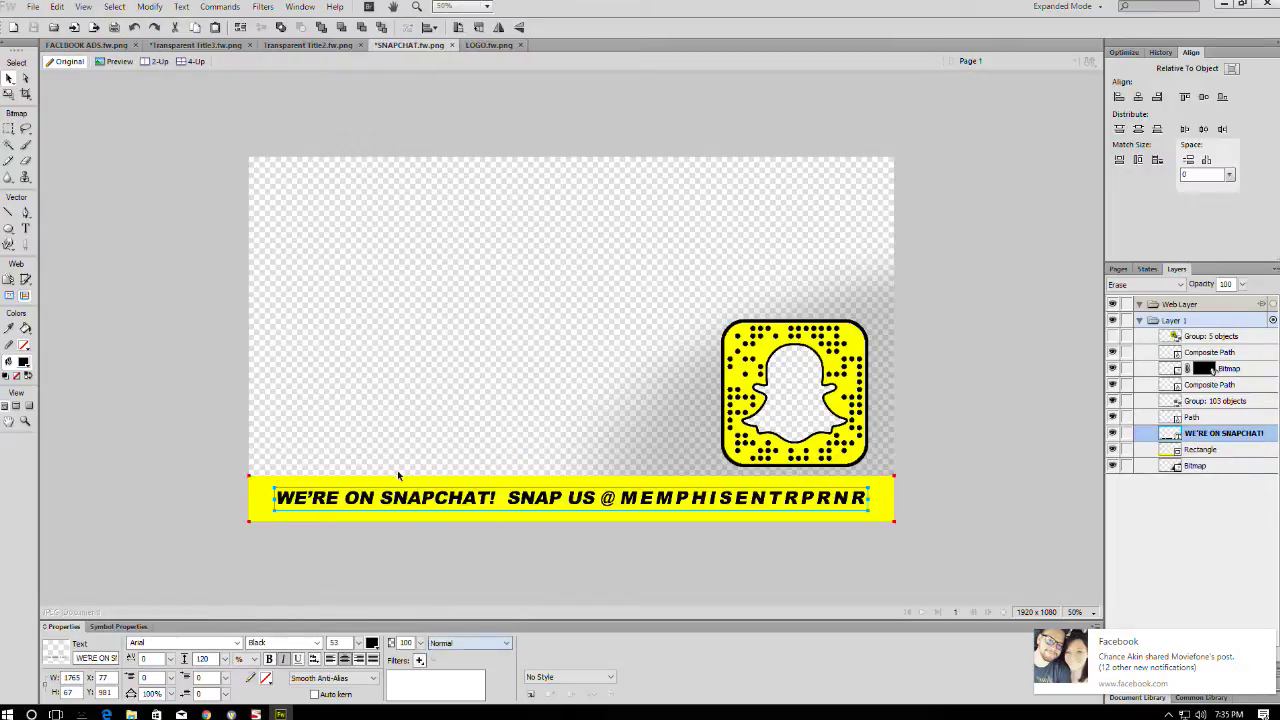
double_click(624, 500)
left_click_drag(620, 498, 868, 498)
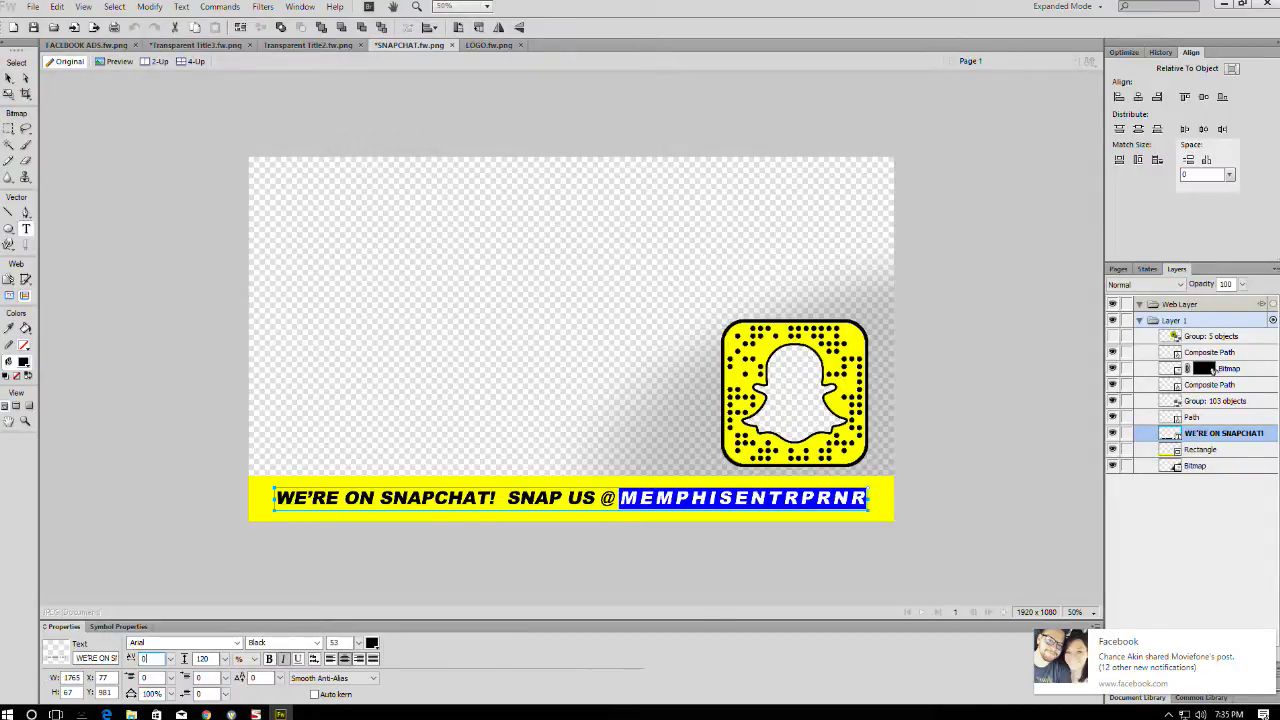
left_click(483, 497)
key("Escape")
- Nudge the banner text right then slightly left to realign it on the yellow bar
key("shift+Right")
key("shift+Right")
key("shift+Right")
key("shift+Right")
key("shift+Right")
key("shift+Right")
key("shift+Right")
key("shift+Right")
key("shift+Right")
key("shift+Right")
key("shift+Left")
key("shift+Left")
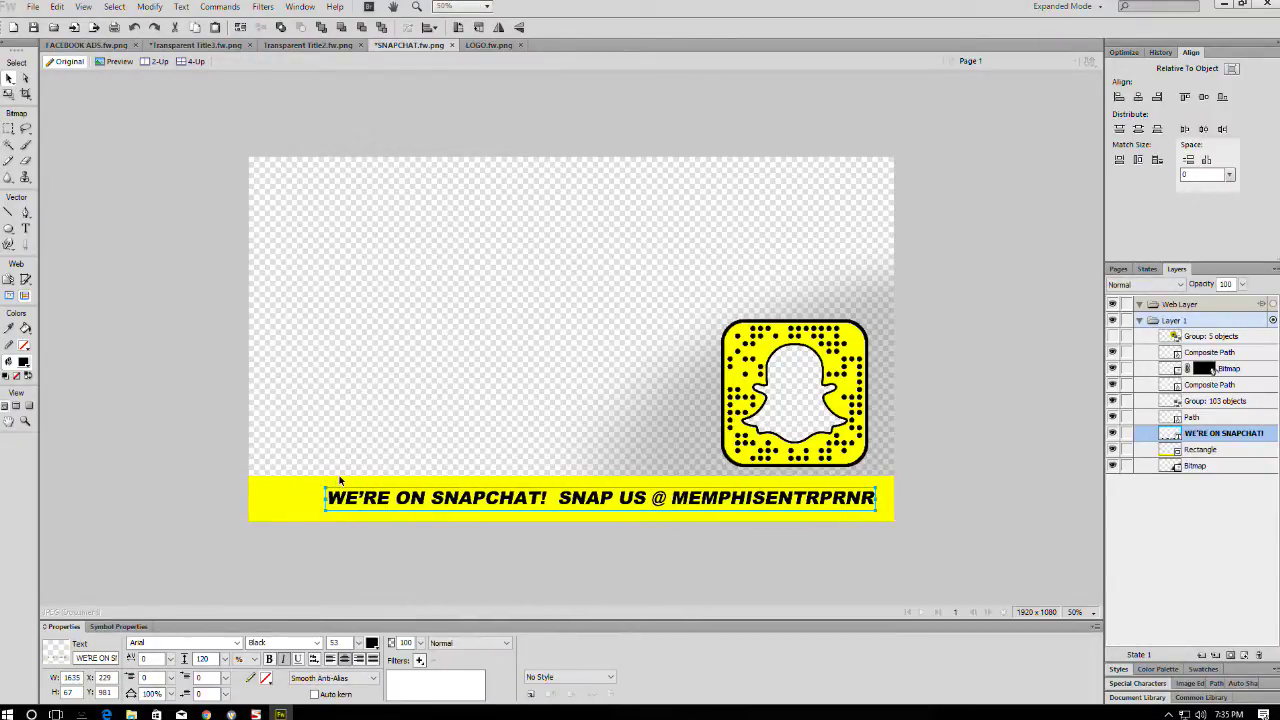
left_click(181, 474)
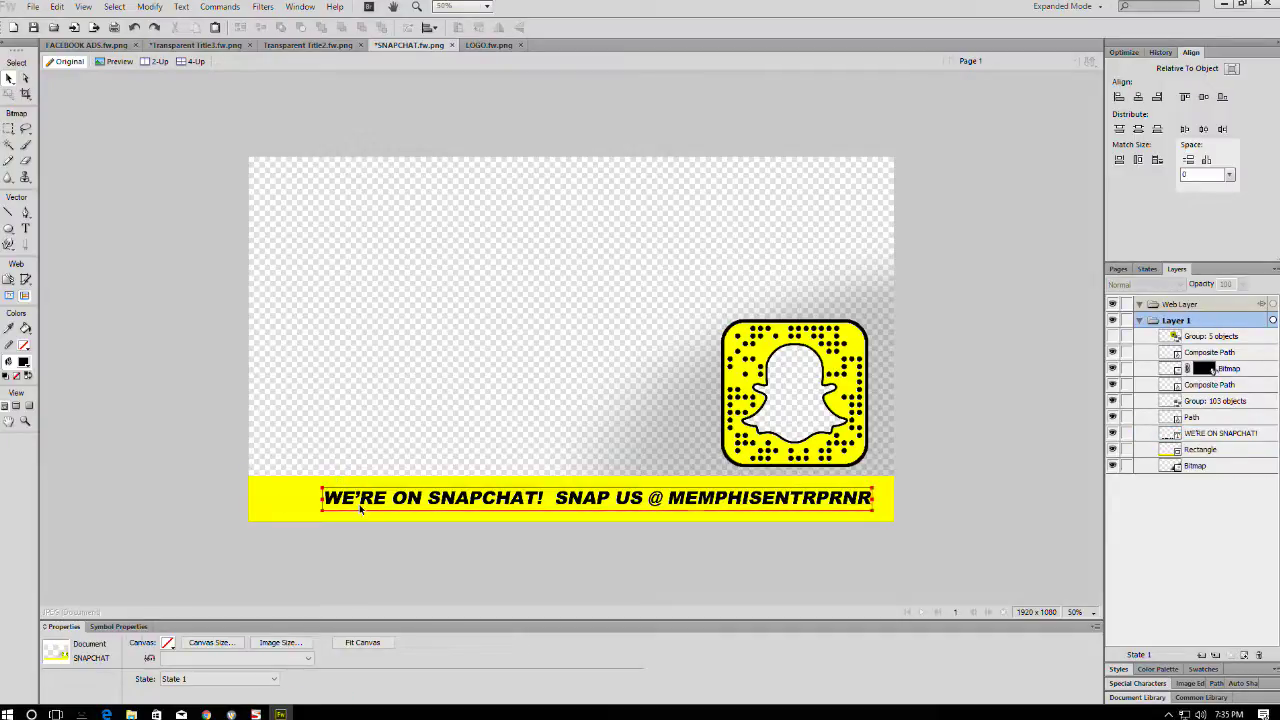
left_click_drag(315, 492, 344, 503)
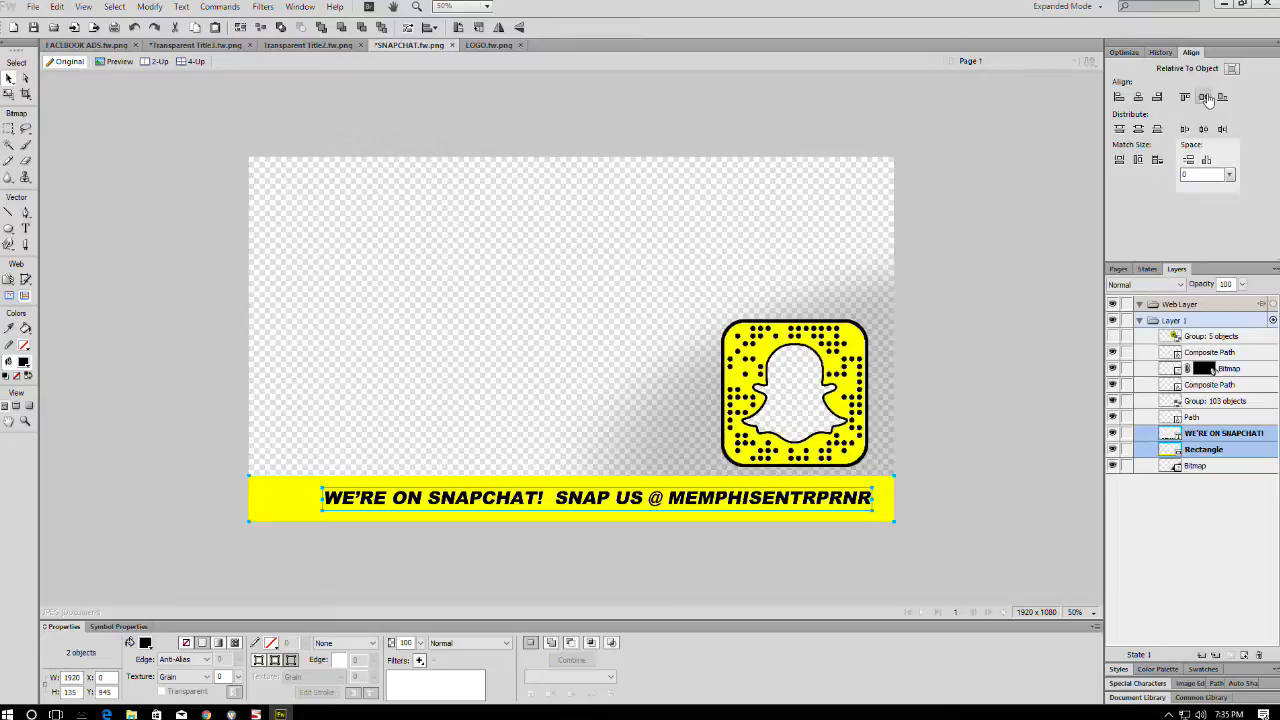
left_click(1047, 469)
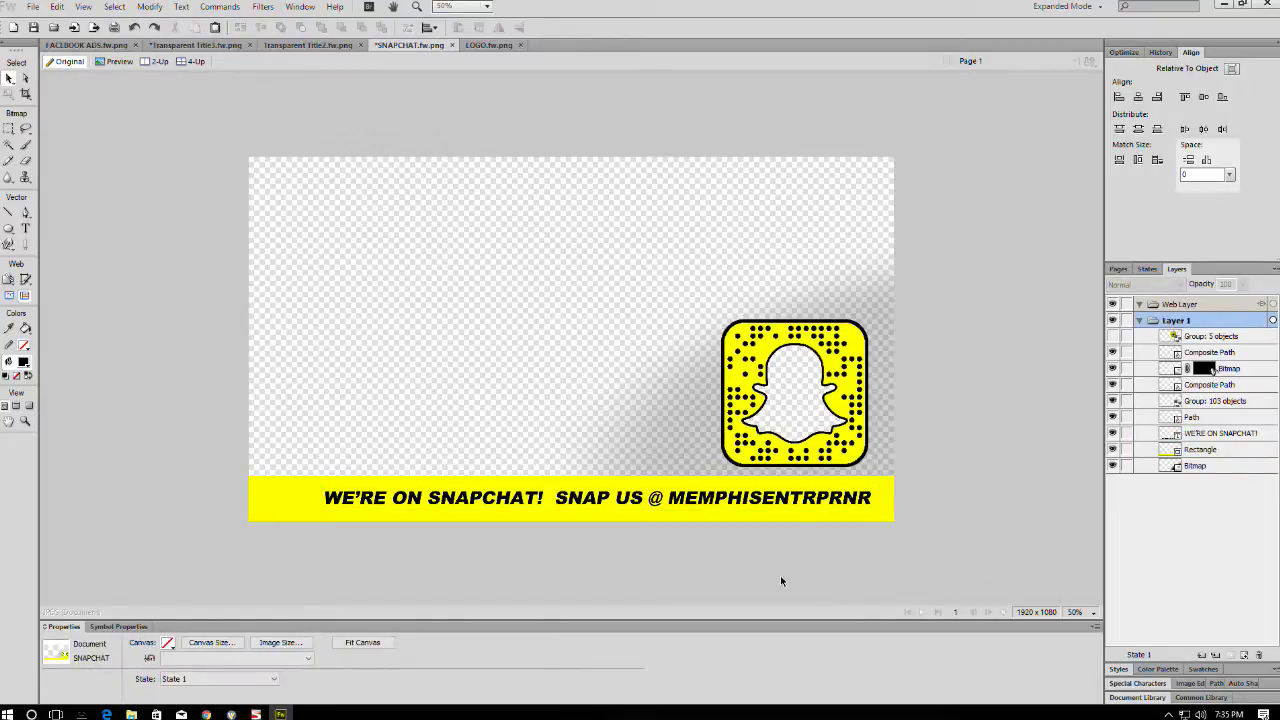
left_click(640, 500)
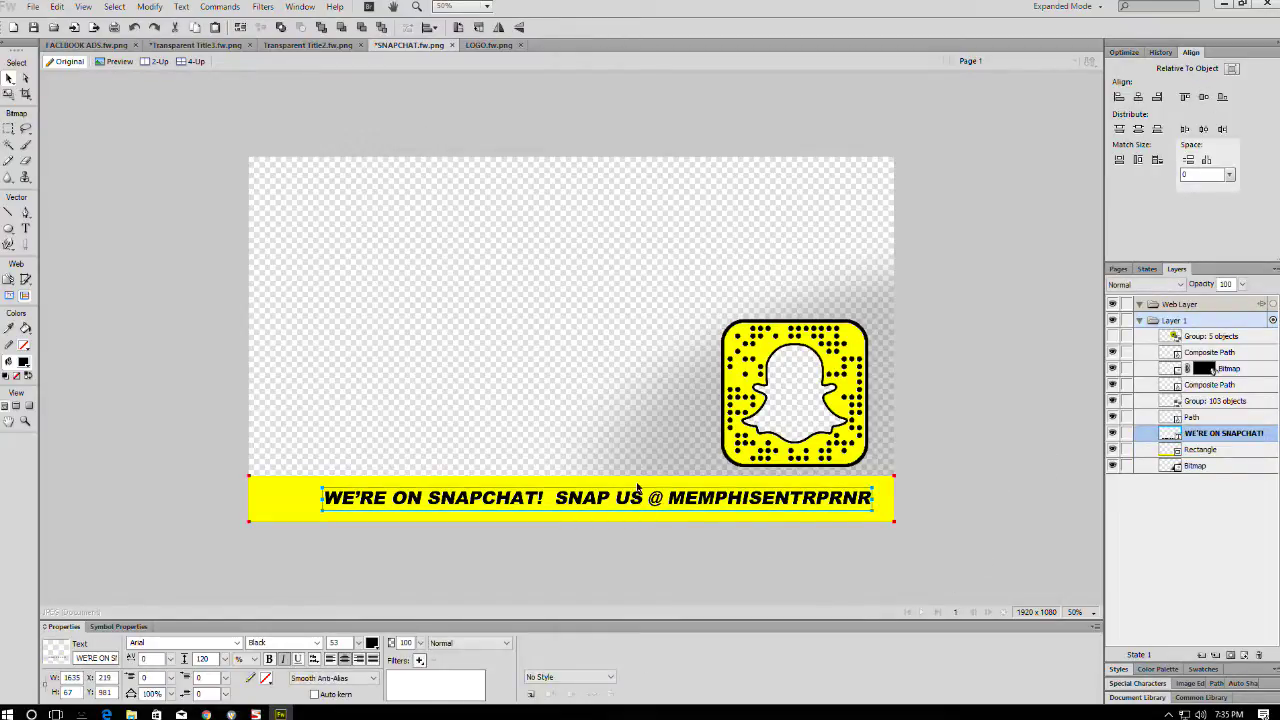
left_click(926, 473)
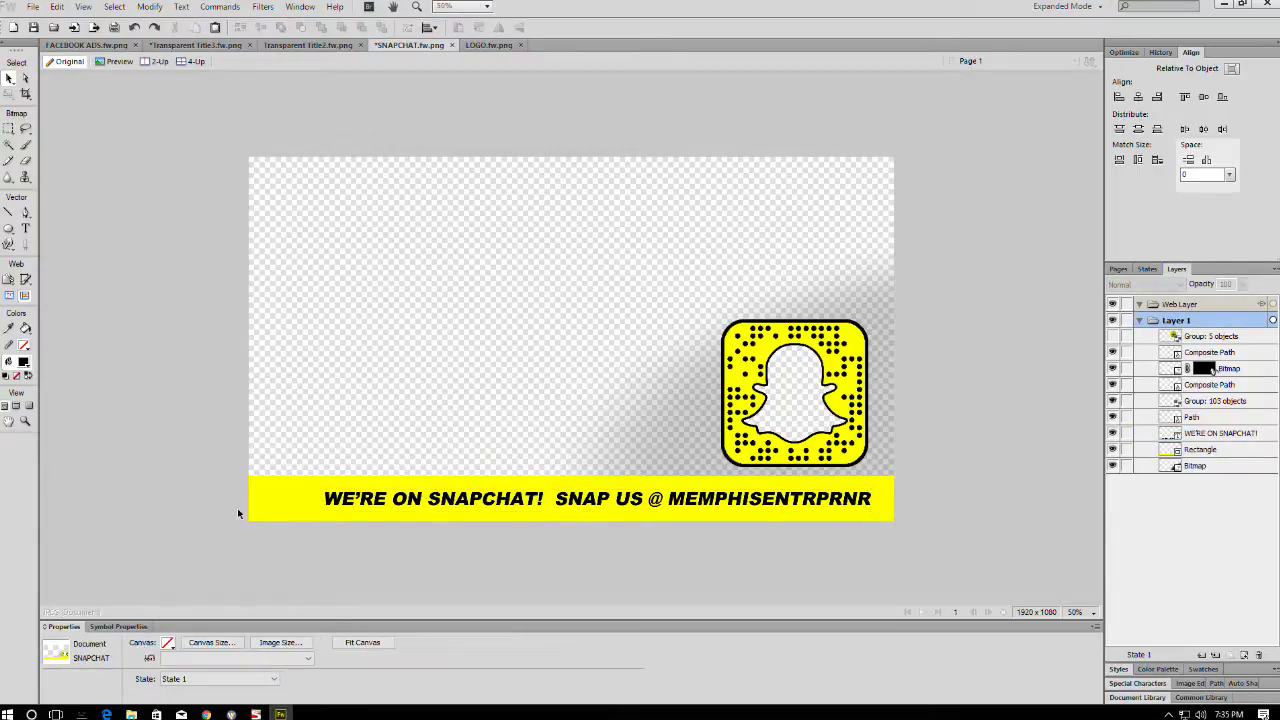
- Give the WE'RE ON SNAPCHAT! text the Erase blend mode and save the overlay
left_click(476, 505)
left_click(468, 643)
scroll(445, 600, "down", 5)
left_click(440, 632)
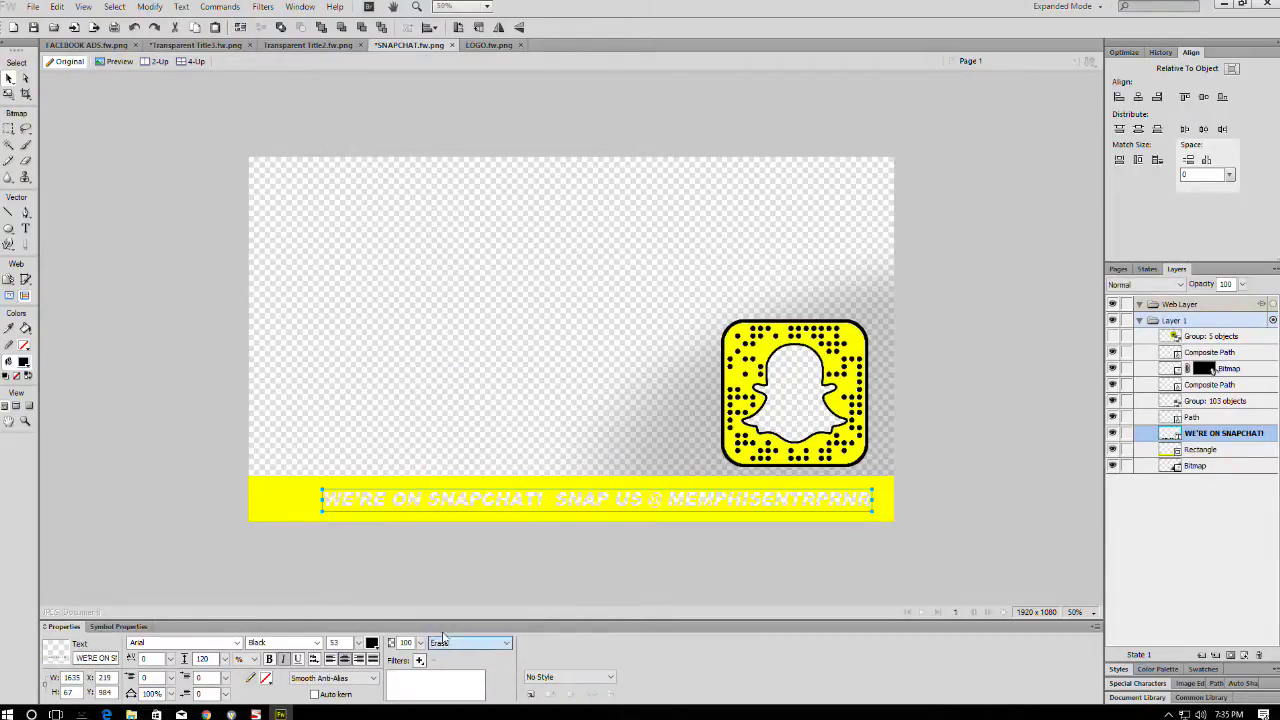
left_click(464, 571)
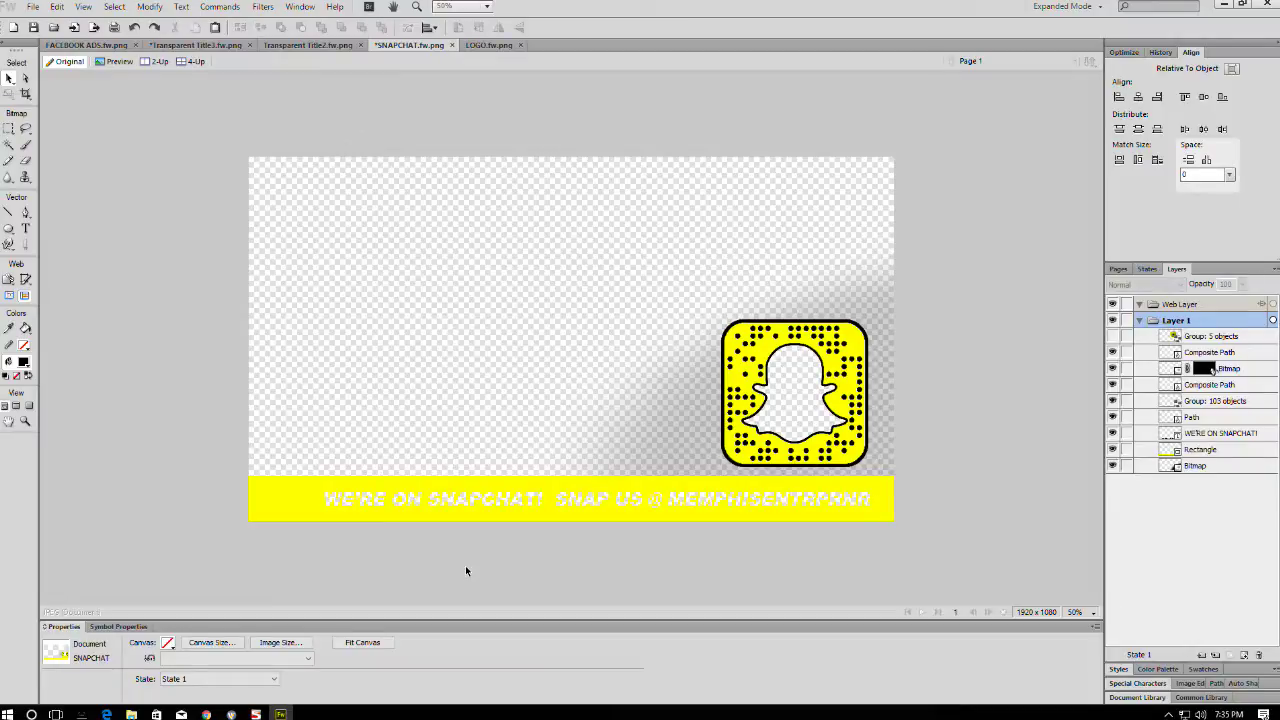
key("ctrl+s")
- In Wirecast, select the SNAPCHAT shot on layer 2 and show its shot layers
left_click(1222, 5)
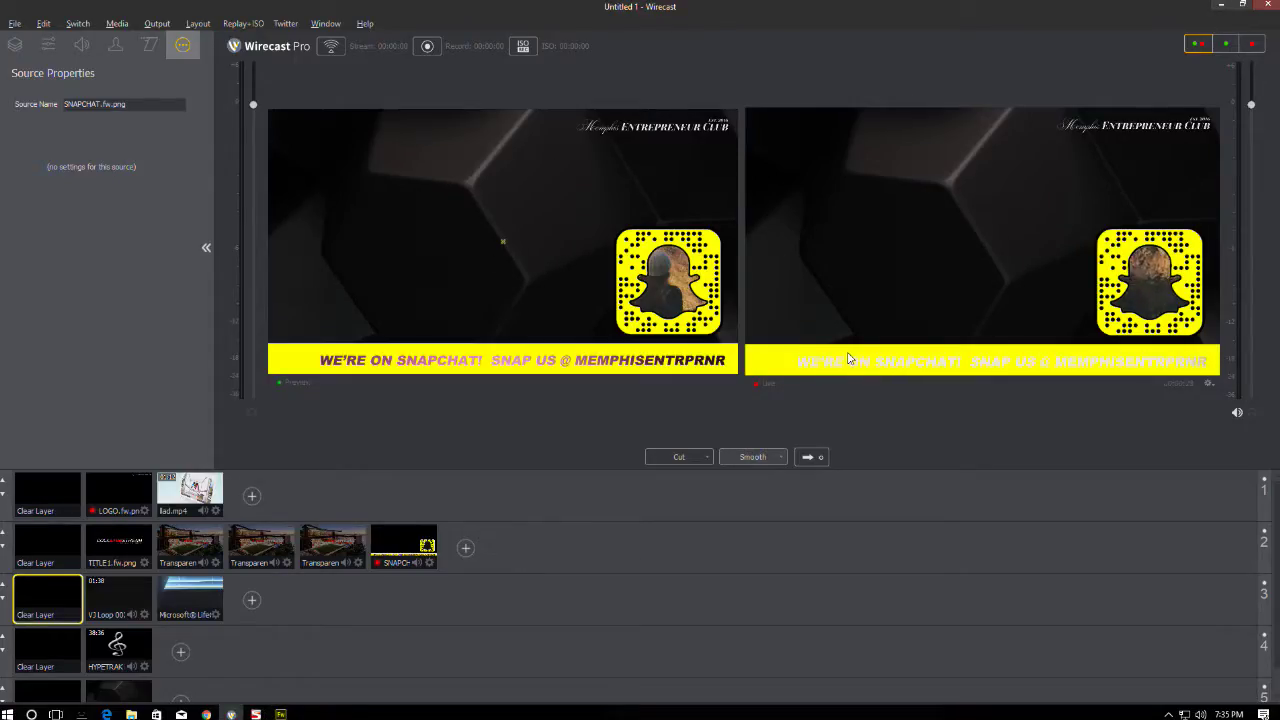
left_click(425, 555)
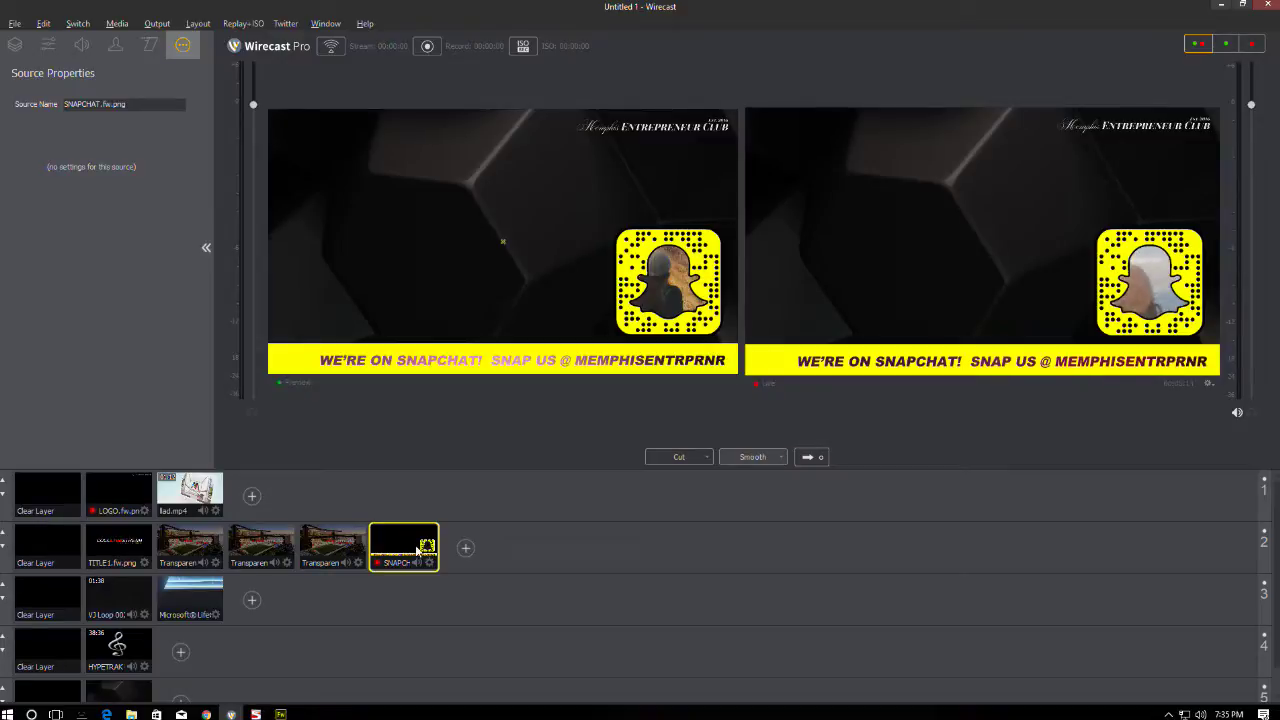
left_click(15, 45)
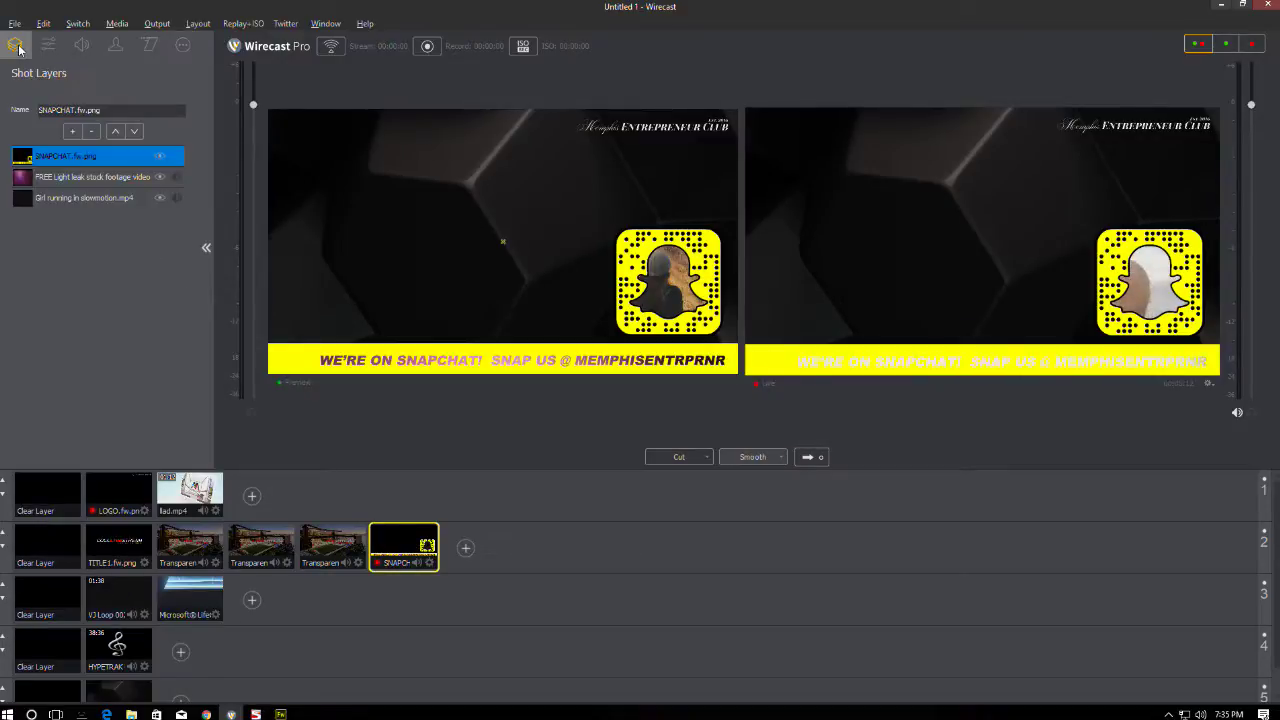
left_click(72, 132)
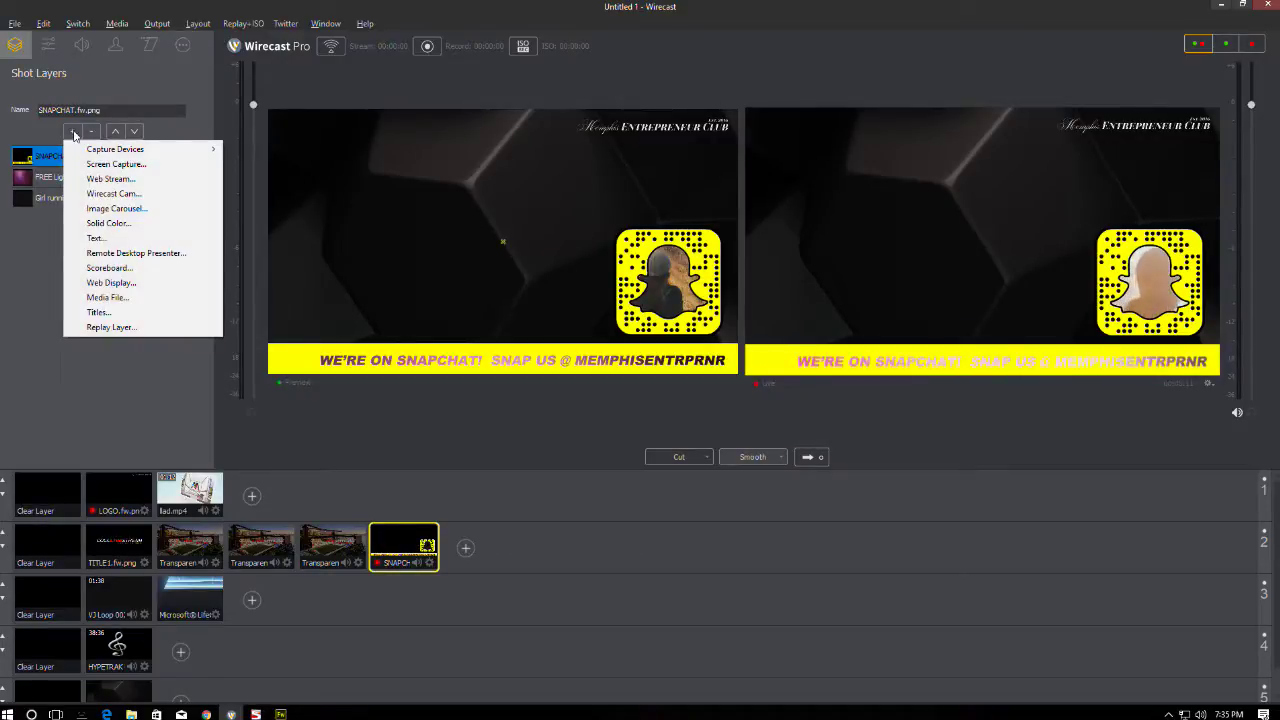
left_click(53, 228)
- Check the shot's layers, toggle SNAPCHAT.fw.png's visibility off and on, then add a Media File layer
left_click(64, 198)
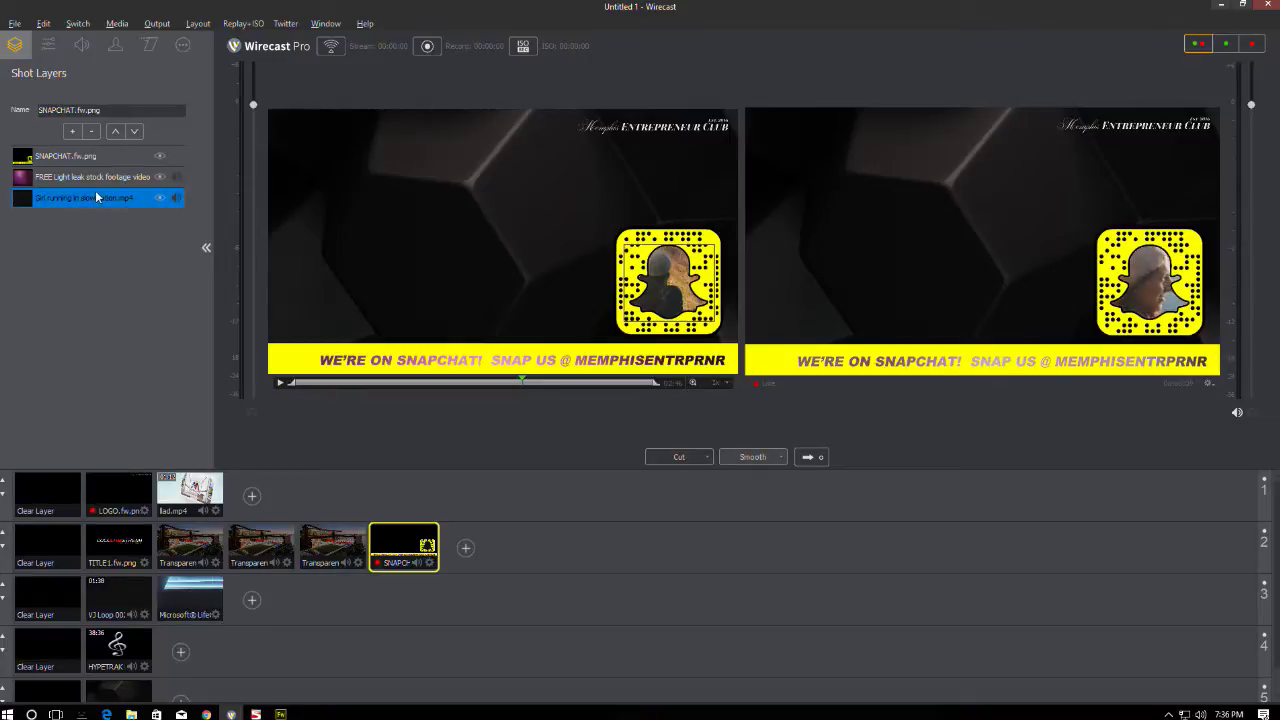
left_click(100, 178)
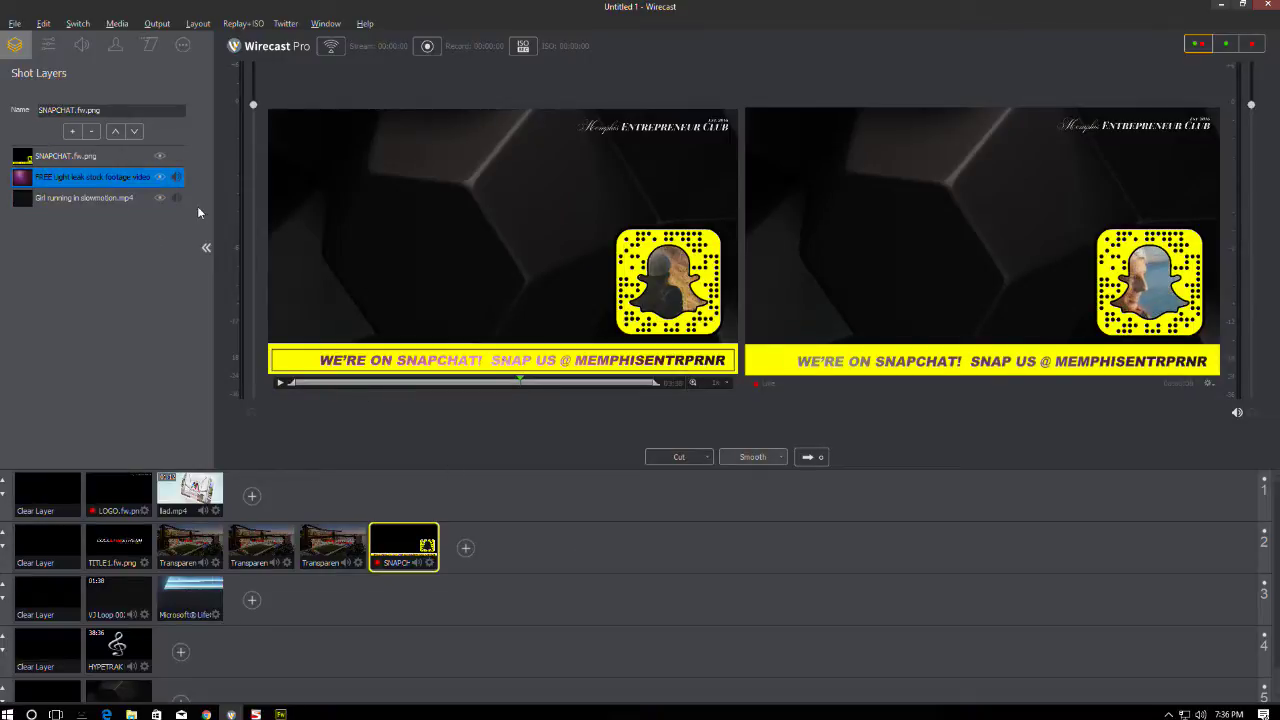
left_click(160, 157)
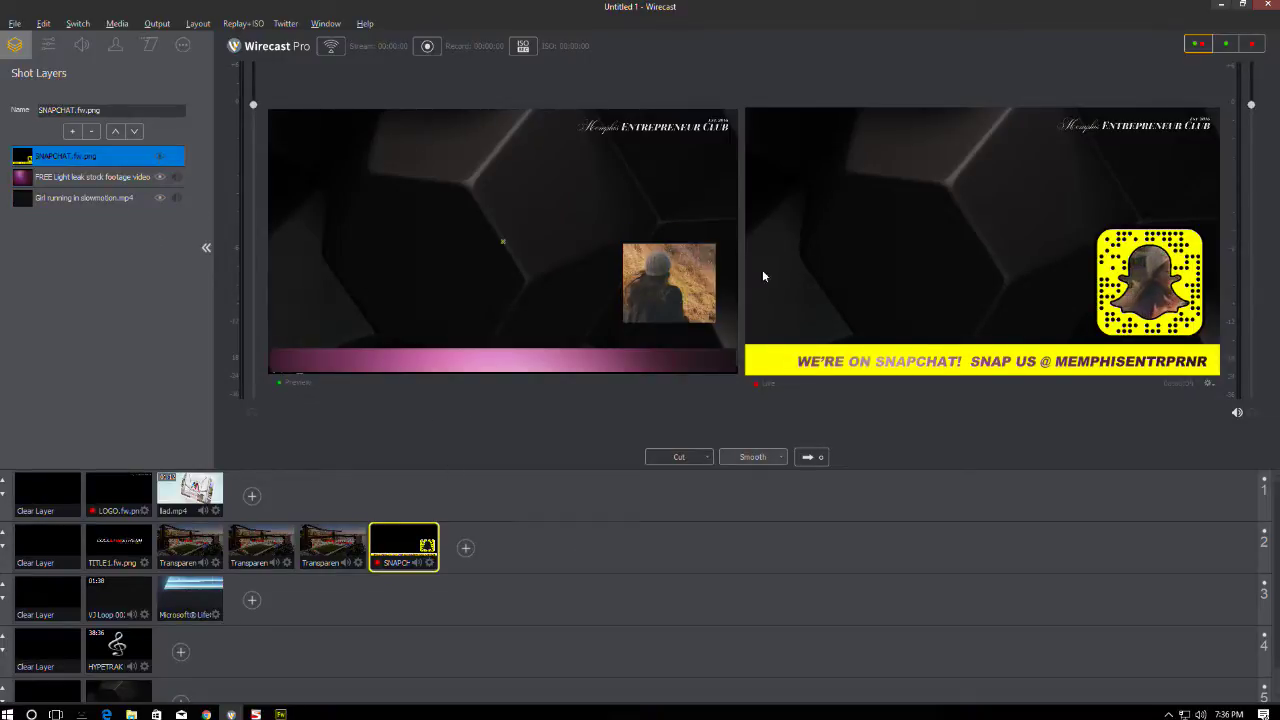
left_click(159, 157)
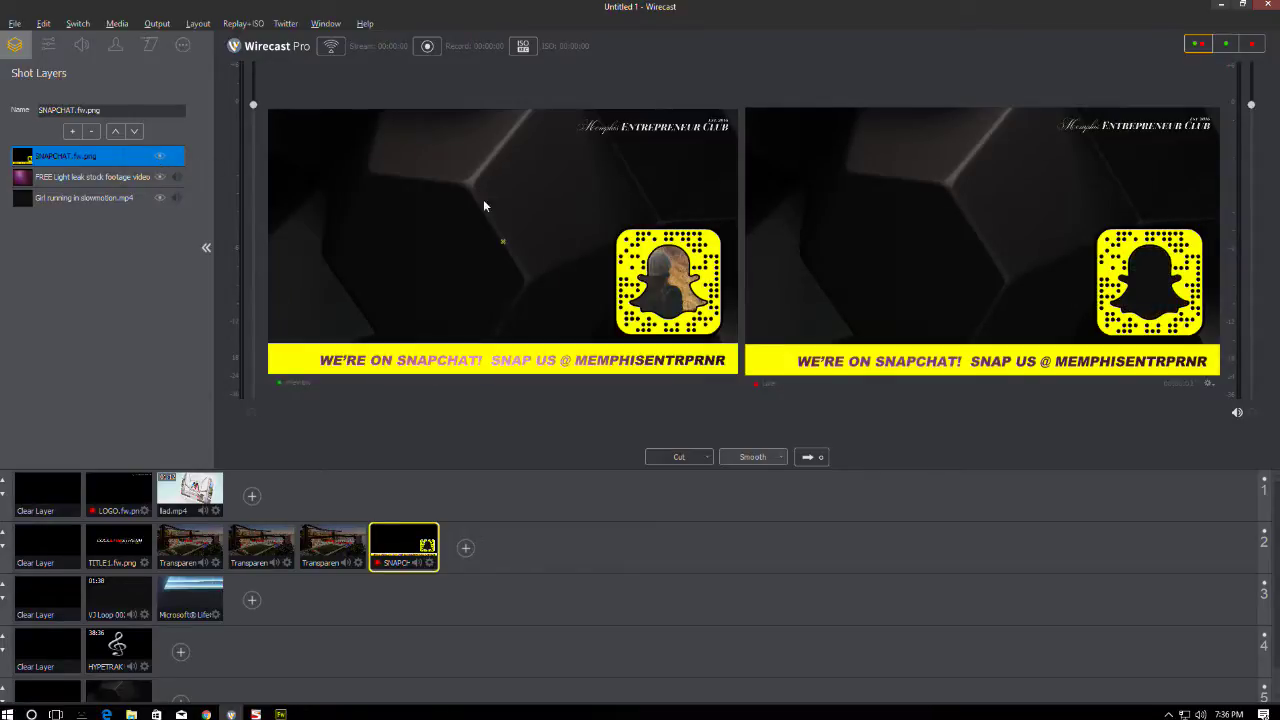
left_click(74, 132)
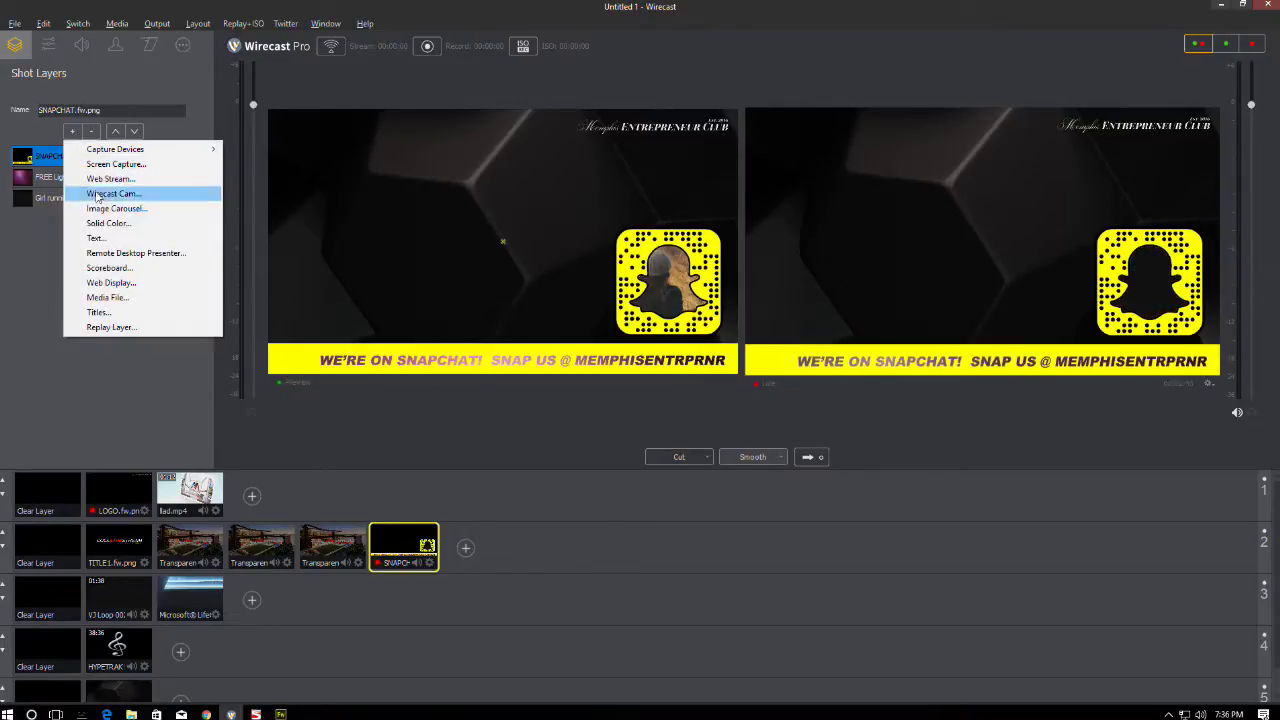
left_click(107, 298)
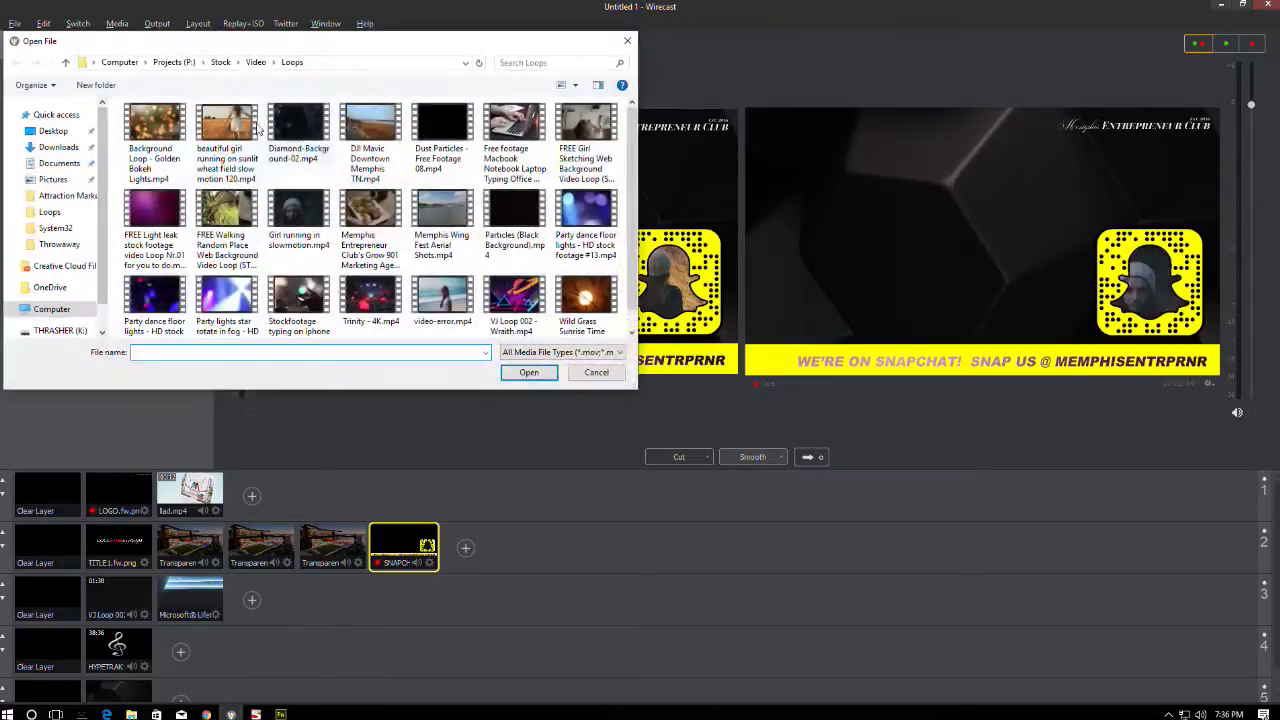
- Browse the Projects (P:) and THRASHER (K:) drives, then pick the LabelLust (H:) drive
left_click(181, 66)
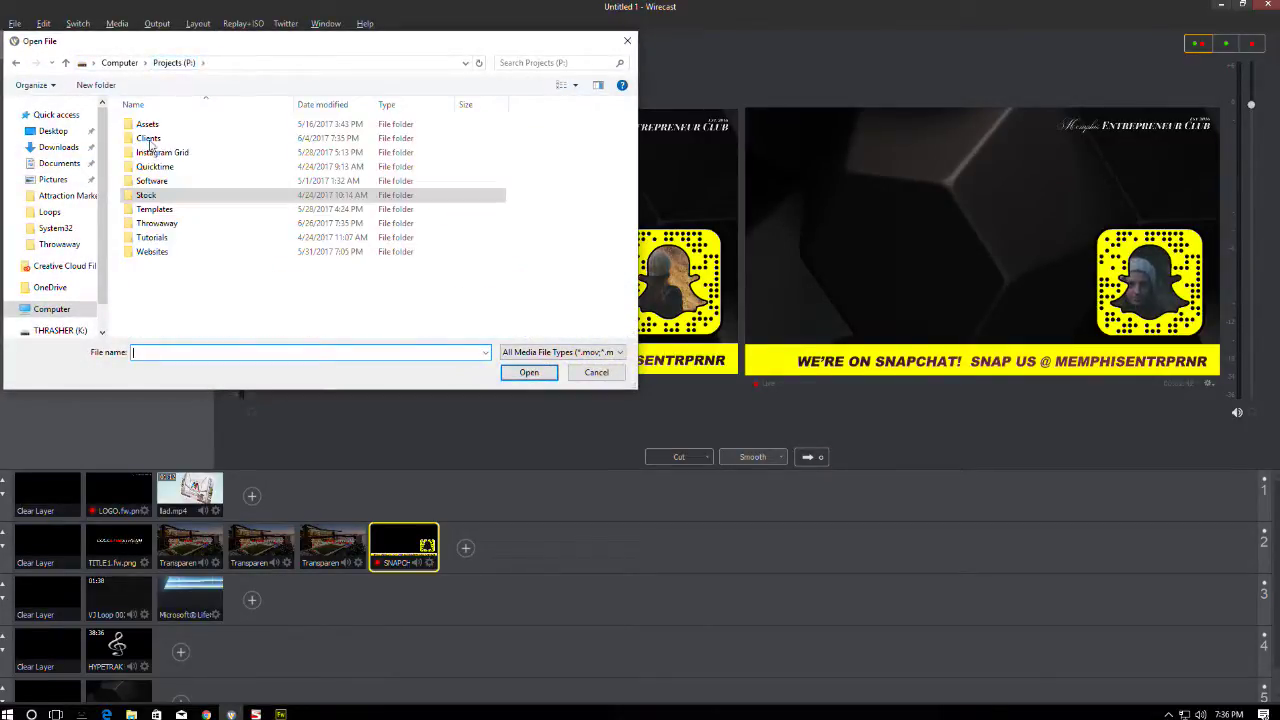
left_click(120, 62)
double_click(352, 262)
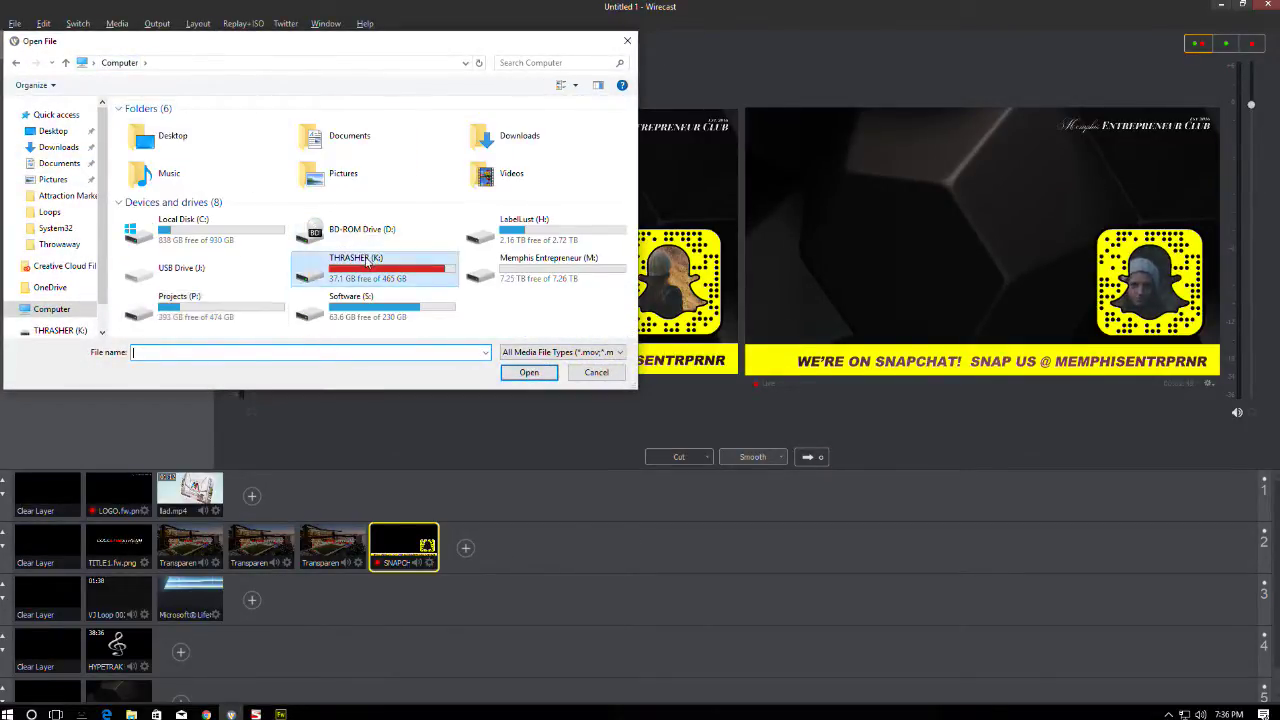
double_click(160, 224)
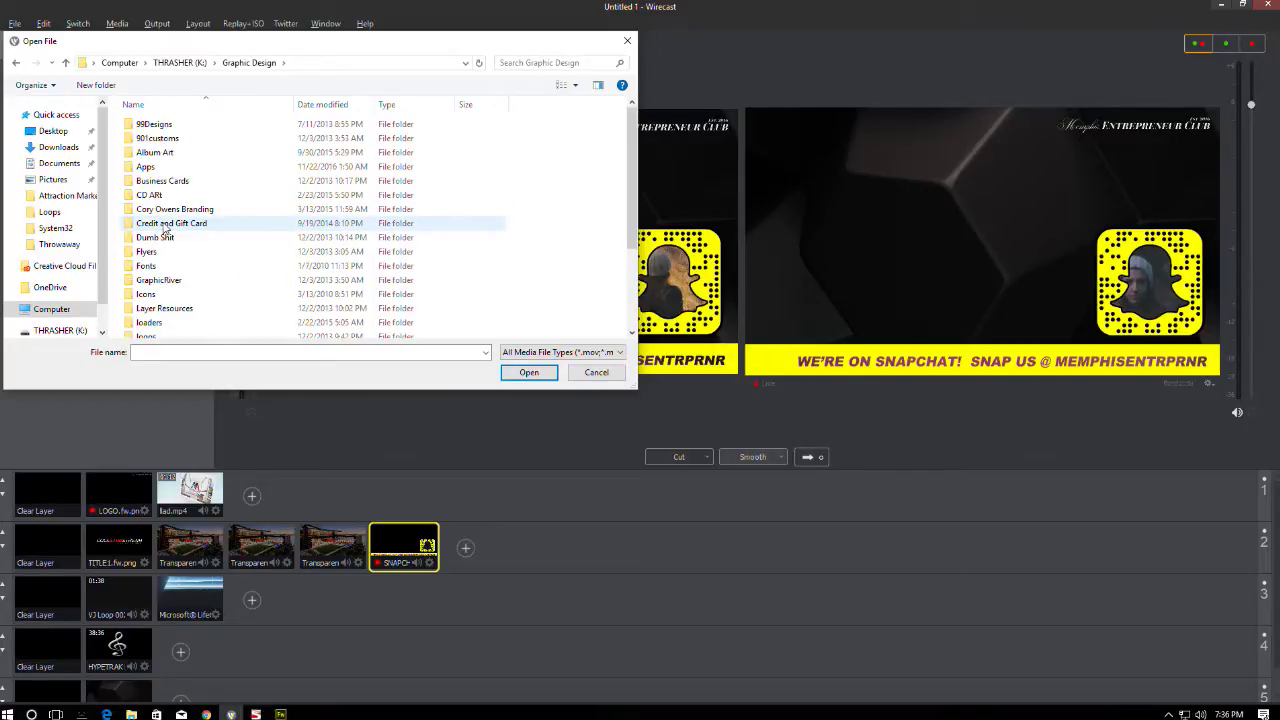
left_click(198, 64)
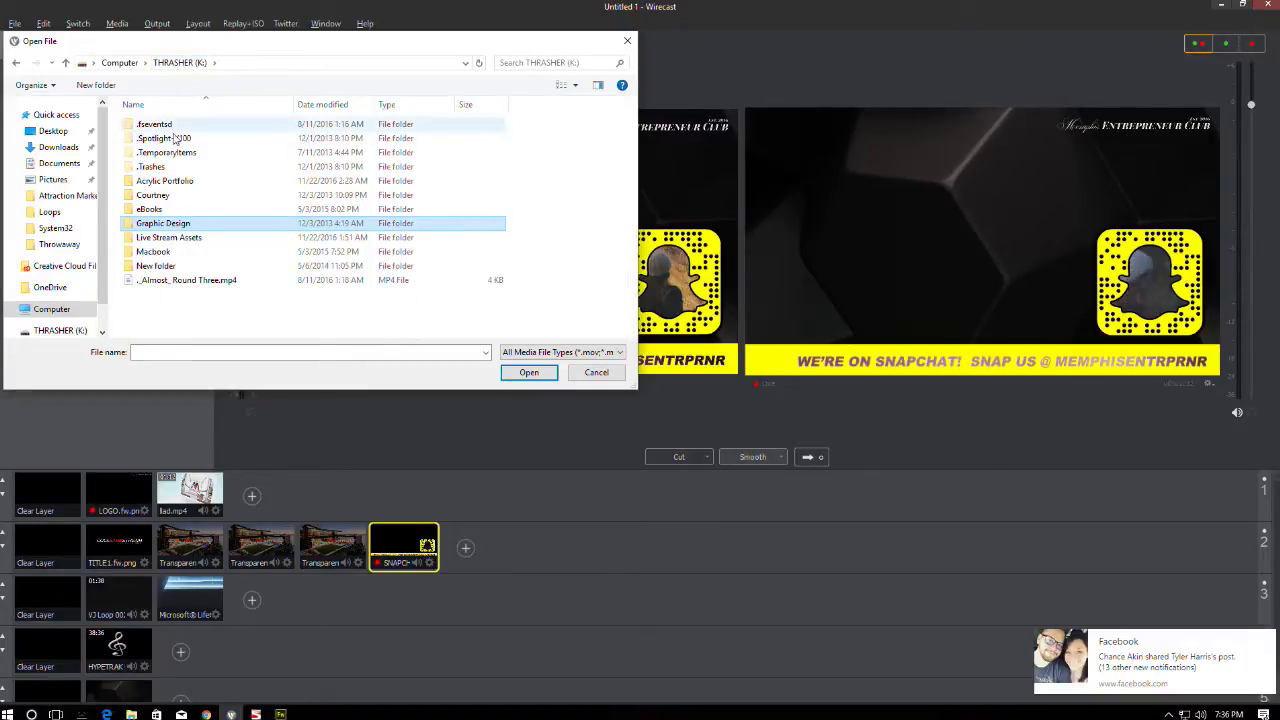
left_click(120, 63)
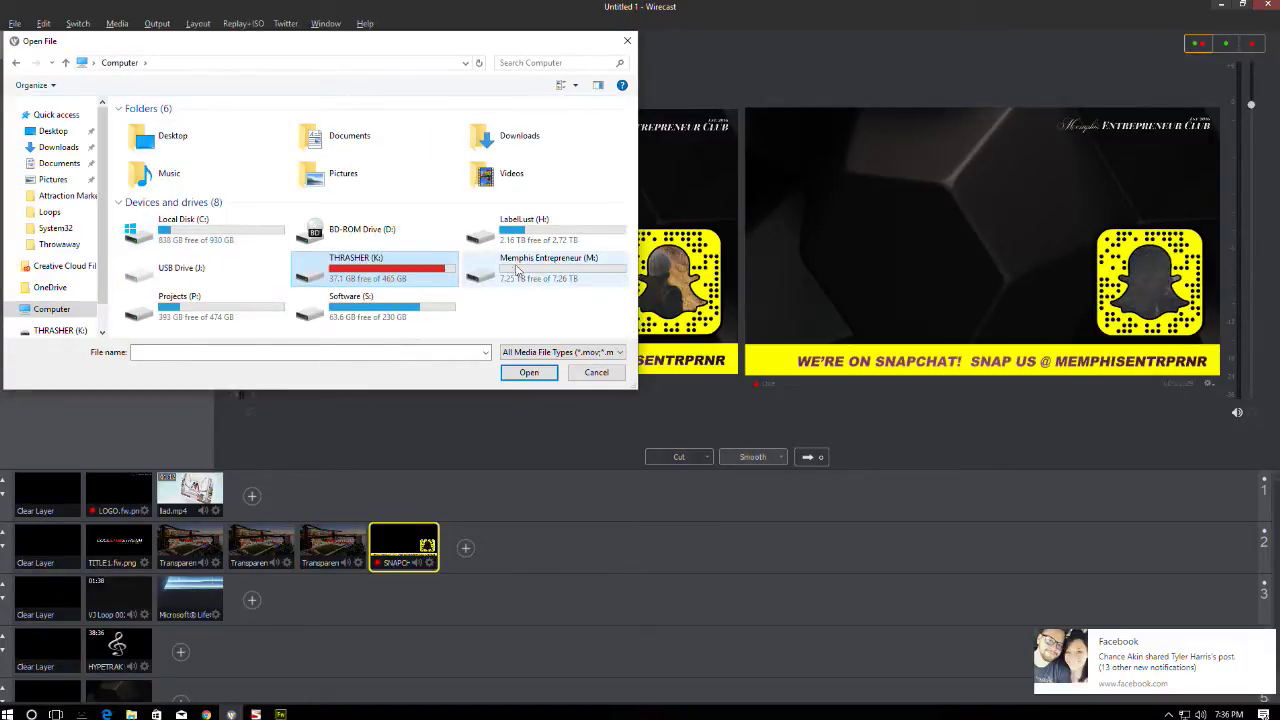
left_click(535, 235)
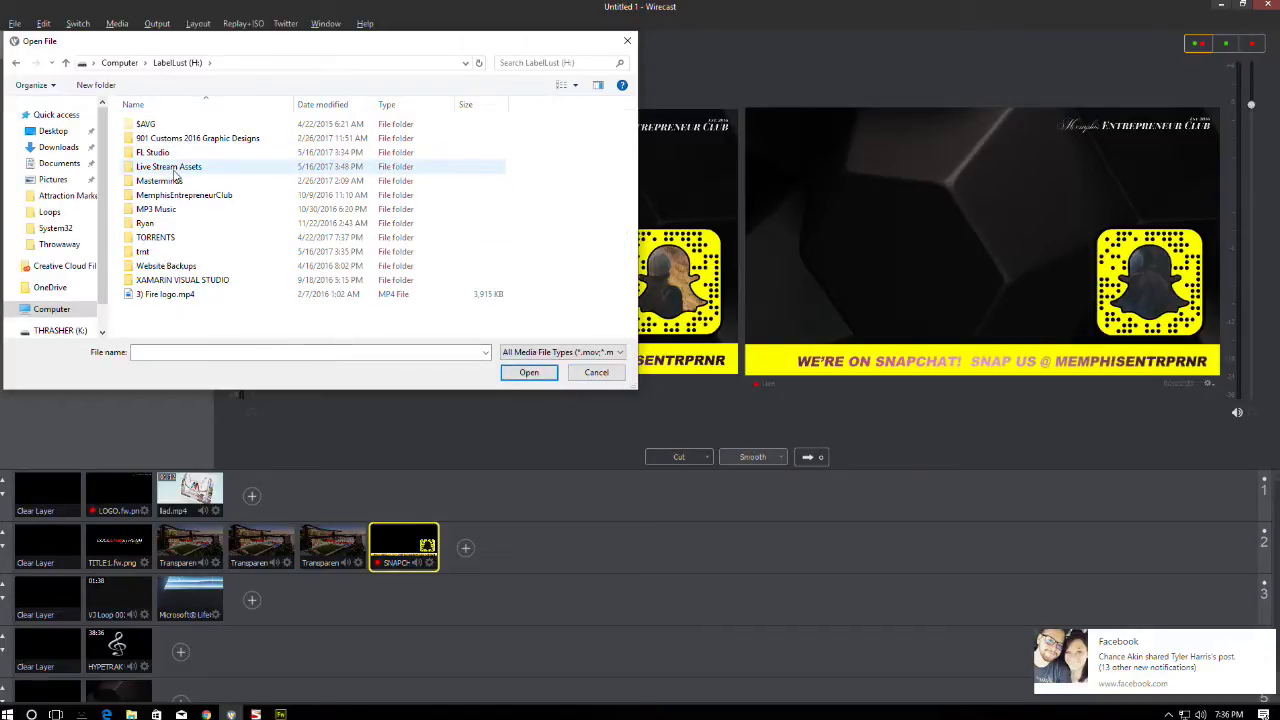
- Look through LabelLust's Live Stream Assets, Masterminds and 901 Customs 2016 Graphic Designs folders
double_click(175, 168)
double_click(182, 128)
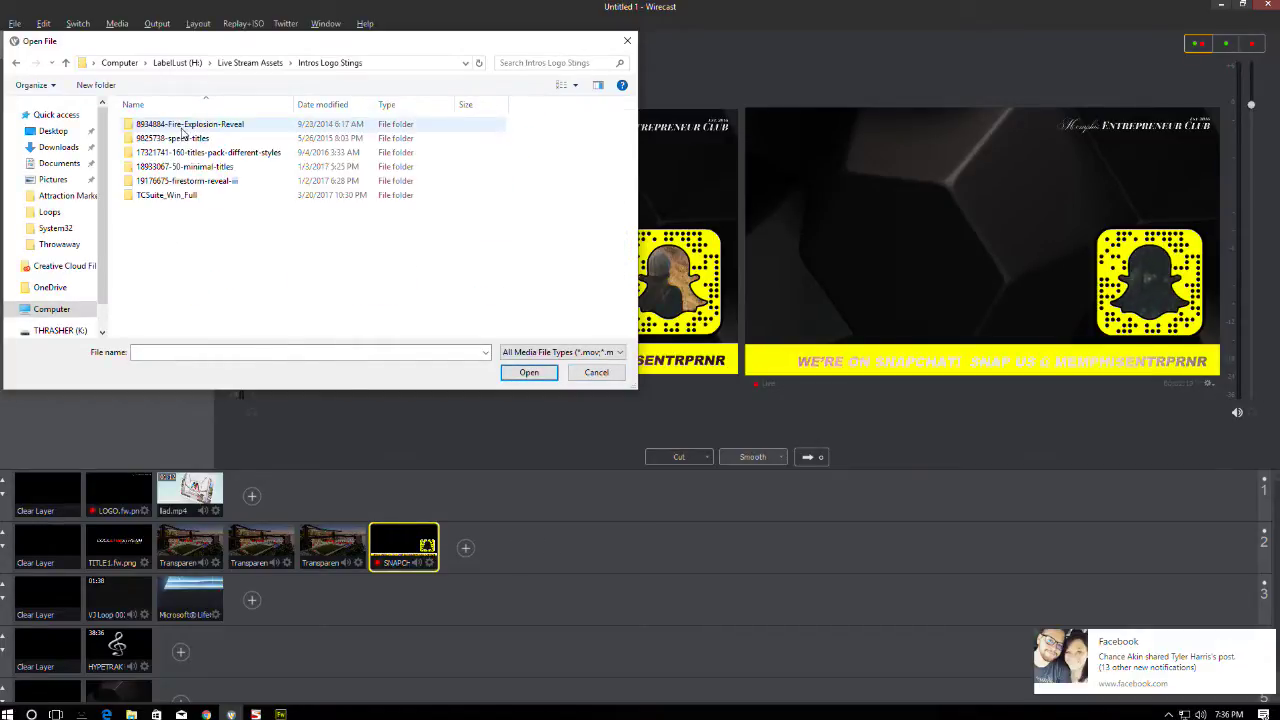
left_click(250, 62)
left_click(177, 62)
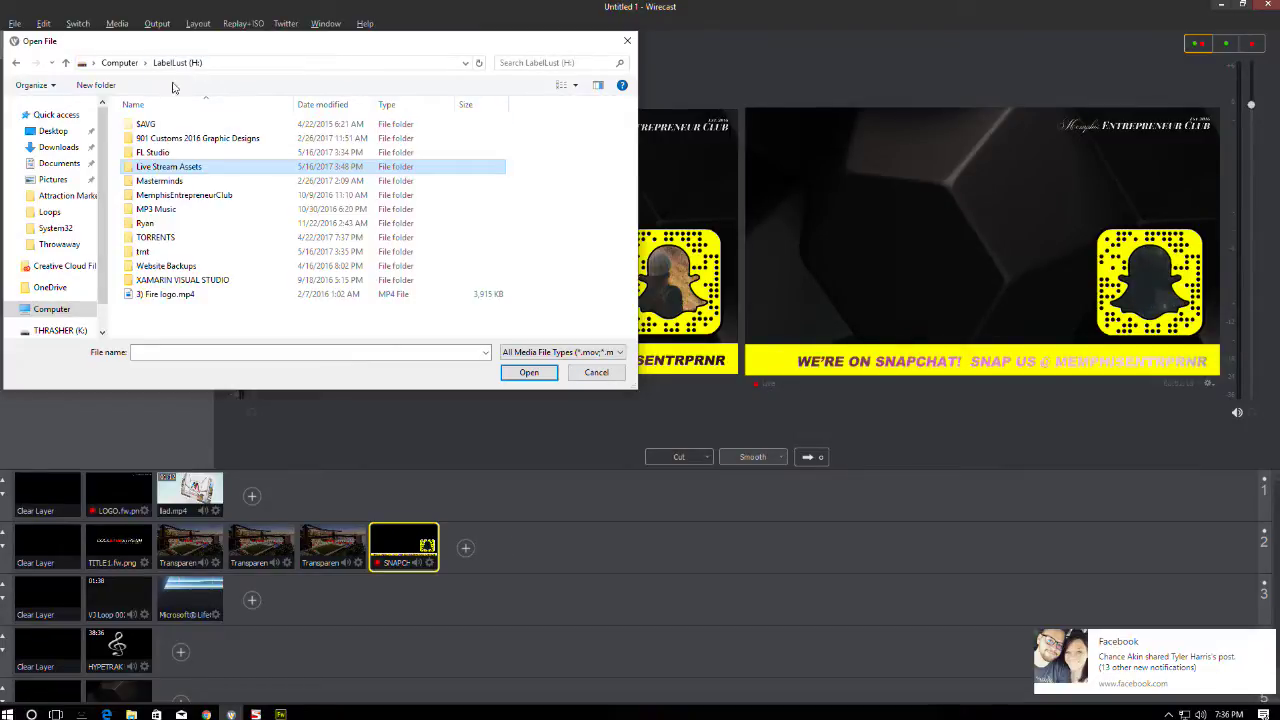
left_click(166, 182)
double_click(160, 182)
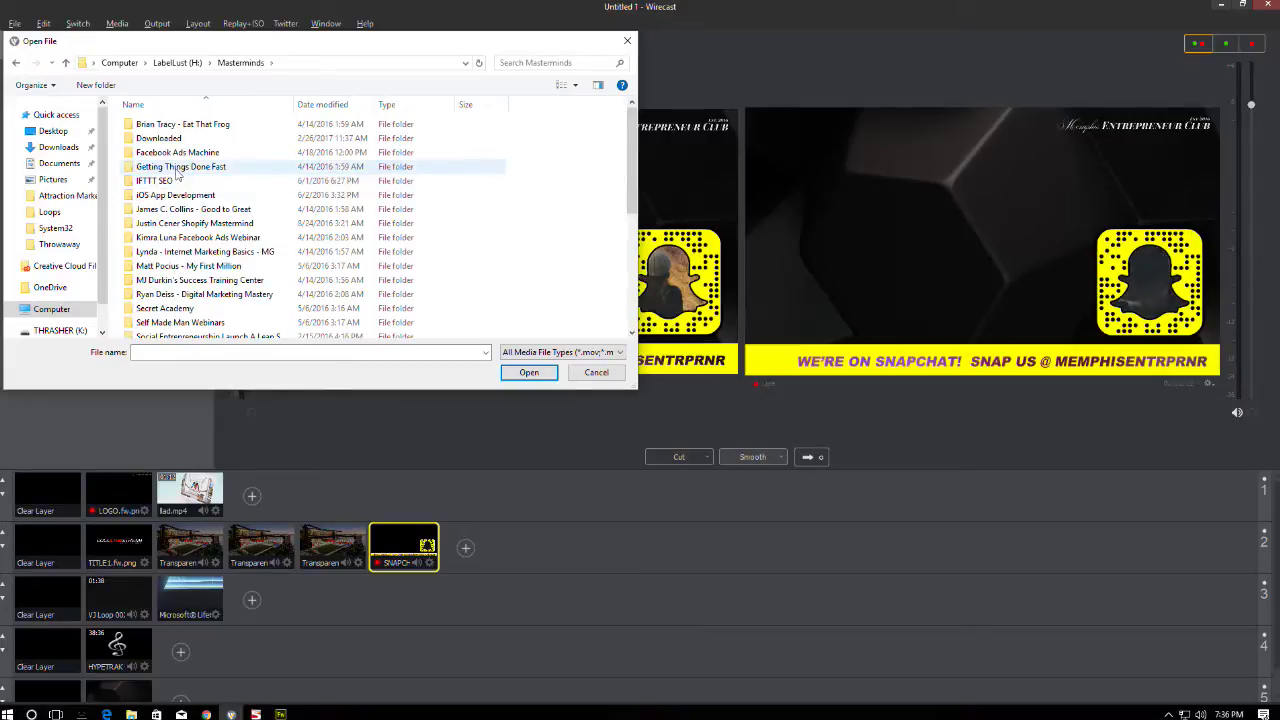
left_click(177, 62)
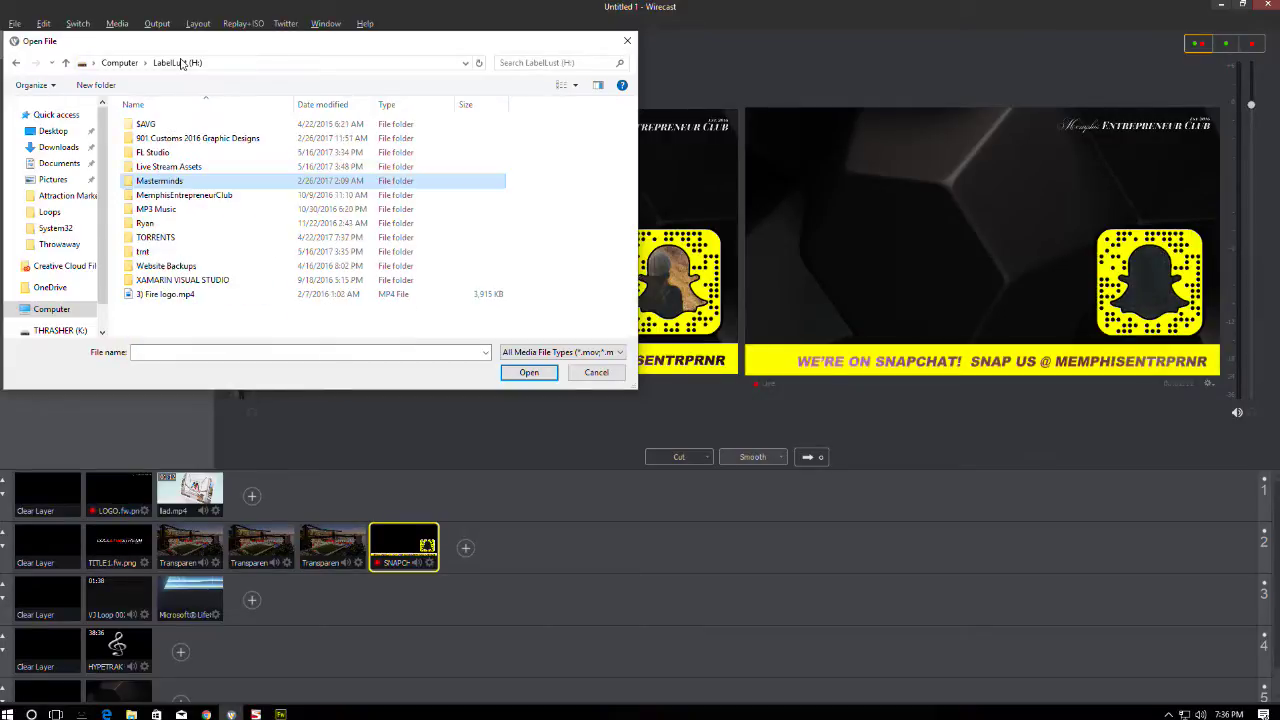
double_click(170, 138)
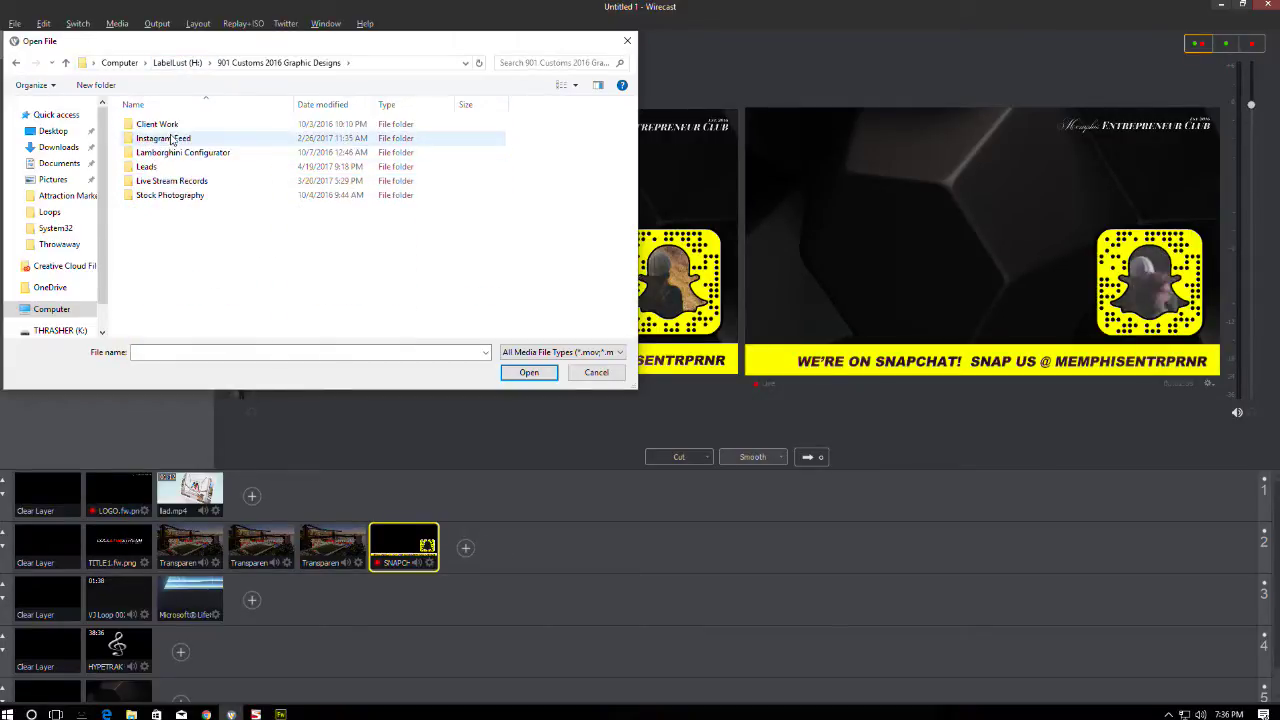
double_click(163, 183)
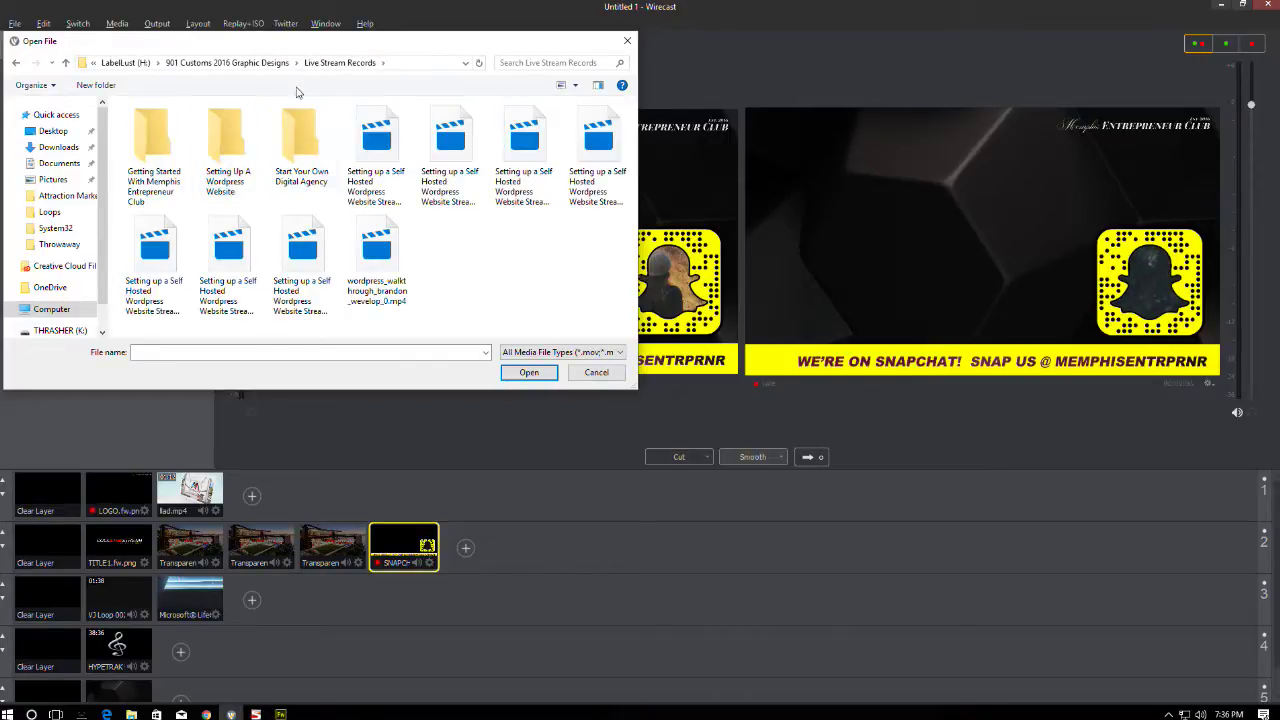
left_click(266, 63)
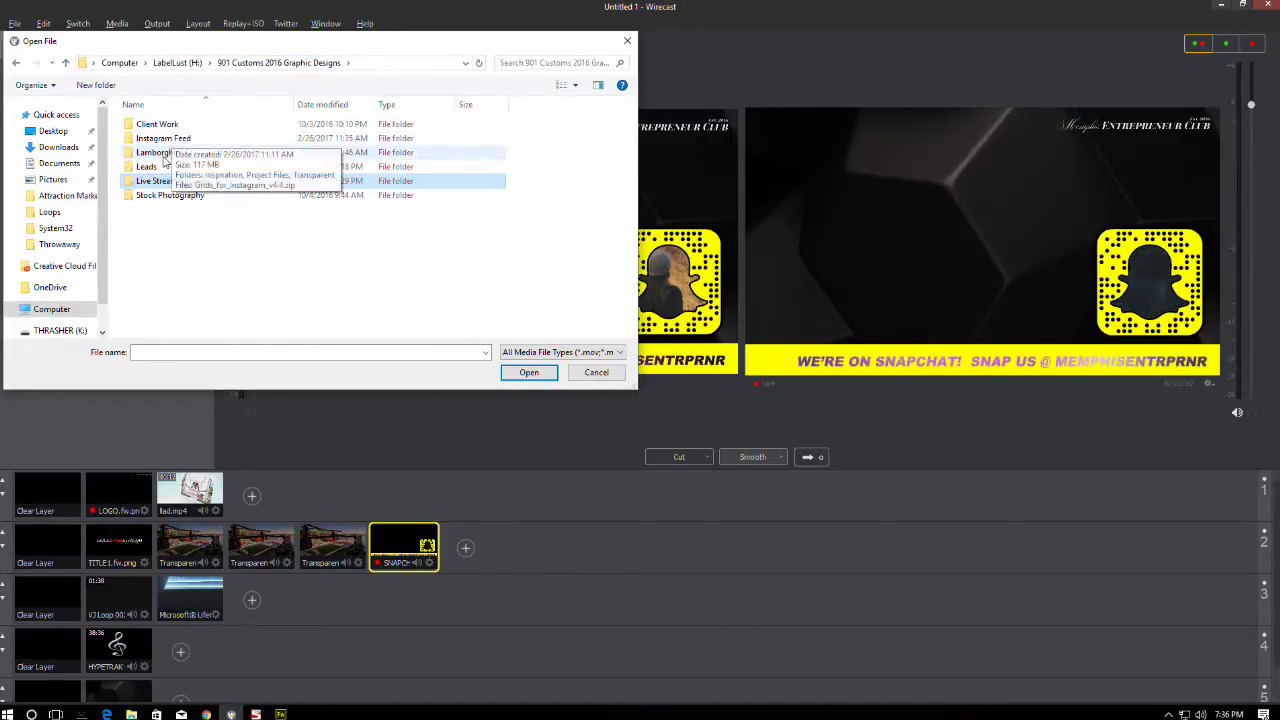
left_click(120, 63)
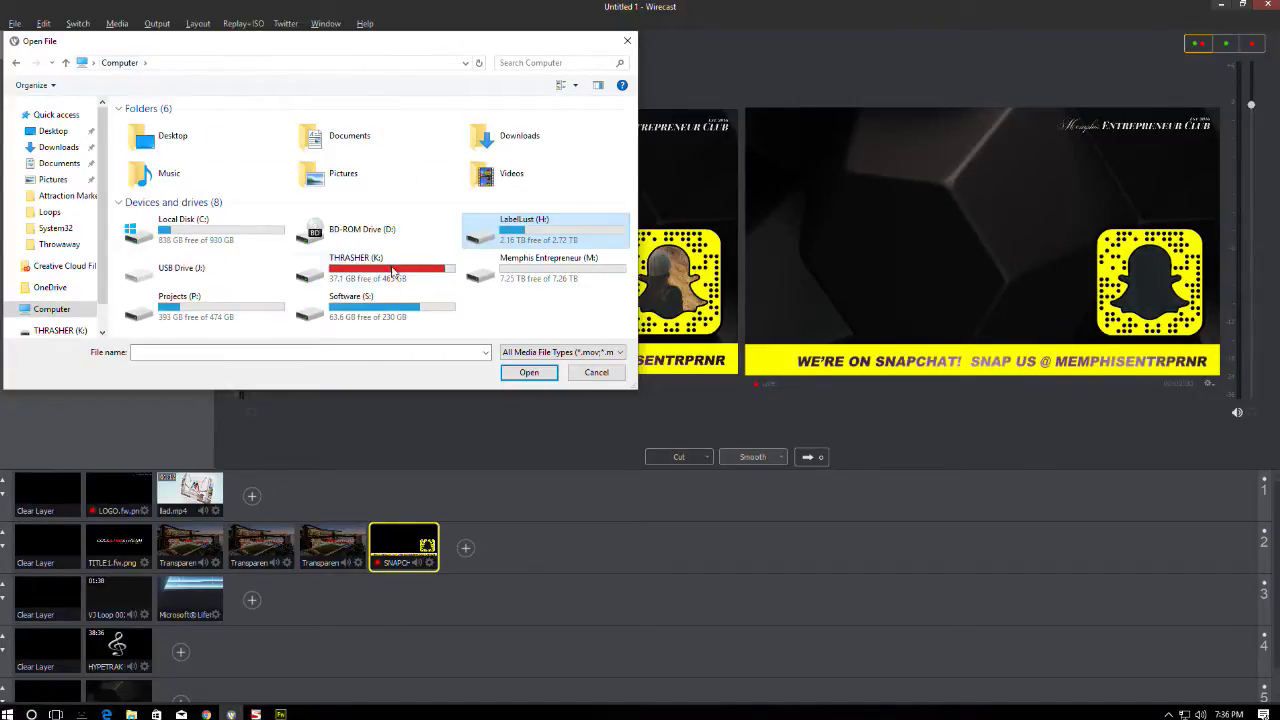
- Open THRASHER (K:) › Graphic Design › loaders and maximize the file browser
double_click(388, 270)
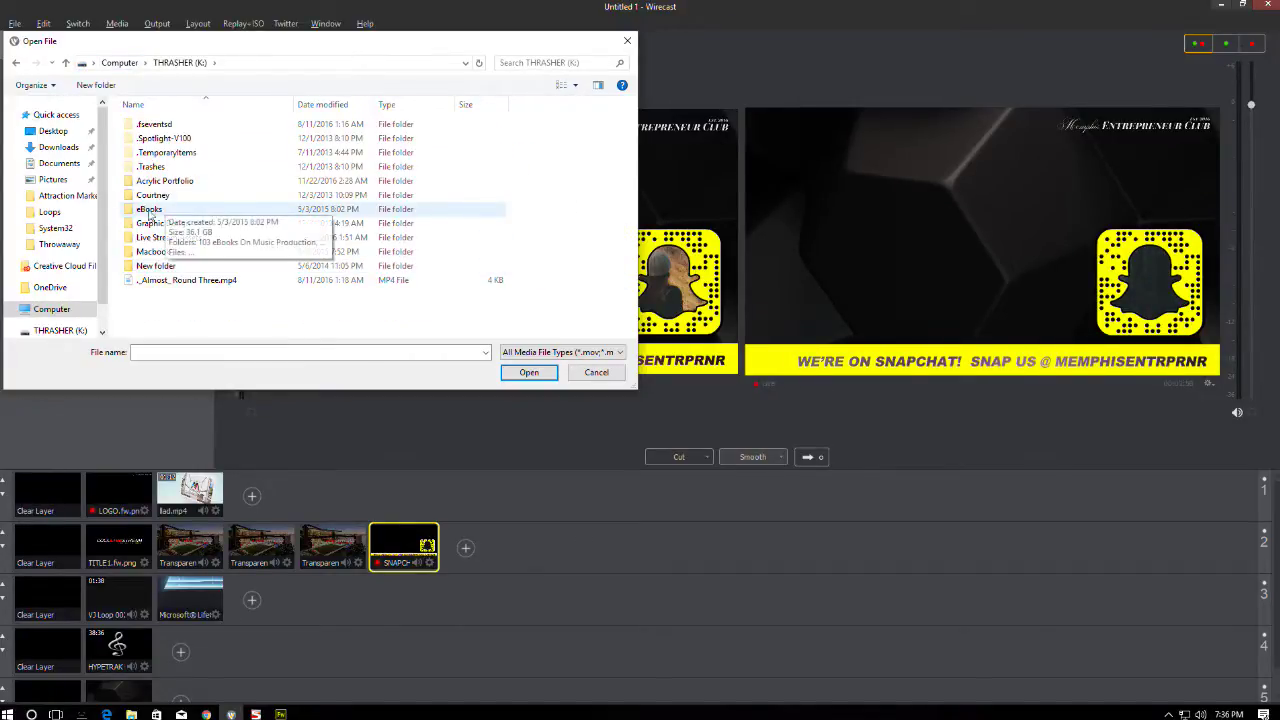
double_click(188, 220)
scroll(185, 193, "down", 3)
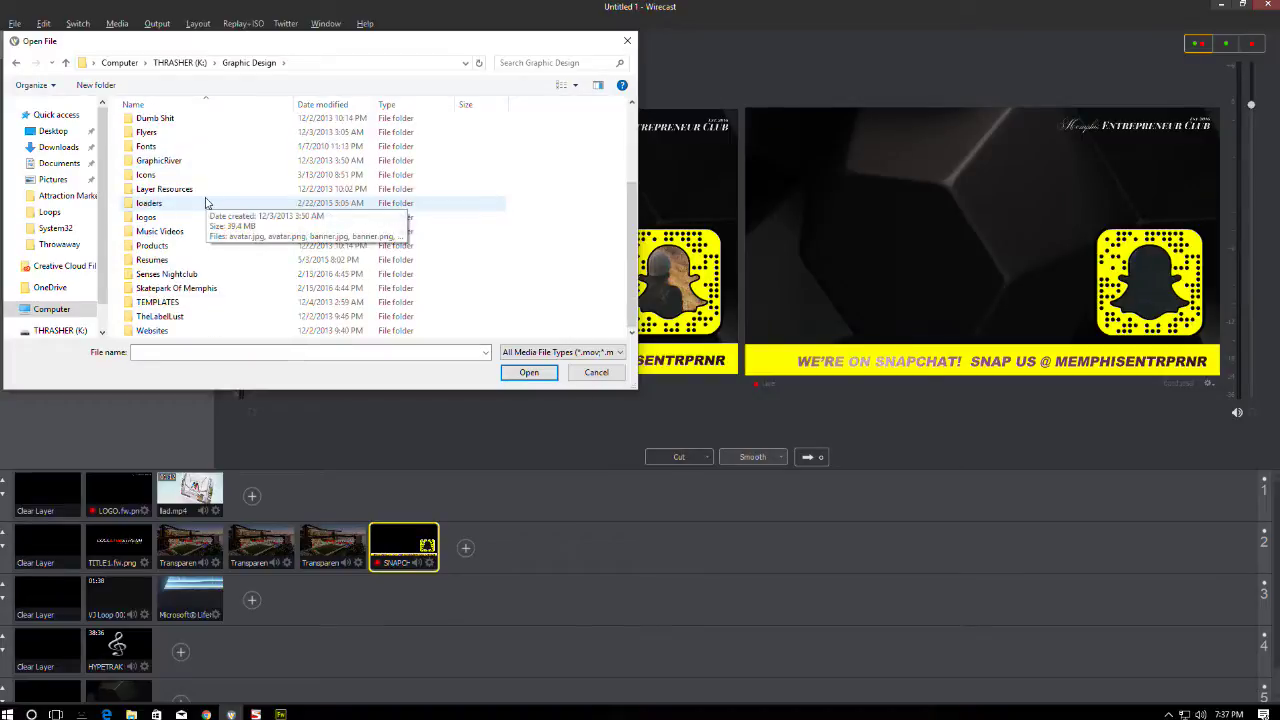
double_click(160, 302)
scroll(229, 260, "down", 5)
left_click(249, 62)
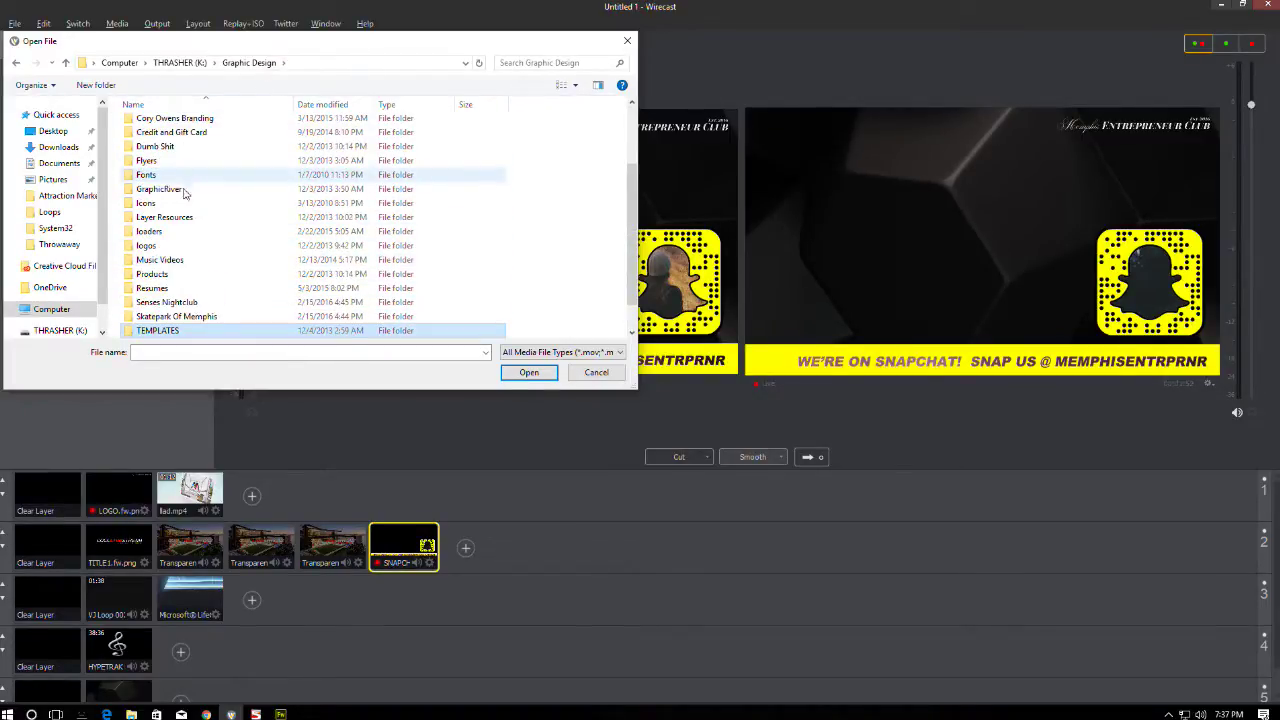
double_click(280, 231)
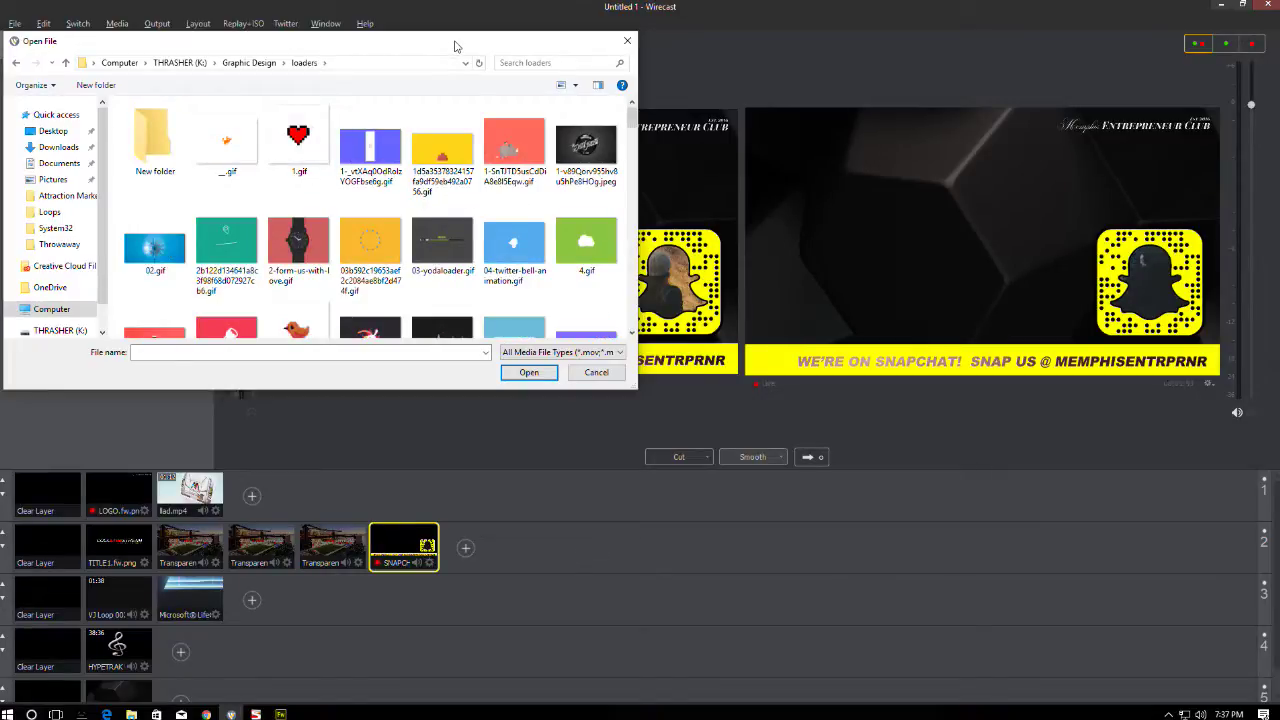
double_click(471, 40)
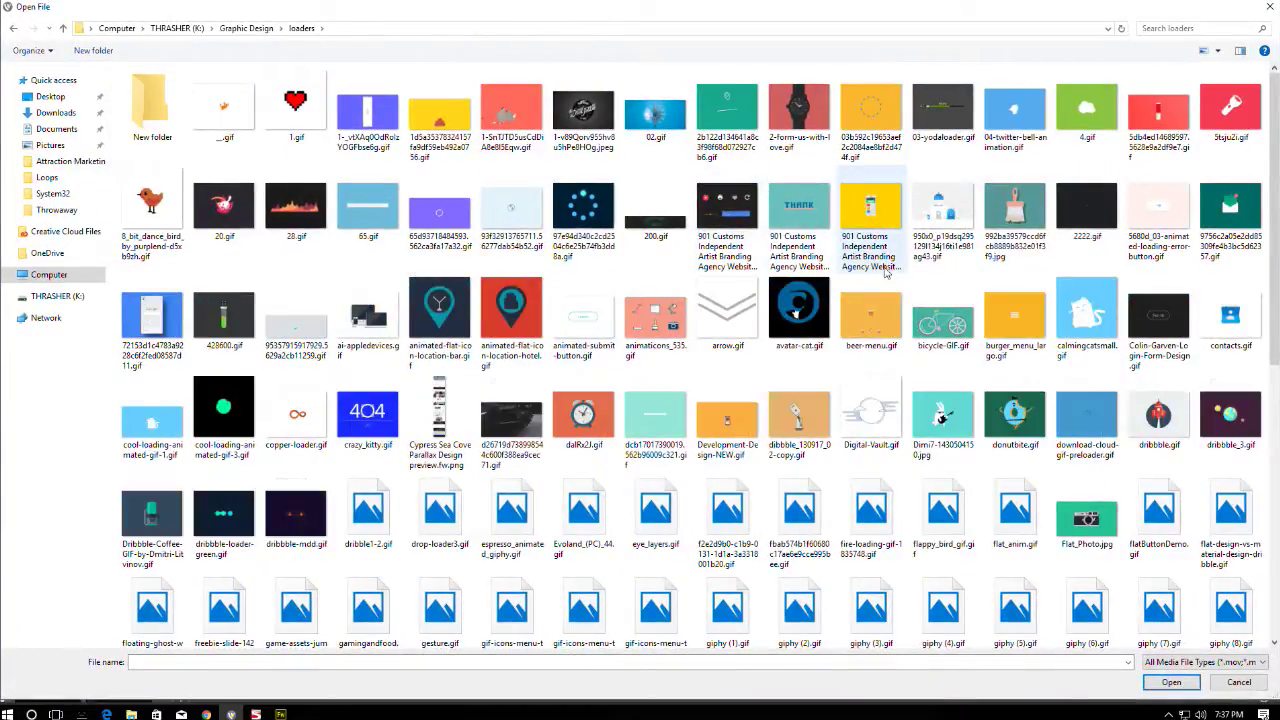
- Scan the loaders folder and its New subfolder, then return to the drive list
scroll(892, 280, "down", 5)
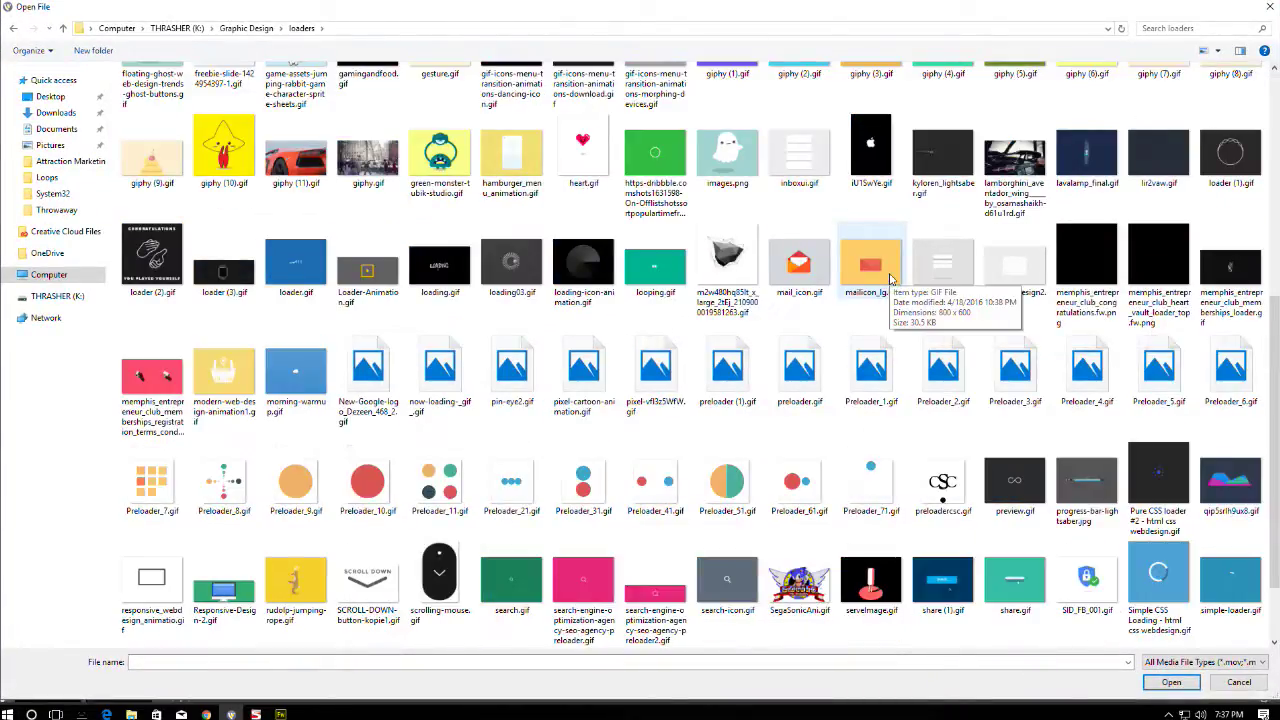
scroll(890, 280, "down", 3)
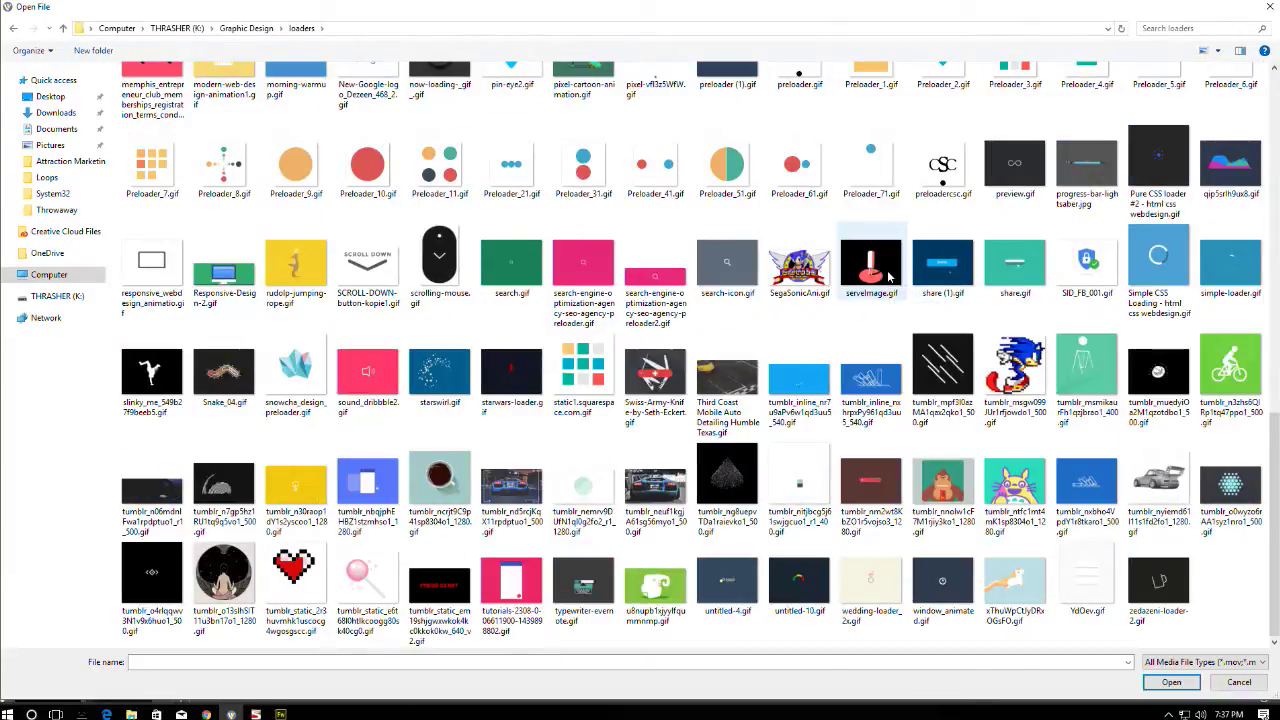
scroll(876, 280, "up", 8)
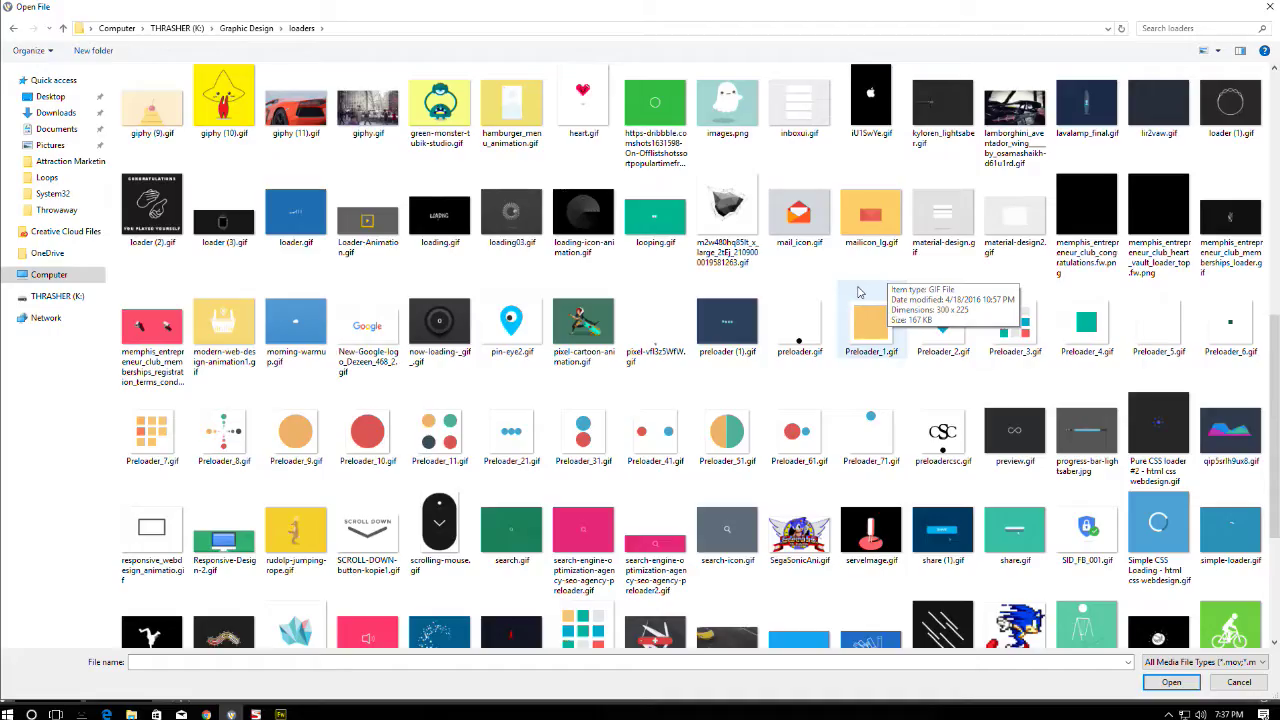
scroll(856, 292, "up", 3)
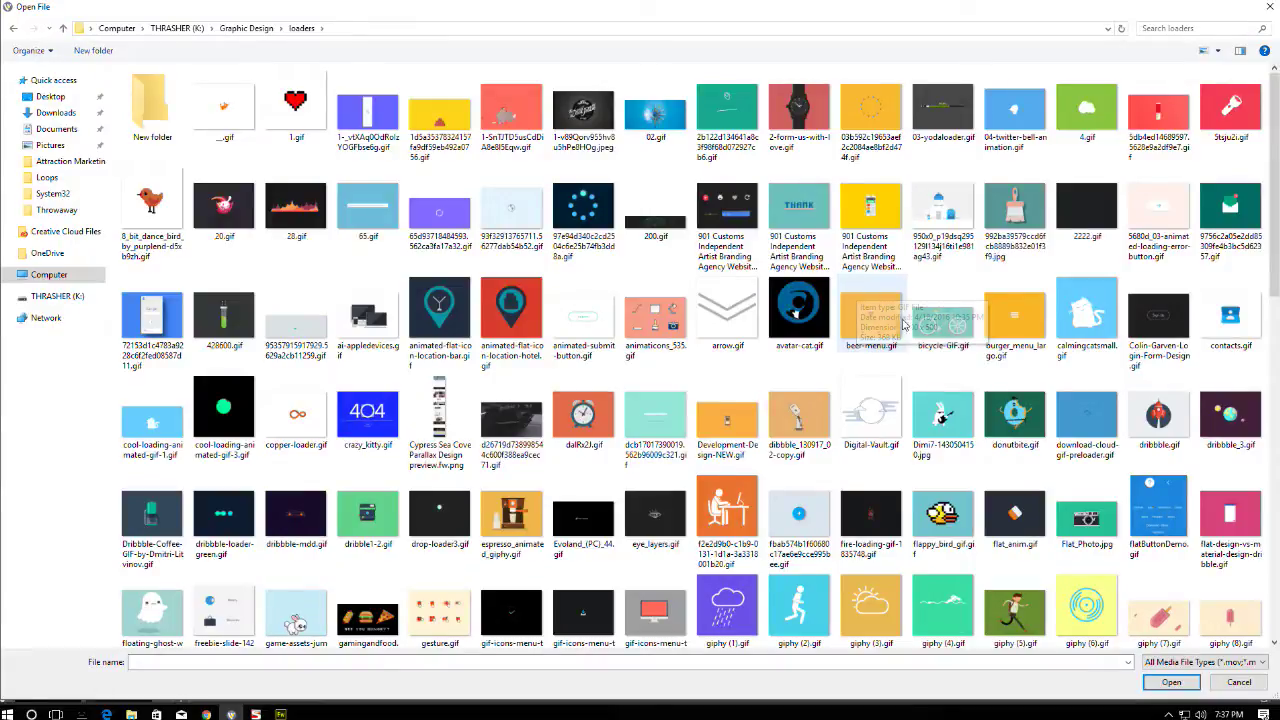
double_click(152, 105)
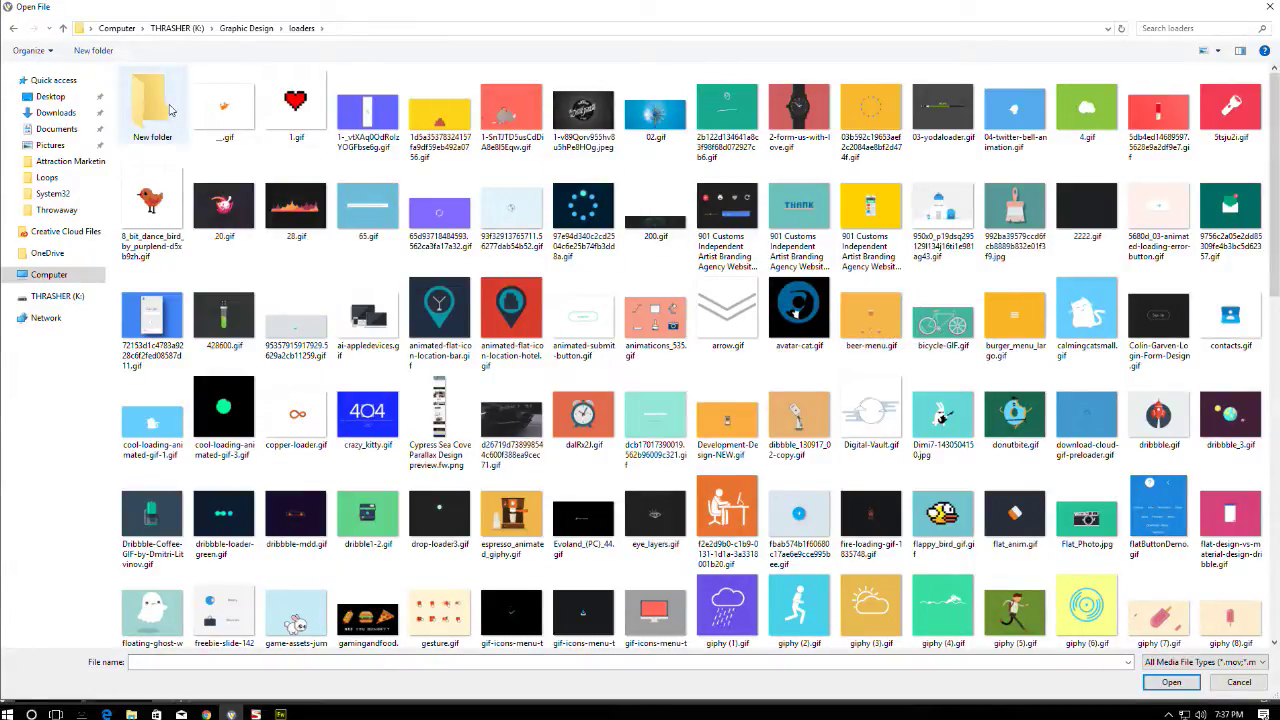
left_click(302, 28)
scroll(762, 287, "down", 10)
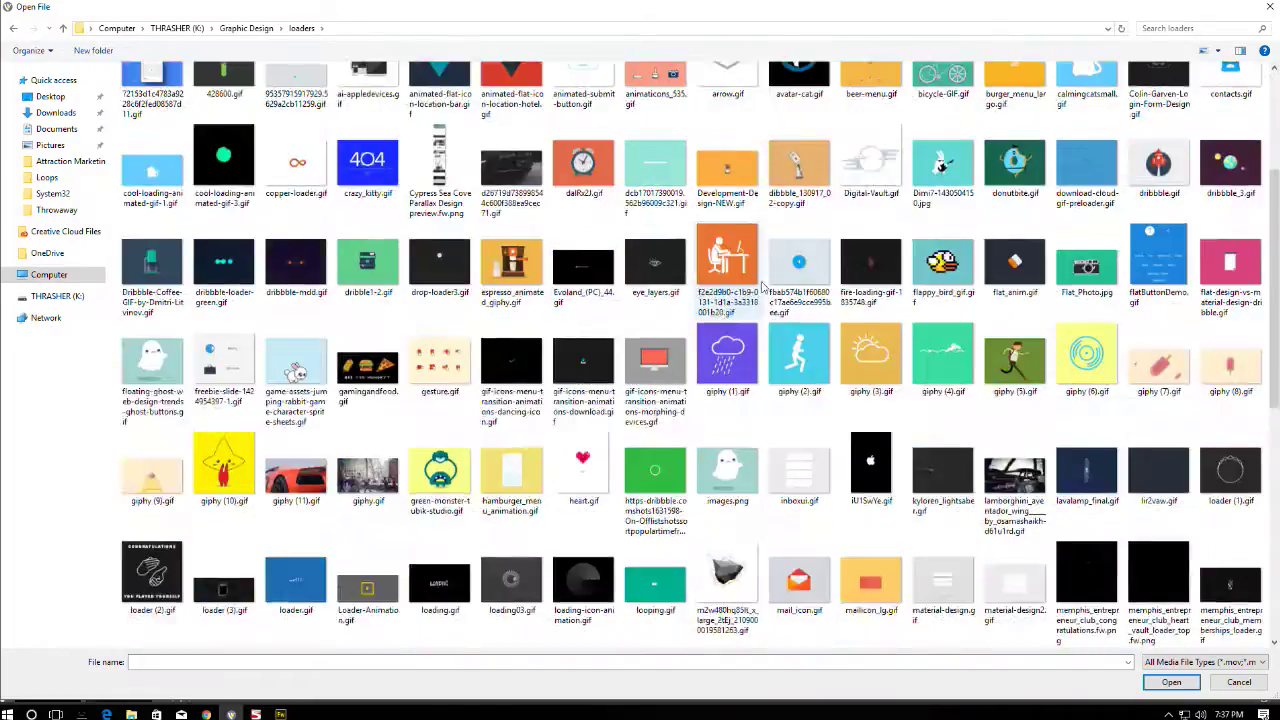
scroll(762, 287, "up", 10)
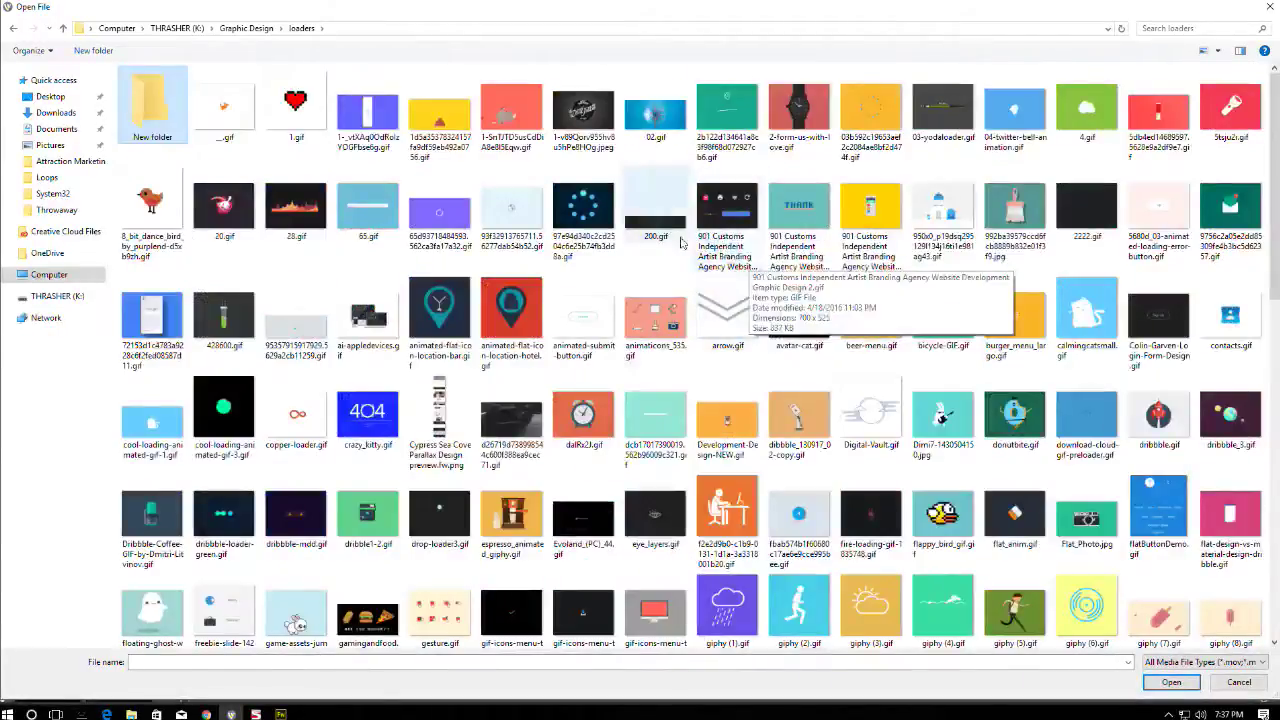
left_click(255, 28)
left_click(185, 28)
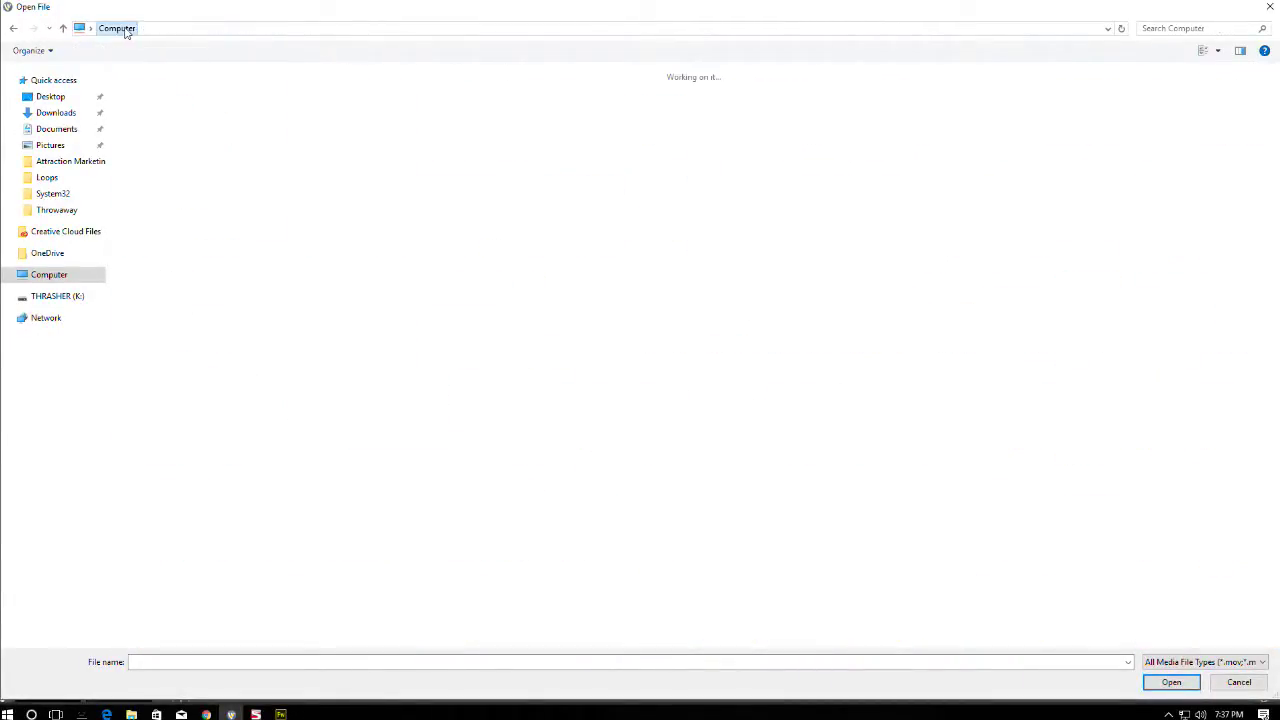
left_click(129, 28)
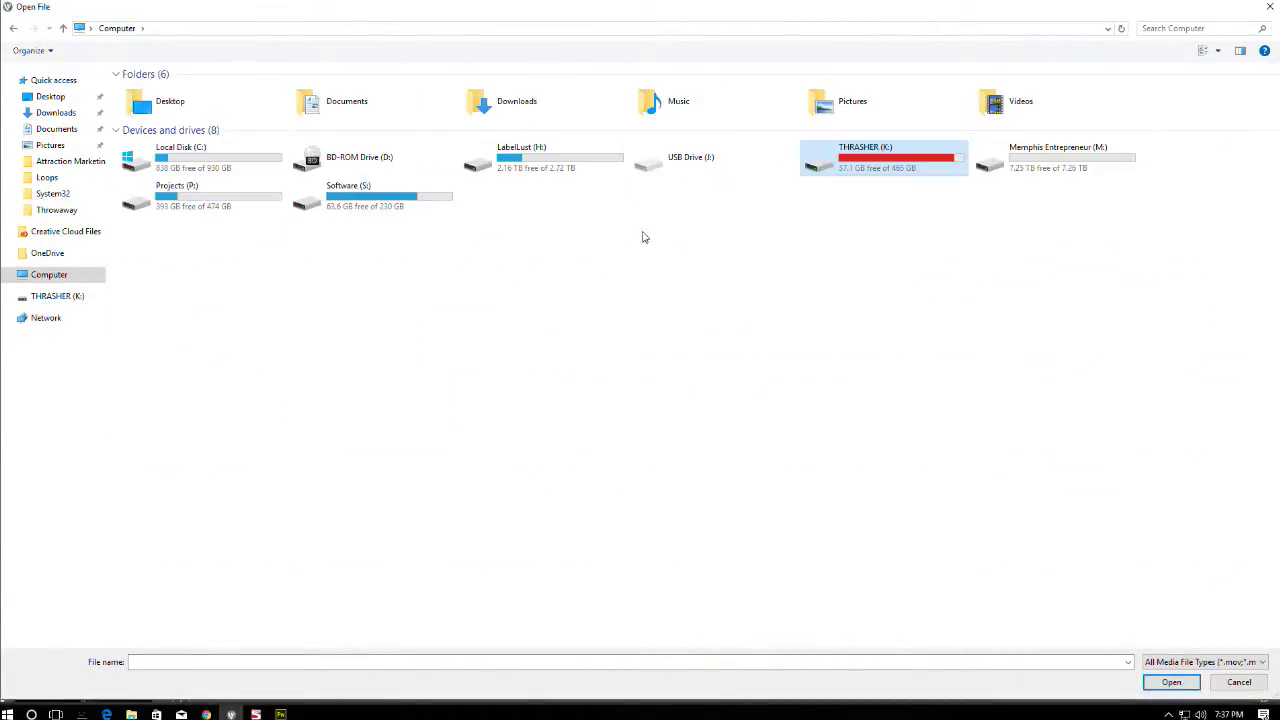
- Check the Facebook GIF and 3D loader subfolders in Projects (P:) › Assets › GIF
double_click(188, 196)
double_click(145, 90)
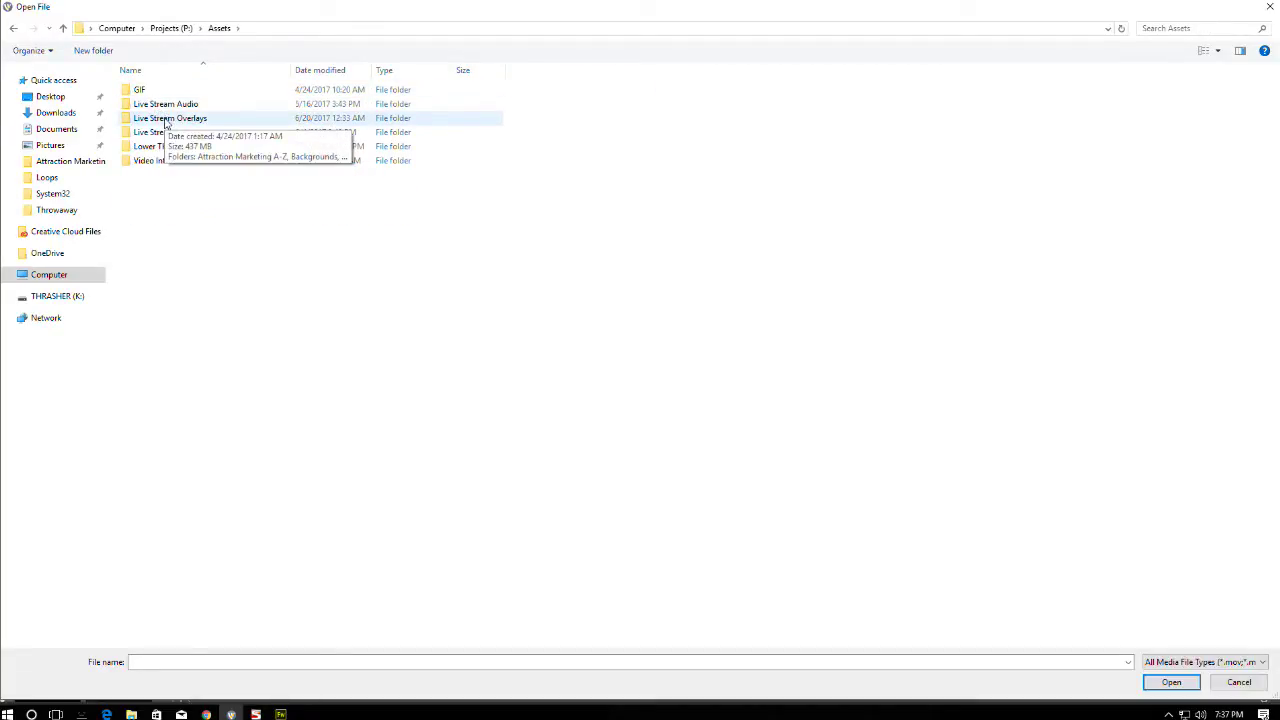
double_click(139, 90)
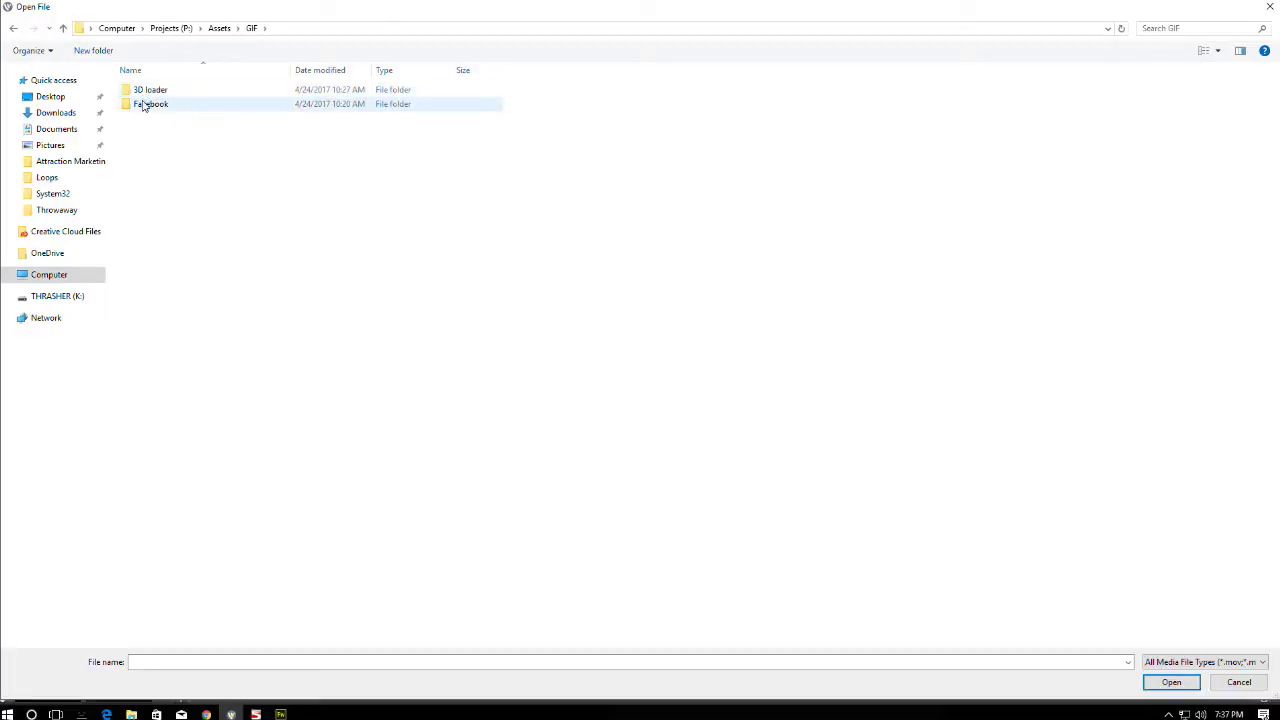
double_click(148, 104)
left_click(251, 28)
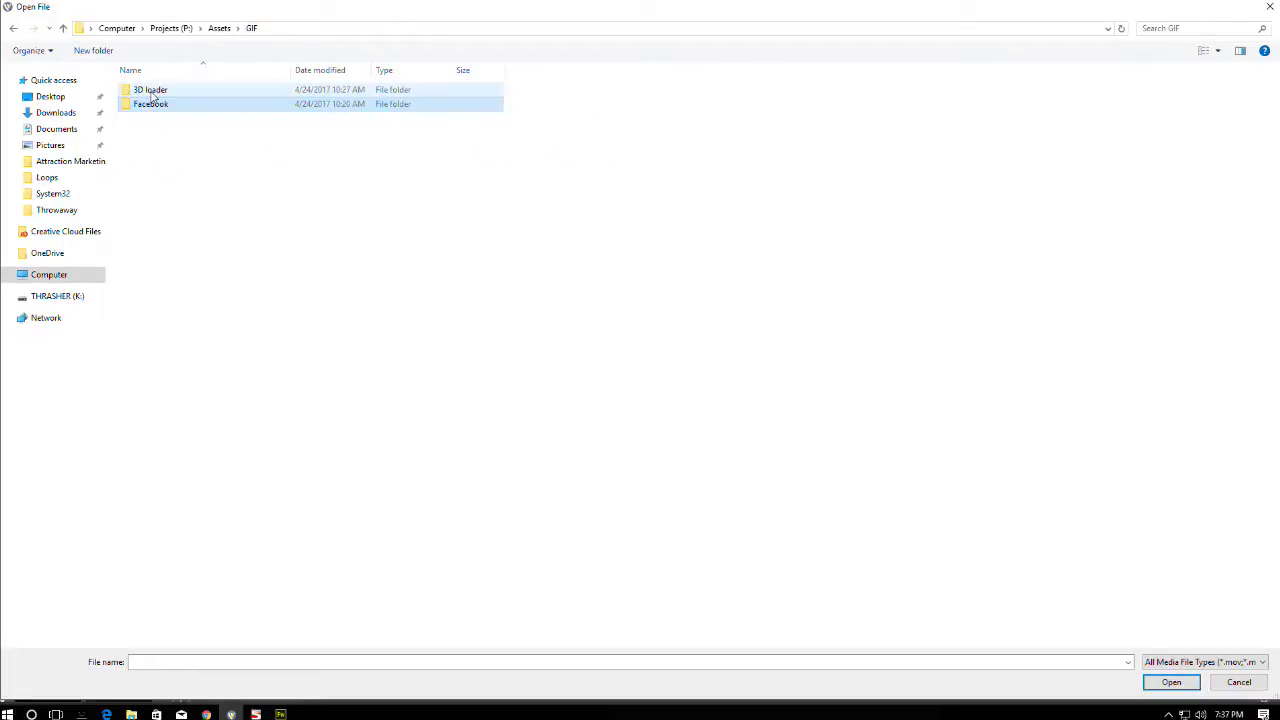
double_click(148, 90)
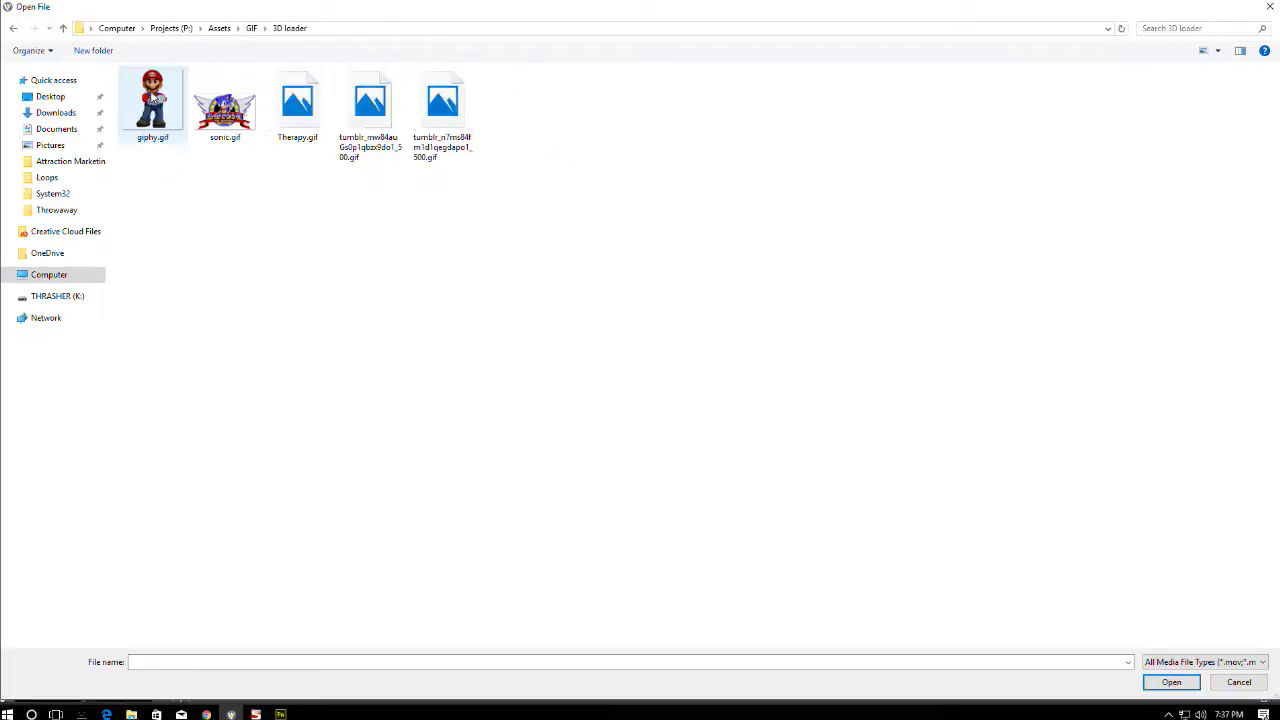
left_click(251, 29)
left_click(220, 29)
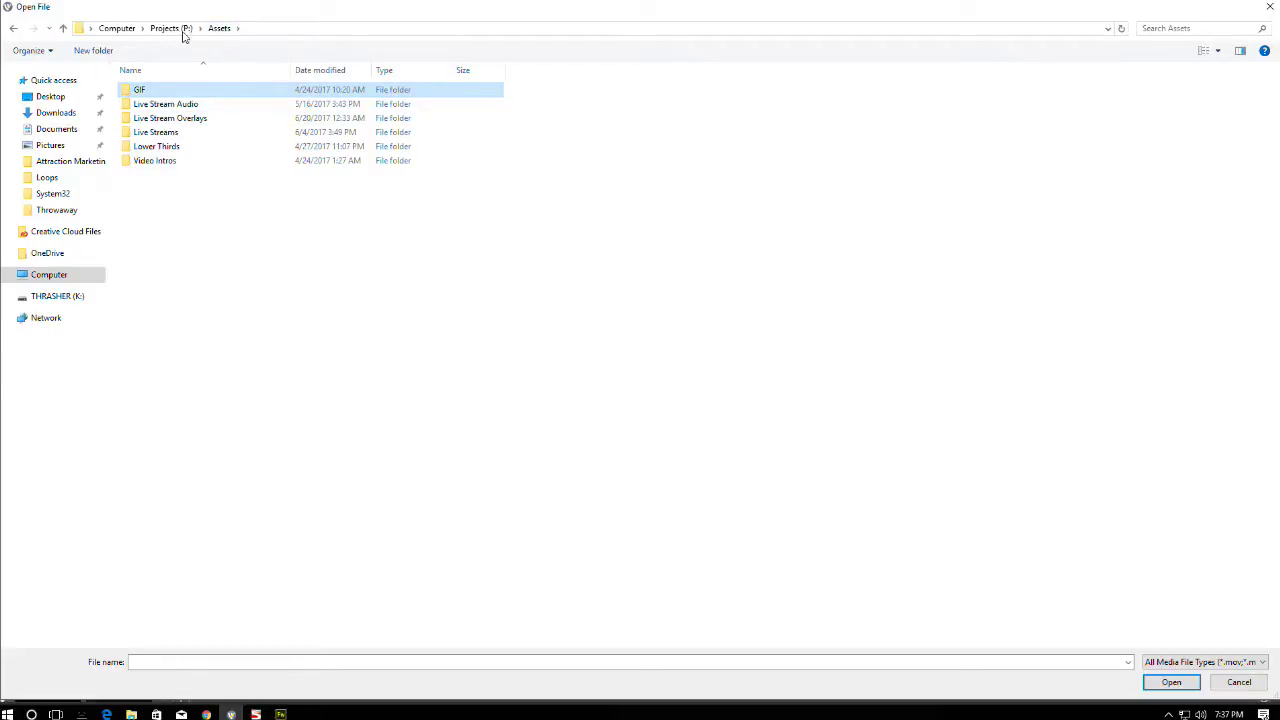
left_click(172, 29)
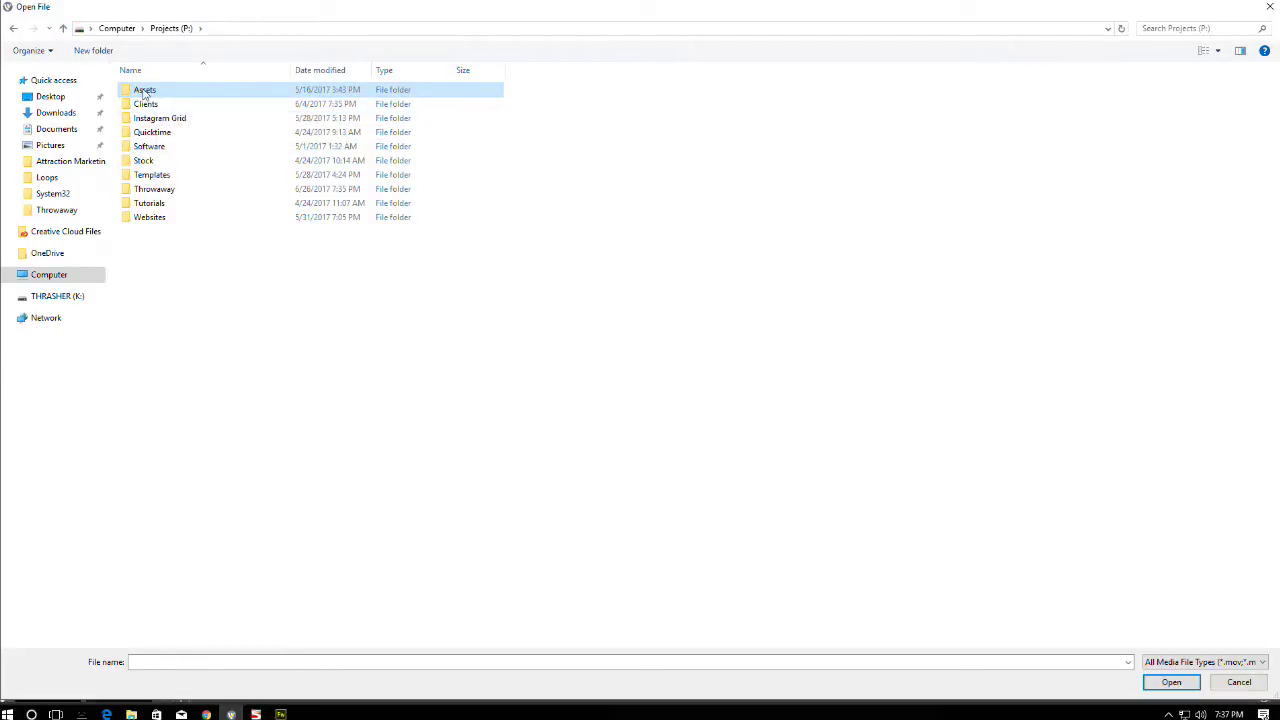
- Open Assets › Live Stream Overlays › Top Bars & Lower Thirds and select source.gif
double_click(145, 91)
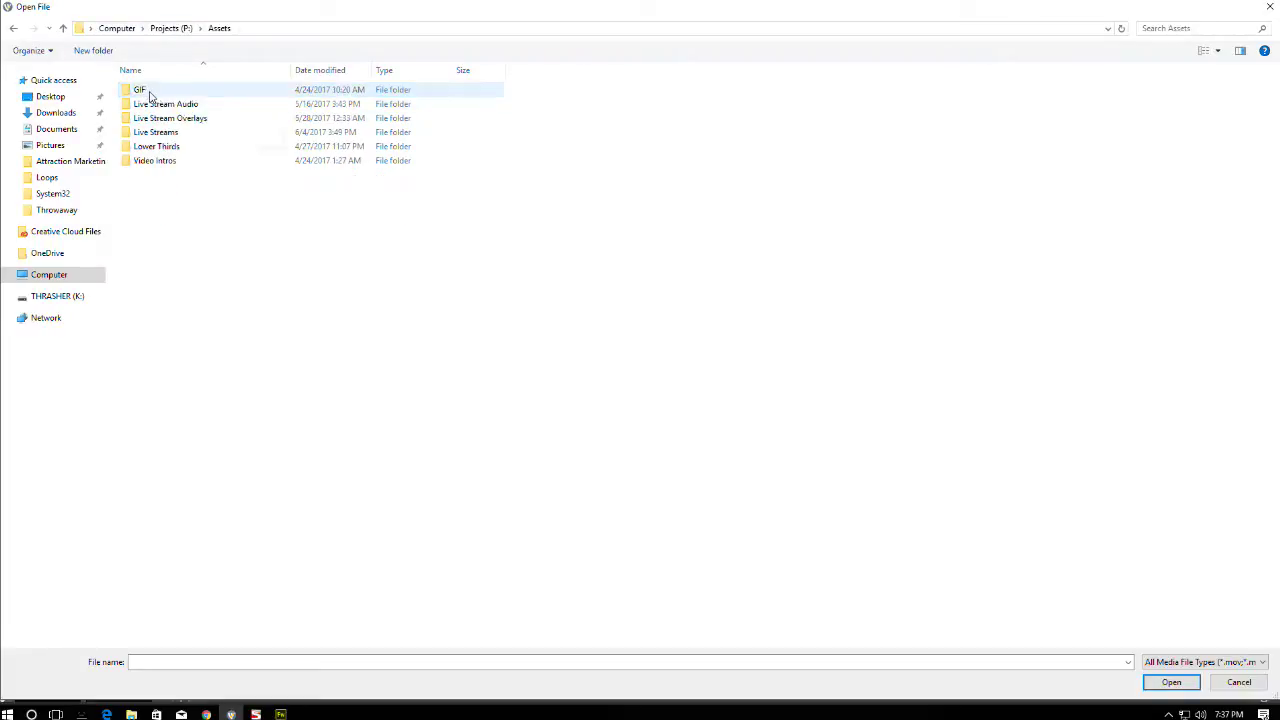
double_click(165, 118)
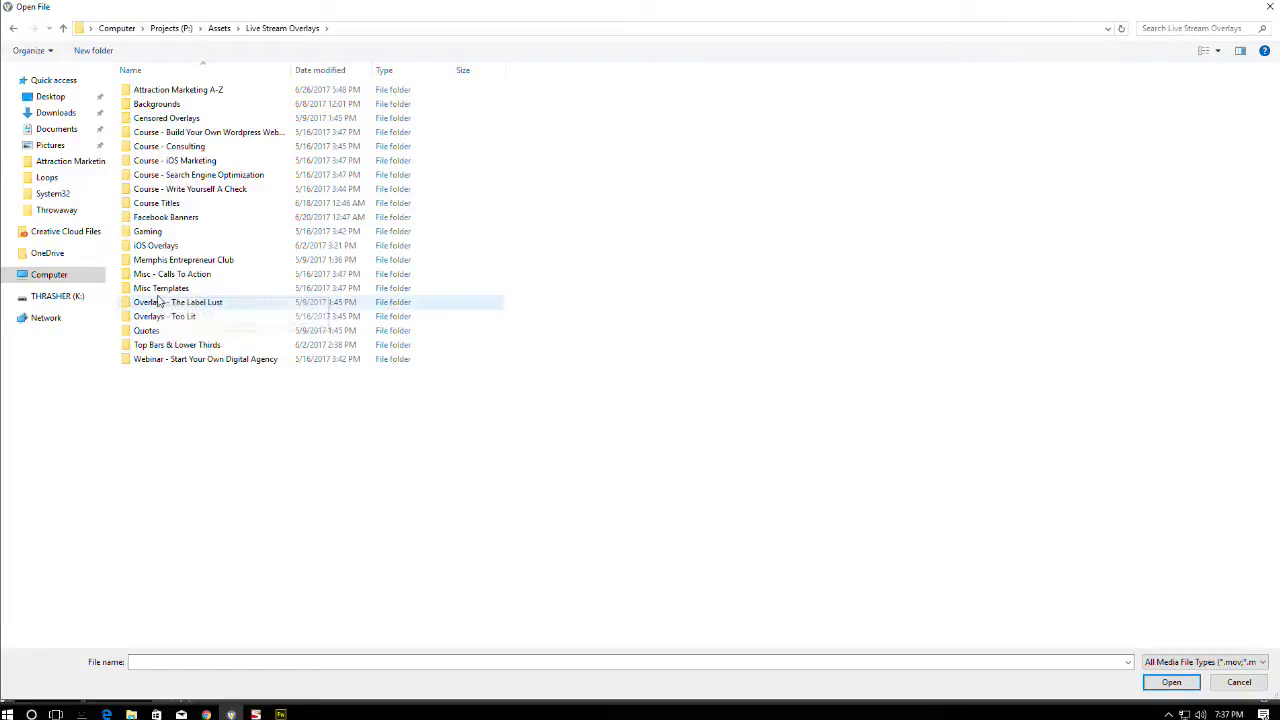
double_click(150, 346)
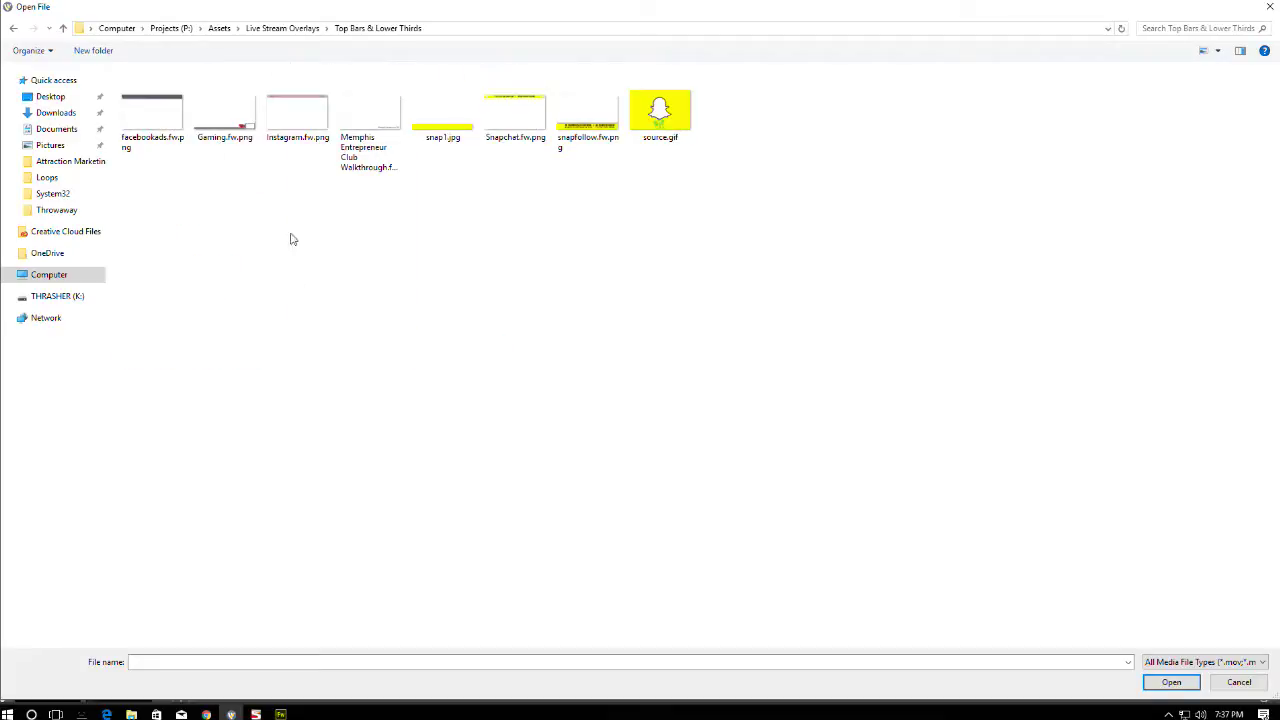
left_click(665, 118)
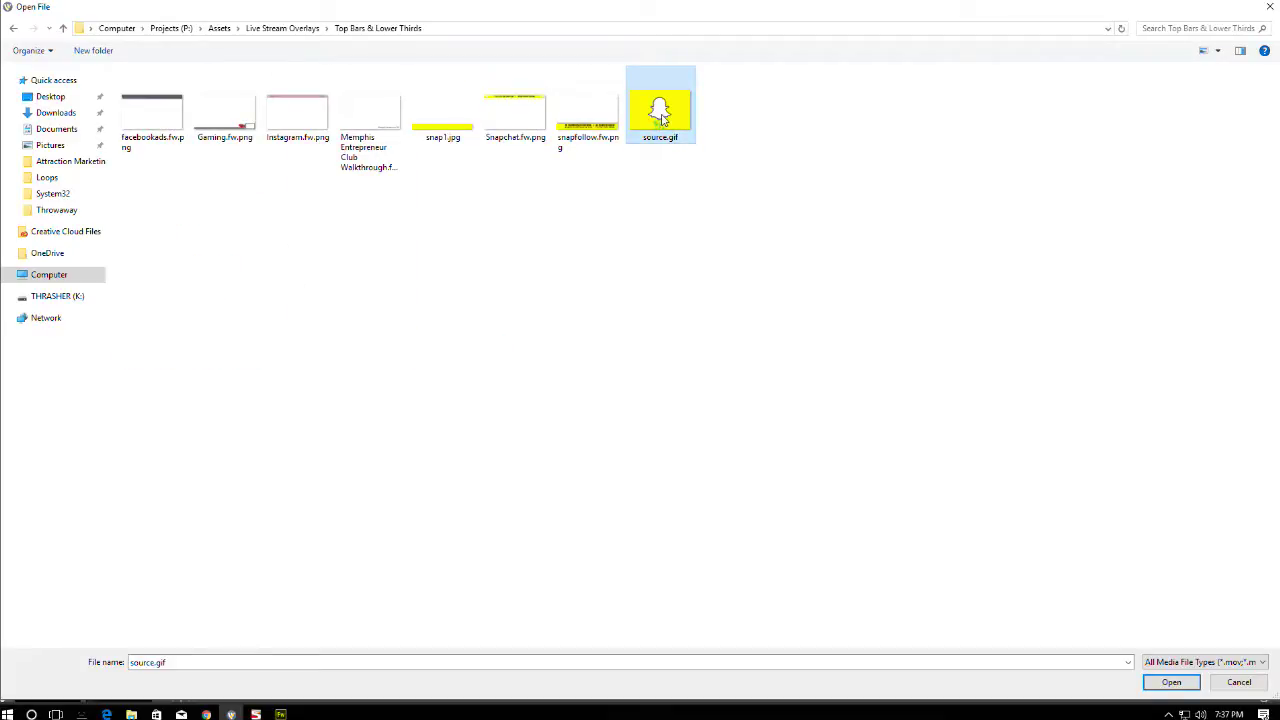
- Add source.gif as a shot layer and drag the Snapchat ghost to the lower-left corner
double_click(660, 113)
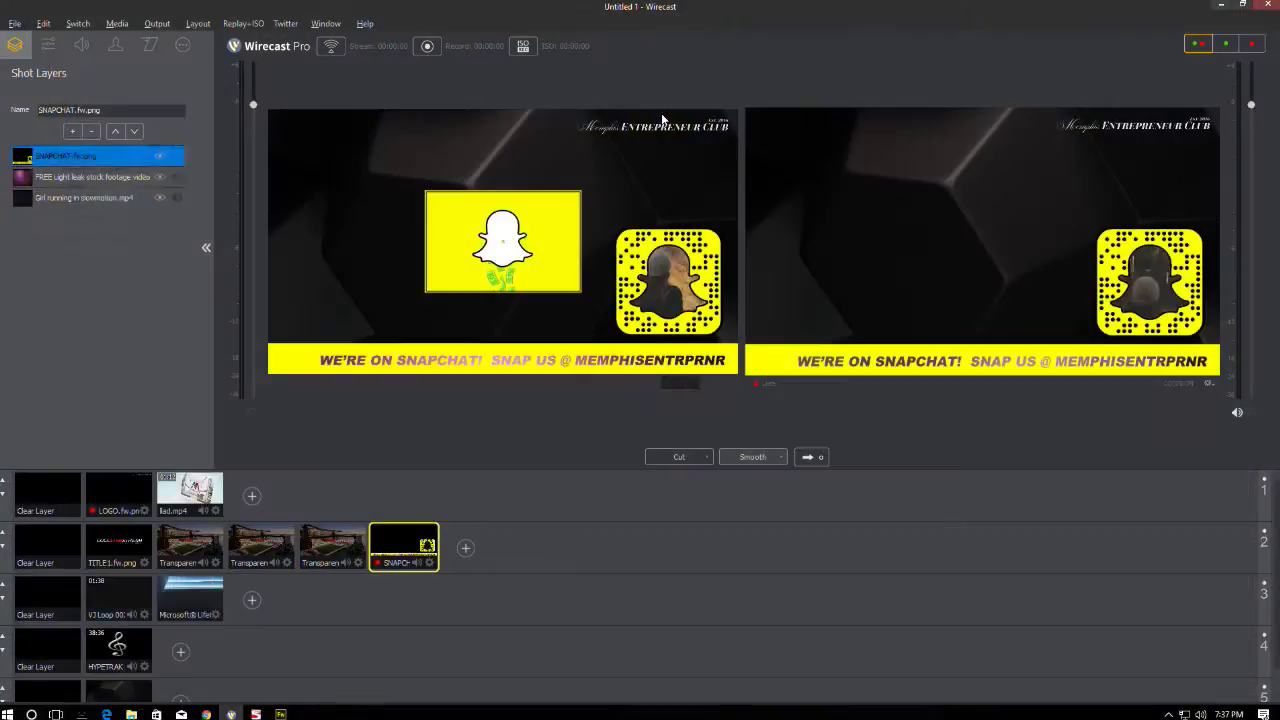
left_click_drag(535, 220, 356, 330)
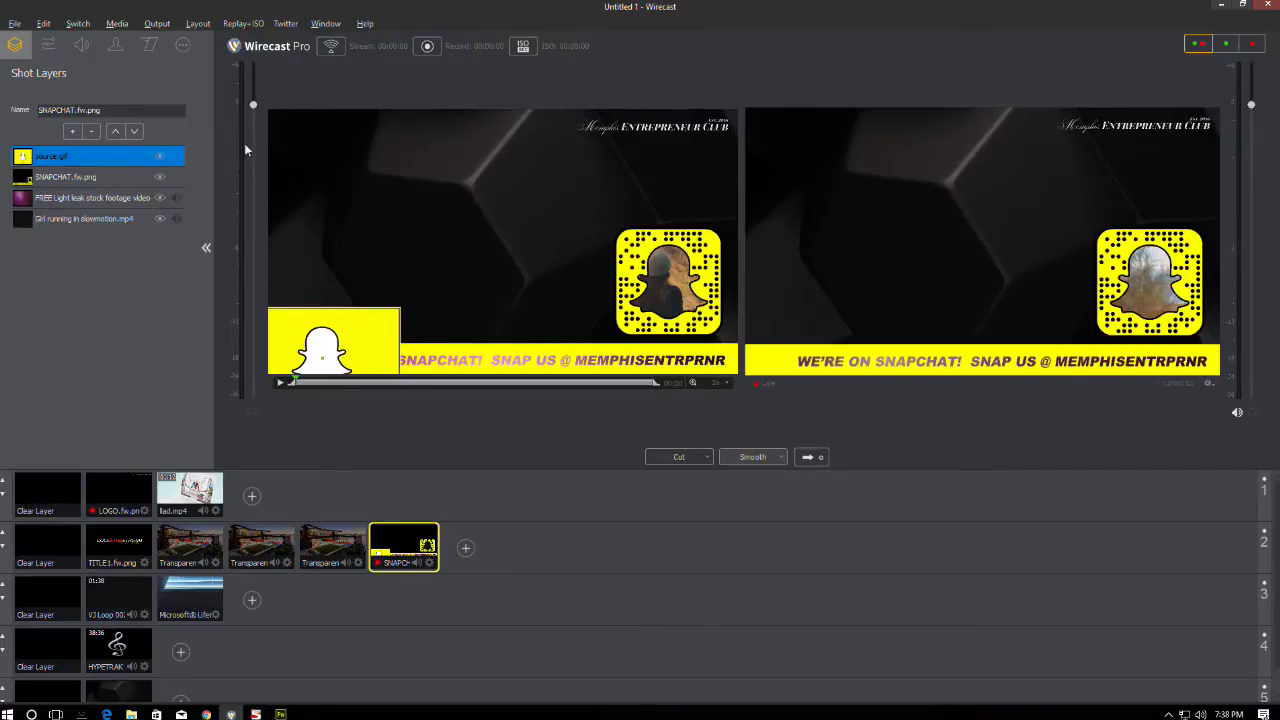
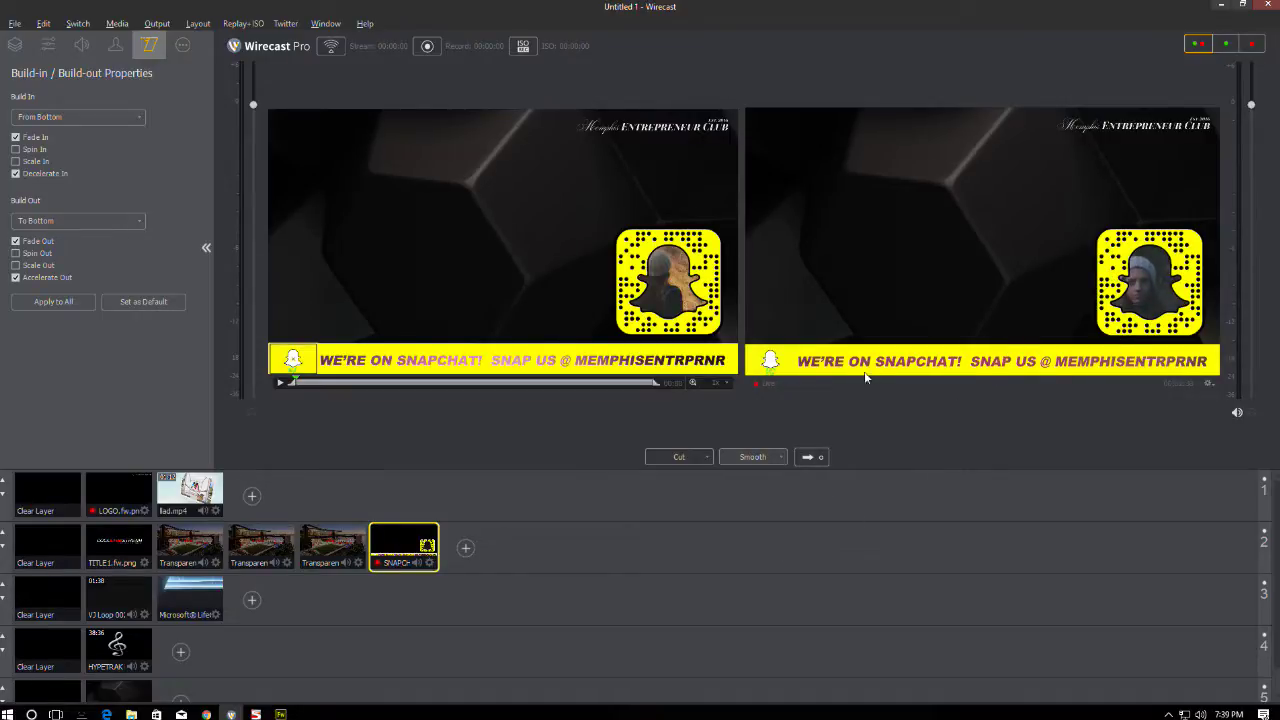
- Move the WE'RE ON SNAPCHAT! banner text slightly up in Fireworks, save it, and check it in Wirecast
left_click(281, 714)
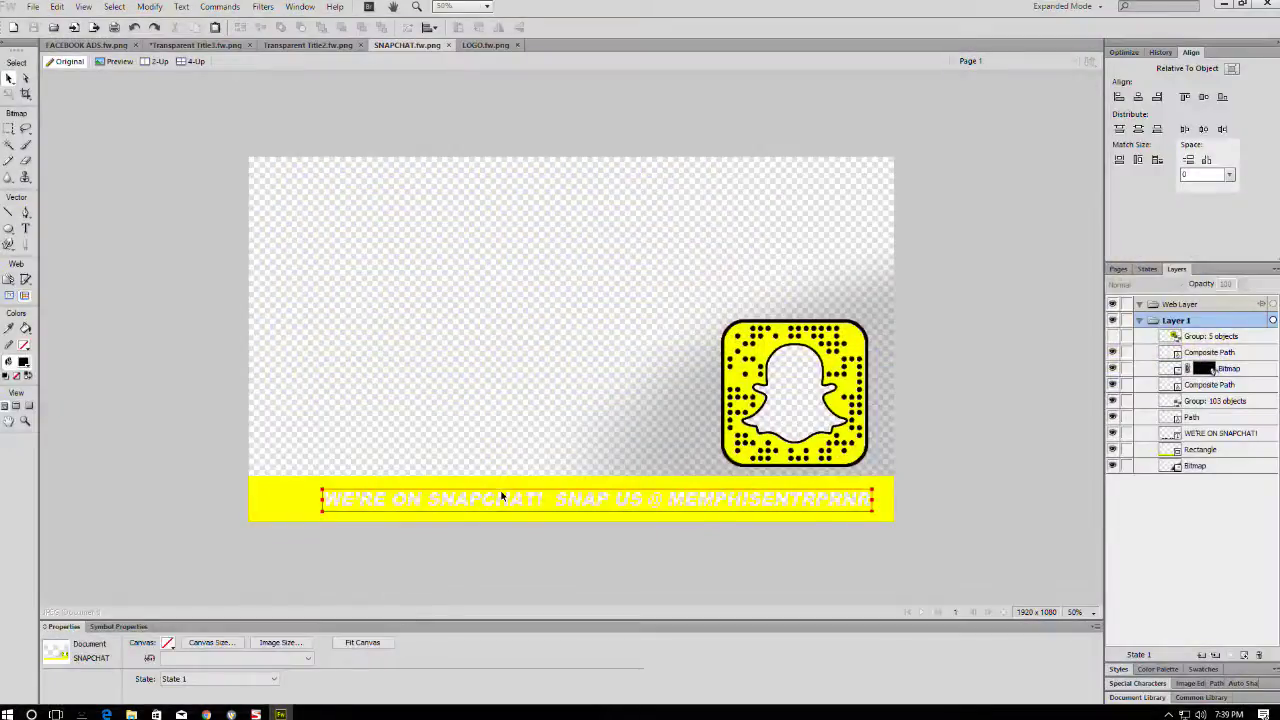
left_click(503, 497)
left_click_drag(505, 494, 508, 491)
key("ctrl+s")
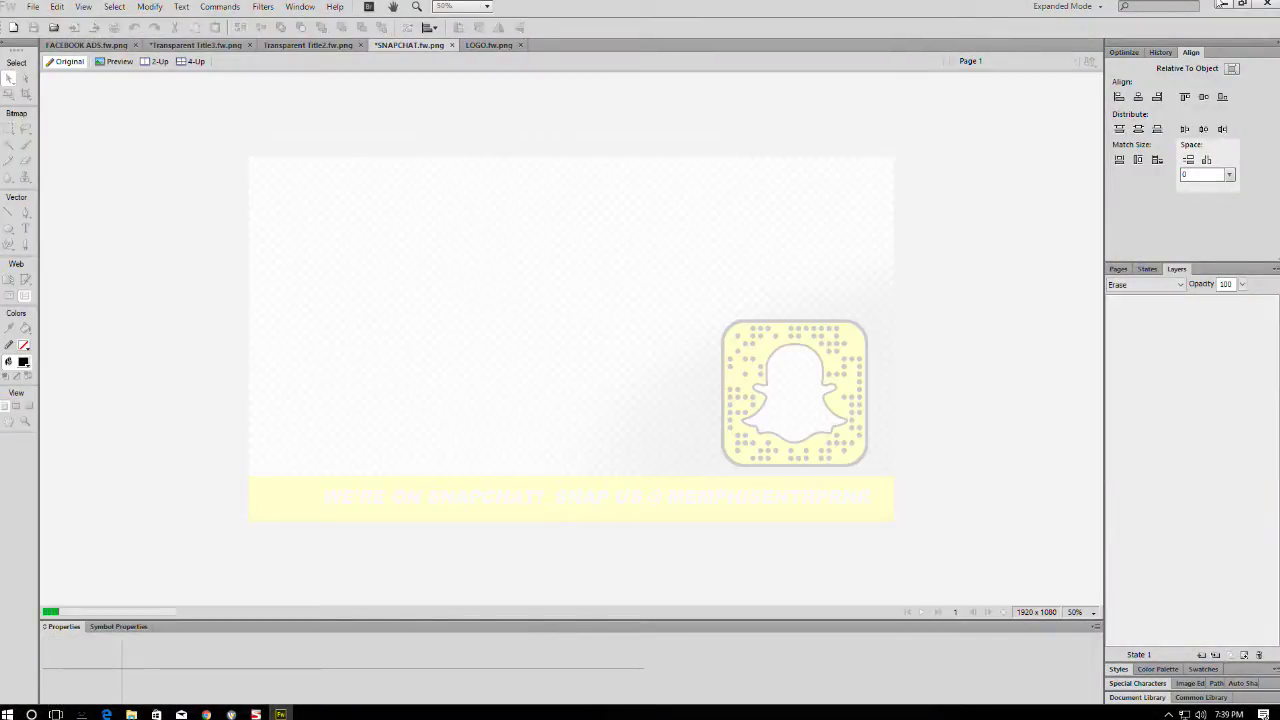
key("alt+Tab")
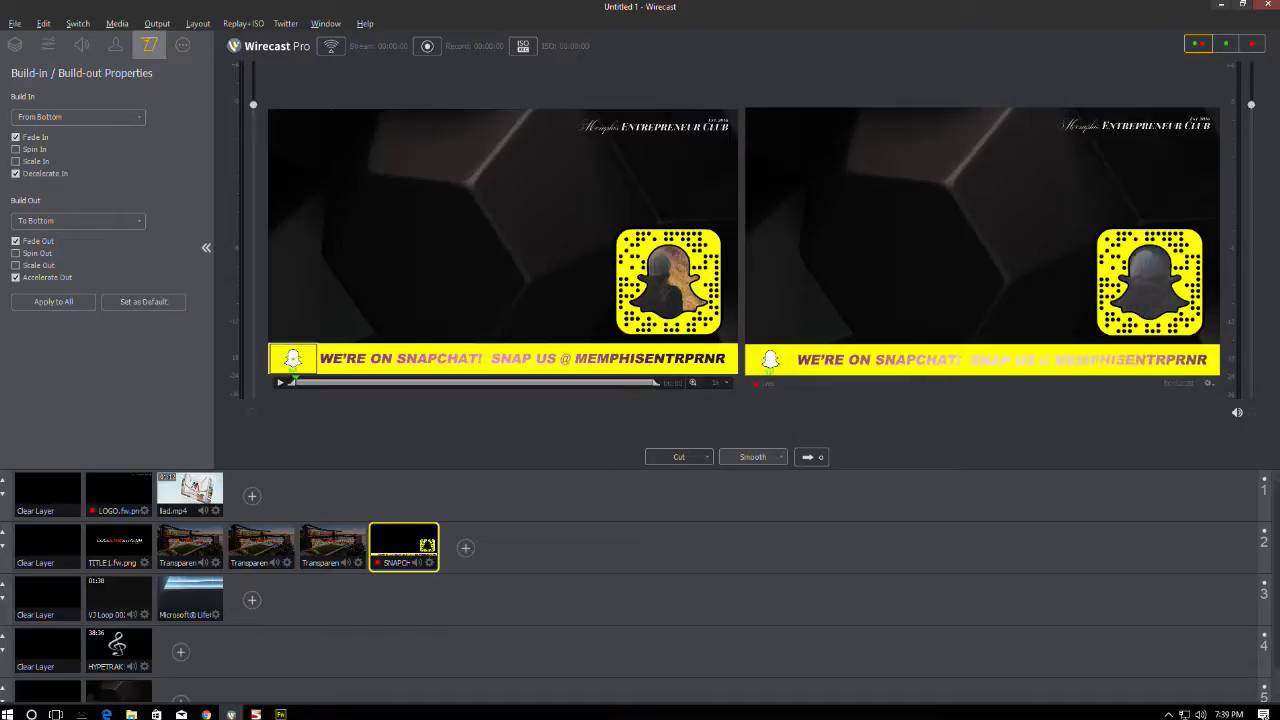
- Nudge the banner text a few pixels left and return to Wirecast
key("alt+Tab")
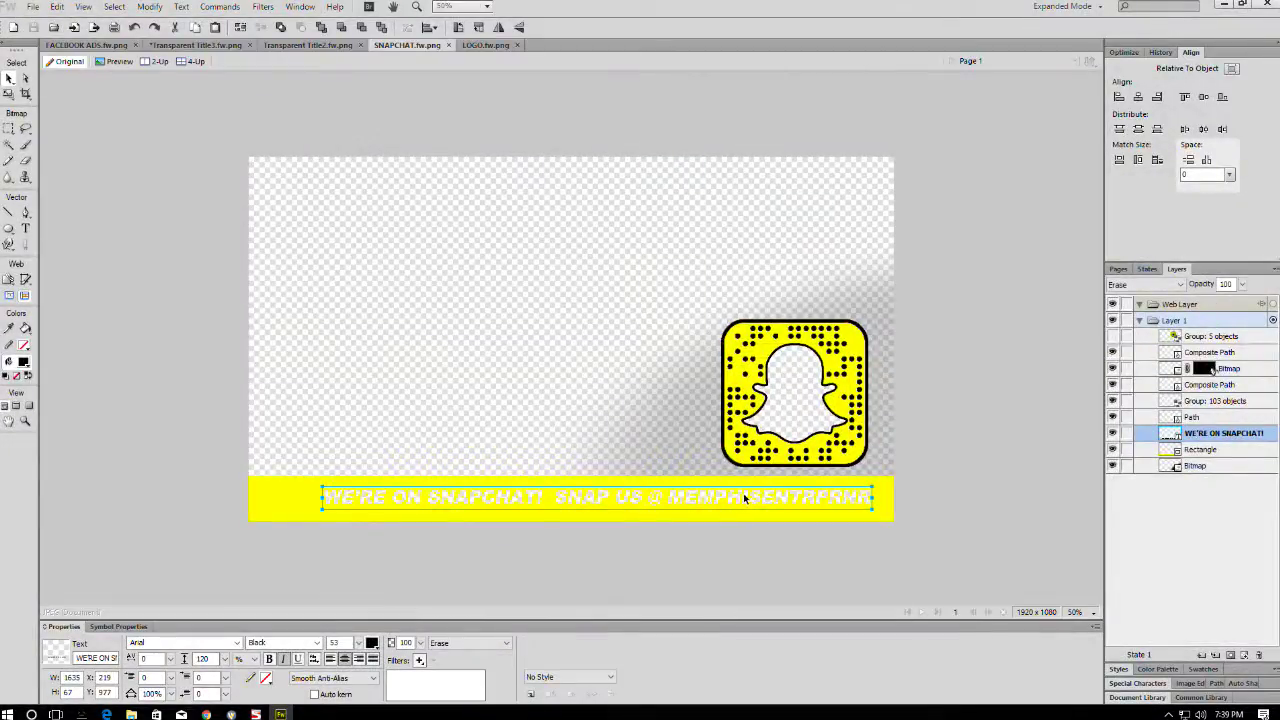
key("shift+Left")
key("shift+Left")
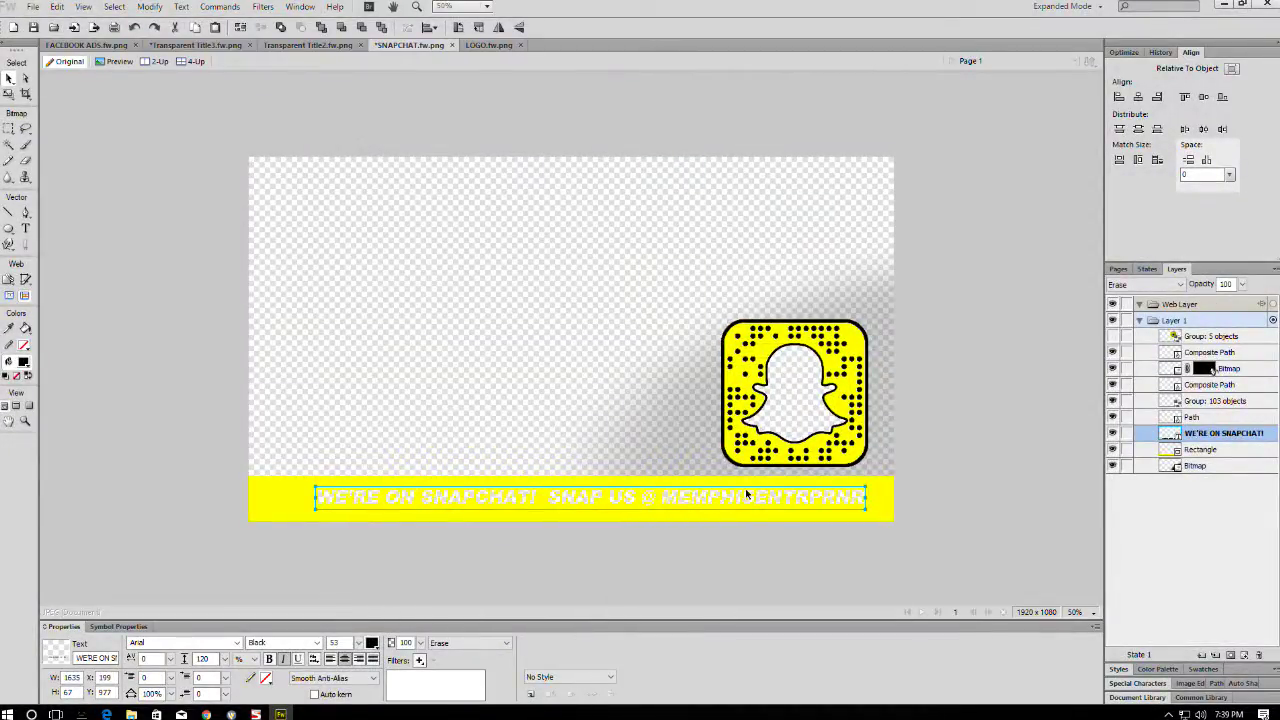
key("alt+Tab")
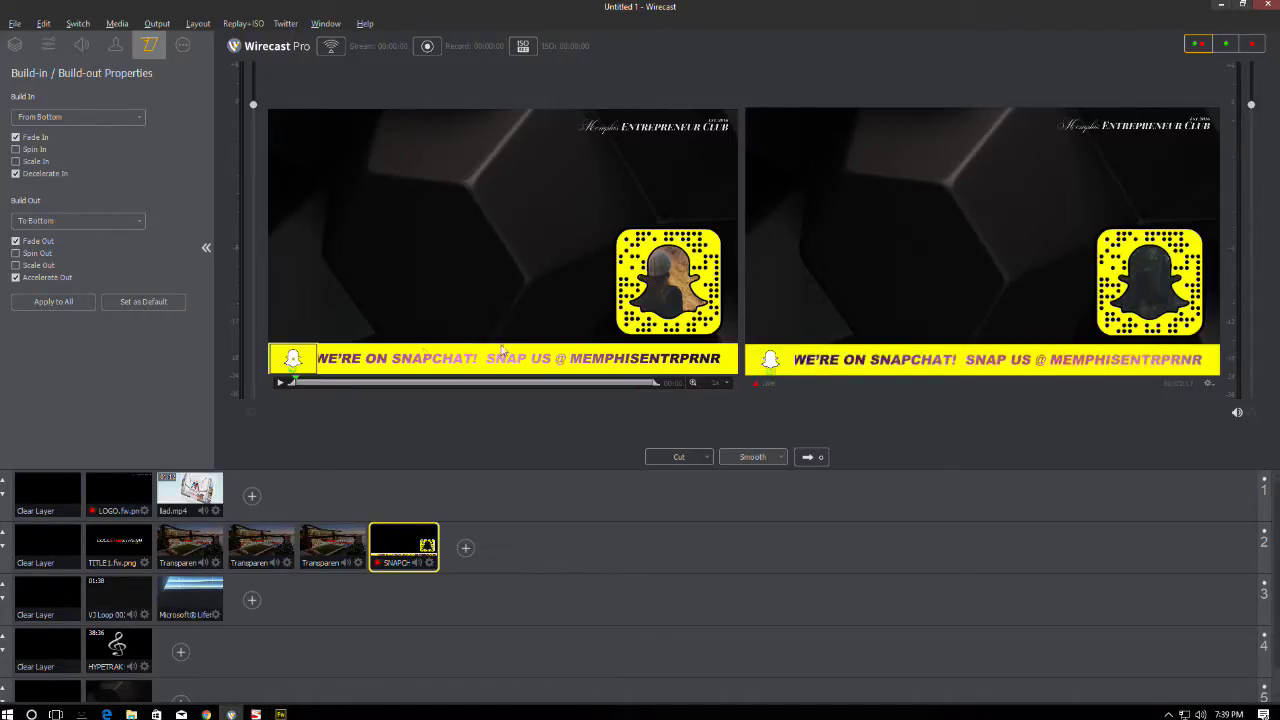
- Set the Snapchat shot layer's Crop Right to 84 in Shot Layer Properties
left_click(48, 45)
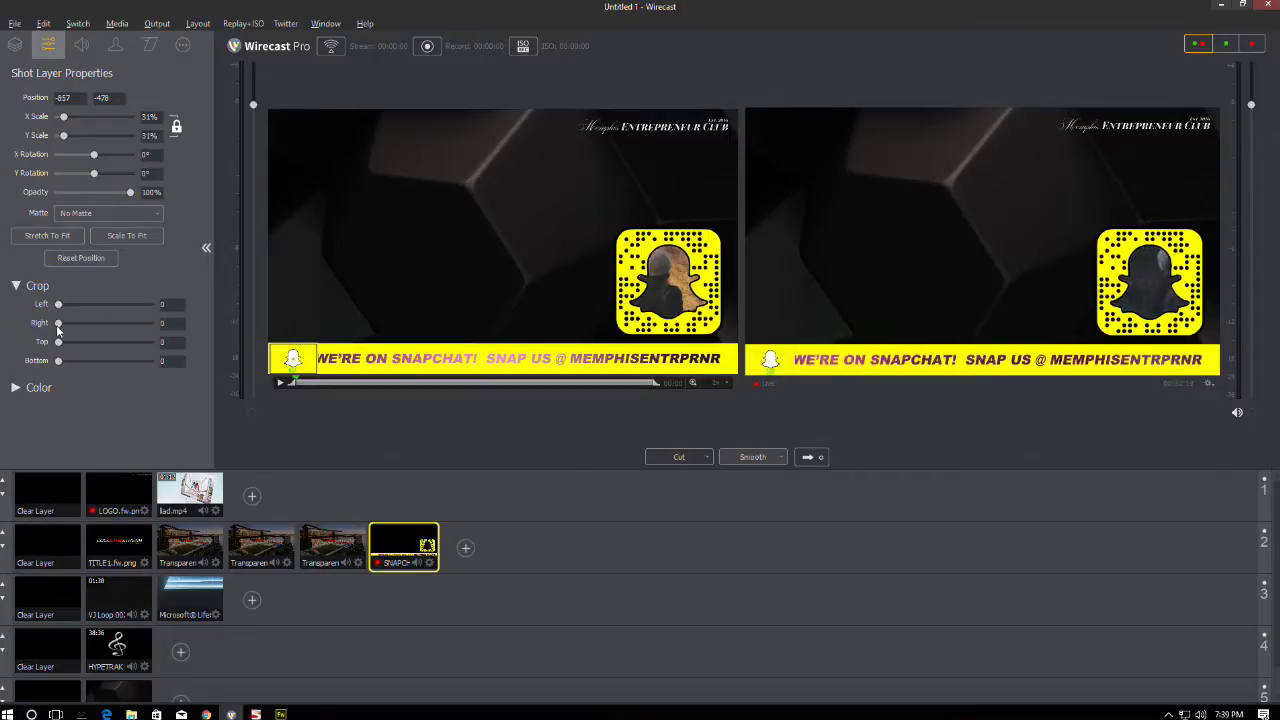
left_click_drag(58, 324, 69, 324)
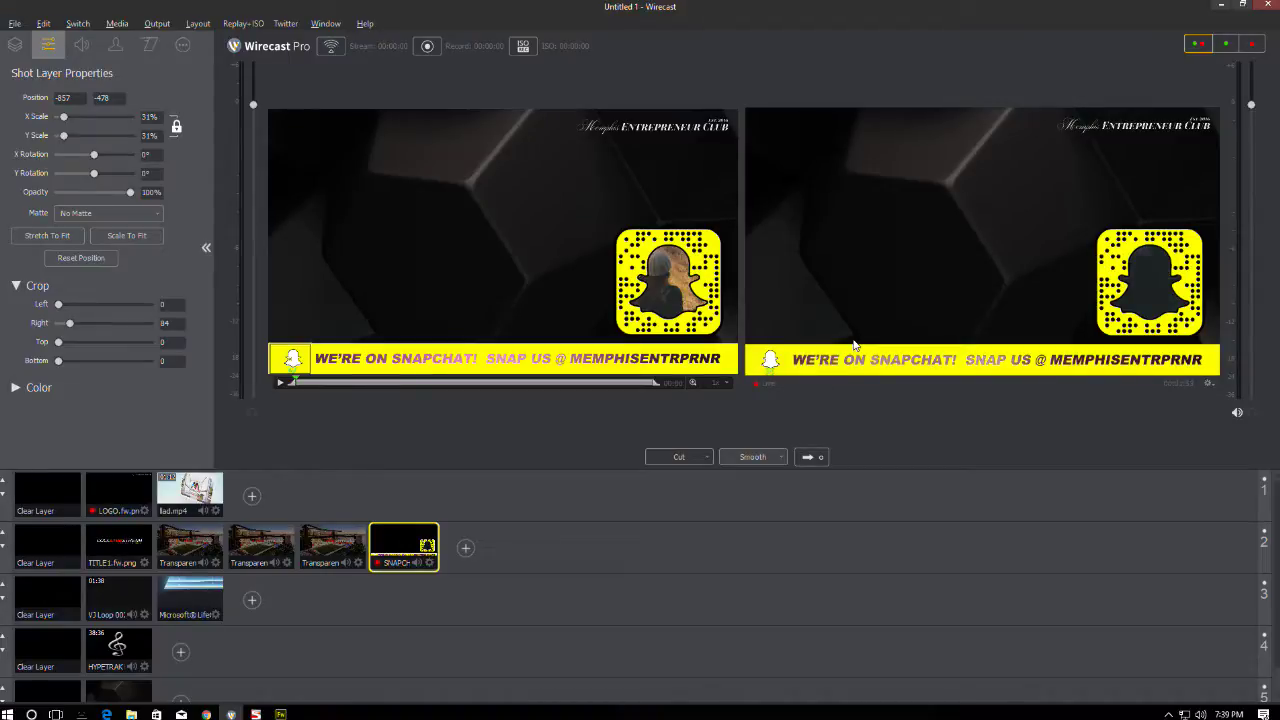
left_click(15, 23)
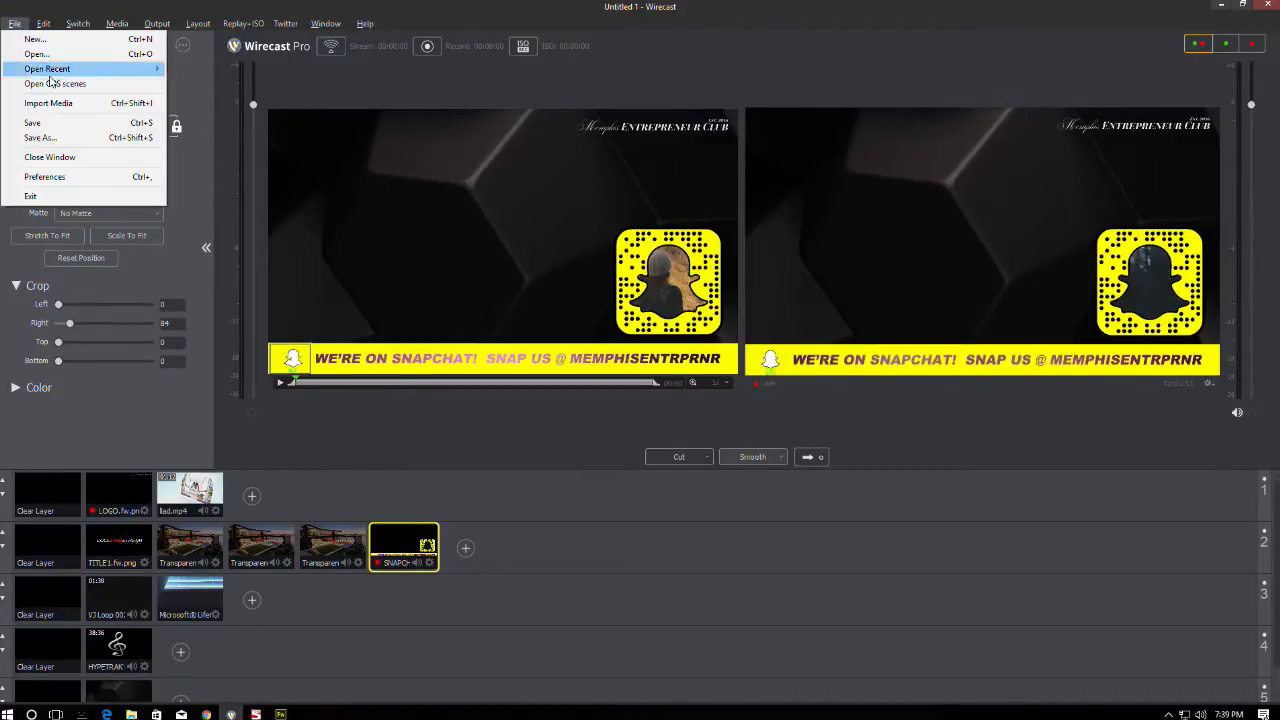
- Save as 'webinars and Podcasts' in Projects (P:) > Assets > Live Streams, deleting unreferenced sources
left_click(40, 137)
left_click(127, 30)
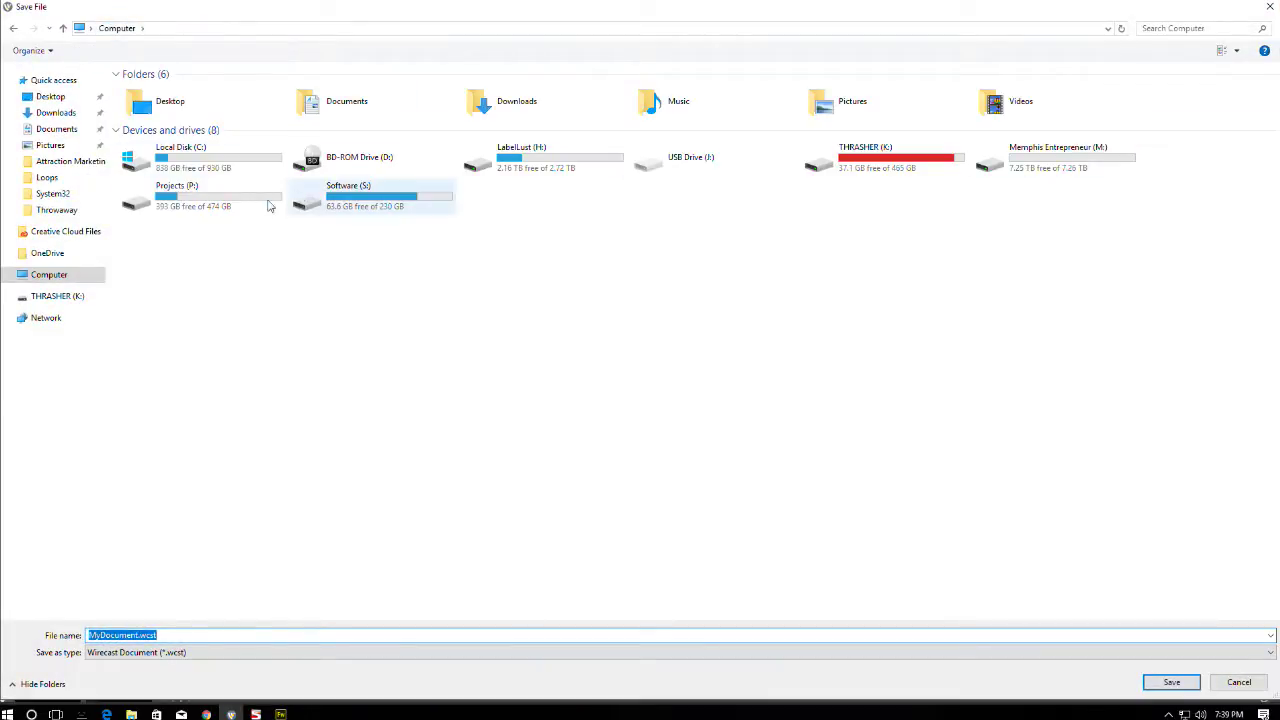
double_click(206, 200)
double_click(141, 90)
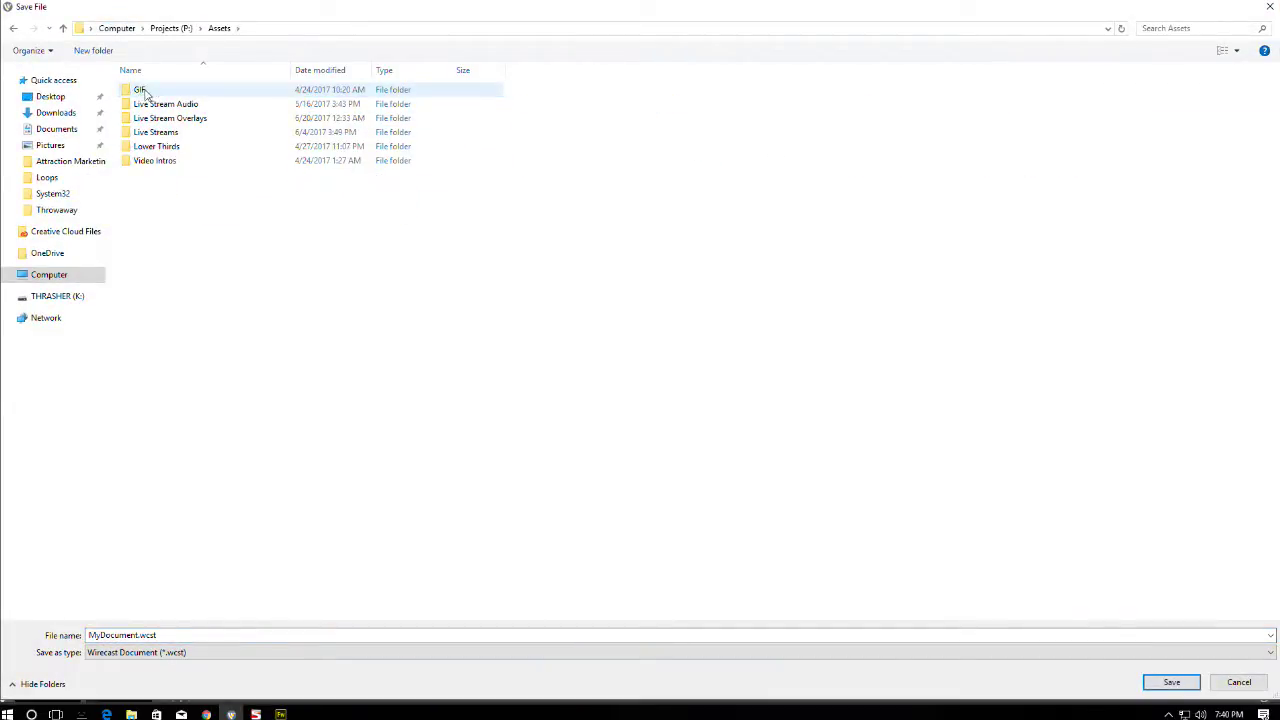
double_click(158, 132)
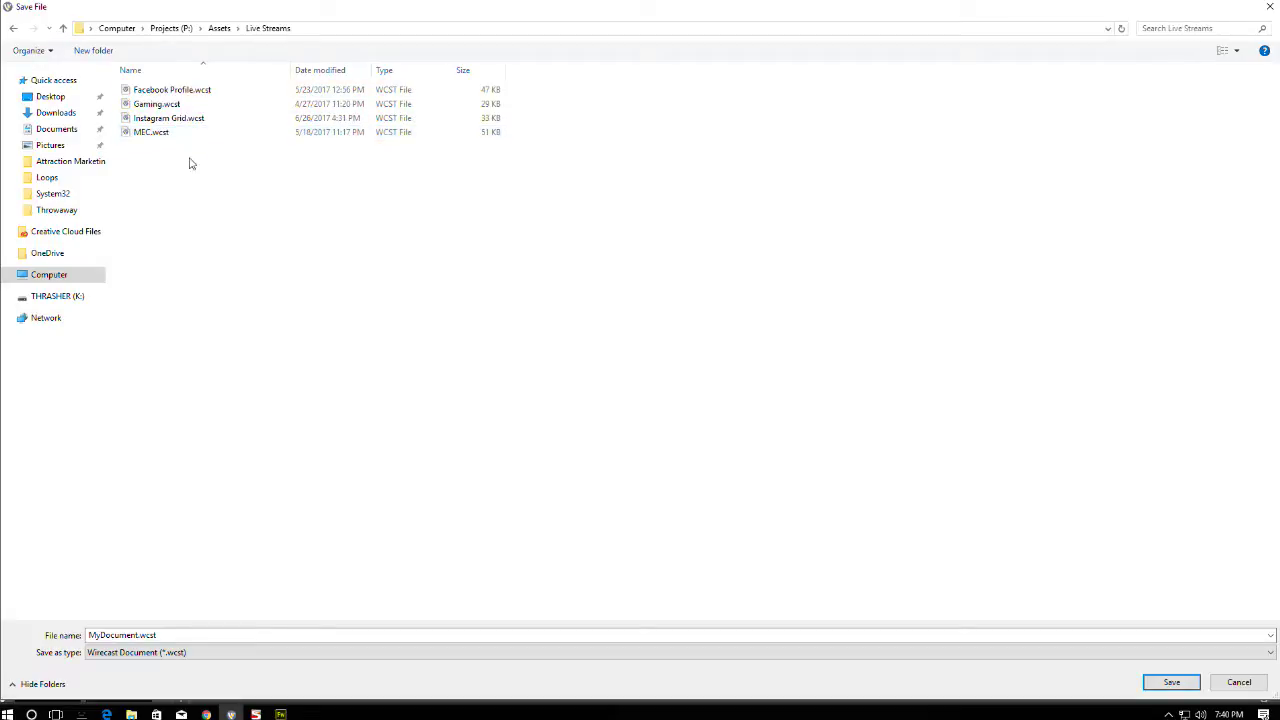
double_click(146, 636)
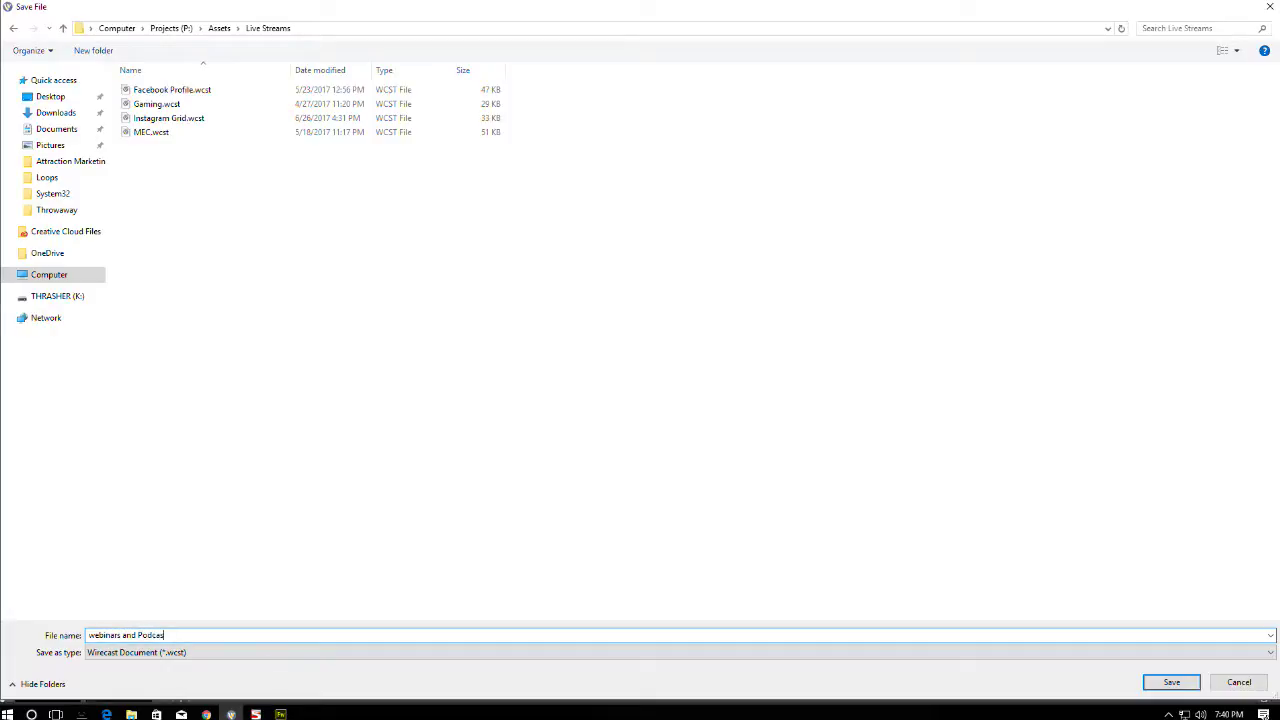
key("Return")
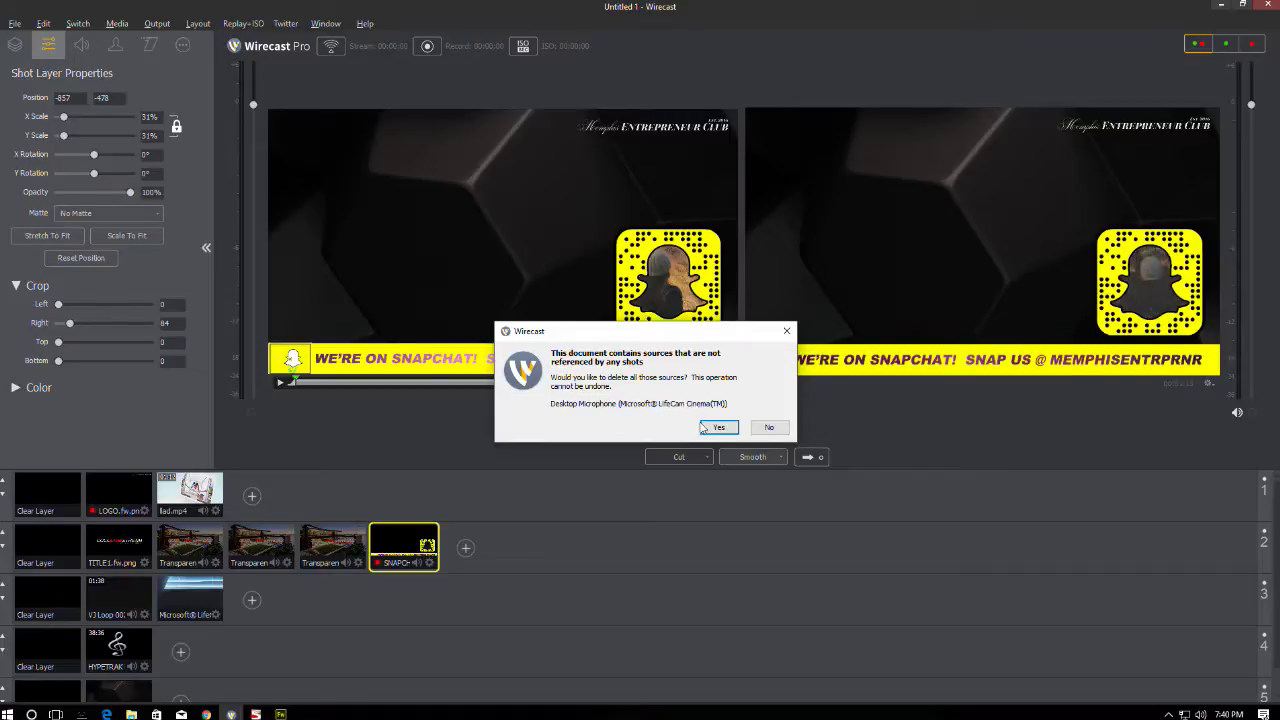
left_click(720, 429)
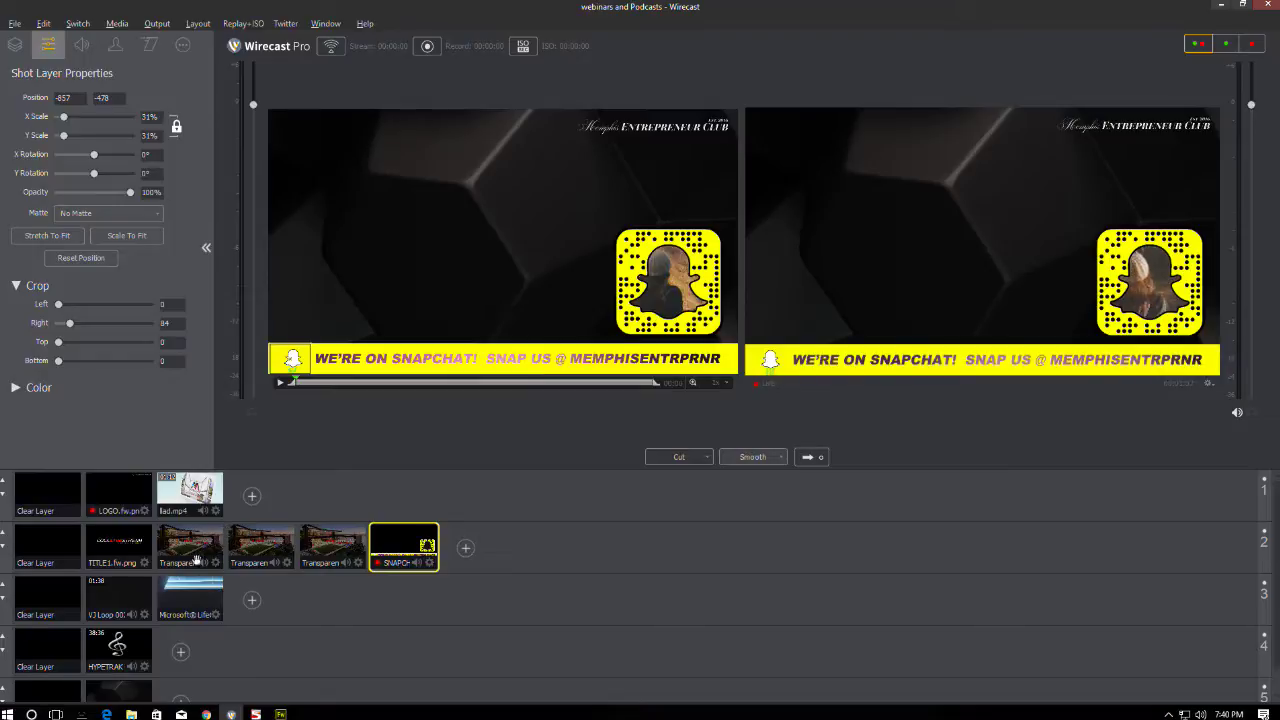
- Send the building video, then the VJ Loop video, live on layer 3
left_click(190, 598)
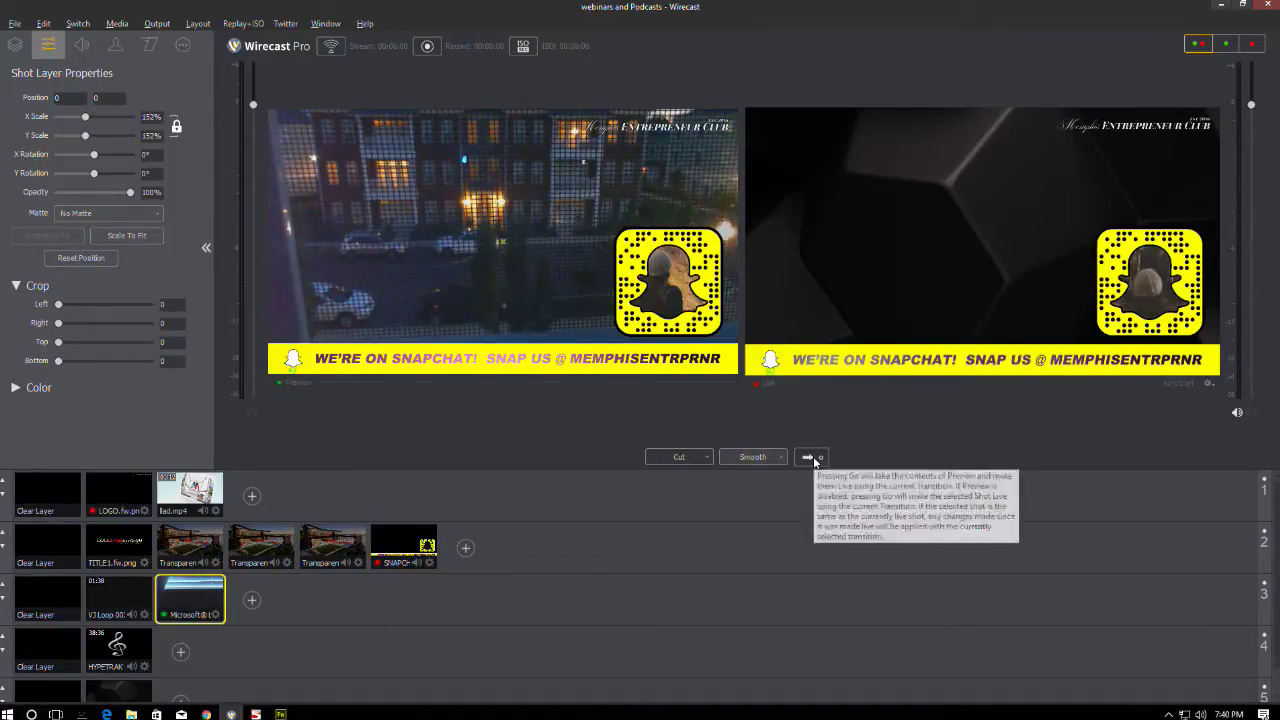
left_click(812, 456)
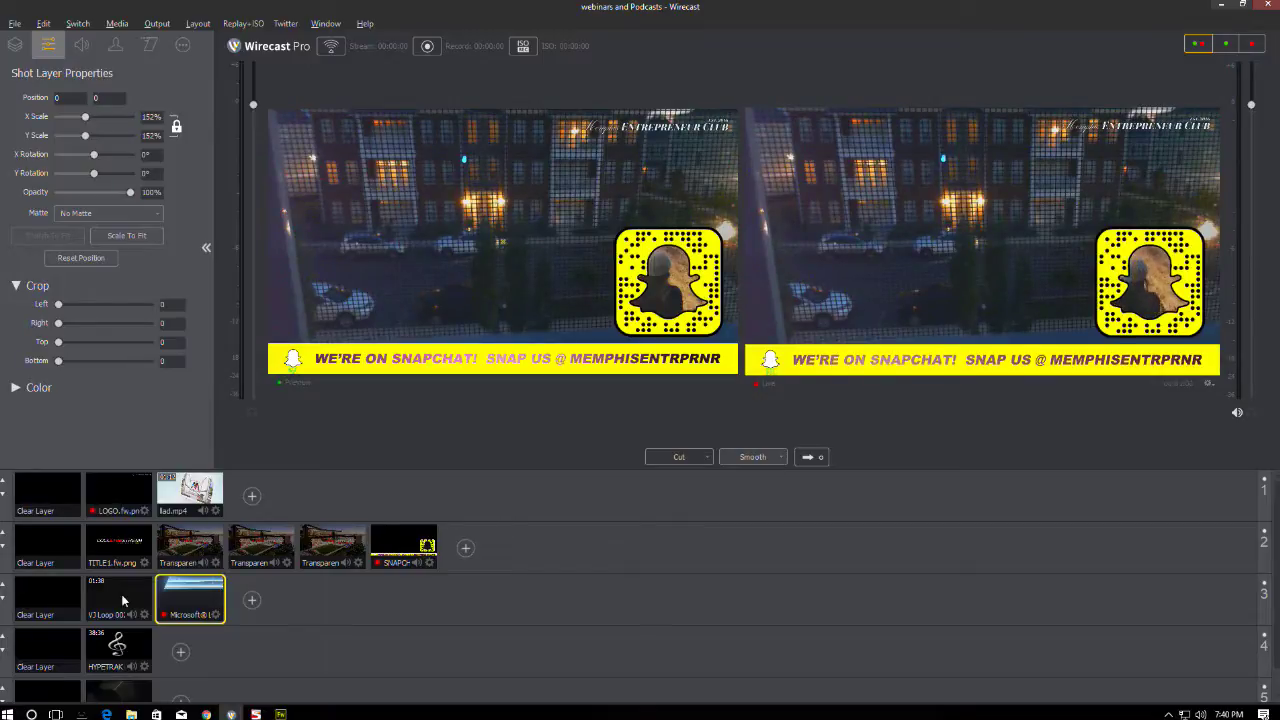
left_click(123, 600)
left_click(808, 457)
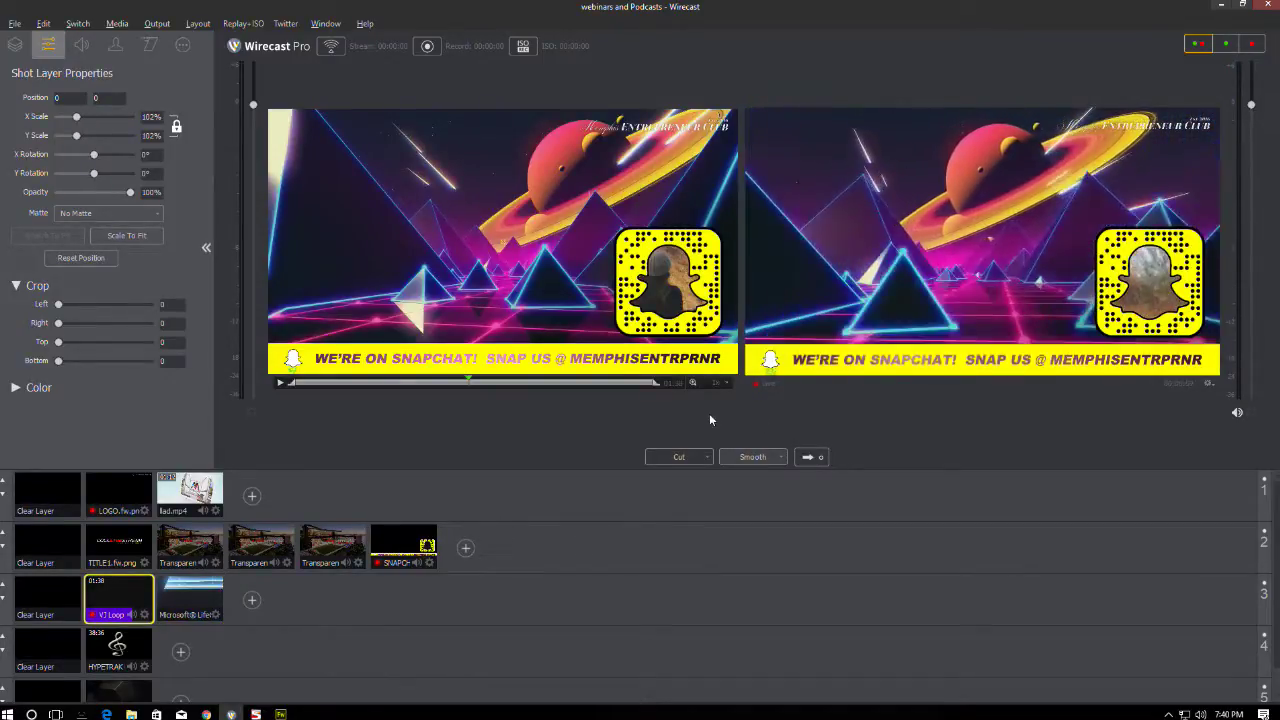
- Clear layer 1 and take the TITLE1 COOL LIVE STREAM title live
left_click(198, 552)
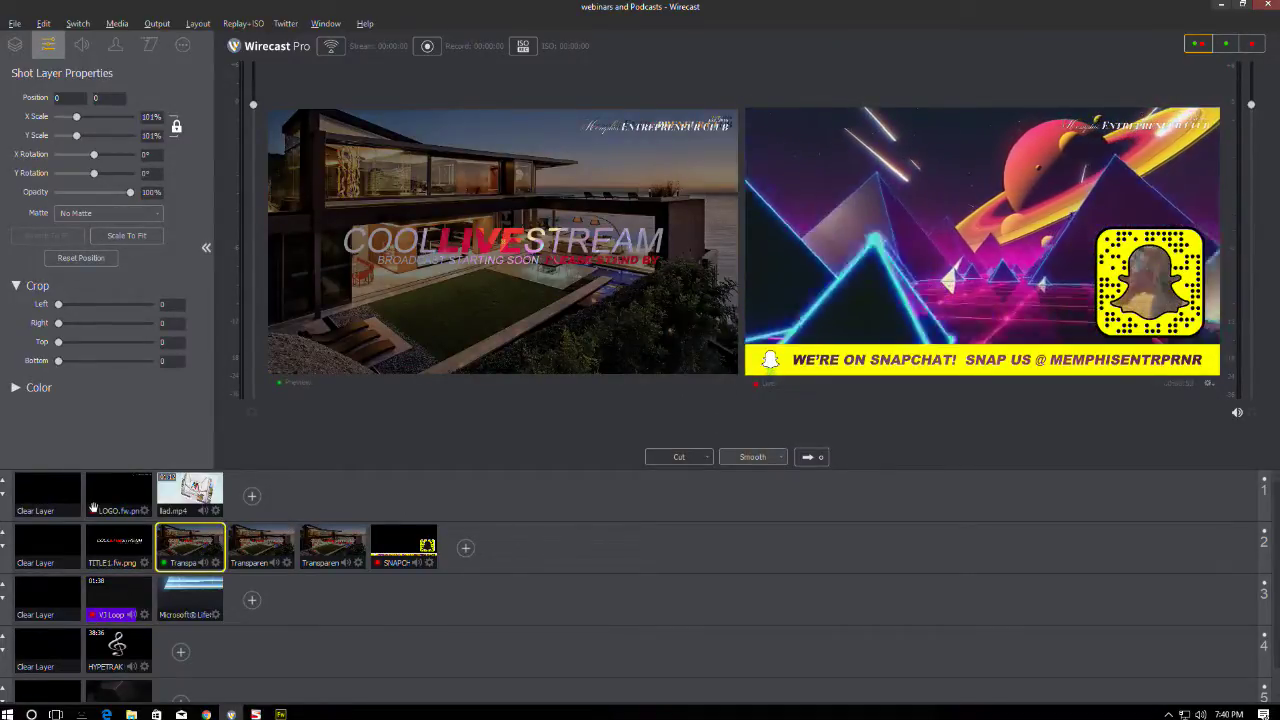
left_click(151, 497)
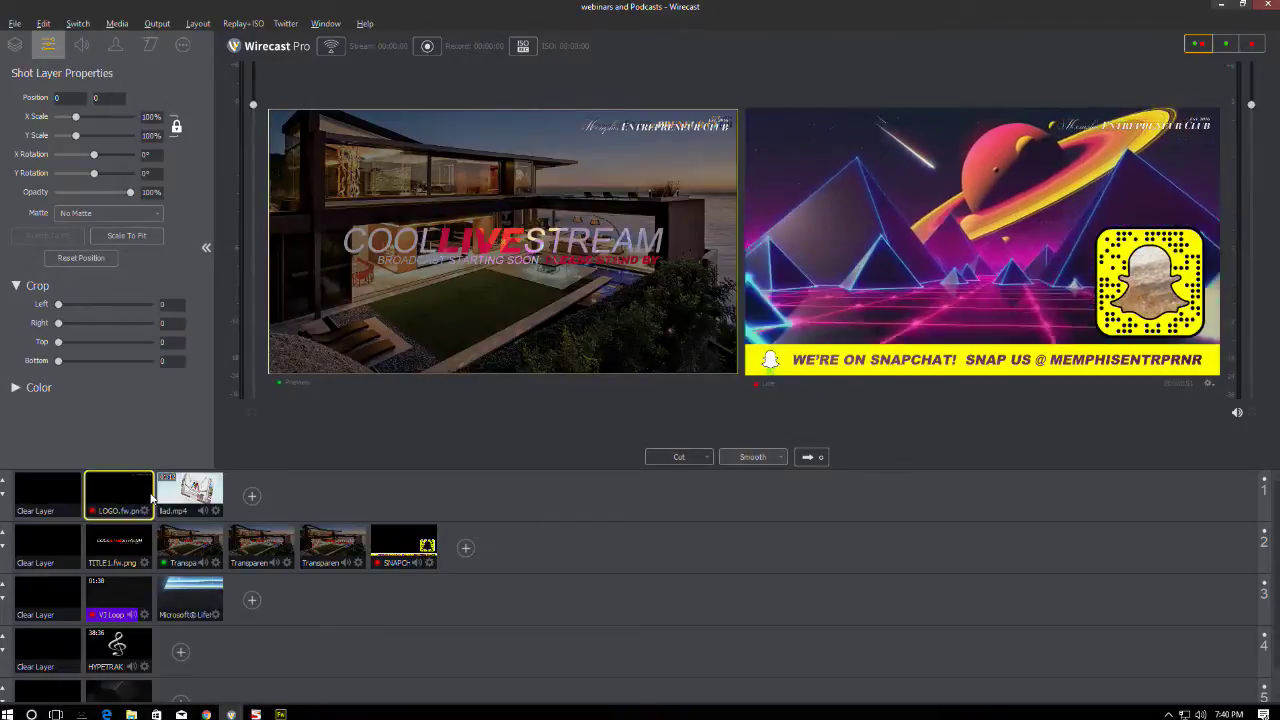
left_click(63, 493)
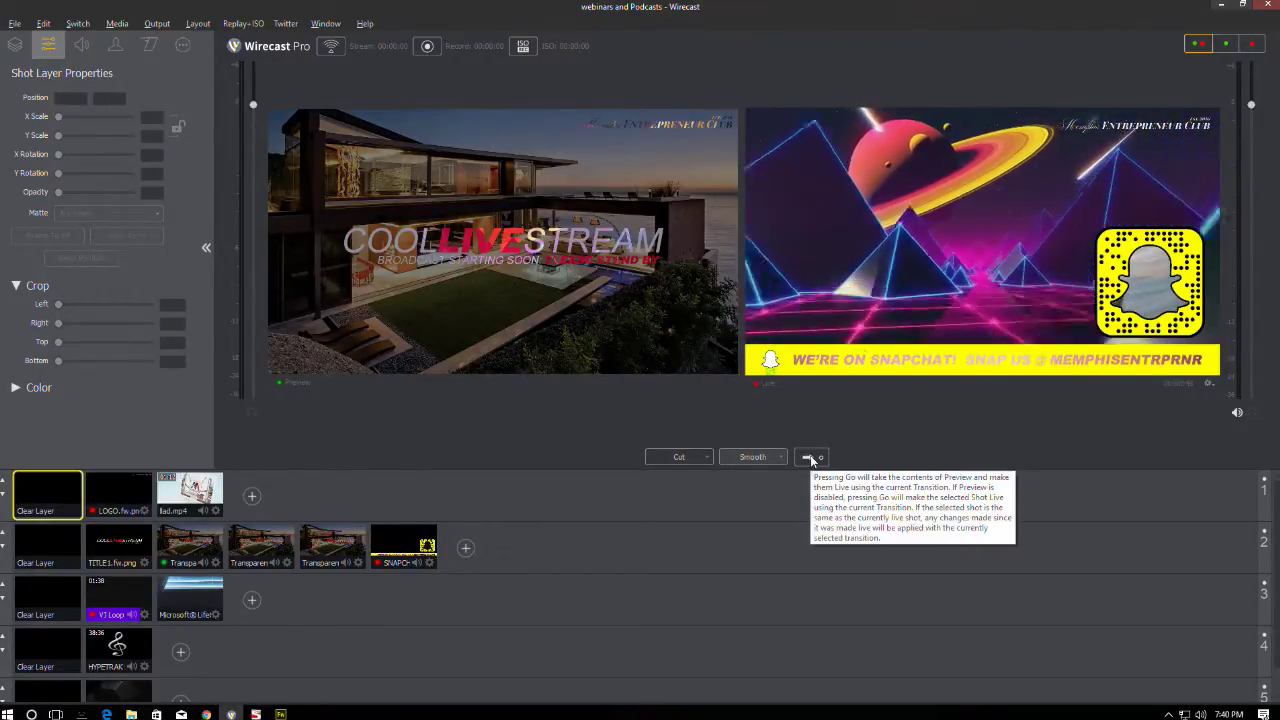
left_click(207, 548)
left_click(119, 547)
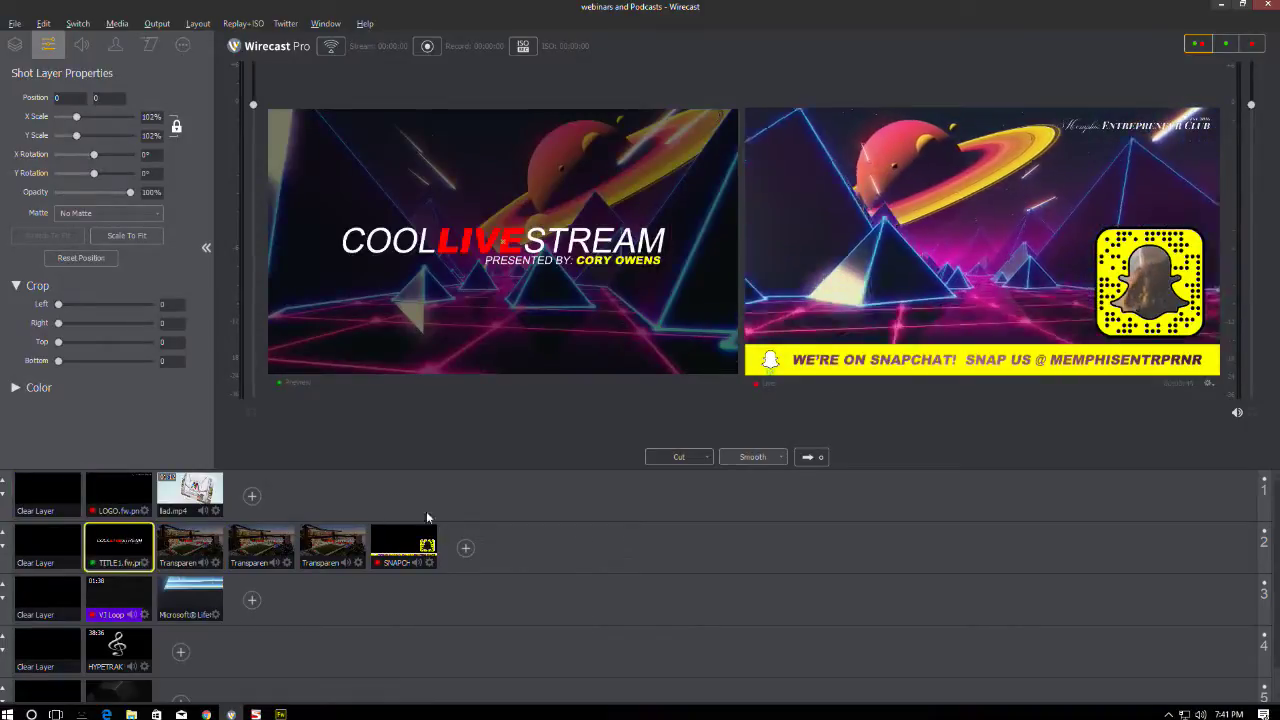
left_click(806, 457)
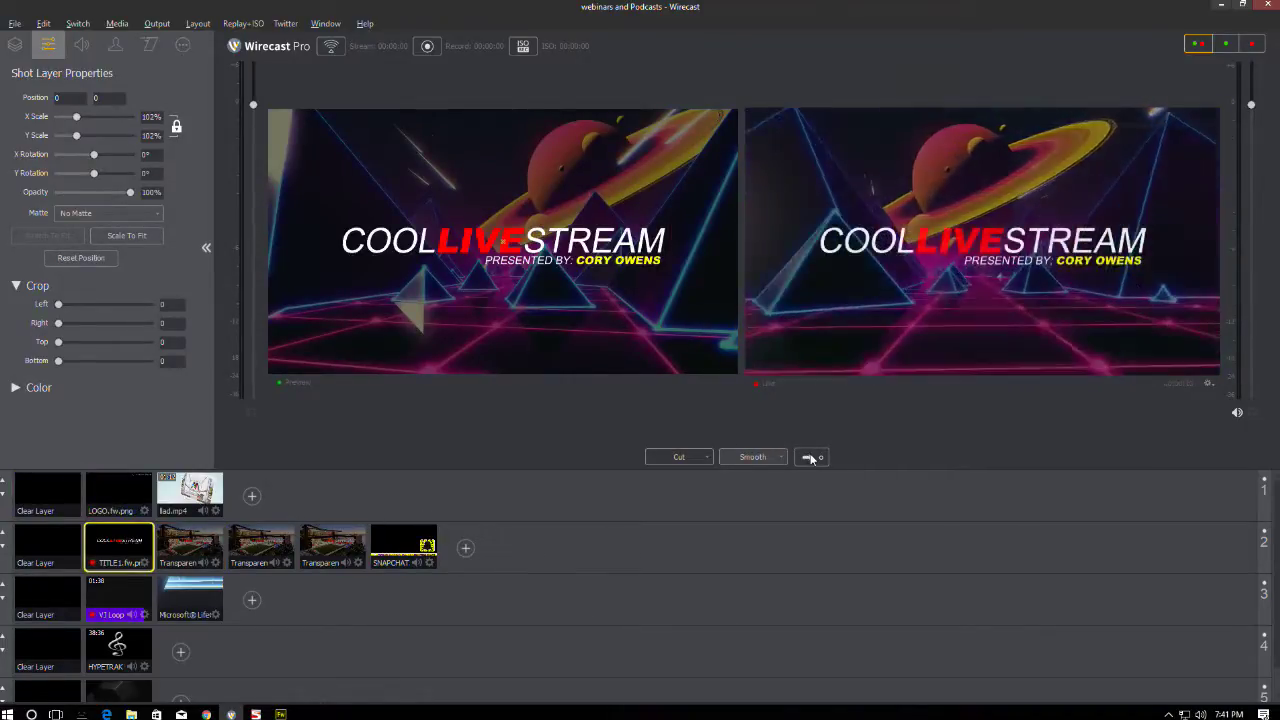
- Send the house COOL LIVE STREAM scene live, followed by the PRESENTED BY title
left_click(190, 547)
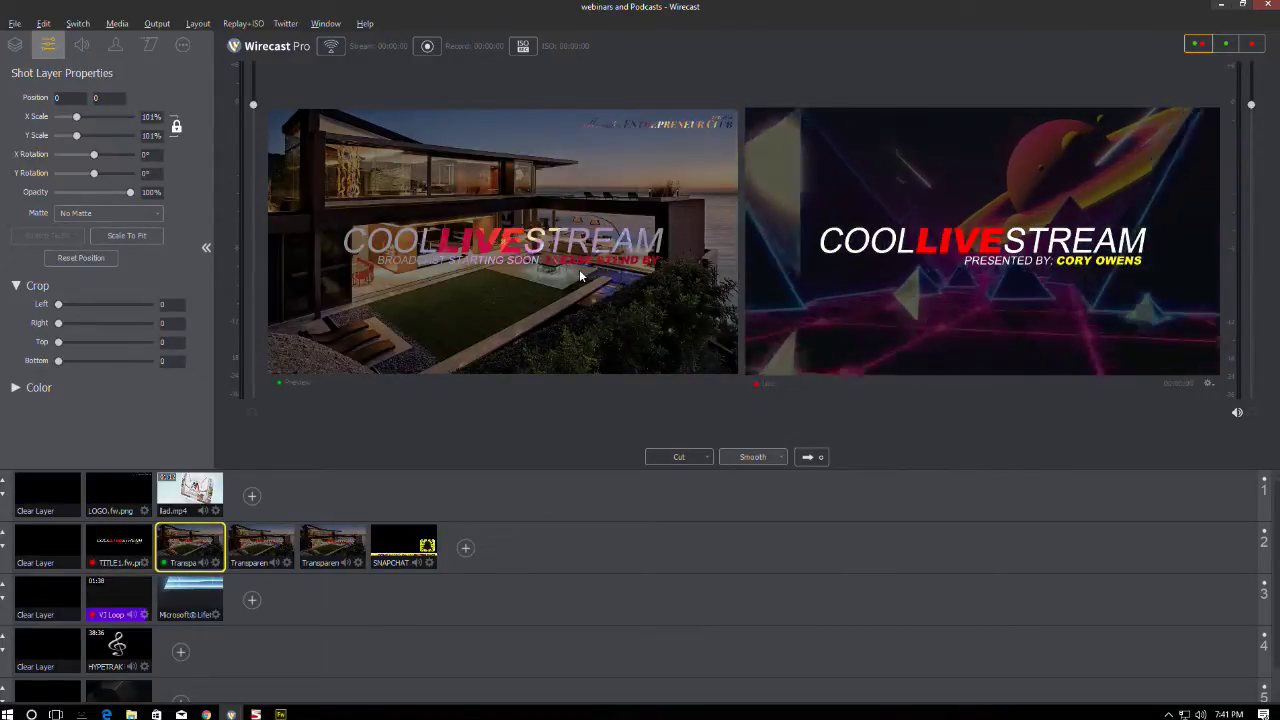
left_click(806, 457)
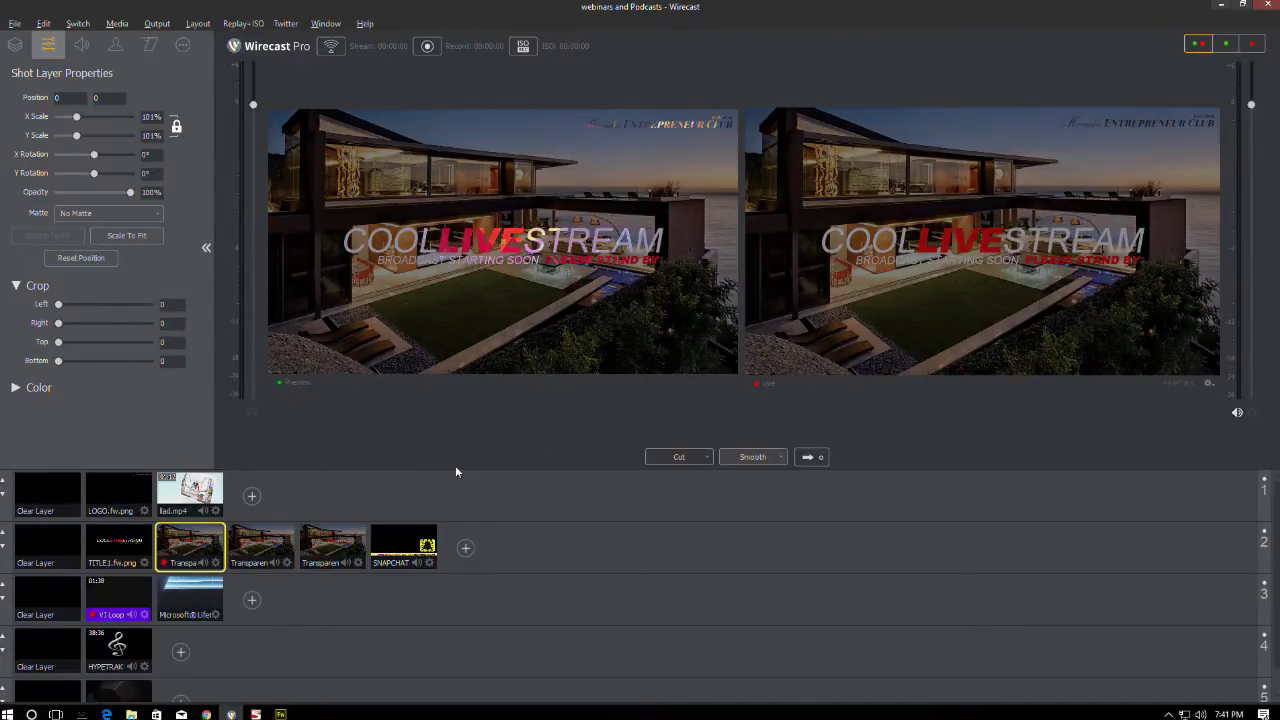
left_click(265, 548)
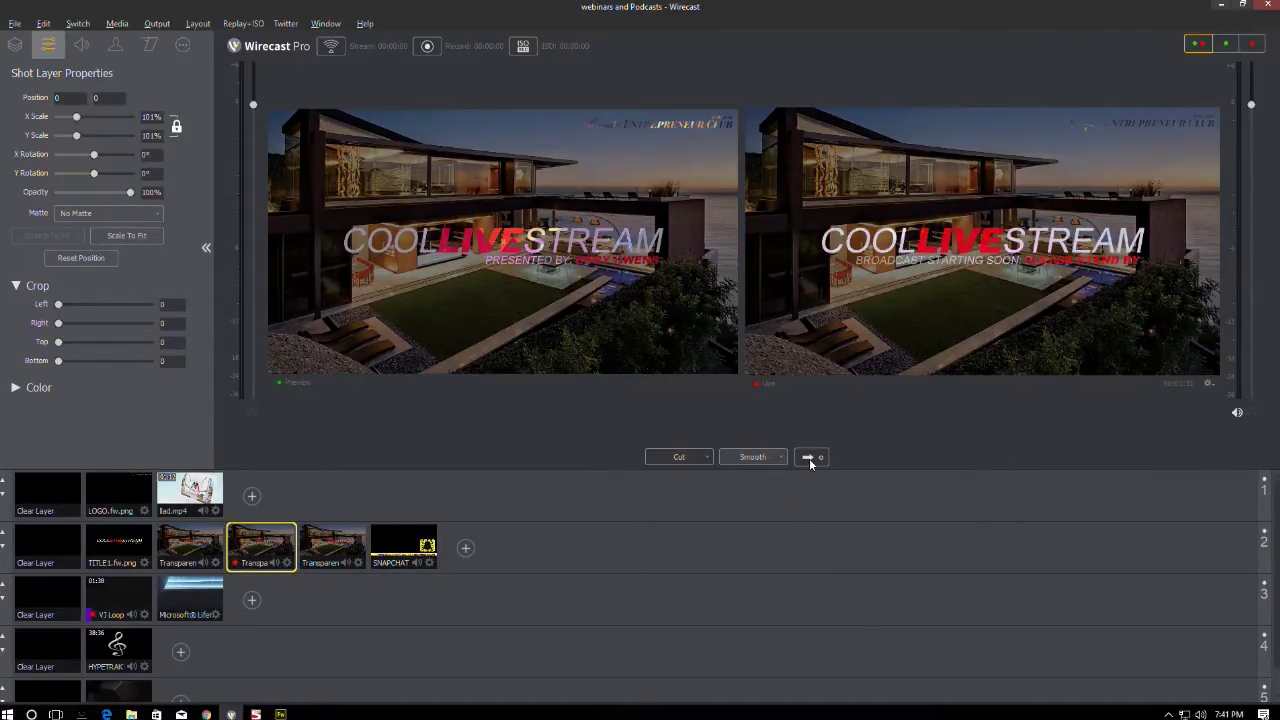
left_click(809, 458)
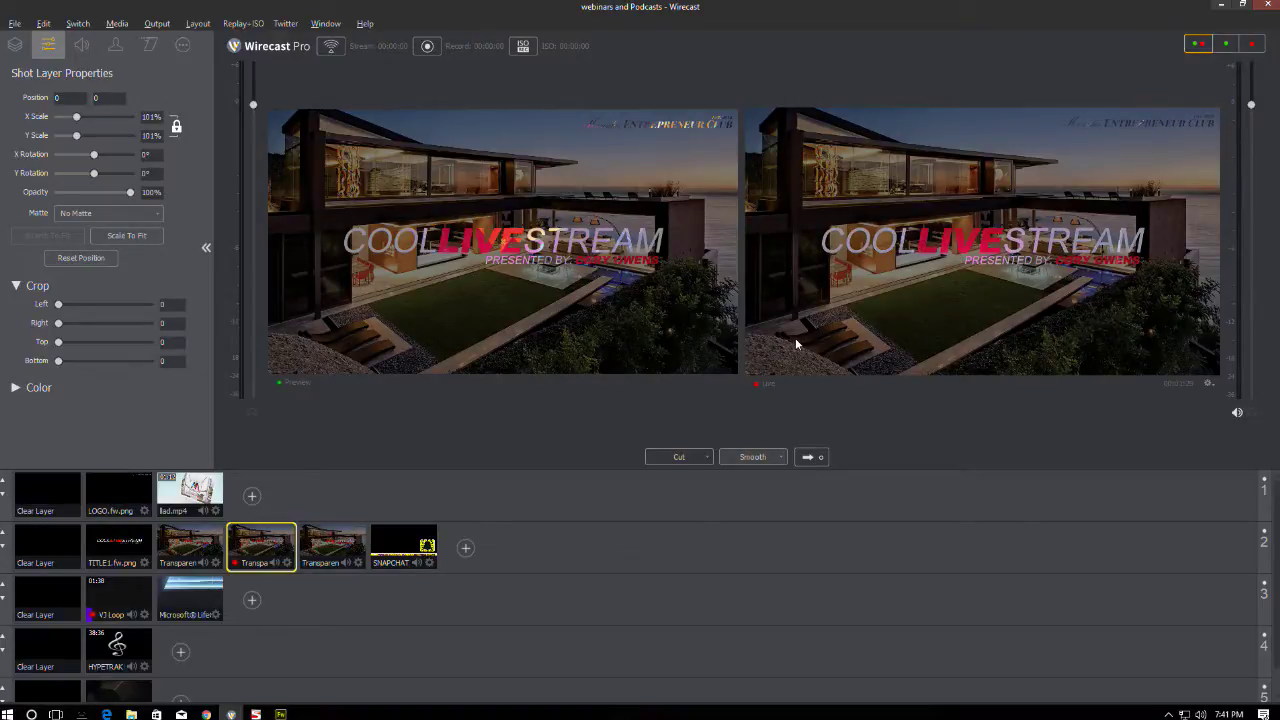
- Take the street camera live with the Entrepreneur Club logo and layer 2 cleared
left_click(181, 598)
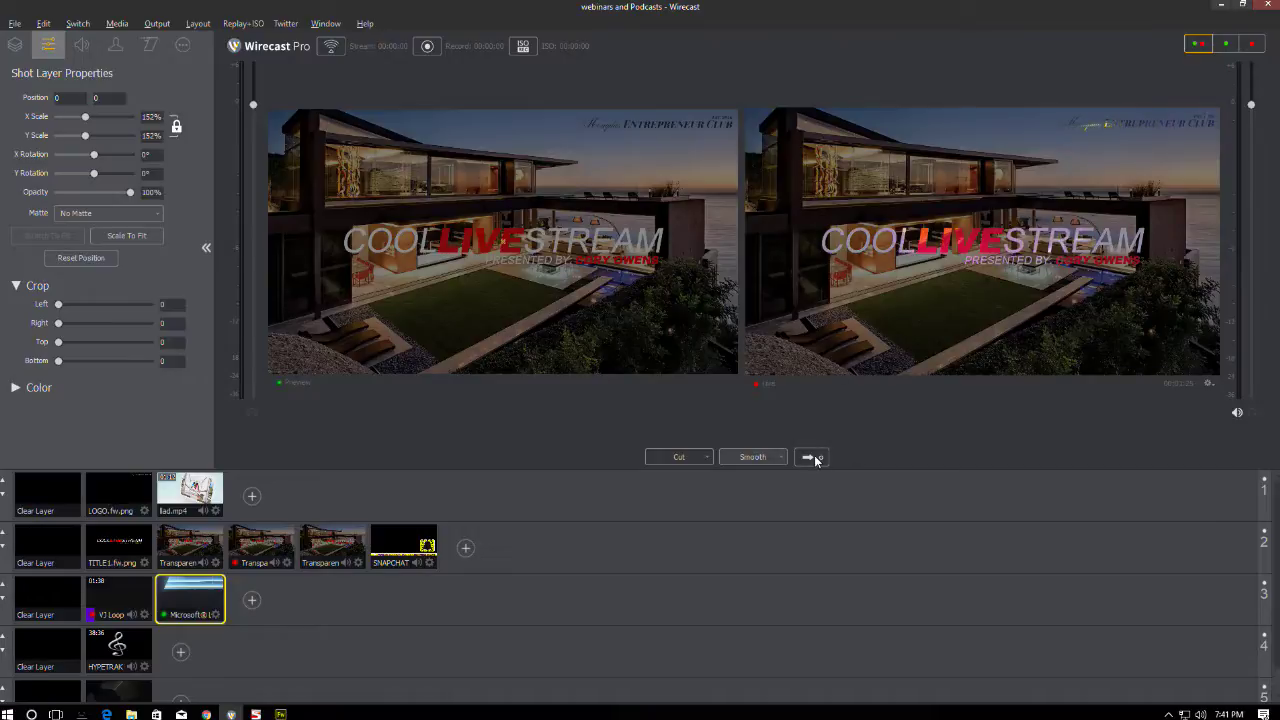
left_click(49, 548)
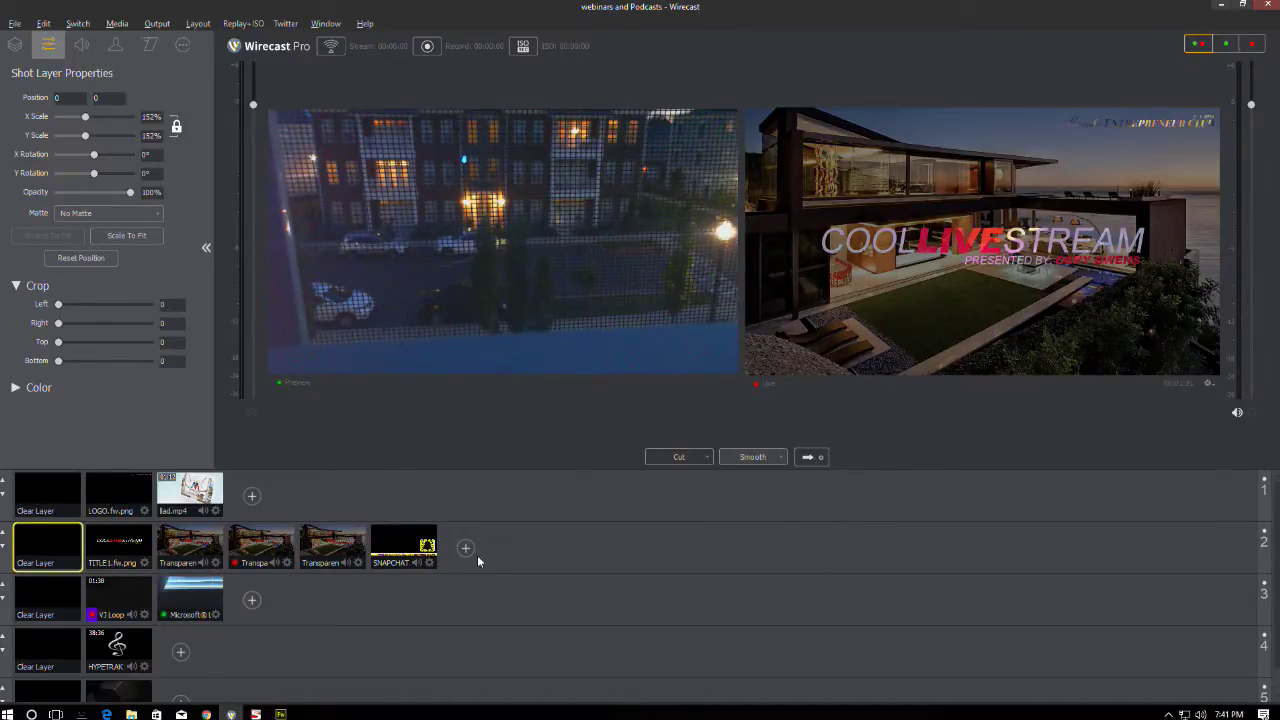
left_click(135, 491)
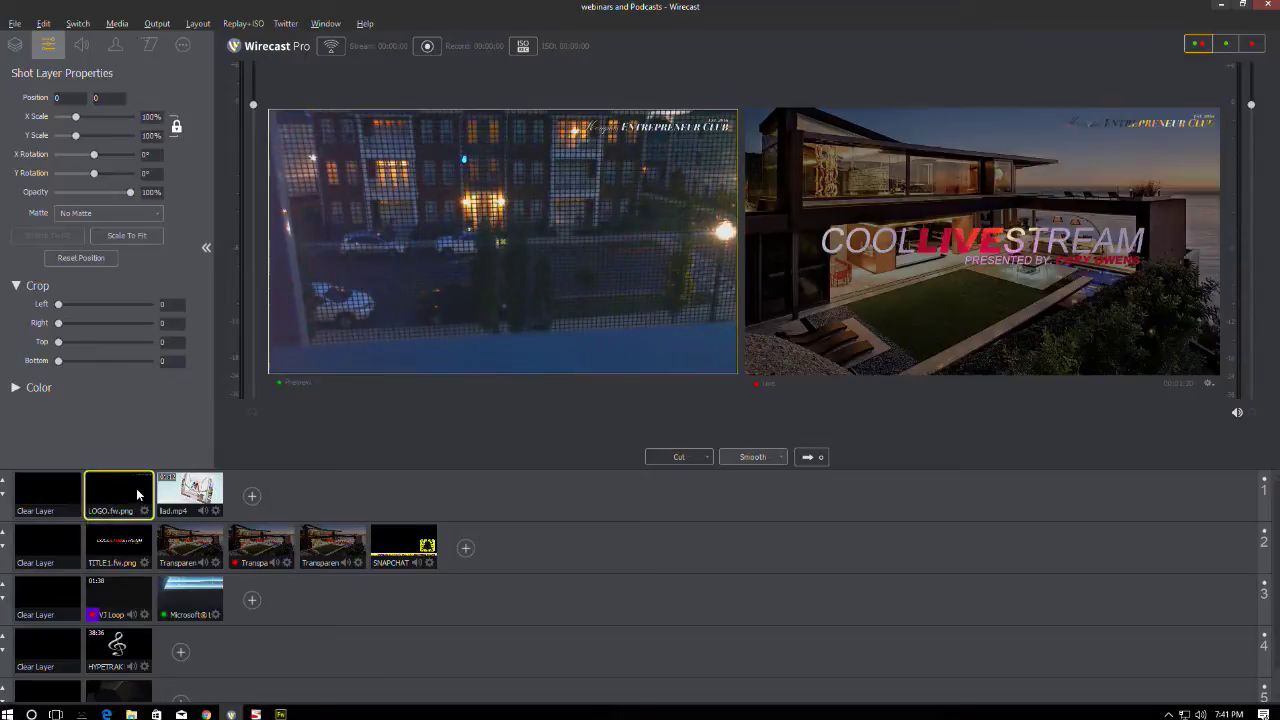
left_click(809, 458)
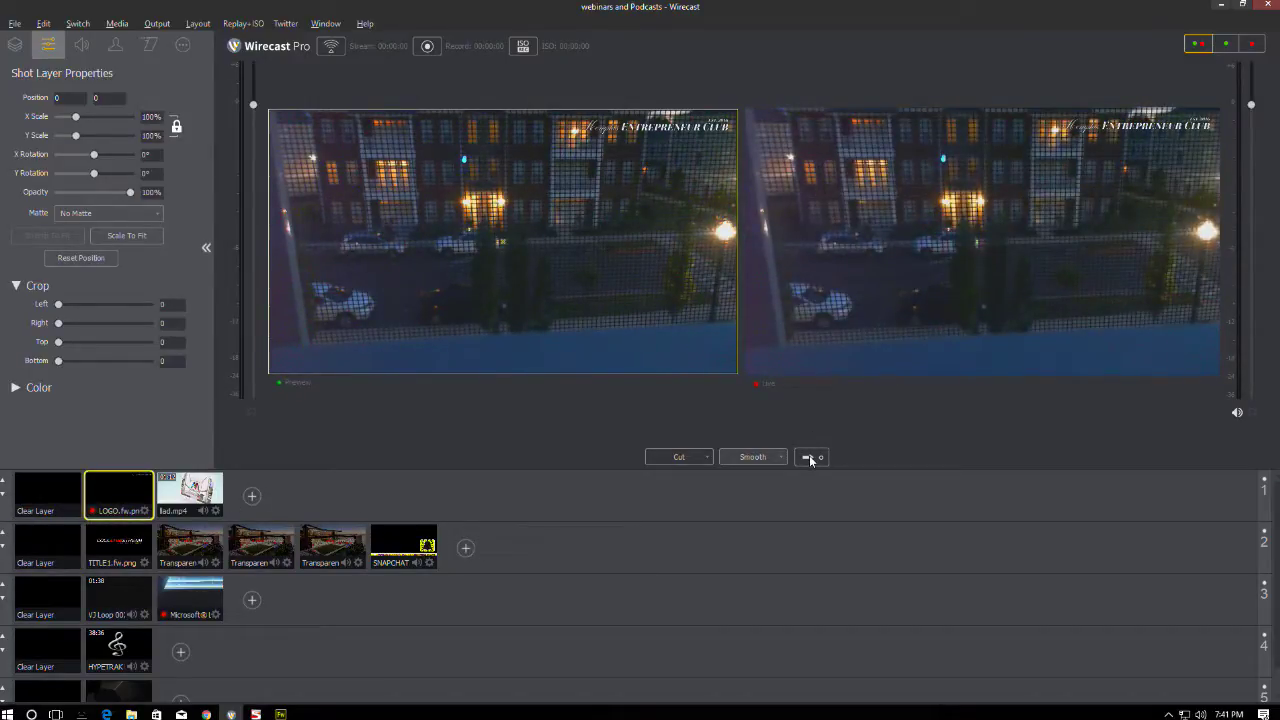
- Send the Snapchat overlay live, take it off, then put it live again
left_click(428, 545)
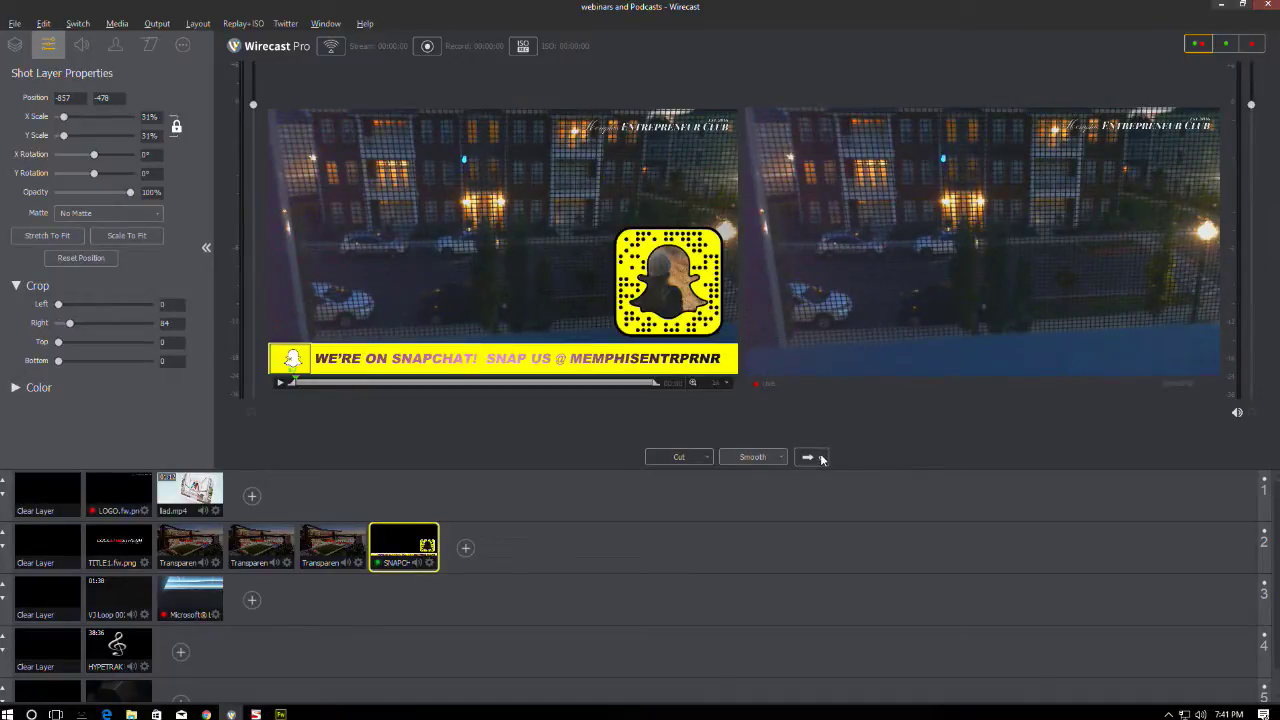
left_click(821, 459)
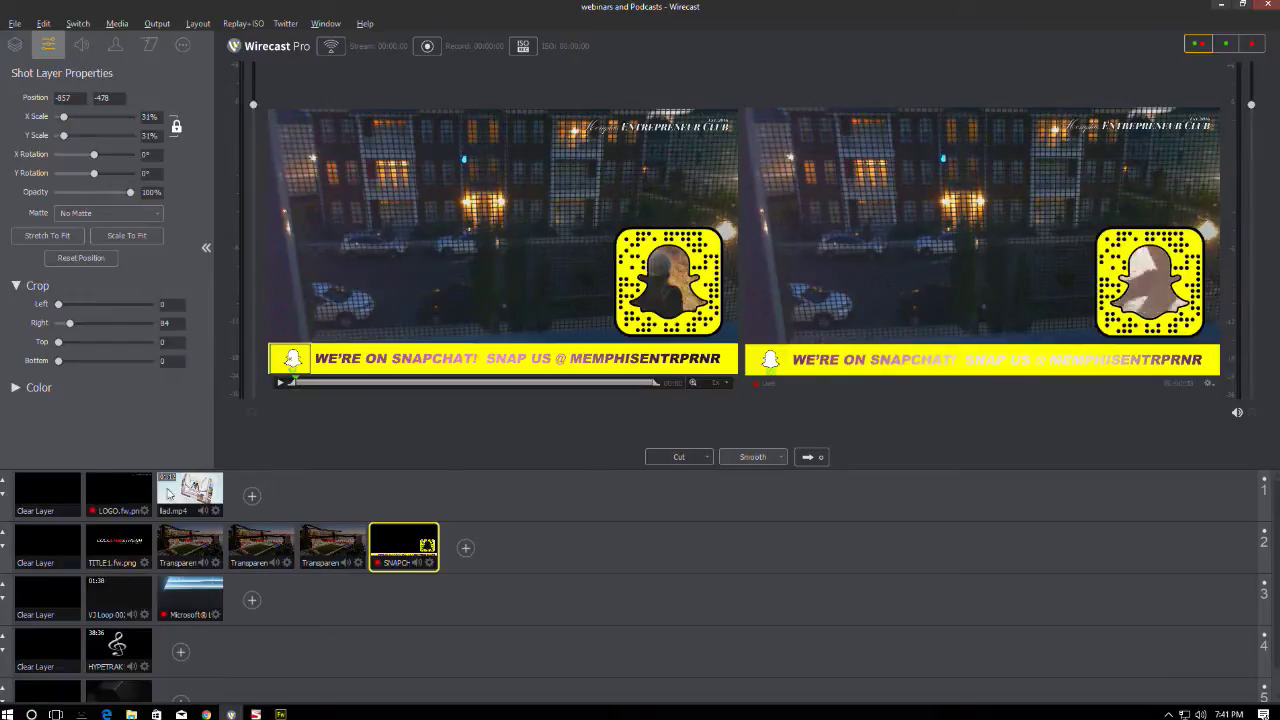
left_click(64, 552)
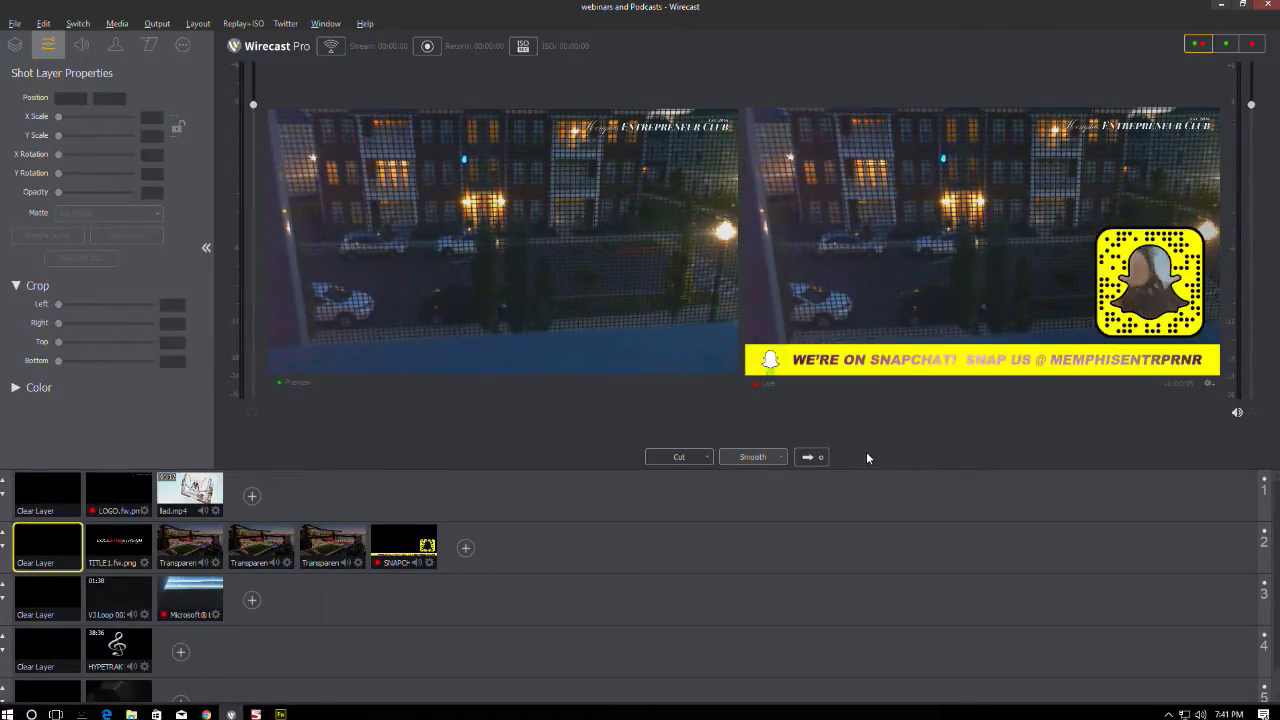
left_click(812, 457)
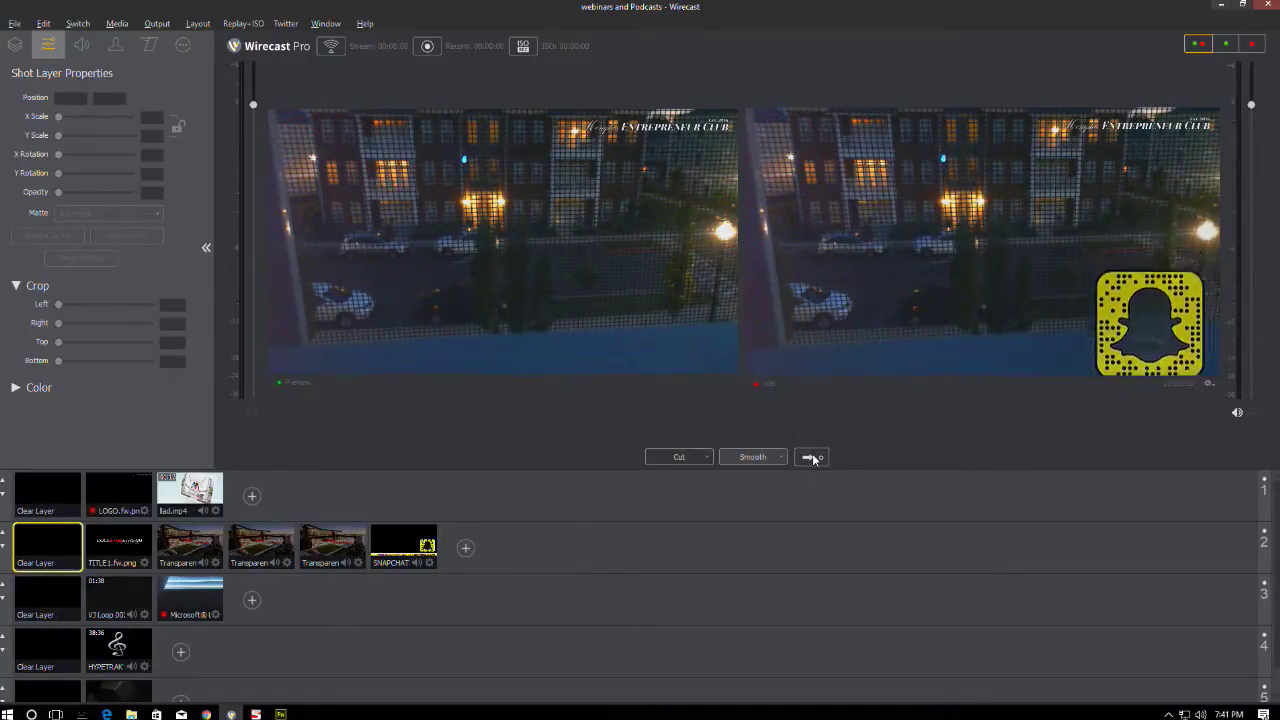
left_click(413, 545)
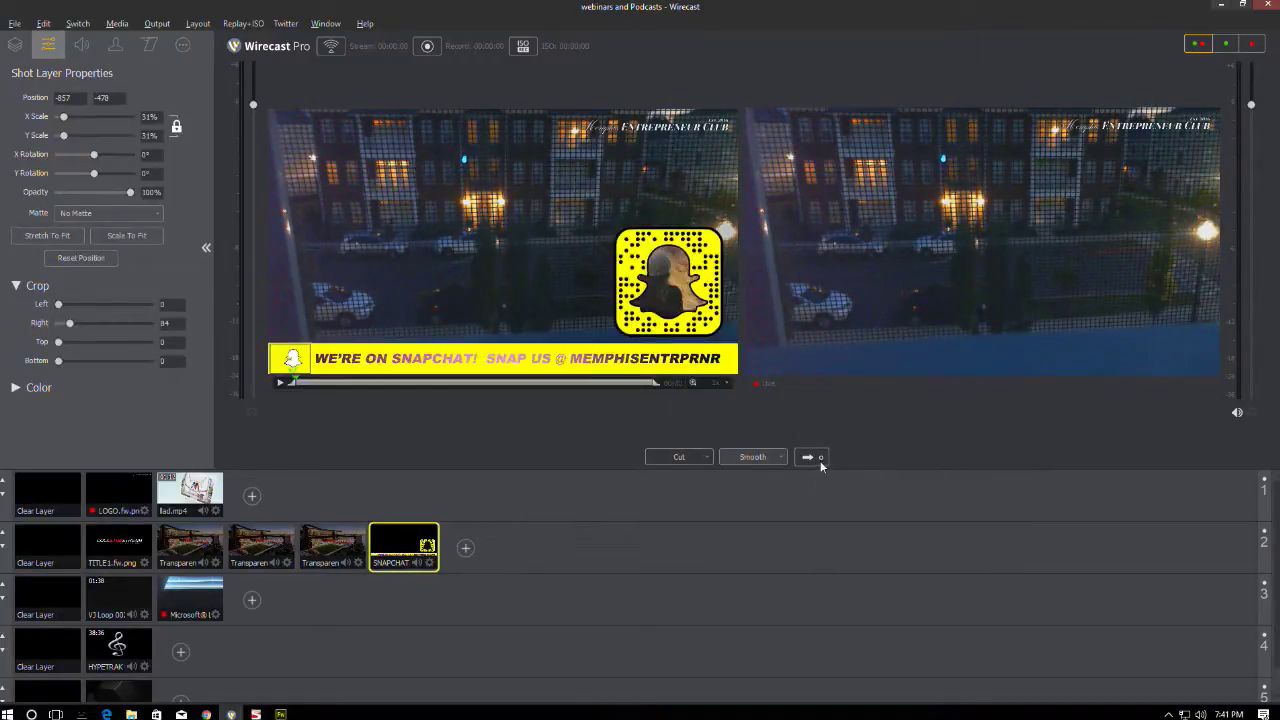
left_click(822, 457)
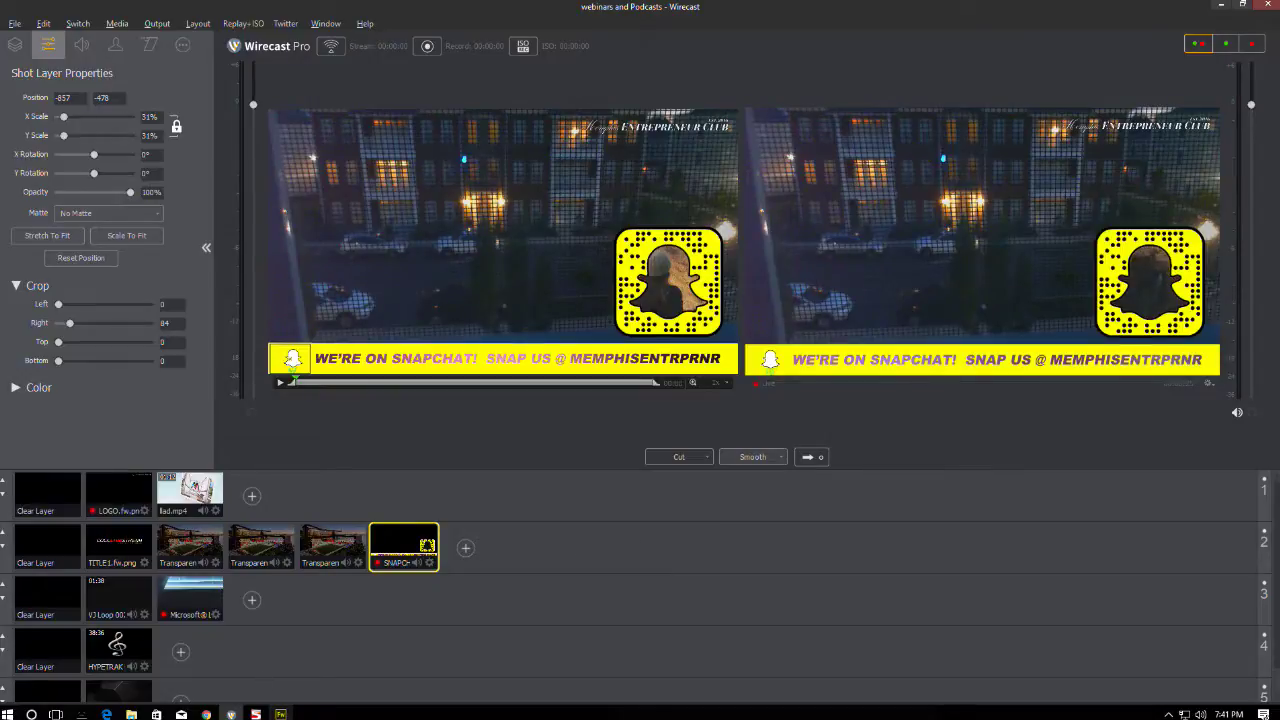
left_click(280, 714)
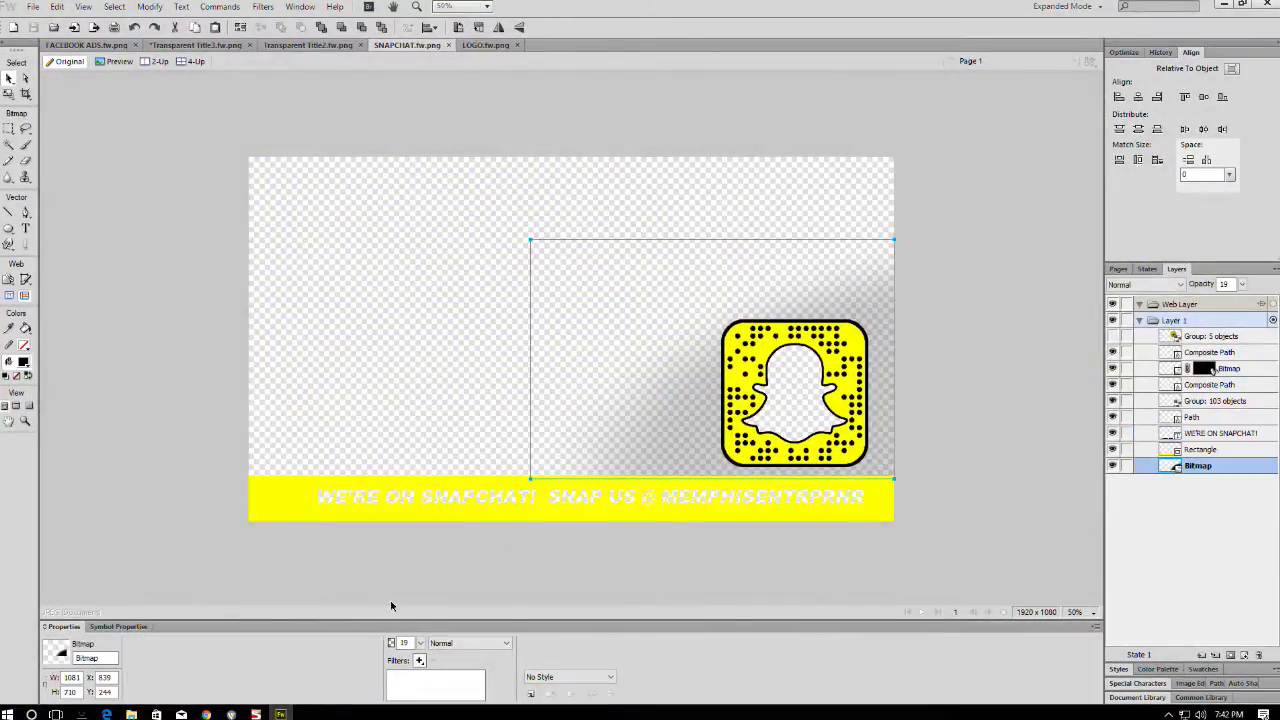
- Raise the snapcode shadow bitmap's opacity to about 71 and save SNAPCHAT.fw.png
left_click_drag(425, 648, 438, 560)
left_click_drag(424, 645, 419, 633)
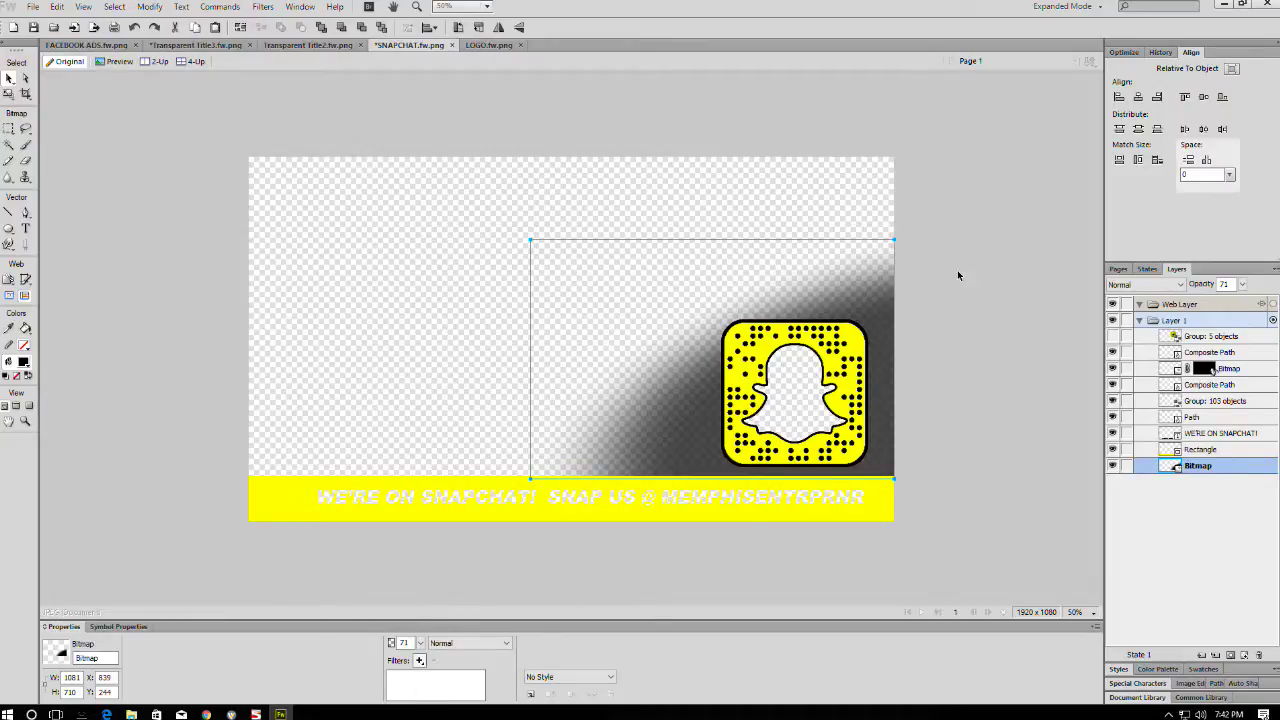
key("ctrl+s")
left_click(1222, 6)
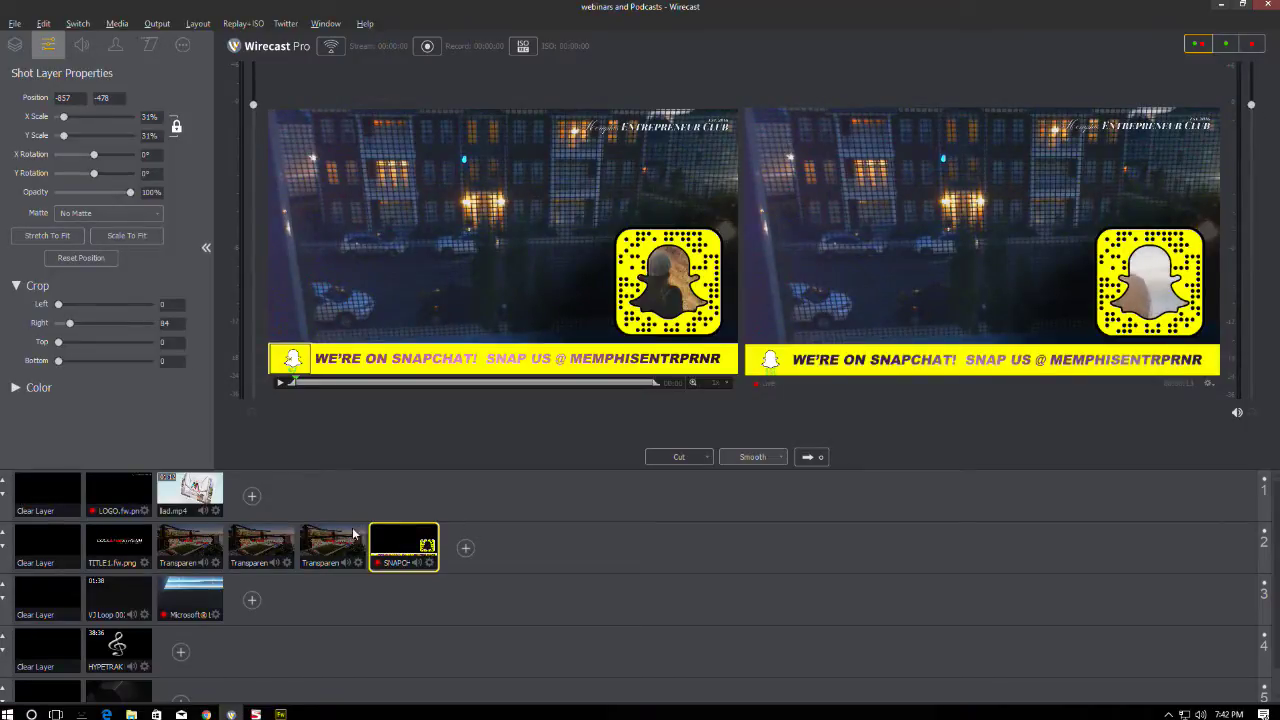
- Send the VJ Loop background live, re-cue Snapchat, then take a cleared layer 3 live
left_click(118, 598)
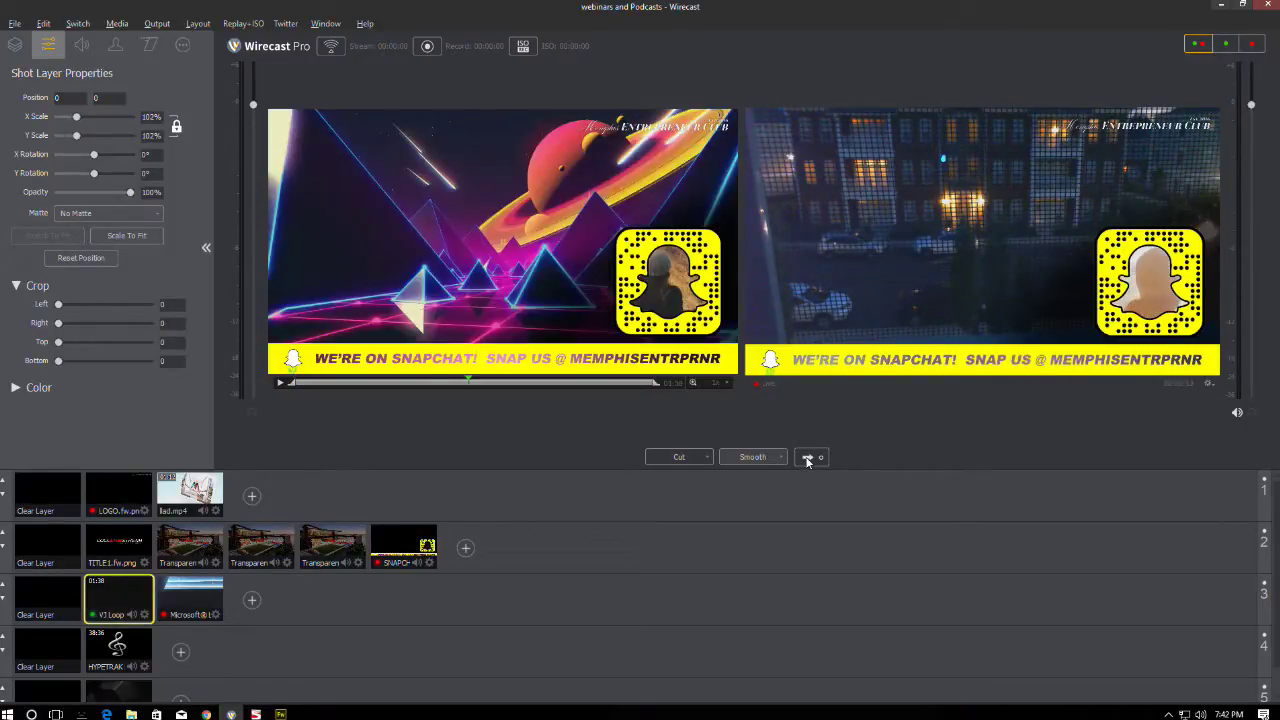
left_click(807, 458)
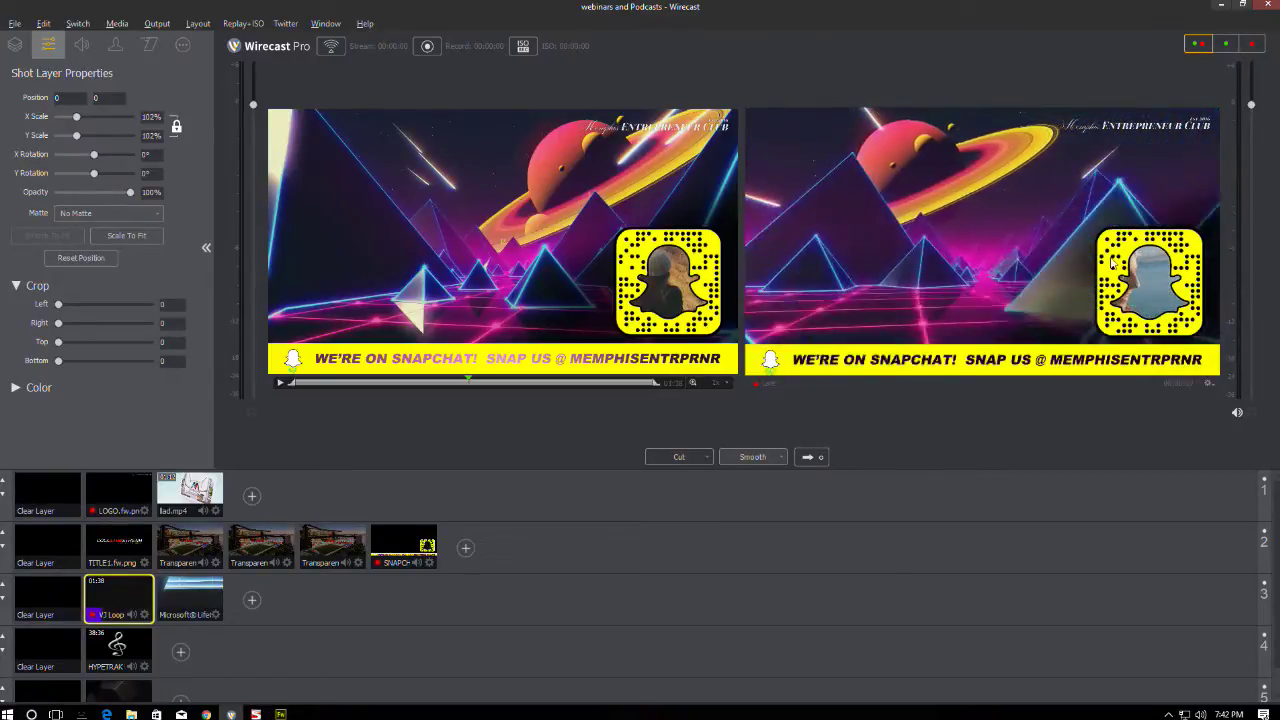
left_click(60, 548)
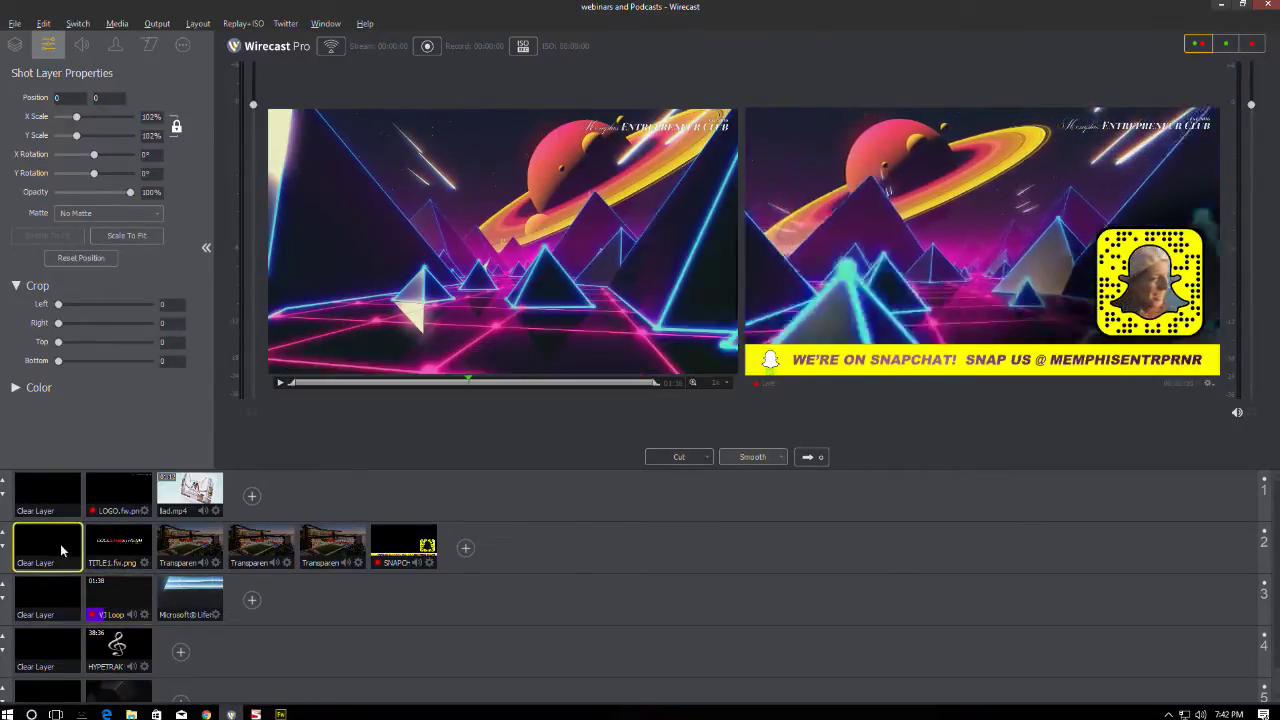
left_click(827, 457)
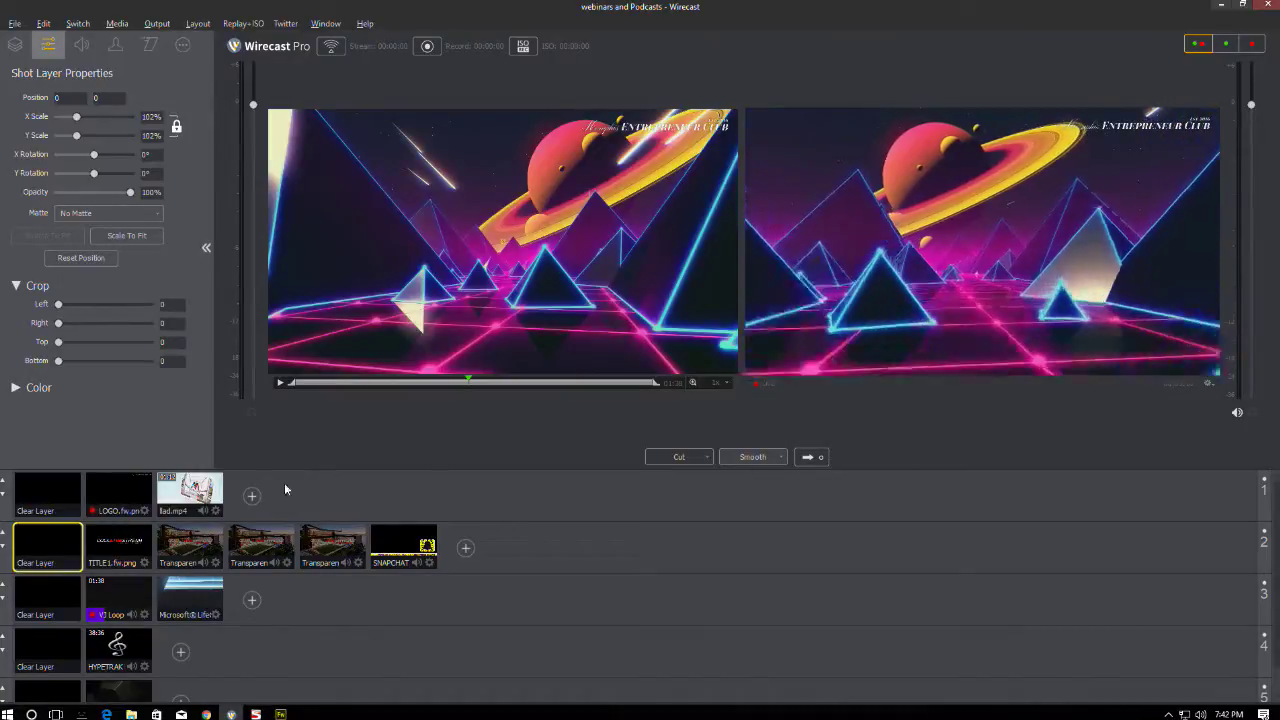
left_click(403, 545)
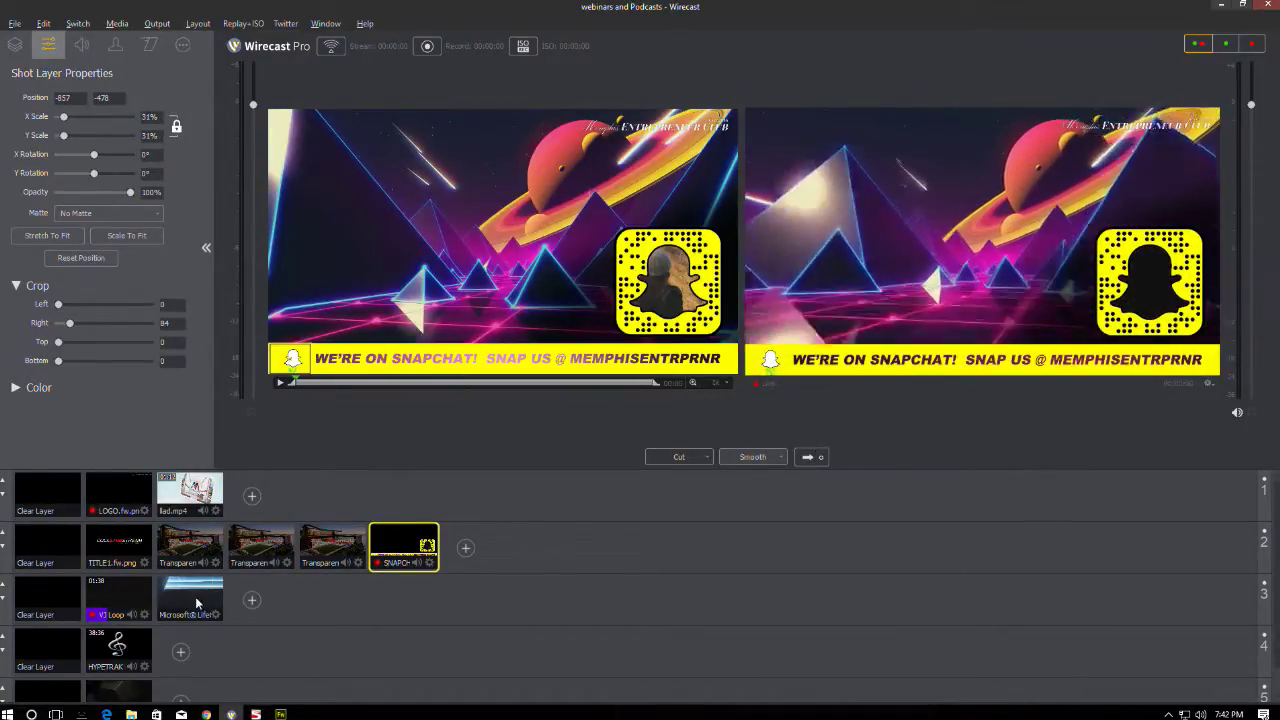
left_click(41, 603)
left_click(808, 457)
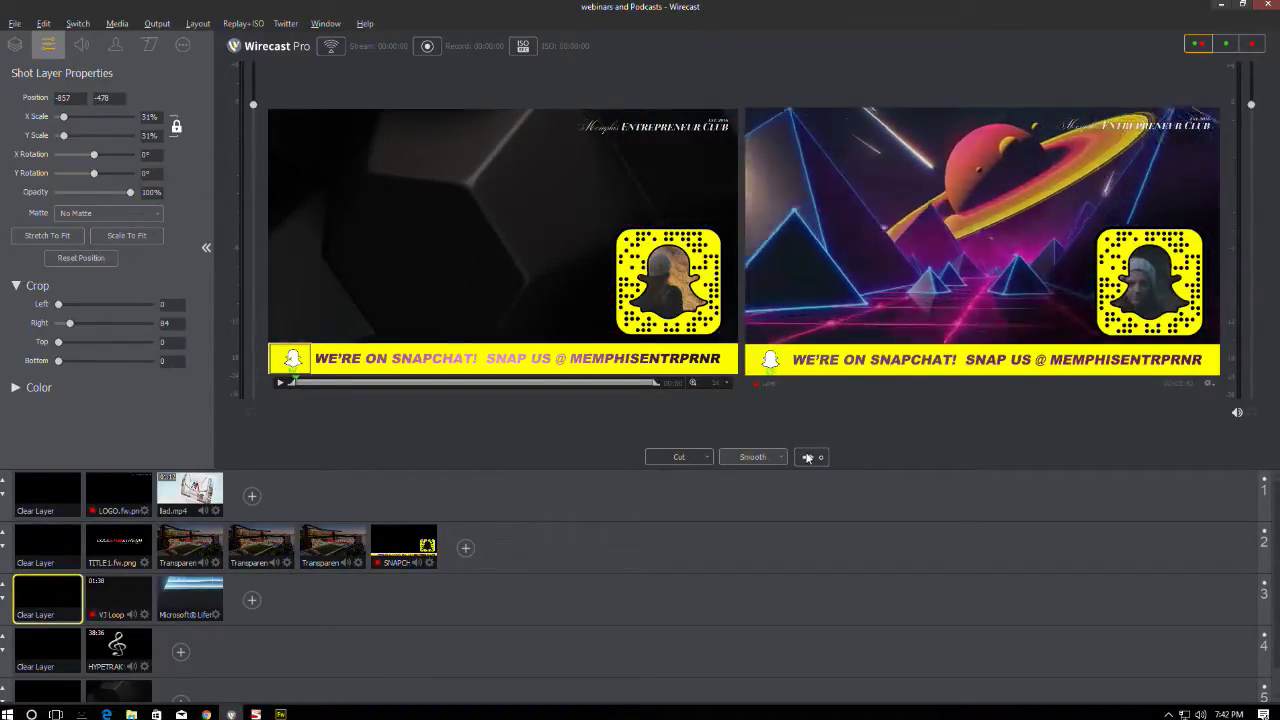
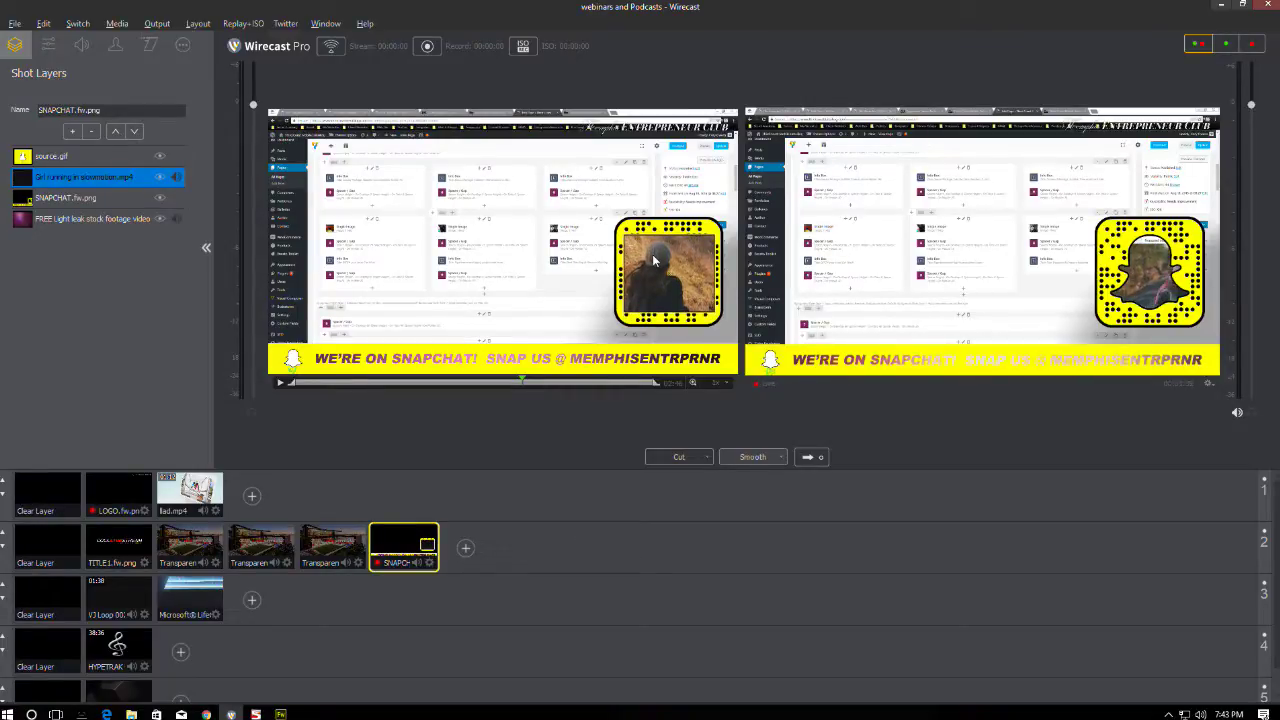
- Layer the running-girl video under the Snapchat graphic, drop the screen capture, and cut LOGO live
left_click(134, 132)
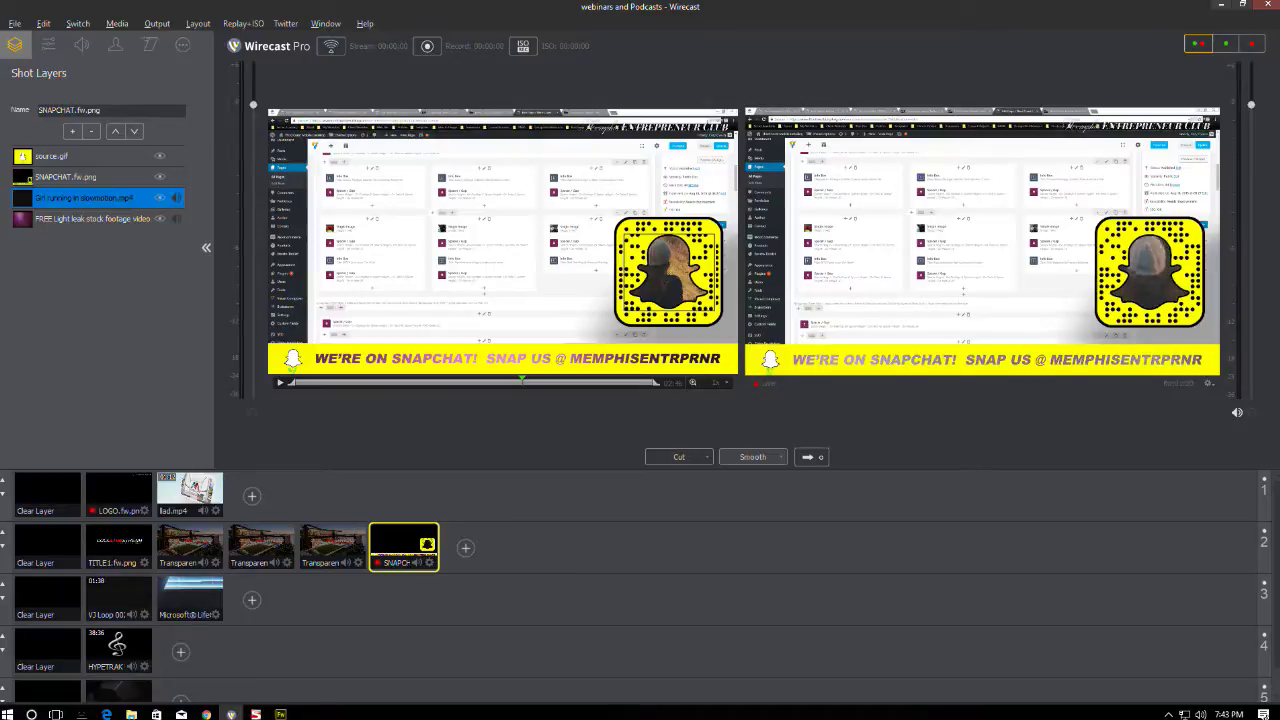
left_click(46, 490)
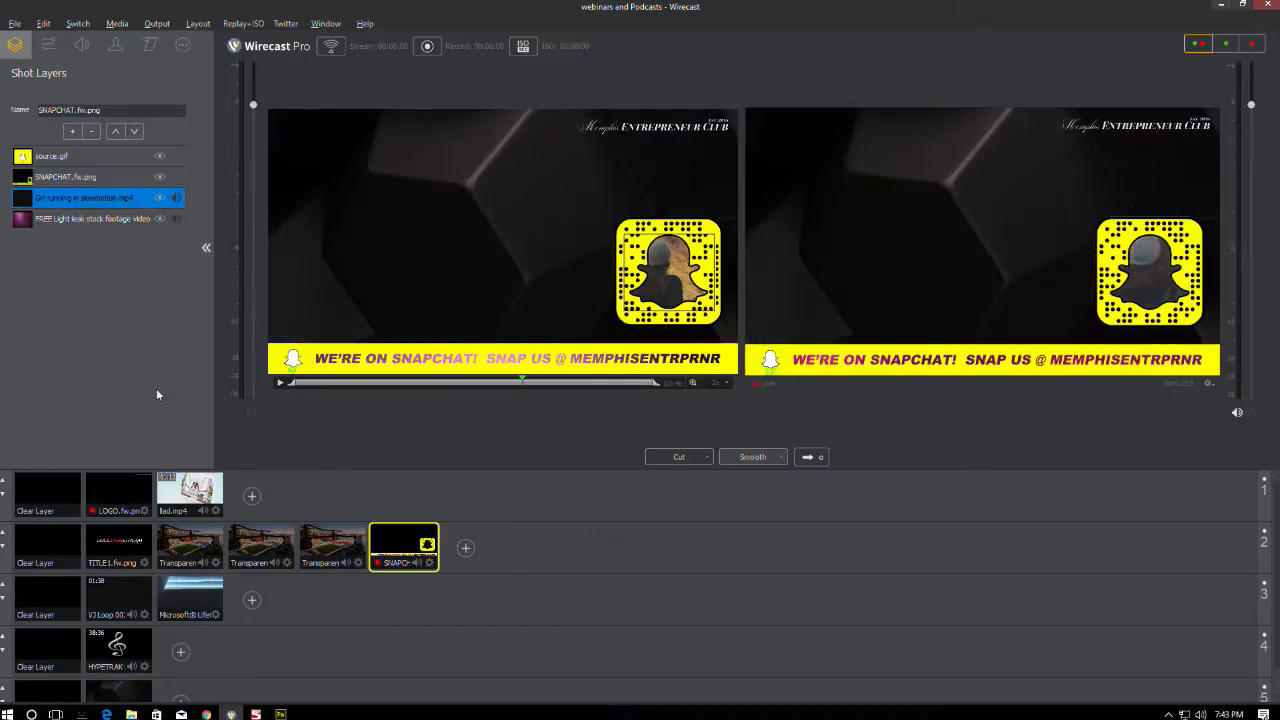
left_click(113, 494)
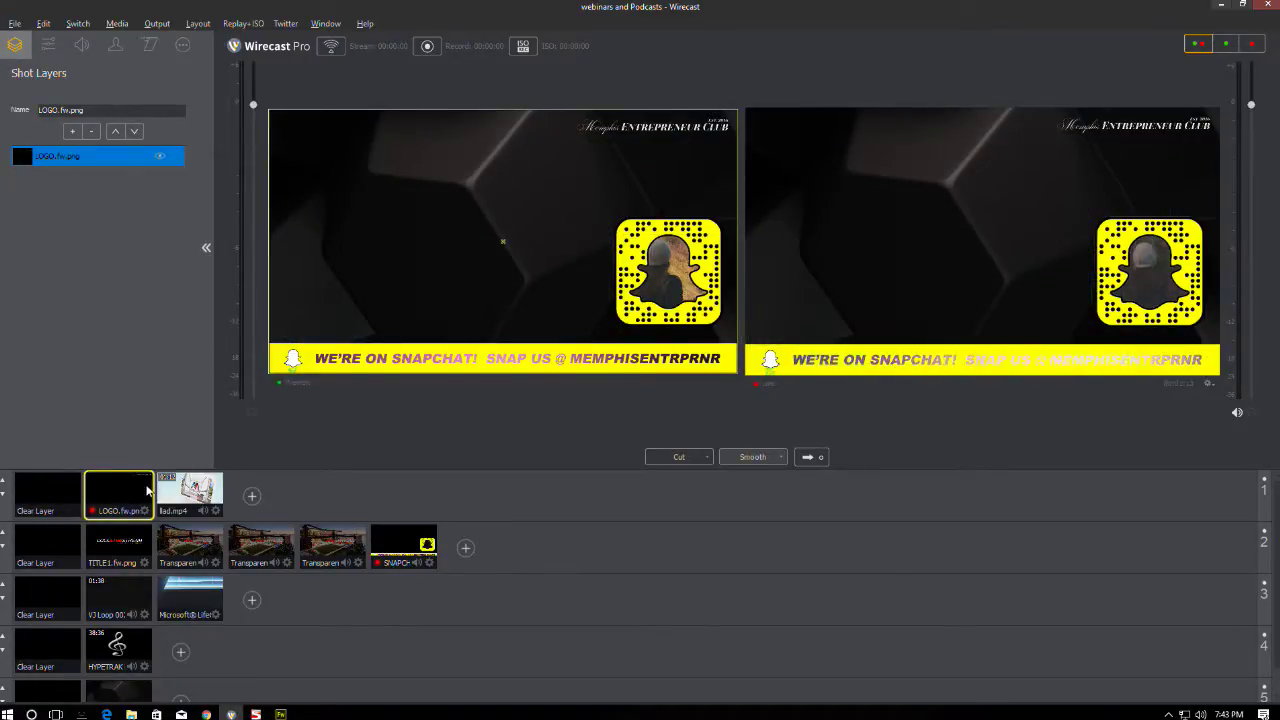
left_click(684, 459)
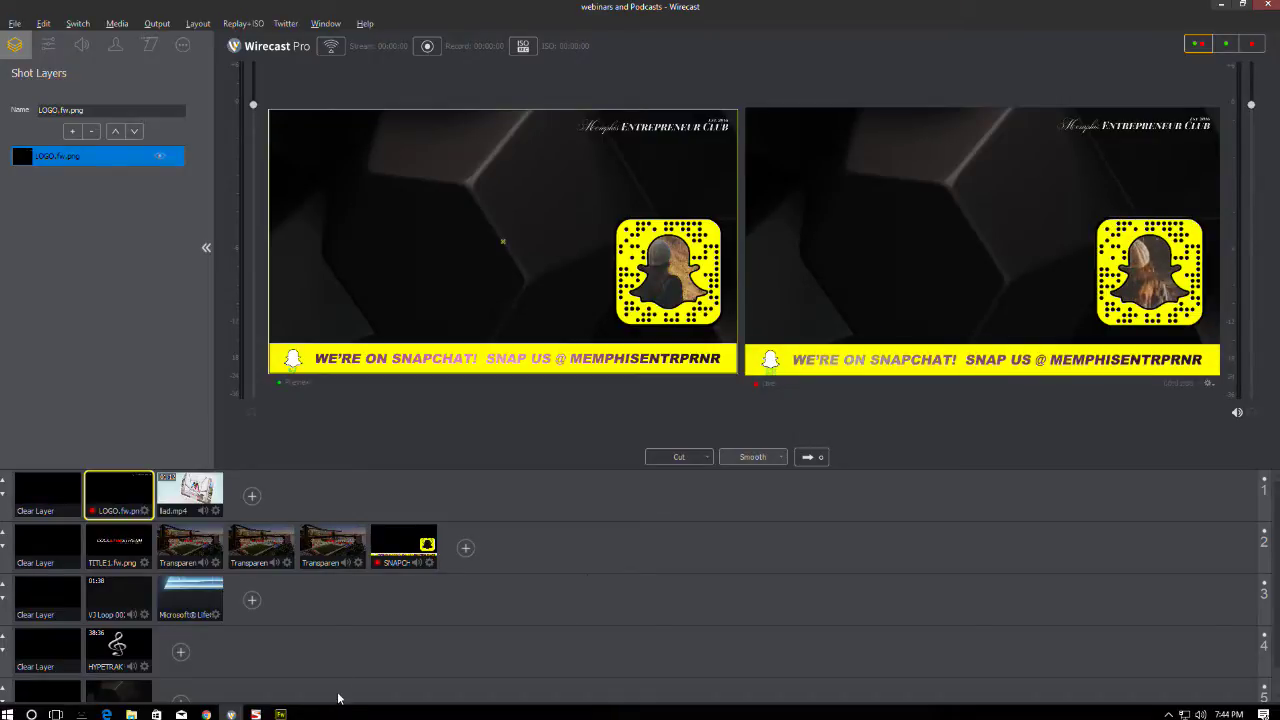
left_click(281, 714)
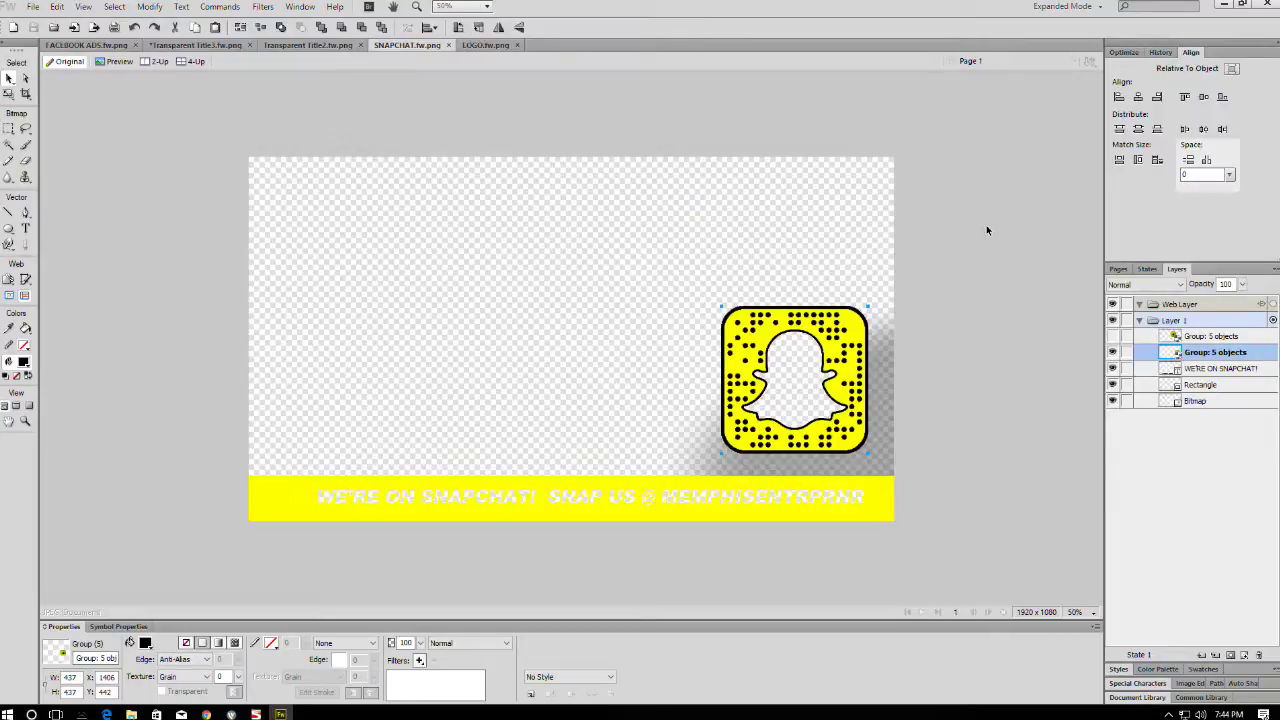
- Try a black canvas colour on the Snapchat banner, then set the canvas back to transparent
left_click(221, 610)
left_click(168, 643)
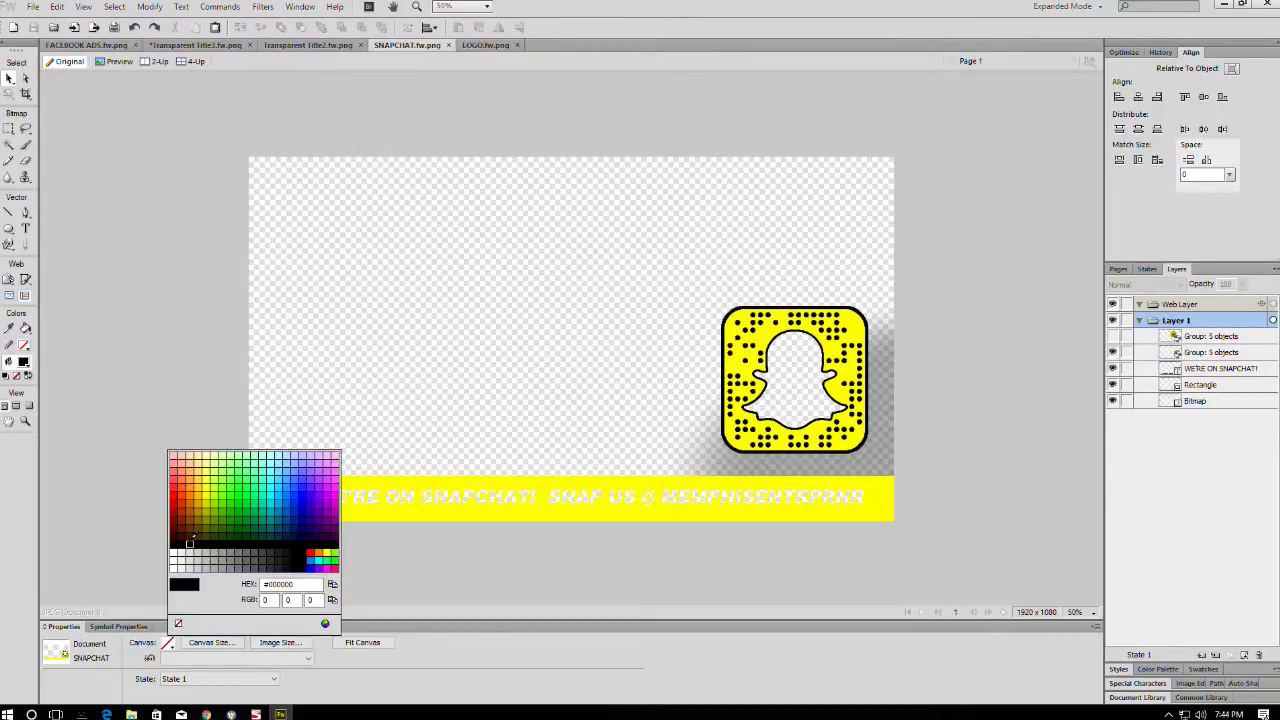
left_click(191, 539)
key("ctrl+equal")
key("ctrl+equal")
key("ctrl+equal")
key("ctrl+equal")
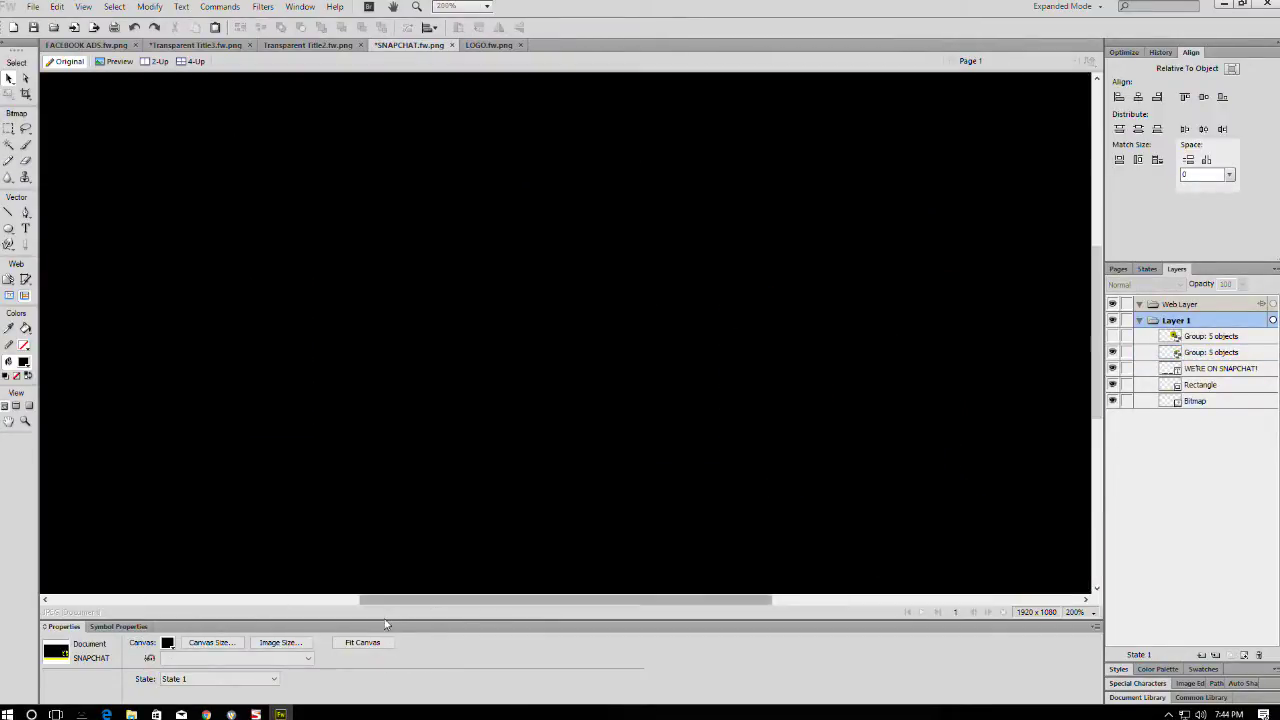
left_click_drag(385, 599, 693, 599)
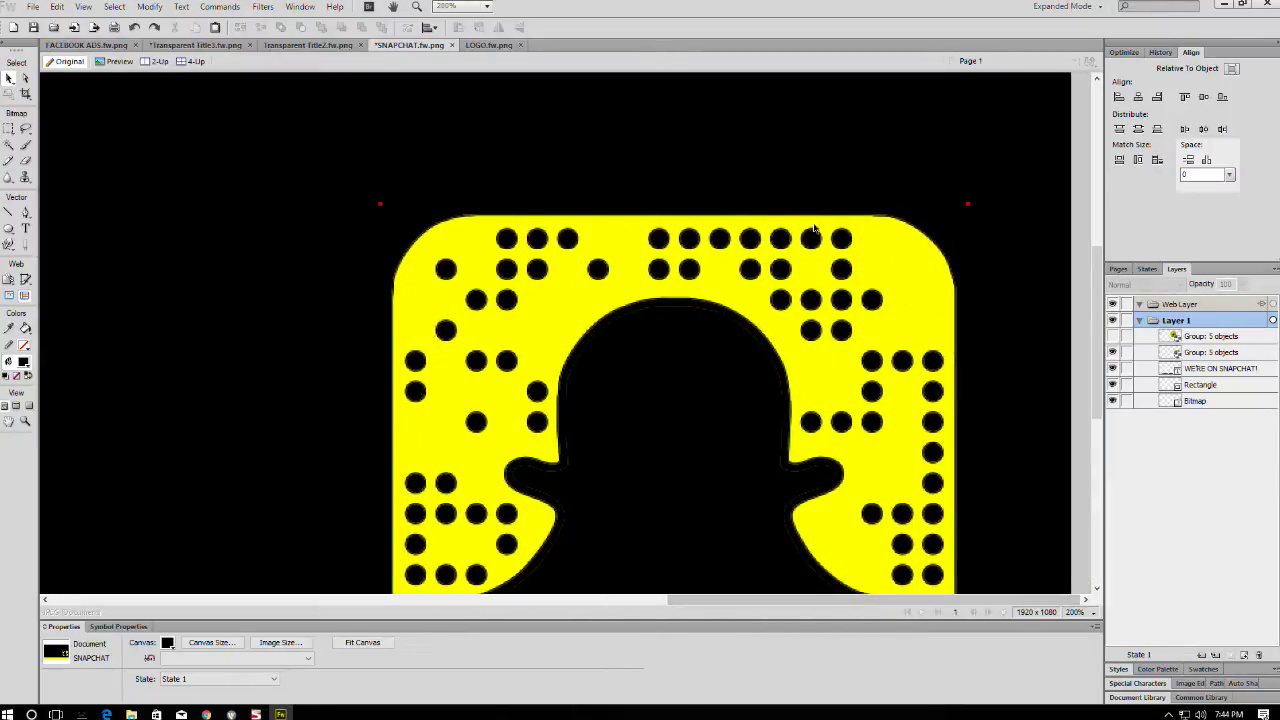
key("ctrl+minus")
key("ctrl+minus")
key("ctrl+minus")
key("ctrl+minus")
key("ctrl+minus")
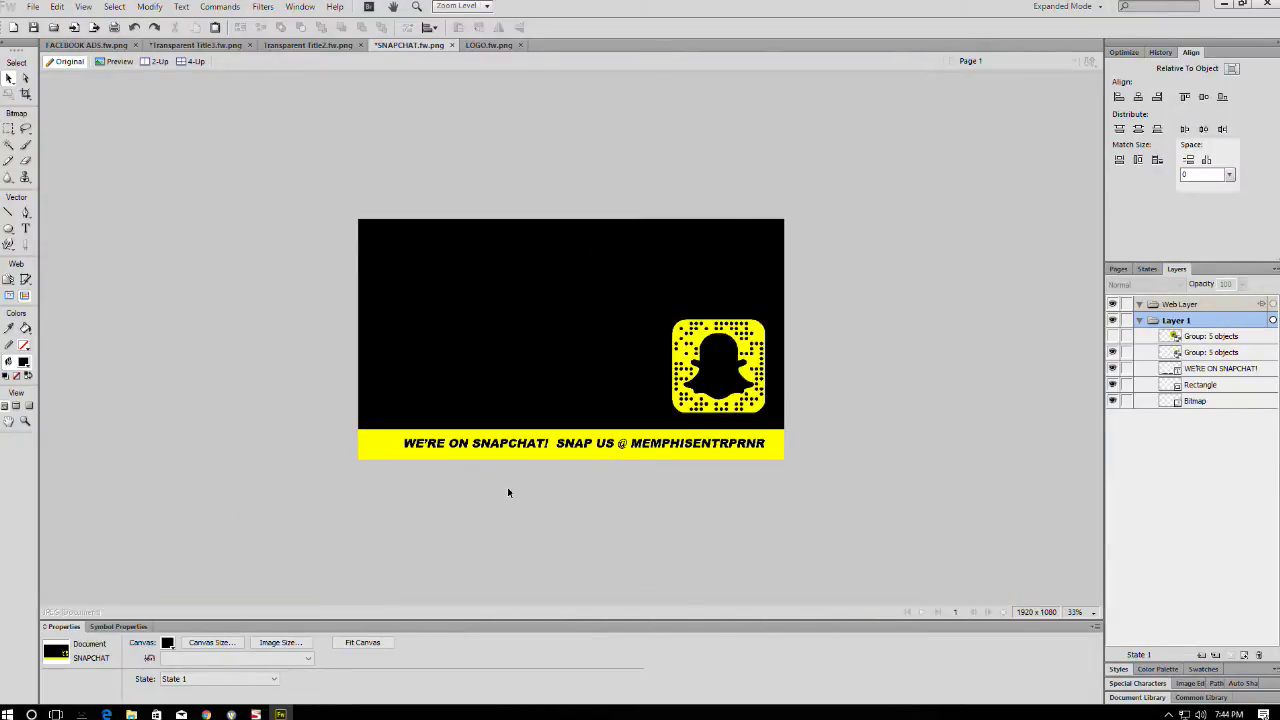
left_click(167, 643)
left_click(320, 585)
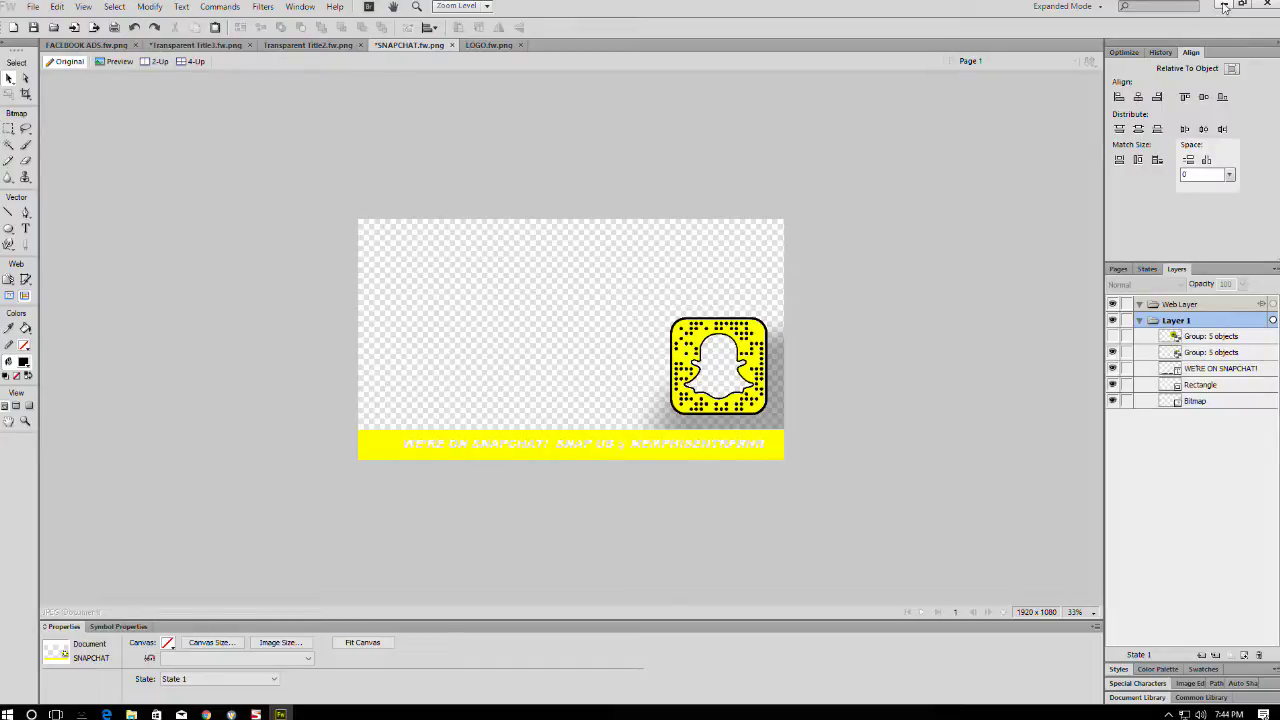
- Close SNAPCHAT, LOGO, Transparent Title2, Transparent Title3 and FACEBOOK ADS documents without saving
left_click(452, 45)
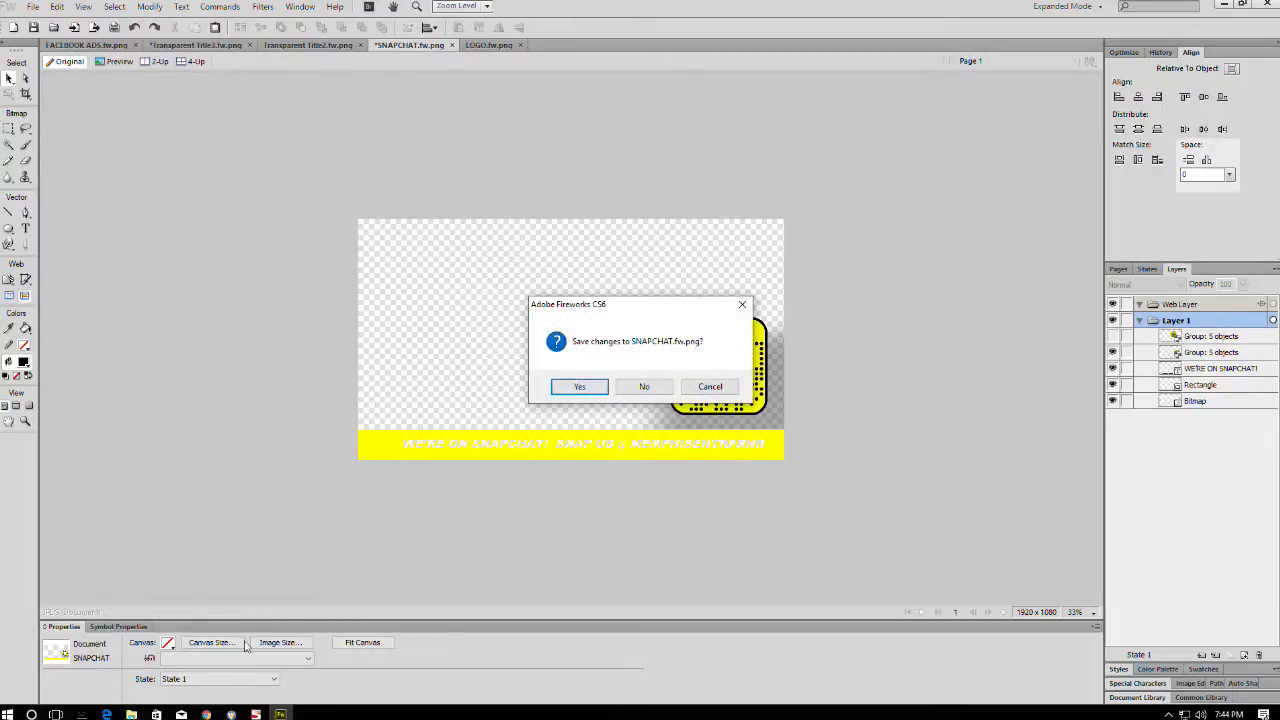
left_click(657, 391)
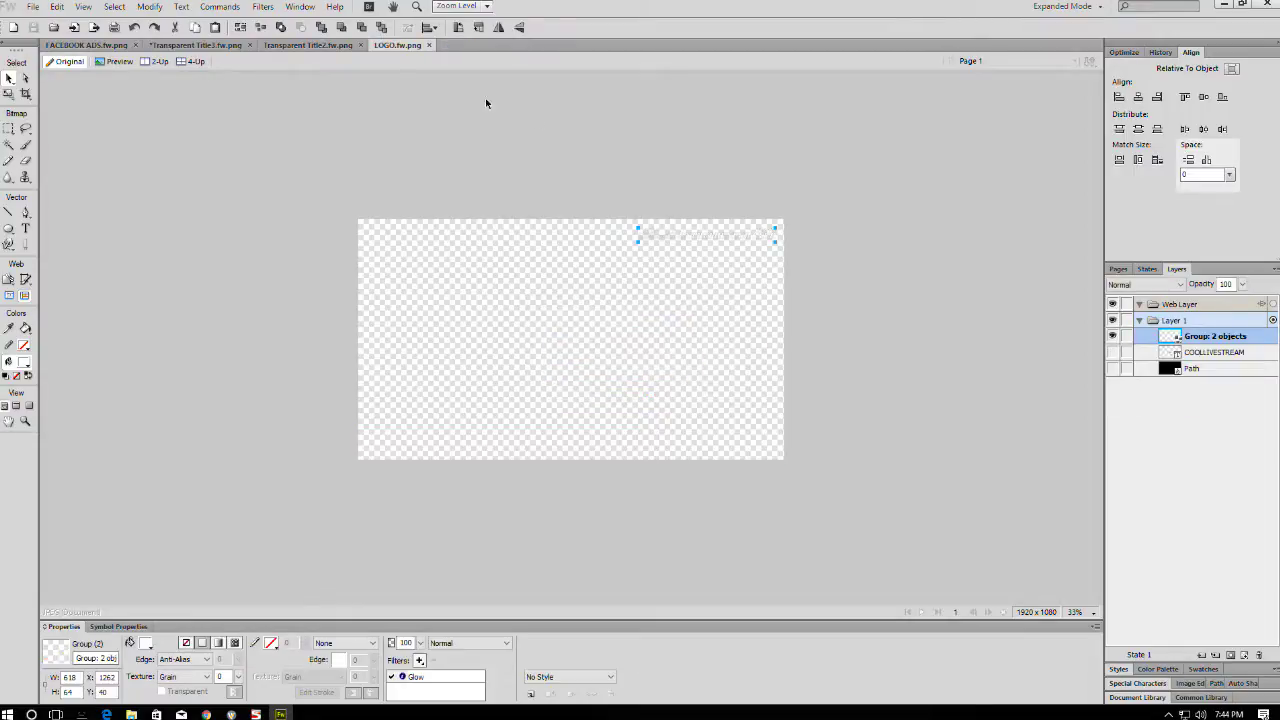
left_click(428, 46)
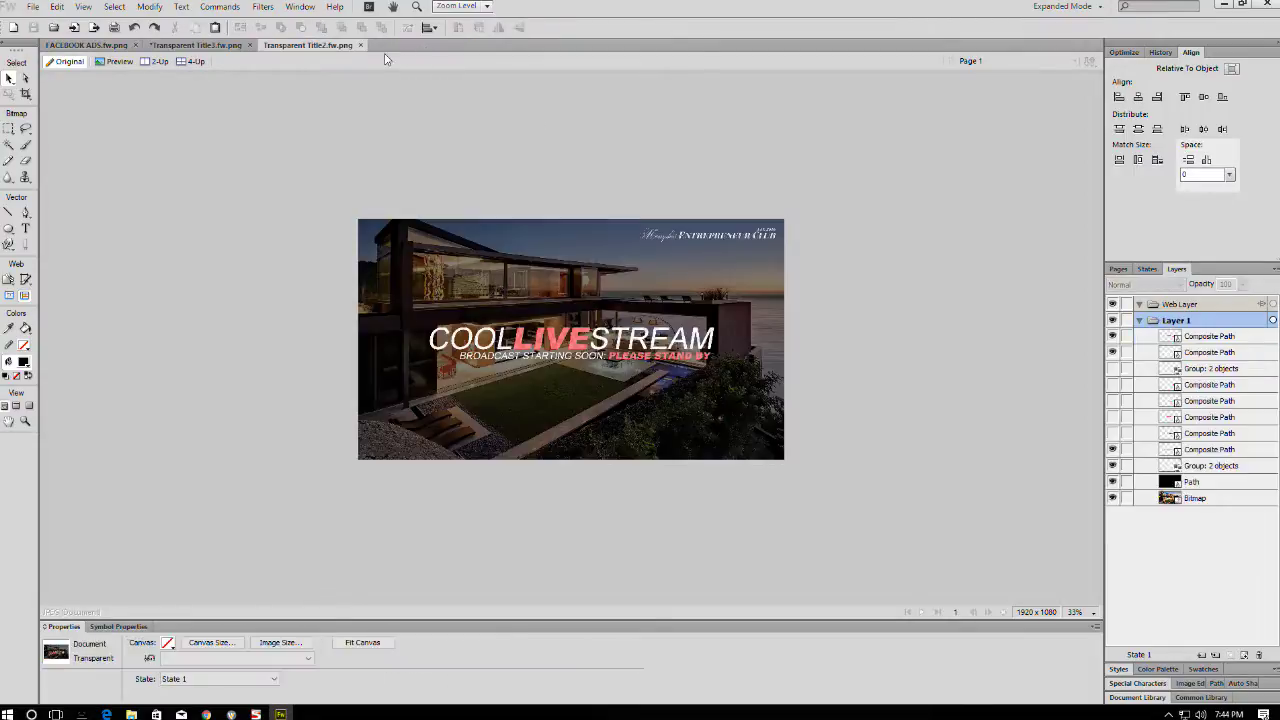
left_click(360, 45)
left_click(250, 45)
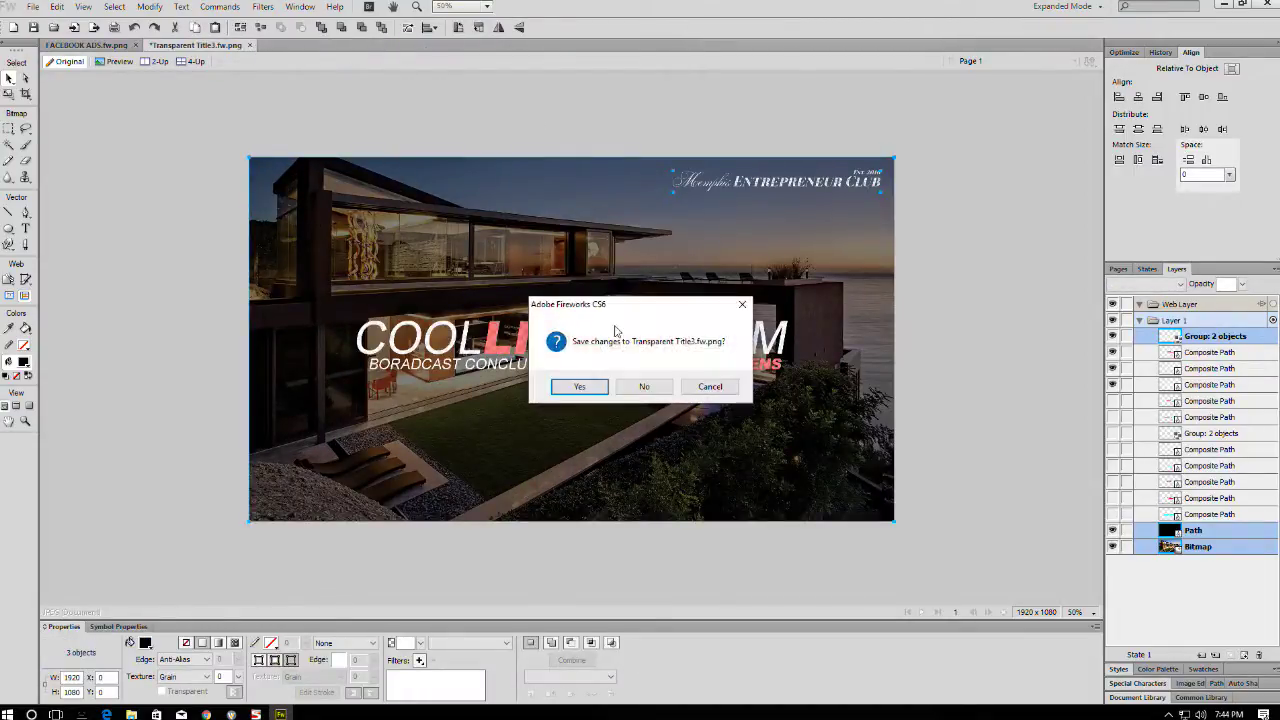
left_click(643, 387)
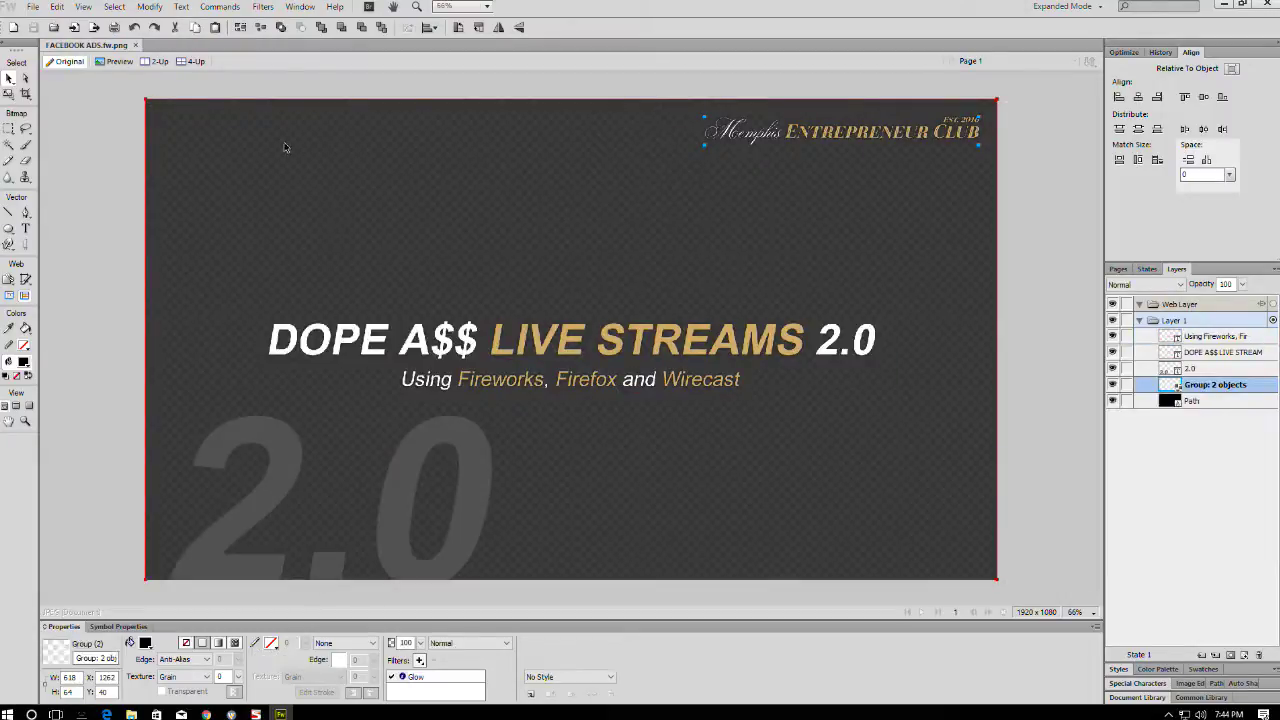
left_click(136, 46)
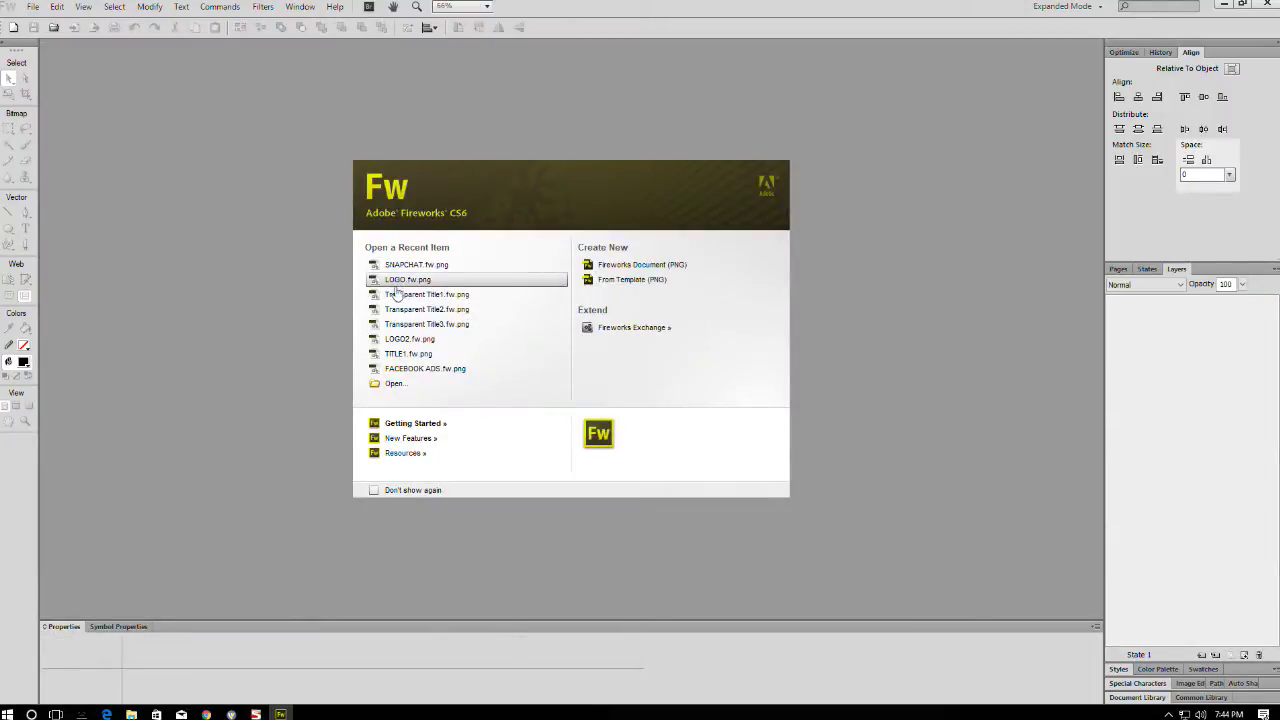
- Reopen SNAPCHAT.fw.png from the recent files, briefly opening and closing LOGO.fw.png
left_click(414, 265)
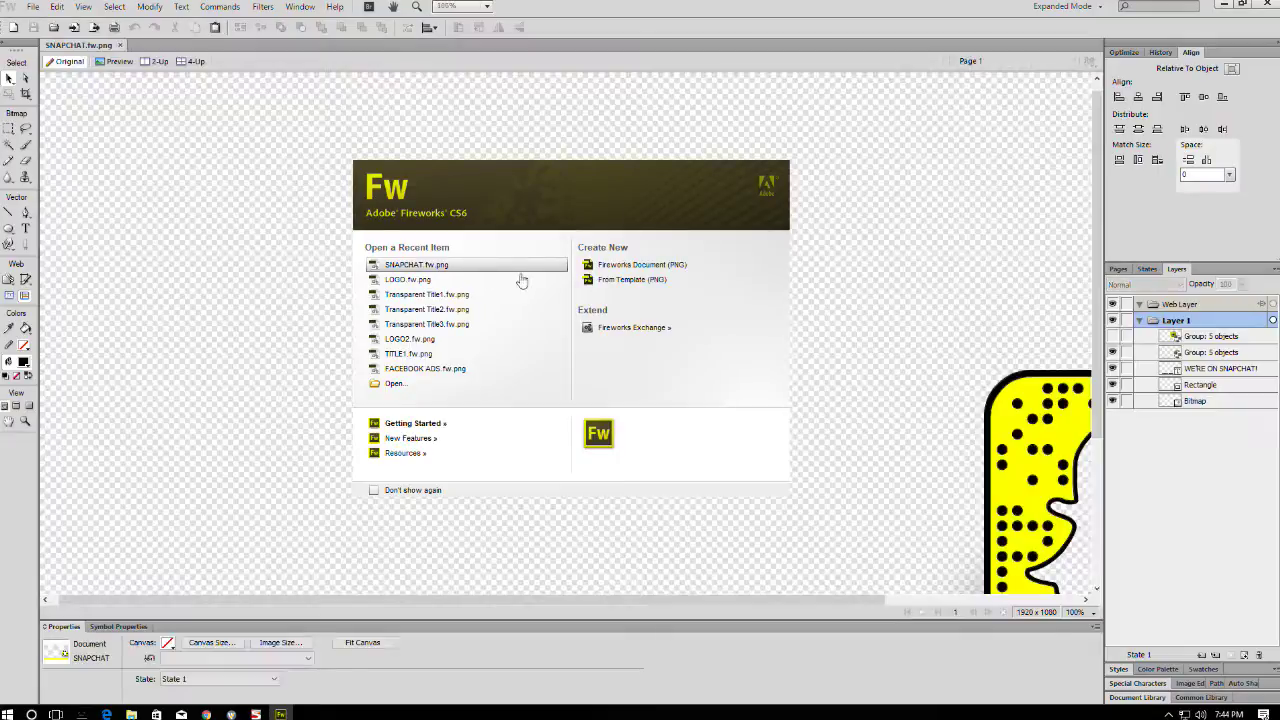
key("ctrl+equal")
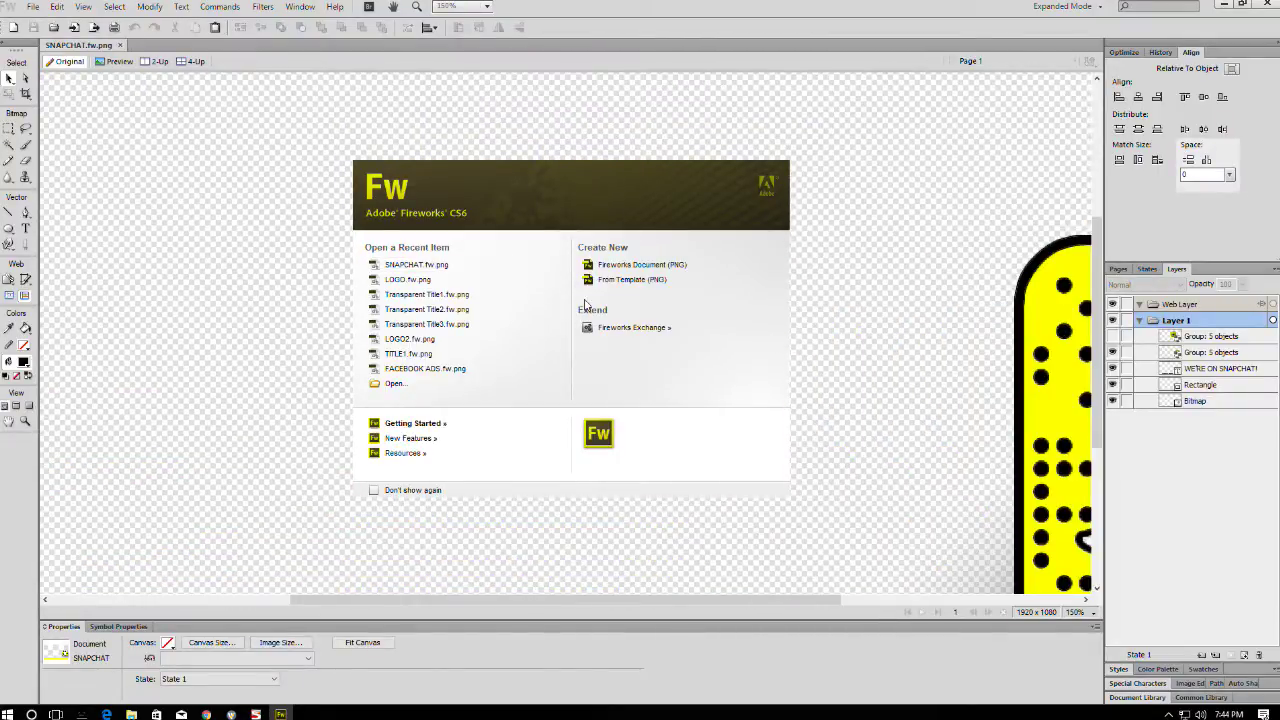
left_click(408, 279)
left_click(188, 45)
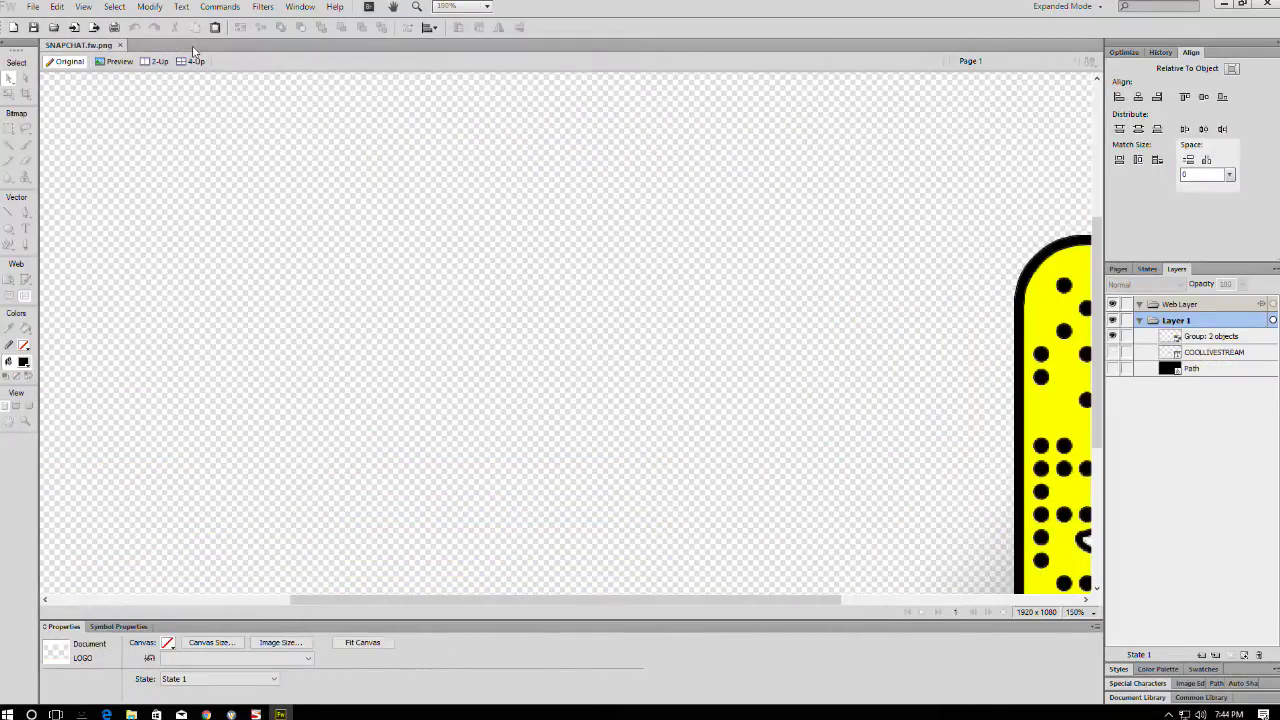
key("ctrl+minus")
key("ctrl+minus")
key("ctrl+minus")
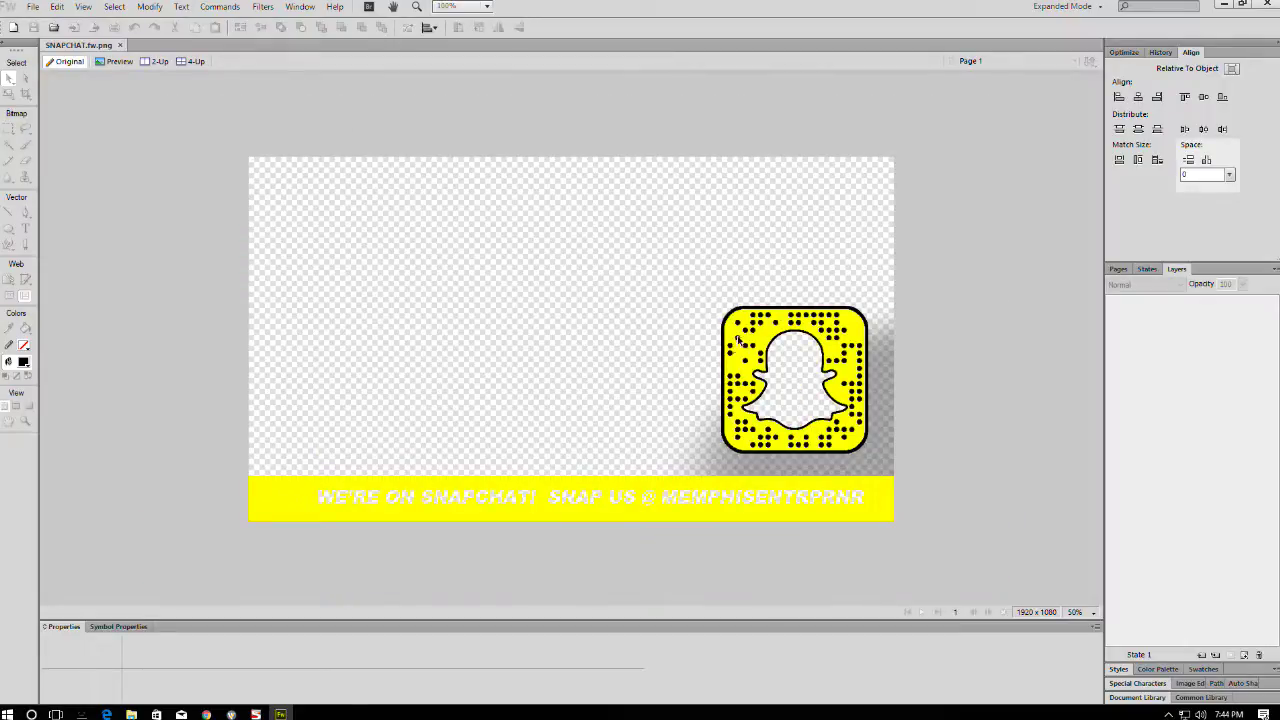
left_click(738, 340)
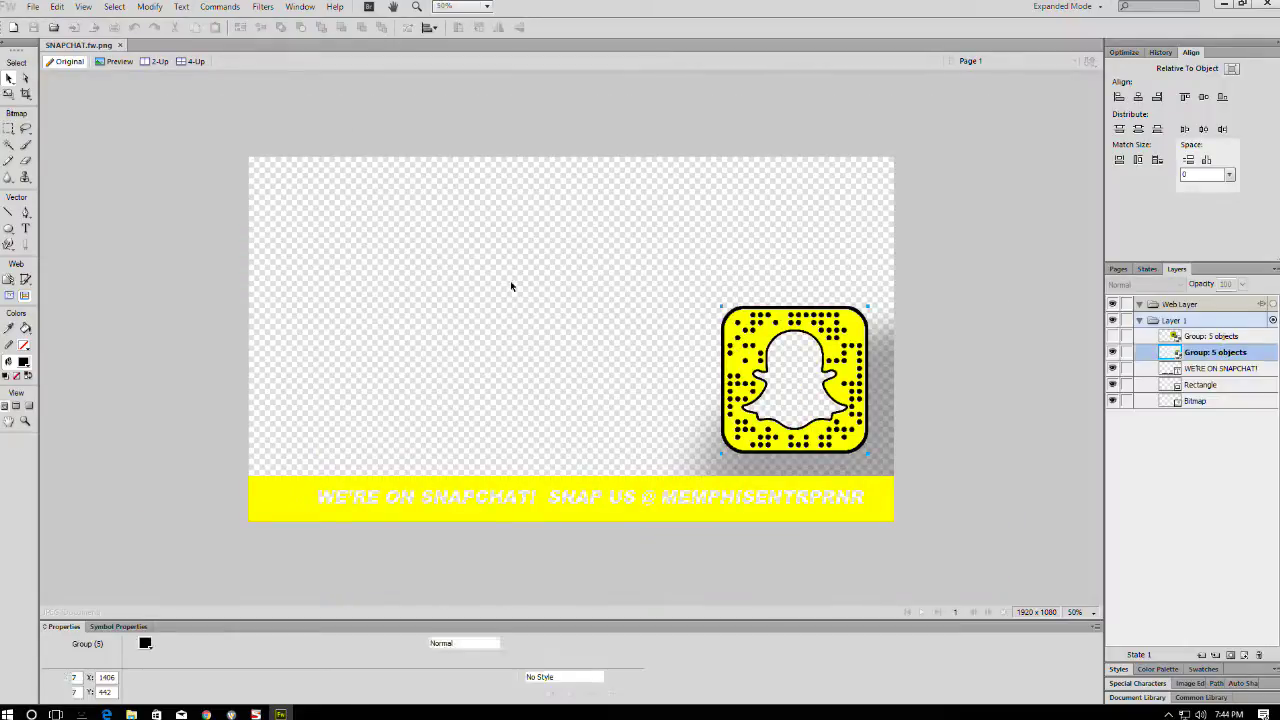
key("ctrl+d")
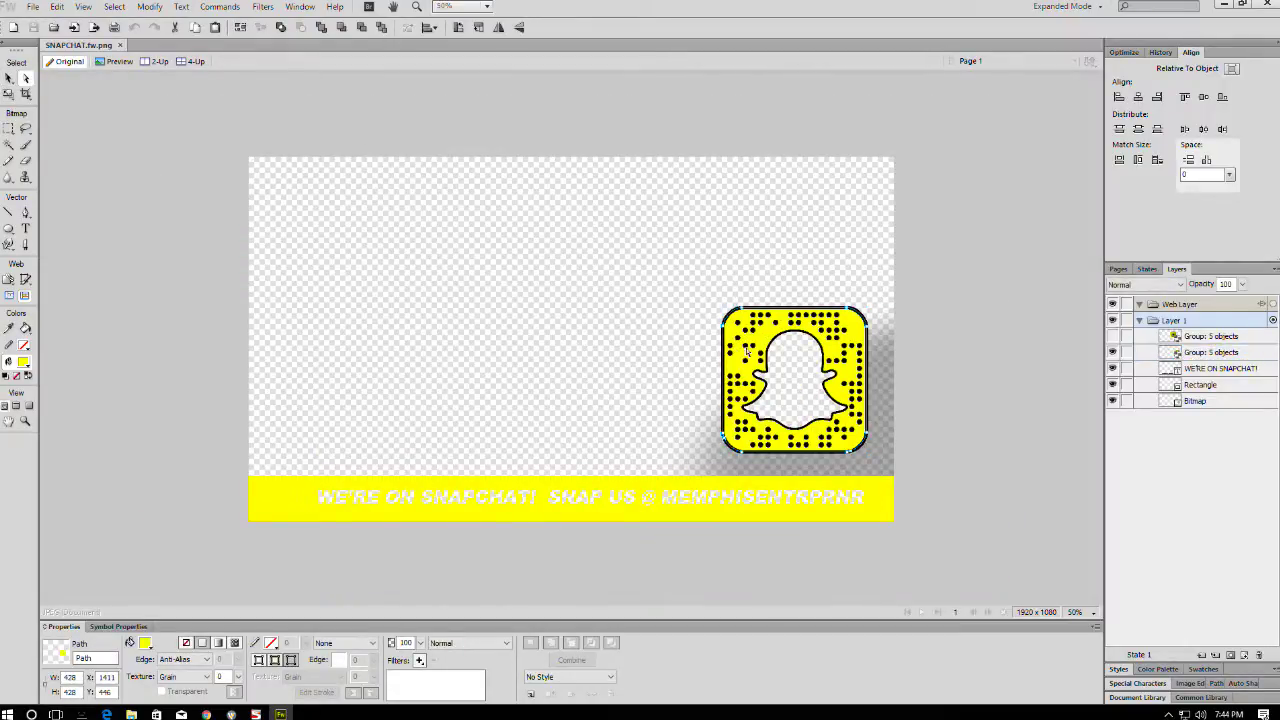
- Try blue, yellow-green, black and purple fills on the banner and logo, settling on yellow
left_click(359, 511)
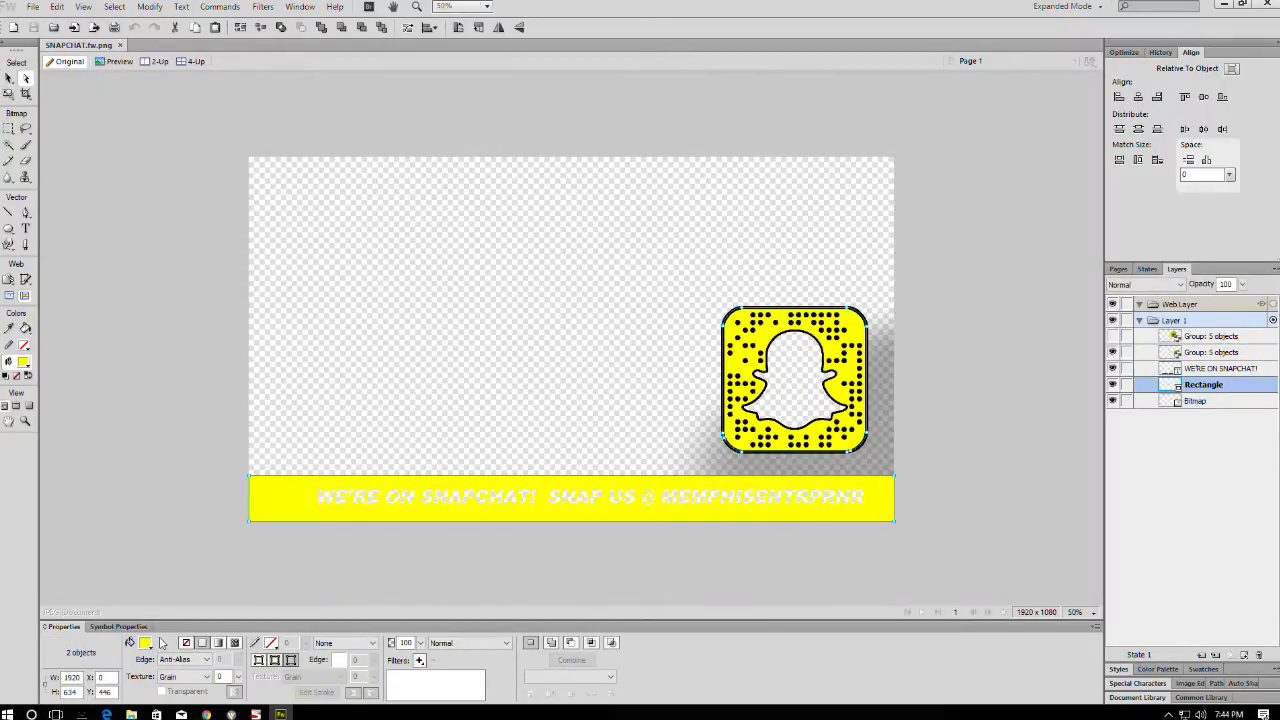
left_click(145, 643)
left_click(275, 550)
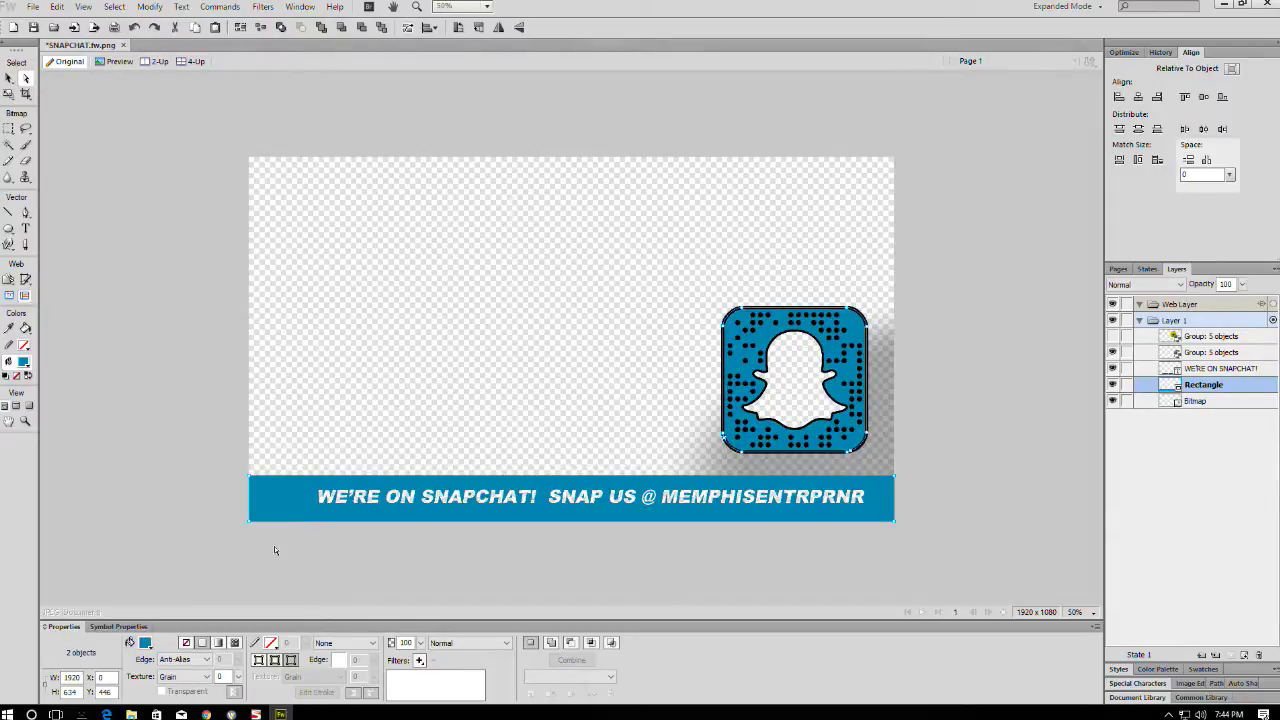
left_click(145, 643)
left_click(225, 571)
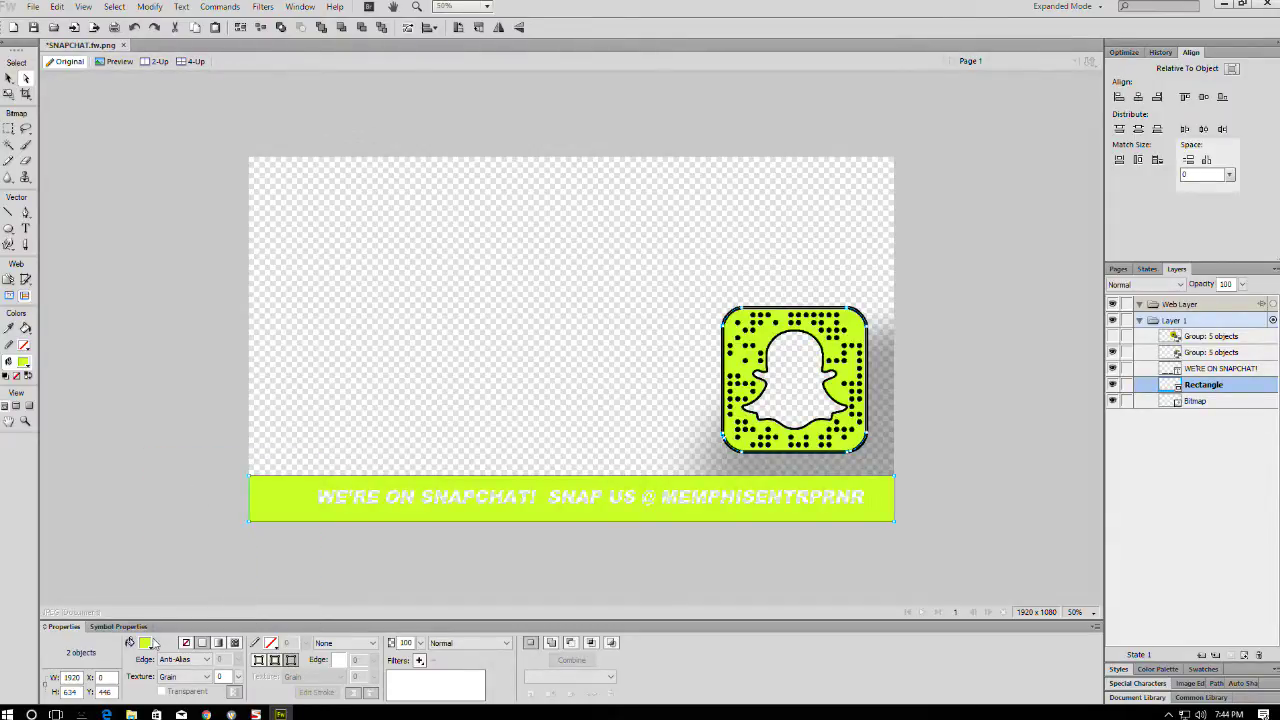
left_click(145, 643)
left_click(158, 565)
left_click(145, 643)
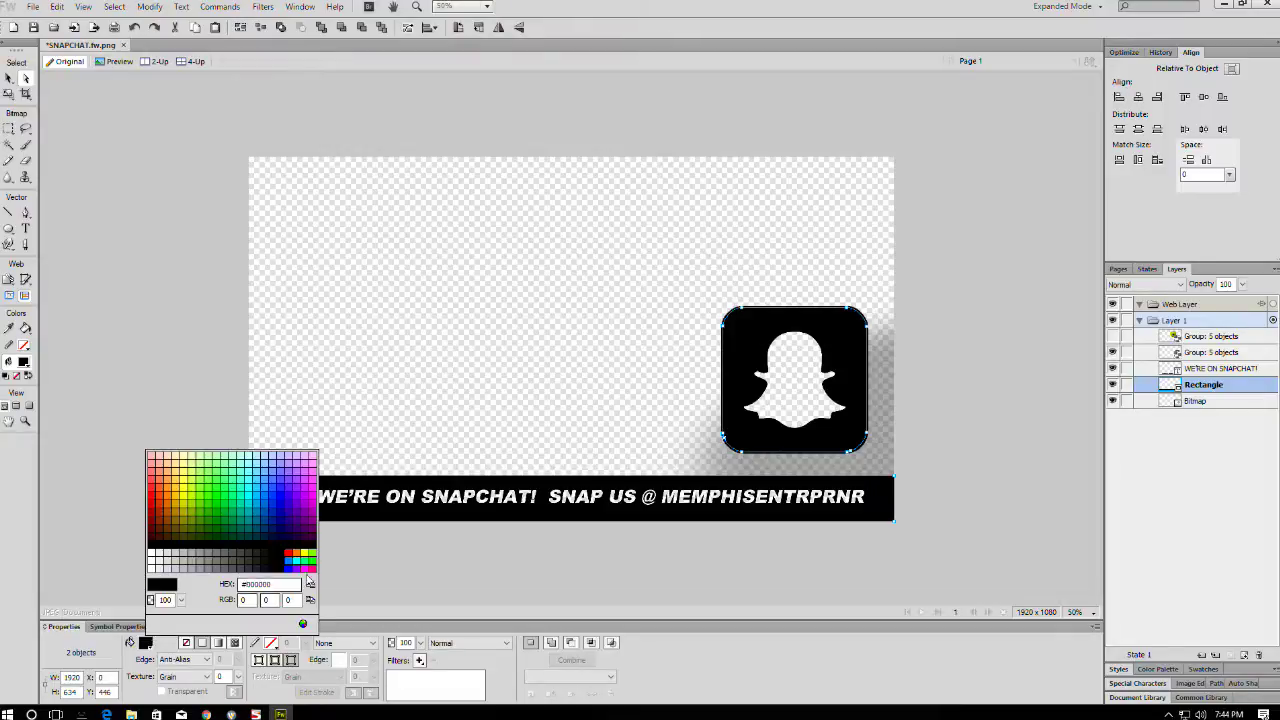
left_click(296, 492)
left_click(145, 643)
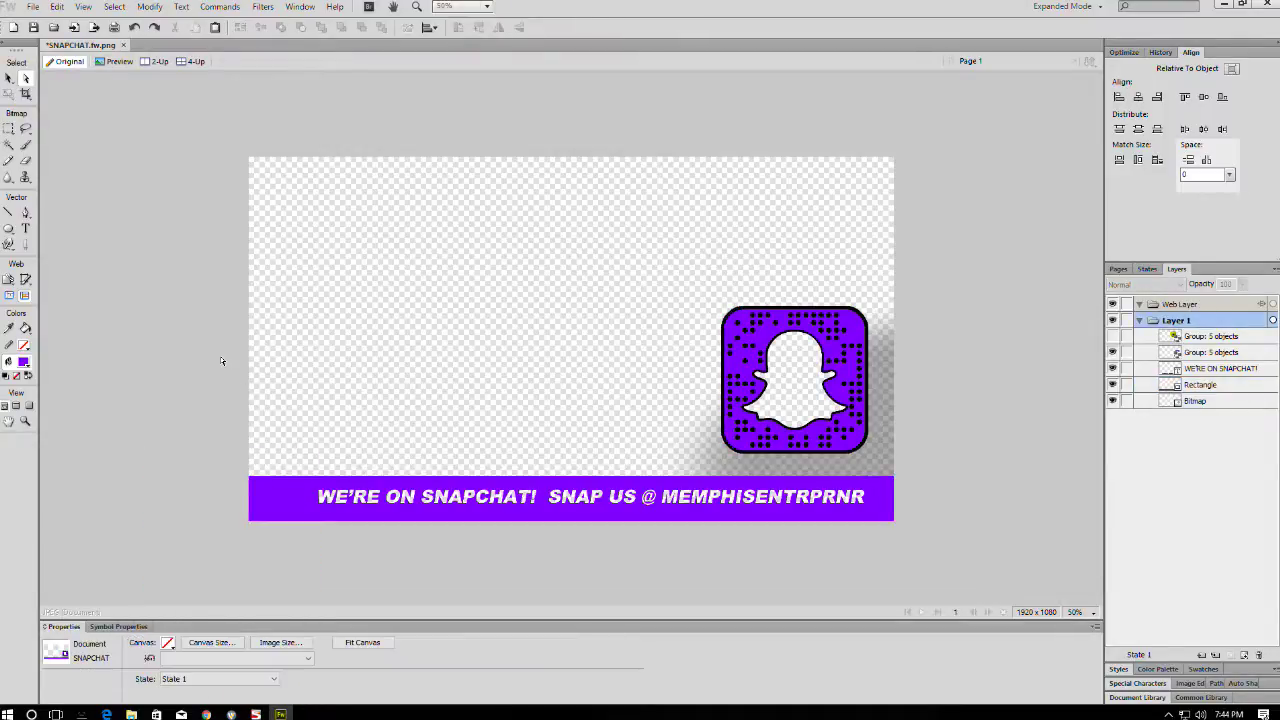
left_click(220, 356)
- Deselect and close SNAPCHAT.fw.png without saving the changes
left_click(775, 88)
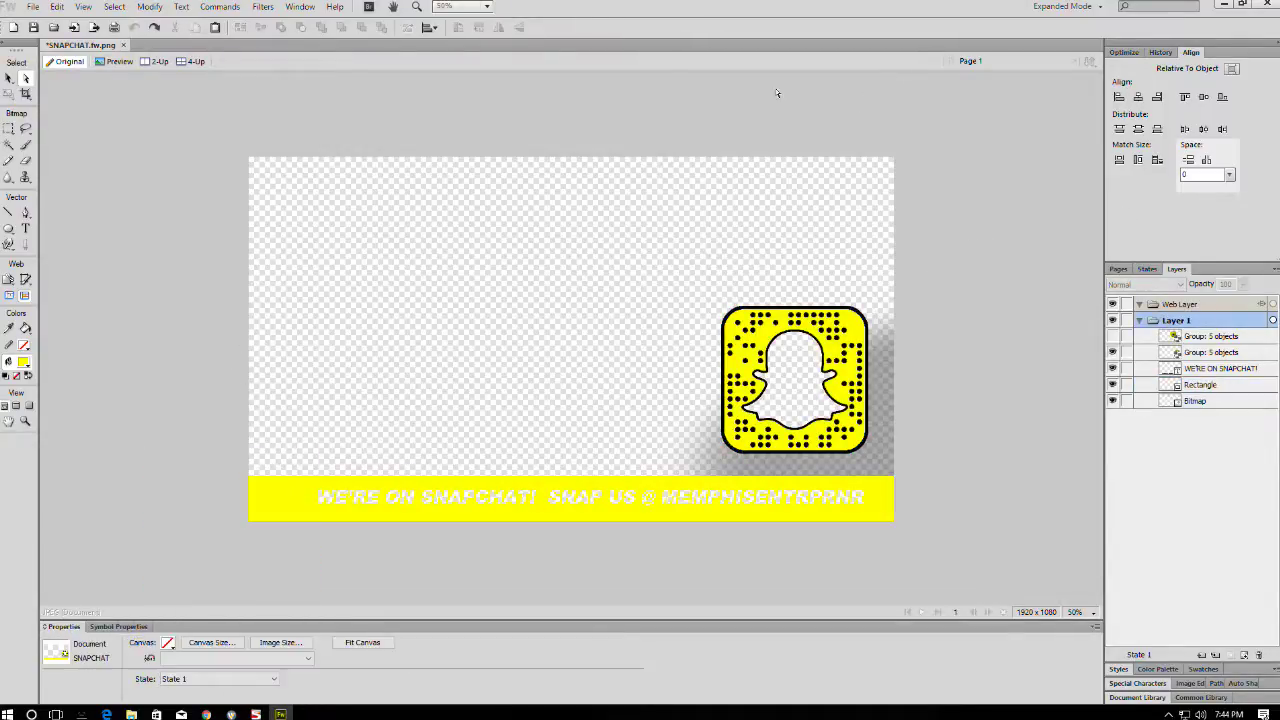
left_click(1267, 4)
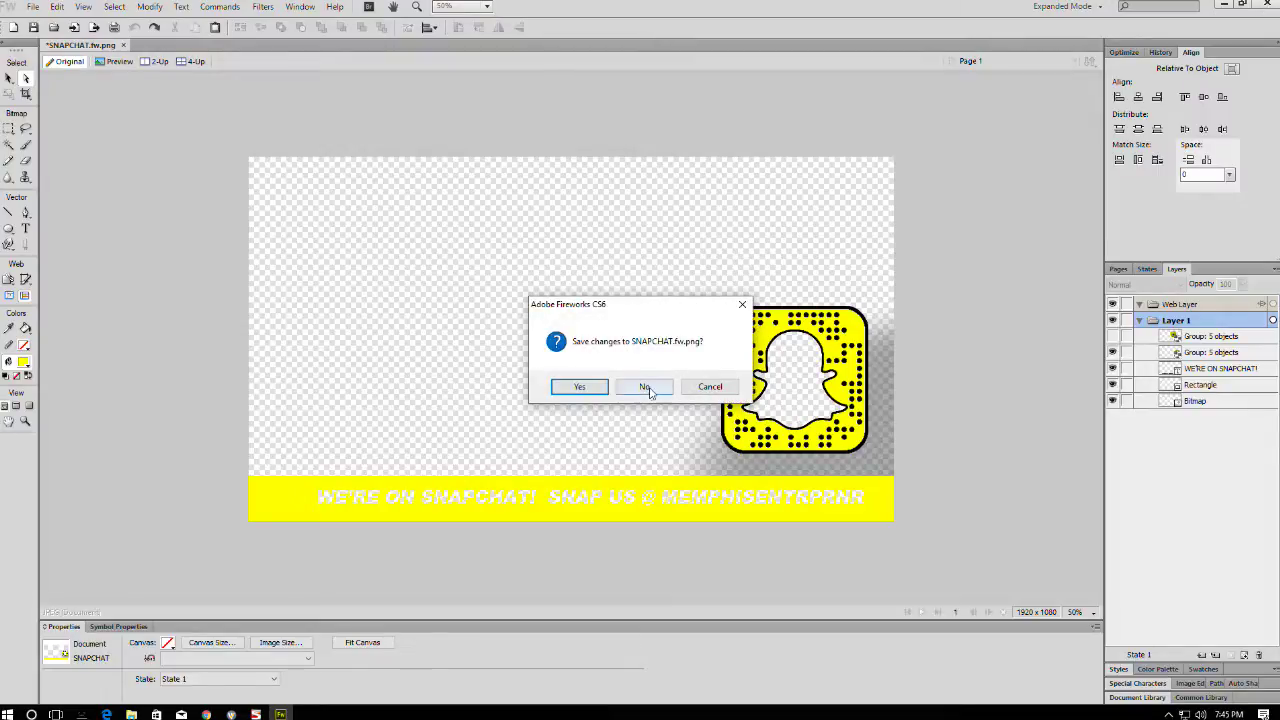
left_click(646, 387)
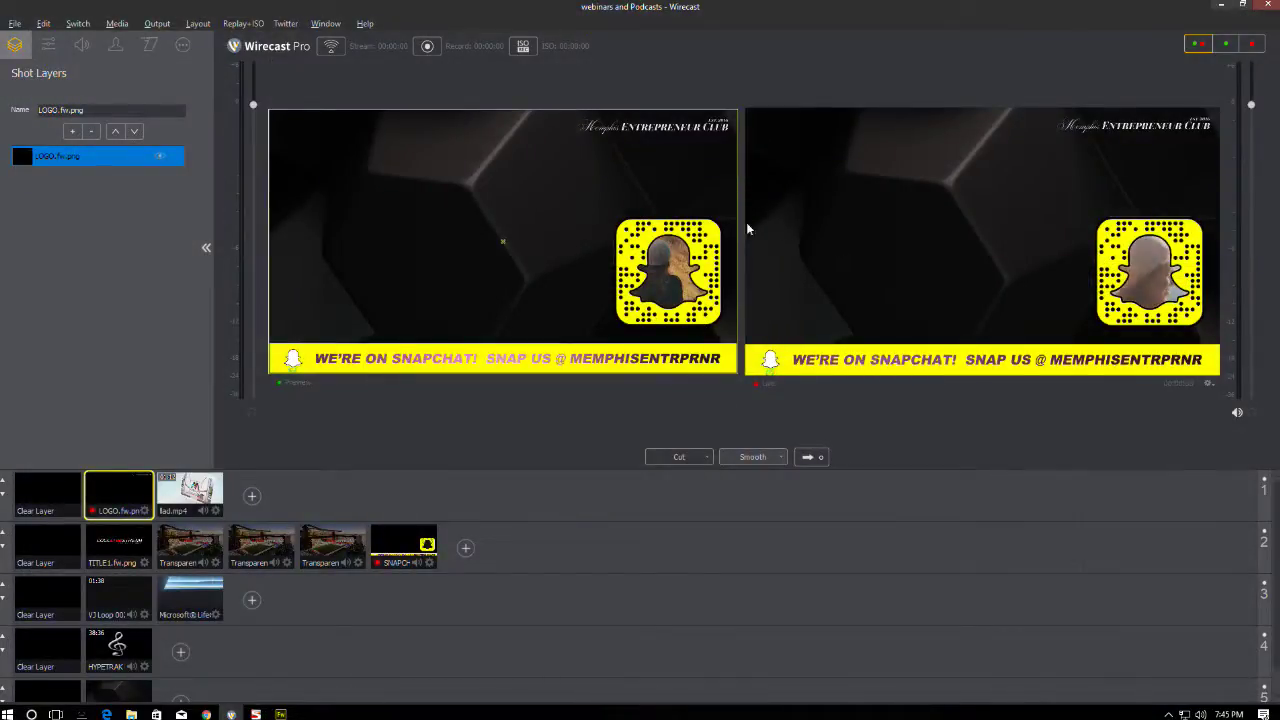
- Clear all five layers from the preview
left_click(61, 505)
left_click(48, 547)
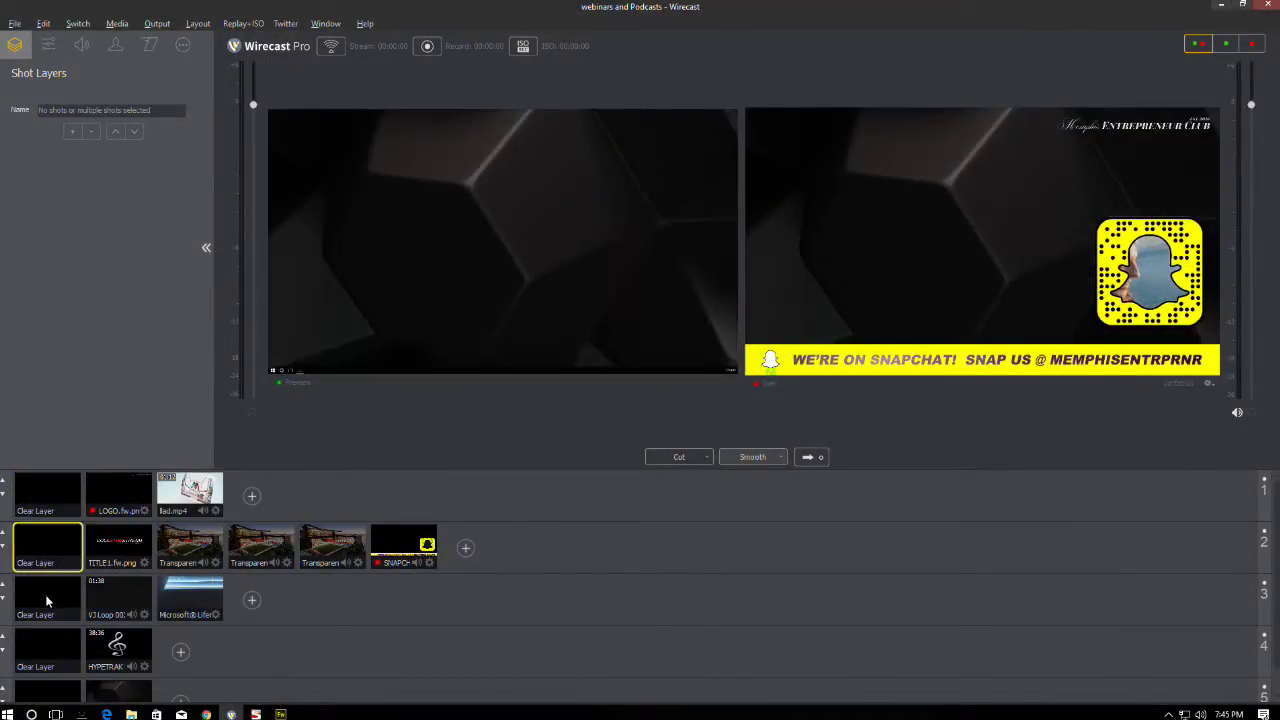
left_click(48, 599)
left_click(48, 651)
left_click(48, 692)
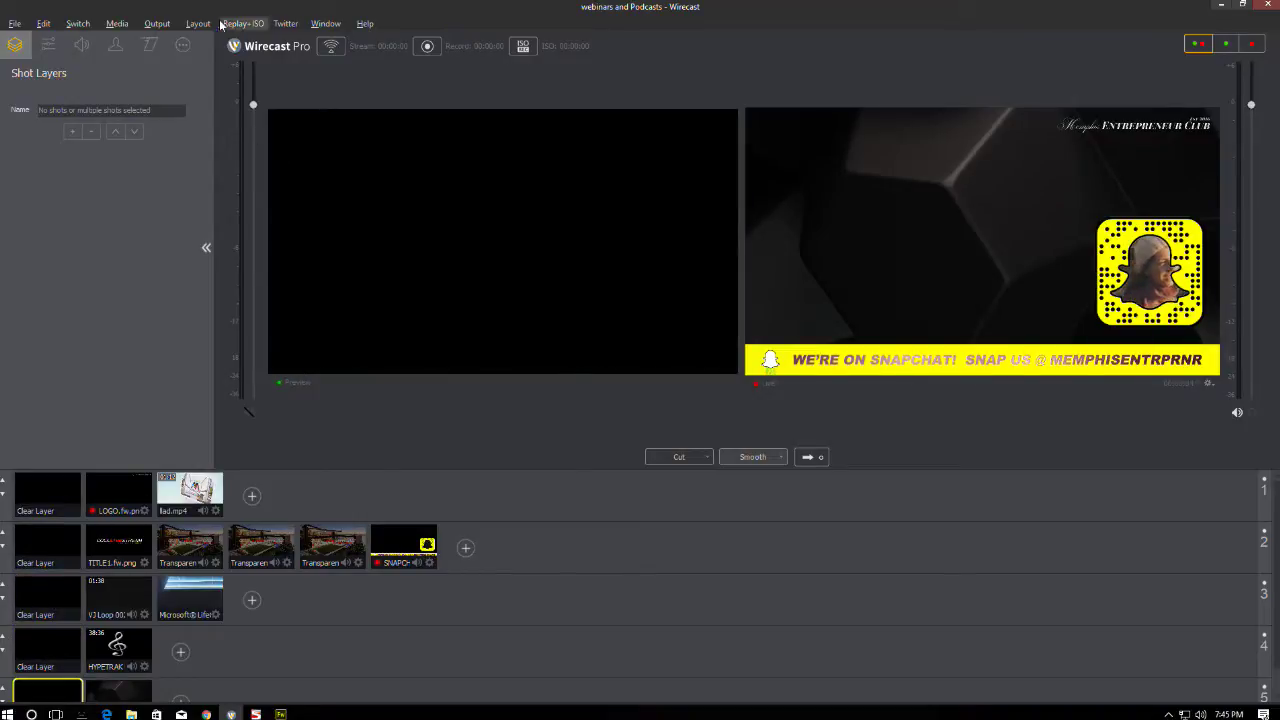
- Turn off the Facebook page output in Output Settings
left_click(157, 23)
left_click(190, 44)
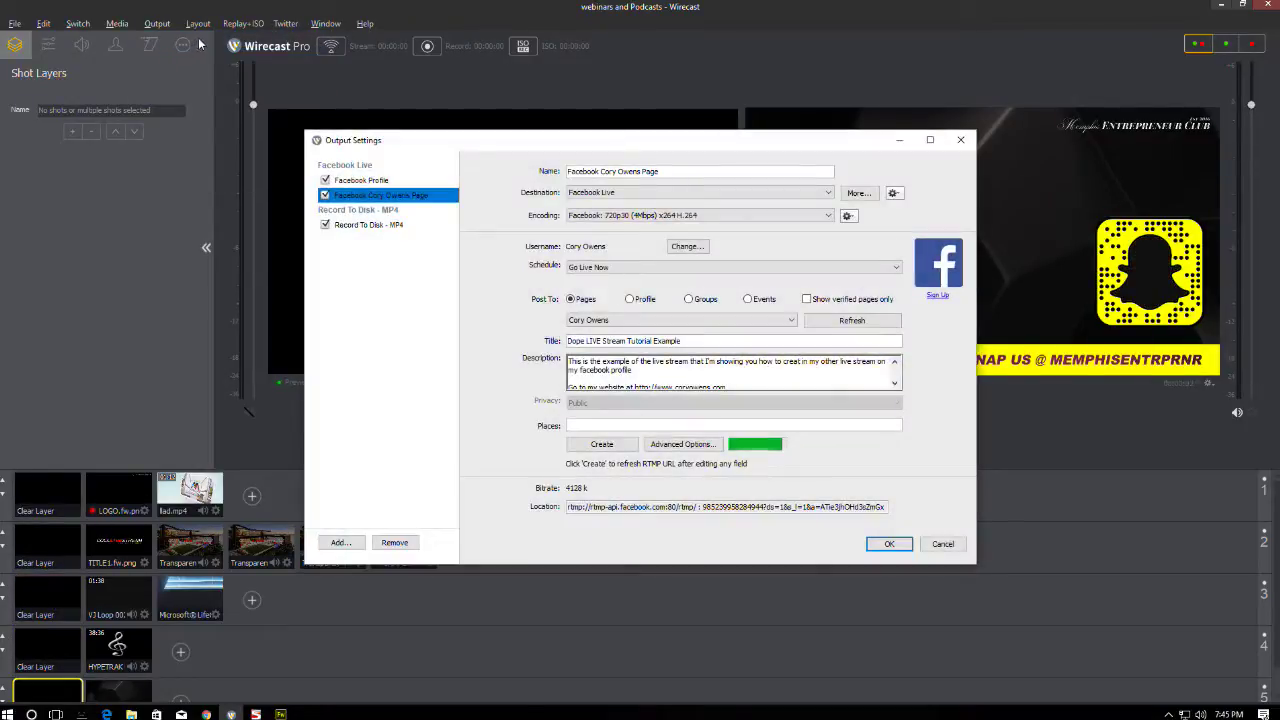
left_click(324, 196)
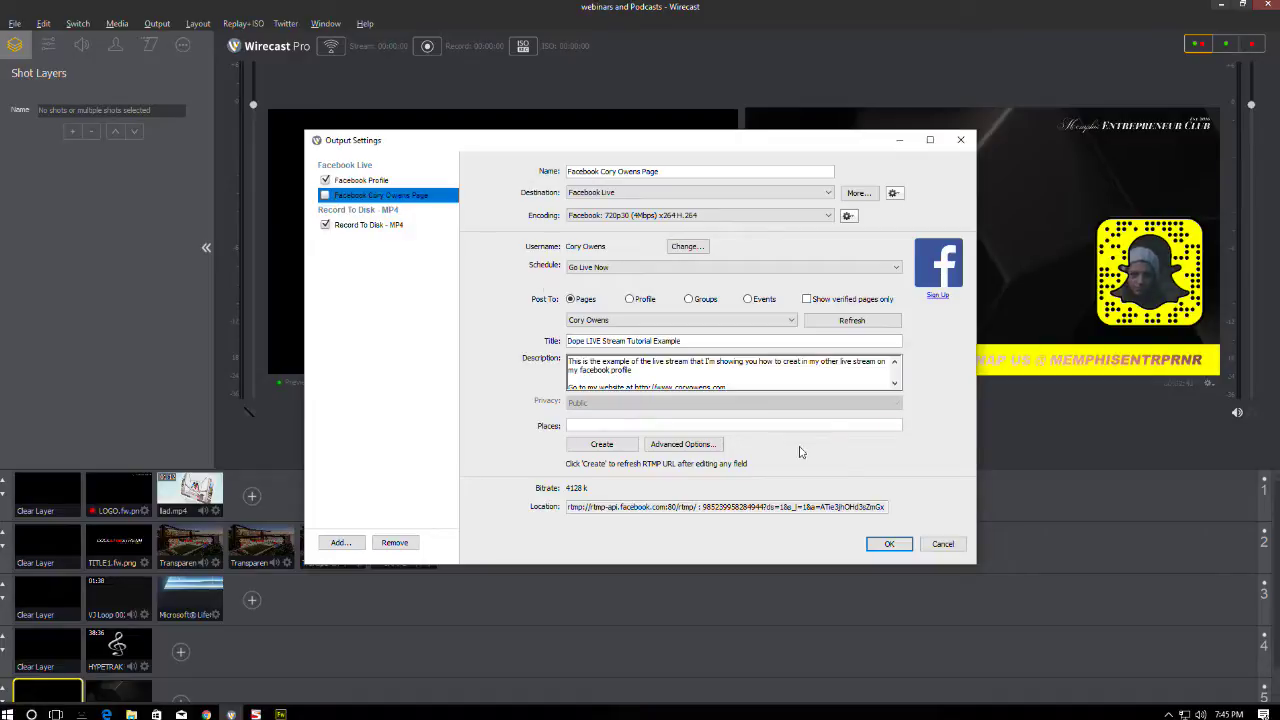
left_click(889, 544)
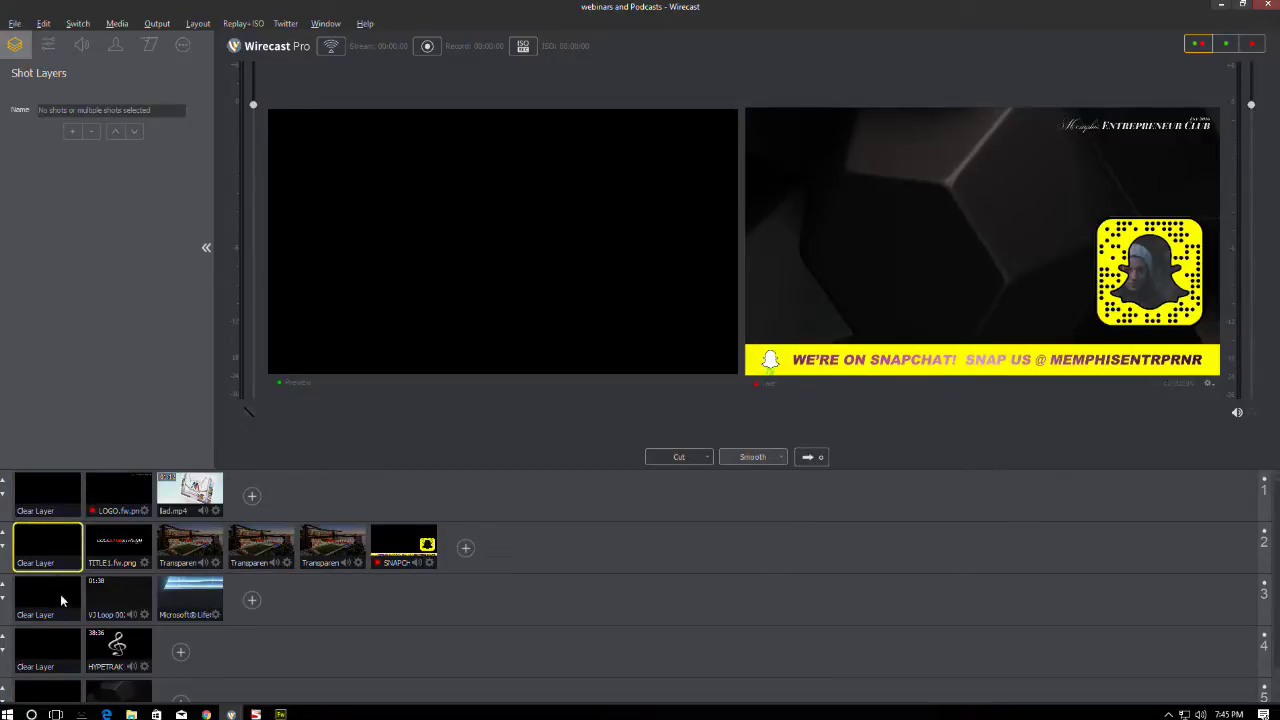
- Put the COOL LIVE STREAM title over the VJ loop live and start recording
left_click(118, 548)
key("Down")
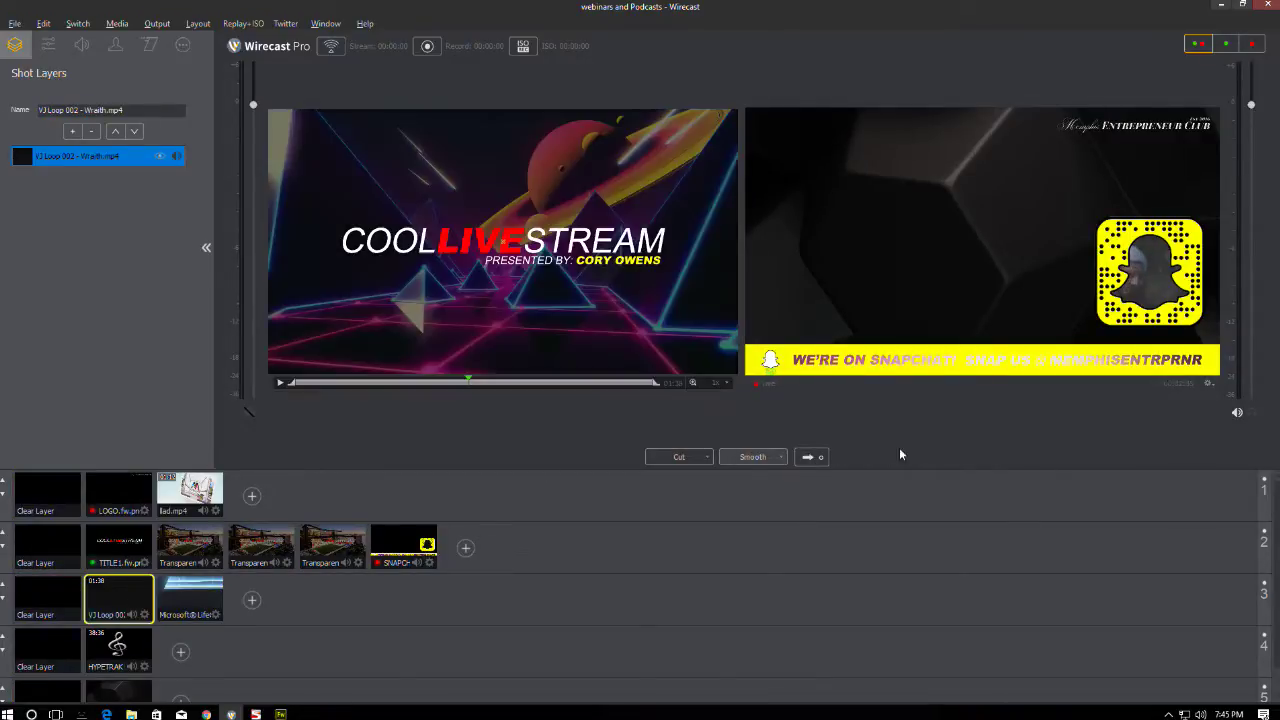
left_click(811, 457)
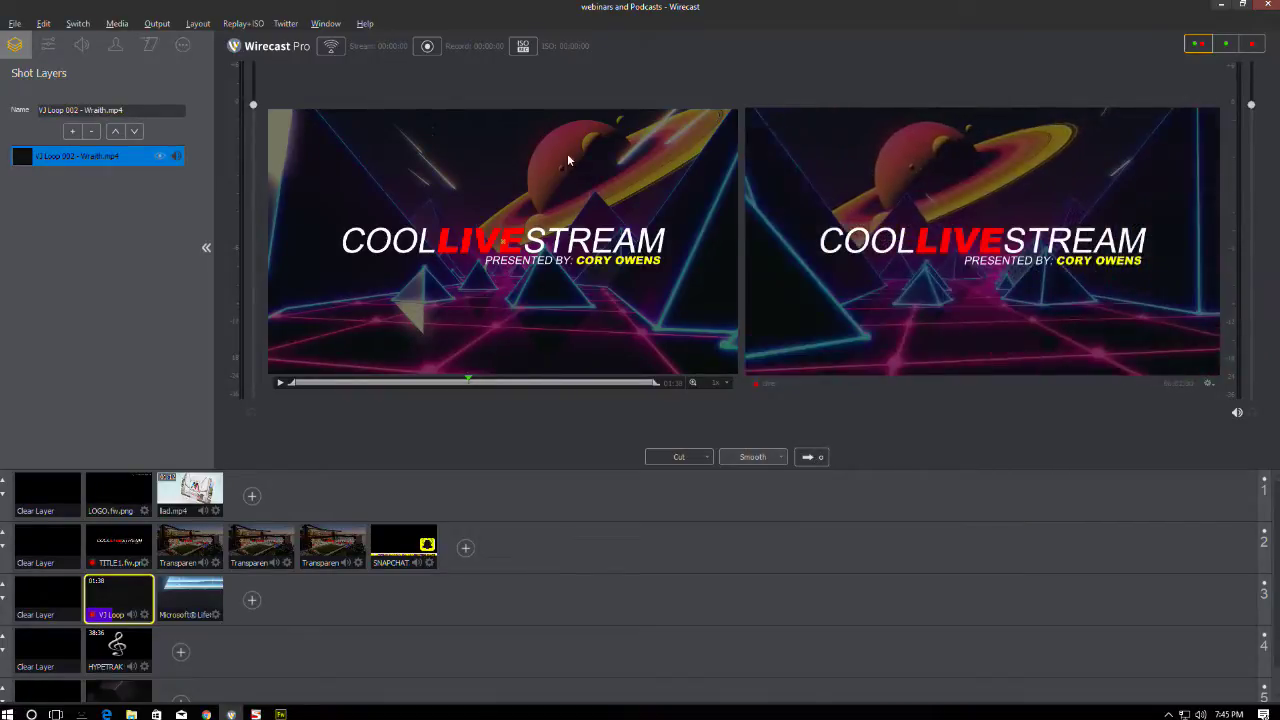
left_click(427, 46)
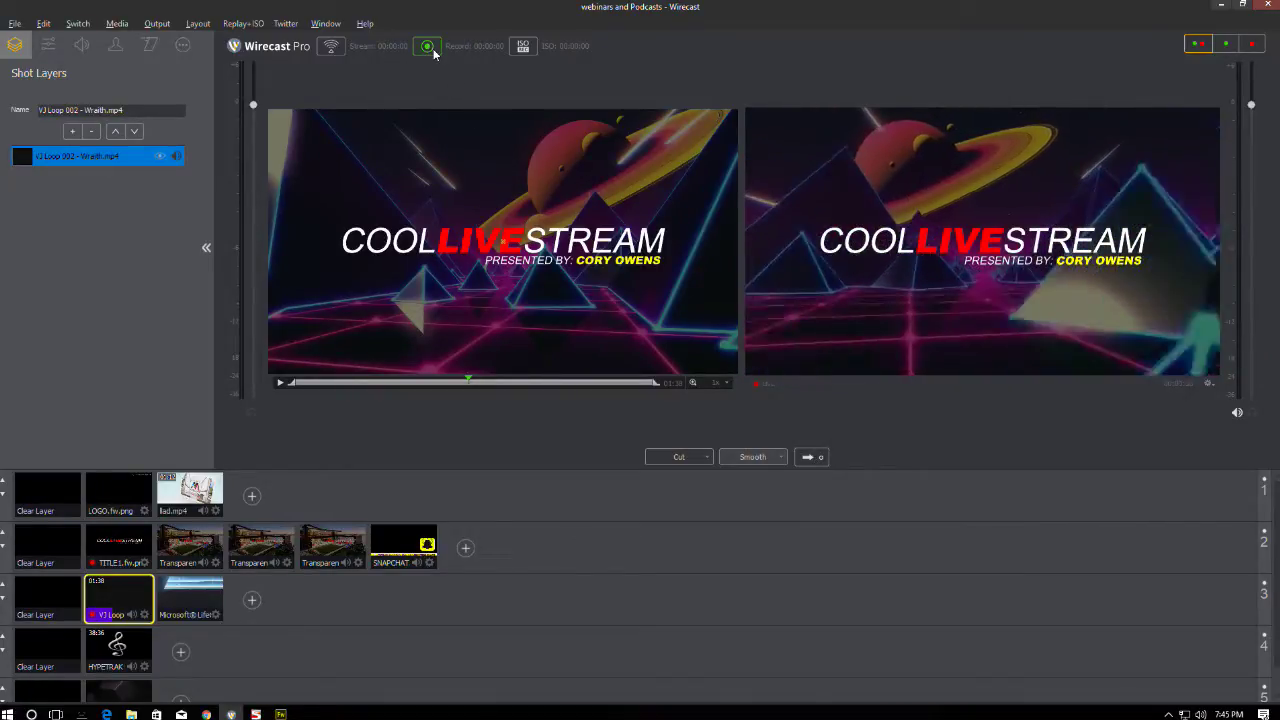
- Start streaming live with the COOL LIVE STREAM VJ loop on air
left_click(336, 47)
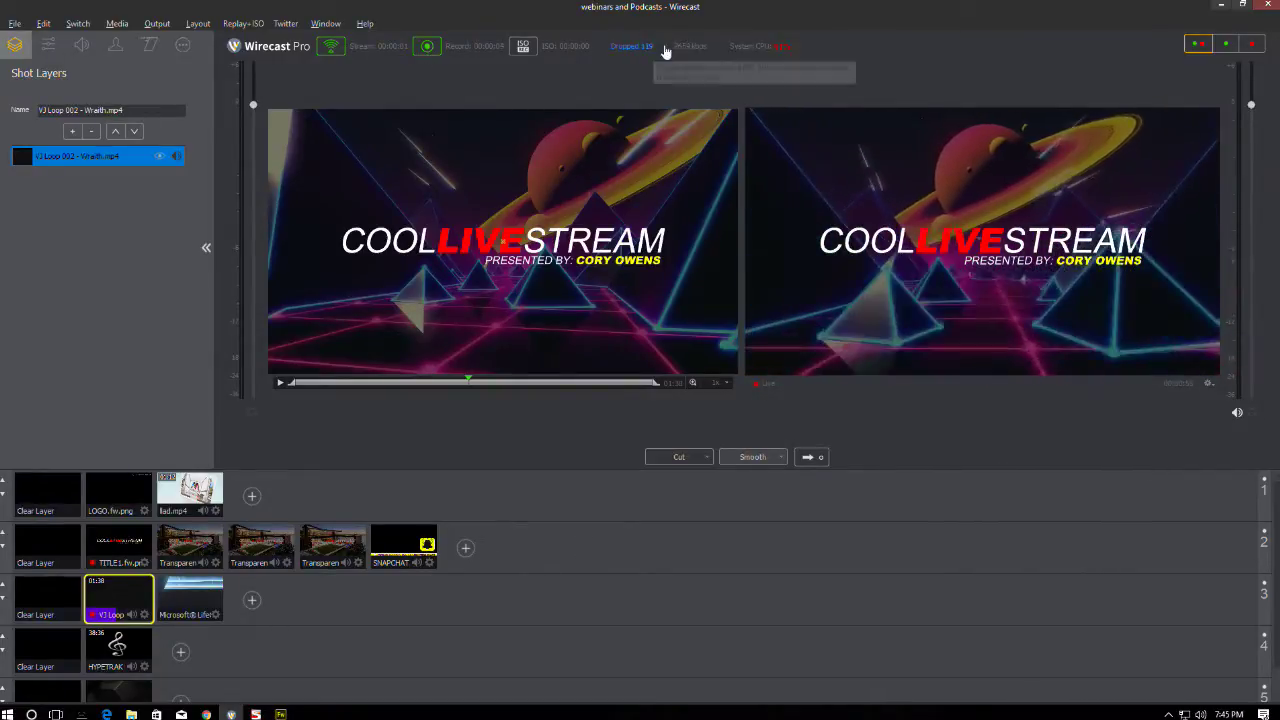
mouse_move(784, 48)
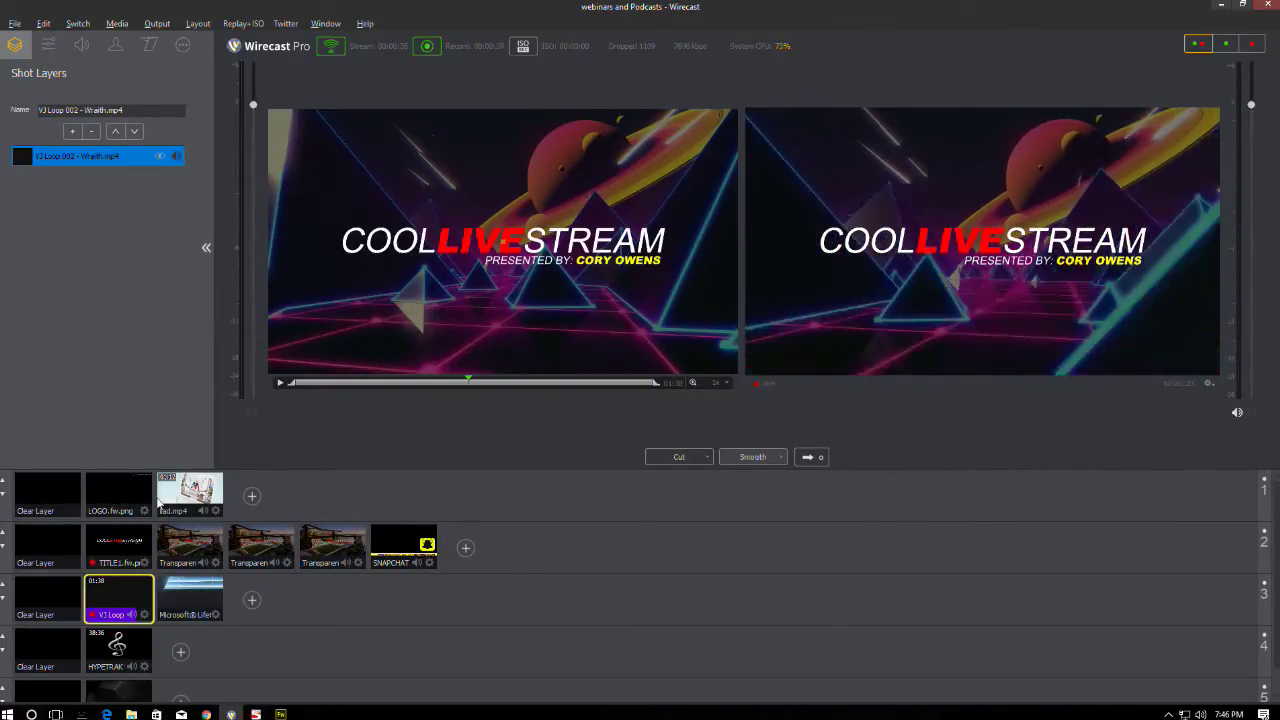
- Send the club logo live, then take the house-background title live with layer 1 cleared
left_click(125, 496)
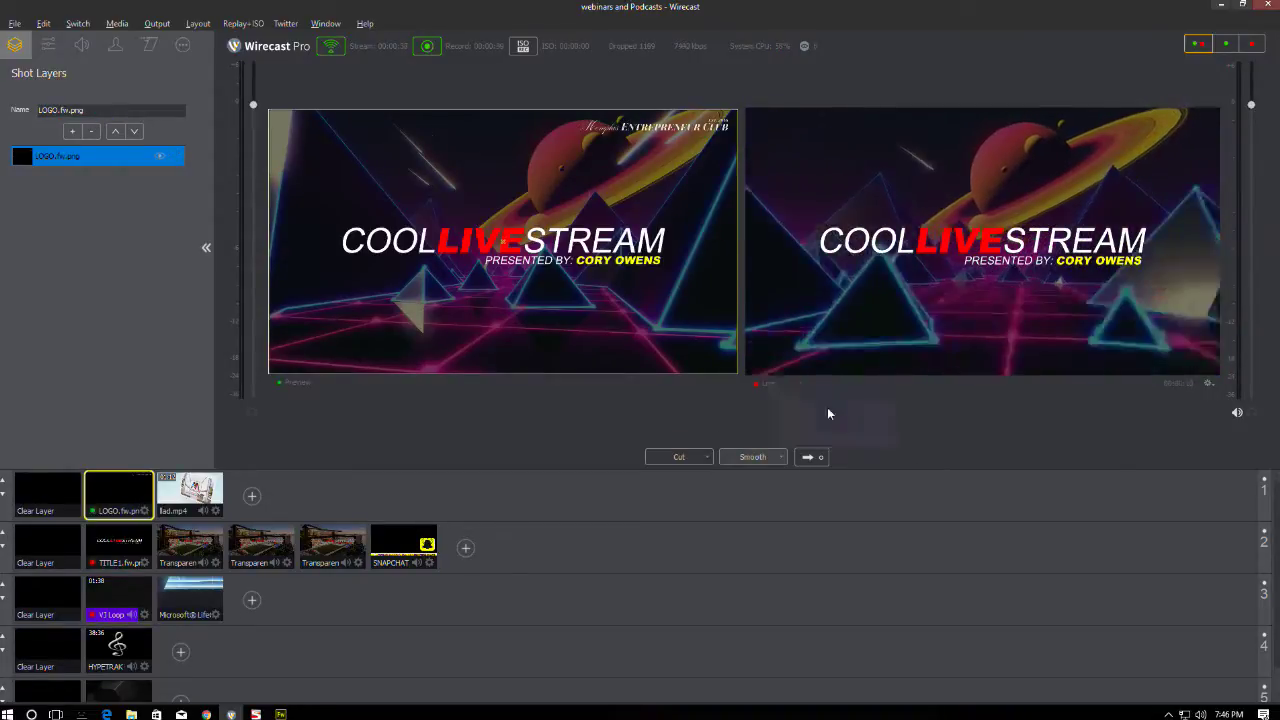
left_click(809, 459)
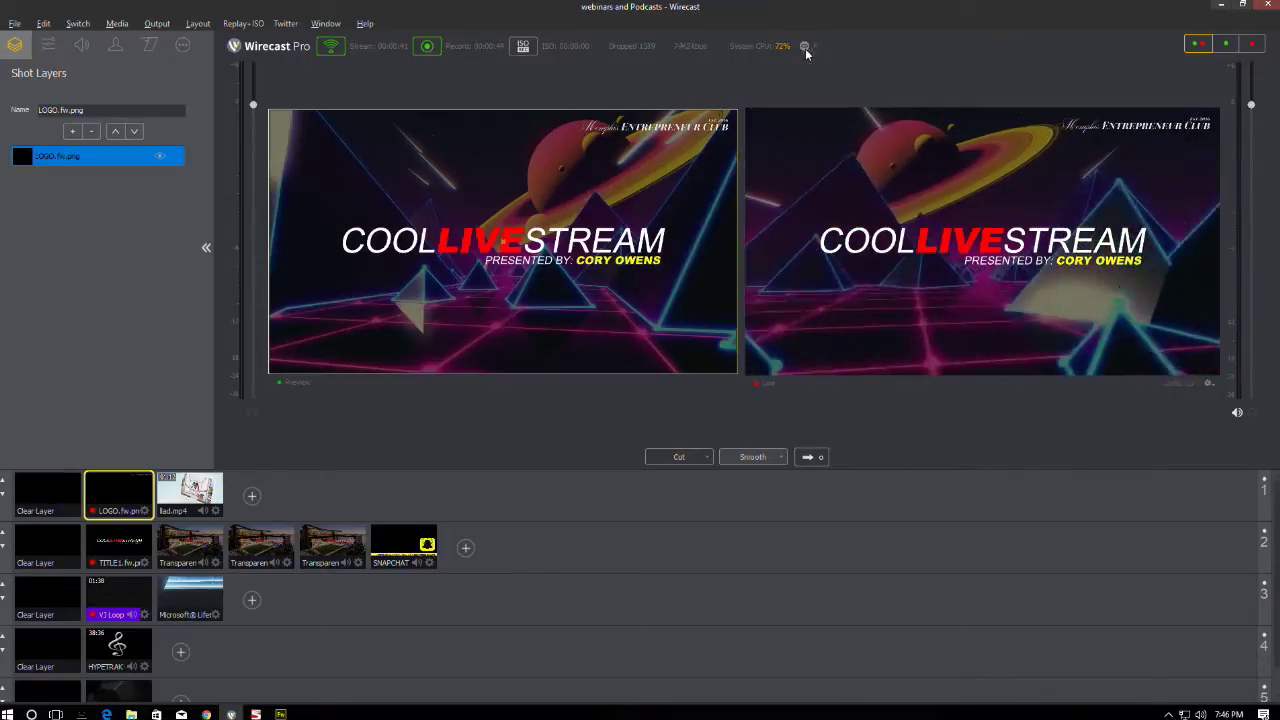
left_click(197, 543)
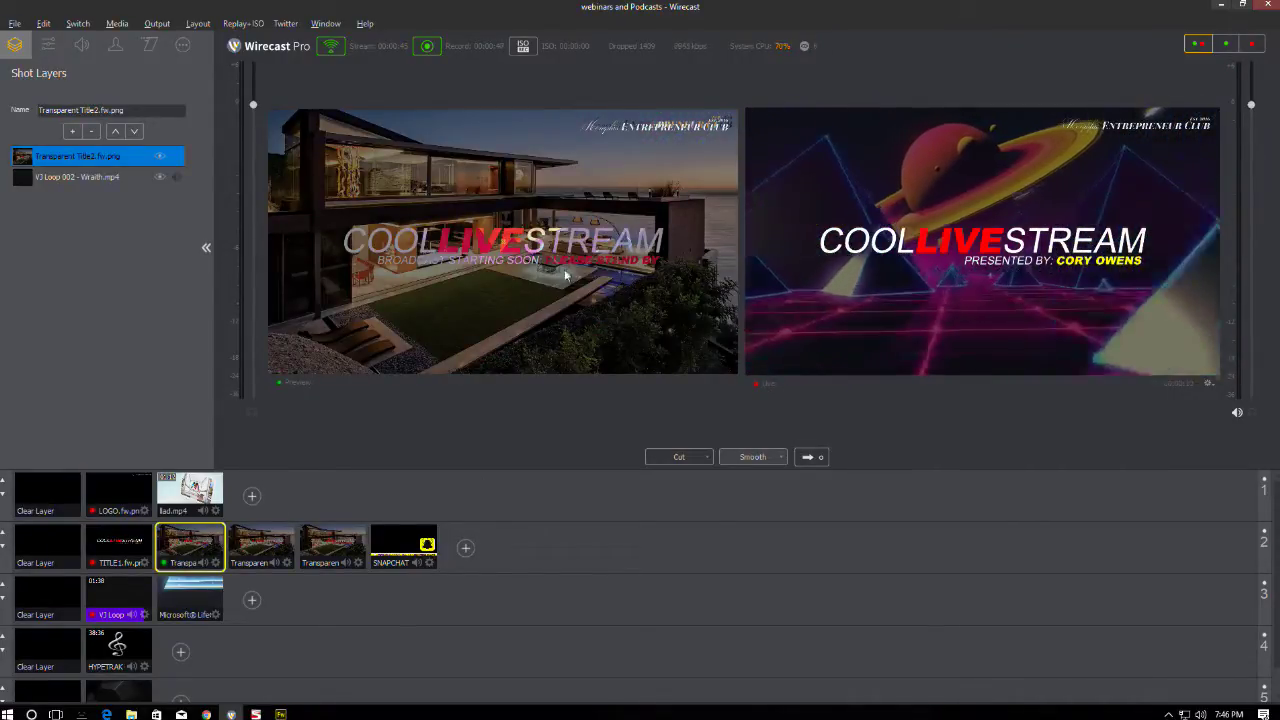
left_click(55, 505)
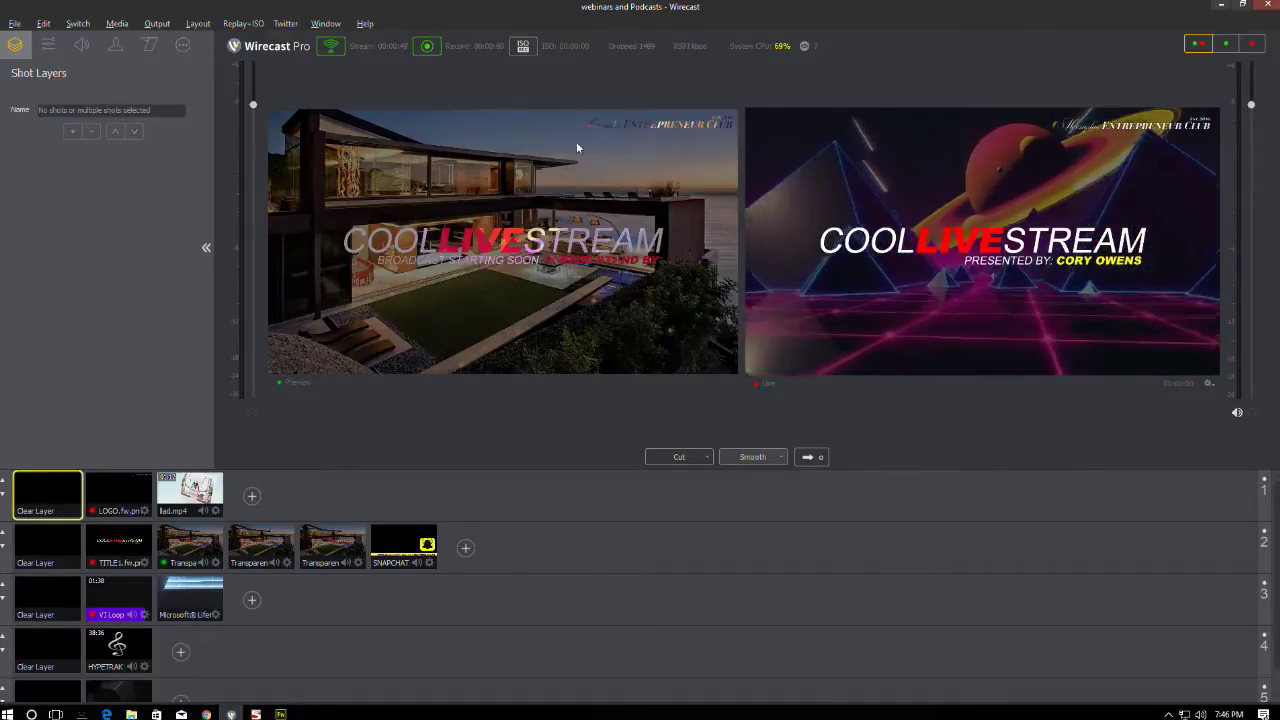
left_click(809, 457)
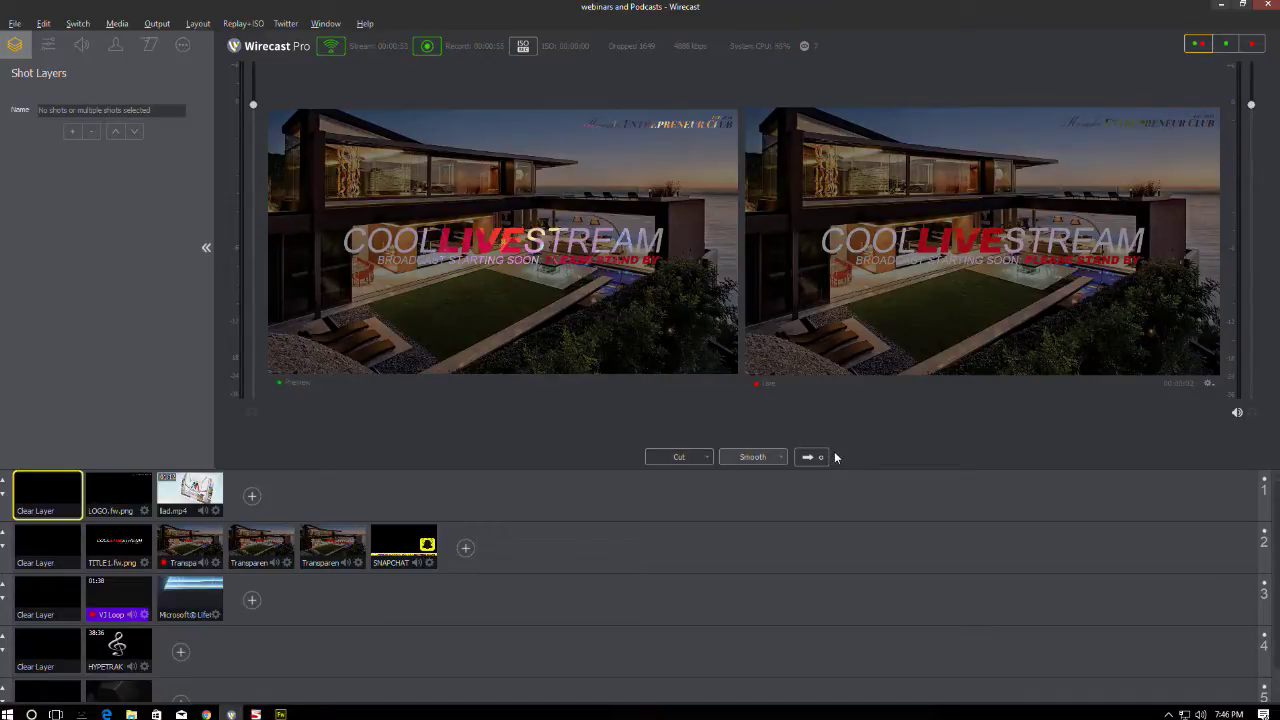
- Preview the Transparent Title2 and Transparent Title1 shots in turn
left_click(276, 548)
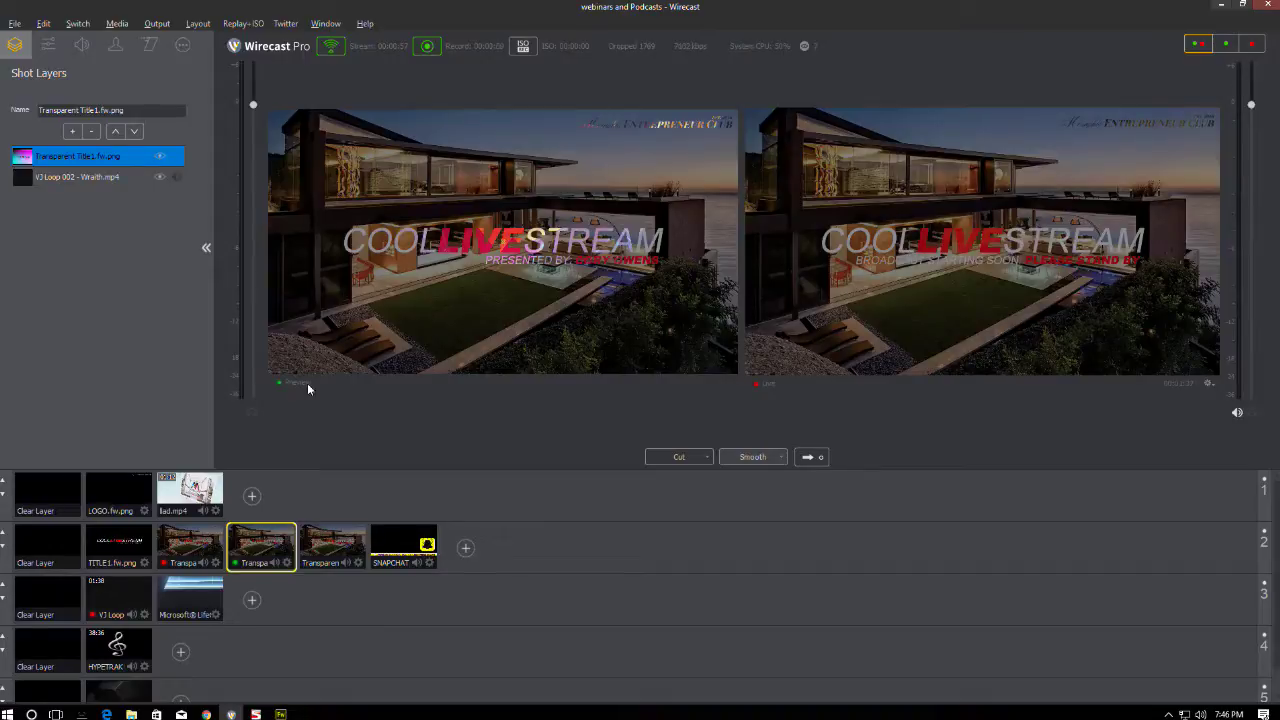
left_click(202, 542)
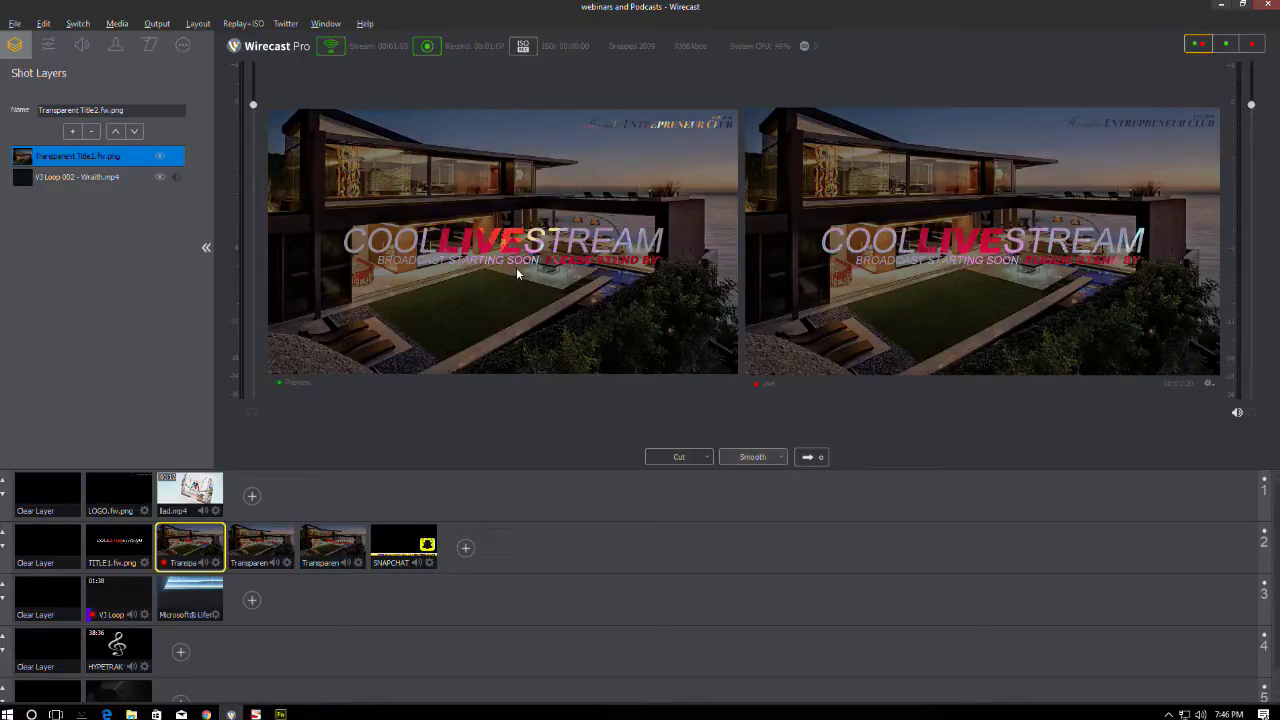
left_click(270, 537)
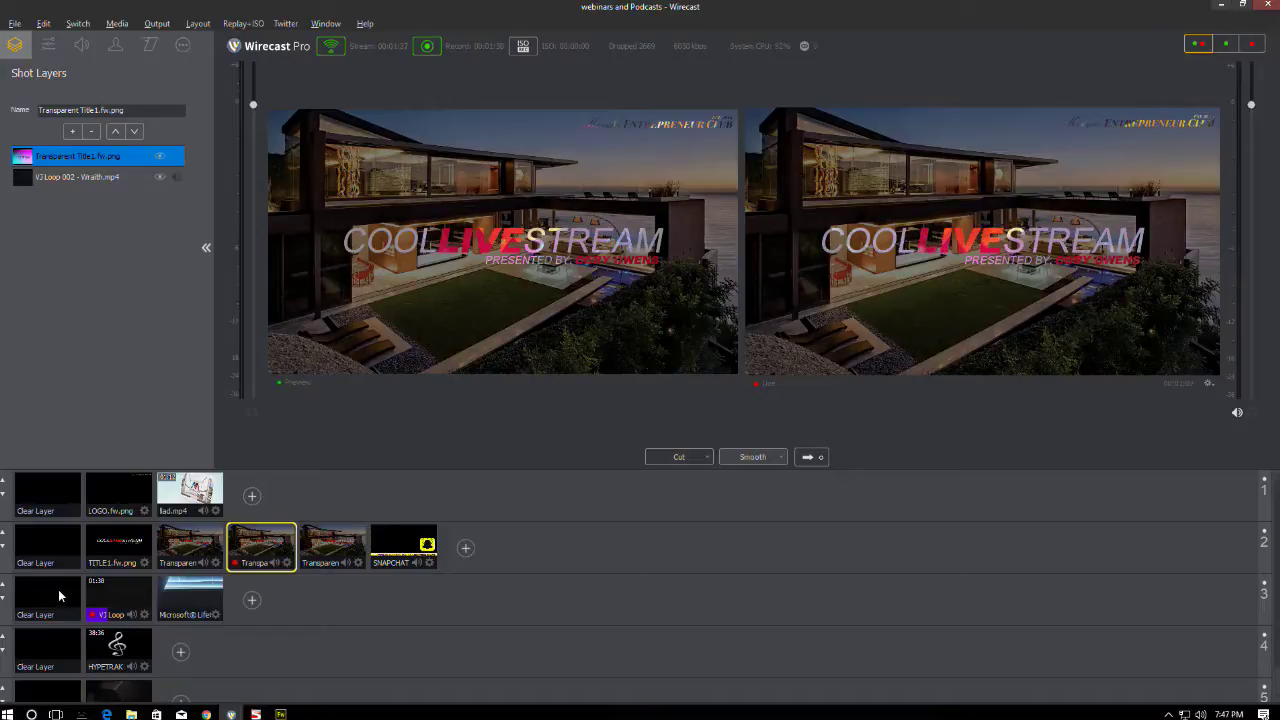
- Stage the HYPETRAK music, clear layer 2, and preview Desktop 1 with the Entrepreneur Club logo
left_click(40, 642)
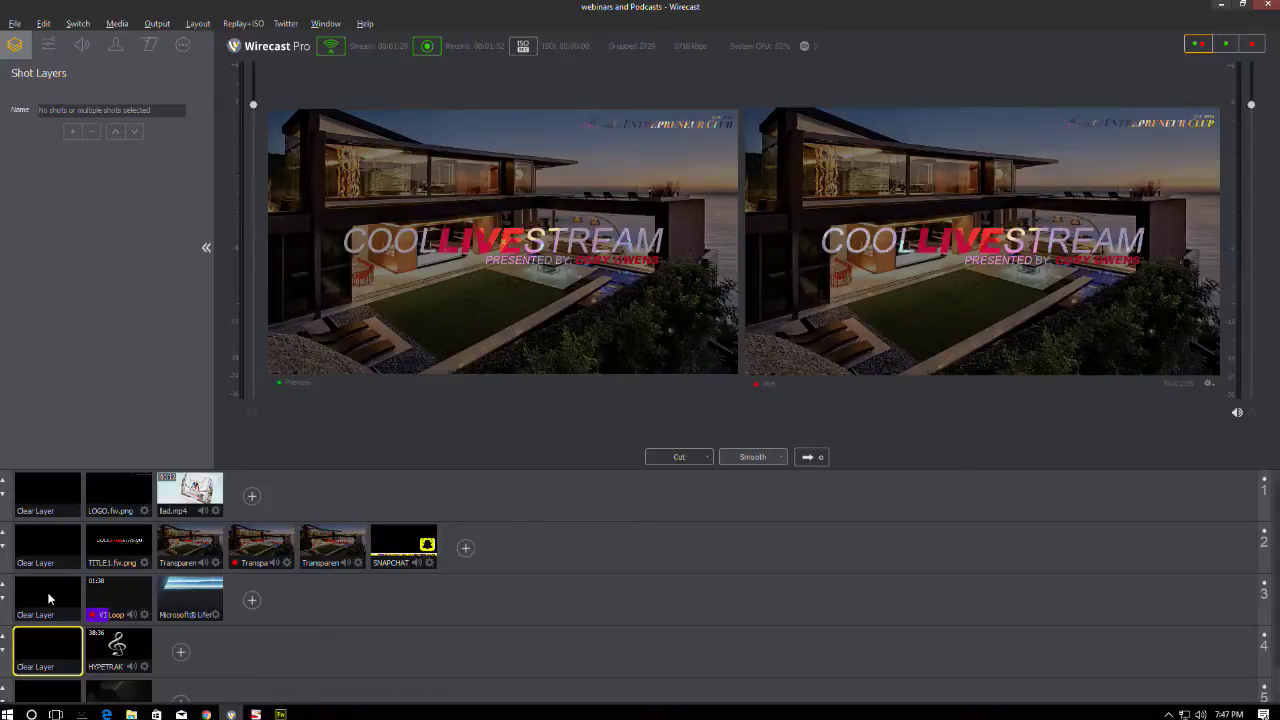
left_click(44, 650)
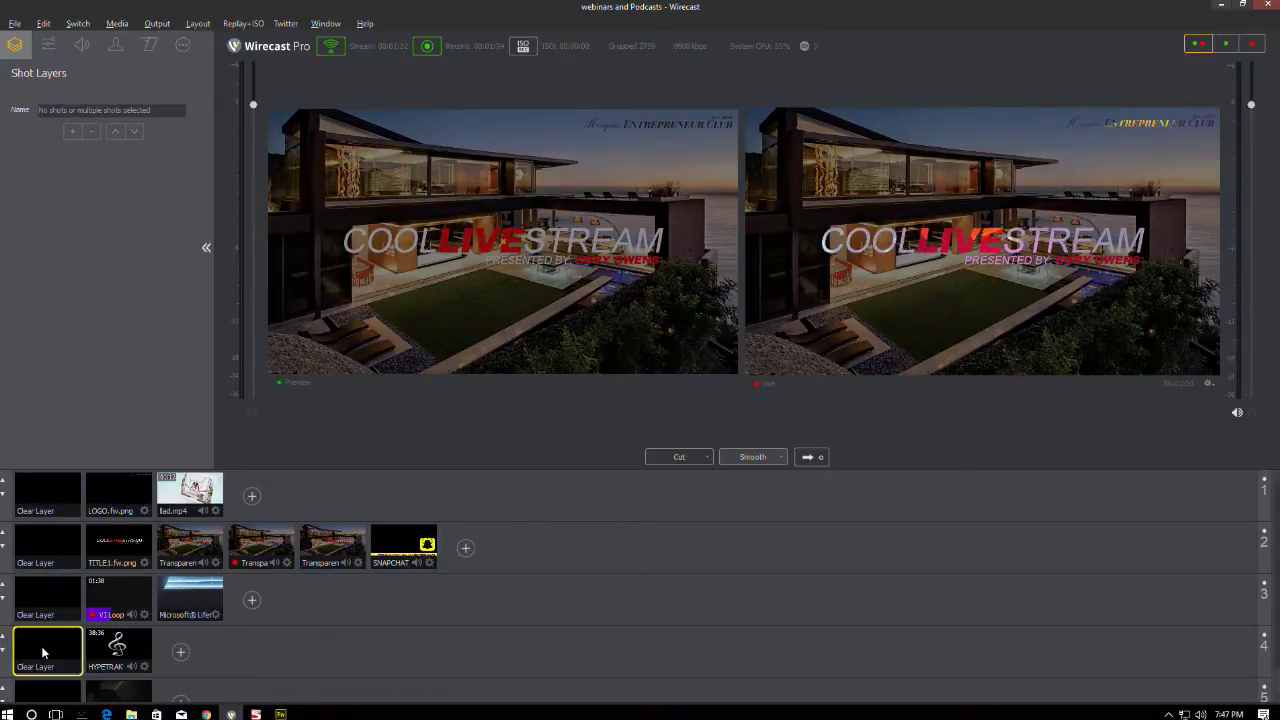
left_click(97, 654)
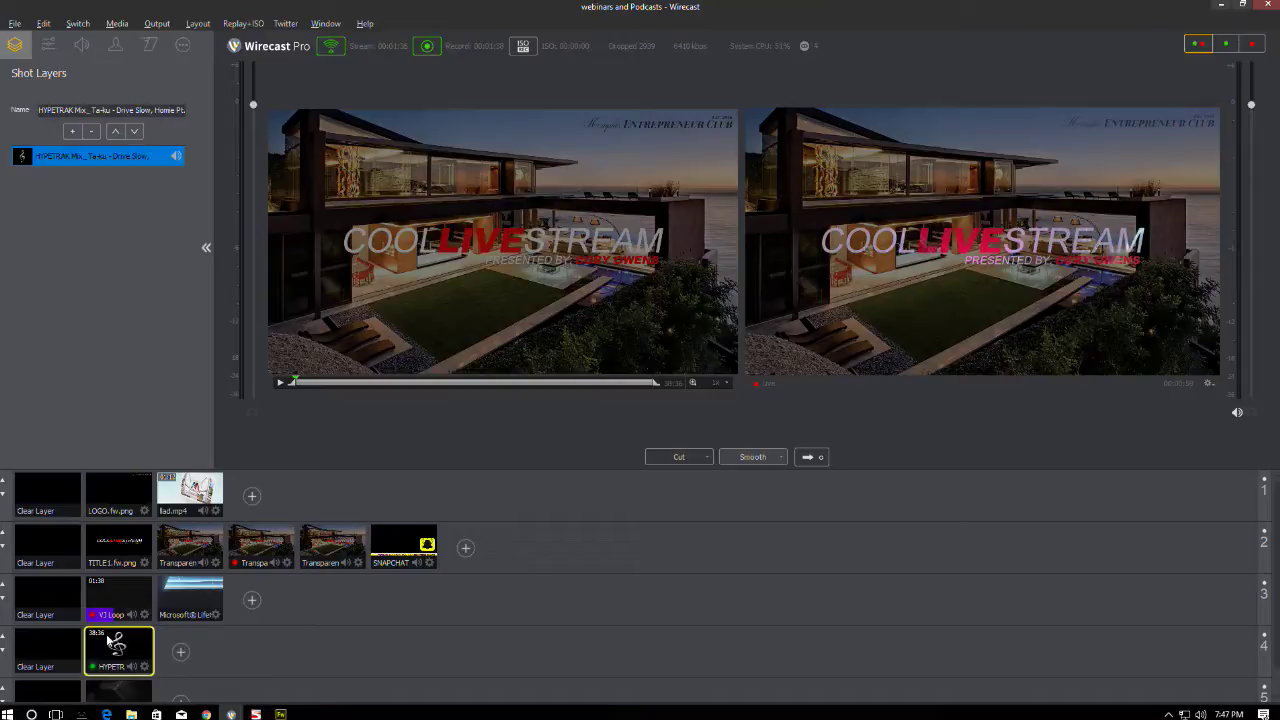
left_click(55, 545)
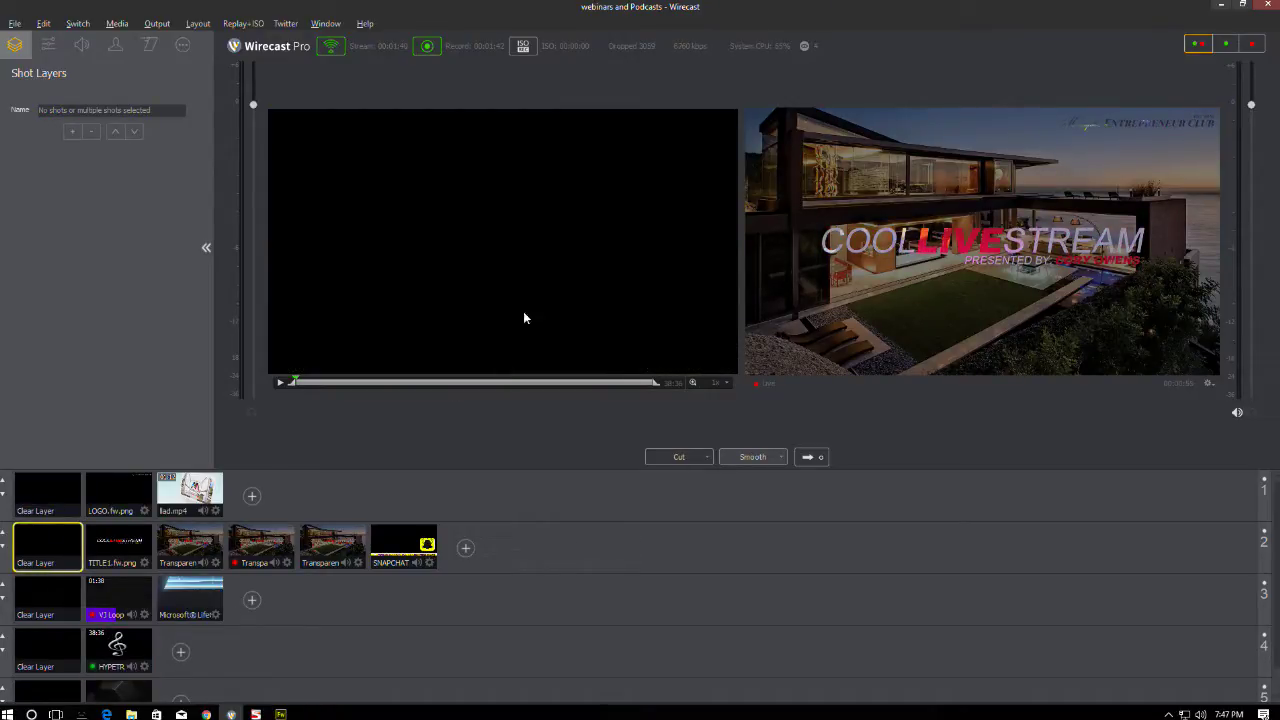
left_click(120, 692)
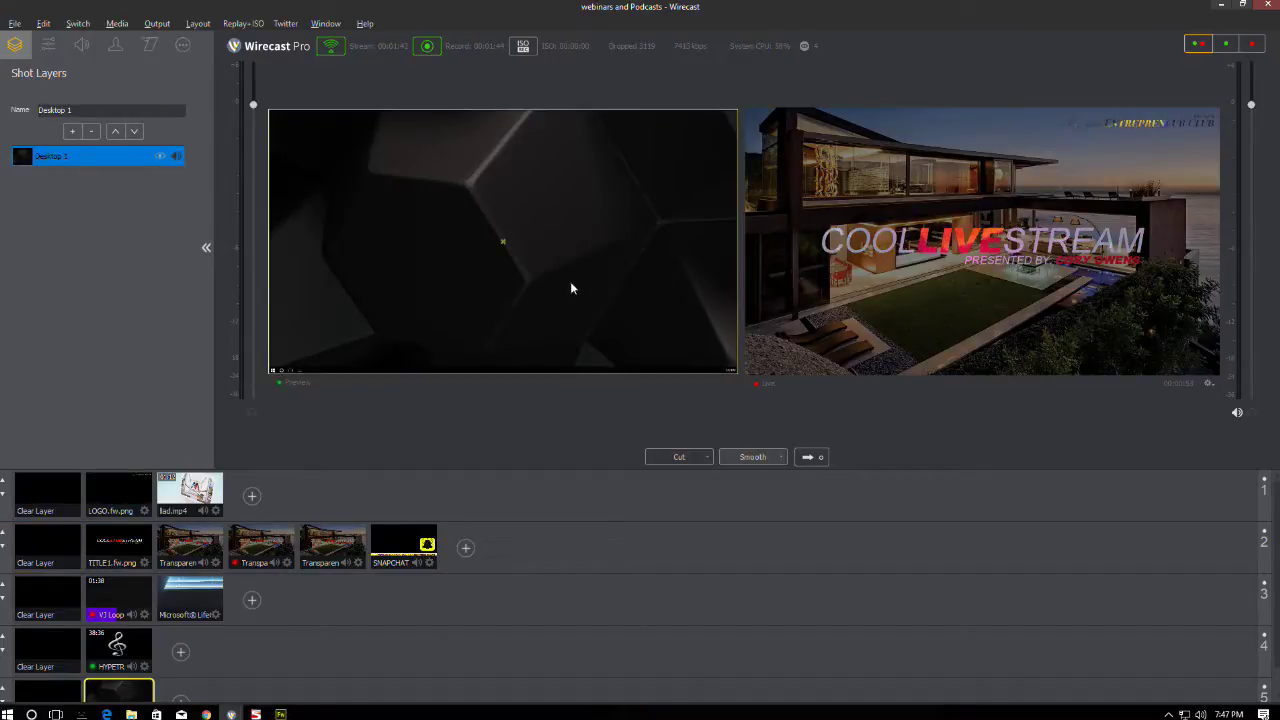
left_click(135, 496)
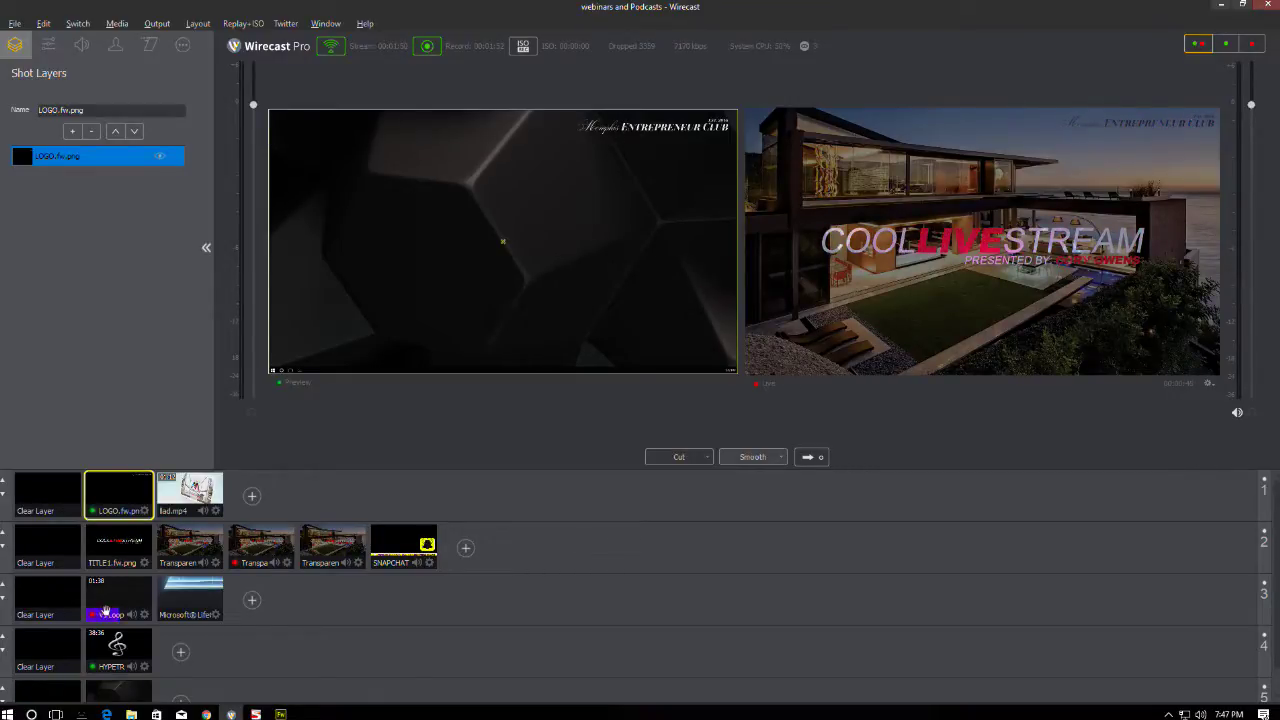
- Give the logo From Right build-in with Decelerate In, To Right build-out with Accelerate Out, and take it live
left_click(119, 648)
left_click(128, 495)
left_click(148, 46)
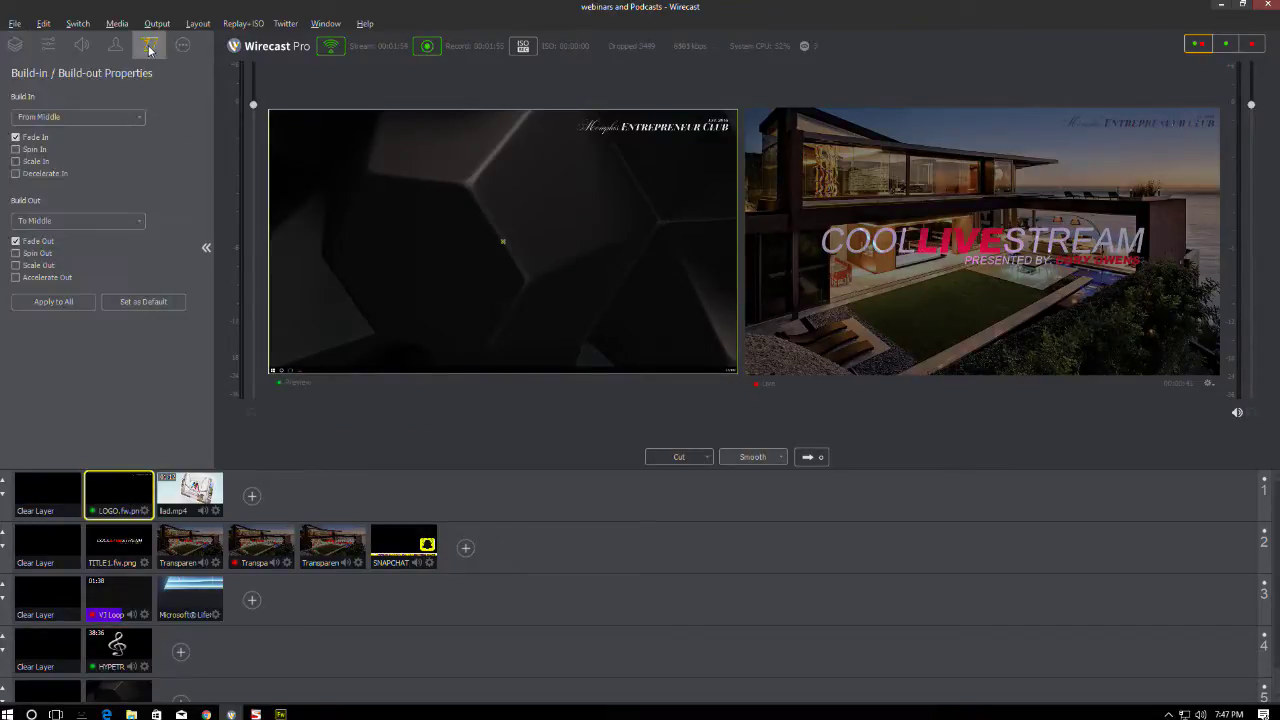
left_click(64, 117)
left_click(60, 163)
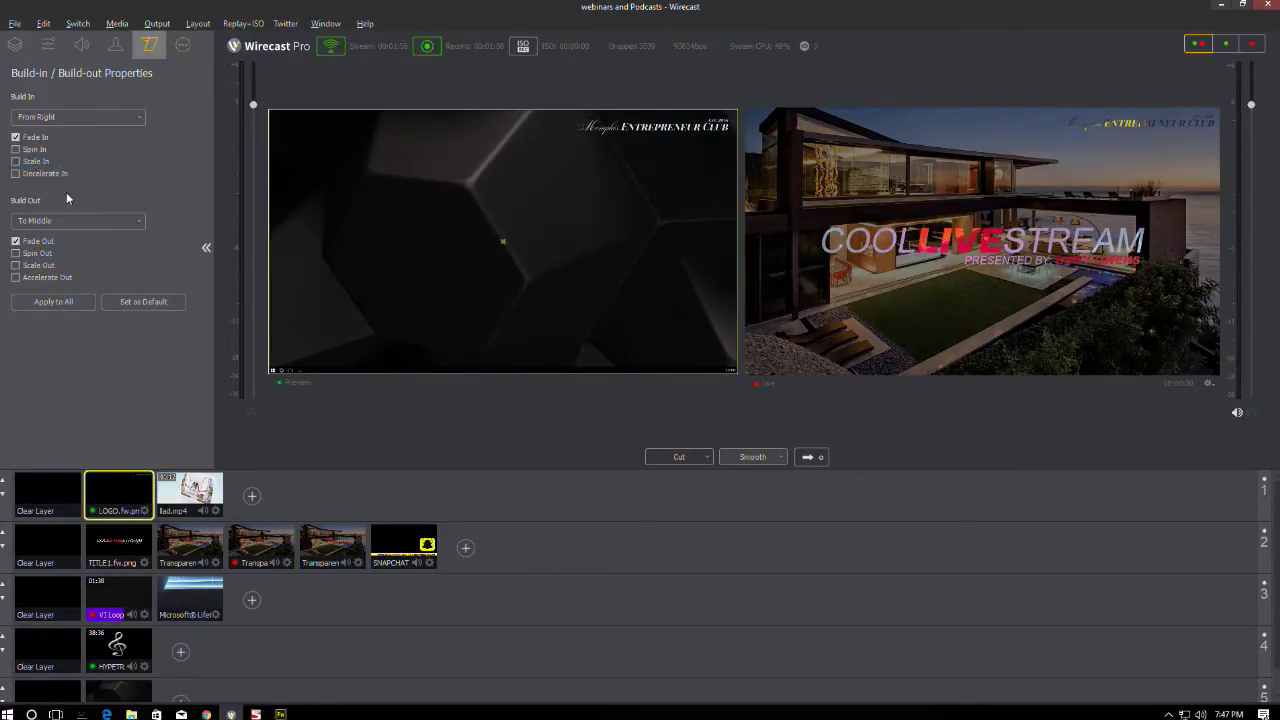
left_click(68, 221)
left_click(52, 272)
left_click(45, 174)
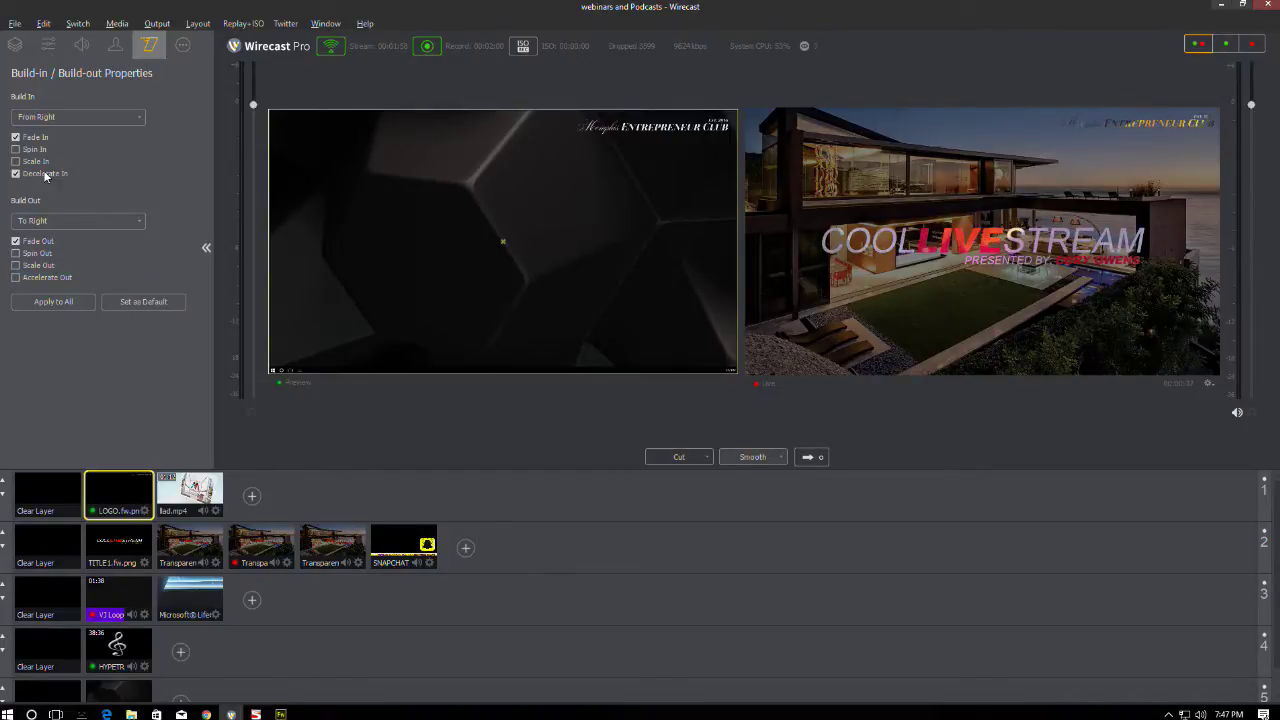
left_click(33, 278)
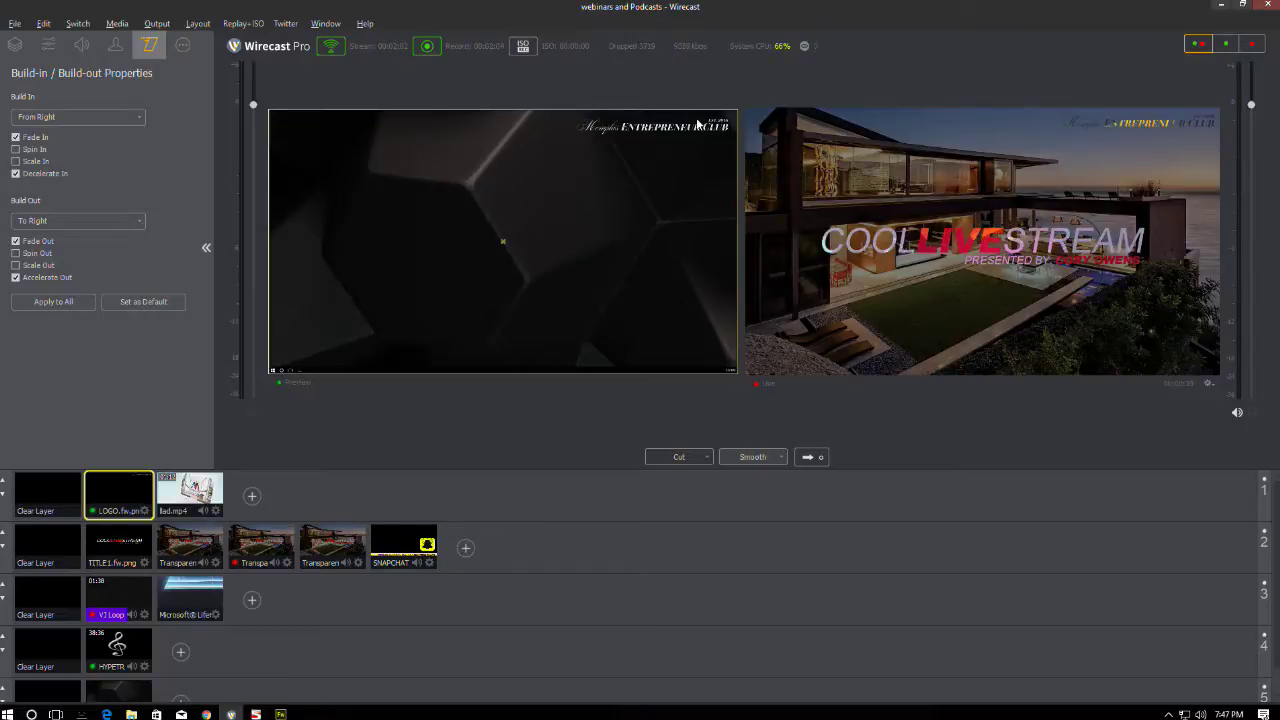
left_click(812, 456)
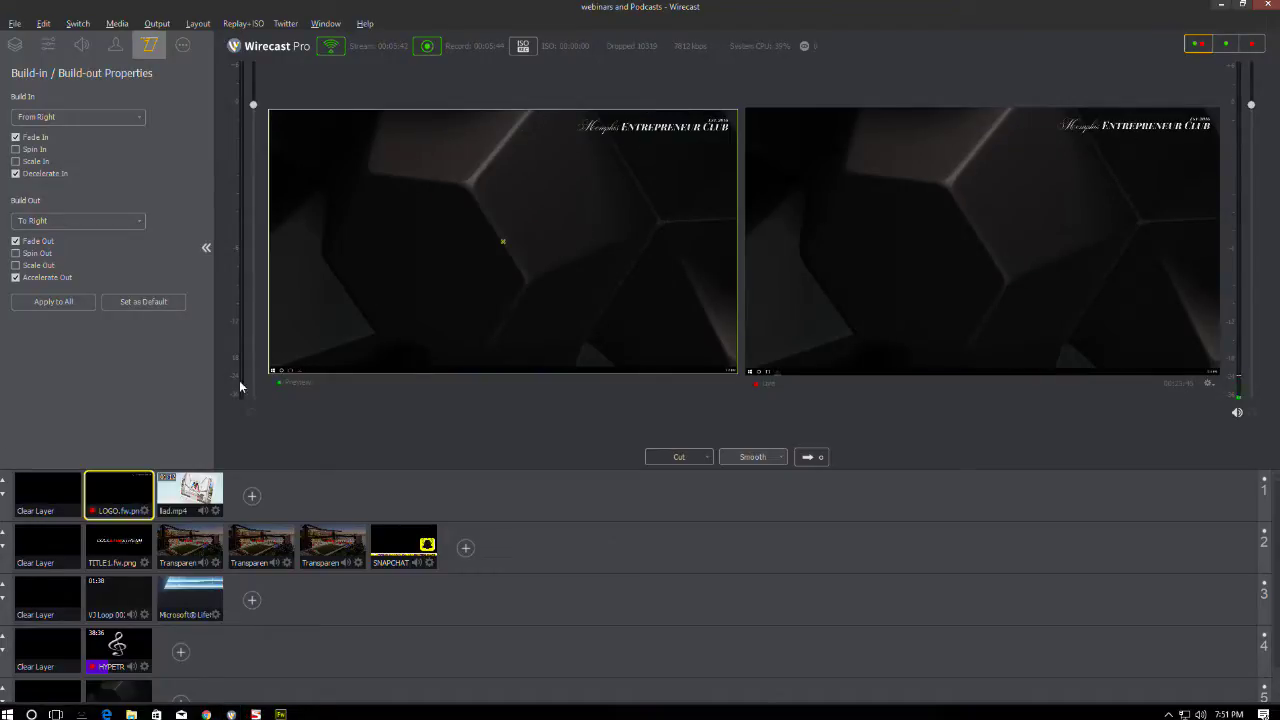
- Take the lad.mp4 video live, then stop the HYPETRAK music layer on air
left_click(190, 500)
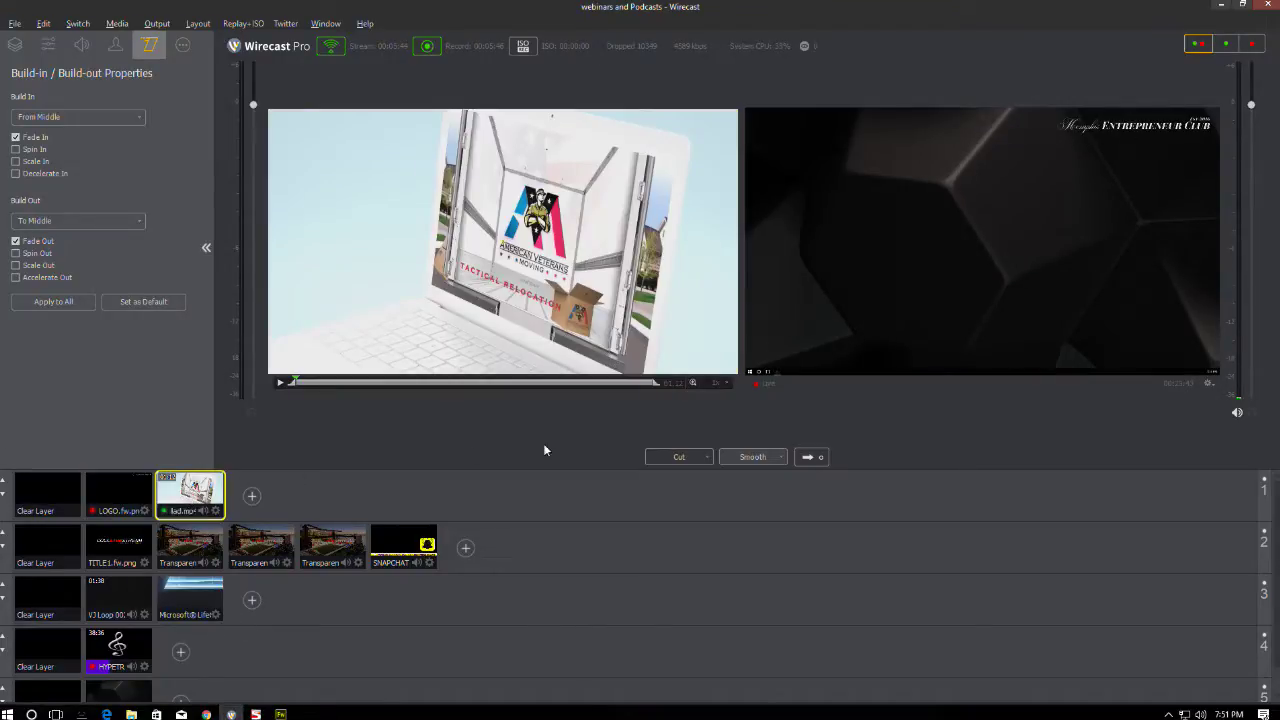
left_click(816, 458)
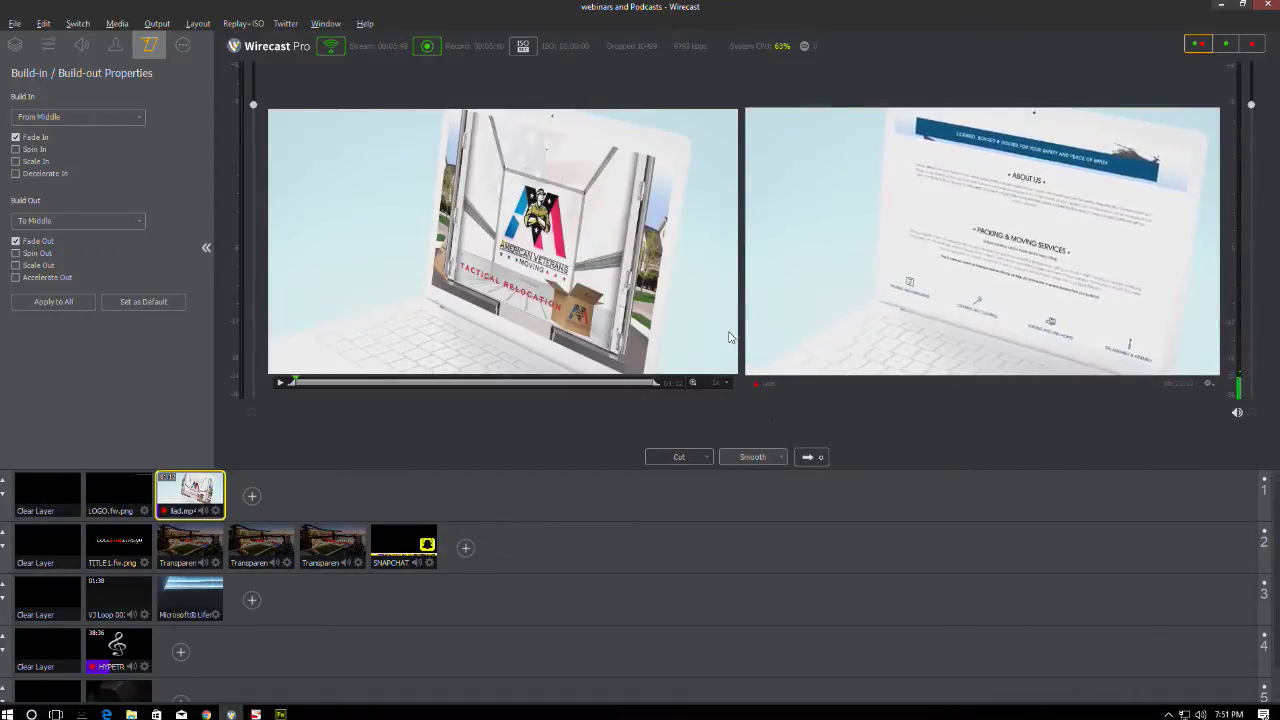
left_click(44, 640)
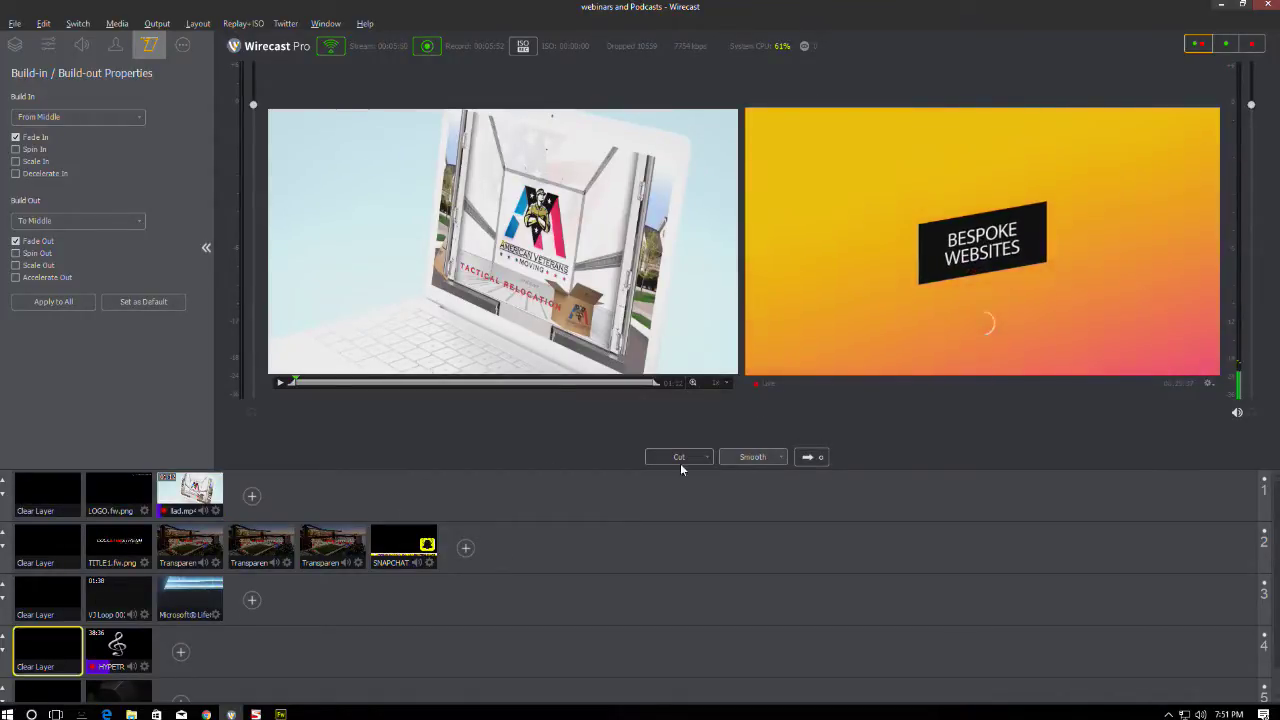
left_click(808, 456)
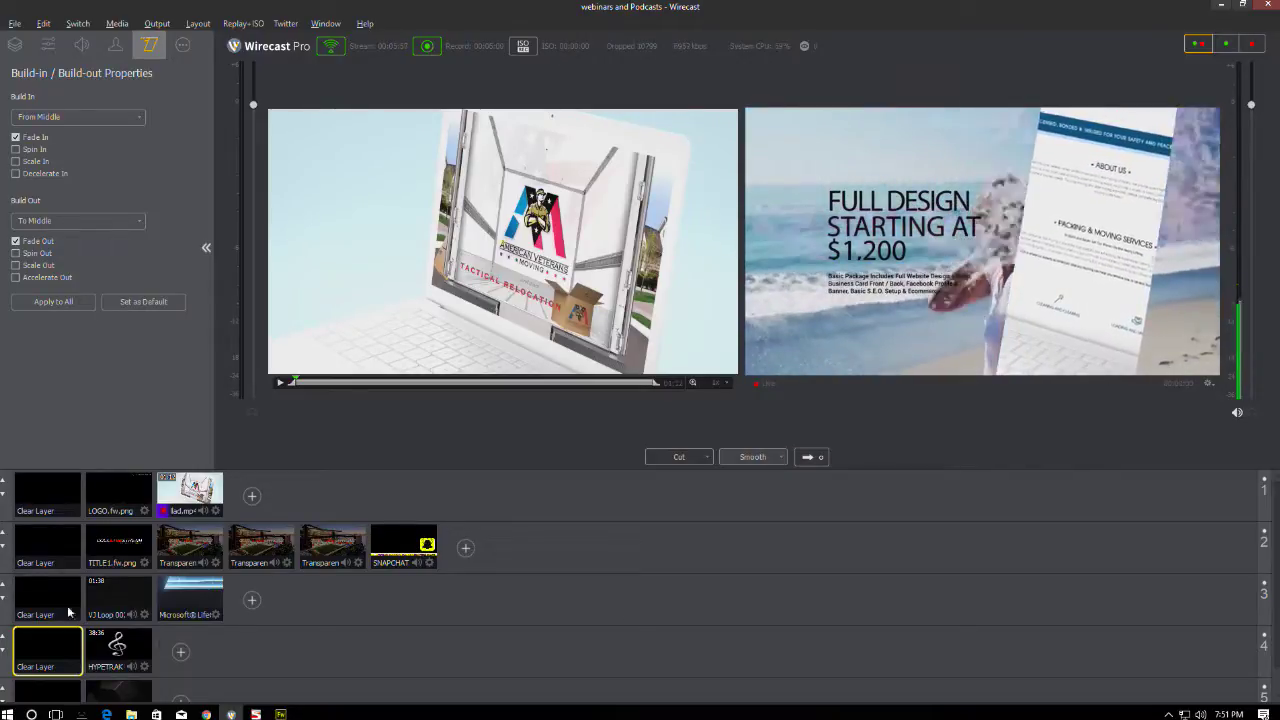
- Clear the top and Snapchat layers and take the dark desktop background shot live
left_click(49, 495)
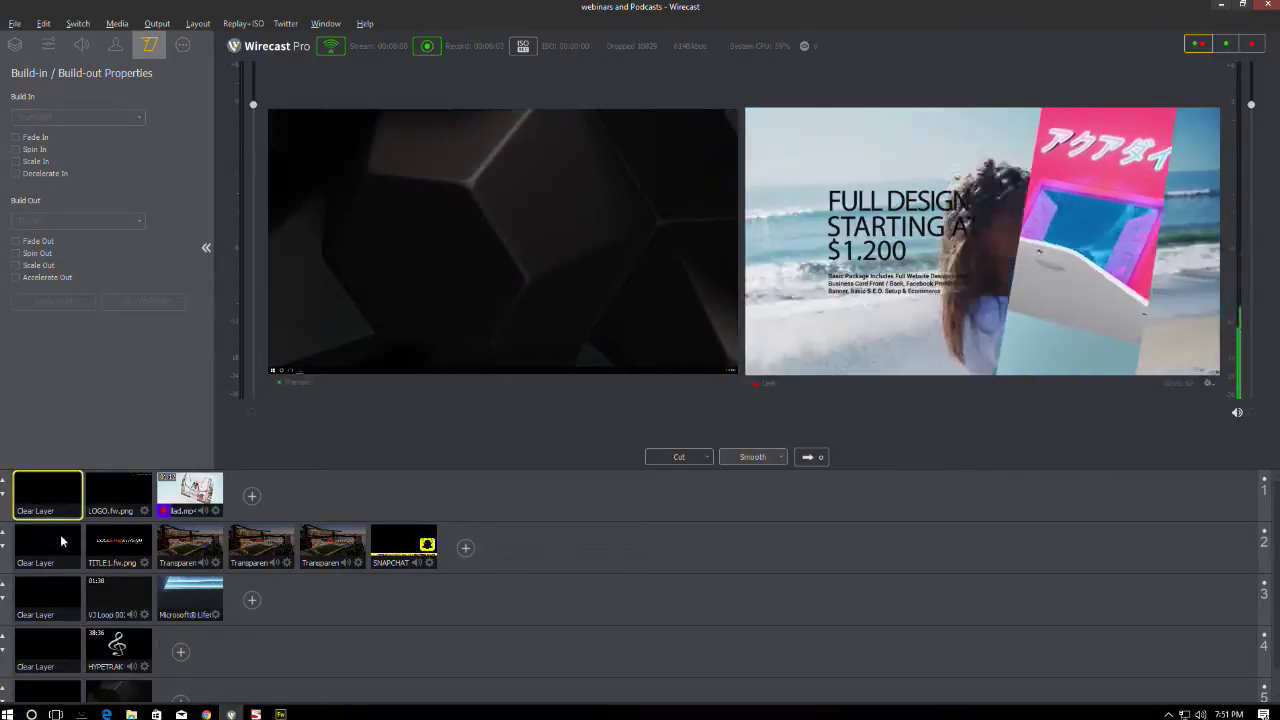
left_click(118, 690)
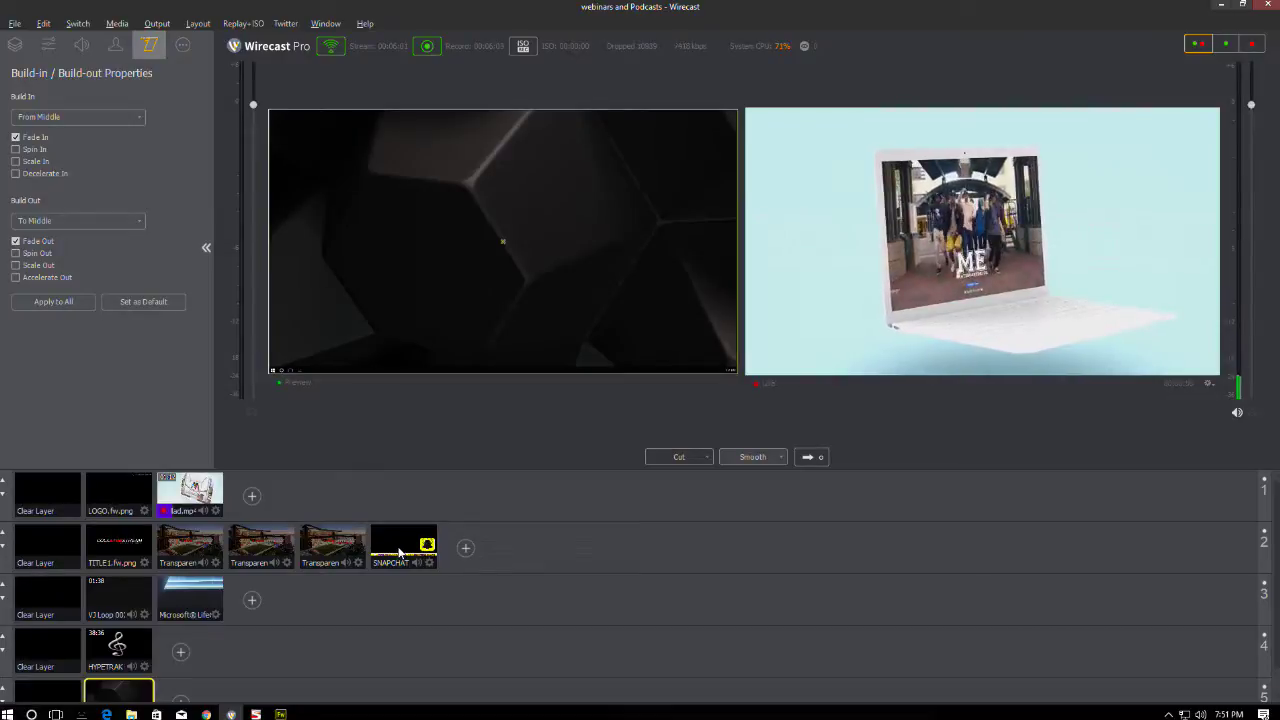
left_click(399, 552)
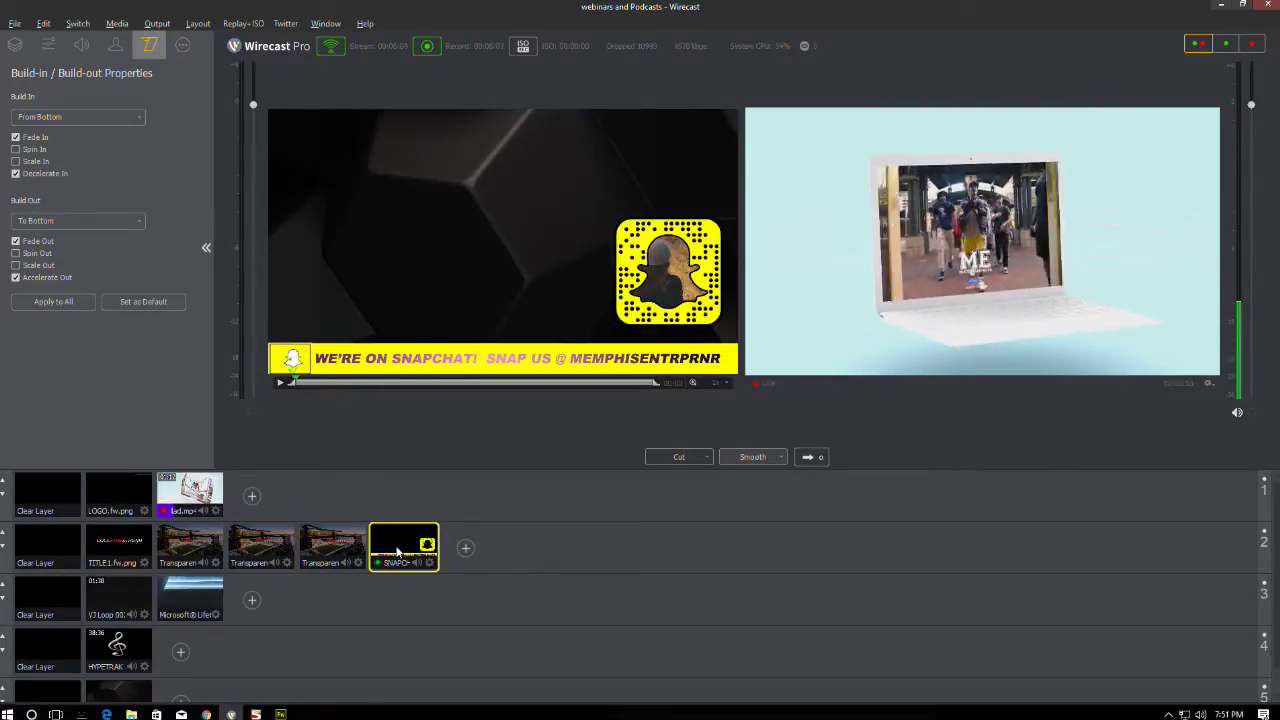
left_click(48, 547)
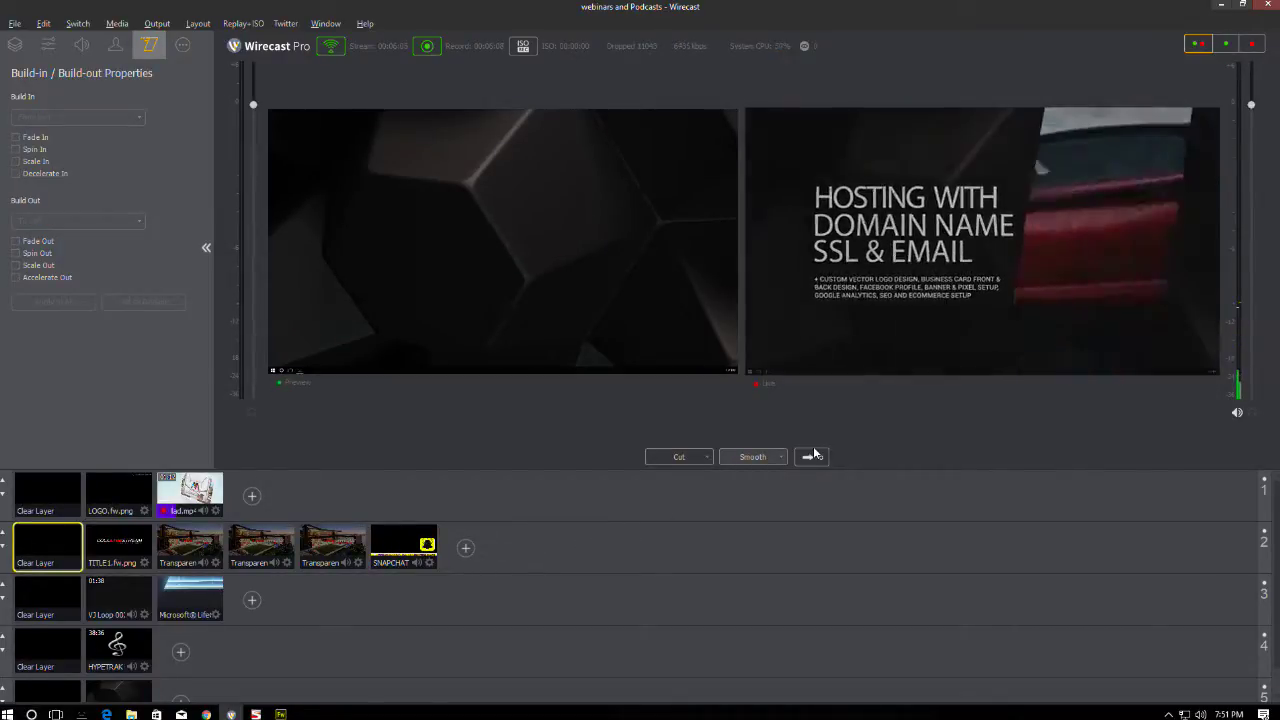
left_click(811, 456)
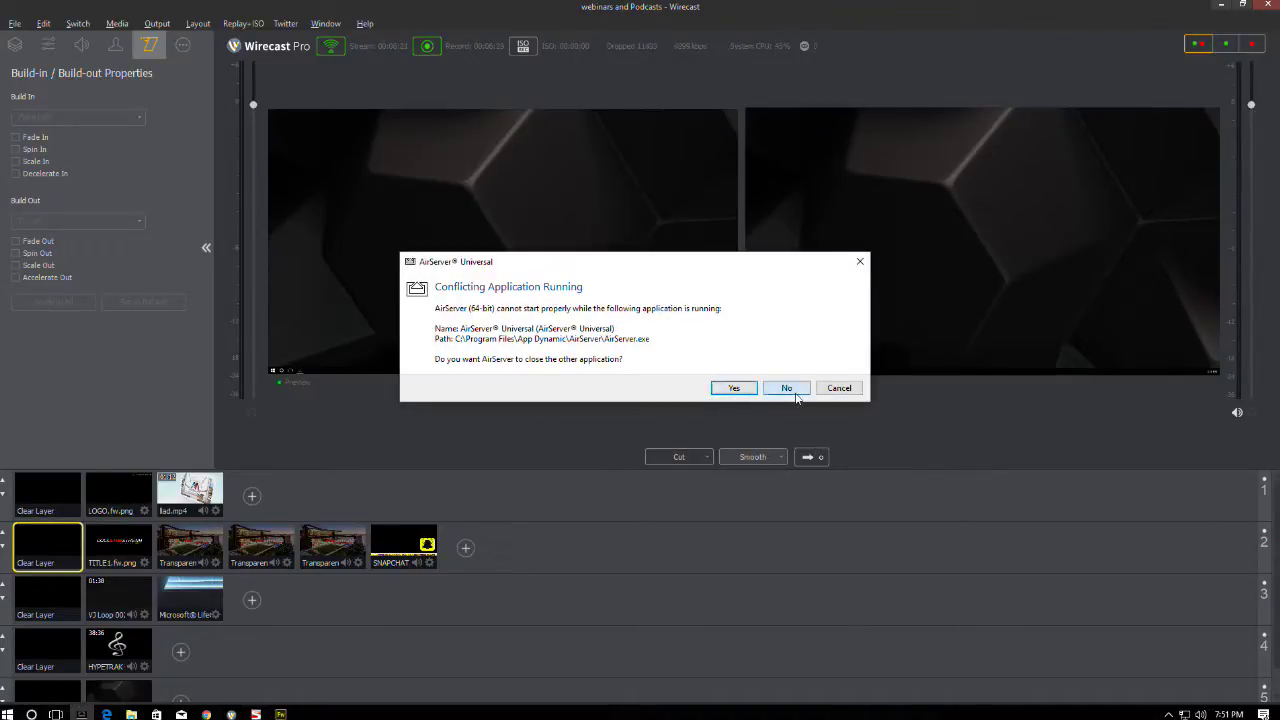
- Dismiss the AirServer conflict warning and restart AirServer's Rebroadcast Services from the system tray
left_click(787, 388)
left_click(1168, 714)
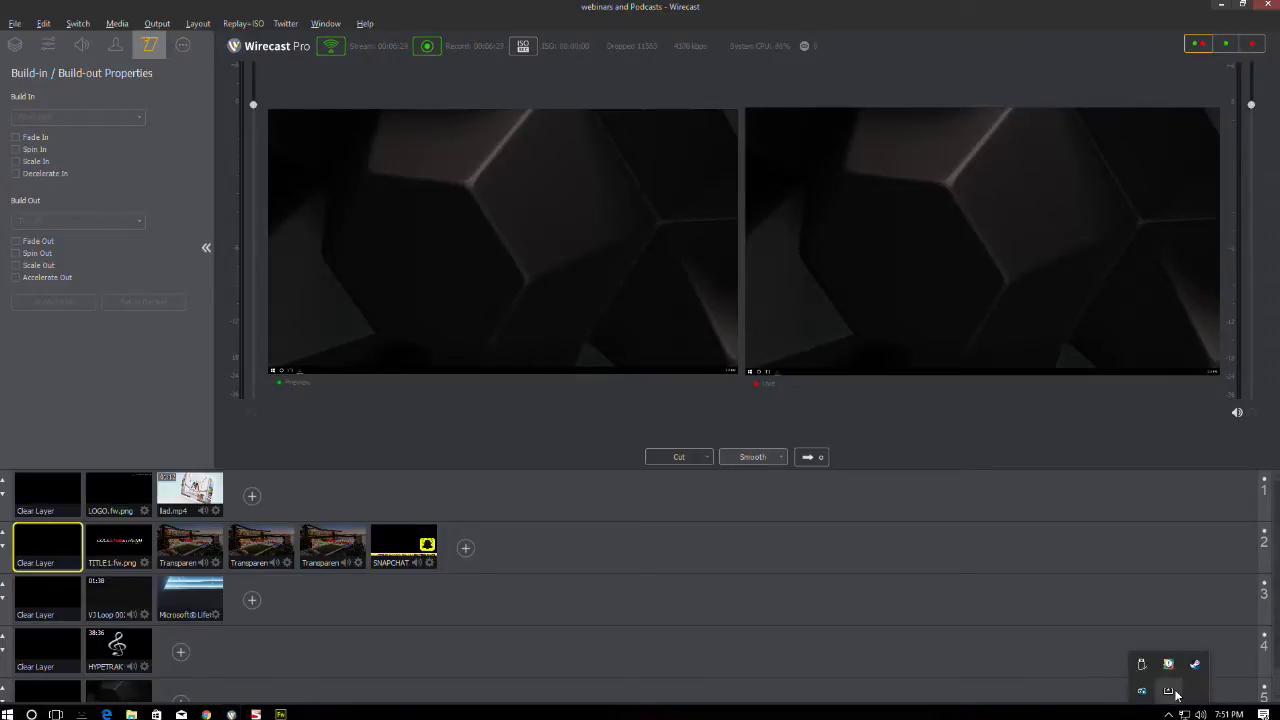
right_click(1141, 688)
left_click(1160, 645)
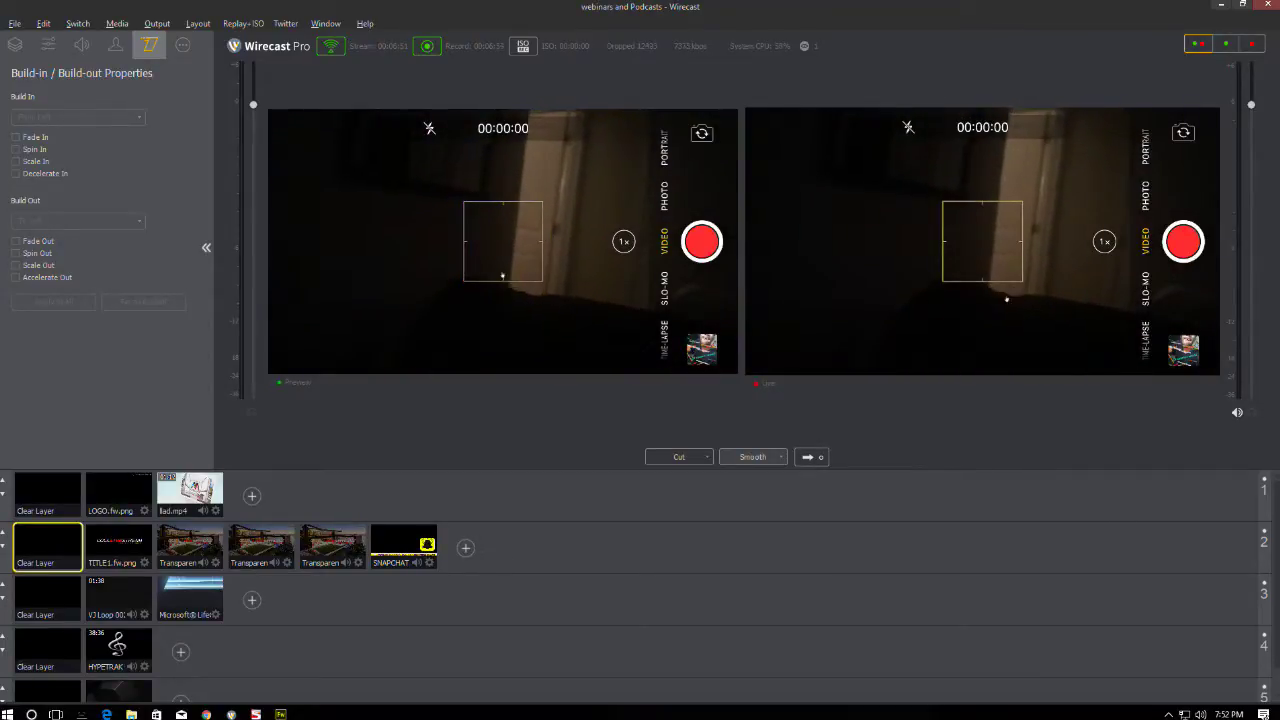
- Take the SNAPCHAT lower-third (layer 2) and the HYPETRAK music shot (layer 4) live over the iPhone feed
left_click(409, 540)
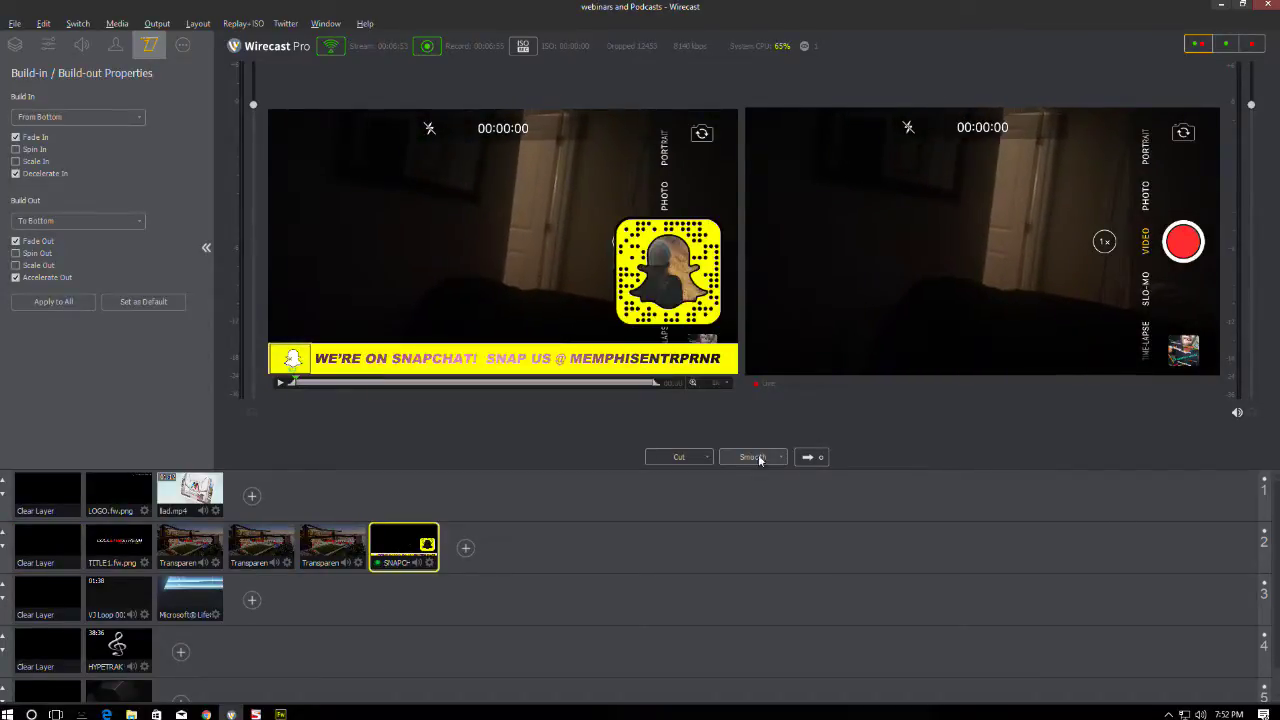
left_click(822, 457)
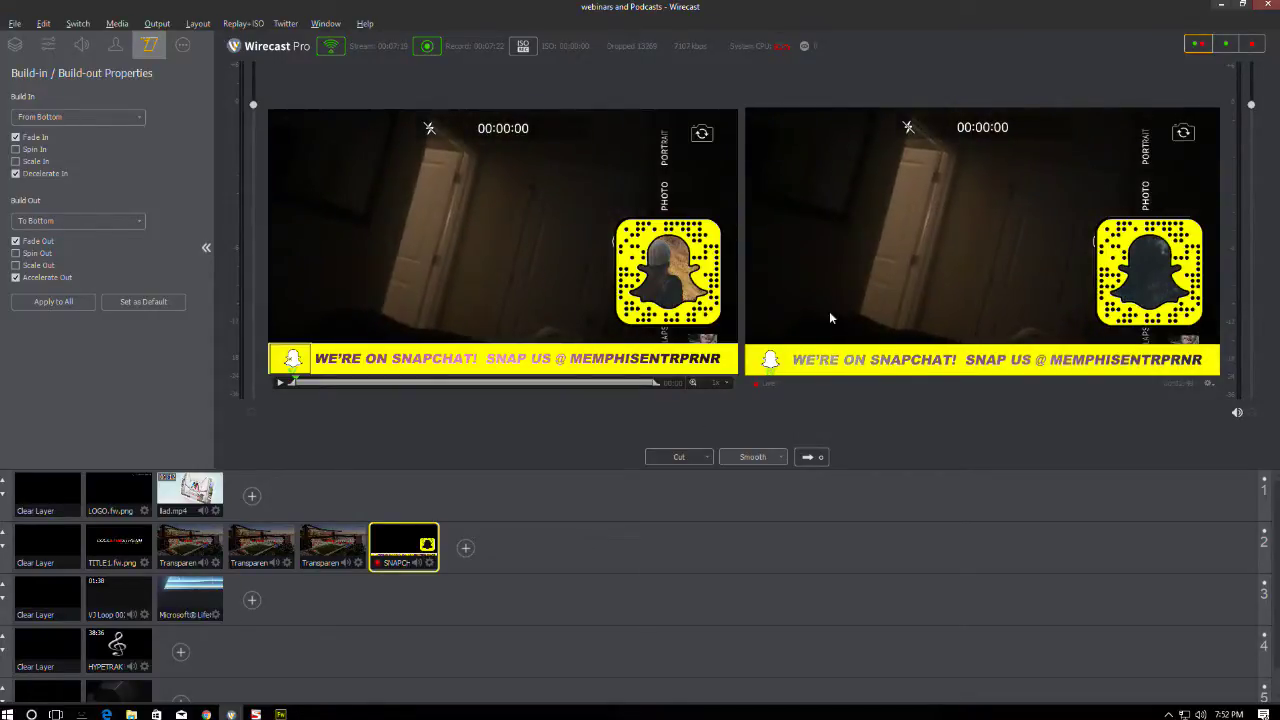
left_click(127, 658)
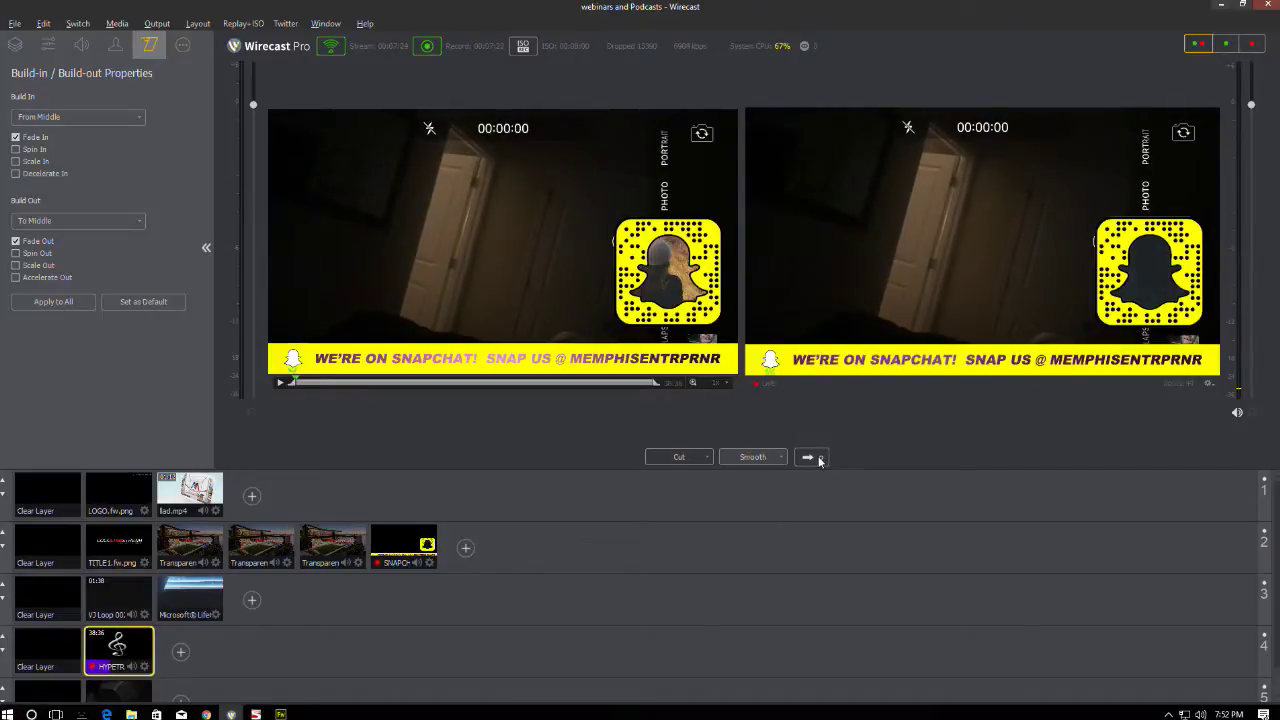
left_click(817, 458)
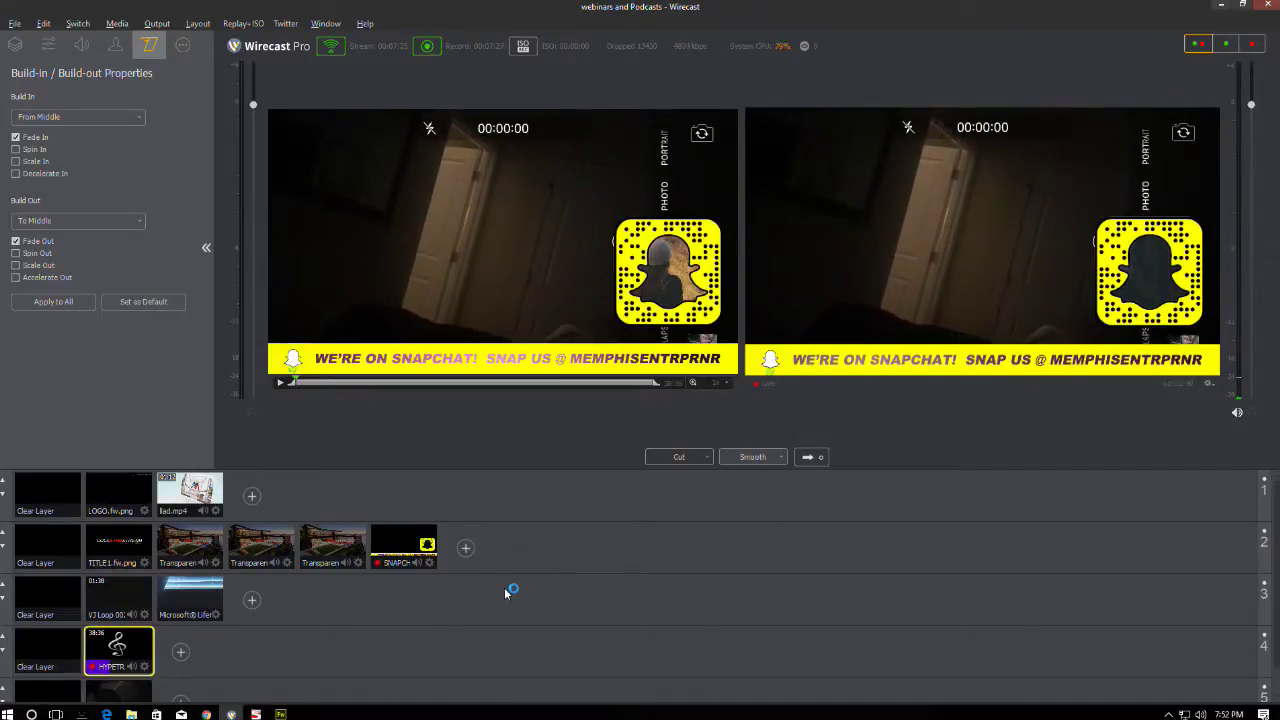
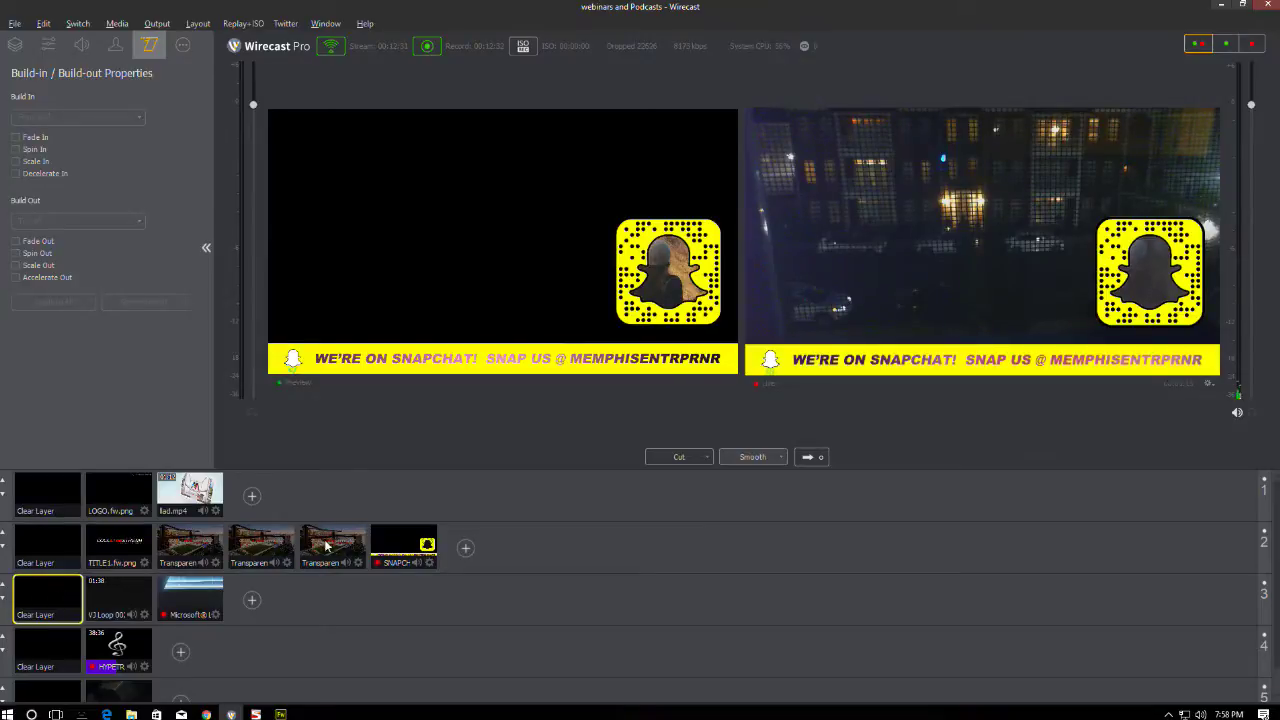
- Select an empty shot on layer 2 and take the Snapchat overlay off the live output
left_click(326, 544)
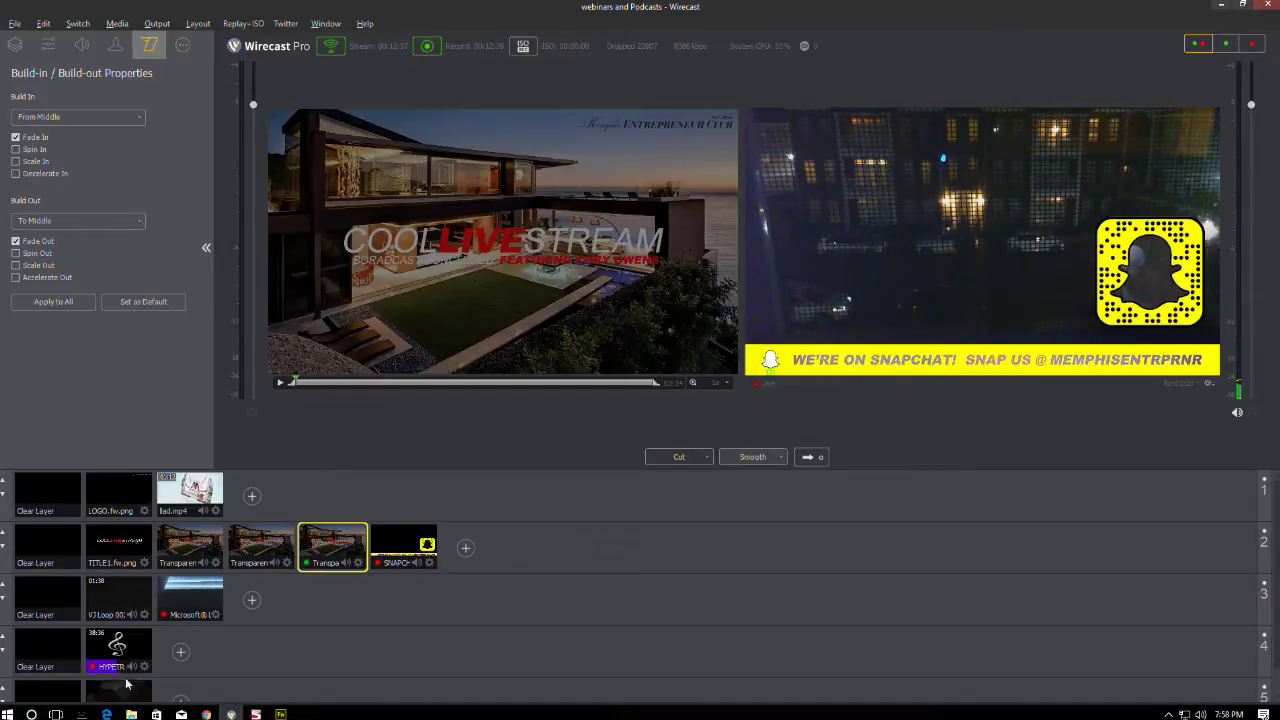
left_click(197, 596)
left_click(86, 634)
left_click(49, 539)
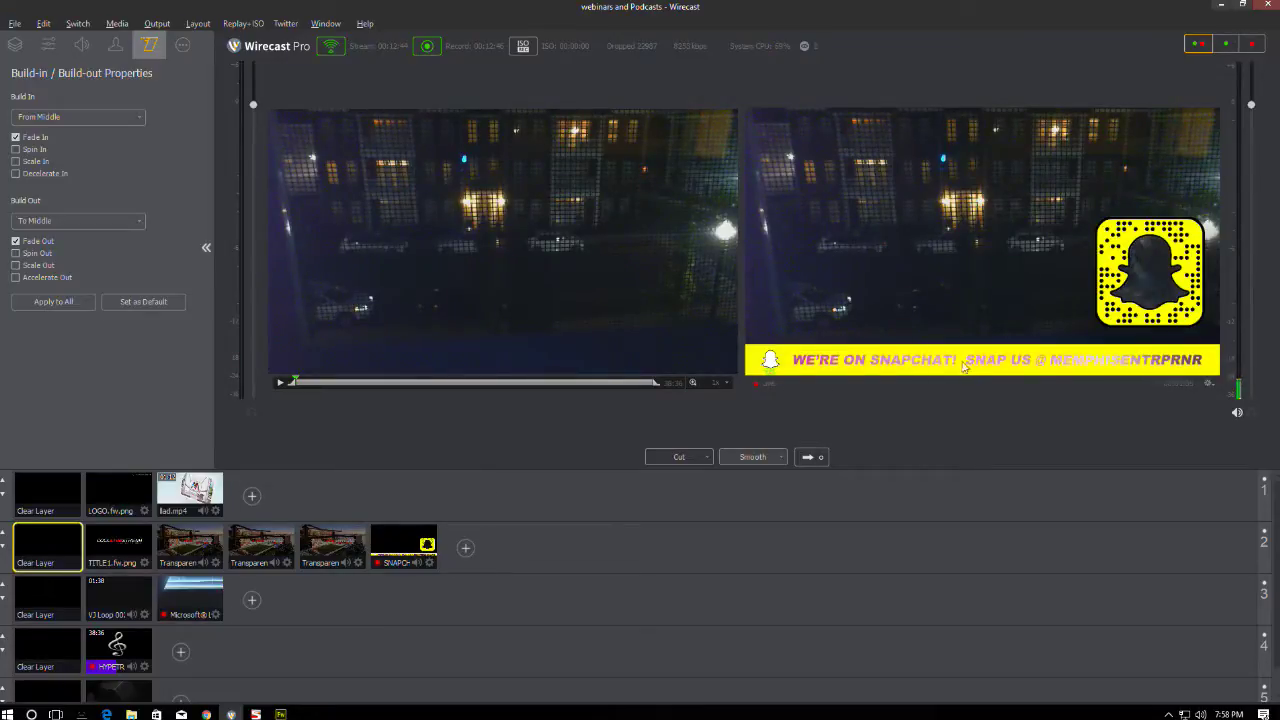
left_click(818, 456)
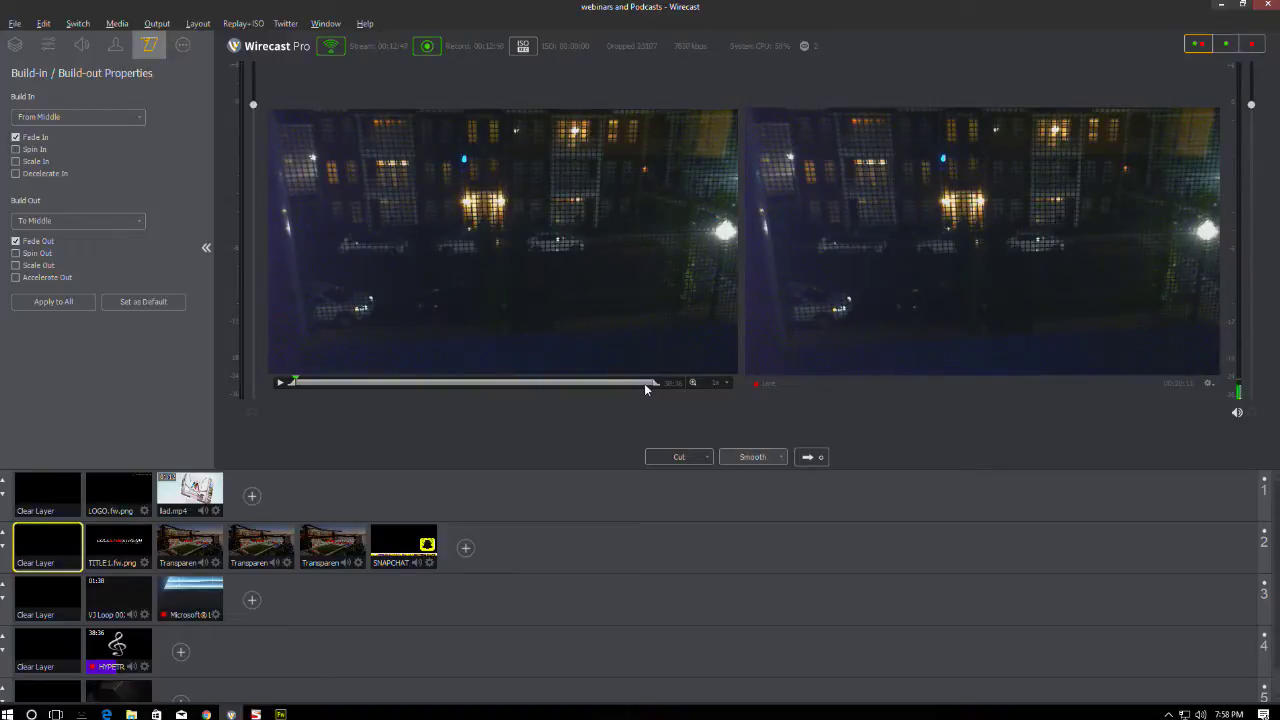
- Leave the other layers on empty shots and cue the lad.mp4 laptop video in preview
left_click(328, 538)
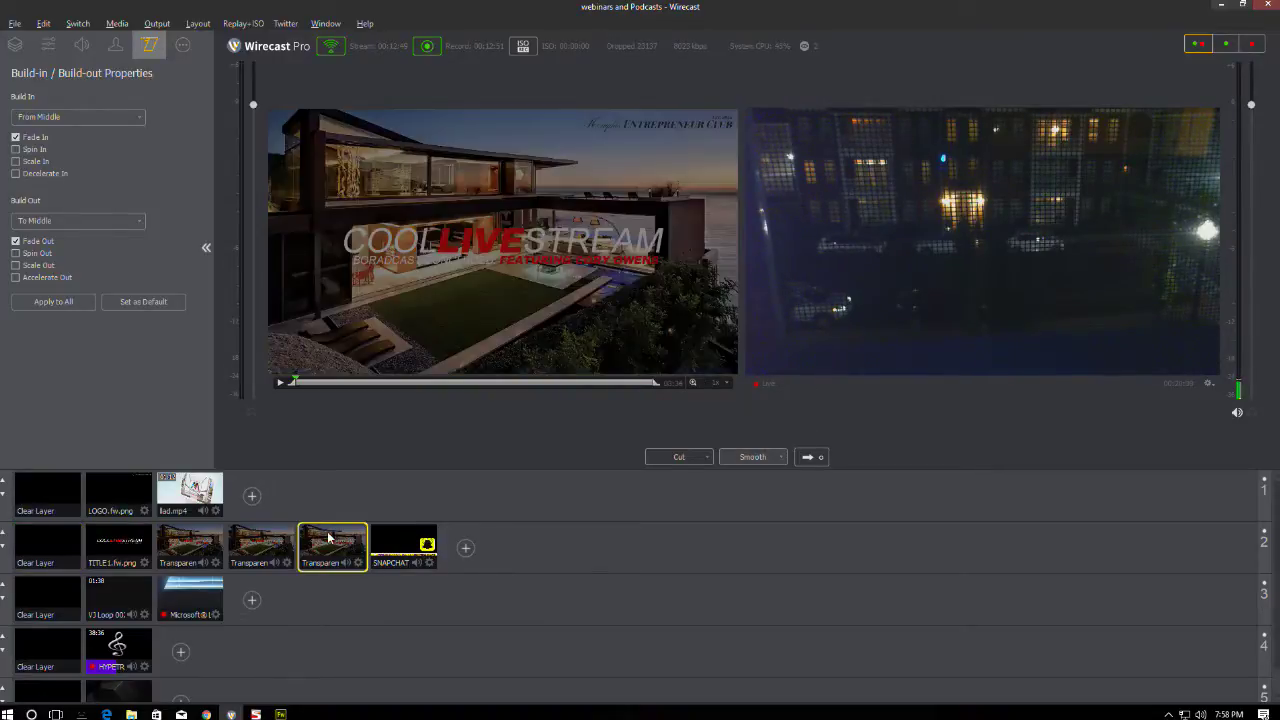
left_click(60, 637)
left_click(45, 584)
left_click(55, 694)
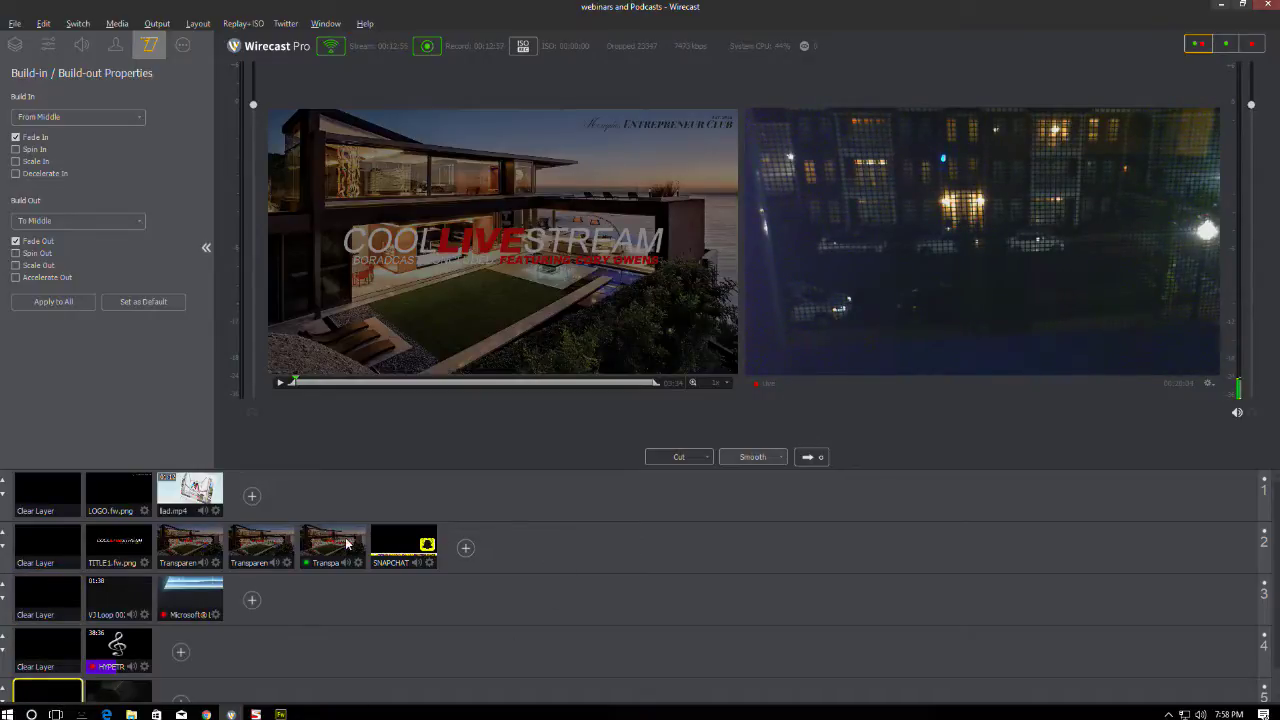
left_click(170, 500)
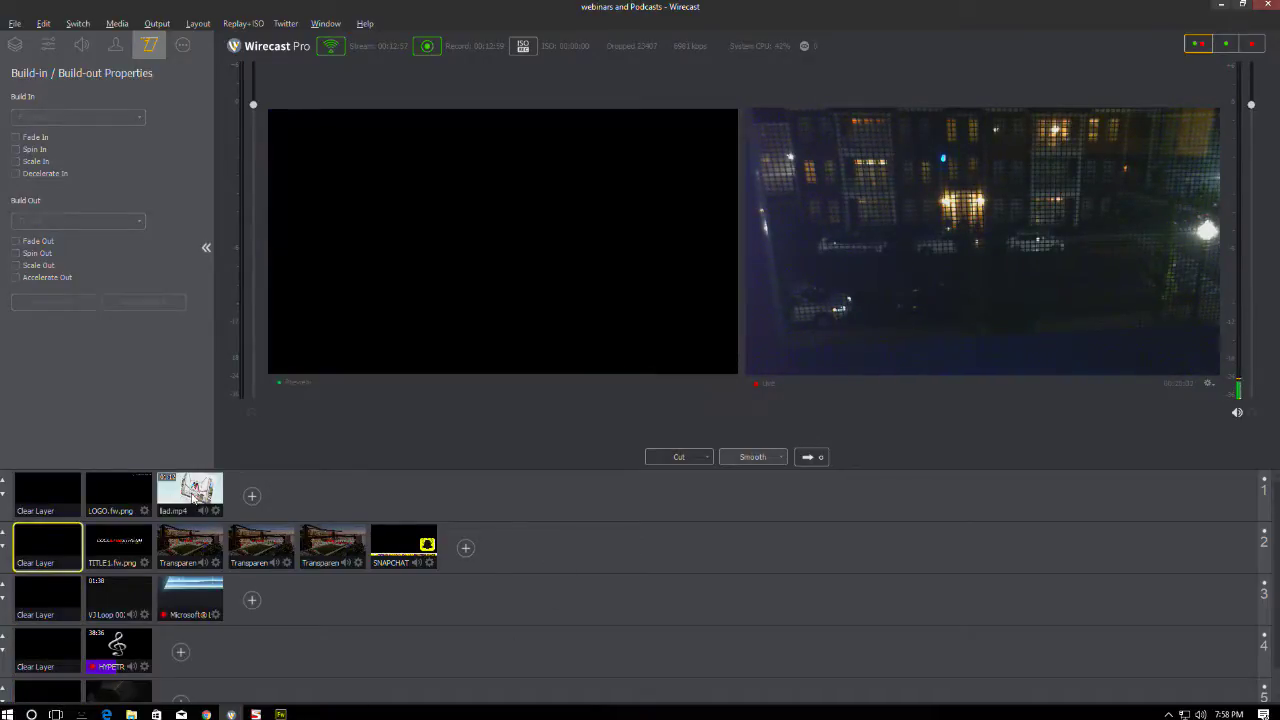
- Send the lad.mp4 laptop promo live and check its source properties
left_click(811, 457)
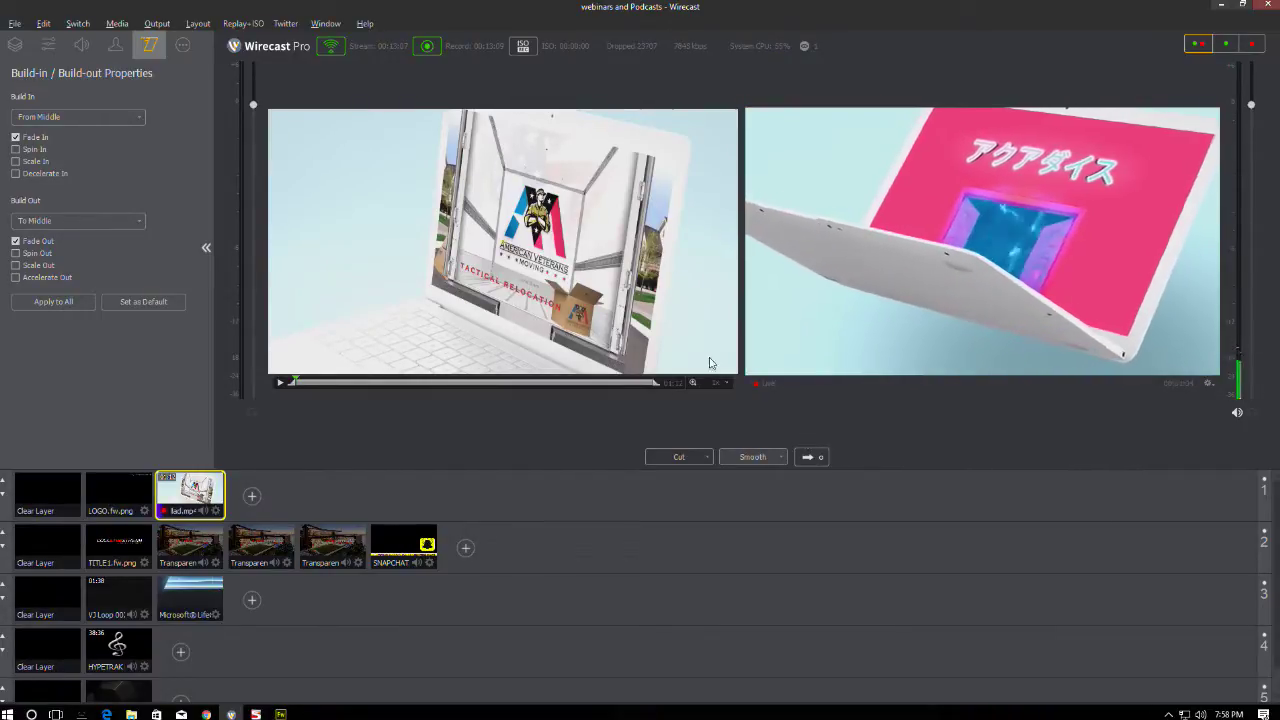
left_click(182, 44)
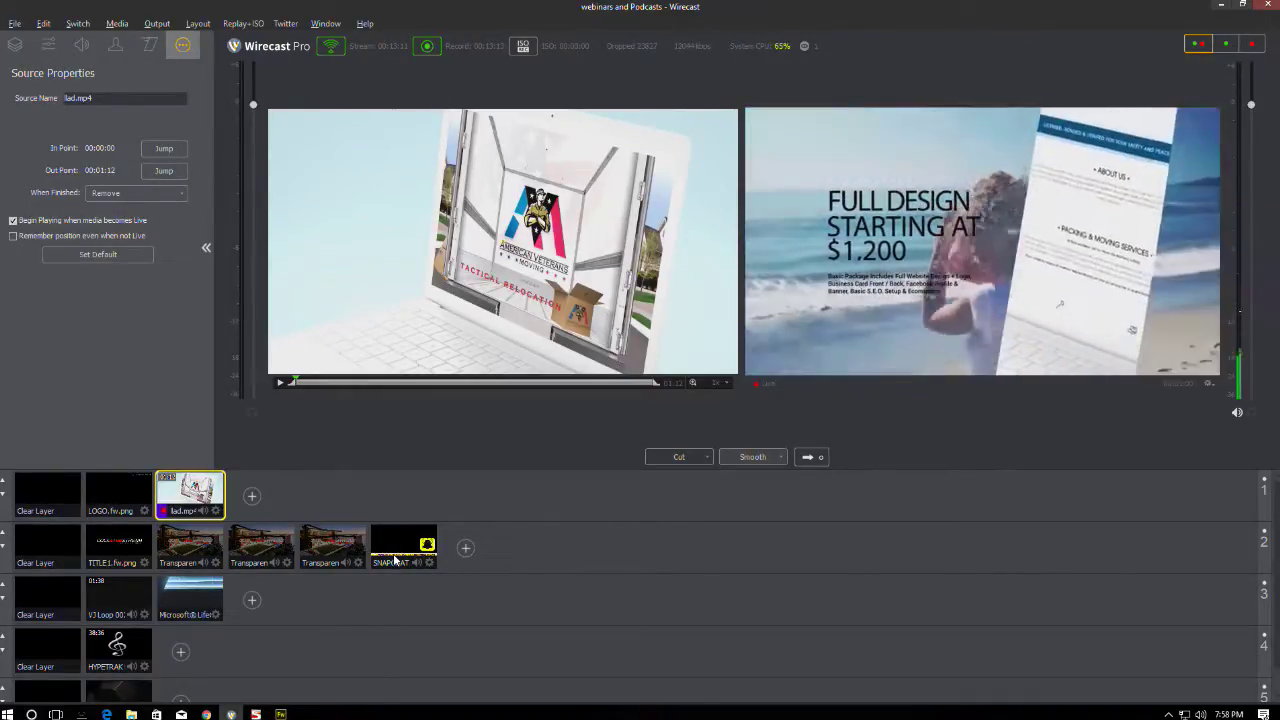
left_click(336, 542)
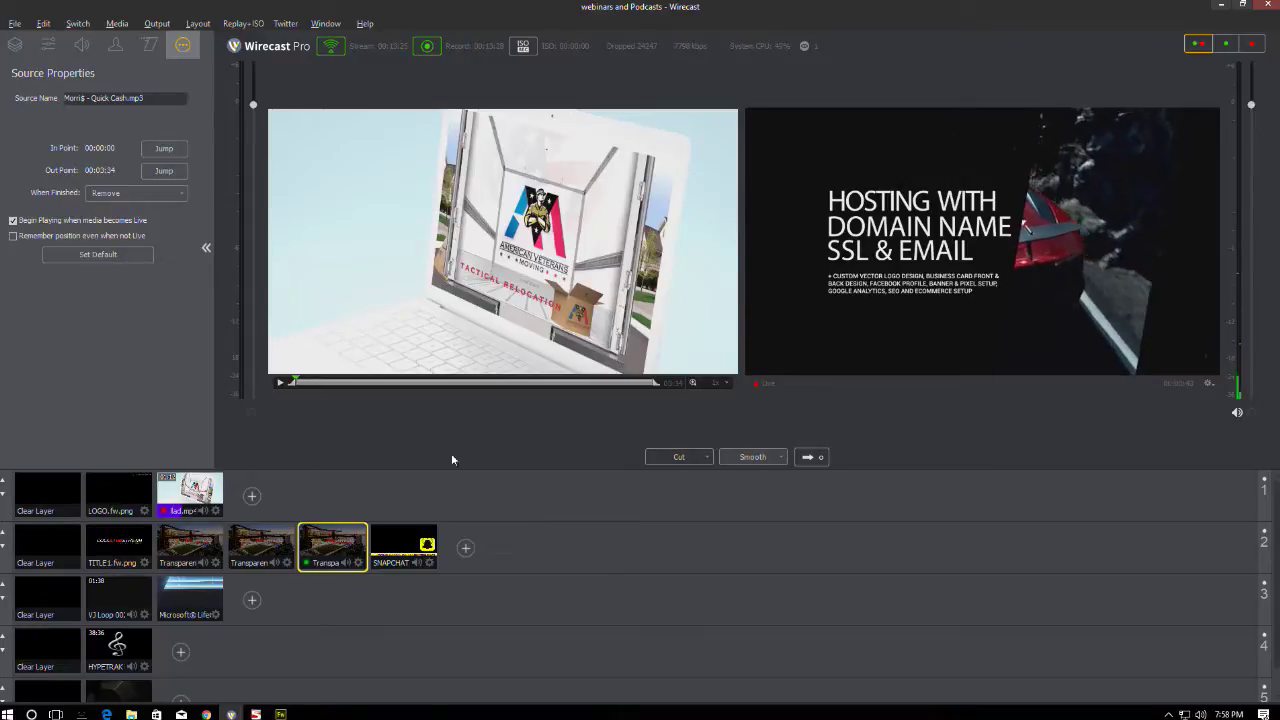
left_click(47, 495)
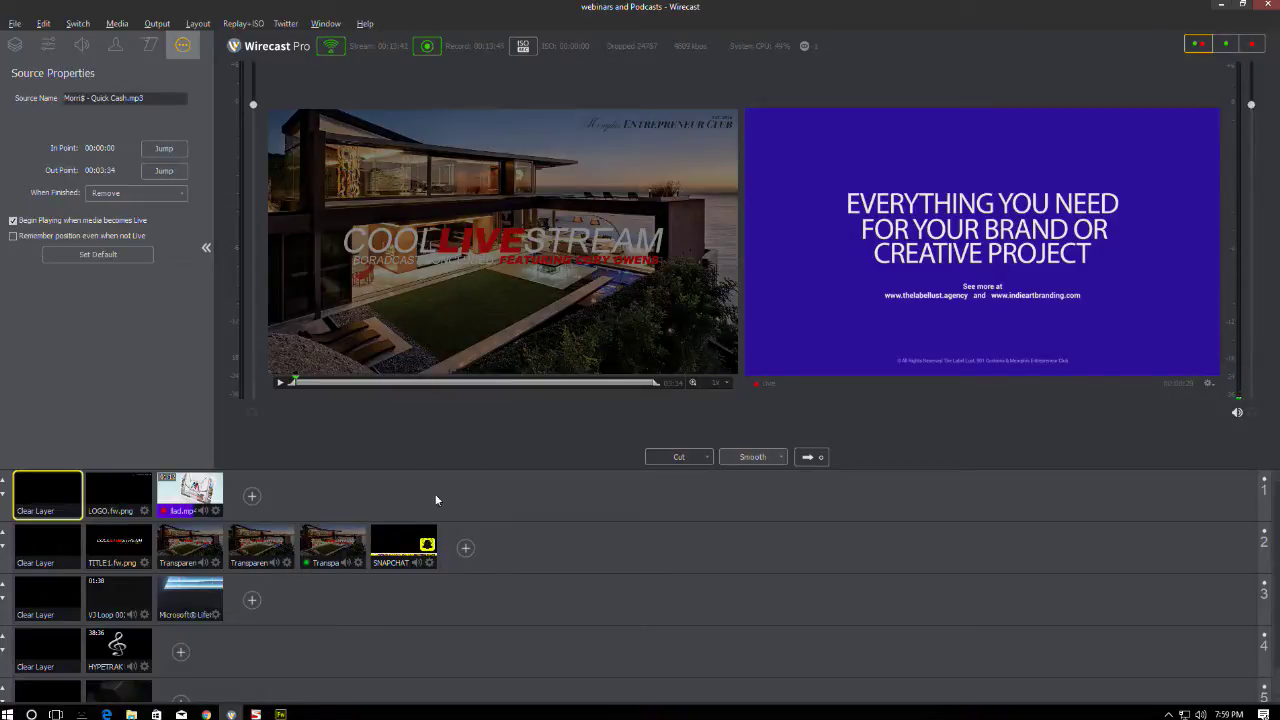
- Cue the COOL LIVE STREAM title shot over empty layers and take it live
left_click(350, 538)
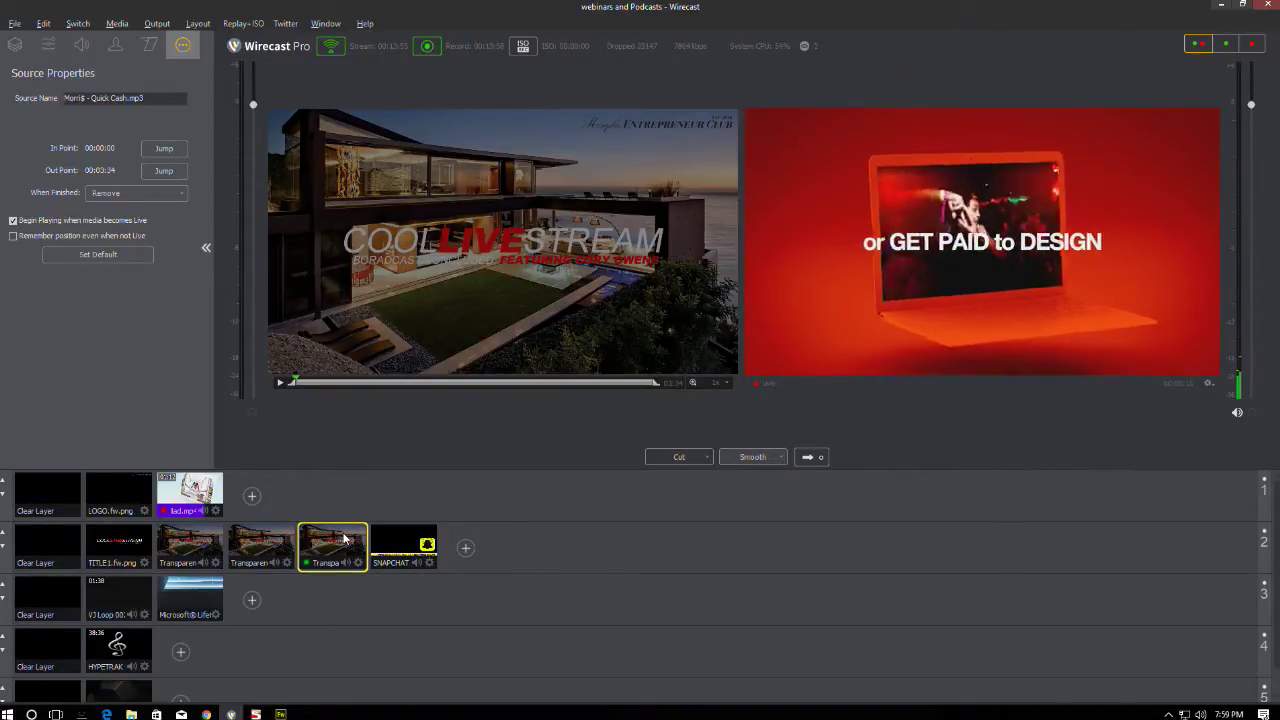
left_click(59, 494)
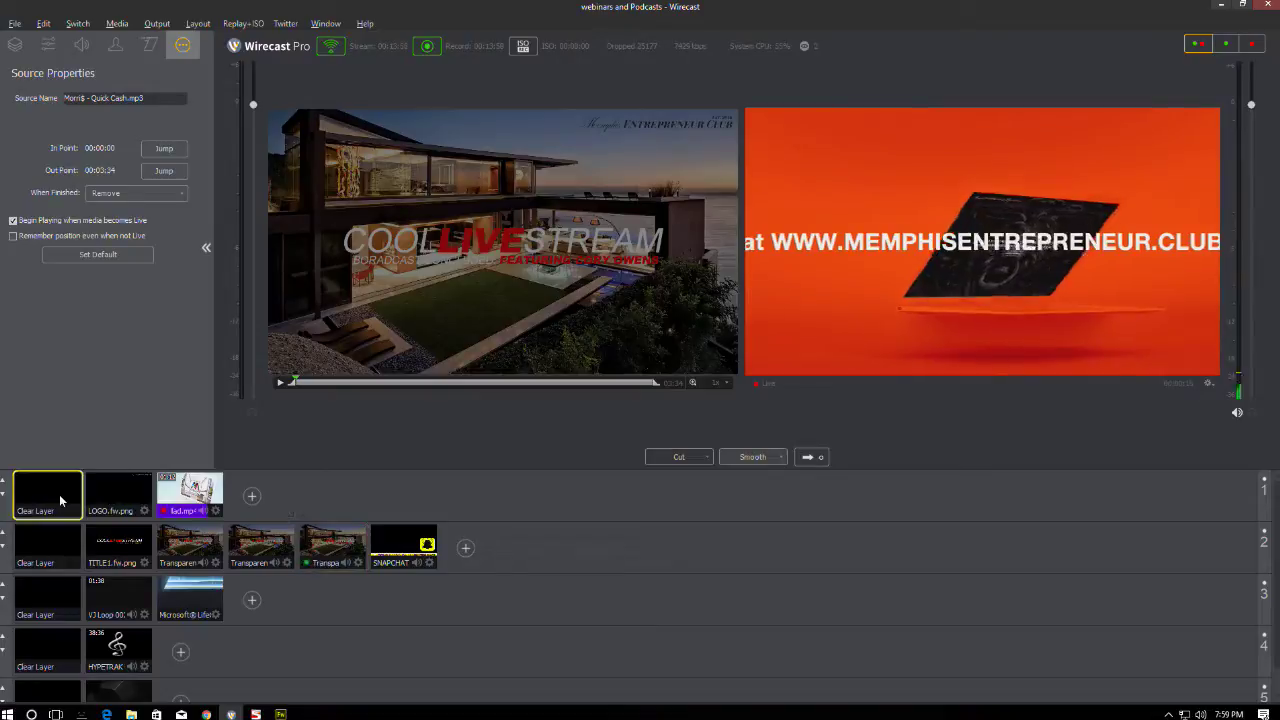
left_click(63, 657)
left_click(334, 540)
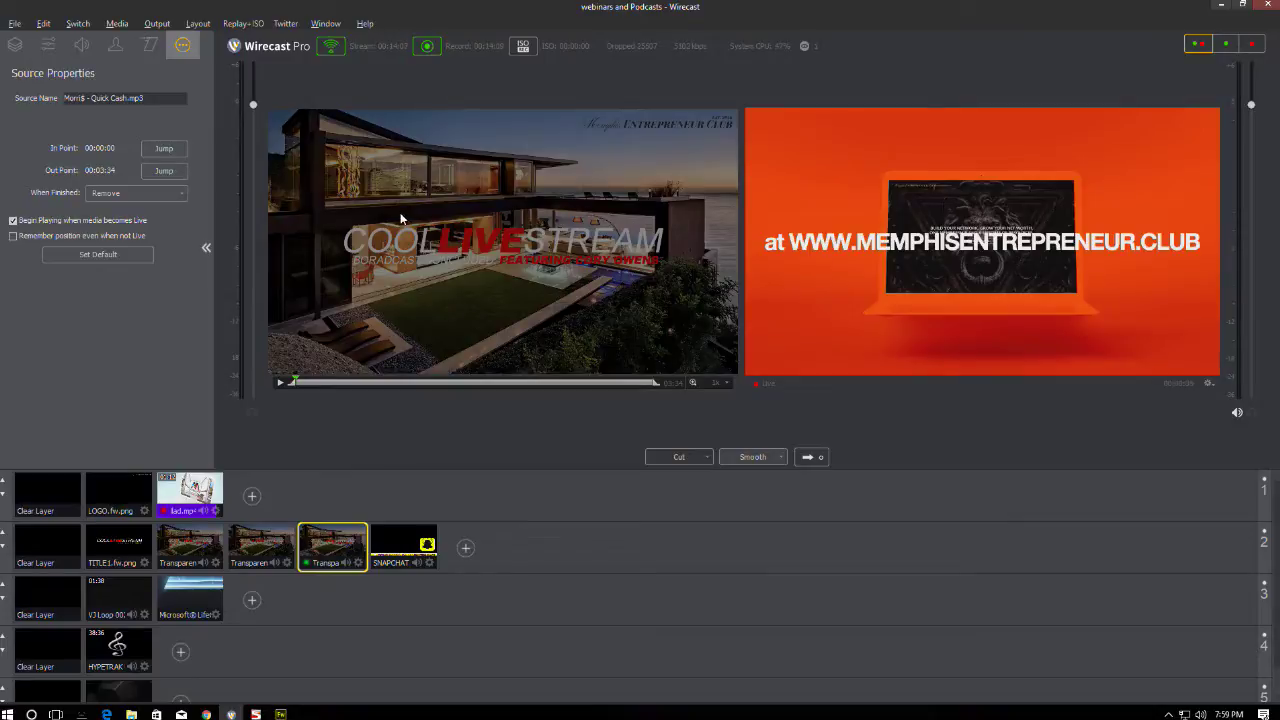
left_click(810, 459)
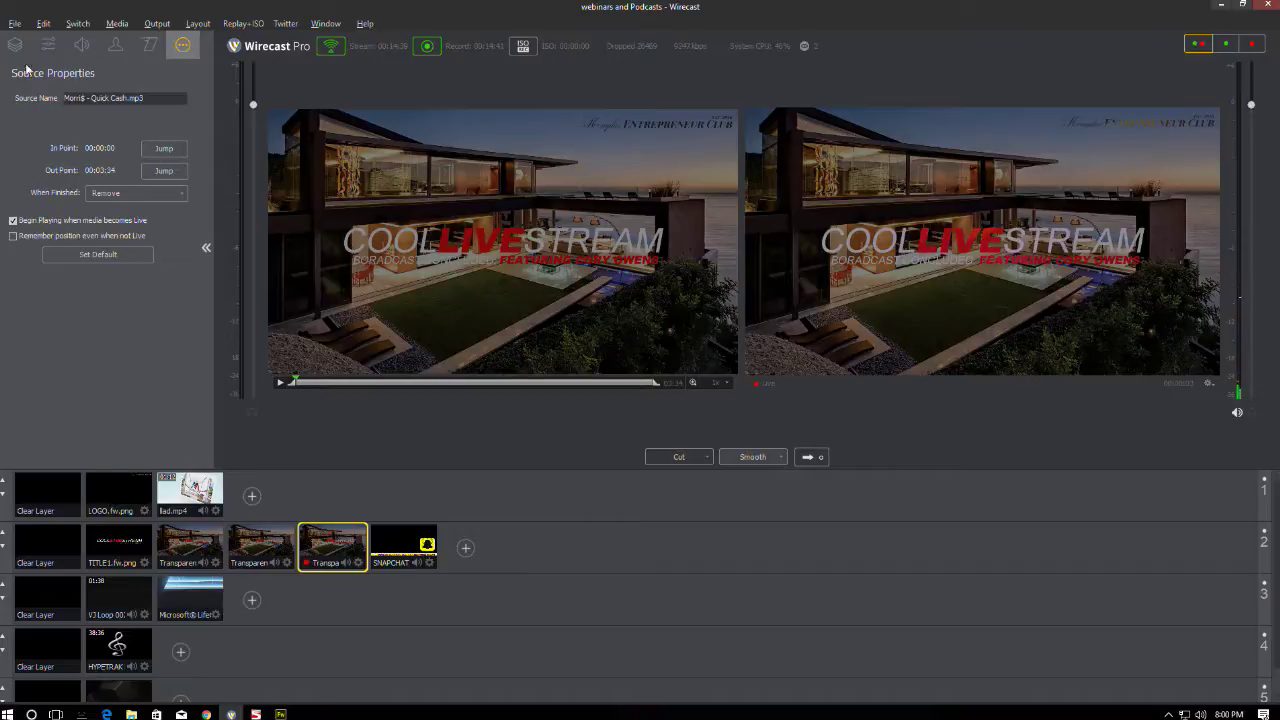
- Inspect the title shot's Quick Cash music and V3 Loop 002 - Wraith.mp4 layers in Source Properties
key("ctrl+1")
left_click(66, 195)
left_click(71, 159)
left_click(183, 44)
key("ctrl+1")
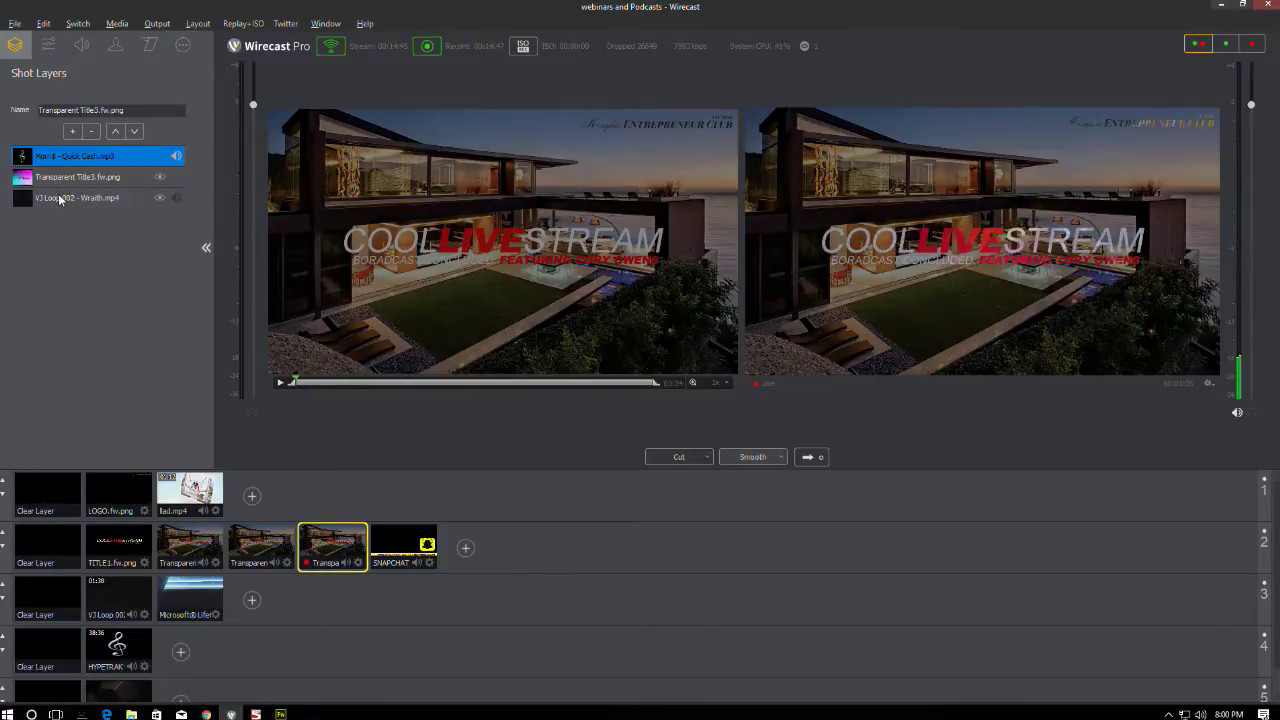
left_click(60, 199)
left_click(185, 44)
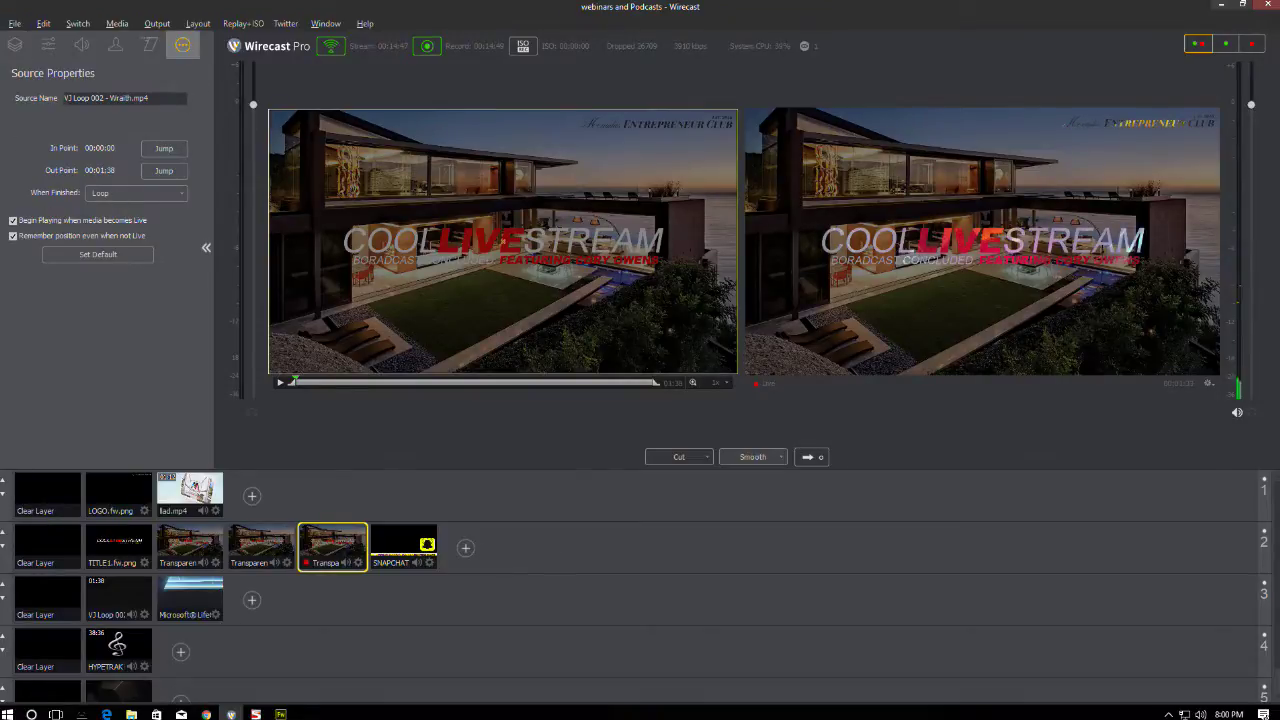
key("ctrl+1")
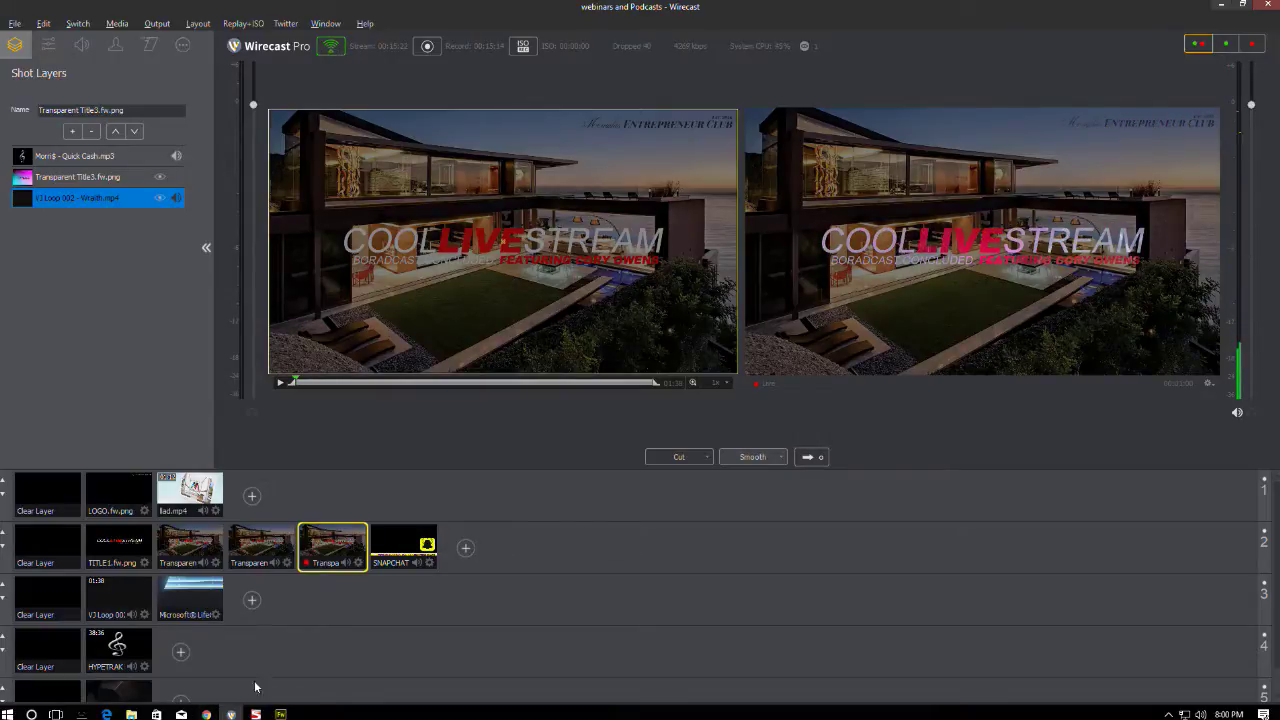
- Bring up Chrome and load facebook.com
mouse_move(206, 712)
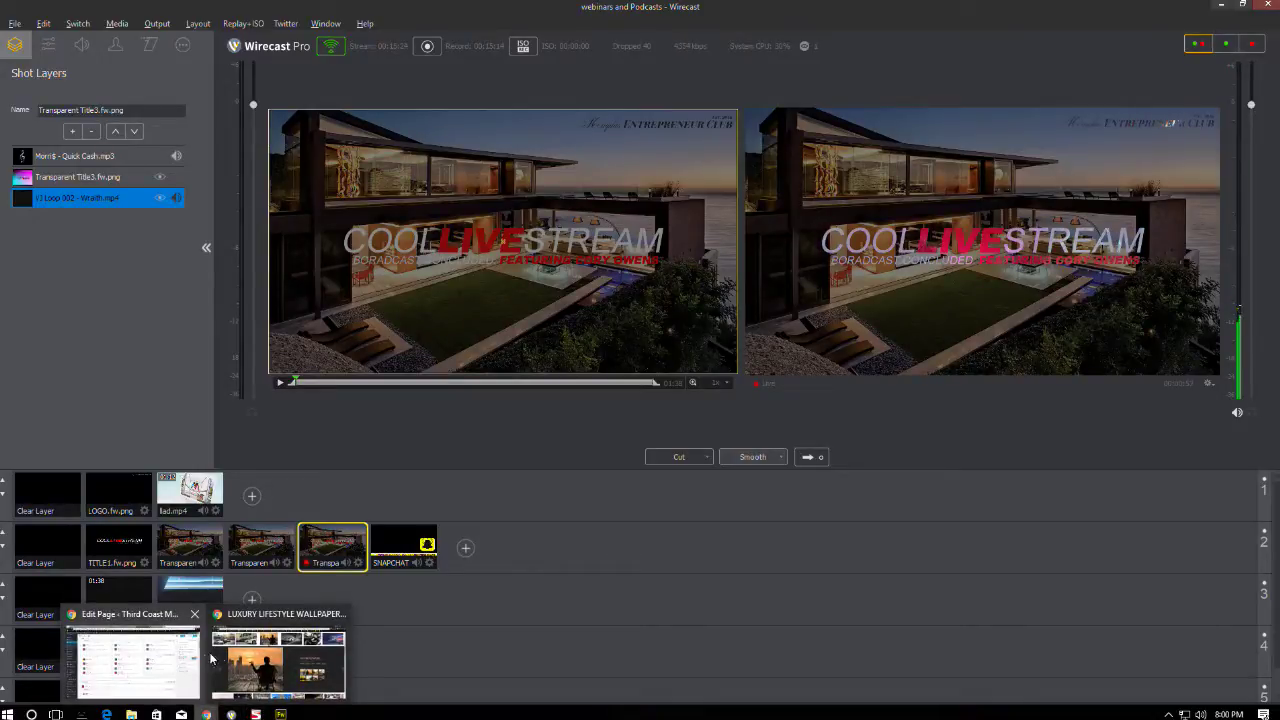
left_click(278, 660)
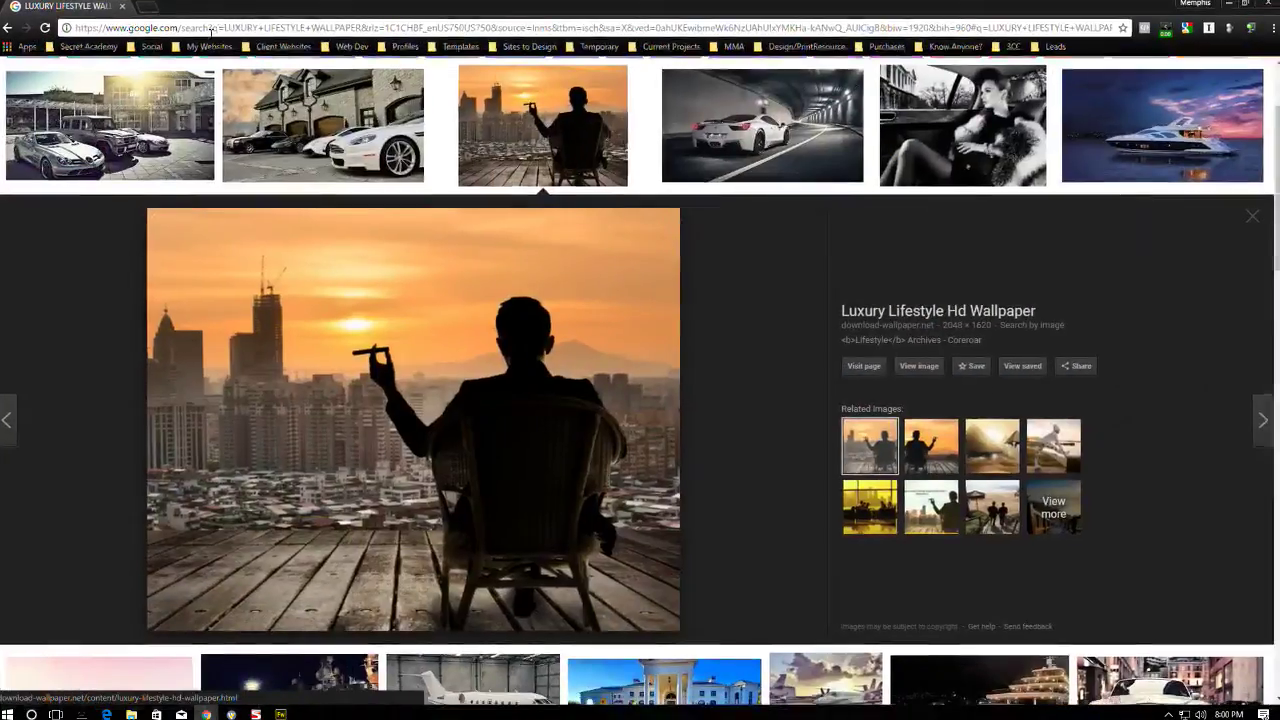
left_click(235, 31)
type("facebook.com")
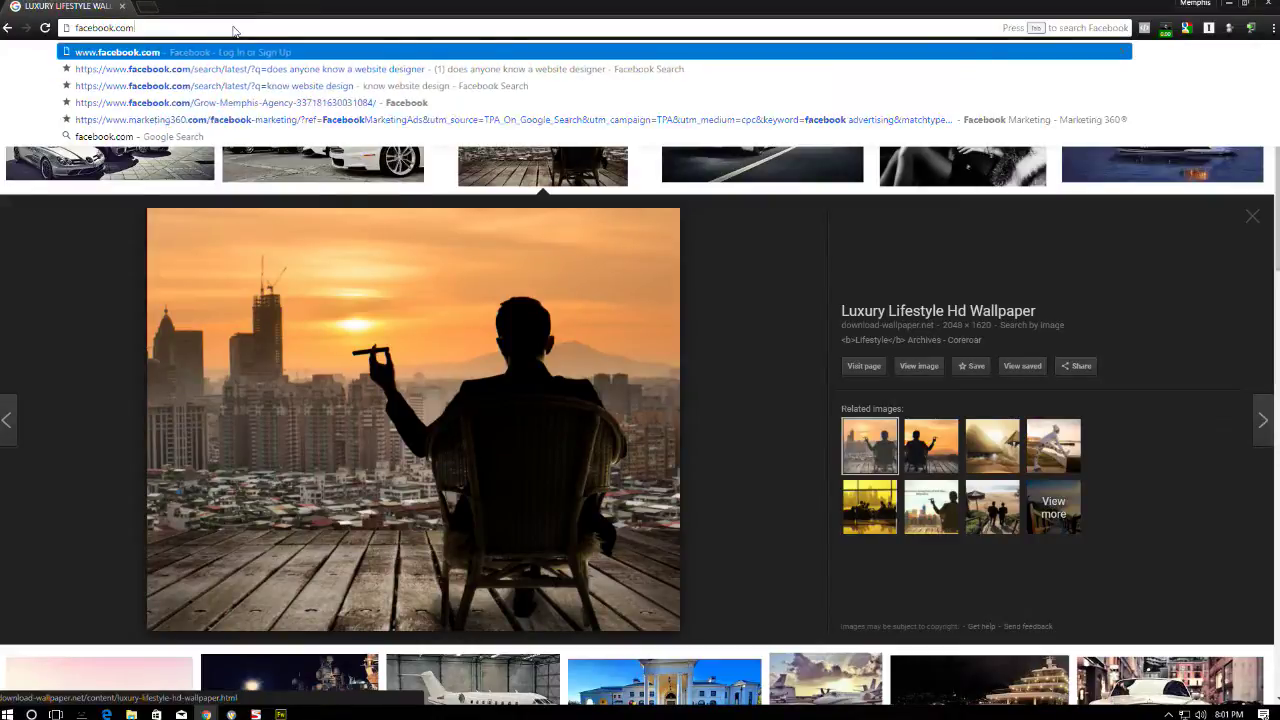
key("Return")
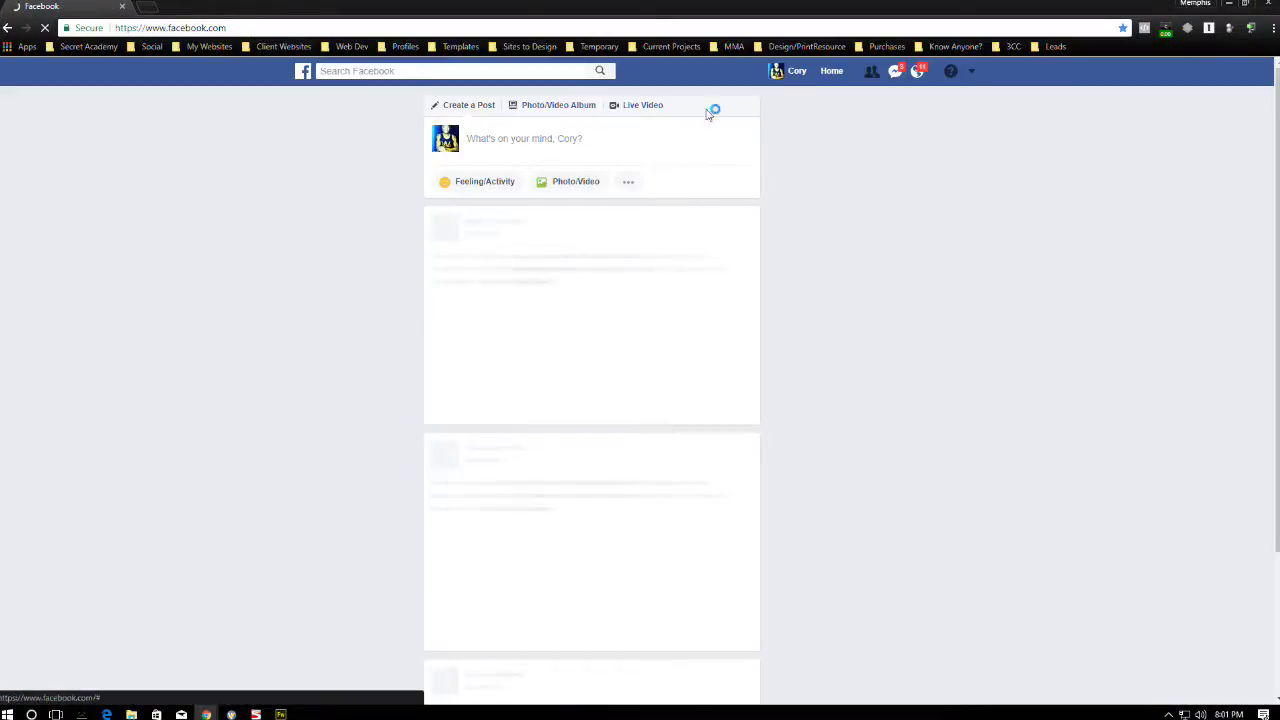
- On the account's profile, play the live COOL LIVE STREAM post and restore the browser window
left_click(792, 72)
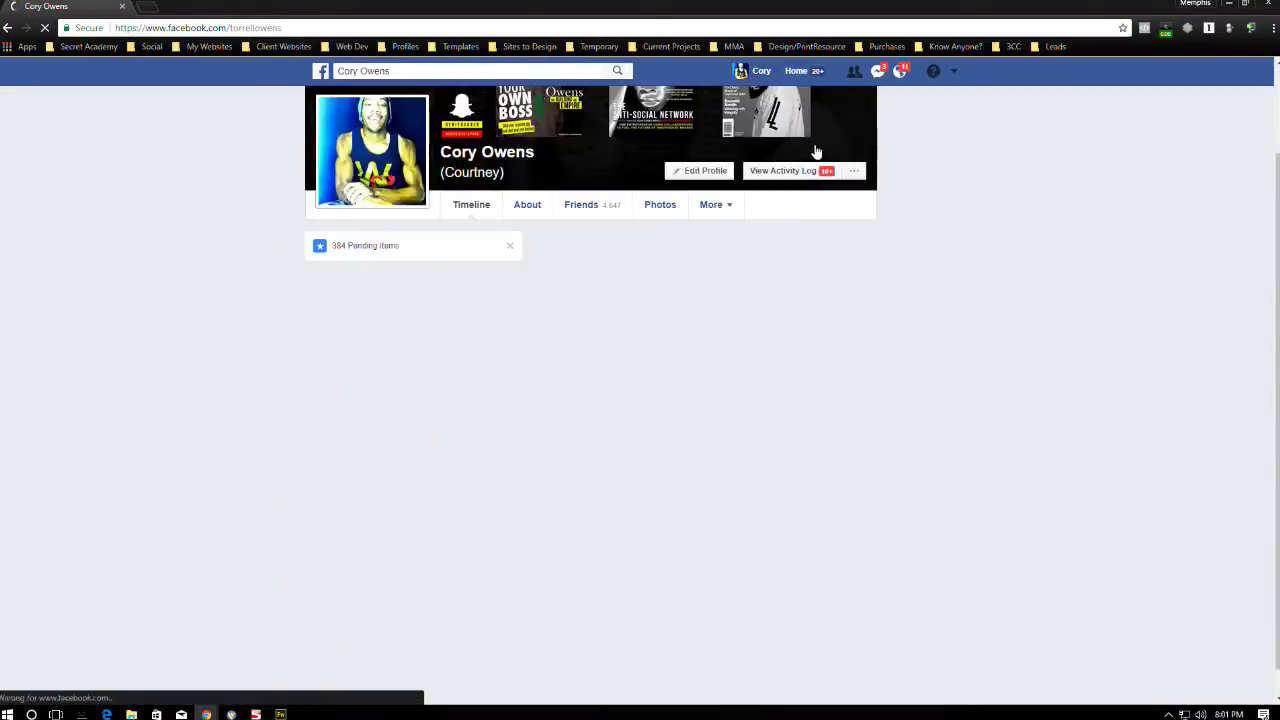
scroll(760, 195, "down", 5)
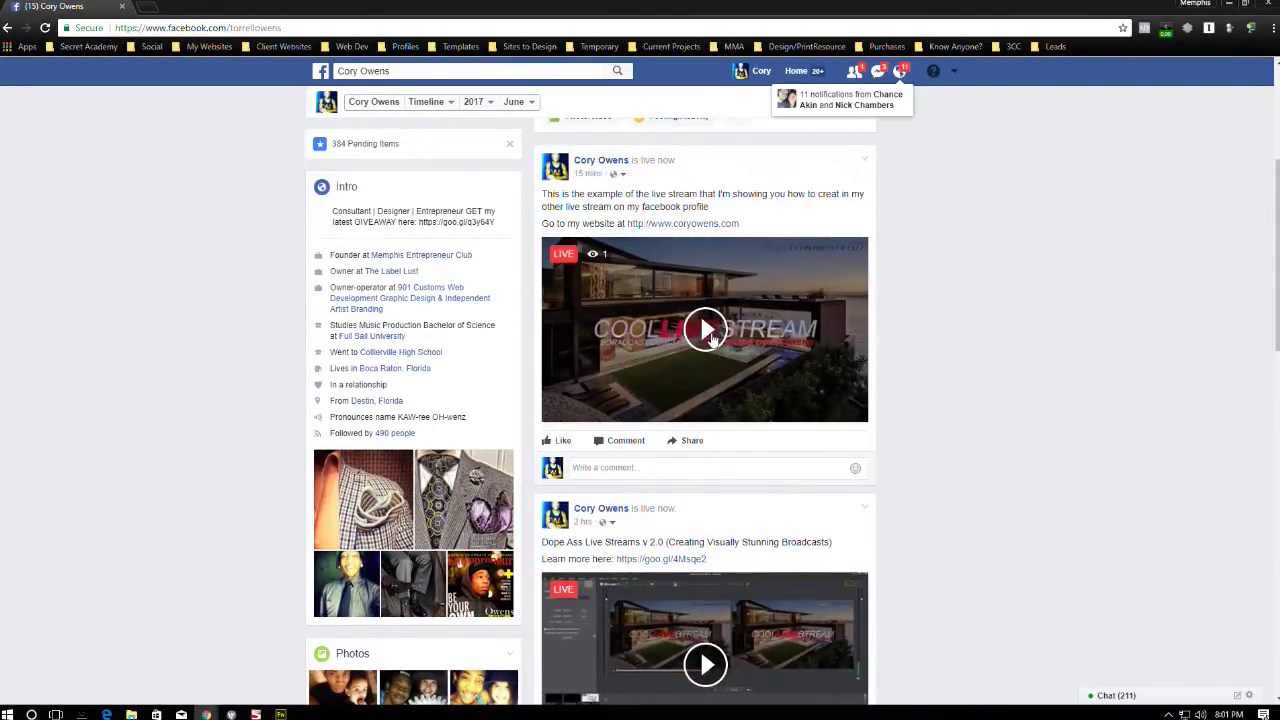
left_click(707, 333)
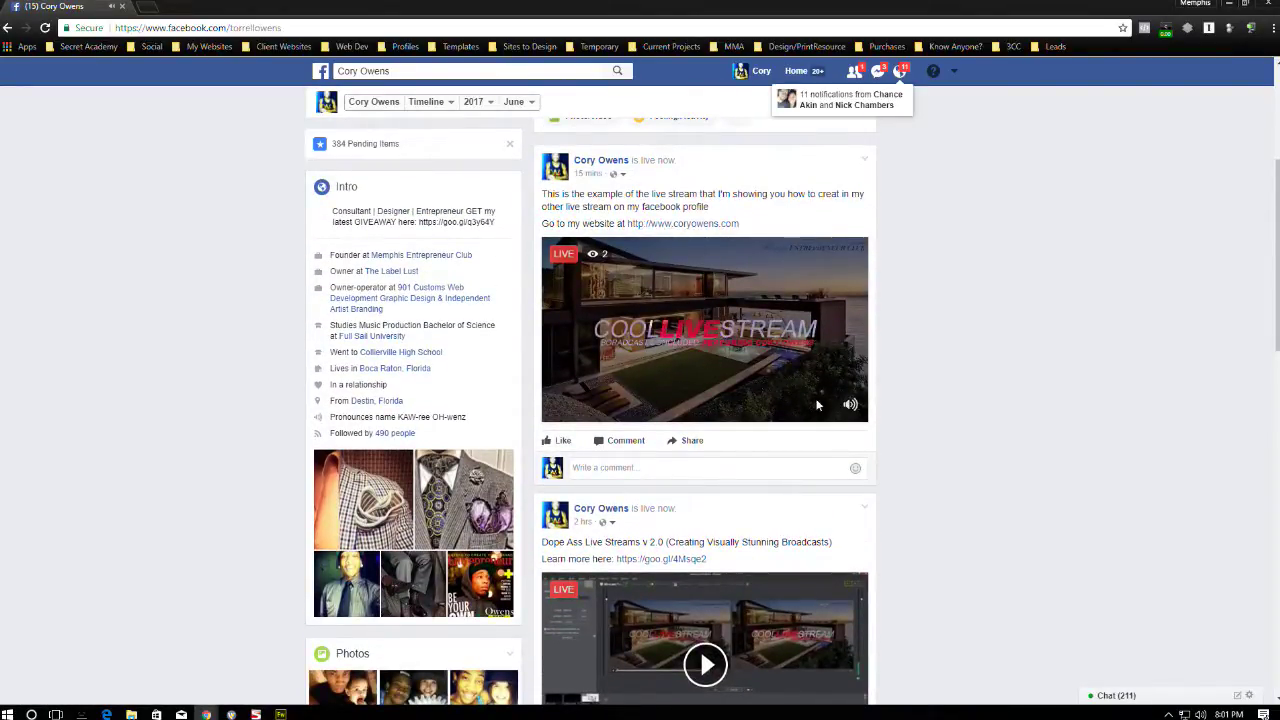
left_click_drag(700, 8, 895, 80)
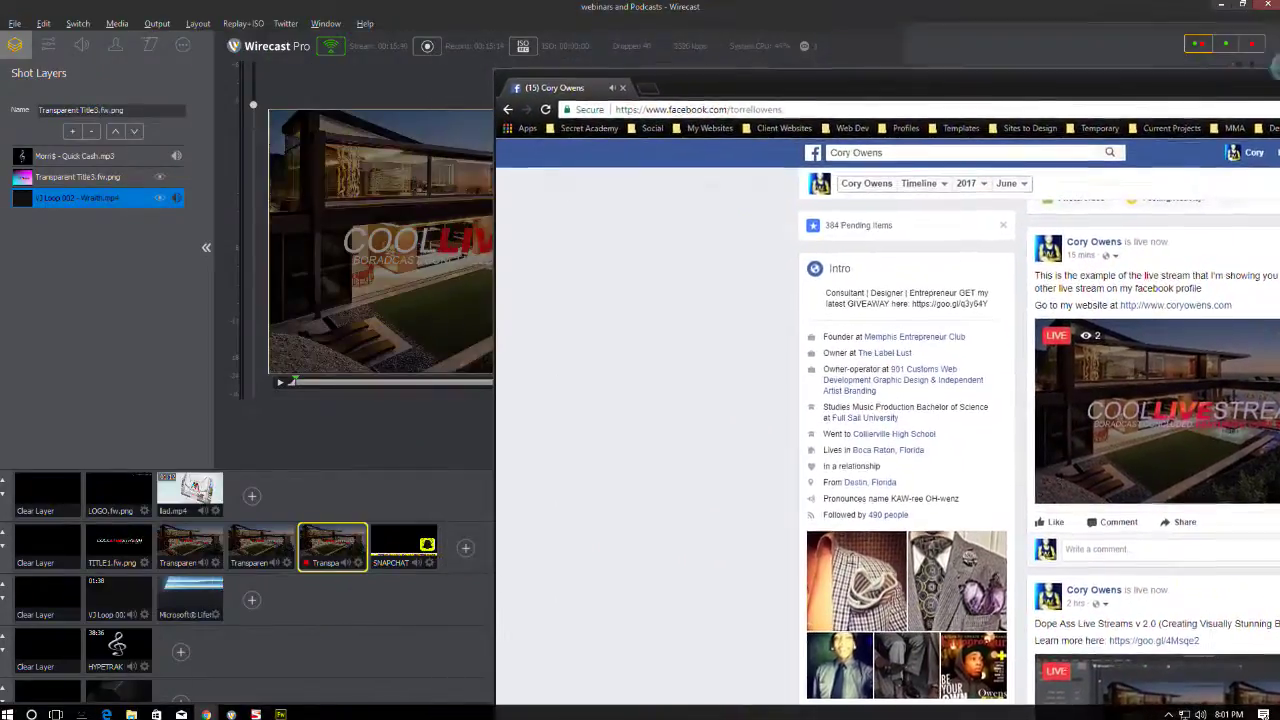
- Tile Chrome right and Wirecast left, then play the Facebook live video full screen
left_click_drag(1277, 68, 1279, 68)
left_click(165, 250)
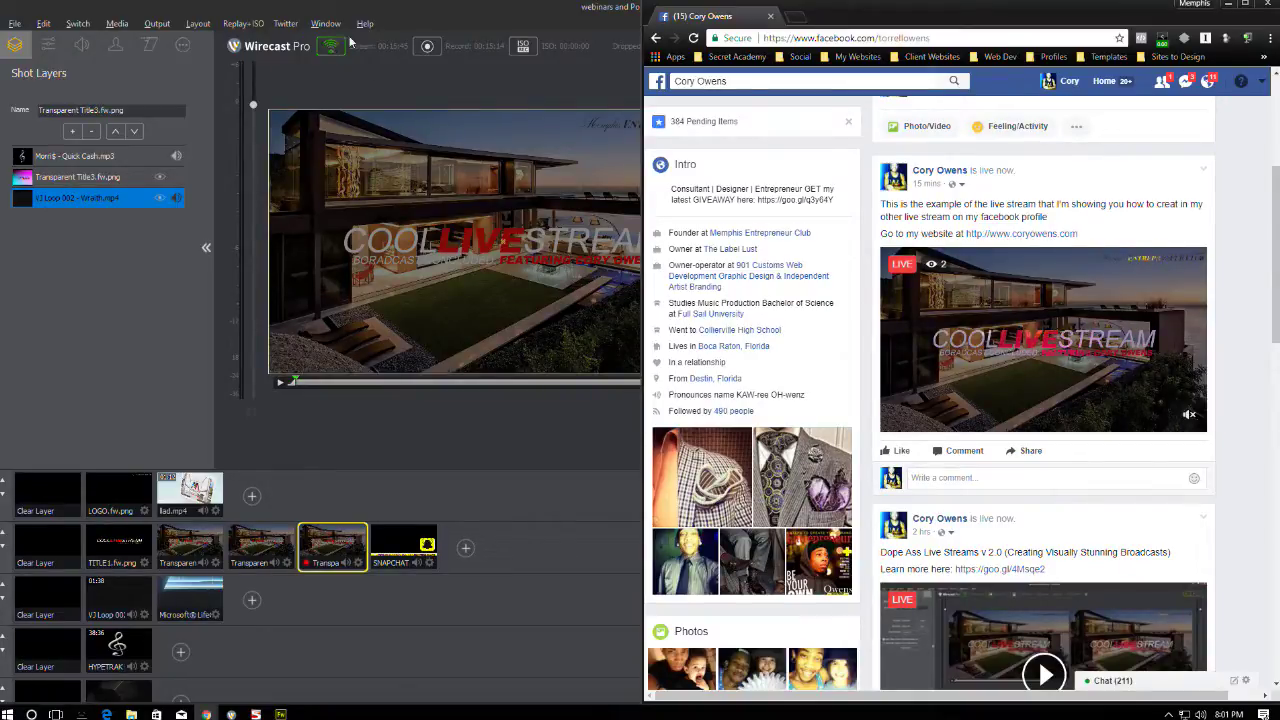
key("super+Up")
key("super+Down")
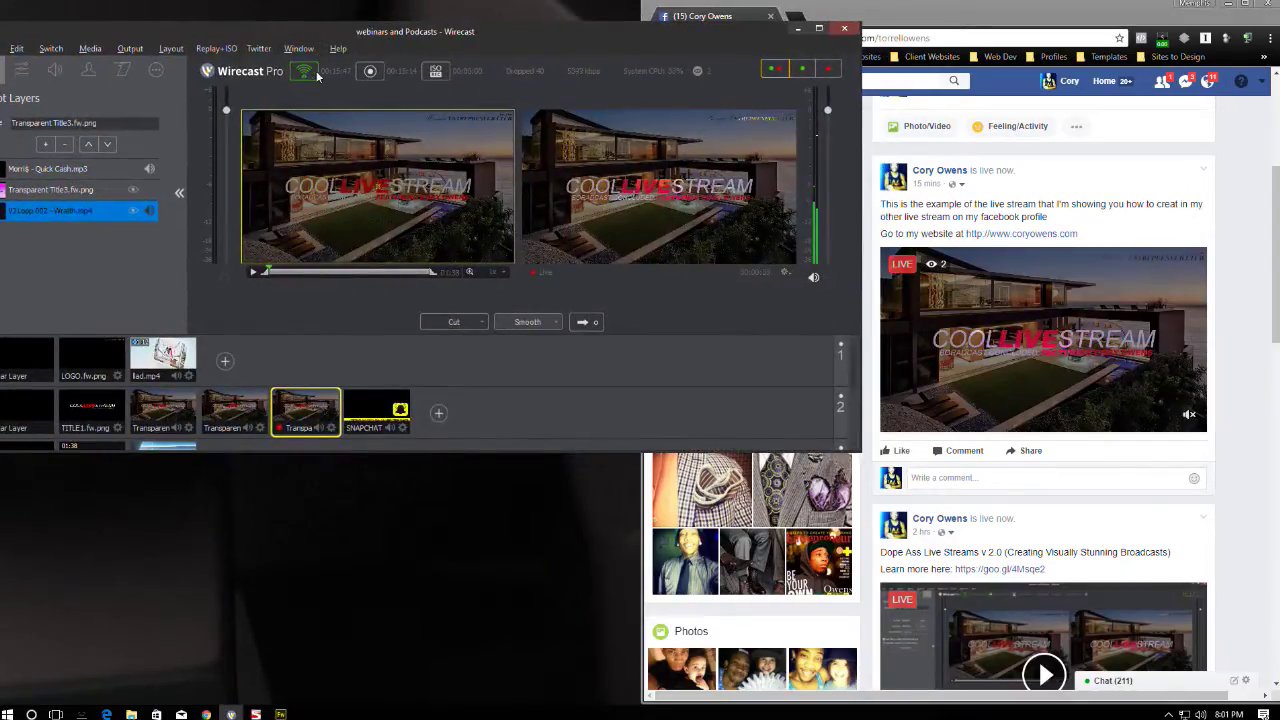
left_click(879, 9)
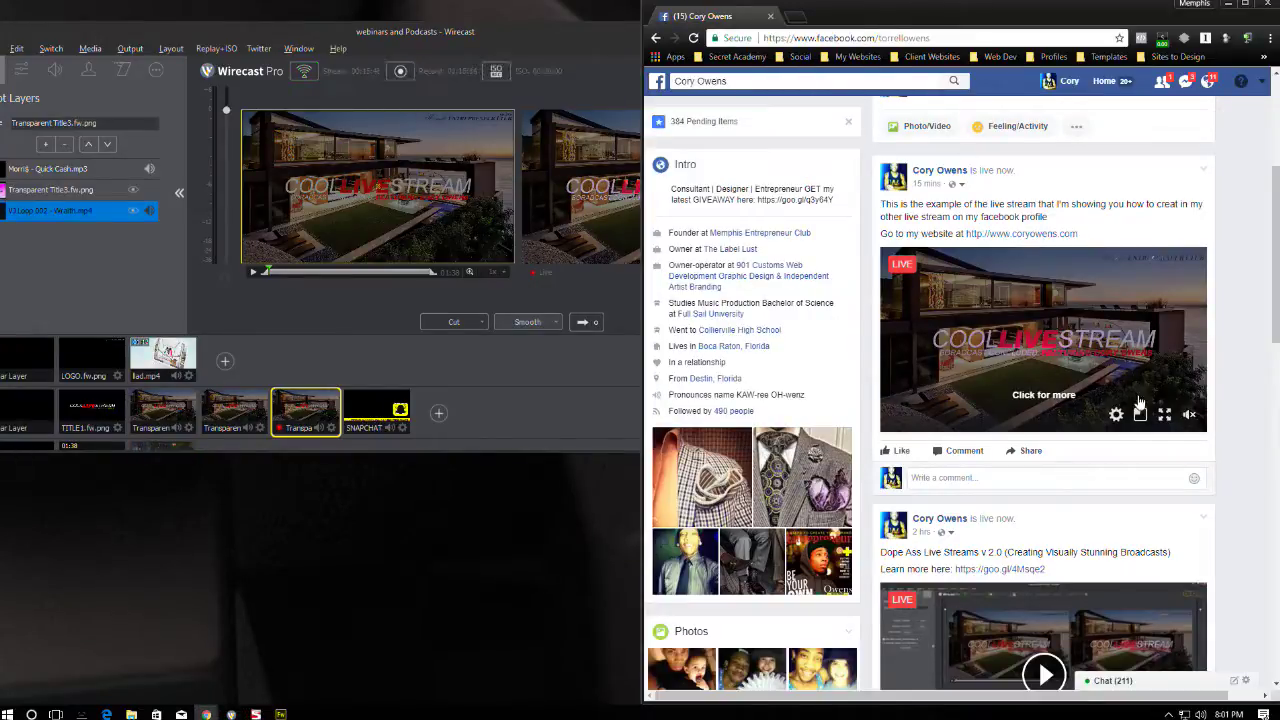
left_click(1169, 416)
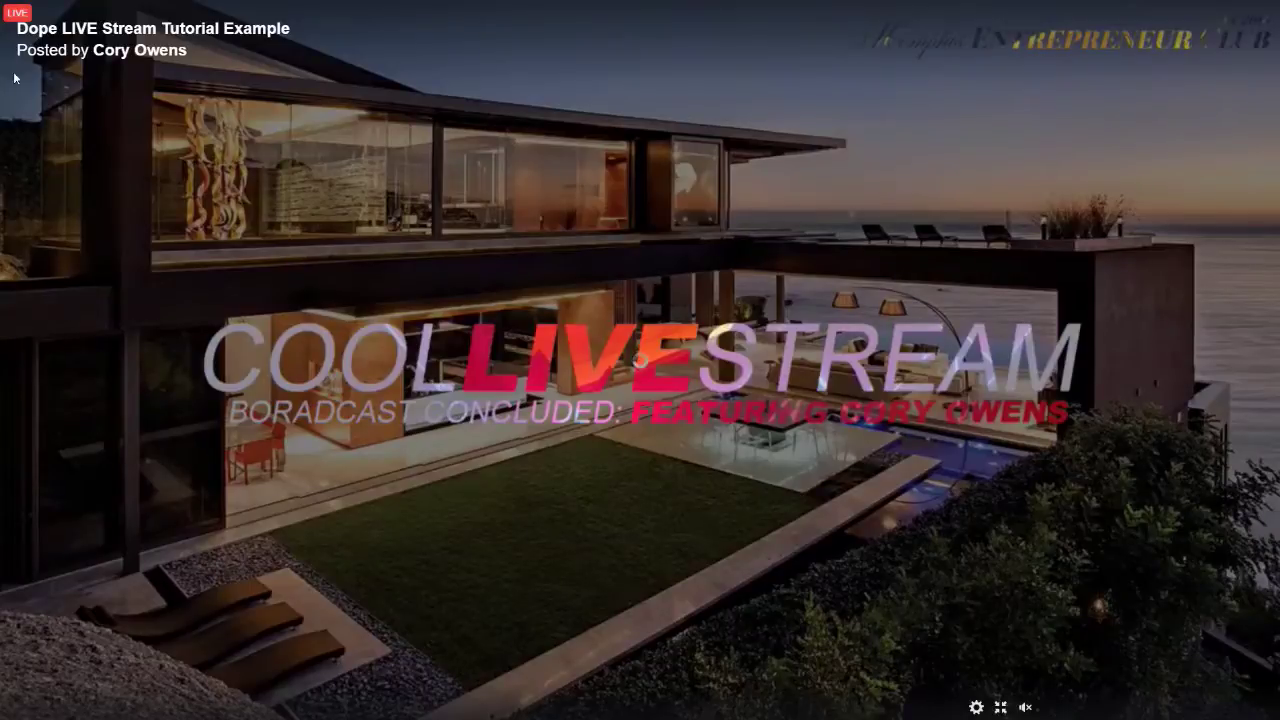
- Bring Wirecast back onscreen and save the broadcast document via File > Save
key("alt+Tab")
left_click_drag(73, 50, 510, 81)
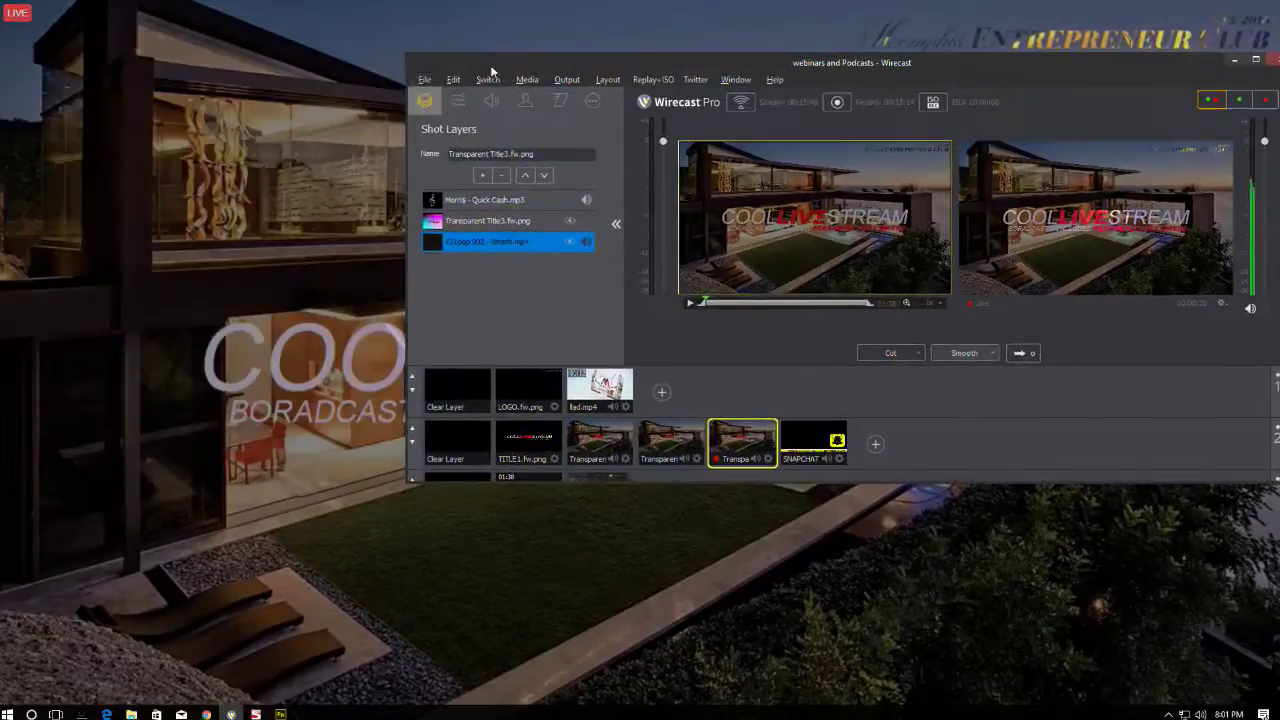
left_click(424, 79)
left_click(457, 178)
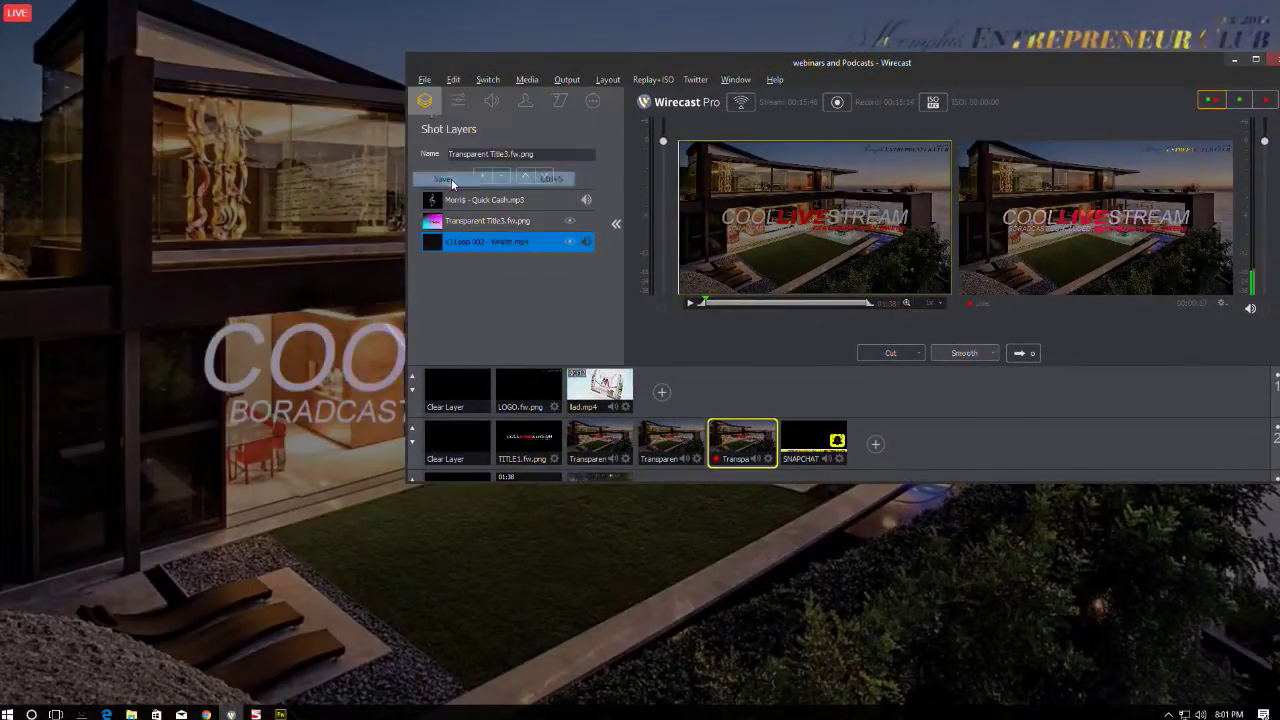
left_click(424, 79)
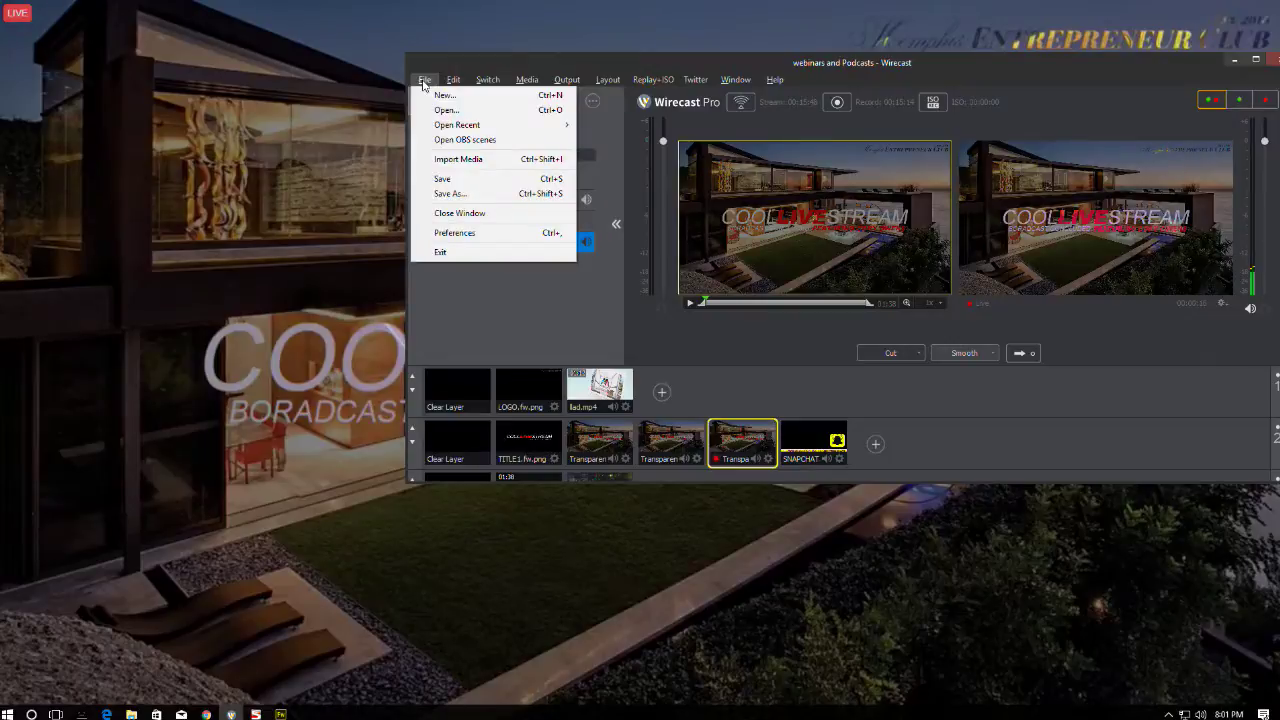
left_click(736, 130)
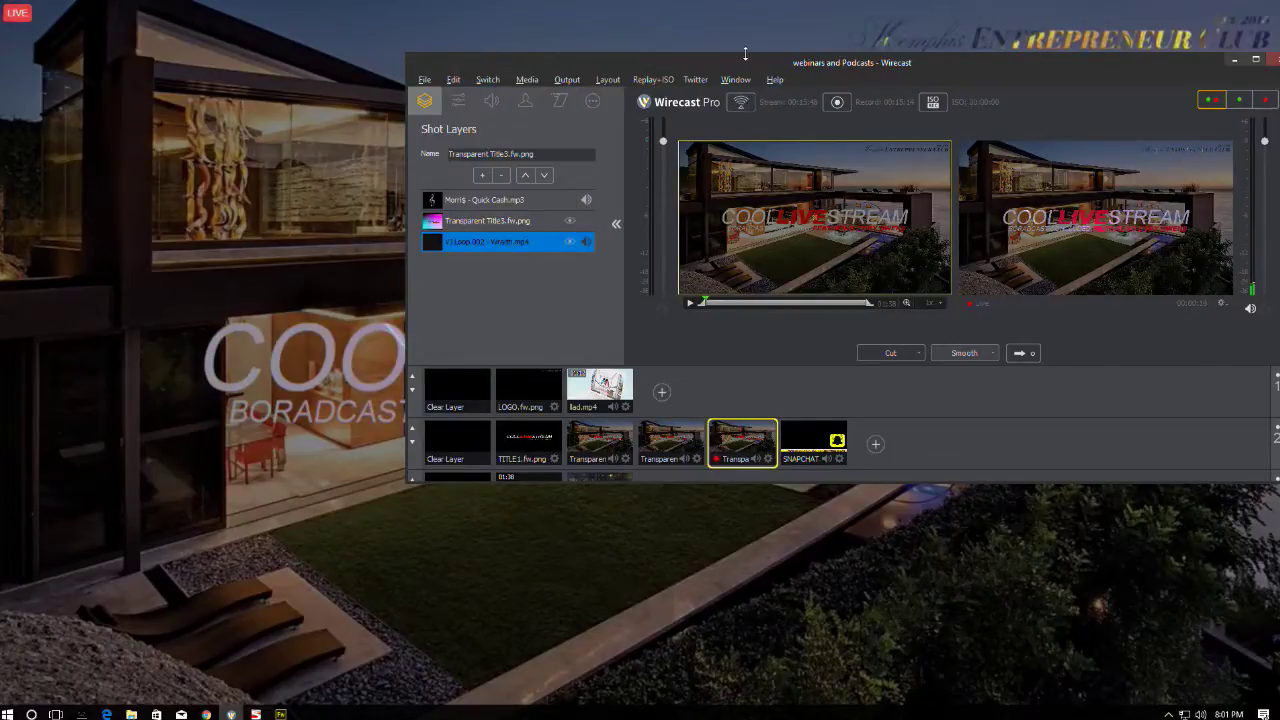
left_click_drag(746, 57, 624, 47)
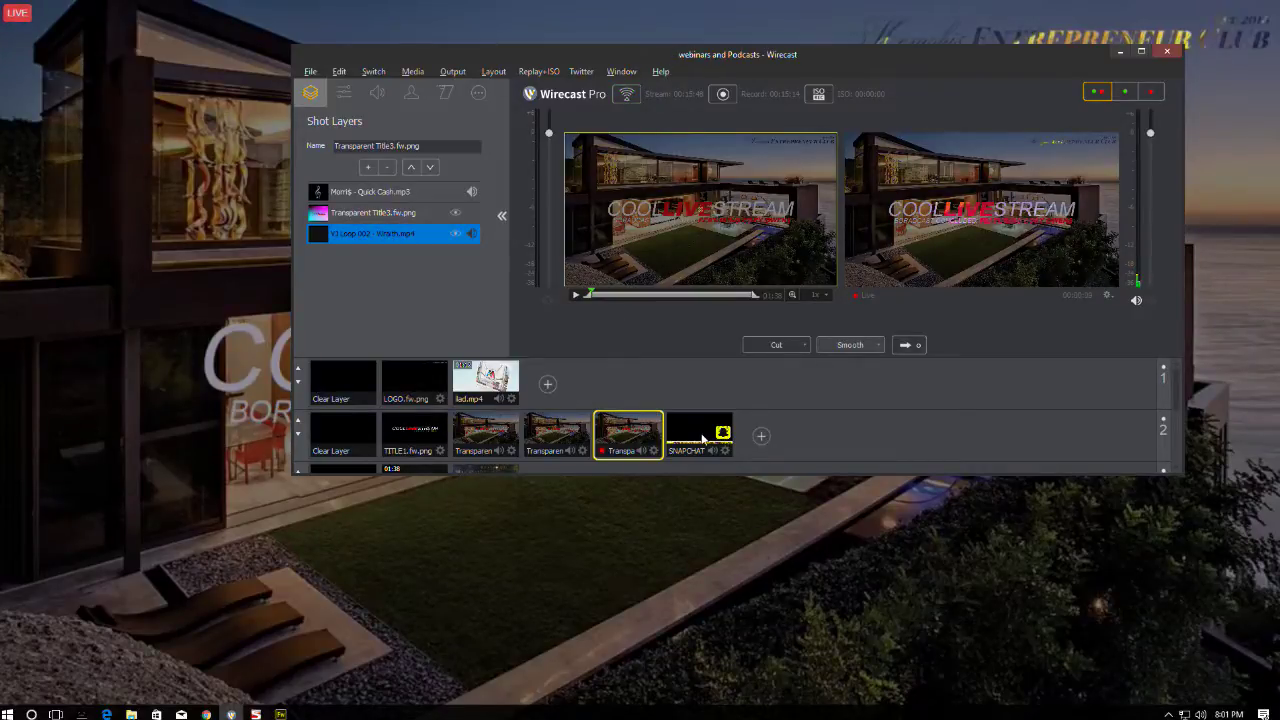
- Clear layer 2 and take the VJ Loop 002 COOL LIVE STREAM title shot live
left_click(357, 436)
scroll(480, 406, "down", 1)
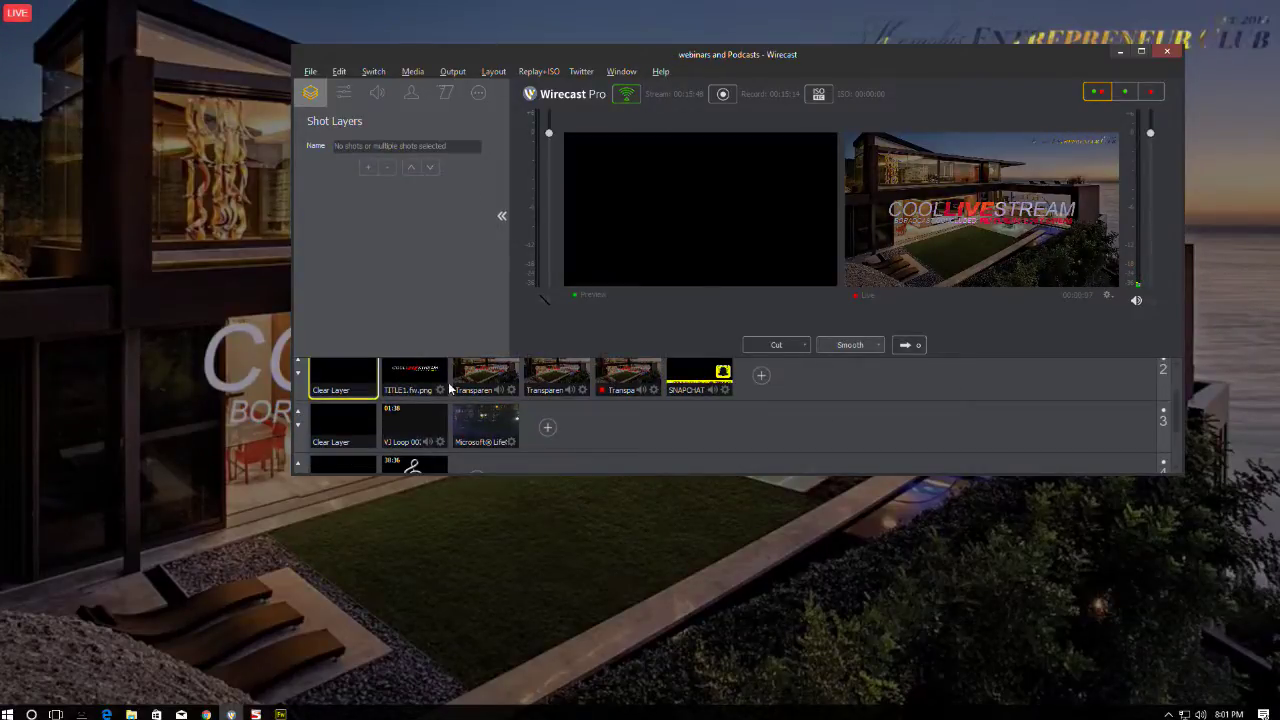
left_click(414, 425)
left_click(900, 344)
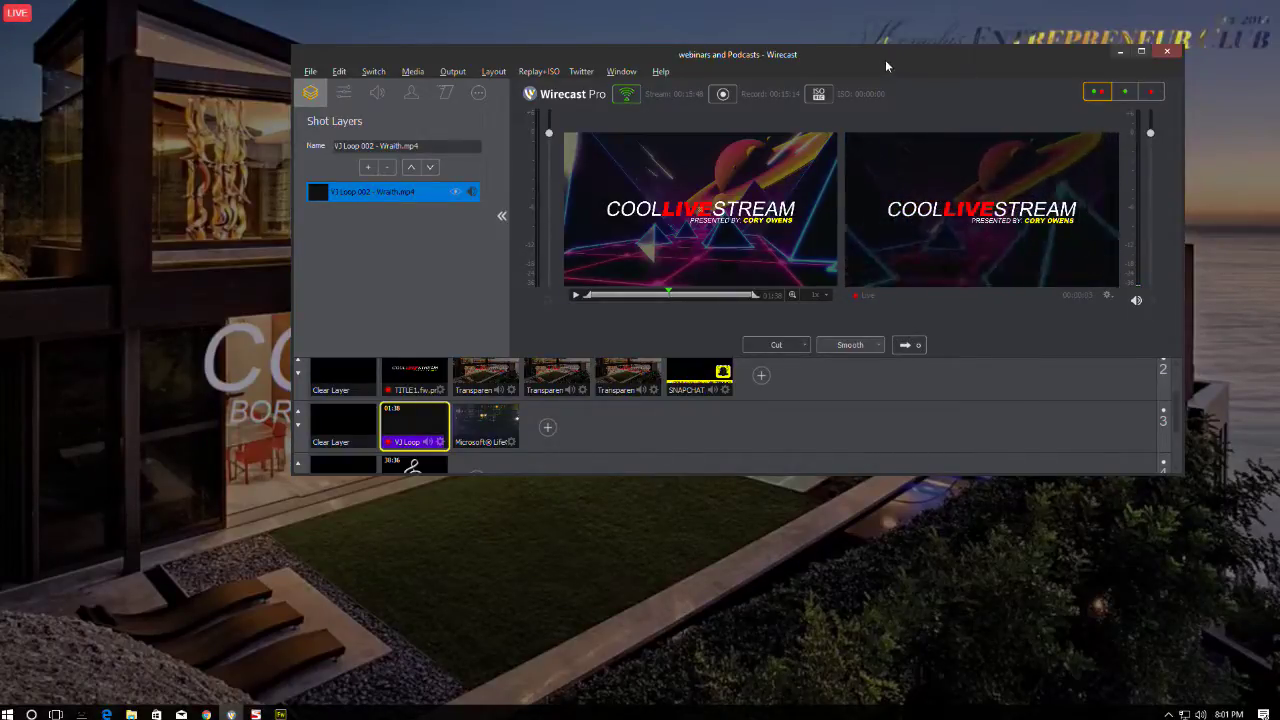
left_click_drag(881, 59, 828, 67)
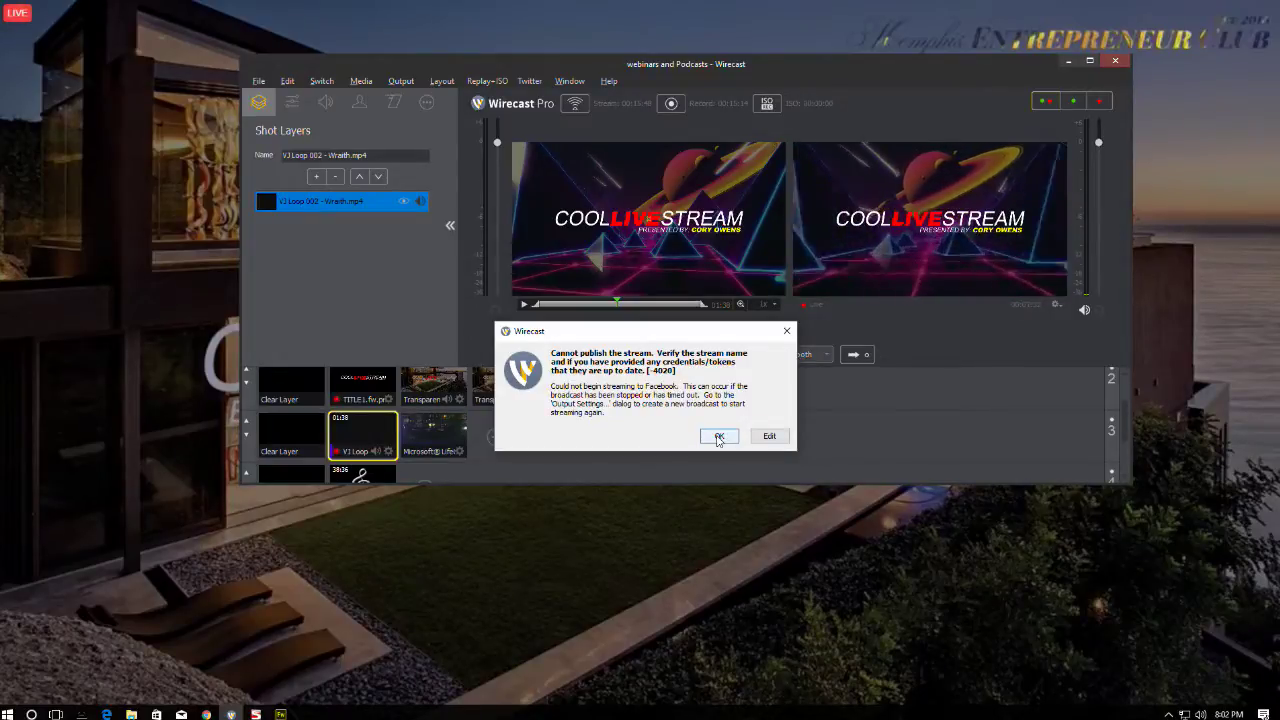
- Dismiss the 'Cannot publish the stream' error twice and recentre the Wirecast window
left_click(718, 437)
left_click_drag(728, 64, 396, 524)
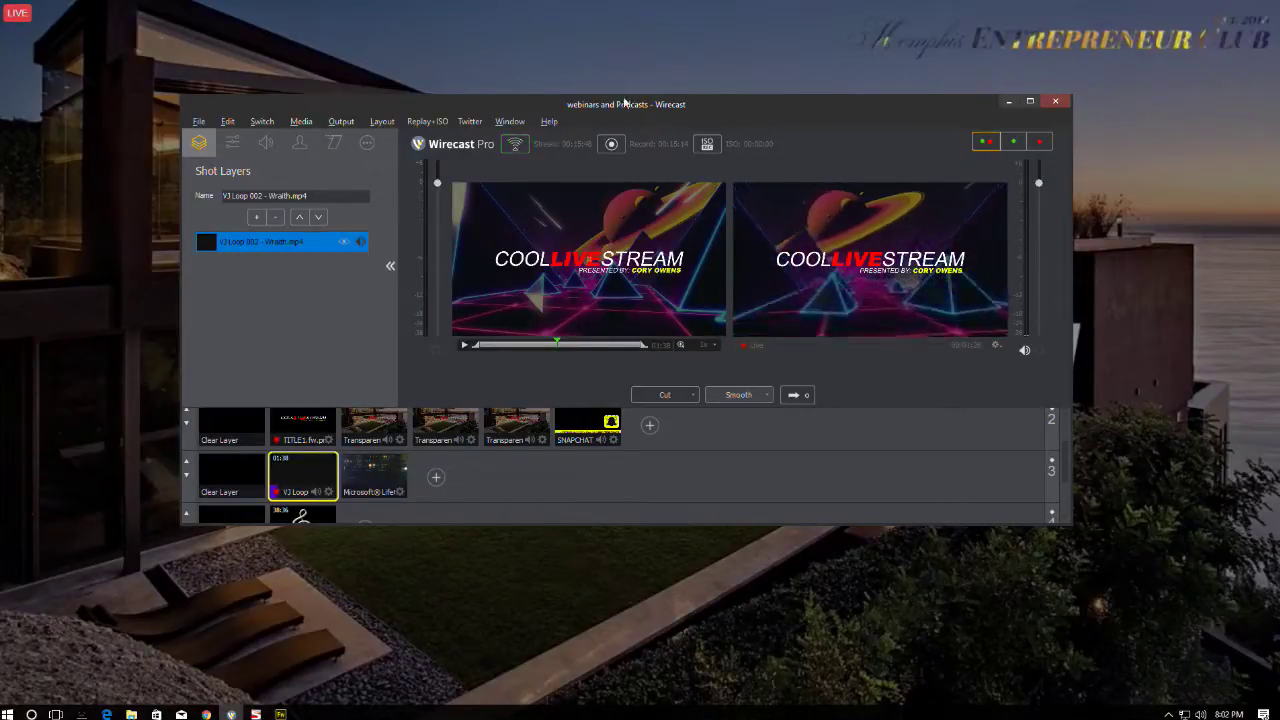
left_click_drag(620, 103, 625, 110)
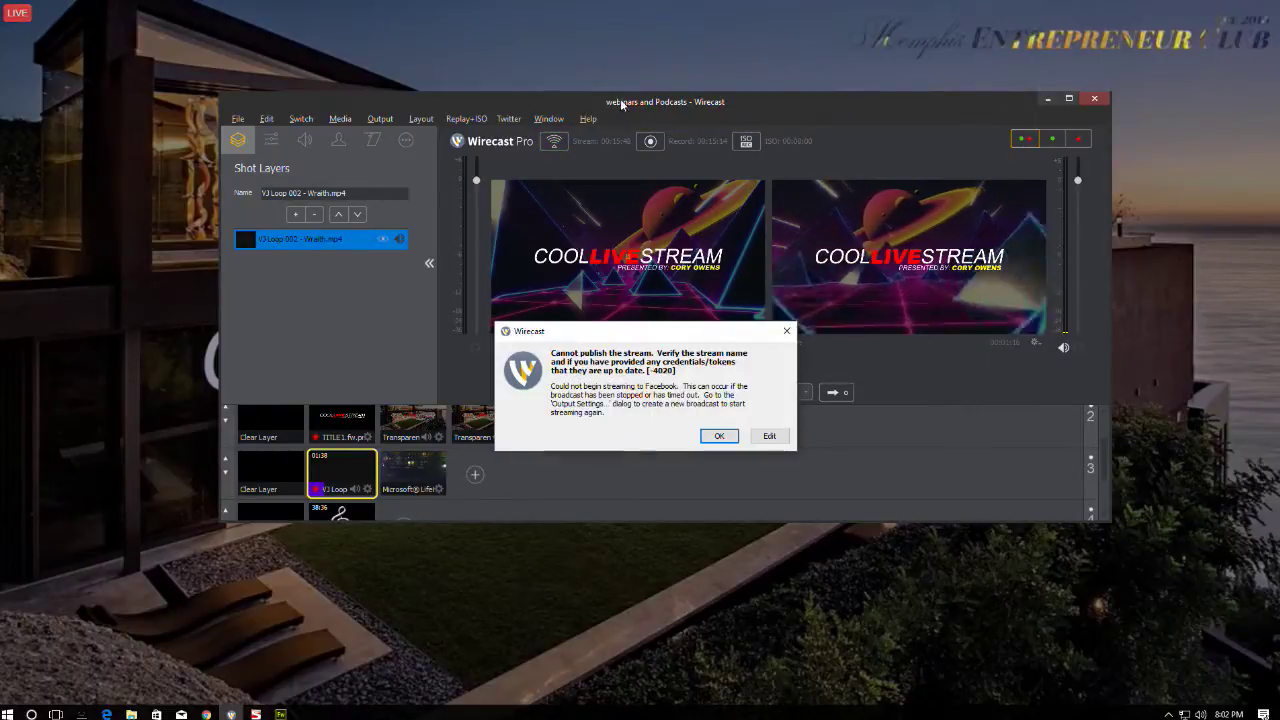
left_click(719, 436)
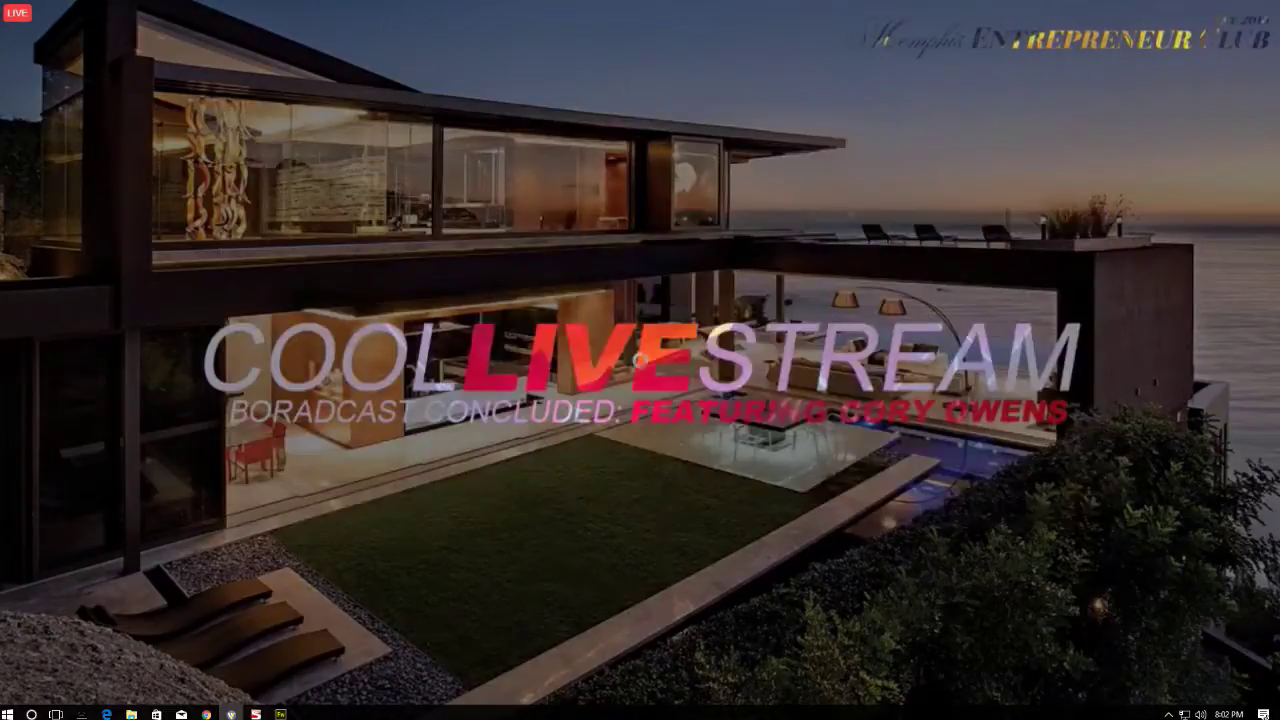
left_click_drag(0, 300, 679, 161)
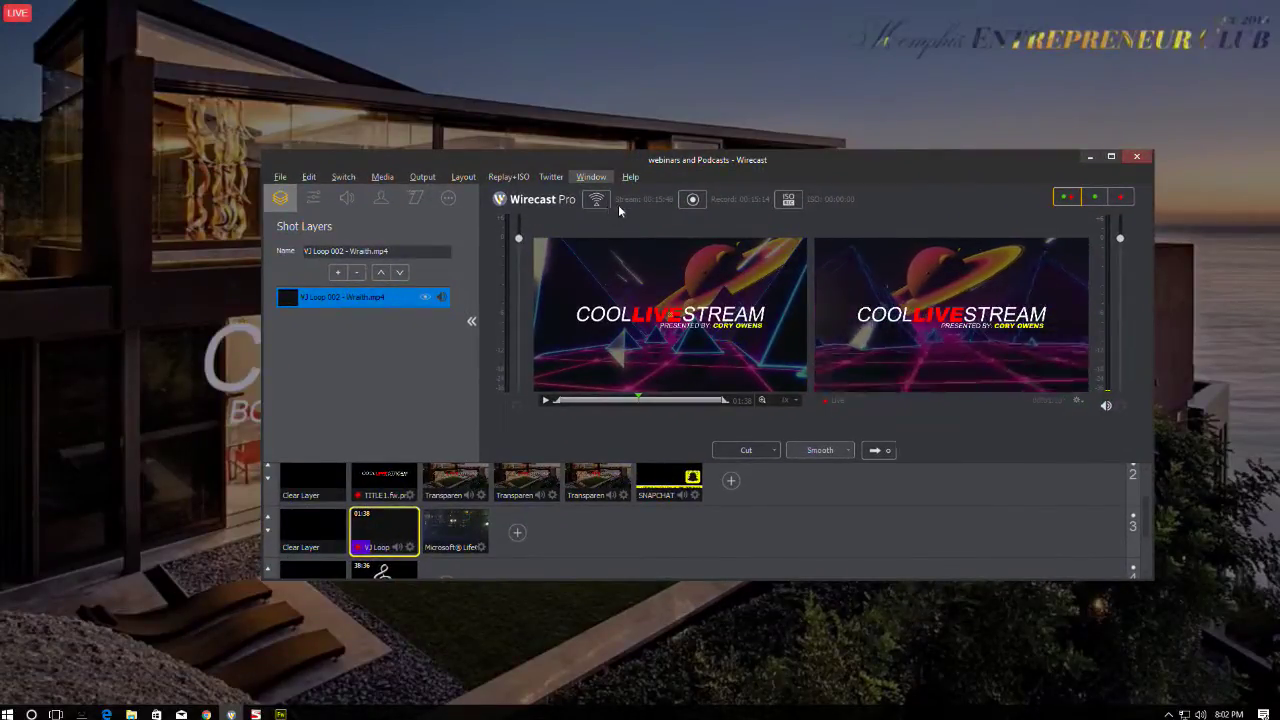
left_click_drag(551, 162, 539, 112)
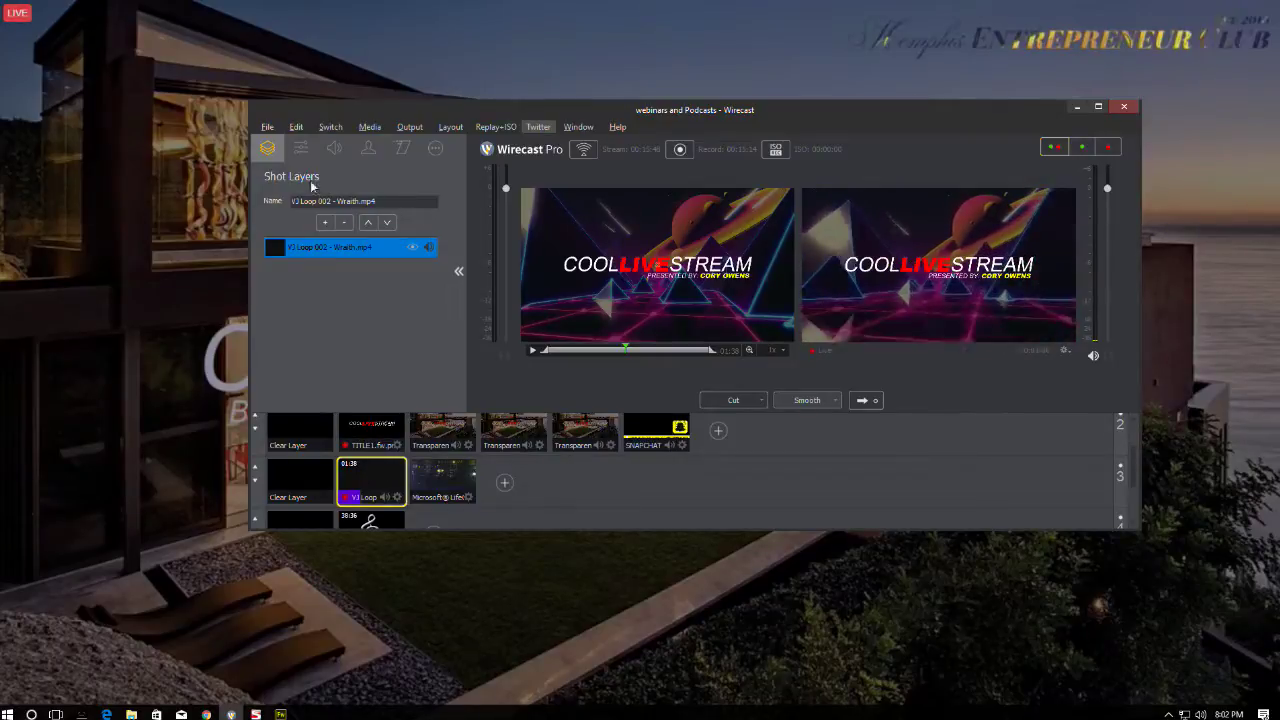
left_click(267, 127)
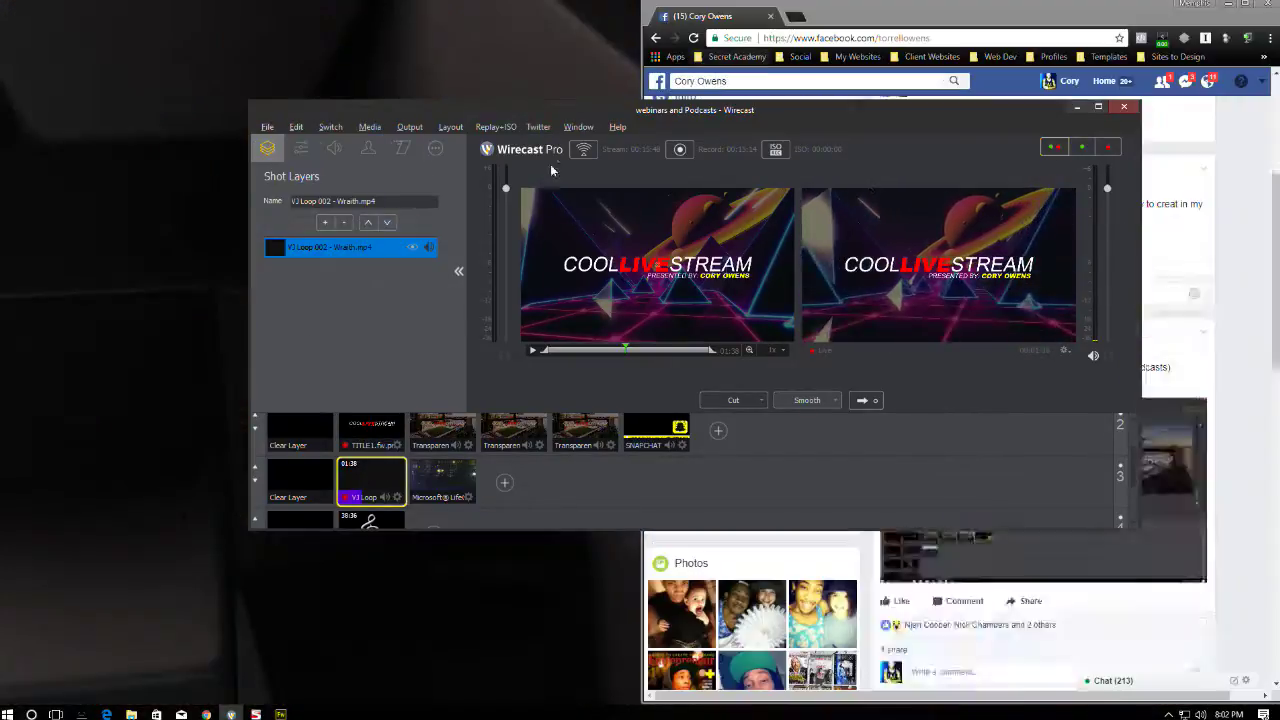
- Maximize Chrome and replay the recorded live video muted, full screen, from 1:16
left_click_drag(700, 110, 85, 62)
double_click(1000, 15)
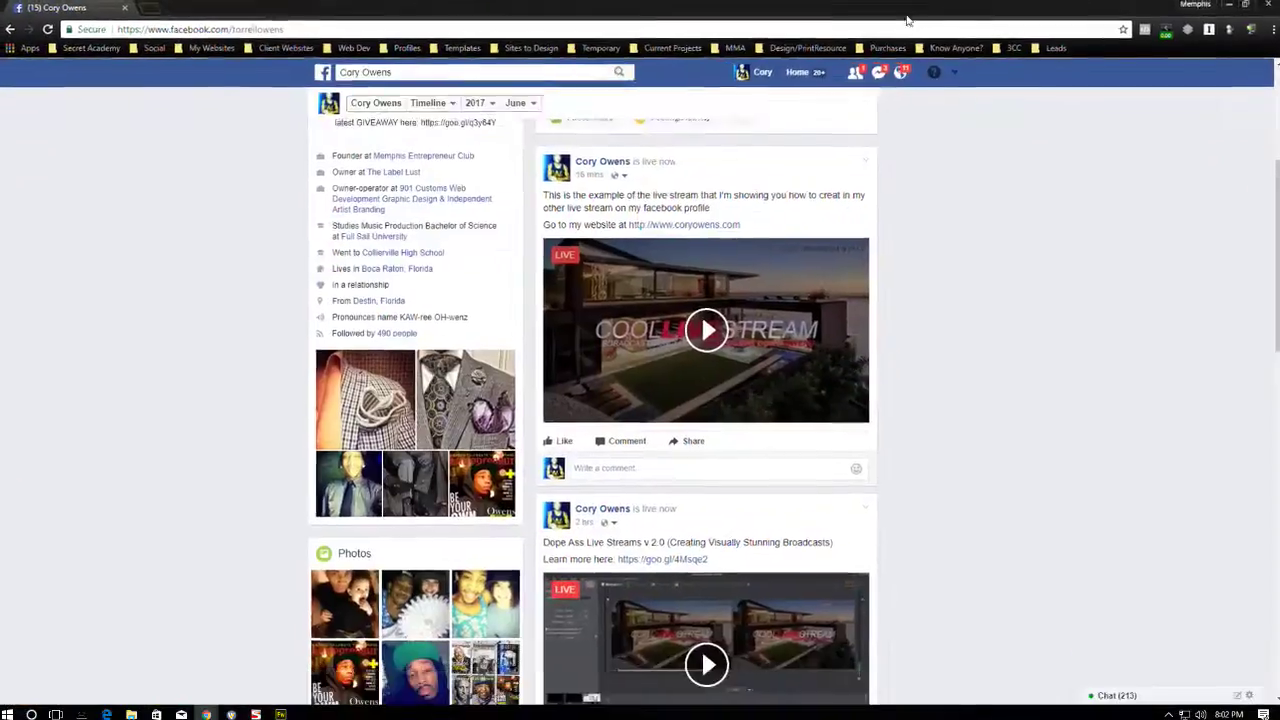
left_click(716, 326)
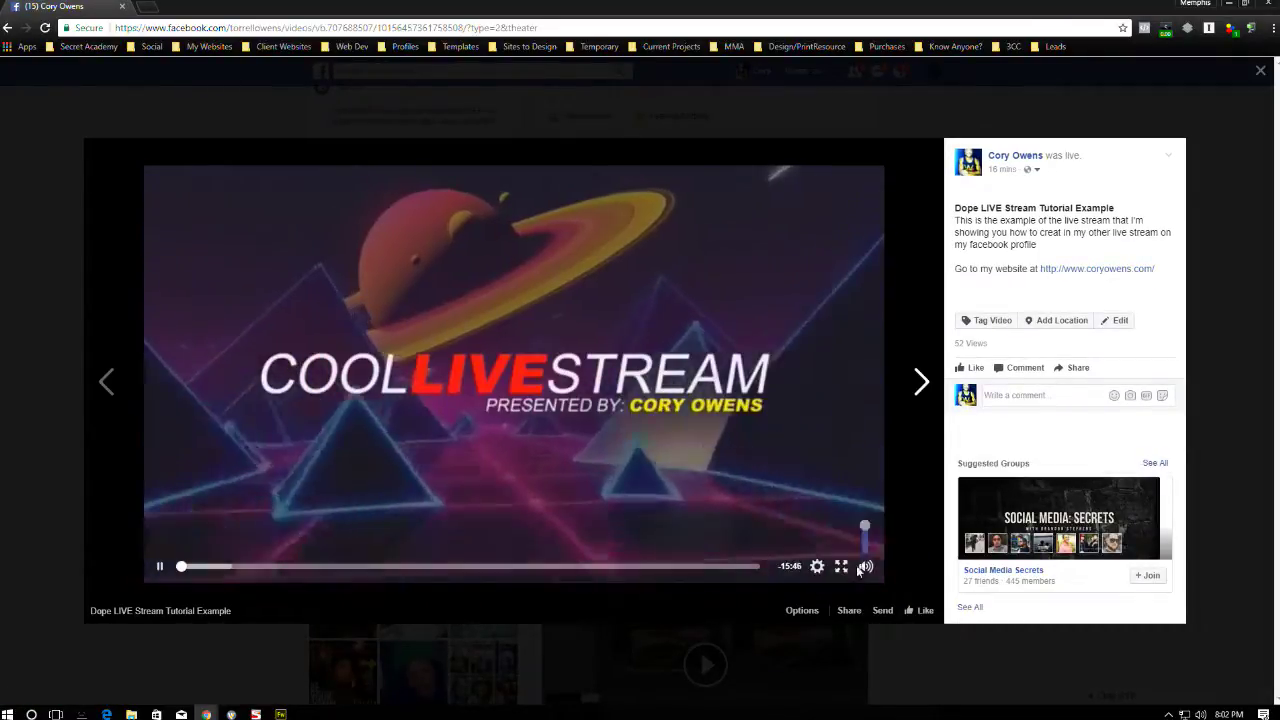
left_click(866, 567)
left_click(212, 567)
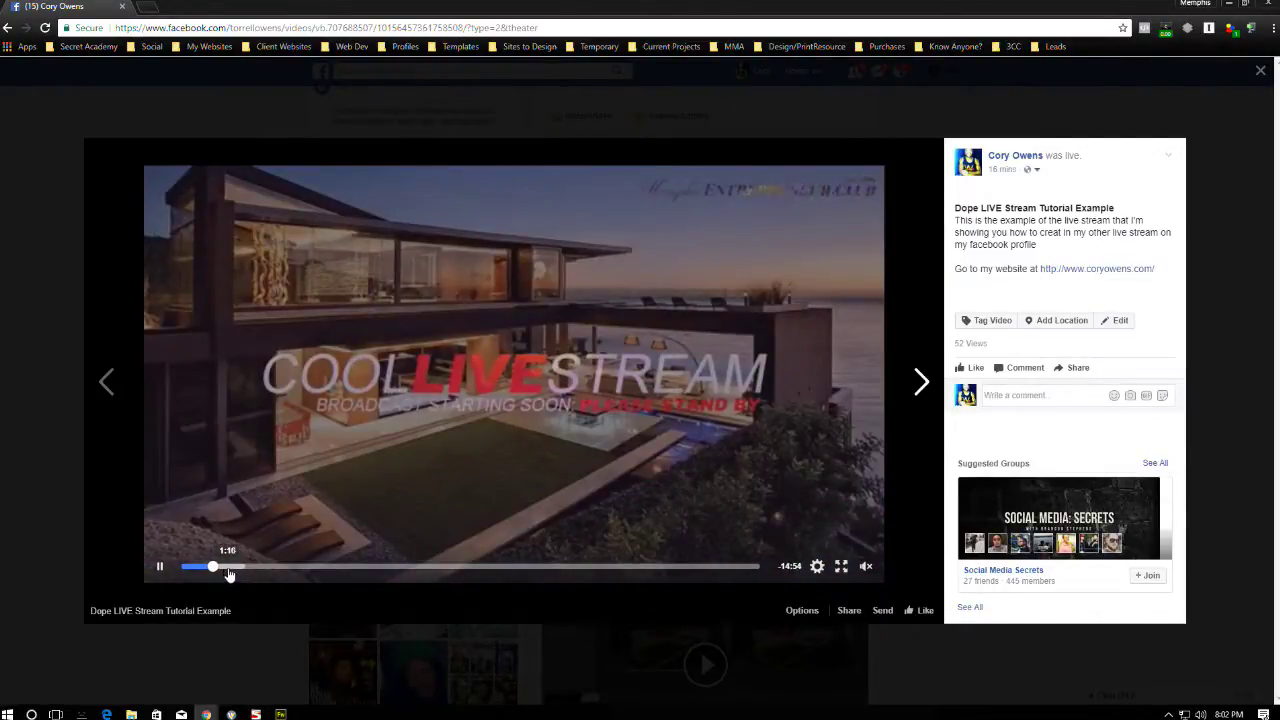
left_click(841, 566)
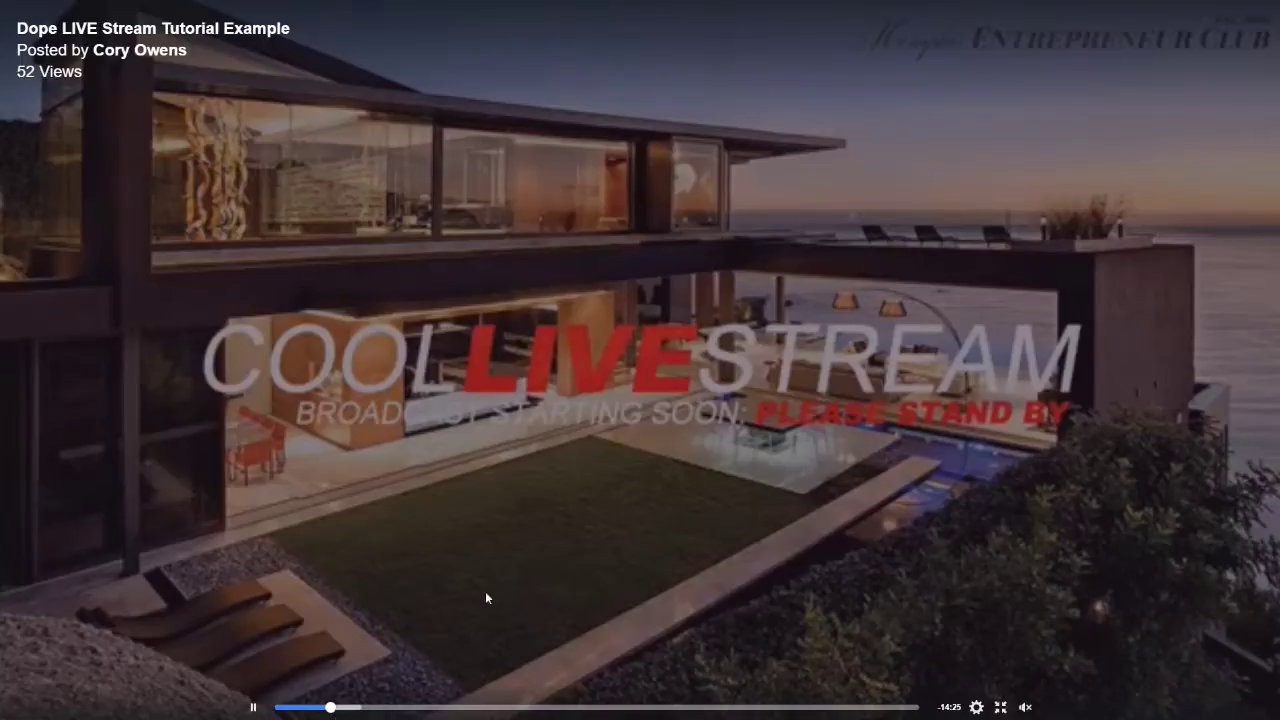
left_click(329, 708)
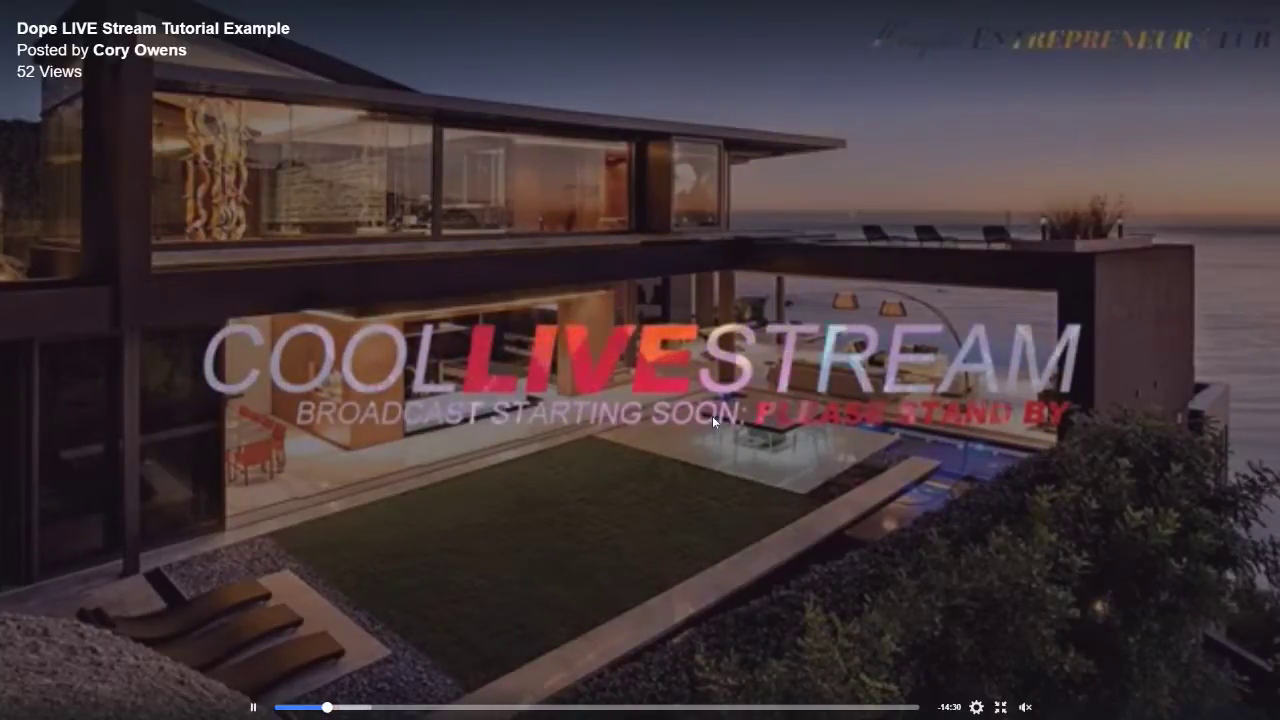
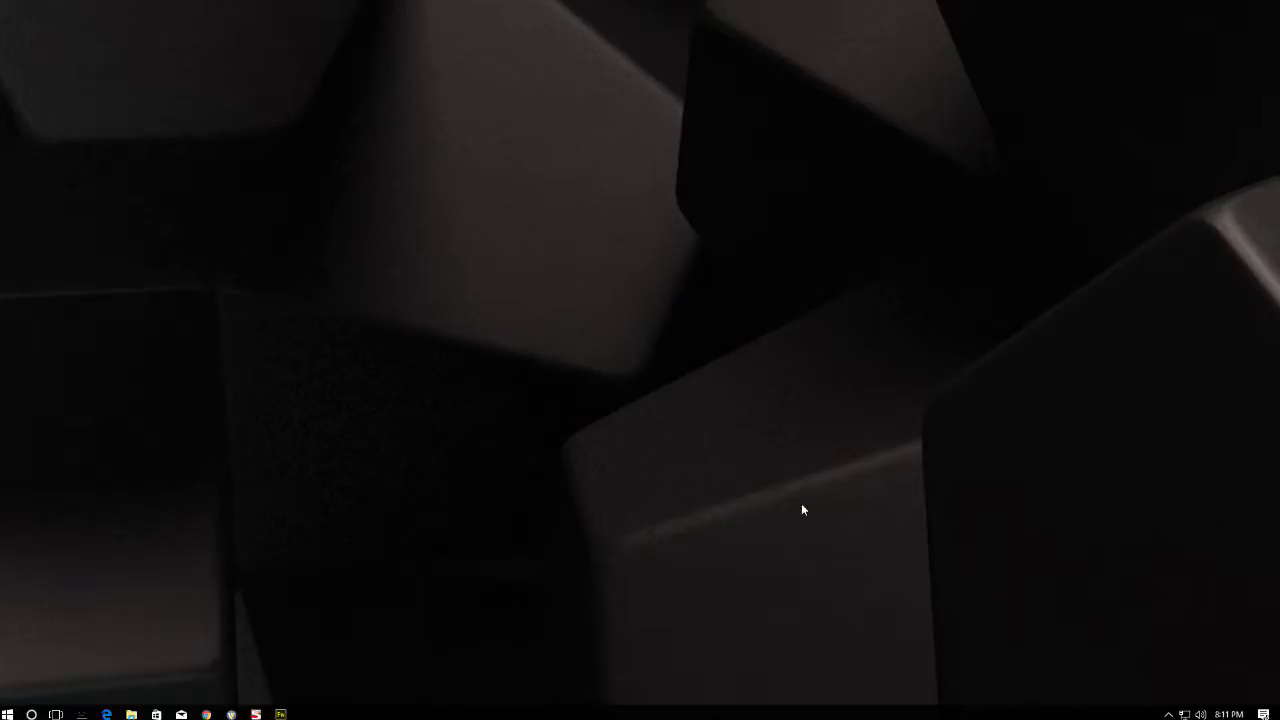
- Launch Mozilla Firefox from a Windows search for 'fire'
mouse_move(206, 713)
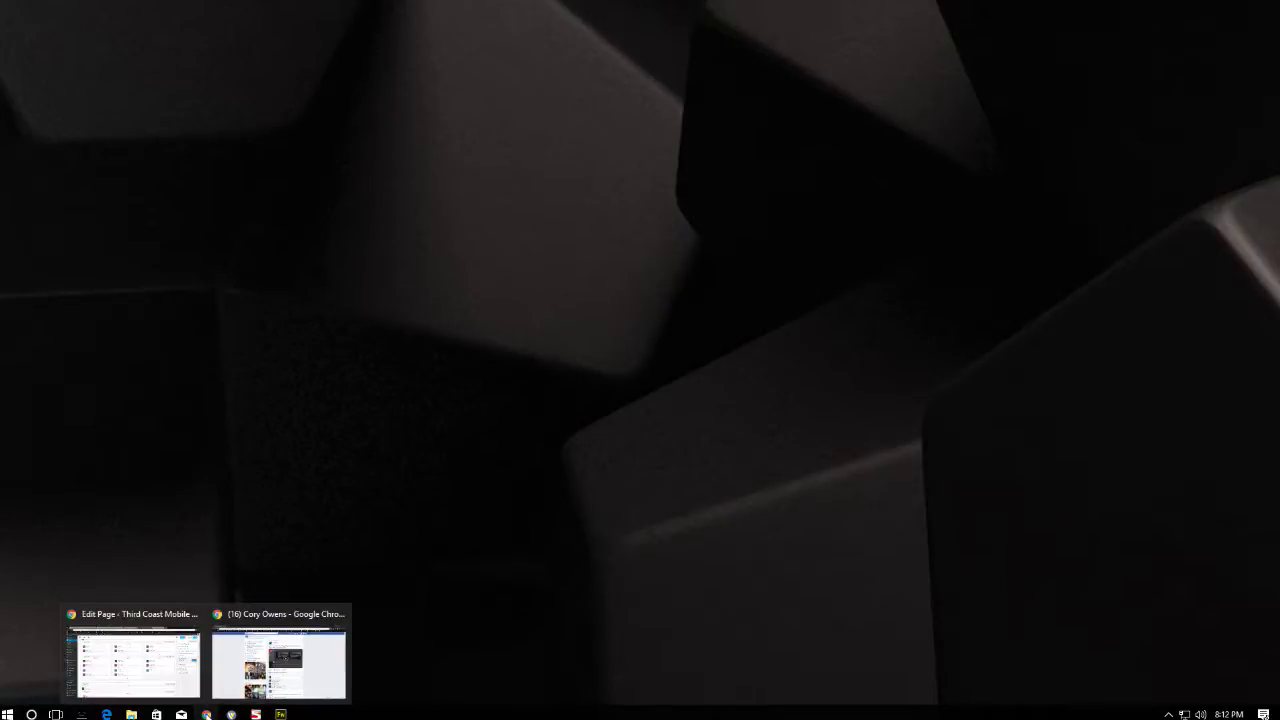
right_click(7, 713)
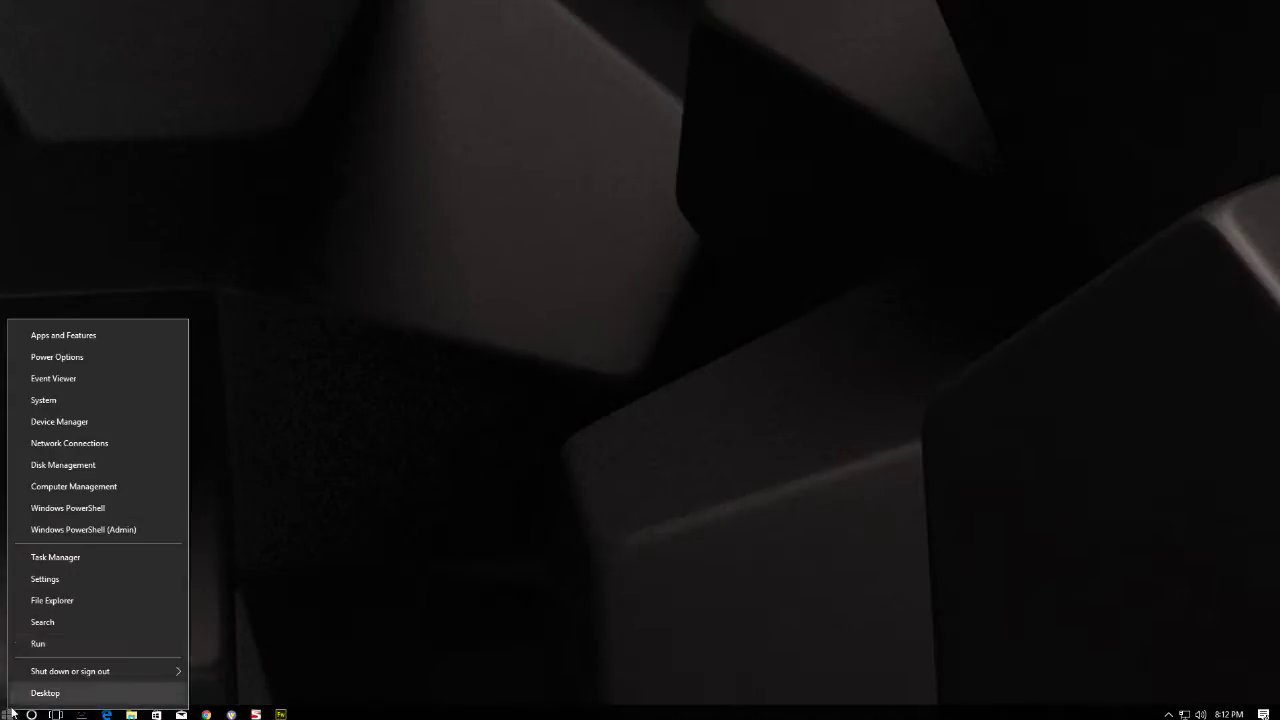
left_click(49, 622)
type("fire")
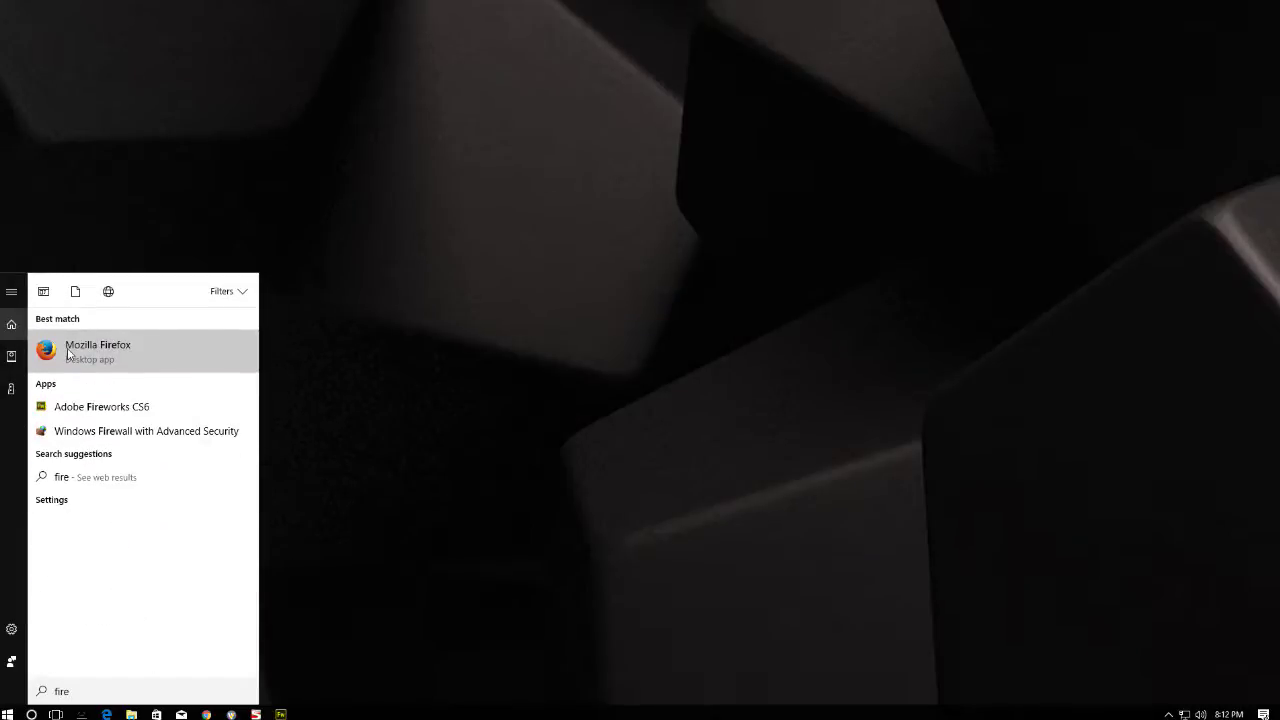
left_click(66, 350)
- Skip importing any browser data and decline making Firefox the default browser
right_click(306, 714)
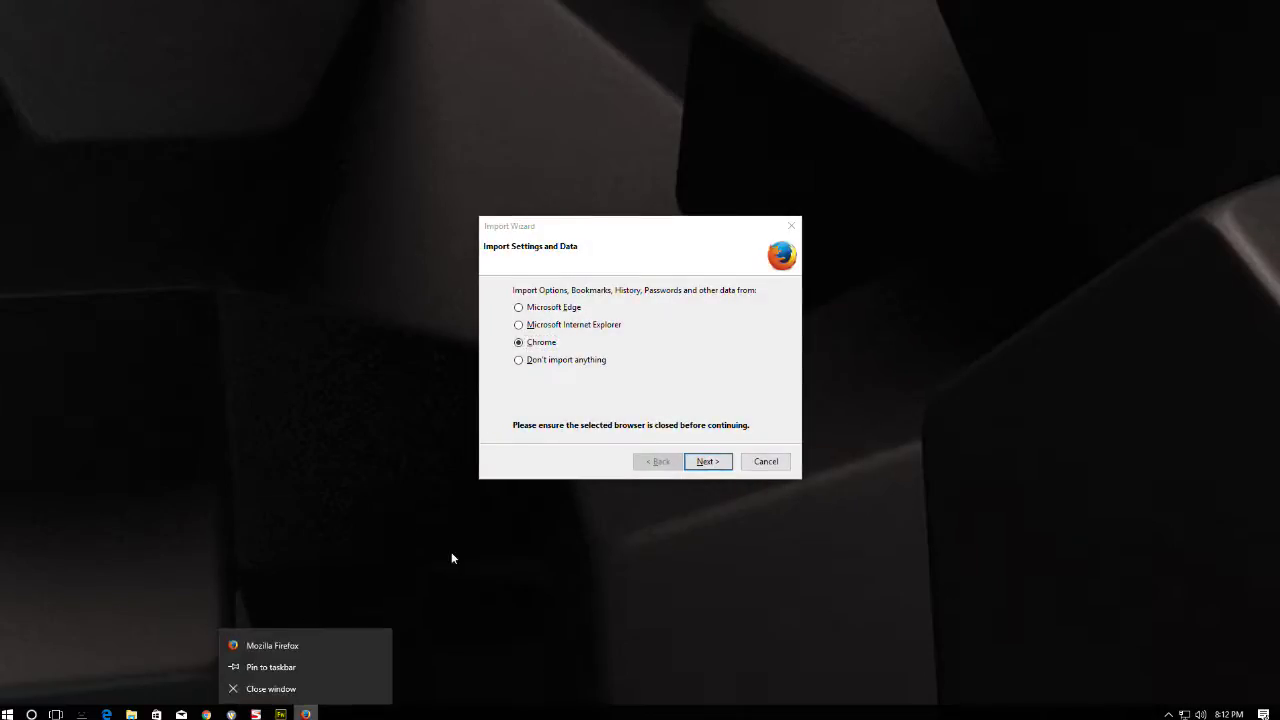
left_click(540, 362)
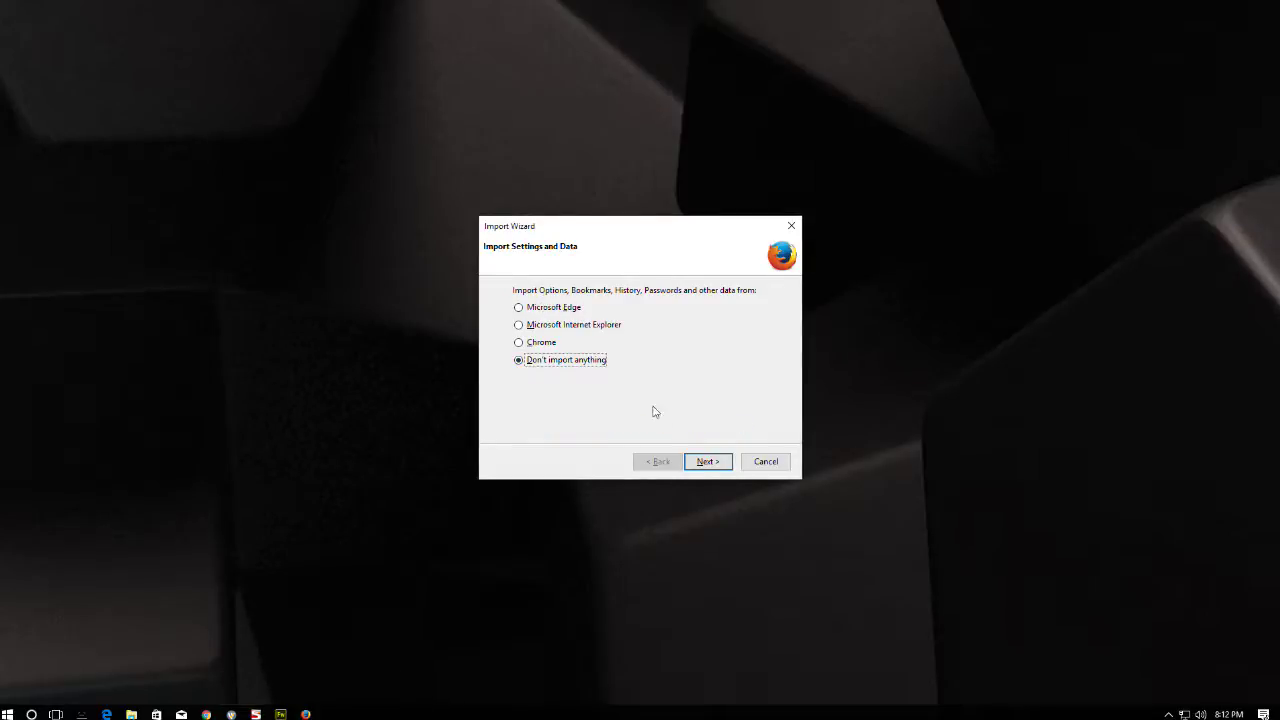
left_click(707, 463)
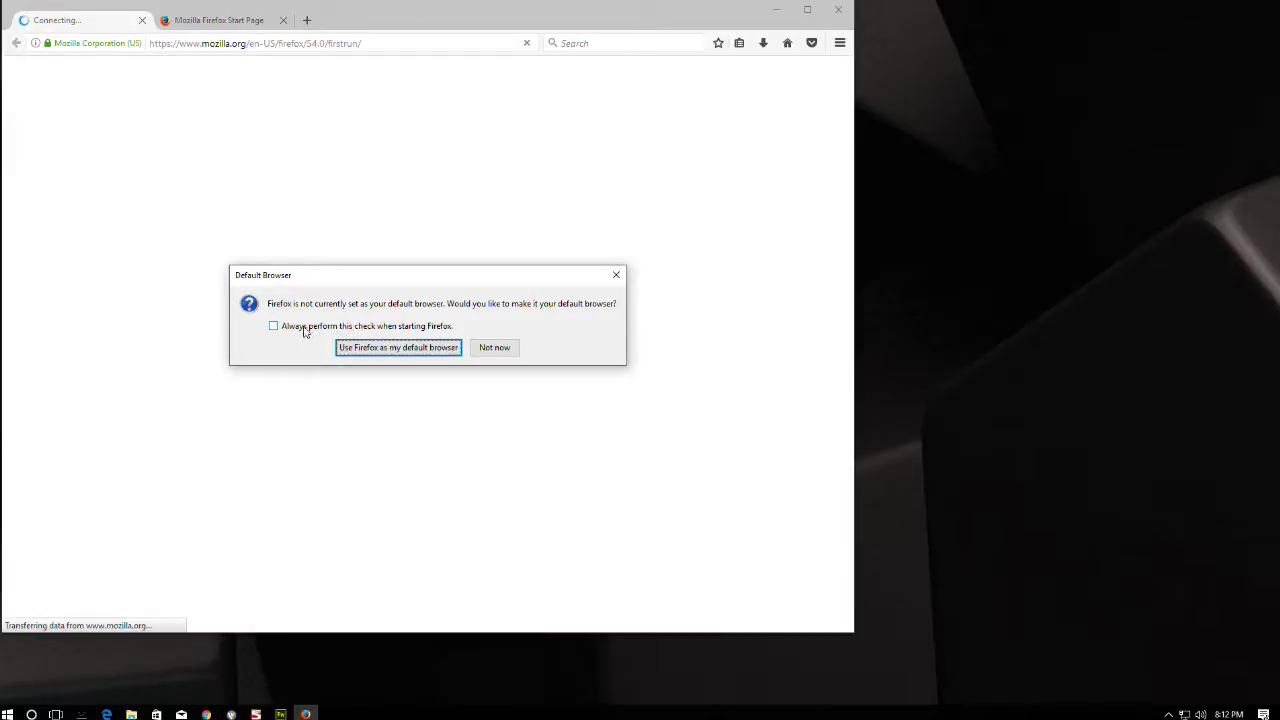
left_click(492, 347)
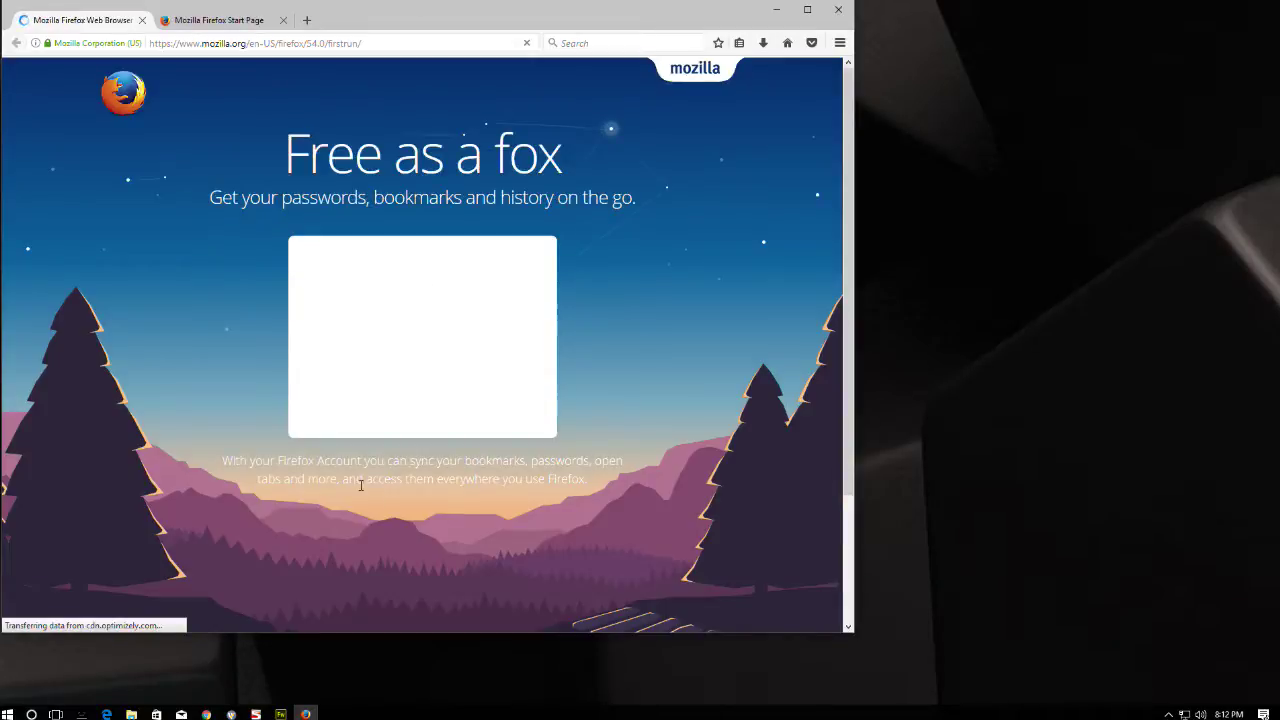
- Pin Firefox to the taskbar, maximize its window, and show the Start Page tab
right_click(306, 713)
left_click(263, 668)
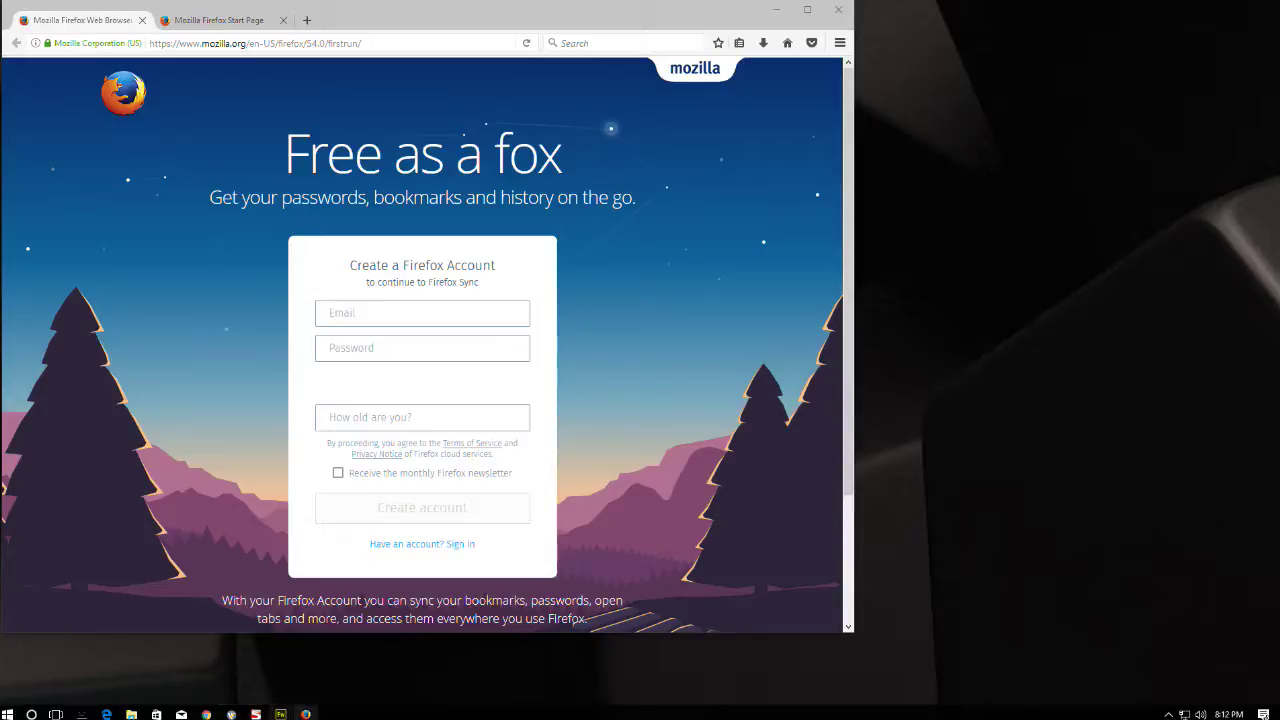
double_click(437, 24)
left_click(233, 7)
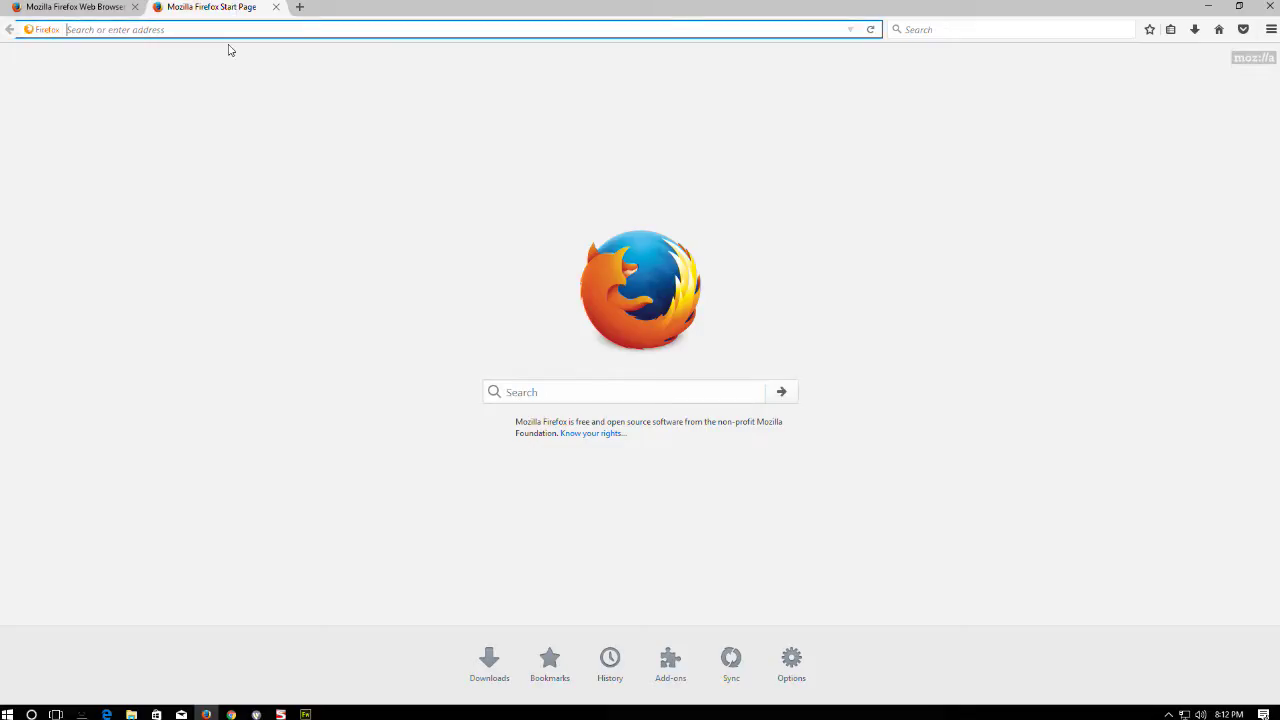
- Search Google for 'downloadhelper' and open the Video DownloadHelper page on Mozilla Add-ons
type("google")
key("Return")
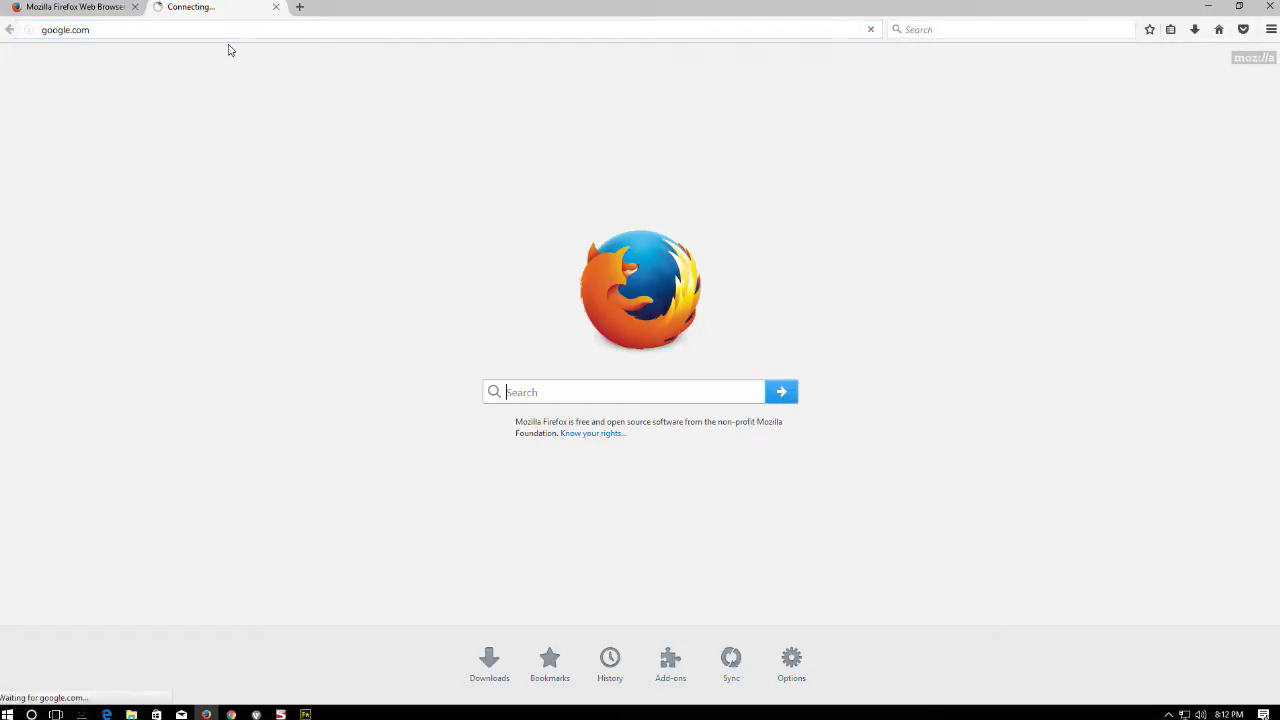
type("d")
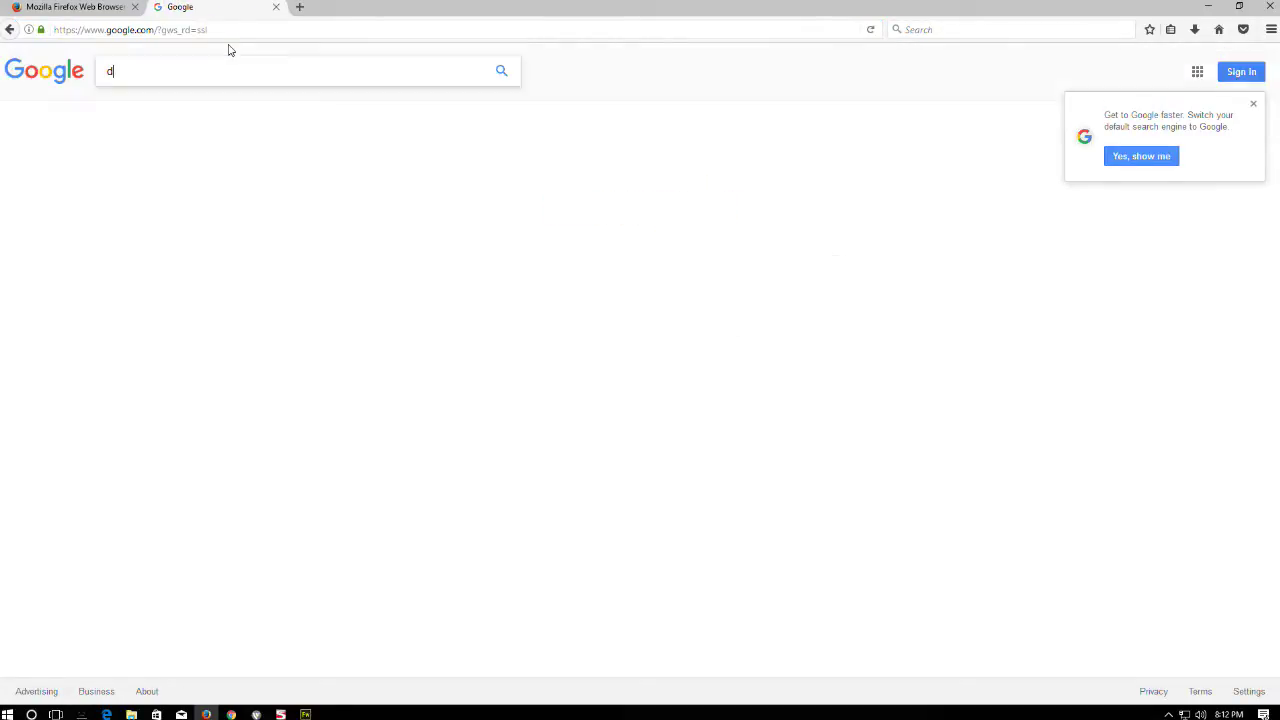
type("ownloadhelper")
key("Return")
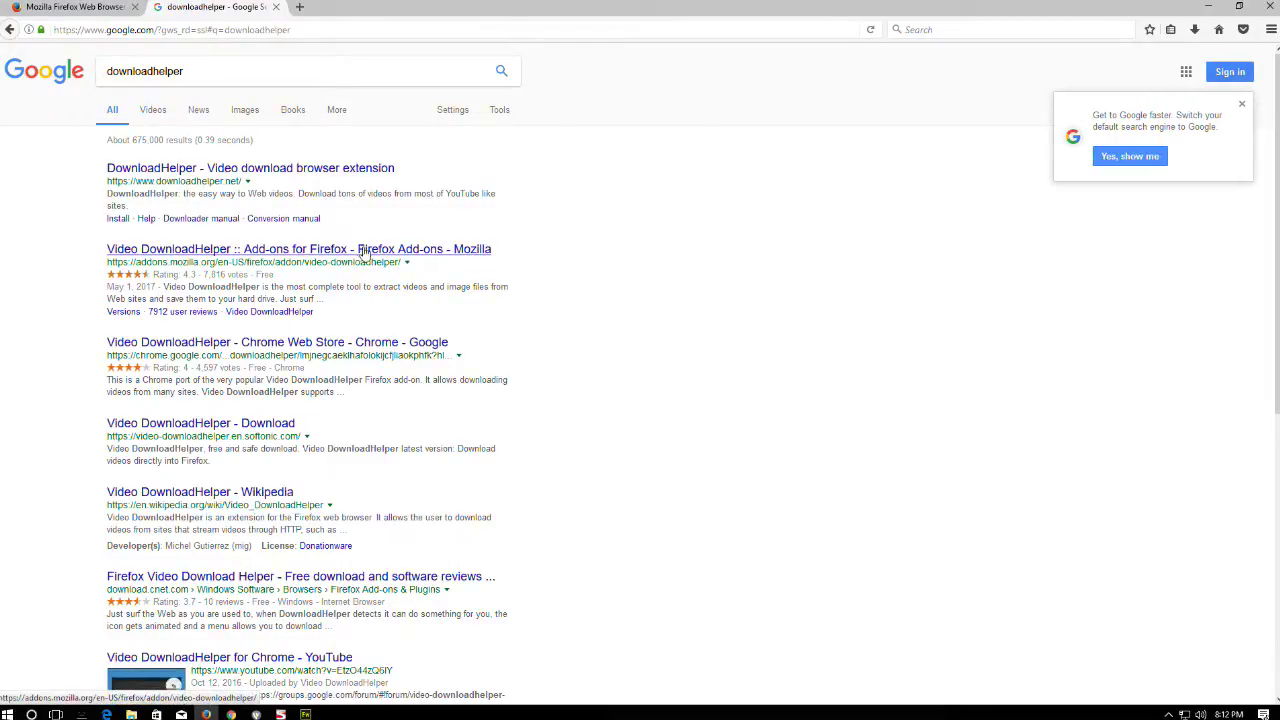
left_click(427, 258)
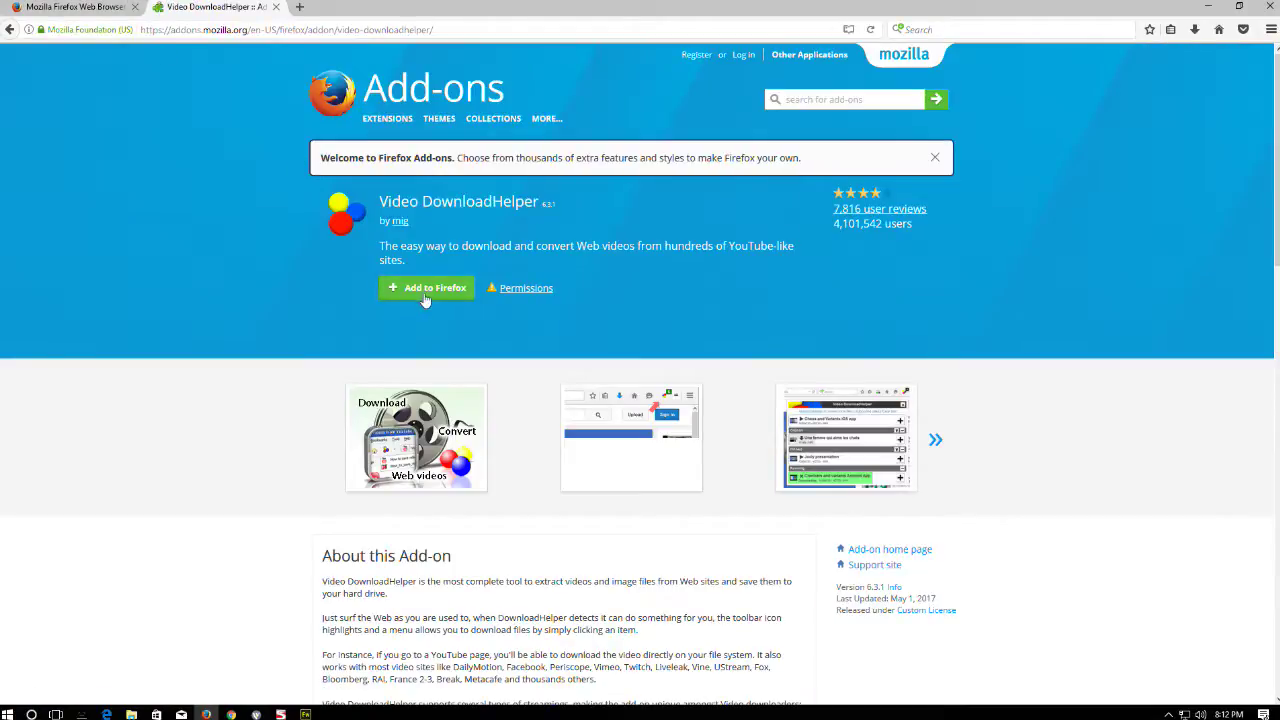
- Add Video DownloadHelper 6.3.1 to Firefox and confirm the installation
left_click(405, 296)
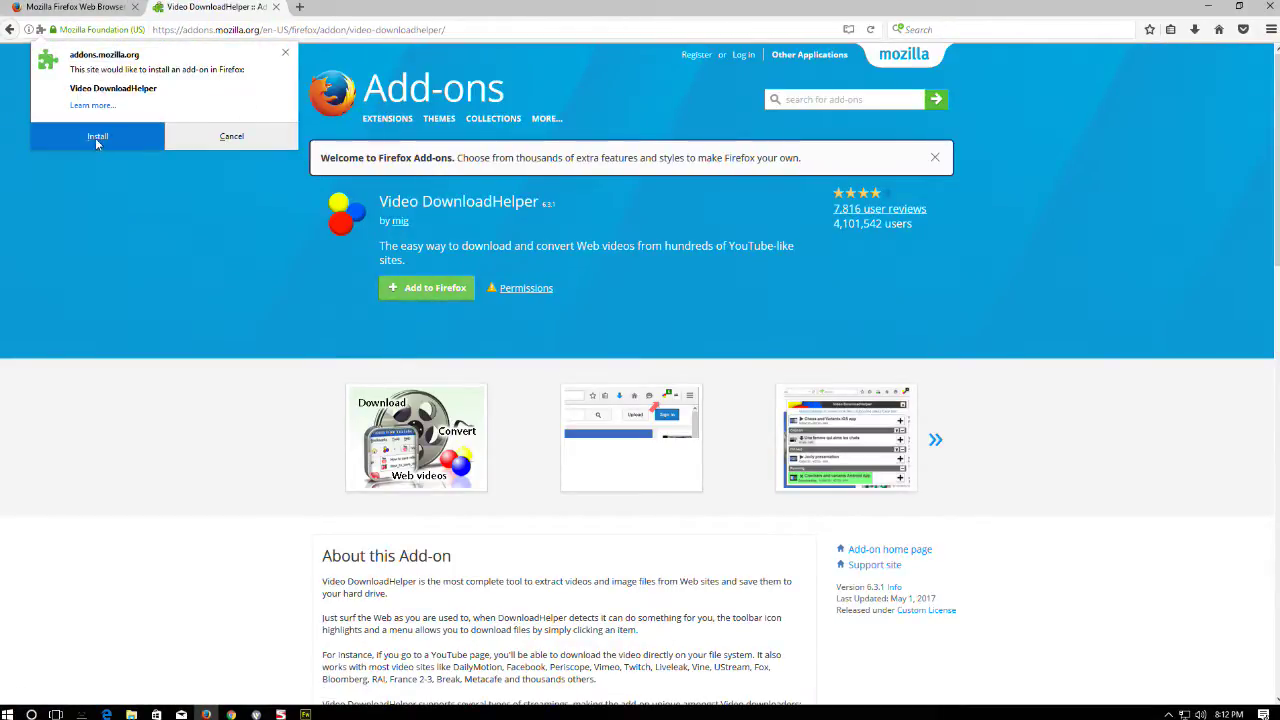
left_click(96, 137)
left_click(136, 104)
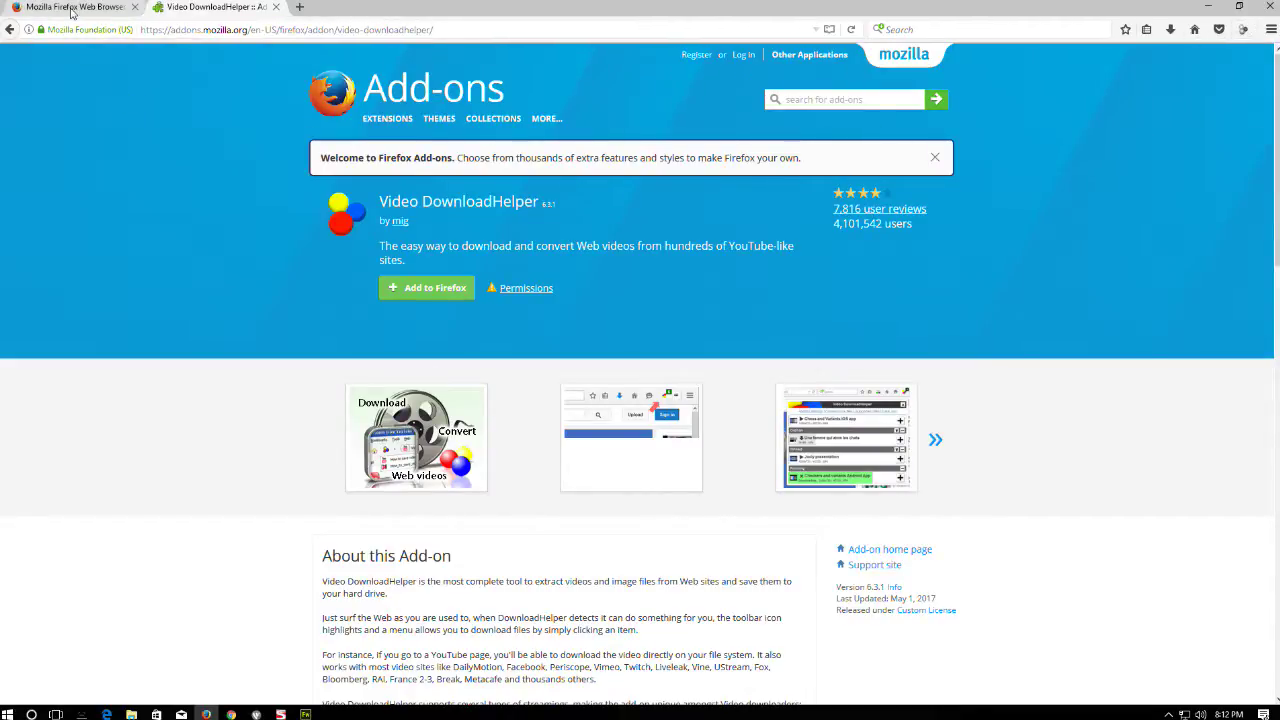
- Go to YouTube and search for 'hd stock footage'
type("y")
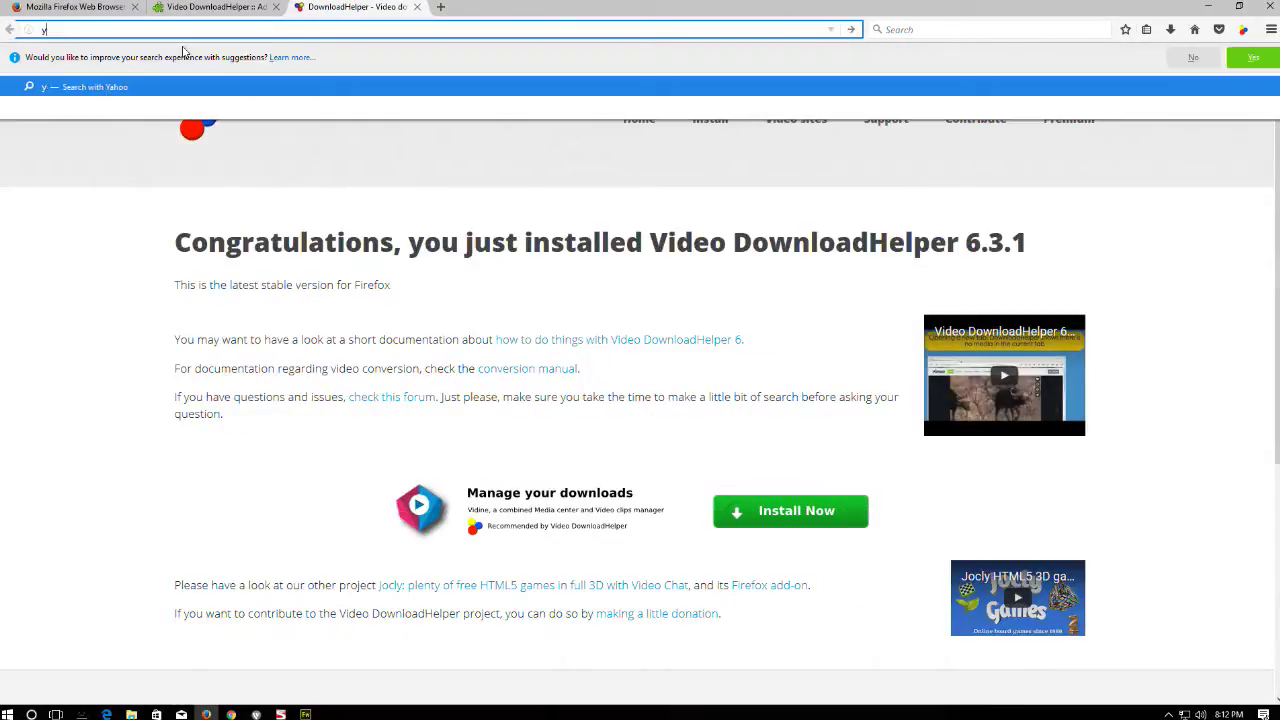
type("outube")
key("Return")
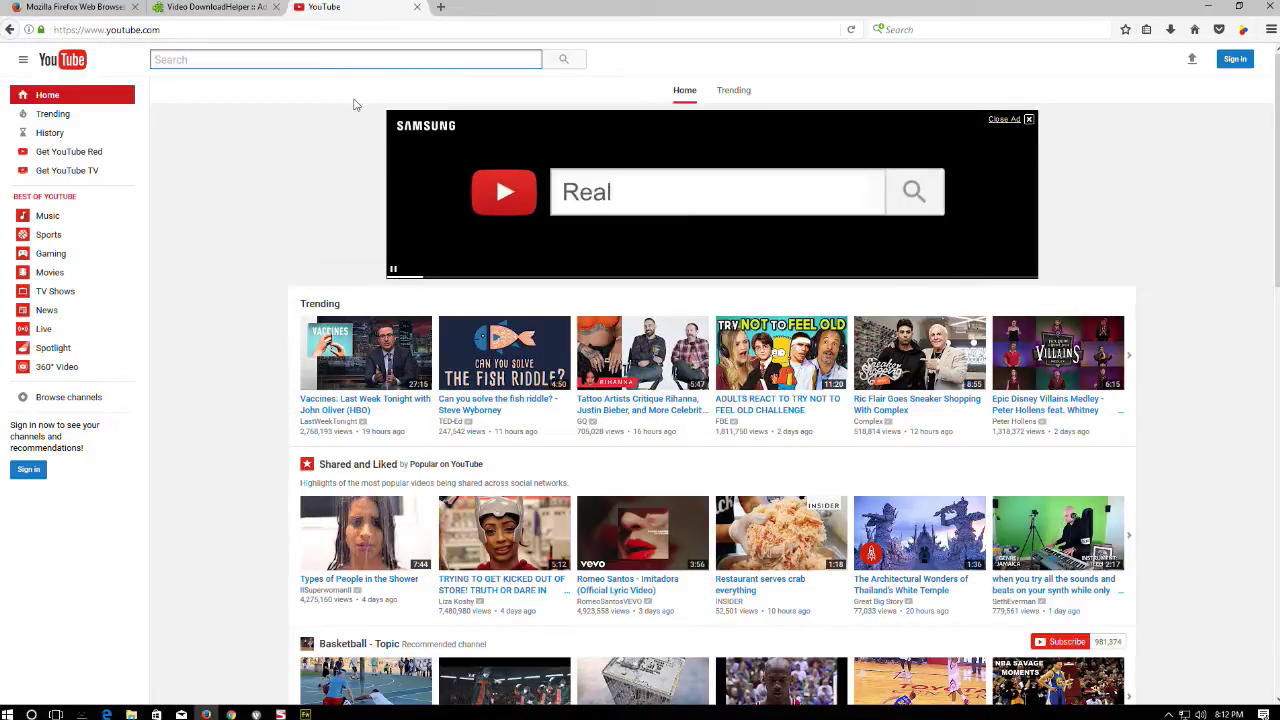
type("d")
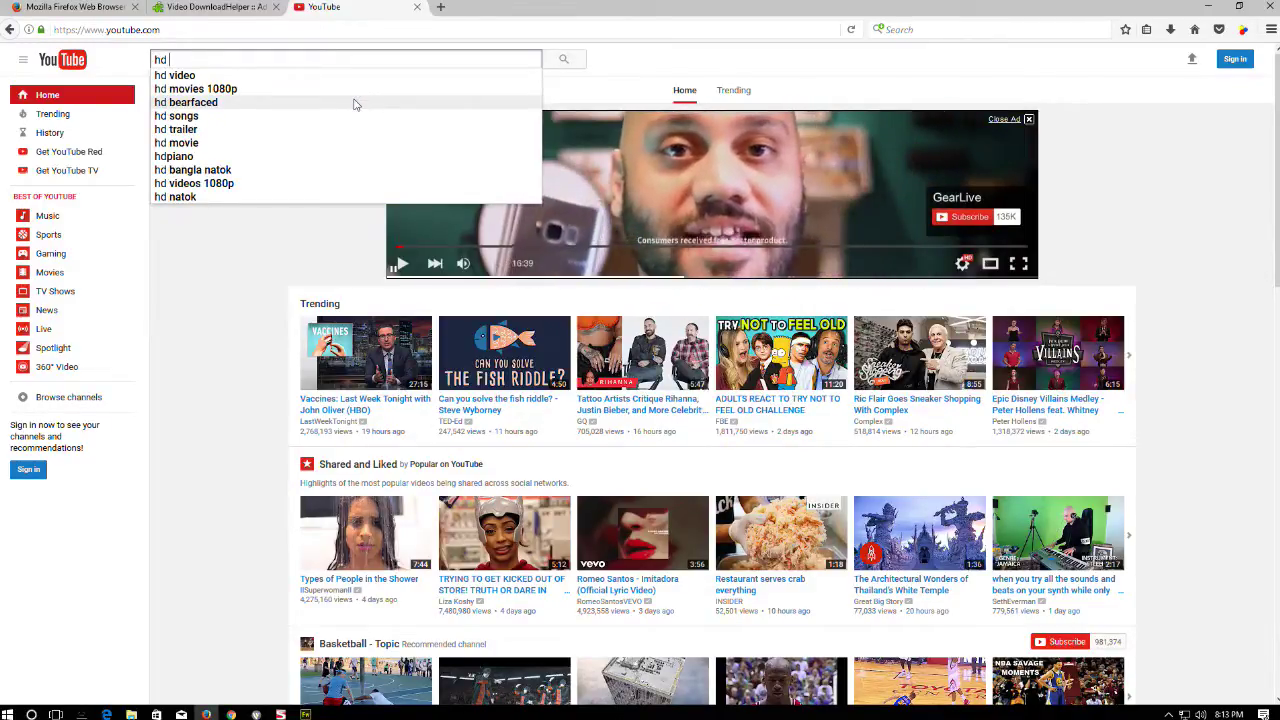
type(" stock ")
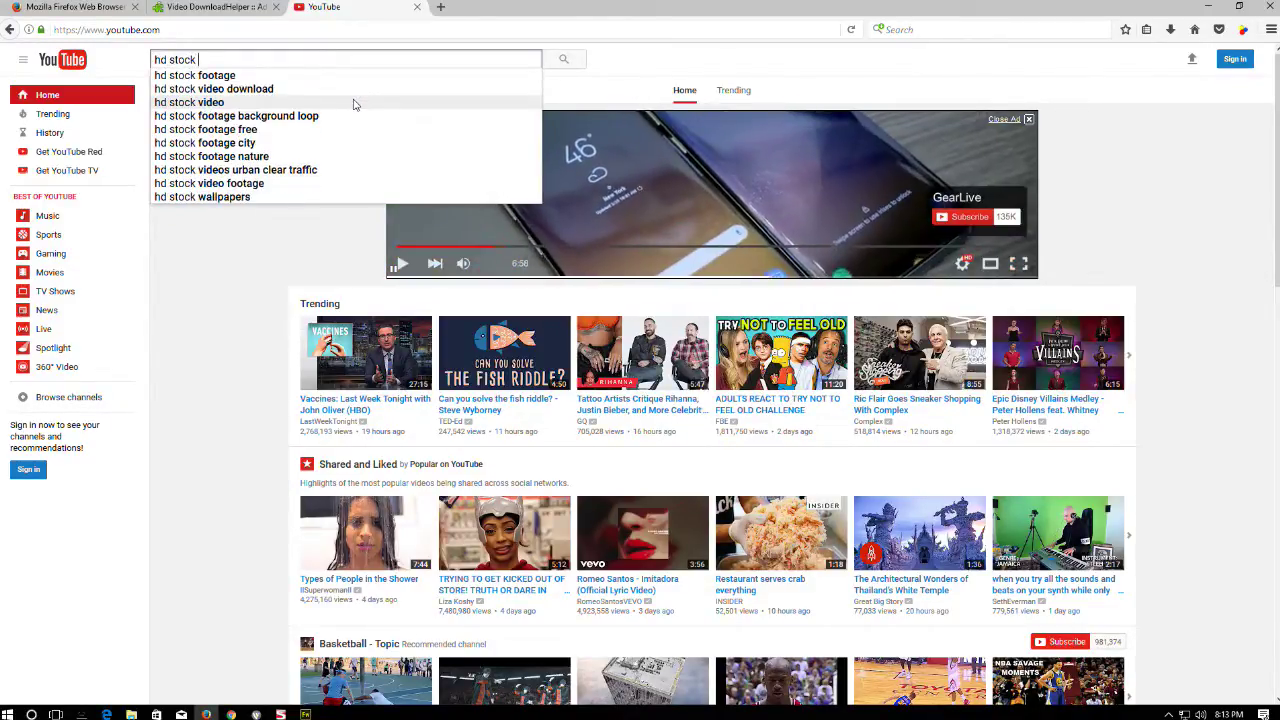
type("footage")
key("Return")
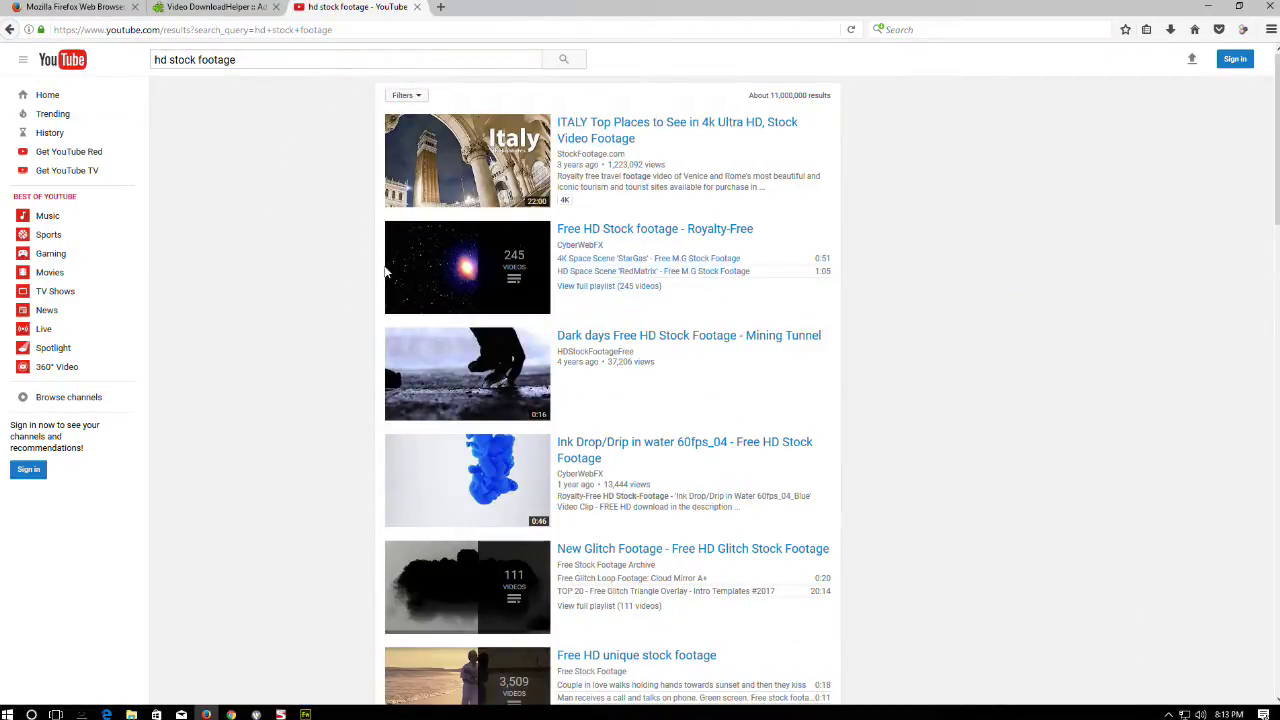
- Open the 'Dark days Free HD Stock Footage - Mining Tunnel' video from the results
scroll(400, 280, "down", 2)
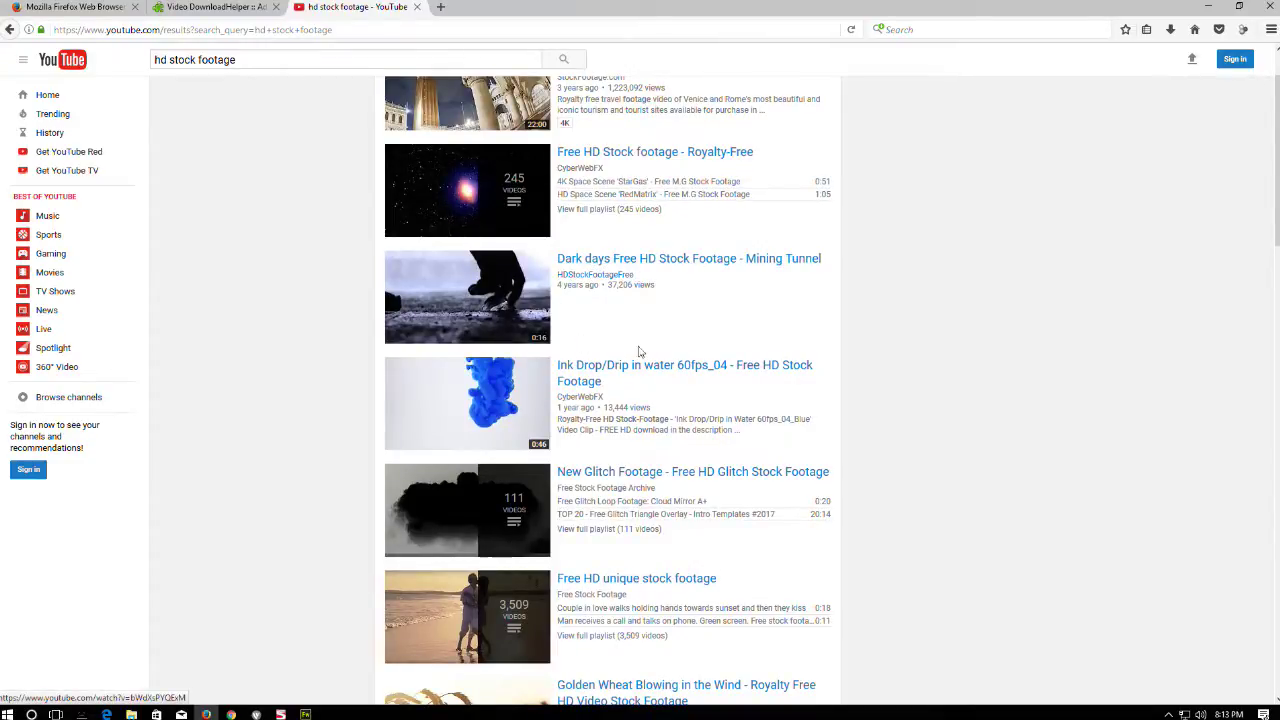
mouse_move(470, 302)
scroll(480, 288, "down", 3)
scroll(465, 275, "up", 2)
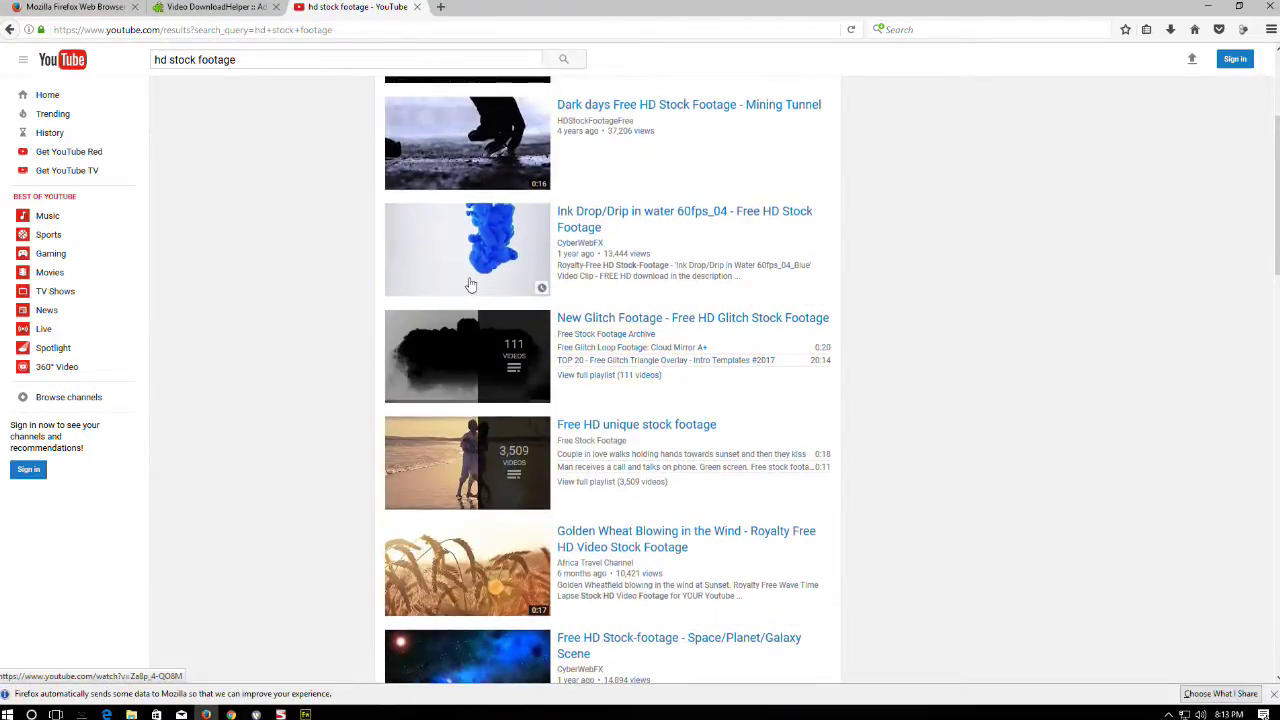
left_click(469, 234)
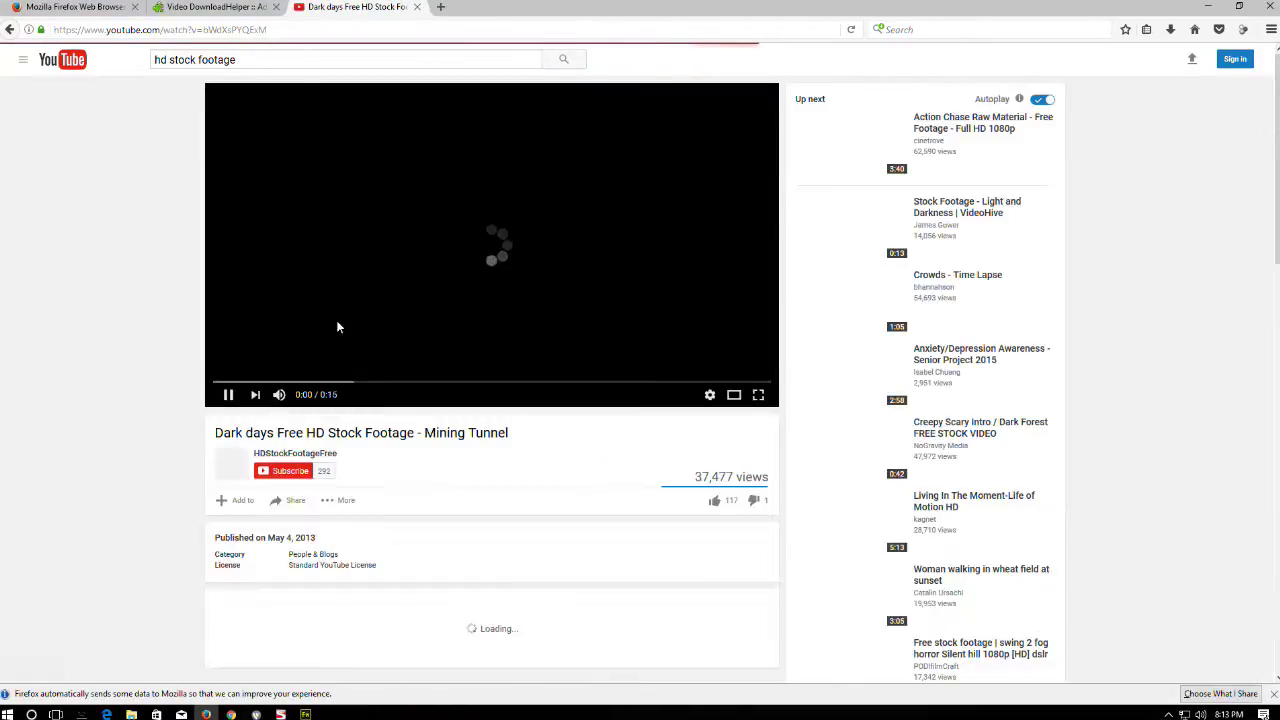
- Mute playback and browse the Living In The Moment, Fast Motion New York and Cool time lapses videos
left_click(279, 396)
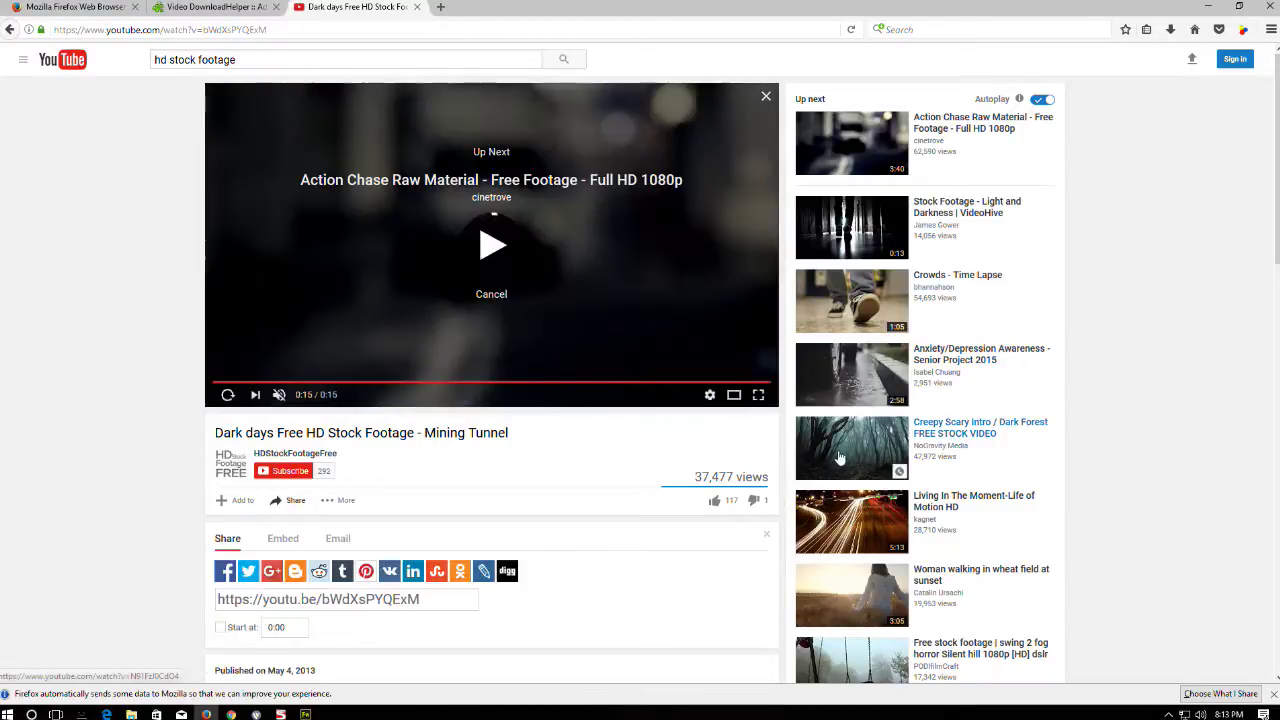
left_click(850, 515)
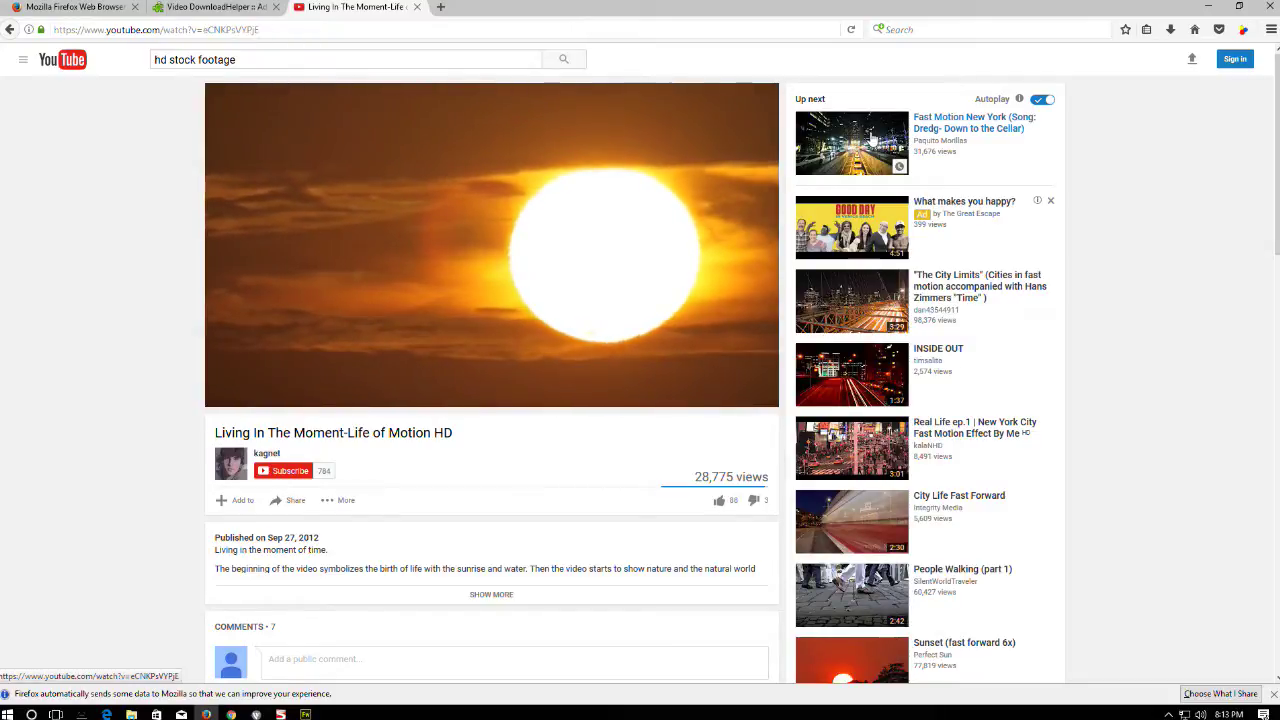
left_click(865, 138)
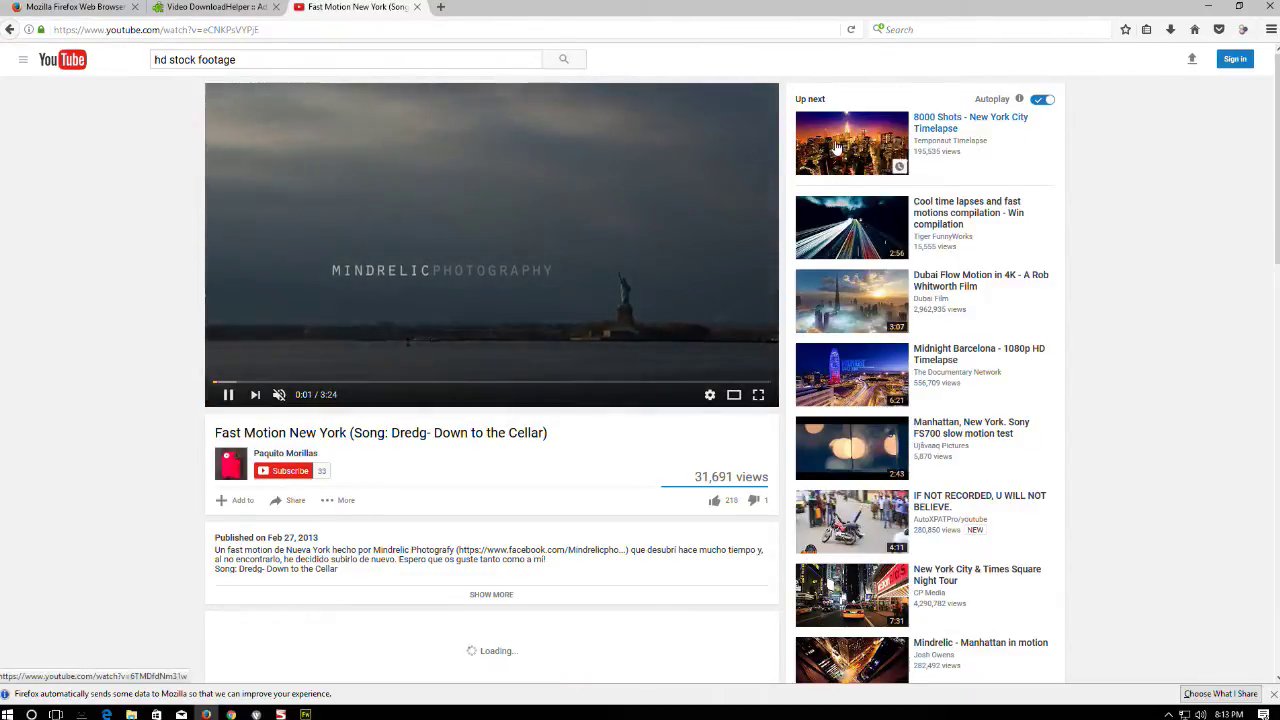
left_click(853, 243)
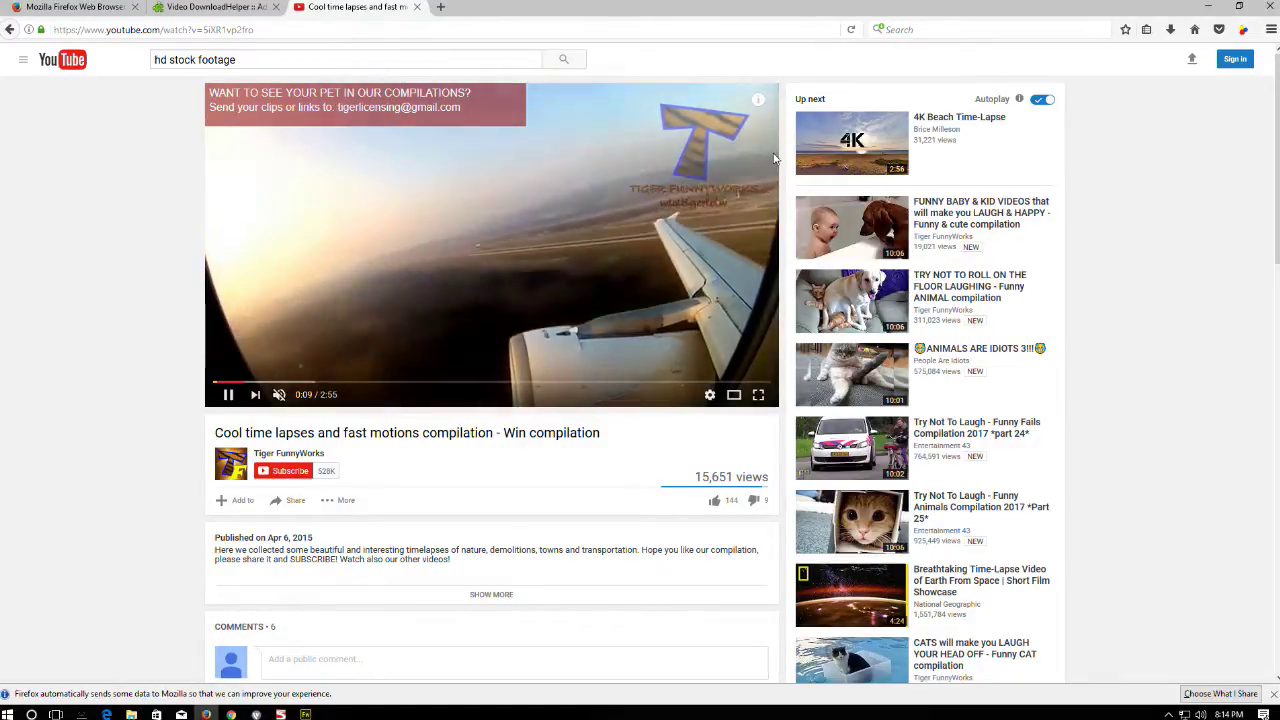
- Open 4K Beach Time-Lapse from Up next and skip its pre-roll ad
scroll(840, 515, "down", 4)
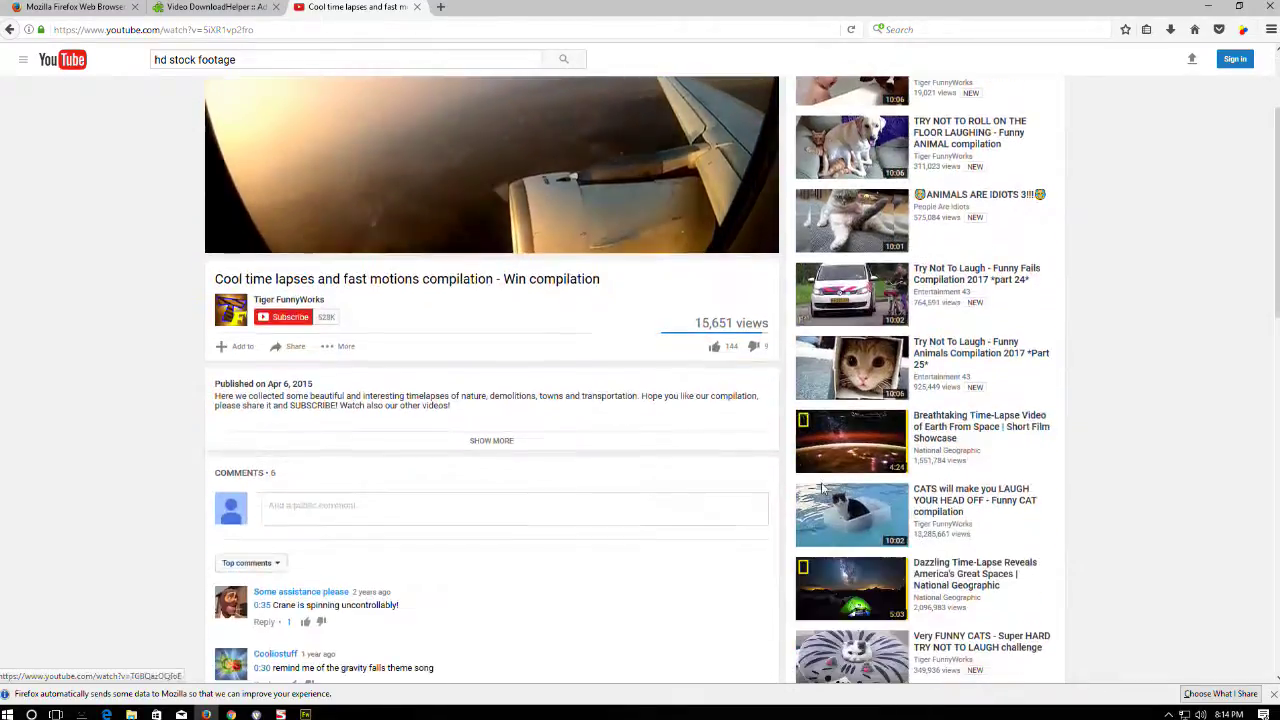
scroll(845, 350, "up", 4)
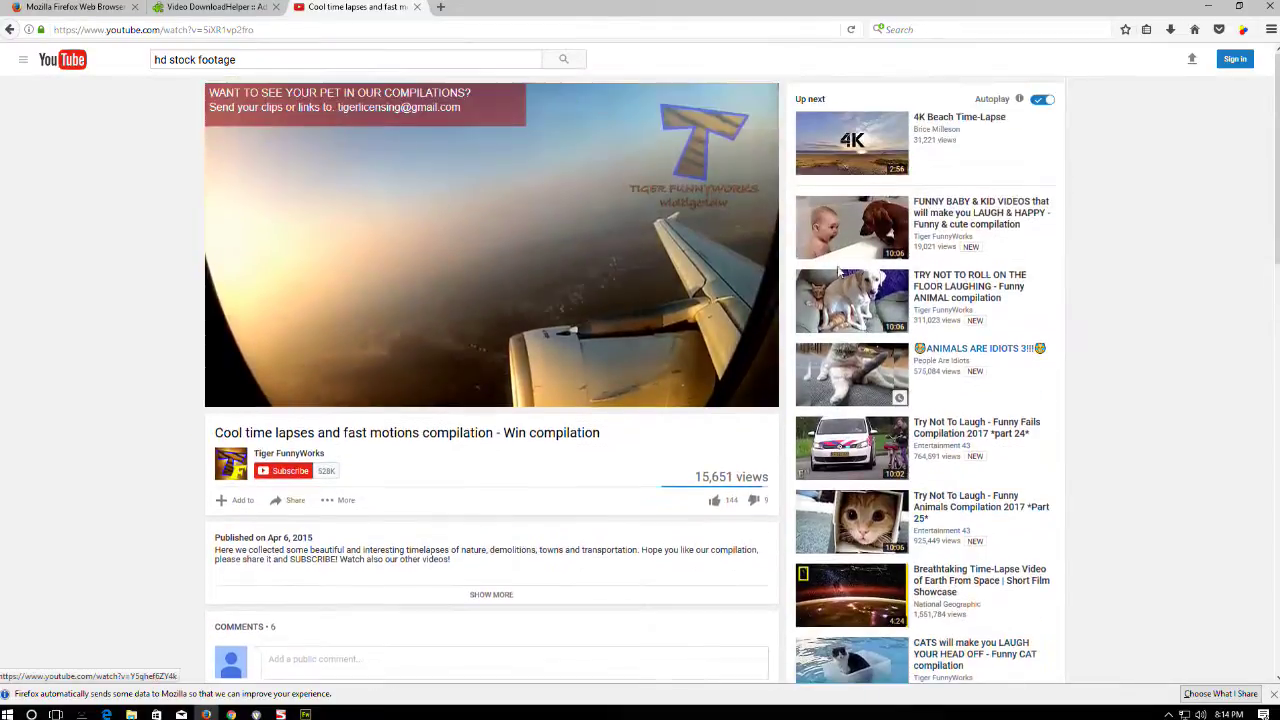
left_click(852, 140)
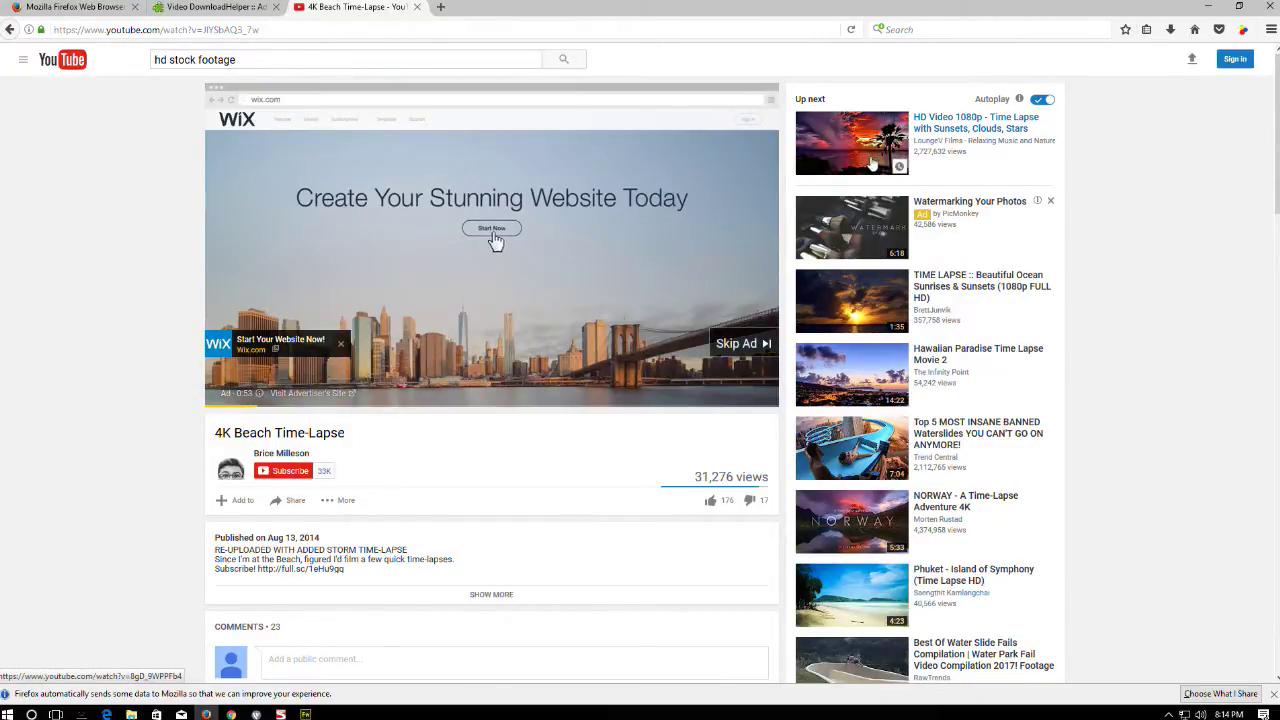
left_click(742, 343)
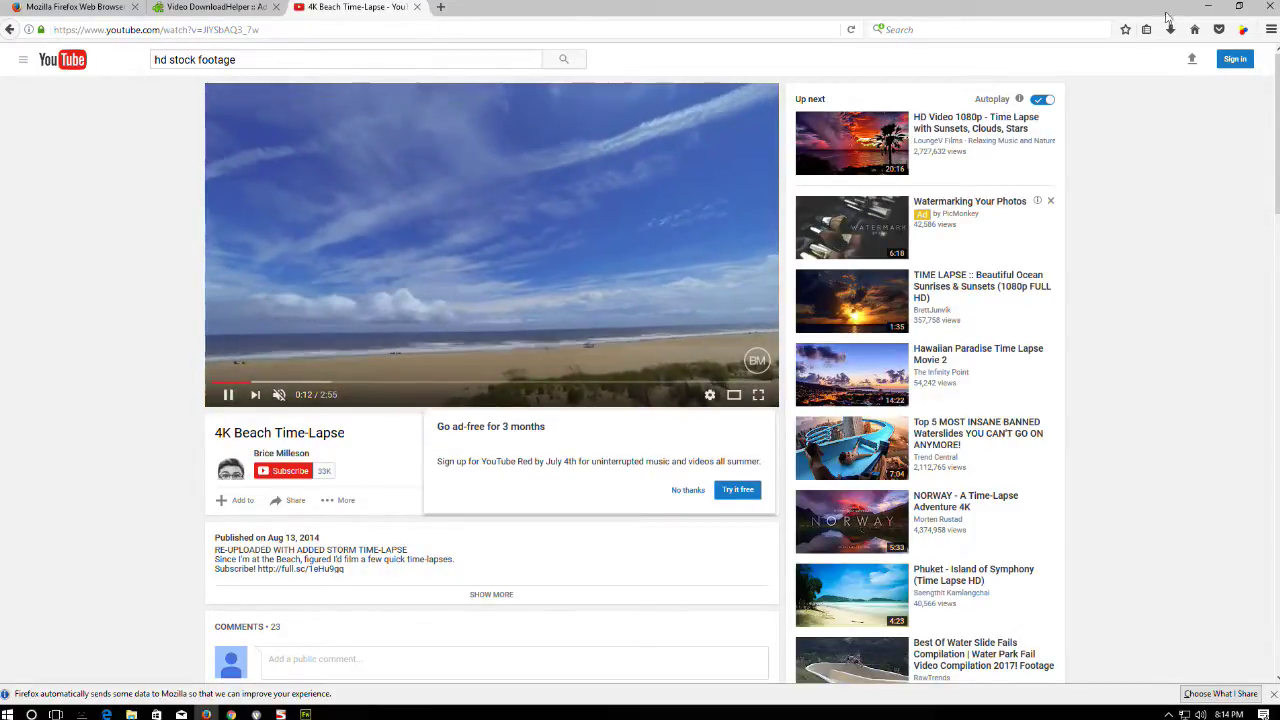
- Choose the 1280x720 HD720 MP4 download and browse to the Projects (P:) drive
left_click(1244, 31)
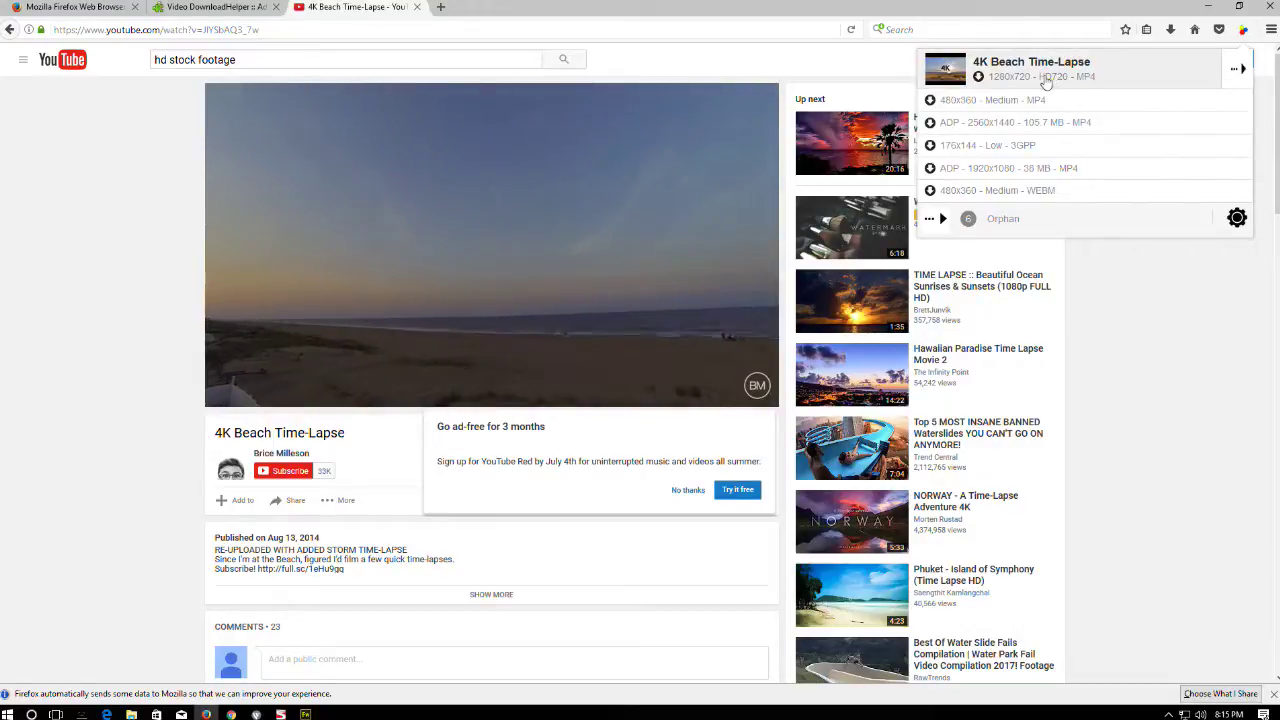
left_click(1094, 80)
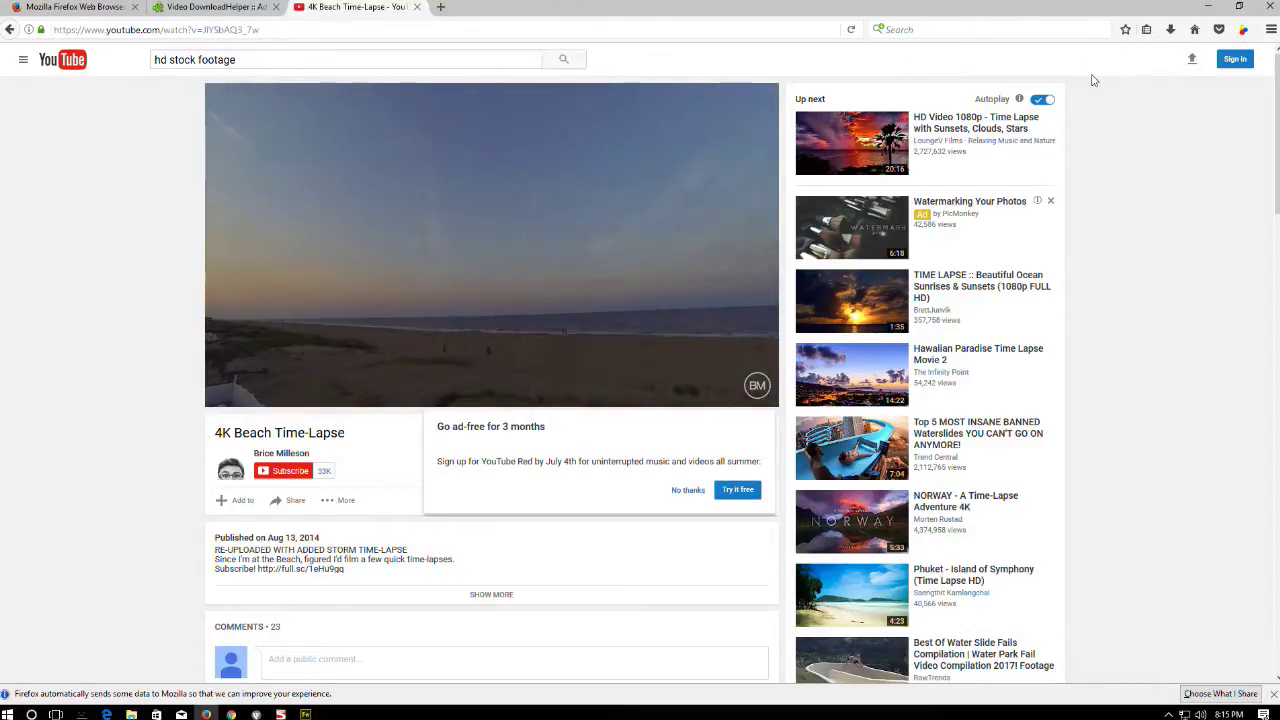
left_click(128, 30)
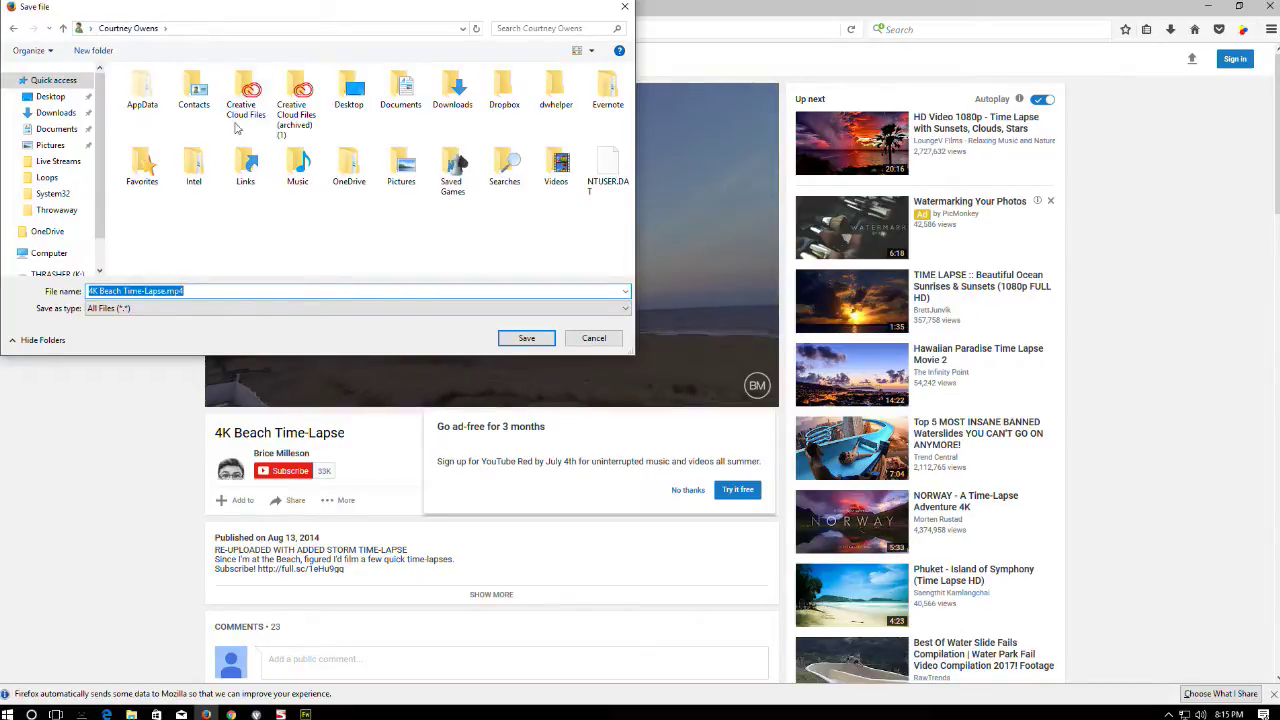
left_click(91, 28)
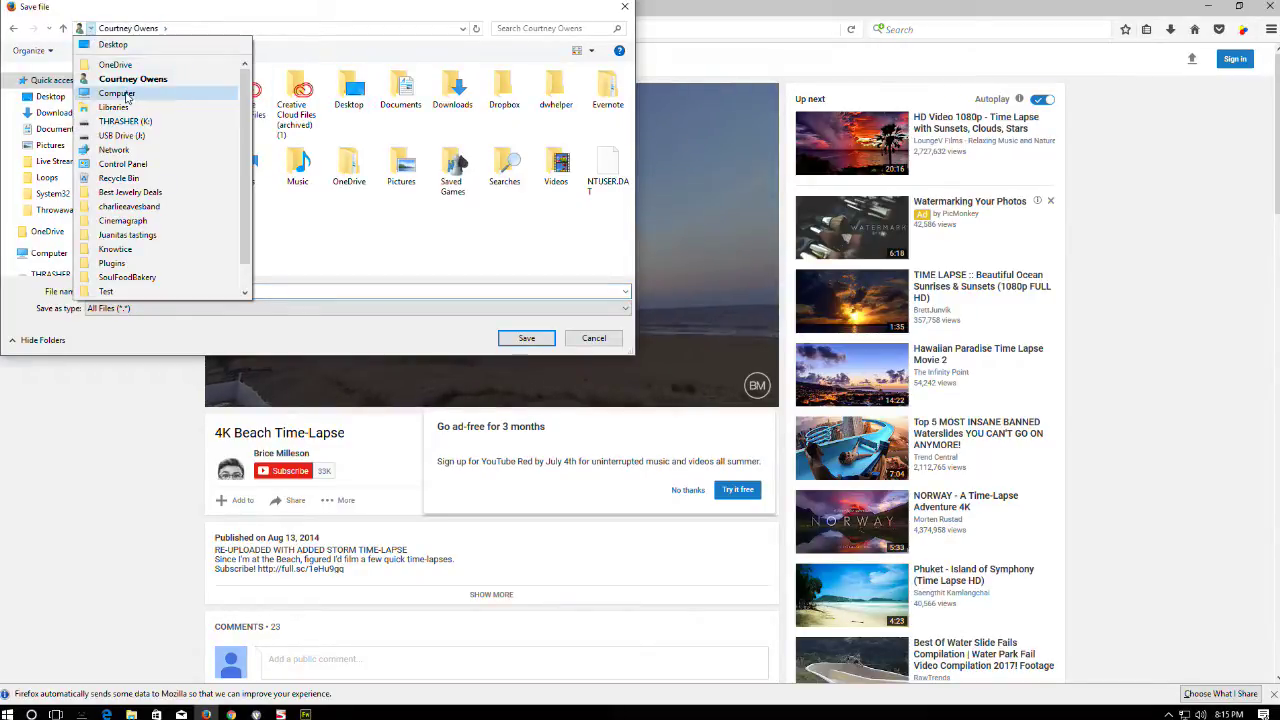
left_click(110, 93)
scroll(300, 190, "down", 2)
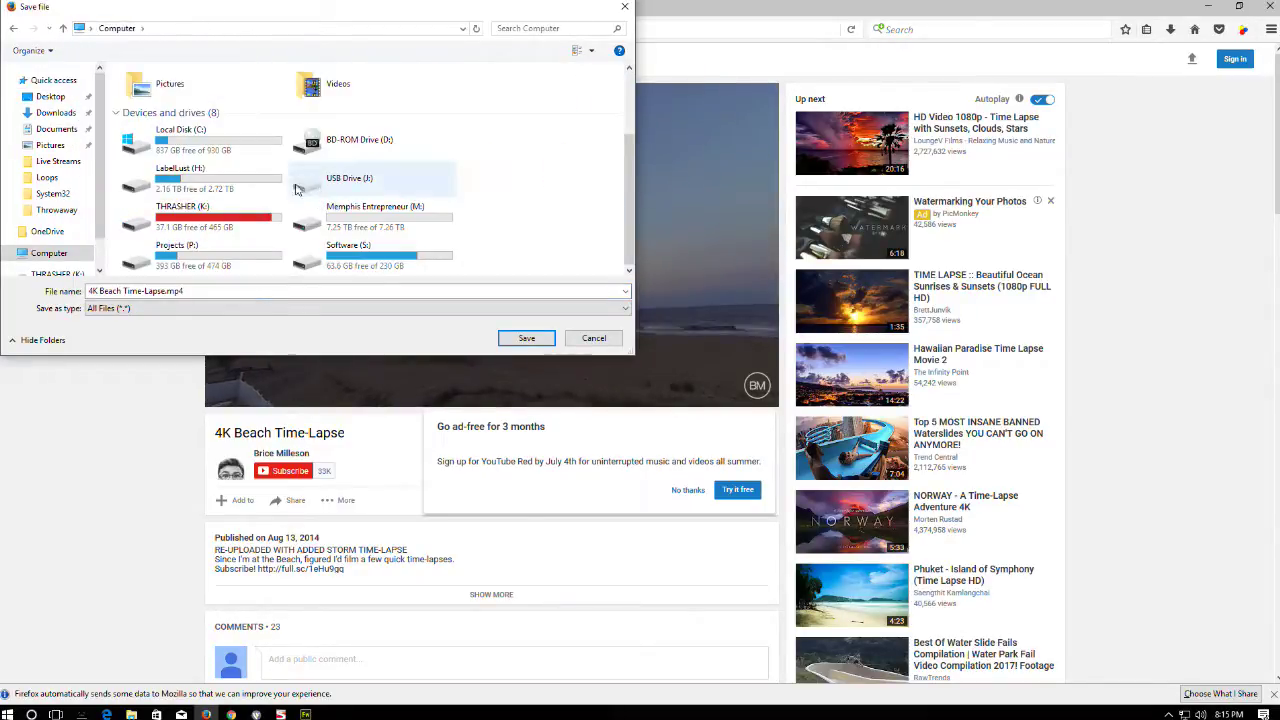
double_click(200, 248)
- Save the video under its suggested name into P:\Stock\Video\Misc
double_click(148, 160)
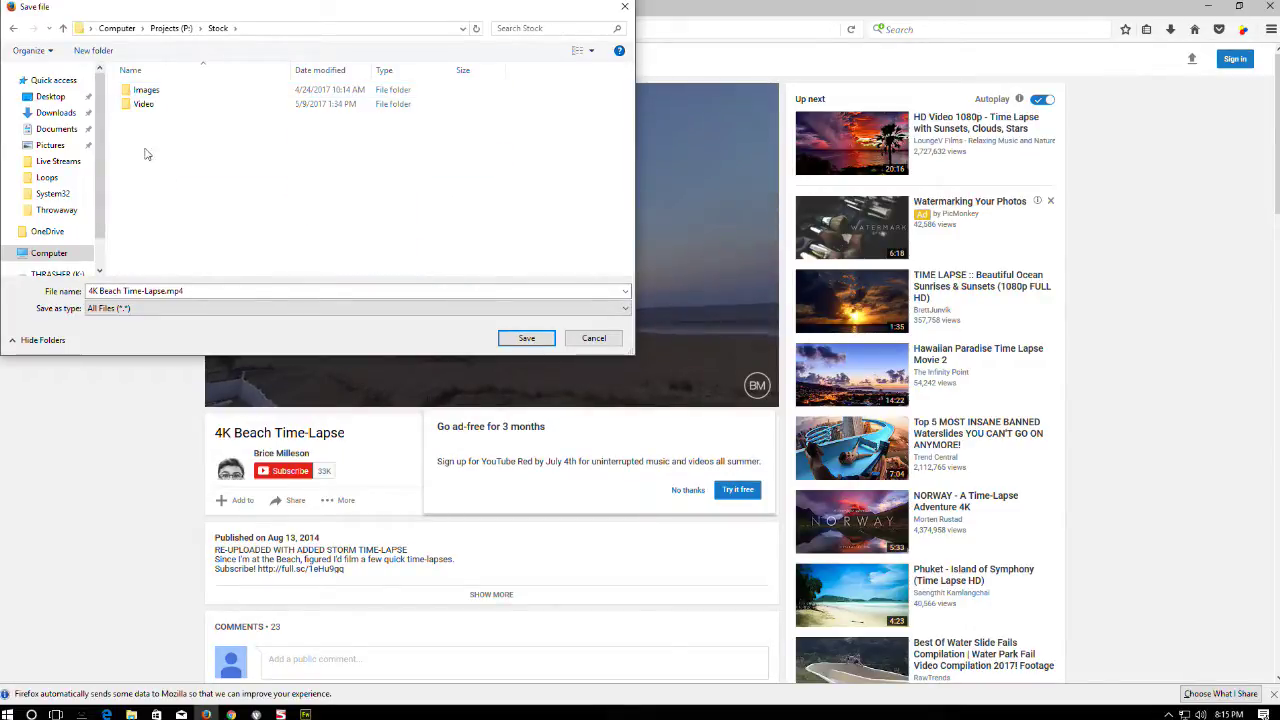
double_click(147, 106)
double_click(144, 118)
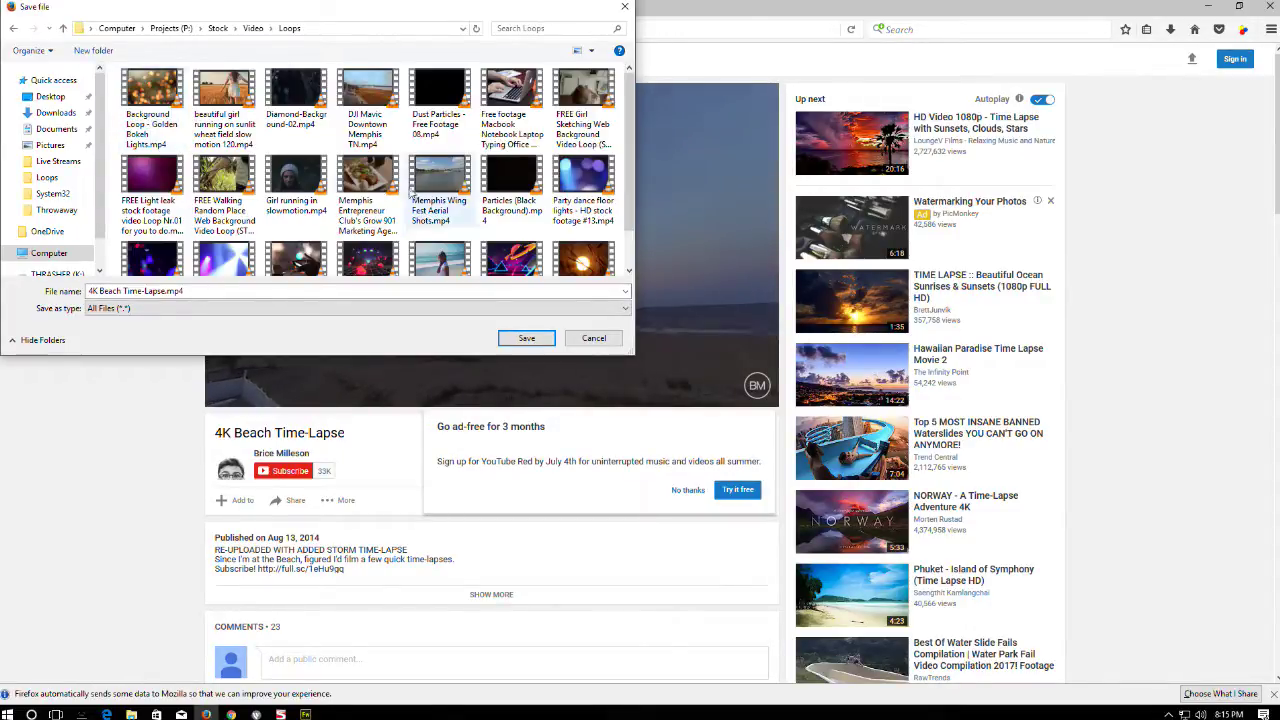
left_click(254, 29)
double_click(143, 131)
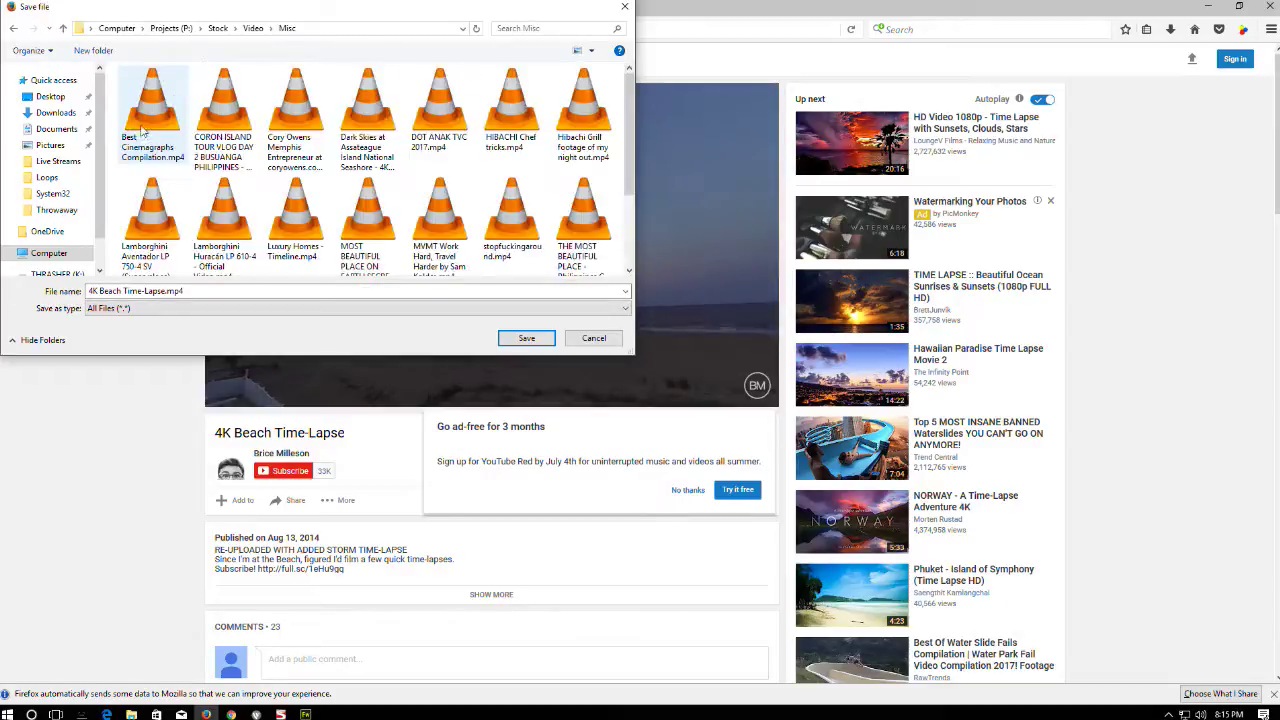
scroll(476, 241, "down", 2)
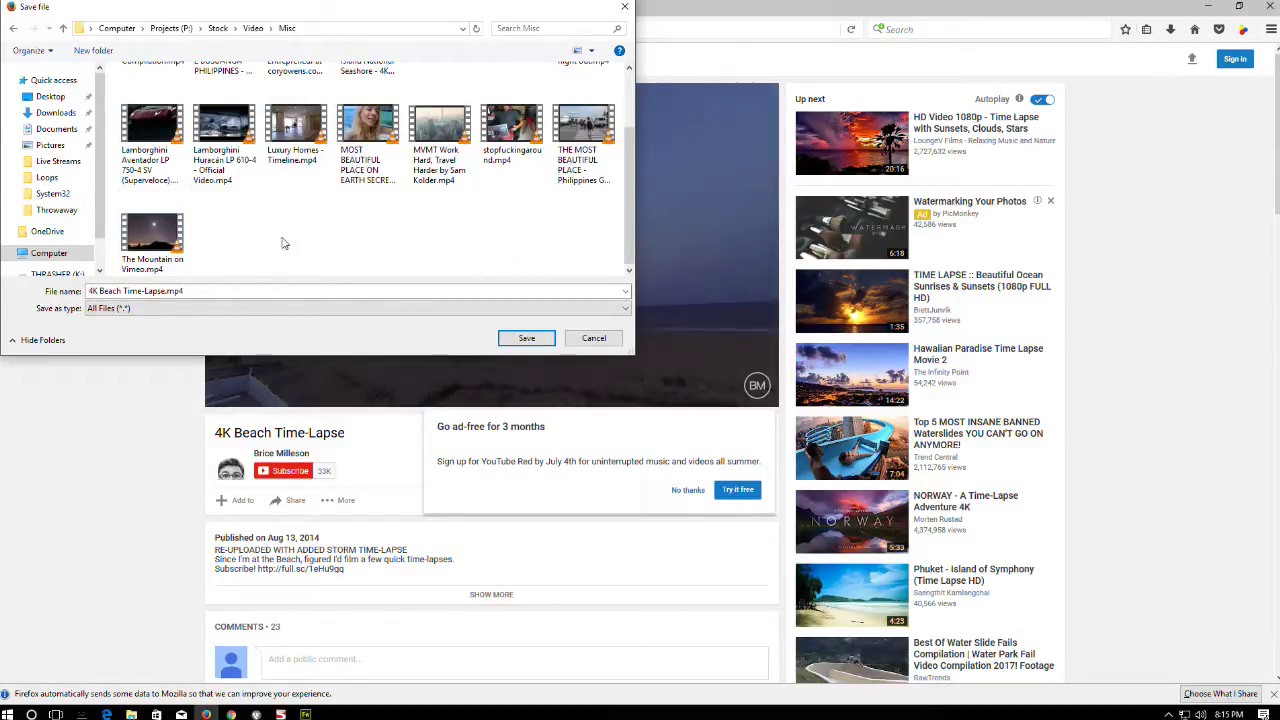
left_click(217, 290)
key("ctrl+a")
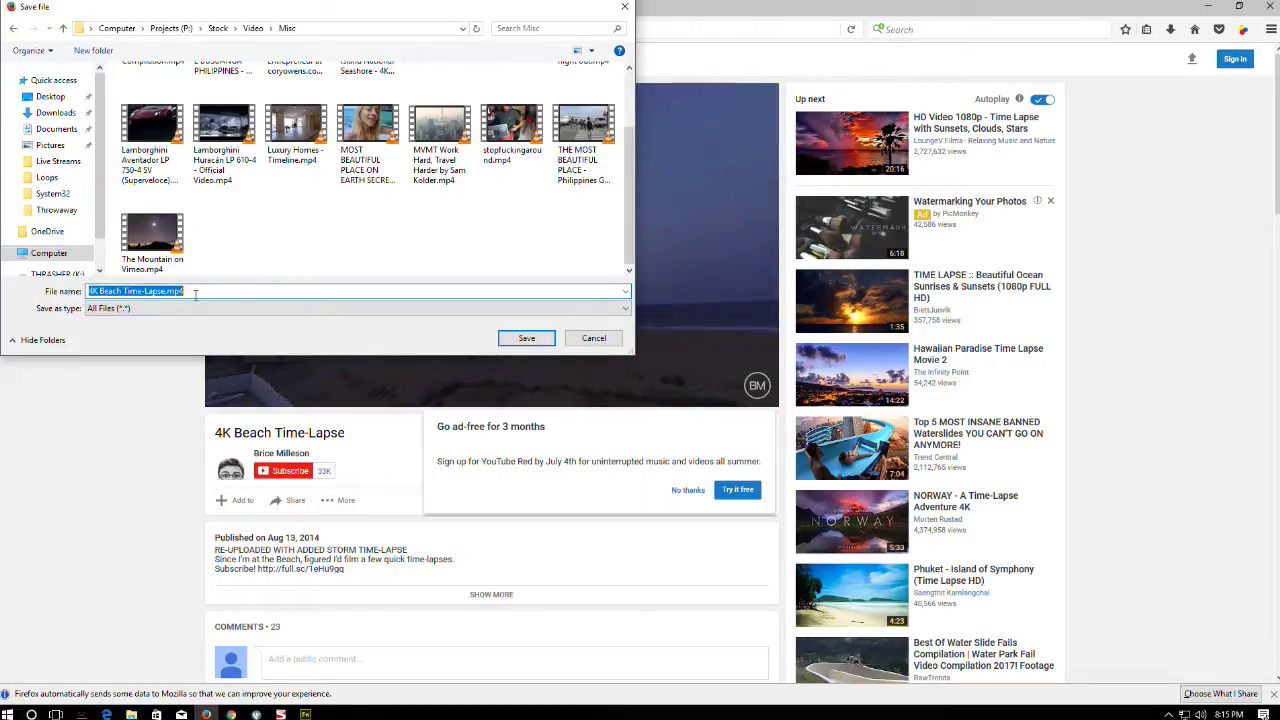
left_click(527, 339)
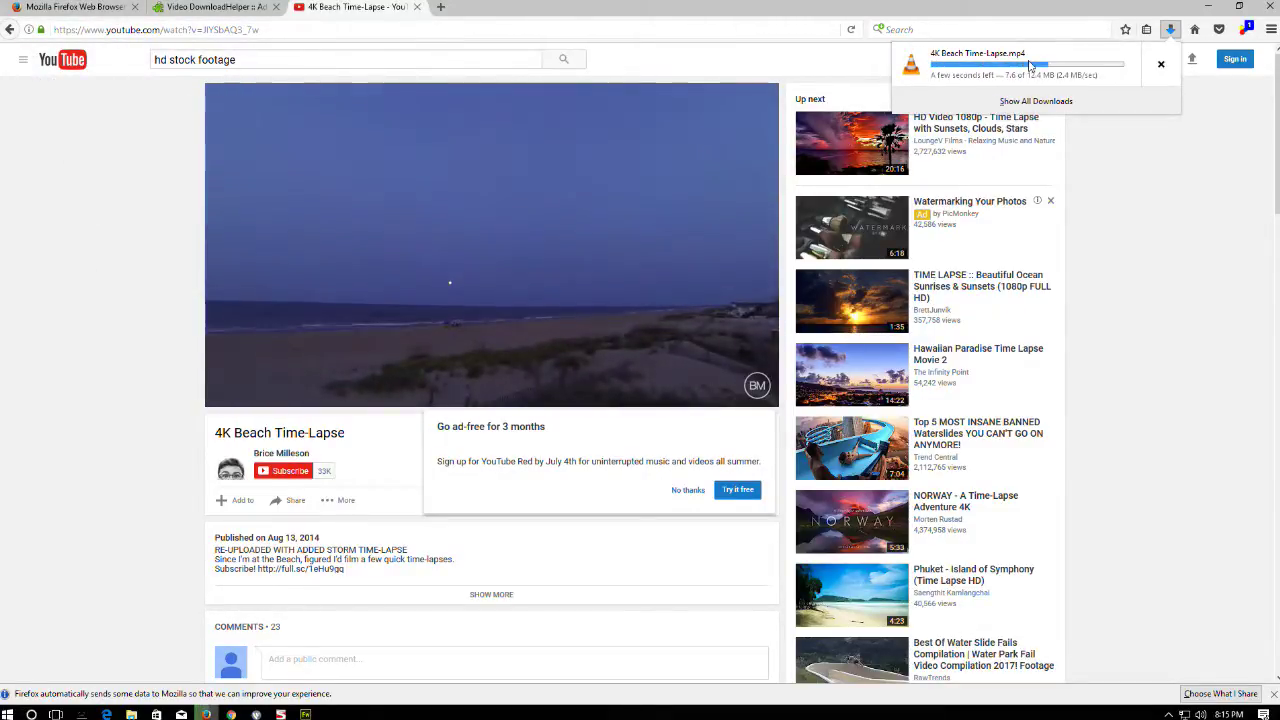
- Dismiss the downloads list, seek the video to about 2:35, then close Firefox with all three tabs
left_click(1140, 238)
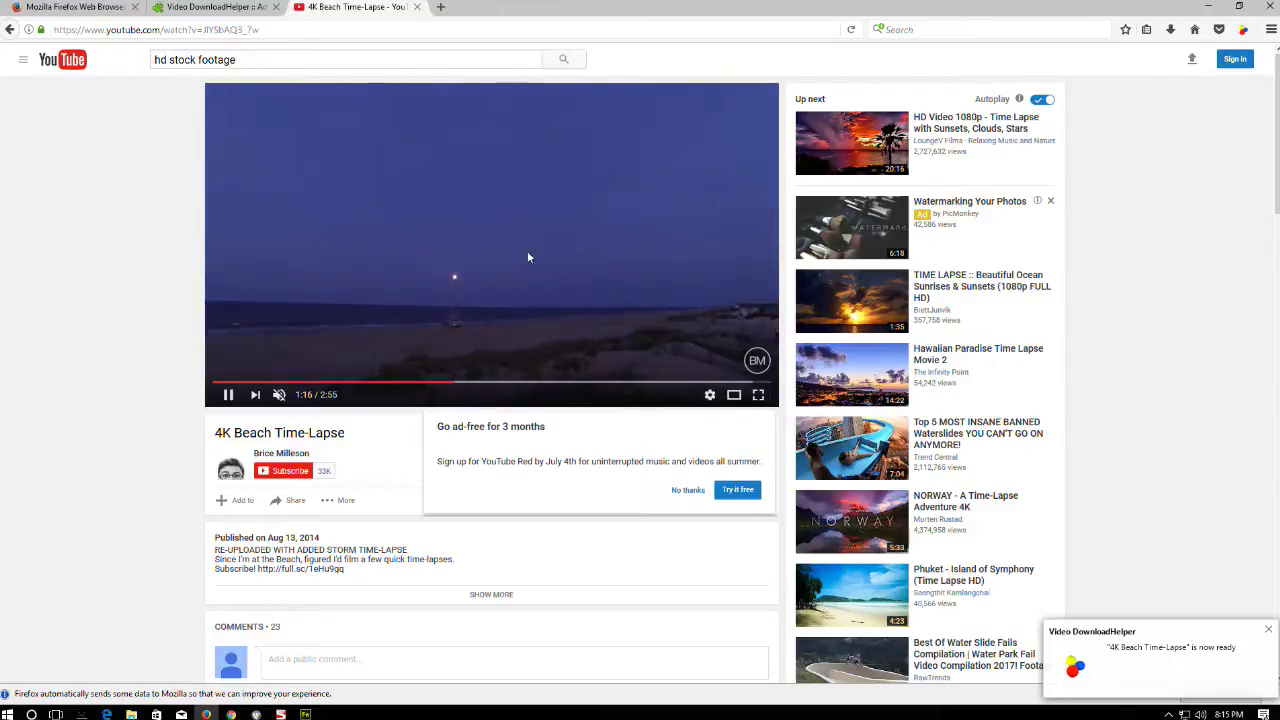
left_click(710, 383)
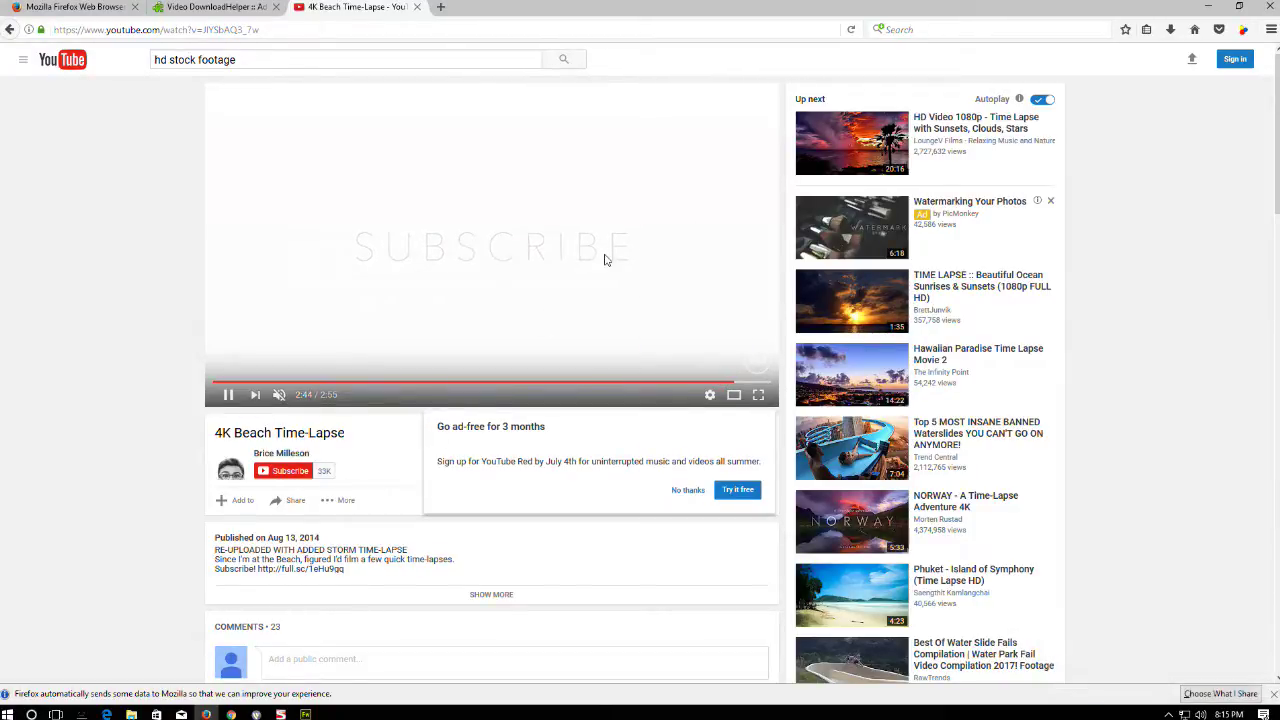
left_click(1266, 8)
left_click(610, 383)
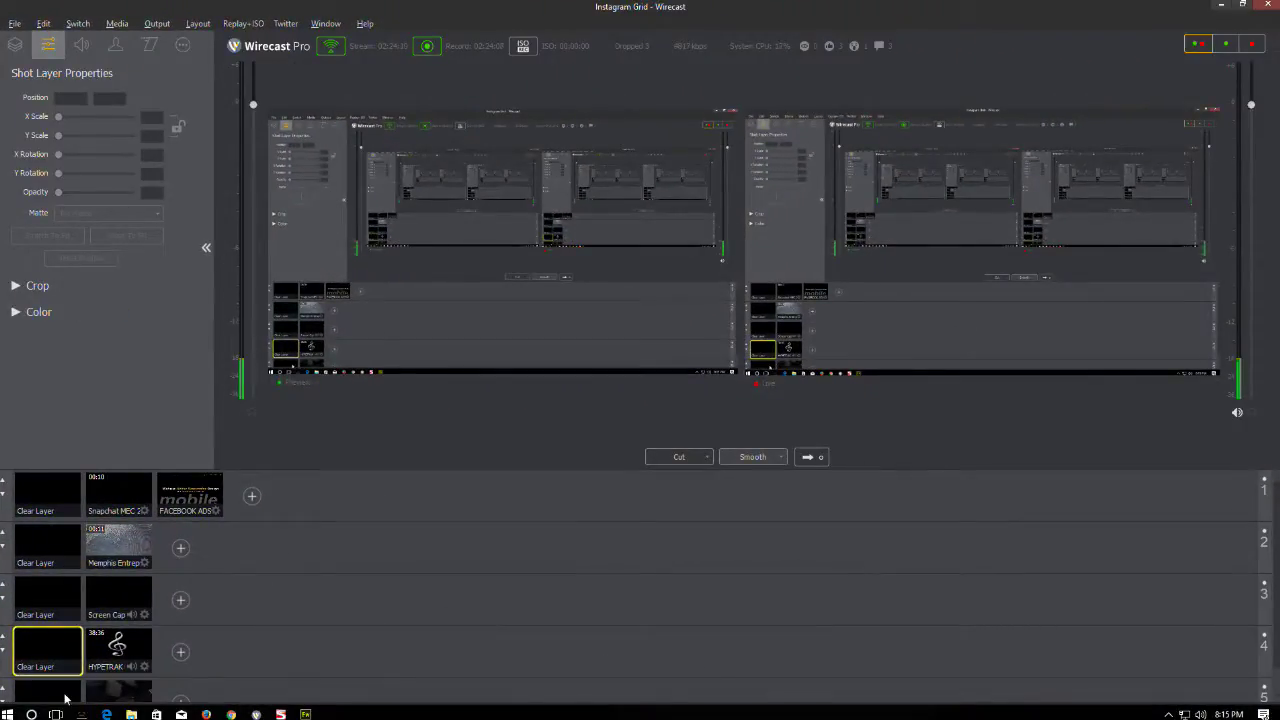
- Add Misc\4K Beach Time-Lapse.mp4 as a new media shot on layer 2
left_click(64, 697)
left_click(116, 696)
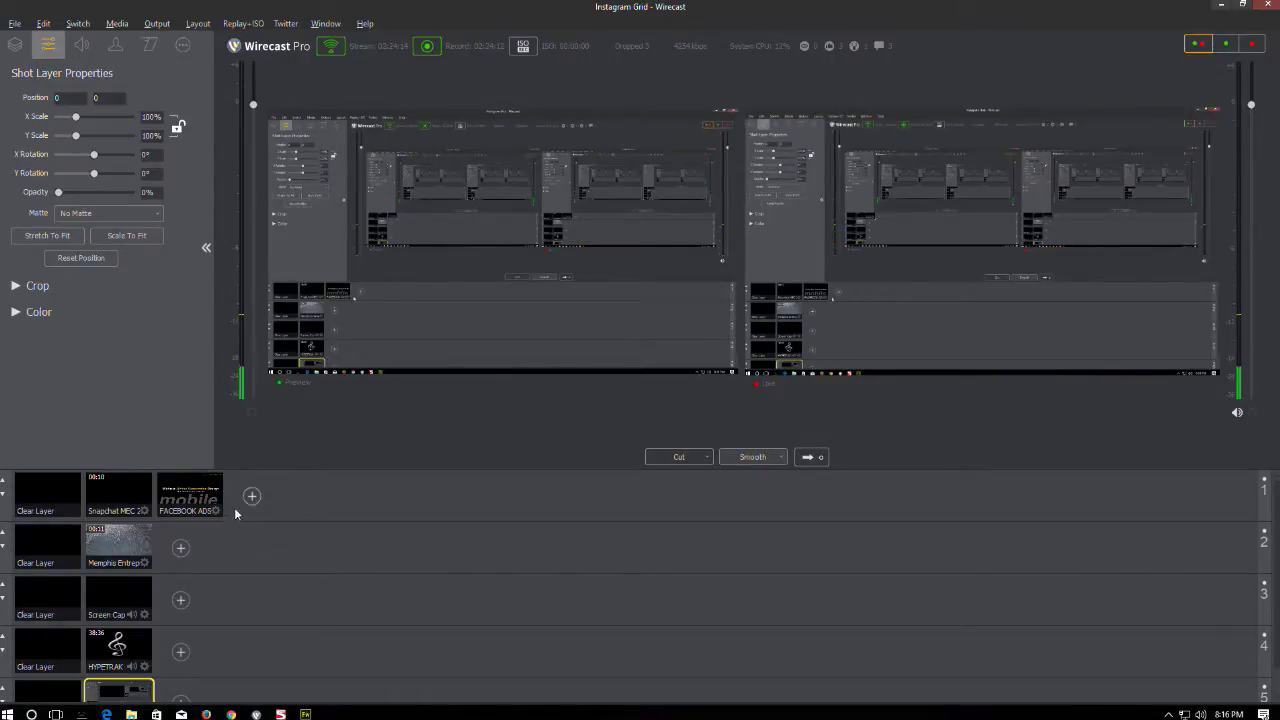
left_click(181, 548)
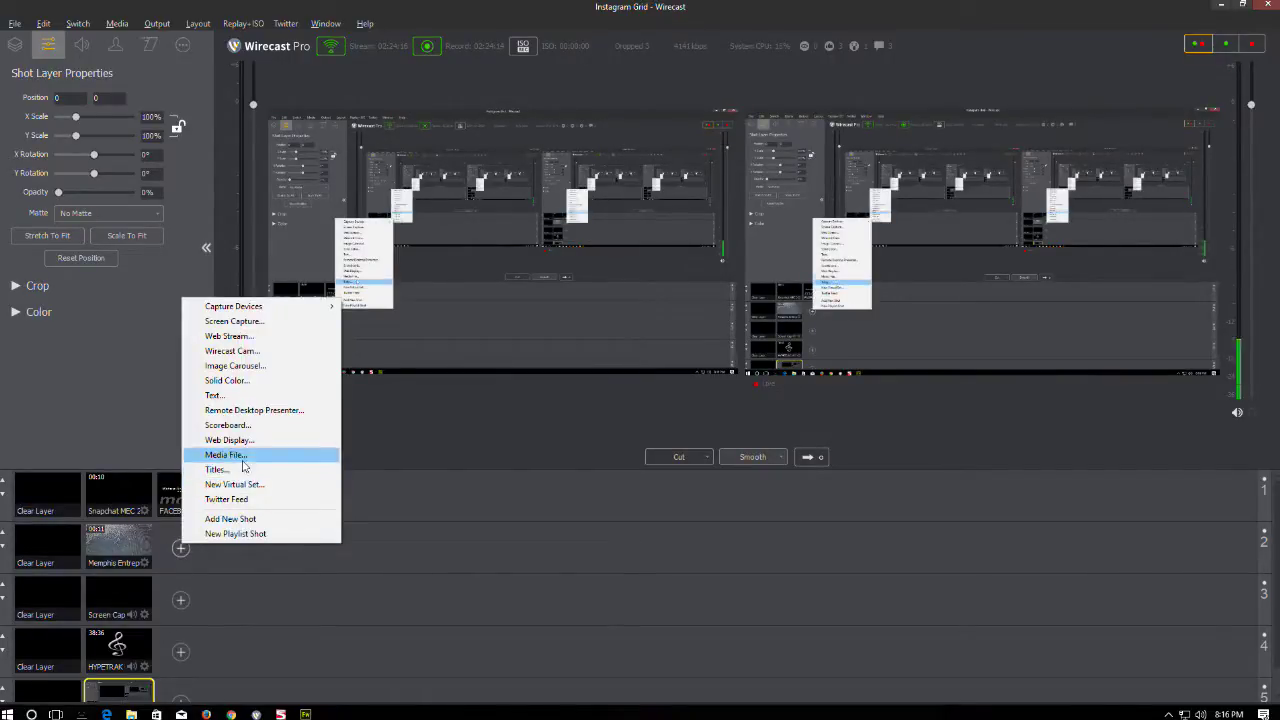
left_click(274, 458)
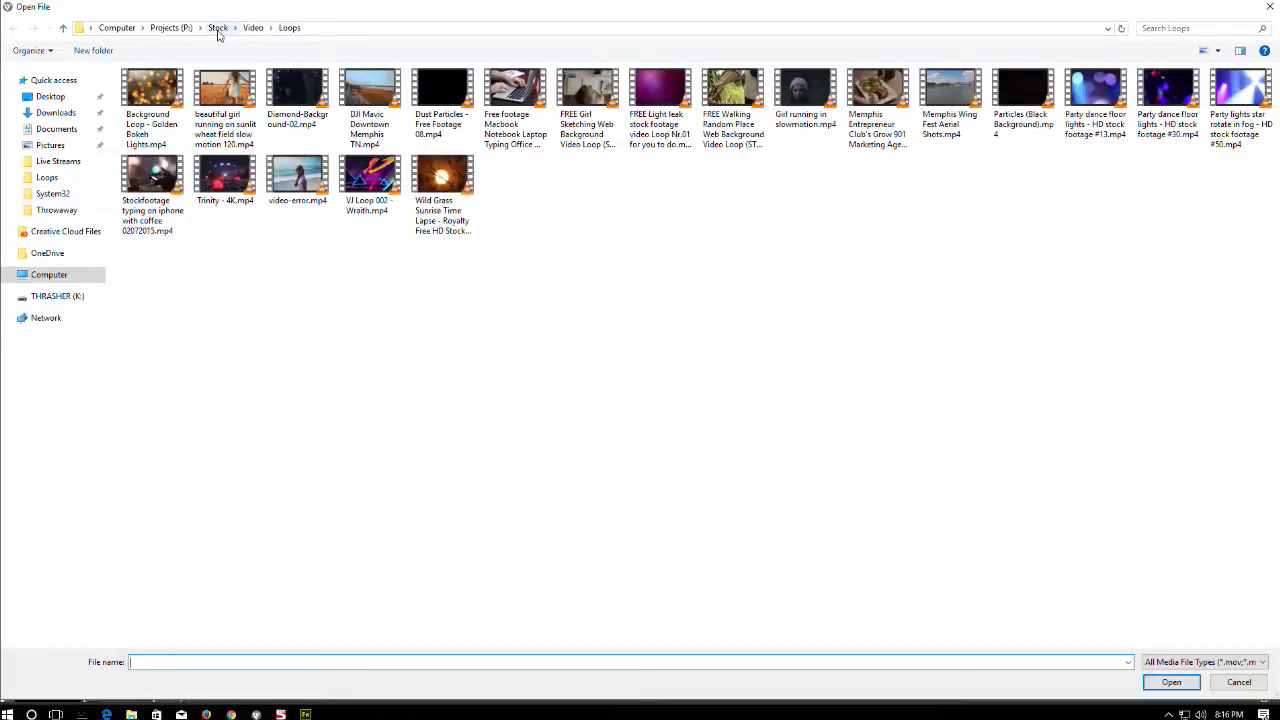
left_click(253, 27)
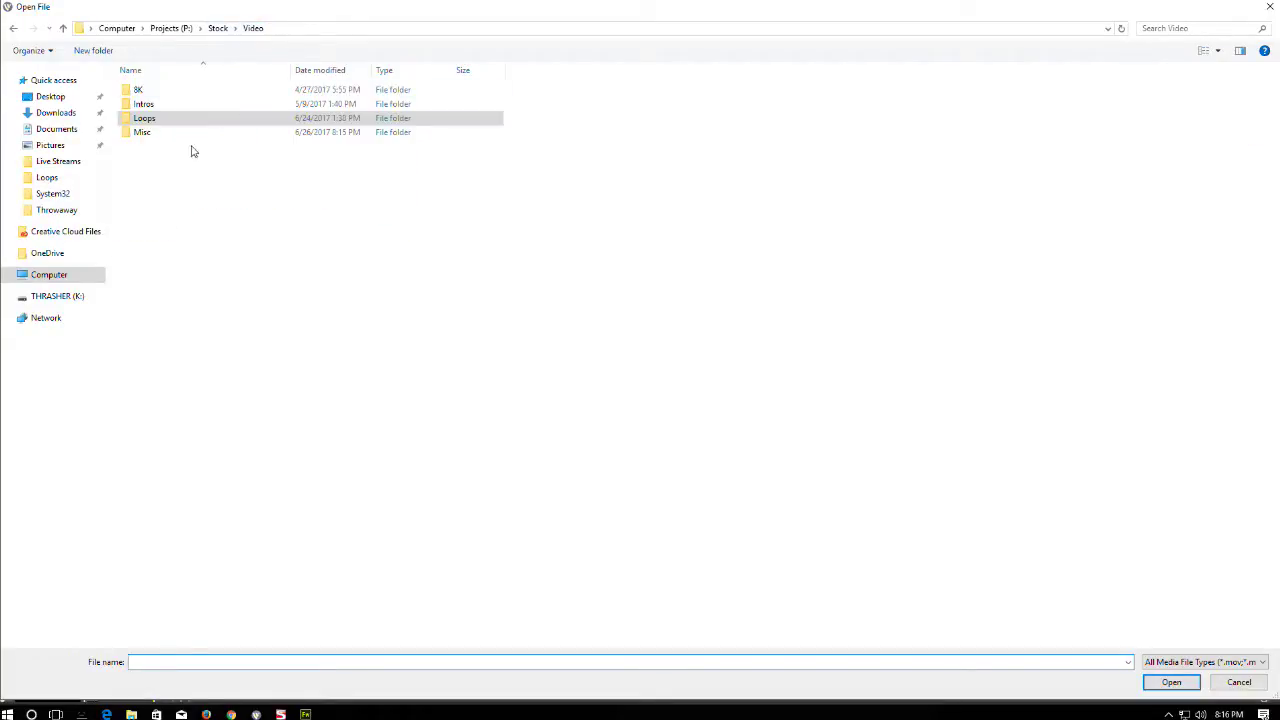
double_click(143, 130)
double_click(155, 114)
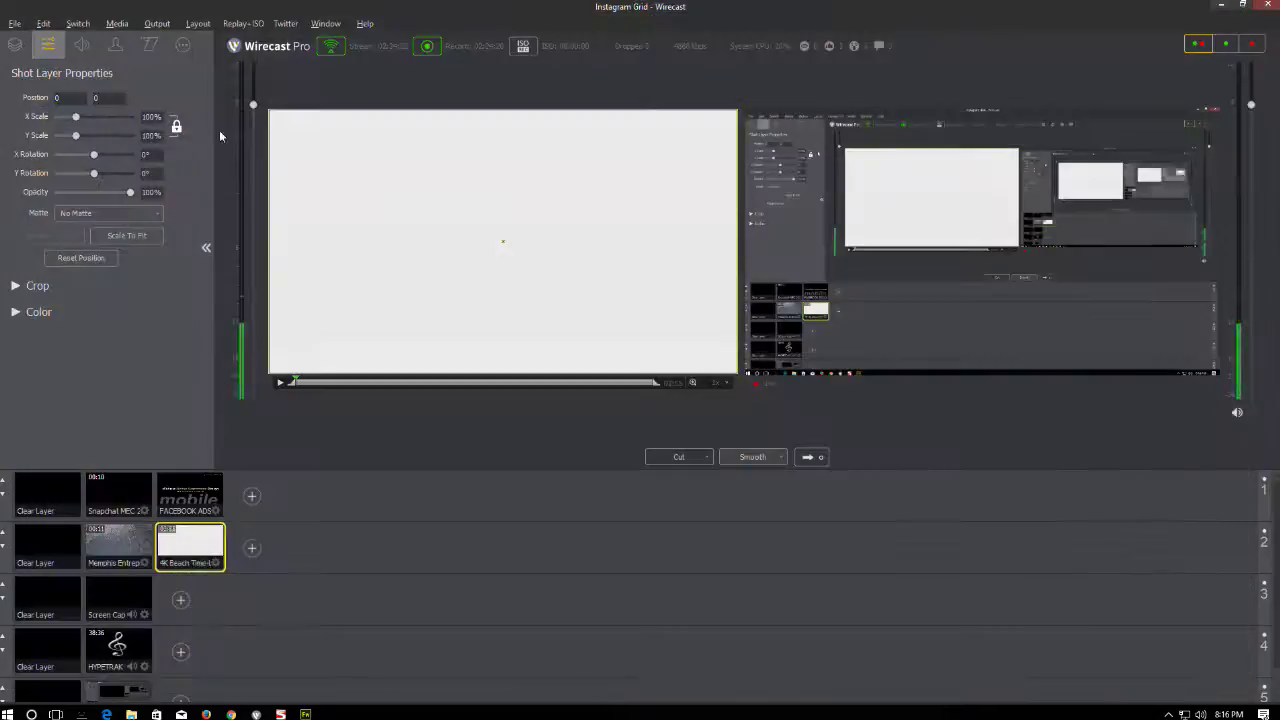
- Set the new shot's X Scale to 10.1 and send the FACEBOOK ADS shot live
left_click(81, 46)
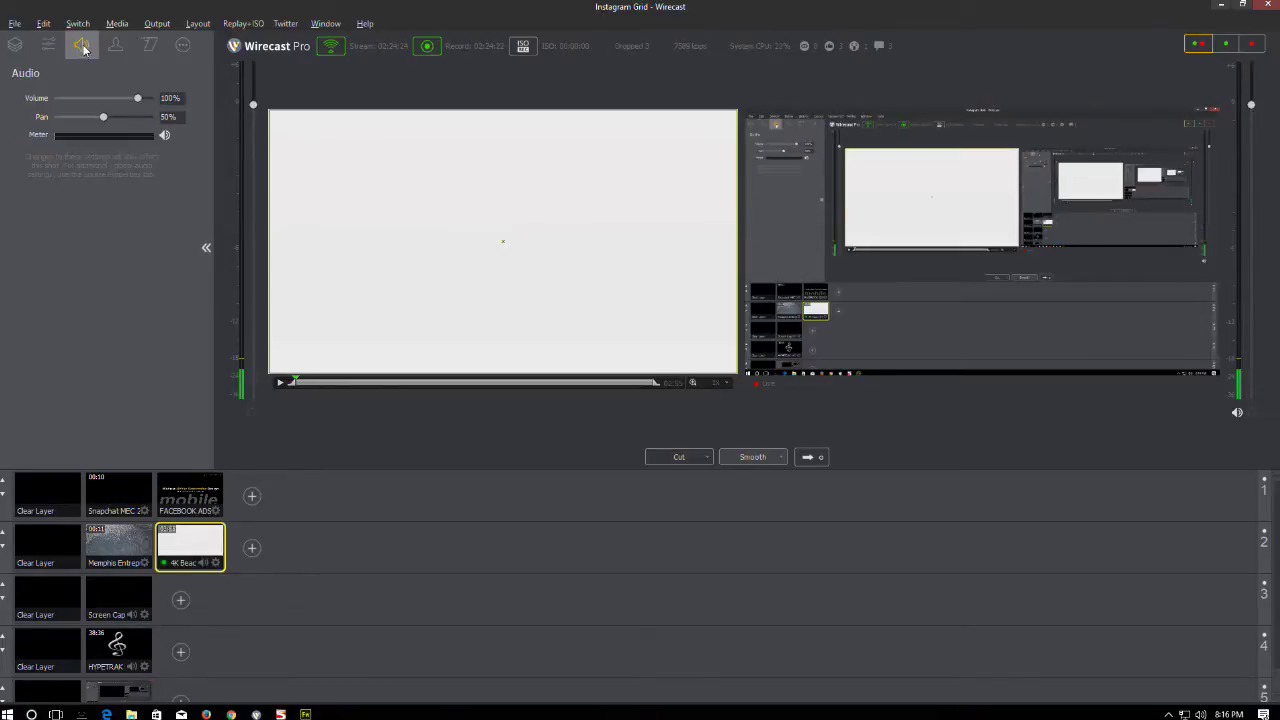
left_click(48, 44)
left_click(149, 44)
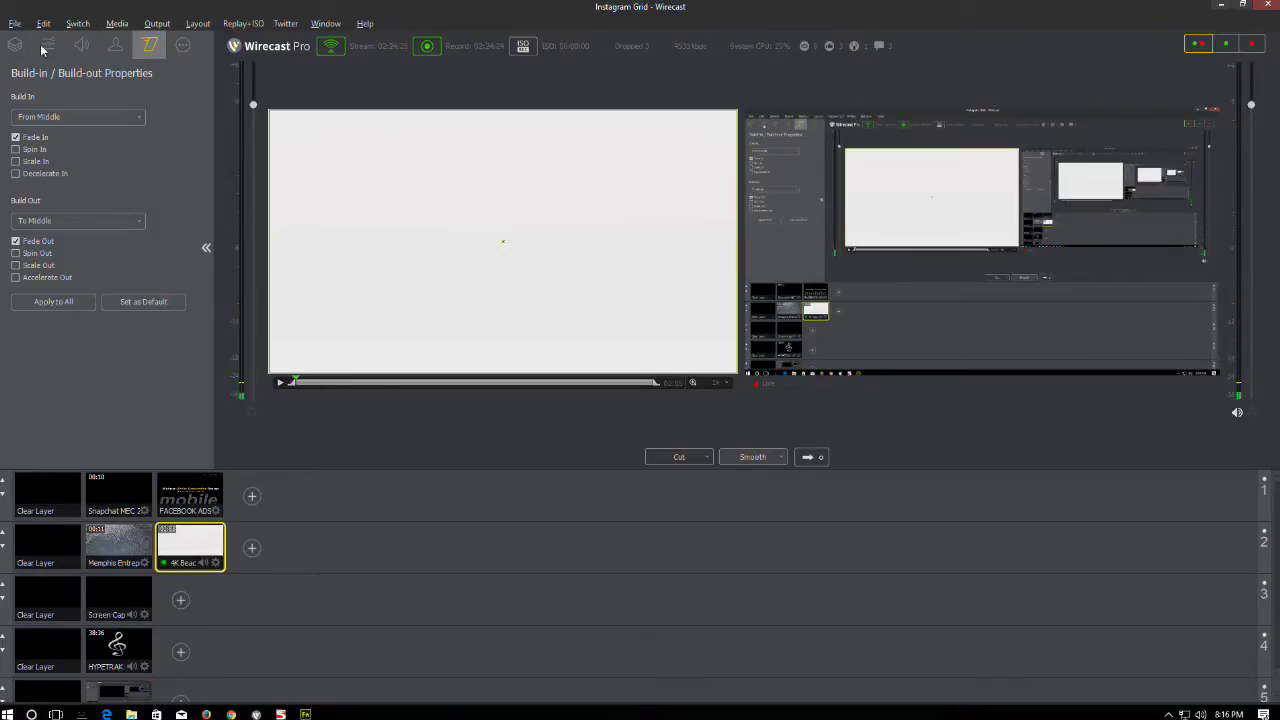
left_click(48, 44)
type("10.1")
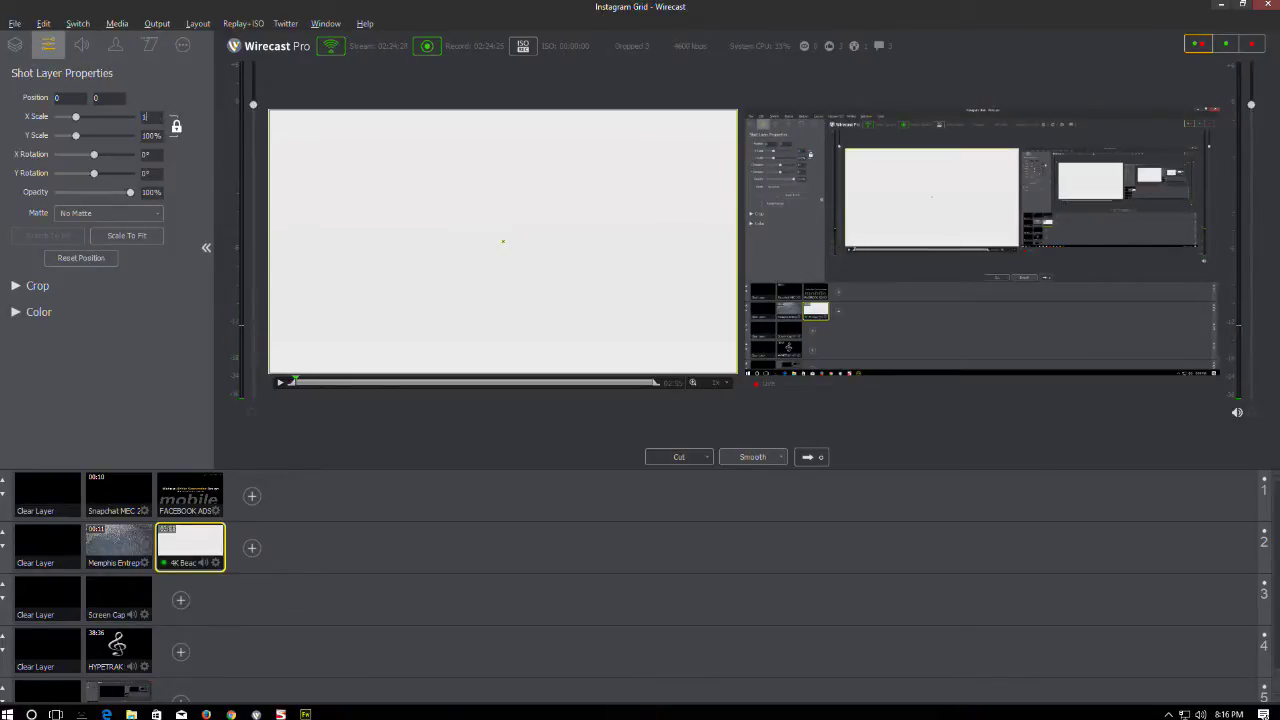
key("Return")
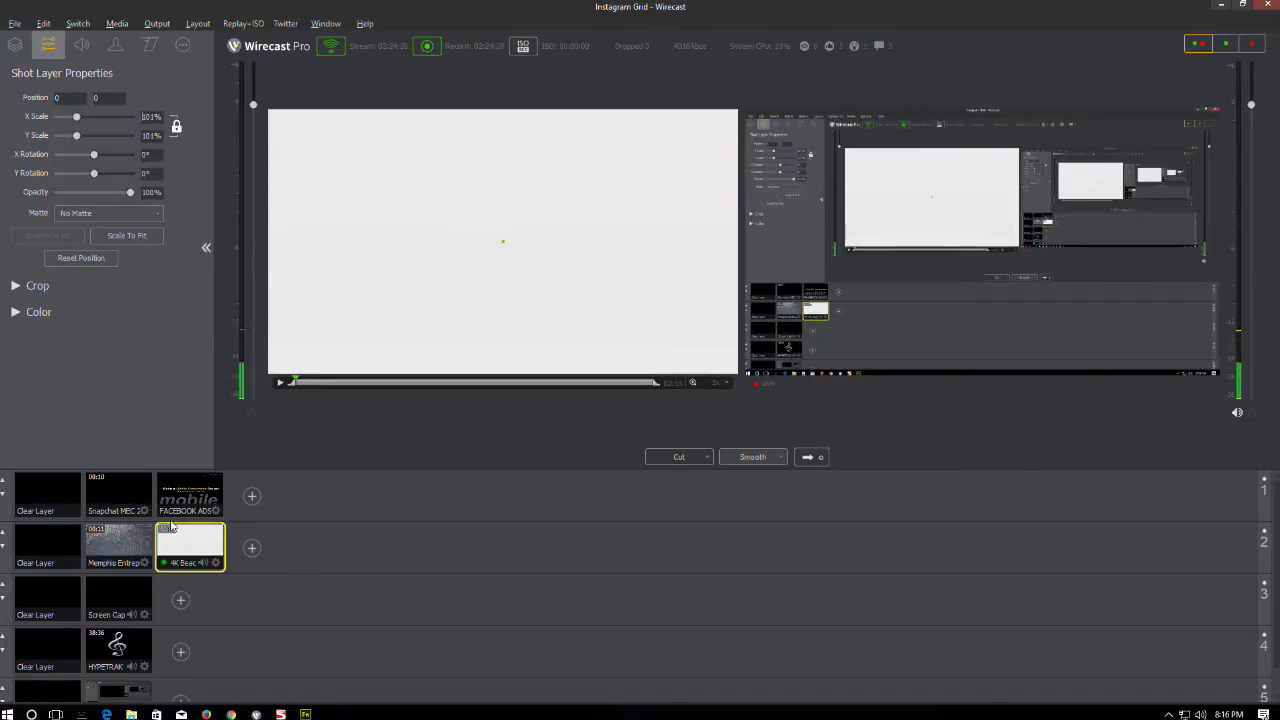
left_click(182, 500)
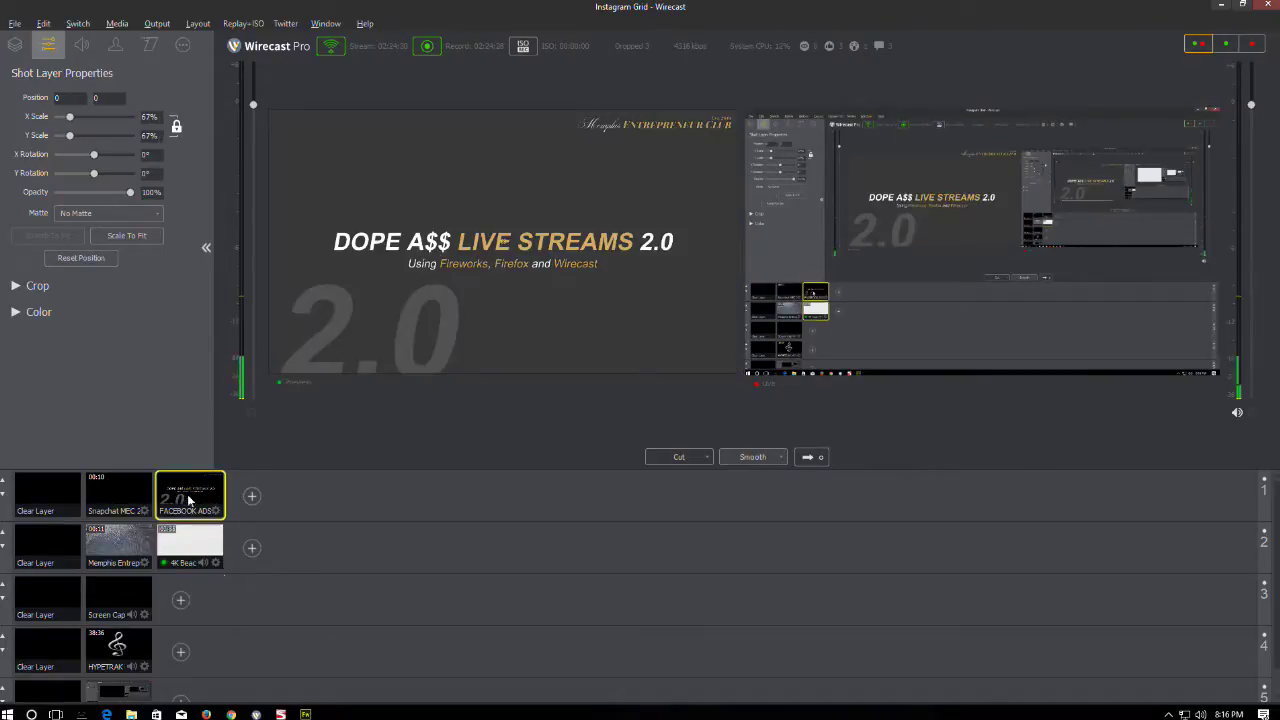
left_click(808, 460)
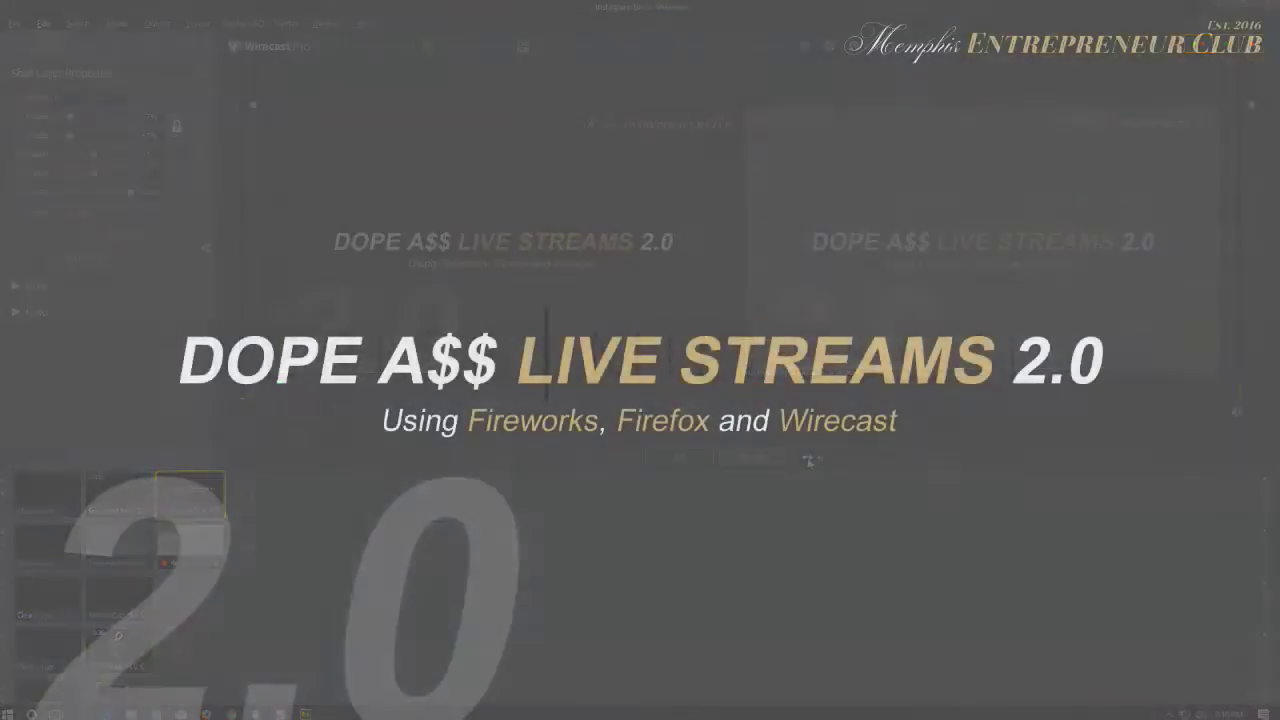